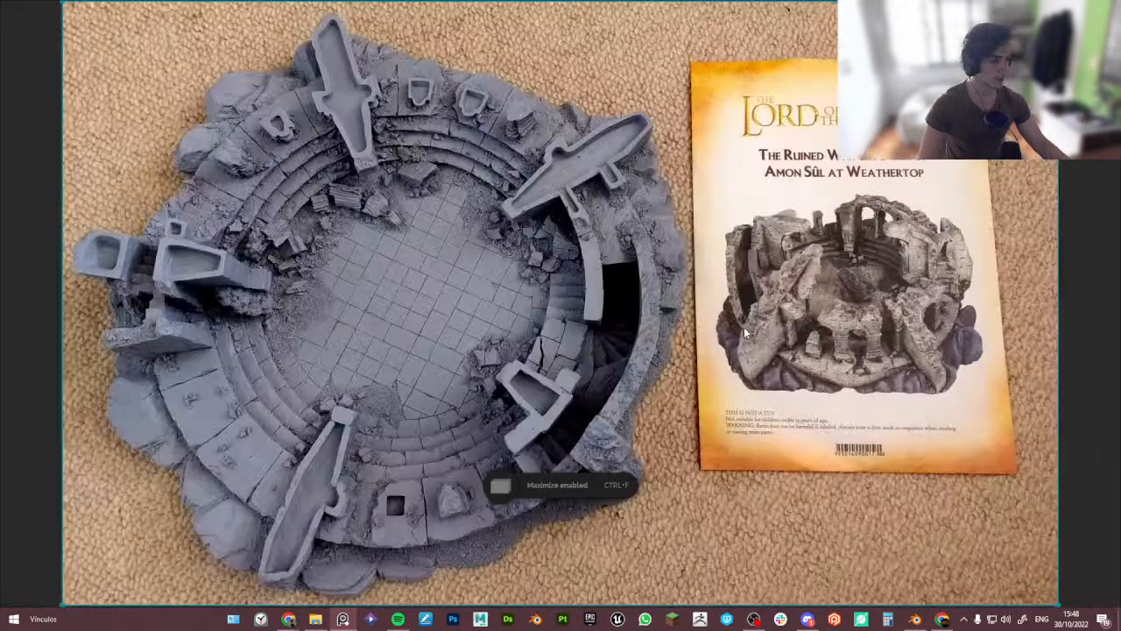
- Capture a screenshot of the tower reference photo region
key(ctrl+Print)
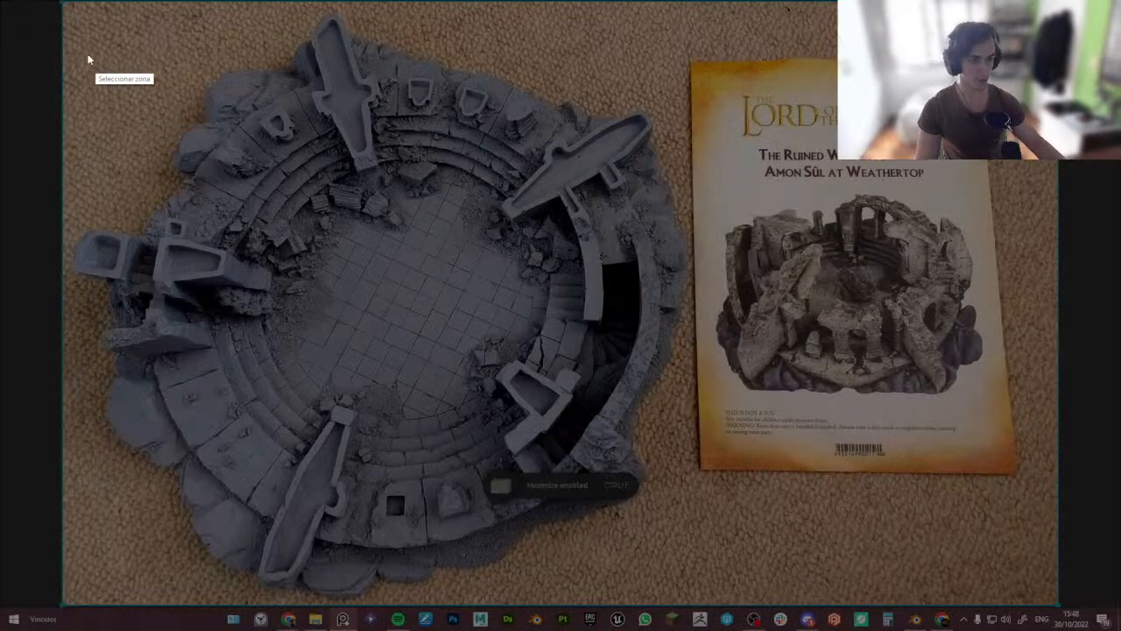
drag(63, 12, 1036, 599)
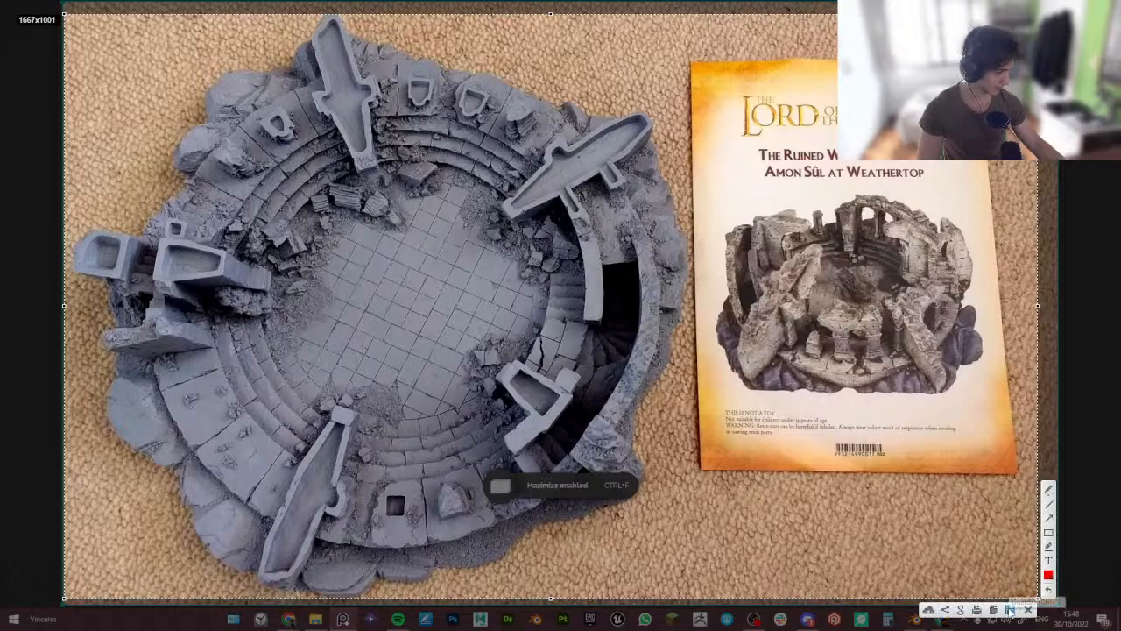
click(1009, 610)
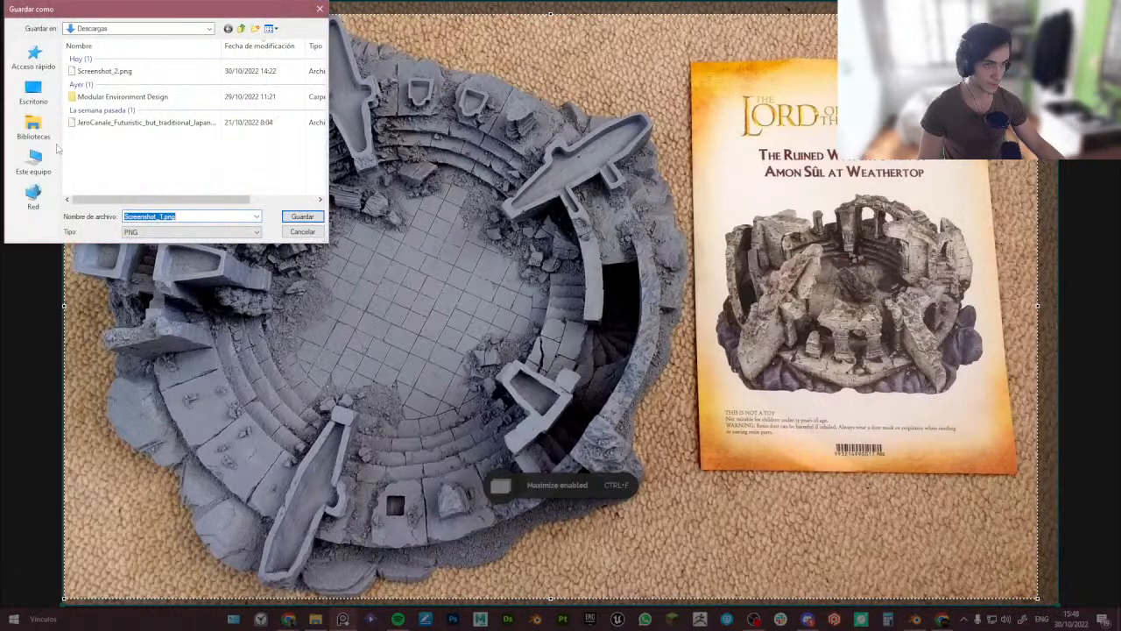
- Save the screenshot as Blueprint.png in the Downloads folder
click(37, 99)
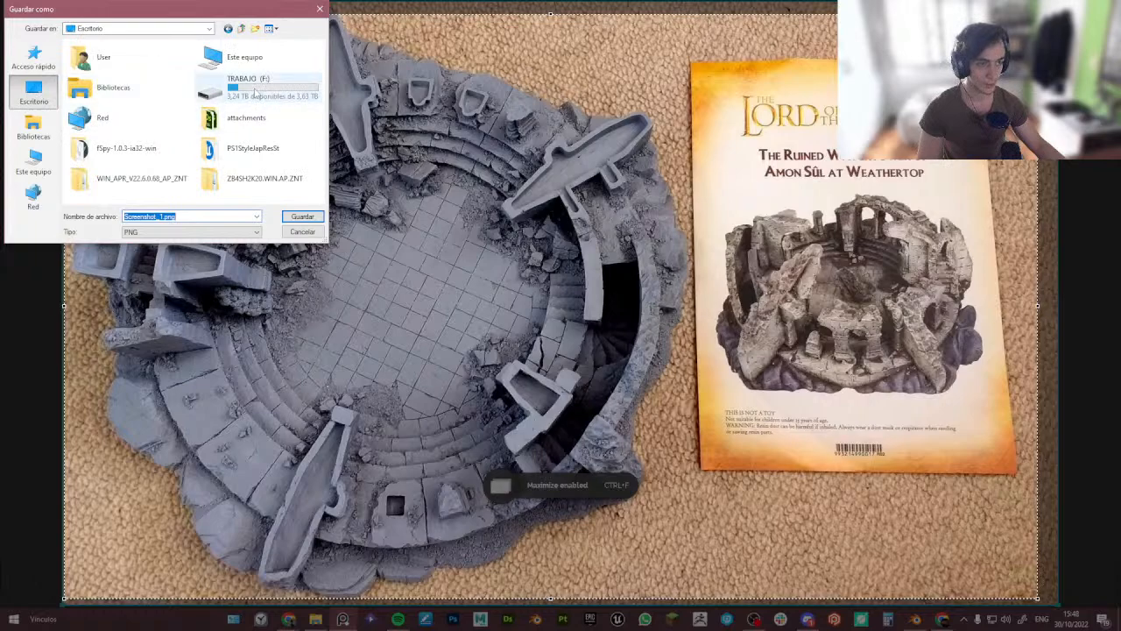
click(34, 61)
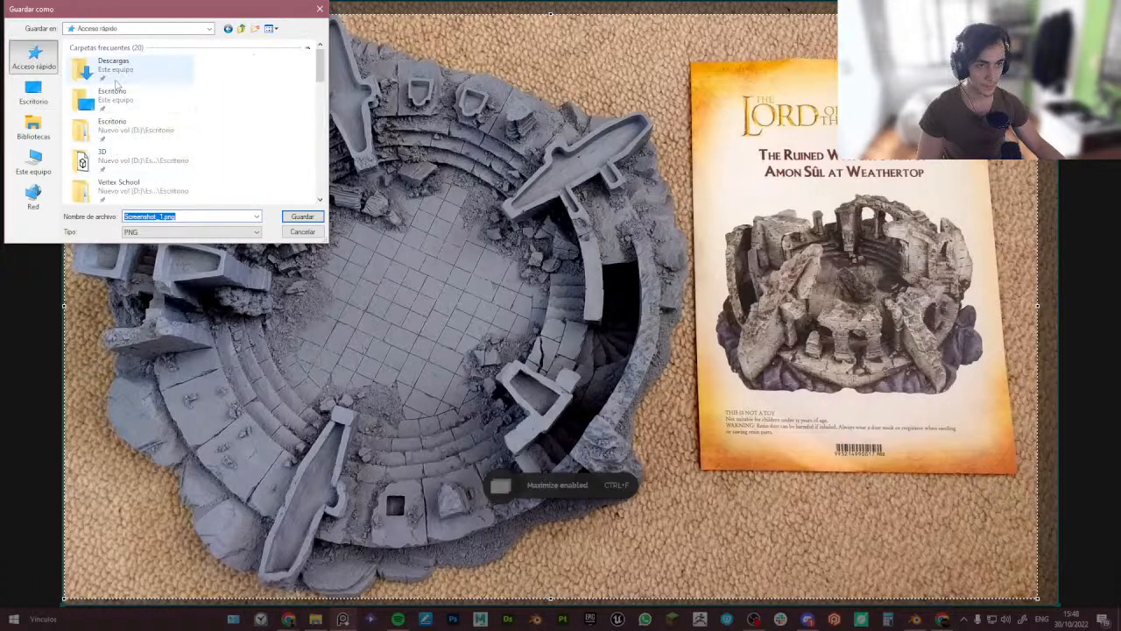
double_click(118, 91)
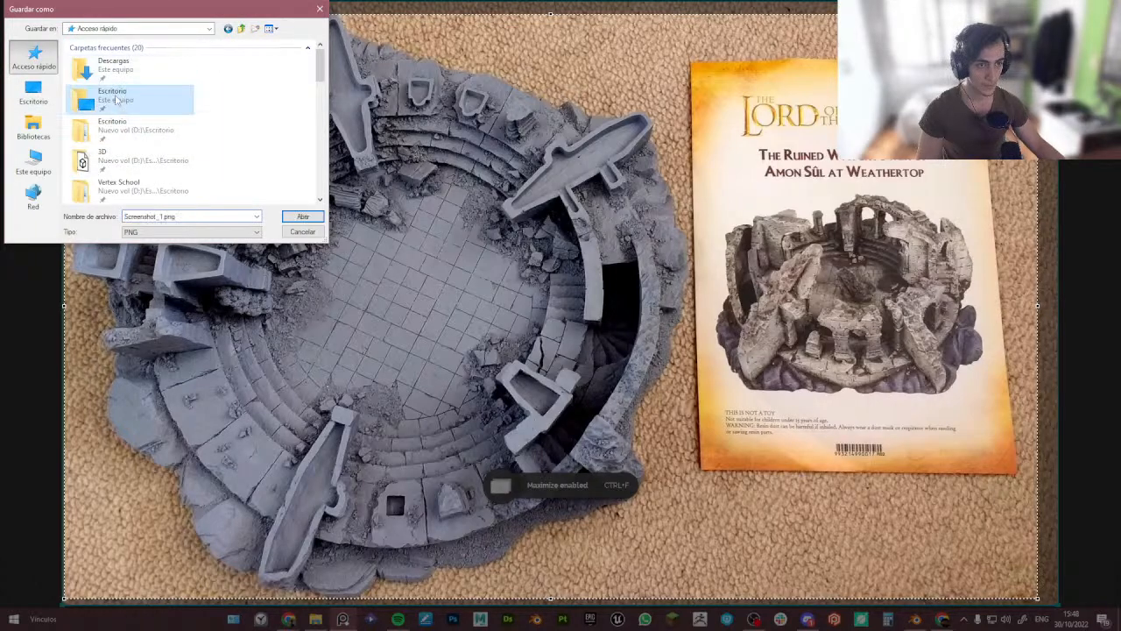
click(244, 28)
double_click(127, 81)
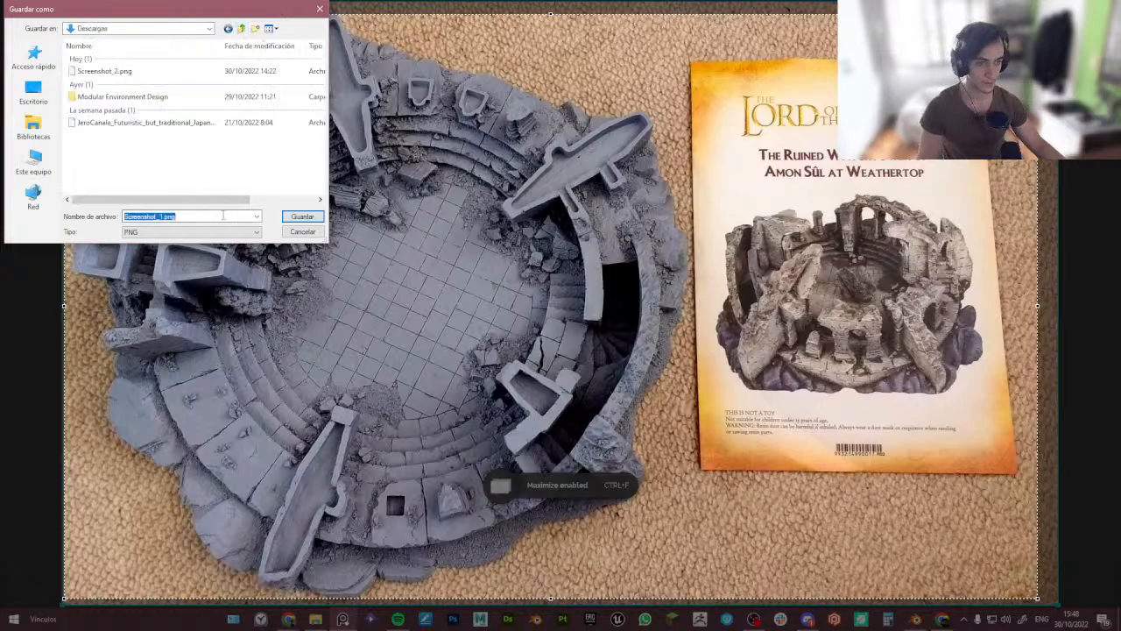
text(Blueprint)
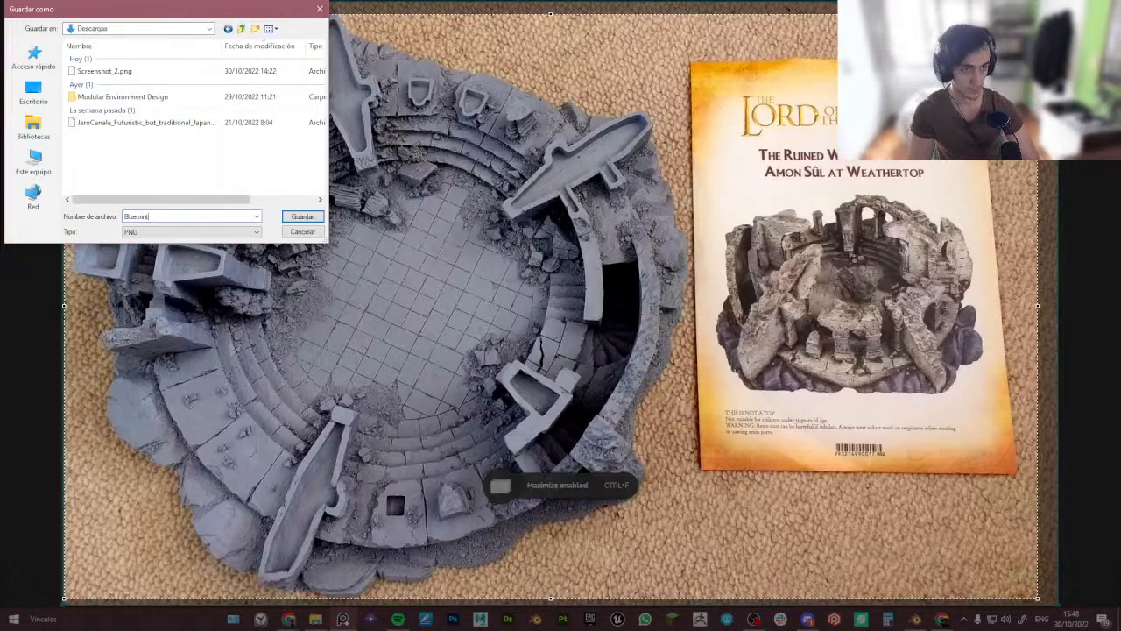
key(Return)
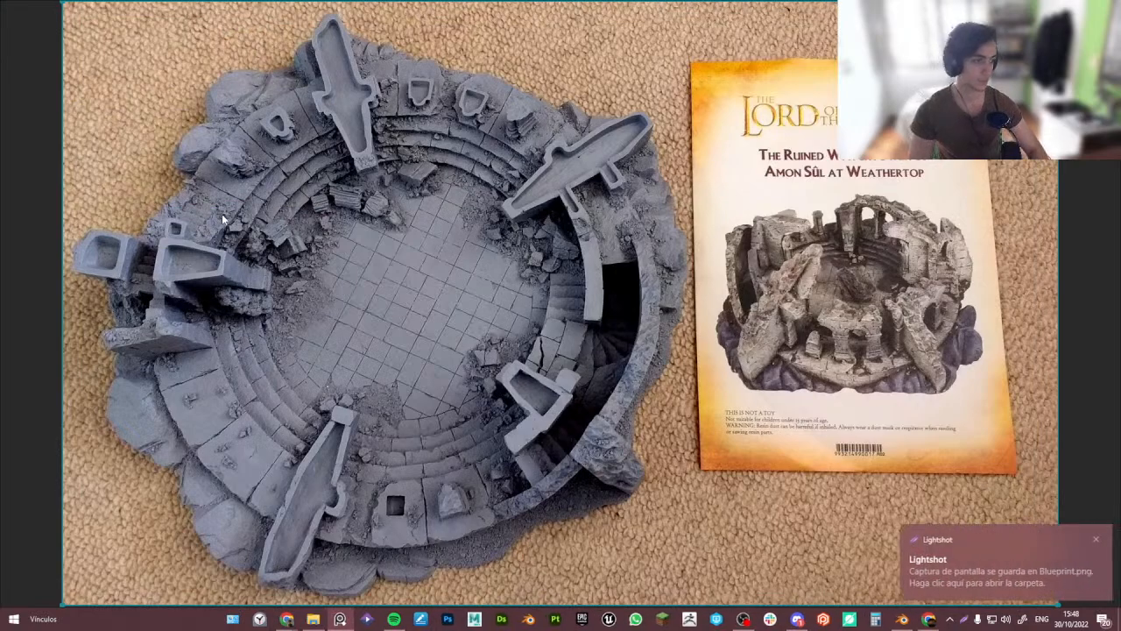
- In top orthographic view, add Blueprint.png from Downloads as a reference image
key(ctrl+f)
click(173, 276)
key(KP_7)
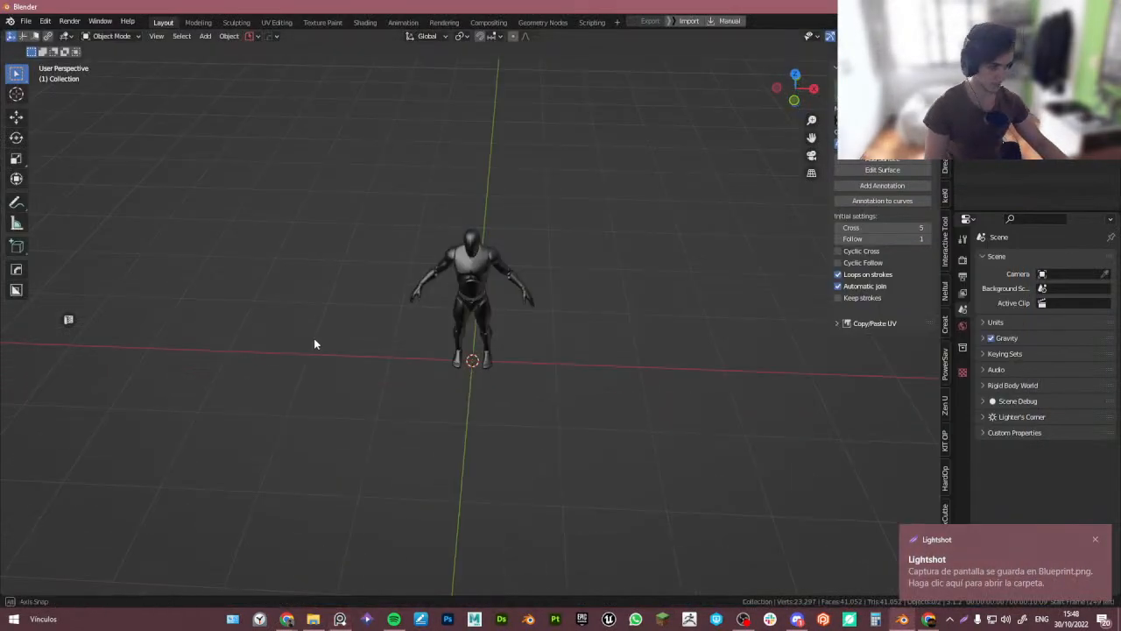
shift+middle_drag(444, 281, 421, 337)
key(shift+a)
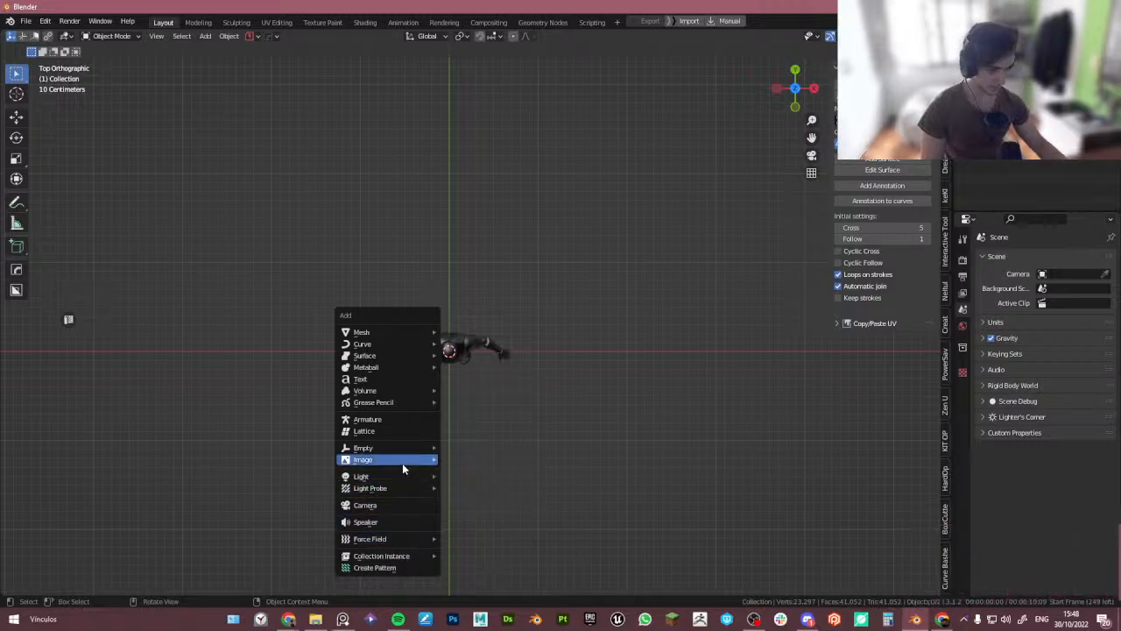
mouse_move(404, 461)
click(502, 461)
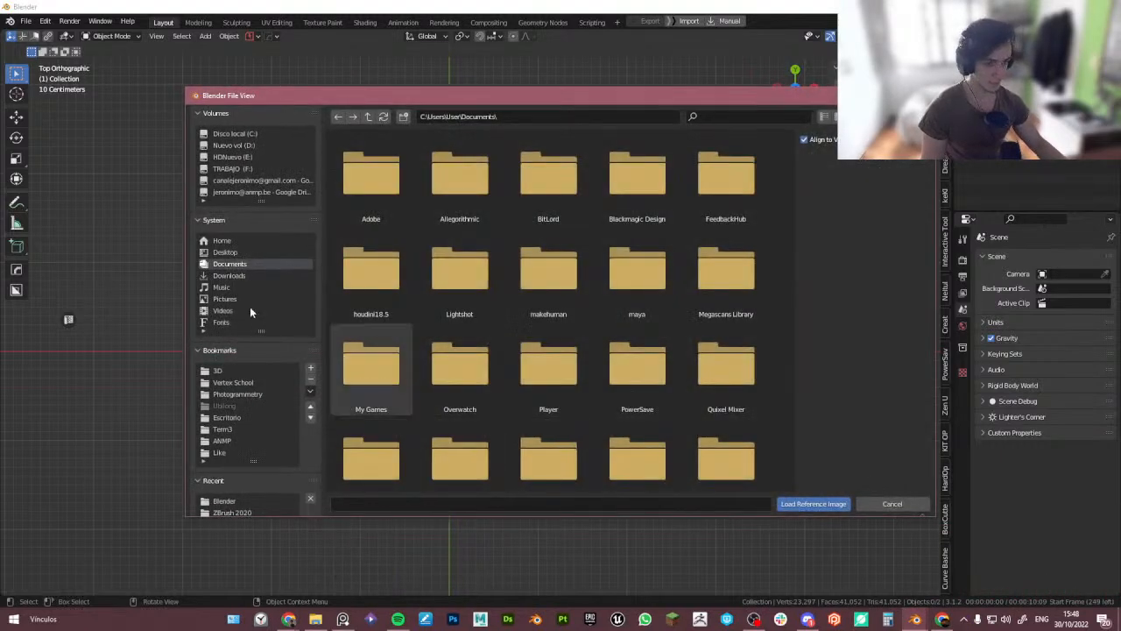
click(229, 275)
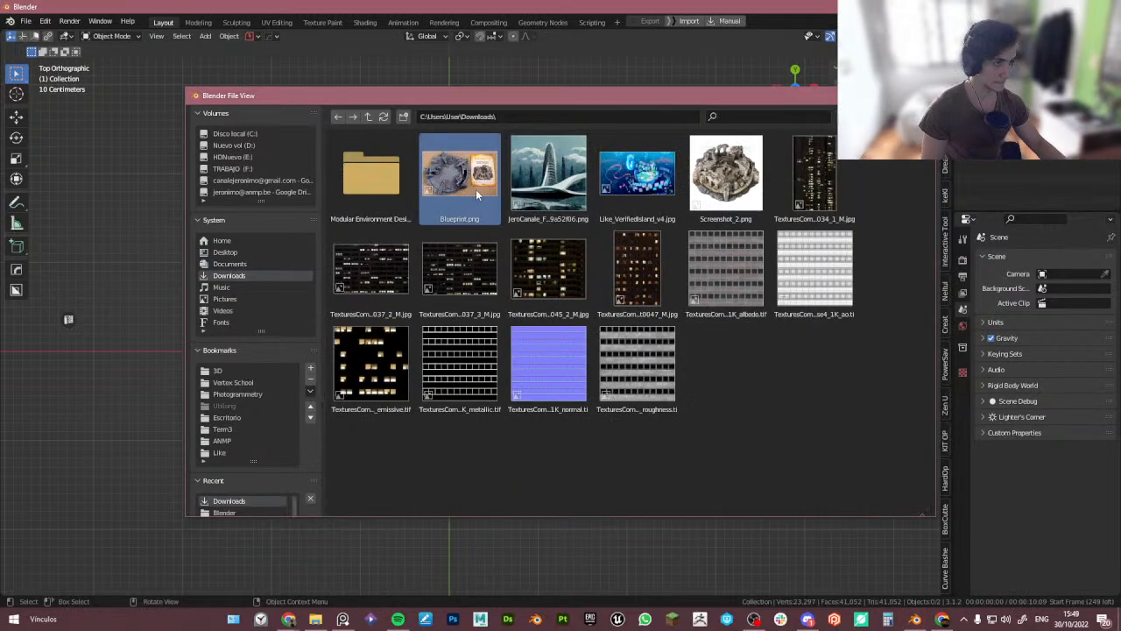
double_click(476, 189)
- Move the reference image along the X axis
scroll(515, 331, down, 2)
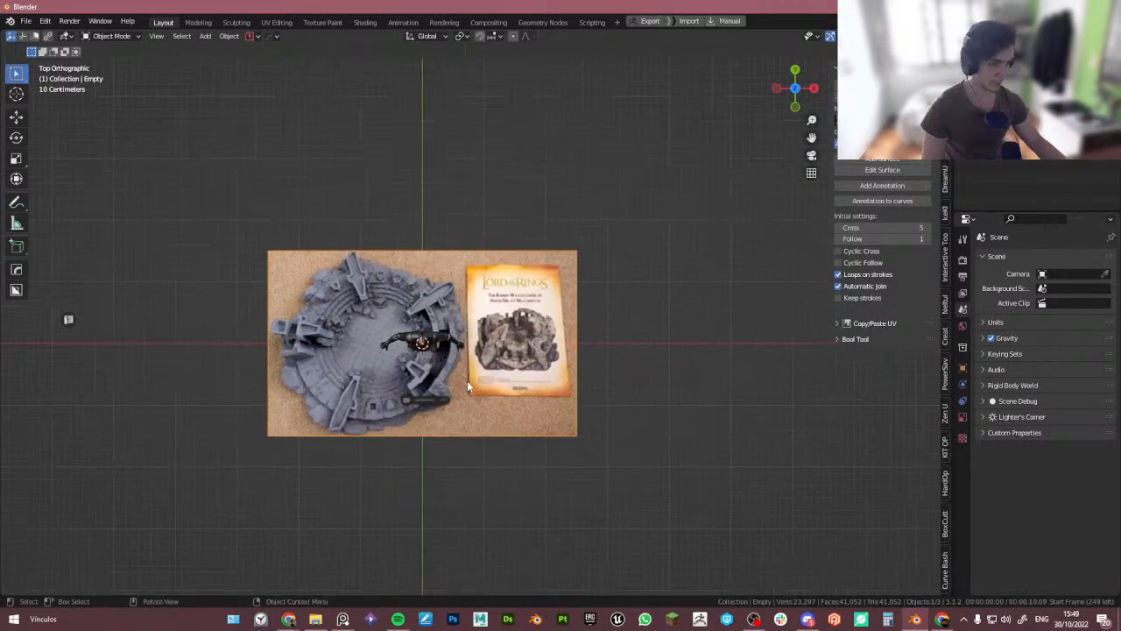
key(g)
key(x)
click(515, 390)
- Set the pivot point to the 3D cursor and scale the reference image up
key(period)
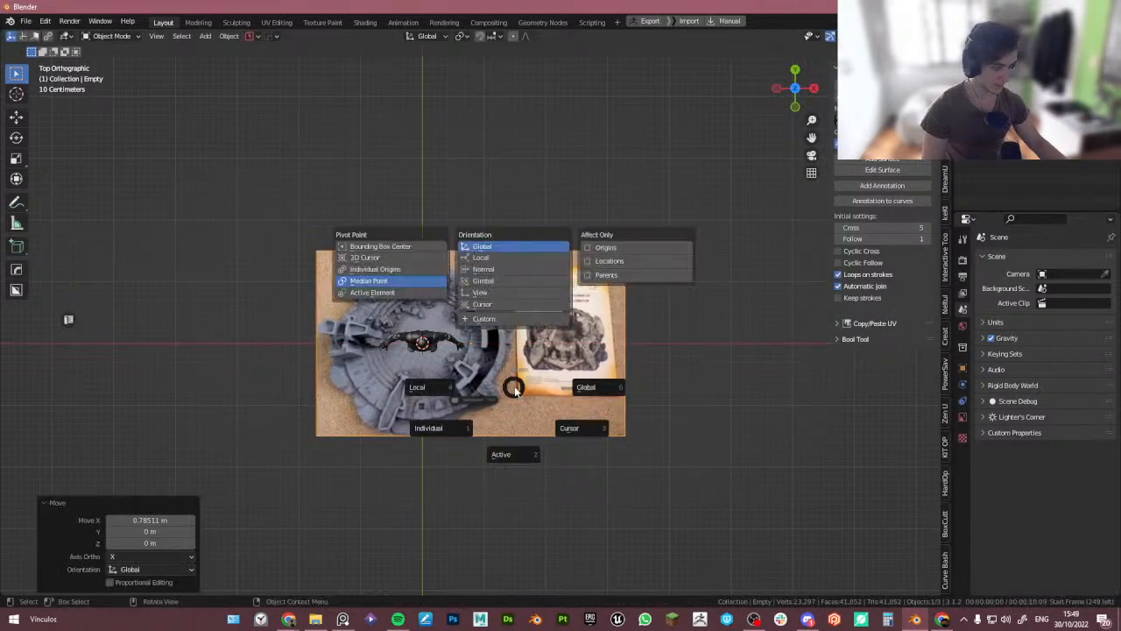
click(575, 430)
key(s)
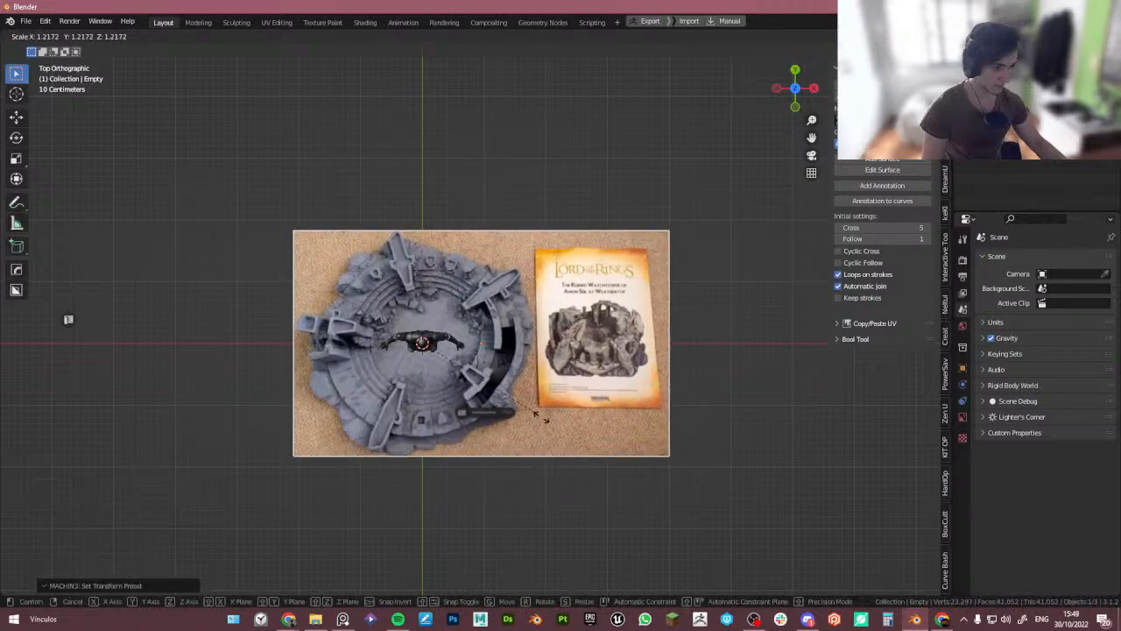
click(745, 530)
scroll(517, 361, down, 4)
shift+middle_drag(517, 361, 403, 296)
key(s)
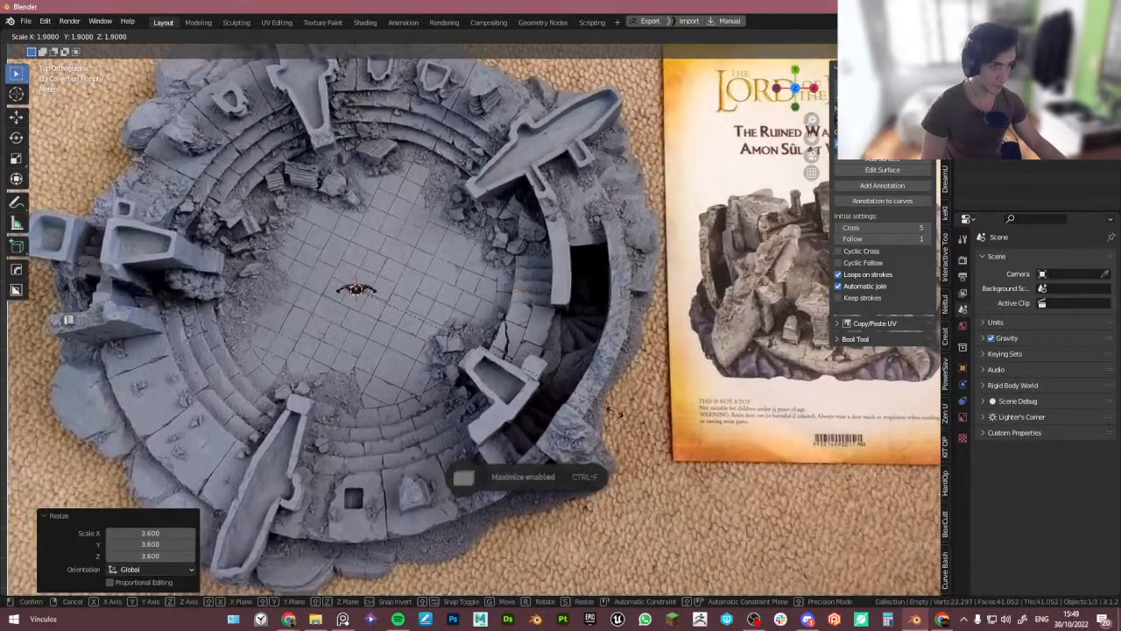
ctrl+click(638, 419)
- Move the reference image so the tower's central floor sits at the world origin
scroll(533, 362, down, 3)
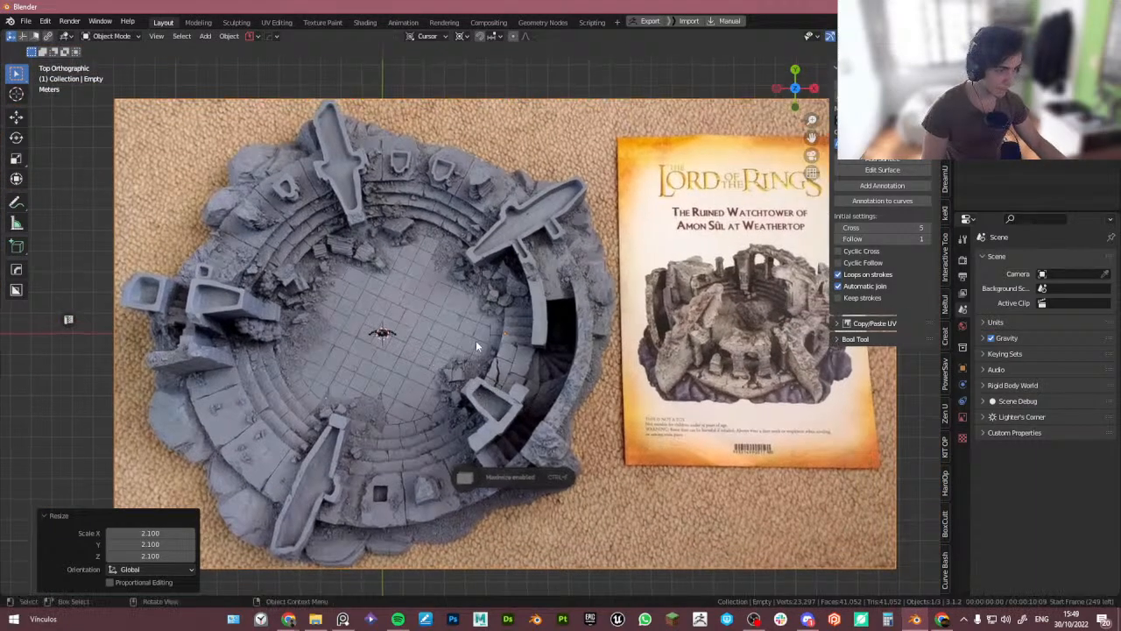
key(g)
click(410, 348)
scroll(410, 347, up, 1)
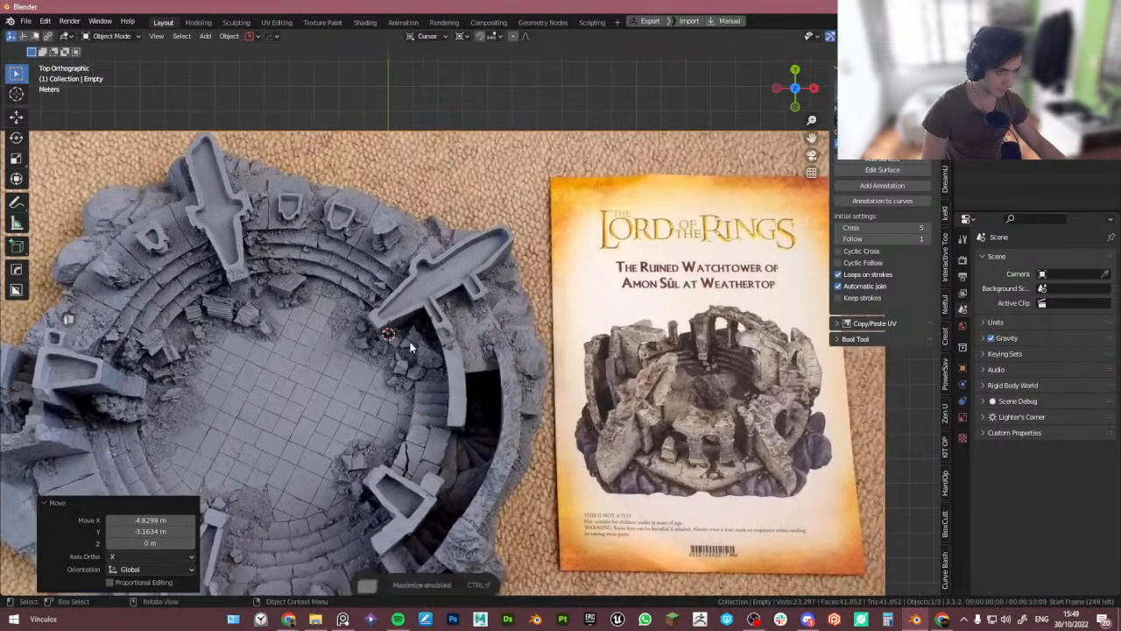
middle_drag(394, 379, 429, 437)
scroll(451, 413, down, 2)
shift+middle_drag(522, 365, 464, 366)
key(g)
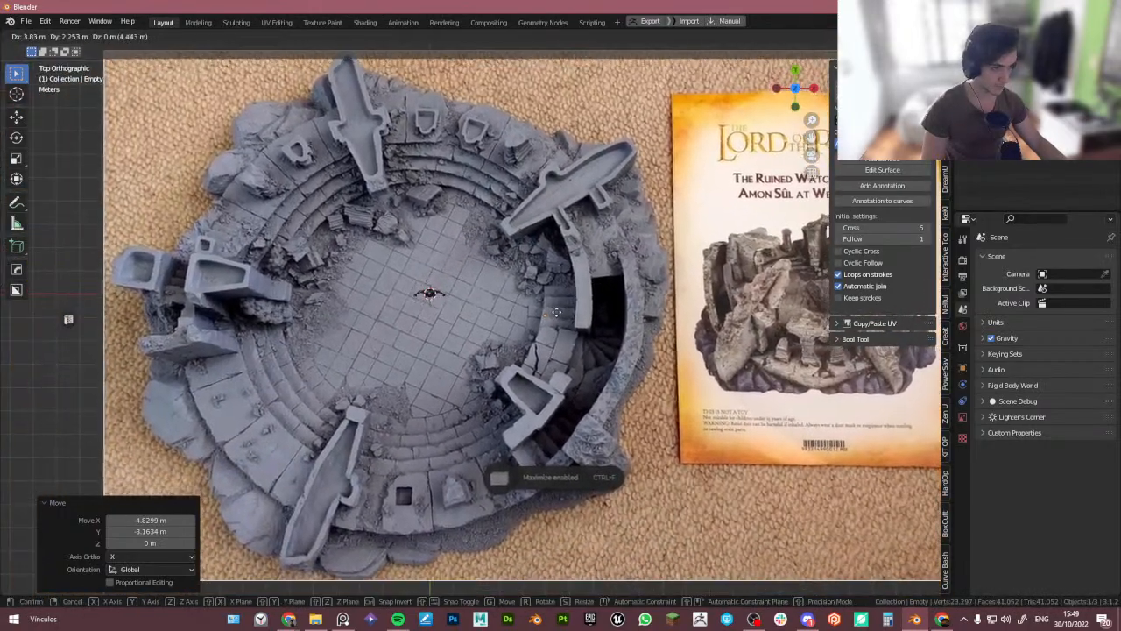
click(554, 310)
scroll(528, 352, down, 1)
shift+middle_drag(533, 349, 467, 366)
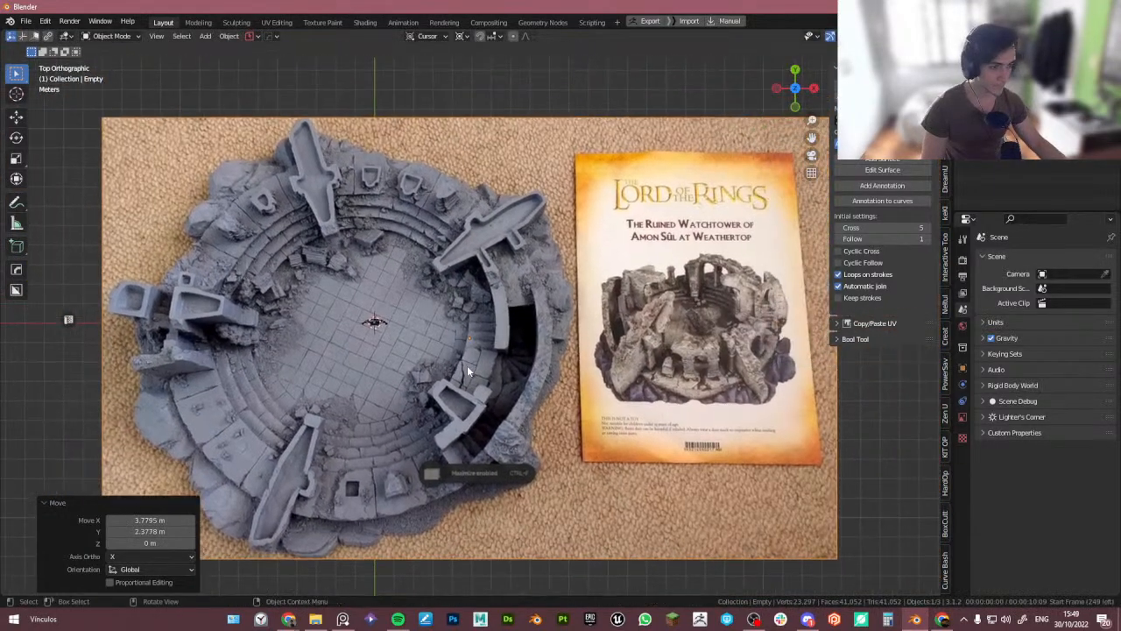
- Fine-tune the reference image's position and scale around the origin
key(g)
click(472, 370)
key(s)
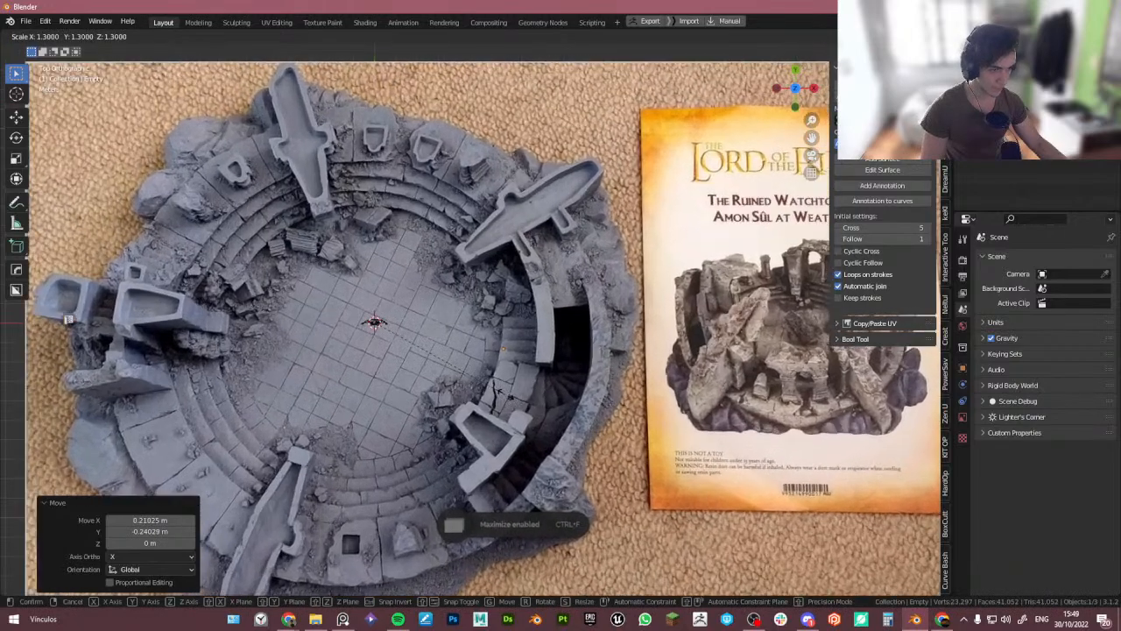
click(511, 390)
key(g)
click(522, 386)
scroll(452, 390, down, 2)
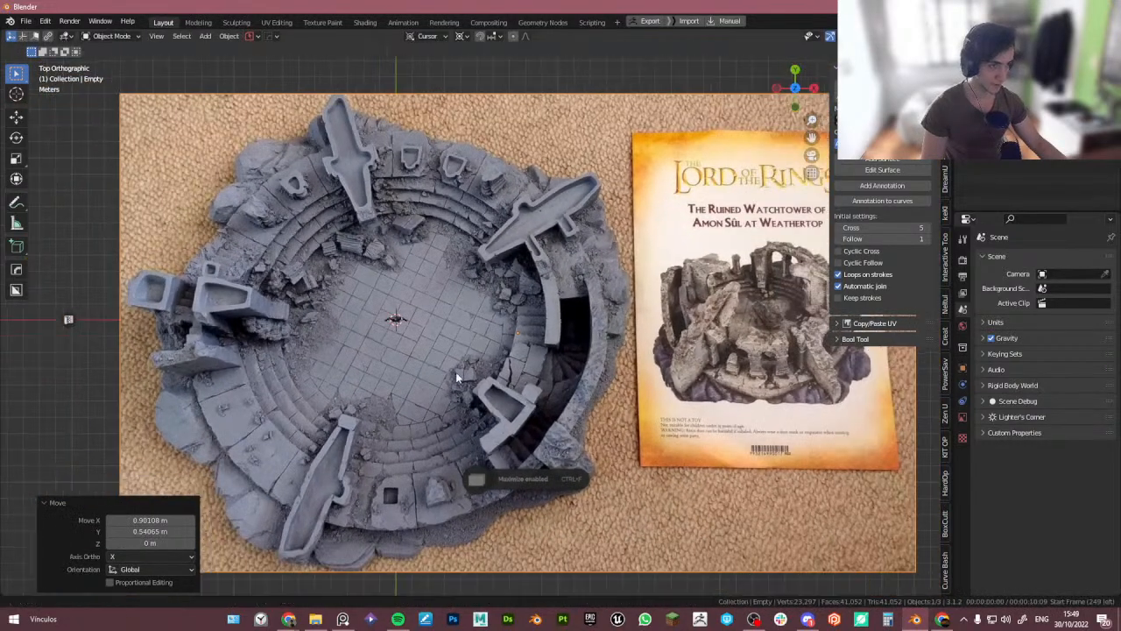
scroll(566, 346, up, 2)
- Add a cylinder at the origin and set its radius to 12.4 m
key(n)
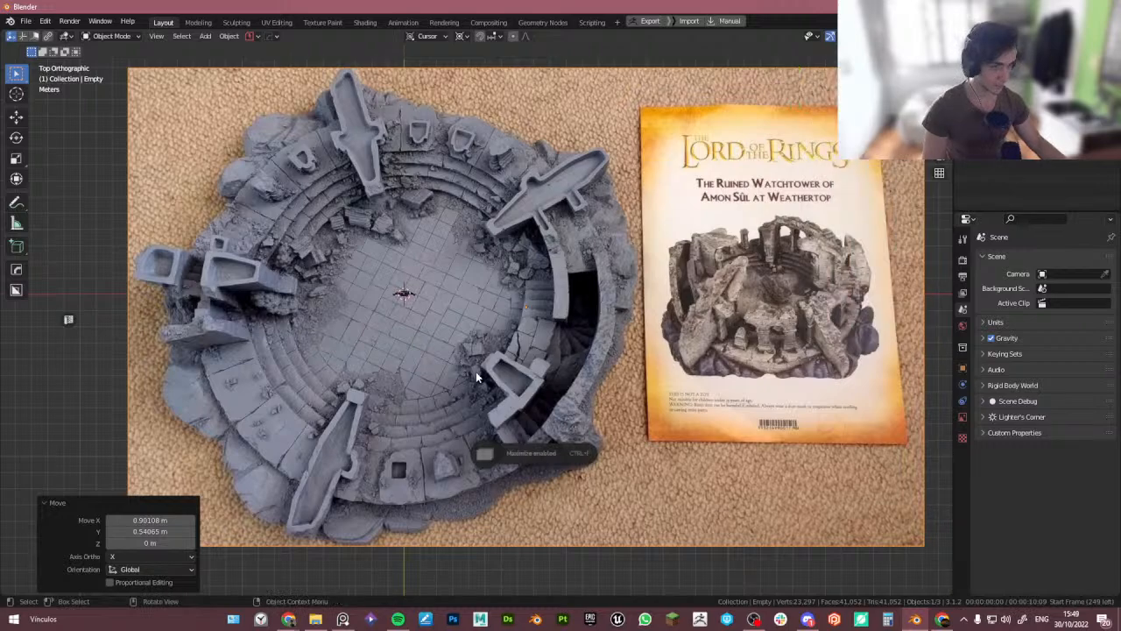
mouse_move(476, 371)
middle_down()
mouse_move(459, 410)
mouse_move(459, 374)
middle_up()
key(KP_7)
click(55, 503)
shift+middle_drag(402, 309, 378, 335)
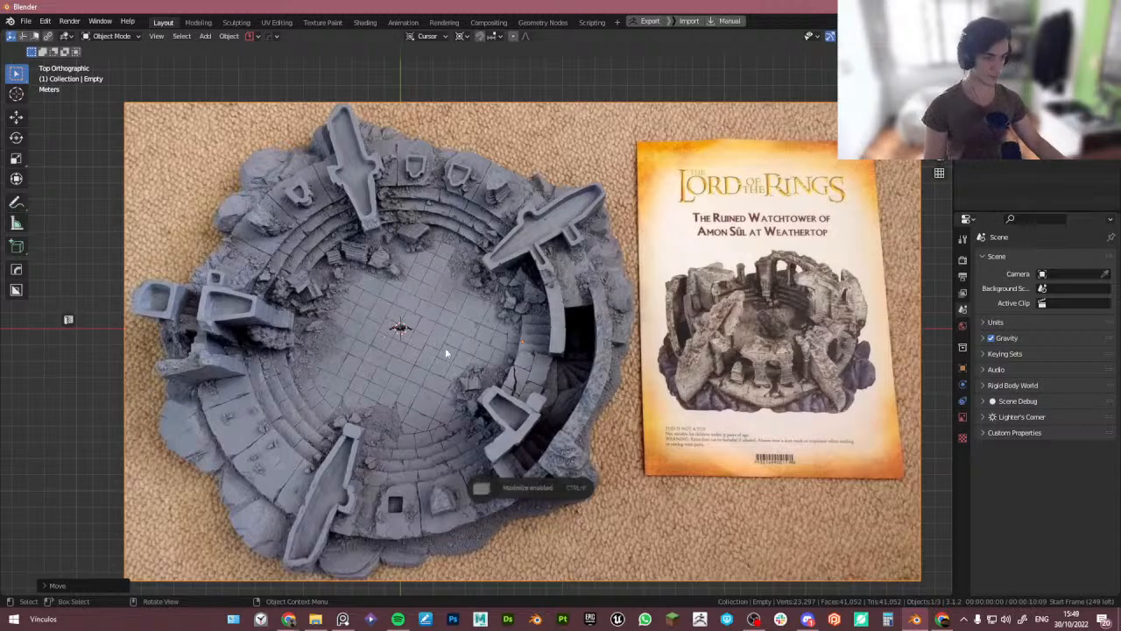
key(shift+a)
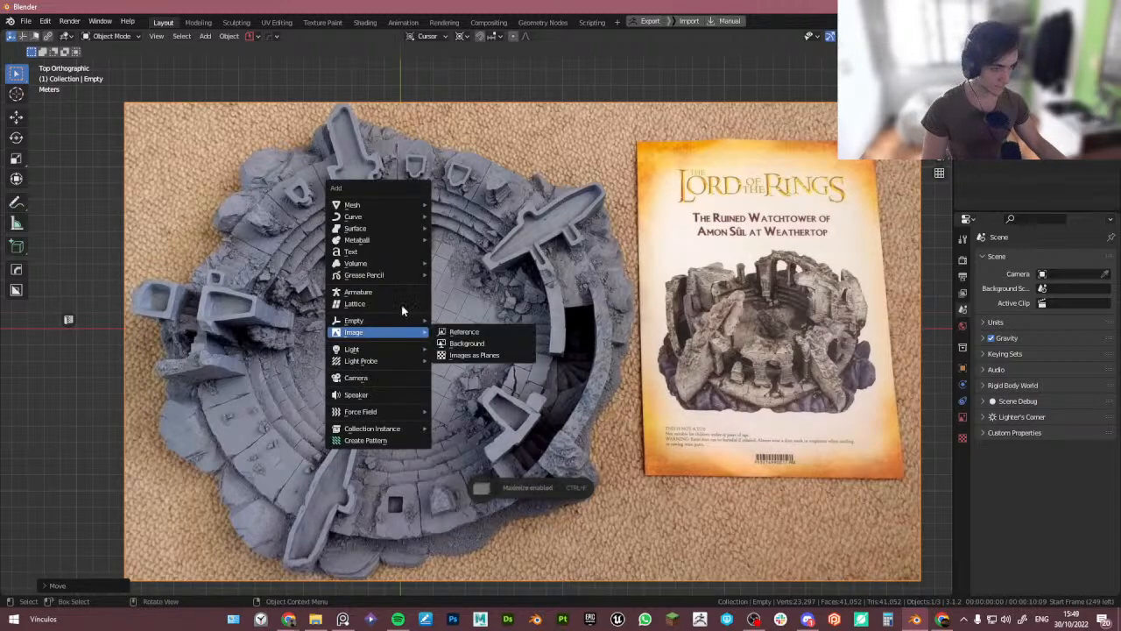
mouse_move(377, 205)
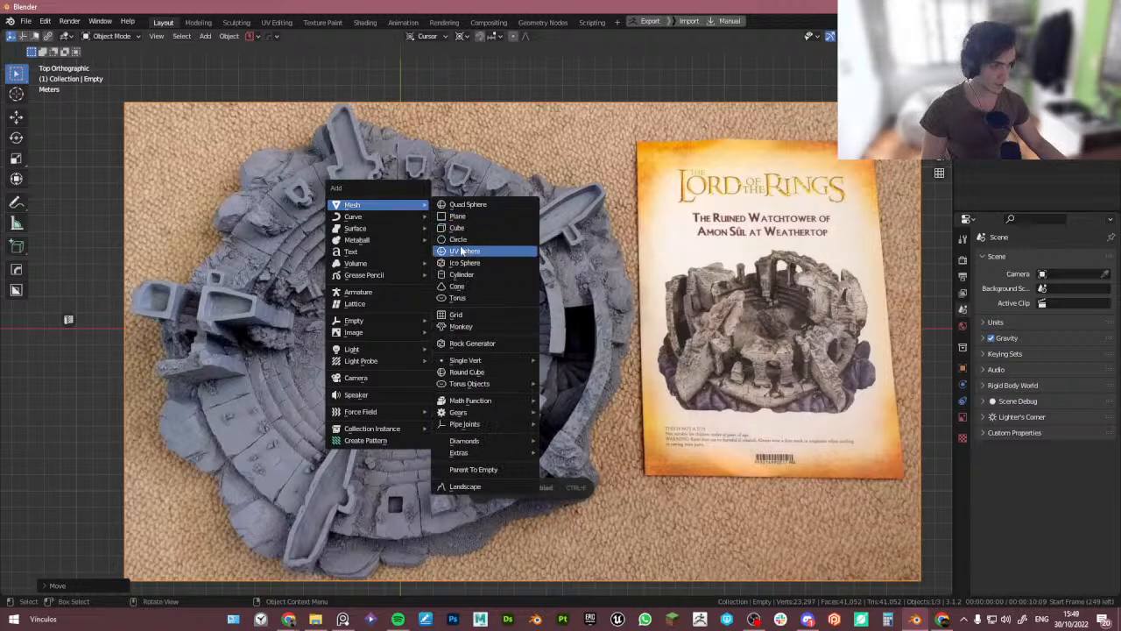
click(464, 274)
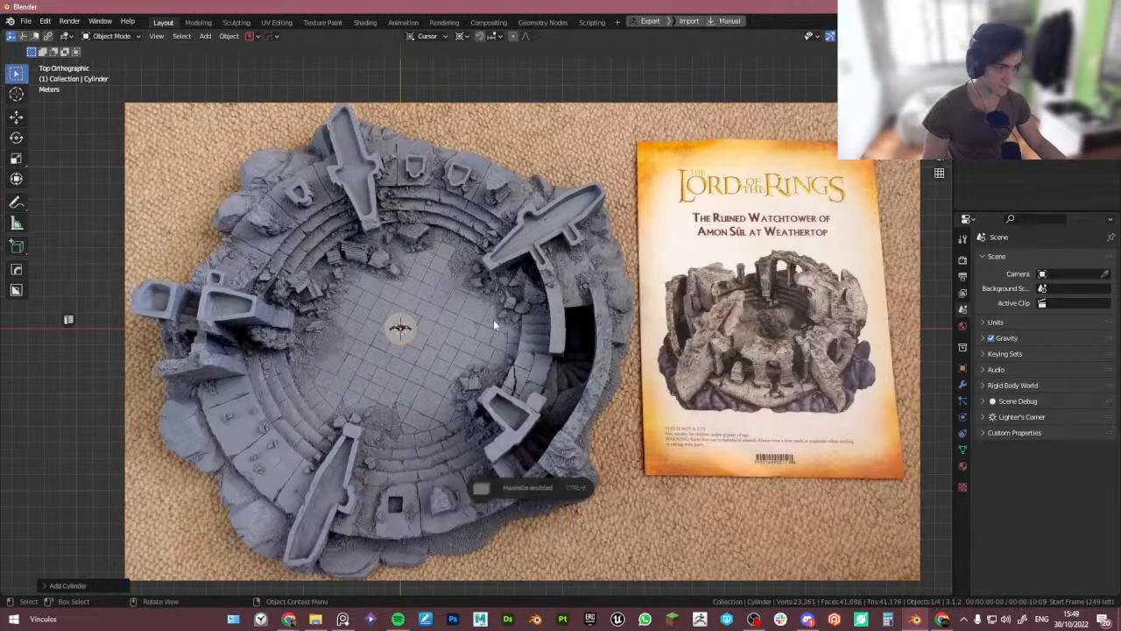
click(63, 584)
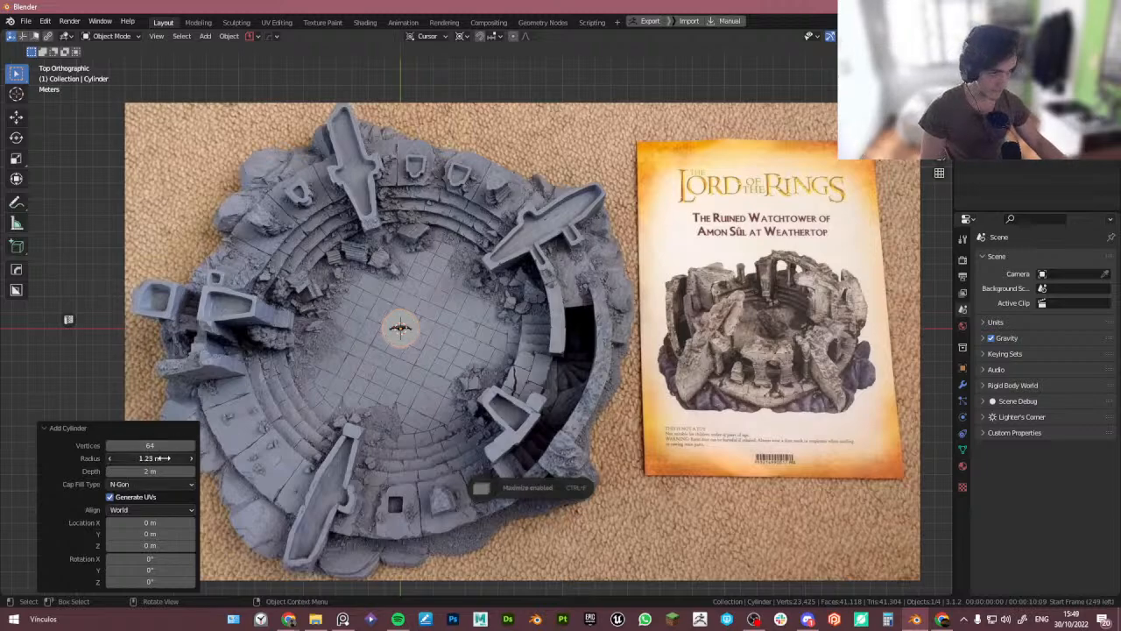
drag(163, 458, 815, 536)
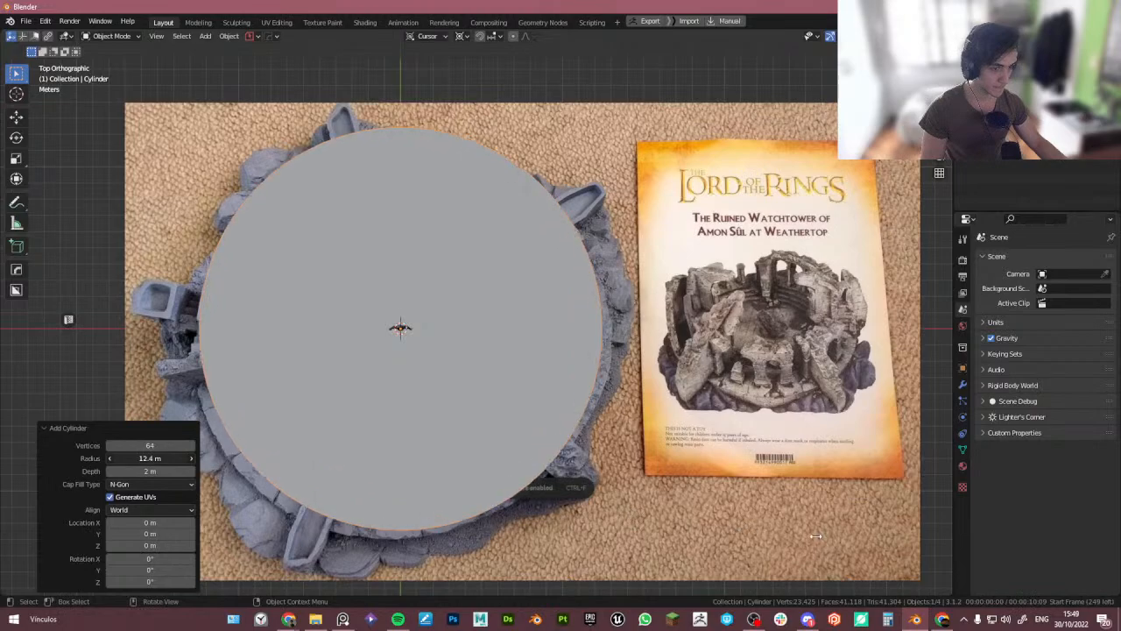
- In Edit Mode with X-ray on, inset the cylinder's top face about 3.26 m
middle_drag(379, 311, 342, 280)
key(Tab)
click(431, 317)
alt+middle_drag(426, 307, 426, 395)
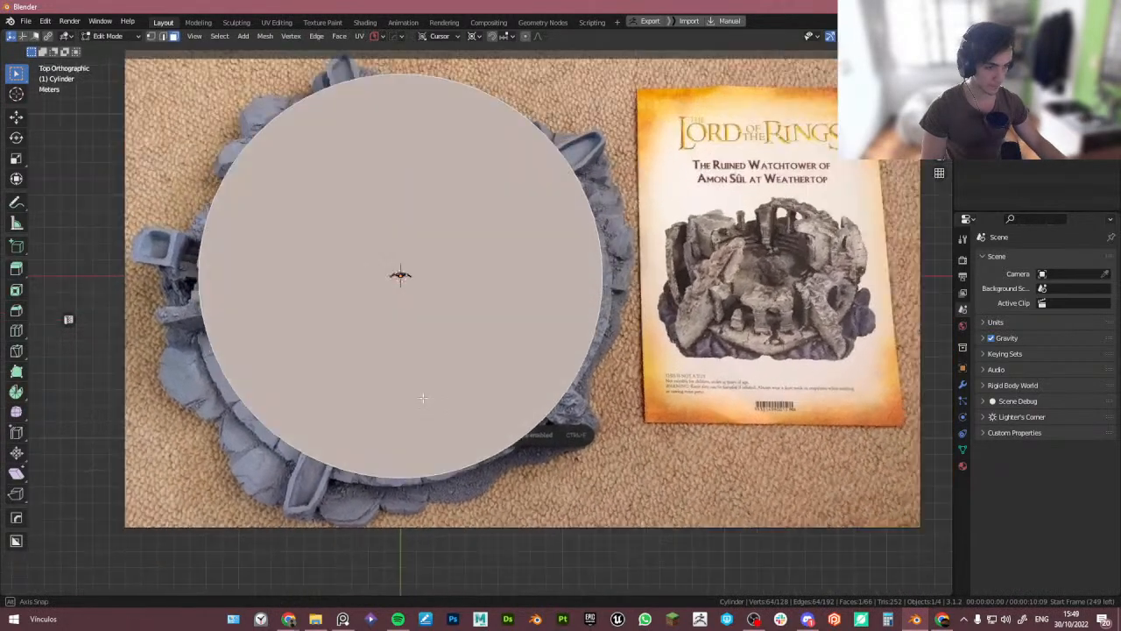
key(alt+z)
shift+middle_drag(548, 359, 533, 408)
key(i)
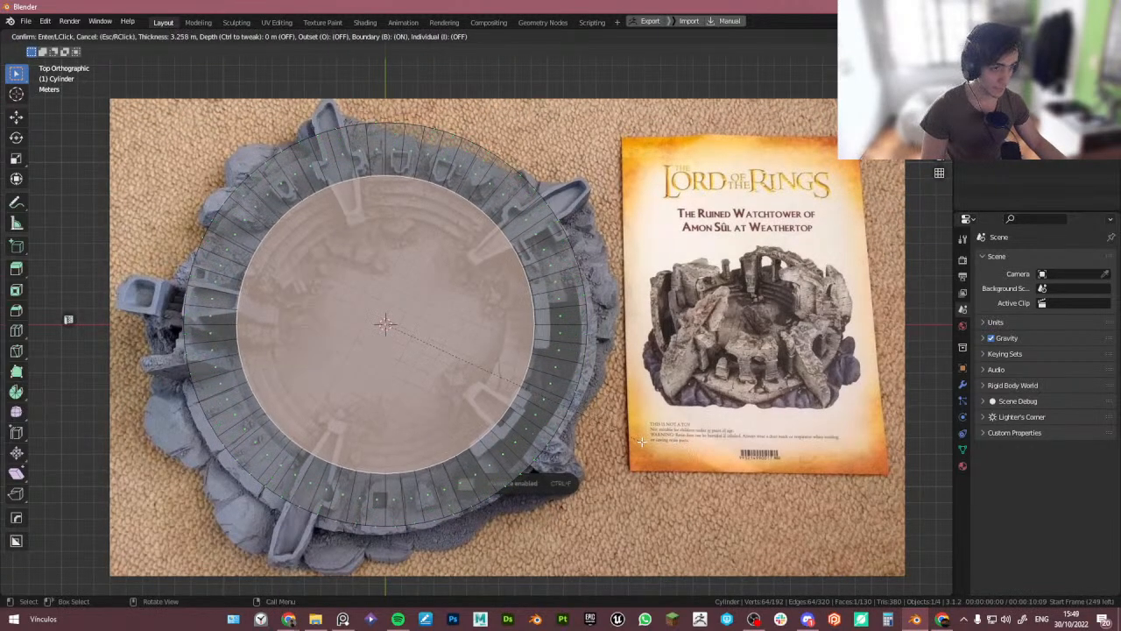
click(653, 444)
- Inset the cylinder's top face three more times to create narrower concentric rings
key(i)
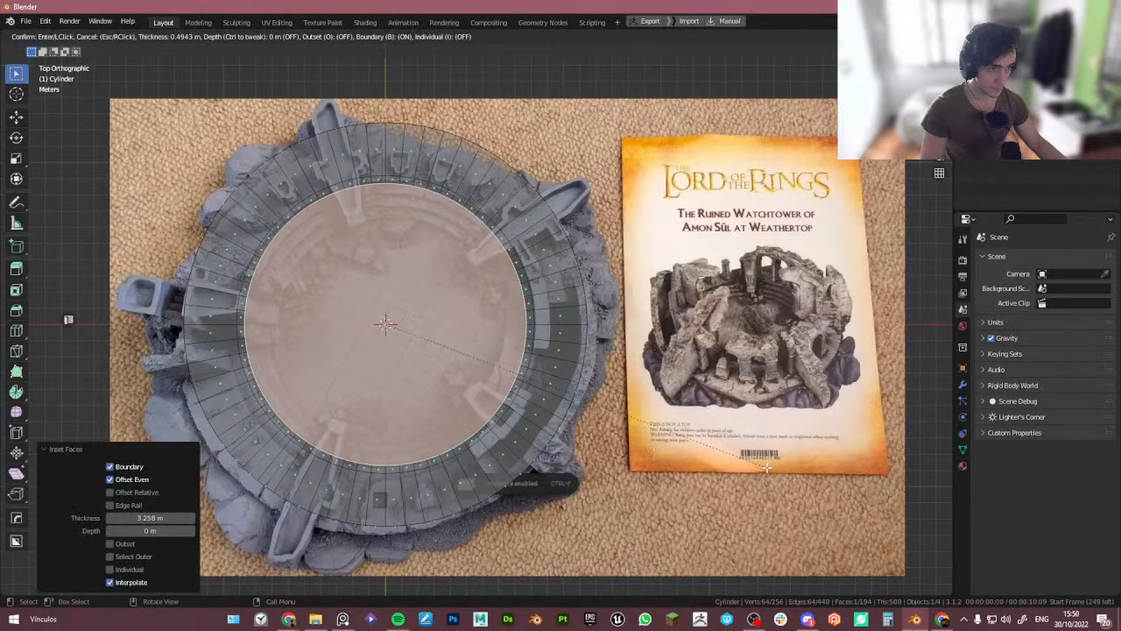
click(758, 467)
key(i)
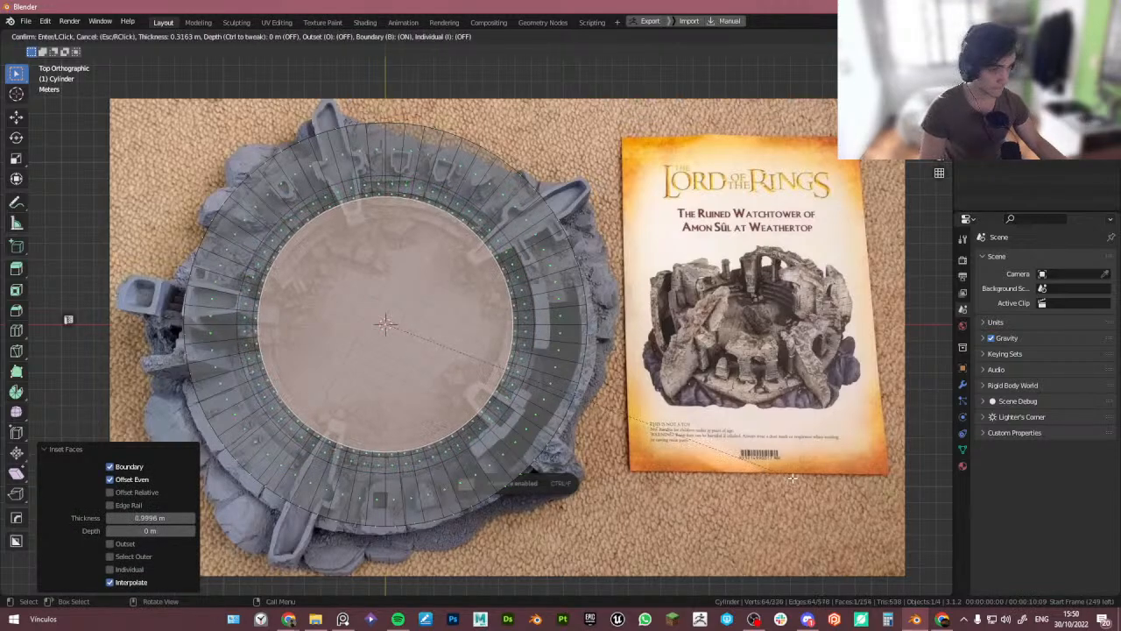
click(786, 478)
key(i)
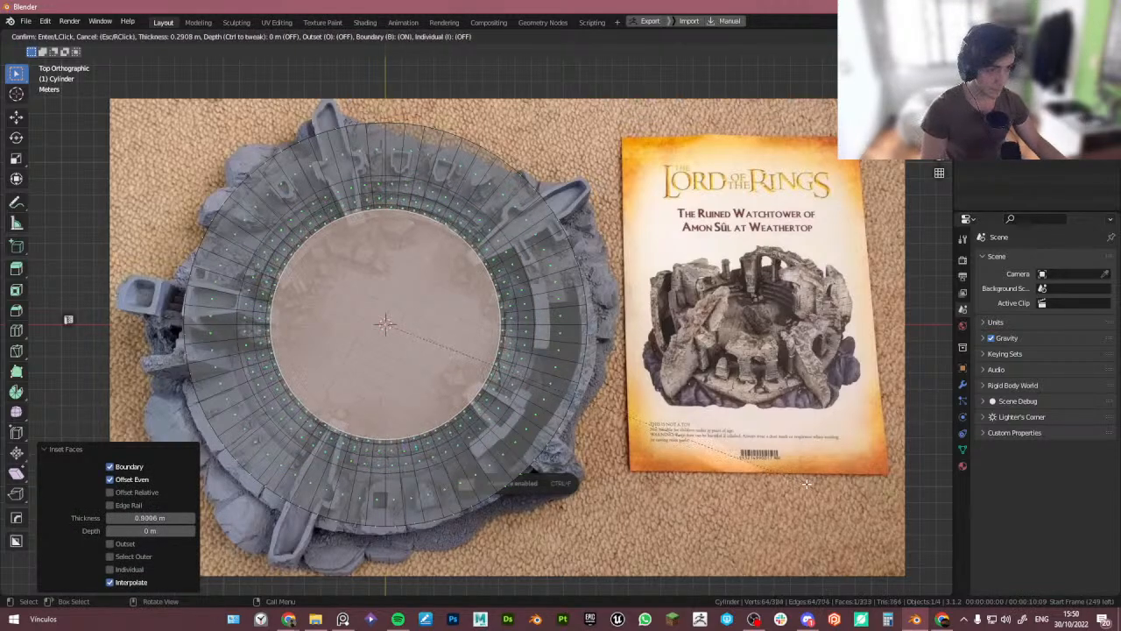
click(798, 482)
middle_drag(797, 482, 668, 403)
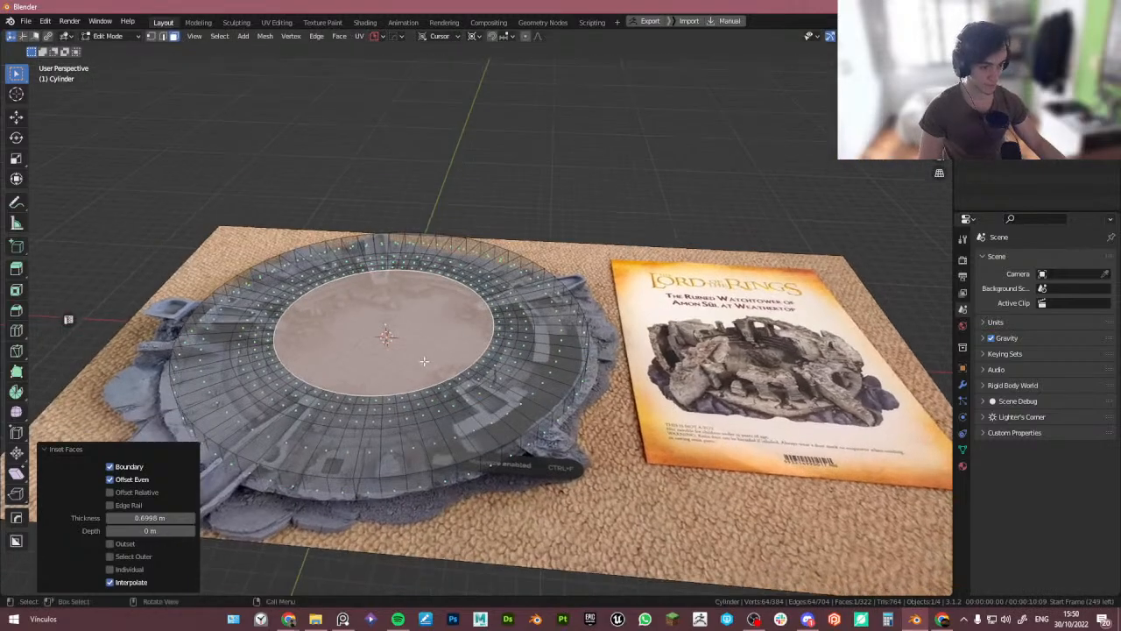
- Leave Edit Mode and inspect the cylinder in perspective over the reference image
scroll(337, 417, up, 2)
shift+middle_drag(324, 420, 408, 391)
key(Tab)
click(403, 259)
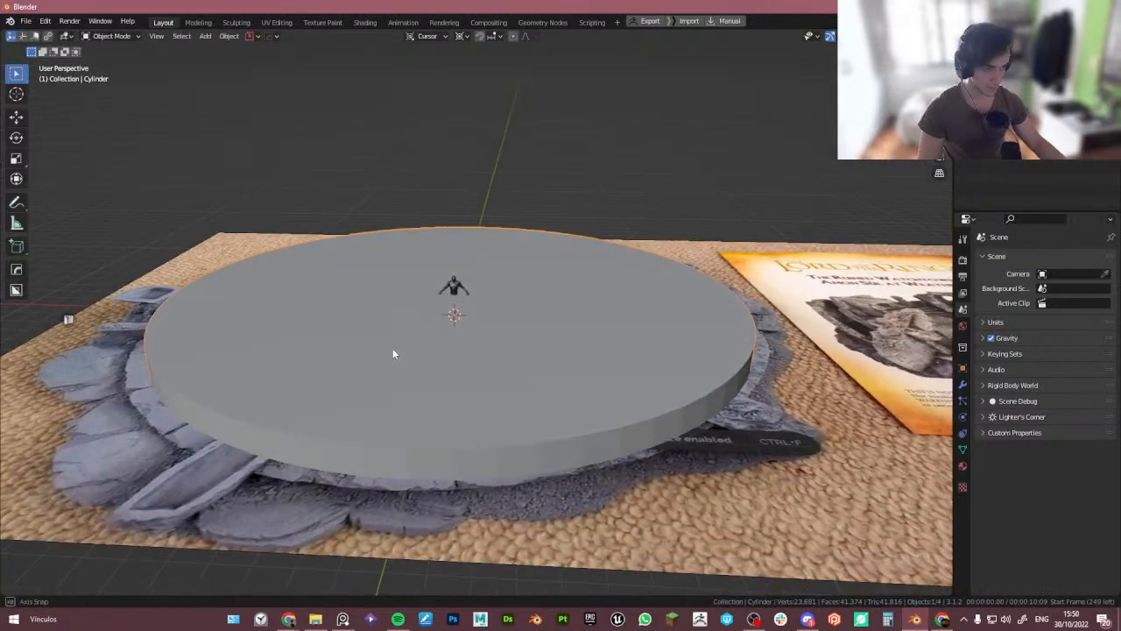
scroll(393, 347, down, 3)
scroll(429, 342, up, 2)
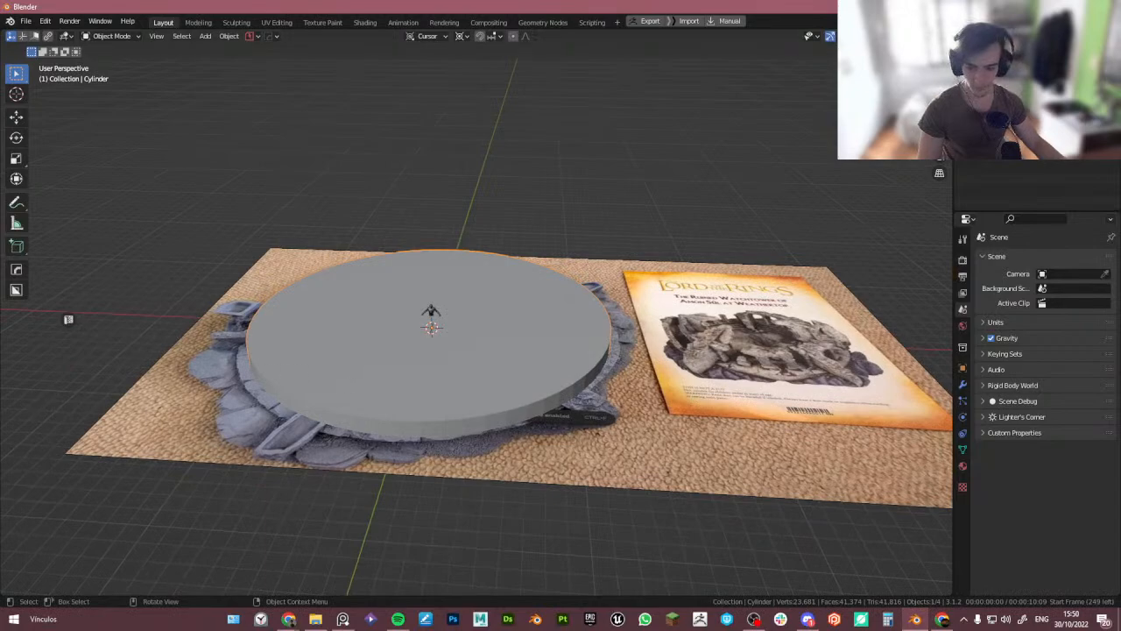
- Switch to PureRef and open a close-up photo of the miniature's stepped floor as reference
key(alt+Tab)
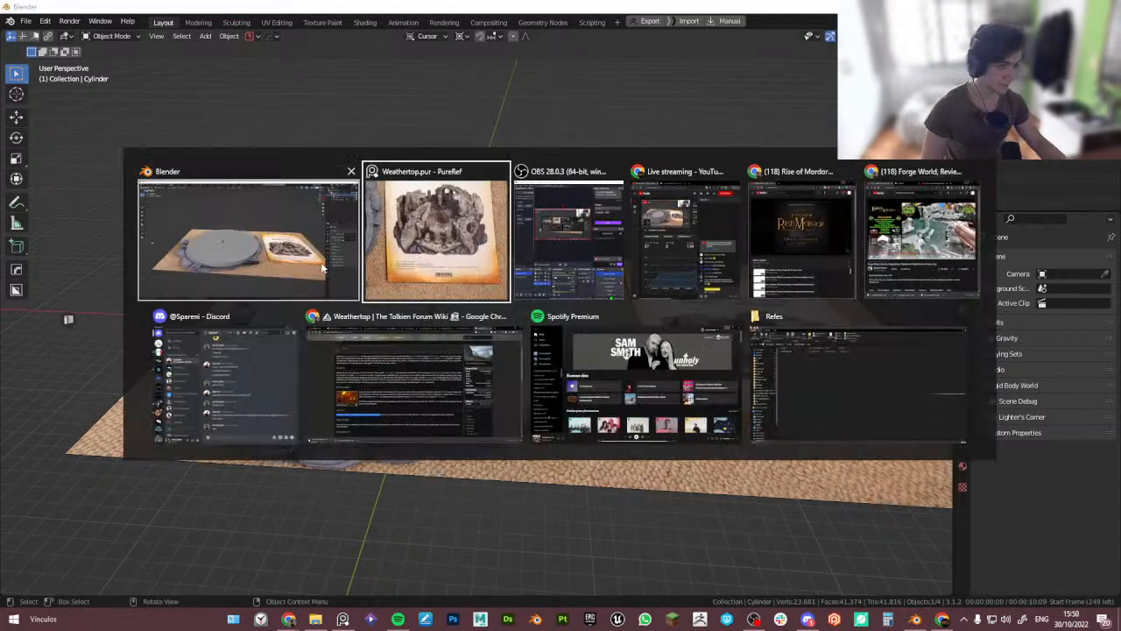
click(417, 236)
right_drag(864, 340, 1017, 252)
scroll(1007, 285, down, 9)
middle_drag(1012, 389, 988, 307)
scroll(989, 307, up, 8)
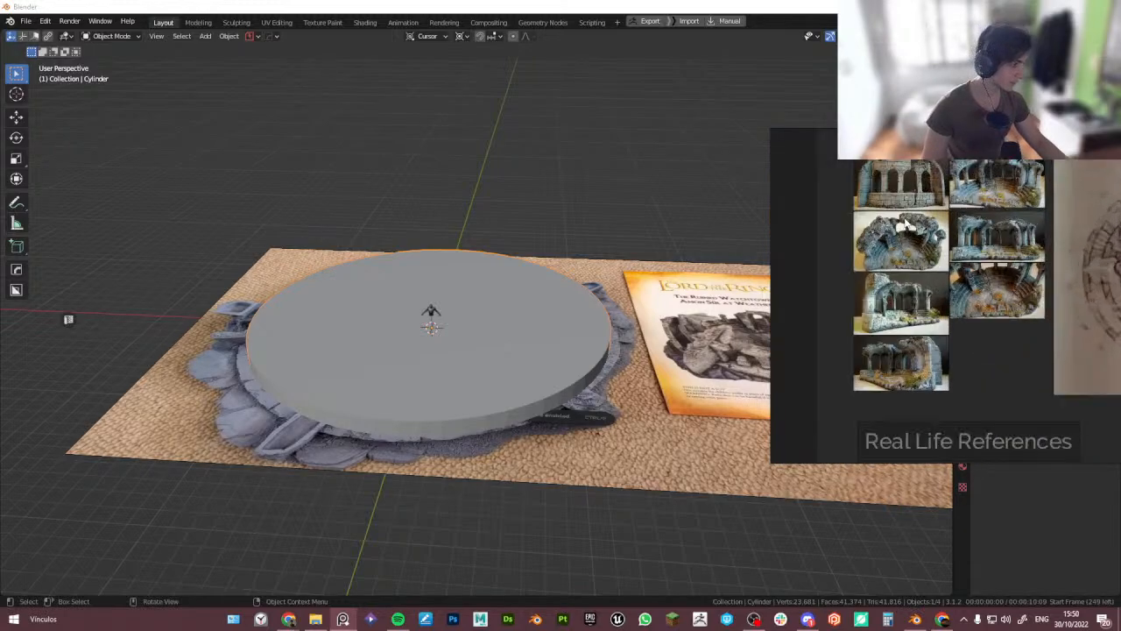
double_click(988, 324)
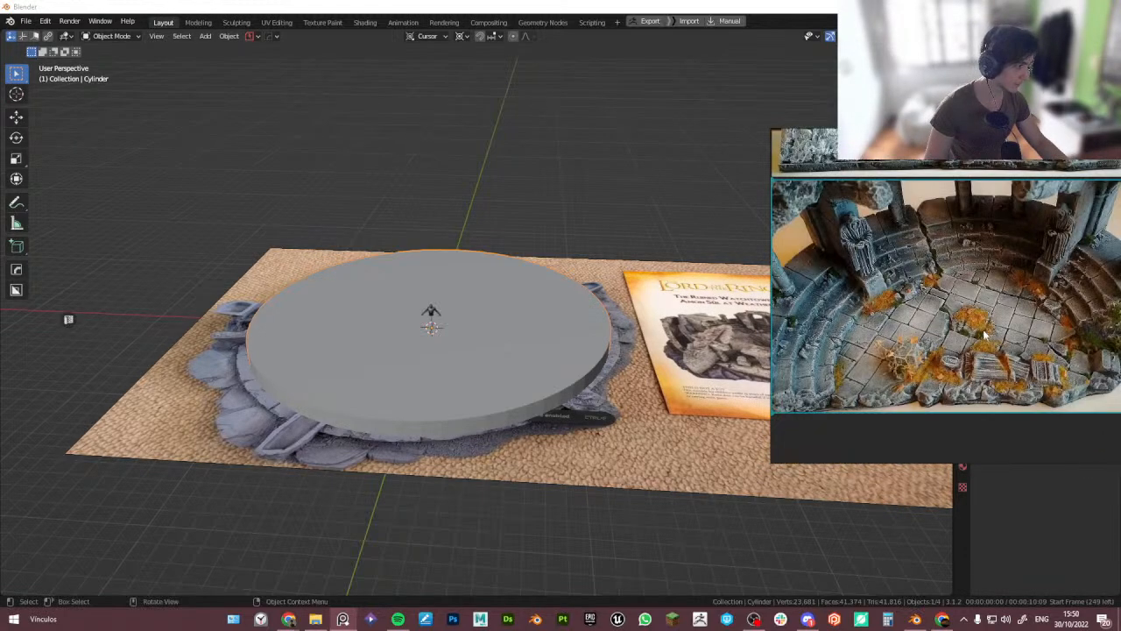
right_drag(847, 338, 853, 374)
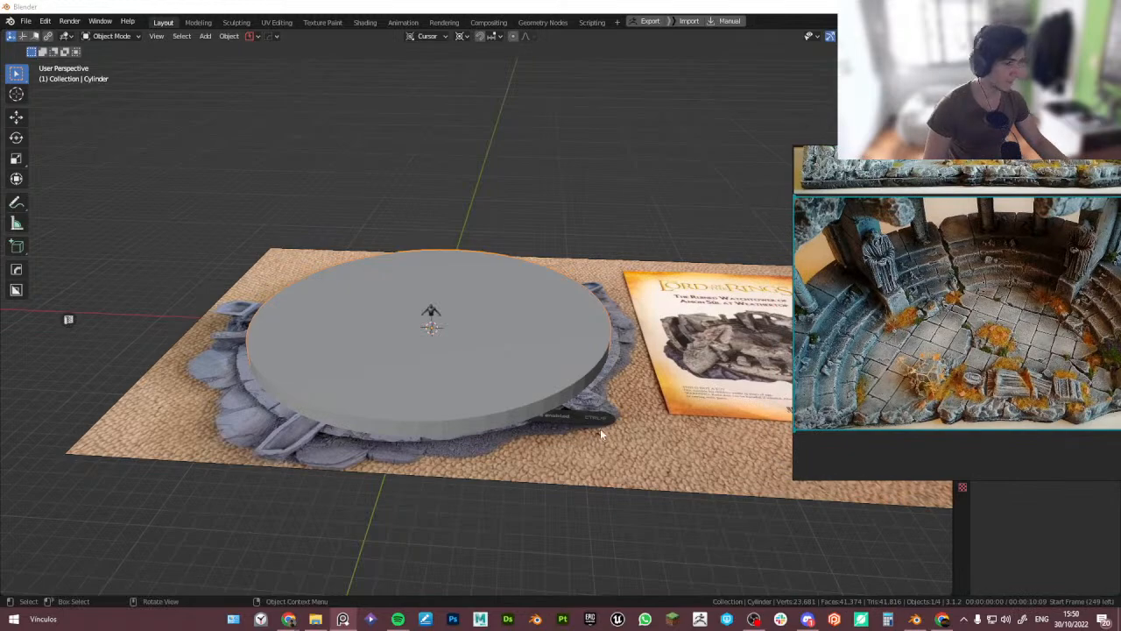
- In Edit Mode, select the inner floor rings and extrude them downward about 0.35 m
middle_drag(600, 434, 412, 335)
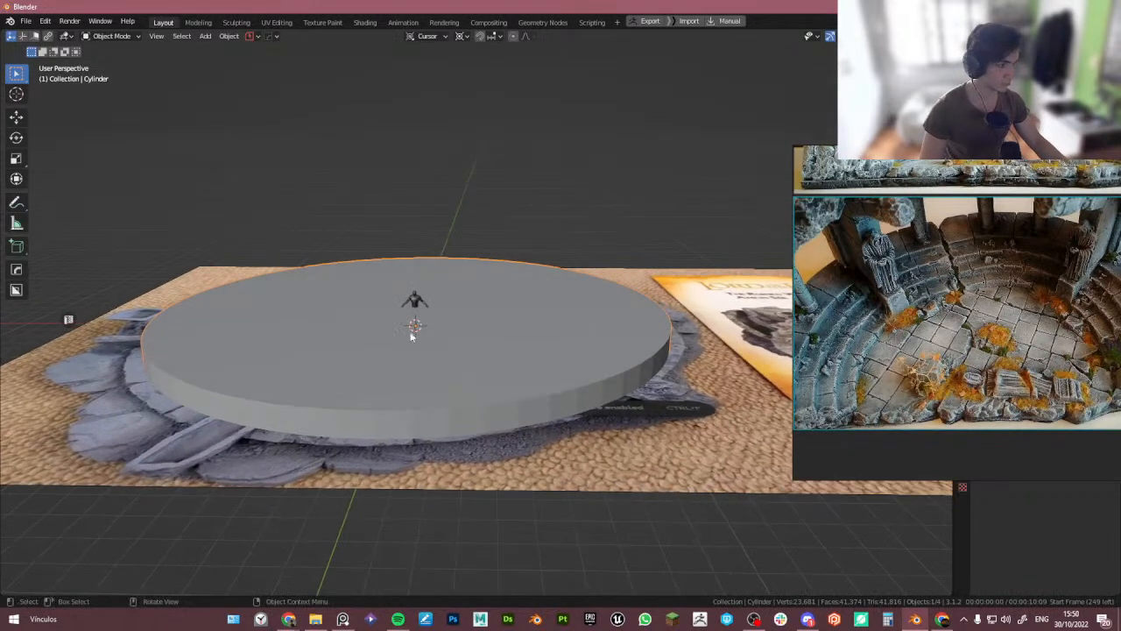
key(Tab)
scroll(324, 349, up, 2)
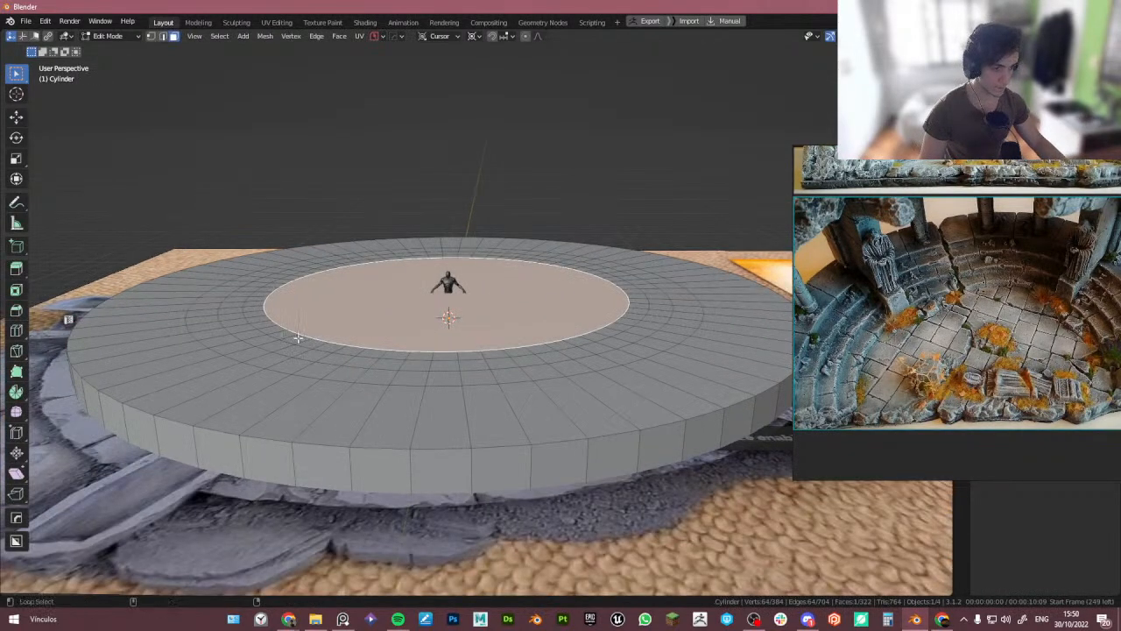
alt+shift+click(293, 339)
alt+shift+click(264, 343)
alt+shift+click(234, 347)
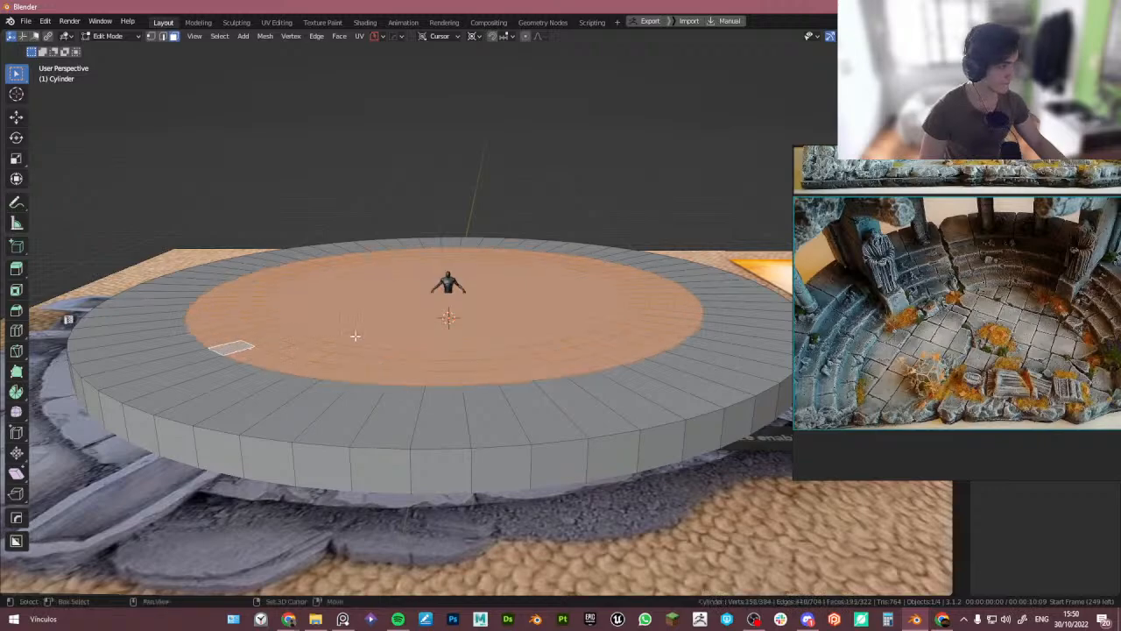
middle_drag(355, 336, 341, 370)
key(e)
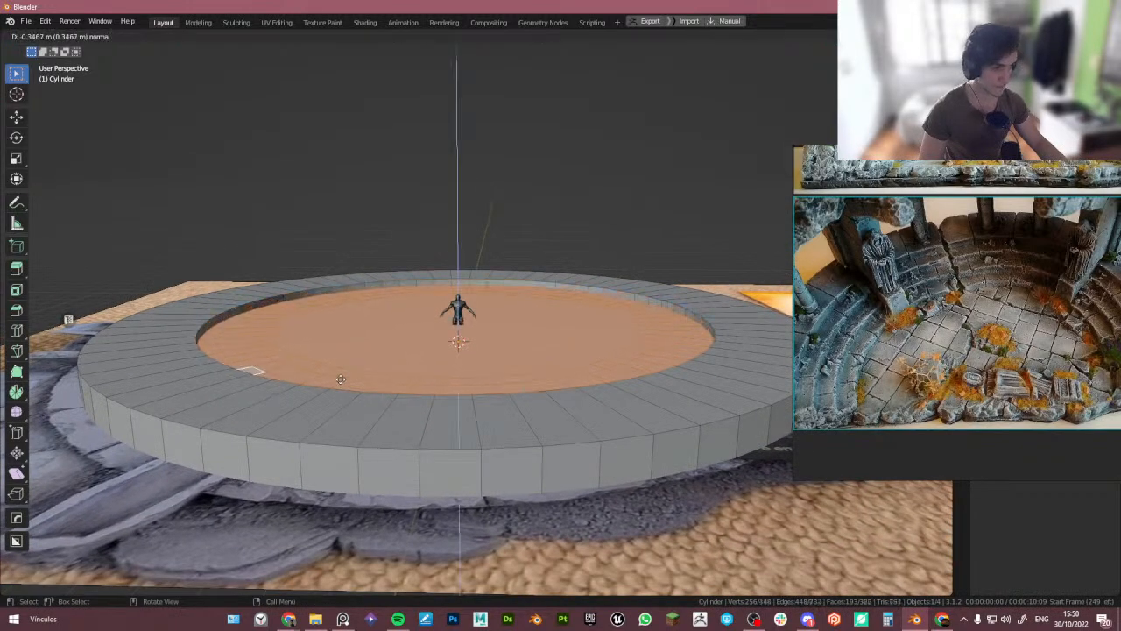
click(341, 379)
- In front view with snapping on, move the extruded floor up 0.04675 m along Z
key(KP_1)
scroll(263, 333, up, 4)
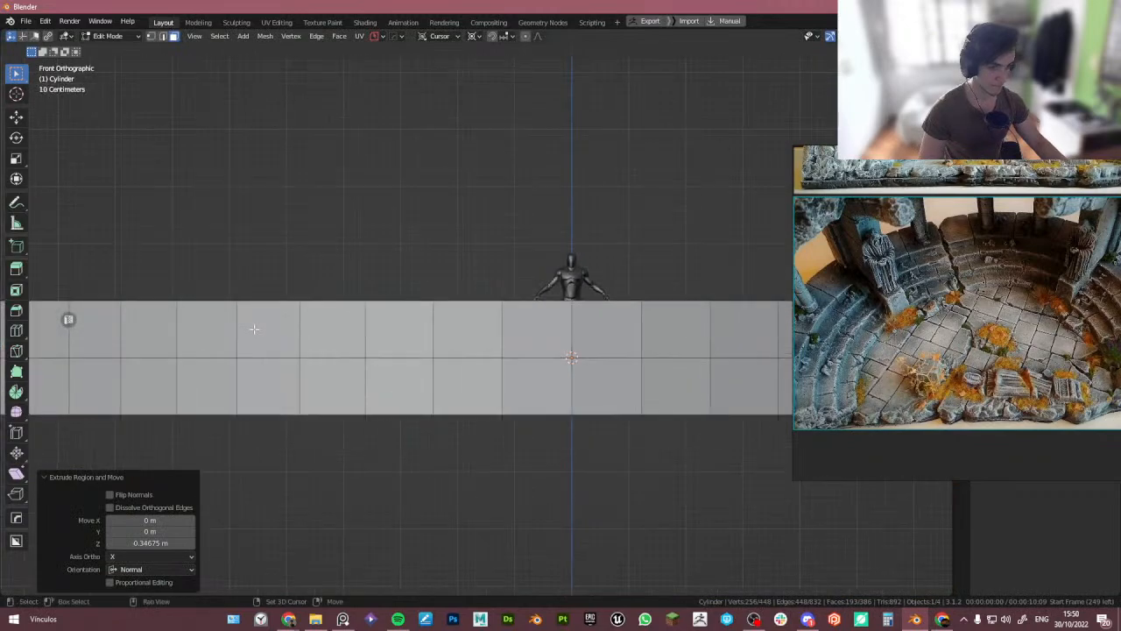
shift+middle_drag(207, 331, 382, 332)
key(shift+Tab)
scroll(210, 307, up, 5)
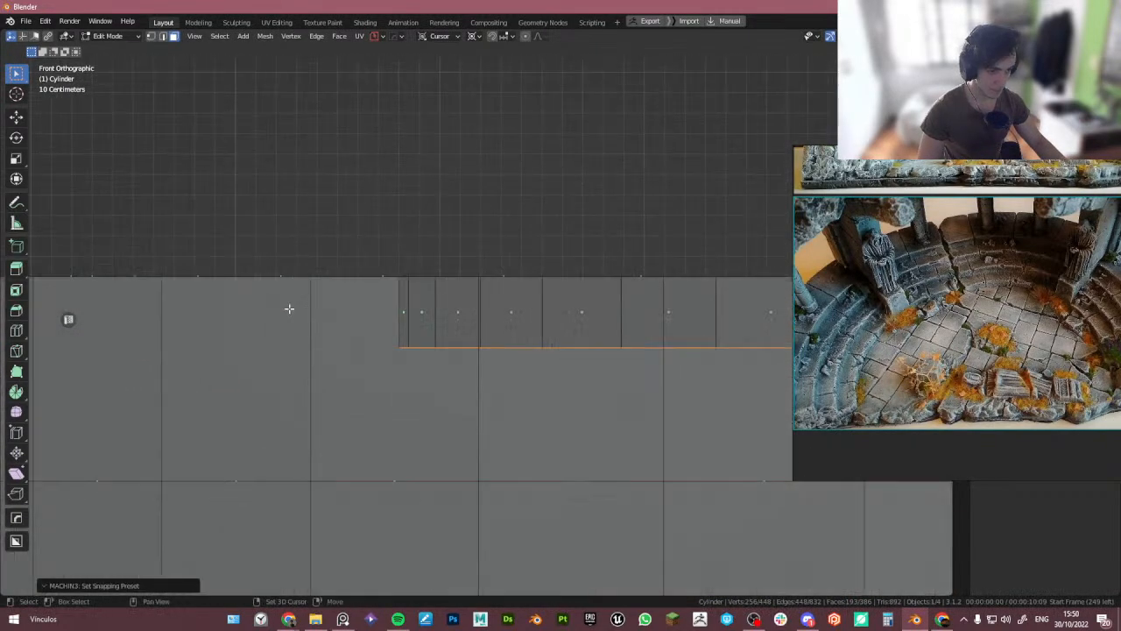
key(g)
key(x)
key(z)
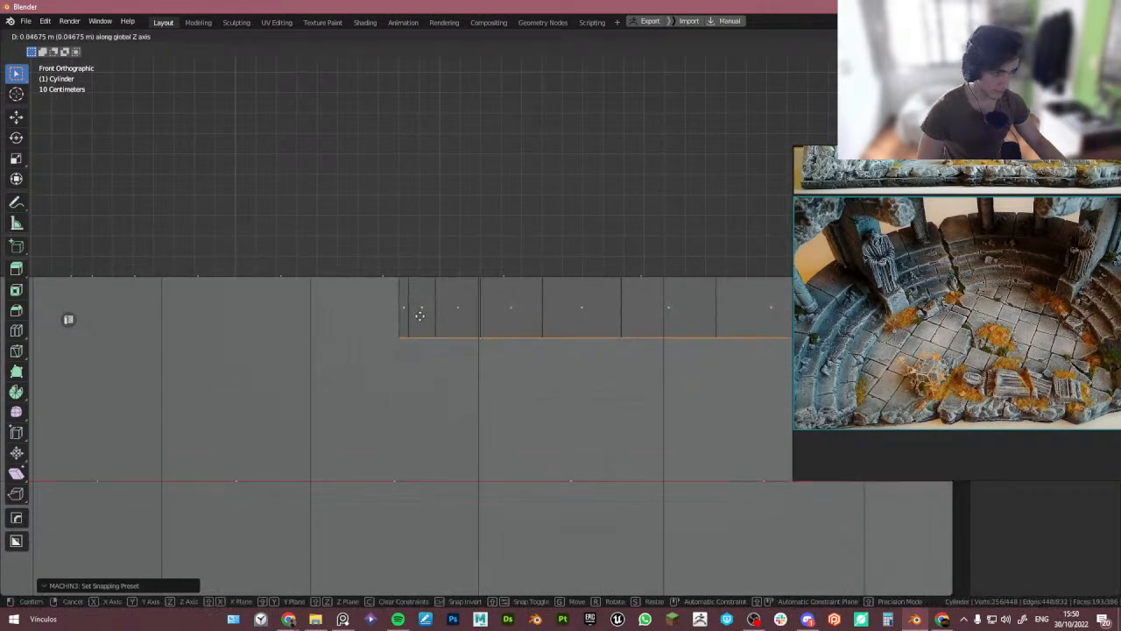
click(420, 316)
- Shrink the floor selection by one ring of faces and toggle X-ray off
middle_drag(421, 315, 366, 320)
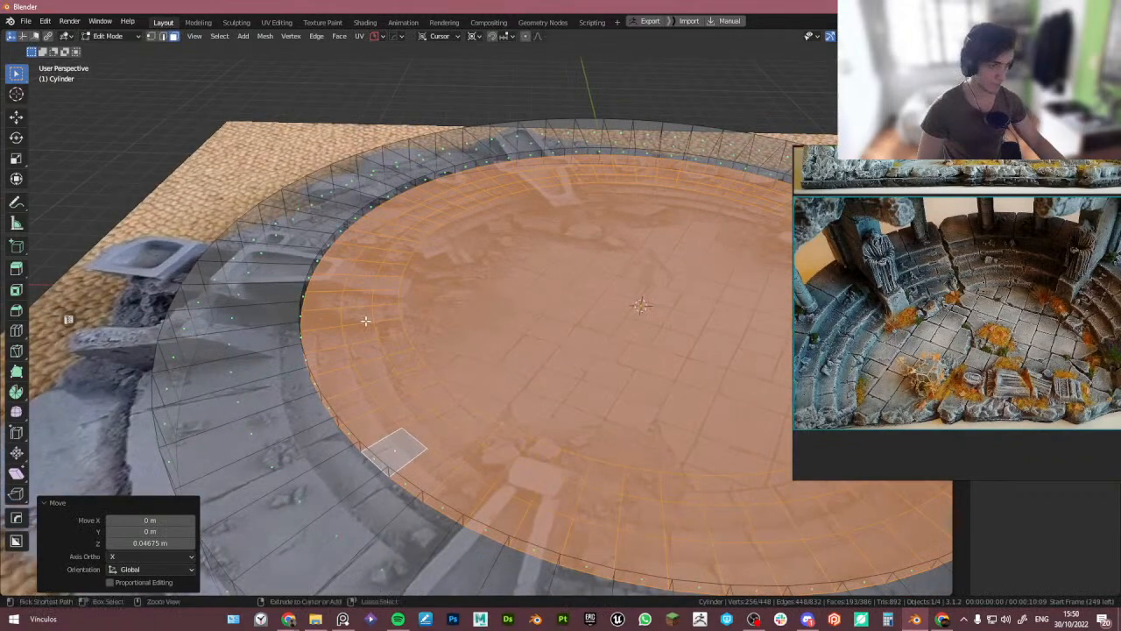
key(ctrl+KP_Add)
key(ctrl+KP_Subtract)
key(ctrl+KP_Subtract)
key(alt+z)
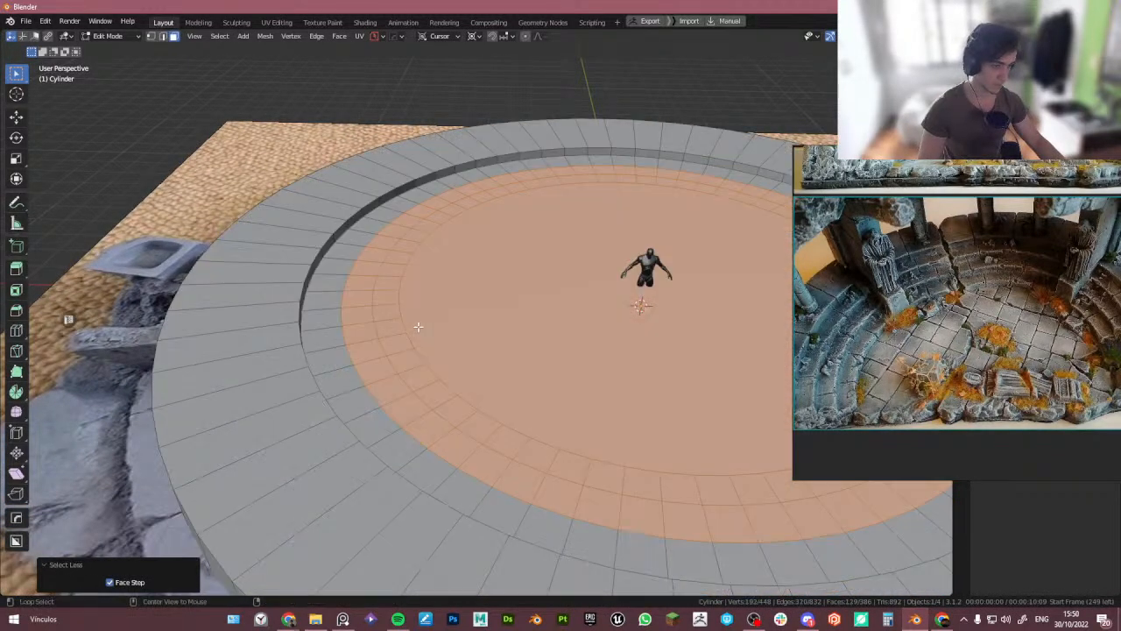
middle_drag(418, 326, 372, 299)
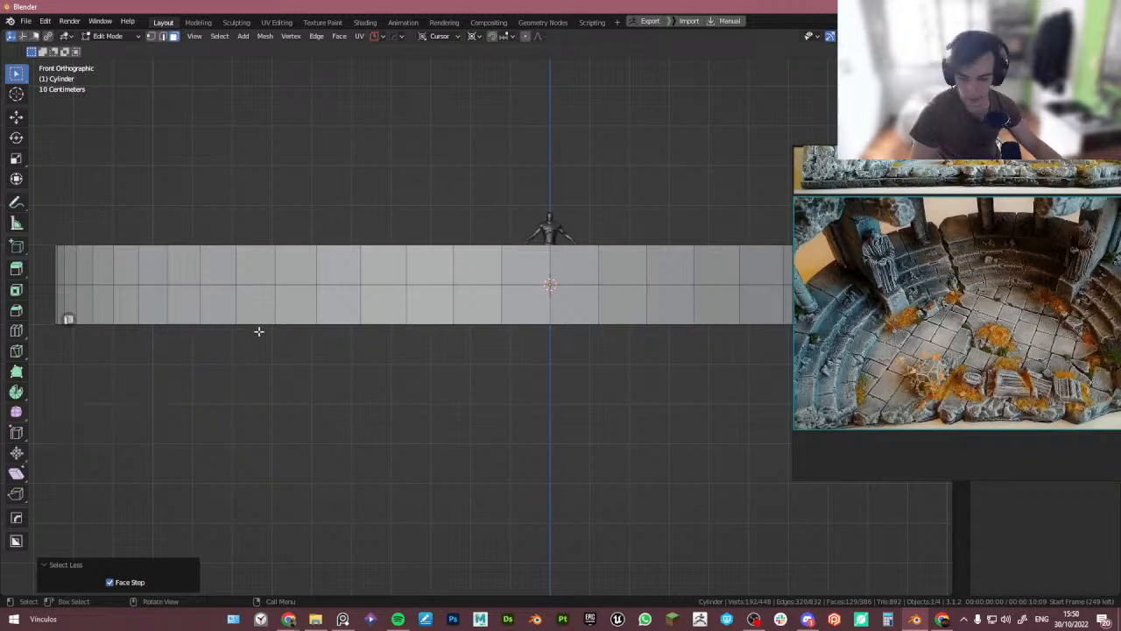
- Reposition and resize the PureRef reference window beside the viewport
shift+middle_drag(208, 347, 362, 303)
right_drag(866, 283, 804, 449)
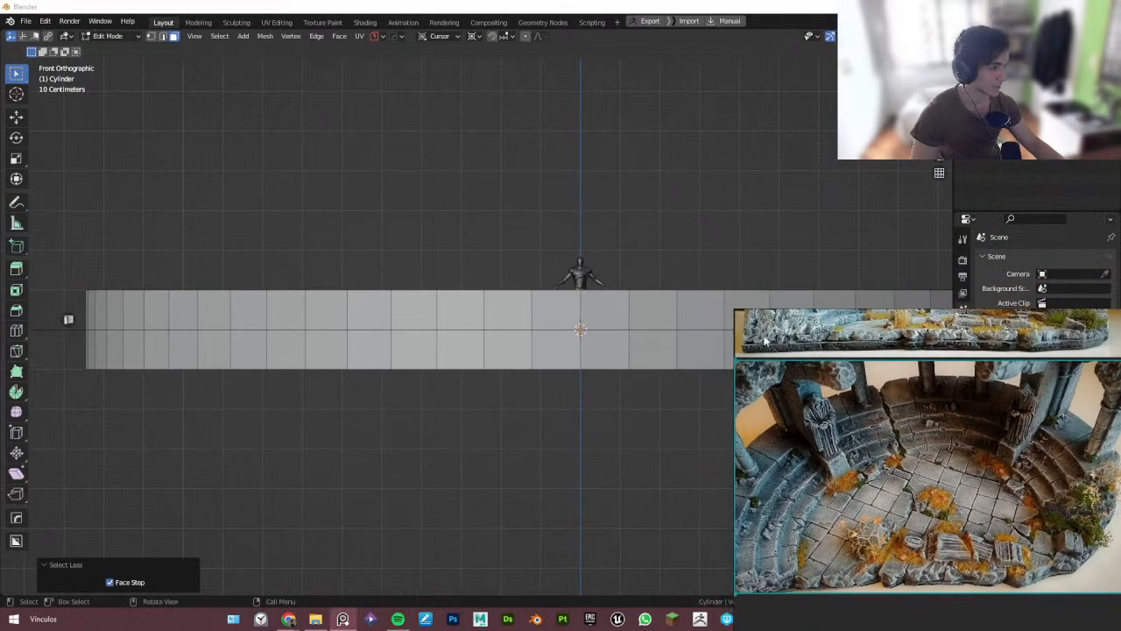
click(539, 4)
shift+middle_drag(491, 242, 432, 246)
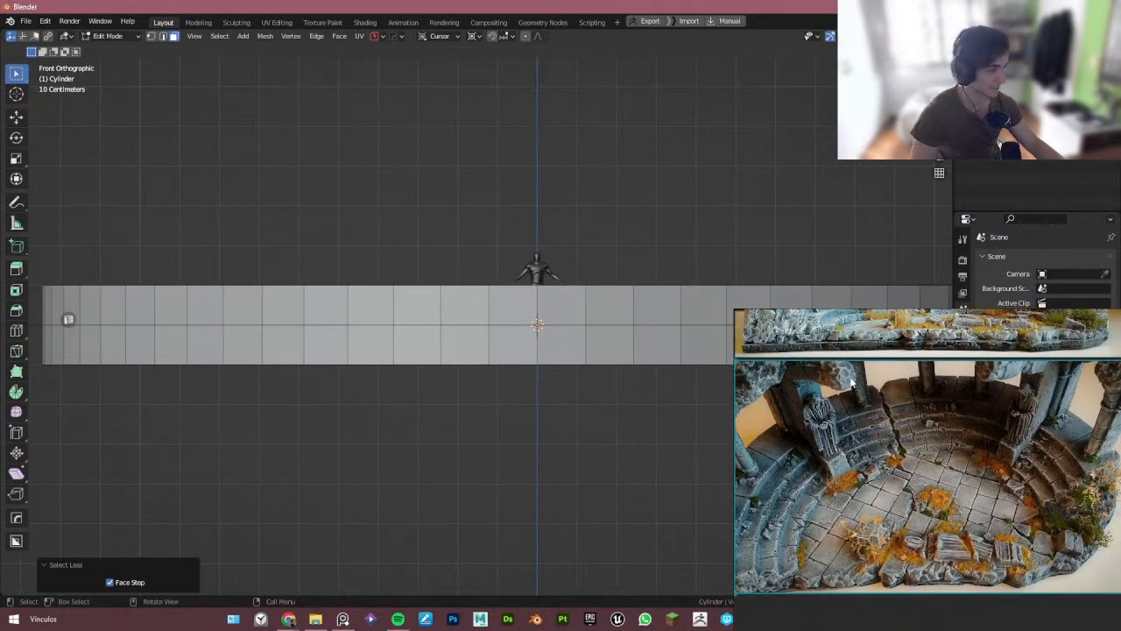
scroll(851, 382, down, 2)
double_click(863, 428)
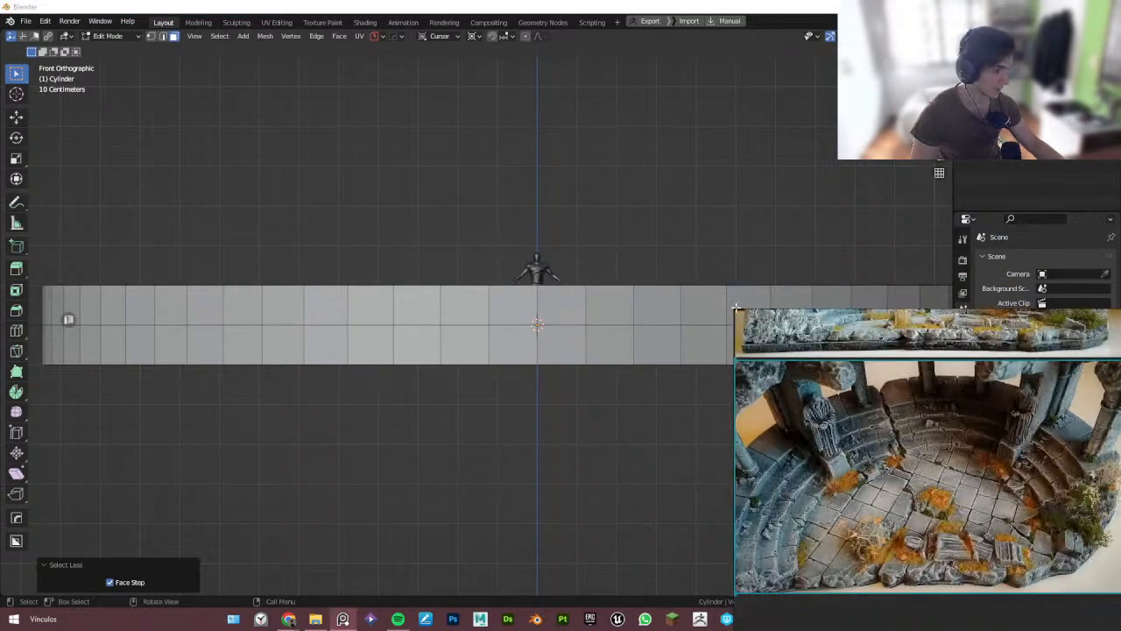
drag(736, 308, 736, 360)
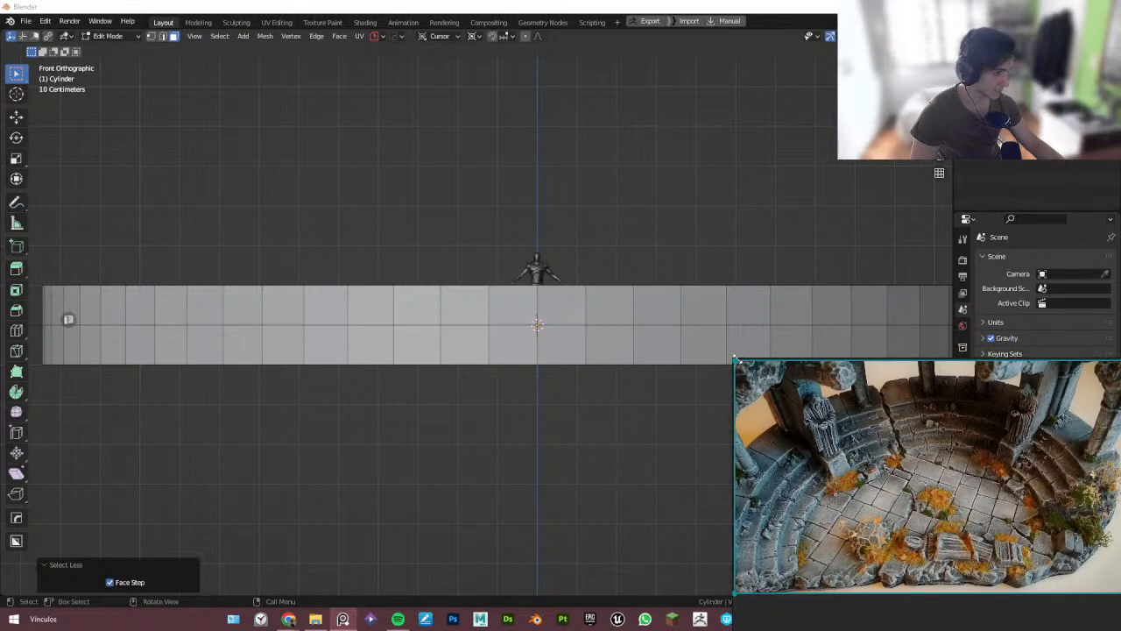
right_drag(770, 533, 745, 449)
drag(793, 560, 788, 509)
right_drag(794, 452, 817, 521)
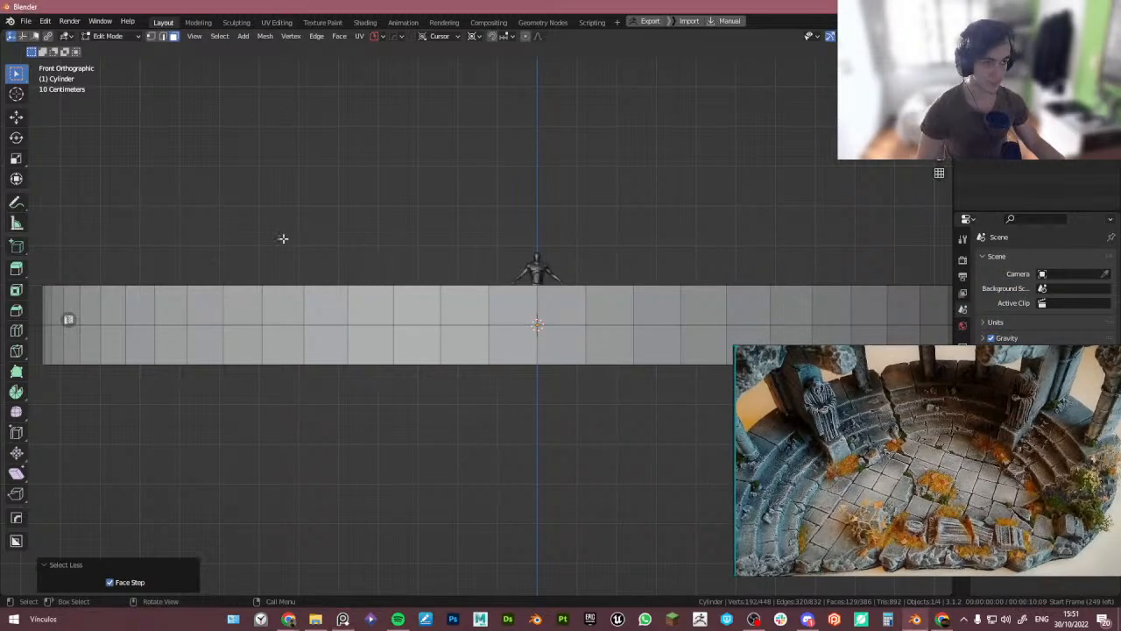
- With X-ray on, extrude the selected inner floor faces down 0.2 m in front view
key(alt+z)
shift+middle_drag(233, 313, 253, 292)
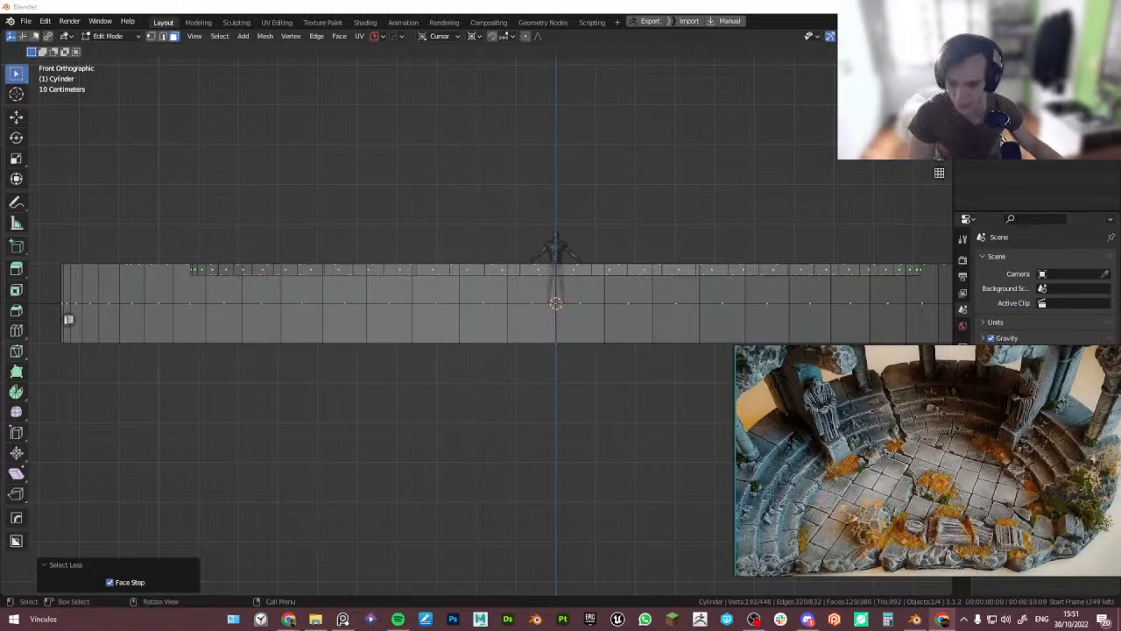
click(315, 4)
shift+middle_drag(291, 233, 323, 268)
scroll(303, 281, up, 3)
shift+middle_drag(312, 351, 319, 303)
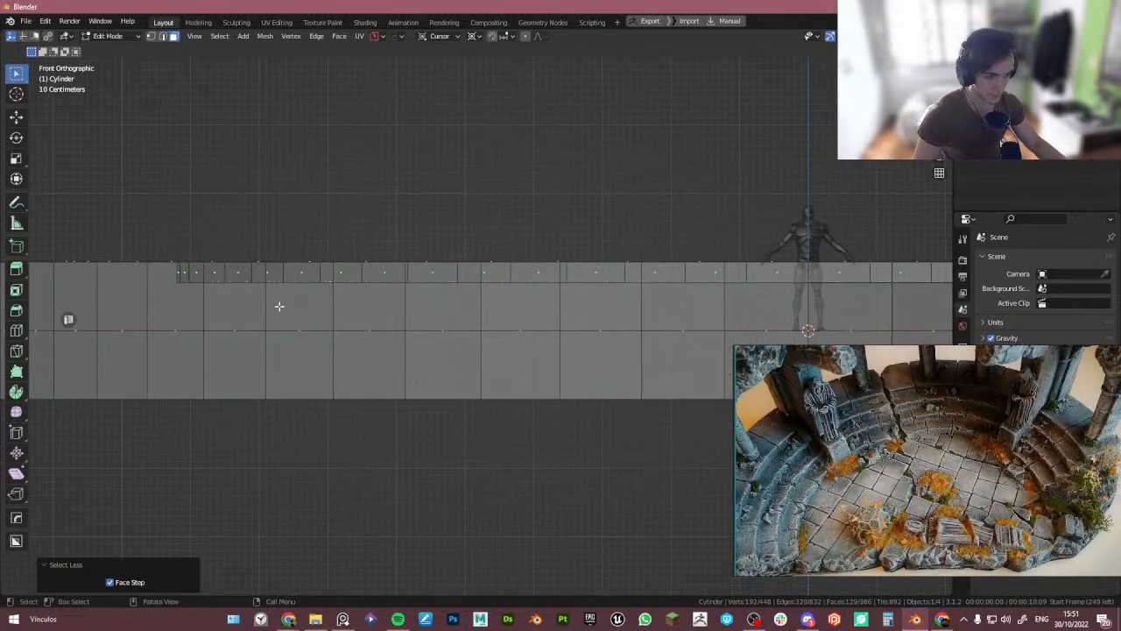
scroll(294, 311, up, 4)
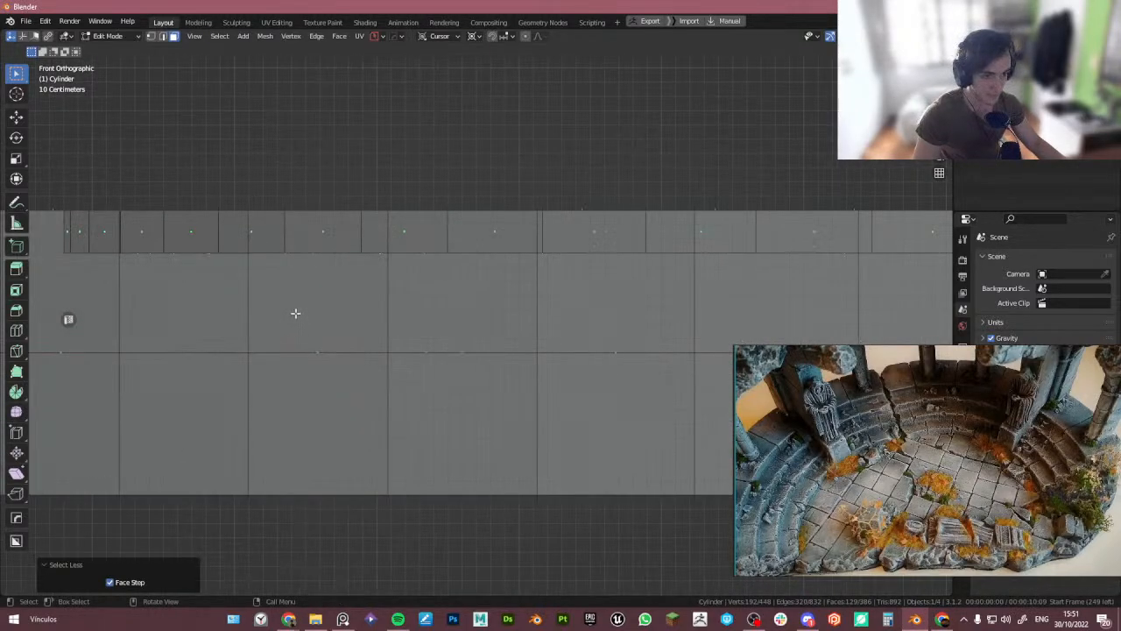
key(e)
ctrl+click(303, 341)
scroll(365, 316, down, 4)
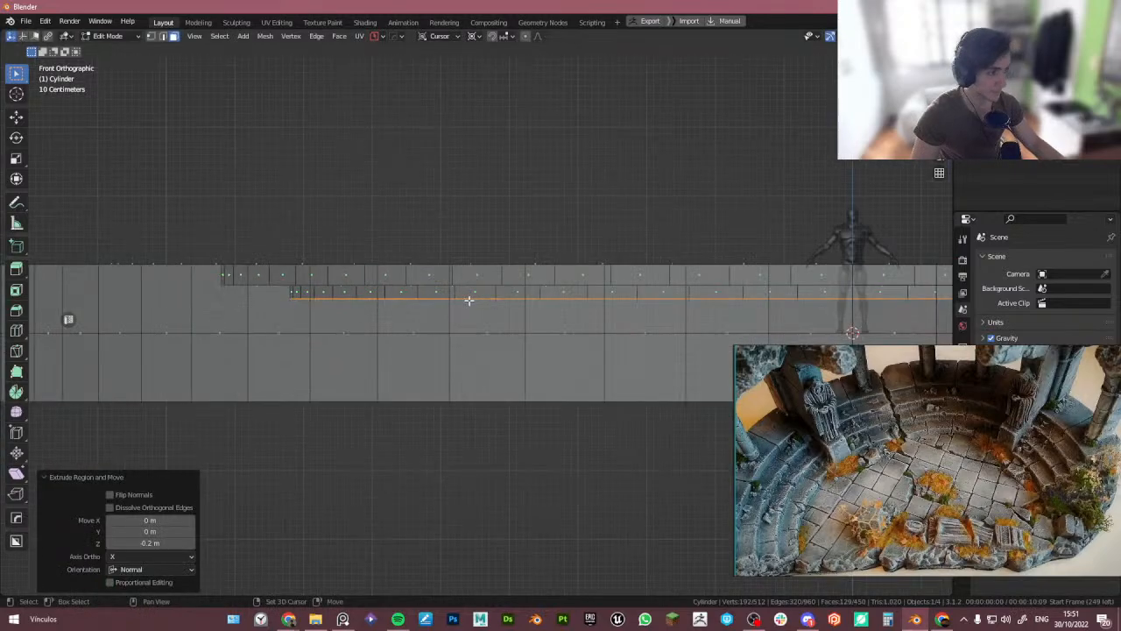
- Shrink the selection by one ring and lower it 0.1 m along Z to form a step
shift+middle_drag(857, 315, 492, 292)
scroll(587, 296, up, 4)
middle_drag(594, 304, 394, 296)
key(ctrl+KP_Subtract)
key(KP_1)
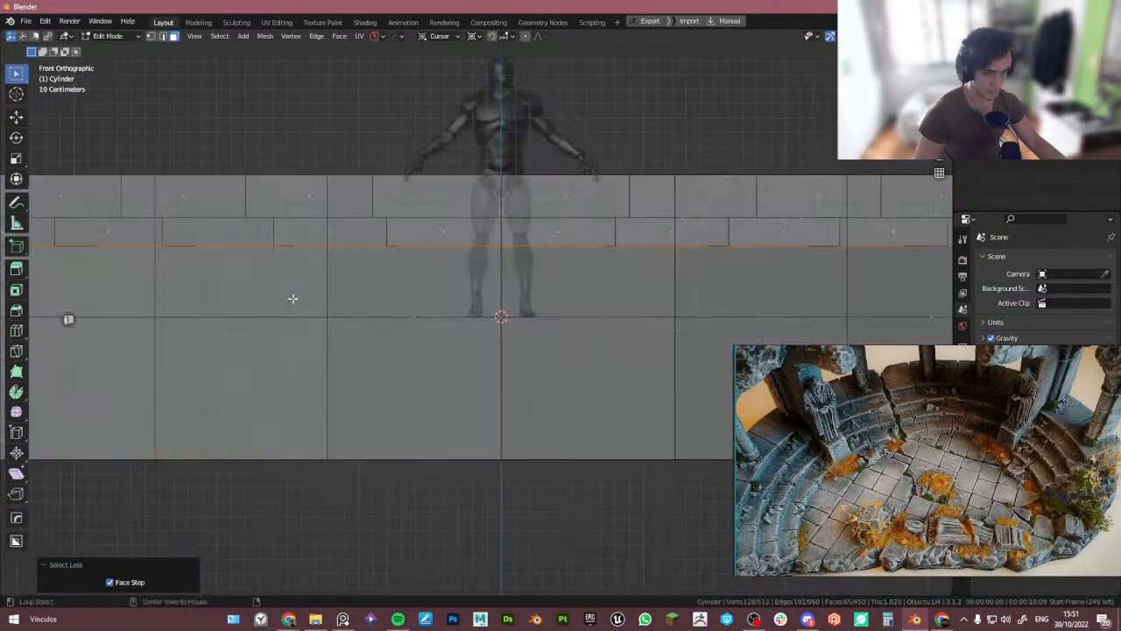
scroll(439, 288, up, 1)
scroll(553, 268, up, 2)
key(g)
key(z)
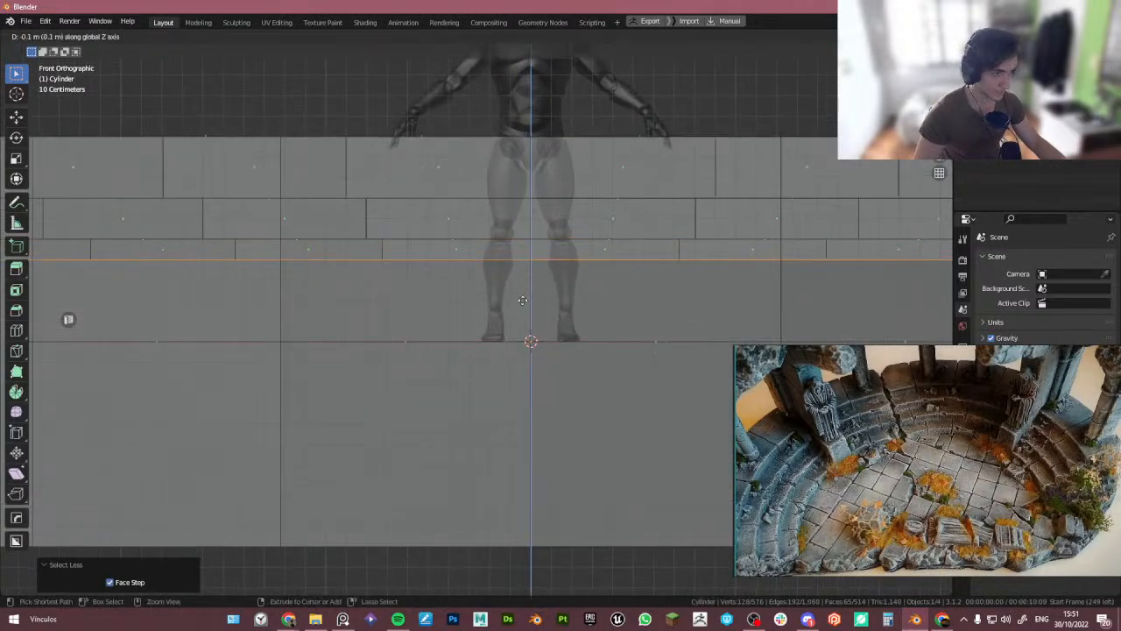
ctrl+click(521, 303)
- Shrink the selection by another ring and lower it along Z to form the next step
middle_drag(493, 298, 474, 324)
key(ctrl+KP_Subtract)
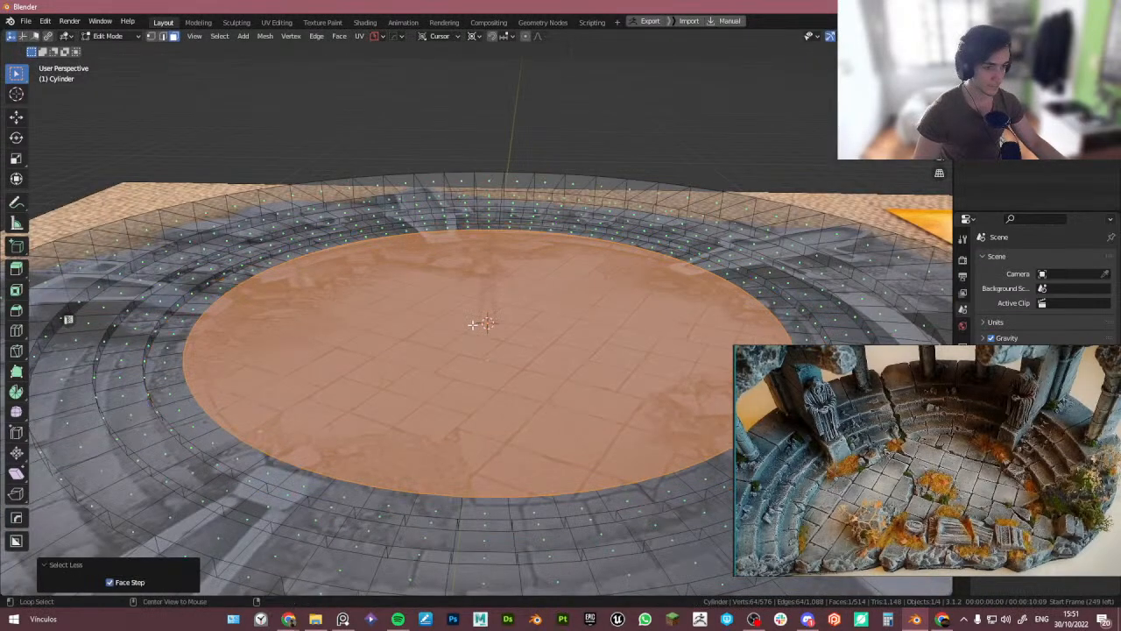
key(KP_1)
key(g)
key(z)
ctrl+click(441, 346)
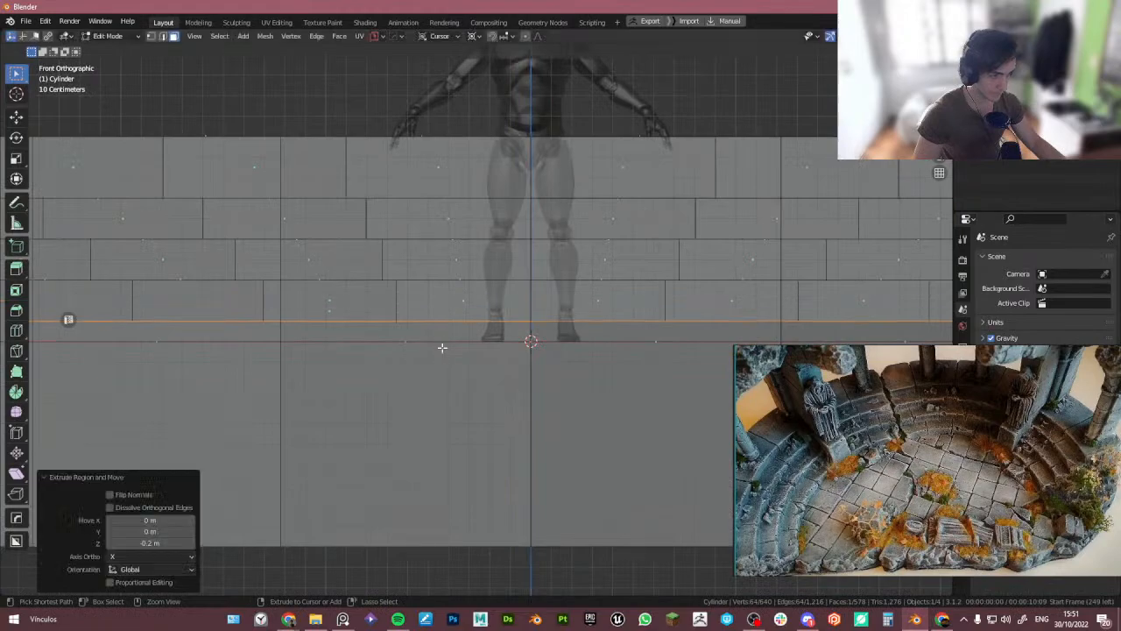
- Leave Edit Mode and view the stepped cylinder from above against the reference image
scroll(444, 340, down, 4)
key(Tab)
click(456, 273)
middle_drag(456, 274, 444, 397)
scroll(441, 340, down, 3)
scroll(441, 371, down, 4)
scroll(451, 383, down, 1)
scroll(451, 378, up, 1)
scroll(444, 397, down, 1)
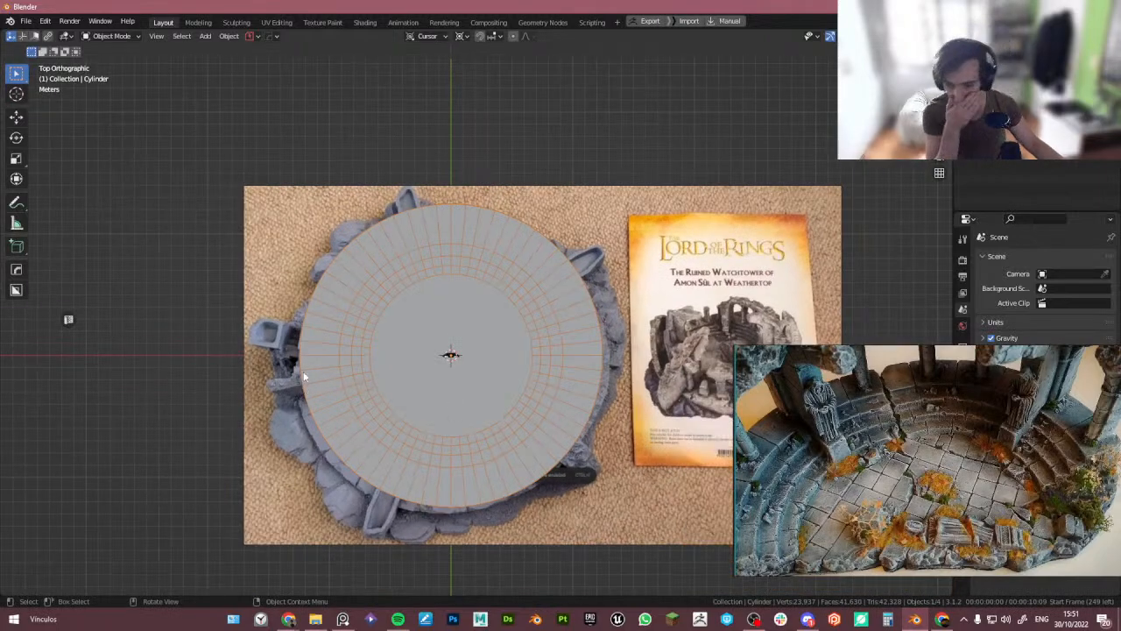
scroll(955, 428, down, 5)
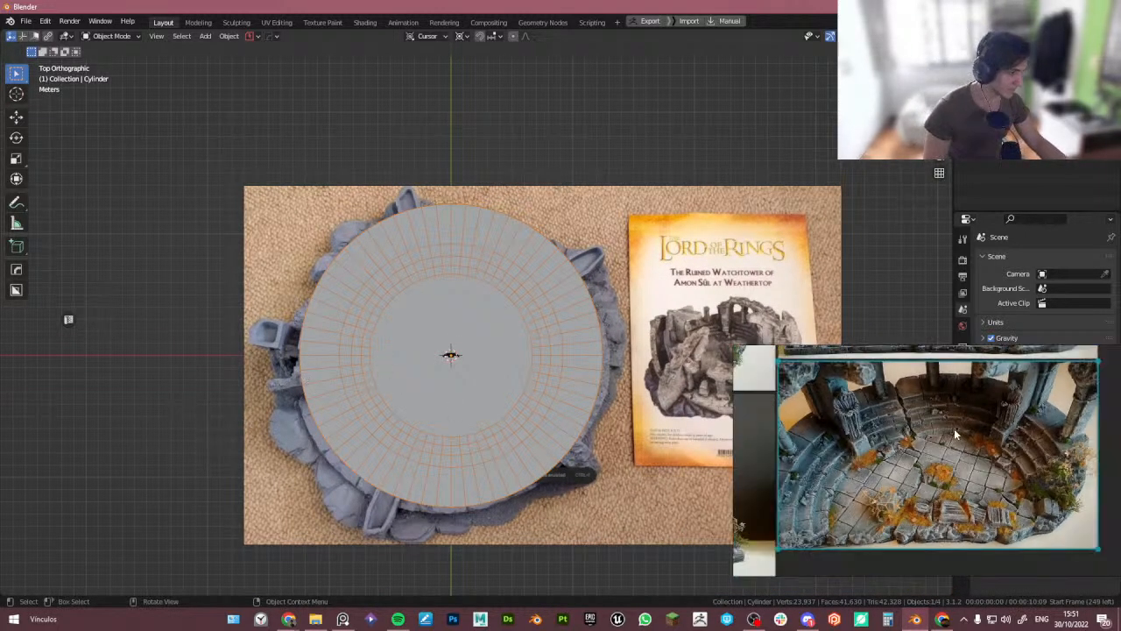
- Turn on X-ray and study the PureRef reference photos of the miniature's arches and stepped floor
key(alt+z)
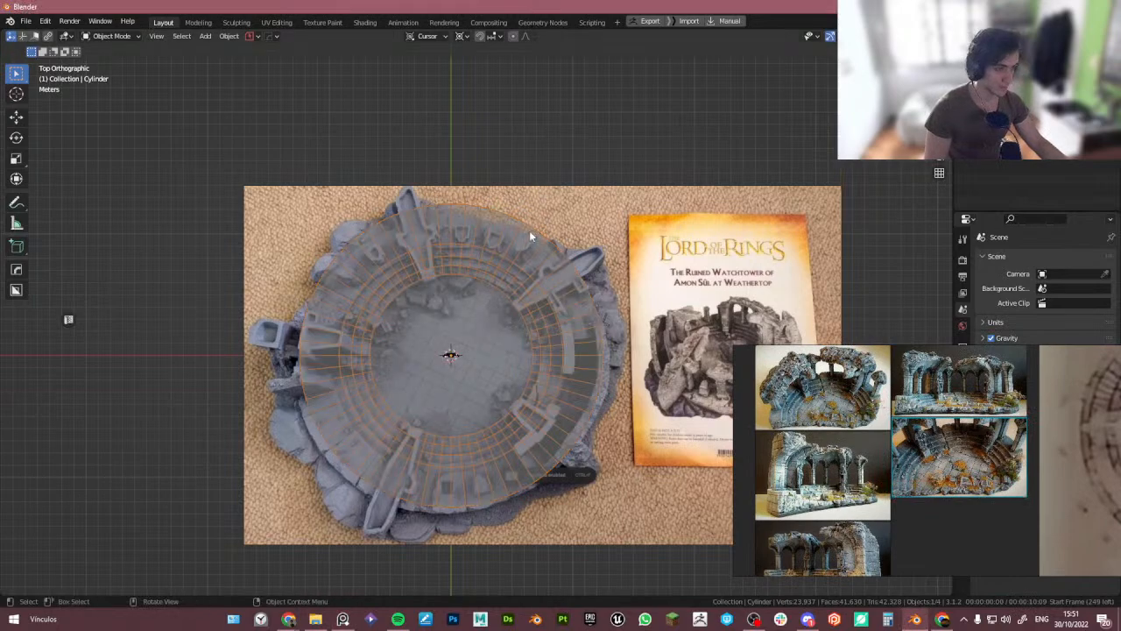
scroll(797, 389, up, 5)
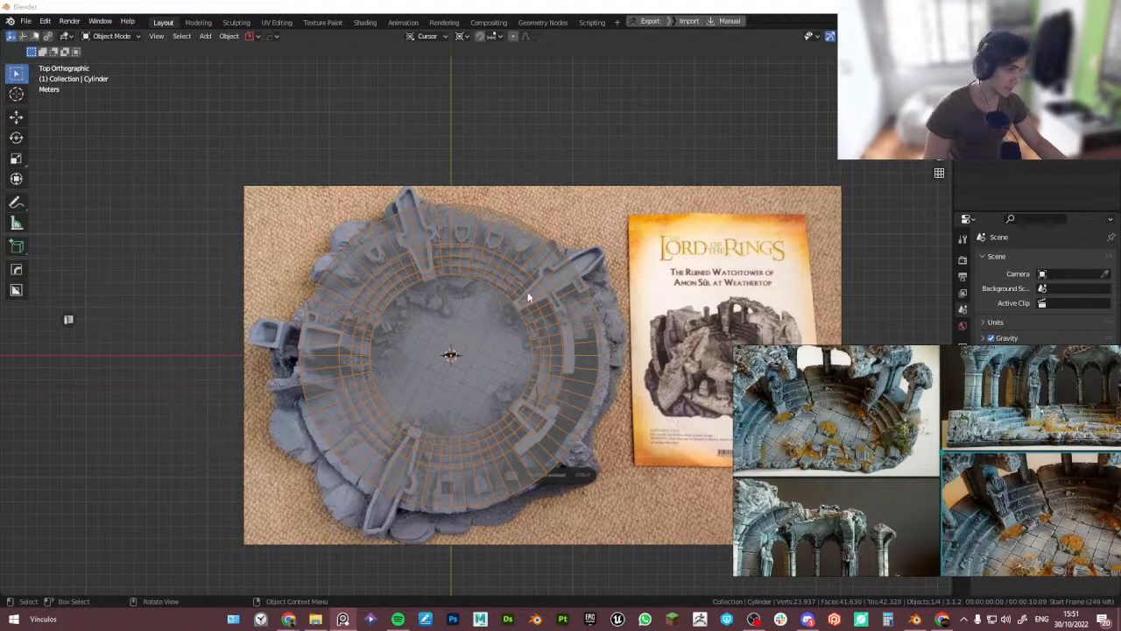
scroll(868, 493, up, 5)
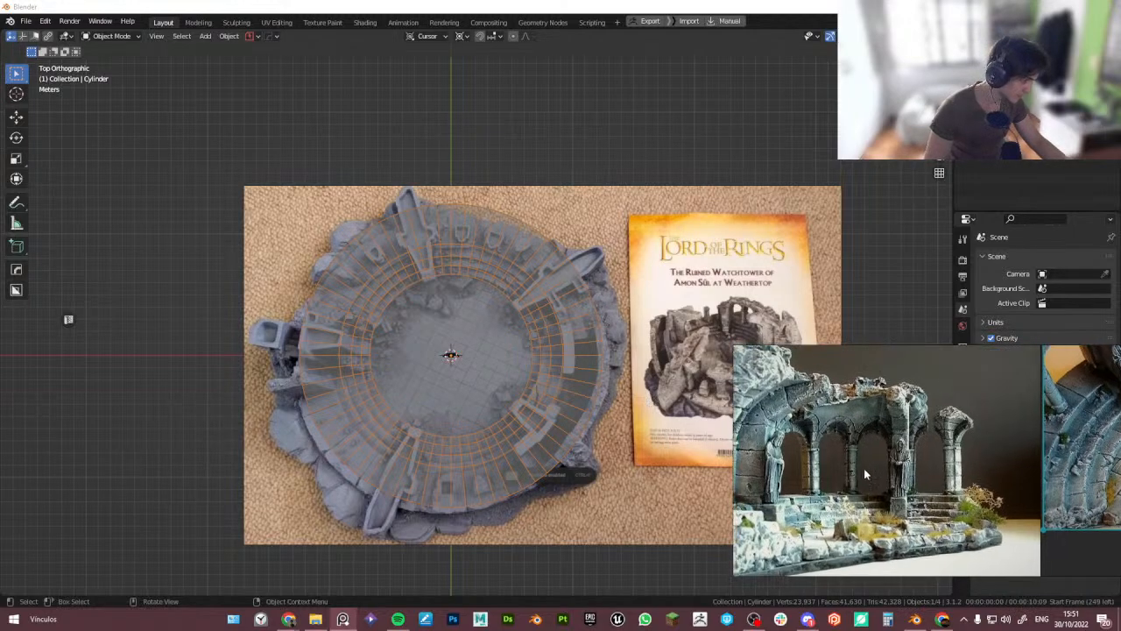
scroll(911, 493, up, 1)
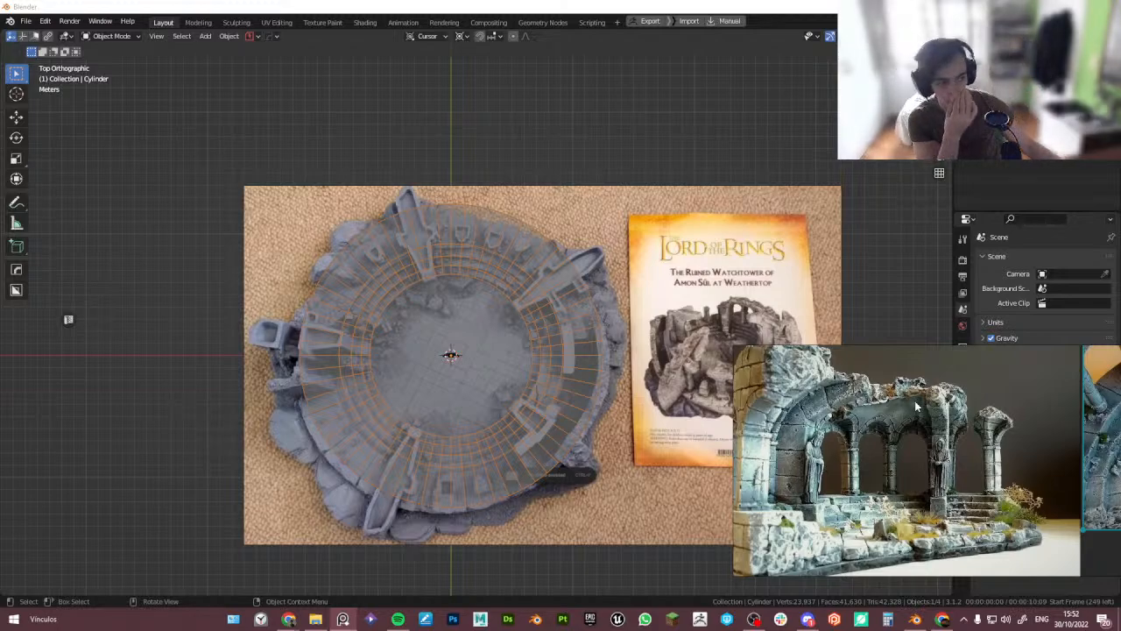
scroll(917, 405, down, 5)
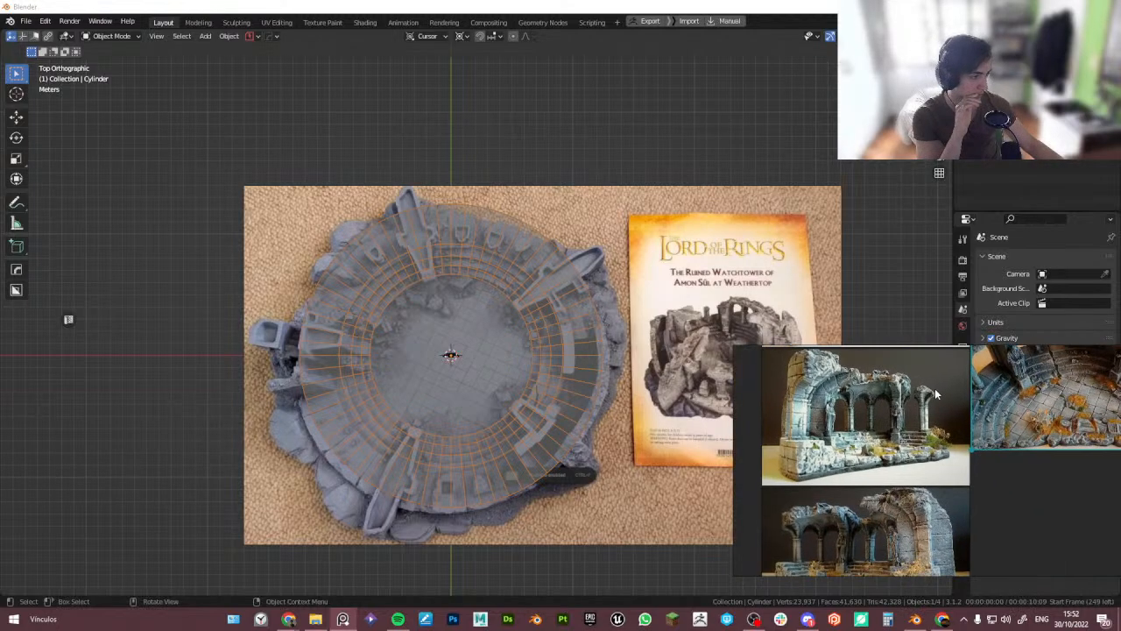
scroll(946, 456, down, 1)
mouse_move(946, 455)
middle_down()
mouse_move(789, 469)
mouse_move(867, 470)
mouse_move(815, 484)
mouse_move(810, 469)
middle_up()
scroll(814, 481, down, 2)
scroll(913, 432, up, 4)
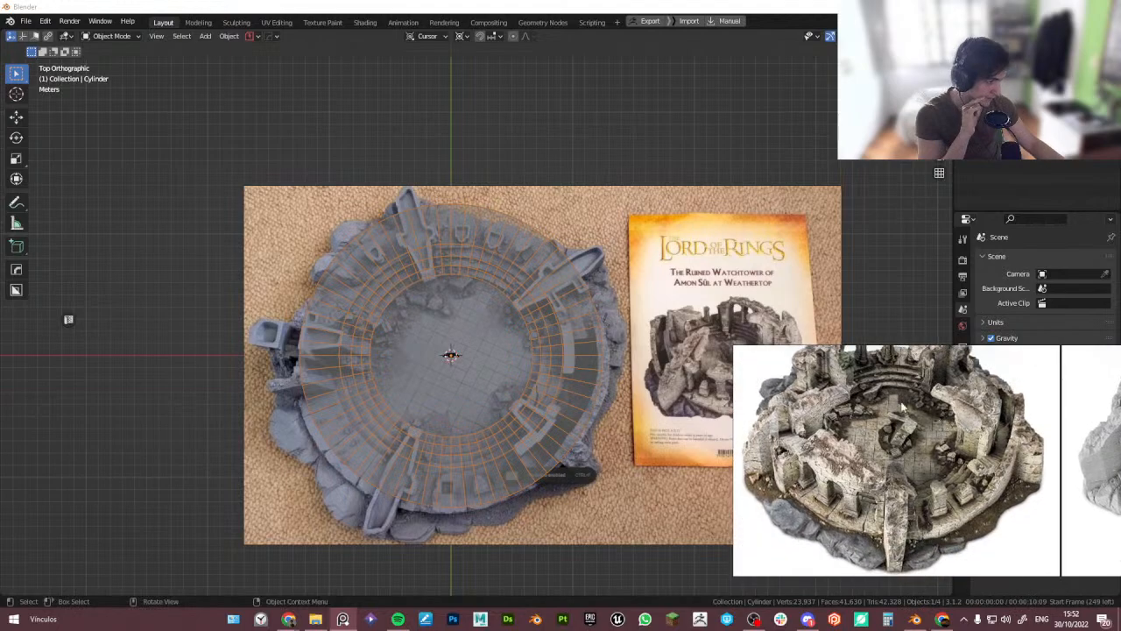
middle_drag(889, 435, 898, 455)
scroll(885, 447, up, 4)
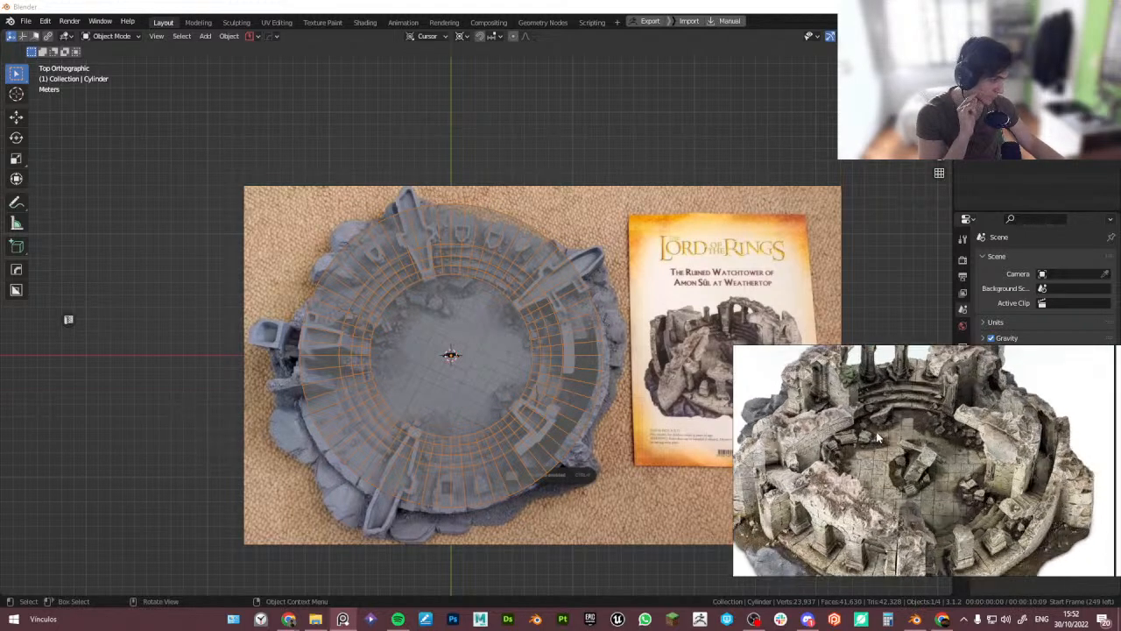
scroll(876, 431, down, 1)
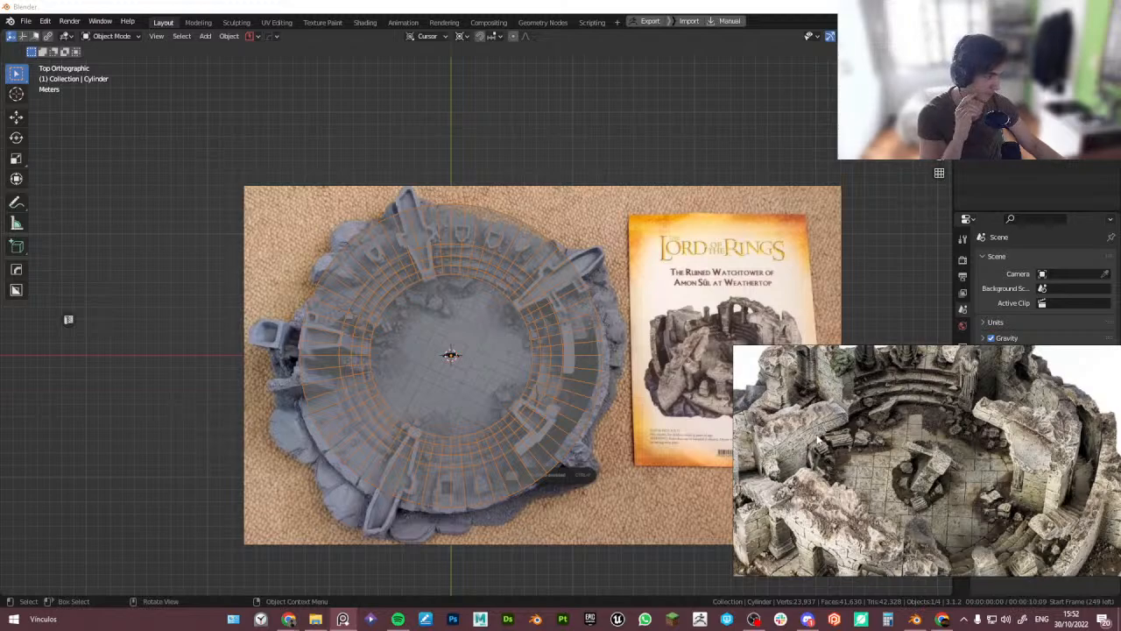
middle_drag(826, 436, 789, 395)
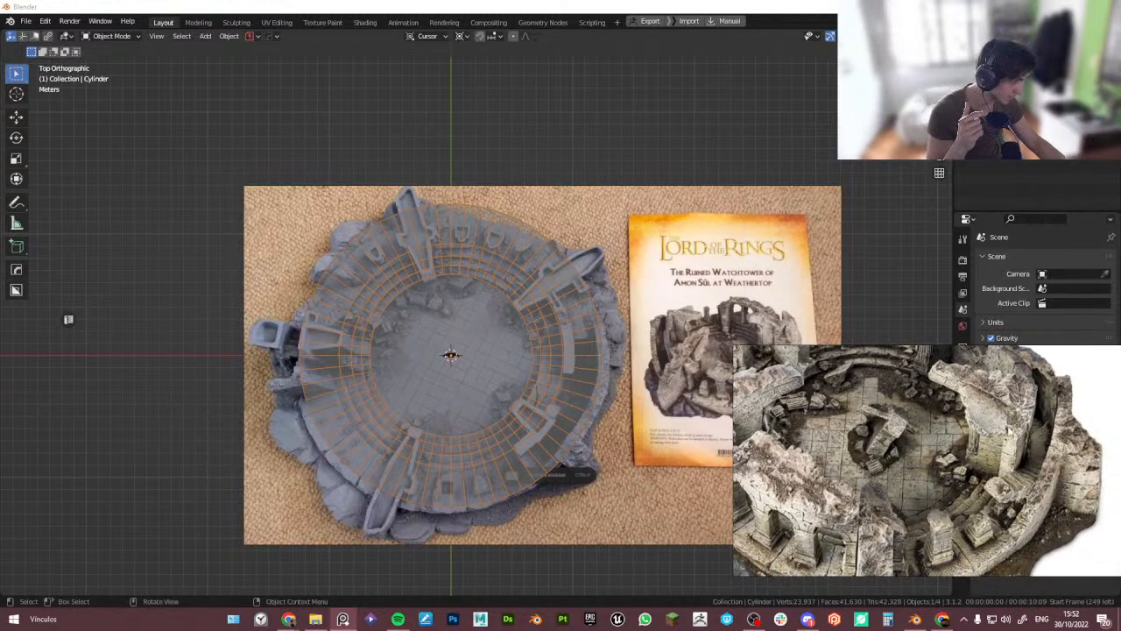
middle_drag(984, 426, 1010, 454)
middle_drag(827, 415, 893, 457)
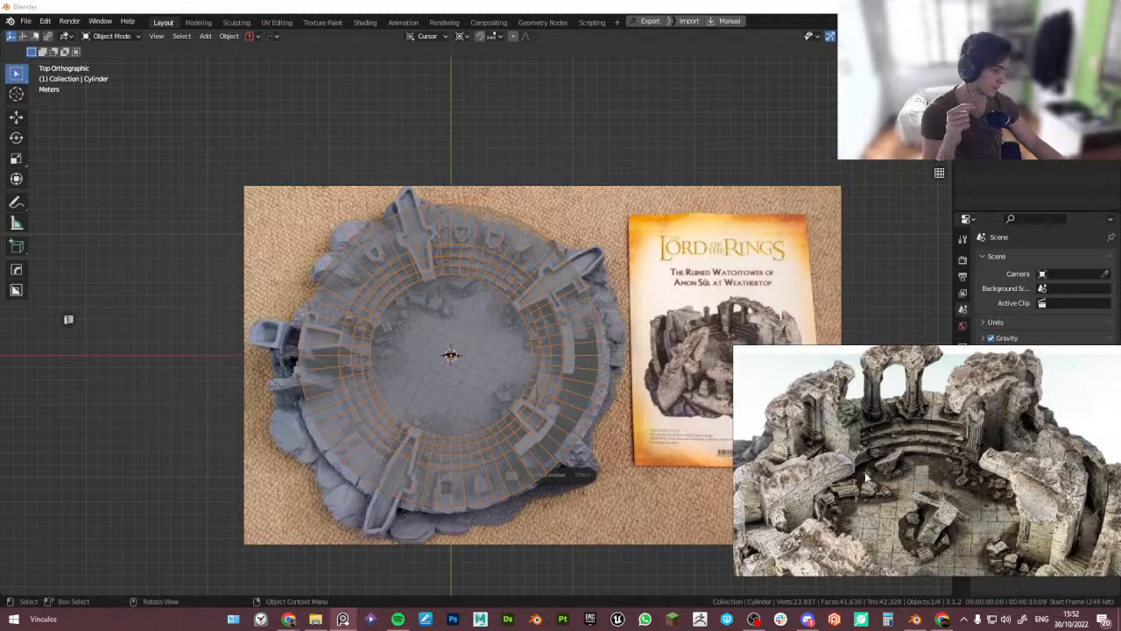
mouse_move(919, 514)
middle_down()
mouse_move(902, 456)
mouse_move(905, 512)
middle_up()
scroll(901, 455, up, 3)
scroll(890, 475, down, 2)
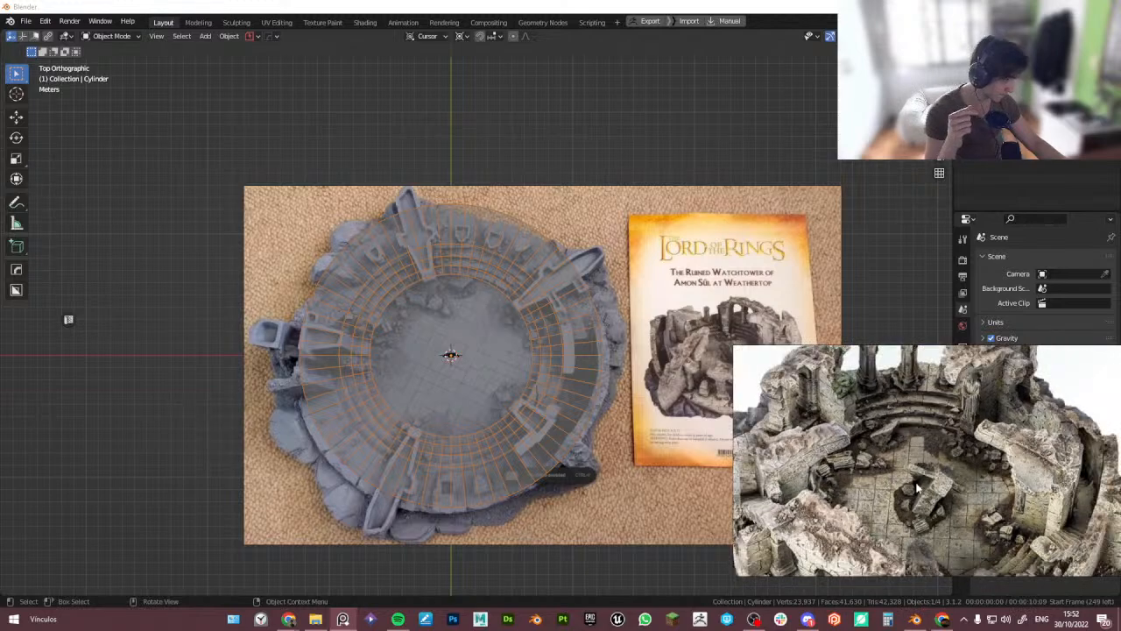
drag(734, 344, 696, 290)
middle_drag(845, 469, 822, 429)
scroll(827, 429, down, 1)
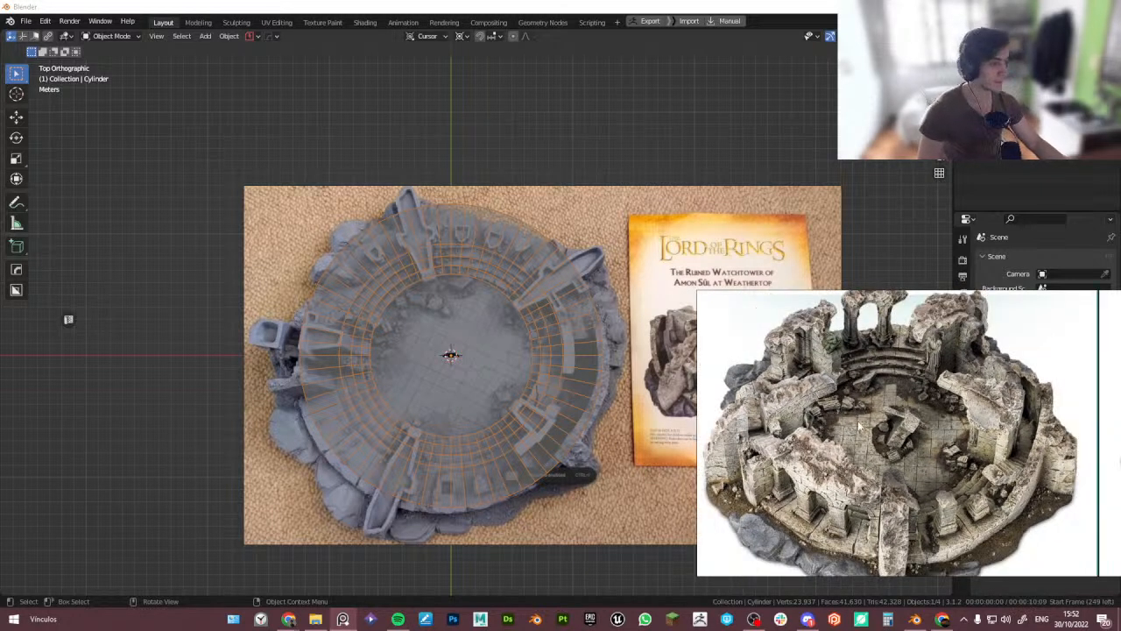
scroll(859, 425, down, 1)
scroll(935, 442, up, 2)
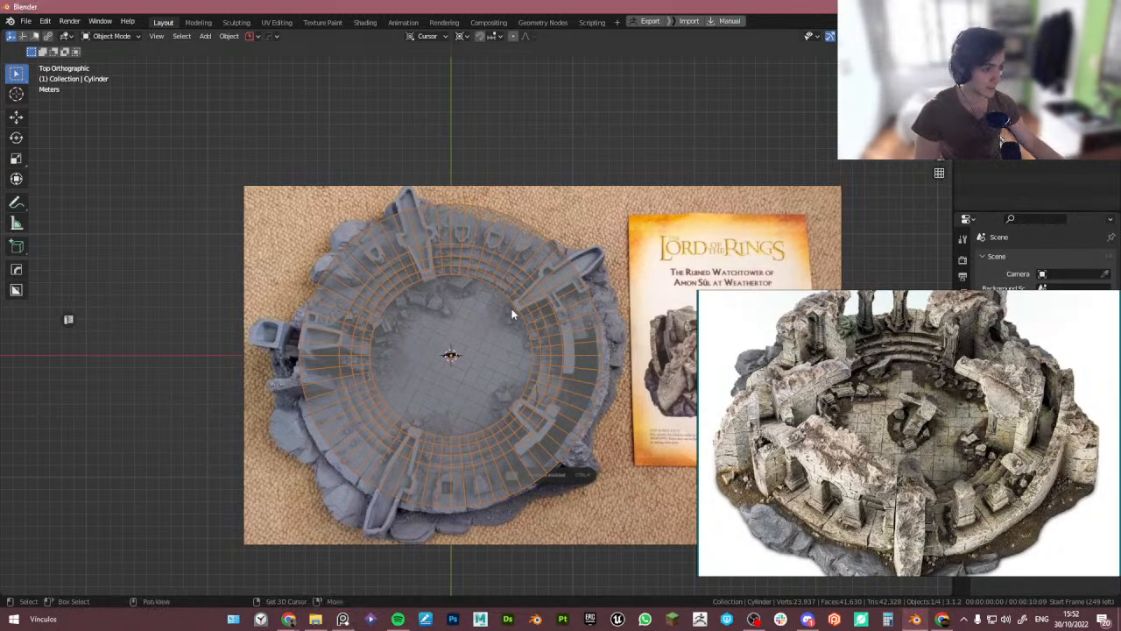
- In top view, add a cube and move it along Y toward the front of the floor
shift+middle_drag(512, 309, 492, 338)
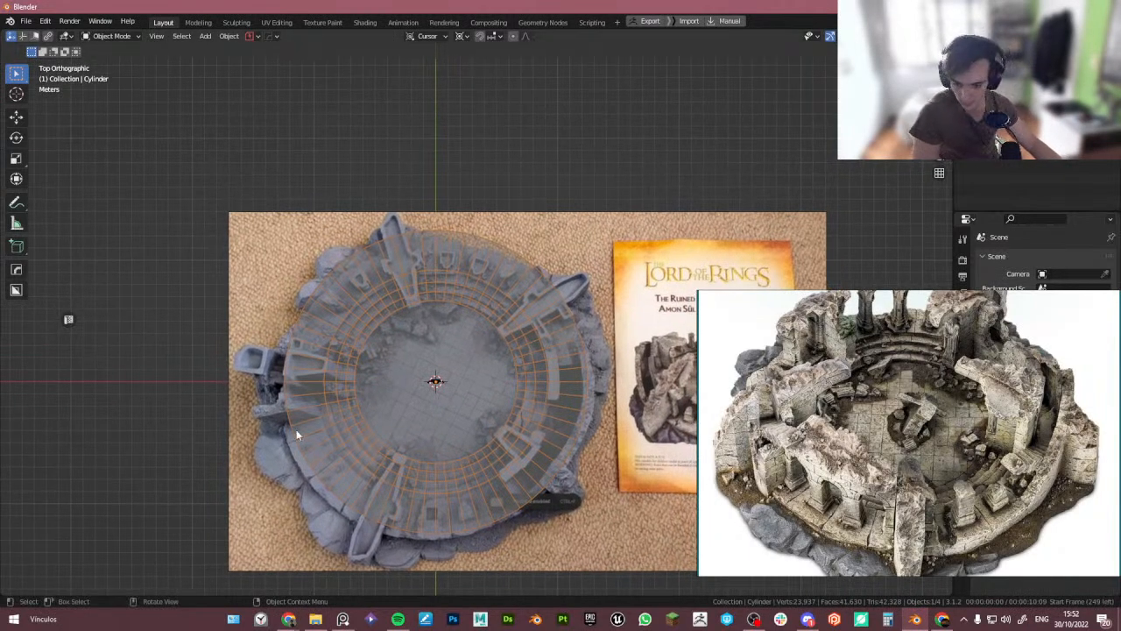
middle_drag(348, 401, 349, 386)
key(KP_7)
key(shift+a)
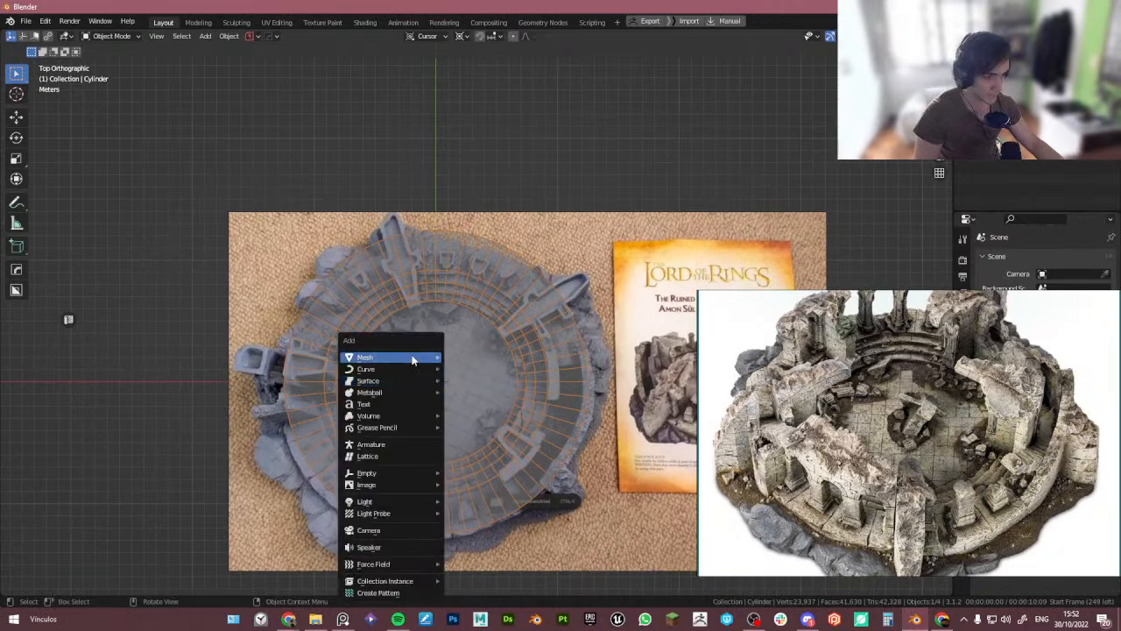
mouse_move(413, 358)
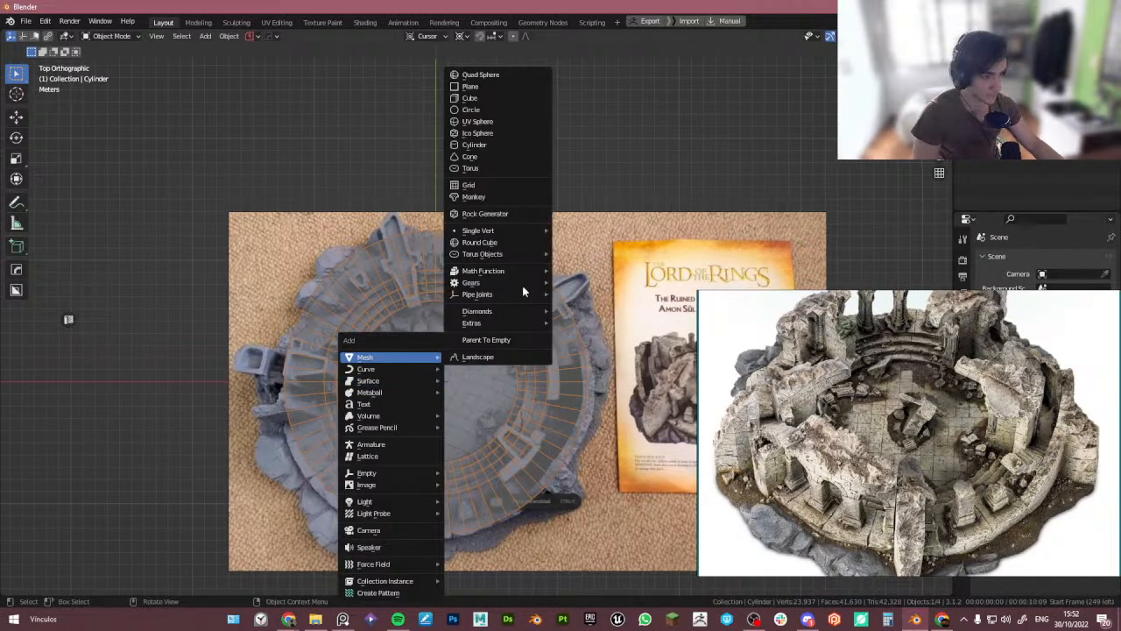
click(499, 96)
scroll(490, 351, up, 3)
key(g)
key(y)
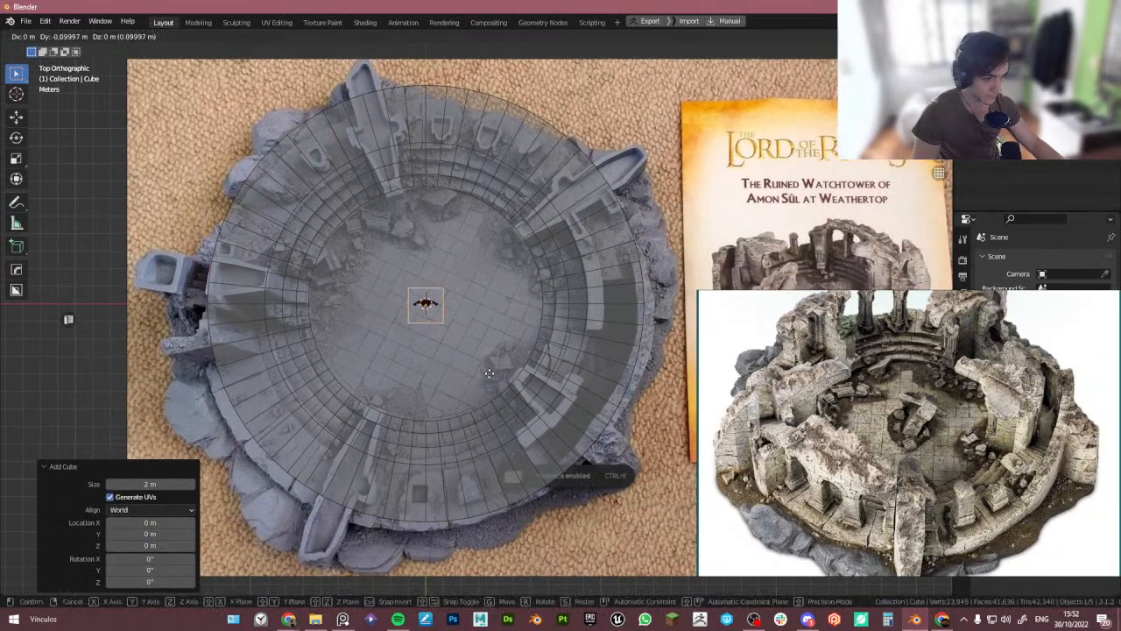
click(489, 539)
- Rotate the reference image empty by -25 degrees
click(574, 532)
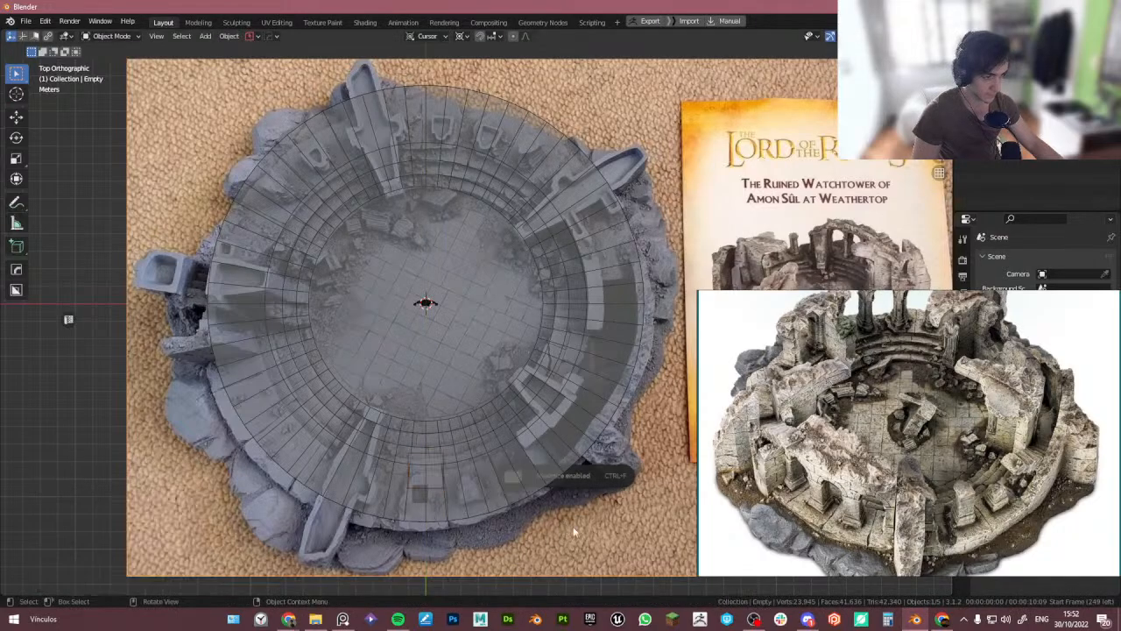
key(r)
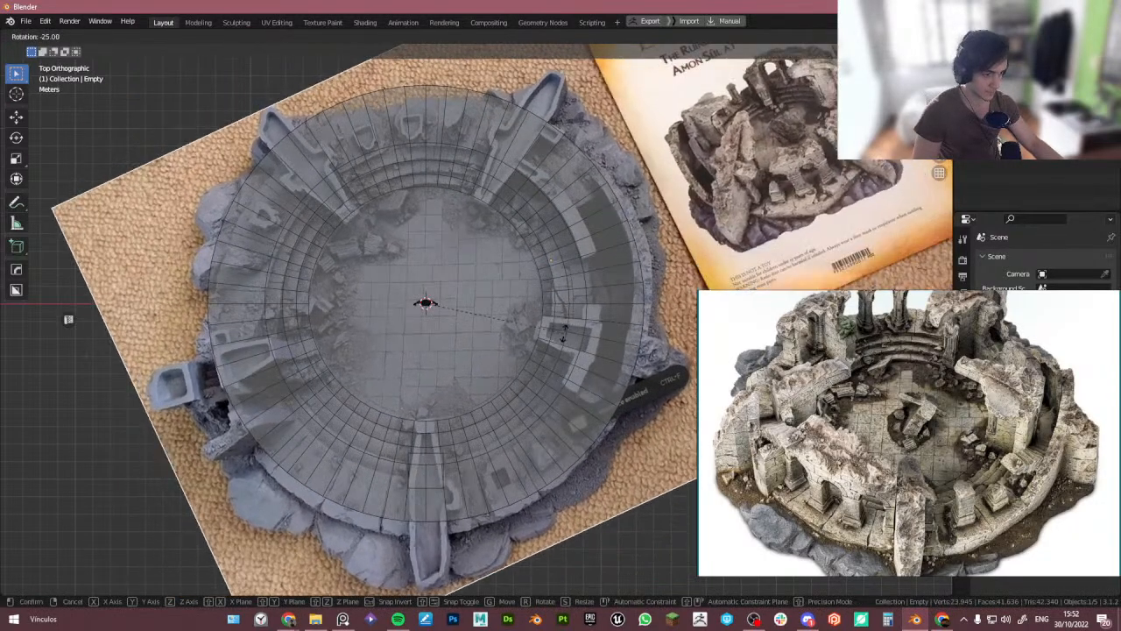
click(565, 328)
- Select the cube and move it along Y onto the front entrance ramp of the floor
click(443, 457)
click(442, 458)
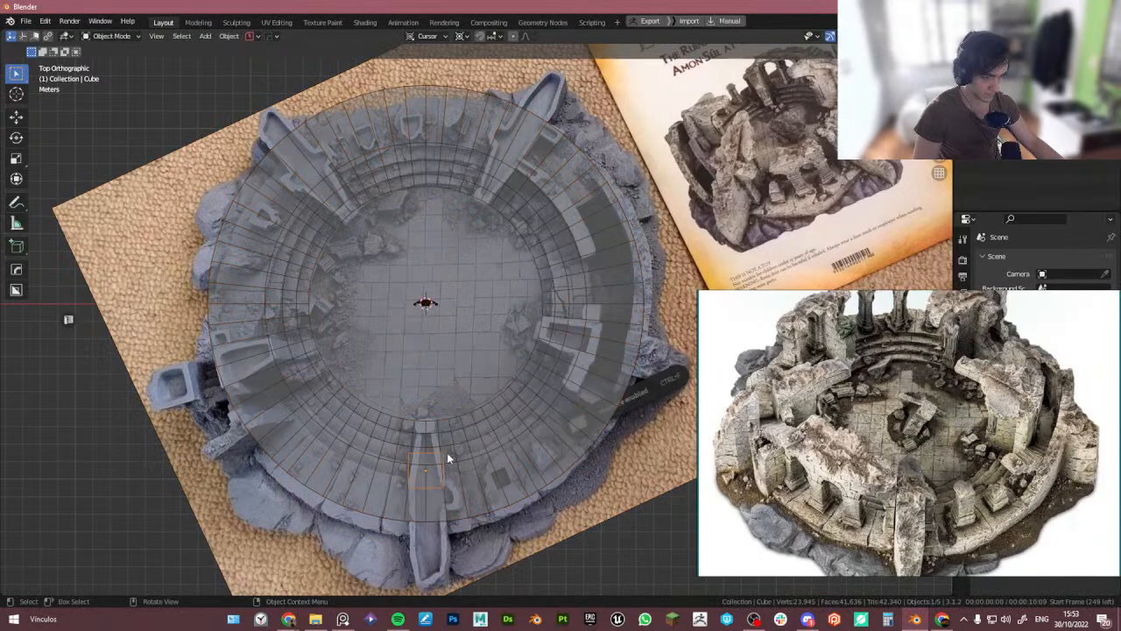
scroll(448, 451, up, 3)
shift+middle_drag(457, 444, 489, 348)
key(g)
key(y)
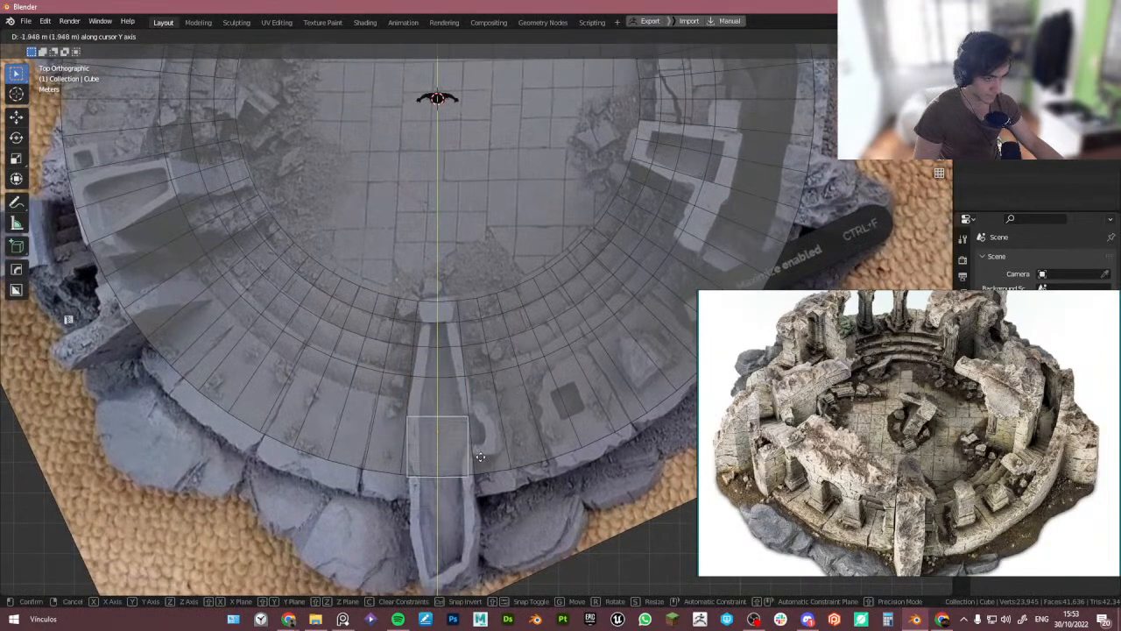
click(481, 456)
- In Edit Mode, select the cube's inner edge and extend it along Y about 3.78 m toward the floor centre
key(Tab)
key(alt+z)
key(alt+z)
drag(426, 402, 450, 438)
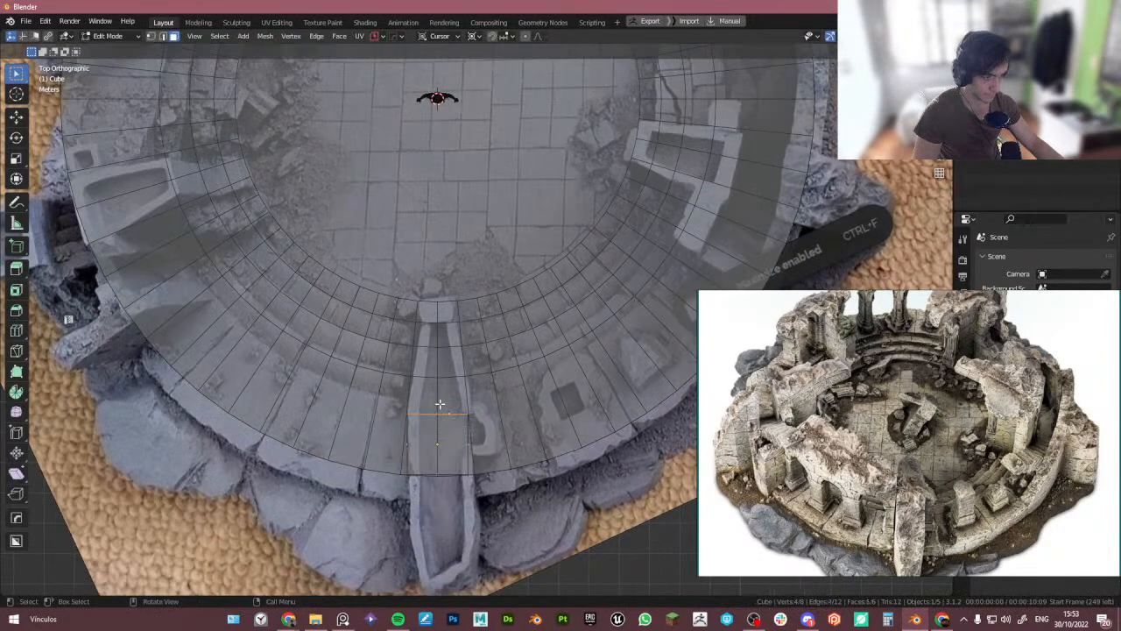
key(g)
key(y)
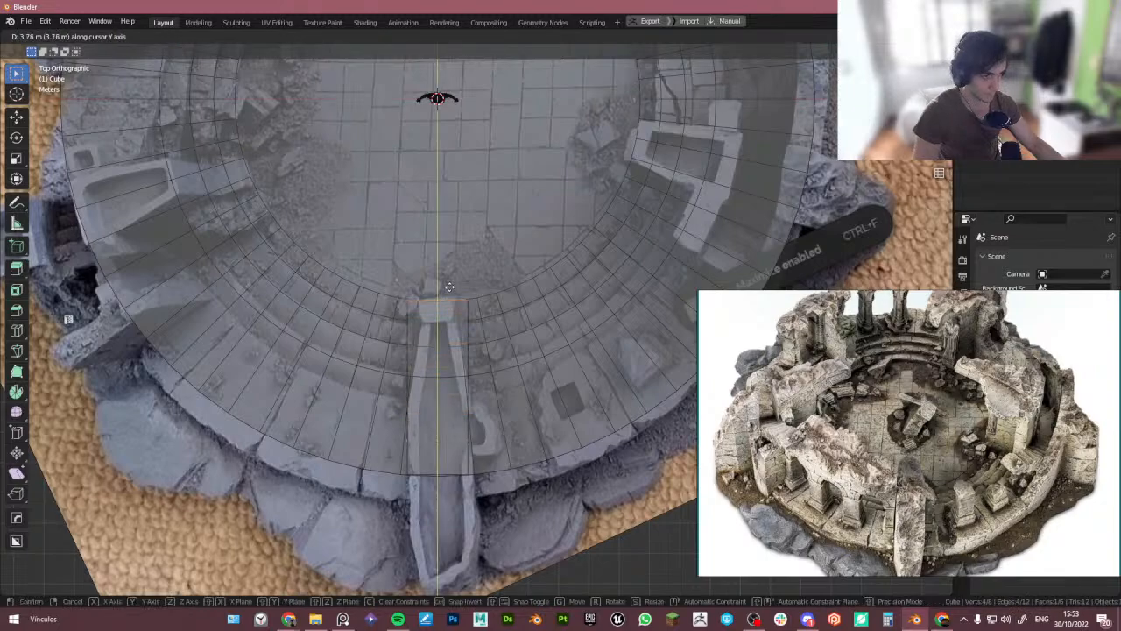
click(482, 326)
- Switch the transform orientation to Global and scale the selected edge to 0.576 along X
key(s)
key(x)
right_click(545, 325)
key(period)
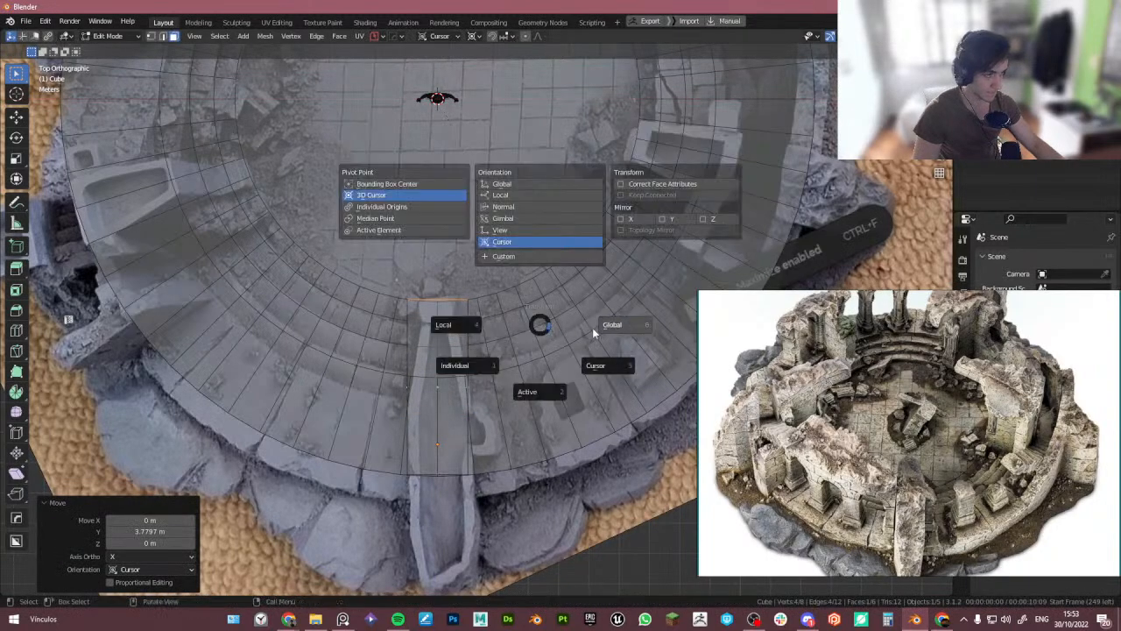
click(606, 328)
key(s)
key(x)
click(534, 353)
- Select the cube's outer edge and move it along Y to -3.4519 m past the floor's rim
shift+middle_drag(432, 467, 423, 418)
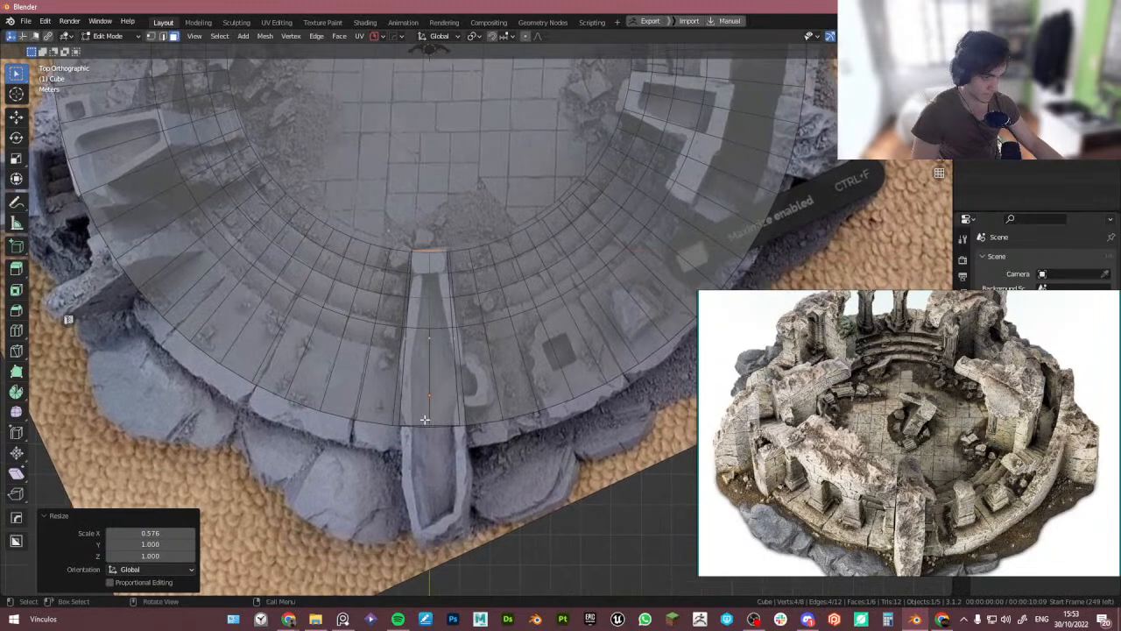
drag(421, 416, 441, 437)
key(g)
key(y)
click(445, 542)
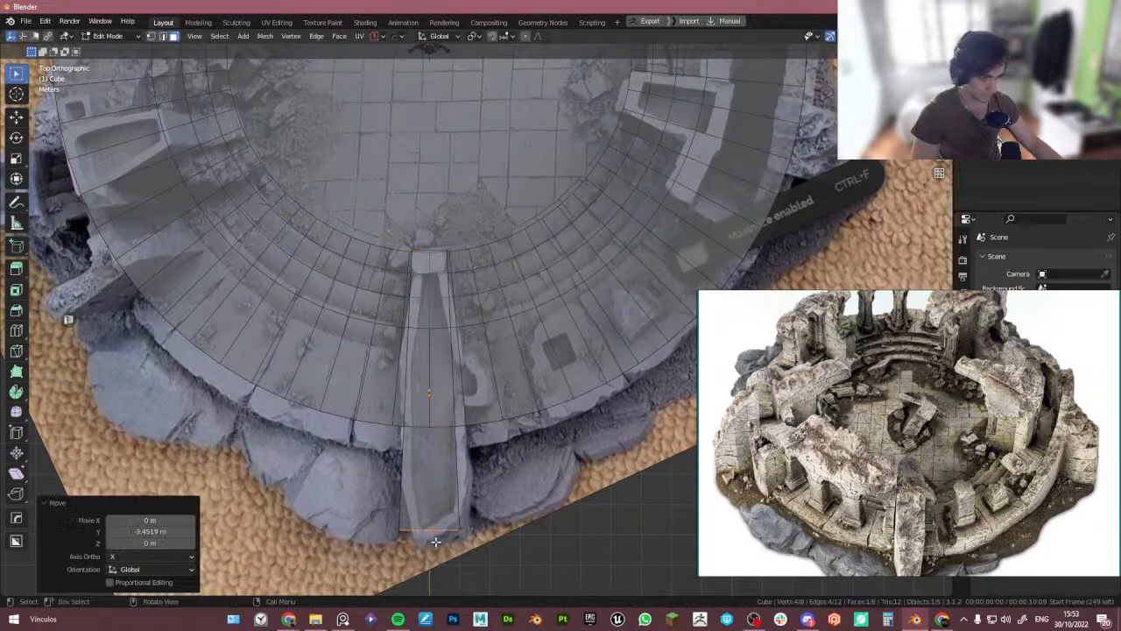
- Orbit the view and browse the PureRef reference board for the raised steps and ruin details
middle_drag(499, 482, 295, 312)
scroll(968, 396, down, 6)
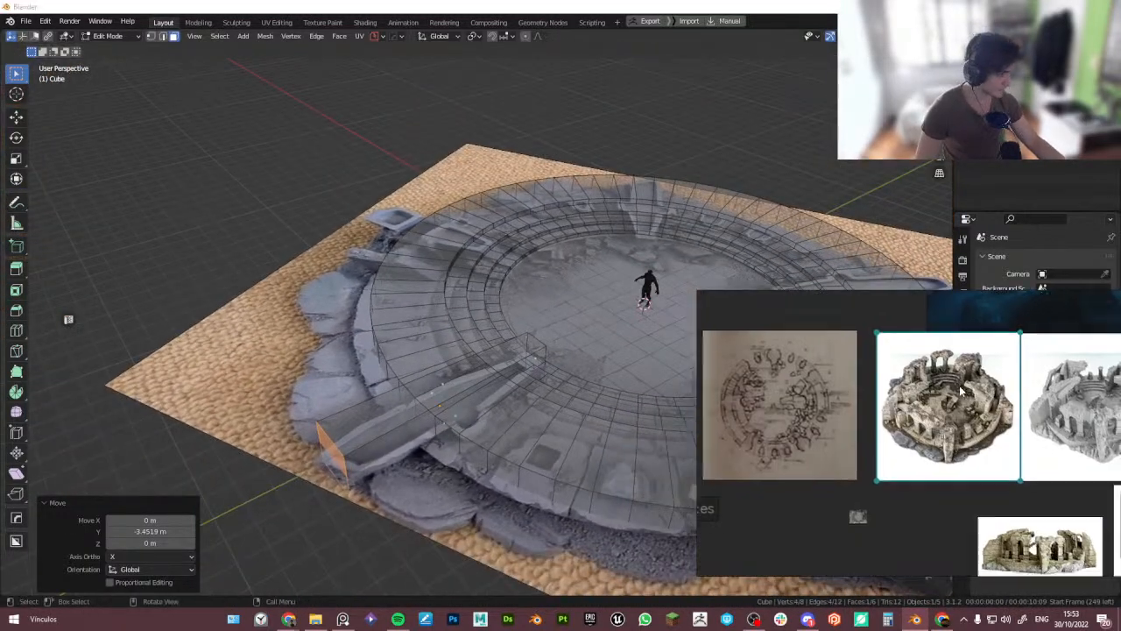
middle_drag(964, 394, 795, 303)
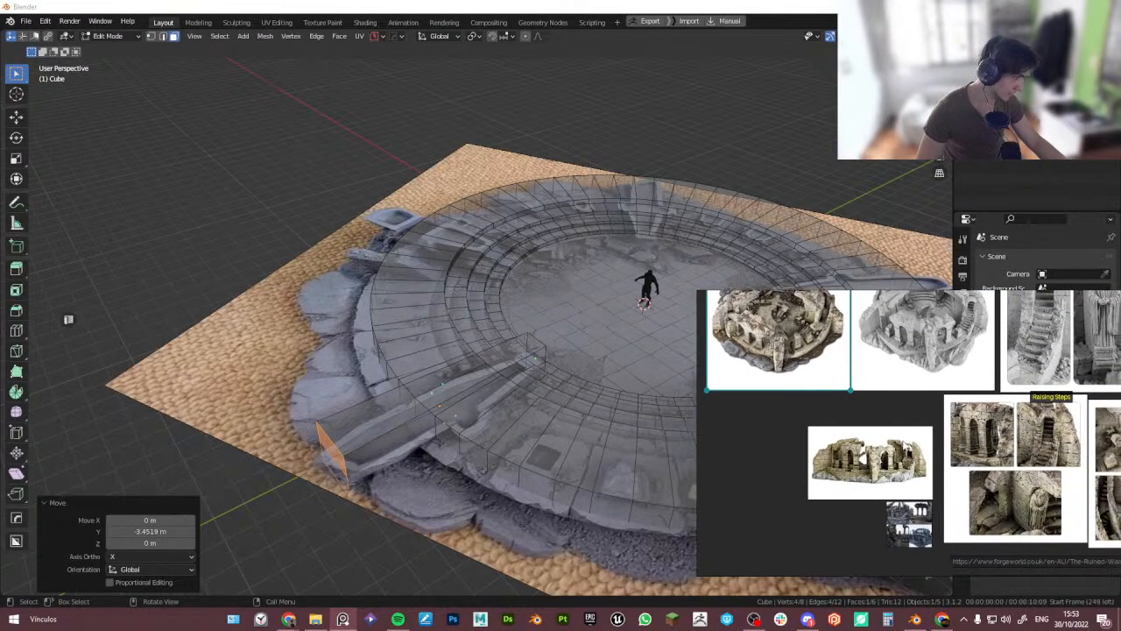
middle_drag(913, 468, 871, 447)
click(871, 447)
drag(871, 447, 878, 423)
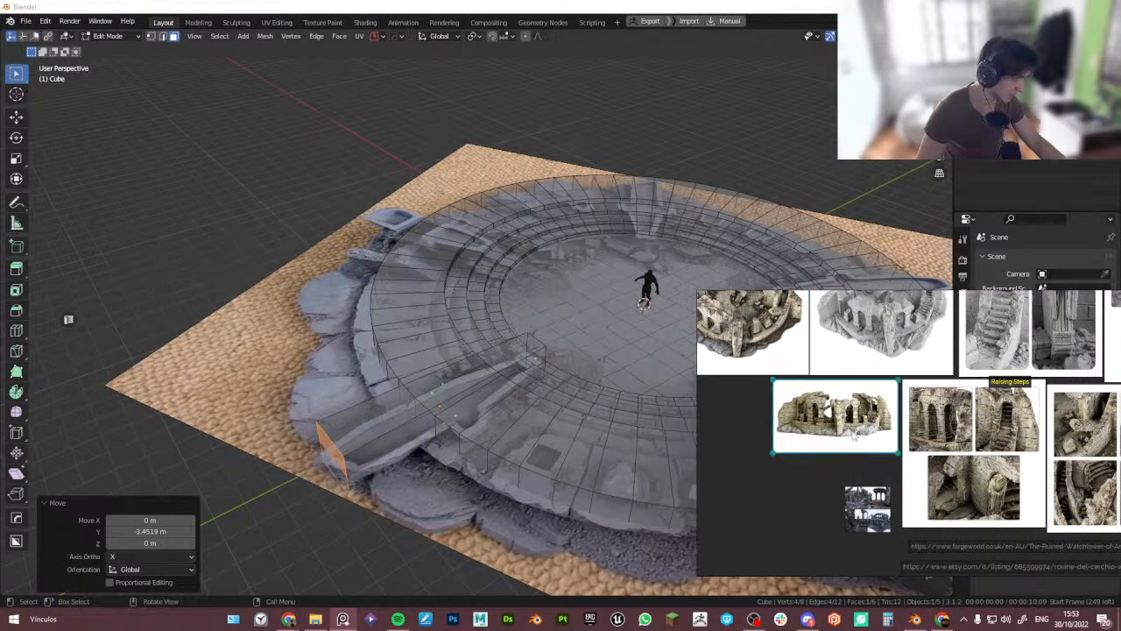
scroll(862, 435, down, 3)
middle_drag(869, 443, 855, 429)
scroll(920, 441, up, 5)
middle_drag(954, 462, 919, 430)
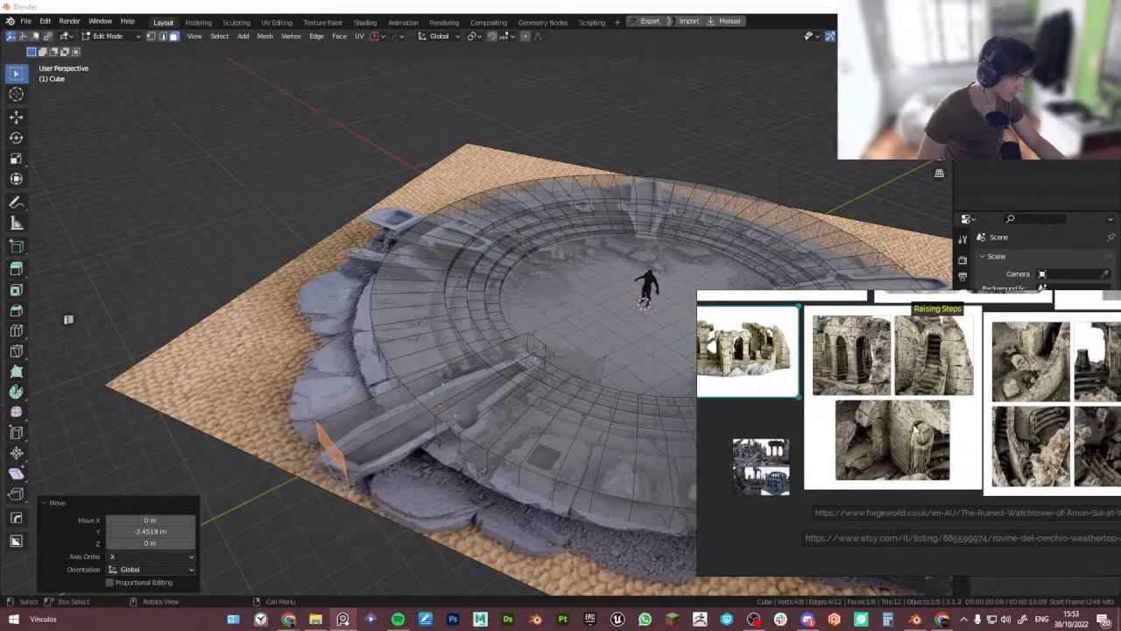
middle_drag(1057, 424, 980, 409)
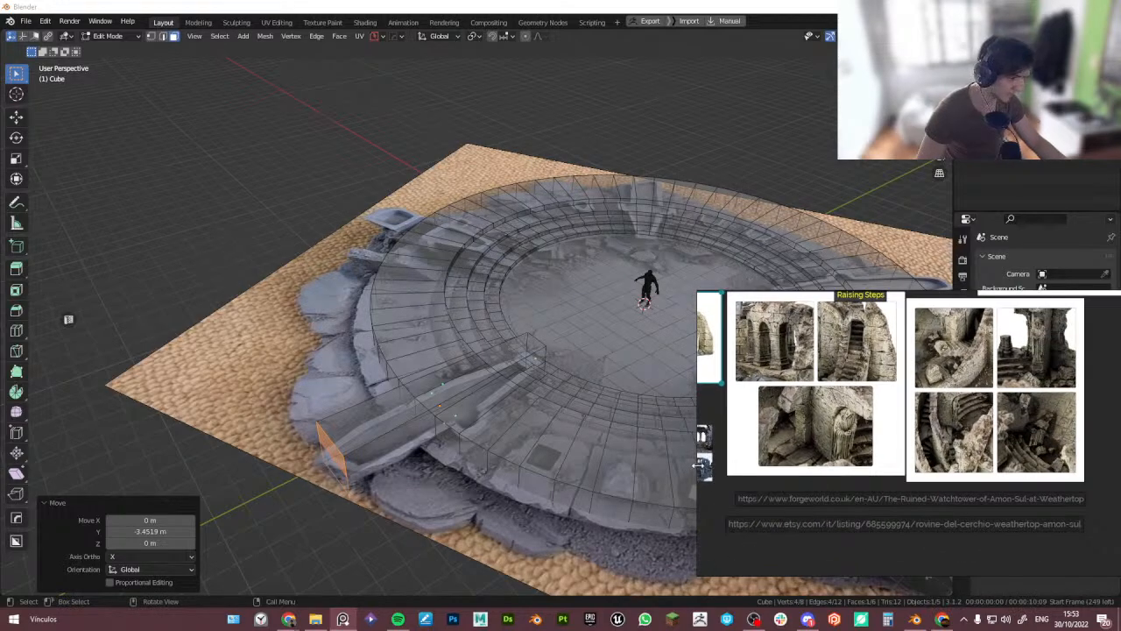
drag(700, 466, 580, 467)
scroll(820, 429, up, 4)
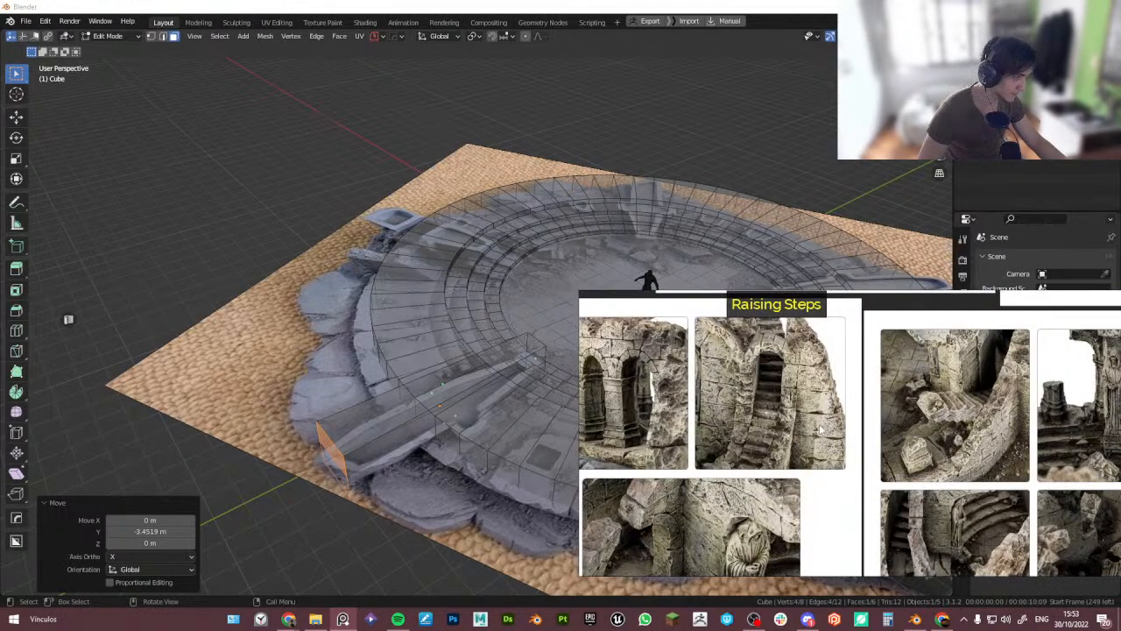
middle_drag(820, 430, 759, 361)
scroll(864, 426, down, 4)
middle_drag(923, 417, 847, 438)
scroll(857, 434, down, 5)
middle_drag(797, 356, 846, 390)
scroll(814, 377, up, 2)
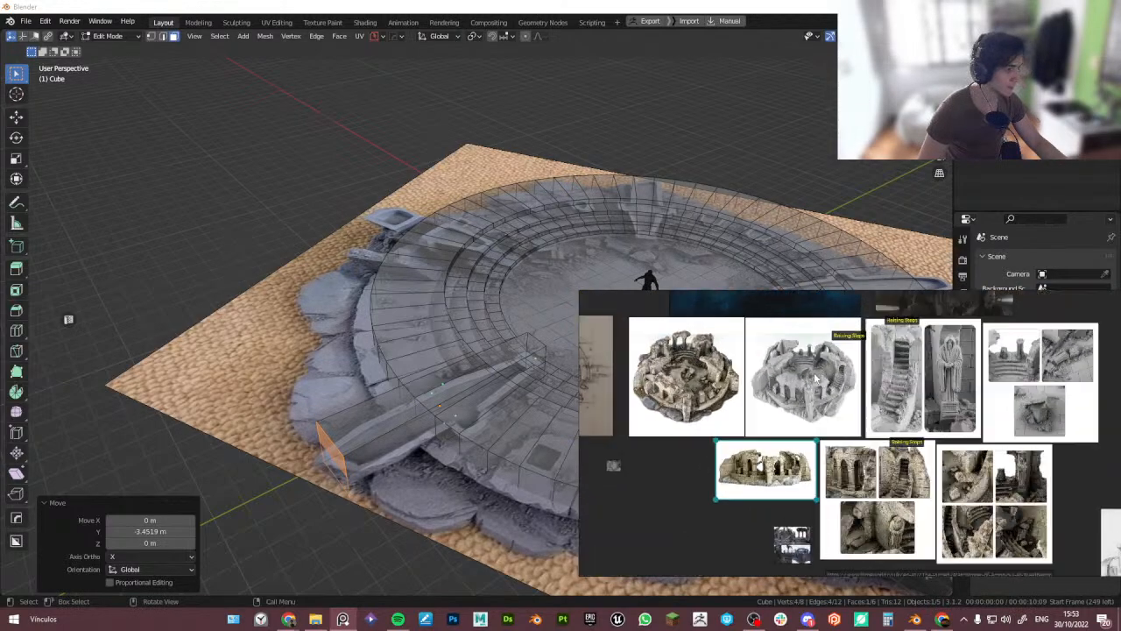
scroll(815, 376, up, 3)
scroll(848, 385, down, 4)
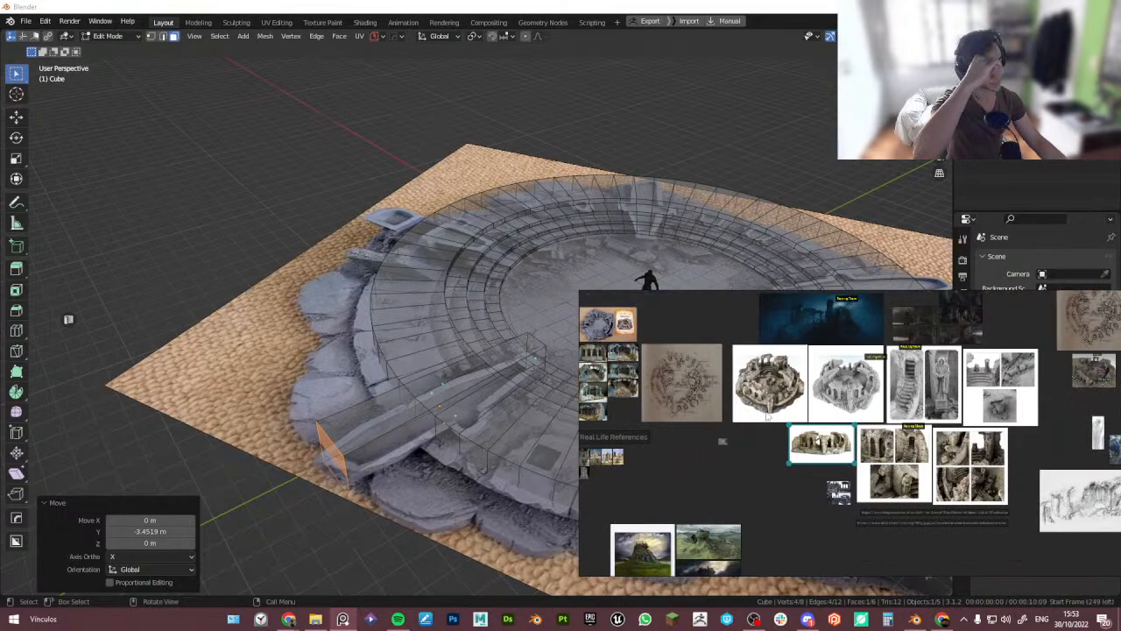
middle_drag(725, 466, 818, 422)
scroll(701, 355, up, 6)
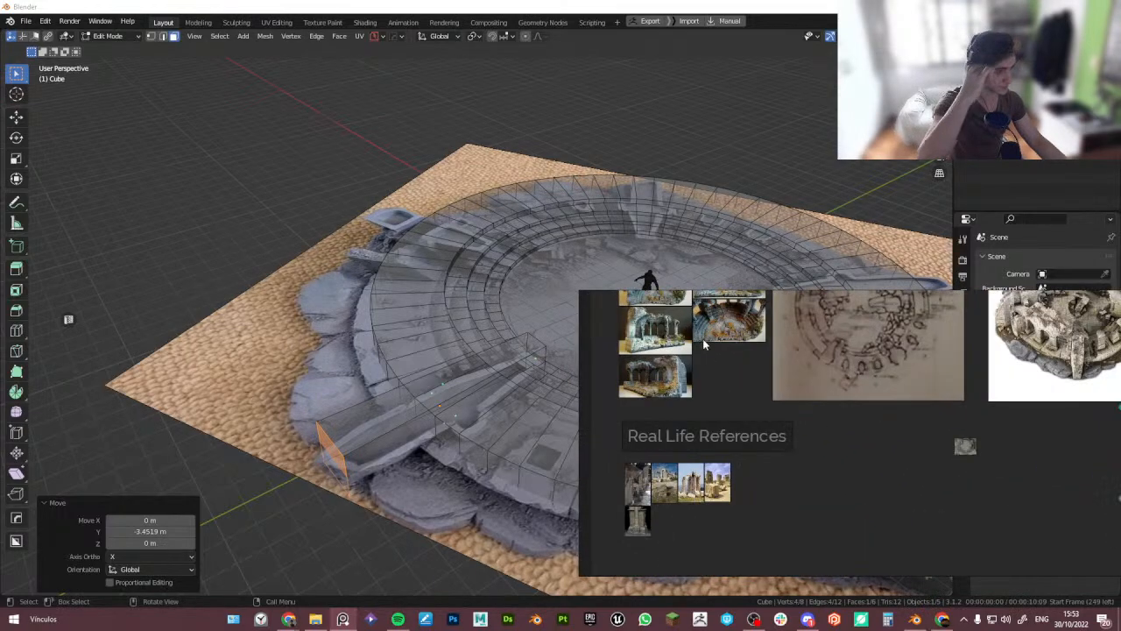
- Zoom through the PureRef board's miniature ruin, Raising Steps and staircase reference images
scroll(673, 364, down, 2)
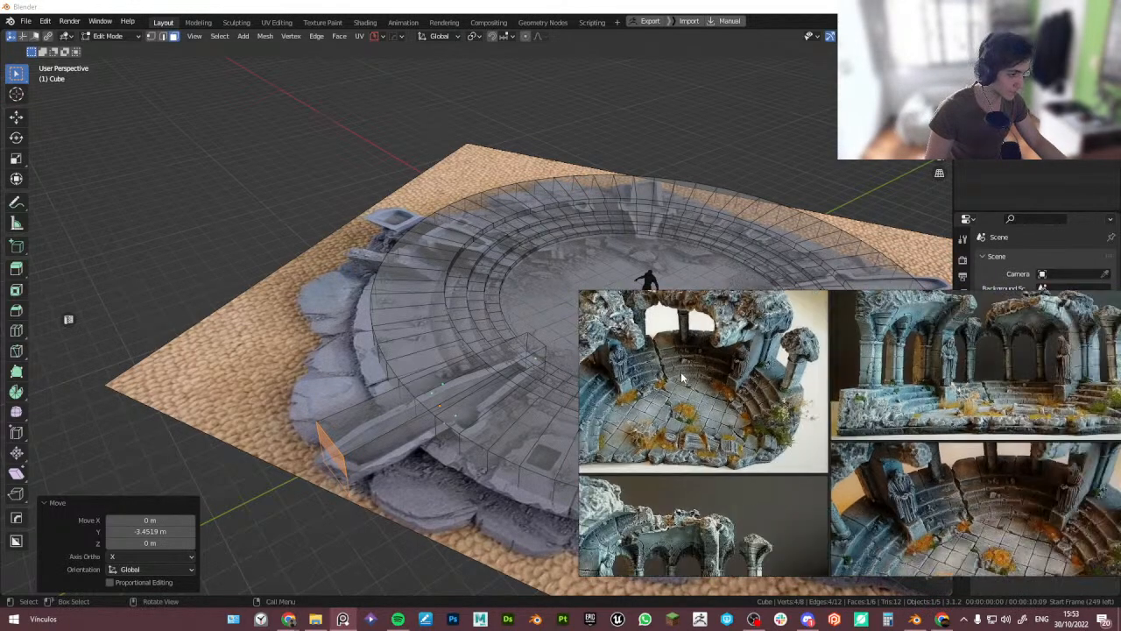
scroll(657, 403, up, 4)
scroll(655, 404, down, 1)
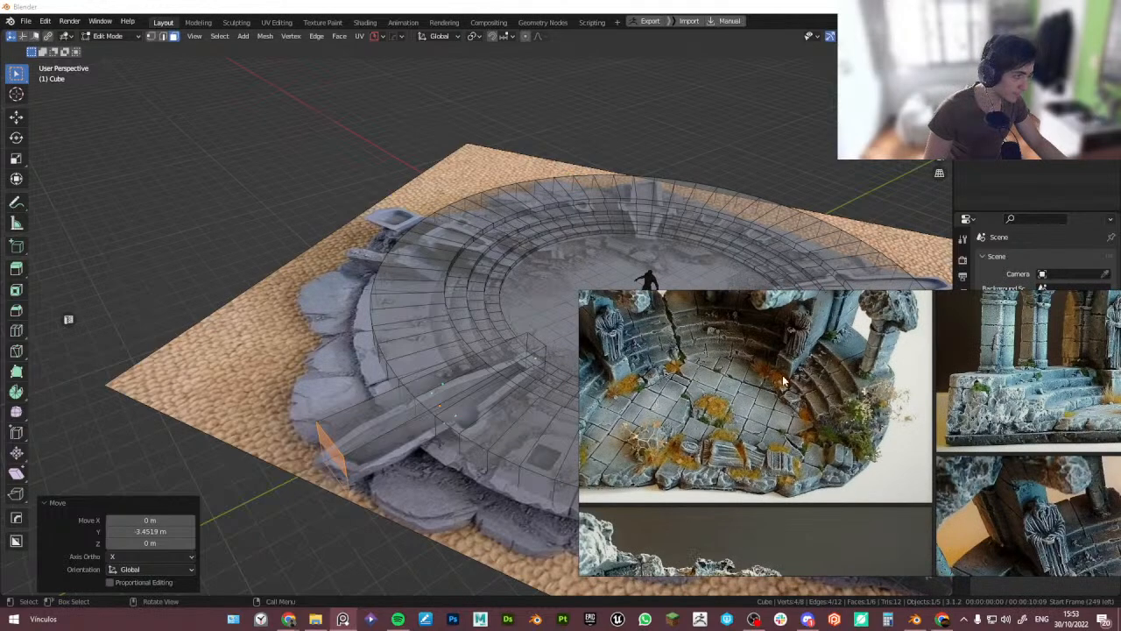
scroll(784, 381, down, 5)
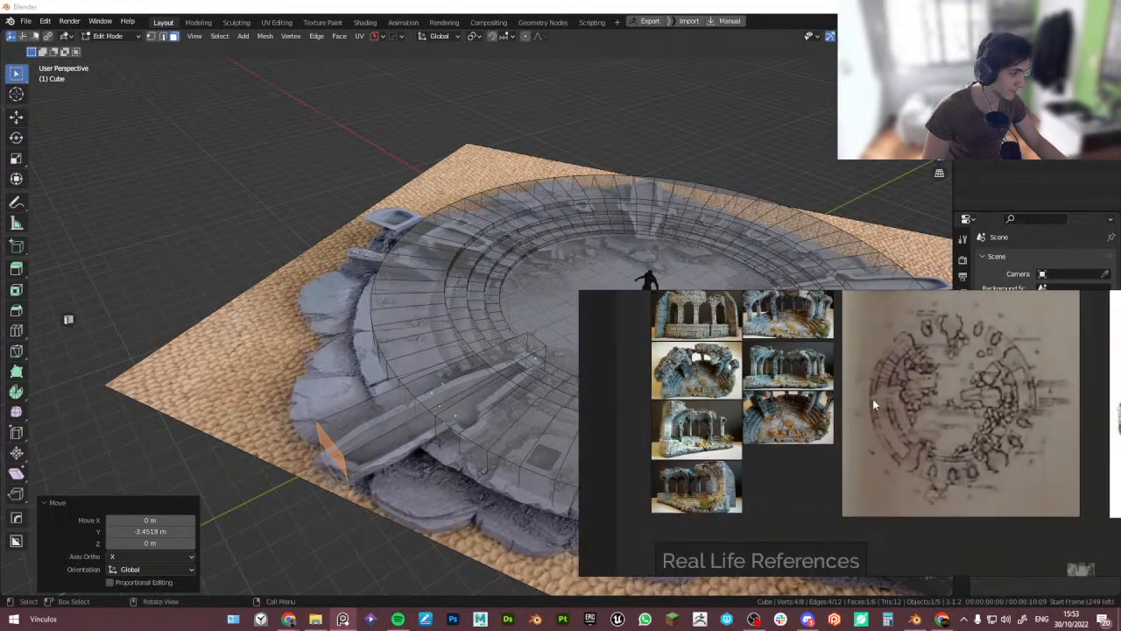
middle_drag(873, 405, 520, 354)
middle_drag(915, 384, 716, 401)
scroll(849, 412, down, 1)
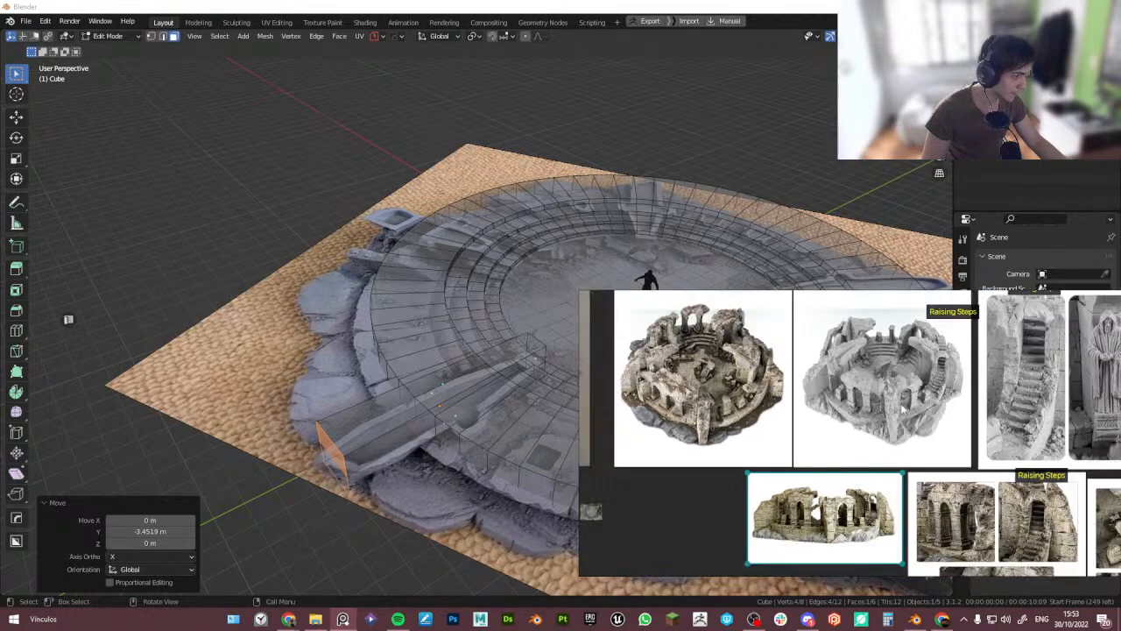
middle_drag(918, 403, 776, 386)
click(783, 395)
scroll(771, 413, up, 4)
scroll(776, 390, up, 2)
scroll(784, 458, down, 1)
middle_drag(784, 456, 797, 483)
scroll(793, 420, down, 5)
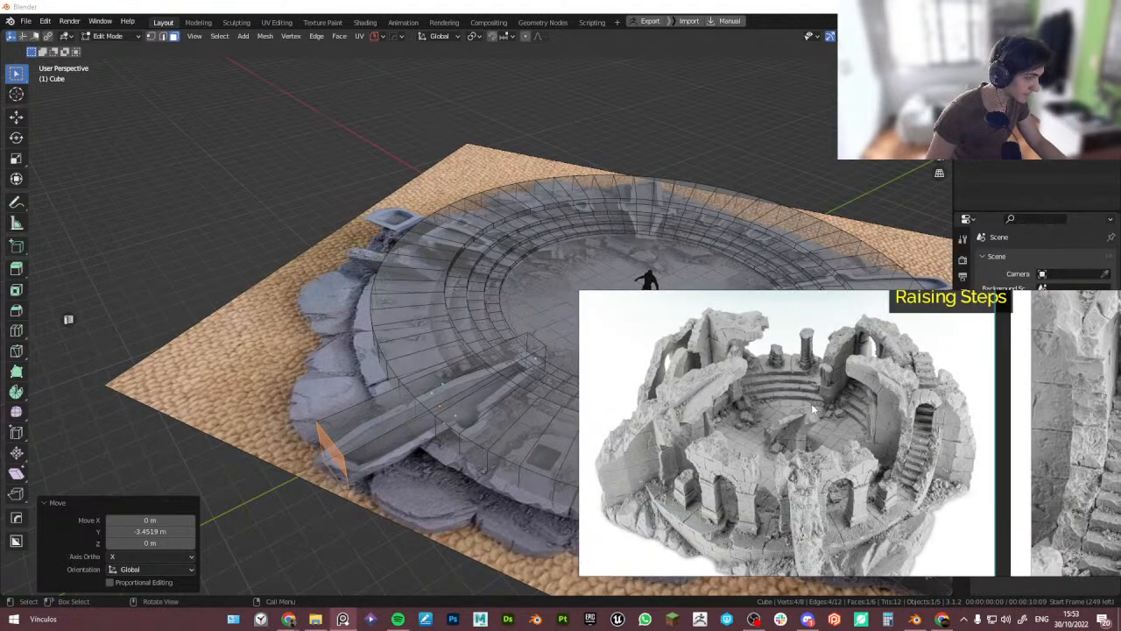
middle_drag(809, 438, 794, 398)
middle_drag(955, 430, 615, 410)
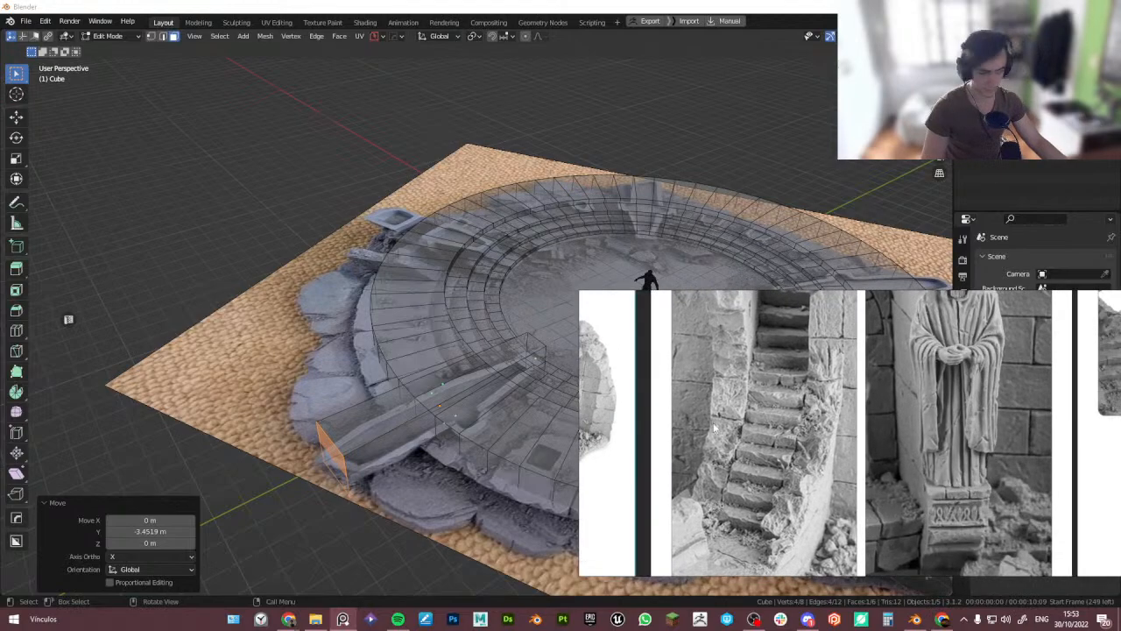
middle_drag(863, 456, 598, 424)
middle_drag(851, 408, 686, 466)
scroll(848, 431, down, 5)
middle_drag(885, 443, 716, 425)
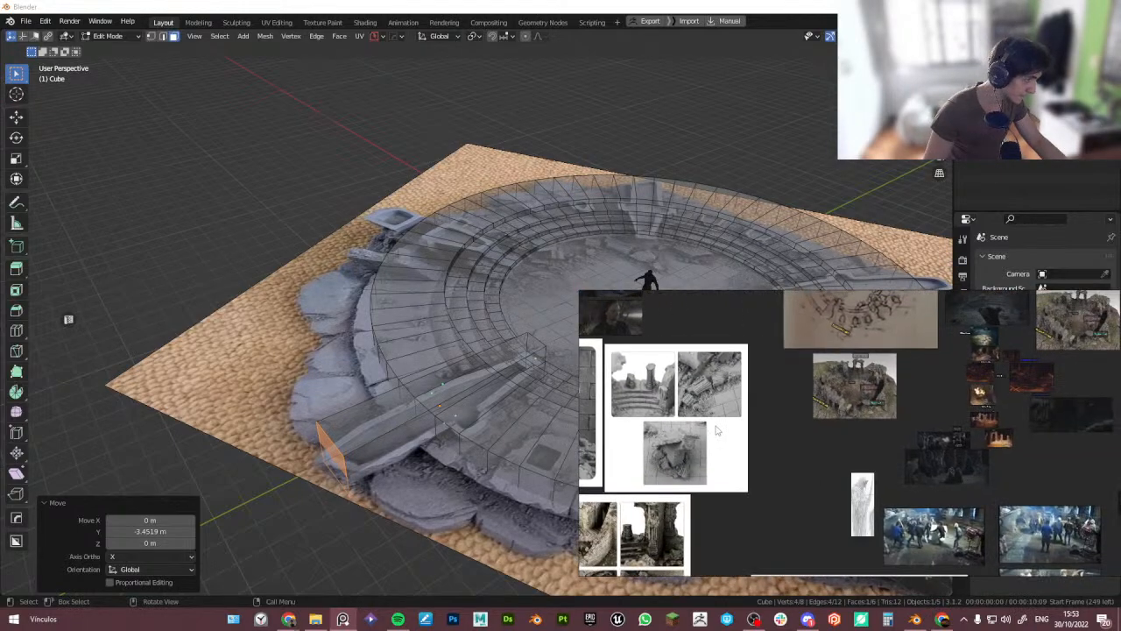
scroll(876, 393, up, 5)
scroll(787, 392, up, 3)
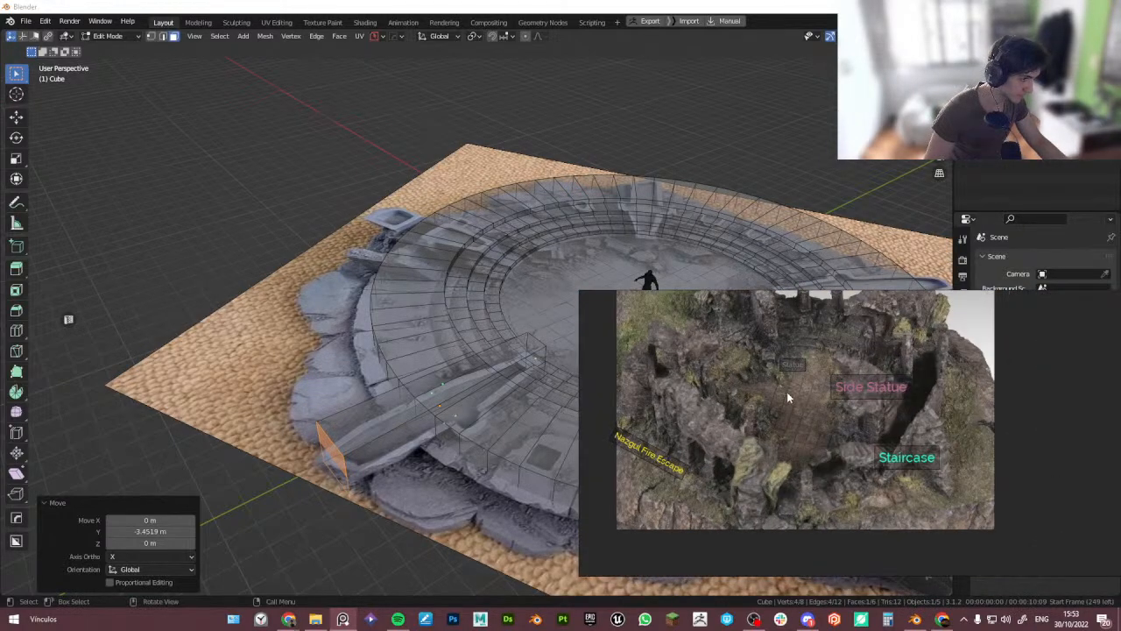
middle_drag(787, 391, 774, 420)
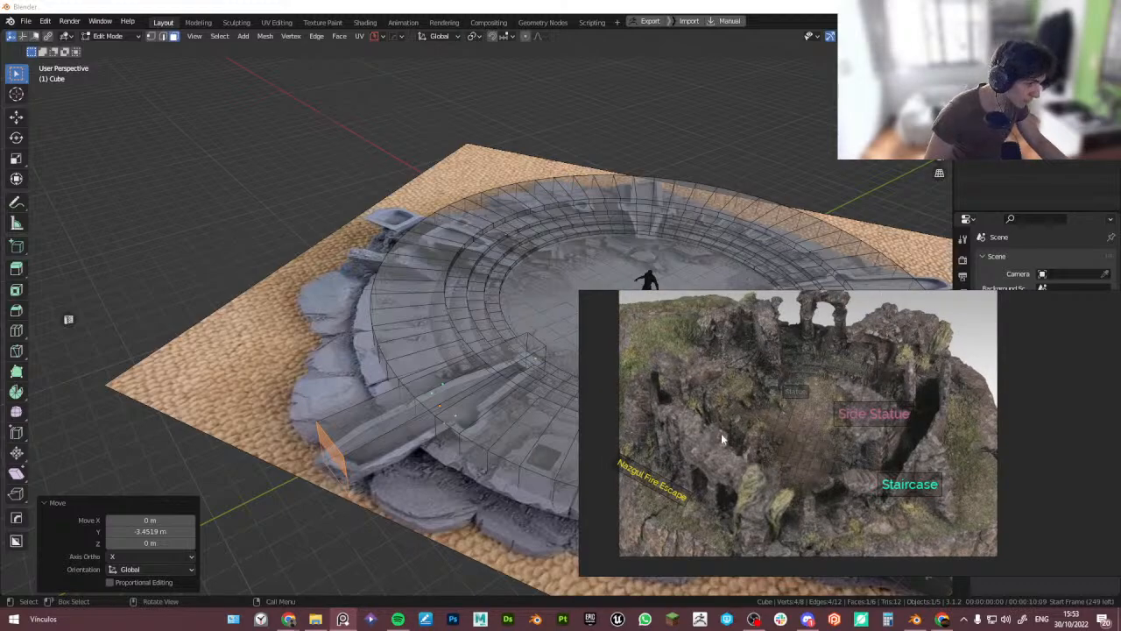
scroll(757, 438, down, 6)
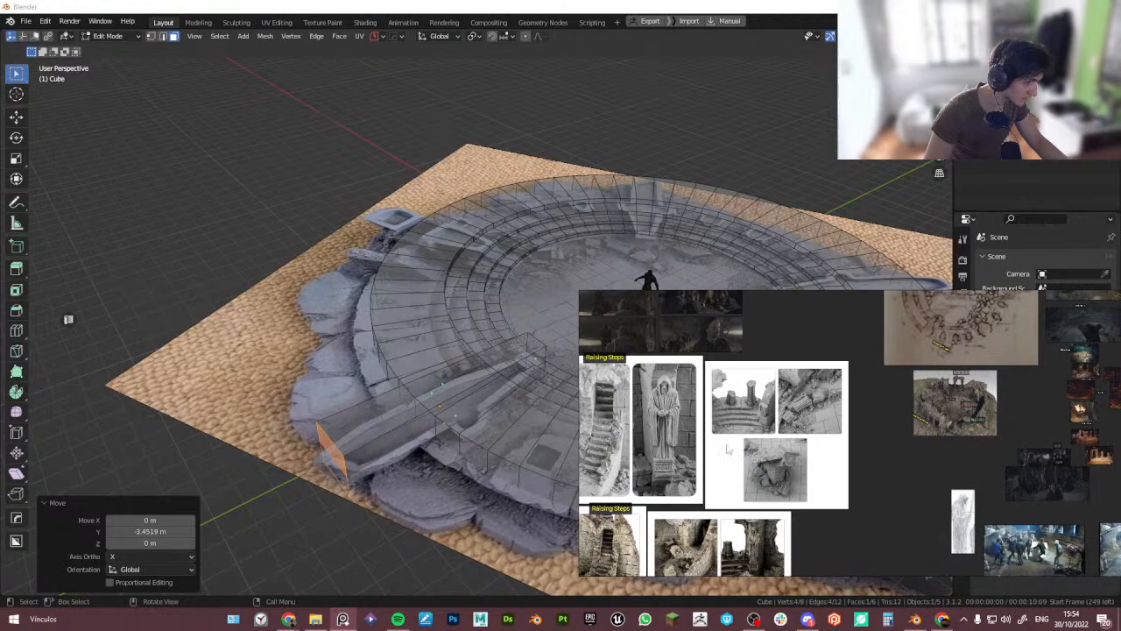
middle_drag(911, 422, 612, 467)
middle_drag(900, 394, 856, 393)
scroll(856, 393, up, 5)
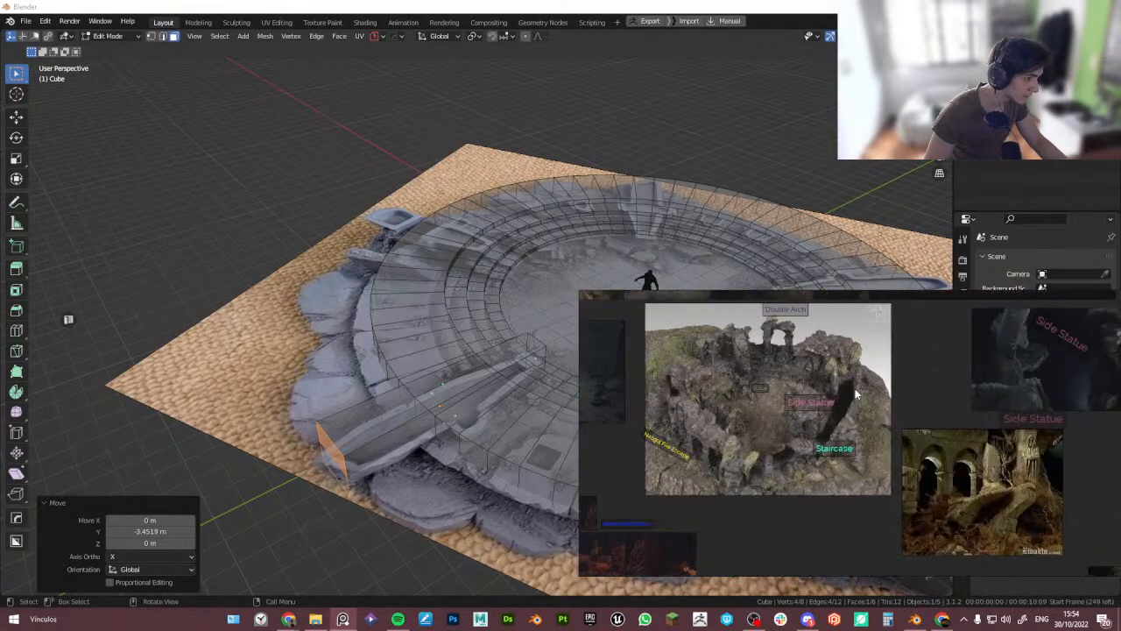
middle_drag(839, 441, 804, 365)
scroll(803, 368, down, 3)
middle_drag(767, 478, 846, 366)
middle_drag(785, 429, 864, 372)
middle_drag(718, 459, 918, 352)
scroll(855, 389, down, 8)
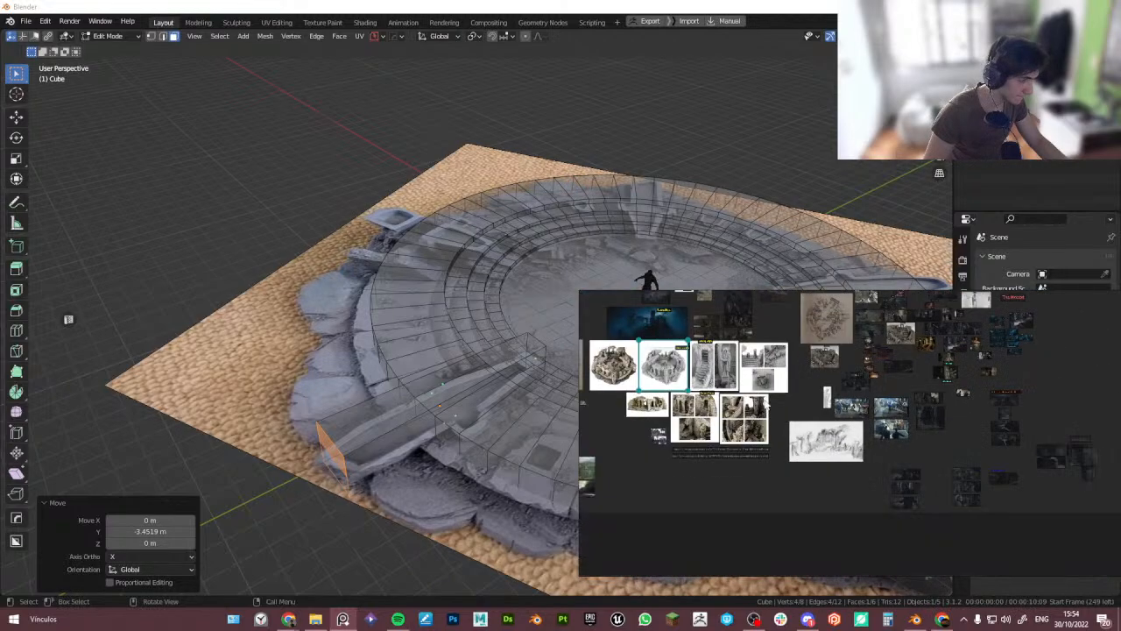
scroll(768, 403, up, 4)
scroll(745, 385, up, 2)
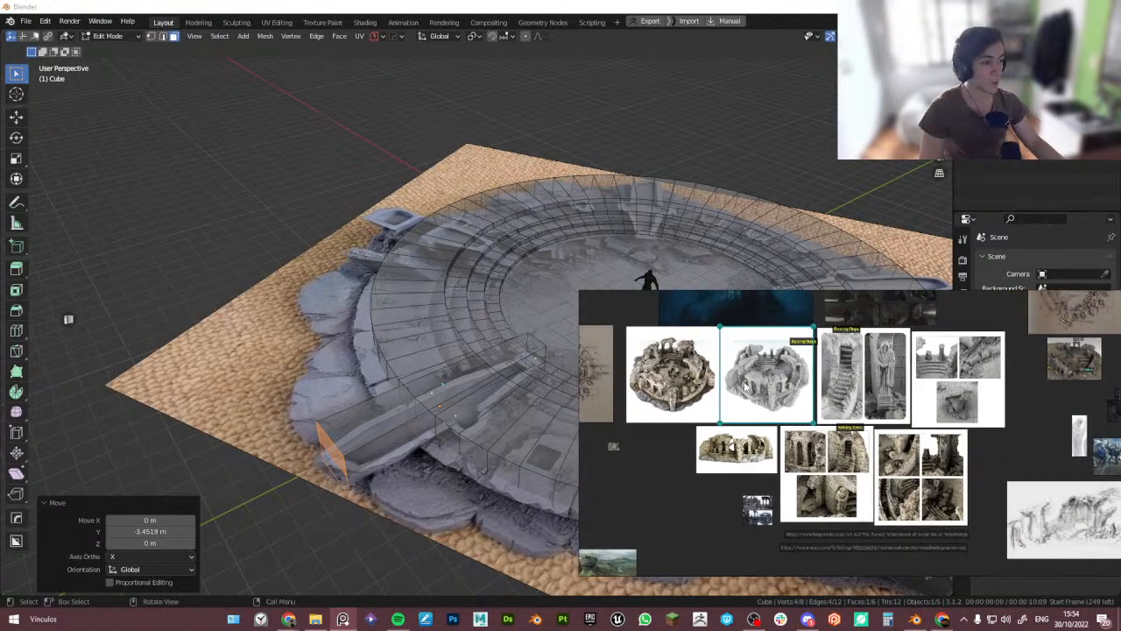
scroll(744, 386, up, 3)
click(613, 326)
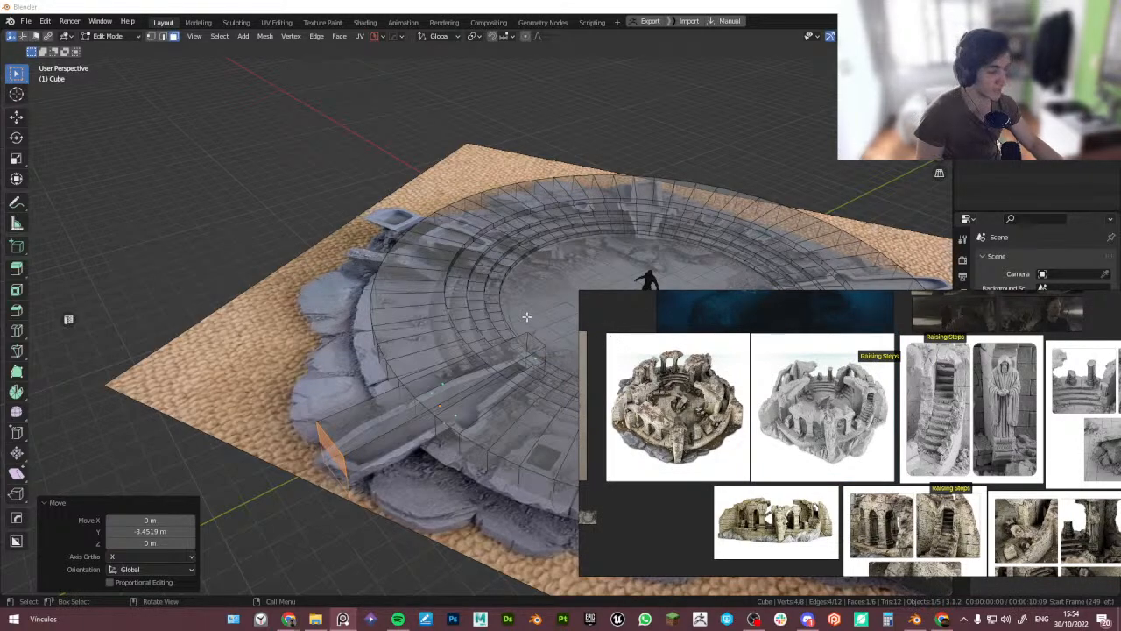
- Turn off X-ray and raise the selected face of the ramp cube along Z to about 5.01 m
middle_drag(527, 317, 378, 411)
alt+click(382, 413)
key(alt+z)
key(g)
key(z)
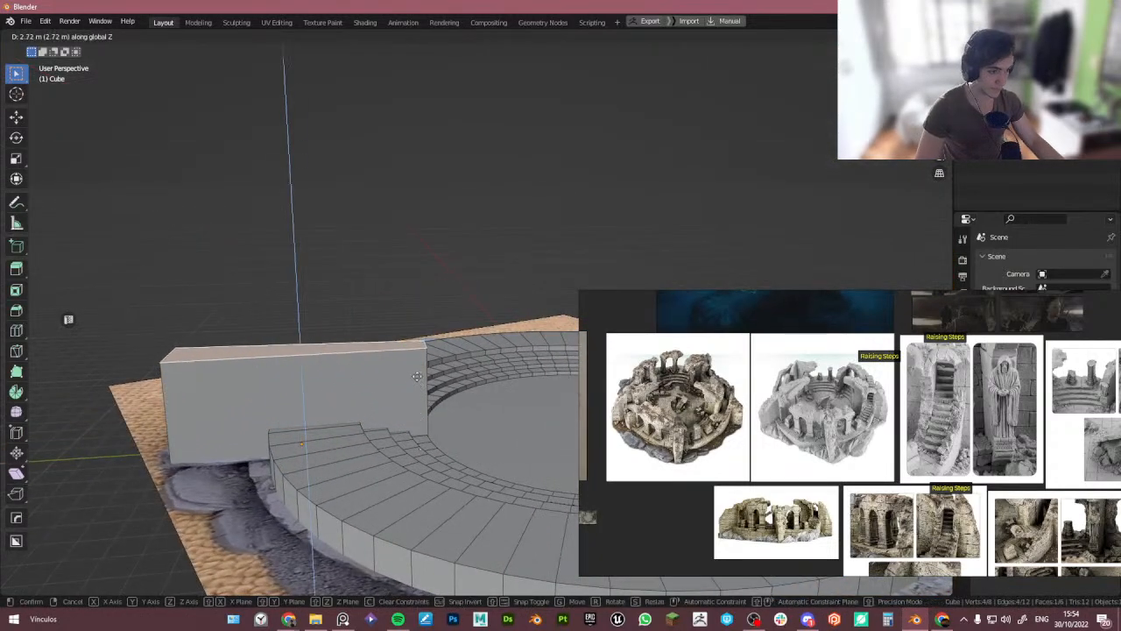
click(419, 333)
middle_drag(419, 333, 478, 368)
scroll(644, 381, up, 5)
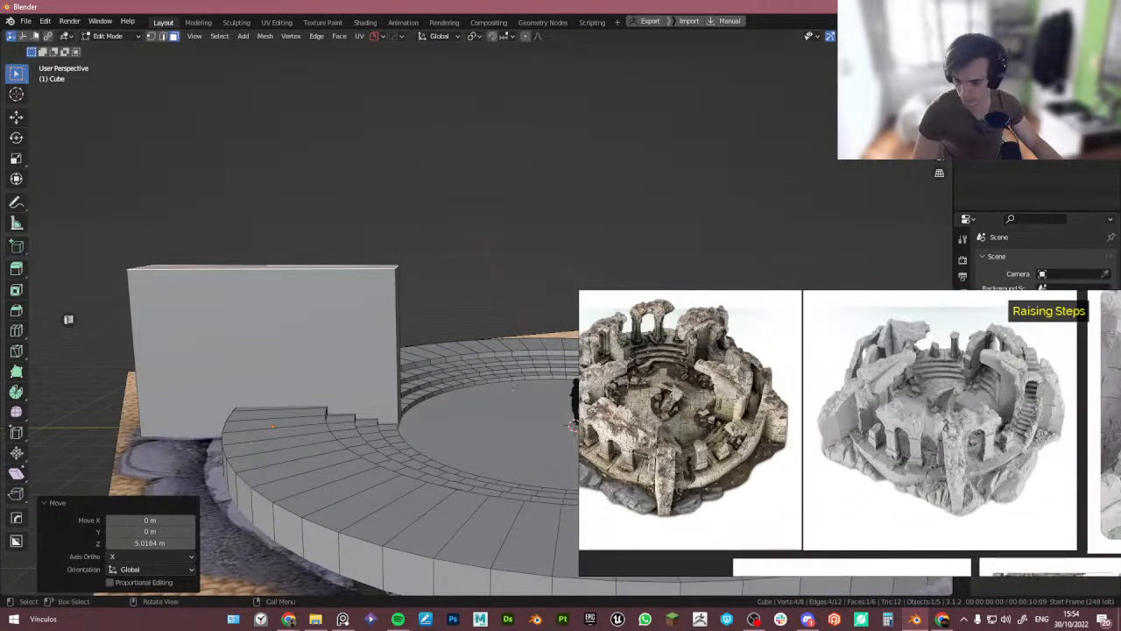
middle_drag(279, 447, 292, 441)
- Check the block from the right orthographic view, then in Object Mode move the mannequin about 6.275 m along negative Y
key(KP_3)
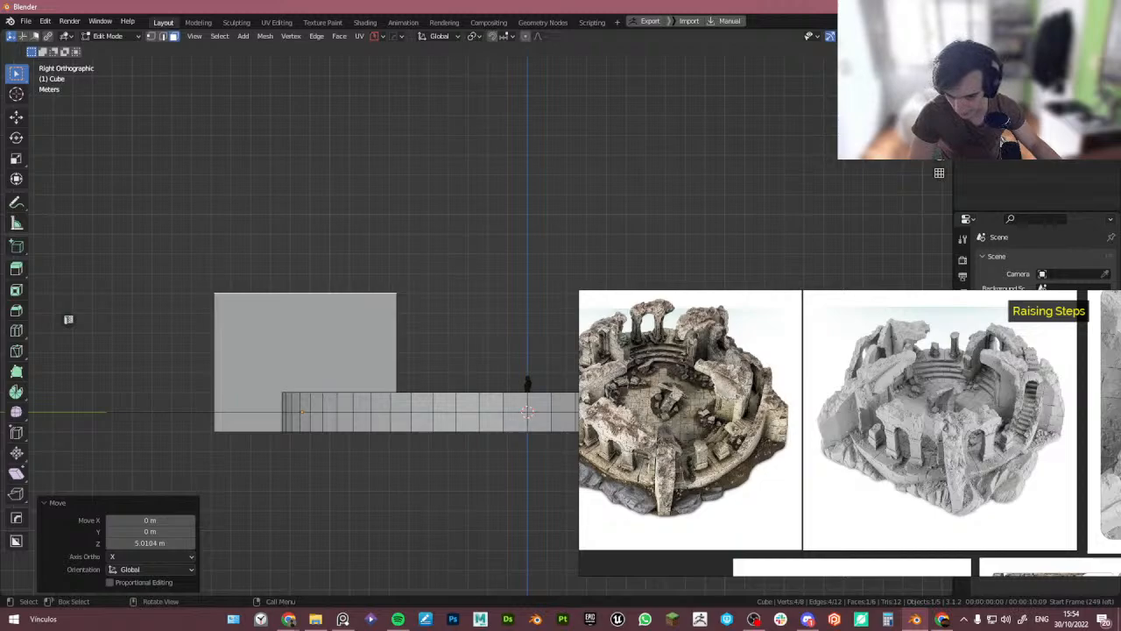
scroll(325, 325, up, 3)
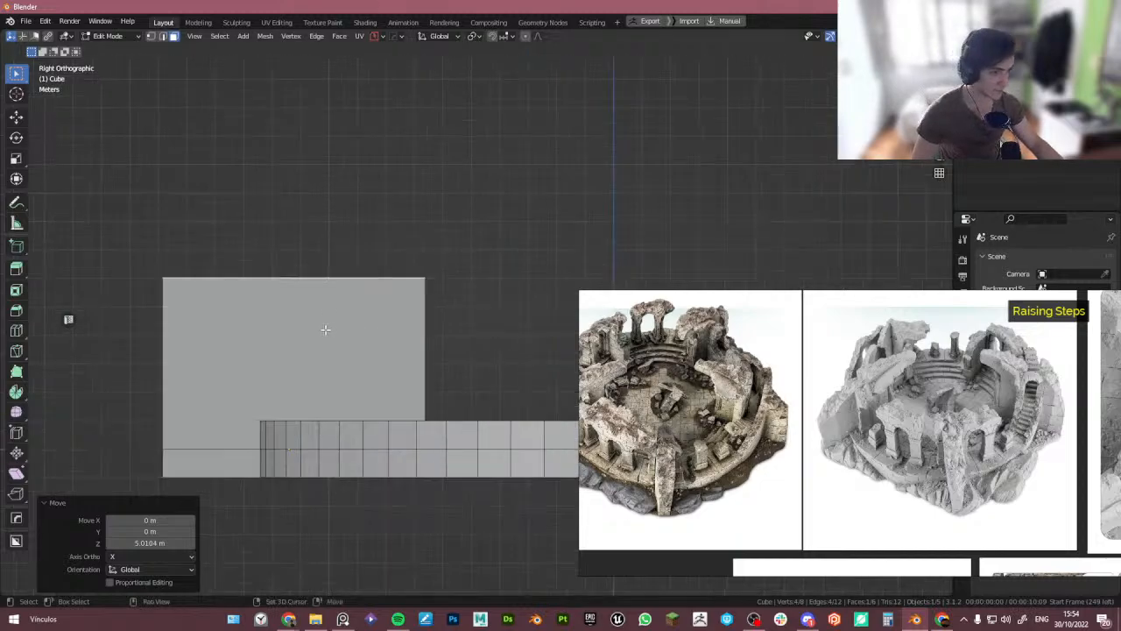
scroll(678, 418, up, 1)
middle_drag(678, 418, 775, 432)
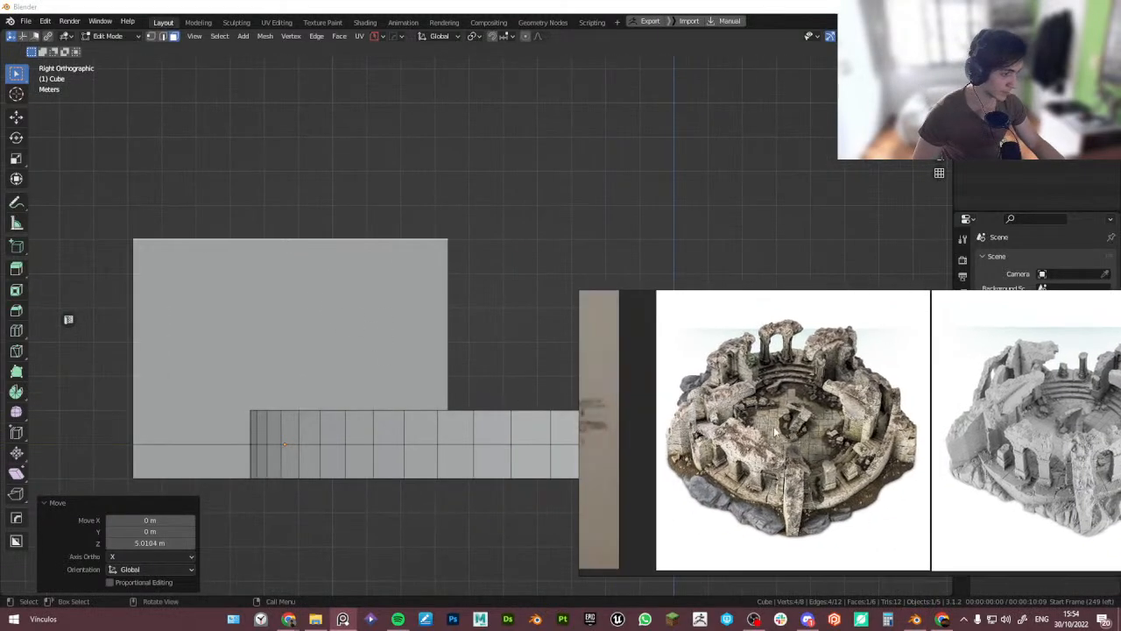
scroll(311, 321, down, 1)
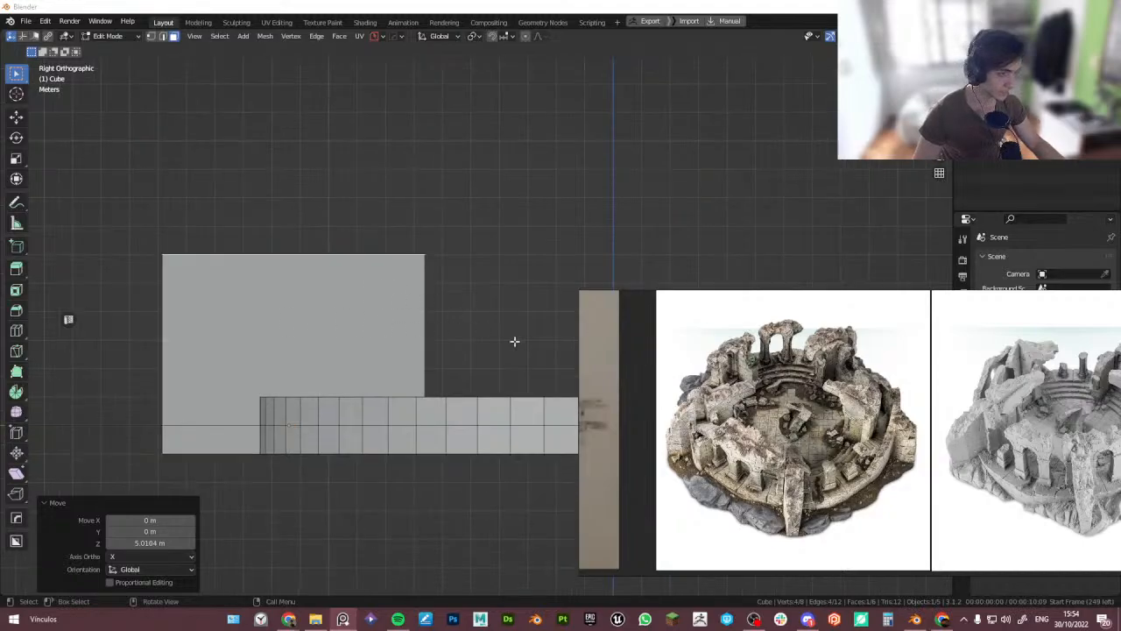
middle_drag(516, 342, 392, 360)
key(Tab)
click(400, 312)
click(461, 387)
shift+middle_drag(463, 393, 480, 436)
scroll(761, 435, up, 4)
middle_drag(832, 364, 801, 412)
scroll(830, 392, up, 4)
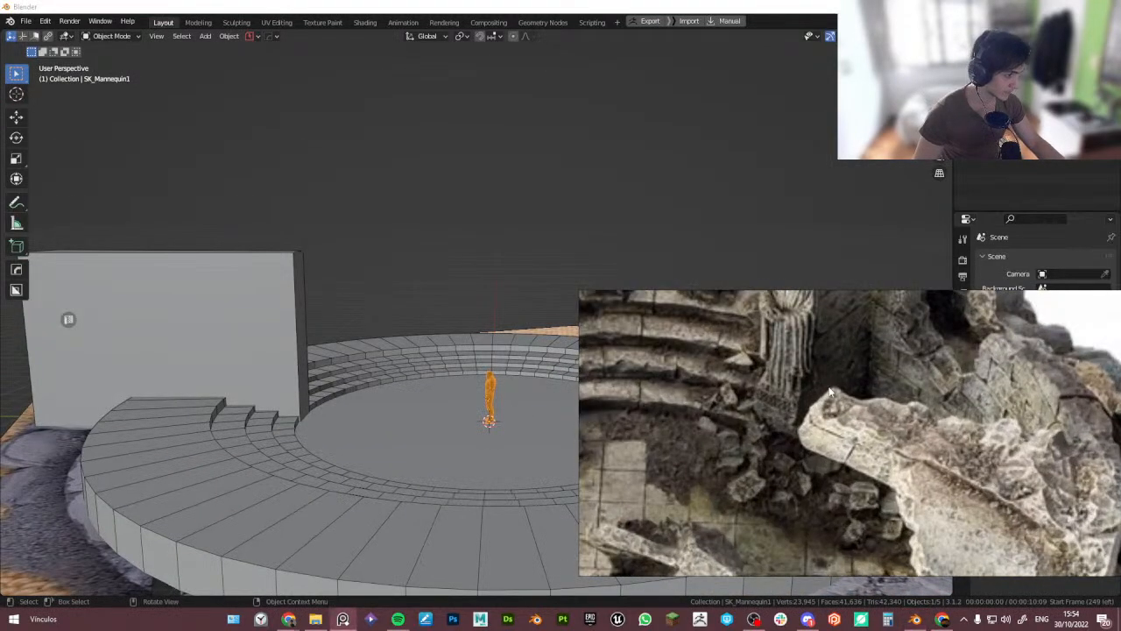
scroll(831, 392, up, 2)
scroll(799, 417, up, 2)
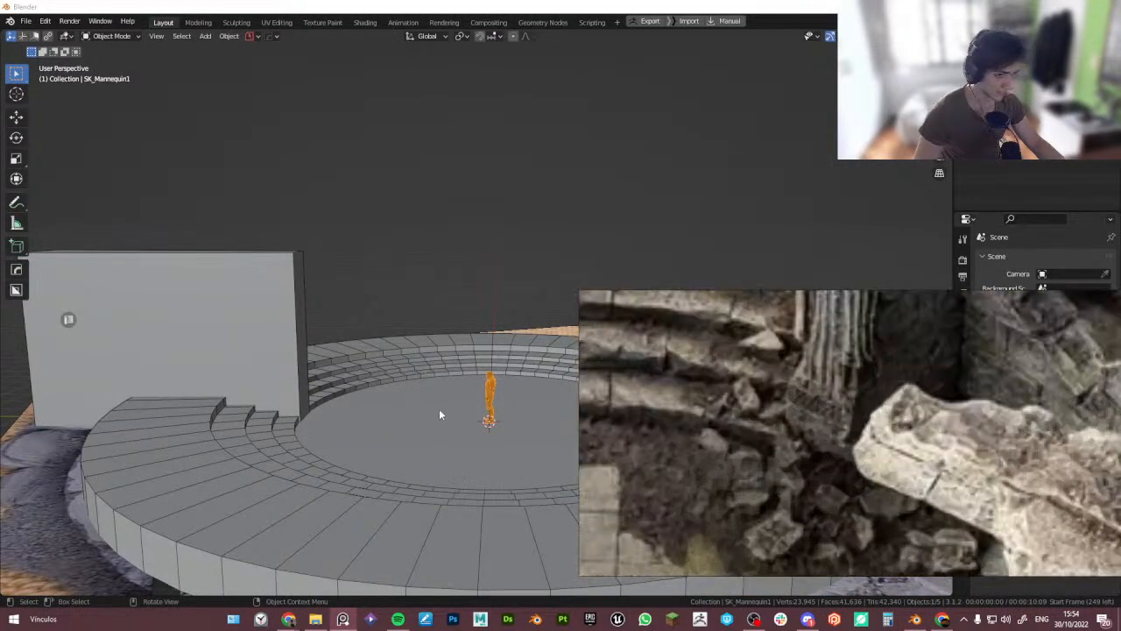
key(g)
key(y)
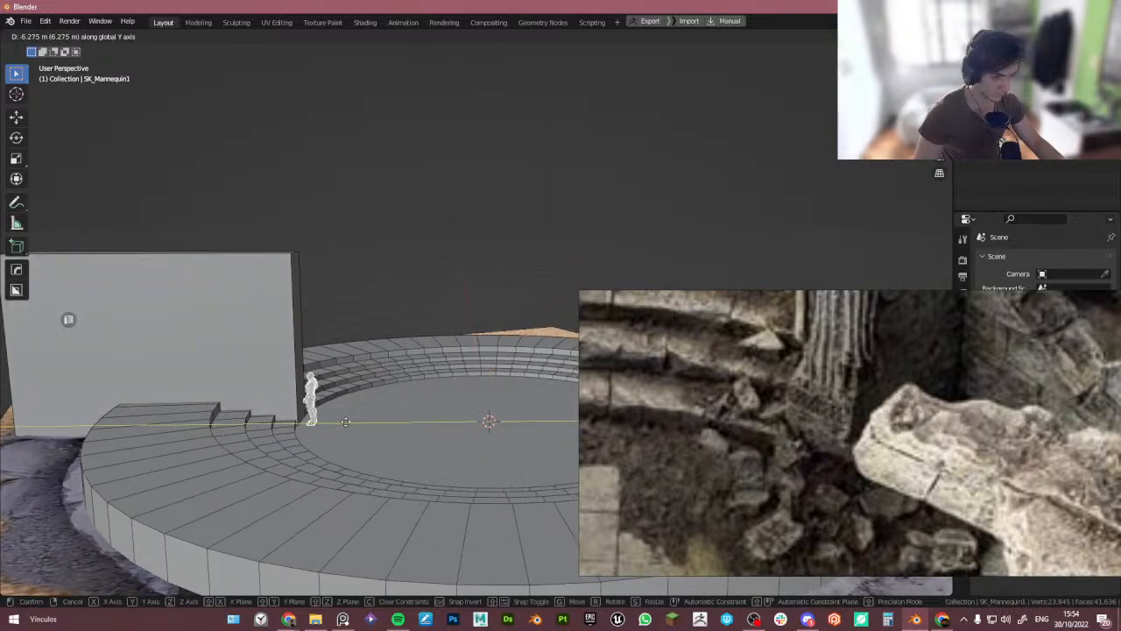
click(346, 422)
- Select the tall block cube and return to Edit Mode
scroll(333, 407, up, 6)
click(344, 404)
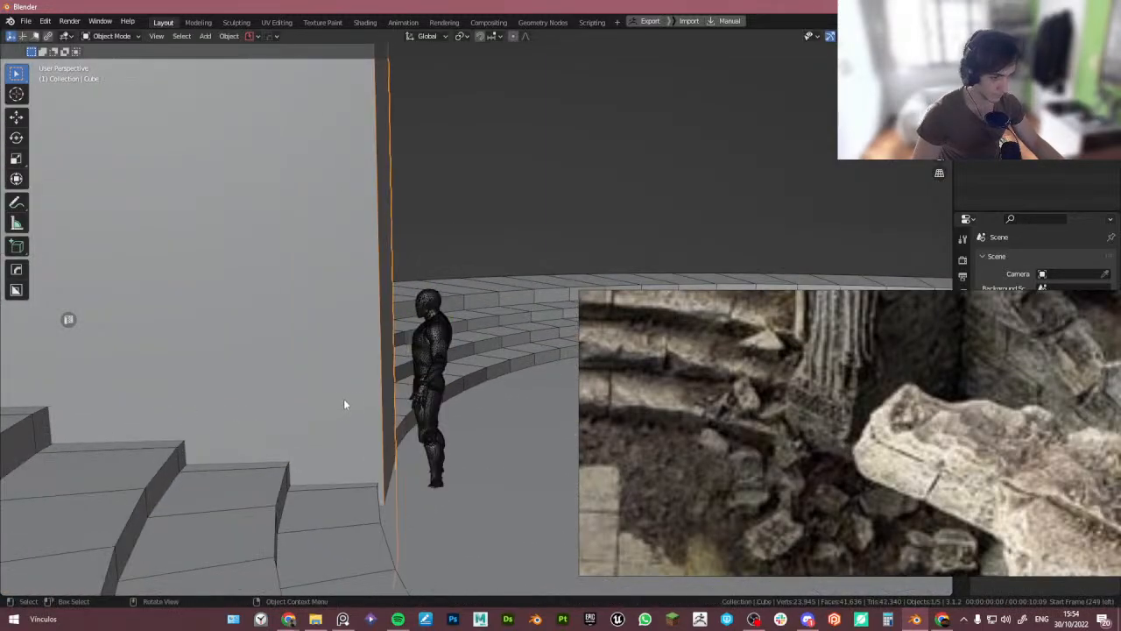
key(Tab)
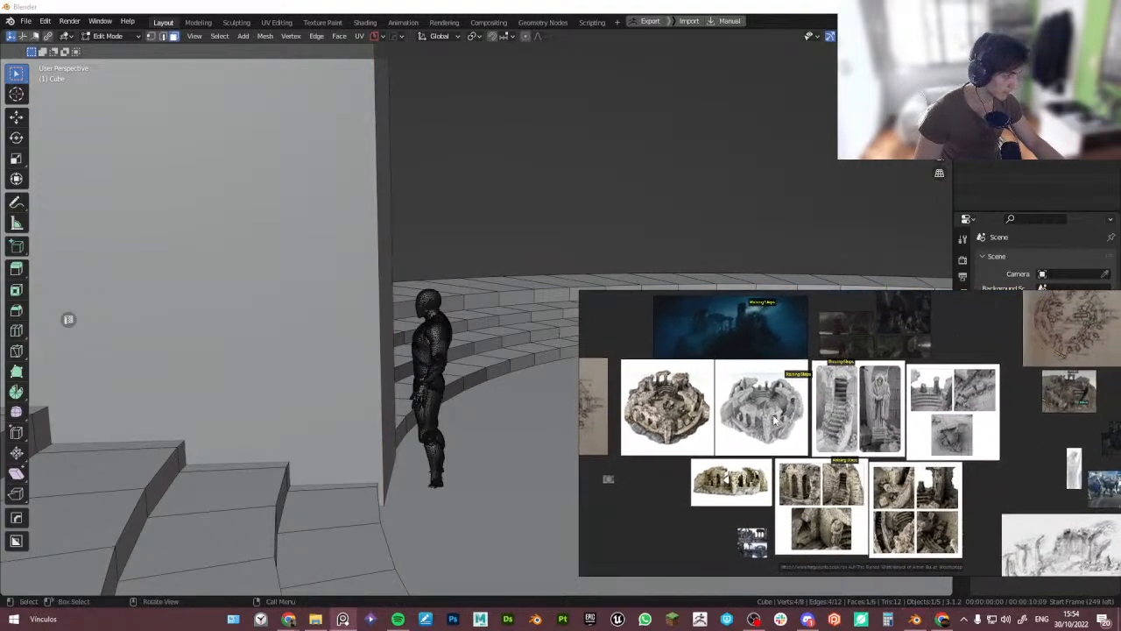
- Maximize the PureRef window and browse the board's landscape and film-still references of the ruin's arches
scroll(775, 420, down, 5)
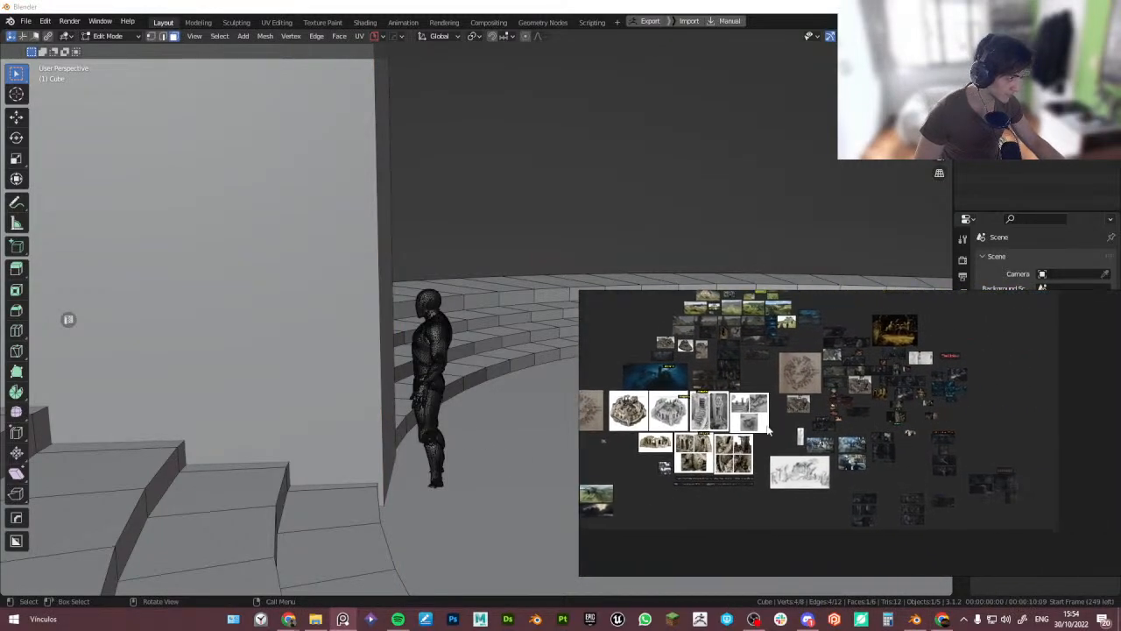
scroll(769, 429, up, 5)
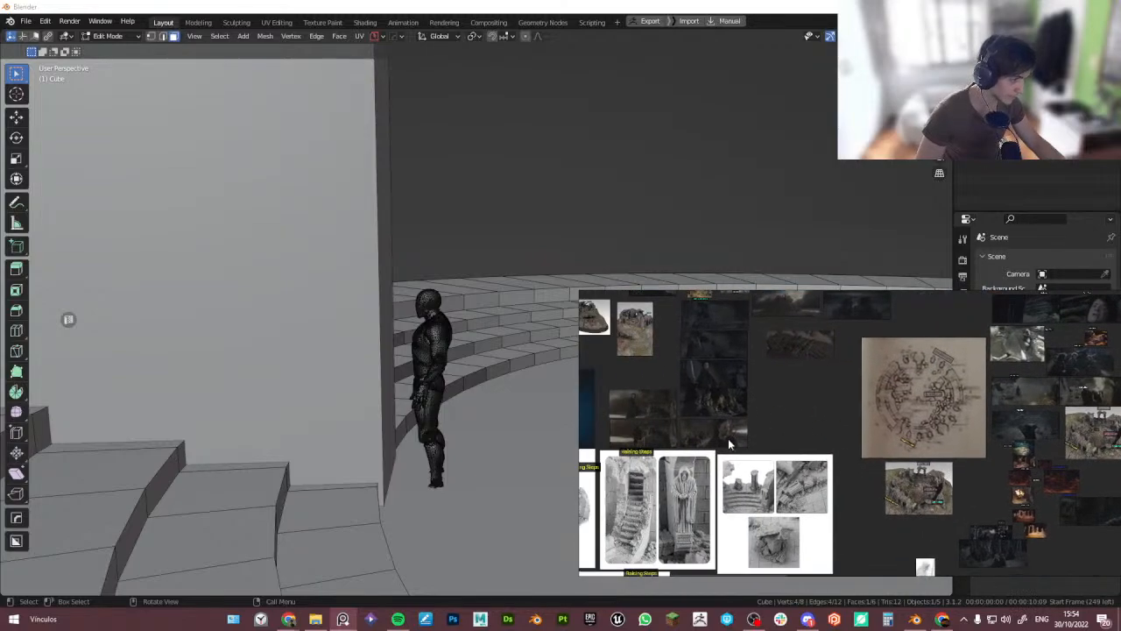
middle_drag(820, 455, 862, 454)
scroll(823, 375, down, 4)
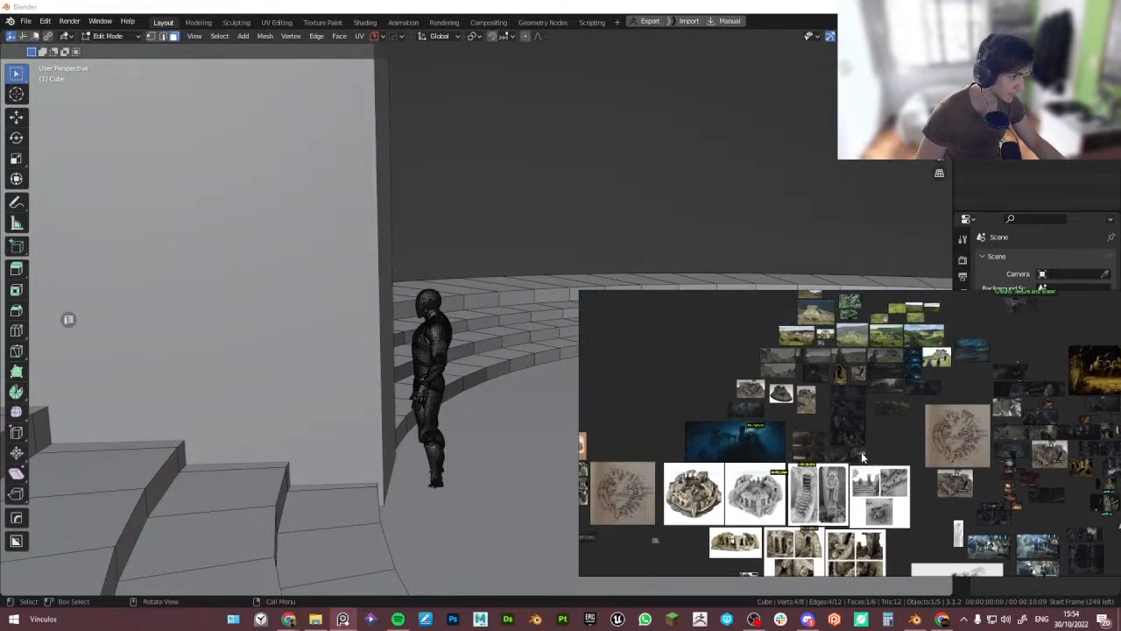
right_drag(741, 411, 719, 435)
key(ctrl+f)
scroll(689, 380, up, 8)
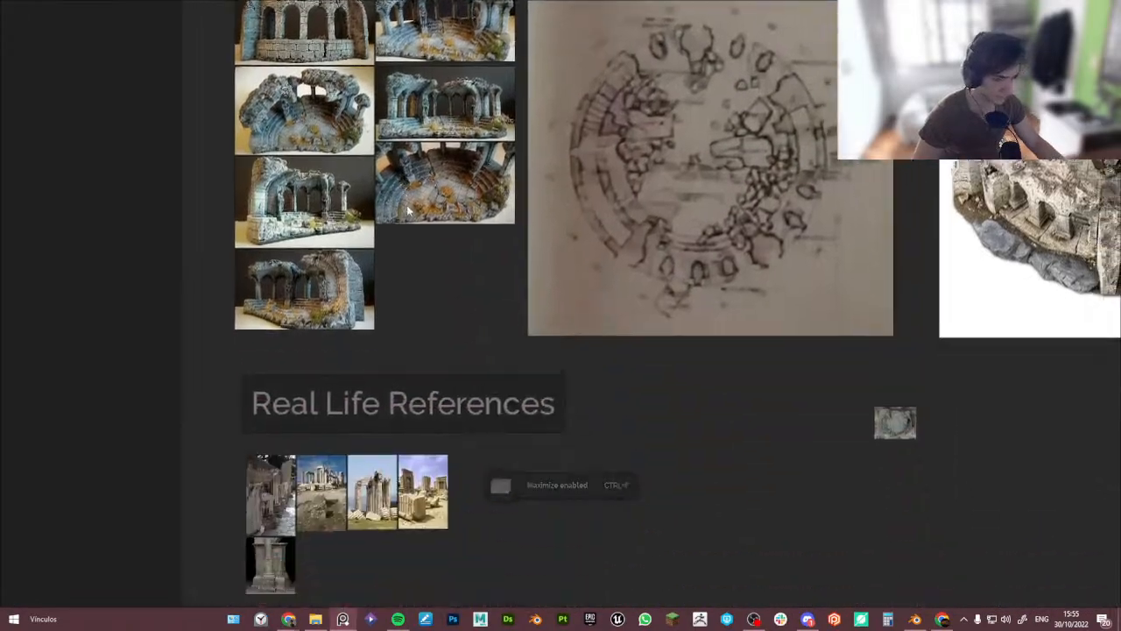
middle_drag(570, 316, 2, 501)
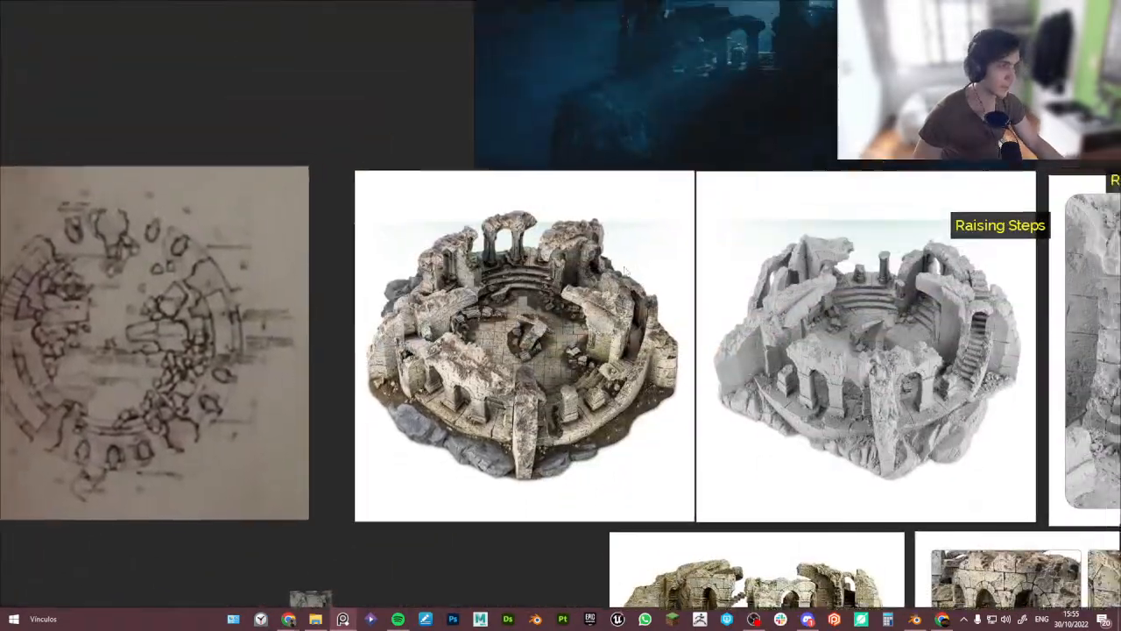
scroll(305, 561, down, 4)
middle_drag(682, 247, 434, 258)
middle_drag(686, 328, 599, 378)
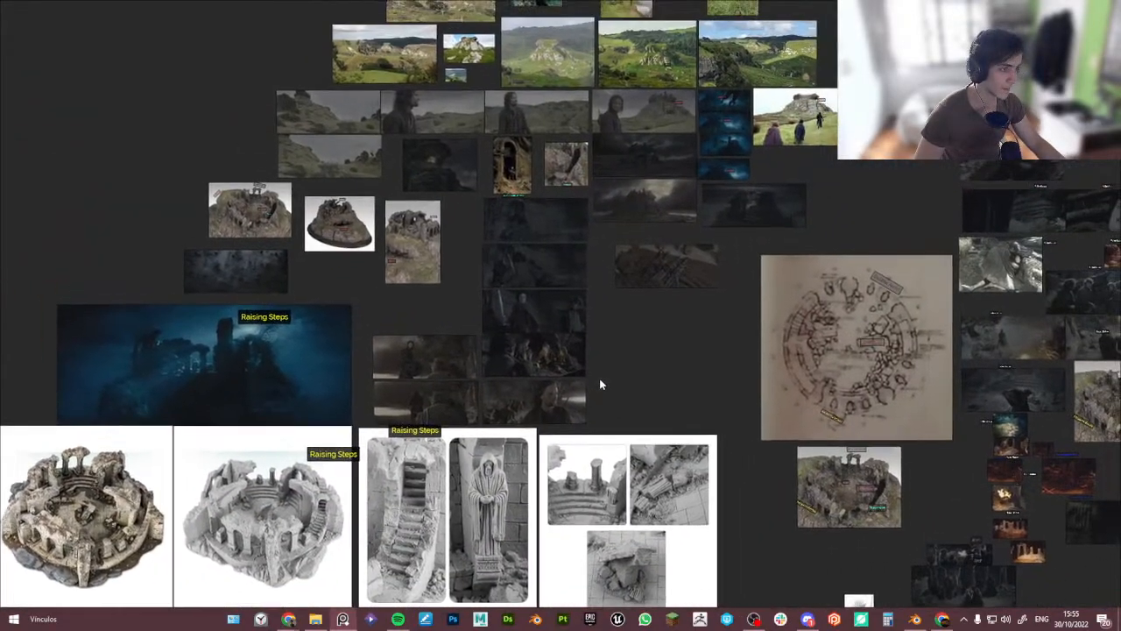
scroll(536, 220, up, 4)
middle_drag(585, 188, 396, 358)
scroll(396, 359, down, 3)
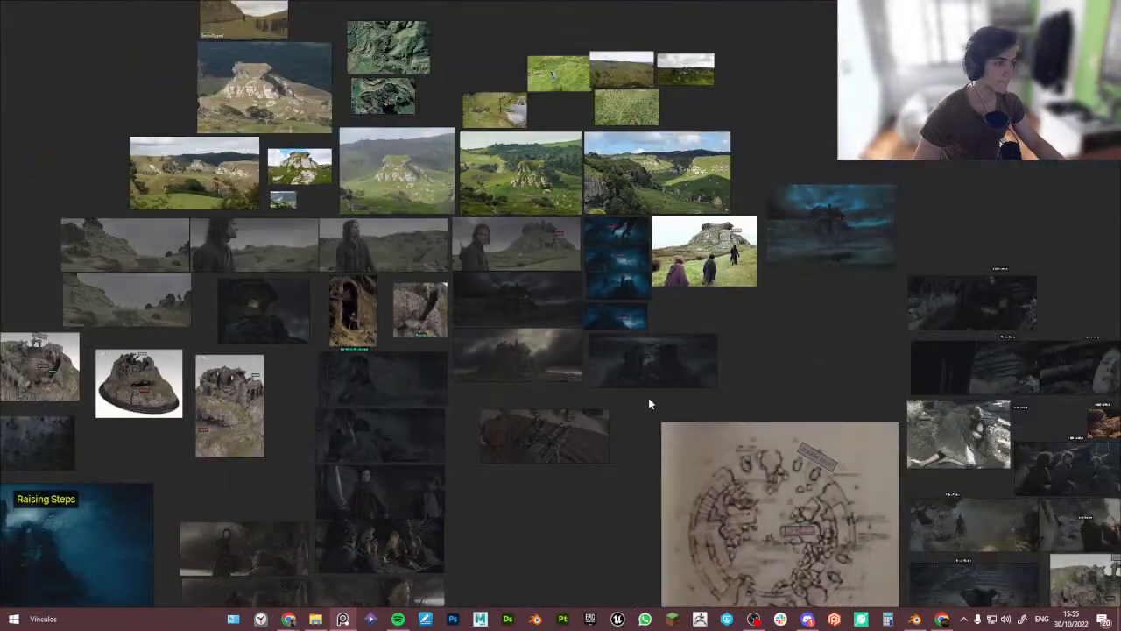
middle_drag(736, 467, 550, 211)
middle_drag(669, 362, 484, 110)
scroll(531, 331, up, 6)
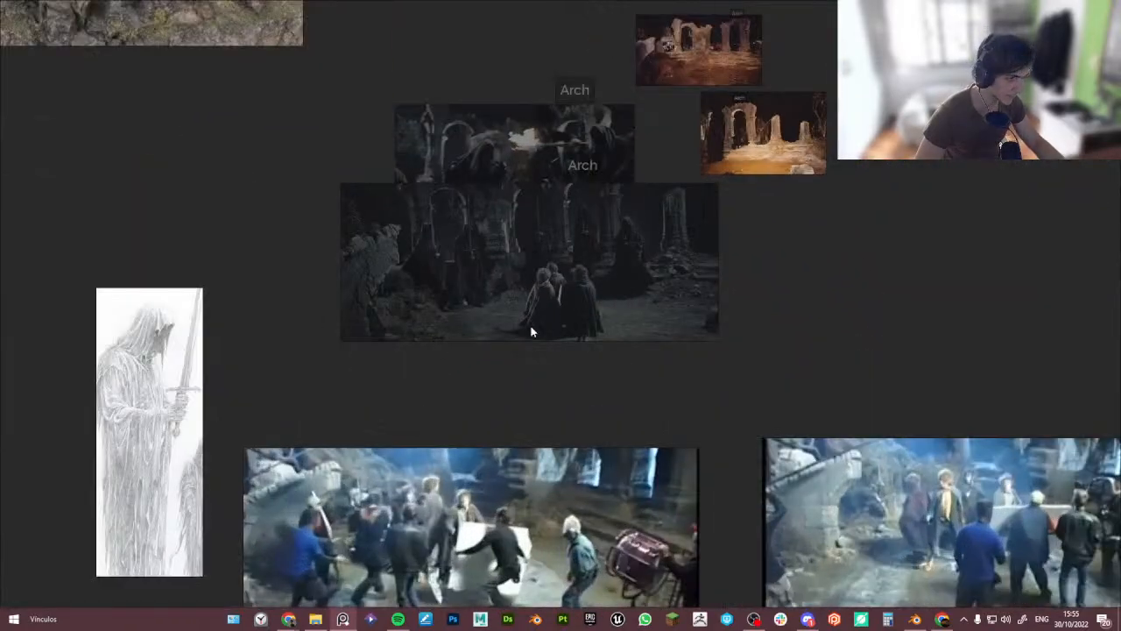
scroll(430, 233, up, 4)
scroll(579, 254, up, 4)
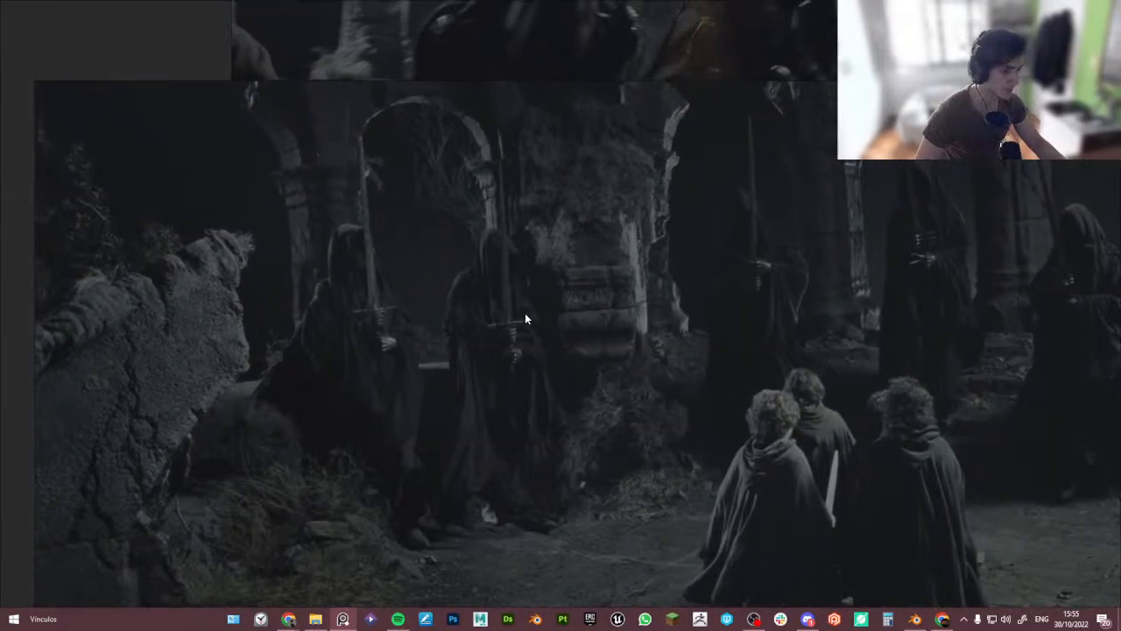
middle_drag(525, 320, 594, 326)
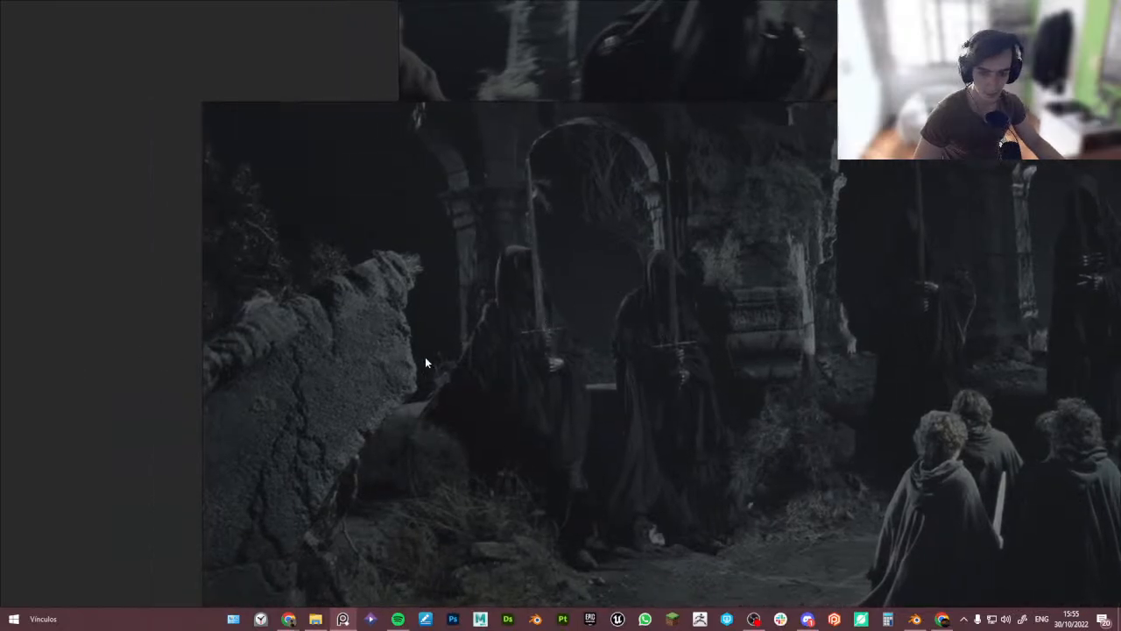
- Restore the PureRef board from maximized and frame the film still of the ruin beside the viewport
key(ctrl+f)
right_drag(649, 368, 749, 318)
scroll(752, 324, down, 2)
middle_drag(778, 354, 798, 403)
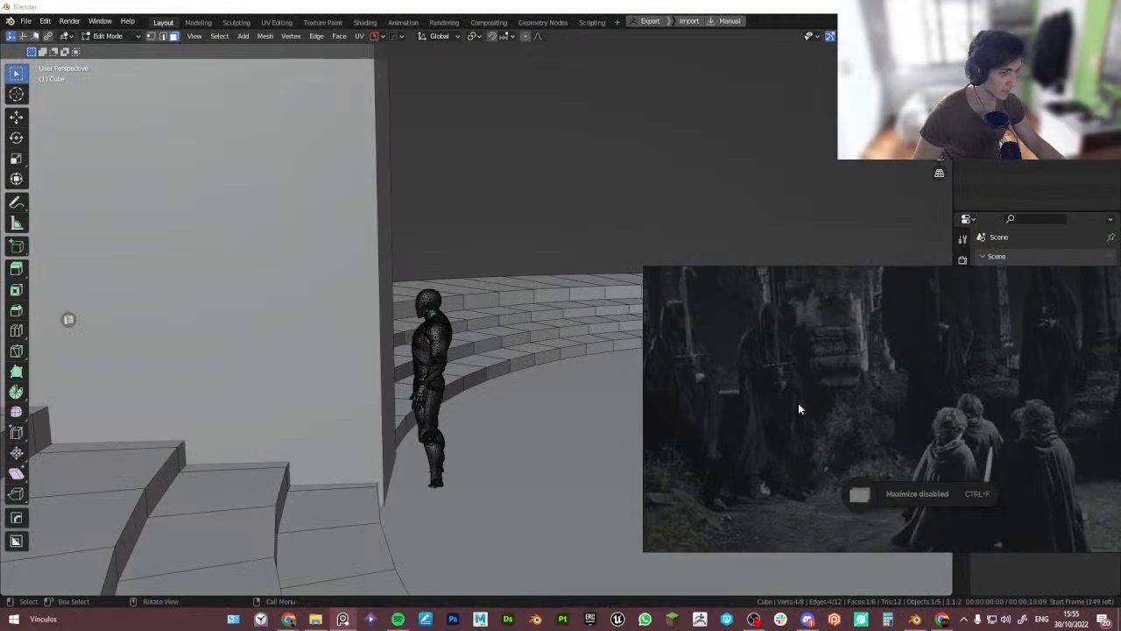
- Add a horizontal loop cut across the tall block and bevel it into a band about 0.333 m wide
click(335, 349)
key(ctrl+r)
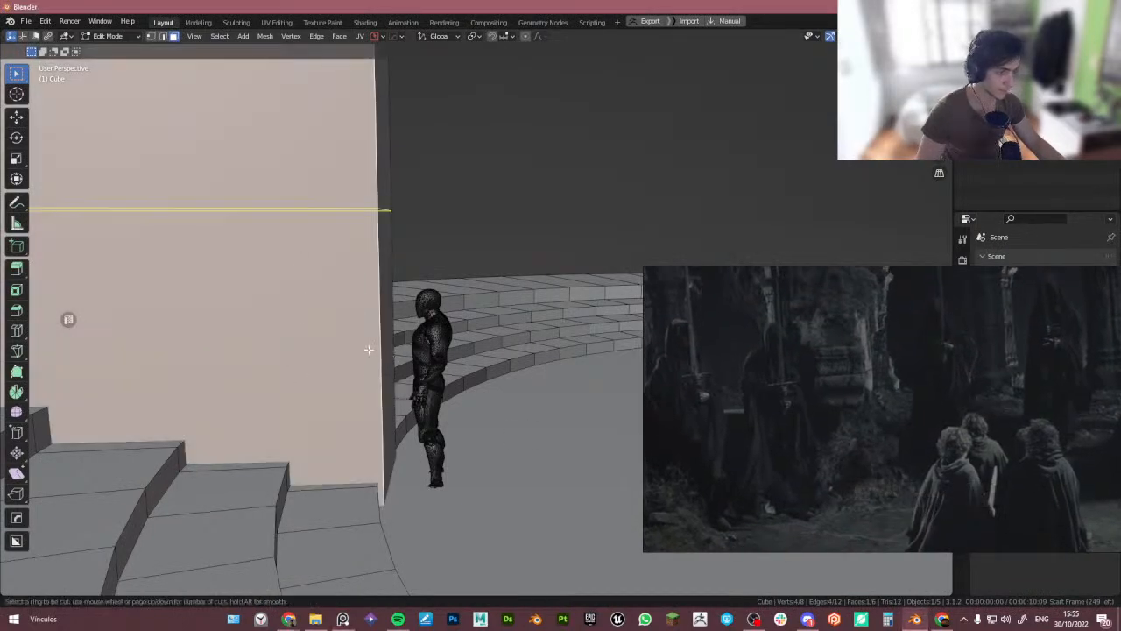
click(385, 385)
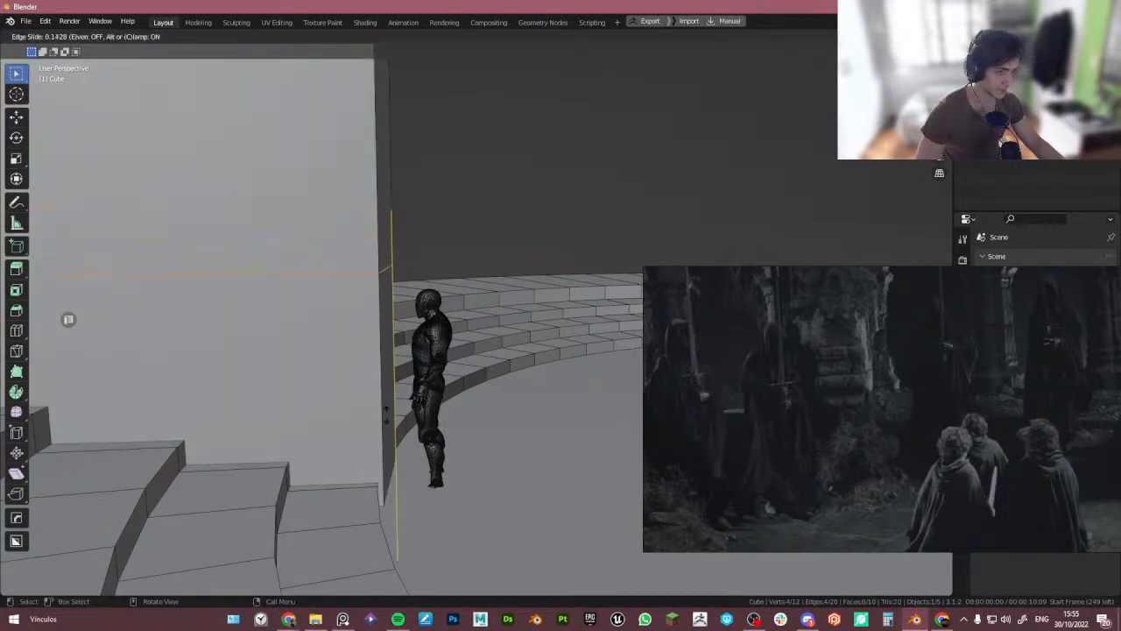
click(405, 495)
key(ctrl+b)
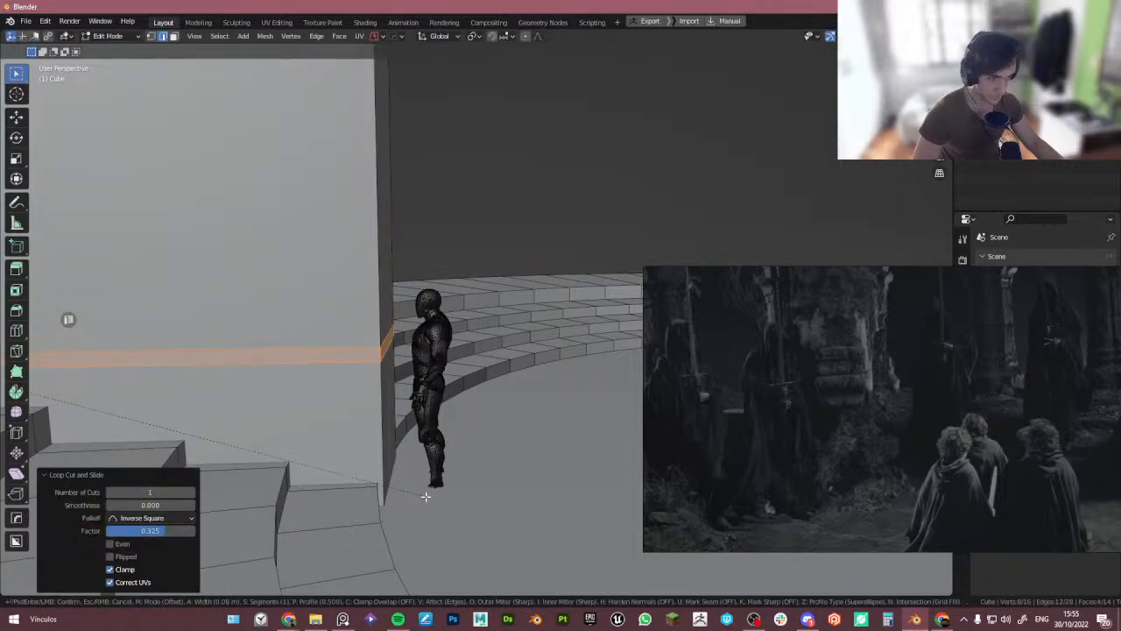
click(449, 519)
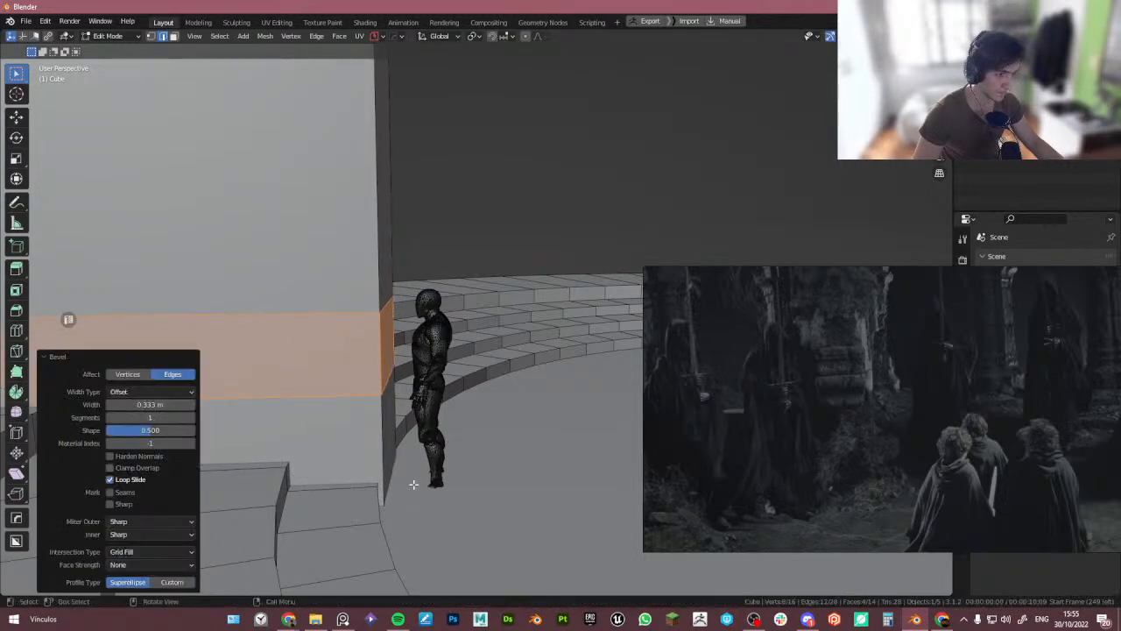
- Extrude the band's end face about 0.34 m outward to form a ledge, then leave Edit Mode
click(395, 371)
key(e)
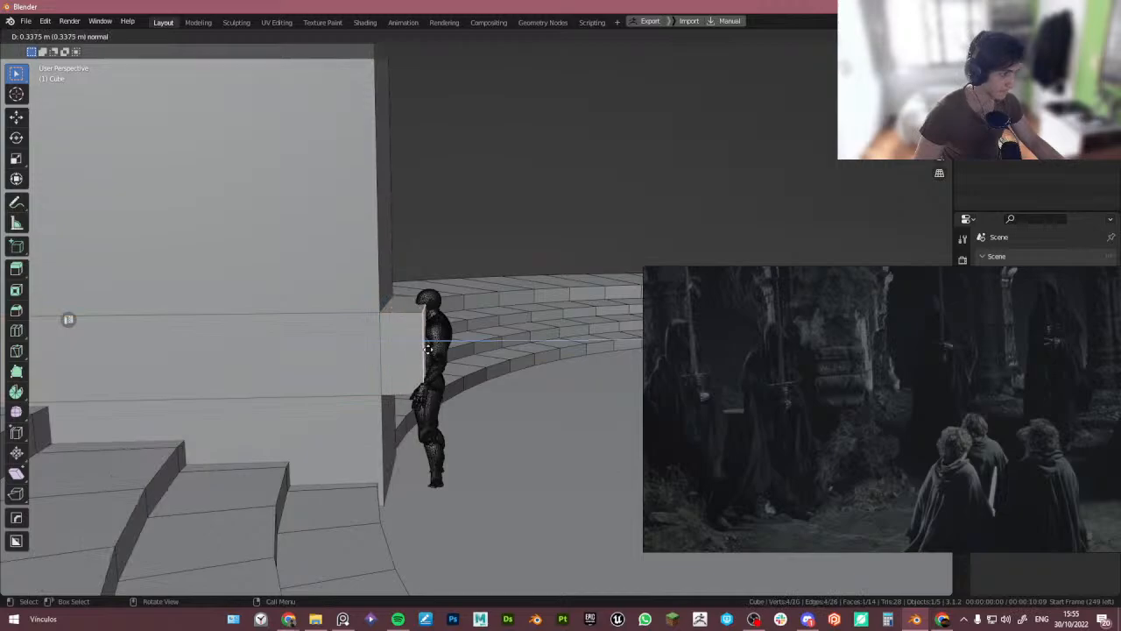
click(446, 355)
key(Tab)
scroll(440, 242, down, 4)
middle_drag(439, 307, 413, 413)
scroll(404, 398, down, 3)
scroll(403, 410, up, 3)
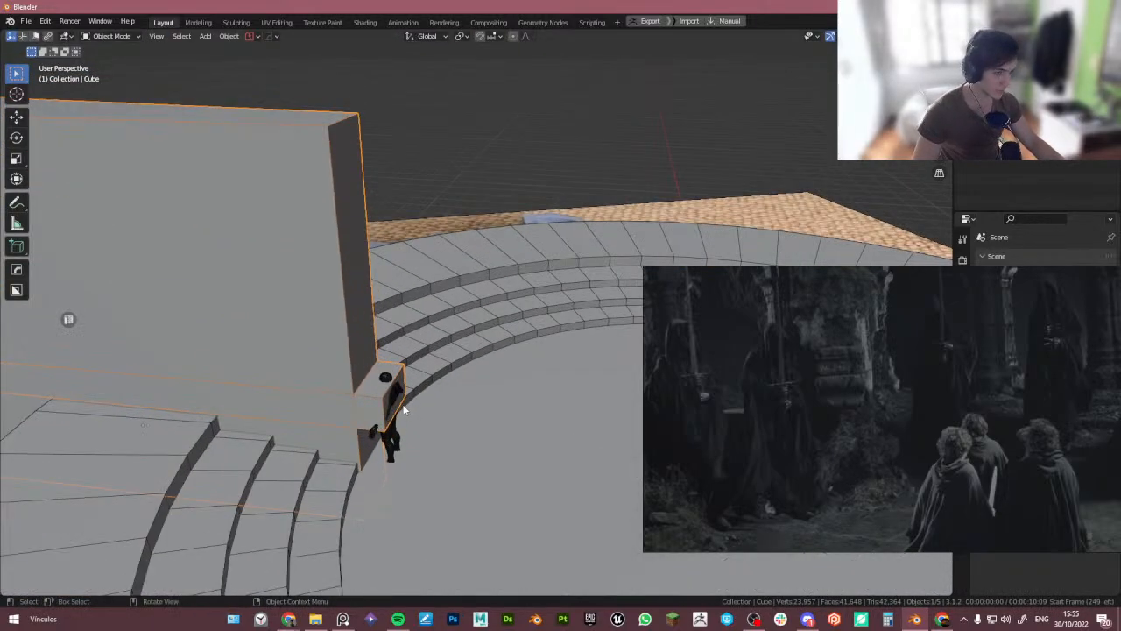
- Move the ledge face about 0.36 m along Y
key(Tab)
key(g)
key(y)
click(457, 405)
key(Tab)
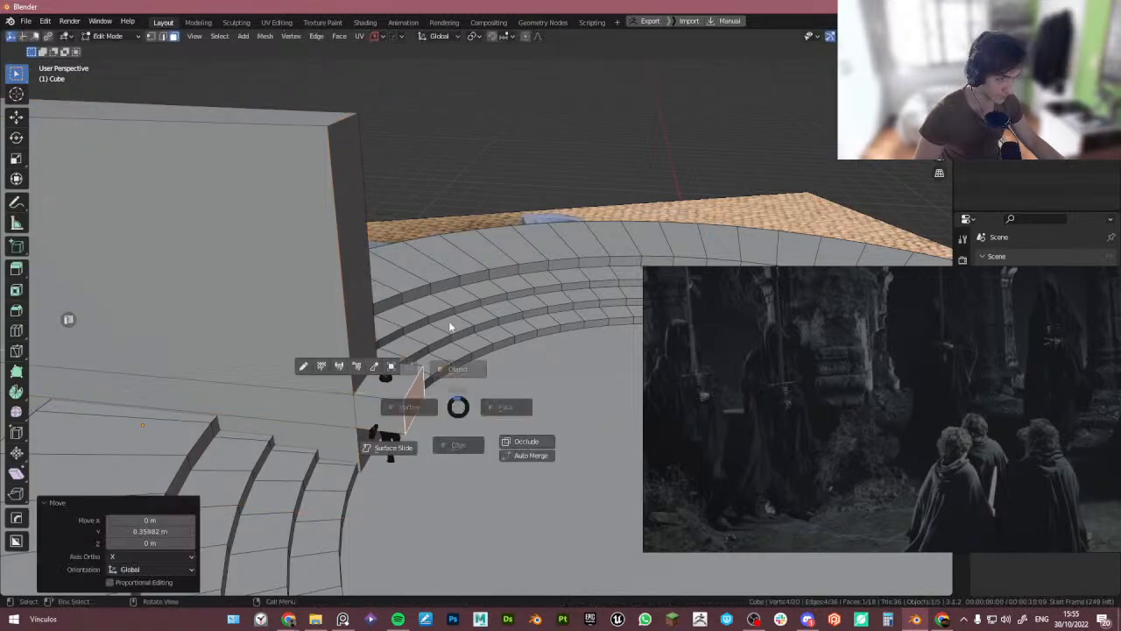
- From the right orthographic view, select the ledge's top and lower it about 0.14 m along Z
scroll(458, 341, down, 4)
middle_drag(457, 345, 483, 303)
scroll(447, 331, up, 5)
key(Tab)
key(Tab)
click(442, 305)
scroll(430, 322, down, 6)
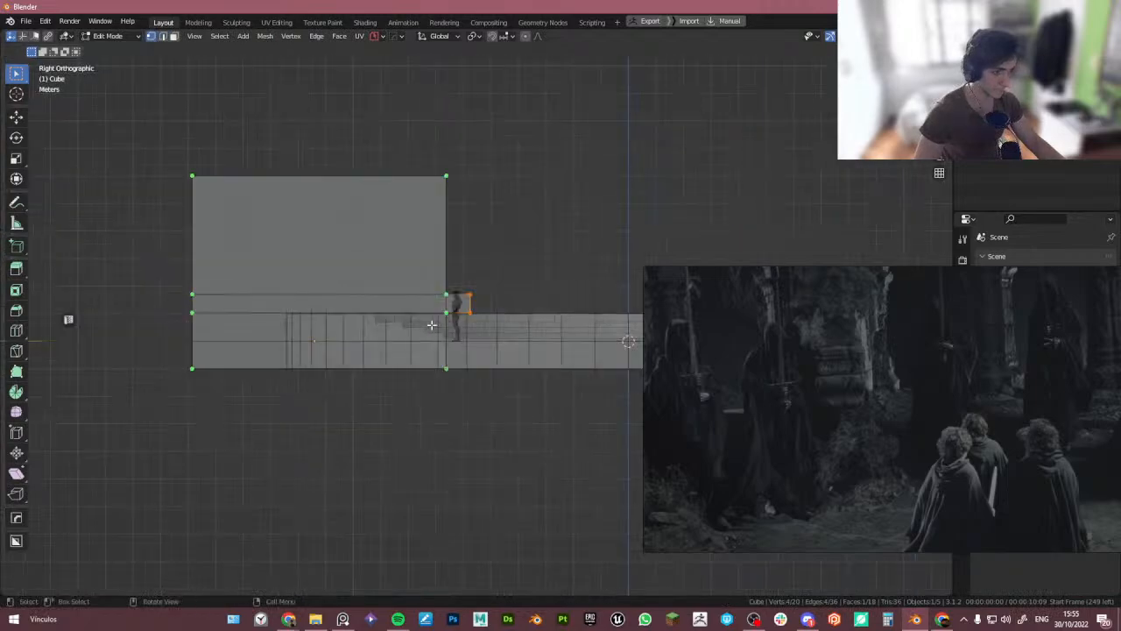
drag(540, 355, 216, 305)
scroll(442, 317, up, 11)
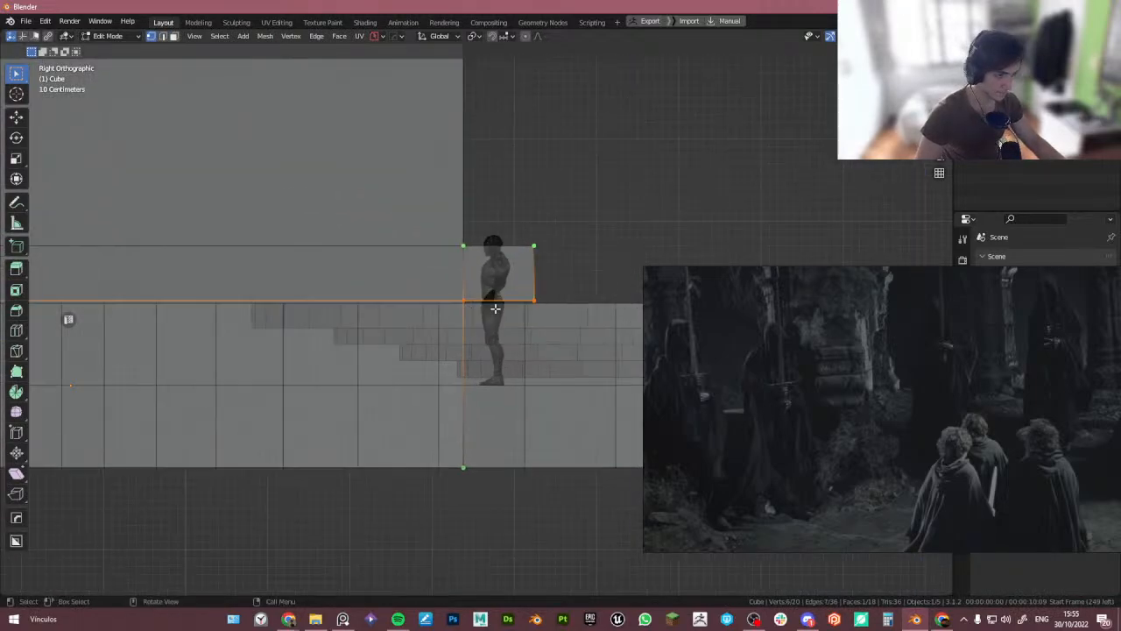
key(g)
key(z)
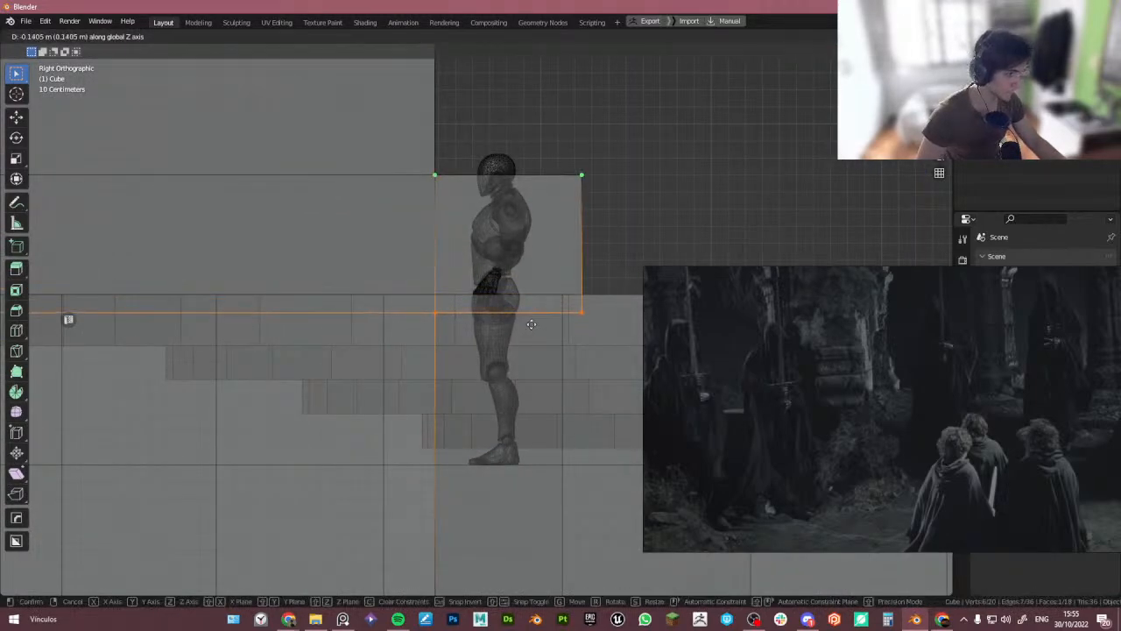
click(529, 315)
key(alt+z)
key(Tab)
- Browse the PureRef board for the stone arches reference image
scroll(526, 251, down, 1)
shift+middle_drag(485, 274, 448, 299)
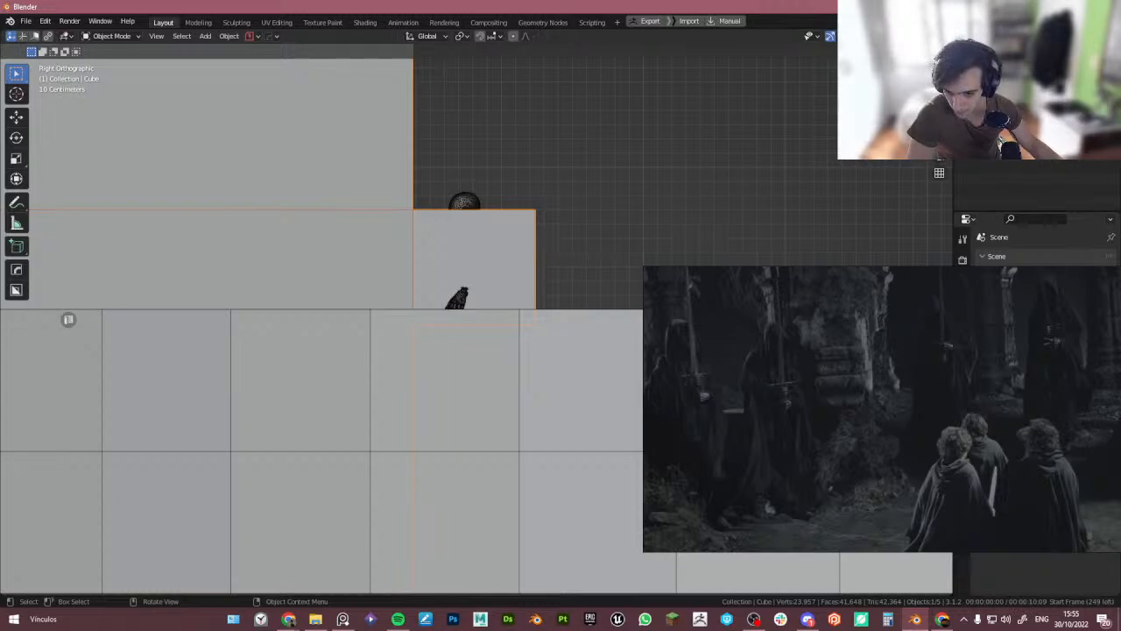
key(alt+Tab)
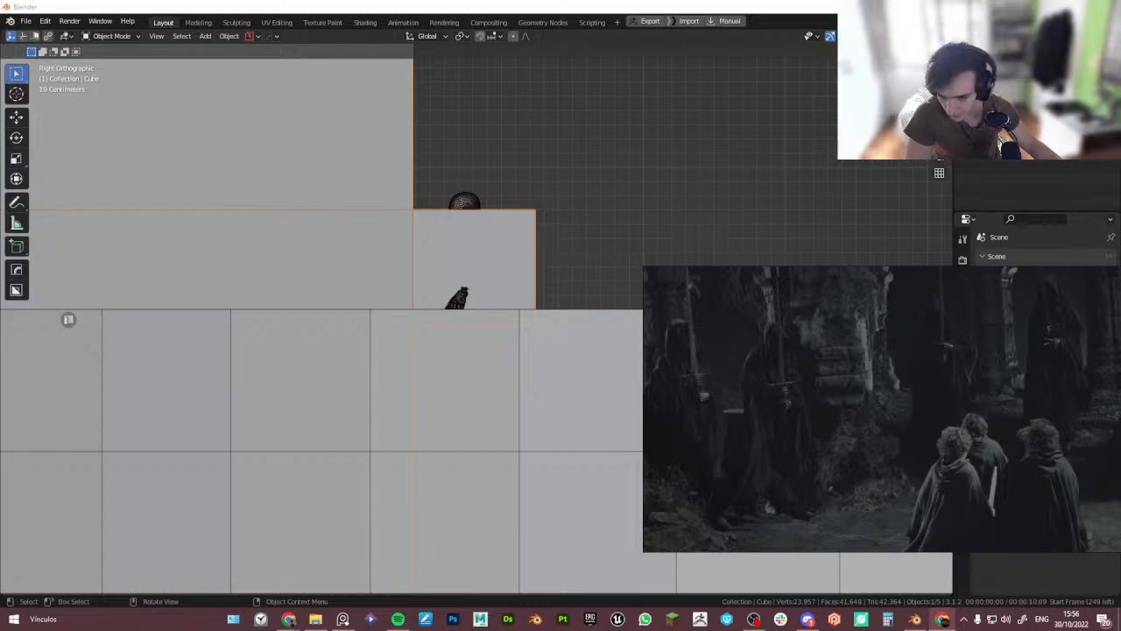
click(516, 5)
scroll(478, 183, down, 2)
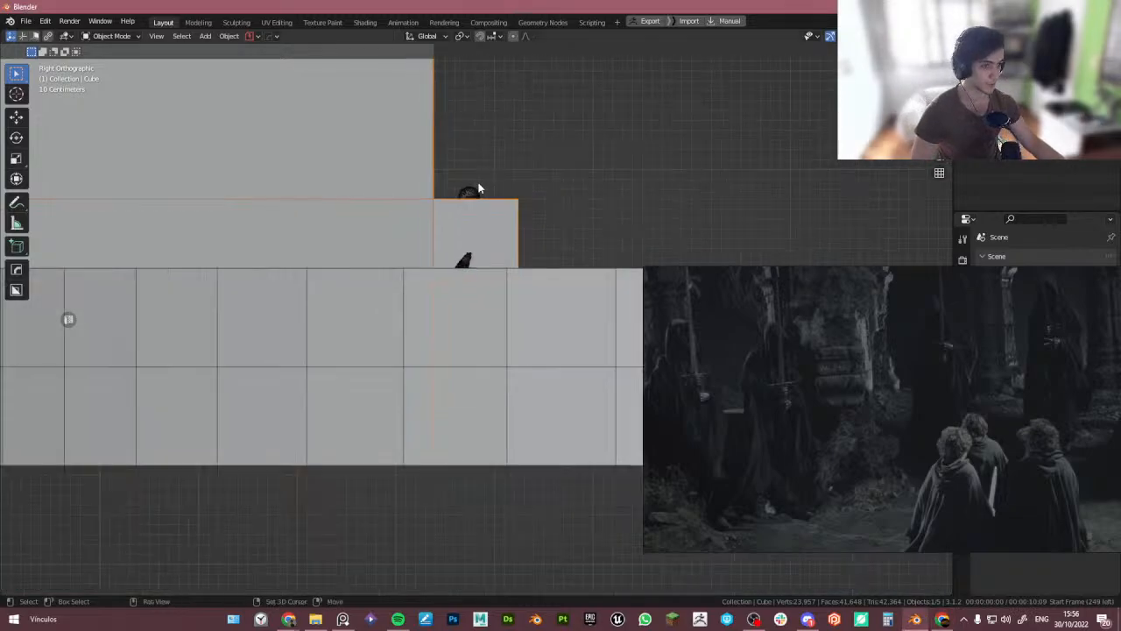
shift+middle_drag(478, 191, 470, 318)
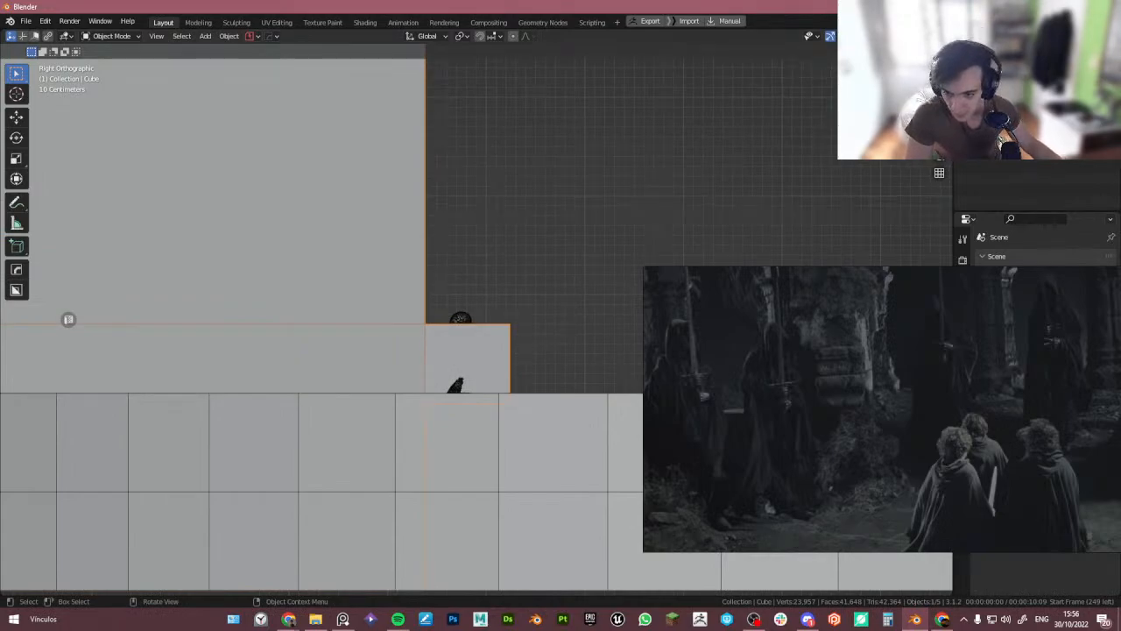
scroll(563, 362, down, 2)
shift+middle_drag(549, 372, 518, 373)
scroll(823, 342, down, 5)
middle_drag(826, 342, 907, 287)
scroll(782, 395, down, 6)
middle_drag(657, 412, 961, 425)
scroll(820, 338, up, 6)
double_click(920, 354)
scroll(1014, 379, up, 3)
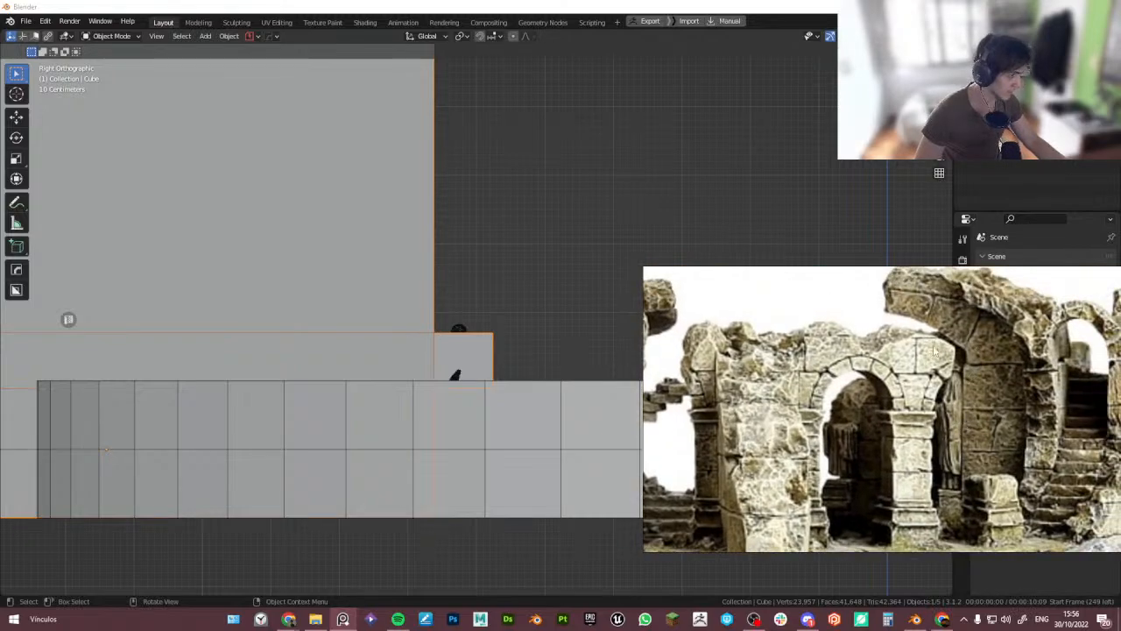
- Duplicate the mannequin 1.7 m up along Z and rotate the copy 180° about Z
scroll(289, 227, down, 3)
middle_drag(376, 272, 406, 308)
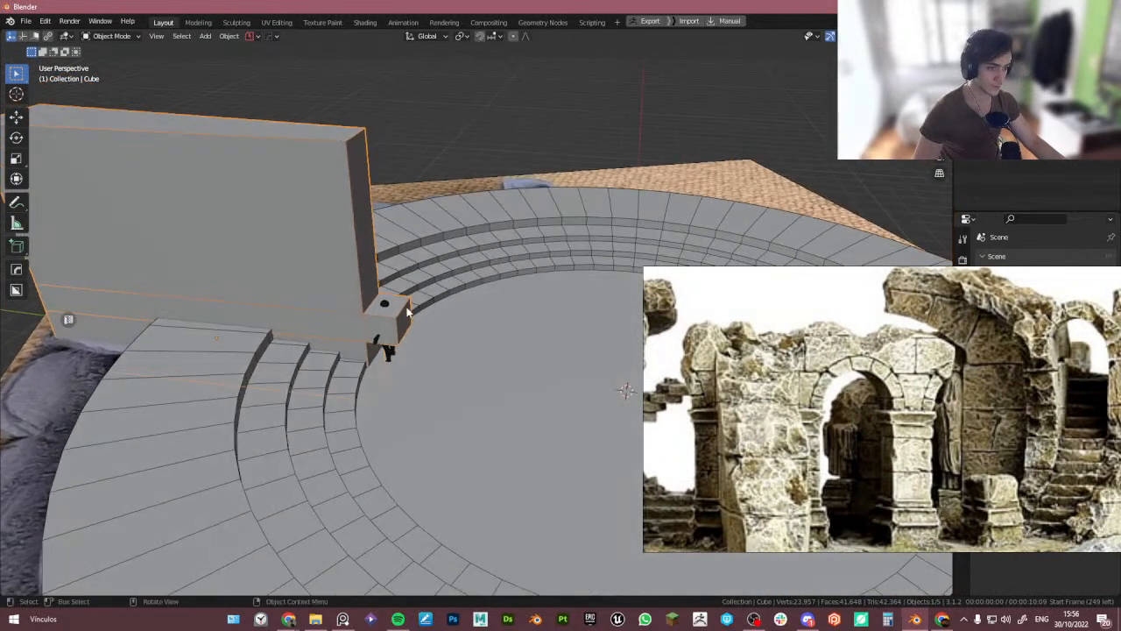
click(381, 317)
key(KP_3)
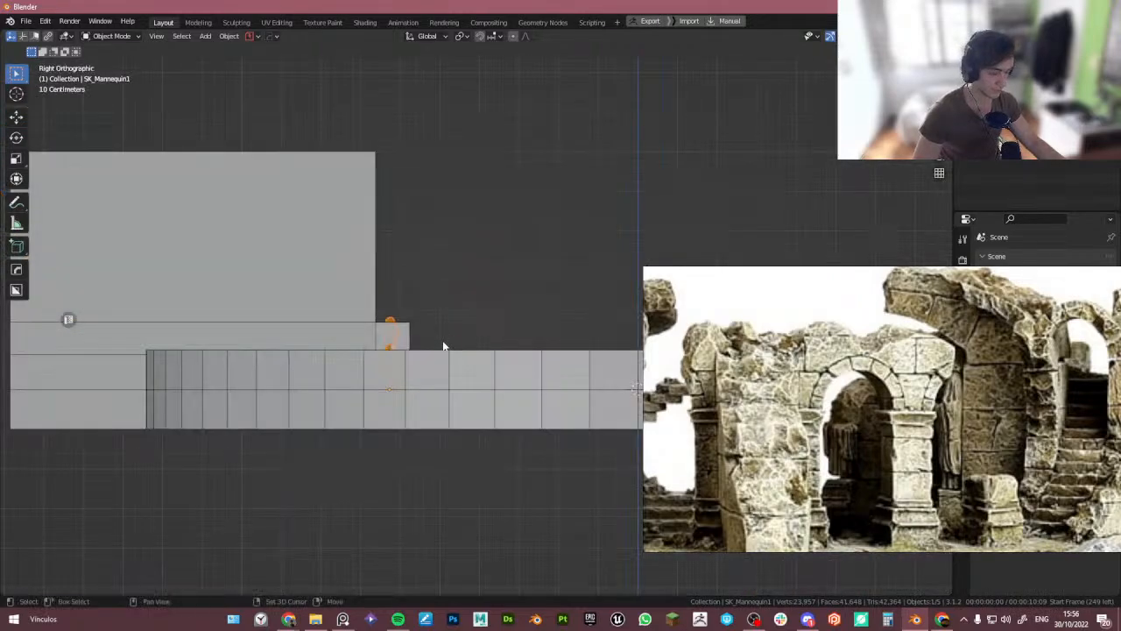
key(shift+d)
key(z)
click(451, 276)
text(rz)
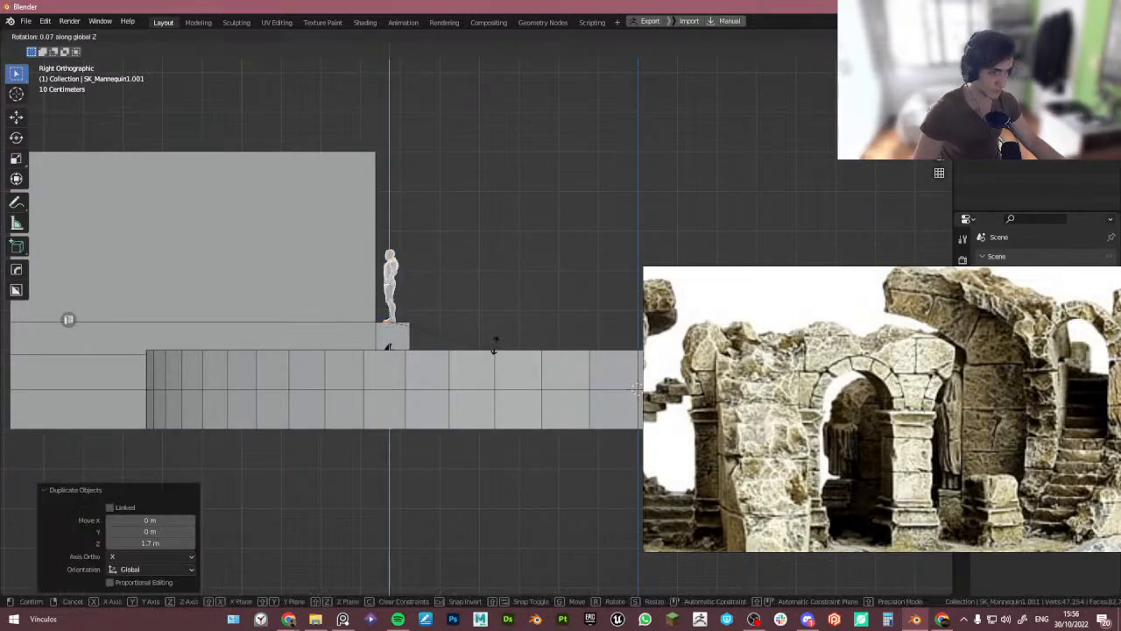
text(180)
key(Return)
scroll(400, 256, up, 2)
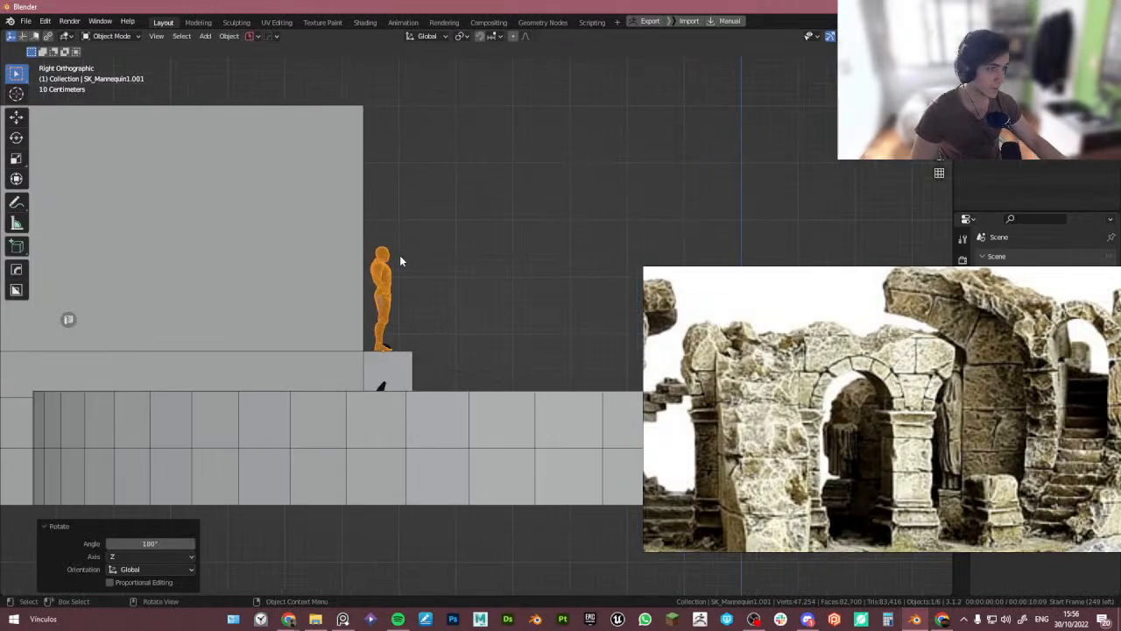
- In Edit Mode on the tall block, box-select its top vertices and lower them about 2.02 m along Z
click(339, 232)
key(Tab)
click(414, 232)
scroll(345, 196, down, 5)
key(Tab)
click(269, 190)
scroll(269, 190, down, 2)
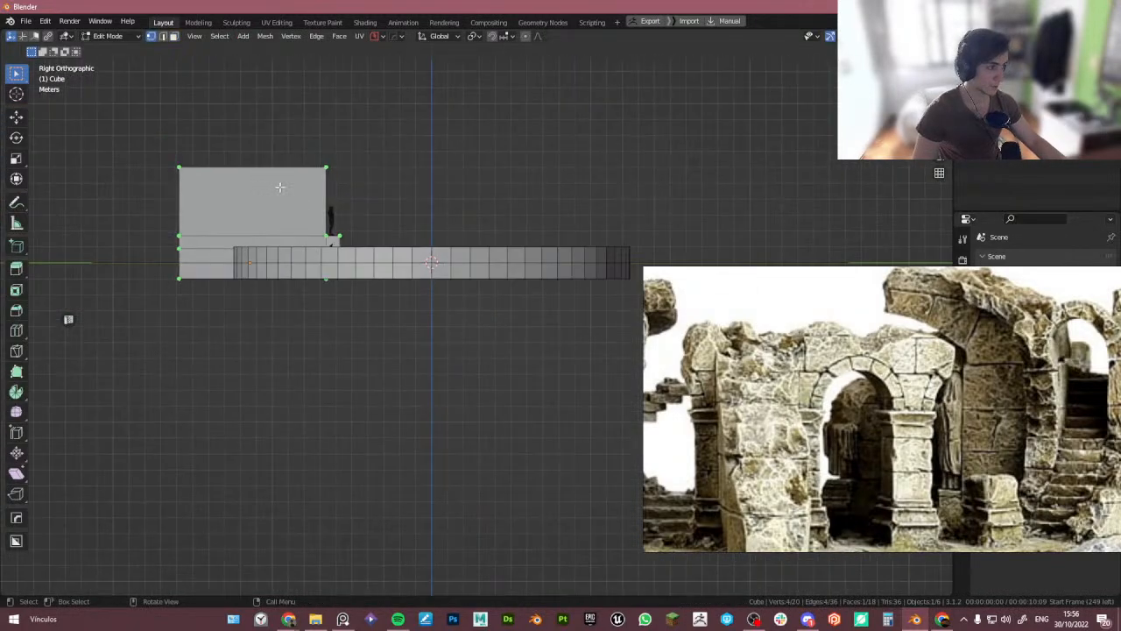
drag(135, 155, 361, 180)
key(g)
key(z)
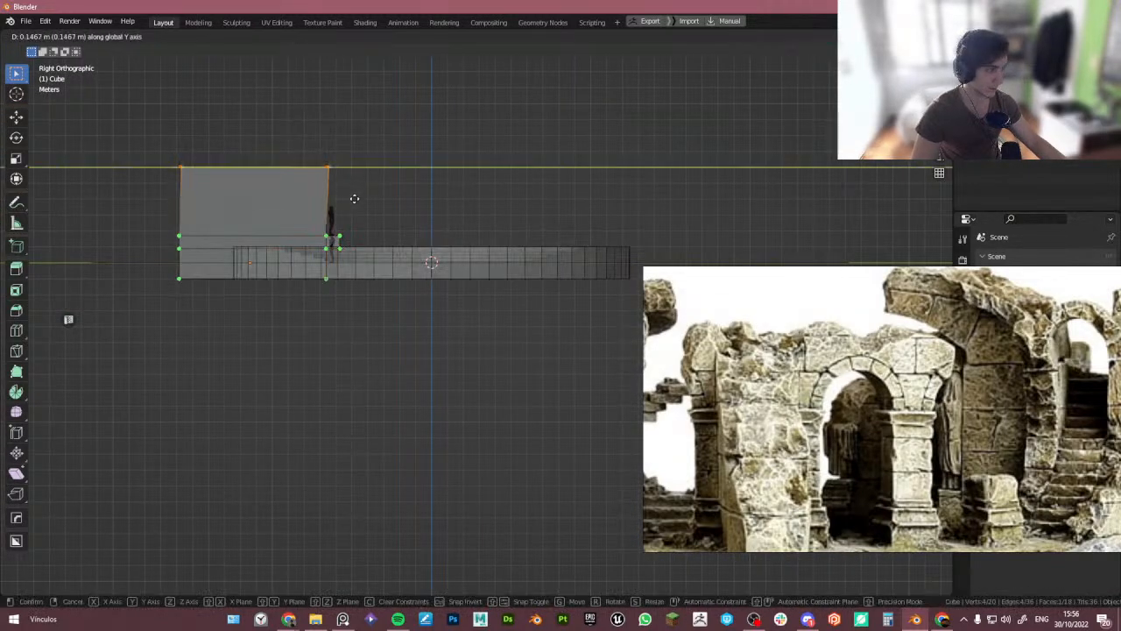
click(356, 217)
scroll(321, 186, up, 5)
key(Tab)
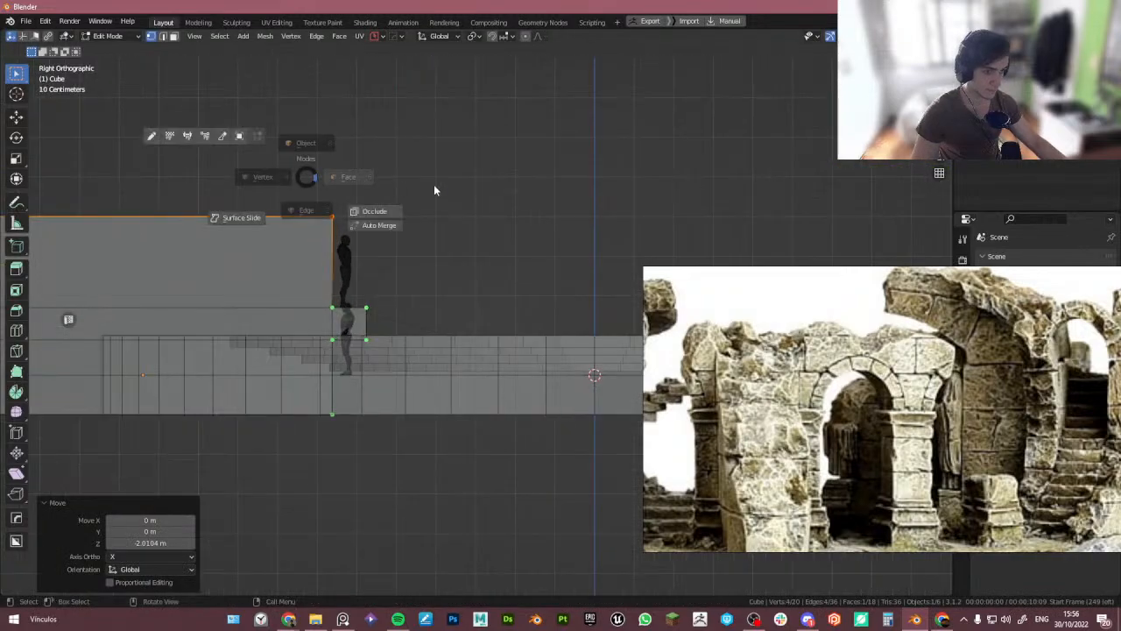
click(433, 187)
scroll(341, 228, up, 3)
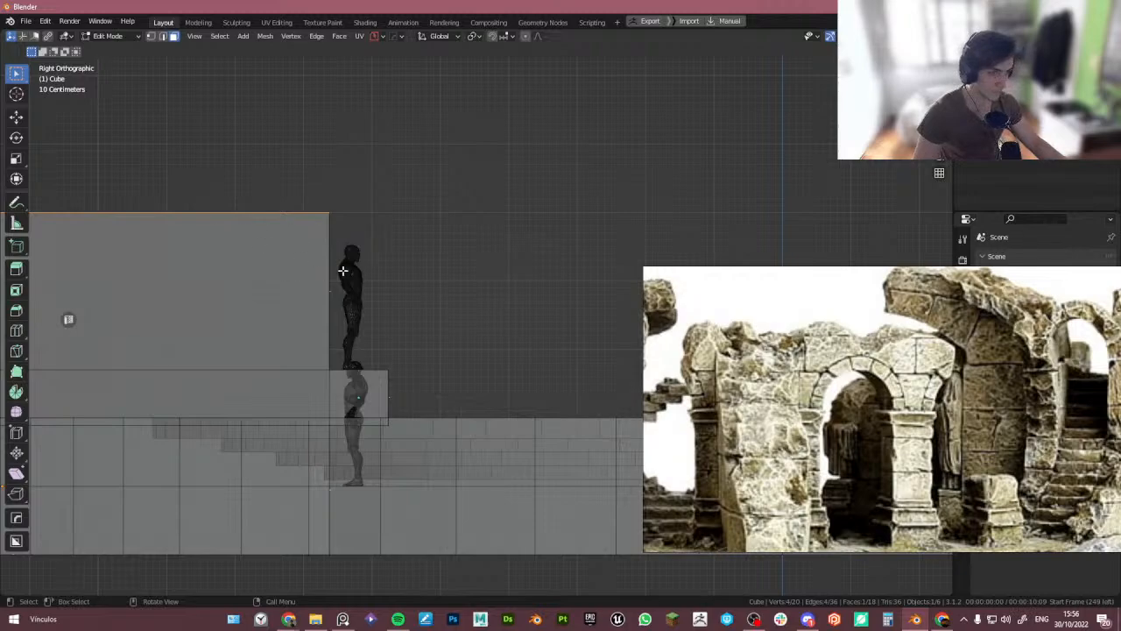
- Extrude the block's top face 0.5 m upward
key(e)
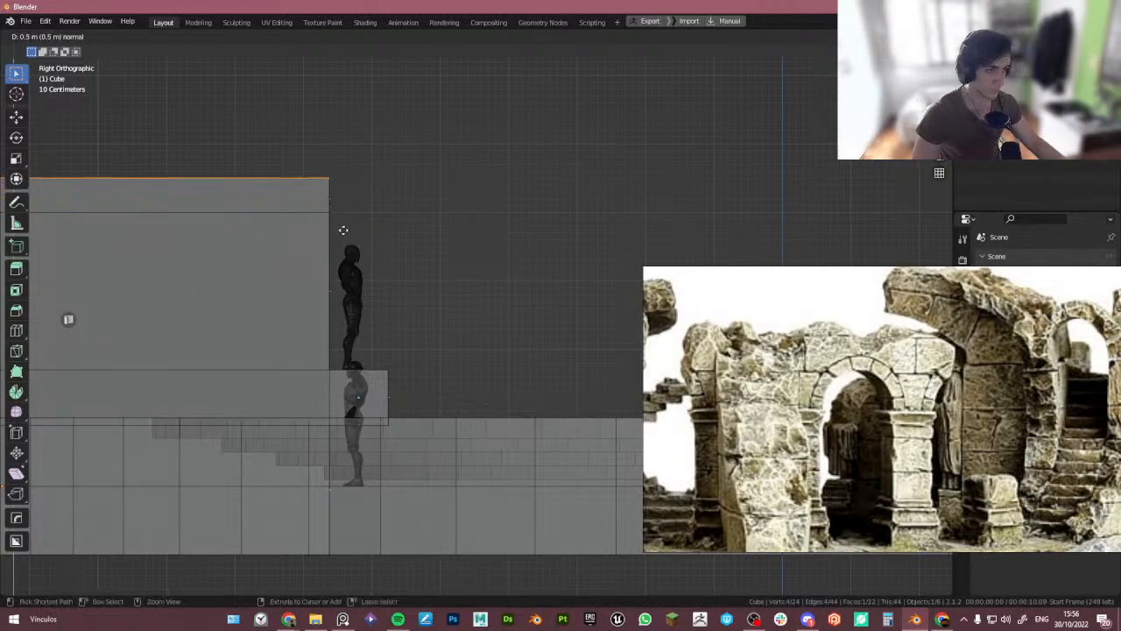
ctrl+click(343, 231)
scroll(353, 211, down, 2)
shift+middle_drag(353, 210, 278, 224)
scroll(278, 224, up, 5)
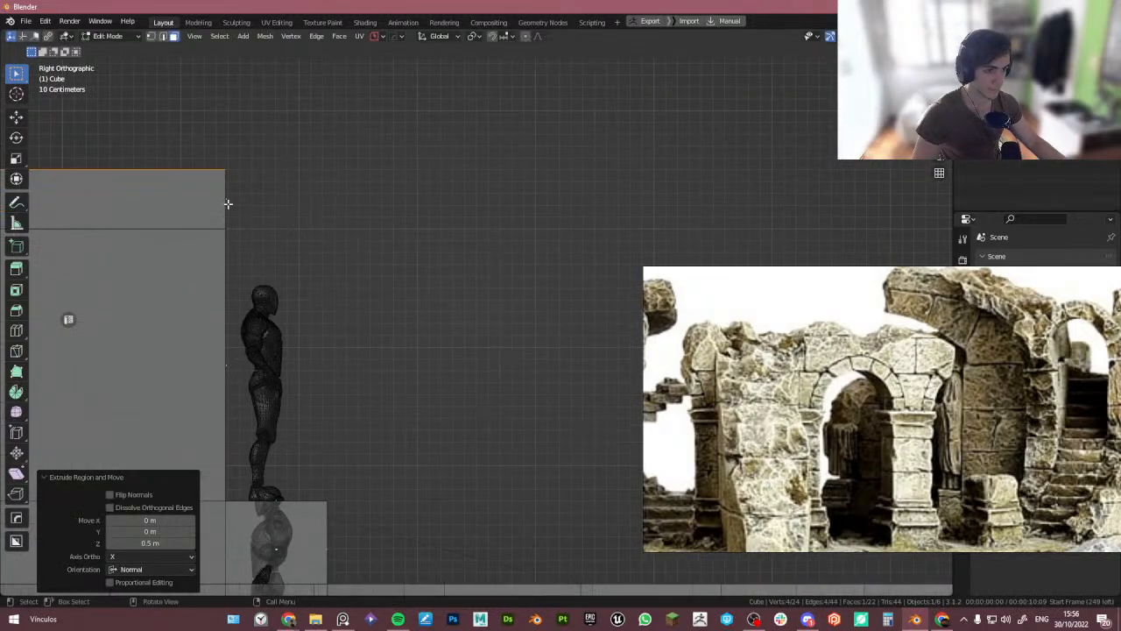
- Nudge the extruded top face along Y in a few small moves to line it up with the block's front
click(227, 202)
scroll(262, 214, down, 1)
key(shift+d)
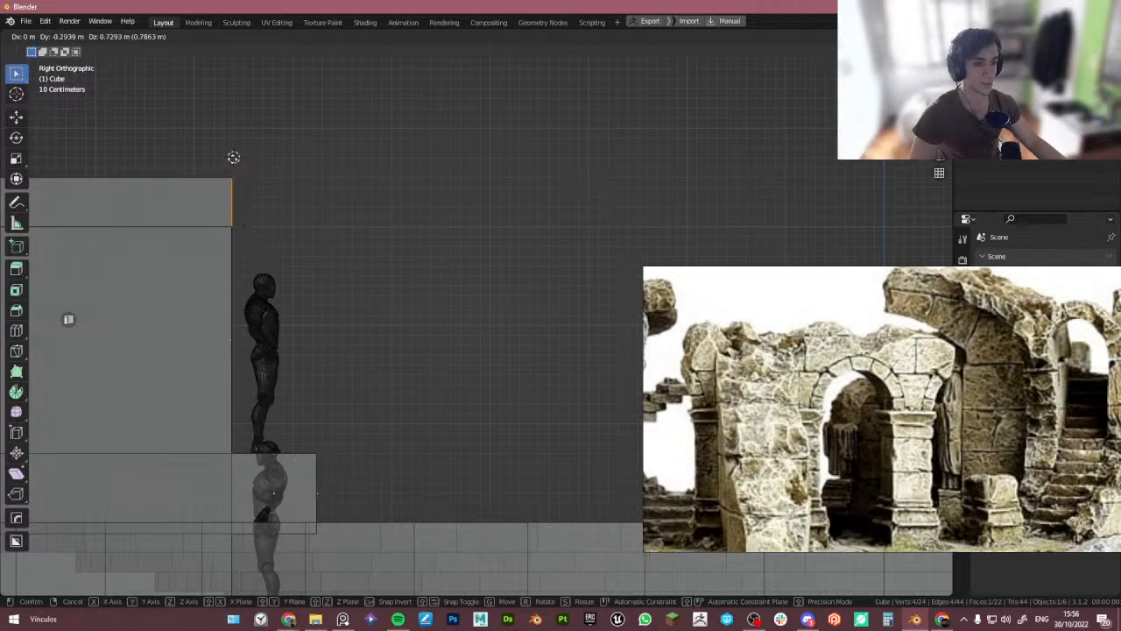
click(235, 243)
right_click(245, 249)
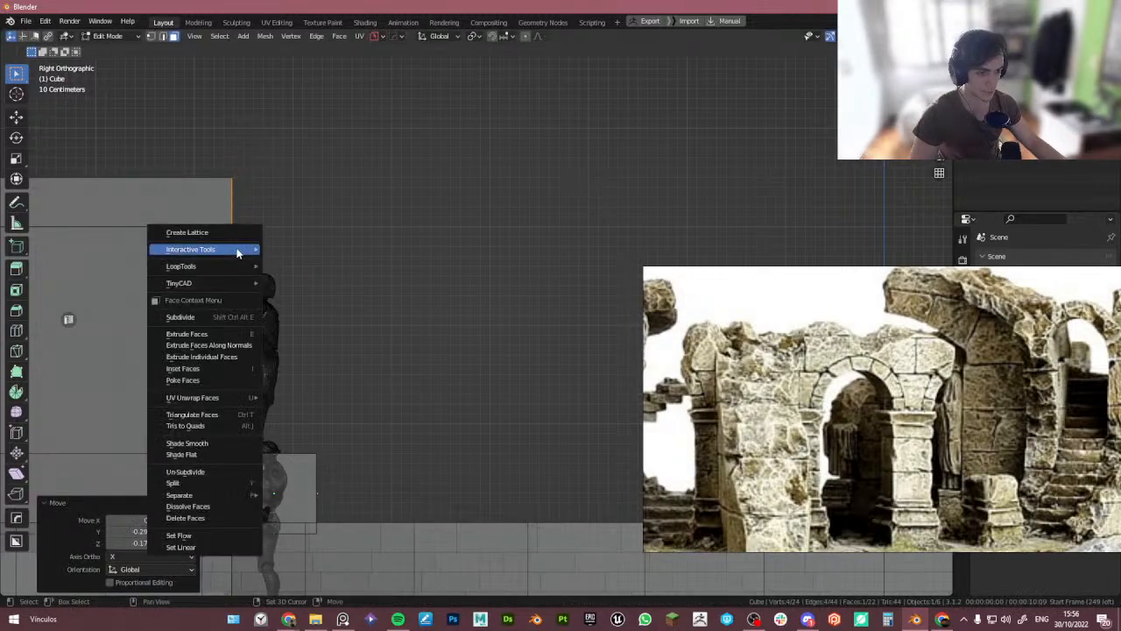
shift+right_drag(247, 242, 234, 247)
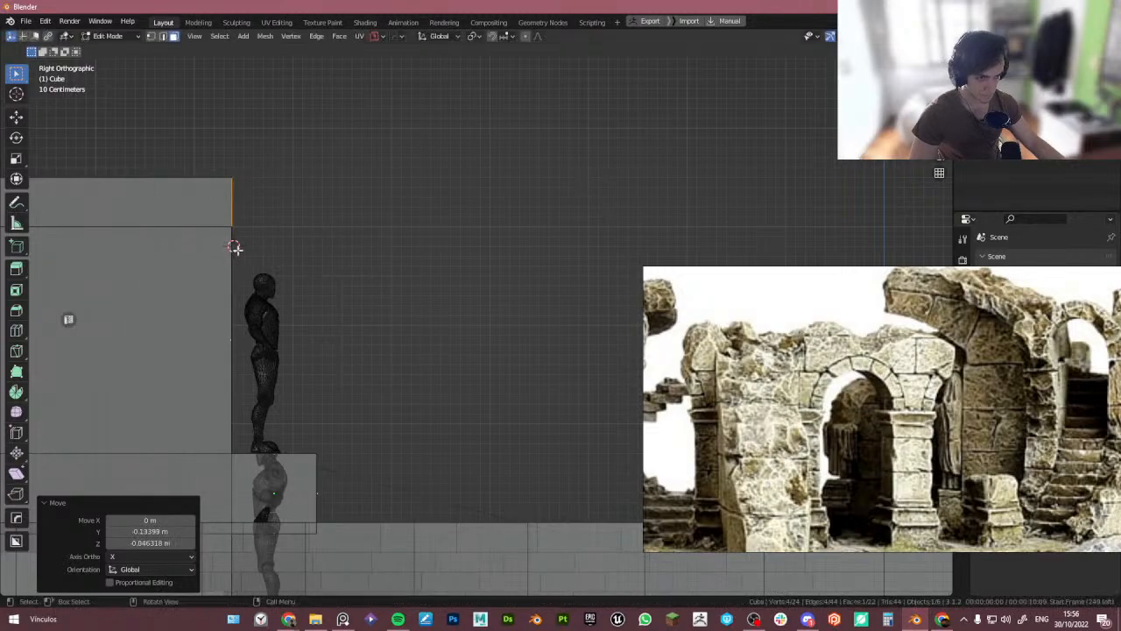
shift+right_click(237, 248)
key(g)
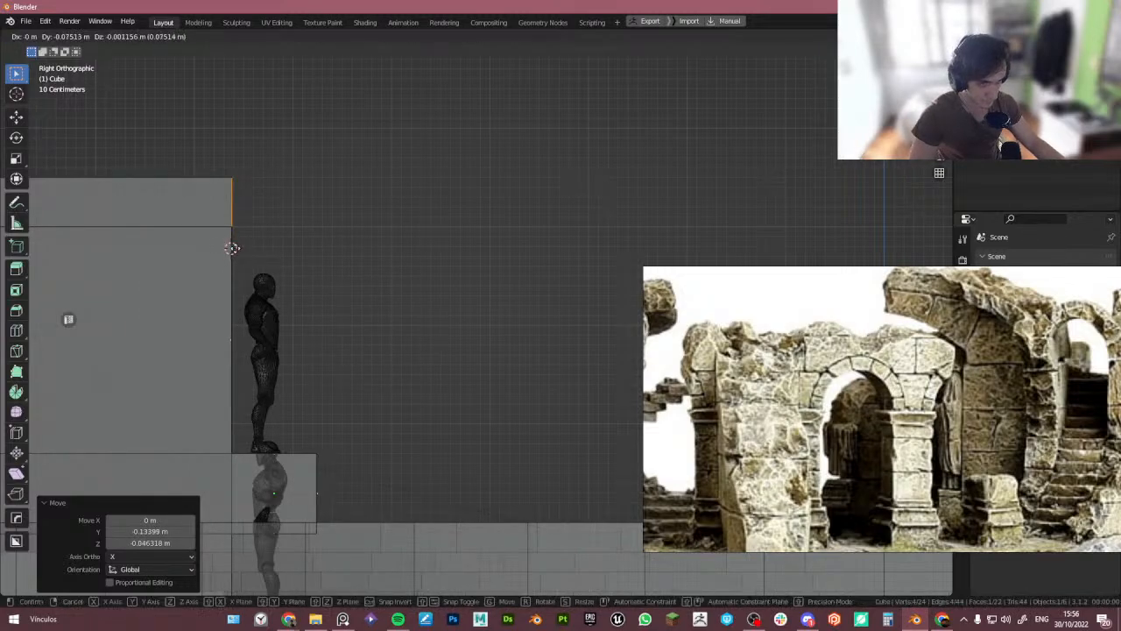
click(234, 247)
right_click(236, 247)
scroll(239, 216, up, 5)
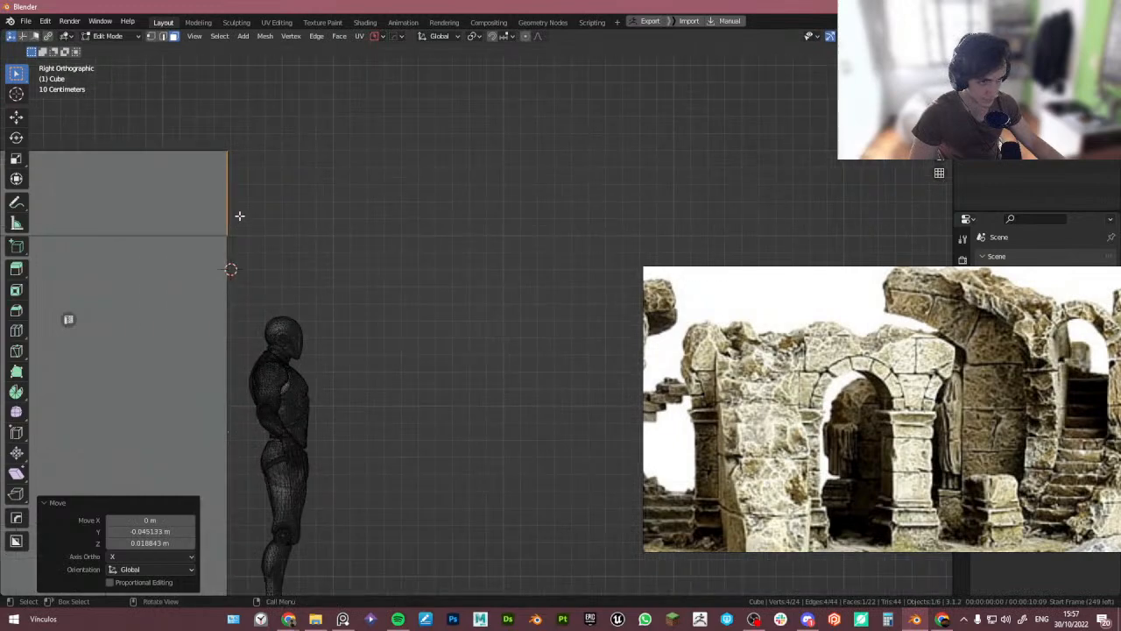
key(g)
click(228, 293)
scroll(228, 293, down, 3)
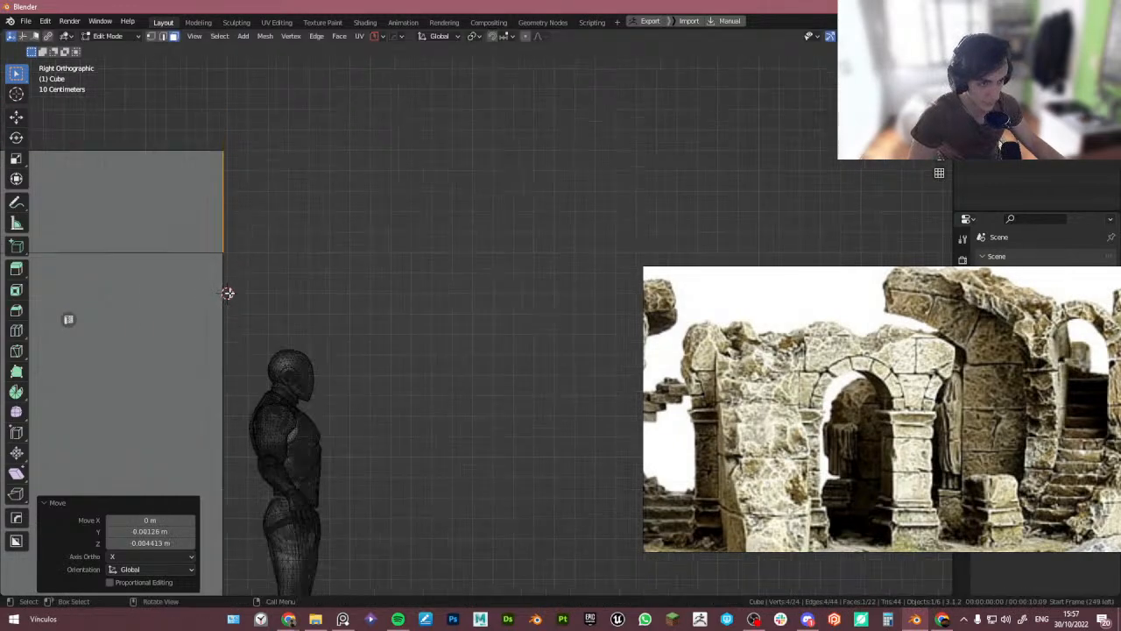
- In vertex select, box-select the block's front vertices and move them about 0.02 m along Y
key(1)
scroll(278, 361, down, 5)
shift+middle_drag(278, 361, 297, 299)
drag(233, 189, 290, 511)
scroll(293, 330, up, 6)
key(g)
key(y)
click(267, 324)
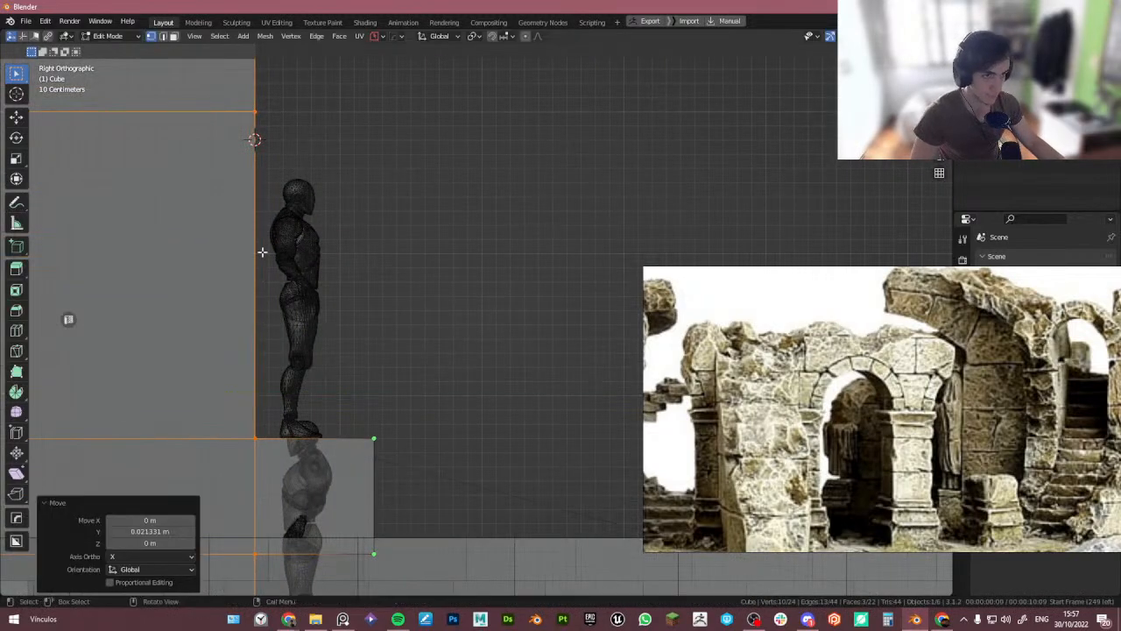
- Switch to the right orthographic view and select the tall block's top front edge
shift+middle_drag(251, 139, 253, 314)
scroll(254, 313, up, 4)
key(3)
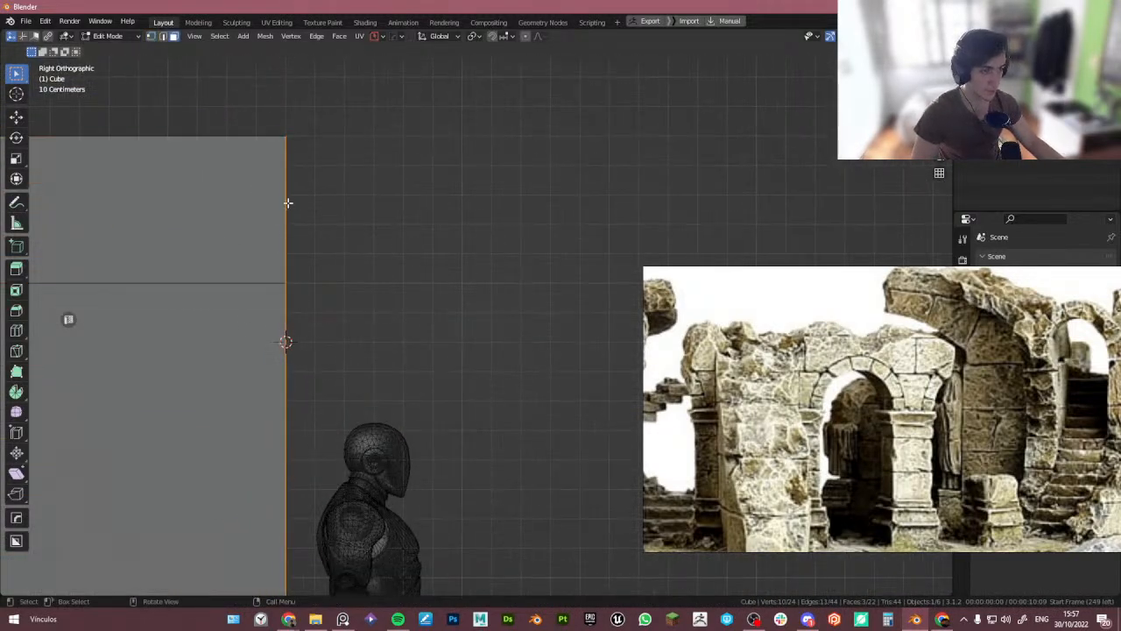
click(285, 202)
scroll(361, 249, down, 1)
shift+middle_drag(364, 250, 329, 276)
scroll(341, 266, down, 3)
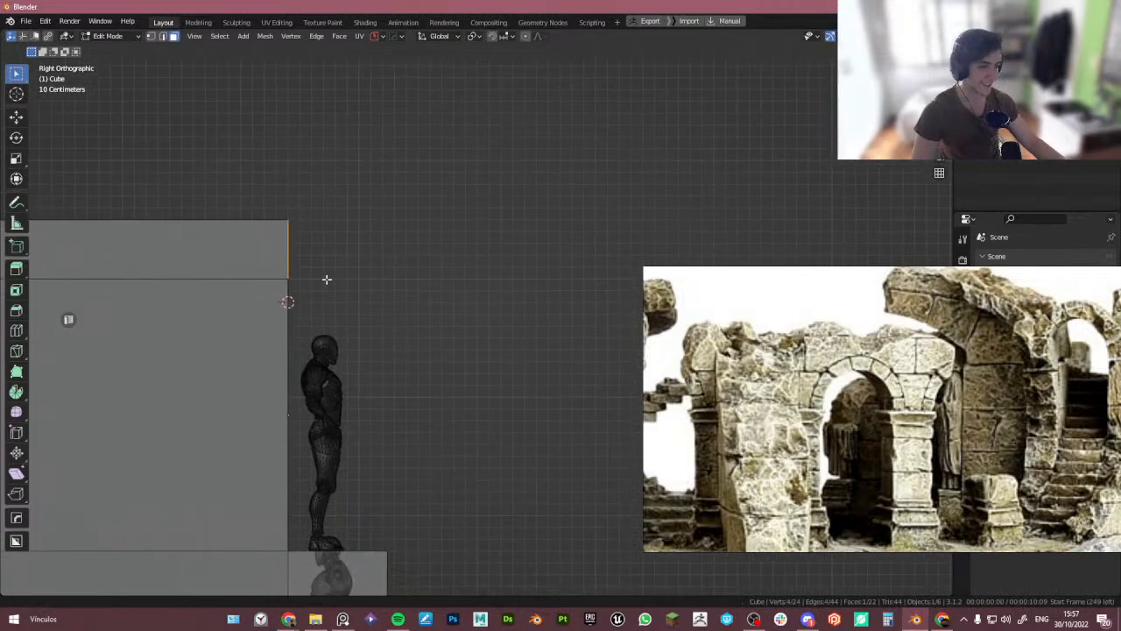
- Try to spin the selected top front edge about the X axis with the Spin tool
key(shift+space)
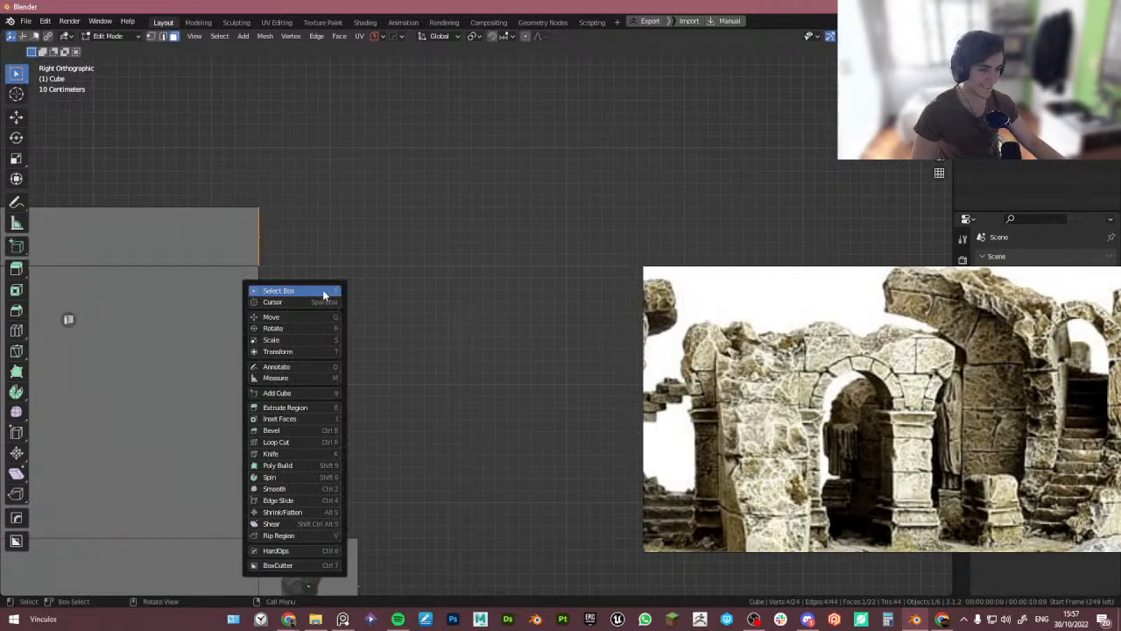
click(270, 477)
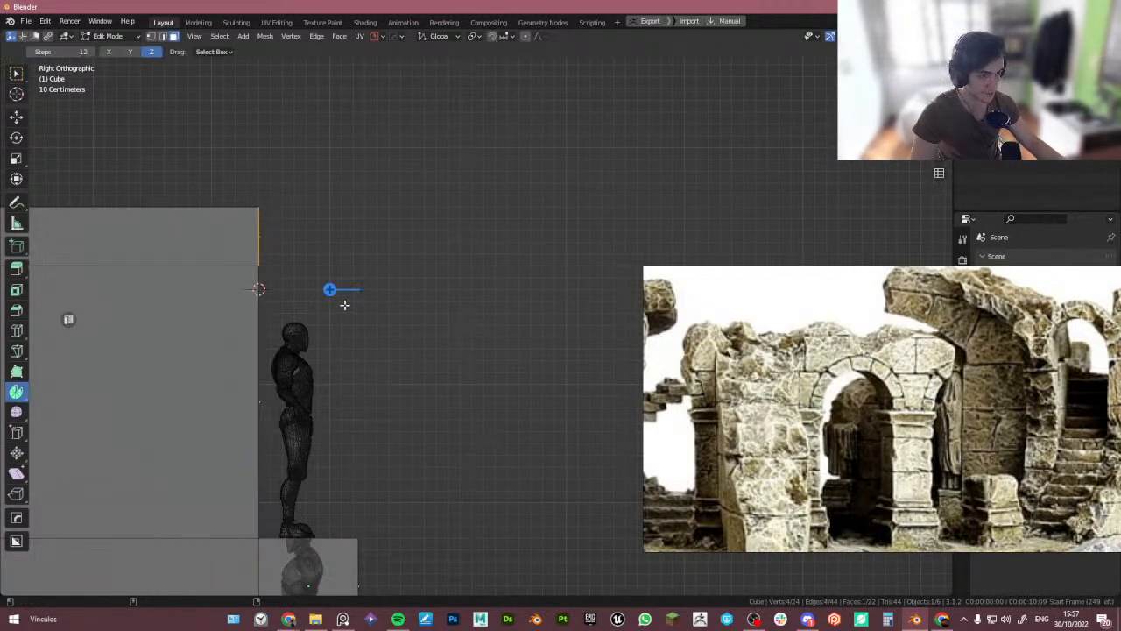
click(130, 52)
click(109, 52)
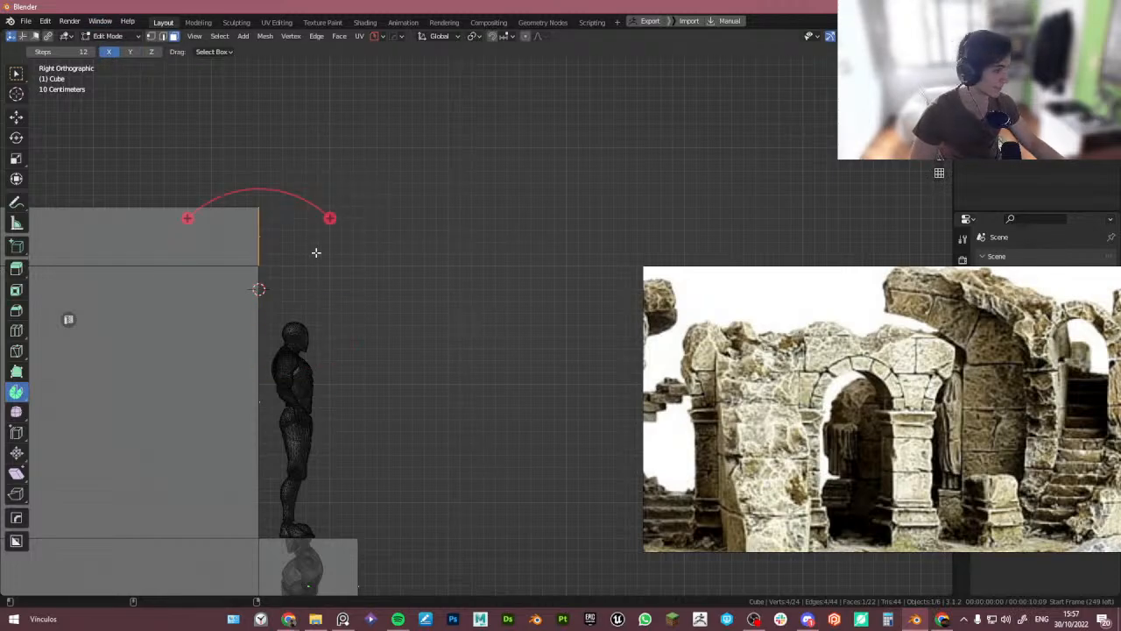
drag(332, 226, 373, 261)
key(ctrl+z)
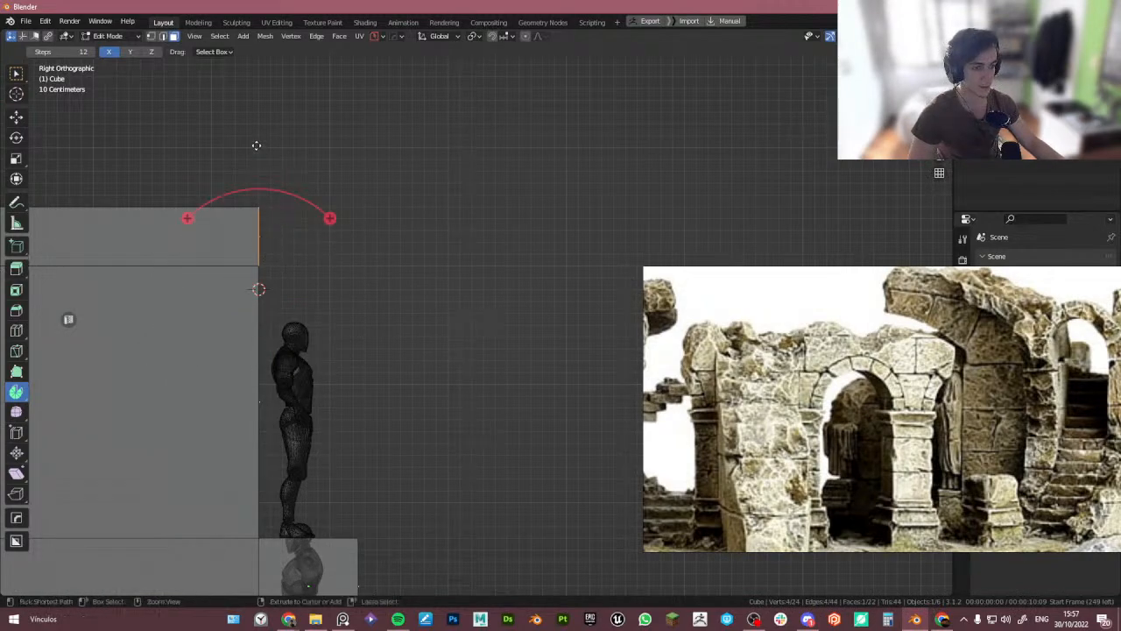
key(g)
click(383, 130)
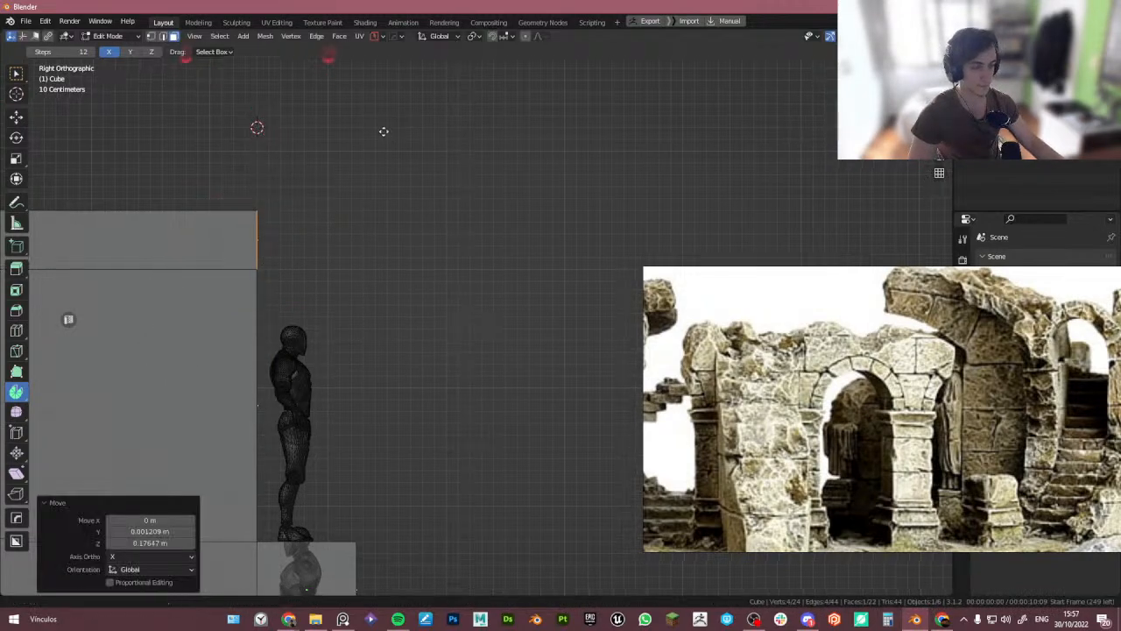
shift+middle_drag(383, 130, 325, 237)
drag(271, 159, 327, 202)
key(ctrl+z)
drag(272, 159, 255, 156)
key(ctrl+z)
shift+middle_drag(228, 456, 245, 330)
shift+middle_drag(244, 398, 250, 342)
shift+middle_drag(271, 216, 254, 296)
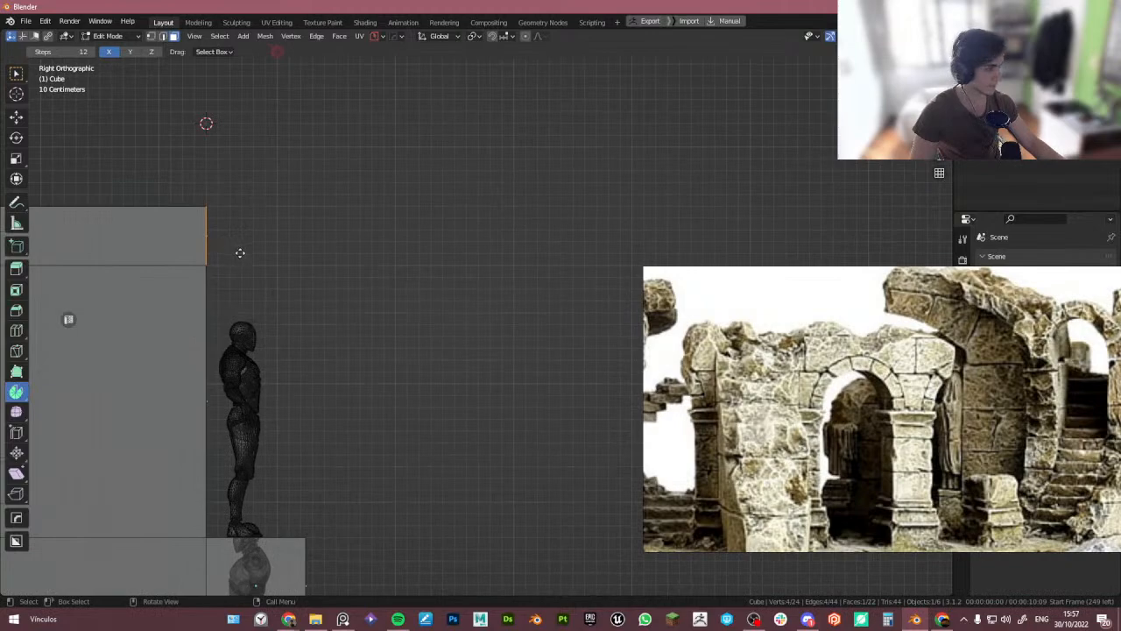
key(space)
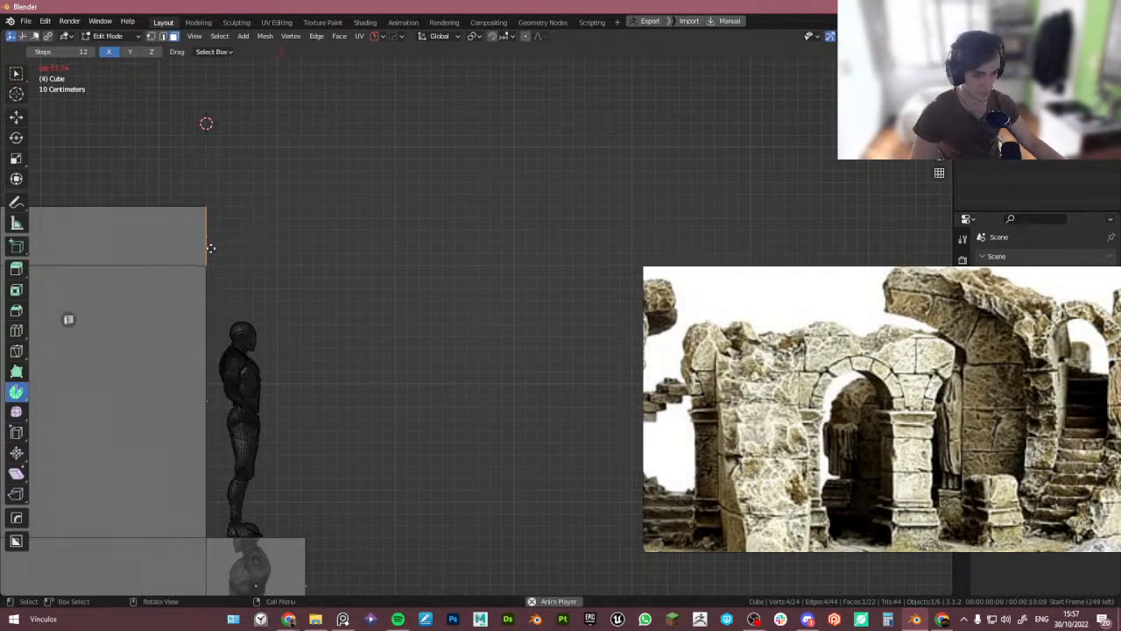
key(shift+space)
click(183, 303)
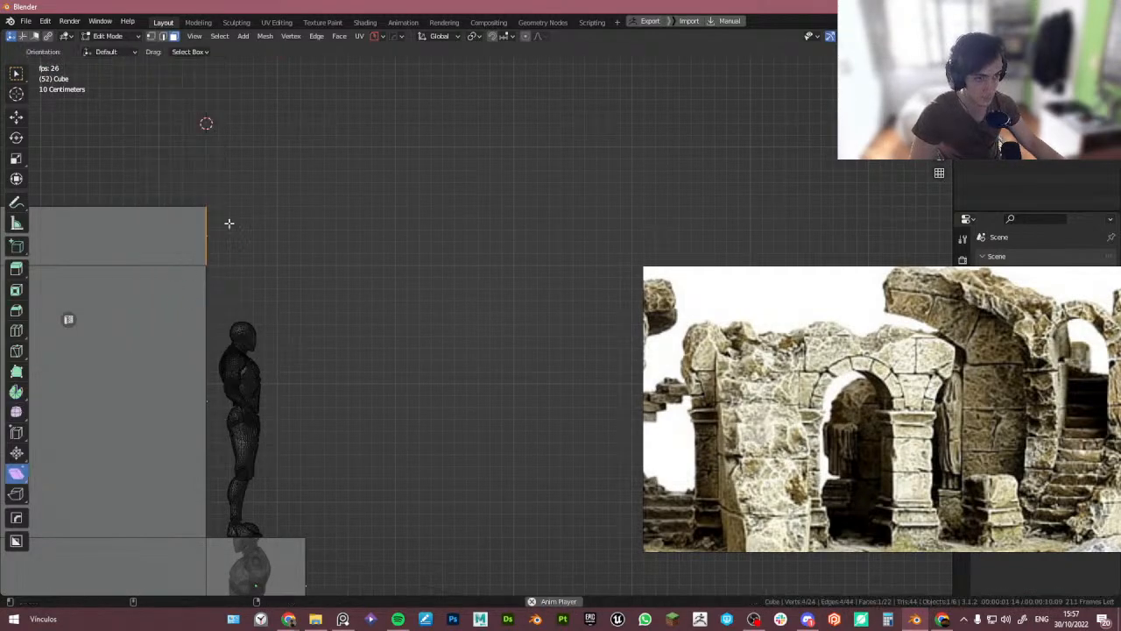
scroll(230, 228, down, 4)
shift+middle_drag(224, 211, 233, 278)
scroll(266, 322, up, 5)
key(shift+space)
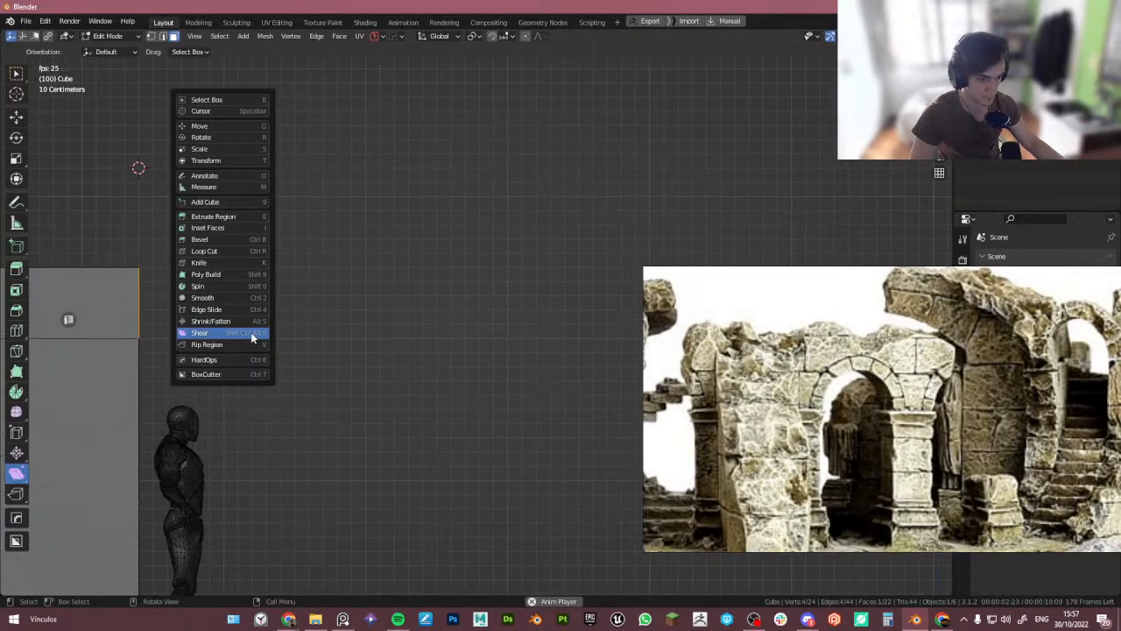
click(251, 336)
scroll(140, 334, down, 8)
shift+middle_drag(109, 336, 223, 326)
scroll(263, 329, down, 4)
key(shift+space)
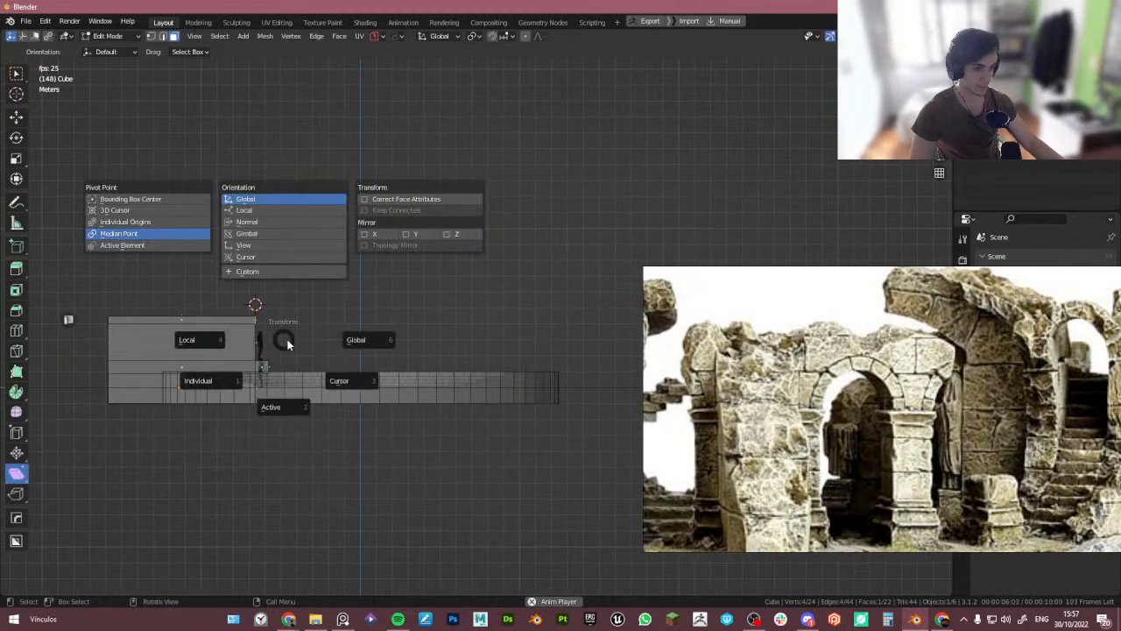
click(356, 340)
scroll(268, 275, up, 5)
key(shift+space)
click(259, 318)
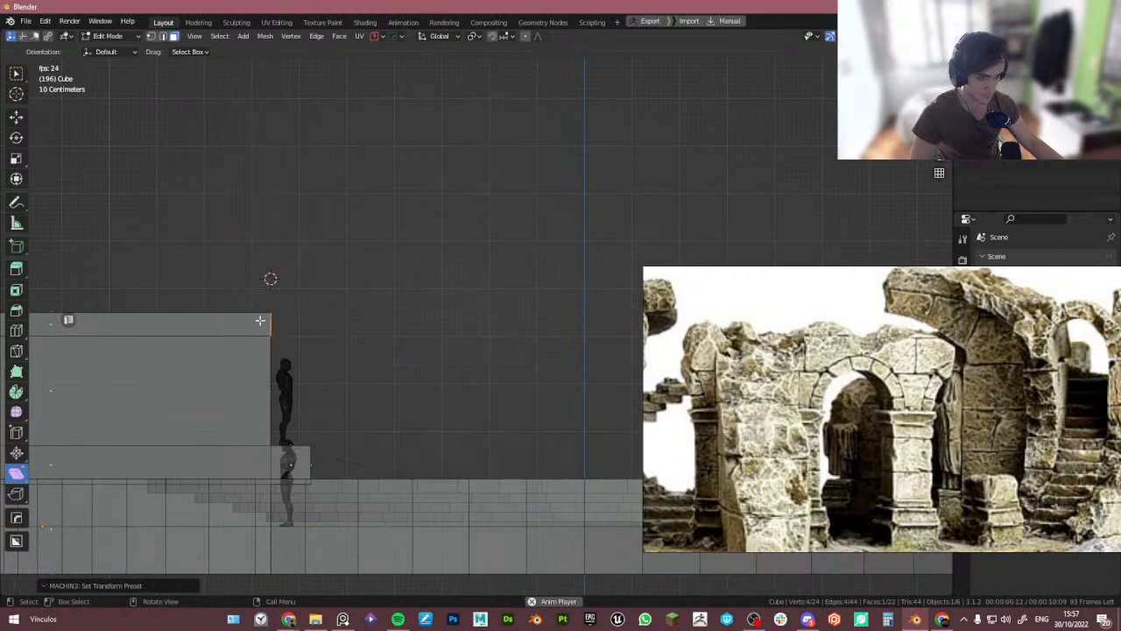
key(shift+space)
click(263, 321)
scroll(319, 331, up, 3)
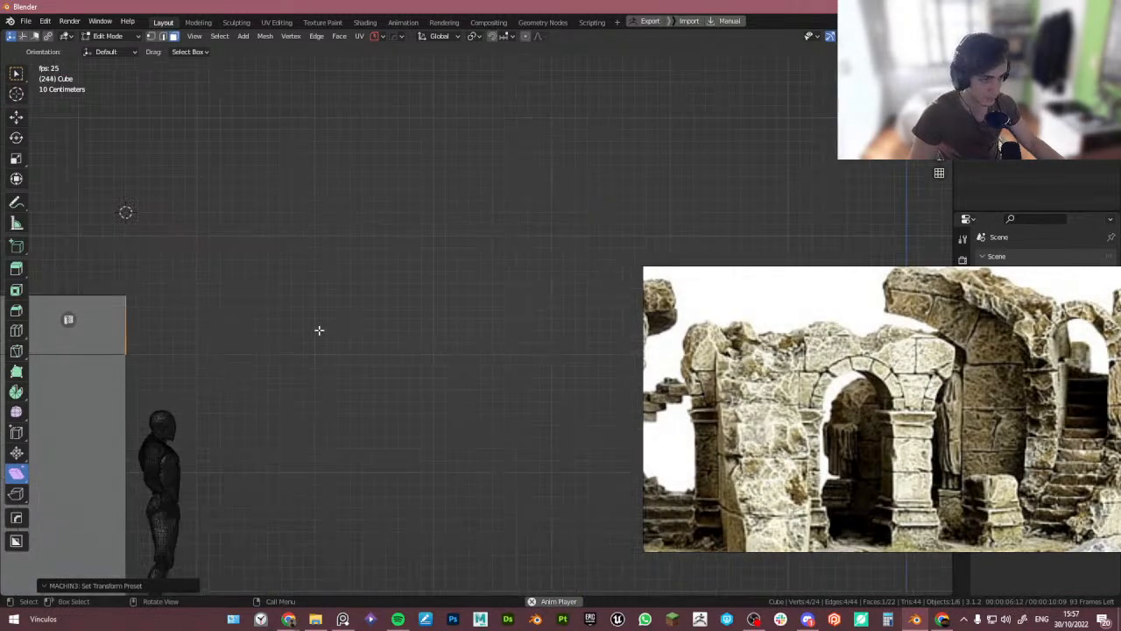
- Rotate the top front edge -20° in view and move it -0.1 m along Y
key(r)
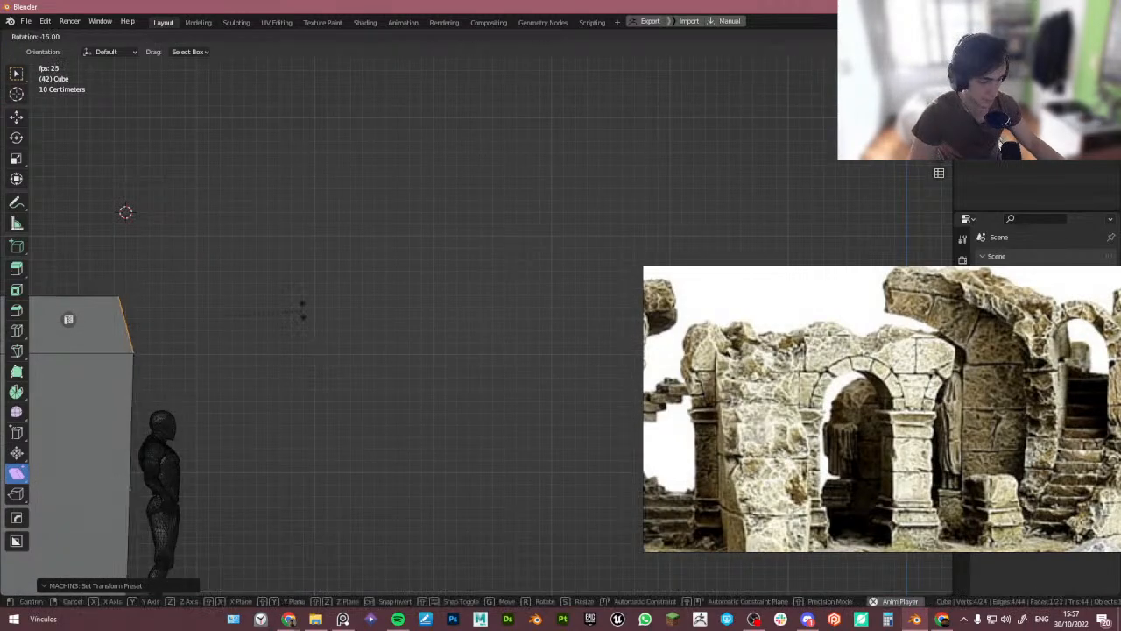
click(305, 300)
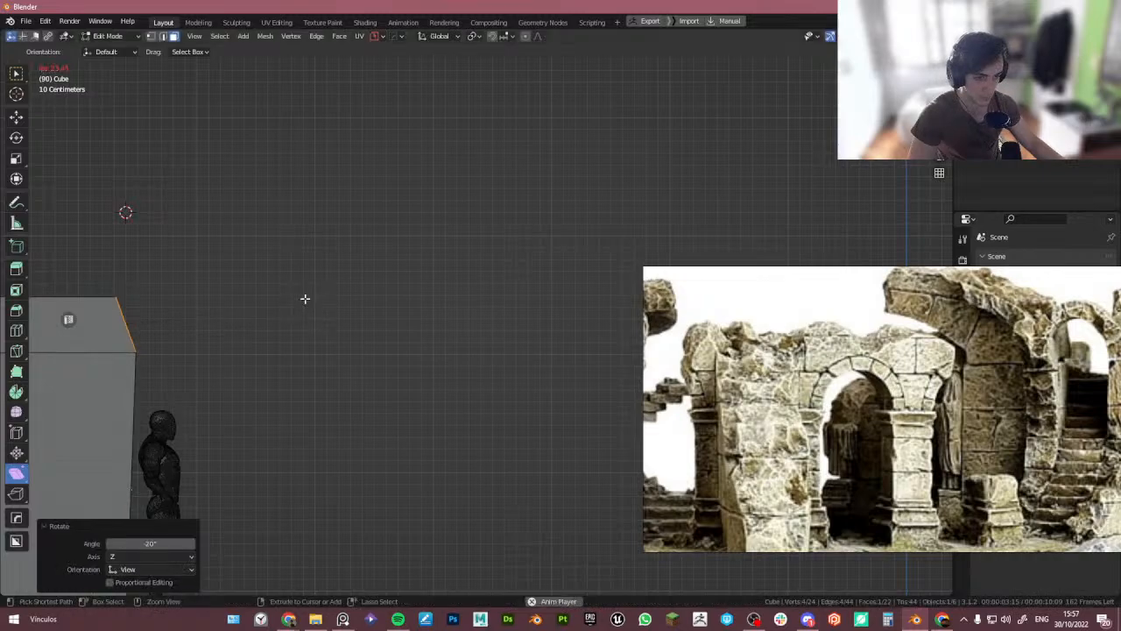
key(g)
key(y)
click(309, 312)
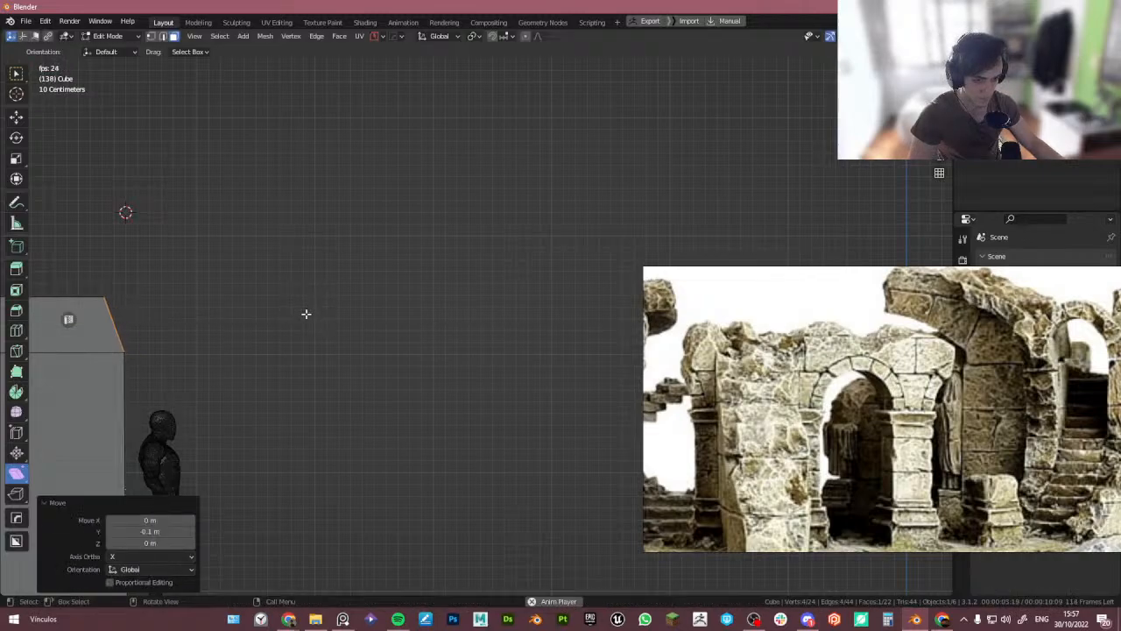
- Nudge the slanted top edge about 0.03 m back along Y and 0.09 m down
scroll(308, 315, down, 3)
shift+middle_drag(298, 337, 340, 225)
key(1)
scroll(276, 294, down, 2)
shift+middle_drag(305, 188, 283, 255)
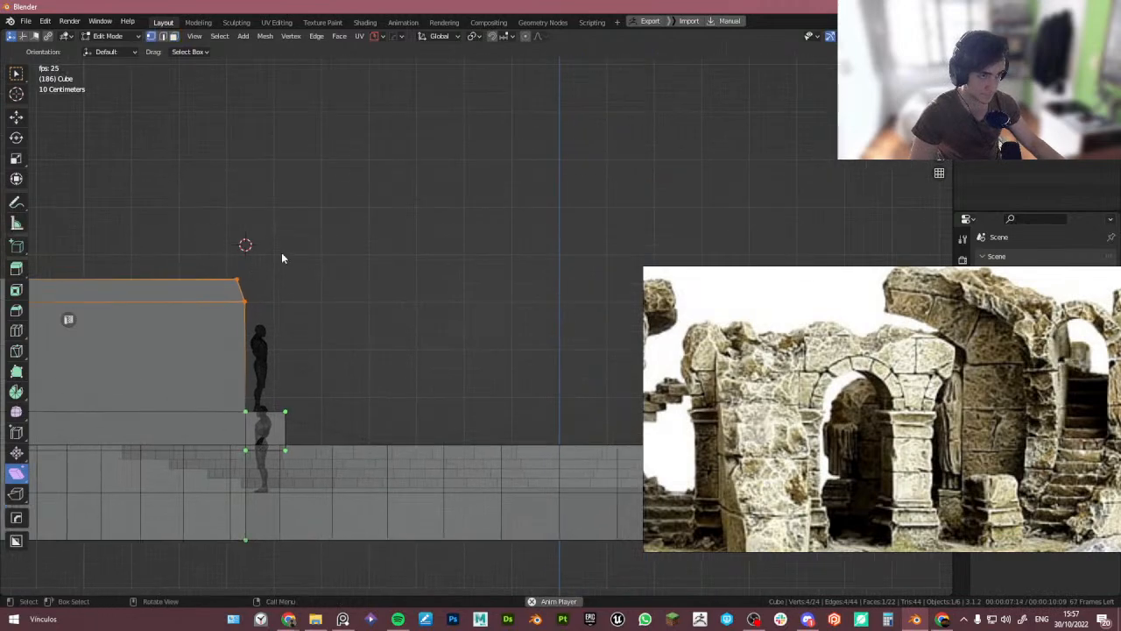
key(3)
scroll(244, 287, up, 6)
key(g)
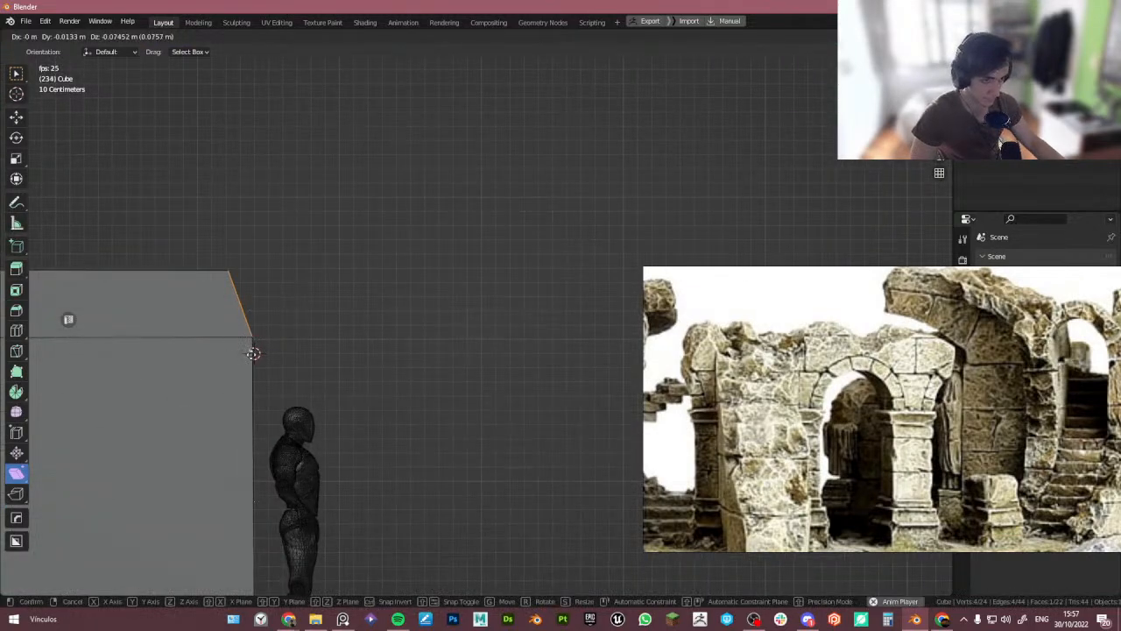
click(251, 356)
- Select the block's slanted top edge and extrude it about 1.71 m along its normal
key(shift+space)
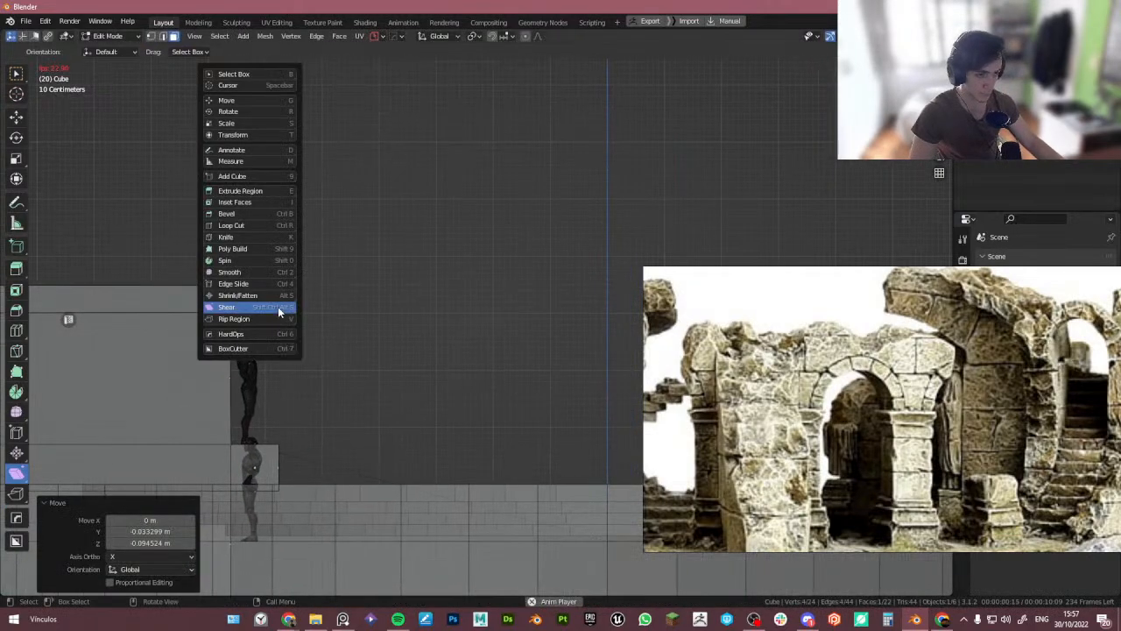
click(260, 260)
scroll(241, 328, down, 6)
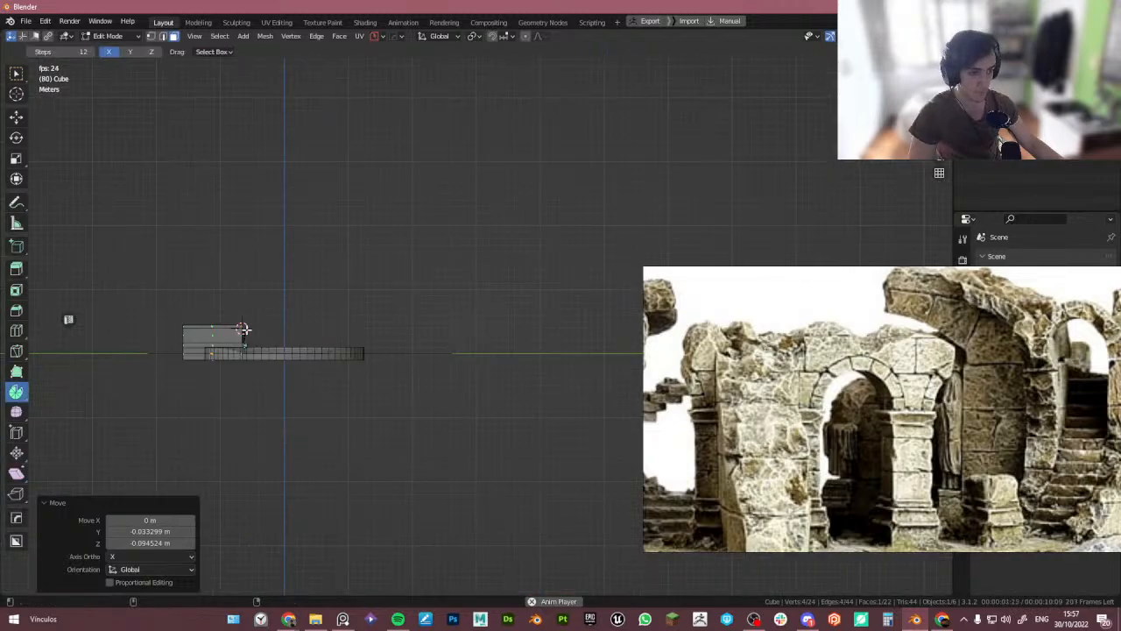
middle_drag(298, 331, 395, 376)
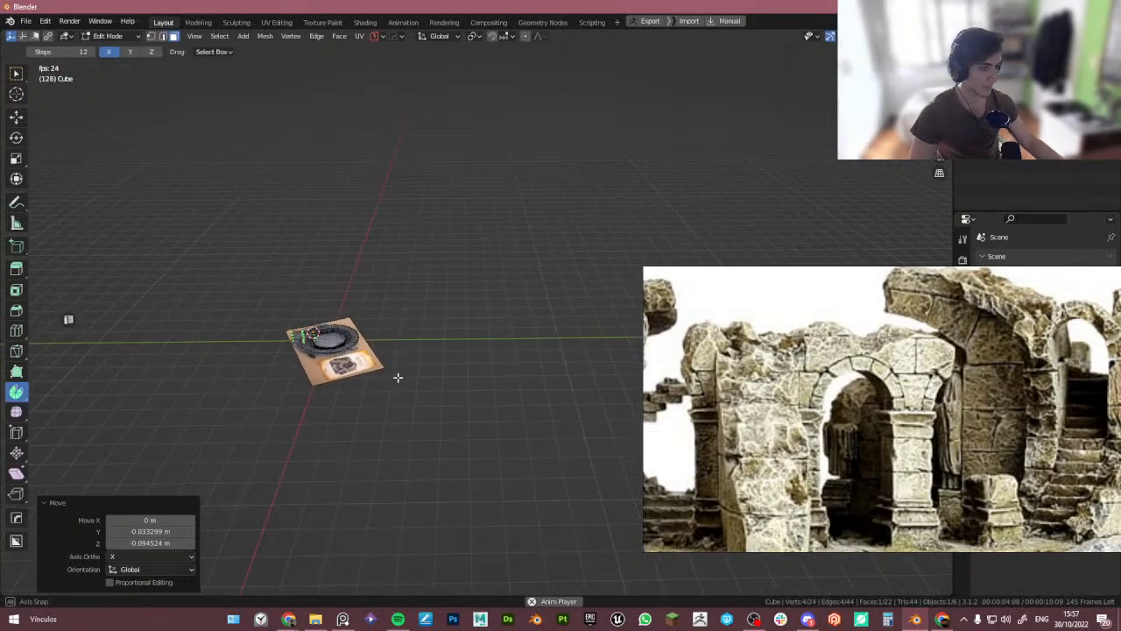
alt+middle_drag(326, 347, 318, 325)
scroll(280, 310, up, 6)
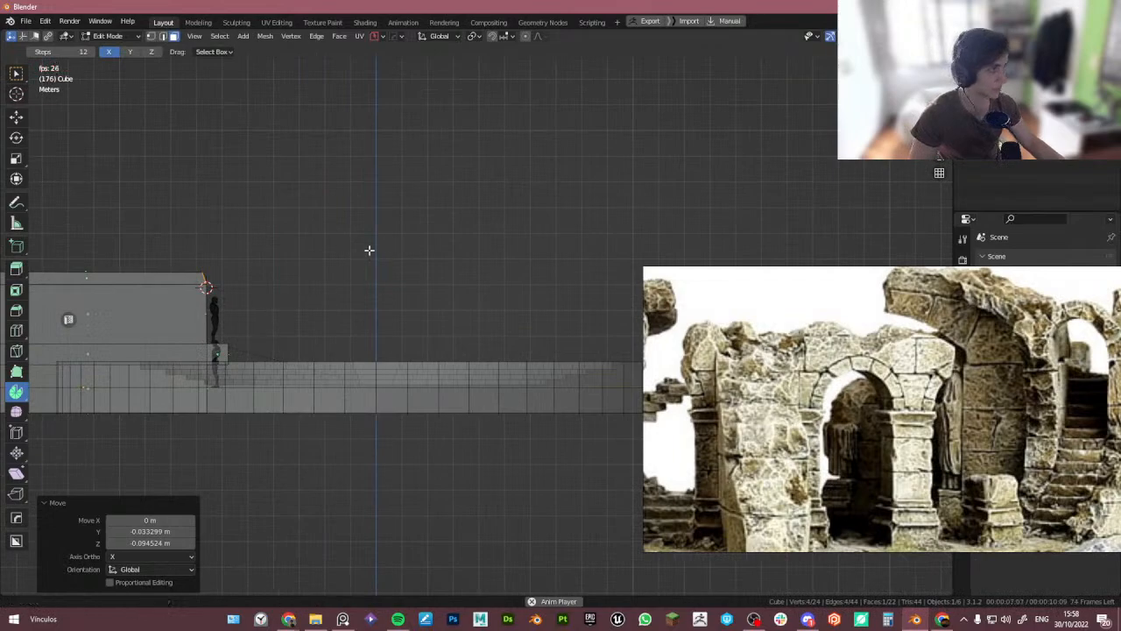
shift+middle_drag(368, 250, 531, 254)
scroll(350, 242, up, 2)
click(129, 53)
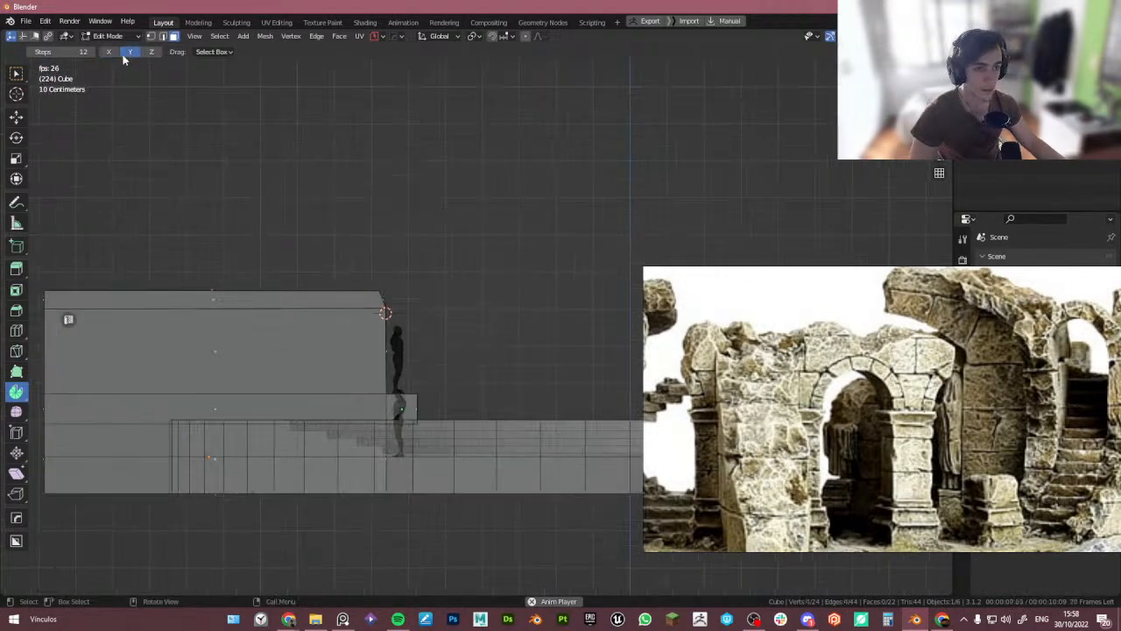
click(108, 53)
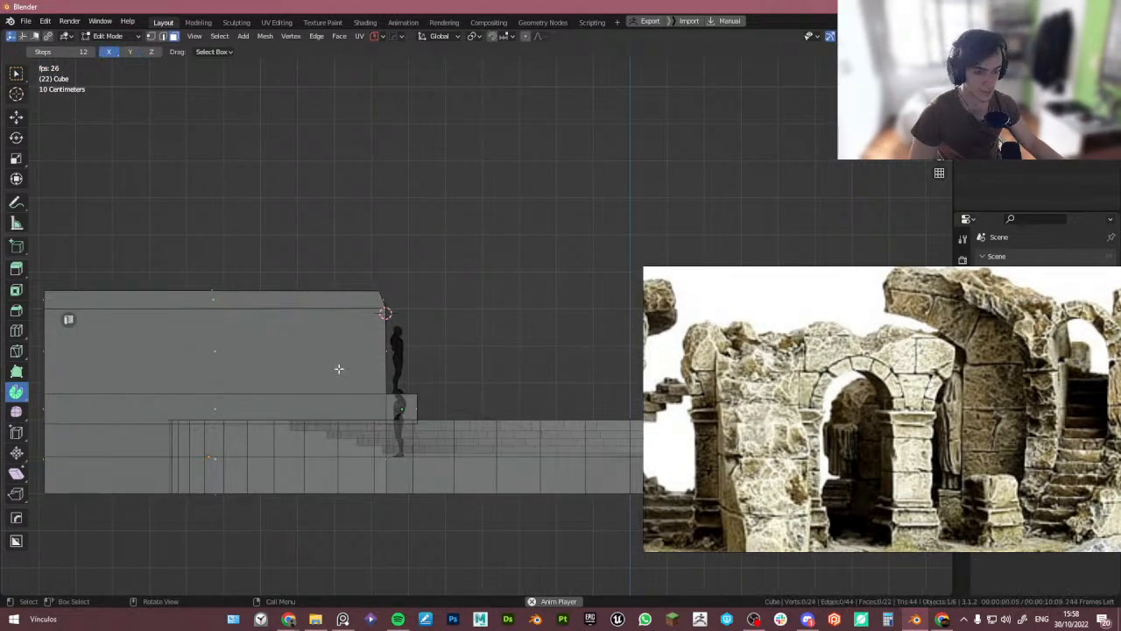
scroll(386, 284, up, 3)
click(379, 288)
scroll(366, 291, up, 2)
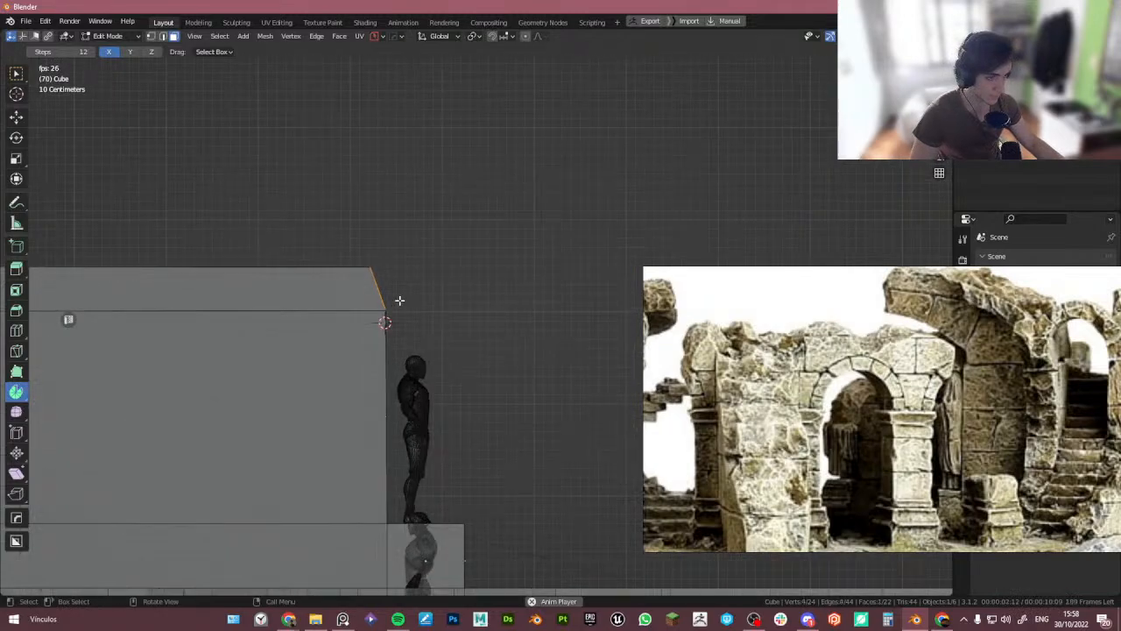
key(e)
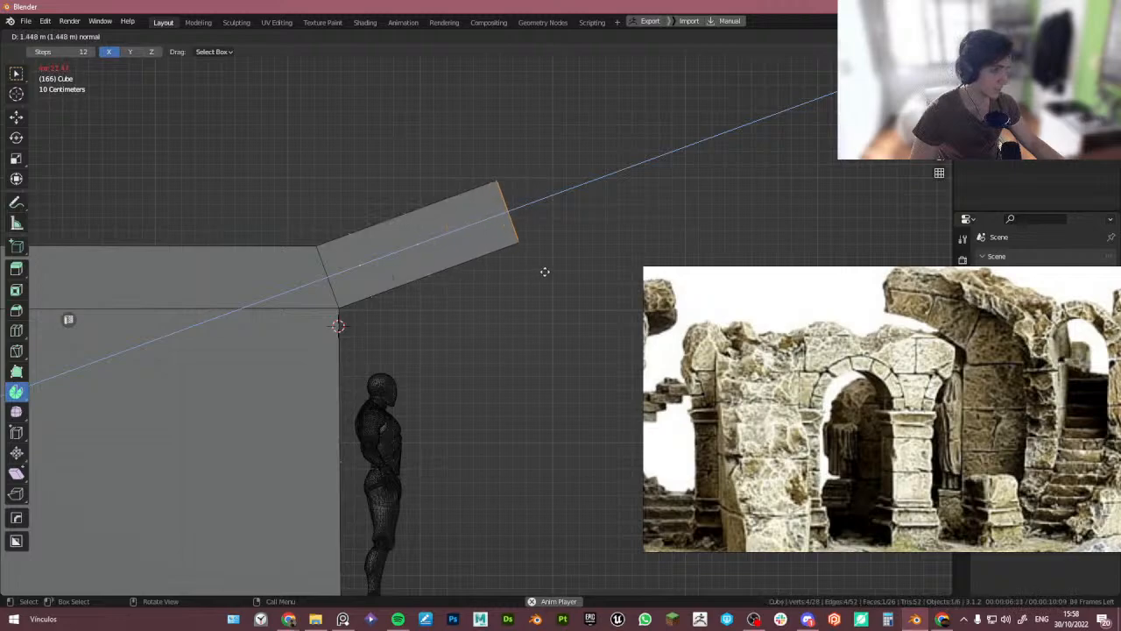
click(569, 263)
- Rotate the extruded edge 20° and extrude it again into a horizontal segment
scroll(429, 298, down, 2)
scroll(430, 298, down, 1)
shift+middle_drag(429, 297, 336, 241)
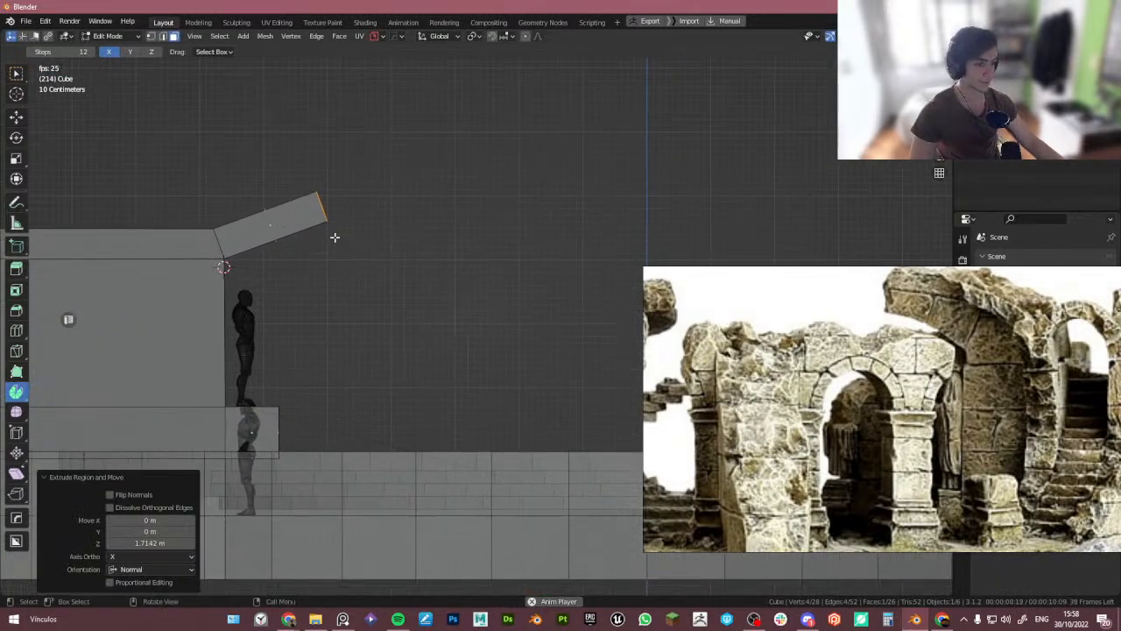
scroll(338, 234, up, 5)
scroll(476, 256, down, 2)
shift+middle_drag(463, 293, 418, 243)
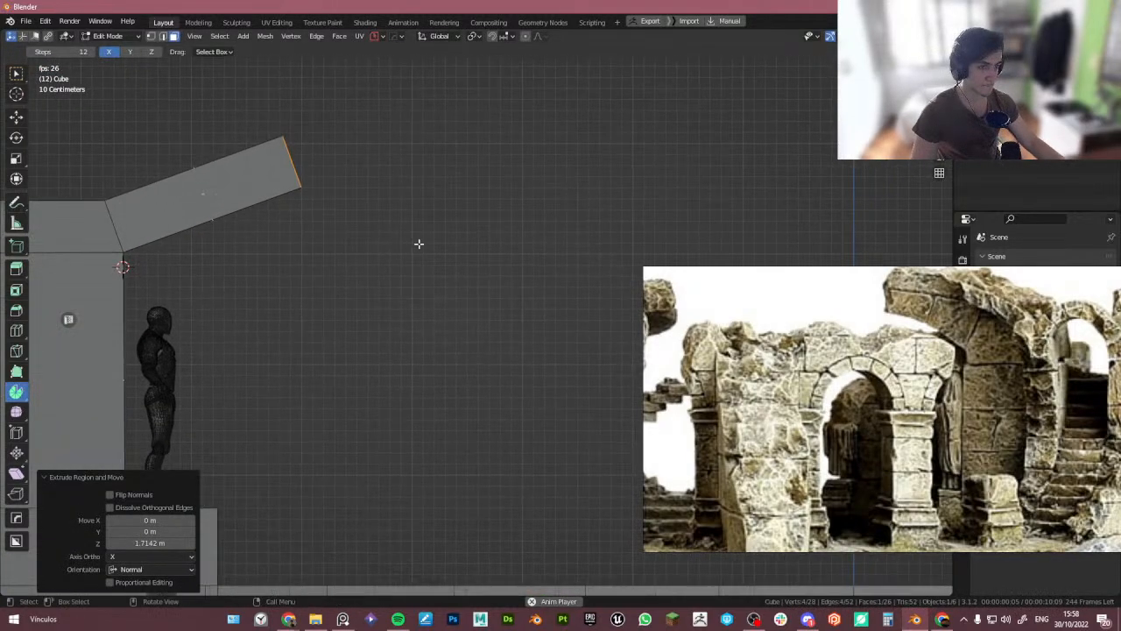
key(r)
click(458, 295)
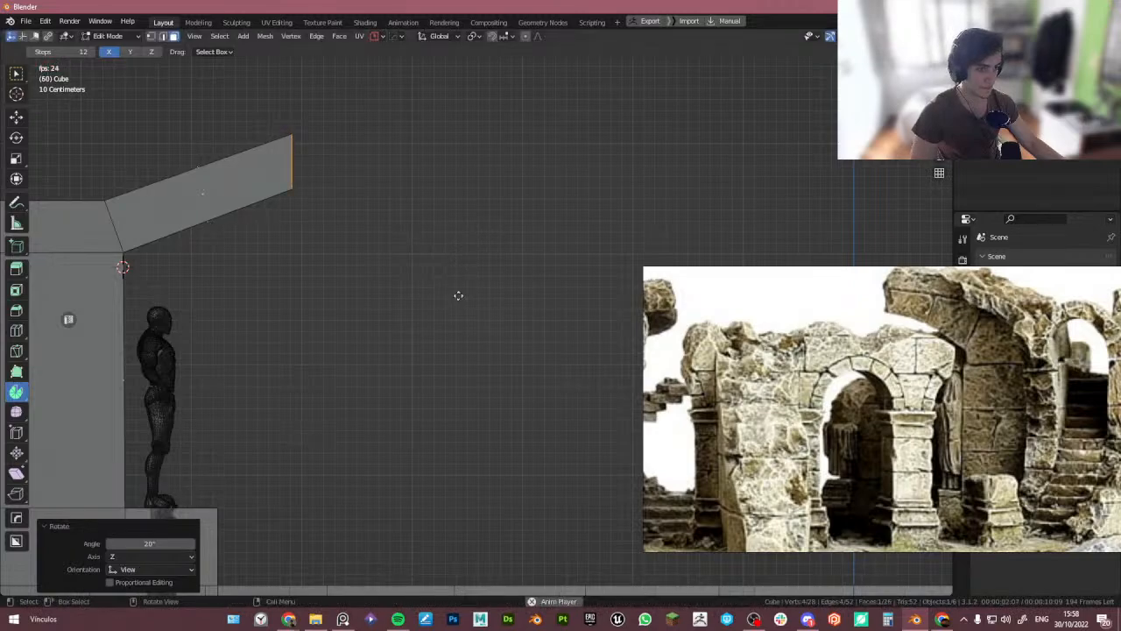
key(e)
click(637, 282)
- In edge select, bevel the bend edge between the sloped and horizontal segments
key(2)
click(293, 150)
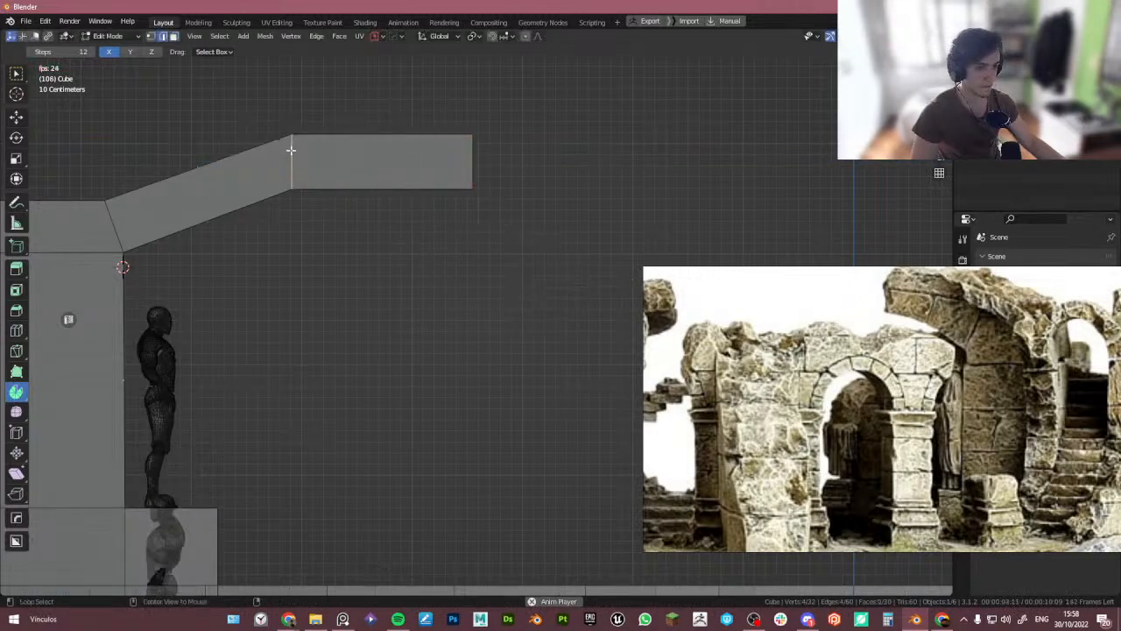
key(ctrl+b)
scroll(431, 284, up, 1)
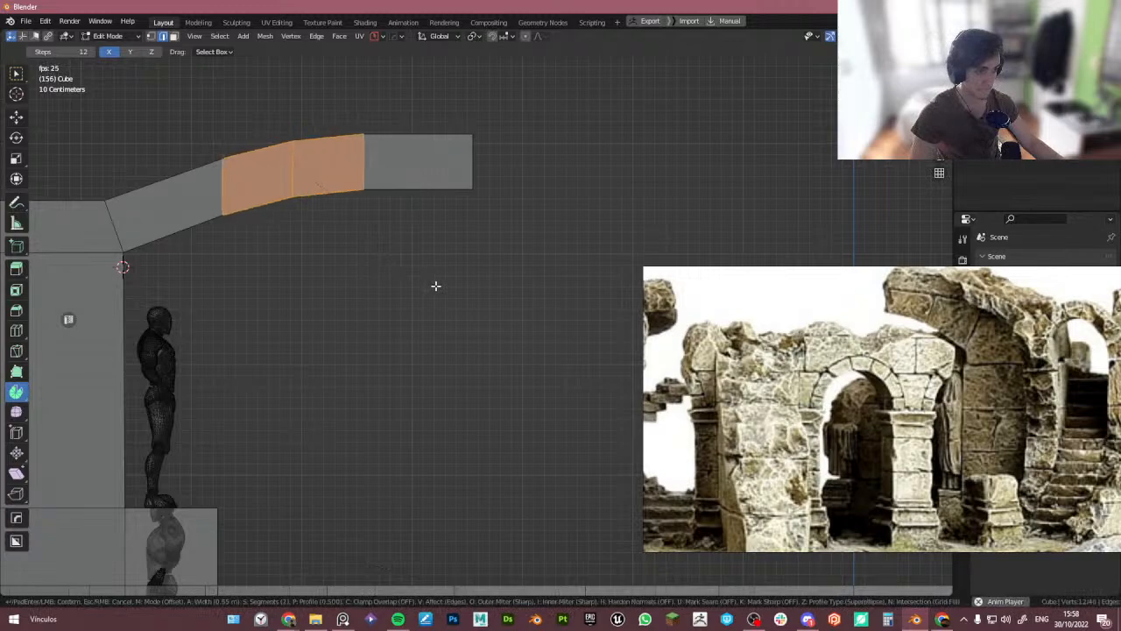
click(434, 284)
- In X-ray, box-select the last straight segment's vertices, delete them, and leave Edit Mode
scroll(427, 282, down, 2)
scroll(427, 282, down, 1)
shift+middle_drag(426, 282, 394, 267)
key(Tab)
click(406, 233)
key(alt+z)
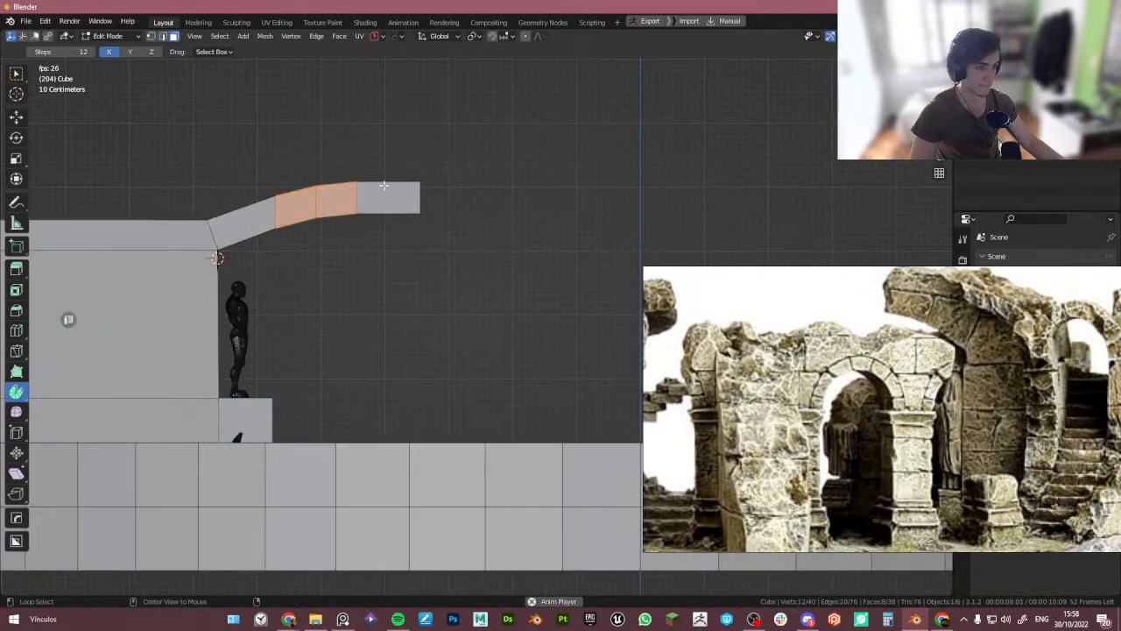
key(alt+z)
drag(380, 169, 438, 245)
key(x)
key(alt+z)
key(Tab)
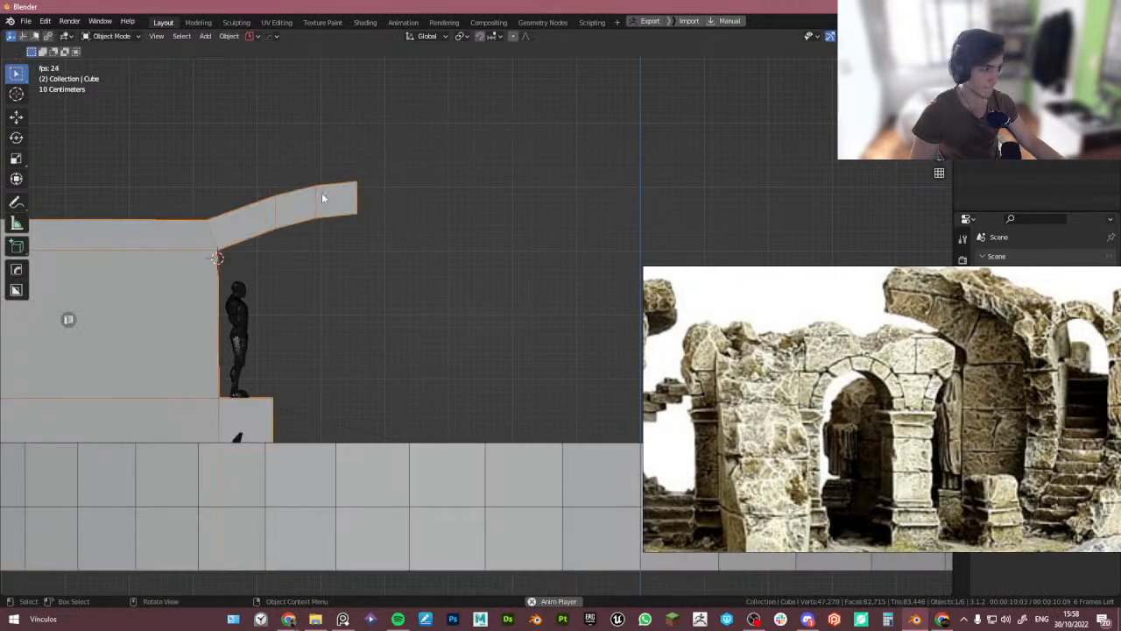
- In Edit Mode, select the overhang's top faces and flatten them to zero height along Z
shift+middle_drag(321, 194, 415, 225)
key(Tab)
click(302, 235)
shift+middle_drag(299, 235, 392, 247)
scroll(282, 229, down, 2)
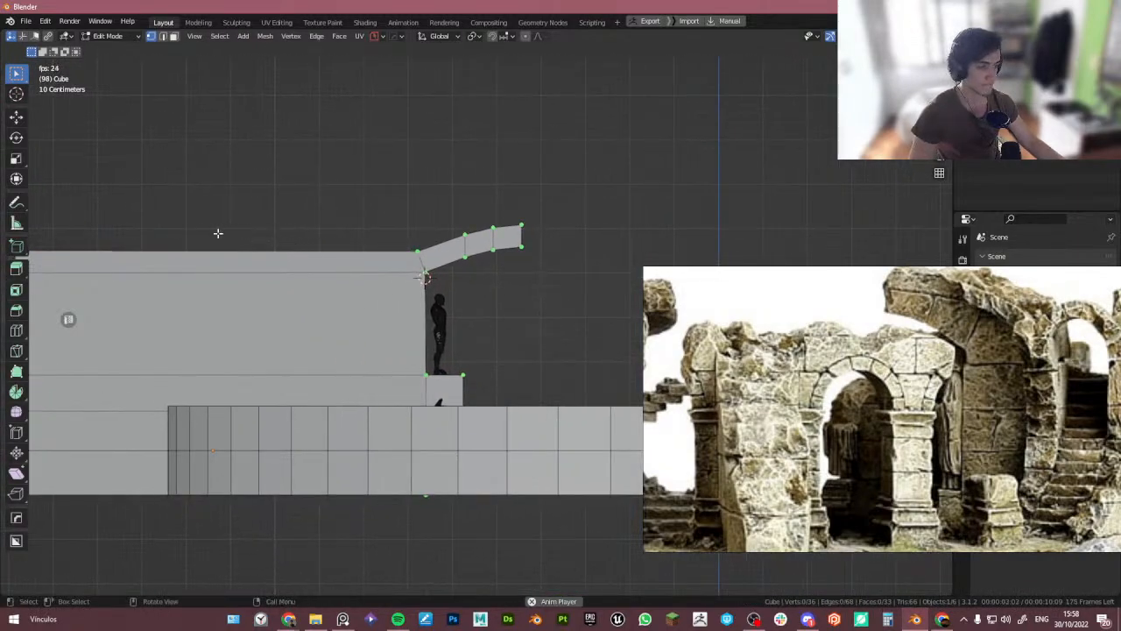
shift+middle_drag(218, 233, 260, 296)
click(378, 282)
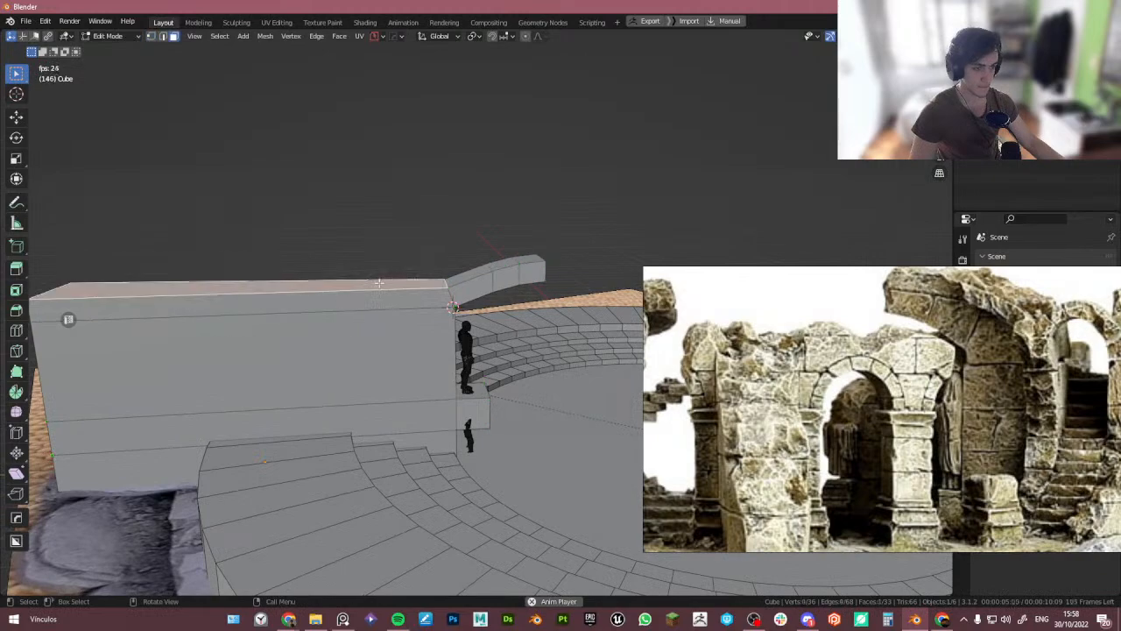
ctrl+click(530, 257)
key(KP_3)
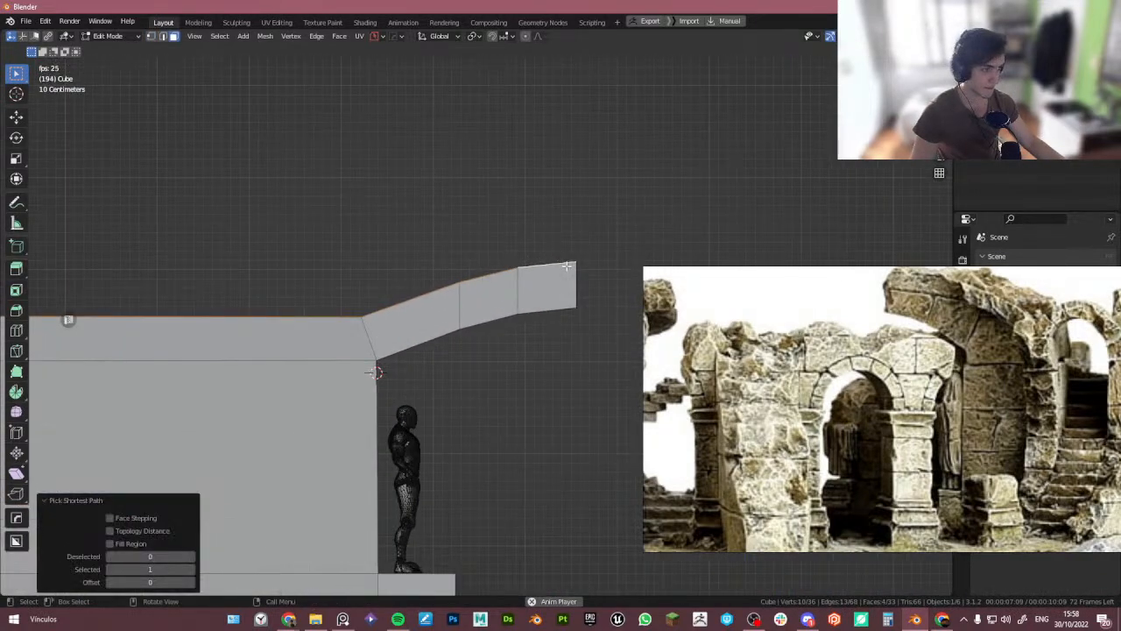
key(s)
key(z)
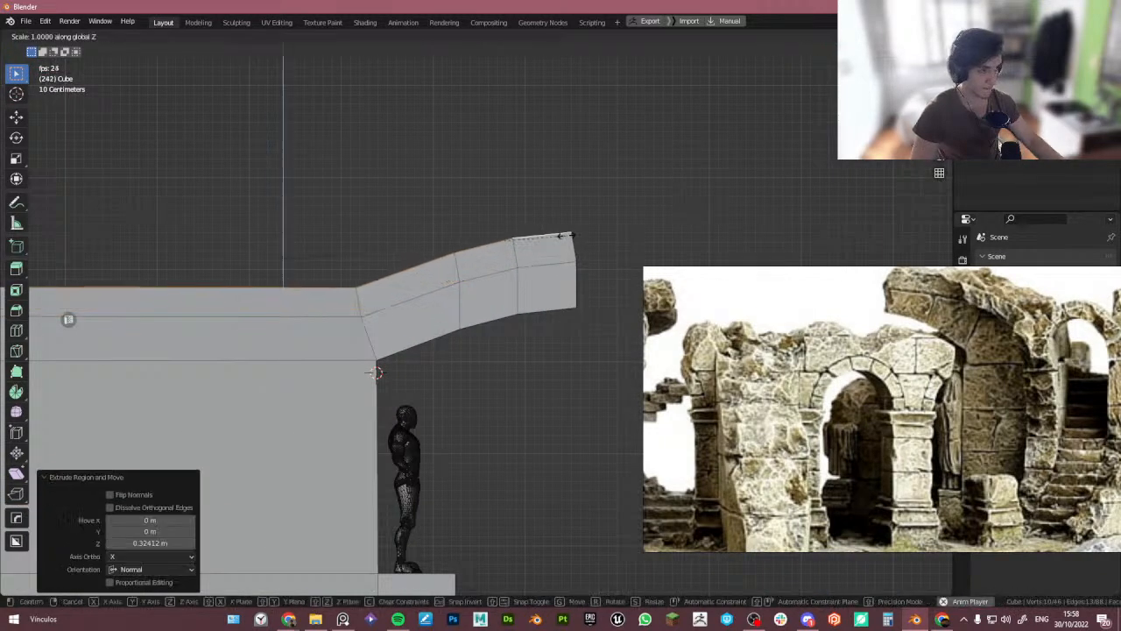
key(0)
key(Return)
- Raise the flattened top about 0.29 m along Z and snap-move it along Y to line up with the overhang's end
key(g)
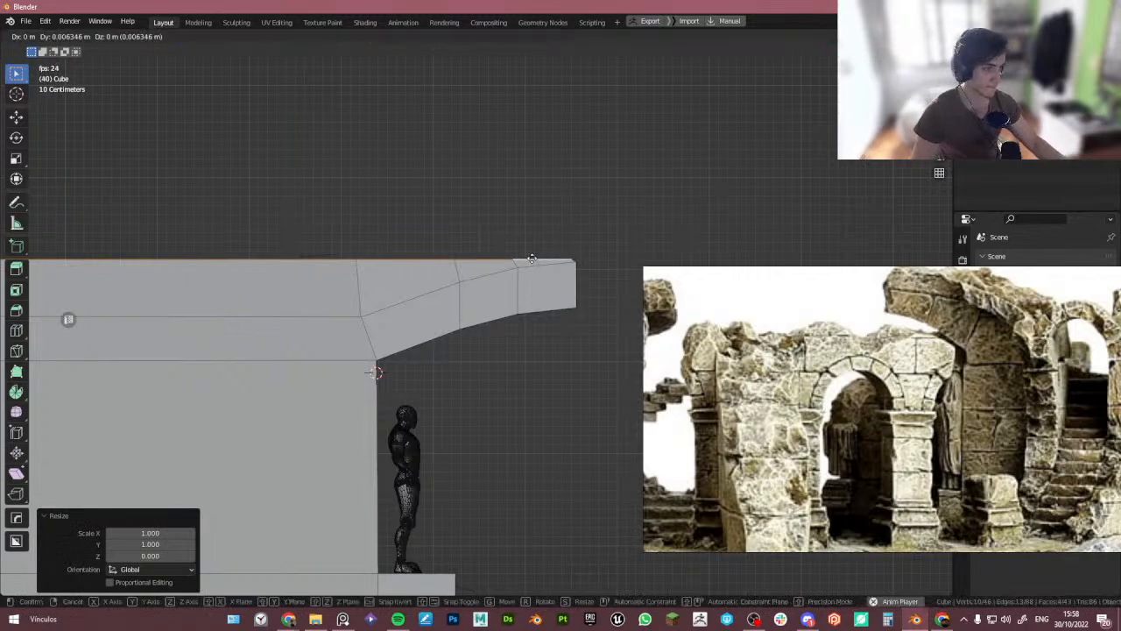
key(z)
click(530, 231)
key(g)
key(y)
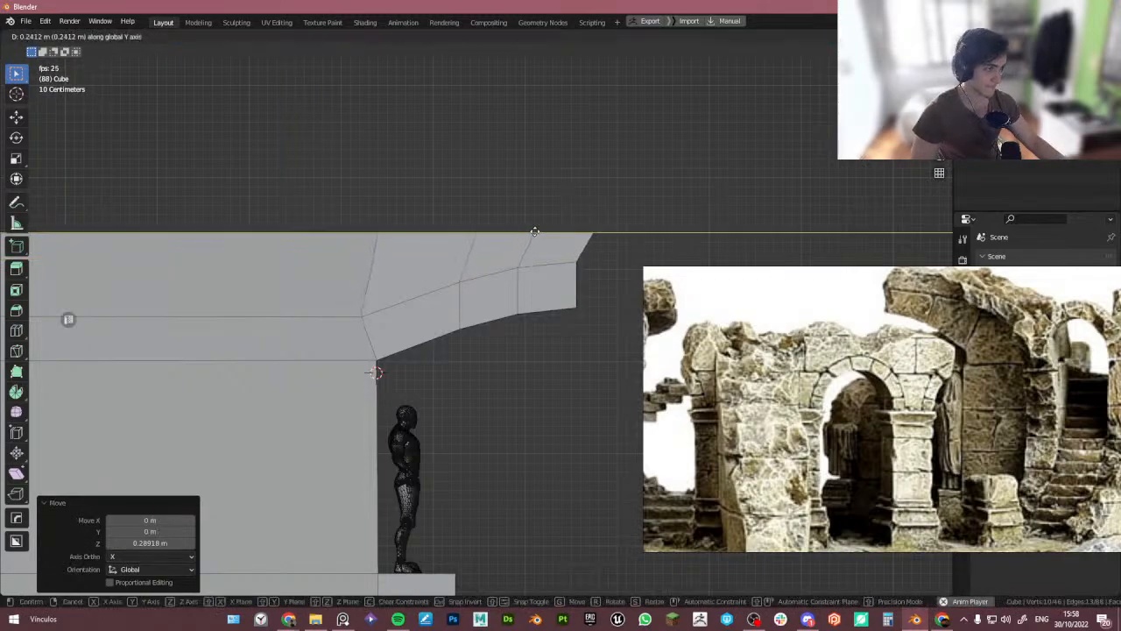
right_click(549, 246)
key(shift+Tab)
middle_drag(575, 258, 571, 255)
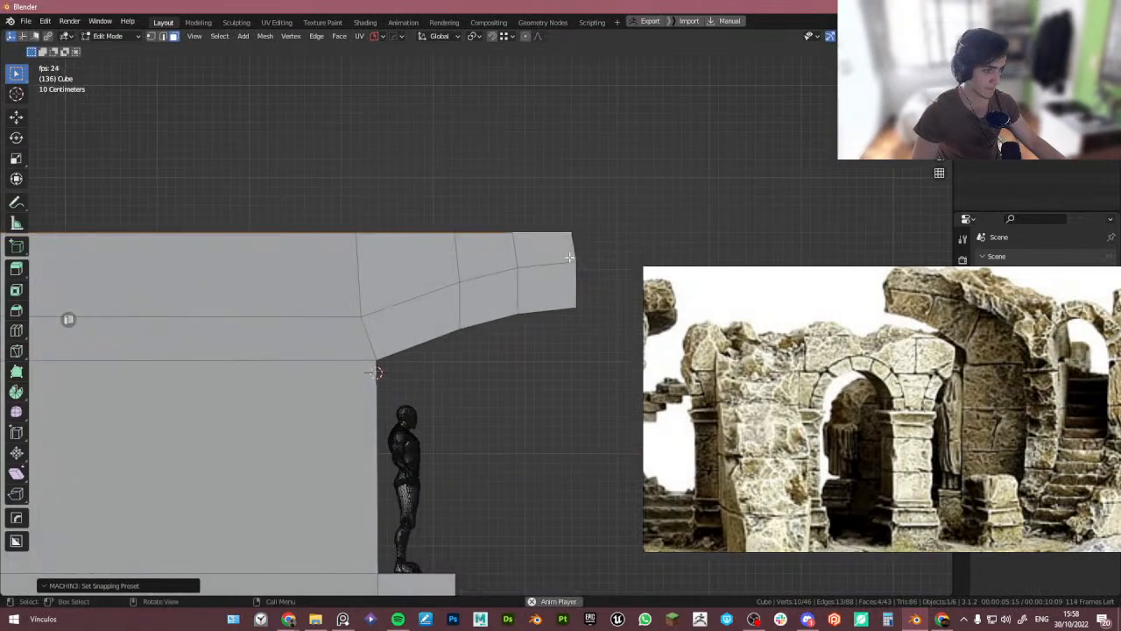
key(g)
key(y)
click(574, 259)
- Leave Edit Mode and snap the 3D cursor to the world origin at the floor's centre
scroll(563, 255, down, 5)
key(Tab)
scroll(529, 203, down, 3)
middle_drag(529, 210, 525, 288)
shift+middle_drag(526, 287, 408, 302)
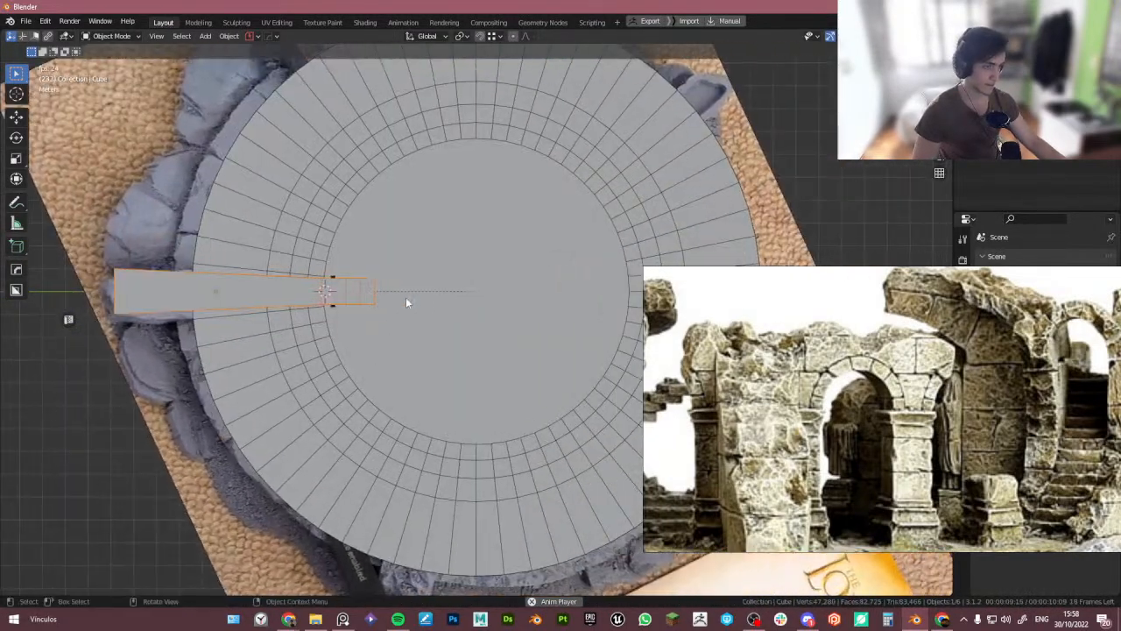
key(shift+s)
click(372, 258)
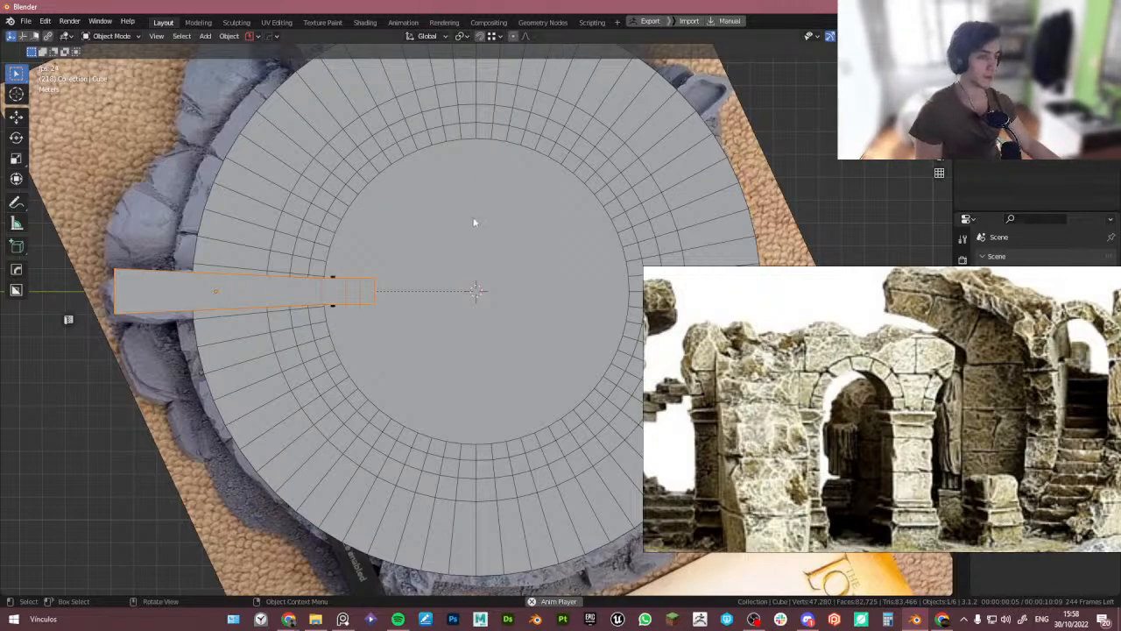
shift+middle_drag(470, 236, 407, 292)
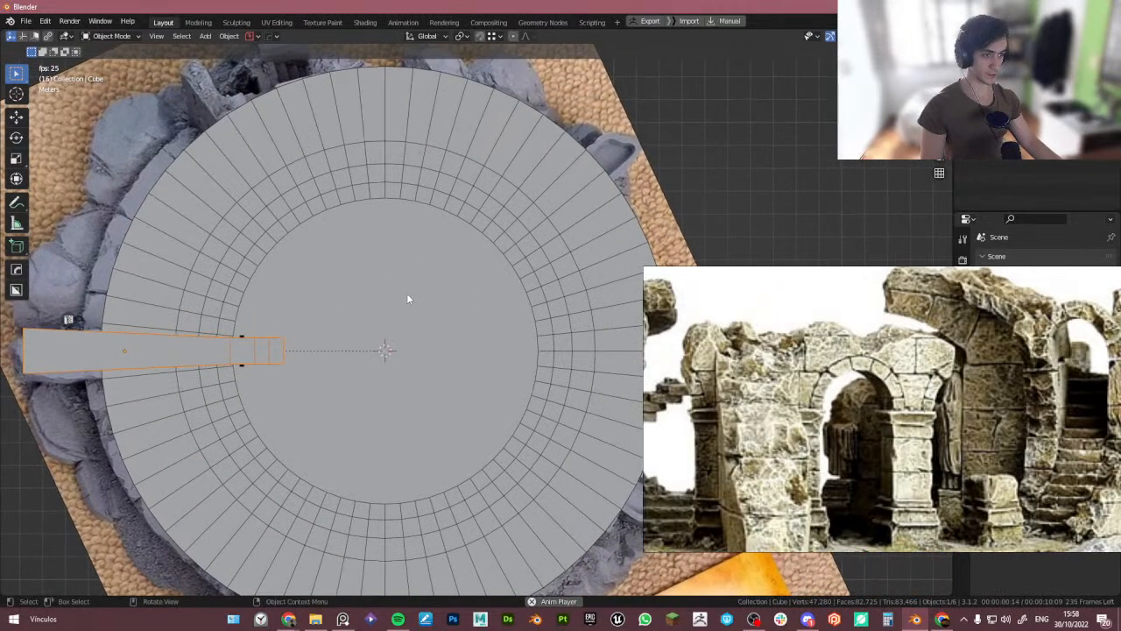
key(q)
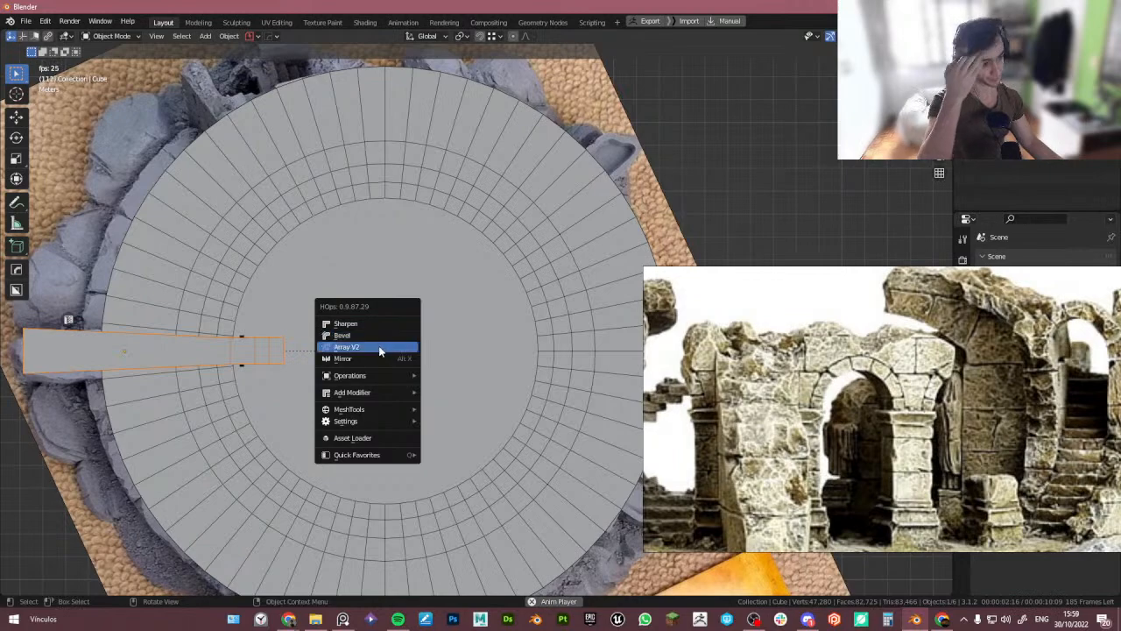
click(379, 347)
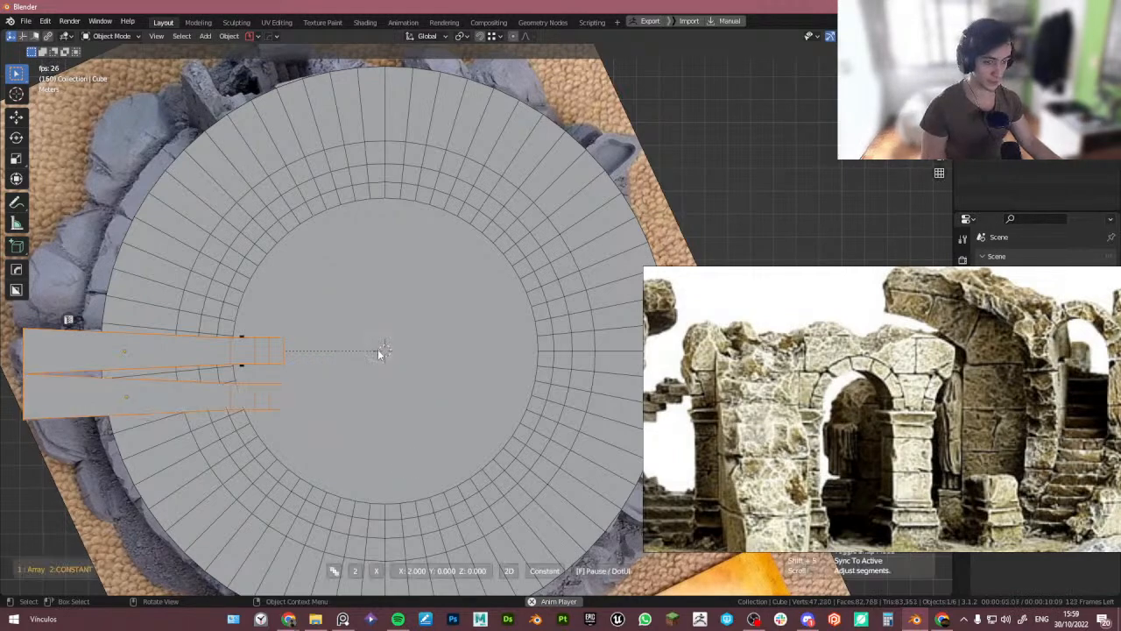
key(y)
key(z)
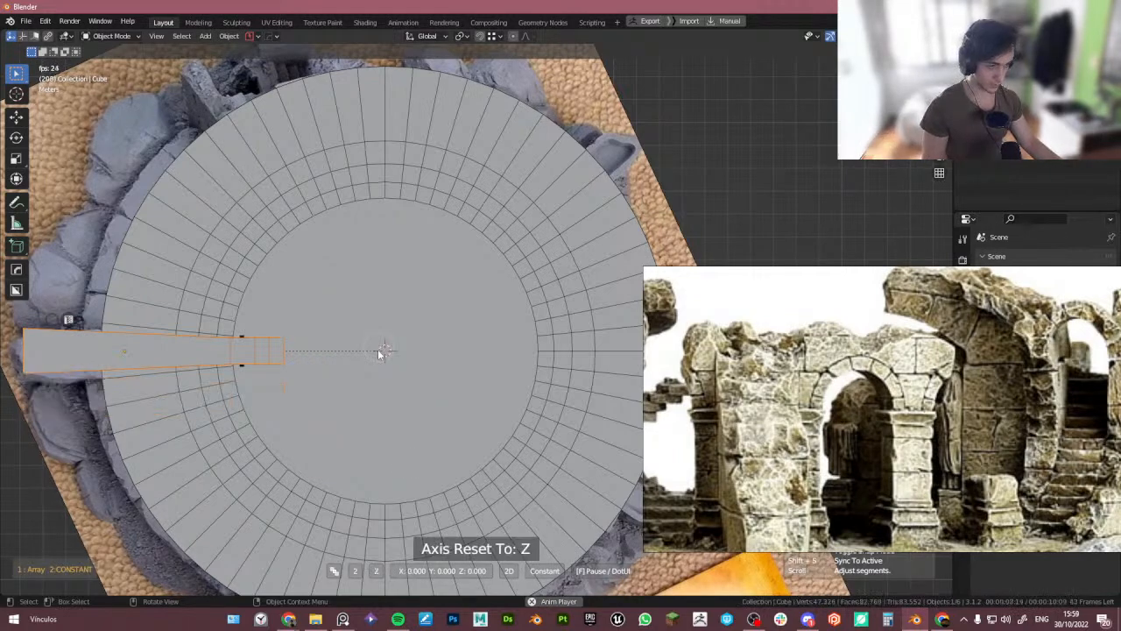
key(y)
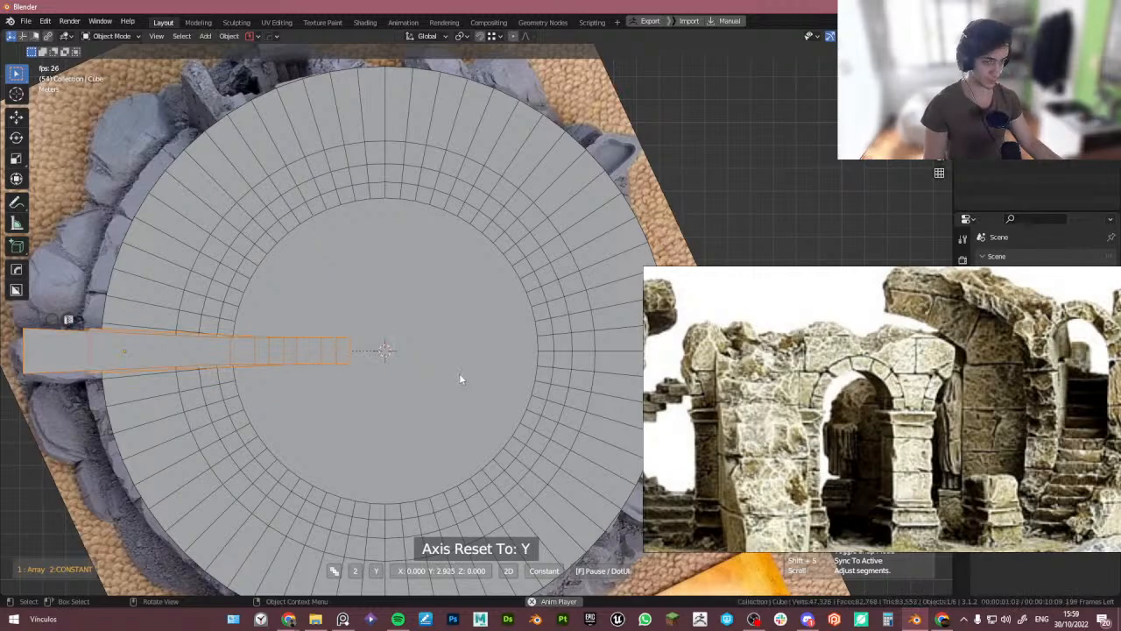
key(z)
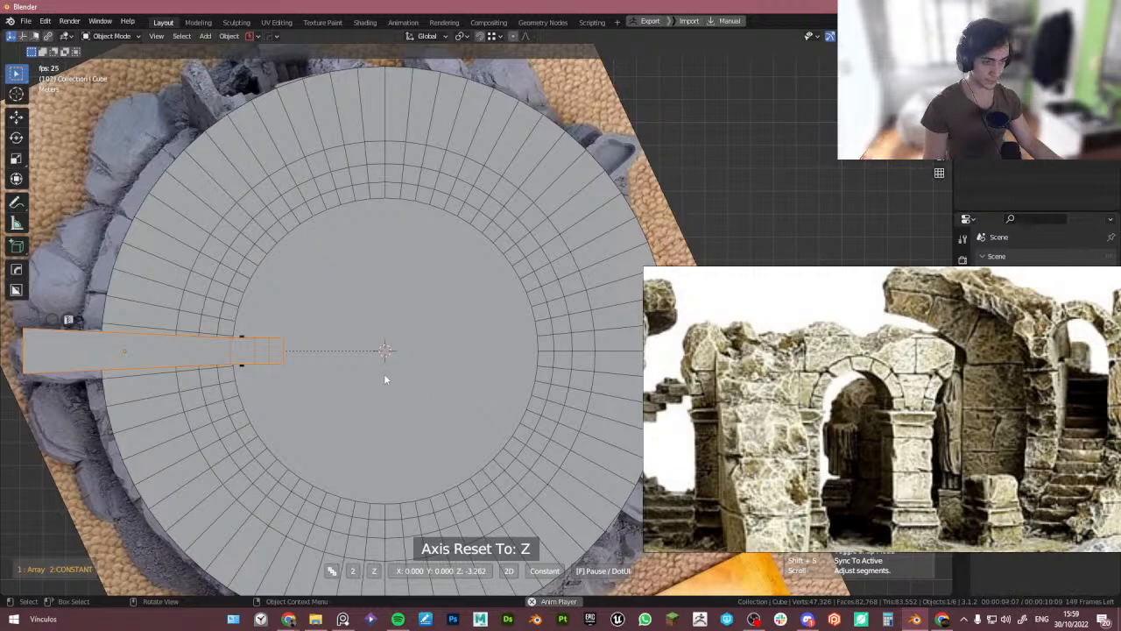
key(x)
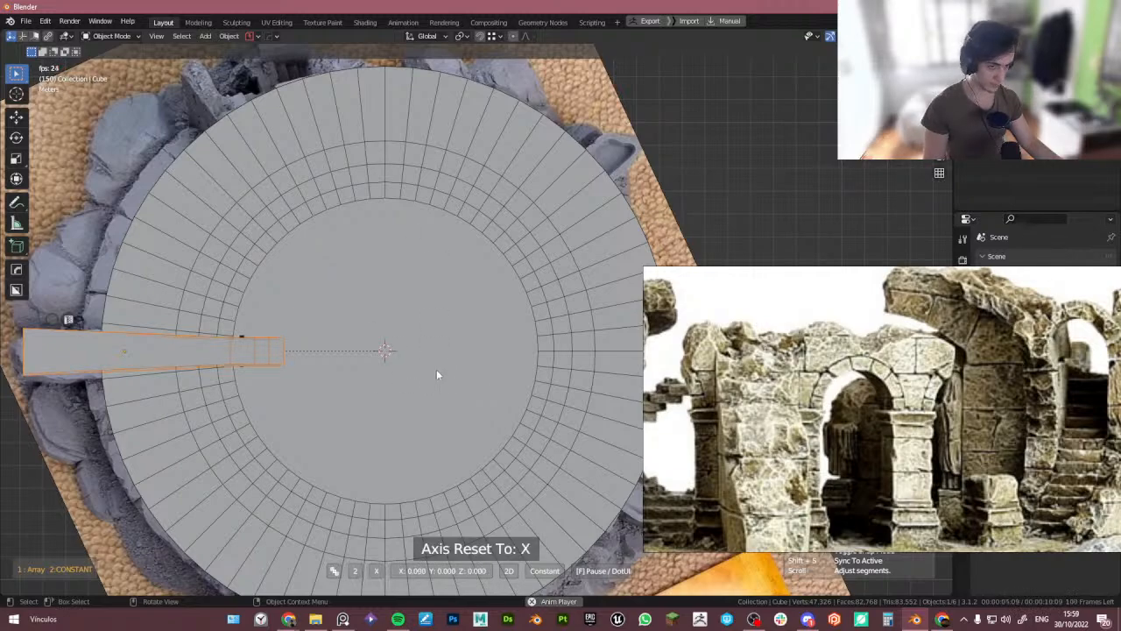
click(270, 372)
middle_drag(270, 372, 249, 253)
- In edge mode, fill the wall's open end with a face and return to Object Mode
key(q)
scroll(289, 292, up, 5)
key(Tab)
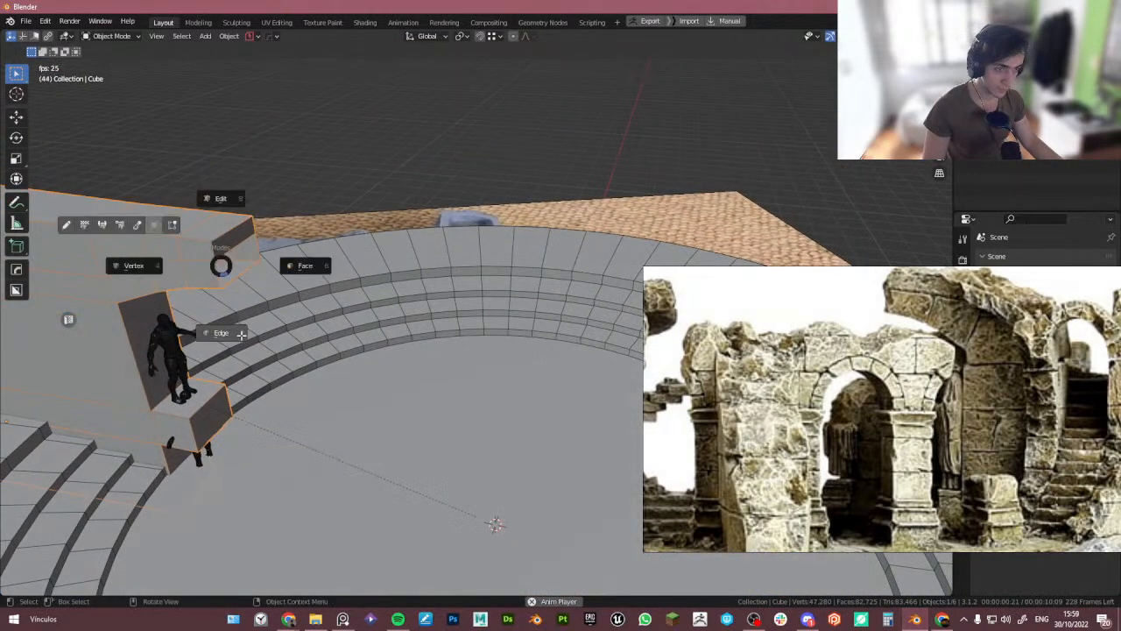
click(238, 333)
click(237, 270)
key(f)
key(Tab)
click(377, 318)
scroll(394, 323, down, 4)
middle_drag(420, 326, 390, 365)
key(Tab)
click(383, 318)
middle_drag(445, 399, 440, 399)
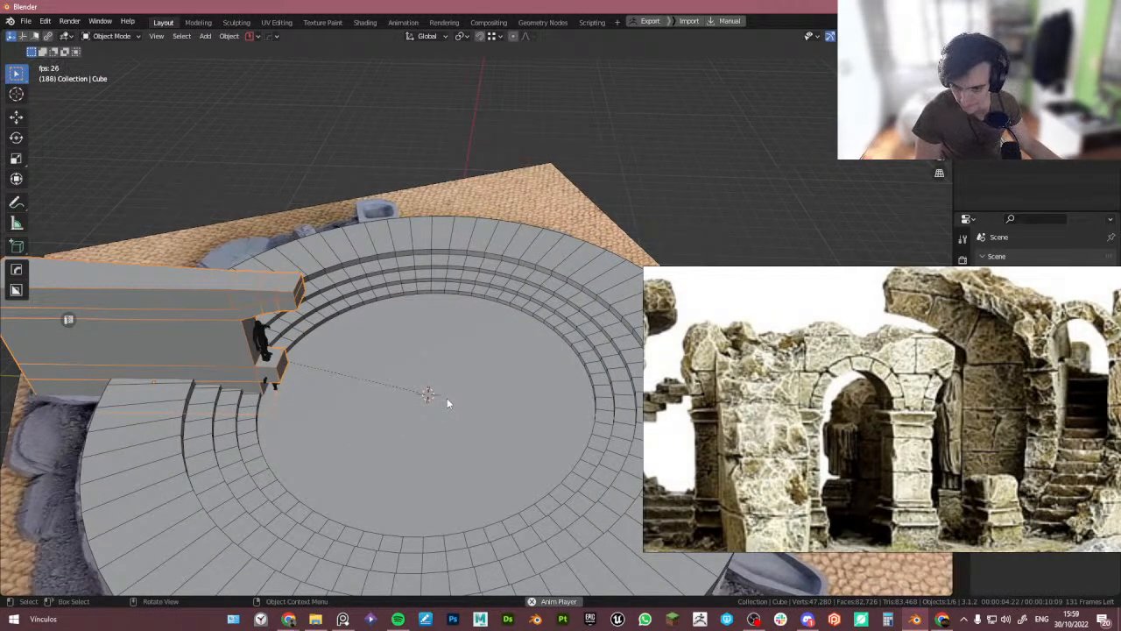
middle_drag(452, 398, 417, 386)
- Add a Radial Array to the wall around the 3D cursor with 5 segments
key(q)
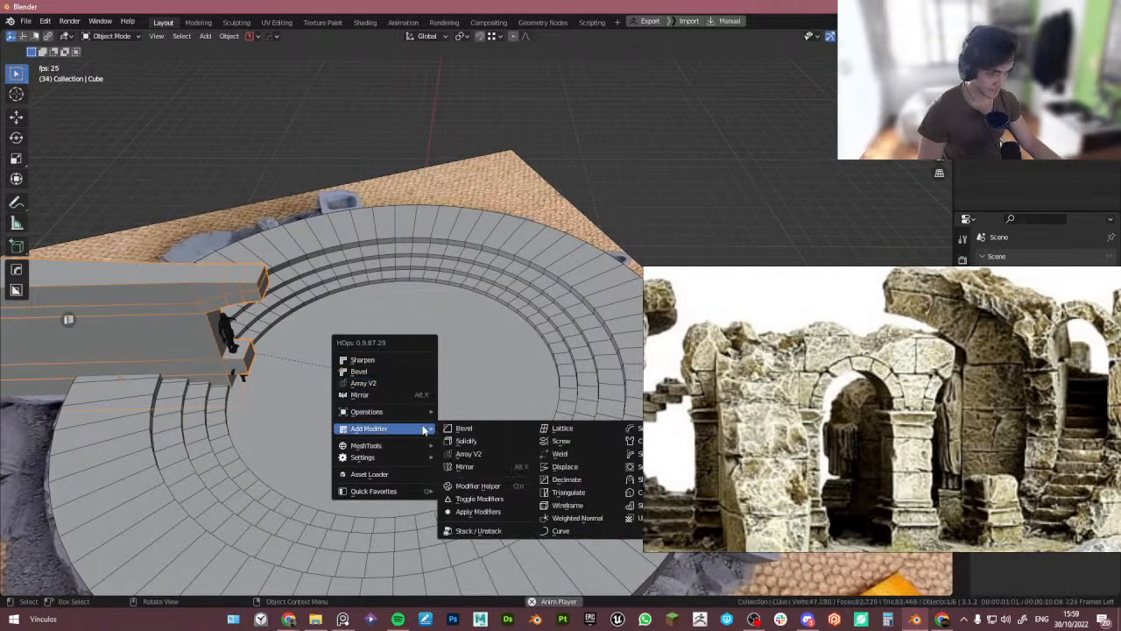
mouse_move(418, 449)
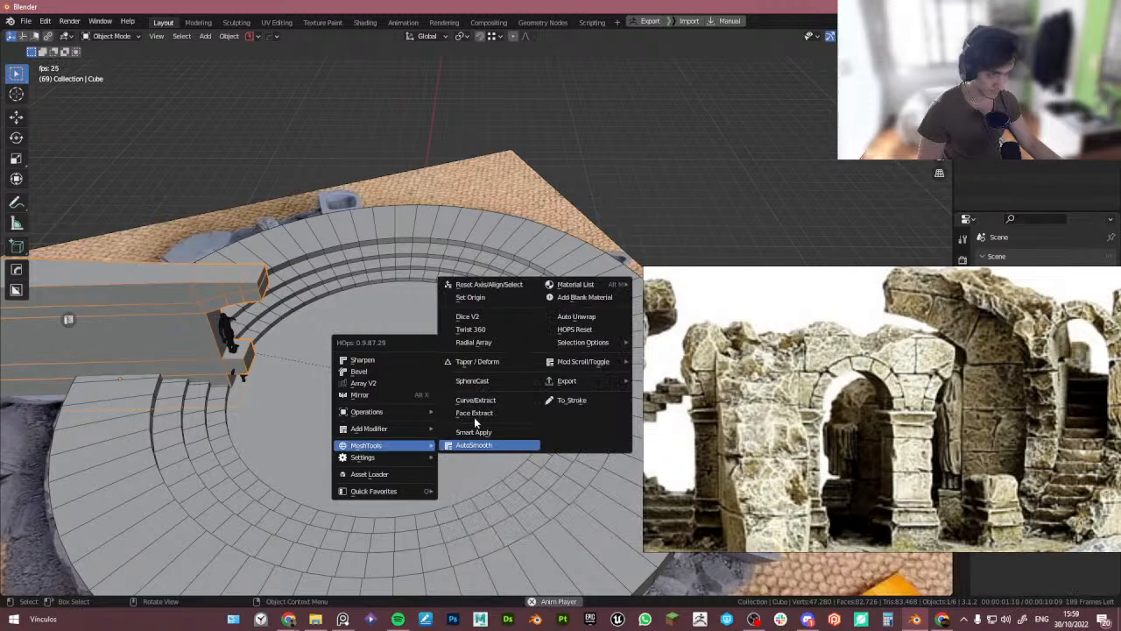
click(495, 342)
key(c)
key(c)
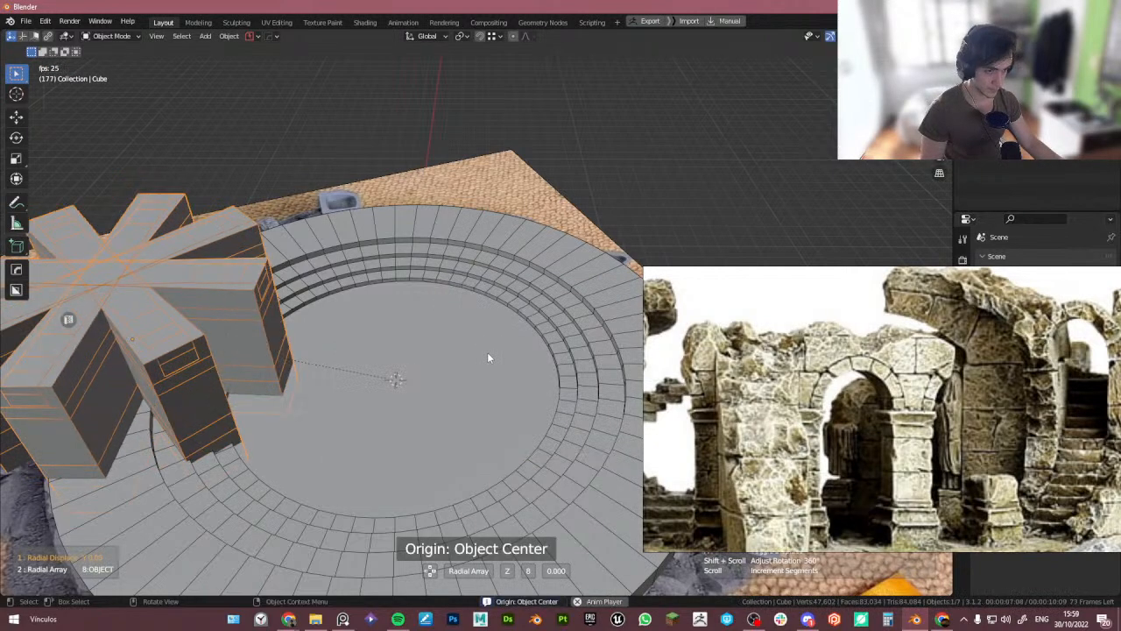
scroll(489, 358, down, 1)
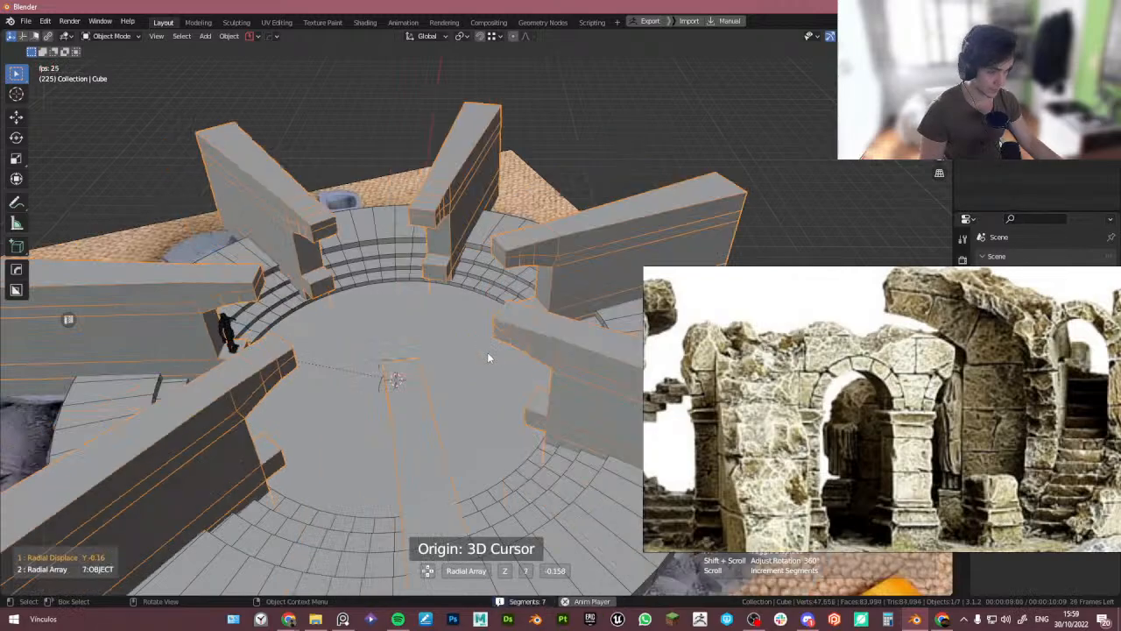
scroll(488, 358, down, 2)
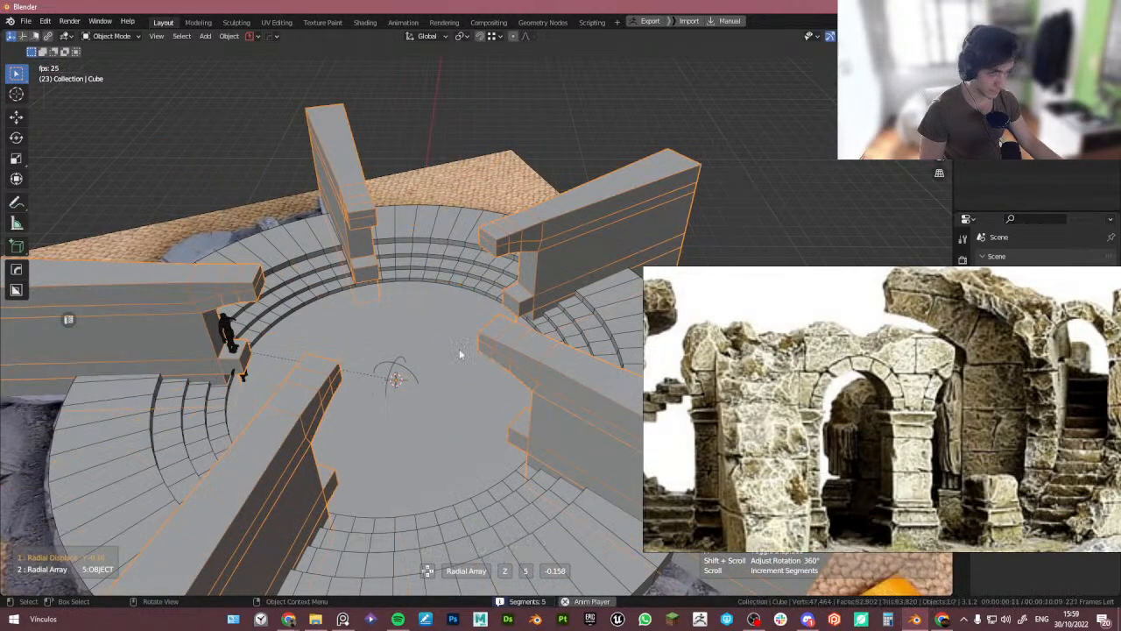
scroll(460, 354, down, 4)
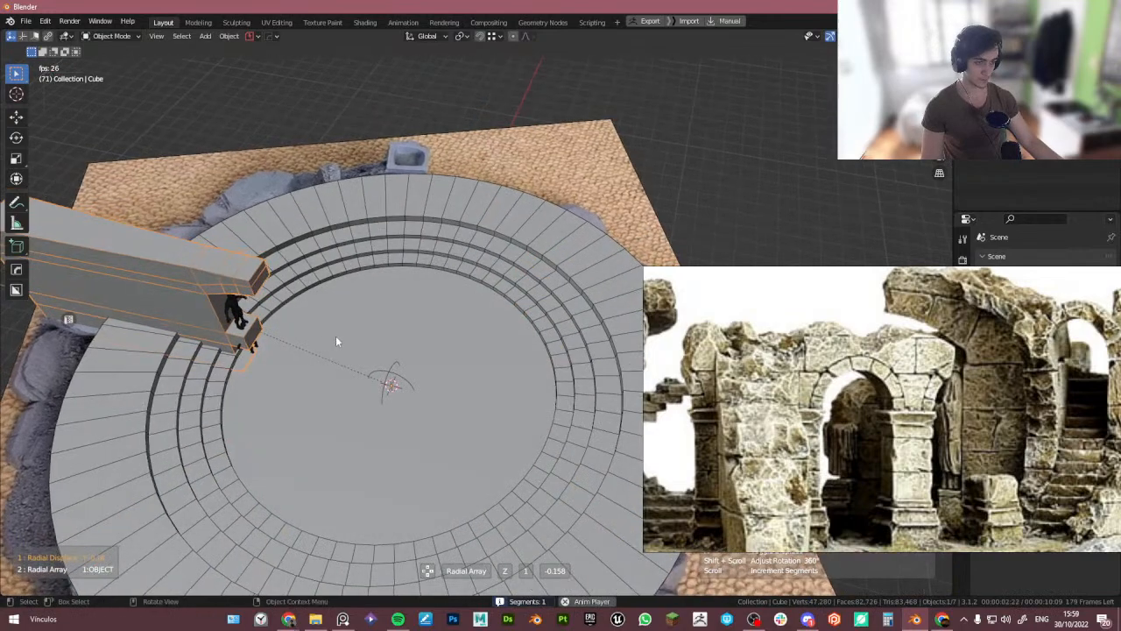
scroll(420, 361, up, 4)
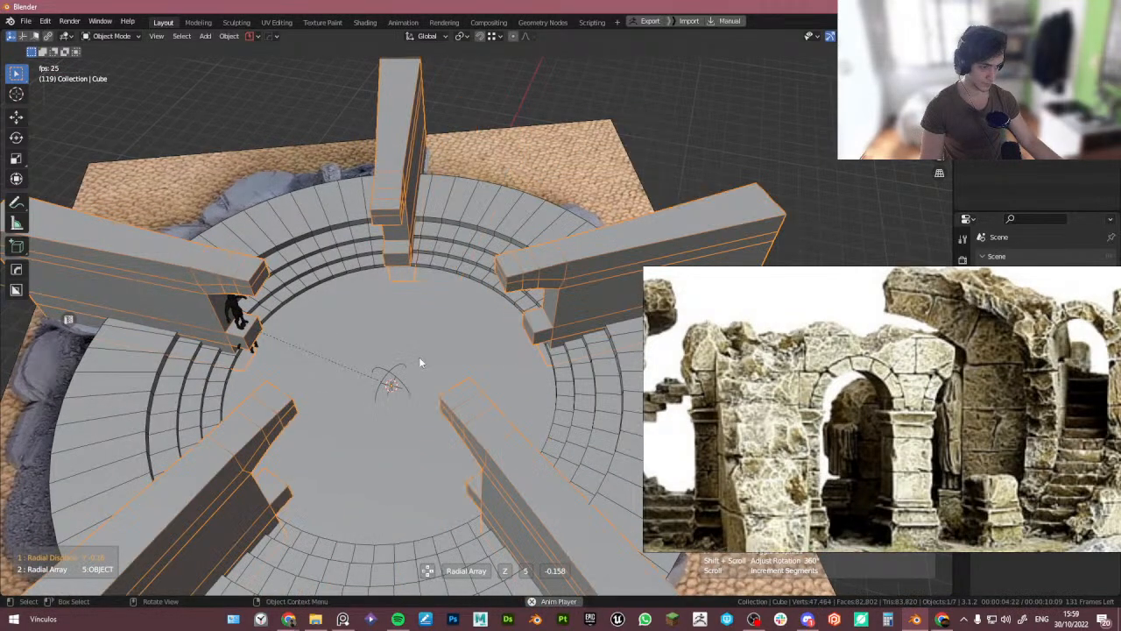
click(419, 362)
- Select a mannequin and move it about 4.64 m along Y into the centre of the floor
scroll(419, 357, down, 5)
middle_drag(418, 357, 396, 405)
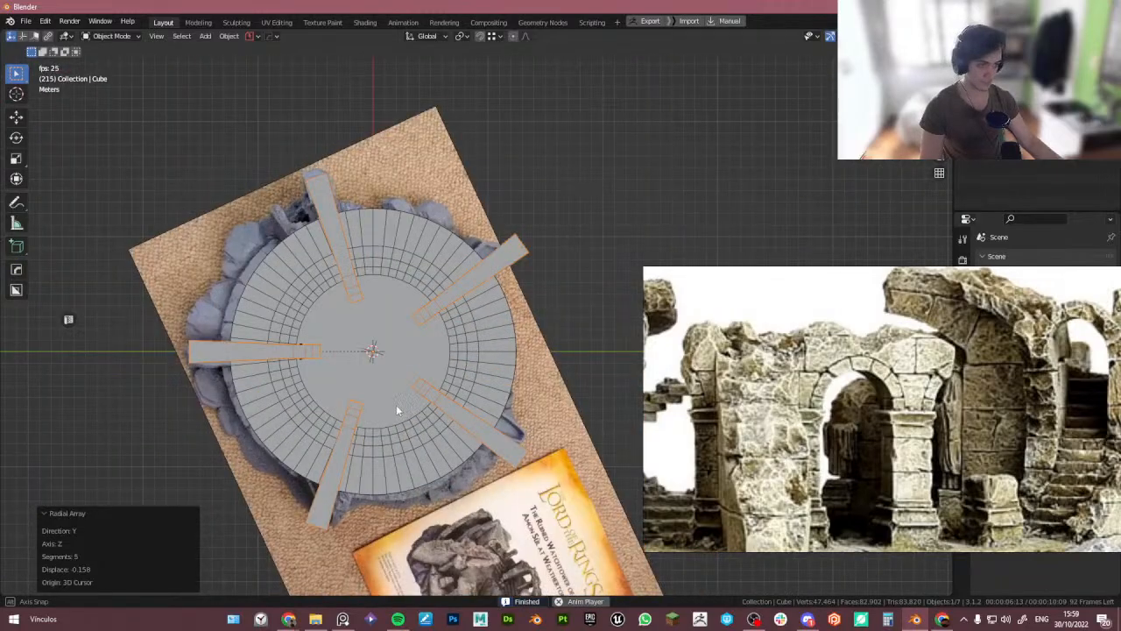
scroll(320, 365, up, 3)
middle_drag(320, 365, 255, 441)
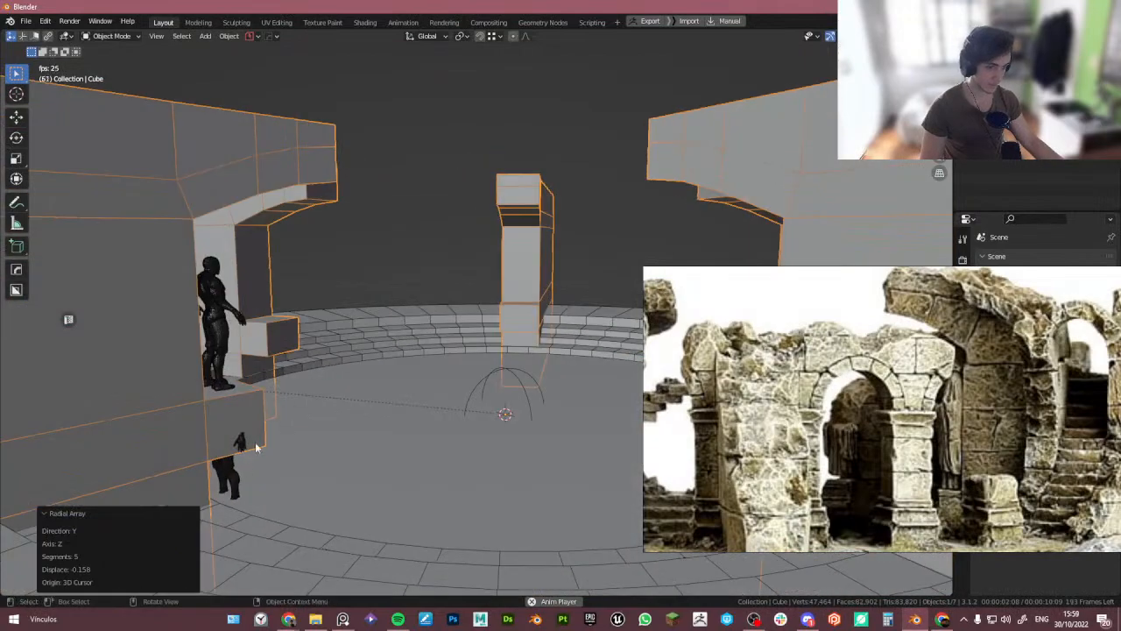
click(246, 475)
key(g)
key(y)
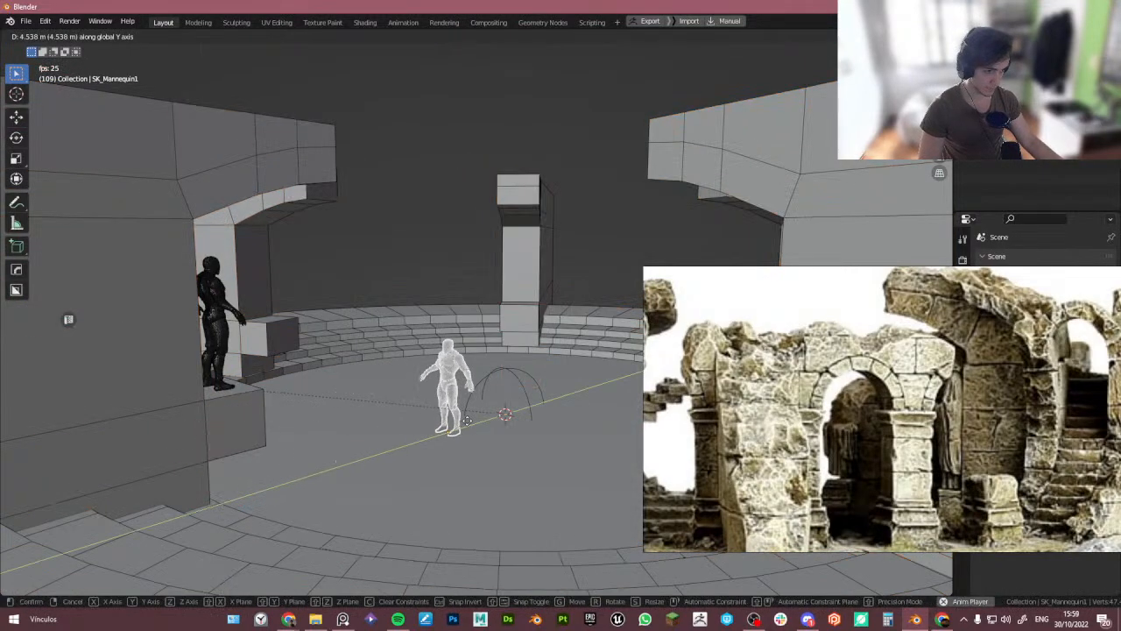
click(467, 425)
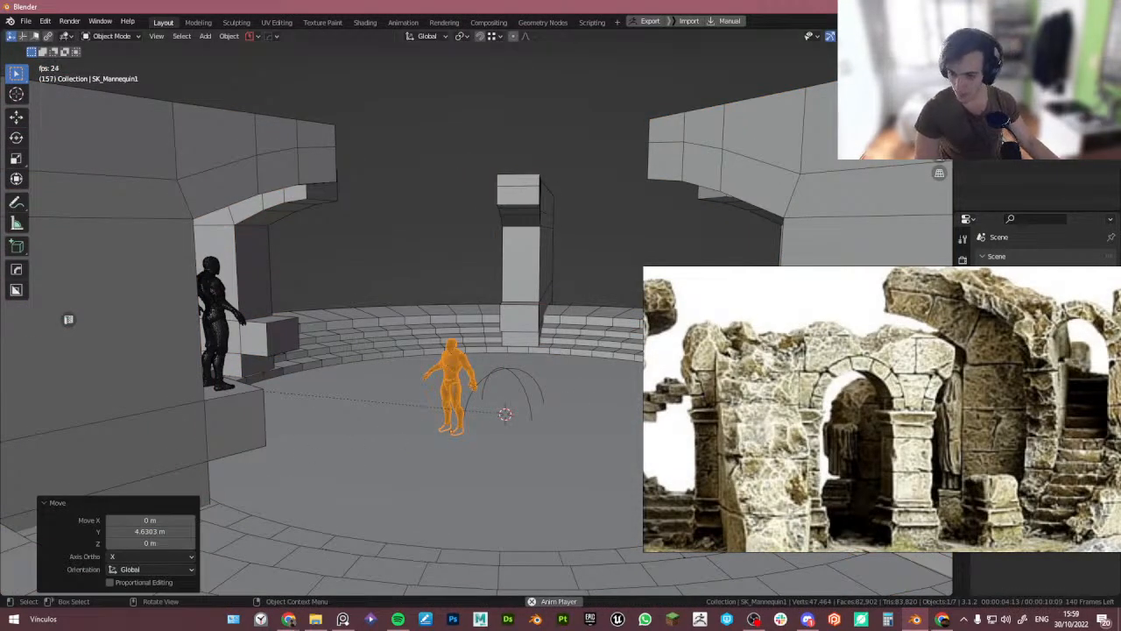
- Browse the reference image board for arched wall references and orbit the model to compare
middle_drag(378, 397, 461, 385)
scroll(939, 392, down, 8)
middle_drag(886, 368, 890, 394)
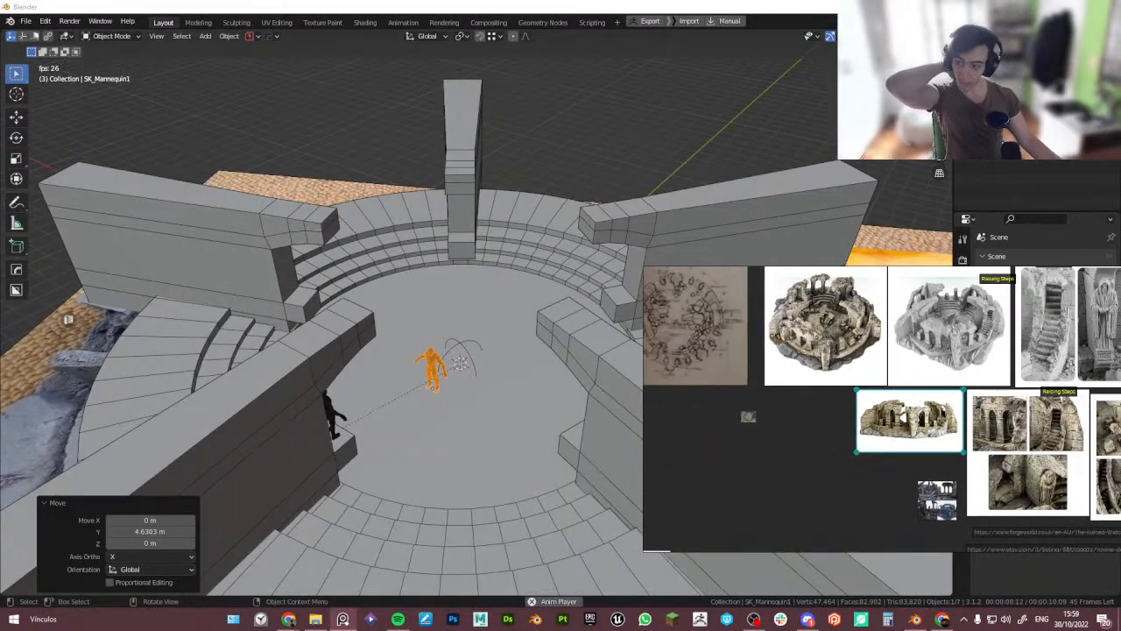
scroll(892, 408, down, 5)
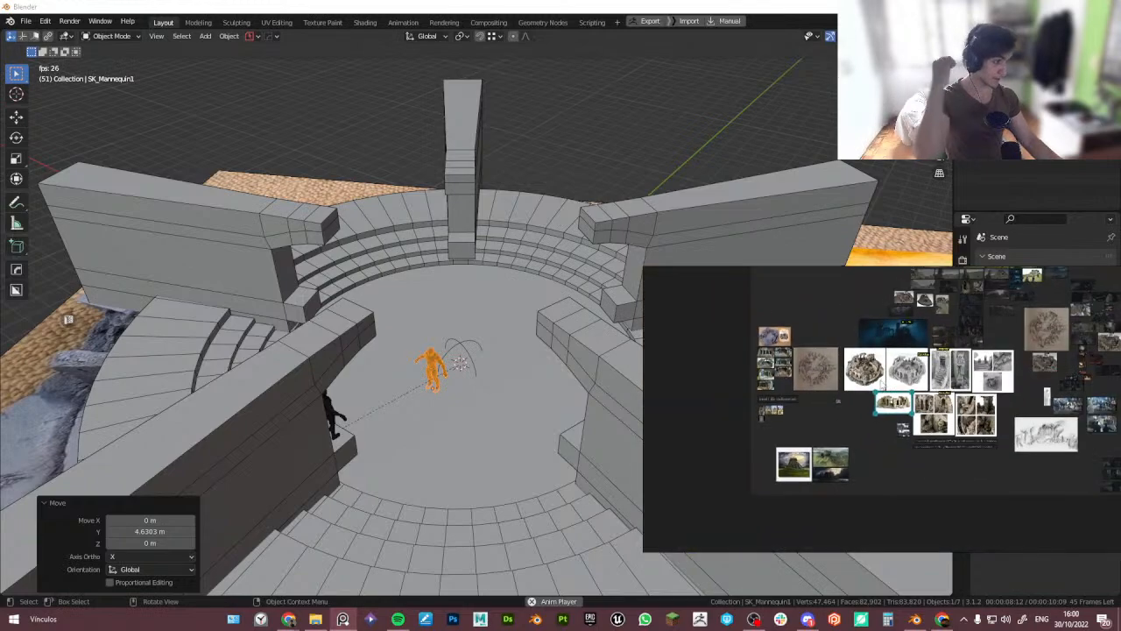
middle_drag(741, 375, 791, 366)
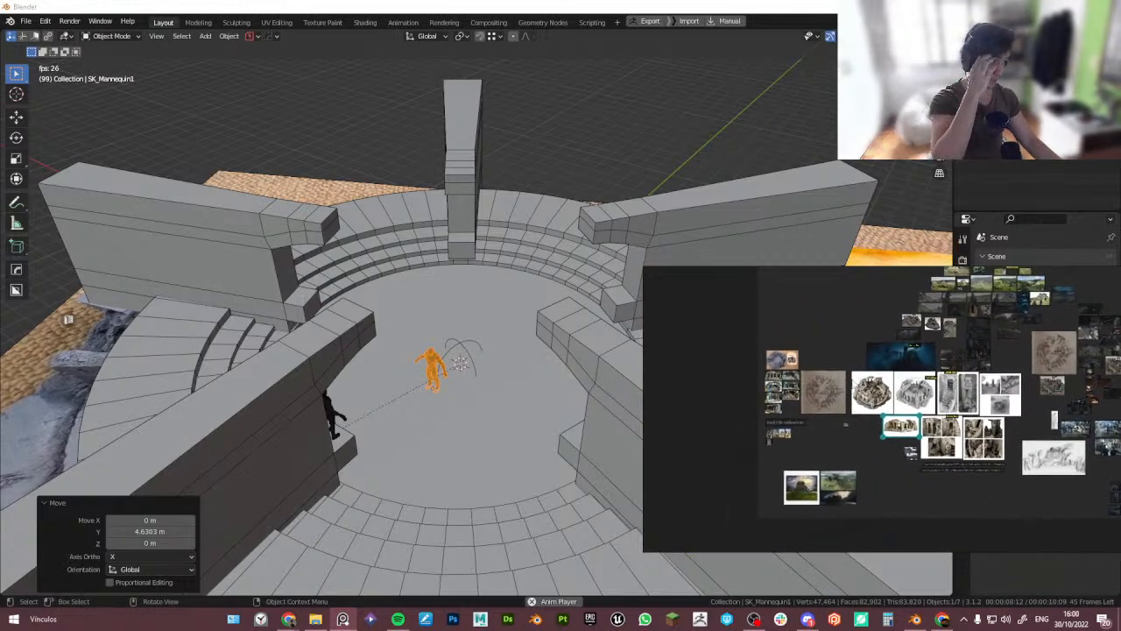
scroll(791, 366, up, 5)
mouse_move(409, 363)
middle_down()
mouse_move(417, 337)
mouse_move(414, 352)
middle_up()
middle_drag(495, 354, 450, 369)
scroll(450, 369, down, 2)
scroll(574, 375, up, 2)
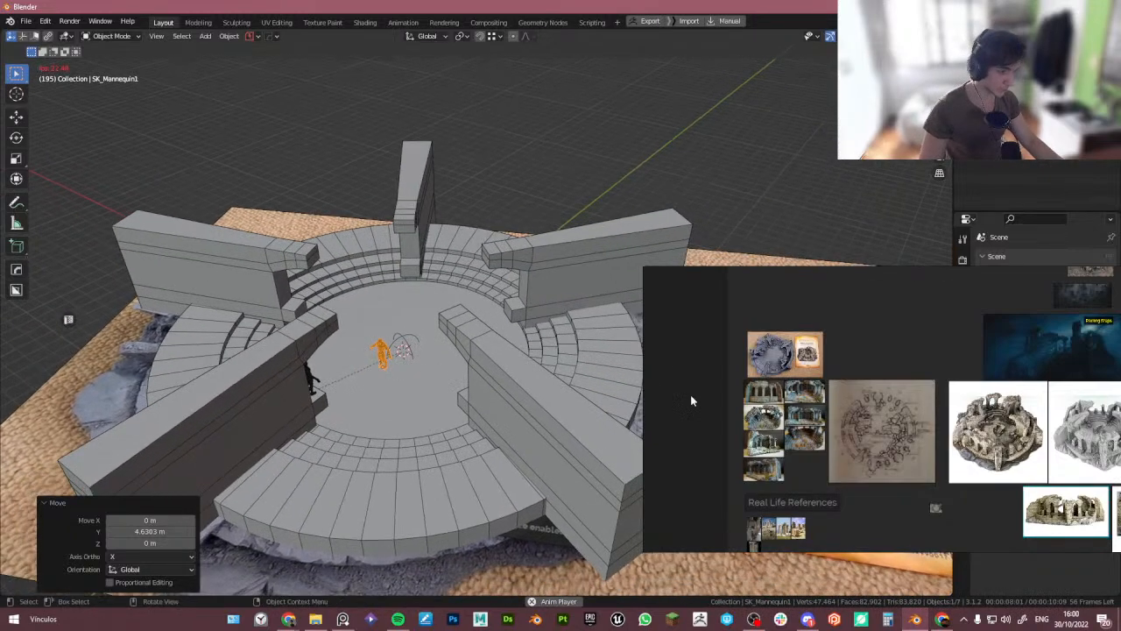
scroll(789, 403, up, 8)
scroll(792, 405, up, 2)
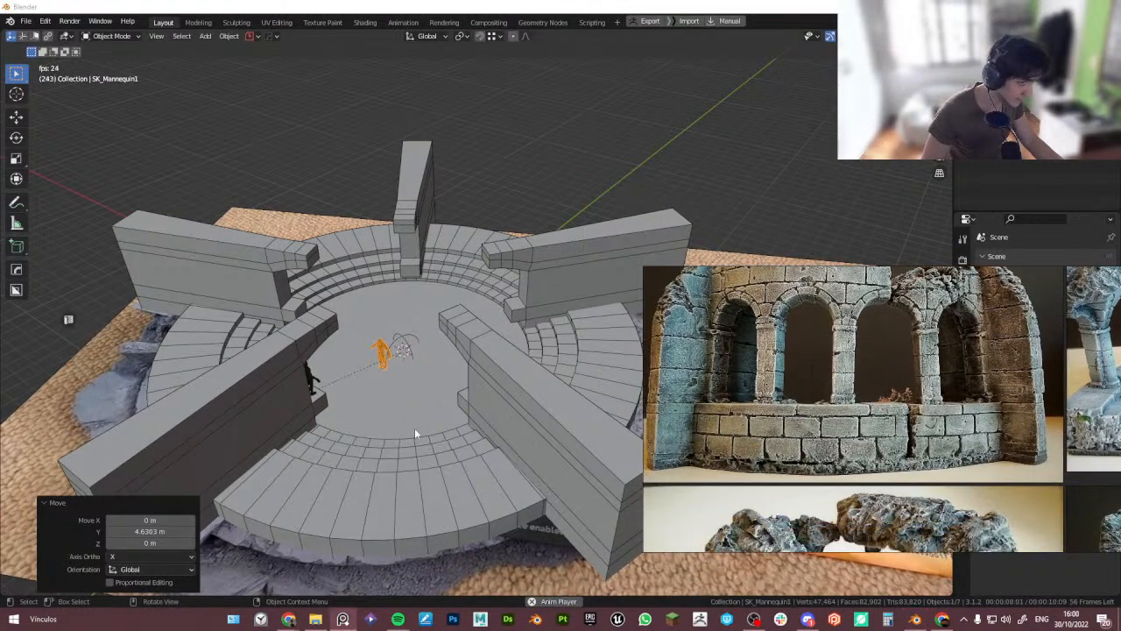
middle_drag(414, 427, 408, 376)
scroll(813, 405, up, 3)
scroll(816, 419, down, 4)
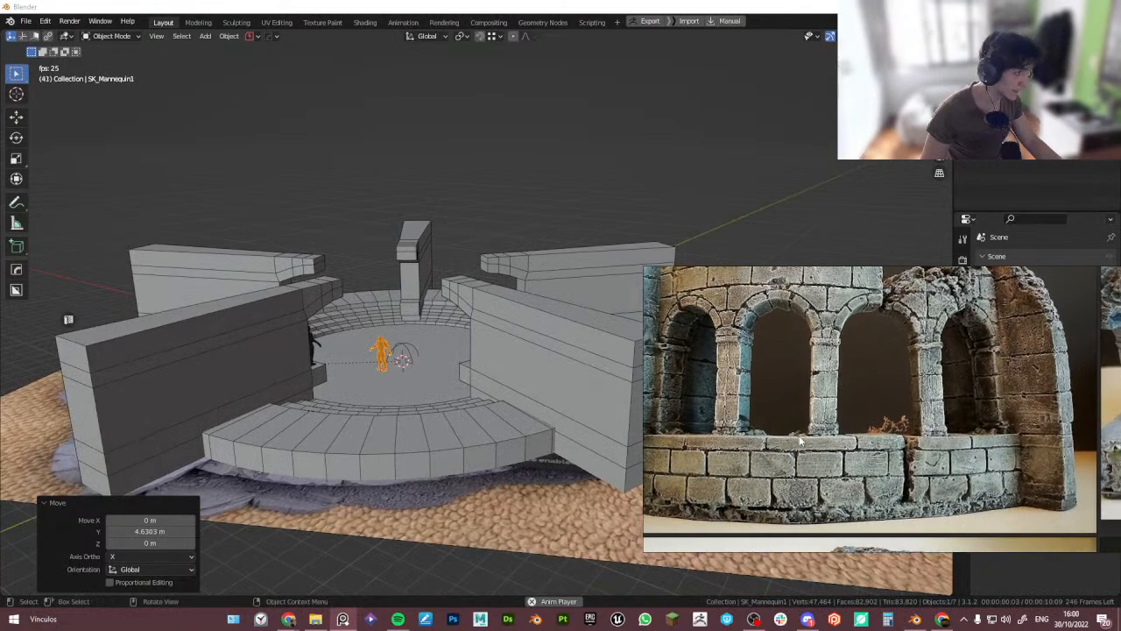
- Browse the reference image board for top-down and arched-colonnade views of the watchtower
scroll(776, 405, up, 5)
scroll(776, 399, down, 5)
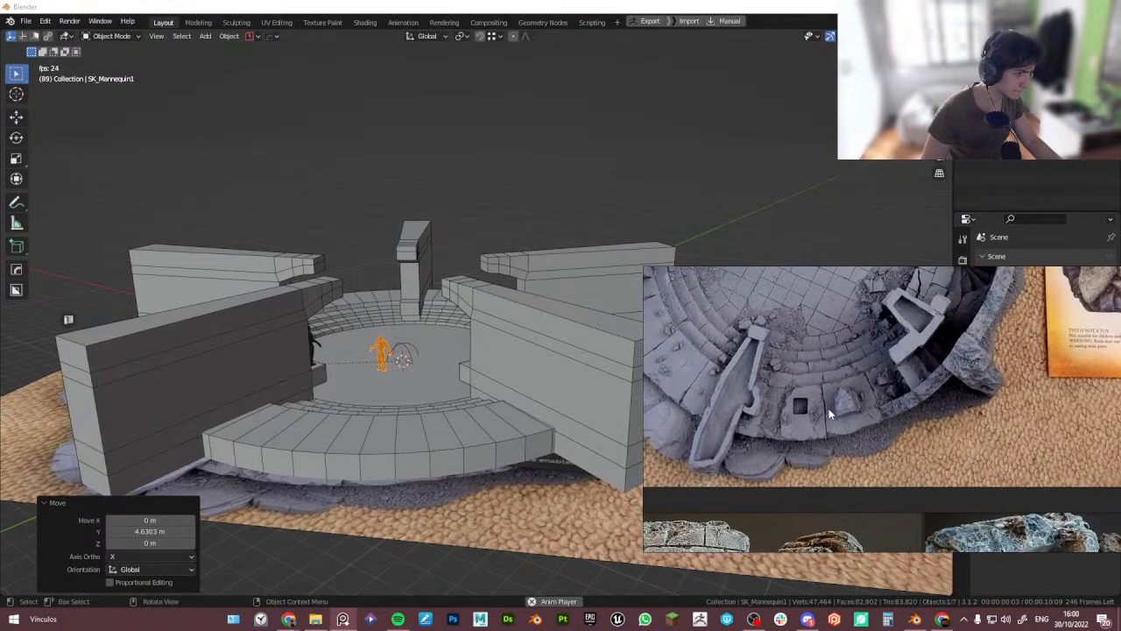
scroll(808, 435, down, 2)
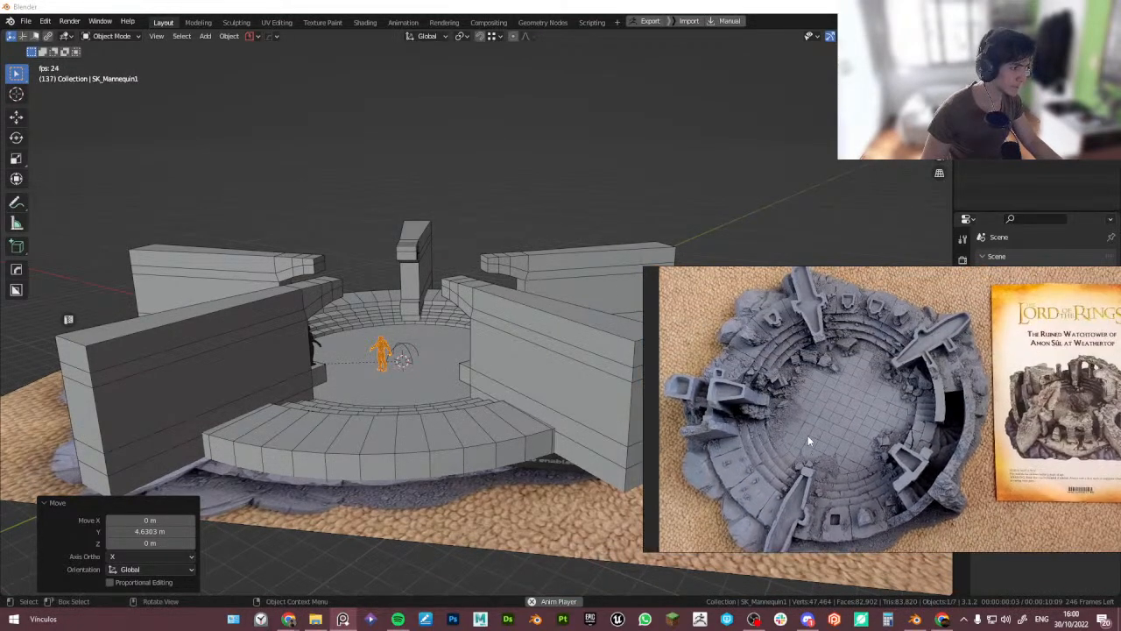
scroll(793, 366, up, 5)
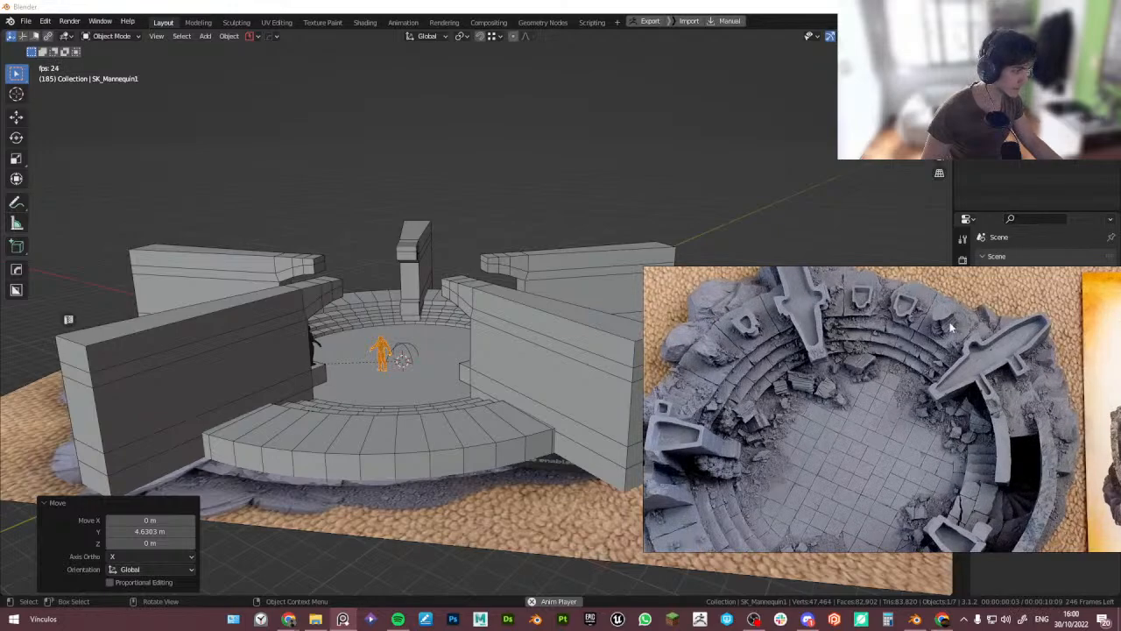
scroll(929, 368, down, 2)
middle_drag(918, 394, 908, 333)
scroll(903, 403, down, 3)
middle_drag(861, 454, 845, 428)
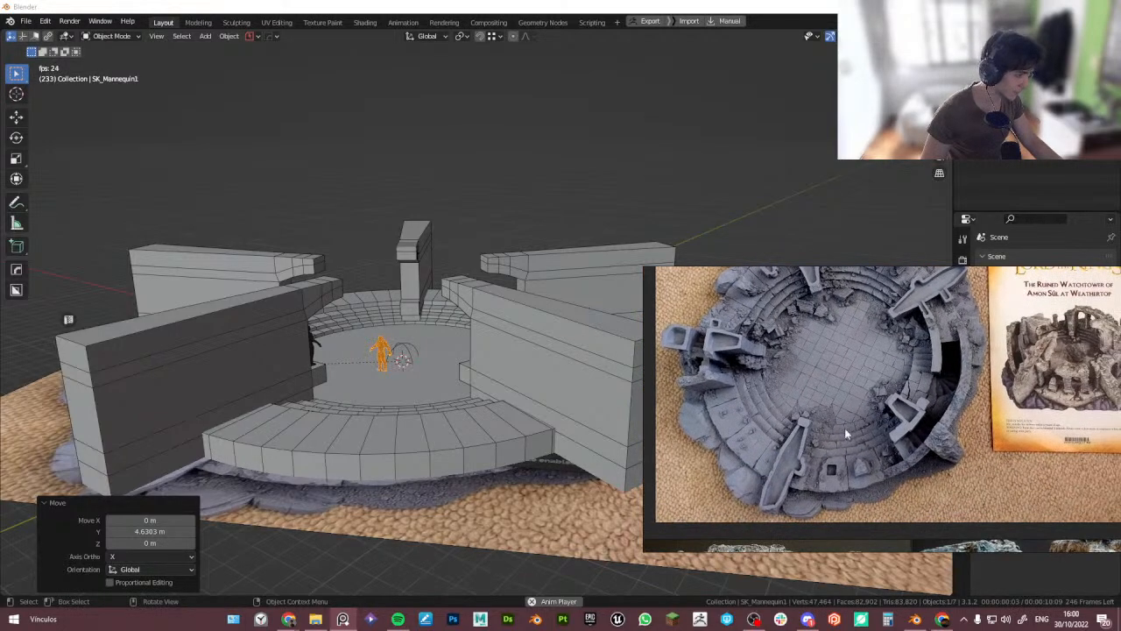
middle_drag(812, 363, 816, 426)
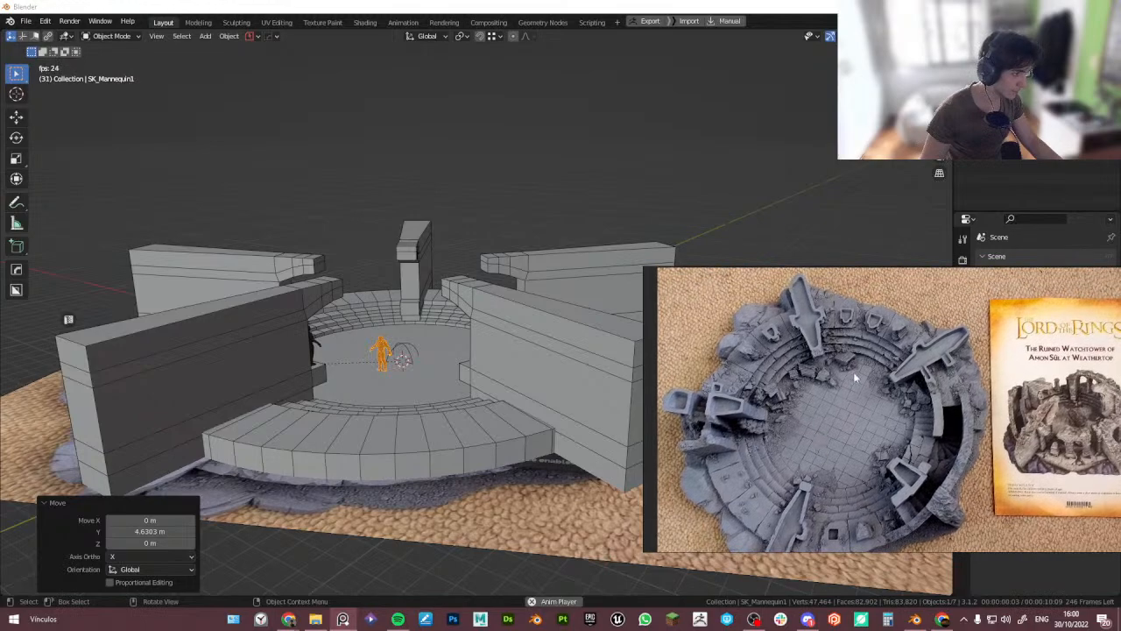
middle_drag(886, 382, 830, 262)
scroll(881, 389, down, 1)
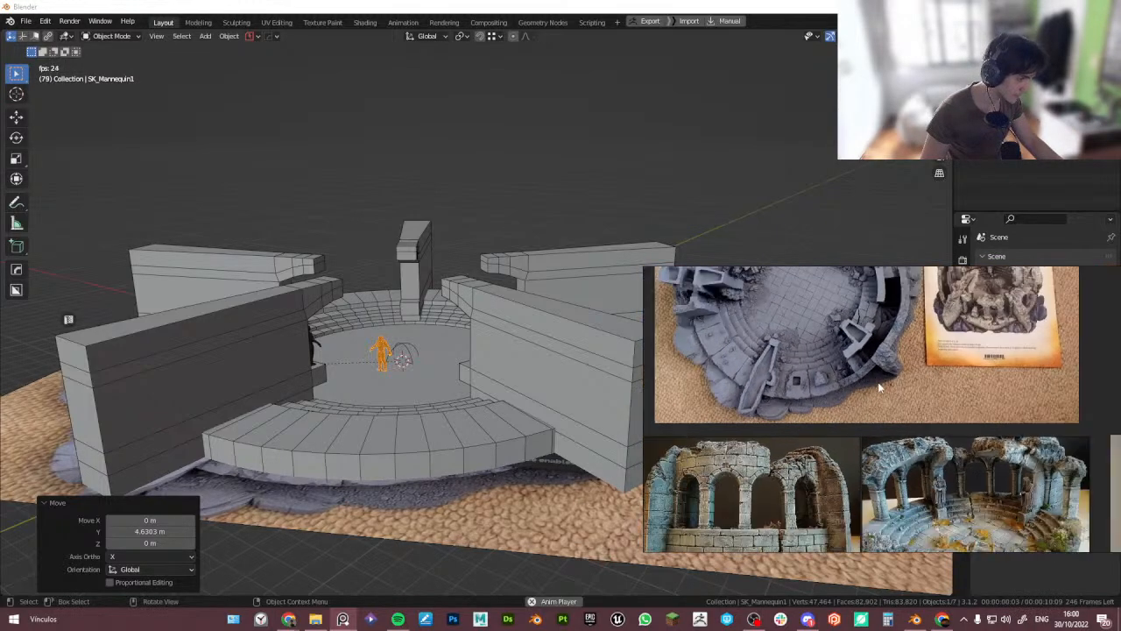
scroll(912, 399, down, 2)
middle_drag(911, 401, 908, 343)
scroll(762, 426, up, 3)
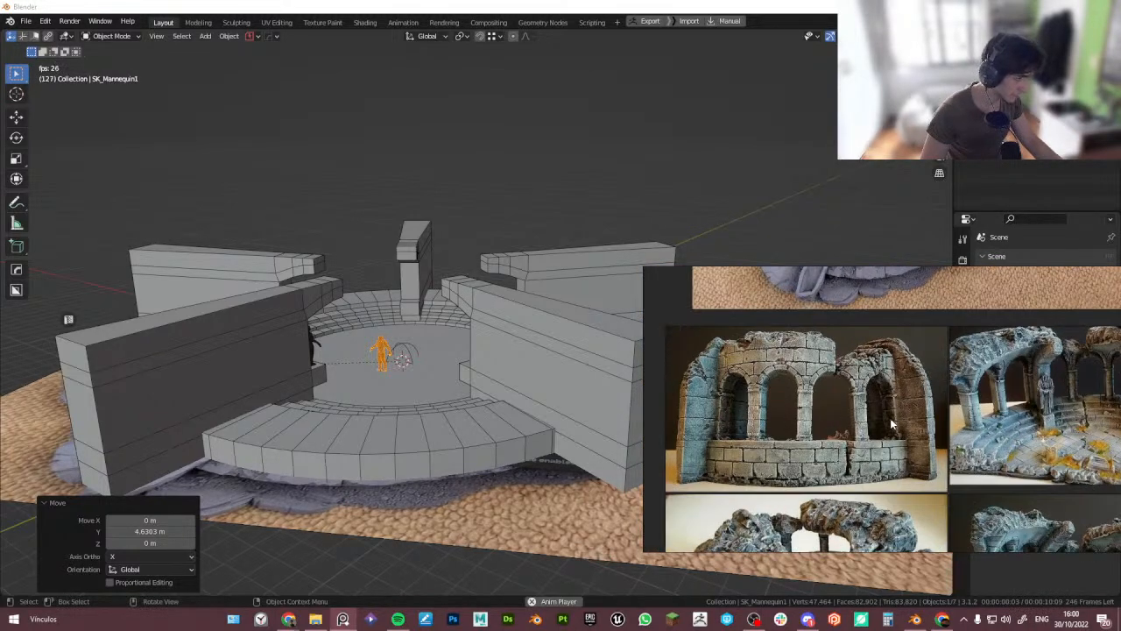
mouse_move(866, 402)
middle_down()
mouse_move(868, 449)
mouse_move(870, 430)
middle_up()
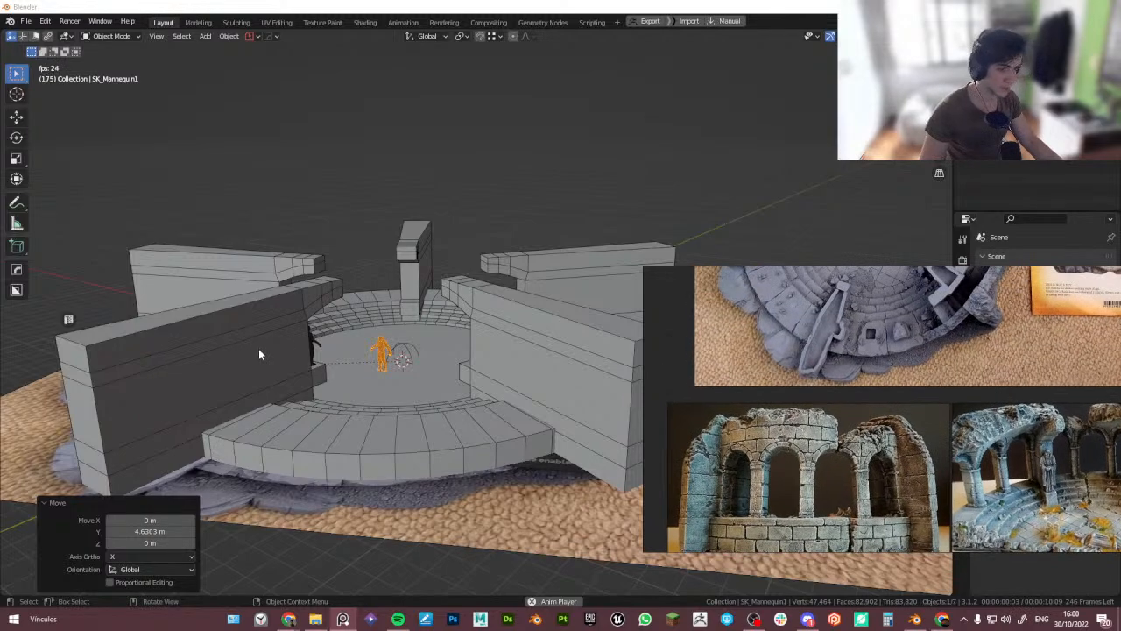
- Add a 64-vertex cylinder of 12.5 m radius and 2 m depth at the floor centre, undoing a trial raise along Z
click(260, 350)
click(462, 349)
click(548, 354)
mouse_move(429, 378)
middle_down()
mouse_move(435, 424)
mouse_move(421, 399)
middle_up()
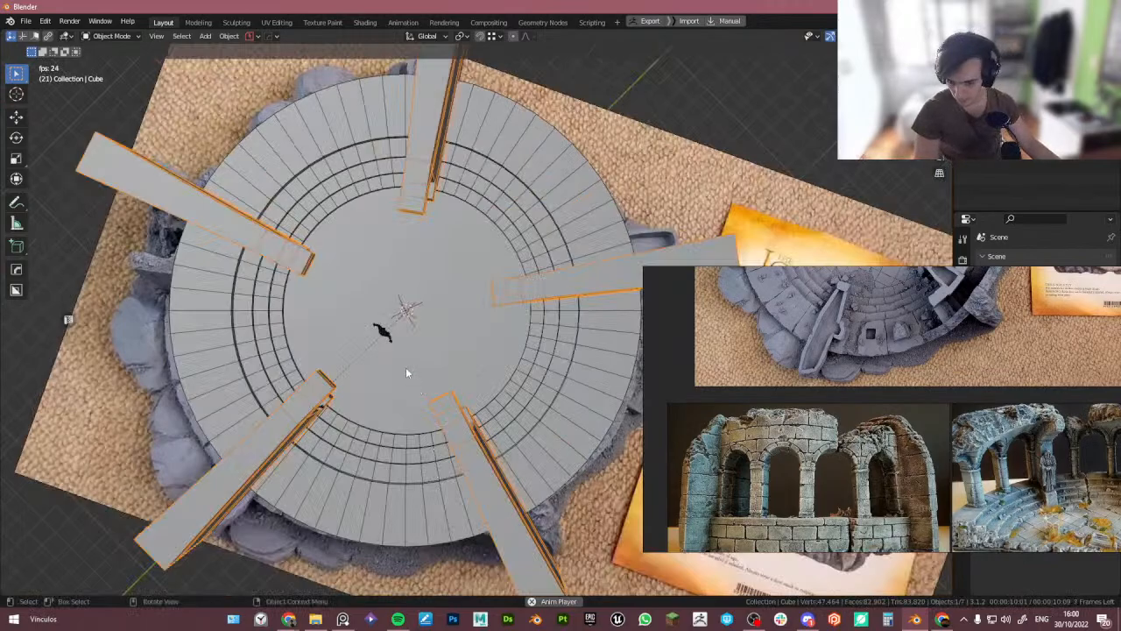
shift+middle_drag(396, 337, 391, 366)
key(shift+a)
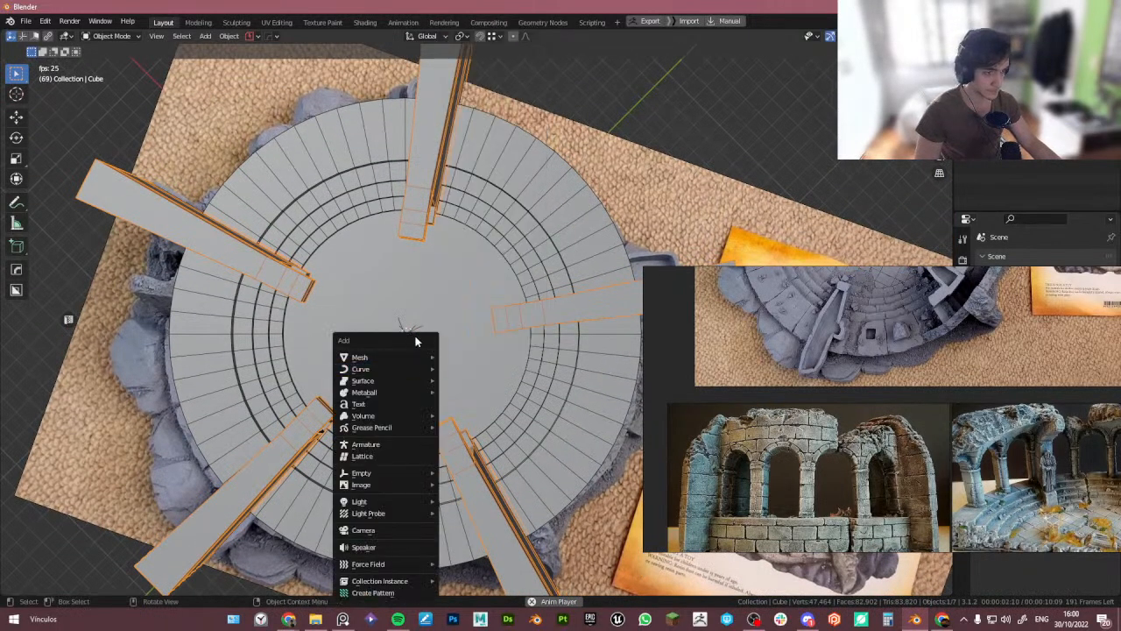
middle_drag(250, 295, 385, 324)
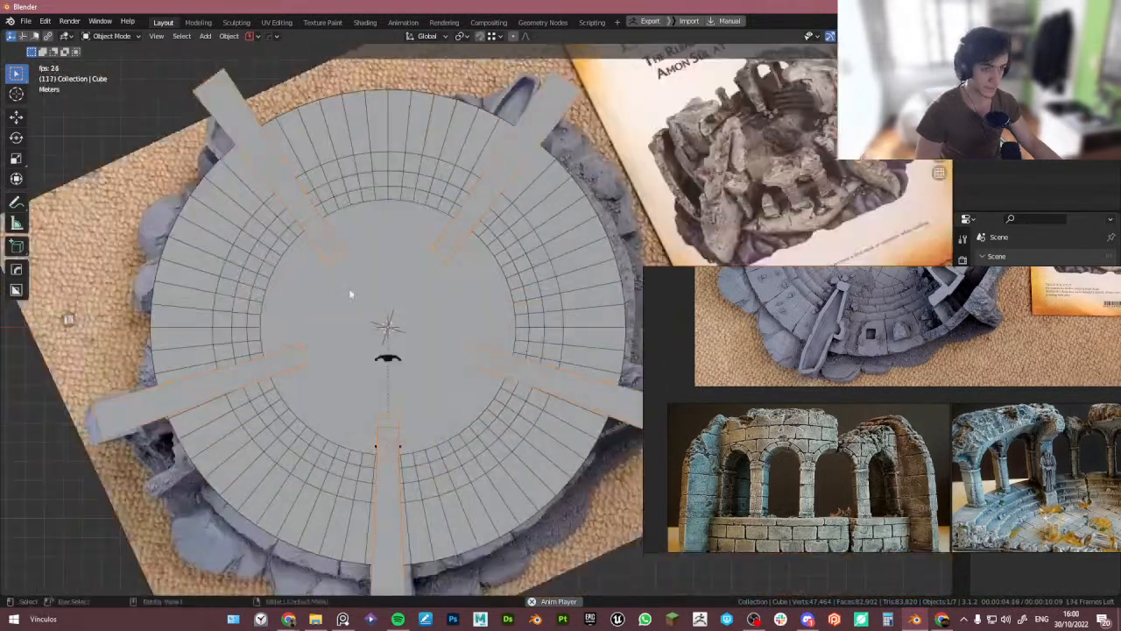
key(shift+a)
mouse_move(419, 321)
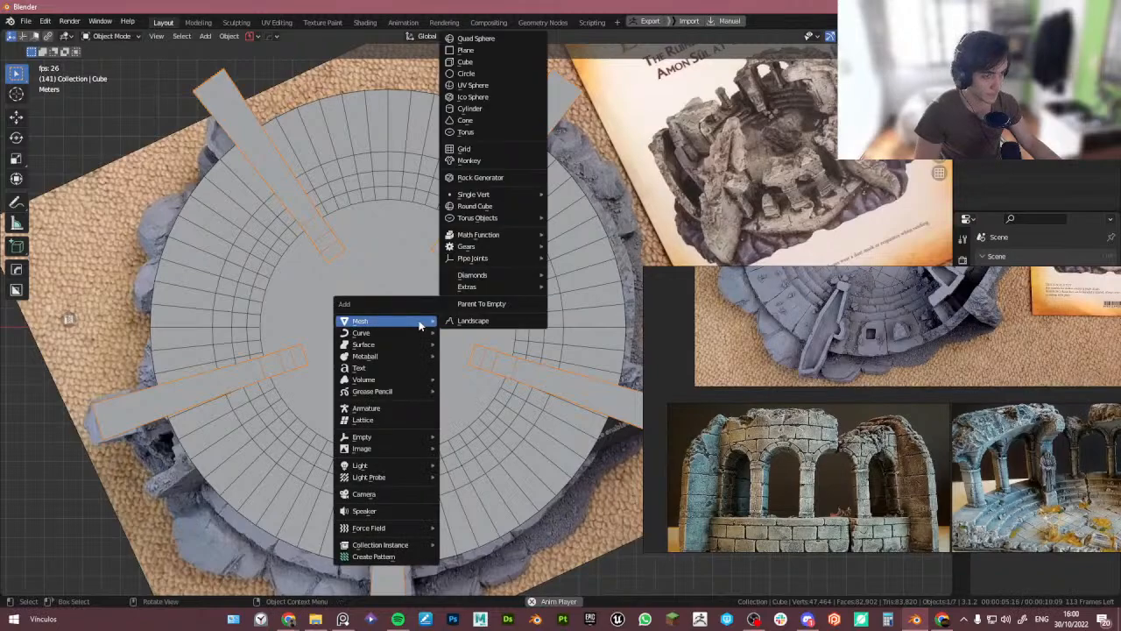
click(487, 109)
middle_drag(421, 345, 422, 345)
scroll(422, 345, up, 5)
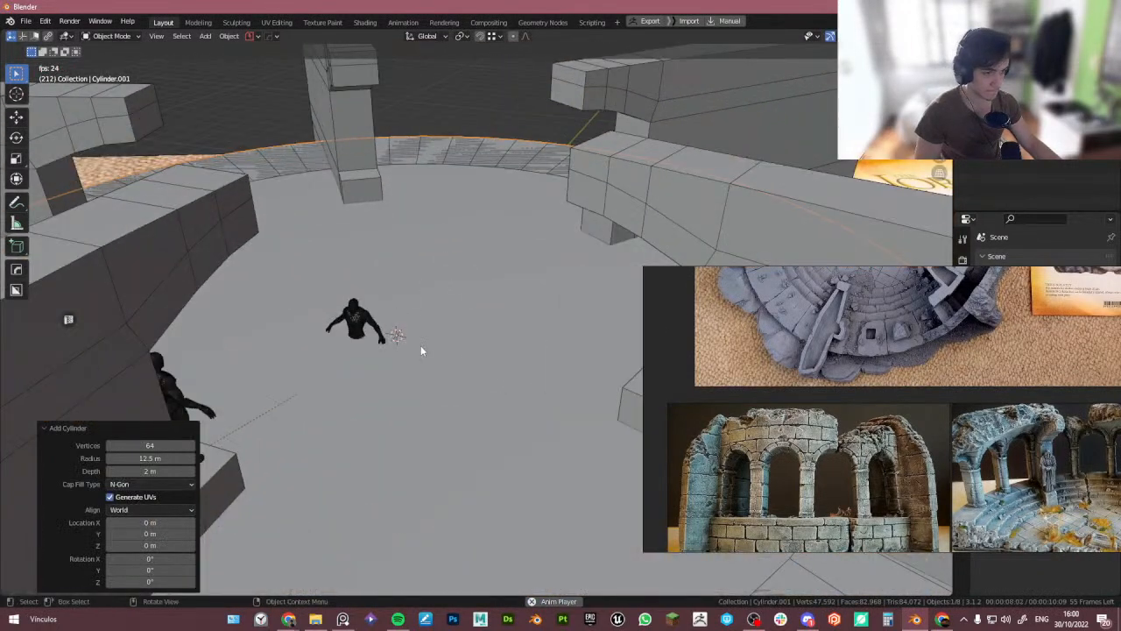
key(g)
key(z)
click(420, 308)
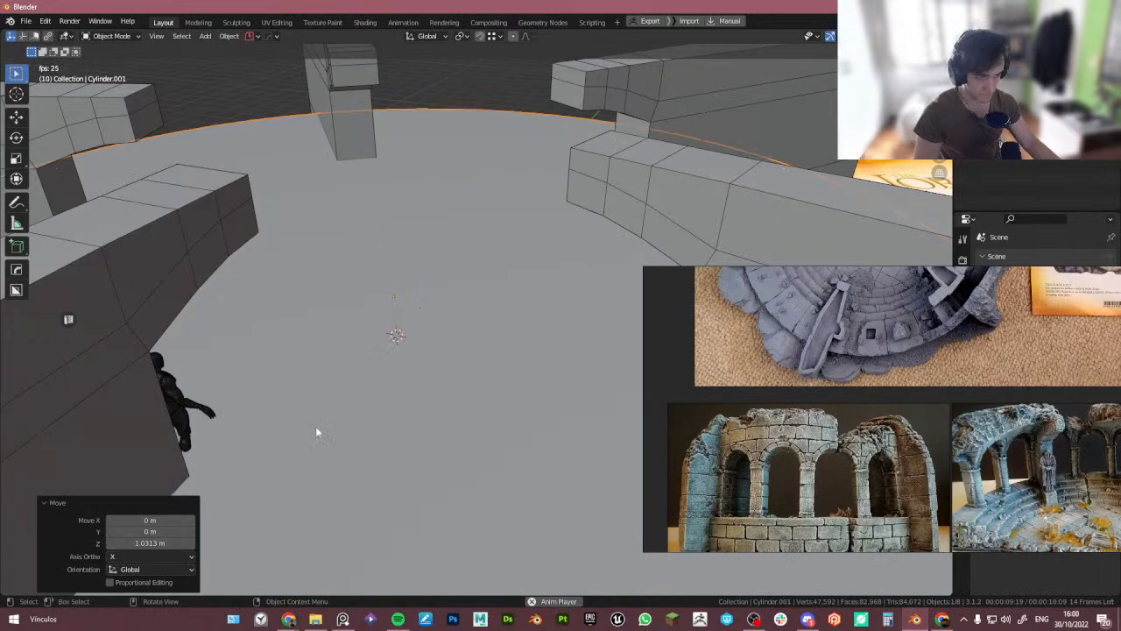
key(ctrl+z)
key(shift+a)
mouse_move(410, 329)
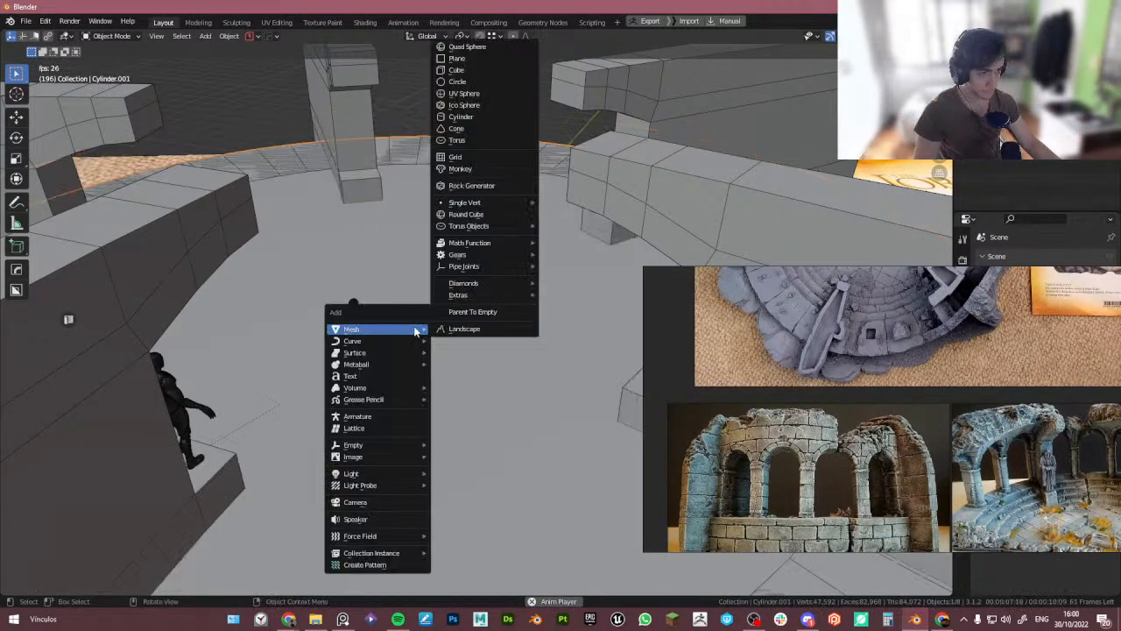
click(488, 95)
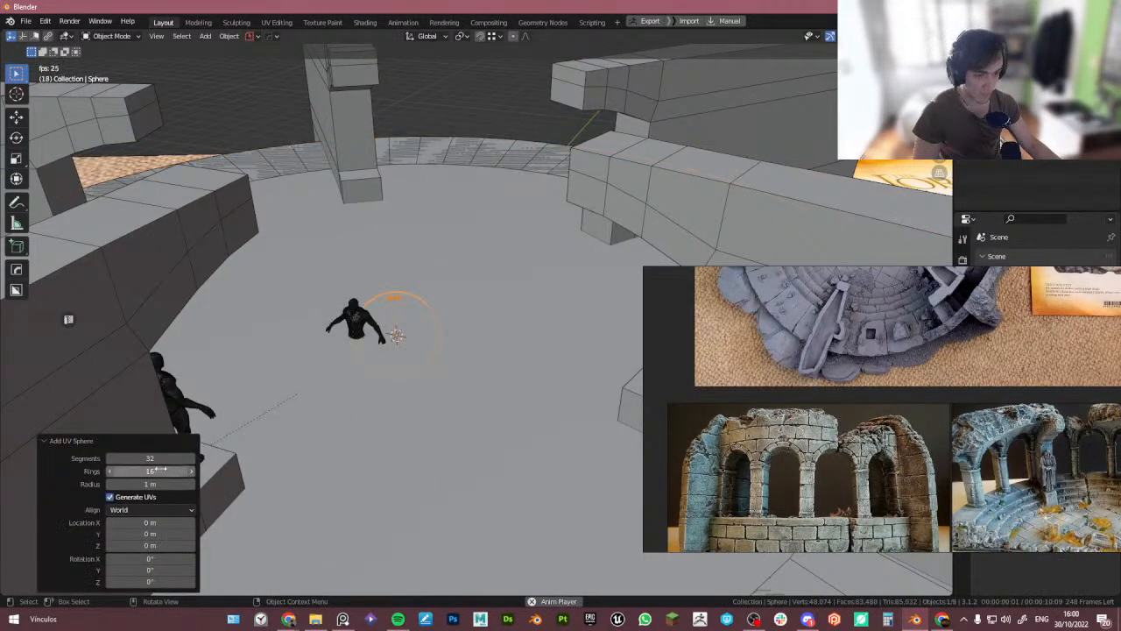
key(ctrl+z)
- Add a 24-vertex cylinder of 0.31 m radius at the centre as a pillar, then delete it
key(shift+a)
mouse_move(501, 320)
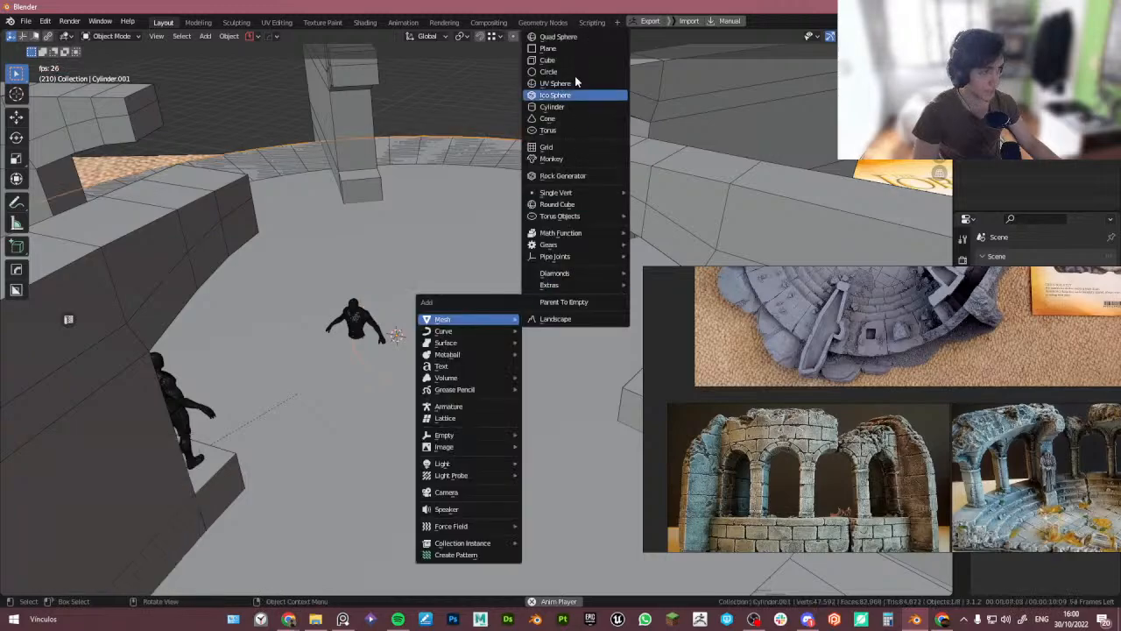
click(552, 107)
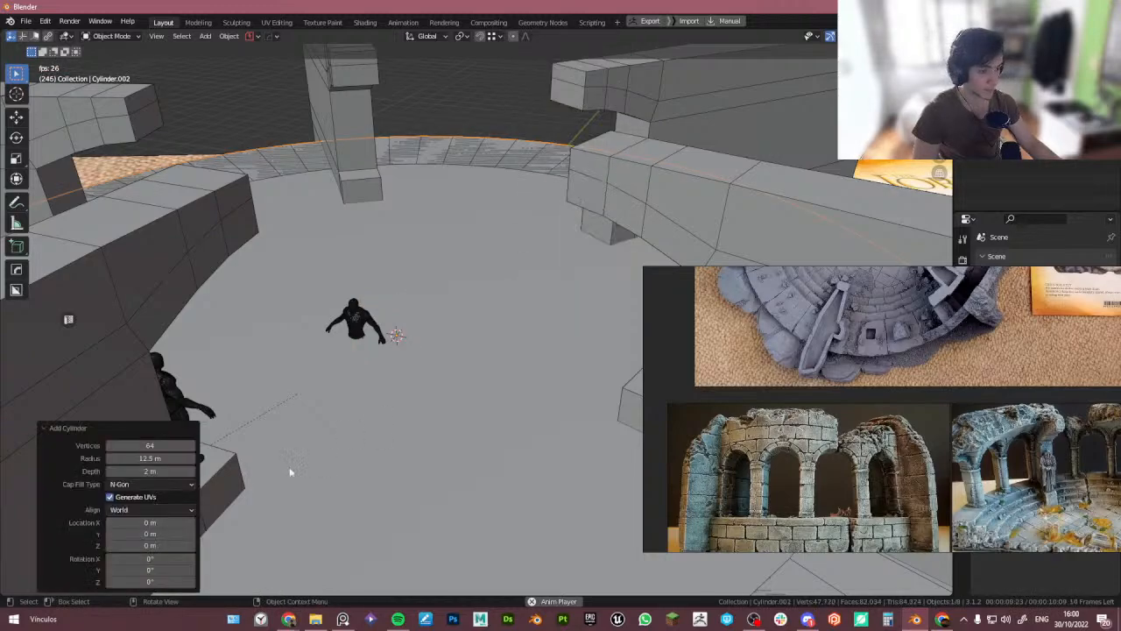
double_click(149, 445)
text(24)
key(Return)
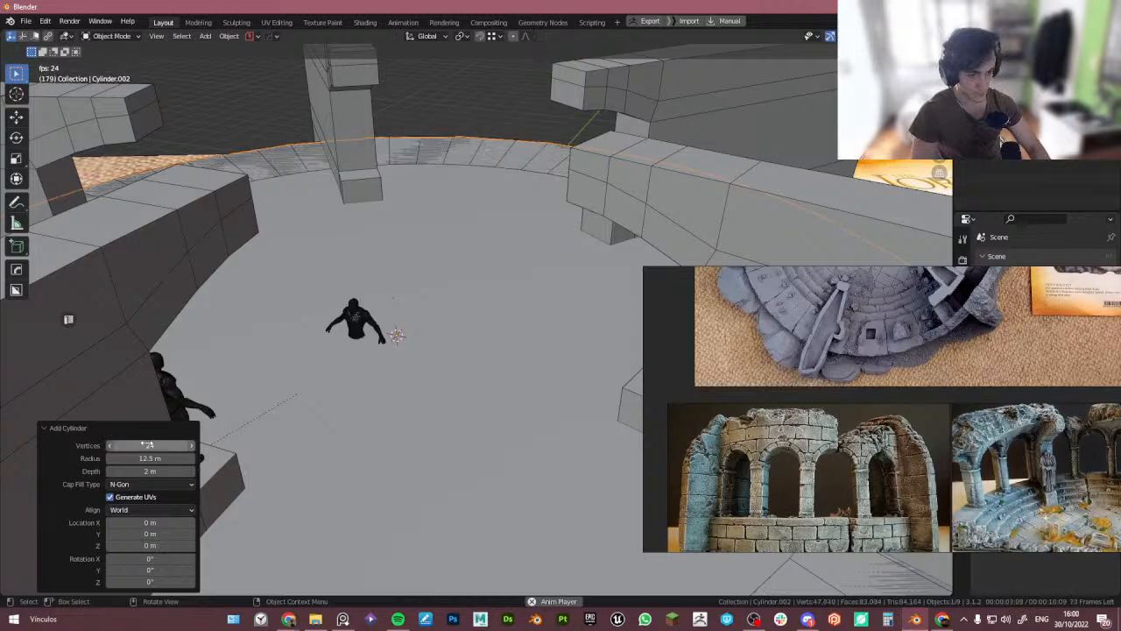
drag(149, 458, 664, 524)
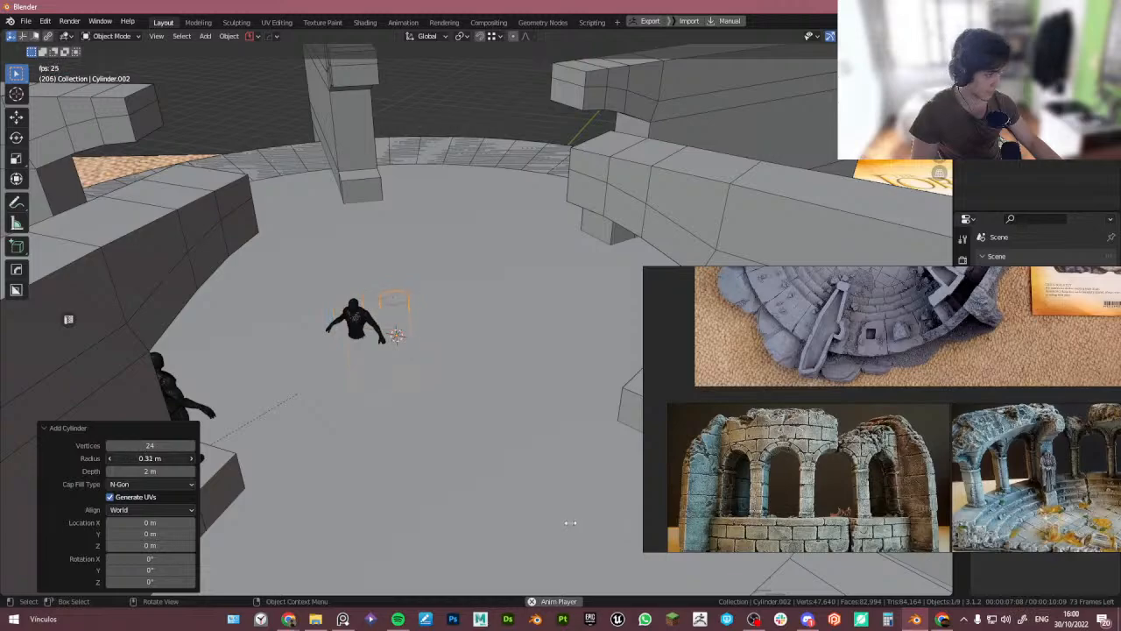
drag(570, 523, 570, 523)
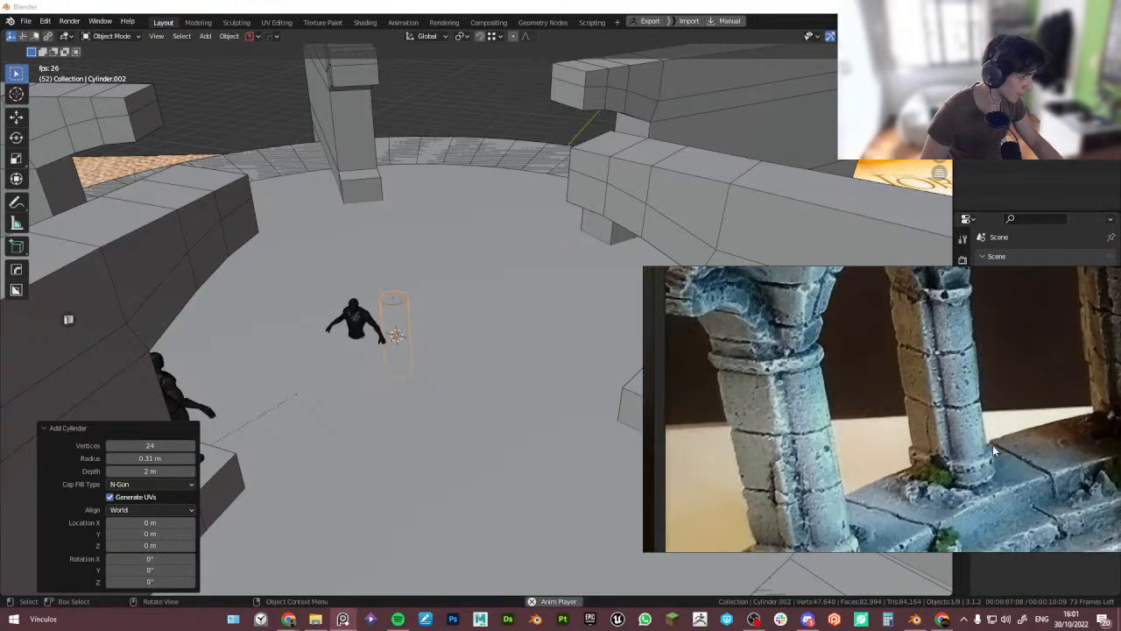
middle_drag(387, 334, 414, 334)
key(Delete)
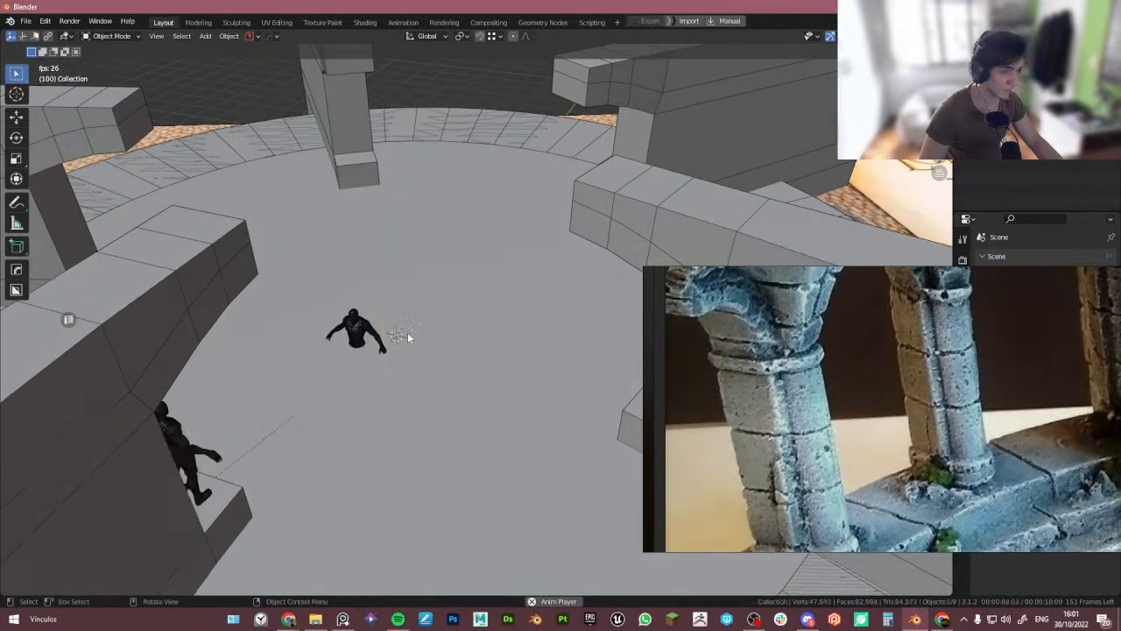
- Add a 2 m cube at the 3D cursor in the centre of the floor
key(shift+a)
mouse_move(408, 338)
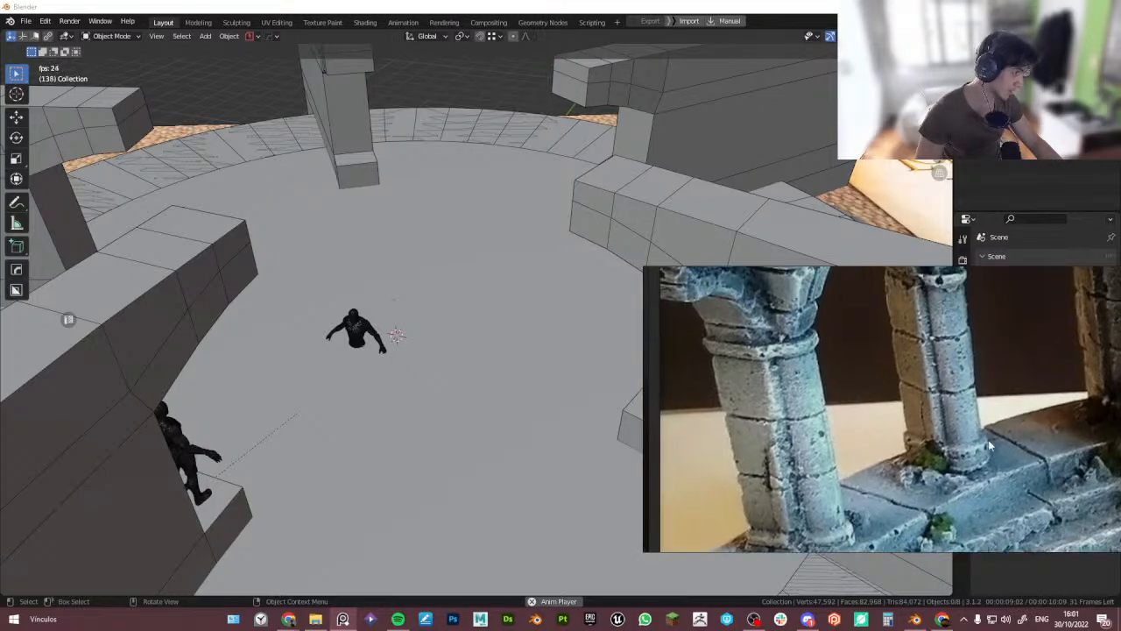
click(491, 360)
key(shift+a)
mouse_move(491, 356)
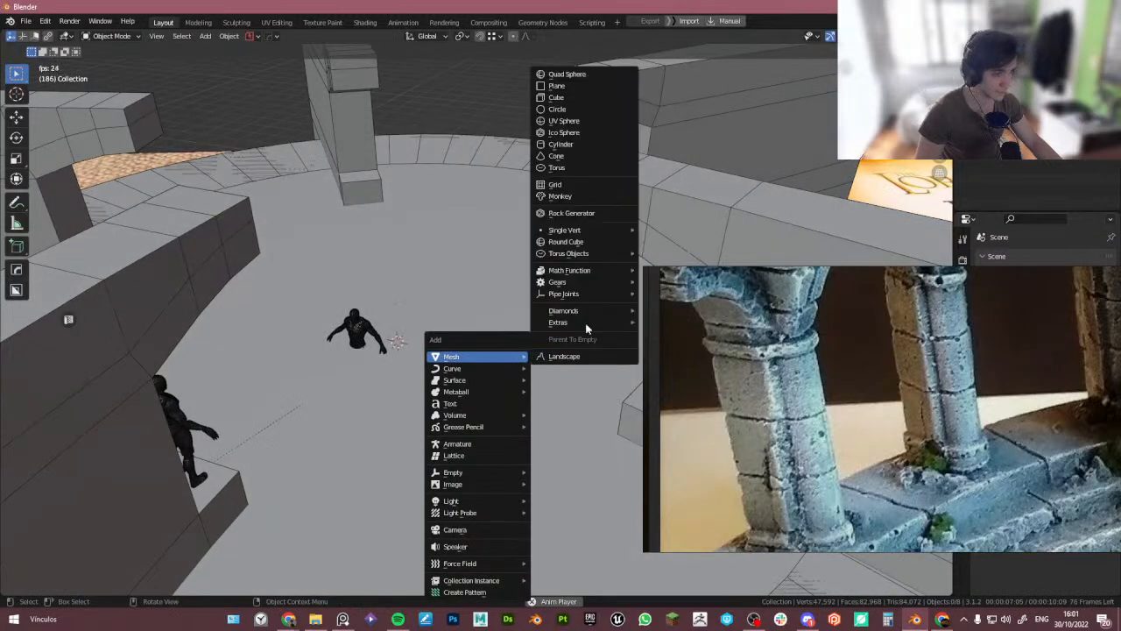
click(588, 98)
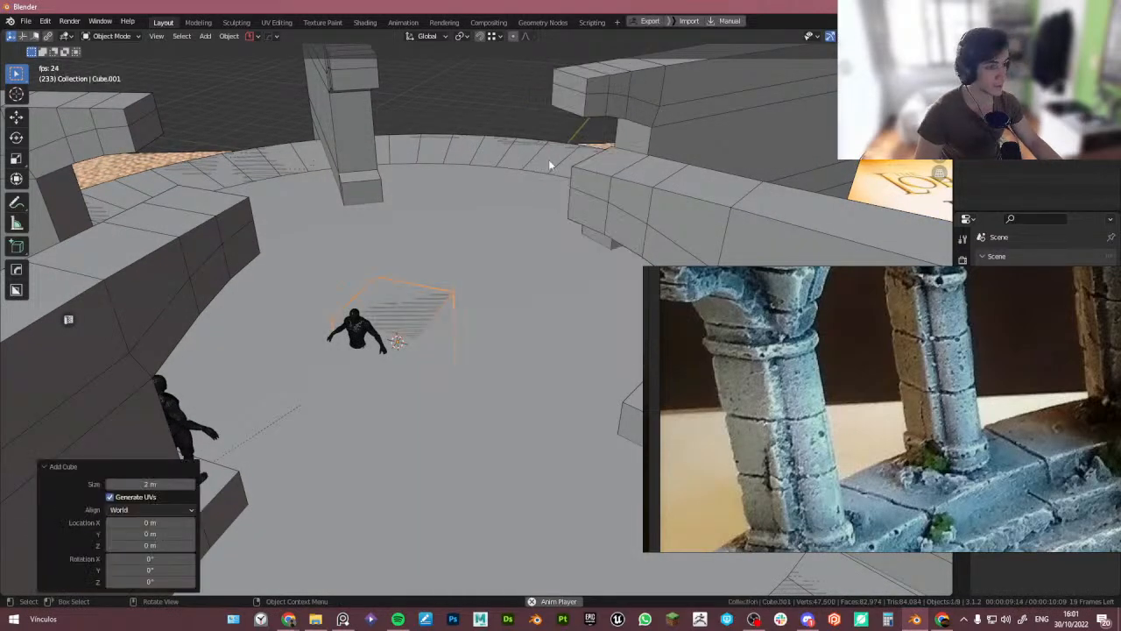
- In top view, scale the cube along the Y axis to about 0.61 of its size
middle_drag(548, 159, 496, 258)
scroll(477, 298, down, 5)
scroll(468, 346, down, 4)
scroll(476, 342, up, 6)
scroll(492, 289, down, 2)
shift+middle_drag(490, 322, 492, 314)
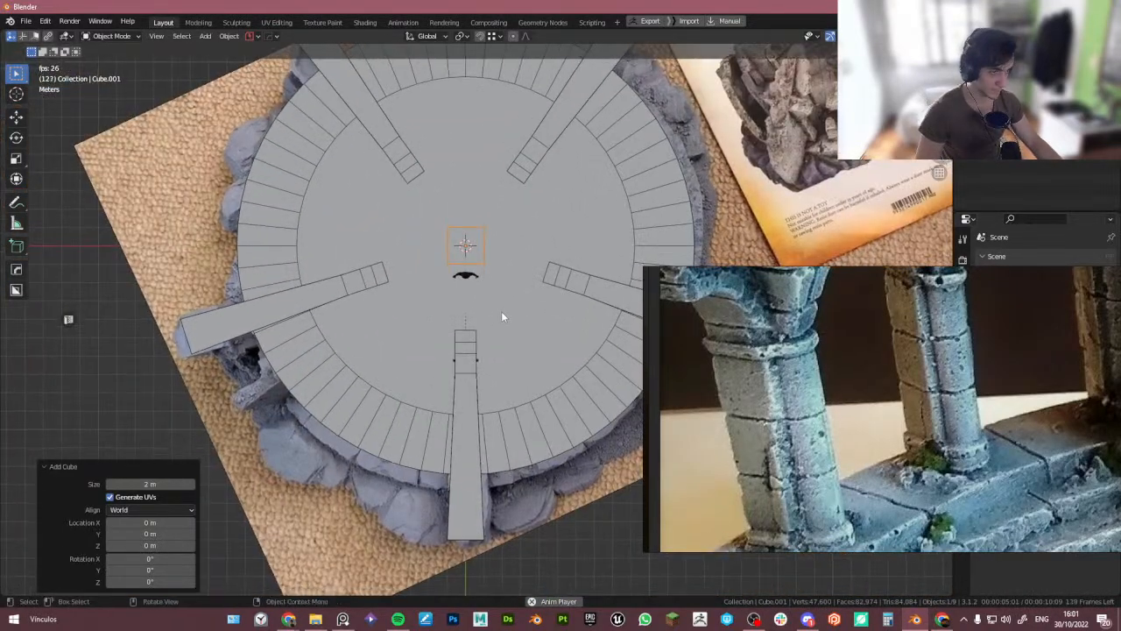
scroll(534, 290, up, 3)
key(s)
key(x)
key(y)
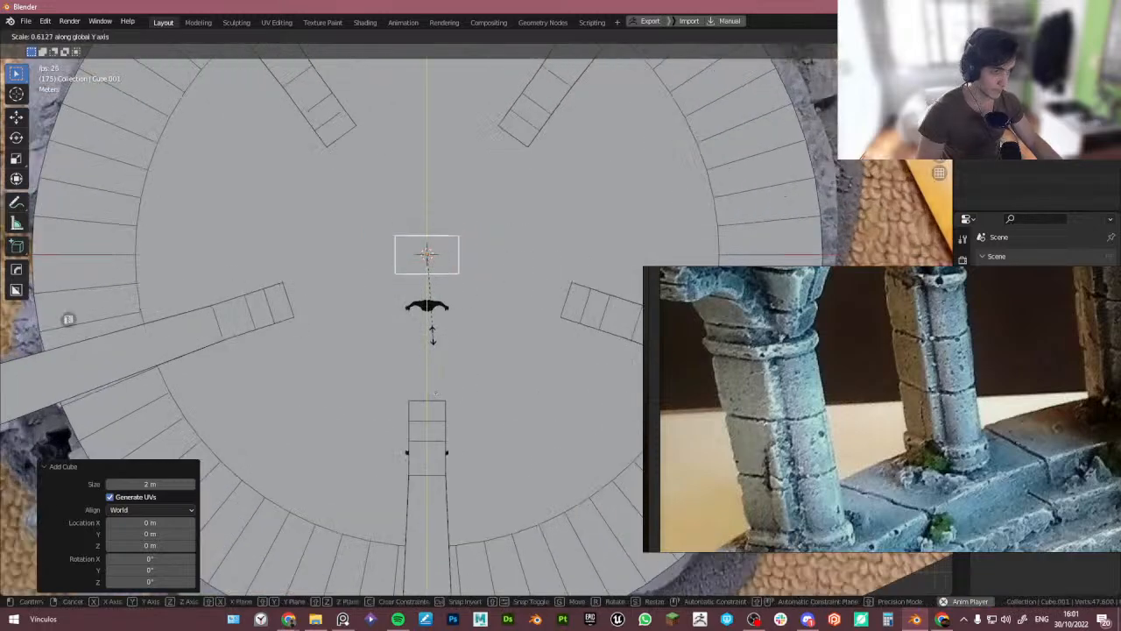
click(431, 327)
- In Edit Mode with X-ray, select the cube's upper vertices and try moving them along Y, then return to Object Mode
key(Tab)
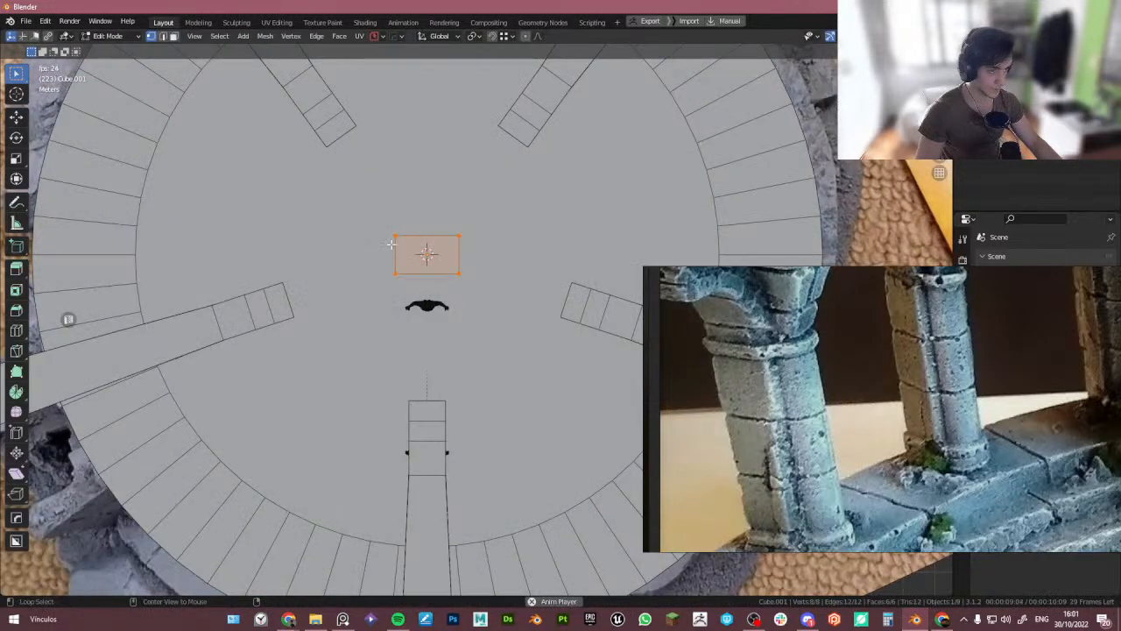
key(alt+z)
scroll(299, 213, up, 2)
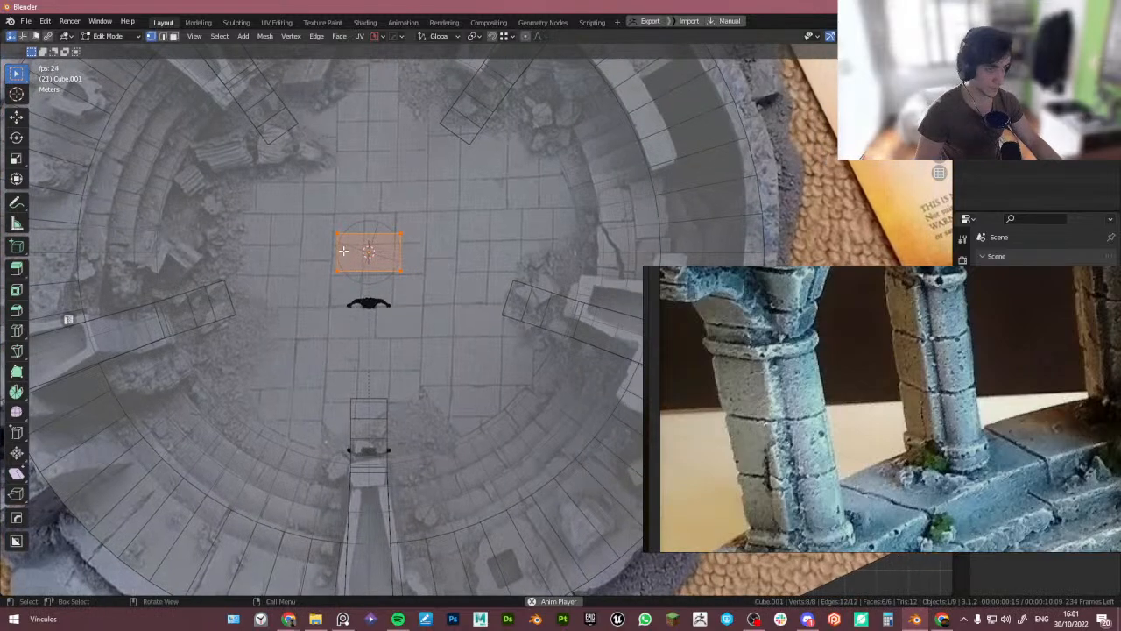
drag(299, 213, 514, 247)
key(g)
key(y)
right_click(410, 266)
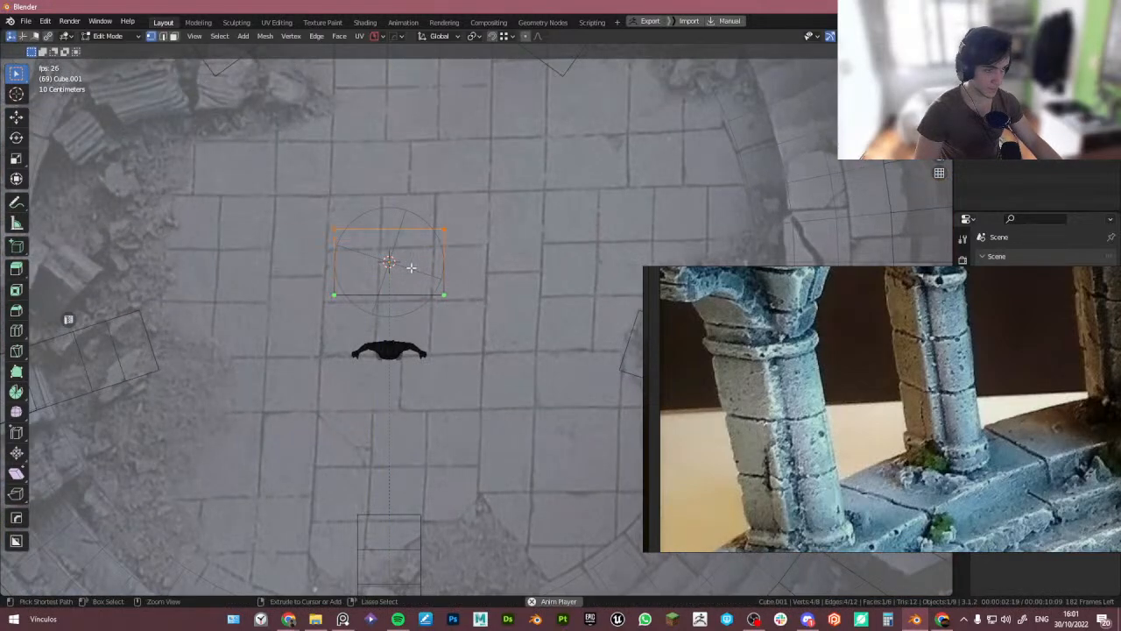
scroll(429, 293, down, 4)
click(944, 36)
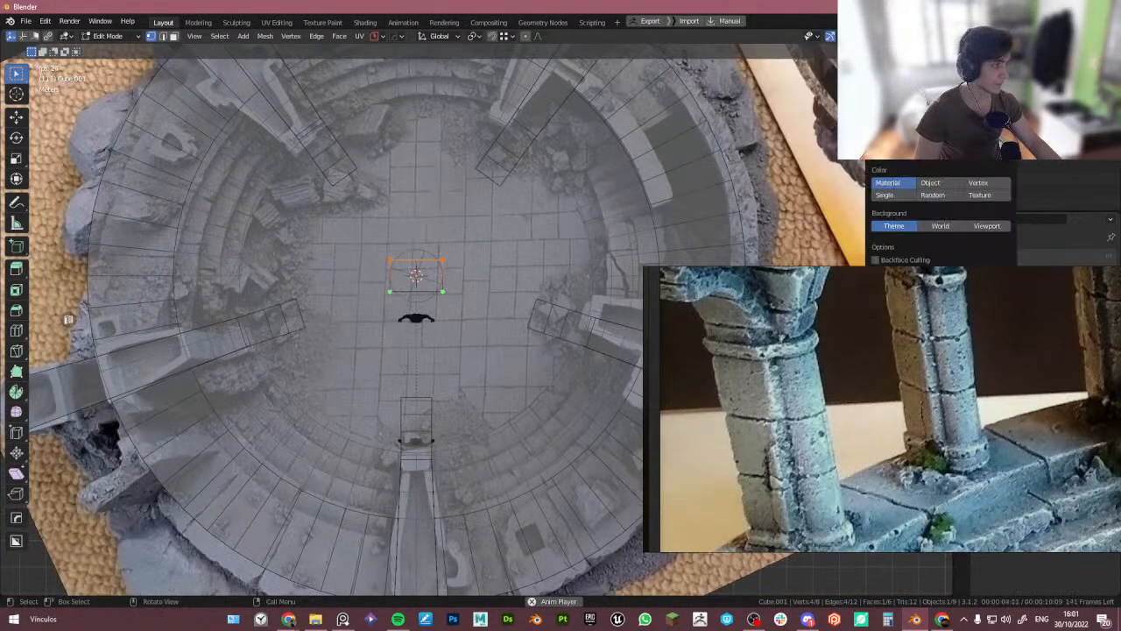
right_drag(946, 333, 891, 445)
mouse_move(1003, 272)
mouse_down()
mouse_move(976, 271)
mouse_move(1024, 271)
mouse_up()
scroll(437, 254, up, 4)
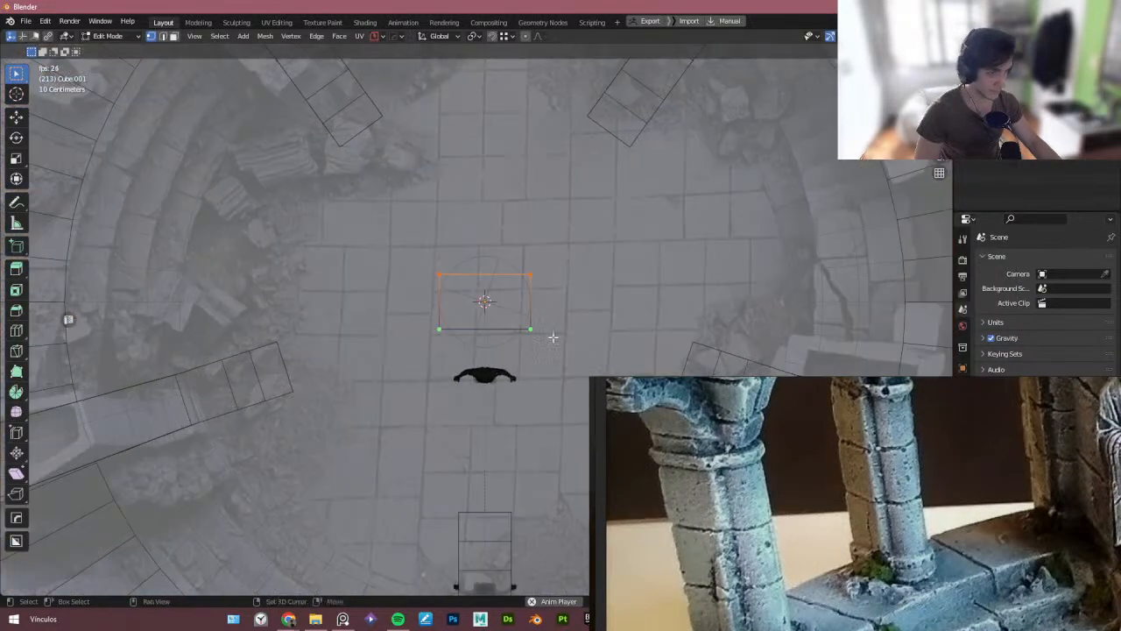
key(Tab)
- Move the block from the floor centre out onto the lower-left part of the stepped floor ring
click(453, 178)
scroll(456, 171, down, 4)
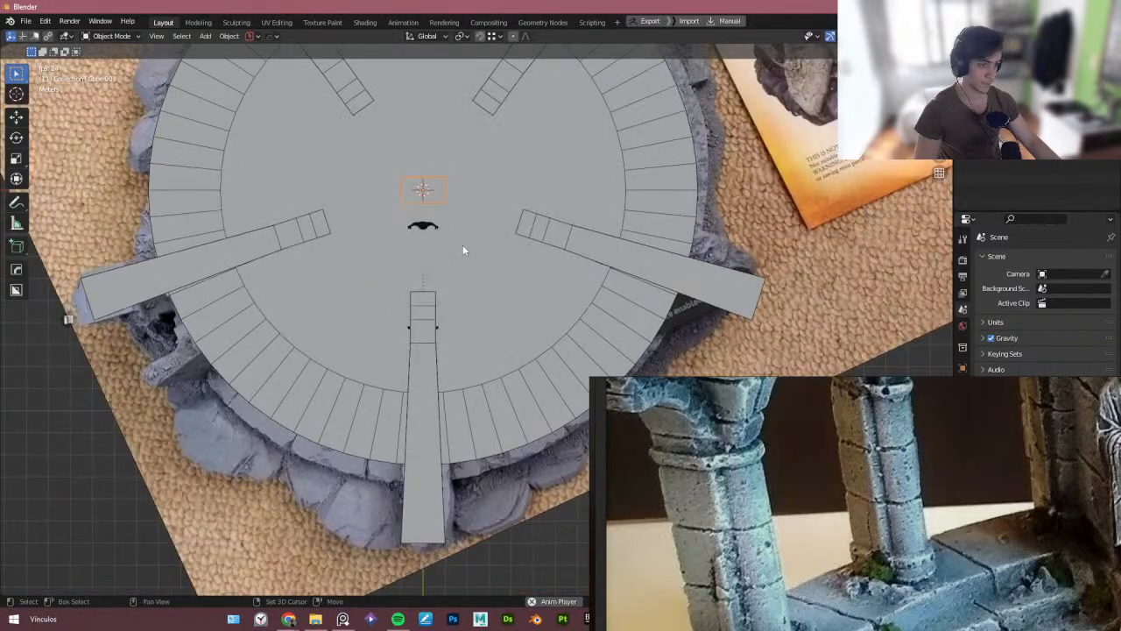
shift+middle_drag(463, 245, 419, 234)
key(g)
right_click(302, 406)
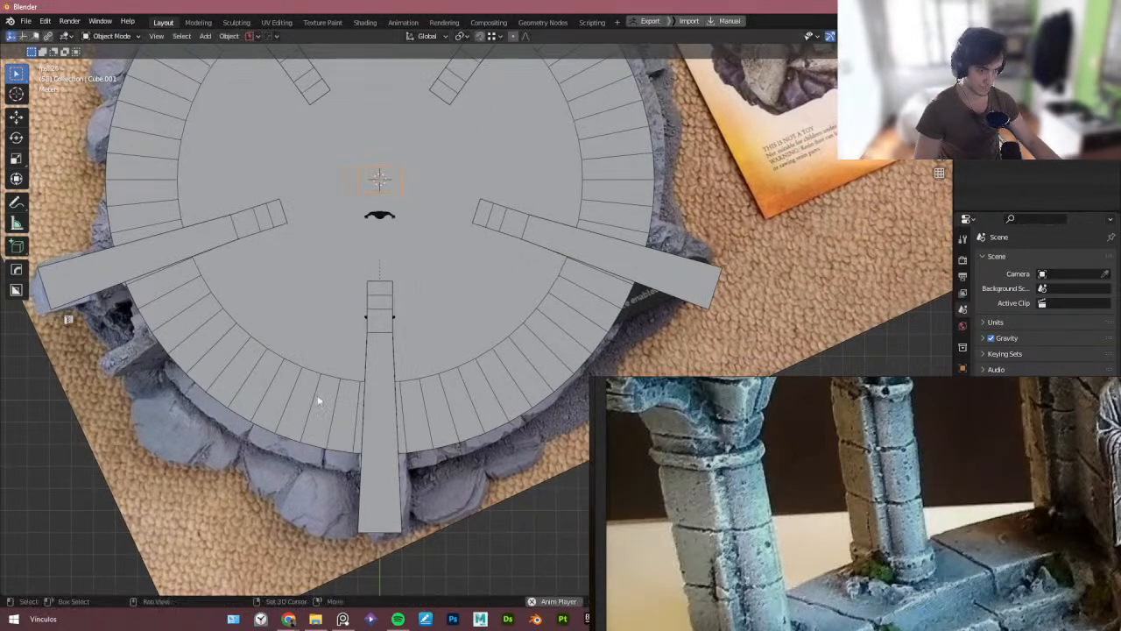
key(shift+Tab)
key(g)
key(y)
right_click(364, 529)
key(g)
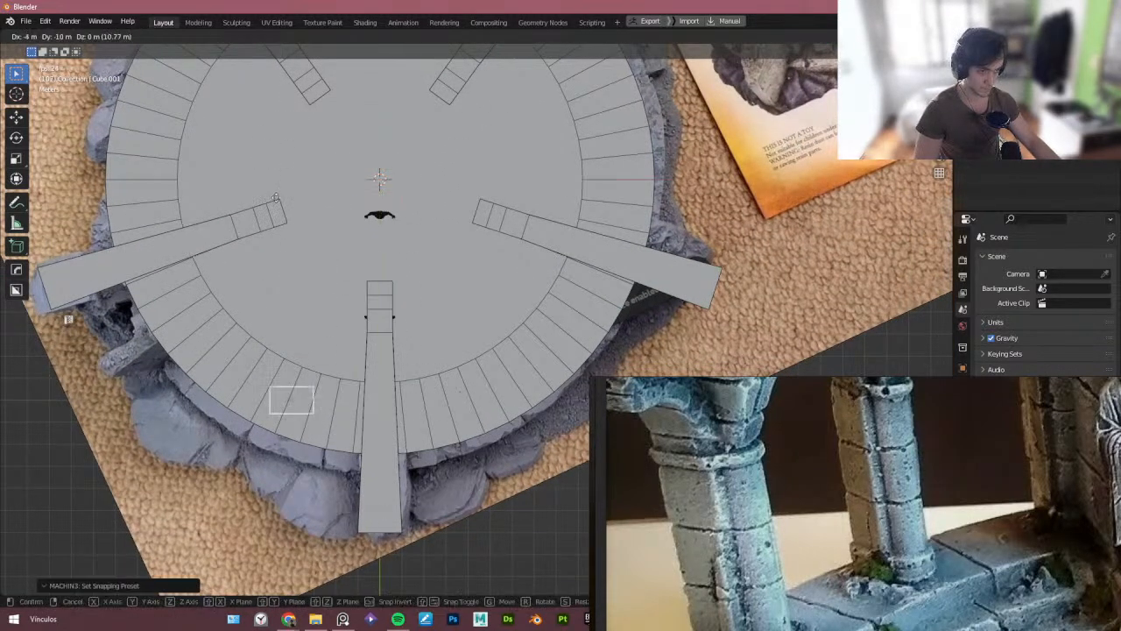
ctrl+click(284, 200)
- Rotate the block about -65° plus a small extra turn so it lines up radially with the floor ring
key(r)
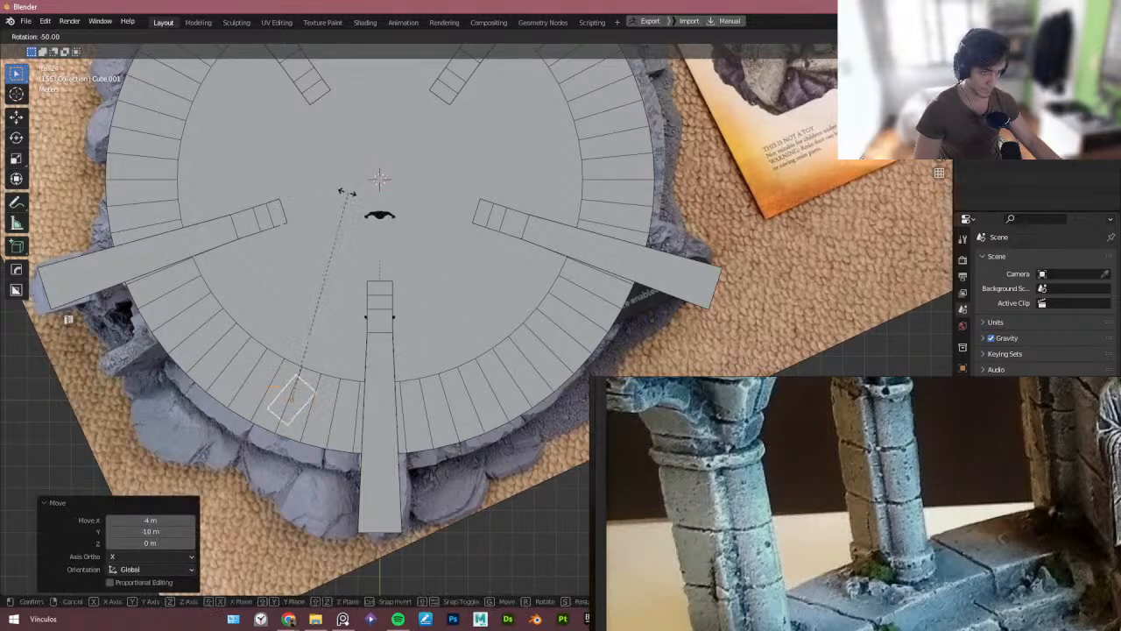
click(301, 184)
scroll(318, 298, up, 3)
key(r)
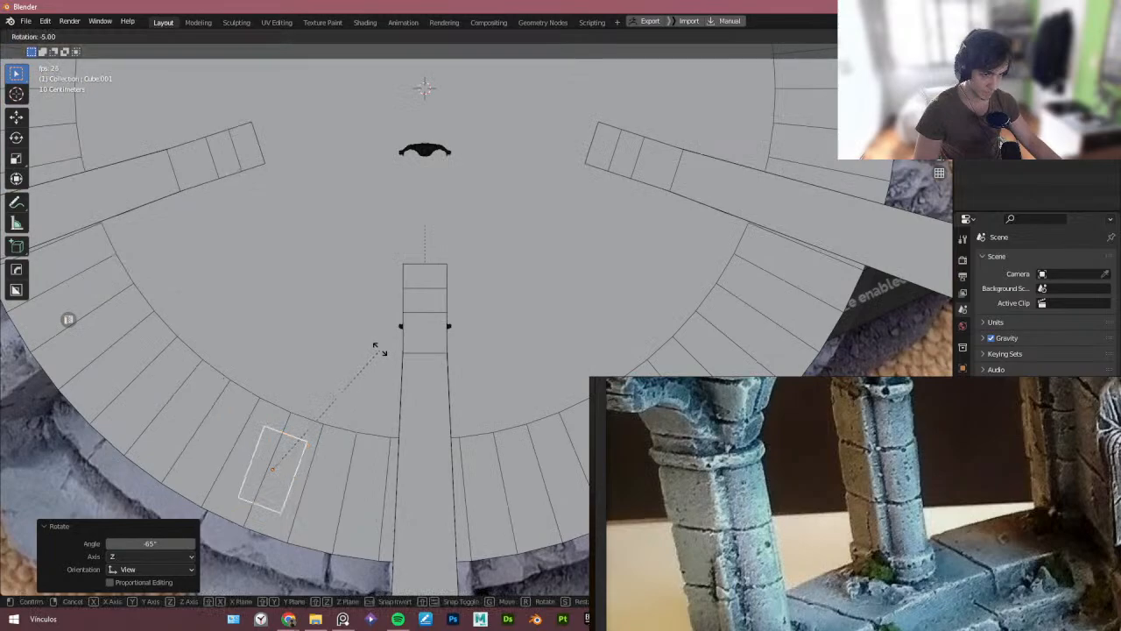
click(377, 347)
shift+middle_drag(379, 346, 349, 327)
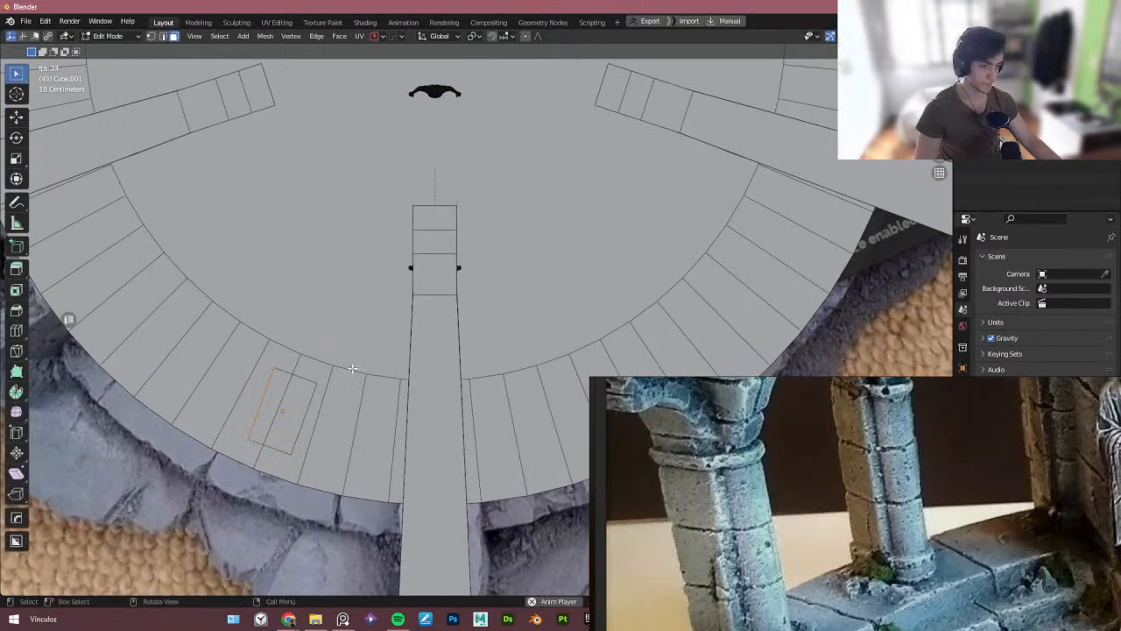
- In Edit Mode, select the block's top face and raise it about 1.15 m along Z, then return to Object Mode
middle_drag(361, 286, 421, 320)
click(394, 195)
key(Tab)
click(336, 272)
scroll(440, 368, up, 5)
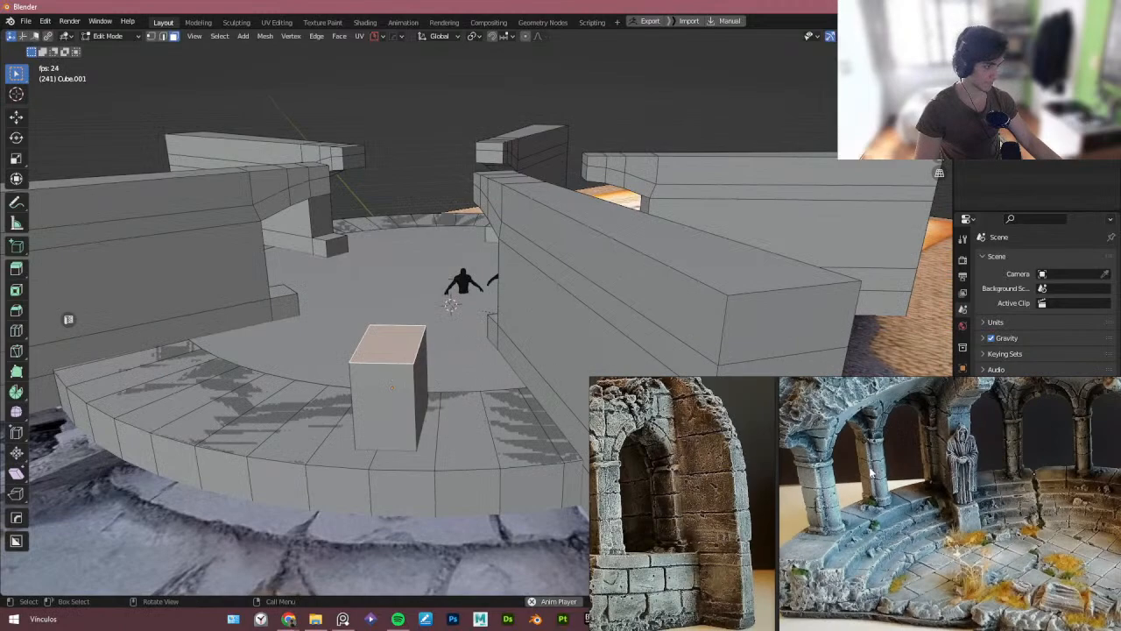
middle_drag(599, 403, 579, 356)
key(g)
key(z)
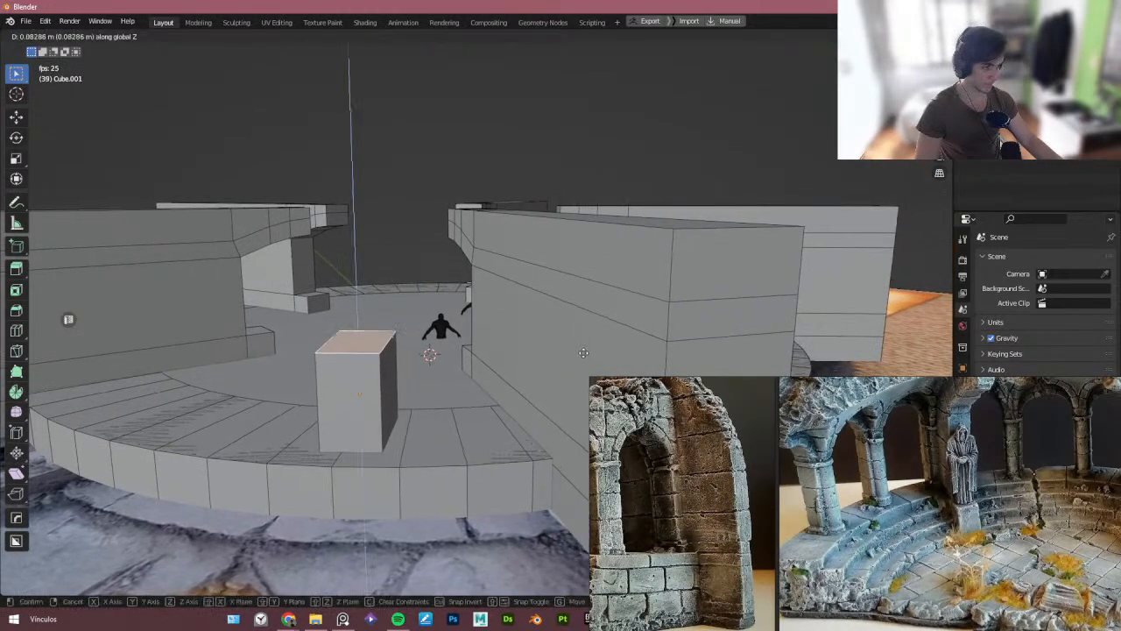
right_click(618, 319)
key(shift+Tab)
click(556, 314)
key(g)
key(z)
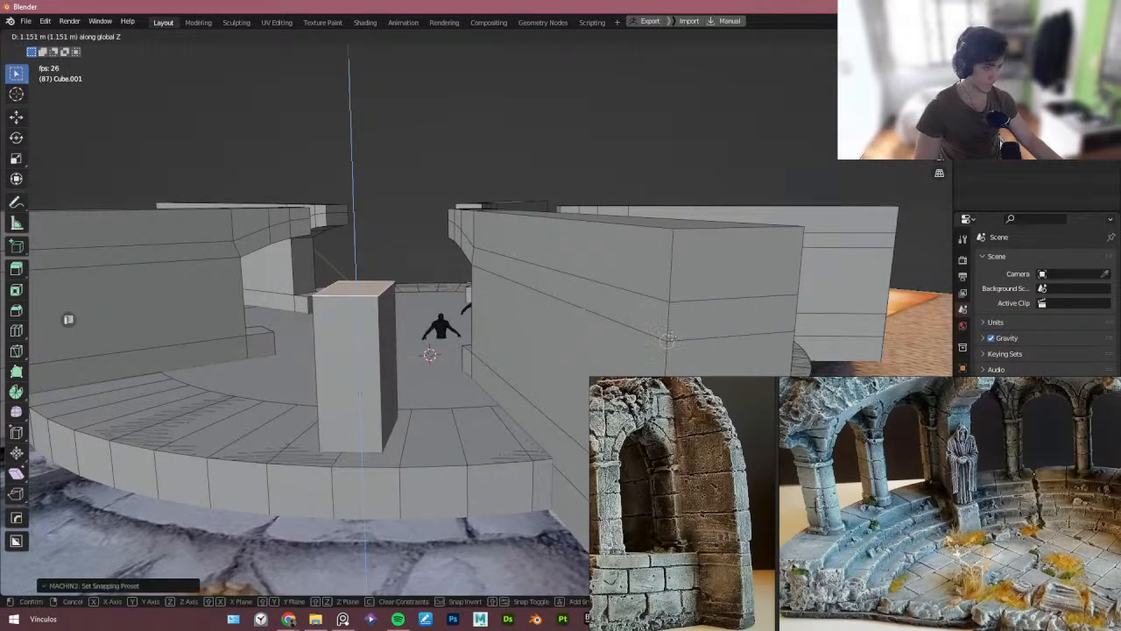
click(501, 282)
middle_drag(501, 282, 512, 321)
key(Tab)
- Orbit around the scene to inspect the raised block against the floor and walls
mouse_move(377, 223)
middle_down()
mouse_move(342, 253)
mouse_move(375, 244)
mouse_move(370, 235)
middle_up()
click(343, 254)
scroll(347, 253, down, 4)
key(g)
right_click(523, 233)
key(Delete)
scroll(342, 258, up, 4)
click(587, 278)
middle_drag(587, 277, 343, 280)
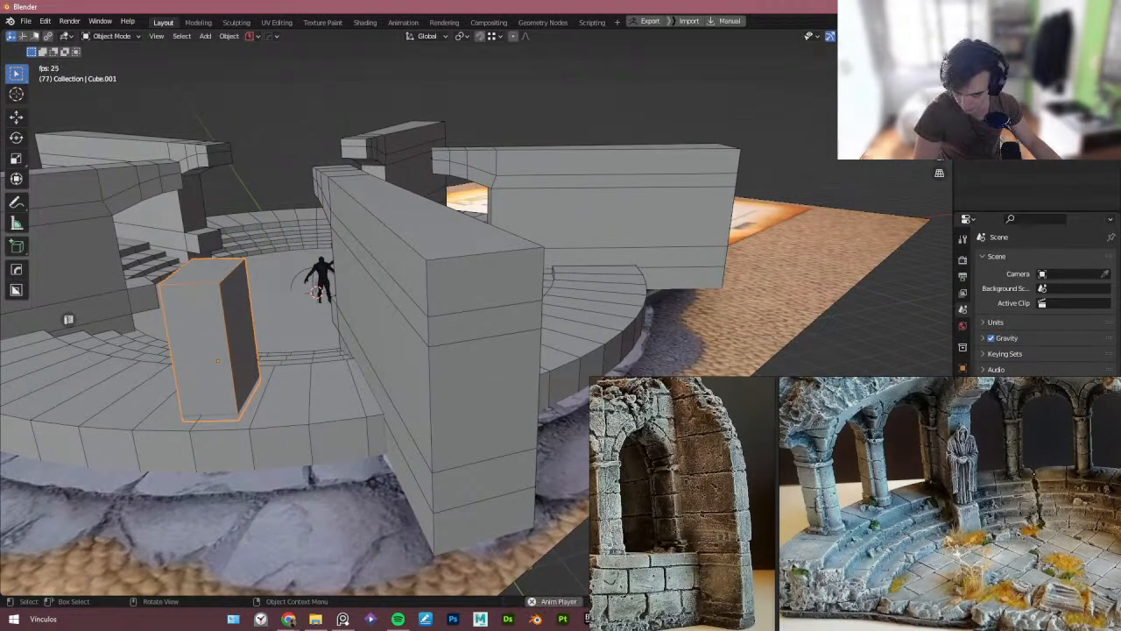
middle_drag(175, 403, 398, 404)
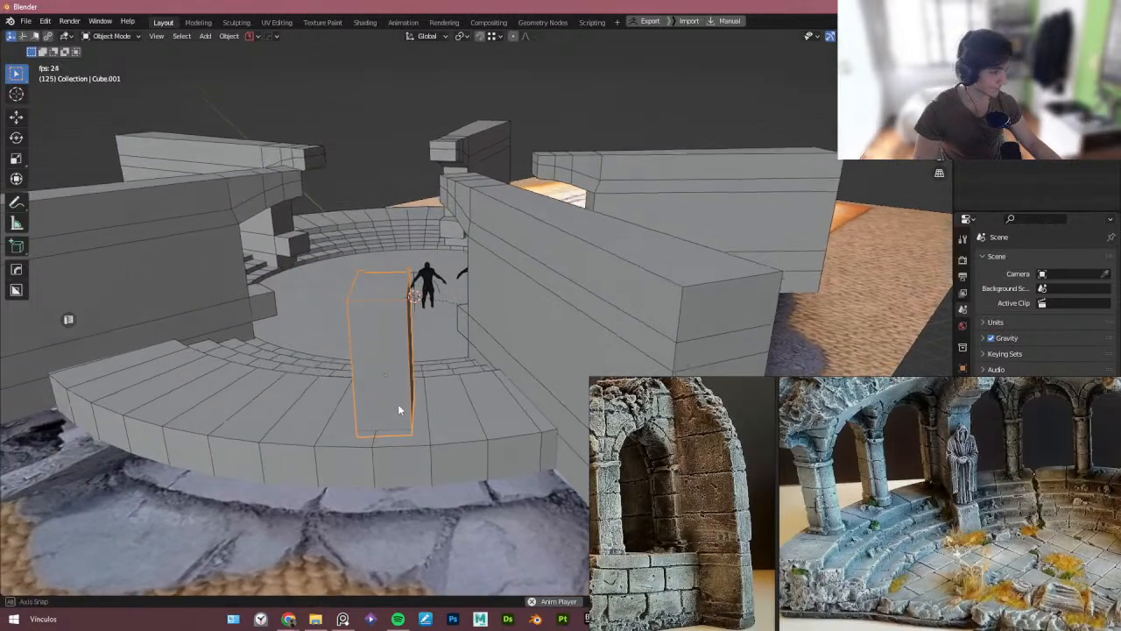
middle_drag(384, 332, 440, 347)
- Add a HardOps radial array of the block around the 3D cursor on the Z axis with 14 segments
key(q)
mouse_move(394, 230)
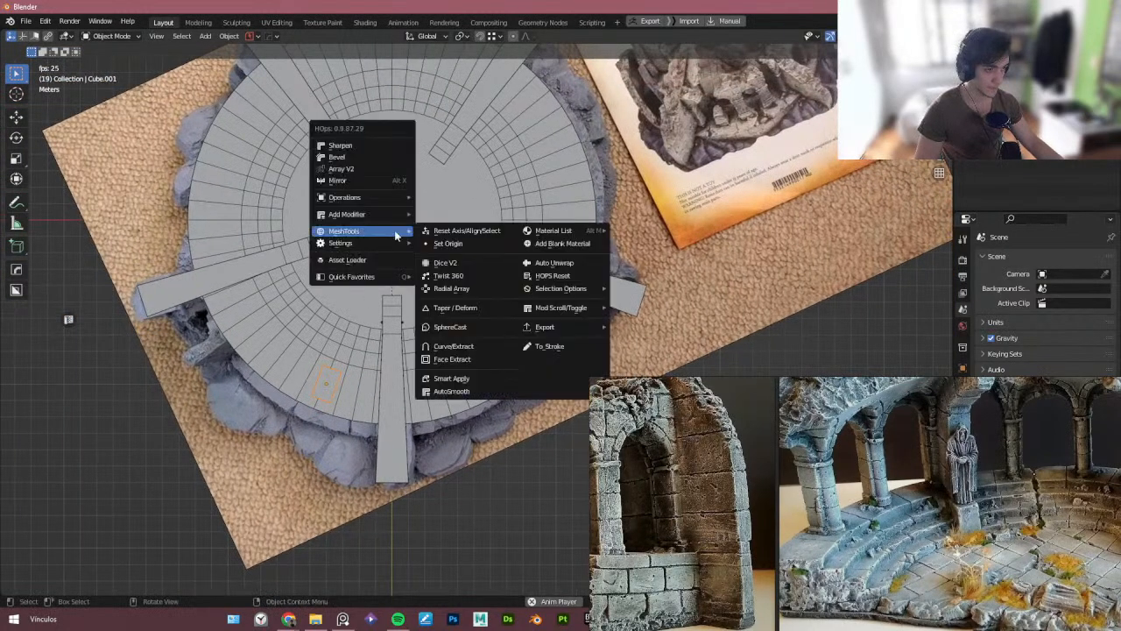
click(468, 287)
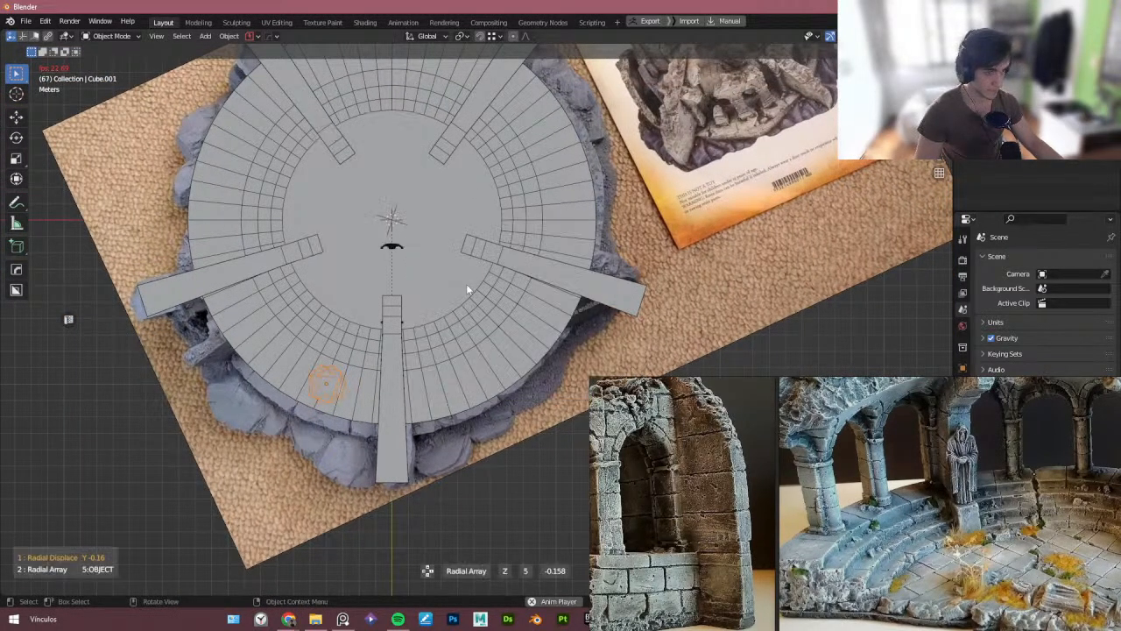
key(c)
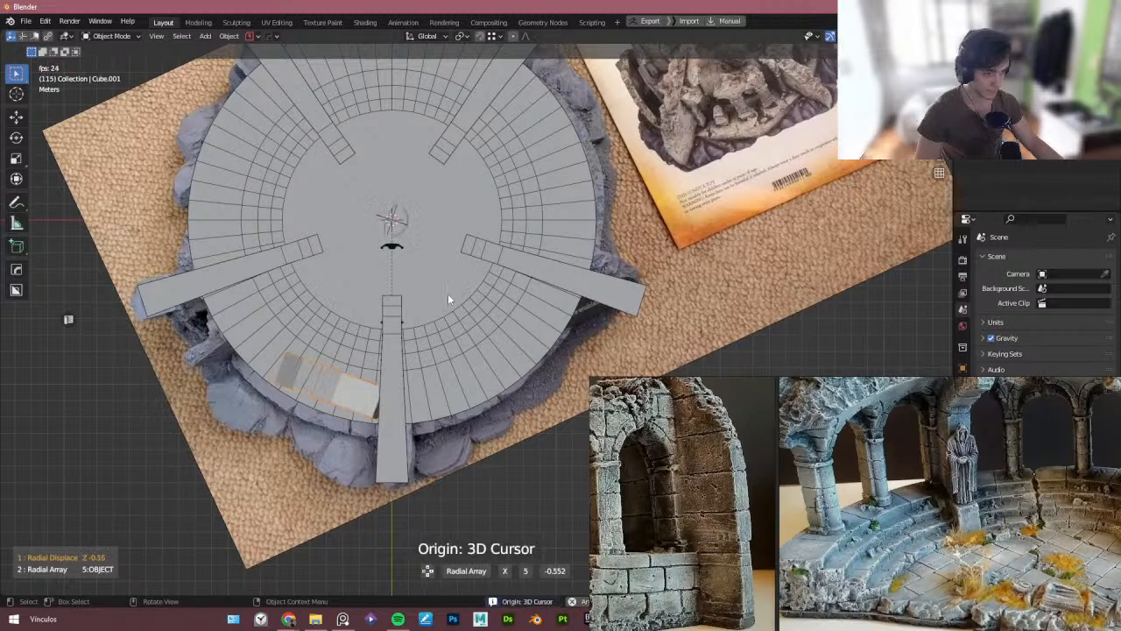
key(x)
key(x)
scroll(448, 298, up, 6)
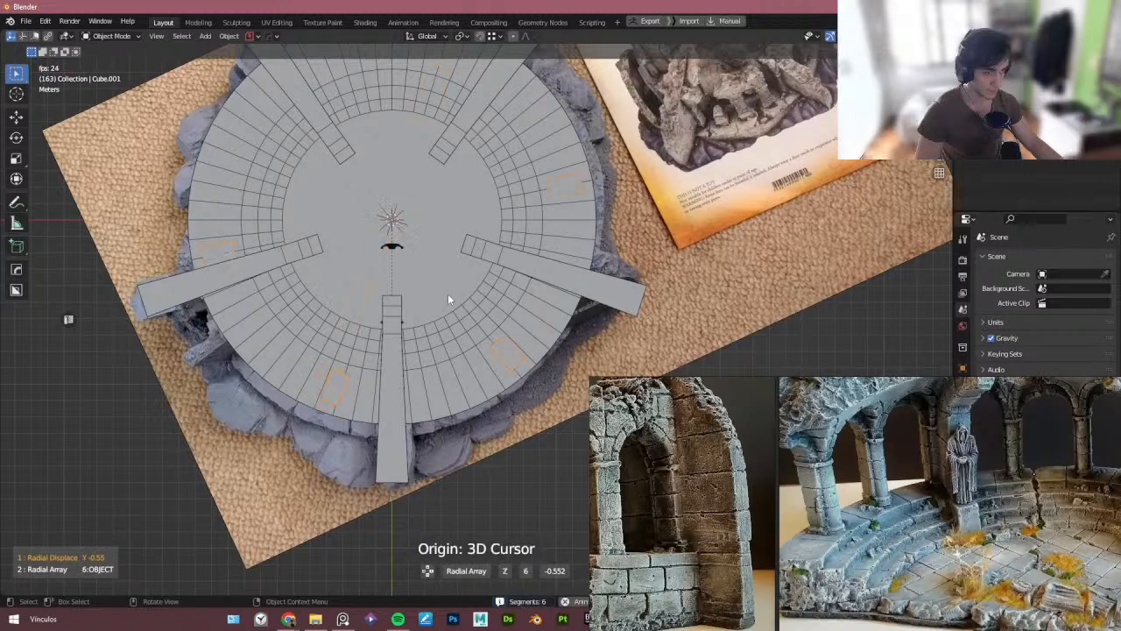
scroll(448, 299, up, 4)
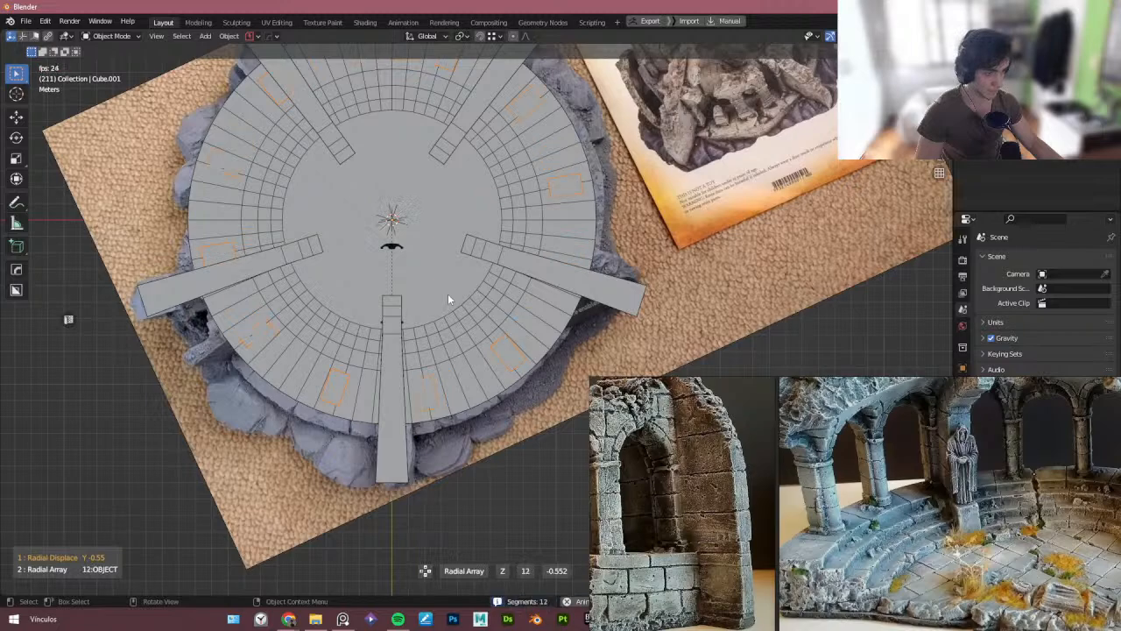
scroll(448, 299, down, 1)
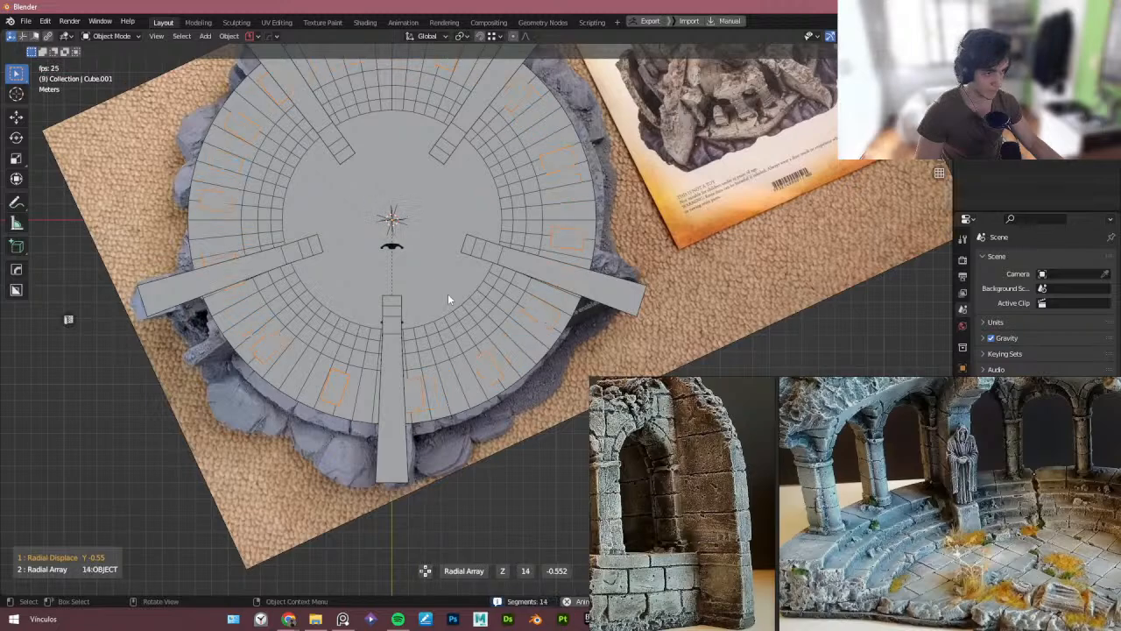
click(447, 295)
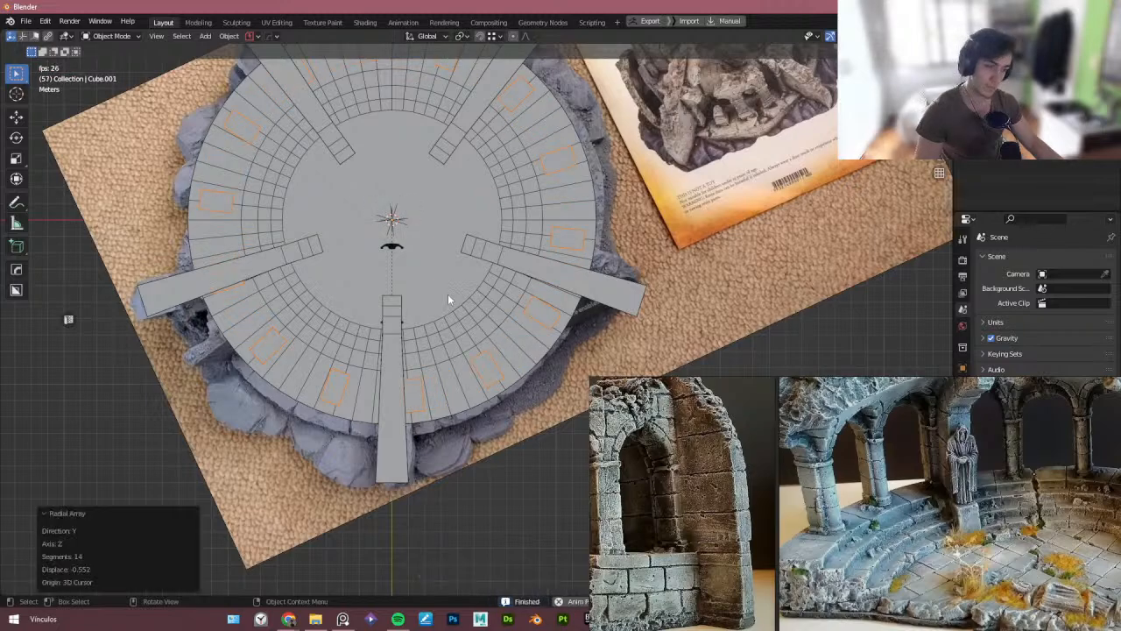
- Snap the selected block to the 3D cursor at the floor centre
middle_drag(448, 296, 374, 258)
middle_drag(328, 293, 295, 300)
key(shift+s)
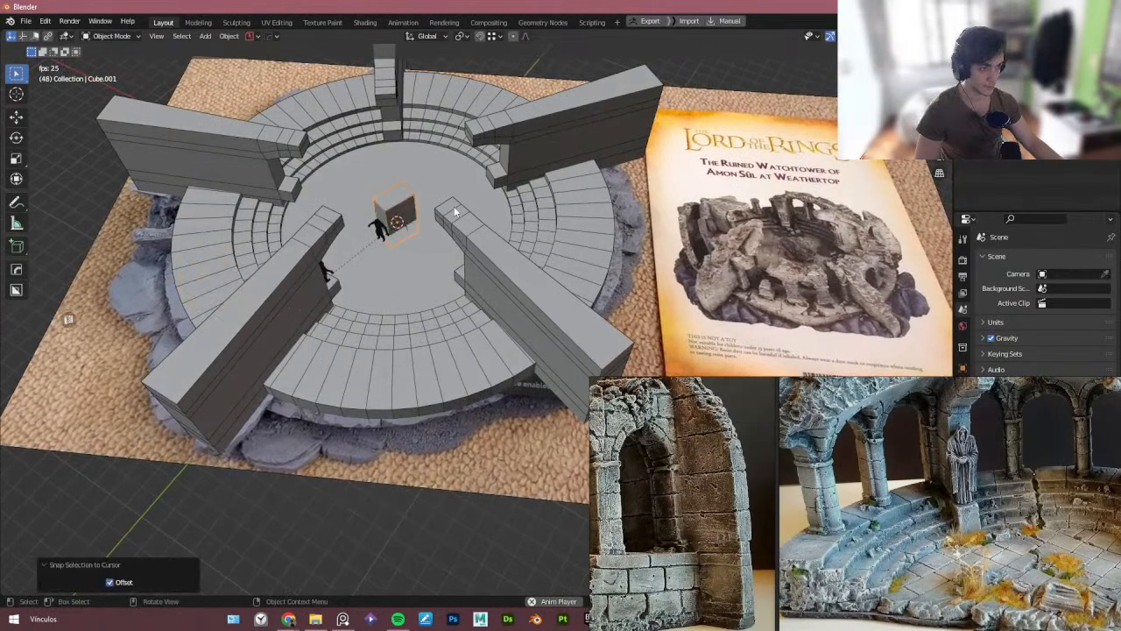
- Isolate the block in local view and rotate it 20° about the Z axis
key(slash)
middle_drag(422, 246, 444, 214)
scroll(406, 213, up, 10)
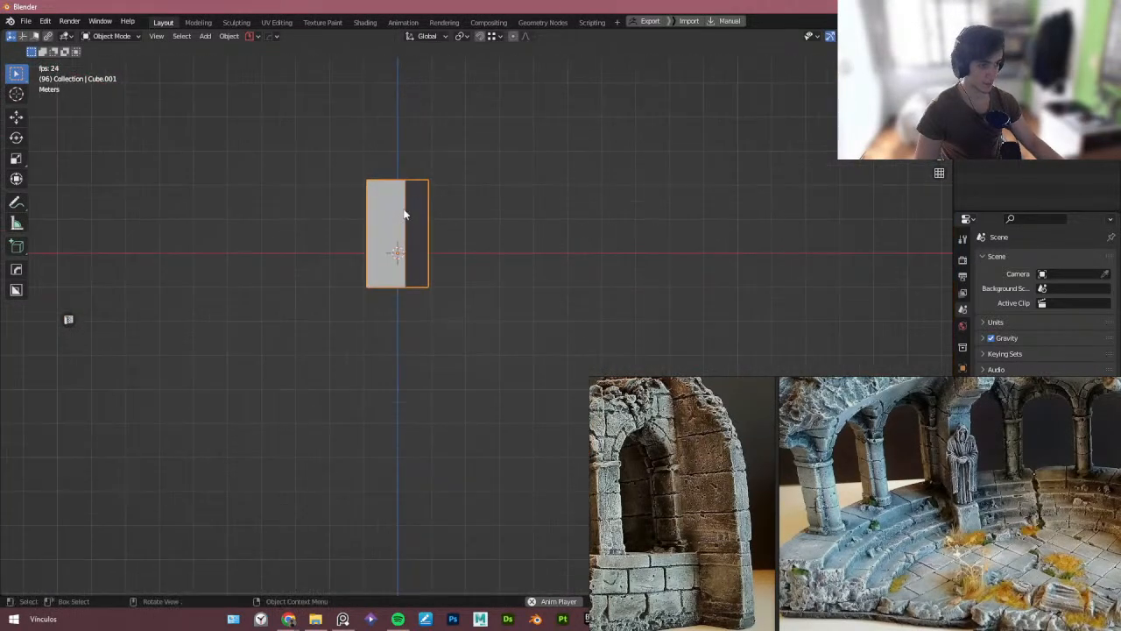
key(r)
key(z)
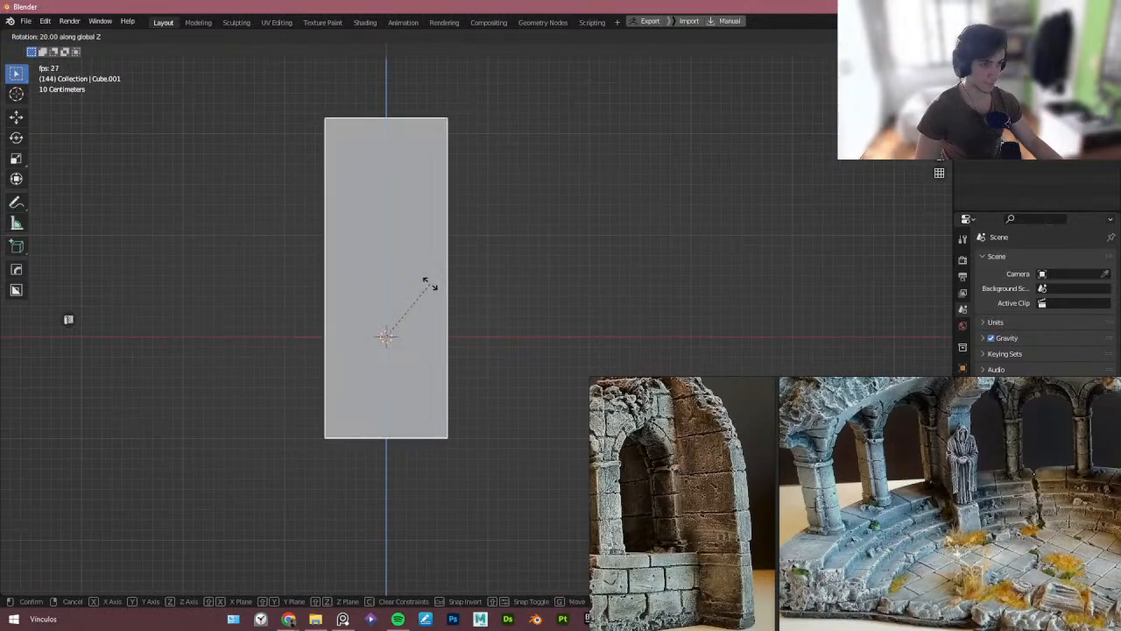
click(431, 284)
middle_drag(432, 285, 372, 312)
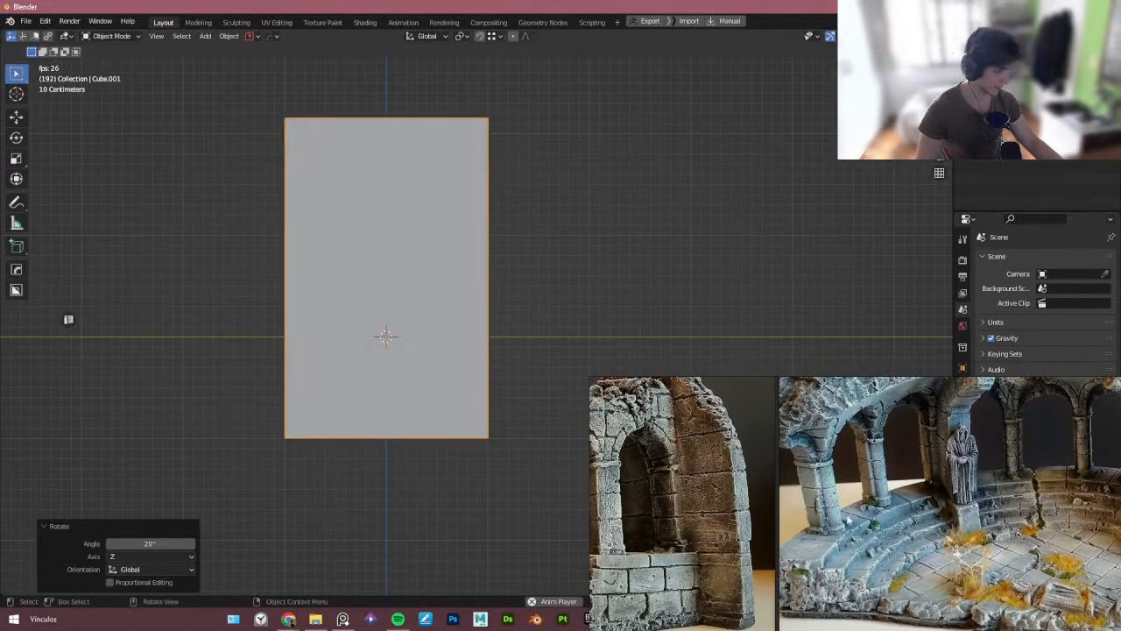
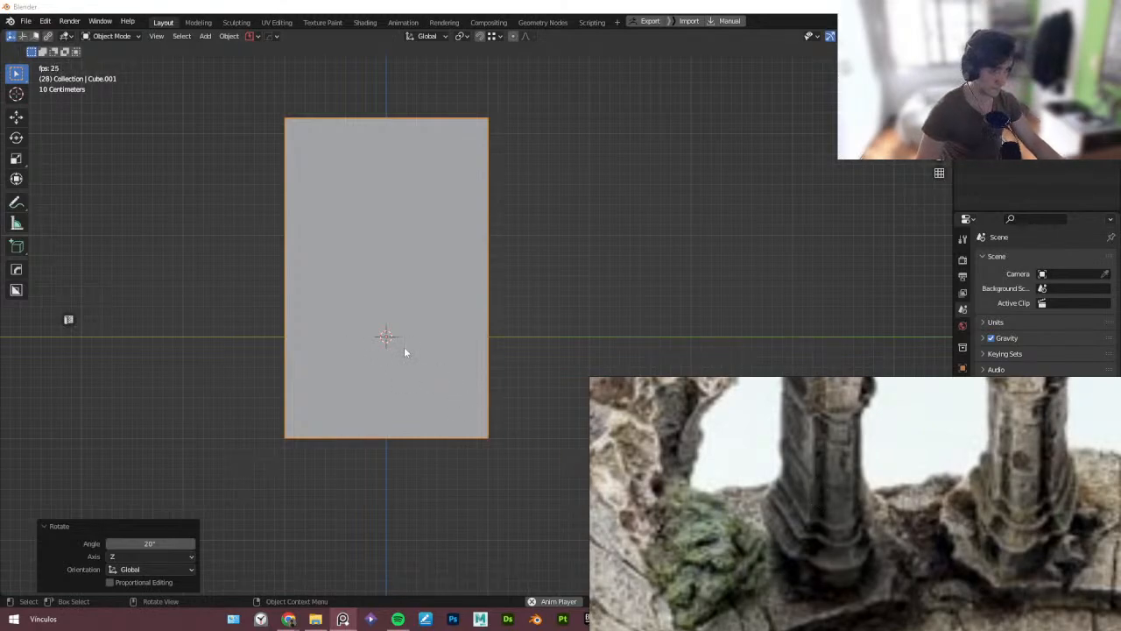
- Move the block along the Z axis with snapping so its base rests on the floor level
mouse_move(405, 348)
middle_down()
mouse_move(405, 310)
mouse_move(411, 363)
middle_up()
key(g)
key(z)
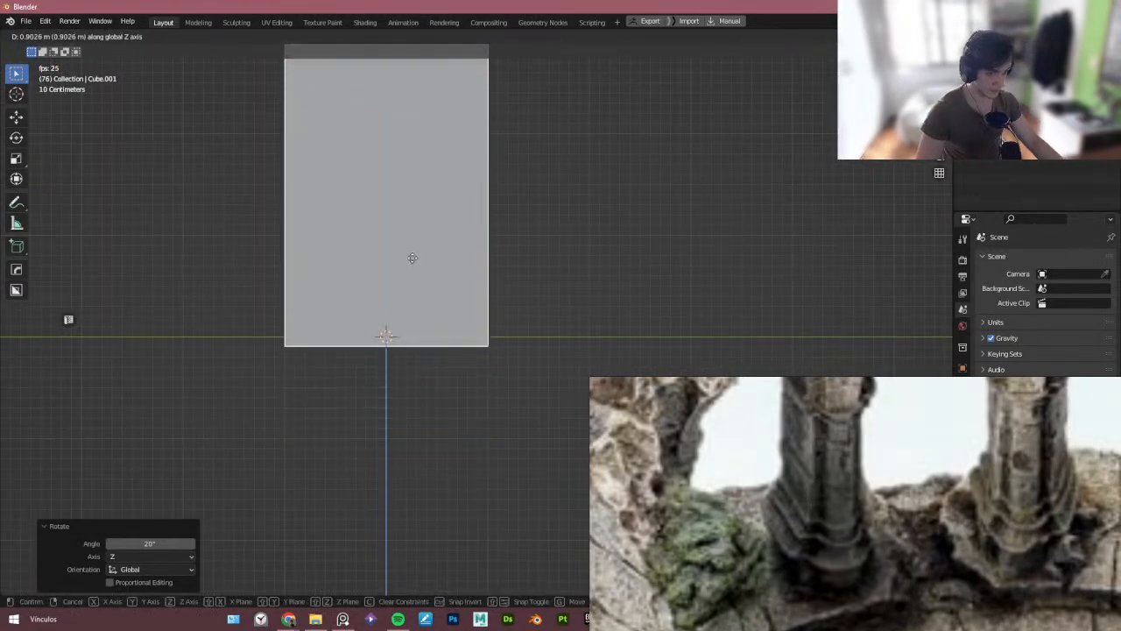
key(Escape)
key(shift+Tab)
click(502, 278)
key(g)
key(z)
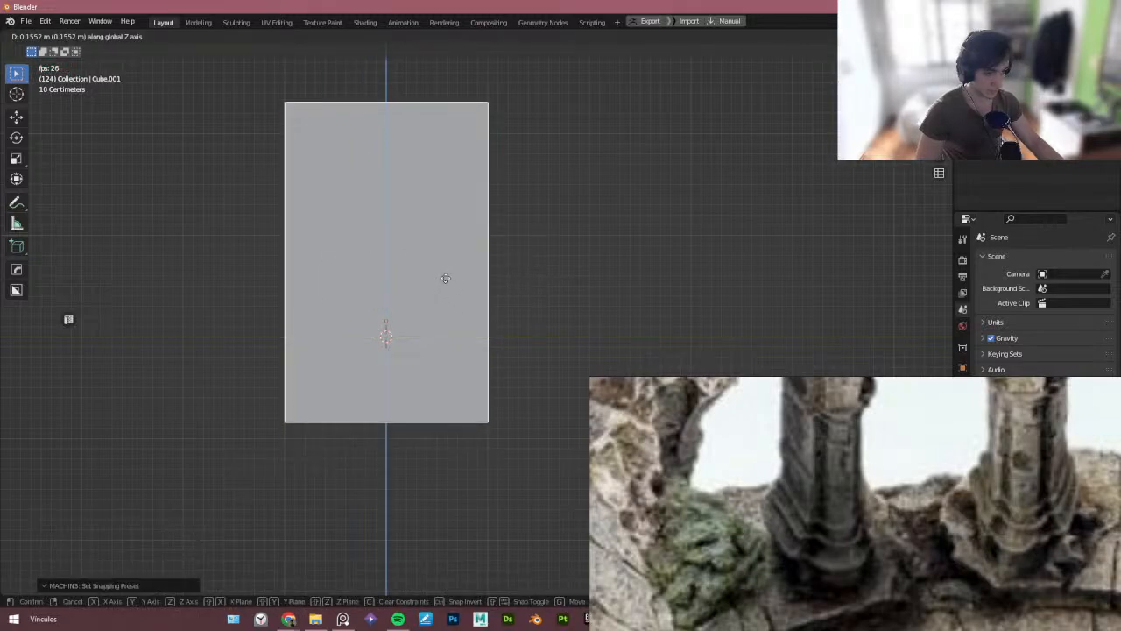
click(457, 200)
- Leave edit mode and unhide all hidden objects in the scene
shift+middle_drag(453, 230, 329, 320)
scroll(454, 310, down, 2)
key(Tab)
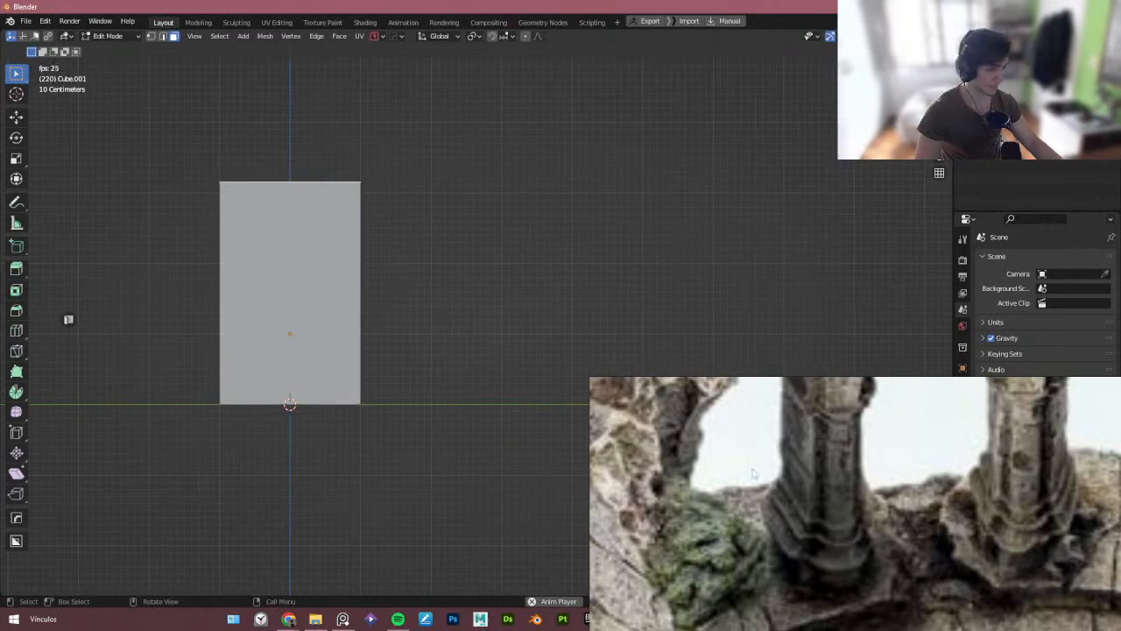
scroll(811, 501, down, 5)
scroll(868, 528, up, 5)
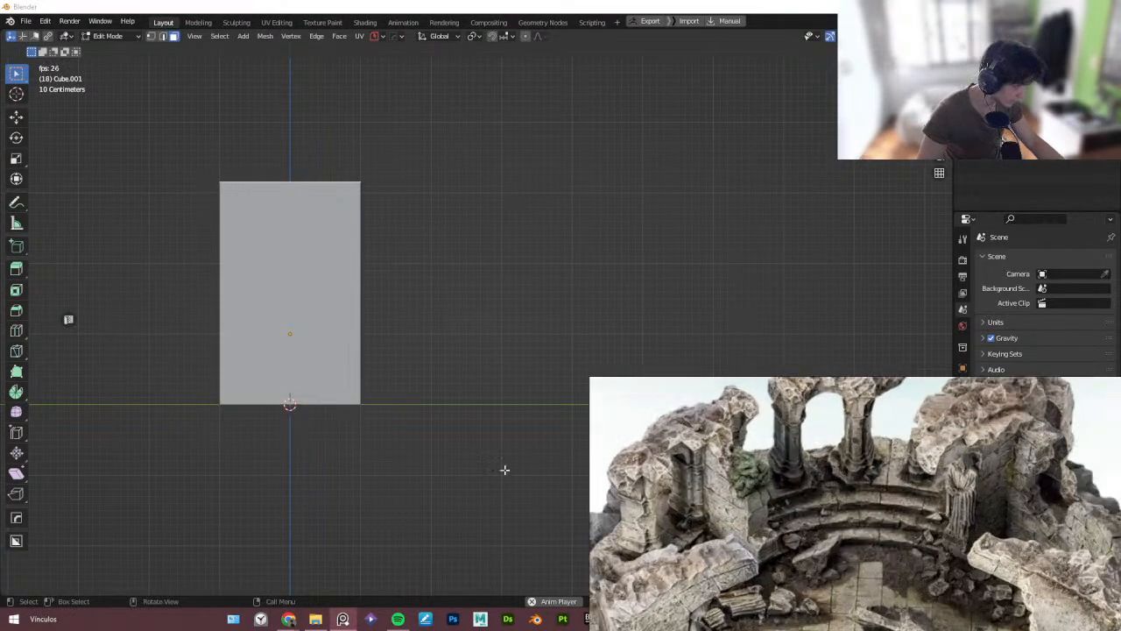
middle_drag(408, 325, 415, 281)
key(Tab)
key(alt+h)
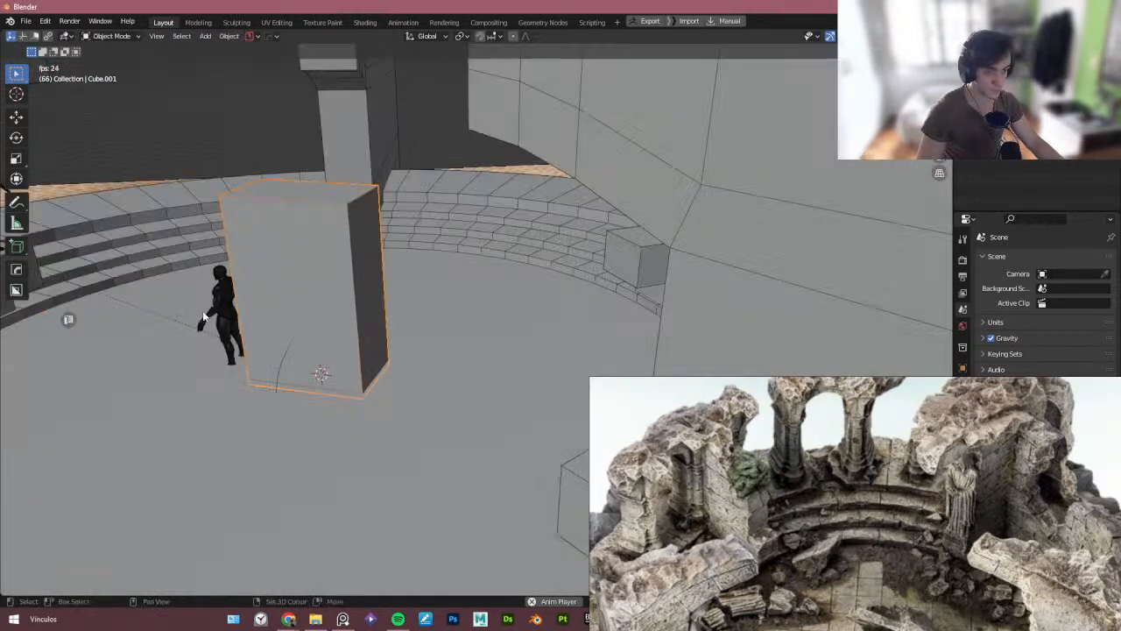
- Hide every object except the mannequin and the block
shift+click(219, 315)
key(shift+h)
middle_drag(274, 363, 319, 338)
middle_drag(181, 317, 266, 375)
shift+middle_drag(392, 262, 368, 341)
click(363, 331)
- In edit mode, box-select the block's left-side vertices and move them -0.3 m along X
key(Tab)
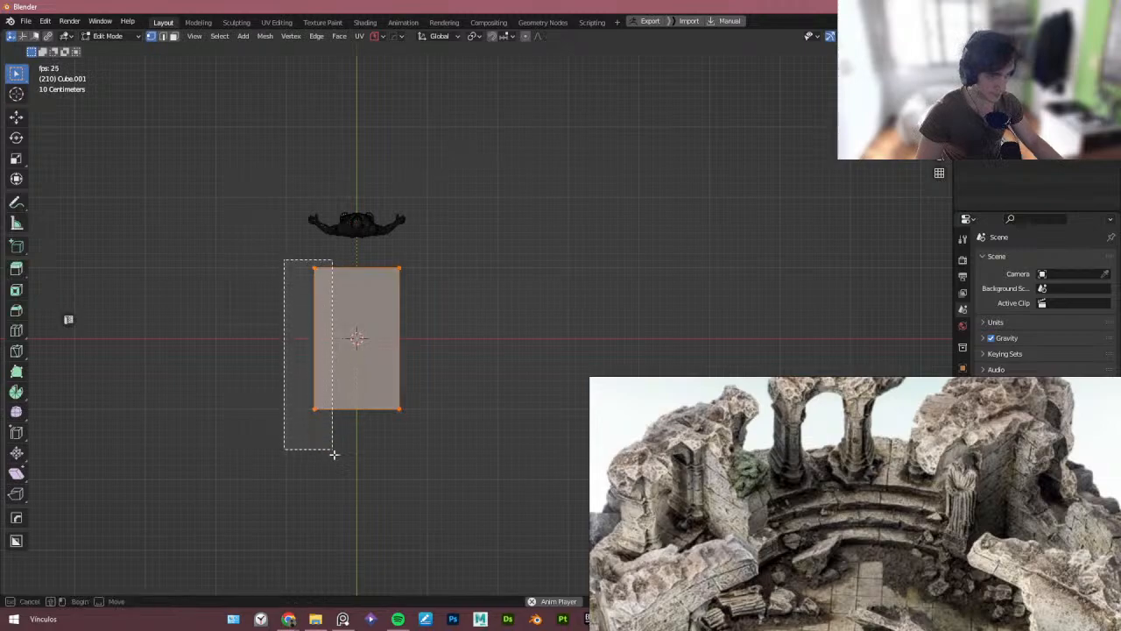
drag(334, 455, 335, 455)
scroll(350, 311, up, 5)
key(g)
key(x)
click(381, 305)
- Box-select the block's right-side vertices and move them 0.2 m along X to narrow it
scroll(419, 296, down, 2)
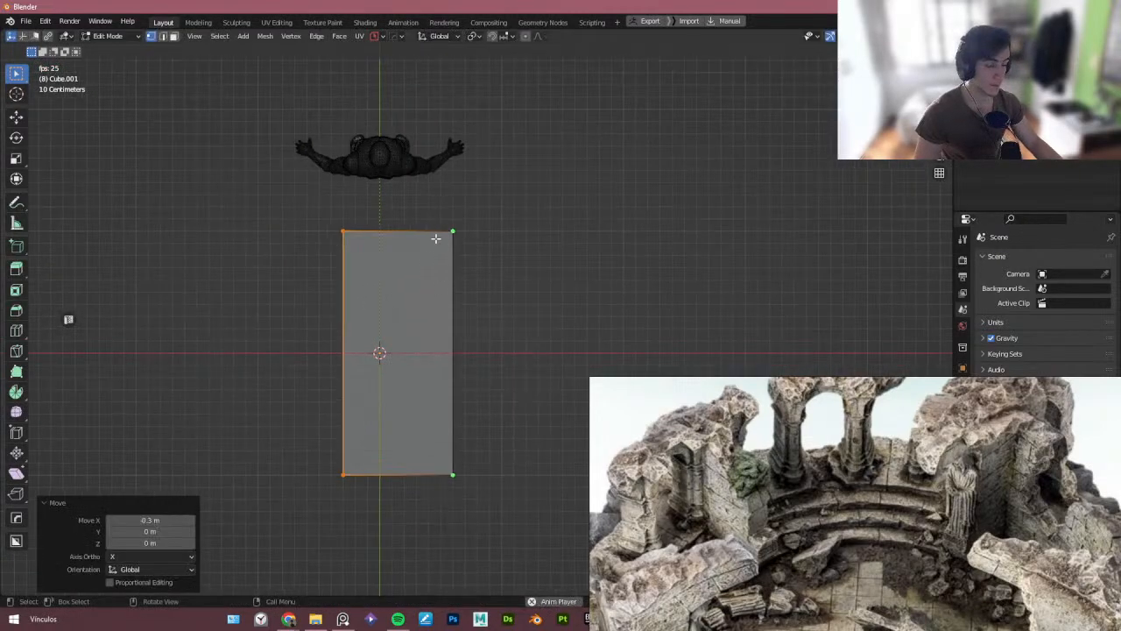
drag(414, 204, 511, 527)
key(g)
key(x)
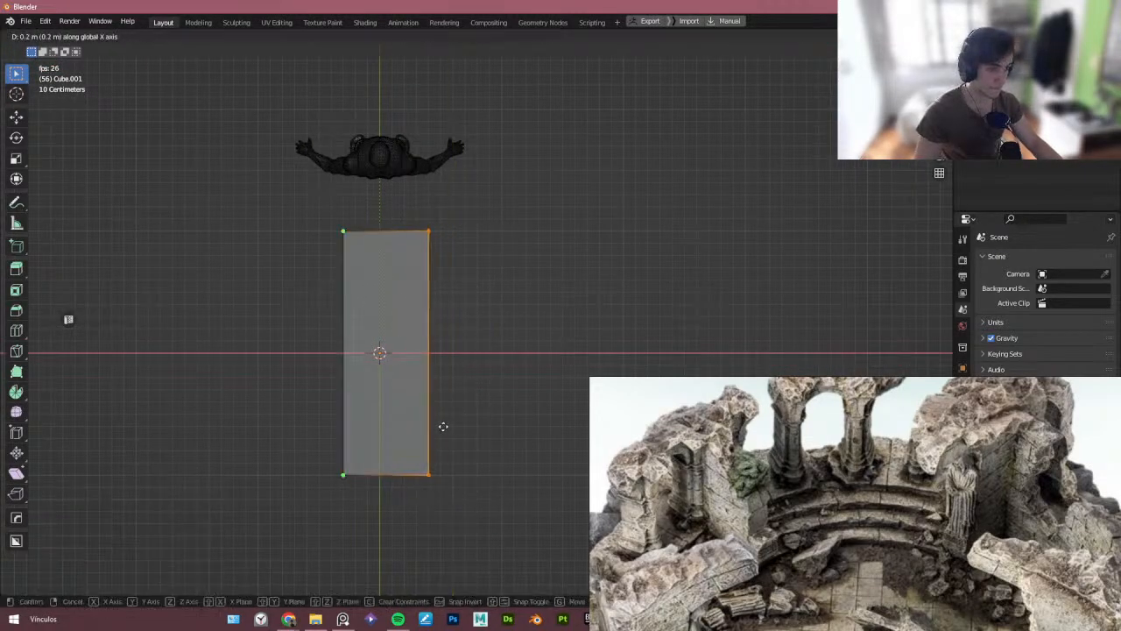
click(426, 428)
- In side view with X-ray on, move the block's right-edge vertices -0.6 m along Y to thin it
middle_drag(426, 428, 424, 400)
key(Tab)
click(433, 340)
middle_drag(397, 359, 428, 371)
key(KP_1)
key(Tab)
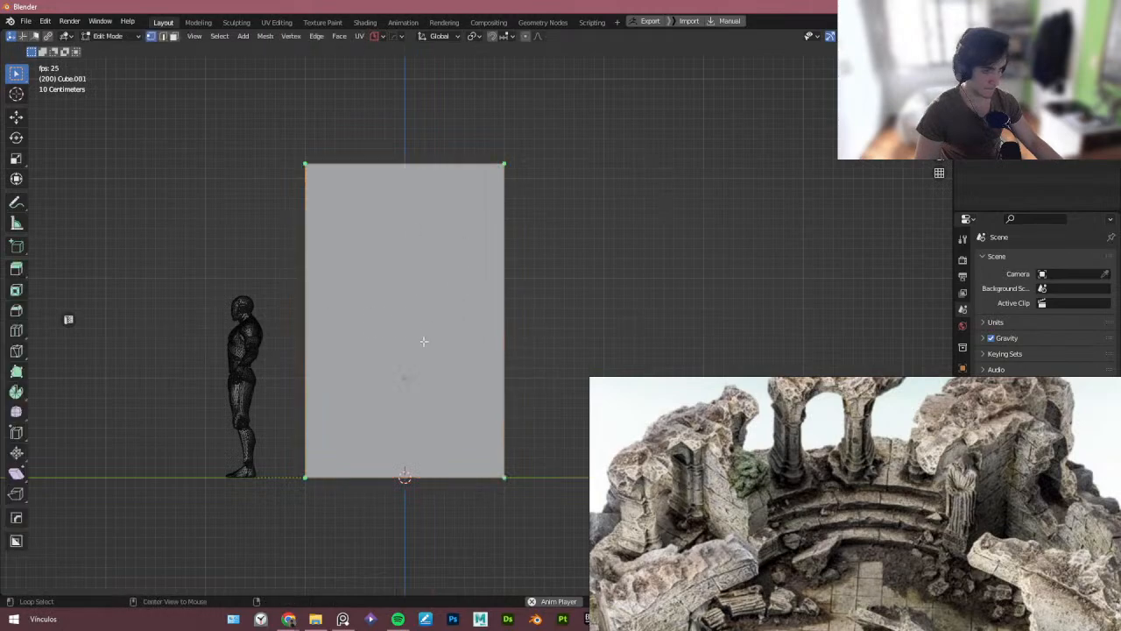
key(alt+z)
drag(529, 535, 478, 132)
key(g)
key(y)
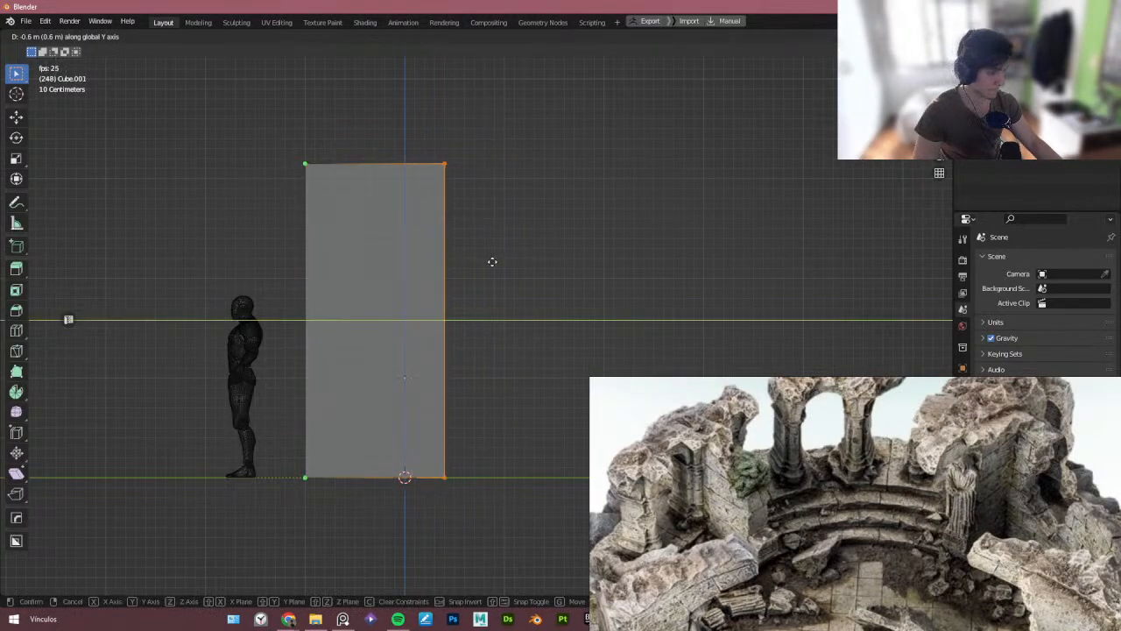
click(492, 261)
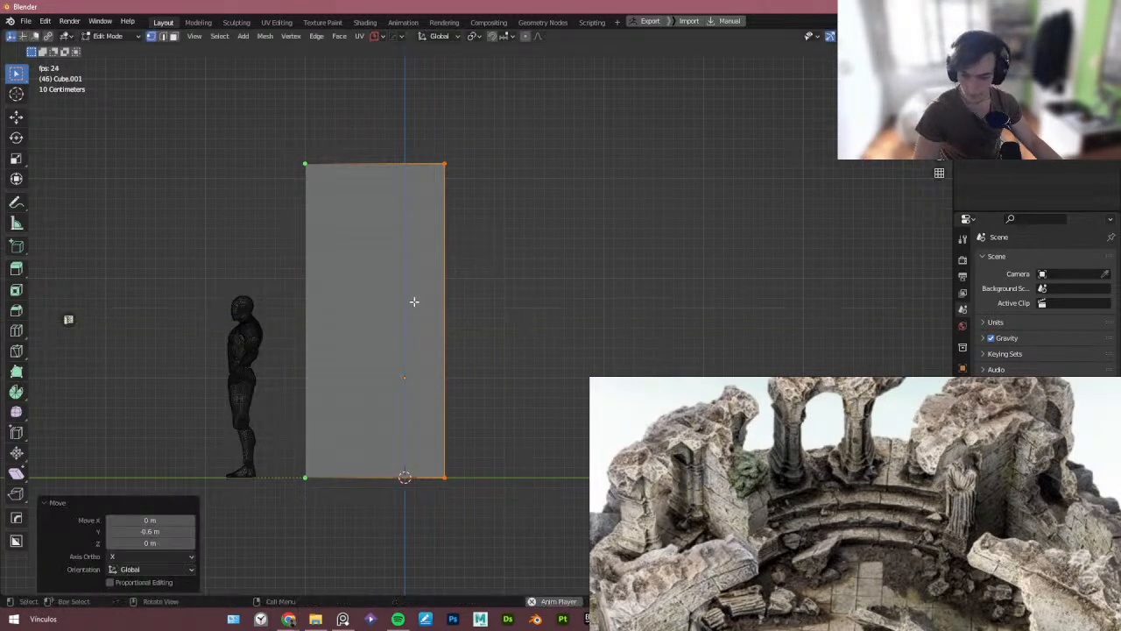
- Add a horizontal loop cut across the block in side view
middle_drag(321, 347, 383, 339)
key(Tab)
key(alt+z)
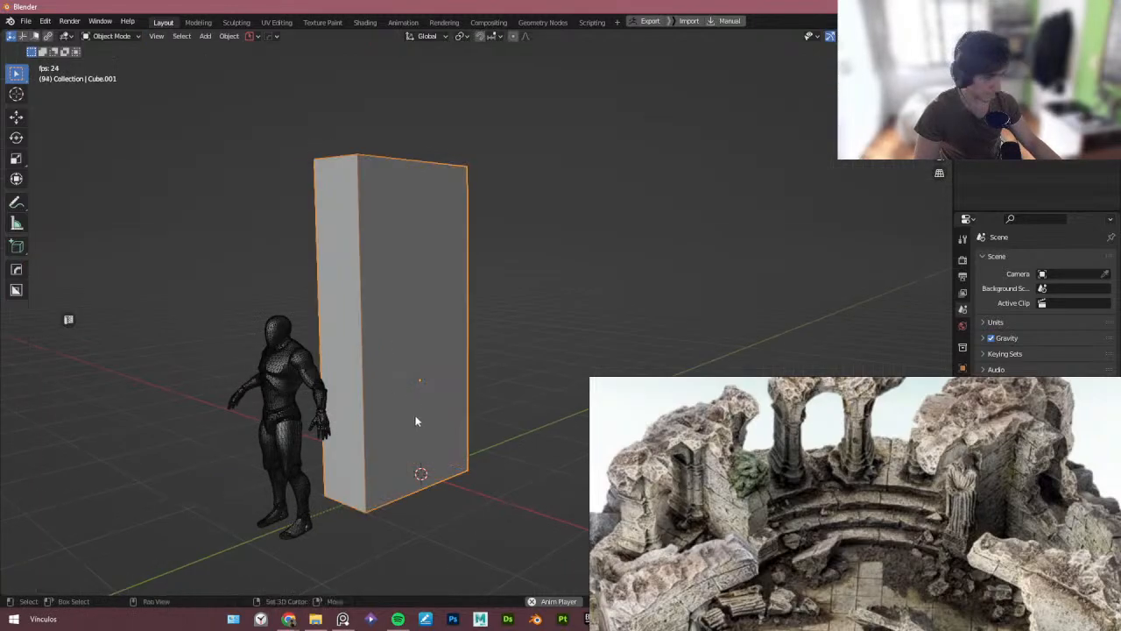
key(Tab)
key(KP_3)
scroll(307, 421, up, 4)
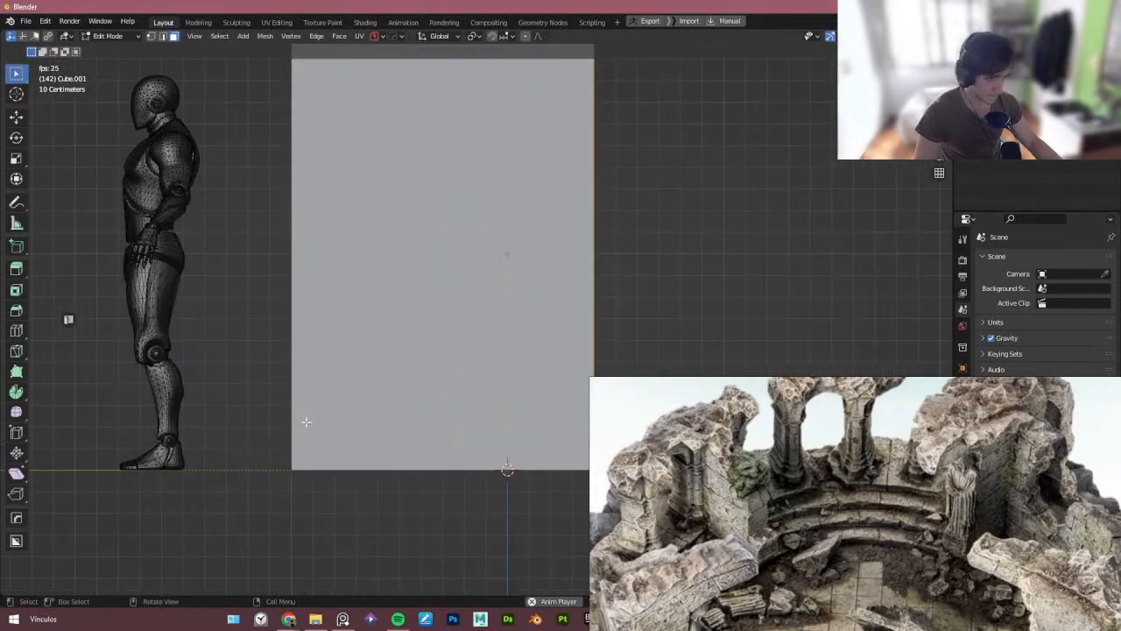
click(298, 422)
click(307, 455)
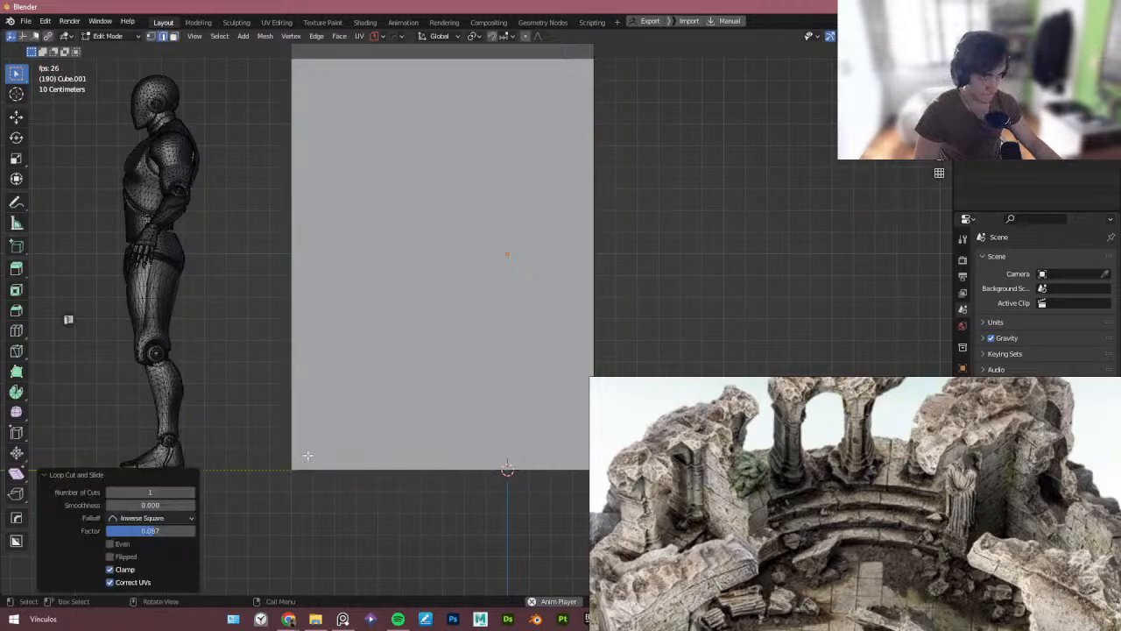
- Move the new edge loop -1.1376 m along Z toward the block's base
key(g)
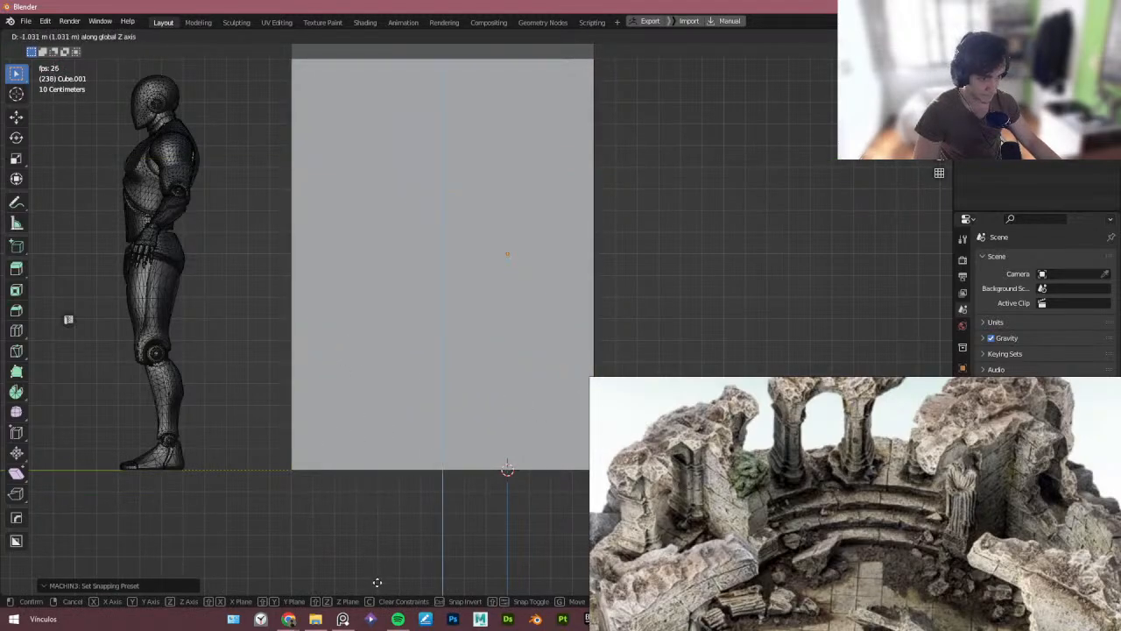
click(382, 51)
shift+middle_drag(445, 328, 427, 286)
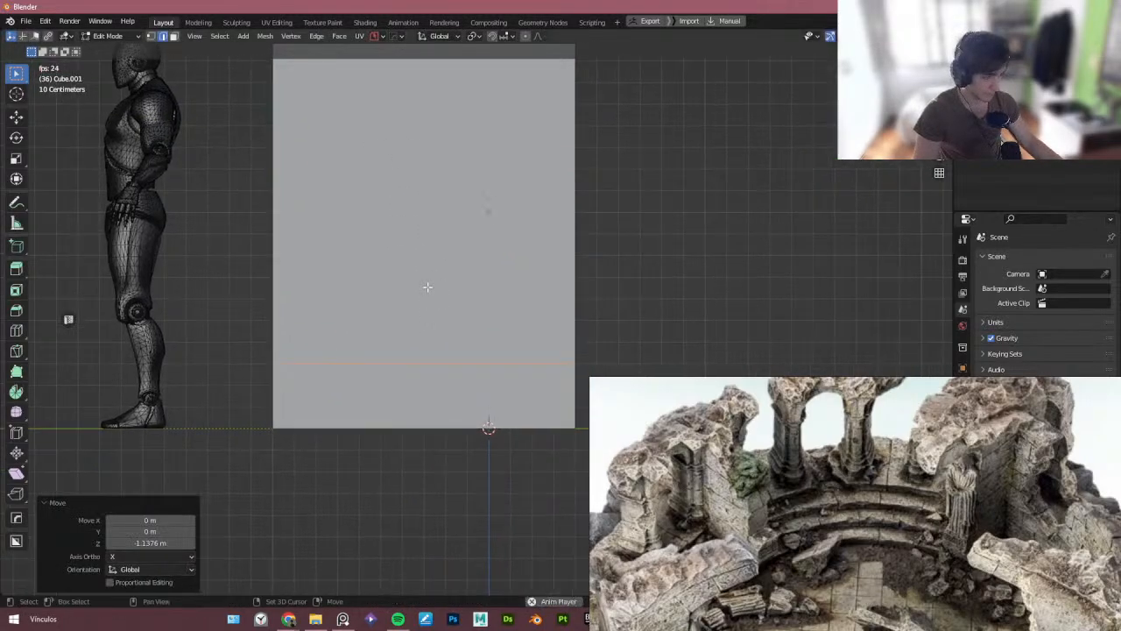
- Select the block's front face above the loop and snap the 3D cursor to the selection
middle_drag(245, 406, 329, 285)
key(Escape)
key(Tab)
click(345, 263)
middle_drag(342, 337, 298, 311)
click(372, 364)
ctrl+click(397, 432)
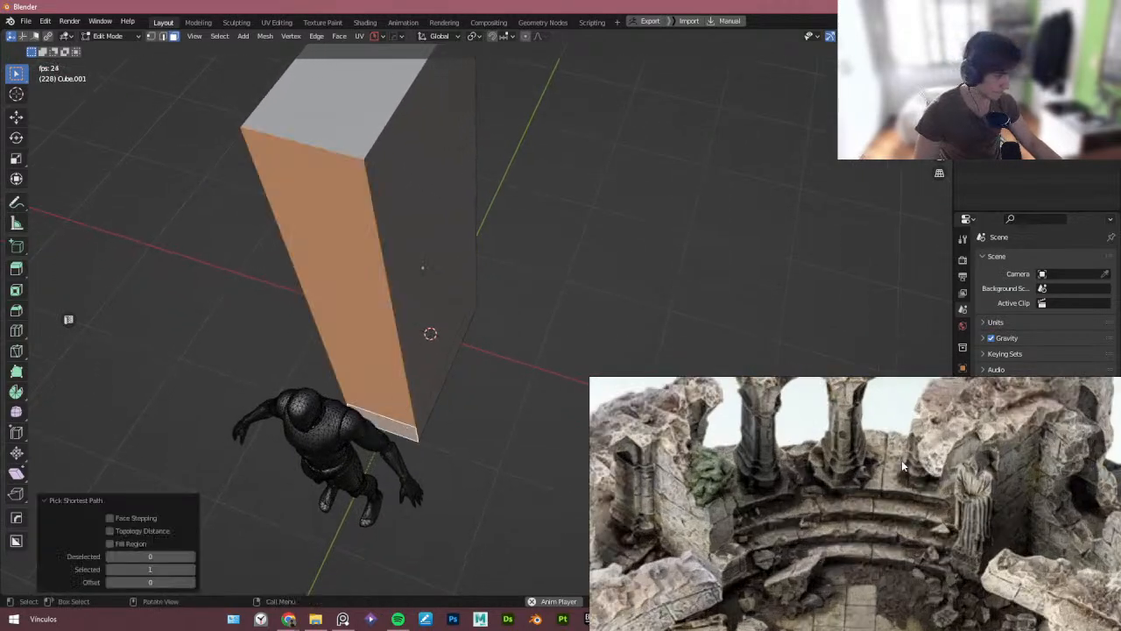
key(KP_7)
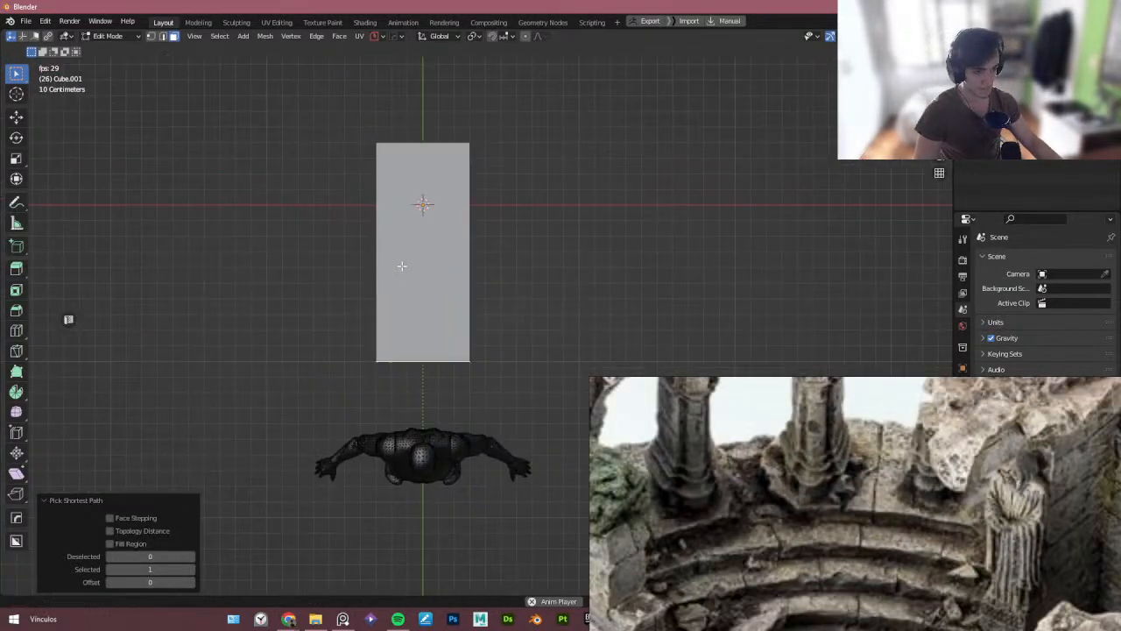
key(Tab)
key(Tab)
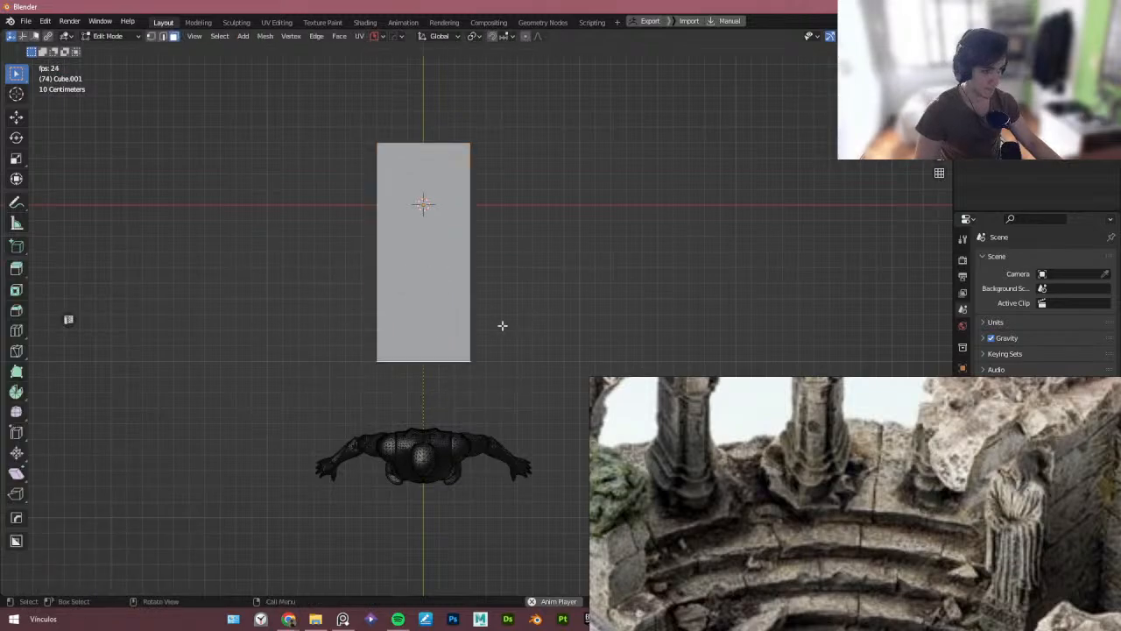
key(shift+s)
click(360, 368)
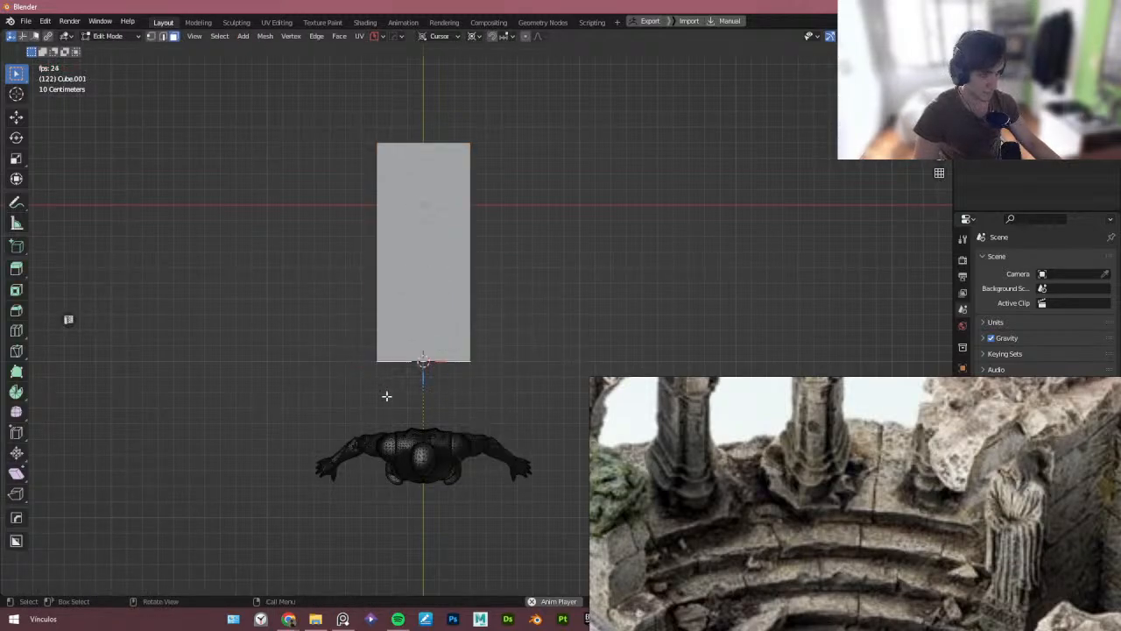
- Add a cylinder at the 3D cursor against the block's front face
key(Tab)
middle_drag(385, 396, 361, 276)
key(shift+a)
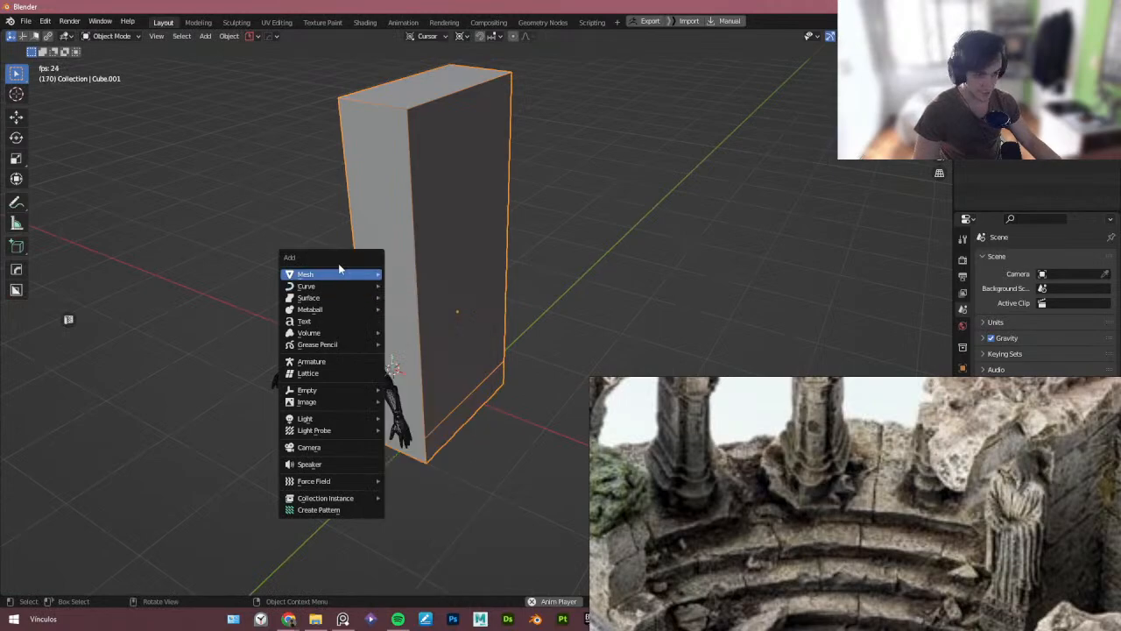
mouse_move(364, 278)
click(429, 341)
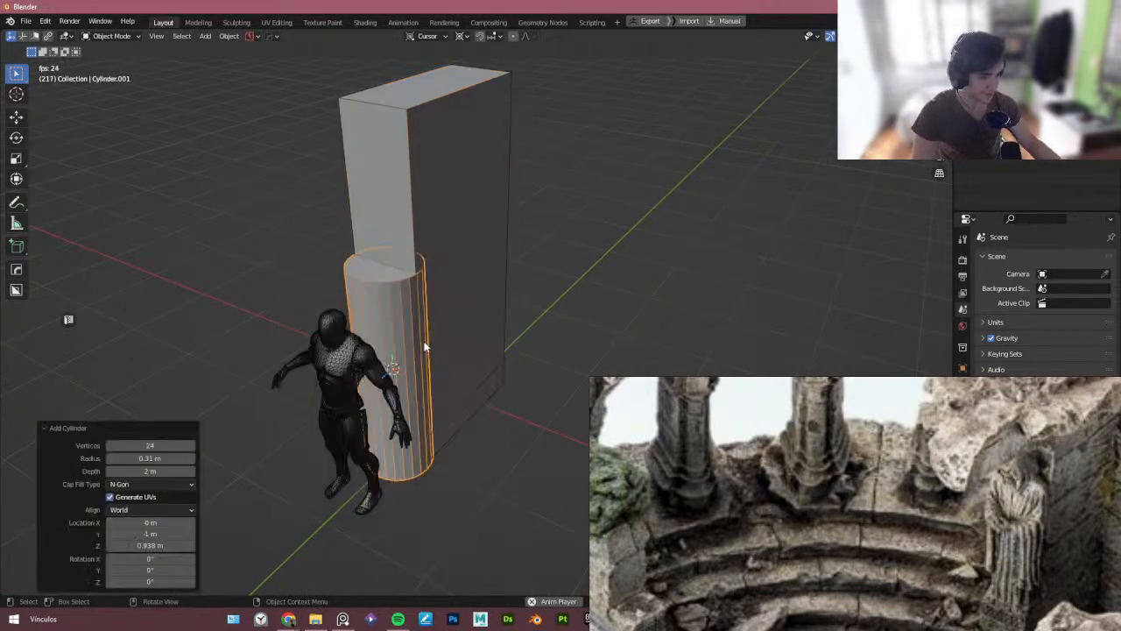
- Move the cylinder 0.66925 m along Y in cursor orientation
middle_drag(474, 297, 409, 316)
key(KP_3)
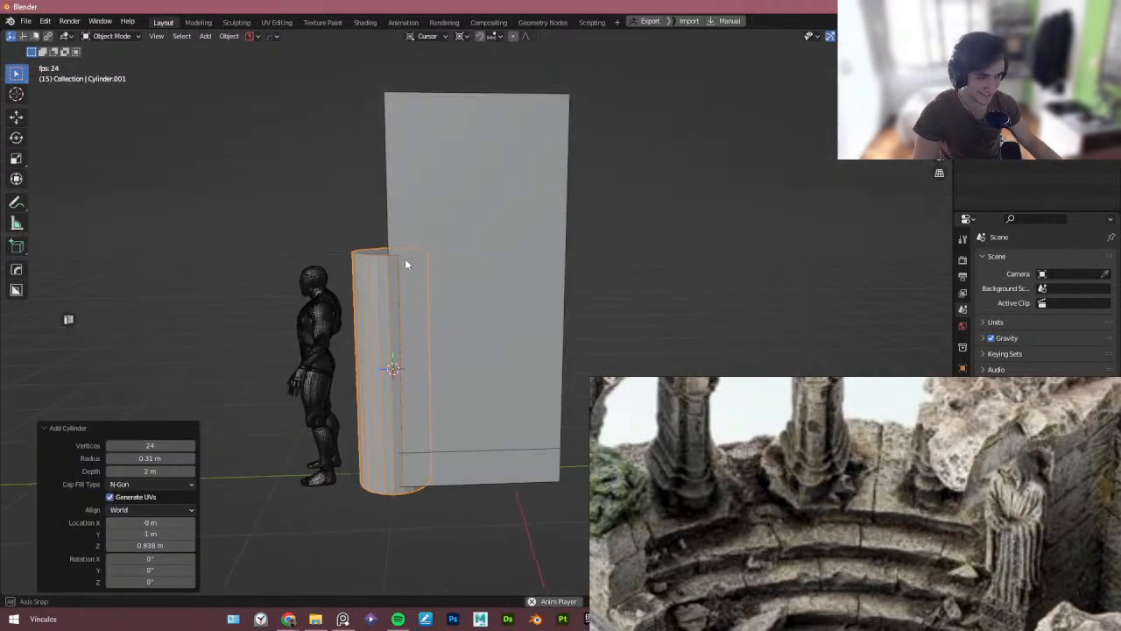
key(g)
key(y)
click(376, 207)
- Scale the cylinder to 0.8 on X and Y while keeping its height
middle_drag(376, 208, 660, 279)
scroll(565, 256, up, 2)
key(s)
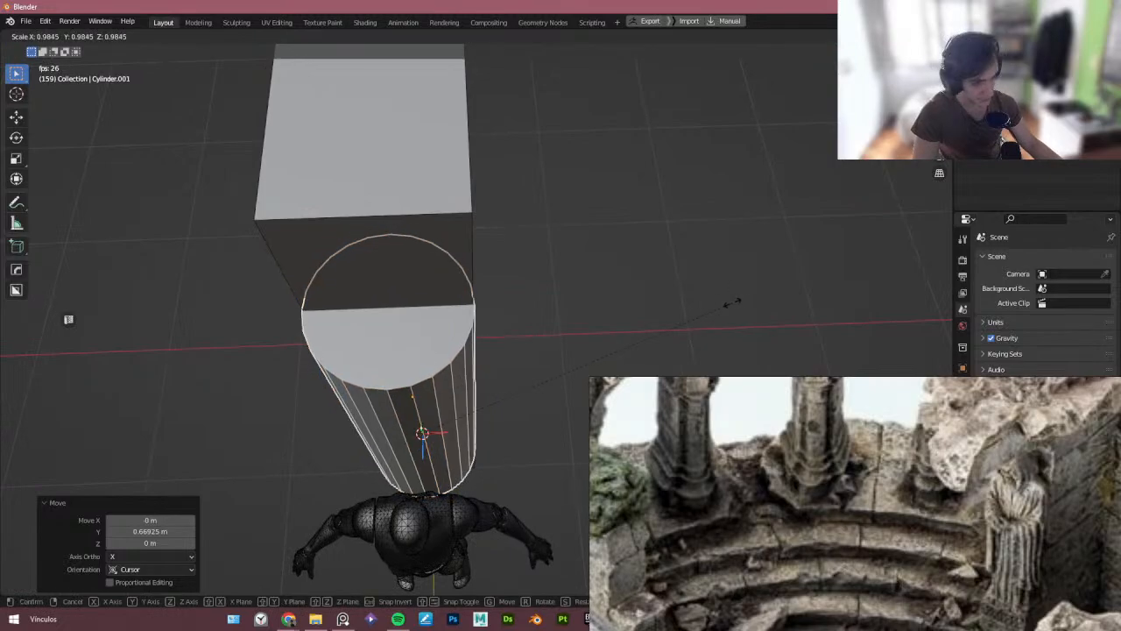
right_click(681, 308)
middle_drag(681, 307, 588, 302)
key(shift+space)
click(685, 308)
key(s)
key(shift+z)
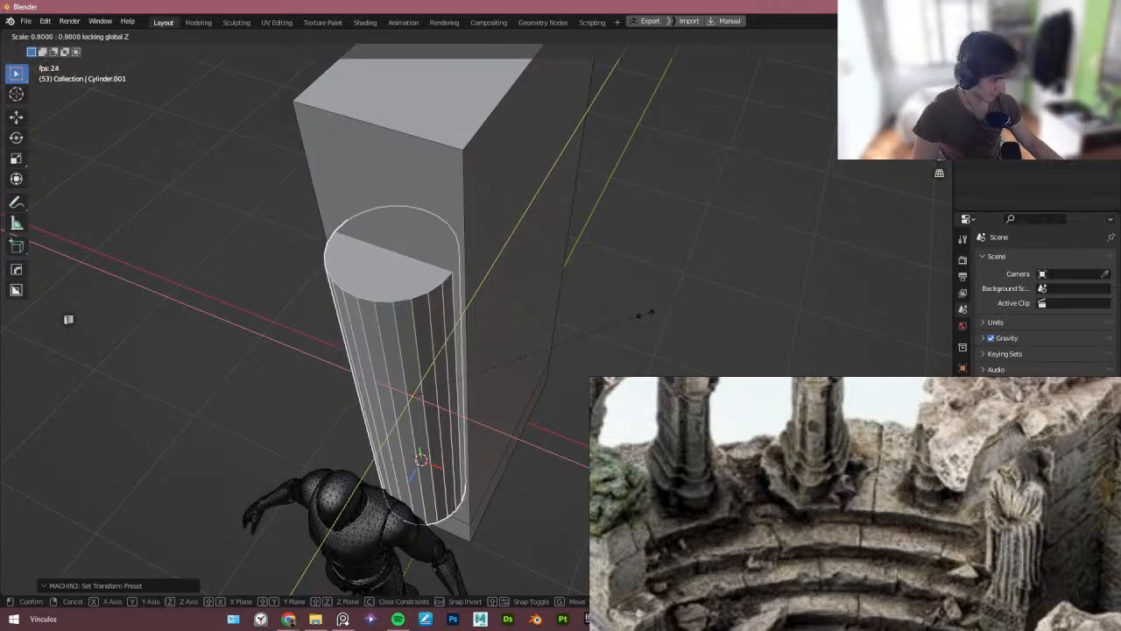
click(578, 325)
- In edit mode with X-ray, box-select the cylinder's back half inside the block and delete those vertices
middle_drag(491, 315, 347, 241)
key(Tab)
scroll(538, 246, down, 5)
key(alt+z)
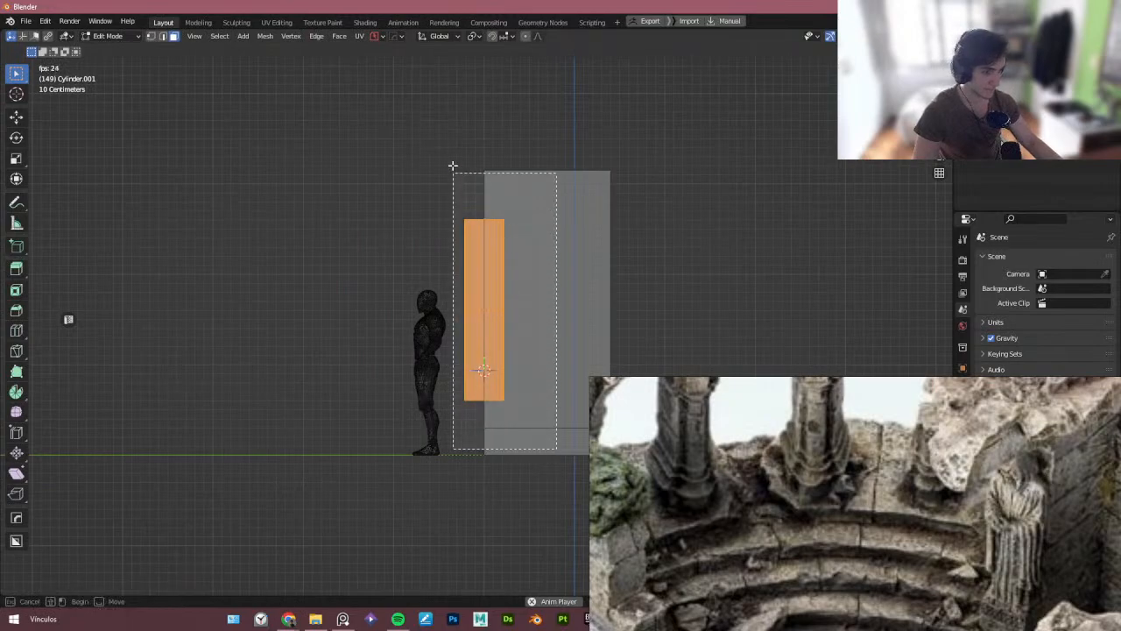
drag(482, 155, 482, 156)
scroll(472, 295, up, 3)
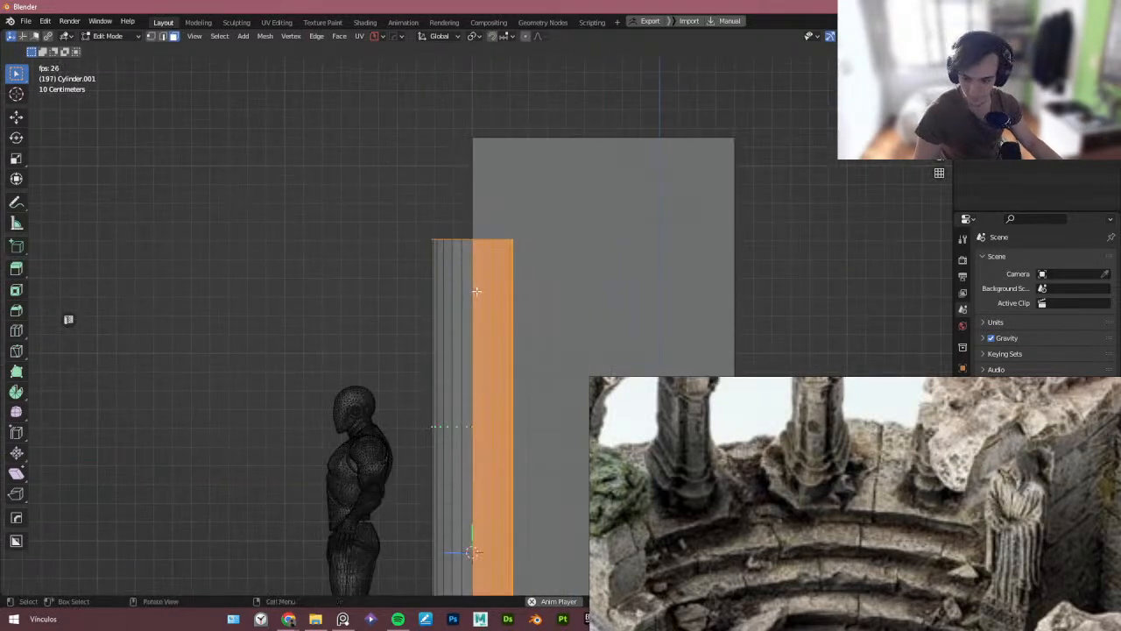
middle_drag(475, 291, 481, 234)
key(1)
click(481, 274)
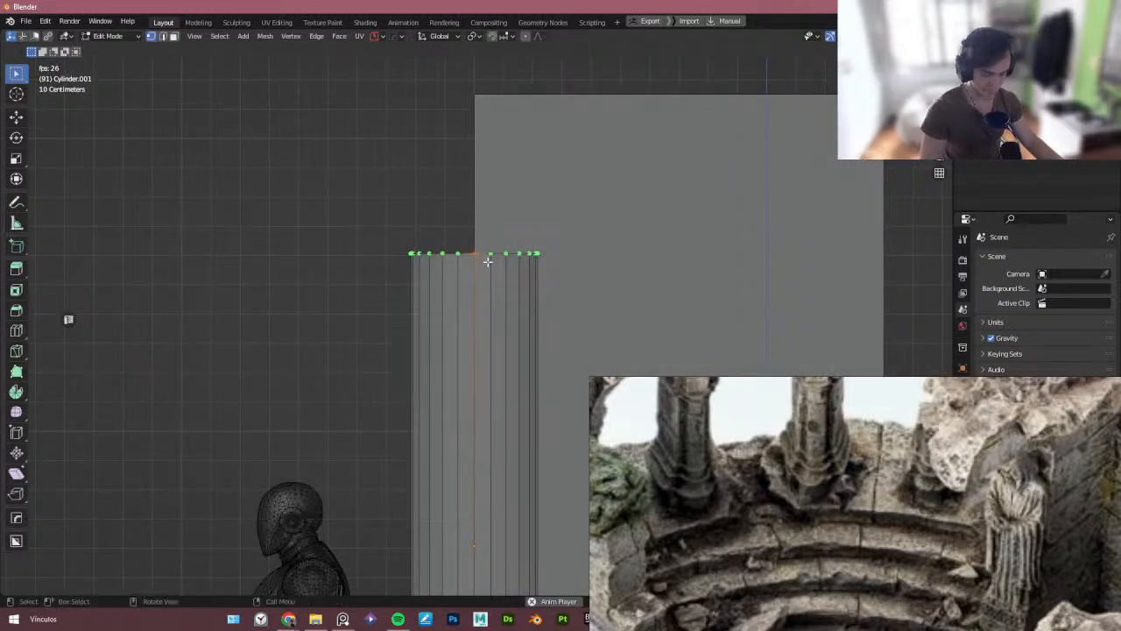
scroll(487, 261, down, 5)
scroll(462, 430, up, 6)
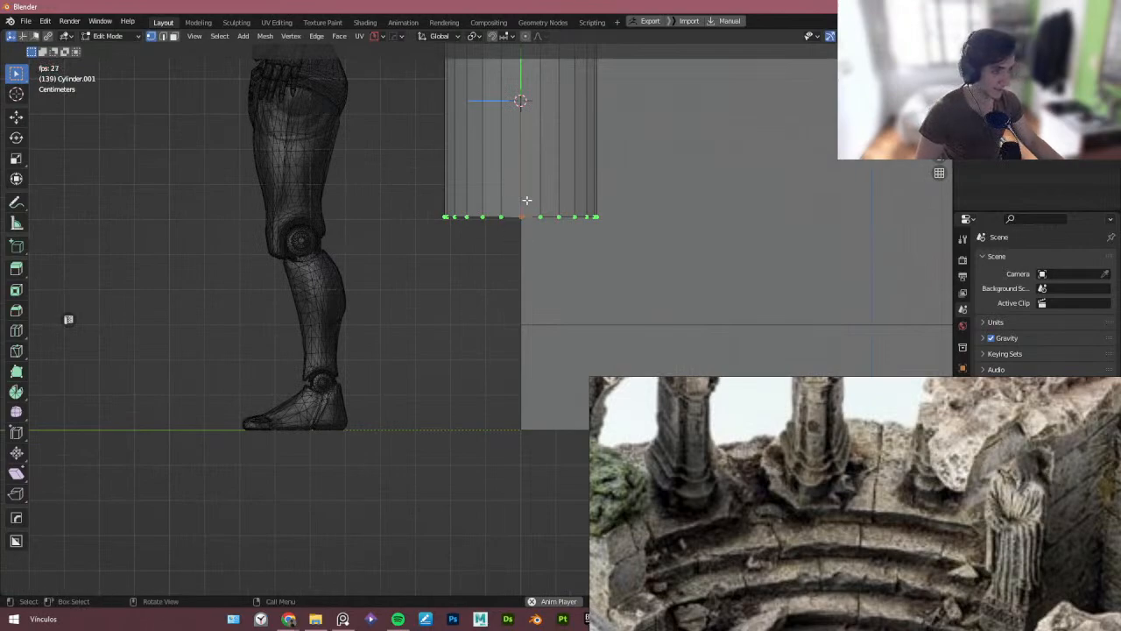
key(3)
scroll(510, 203, down, 5)
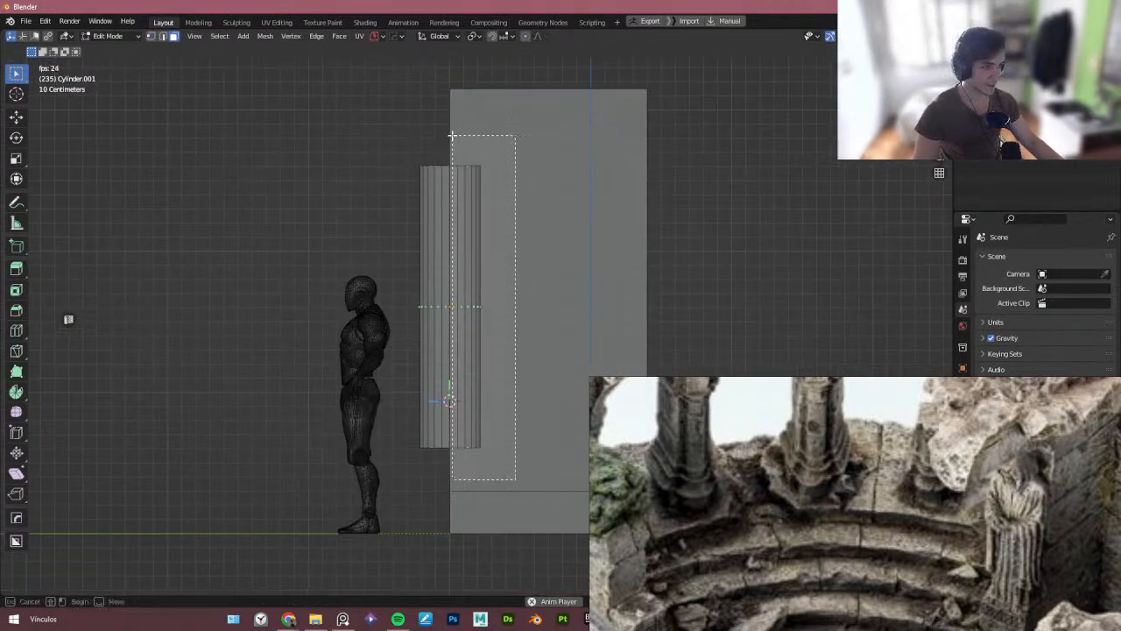
drag(452, 136, 451, 136)
scroll(451, 211, up, 2)
middle_drag(450, 211, 478, 227)
key(x)
click(481, 215)
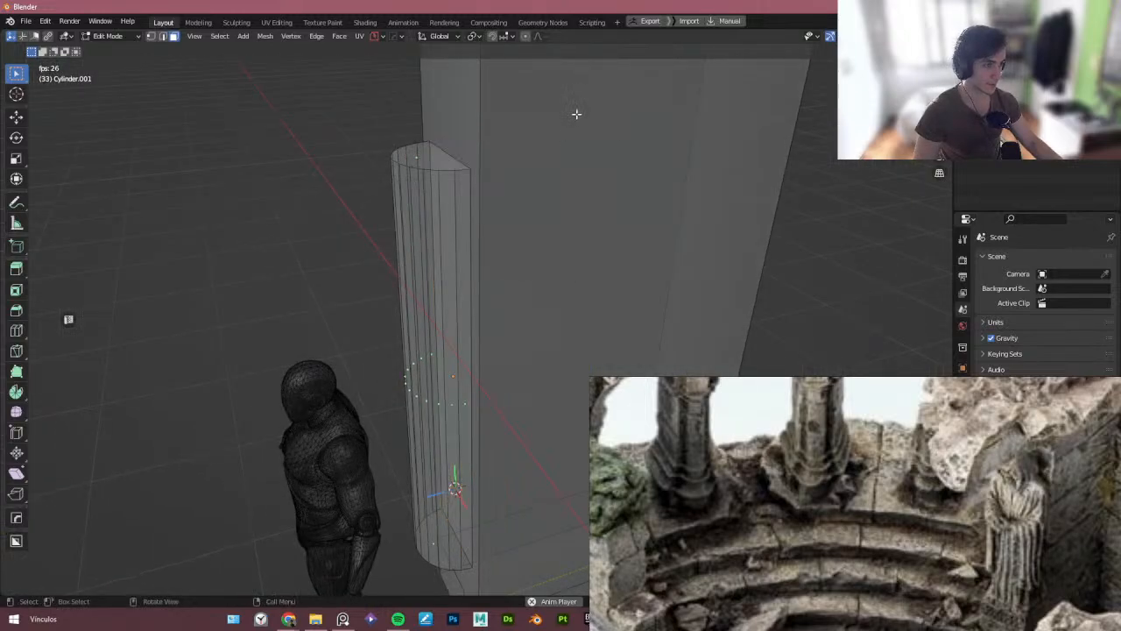
- Select the block and add a vertical loop cut through the middle of its front face
middle_drag(576, 114, 488, 253)
key(Tab)
click(497, 150)
key(Tab)
key(ctrl+r)
click(488, 253)
right_click(488, 253)
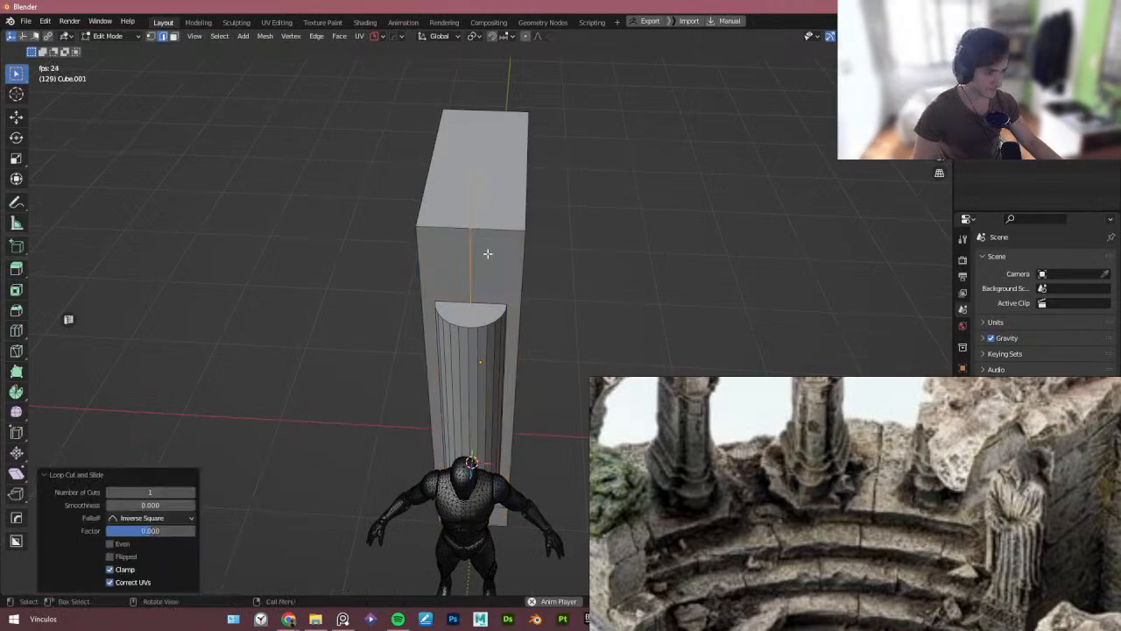
- Slide the new edge loop along X with snapping to align it with the cylinder's left edge
scroll(488, 253, up, 3)
key(shift+Tab)
key(g)
key(x)
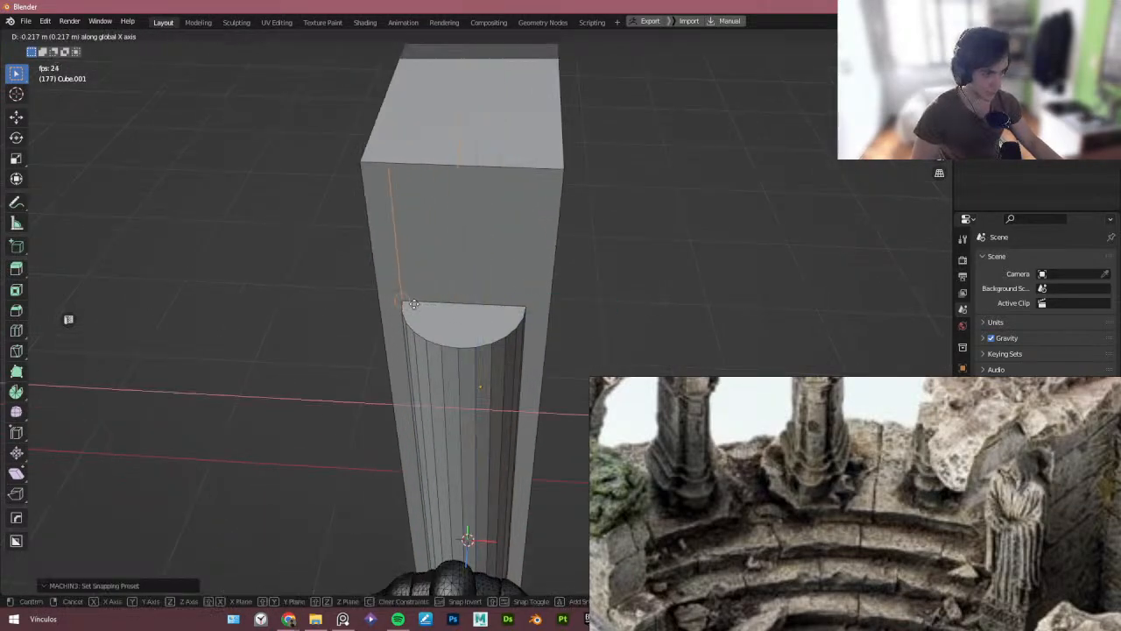
click(413, 303)
- Add a second vertical loop cut slid to the cylinder's right edge and leave edit mode
click(526, 270)
right_click(531, 306)
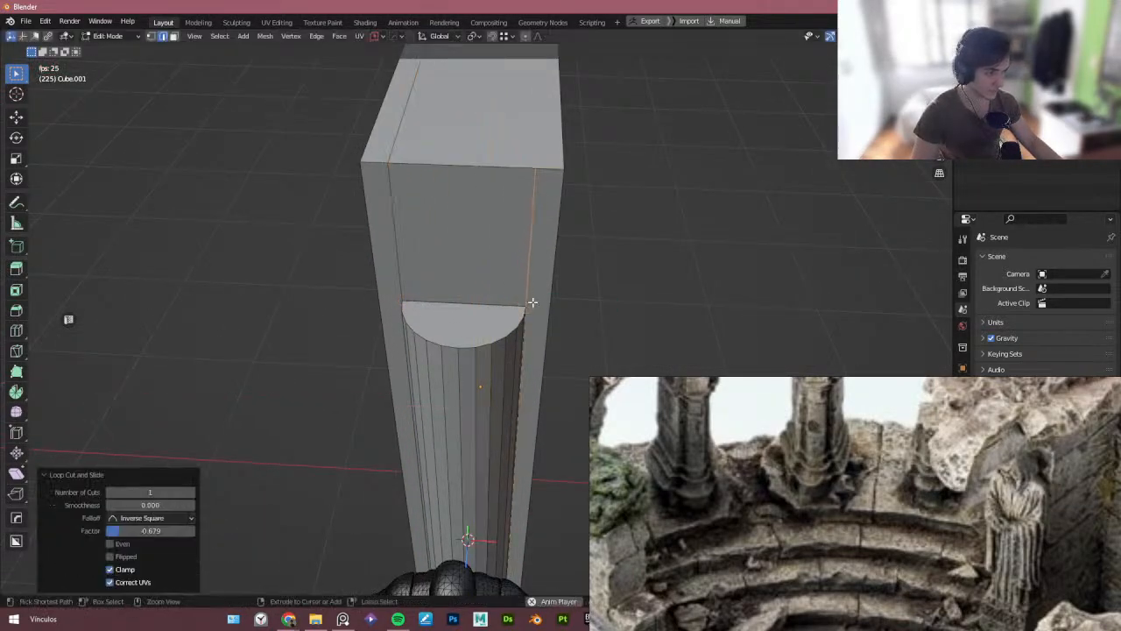
key(Tab)
middle_drag(506, 278, 395, 231)
scroll(389, 196, up, 3)
key(Tab)
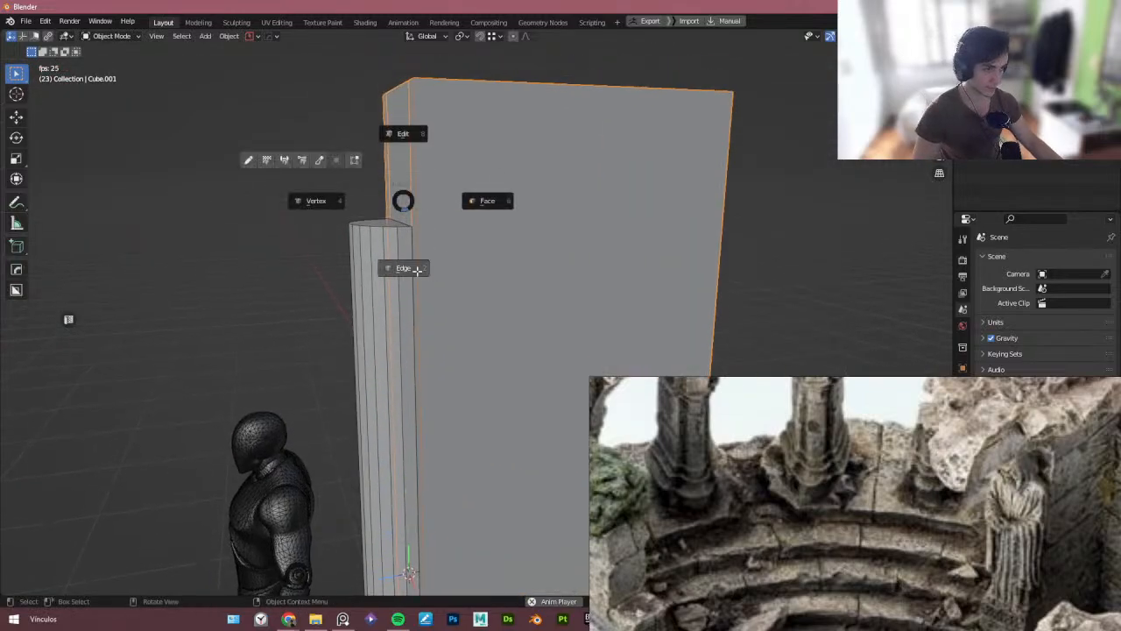
- Enter edge editing on the block and add a horizontal loop cut near its bottom
click(418, 270)
key(ctrl+r)
click(414, 223)
click(414, 228)
scroll(415, 239, down, 5)
shift+middle_drag(433, 285, 453, 183)
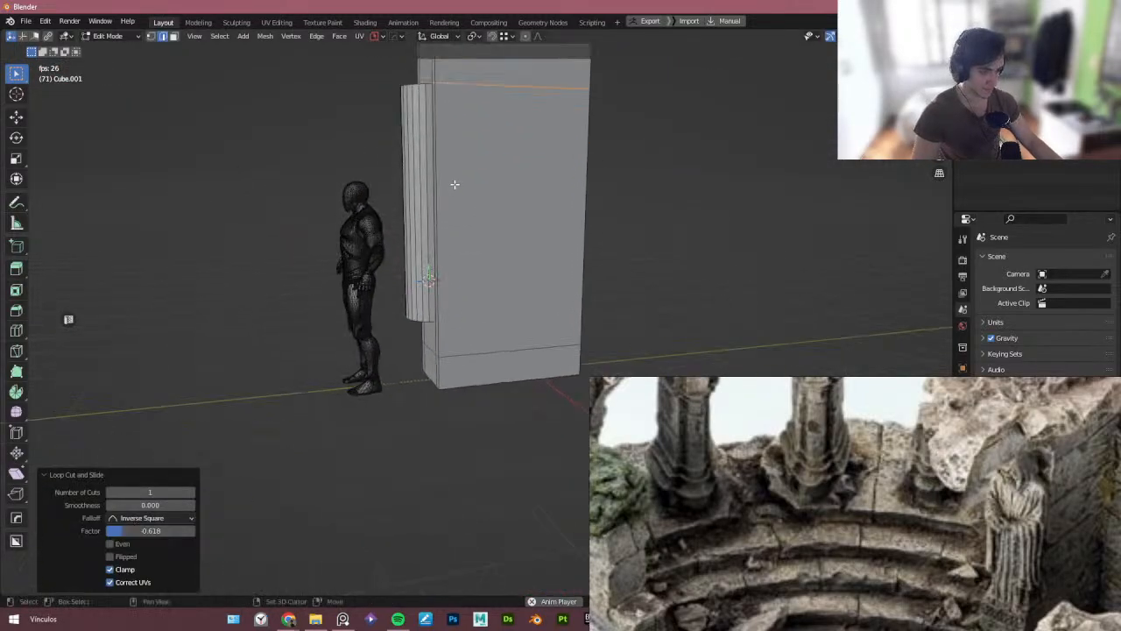
scroll(446, 338, up, 4)
middle_drag(446, 320, 453, 224)
- Switch to face selection, select the half-cylinder's top cap and move it down slightly along Z
key(ctrl+r)
key(ctrl+Tab)
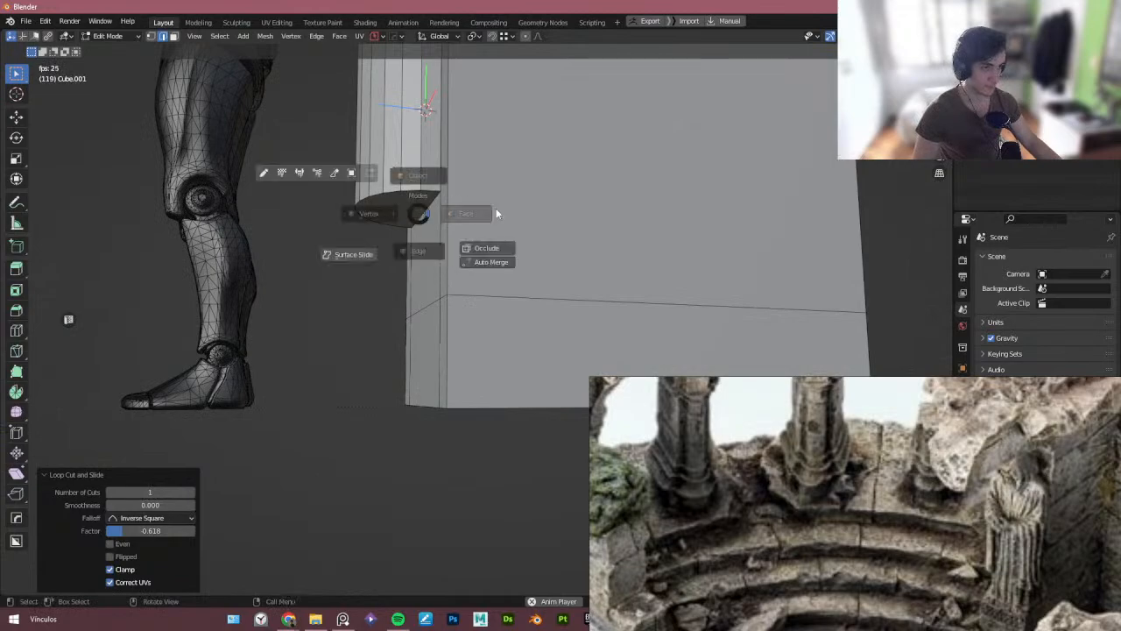
click(496, 208)
click(426, 290)
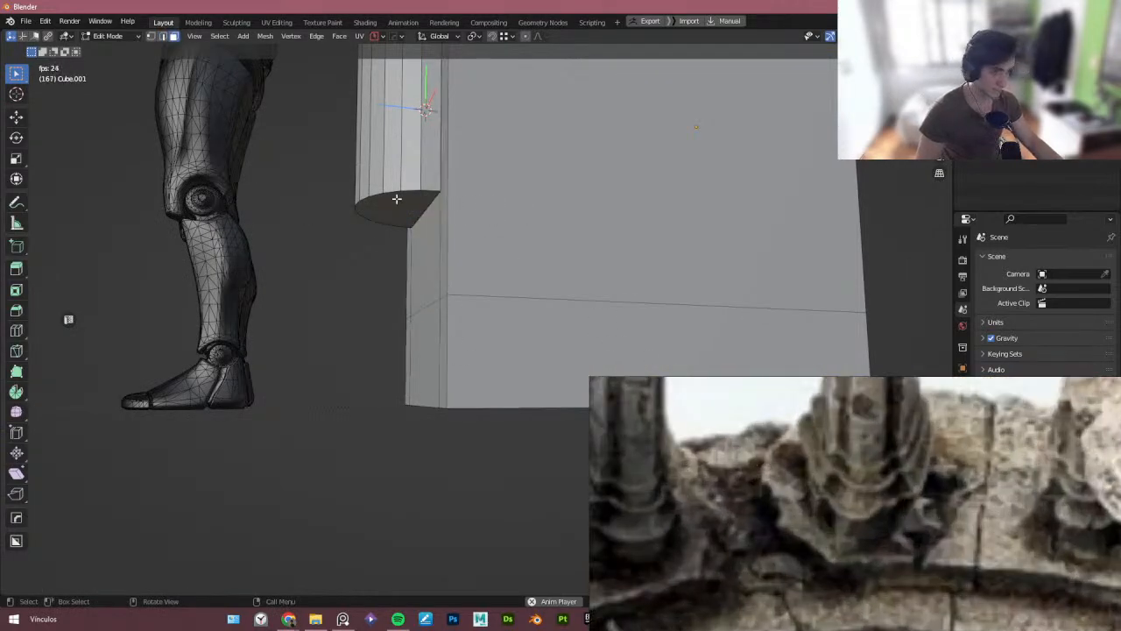
key(Tab)
click(405, 205)
key(Tab)
click(401, 212)
key(g)
key(z)
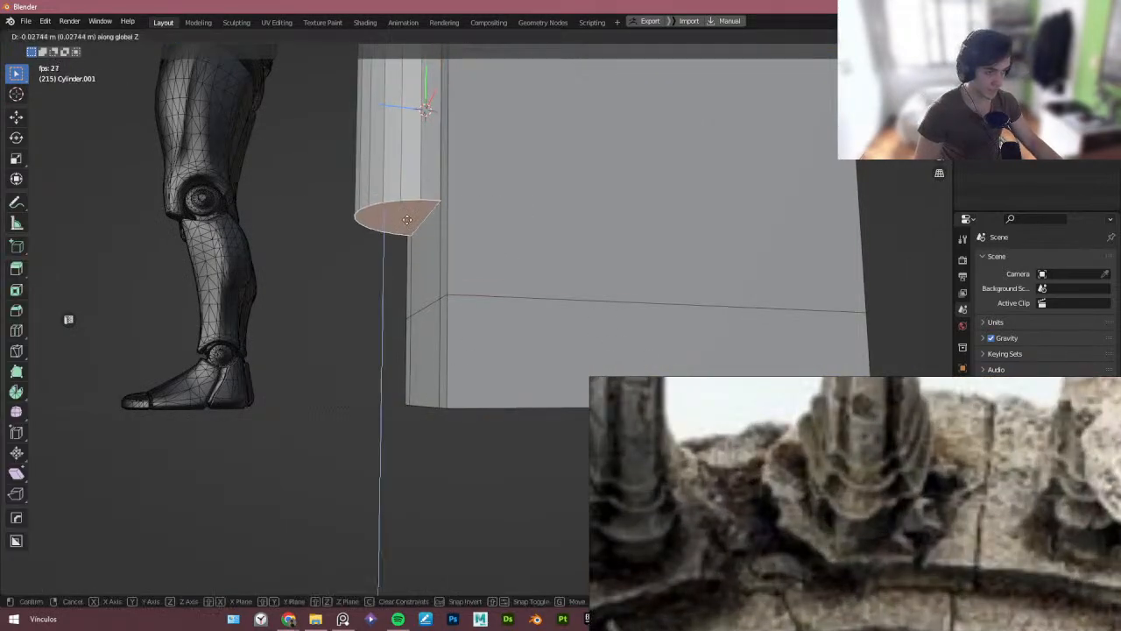
click(445, 403)
- Select the block's front face directly above the half-cylinder and delete it
middle_drag(445, 403, 494, 368)
key(Tab)
click(509, 322)
key(Tab)
alt+click(467, 350)
key(Tab)
key(alt+z)
key(alt+z)
key(Tab)
shift+middle_drag(491, 96, 462, 310)
scroll(462, 310, down, 3)
middle_drag(441, 147, 411, 263)
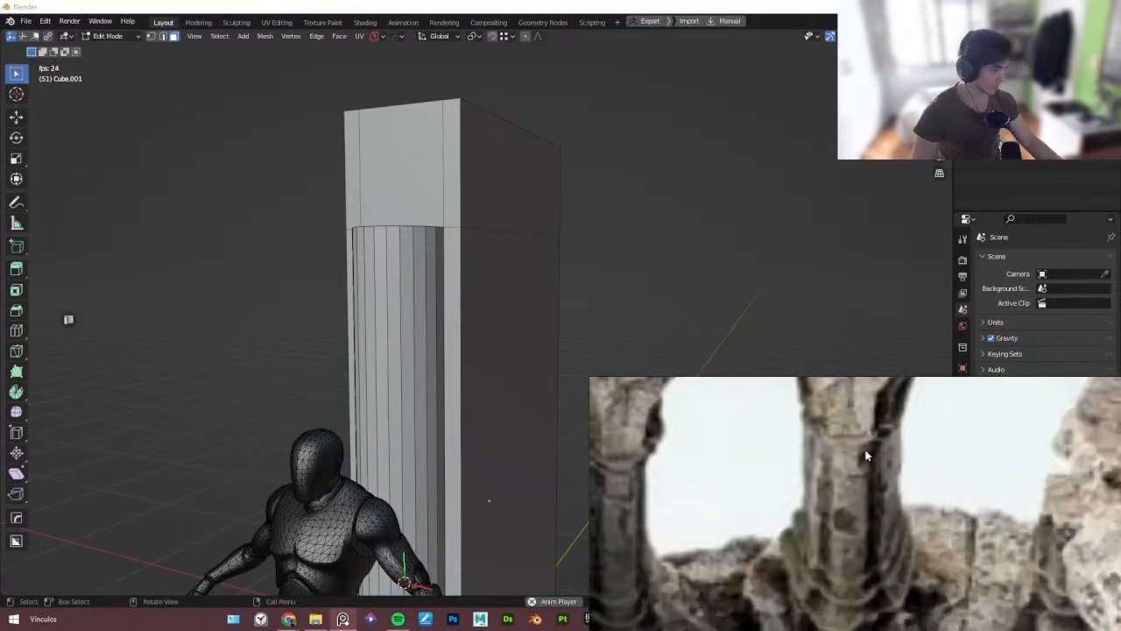
middle_drag(411, 234, 443, 254)
click(376, 249)
key(x)
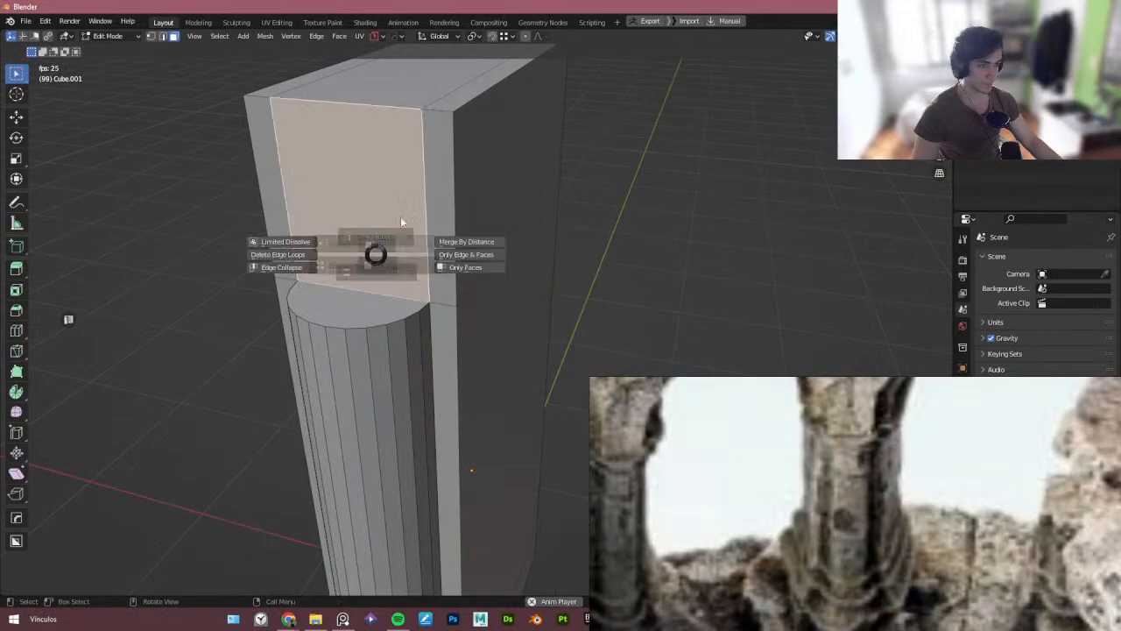
click(419, 213)
- Join the half-cylinder and the block into a single object
middle_drag(447, 259, 408, 303)
key(Tab)
click(376, 310)
key(Tab)
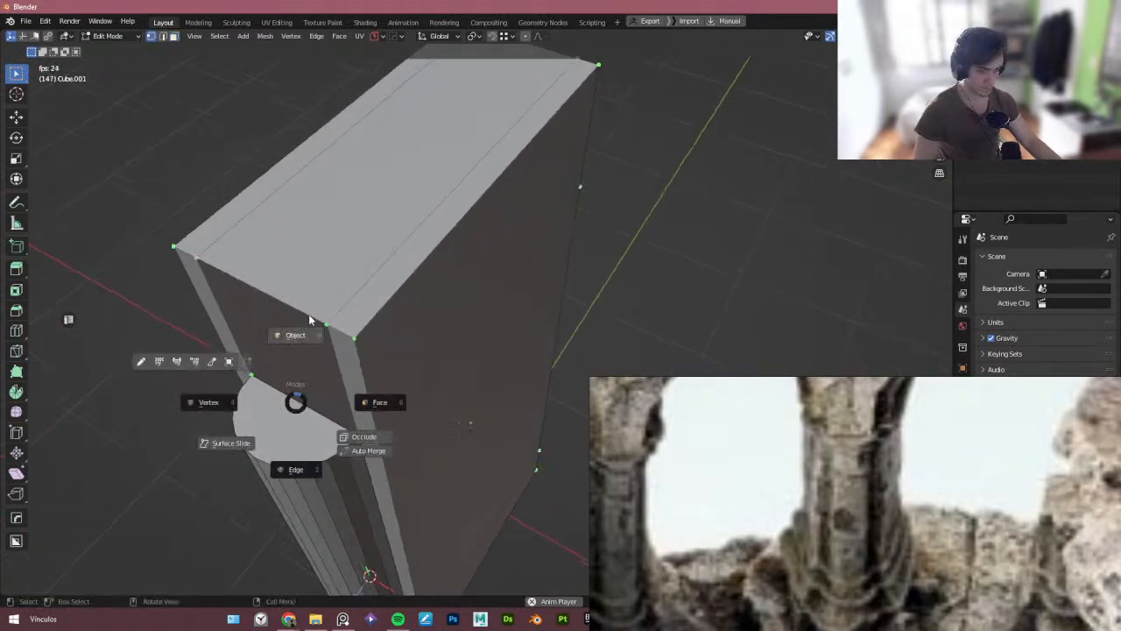
click(308, 314)
shift+click(294, 442)
key(ctrl+j)
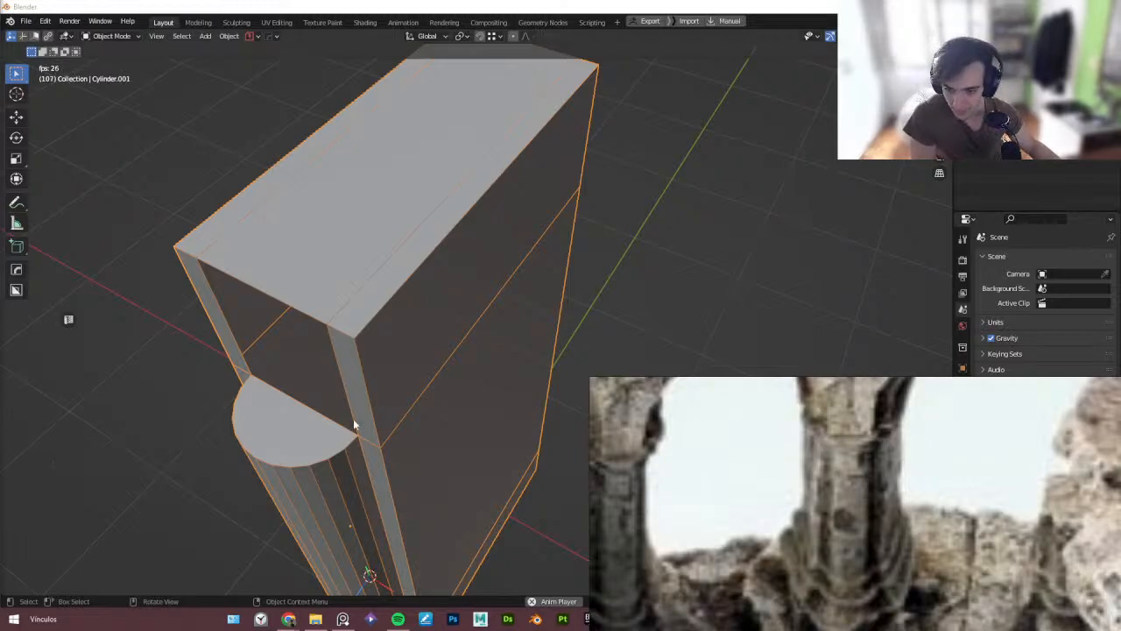
- In edit mode, select the whole joined mesh and merge its vertices by distance
scroll(377, 413, down, 2)
middle_drag(377, 412, 353, 348)
scroll(368, 378, down, 2)
scroll(353, 348, up, 3)
key(Tab)
click(325, 347)
key(a)
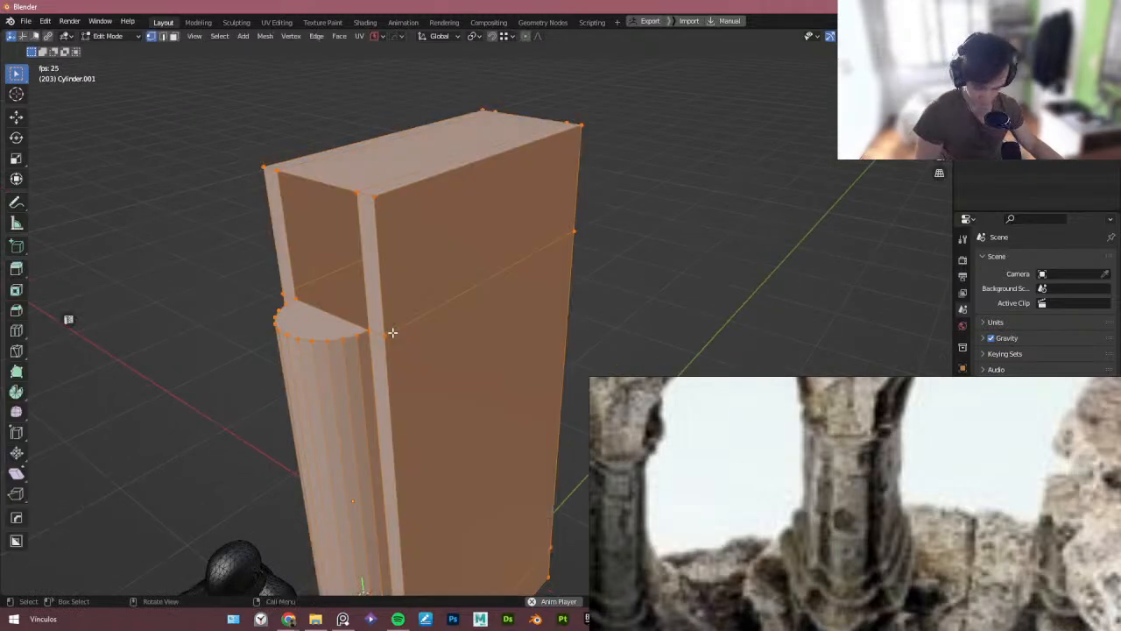
key(m)
click(385, 379)
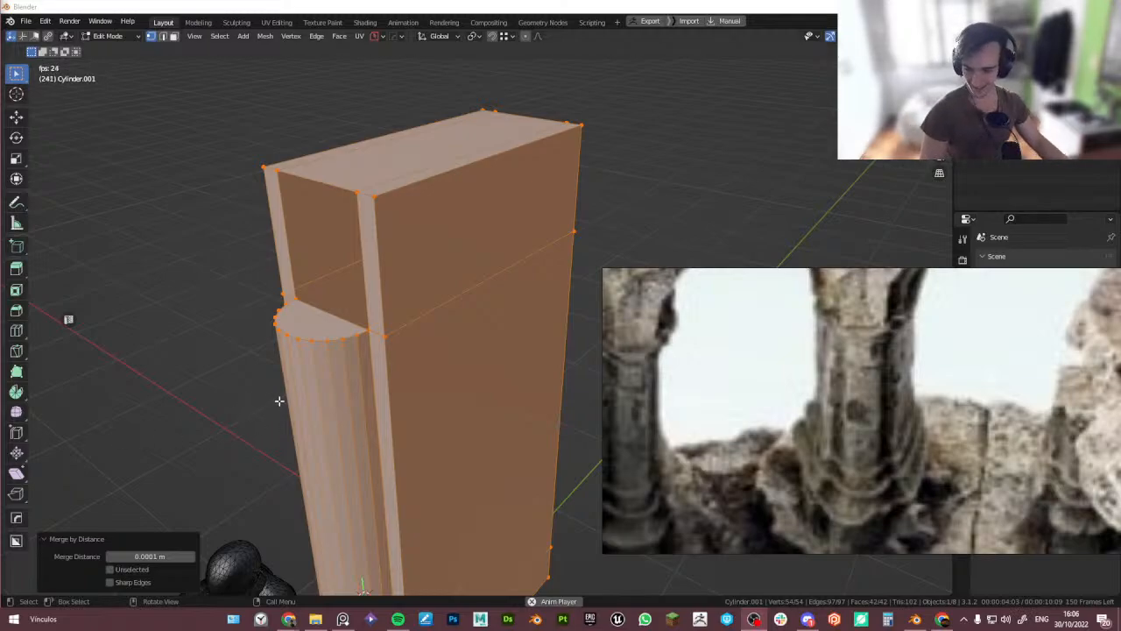
mouse_move(280, 402)
middle_down()
mouse_move(305, 373)
mouse_move(272, 394)
mouse_move(291, 419)
mouse_move(296, 394)
middle_up()
scroll(270, 391, down, 2)
key(Tab)
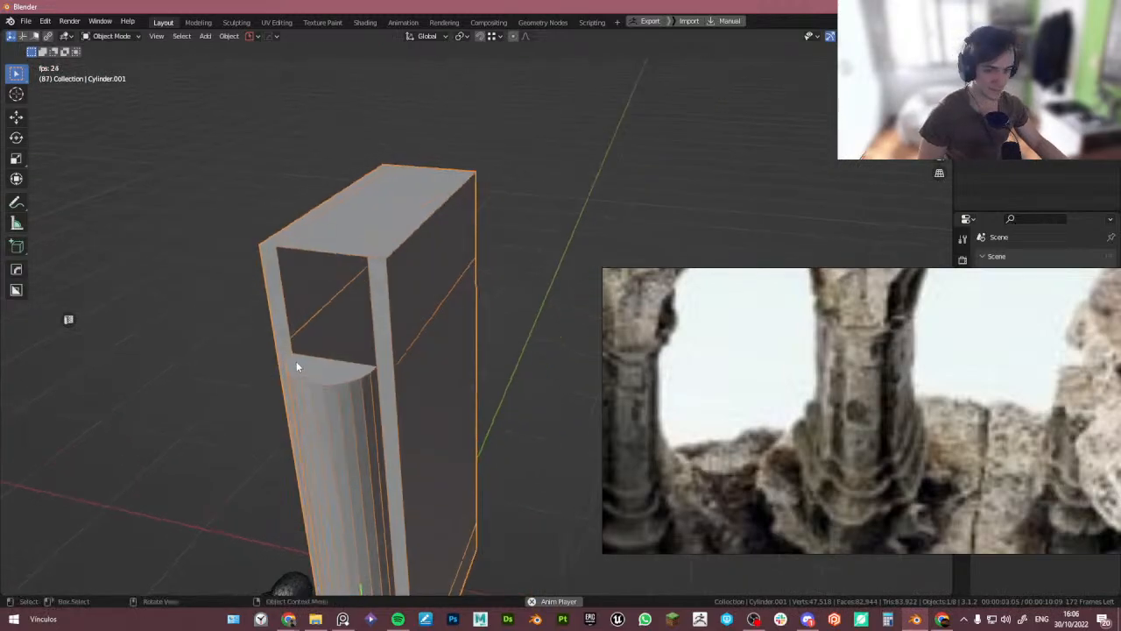
mouse_move(343, 380)
middle_down()
mouse_move(344, 344)
mouse_move(331, 336)
mouse_move(588, 395)
mouse_move(373, 294)
mouse_move(360, 383)
middle_up()
key(Tab)
key(Tab)
click(340, 558)
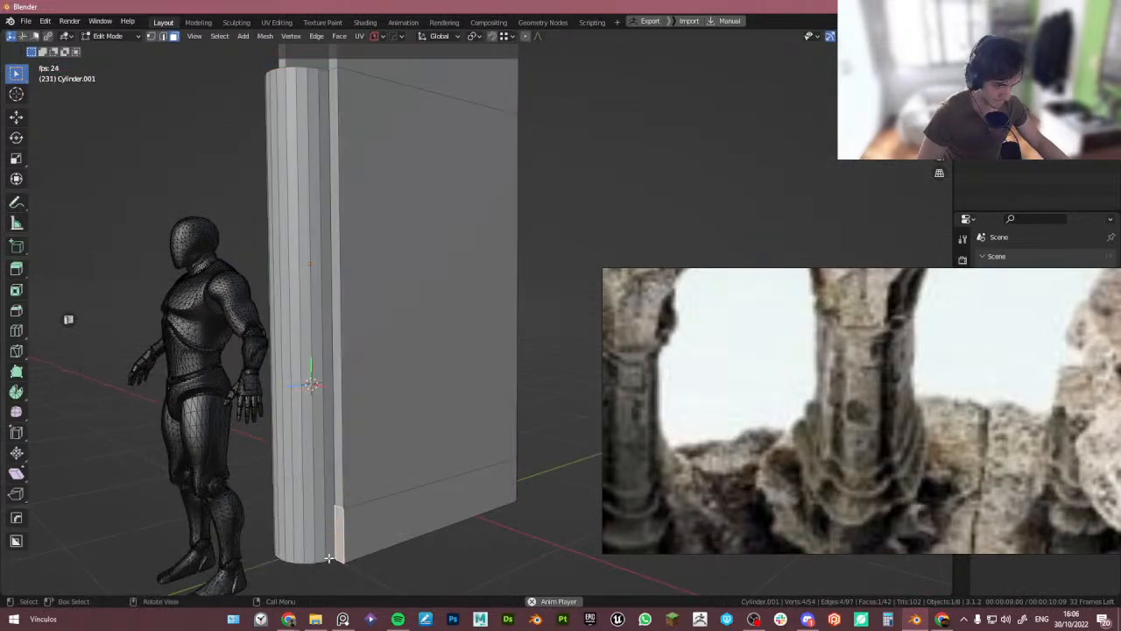
key(Tab)
shift+middle_drag(336, 559, 370, 471)
key(Tab)
click(329, 474)
scroll(367, 478, up, 4)
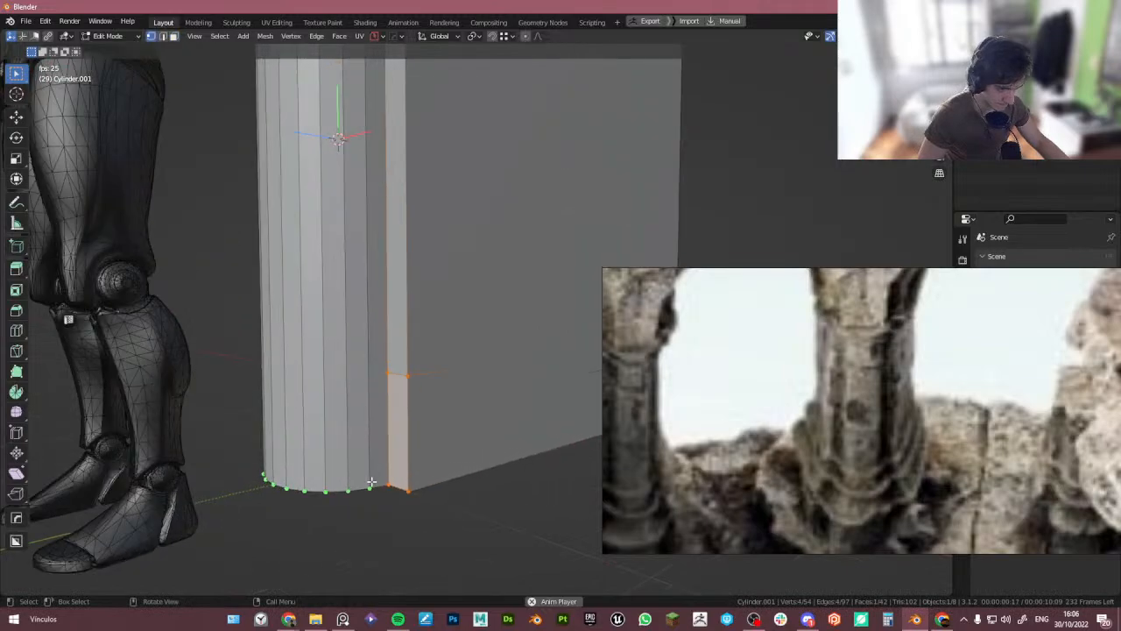
click(386, 485)
key(g)
right_click(394, 495)
key(3)
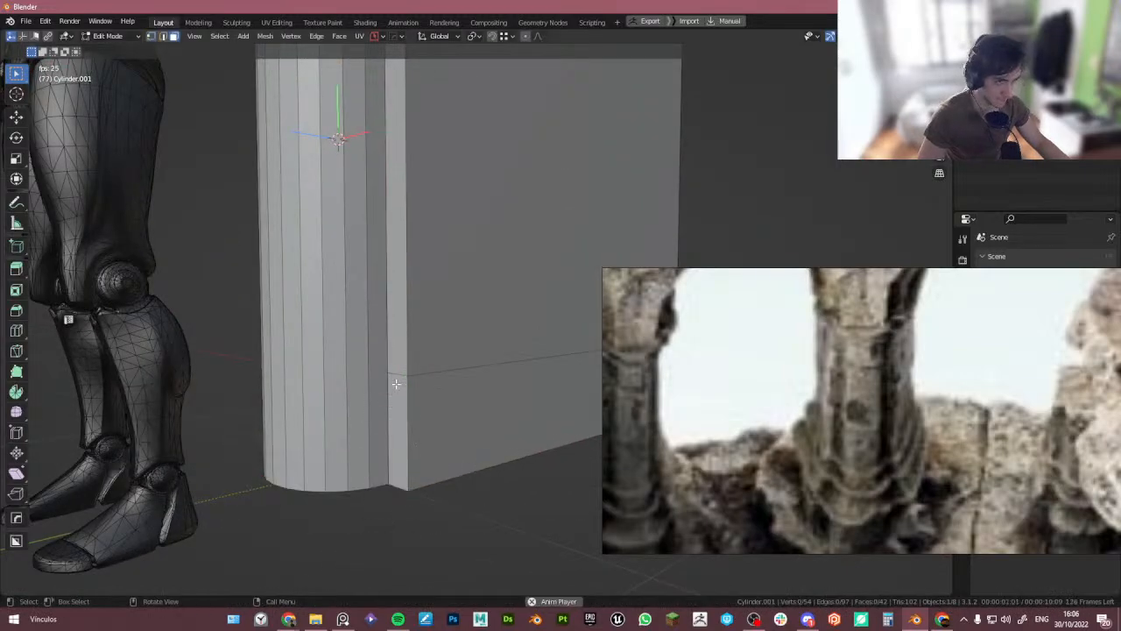
- Add a horizontal loop cut around the half-column and block in their lower section
key(ctrl+r)
right_click(358, 250)
scroll(357, 244, down, 5)
shift+middle_drag(348, 89, 348, 155)
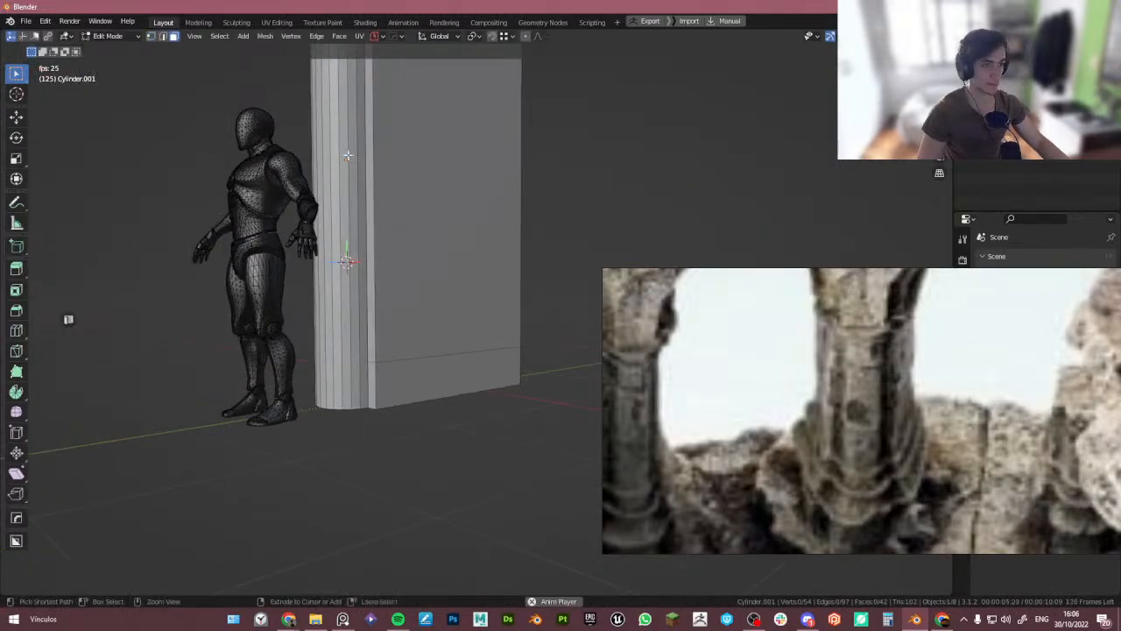
key(ctrl+r)
click(348, 176)
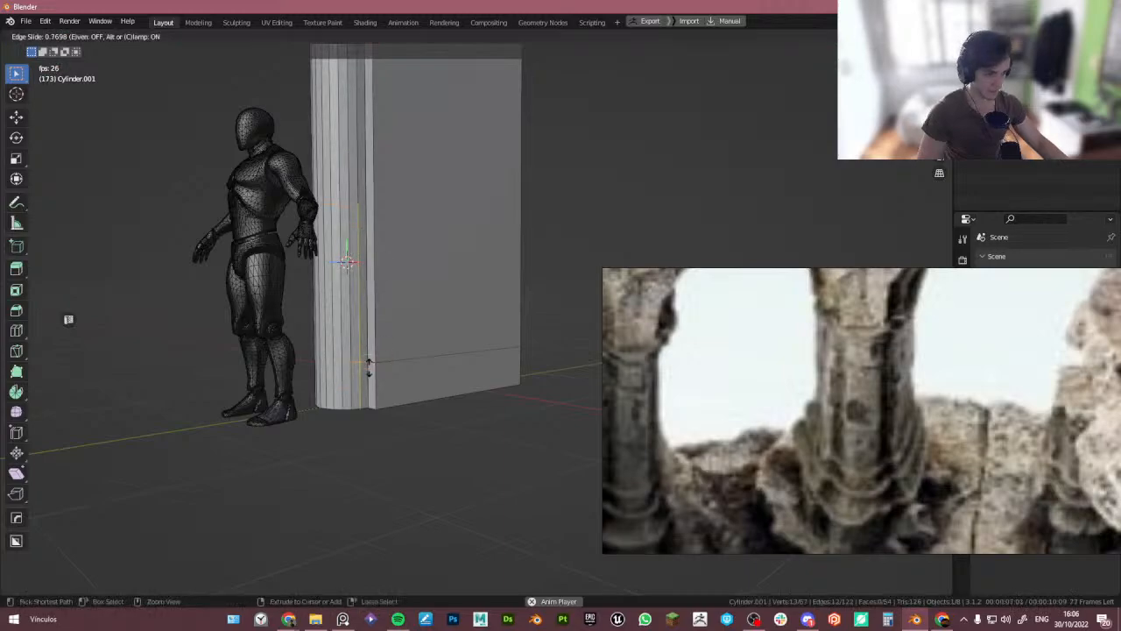
click(368, 366)
scroll(420, 342, up, 4)
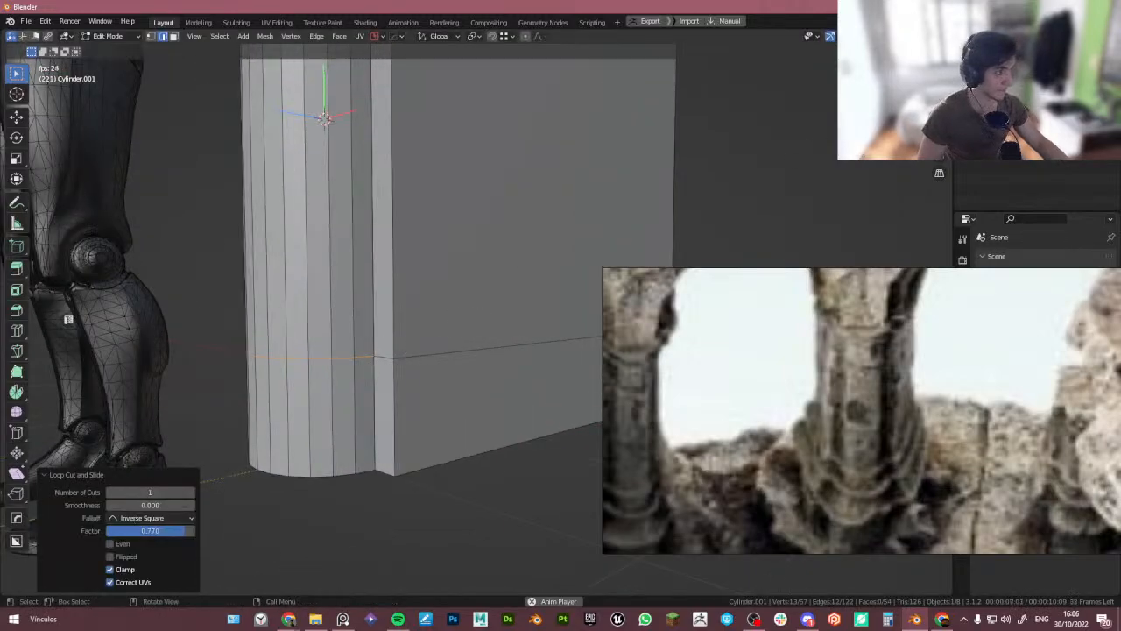
- Select the whole mesh again and merge overlapping vertices by distance
key(a)
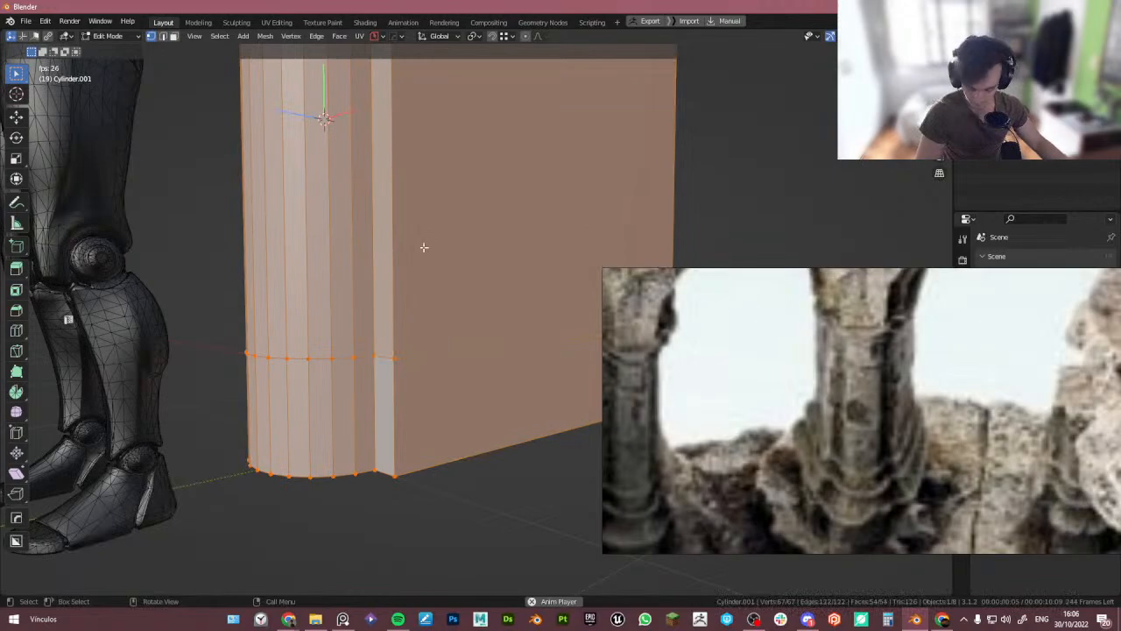
key(m)
click(424, 248)
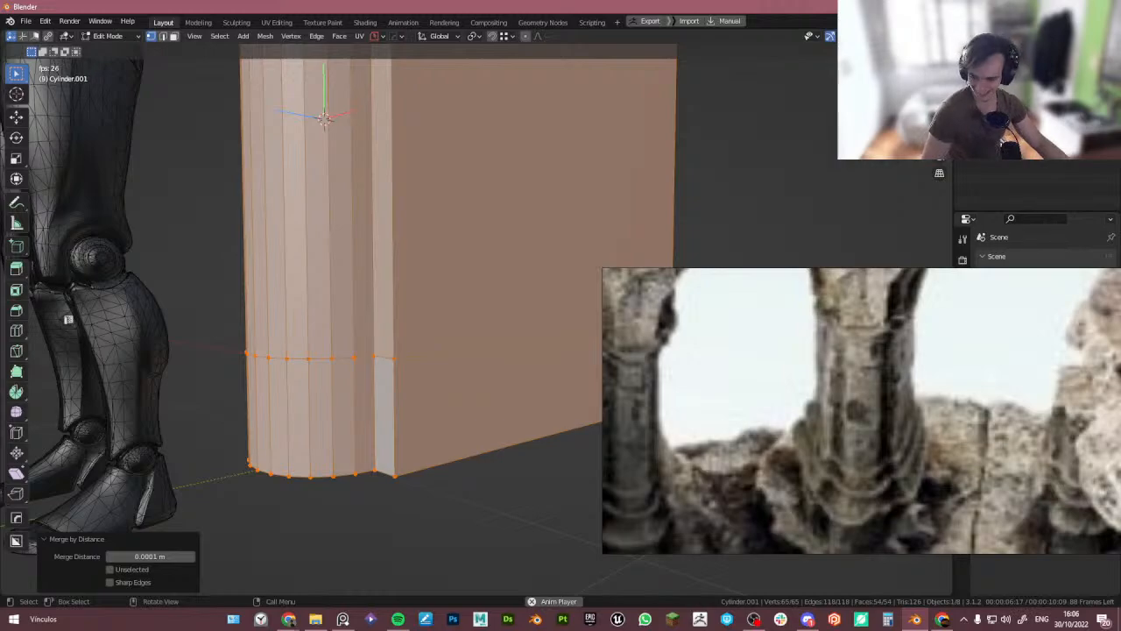
shift+middle_drag(251, 293, 238, 324)
key(Tab)
click(384, 326)
scroll(407, 335, down, 2)
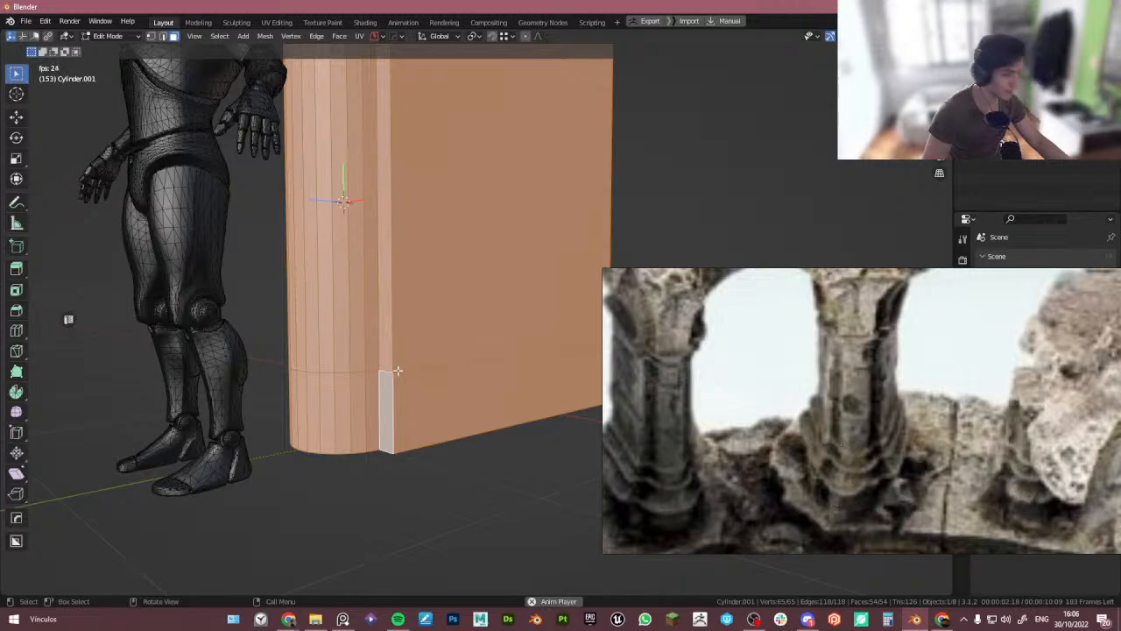
middle_drag(398, 370, 363, 371)
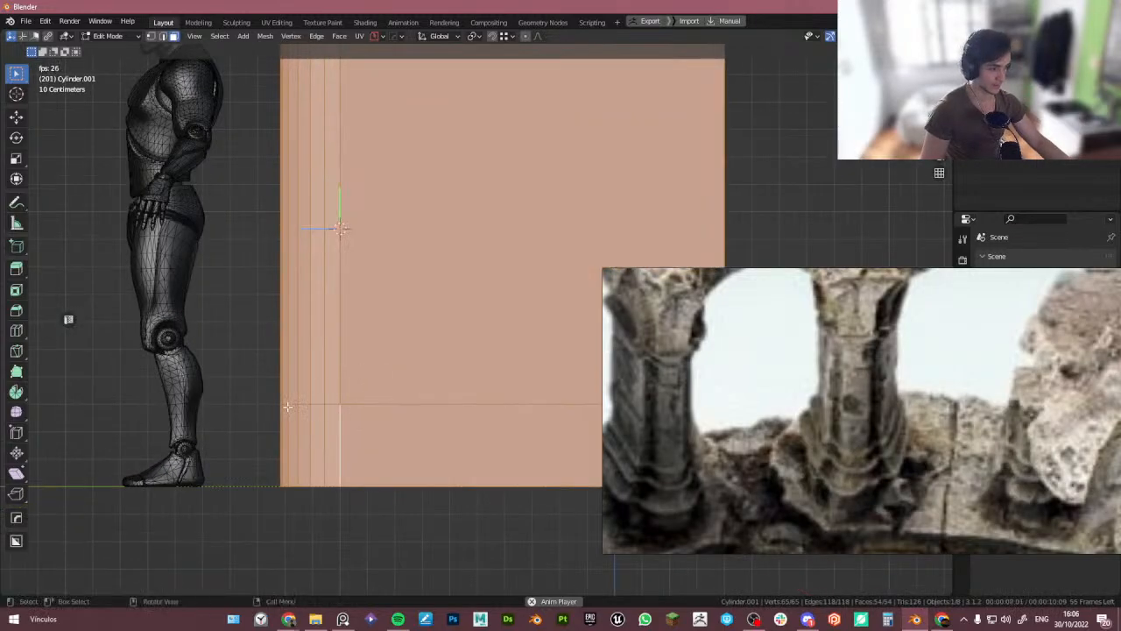
- Try adding another horizontal loop cut, then undo it
key(ctrl+r)
click(346, 290)
click(346, 290)
scroll(341, 254, down, 4)
shift+middle_drag(344, 208, 360, 361)
key(ctrl+z)
scroll(344, 173, up, 5)
middle_drag(350, 180, 440, 258)
key(1)
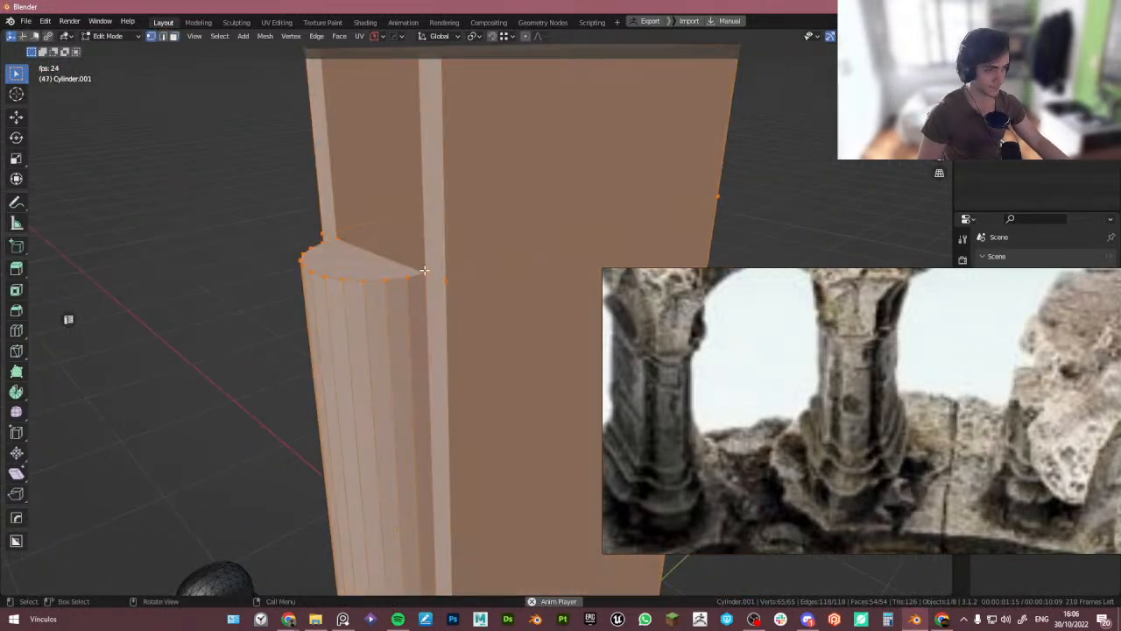
click(422, 273)
key(g)
right_click(432, 283)
scroll(432, 283, down, 4)
key(ctrl+r)
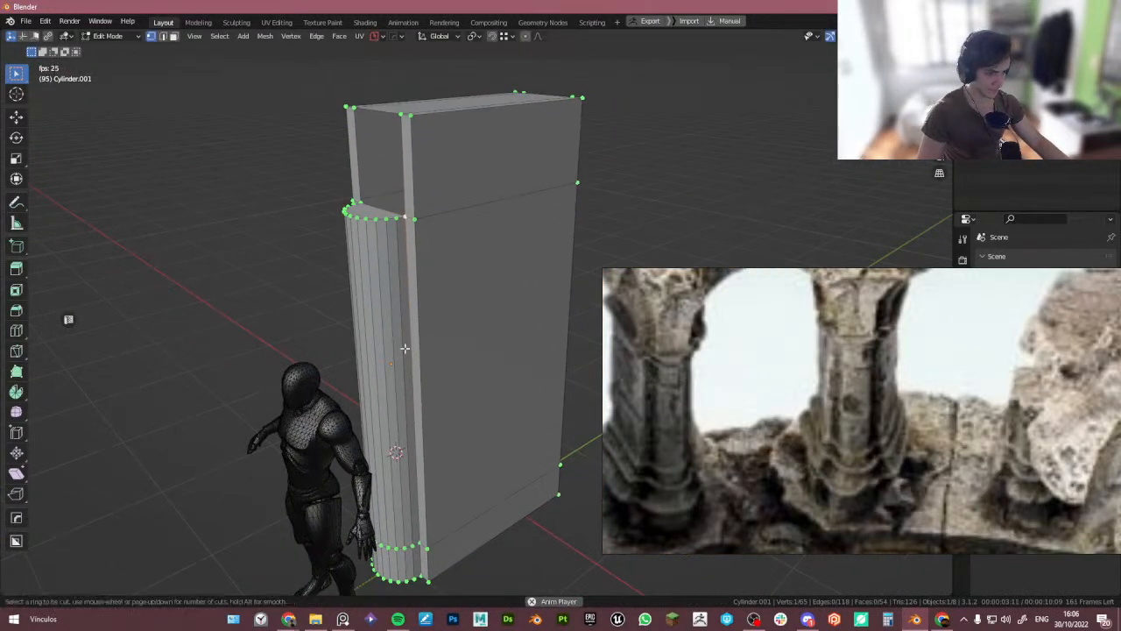
right_click(403, 380)
middle_drag(415, 491, 427, 451)
shift+middle_drag(421, 502, 424, 405)
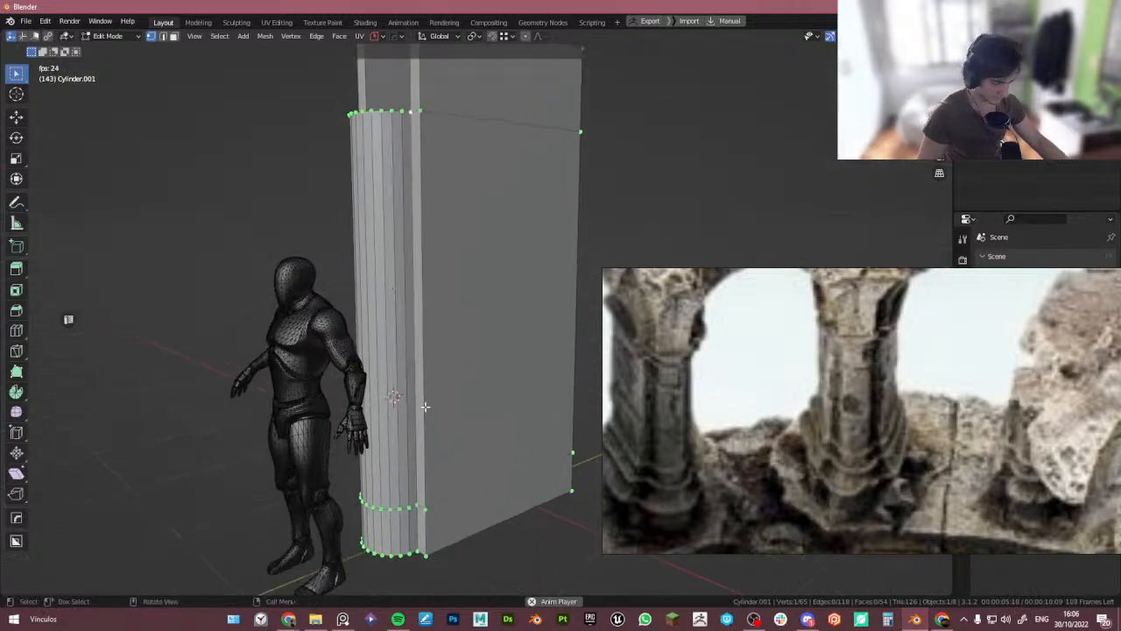
- With X-ray on, select the faces near the base where the half-column meets the block and delete them
key(3)
key(alt+z)
shift+middle_drag(406, 536, 445, 401)
scroll(466, 475, up, 4)
scroll(394, 514, down, 4)
scroll(444, 400, down, 3)
shift+middle_drag(452, 302, 474, 386)
click(437, 381)
key(x)
key(f)
middle_drag(543, 289, 479, 261)
key(Tab)
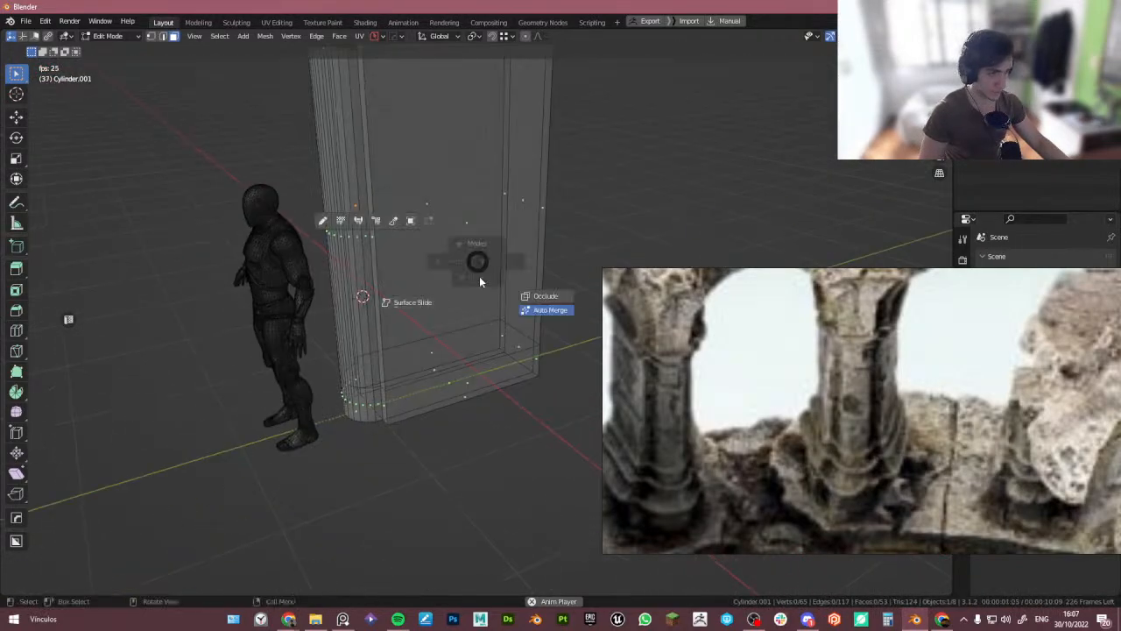
click(480, 279)
key(alt+z)
key(ctrl+r)
key(Escape)
middle_drag(431, 359, 394, 308)
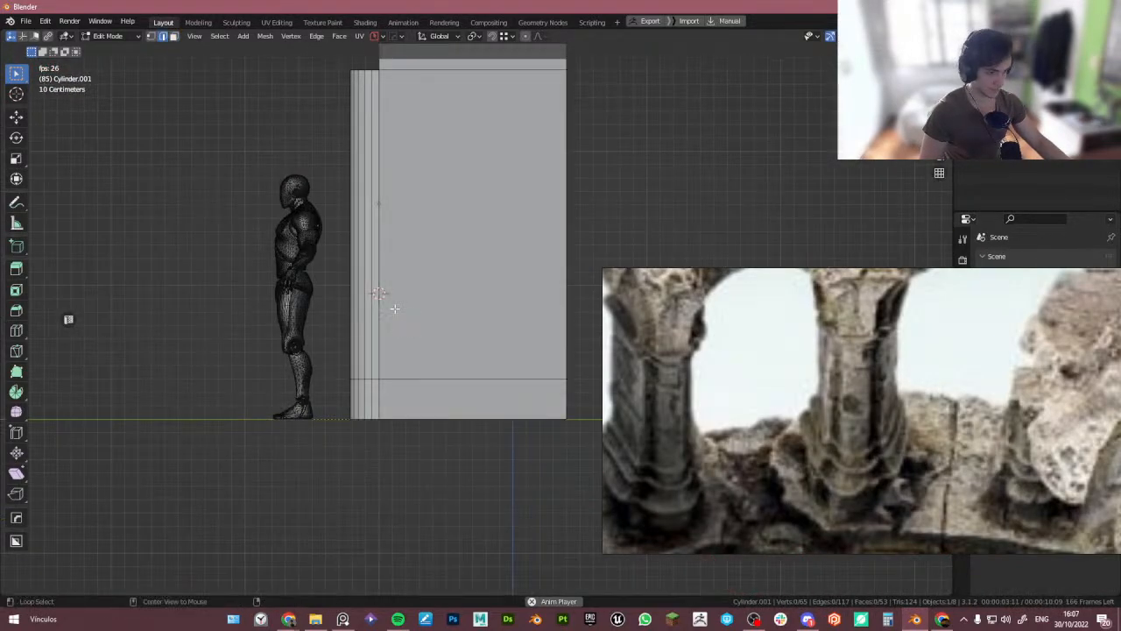
scroll(393, 307, up, 2)
scroll(370, 338, down, 1)
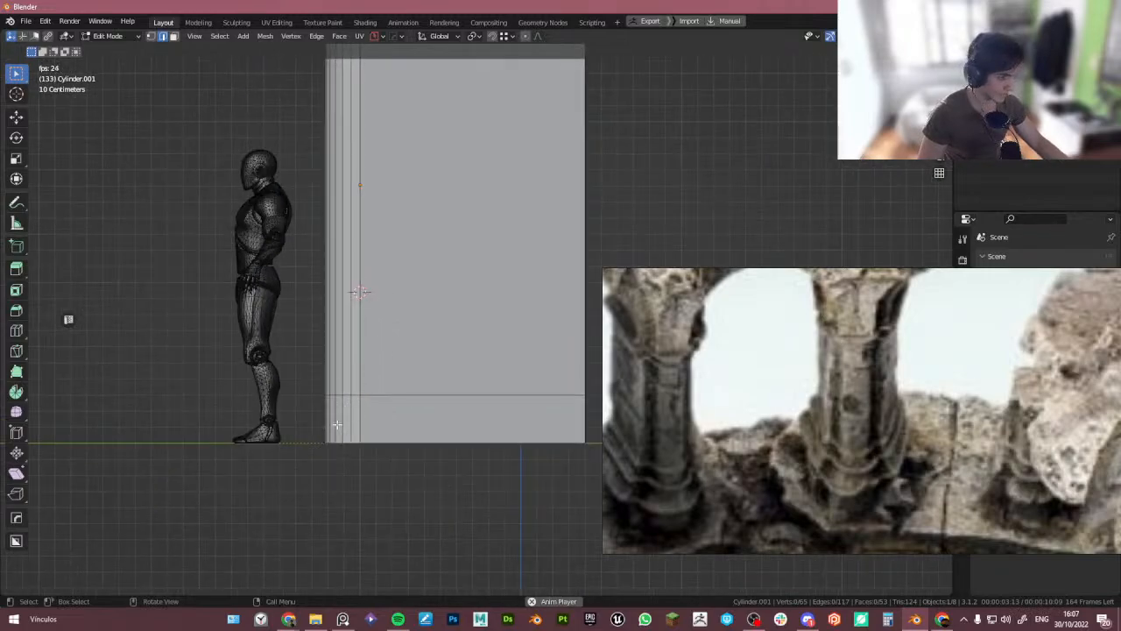
click(377, 424)
key(period)
click(464, 425)
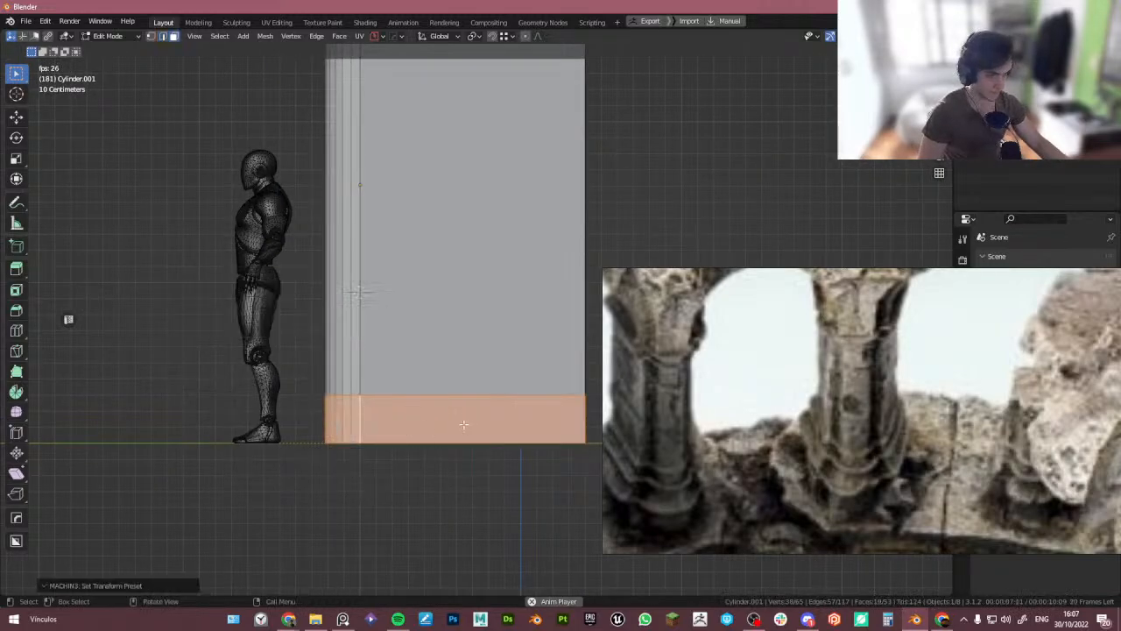
key(s)
right_click(451, 431)
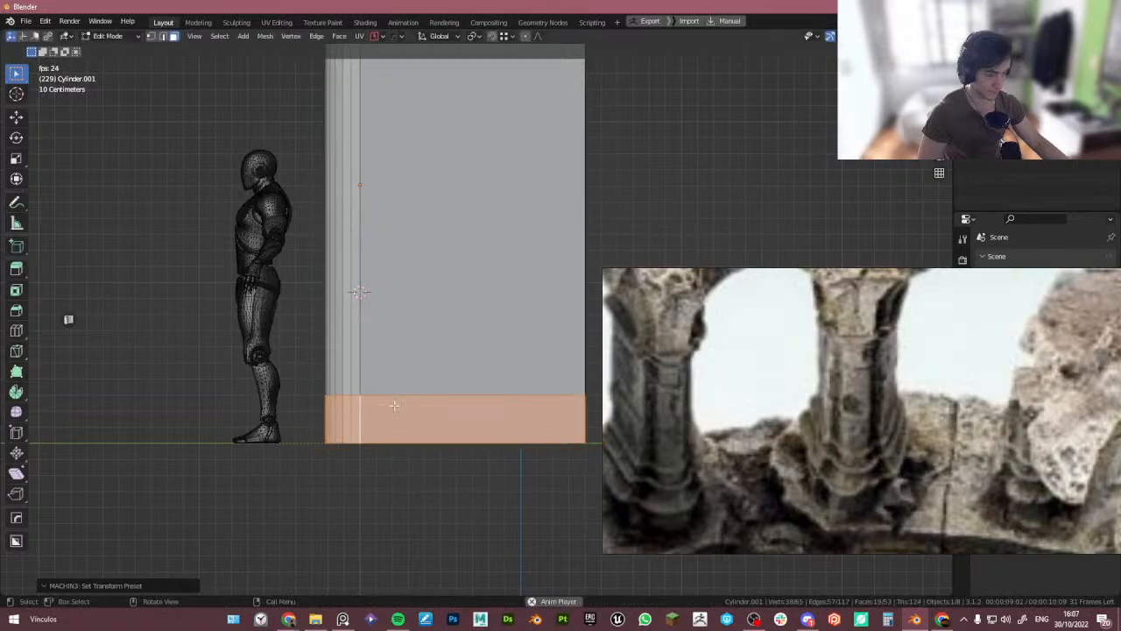
mouse_move(394, 406)
middle_down()
mouse_move(356, 416)
mouse_move(404, 408)
middle_up()
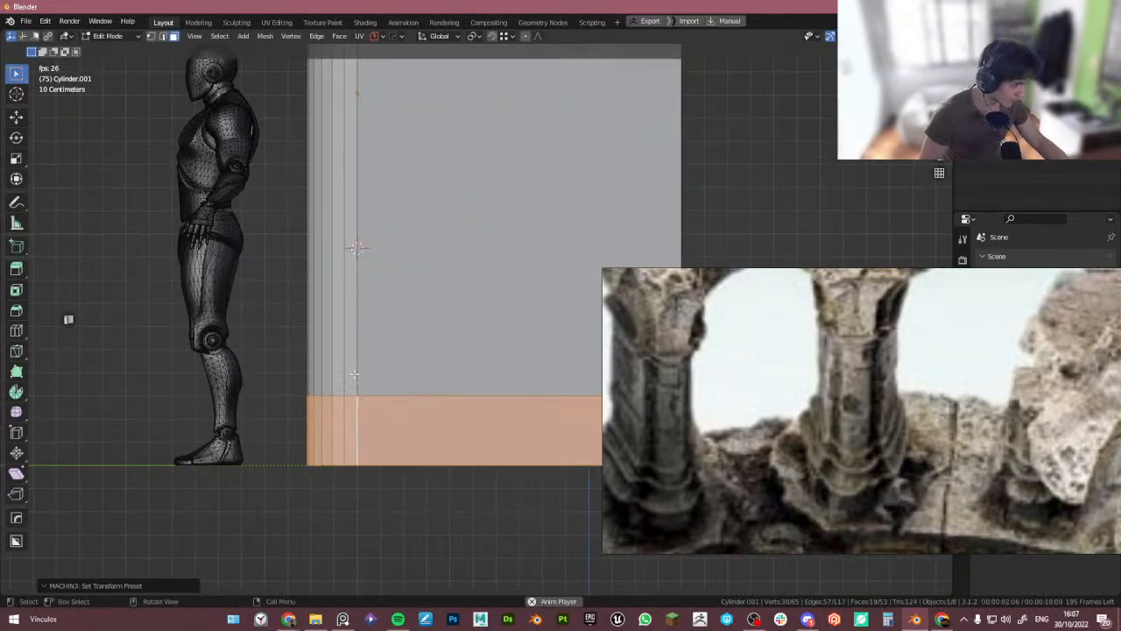
- Add a horizontal loop cut across the lower block and move it up about 8 mm along Z
key(ctrl+r)
click(350, 341)
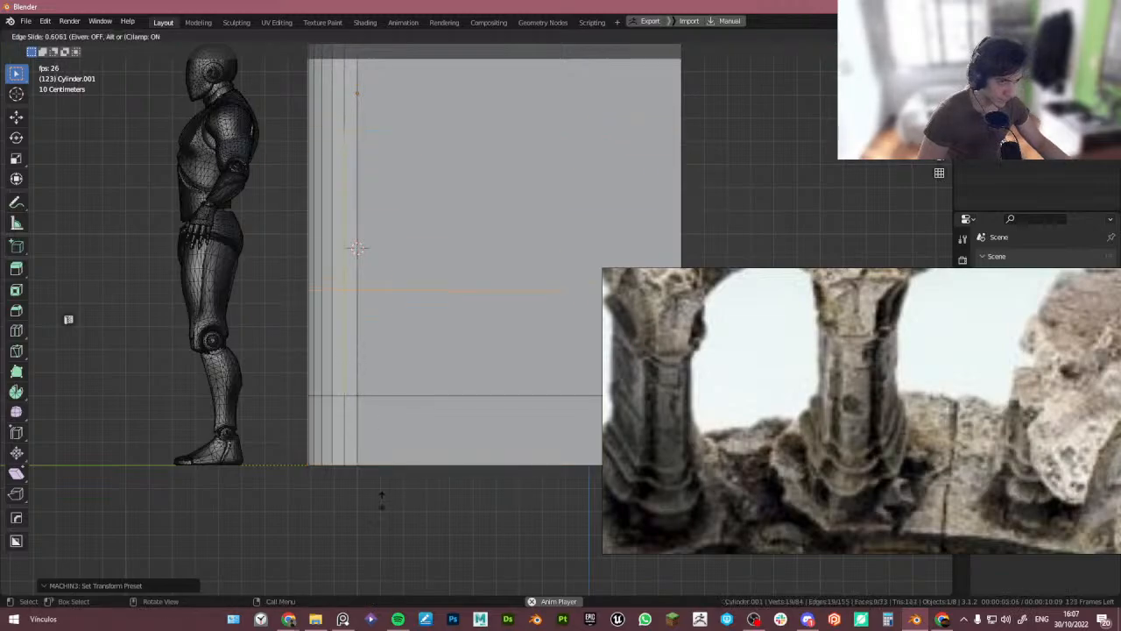
click(383, 554)
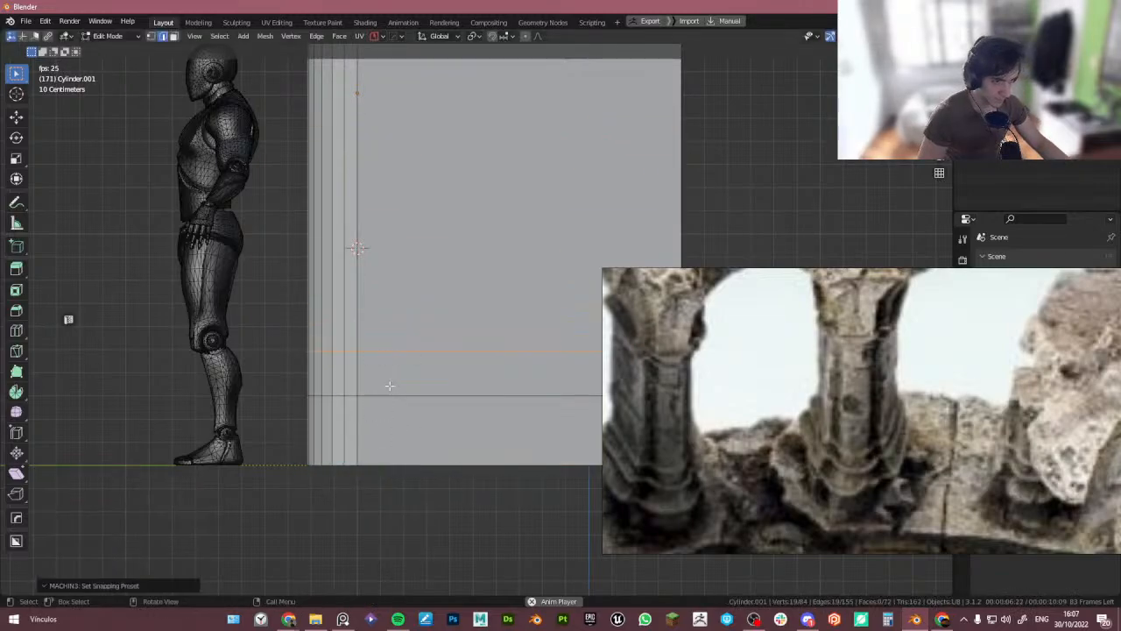
scroll(388, 388, up, 2)
key(g)
key(y)
key(z)
click(338, 365)
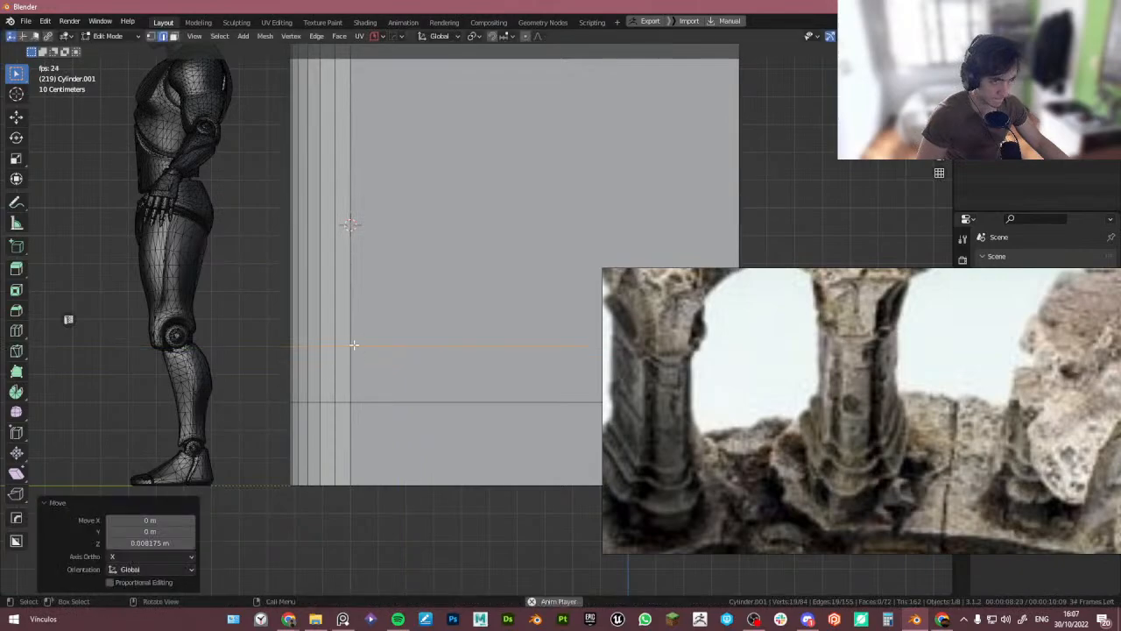
shift+middle_drag(363, 331, 355, 362)
- Add a horizontal loop cut near the bottom of the block and move it down along Z about 0.22 m
key(ctrl+r)
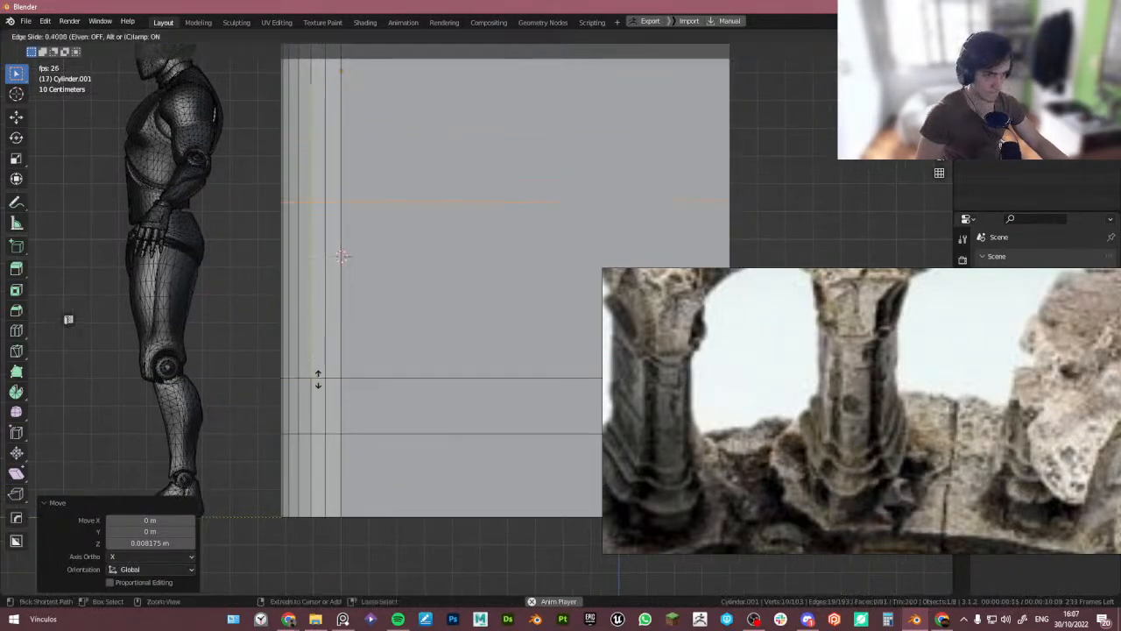
click(315, 377)
click(318, 401)
key(g)
key(z)
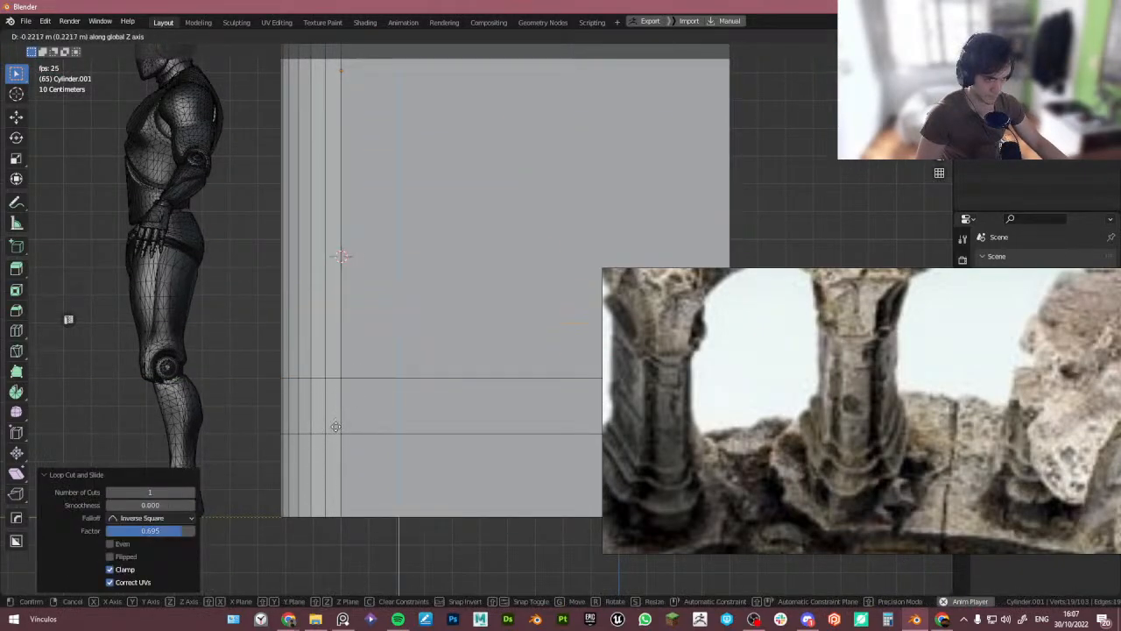
click(336, 426)
- Switch to face selection and select the bottom band of faces around the block and half-column
key(3)
alt+click(351, 461)
scroll(351, 460, down, 5)
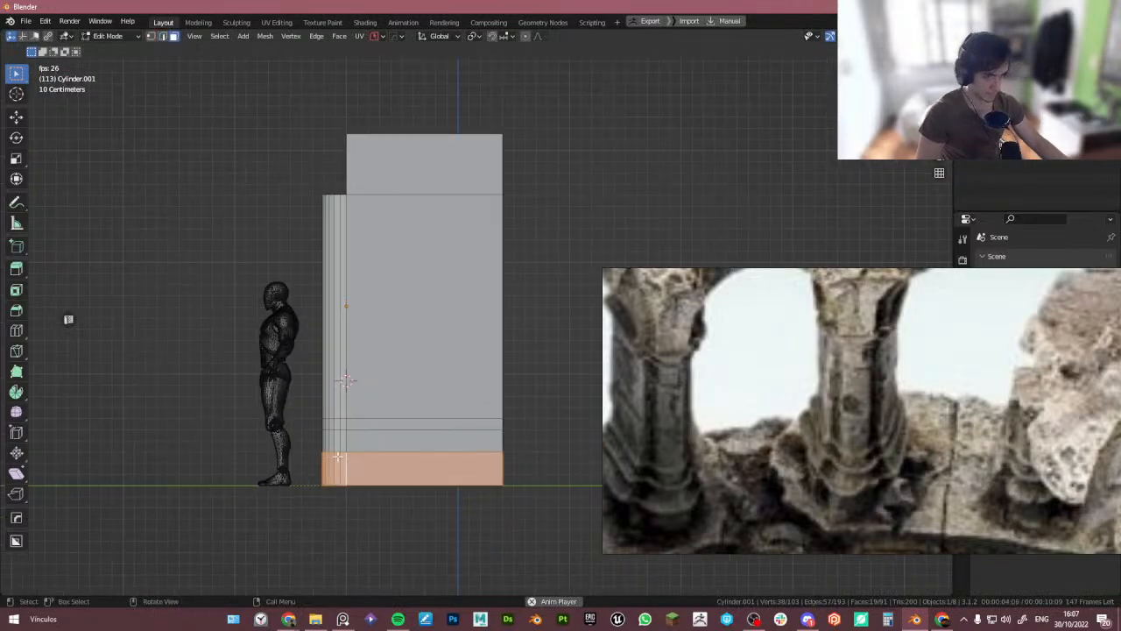
middle_drag(351, 461, 401, 467)
scroll(382, 447, up, 4)
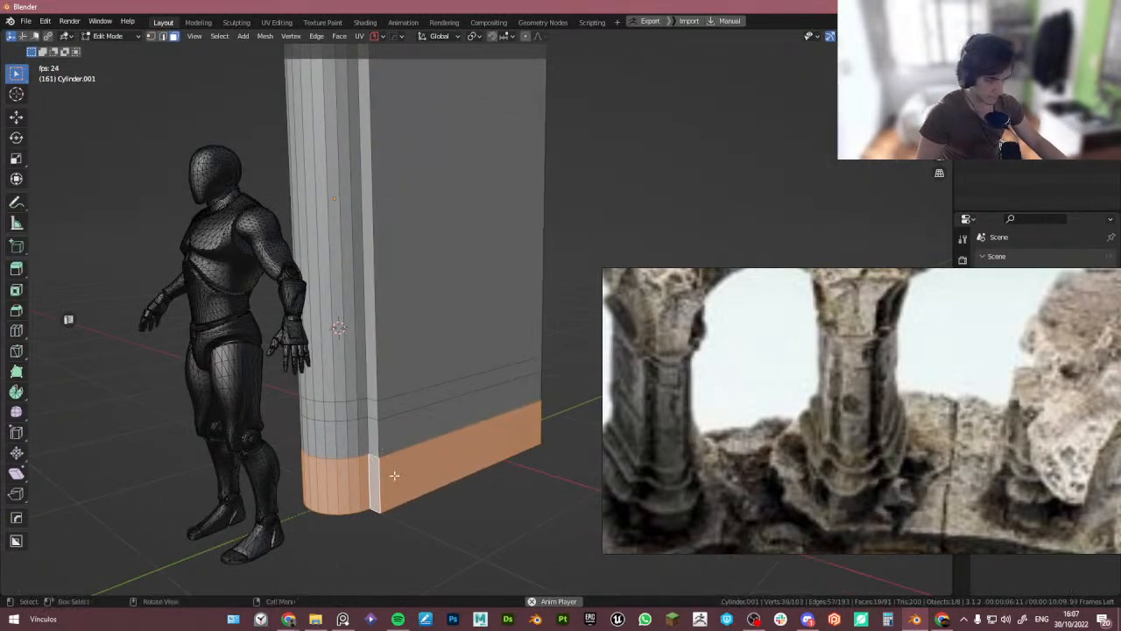
scroll(391, 463, up, 2)
key(alt+e)
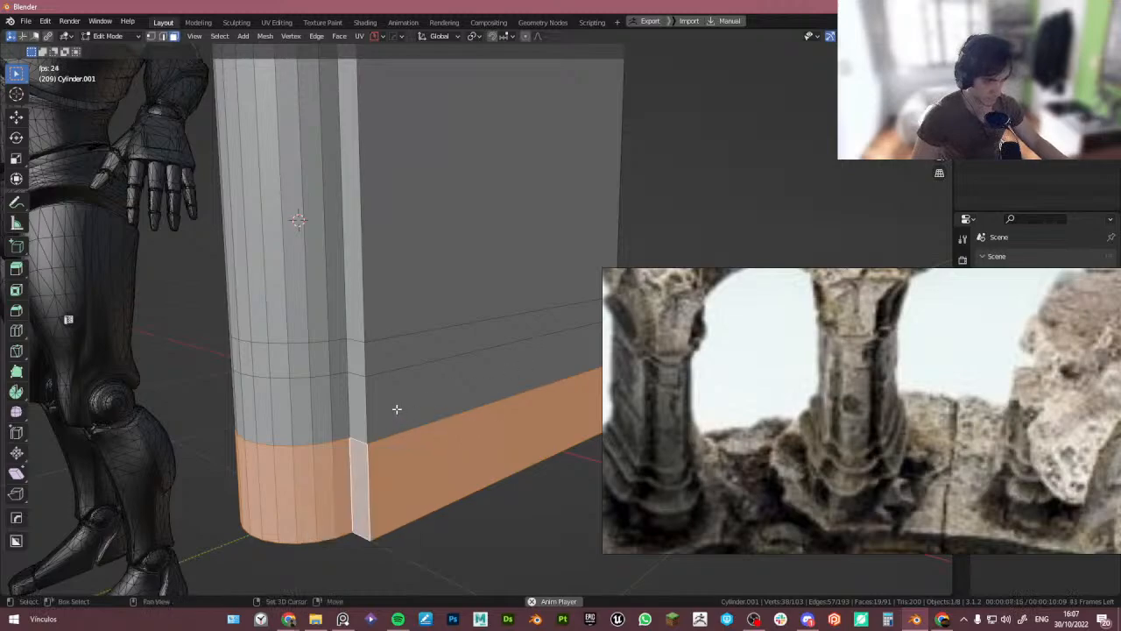
alt+shift+click(367, 407)
alt+shift+click(365, 357)
key(alt+e)
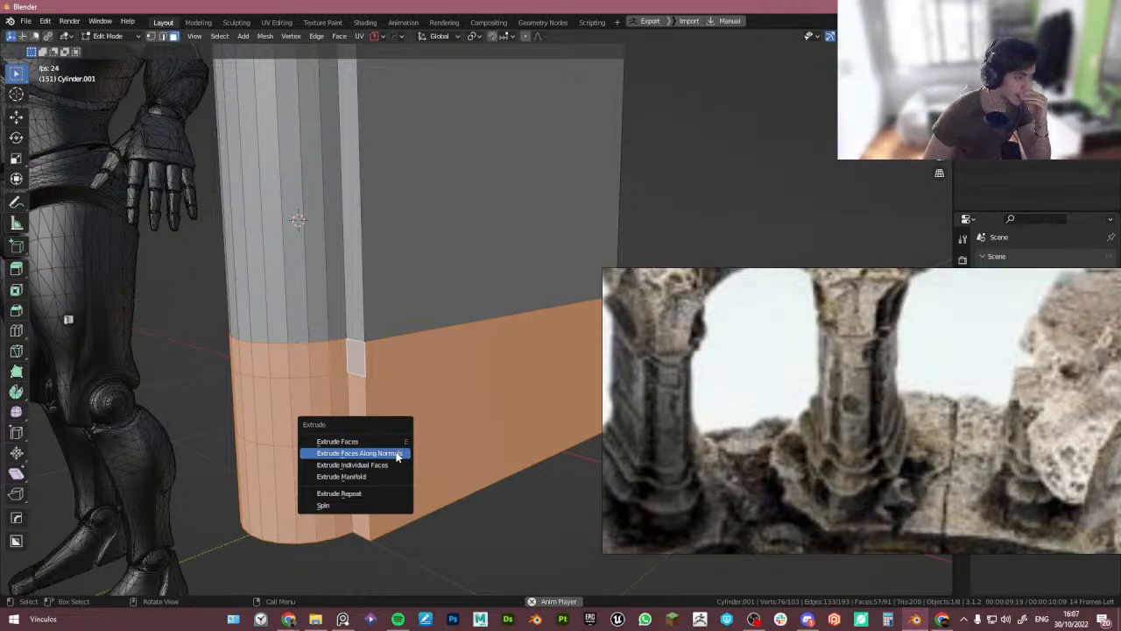
scroll(741, 458, up, 3)
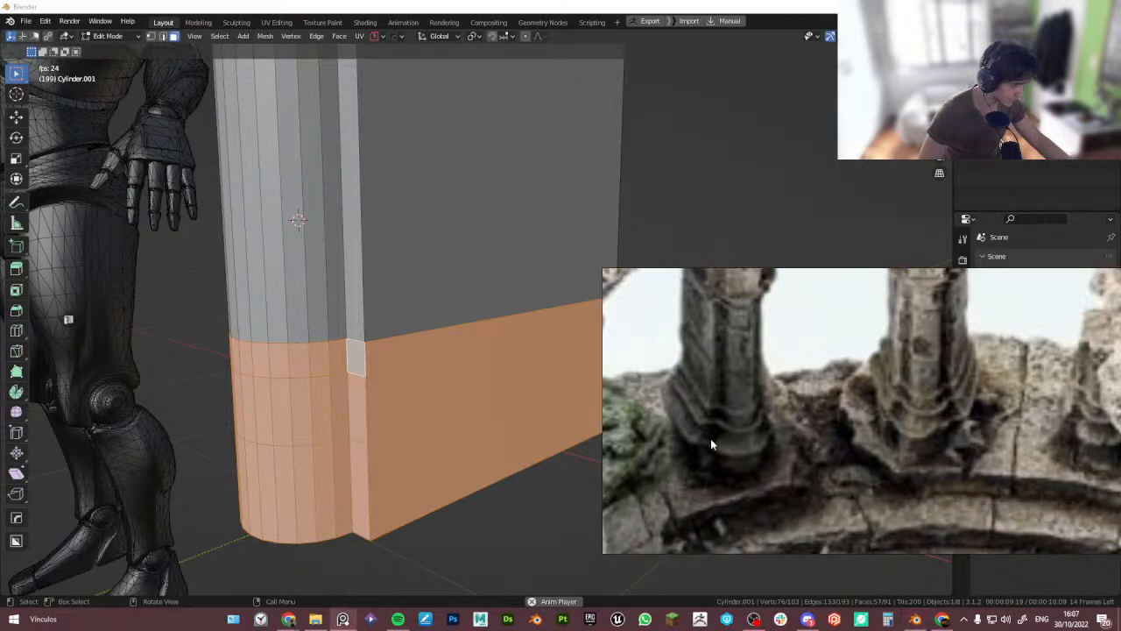
scroll(711, 444, up, 2)
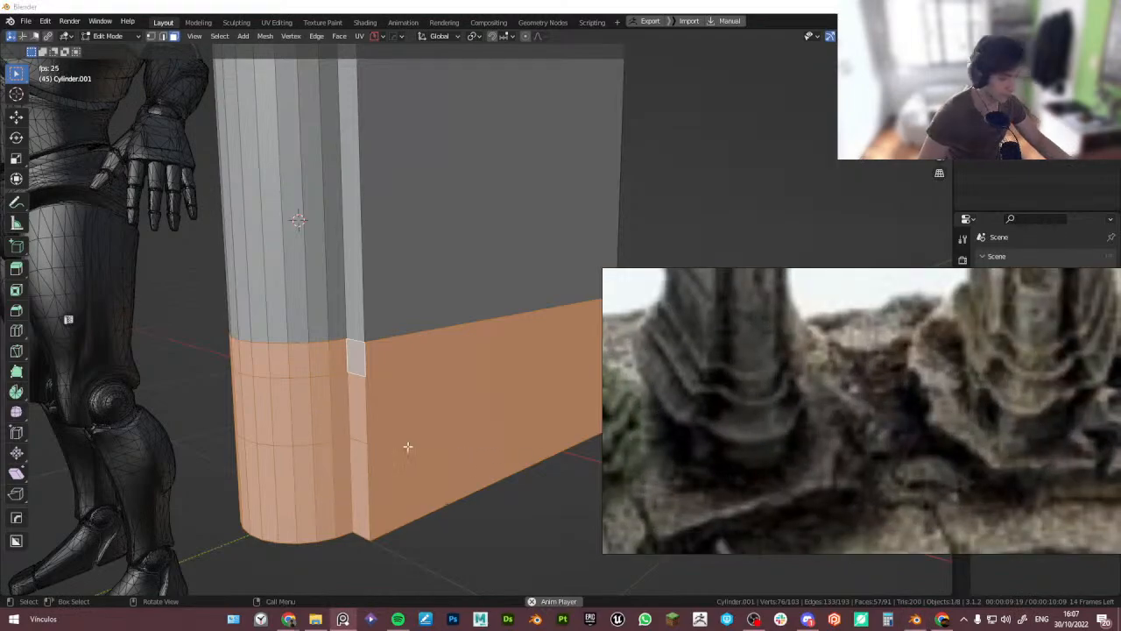
click(375, 491)
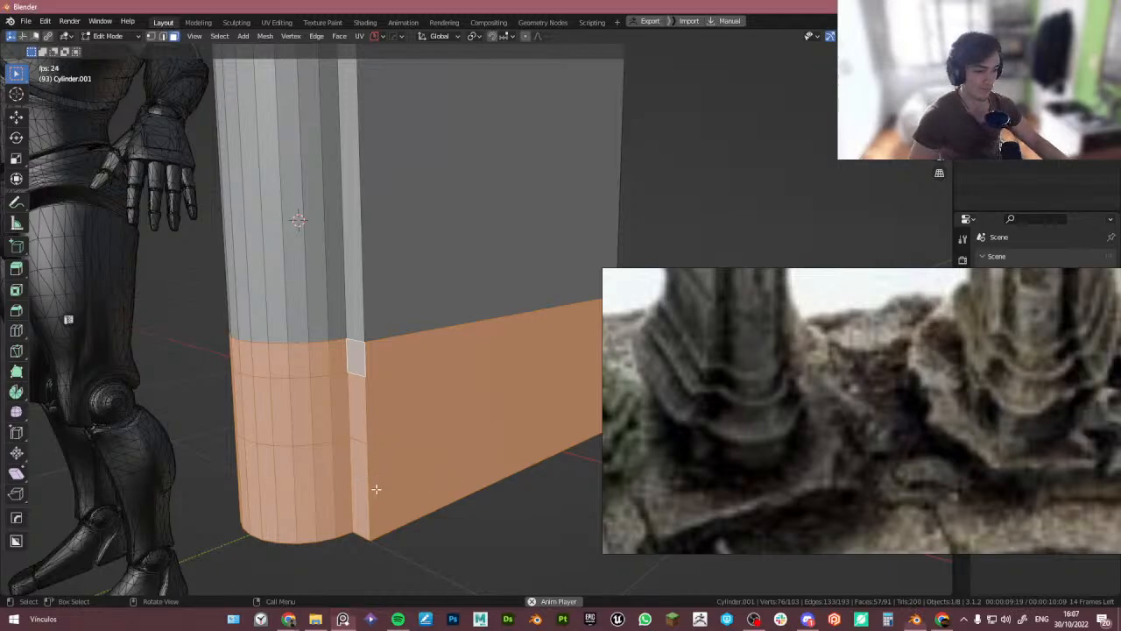
alt+click(371, 493)
- Extrude the bottom faces along normals, scale them outward about 1.21 horizontally, then undo the extrusion
key(alt+e)
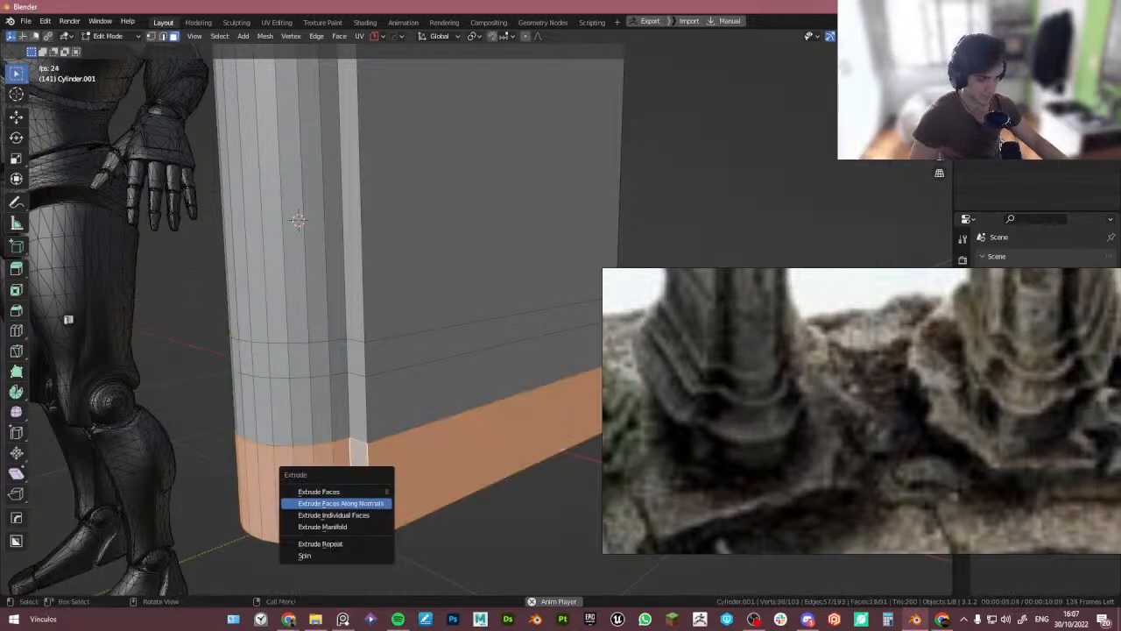
click(372, 504)
right_click(375, 497)
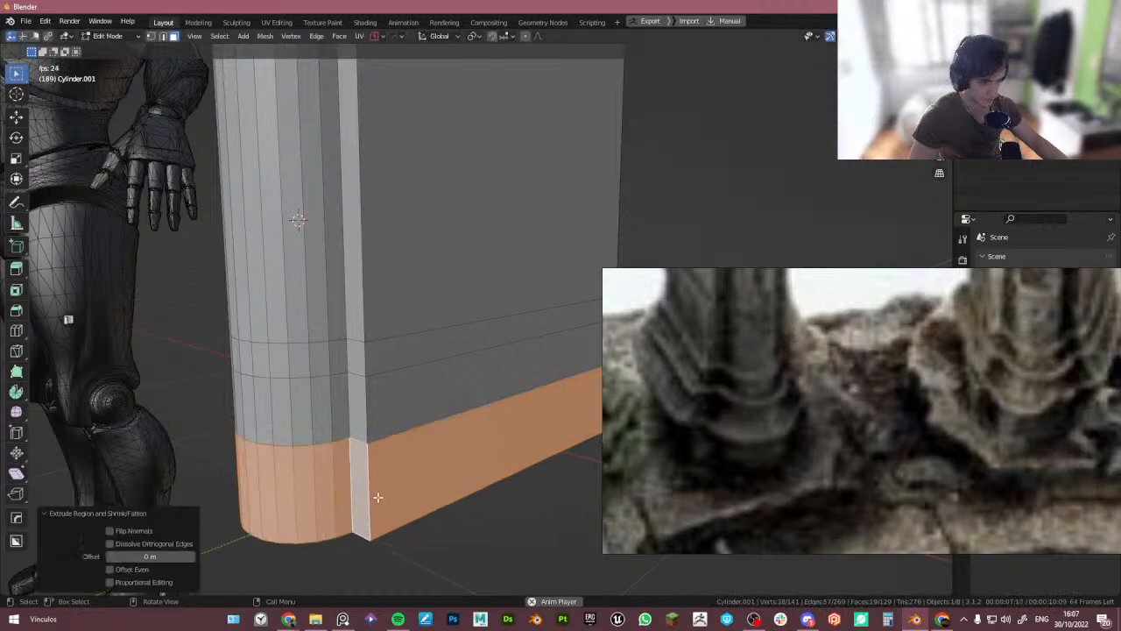
key(s)
key(shift+z)
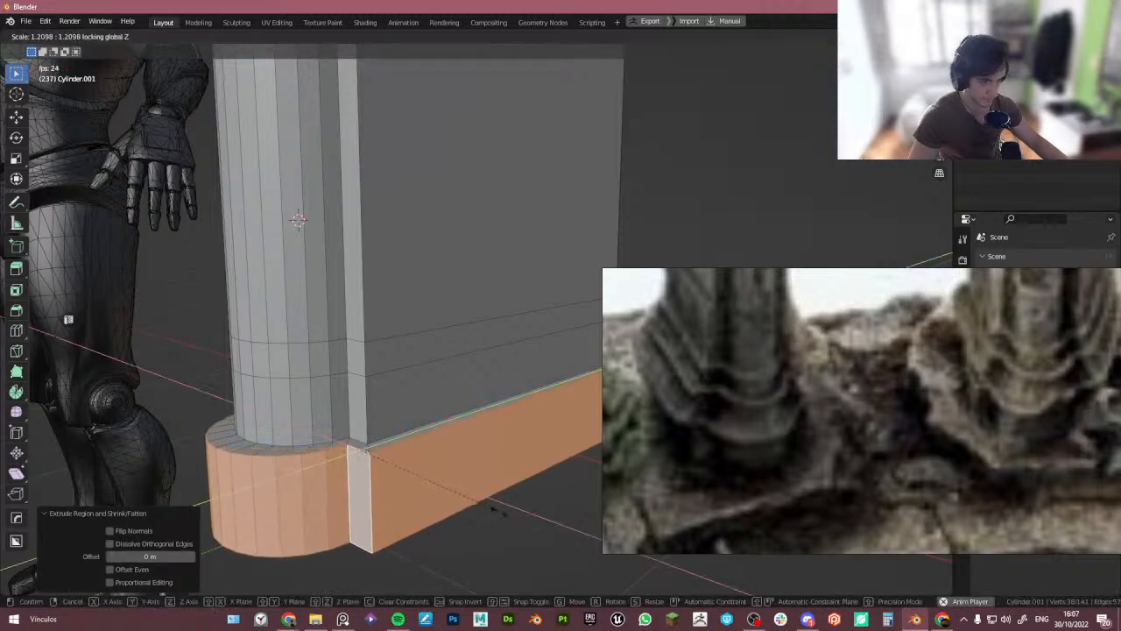
click(497, 512)
middle_drag(497, 513, 420, 467)
scroll(420, 467, up, 5)
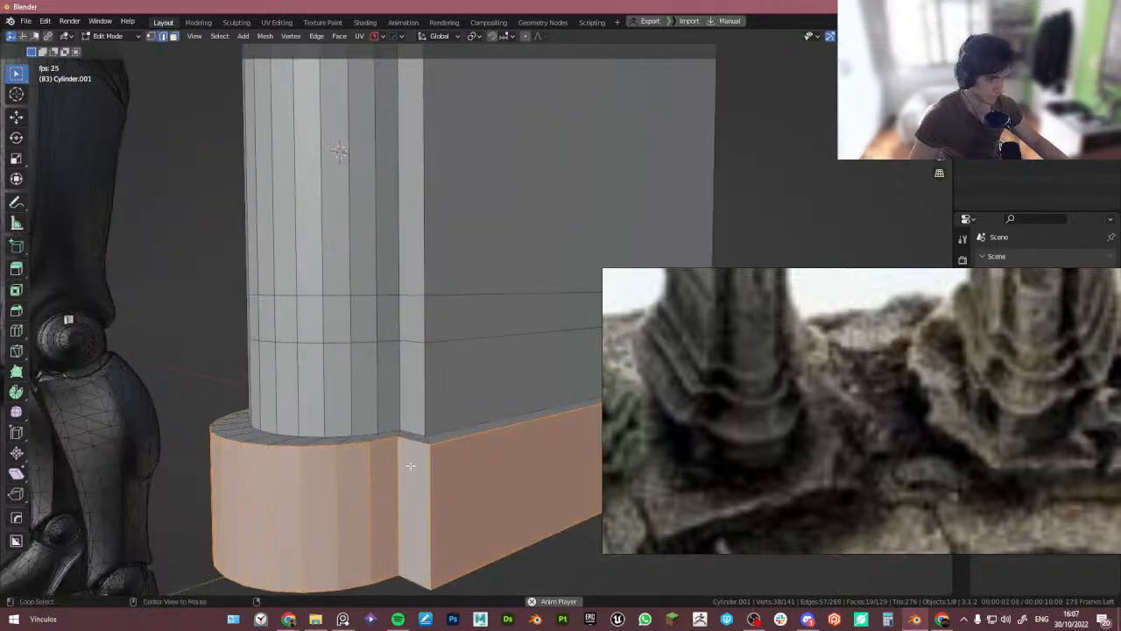
middle_drag(399, 456, 371, 393)
alt+click(383, 379)
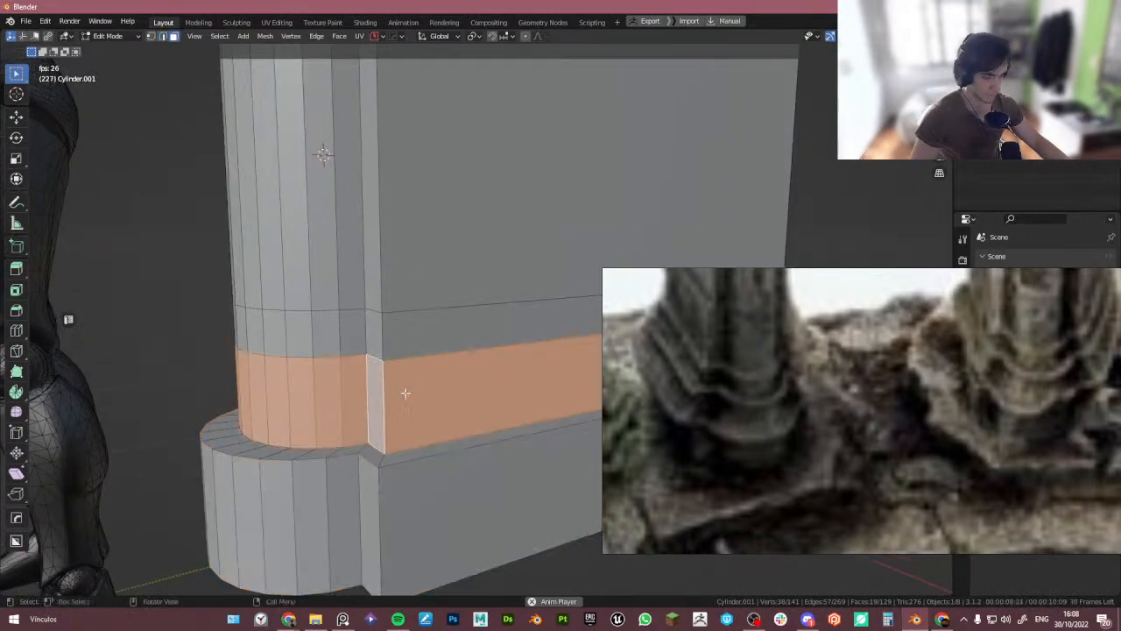
key(alt+e)
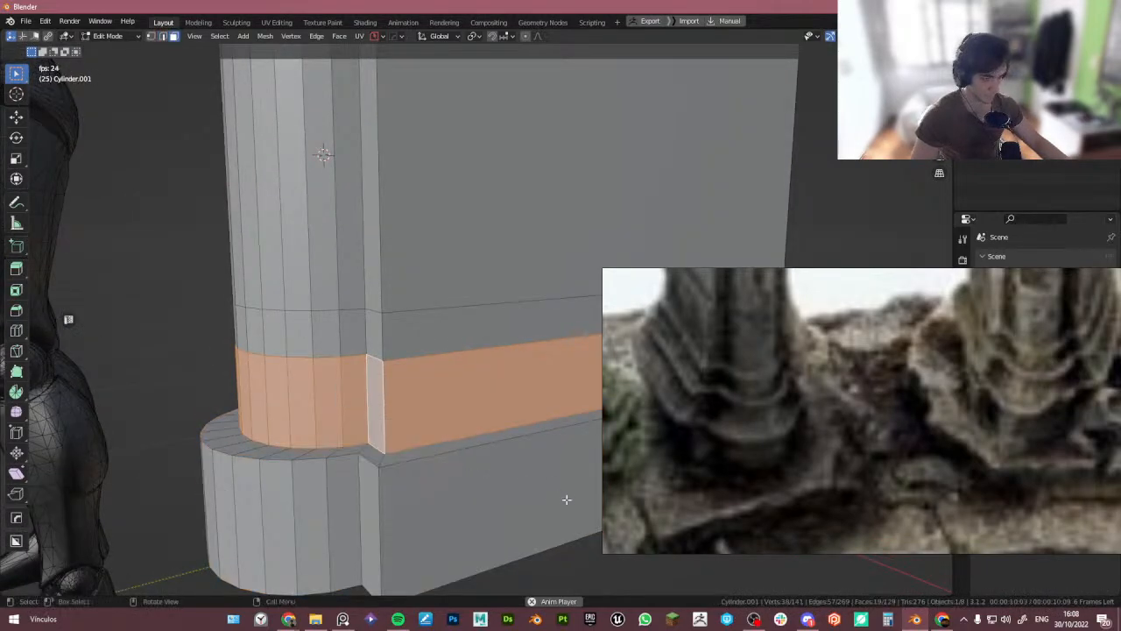
key(ctrl+z)
key(ctrl+z)
key(ctrl+z)
key(ctrl+z)
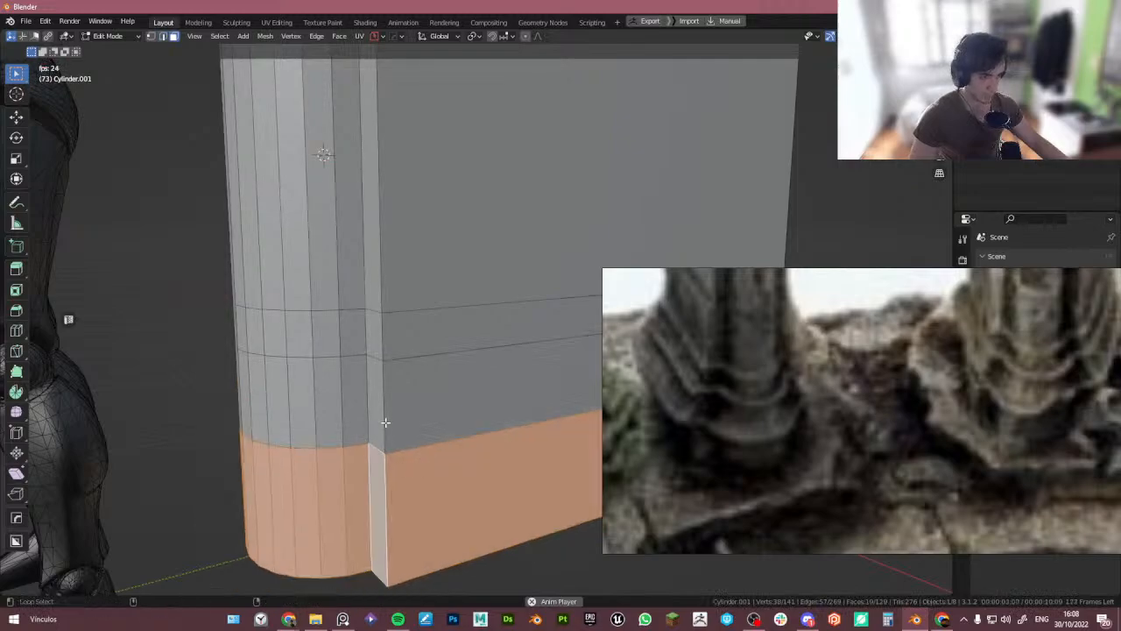
- Add the band above to the selection, extrude it along normals and scale it to 1.1 in X and Y
alt+shift+click(389, 415)
key(alt+e)
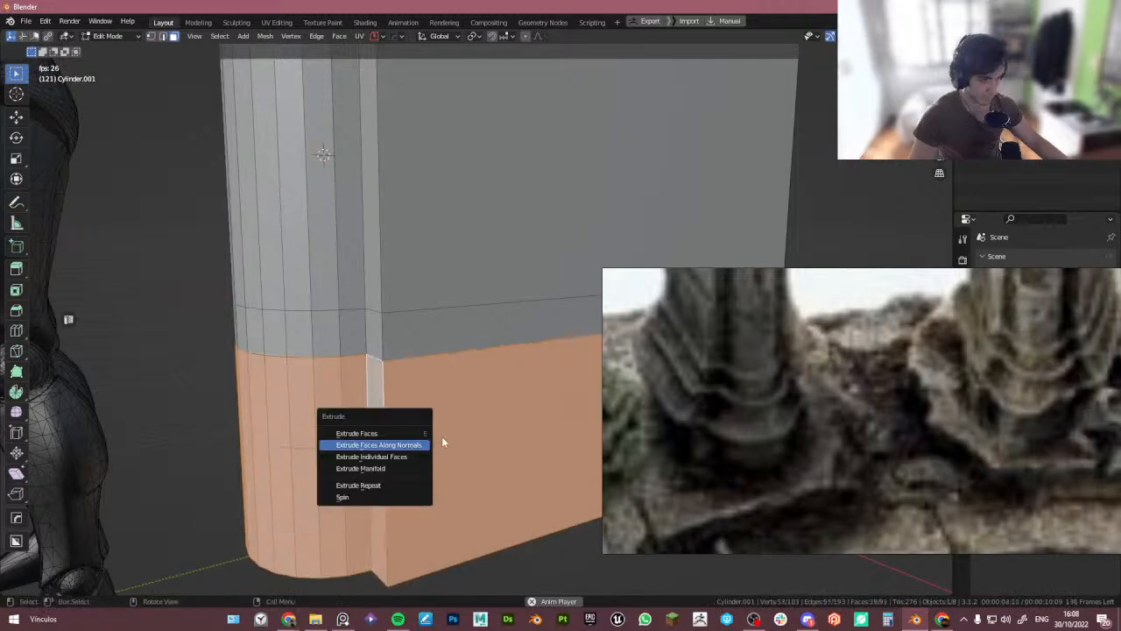
key(e)
right_click(481, 450)
key(s)
key(shift+z)
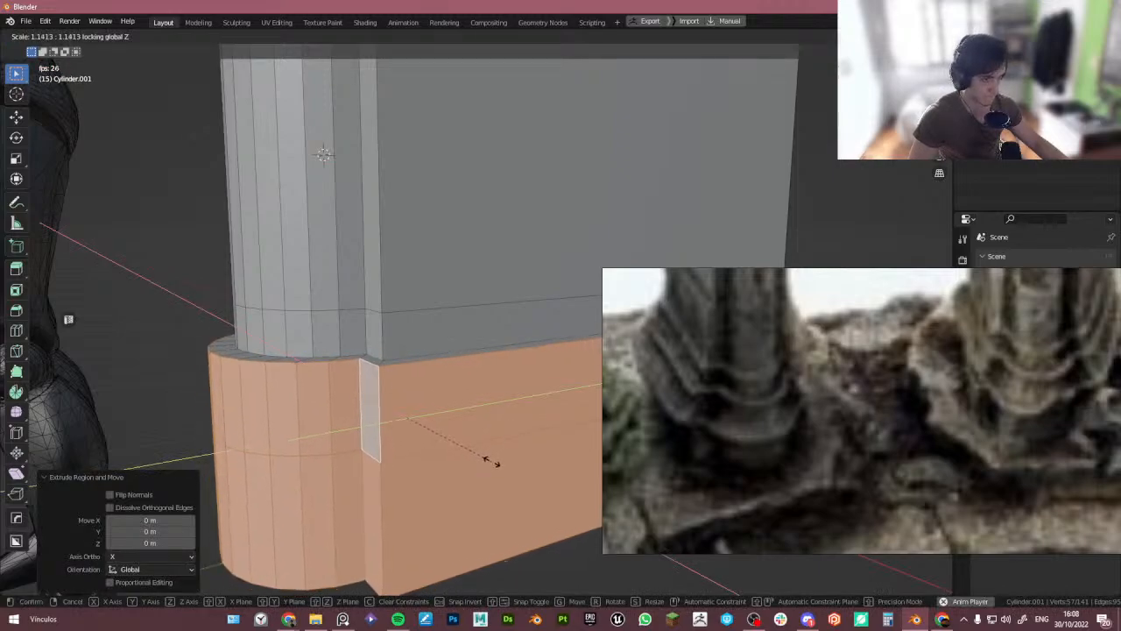
click(490, 457)
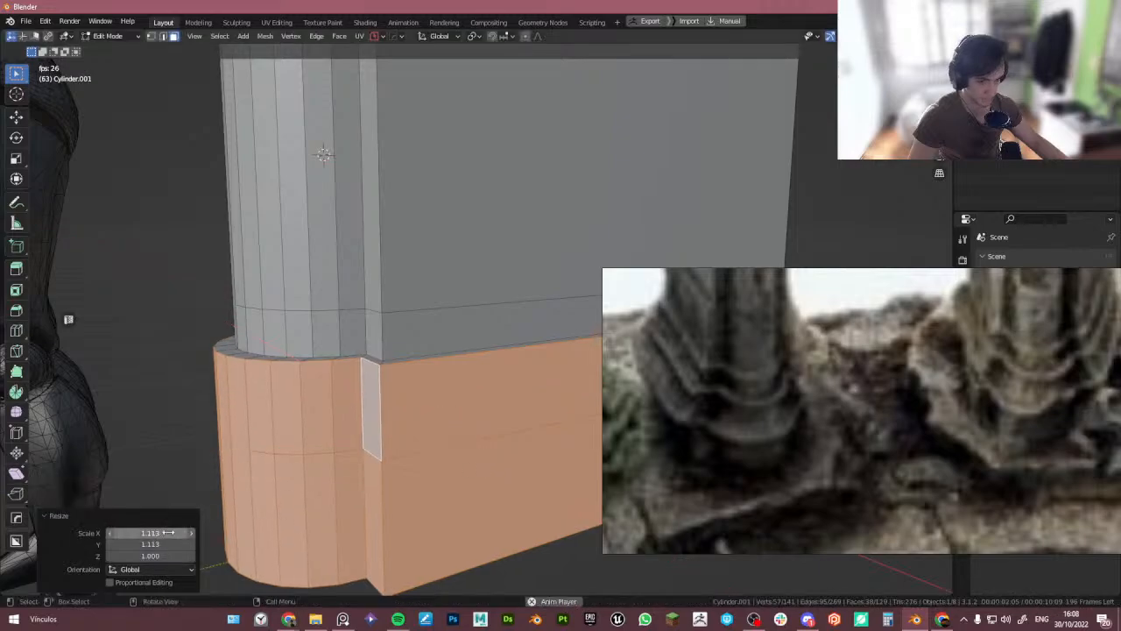
drag(142, 534, 142, 544)
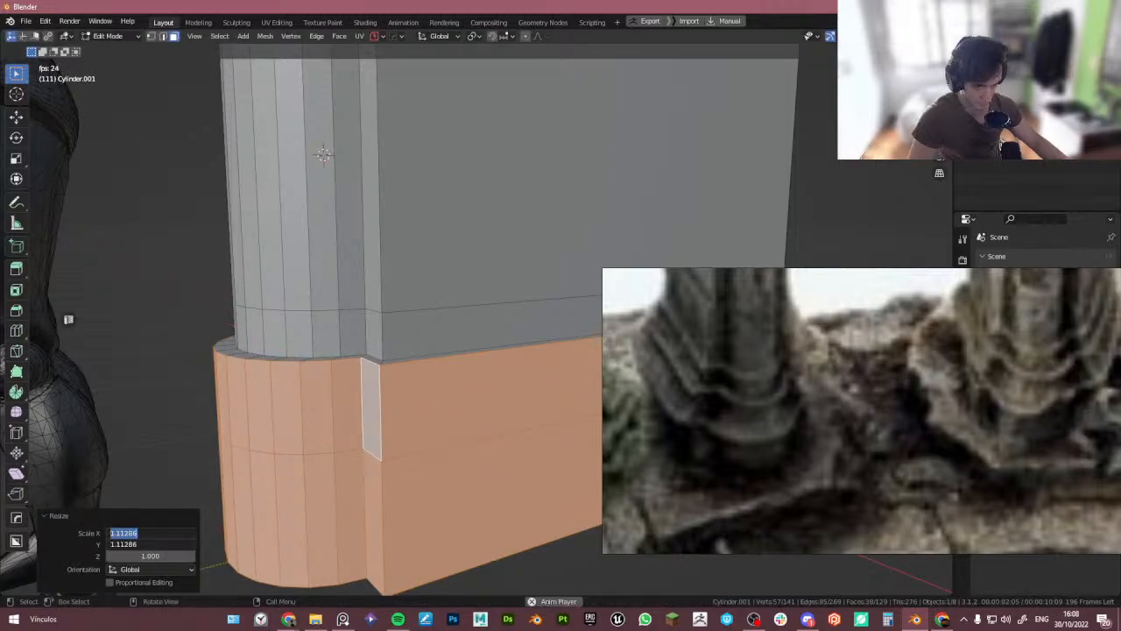
text(1.1)
key(Return)
- Select the lowest band, extrude it along normals and scale it to 1.1 in X and Y for a second base step
middle_drag(391, 473, 408, 437)
alt+click(382, 445)
key(alt+e)
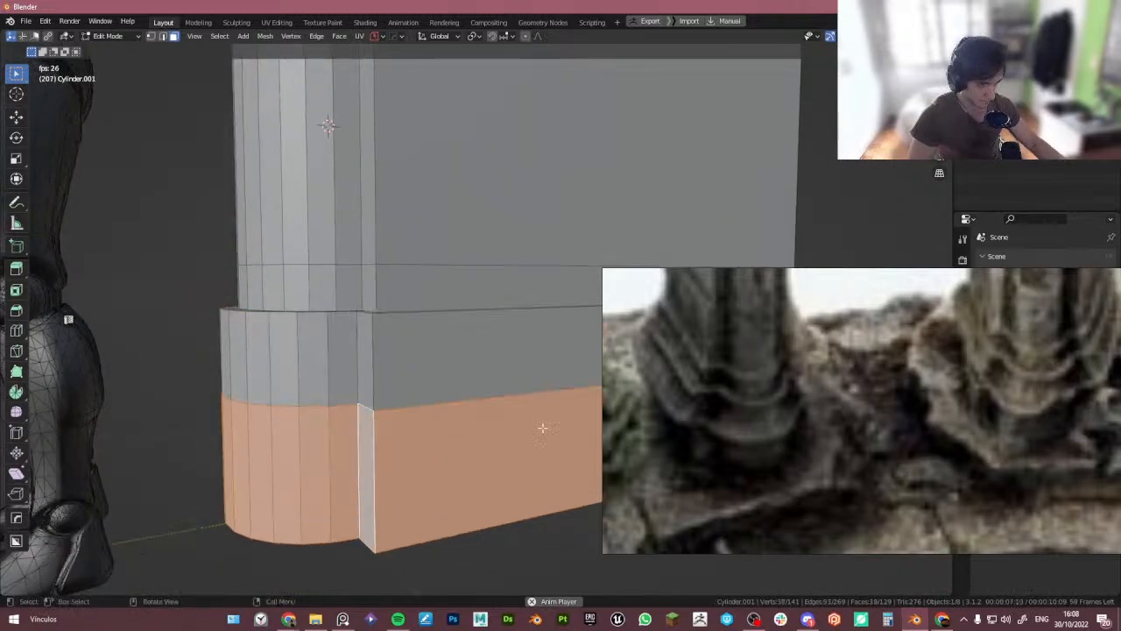
key(e)
right_click(375, 382)
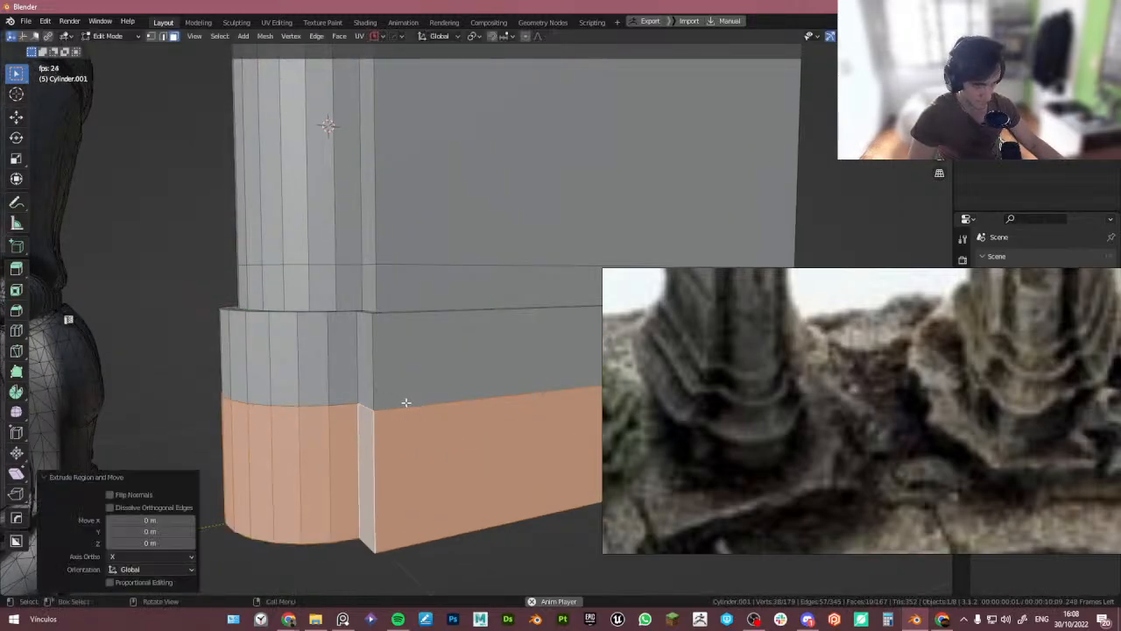
key(s)
key(shift+z)
click(408, 401)
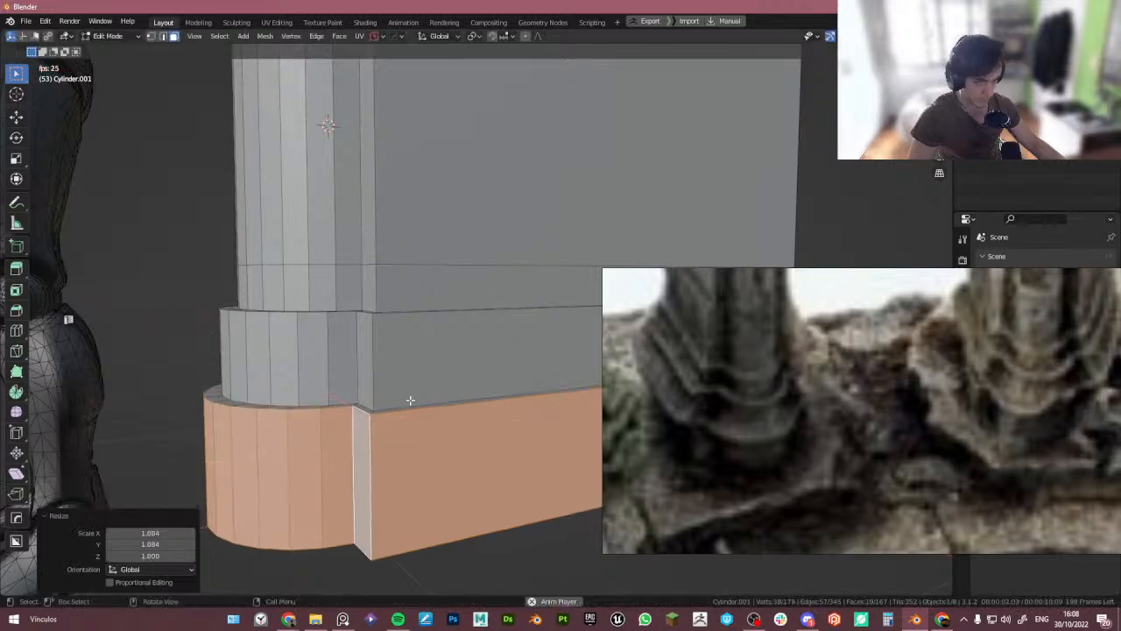
drag(156, 533, 156, 544)
text(1.1)
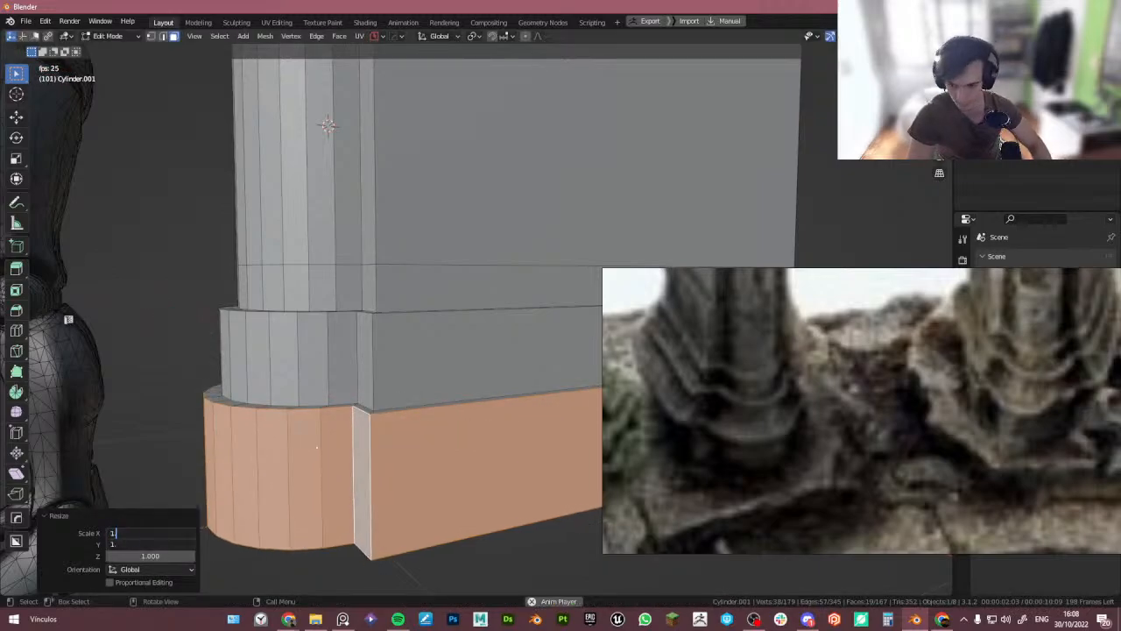
key(Return)
- Inspect the pillar's stepped base from several angles and browse the watchtower reference images
middle_drag(538, 455, 384, 384)
key(Tab)
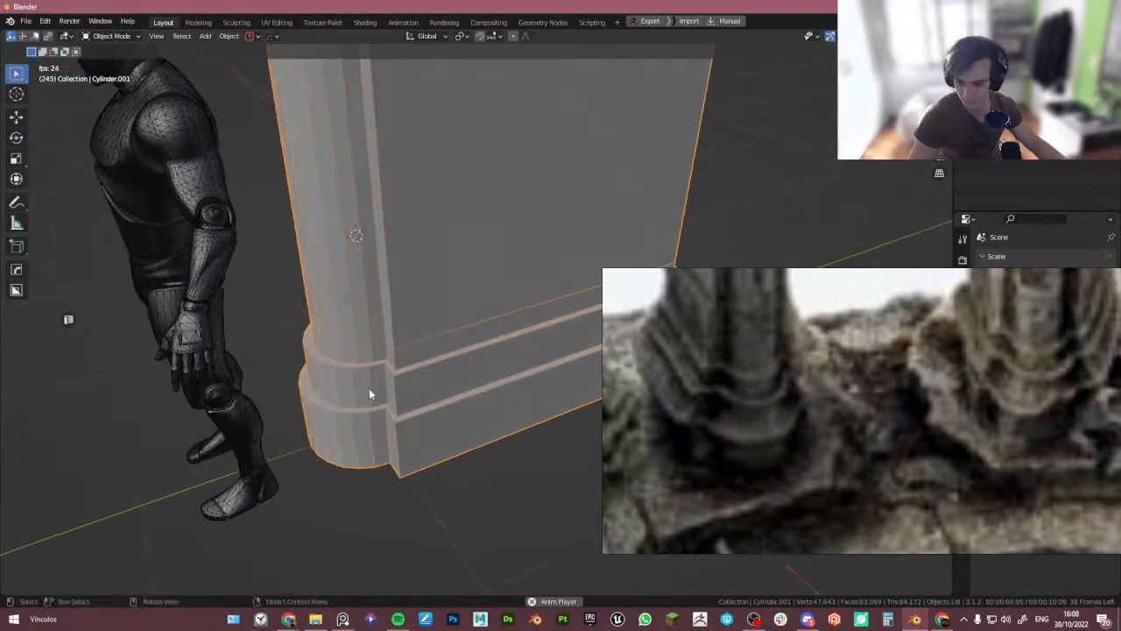
scroll(381, 361, up, 4)
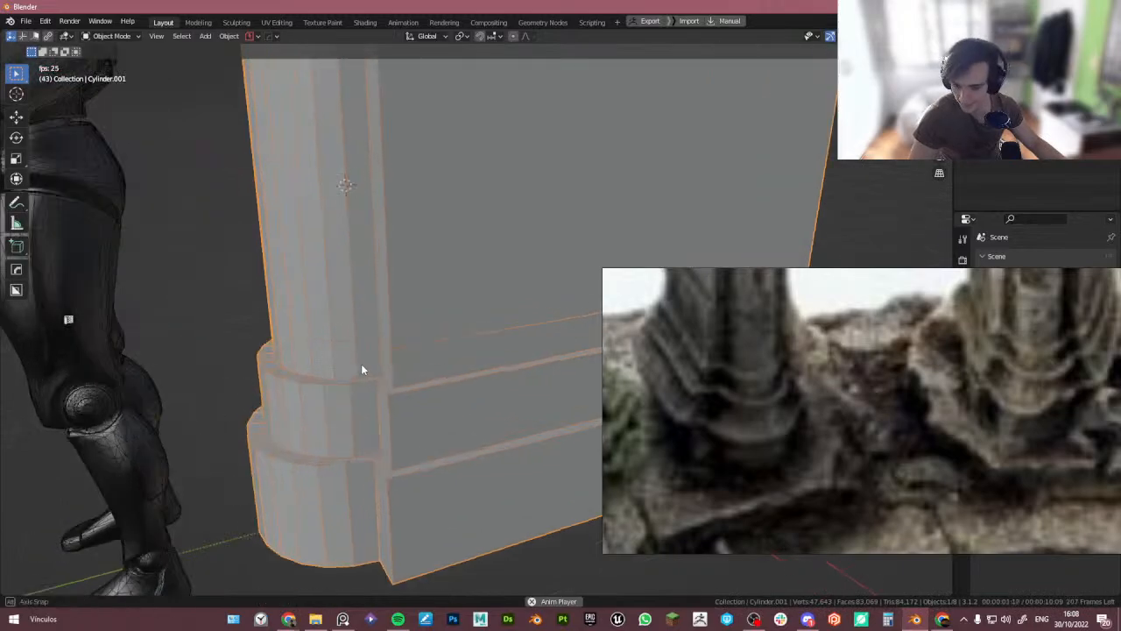
middle_drag(362, 370, 362, 351)
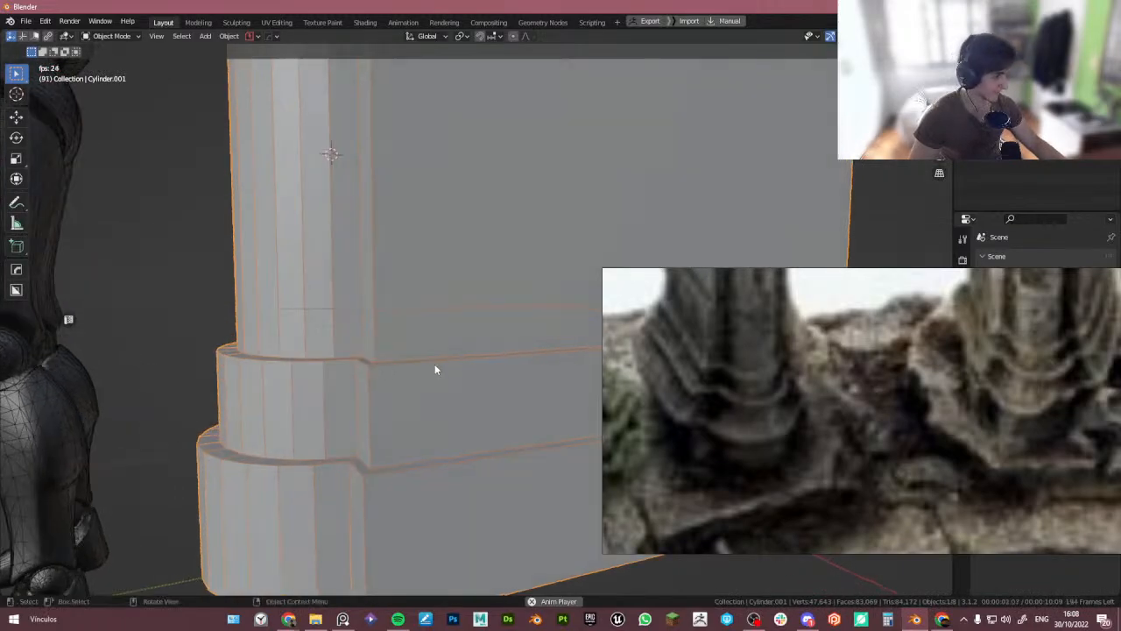
key(Tab)
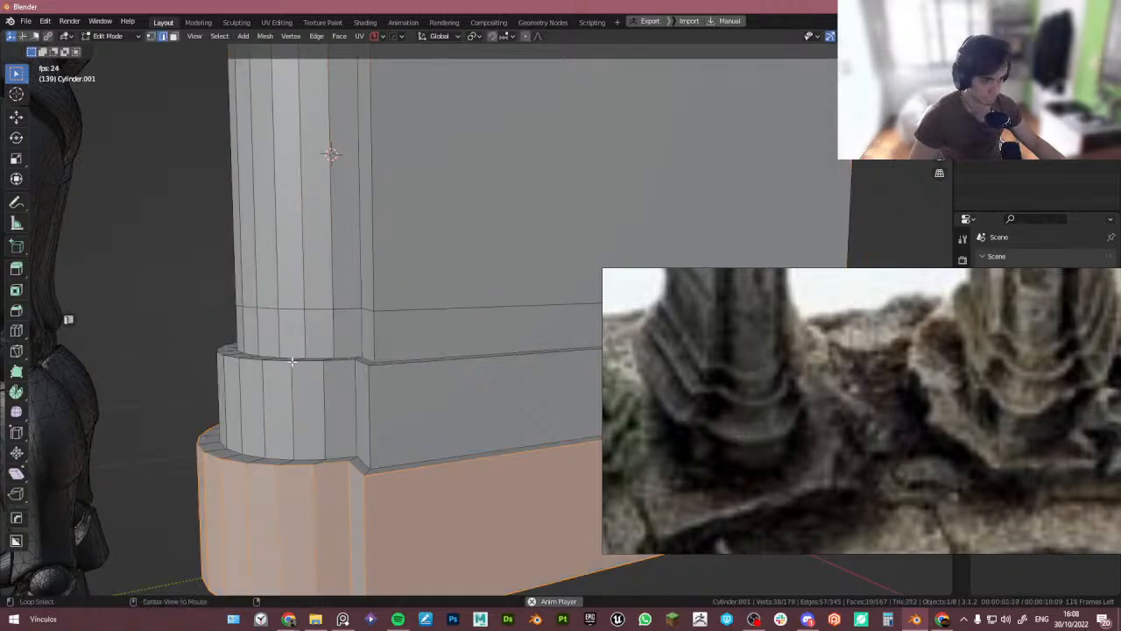
alt+middle_drag(307, 381, 303, 388)
key(Tab)
scroll(310, 319, down, 6)
middle_drag(312, 321, 409, 375)
key(KP_Divide)
scroll(395, 350, down, 4)
scroll(390, 338, up, 4)
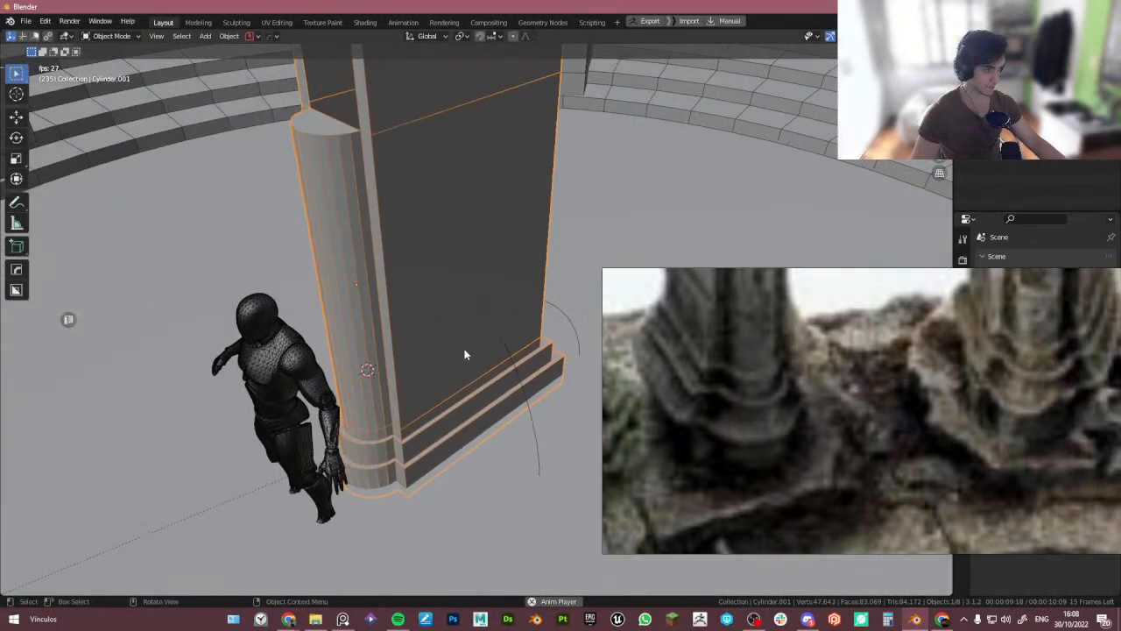
scroll(812, 387, down, 5)
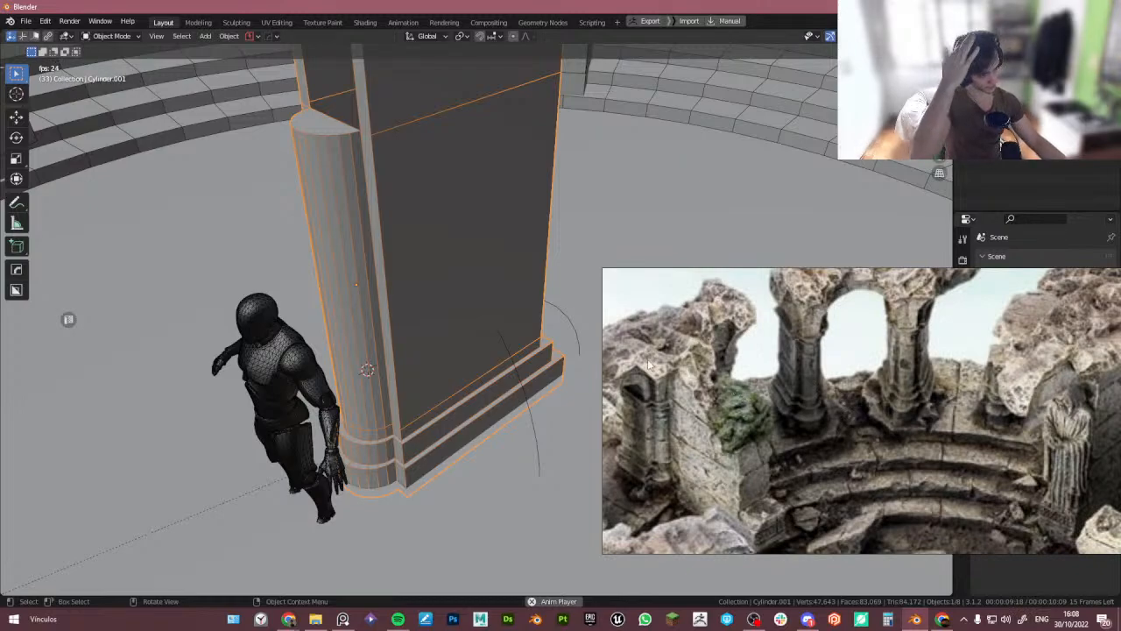
middle_drag(461, 288, 372, 296)
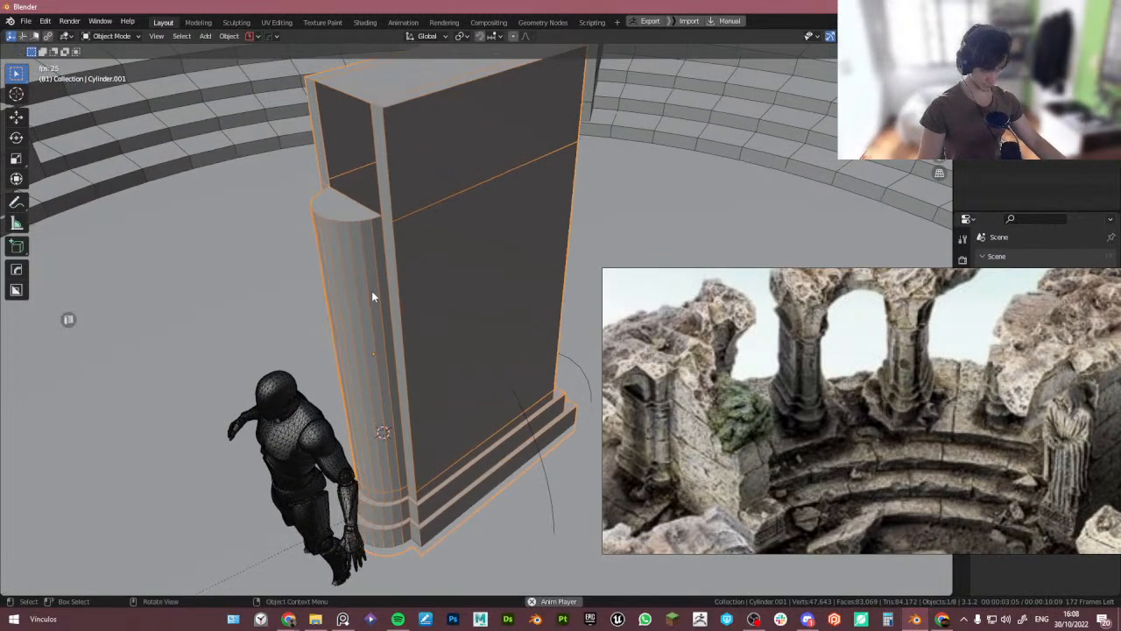
middle_drag(372, 182, 438, 349)
scroll(396, 305, down, 4)
scroll(384, 327, up, 4)
scroll(883, 414, down, 5)
middle_drag(773, 501, 772, 453)
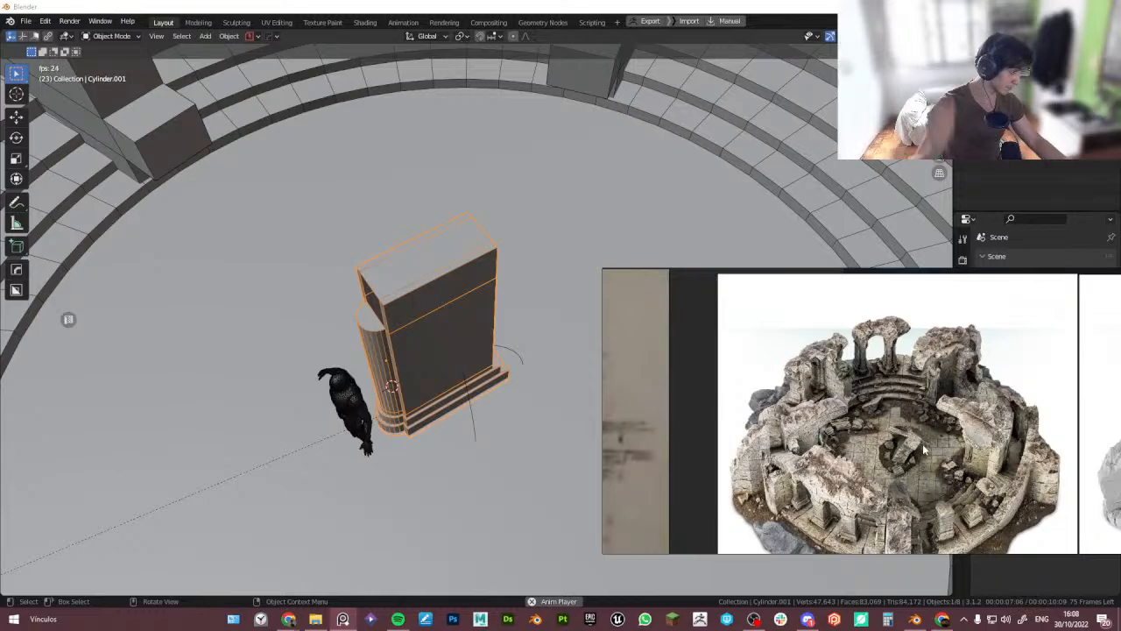
scroll(473, 398, down, 4)
mouse_move(473, 398)
middle_down()
mouse_move(490, 411)
mouse_move(495, 450)
mouse_move(530, 438)
mouse_move(493, 426)
mouse_move(533, 444)
mouse_move(547, 434)
mouse_move(477, 417)
middle_up()
scroll(494, 425, down, 5)
- Duplicate the pillar and park the copy off to the side of the floor plan
key(g)
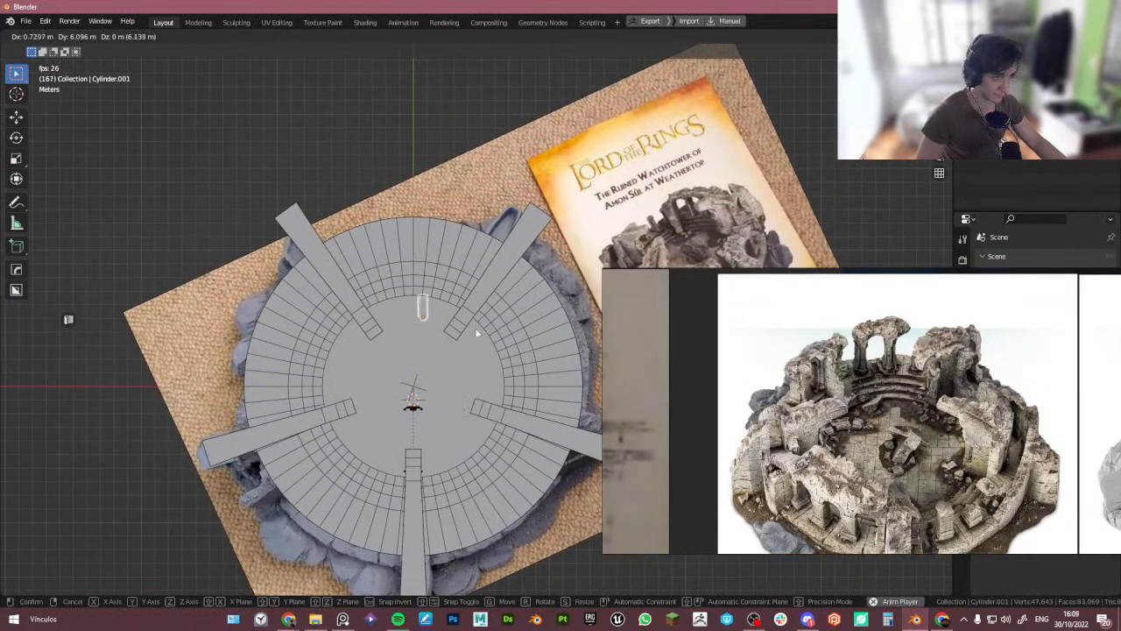
right_click(477, 333)
key(shift+d)
click(103, 388)
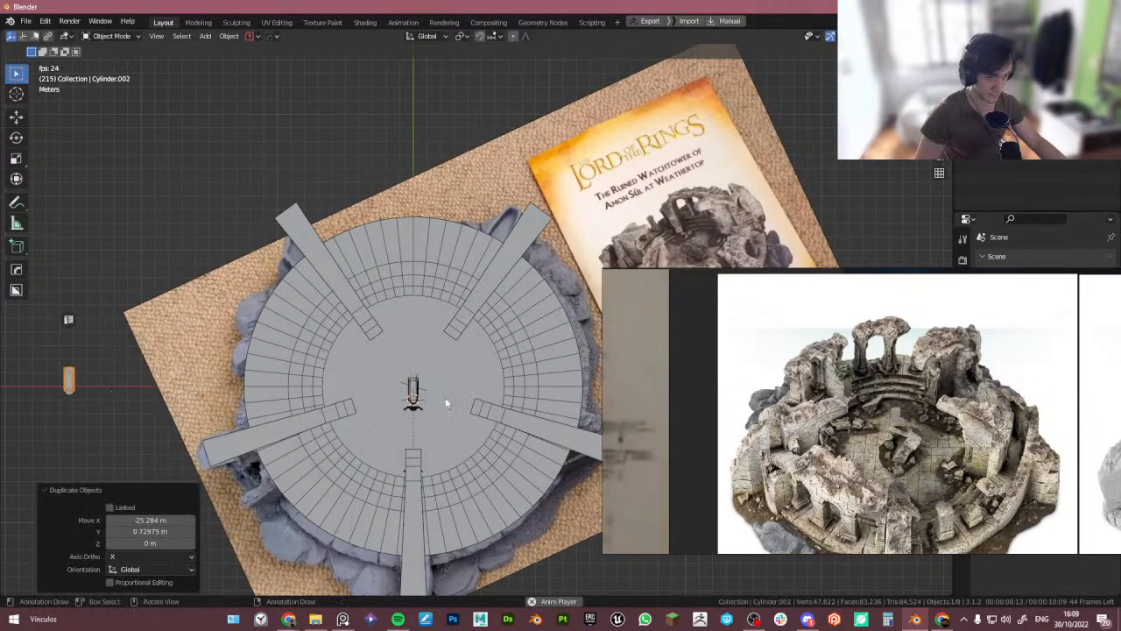
- Try moving the pillar out to the floor's edge at Y 11 m and lifting it along Z, then undo both moves
click(443, 398)
key(g)
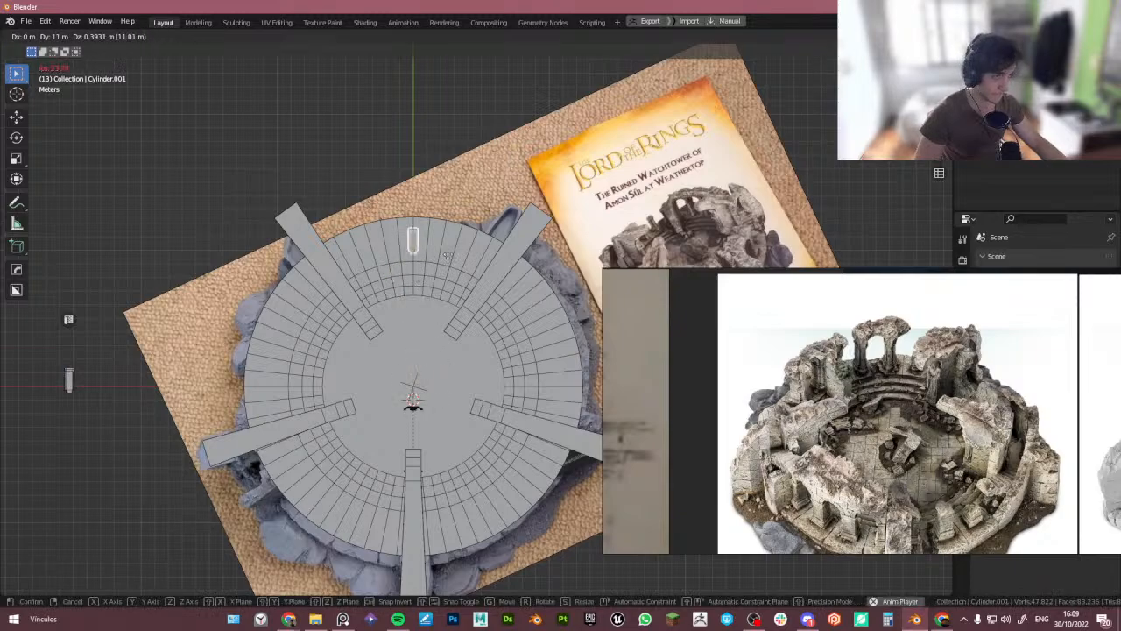
click(446, 254)
scroll(441, 303, up, 3)
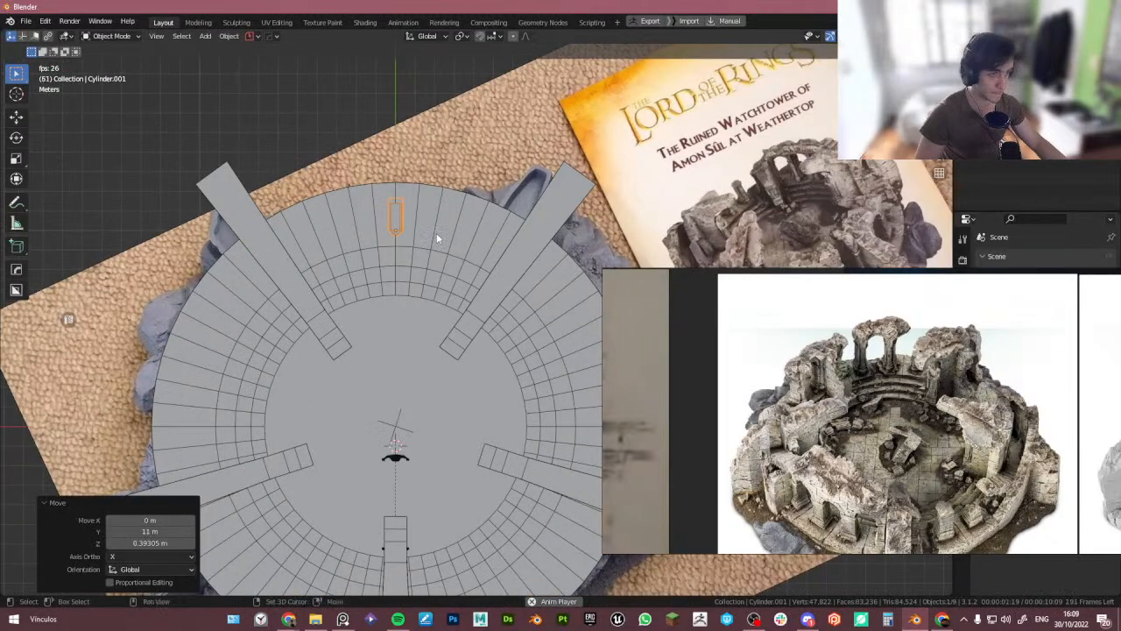
middle_drag(438, 326, 393, 241)
scroll(392, 241, up, 5)
key(g)
key(z)
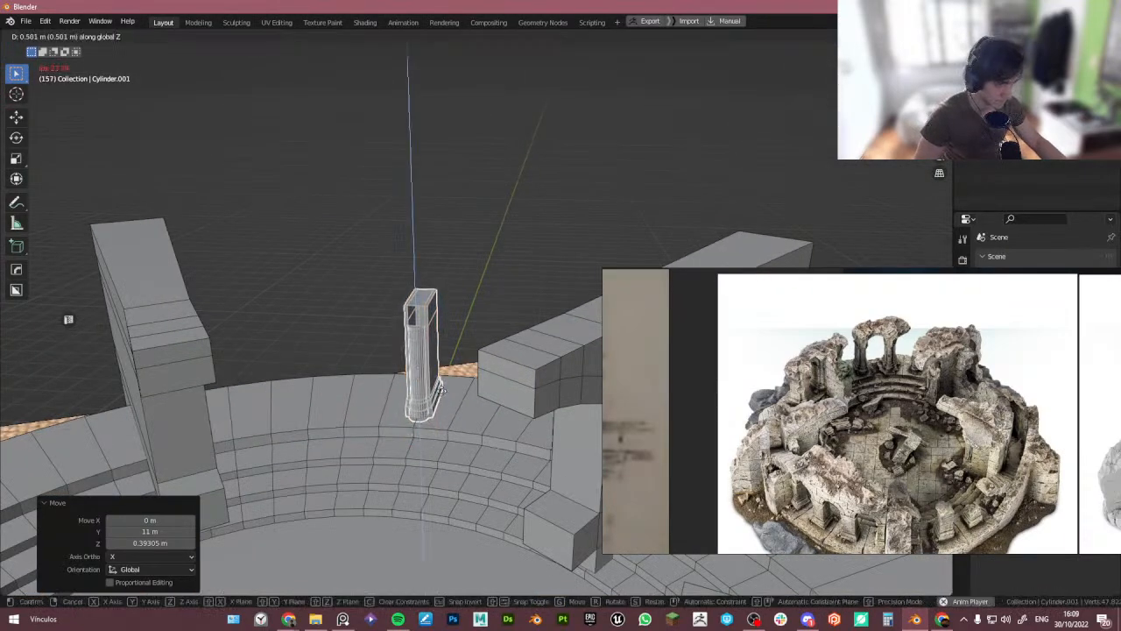
click(442, 390)
scroll(903, 342, up, 5)
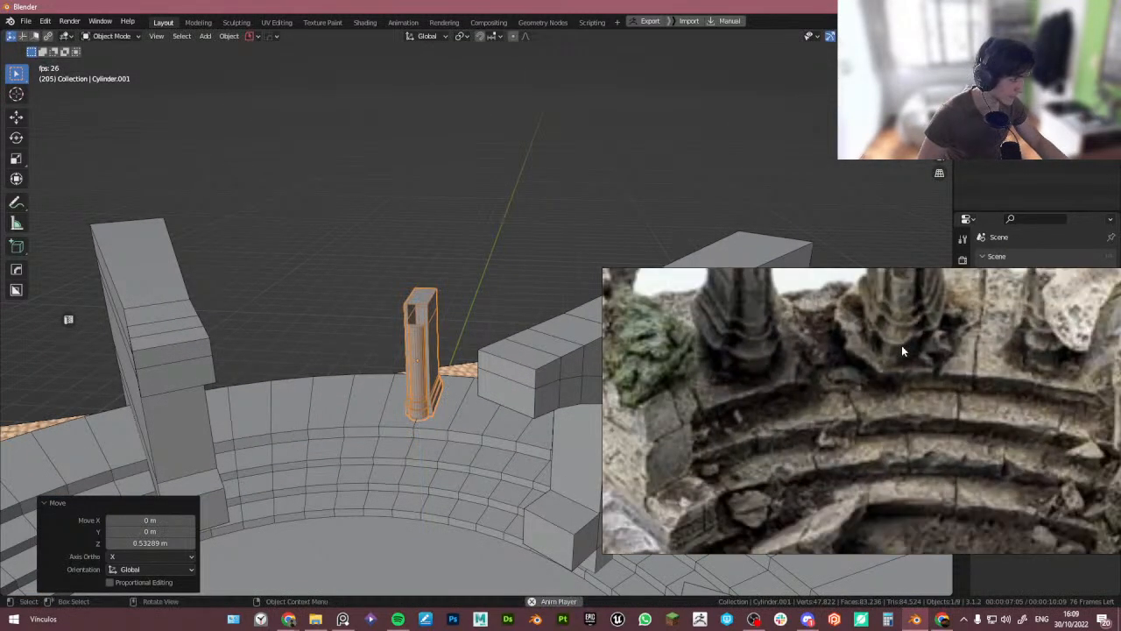
scroll(904, 341, down, 5)
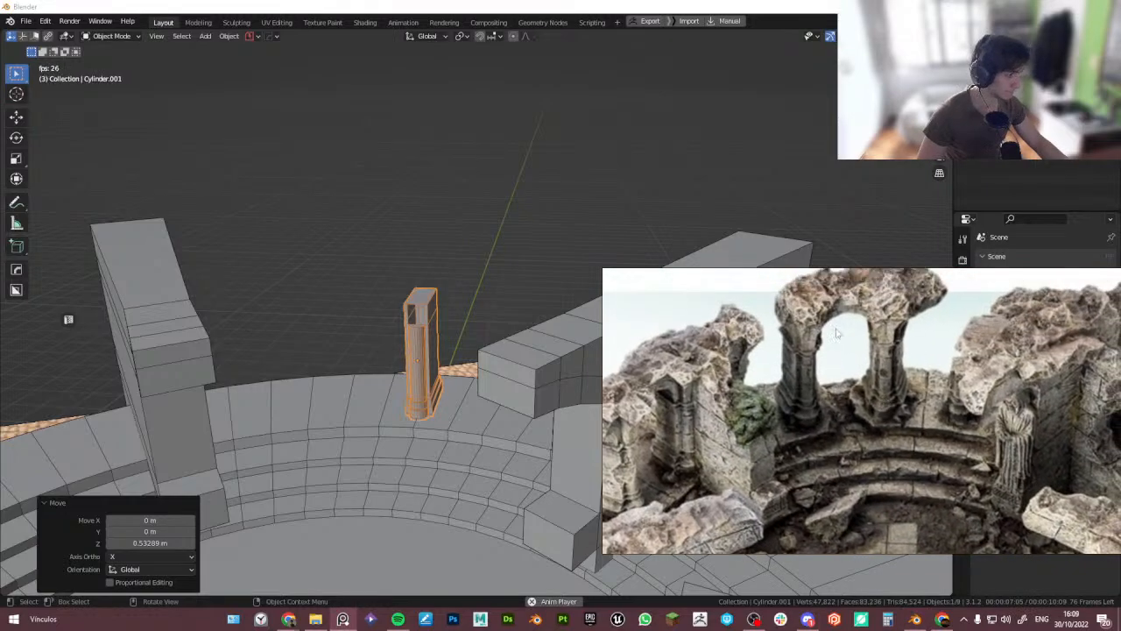
middle_drag(402, 307, 471, 353)
key(ctrl+z)
key(ctrl+z)
- Isolate the original pillar in local view and apply Bridge Edge Loops to its selected top in Edit Mode
key(KP_Decimal)
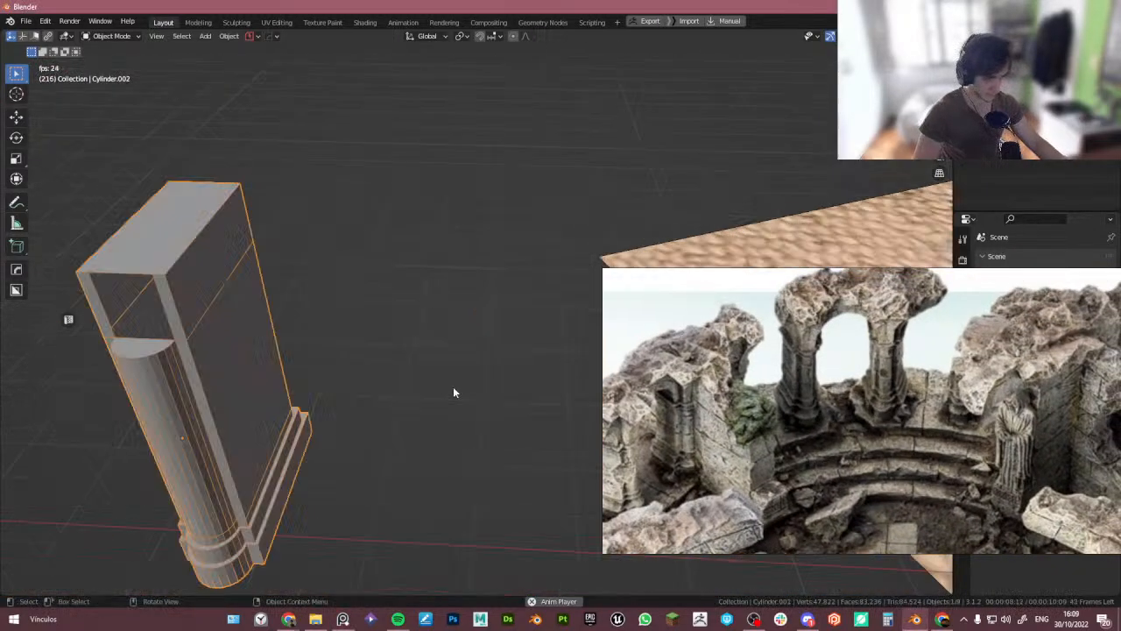
scroll(361, 372, down, 5)
shift+middle_drag(535, 423, 0, 353)
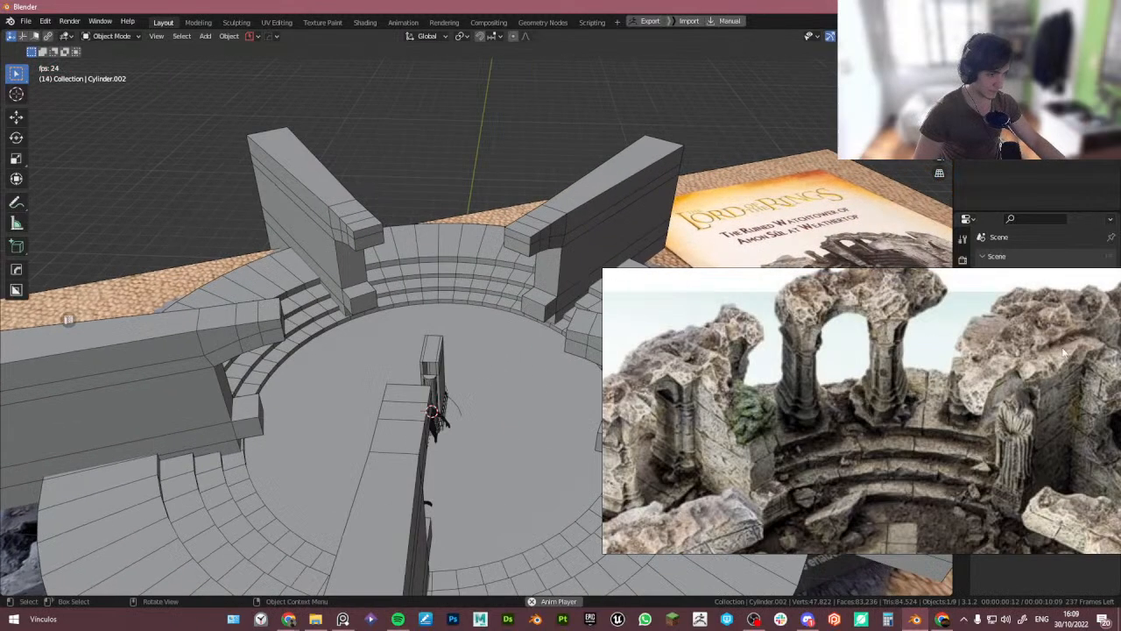
click(438, 380)
key(KP_Divide)
alt+middle_drag(483, 367, 473, 260)
scroll(445, 345, up, 5)
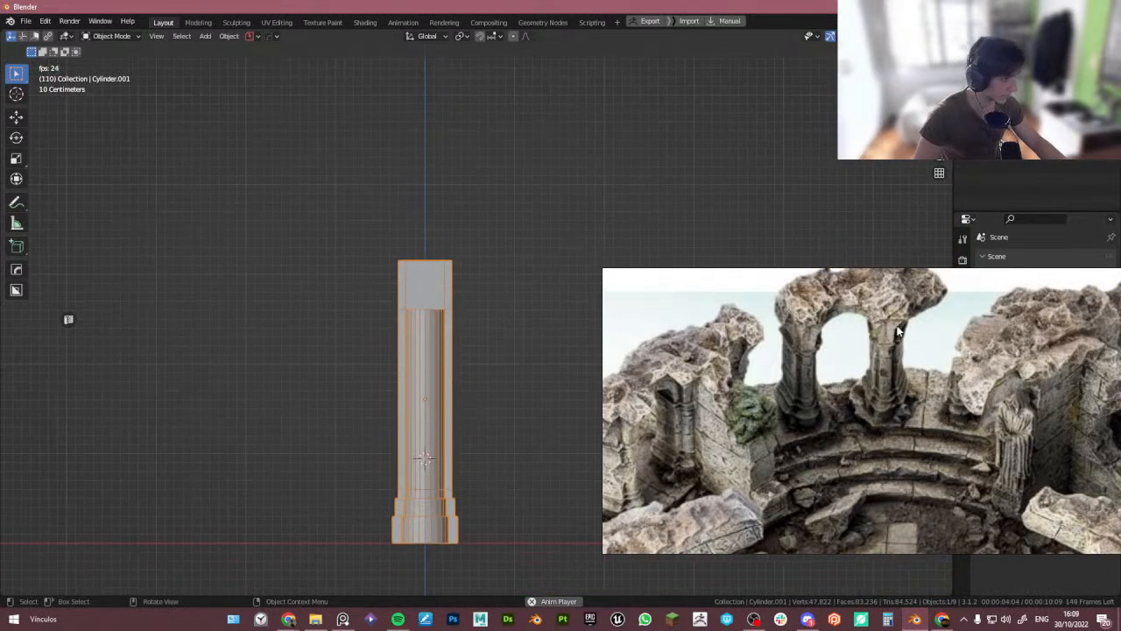
middle_drag(596, 350, 484, 288)
key(Tab)
click(398, 285)
key(ctrl+e)
click(397, 283)
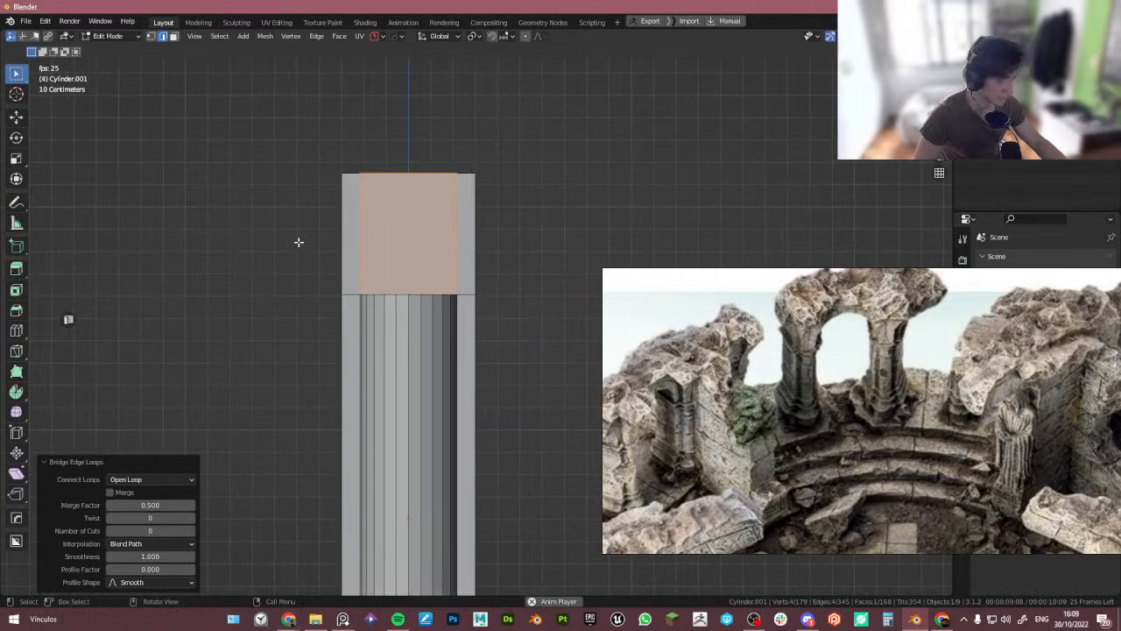
- Place the 3D cursor just above the pillar's top corner in front view and activate the Spin tool
scroll(299, 242, down, 4)
middle_drag(298, 242, 355, 254)
click(411, 285)
middle_drag(411, 285, 415, 290)
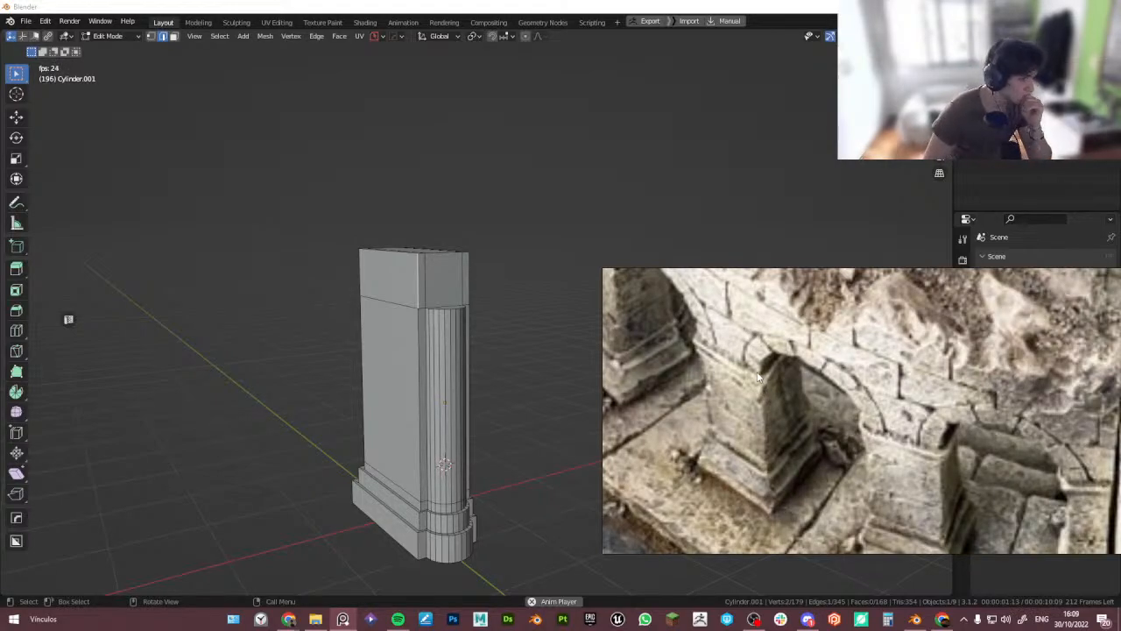
click(368, 275)
key(3)
click(379, 277)
middle_drag(382, 277, 502, 253)
scroll(357, 284, down, 3)
scroll(469, 253, down, 4)
shift+middle_drag(419, 250, 458, 265)
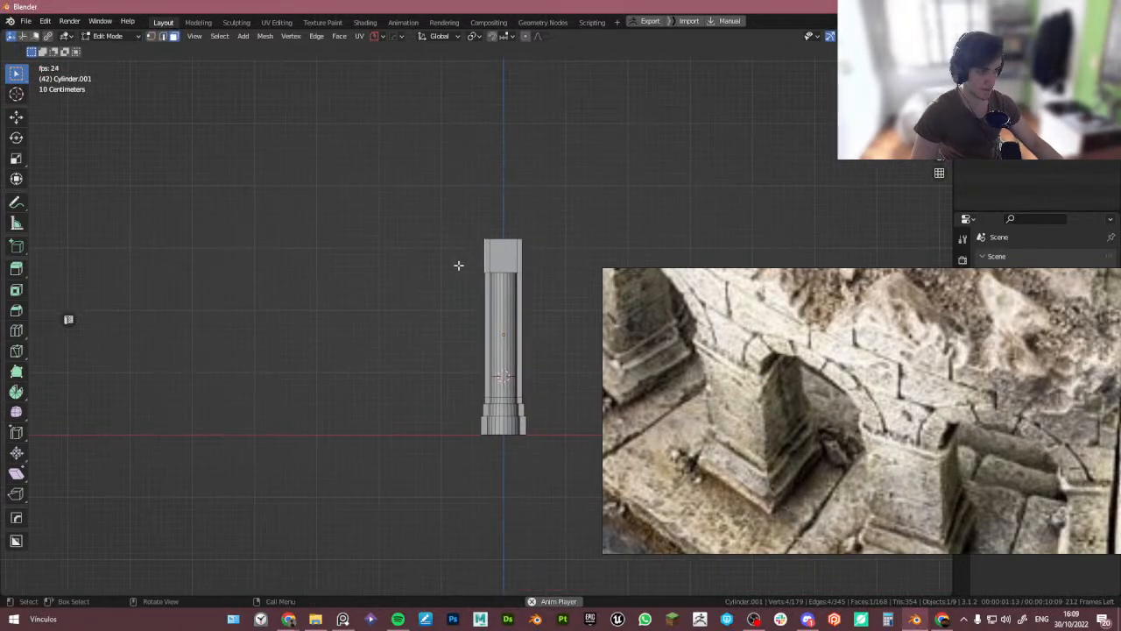
scroll(470, 242, up, 1)
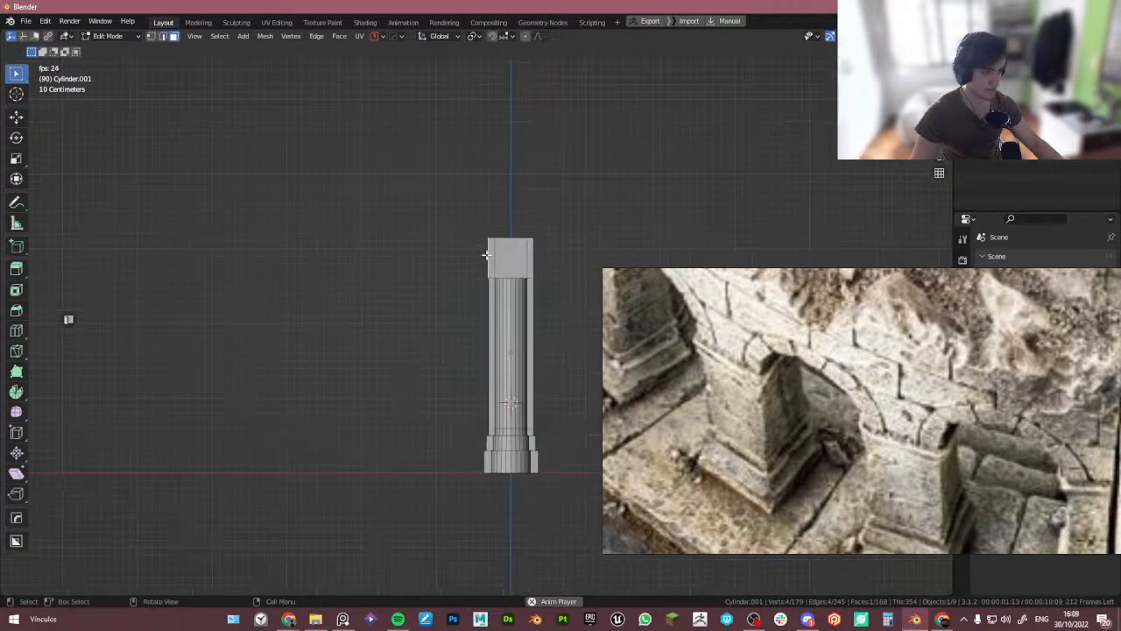
scroll(482, 198, up, 3)
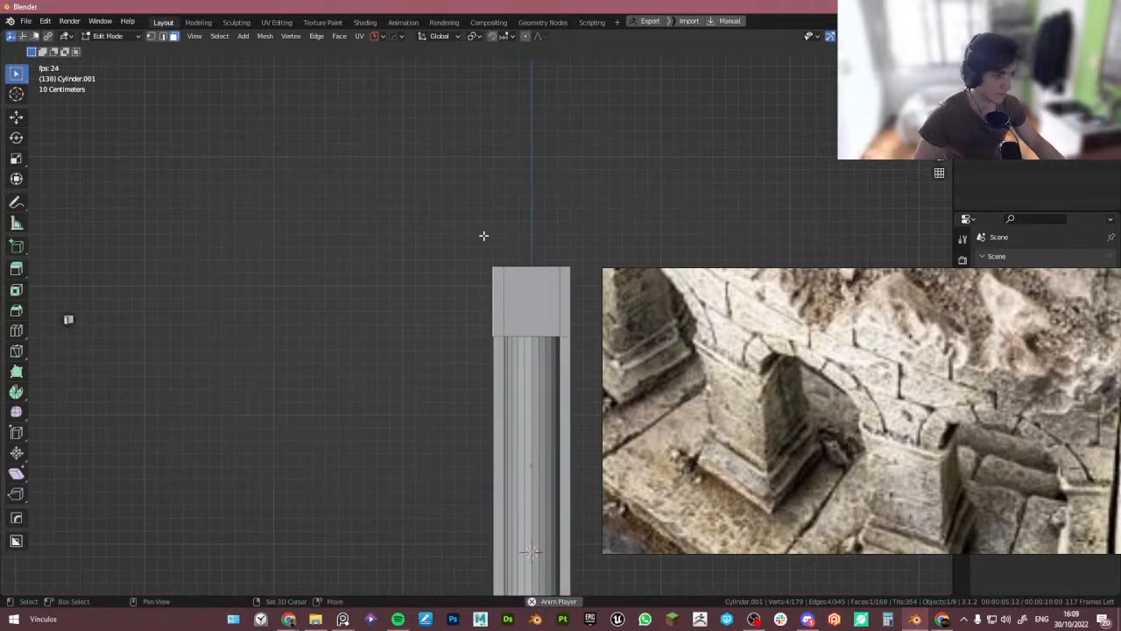
key(g)
click(493, 233)
key(shift+space)
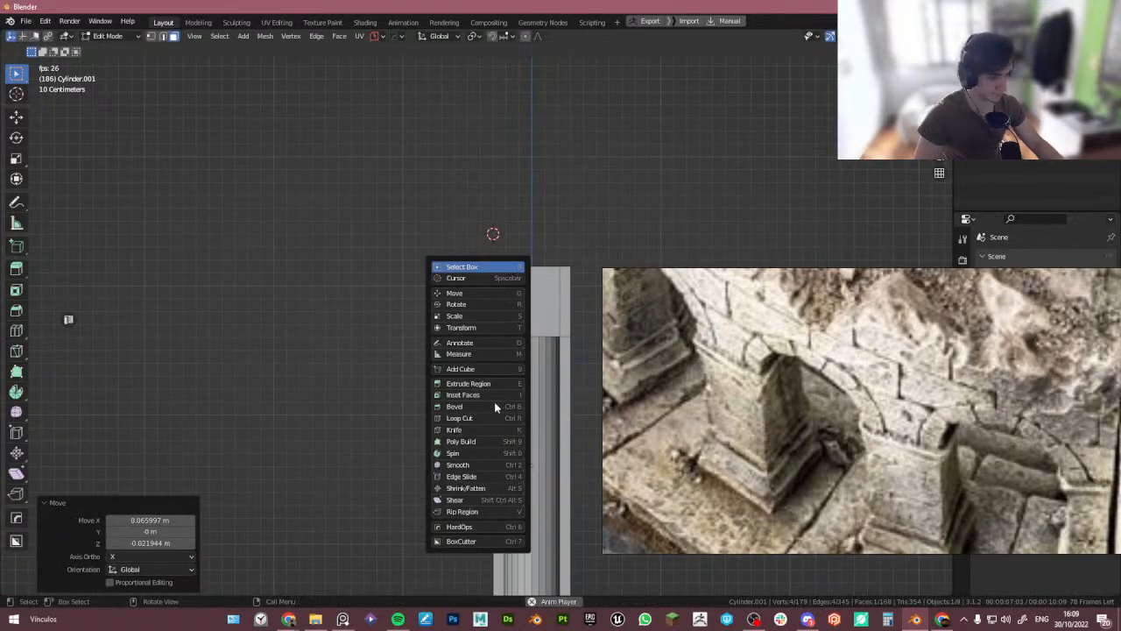
click(475, 453)
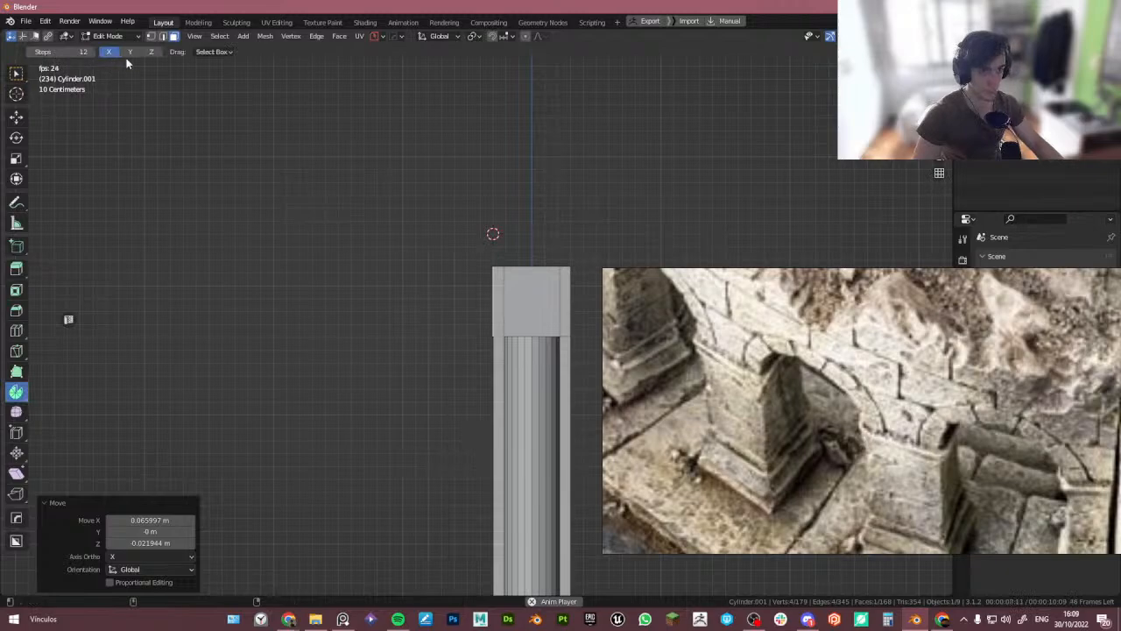
- Set the Spin tool's axis to X and clear the mesh selection
click(127, 55)
click(110, 53)
click(199, 227)
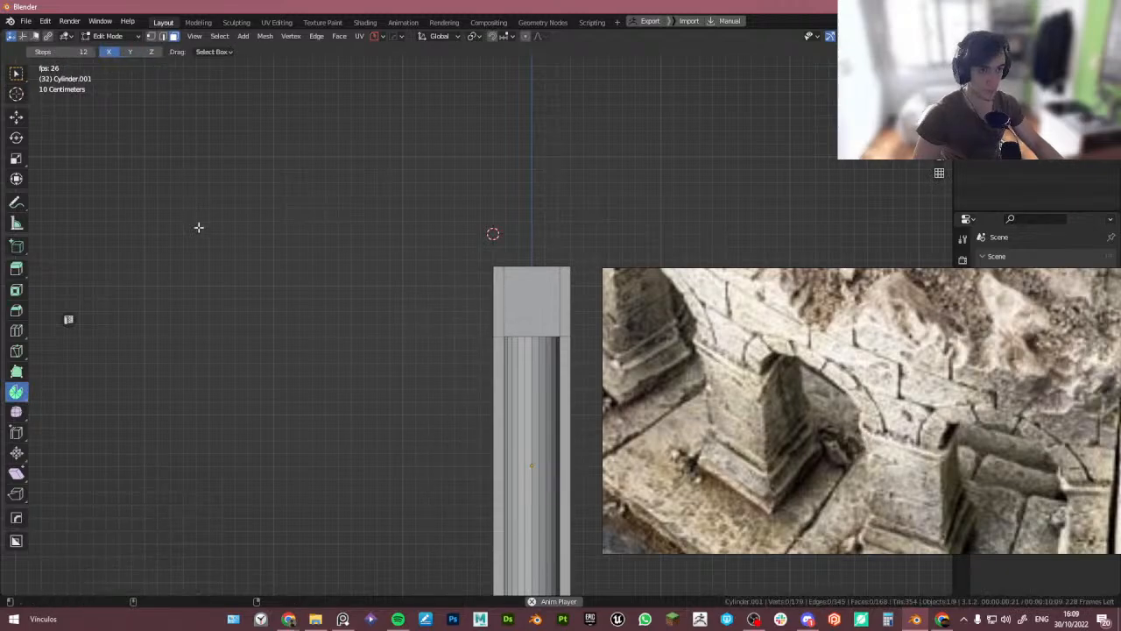
key(space)
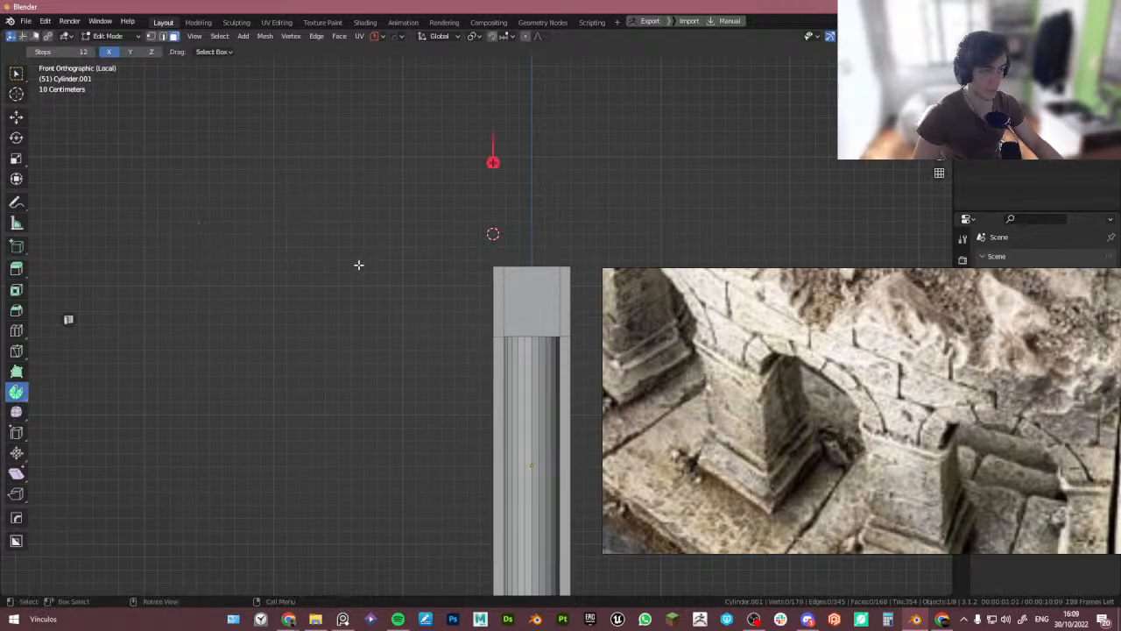
middle_drag(359, 265, 416, 297)
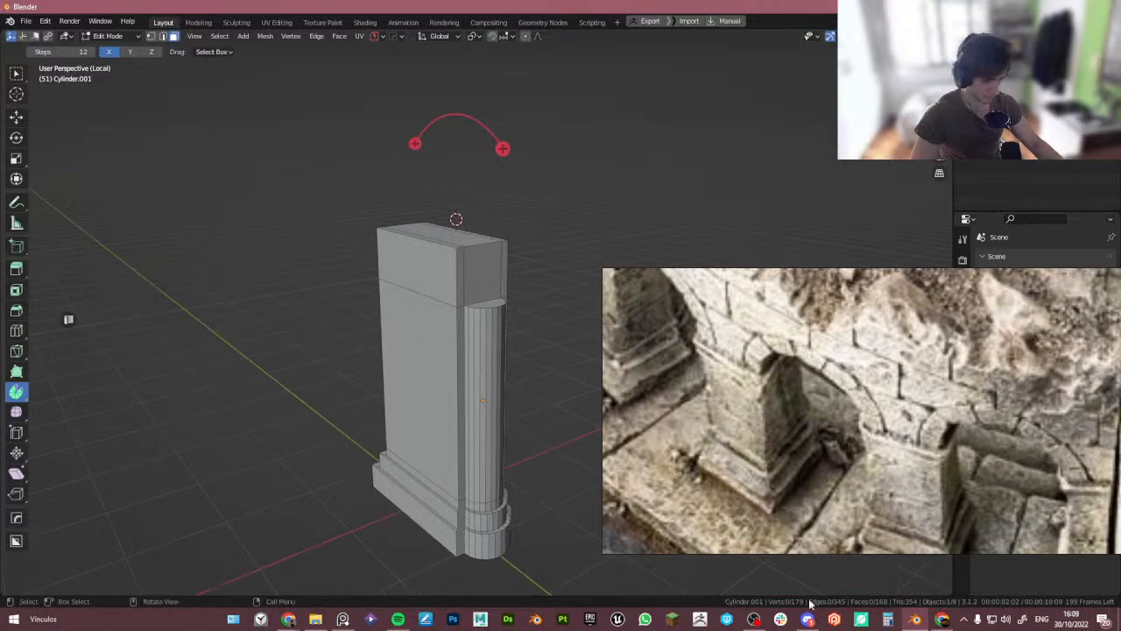
- Jump to the first frame using a temporary Dope Sheet area, then join that area away again
drag(951, 596, 232, 577)
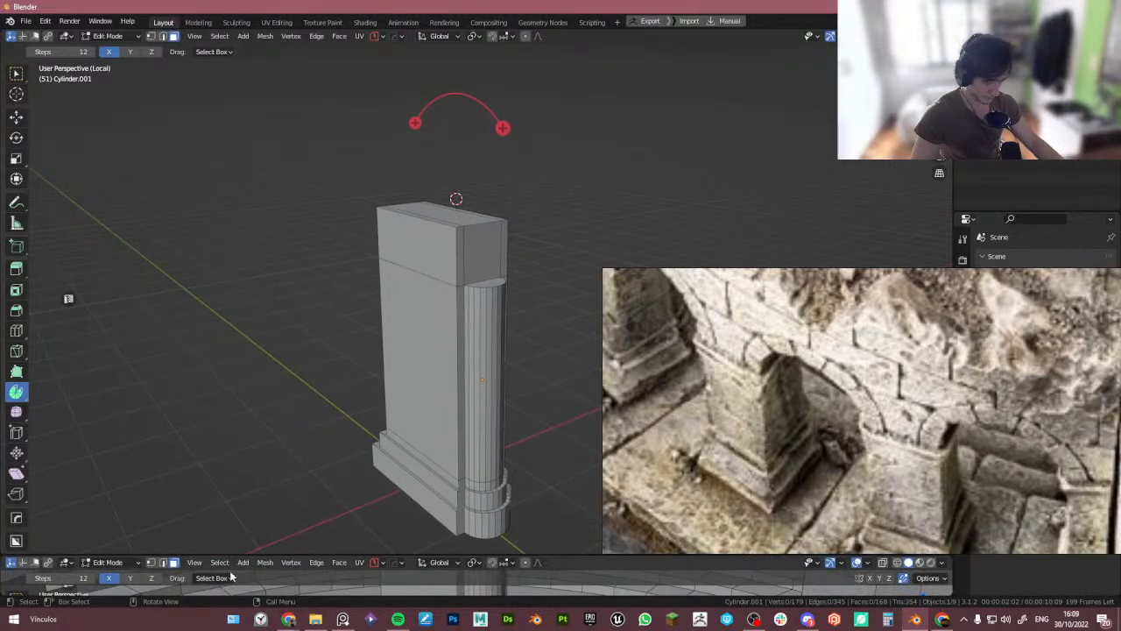
key(ctrl+alt+s)
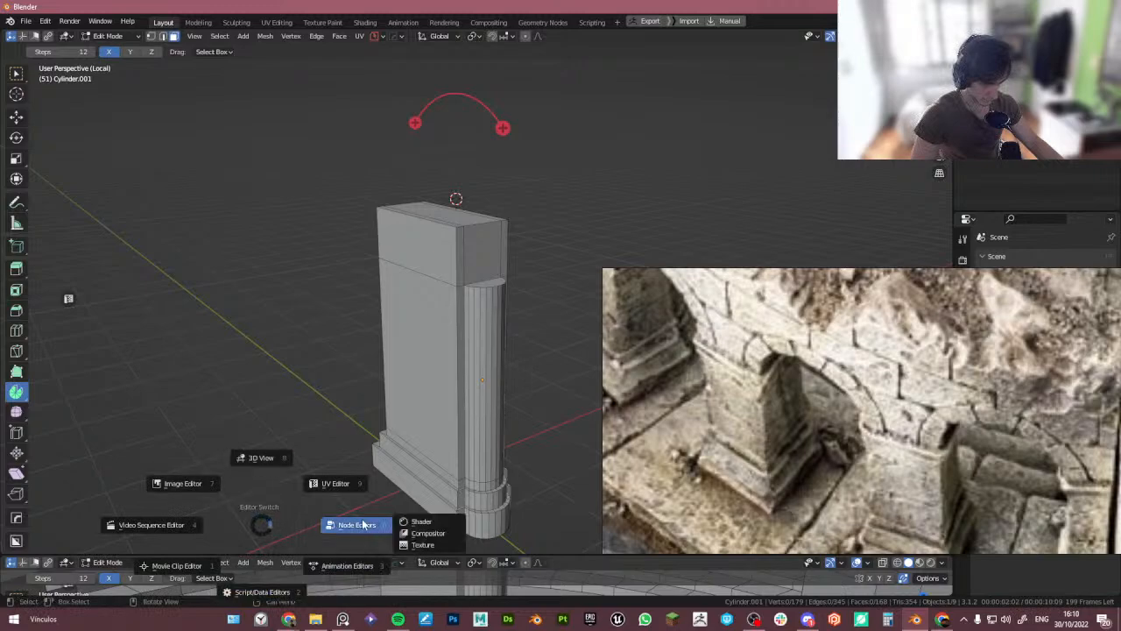
mouse_move(351, 565)
click(419, 521)
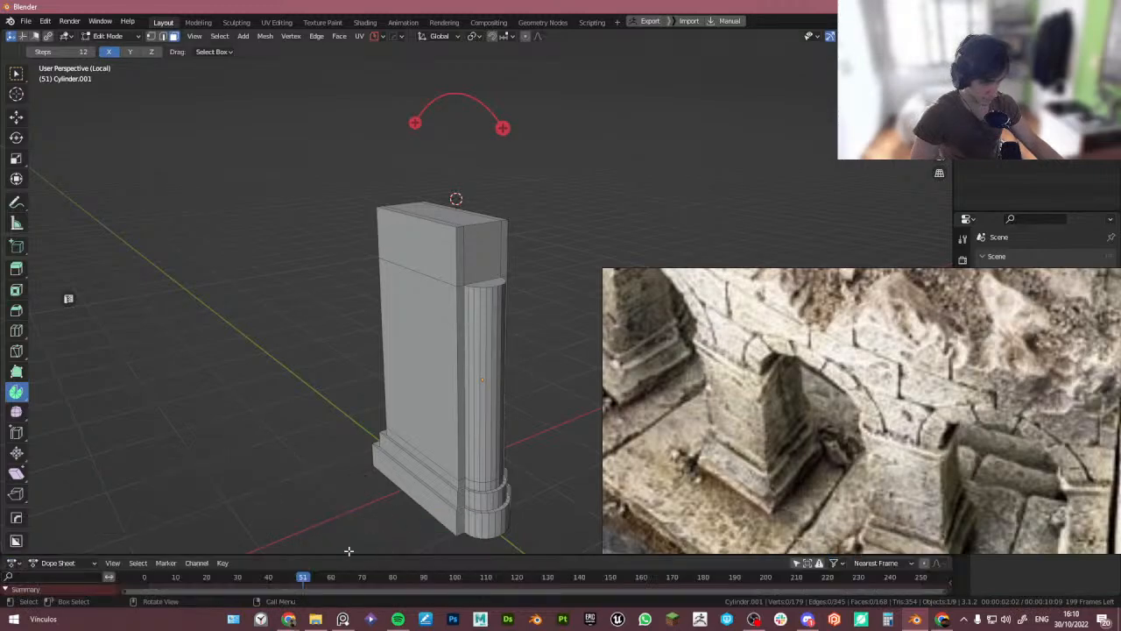
drag(210, 555, 205, 453)
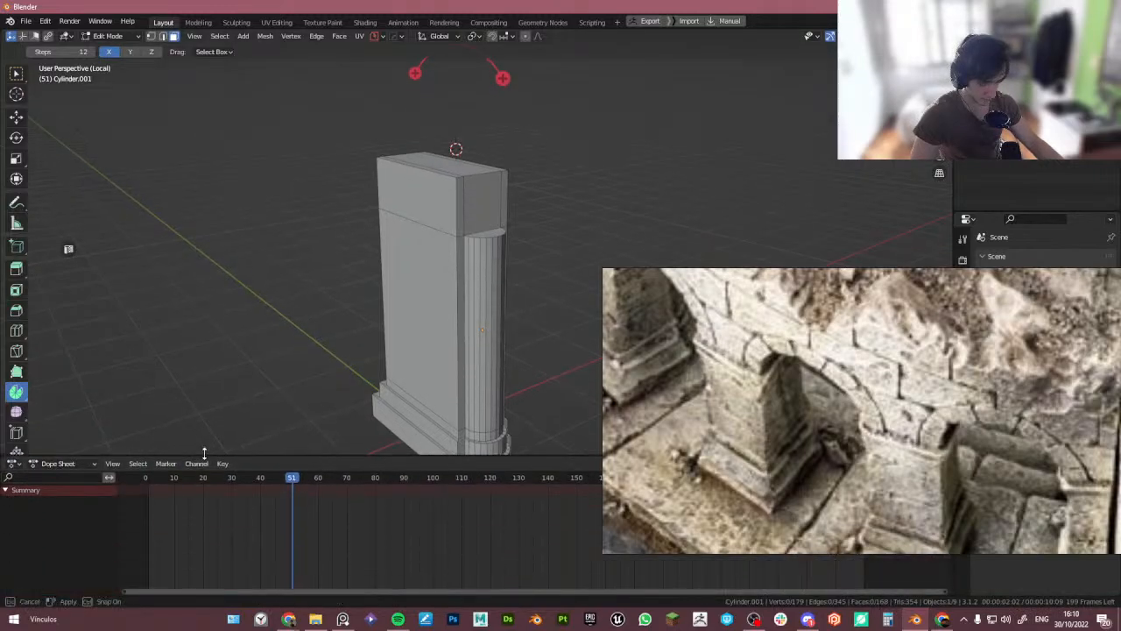
key(shift+Left)
right_click(229, 453)
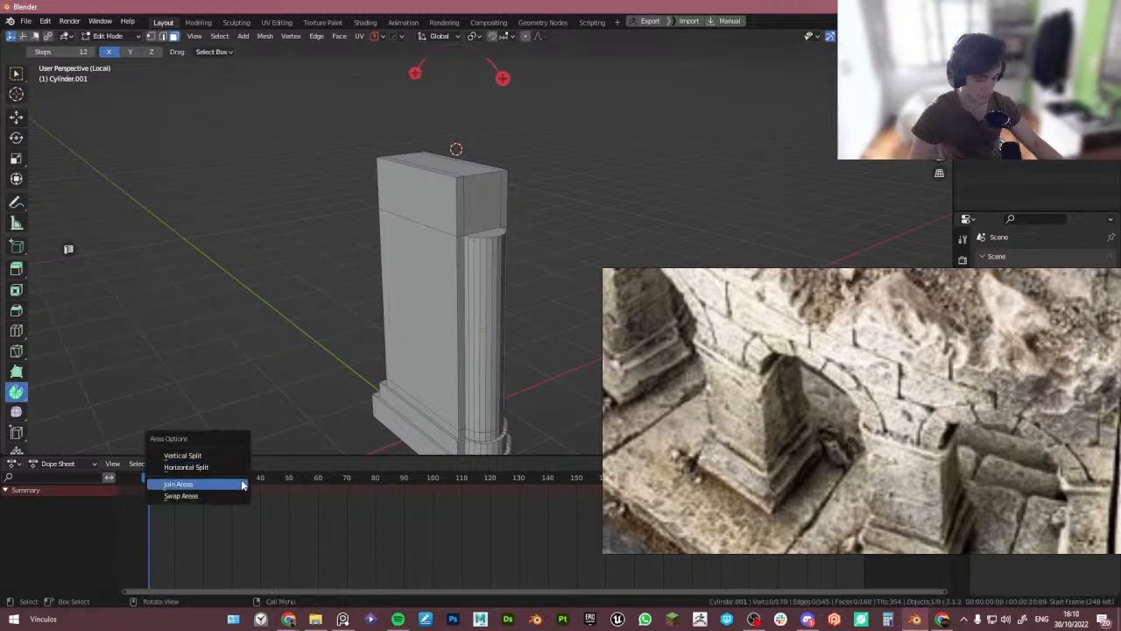
click(231, 487)
click(234, 515)
middle_drag(302, 400, 376, 393)
- Try spinning the pillar's top edge with the Spin gizmo in front view and undo it
click(385, 296)
alt+middle_drag(384, 297, 366, 319)
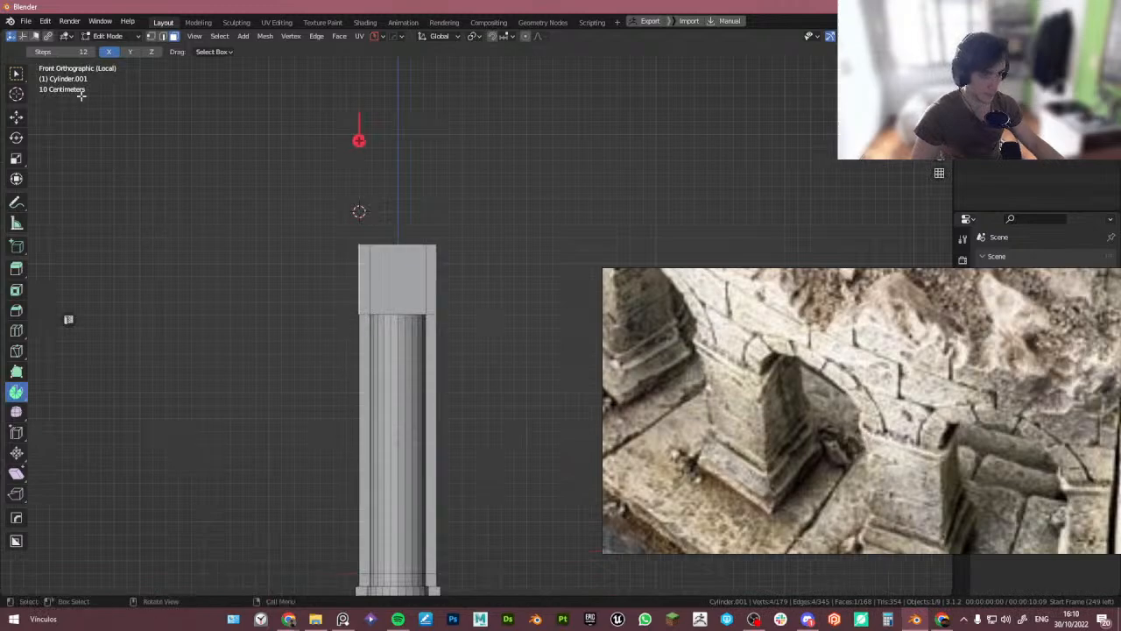
drag(430, 141, 446, 291)
key(ctrl+z)
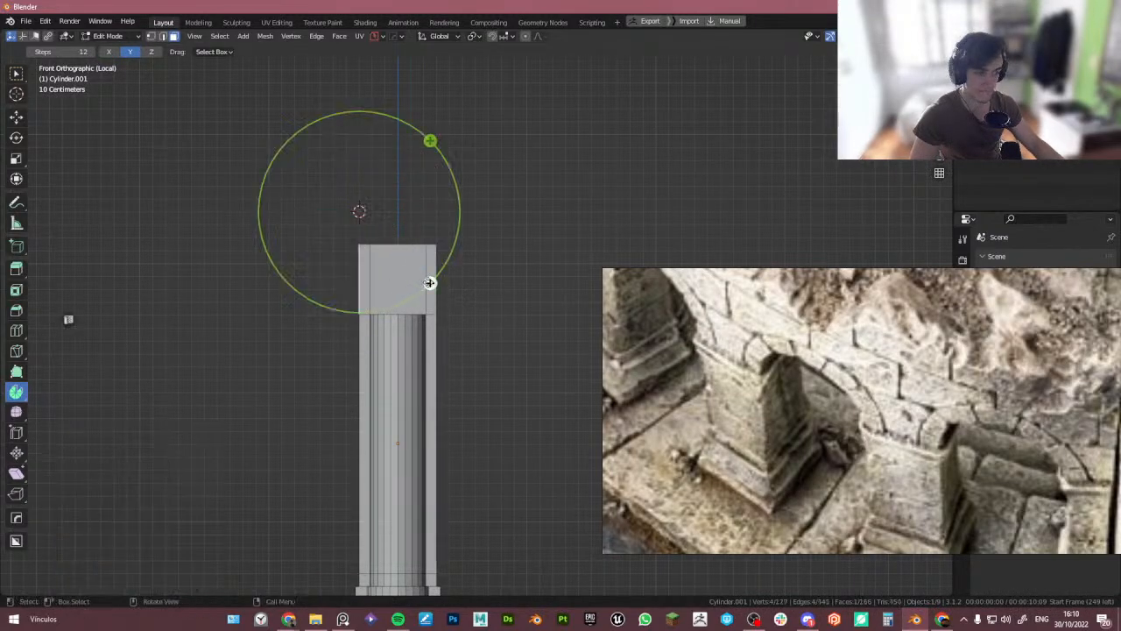
shift+middle_drag(372, 276, 398, 243)
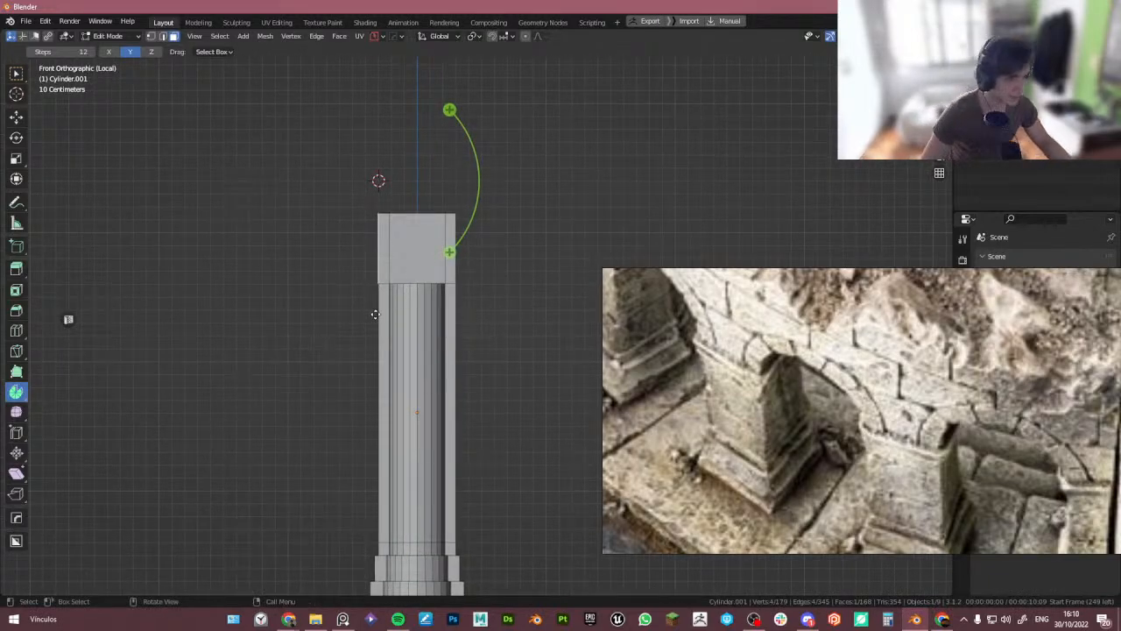
- Apply all transforms to the pillar object
key(Tab)
key(ctrl+a)
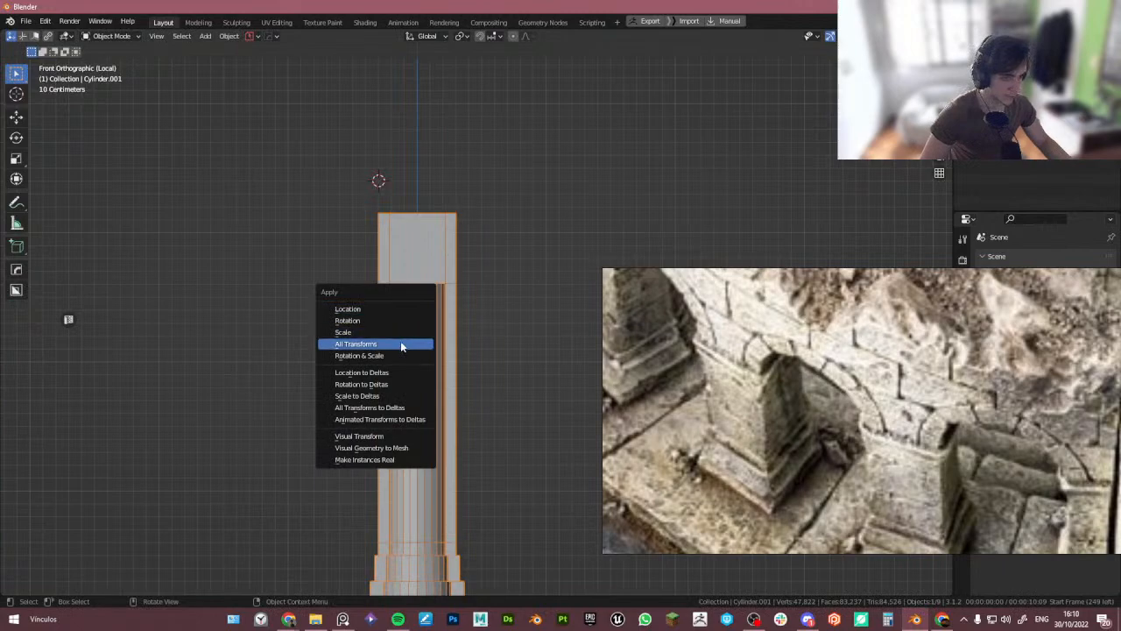
click(402, 346)
- Return to Edit Mode, pick the Spin tool again and try spinning with its gizmo, undoing each attempt
key(Tab)
key(shift+space)
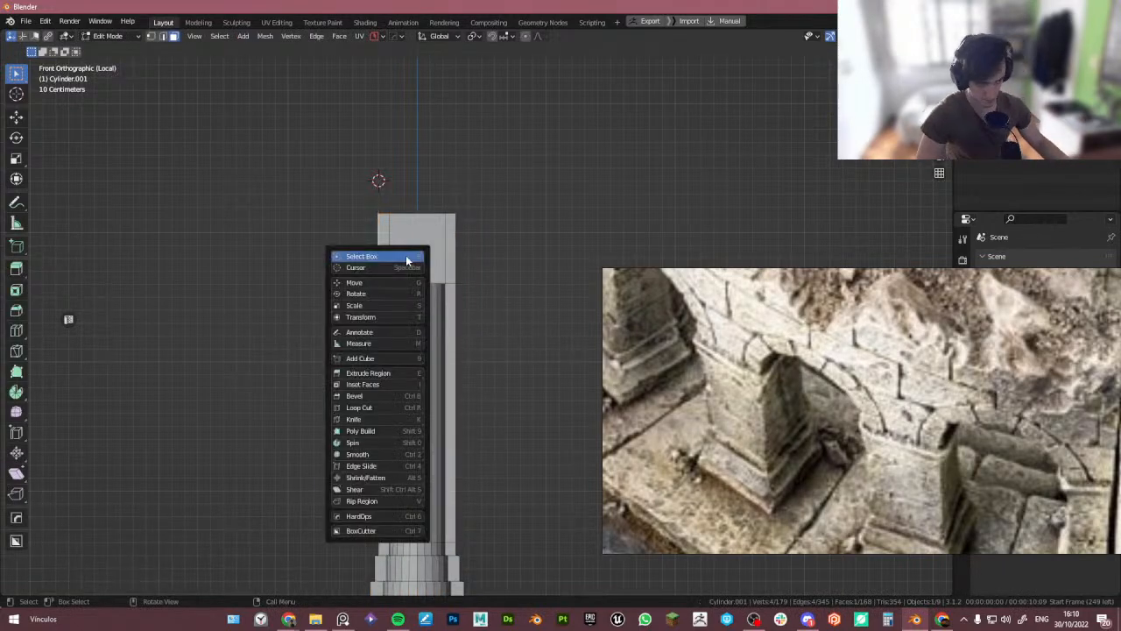
click(378, 444)
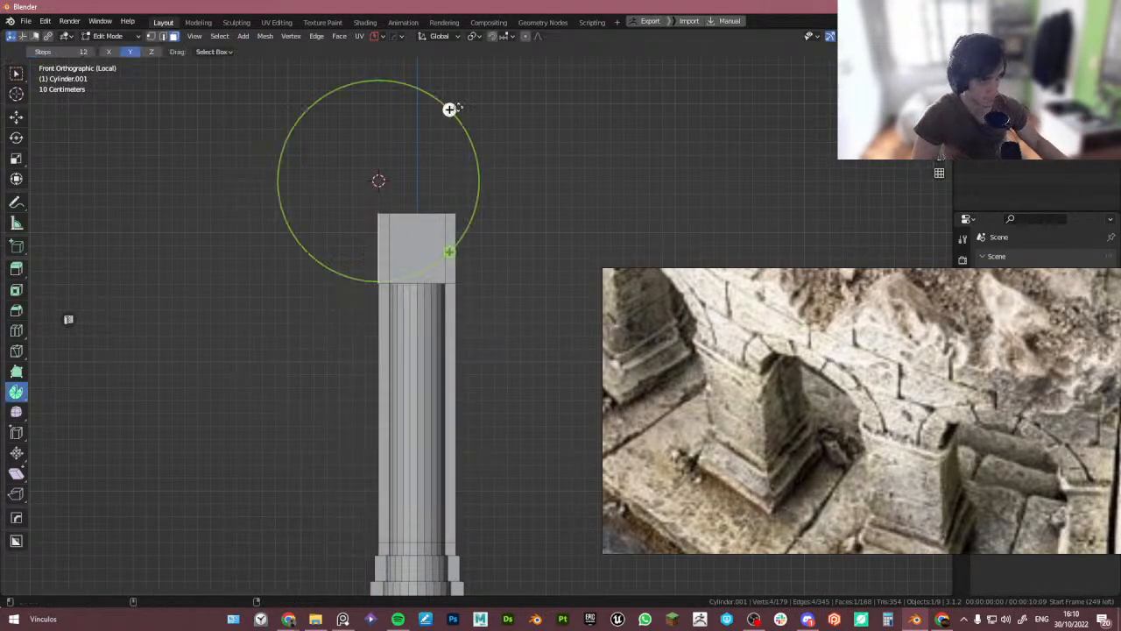
drag(453, 111, 475, 291)
key(ctrl+z)
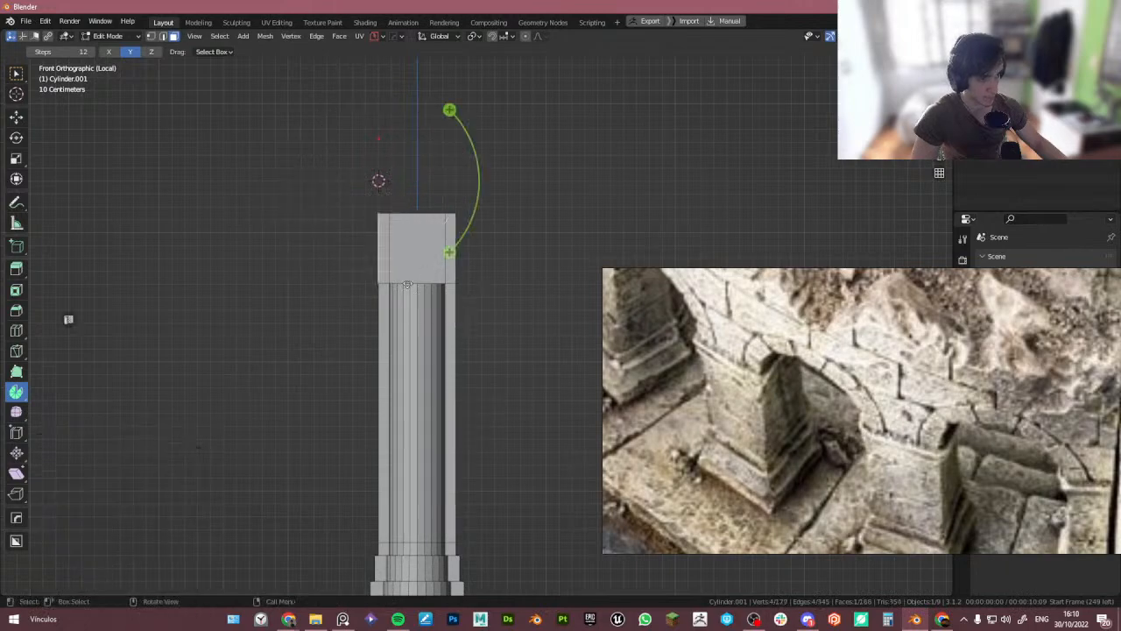
drag(375, 309, 379, 313)
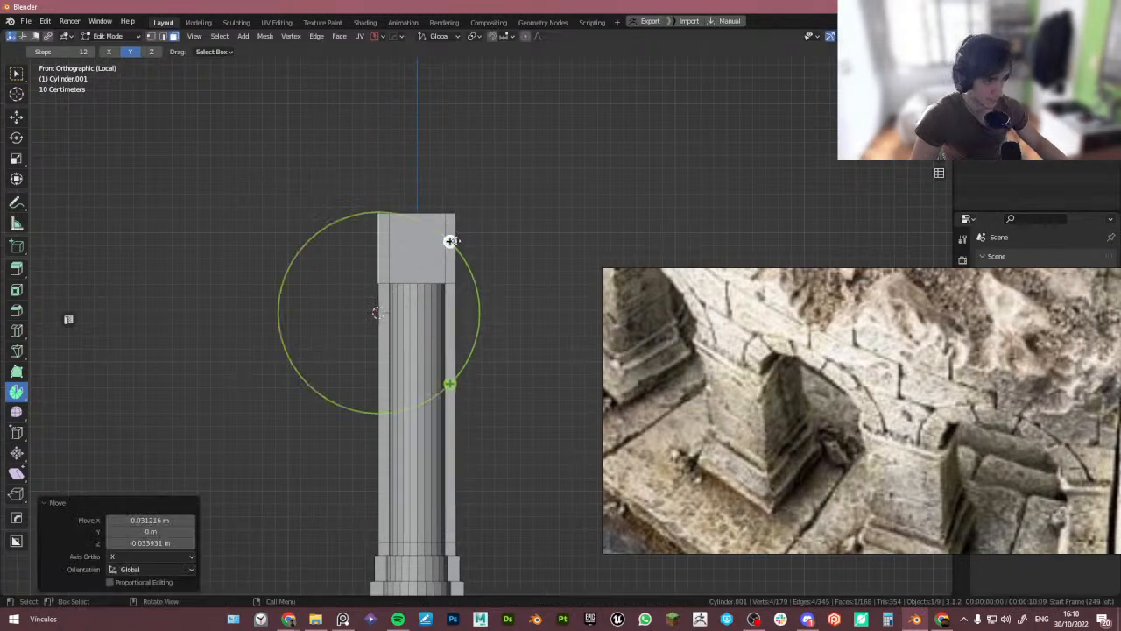
drag(451, 241, 375, 222)
key(ctrl+z)
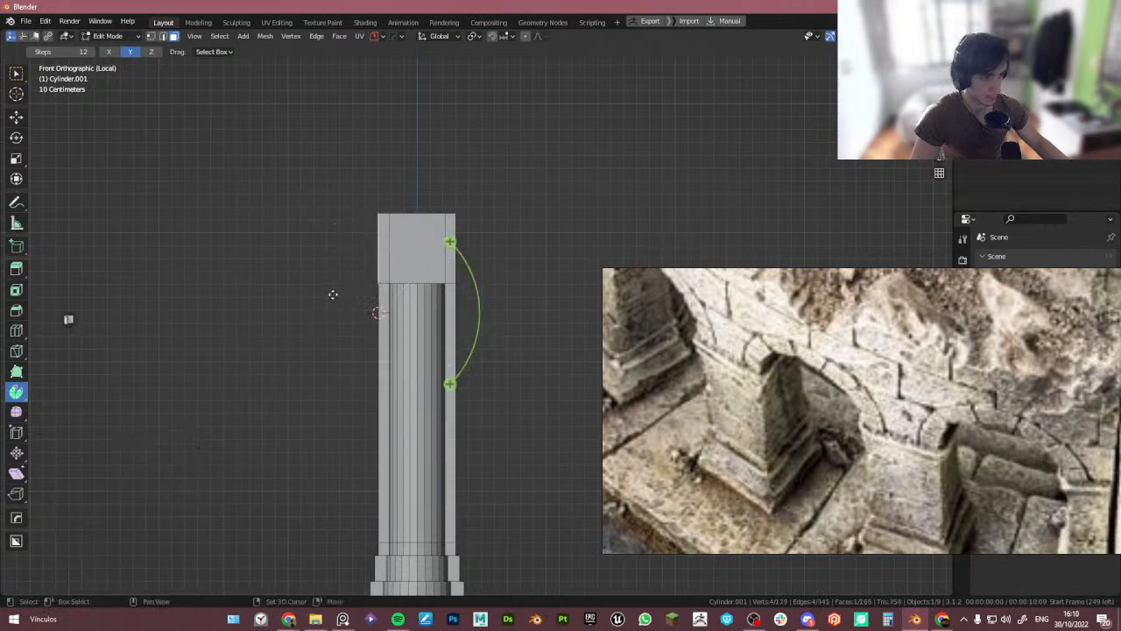
- Try 12-step spins around a repositioned 3D cursor beside the pillar, undoing each attempt
drag(333, 295, 288, 296)
drag(355, 230, 280, 222)
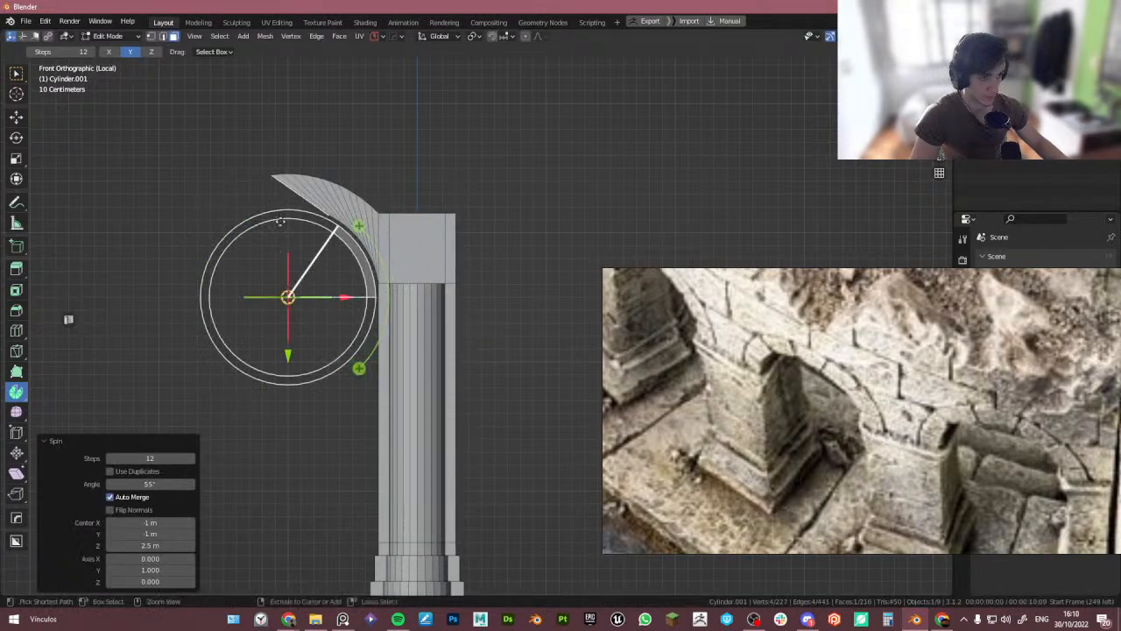
key(ctrl+z)
shift+right_drag(275, 318, 289, 361)
drag(359, 291, 250, 272)
key(ctrl+z)
drag(290, 358, 338, 358)
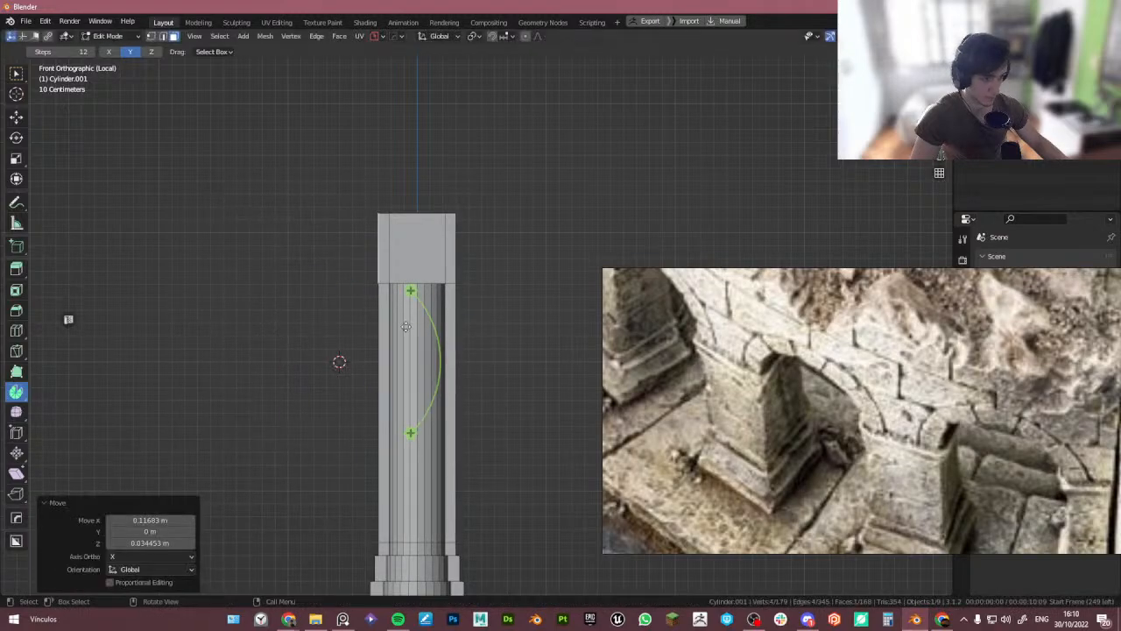
drag(410, 292, 308, 291)
key(ctrl+z)
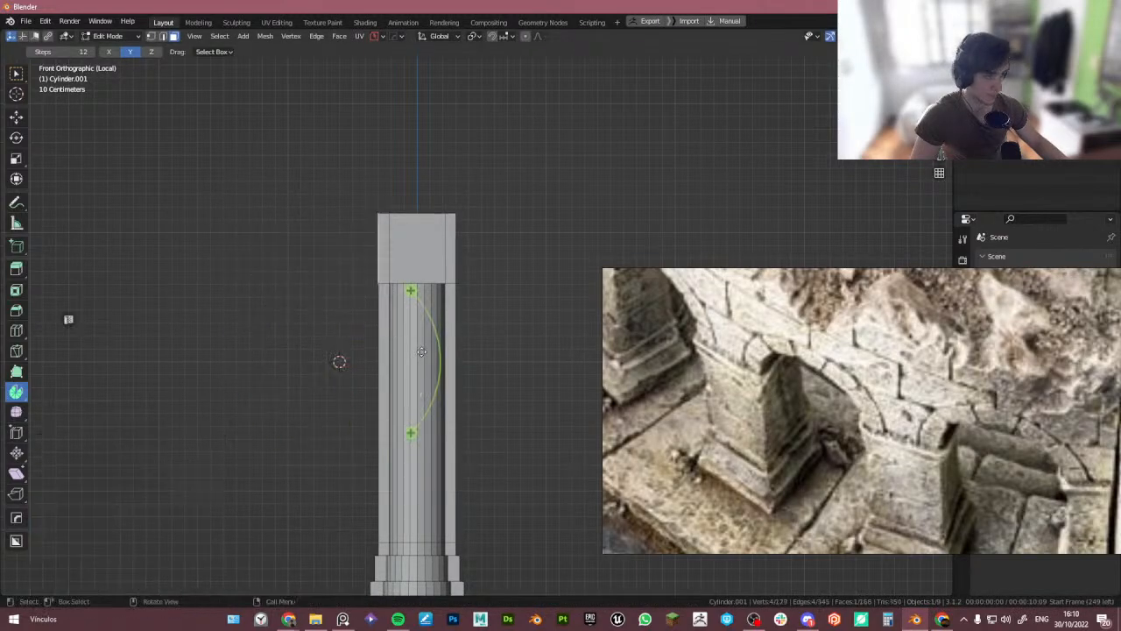
- Add a vertical loop cut through the middle of the pillar's top block
scroll(422, 351, down, 1)
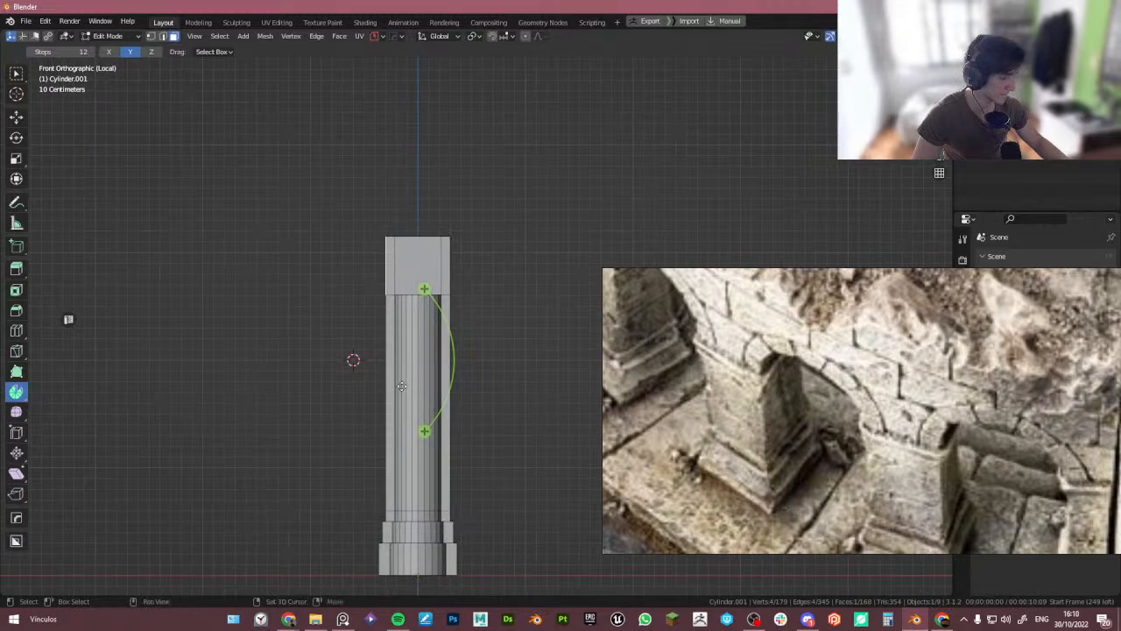
key(Tab)
middle_drag(401, 386, 349, 228)
scroll(328, 222, up, 4)
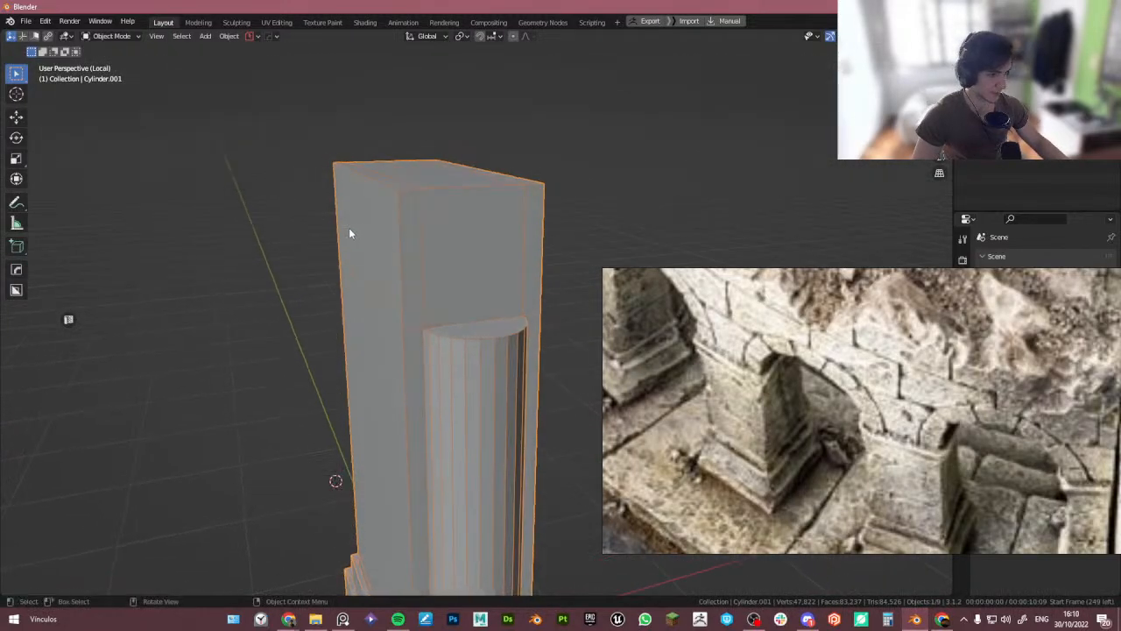
key(Tab)
click(463, 229)
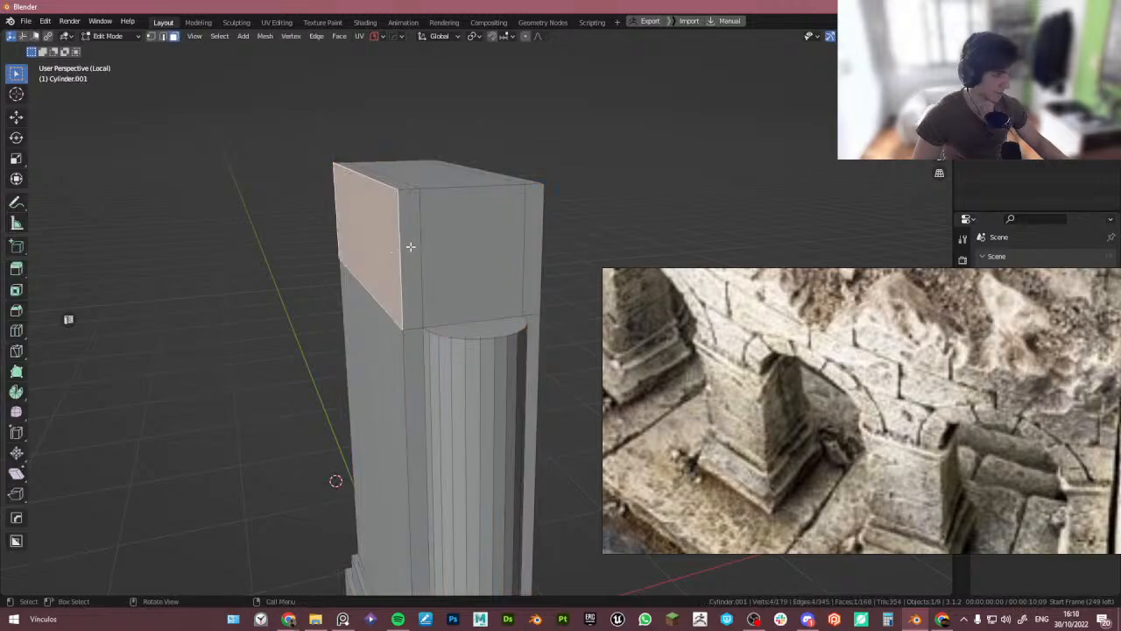
middle_drag(410, 247, 447, 321)
key(ctrl+r)
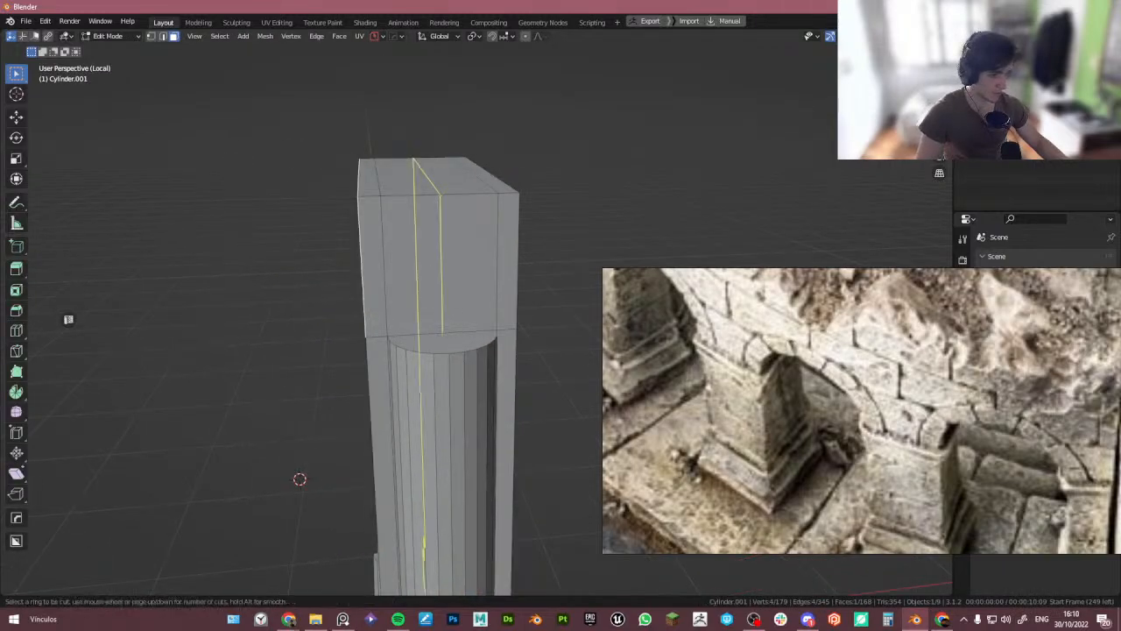
click(466, 342)
right_click(467, 342)
key(1)
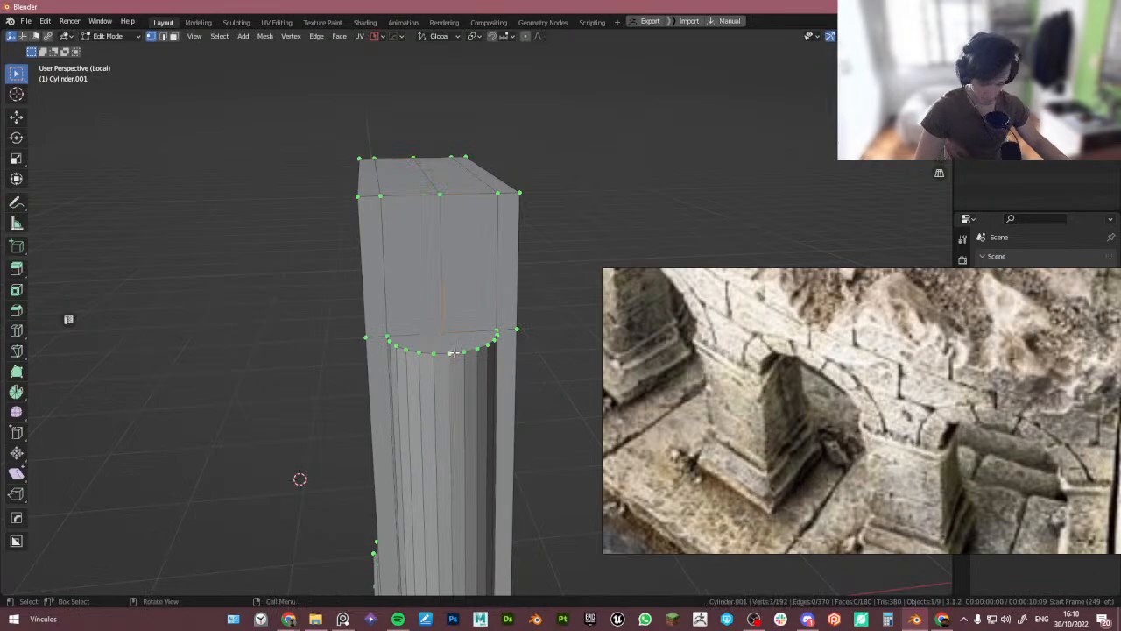
- Select and delete the top block's faces on one side of the new loop cut
key(k)
key(Escape)
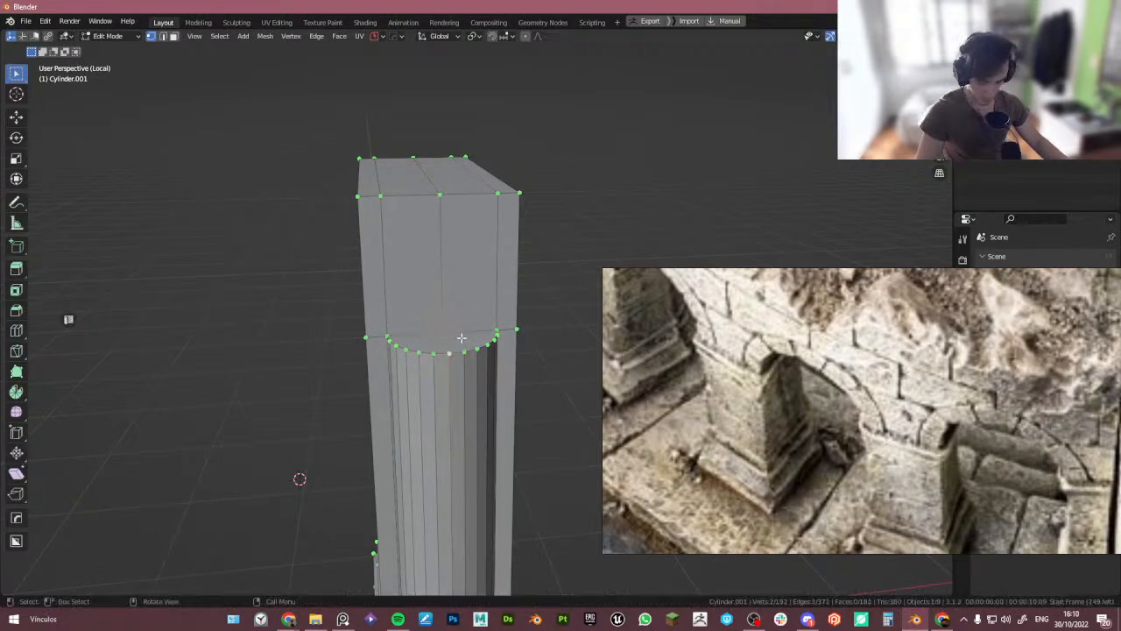
click(443, 312)
middle_drag(443, 312, 367, 303)
click(313, 295)
ctrl+click(328, 294)
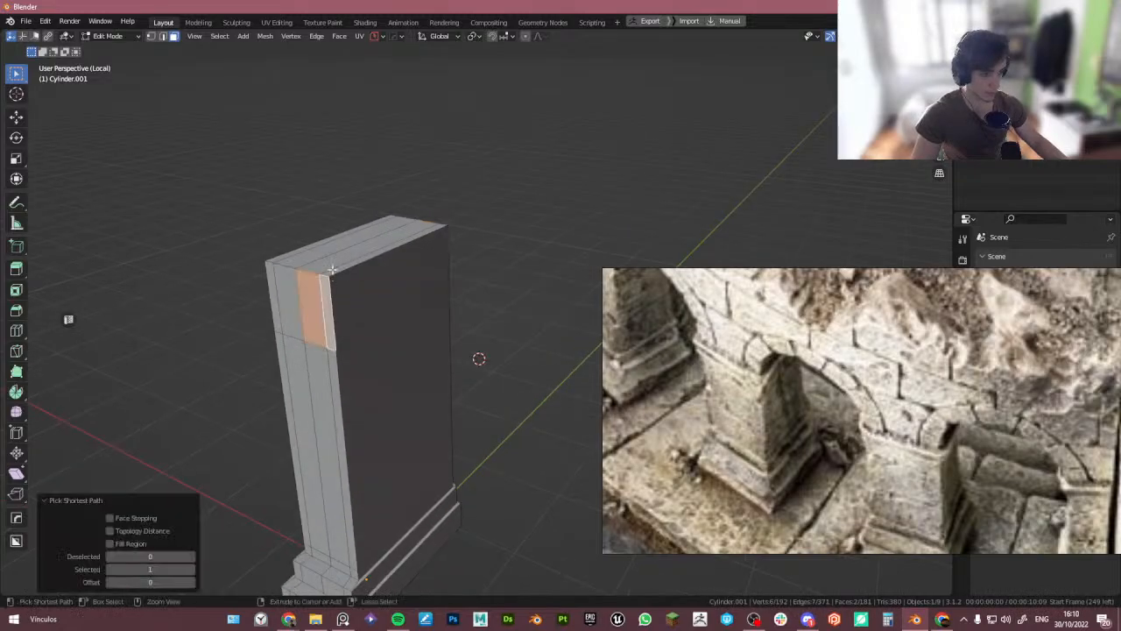
ctrl+click(342, 291)
ctrl+click(339, 267)
key(x)
key(f)
- Switch snapping to vertex and extrude the top block's open edges along X to meet the half-column
middle_drag(487, 268, 443, 246)
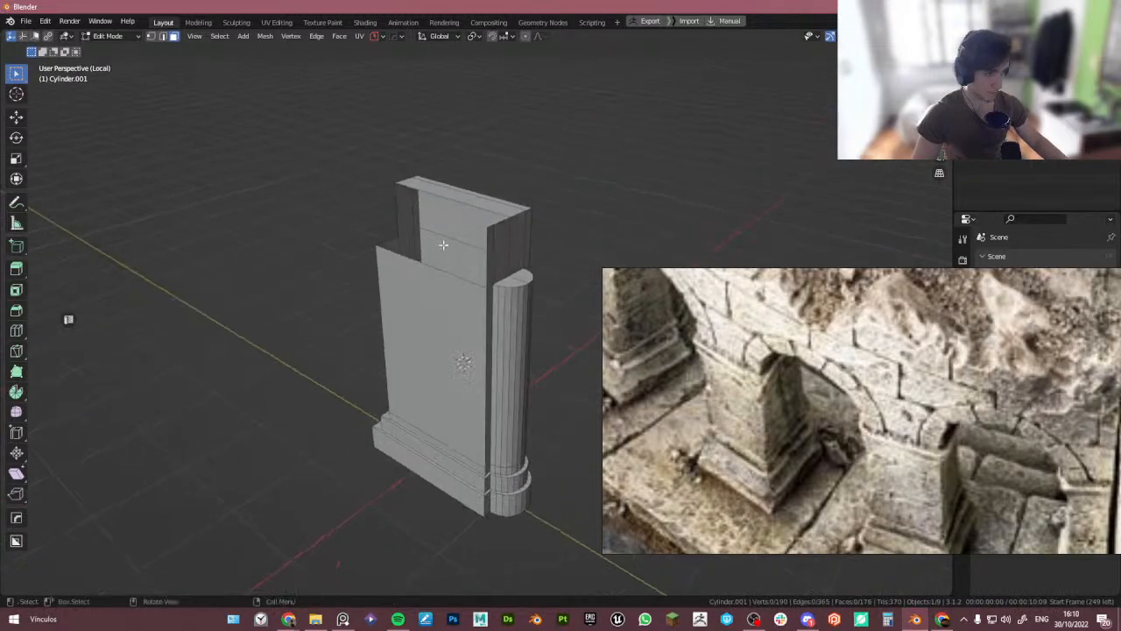
scroll(489, 241, up, 4)
key(Tab)
click(487, 293)
click(453, 319)
middle_drag(453, 319, 377, 363)
key(shift+Tab)
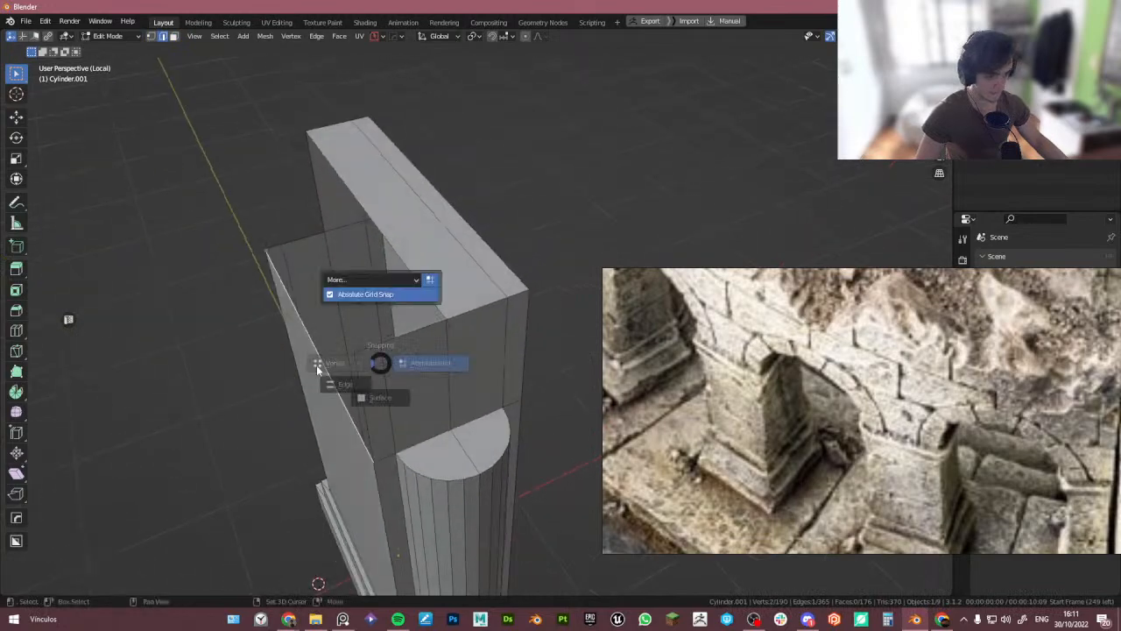
click(316, 366)
middle_drag(308, 399, 313, 413)
key(e)
key(x)
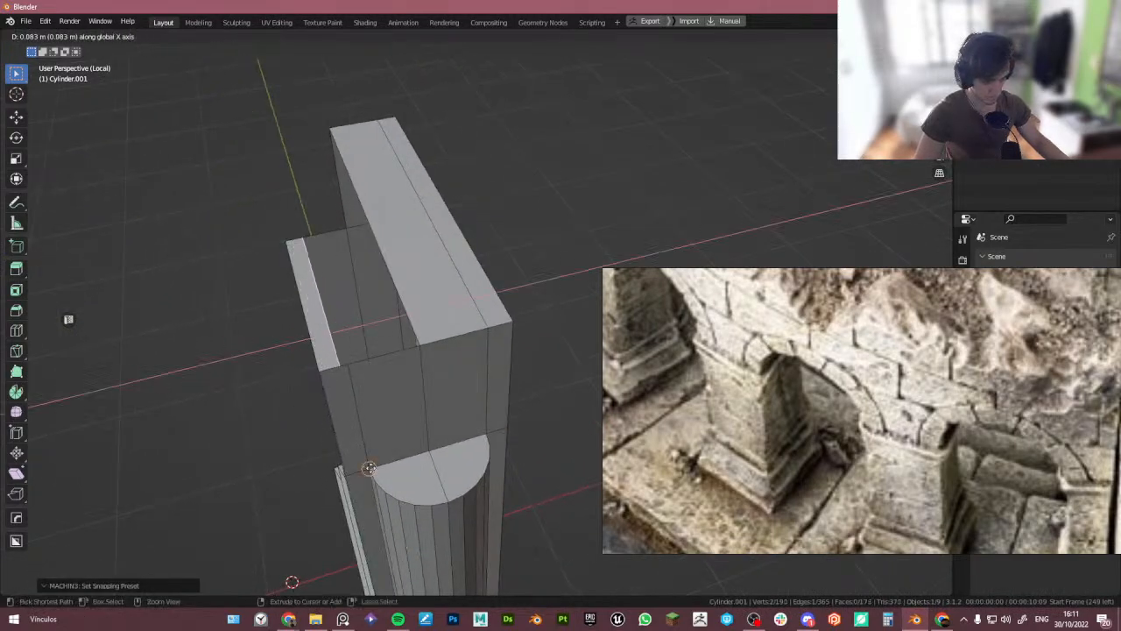
click(369, 467)
middle_drag(369, 467, 378, 437)
key(e)
key(x)
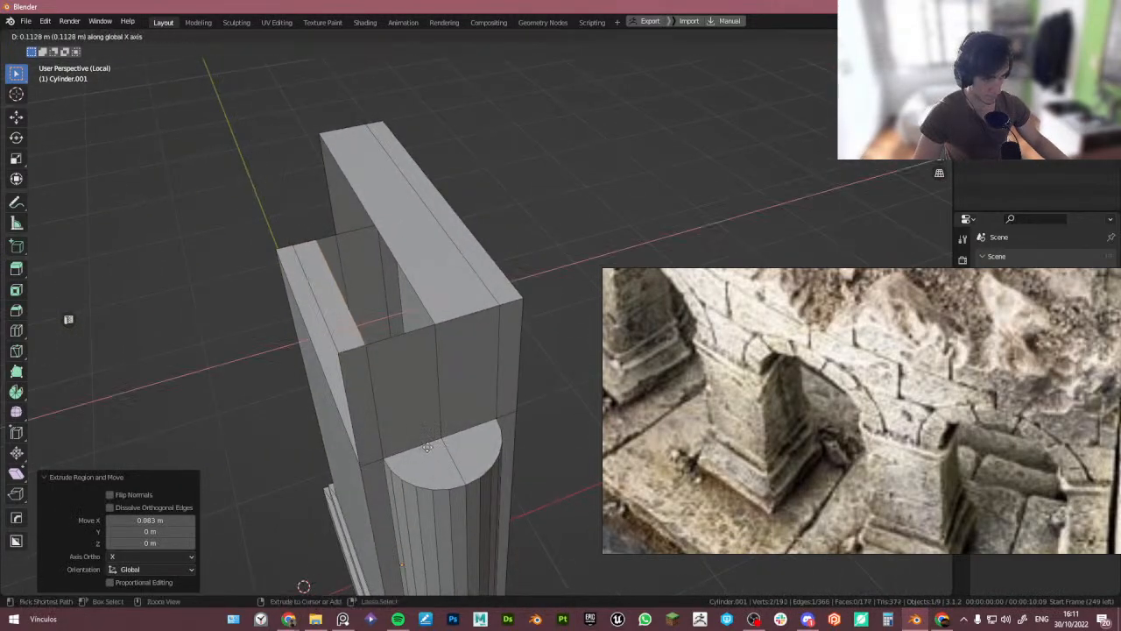
click(438, 408)
- Fill the opening with a new face and delete the leftover inner faces of the top block
shift+click(416, 294)
key(f)
middle_drag(321, 347, 370, 318)
click(447, 326)
key(3)
click(468, 343)
shift+click(460, 341)
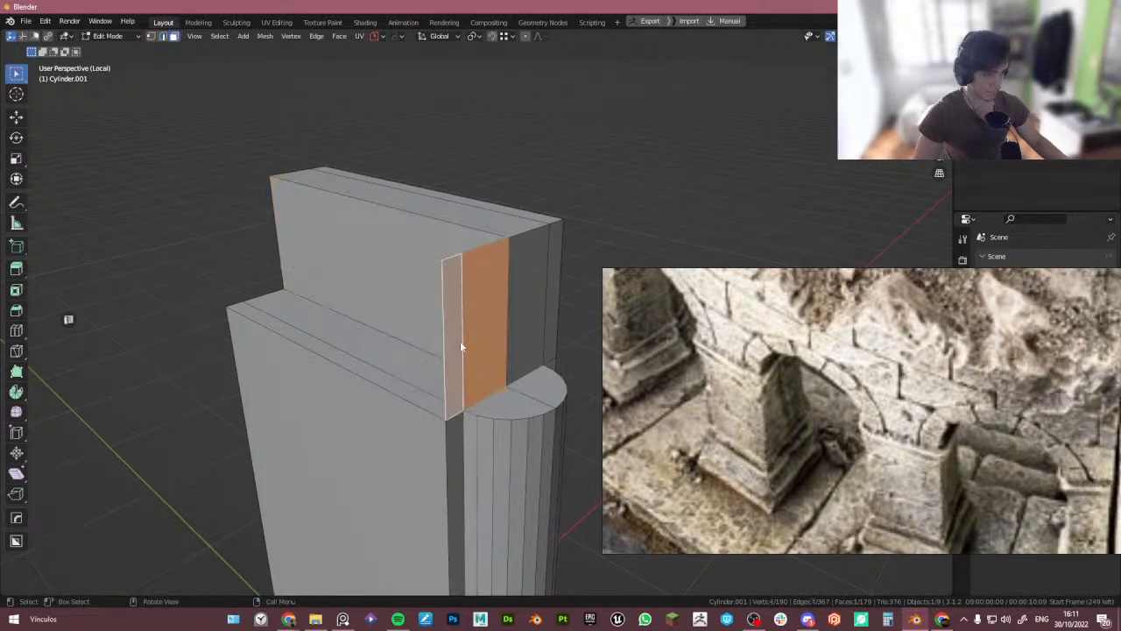
key(x)
key(f)
- In front view, move the ledge corner so it snaps onto the half-column's top edge
middle_drag(501, 319, 423, 341)
key(Tab)
click(471, 353)
key(KP_1)
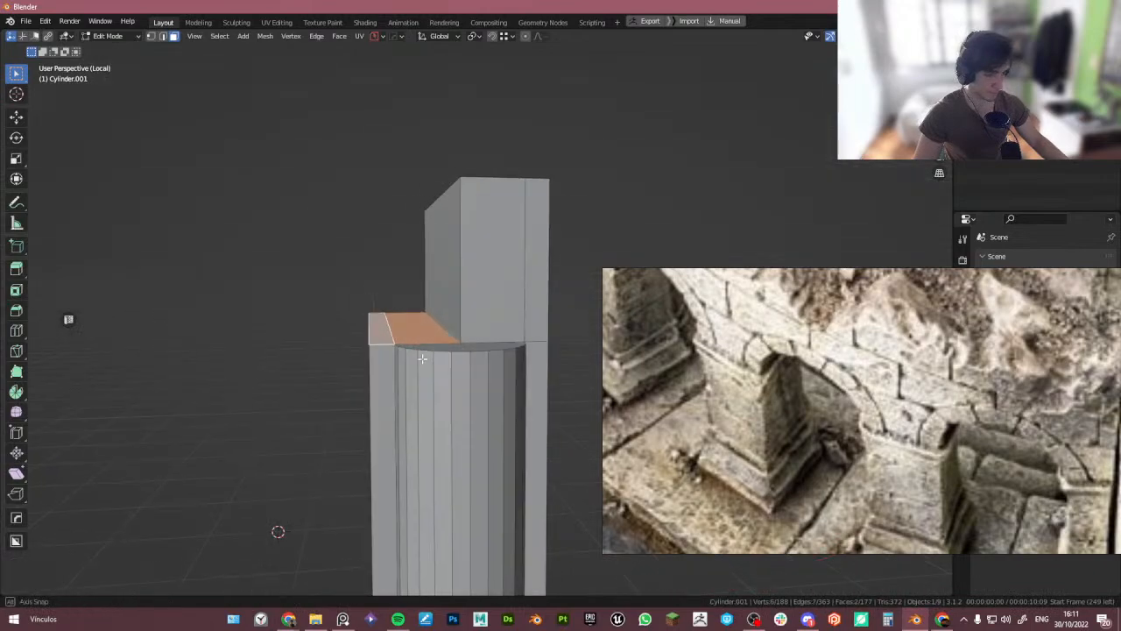
key(g)
ctrl+shift+right_drag(366, 323, 359, 318)
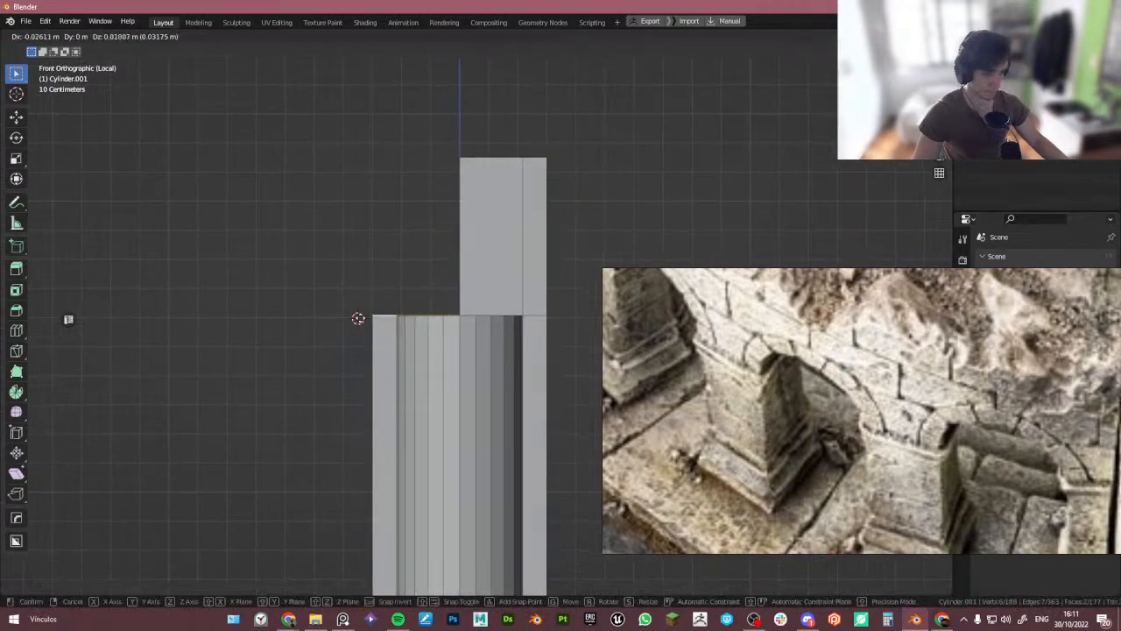
click(373, 317)
key(g)
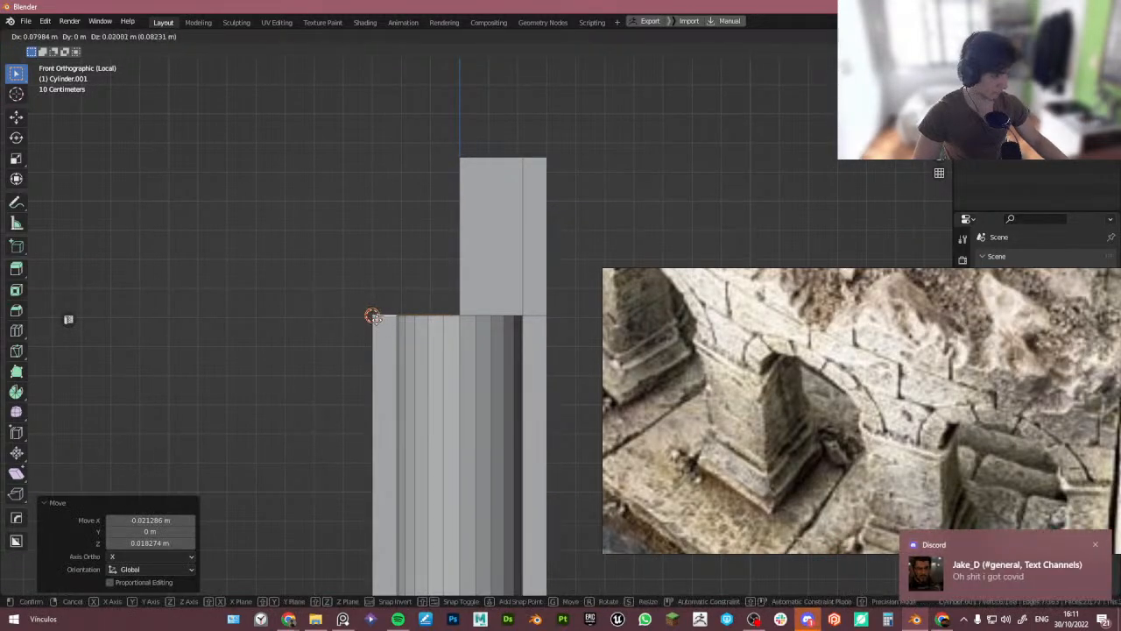
click(373, 316)
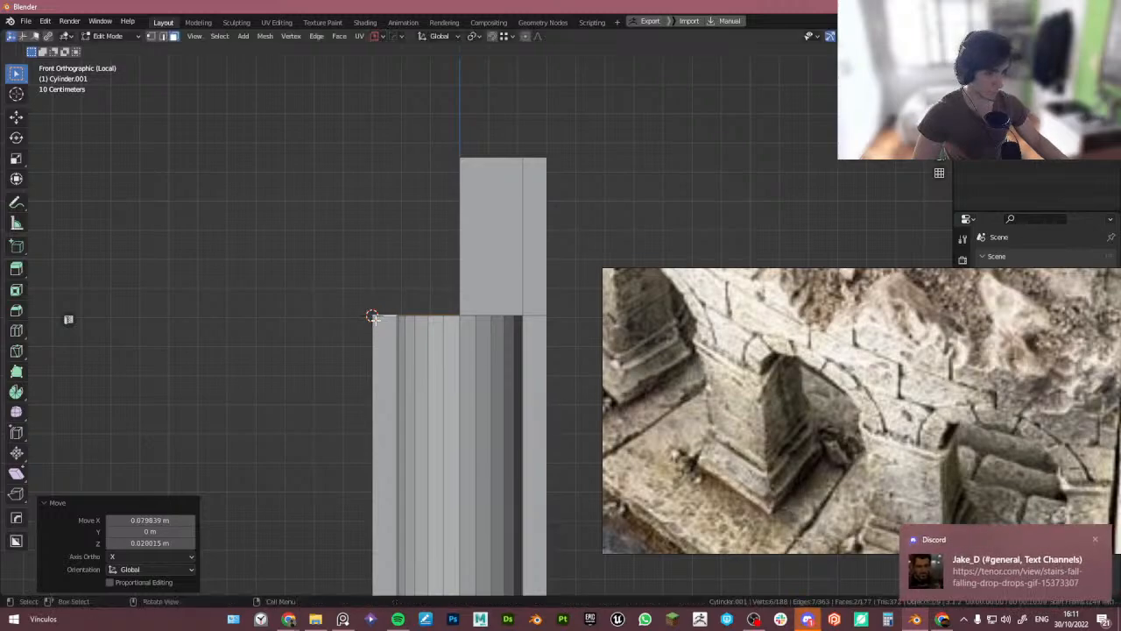
- Try spinning the ledge edge with the Spin tool and undo it
scroll(394, 310, down, 1)
scroll(393, 311, down, 1)
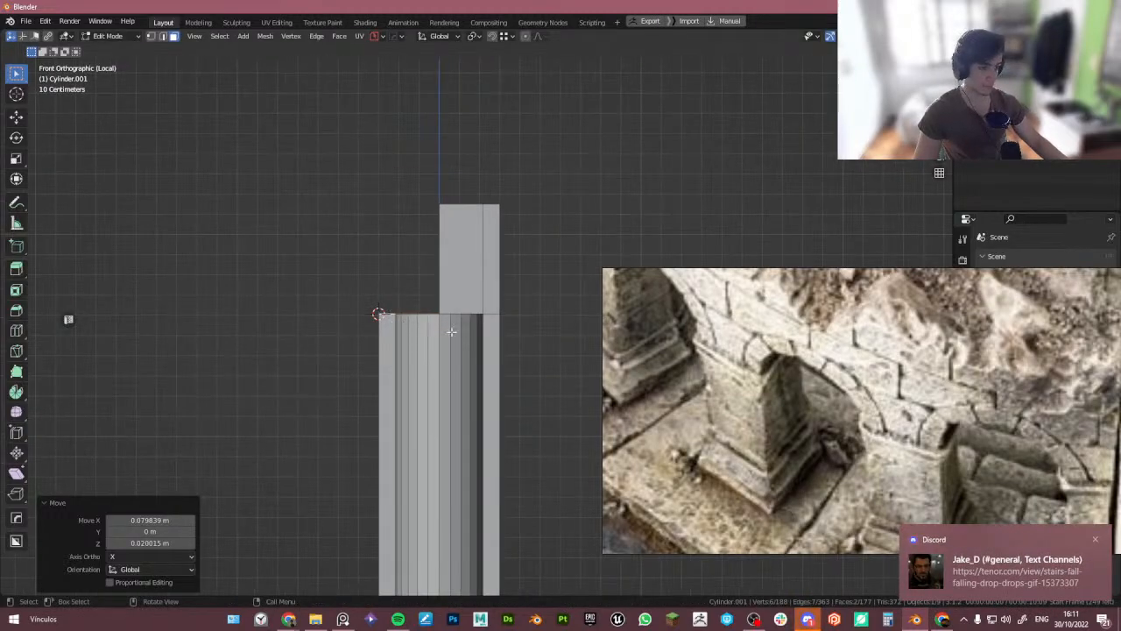
click(1095, 538)
click(250, 304)
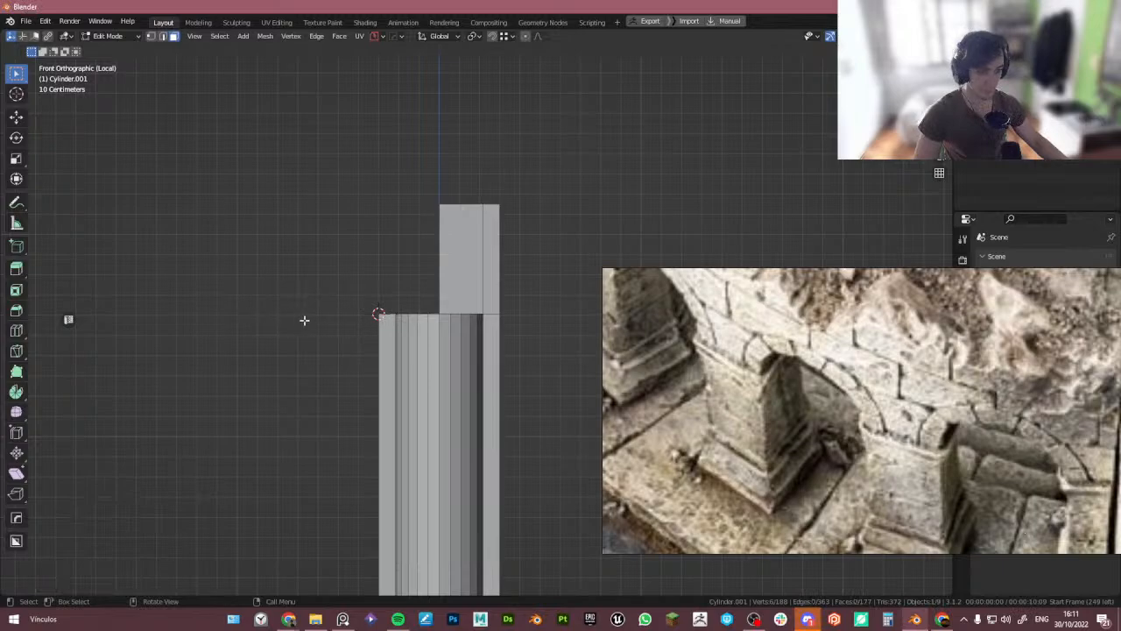
click(13, 395)
drag(449, 243, 346, 228)
middle_drag(328, 263, 392, 279)
shift+click(258, 209)
drag(442, 198, 219, 190)
key(ctrl+z)
key(ctrl+z)
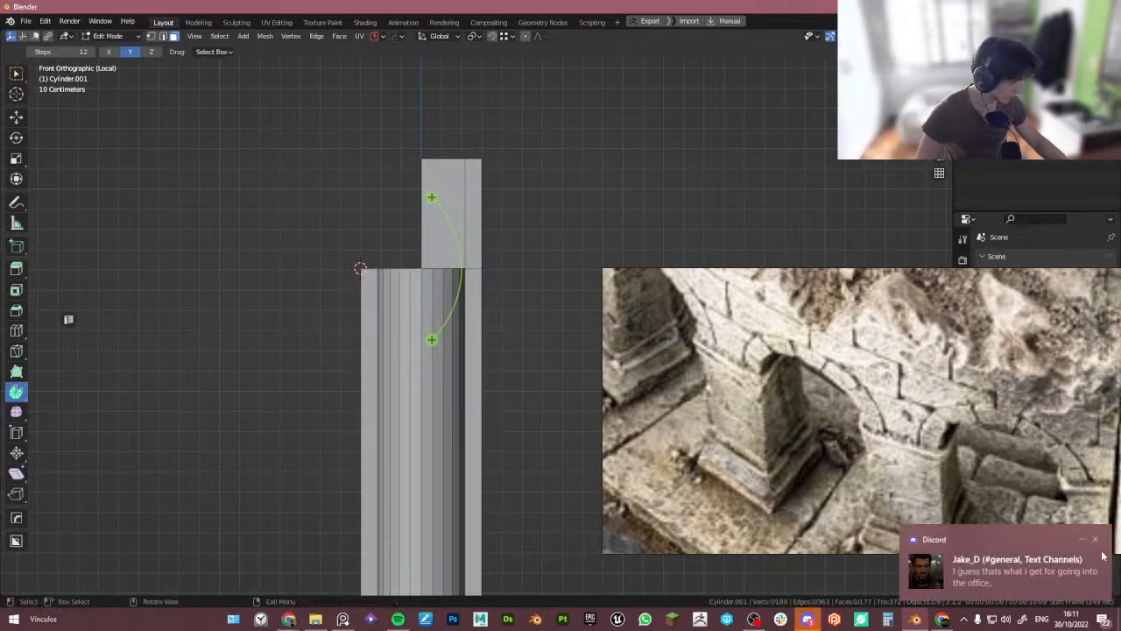
- Add a cylinder in Object Mode and rotate it -90° so its round face points toward the front view
key(Tab)
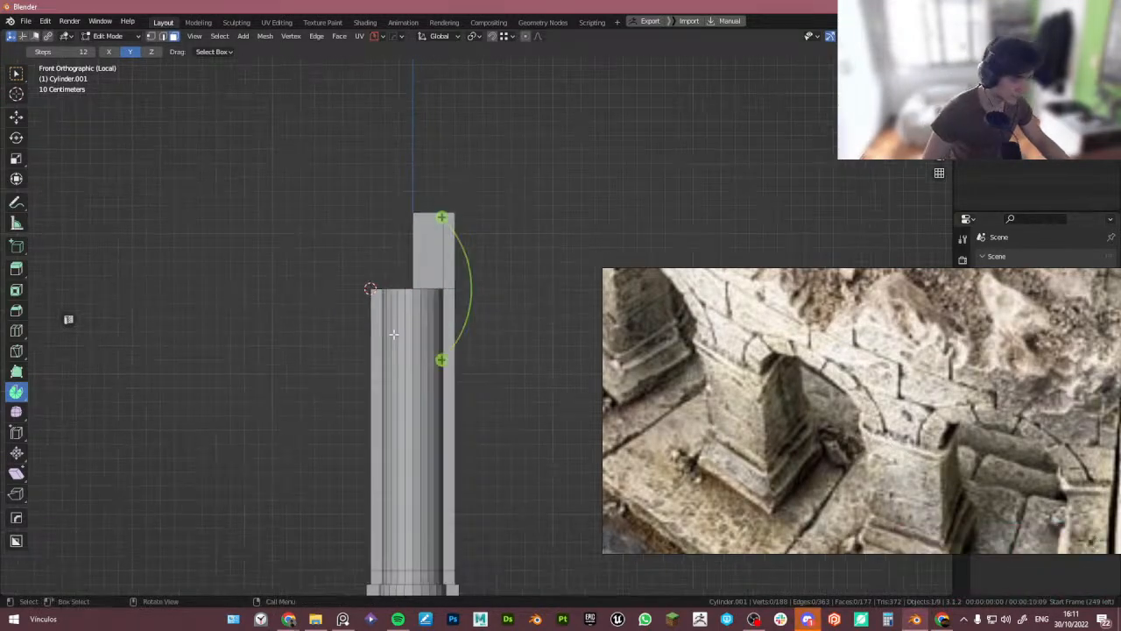
key(shift+a)
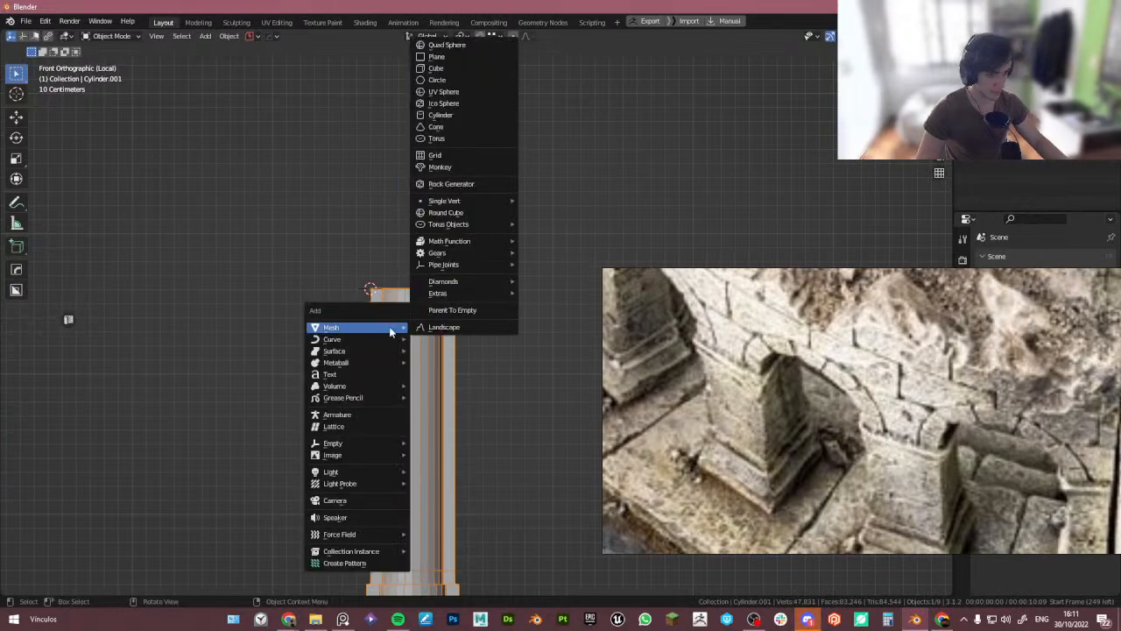
click(467, 117)
middle_drag(457, 279, 514, 255)
key(r)
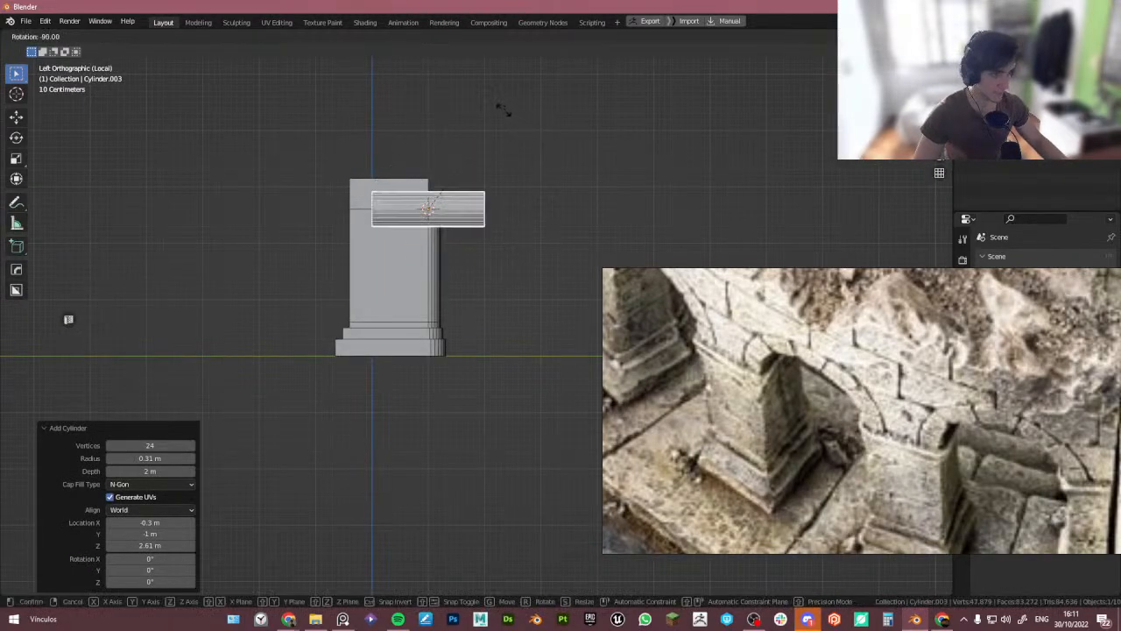
ctrl+click(505, 112)
middle_drag(520, 135, 445, 202)
scroll(449, 204, up, 2)
scroll(449, 210, up, 3)
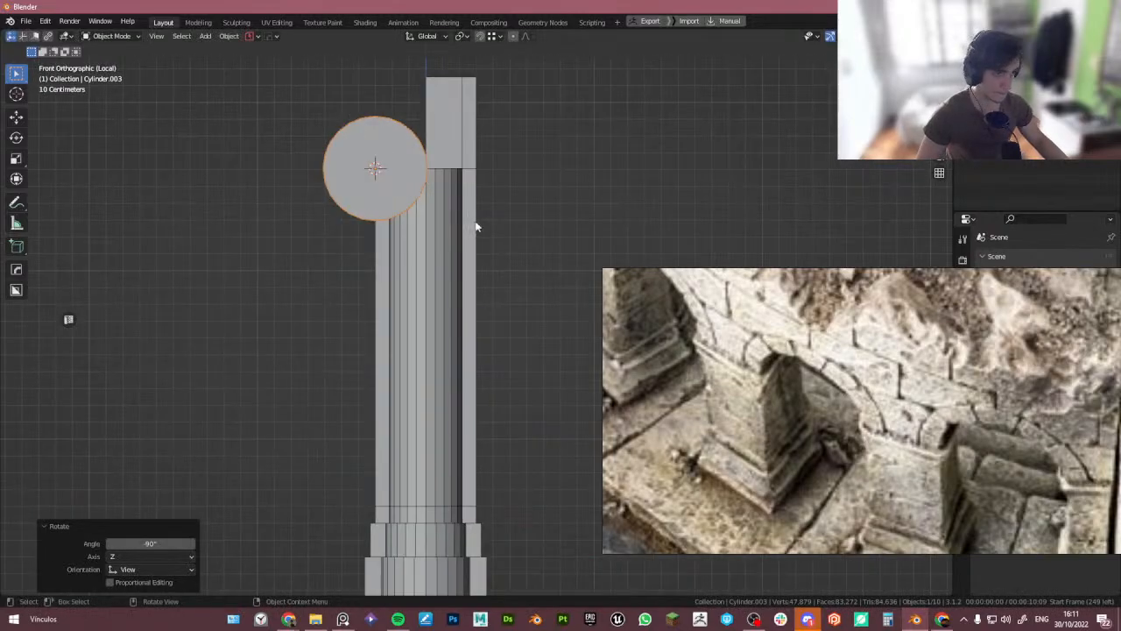
- Move the new cylinder along X away from the pillar
key(g)
key(x)
click(318, 233)
scroll(333, 246, down, 3)
shift+middle_drag(346, 256, 306, 243)
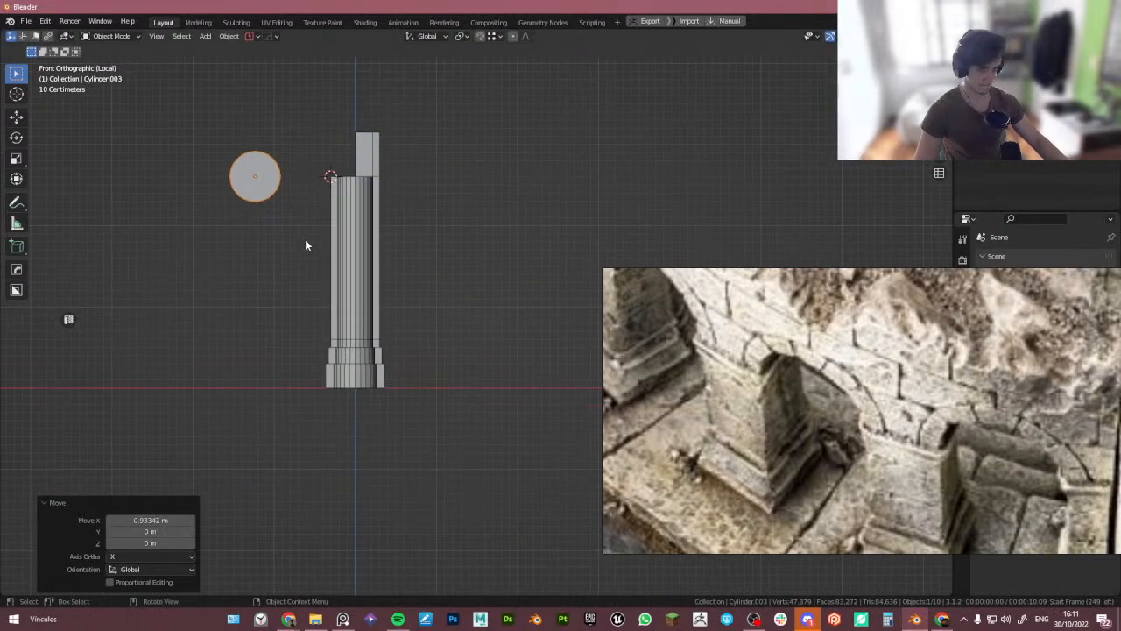
key(g)
key(x)
key(g)
key(x)
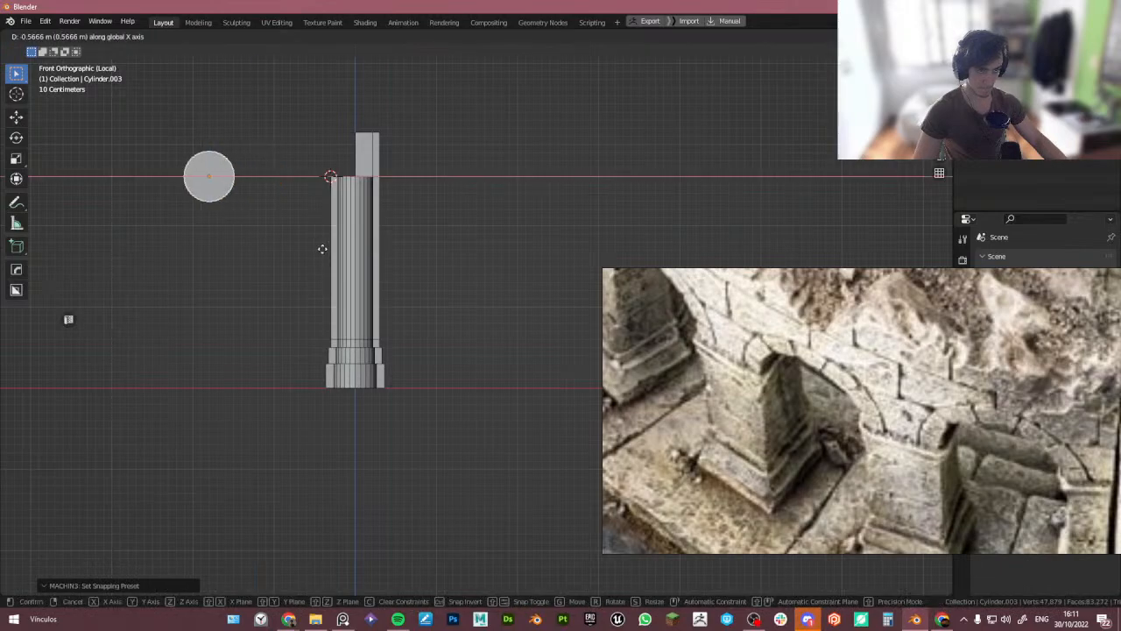
click(311, 251)
- Scale the cylinder up about 3.4 times and move it along X so its edge meets the pillar top
key(s)
click(341, 279)
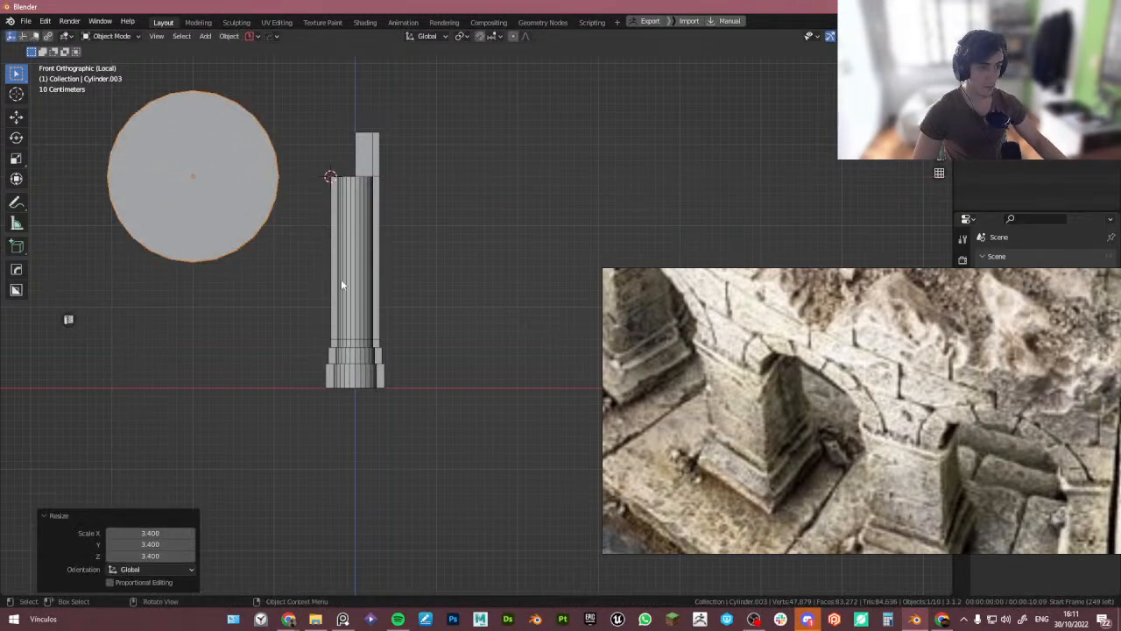
key(g)
key(x)
click(415, 294)
- Inset the cylinder's faces by about 0.095 m to form a ring
scroll(336, 161, up, 6)
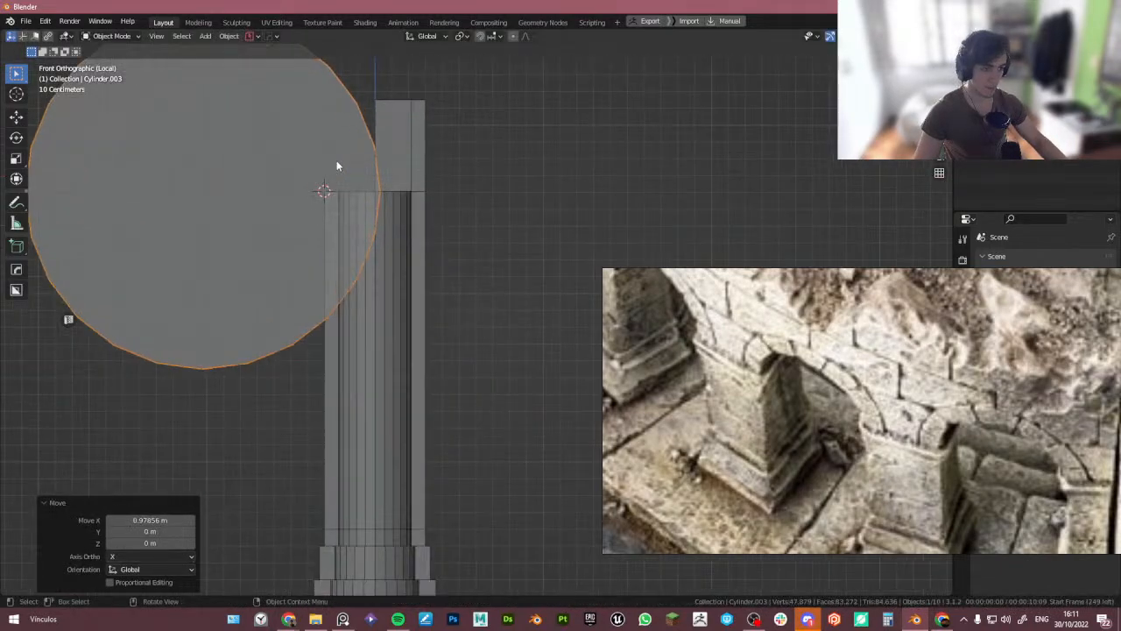
scroll(339, 164, down, 7)
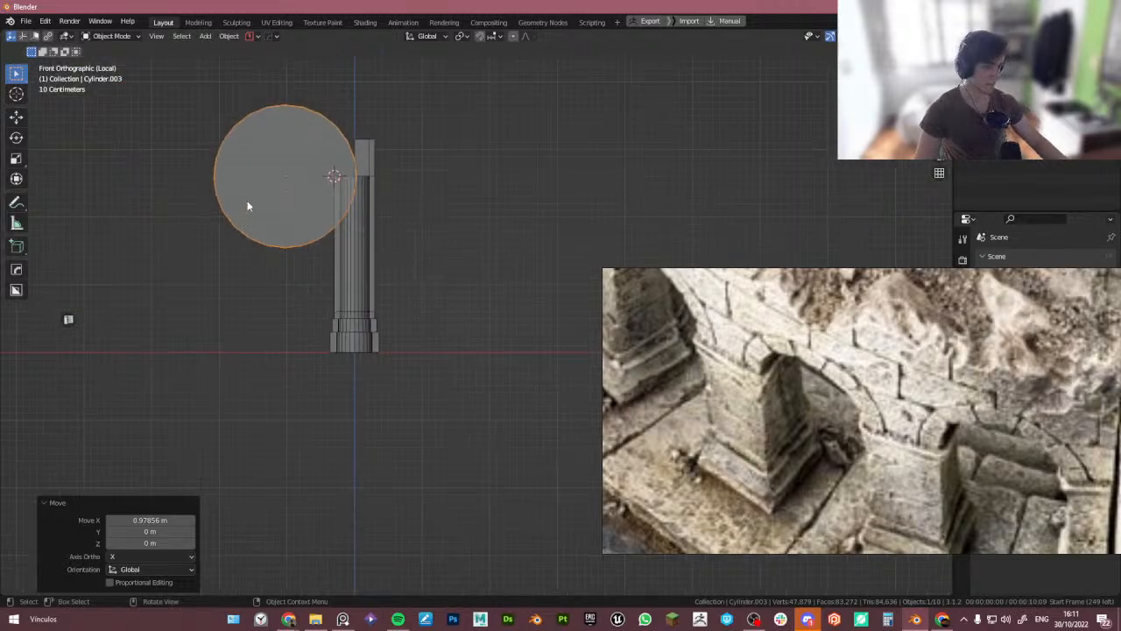
scroll(284, 175, up, 3)
key(Tab)
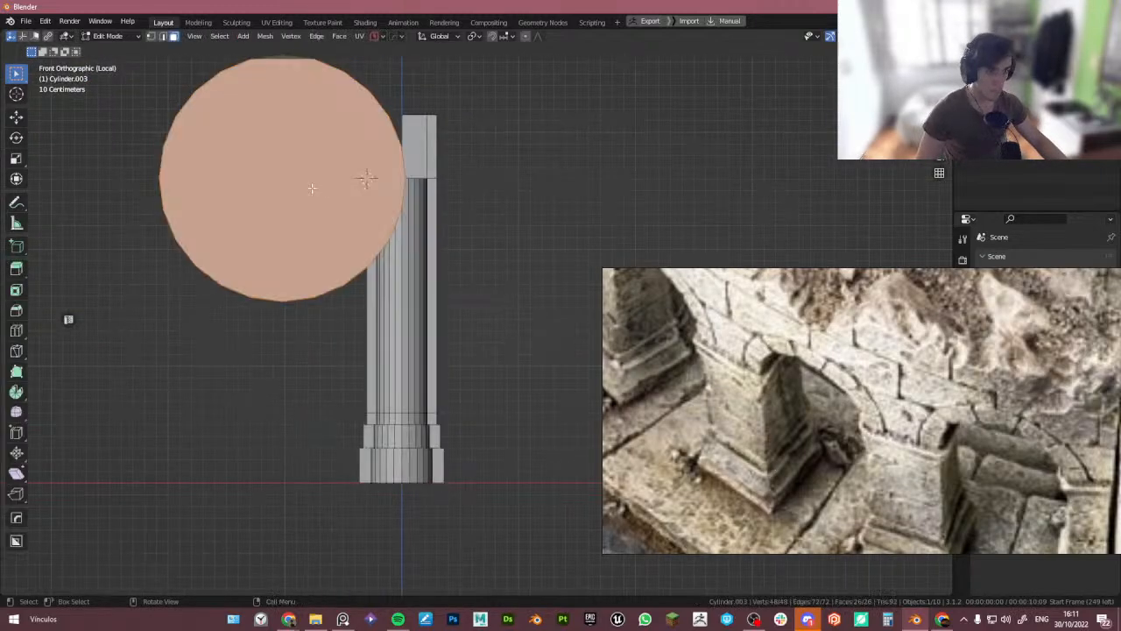
key(i)
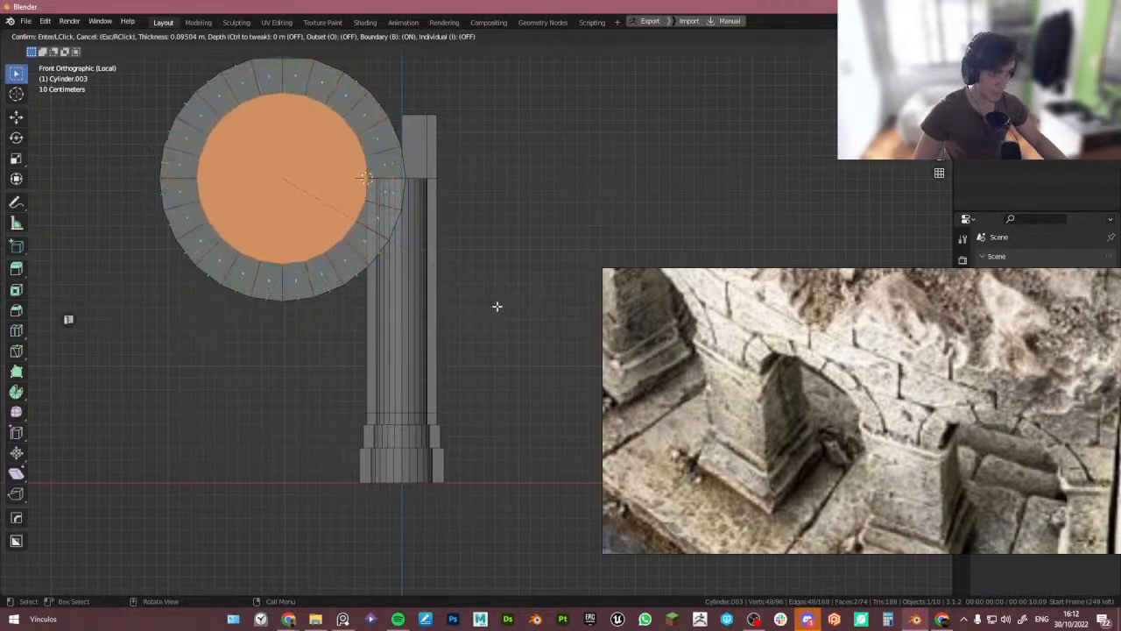
click(494, 306)
- Box-select the lower half of the ring in X-ray and delete it
key(alt+z)
drag(76, 338, 528, 181)
key(x)
click(368, 230)
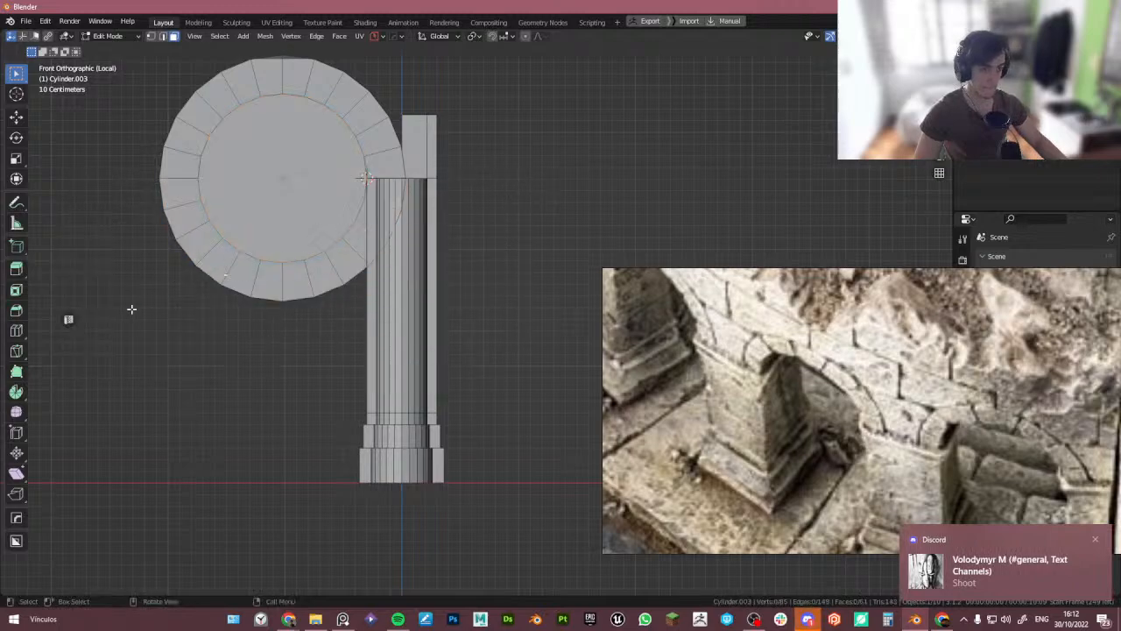
key(alt+z)
drag(75, 351, 481, 174)
key(alt+z)
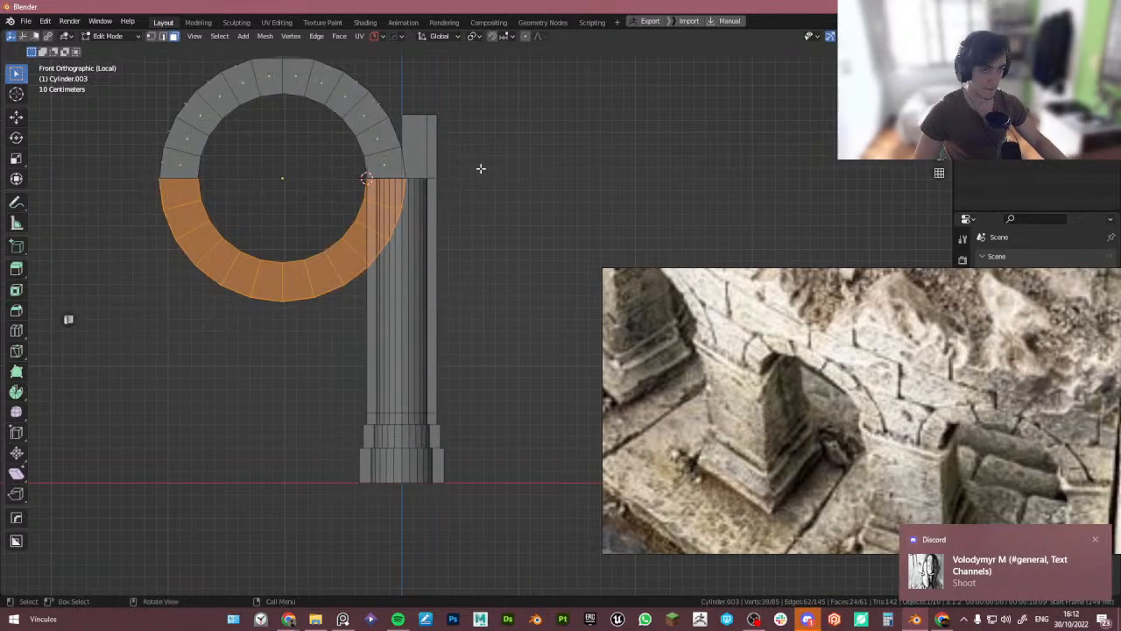
key(x)
click(481, 169)
- Delete the inner disc face, leaving a semicircular arch
key(alt+z)
key(Tab)
- In top view, scale the arch to 0.4 along Y
key(Tab)
click(302, 183)
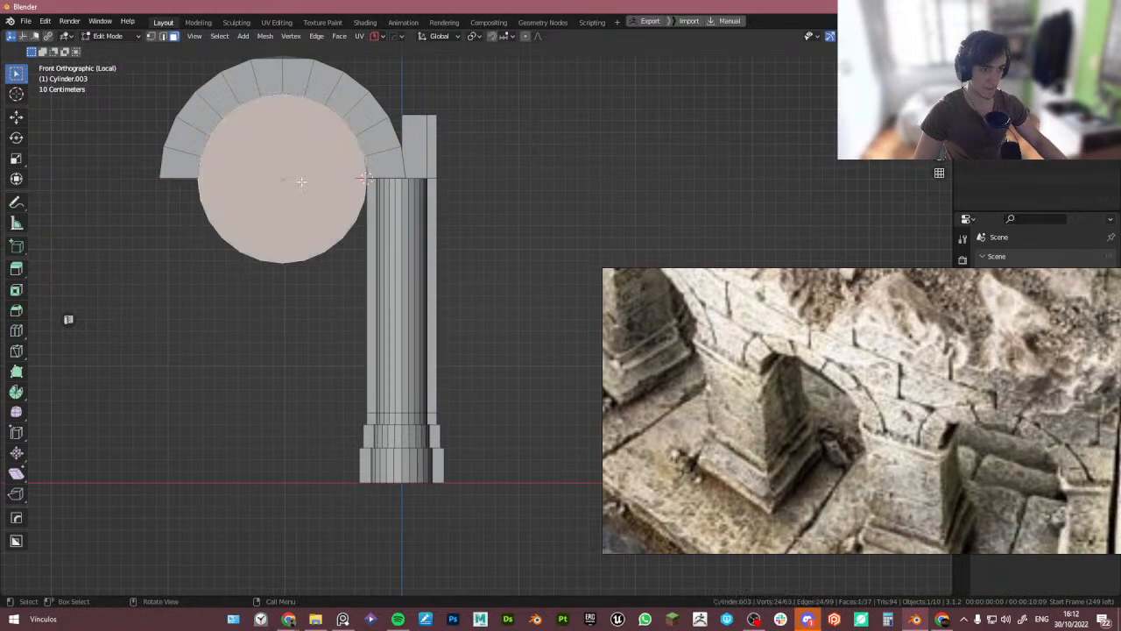
key(x)
click(314, 190)
key(Tab)
shift+middle_drag(342, 156, 500, 352)
scroll(479, 251, down, 4)
key(Tab)
key(Tab)
key(s)
key(y)
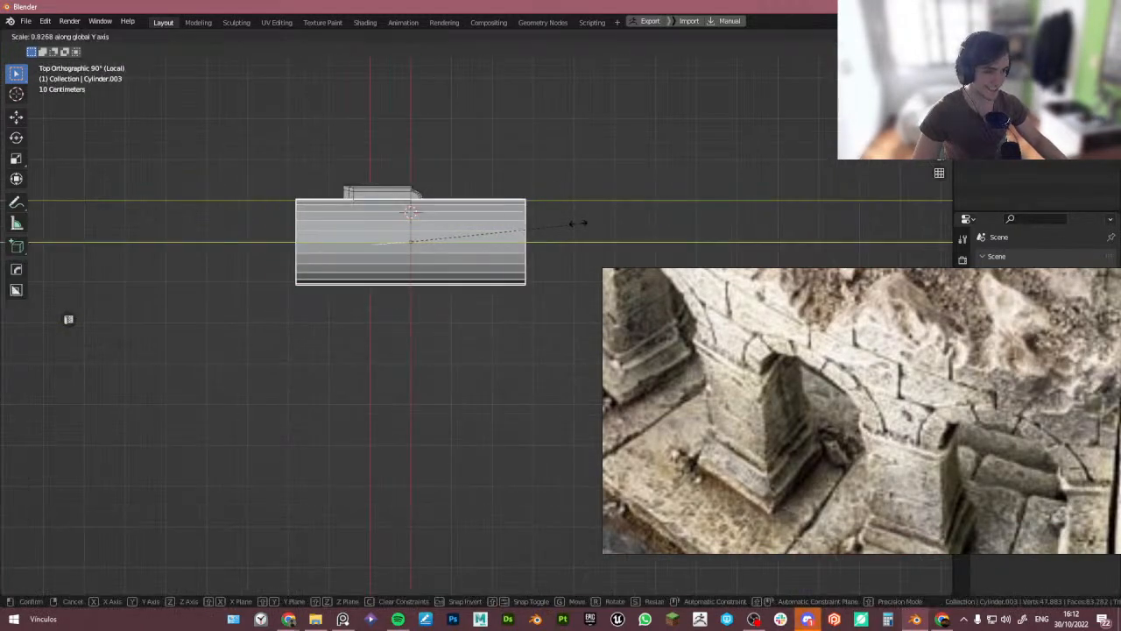
click(468, 234)
- Move the arch along Y to line it up over the pillar
scroll(508, 233, up, 4)
key(g)
key(y)
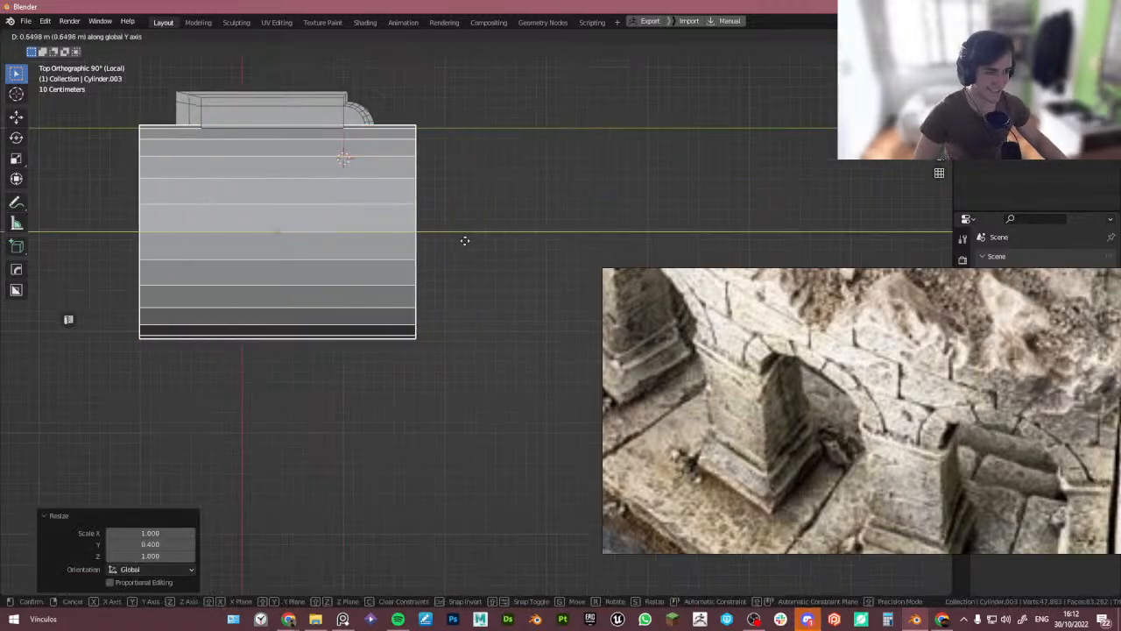
click(454, 240)
- Scale the arch to 0.7 along Y
key(s)
shift+middle_drag(468, 186, 293, 278)
key(y)
ctrl+click(445, 255)
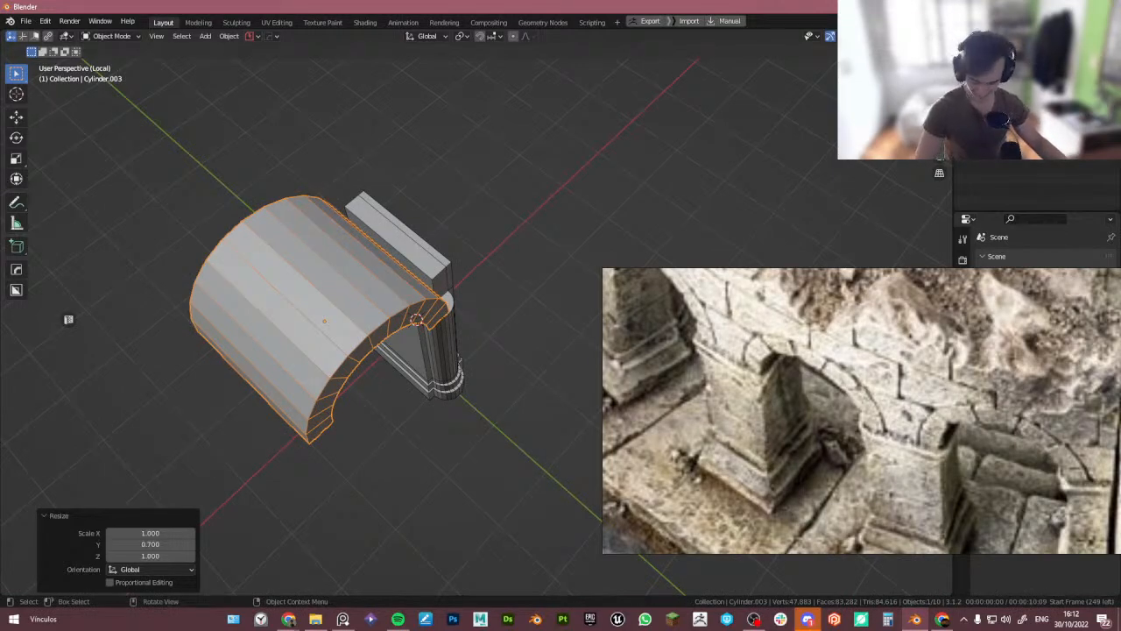
key(XF86AudioLowerVolume)
key(XF86AudioLowerVolume)
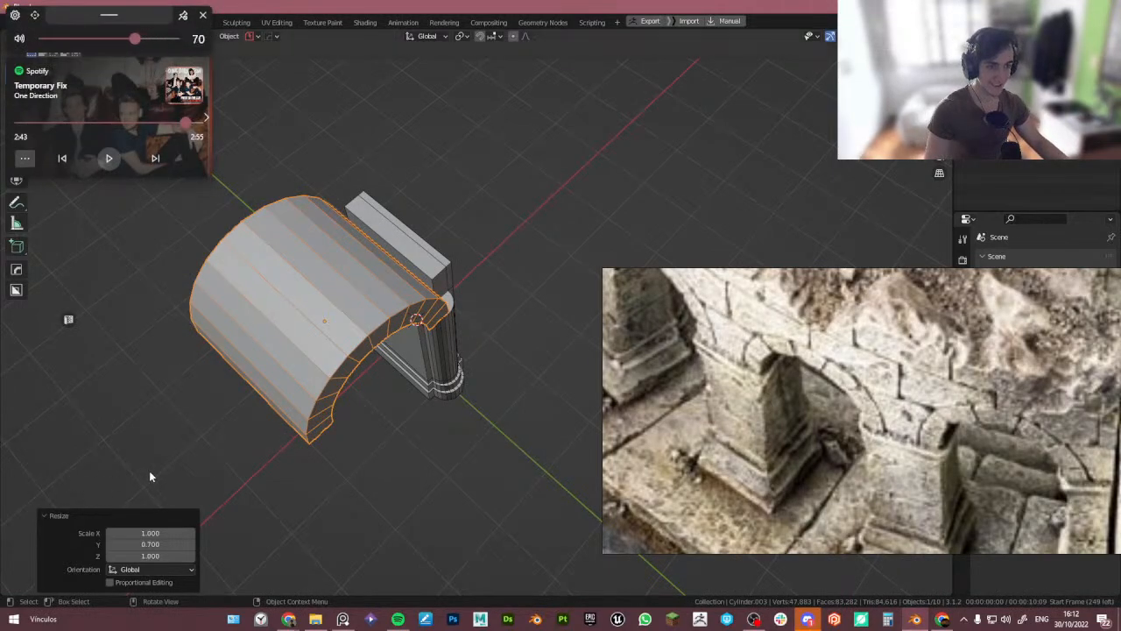
middle_drag(282, 496, 293, 367)
scroll(291, 355, up, 4)
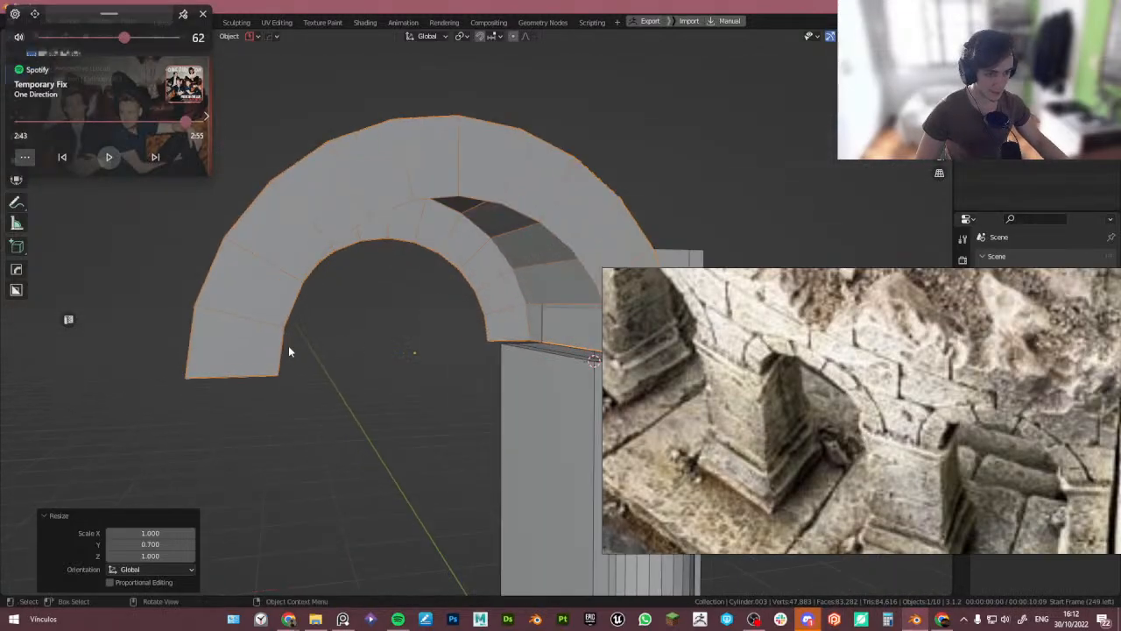
key(KP_1)
shift+middle_drag(423, 347, 384, 366)
key(Tab)
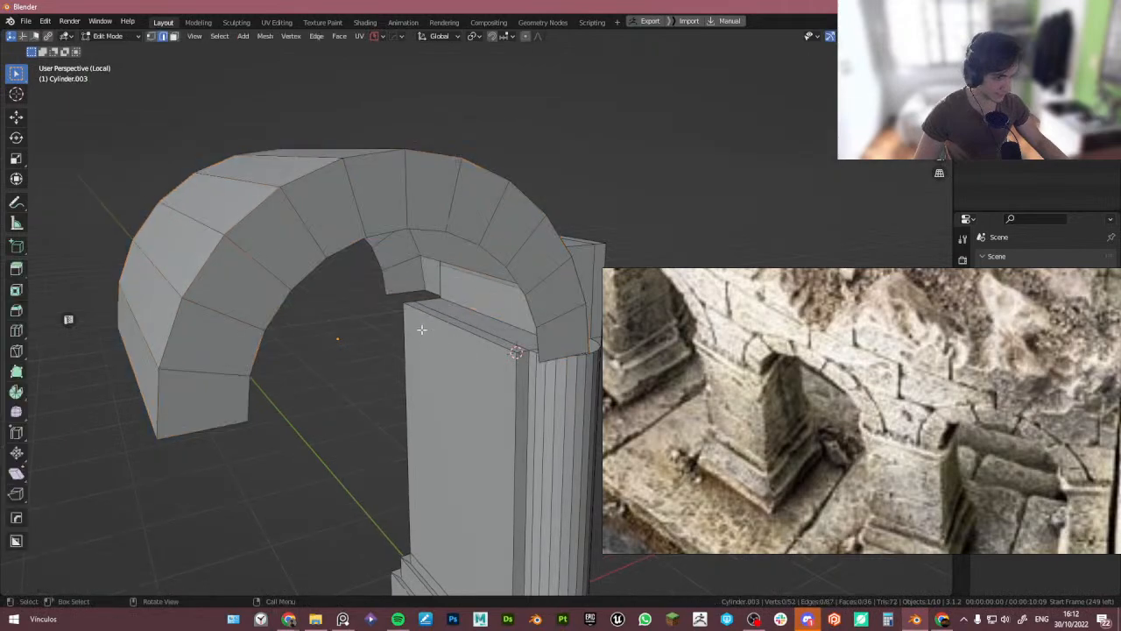
middle_drag(413, 297, 466, 368)
key(ctrl+e)
key(ctrl+z)
- In edit mode, select one side face of the arch and move it along Y by about 0.2 m
key(Tab)
click(476, 256)
middle_drag(469, 307, 523, 352)
key(Tab)
key(Tab)
click(541, 293)
alt+click(538, 294)
key(shift+Tab)
click(481, 344)
key(g)
key(y)
click(454, 300)
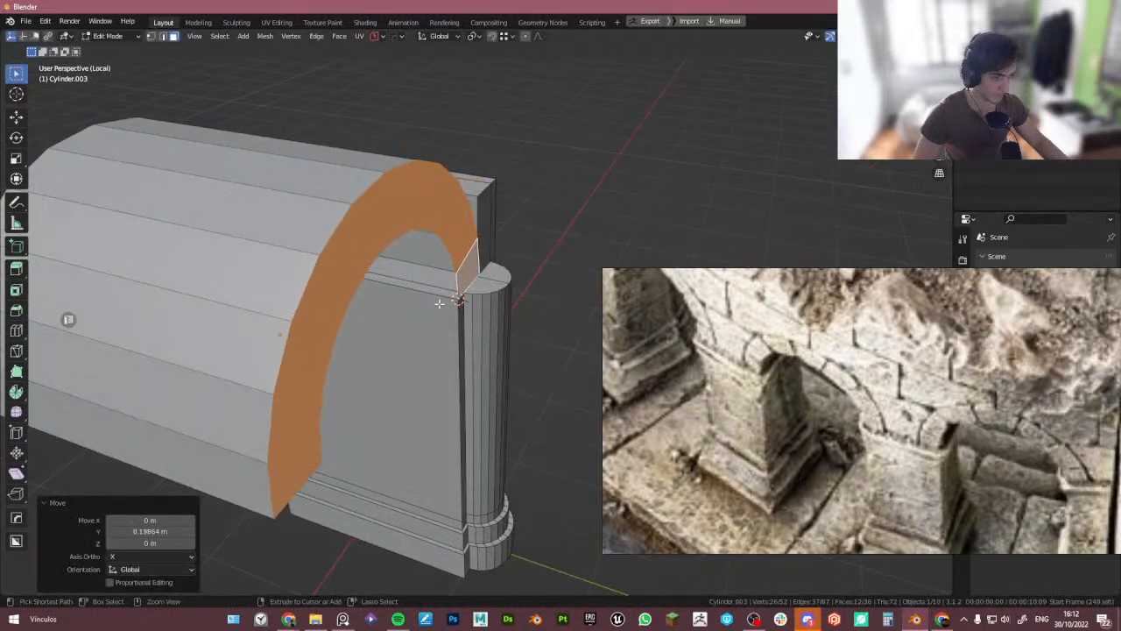
- Select the arch's opposite side face and move it along Y by about 0.31 m
scroll(307, 293, down, 5)
middle_drag(263, 281, 342, 297)
alt+click(281, 315)
scroll(281, 315, up, 4)
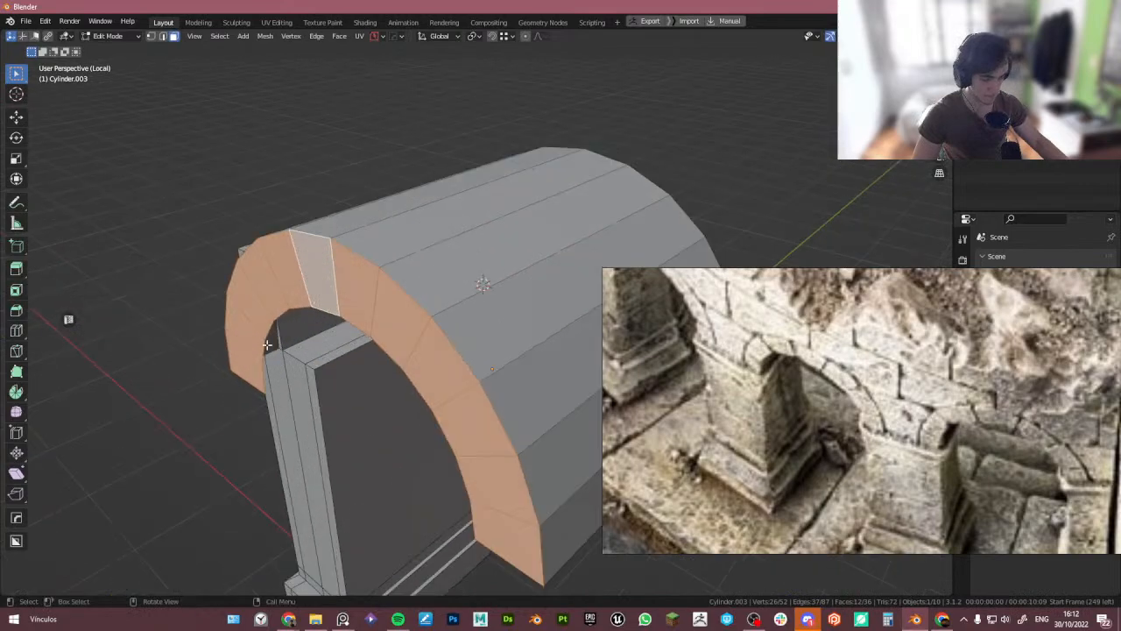
key(g)
key(y)
click(309, 366)
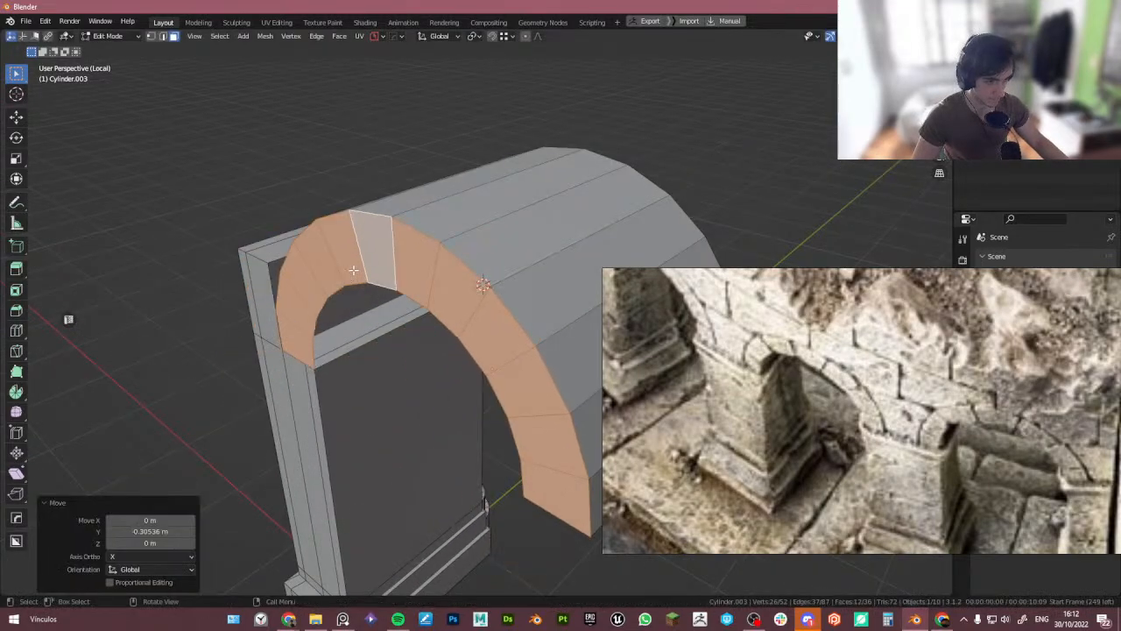
- Add a loop cut across the arch
key(2)
click(356, 402)
middle_drag(421, 407, 160, 398)
scroll(371, 338, up, 3)
key(ctrl+r)
click(371, 338)
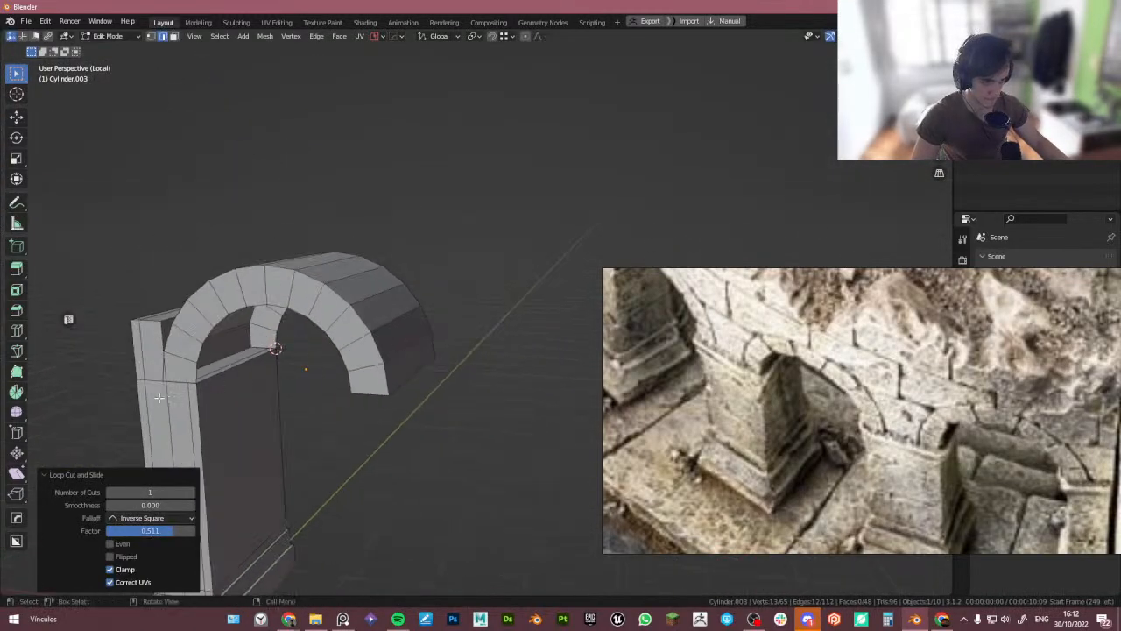
- Add another loop cut near the arch's lower end and select its bottom edge in X-ray
scroll(160, 398, up, 4)
key(ctrl+r)
click(229, 362)
click(237, 365)
mouse_move(237, 366)
middle_down()
mouse_move(218, 376)
mouse_move(220, 356)
middle_up()
key(1)
key(2)
click(219, 355)
key(alt+z)
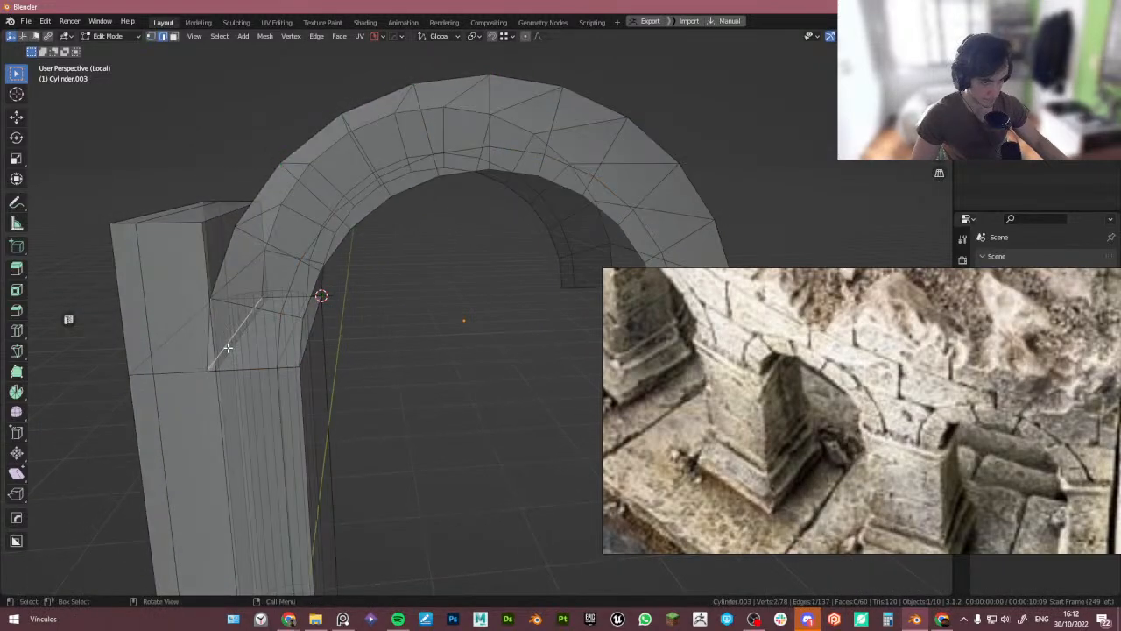
- Move the selected edge along X by about 0.033 m and leave edit mode
key(g)
key(z)
key(x)
click(229, 380)
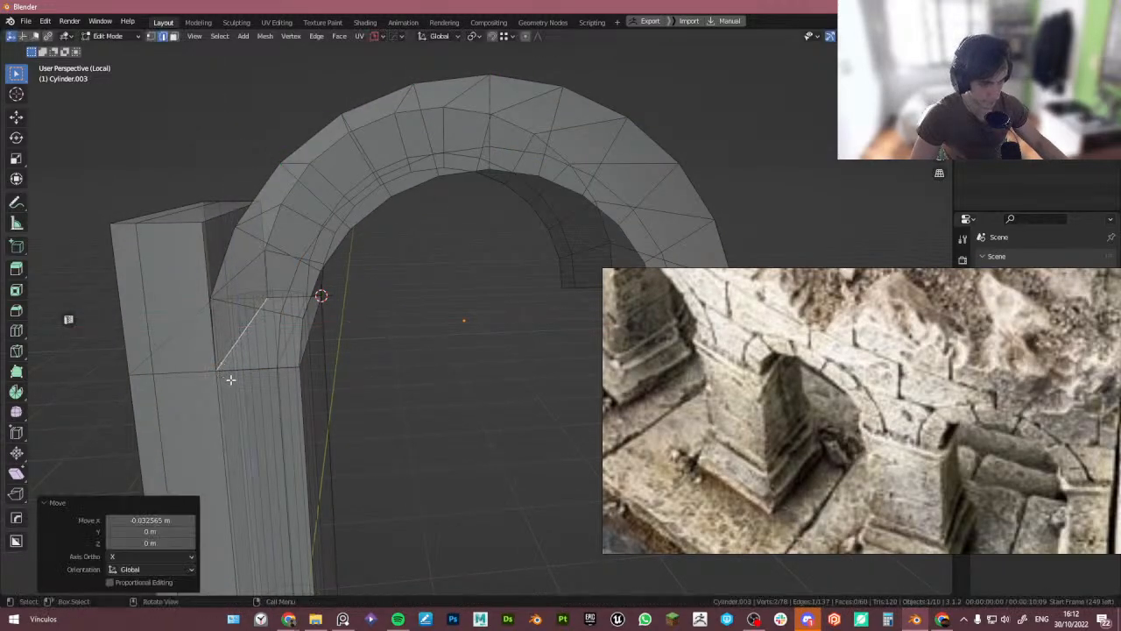
key(alt+z)
key(Tab)
- Examine the arch in front view against the reference photos of the ruined arches
scroll(251, 330, down, 4)
middle_drag(187, 325, 300, 292)
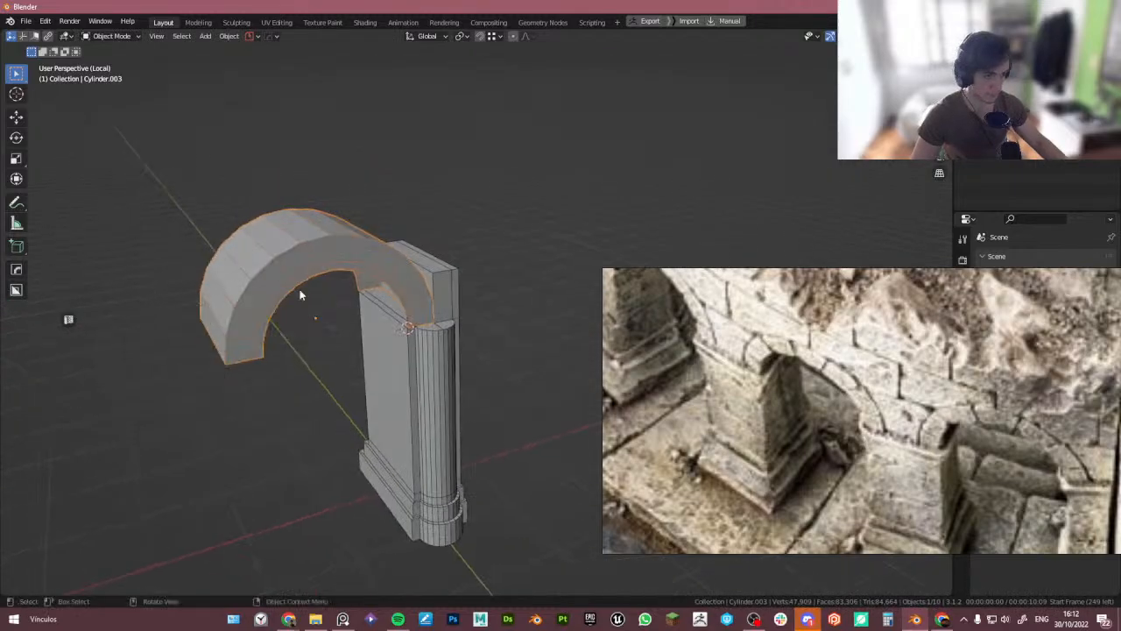
key(KP_1)
scroll(365, 339, down, 3)
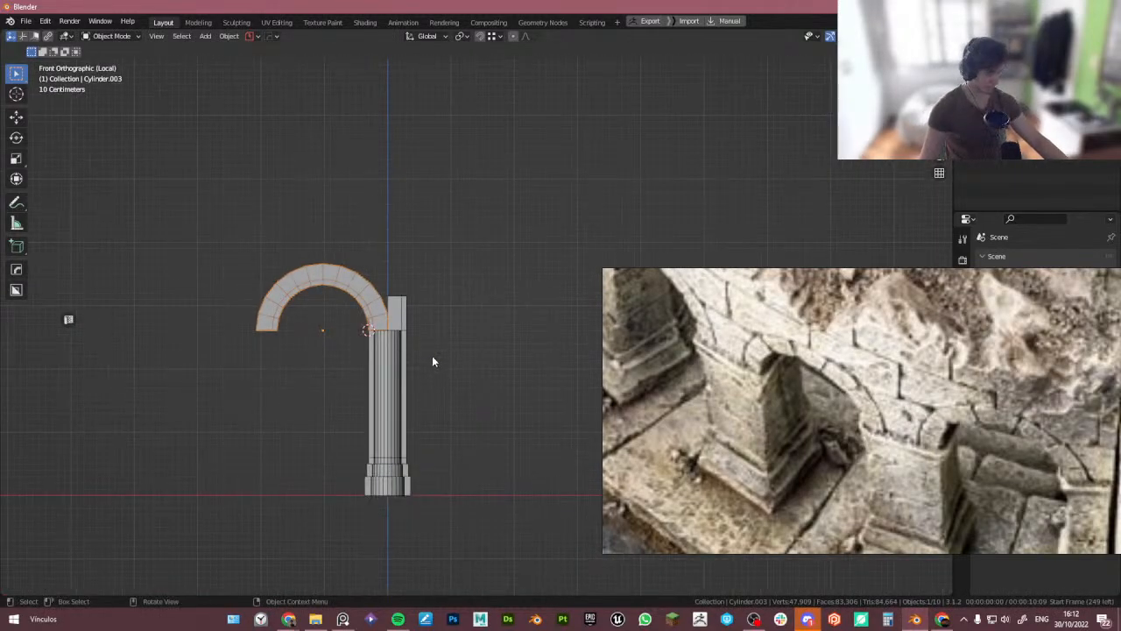
scroll(833, 388, down, 6)
middle_drag(968, 361, 796, 436)
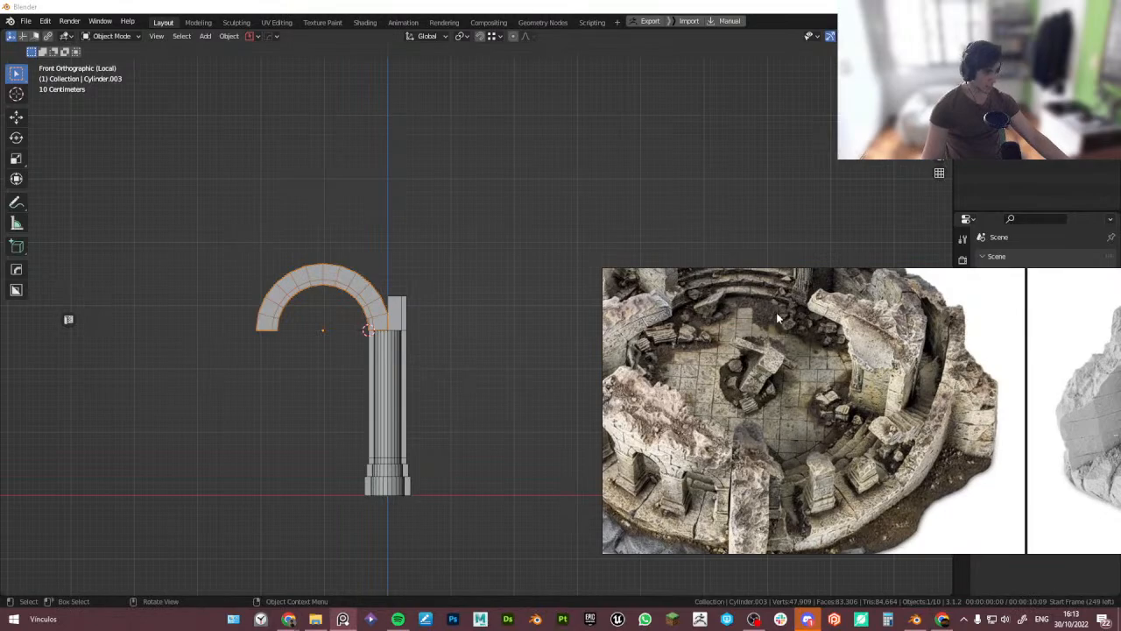
scroll(776, 312, up, 6)
scroll(363, 402, down, 2)
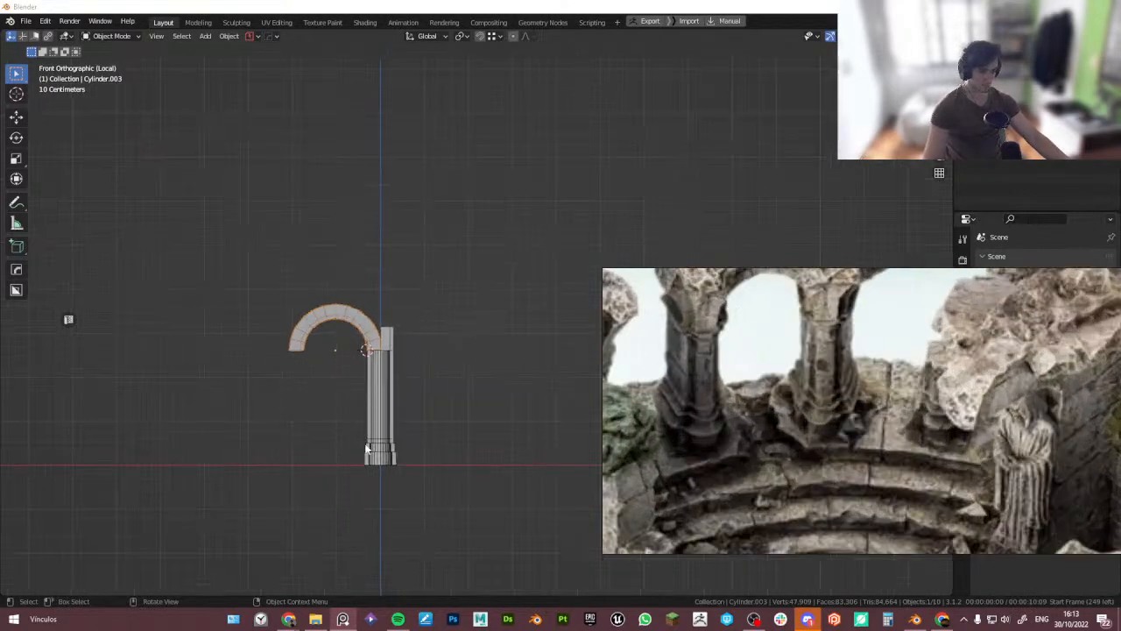
middle_drag(349, 266, 363, 251)
key(Tab)
key(ctrl+KP_Subtract)
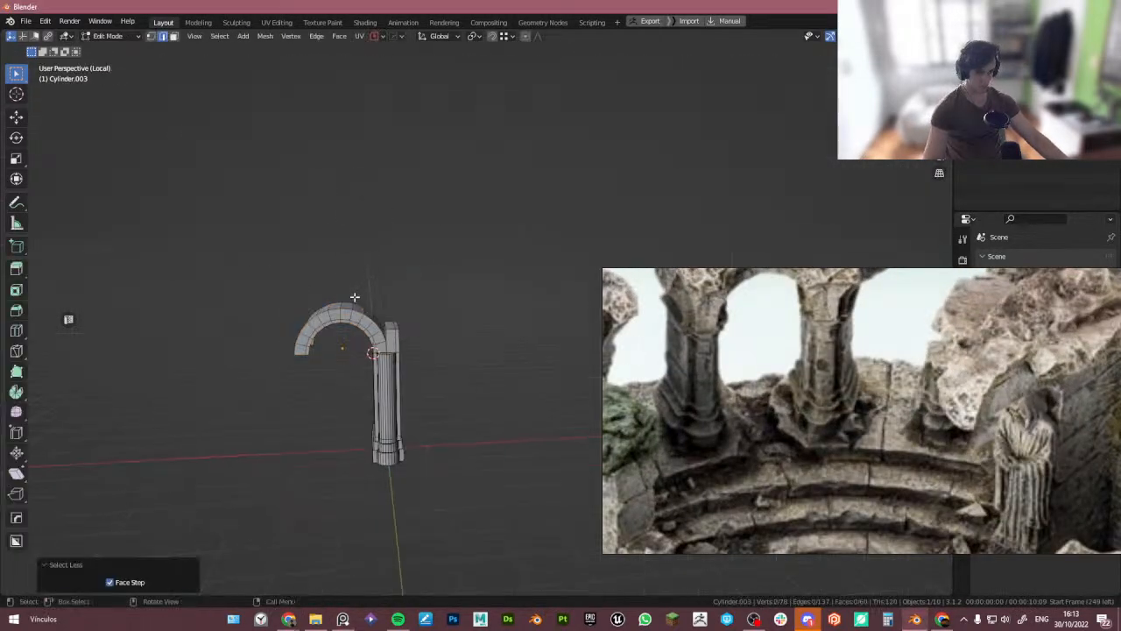
key(Tab)
- Bring the mannequin into the local view and move it along X by about -1 m beside the pillar
middle_drag(356, 298, 421, 378)
key(KP_Divide)
shift+click(421, 390)
shift+click(400, 359)
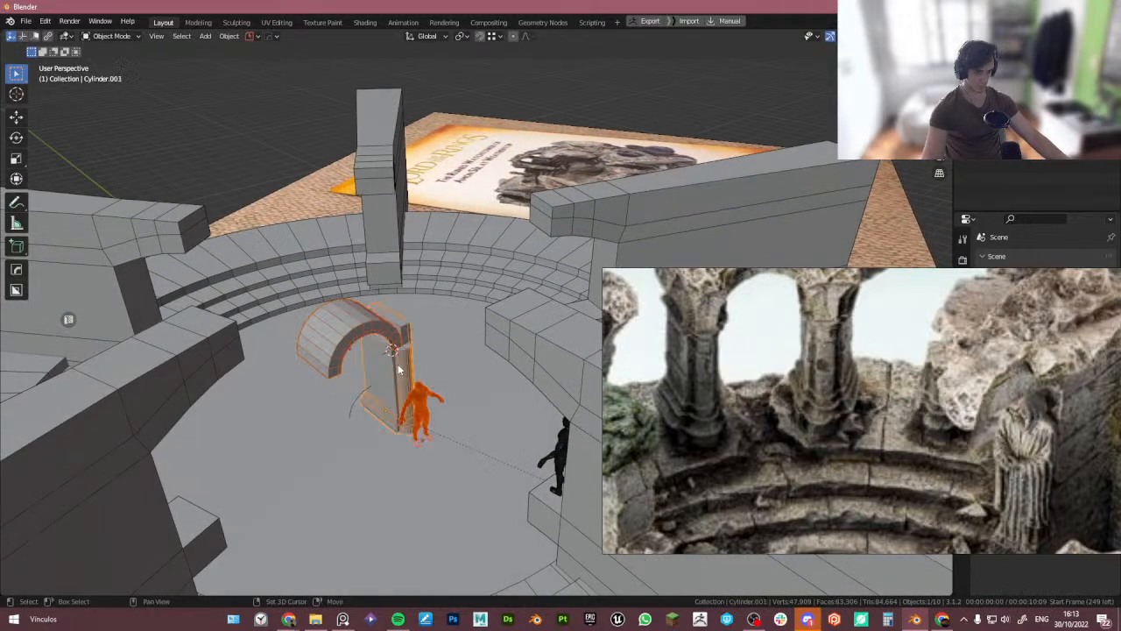
key(KP_Divide)
key(KP_1)
scroll(375, 339, up, 3)
click(408, 403)
key(g)
key(x)
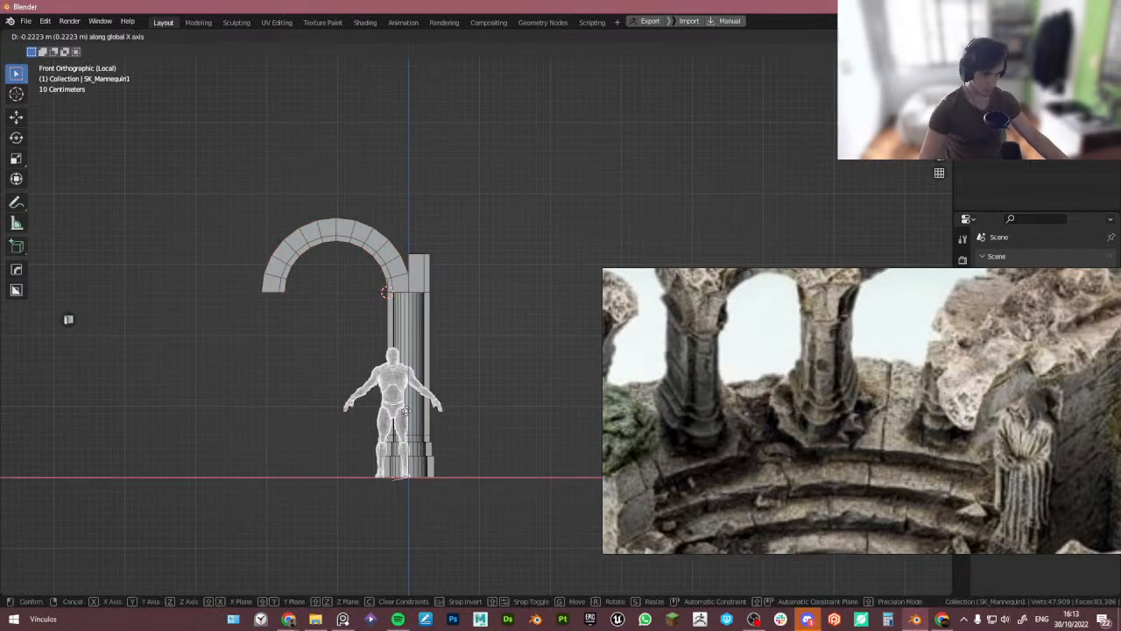
click(367, 417)
scroll(338, 351, up, 4)
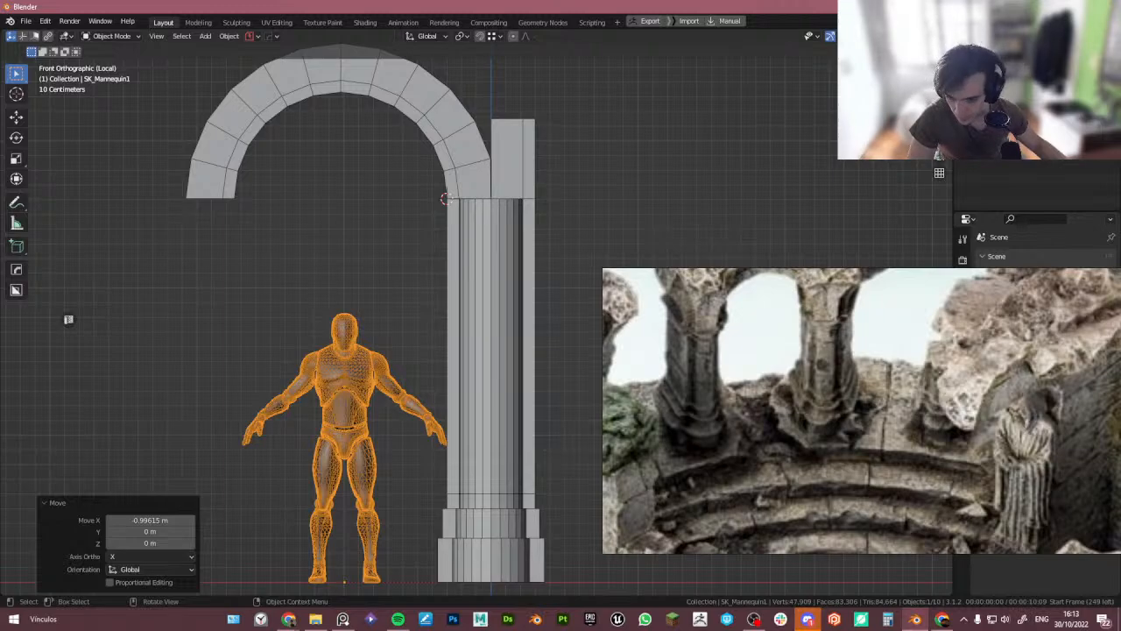
key(alt+Tab)
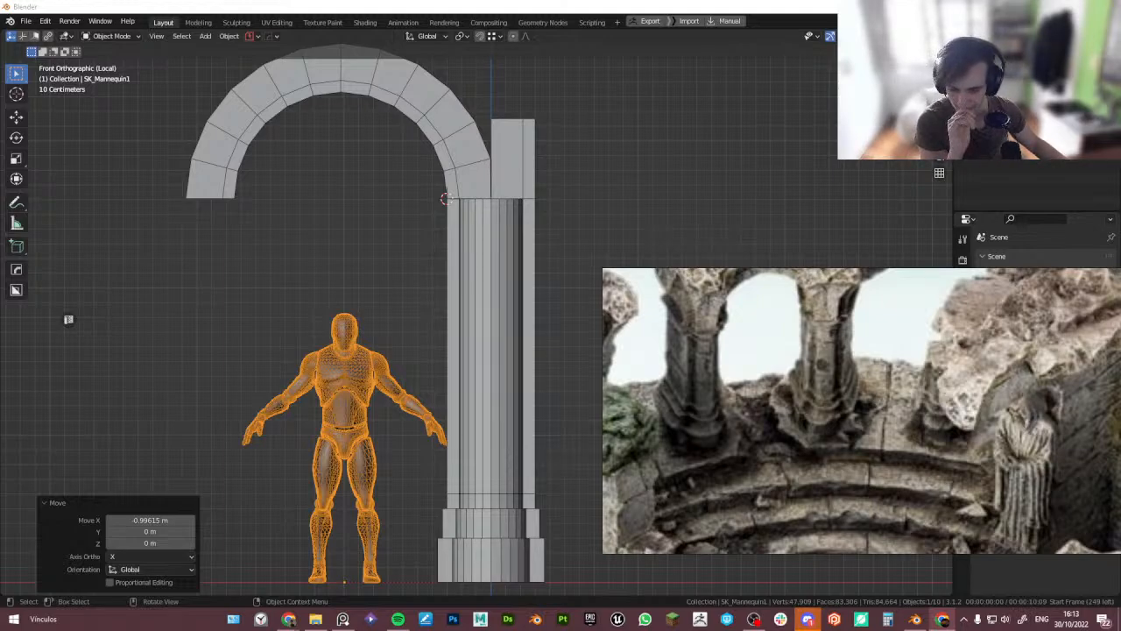
scroll(347, 101, down, 3)
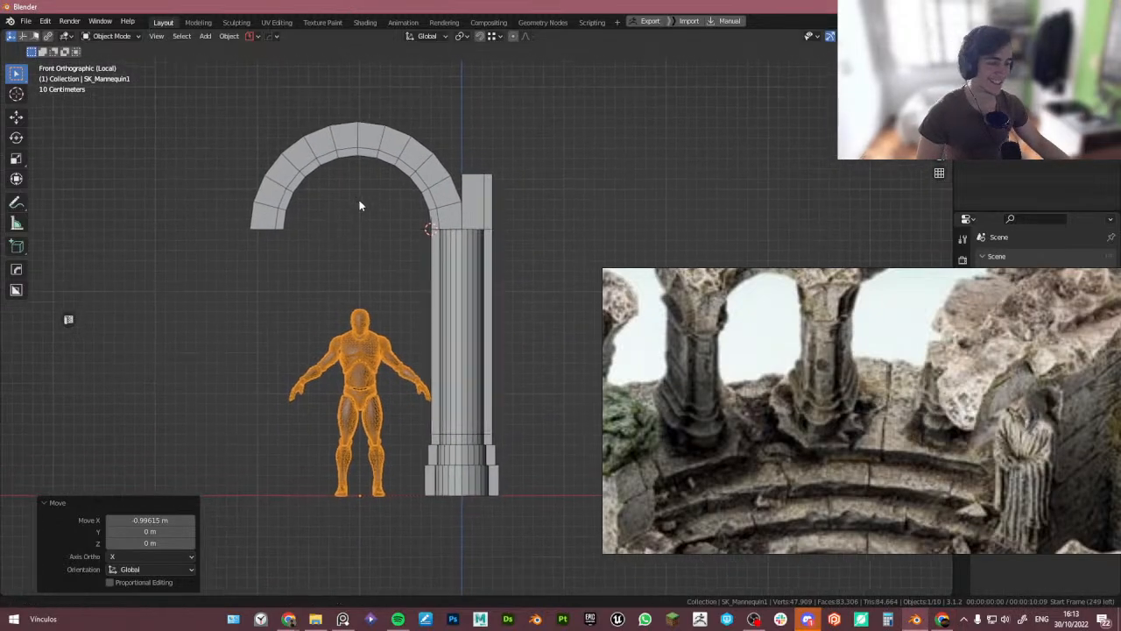
scroll(762, 356, down, 3)
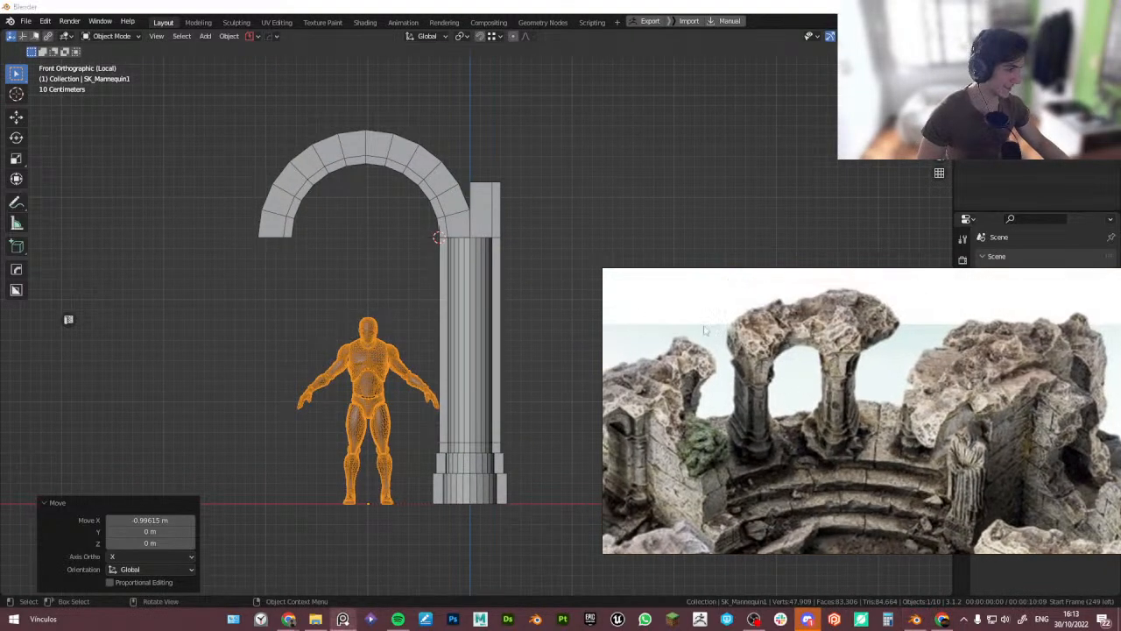
- Snap the 3D cursor to the arch's centre
click(365, 166)
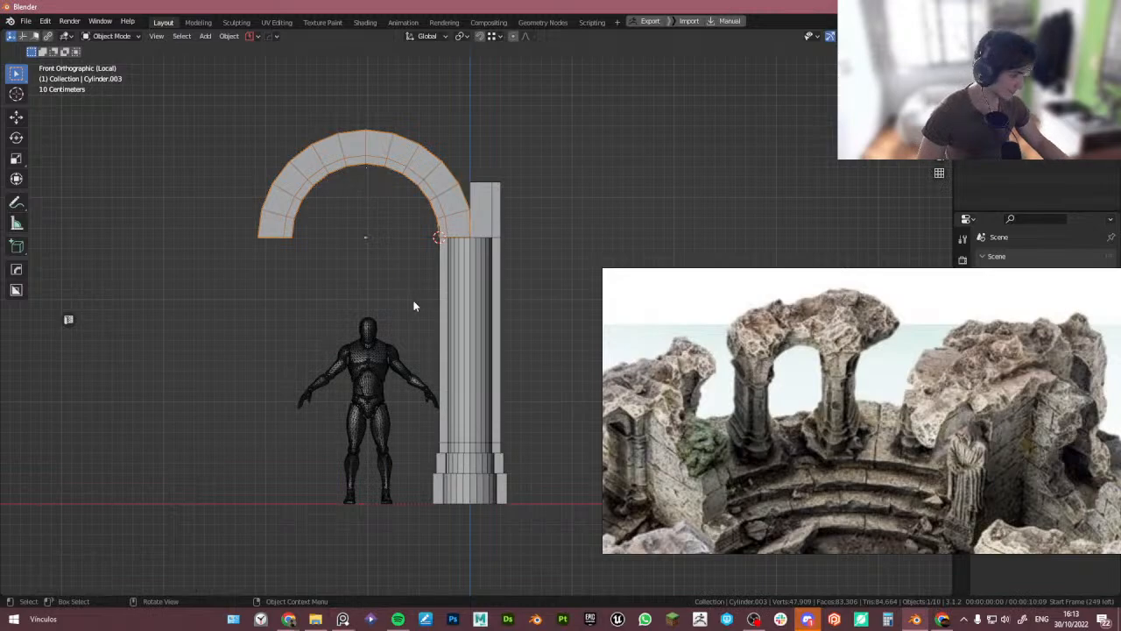
click(477, 309)
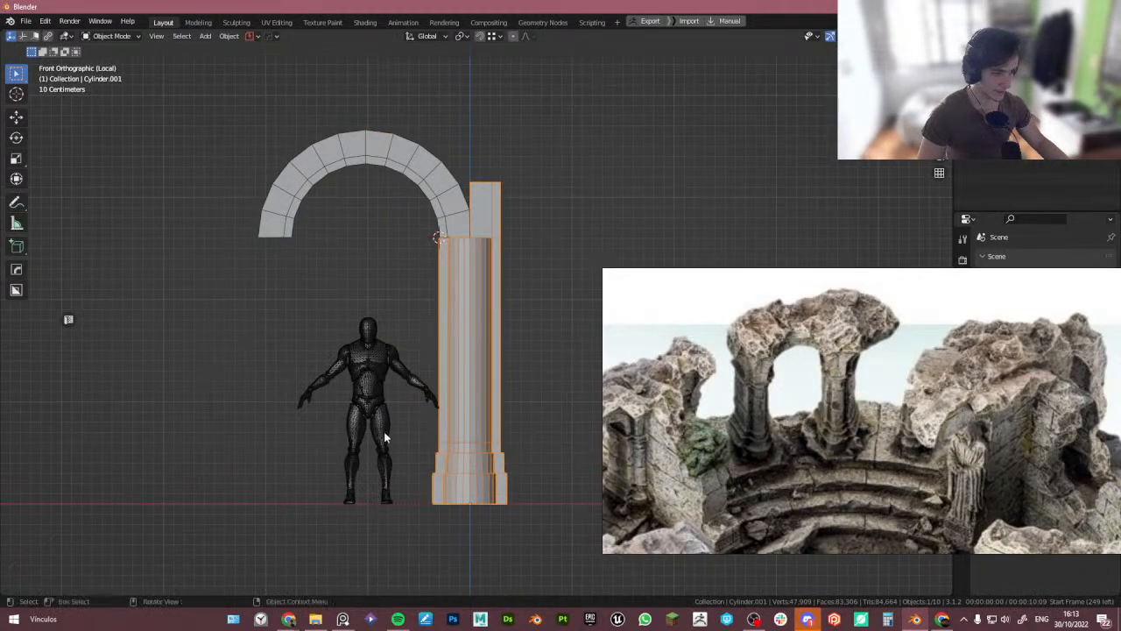
key(shift+s)
key(Escape)
click(390, 154)
key(shift+s)
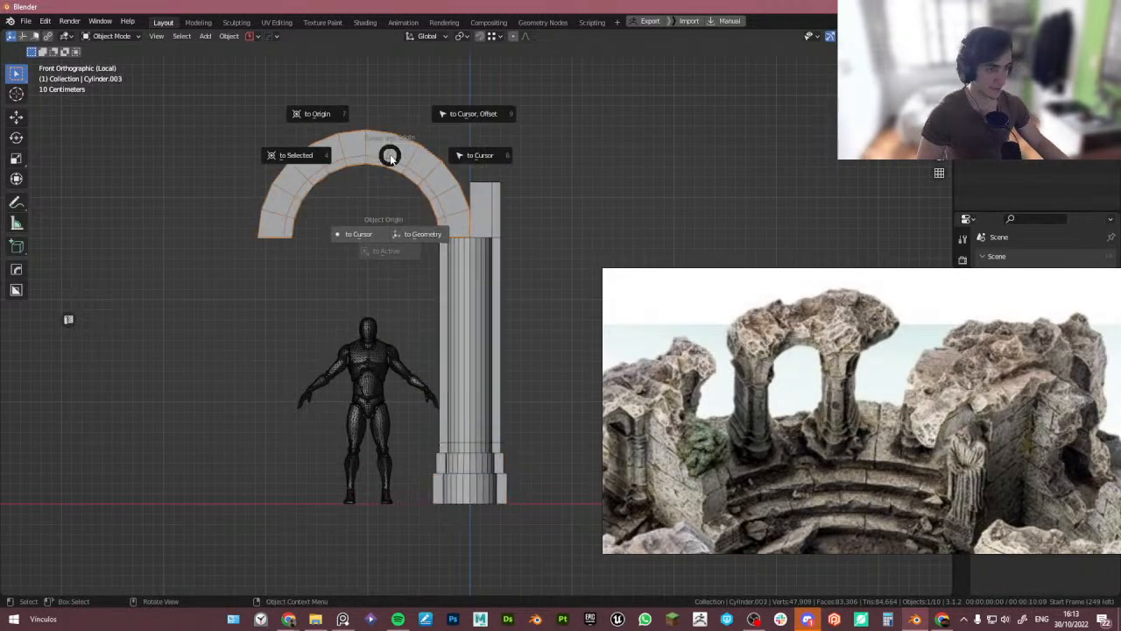
click(477, 158)
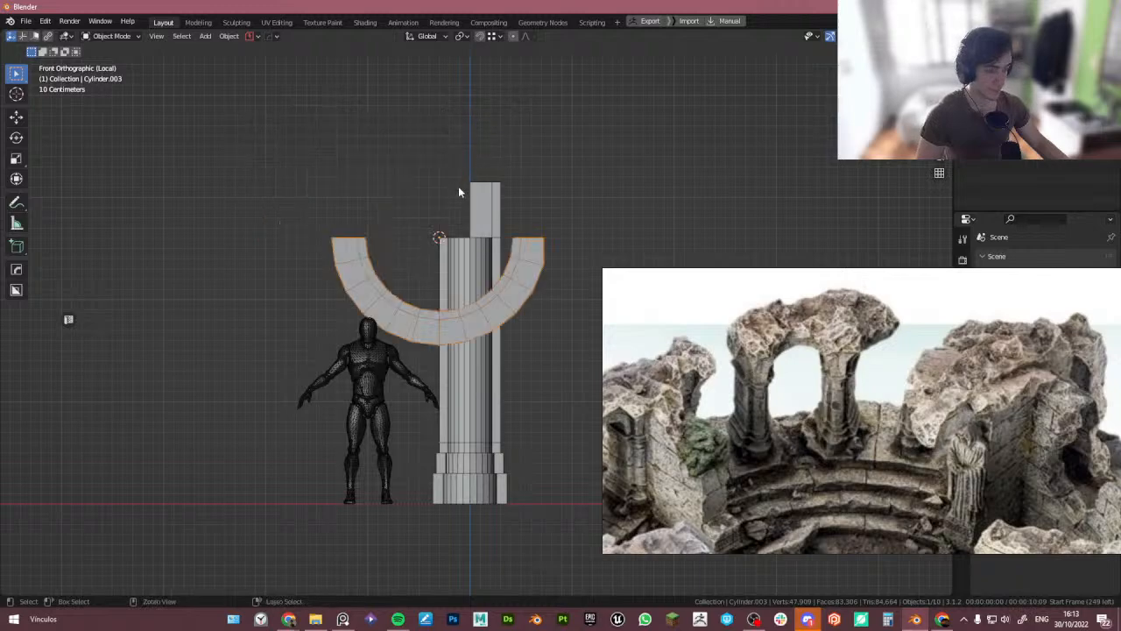
key(ctrl+z)
key(shift+s)
click(378, 184)
- Mirror the pillar across the 3D cursor using cursor orientation and pivot to form the opposite support
click(480, 293)
key(alt+x)
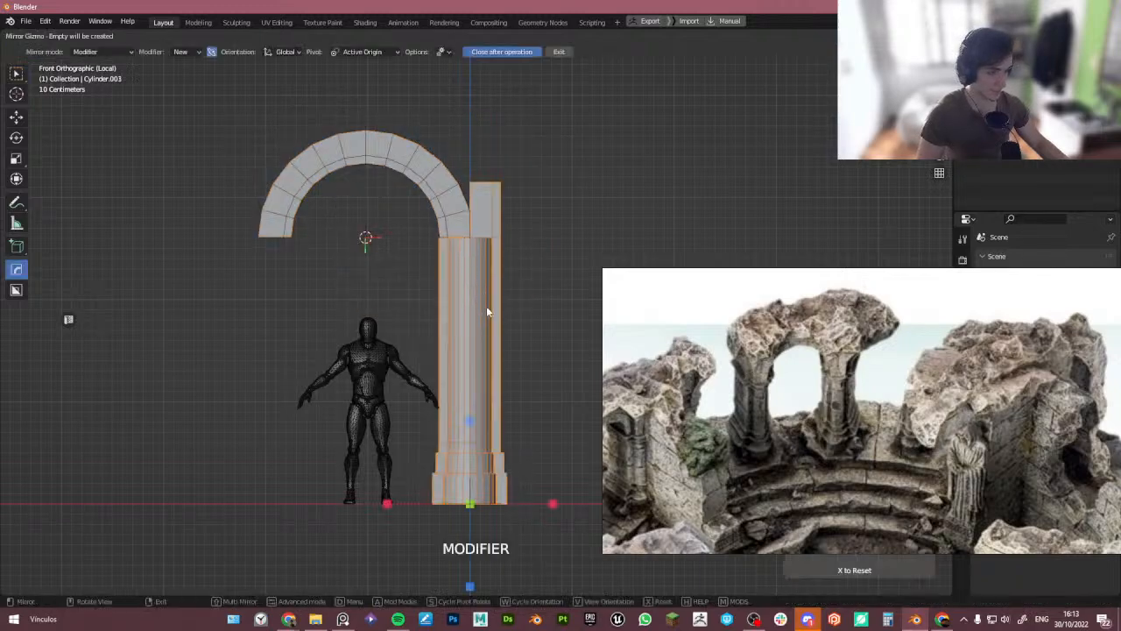
key(d)
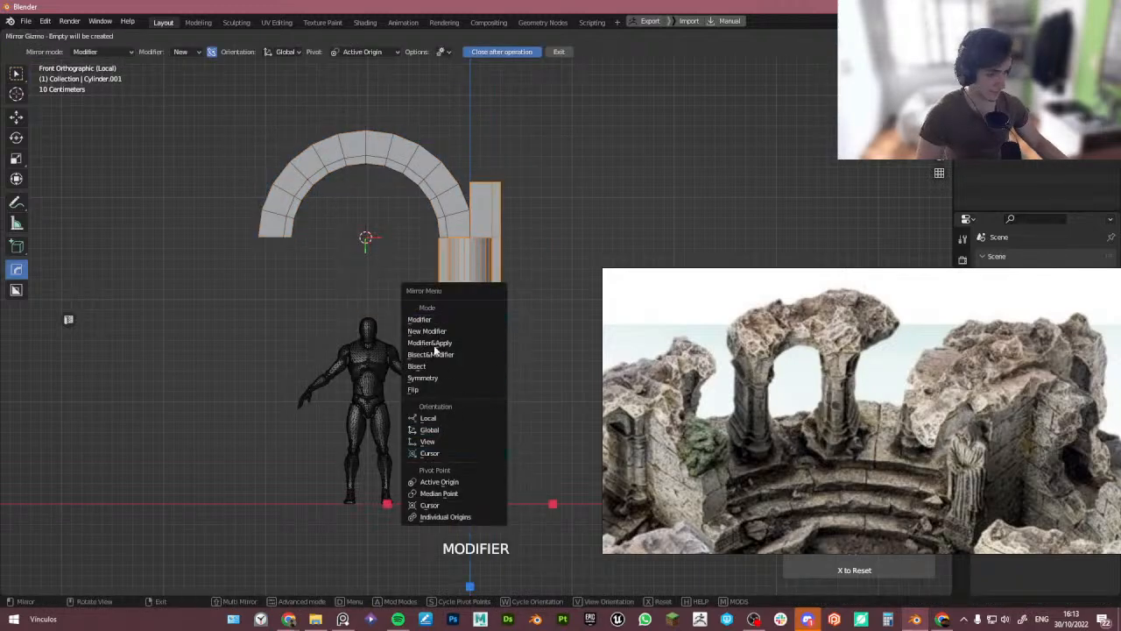
click(446, 451)
key(d)
click(433, 458)
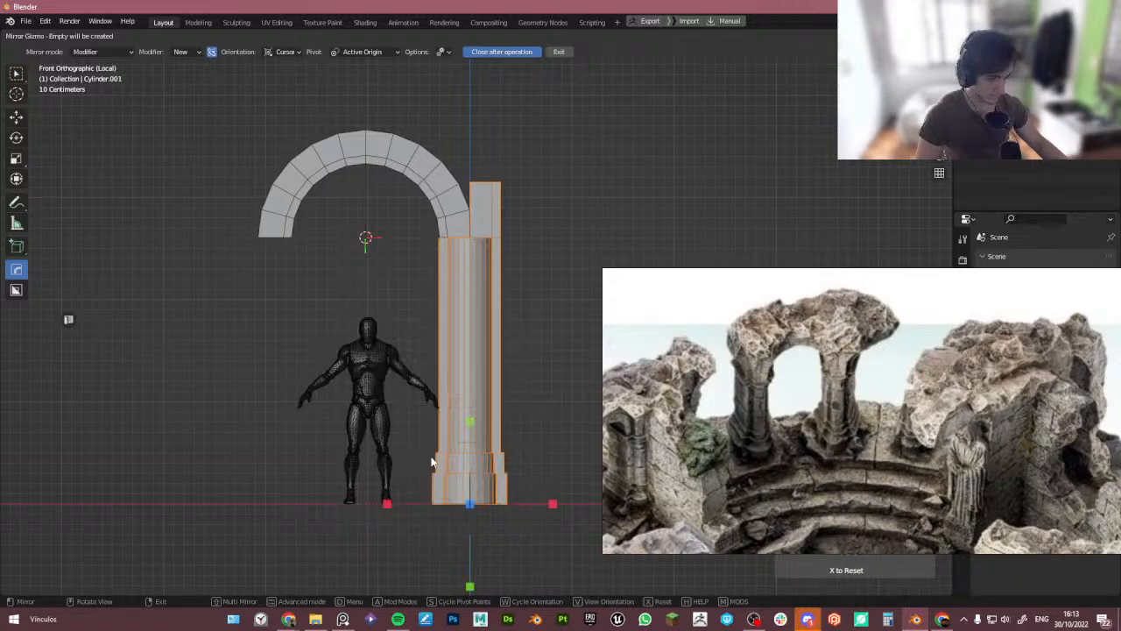
key(d)
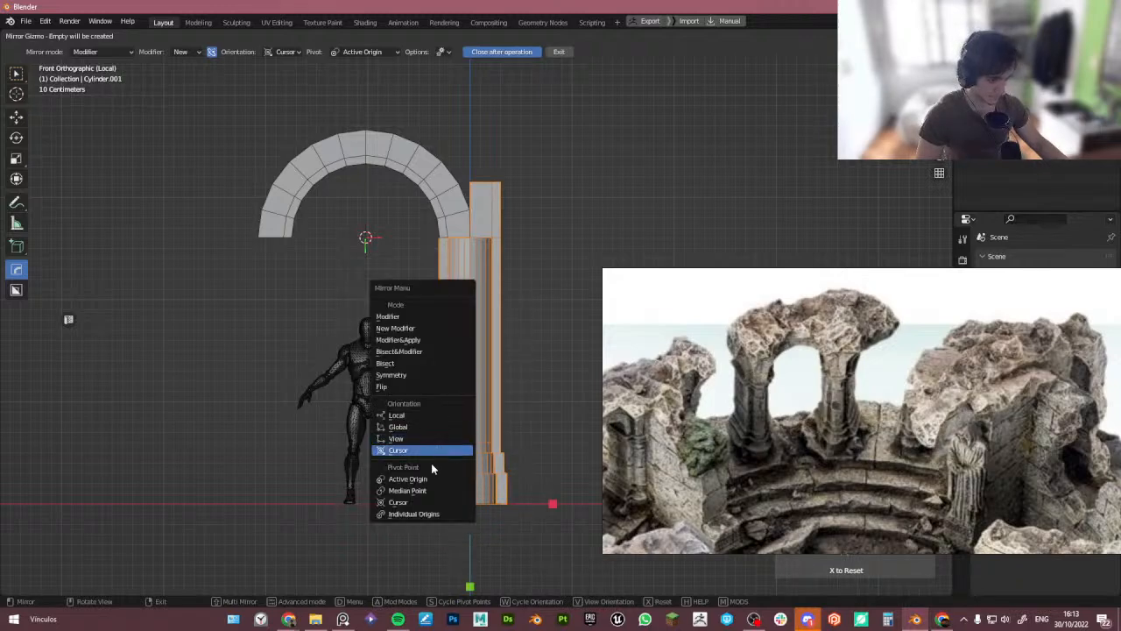
click(419, 501)
click(451, 238)
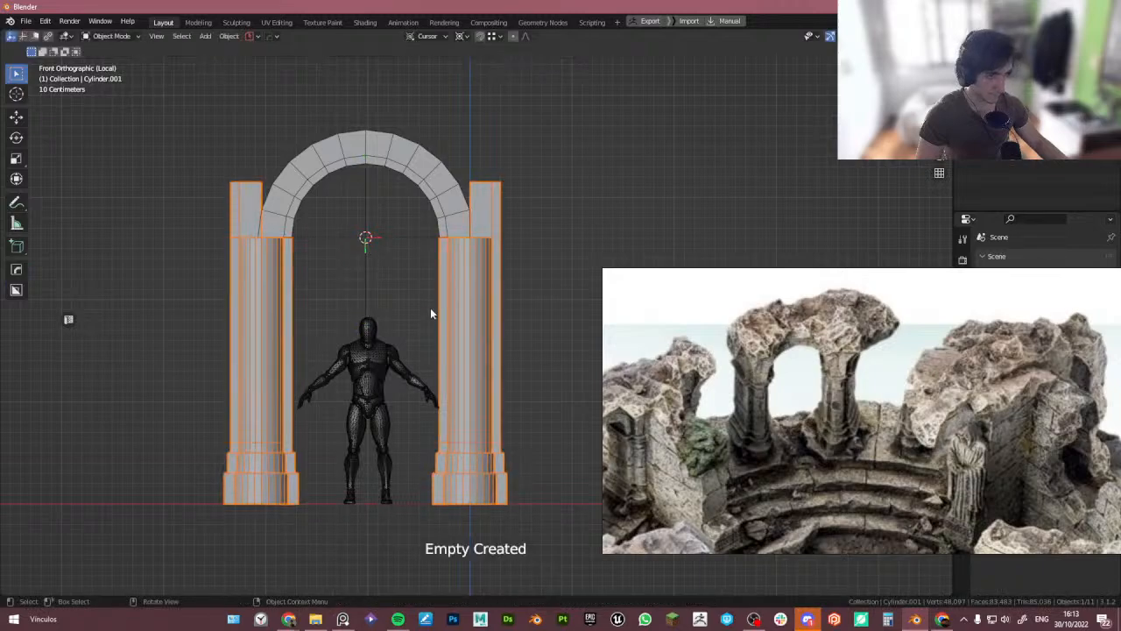
click(530, 240)
middle_drag(530, 240, 515, 282)
- Orbit around the arch gateway to inspect it from different angles
scroll(832, 403, up, 2)
scroll(850, 391, up, 2)
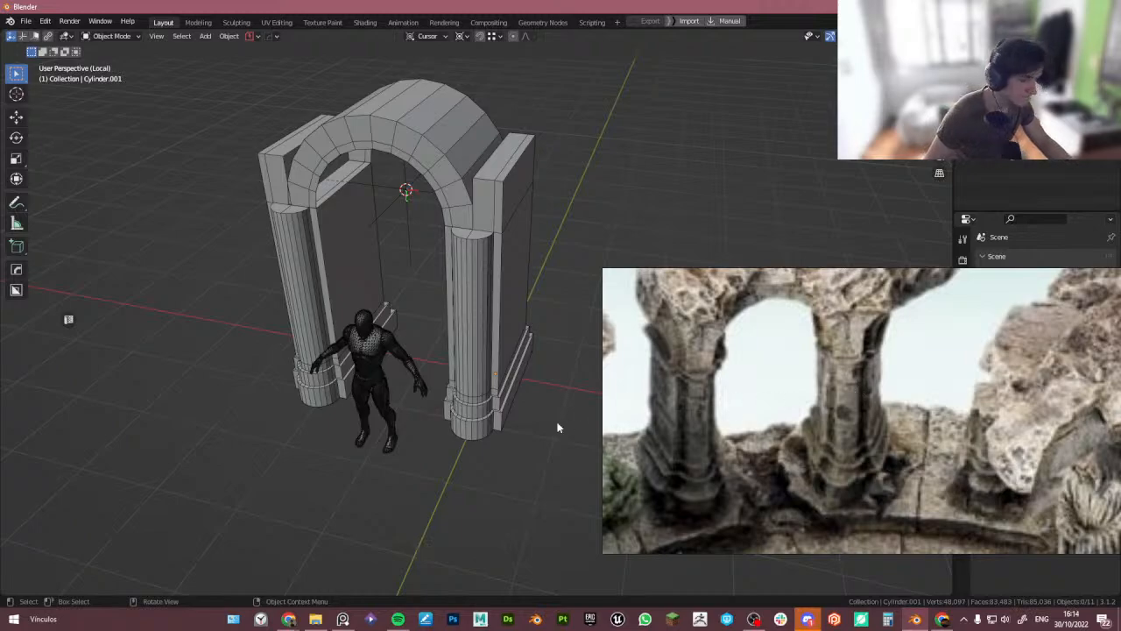
middle_drag(452, 420, 503, 423)
click(457, 364)
middle_drag(229, 373, 404, 326)
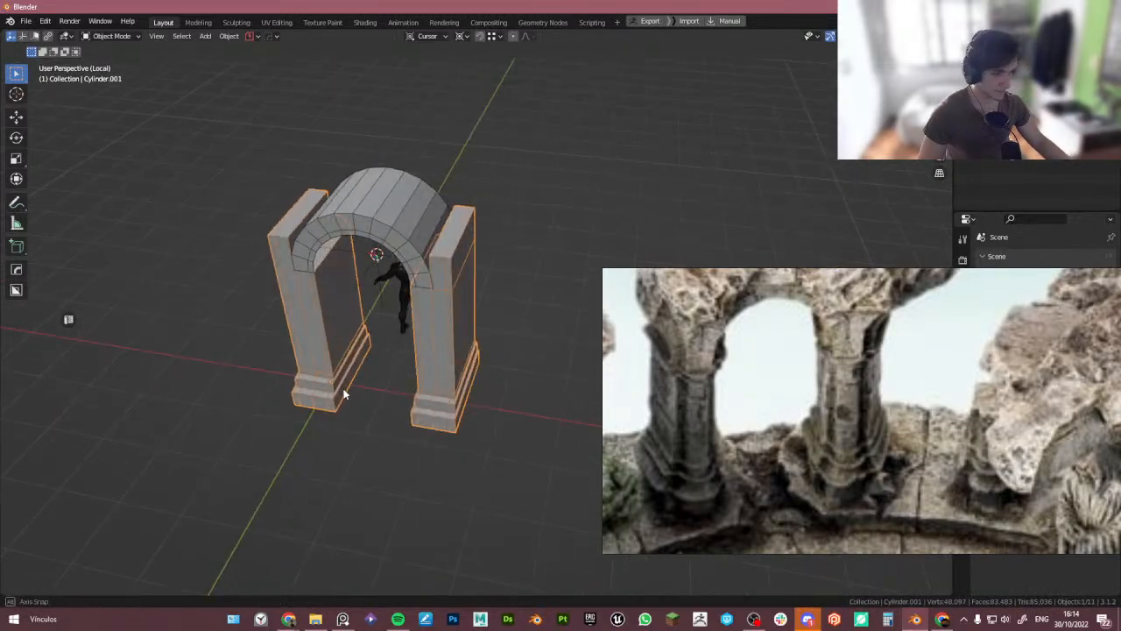
click(386, 226)
middle_drag(386, 226, 453, 338)
scroll(808, 433, down, 3)
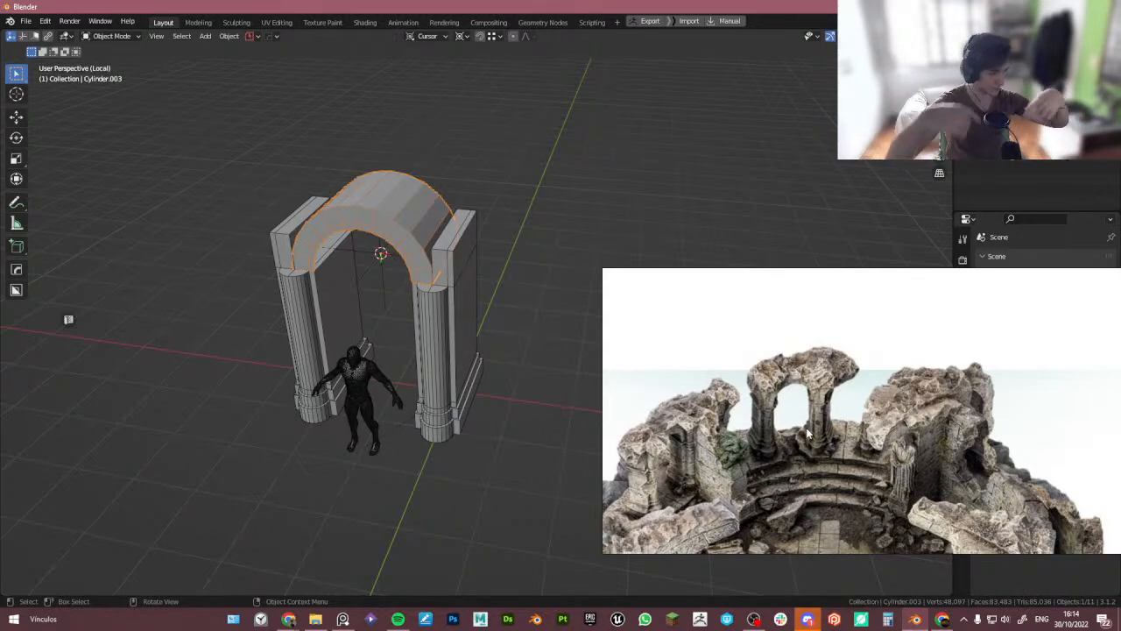
middle_drag(474, 386, 442, 419)
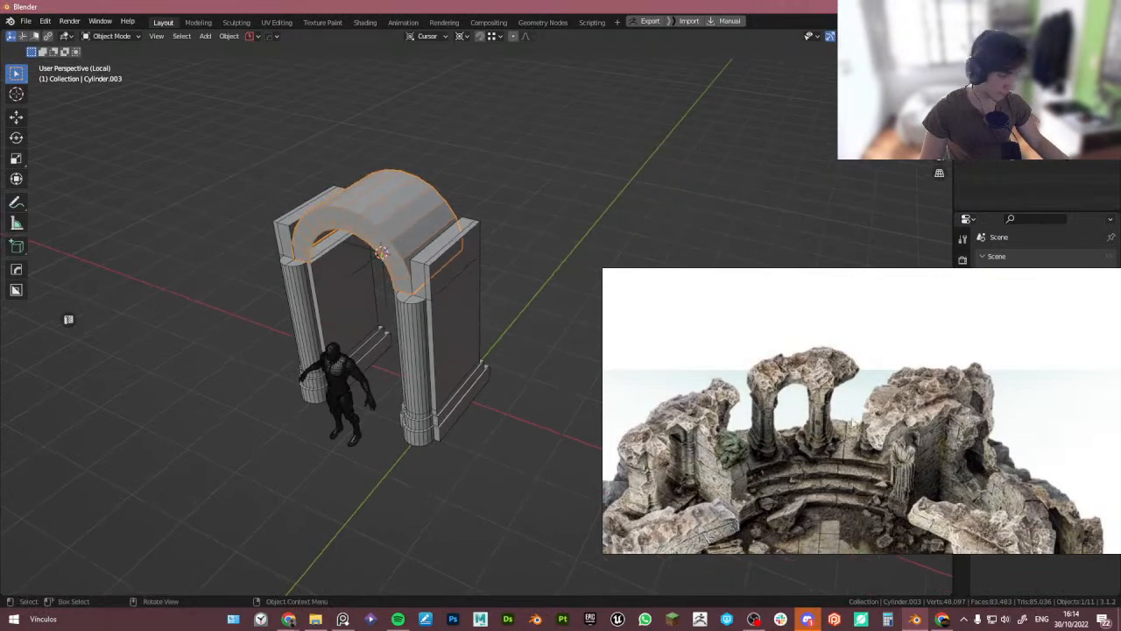
- Delete the outer face of the block on top of the pillar beside the arch
right_drag(850, 420, 842, 447)
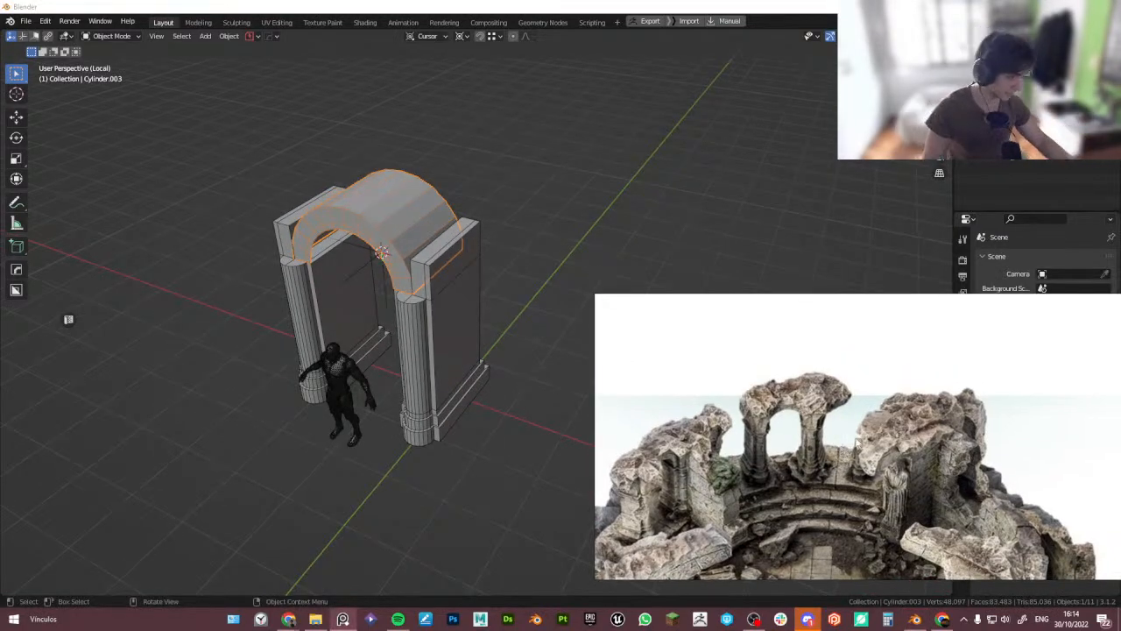
scroll(780, 408, up, 3)
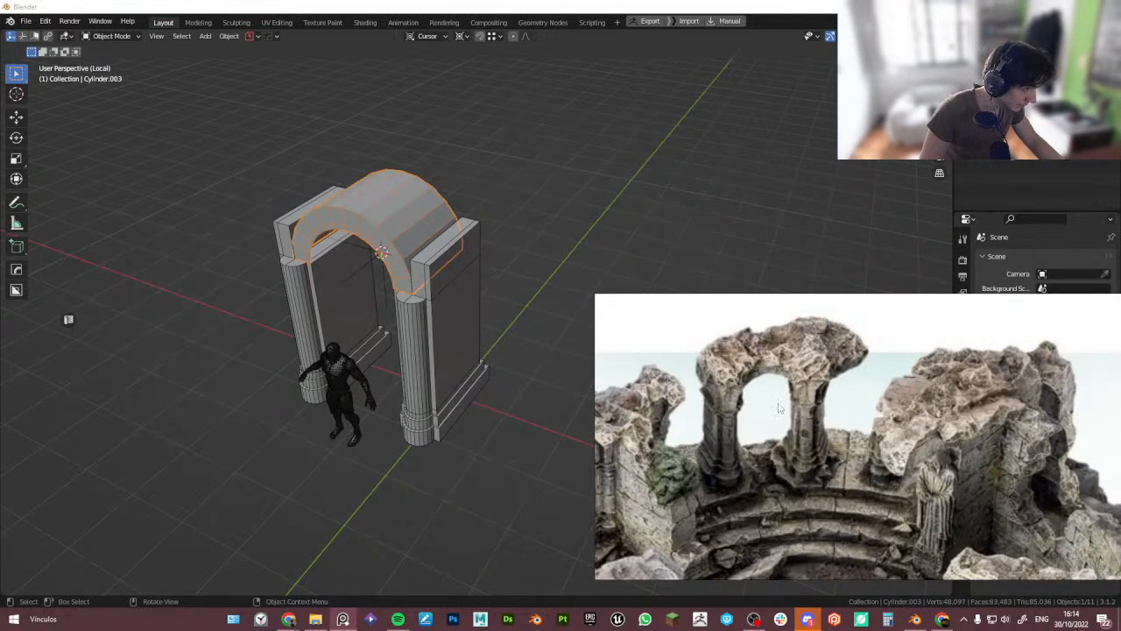
middle_drag(318, 377, 448, 386)
scroll(432, 333, down, 3)
scroll(438, 368, up, 4)
click(455, 305)
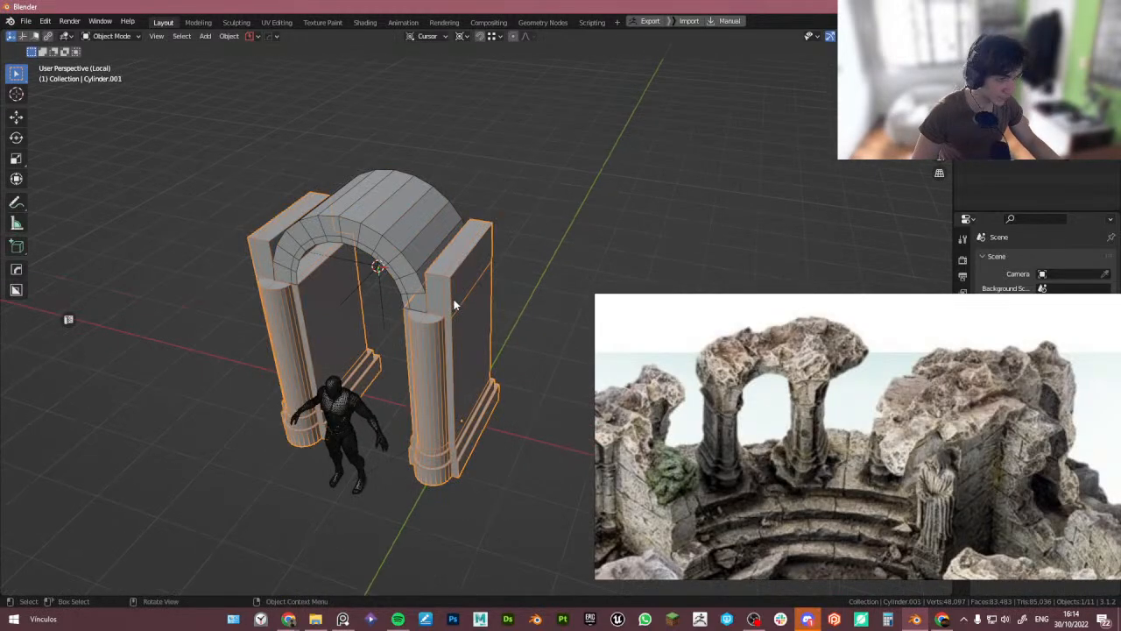
scroll(454, 304, up, 2)
key(Tab)
click(459, 296)
shift+click(428, 259)
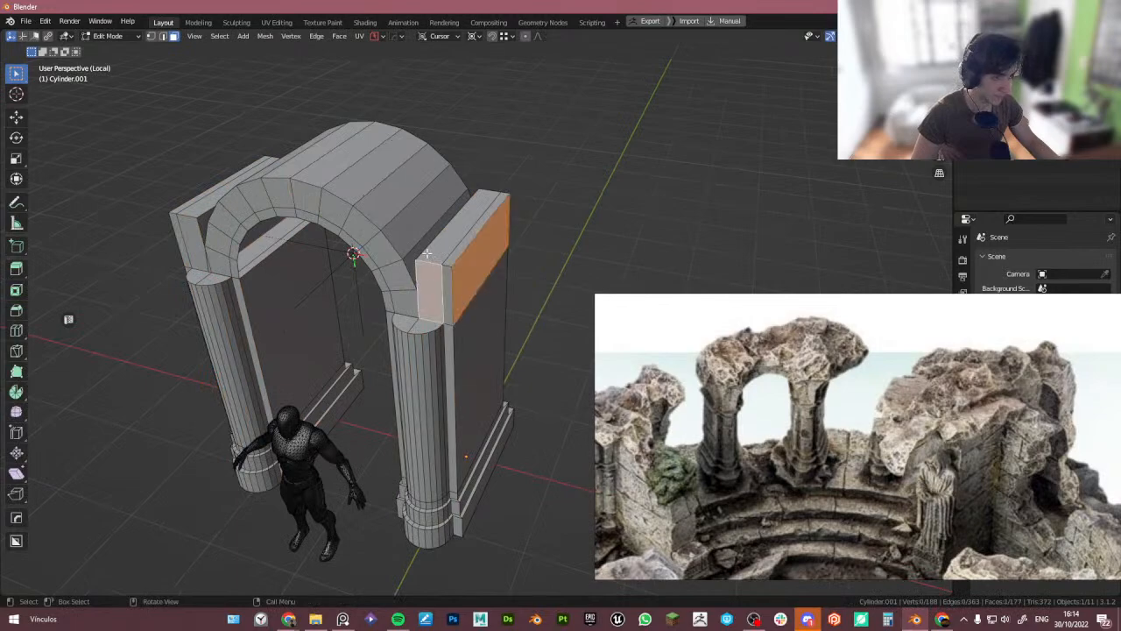
middle_drag(427, 254, 443, 258)
ctrl+click(445, 258)
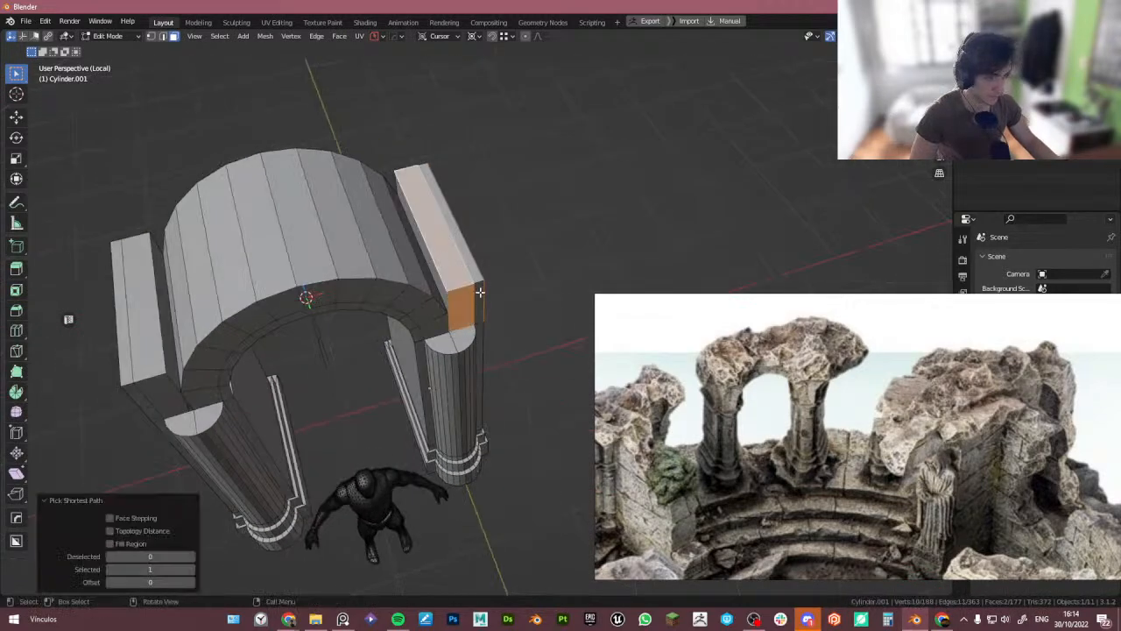
key(KP_1)
drag(409, 193, 512, 269)
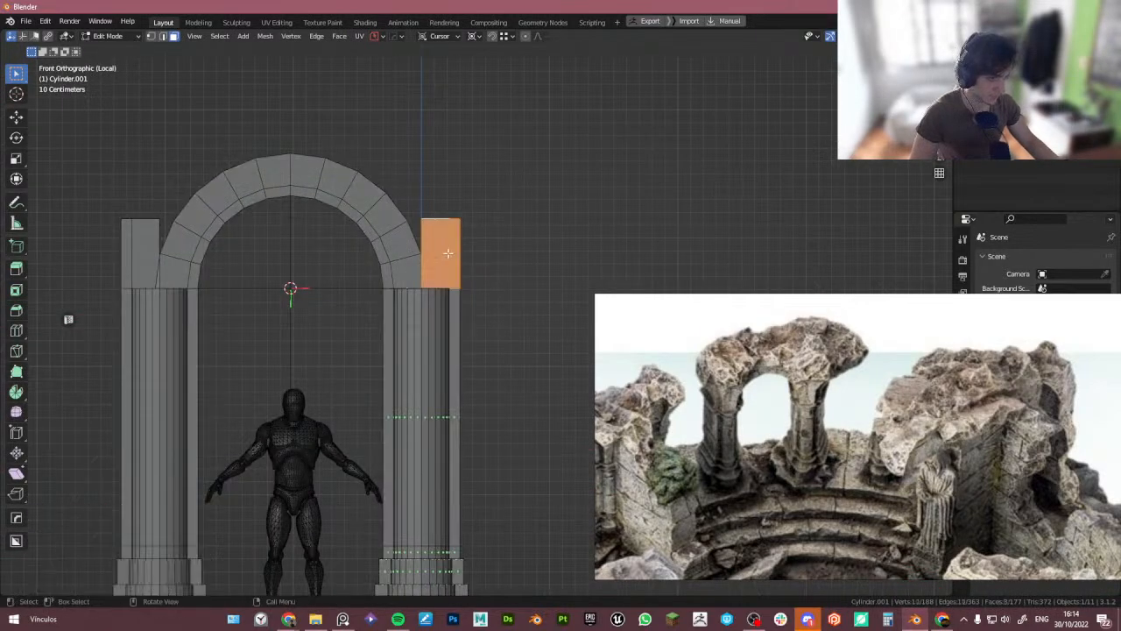
scroll(449, 254, up, 2)
key(x)
click(445, 252)
scroll(418, 230, down, 3)
scroll(218, 219, up, 3)
scroll(214, 246, down, 3)
key(Tab)
- Remove the mirror modifier from the pillar
middle_drag(282, 233, 364, 320)
shift+click(375, 314)
click(377, 257)
scroll(399, 293, down, 3)
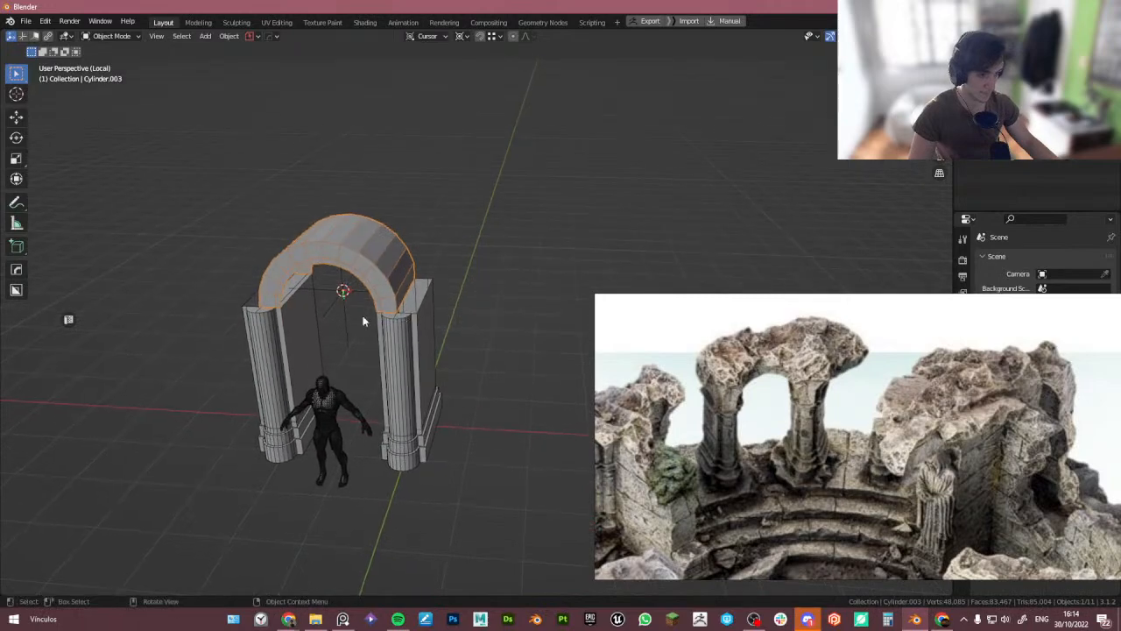
shift+click(281, 334)
middle_drag(281, 334, 403, 322)
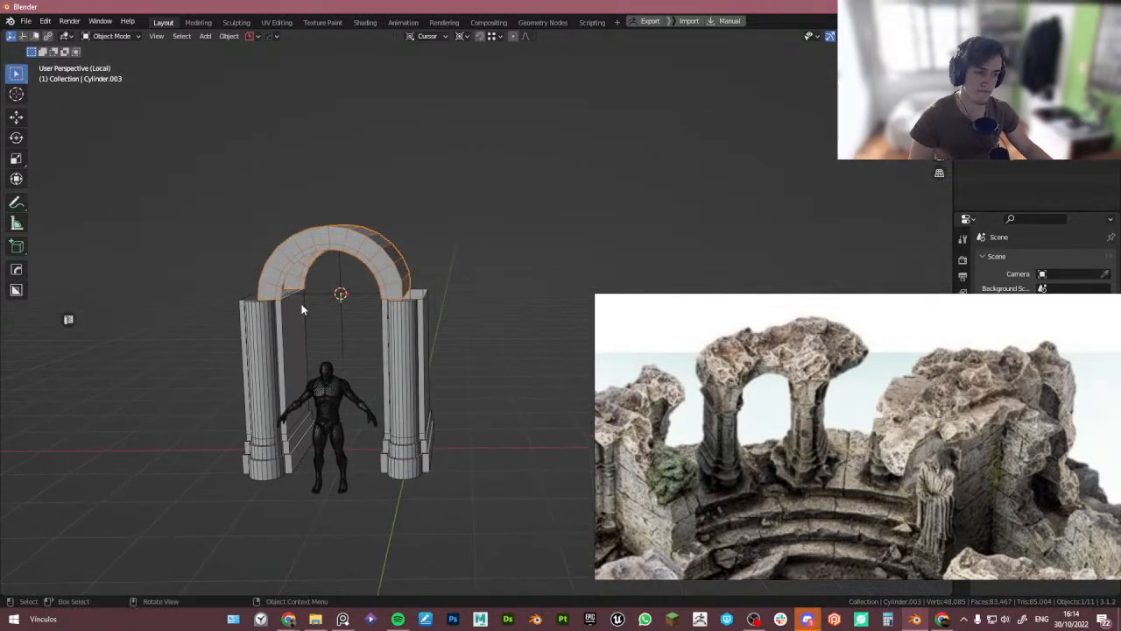
scroll(409, 321, up, 4)
scroll(412, 332, down, 4)
click(458, 345)
right_drag(1052, 403, 729, 452)
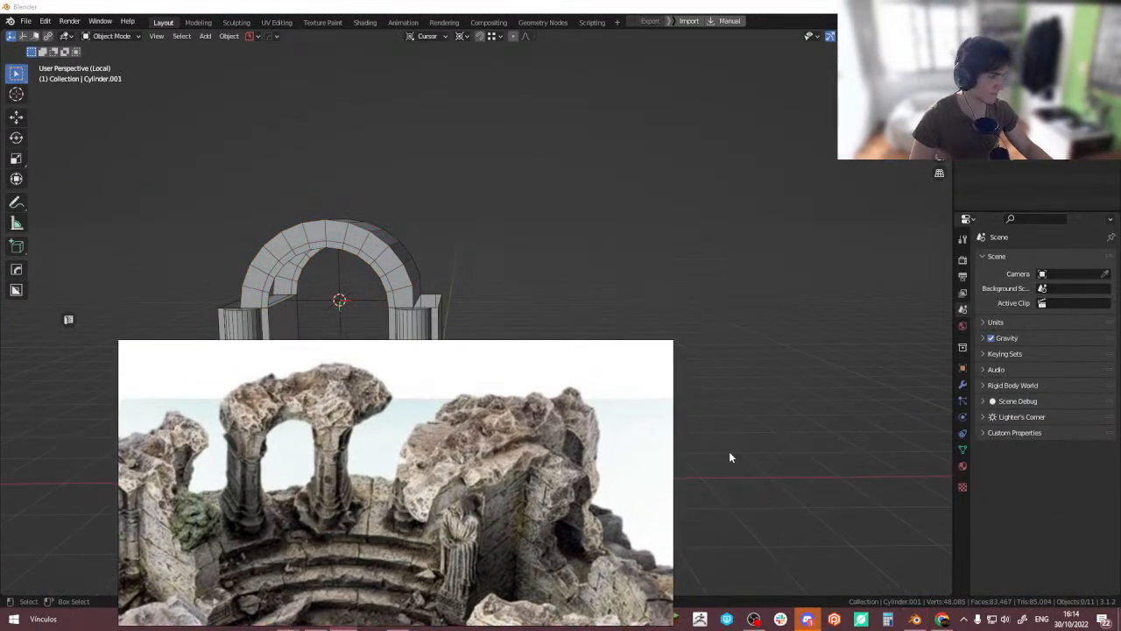
click(963, 384)
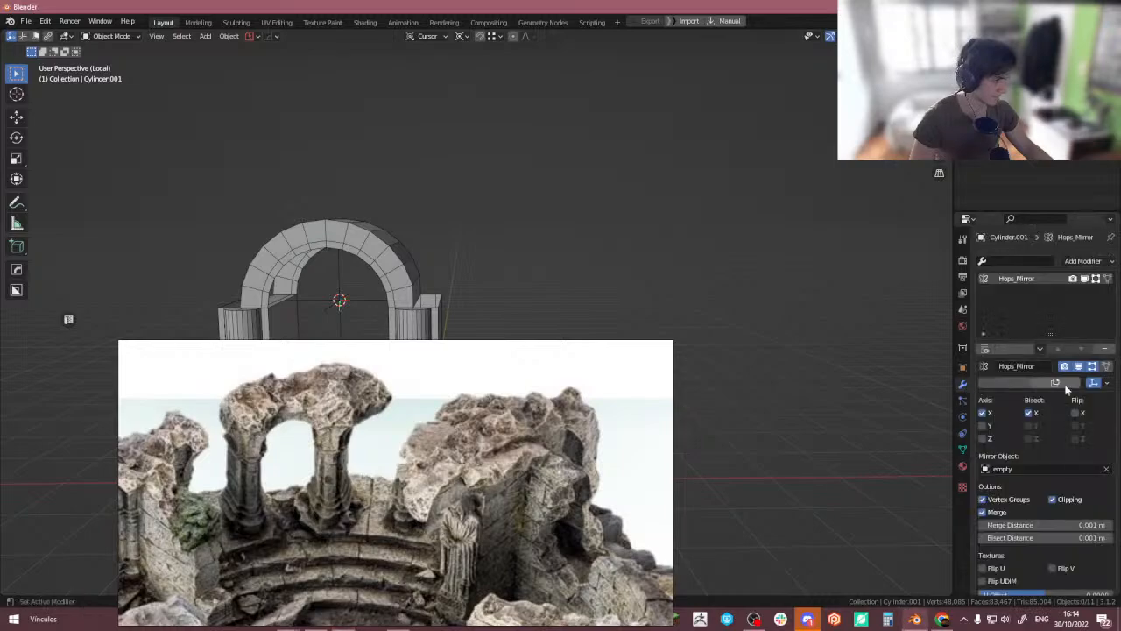
click(1108, 352)
- Fill the opening on top of the pillar's block with a new face
right_drag(394, 482, 845, 401)
scroll(369, 264, up, 3)
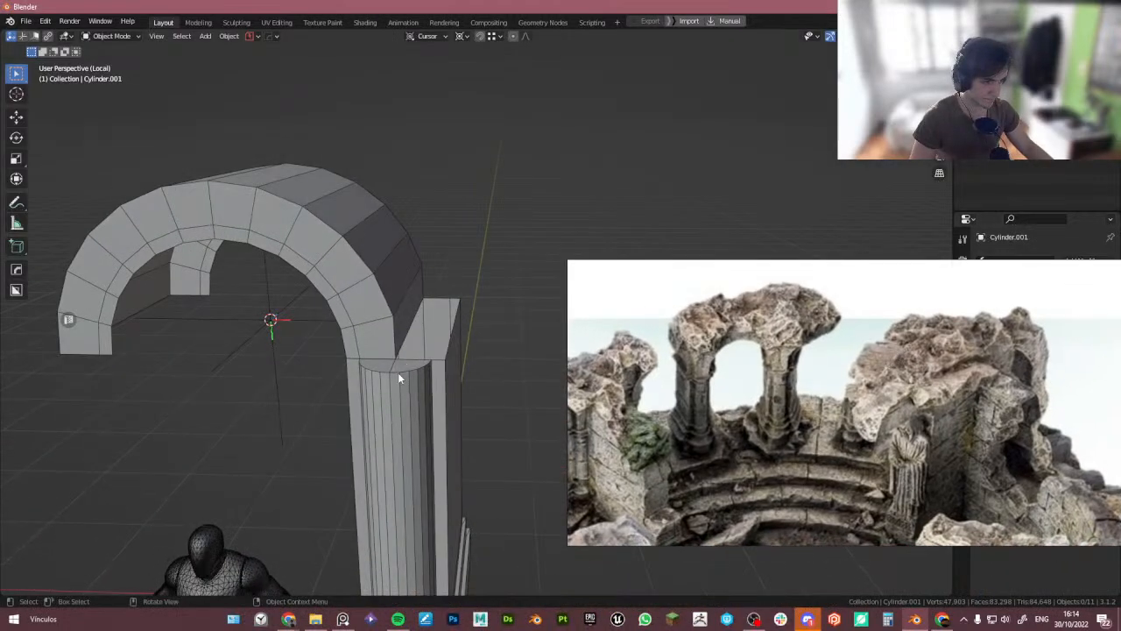
click(399, 377)
key(Tab)
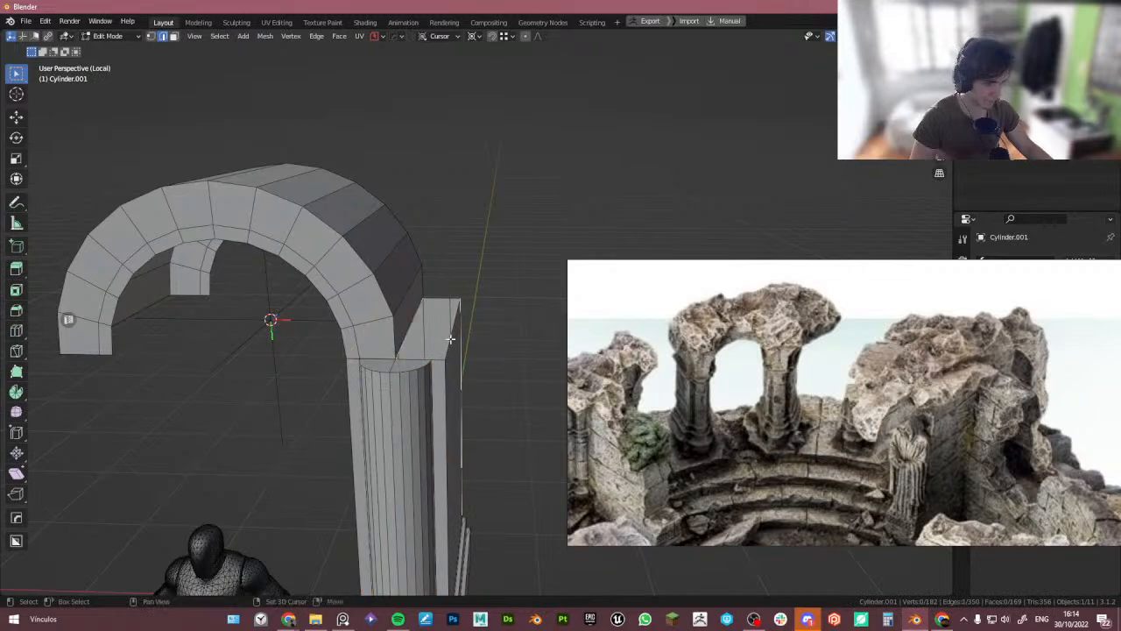
key(f)
key(Tab)
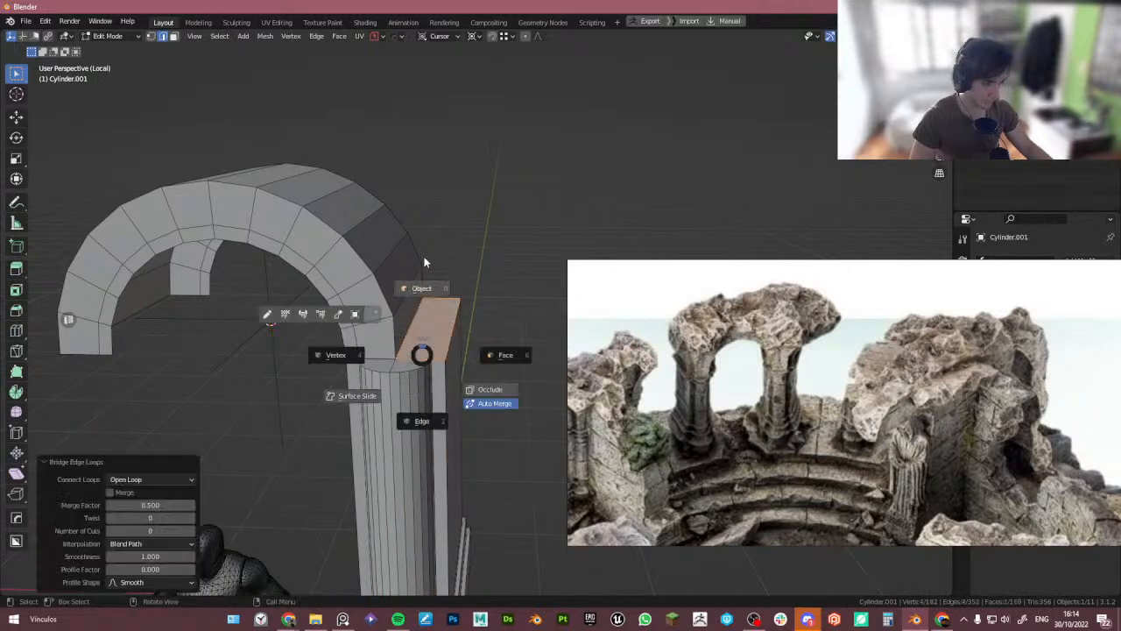
click(426, 260)
- Join the arch into the pillar object and merge all their vertices by distance
scroll(420, 302, down, 4)
alt+middle_drag(420, 308, 423, 285)
click(405, 270)
scroll(406, 274, up, 5)
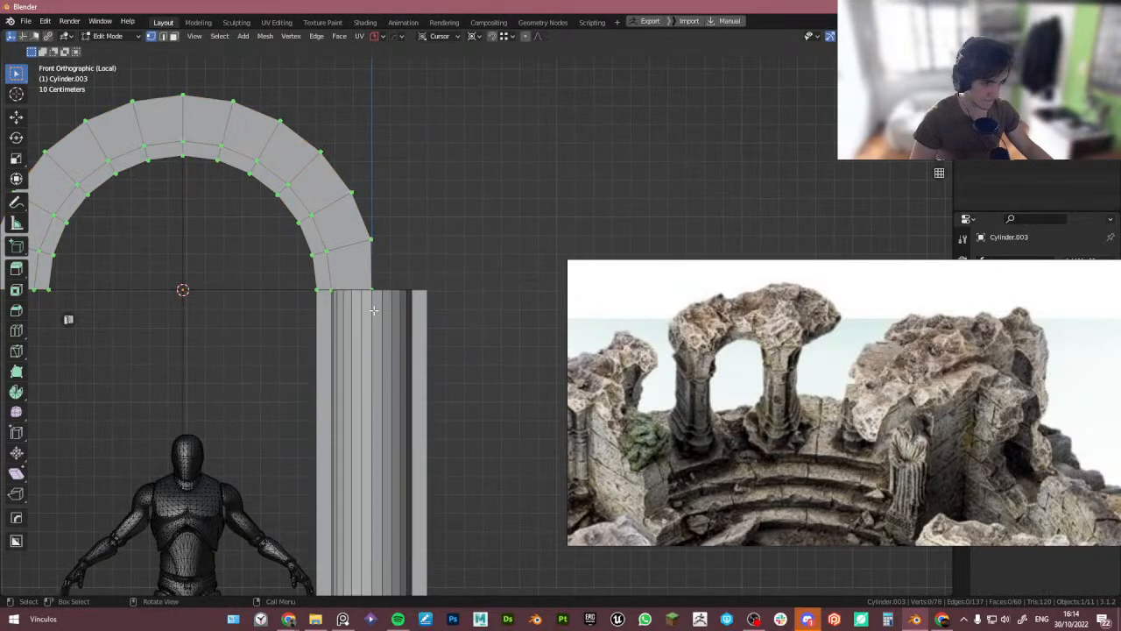
shift+click(393, 315)
key(ctrl+j)
key(Tab)
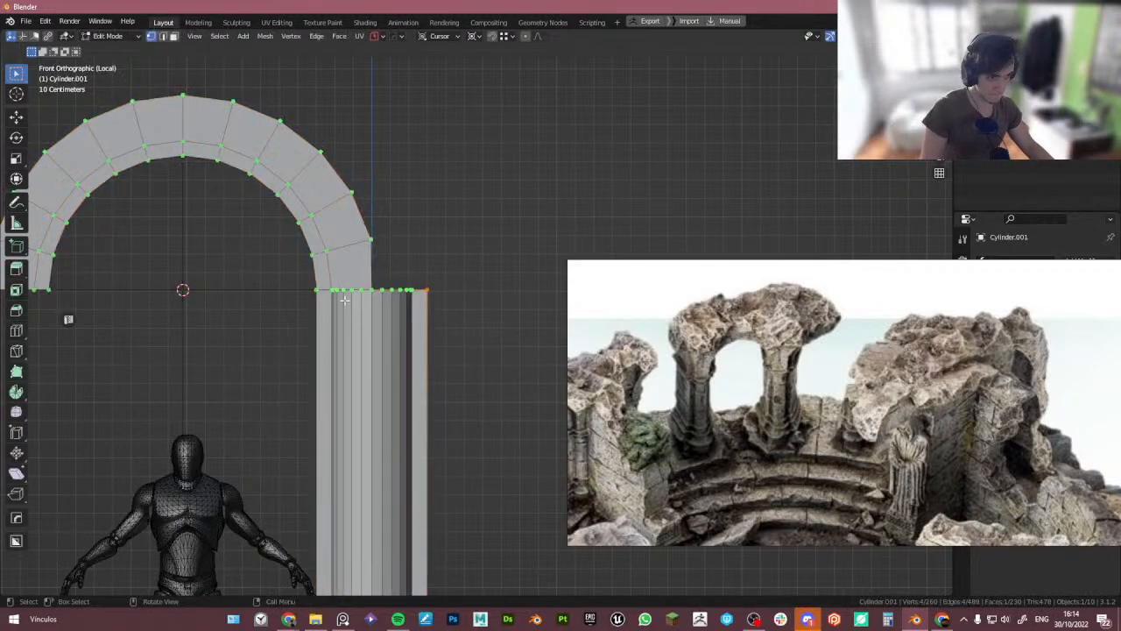
middle_drag(394, 336, 355, 325)
key(a)
key(m)
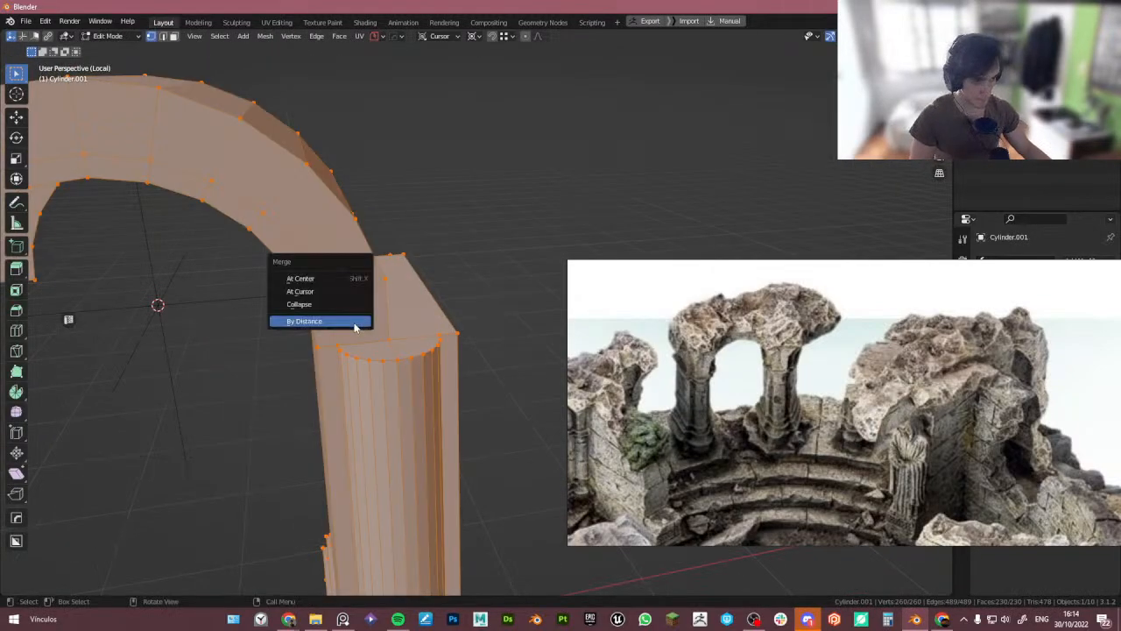
click(355, 321)
scroll(350, 249, down, 4)
scroll(383, 295, up, 5)
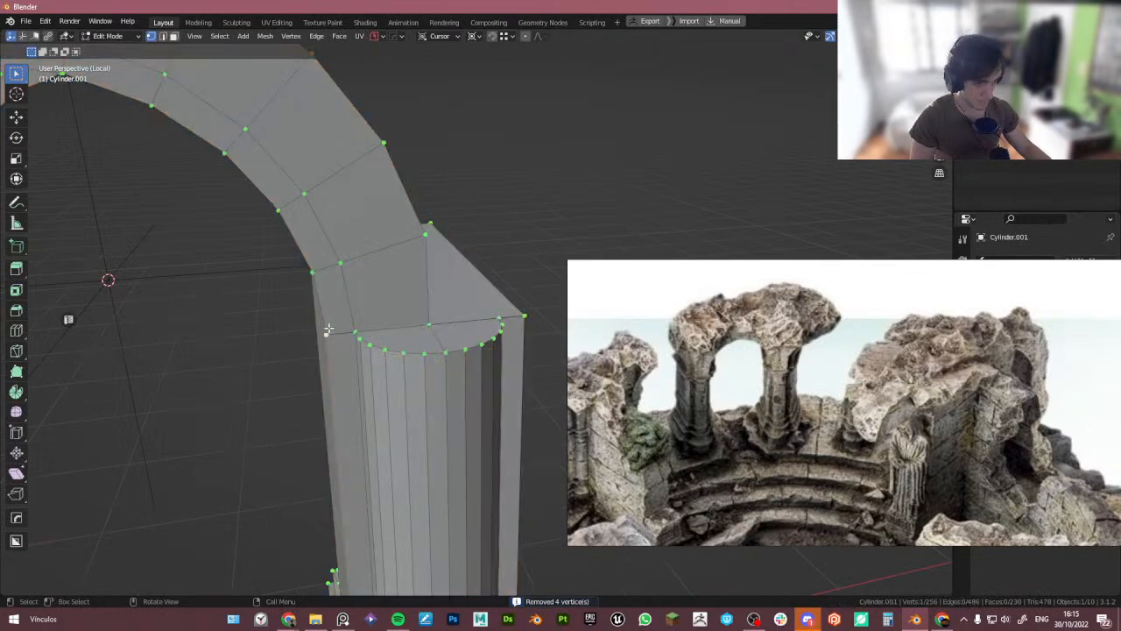
- Move the vertices at the arch's base so they meet the pillar's top edge
key(g)
right_click(331, 332)
middle_drag(331, 338, 213, 302)
scroll(372, 327, up, 2)
key(g)
click(329, 341)
click(130, 250)
key(g)
click(136, 254)
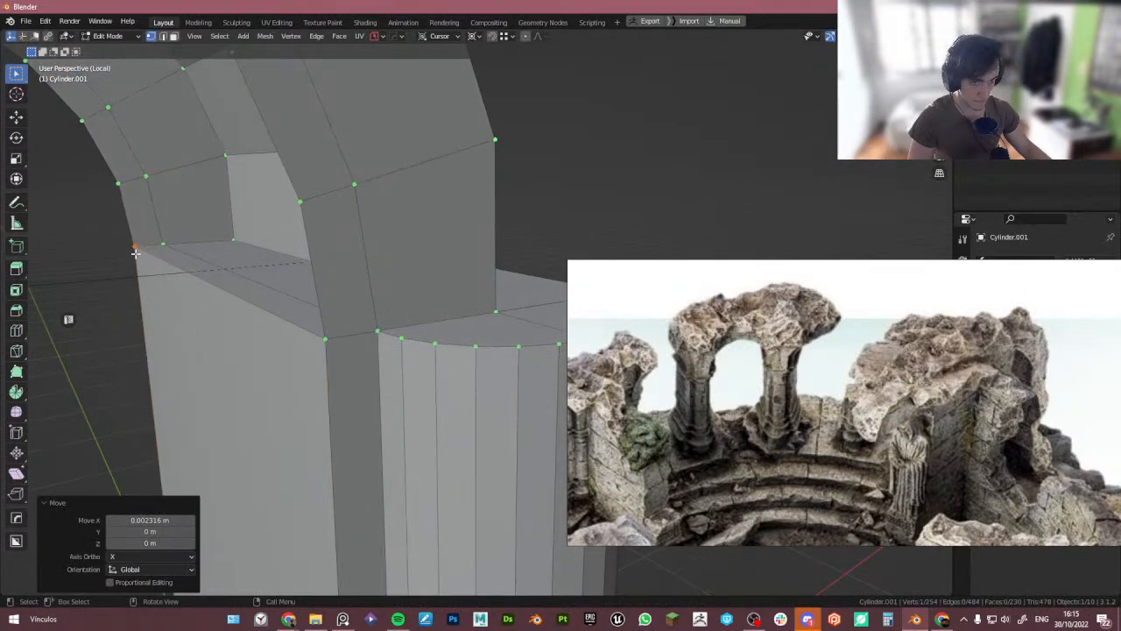
- Delete the overlapping faces where the arch base sits on the pillar
key(3)
click(250, 284)
shift+click(269, 265)
key(x)
click(266, 255)
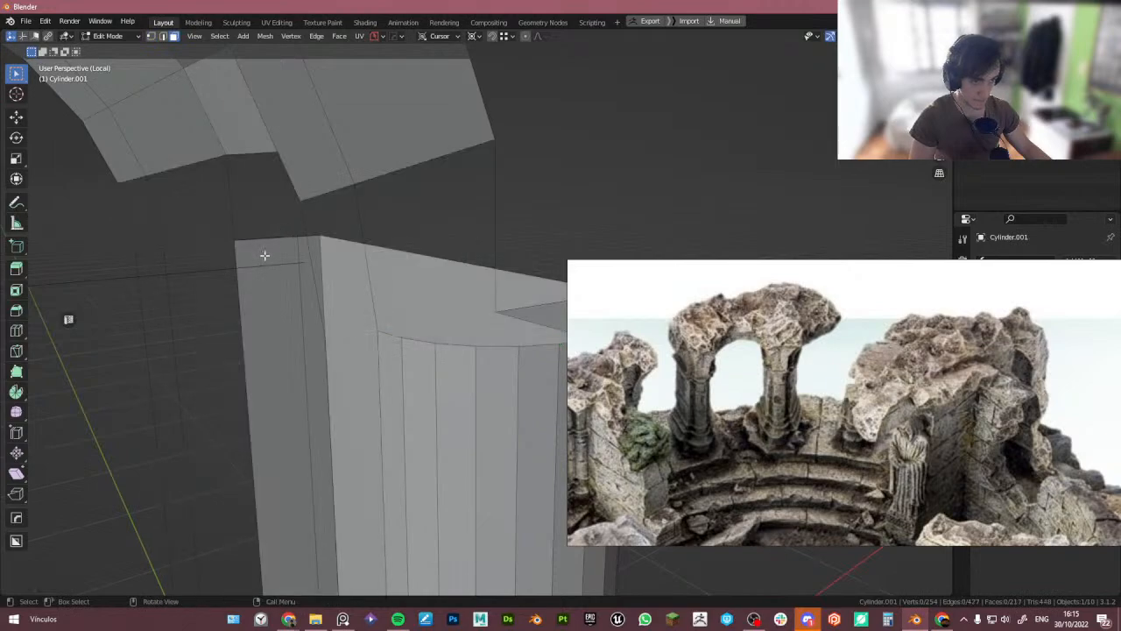
key(ctrl+z)
key(x)
click(273, 250)
middle_drag(291, 224, 371, 289)
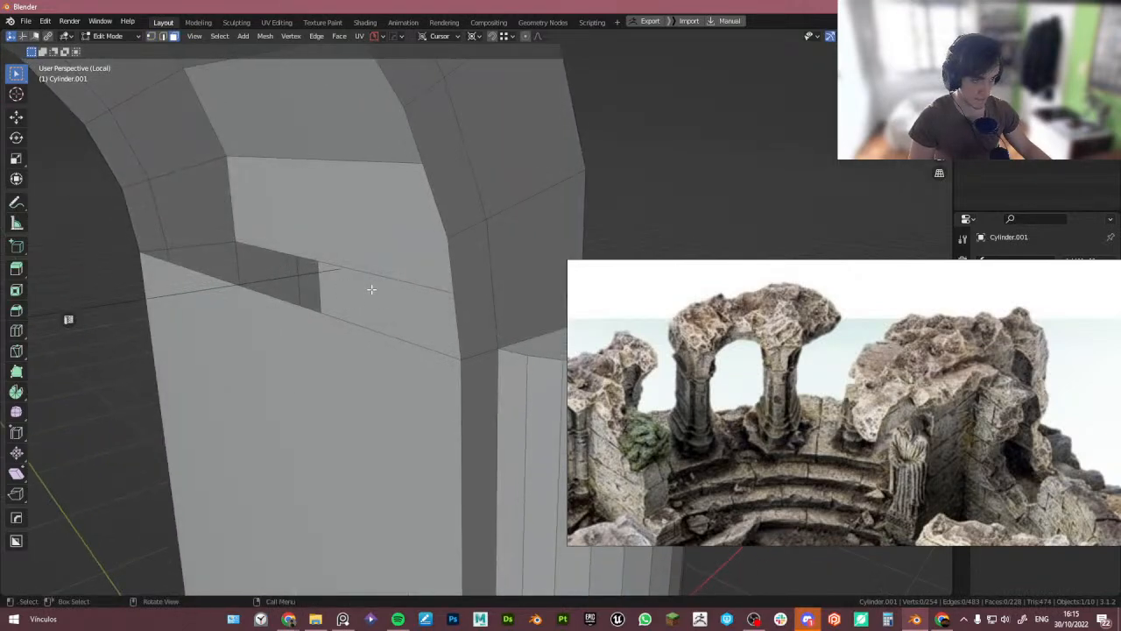
click(463, 359)
key(g)
key(g)
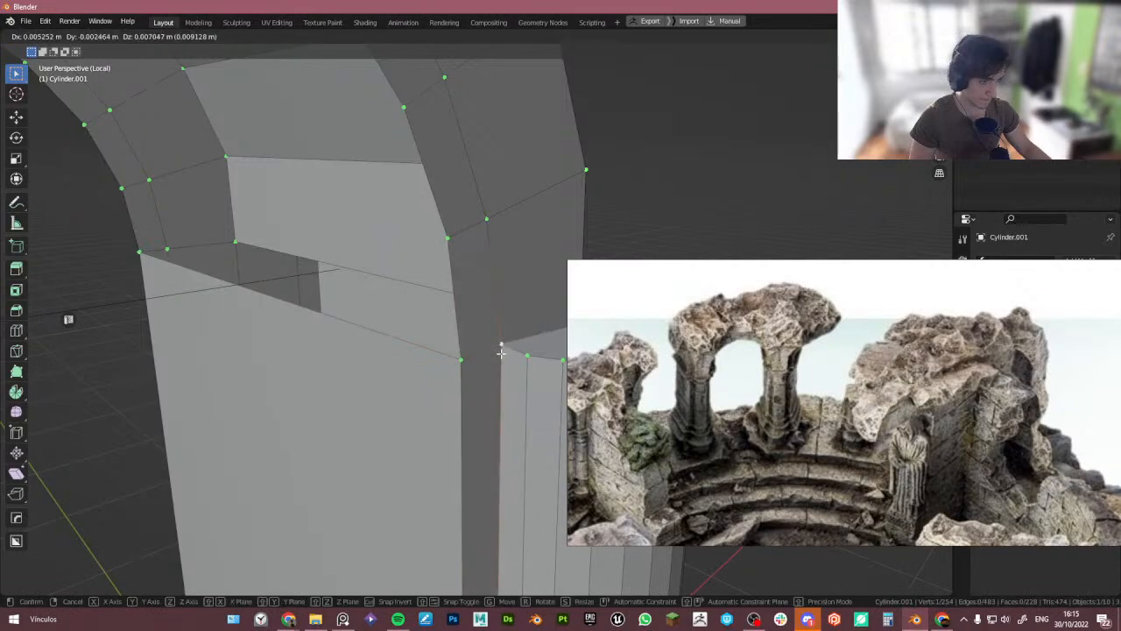
right_click(183, 258)
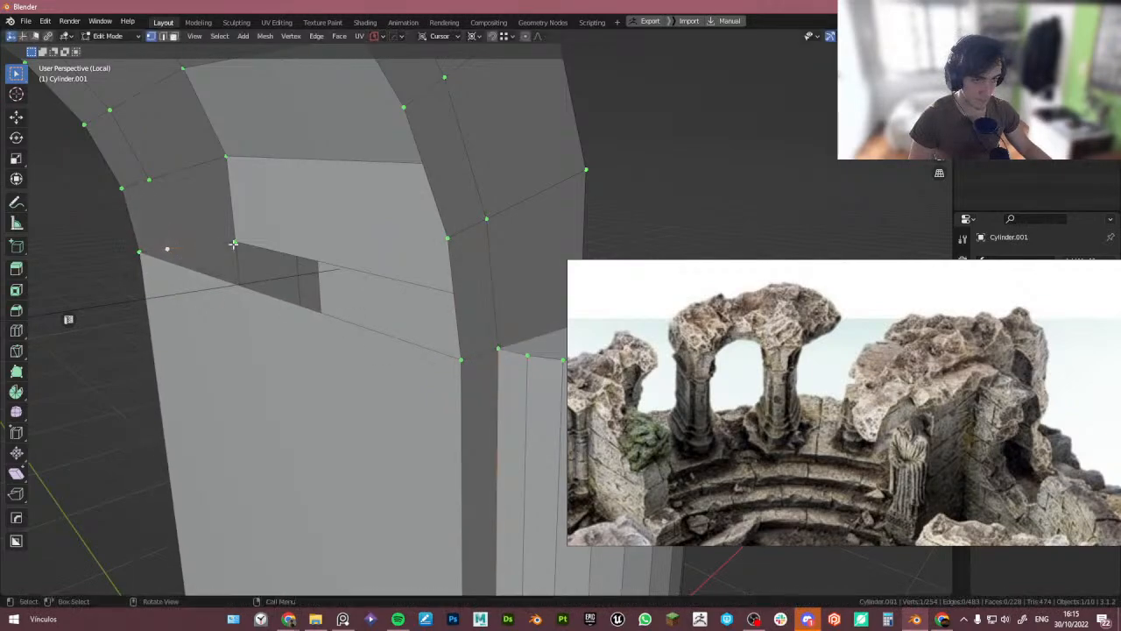
click(235, 244)
key(g)
right_click(241, 251)
scroll(245, 254, down, 5)
middle_drag(320, 283, 215, 334)
scroll(215, 333, up, 4)
scroll(215, 334, up, 1)
click(213, 335)
key(g)
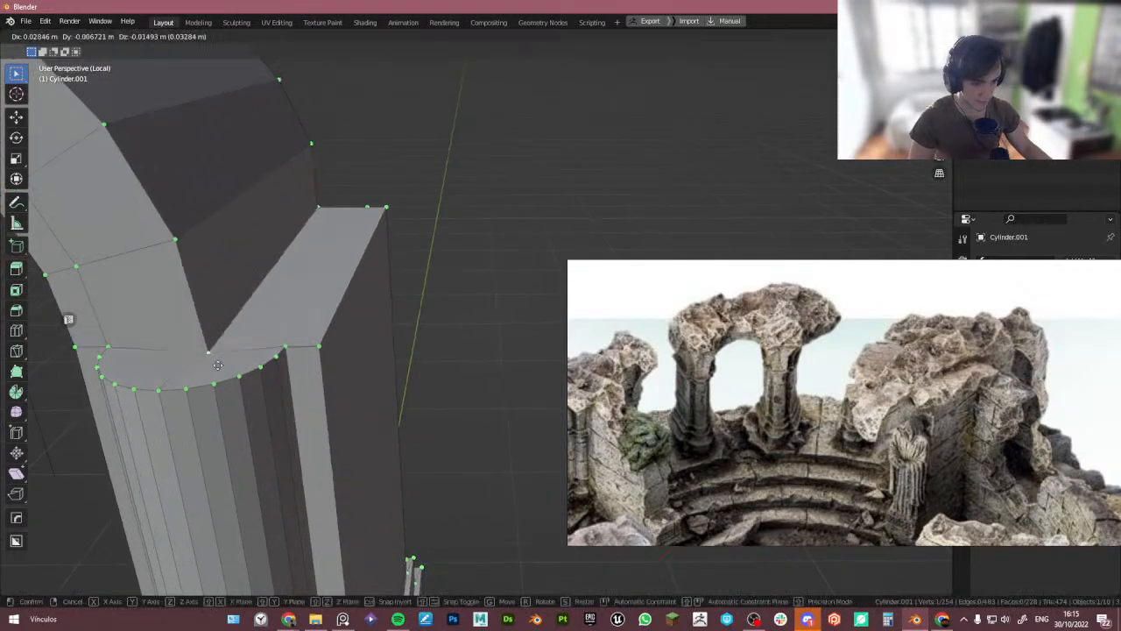
right_click(280, 320)
middle_drag(283, 319, 281, 357)
scroll(280, 357, up, 2)
scroll(274, 354, down, 2)
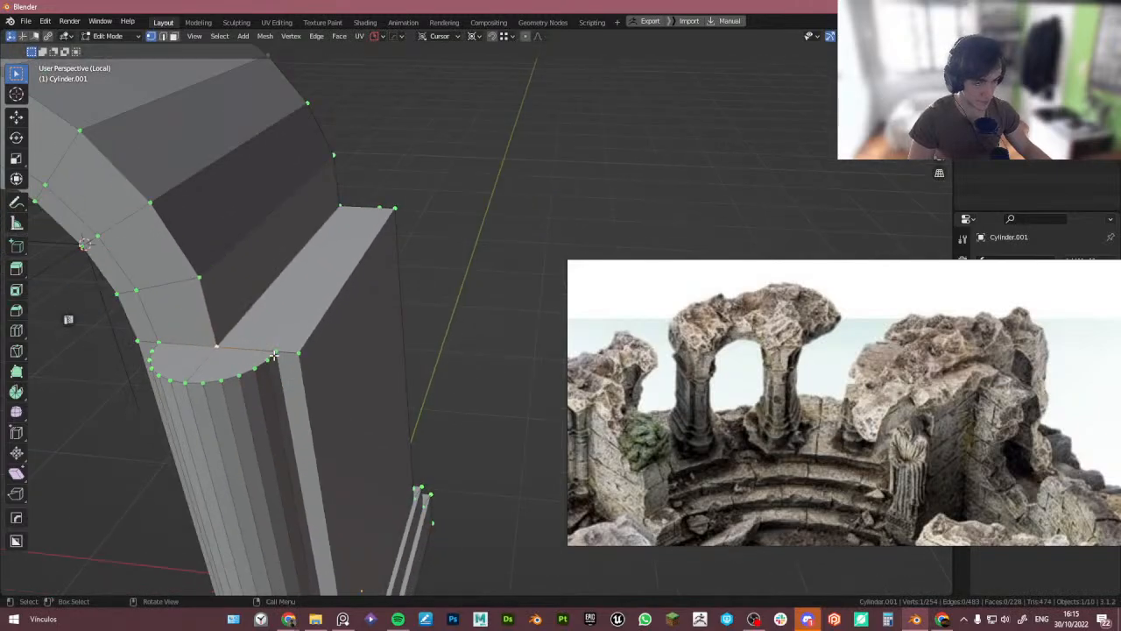
- Add a loop cut across the block on top of the pillar
key(ctrl+r)
click(290, 351)
click(290, 351)
scroll(298, 386, up, 3)
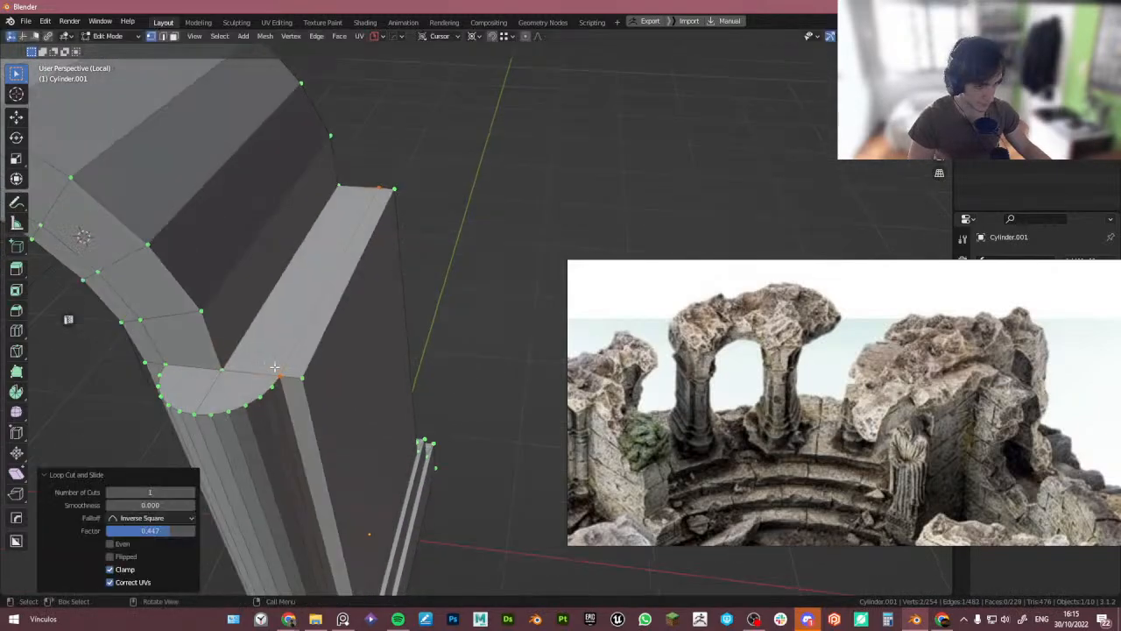
click(302, 400)
key(g)
right_click(308, 386)
scroll(340, 364, down, 4)
middle_drag(386, 338, 266, 236)
scroll(194, 347, down, 3)
scroll(316, 410, up, 3)
click(313, 416)
key(g)
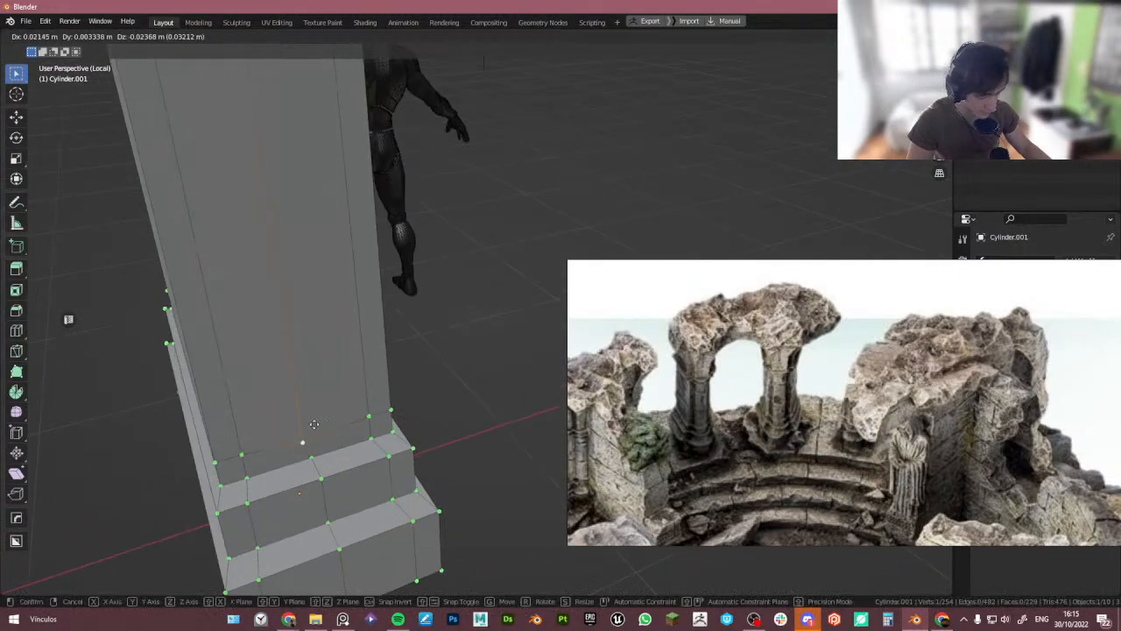
right_click(309, 410)
key(Tab)
- Try to mirror the joined arch and pillar across the 3D cursor
click(300, 241)
scroll(314, 287, down, 4)
middle_drag(318, 293, 418, 240)
scroll(394, 325, down, 3)
scroll(445, 274, up, 3)
key(alt+x)
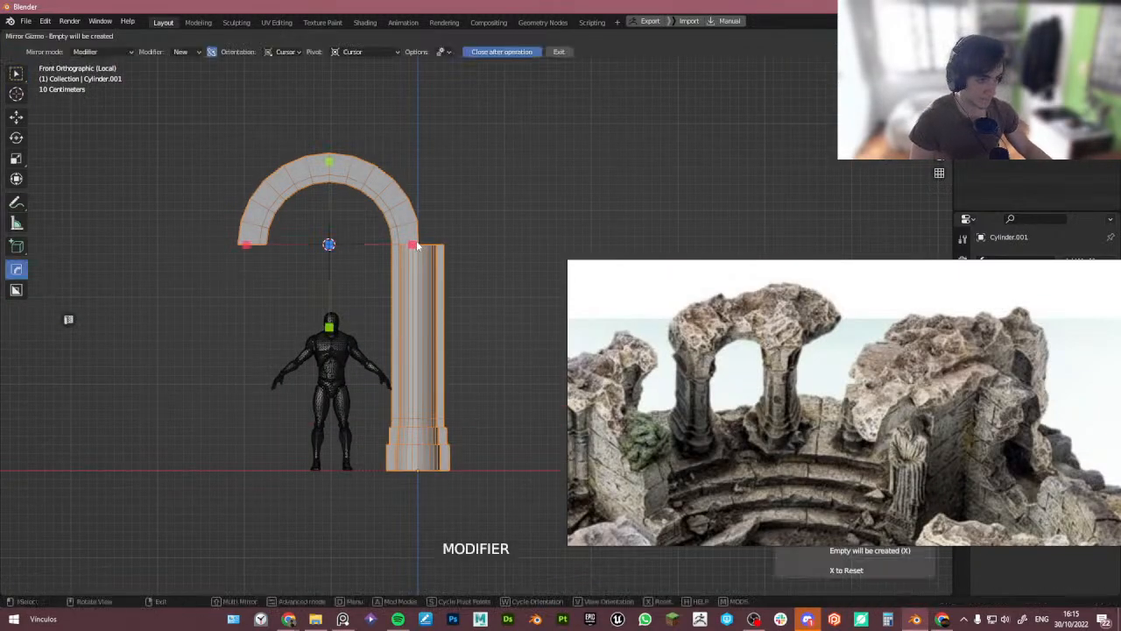
click(413, 243)
middle_drag(336, 276, 348, 298)
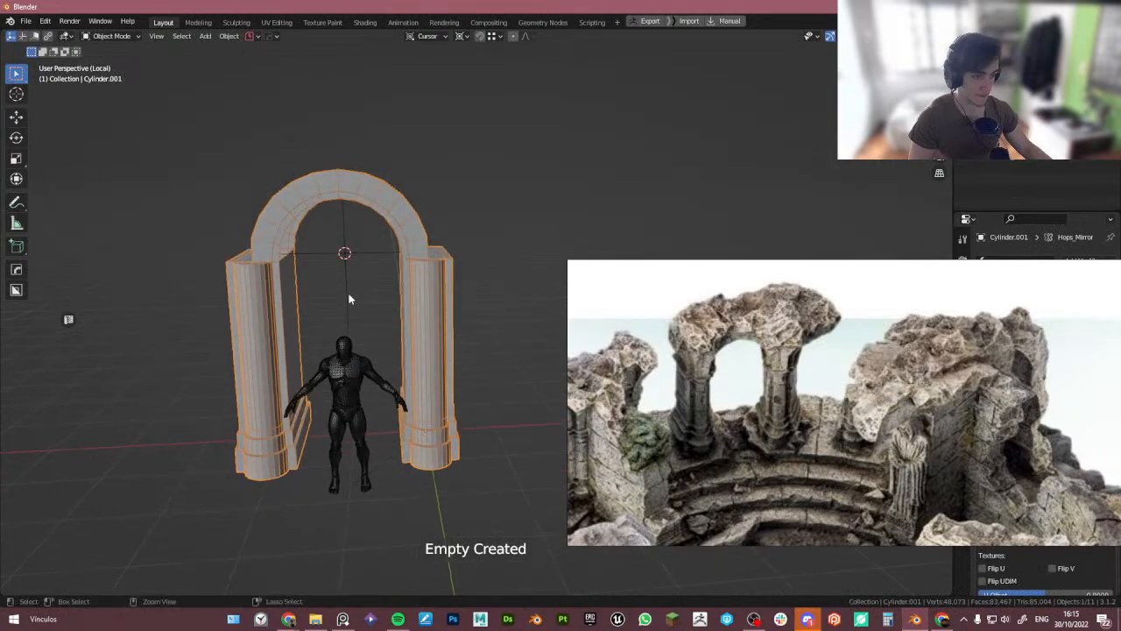
key(ctrl+z)
- Add an Array V2 along X repeating the arch and pillar four times at 2.0784 m spacing
click(705, 342)
right_drag(704, 342, 209, 459)
right_drag(325, 412, 0, 412)
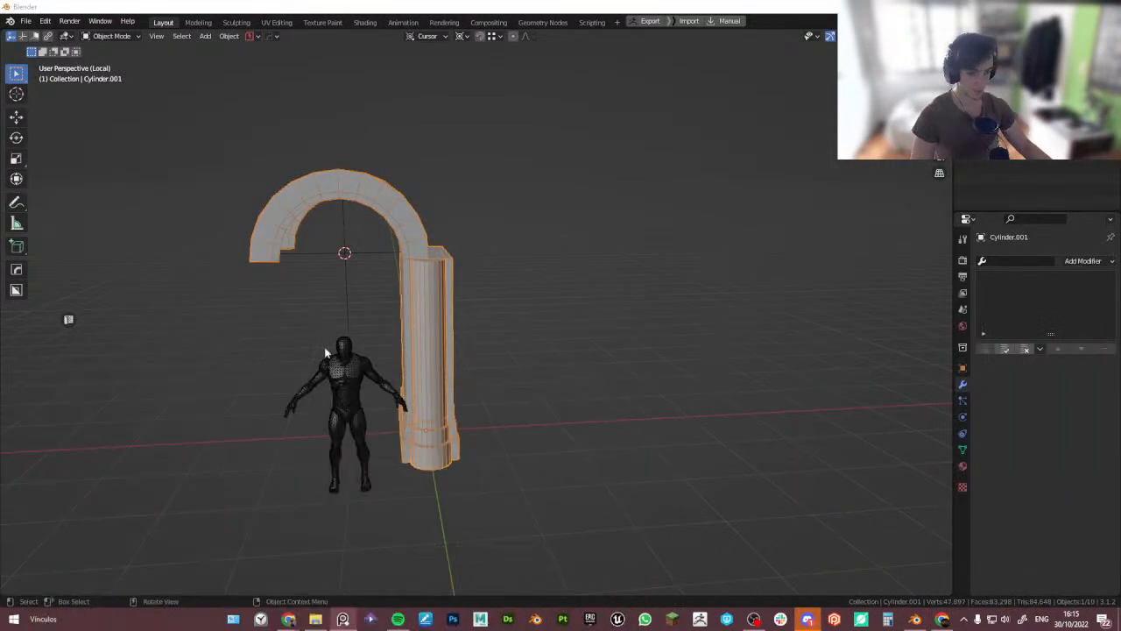
alt+middle_drag(325, 349, 343, 324)
key(q)
mouse_move(413, 334)
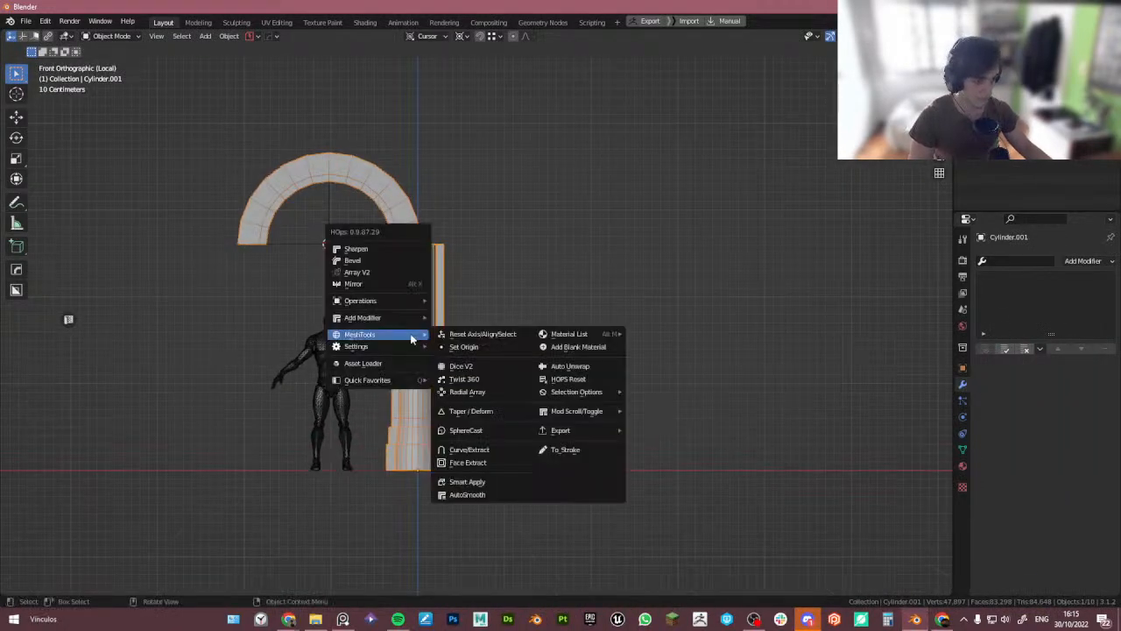
click(400, 273)
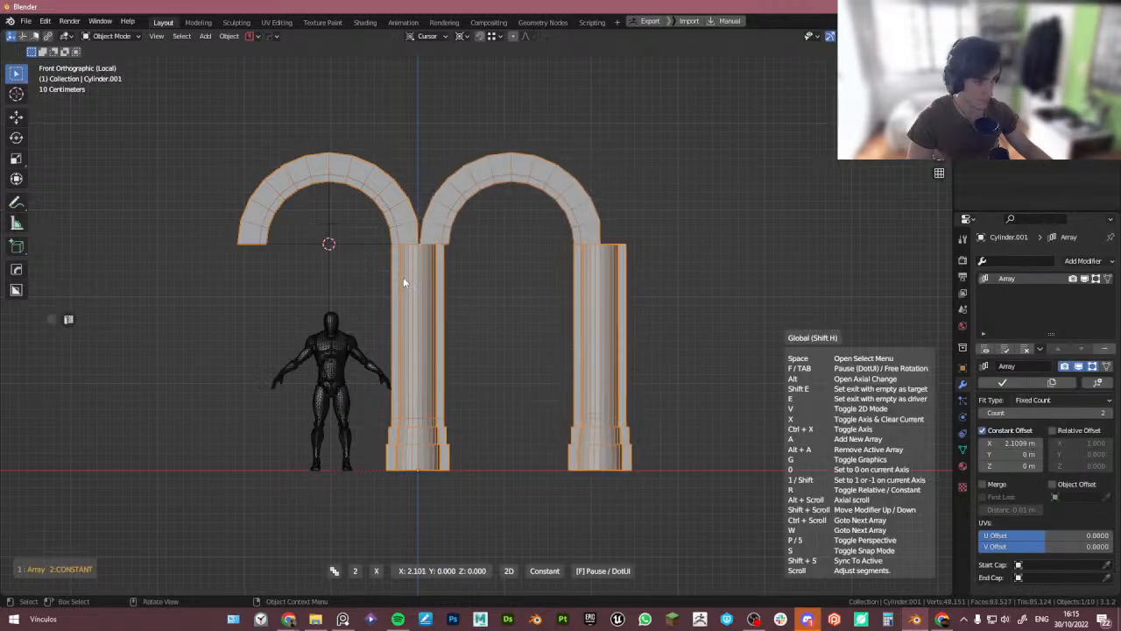
scroll(404, 281, up, 1)
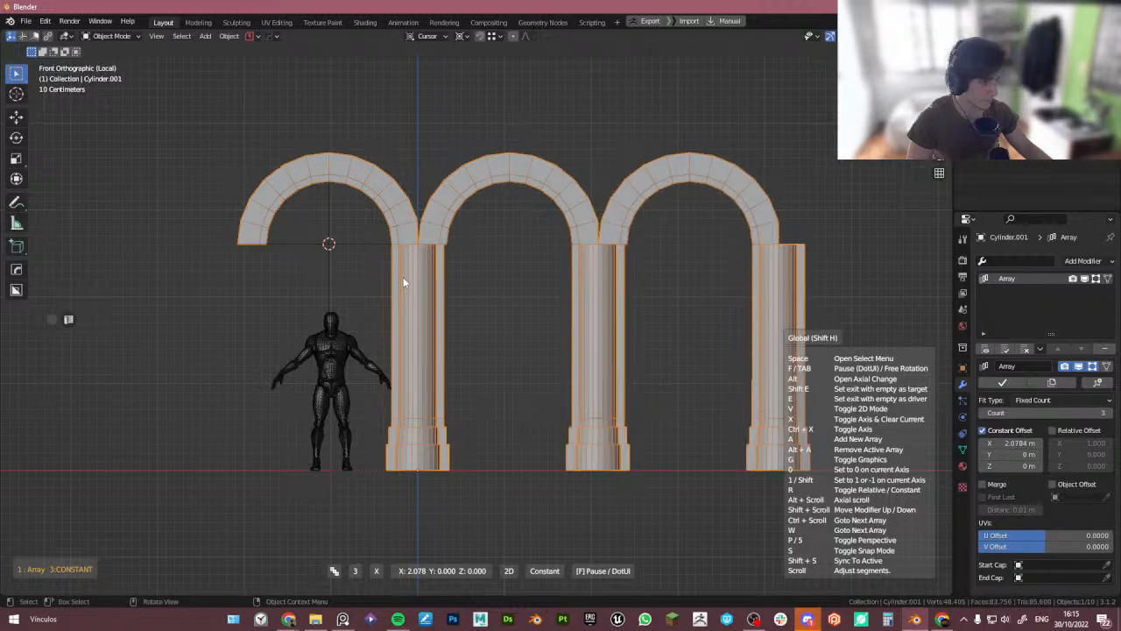
scroll(404, 282, up, 1)
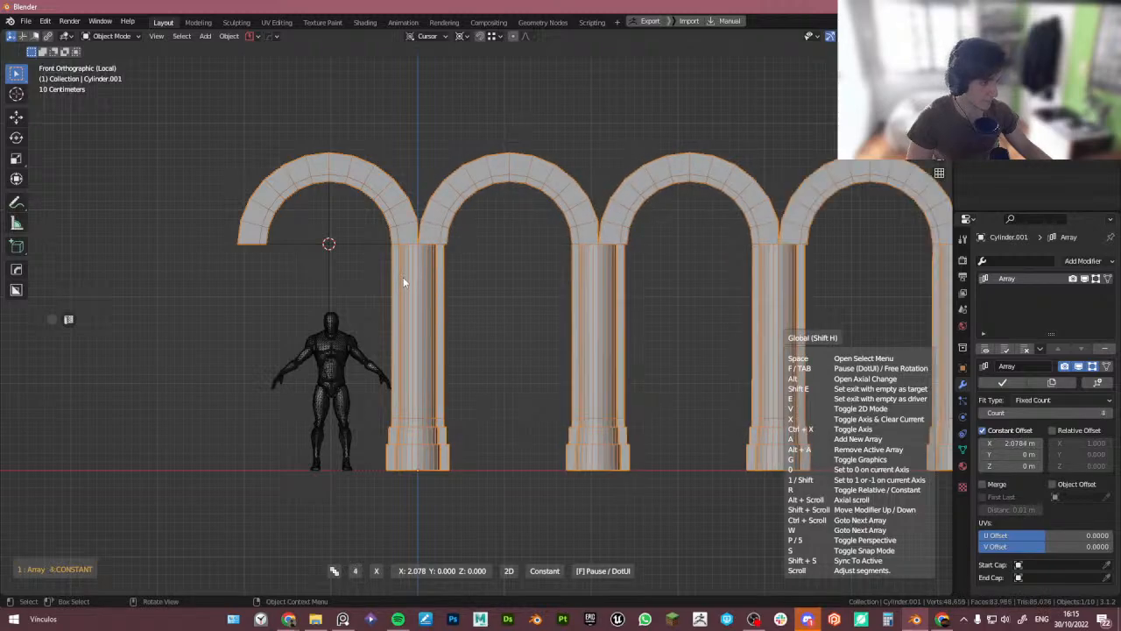
click(404, 282)
scroll(419, 286, down, 4)
middle_drag(537, 314, 503, 284)
key(KP_1)
scroll(386, 254, up, 9)
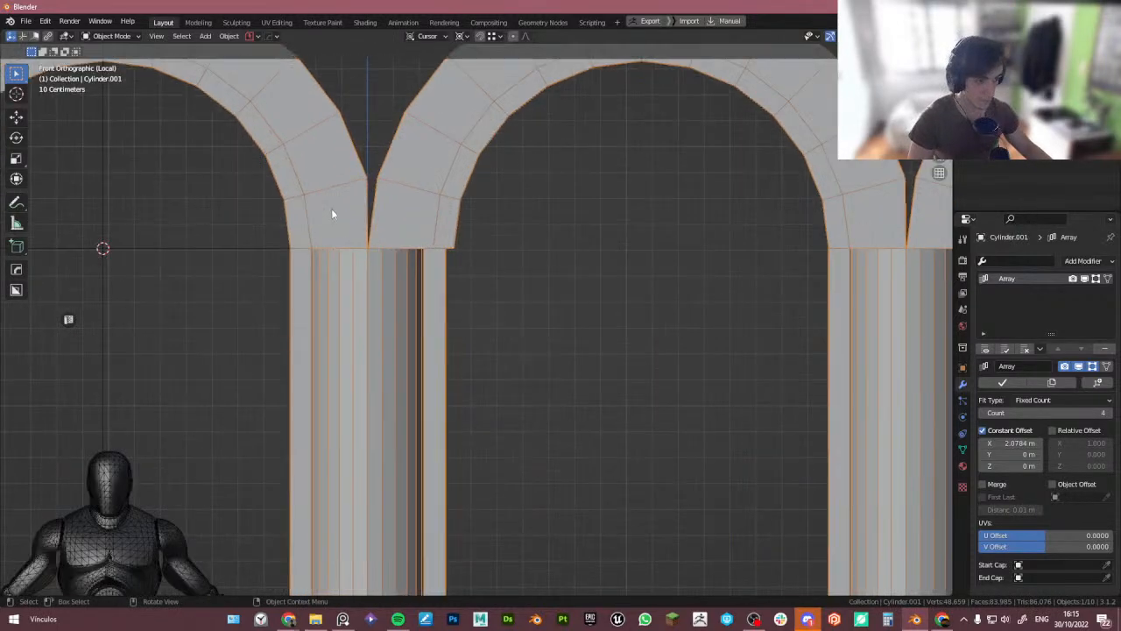
shift+middle_drag(303, 248, 466, 232)
scroll(129, 214, down, 2)
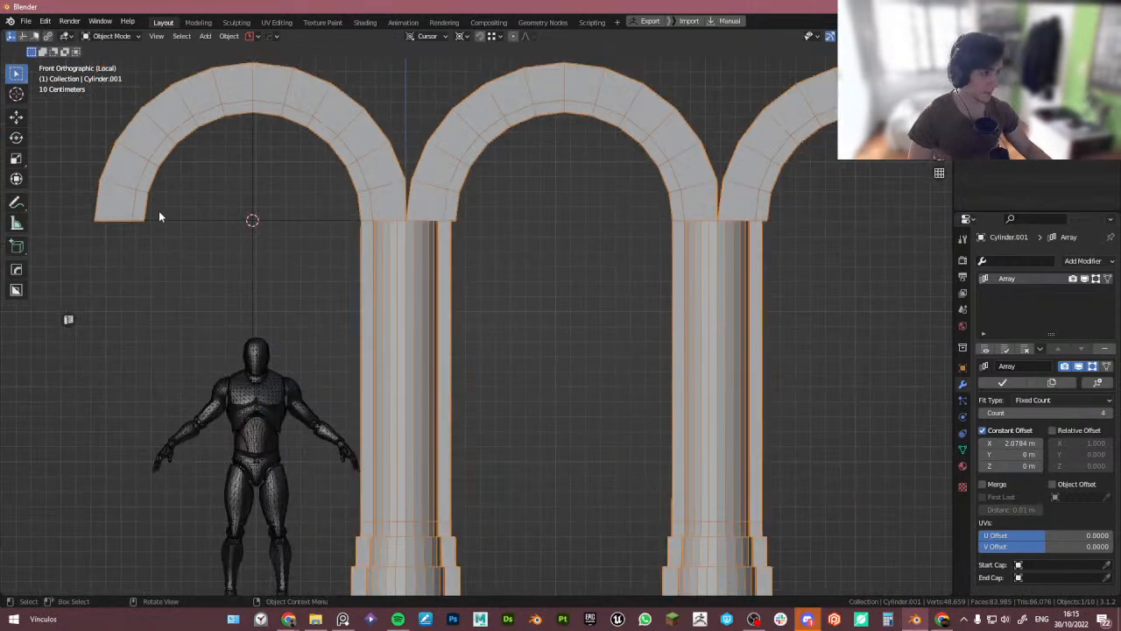
- Move the selected vertices at the arch's free left foot about 0.019 m along X
shift+middle_drag(158, 210, 269, 248)
key(Tab)
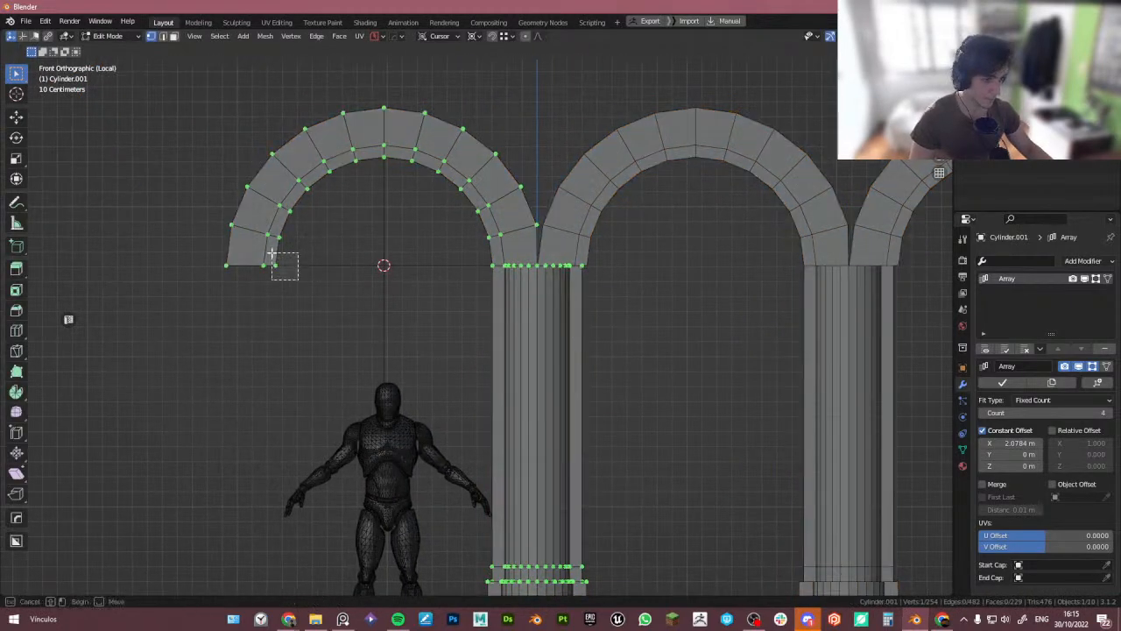
scroll(307, 278, up, 2)
key(g)
key(x)
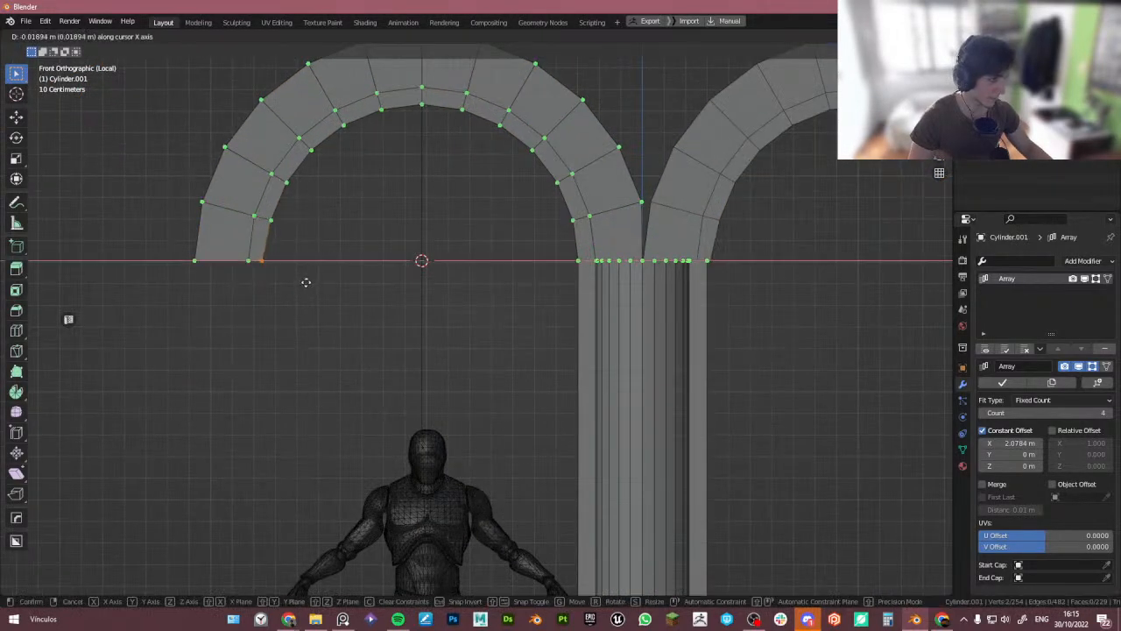
click(305, 283)
key(Tab)
scroll(388, 182, down, 3)
scroll(474, 214, up, 1)
shift+middle_drag(551, 240, 414, 233)
scroll(417, 249, down, 4)
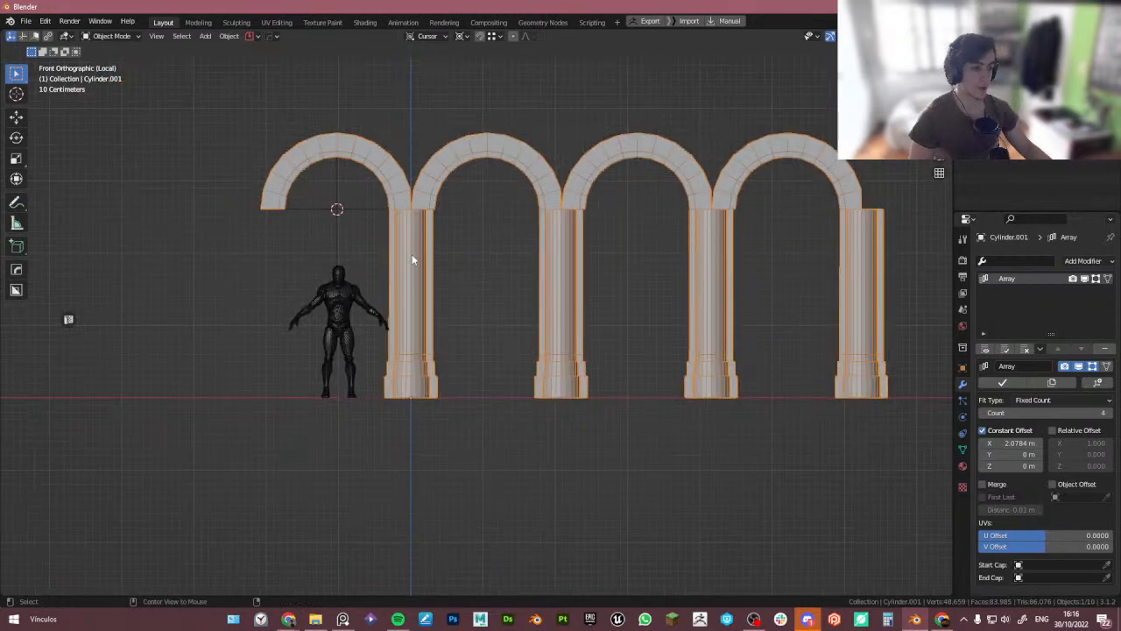
- Remove the Array modifier from the joined arch and pillar
key(Tab)
key(Tab)
key(Tab)
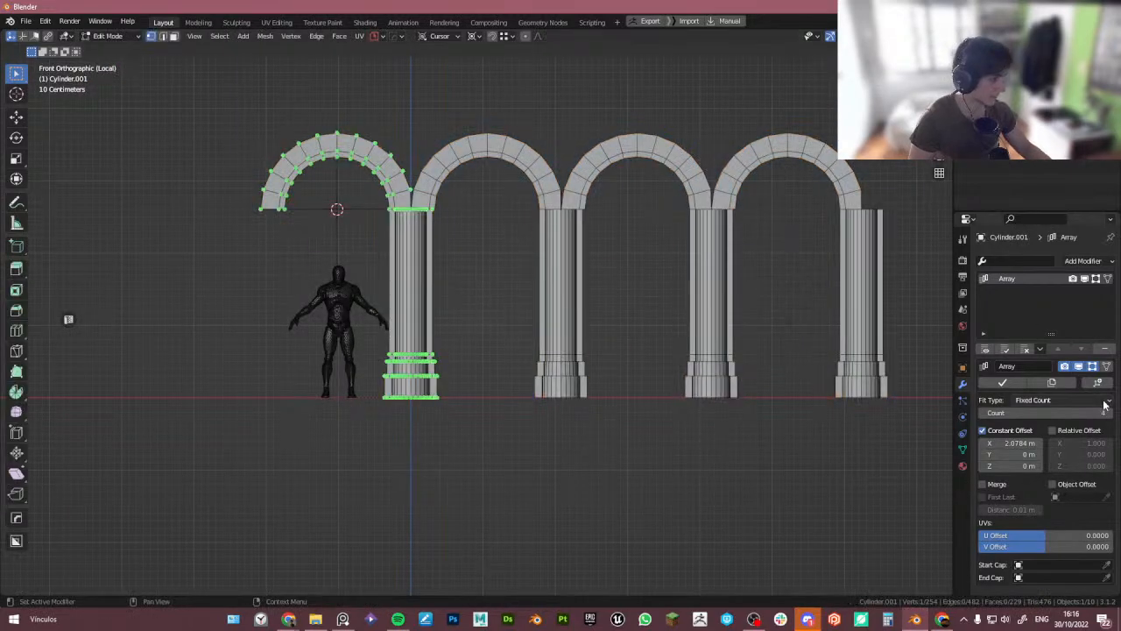
click(1106, 351)
key(Tab)
scroll(432, 255, up, 3)
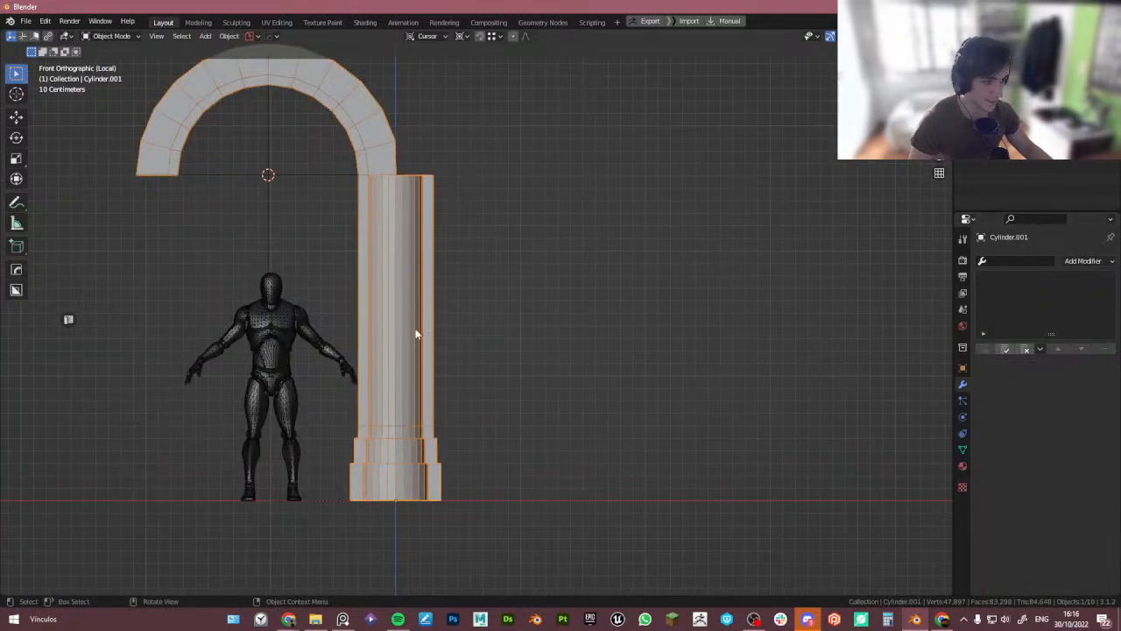
scroll(421, 435, down, 3)
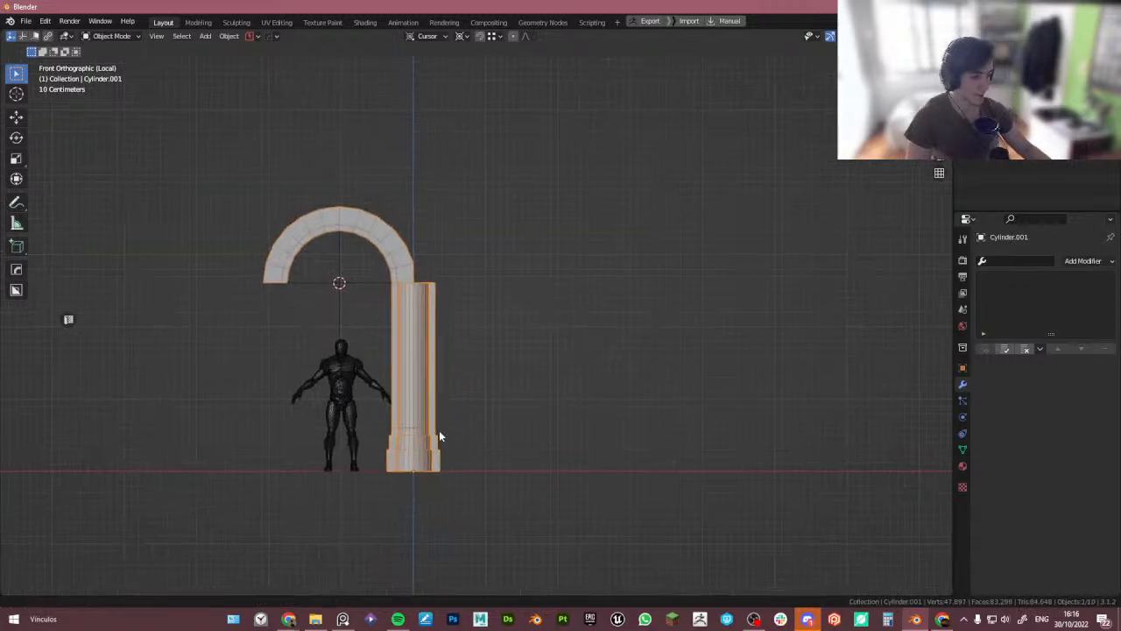
scroll(422, 437, up, 3)
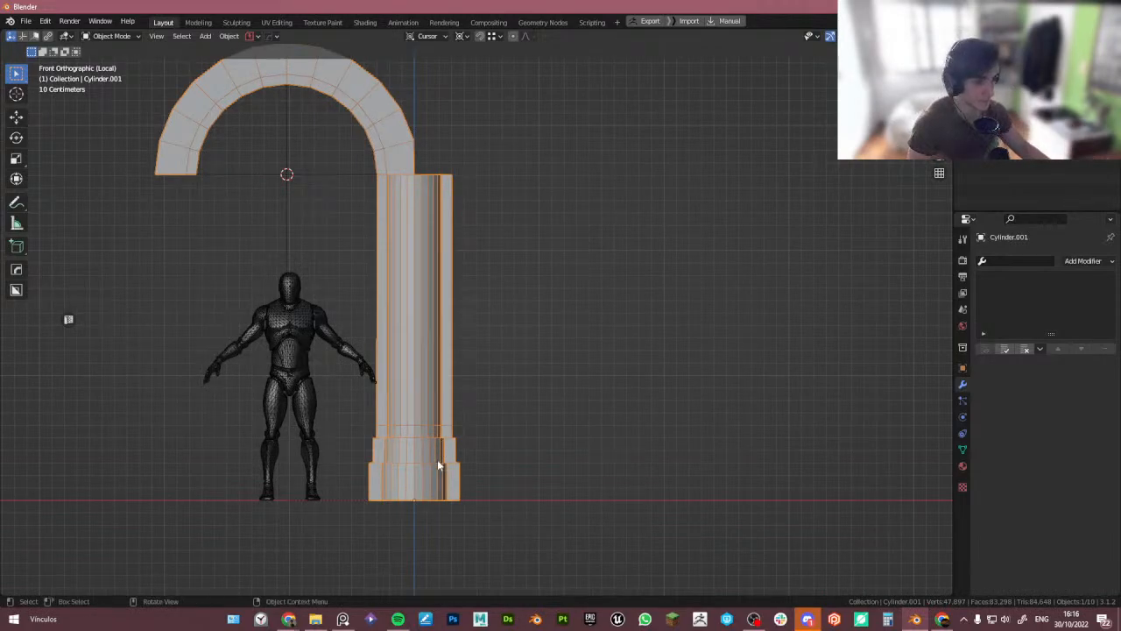
- Mirror the arch and pillar across -X about the median point with the HardOps mirror
key(alt+x)
key(d)
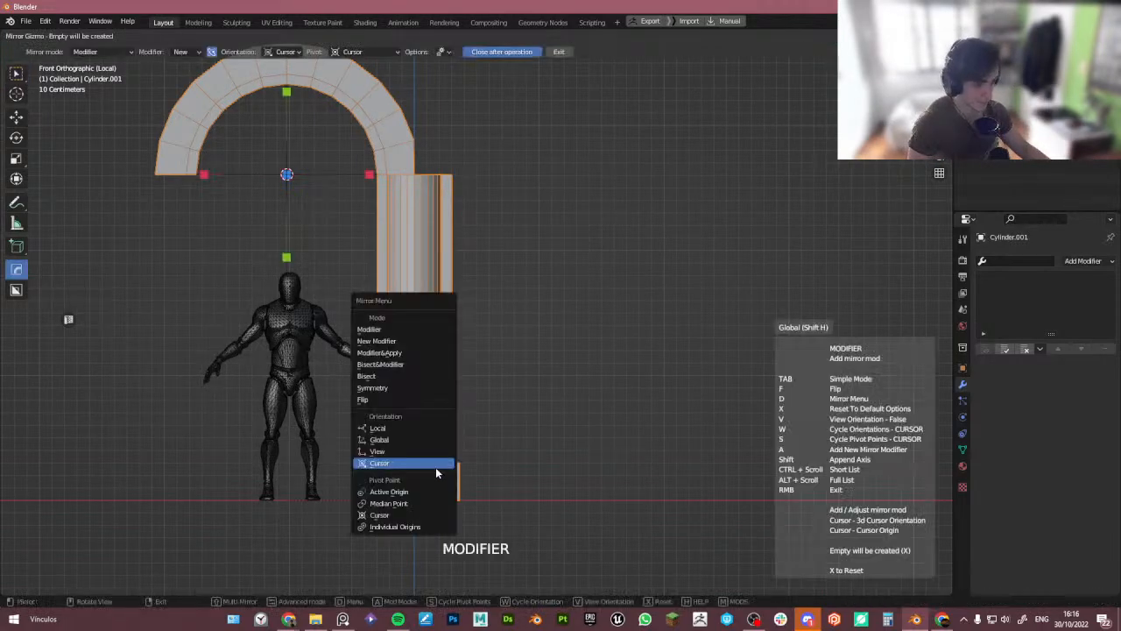
click(403, 505)
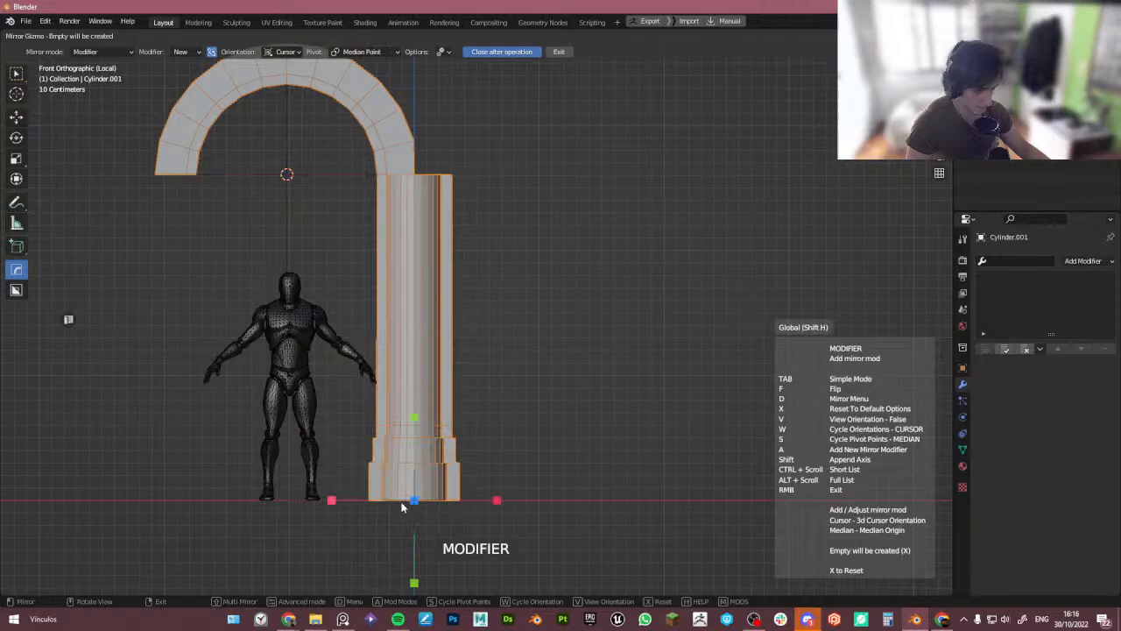
click(333, 500)
- Delete the faces of the left half of the original arch
scroll(452, 356, down, 3)
middle_drag(453, 356, 420, 280)
key(Tab)
drag(229, 163, 335, 355)
key(x)
key(e)
key(ctrl+z)
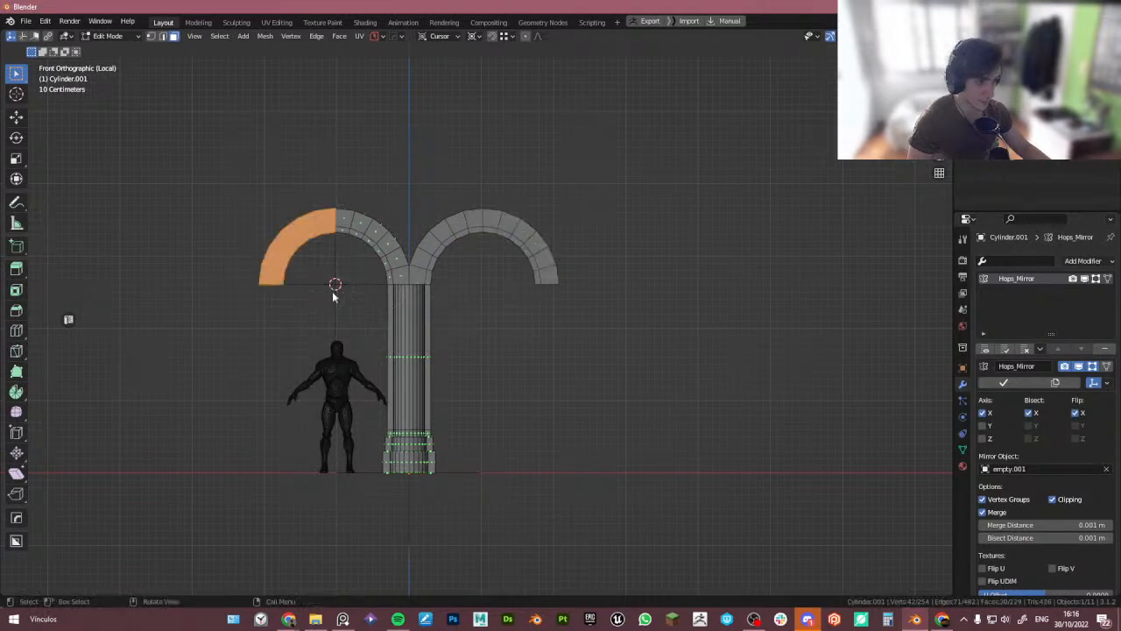
key(x)
key(f)
- Bridge the two open edge loops between the arch halves above the pillar
key(Tab)
mouse_move(375, 249)
middle_down()
mouse_move(397, 273)
mouse_move(496, 290)
mouse_move(426, 288)
mouse_move(371, 246)
middle_up()
key(Tab)
scroll(399, 334, up, 5)
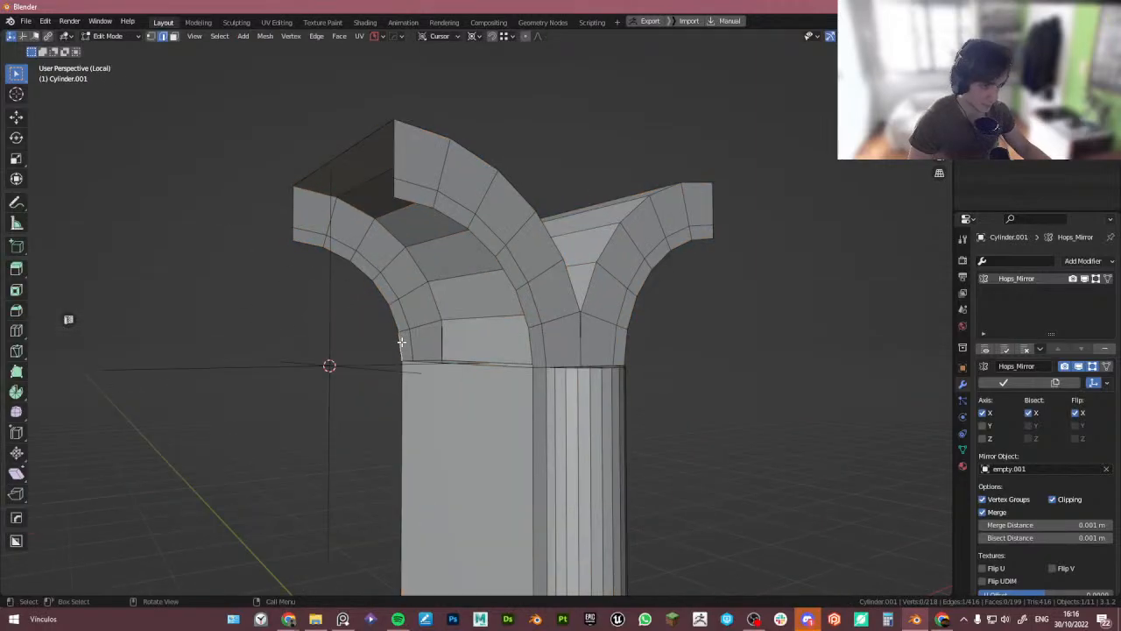
alt+click(404, 342)
shift+click(454, 364)
key(ctrl+e)
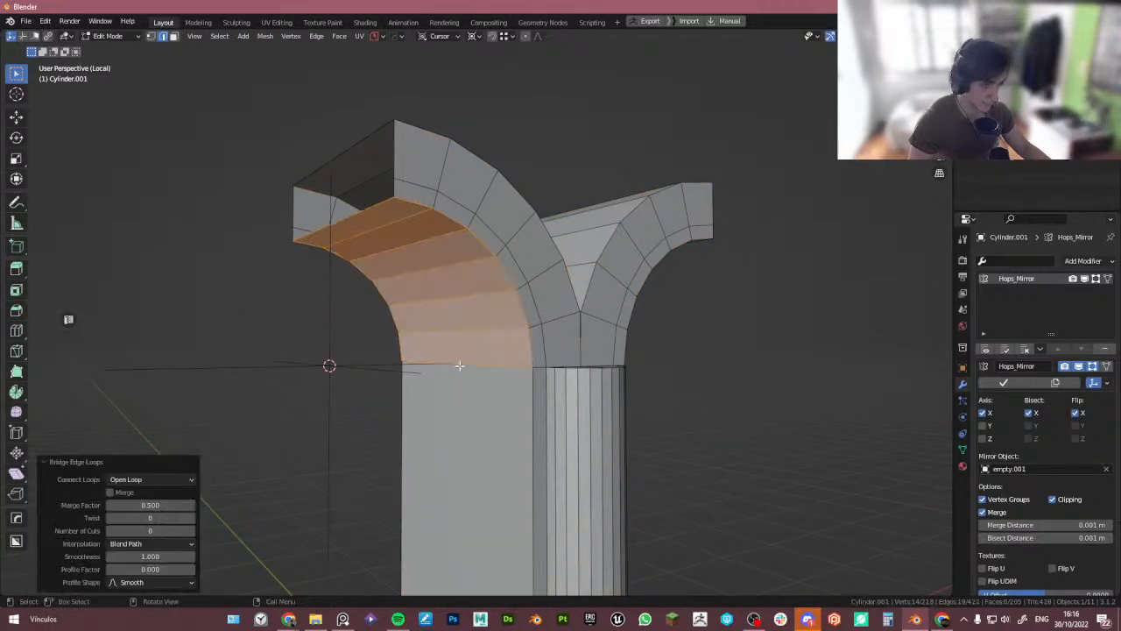
middle_drag(461, 368, 416, 385)
- Delete the extra selected object left from mirroring
key(Tab)
scroll(446, 317, down, 6)
alt+middle_drag(446, 317, 467, 358)
scroll(467, 360, up, 4)
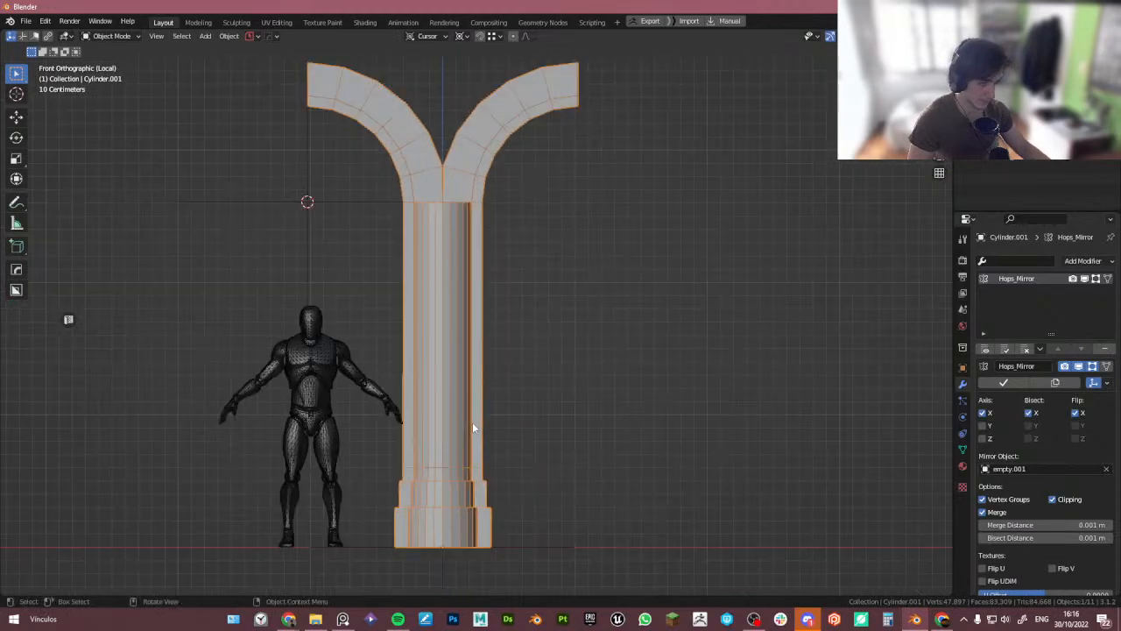
key(Delete)
scroll(405, 245, down, 1)
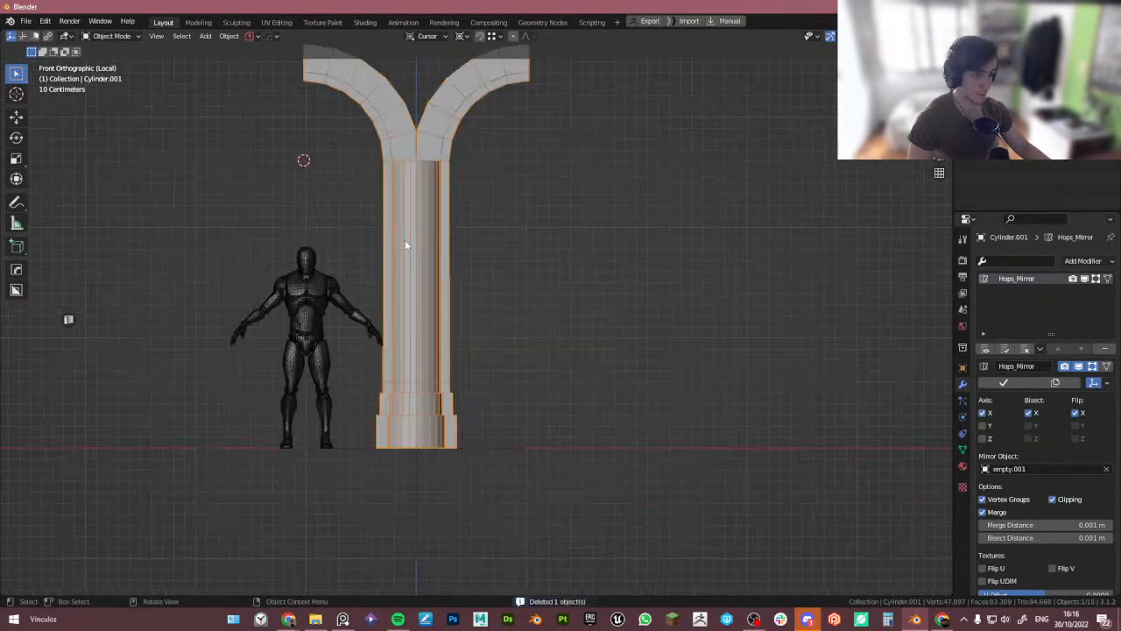
- Add an Array V2 repeating the mirrored arch and pillar along X five times at 2.0429 m spacing
key(q)
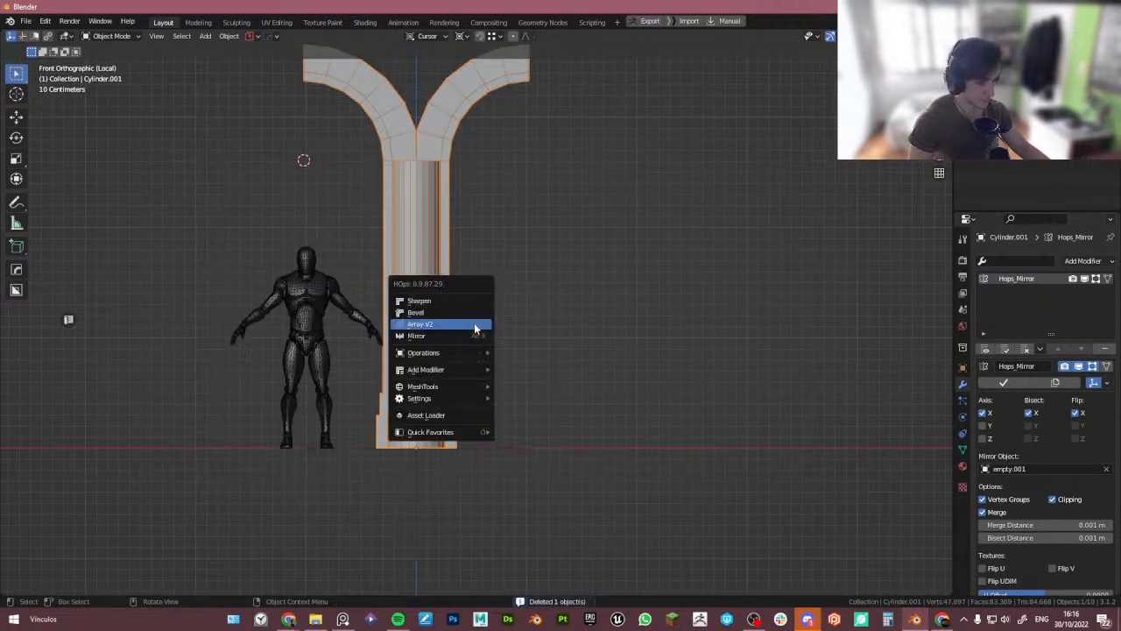
click(474, 323)
scroll(477, 328, up, 1)
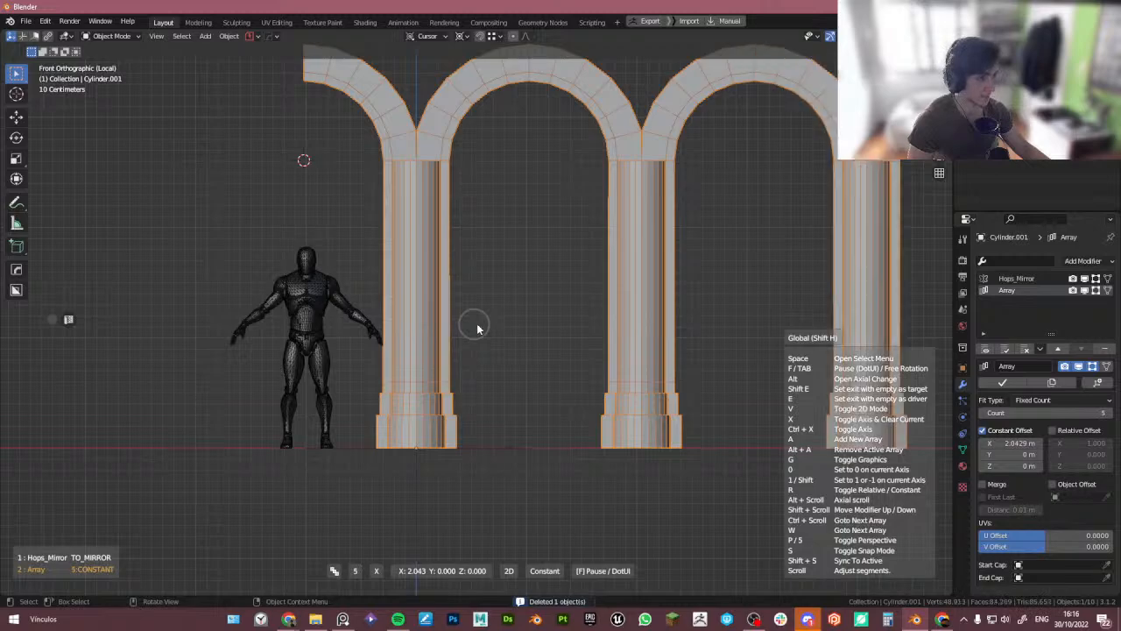
click(477, 326)
- Leave local view and examine the arch row's placement on the round tower base
scroll(481, 327, down, 4)
scroll(369, 317, down, 4)
shift+middle_drag(549, 334, 411, 414)
key(KP_Divide)
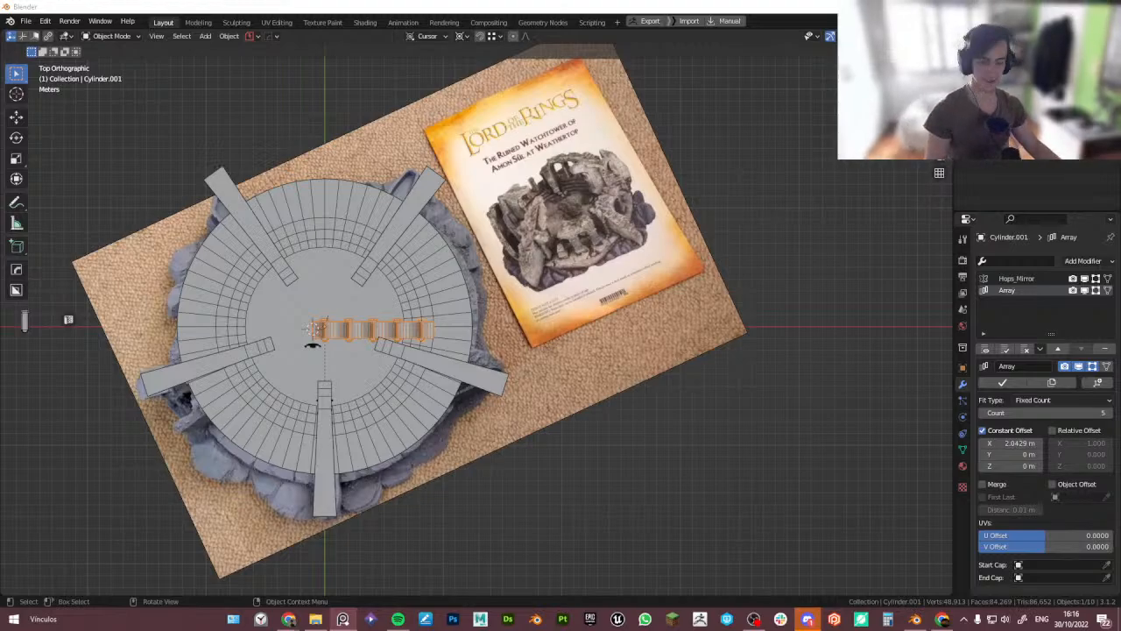
mouse_move(396, 368)
middle_down()
mouse_move(407, 300)
mouse_move(384, 324)
mouse_move(380, 384)
middle_up()
scroll(377, 324, up, 5)
scroll(391, 317, down, 5)
scroll(368, 350, up, 4)
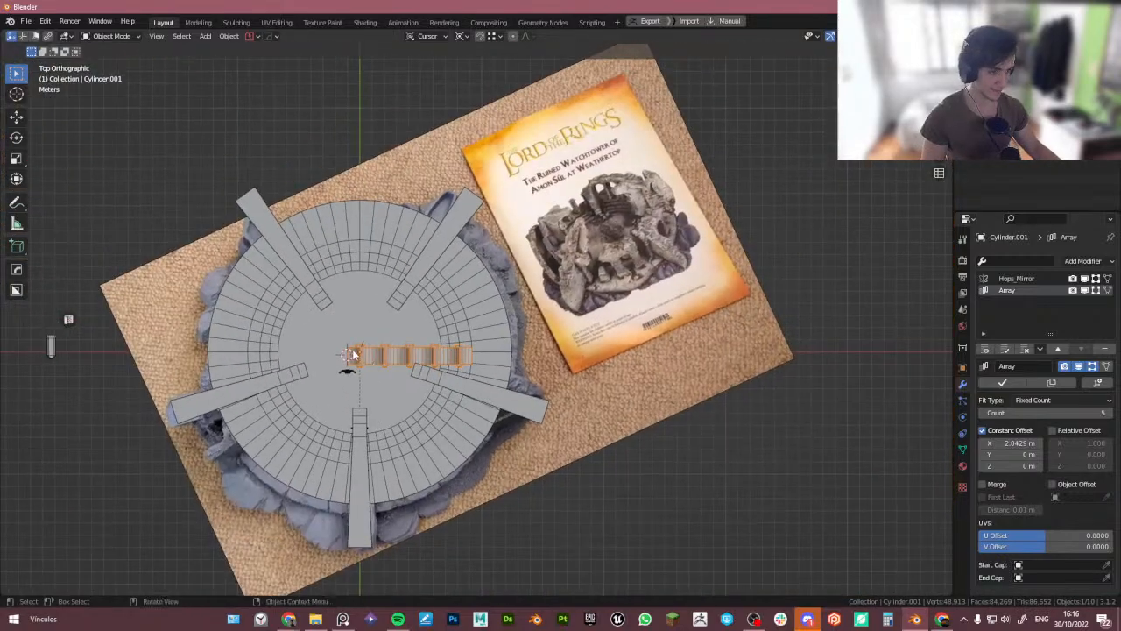
shift+middle_drag(555, 359, 533, 357)
drag(1119, 418, 1120, 418)
middle_drag(614, 368, 643, 333)
scroll(582, 389, up, 5)
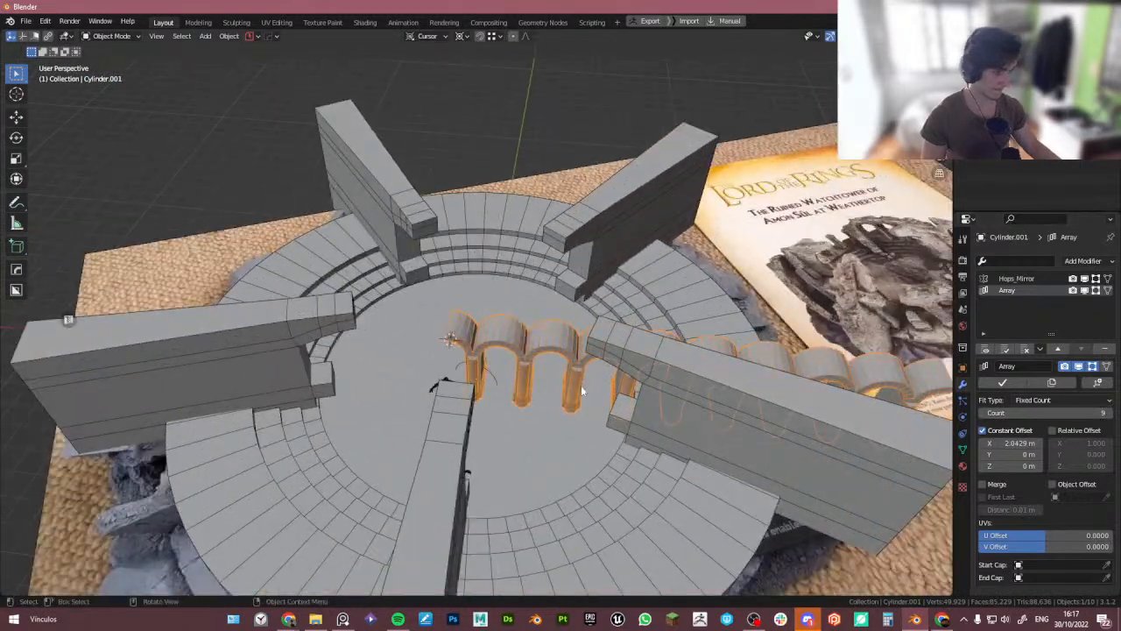
middle_drag(582, 389, 560, 350)
scroll(585, 427, down, 2)
- Add a loop cut ring around the circular floor of the tower base
click(624, 267)
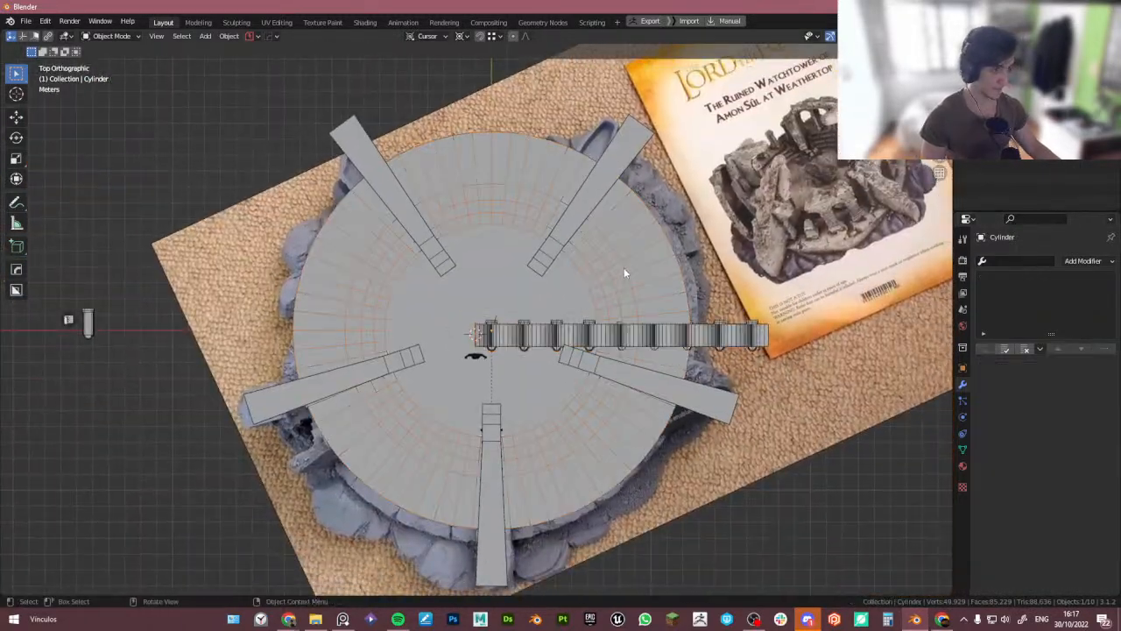
key(Tab)
key(ctrl+r)
click(625, 223)
right_click(625, 224)
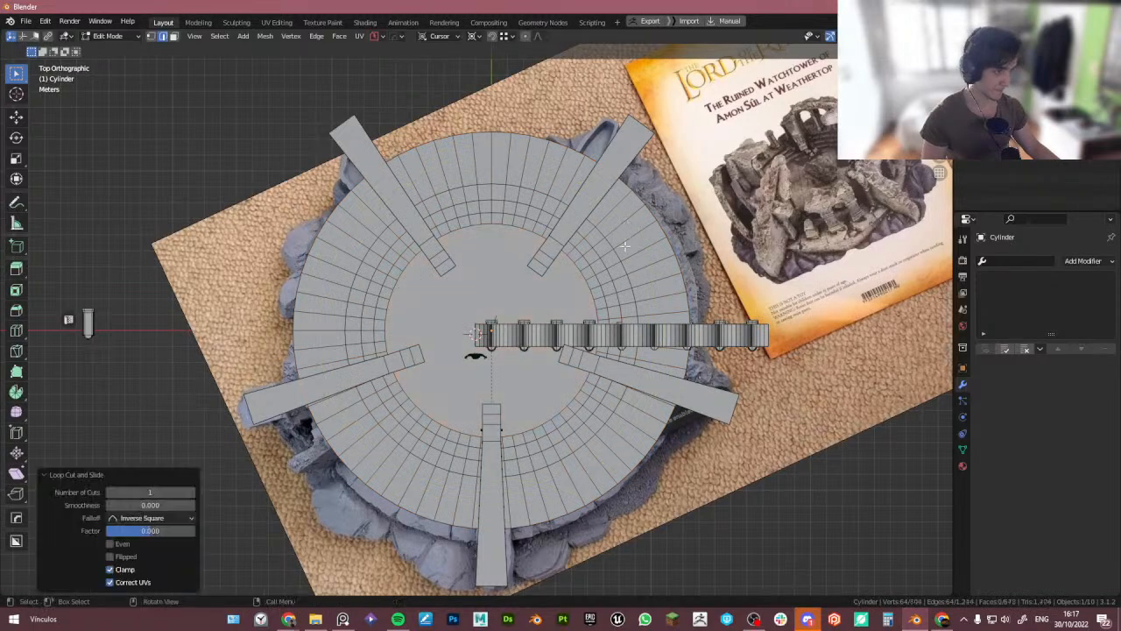
- Duplicate the new edge ring and separate it into its own object
middle_drag(625, 223, 596, 348)
scroll(596, 348, up, 3)
key(shift+d)
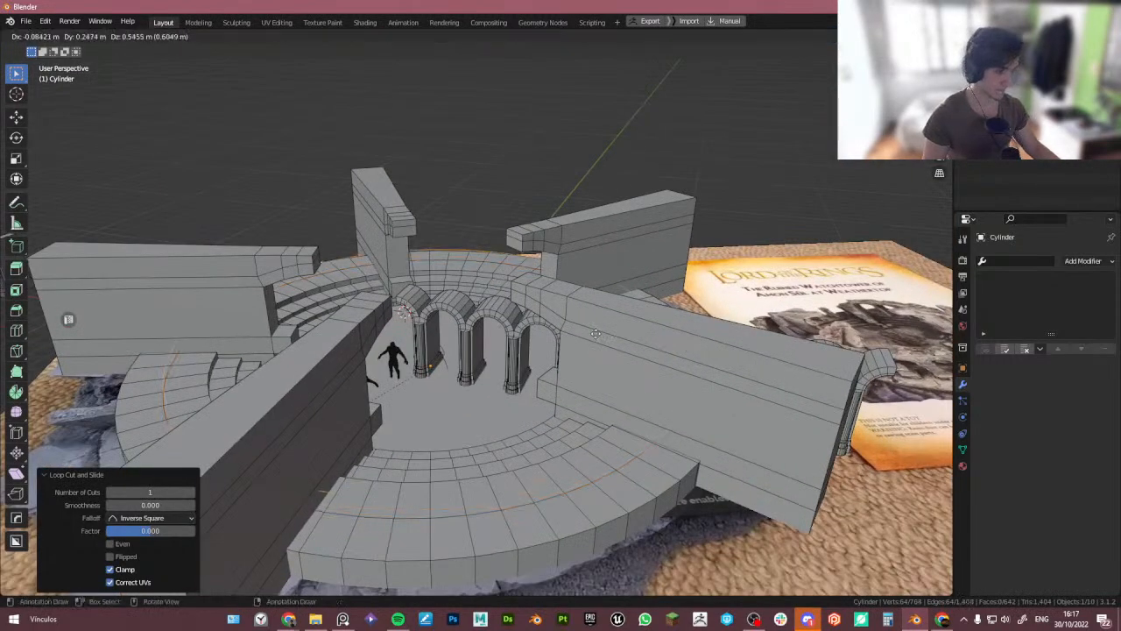
right_click(594, 332)
key(p)
click(595, 333)
key(Tab)
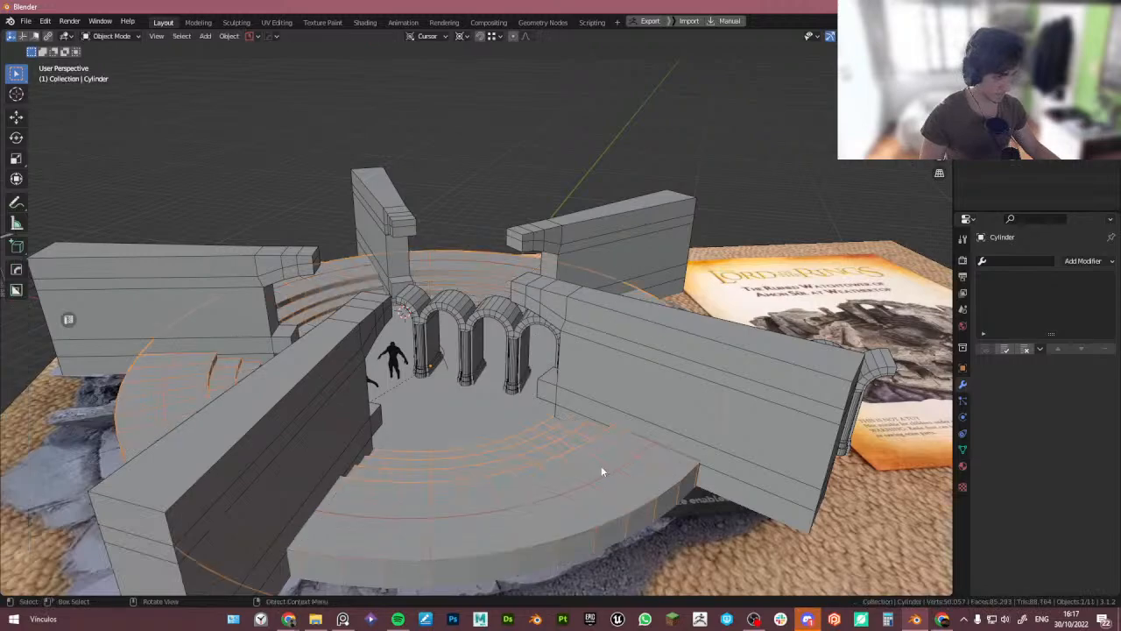
- Select the arch row and add a Curve modifier to it
click(601, 465)
middle_drag(601, 464, 559, 436)
click(561, 417)
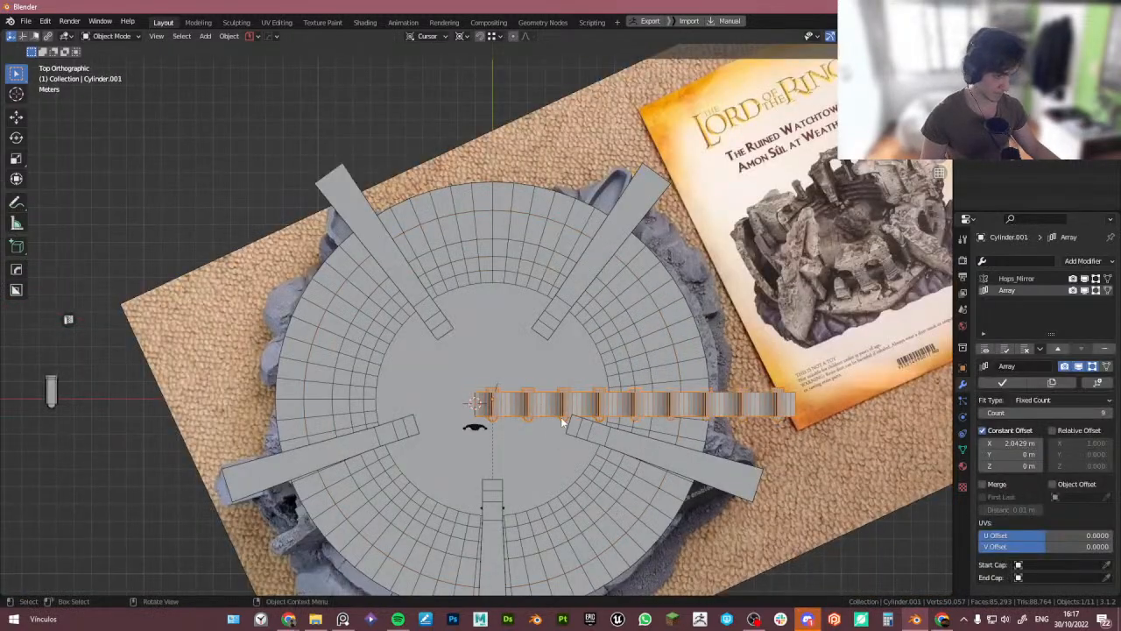
click(1010, 262)
text(c)
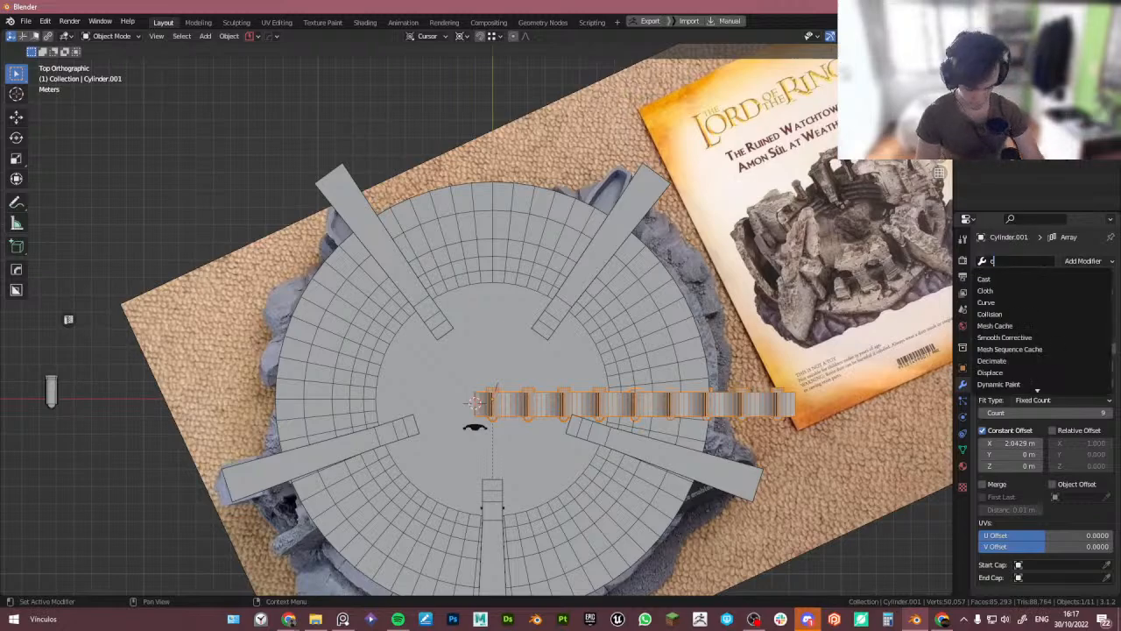
text(irve)
key(Return)
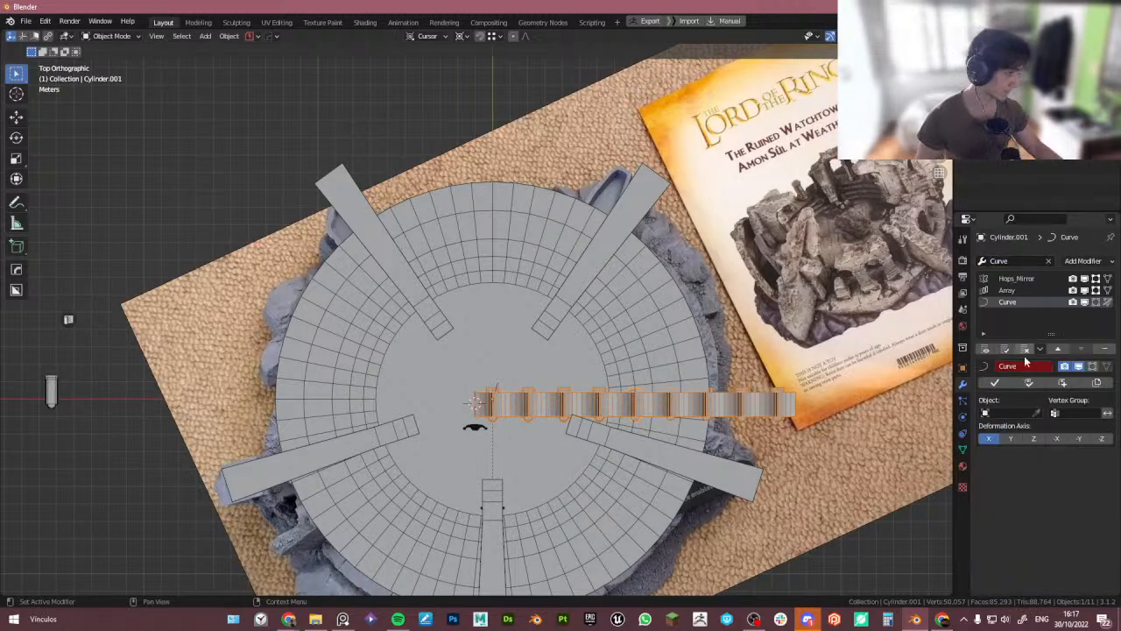
click(1038, 413)
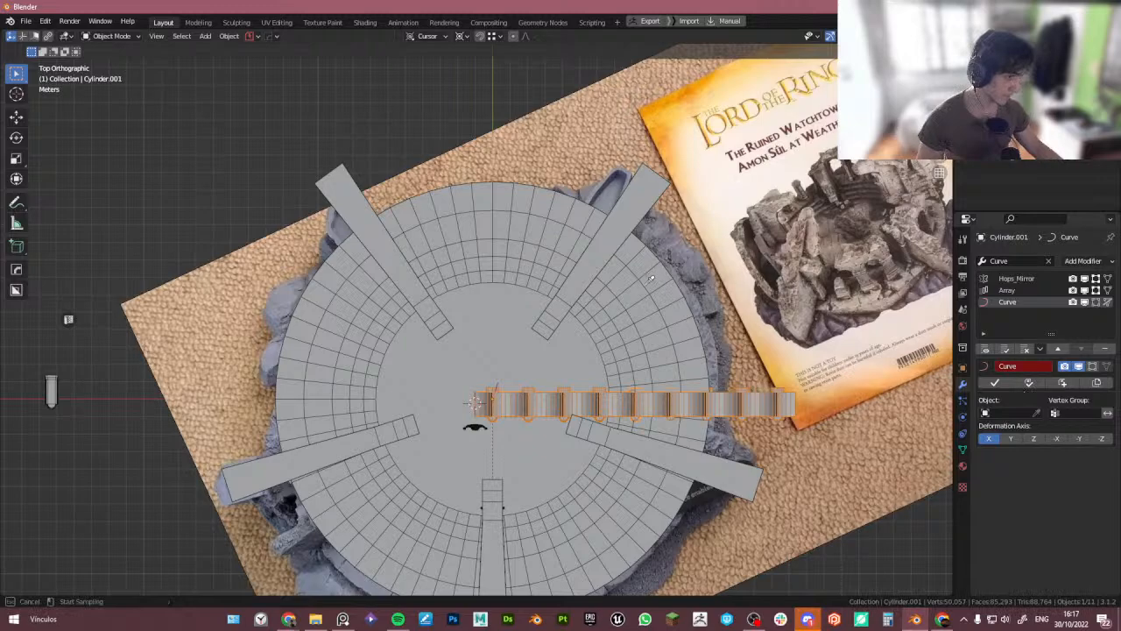
key(Escape)
- Raise the separated ring 1.0568 m along Z
click(650, 302)
middle_drag(651, 303, 626, 265)
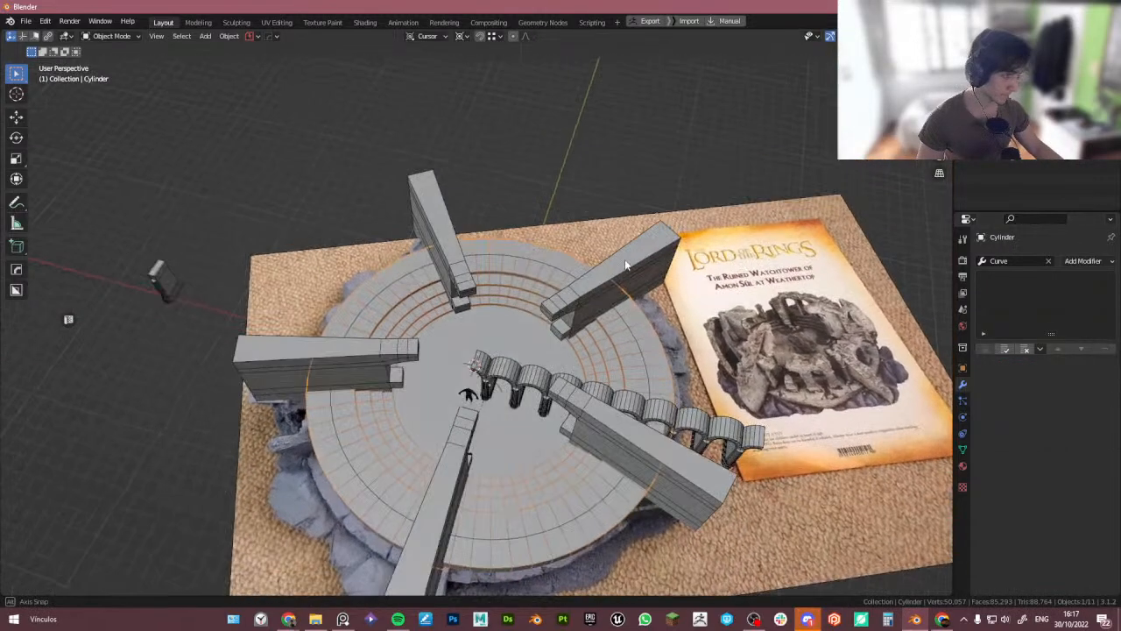
click(632, 337)
middle_drag(638, 371, 633, 348)
key(g)
key(z)
click(703, 359)
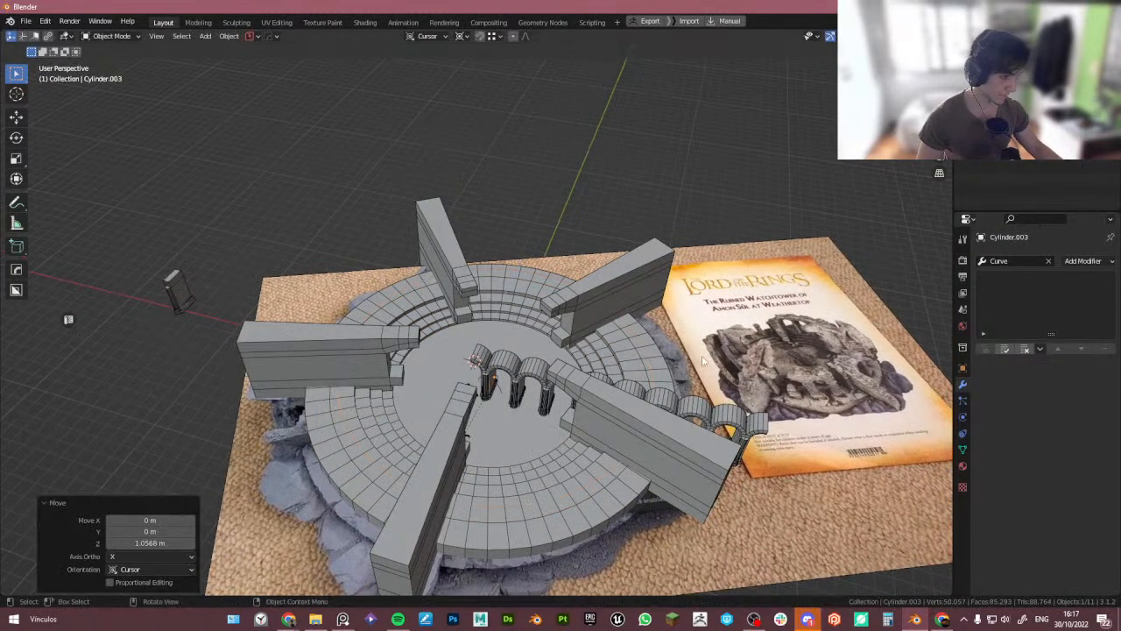
- Try to pick the separated ring as the Curve modifier's deform object
click(657, 401)
scroll(657, 400, up, 3)
click(1018, 413)
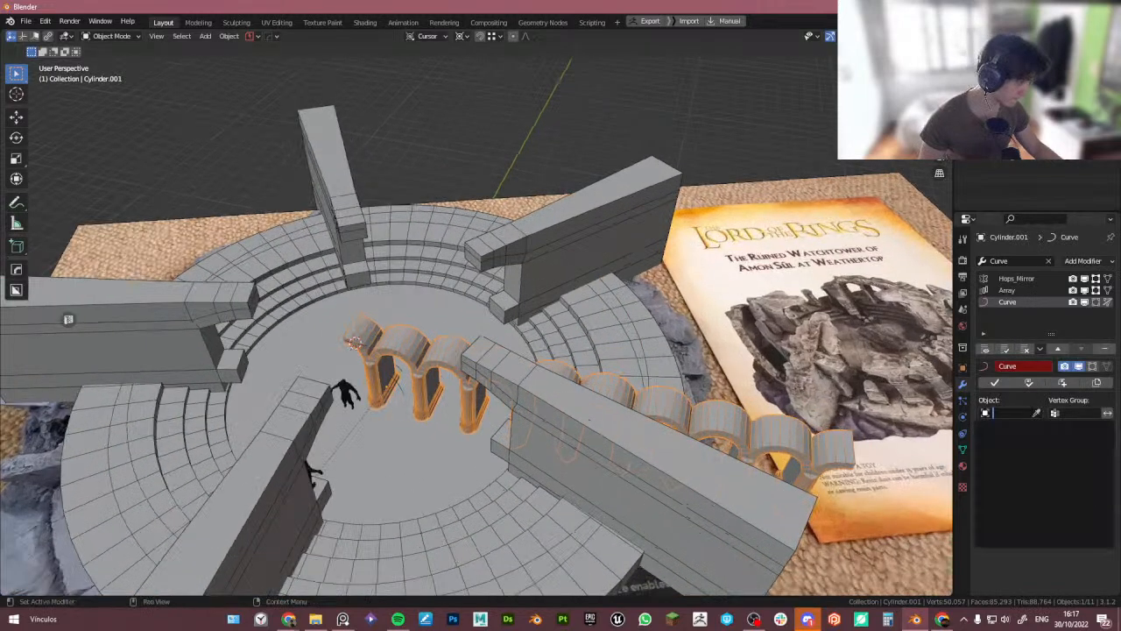
click(1037, 412)
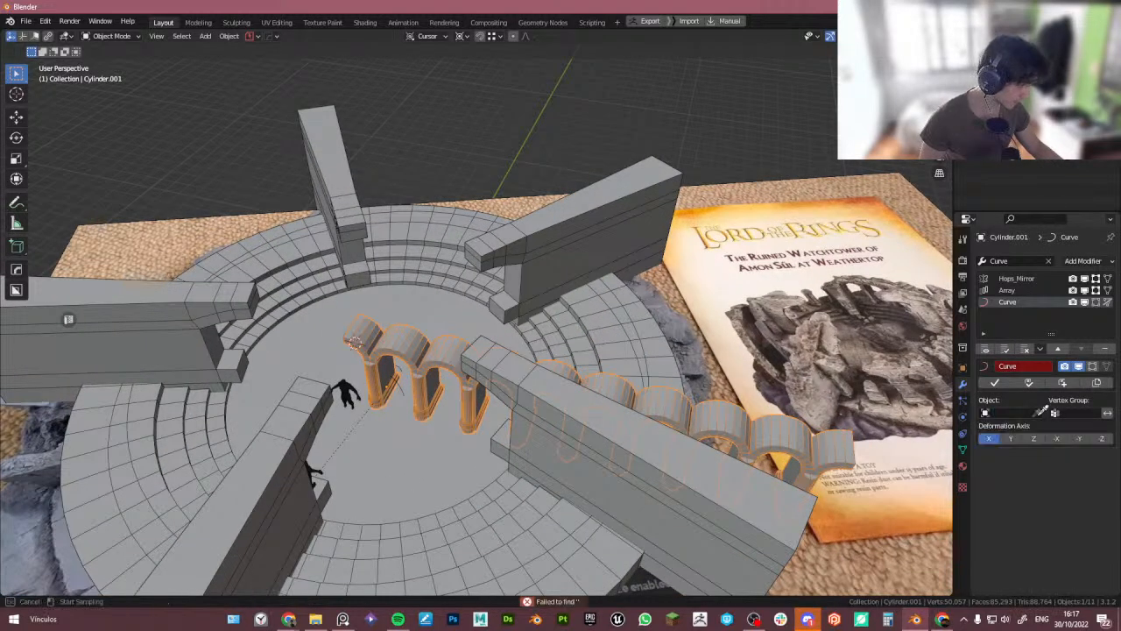
click(645, 358)
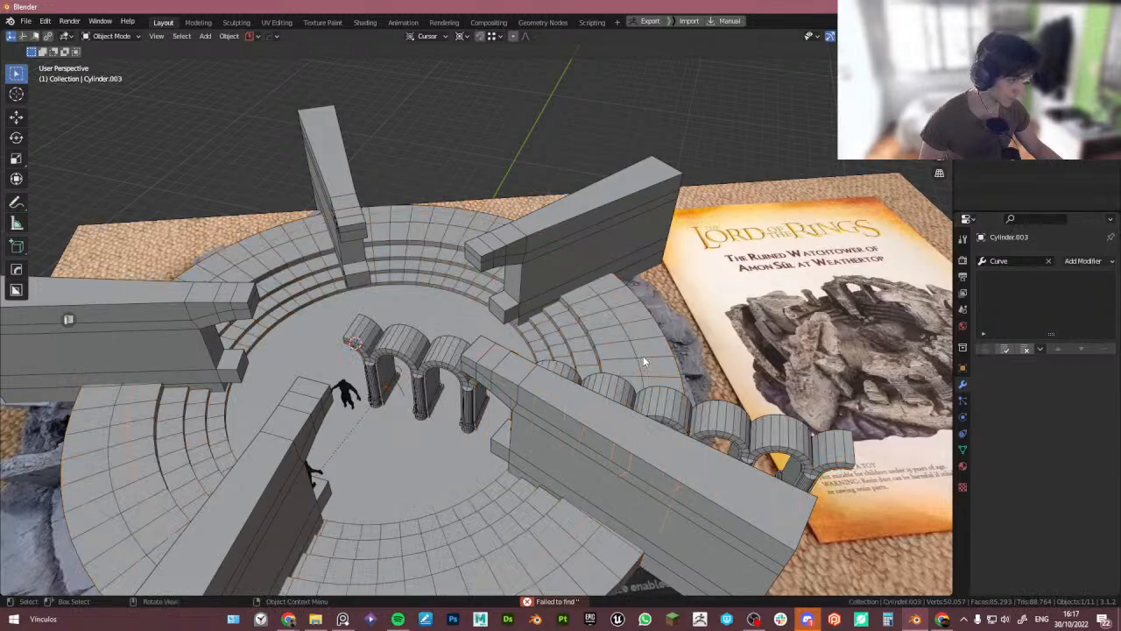
- Convert the separated ring object to a curve
key(q)
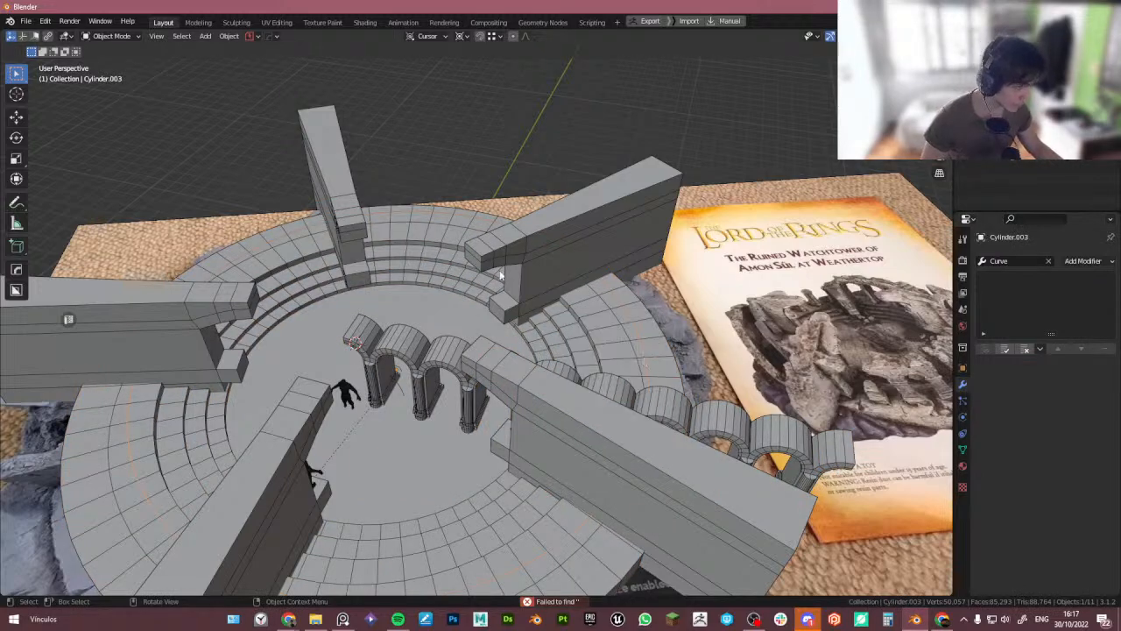
right_click(631, 335)
mouse_move(631, 289)
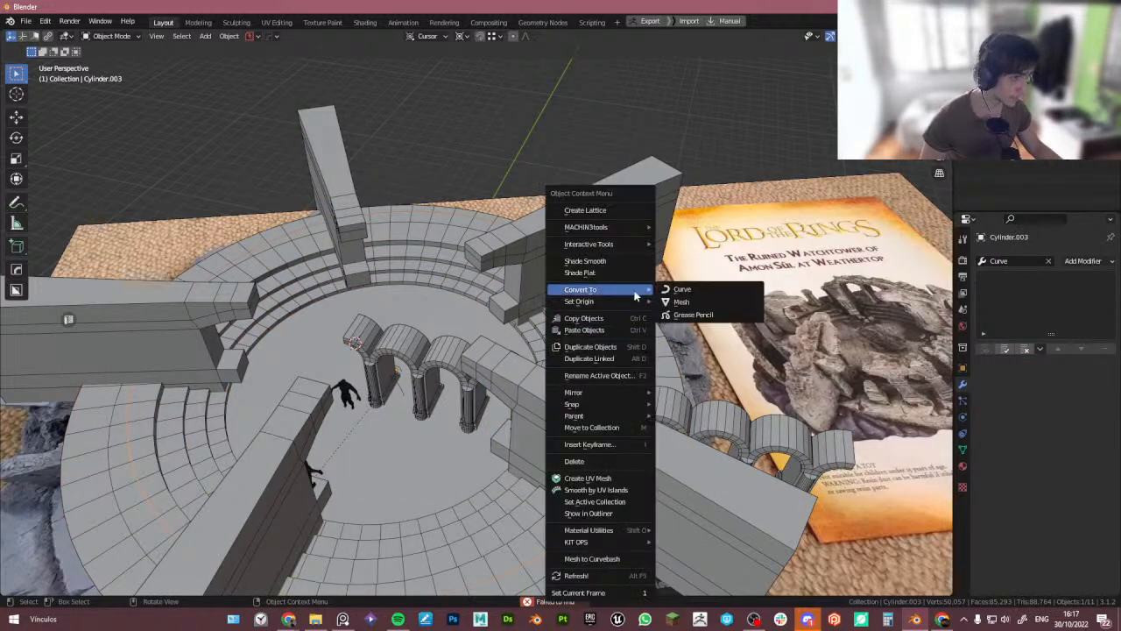
click(685, 289)
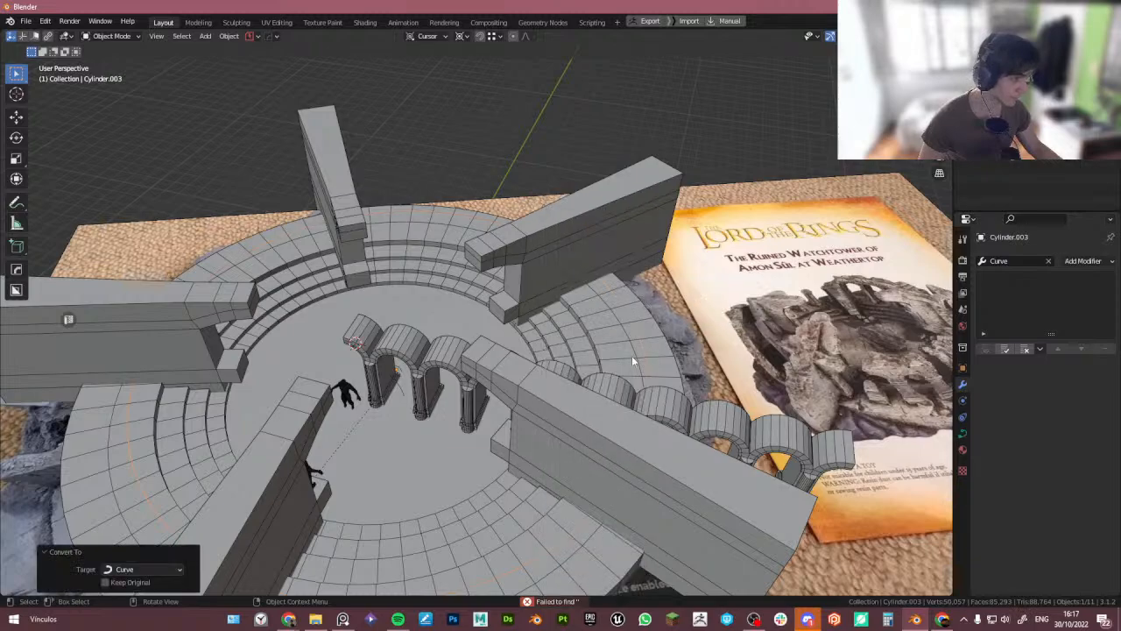
- Select the arch row and pick the separated ring curve as its Curve modifier's deform object
click(456, 370)
click(1055, 413)
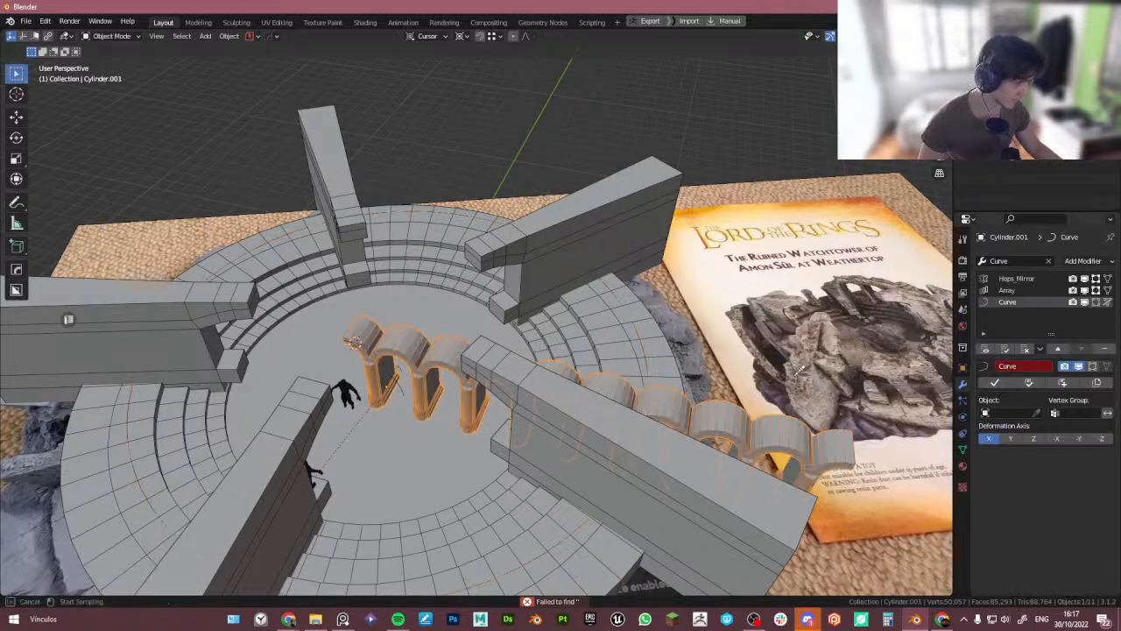
click(644, 327)
- Set the arch row's Array modifier count to 33 so the arches wrap around the ring
middle_drag(617, 338, 478, 282)
click(1018, 290)
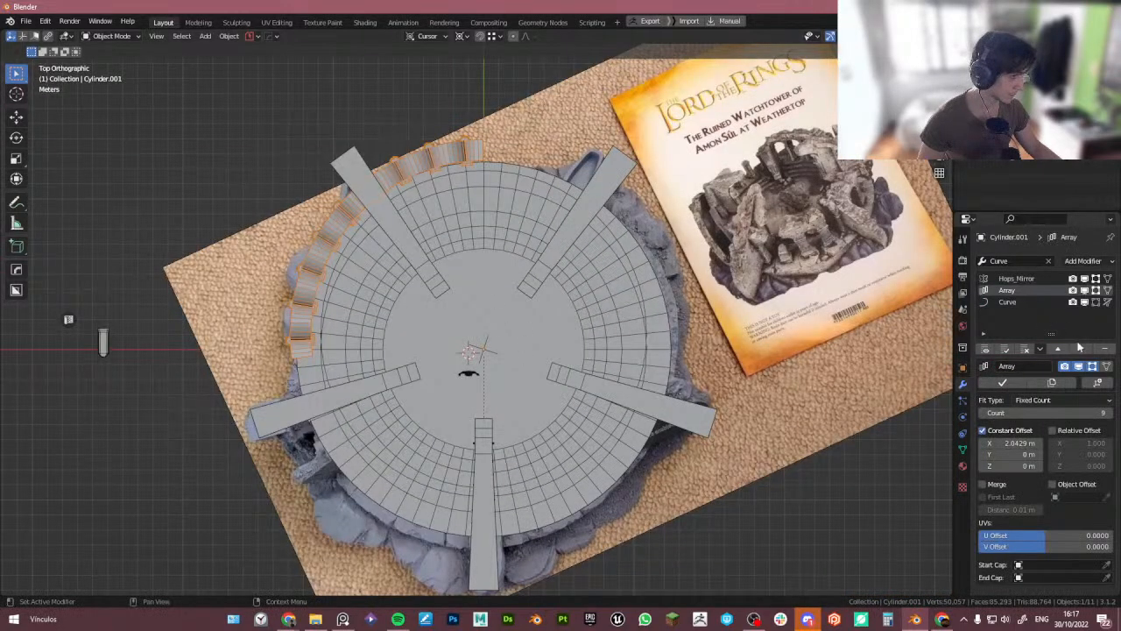
drag(1096, 413, 1120, 413)
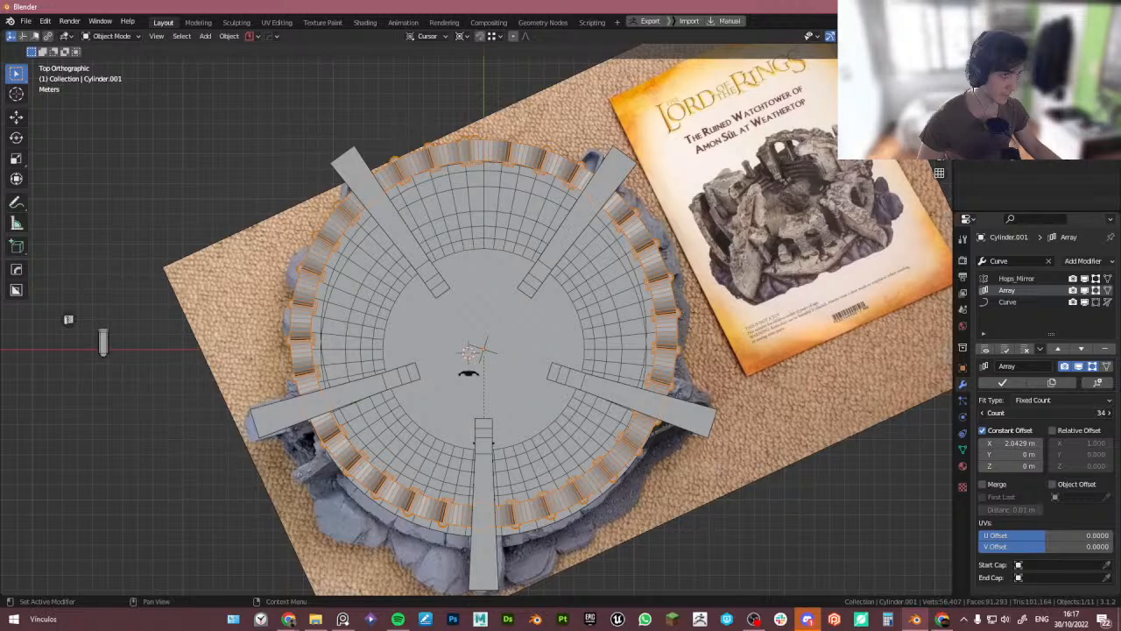
scroll(581, 247, up, 4)
middle_drag(581, 247, 505, 236)
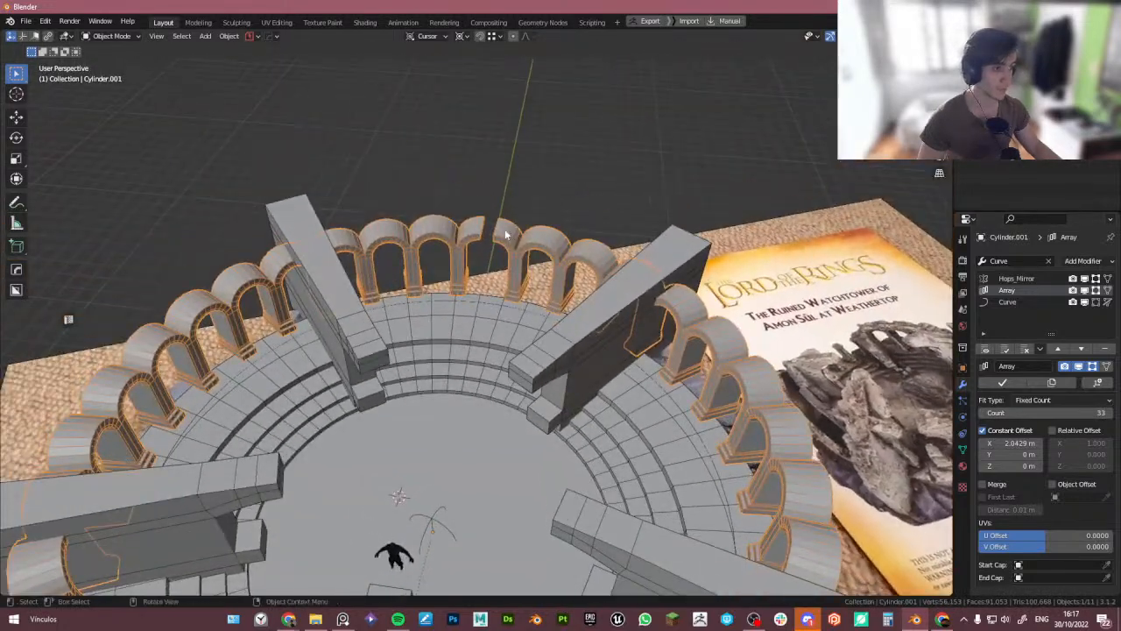
scroll(506, 237, up, 4)
scroll(586, 356, down, 6)
- Scale the bent arch row uniformly to 1.010
key(s)
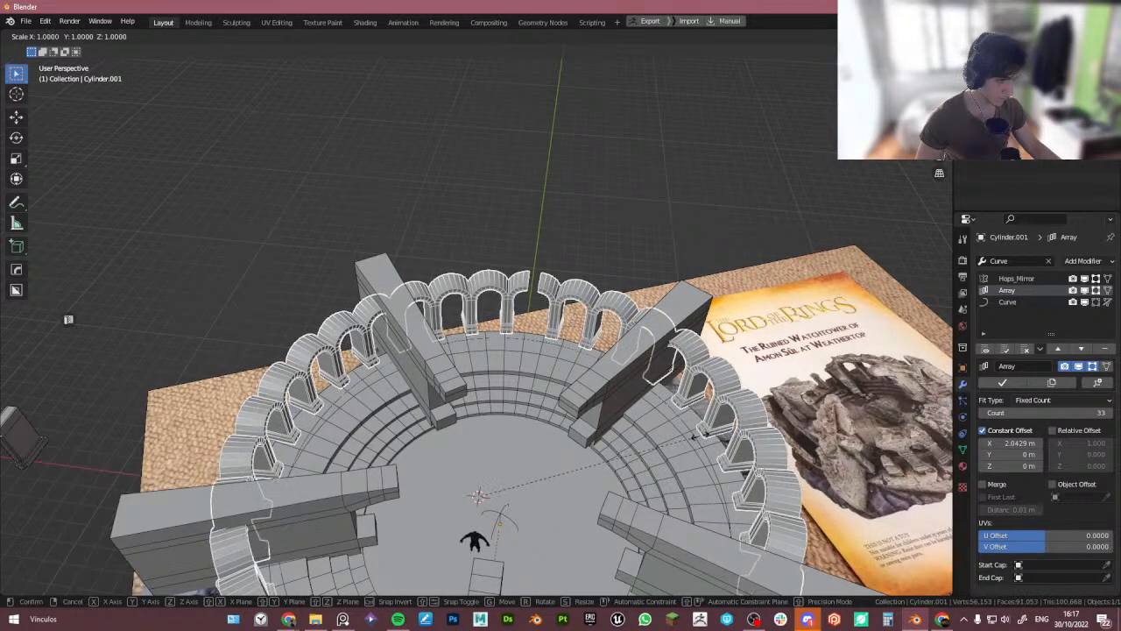
click(701, 435)
scroll(701, 435, down, 5)
middle_drag(701, 435, 529, 420)
- Orbit and zoom around the tower to inspect how the arch ring fits the base
scroll(528, 420, up, 3)
scroll(529, 420, up, 4)
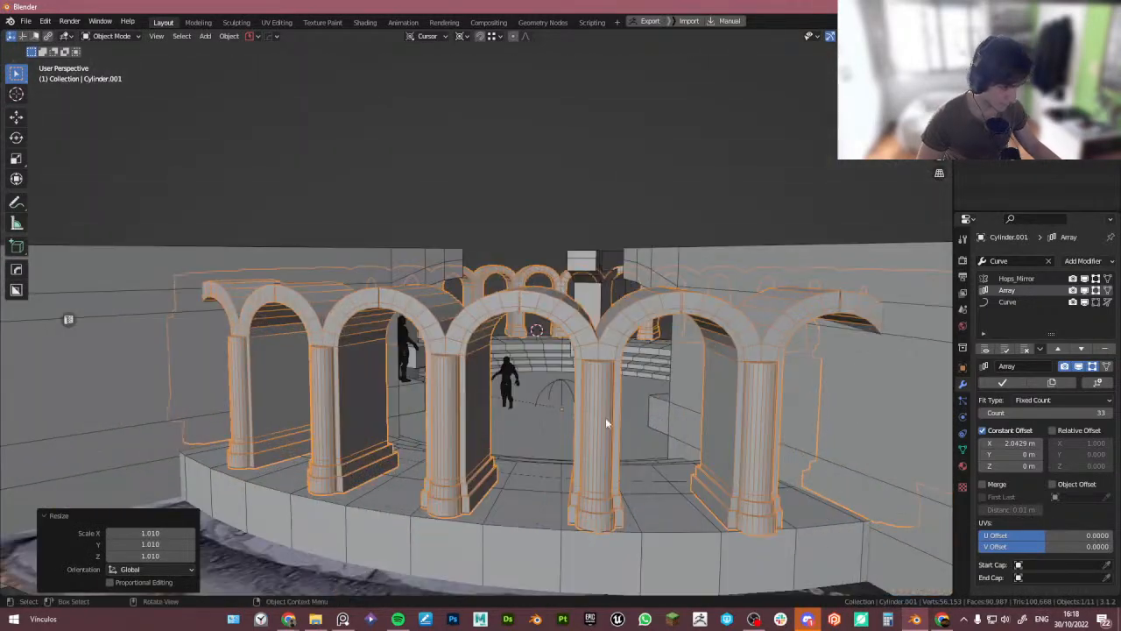
middle_drag(606, 420, 371, 412)
scroll(551, 365, down, 3)
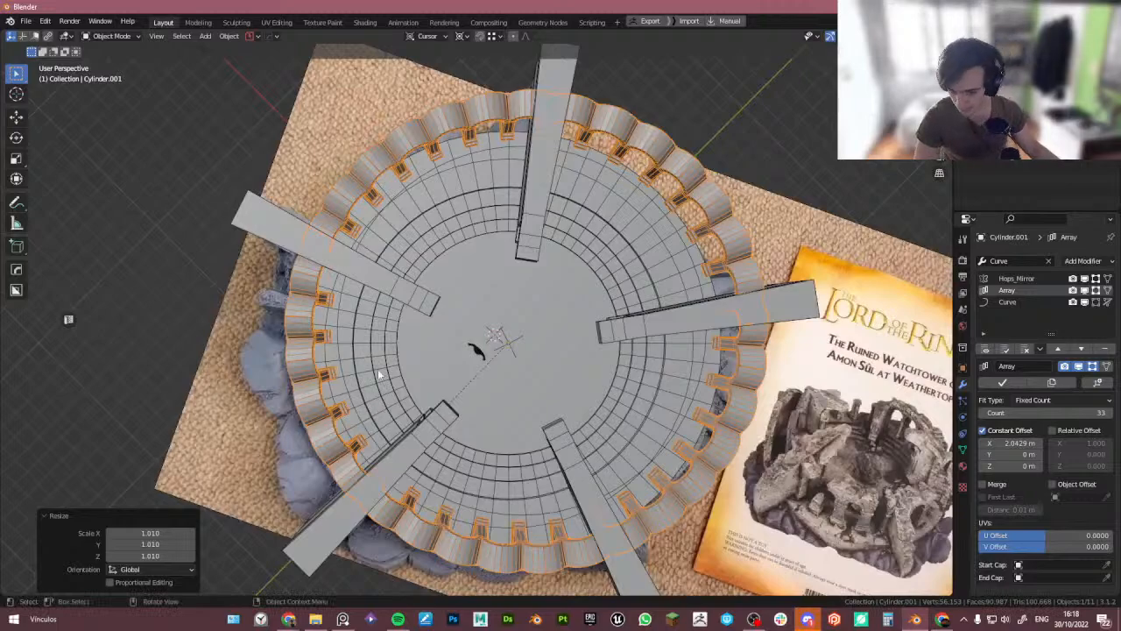
middle_drag(510, 367, 539, 332)
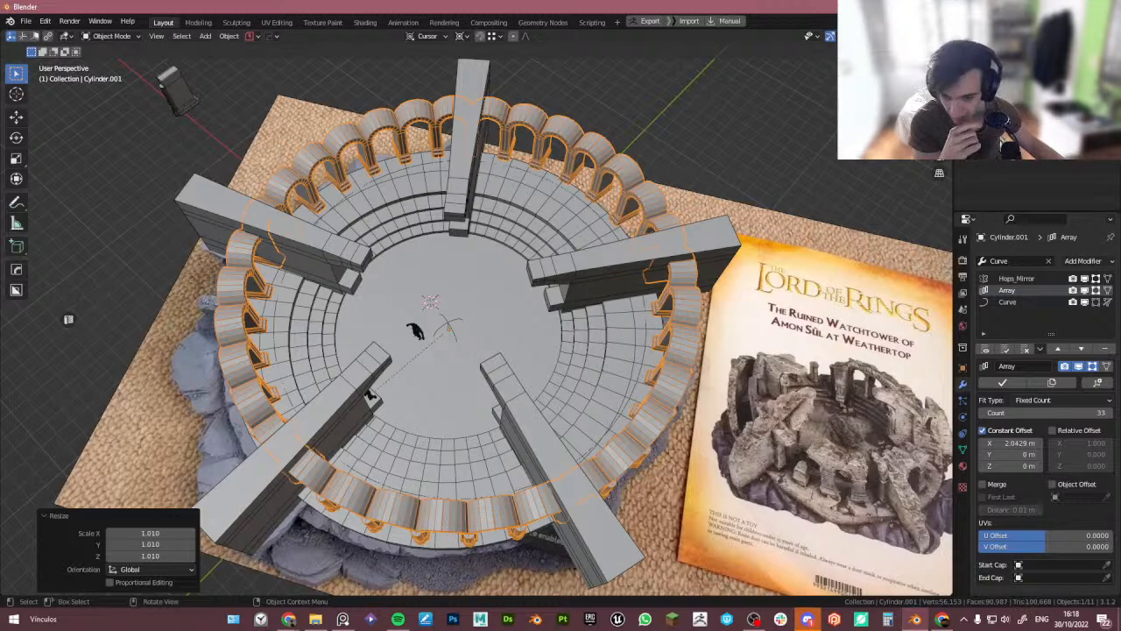
scroll(324, 368, down, 3)
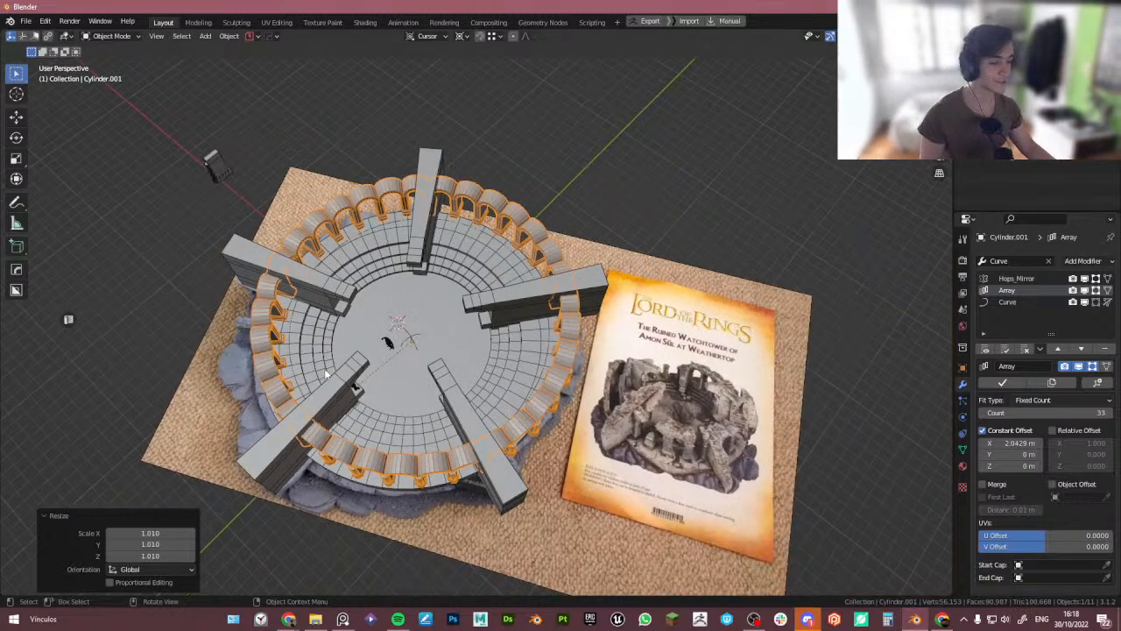
middle_drag(325, 370, 372, 413)
scroll(371, 414, up, 2)
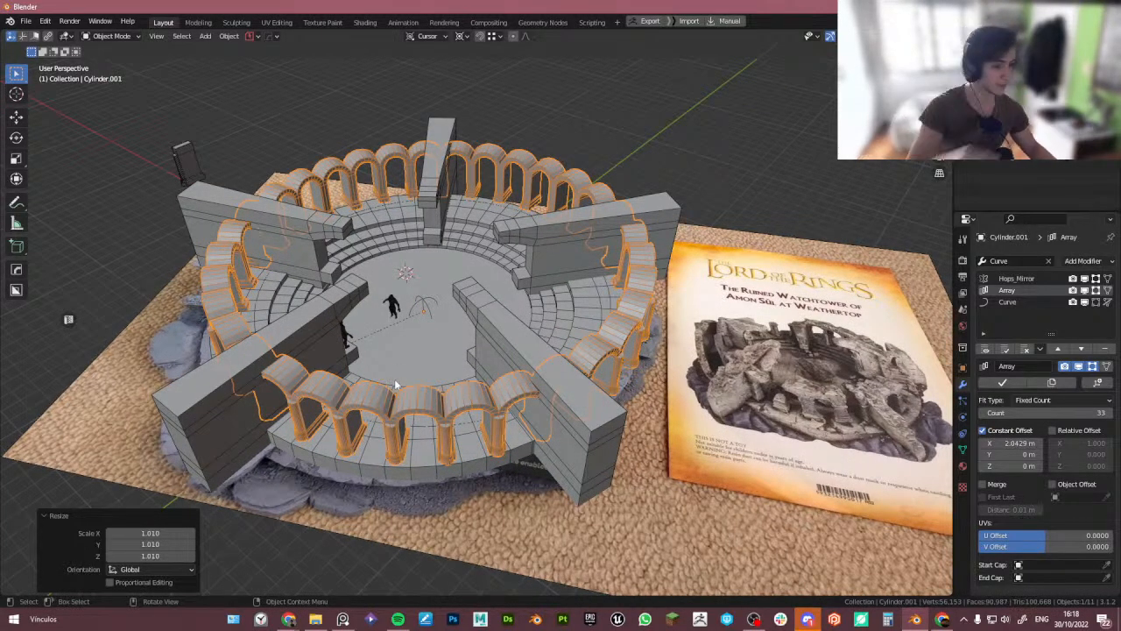
scroll(406, 406, up, 3)
scroll(394, 438, down, 2)
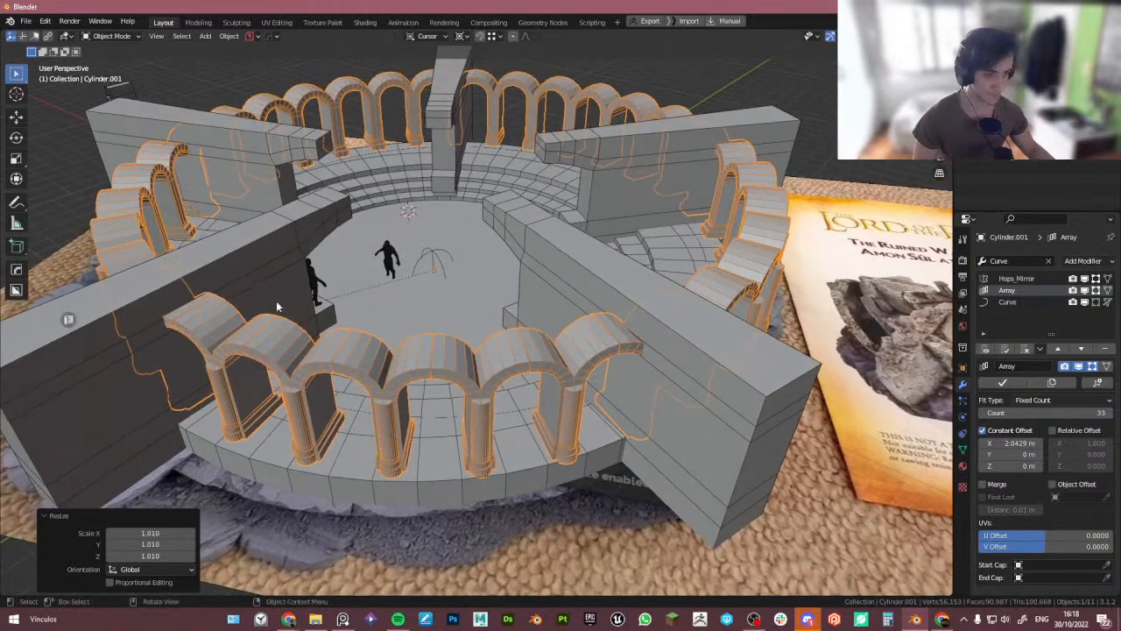
middle_drag(276, 301, 310, 337)
scroll(312, 341, up, 2)
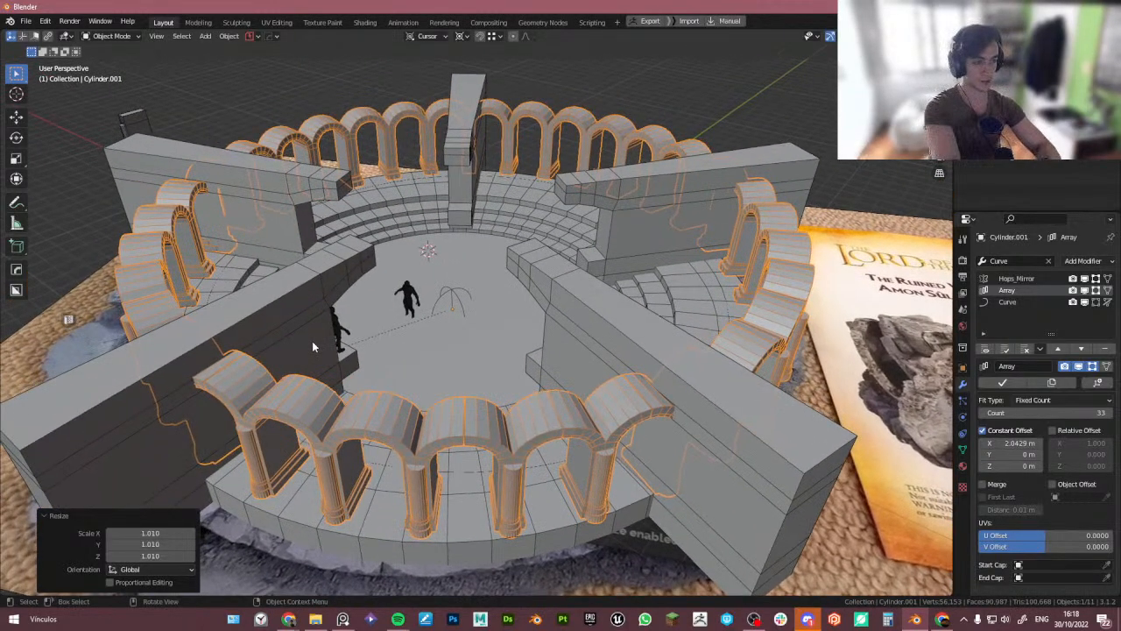
middle_drag(482, 355, 482, 366)
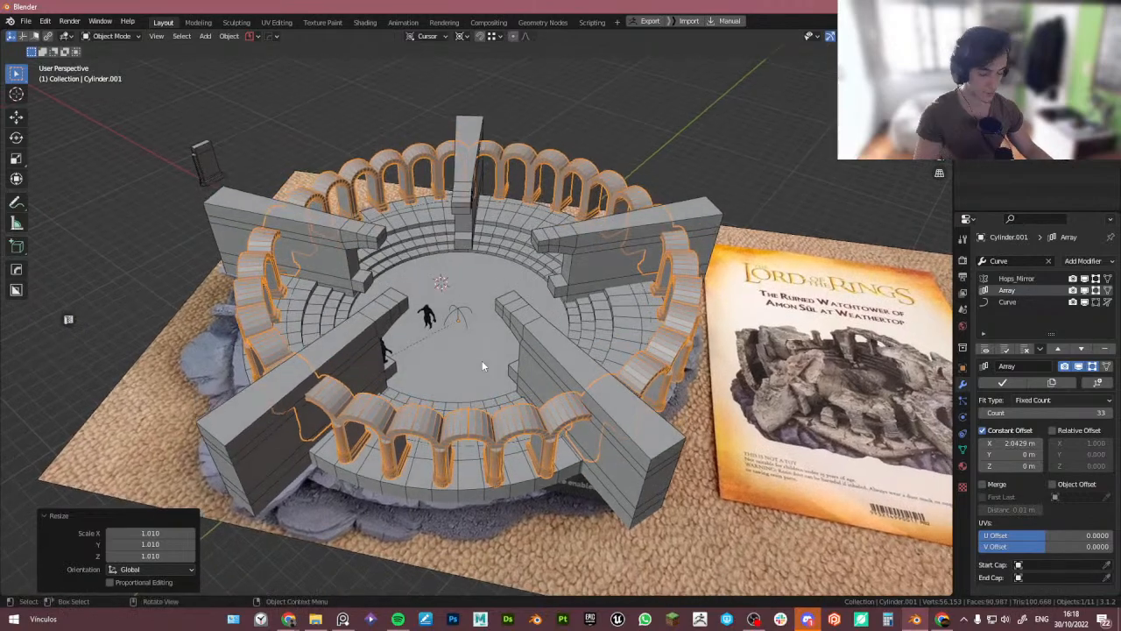
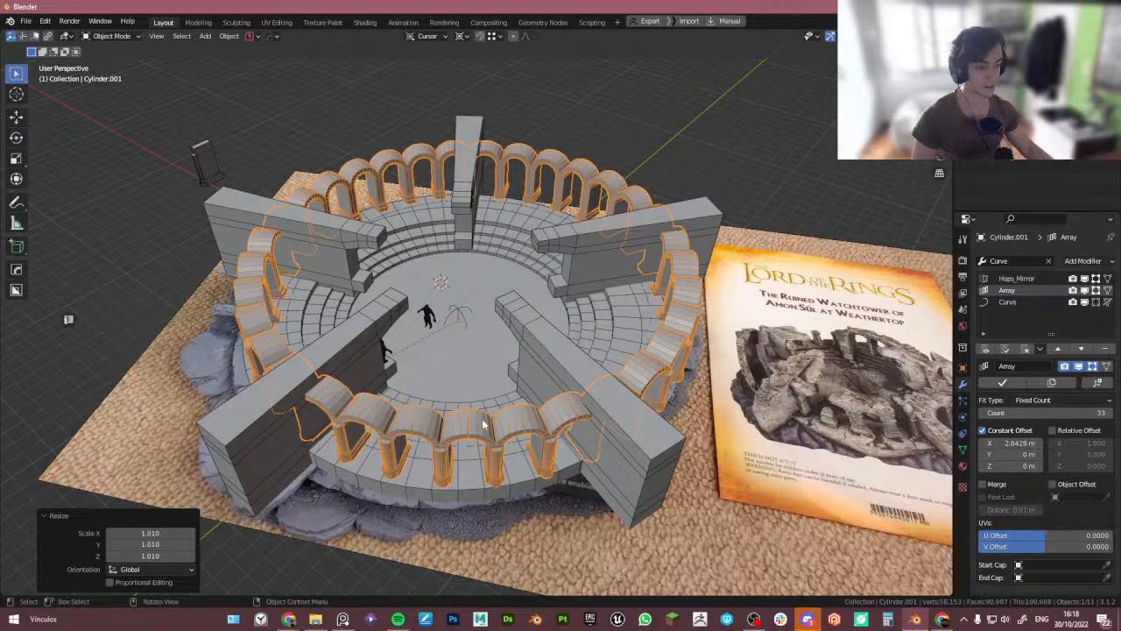
- Inspect the bent arch ring from above and from inside the tower courtyard
middle_drag(451, 398, 521, 441)
scroll(520, 447, up, 3)
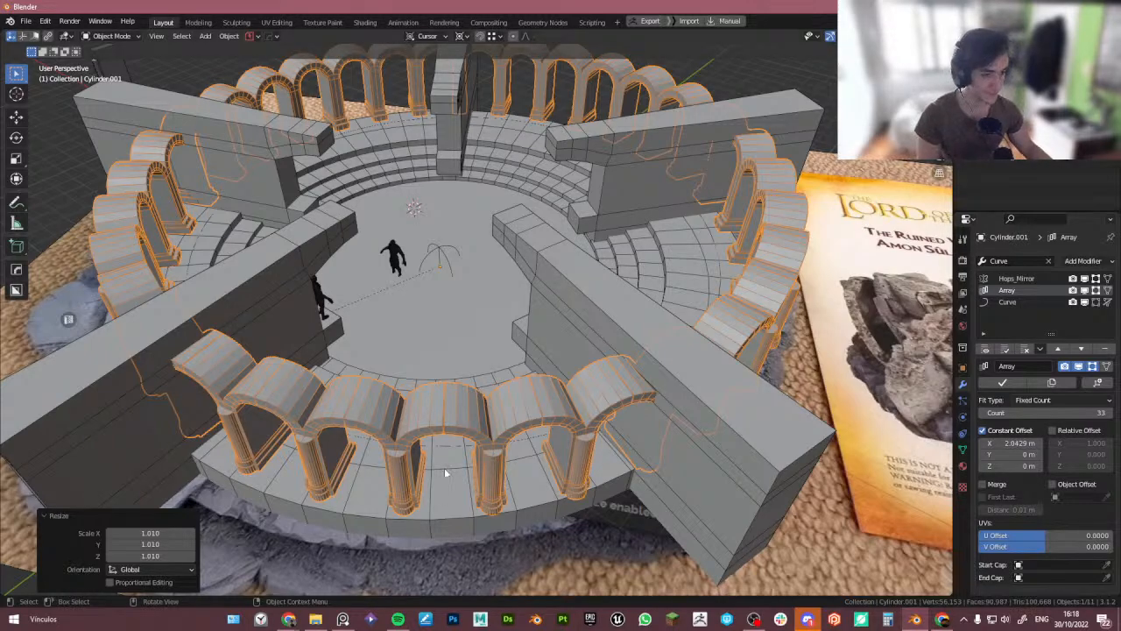
scroll(448, 469, down, 3)
middle_drag(449, 468, 455, 431)
scroll(473, 395, up, 2)
scroll(526, 385, up, 2)
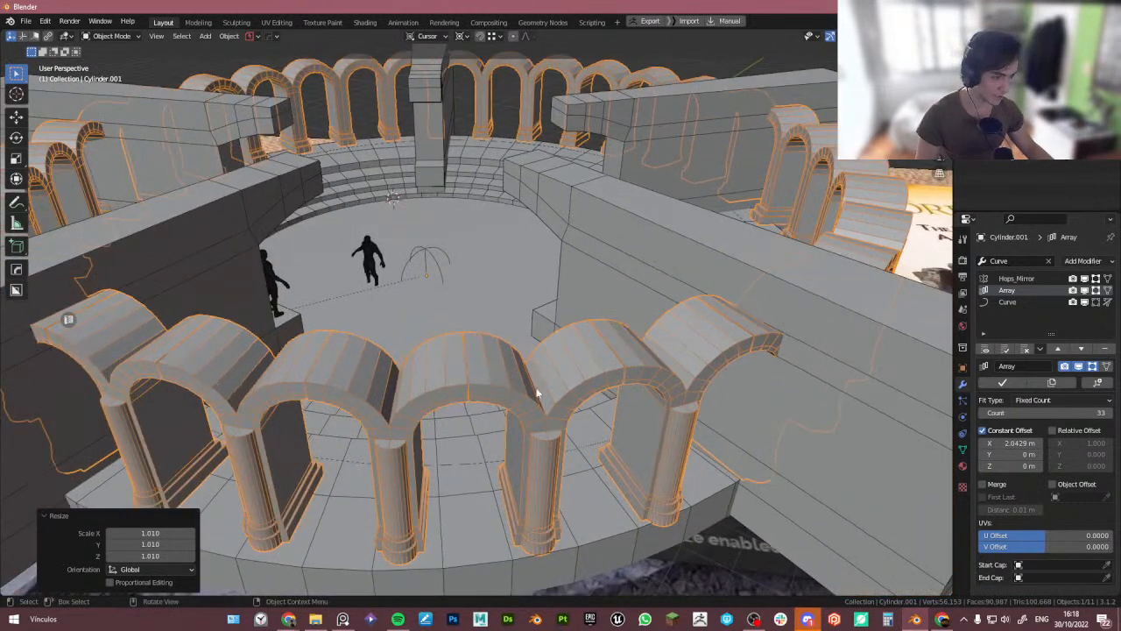
scroll(684, 429, down, 2)
scroll(500, 394, up, 3)
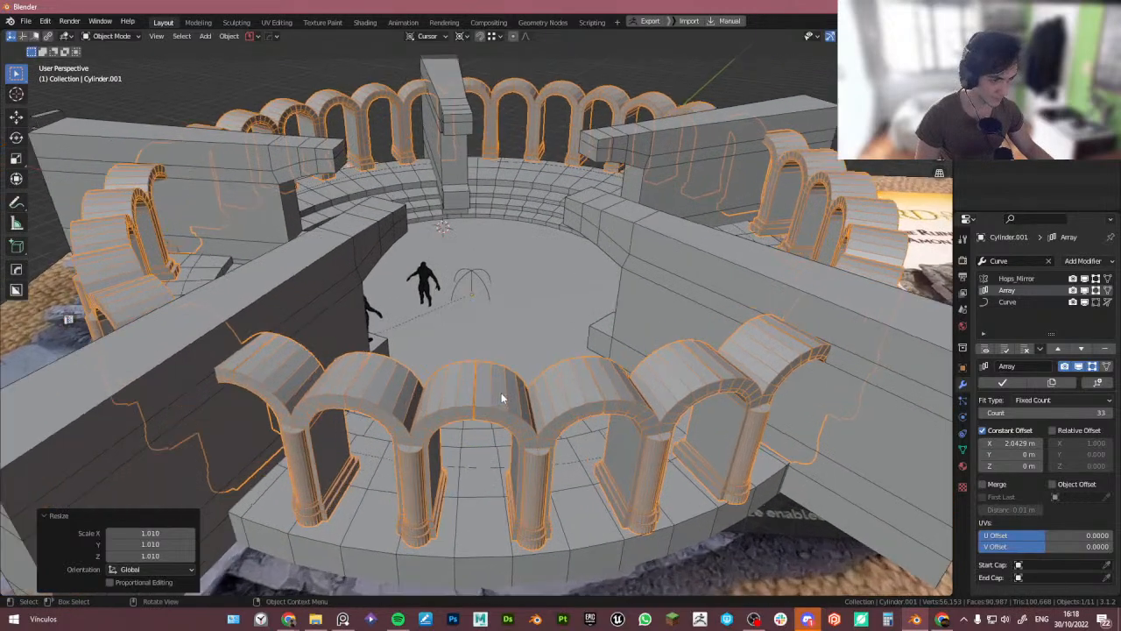
scroll(499, 396, down, 3)
scroll(482, 414, up, 1)
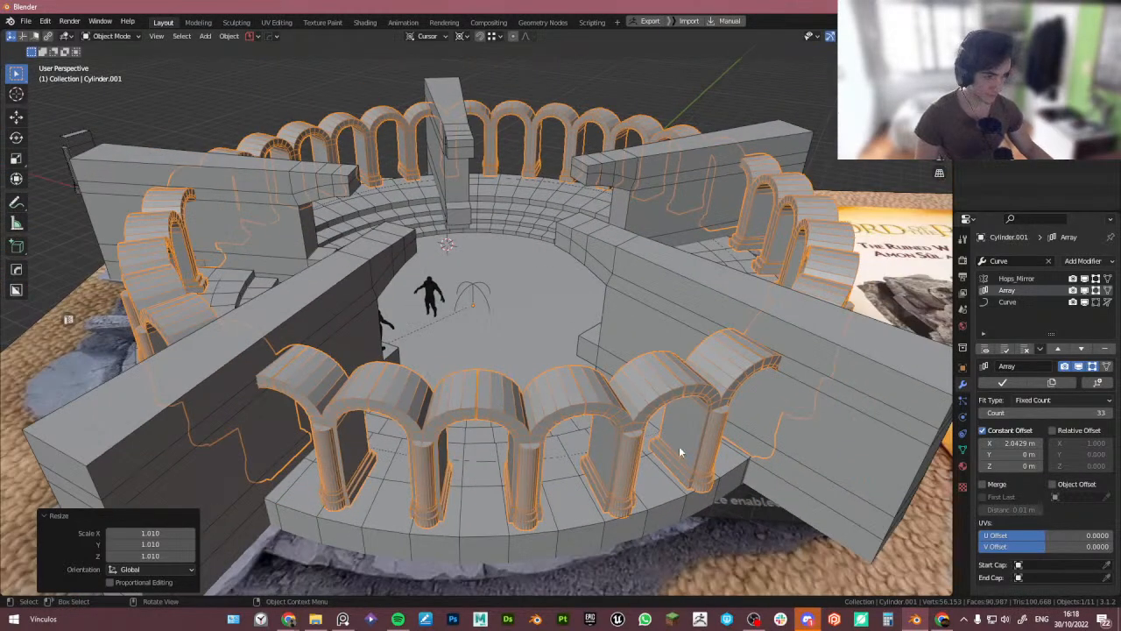
scroll(629, 417, down, 3)
middle_drag(594, 361, 585, 438)
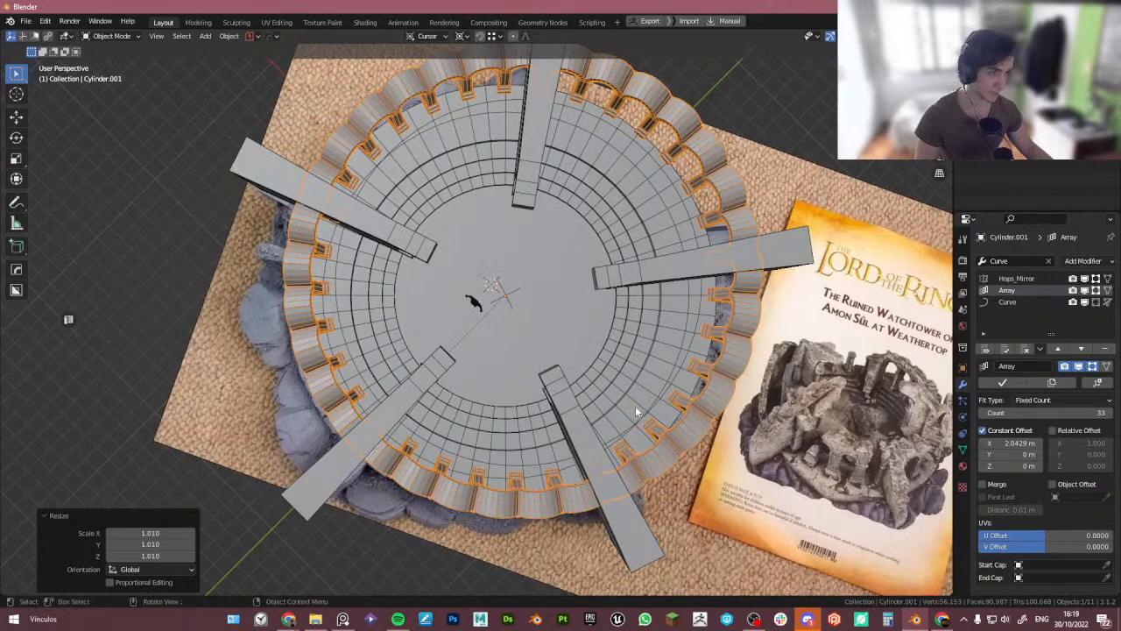
middle_drag(635, 406, 602, 365)
scroll(628, 394, down, 3)
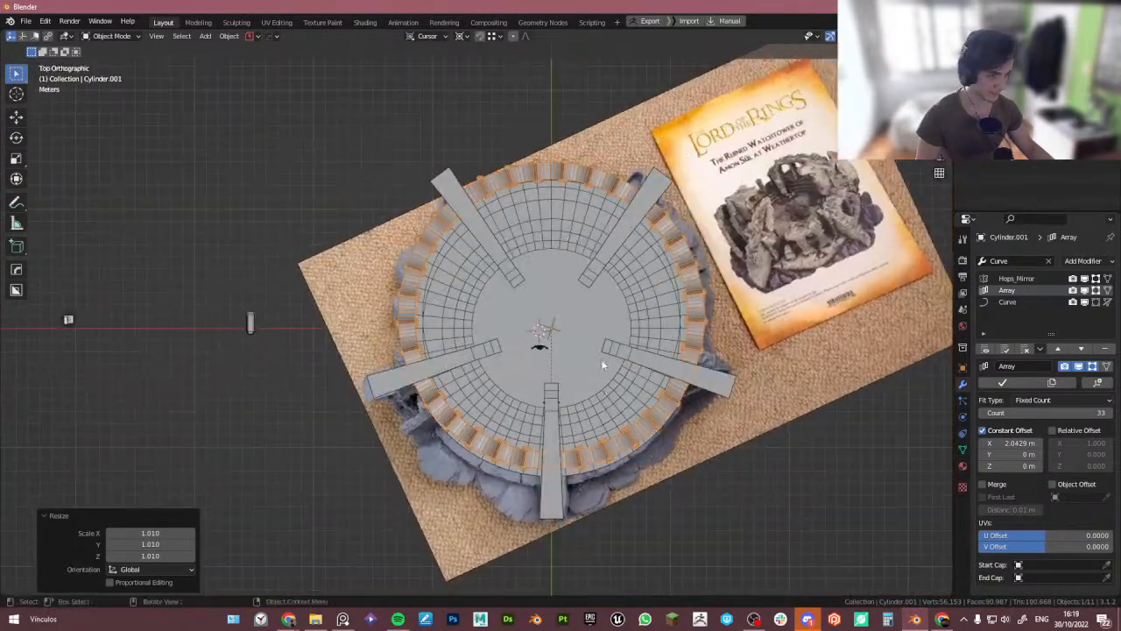
- Select the inner arch ring object and duplicate it in place
scroll(600, 355, up, 4)
key(shift+s)
click(536, 307)
scroll(537, 309, down, 3)
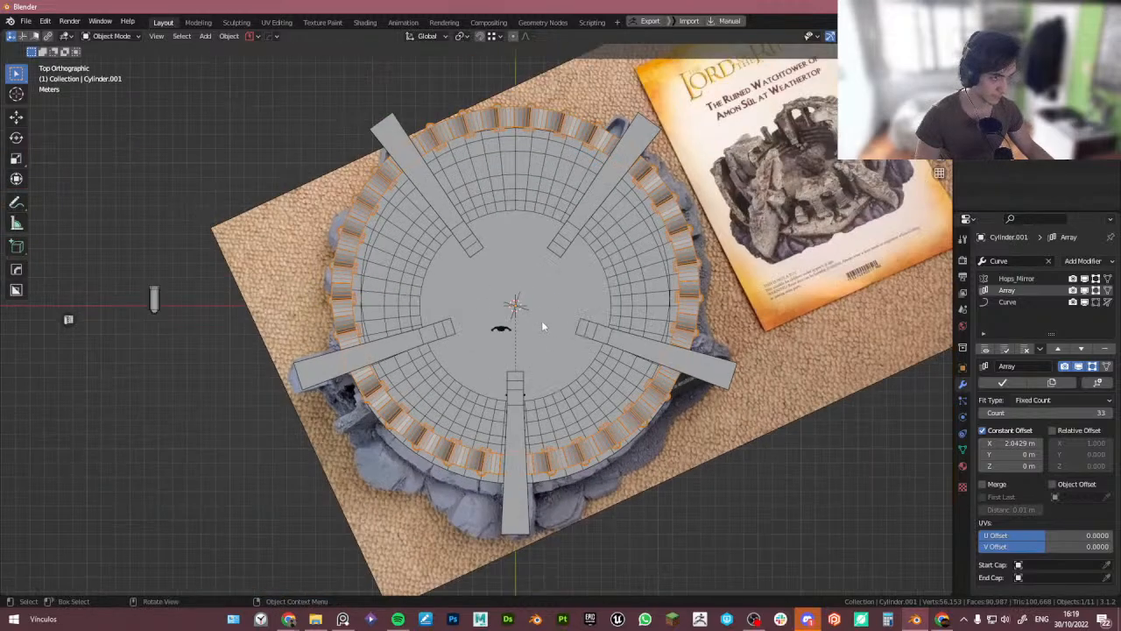
middle_drag(542, 326, 542, 331)
click(578, 480)
click(576, 463)
middle_drag(577, 464, 470, 389)
scroll(512, 422, up, 3)
click(509, 375)
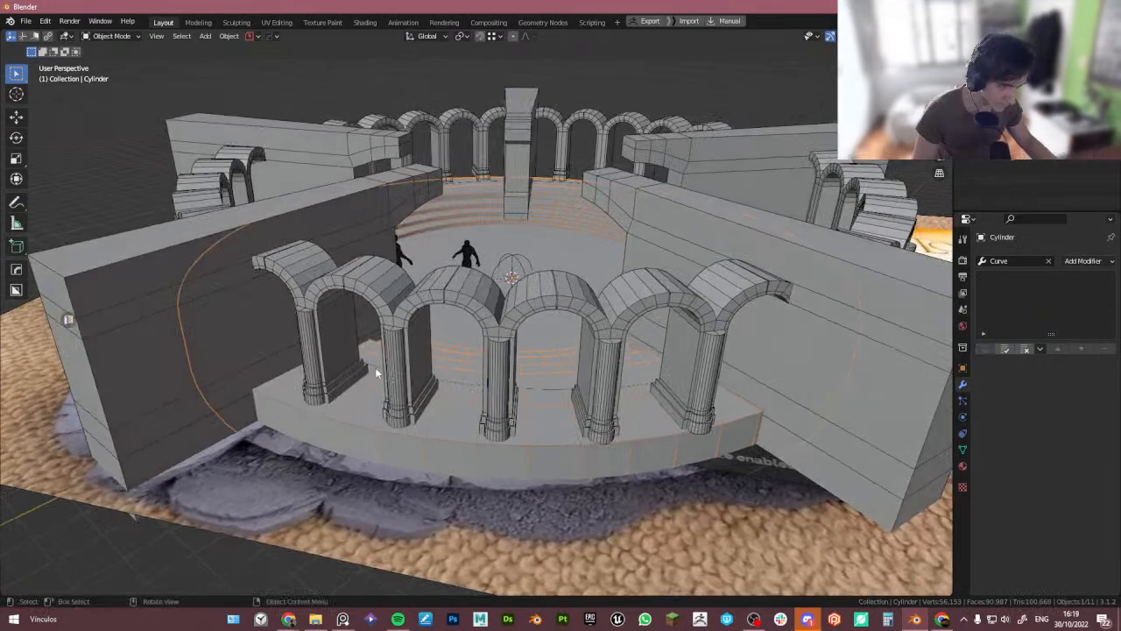
key(shift+d)
key(s)
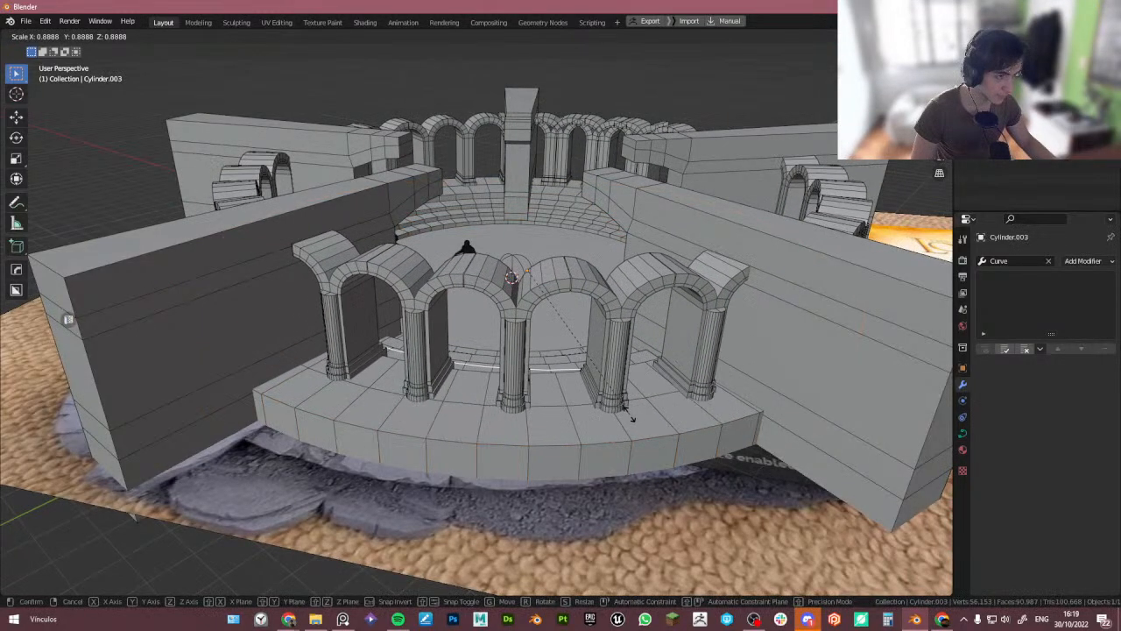
key(x)
right_click(578, 377)
- Scale the duplicated arch ring uniformly to 0.8
middle_drag(578, 377, 719, 458)
scroll(611, 474, down, 4)
click(814, 357)
shift+middle_drag(814, 354, 738, 343)
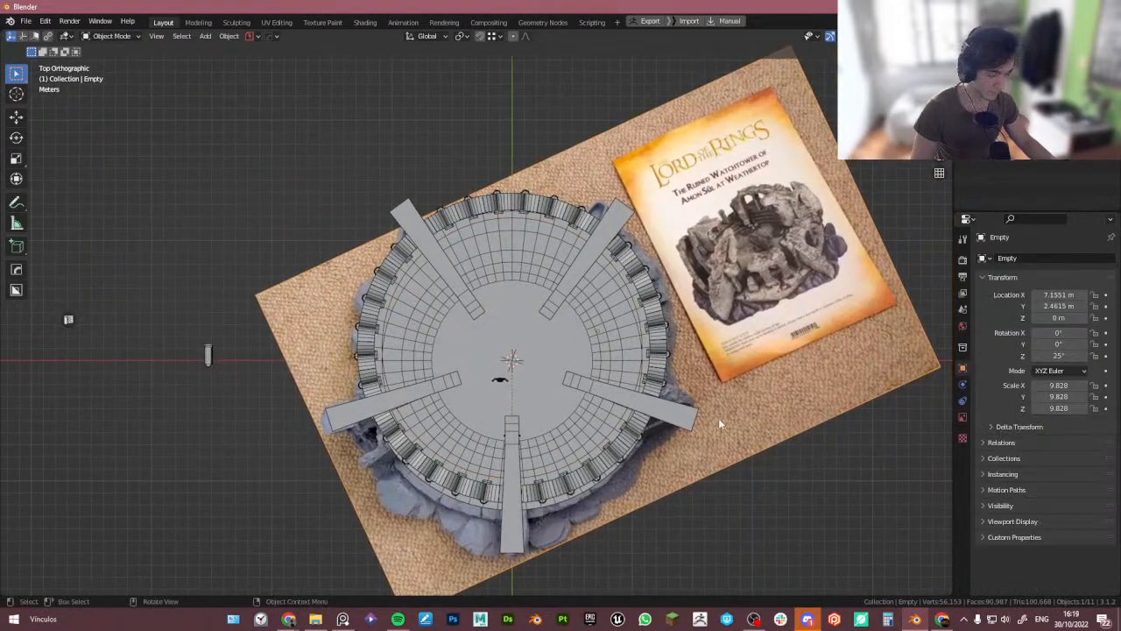
middle_drag(608, 478, 553, 429)
scroll(586, 471, up, 2)
click(589, 436)
click(552, 340)
scroll(562, 420, down, 4)
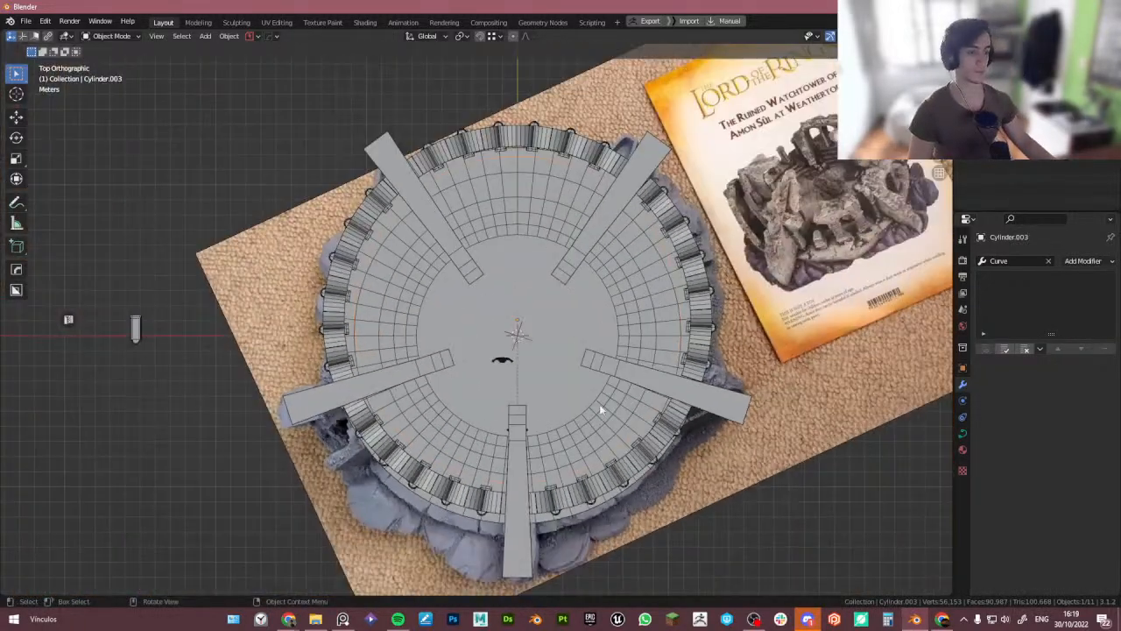
key(s)
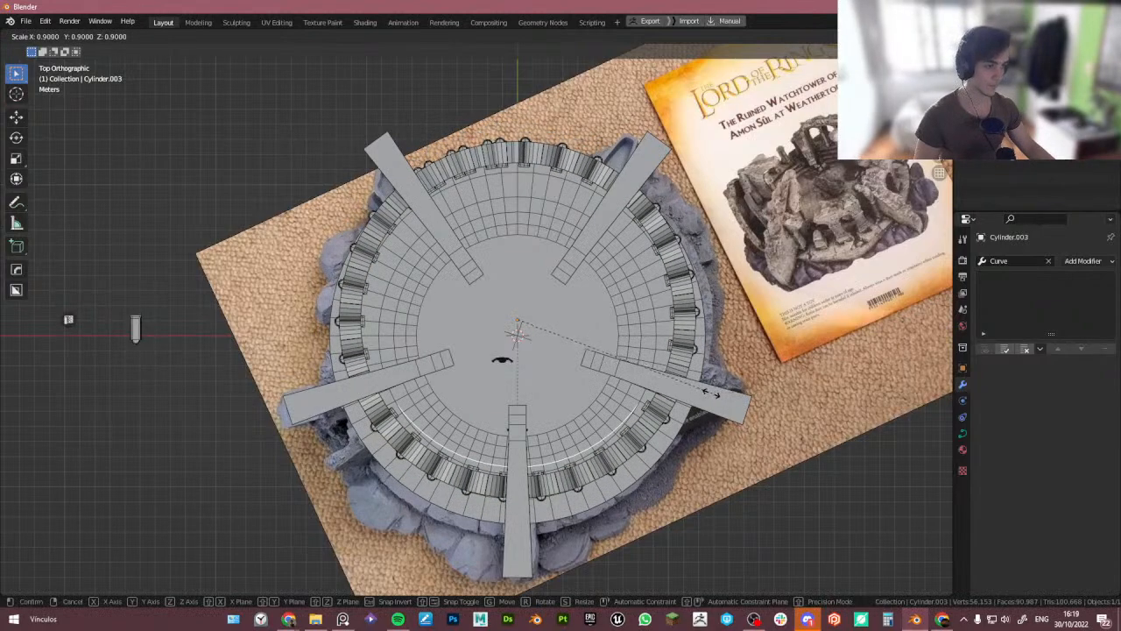
click(692, 394)
- Scale the duplicated arch ring up slightly to enlarge it again
middle_drag(561, 351, 561, 386)
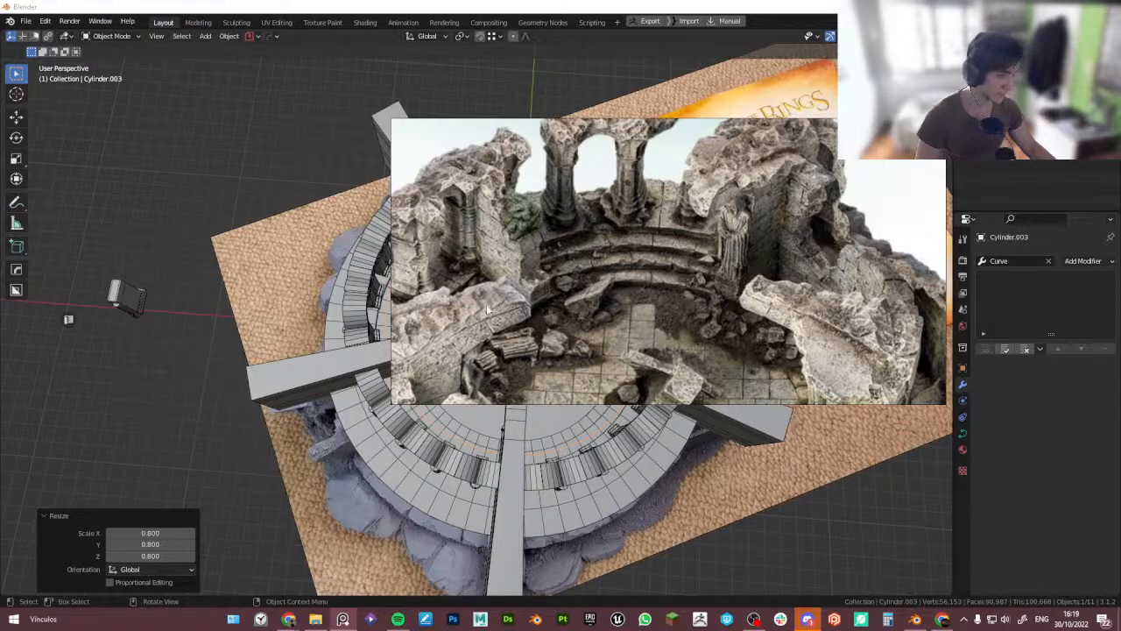
middle_drag(422, 461, 447, 419)
middle_drag(440, 462, 414, 464)
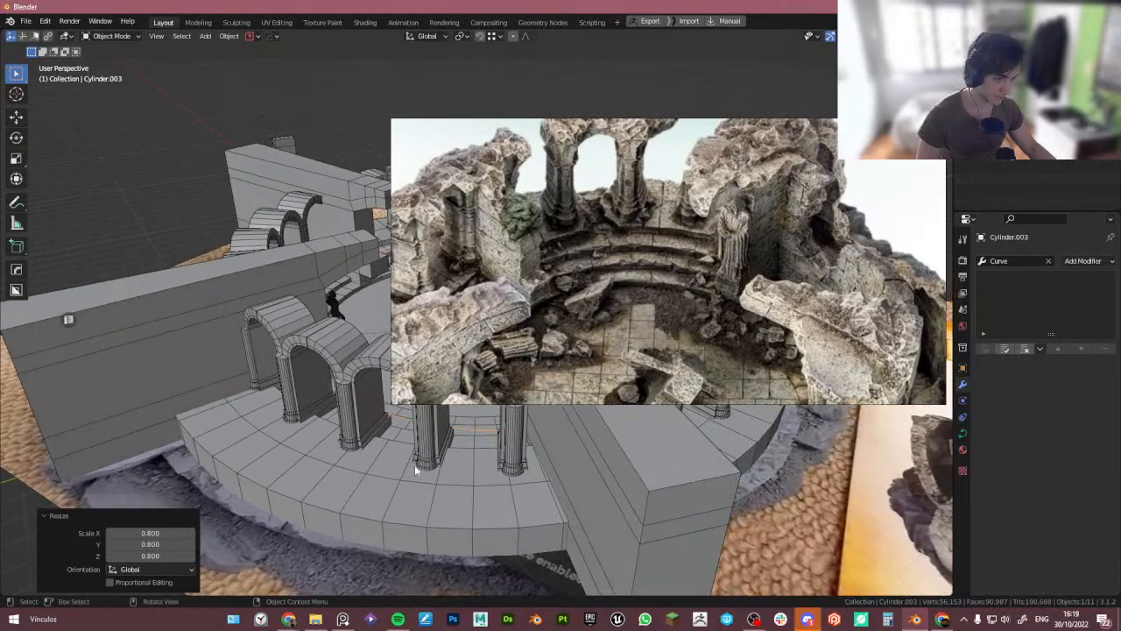
key(s)
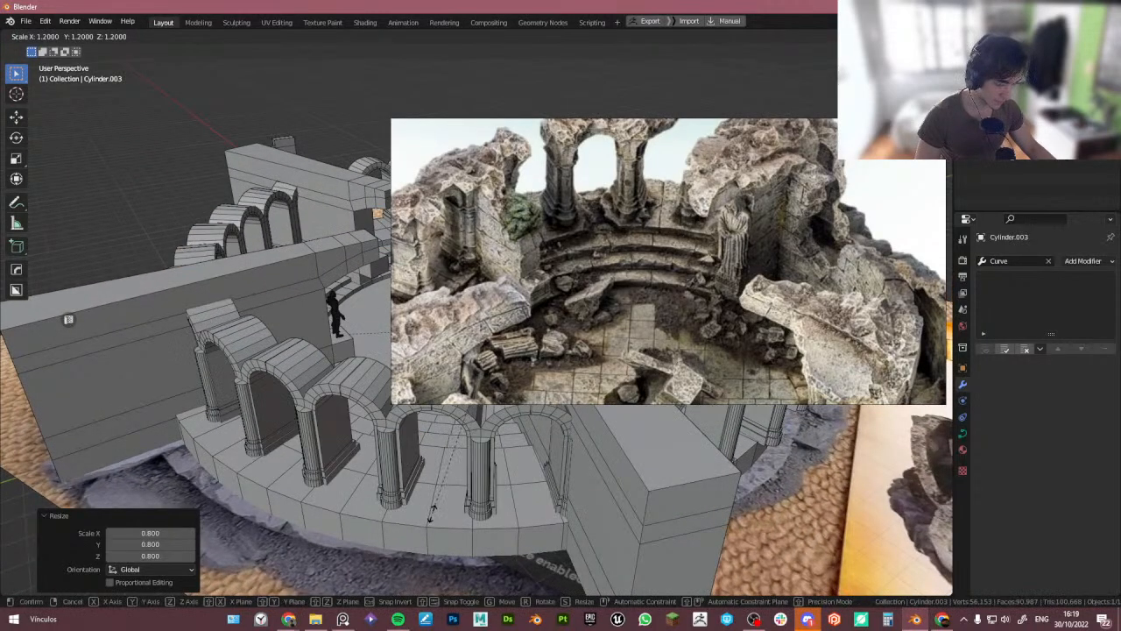
click(431, 513)
- Select the arch row and lower its Array modifier count to 31
middle_drag(432, 513, 502, 306)
click(524, 206)
right_drag(825, 312, 0, 361)
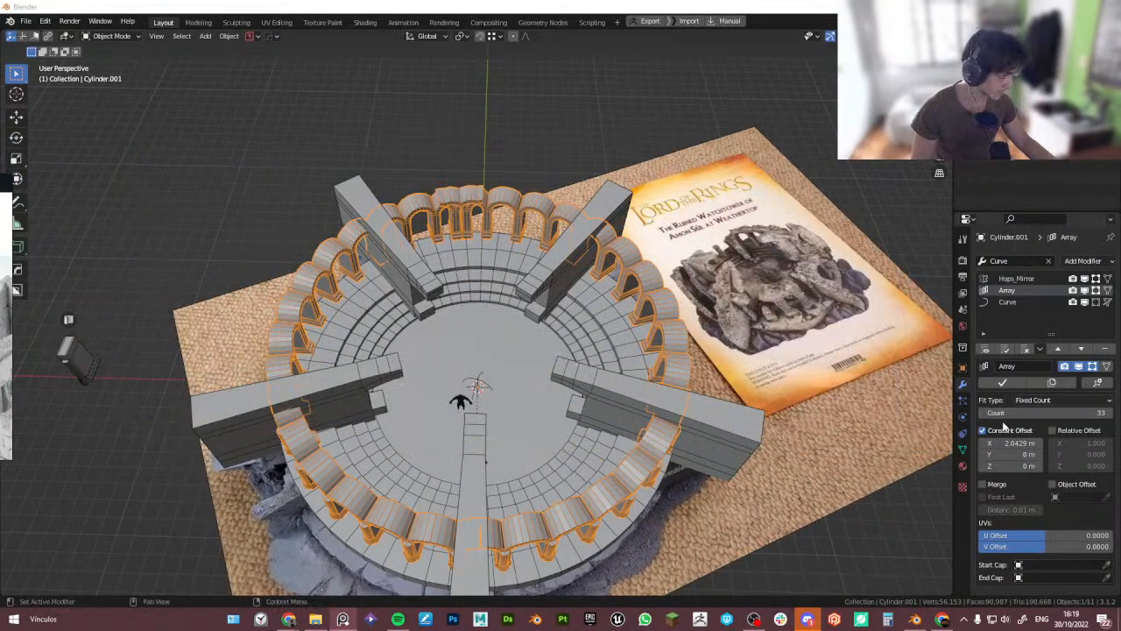
click(983, 413)
click(984, 414)
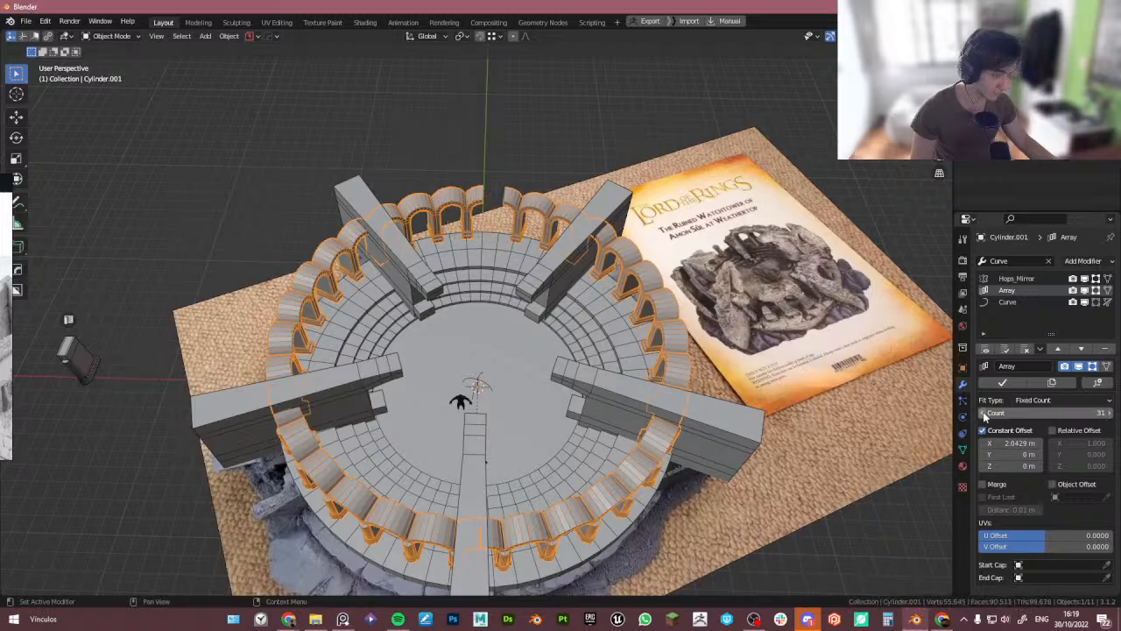
- Orbit into the courtyard to compare the arch rings and select the duplicated ring
middle_drag(474, 350, 522, 205)
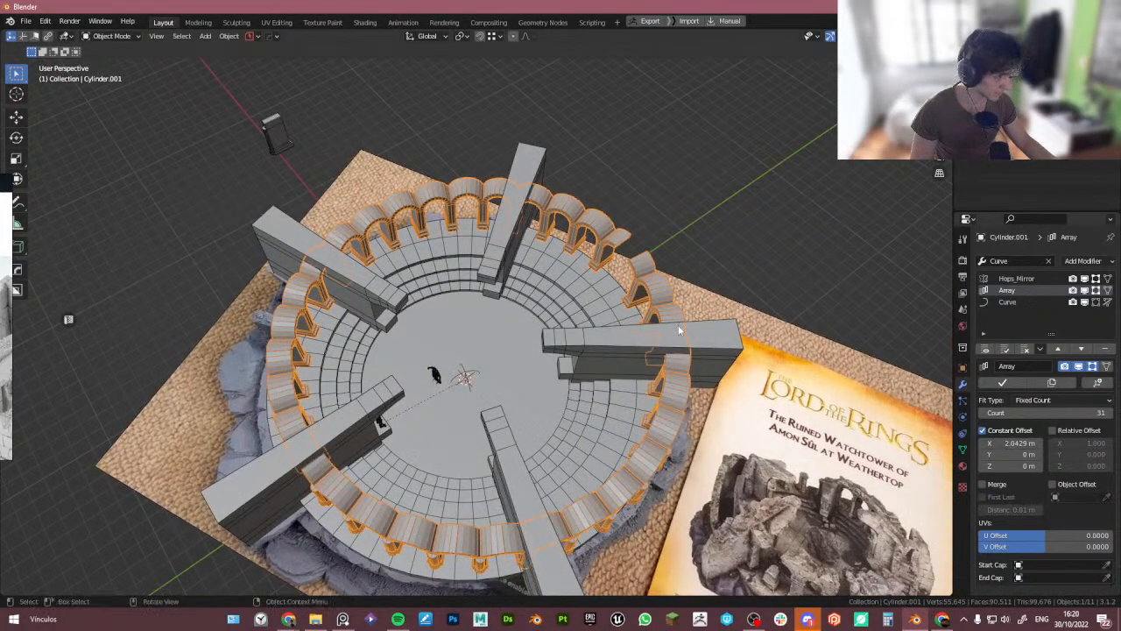
middle_drag(341, 509, 330, 482)
scroll(399, 466, up, 2)
middle_drag(422, 461, 430, 421)
click(449, 539)
middle_drag(436, 331, 500, 286)
scroll(437, 377, up, 5)
click(401, 486)
scroll(386, 443, down, 5)
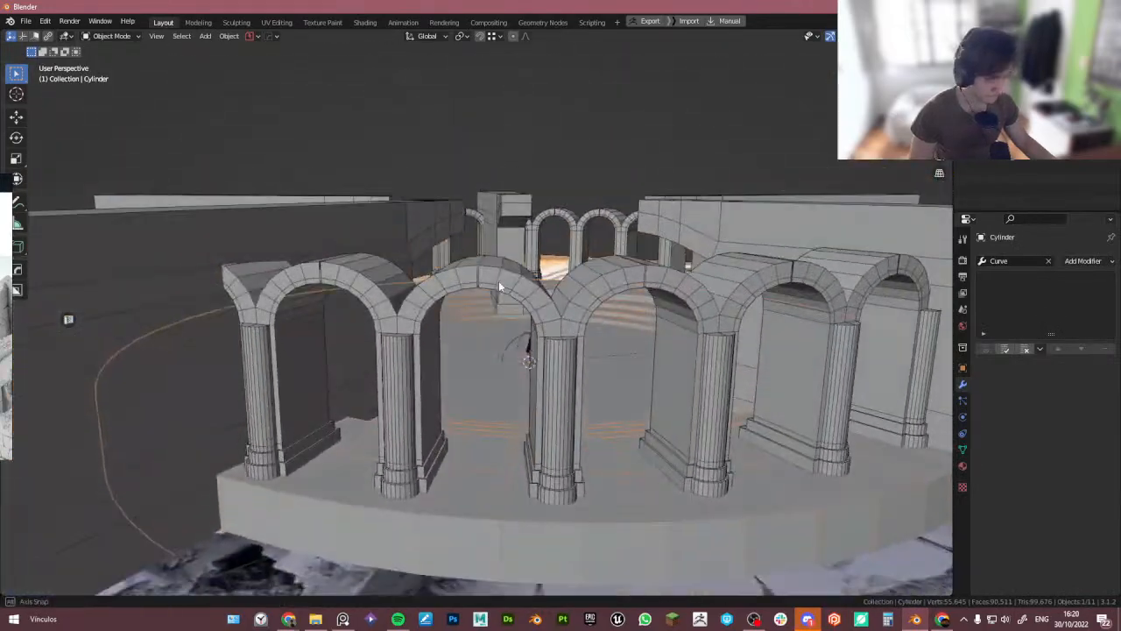
click(541, 394)
middle_drag(541, 394, 493, 357)
click(416, 474)
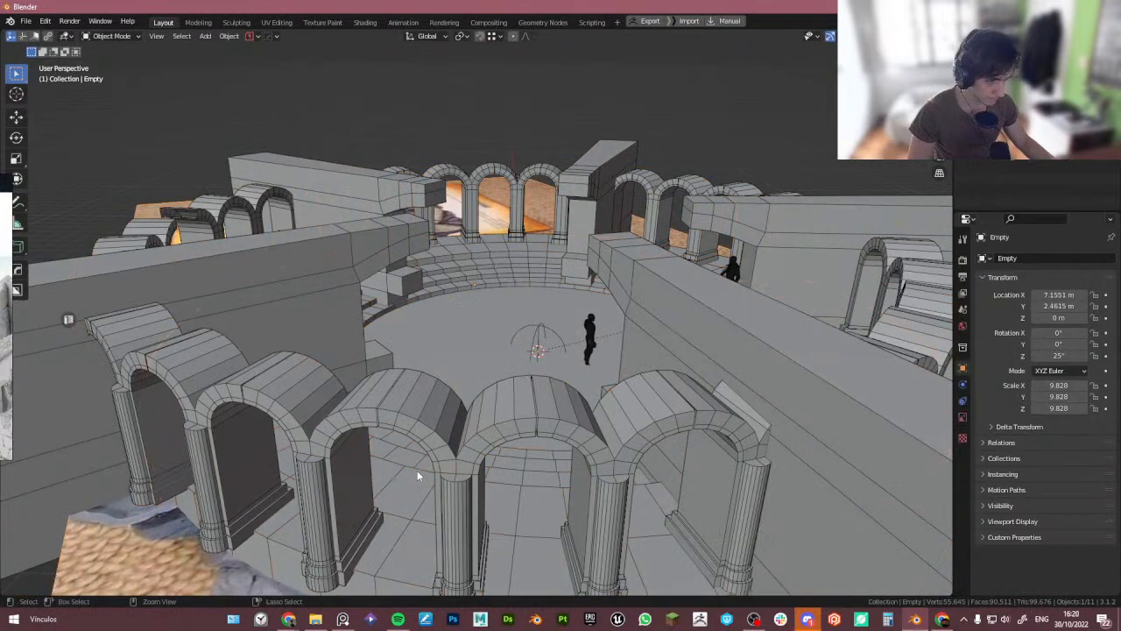
click(417, 470)
click(419, 469)
click(426, 469)
scroll(427, 473, up, 2)
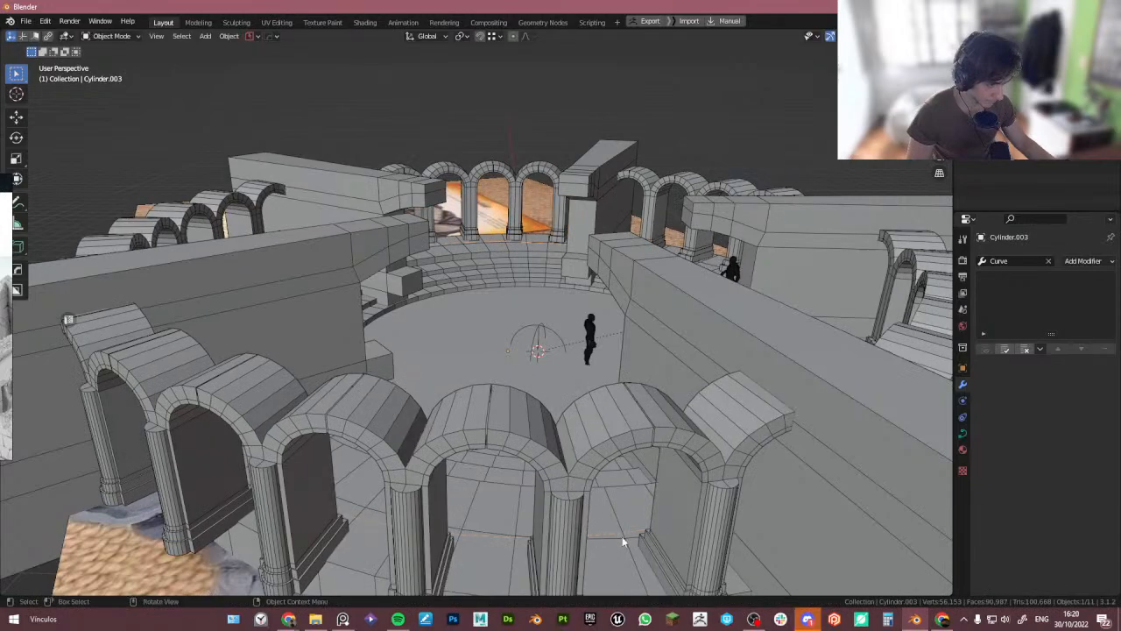
- Try scaling the duplicated ring horizontally with the Z axis locked
key(s)
key(shift+z)
right_click(688, 543)
middle_drag(652, 501, 575, 543)
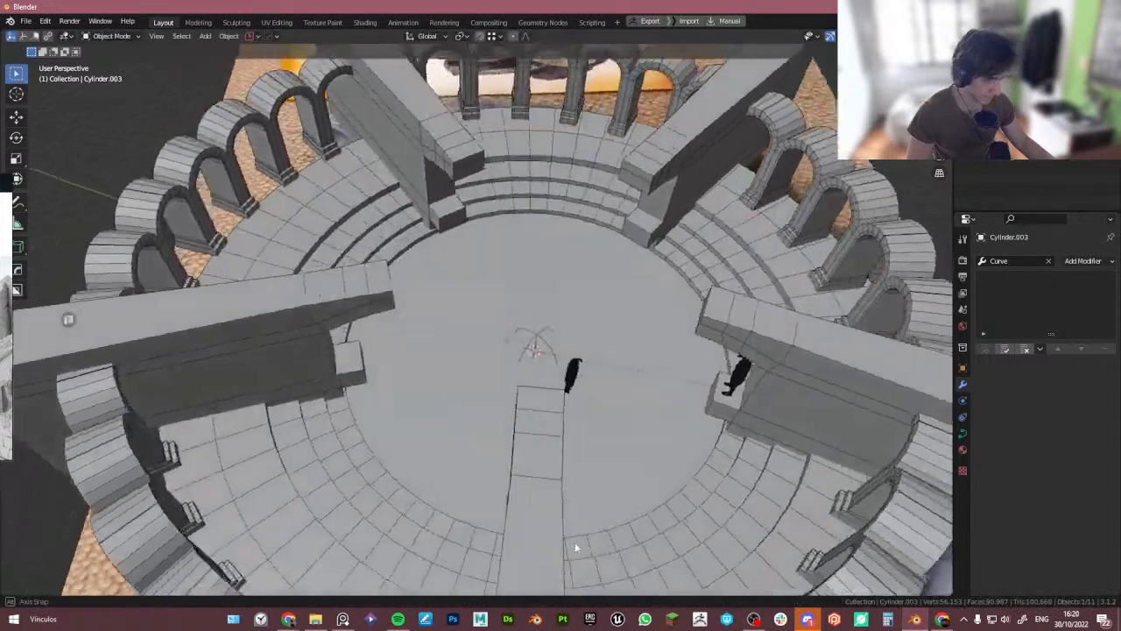
scroll(574, 536, down, 6)
middle_drag(571, 468, 610, 501)
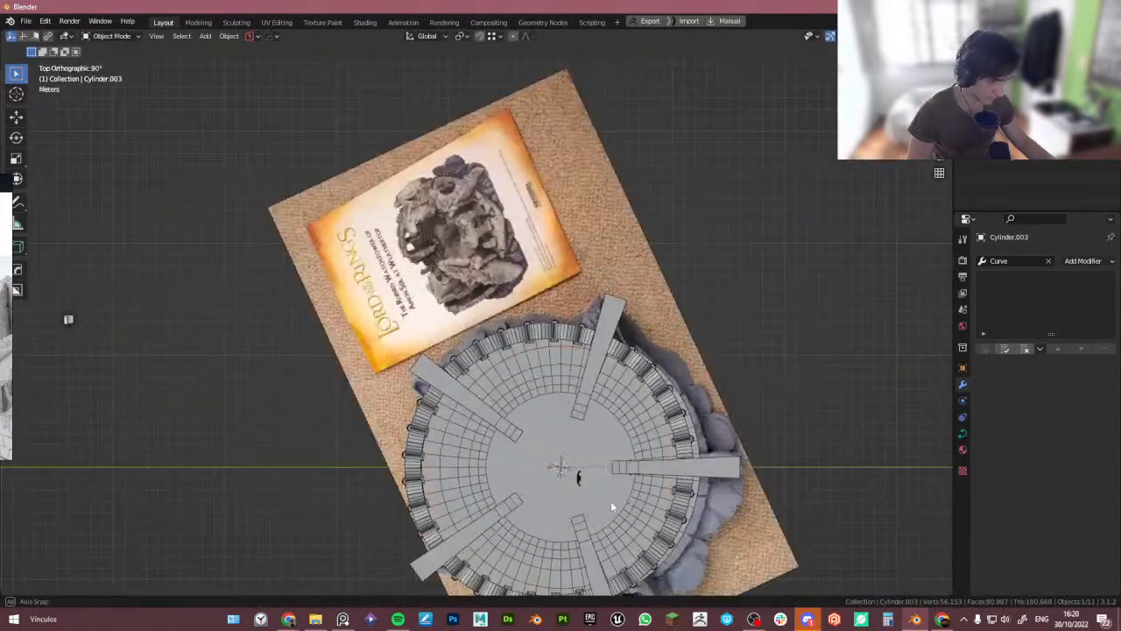
scroll(526, 412, up, 2)
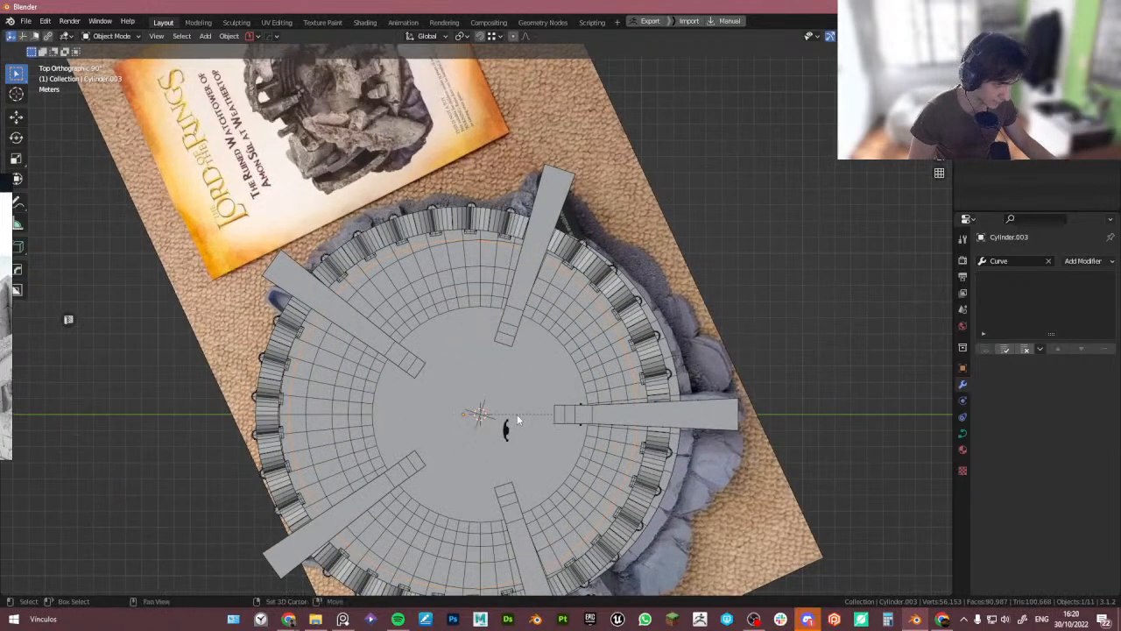
shift+middle_drag(545, 436, 528, 363)
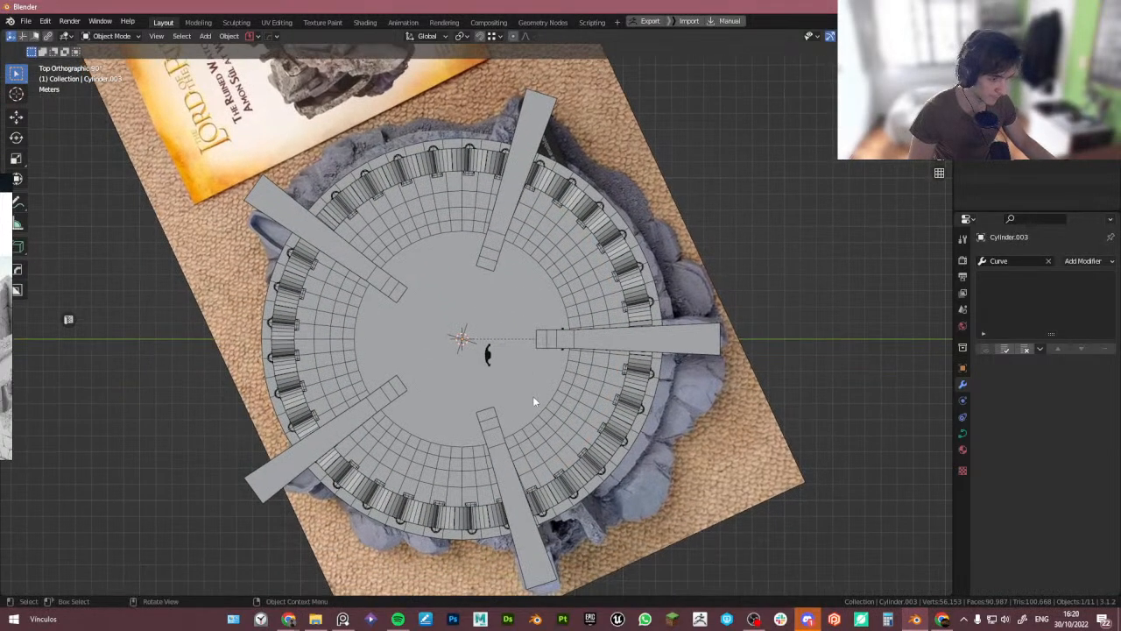
key(s)
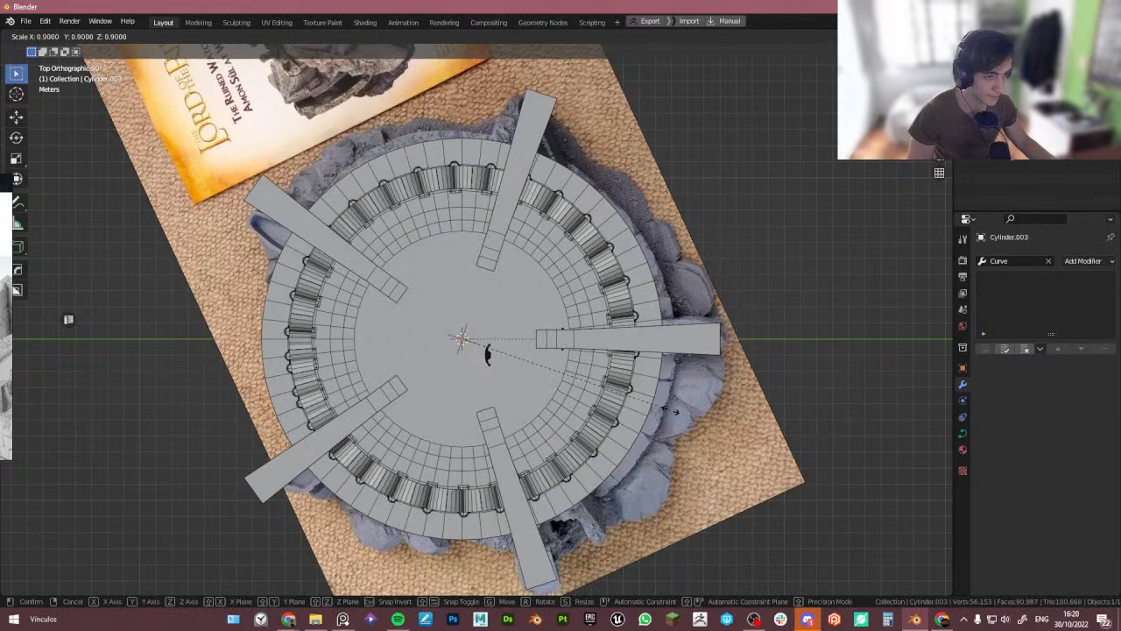
click(670, 410)
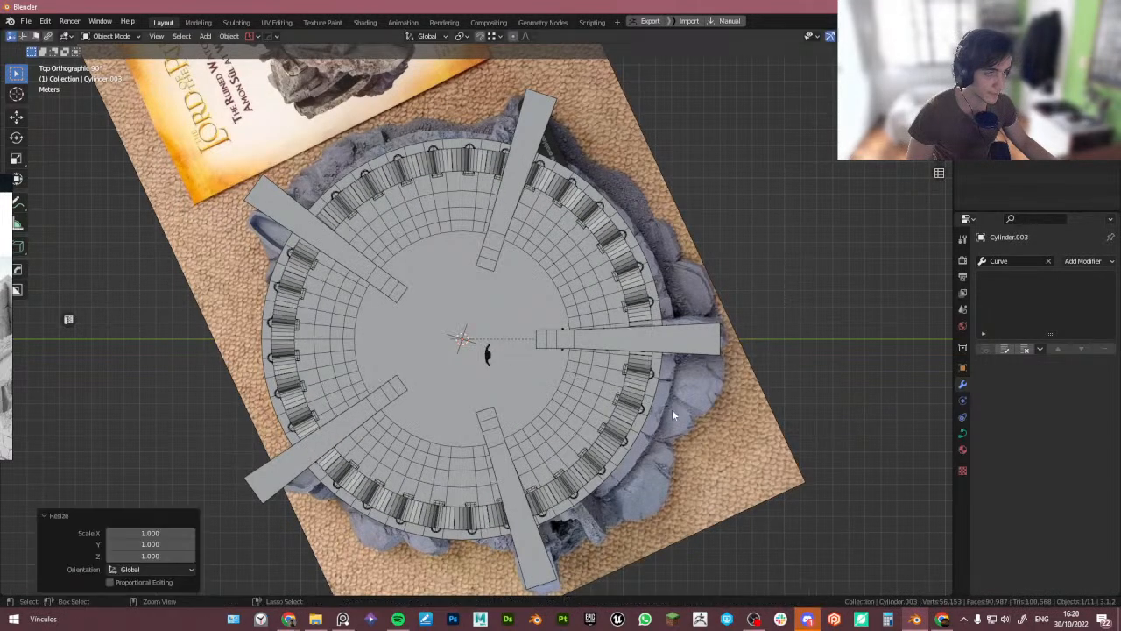
middle_drag(671, 410, 570, 438)
key(s)
key(shift+z)
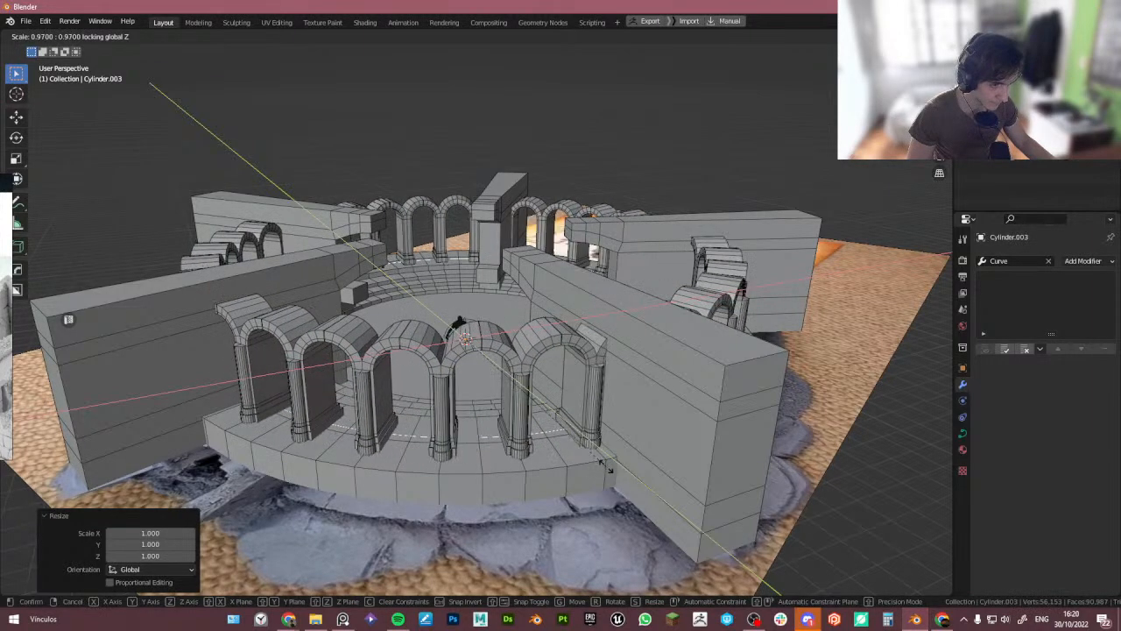
right_click(602, 462)
- Scale the duplicated ring in X and Y only, with Z locked, to about 0.99
key(shift+w)
click(681, 466)
key(s)
key(shift+z)
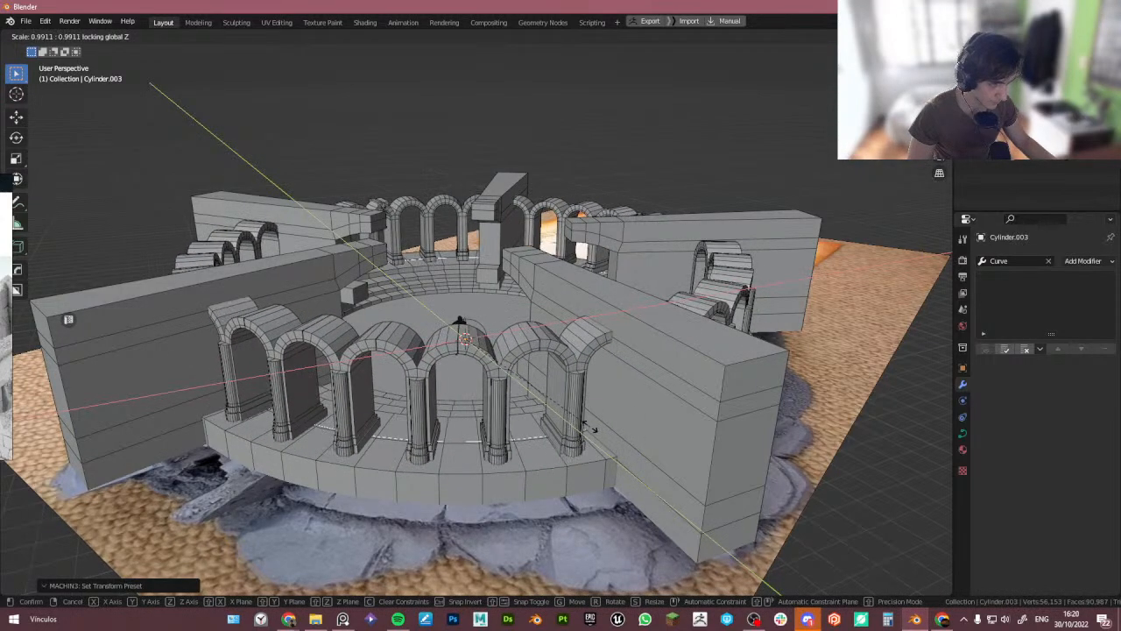
click(593, 428)
- Select the arch row, inspect its arch spacing up close, and reduce its Array count to 31
middle_drag(592, 427, 503, 353)
click(424, 490)
scroll(426, 477, up, 5)
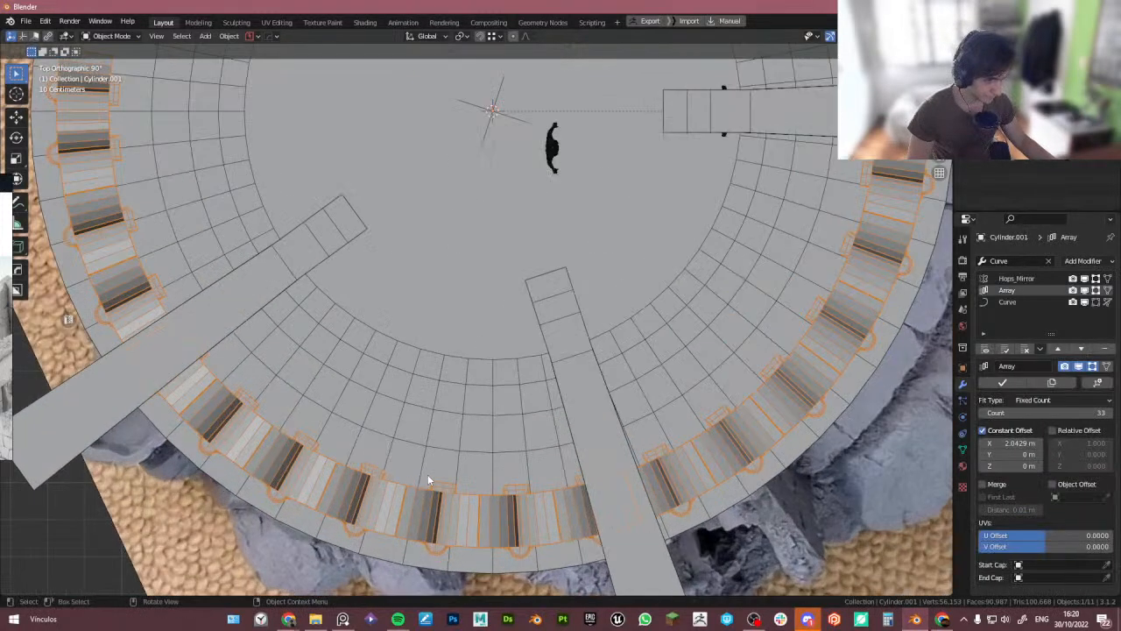
scroll(428, 481, up, 4)
scroll(406, 401, up, 3)
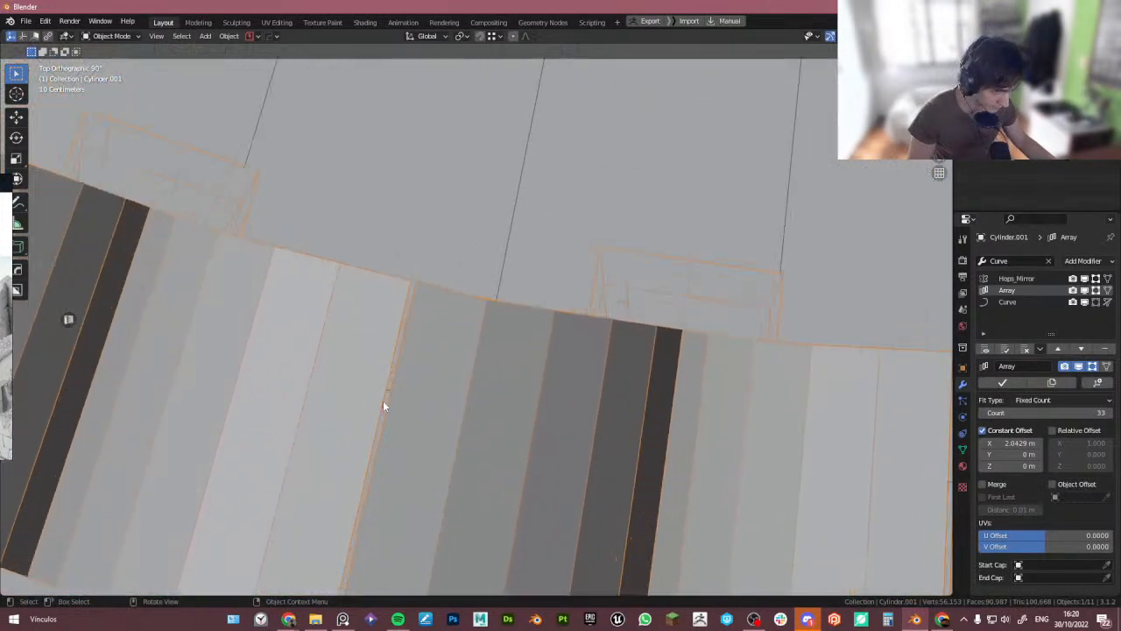
scroll(386, 406, down, 4)
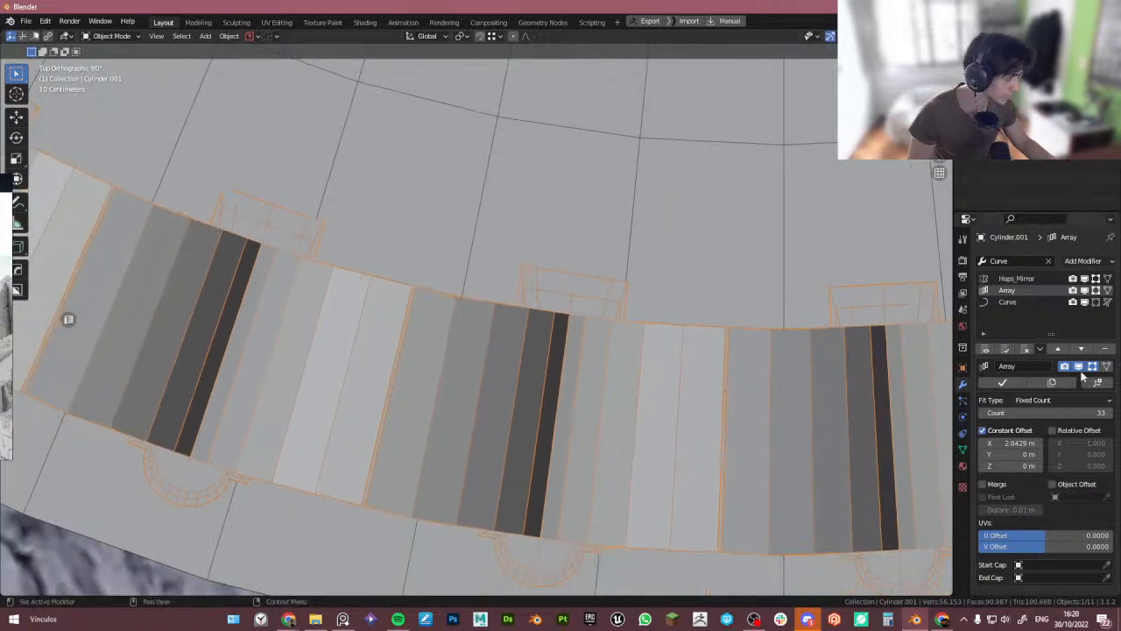
scroll(567, 244, down, 10)
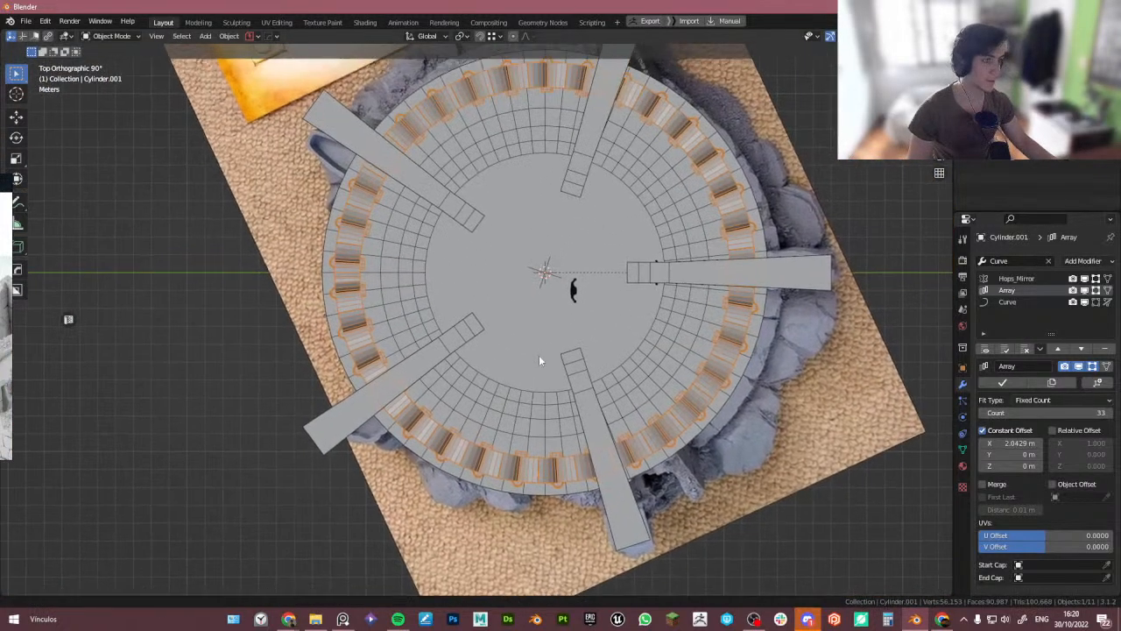
shift+middle_drag(673, 322, 623, 368)
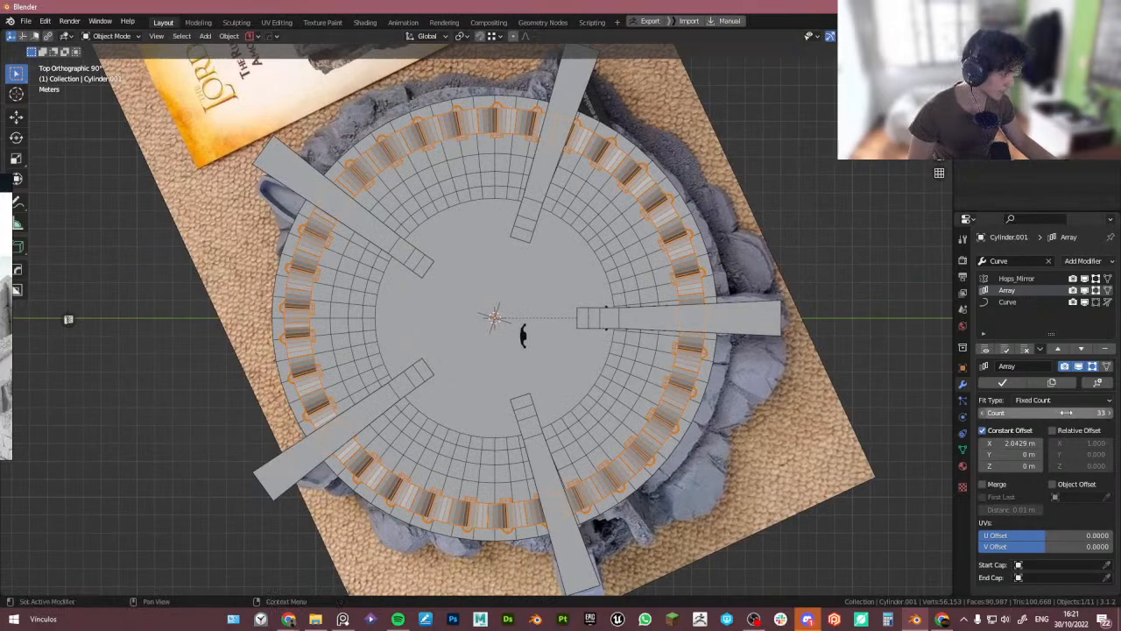
drag(1069, 414, 1064, 413)
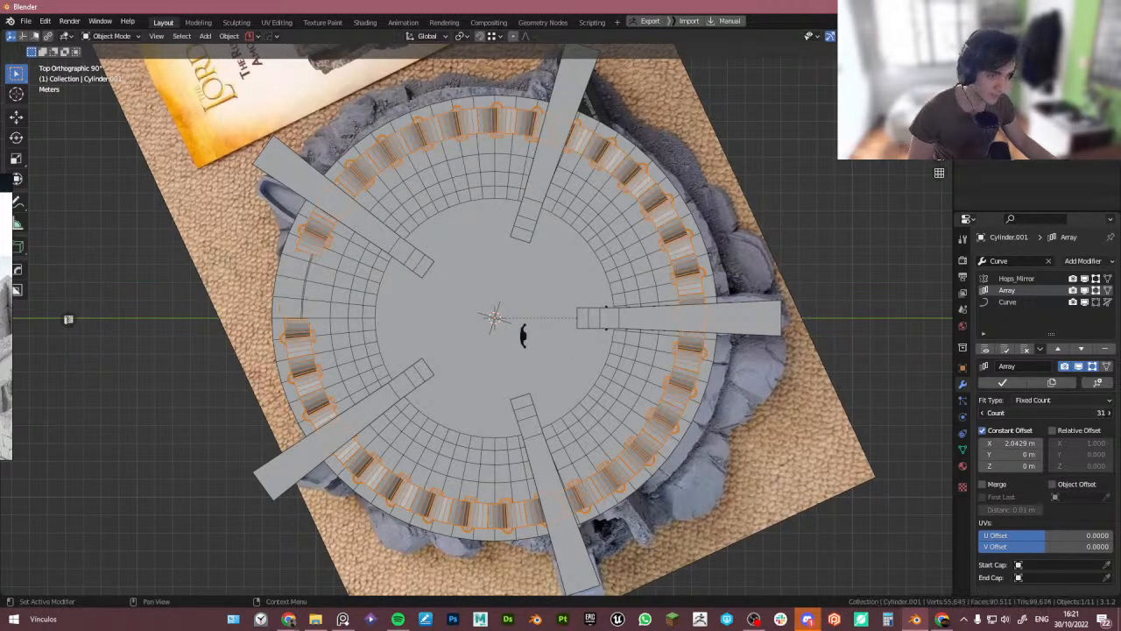
- Enter Edit Mode on the arch row, select the end edge of the first arch and move it along X about 0.53 m
middle_drag(666, 434, 508, 397)
scroll(412, 144, up, 8)
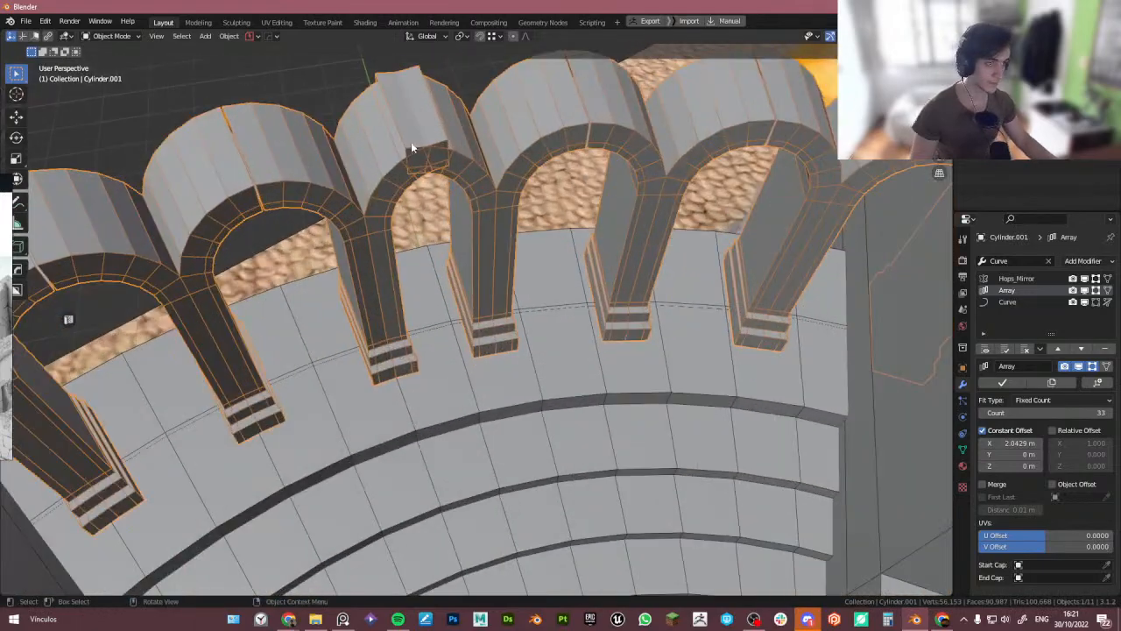
scroll(418, 151, down, 7)
middle_drag(467, 195, 547, 226)
key(Tab)
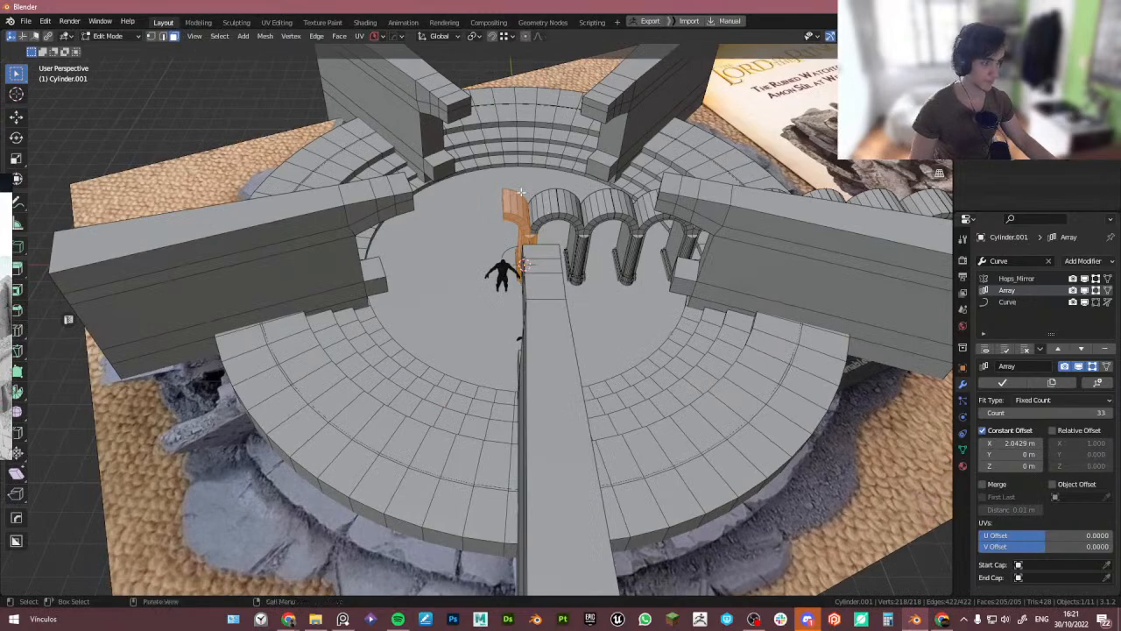
scroll(519, 184, up, 7)
key(2)
alt+click(442, 302)
middle_drag(477, 333, 489, 290)
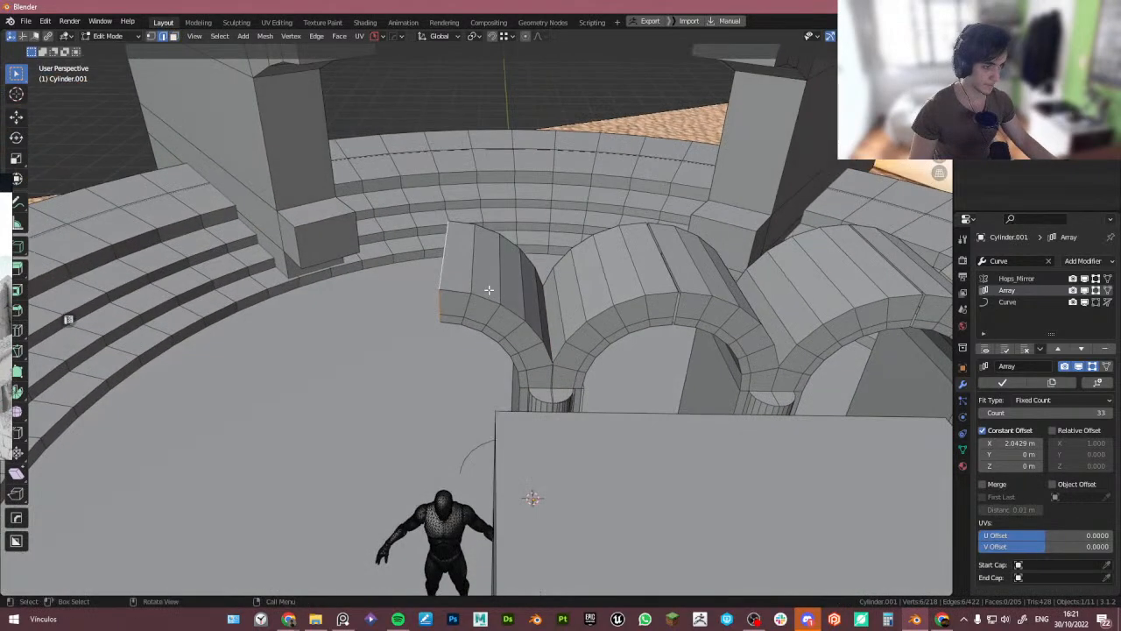
key(g)
key(x)
click(490, 291)
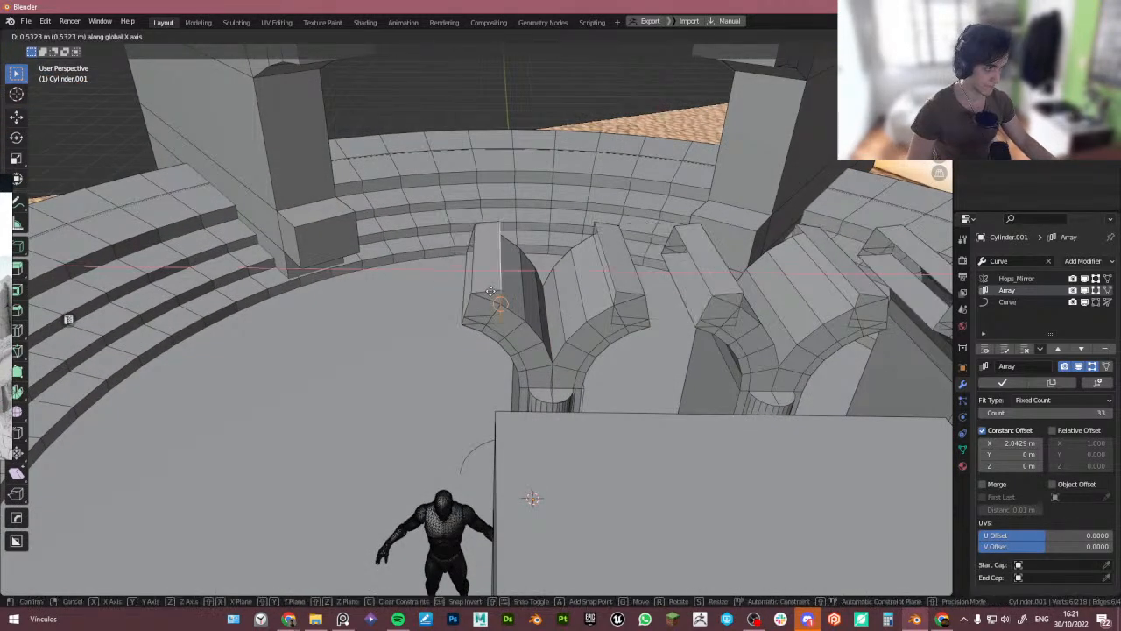
- Switch to a front orthographic X-ray view and nudge the arch's end edge along X about 0.02 m
key(KP_1)
scroll(480, 276, up, 4)
scroll(464, 306, up, 5)
key(alt+z)
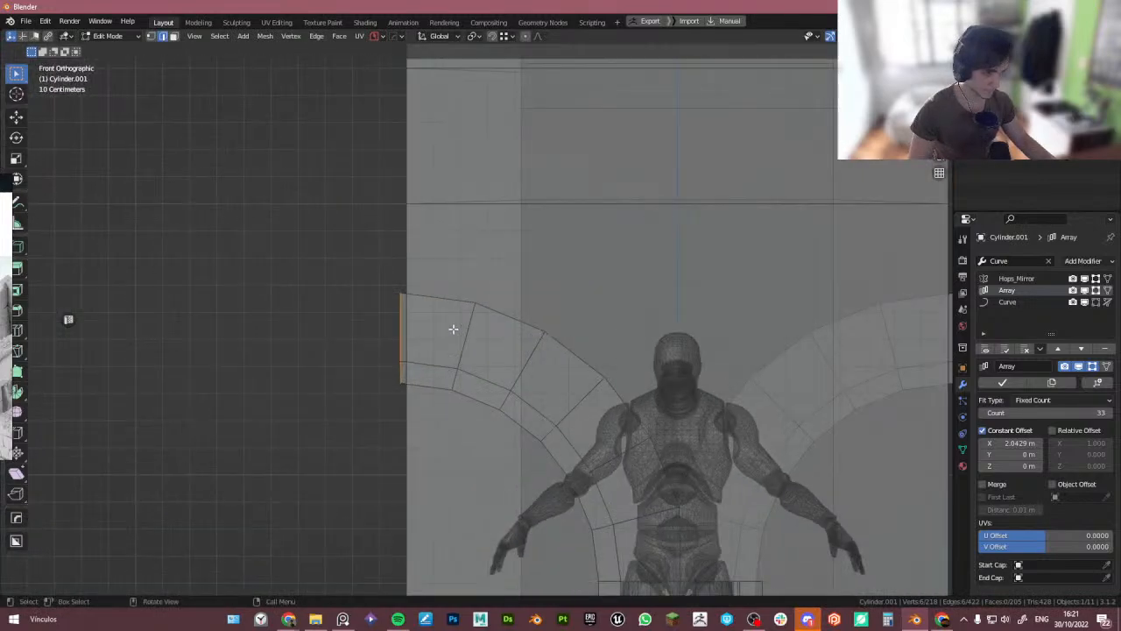
scroll(413, 300, up, 2)
key(g)
key(x)
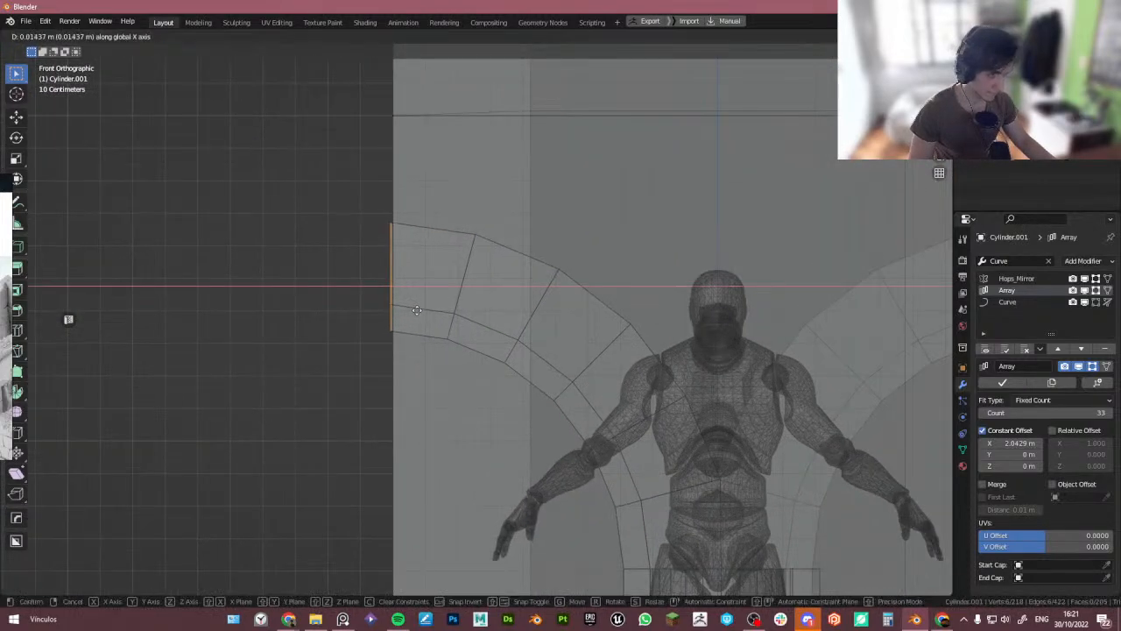
right_click(414, 310)
key(g)
key(z)
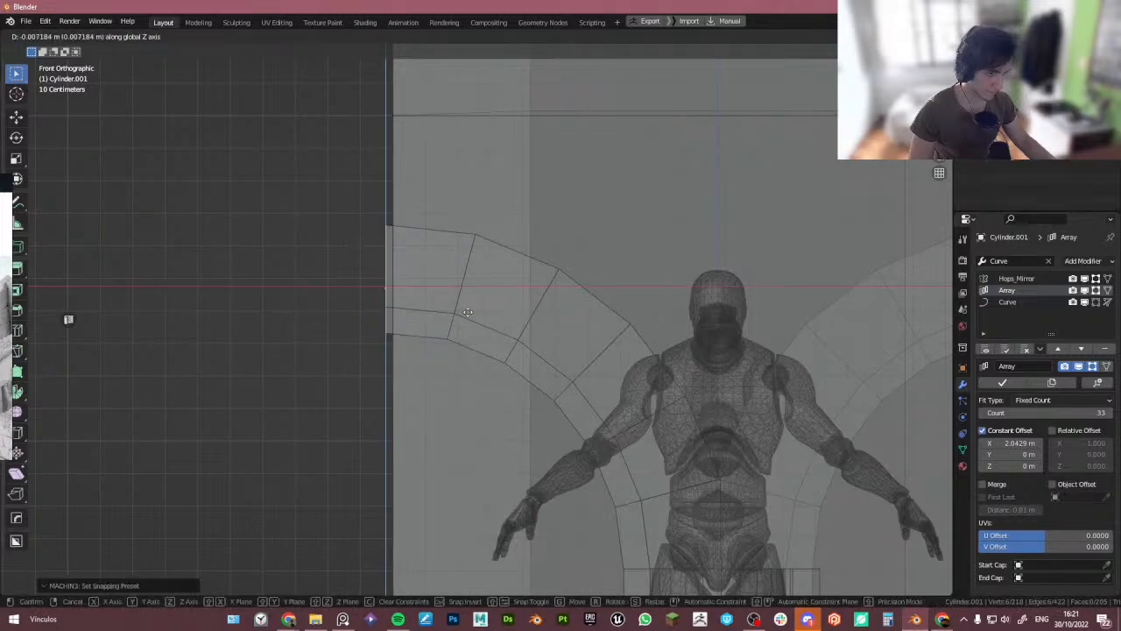
key(x)
click(421, 310)
- Fine-tune the end edge along X in small moves of about -0.03, -0.005 and 0.003 m to close the seam
scroll(481, 309, down, 4)
shift+middle_drag(590, 302, 481, 299)
key(g)
key(x)
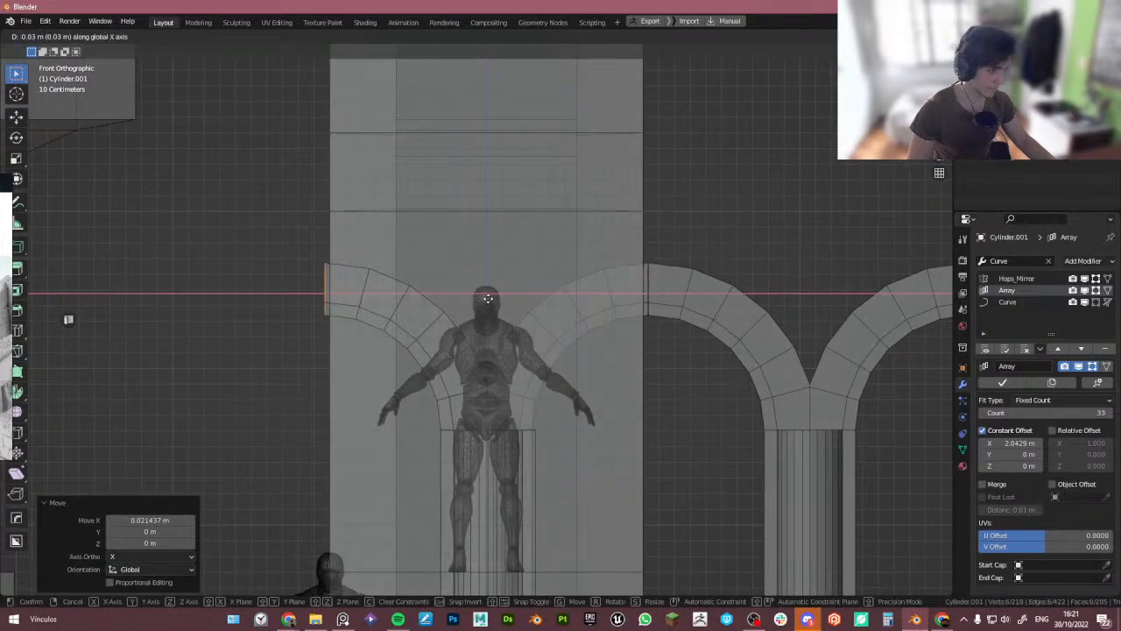
click(485, 300)
key(g)
key(x)
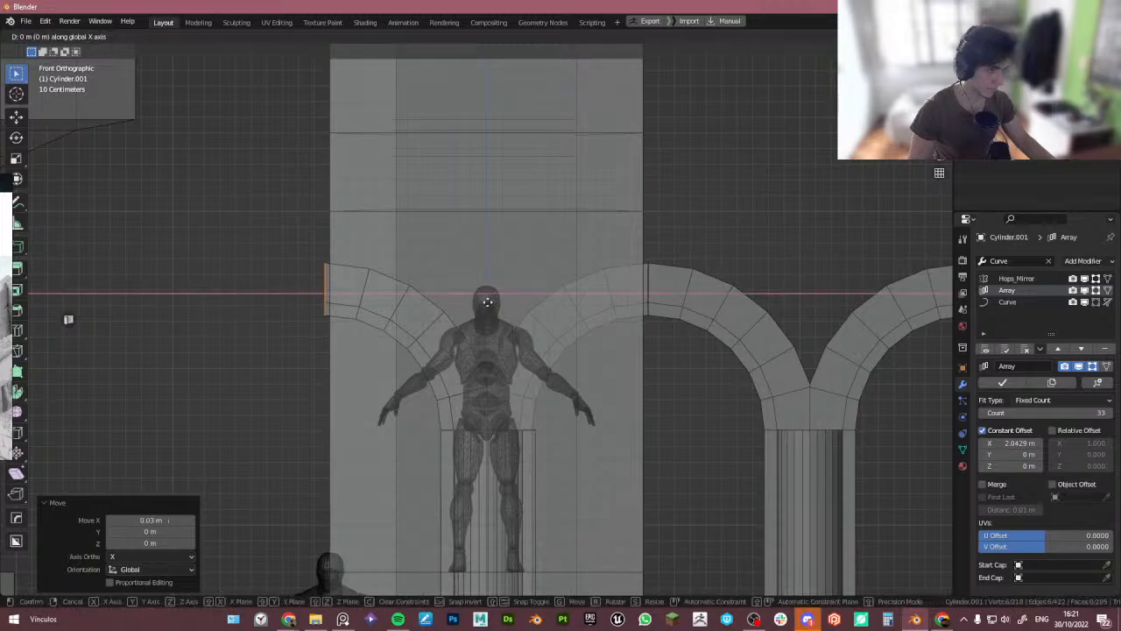
click(495, 301)
scroll(495, 302, up, 10)
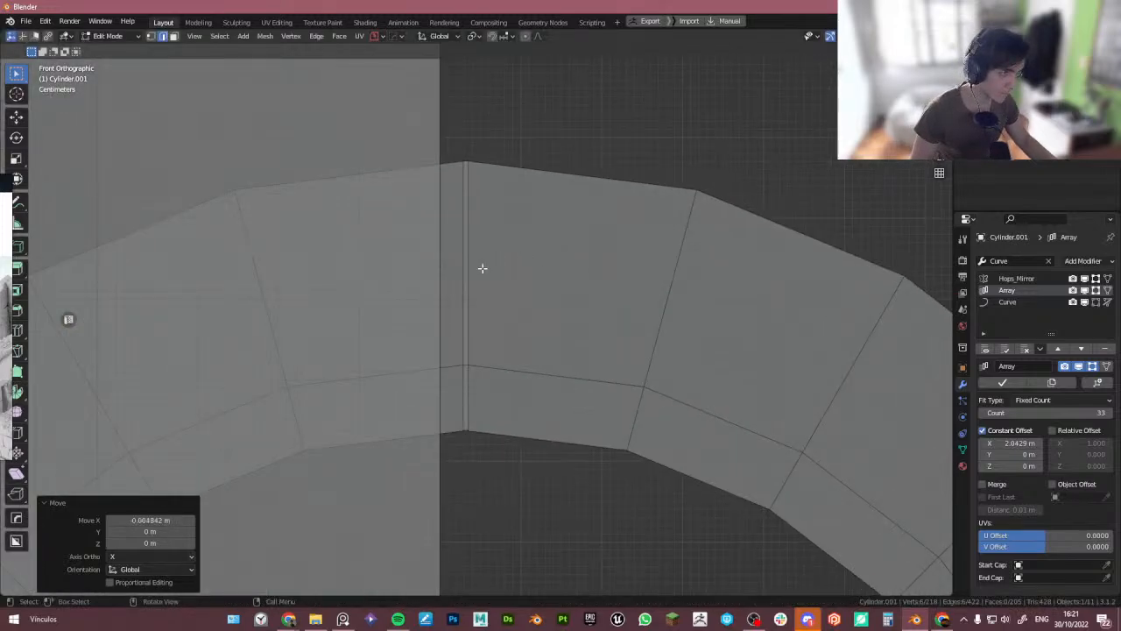
key(g)
key(x)
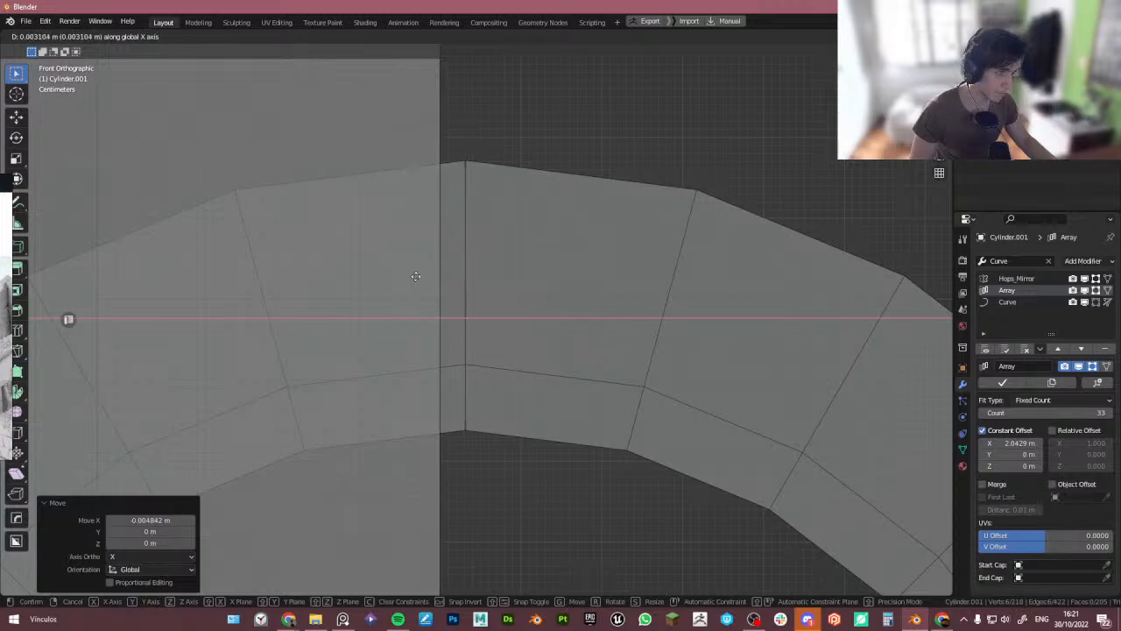
click(414, 277)
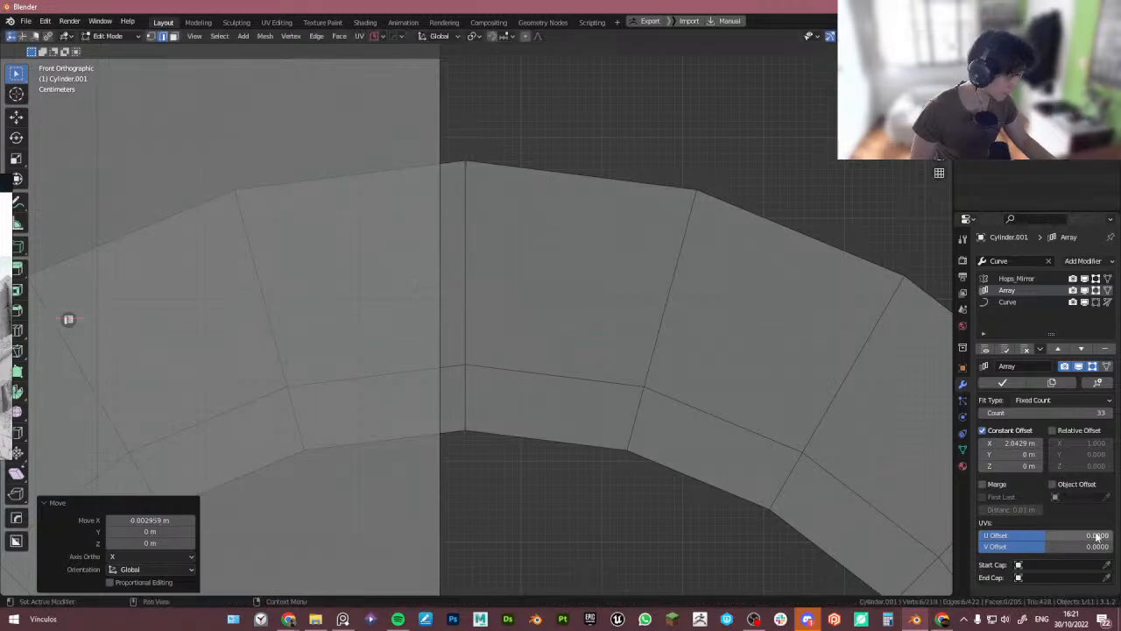
- Enable Merge on the Array modifier and return to Object Mode to check the arch ring
scroll(498, 325, down, 8)
middle_drag(499, 325, 508, 358)
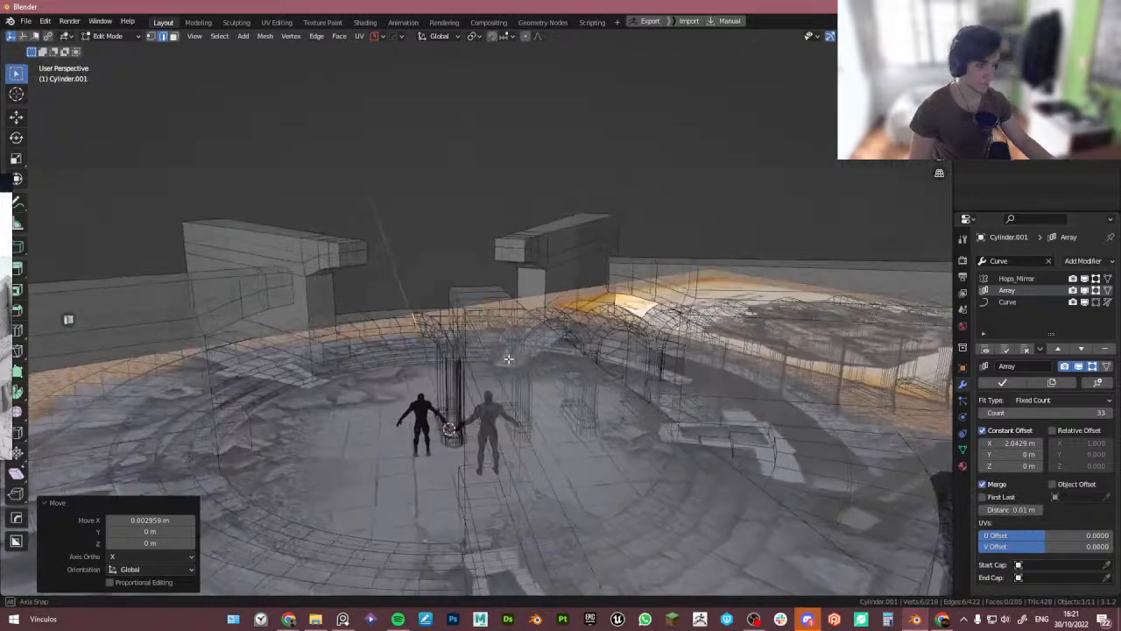
scroll(504, 351, down, 4)
key(Tab)
middle_drag(467, 299, 488, 379)
scroll(456, 337, down, 3)
scroll(394, 254, up, 4)
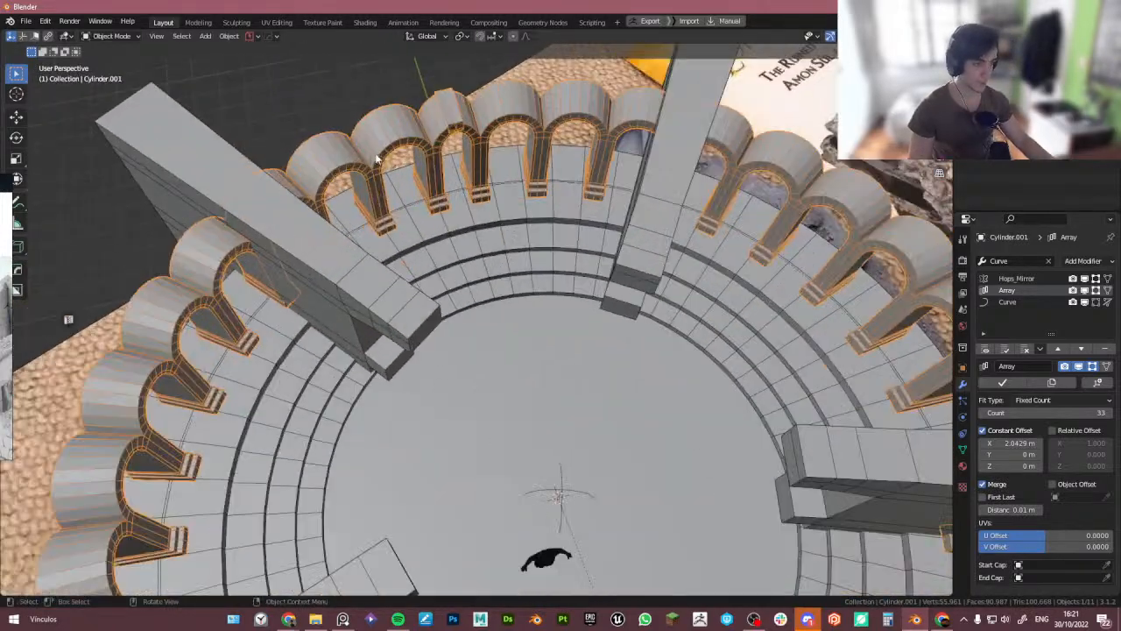
- Show the Curve modifier's effect in Edit Mode and select all of the arch mesh
middle_drag(376, 160, 345, 233)
scroll(360, 229, down, 6)
middle_drag(383, 270, 372, 254)
key(Tab)
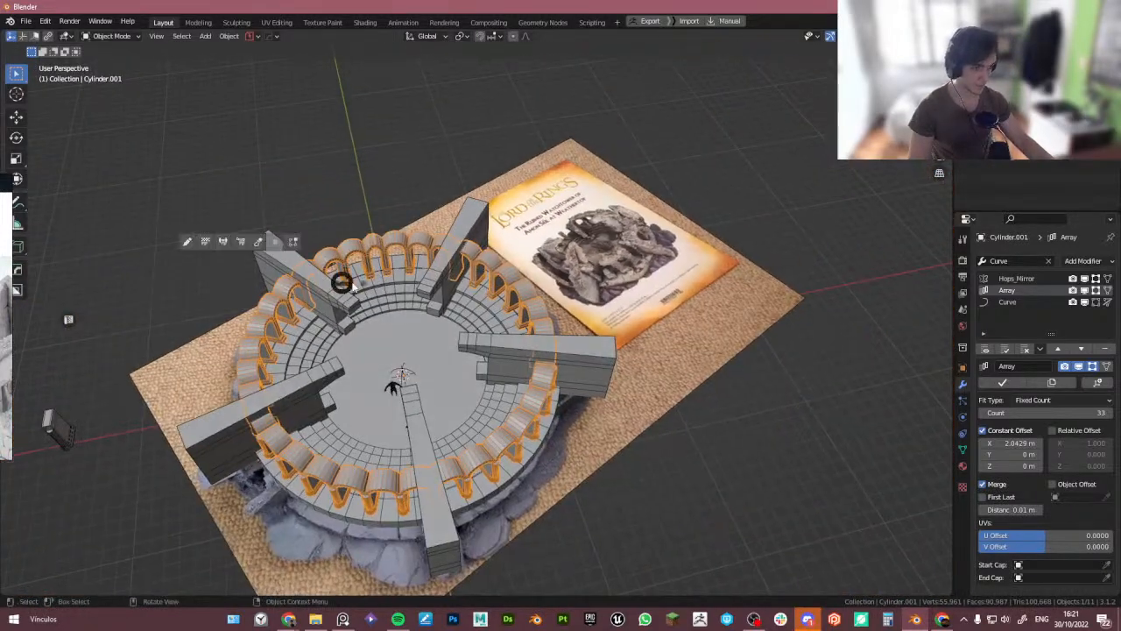
scroll(385, 347, up, 4)
key(Tab)
scroll(382, 368, down, 4)
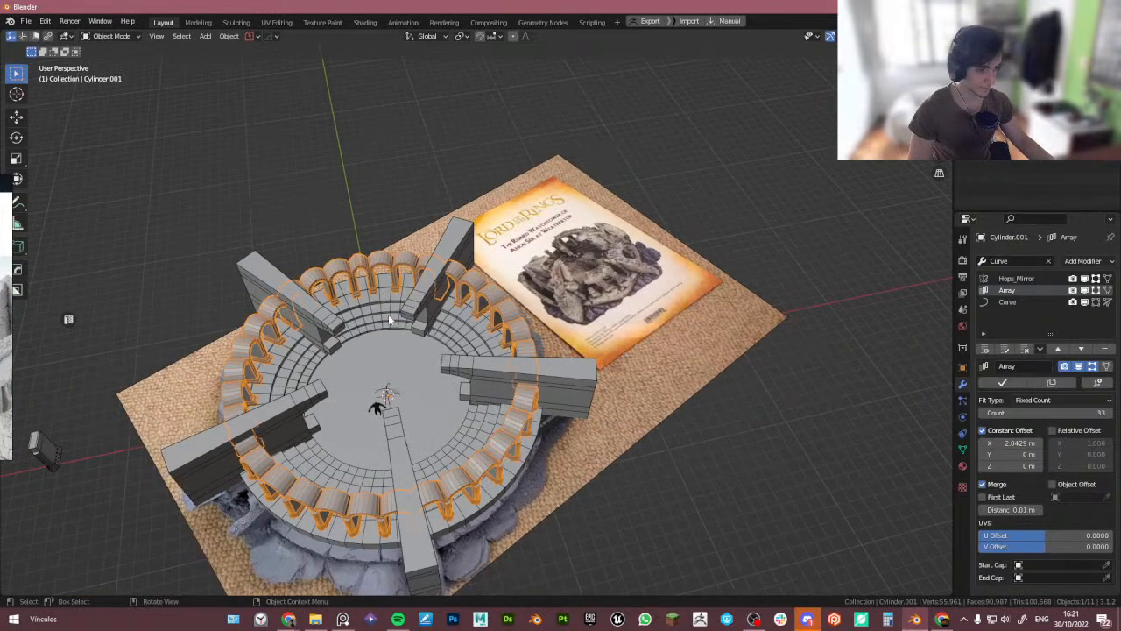
middle_drag(381, 408, 551, 324)
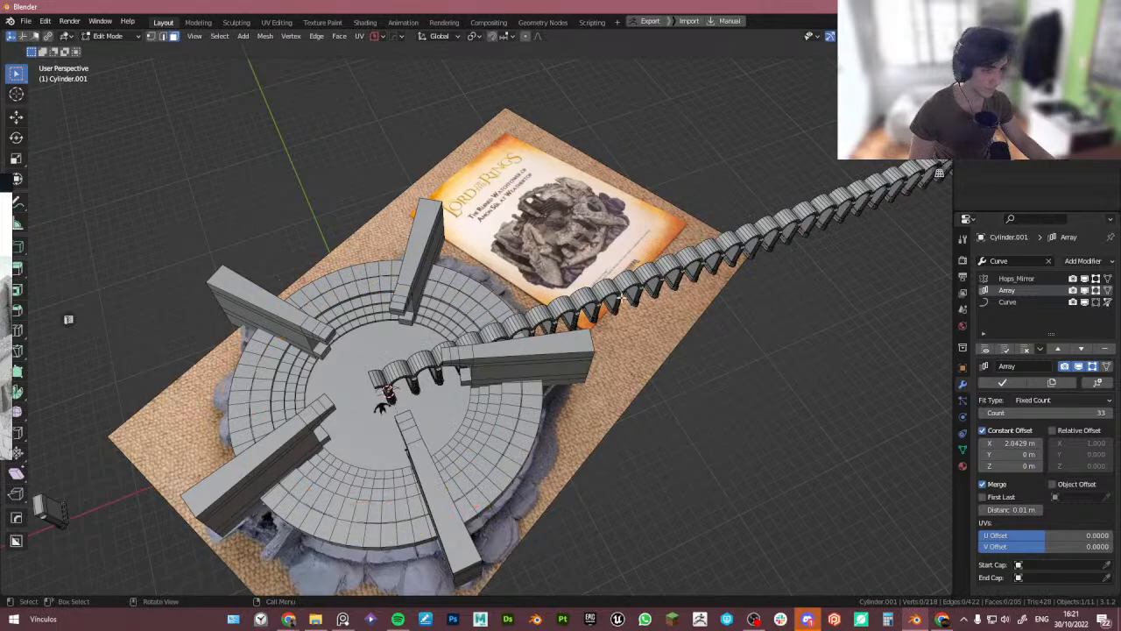
key(Tab)
click(1096, 302)
key(Tab)
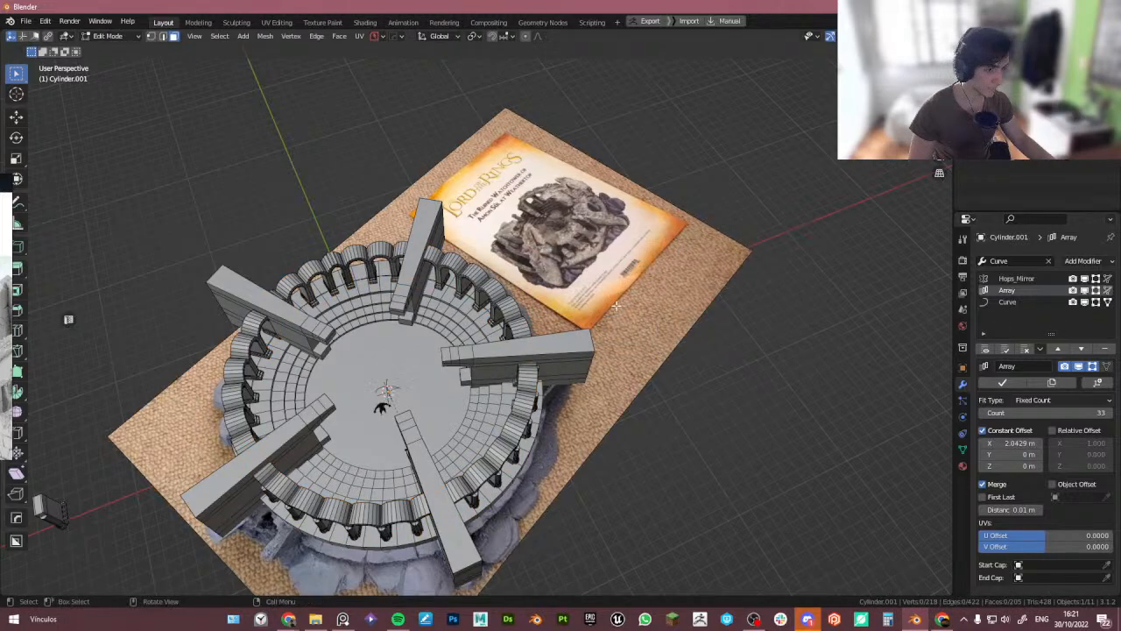
scroll(558, 317, up, 3)
middle_drag(375, 391, 405, 404)
key(a)
scroll(394, 362, down, 4)
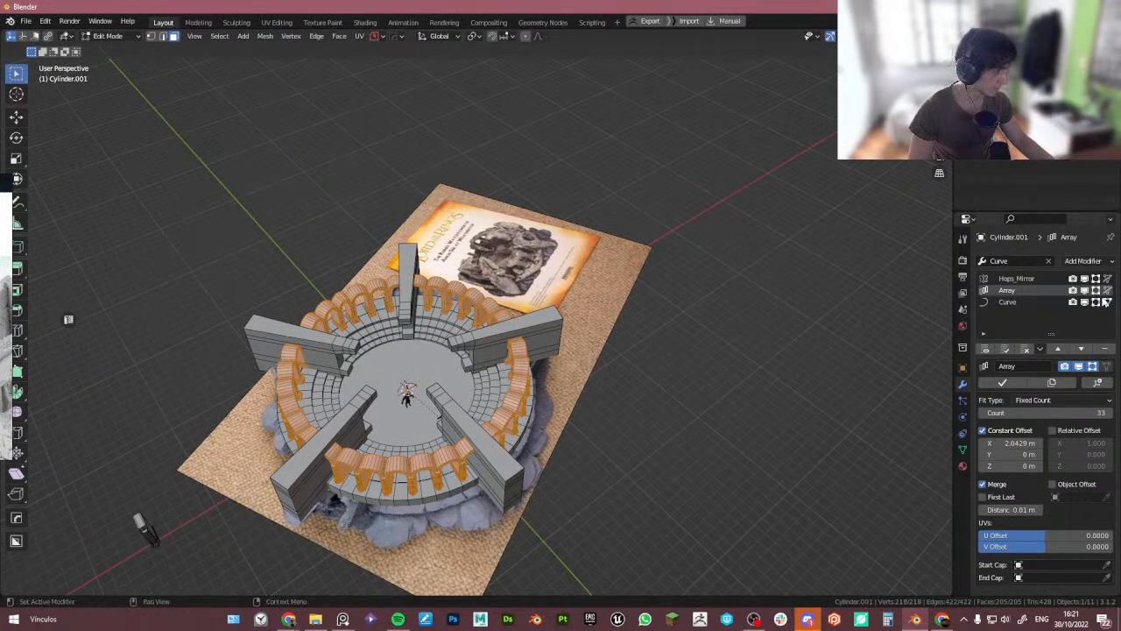
- Turn off the Array and Curve modifiers' Edit Mode display so only the single unbent arch is edited
click(1107, 301)
click(1096, 290)
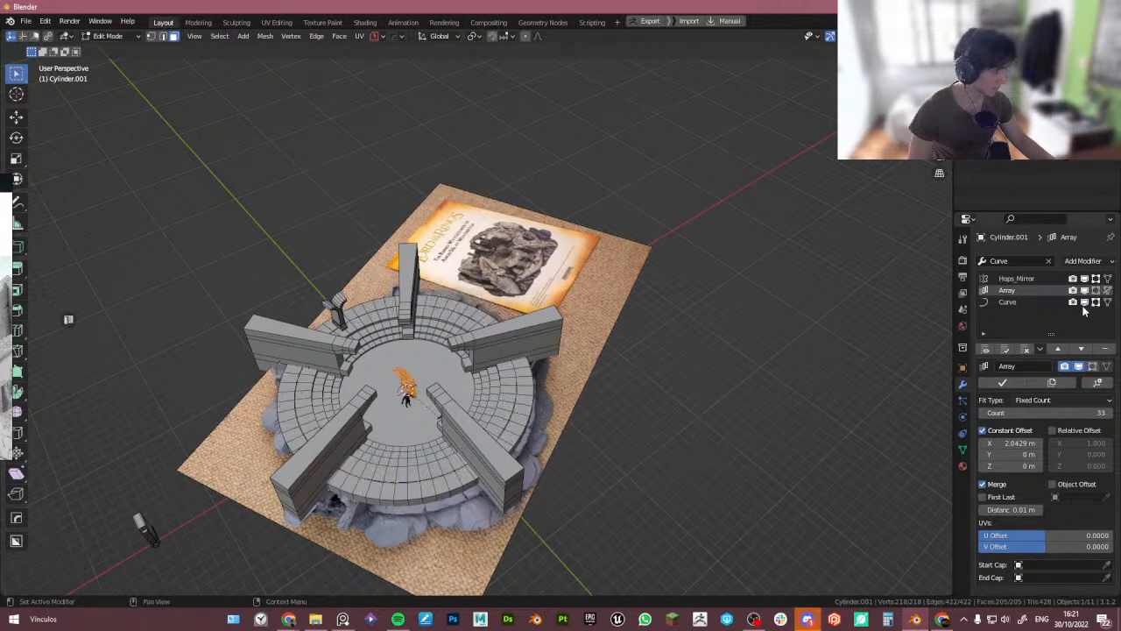
scroll(389, 387, up, 4)
scroll(388, 387, up, 3)
key(Tab)
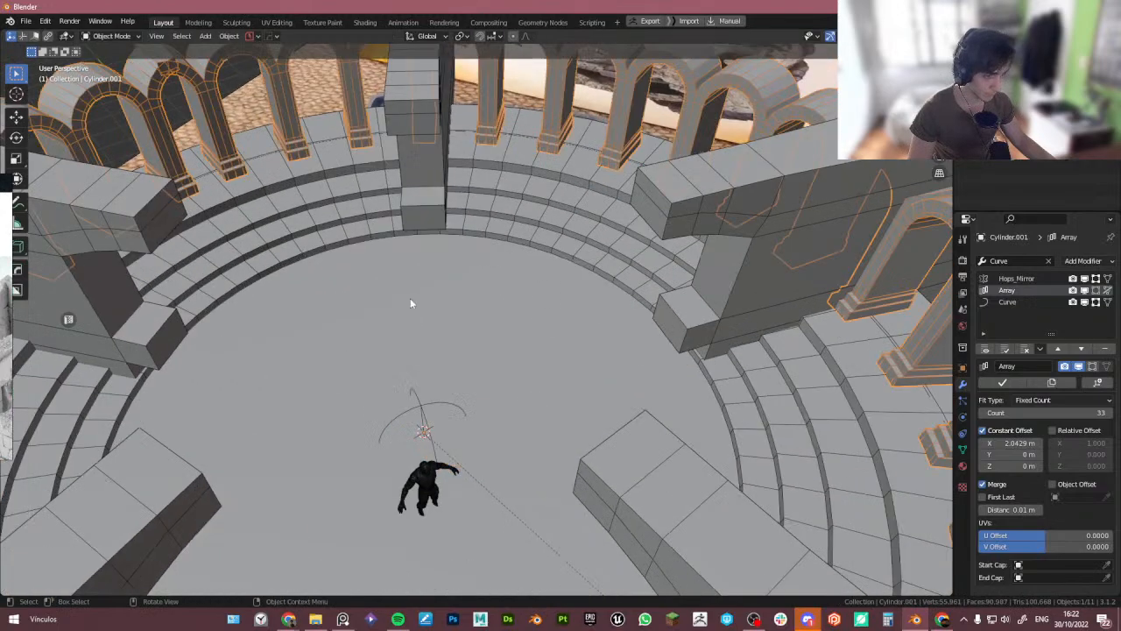
click(1096, 292)
click(1096, 292)
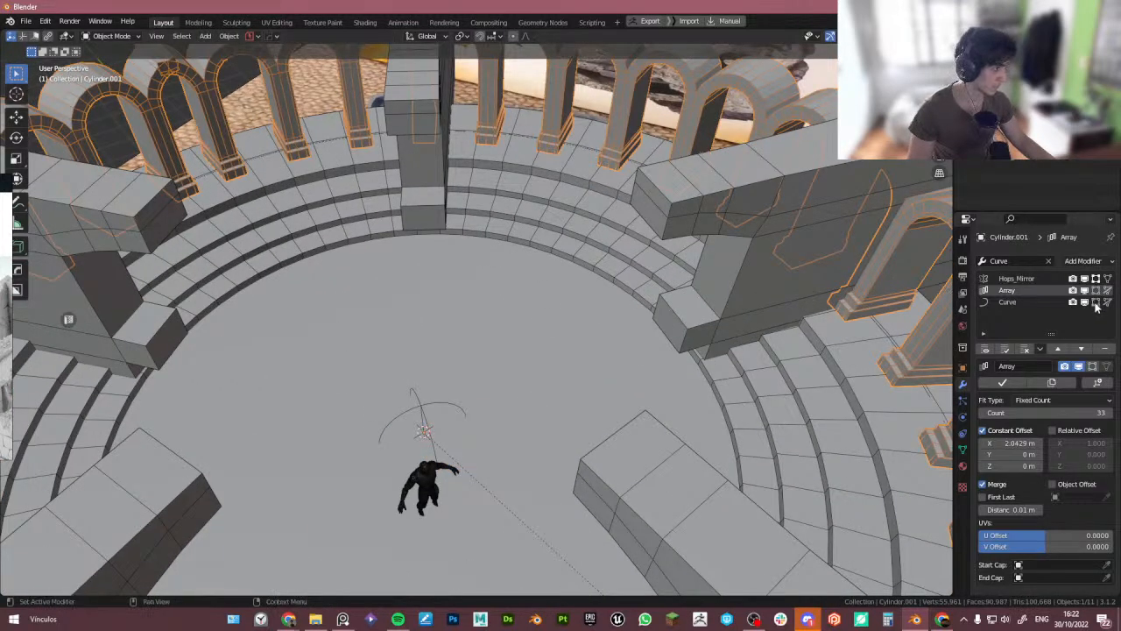
scroll(519, 287, down, 5)
key(Tab)
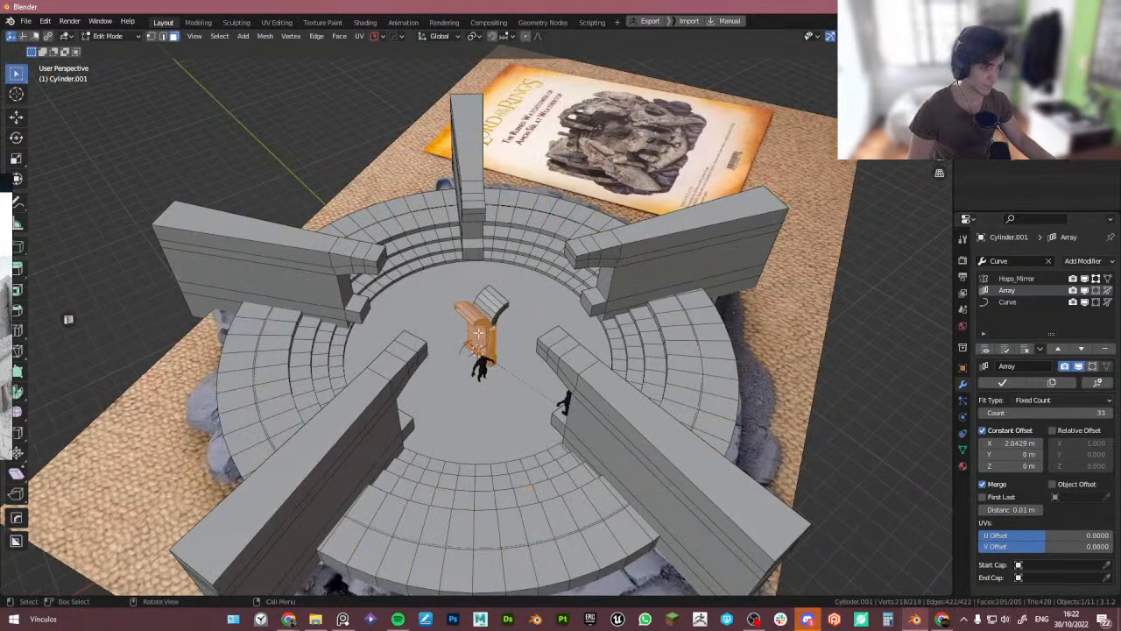
- Inspect the arch ring around the tower from above and in perspective
middle_drag(479, 333, 505, 296)
scroll(436, 325, up, 6)
scroll(442, 313, up, 6)
middle_drag(442, 313, 535, 305)
key(1)
key(Tab)
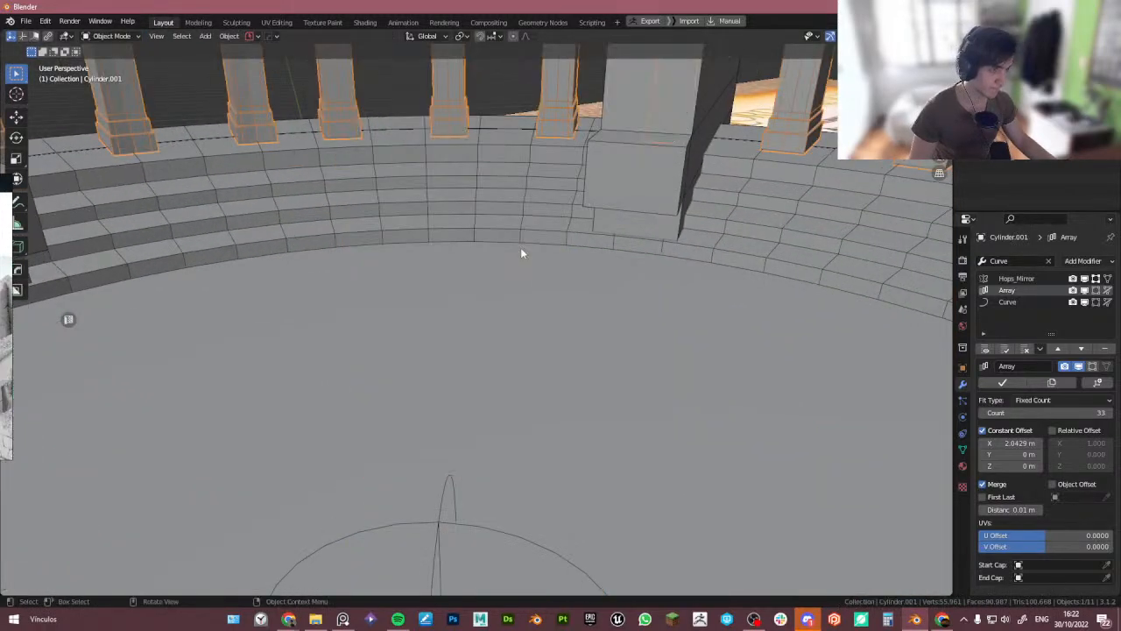
scroll(517, 270, down, 5)
middle_drag(495, 249, 502, 287)
key(Tab)
scroll(491, 224, down, 6)
key(Tab)
scroll(509, 241, up, 6)
scroll(510, 245, down, 5)
middle_drag(502, 288, 394, 320)
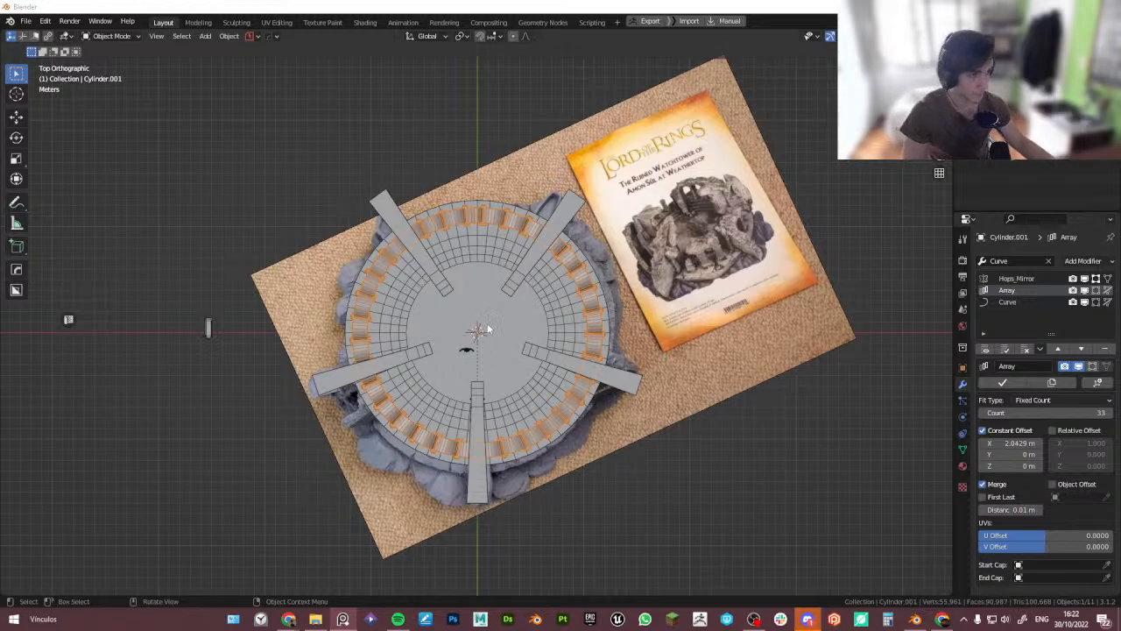
middle_drag(429, 381, 485, 229)
scroll(485, 230, up, 4)
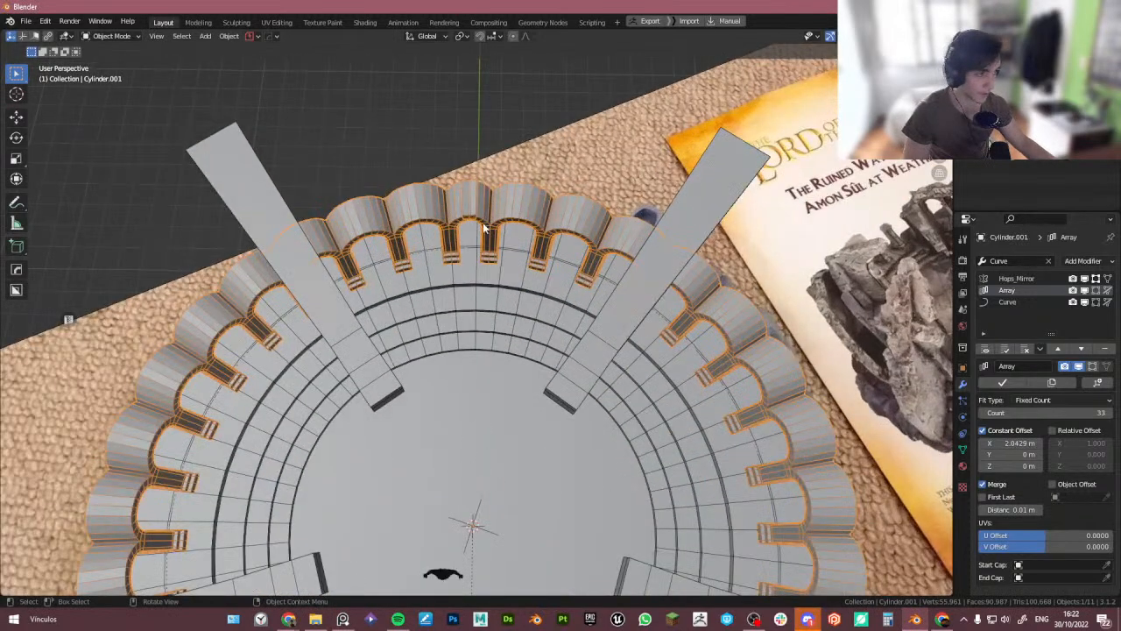
scroll(485, 230, up, 5)
scroll(499, 240, down, 10)
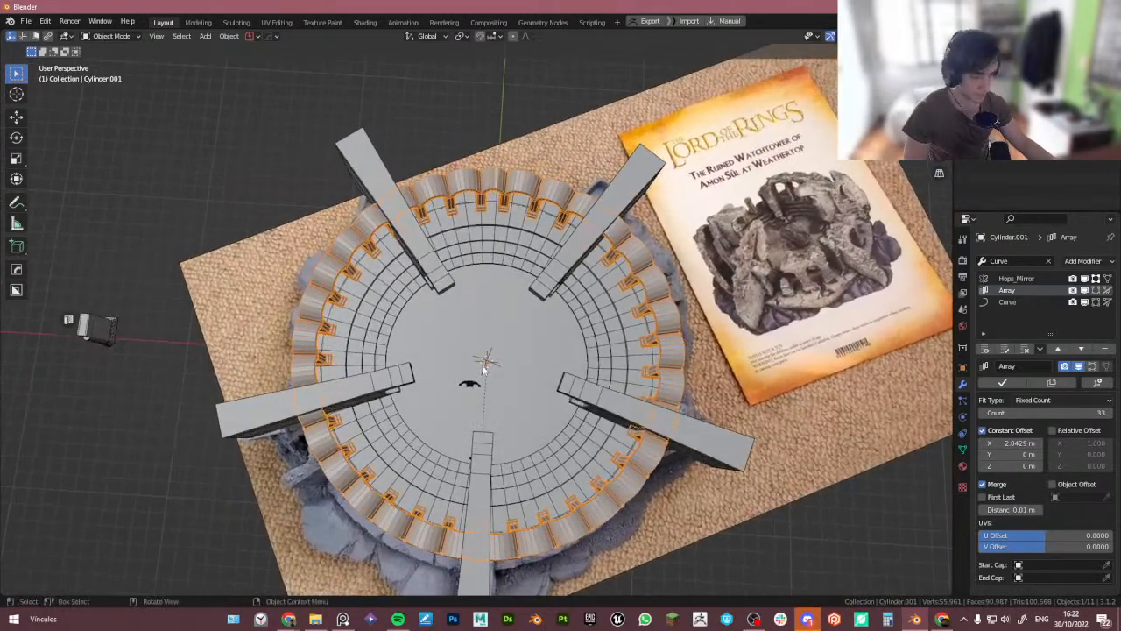
middle_drag(484, 368, 462, 447)
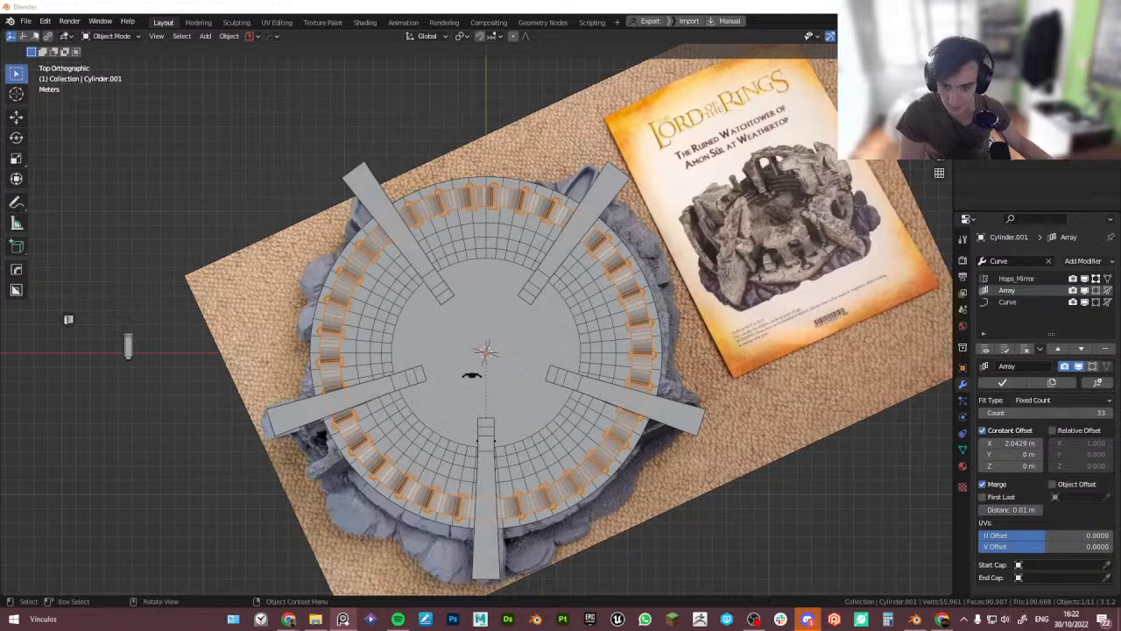
- In face mode, select the top faces of the arch half and extrude them upward about 0.49 m
middle_drag(321, 382, 345, 302)
key(Tab)
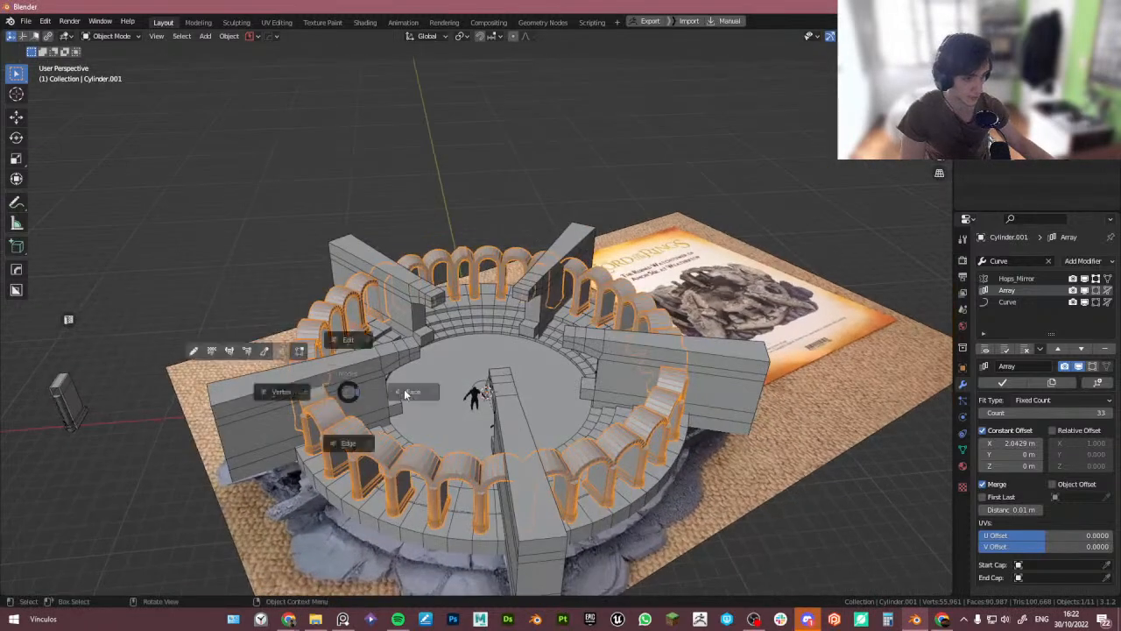
click(406, 392)
middle_drag(462, 390, 508, 380)
scroll(438, 372, up, 4)
scroll(480, 360, up, 2)
scroll(481, 374, up, 3)
click(514, 384)
scroll(508, 381, down, 1)
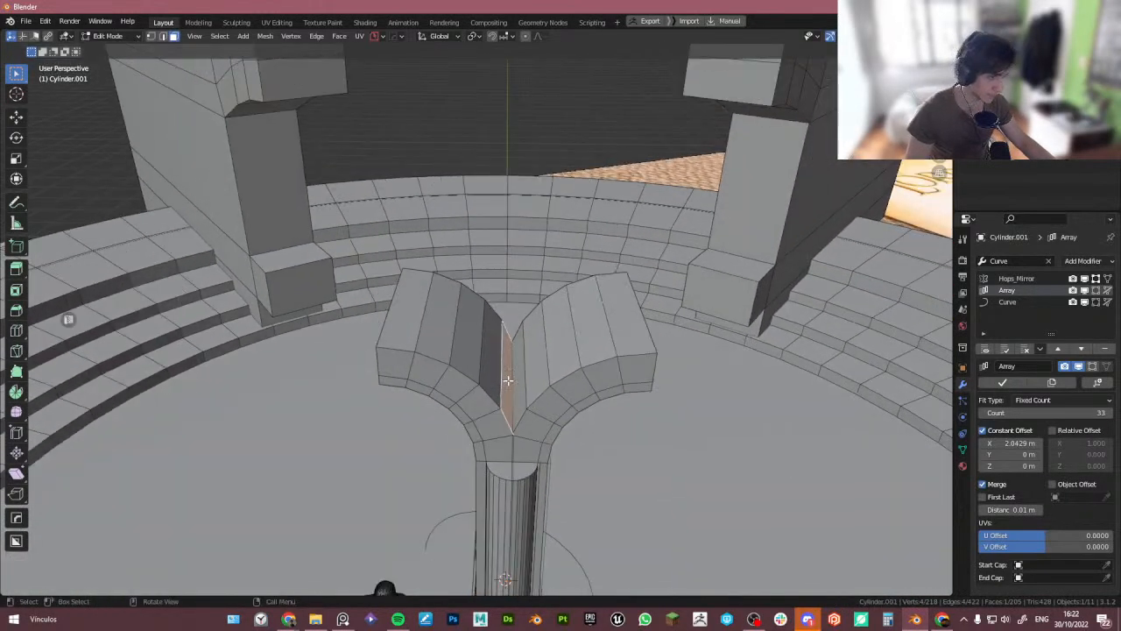
shift+click(494, 367)
shift+click(468, 352)
shift+click(441, 338)
shift+click(403, 330)
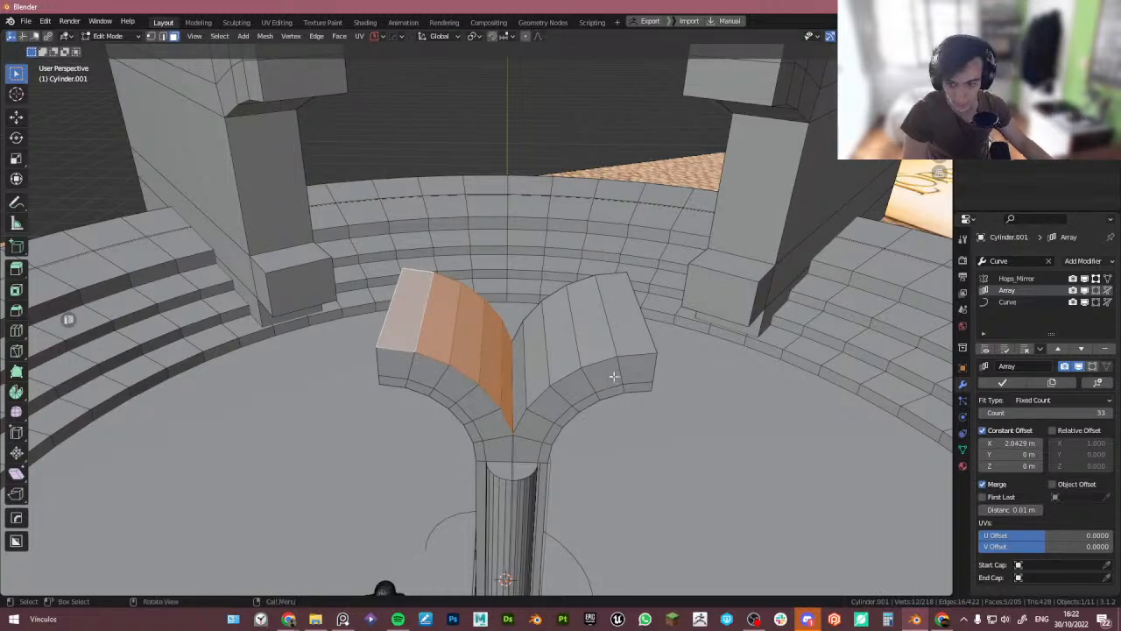
mouse_move(612, 379)
middle_down()
mouse_move(611, 366)
mouse_move(628, 367)
middle_up()
key(e)
key(z)
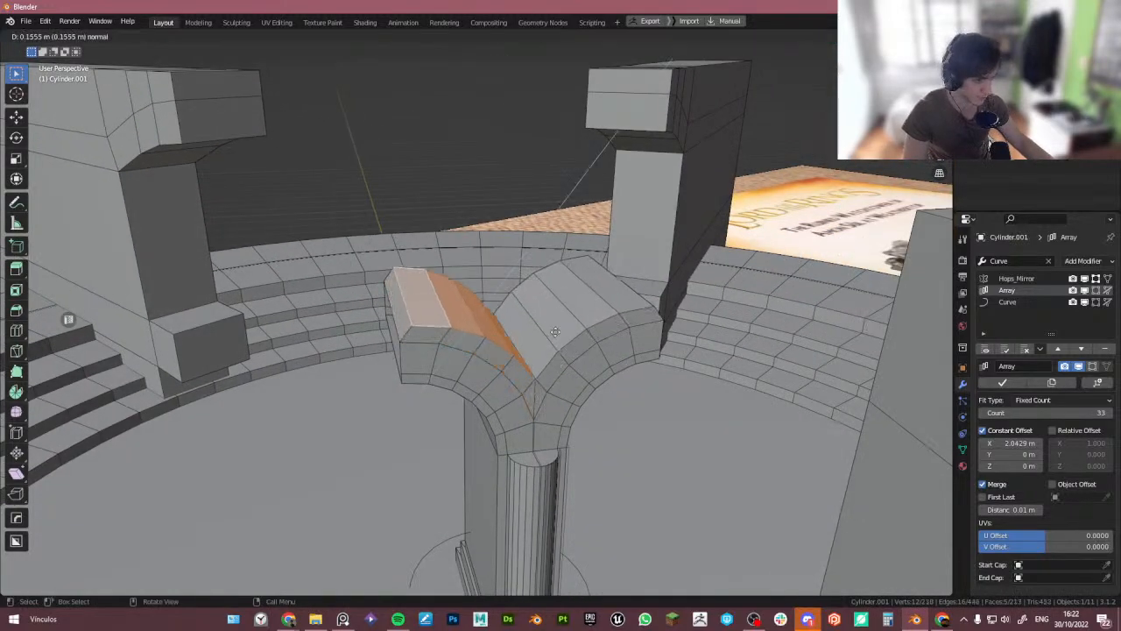
click(547, 300)
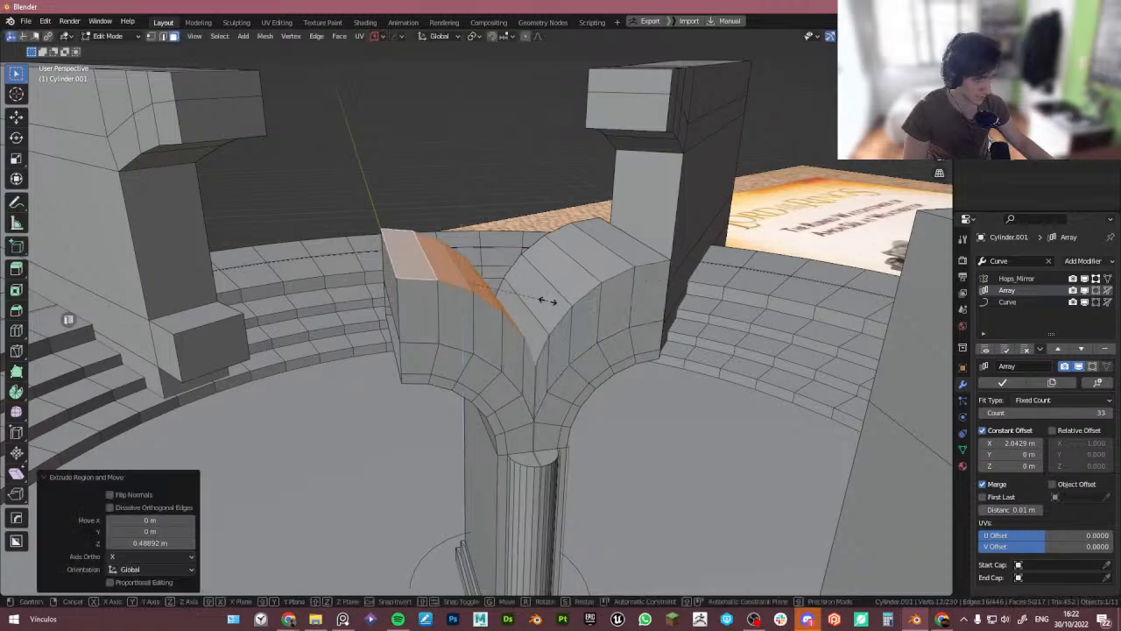
- Flatten the extruded top faces by scaling them to 0 along Z
key(s)
key(z)
key(0)
key(Return)
scroll(558, 310, up, 3)
scroll(558, 311, up, 3)
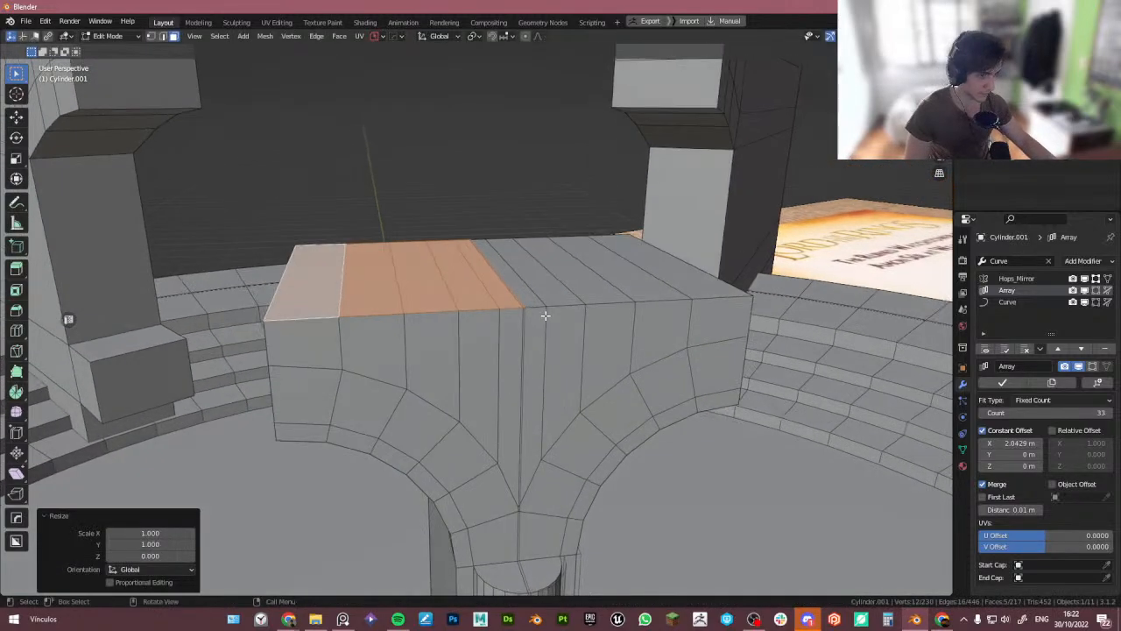
scroll(513, 310, down, 5)
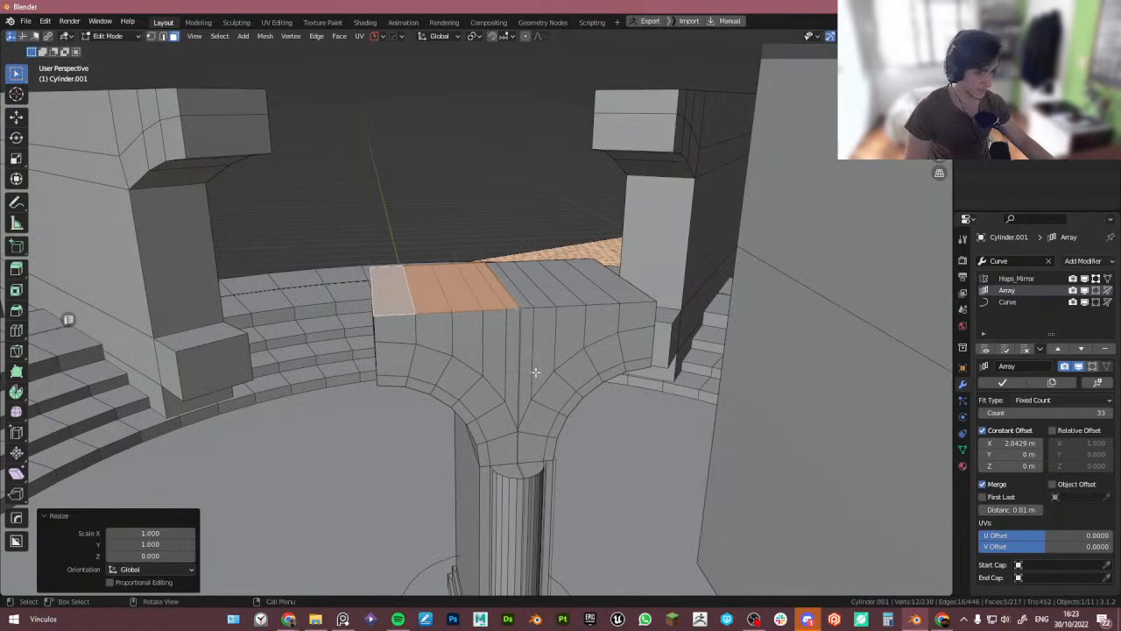
- Inspect the arch ring with the flattened top from several angles, switching between edit and object mode
key(Tab)
middle_drag(535, 372, 525, 438)
key(Tab)
scroll(526, 395, down, 3)
key(ctrl+KP_Subtract)
middle_drag(524, 390, 526, 347)
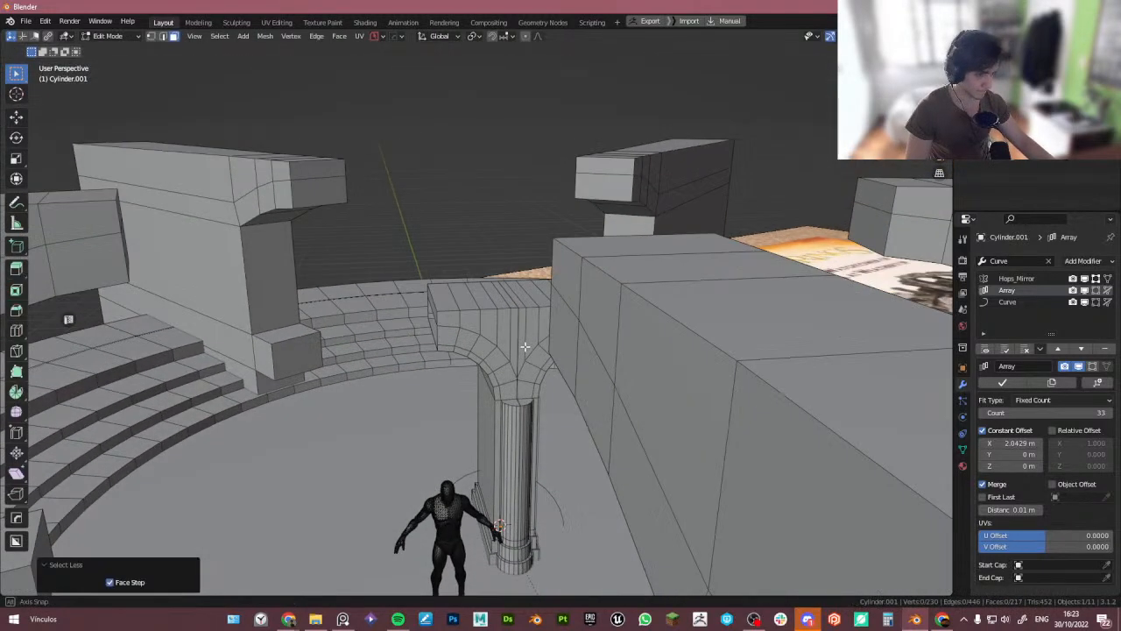
key(Tab)
- In local front view, move the whole arch half about 0.014 m in negative X
key(Tab)
key(Tab)
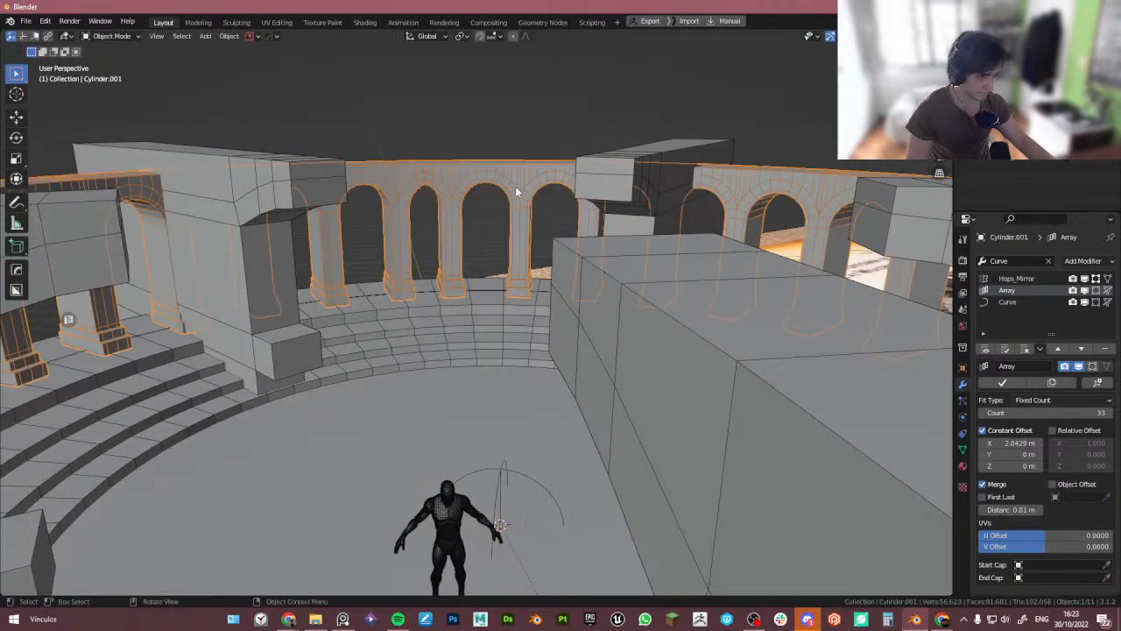
key(KP_Divide)
key(Tab)
key(KP_1)
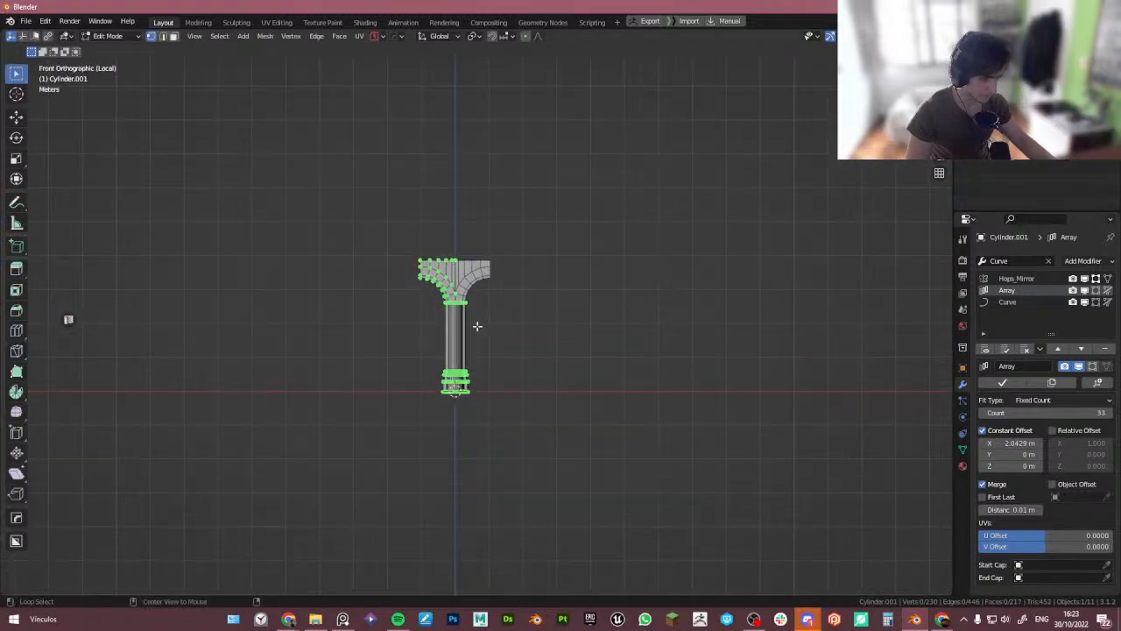
scroll(476, 326, up, 6)
key(a)
key(g)
key(x)
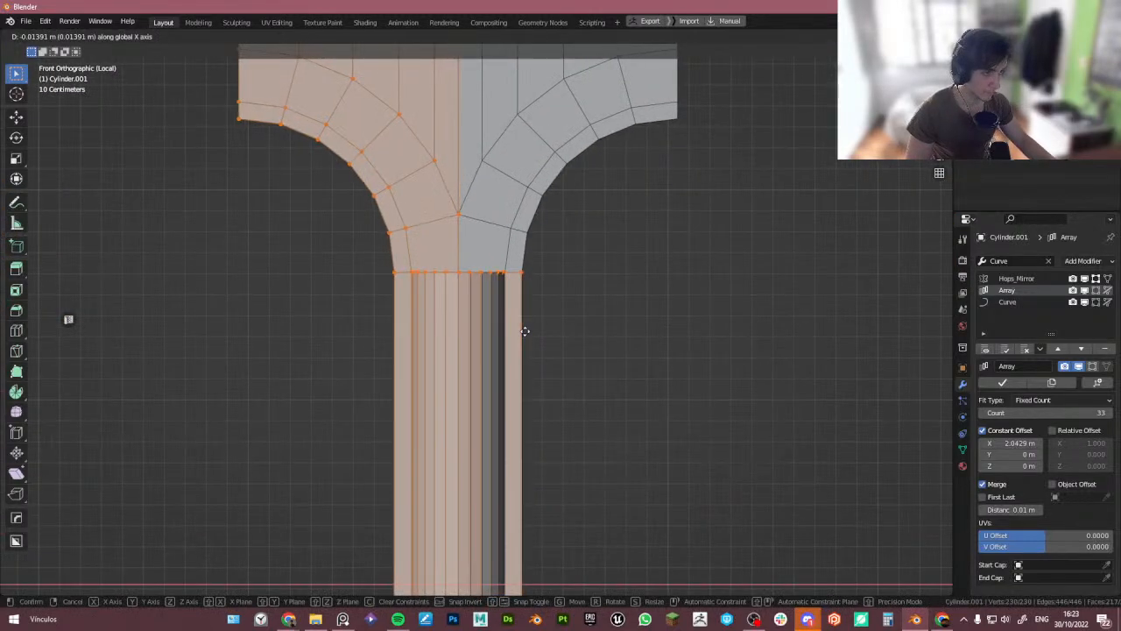
click(525, 328)
- Delete the column faces lying on the far side of the mirror seam
scroll(569, 307, down, 4)
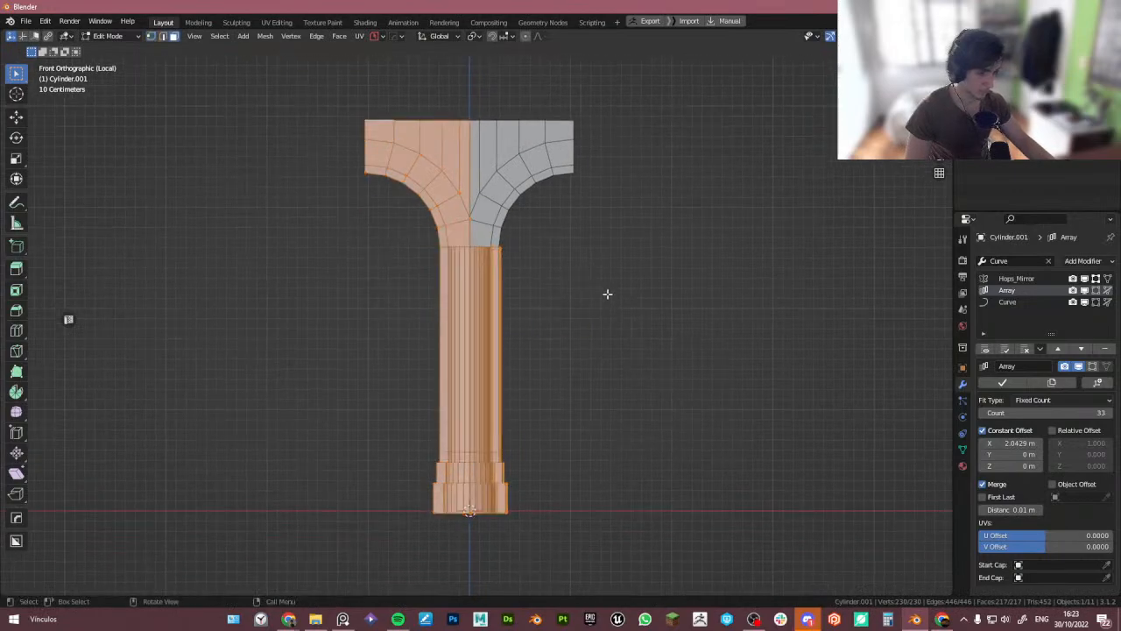
drag(525, 559, 481, 262)
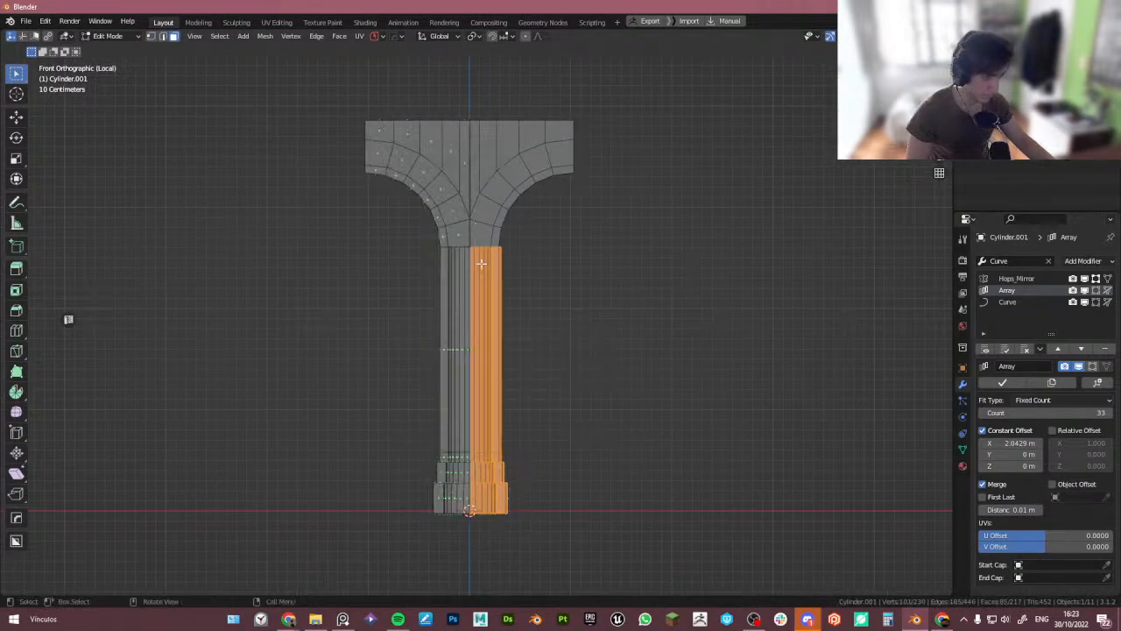
scroll(481, 266, up, 4)
key(x)
key(f)
- Move the whole arch half about 0.012 m further in negative X
key(Tab)
key(alt+z)
shift+middle_drag(497, 153, 511, 237)
key(Tab)
key(a)
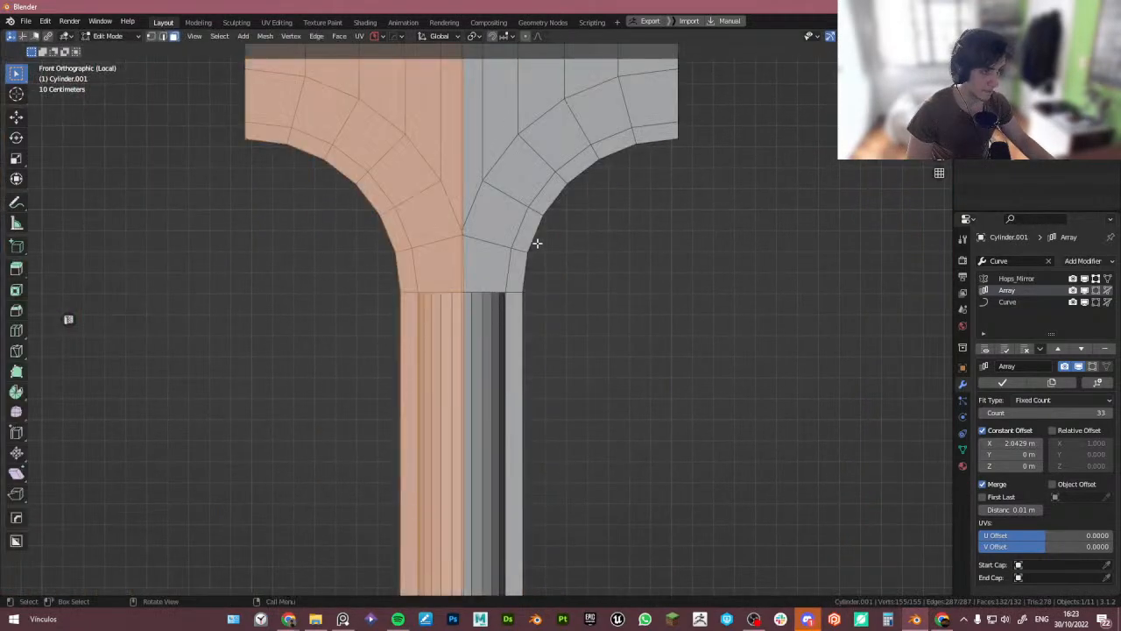
key(g)
key(x)
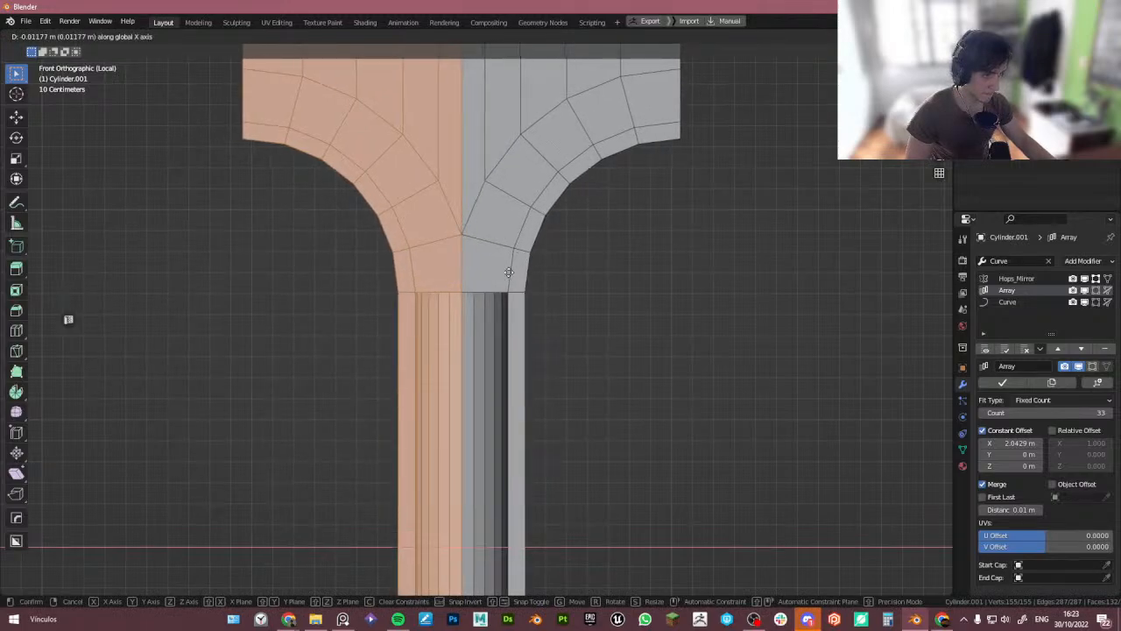
click(510, 272)
- Exit local view and inspect the arch ring around the tower
scroll(511, 271, down, 7)
middle_drag(510, 271, 504, 323)
key(Tab)
scroll(466, 311, down, 5)
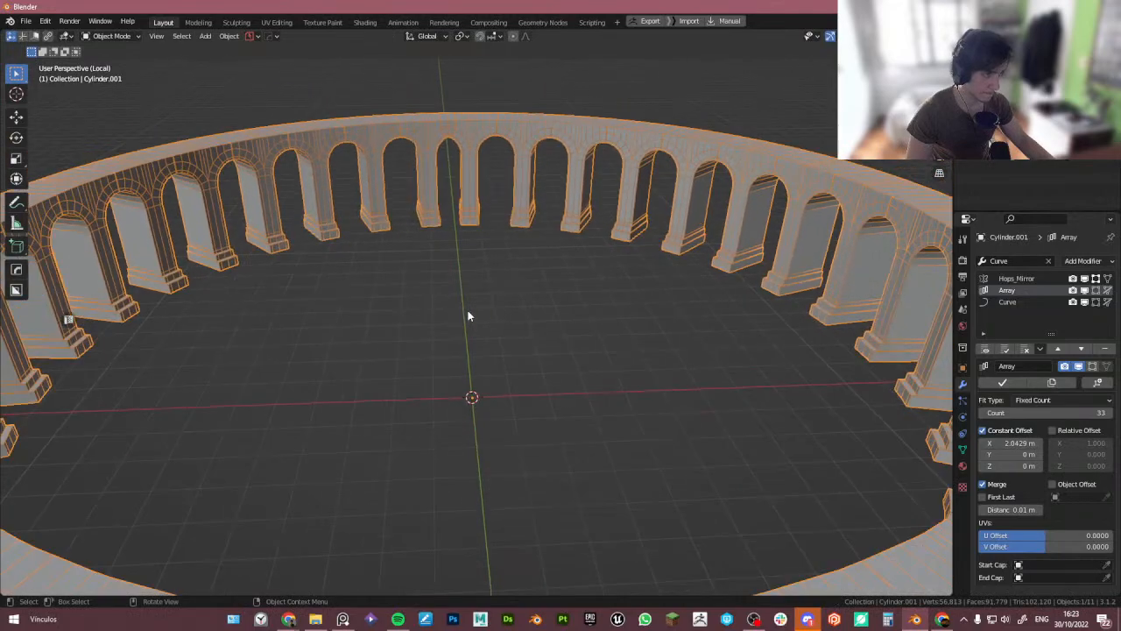
scroll(440, 149, down, 6)
scroll(443, 150, up, 5)
scroll(468, 194, down, 7)
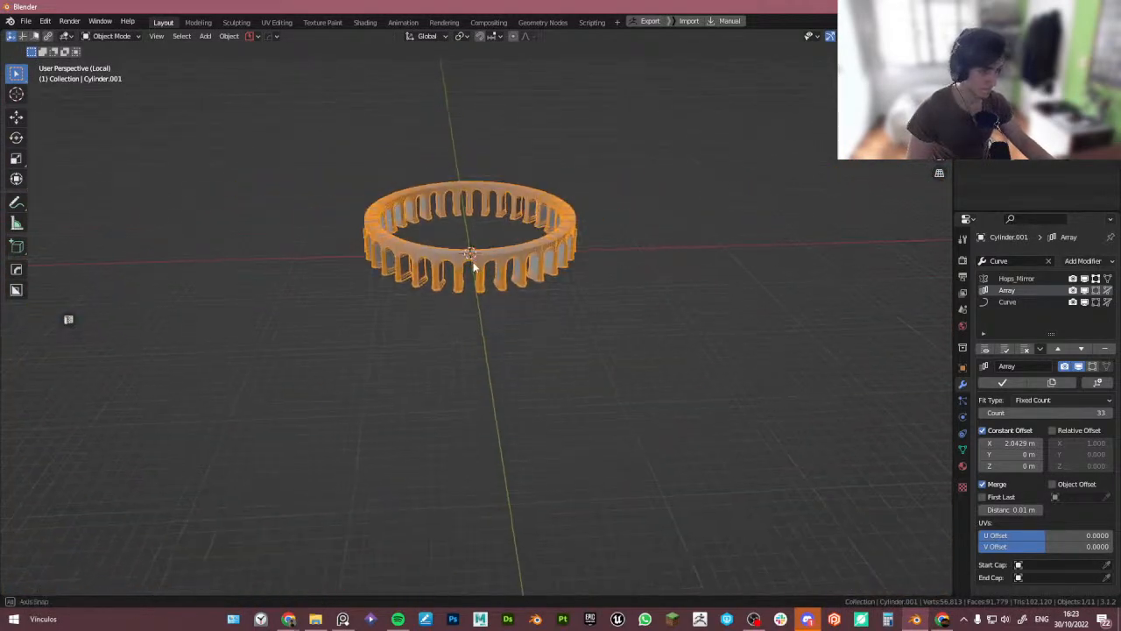
scroll(466, 260, up, 7)
middle_drag(473, 261, 378, 226)
key(Tab)
key(Tab)
key(slash)
scroll(473, 236, down, 4)
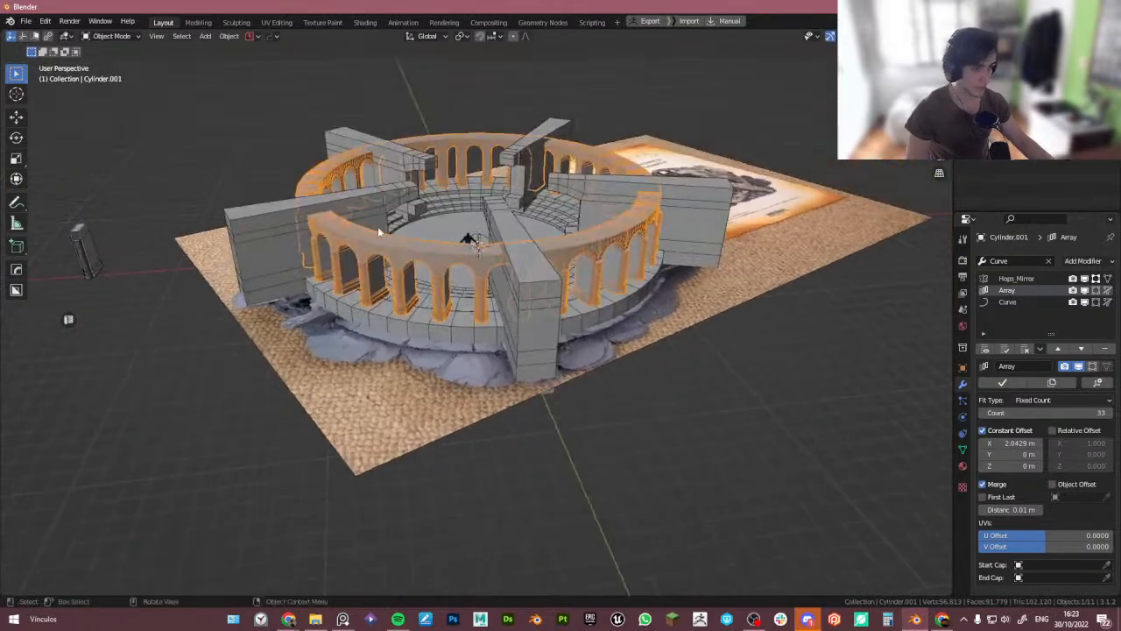
scroll(378, 226, up, 5)
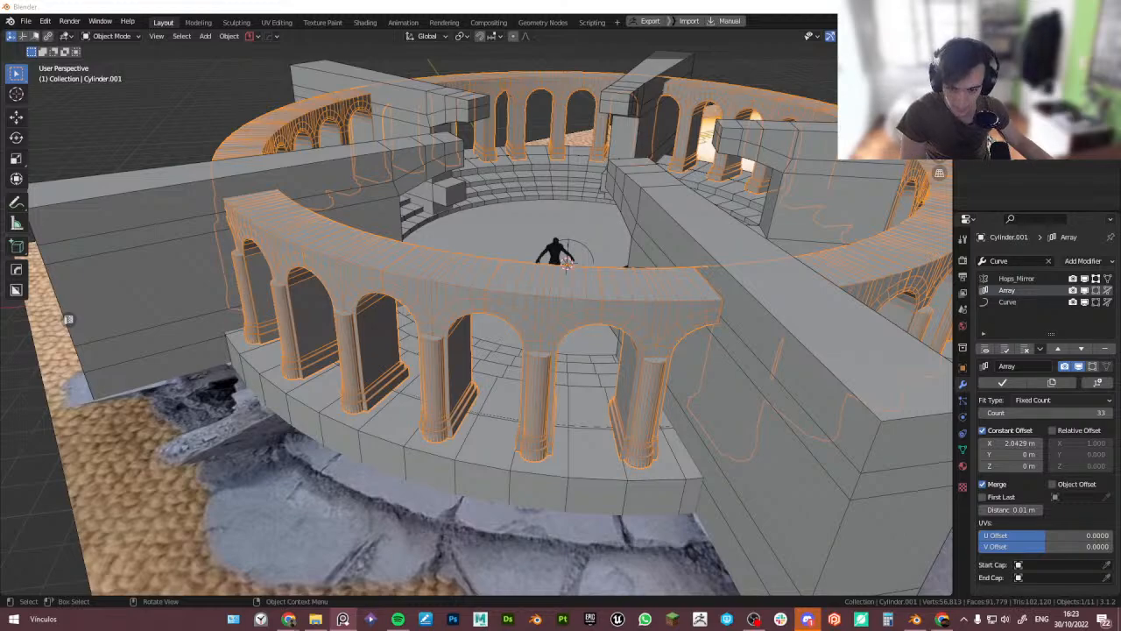
- Select the edge loop along the arch walkway on the tower base
middle_drag(443, 358, 450, 415)
click(468, 487)
key(Tab)
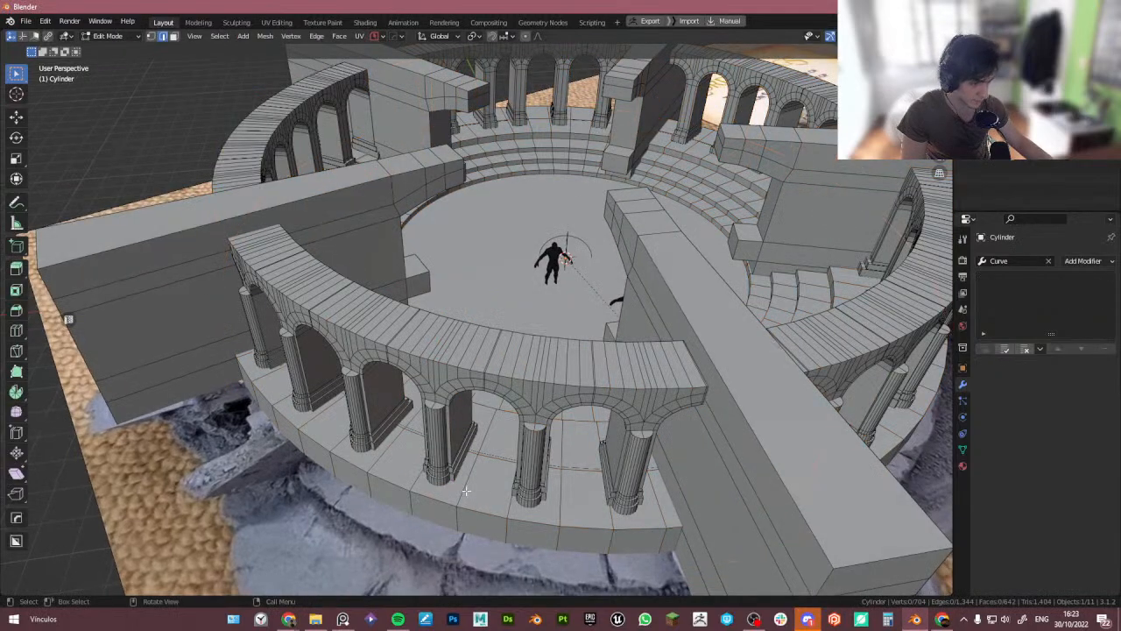
key(Tab)
key(Tab)
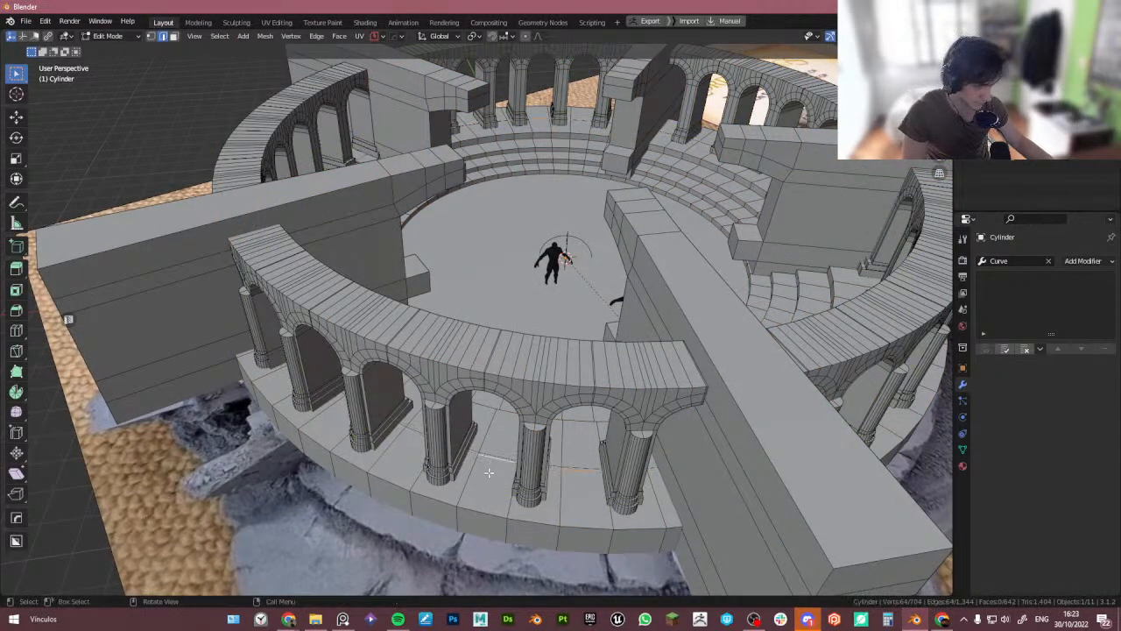
alt+click(492, 475)
- Bevel the walkway edge loop about 1.3 m wide with 2 segments, then undo the bevel
key(ctrl+b)
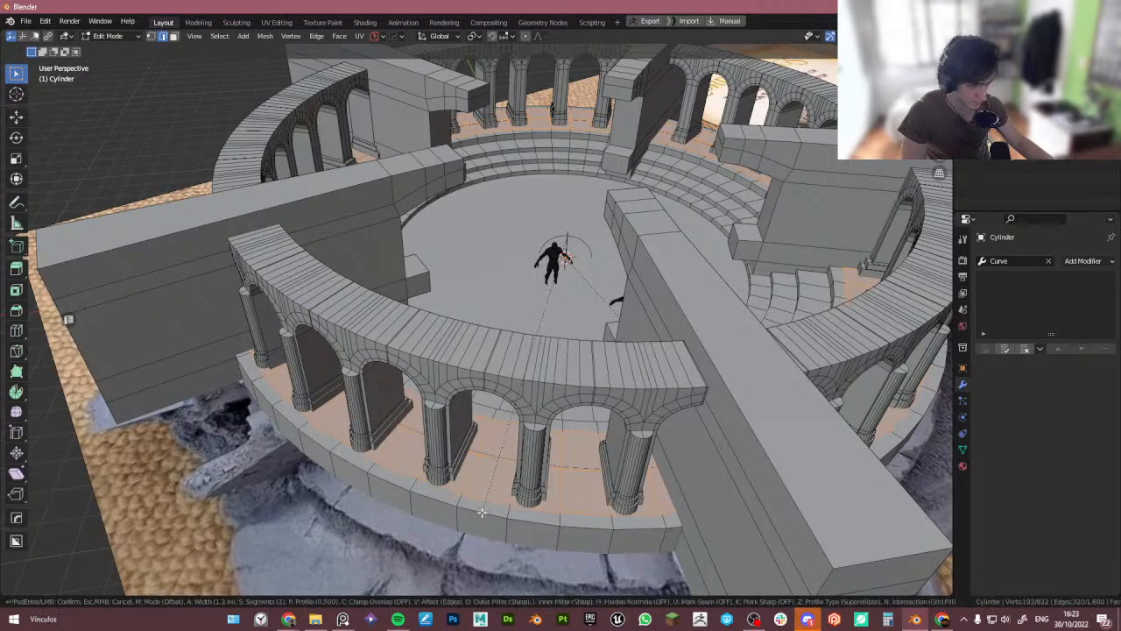
click(481, 512)
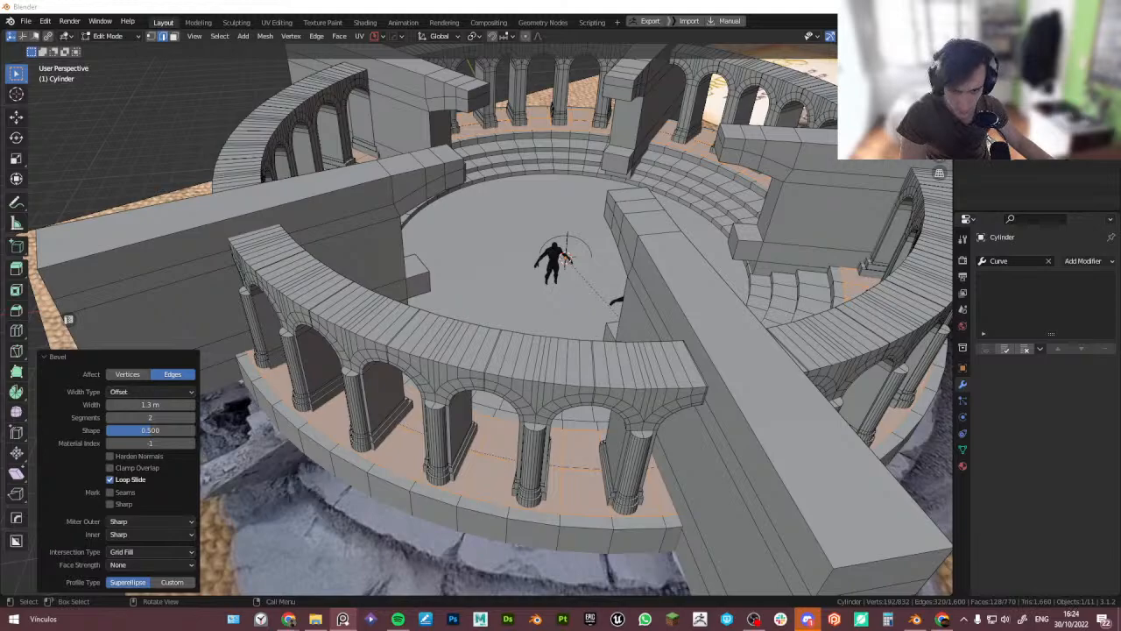
scroll(309, 439, up, 5)
scroll(478, 468, up, 4)
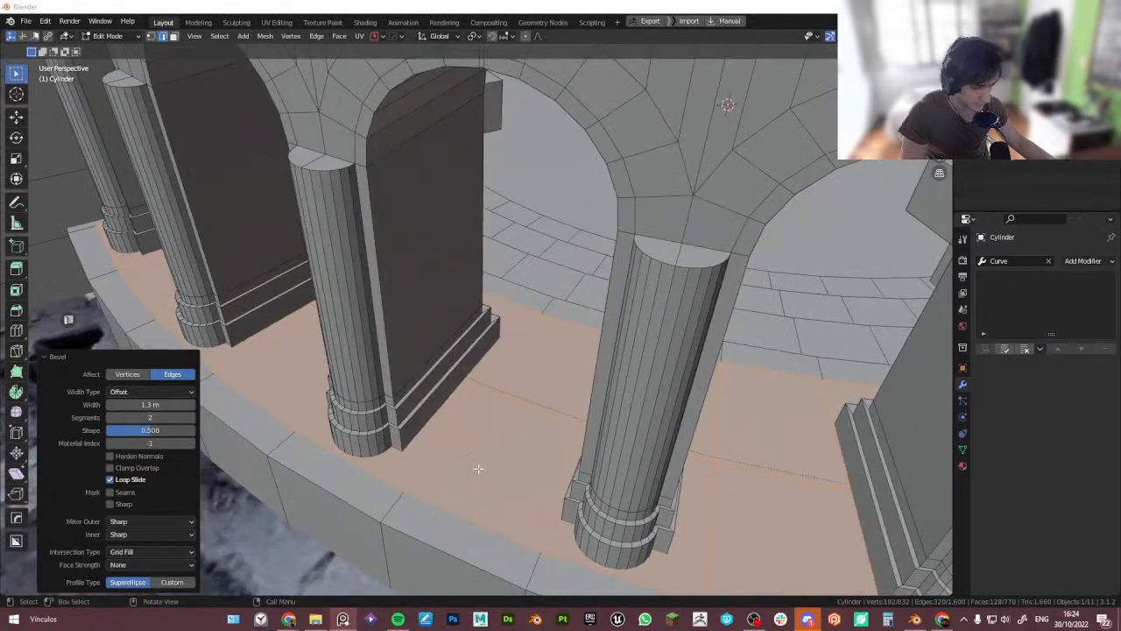
key(ctrl+z)
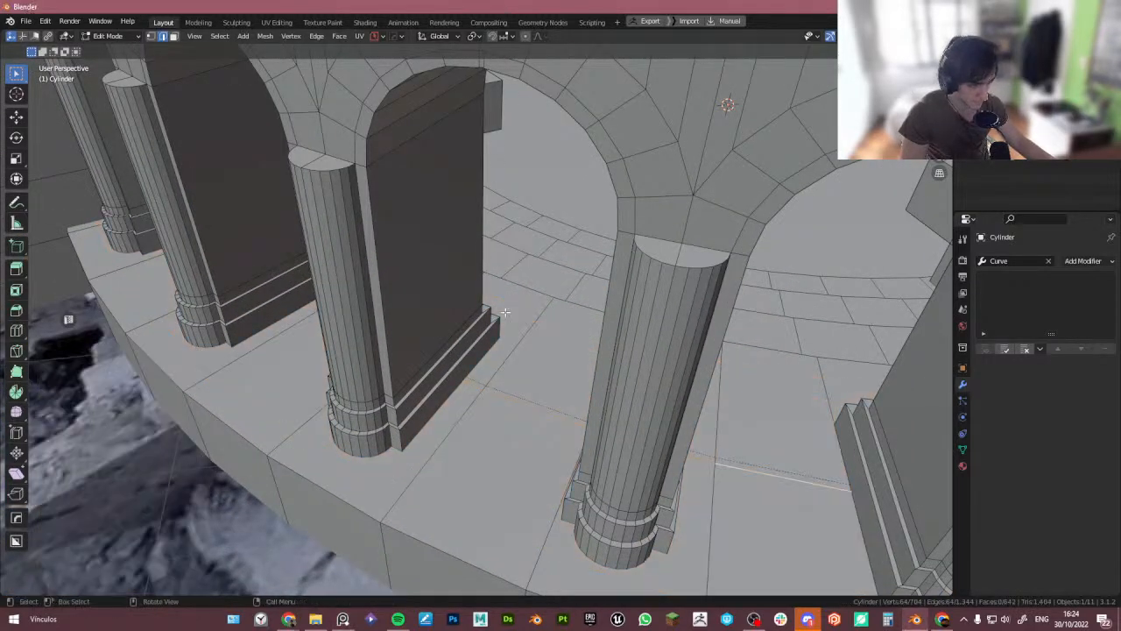
- Bevel the walkway edge loop 1.27 m wide with 2 segments
key(ctrl+b)
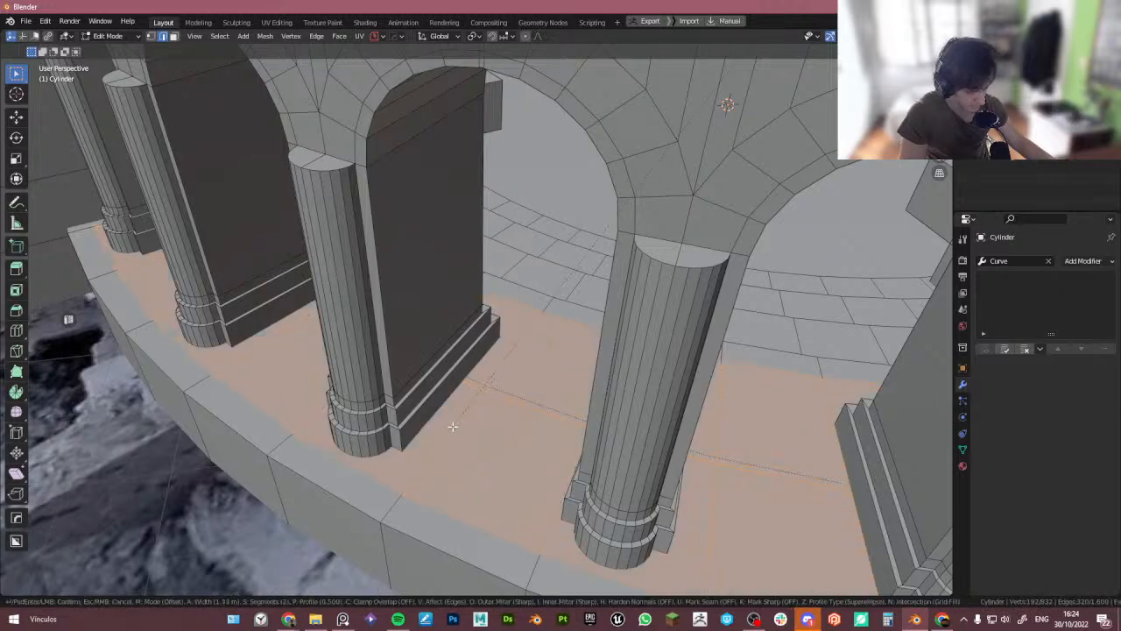
click(455, 425)
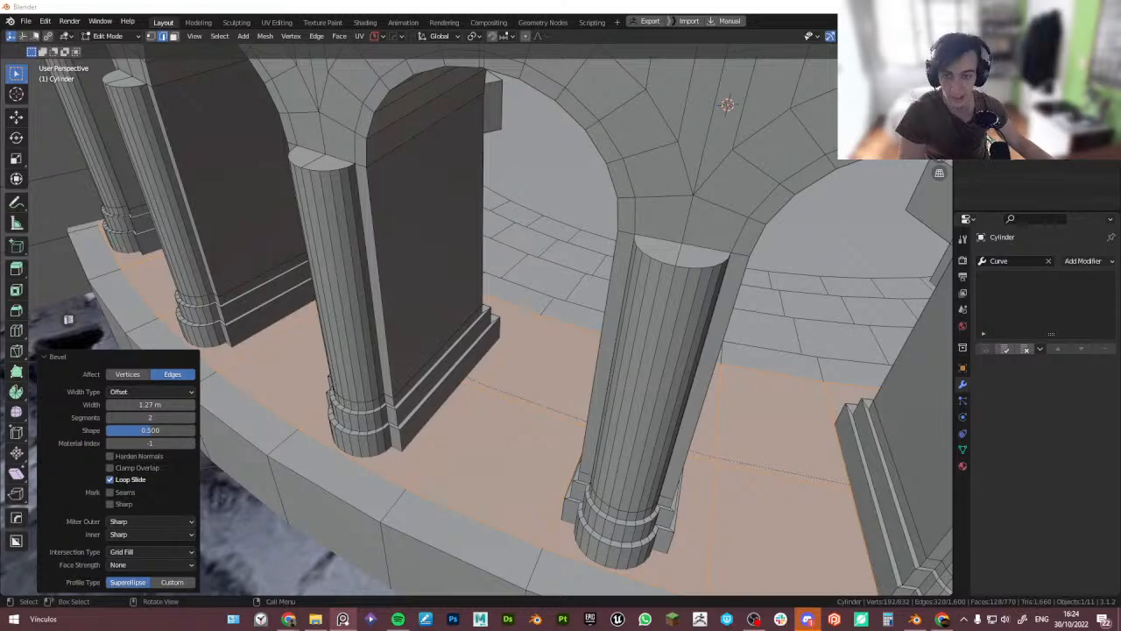
scroll(417, 235, down, 9)
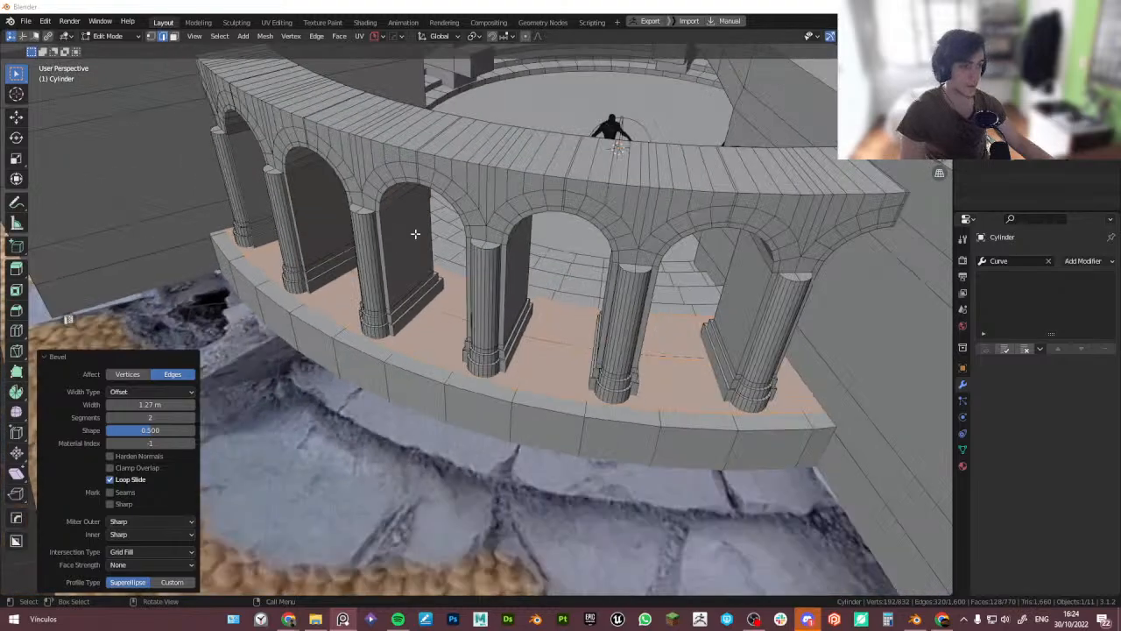
- Select the arch ring and reduce its Array count to 26
middle_drag(426, 245, 453, 313)
key(Tab)
click(453, 341)
scroll(452, 342, up, 2)
scroll(454, 314, down, 1)
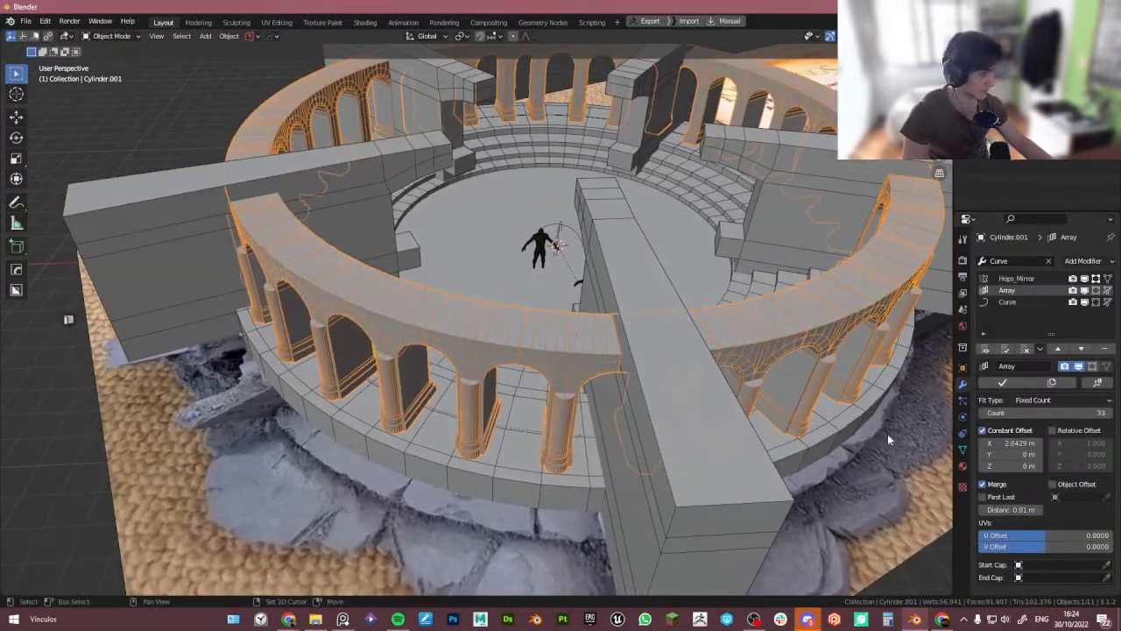
drag(1043, 413, 1020, 413)
- Duplicate the arch ring and try scaling the copy by 1.3
middle_drag(810, 403, 620, 431)
click(628, 423)
key(shift+d)
key(s)
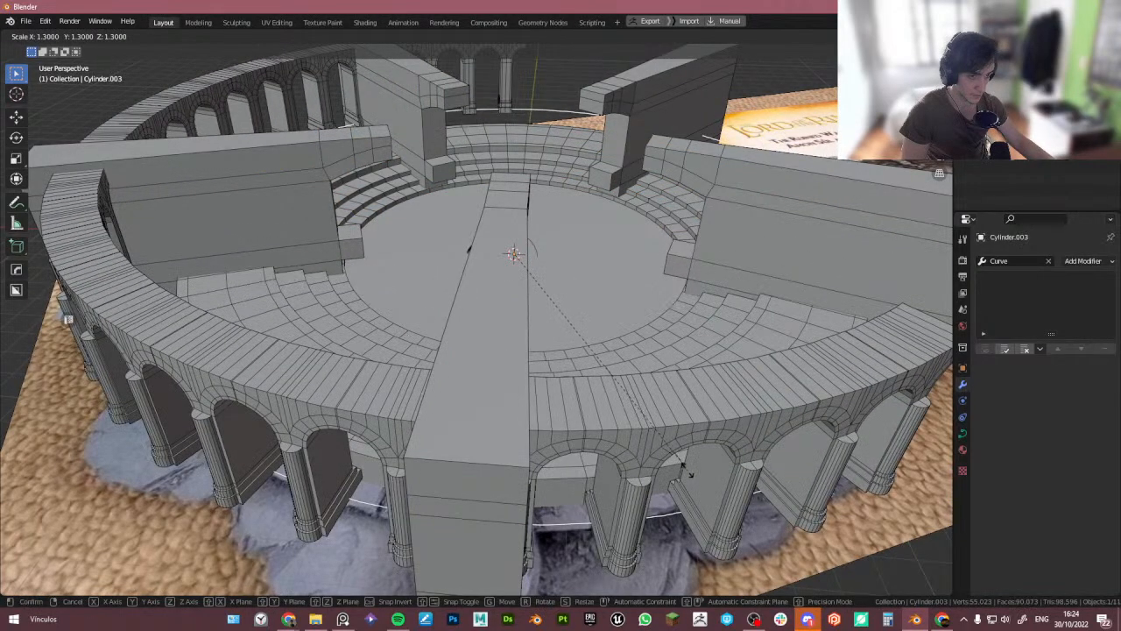
right_click(614, 417)
- Examine the top of the single arch block in Edit Mode from several angles
click(378, 332)
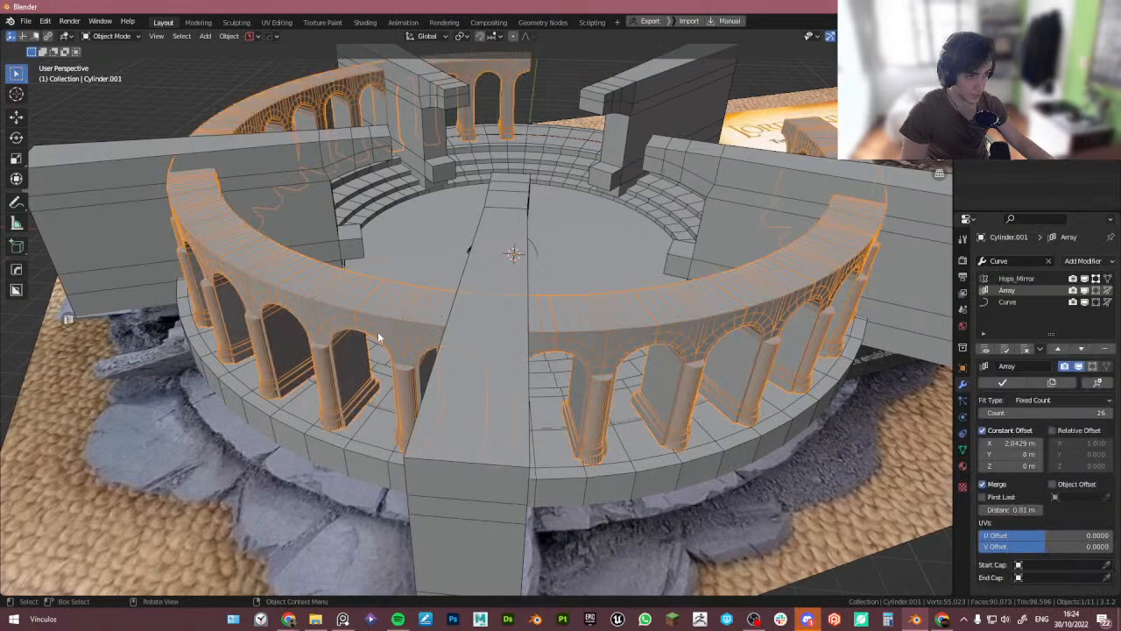
middle_drag(378, 332, 380, 334)
key(Tab)
middle_drag(568, 339, 460, 274)
key(s)
right_click(593, 320)
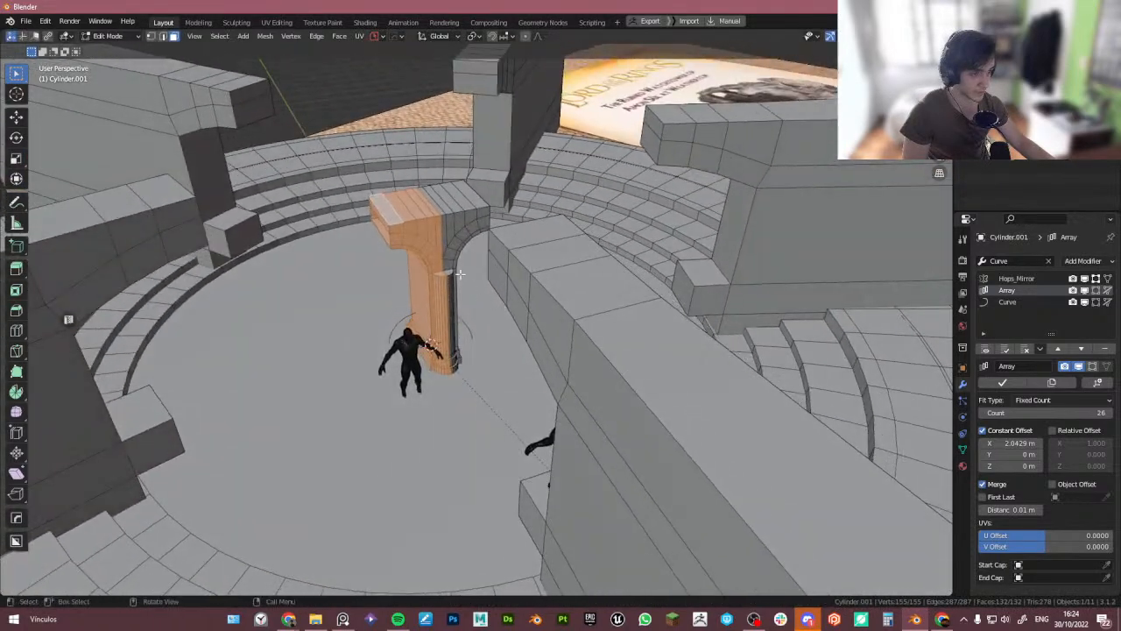
scroll(437, 234, up, 3)
middle_drag(347, 214, 344, 170)
click(349, 195)
key(alt+a)
scroll(344, 171, up, 3)
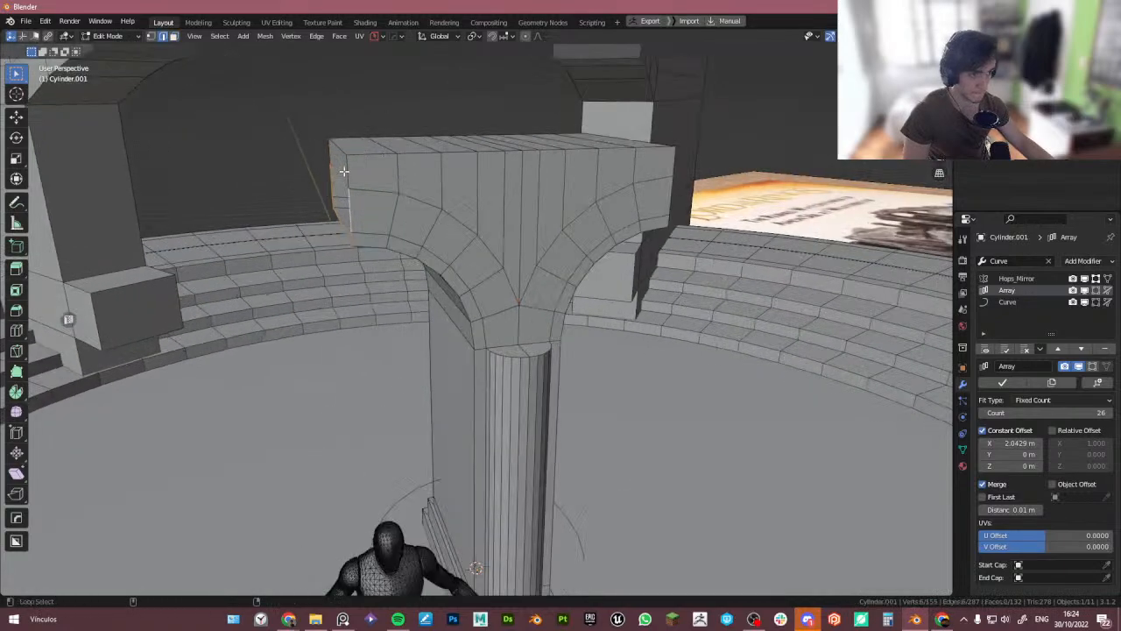
middle_drag(430, 163, 391, 167)
key(Tab)
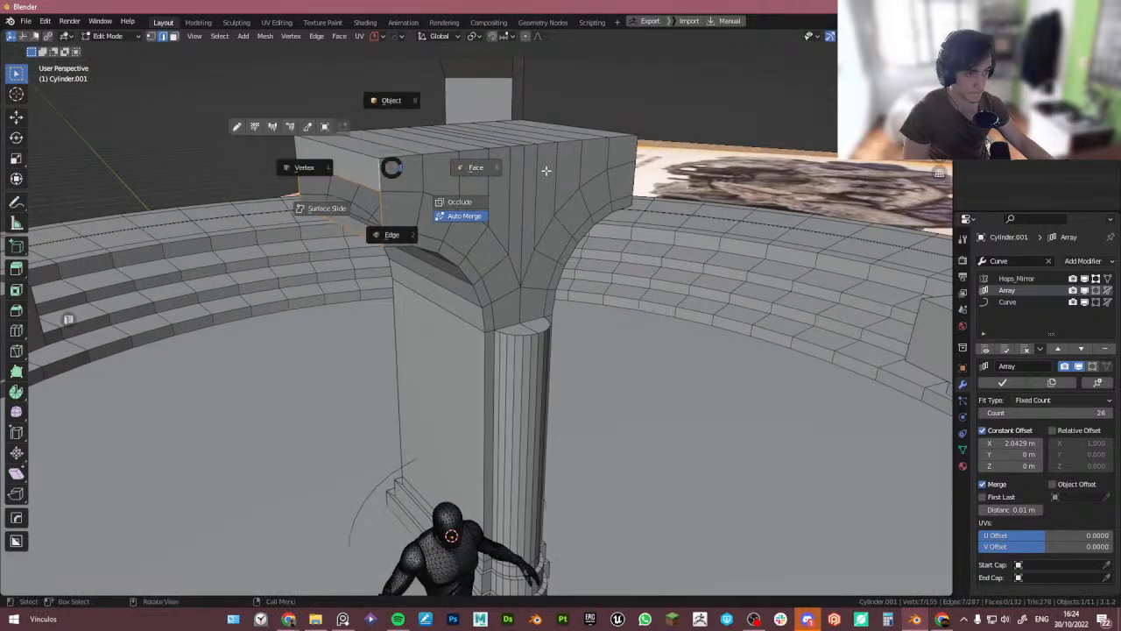
- In face mode, delete a face at the outer top end of the arch block
click(547, 171)
click(367, 169)
key(x)
key(Tab)
click(462, 188)
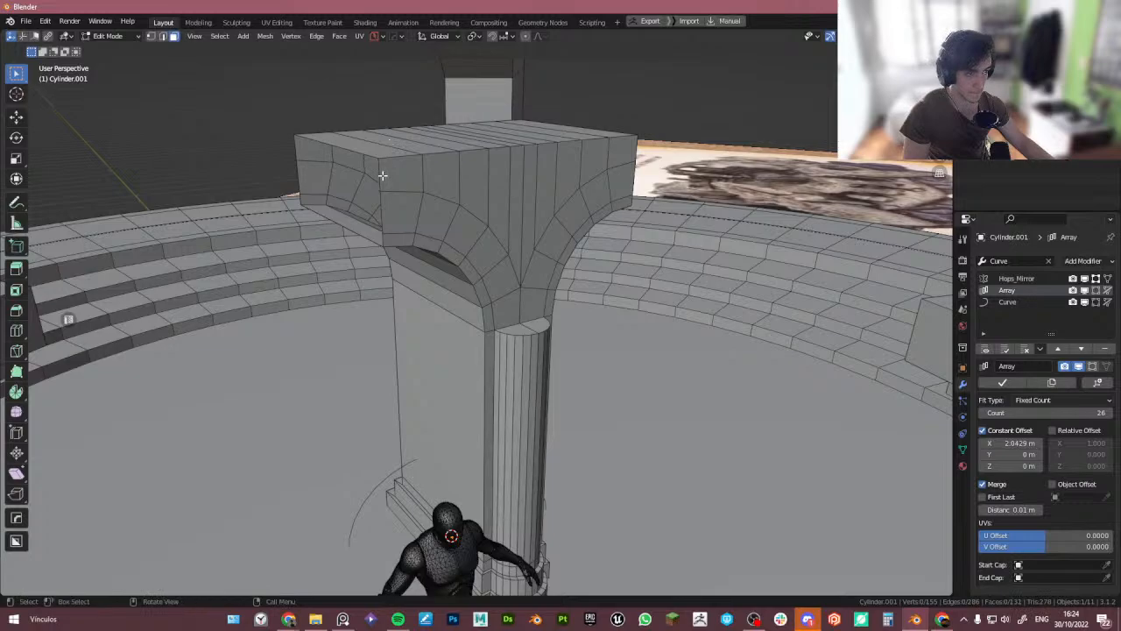
- Select the end faces at the arch block's outer side and slide them along the X axis
alt+middle_click(380, 170)
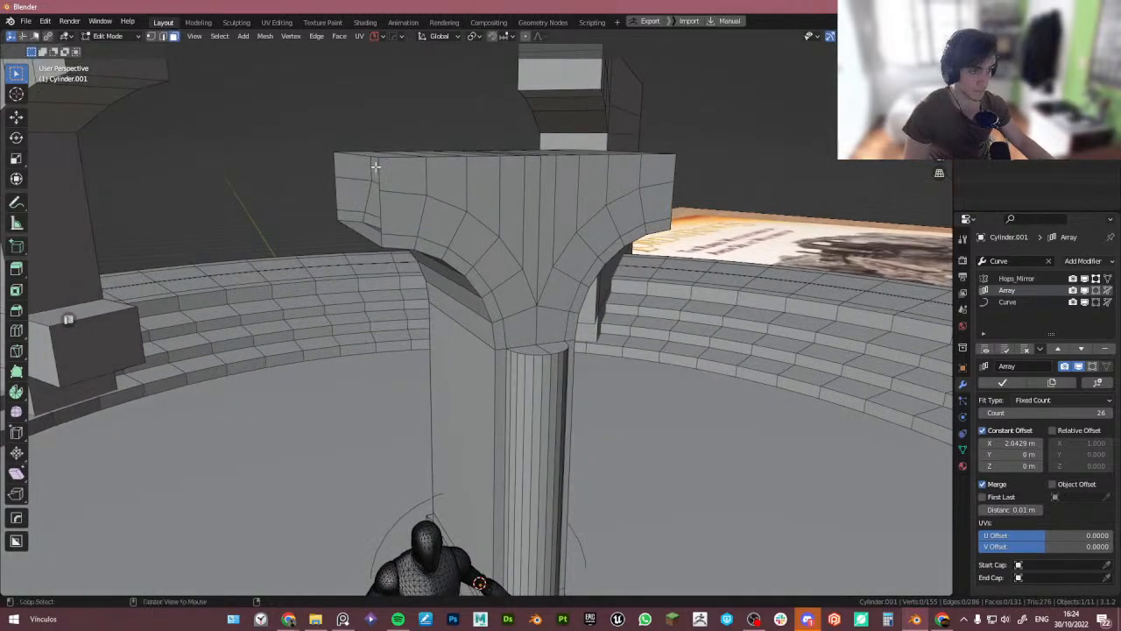
mouse_move(377, 175)
middle_down()
mouse_move(355, 220)
mouse_move(387, 189)
middle_up()
key(Tab)
click(363, 247)
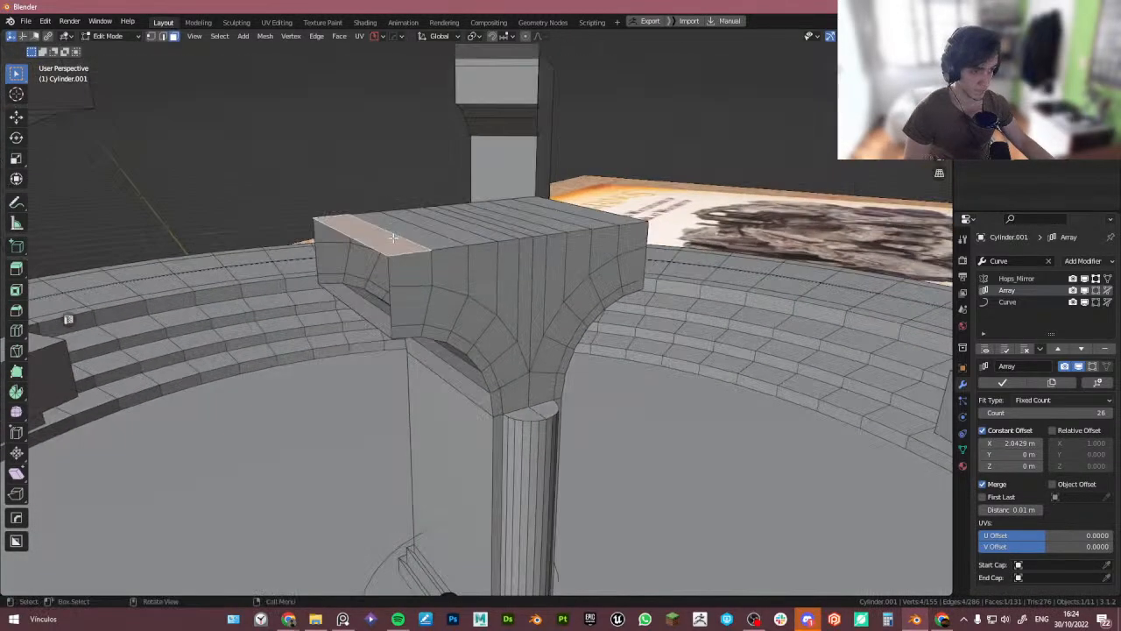
scroll(390, 252, up, 3)
key(Tab)
click(391, 286)
alt+click(383, 298)
middle_drag(383, 299, 422, 337)
scroll(423, 337, down, 2)
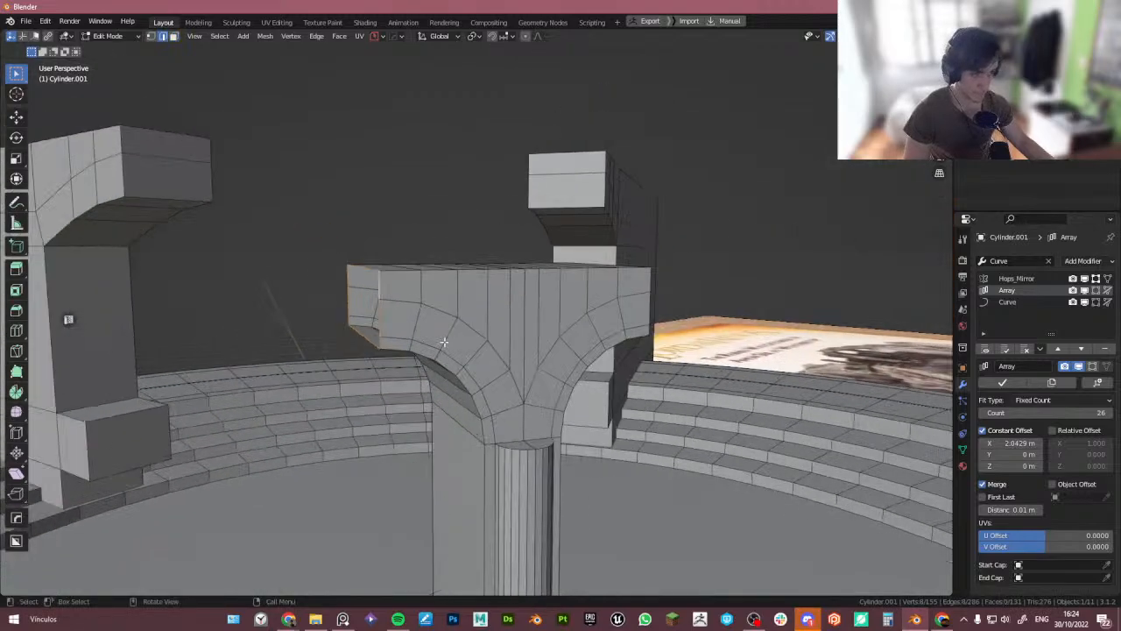
key(g)
key(x)
click(431, 350)
- Inspect the updated arch ring around the tower in object mode and X-ray from above
key(Tab)
click(445, 256)
scroll(456, 260, down, 6)
middle_drag(464, 262, 455, 303)
scroll(475, 281, down, 5)
scroll(461, 377, up, 1)
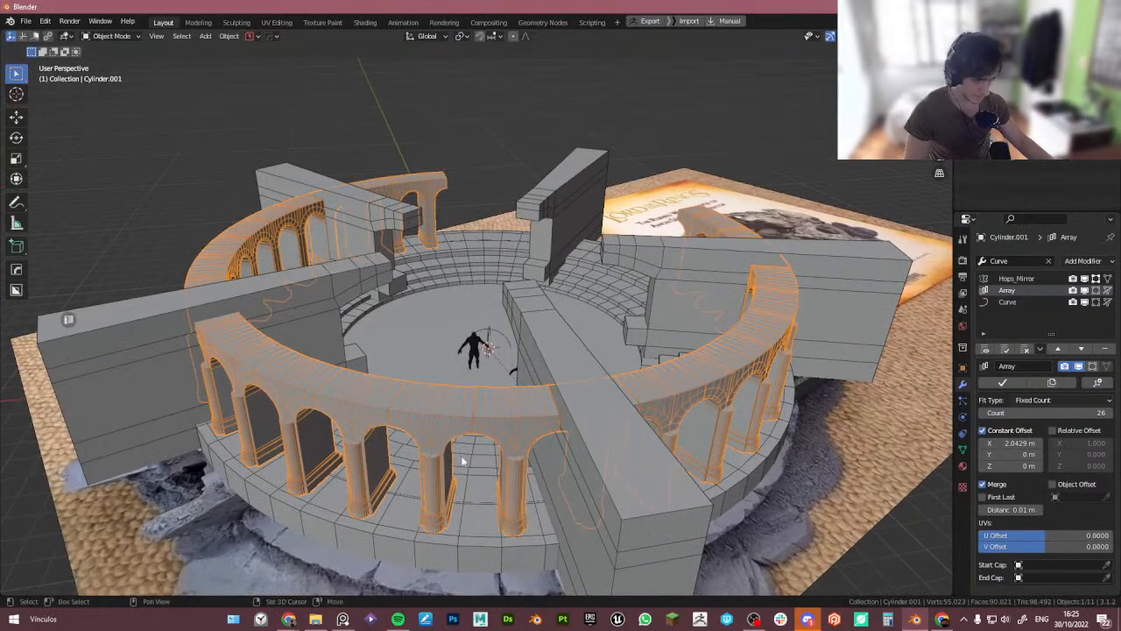
shift+middle_drag(463, 461, 429, 403)
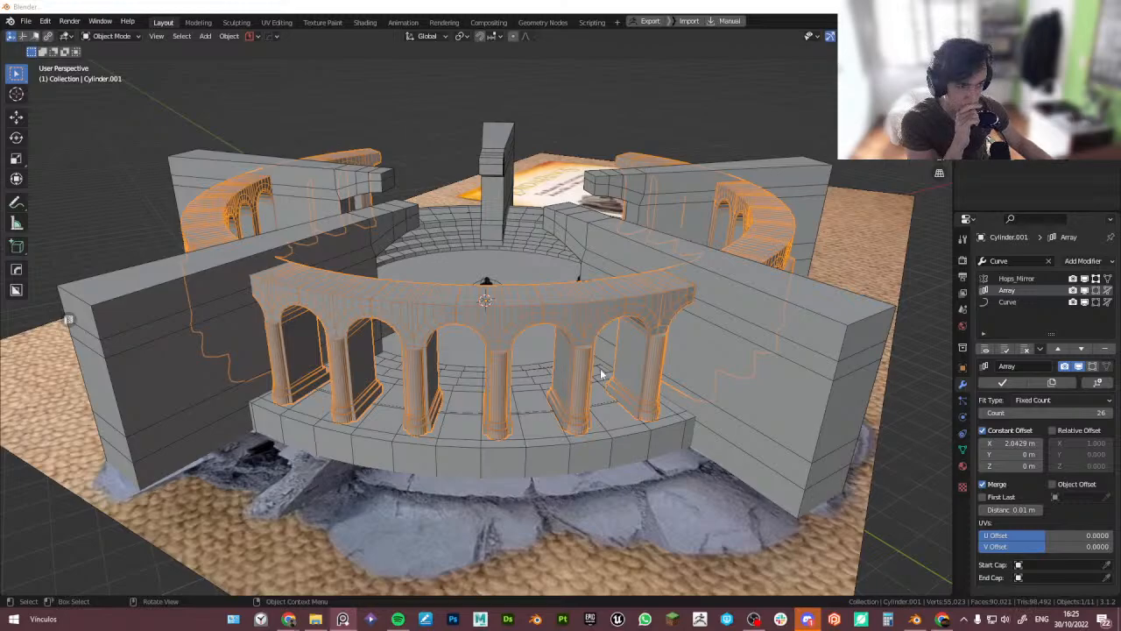
middle_drag(601, 374, 558, 394)
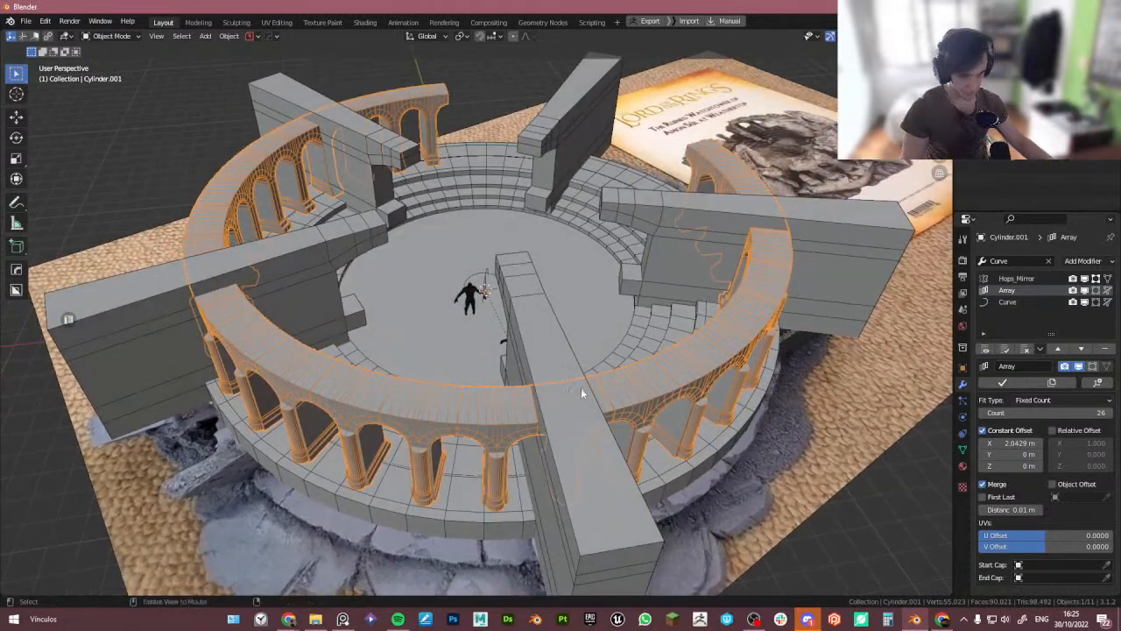
key(alt+z)
mouse_move(603, 366)
middle_down()
mouse_move(535, 437)
mouse_move(258, 353)
mouse_move(347, 378)
mouse_move(320, 370)
middle_up()
scroll(596, 413, down, 4)
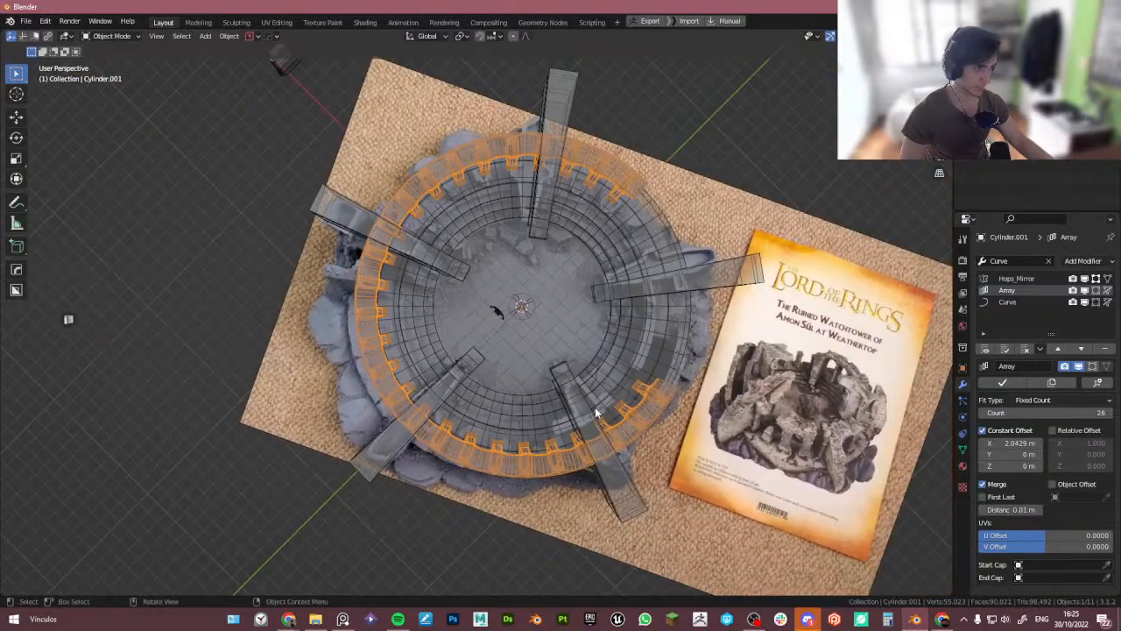
- Examine the tower base and reference model from above in local view and perspective
middle_drag(596, 413, 643, 412)
click(762, 329)
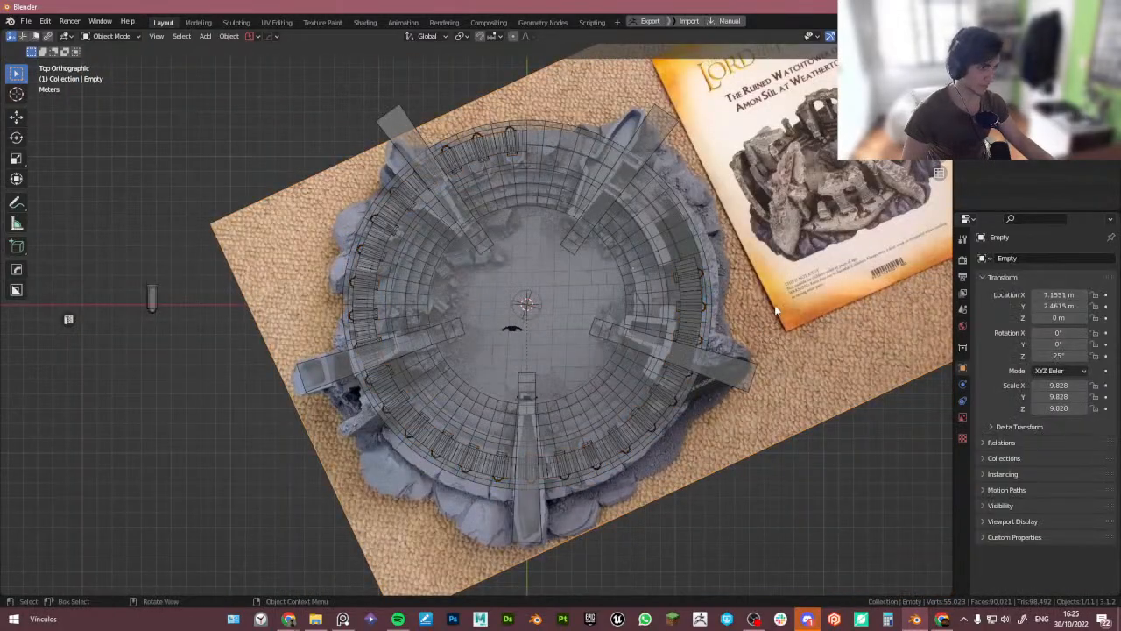
key(KP_Divide)
scroll(483, 385, up, 3)
shift+middle_drag(600, 465, 588, 394)
shift+middle_drag(661, 400, 606, 469)
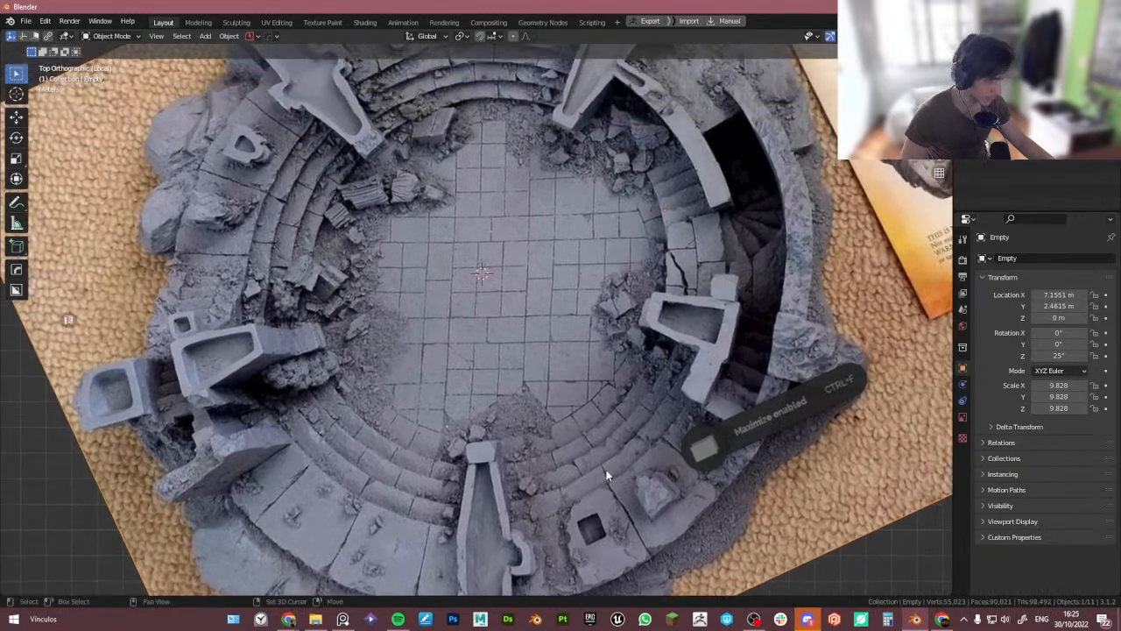
scroll(606, 469, down, 1)
shift+middle_drag(602, 320, 584, 373)
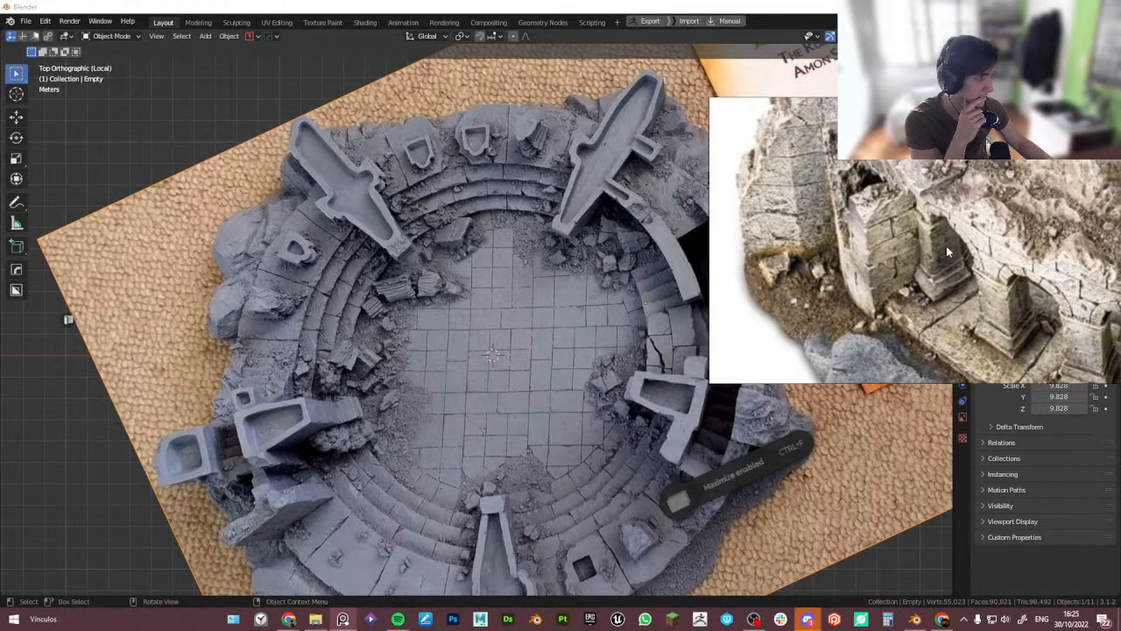
middle_drag(607, 243, 464, 216)
key(KP_7)
key(KP_Divide)
key(alt+z)
scroll(540, 205, up, 4)
click(547, 189)
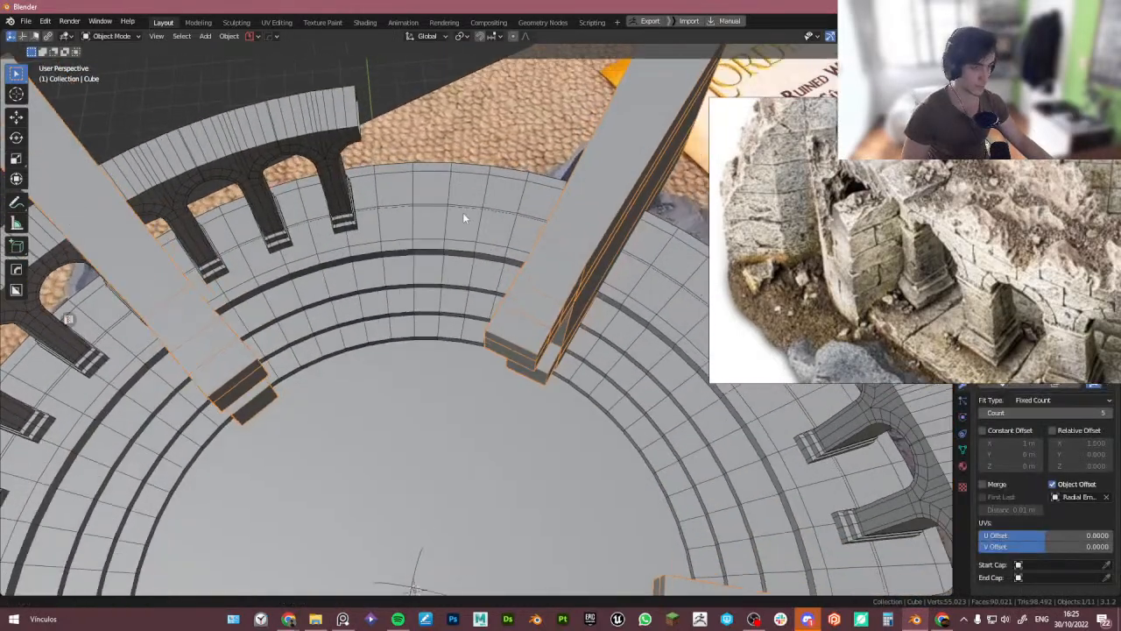
scroll(466, 216, down, 5)
mouse_move(492, 279)
middle_down()
mouse_move(492, 255)
mouse_move(485, 261)
middle_up()
scroll(455, 319, up, 2)
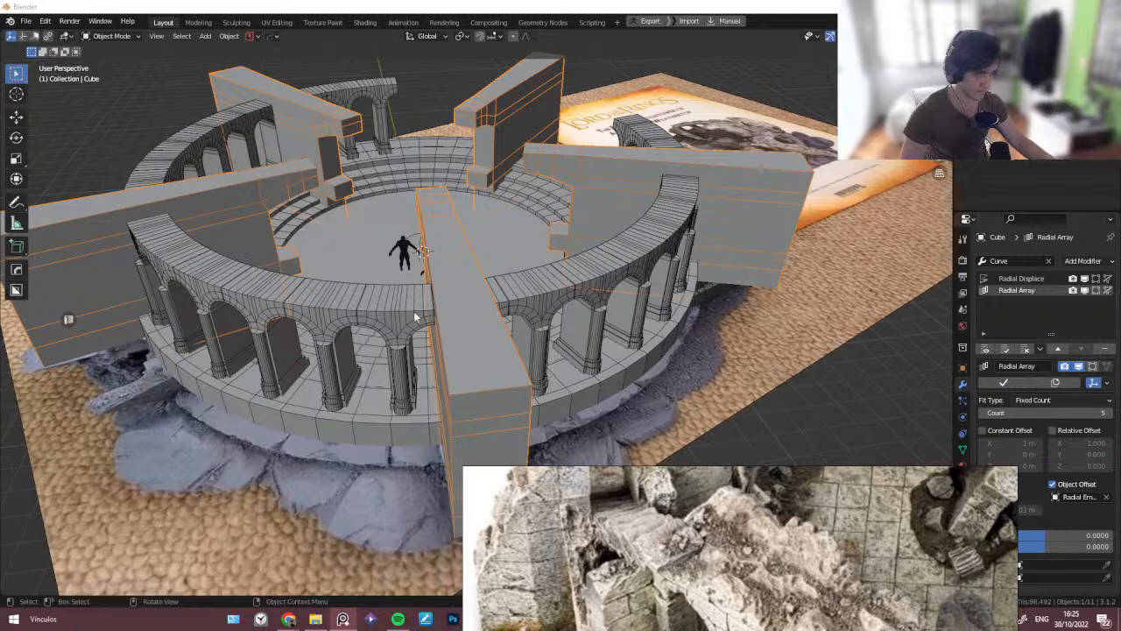
- Scale the Cylinder.003 arch ring down uniformly by about 0.65 and then 0.87
click(371, 359)
click(366, 382)
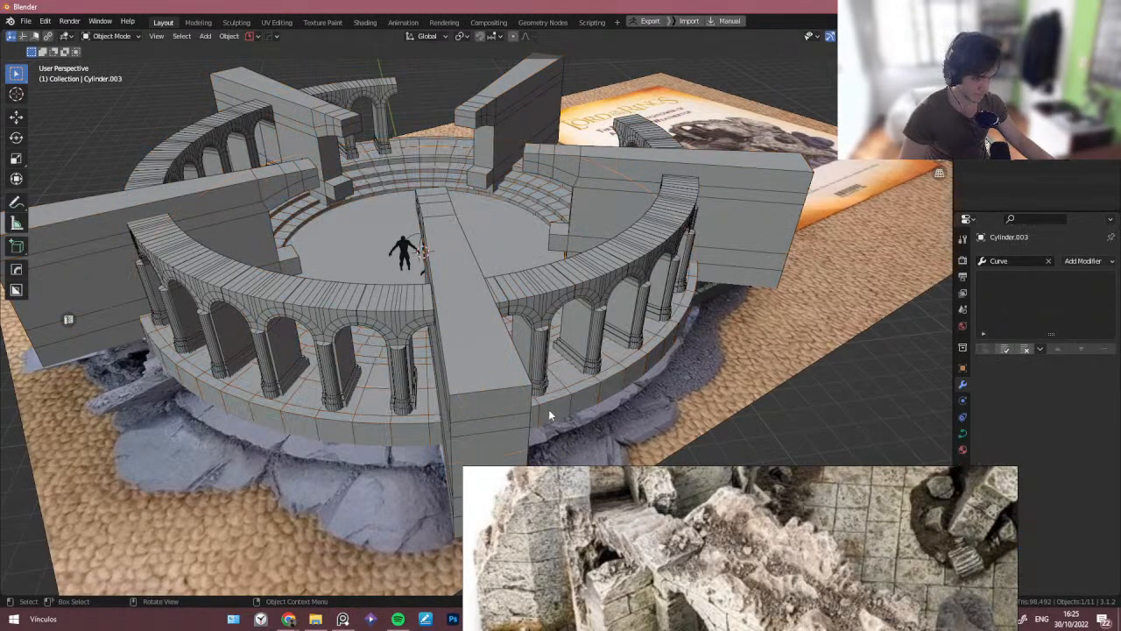
key(s)
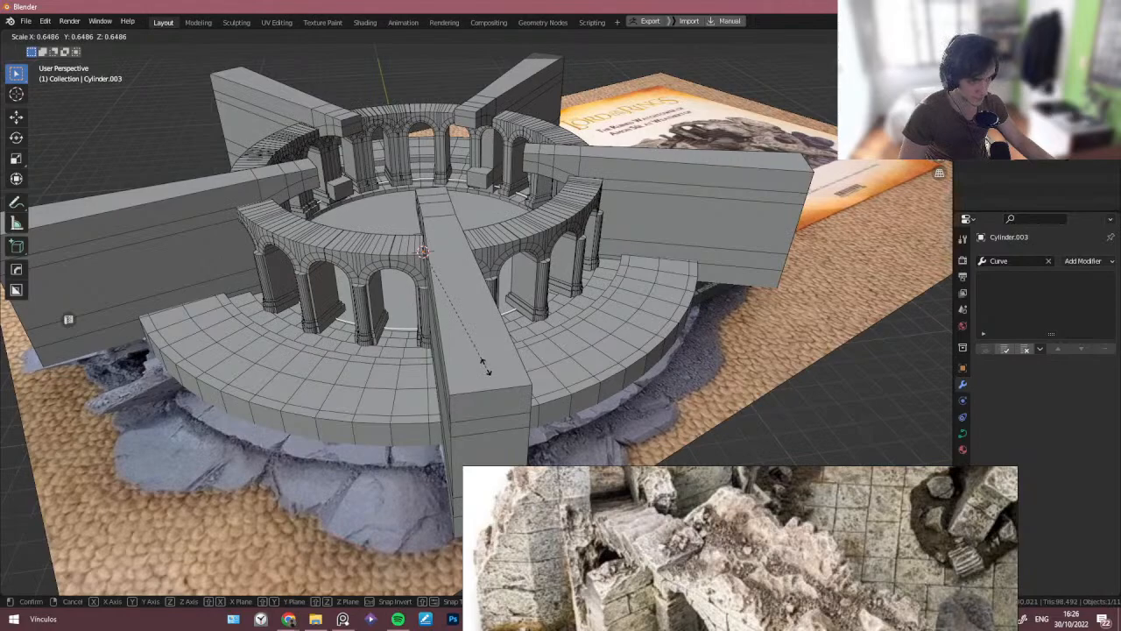
click(486, 368)
middle_drag(486, 368, 648, 333)
key(s)
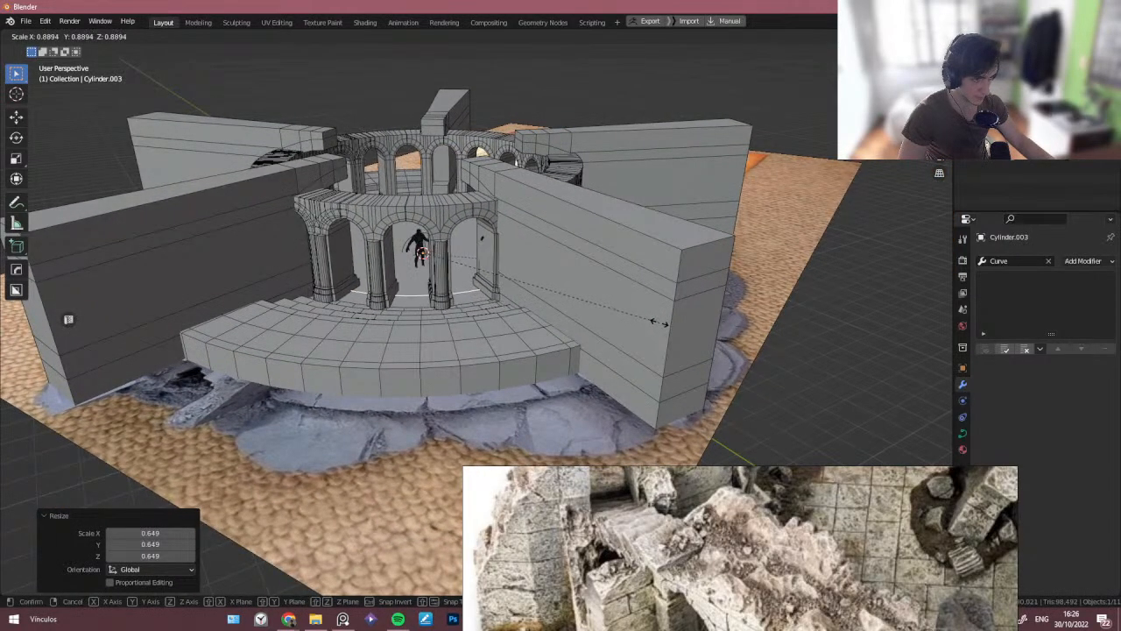
click(653, 326)
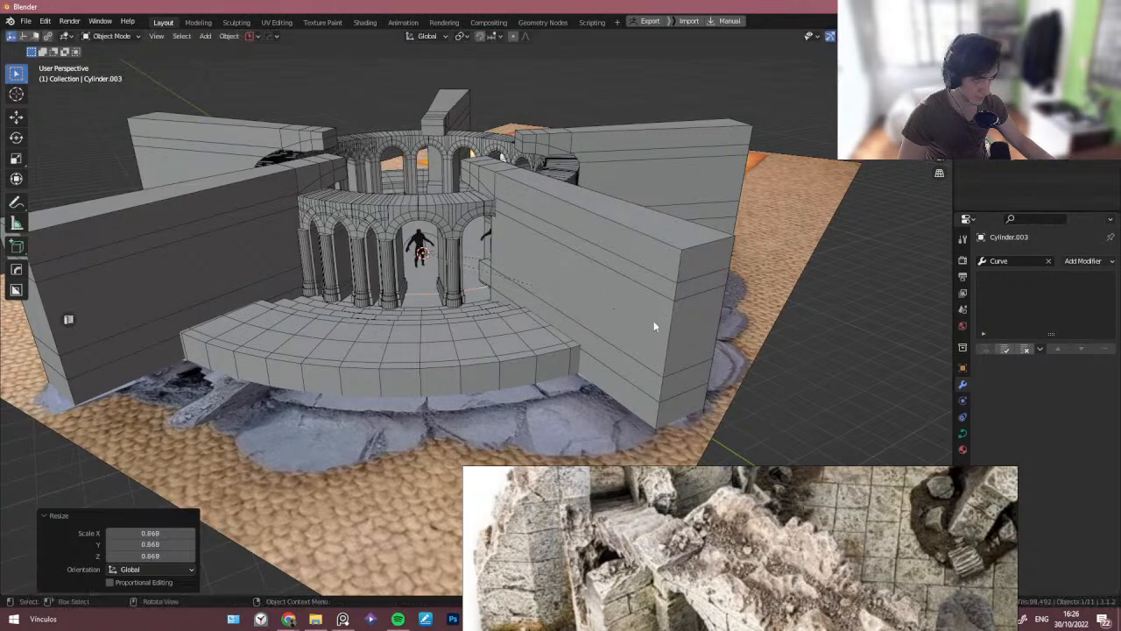
- Set the Cylinder.001 arch ring's array count to 18 and scale it up slightly by about 1.03
click(453, 219)
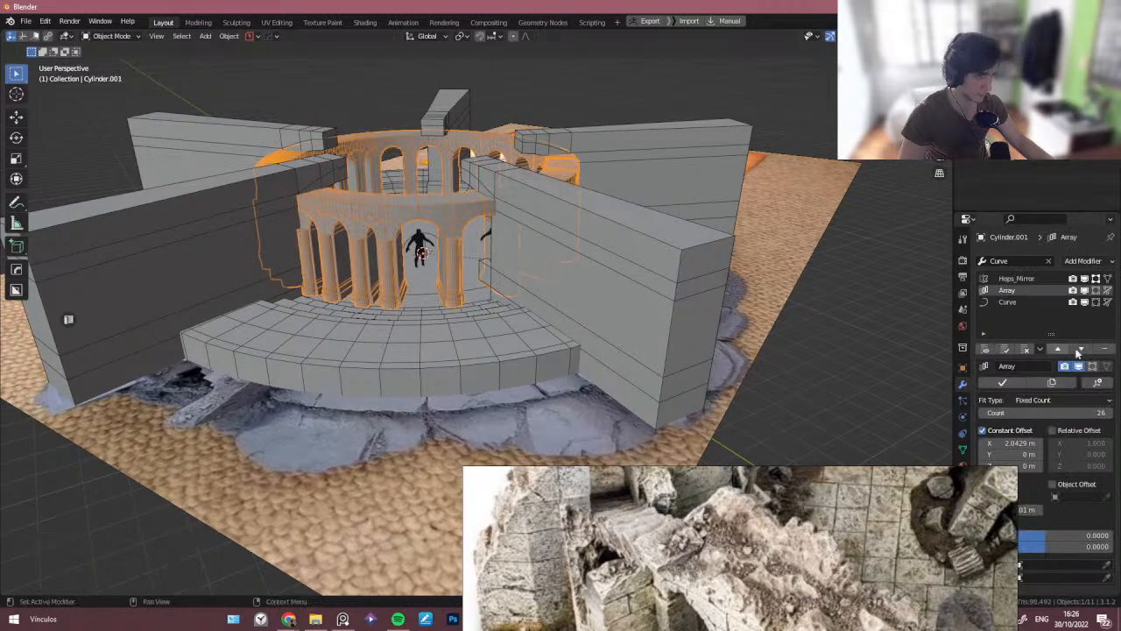
click(984, 413)
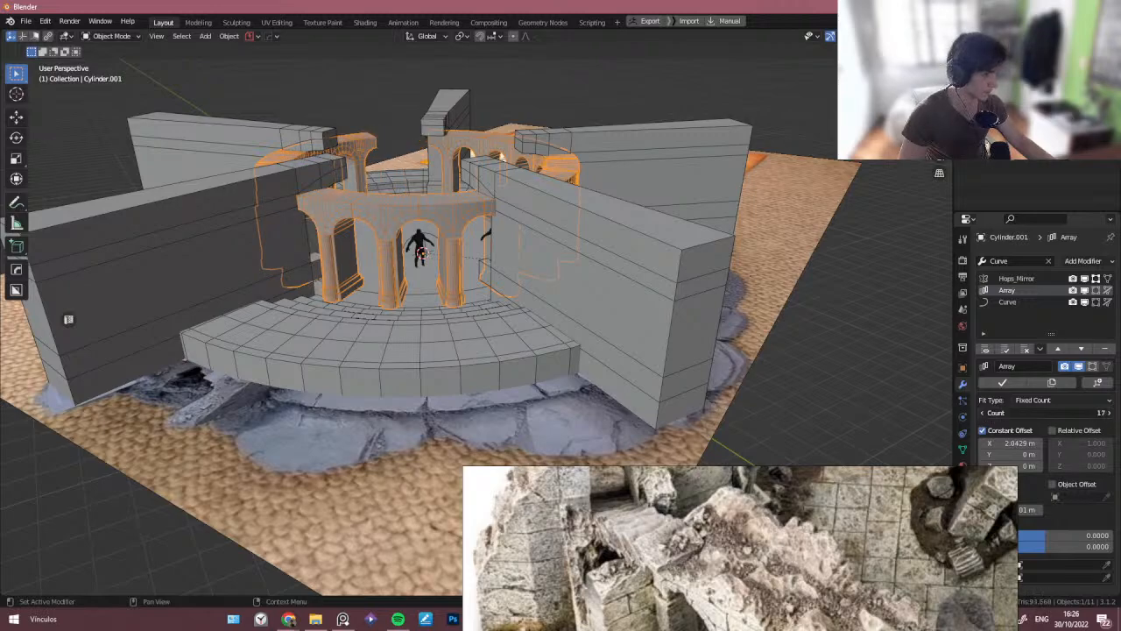
middle_drag(579, 255, 538, 327)
key(s)
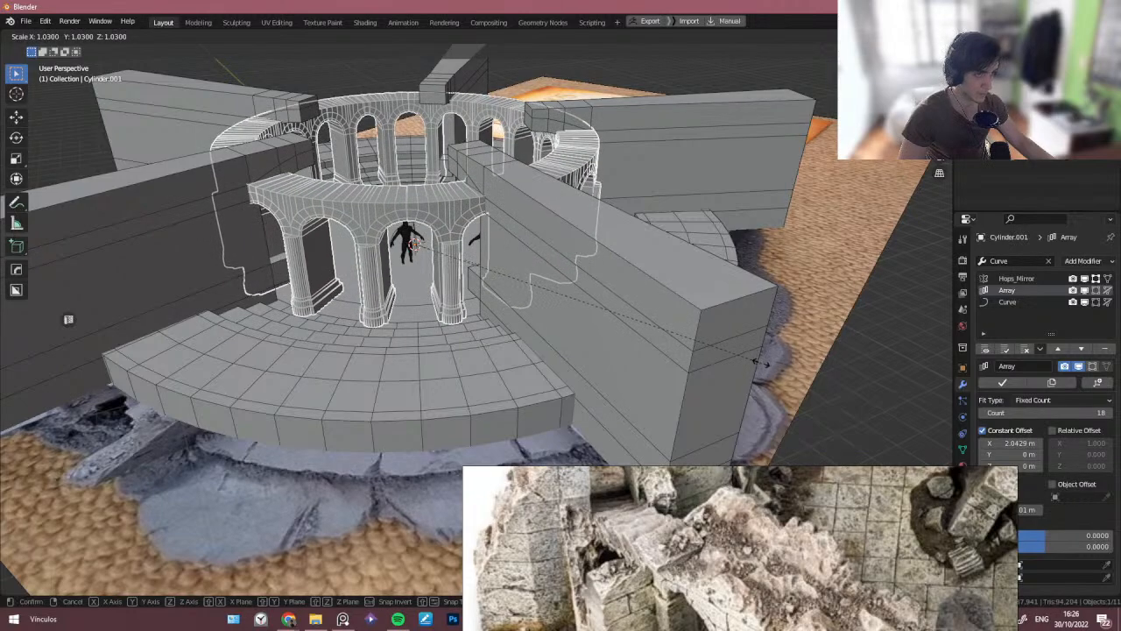
click(755, 360)
- Scale the Cylinder.003 arch ring outward by 1.55 in X and Y only, excluding Z
middle_drag(440, 319, 527, 311)
scroll(461, 300, up, 1)
shift+click(415, 325)
scroll(528, 312, down, 3)
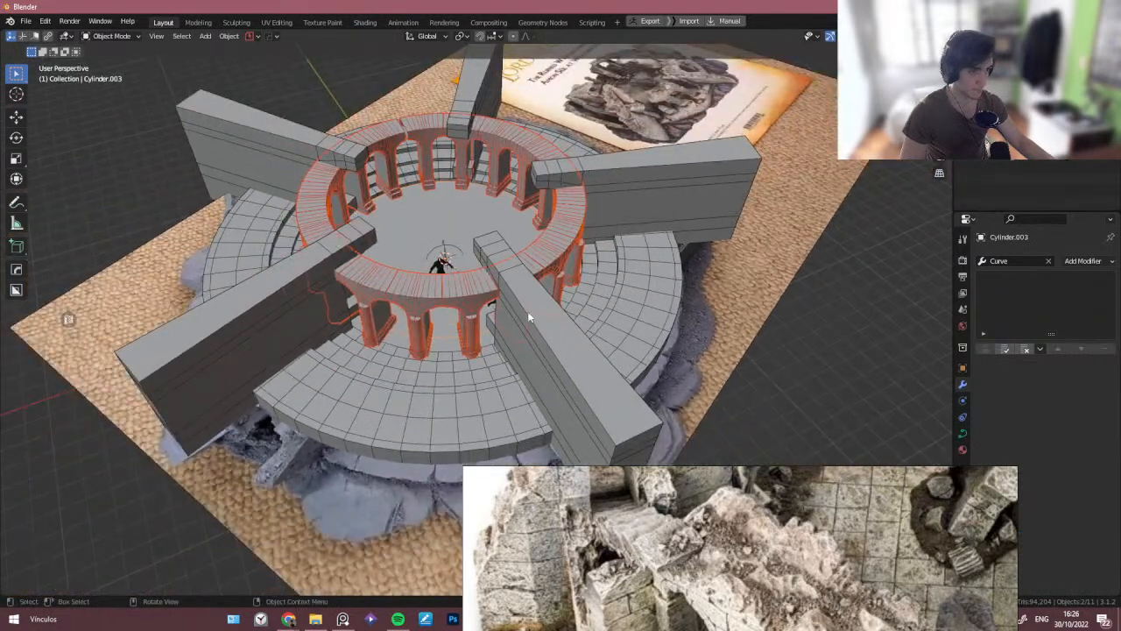
key(period)
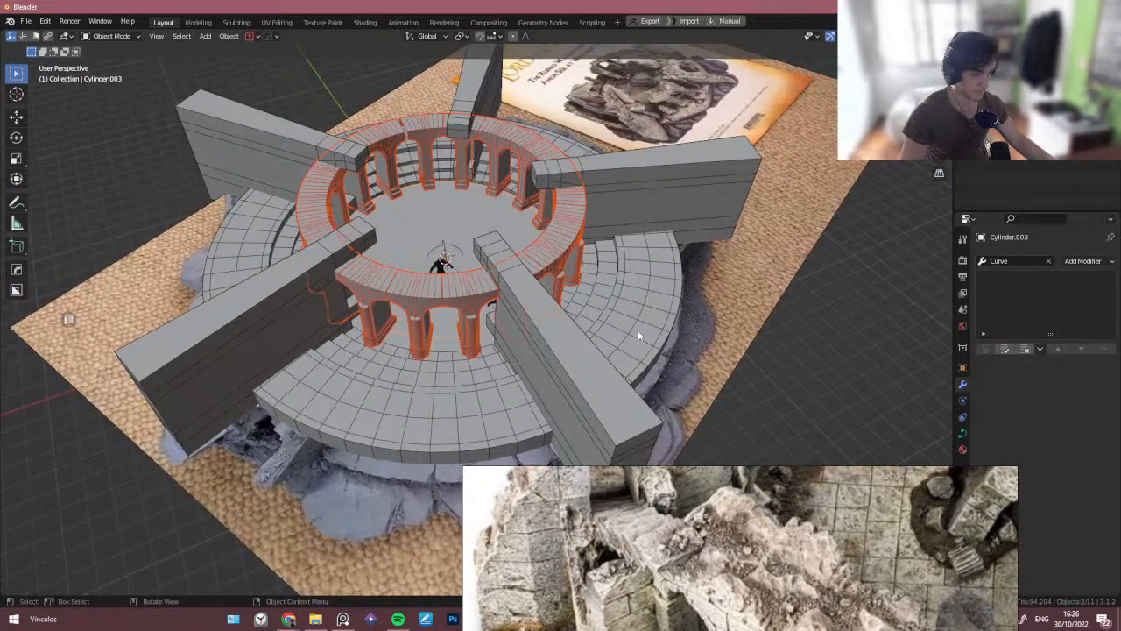
key(s)
key(shift+z)
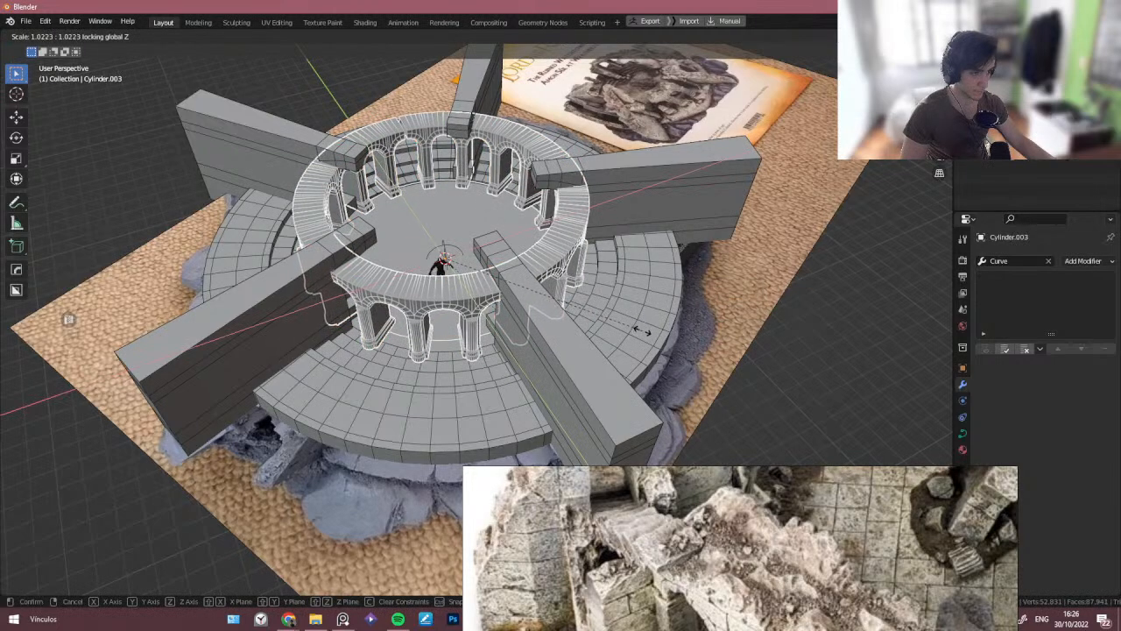
click(740, 384)
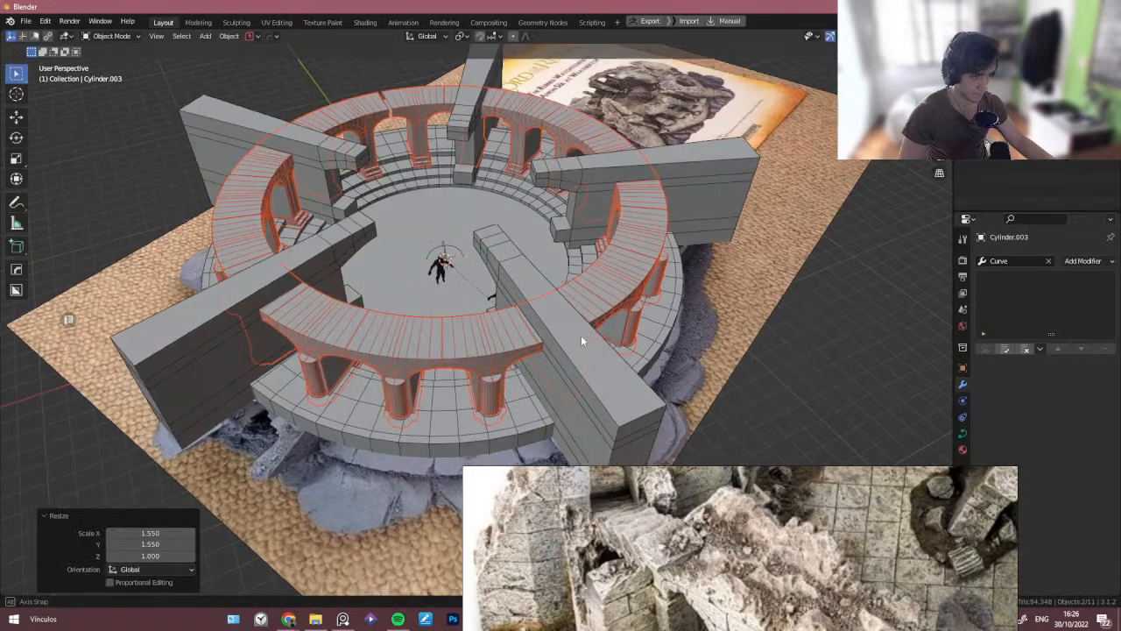
- Move the Cylinder.003 arch ring up about 0.42 m along Z
middle_drag(581, 335, 547, 282)
scroll(405, 202, up, 4)
shift+middle_drag(405, 202, 413, 248)
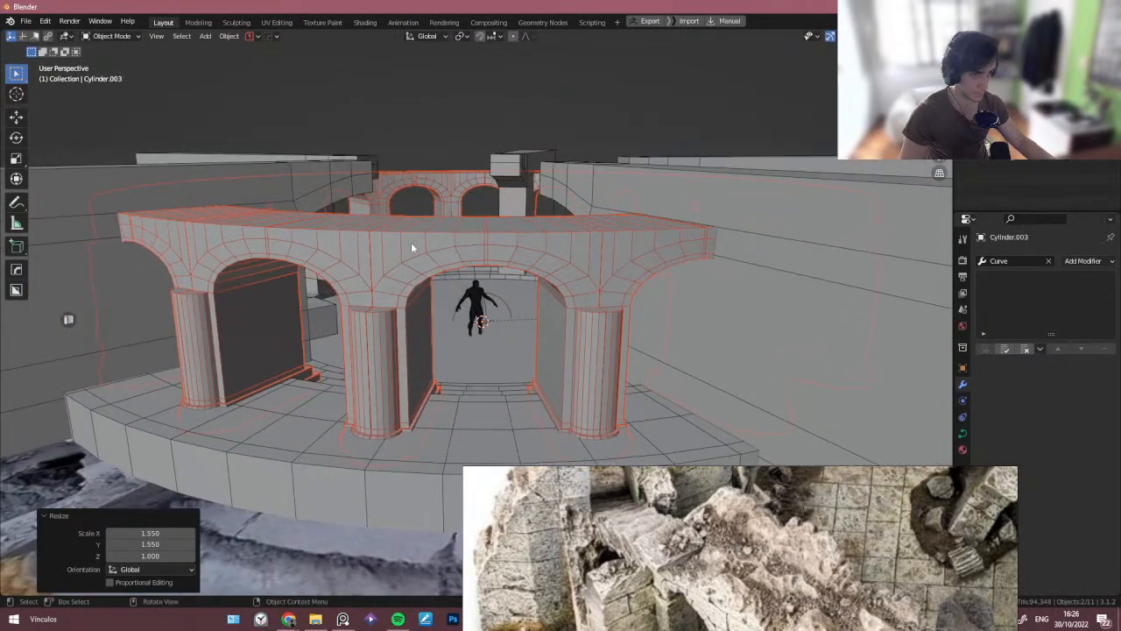
middle_drag(521, 272, 500, 269)
key(g)
key(z)
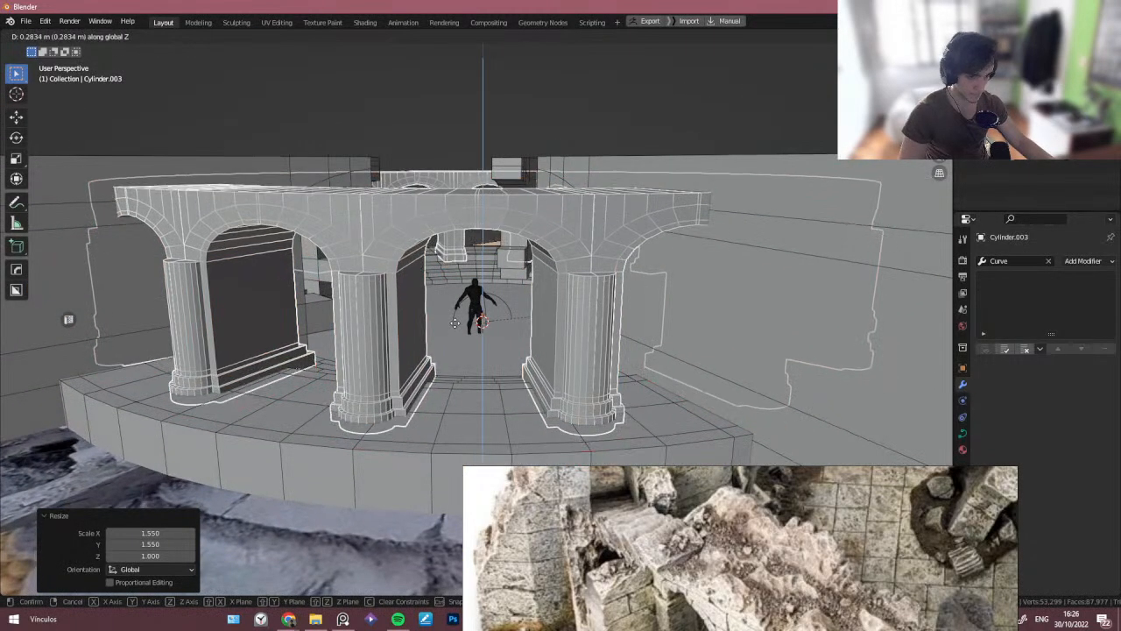
click(457, 324)
- Compare the raised arch ring against the Cylinder.001 arch block in Edit Mode and front view
scroll(457, 324, down, 5)
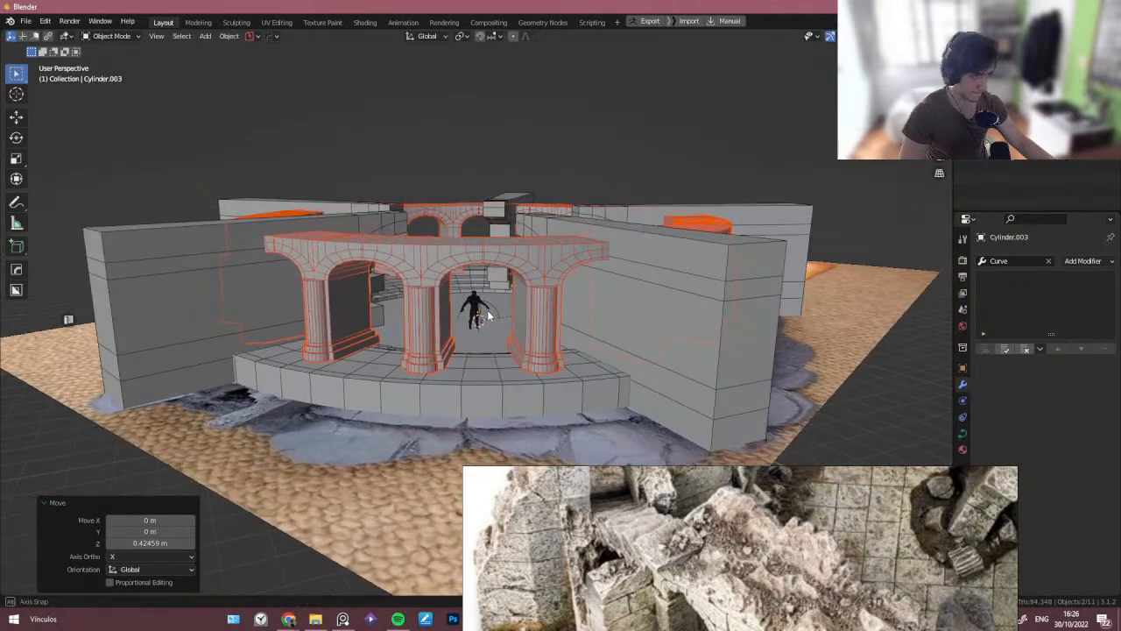
middle_drag(457, 324, 435, 271)
scroll(423, 260, up, 5)
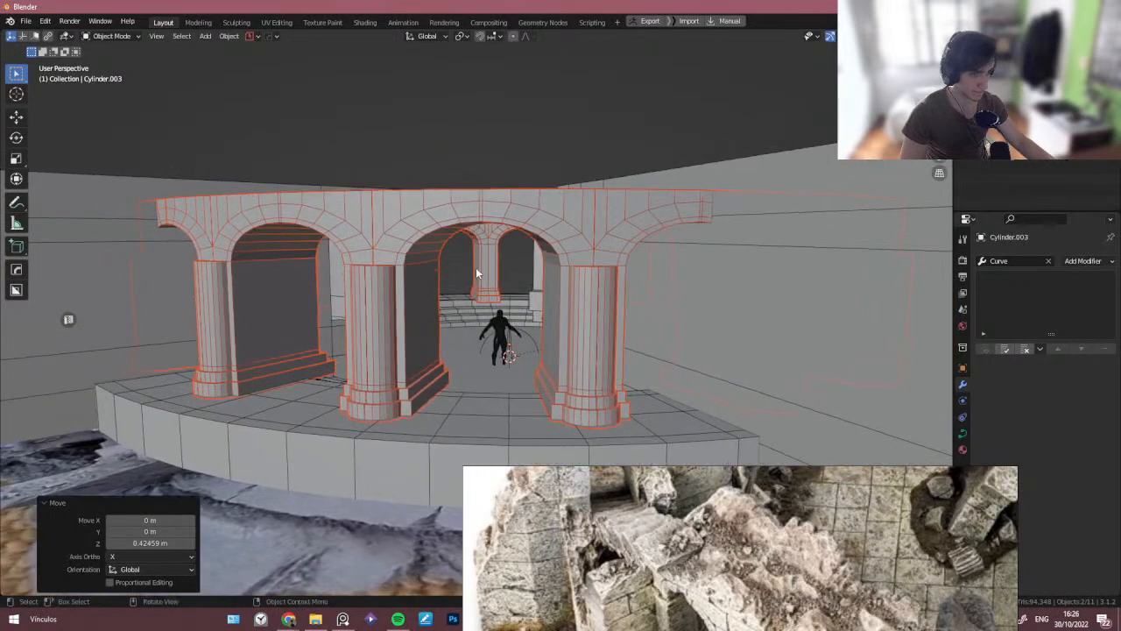
key(Tab)
right_click(450, 270)
key(Tab)
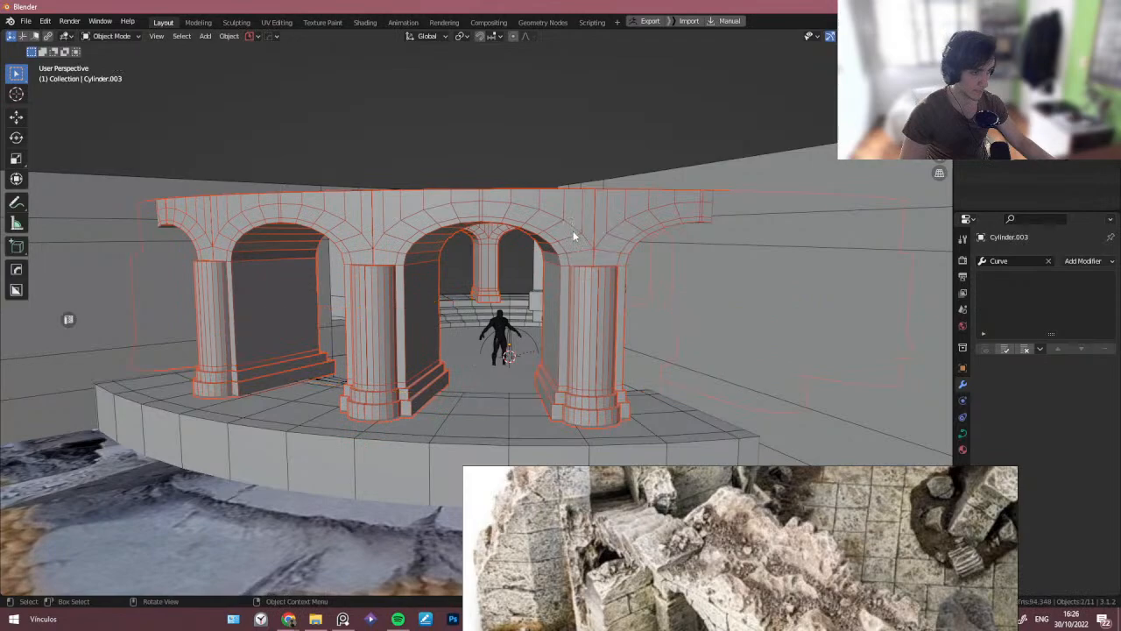
click(573, 231)
key(Tab)
scroll(495, 241, up, 4)
alt+middle_drag(495, 240, 480, 251)
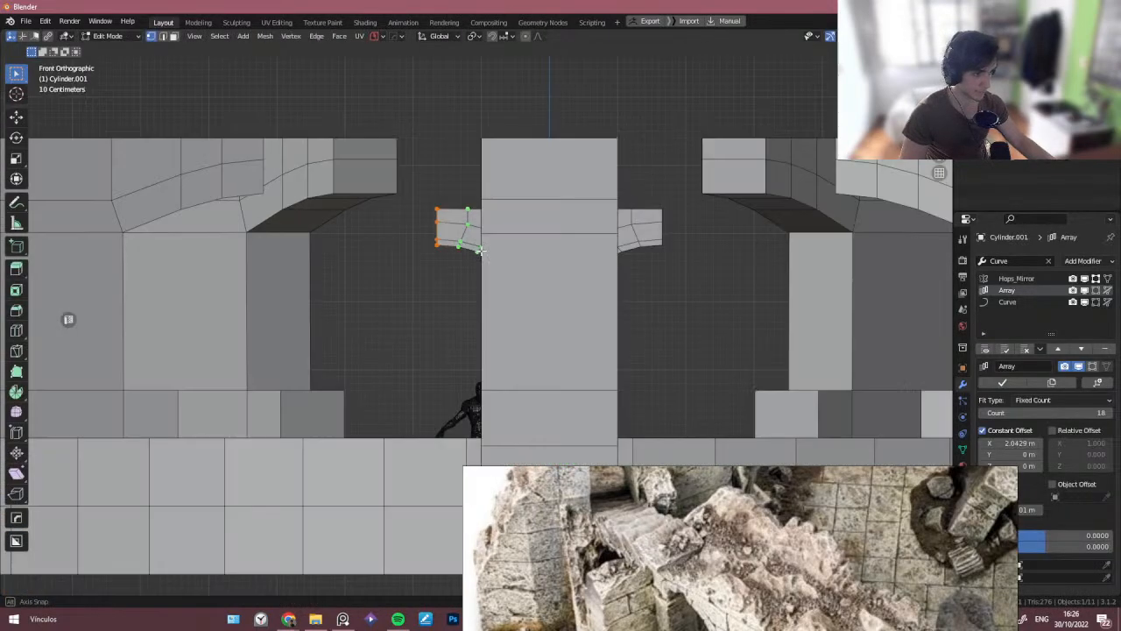
scroll(475, 256, up, 4)
key(alt+z)
key(alt+z)
key(Tab)
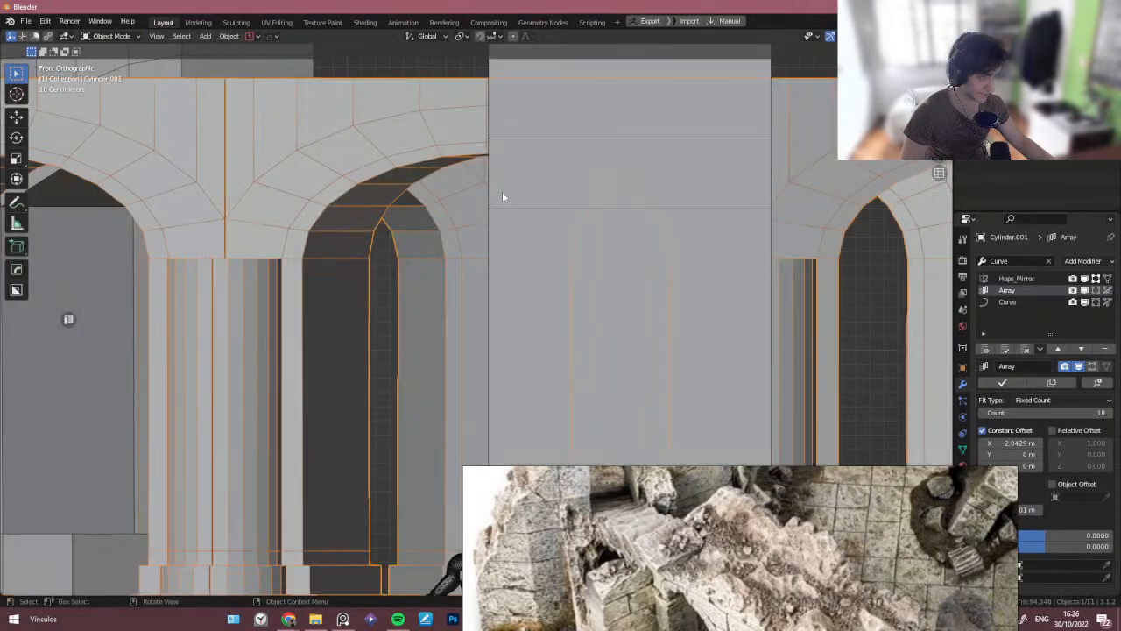
scroll(506, 207, down, 2)
scroll(516, 245, down, 8)
middle_drag(516, 246, 499, 331)
scroll(511, 347, up, 4)
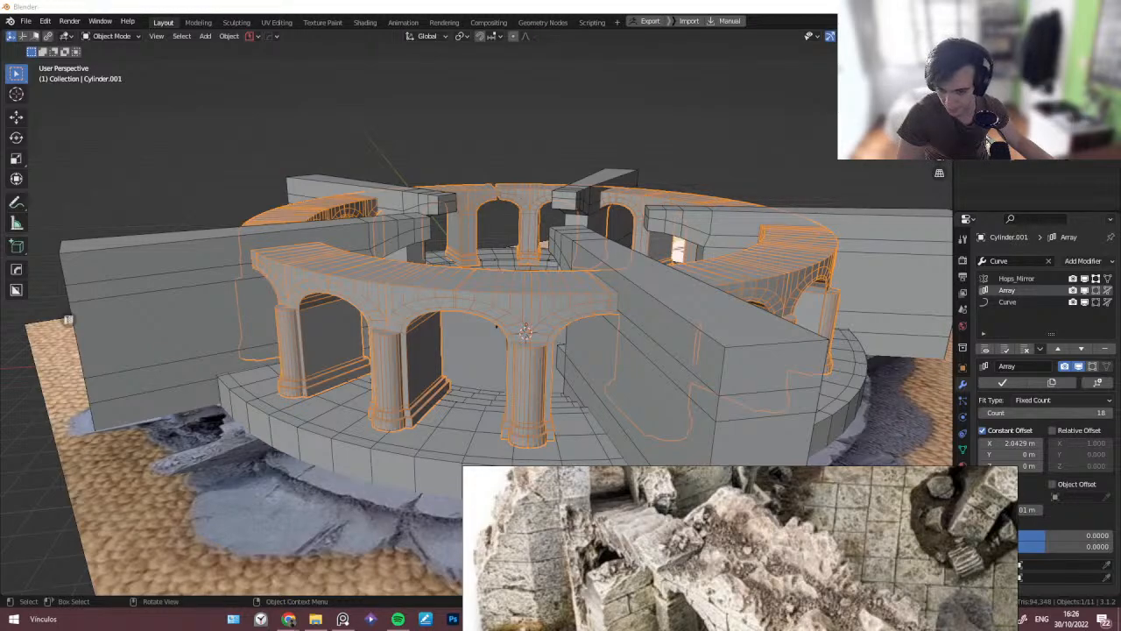
- Raise the arch block's outer end vertices about 0.16 m along Z with proportional editing
middle_drag(334, 439, 426, 400)
key(Tab)
alt+middle_drag(492, 290, 463, 266)
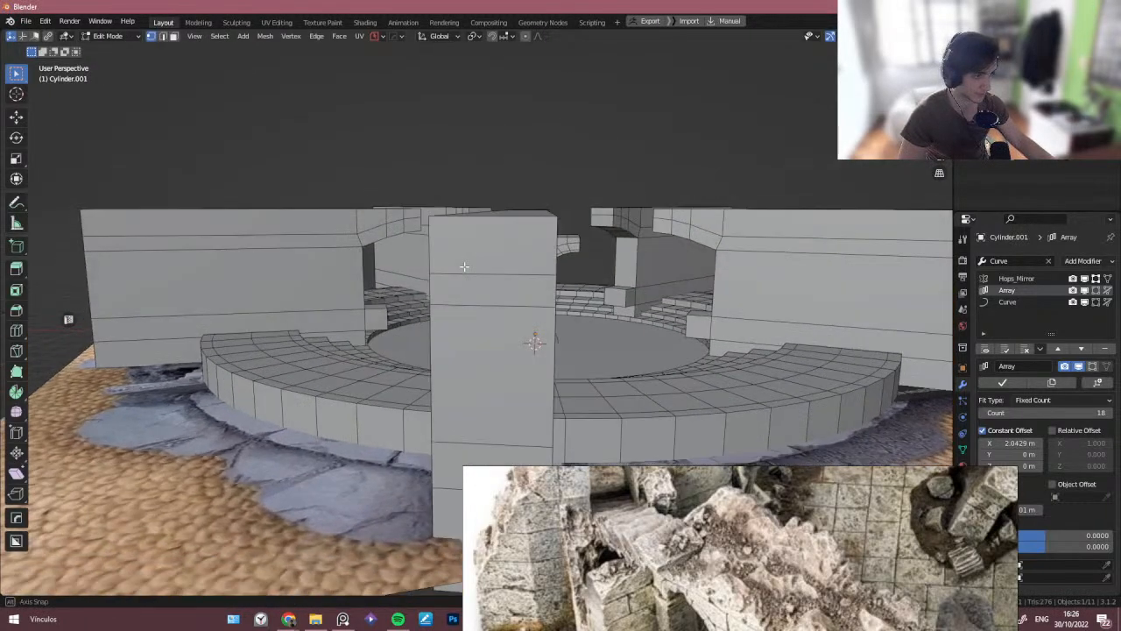
scroll(562, 226, up, 3)
key(Tab)
key(slash)
key(Tab)
scroll(491, 188, up, 1)
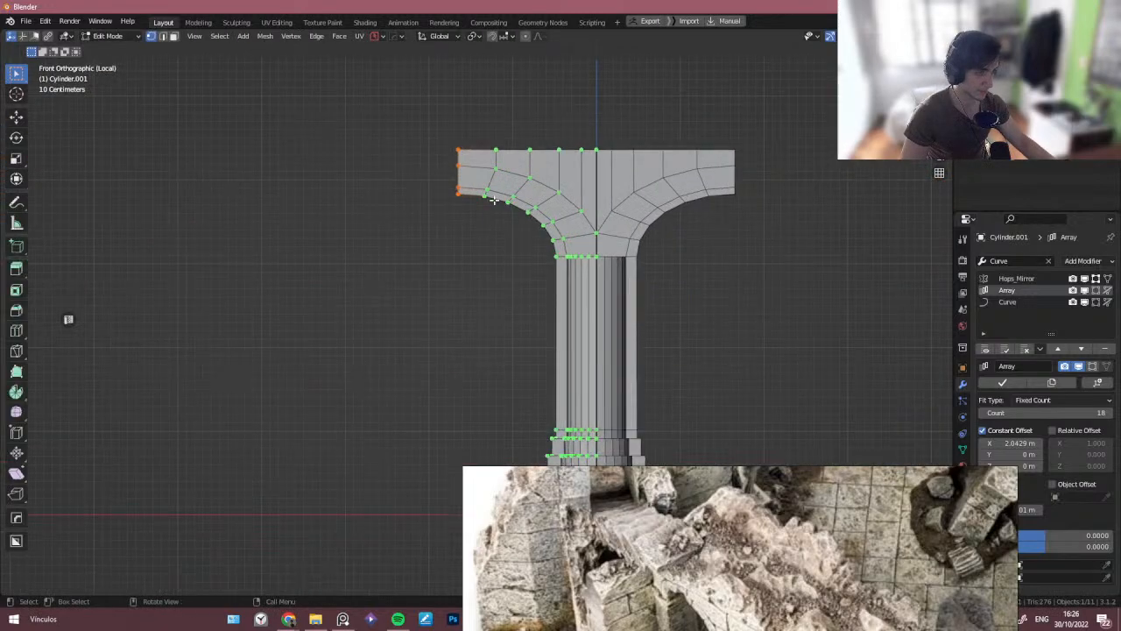
scroll(528, 207, up, 2)
shift+middle_drag(527, 208, 514, 137)
scroll(513, 137, down, 2)
shift+middle_drag(431, 124, 400, 192)
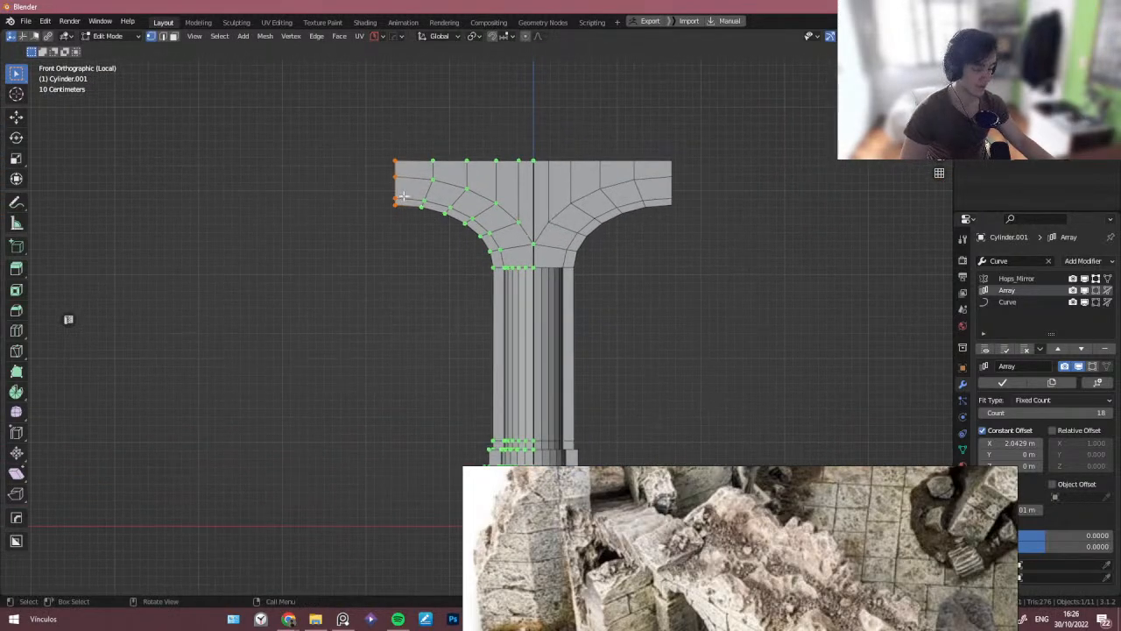
key(g)
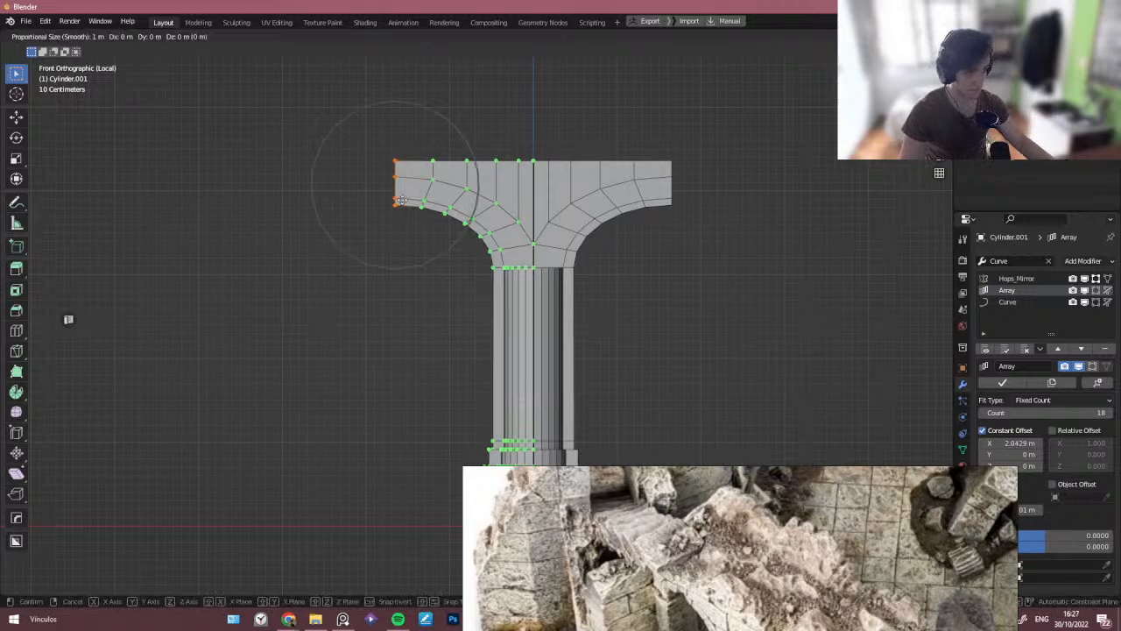
key(z)
scroll(402, 189, down, 6)
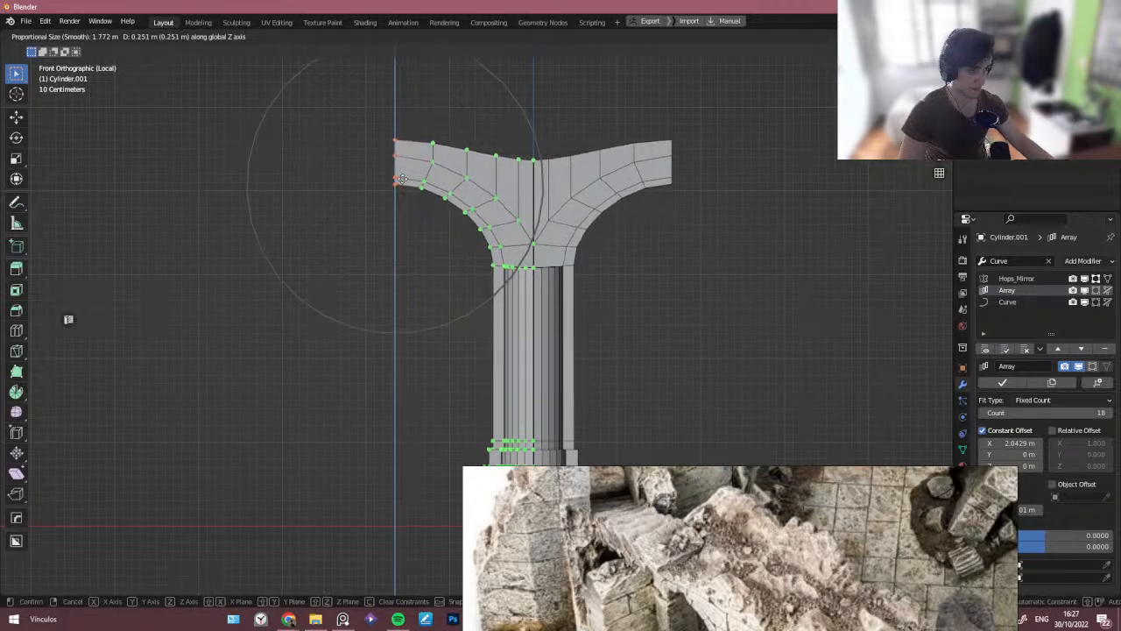
scroll(401, 178, down, 1)
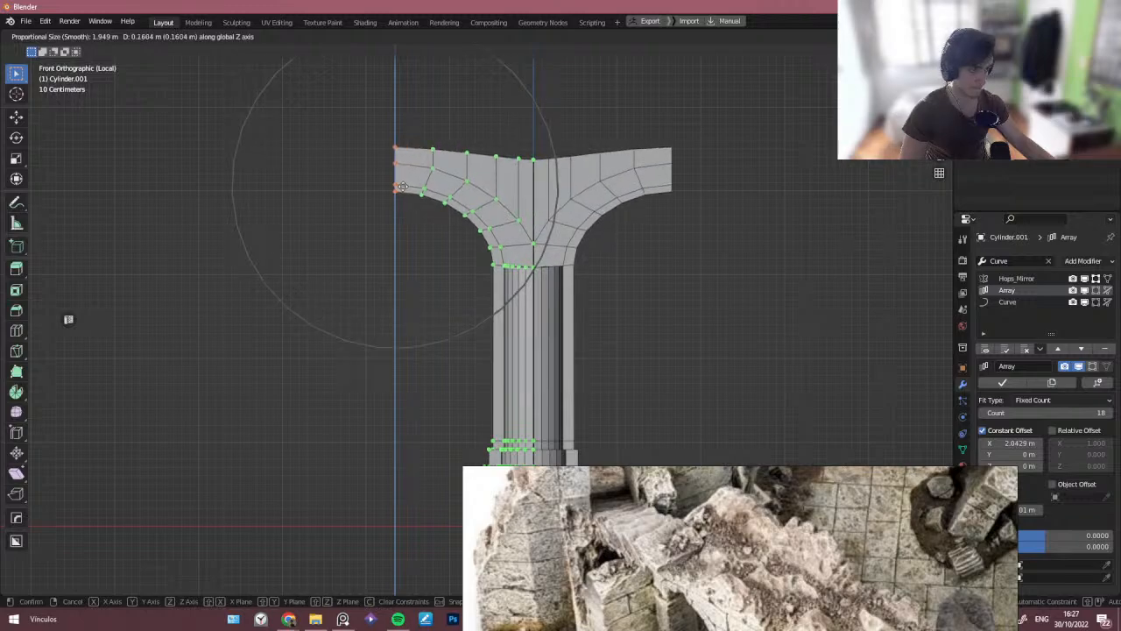
click(402, 186)
- Box-select the pillar's top vertex row and flatten it to zero scale along Z
key(b)
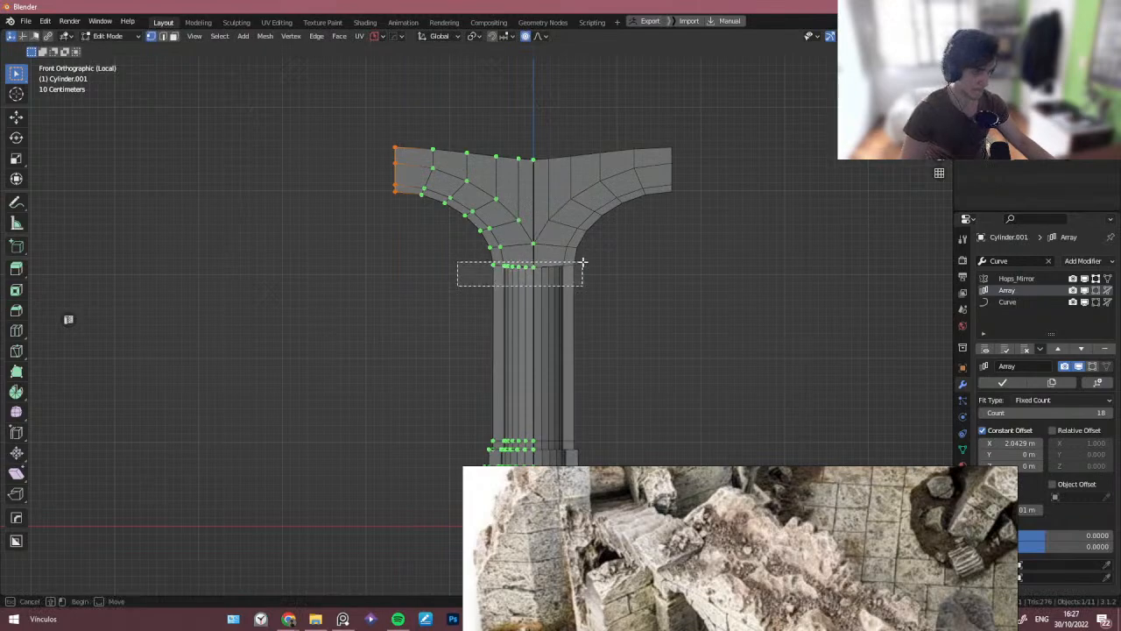
drag(582, 261, 584, 261)
key(s)
key(z)
key(Escape)
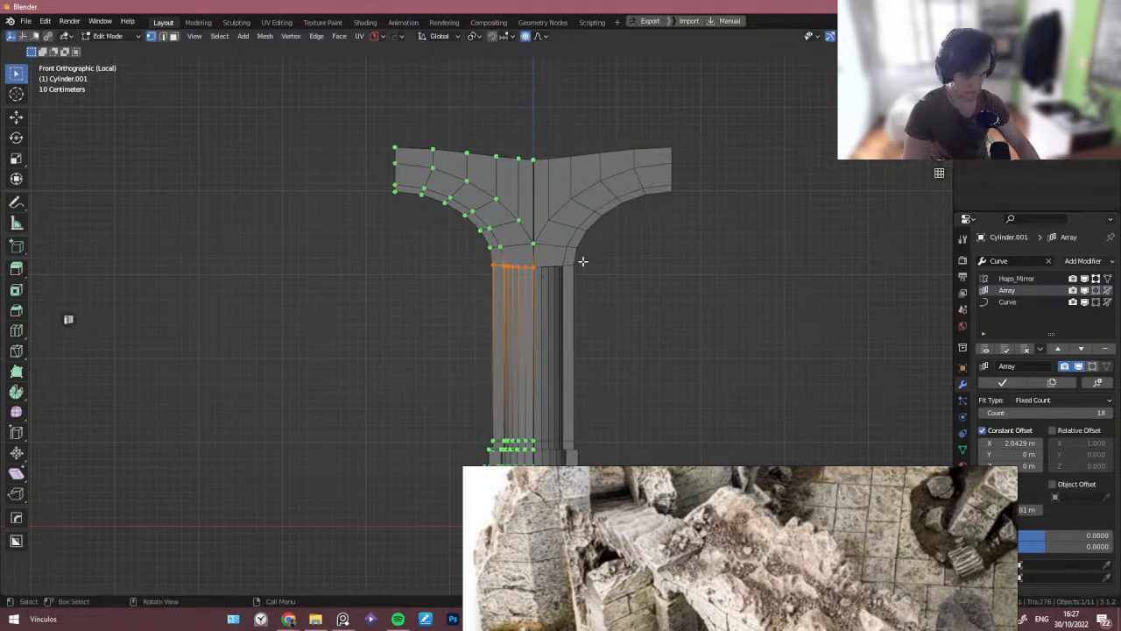
key(s)
key(z)
key(0)
key(Return)
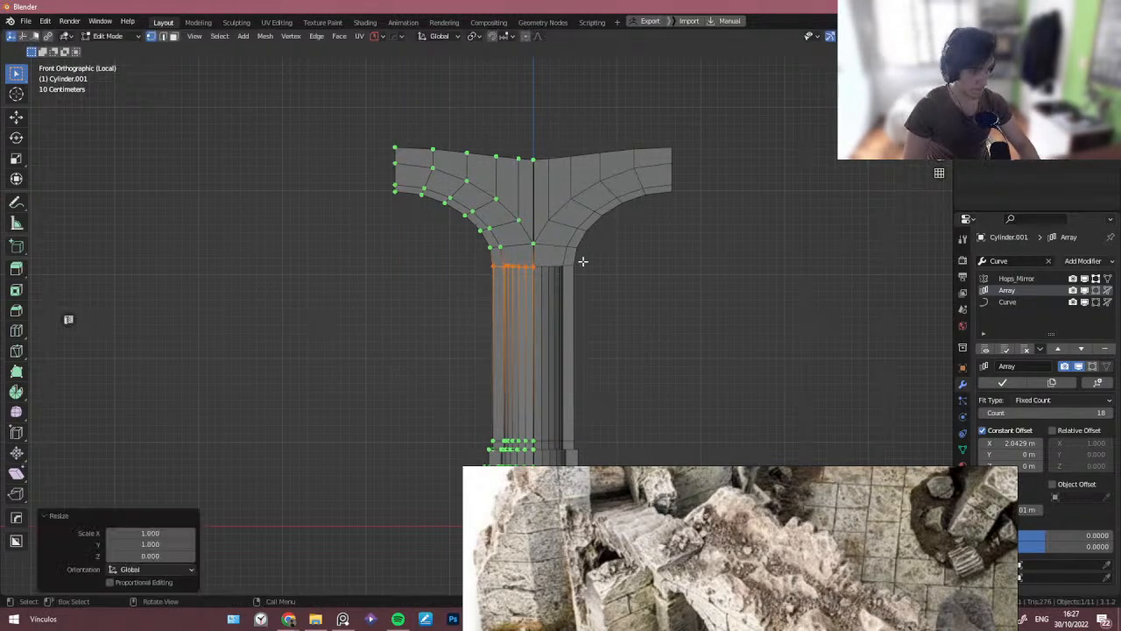
- Select the top faces at the arch block's end and flatten them to zero scale along Z
key(Tab)
middle_drag(583, 261, 521, 217)
scroll(496, 223, up, 3)
key(KP_Divide)
key(Tab)
scroll(438, 193, up, 5)
click(493, 207)
key(s)
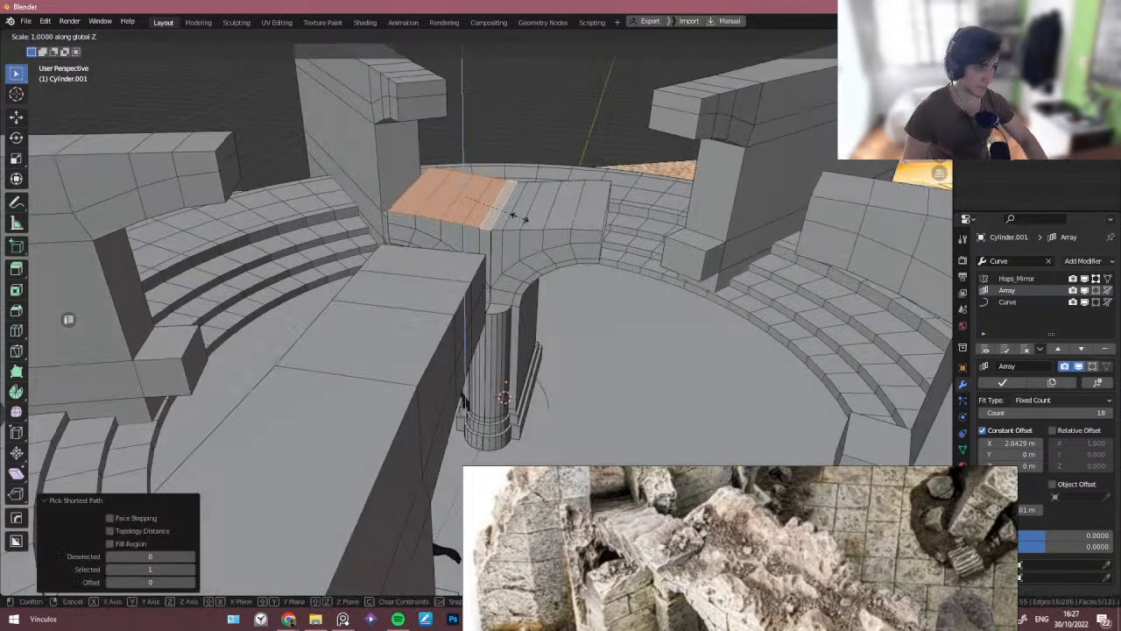
key(z)
key(0)
key(Return)
key(Tab)
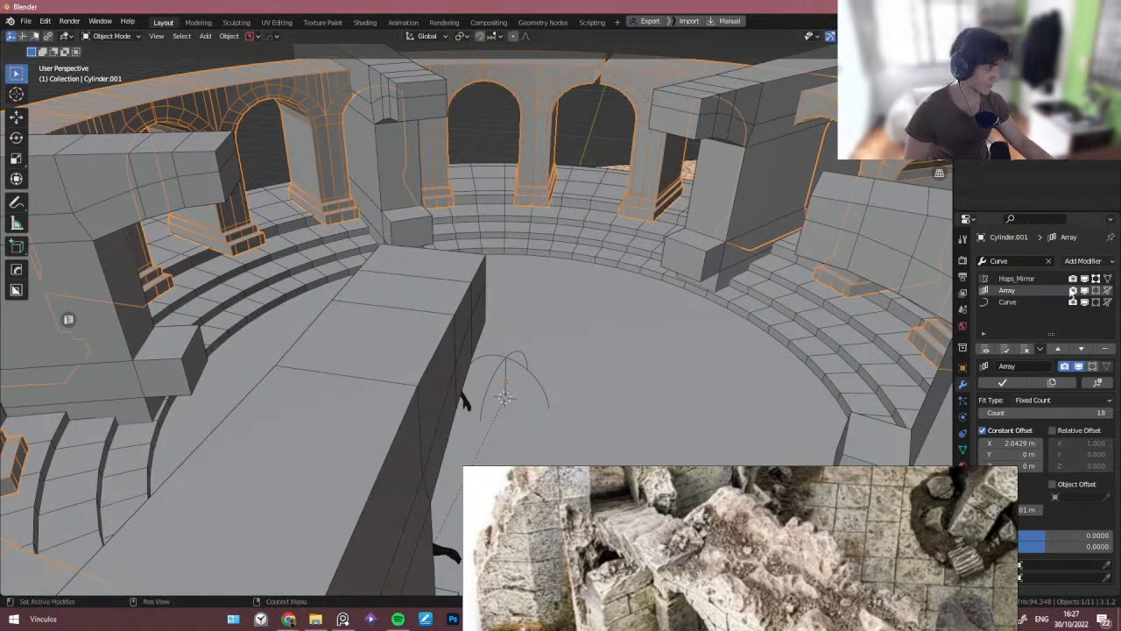
- Inspect the arch ring model from several angles and compare it with the reference photo
click(1016, 279)
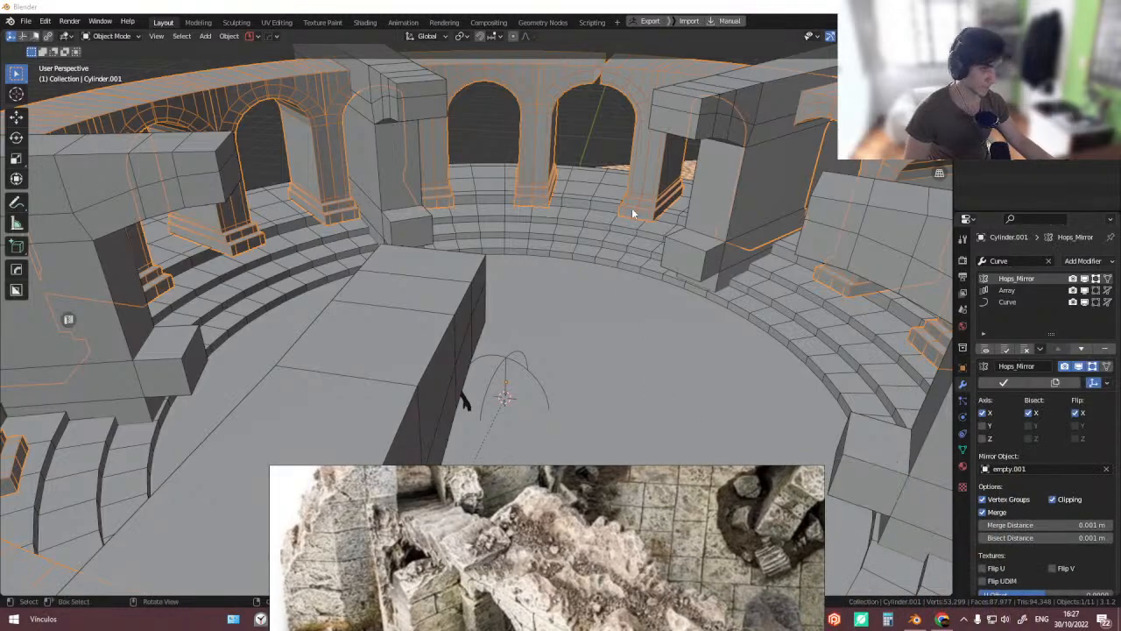
scroll(631, 208, down, 8)
middle_drag(632, 208, 463, 391)
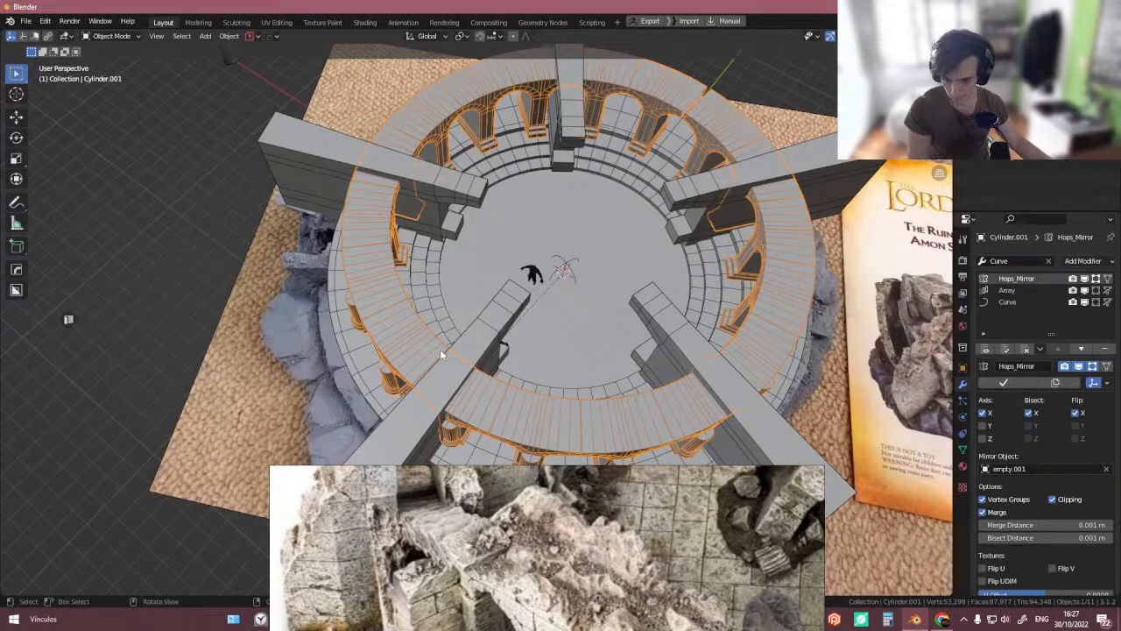
middle_drag(454, 326, 418, 344)
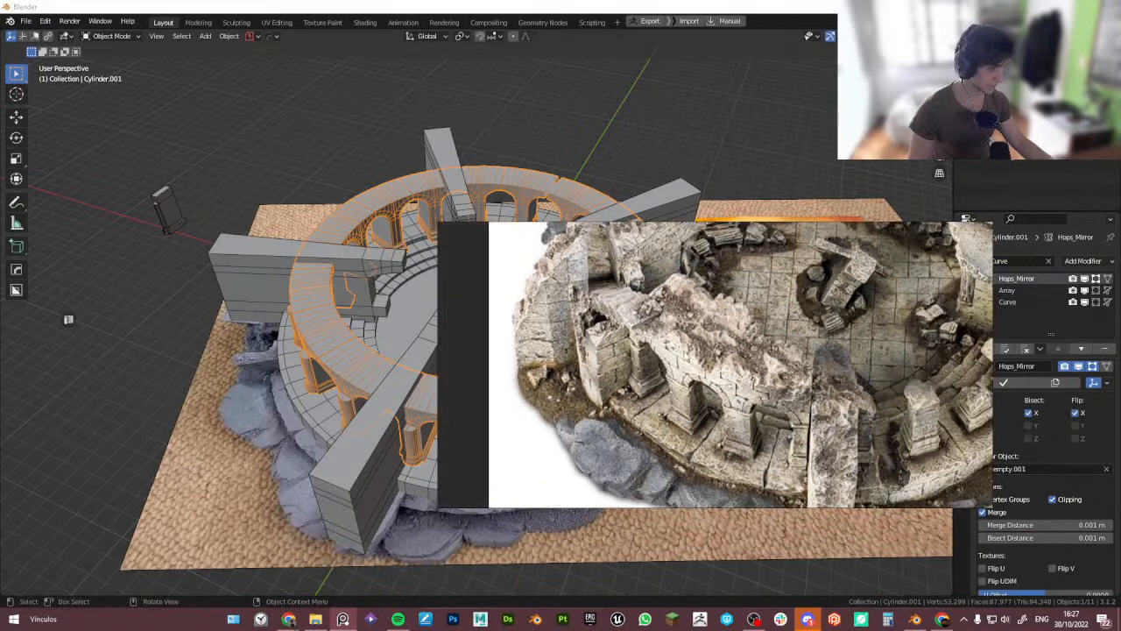
right_drag(764, 407, 865, 421)
middle_drag(324, 324, 317, 298)
scroll(313, 386, up, 4)
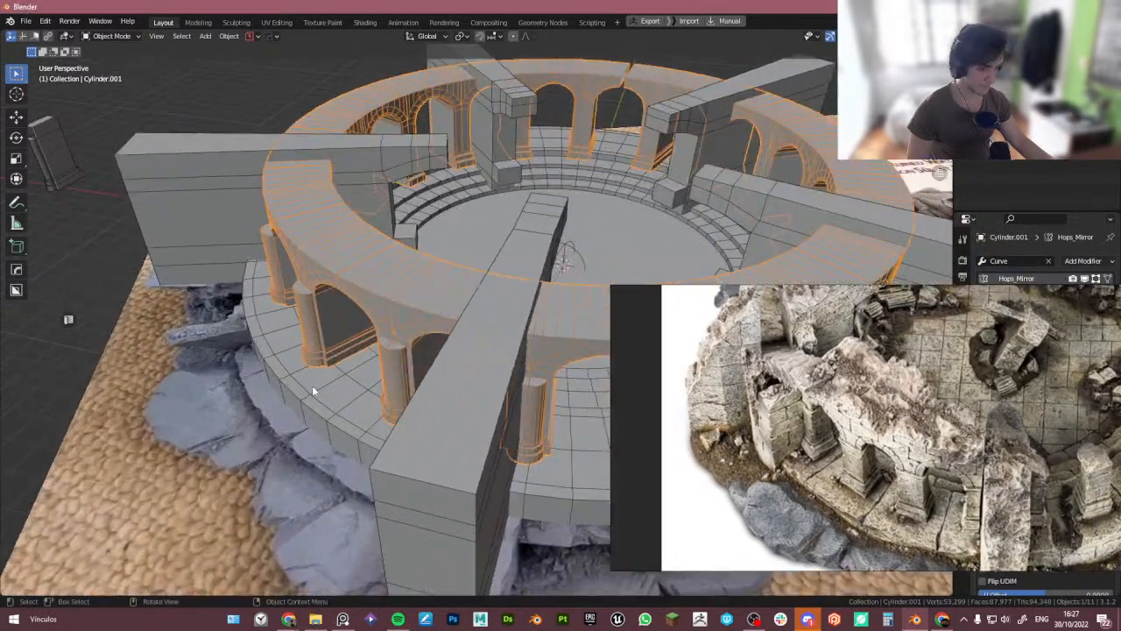
- Extrude the base cylinder's outer edge loop straight up about 3.85 m to form a surrounding wall
click(309, 388)
key(Tab)
click(362, 400)
alt+click(340, 427)
scroll(338, 411, down, 2)
middle_drag(338, 403, 338, 366)
scroll(329, 381, down, 3)
scroll(338, 366, up, 3)
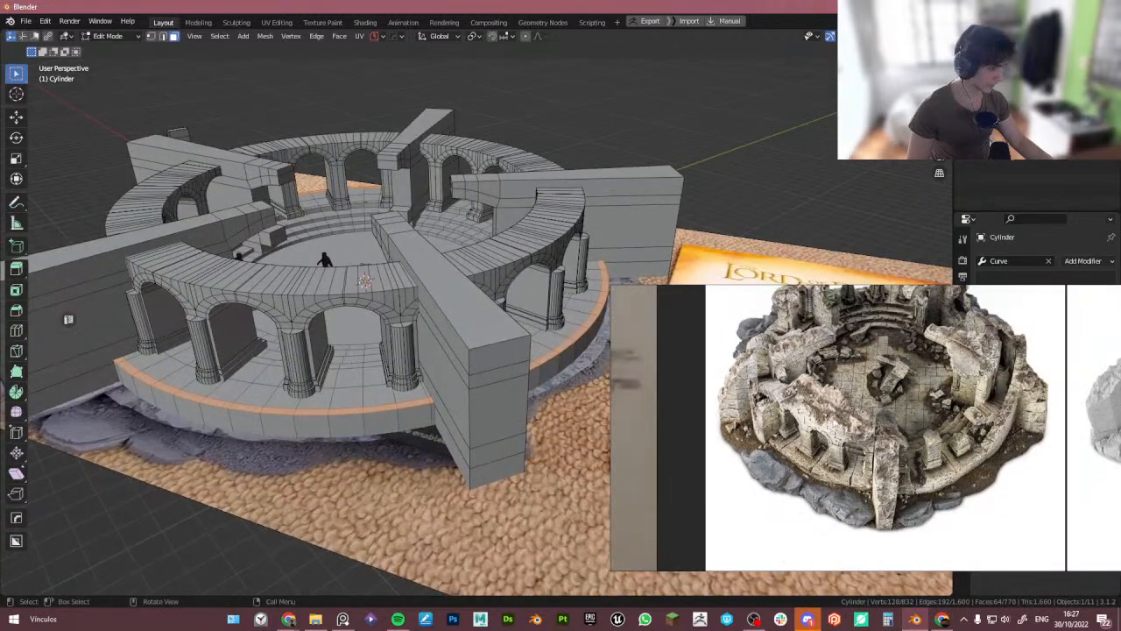
scroll(1013, 412, up, 2)
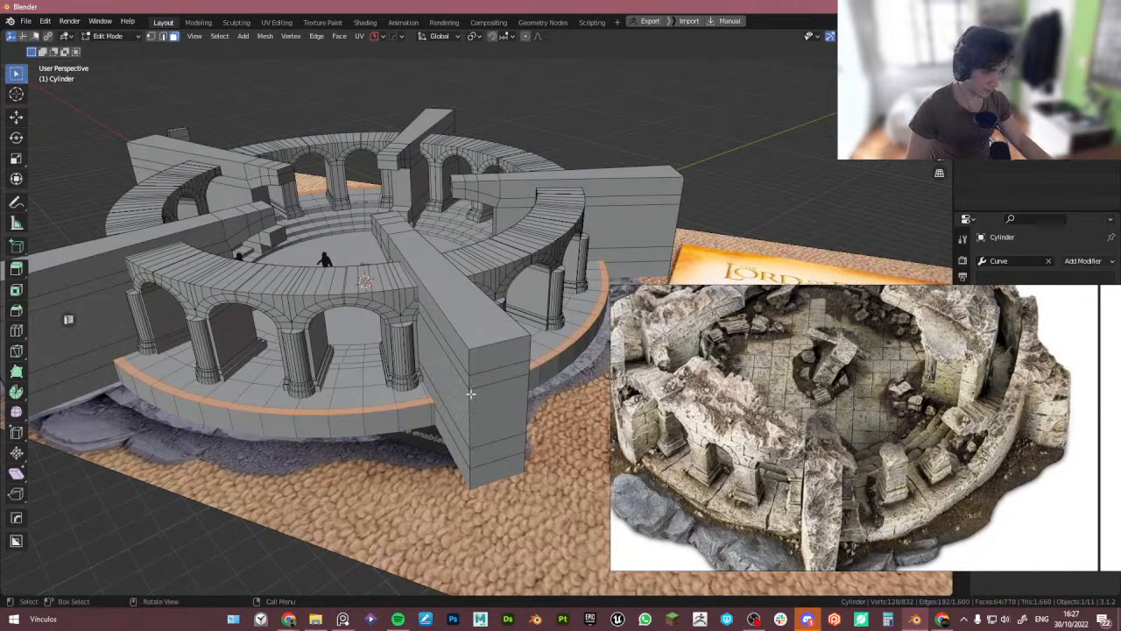
scroll(471, 394, up, 4)
key(e)
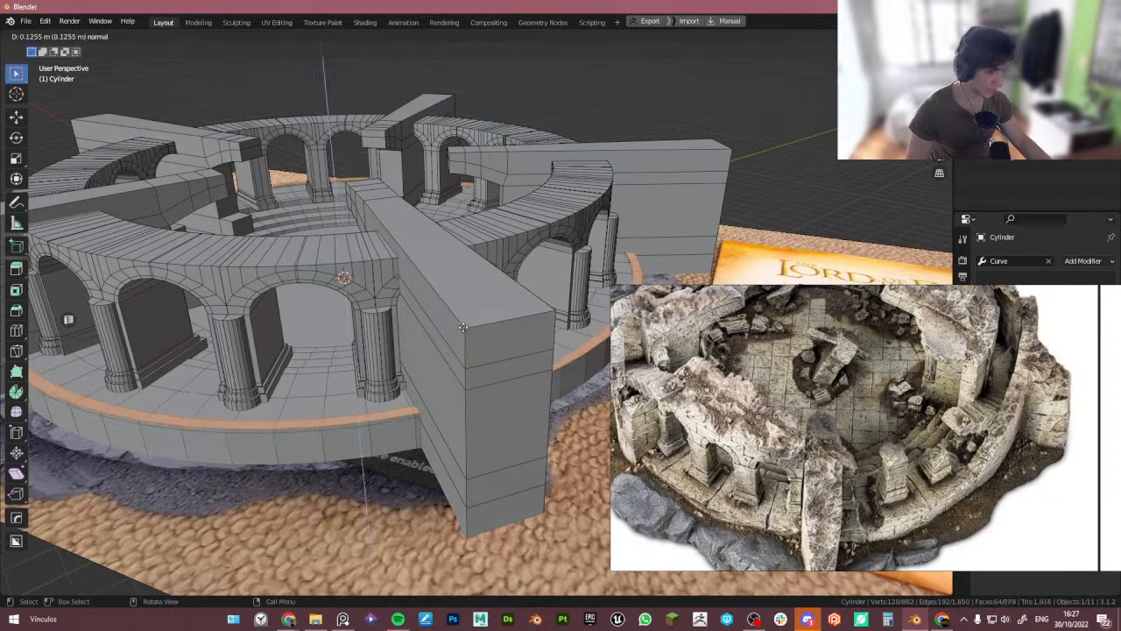
click(693, 381)
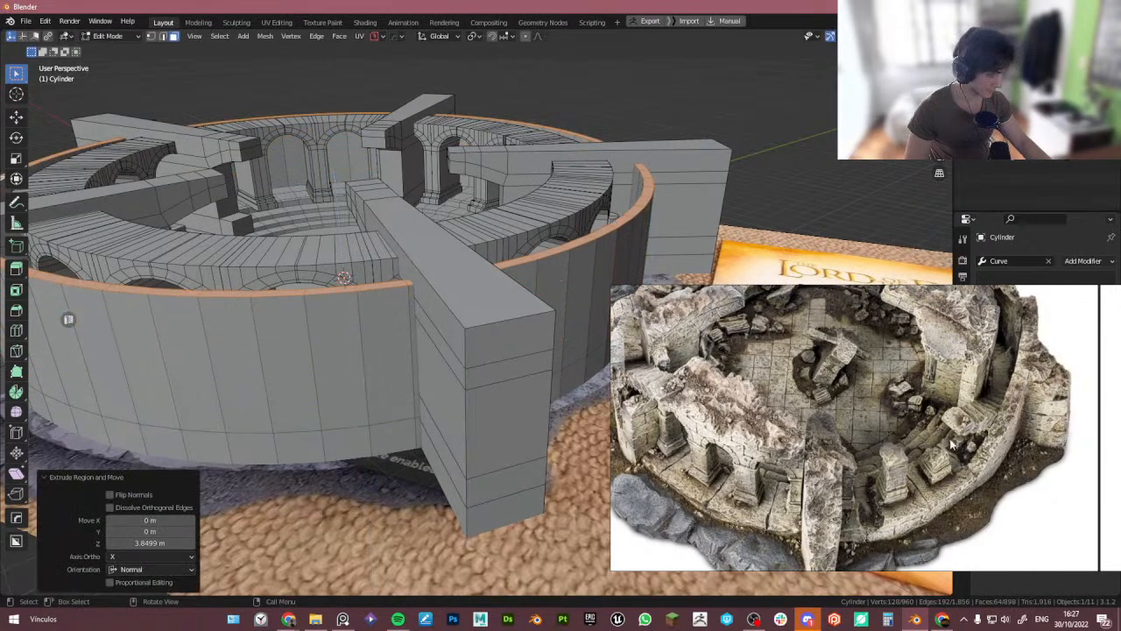
- Leave Edit Mode and review the new wall against the reference photos from above
scroll(856, 499, down, 2)
middle_drag(822, 464, 841, 470)
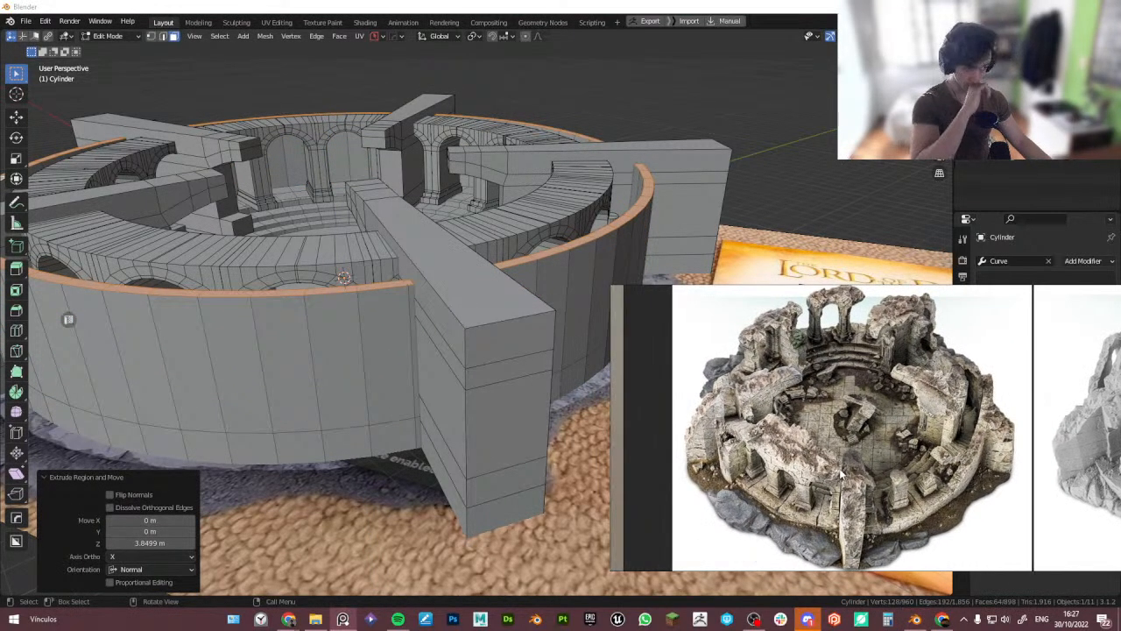
scroll(307, 305, down, 2)
middle_drag(307, 306, 376, 308)
scroll(344, 232, down, 1)
key(Tab)
middle_drag(344, 227, 368, 297)
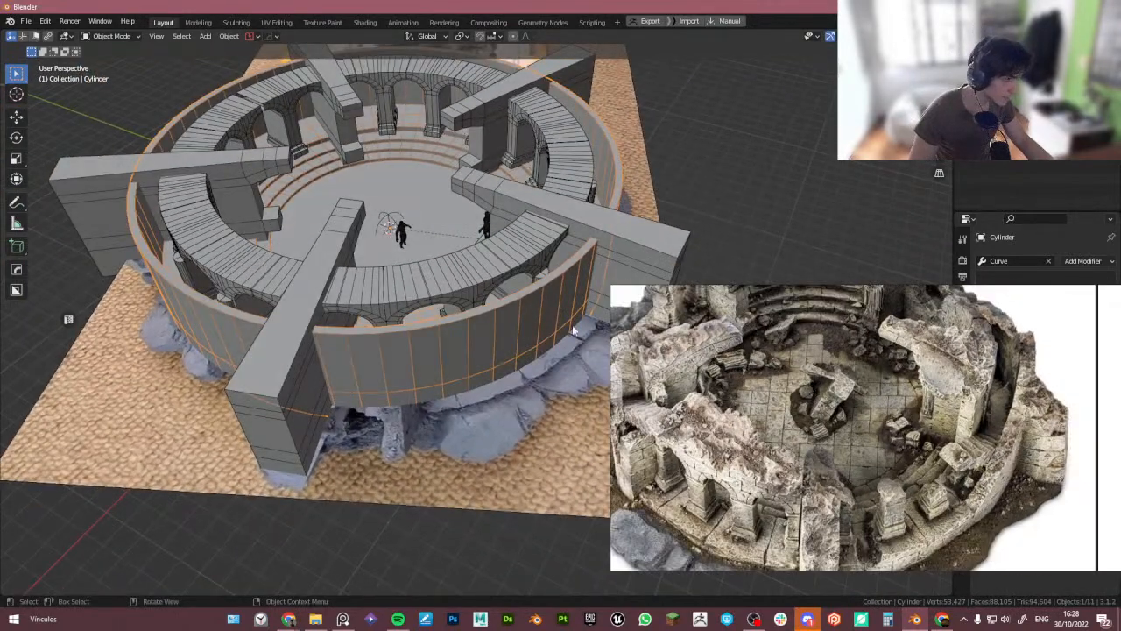
click(508, 236)
shift+middle_drag(508, 236, 436, 274)
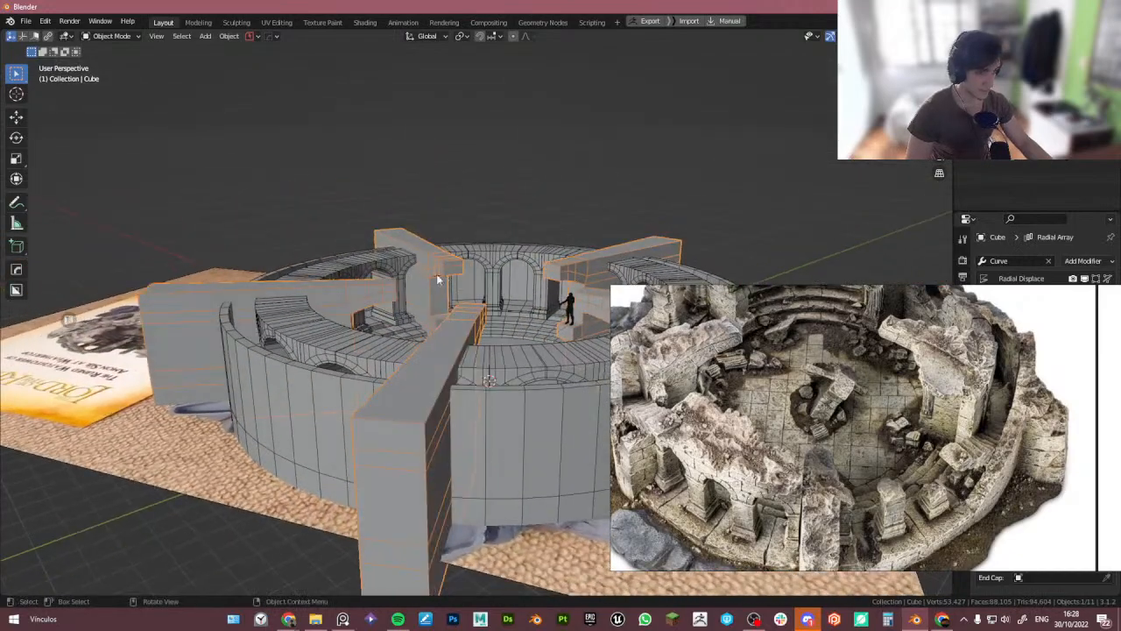
- Browse the reference board for the raising steps images and enlarge the staircase reference
scroll(383, 290, up, 5)
middle_drag(743, 367, 750, 397)
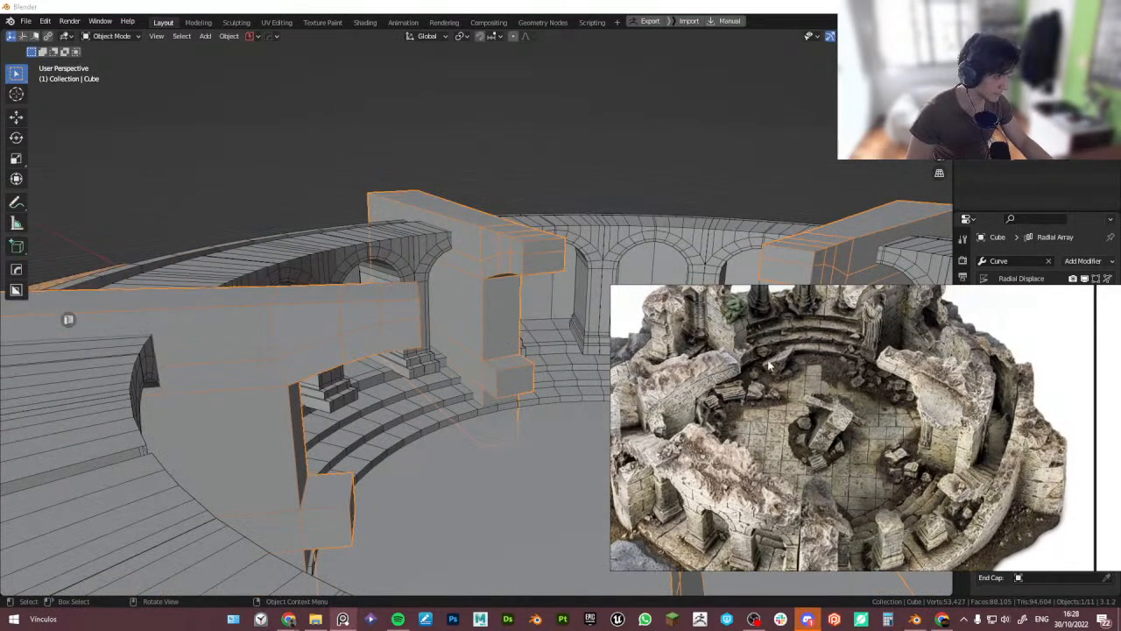
middle_drag(720, 318, 727, 392)
scroll(726, 393, down, 5)
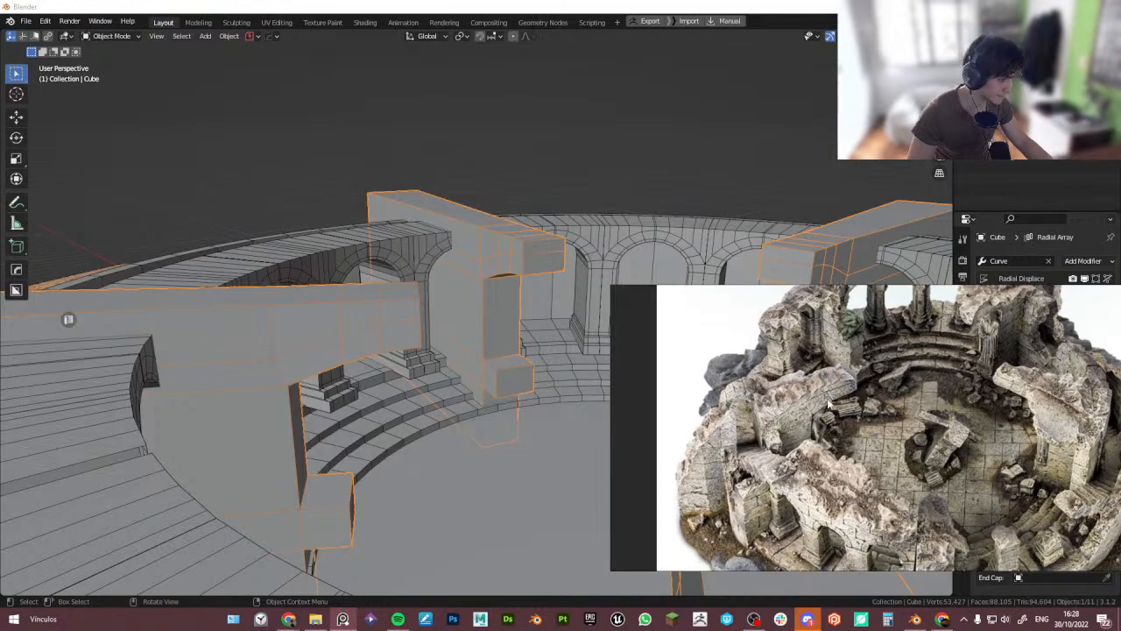
scroll(736, 385, down, 2)
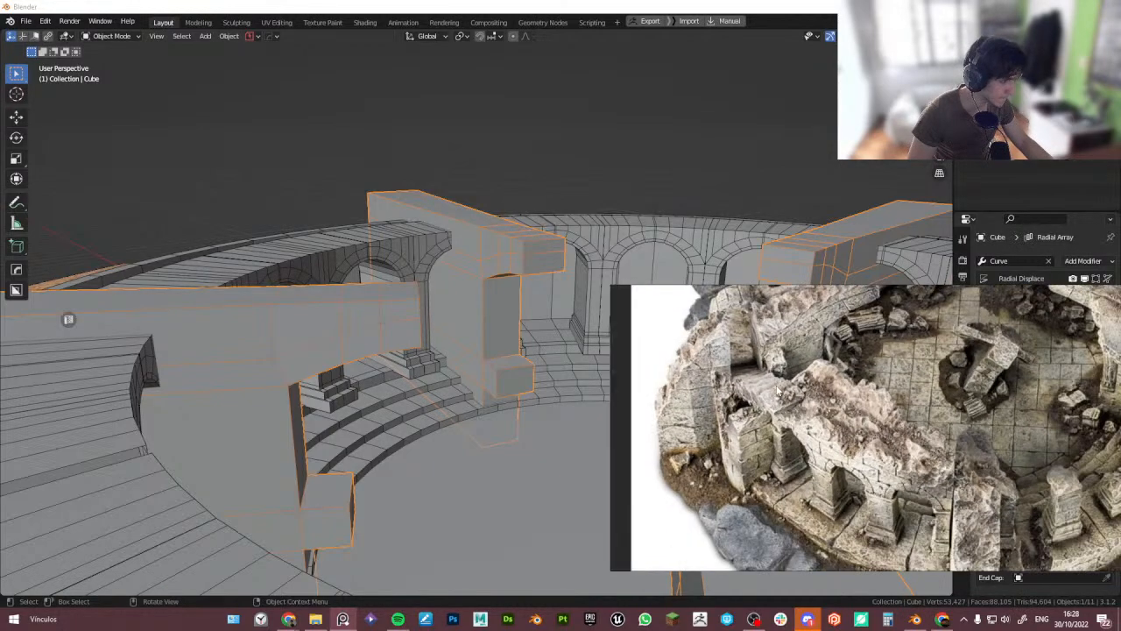
scroll(750, 386, down, 9)
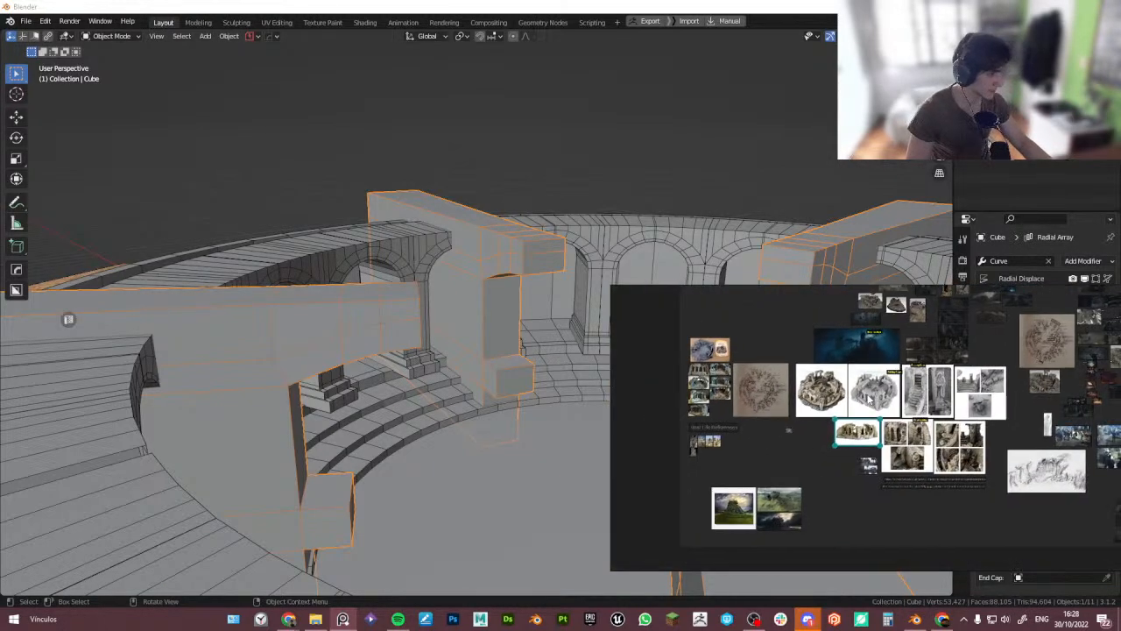
scroll(902, 429, up, 5)
middle_drag(823, 418, 812, 435)
middle_drag(911, 361, 823, 414)
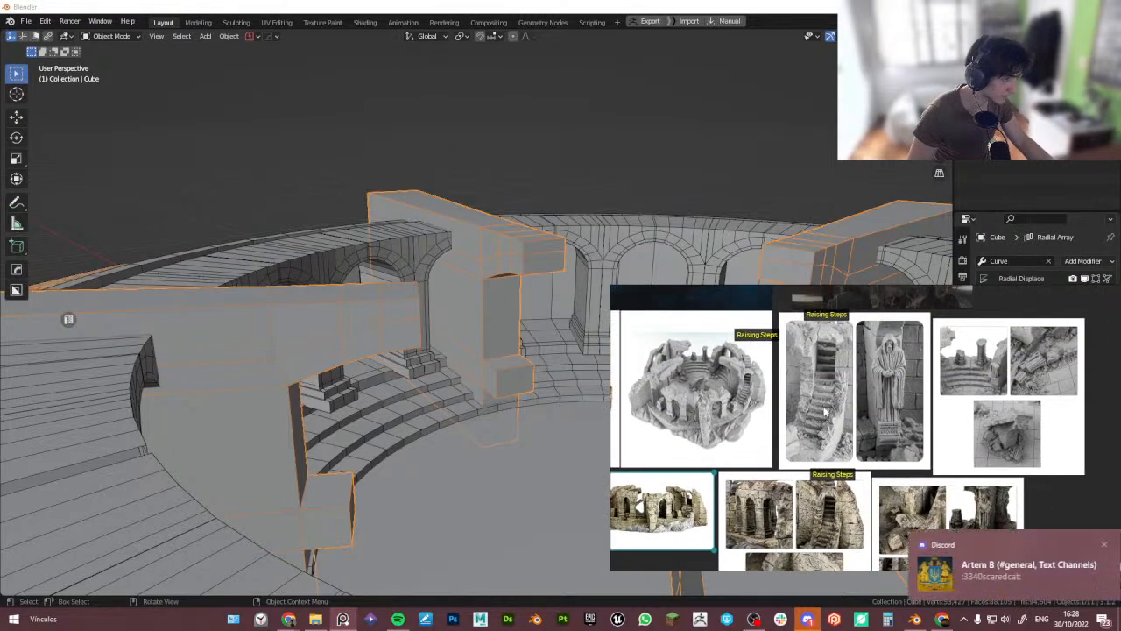
click(1096, 545)
double_click(845, 416)
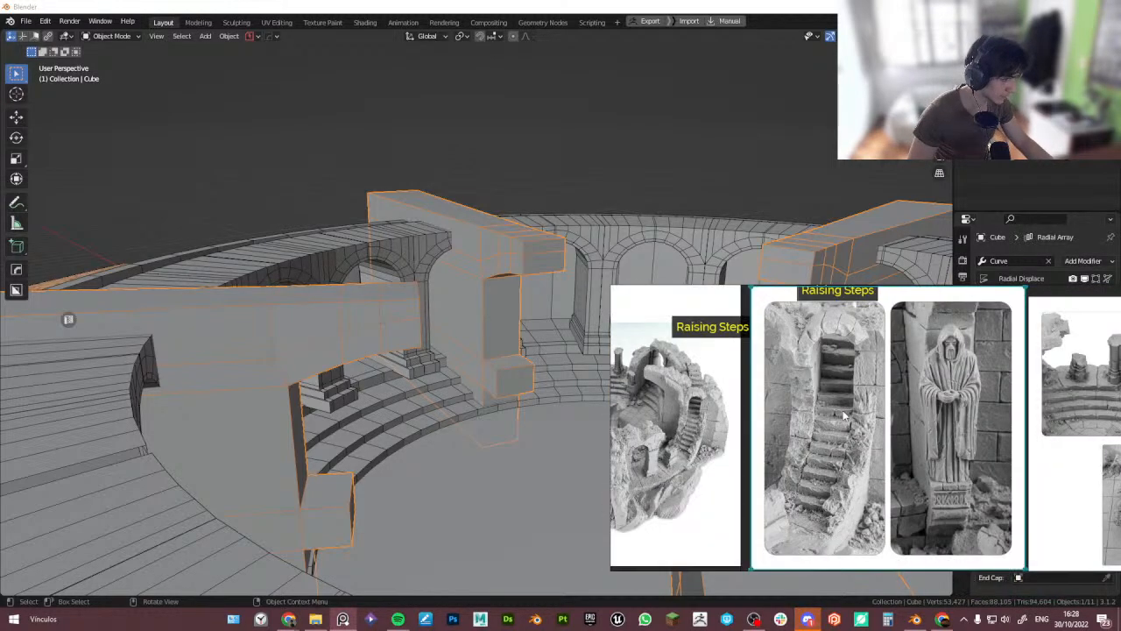
scroll(876, 451, down, 2)
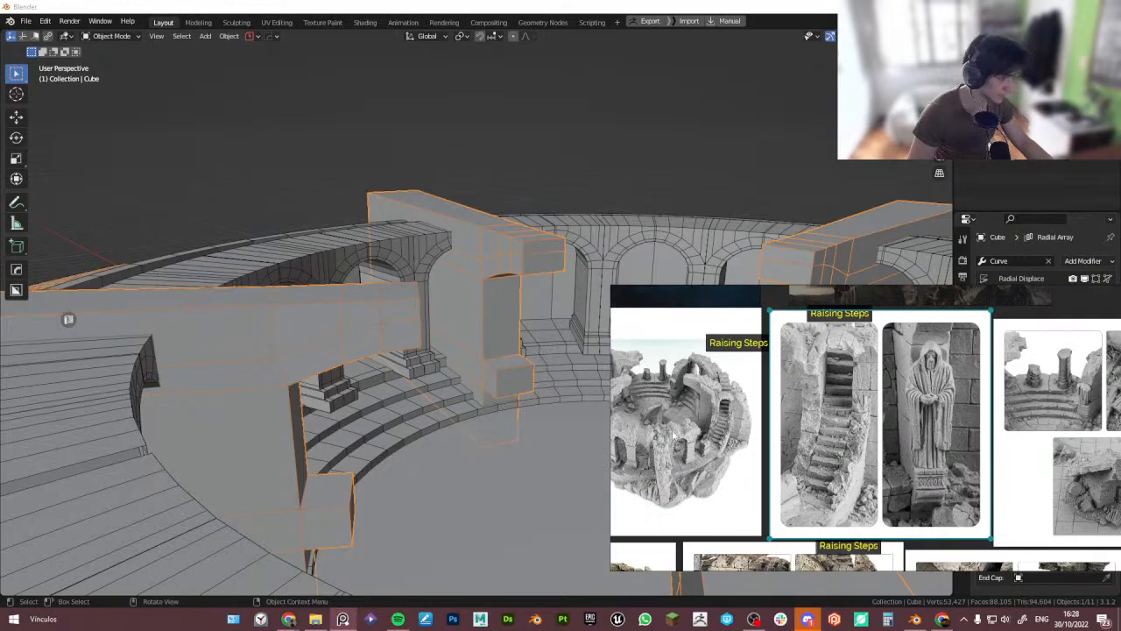
- Isolate the reference image Empty in local top view with X-ray to study the tower layout
middle_drag(536, 359, 395, 317)
middle_drag(394, 317, 375, 285)
key(alt+z)
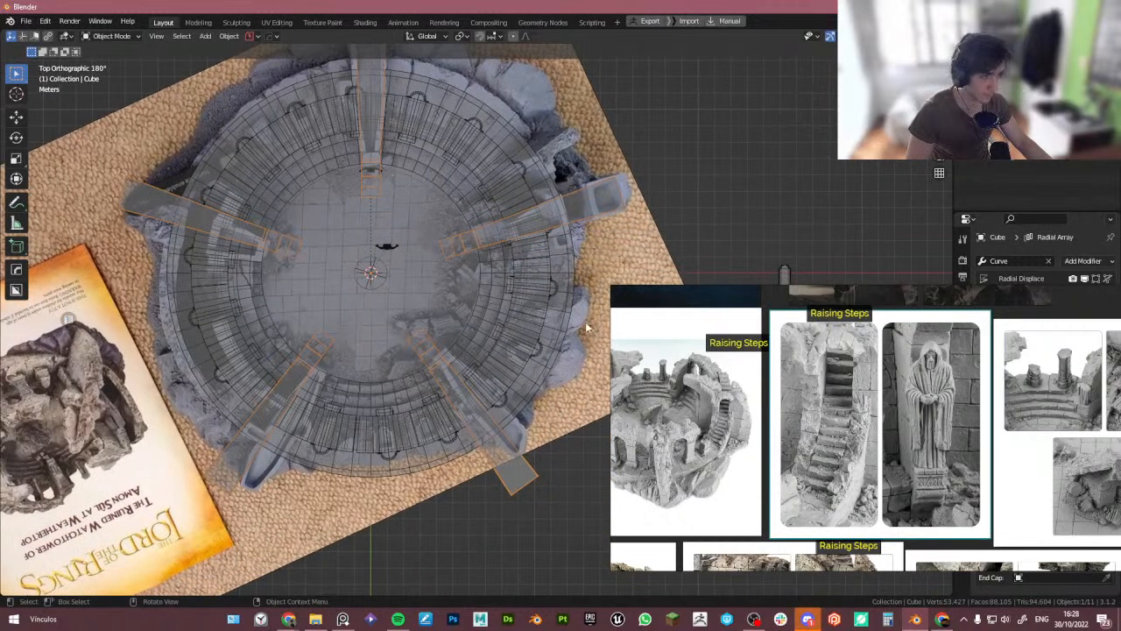
click(587, 327)
scroll(565, 337, down, 3)
key(KP_Divide)
scroll(478, 335, up, 4)
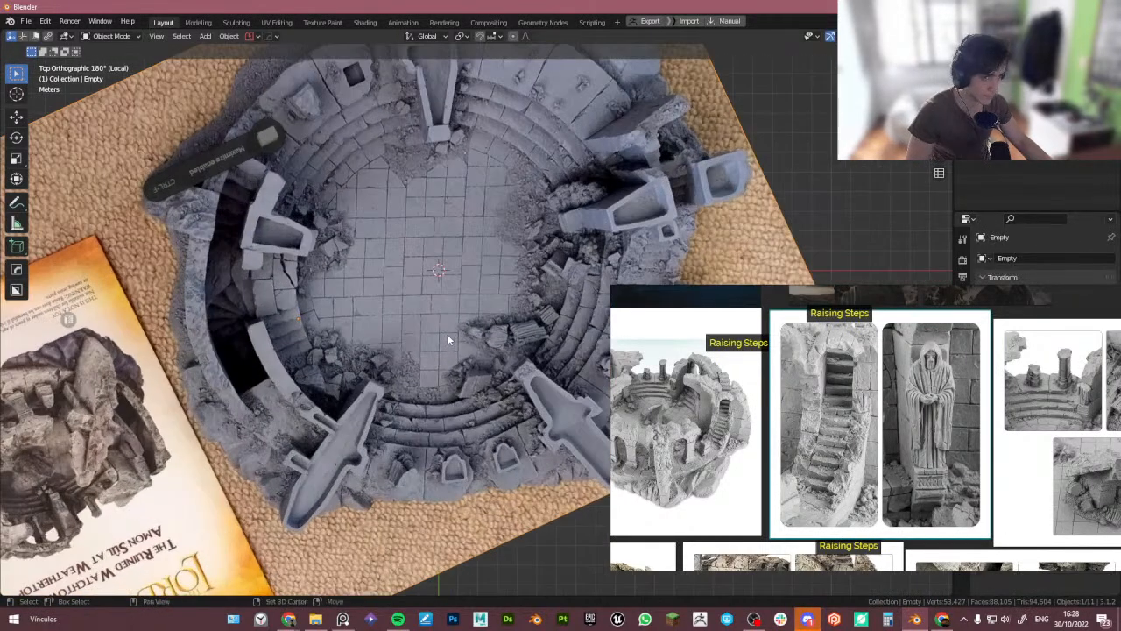
shift+middle_drag(447, 339, 426, 343)
scroll(230, 303, down, 3)
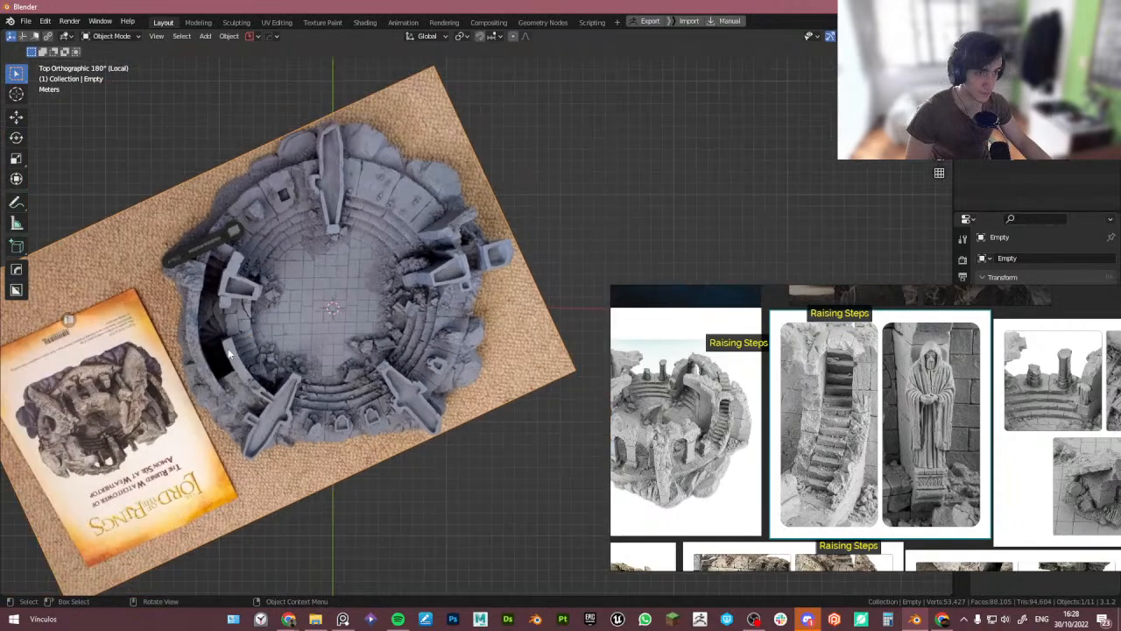
scroll(214, 315, up, 3)
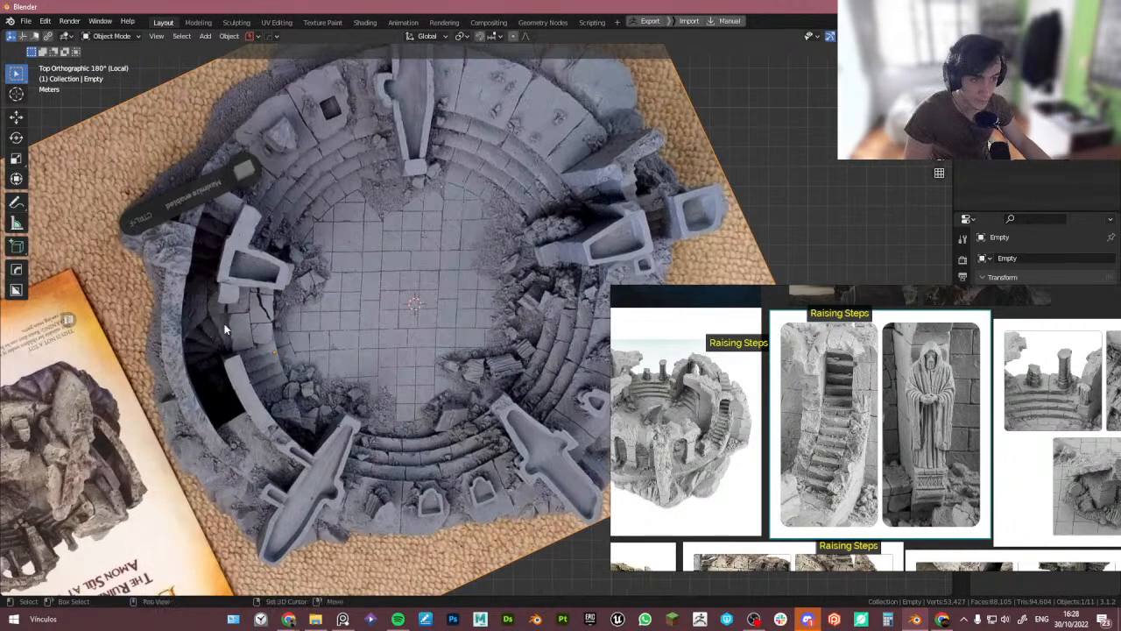
scroll(899, 489, down, 5)
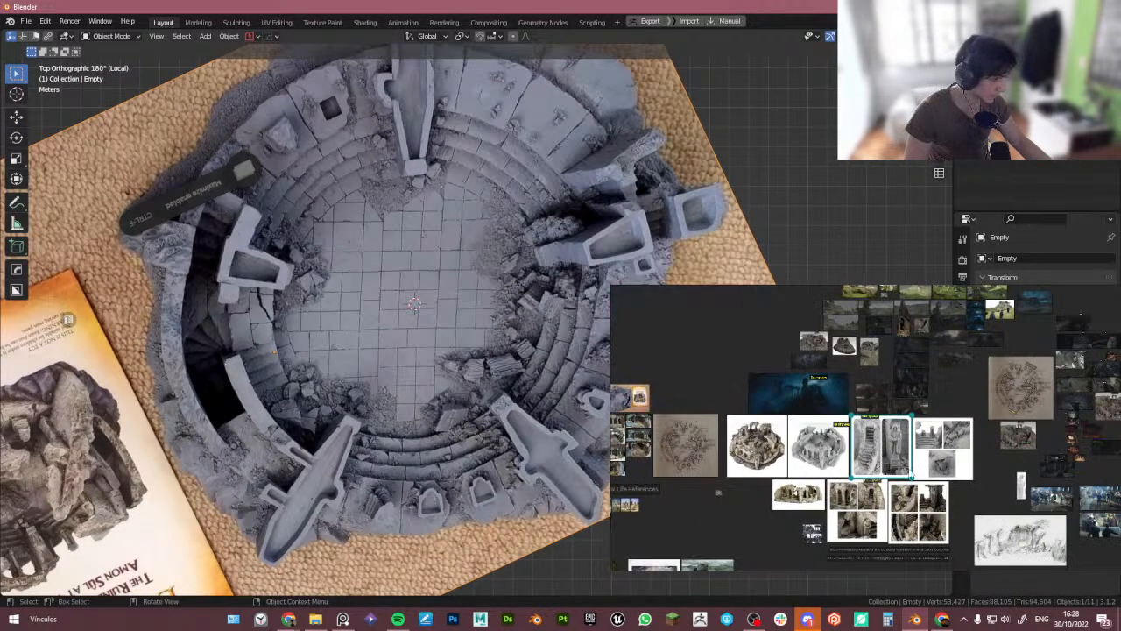
scroll(802, 370, up, 2)
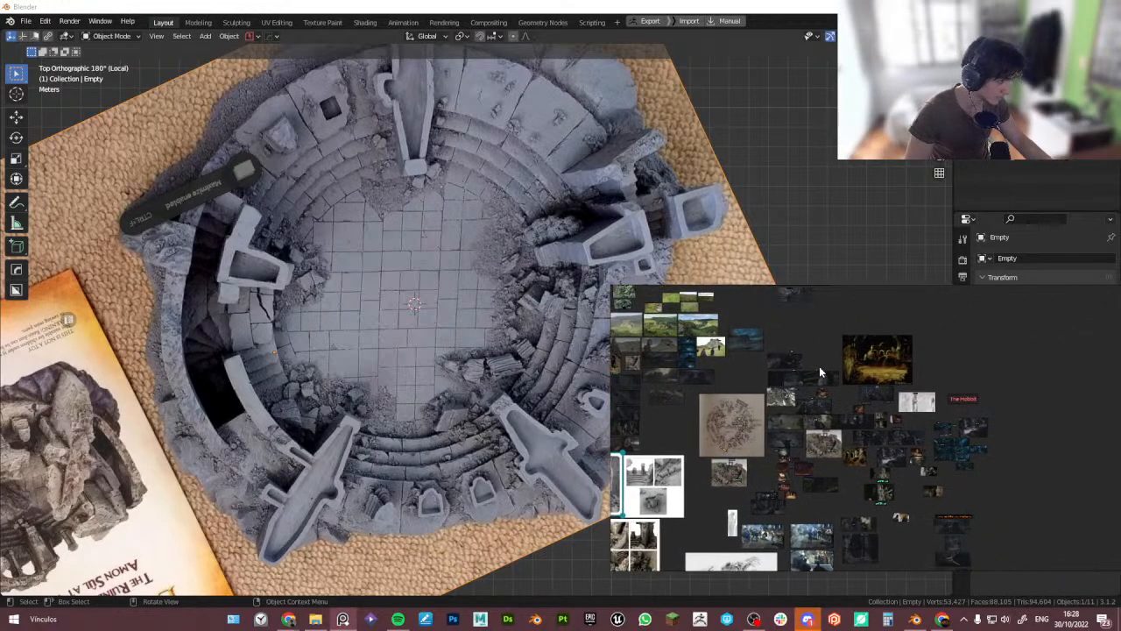
- Maximize the reference board and examine the tunnel and staircase reference pictures
key(ctrl+f)
scroll(500, 334, up, 5)
middle_drag(500, 329, 507, 250)
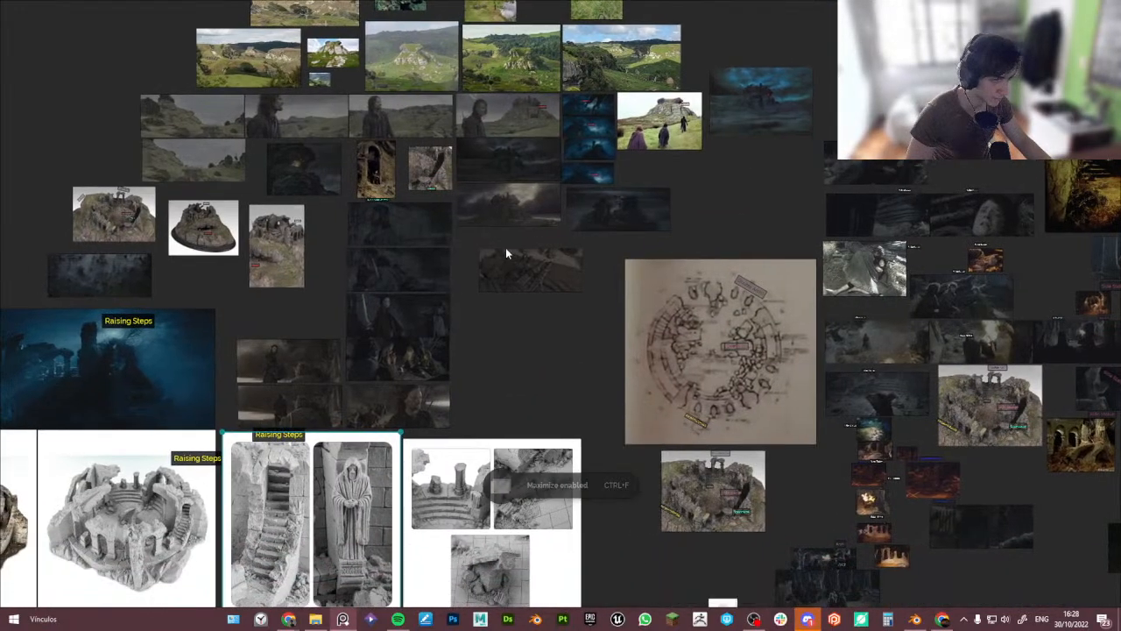
scroll(414, 318, up, 4)
middle_drag(415, 318, 380, 439)
scroll(443, 349, down, 1)
middle_drag(443, 350, 394, 445)
scroll(514, 312, down, 1)
scroll(315, 248, up, 3)
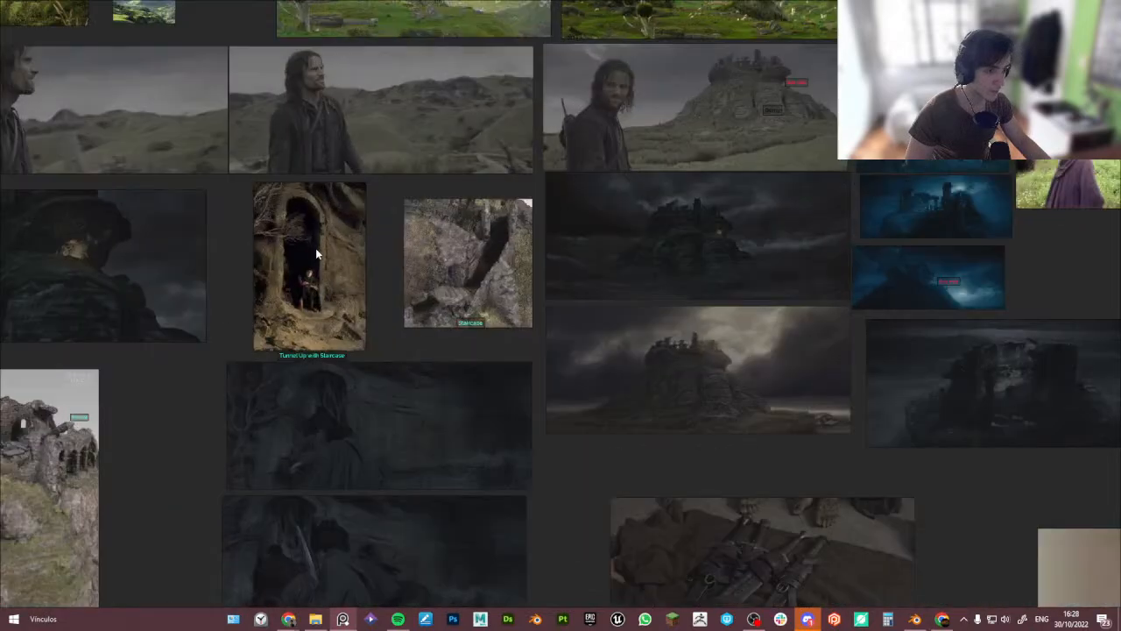
scroll(283, 280, up, 3)
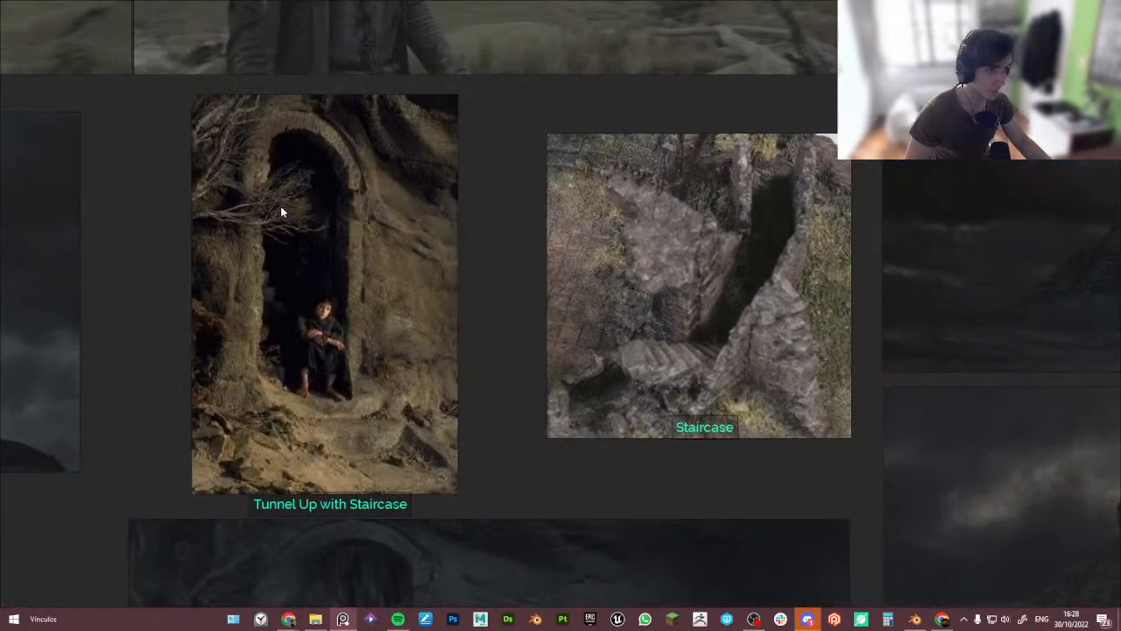
middle_drag(710, 274, 738, 406)
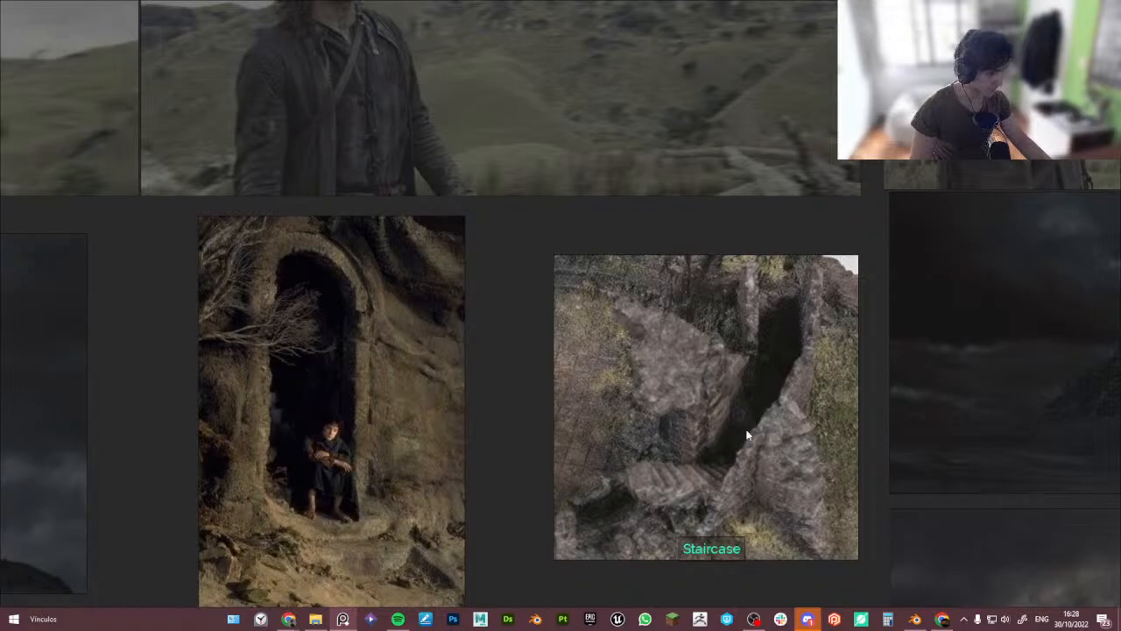
scroll(677, 476, down, 4)
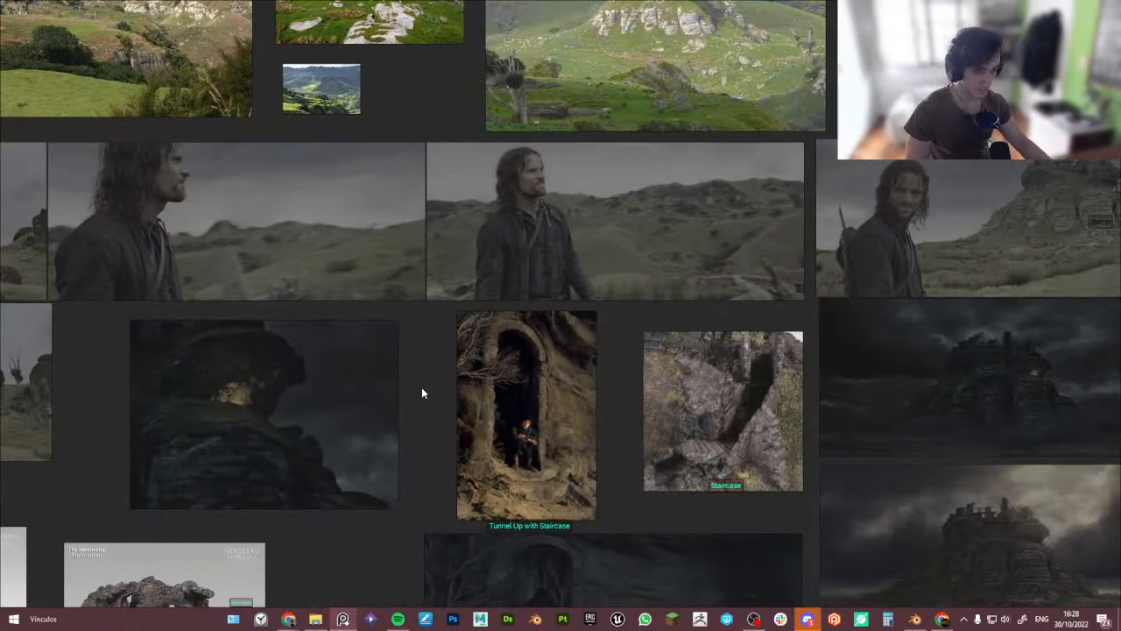
right_drag(422, 388, 0, 338)
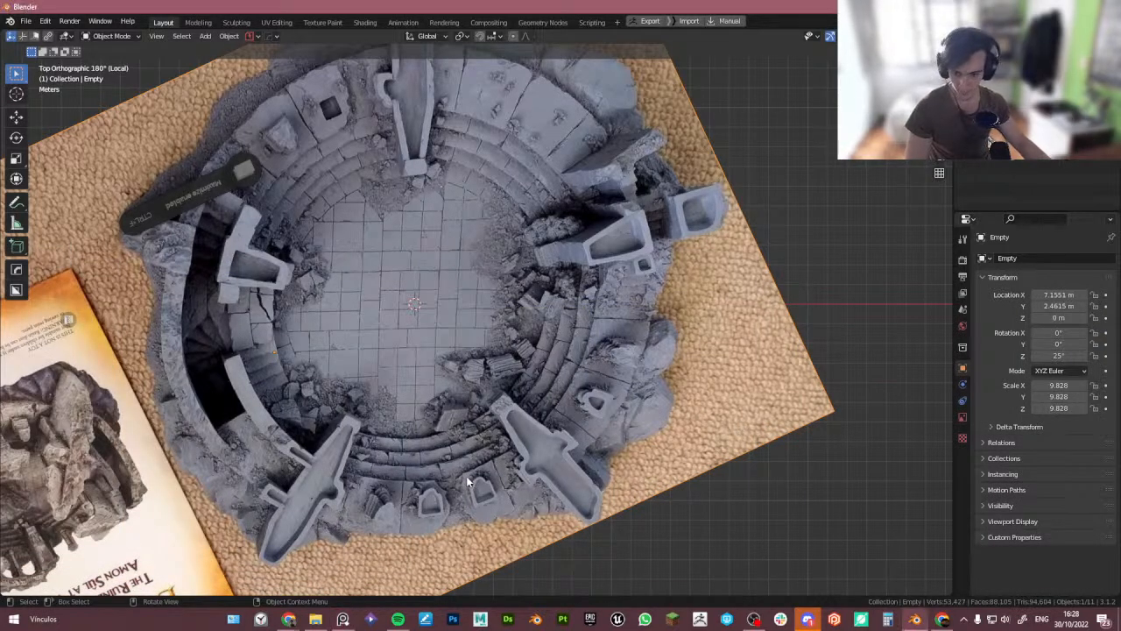
middle_drag(466, 480, 457, 480)
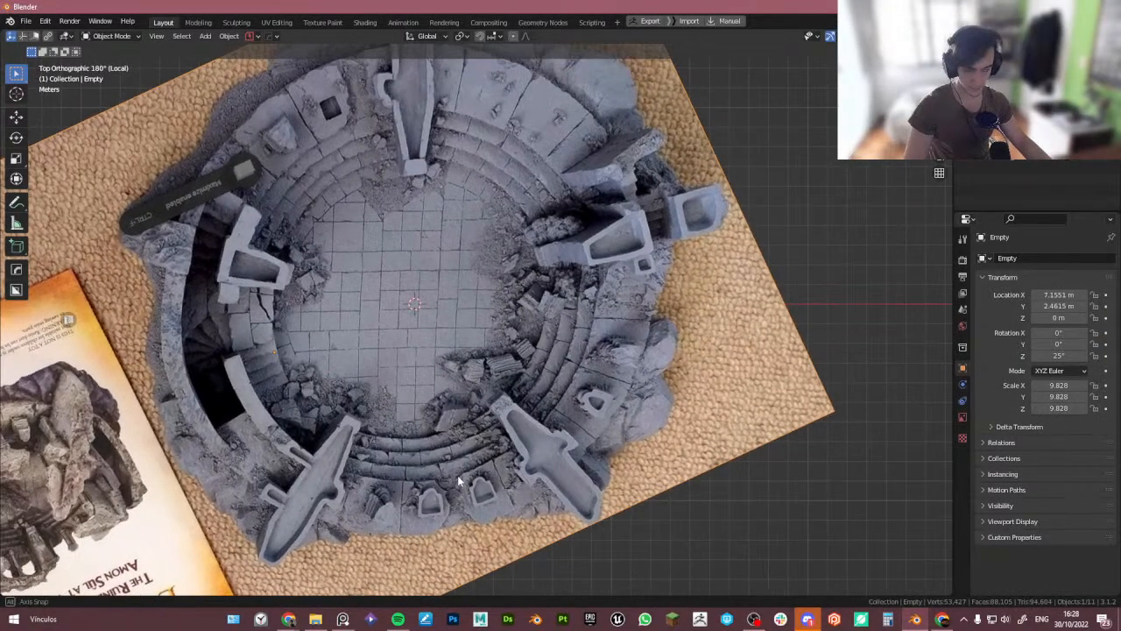
- Isolate the cylinder base together with the reference image Empty in local view with X-ray
key(KP_Divide)
middle_drag(214, 415, 202, 468)
click(218, 421)
click(216, 425)
key(KP_Divide)
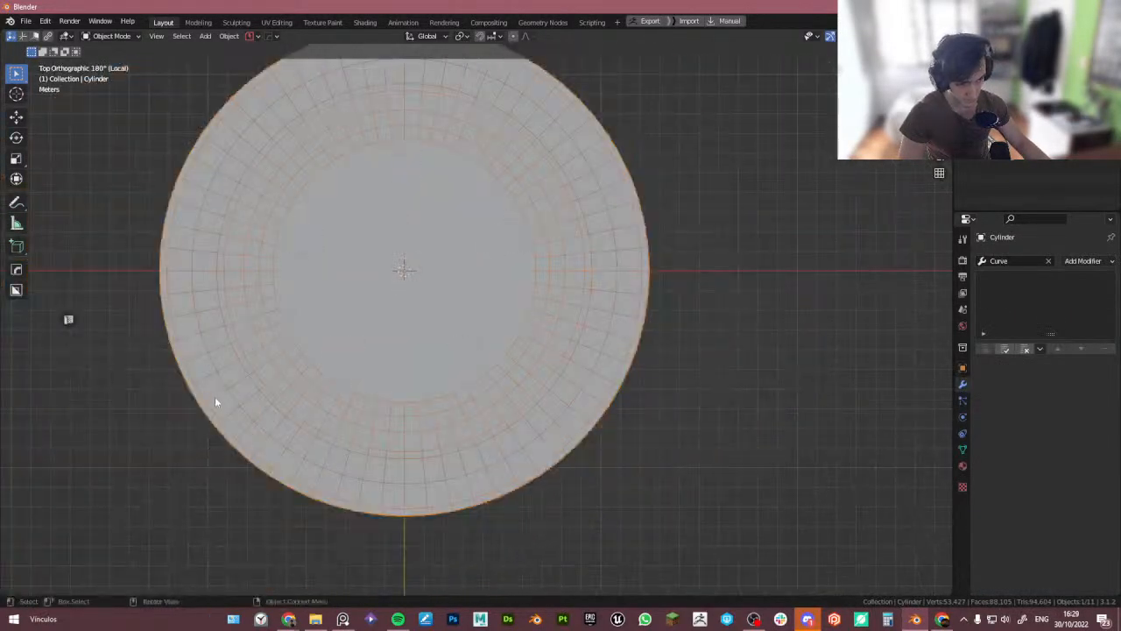
key(KP_Divide)
shift+click(115, 407)
key(KP_Divide)
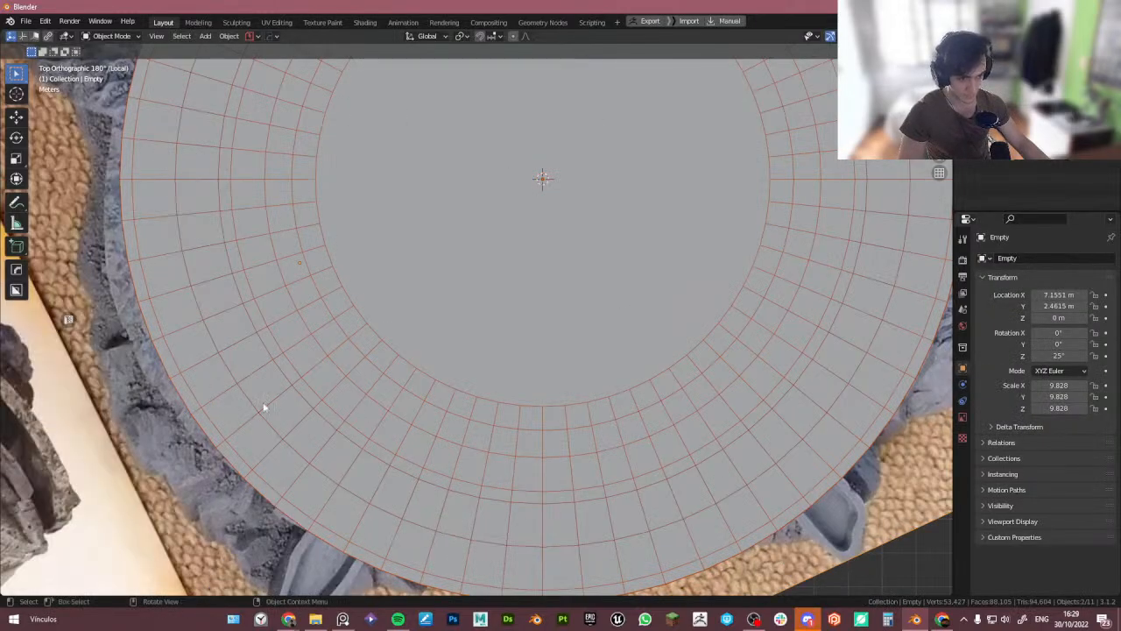
key(alt+z)
- Select the tower base cylinder, enter edit mode with X-ray, and scale its mesh in X and Y to fit the reference outline
scroll(234, 390, up, 2)
shift+click(243, 388)
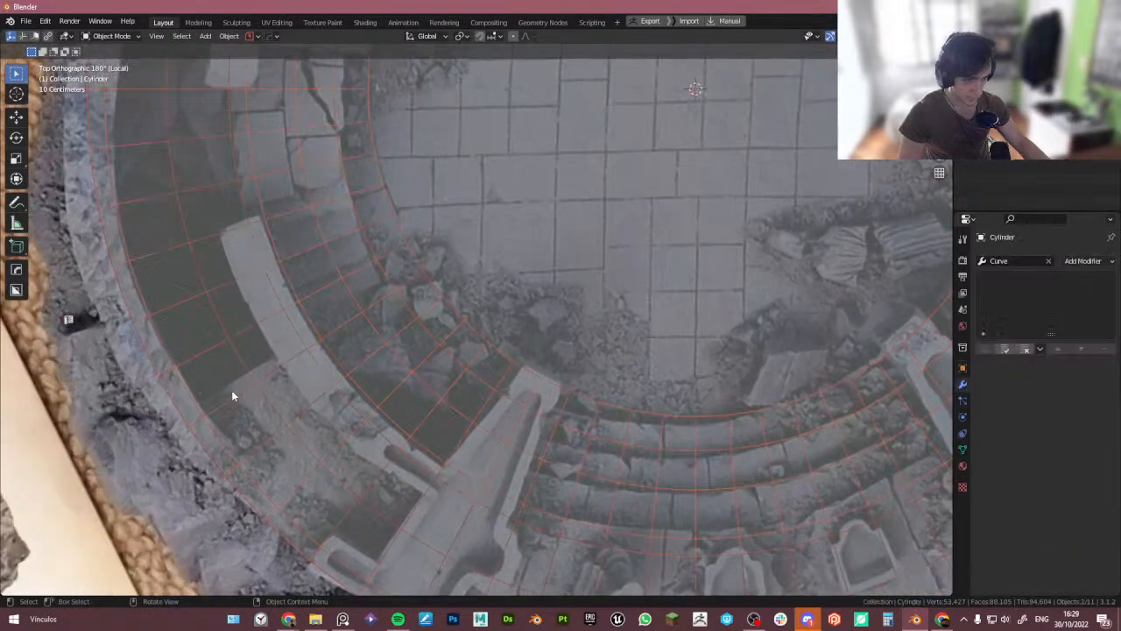
scroll(188, 383, up, 1)
scroll(147, 317, down, 1)
shift+middle_drag(129, 305, 193, 395)
key(Tab)
scroll(150, 319, down, 3)
alt+click(215, 422)
alt+shift+click(216, 379)
key(alt+z)
scroll(191, 370, up, 4)
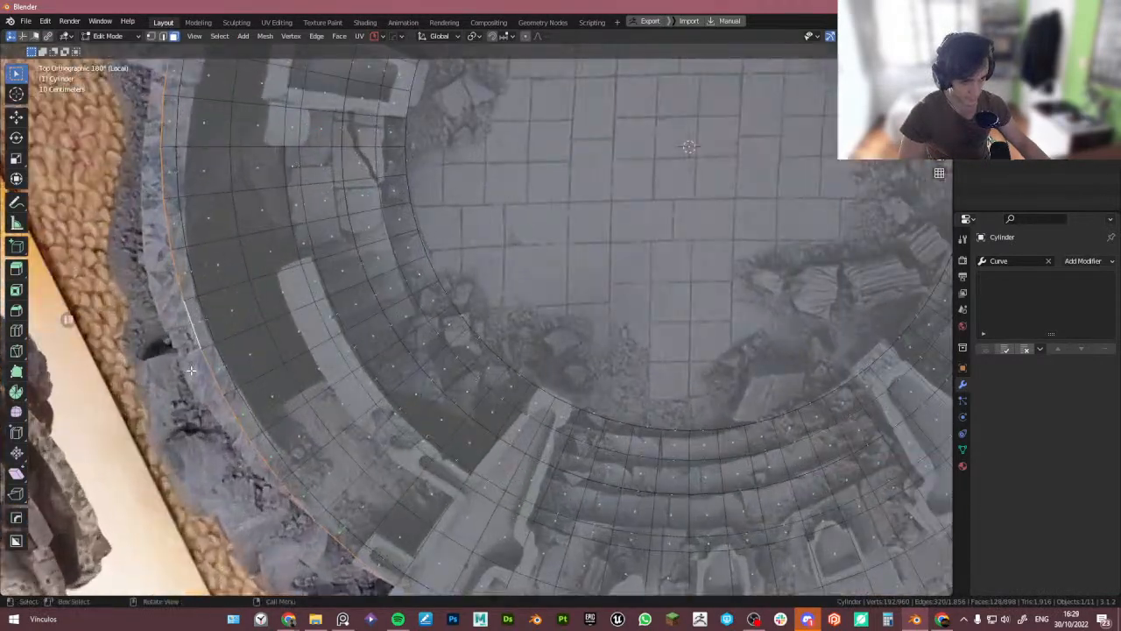
scroll(191, 370, up, 1)
key(s)
key(shift+z)
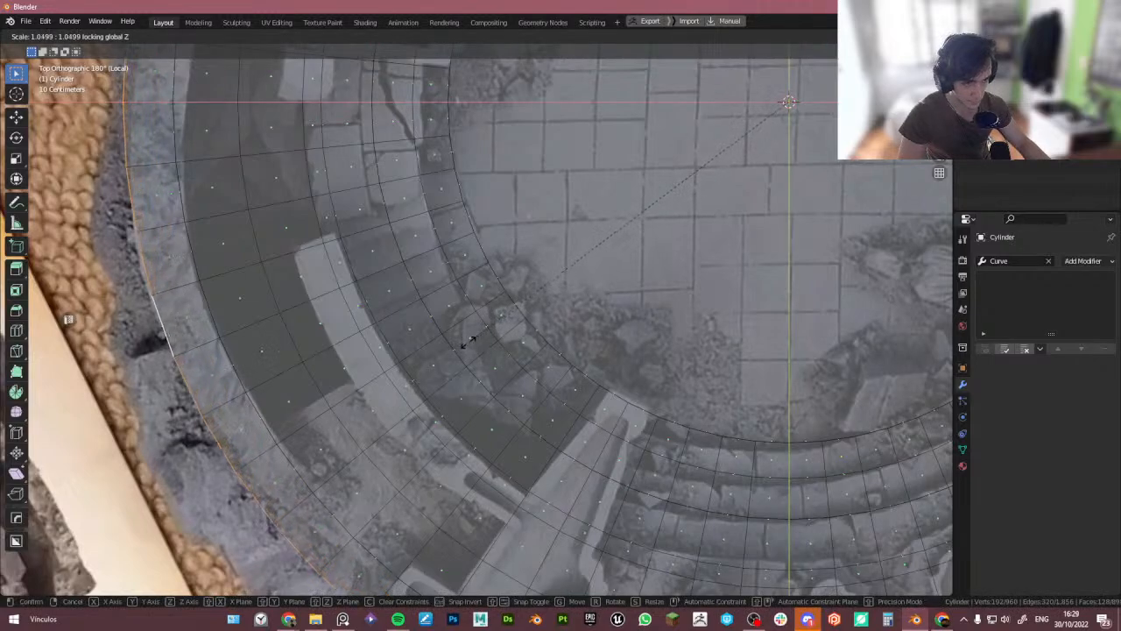
click(468, 342)
- Select the floor faces over the staircase opening and delete them to cut the stairwell hole
scroll(299, 340, down, 2)
scroll(260, 321, up, 2)
click(273, 358)
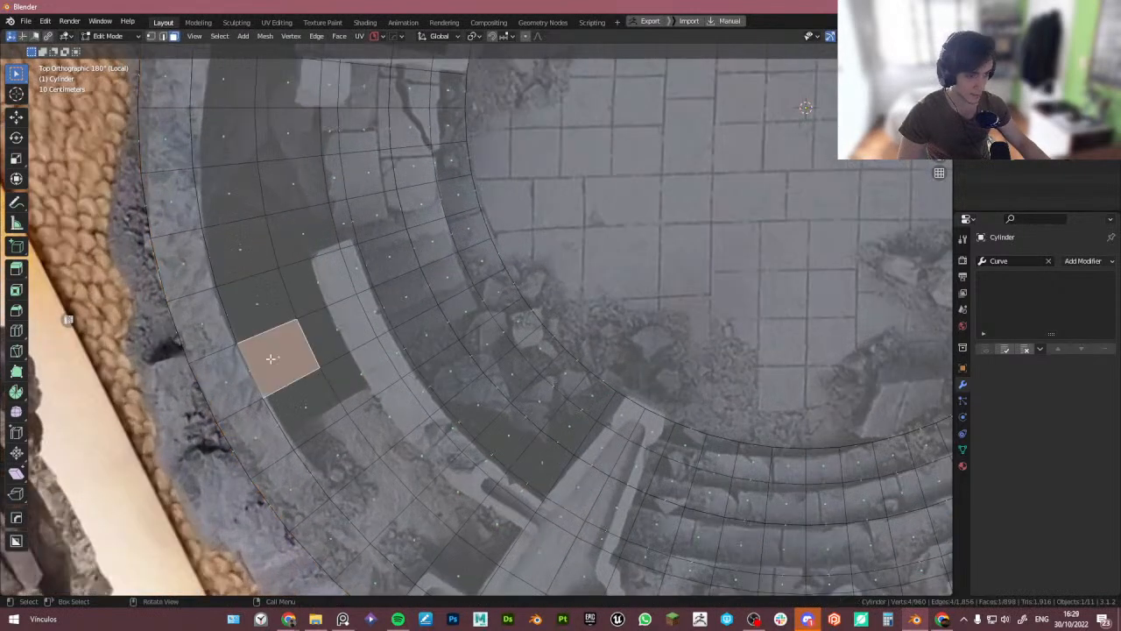
click(348, 315)
shift+middle_drag(354, 283, 319, 322)
shift+middle_drag(327, 226, 316, 254)
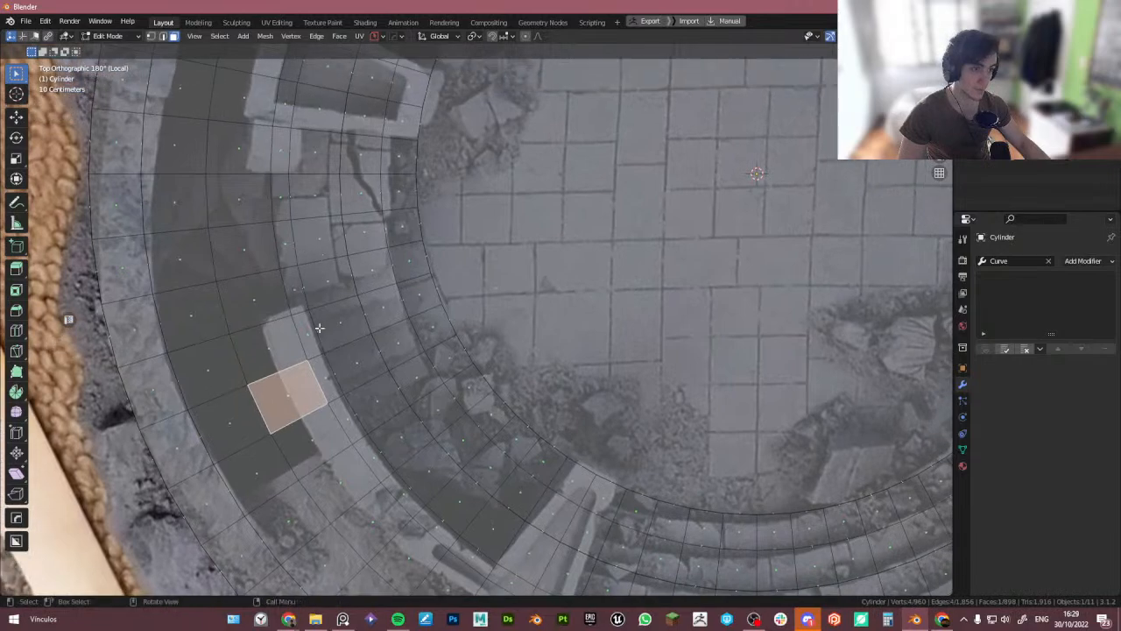
click(243, 419)
shift+click(298, 444)
shift+click(263, 468)
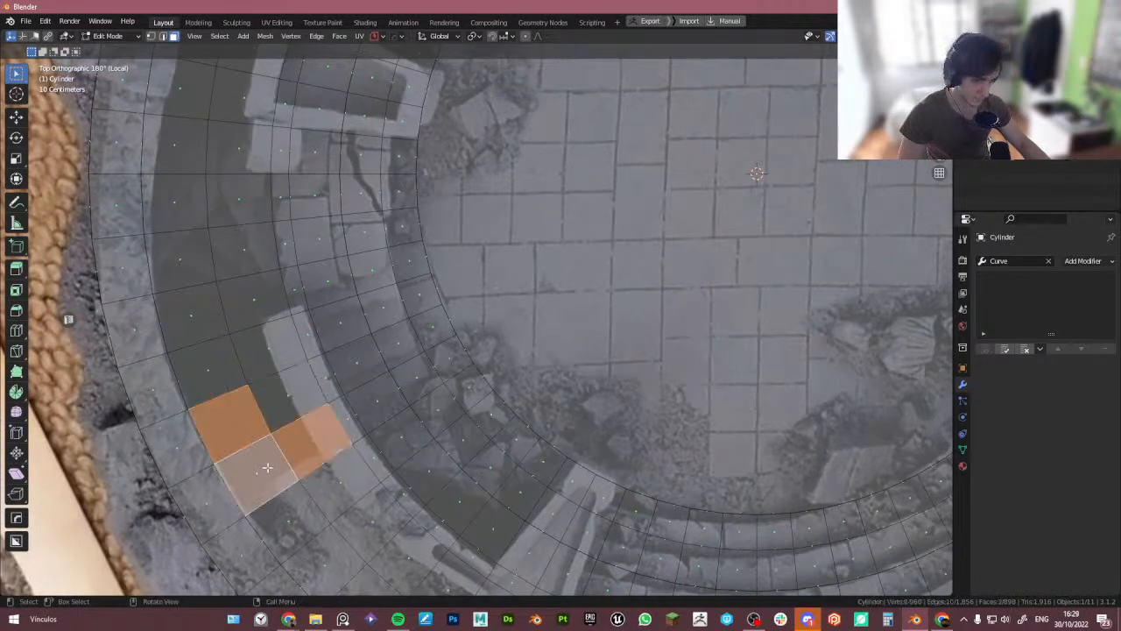
click(268, 466)
click(301, 455)
shift+click(258, 460)
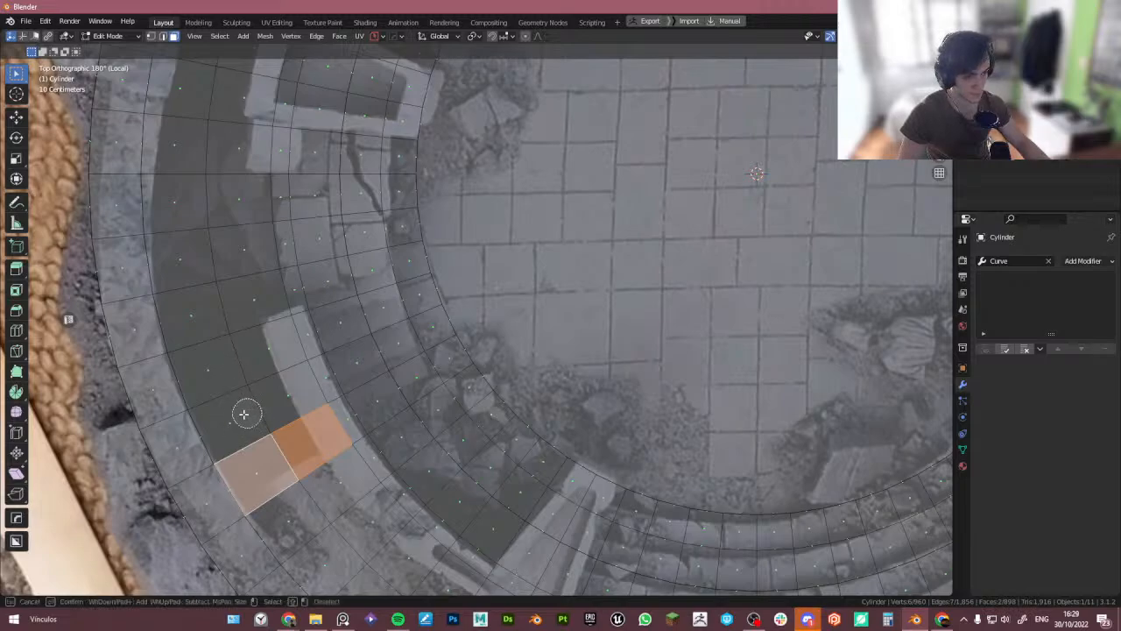
mouse_move(278, 400)
mouse_down()
mouse_move(238, 426)
mouse_move(206, 364)
mouse_up()
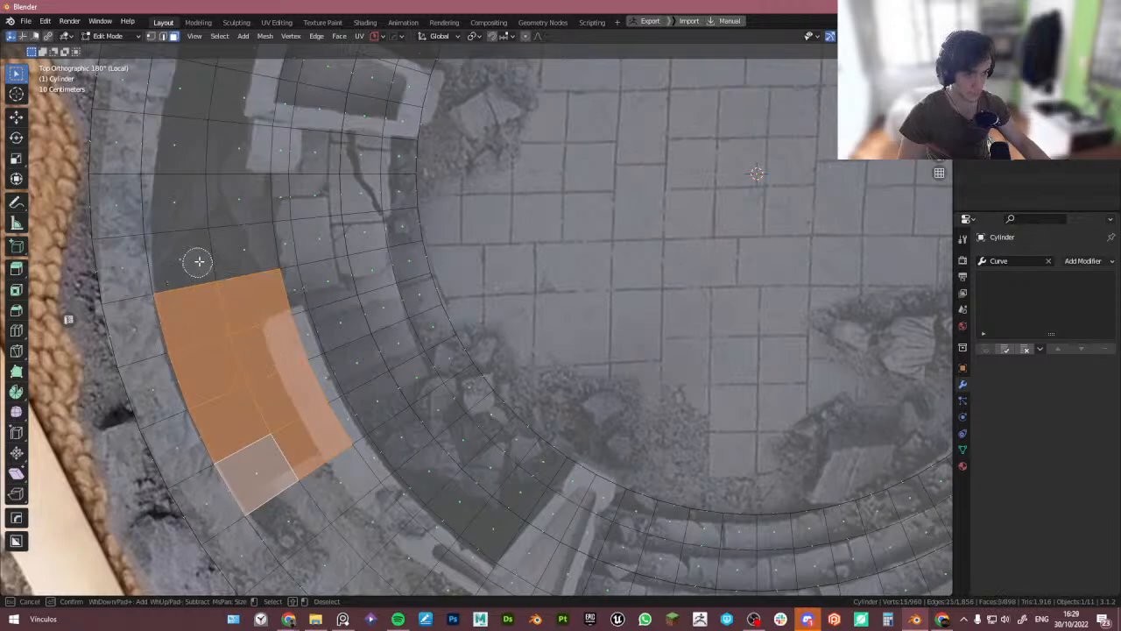
drag(199, 261, 179, 256)
key(x)
key(f)
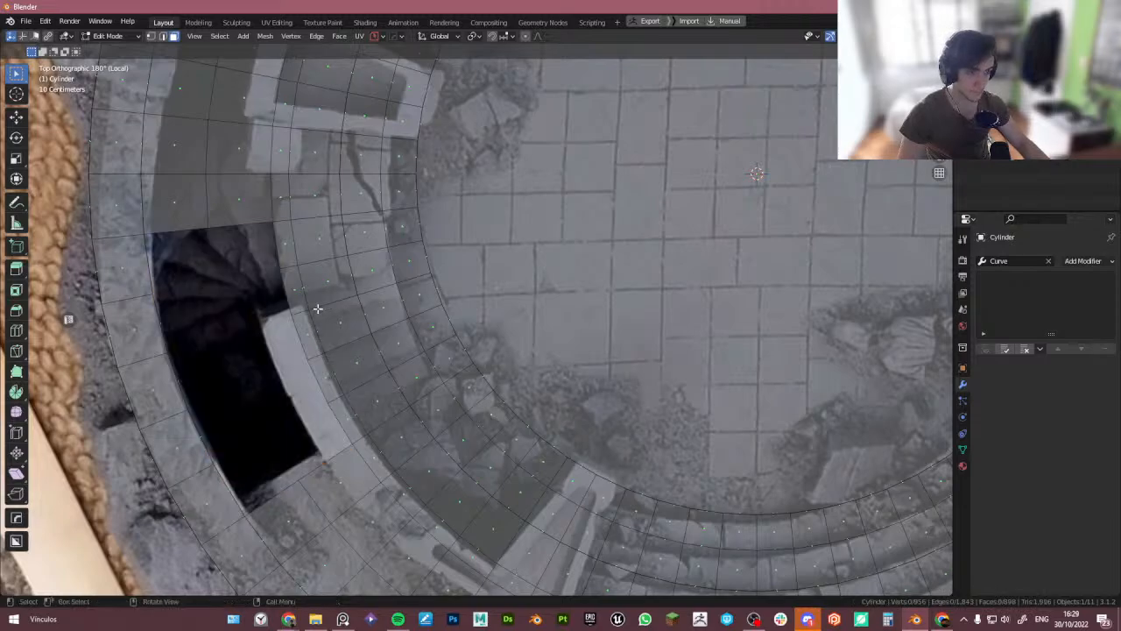
- Select two floor faces beside the opening, duplicate them and separate the copy into its own object
scroll(309, 308, down, 2)
shift+middle_drag(291, 233, 303, 319)
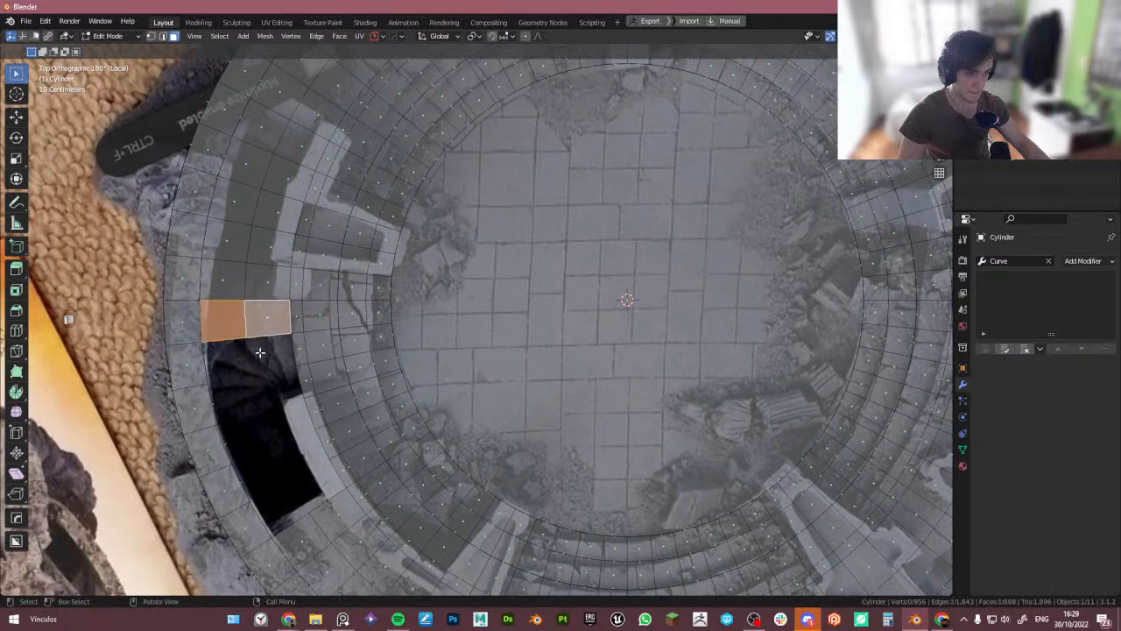
shift+middle_drag(288, 273, 317, 315)
click(247, 342)
shift+click(279, 337)
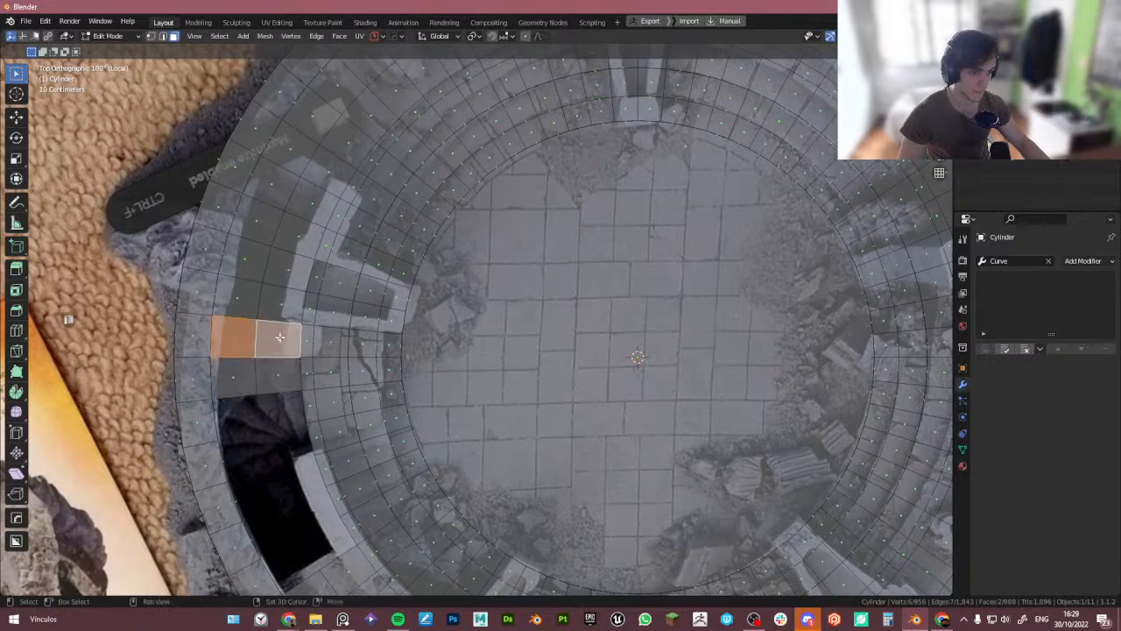
middle_drag(266, 354, 282, 329)
scroll(284, 333, up, 2)
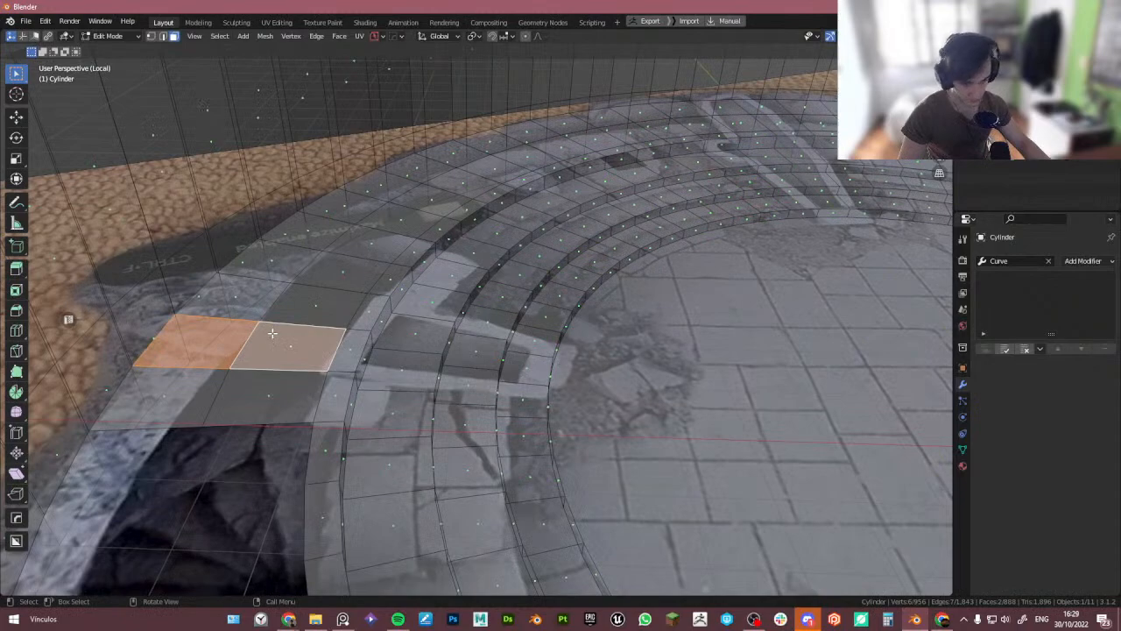
scroll(248, 340, up, 1)
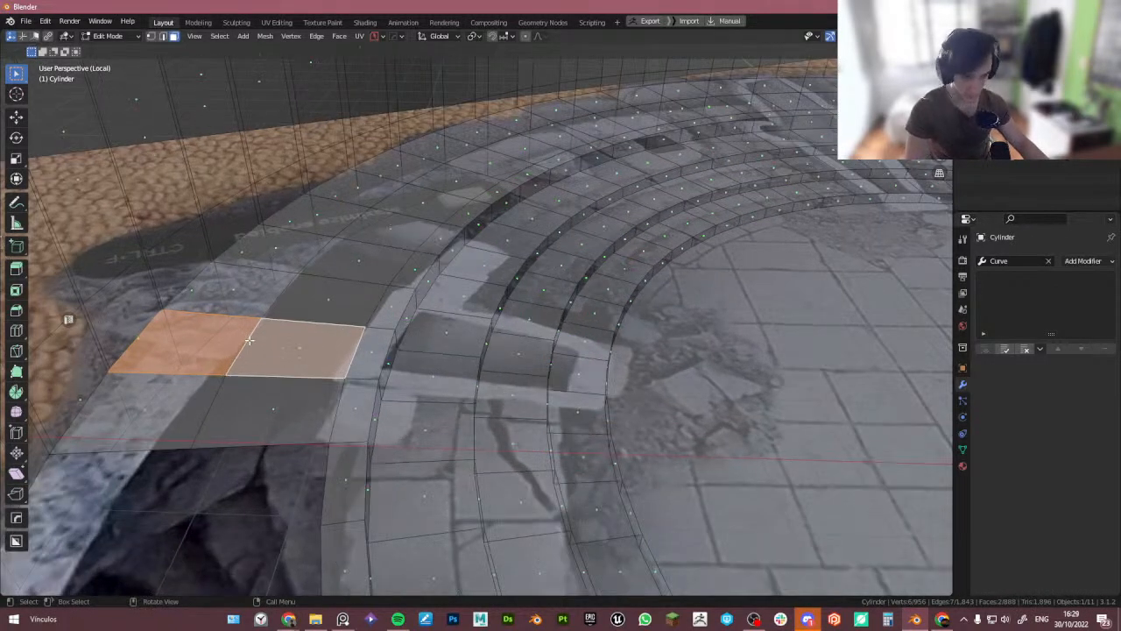
key(p)
key(shift+d)
right_click(292, 334)
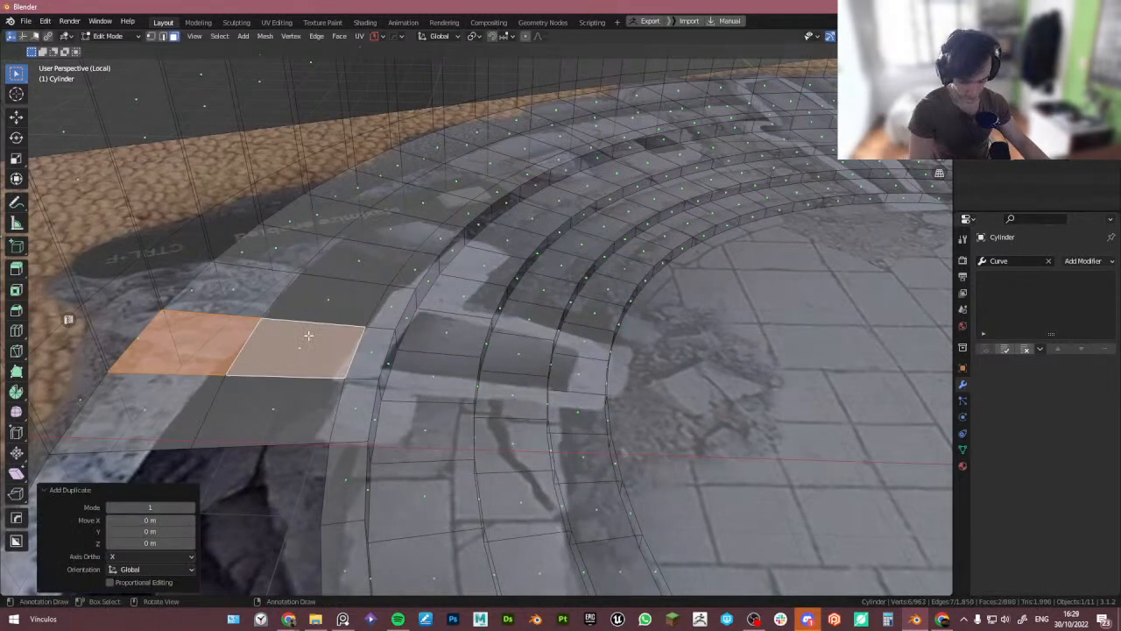
key(p)
click(308, 336)
key(Tab)
click(290, 344)
- Extrude the separated faces upward into a thin slab
scroll(290, 345, down, 5)
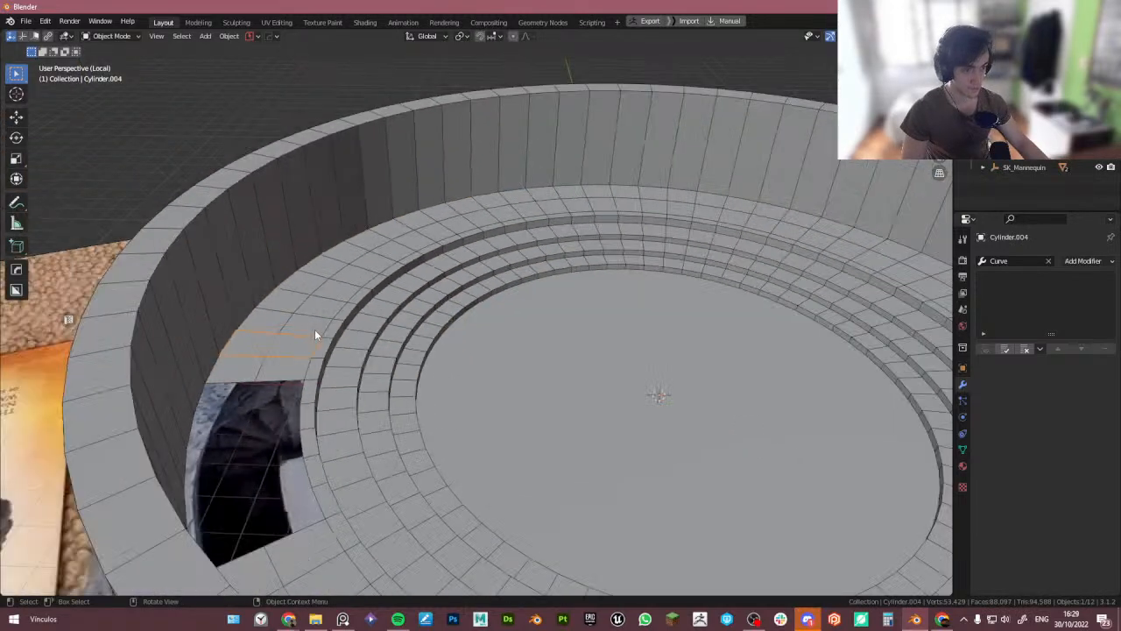
scroll(275, 340, up, 3)
key(Tab)
scroll(299, 356, up, 4)
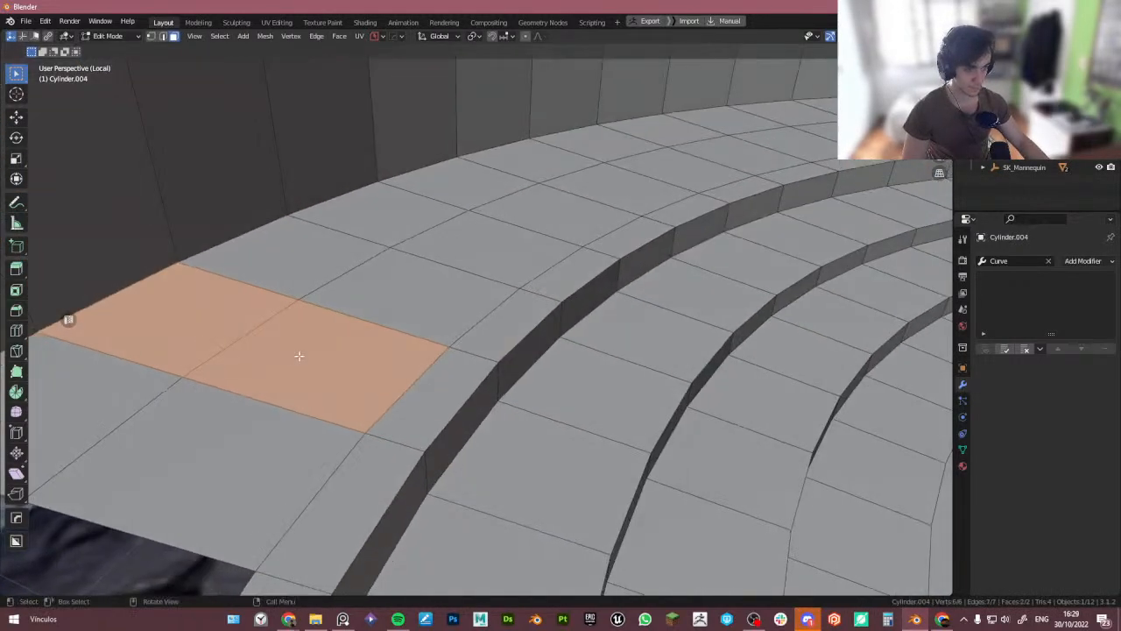
key(e)
click(299, 360)
key(Tab)
- Isolate the slab with the mannequin and move the mannequin along X and Y beside the slab for scale
key(KP_Divide)
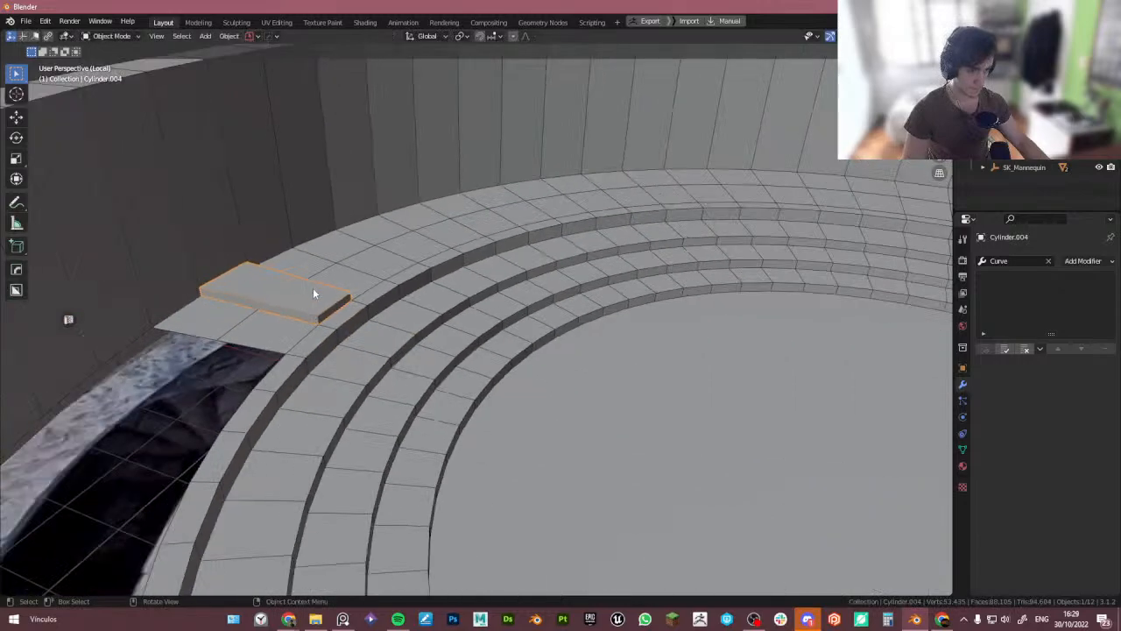
alt+scroll(369, 315, down, 1)
scroll(369, 314, down, 5)
alt+drag(369, 315, 421, 352)
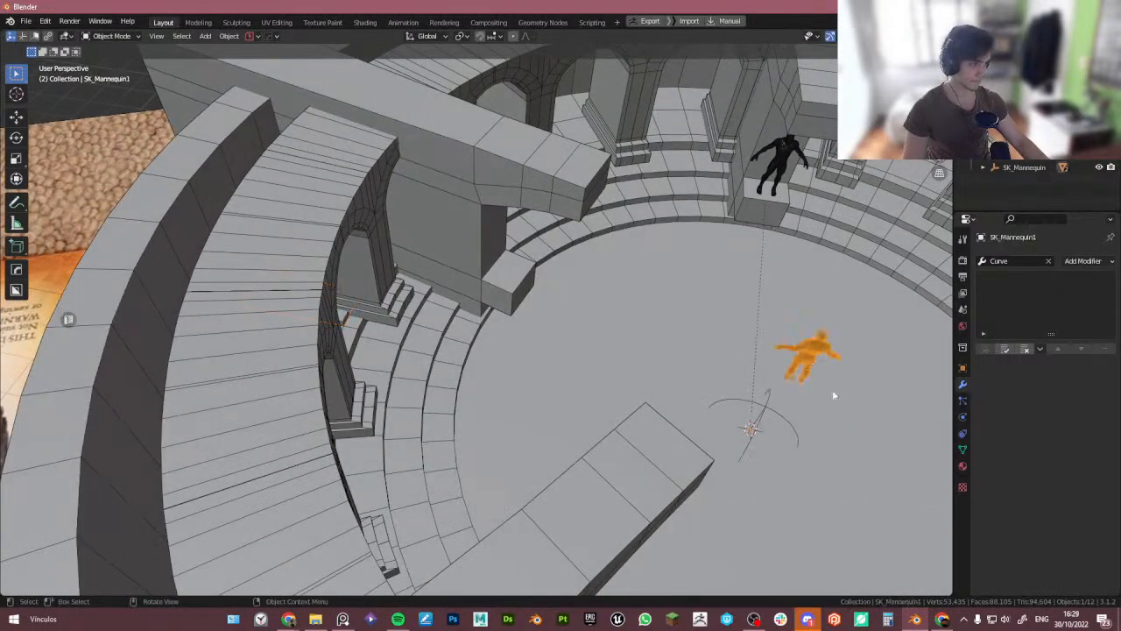
key(g)
key(x)
right_click(644, 375)
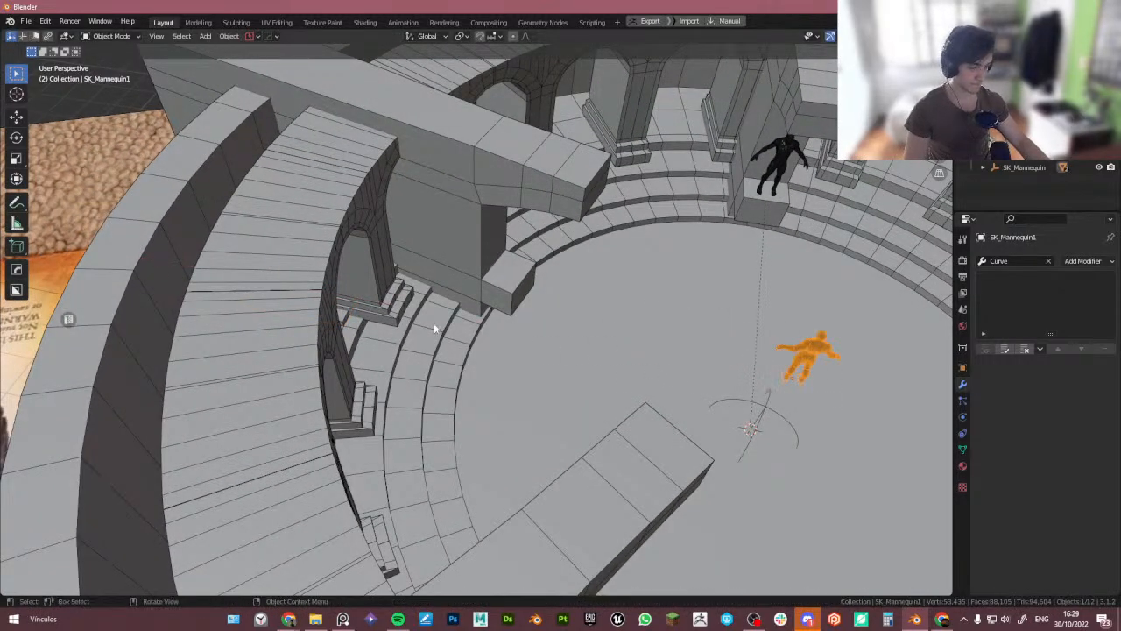
alt+drag(394, 309, 349, 285)
scroll(474, 165, up, 5)
shift+middle_drag(474, 166, 342, 289)
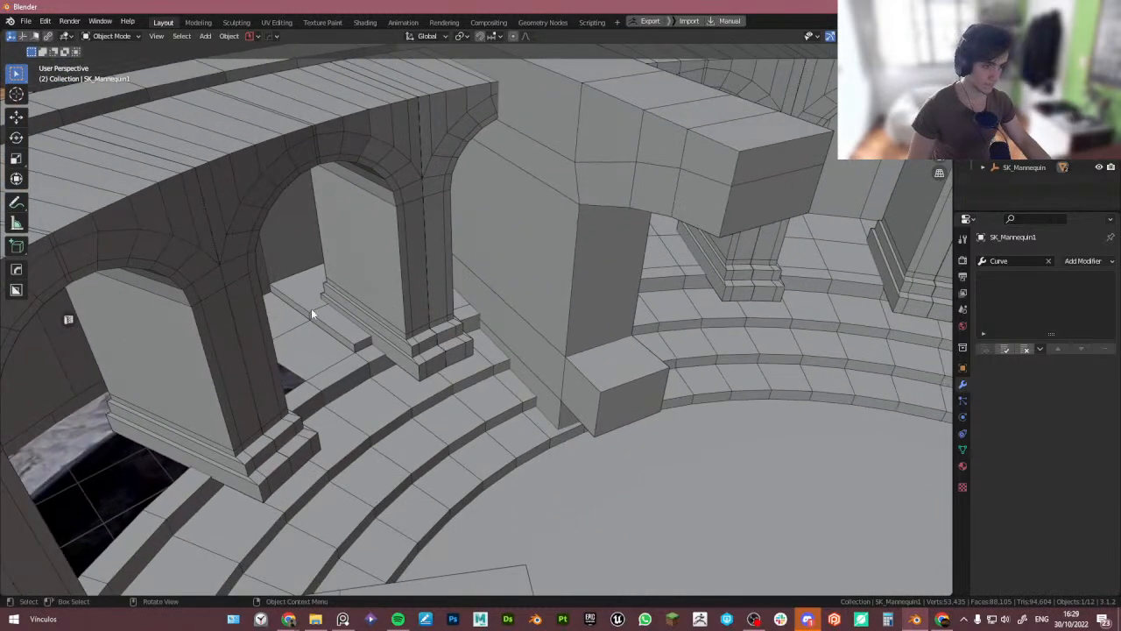
click(312, 309)
scroll(312, 309, down, 4)
key(KP_Divide)
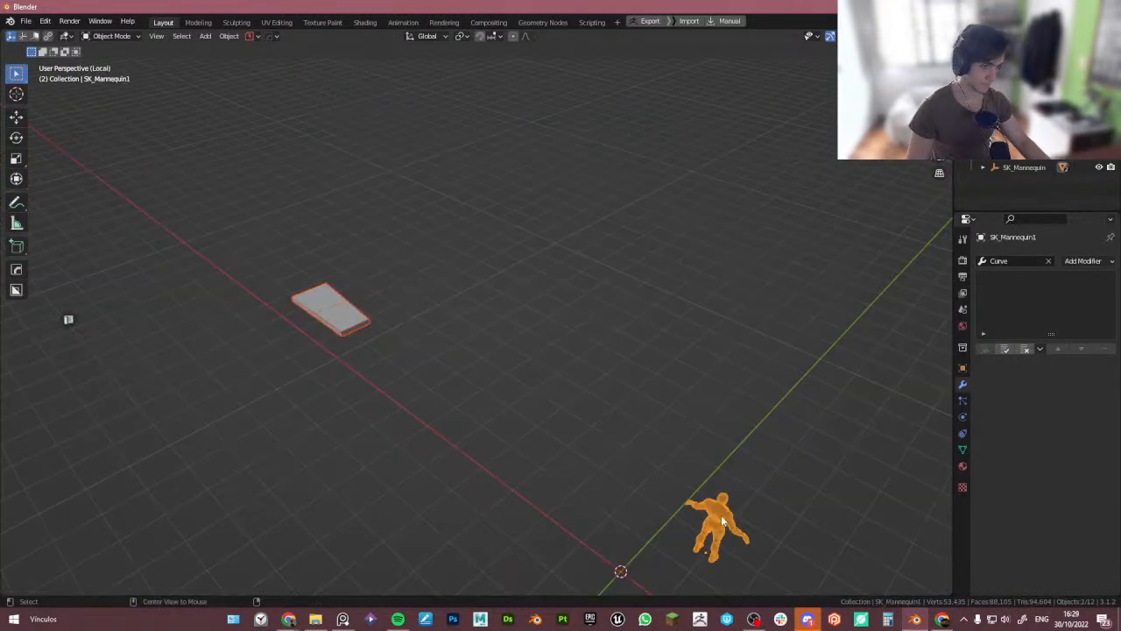
key(g)
key(x)
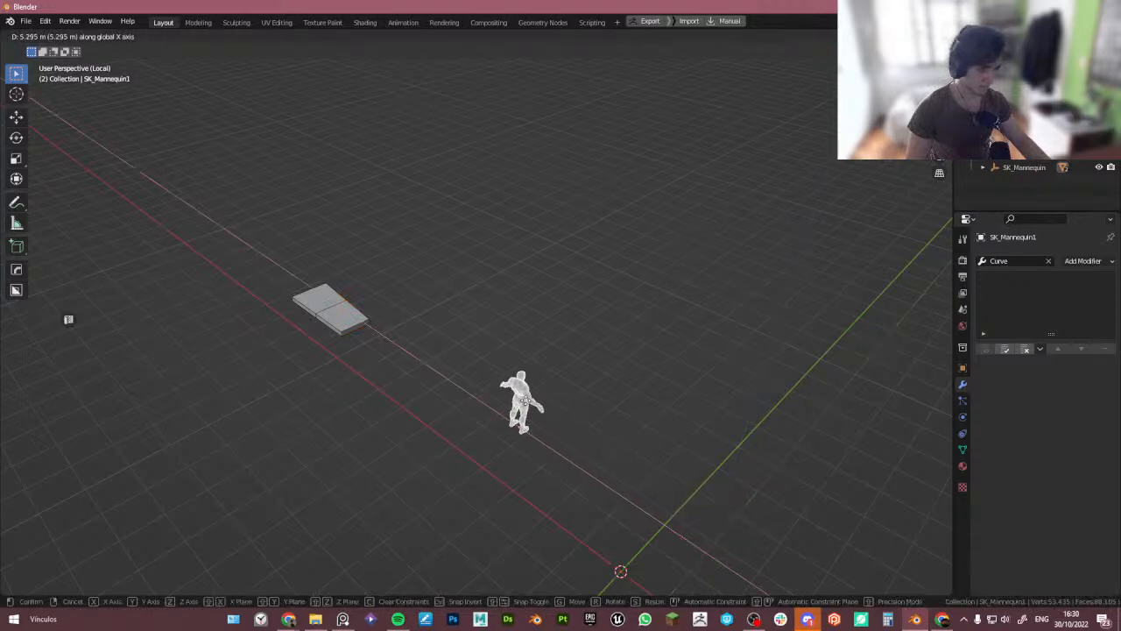
click(394, 326)
scroll(401, 337, up, 6)
middle_drag(429, 331, 436, 377)
scroll(366, 330, down, 3)
key(g)
key(y)
click(368, 344)
mouse_move(368, 344)
middle_down()
mouse_move(273, 339)
mouse_move(395, 325)
mouse_move(414, 353)
mouse_move(366, 356)
mouse_move(369, 342)
middle_up()
click(369, 341)
middle_drag(433, 389, 400, 363)
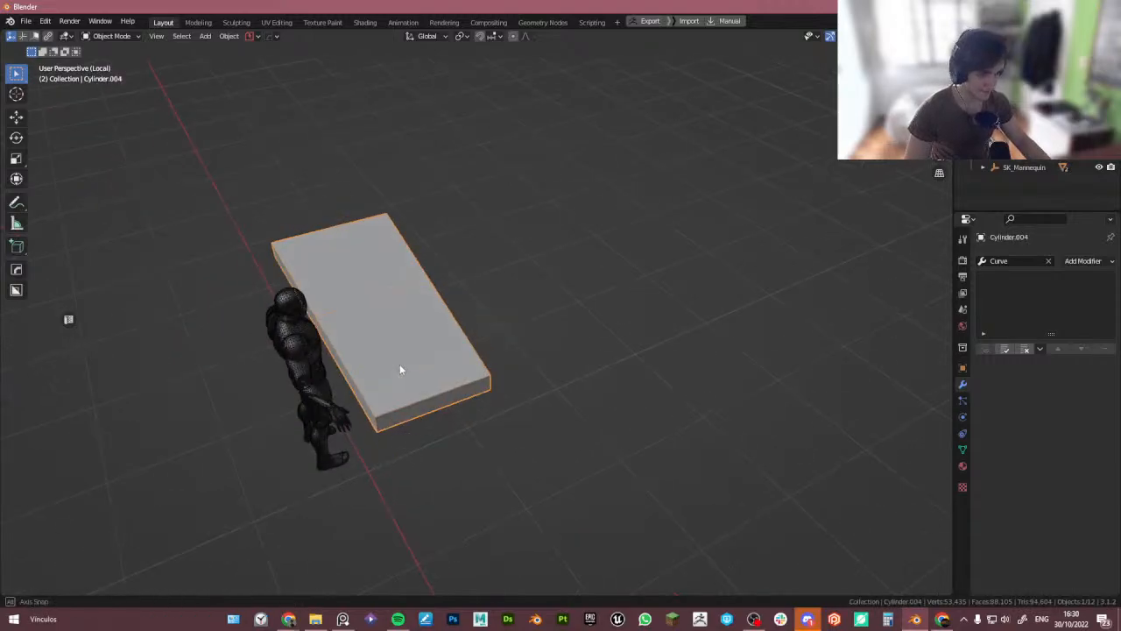
- Leave local view and delete the extruded slab
key(Tab)
- Select a larger patch of floor faces beside the opening, duplicate them and separate the copy into a new object
key(Tab)
key(KP_Divide)
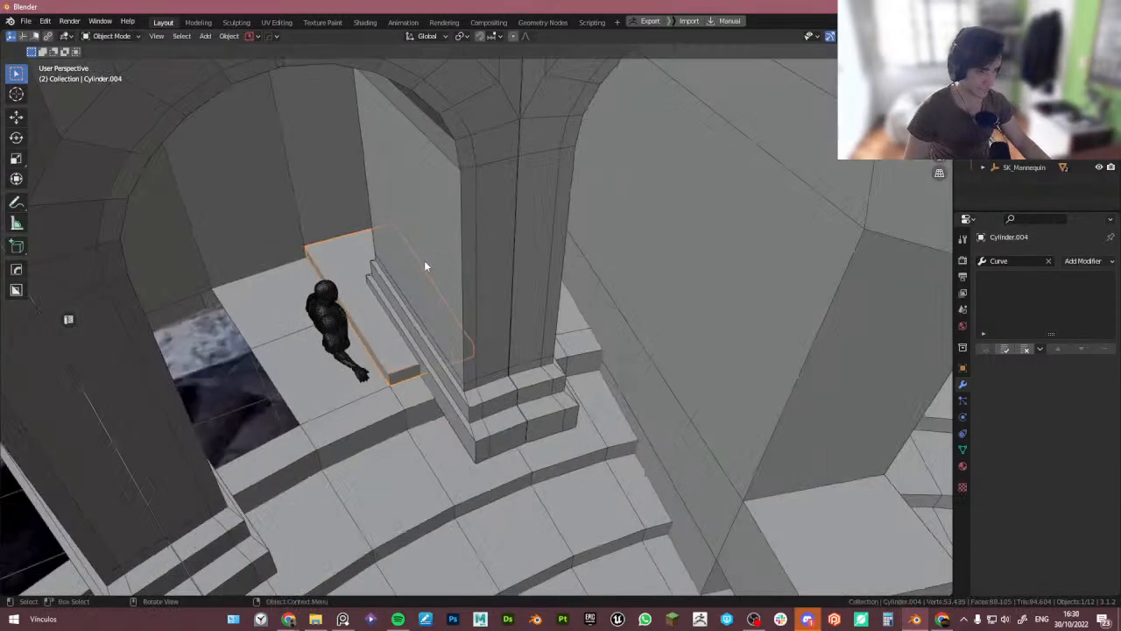
scroll(424, 261, down, 3)
middle_drag(424, 260, 401, 287)
key(Delete)
click(382, 323)
key(Tab)
scroll(371, 355, up, 4)
key(alt+z)
shift+click(423, 256)
shift+click(288, 219)
shift+click(354, 142)
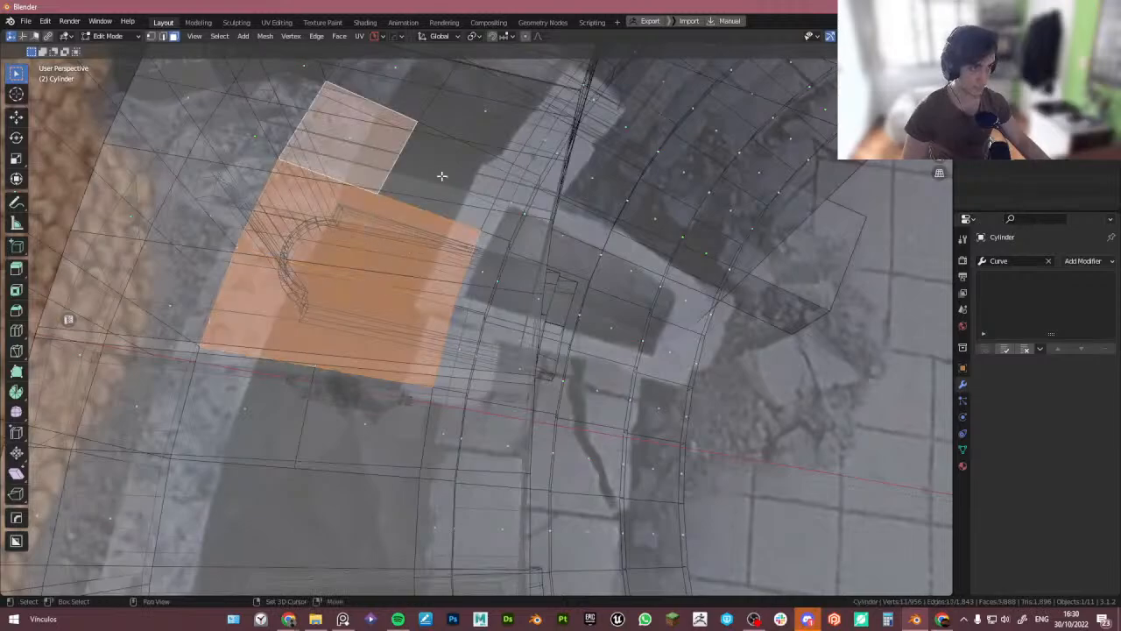
shift+click(442, 176)
middle_drag(447, 179, 424, 292)
key(ctrl+KP_Subtract)
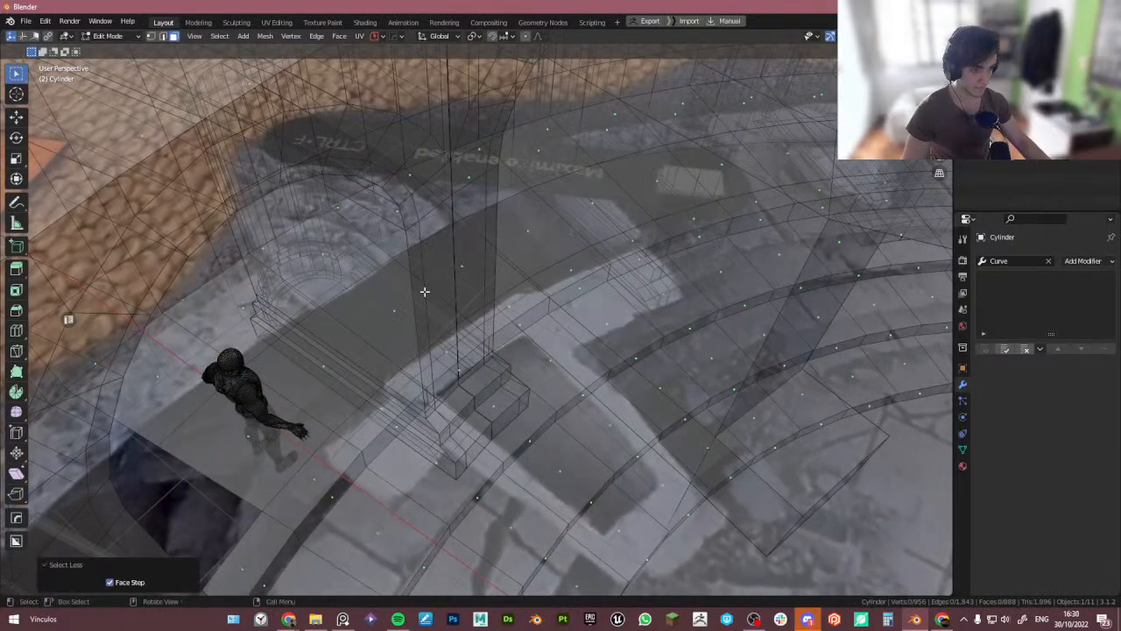
key(ctrl+z)
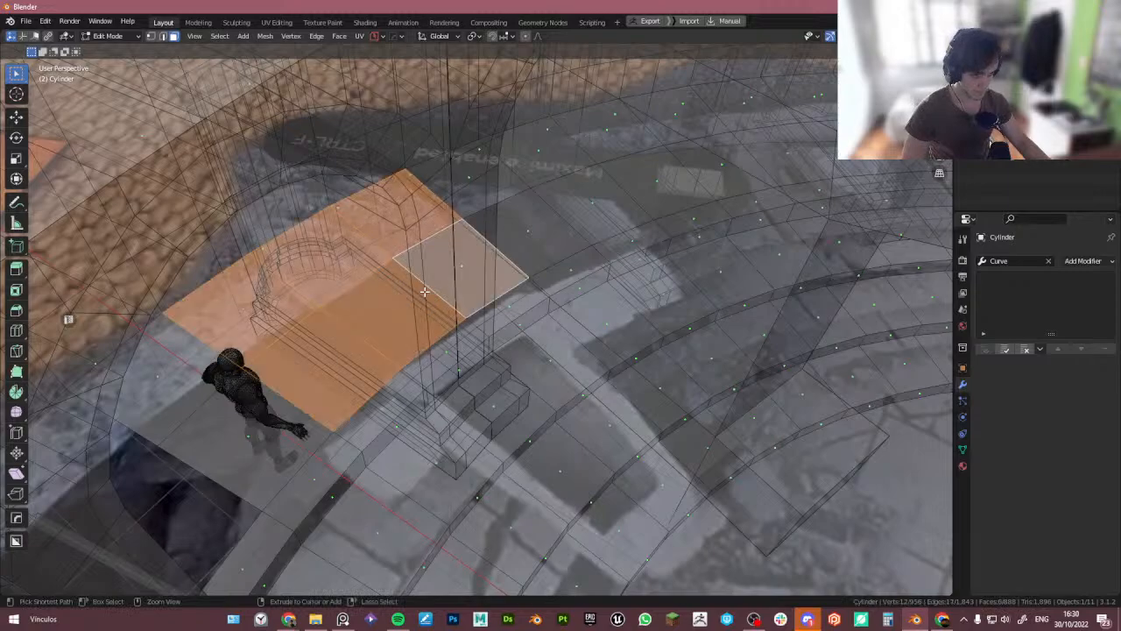
key(shift+d)
right_click(418, 279)
key(p)
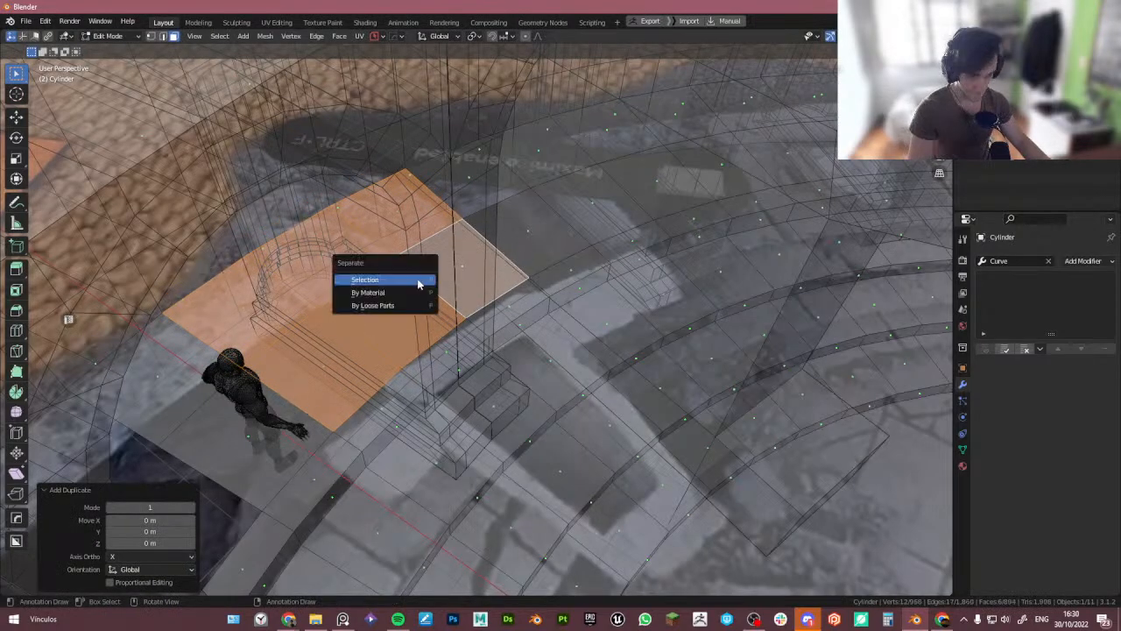
click(418, 279)
key(Tab)
- Isolate the new floor piece together with the mannequin in local view and enter its edit mode
click(418, 210)
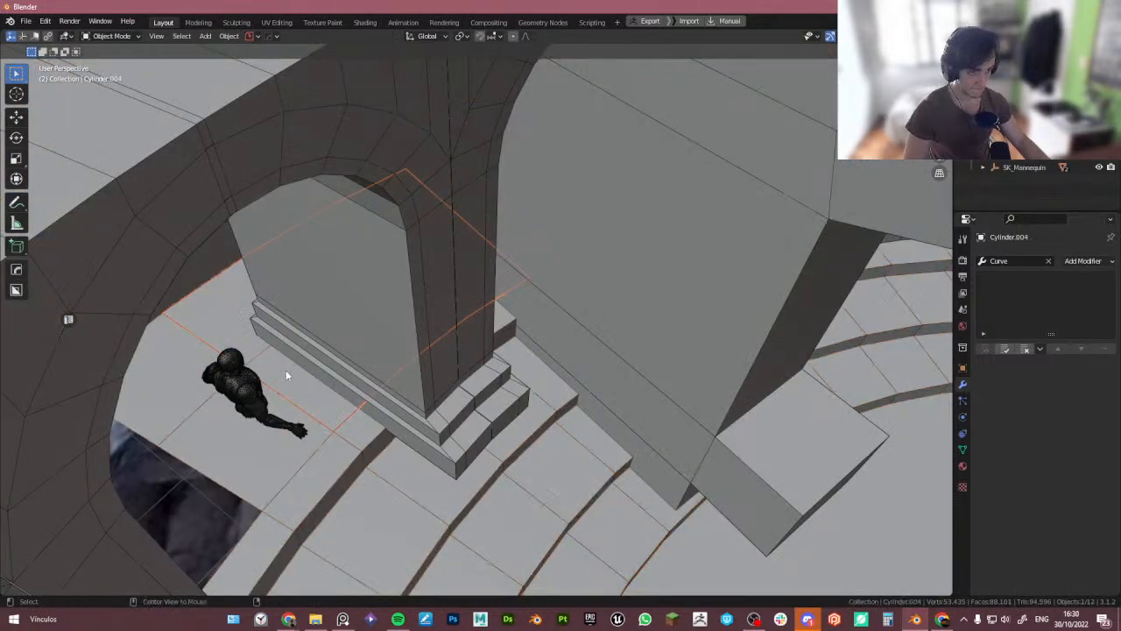
shift+click(246, 386)
key(KP_Divide)
key(Tab)
click(336, 398)
middle_drag(335, 398, 300, 348)
key(Tab)
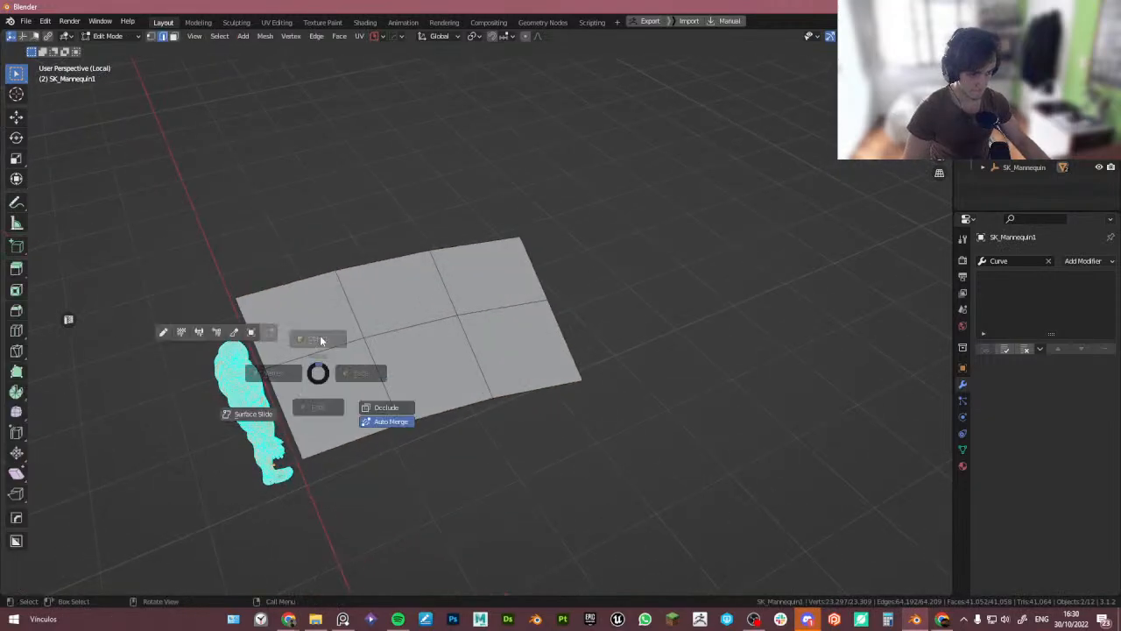
click(321, 341)
click(323, 348)
key(Tab)
click(323, 386)
middle_drag(324, 390, 306, 355)
click(312, 356)
right_click(312, 356)
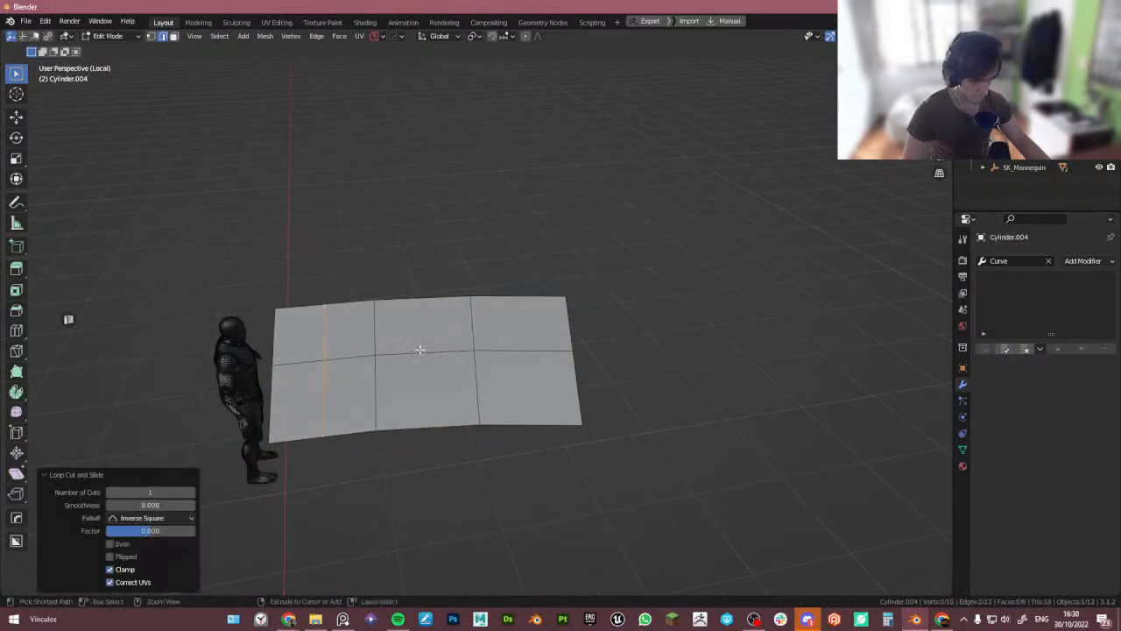
key(ctrl+z)
key(ctrl+z)
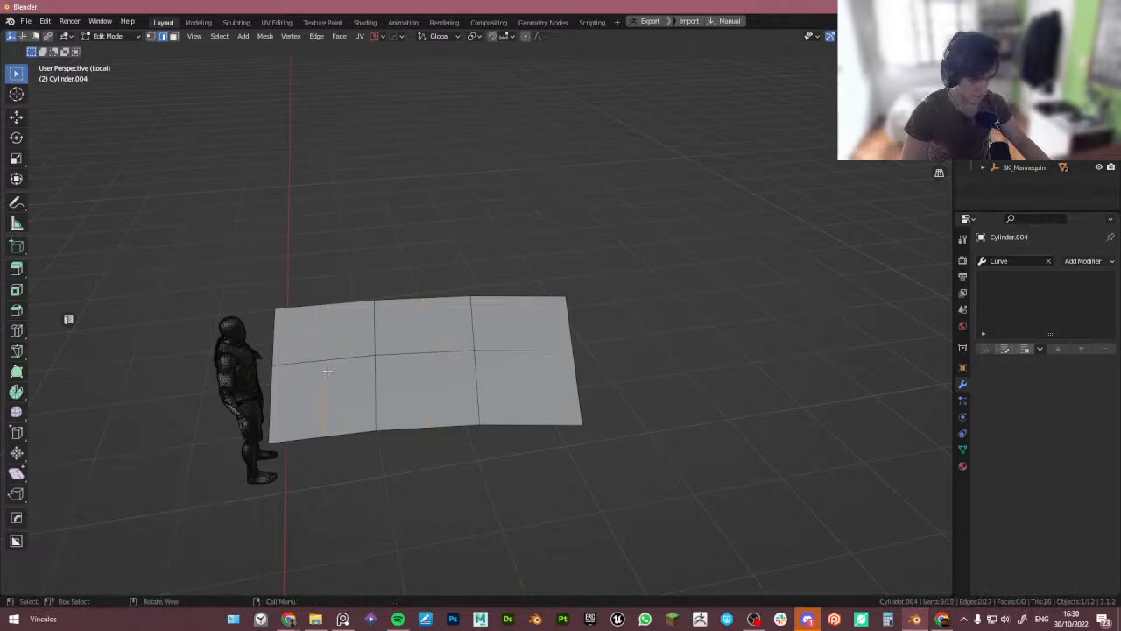
- Add loop cuts across the floor piece to divide it into several rows
key(alt+r)
click(446, 358)
key(alt+r)
click(549, 356)
key(alt+r)
middle_drag(528, 366, 507, 396)
- Switch to face select and examine the divided floor piece against the staircase reference photo
key(3)
click(316, 376)
middle_drag(316, 377, 356, 368)
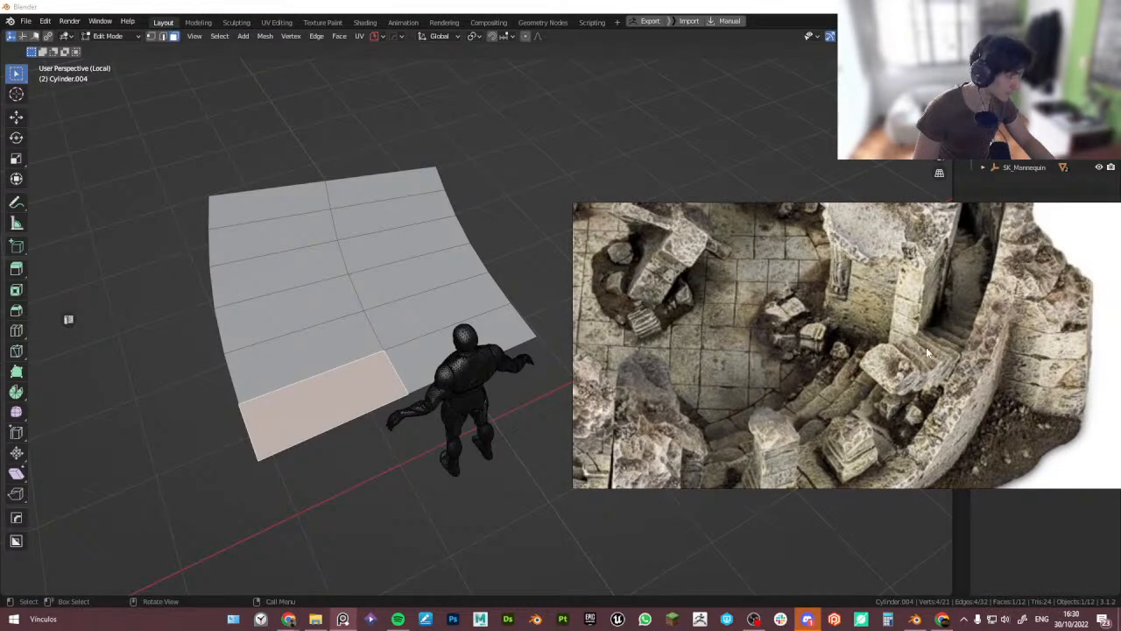
middle_drag(454, 343, 370, 355)
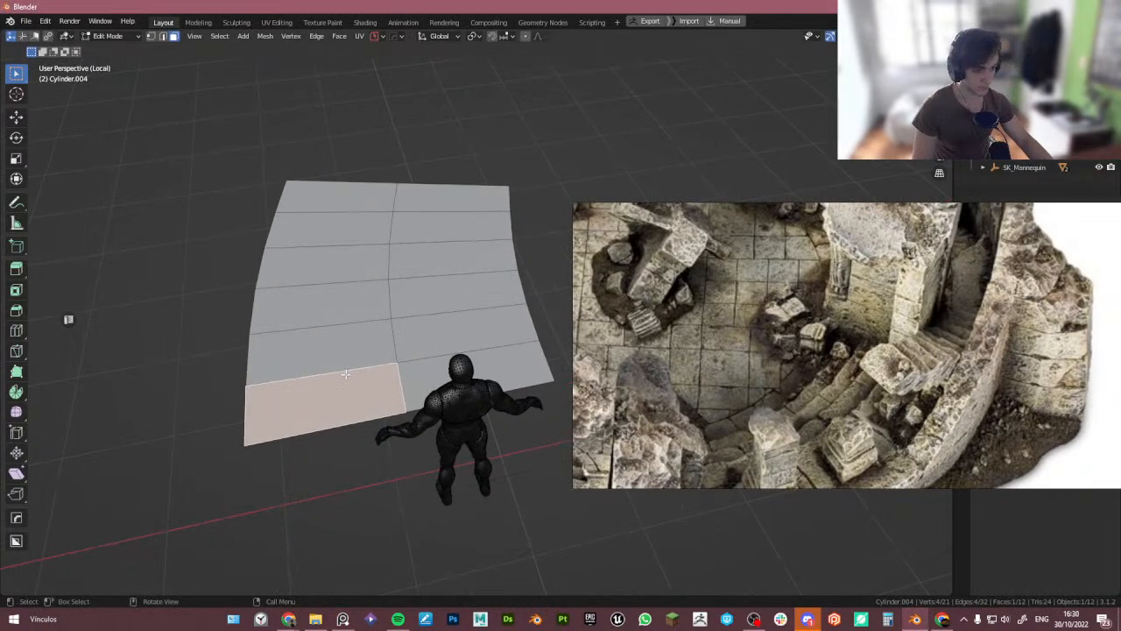
drag(325, 322, 412, 279)
key(alt+a)
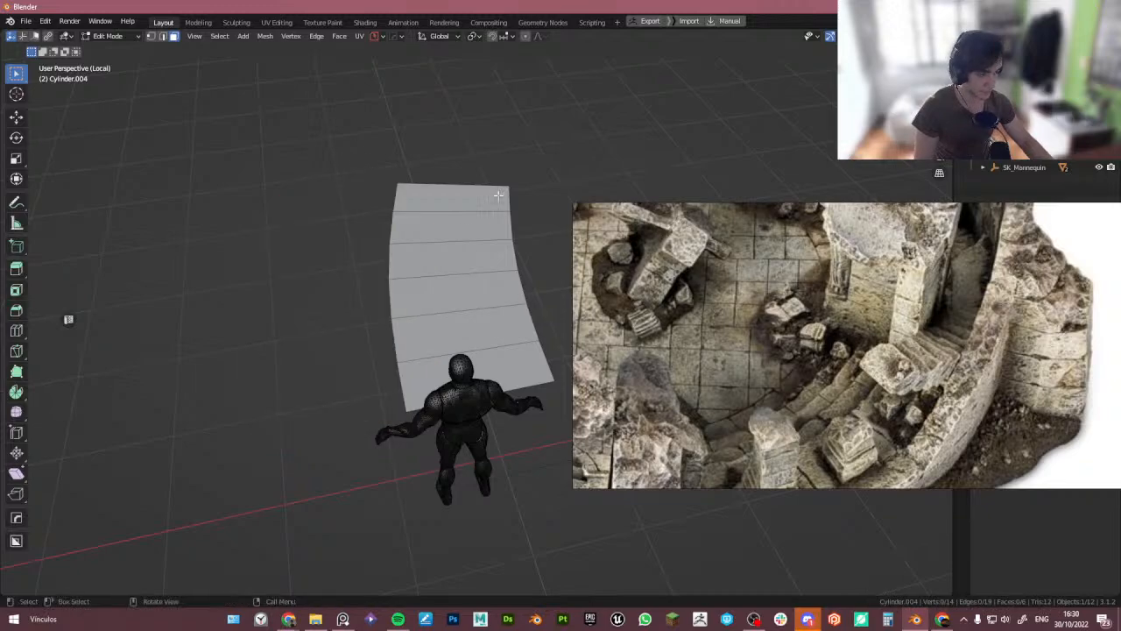
- Return to the full scene and inspect the pillar ring around the stairwell opening against the reference photo
key(Tab)
key(KP_Divide)
middle_drag(460, 311, 366, 328)
scroll(467, 313, down, 6)
scroll(463, 339, down, 2)
scroll(320, 323, up, 6)
scroll(340, 332, down, 5)
click(350, 313)
scroll(366, 329, up, 3)
scroll(892, 381, down, 3)
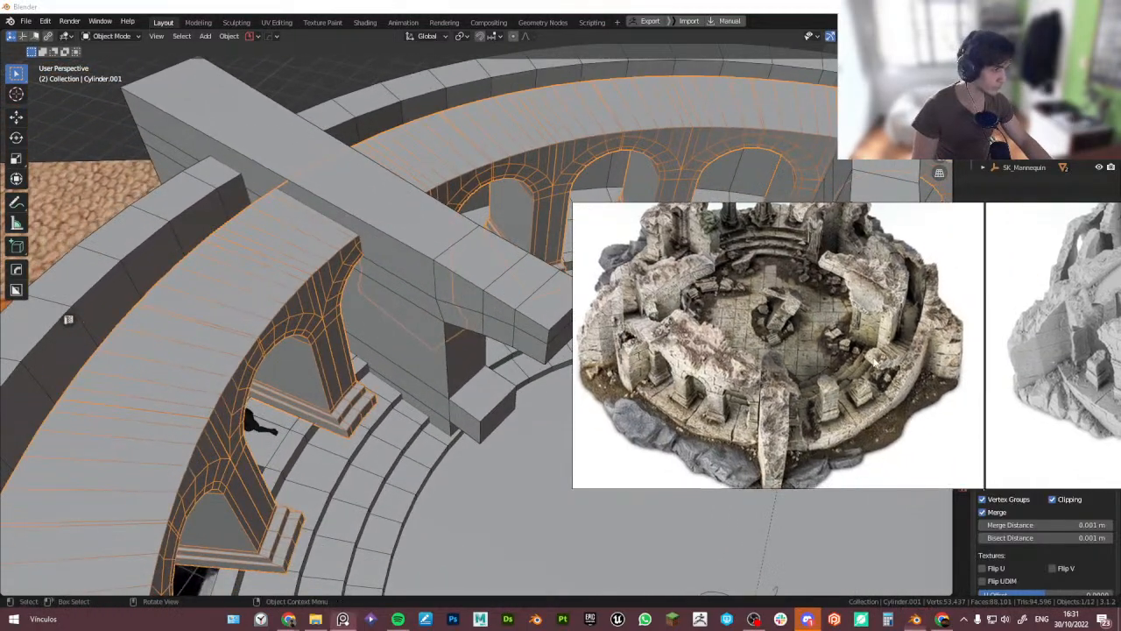
scroll(822, 400, up, 5)
middle_drag(429, 408, 357, 331)
scroll(366, 350, up, 3)
scroll(357, 331, up, 1)
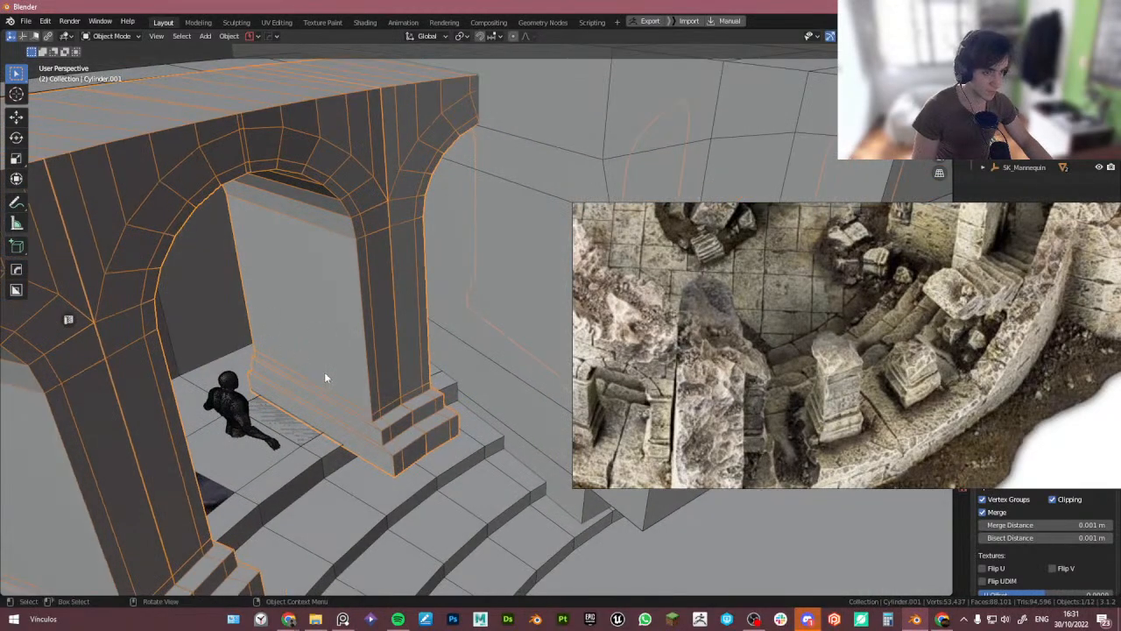
- In edit mode from top view, rotate the selected half of the pillar mesh 180° around the X axis
key(Tab)
scroll(409, 400, down, 8)
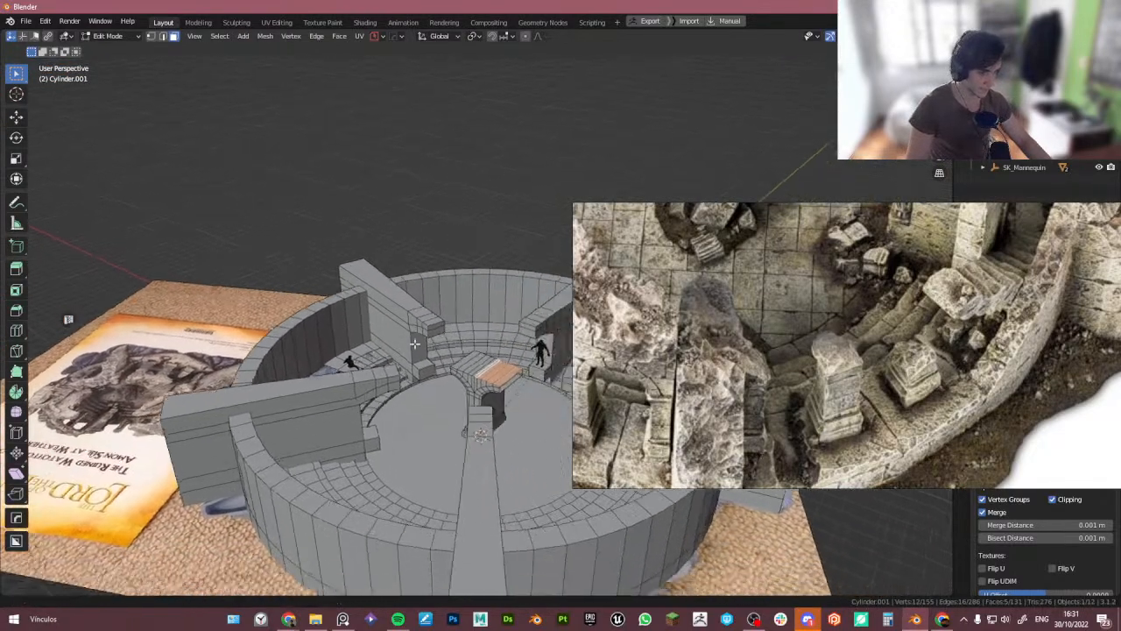
middle_drag(415, 345, 502, 383)
scroll(502, 383, up, 5)
key(Tab)
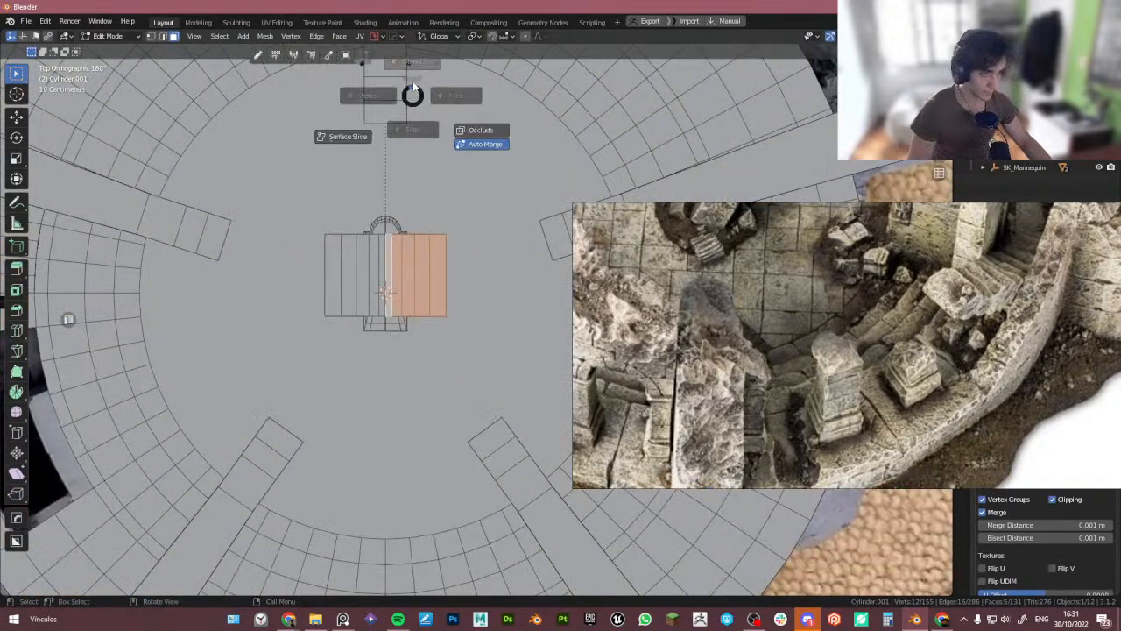
click(410, 37)
key(KP_Divide)
middle_drag(364, 296, 348, 315)
key(KP_Divide)
key(Tab)
click(466, 325)
alt+middle_drag(466, 327, 446, 361)
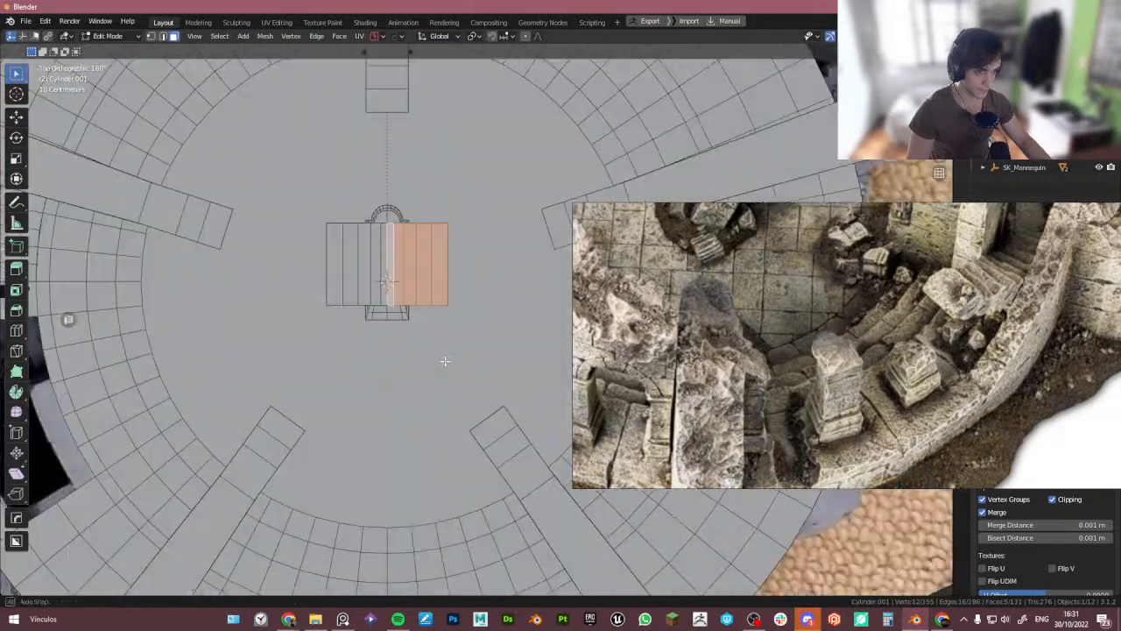
text(r)
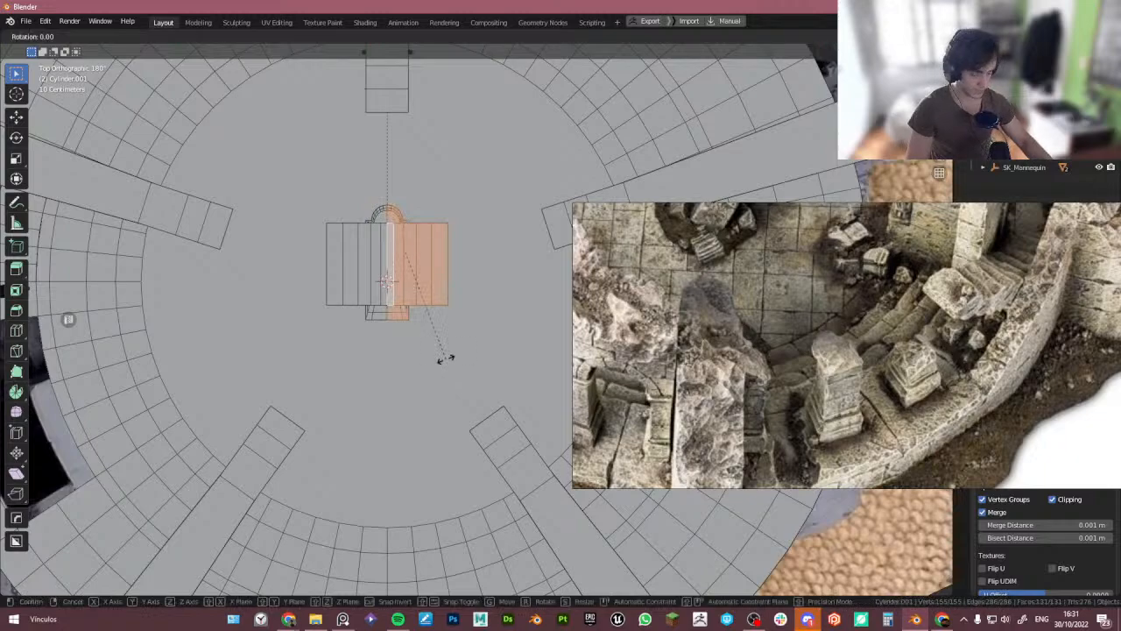
text(x180)
key(Return)
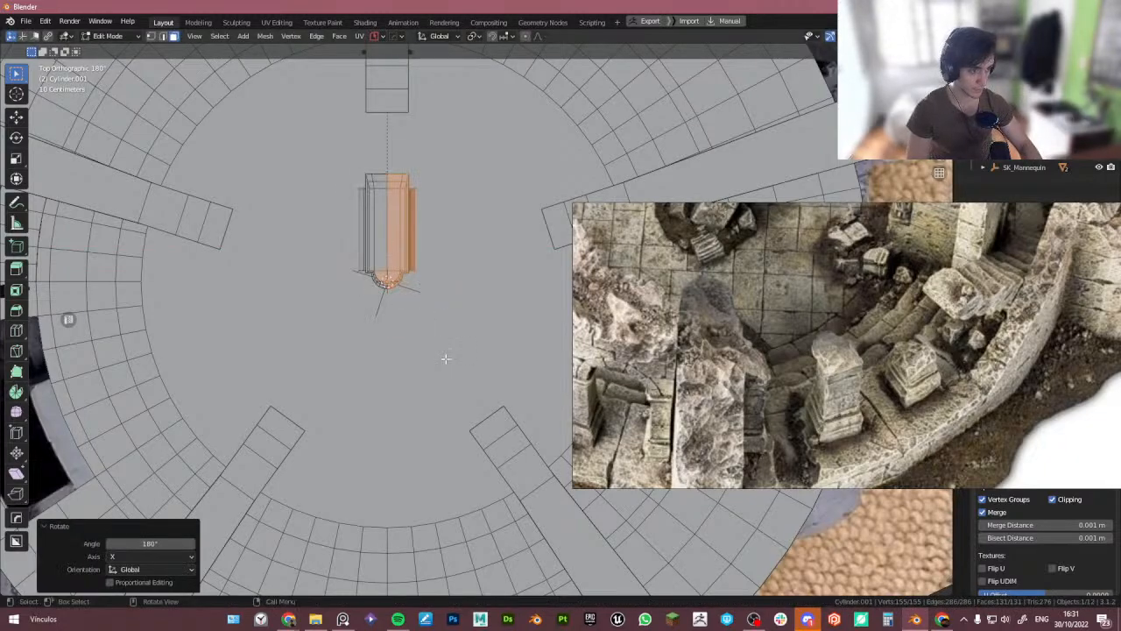
- Show the Hops_Mirror modifier while editing, select the whole pillar mesh and return to object mode
middle_drag(396, 301, 491, 263)
key(Tab)
key(Tab)
click(493, 194)
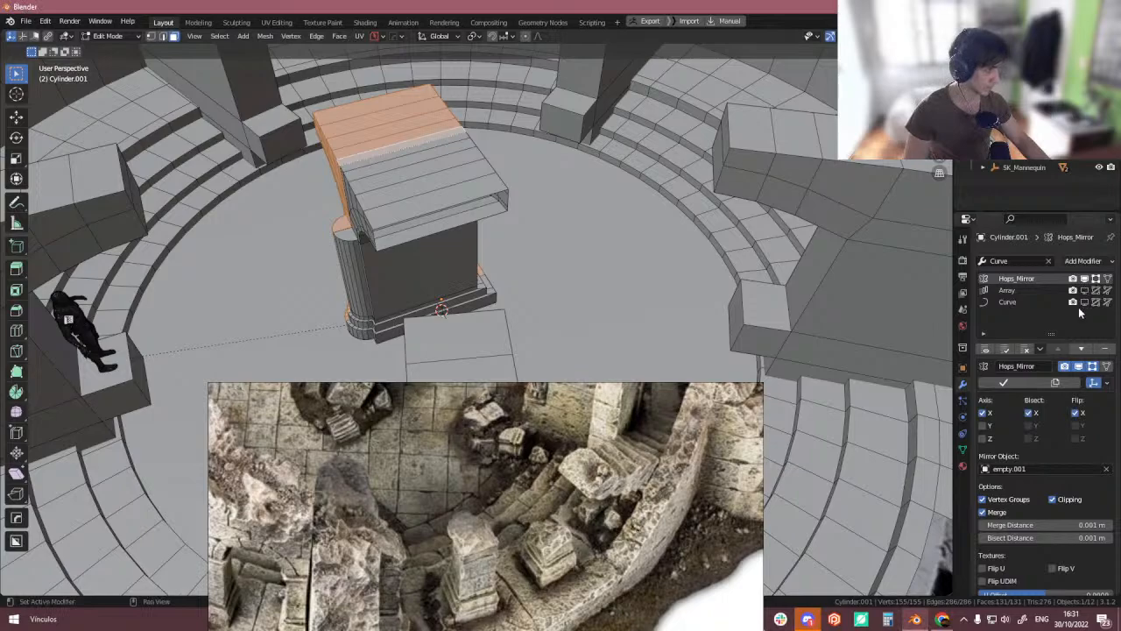
middle_drag(648, 279, 557, 215)
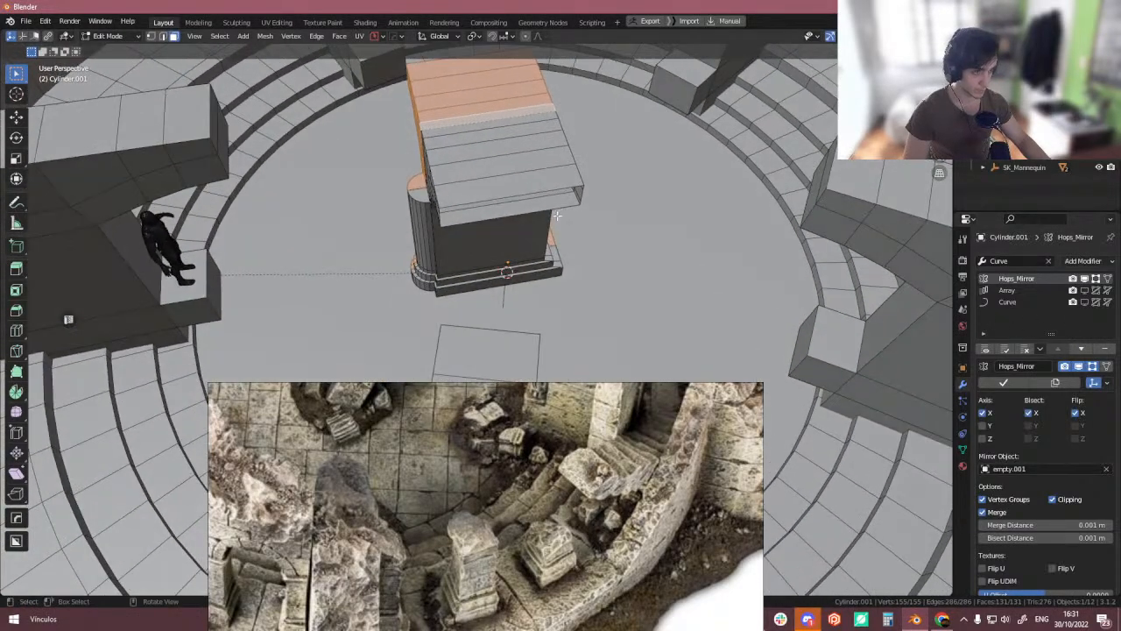
click(1084, 279)
middle_drag(623, 193, 583, 296)
scroll(561, 302, up, 3)
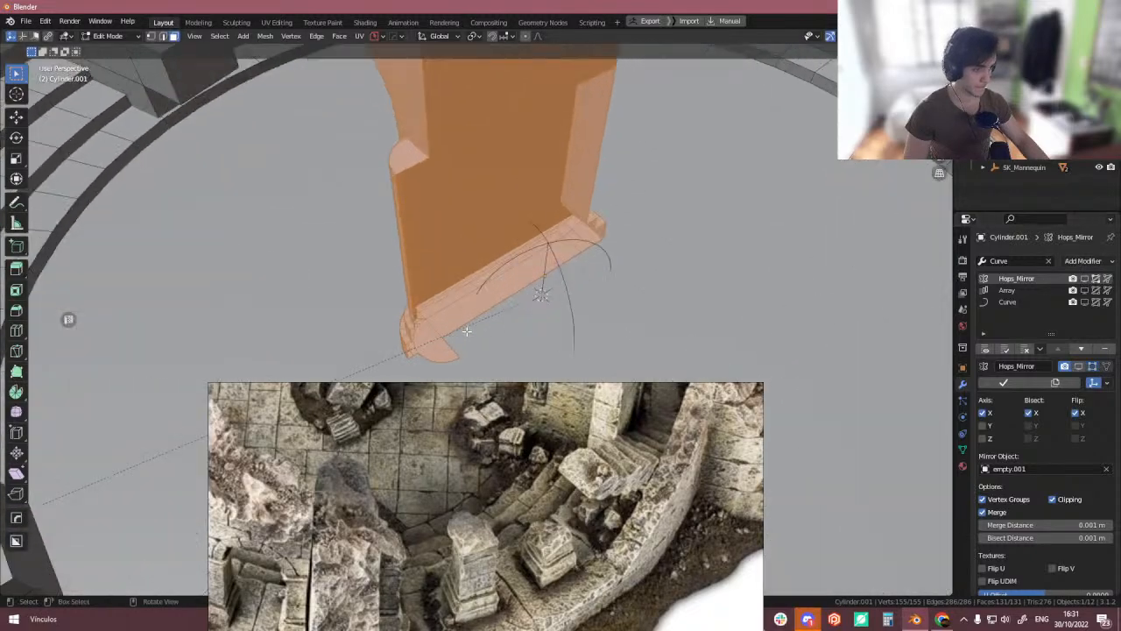
click(429, 355)
key(Tab)
scroll(543, 255, down, 8)
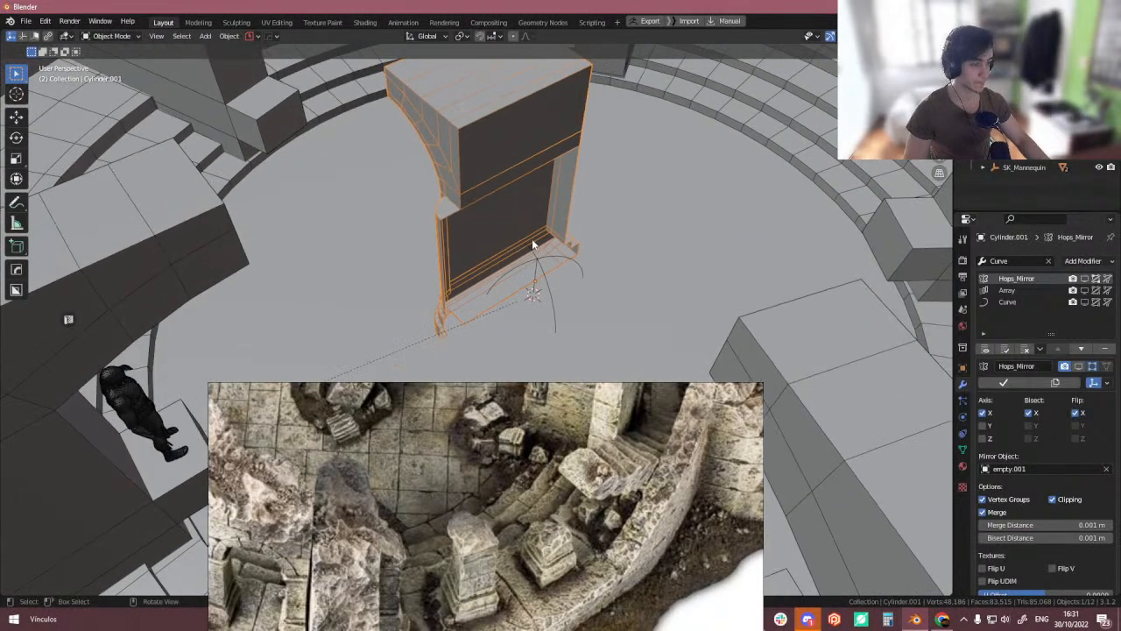
- Rotate the pillar ring object 180° around Z and turn off Flip X on the Hops_Mirror modifier
middle_drag(568, 273, 561, 268)
text(r180)
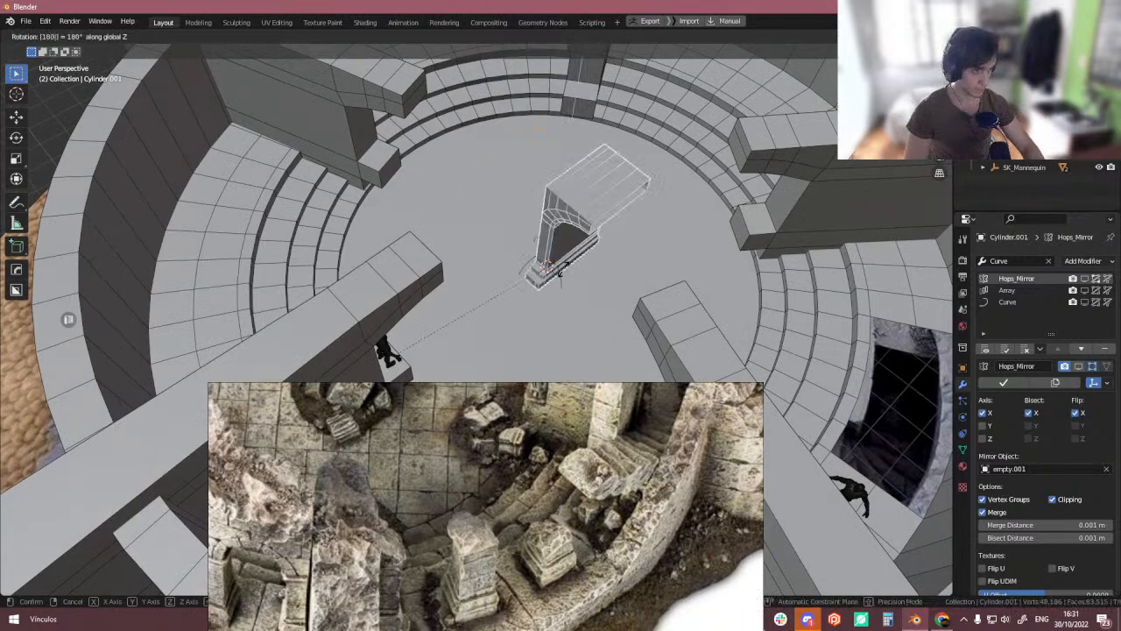
key(Return)
key(KP_Decimal)
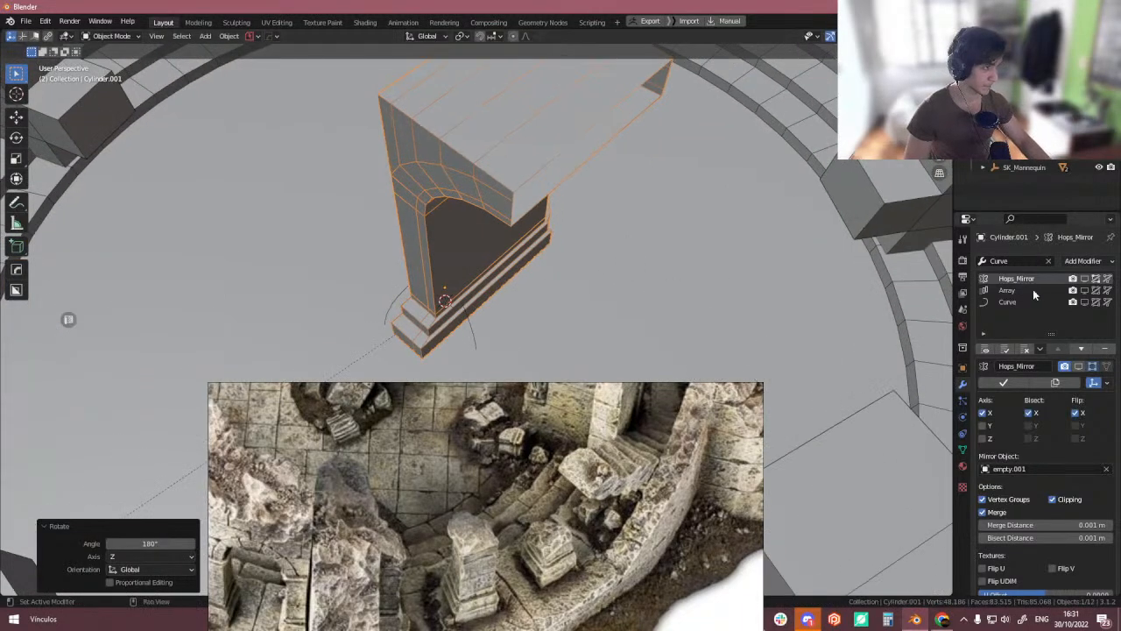
click(1084, 279)
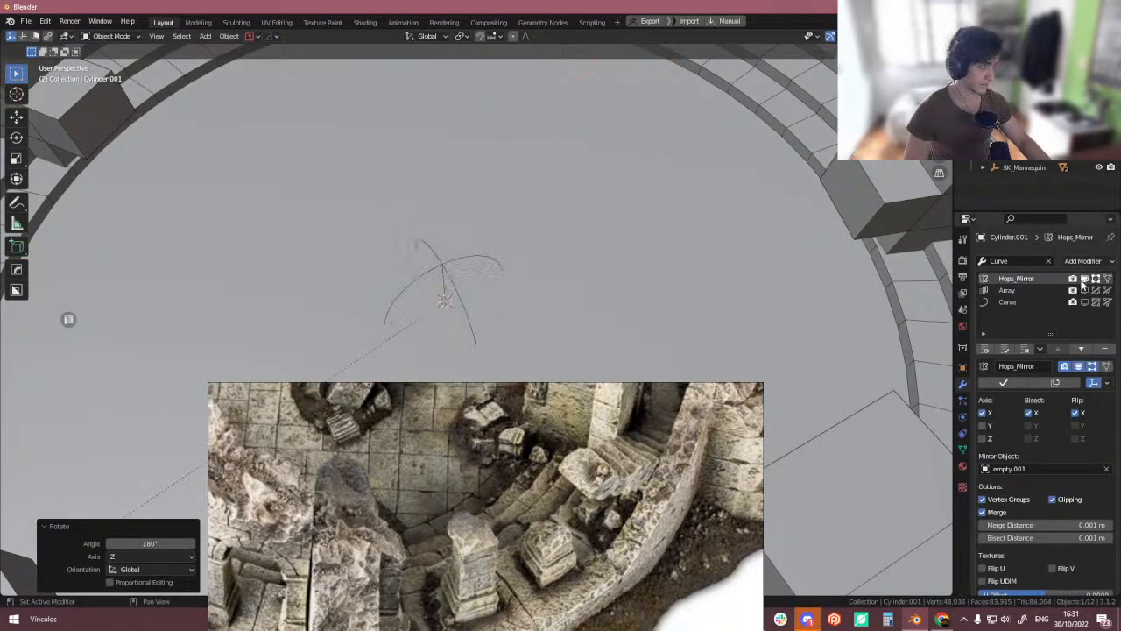
click(1076, 413)
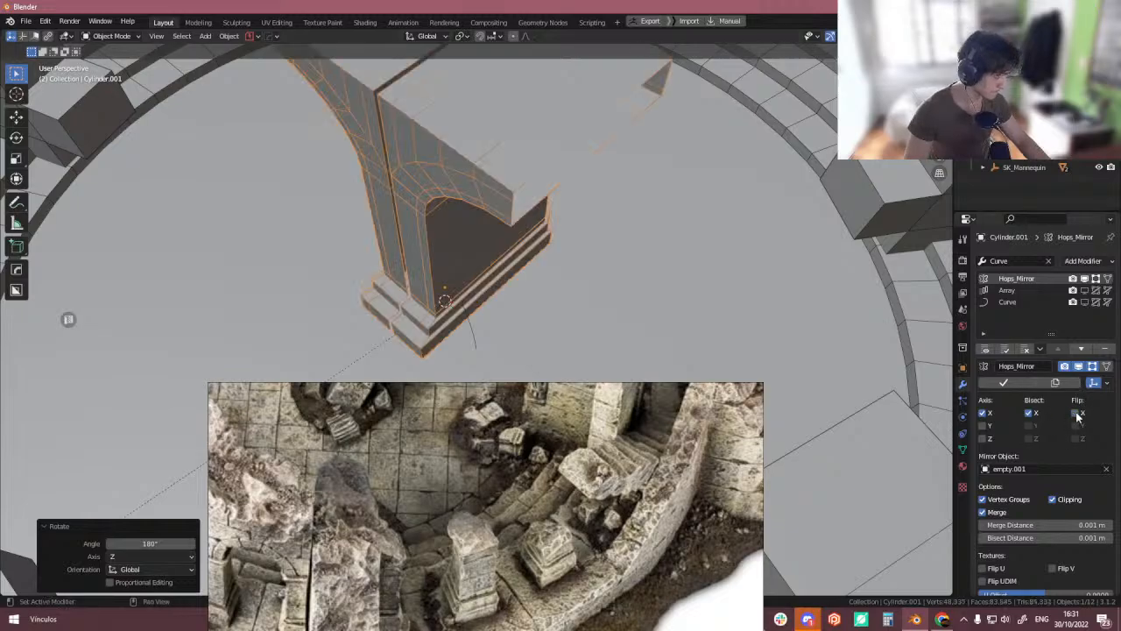
middle_drag(481, 266, 470, 234)
- In isolated back view, select the left half of the pillar vertices and move them 0.032589 m along X
key(KP_Divide)
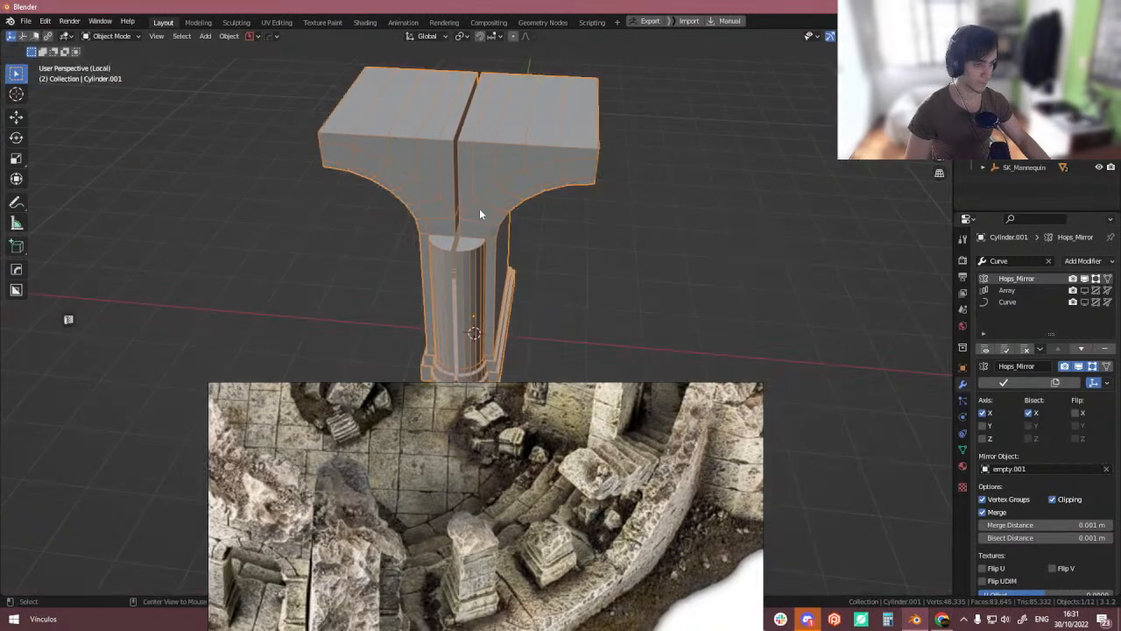
key(ctrl+KP_1)
key(alt+Tab)
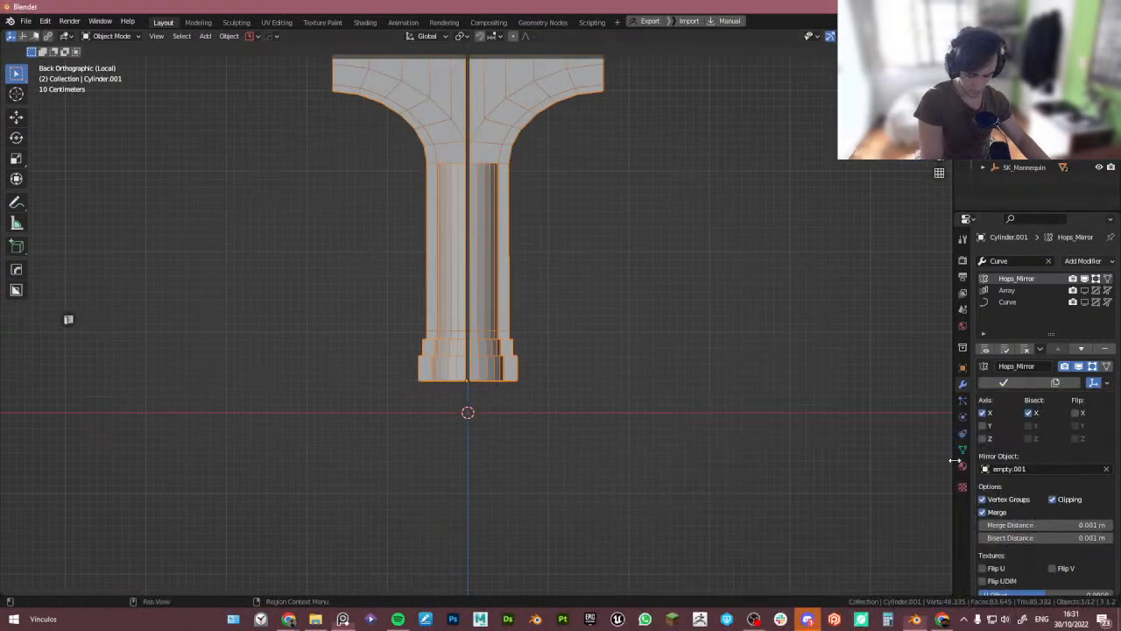
click(447, 311)
shift+middle_drag(541, 250, 540, 363)
scroll(465, 306, up, 3)
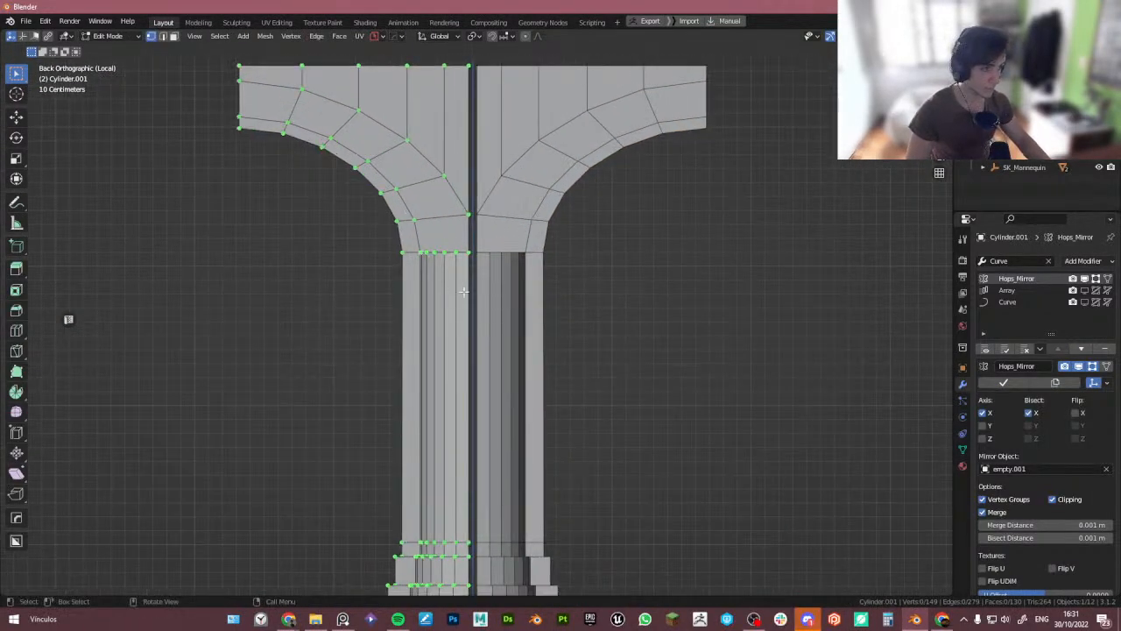
middle_drag(462, 290, 465, 296)
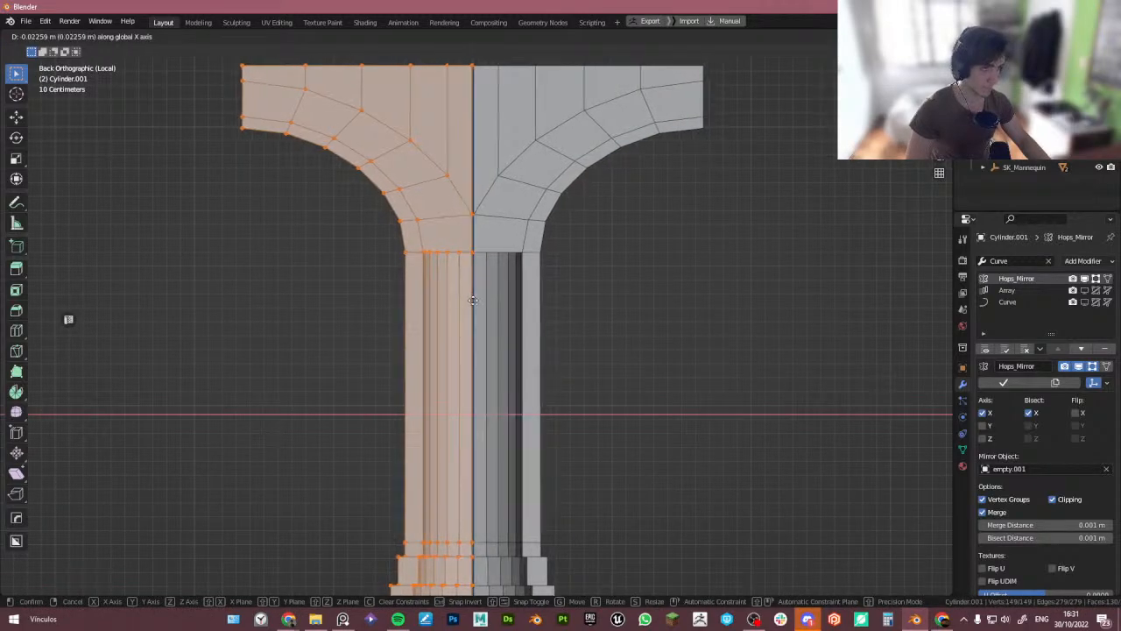
click(486, 304)
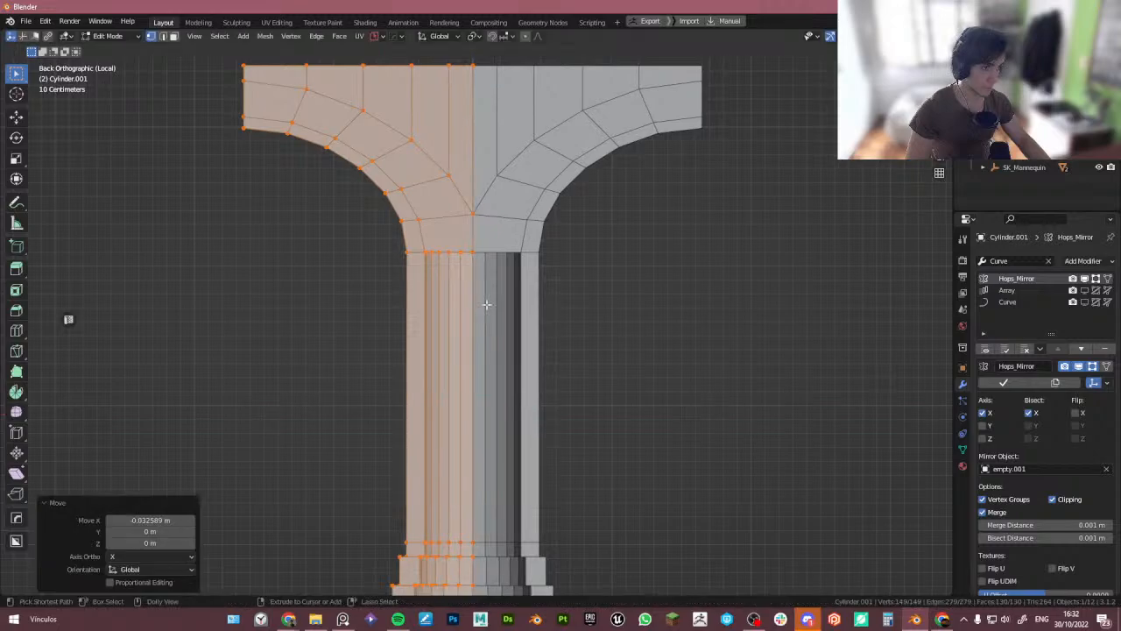
key(Tab)
- Leave local view and toggle the Array and Curve modifiers' display for the pillar ring
middle_drag(509, 207, 527, 294)
scroll(517, 260, down, 3)
key(KP_Divide)
drag(1085, 292, 1086, 303)
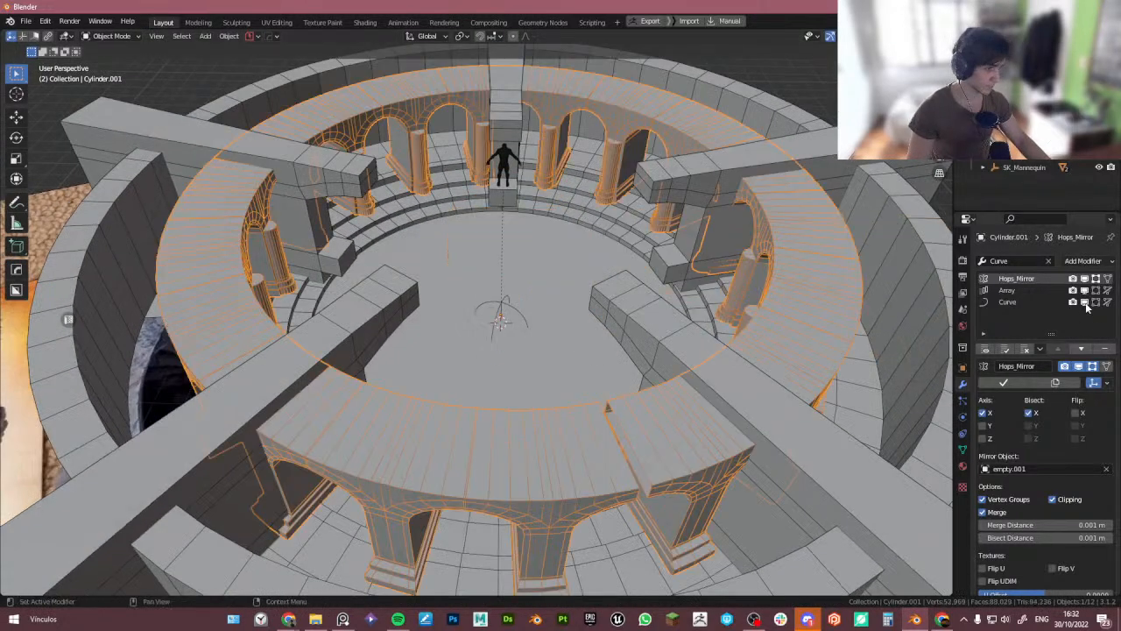
middle_drag(756, 306, 602, 295)
scroll(726, 330, down, 4)
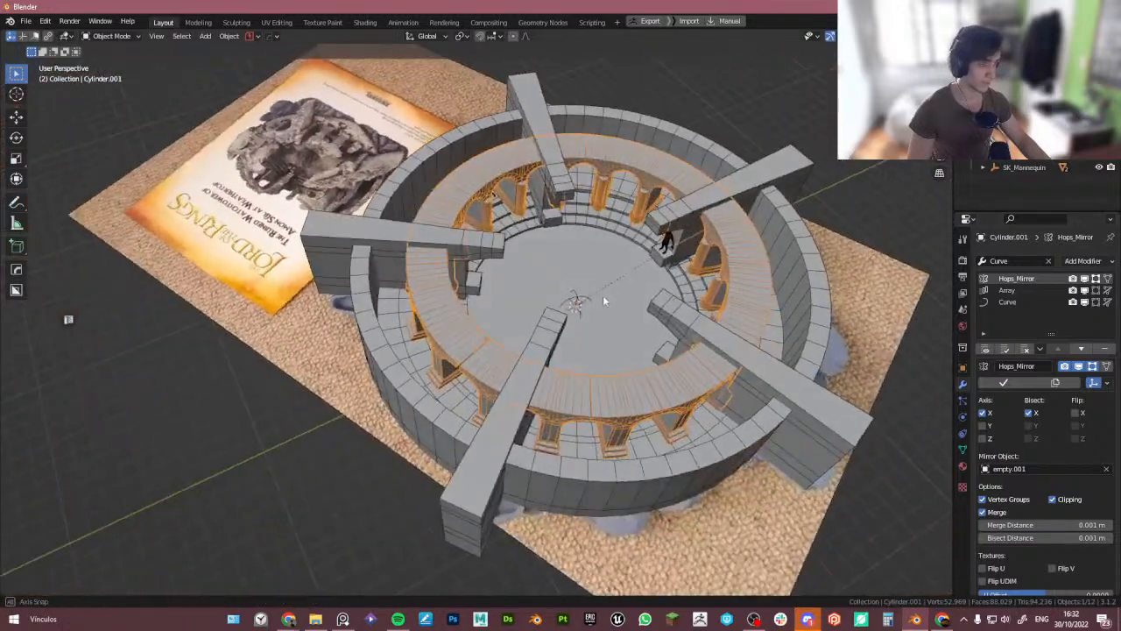
scroll(579, 284, up, 4)
shift+middle_drag(500, 114, 587, 288)
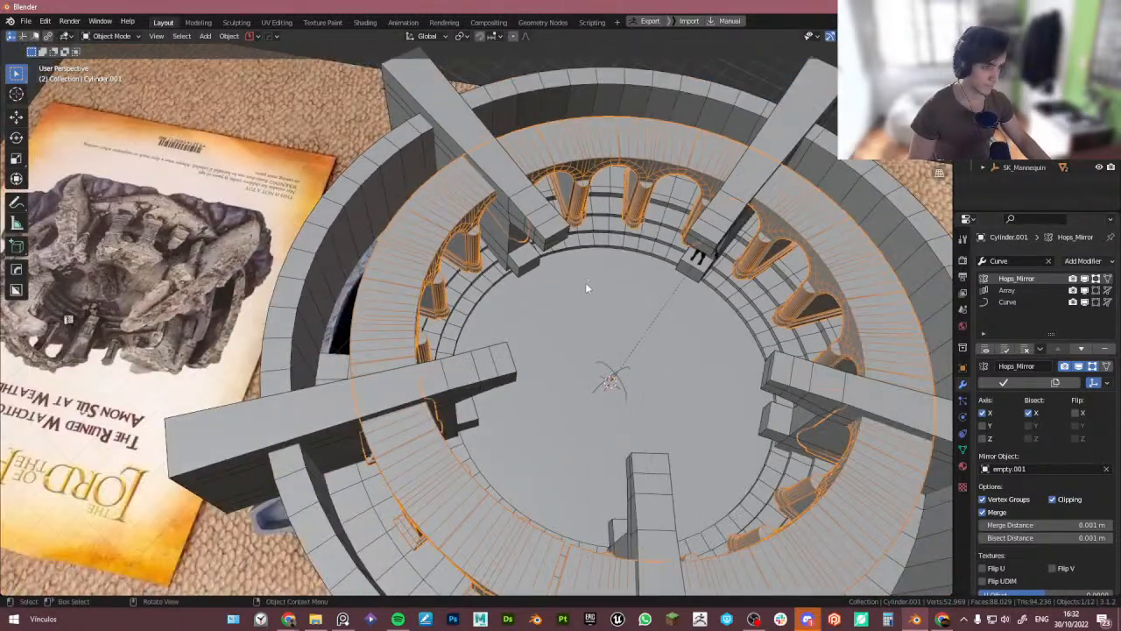
- Switch to the reference board, zoom into the pillar detail photo and compare it with the ring's pillars
key(alt+Tab)
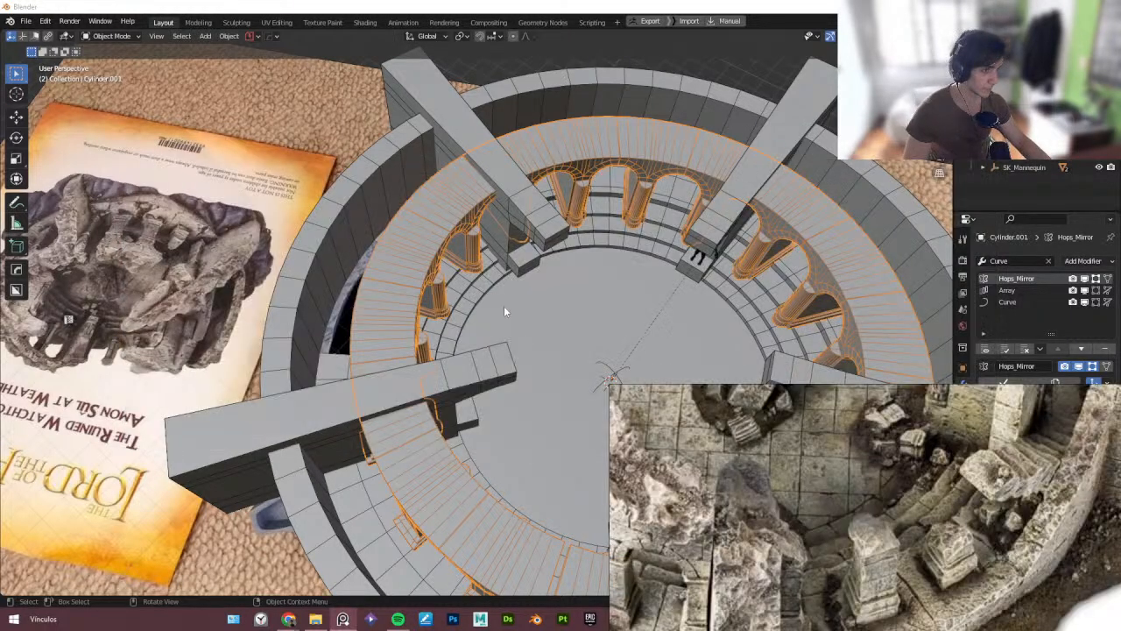
right_drag(661, 487, 606, 340)
right_drag(732, 449, 851, 452)
scroll(695, 448, up, 5)
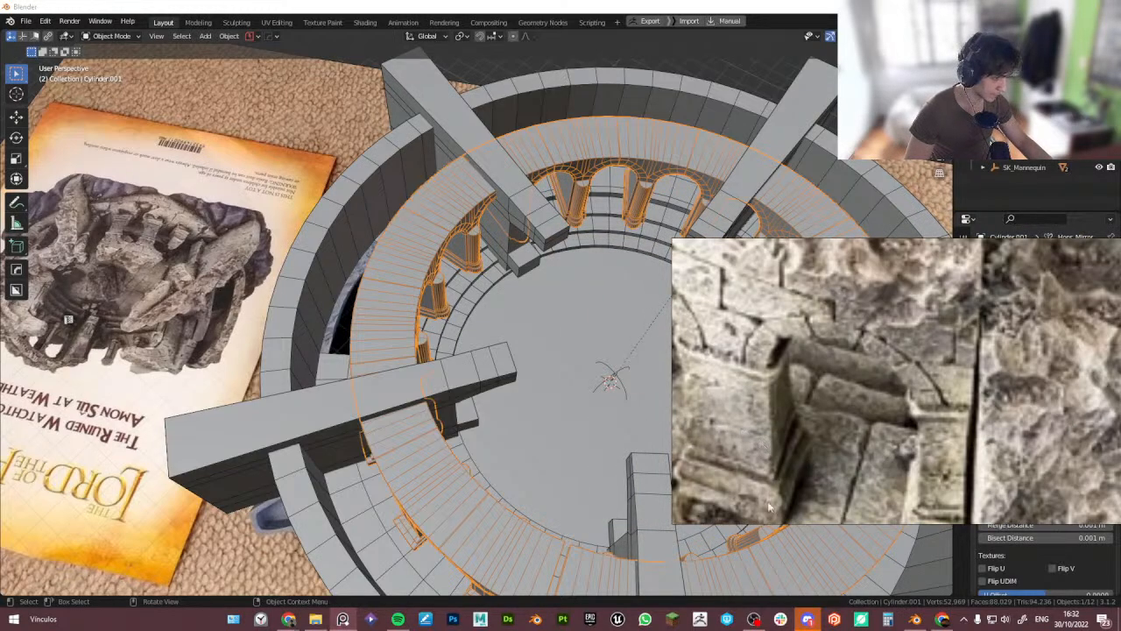
scroll(337, 287, up, 10)
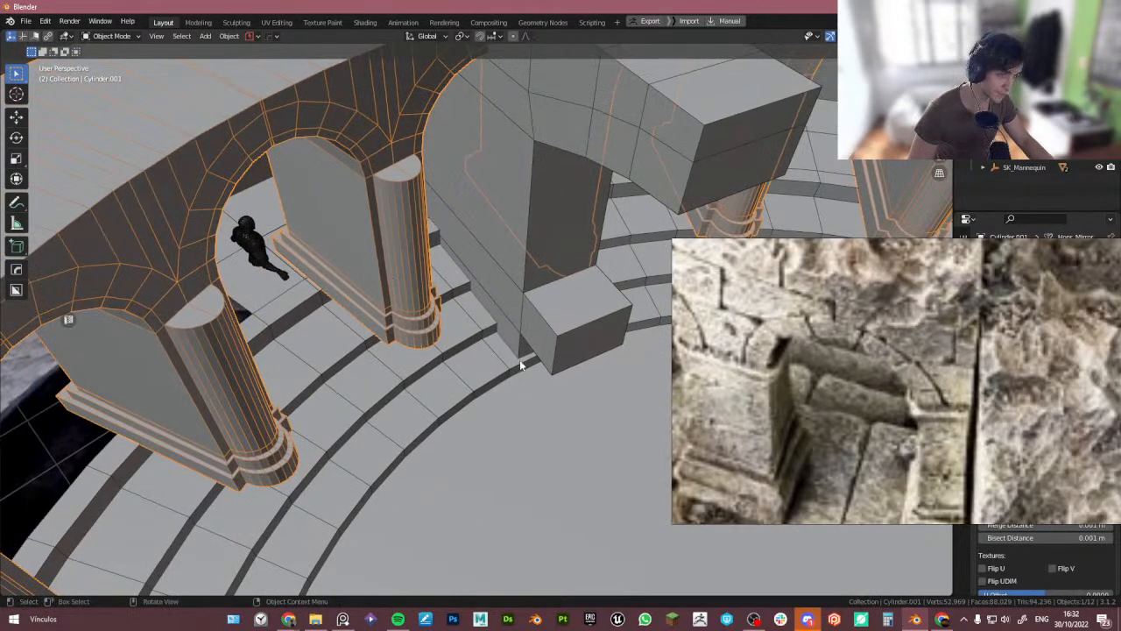
shift+middle_drag(520, 364, 416, 320)
scroll(361, 270, down, 6)
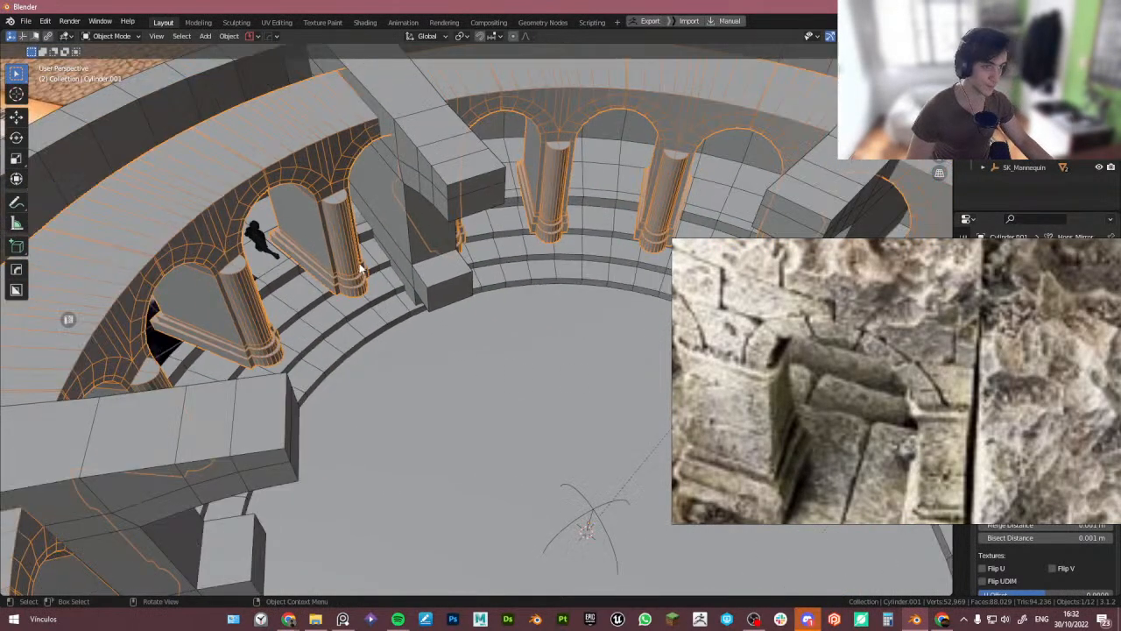
- In top view with X-ray, move the selected pillar vertices 1.4162 m along Y
key(Tab)
scroll(464, 270, down, 4)
middle_drag(464, 270, 345, 349)
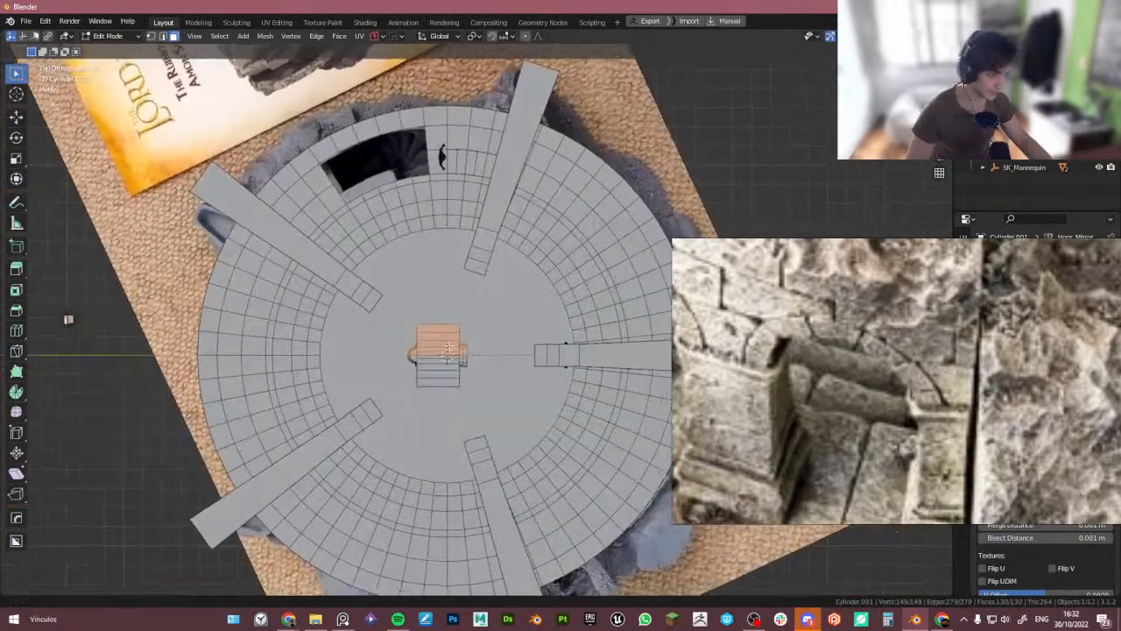
scroll(480, 349, up, 5)
key(Tab)
click(414, 348)
key(alt+z)
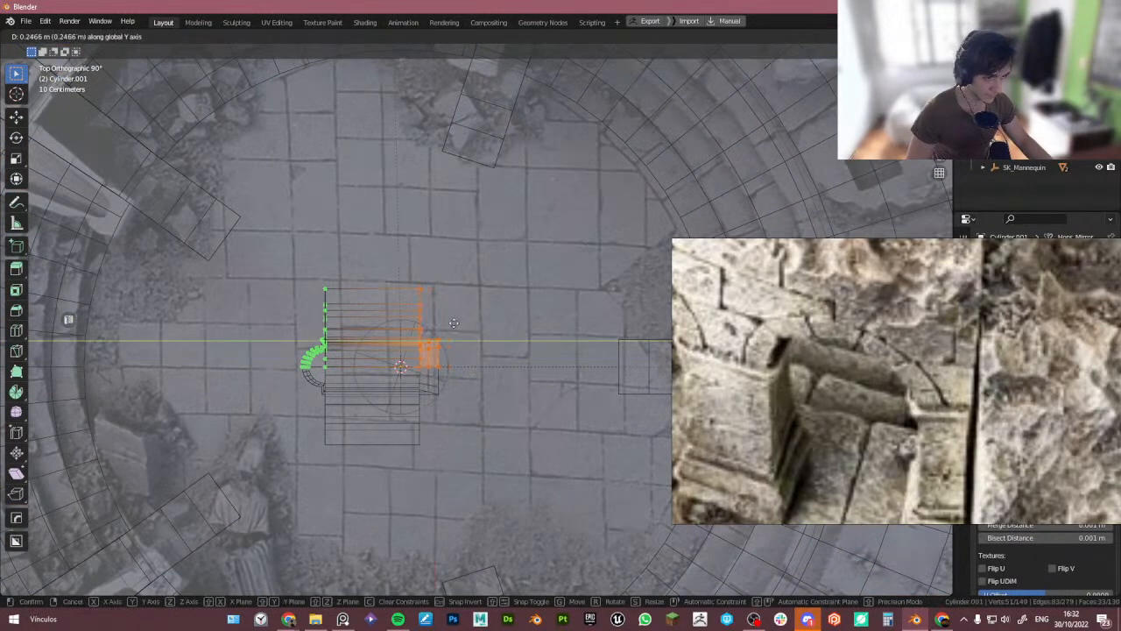
click(402, 325)
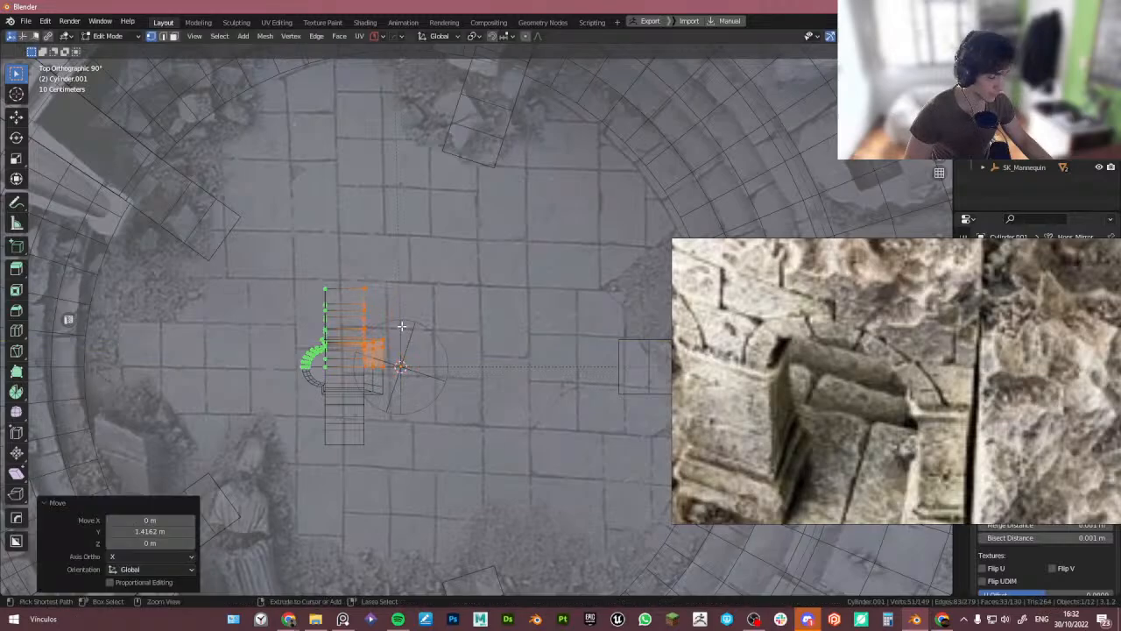
key(Tab)
- Scale the pillar ring in X and Y only, excluding Z, by about 1.065, then adjust it once more
click(394, 241)
key(alt+z)
scroll(393, 237, down, 4)
middle_drag(394, 268, 393, 193)
scroll(322, 186, up, 5)
scroll(378, 243, down, 4)
scroll(377, 243, down, 2)
scroll(393, 202, down, 3)
middle_drag(466, 256, 503, 289)
scroll(479, 263, up, 4)
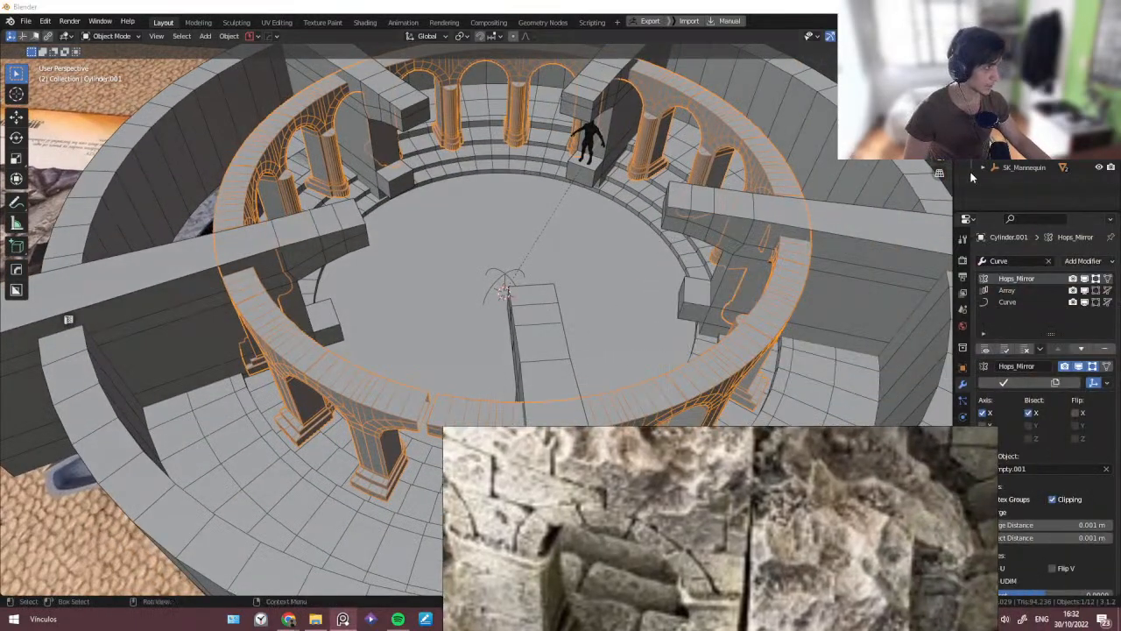
middle_drag(497, 269, 500, 249)
key(s)
key(shift+z)
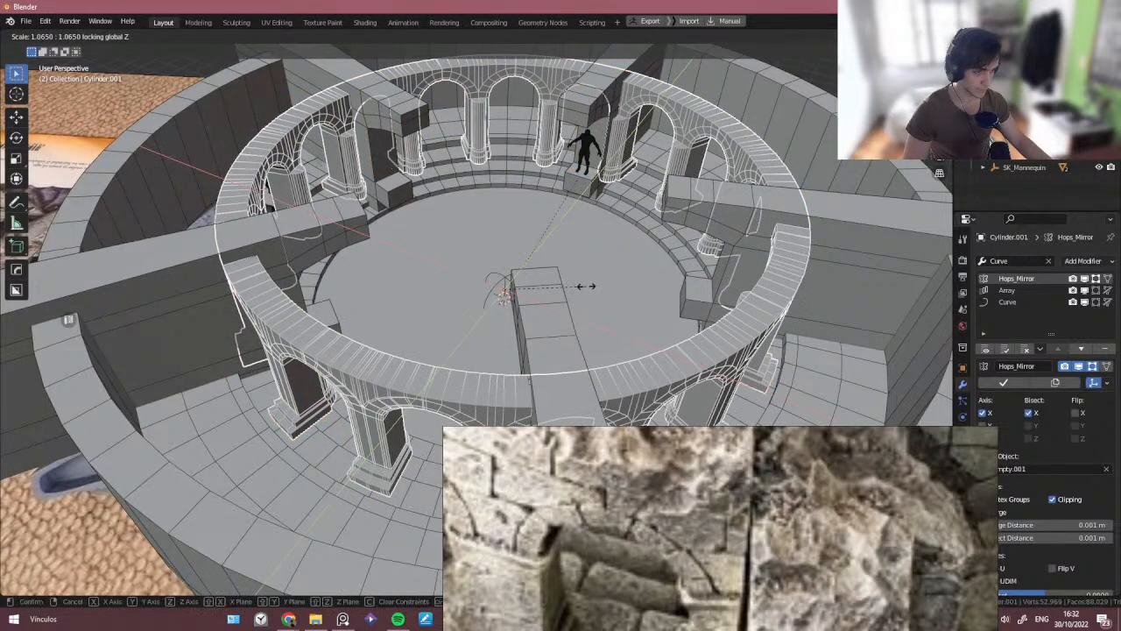
click(659, 312)
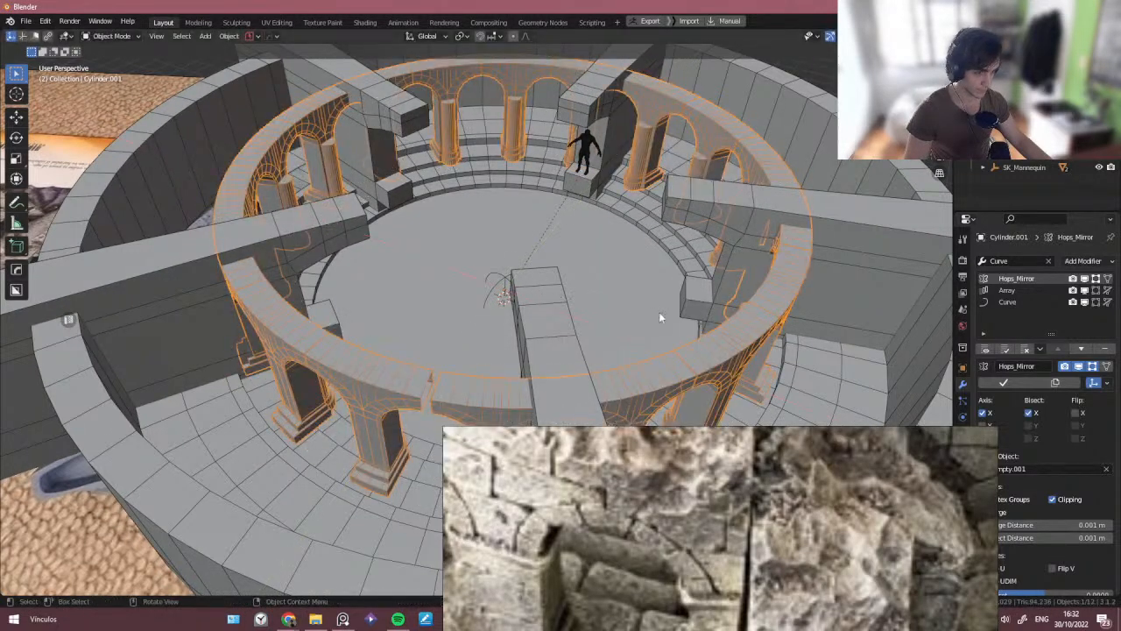
key(s)
key(shift+z)
click(704, 338)
middle_drag(560, 282, 590, 290)
key(s)
right_click(531, 267)
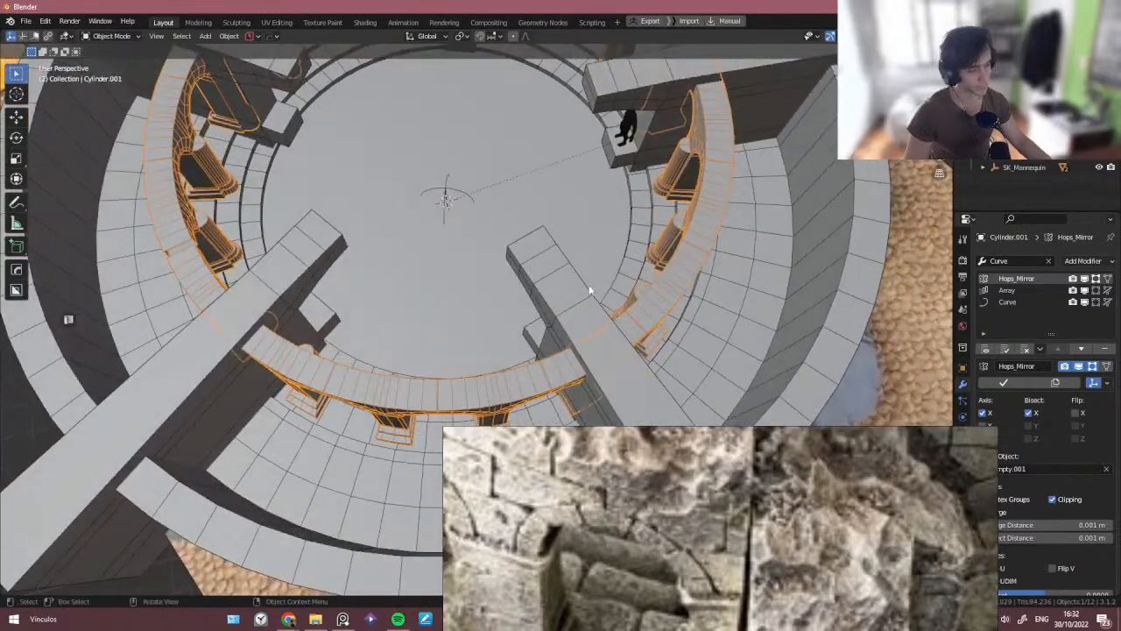
- Scale the pillar ring uniformly by about 1.012
key(period)
click(697, 286)
key(s)
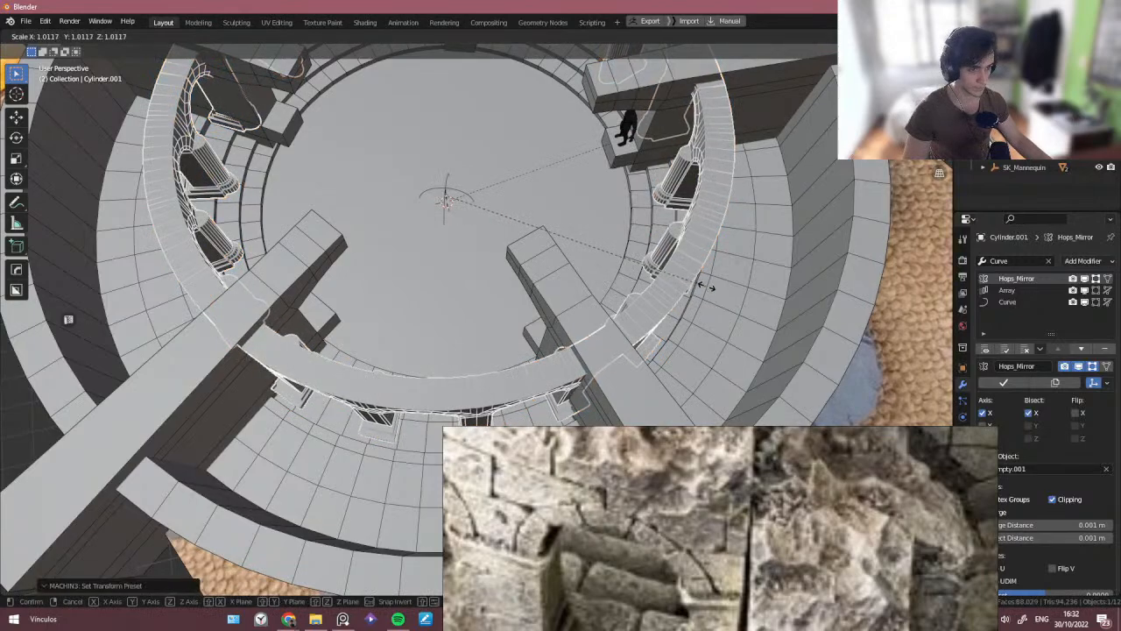
click(838, 353)
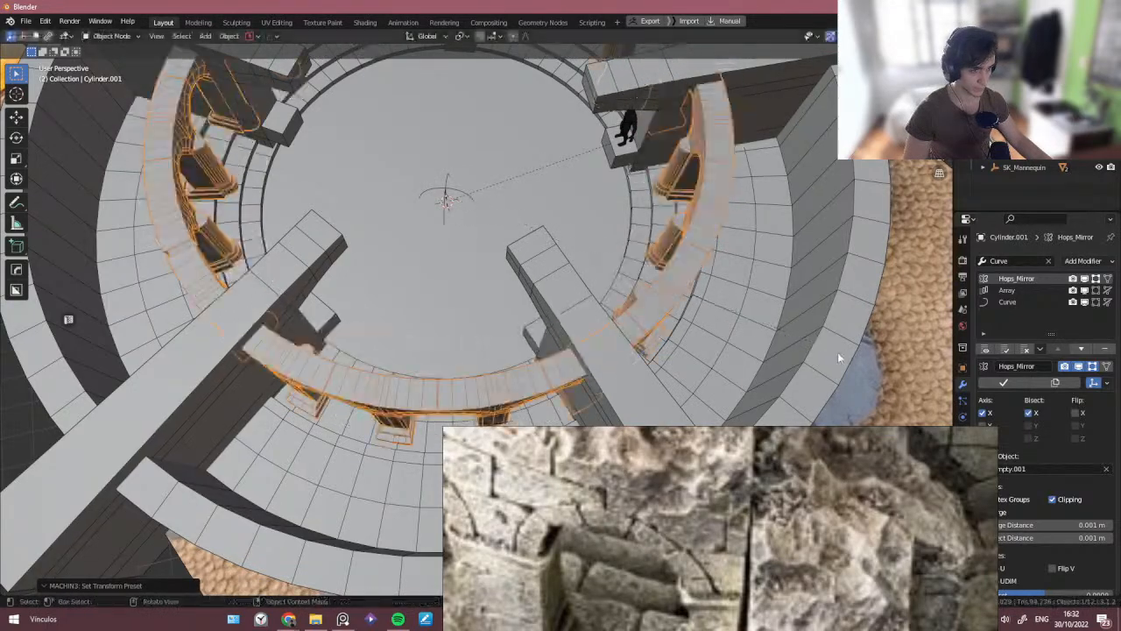
key(s)
right_click(706, 317)
middle_drag(665, 303, 661, 282)
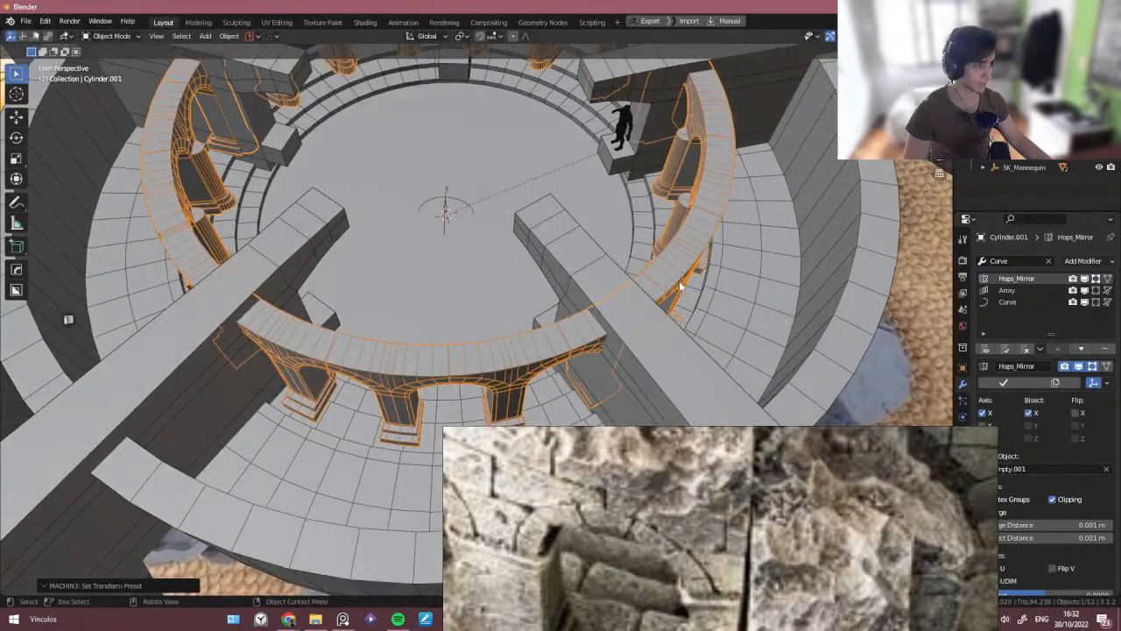
click(688, 283)
key(s)
right_click(692, 283)
click(665, 264)
key(s)
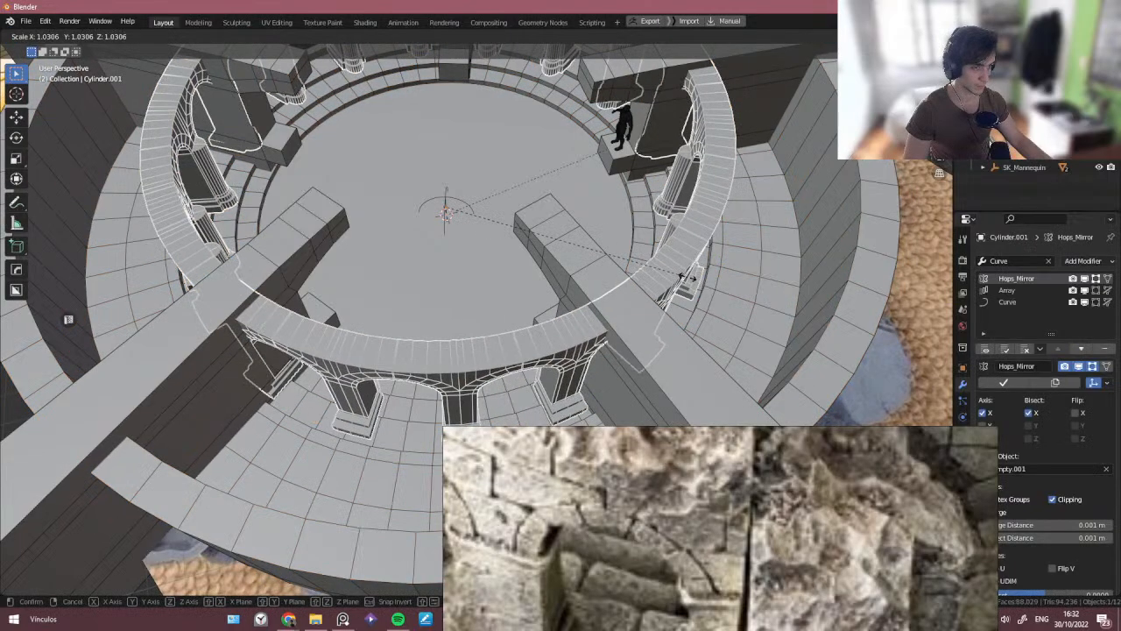
right_click(705, 288)
key(s)
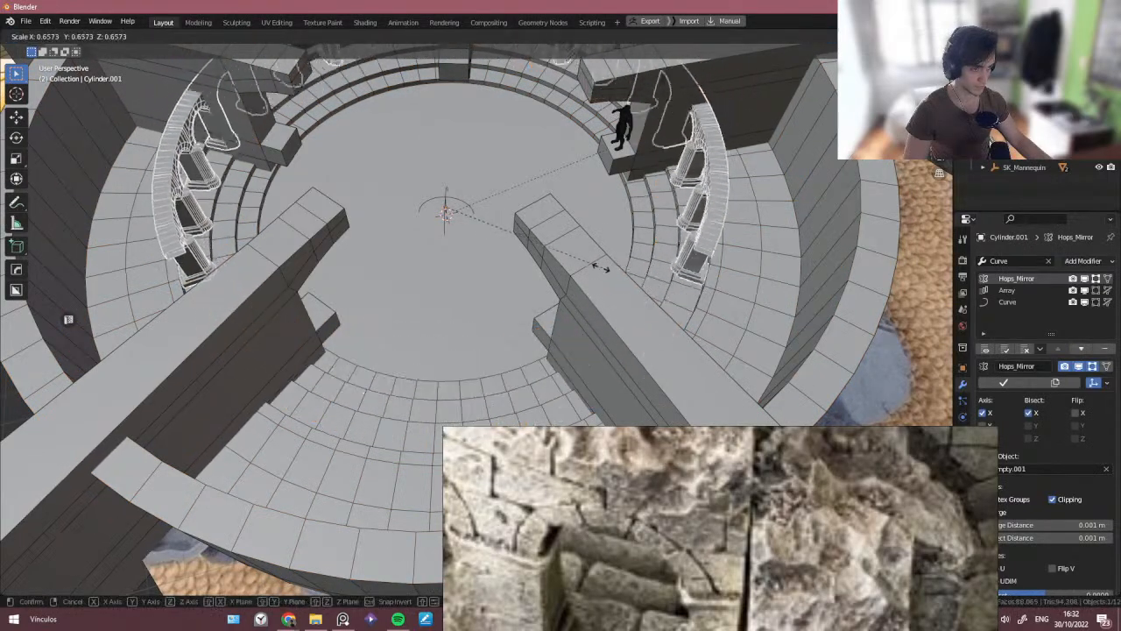
right_click(613, 274)
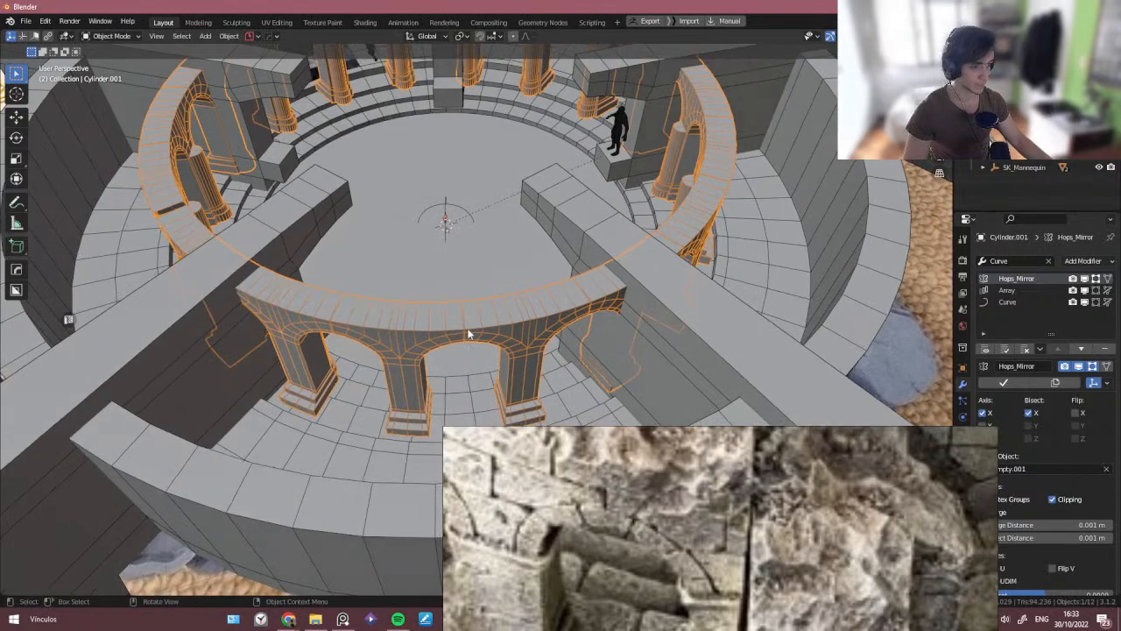
- Scale the surrounding wall uniformly by about 1.11
key(s)
key(shift+z)
right_click(568, 386)
key(period)
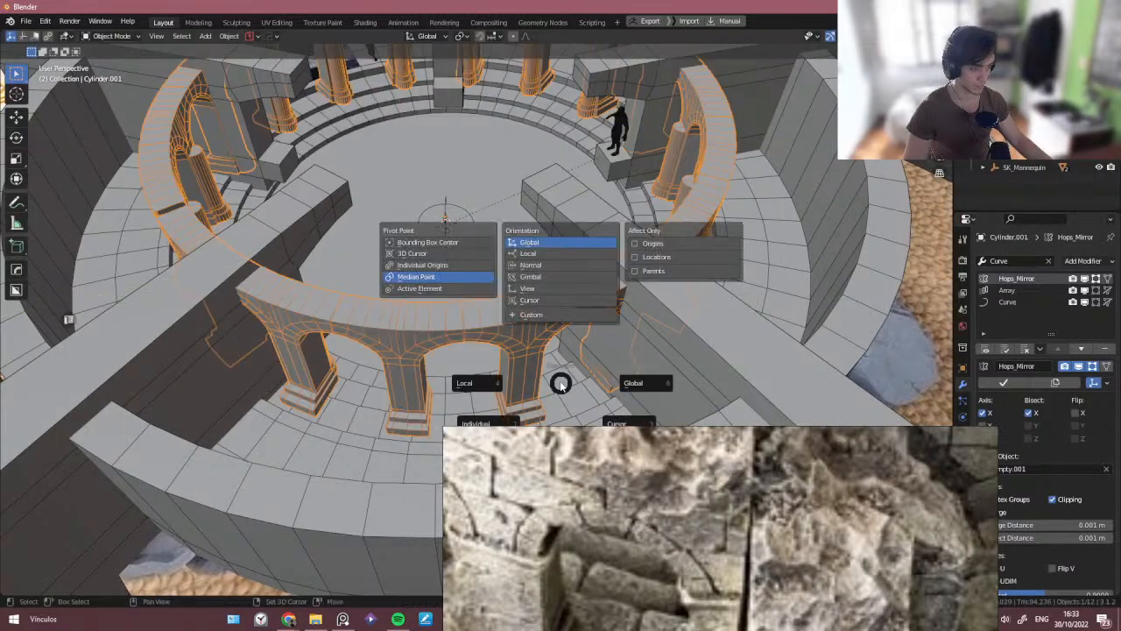
right_click(475, 349)
click(608, 314)
key(s)
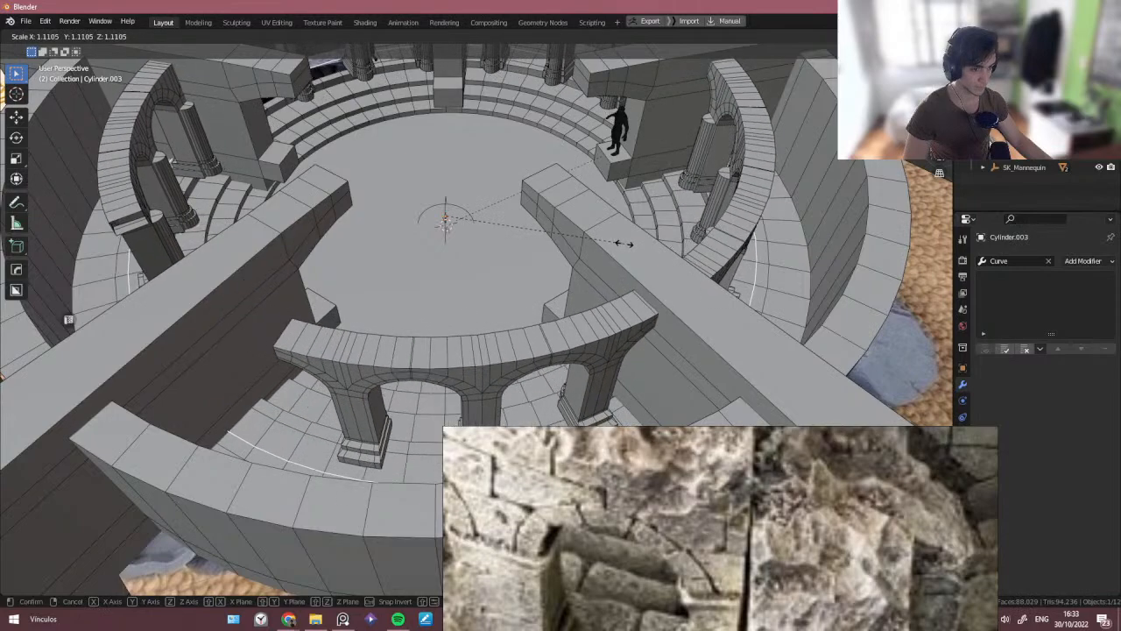
click(637, 248)
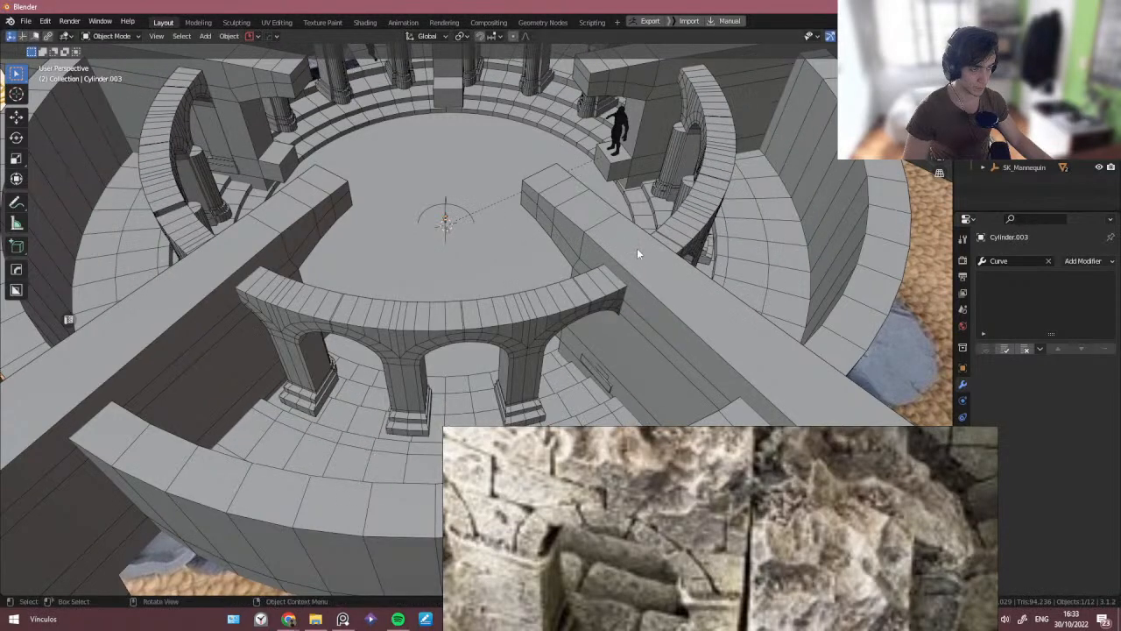
- Scale the pillar ring by about 1.168 in X and Y only, excluding Z
scroll(484, 200, down, 5)
click(452, 267)
scroll(453, 267, up, 4)
key(s)
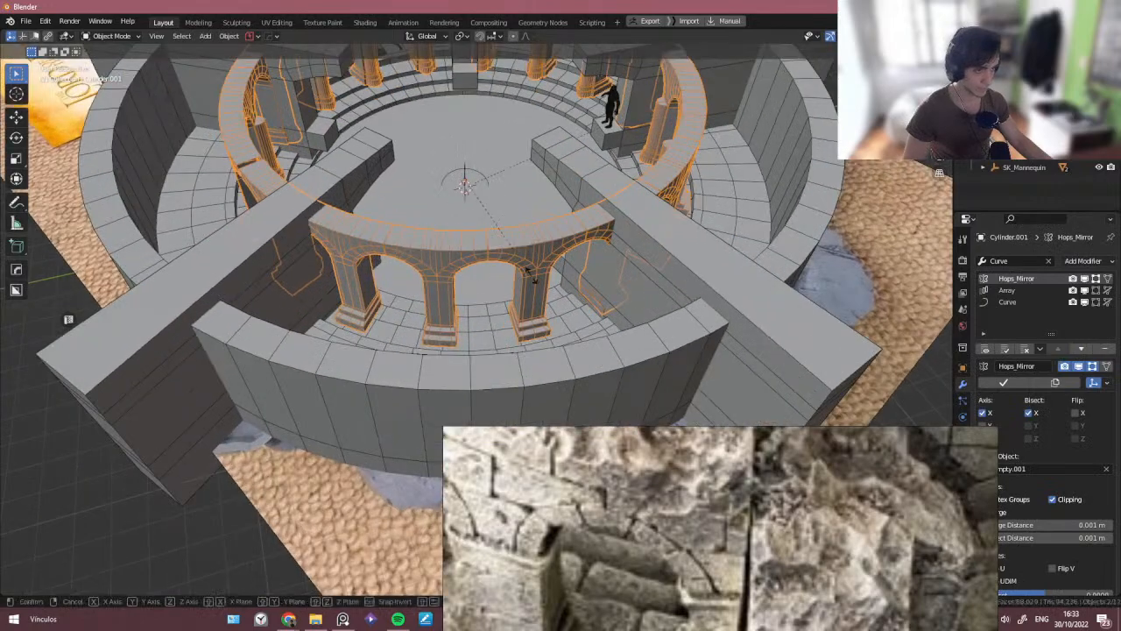
key(shift+z)
click(731, 401)
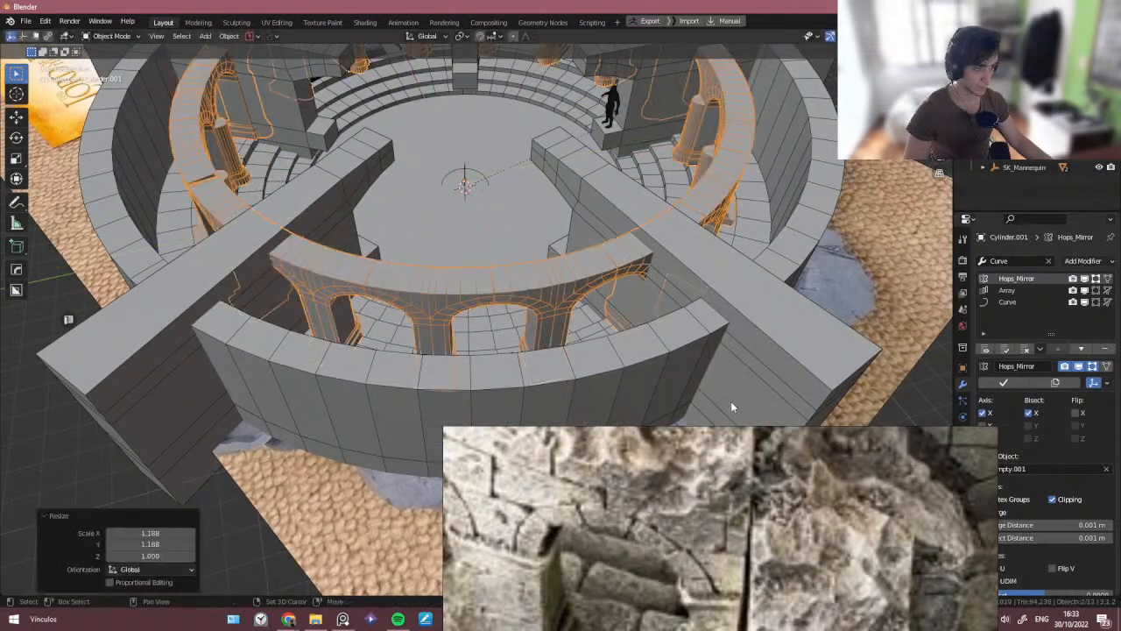
middle_drag(731, 402, 485, 288)
key(r)
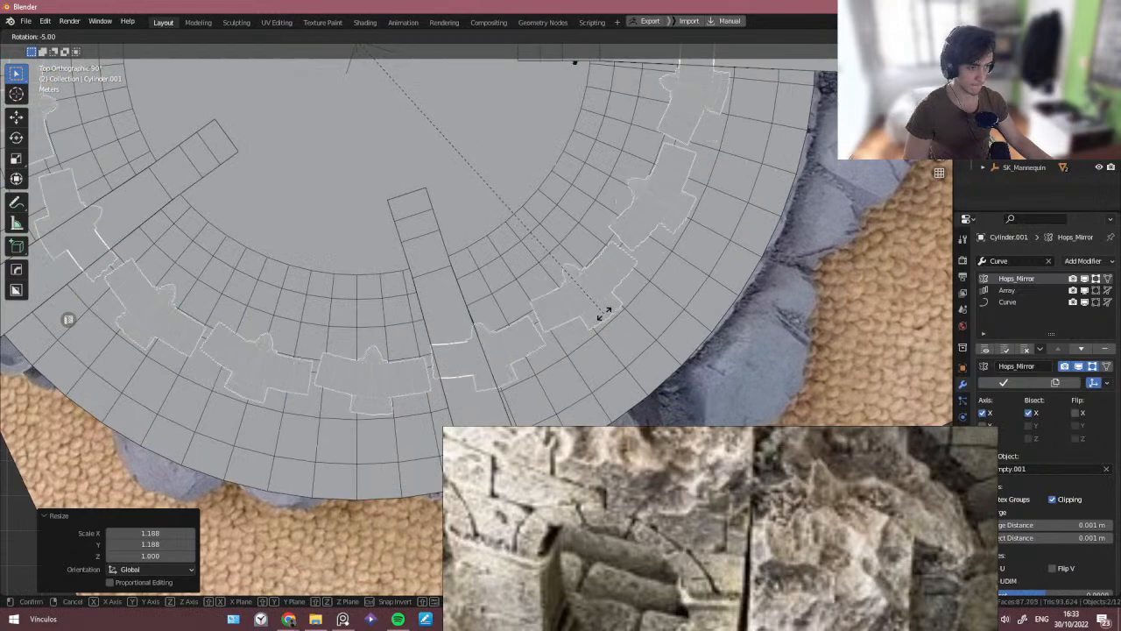
right_click(604, 313)
scroll(603, 312, down, 5)
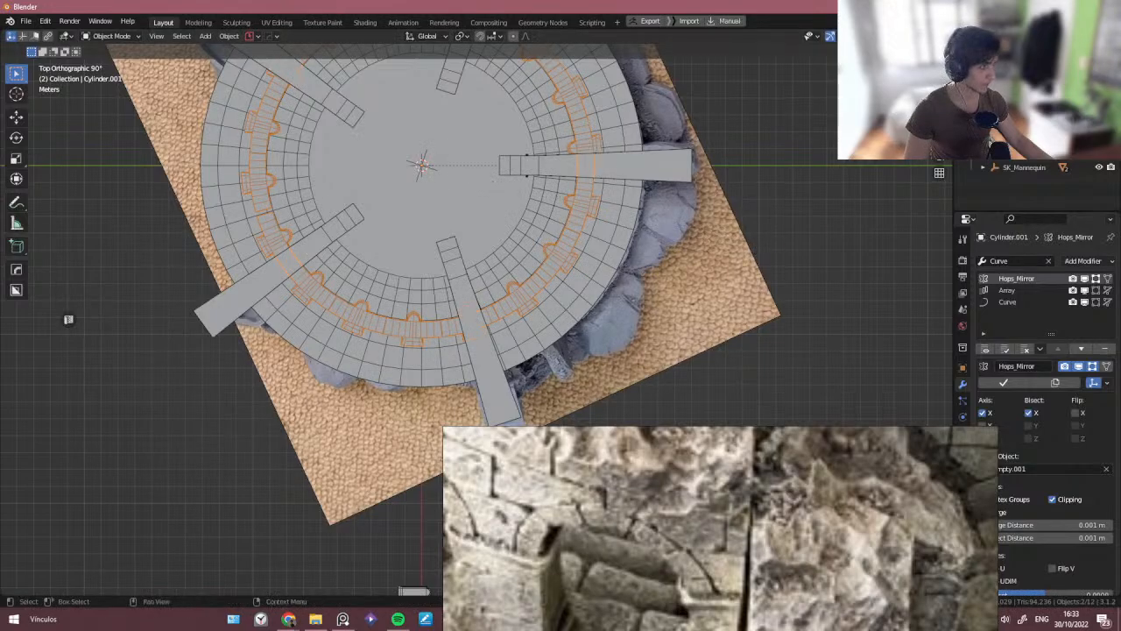
- Orbit around the tower and pan the reference board to compare the arches with the photos
click(561, 232)
middle_drag(391, 277, 370, 242)
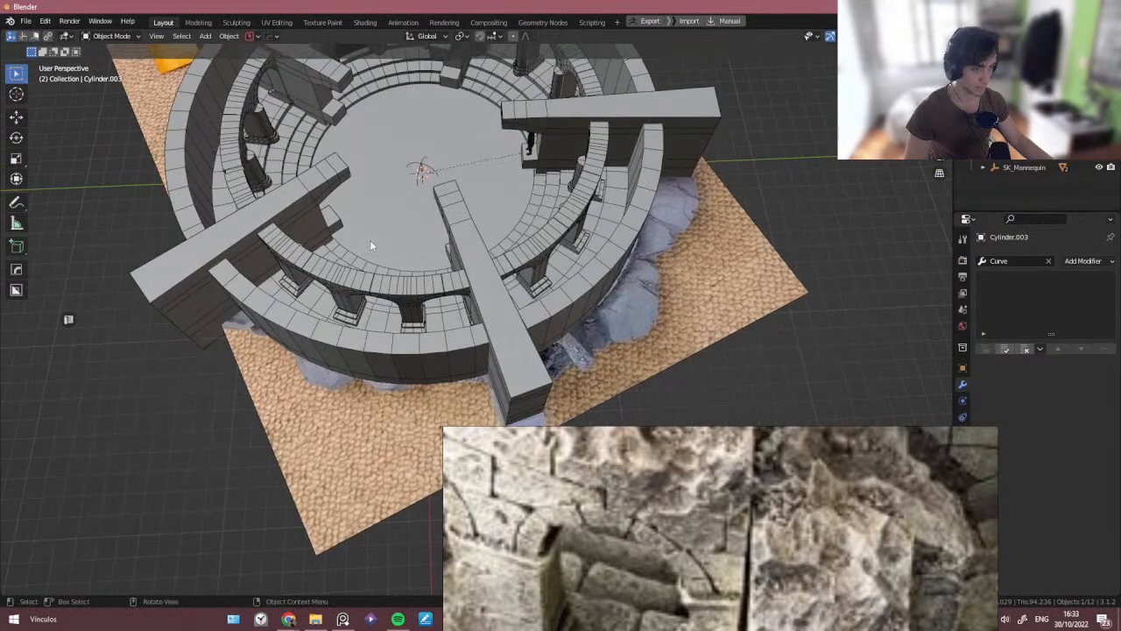
scroll(368, 247, up, 3)
middle_drag(346, 301, 263, 276)
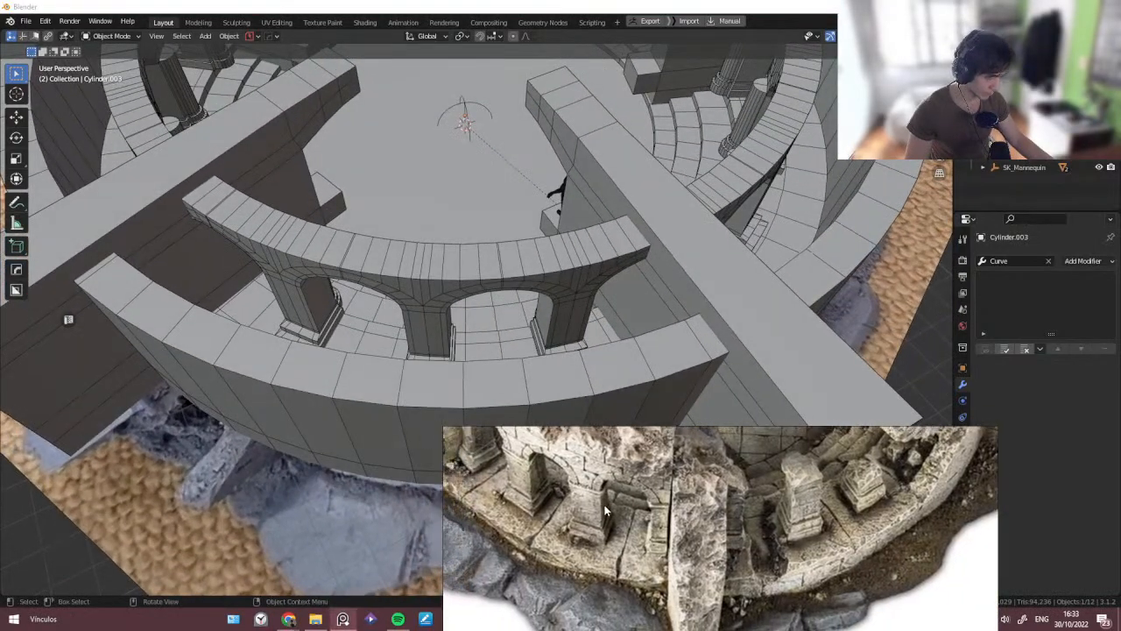
middle_drag(382, 280, 444, 338)
scroll(455, 328, down, 3)
middle_drag(502, 311, 439, 287)
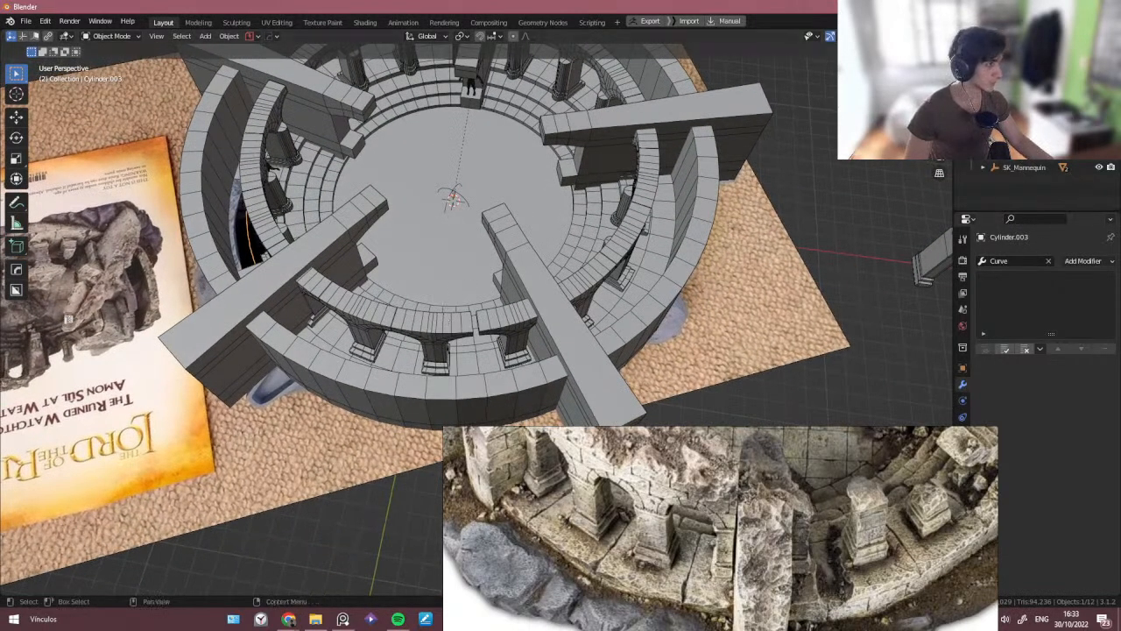
- Undo the last two actions and rescale the pillar ring by about 1.044 in X and Y, locking Z
shift+click(424, 322)
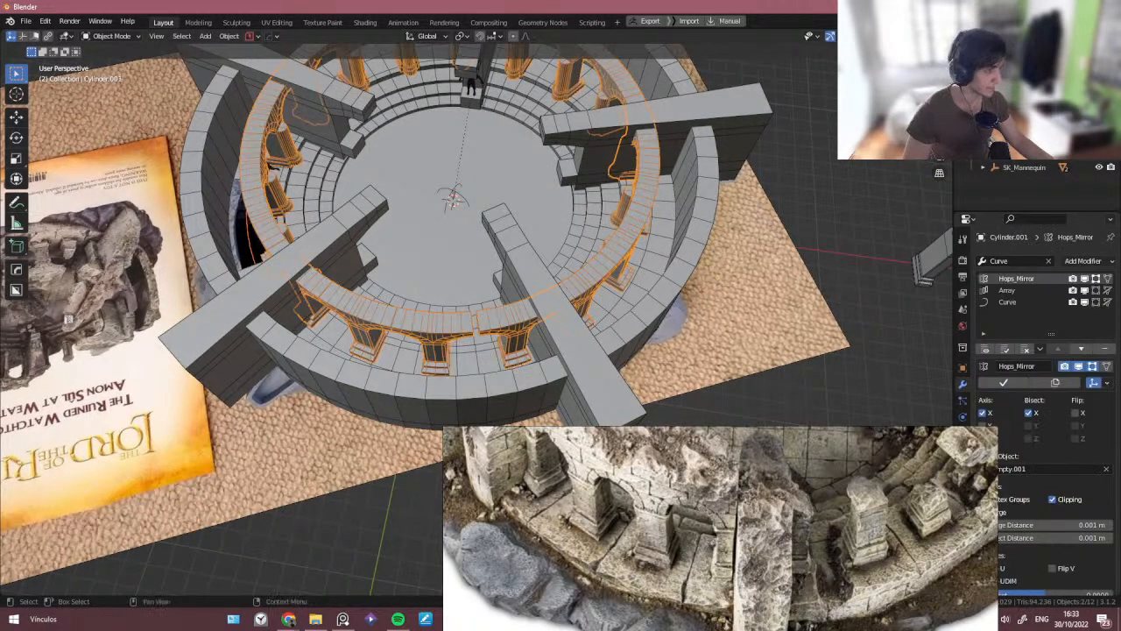
key(ctrl+z)
key(ctrl+z)
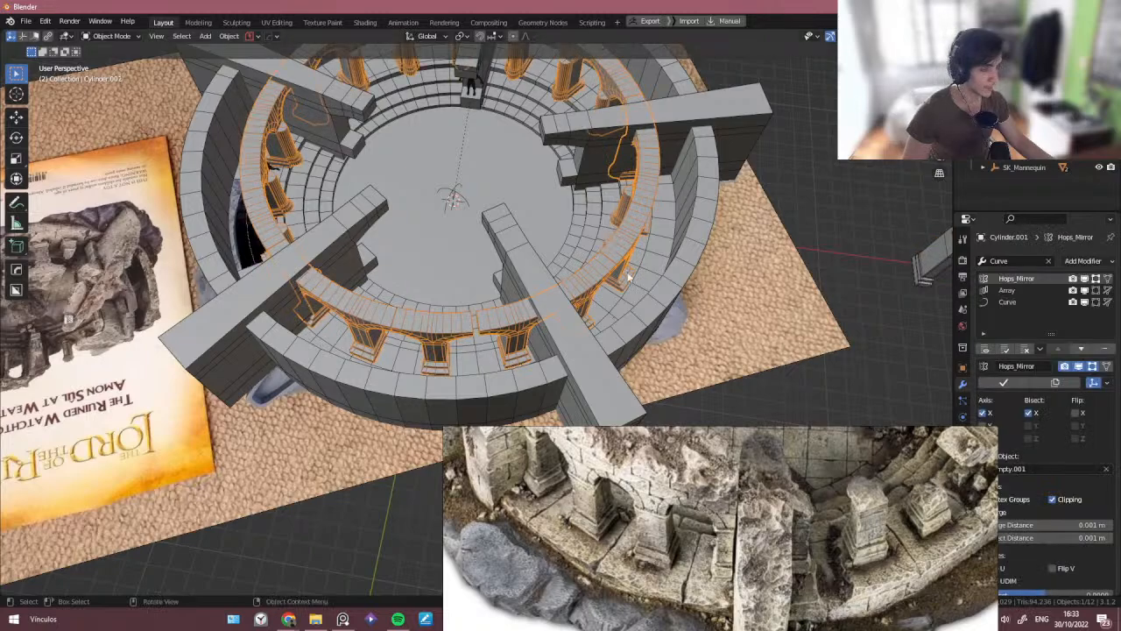
key(s)
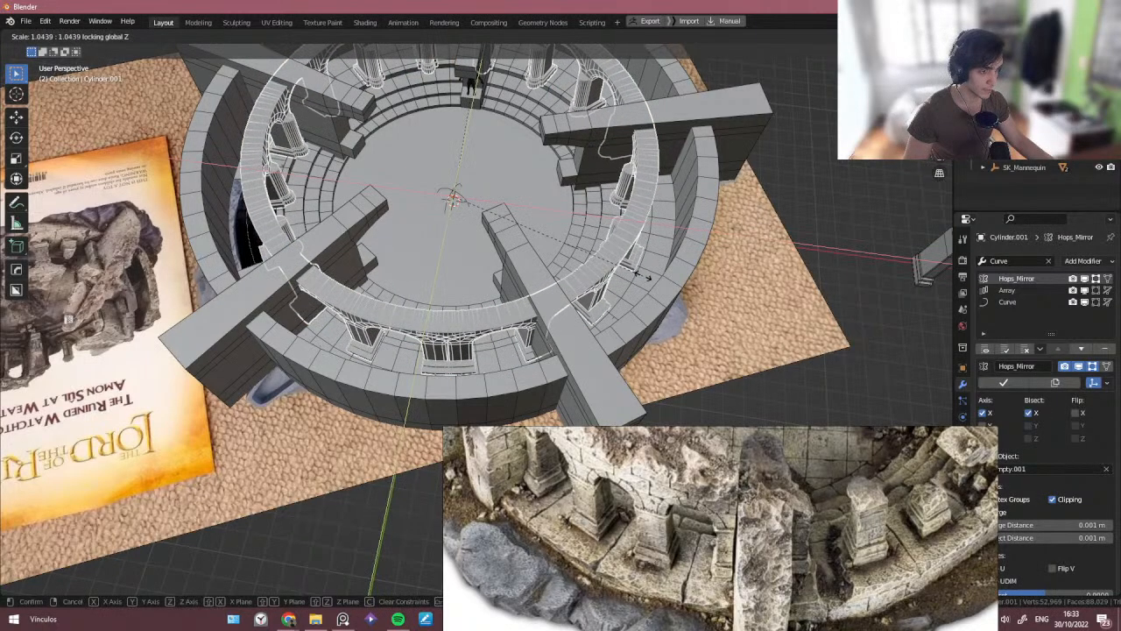
click(648, 277)
- Scale the surrounding wall uniformly by 1.03
shift+click(632, 289)
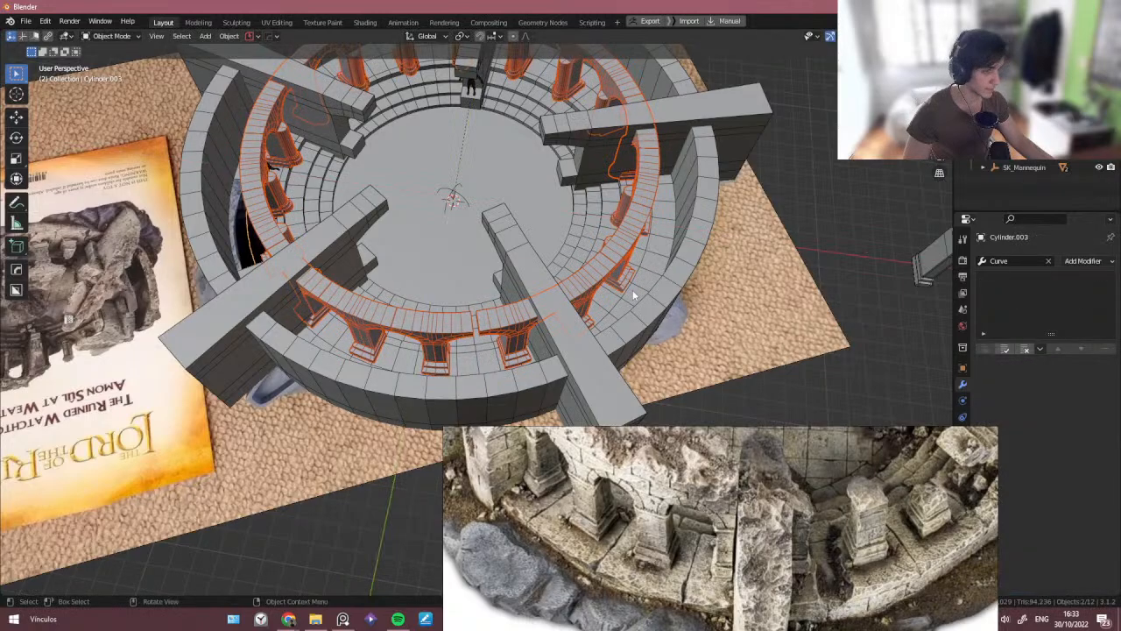
key(s)
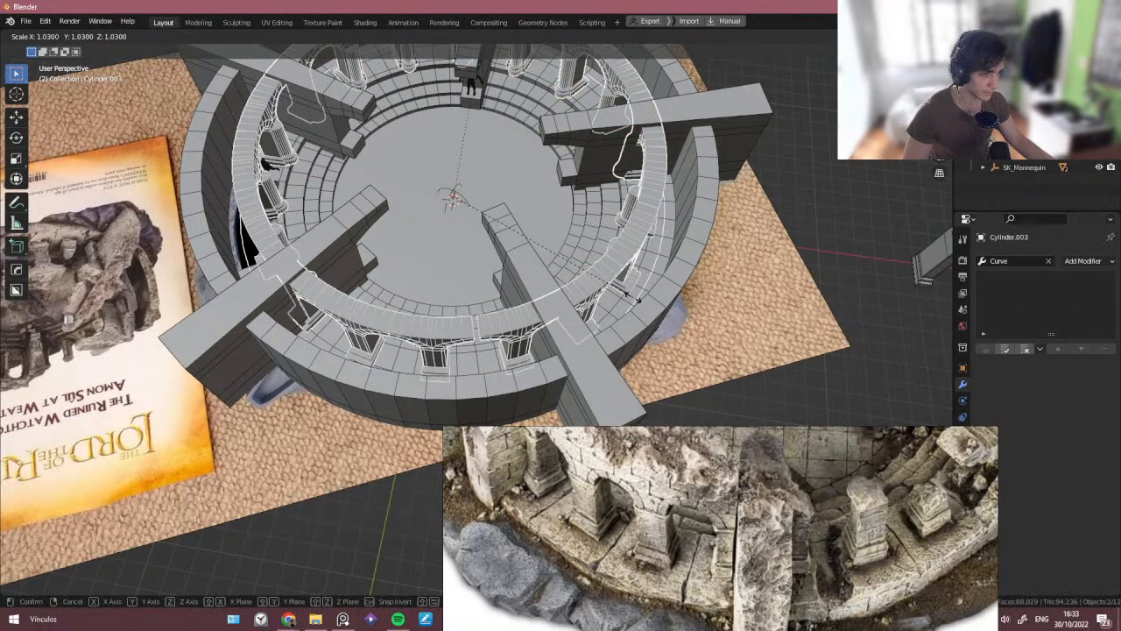
click(633, 296)
middle_drag(632, 296, 539, 282)
key(r)
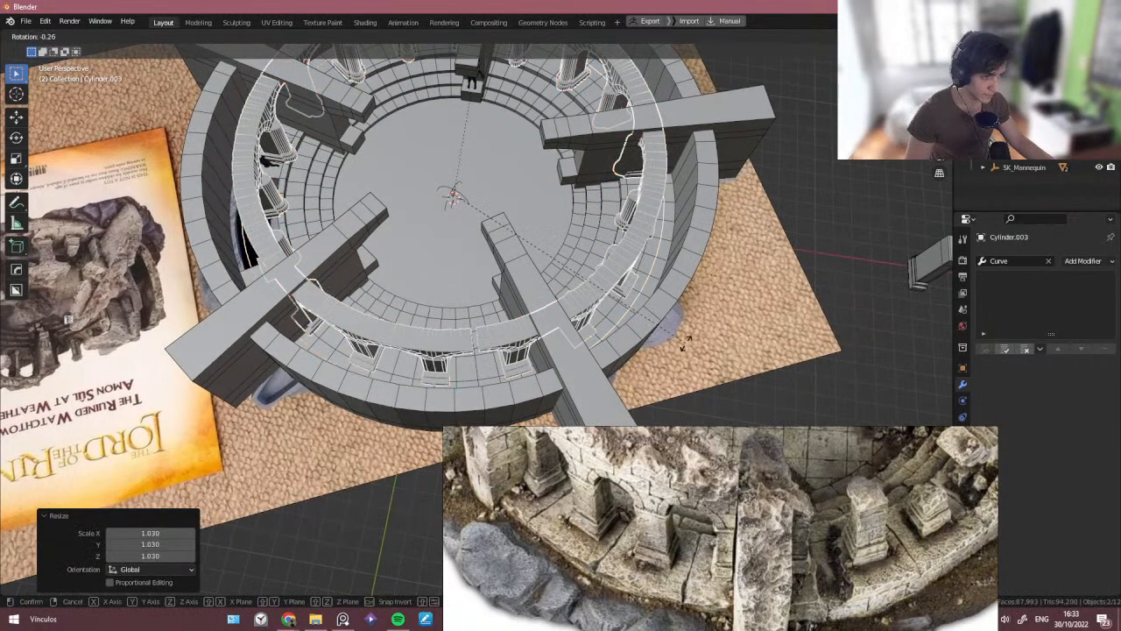
key(Escape)
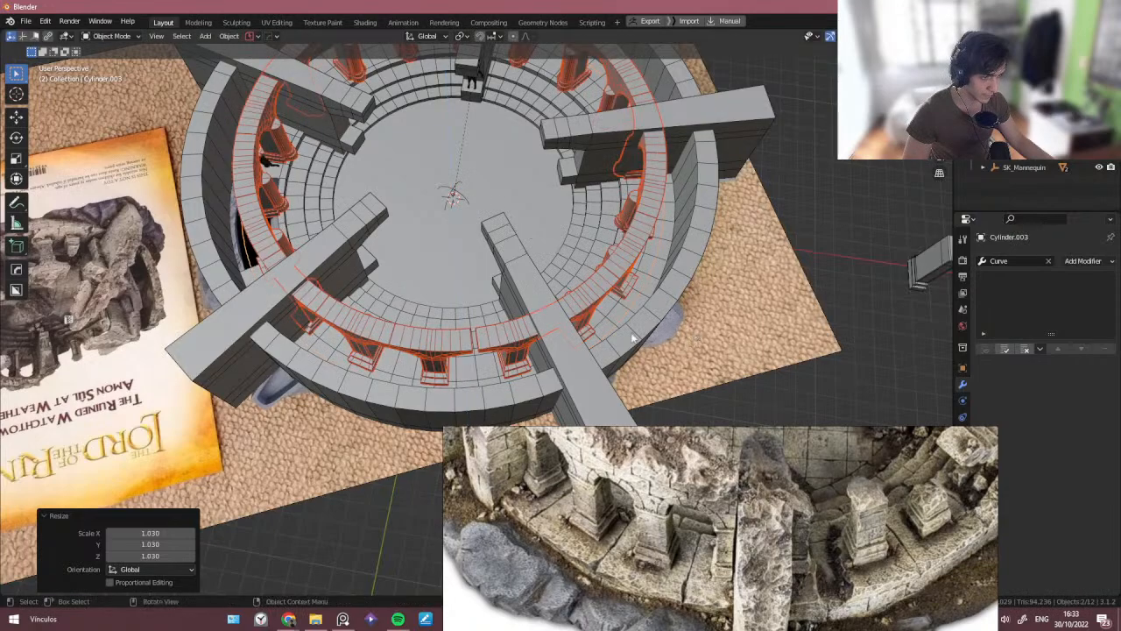
middle_drag(543, 368, 490, 330)
click(488, 324)
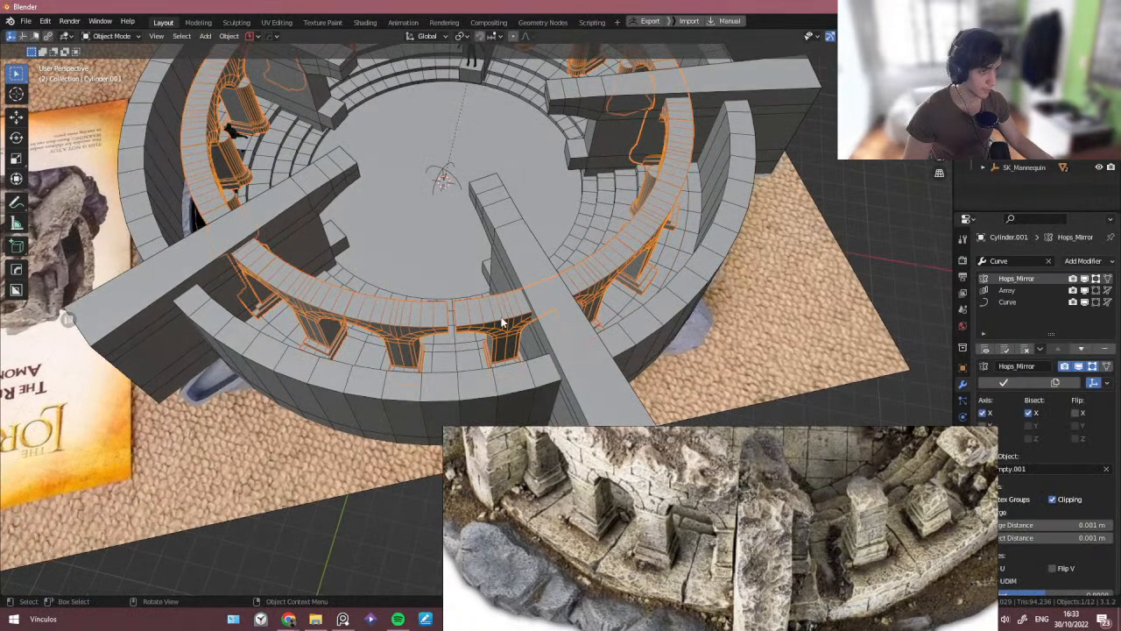
key(z)
right_click(523, 267)
scroll(523, 268, up, 1)
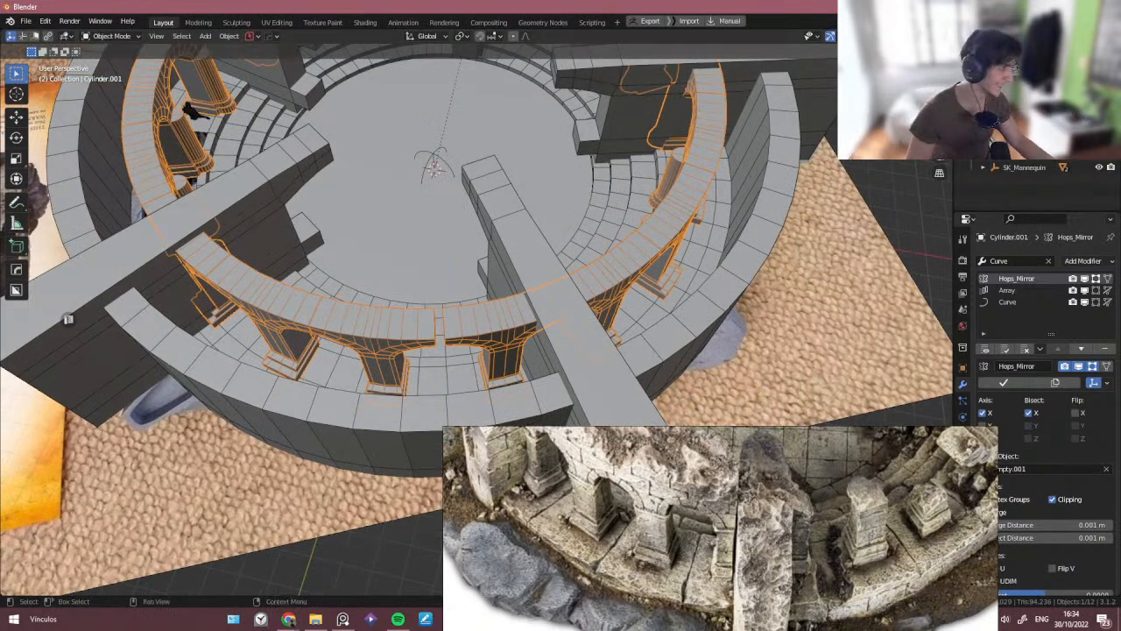
click(644, 266)
key(r)
key(z)
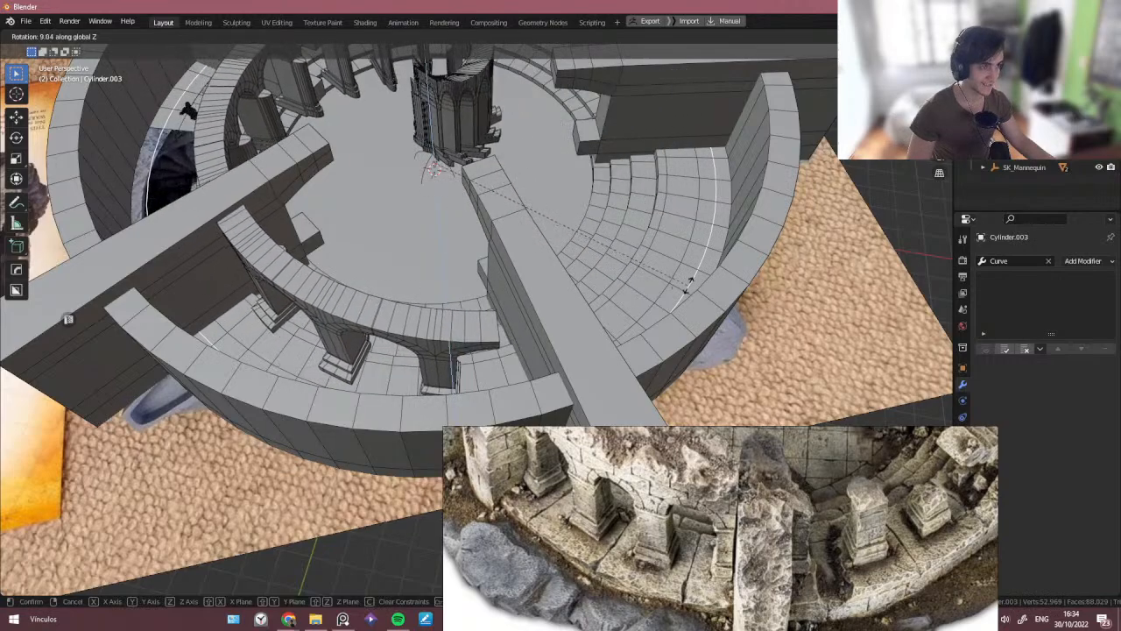
right_click(642, 282)
- Orbit and zoom around the tower to inspect the stairwell opening beside the mannequin
scroll(533, 291, down, 4)
drag(471, 298, 503, 295)
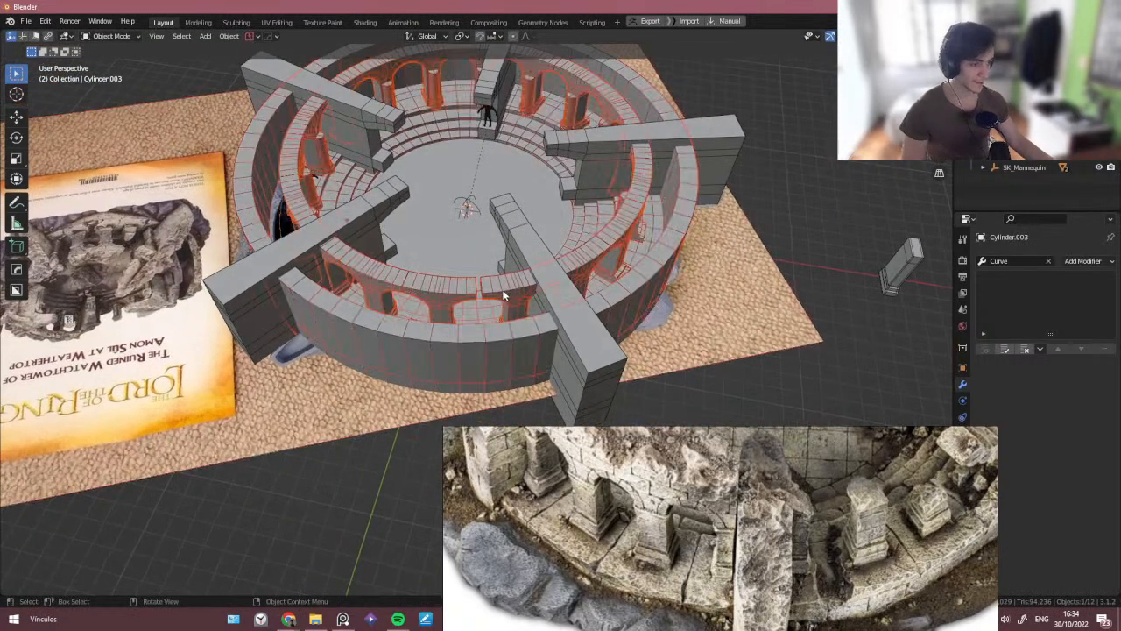
scroll(496, 294, up, 4)
middle_drag(492, 293, 370, 279)
click(482, 330)
click(337, 289)
click(398, 147)
middle_drag(496, 148, 355, 131)
scroll(505, 318, up, 4)
click(577, 328)
shift+middle_drag(578, 328, 373, 286)
click(457, 290)
scroll(456, 289, up, 3)
click(485, 266)
click(485, 267)
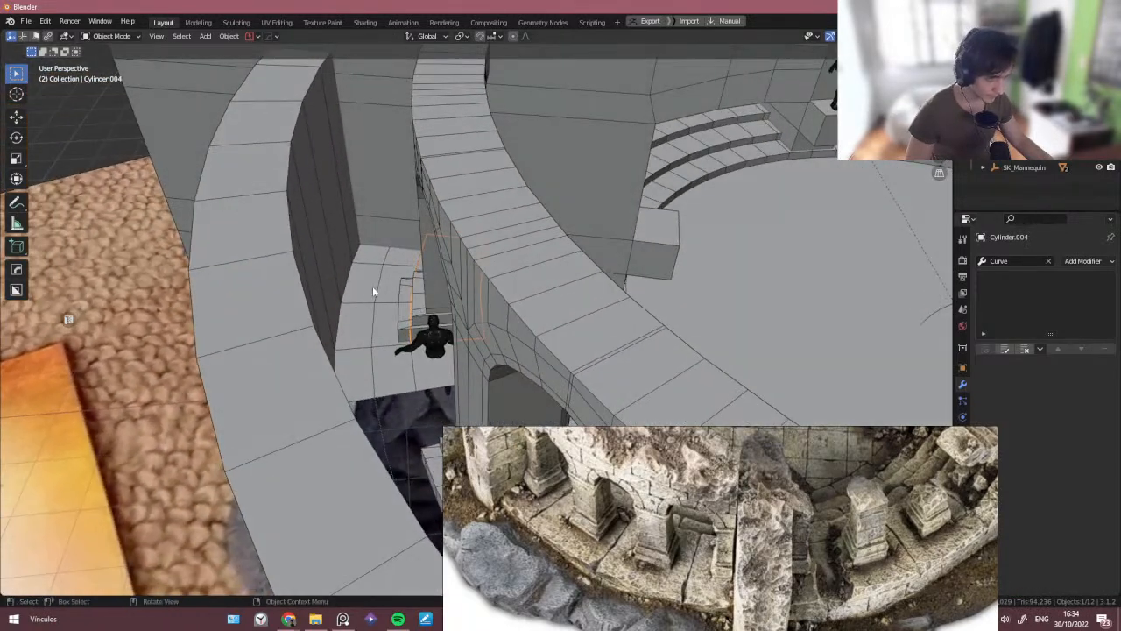
- Zoom into the staircase and bring the stairwell reference photo into view for comparison
scroll(396, 309, up, 2)
scroll(396, 308, up, 2)
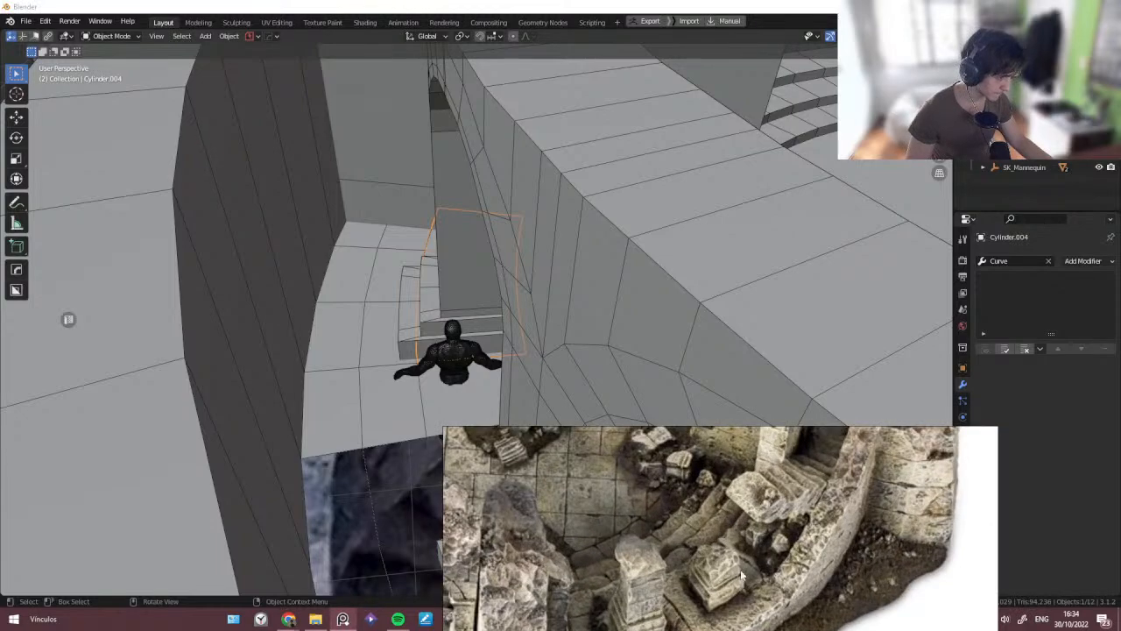
scroll(416, 310, down, 5)
middle_drag(418, 310, 358, 228)
scroll(358, 228, down, 3)
click(368, 382)
middle_drag(368, 382, 433, 254)
- Scale the surrounding wall uniformly by 1.09
shift+click(422, 352)
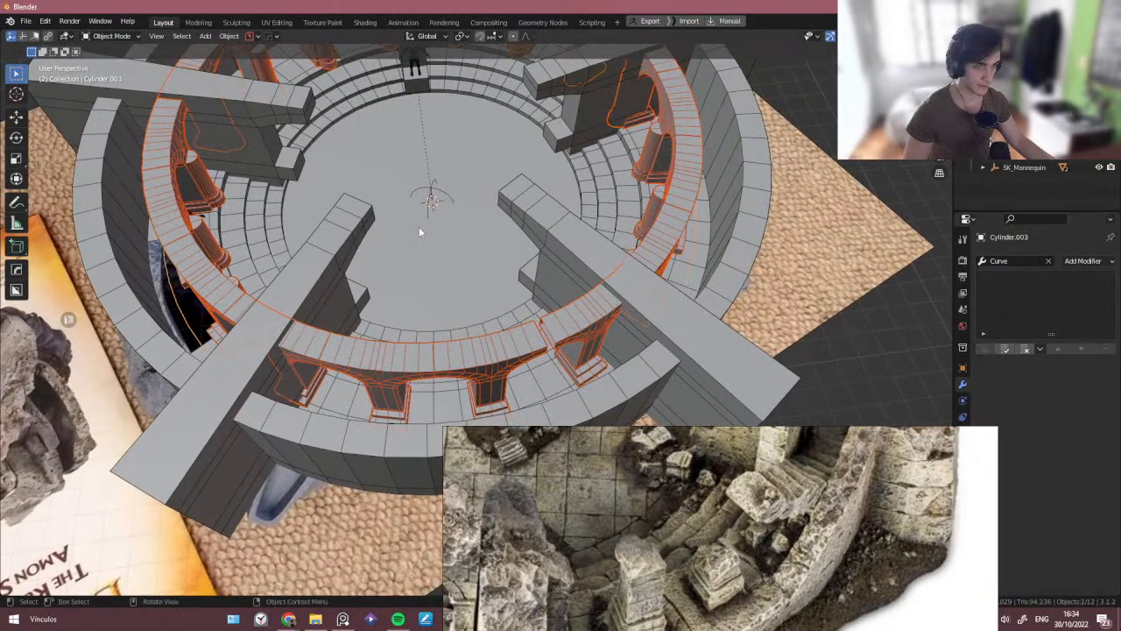
key(s)
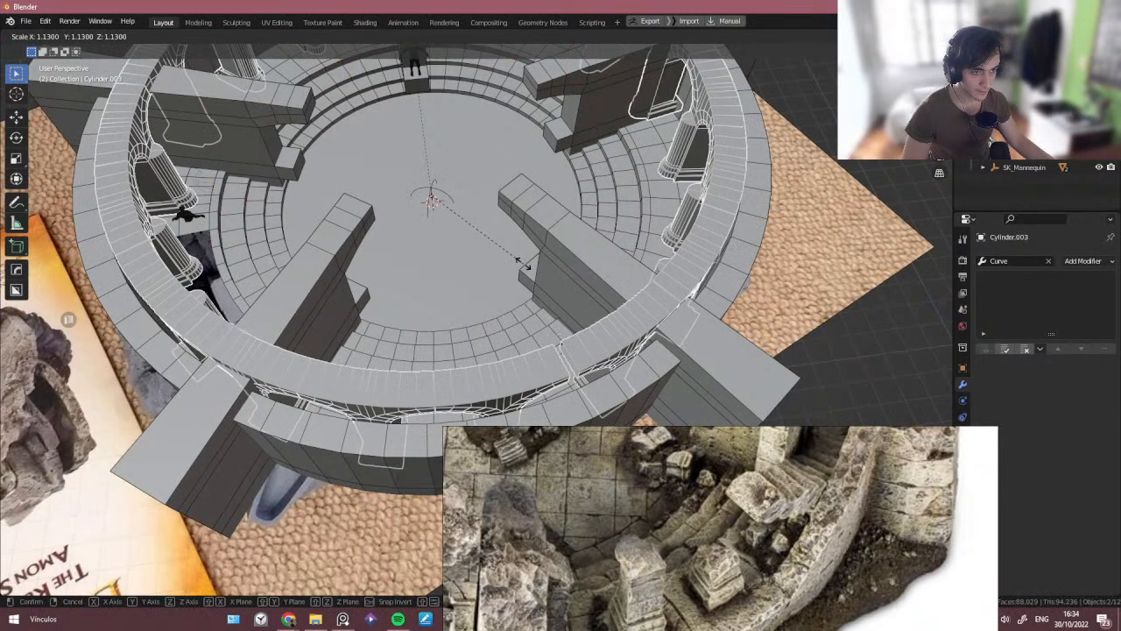
click(485, 237)
- Hide the surrounding wall to expose the stairwell
middle_drag(485, 237, 307, 204)
scroll(141, 217, up, 4)
scroll(141, 217, up, 2)
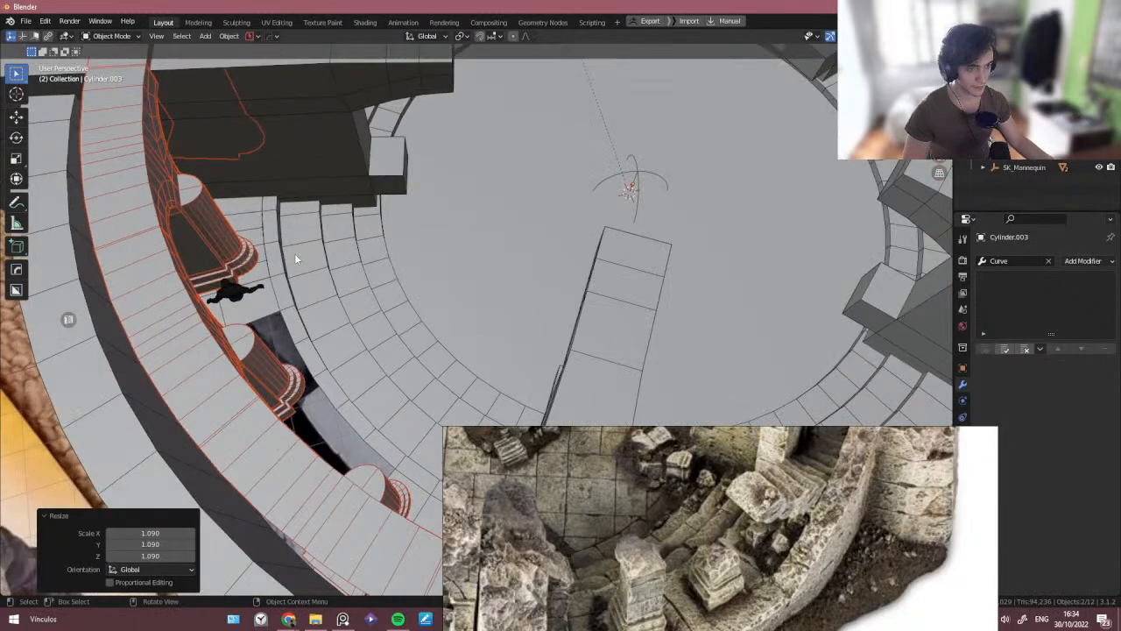
scroll(295, 253, down, 3)
middle_drag(294, 254, 281, 231)
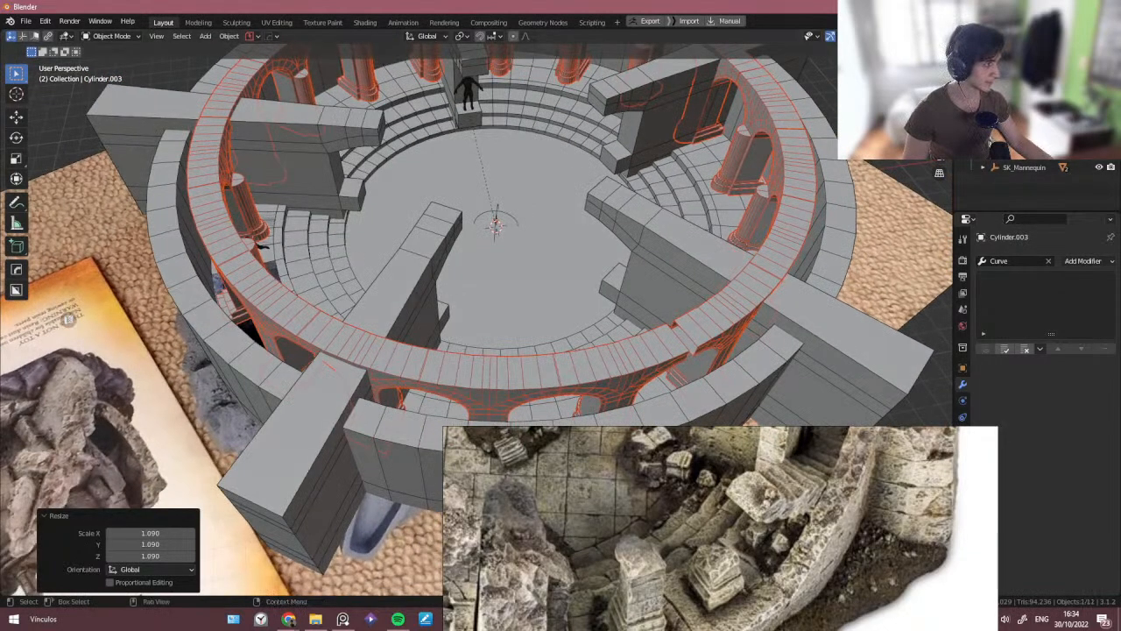
key(h)
- Try to select a face loop on the stair ring beside the stairwell opening in Edit Mode
shift+middle_drag(487, 230, 565, 250)
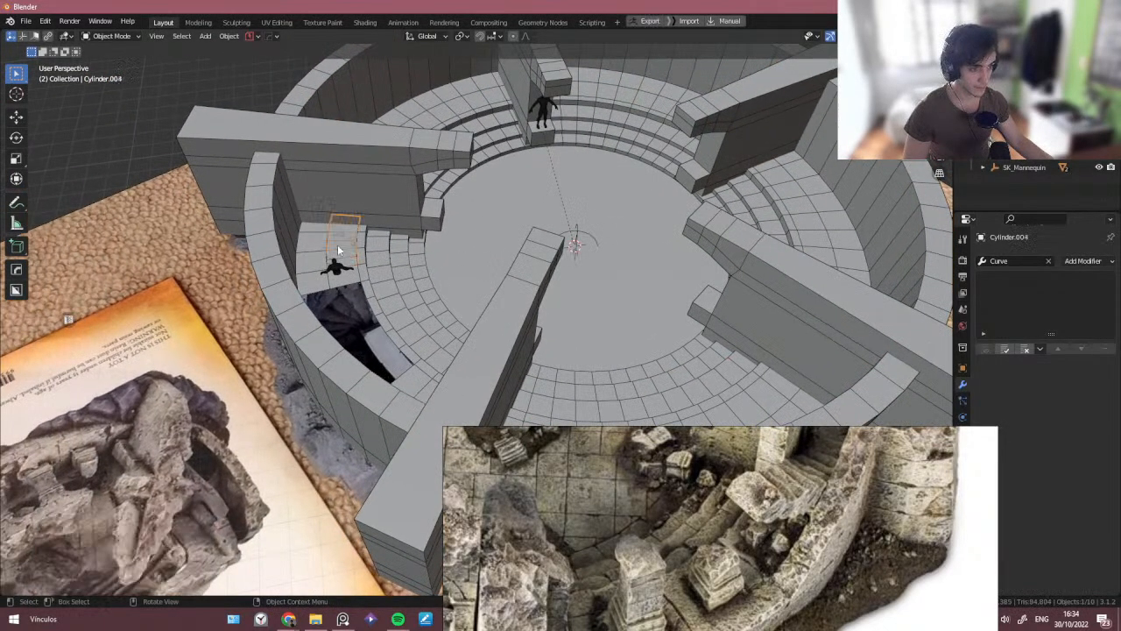
click(338, 244)
scroll(337, 244, up, 3)
key(Tab)
click(341, 298)
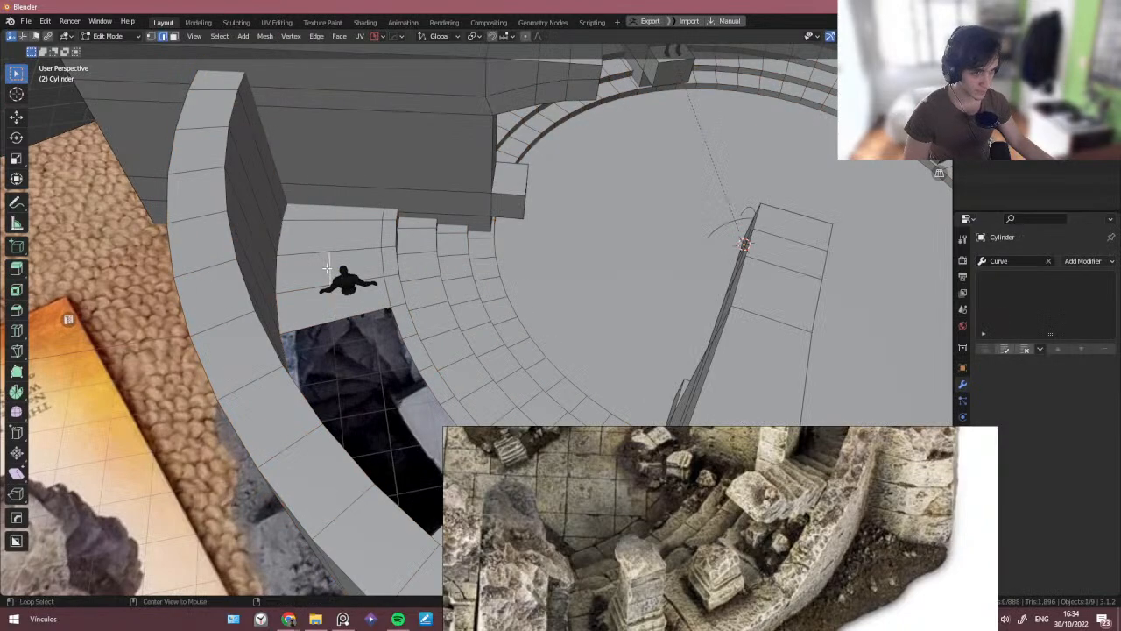
scroll(406, 295, up, 3)
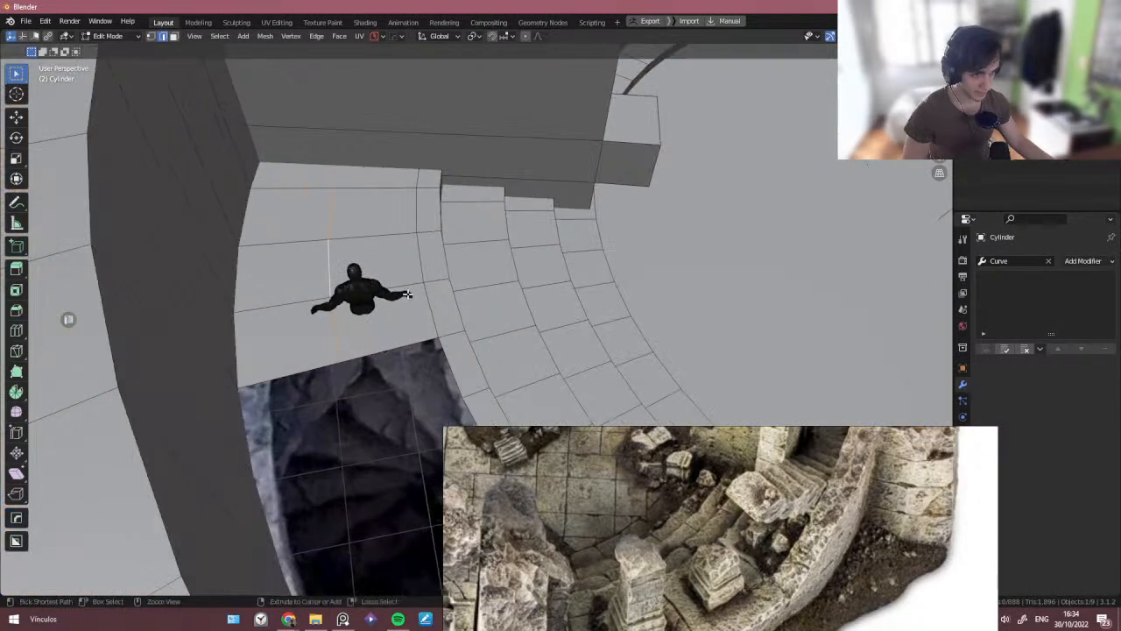
click(411, 339)
key(Tab)
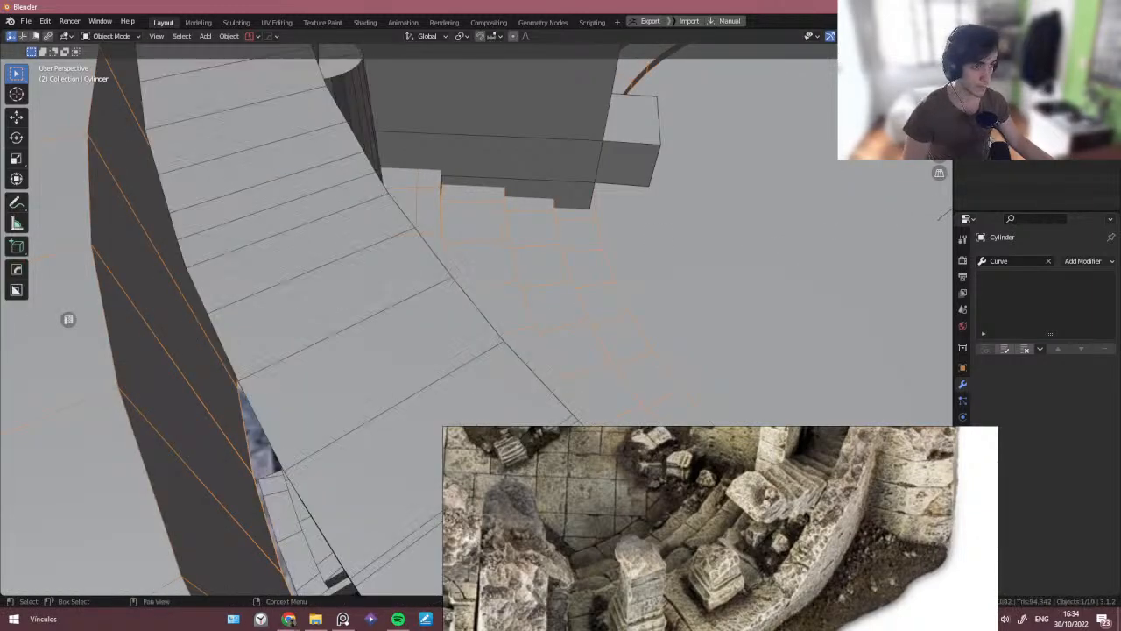
- Adjust object visibility so the stair ring is shown and the sculpted reference model is hidden
scroll(646, 137, down, 7)
middle_drag(646, 137, 570, 176)
key(h)
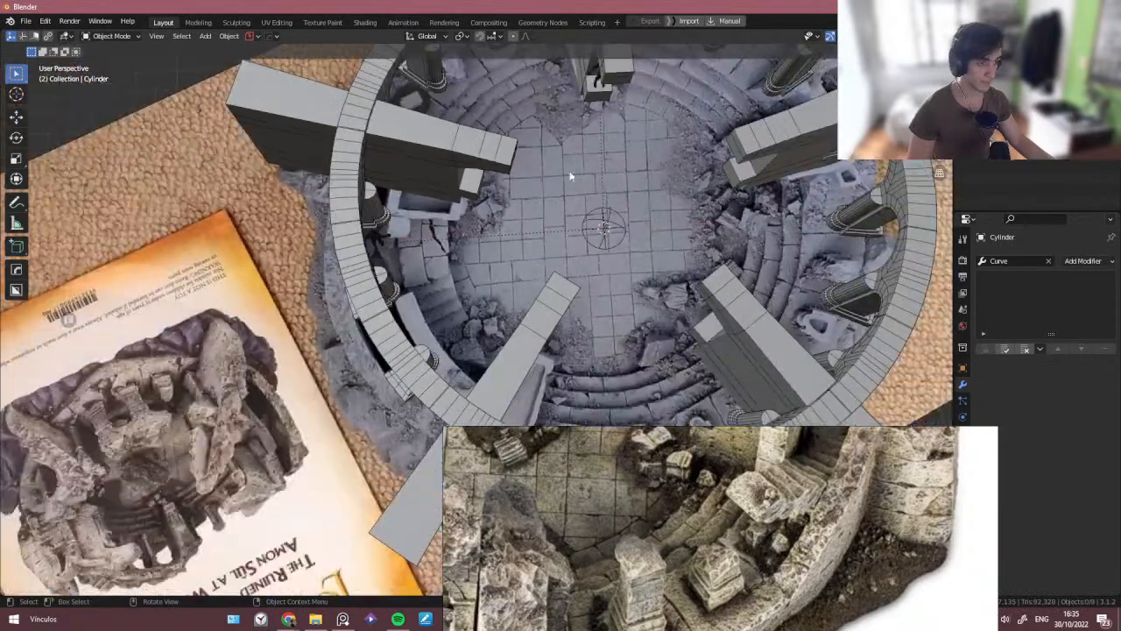
click(1098, 98)
click(1099, 111)
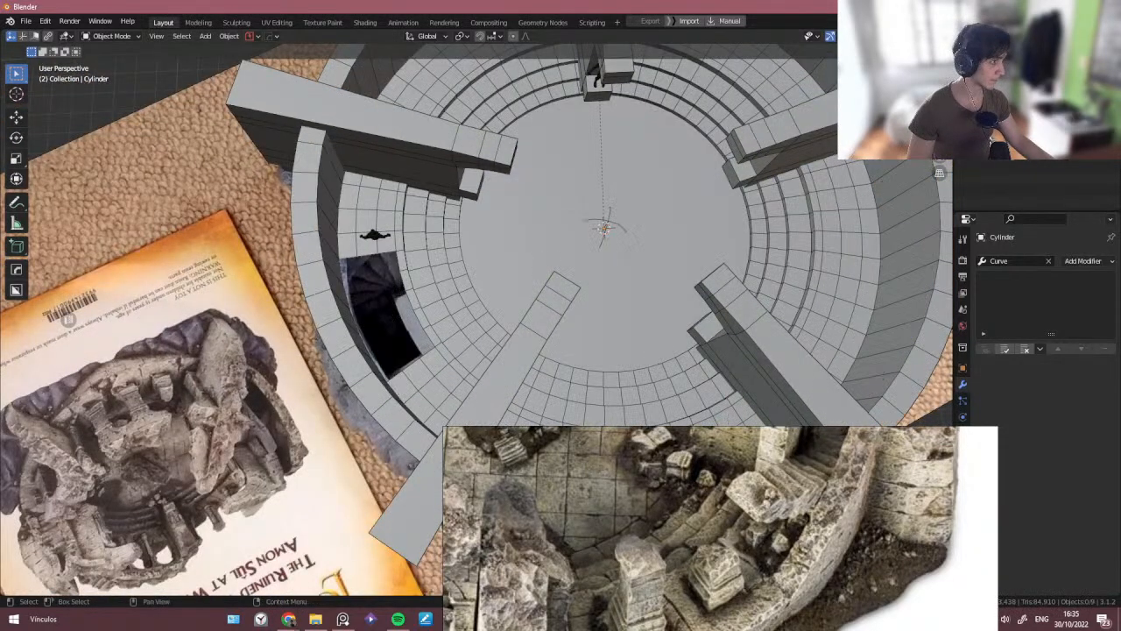
- Duplicate a strip of stair faces beside the stairwell opening and separate the selection into its own object
click(382, 199)
key(Tab)
scroll(380, 205, up, 4)
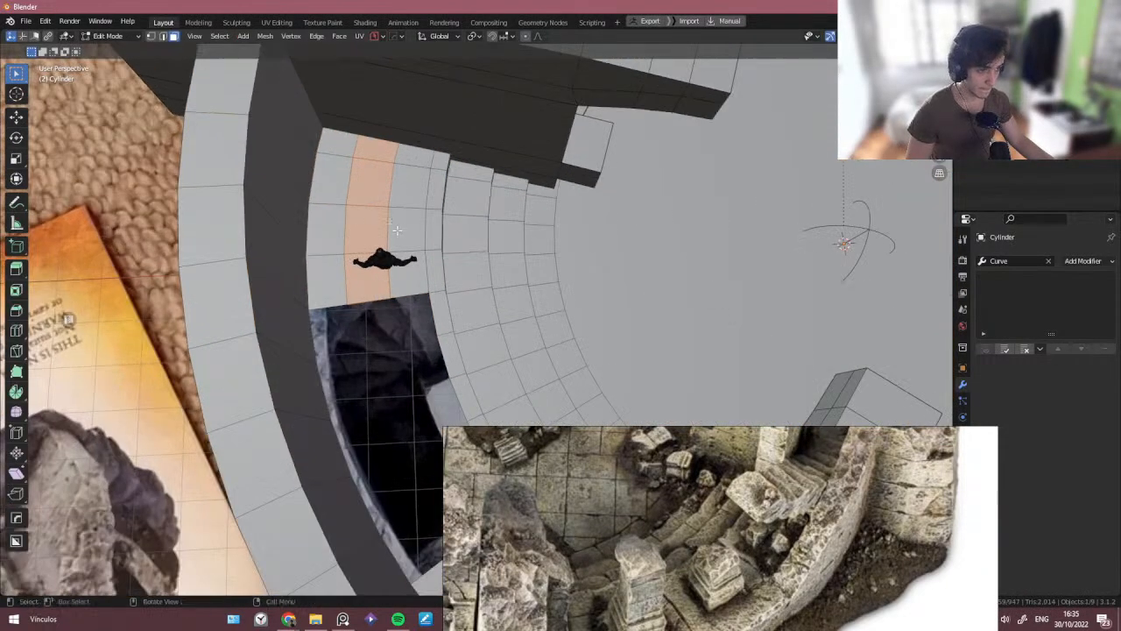
scroll(405, 239, down, 2)
ctrl+click(380, 200)
scroll(382, 219, up, 4)
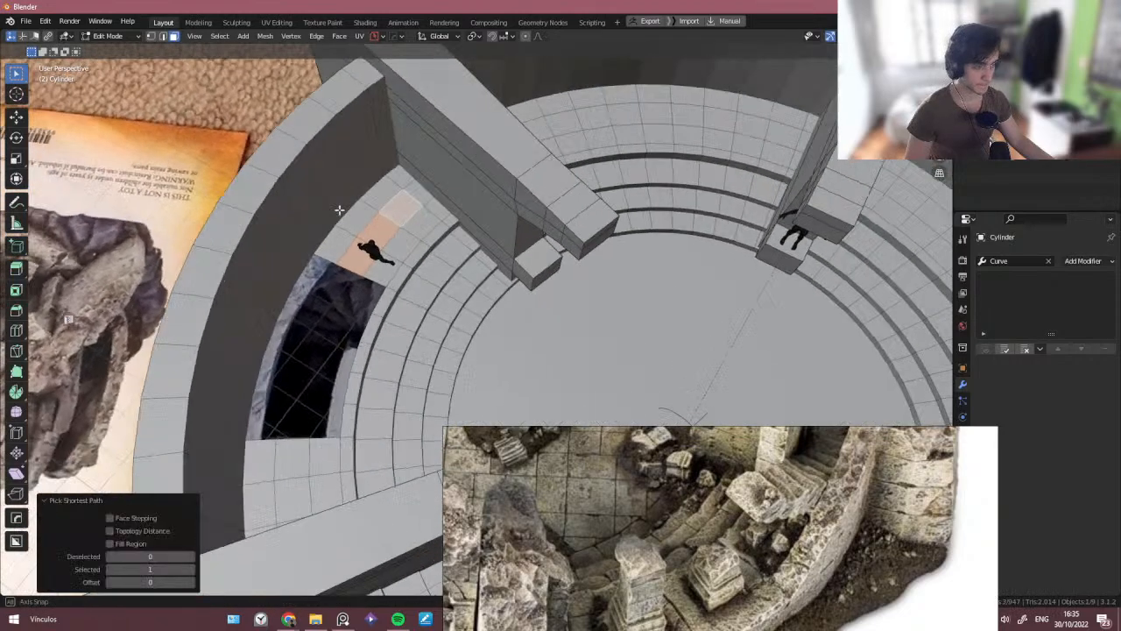
right_click(421, 237)
key(p)
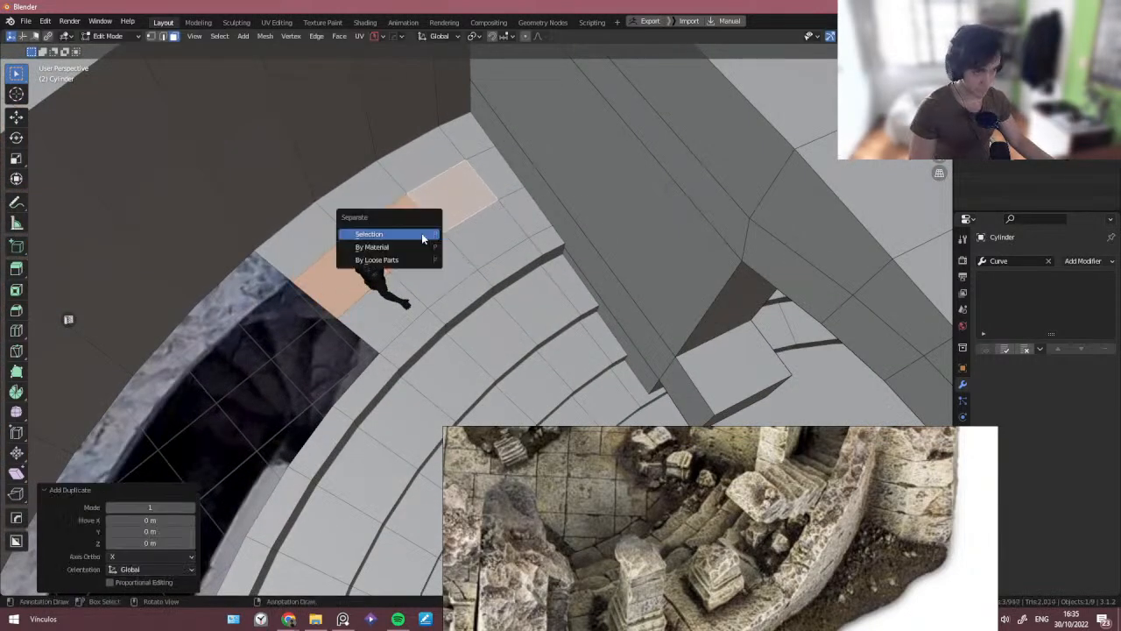
click(422, 234)
- Move the separated stair strip upward along the Z axis
middle_drag(426, 245, 416, 219)
click(401, 225)
scroll(402, 226, up, 3)
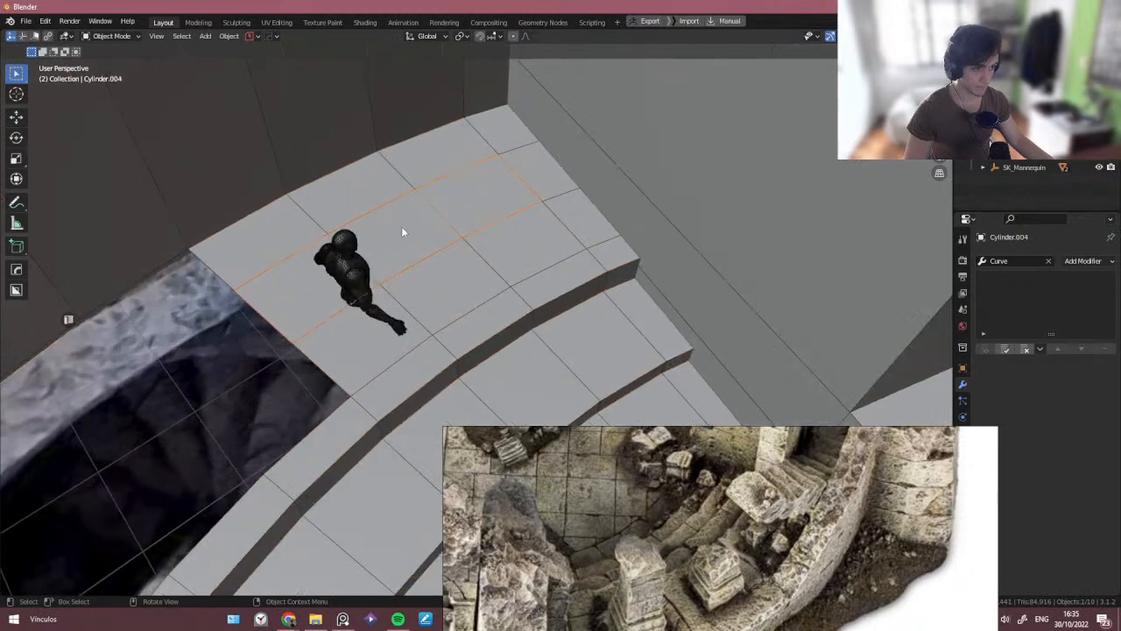
key(g)
key(z)
click(394, 74)
key(Tab)
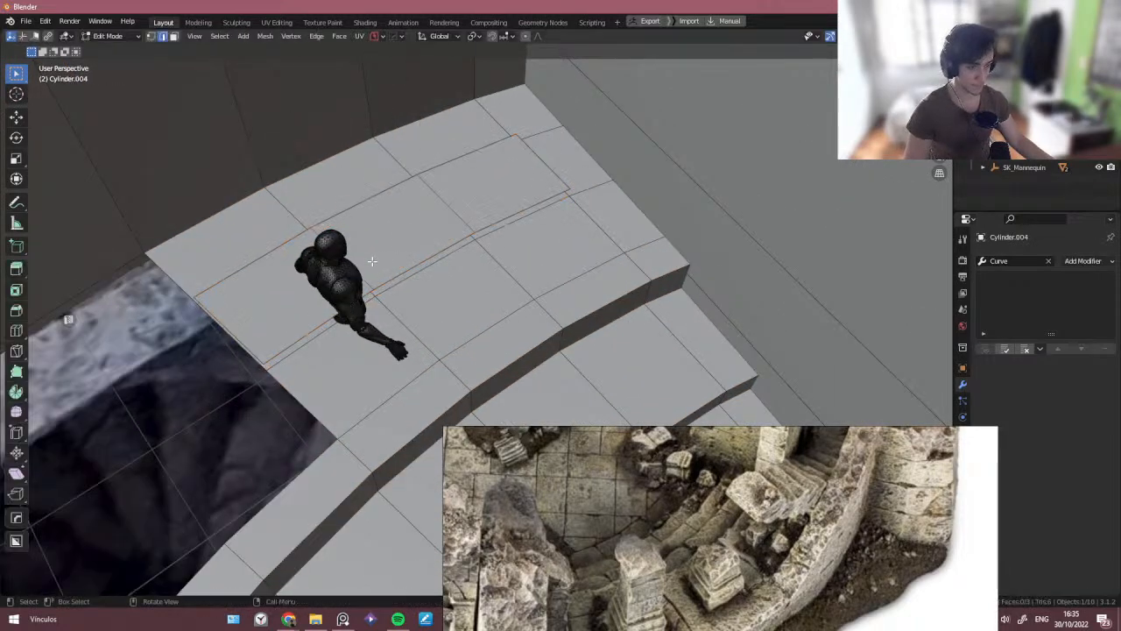
key(Tab)
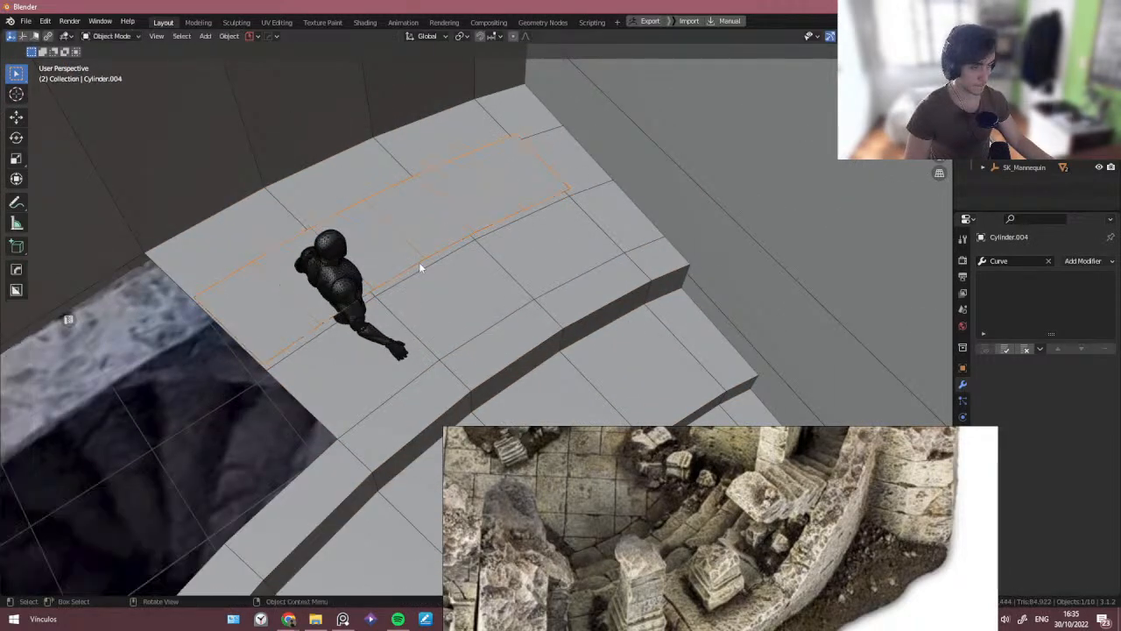
- Select the mannequin and the stair strip and isolate them in local view
middle_drag(420, 263, 325, 310)
shift+click(408, 329)
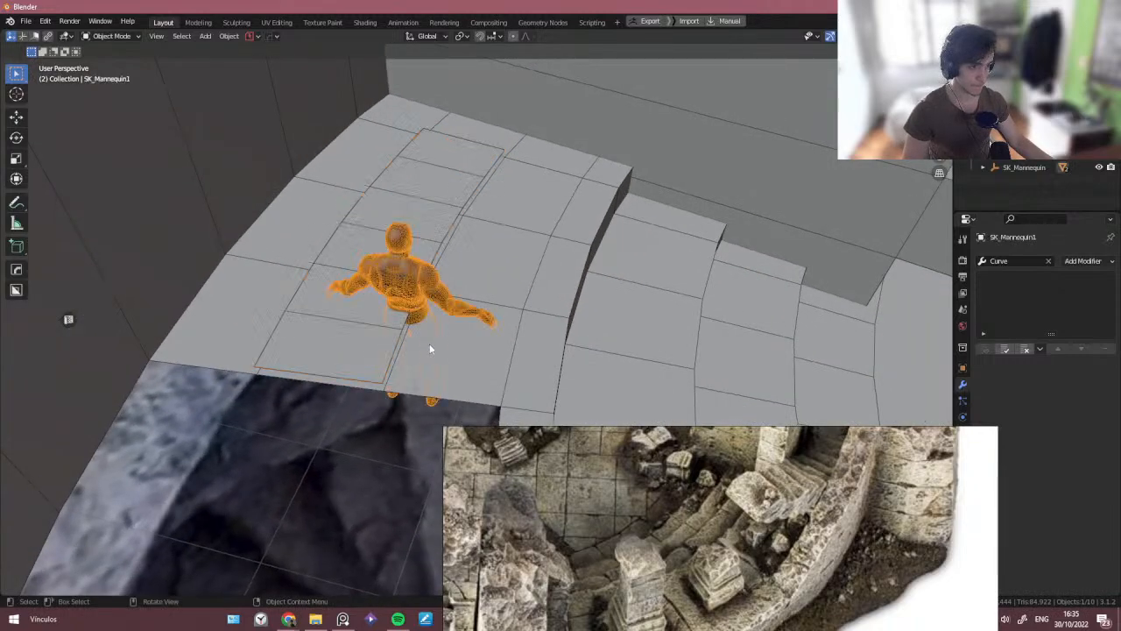
click(391, 350)
shift+click(408, 288)
key(KP_Divide)
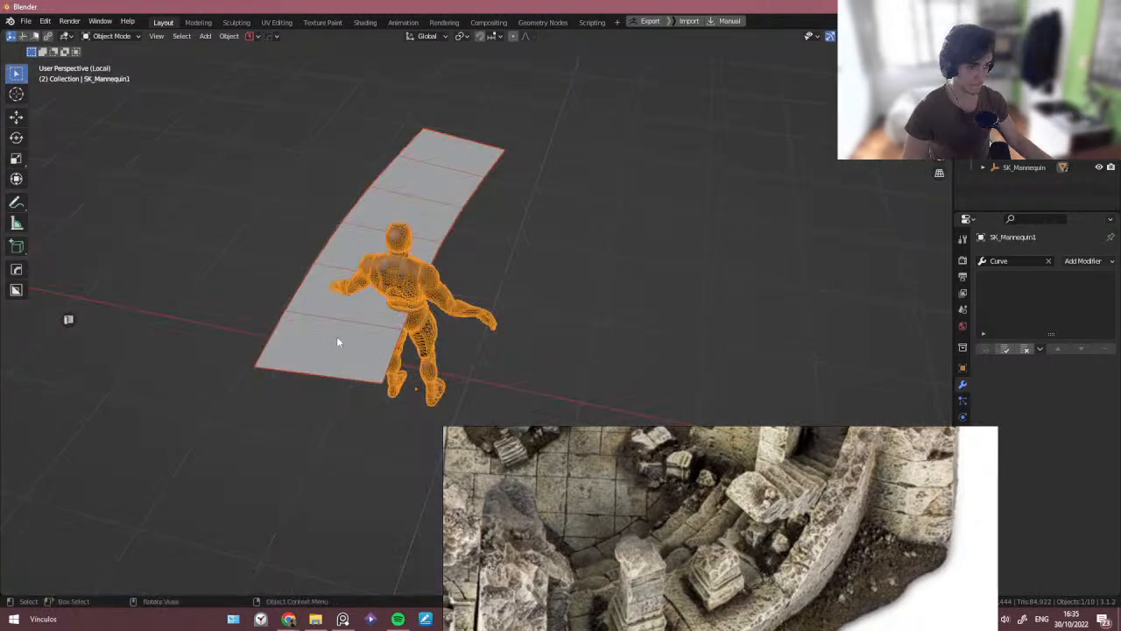
- Select the end face of the stair strip in Edit Mode
click(315, 351)
key(Tab)
click(312, 351)
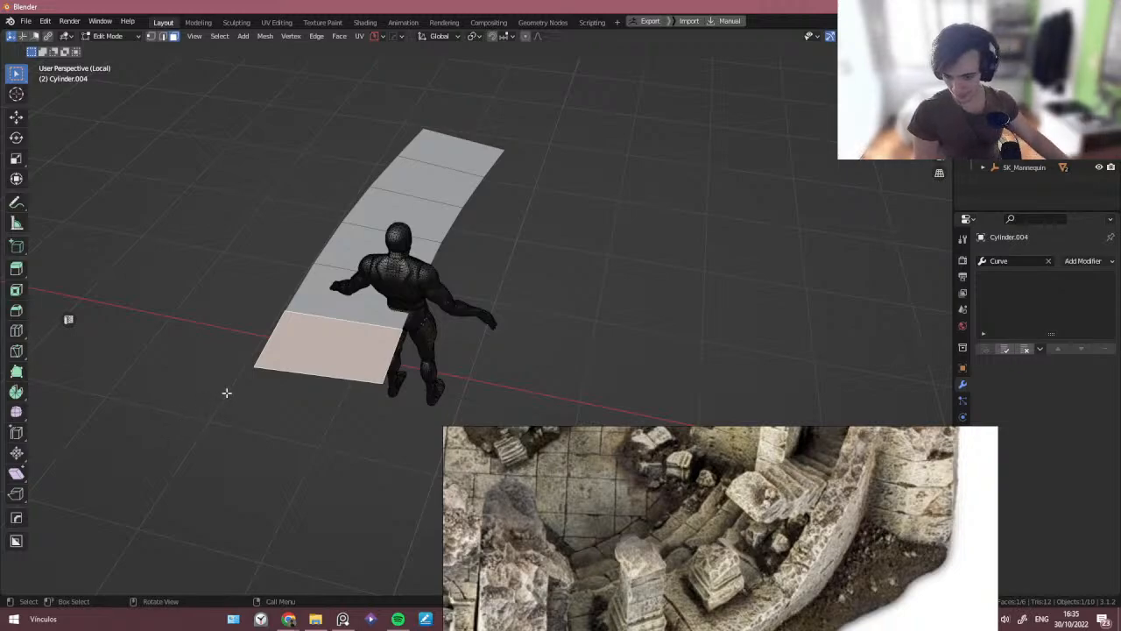
middle_drag(241, 368, 241, 357)
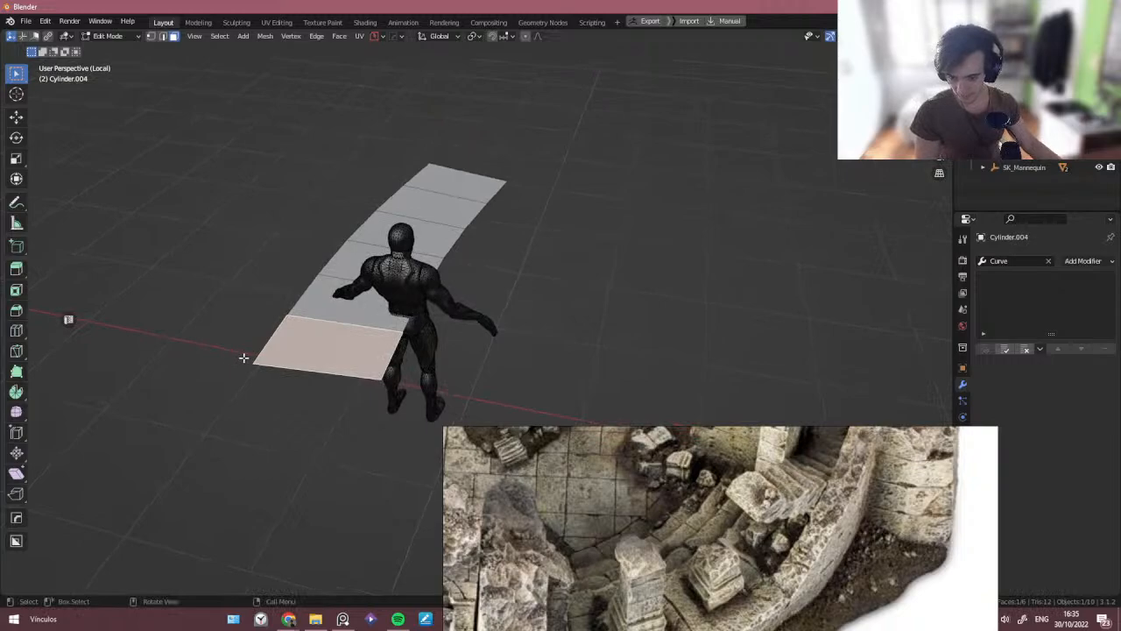
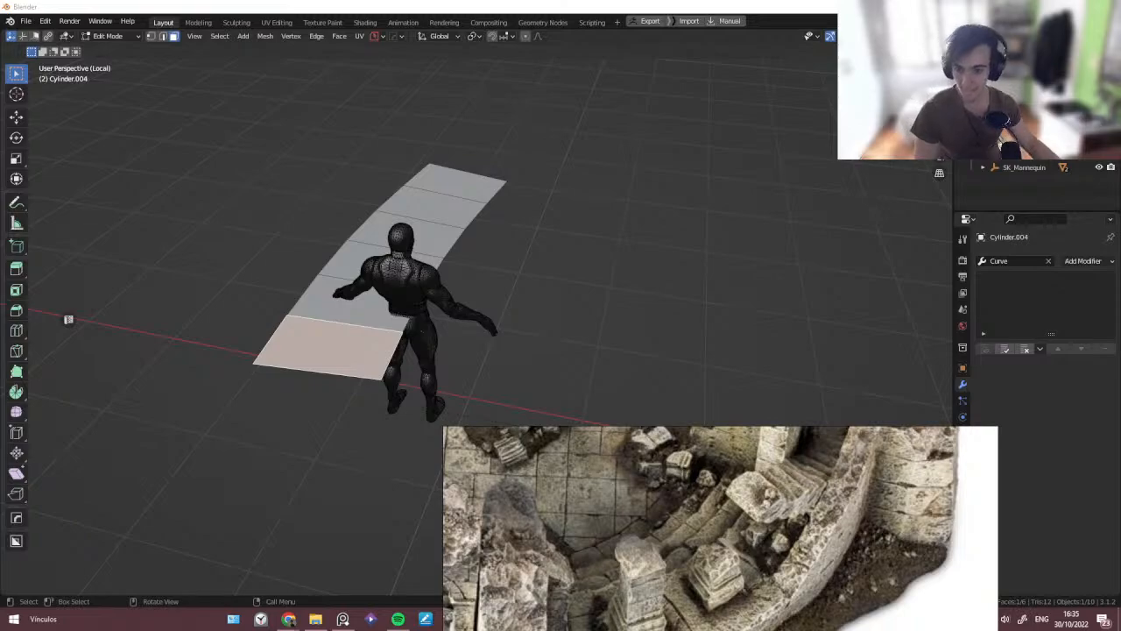
- Delete every face of the curved tile strip except the first tile
middle_drag(42, 331, 360, 348)
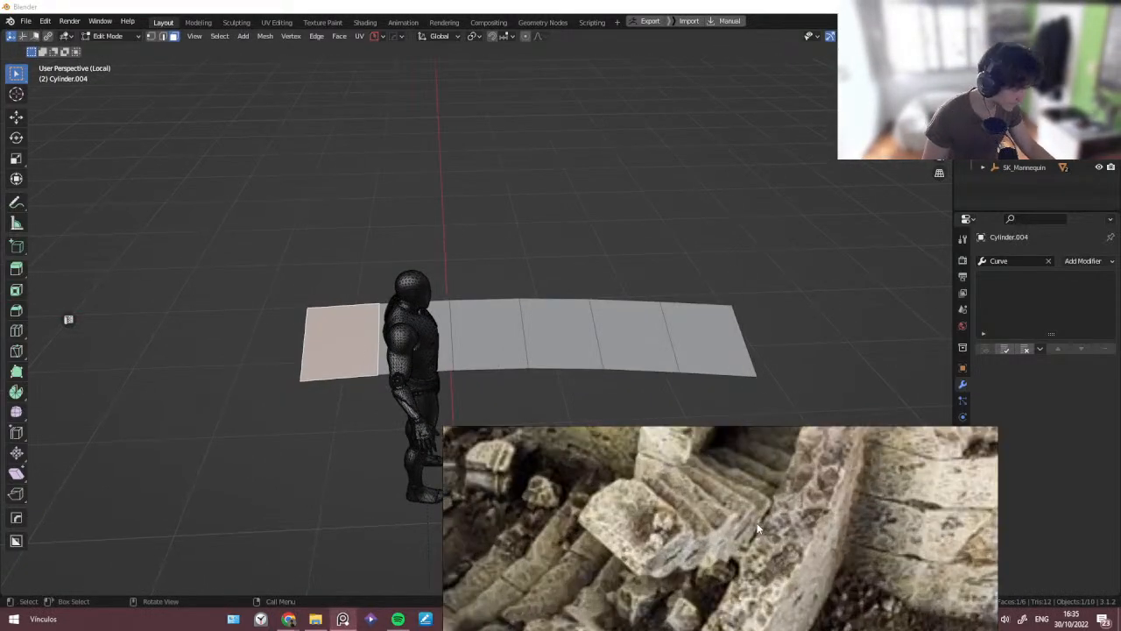
middle_drag(262, 424, 310, 378)
scroll(337, 363, up, 1)
click(407, 347)
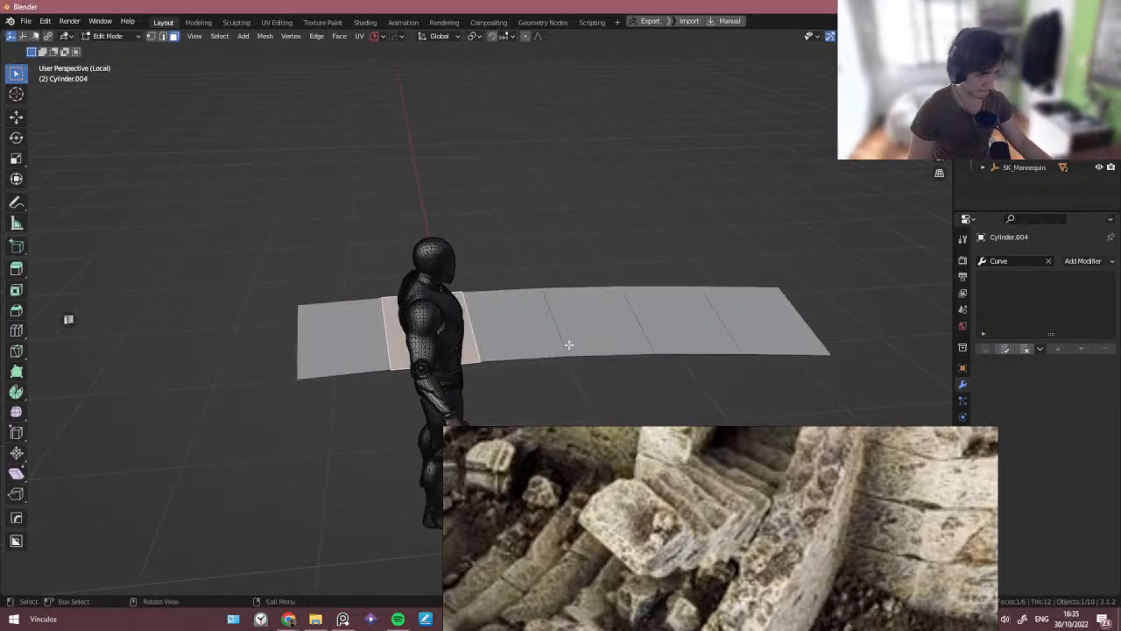
ctrl+click(746, 328)
key(x)
click(558, 336)
key(ctrl+z)
key(x)
click(526, 277)
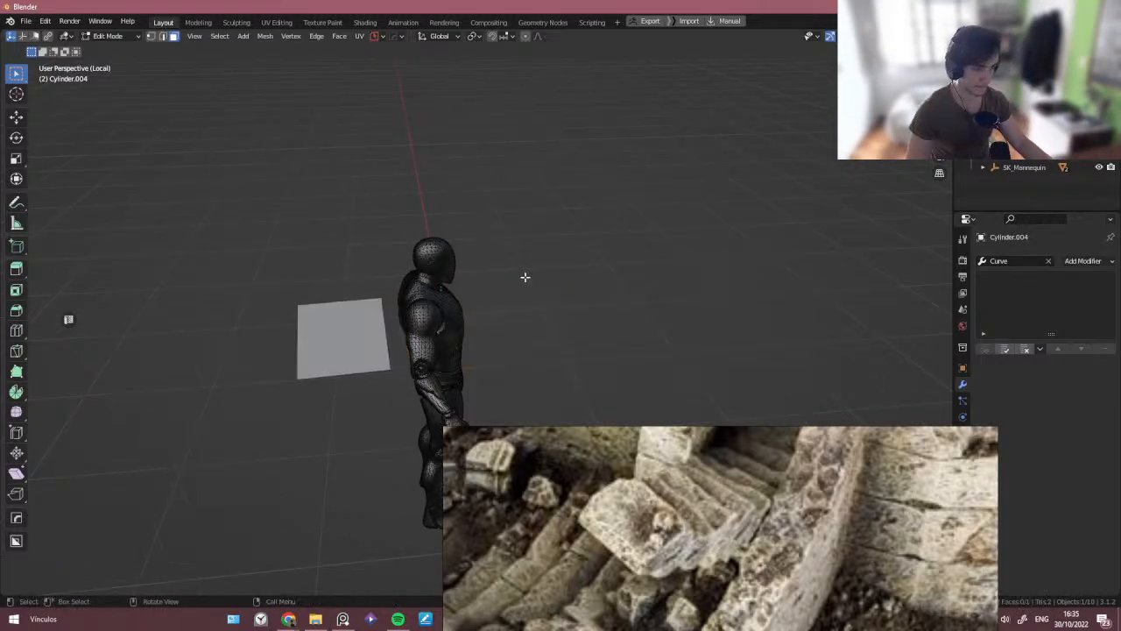
- Extrude the remaining tile face upward into a thin slab and leave Edit Mode
click(345, 352)
mouse_move(345, 352)
middle_down()
mouse_move(380, 380)
mouse_move(354, 336)
mouse_move(318, 310)
mouse_move(343, 341)
middle_up()
key(e)
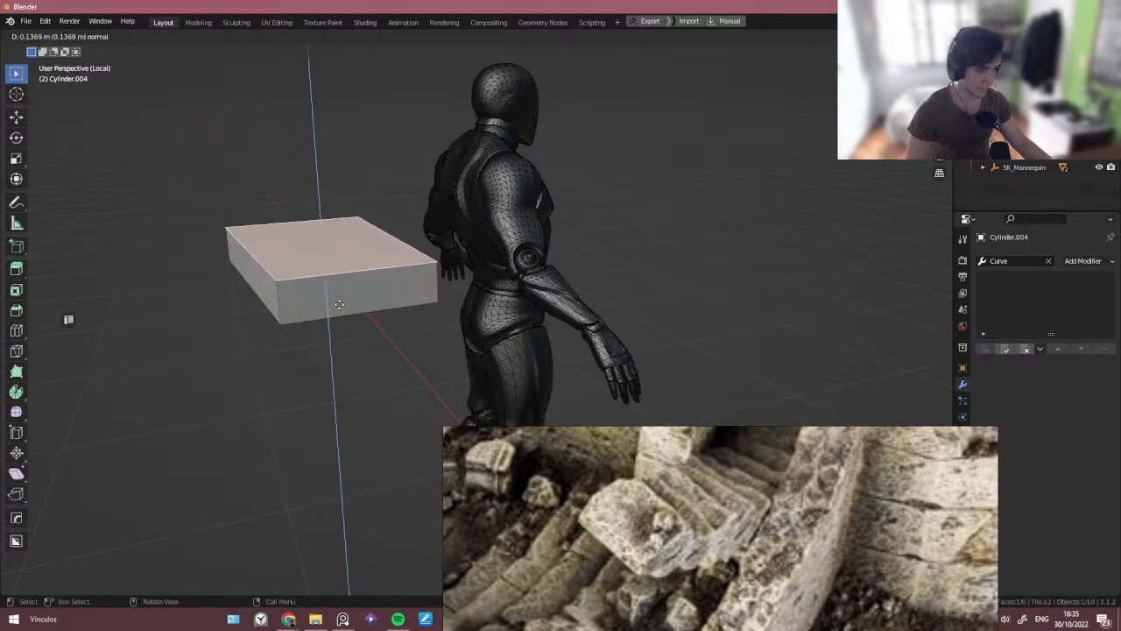
click(333, 293)
scroll(333, 293, down, 3)
middle_drag(333, 293, 342, 292)
key(Tab)
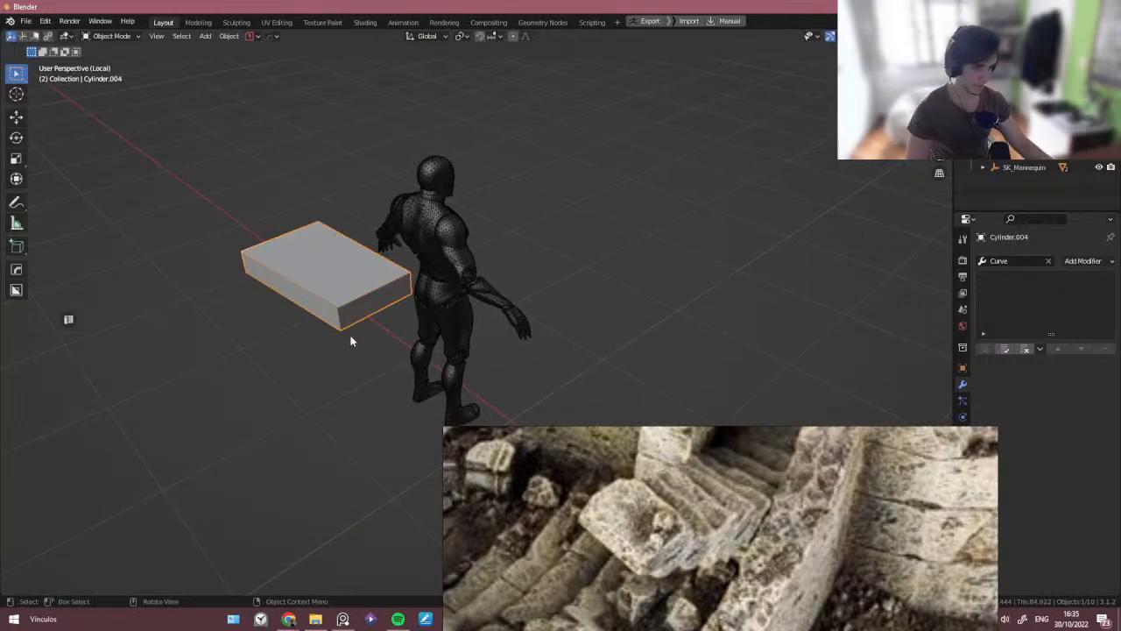
- Clear the slab's parent and set its origin to its geometry
scroll(351, 342, down, 5)
mouse_move(350, 342)
middle_down()
mouse_move(335, 355)
mouse_move(345, 324)
middle_up()
key(shift+s)
key(Escape)
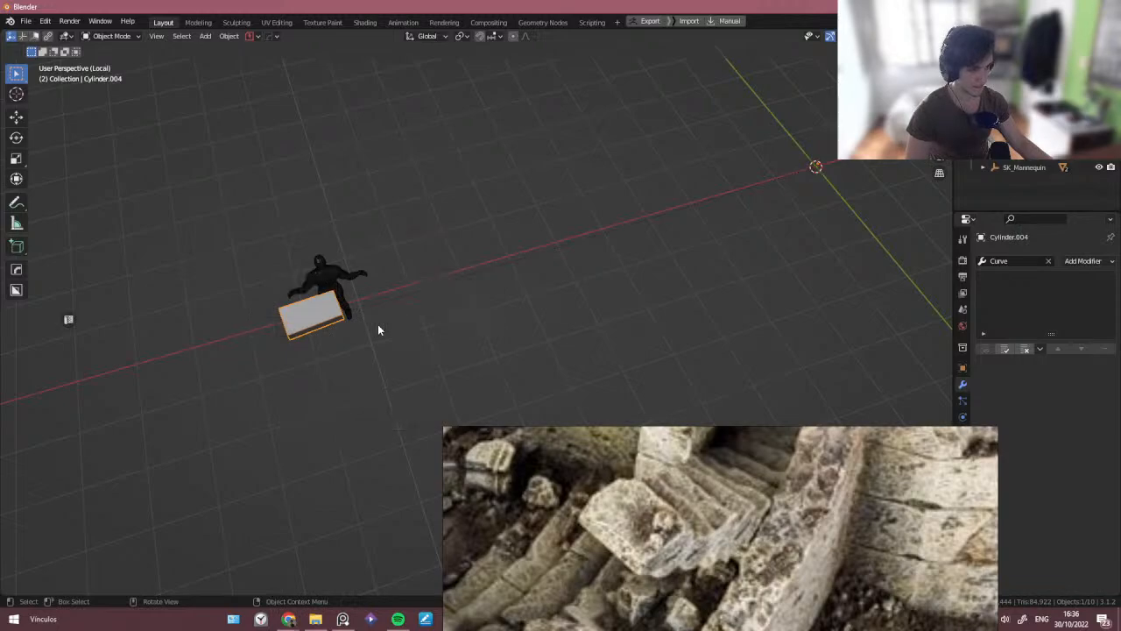
key(alt+p)
click(378, 325)
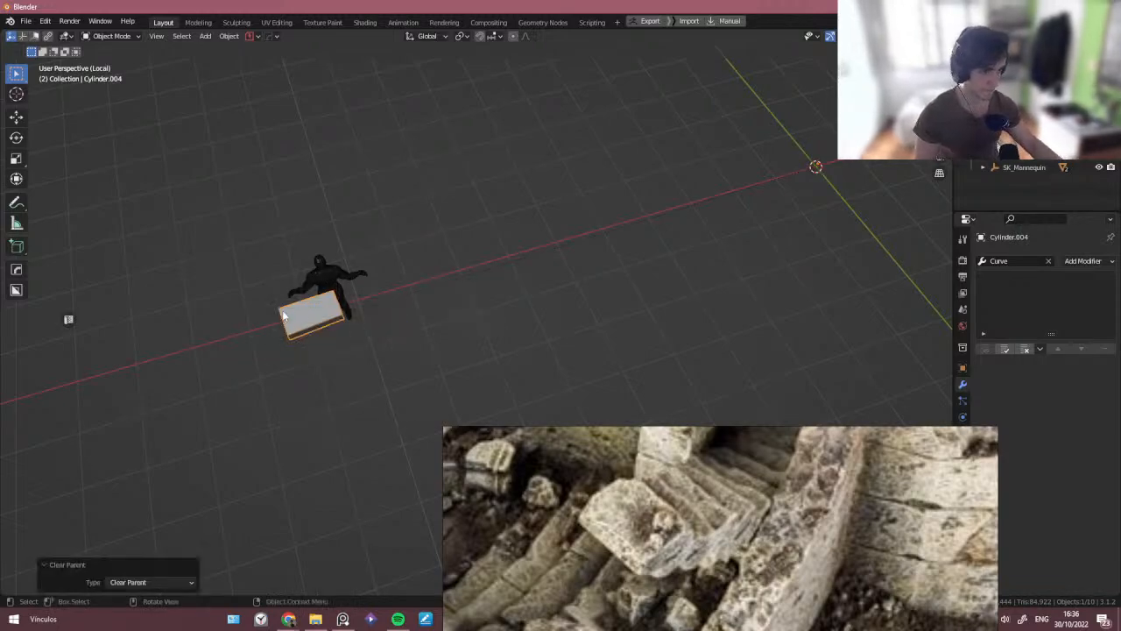
key(shift+s)
click(344, 395)
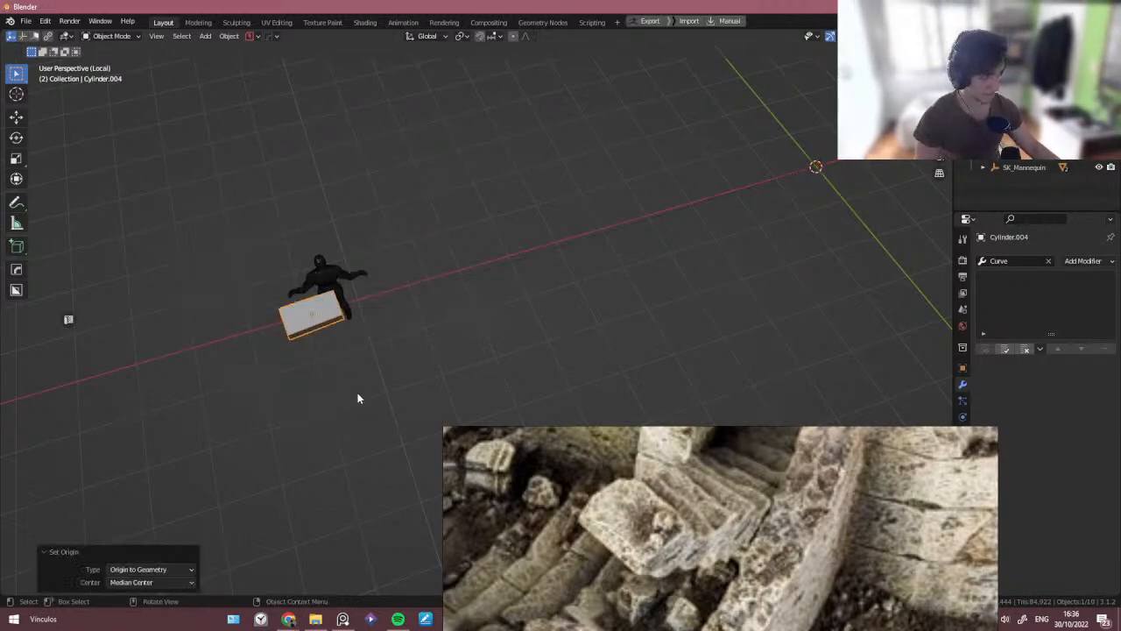
- Exit local view and move only the slab's origin about 0.16 m up along Z
key(KP_Divide)
middle_drag(419, 342, 415, 383)
scroll(343, 323, up, 3)
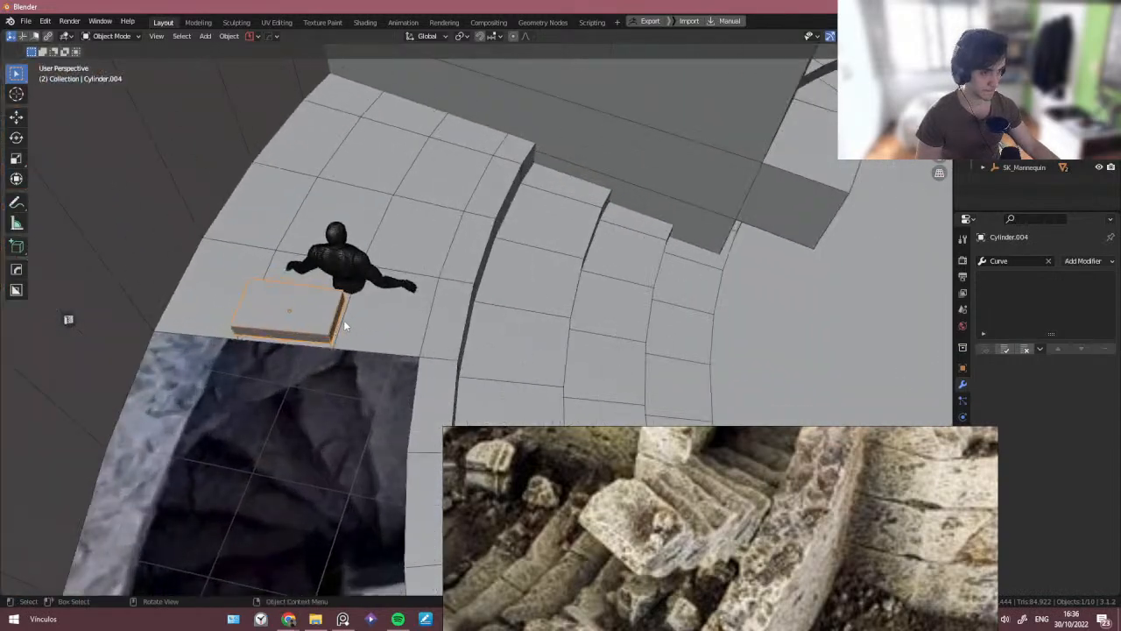
middle_drag(345, 325, 383, 380)
click(318, 343)
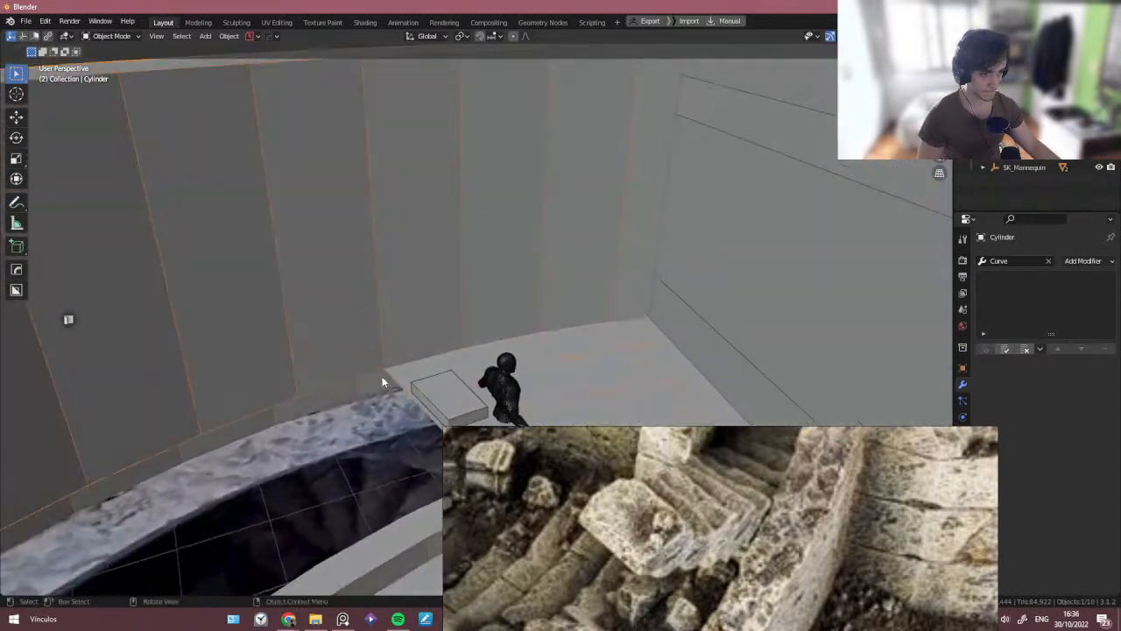
click(459, 399)
shift+middle_drag(459, 400, 363, 317)
scroll(375, 330, up, 4)
key(ctrl+period)
key(g)
key(s)
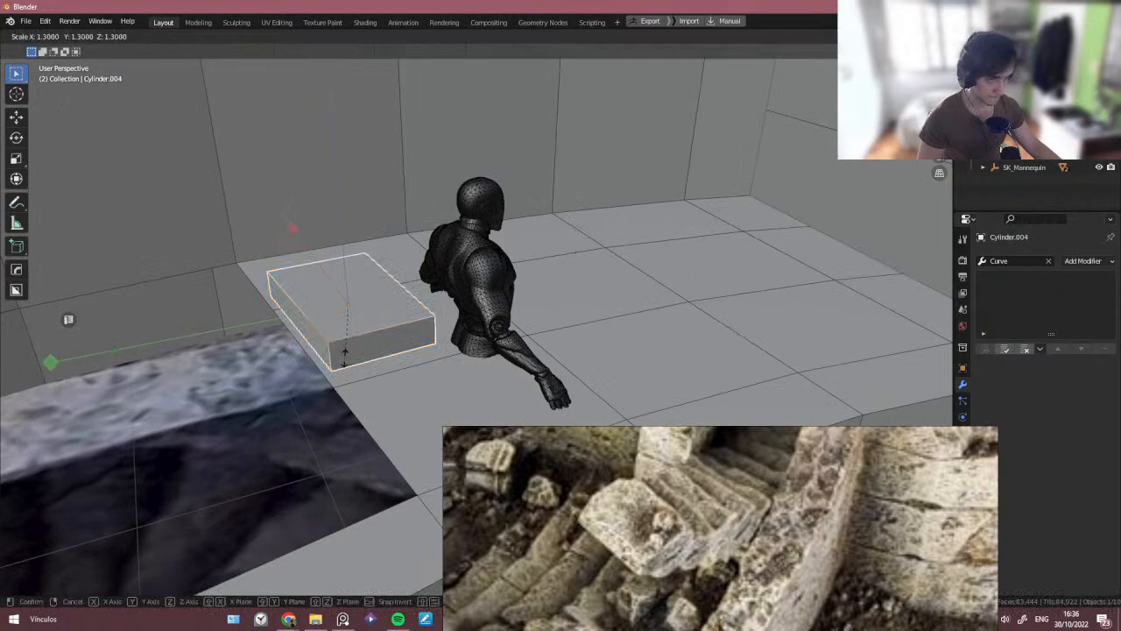
right_click(344, 360)
key(g)
key(z)
click(335, 367)
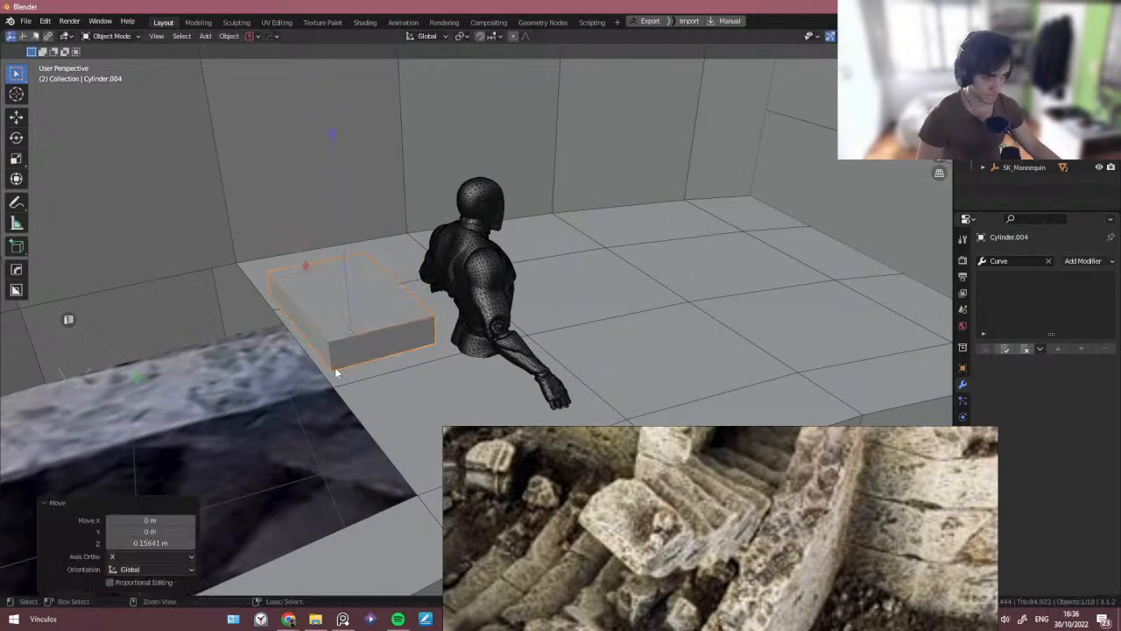
key(ctrl+period)
- Set the snapping preset to Vertex
scroll(337, 367, down, 3)
shift+middle_drag(380, 356, 353, 338)
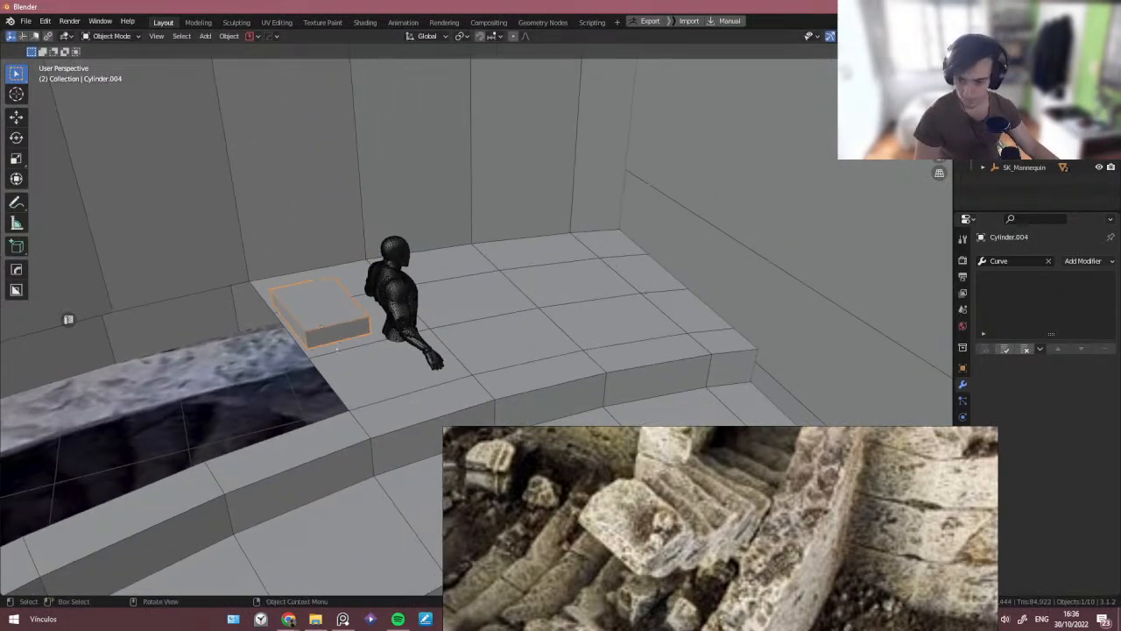
middle_drag(312, 298, 328, 284)
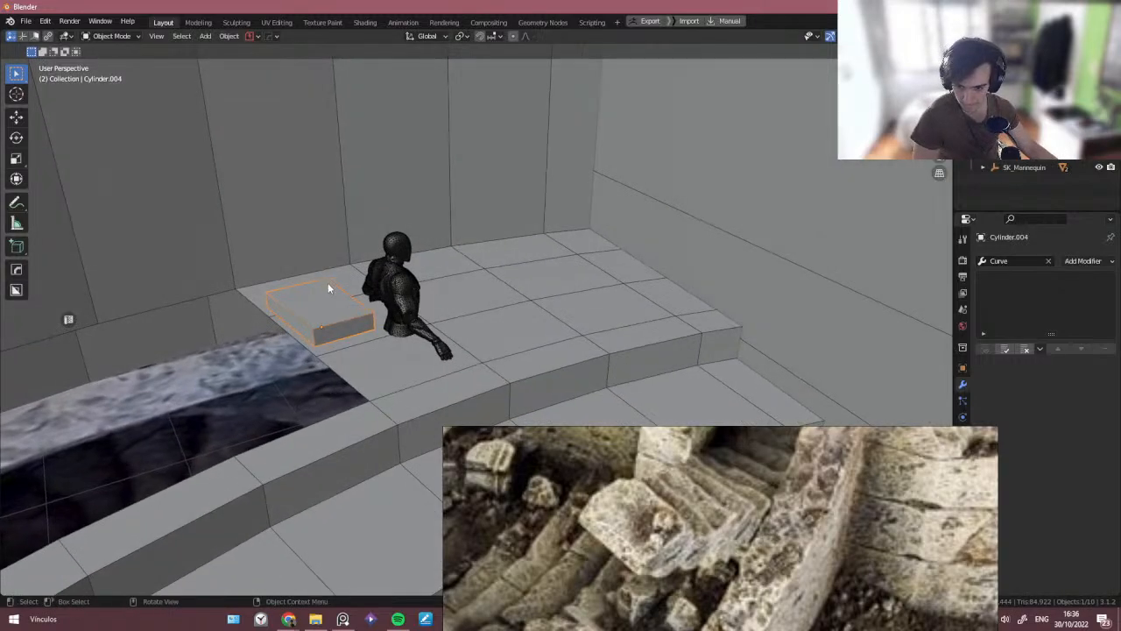
scroll(328, 285, up, 1)
key(shift+Tab)
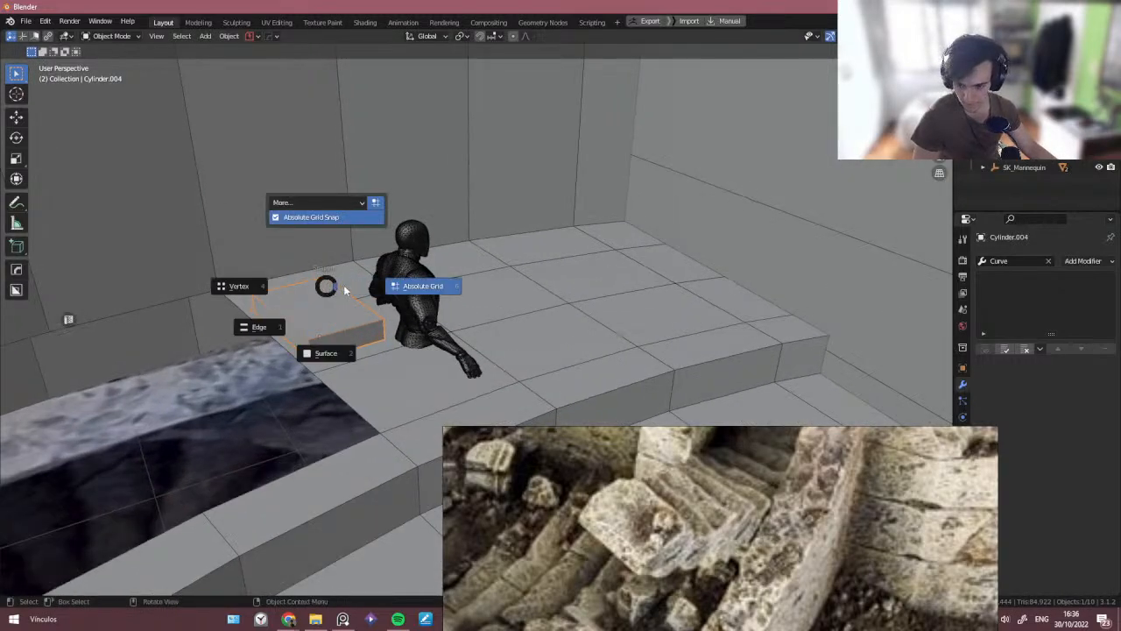
click(288, 285)
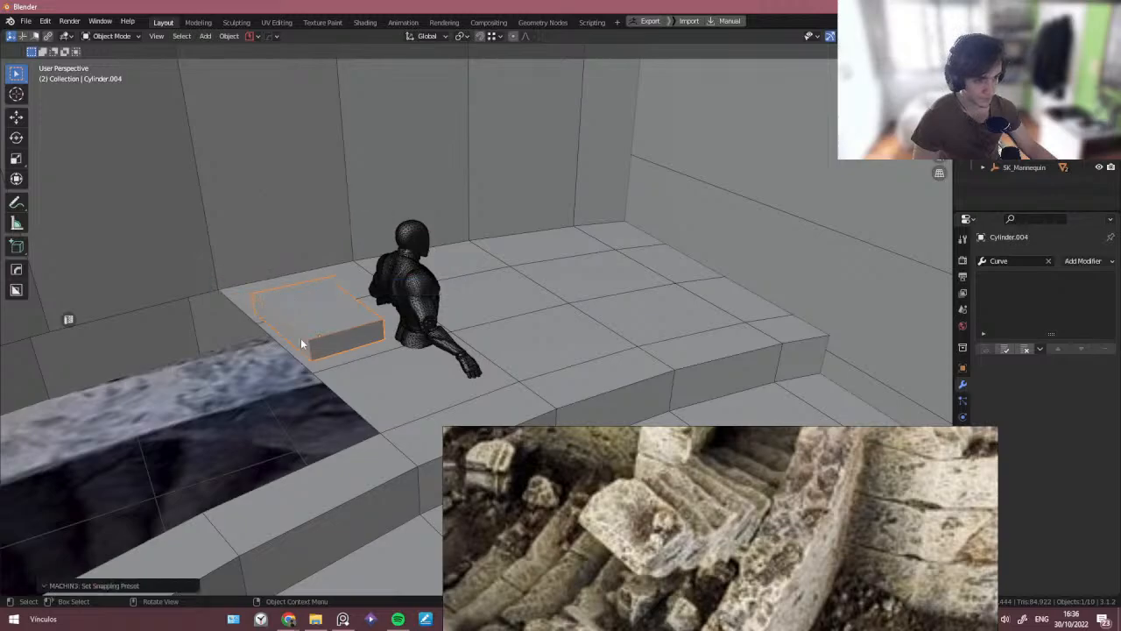
- Move the slab about 0.08 m down along Z, snapping it onto the floor
key(g)
key(z)
click(317, 370)
middle_drag(317, 370, 472, 320)
scroll(350, 373, down, 5)
scroll(488, 354, down, 3)
shift+middle_drag(526, 352, 406, 302)
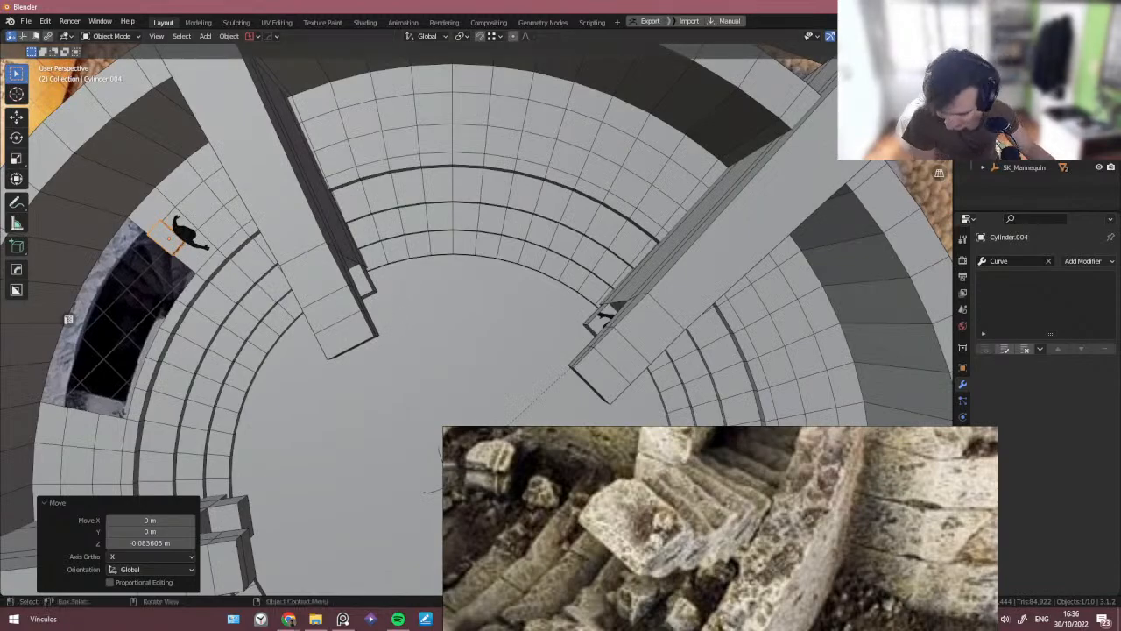
- Remove the Curve modifier from the slab
middle_drag(445, 403, 431, 343)
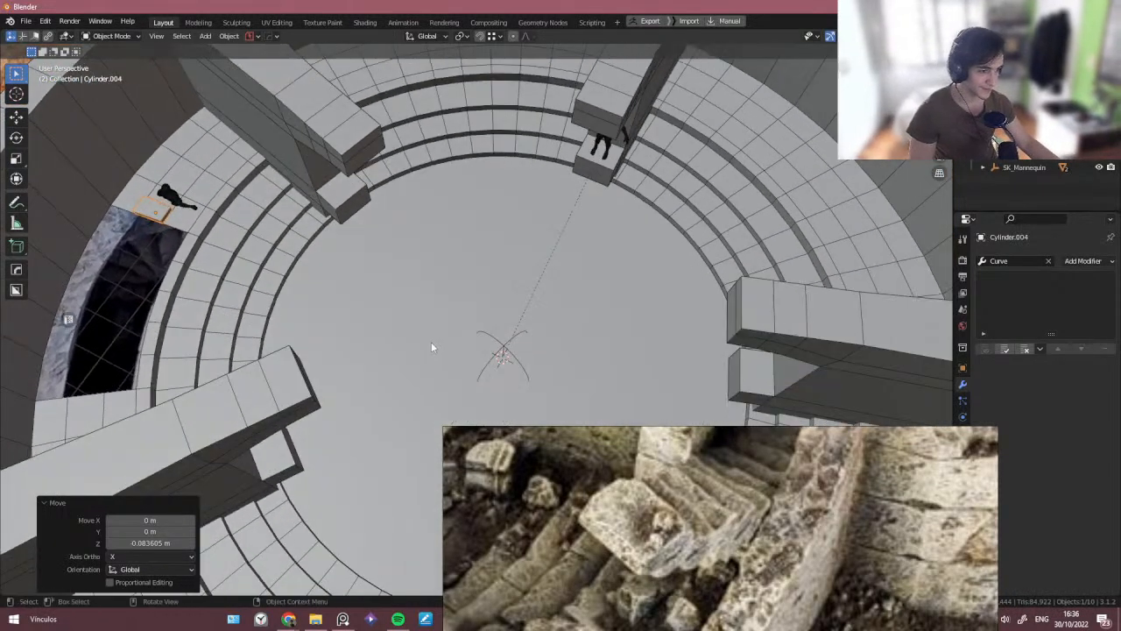
middle_drag(352, 347, 400, 385)
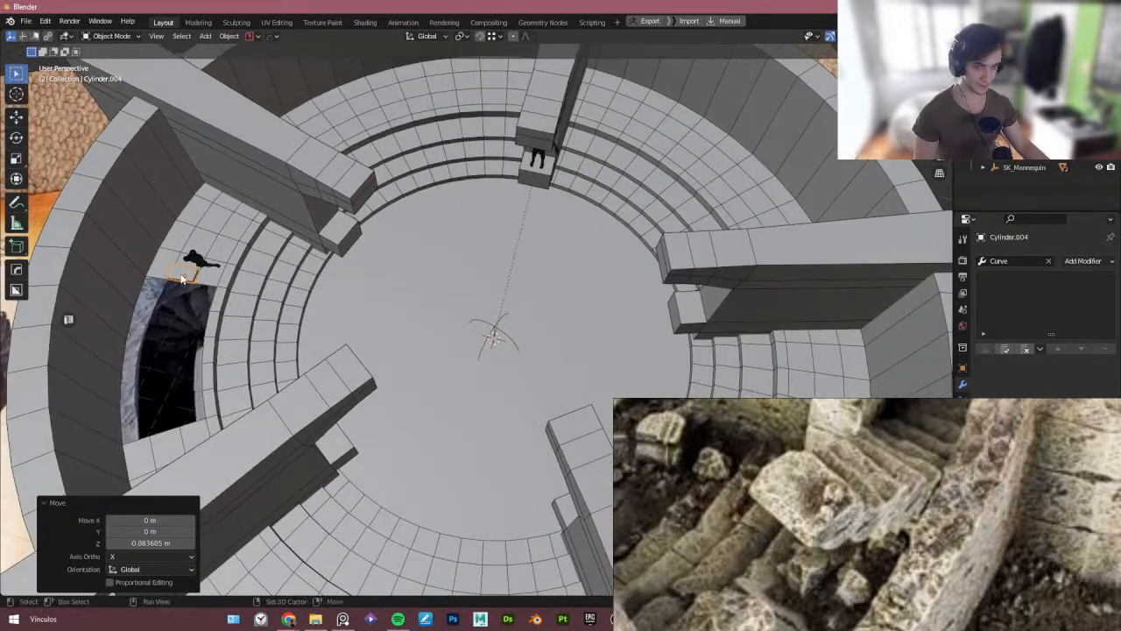
shift+middle_drag(181, 278, 190, 289)
key(t)
middle_drag(353, 289, 373, 300)
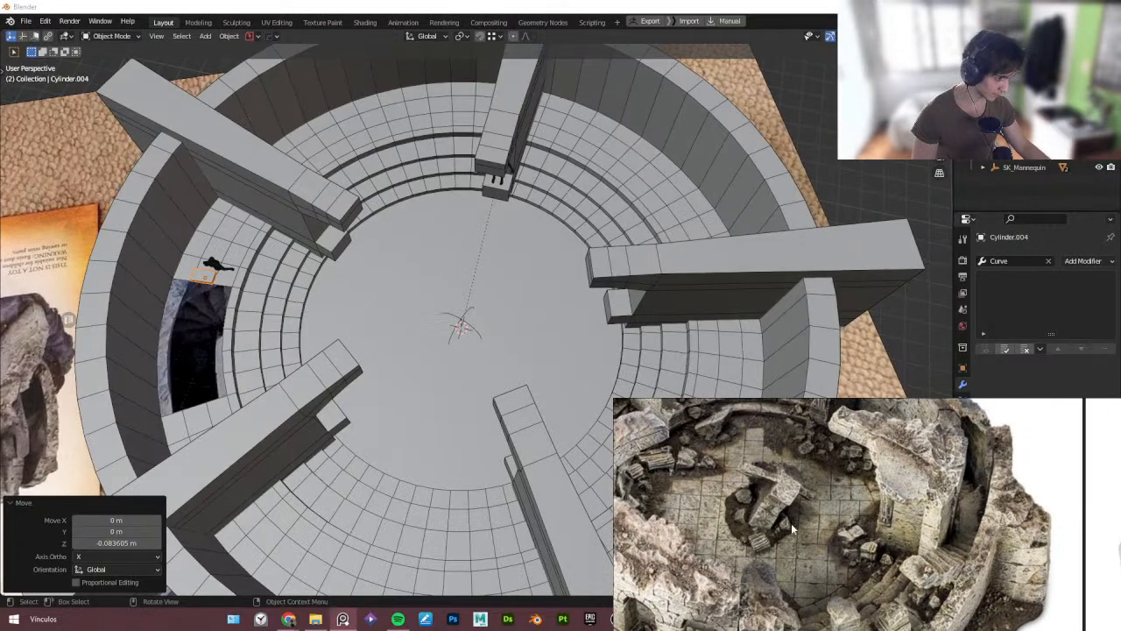
middle_drag(468, 377, 413, 355)
scroll(431, 339, up, 2)
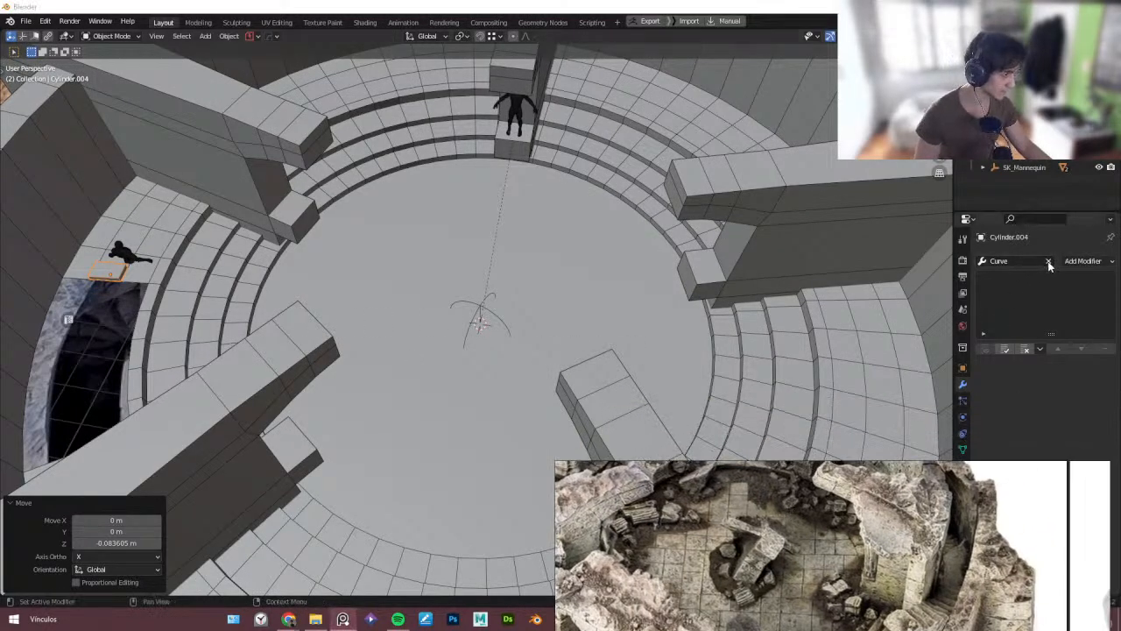
click(1049, 263)
middle_drag(460, 347, 463, 338)
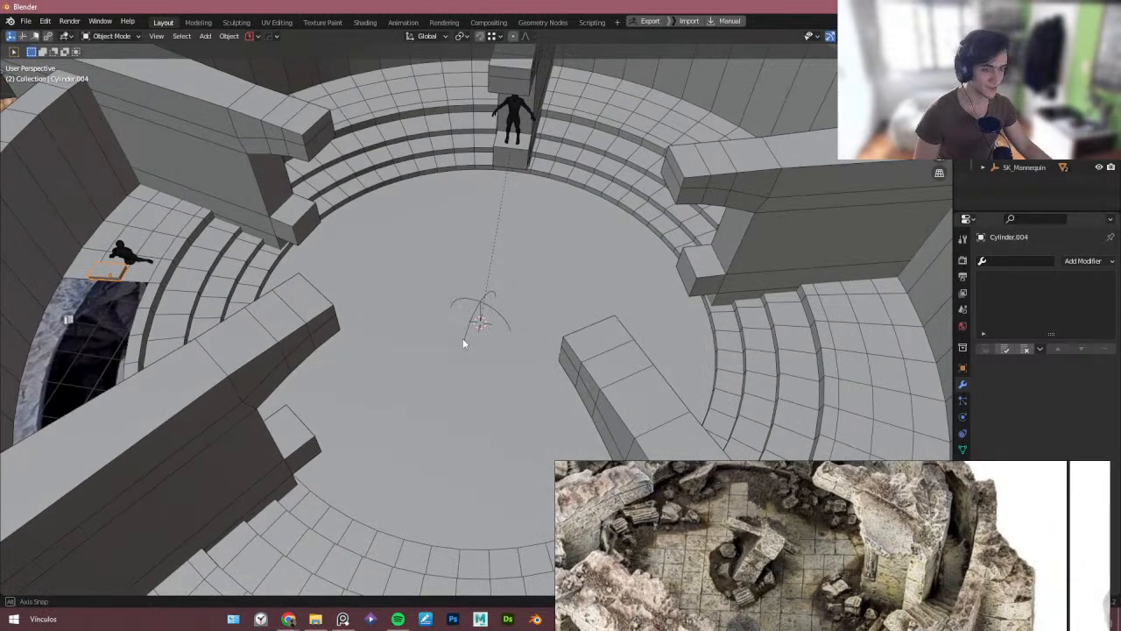
- Add a Plain Axes empty at the centre of the arena
key(shift+a)
mouse_move(464, 333)
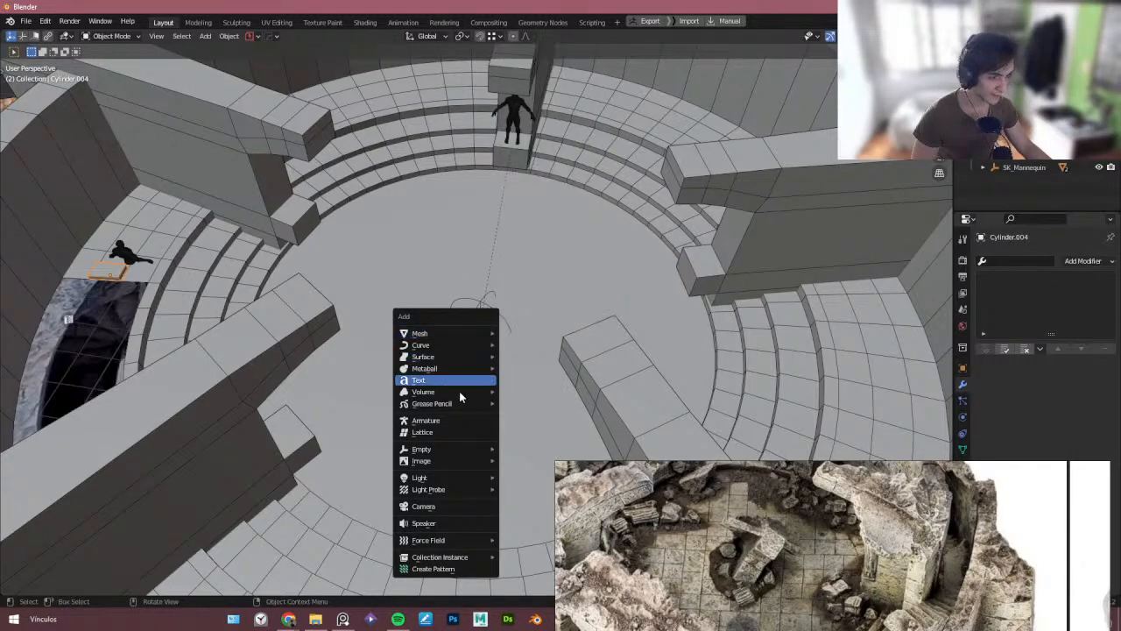
mouse_move(464, 455)
click(520, 453)
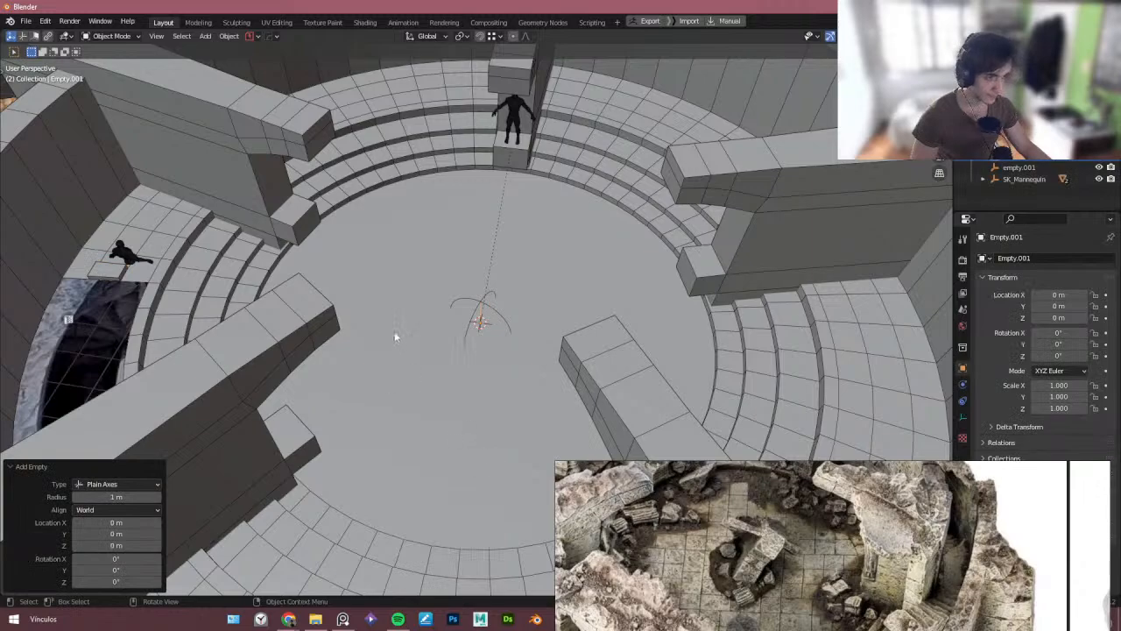
- Parent the empty at the arena centre to the slab, keeping the object parent type
middle_drag(394, 337, 381, 332)
scroll(121, 247, up, 1)
shift+middle_drag(132, 261, 134, 277)
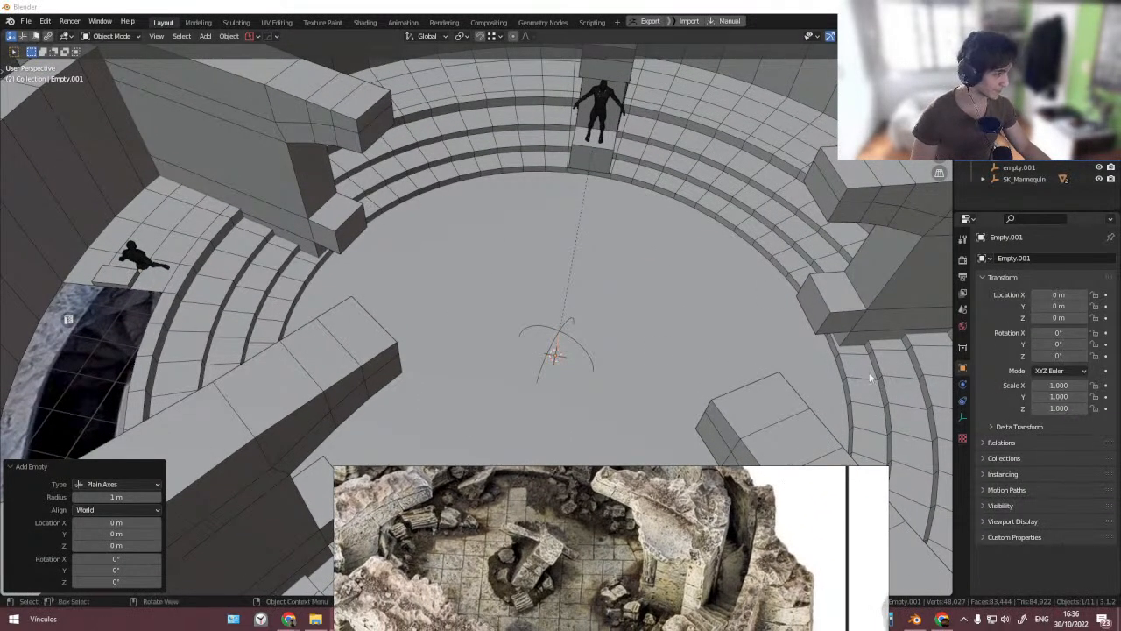
click(134, 277)
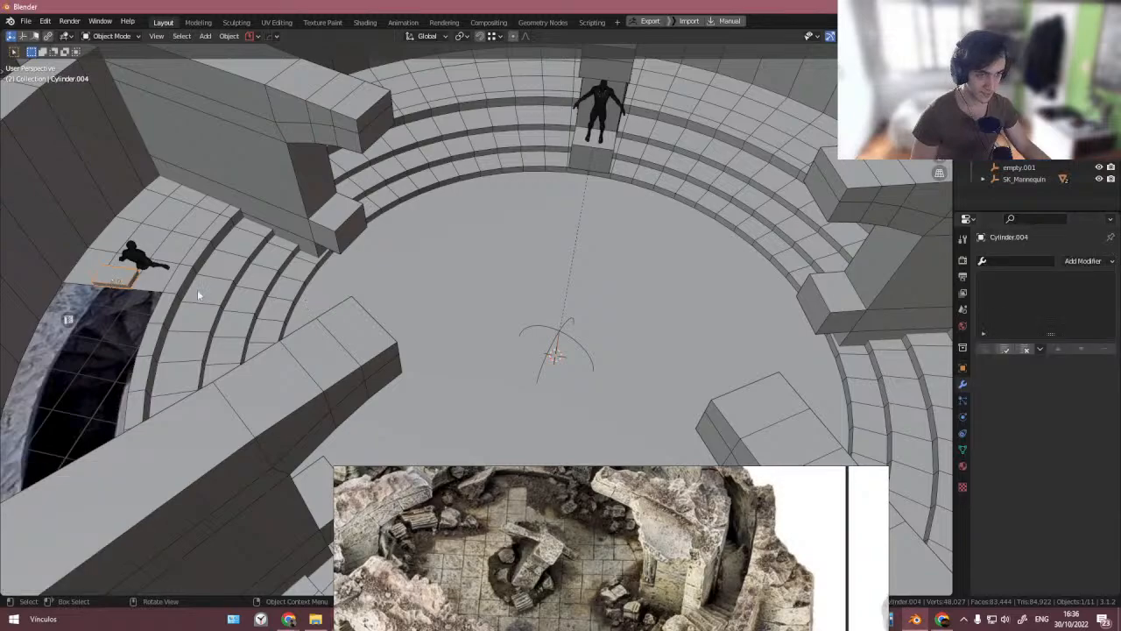
click(557, 352)
scroll(558, 353, down, 4)
scroll(558, 352, up, 4)
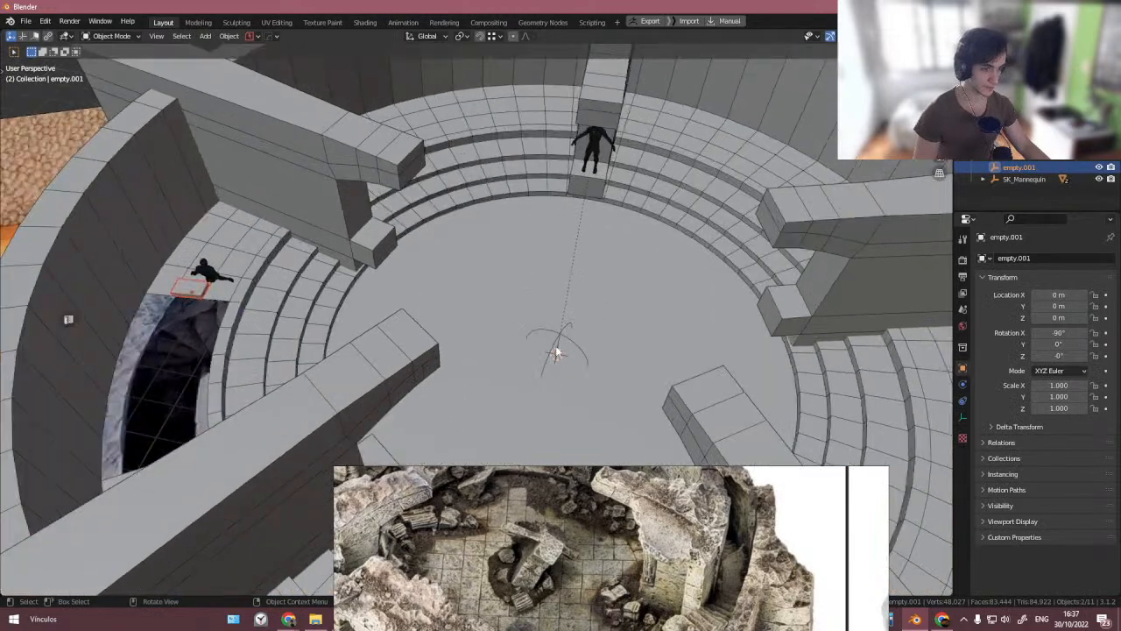
middle_drag(558, 351, 558, 349)
click(563, 348)
shift+click(127, 279)
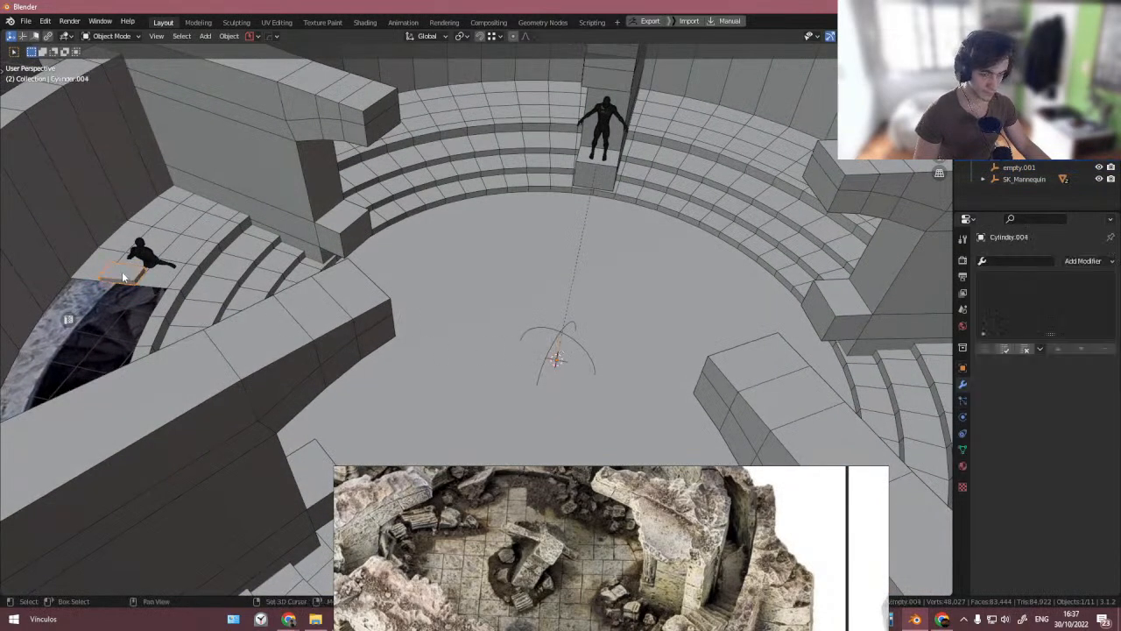
key(ctrl+p)
click(125, 276)
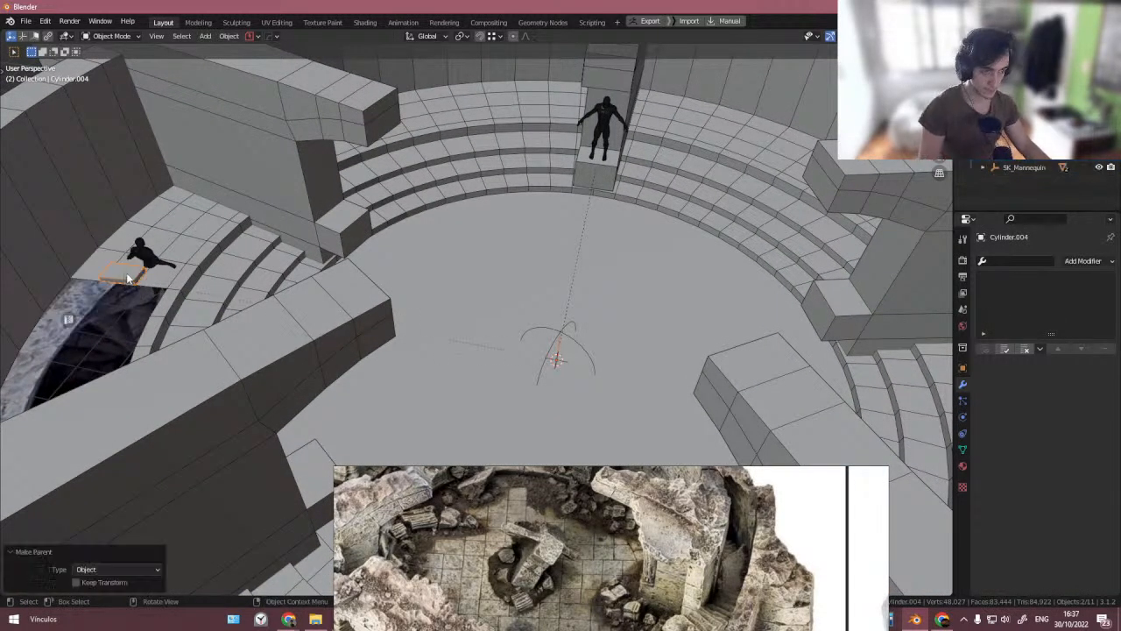
- Add an HOps Array V2 to the slab with a count of 7 and the X offset cleared to 0 m
click(481, 354)
click(103, 273)
key(q)
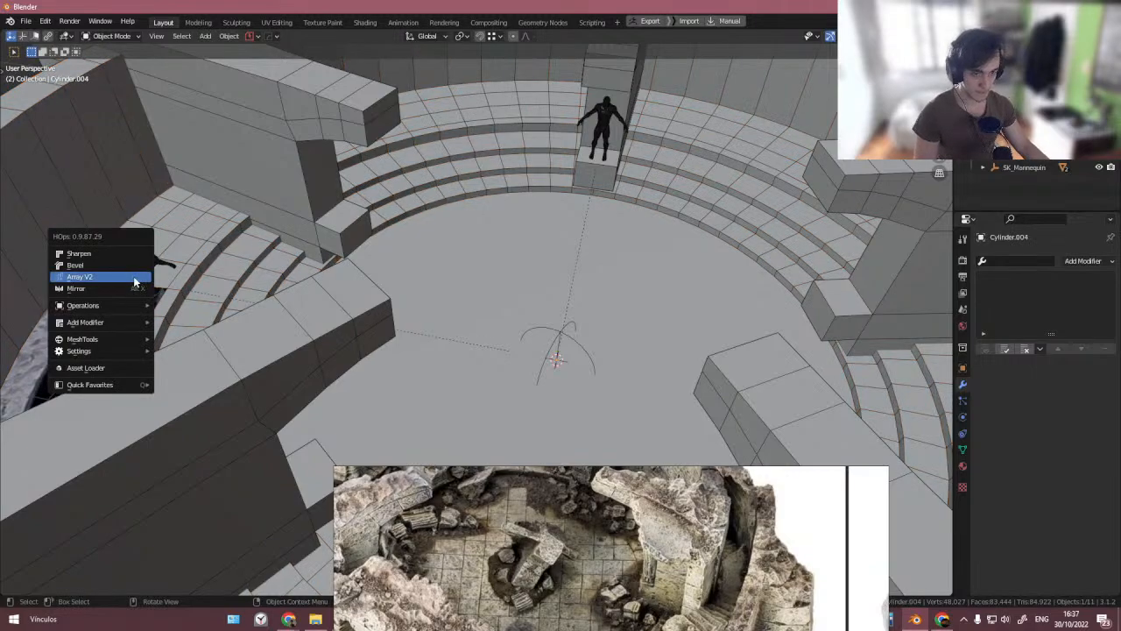
click(124, 277)
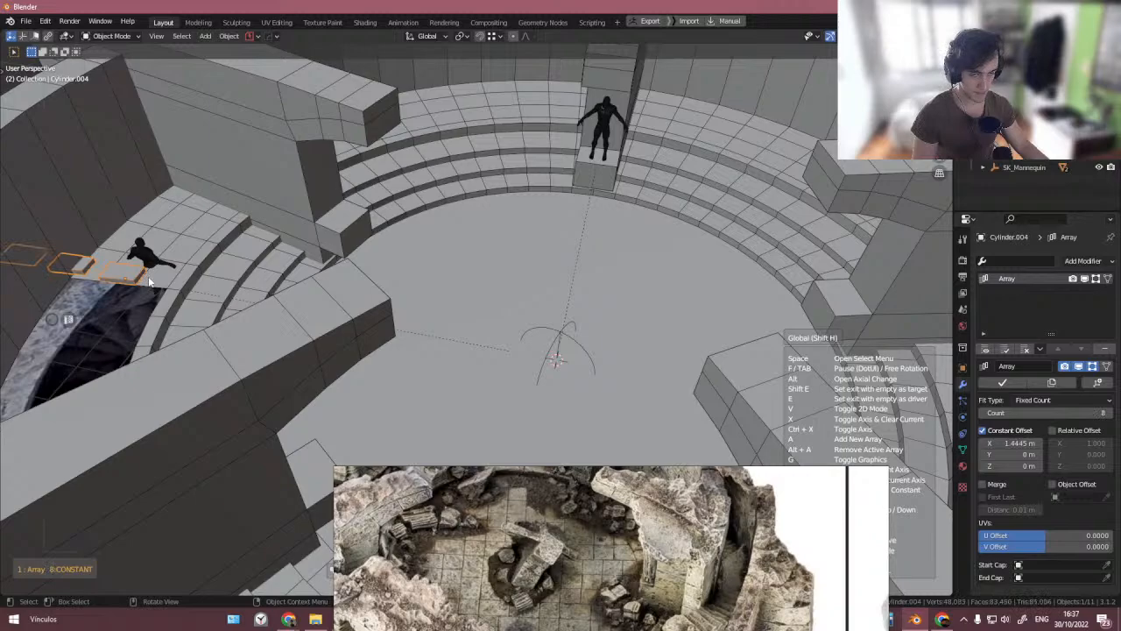
key(x)
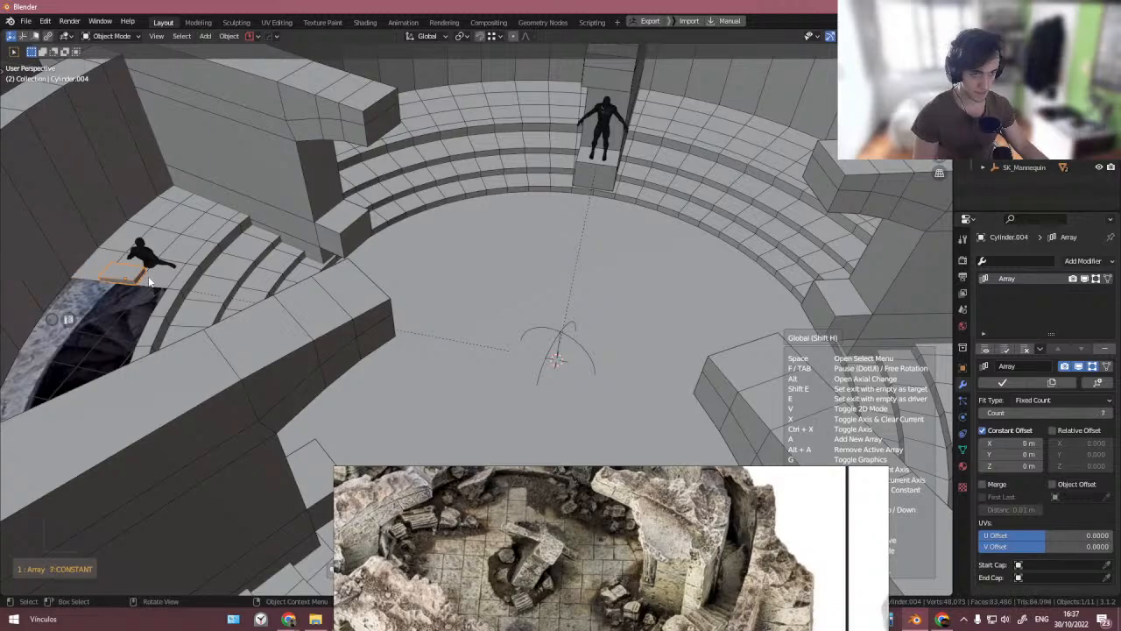
click(149, 281)
- Isolate the empty and the arrayed slab in local view and inspect the slab
scroll(149, 282, down, 8)
middle_drag(152, 298, 182, 293)
scroll(173, 283, down, 2)
scroll(281, 275, up, 6)
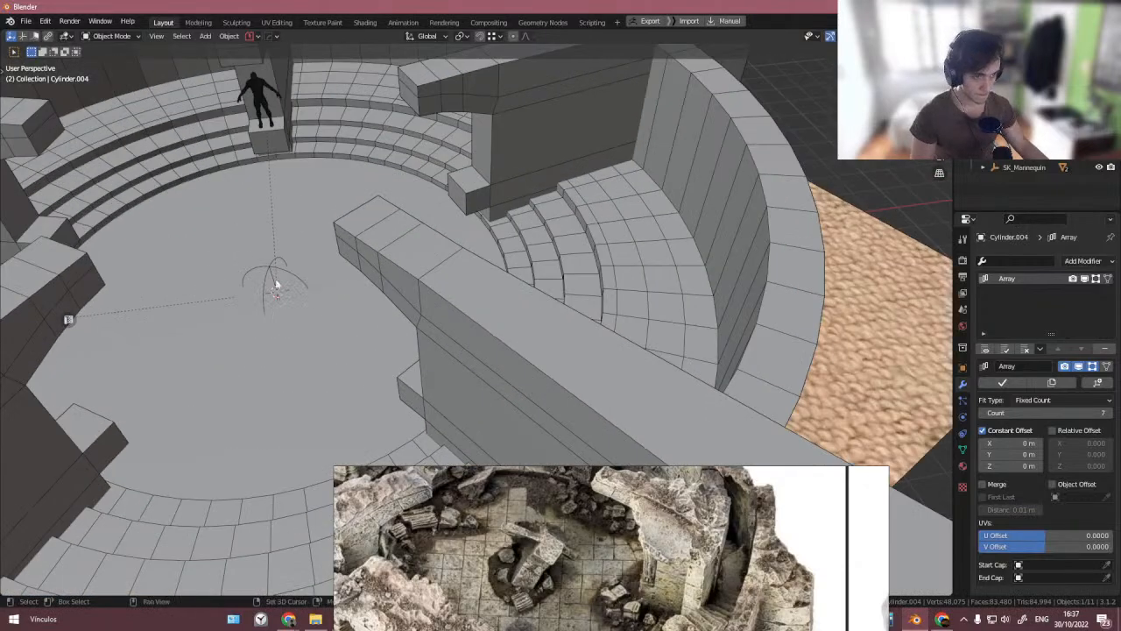
click(278, 283)
key(KP_Divide)
scroll(277, 287, down, 6)
shift+middle_drag(125, 307, 218, 299)
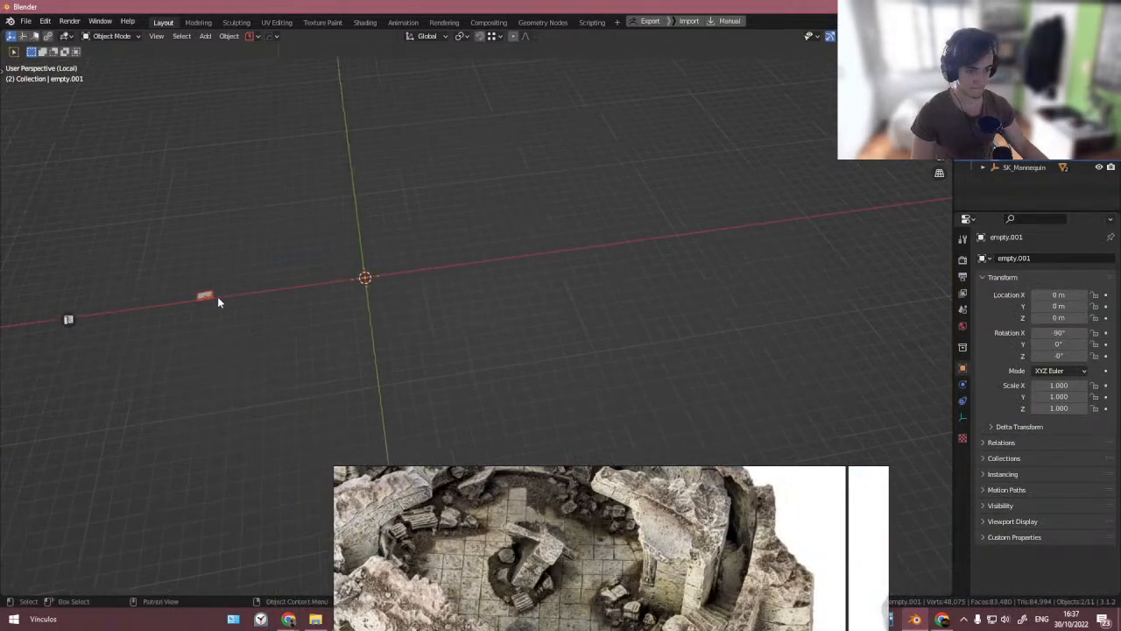
scroll(210, 299, up, 4)
click(209, 299)
scroll(778, 333, up, 1)
middle_drag(526, 322, 619, 343)
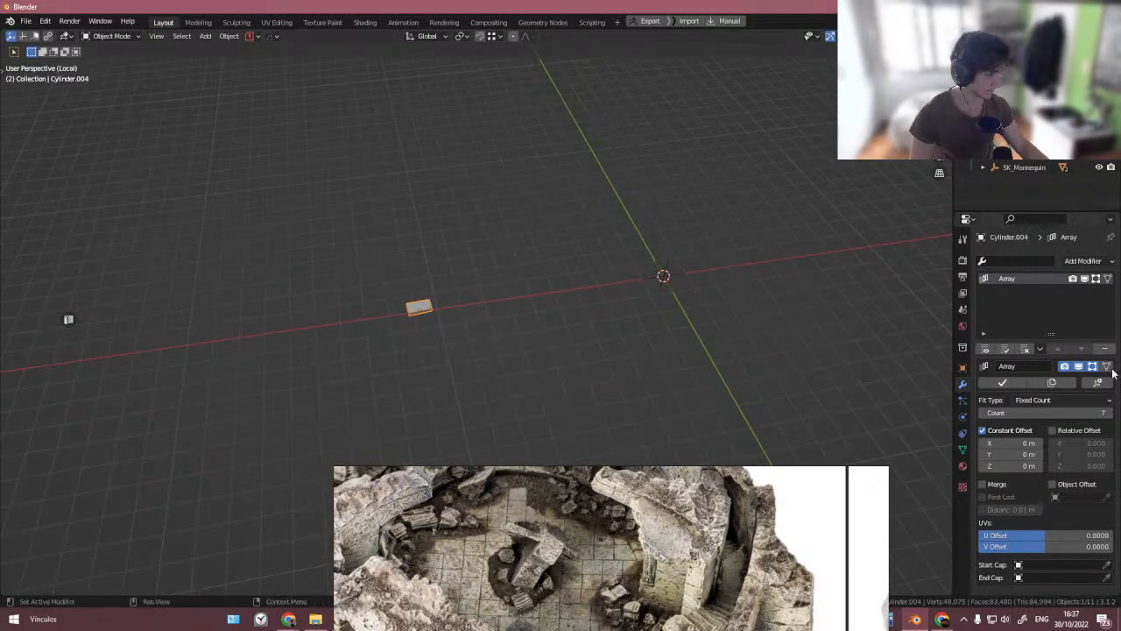
- Readjust the HOps array on the slab to a count of 5
scroll(605, 301, up, 3)
right_click(606, 301)
click(606, 299)
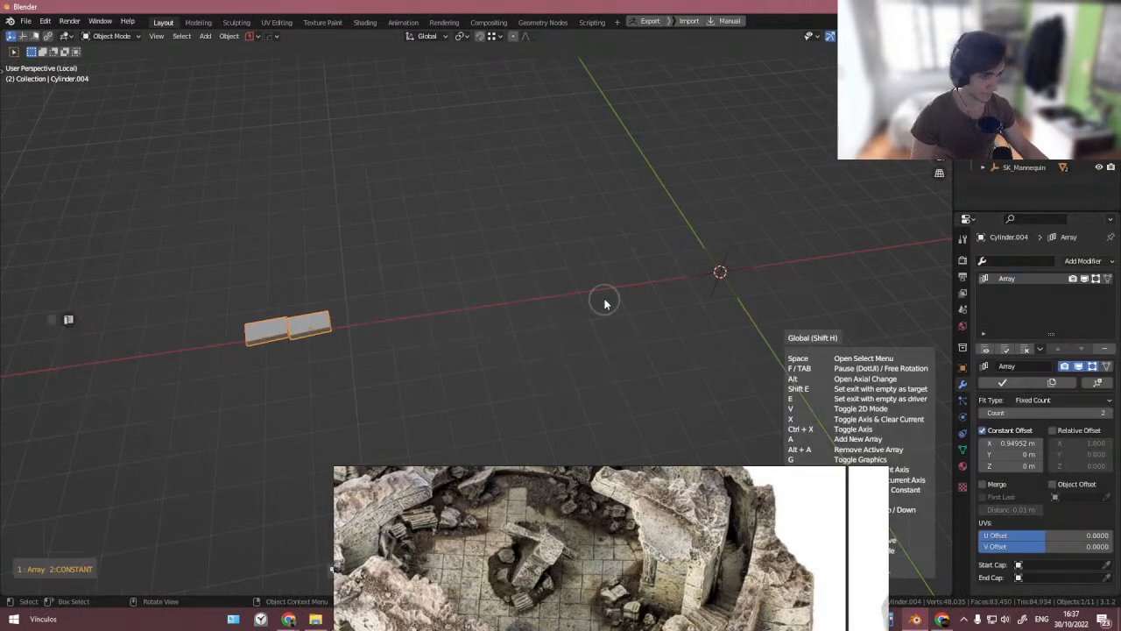
scroll(636, 305, up, 3)
click(636, 305)
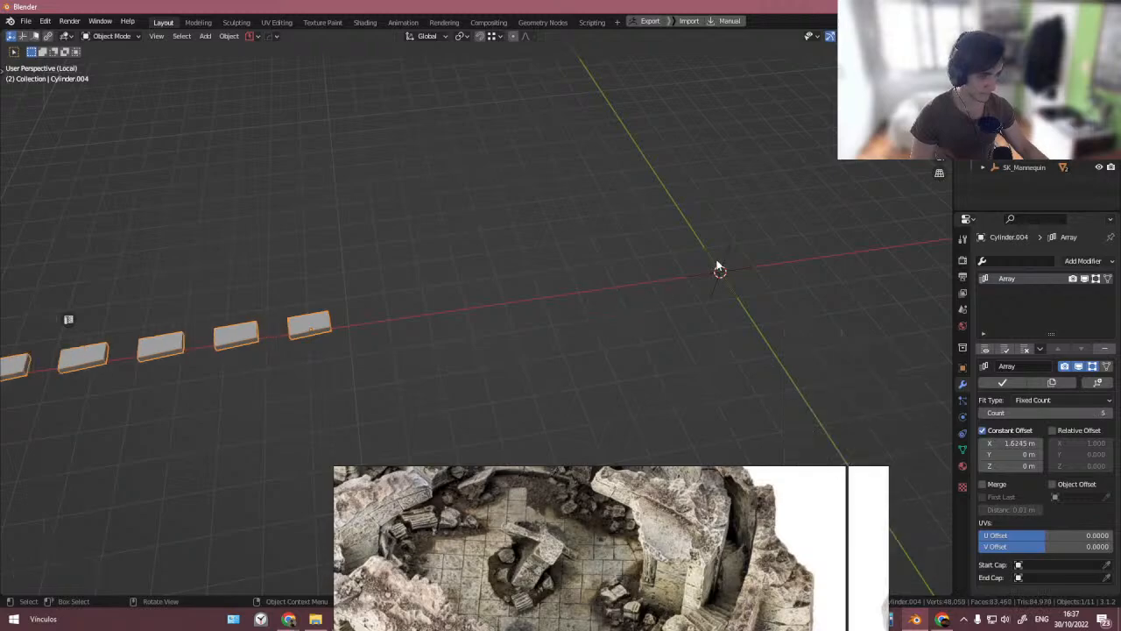
- Cancel a move of the empty along Z and undo the slab's HOps array
click(724, 256)
key(g)
key(z)
right_click(726, 244)
key(ctrl+z)
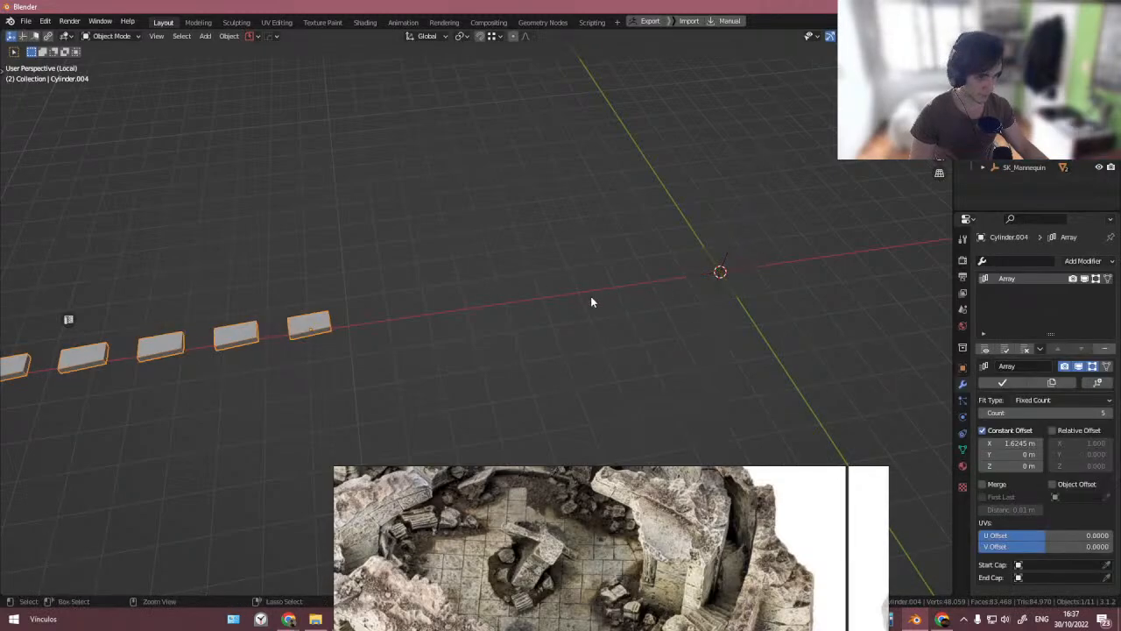
key(ctrl+z)
- Select the empty at the arena centre and delete it
shift+middle_drag(724, 270, 665, 276)
drag(624, 247, 718, 290)
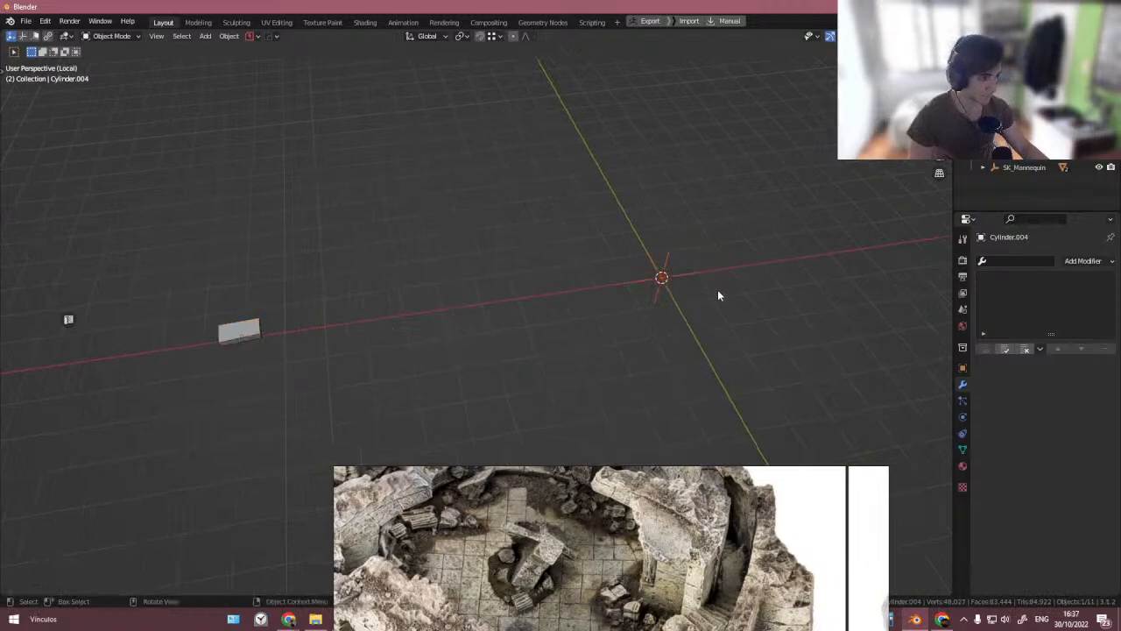
key(Delete)
- Try a HOps Radial Array on the slab from the MeshTools menu, then undo it
key(a)
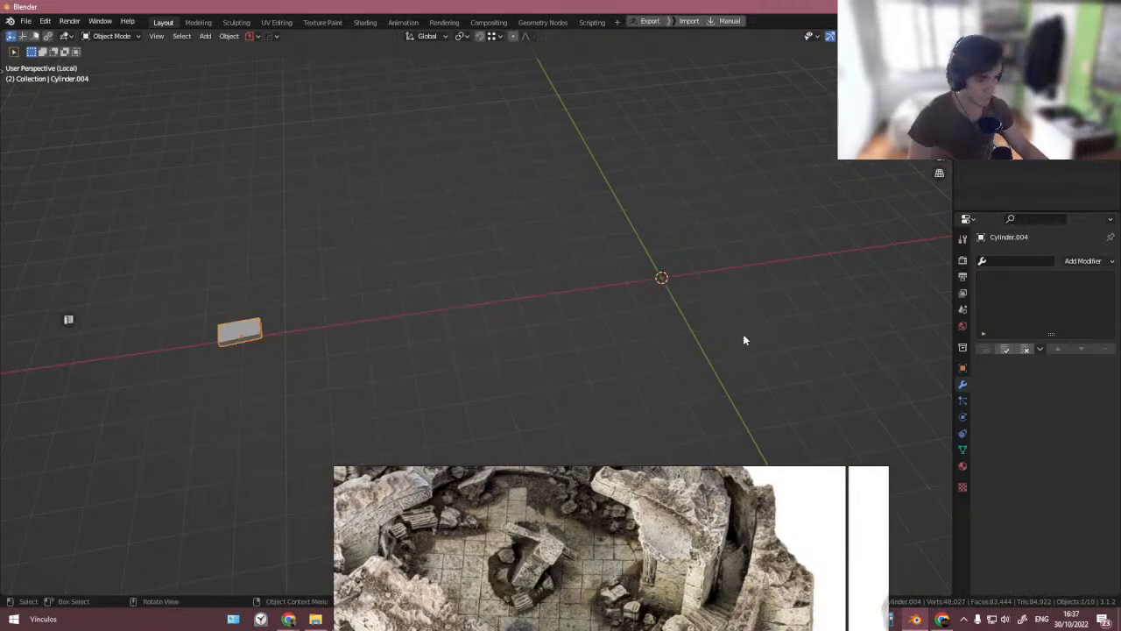
middle_drag(743, 340, 734, 335)
key(q)
mouse_move(726, 360)
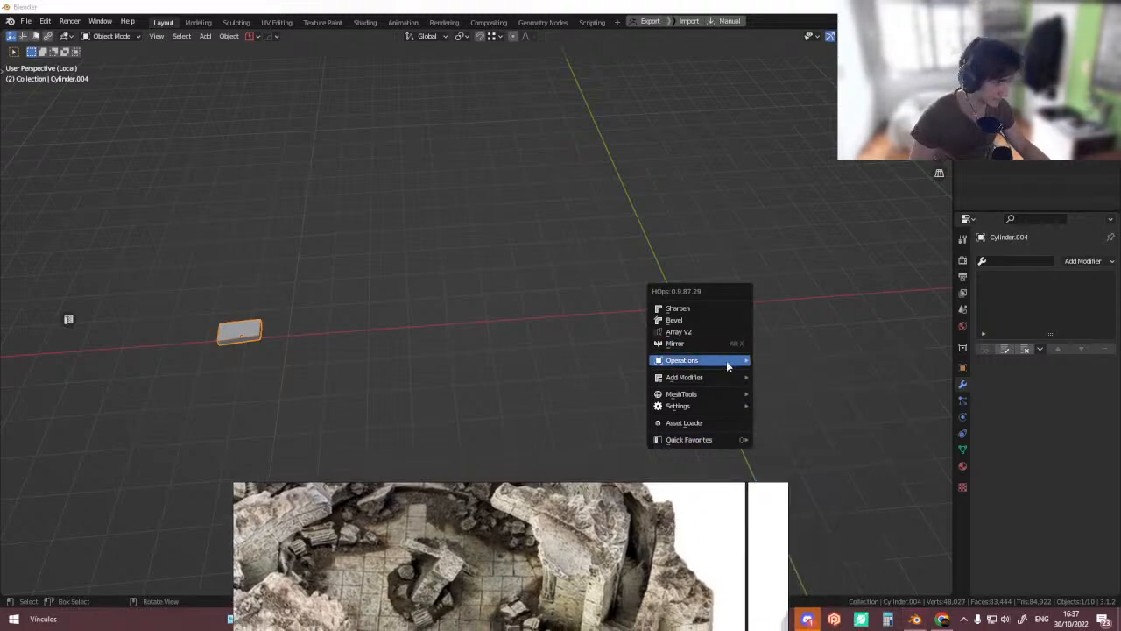
mouse_move(711, 381)
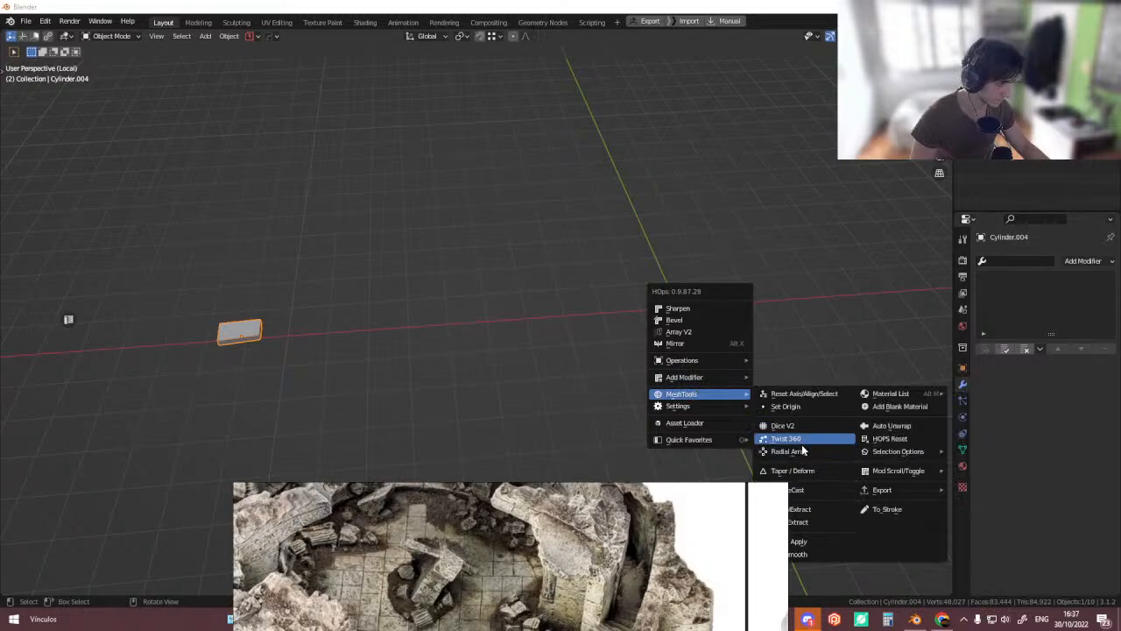
click(802, 450)
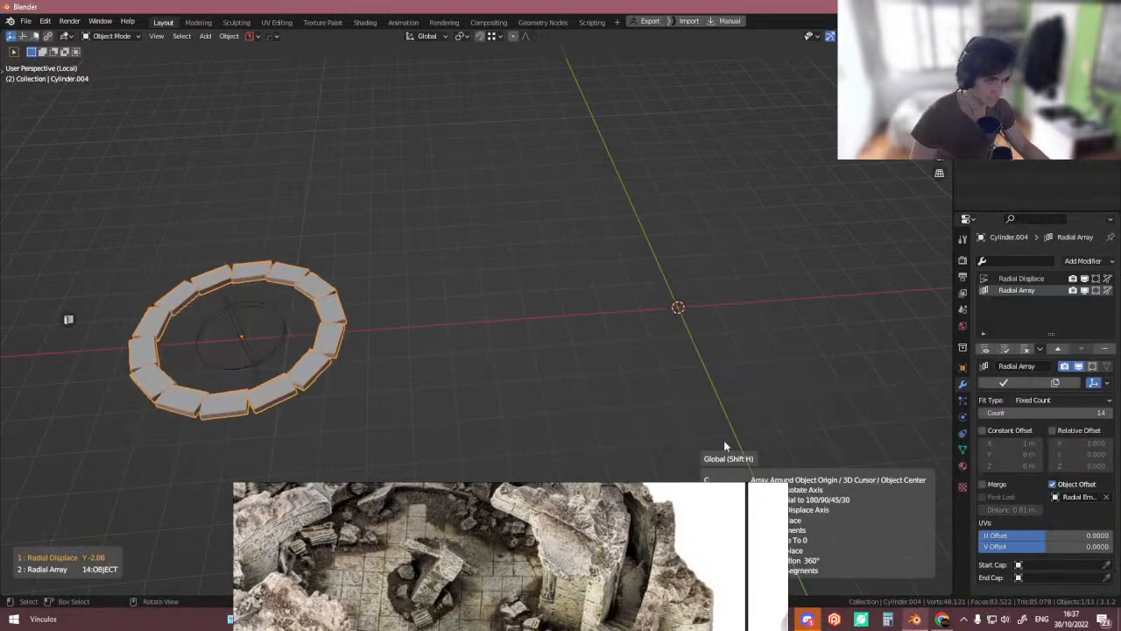
key(ctrl+z)
- Add a Plain Axes empty at the world origin
middle_drag(578, 345, 549, 301)
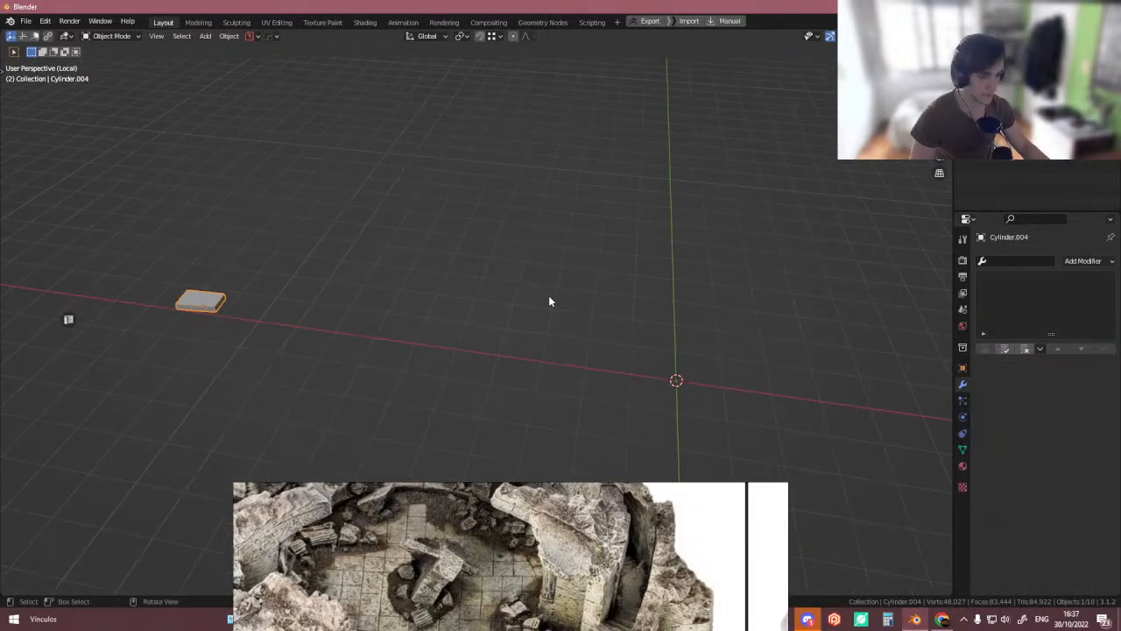
key(shift+a)
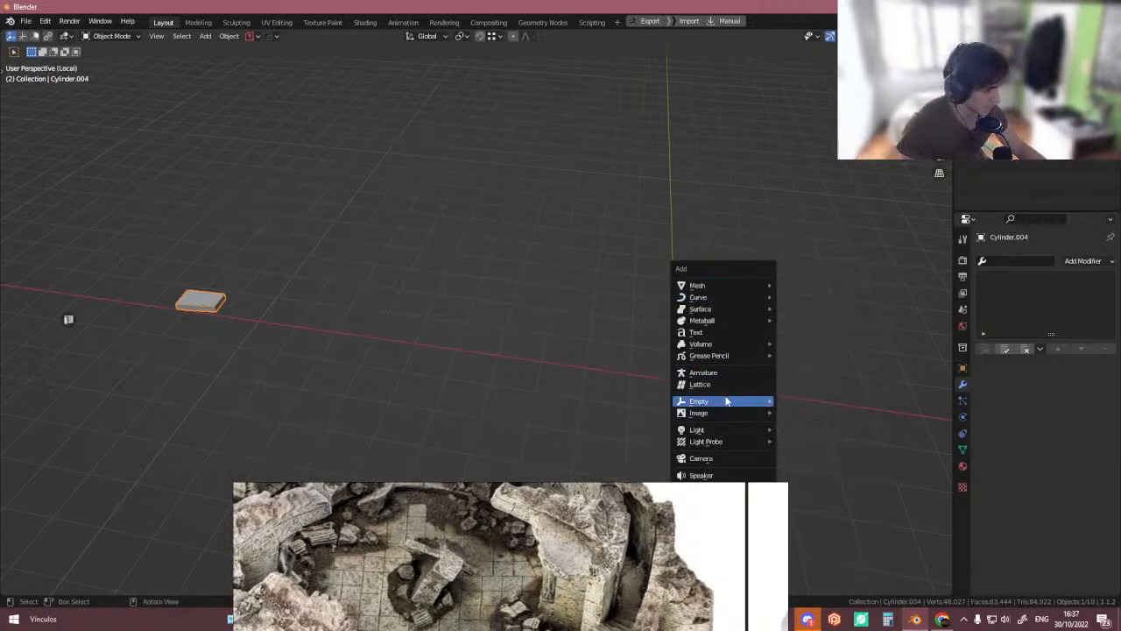
mouse_move(728, 401)
click(786, 397)
shift+middle_drag(511, 353, 472, 335)
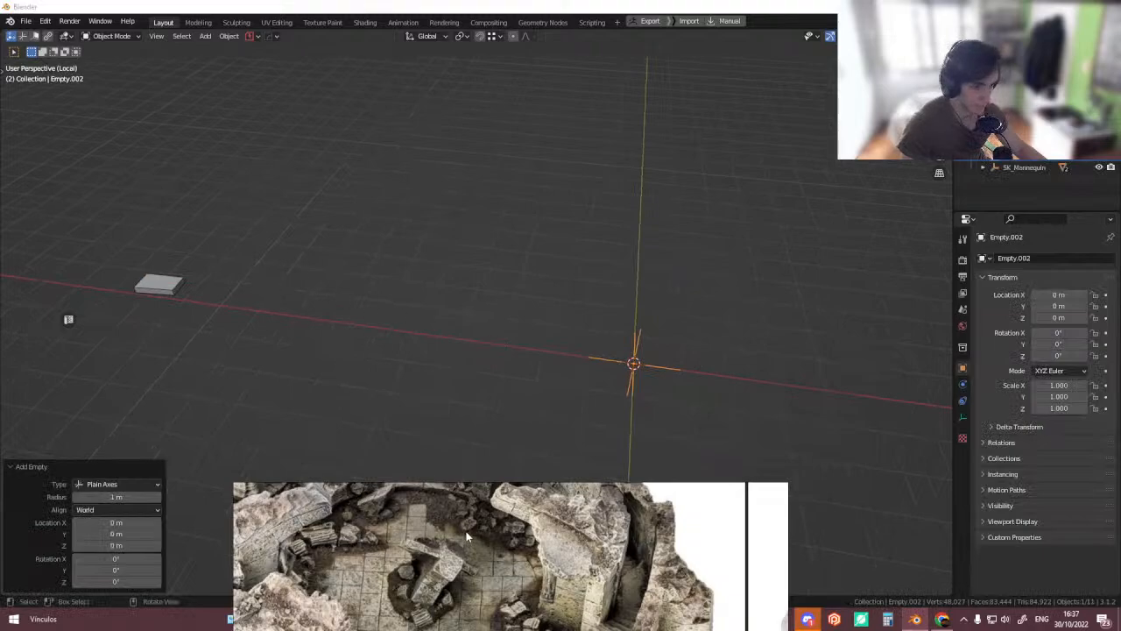
middle_drag(468, 533, 532, 483)
right_drag(662, 593, 791, 500)
middle_drag(448, 353, 400, 318)
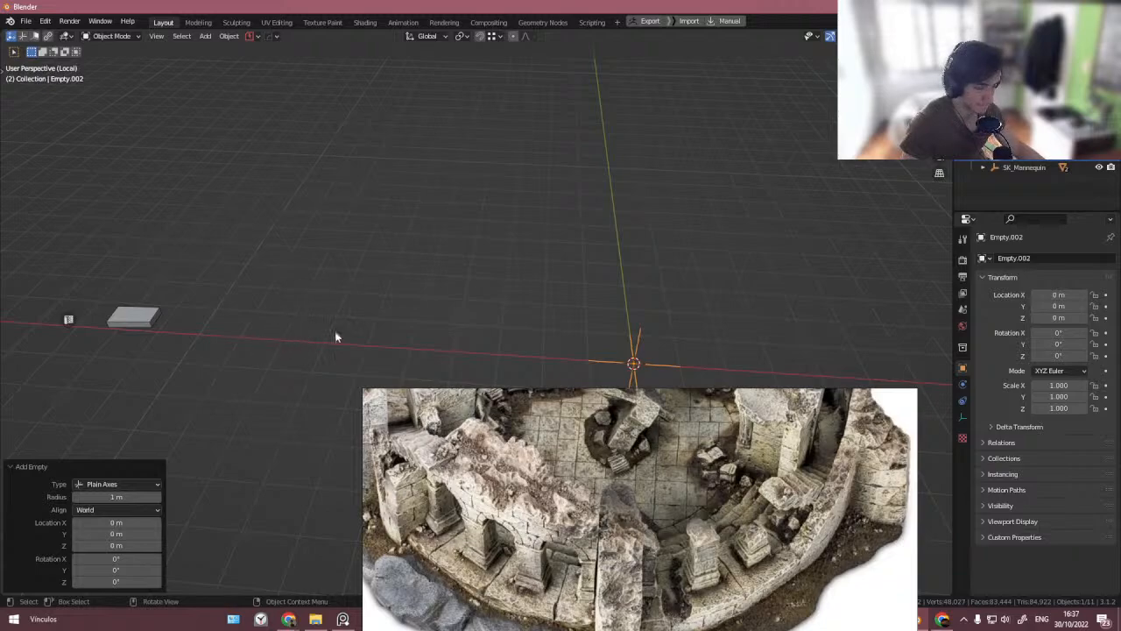
middle_drag(336, 335, 384, 302)
- Reselect the slab and add a standard Array modifier to it
click(106, 288)
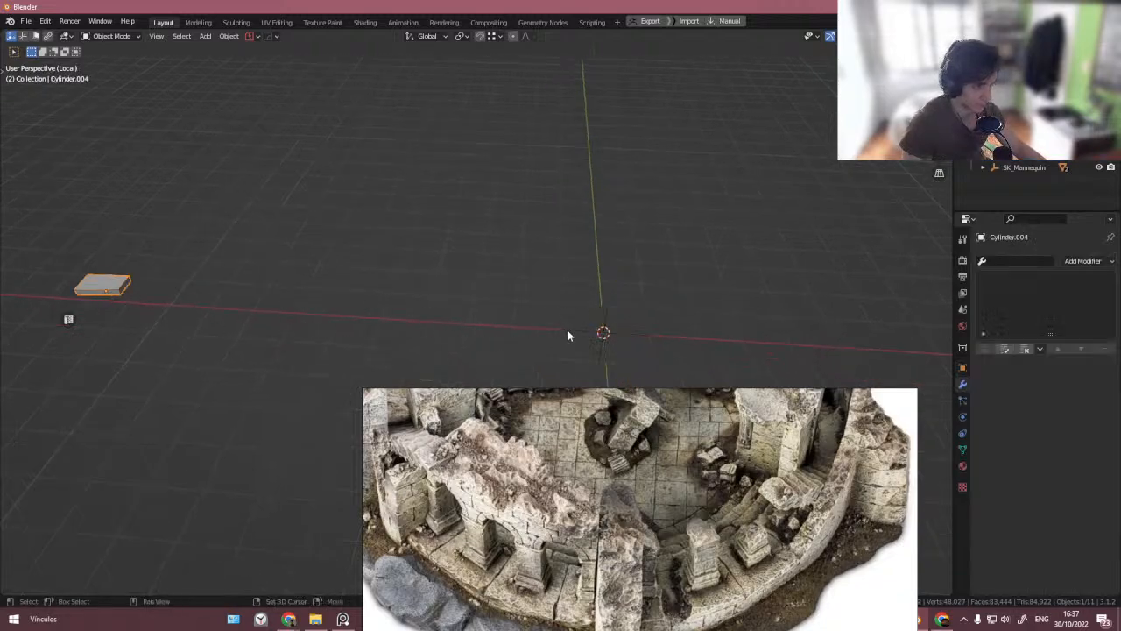
shift+click(605, 334)
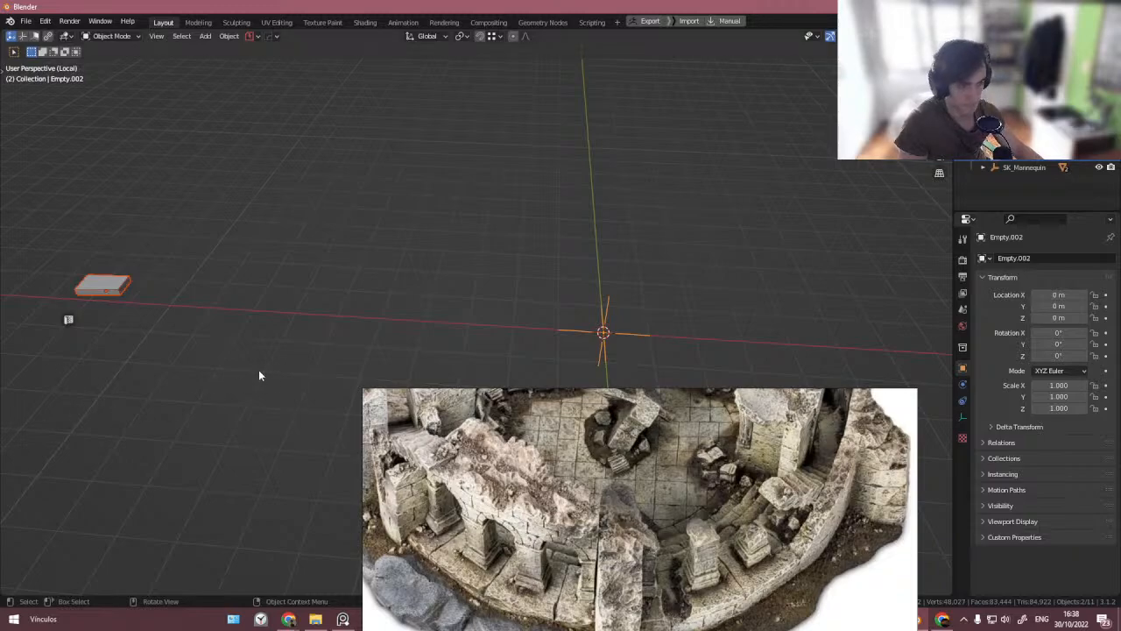
middle_drag(258, 371, 285, 346)
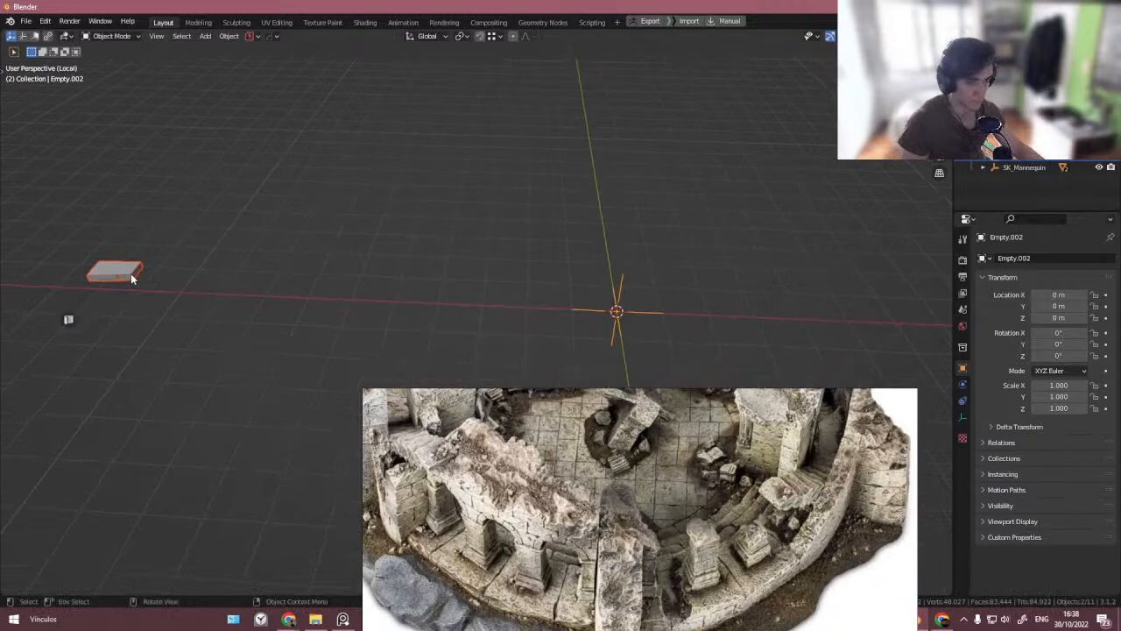
click(124, 275)
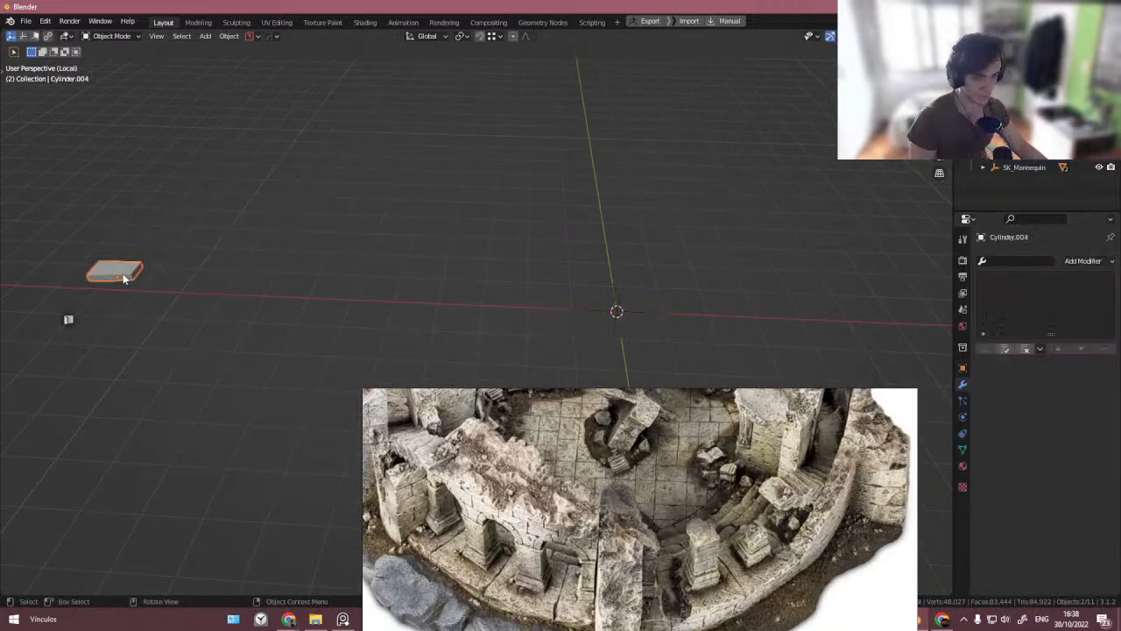
key(q)
click(1003, 258)
text(arr)
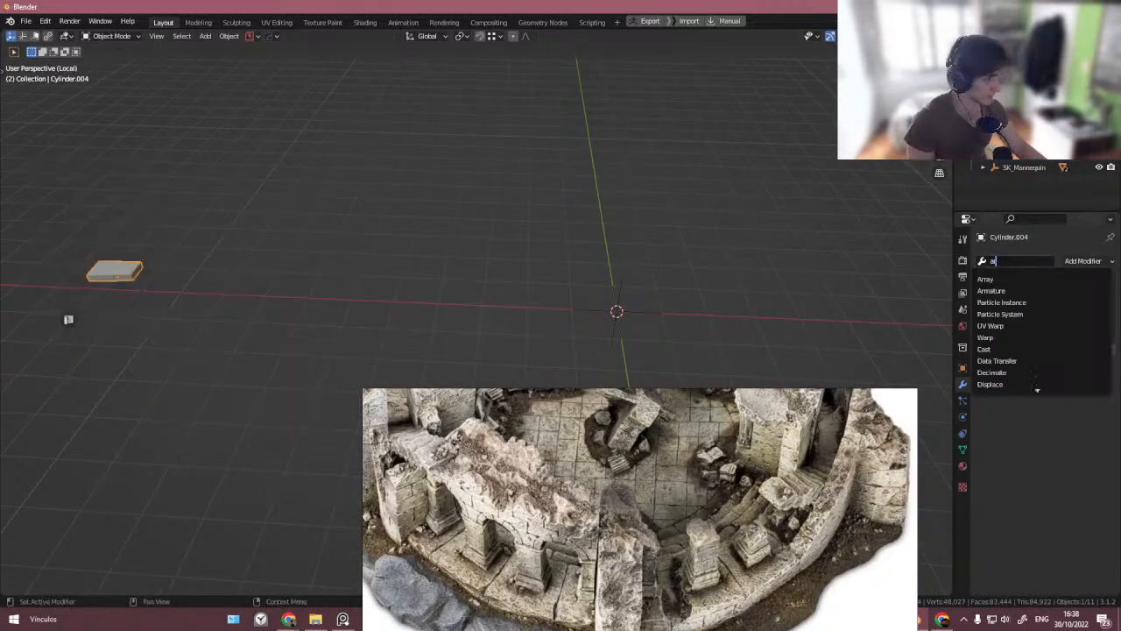
click(1009, 281)
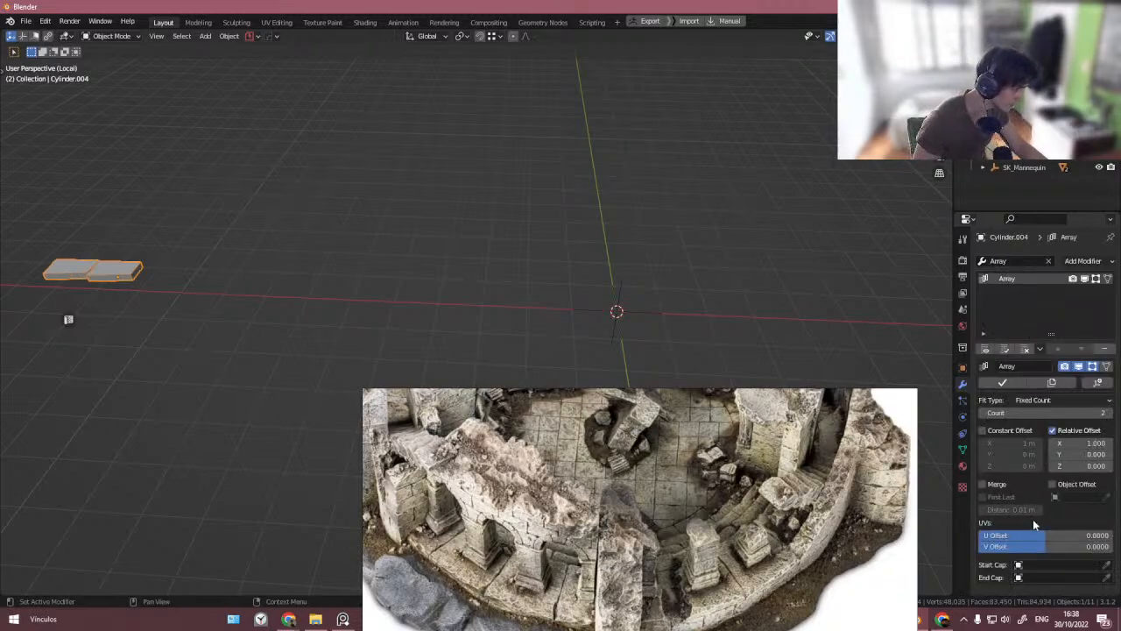
- Switch the array to constant offset and enable object offset, picking the new empty as the offset object
click(1016, 431)
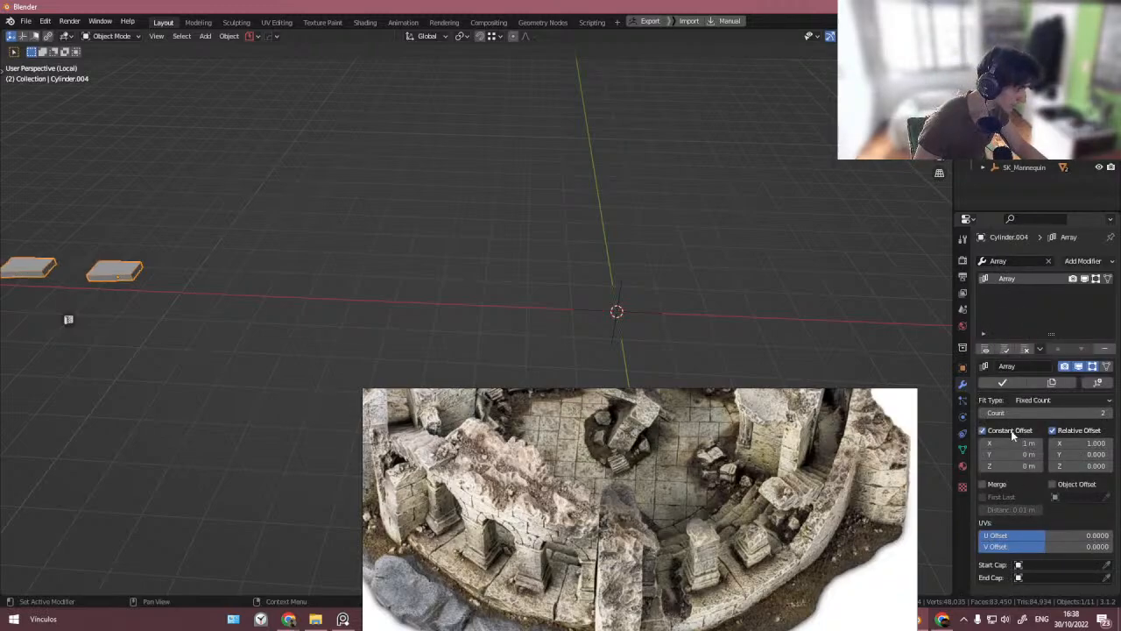
click(1052, 430)
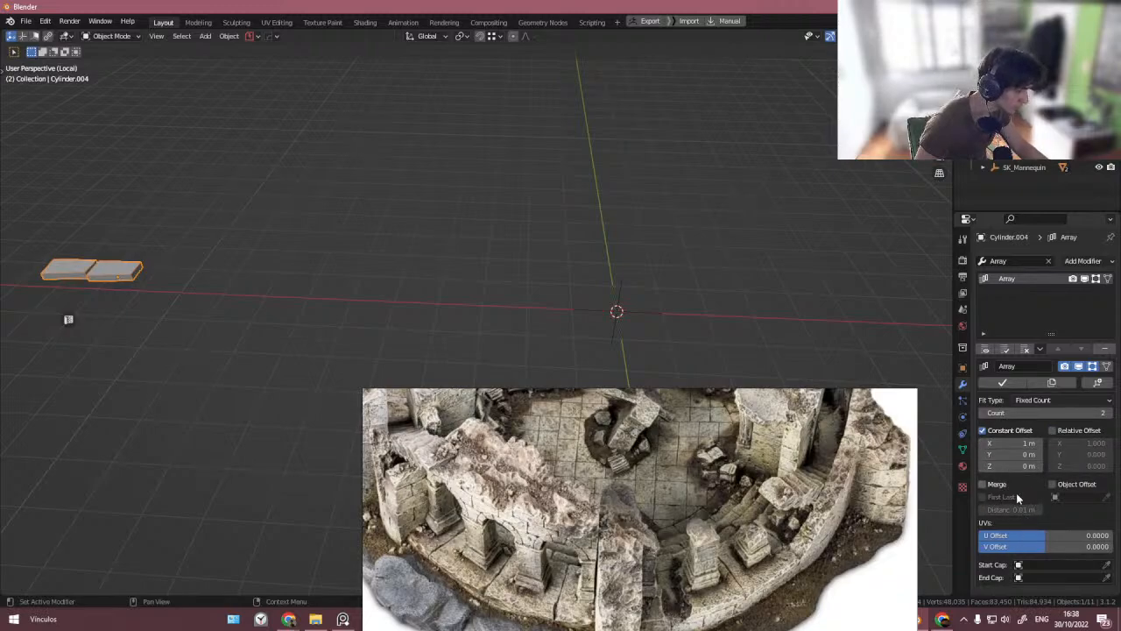
click(1052, 483)
click(982, 430)
click(1001, 430)
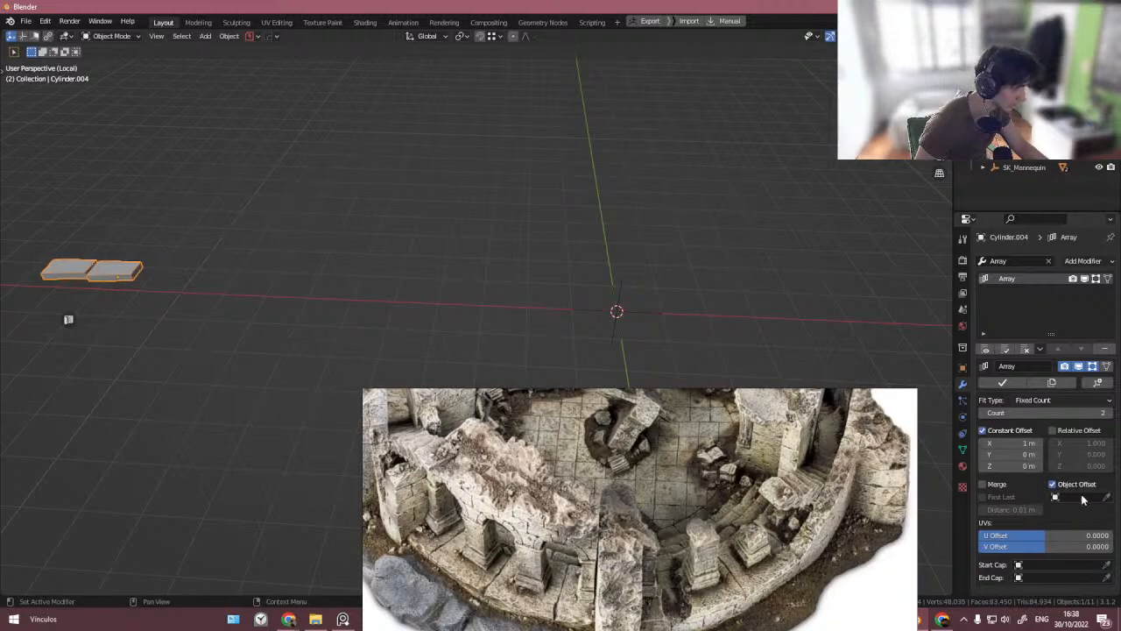
click(1106, 497)
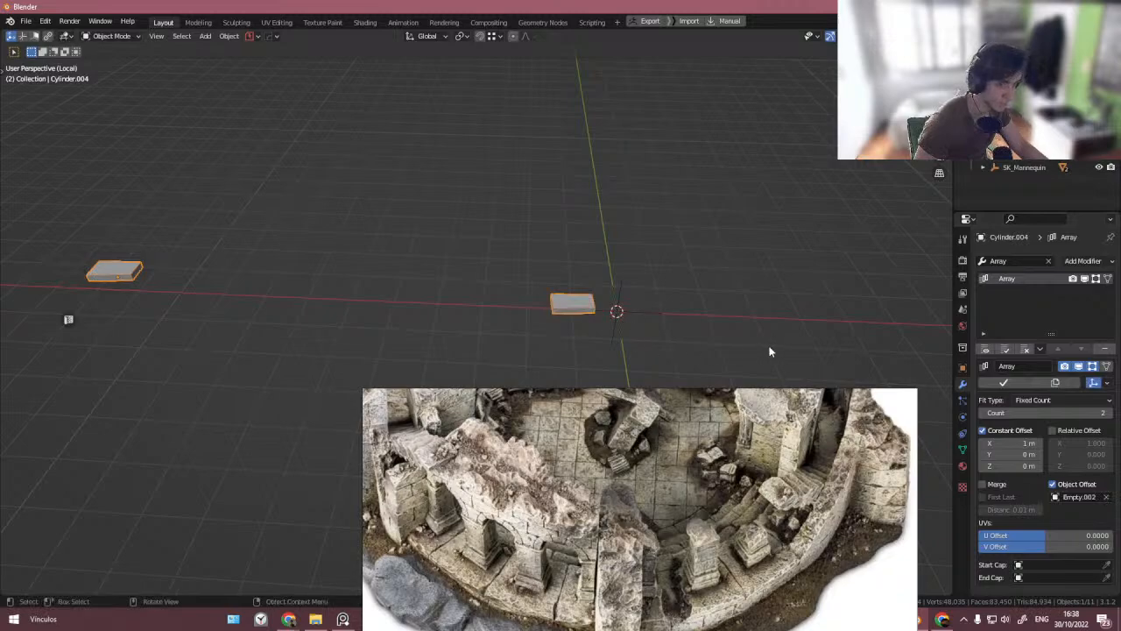
- Set the array count to 54
drag(1043, 413, 1086, 412)
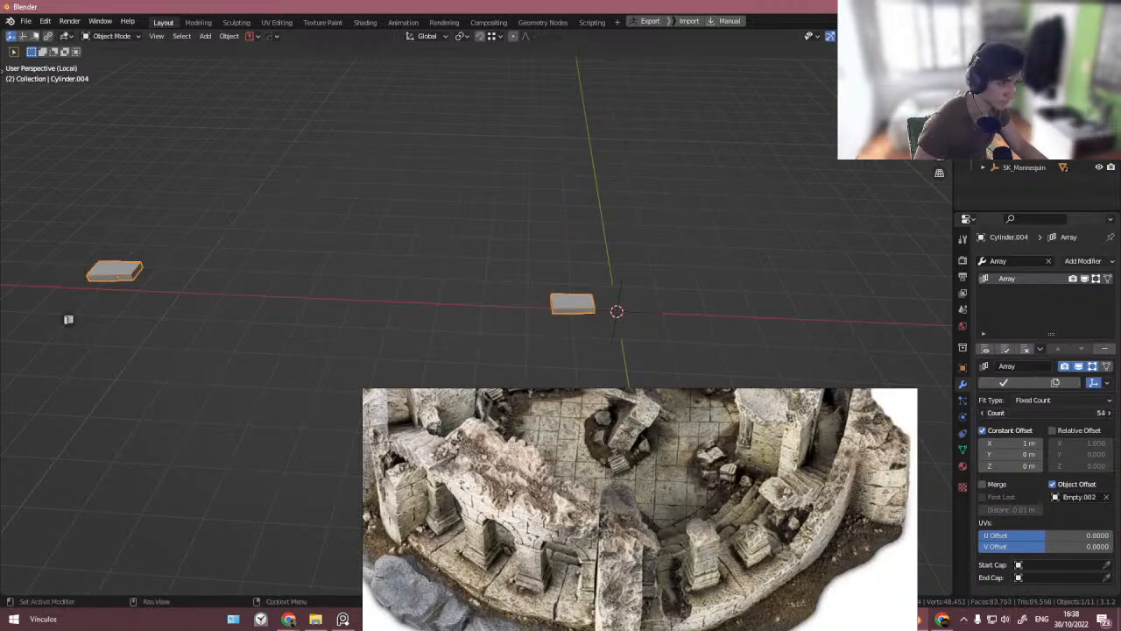
mouse_move(1016, 444)
mouse_down()
mouse_move(947, 444)
mouse_move(1021, 443)
mouse_up()
middle_drag(271, 395, 263, 308)
key(ctrl+z)
- Rotate the empty about Z by about -80°
click(338, 377)
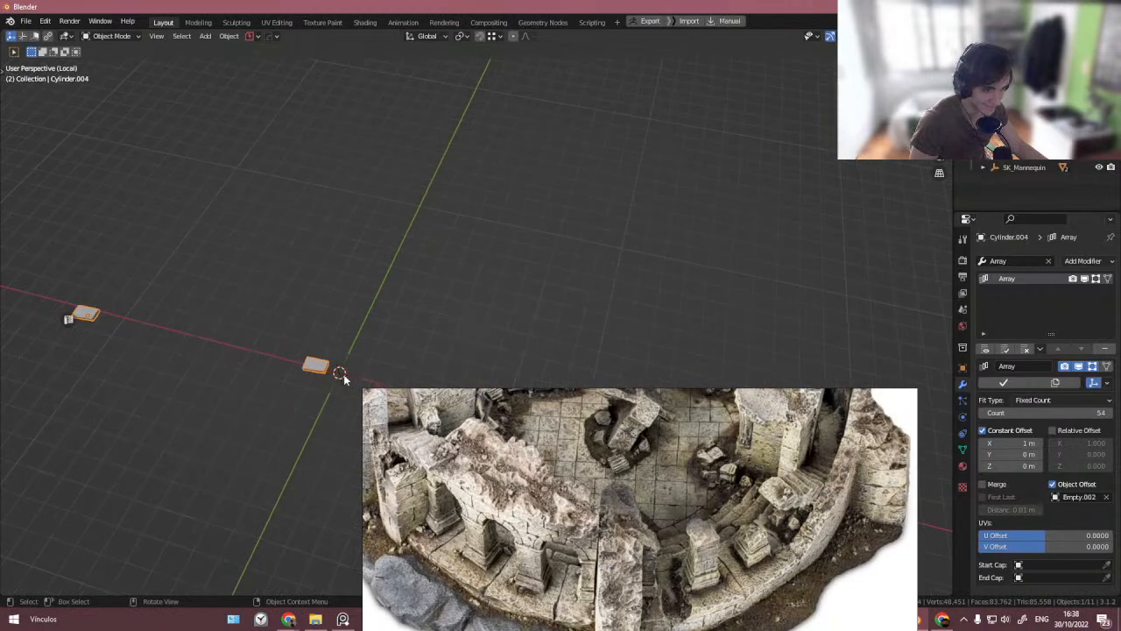
key(r)
key(z)
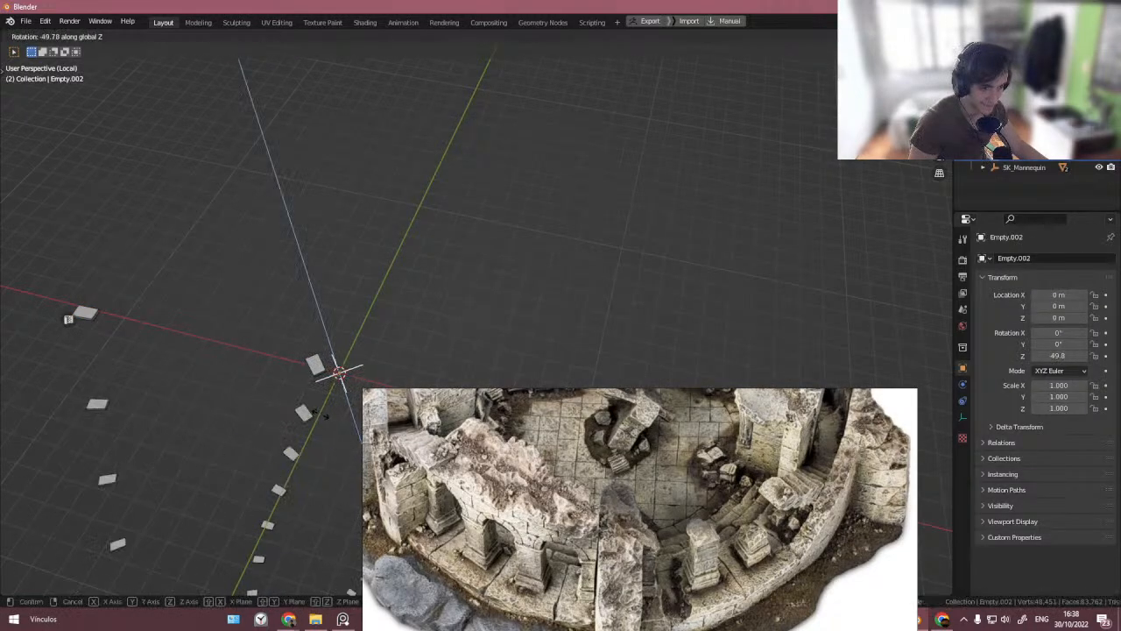
click(260, 424)
shift+middle_drag(241, 406, 236, 344)
scroll(252, 365, down, 4)
- Switch the slab's array from constant to relative offset and lower the count to 11
click(273, 324)
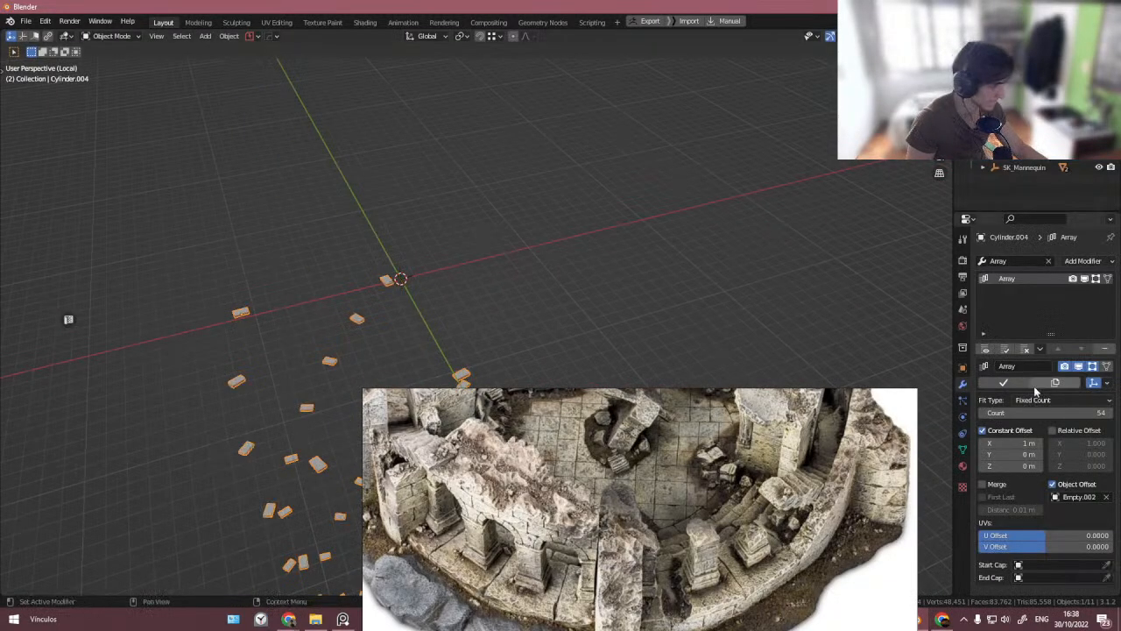
drag(1021, 442, 1098, 443)
key(ctrl+z)
click(1054, 431)
click(1011, 432)
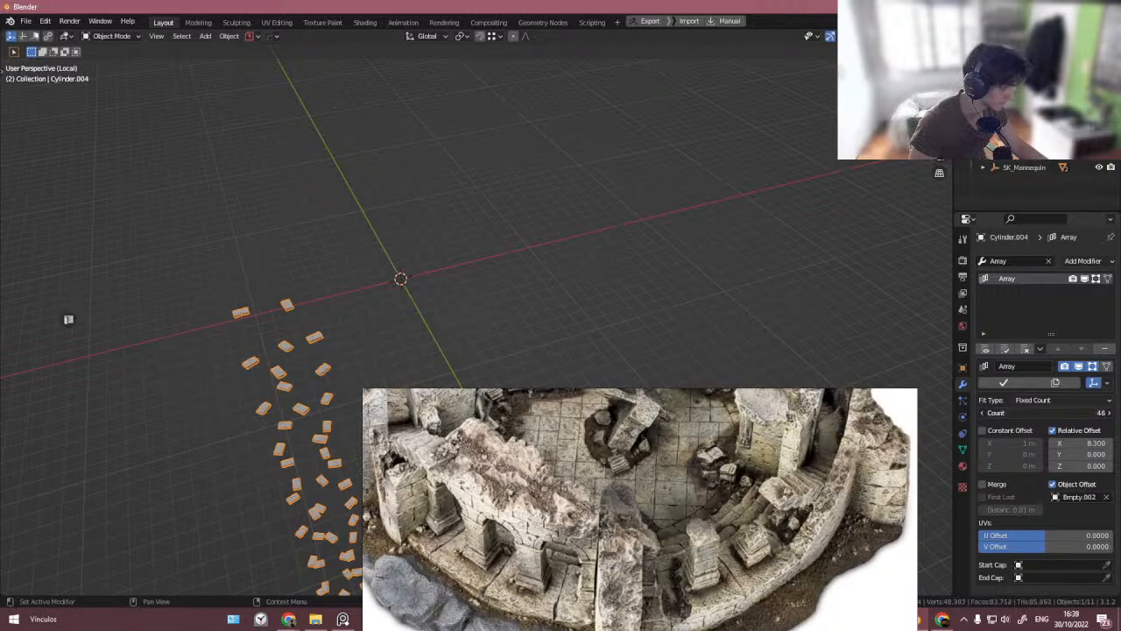
drag(1086, 412, 1043, 412)
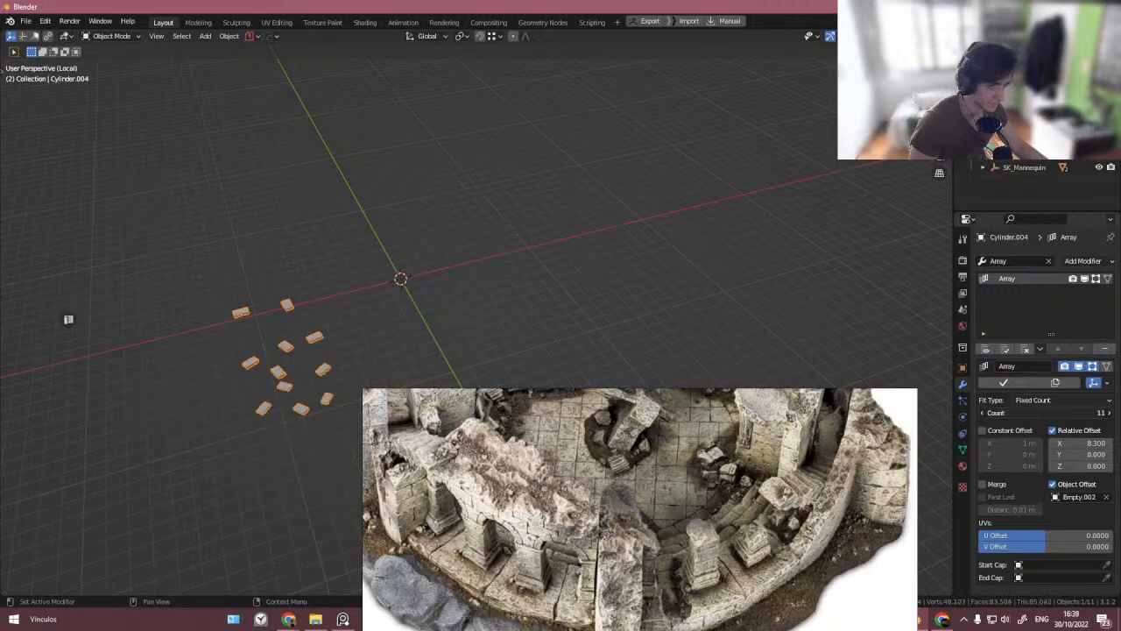
- Set the array's relative offset to 0 on X and about 9.1 on Z
drag(1084, 445, 1095, 467)
middle_drag(639, 333, 333, 377)
drag(1089, 466, 1067, 466)
- Rotate the empty a further -5° about Z
click(226, 364)
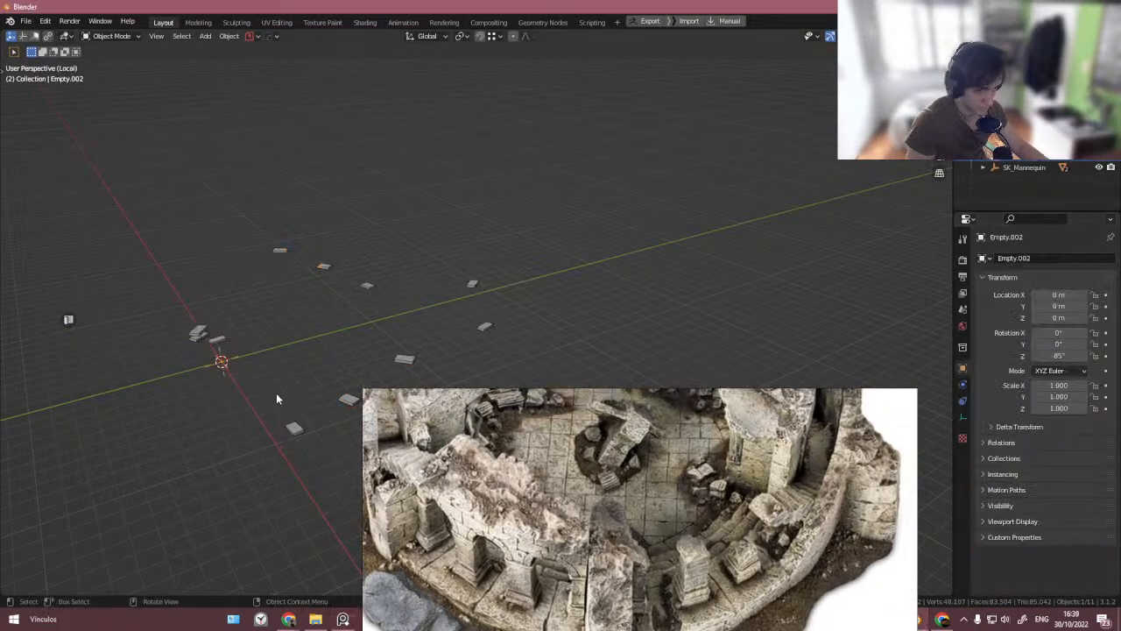
key(r)
key(z)
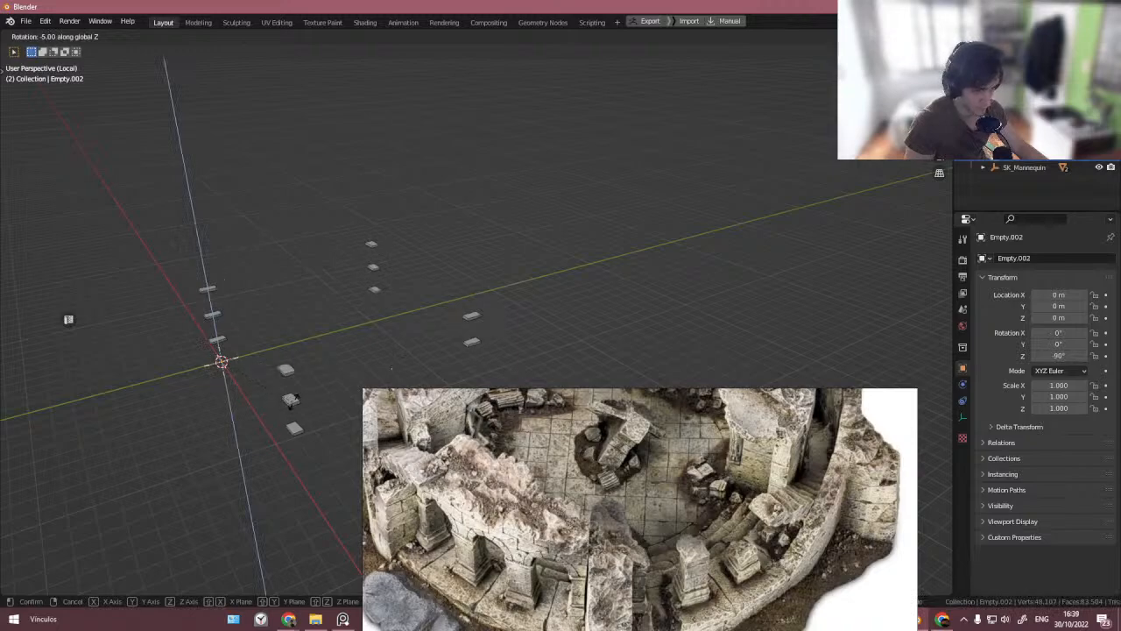
click(272, 406)
middle_drag(272, 406, 362, 388)
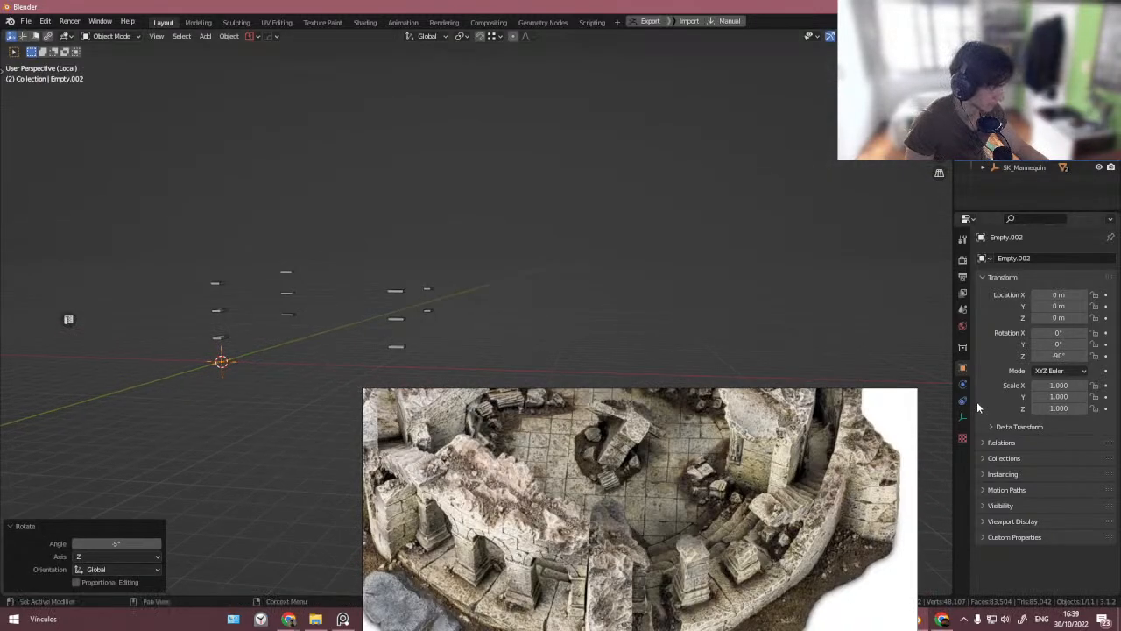
- Rotate the slab about Z by about -8°, then adjust its height and rotation along Z
click(410, 353)
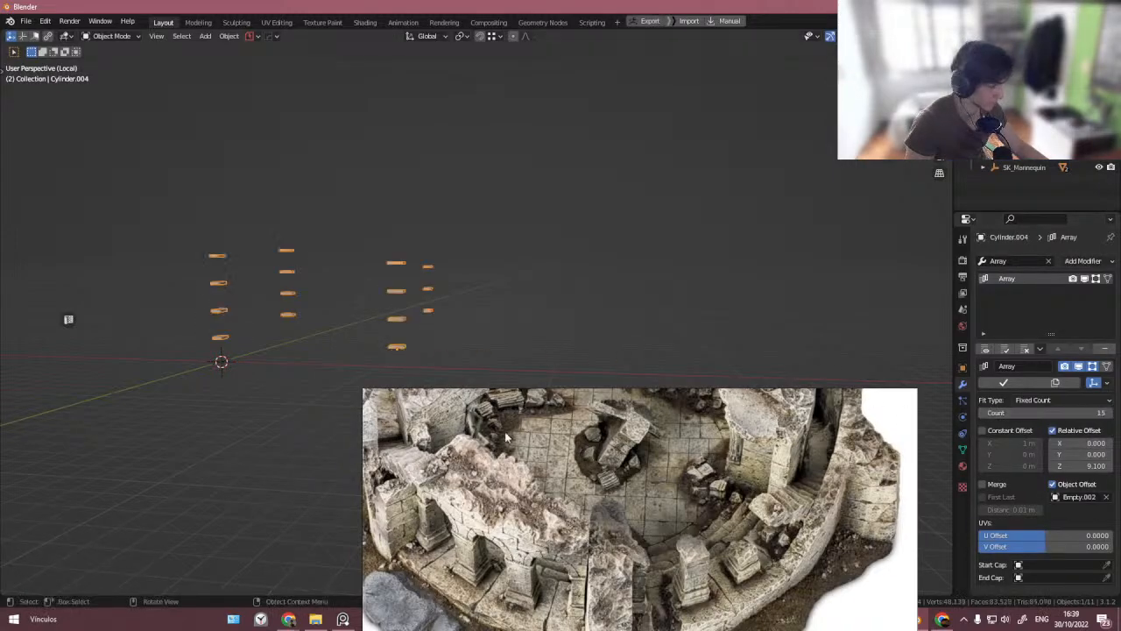
key(r)
key(z)
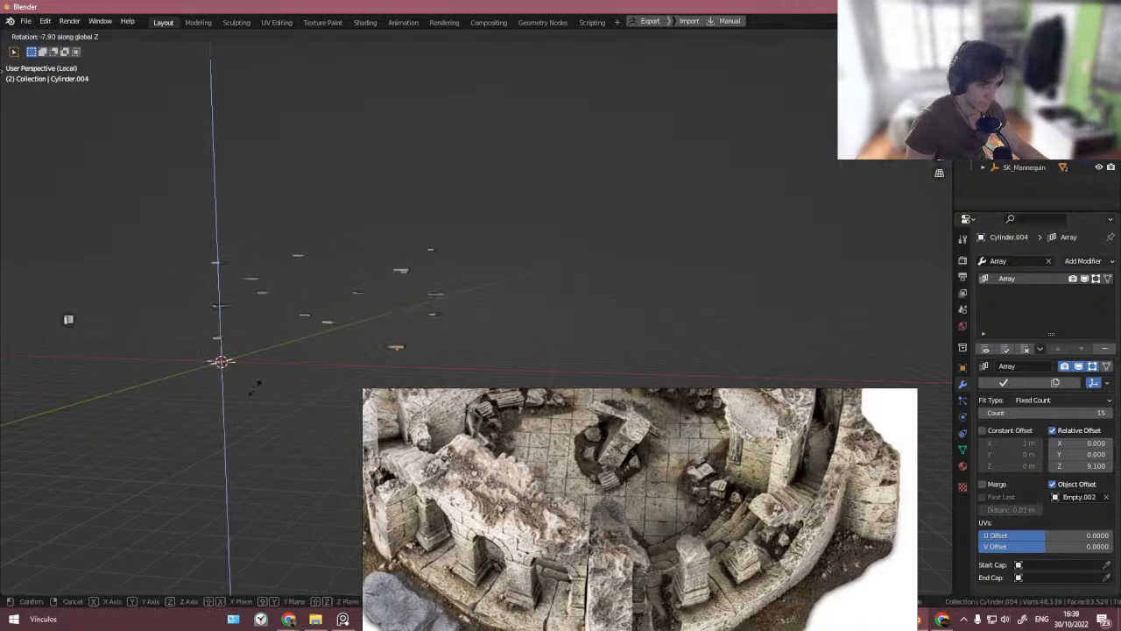
click(255, 388)
middle_drag(309, 375, 285, 398)
scroll(292, 403, up, 1)
key(g)
key(z)
click(300, 422)
key(r)
key(z)
click(333, 393)
scroll(297, 403, down, 2)
- Delete the empty and reselect the slab
key(Delete)
click(285, 398)
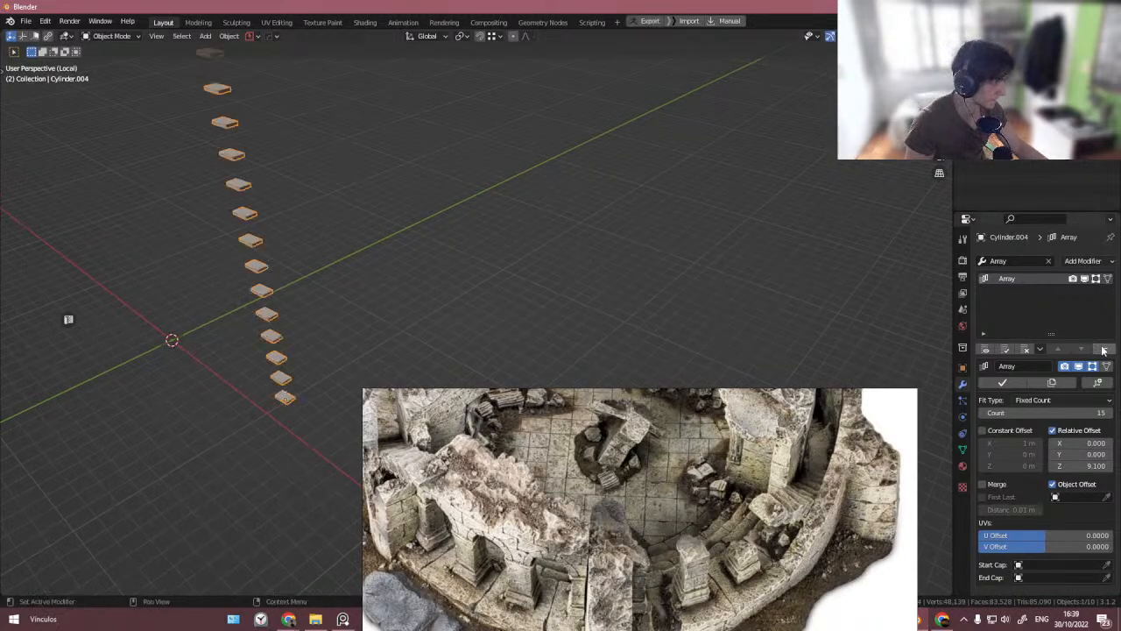
click(1038, 260)
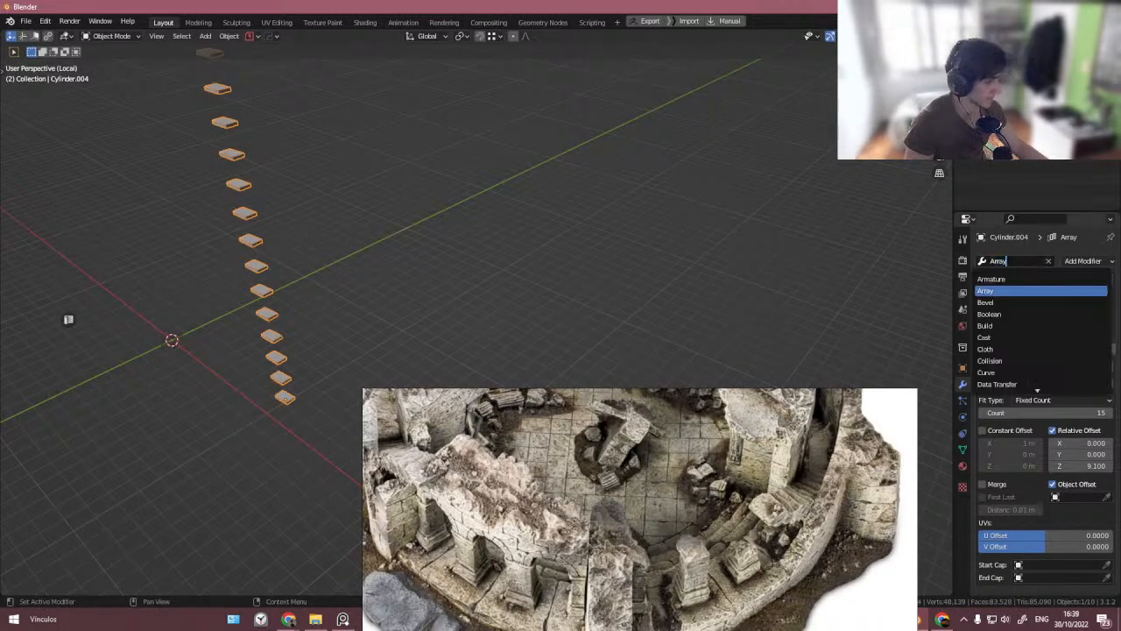
key(BackSpace)
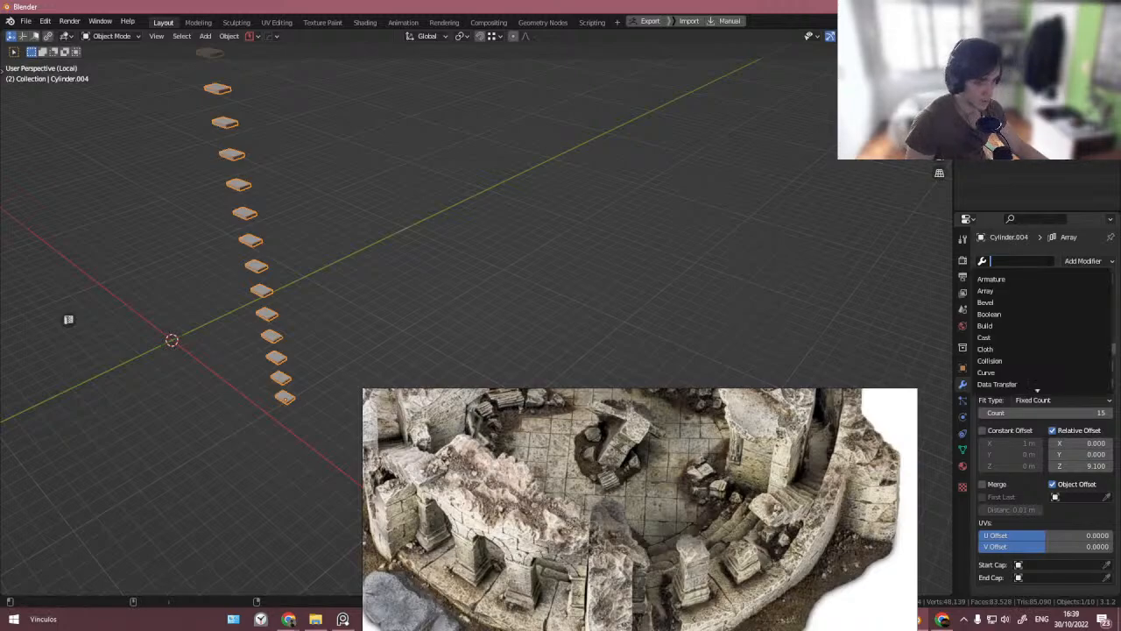
scroll(640, 509, up, 1)
click(401, 292)
shift+middle_drag(402, 292, 475, 247)
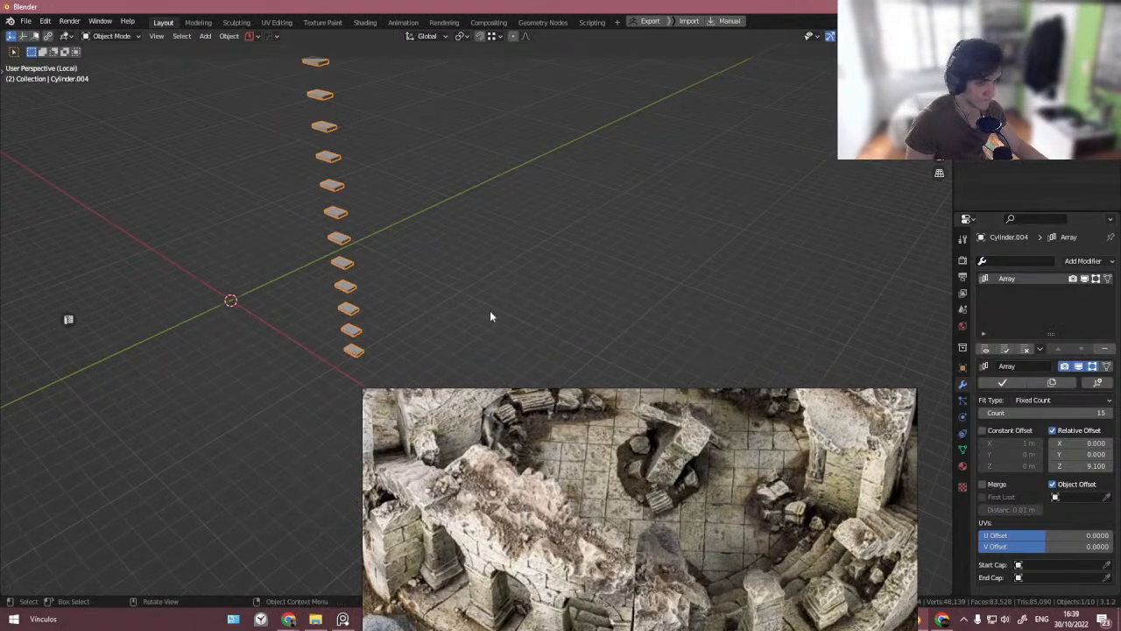
key(Delete)
key(ctrl+z)
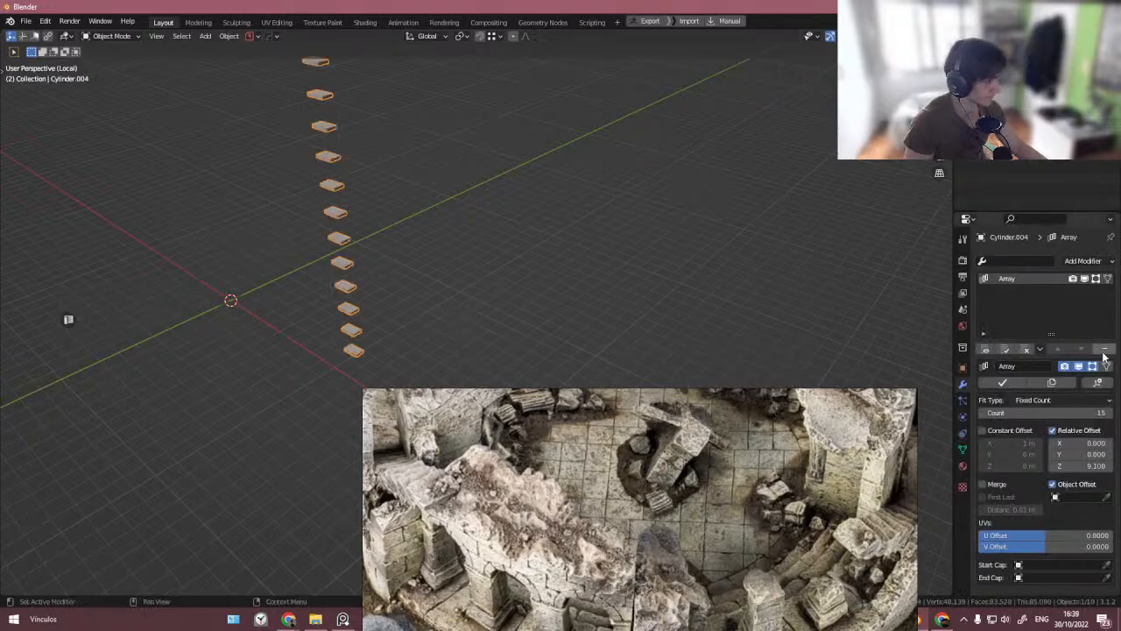
- Duplicate an edge loop along the arena's upper tier and separate it into its own object
key(KP_Divide)
right_drag(483, 458, 925, 426)
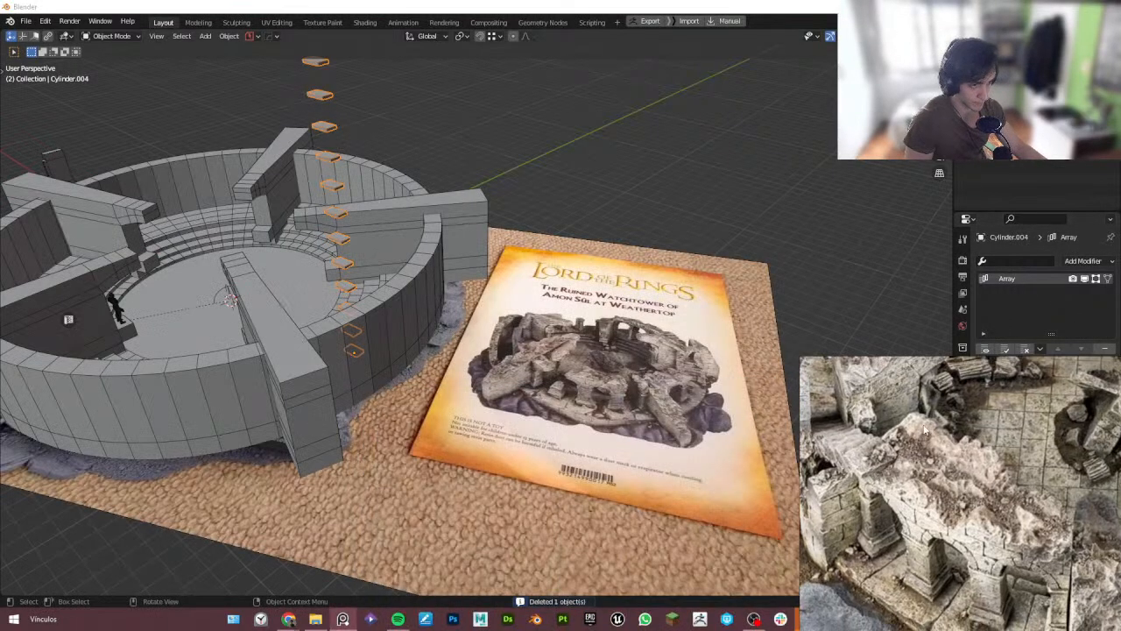
middle_drag(404, 286, 289, 303)
scroll(350, 237, up, 3)
middle_drag(421, 223, 406, 281)
click(417, 331)
key(Tab)
scroll(414, 366, up, 3)
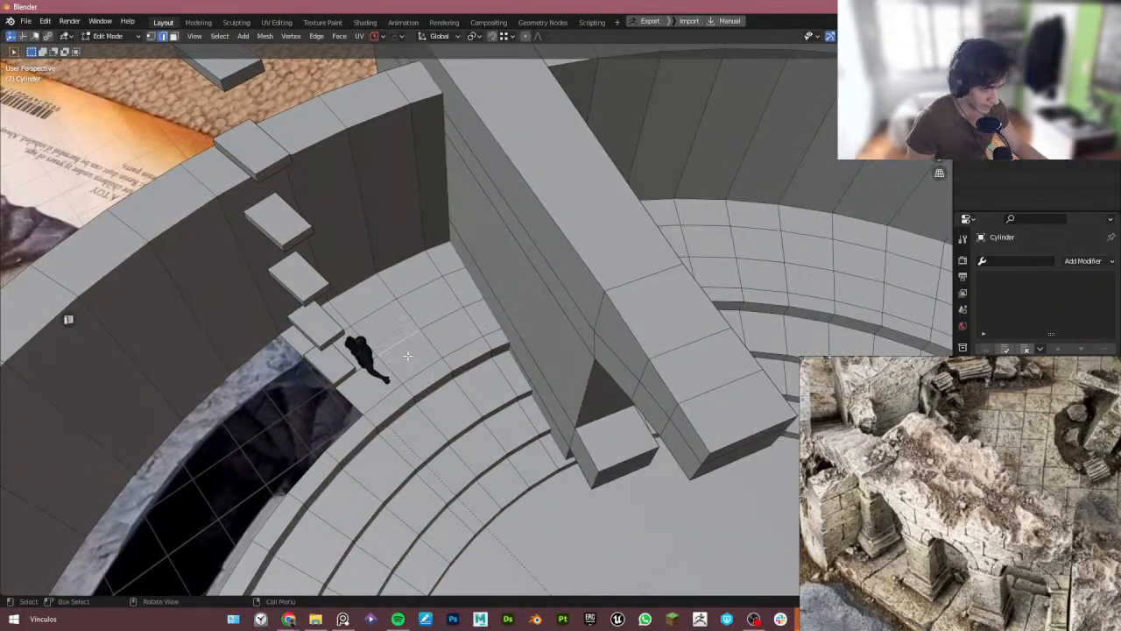
middle_drag(407, 355, 505, 337)
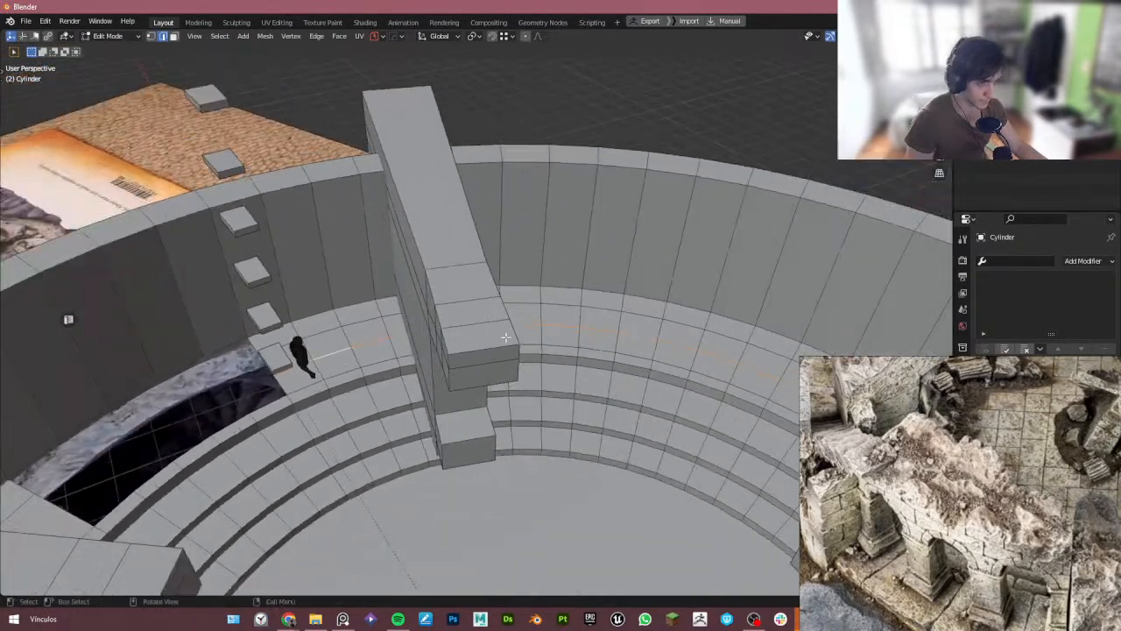
scroll(506, 337, down, 4)
scroll(473, 346, up, 4)
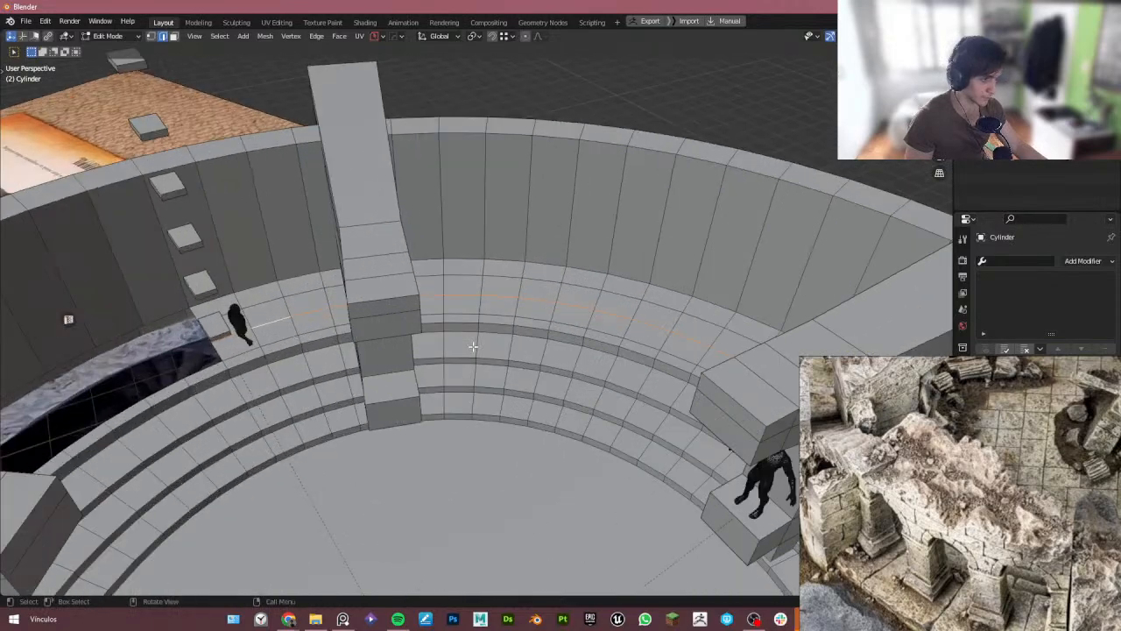
key(g)
click(531, 289)
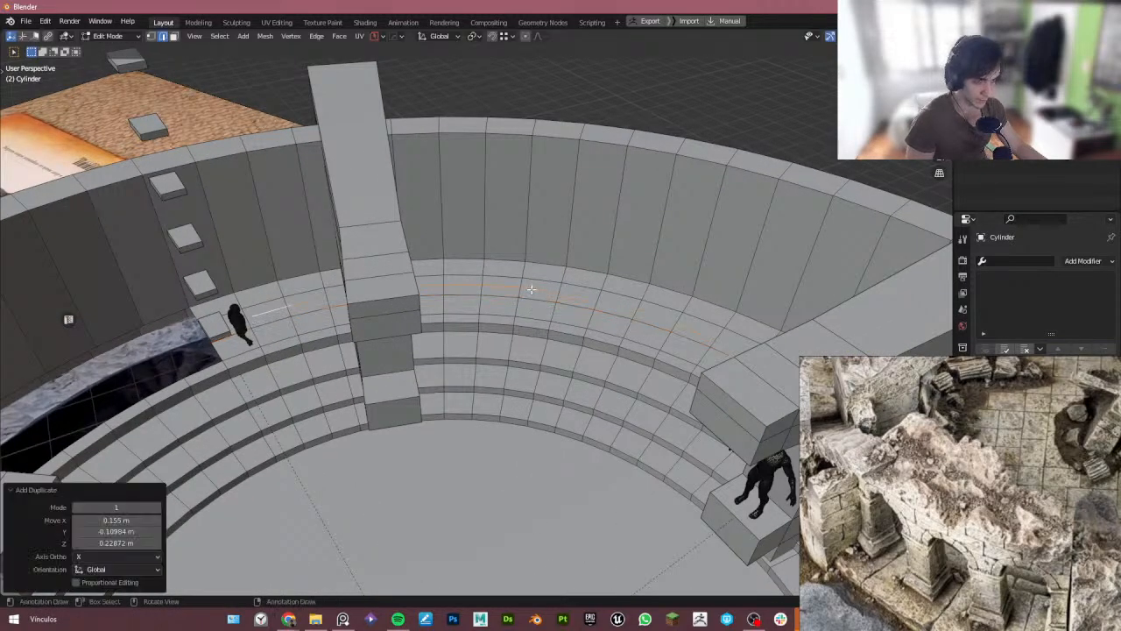
key(p)
click(530, 288)
key(Tab)
- Select the separated loop in edit mode and delete all its vertices except a short arc near the staircase
click(524, 283)
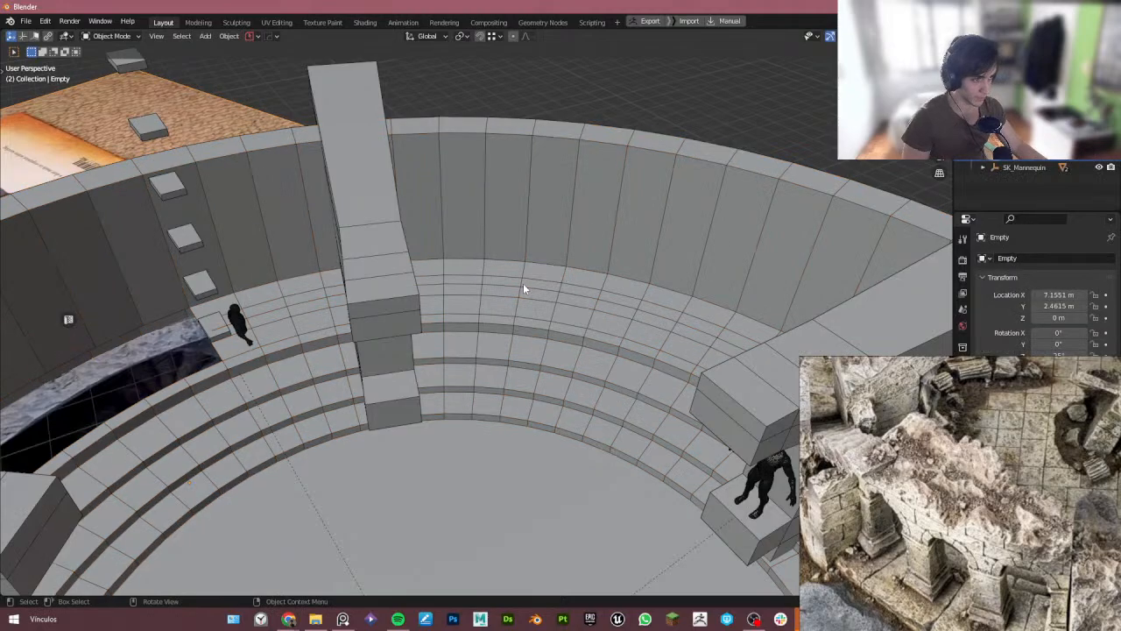
click(500, 288)
click(505, 283)
key(Tab)
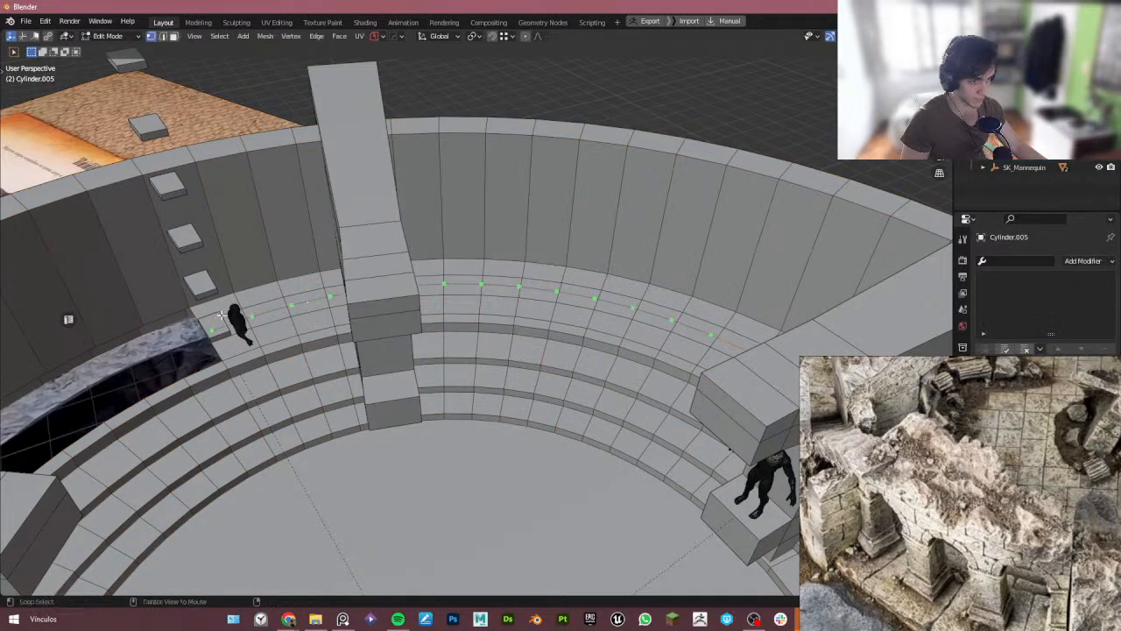
key(alt+z)
drag(154, 252, 517, 363)
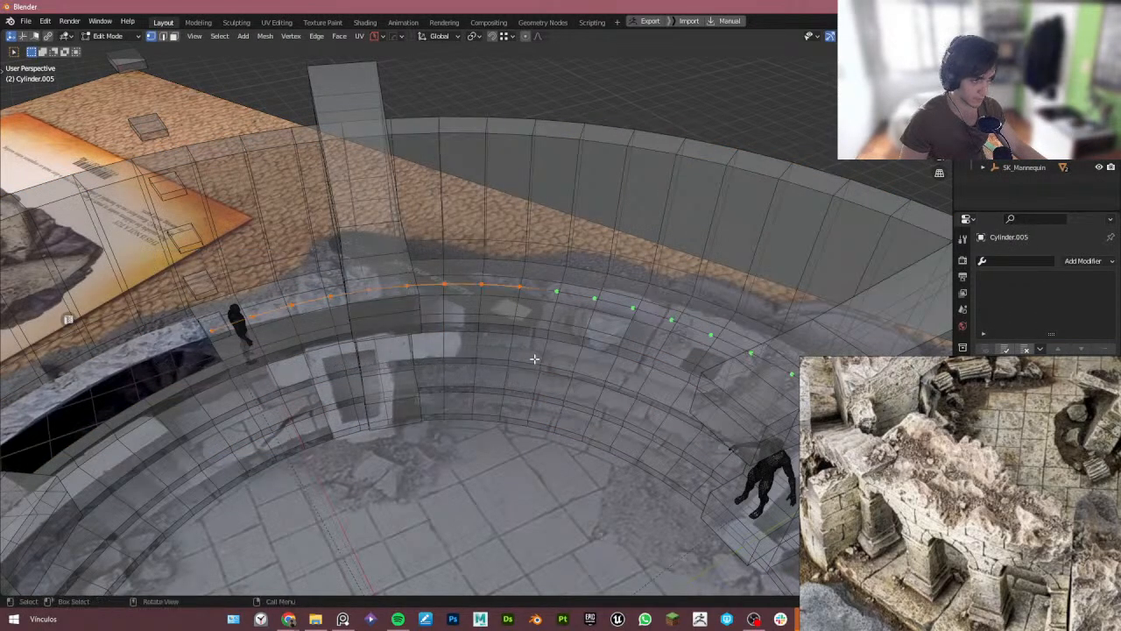
middle_drag(517, 364, 519, 353)
key(ctrl+i)
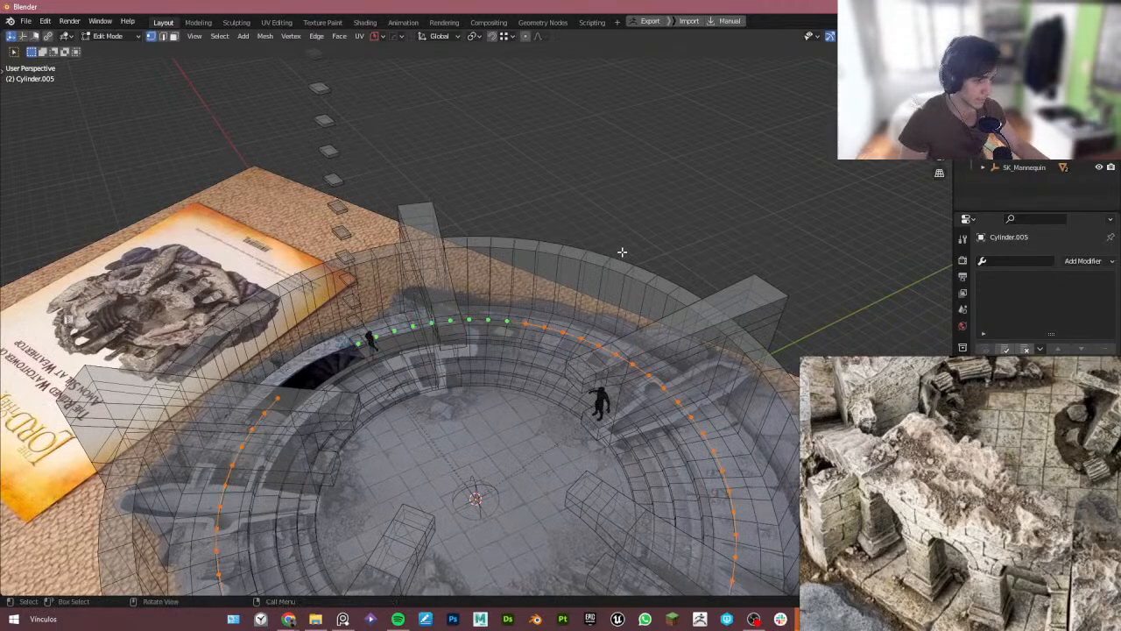
key(x)
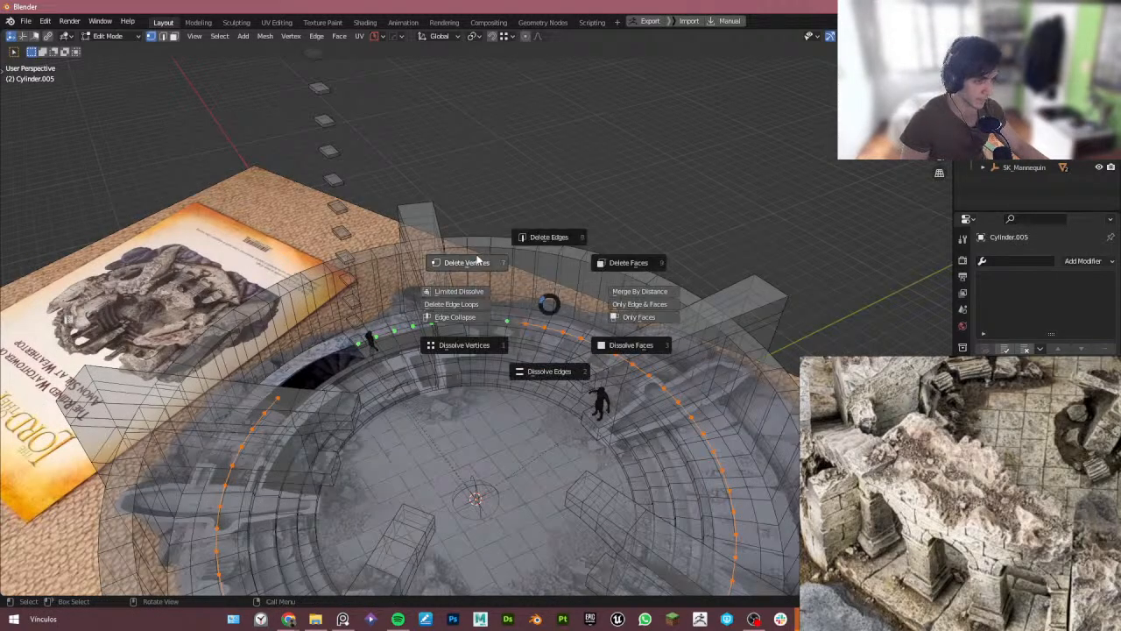
click(478, 260)
- Extrude the arc's end vertex in place and raise it about 3.4 m along Z with smooth proportional editing
scroll(514, 335, up, 3)
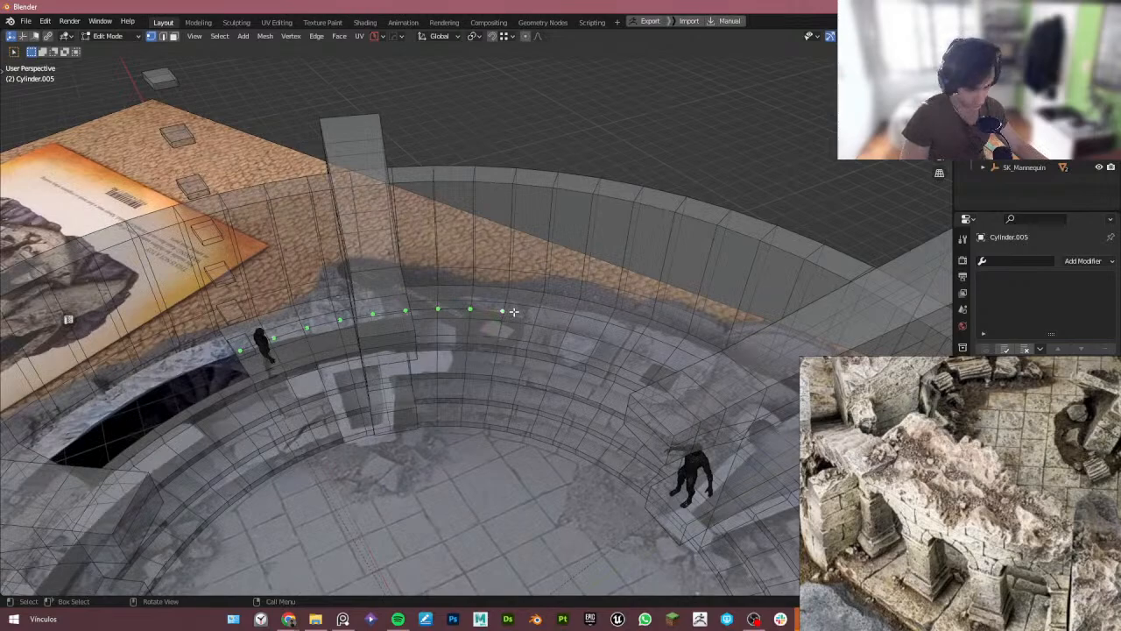
key(e)
key(z)
right_click(531, 296)
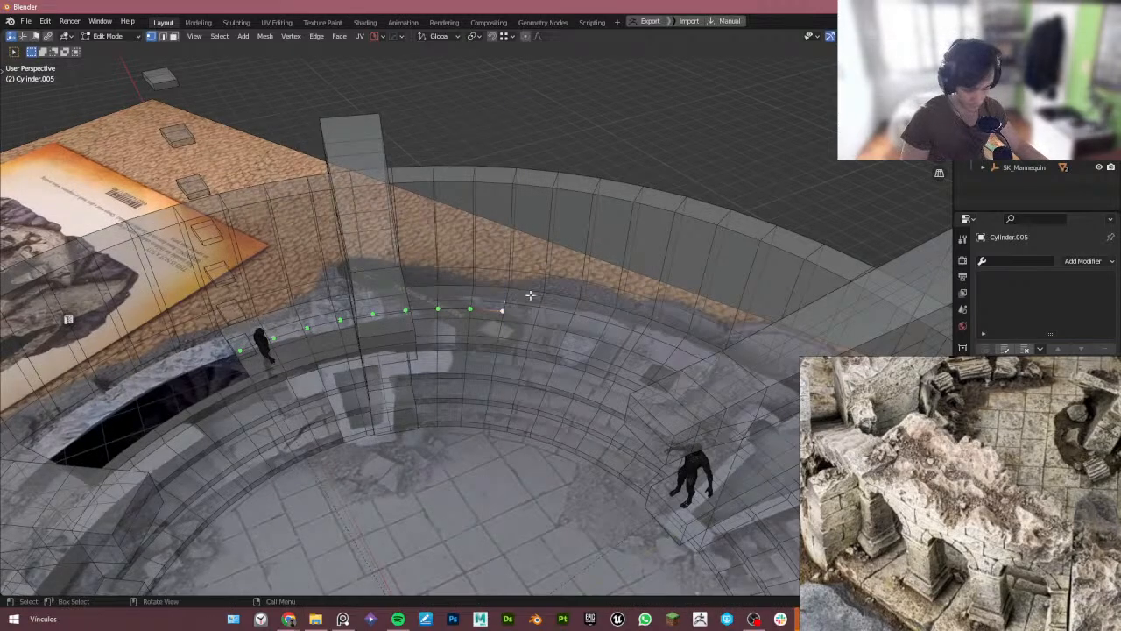
key(g)
key(z)
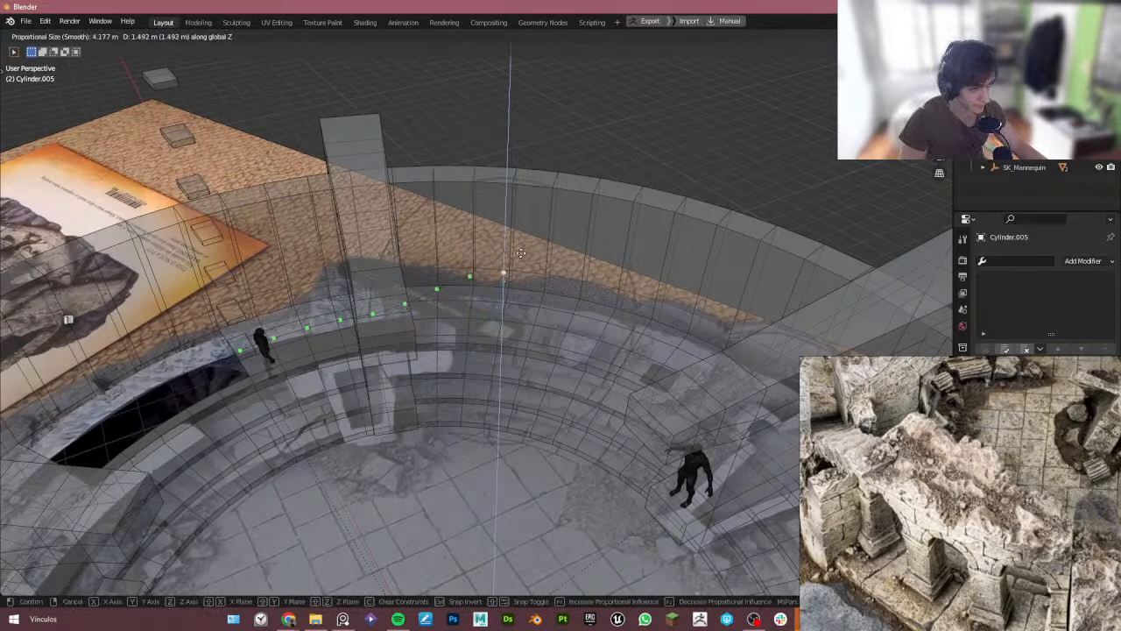
scroll(516, 215, down, 3)
click(511, 198)
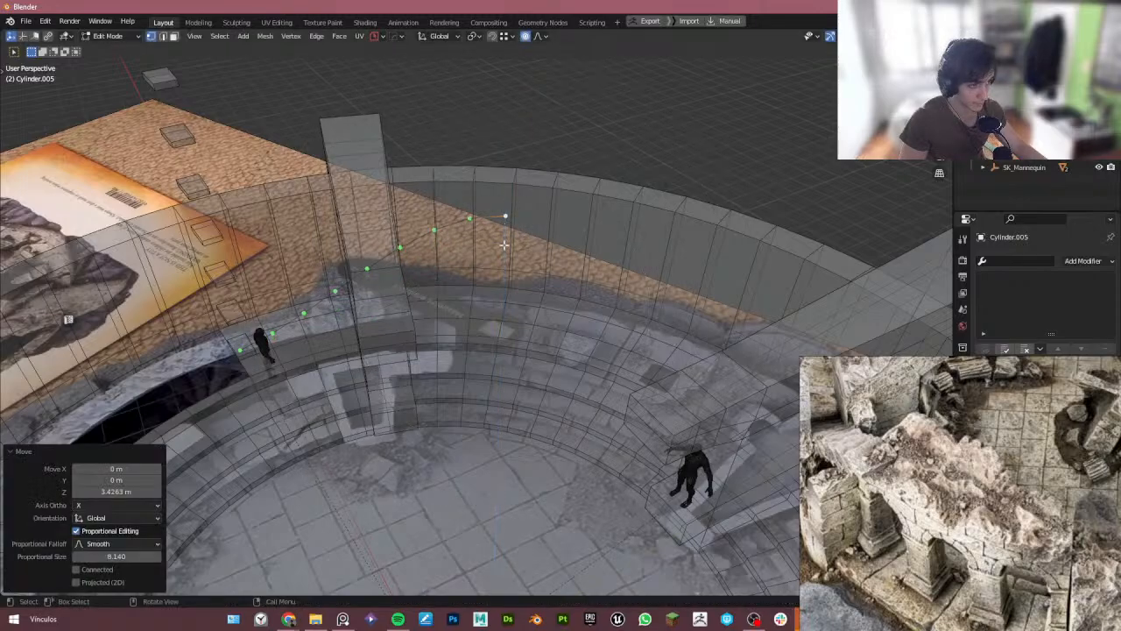
middle_drag(510, 198, 489, 234)
key(g)
key(z)
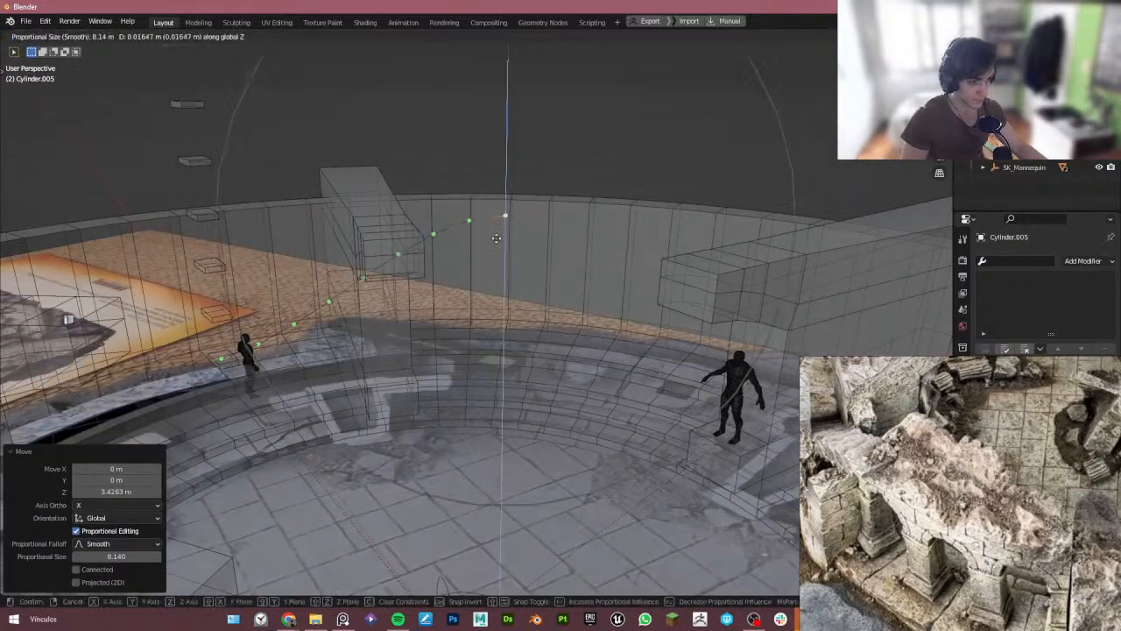
click(498, 210)
key(Tab)
click(498, 165)
middle_drag(497, 172, 506, 253)
click(254, 413)
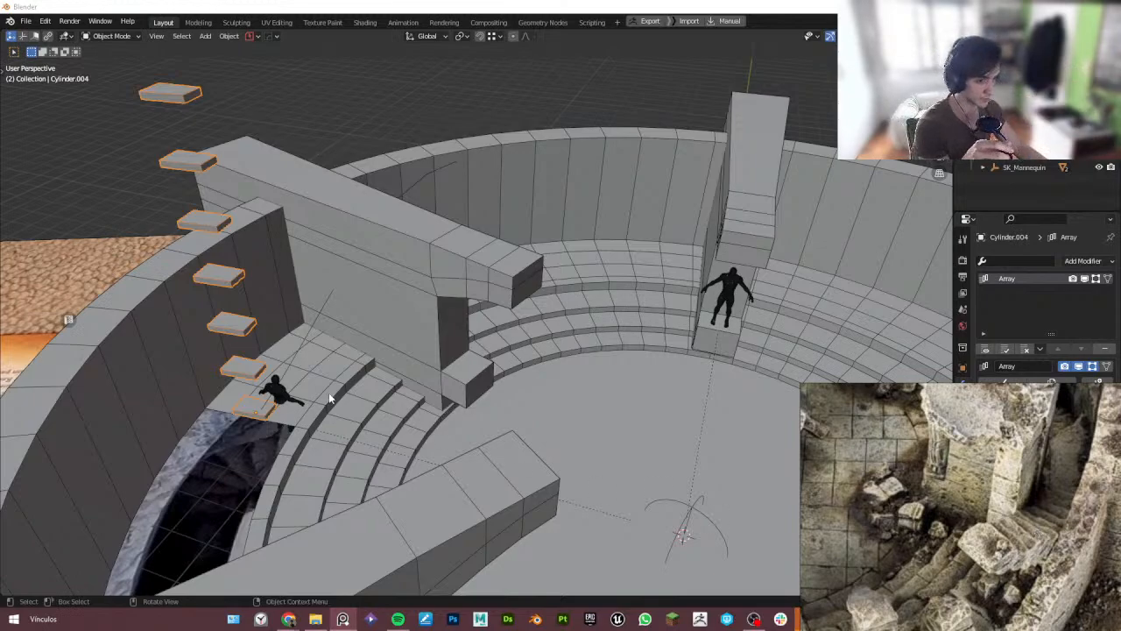
middle_drag(329, 399, 309, 361)
click(318, 355)
scroll(309, 355, up, 4)
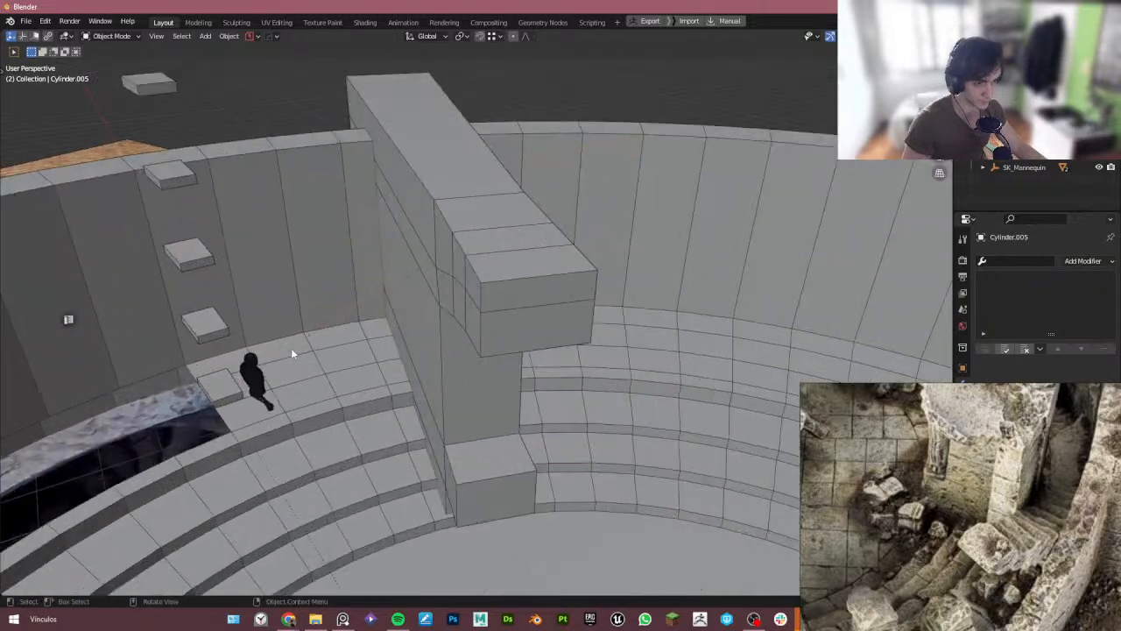
key(Tab)
click(277, 361)
key(g)
key(z)
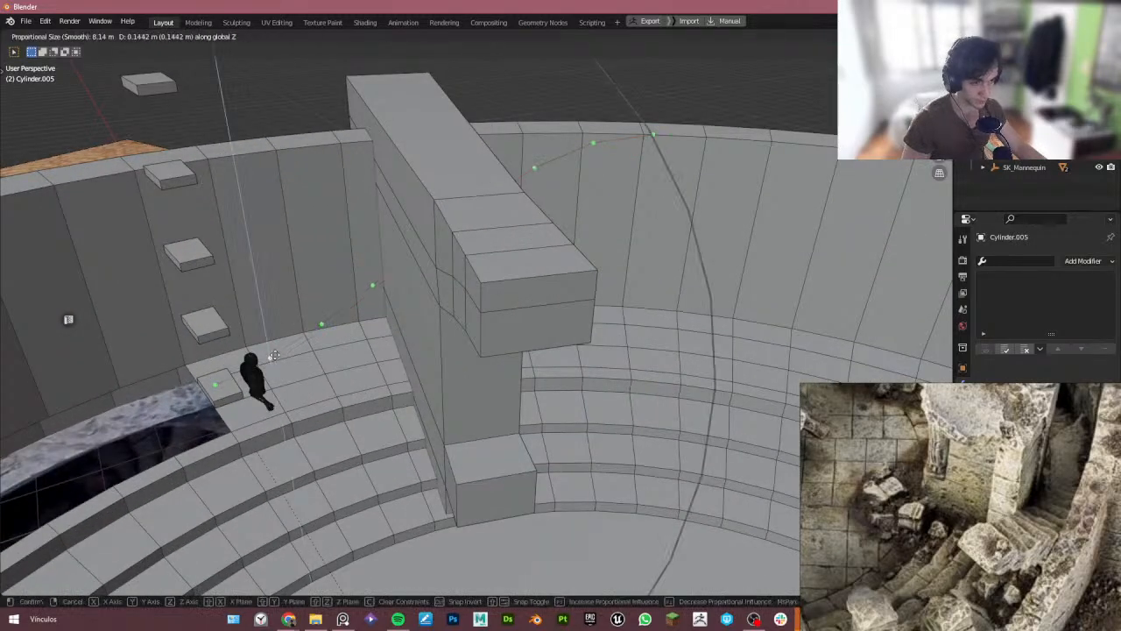
scroll(272, 355, up, 11)
key(Escape)
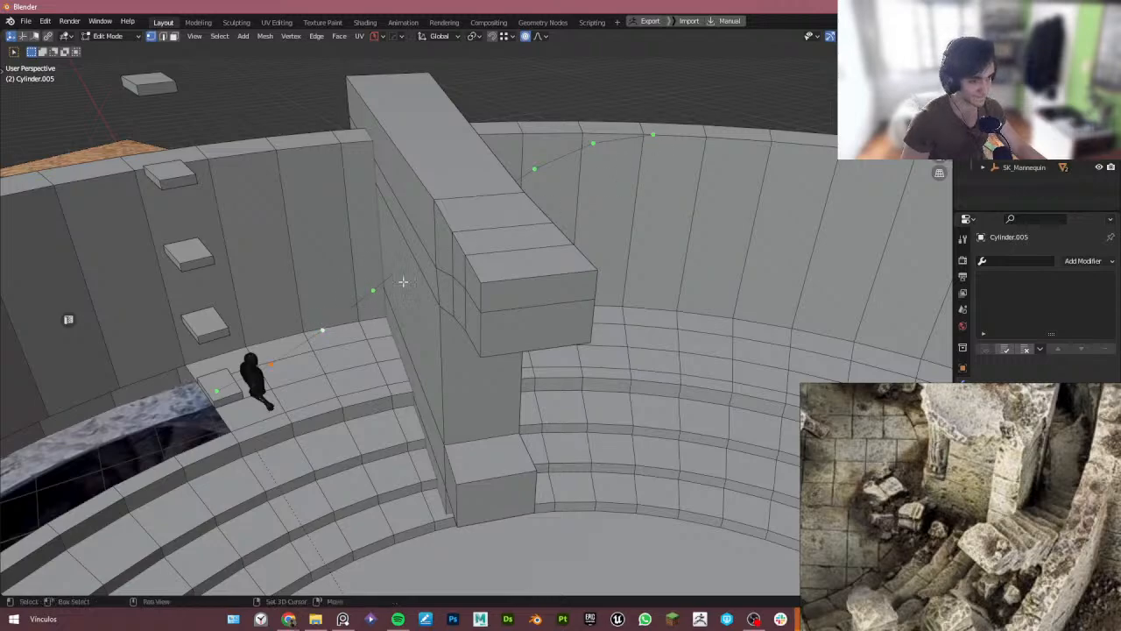
- Dissolve a vertex near the curve's upper end and raise the end vertex about 0.45 m along Z
ctrl+click(593, 144)
key(x)
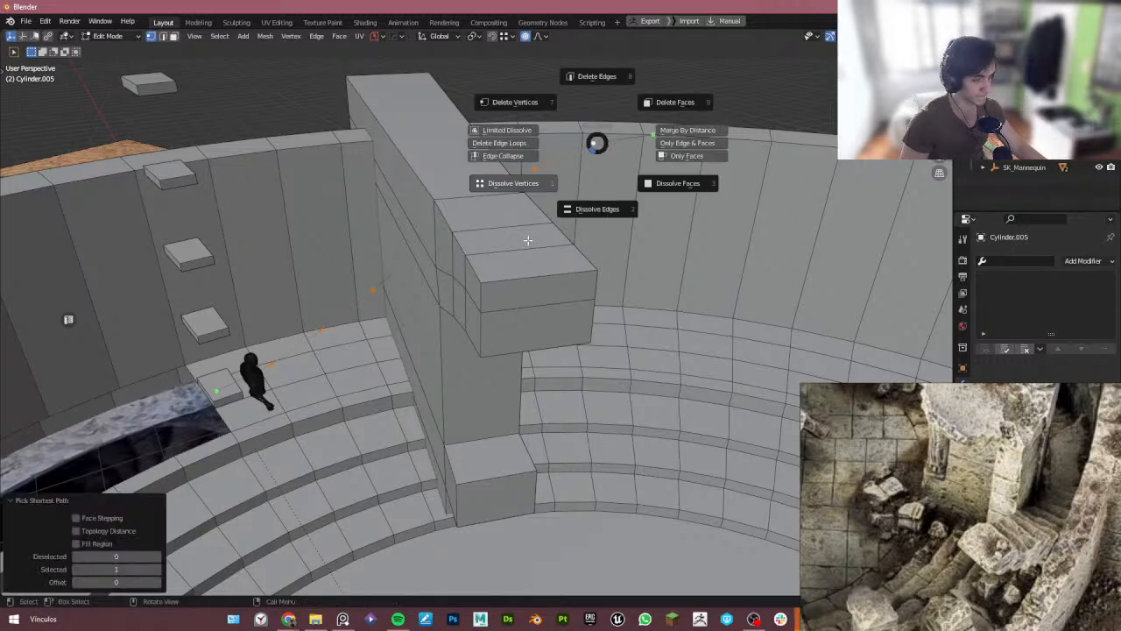
click(527, 243)
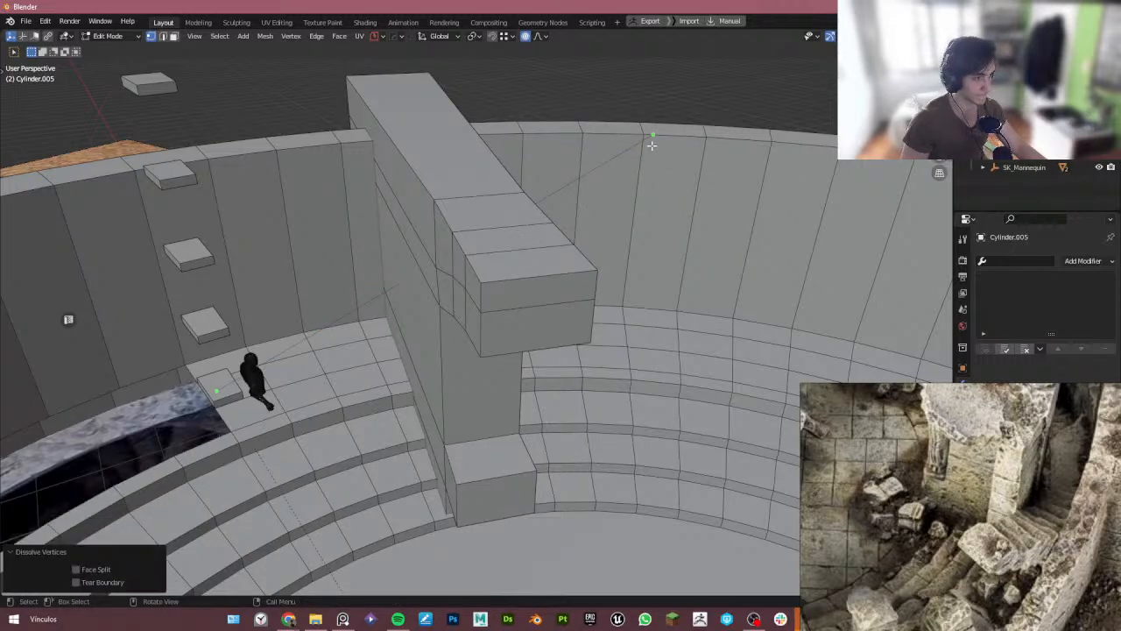
key(g)
key(z)
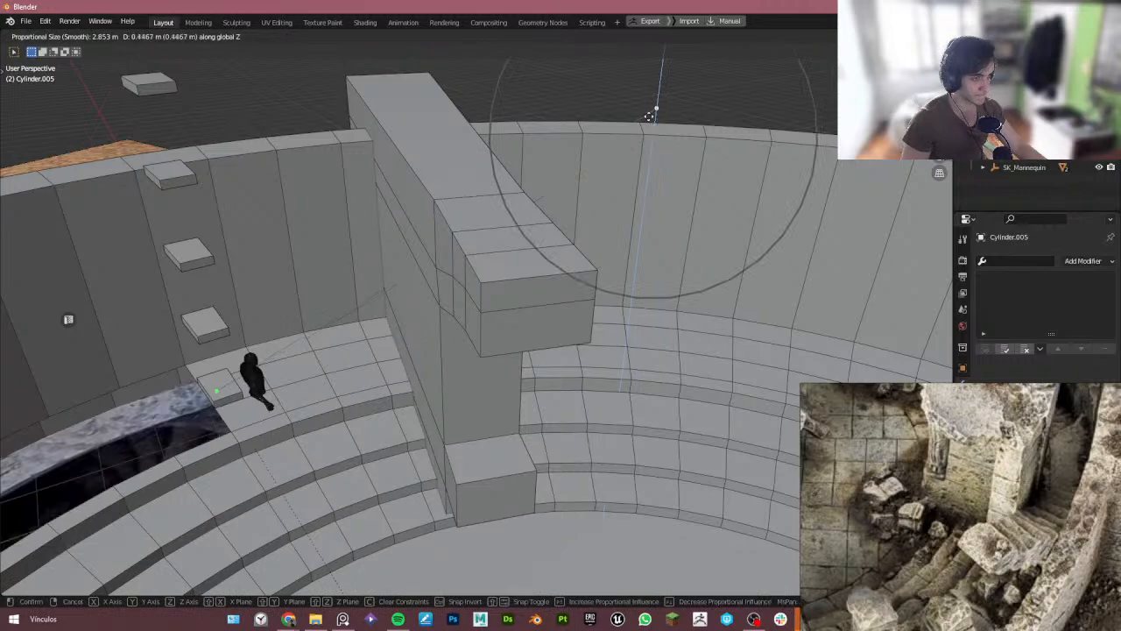
click(649, 112)
- Try a loop cut on the curve, then leave edit mode and delete the curve object
key(ctrl+r)
click(428, 251)
right_click(427, 251)
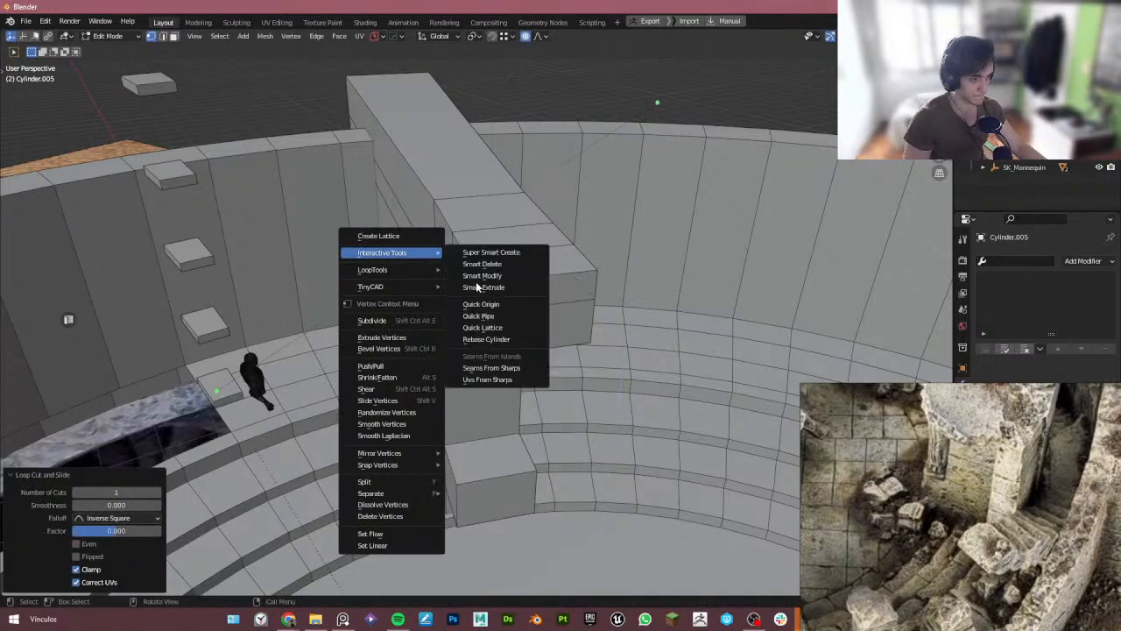
middle_drag(536, 316, 612, 180)
key(Tab)
scroll(612, 181, down, 6)
key(Delete)
middle_drag(550, 273, 482, 229)
click(437, 282)
click(1107, 349)
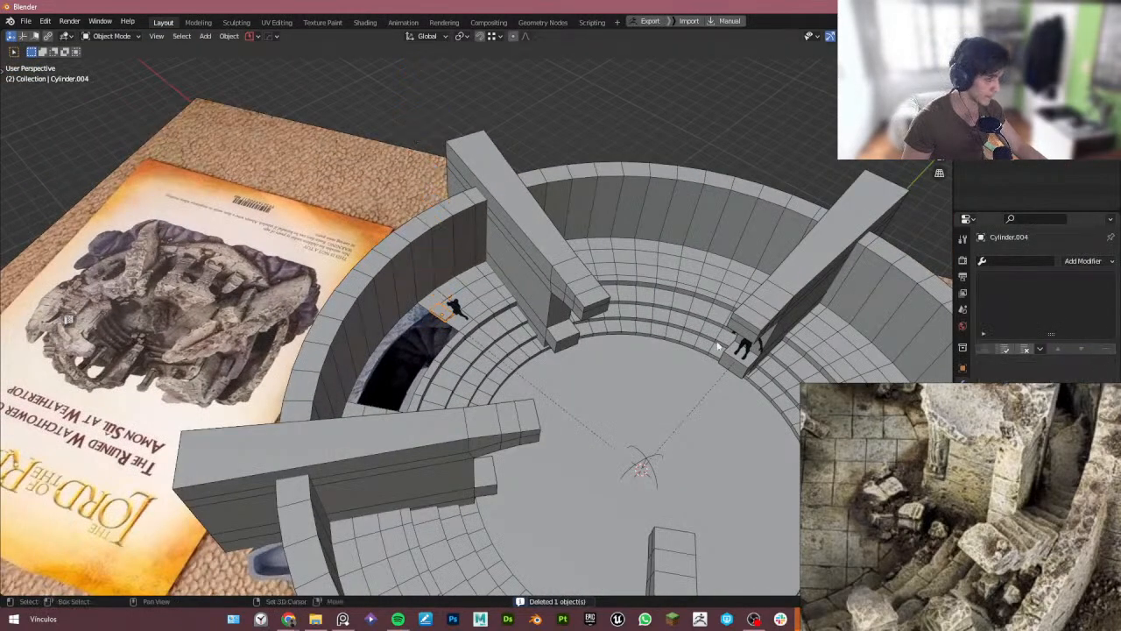
- Inspect the arena model from above in X-ray view
shift+middle_drag(745, 385, 580, 293)
scroll(927, 494, down, 6)
middle_drag(692, 474, 699, 458)
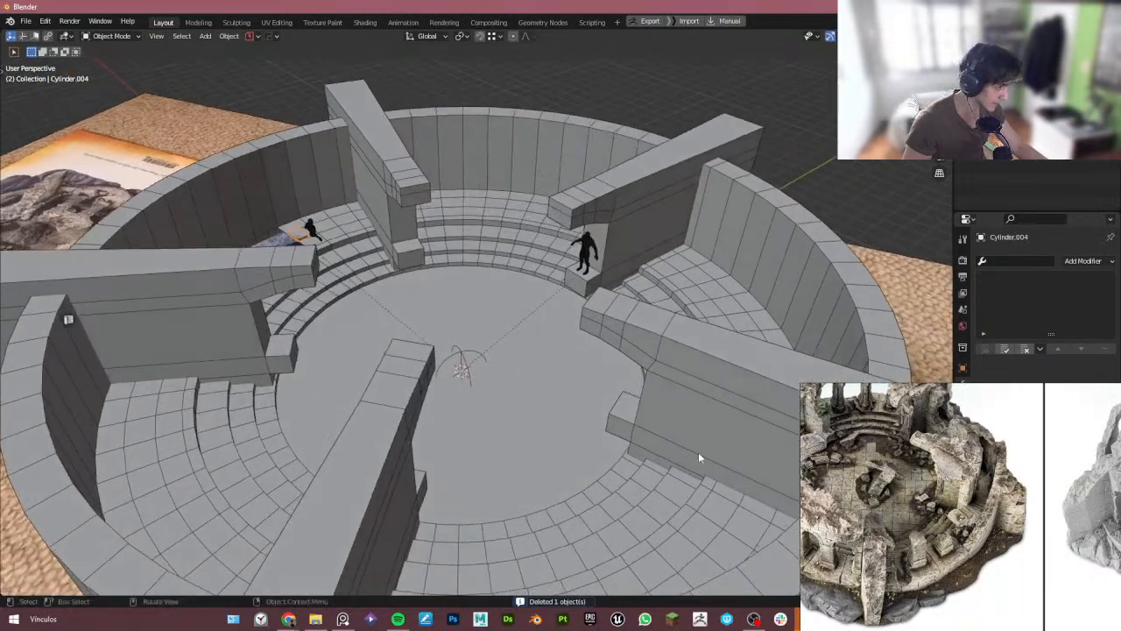
scroll(920, 499, down, 5)
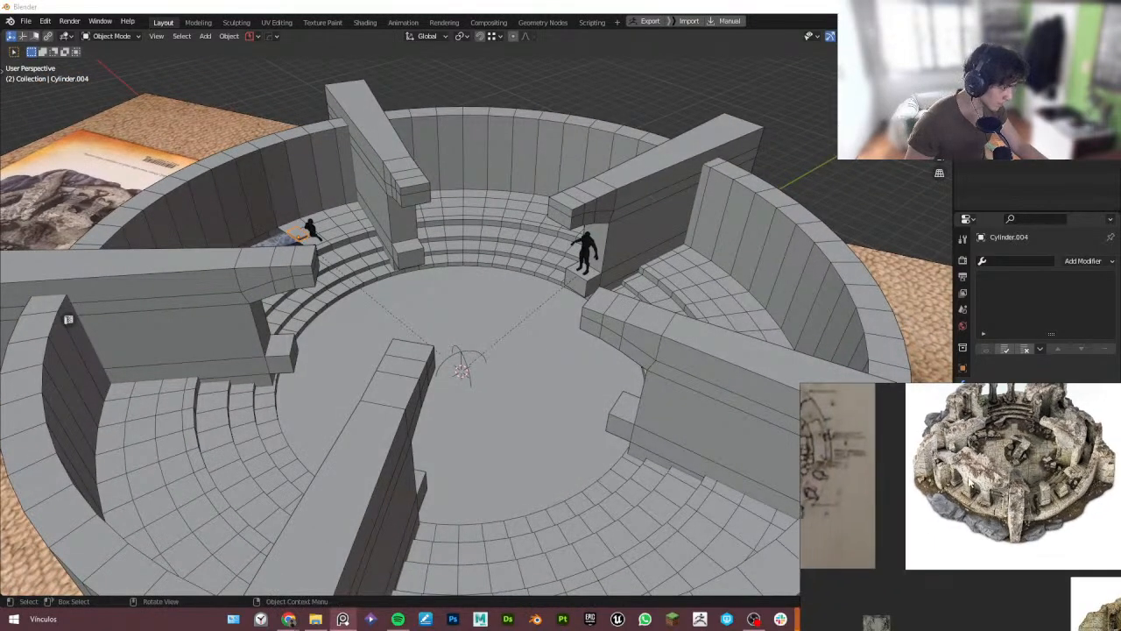
scroll(976, 506, up, 8)
middle_drag(337, 456, 385, 377)
click(355, 381)
scroll(445, 403, down, 2)
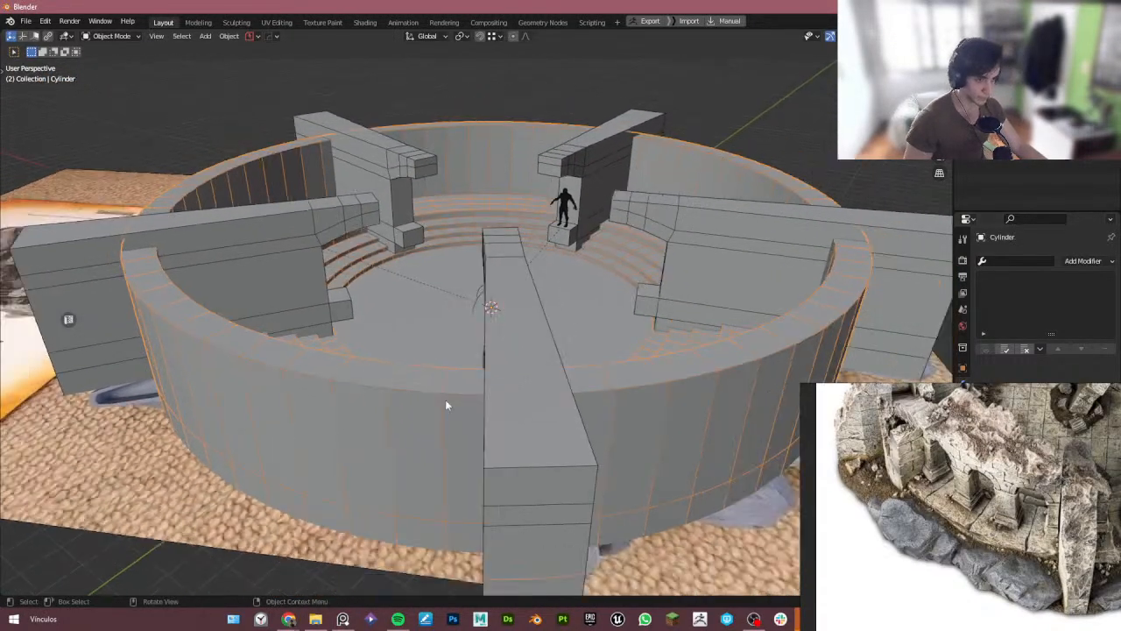
middle_drag(445, 403, 424, 406)
scroll(902, 487, down, 5)
middle_drag(410, 275, 397, 373)
key(alt+z)
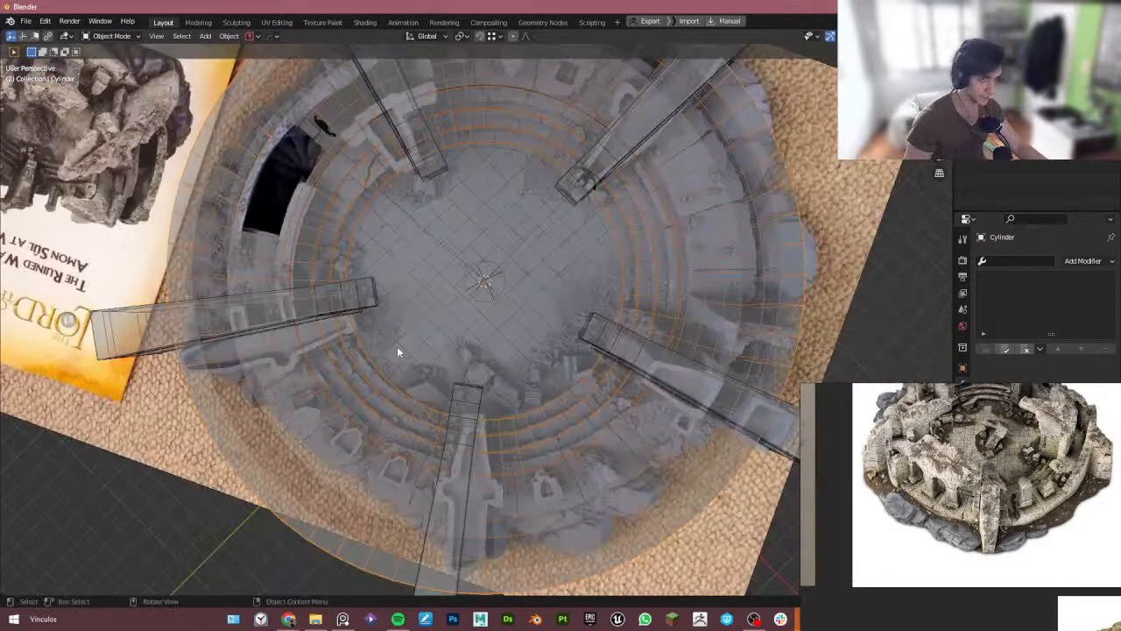
scroll(399, 349, down, 3)
shift+middle_drag(434, 272, 403, 309)
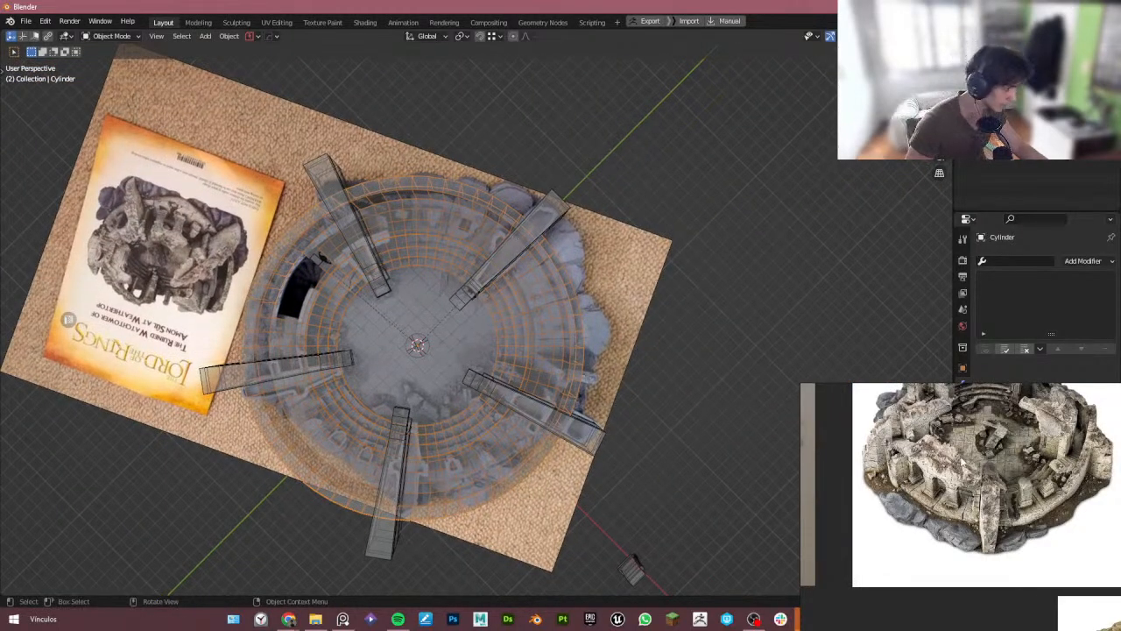
- Enlarge the reference image viewer and study the photos of the ruined watchtower
scroll(962, 463, up, 5)
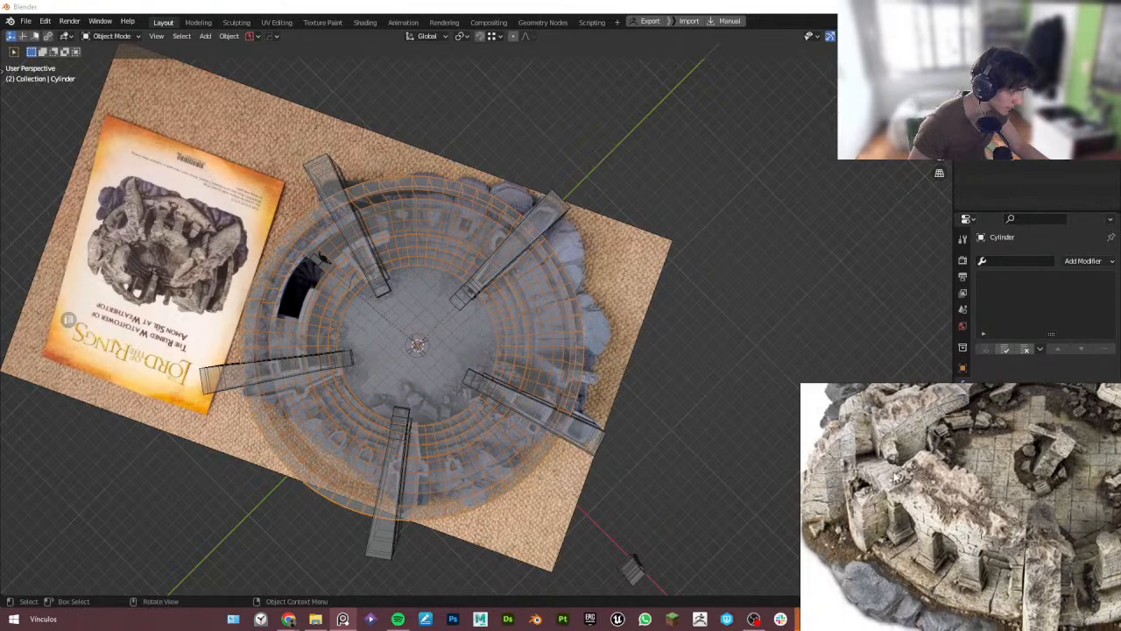
scroll(897, 490, down, 3)
right_drag(832, 483, 577, 444)
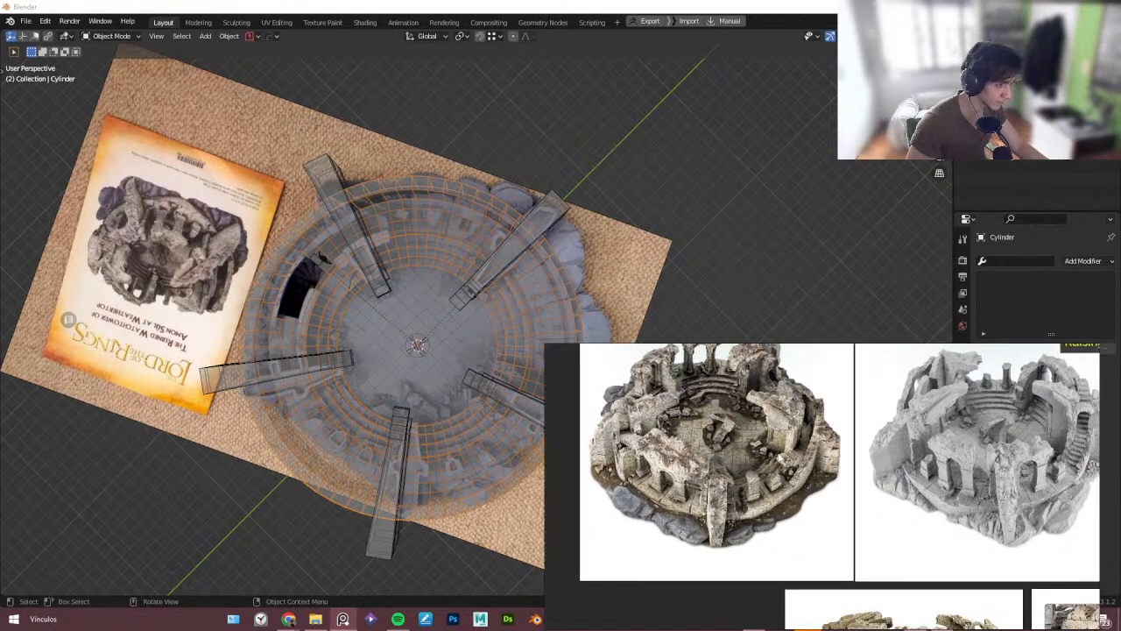
key(ctrl+f)
scroll(443, 375, up, 3)
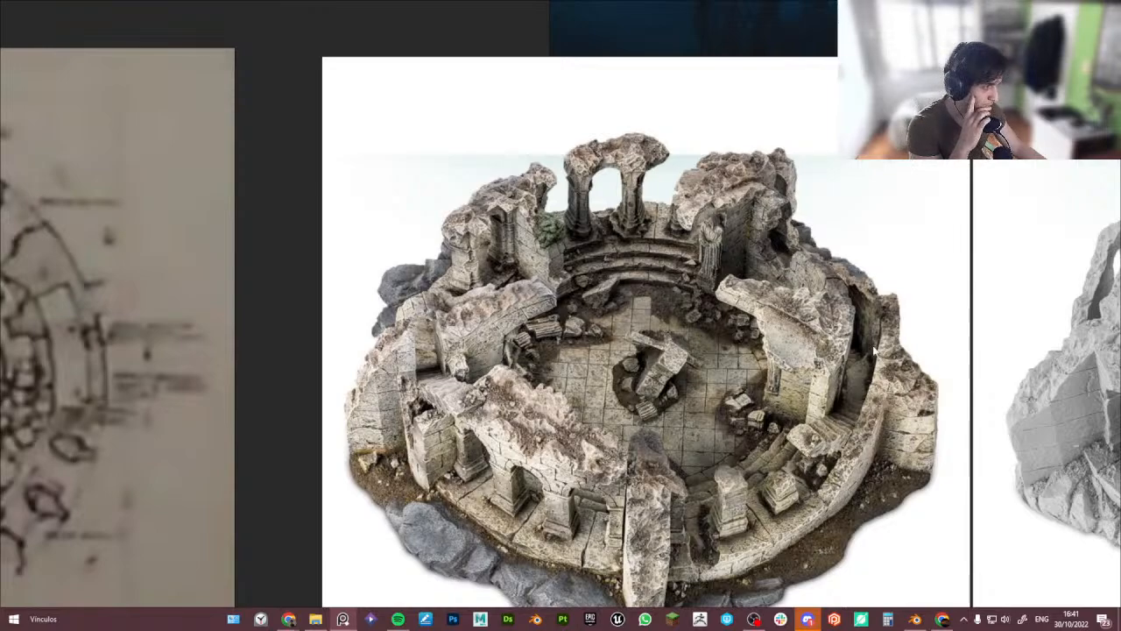
- Browse the reference board, studying the arena photos and the close-ups of the raised steps and arches
scroll(636, 432, down, 4)
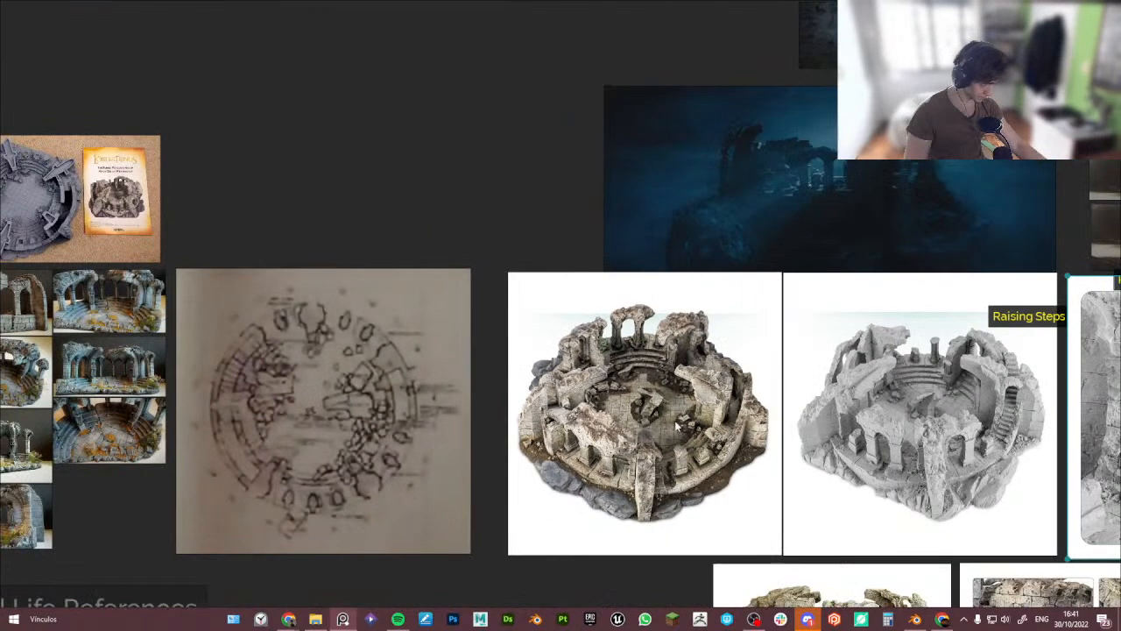
scroll(1082, 377, up, 4)
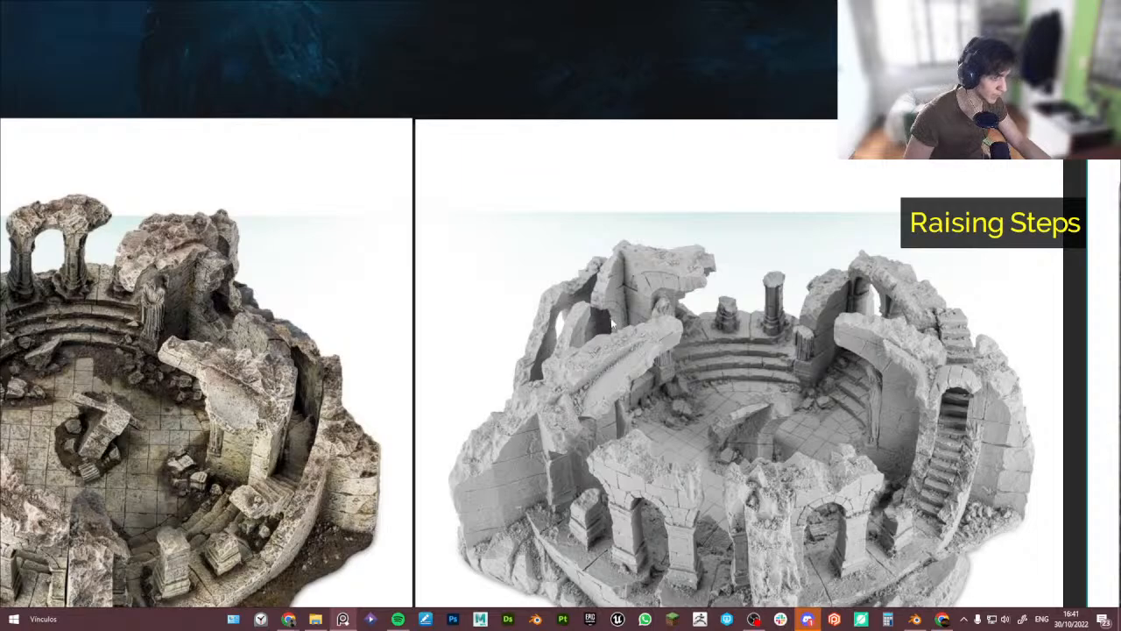
scroll(542, 344, up, 2)
scroll(546, 340, down, 6)
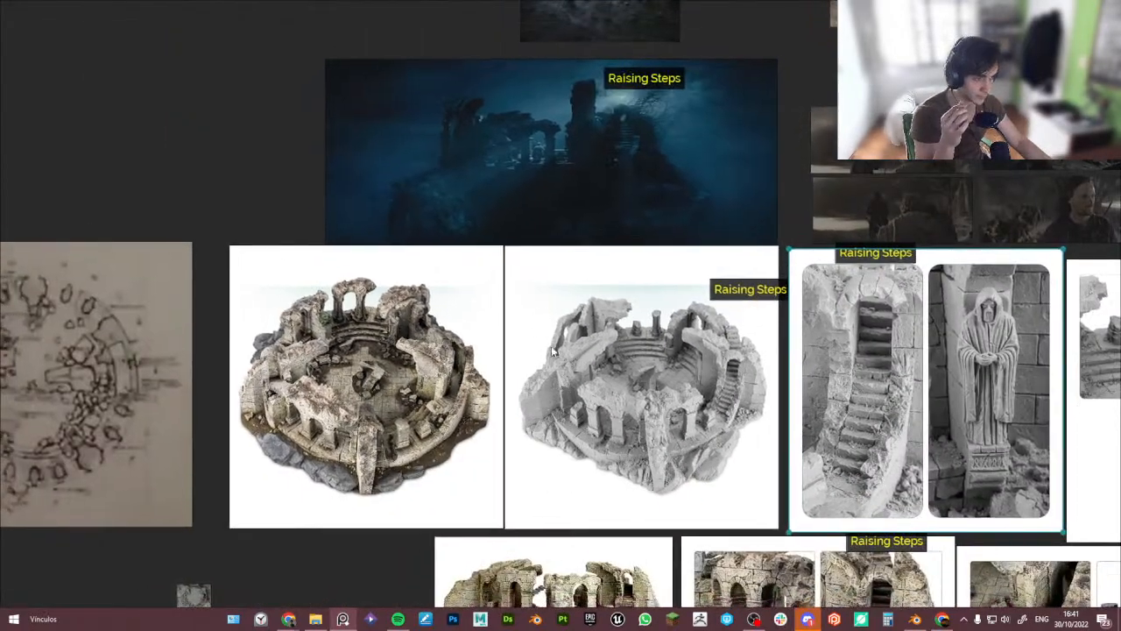
scroll(551, 346, up, 4)
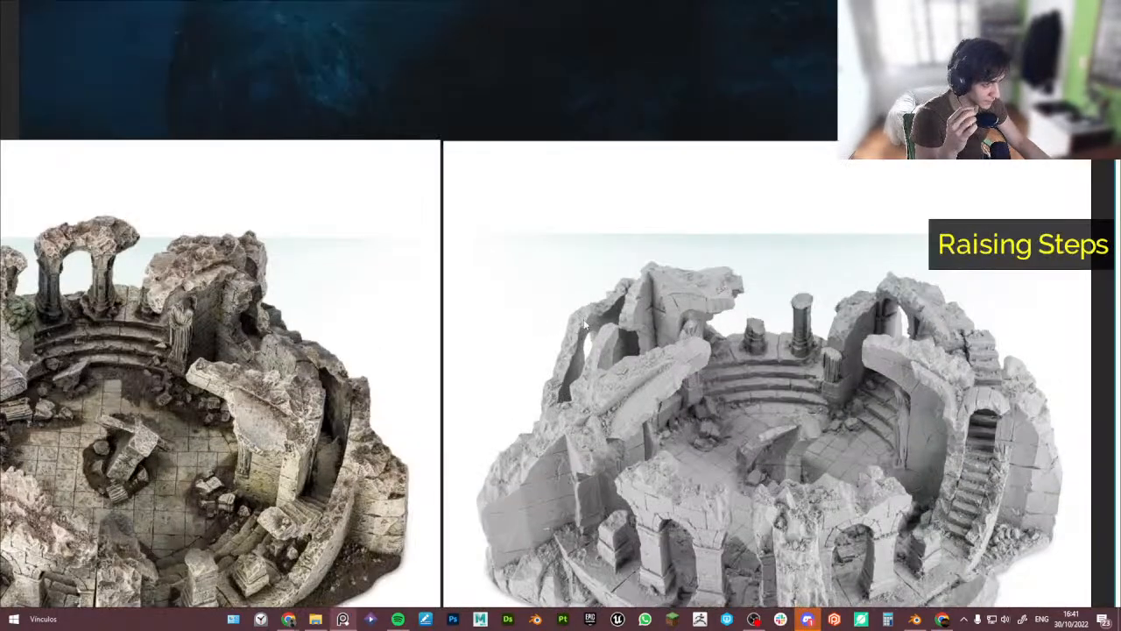
scroll(562, 361, down, 1)
scroll(566, 363, up, 3)
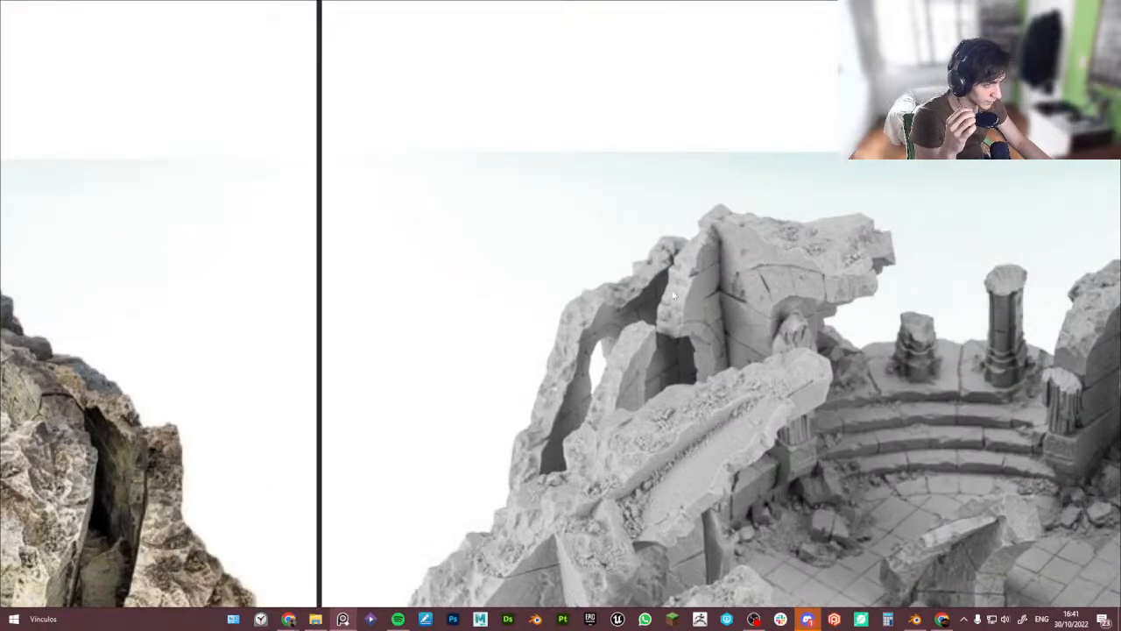
scroll(599, 352, down, 4)
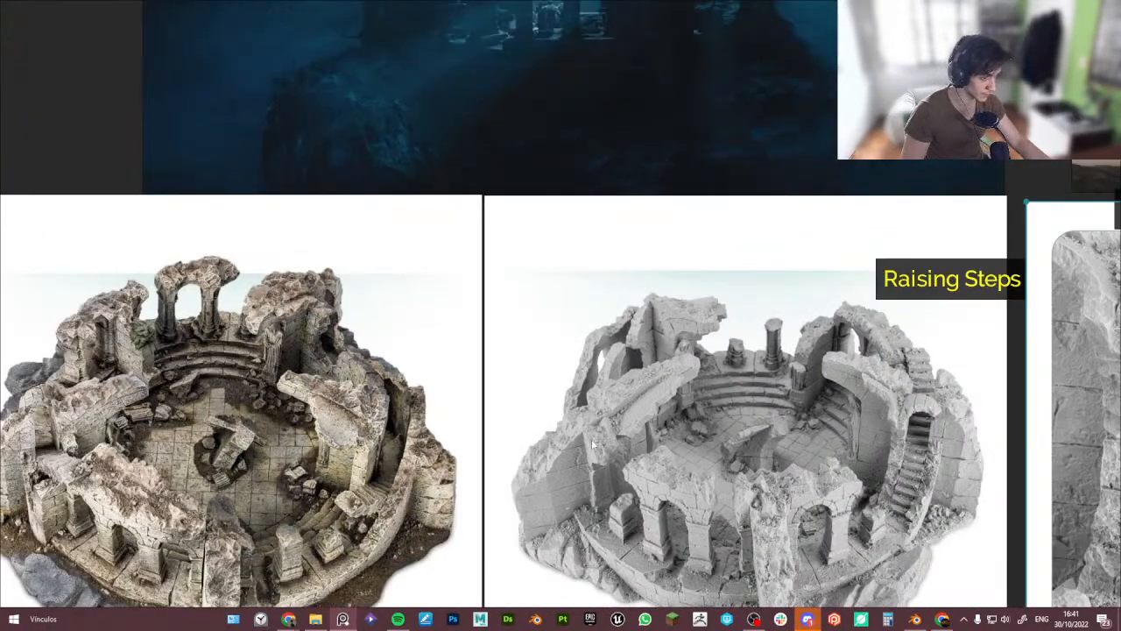
scroll(643, 341, up, 2)
scroll(643, 344, down, 4)
middle_drag(643, 344, 487, 205)
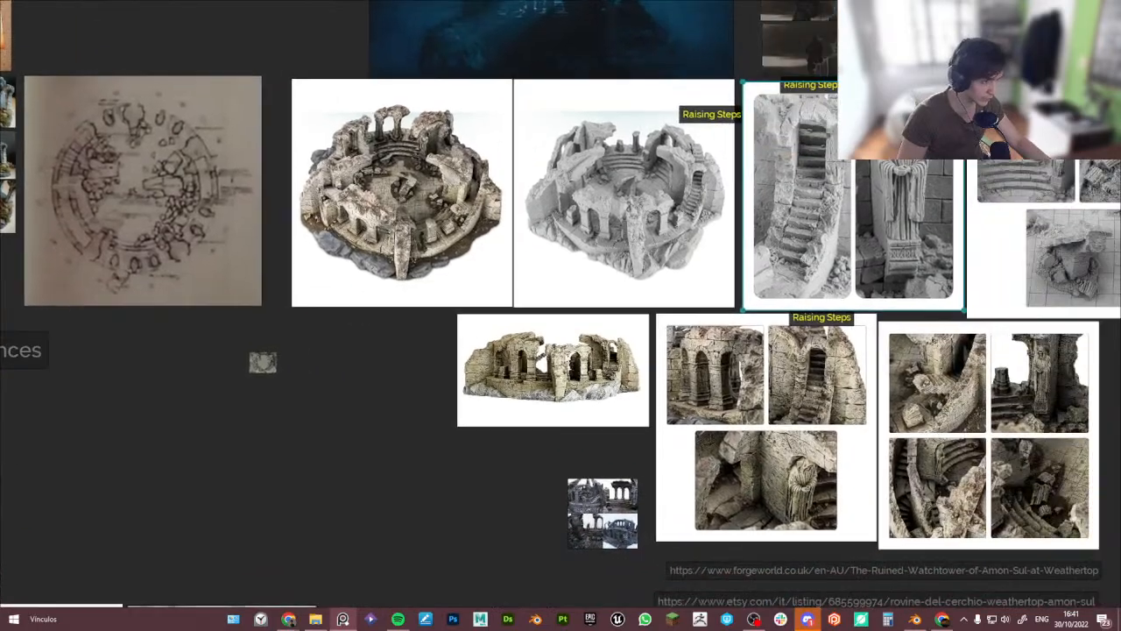
scroll(554, 367, up, 5)
scroll(692, 374, down, 2)
middle_drag(953, 383, 376, 310)
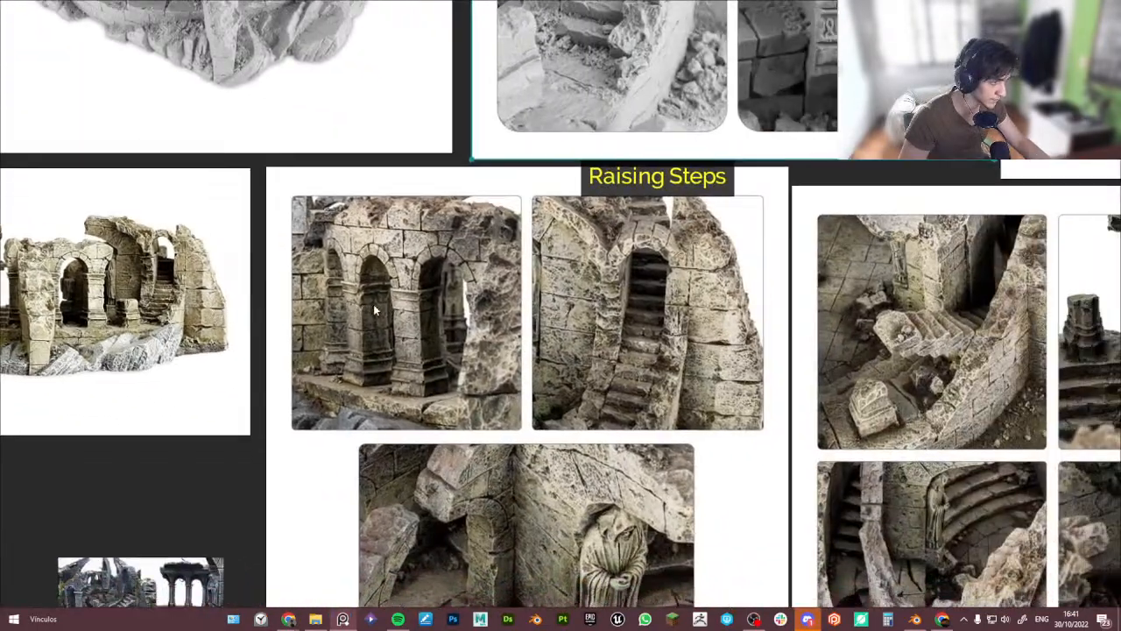
middle_drag(499, 405, 432, 232)
middle_drag(571, 340, 455, 324)
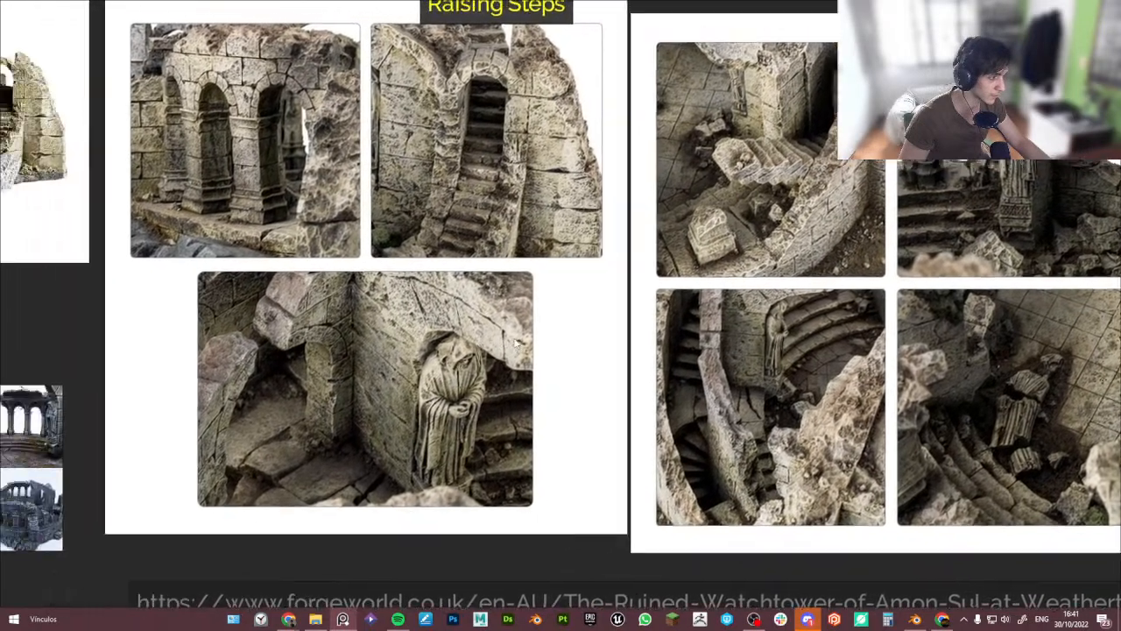
scroll(460, 375, up, 3)
middle_drag(315, 324, 389, 355)
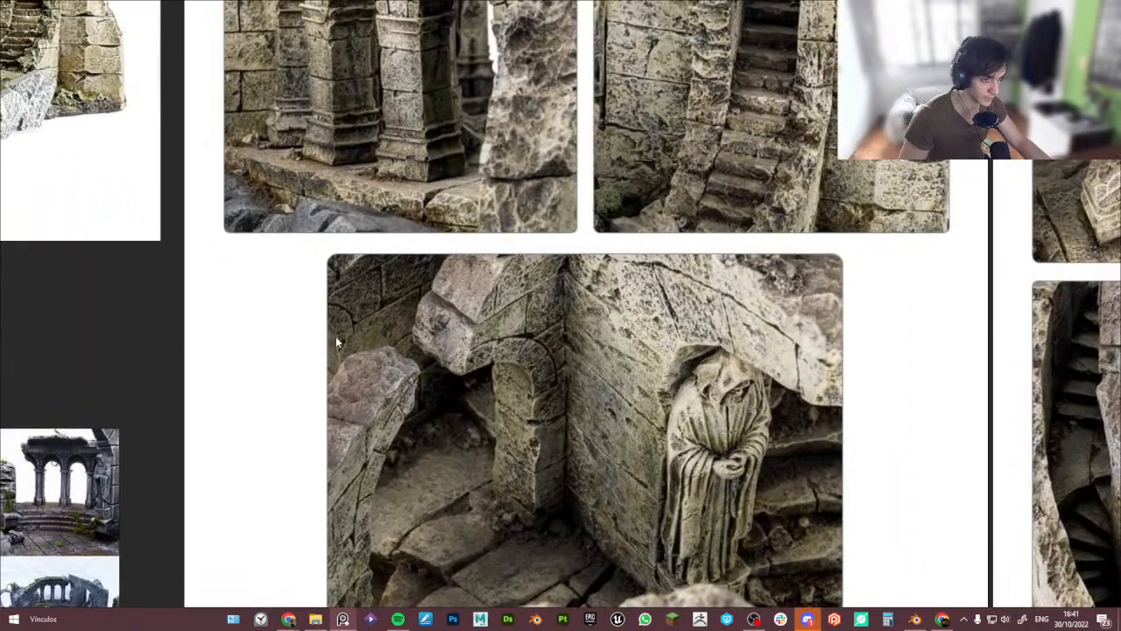
scroll(345, 346, down, 5)
middle_drag(642, 287, 376, 339)
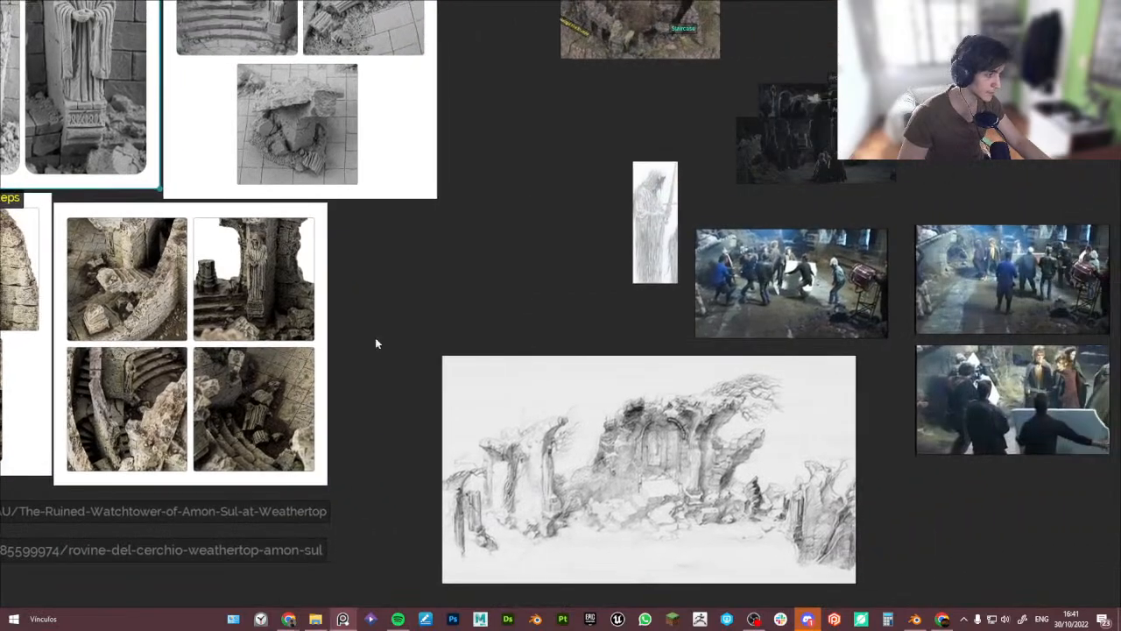
scroll(508, 277, down, 2)
middle_drag(667, 207, 636, 373)
middle_drag(505, 106, 567, 223)
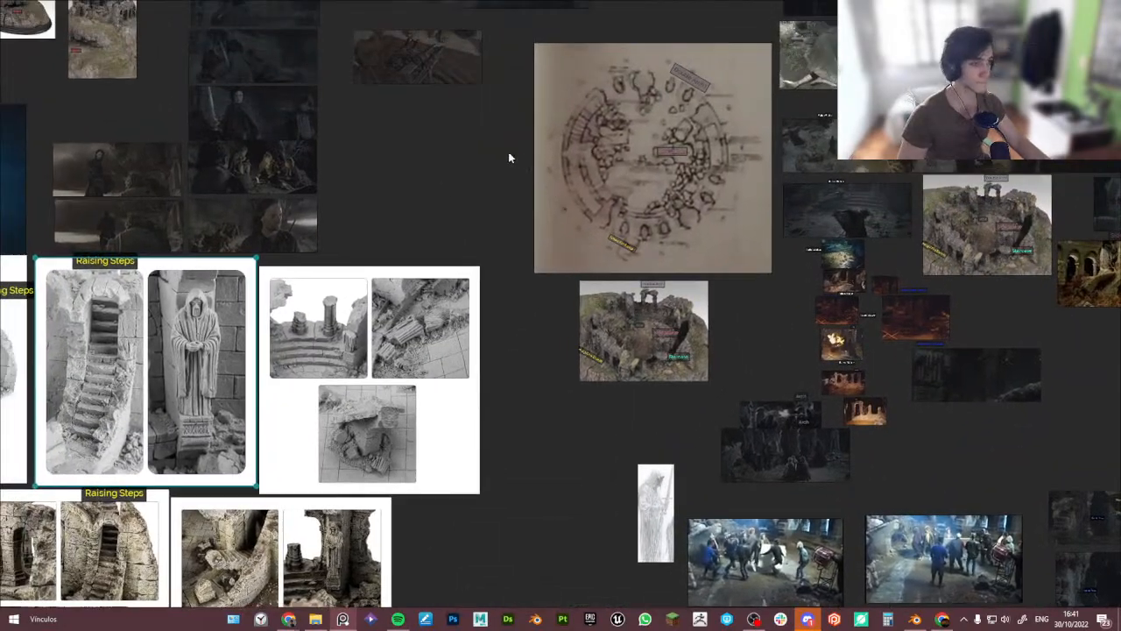
middle_drag(504, 154, 629, 242)
middle_drag(298, 151, 602, 283)
middle_drag(464, 206, 580, 12)
middle_drag(451, 400, 571, 205)
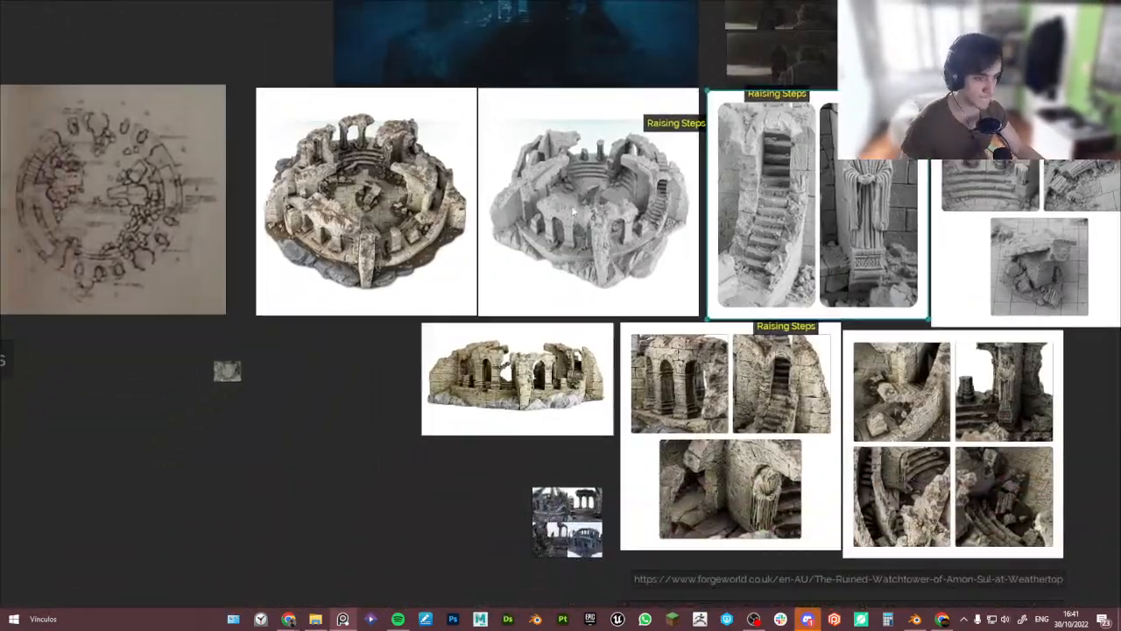
scroll(338, 242, up, 5)
middle_drag(356, 216, 341, 355)
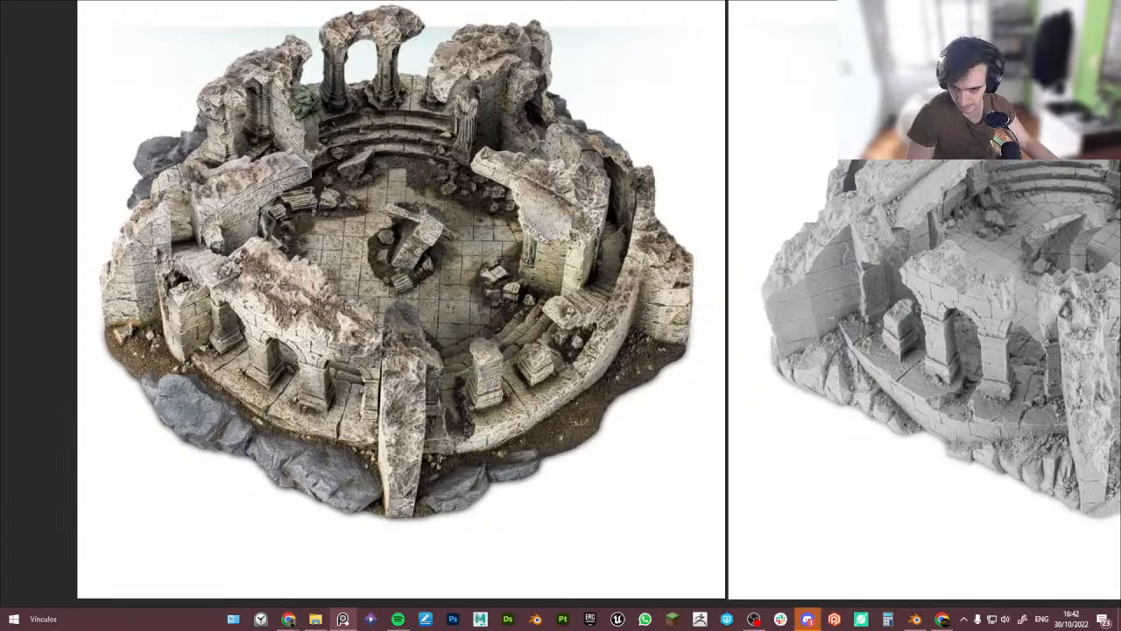
scroll(303, 424, down, 1)
middle_drag(303, 424, 445, 266)
scroll(464, 408, down, 2)
middle_drag(816, 433, 558, 351)
scroll(561, 352, up, 4)
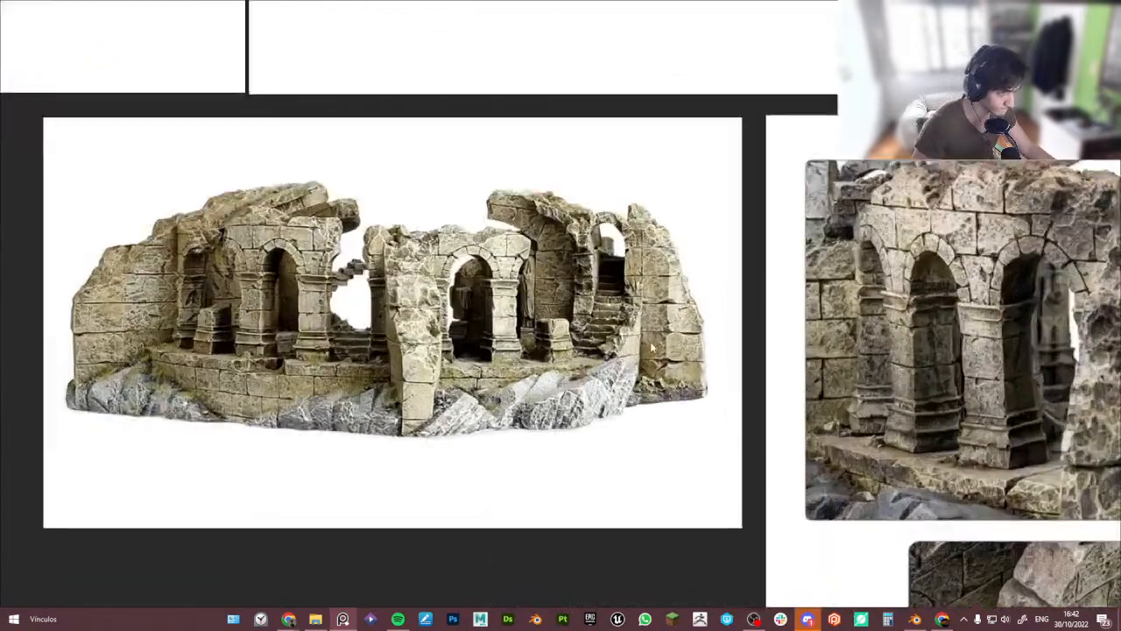
scroll(619, 269, up, 2)
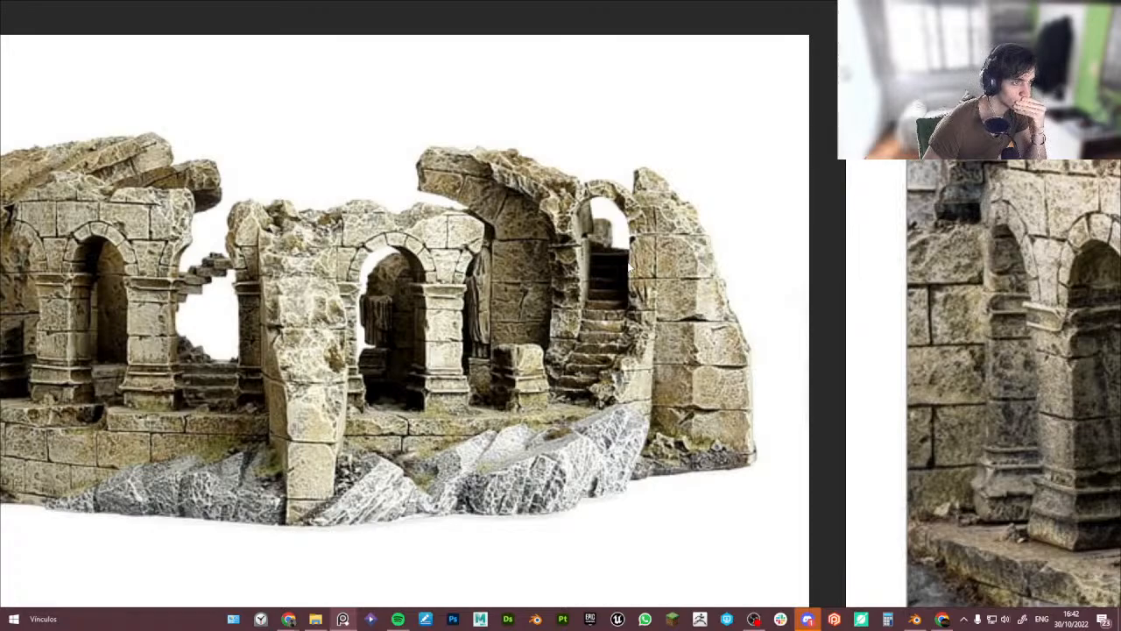
right_drag(680, 291, 179, 630)
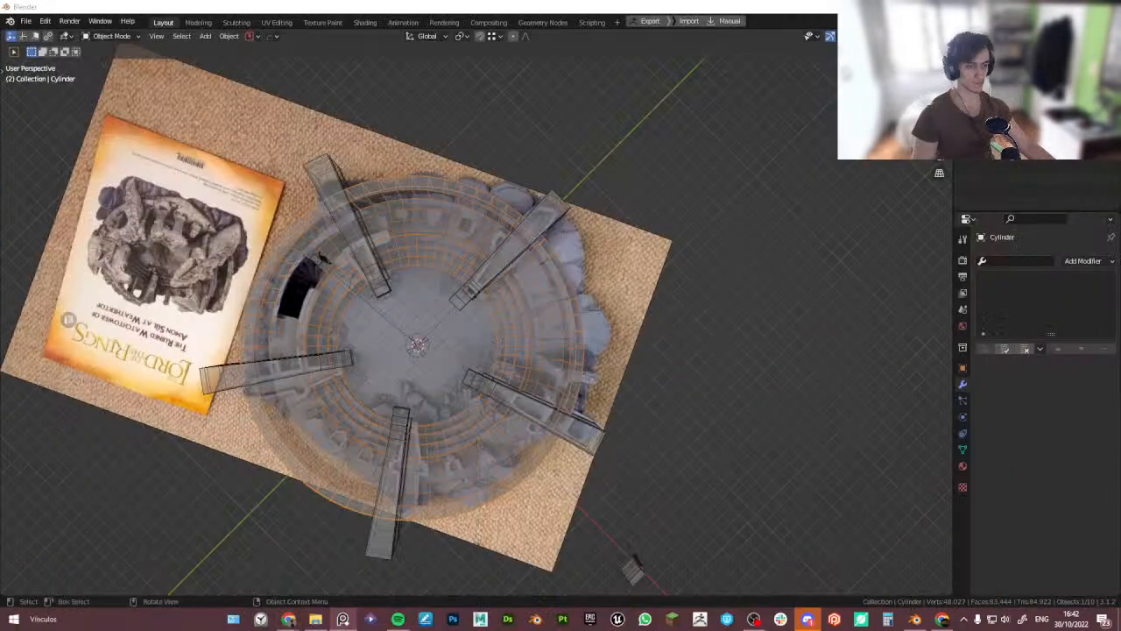
- Select the arena cylinder's inner wall faces and shrink them inward about 0.38 m with Shrink/Fatten
middle_drag(302, 438, 274, 343)
key(alt+z)
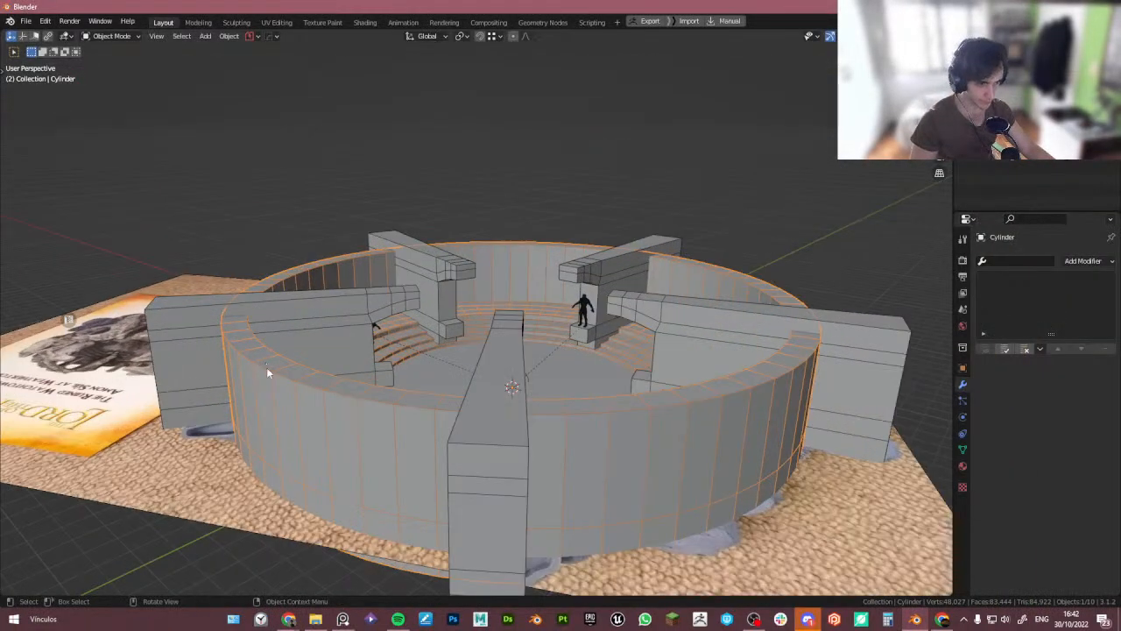
scroll(306, 390, up, 2)
click(275, 447)
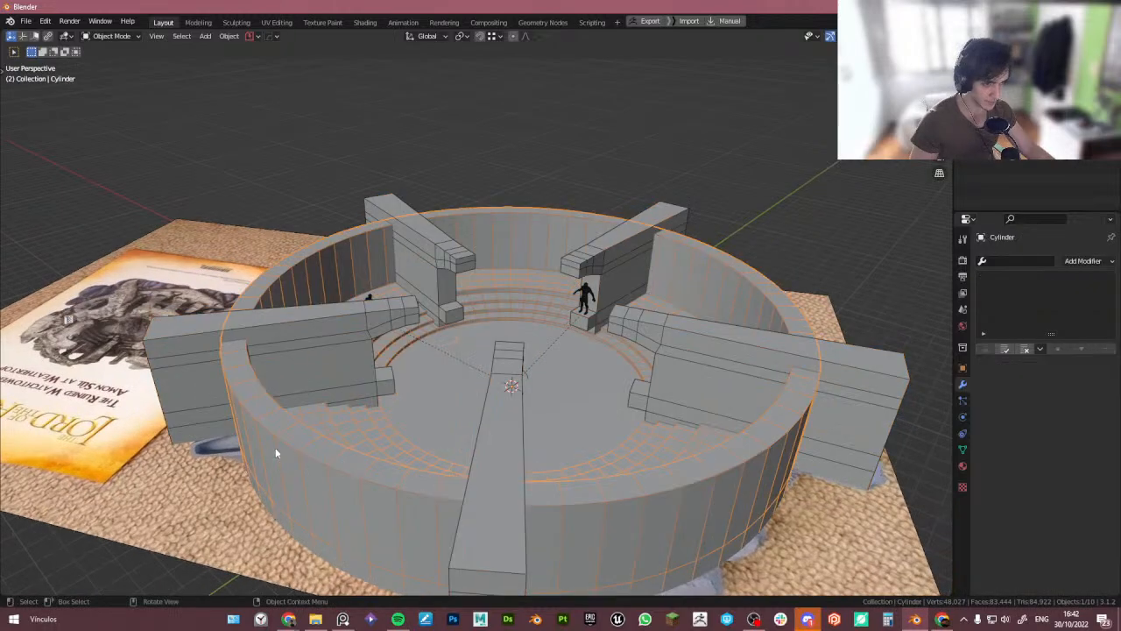
key(Tab)
middle_drag(275, 448, 341, 286)
alt+click(341, 287)
scroll(458, 331, up, 2)
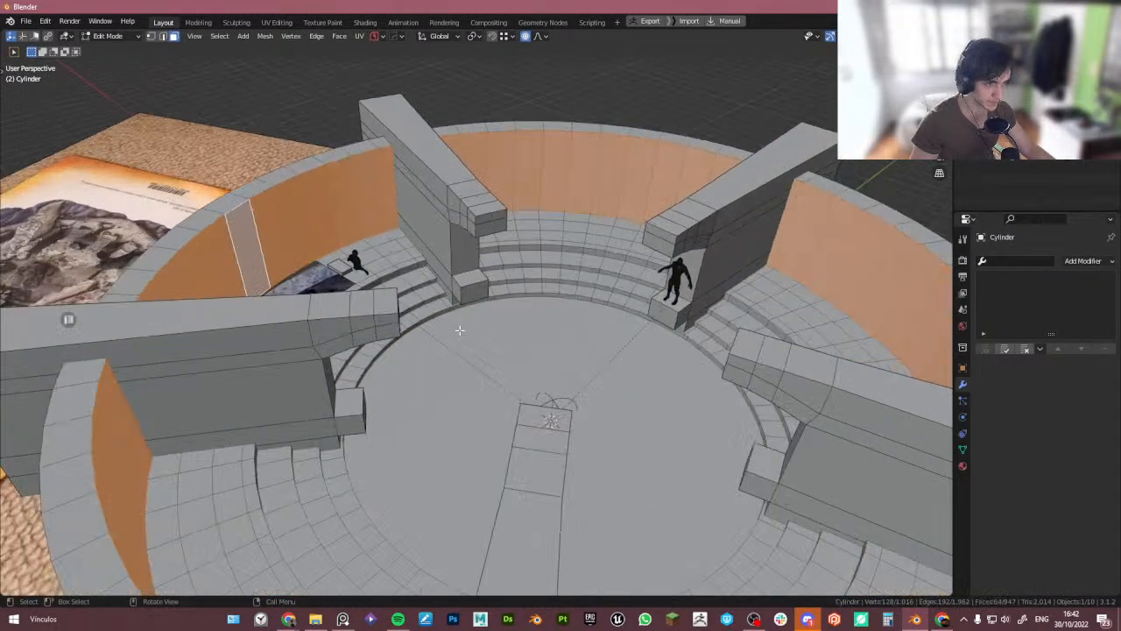
key(alt+s)
right_click(465, 342)
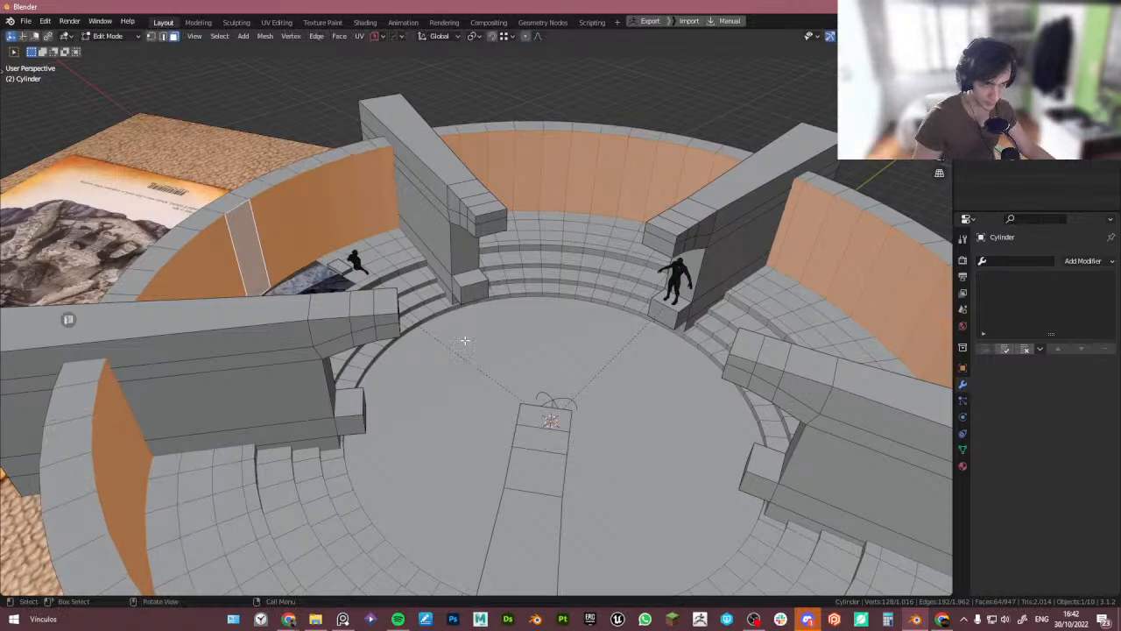
key(alt+s)
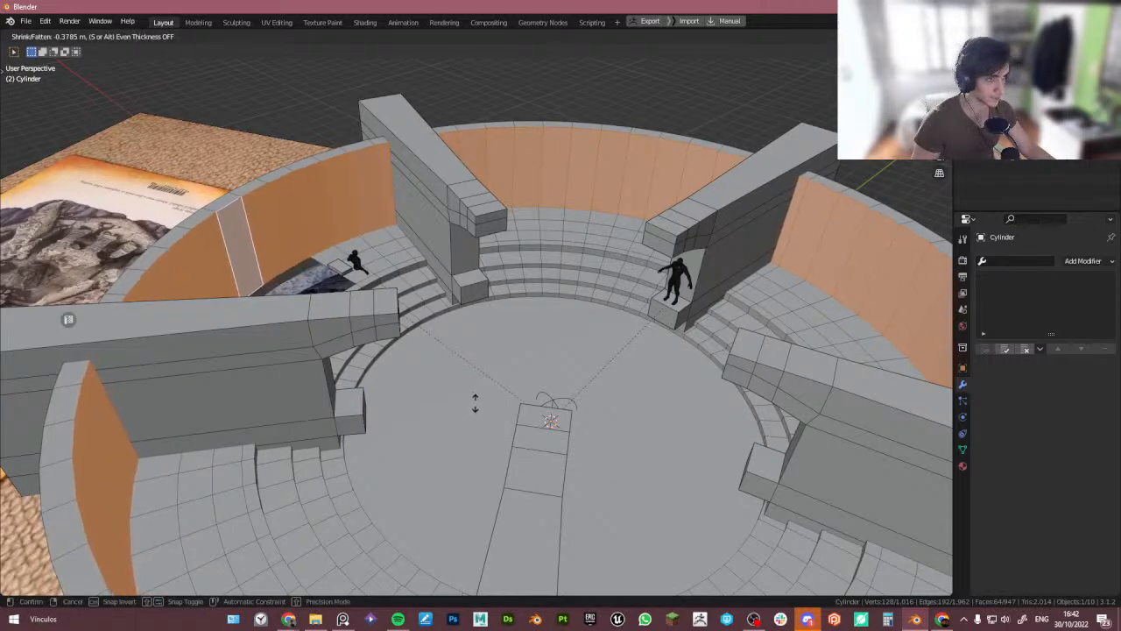
click(481, 401)
key(Tab)
- Delete a section of faces from the outer curved wall to open a gap beside a buttress
scroll(478, 303, down, 6)
middle_drag(478, 304, 398, 265)
scroll(441, 395, up, 4)
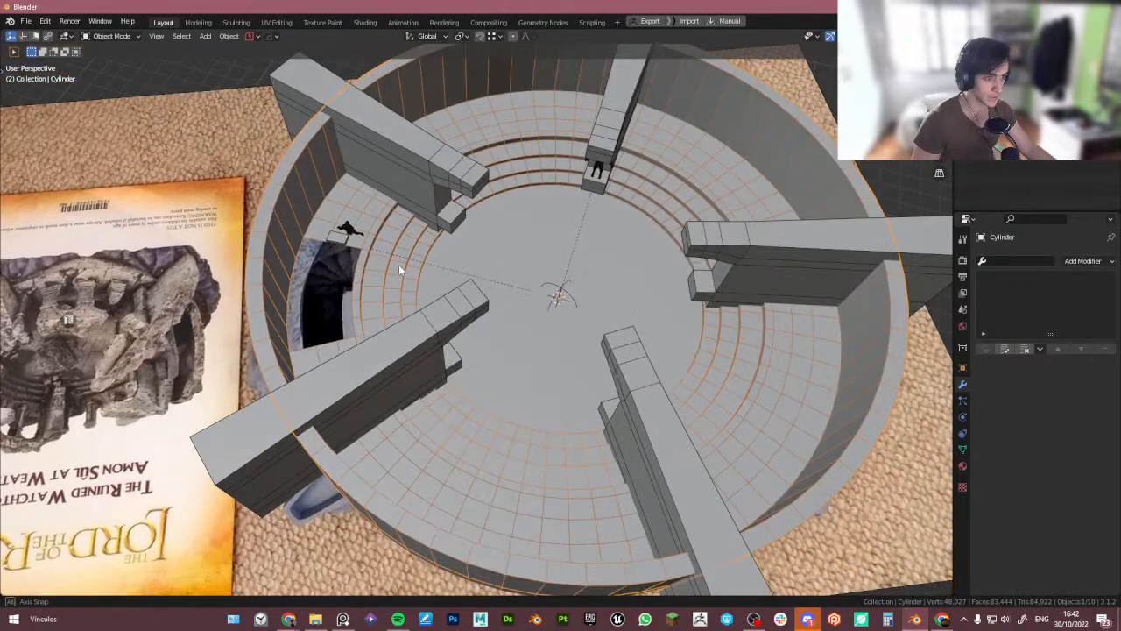
middle_drag(517, 275, 427, 300)
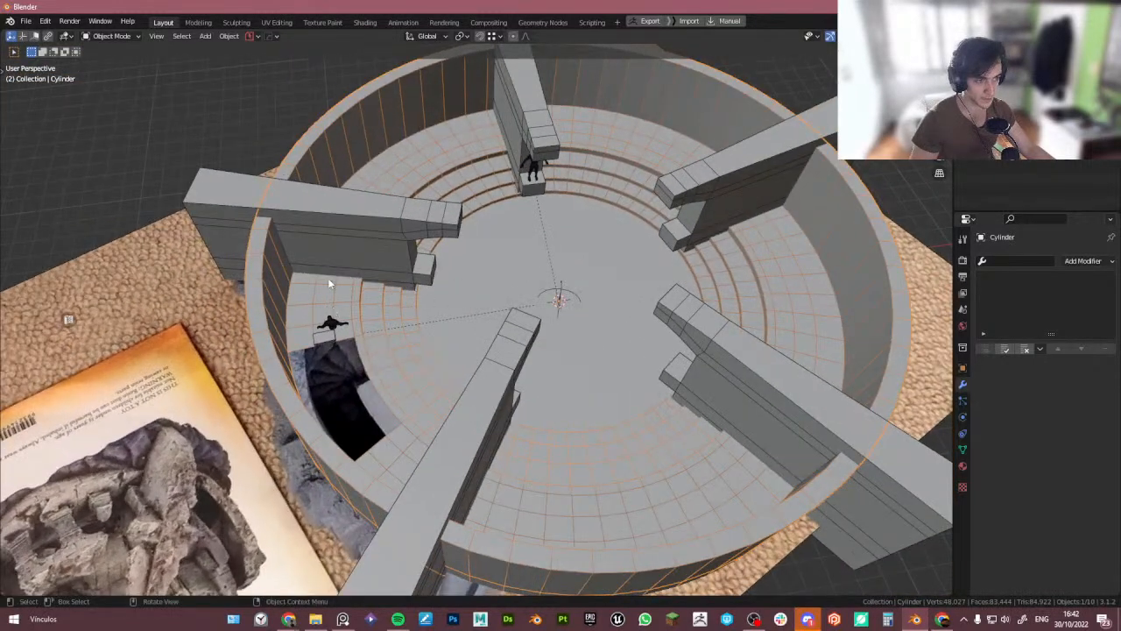
middle_drag(332, 203, 375, 260)
key(Tab)
key(alt+a)
ctrl+click(292, 259)
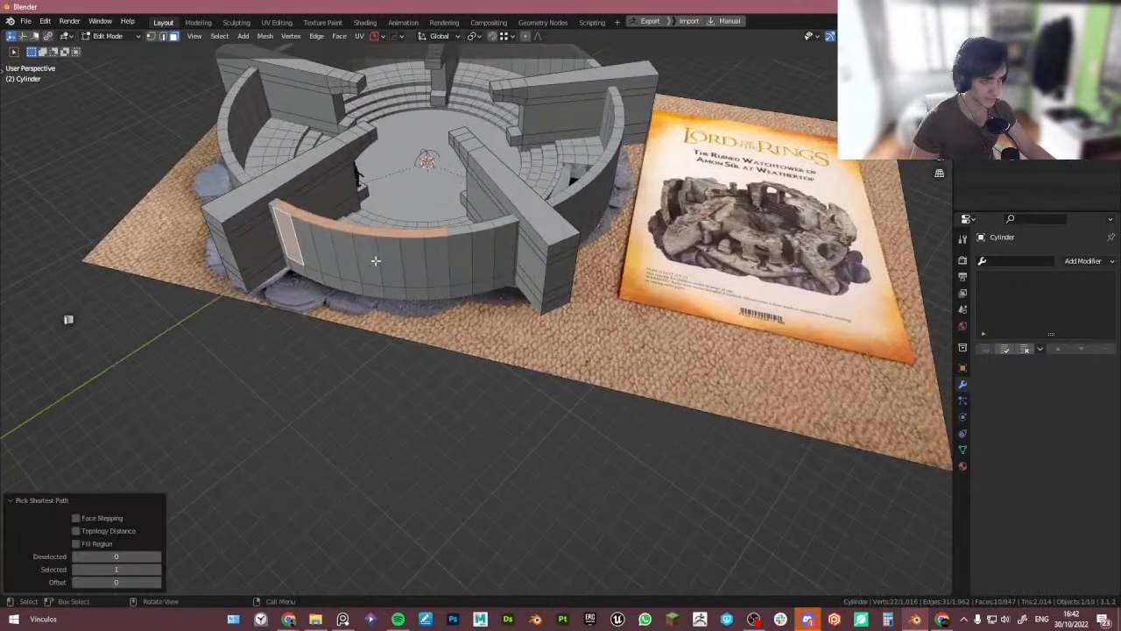
ctrl+click(439, 267)
click(454, 277)
middle_drag(449, 268, 225, 228)
key(ctrl+z)
shift+click(304, 243)
middle_drag(304, 243, 480, 196)
ctrl+click(378, 198)
key(x)
click(399, 166)
- Fill the open edges on both sides of the wall gap to cap the cut ends
scroll(350, 175, up, 4)
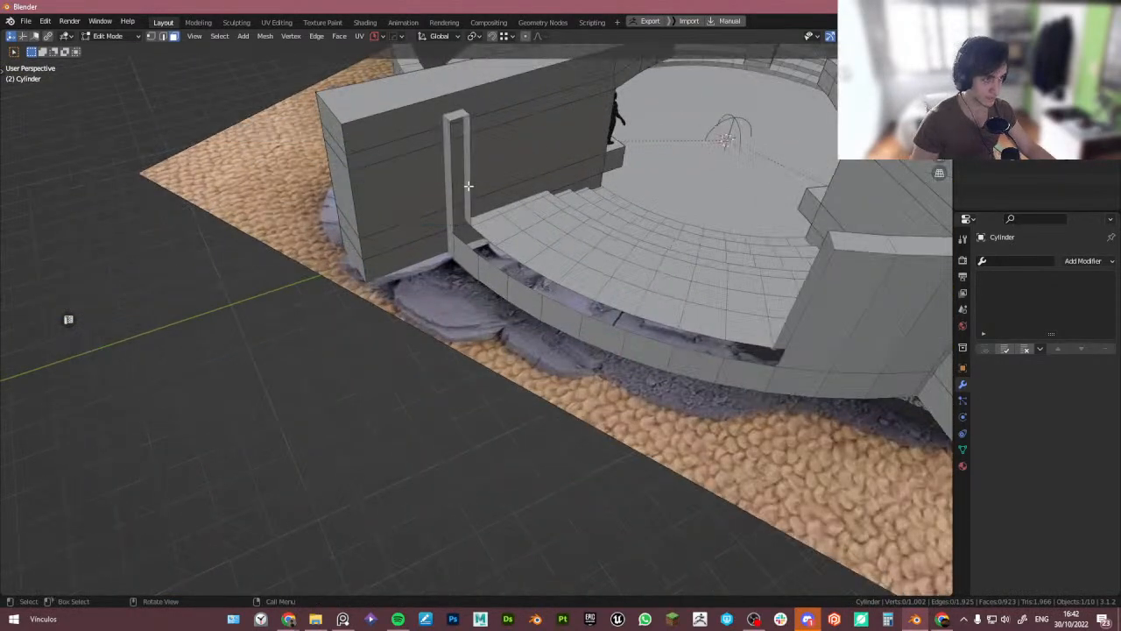
click(443, 180)
shift+click(466, 165)
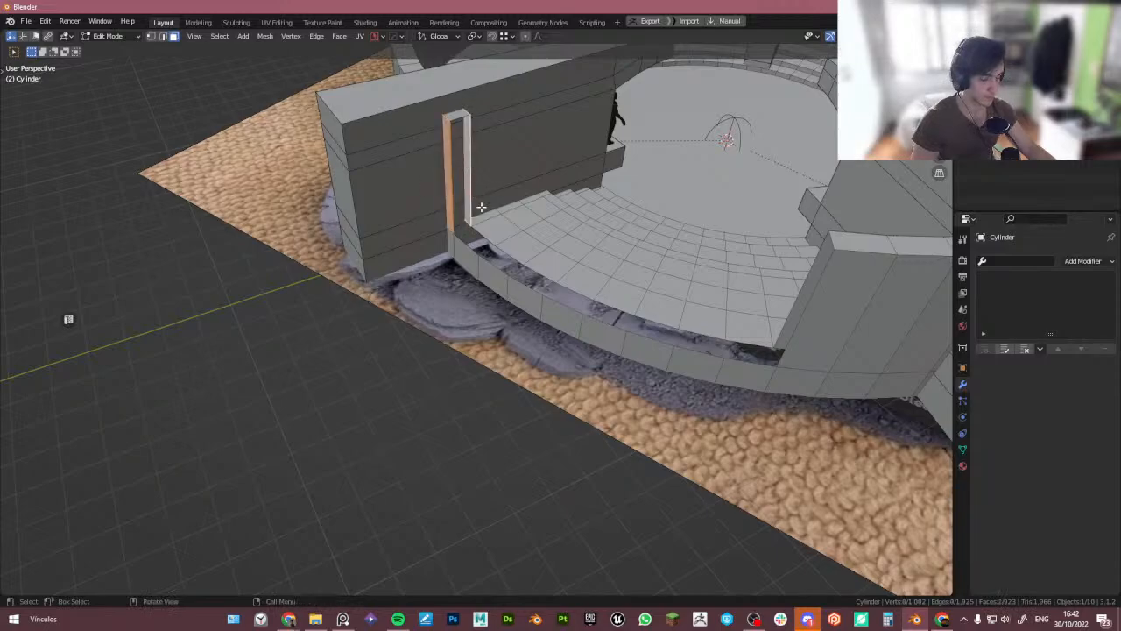
key(2)
click(472, 187)
shift+click(444, 198)
key(f)
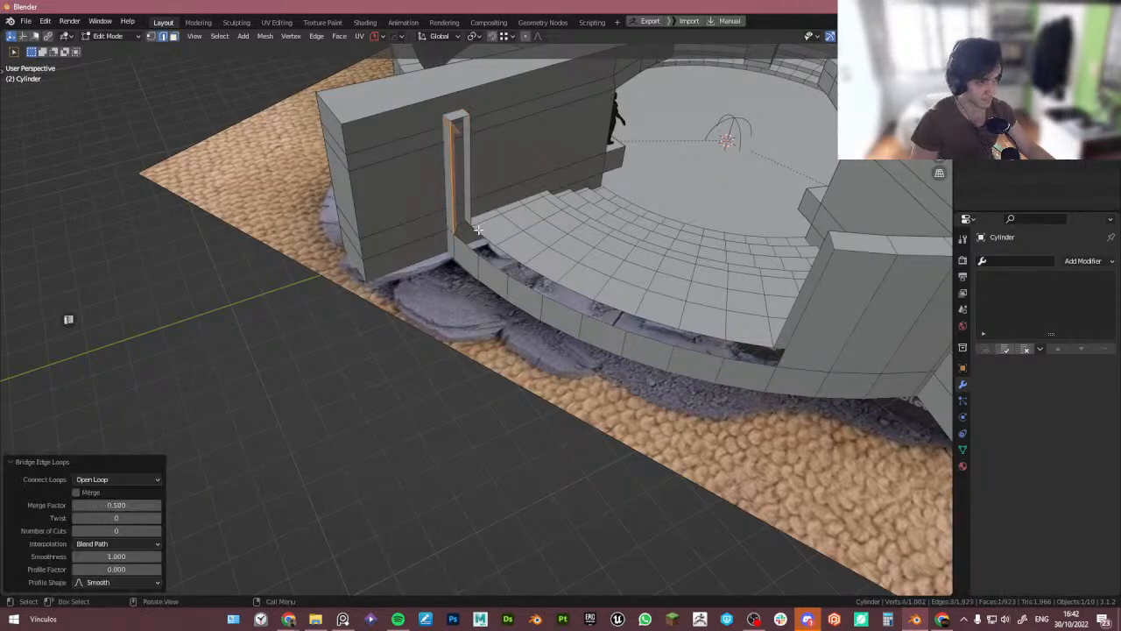
shift+click(470, 197)
shift+click(451, 200)
key(f)
click(471, 241)
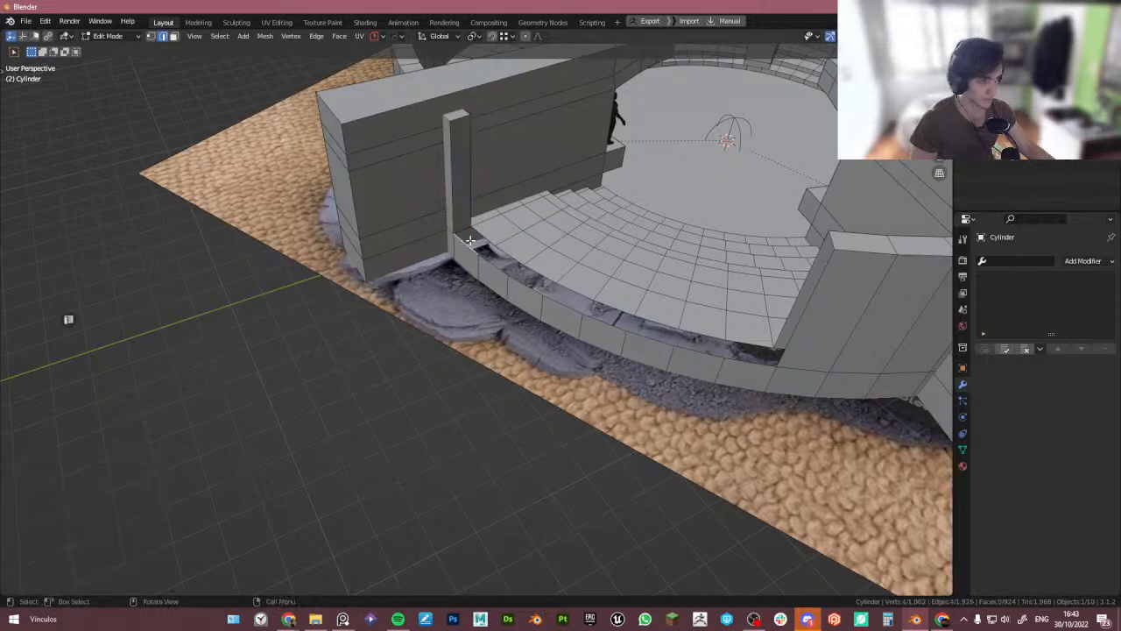
ctrl+click(543, 272)
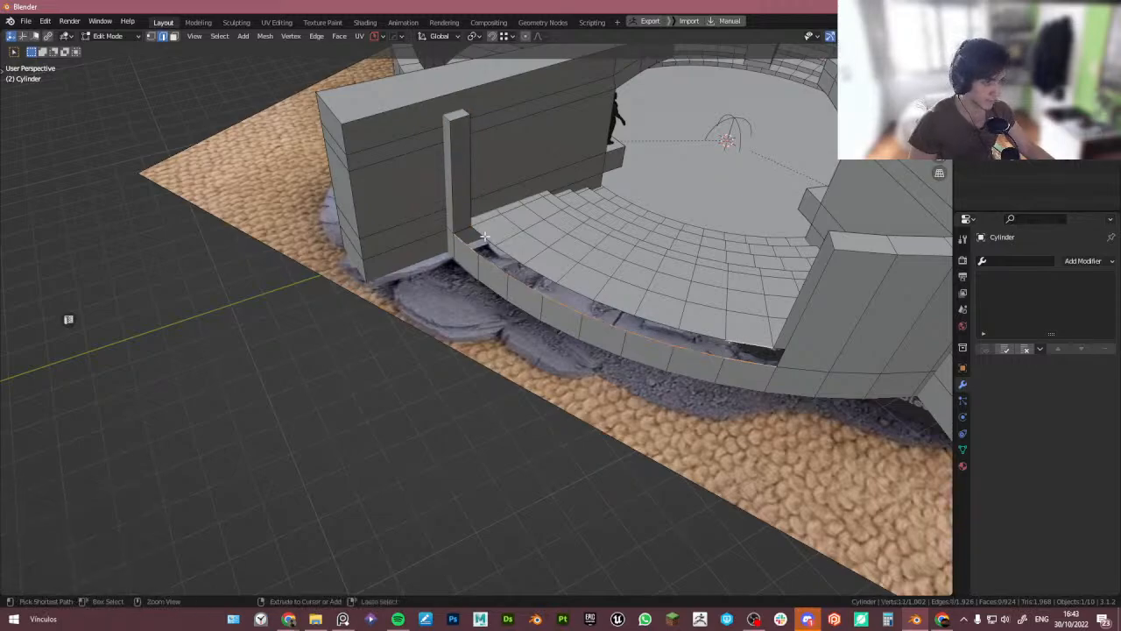
key(f)
key(Tab)
middle_drag(484, 235, 614, 306)
key(Tab)
key(f)
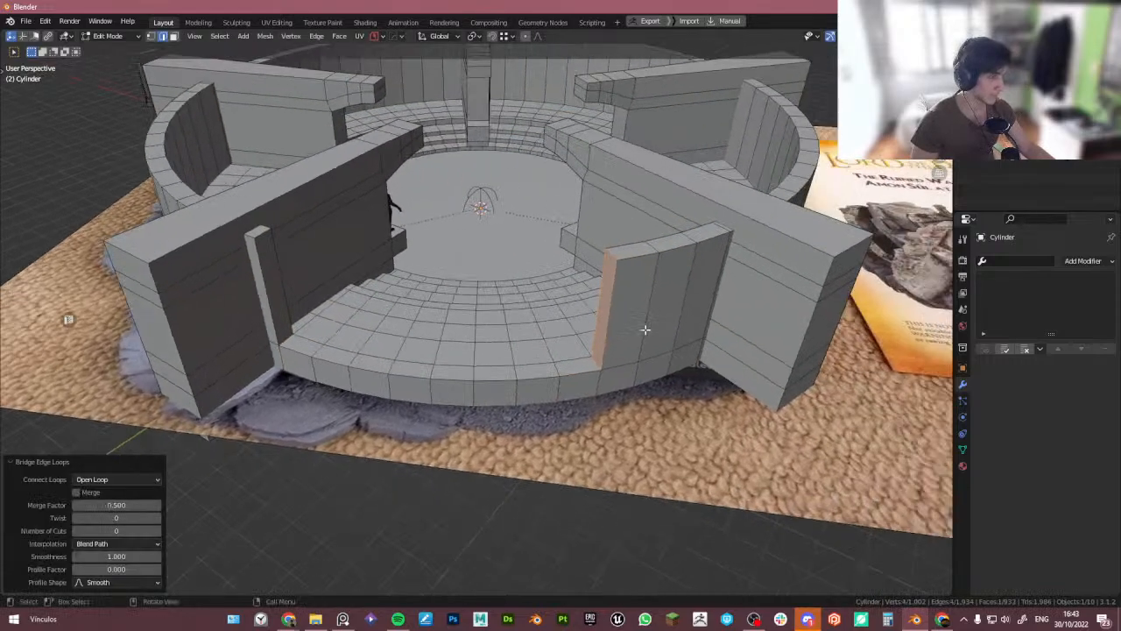
- Add a loop cut on the wall beside the gap and lower it about 1.85 m along Z with proportional editing
key(ctrl+r)
click(614, 305)
right_click(614, 306)
scroll(622, 304, up, 4)
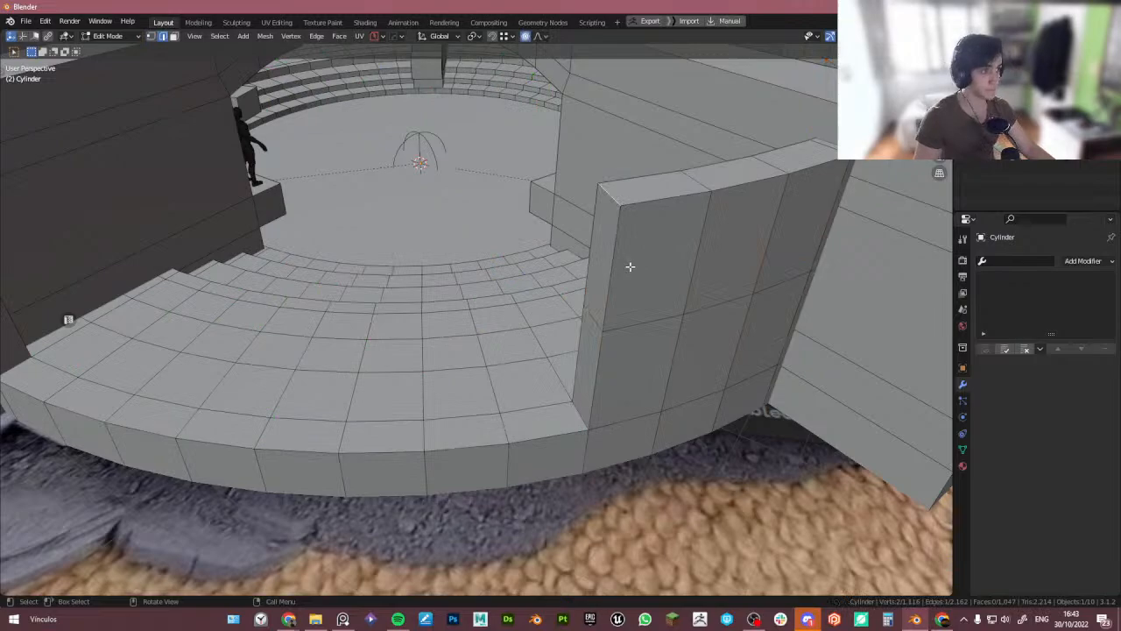
key(g)
key(z)
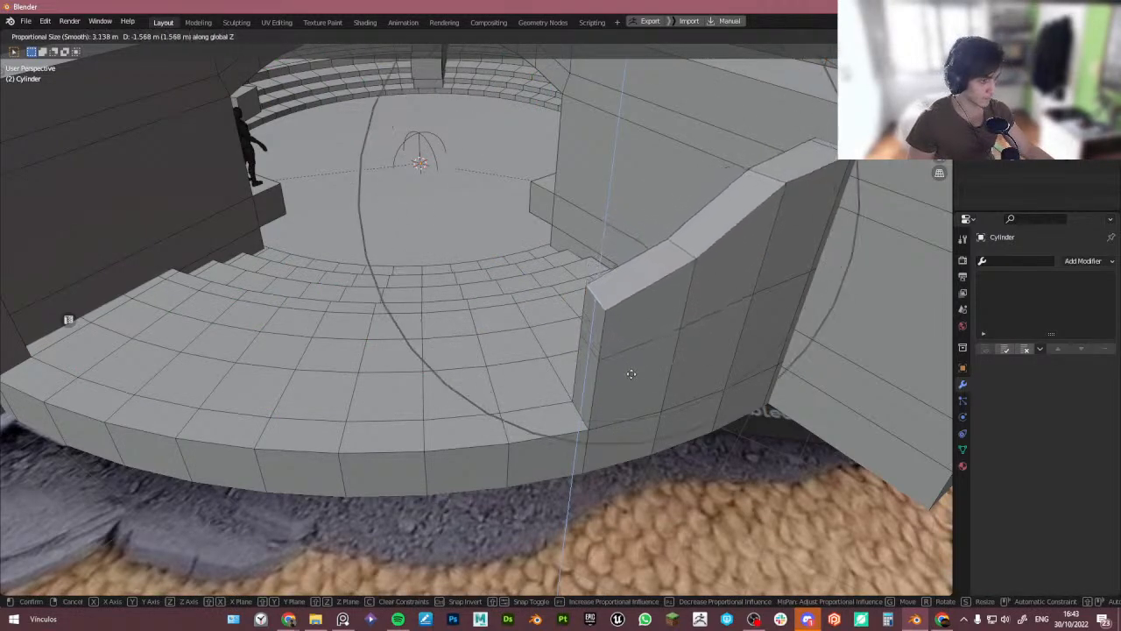
scroll(631, 375, up, 3)
click(627, 391)
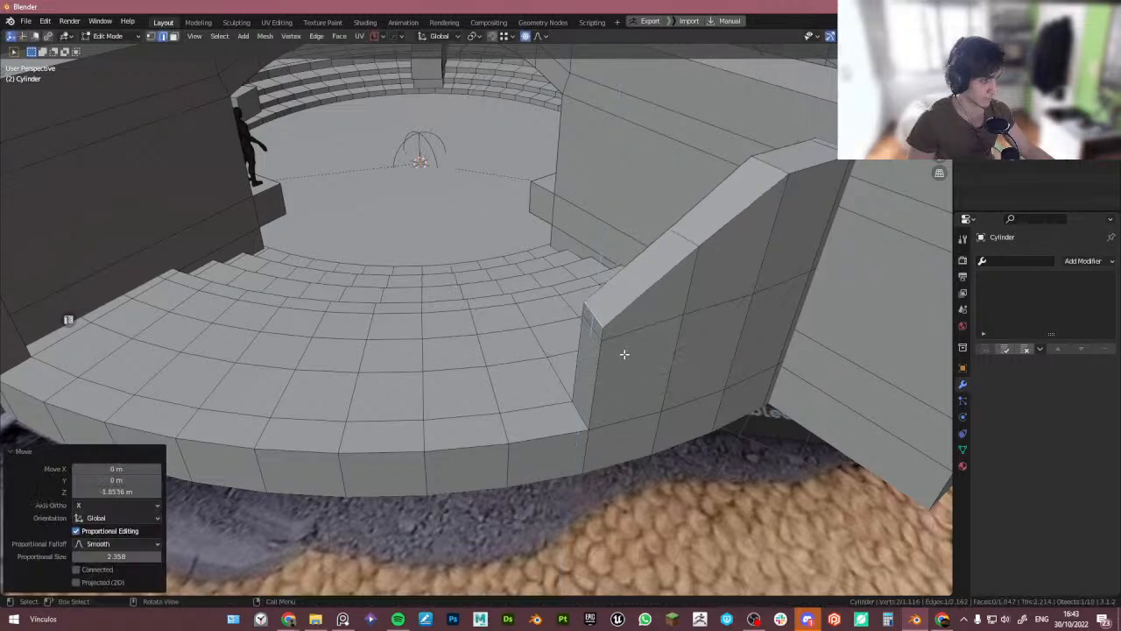
key(Tab)
scroll(612, 215, down, 6)
middle_drag(611, 209, 282, 332)
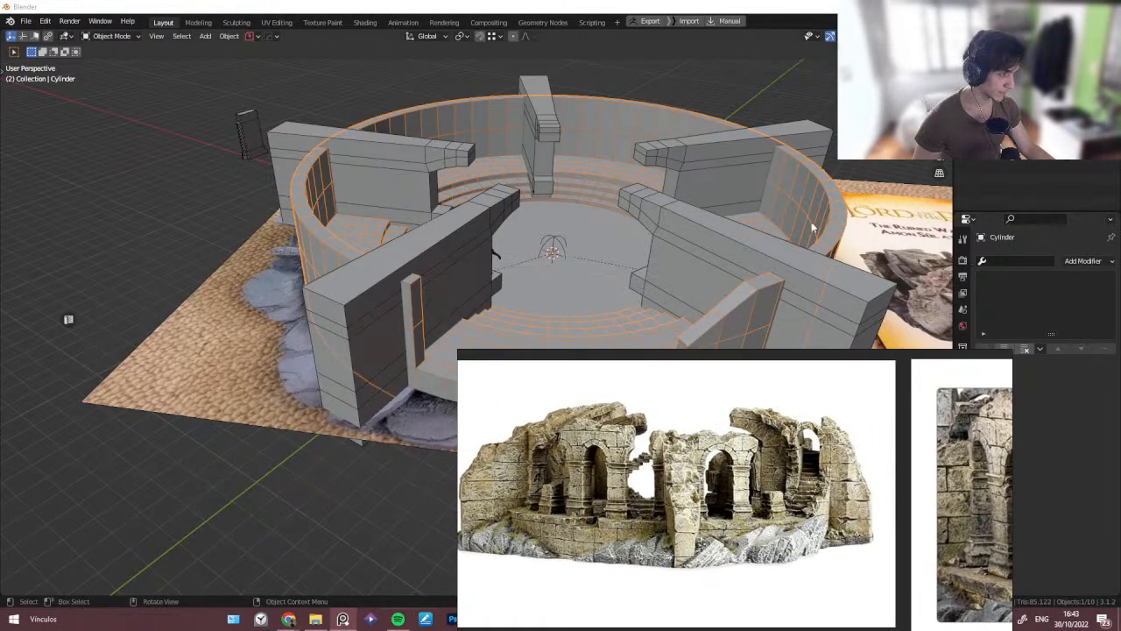
- Lower the top of the narrow wall end beside the gap about 1.9 m along Z with proportional editing
middle_drag(813, 227, 771, 229)
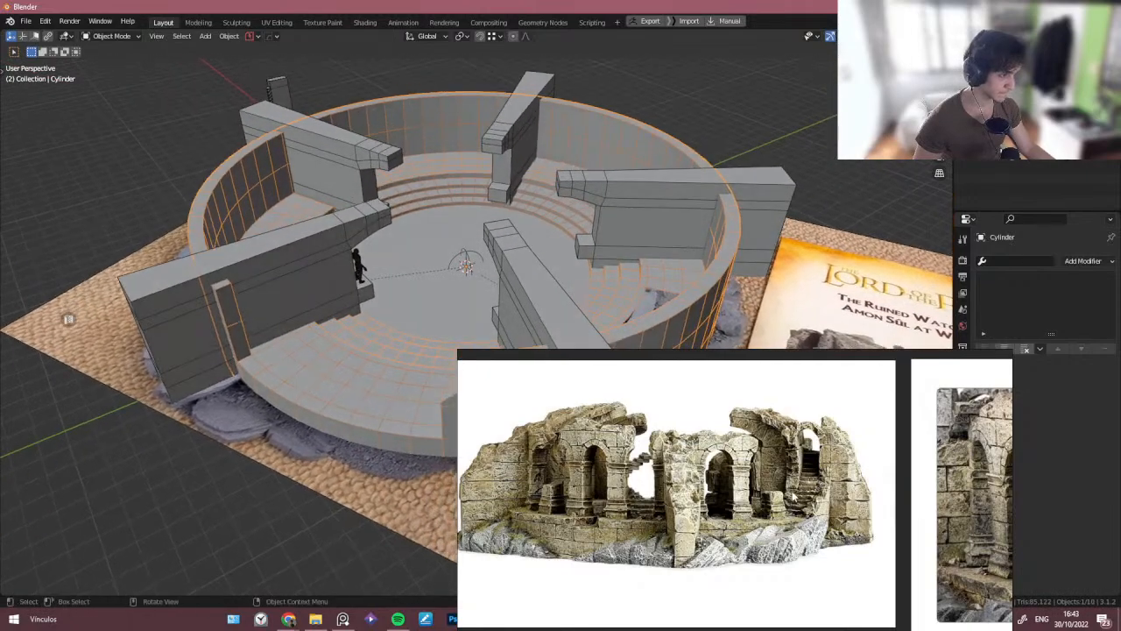
middle_drag(487, 308, 536, 291)
scroll(841, 486, down, 3)
middle_drag(854, 495, 595, 454)
middle_drag(813, 471, 829, 461)
middle_drag(335, 261, 362, 273)
key(Tab)
middle_drag(384, 377, 418, 264)
key(Tab)
key(Tab)
scroll(307, 220, up, 3)
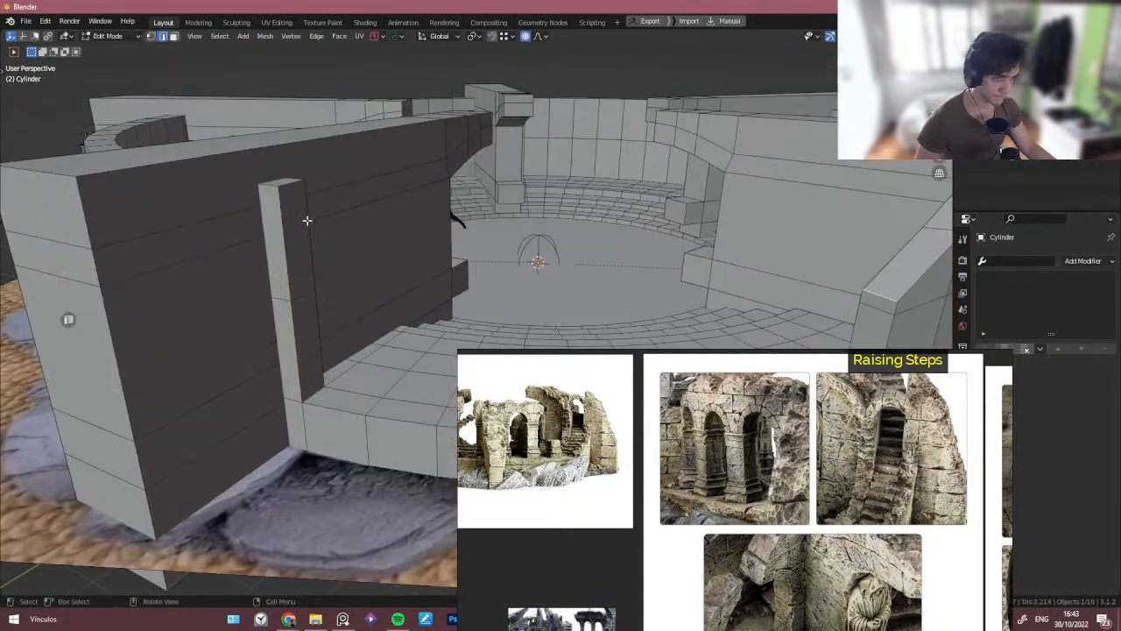
key(g)
key(z)
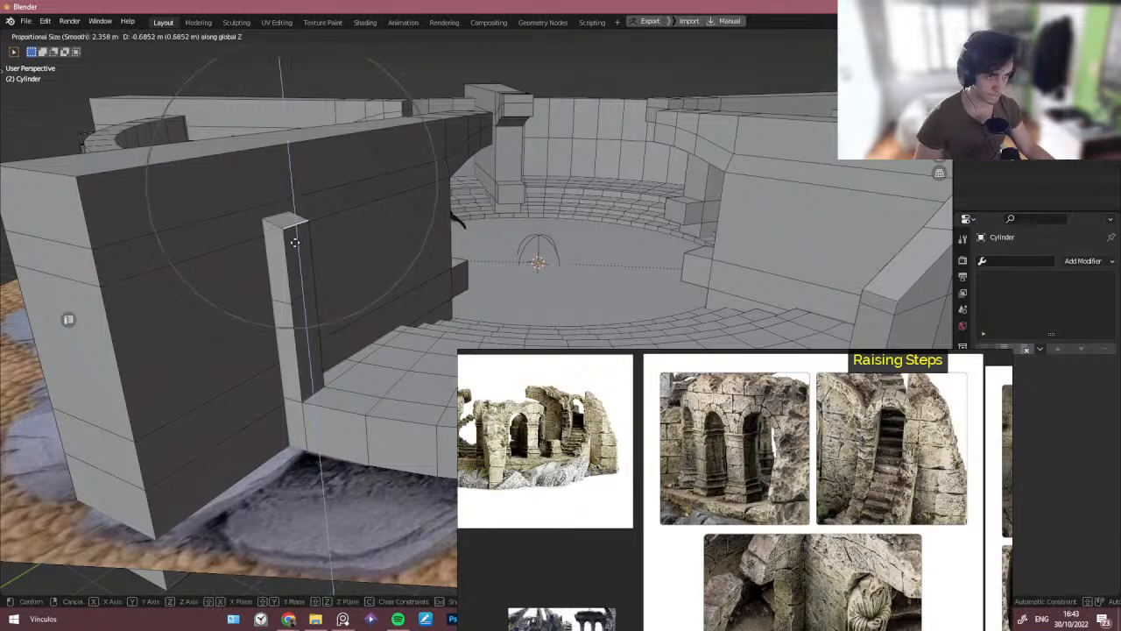
click(294, 278)
middle_drag(294, 279, 300, 277)
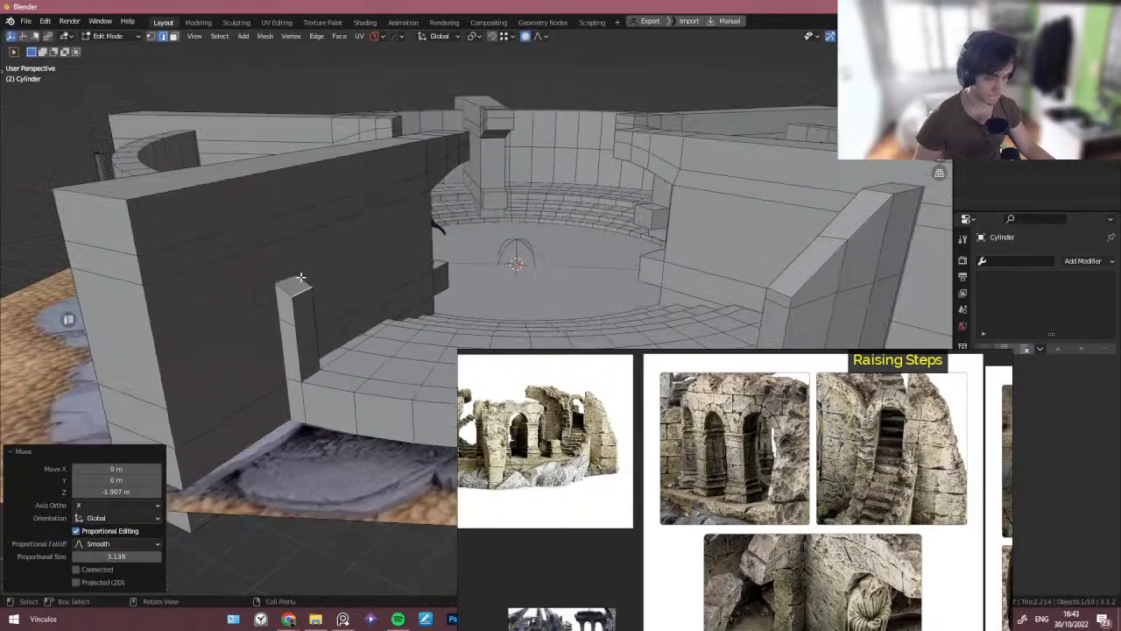
- Orbit around the arena model to inspect the tier walls and openings
scroll(300, 278, down, 4)
key(Tab)
click(316, 237)
middle_drag(319, 239, 350, 254)
scroll(687, 449, down, 3)
middle_drag(746, 523, 587, 460)
middle_drag(820, 461, 771, 478)
scroll(771, 478, down, 2)
middle_drag(844, 453, 833, 481)
scroll(831, 453, down, 2)
middle_drag(765, 450, 784, 515)
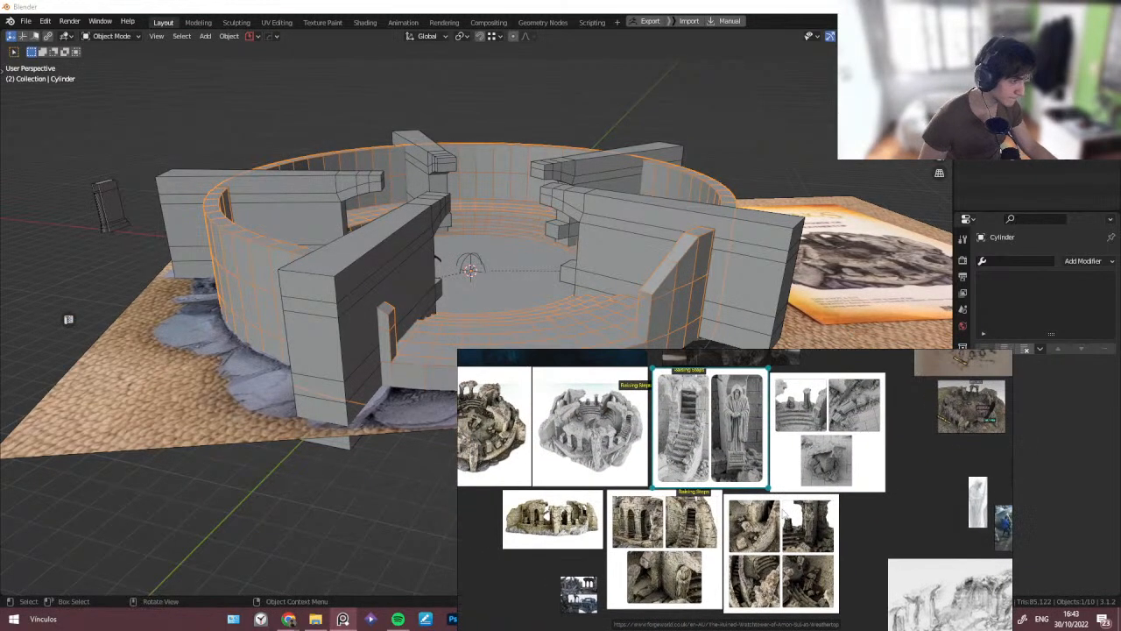
- Browse the ruined watchtower reference images, examining the raising steps, arches and wall ruins
middle_drag(634, 397, 672, 405)
scroll(650, 415, up, 5)
middle_drag(706, 464, 707, 445)
scroll(706, 445, up, 3)
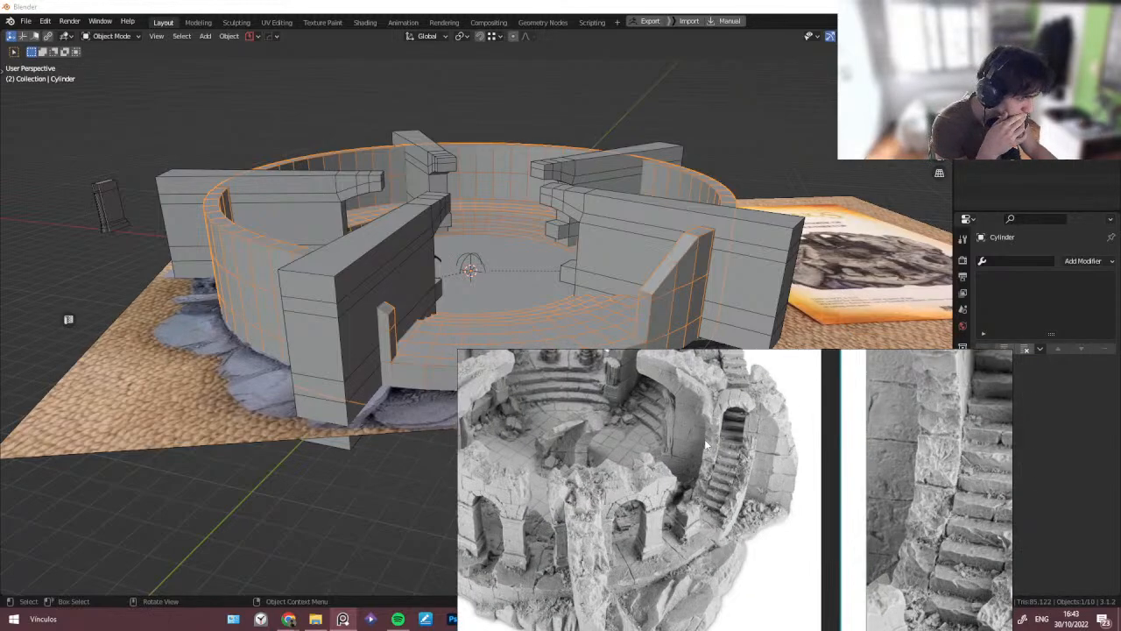
middle_drag(616, 264, 566, 443)
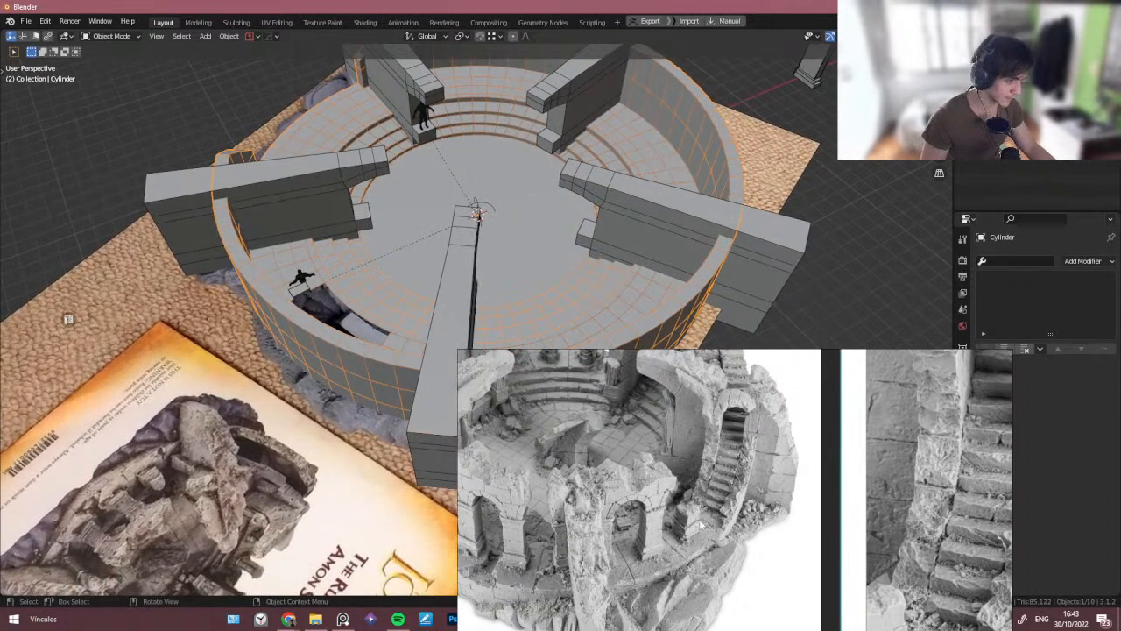
scroll(737, 511, down, 2)
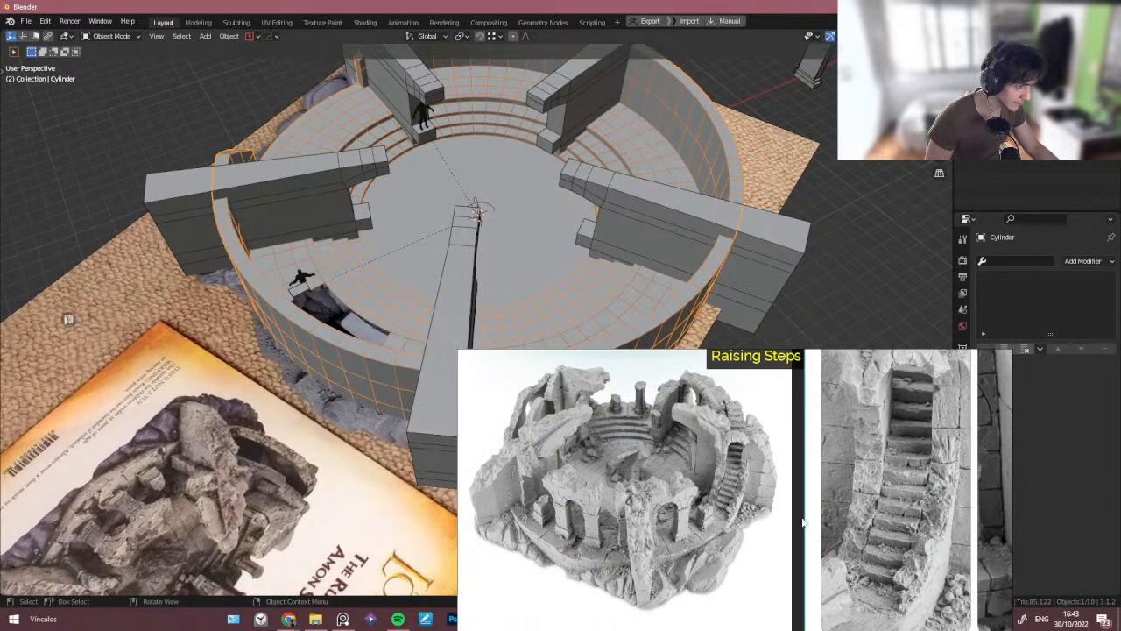
scroll(803, 523, down, 4)
scroll(775, 570, up, 5)
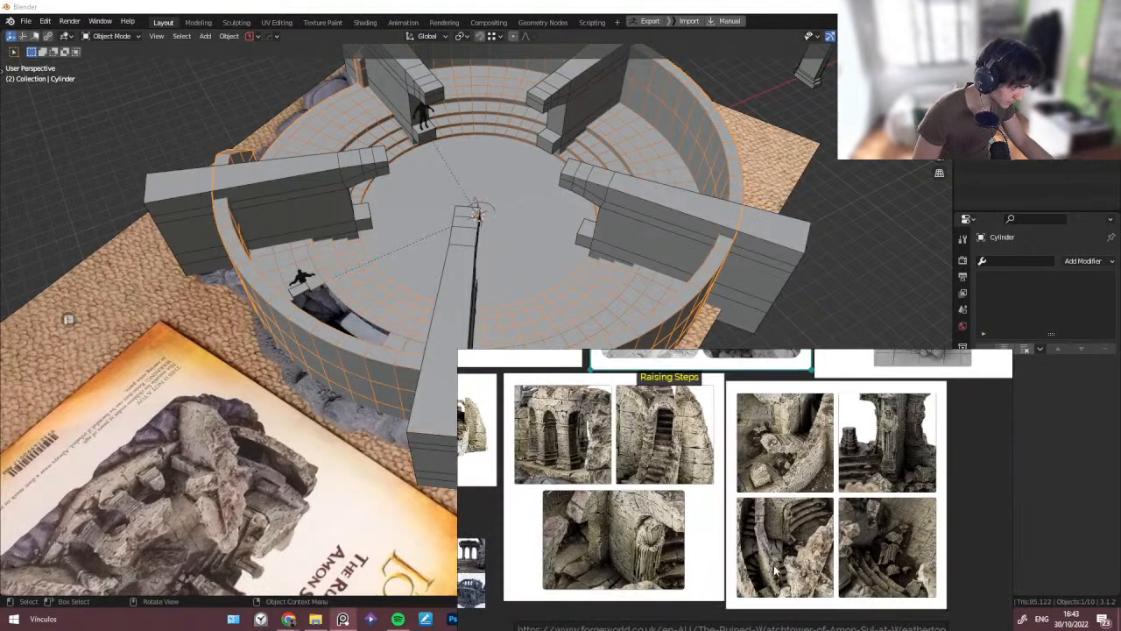
scroll(775, 569, up, 4)
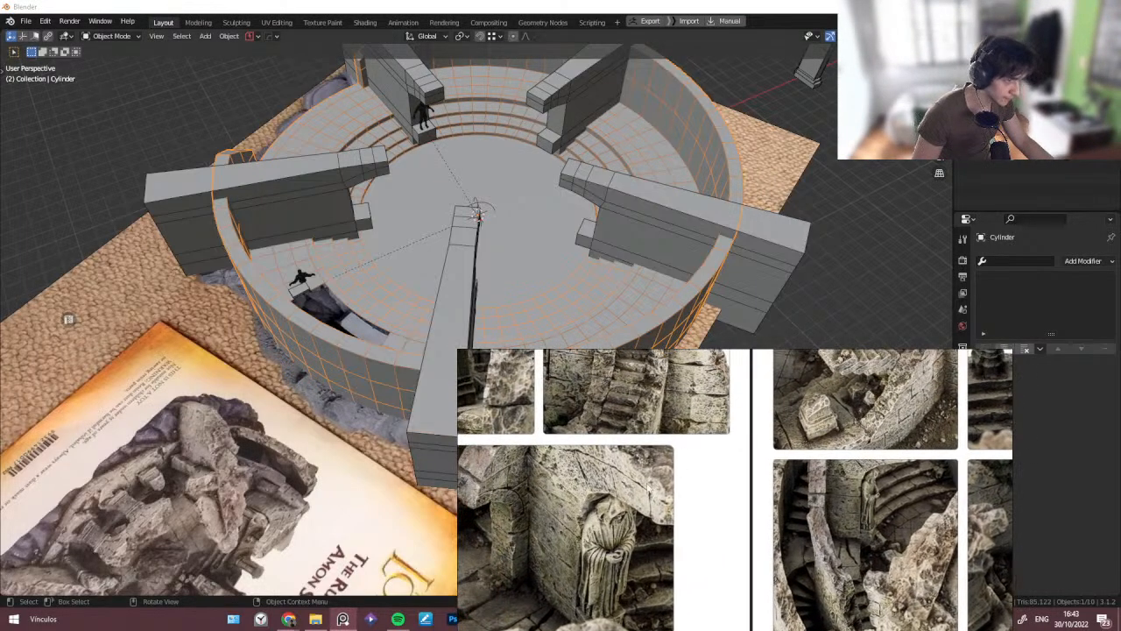
middle_drag(648, 488, 674, 484)
middle_drag(828, 589, 794, 522)
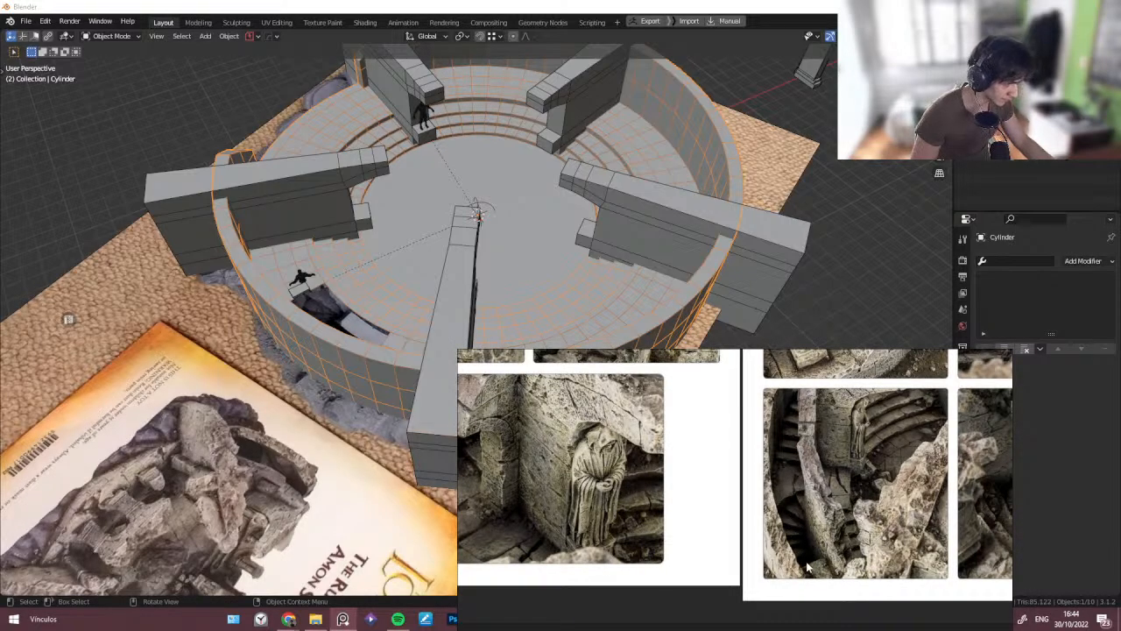
middle_drag(807, 568, 797, 528)
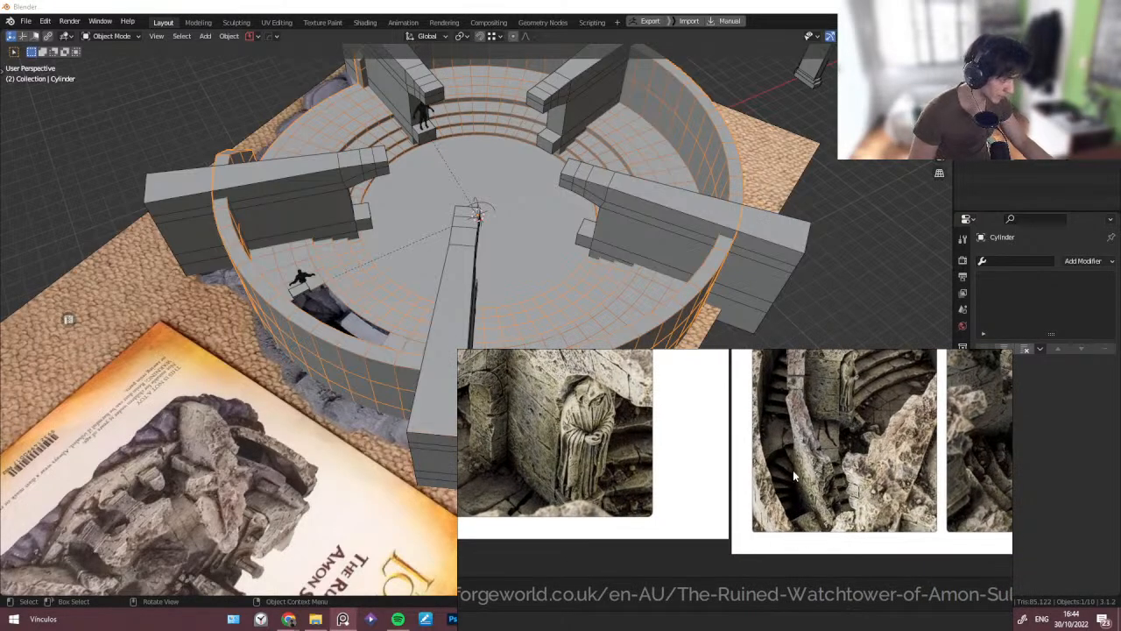
scroll(794, 476, down, 5)
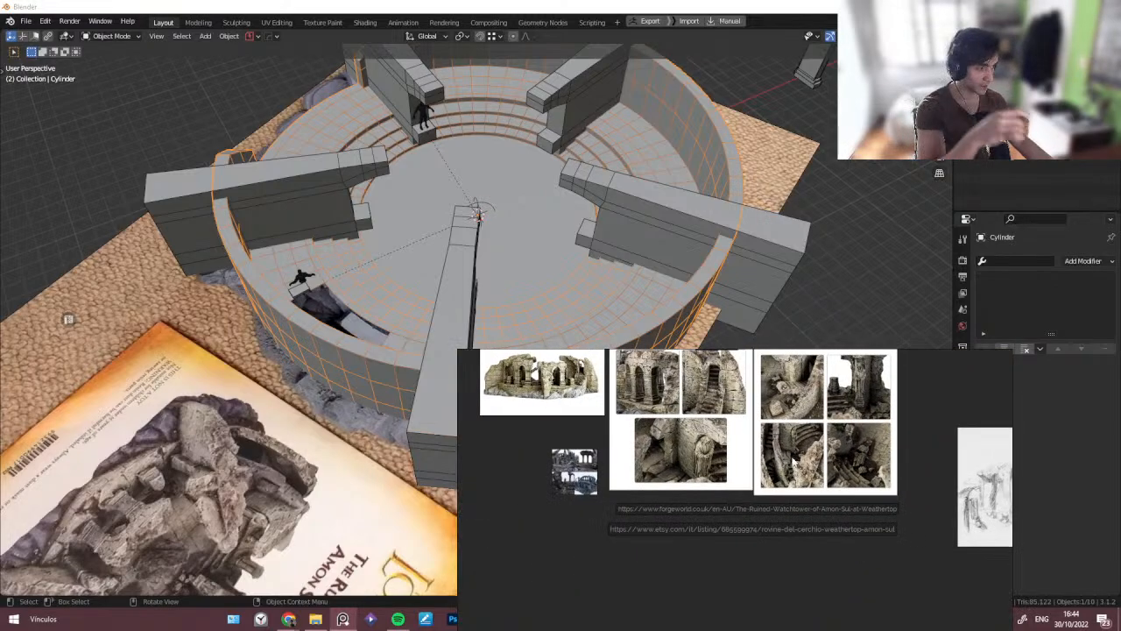
scroll(746, 445, up, 5)
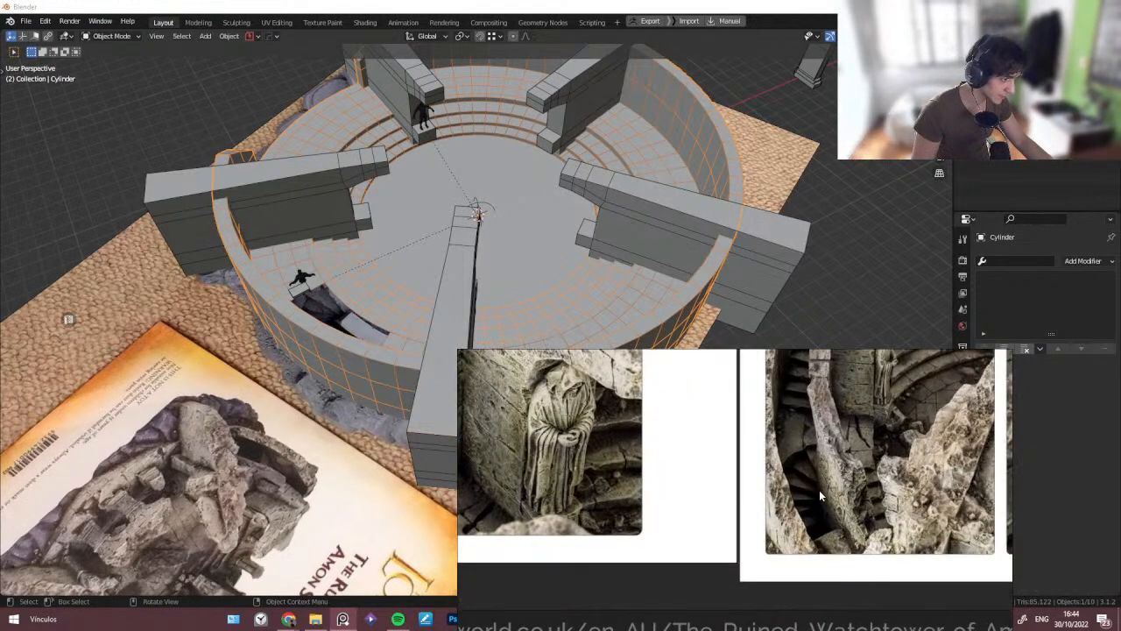
middle_drag(819, 490, 810, 538)
middle_drag(799, 455, 826, 496)
scroll(816, 511, down, 2)
scroll(827, 496, down, 2)
middle_drag(693, 383, 771, 460)
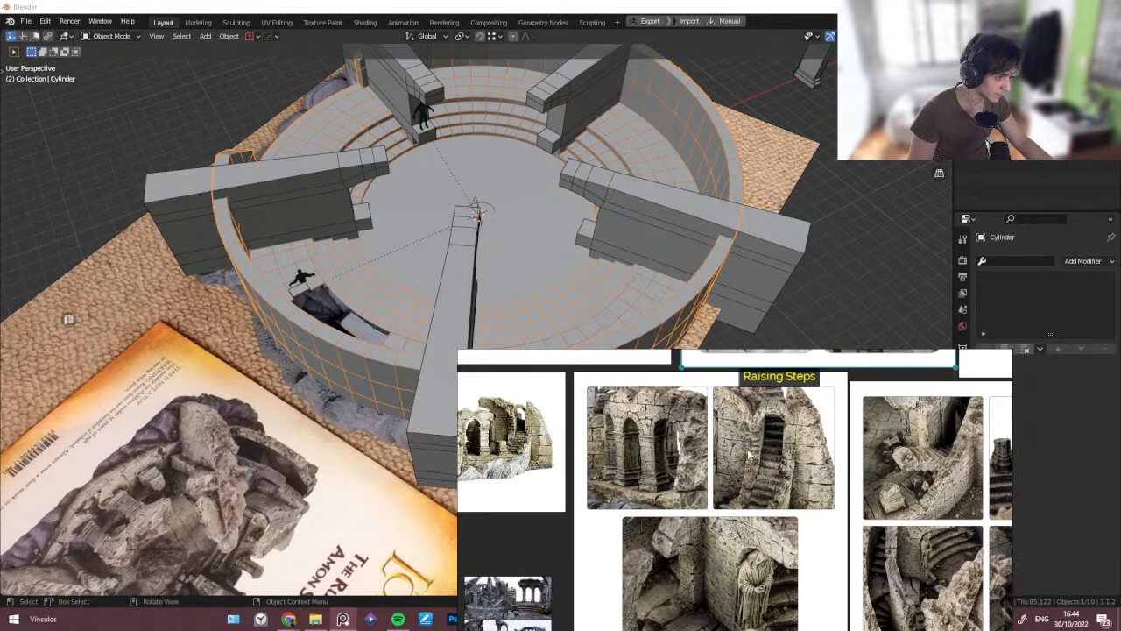
middle_drag(694, 498, 783, 429)
middle_drag(735, 485, 802, 518)
scroll(685, 403, up, 5)
middle_drag(667, 412, 686, 482)
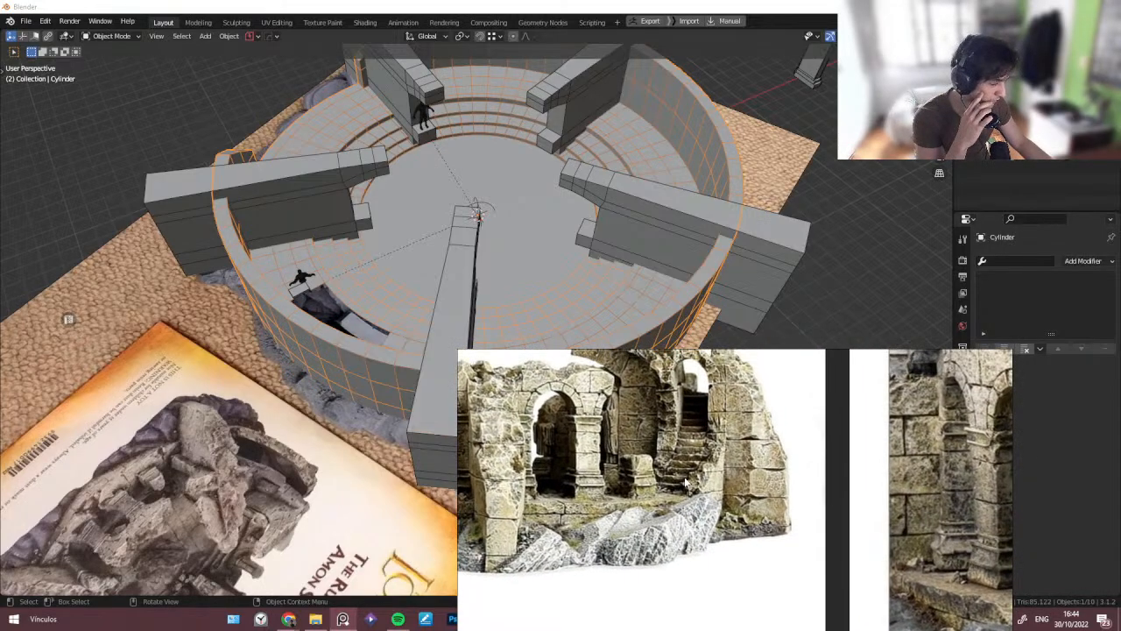
scroll(657, 498, up, 2)
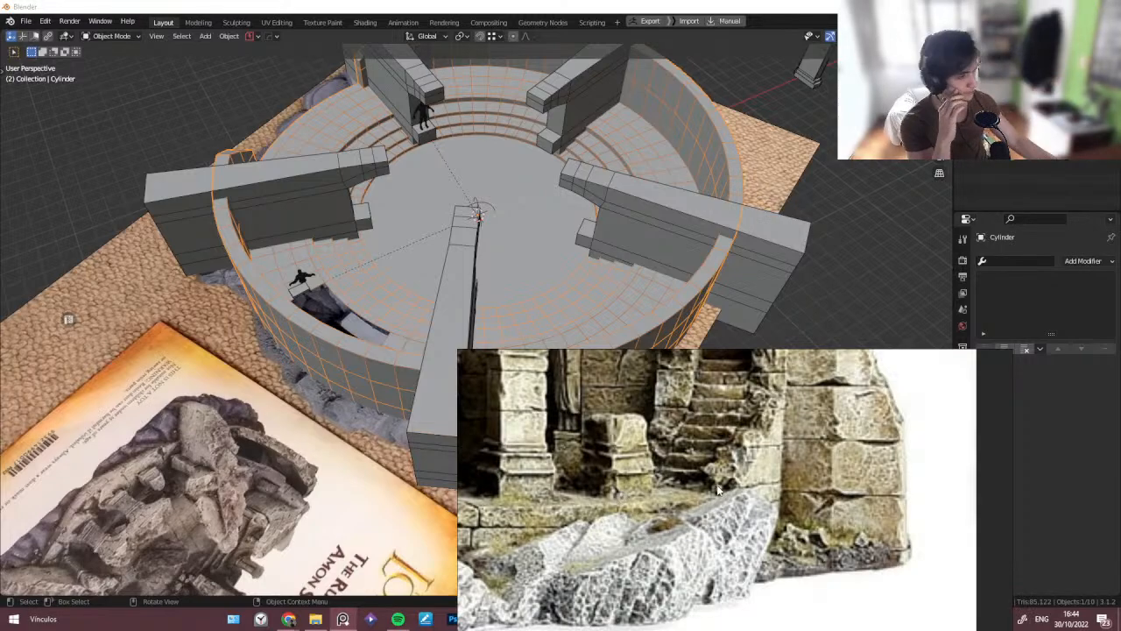
scroll(701, 487, down, 5)
middle_drag(657, 482, 740, 485)
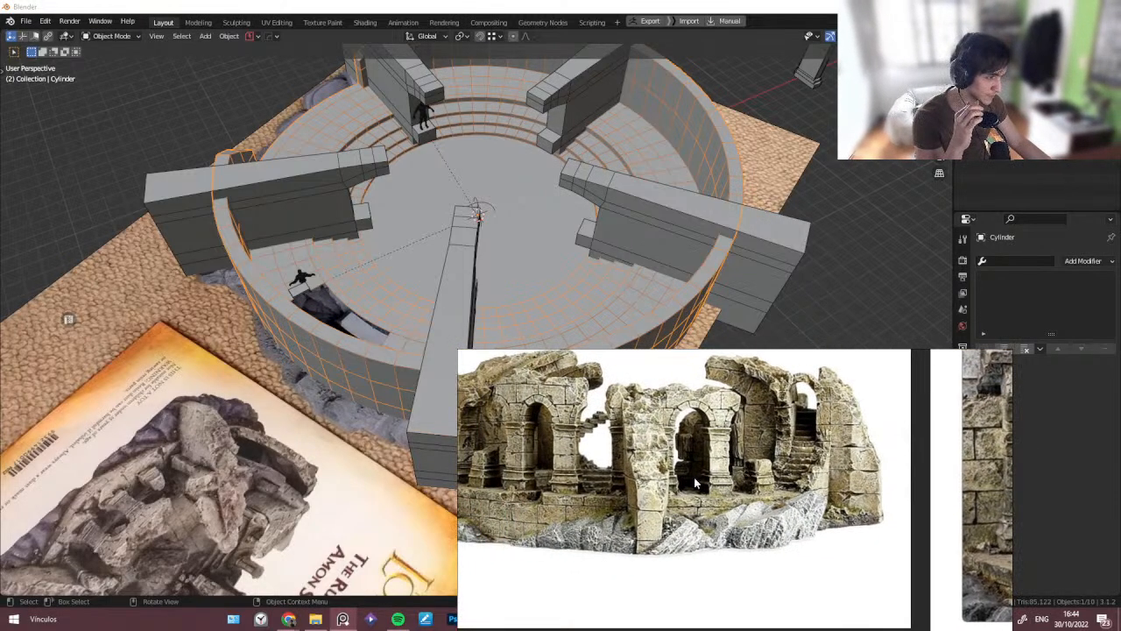
middle_drag(570, 475, 657, 498)
scroll(657, 497, up, 3)
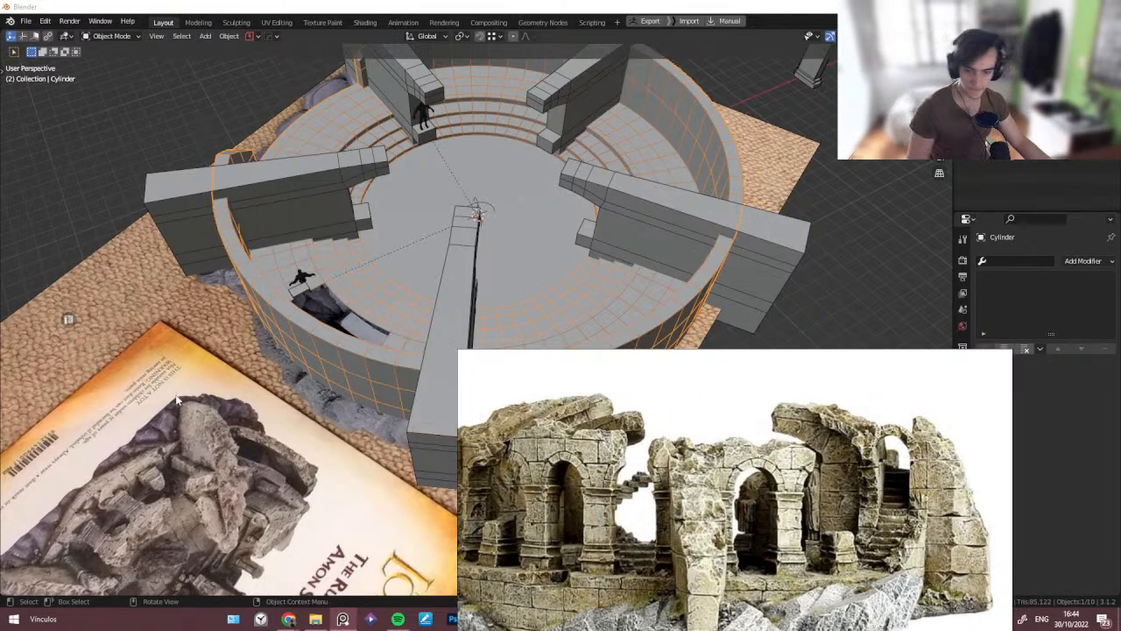
mouse_move(175, 400)
middle_down()
mouse_move(180, 429)
mouse_move(191, 405)
middle_up()
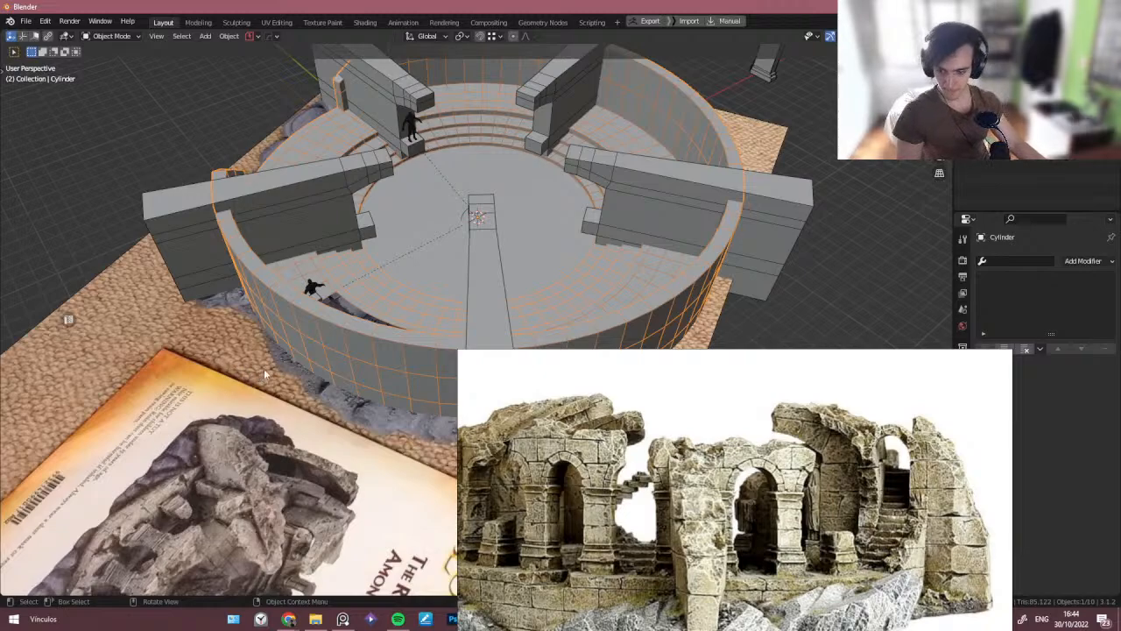
middle_drag(288, 352, 390, 291)
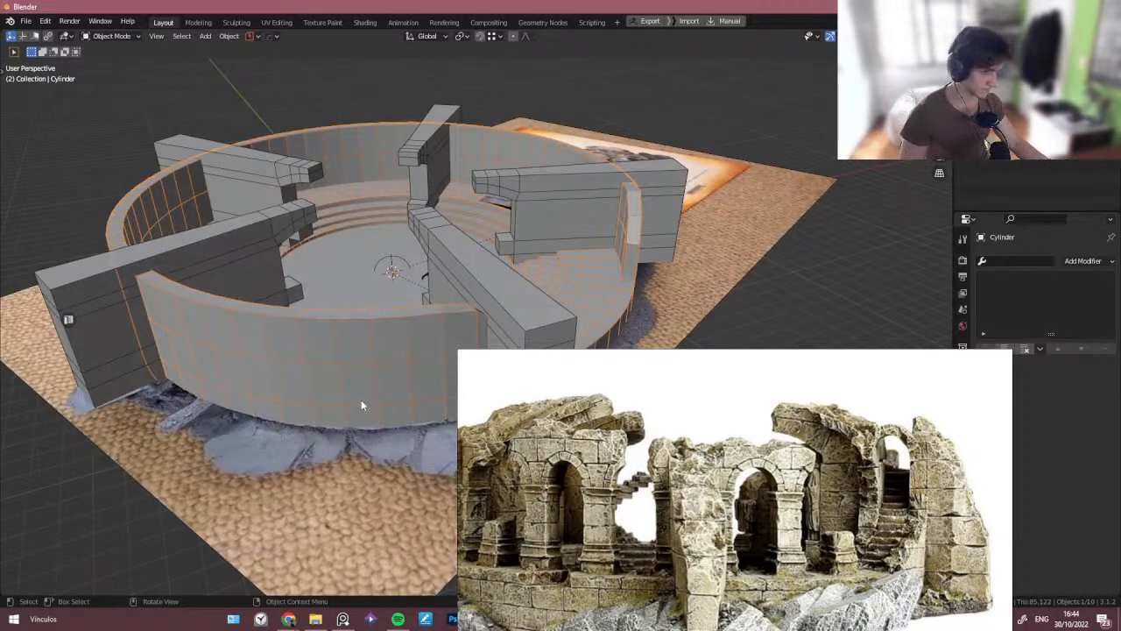
- Compare the arena layout against the top-down reference image using local view and X-ray
middle_drag(361, 405, 295, 359)
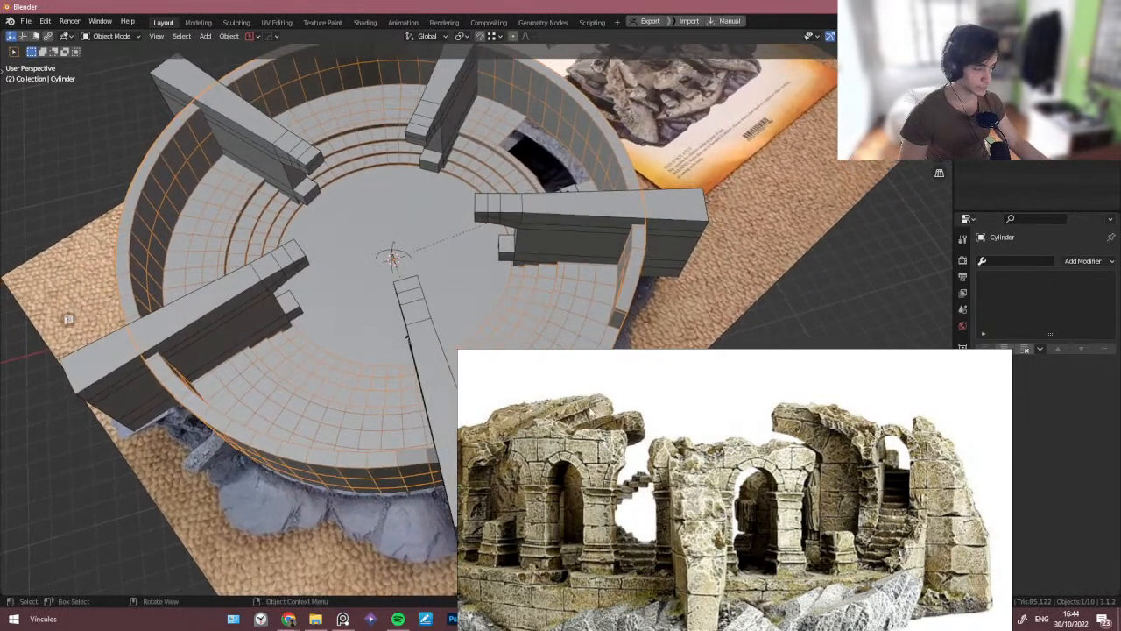
middle_drag(610, 262, 511, 317)
key(alt+z)
shift+middle_drag(672, 309, 455, 230)
key(alt+z)
click(631, 282)
key(KP_Divide)
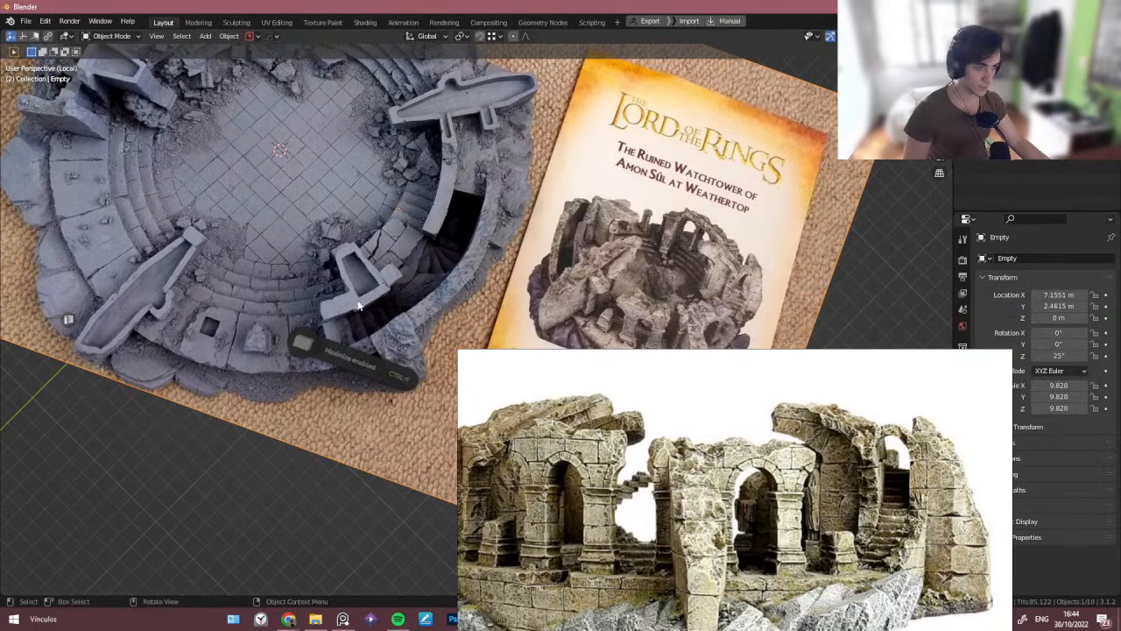
middle_drag(368, 319, 160, 255)
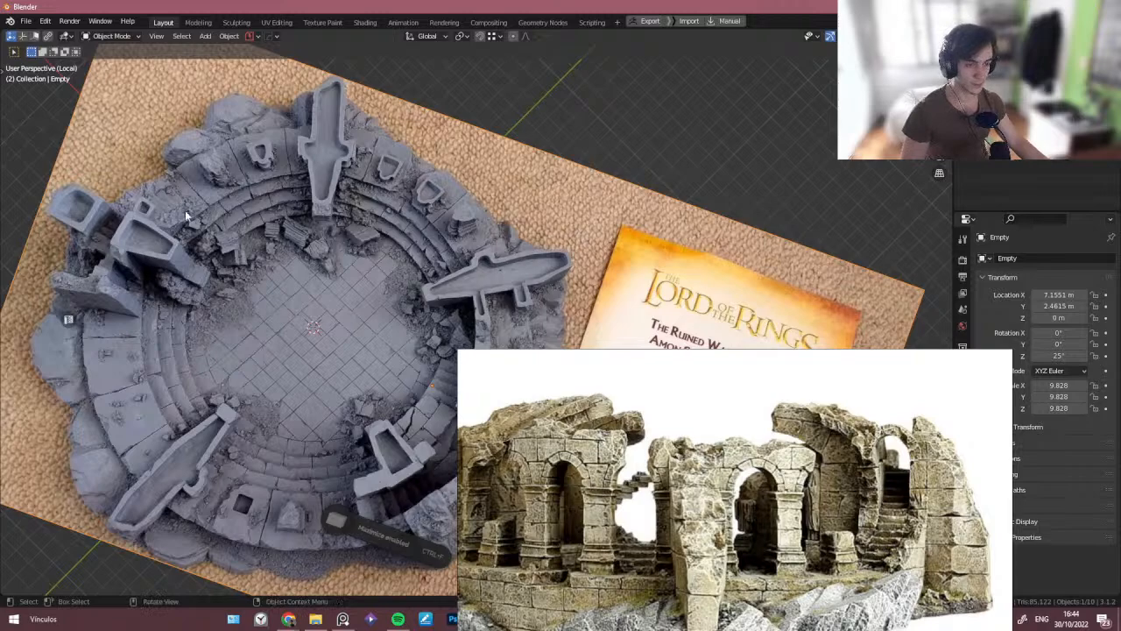
middle_drag(351, 344, 296, 348)
key(KP_Divide)
click(183, 125)
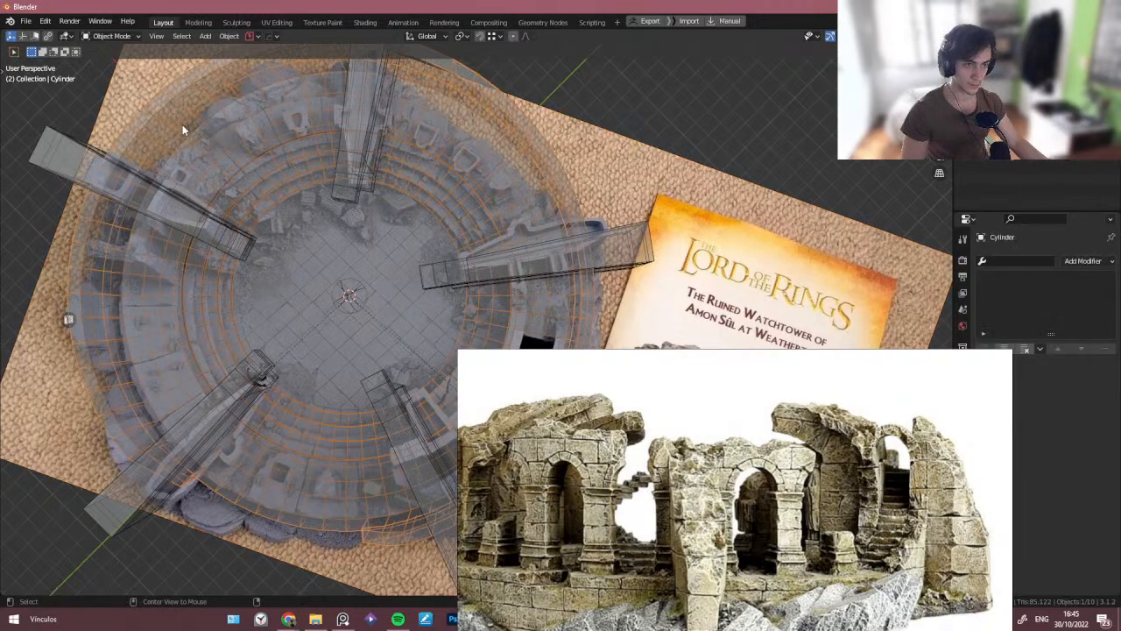
key(KP_Divide)
key(Tab)
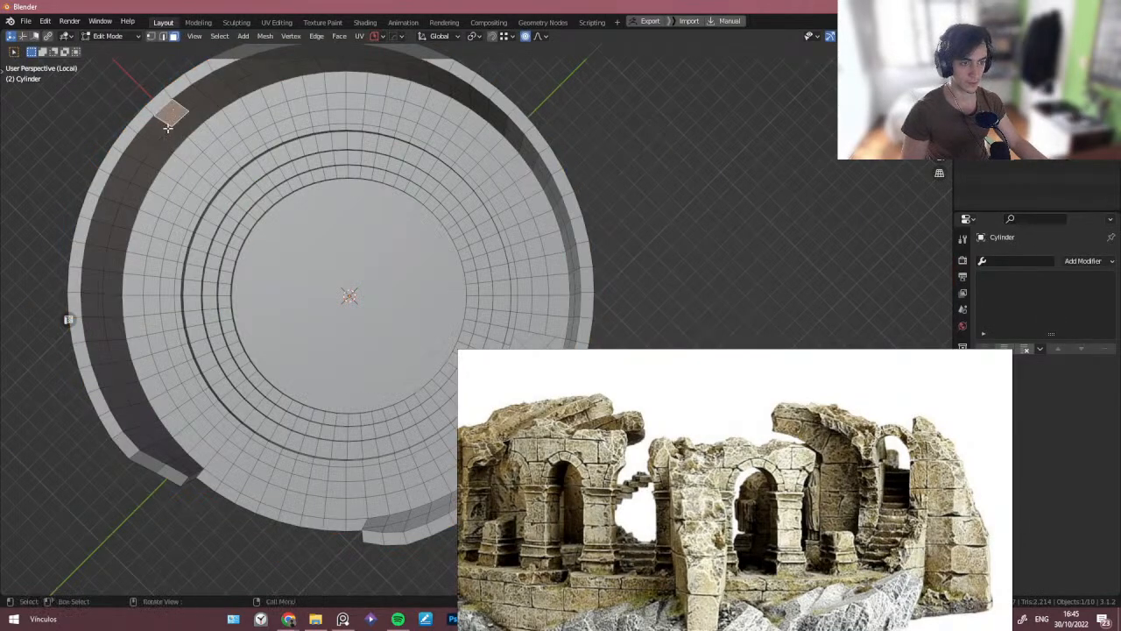
middle_drag(168, 127, 292, 257)
key(Tab)
key(KP_Divide)
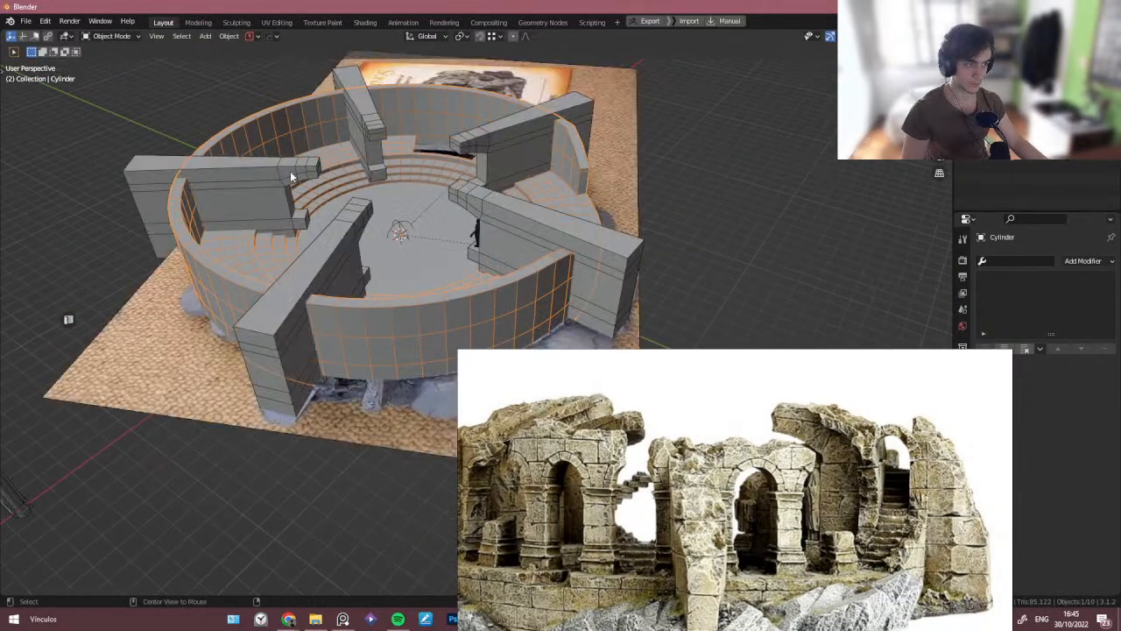
- Select a run of faces along the front curved wall and delete them to open a gap
key(Tab)
middle_drag(292, 177, 424, 388)
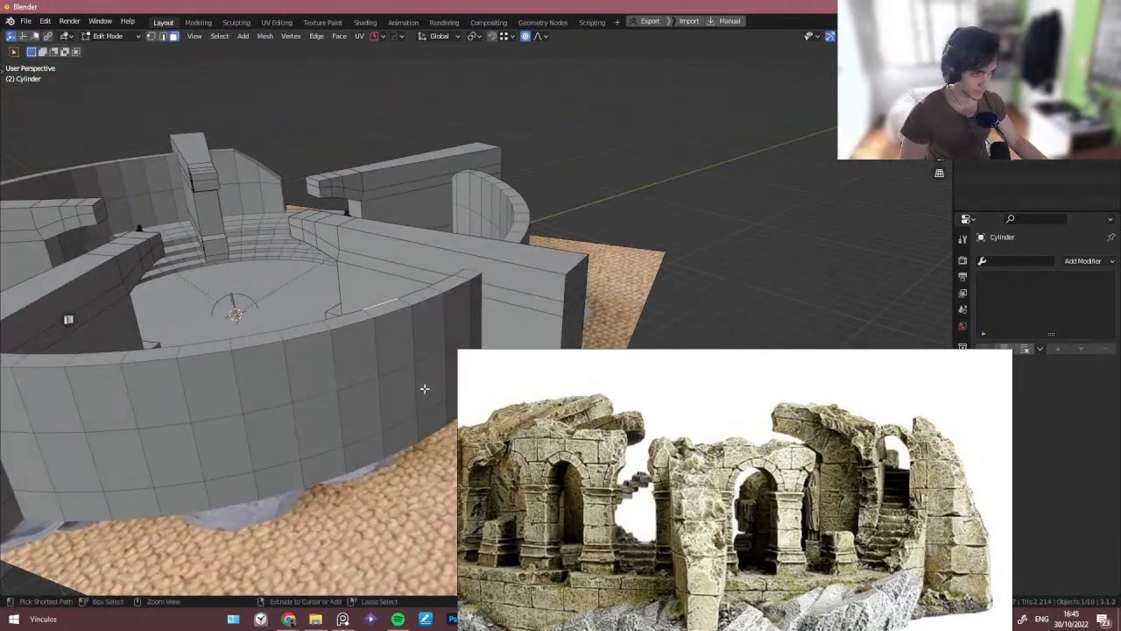
ctrl+click(424, 388)
ctrl+click(341, 347)
ctrl+click(384, 337)
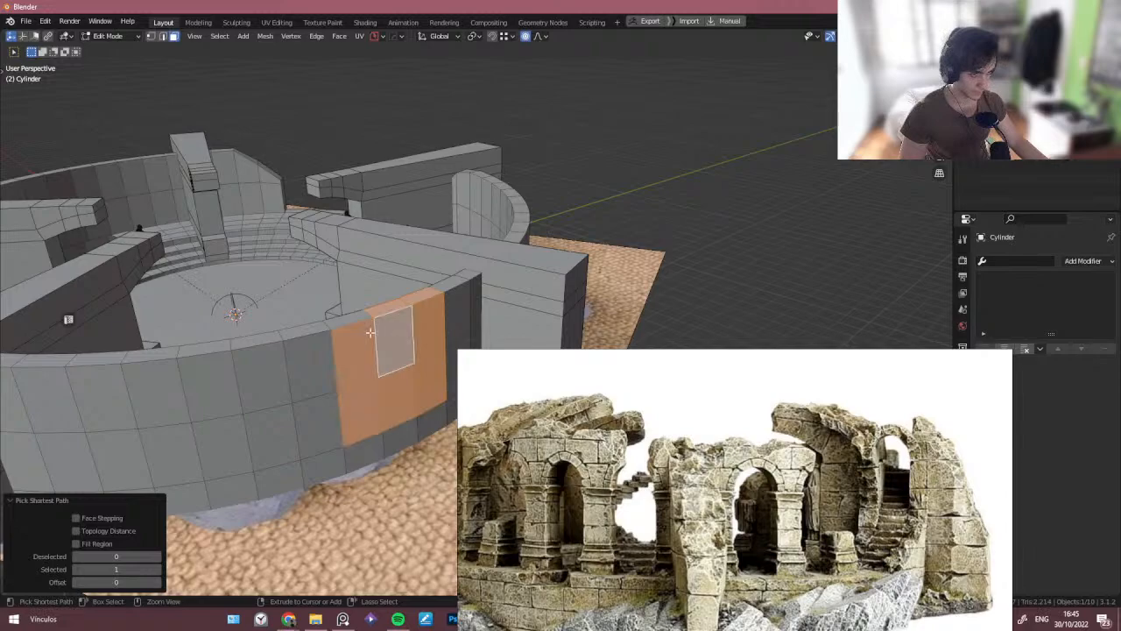
ctrl+click(351, 316)
shift+middle_drag(281, 391, 337, 349)
key(c)
mouse_move(315, 349)
mouse_down()
mouse_move(385, 339)
mouse_move(211, 363)
mouse_move(197, 323)
mouse_move(354, 291)
mouse_up()
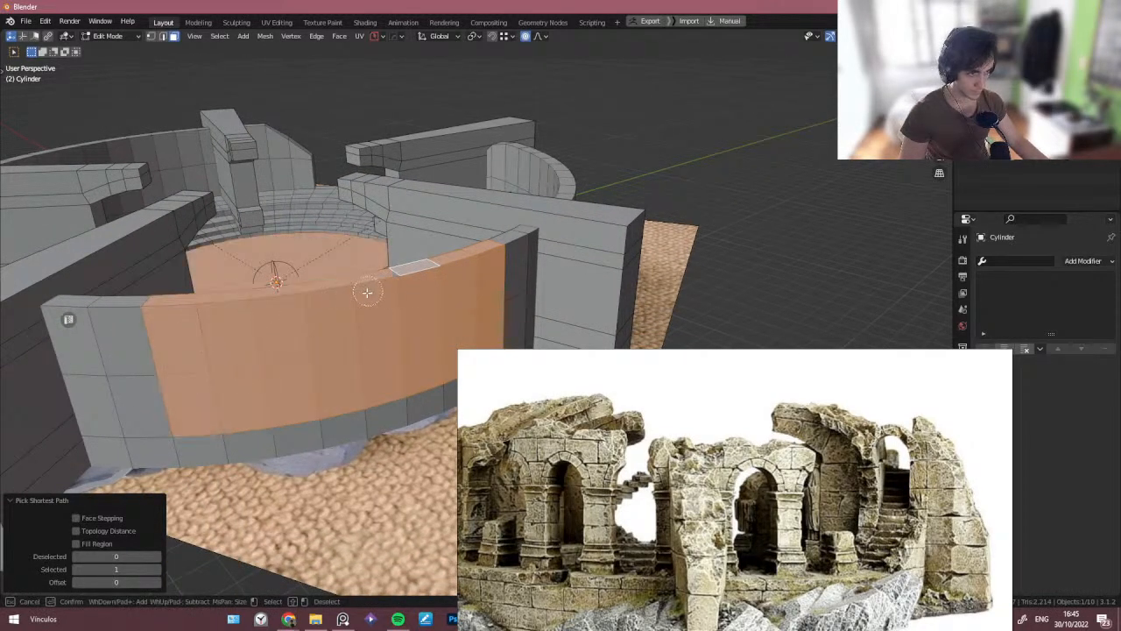
key(Escape)
middle_drag(365, 285, 383, 342)
shift+click(262, 278)
shift+click(208, 365)
ctrl+click(229, 422)
ctrl+click(390, 298)
shift+click(393, 337)
middle_drag(279, 393, 181, 412)
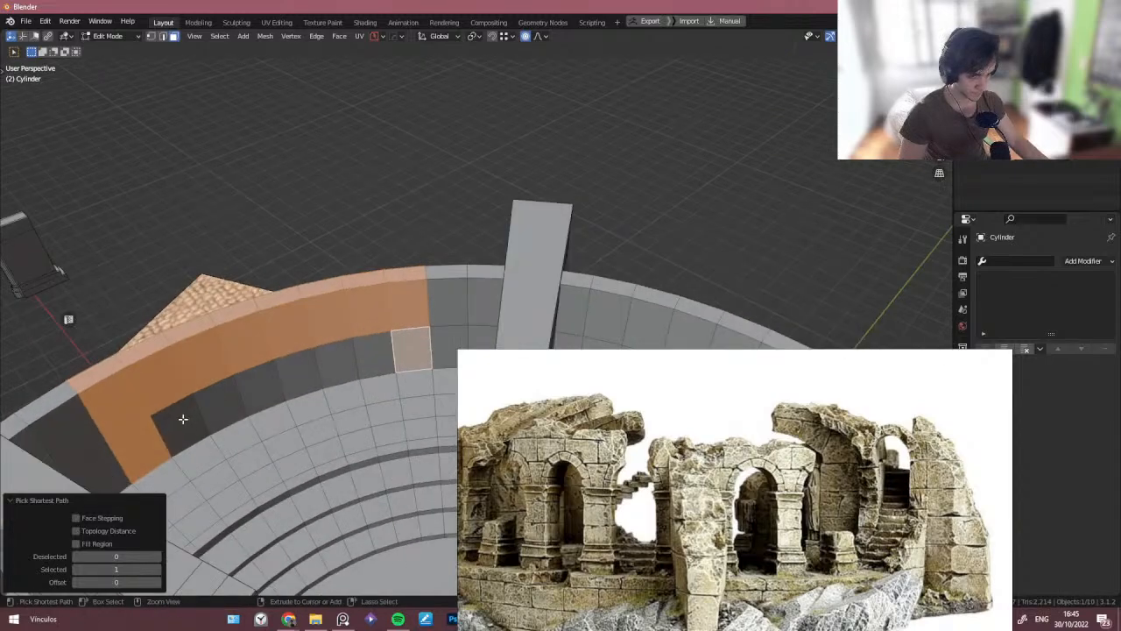
ctrl+click(160, 418)
mouse_move(123, 381)
middle_down()
mouse_move(107, 373)
mouse_move(115, 353)
mouse_move(141, 379)
middle_up()
shift+click(101, 366)
shift+click(93, 337)
key(ctrl+z)
key(ctrl+z)
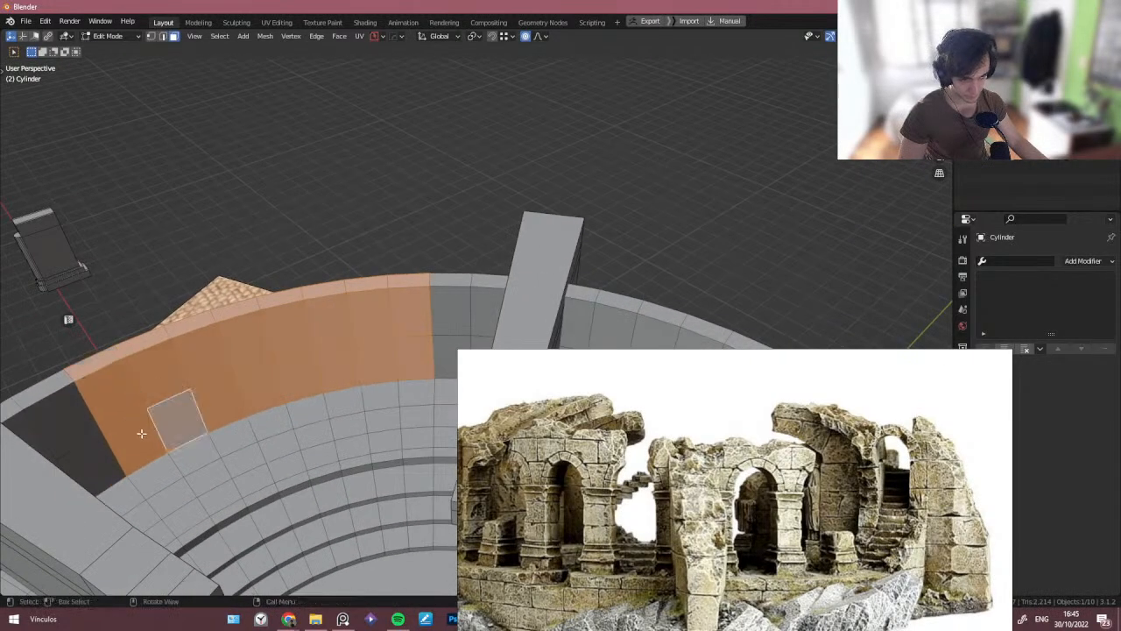
shift+click(140, 436)
key(ctrl+z)
shift+click(133, 357)
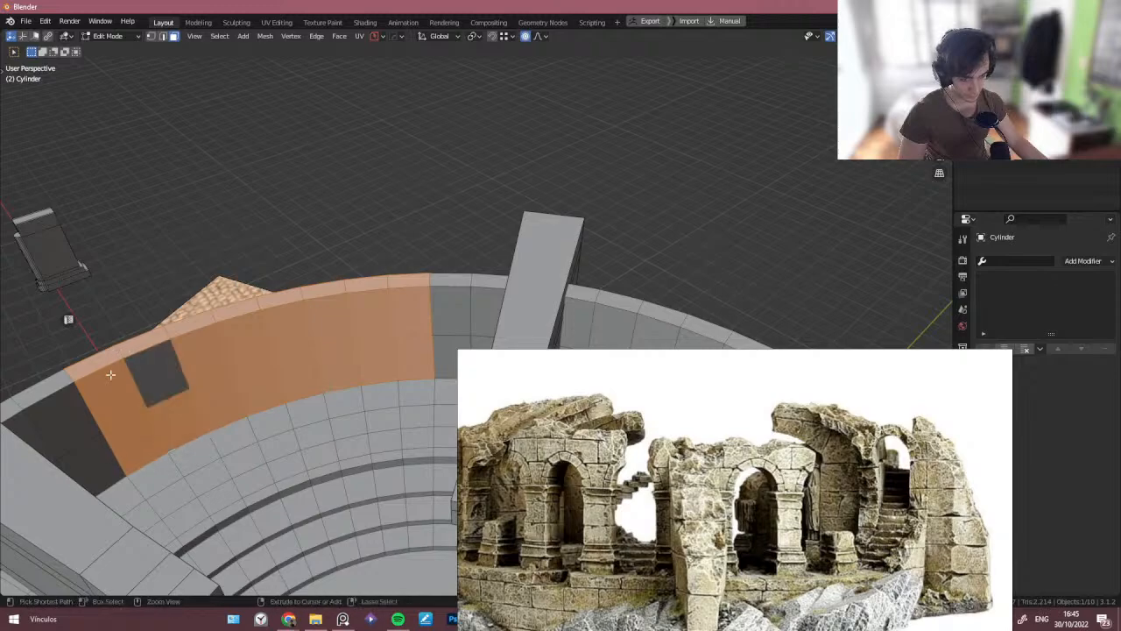
key(ctrl+z)
shift+click(112, 378)
middle_drag(69, 363, 252, 385)
key(ctrl+z)
key(x)
click(378, 344)
- Bridge the open edge loops at one end of the new wall gap to cap it
key(2)
click(417, 372)
shift+click(419, 382)
key(ctrl+e)
click(428, 384)
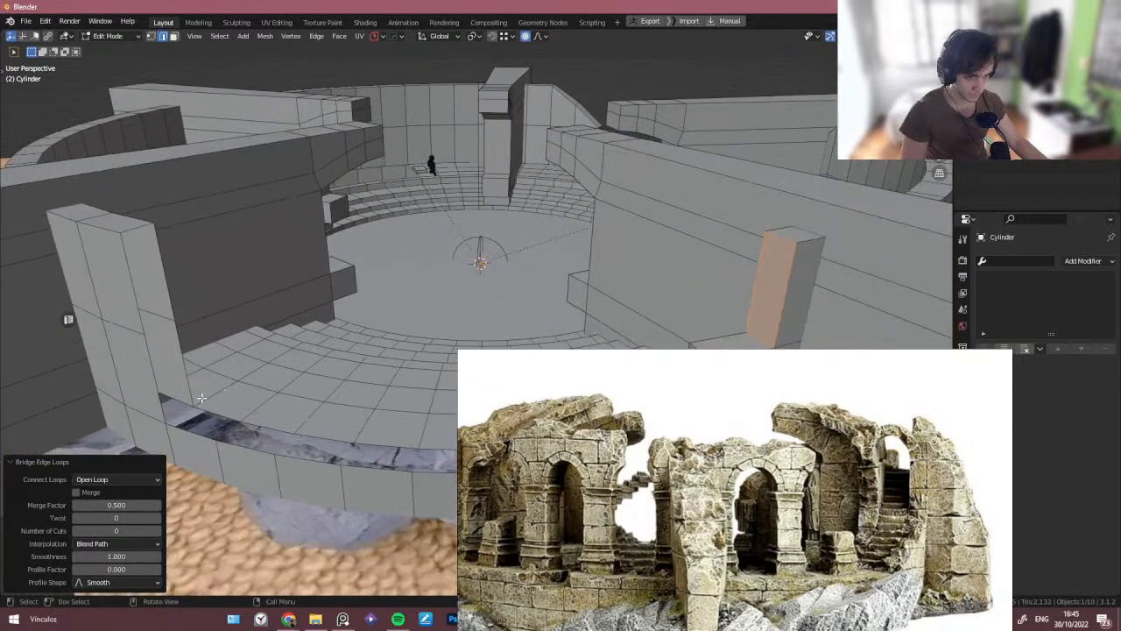
- Fill and bridge the open edges at the other end of the wall gap to cap its side and top
shift+click(151, 371)
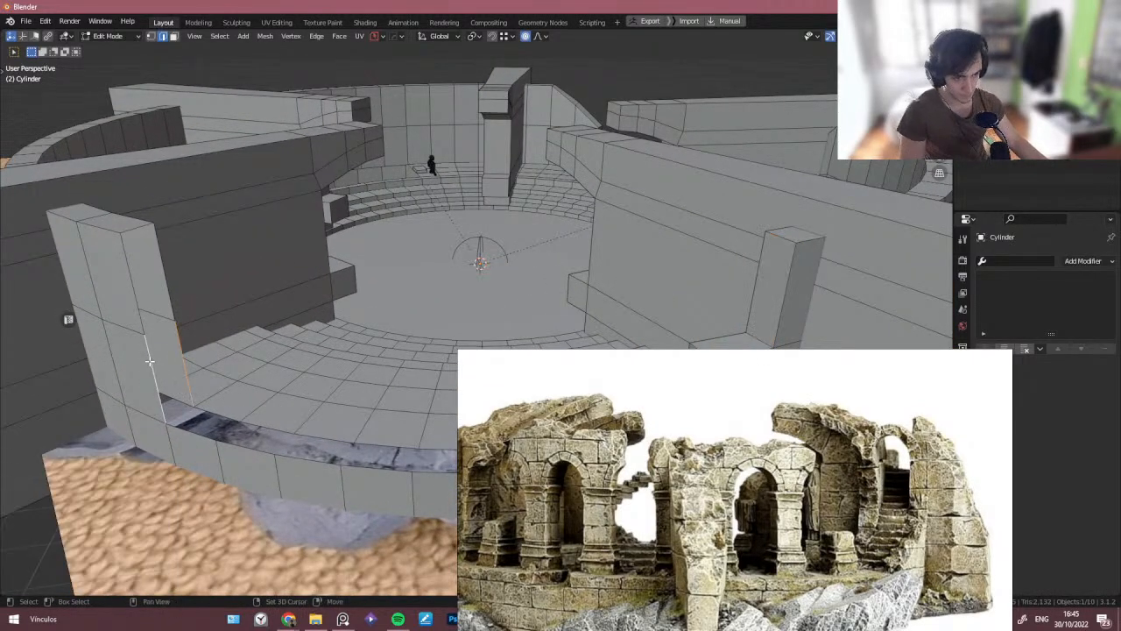
key(f)
click(146, 308)
shift+click(165, 290)
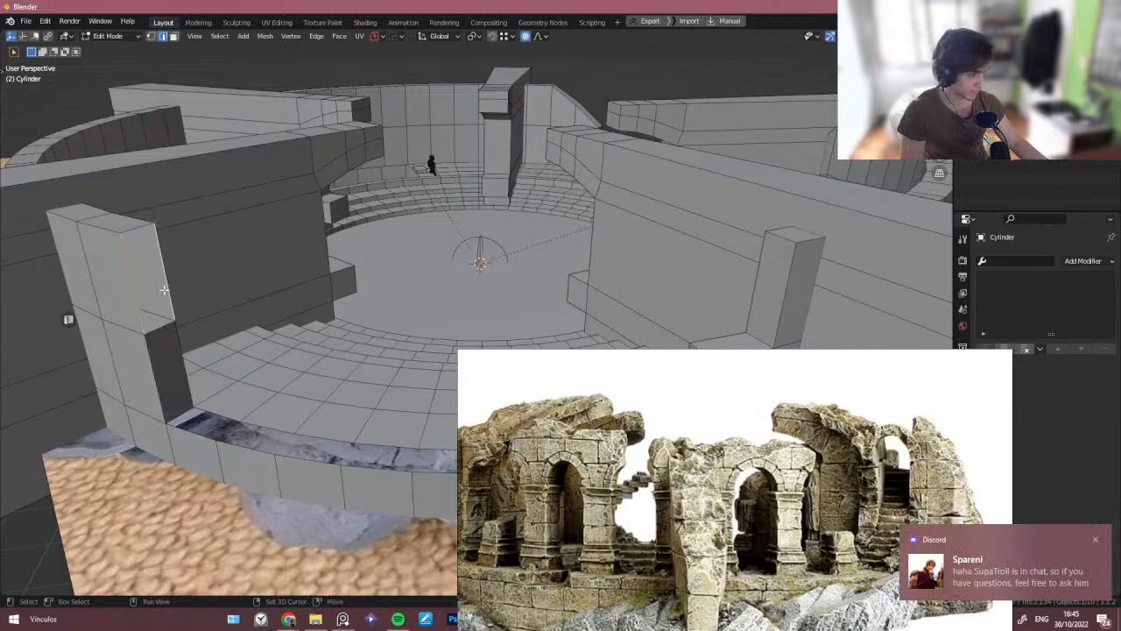
key(ctrl+e)
click(1040, 567)
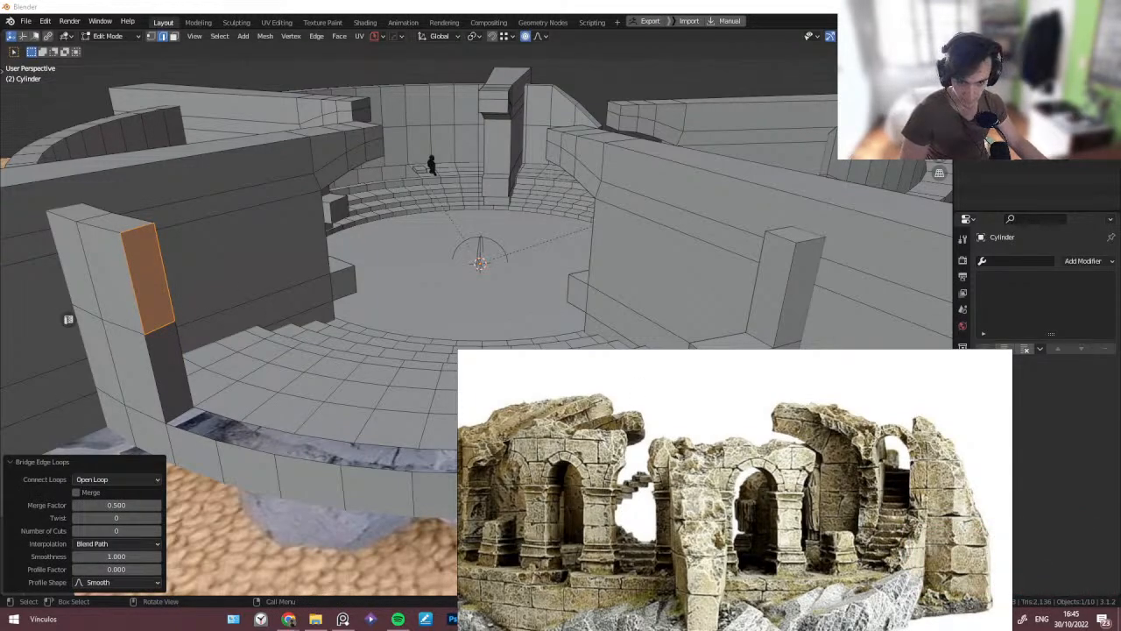
- Open the reference board and browse the raising steps, arches and ruin model images
key(alt+Tab)
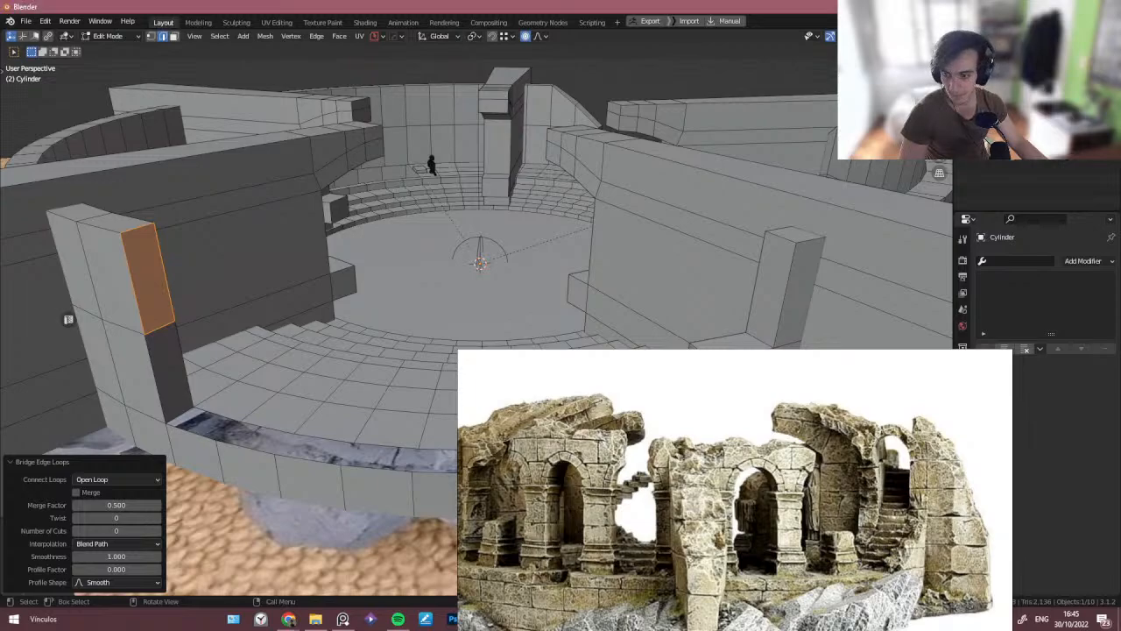
key(alt+Tab)
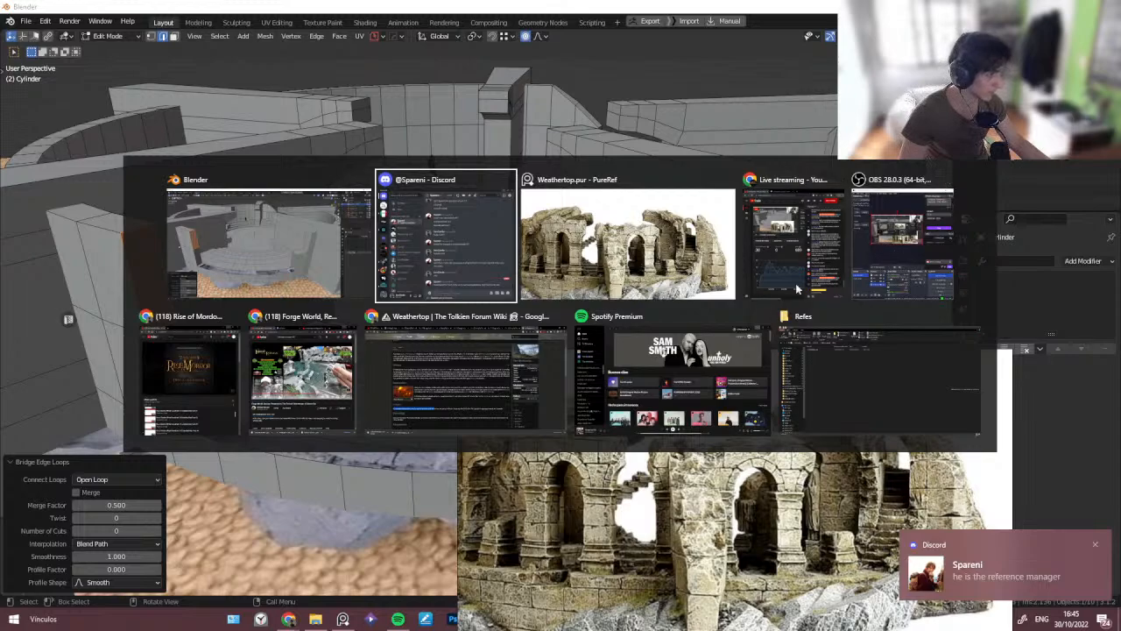
click(193, 375)
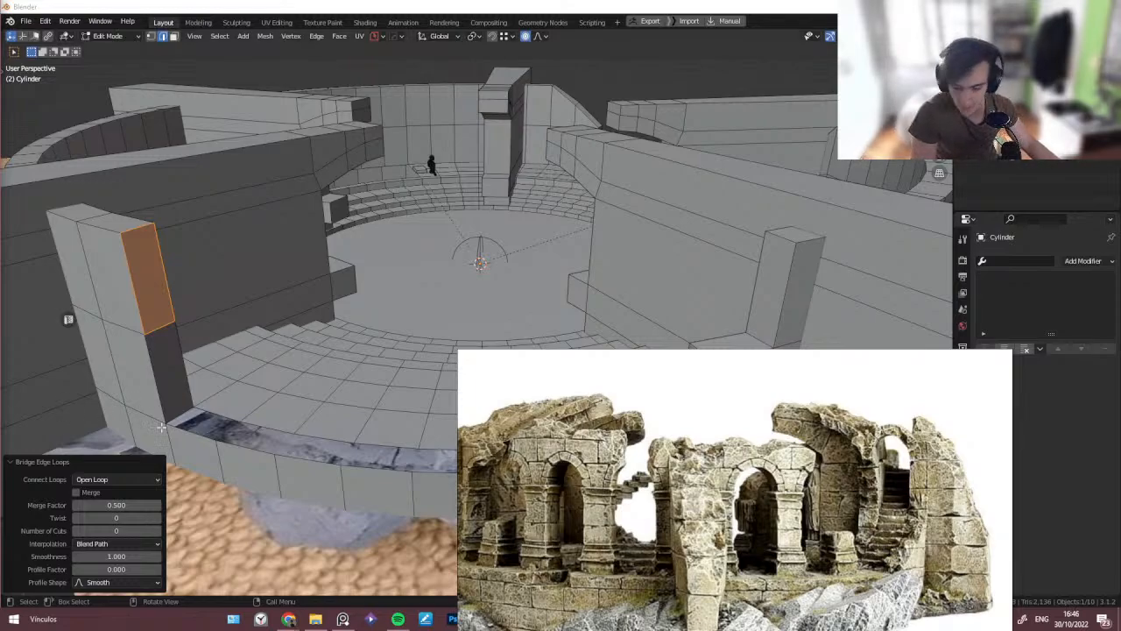
scroll(754, 521, down, 5)
middle_drag(755, 521, 552, 445)
scroll(618, 445, down, 4)
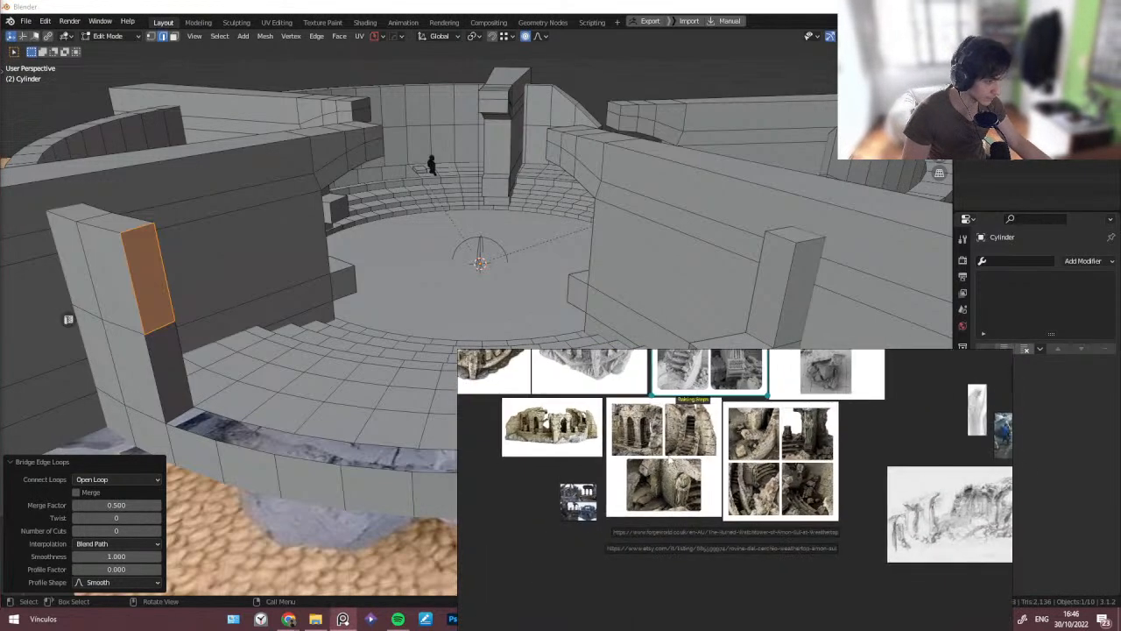
middle_drag(616, 473, 603, 495)
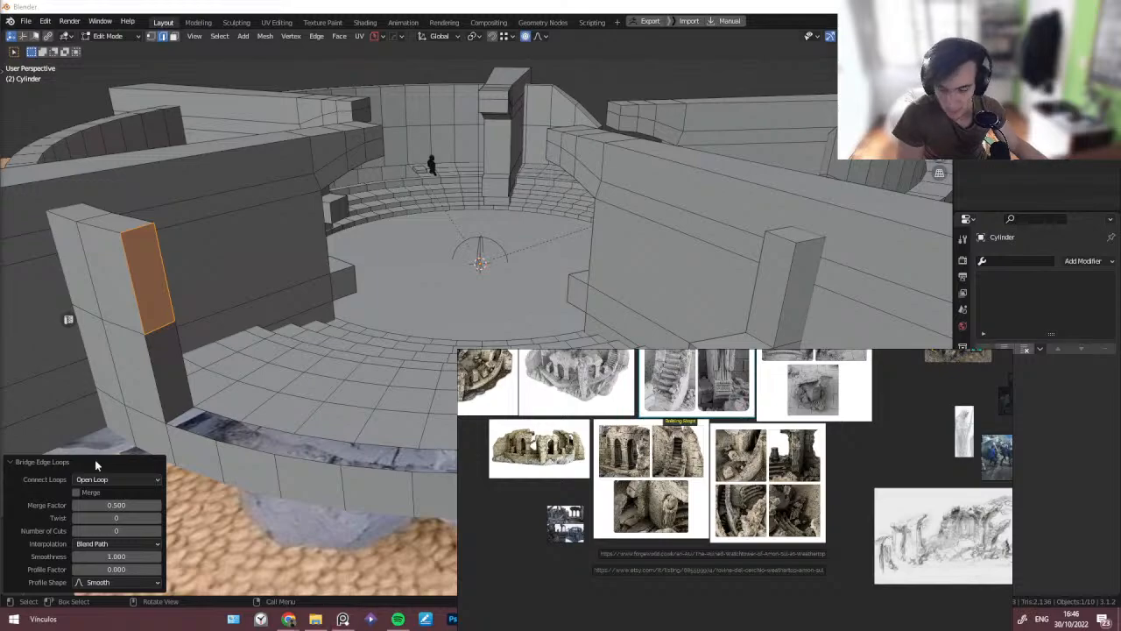
scroll(638, 455, down, 3)
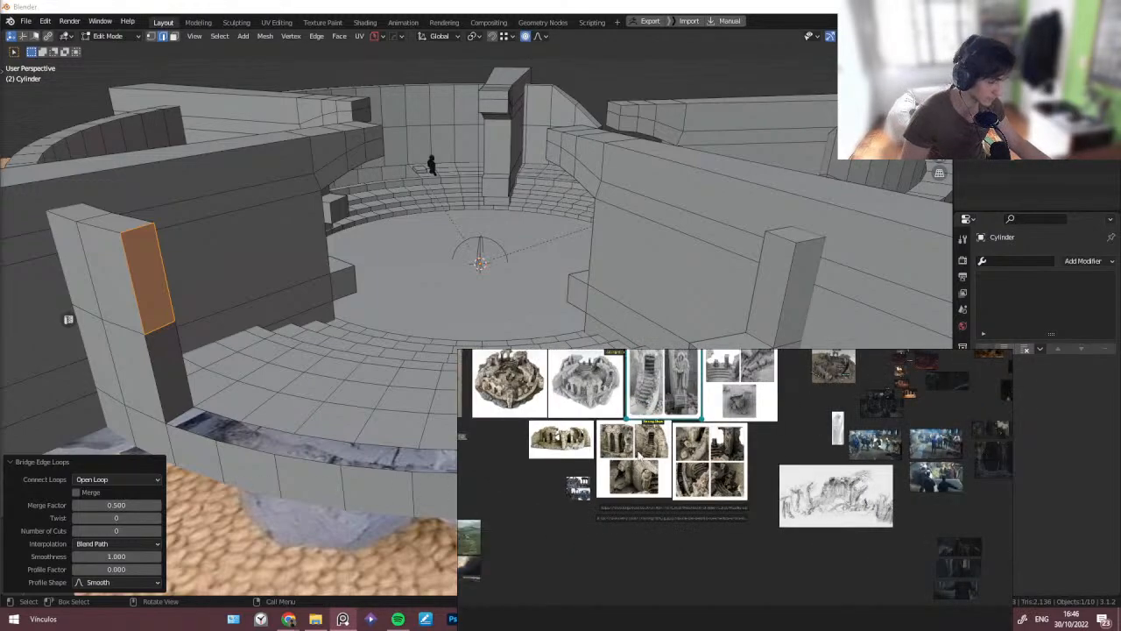
key(ctrl+f)
scroll(589, 289, up, 4)
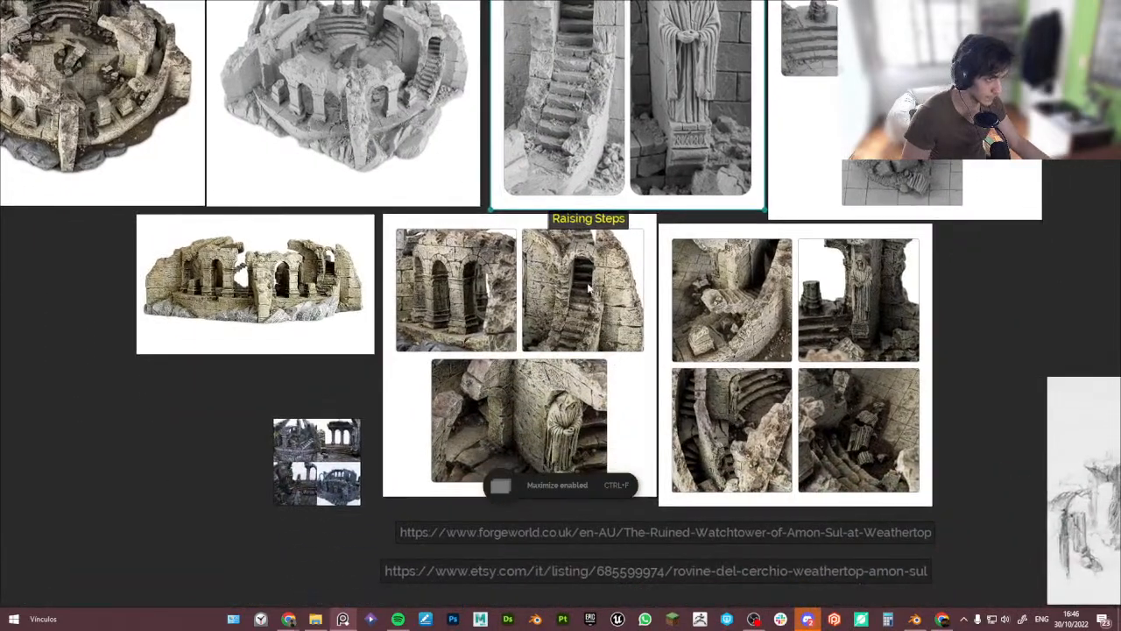
middle_drag(588, 289, 413, 412)
middle_drag(910, 241, 414, 360)
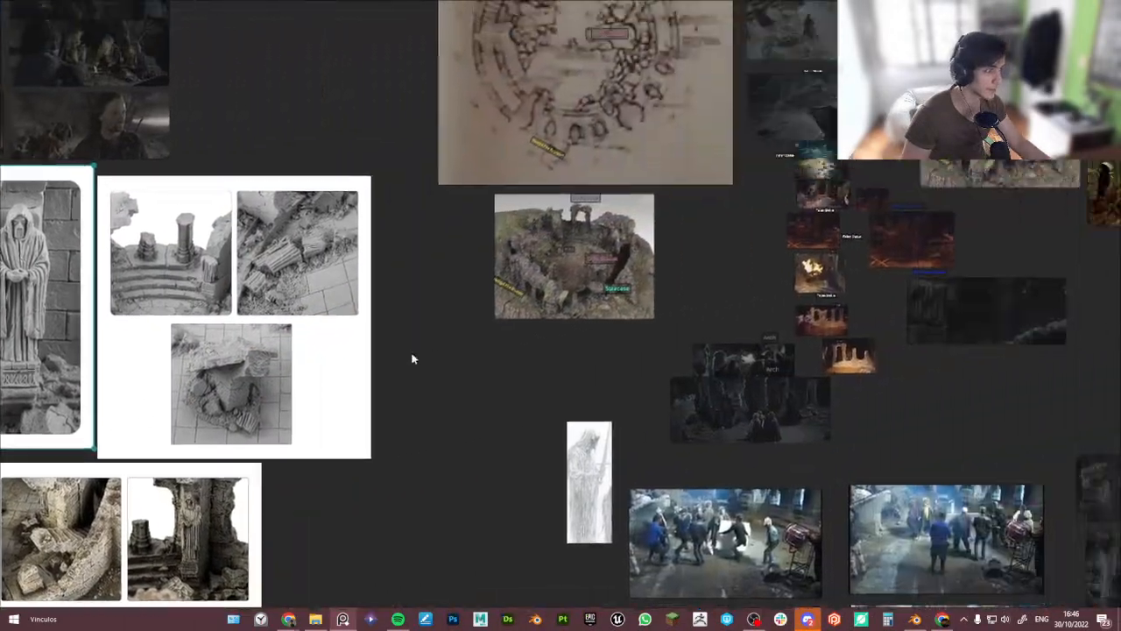
scroll(551, 313, up, 4)
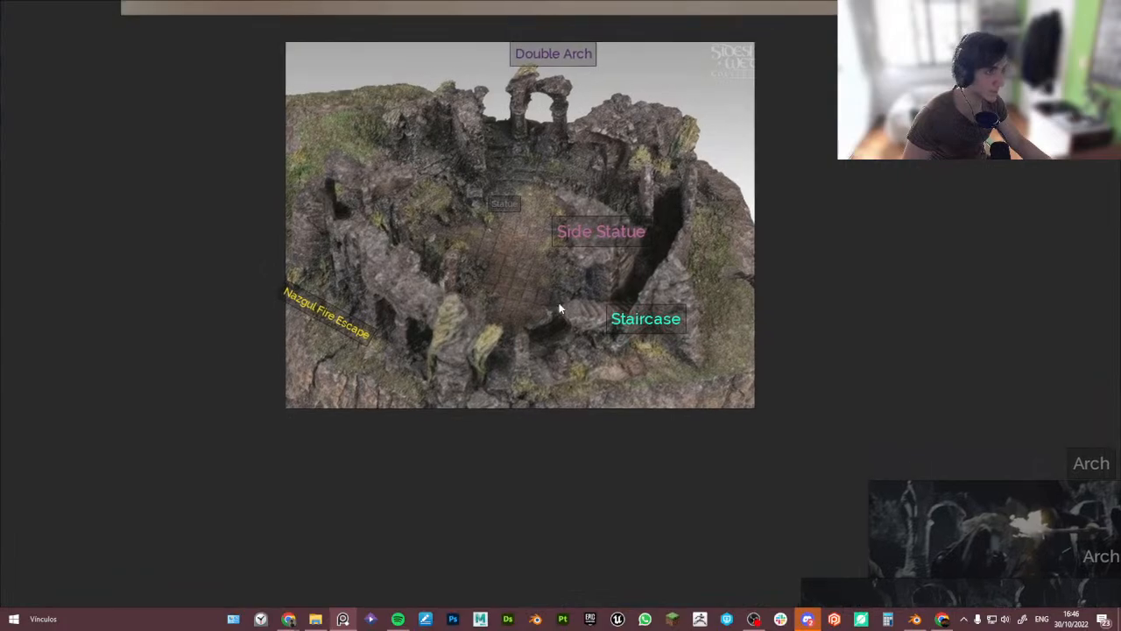
scroll(455, 359, down, 3)
middle_drag(448, 386, 476, 261)
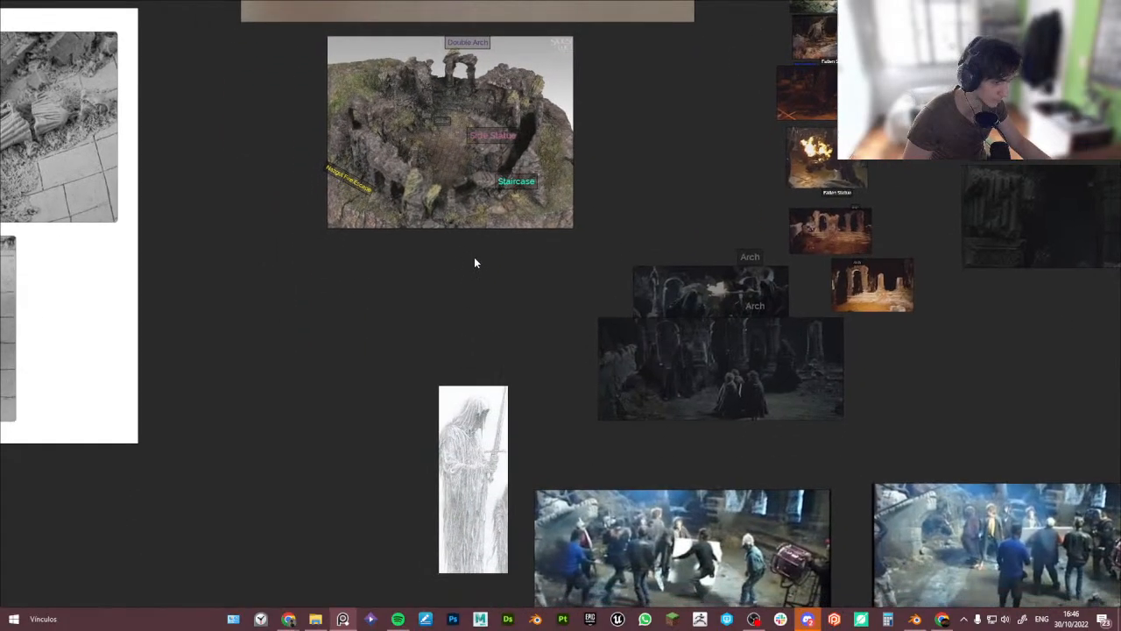
scroll(452, 323, down, 3)
middle_drag(452, 323, 679, 345)
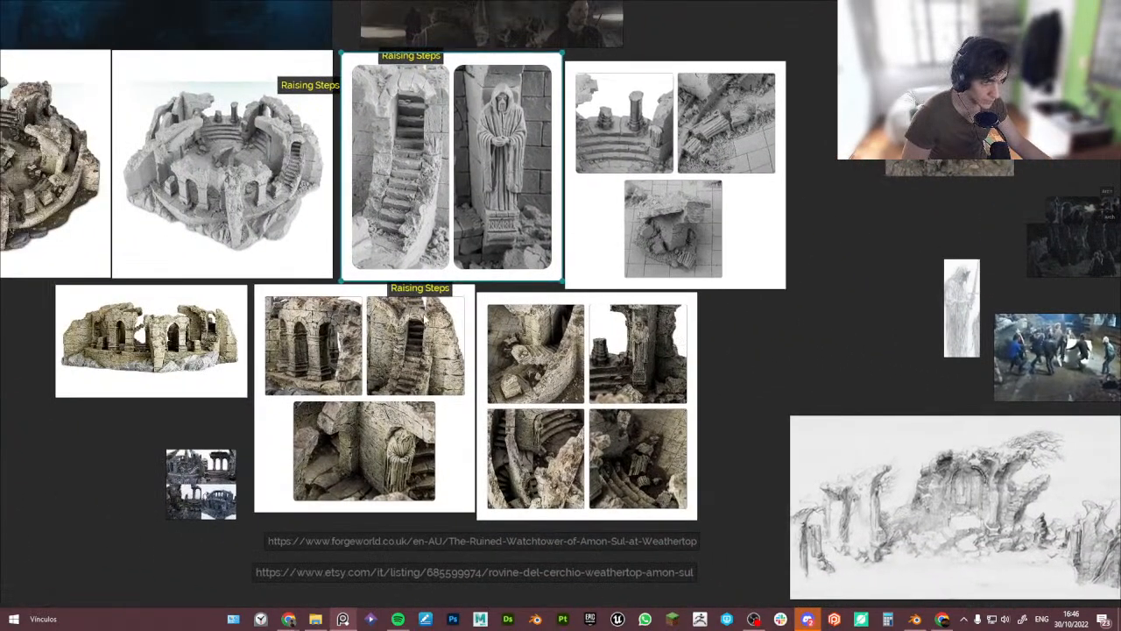
middle_drag(400, 267, 557, 254)
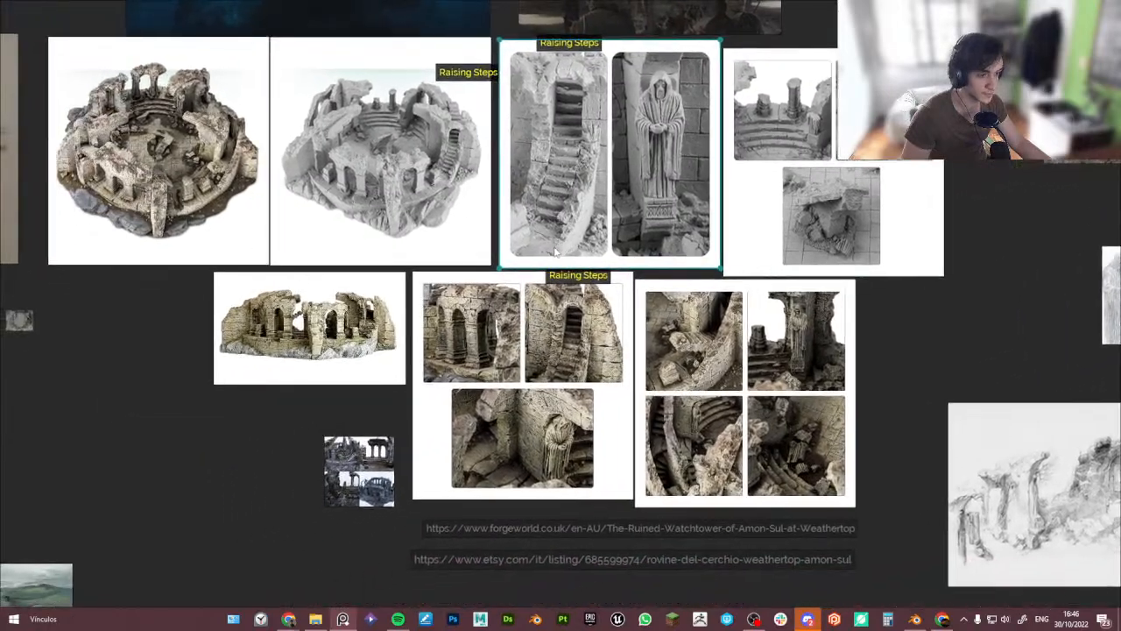
mouse_move(384, 242)
middle_down()
mouse_move(539, 289)
mouse_move(603, 290)
middle_up()
scroll(604, 292, down, 2)
middle_drag(513, 374, 569, 356)
scroll(379, 240, up, 4)
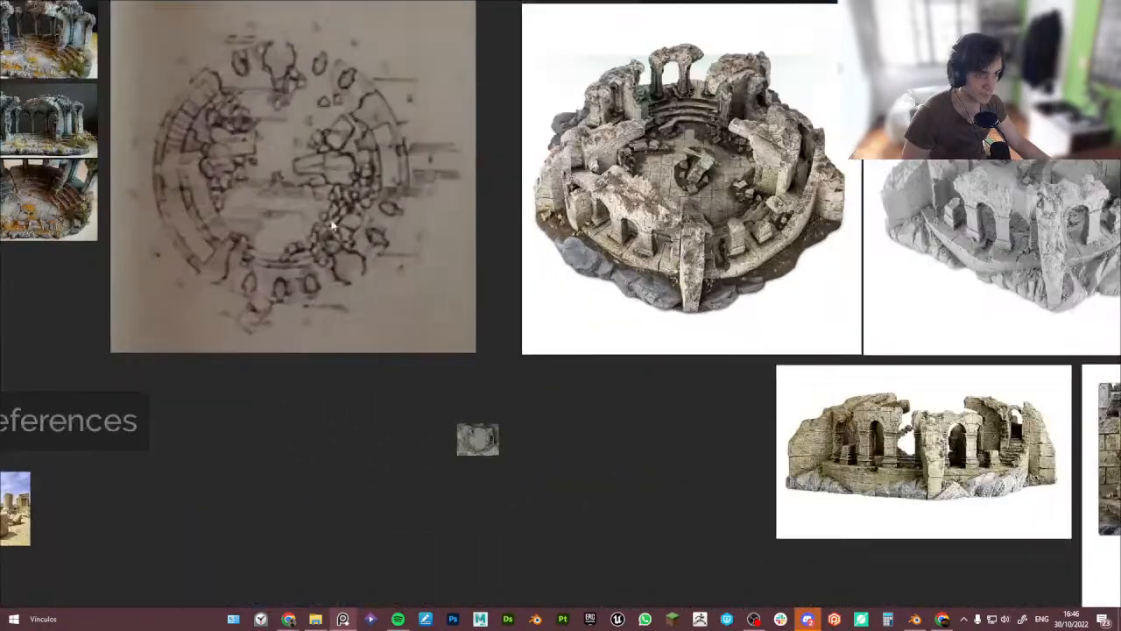
middle_drag(331, 214, 501, 228)
scroll(500, 228, down, 5)
mouse_move(611, 357)
middle_down()
mouse_move(242, 394)
mouse_move(214, 439)
middle_up()
middle_drag(340, 153, 239, 276)
scroll(239, 276, up, 3)
middle_drag(384, 143, 319, 264)
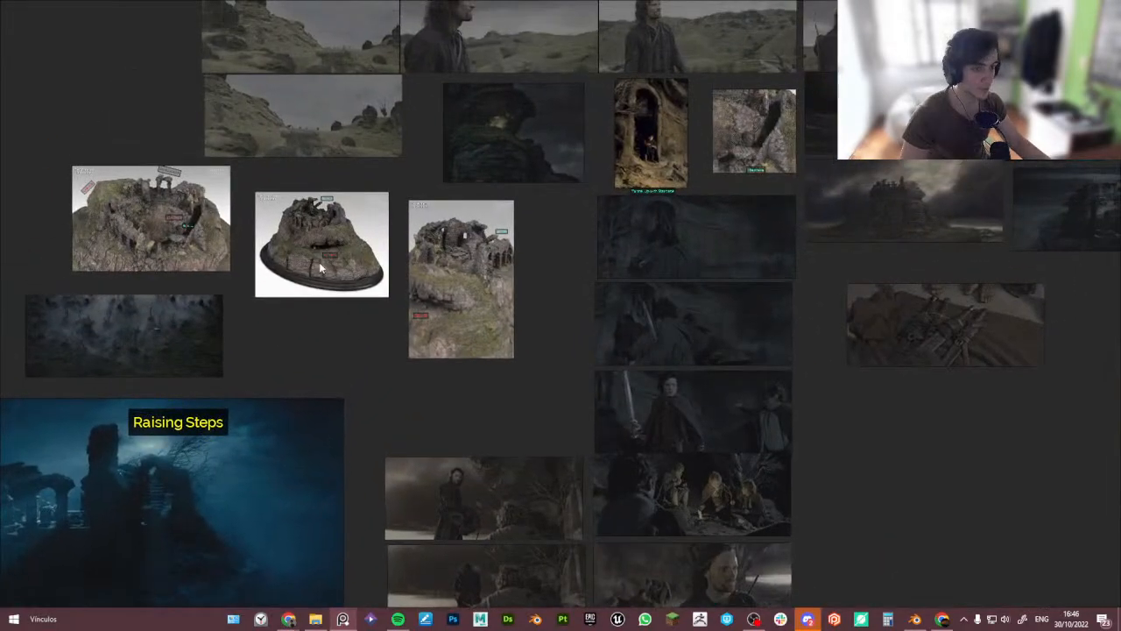
- Examine the Weathertop environment model photos and the top-down sketch of the arena layout
scroll(206, 222, up, 5)
middle_drag(206, 222, 355, 327)
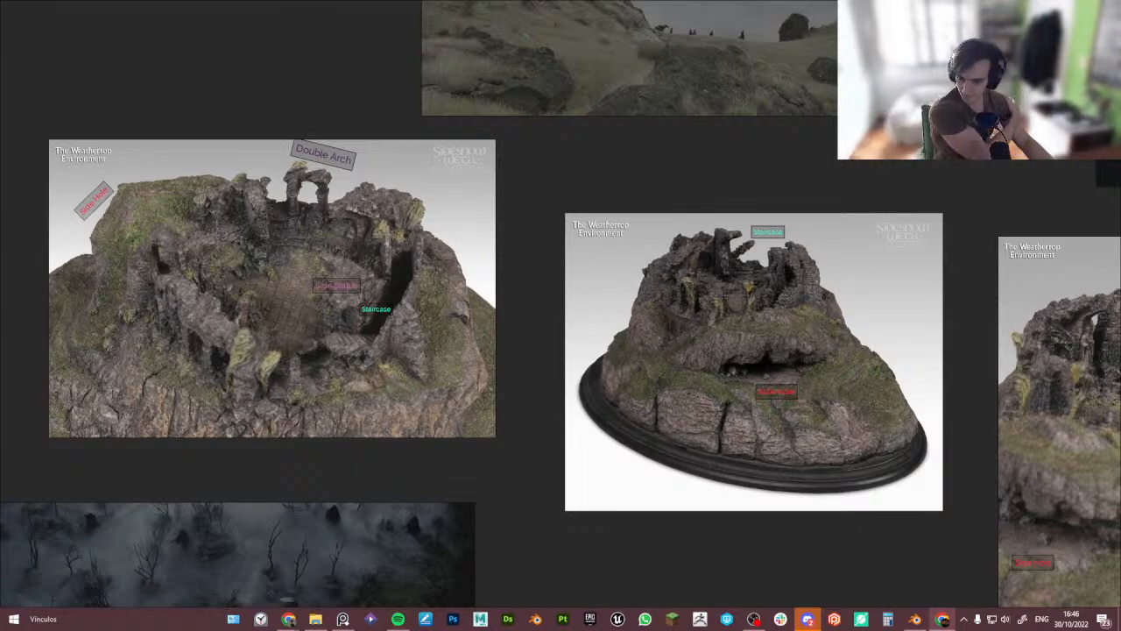
middle_drag(543, 422, 317, 474)
scroll(537, 356, up, 2)
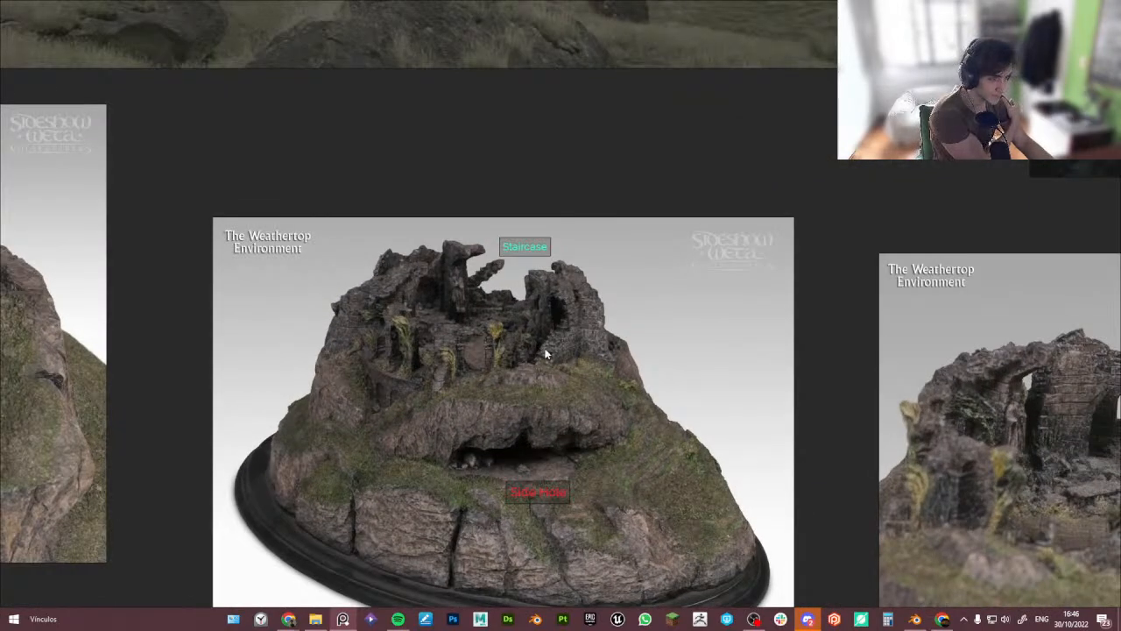
middle_drag(810, 409, 430, 339)
middle_drag(767, 402, 612, 392)
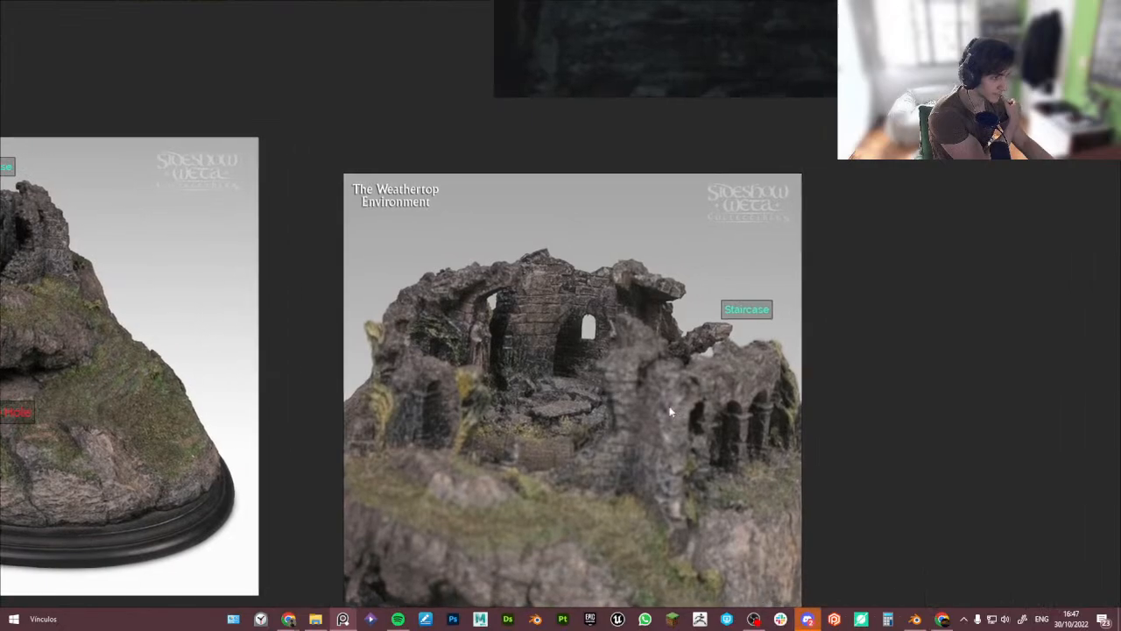
middle_drag(800, 438, 610, 394)
scroll(610, 395, down, 4)
middle_drag(731, 404, 408, 360)
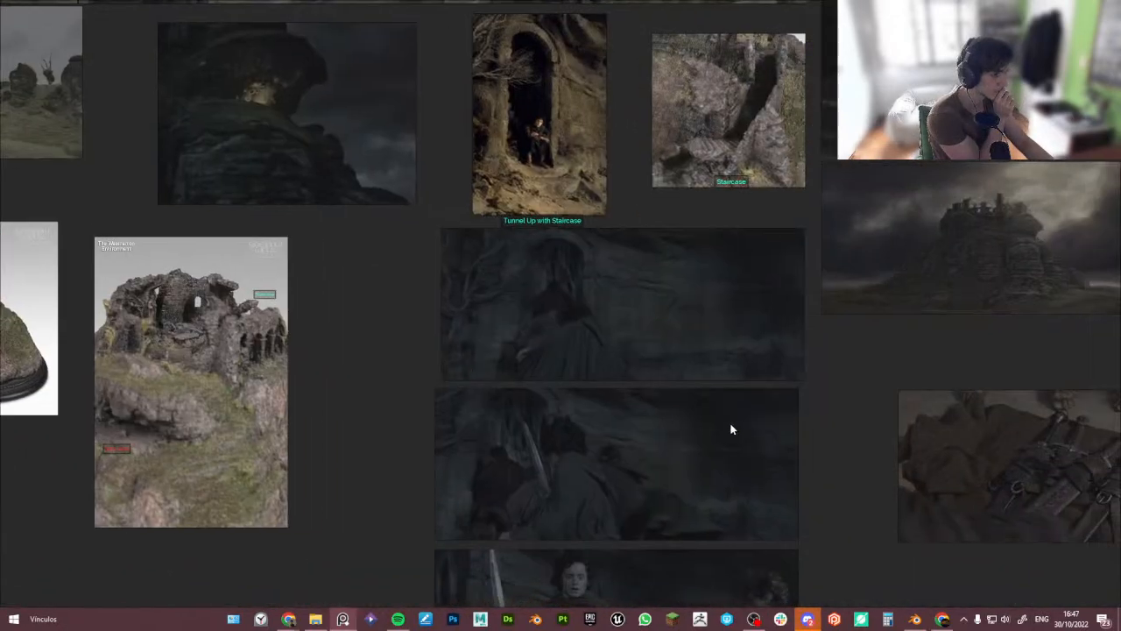
middle_drag(731, 425, 481, 421)
scroll(761, 411, down, 5)
middle_drag(801, 418, 388, 147)
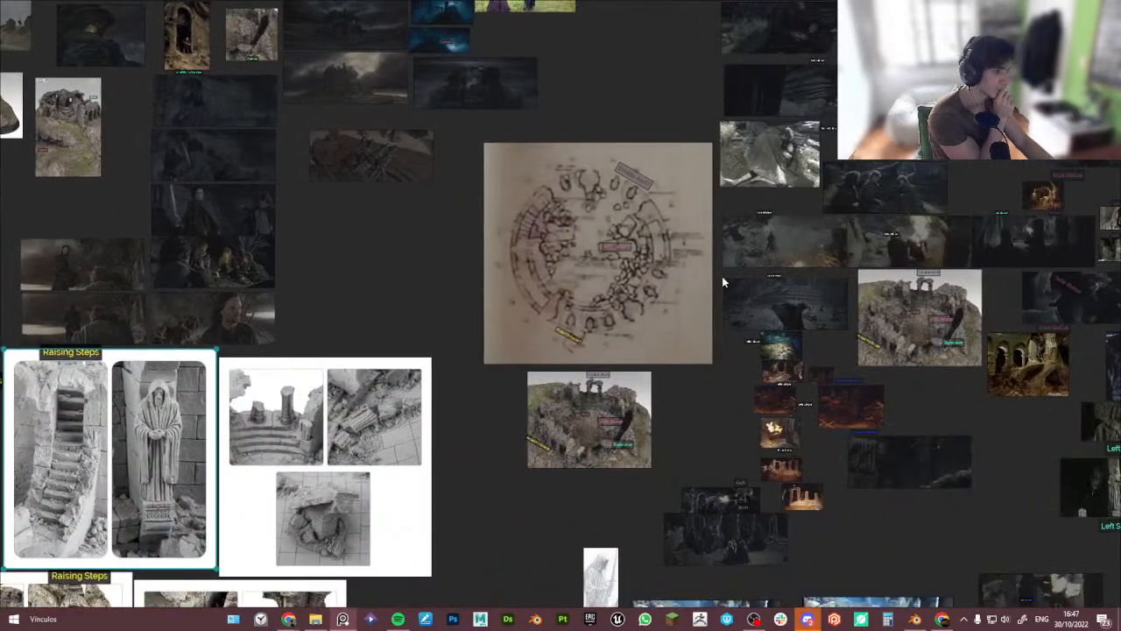
middle_drag(722, 276, 643, 286)
scroll(550, 183, up, 1)
scroll(551, 183, up, 3)
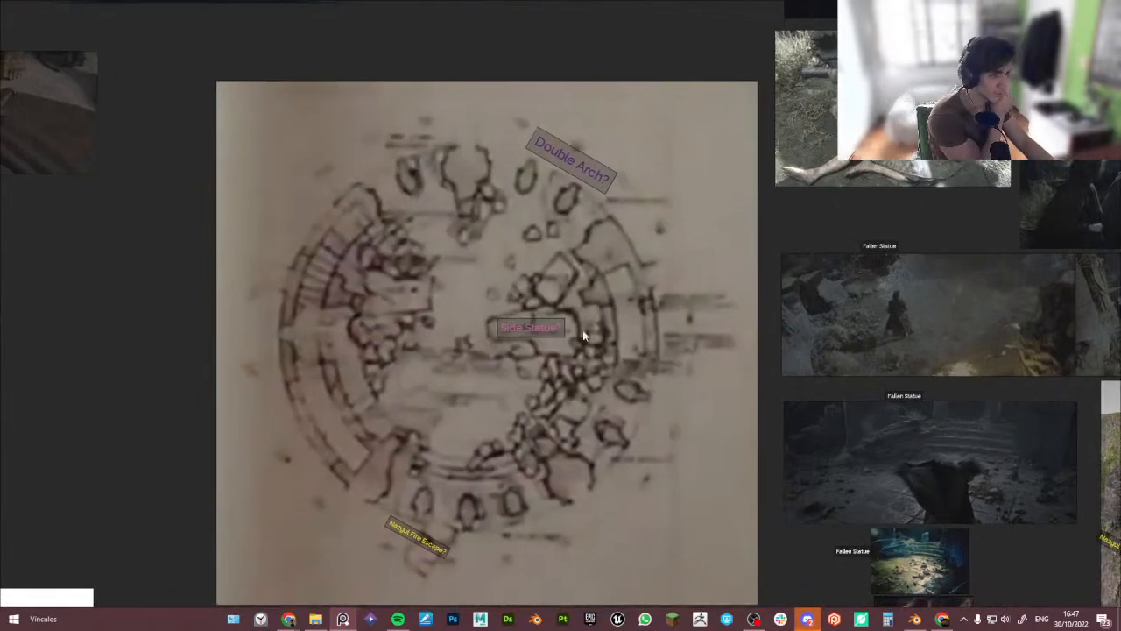
middle_drag(536, 398, 533, 354)
scroll(456, 471, down, 3)
scroll(533, 354, up, 3)
middle_drag(546, 483, 548, 412)
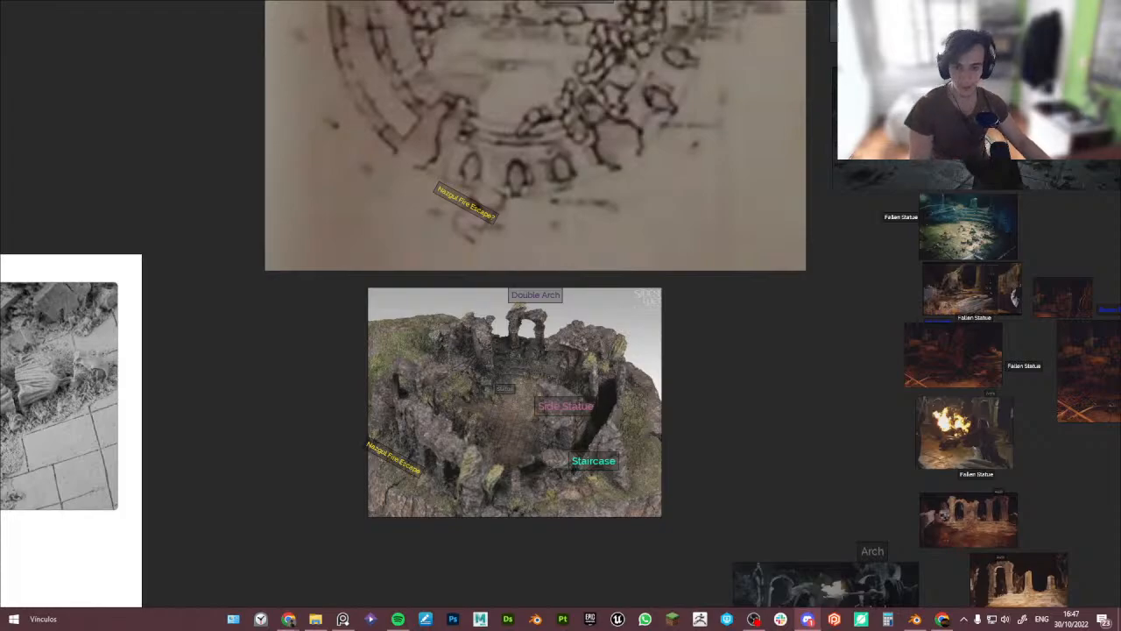
- Open the annotated reference image shared in chat and view it enlarged in the browser
right_drag(364, 150, 0, 394)
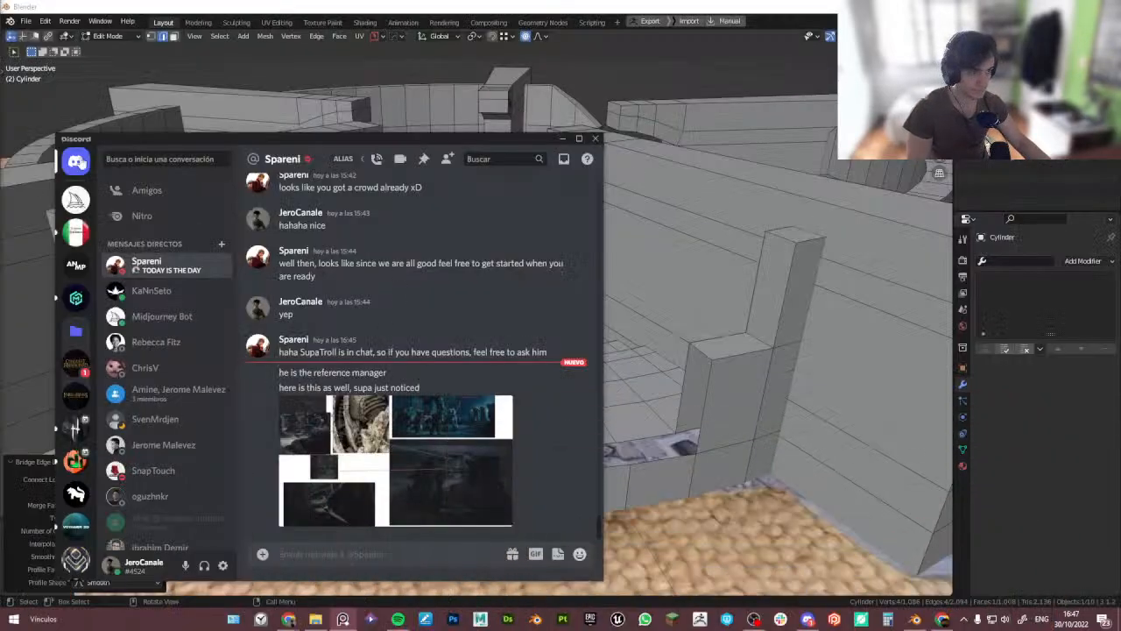
double_click(285, 138)
click(395, 438)
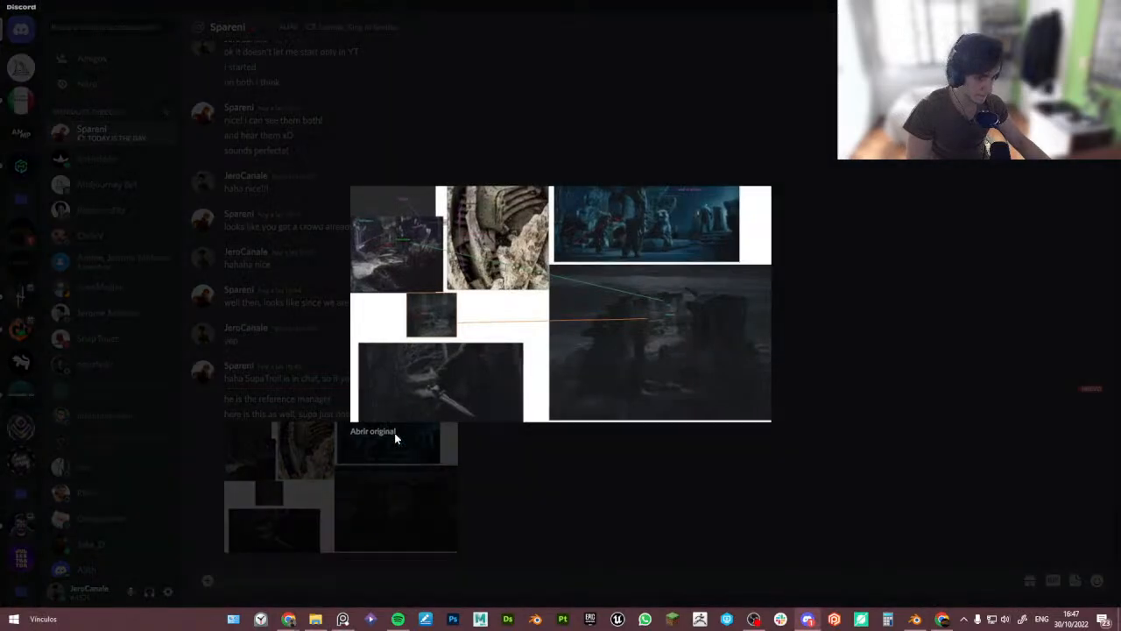
key(Escape)
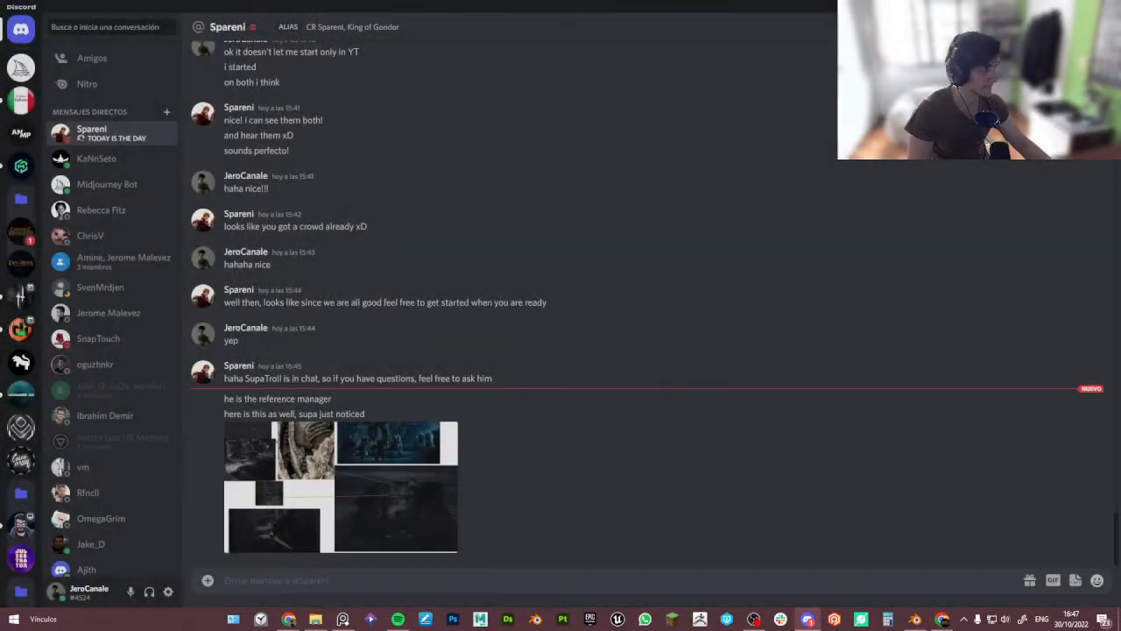
key(alt+Tab)
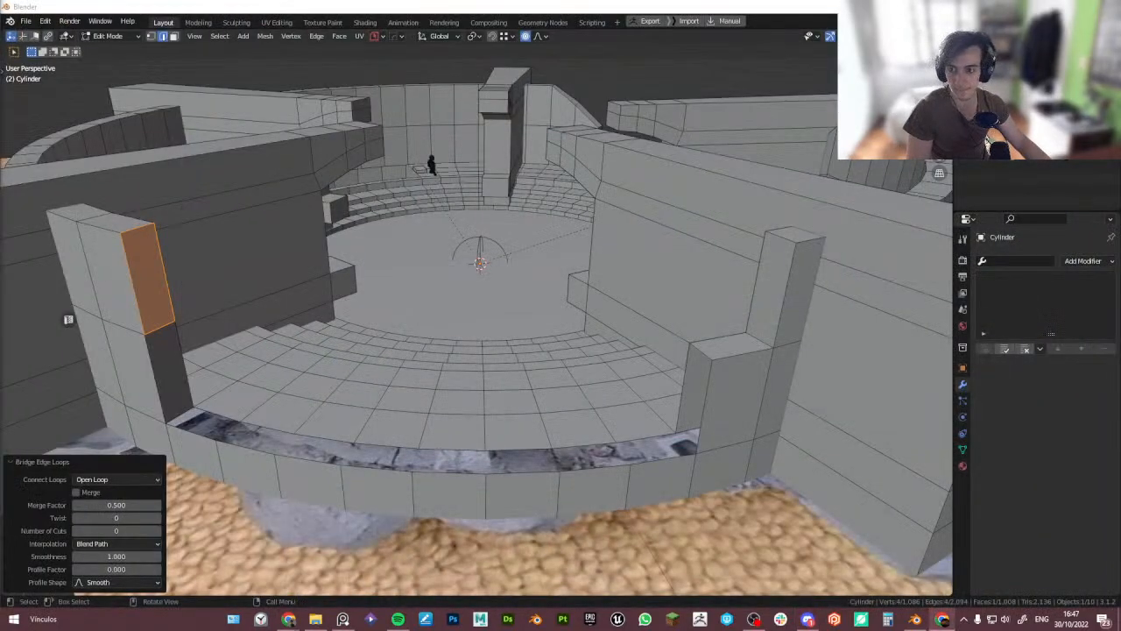
key(alt+Tab)
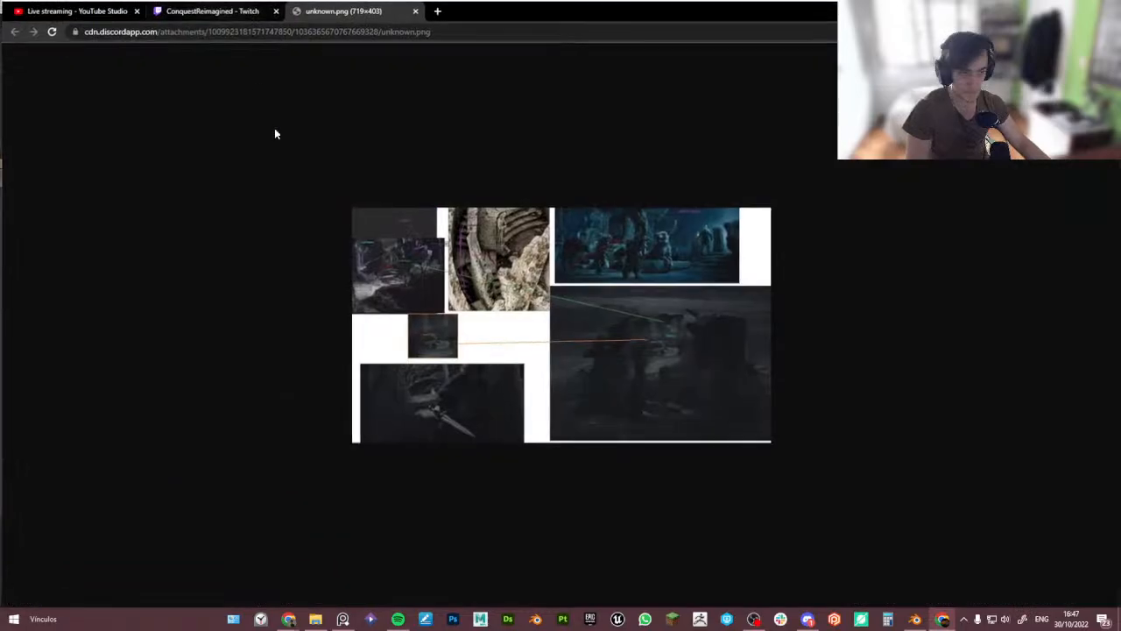
click(570, 388)
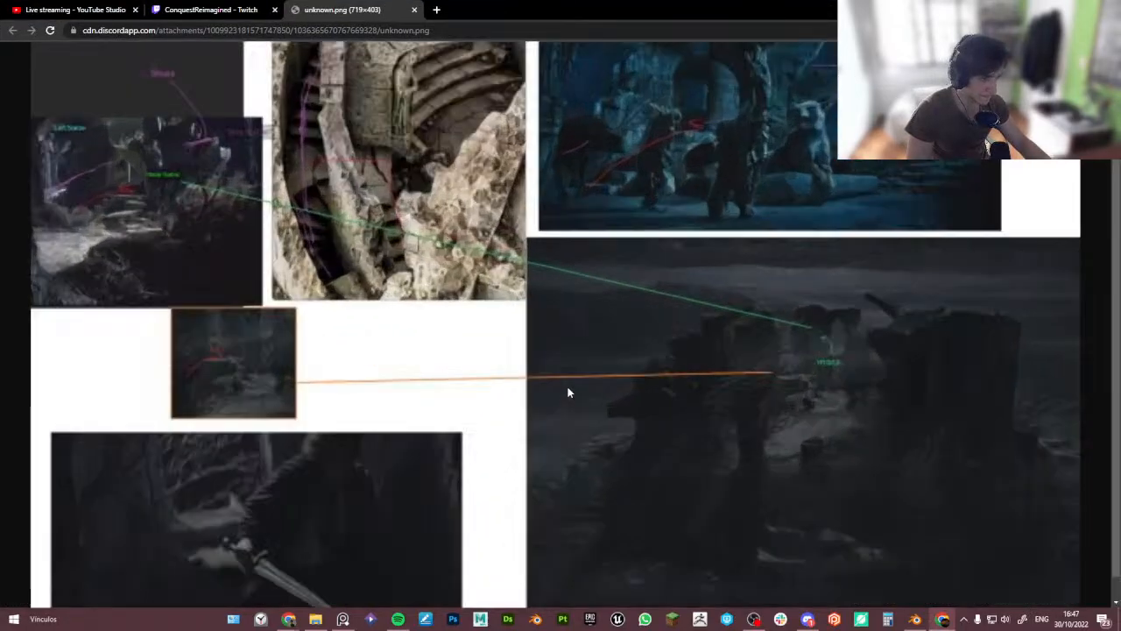
click(882, 378)
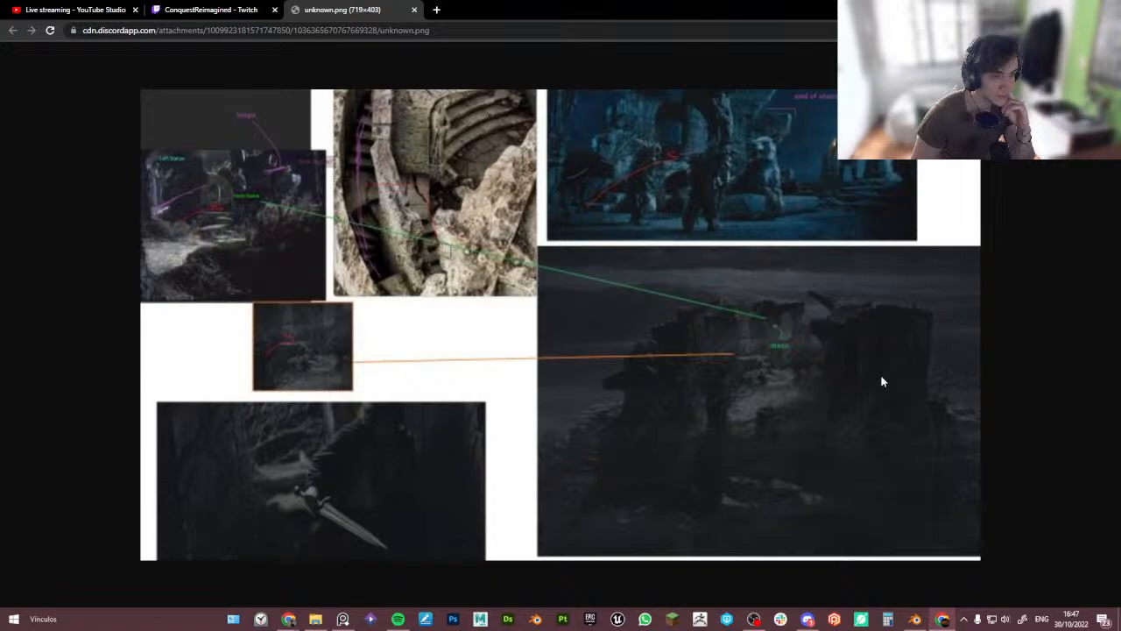
ctrl+scroll(761, 353, down, 2)
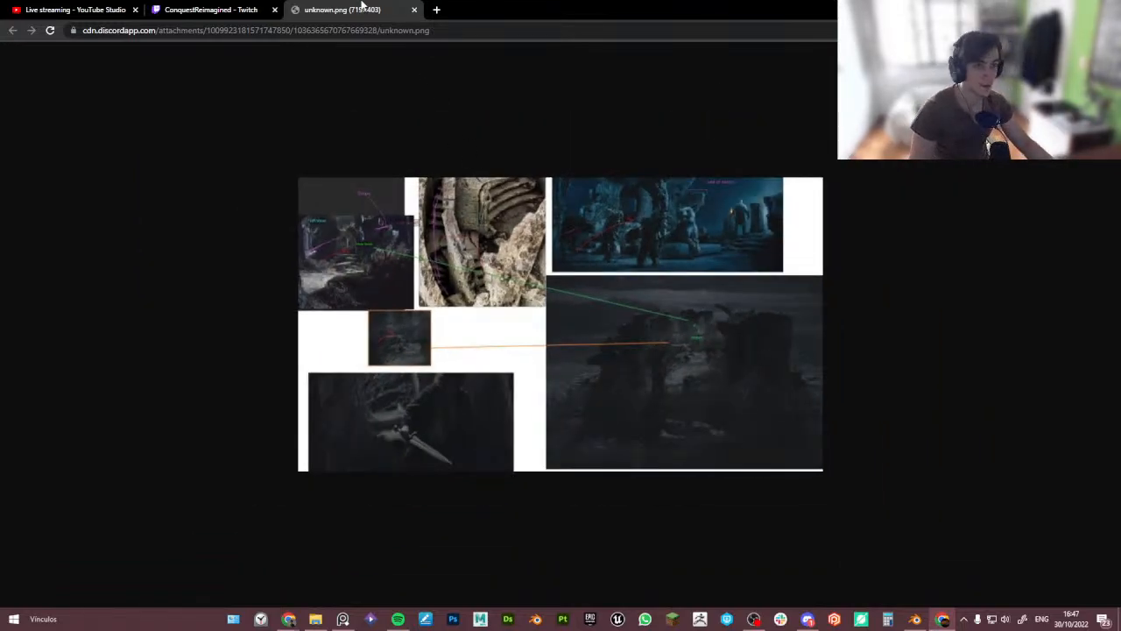
drag(666, 11, 289, 630)
- Leave Edit Mode and compare the whole arena against the top-down reference in top view with X-ray
middle_drag(438, 363, 517, 396)
key(Tab)
click(528, 237)
scroll(613, 283, down, 2)
shift+middle_drag(625, 287, 508, 333)
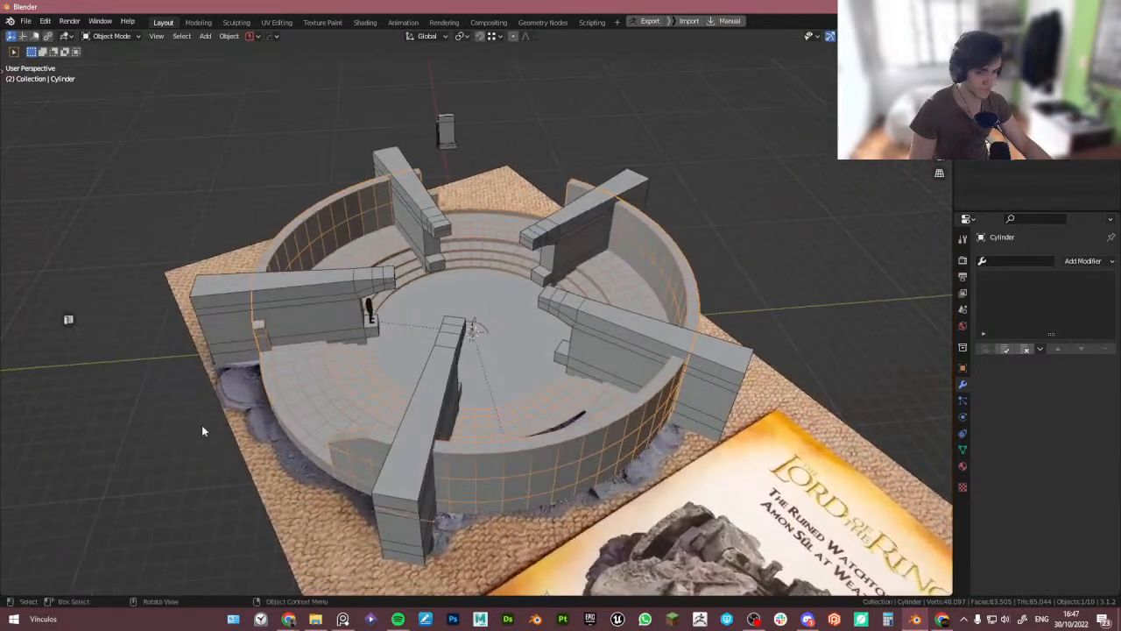
click(343, 618)
right_drag(379, 352, 956, 300)
scroll(878, 336, down, 2)
middle_drag(519, 382, 457, 389)
scroll(553, 369, up, 3)
key(alt+z)
scroll(457, 403, down, 2)
scroll(374, 461, up, 1)
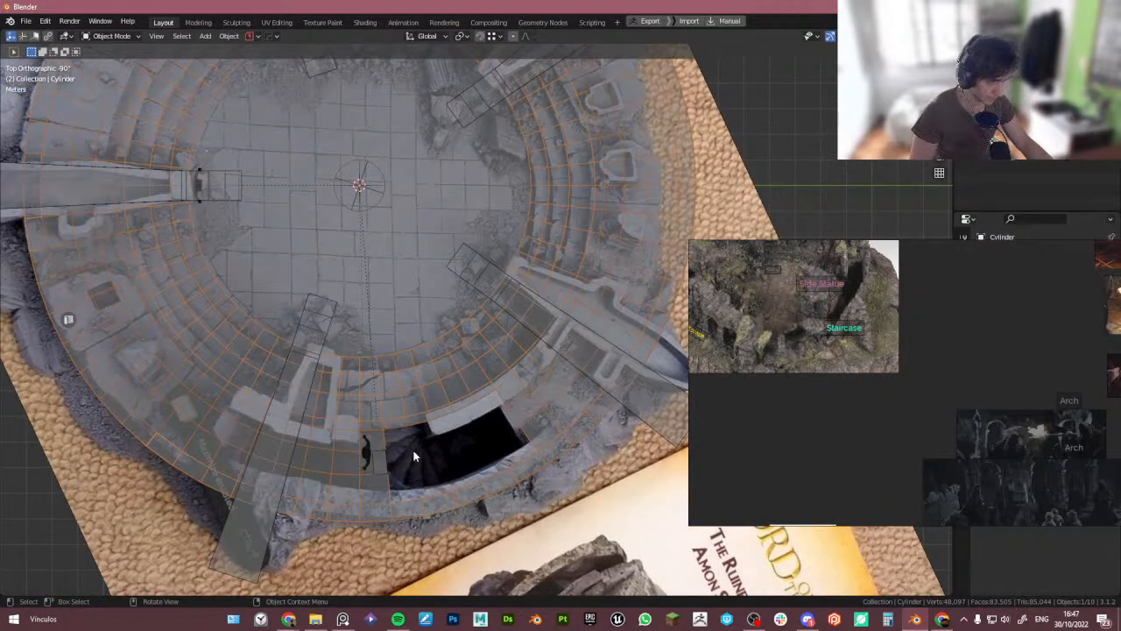
scroll(845, 396, down, 6)
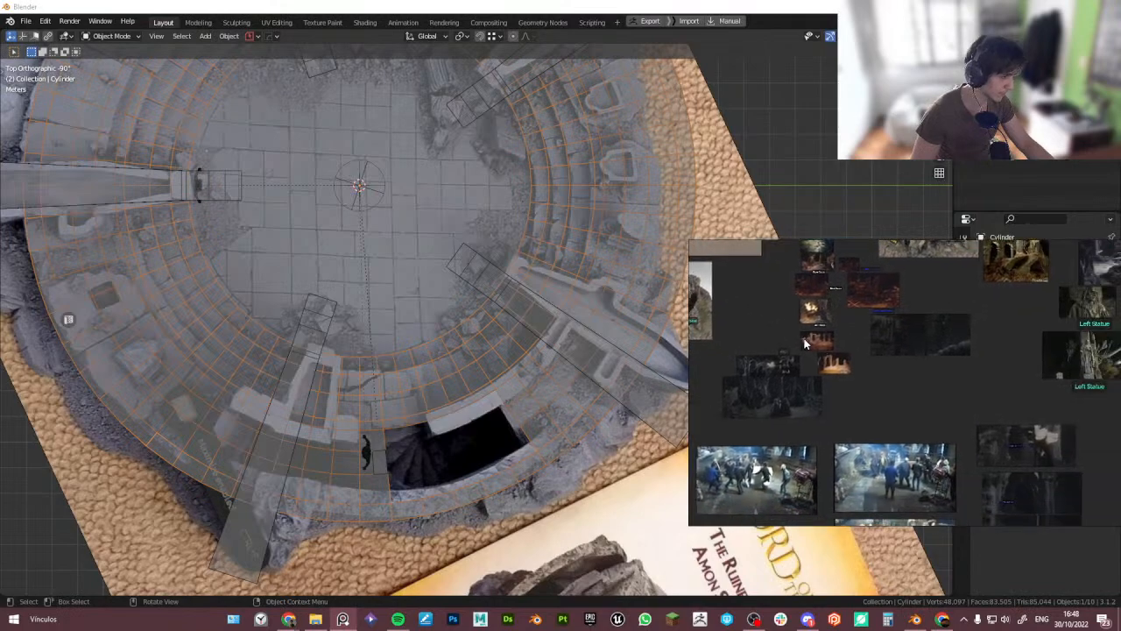
- Browse the reference board and pan around the annotated arena photo with the staircase and statue labels
scroll(890, 415, right, 3)
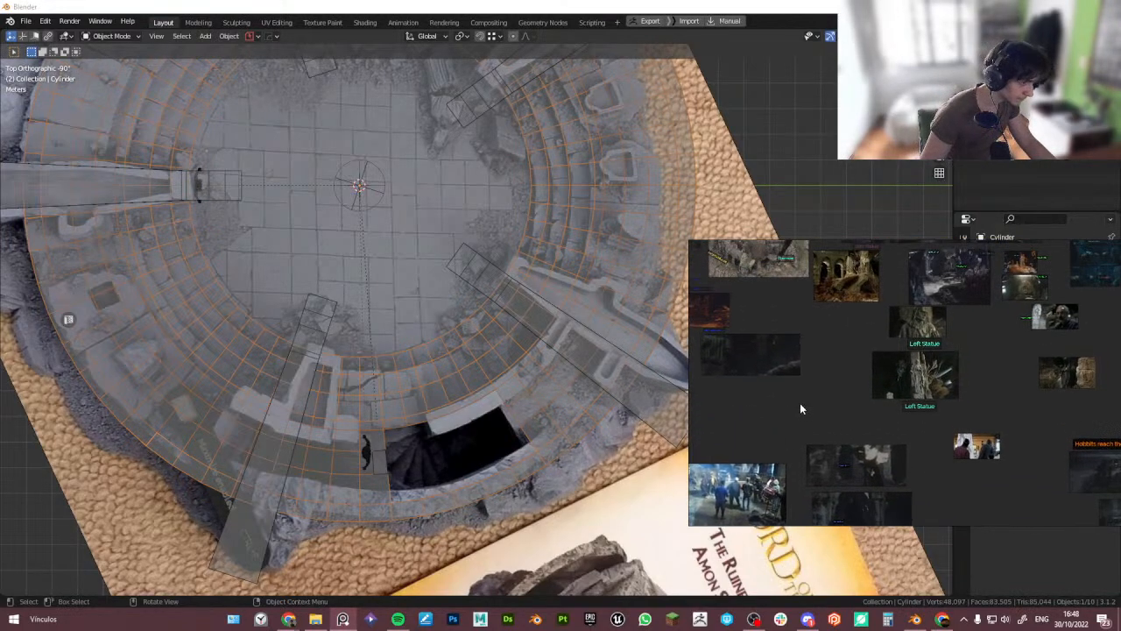
drag(687, 354, 435, 349)
mouse_move(487, 347)
middle_down()
mouse_move(648, 347)
mouse_move(679, 358)
middle_up()
scroll(655, 344, up, 5)
scroll(792, 383, up, 4)
middle_drag(761, 381, 826, 412)
scroll(812, 367, down, 1)
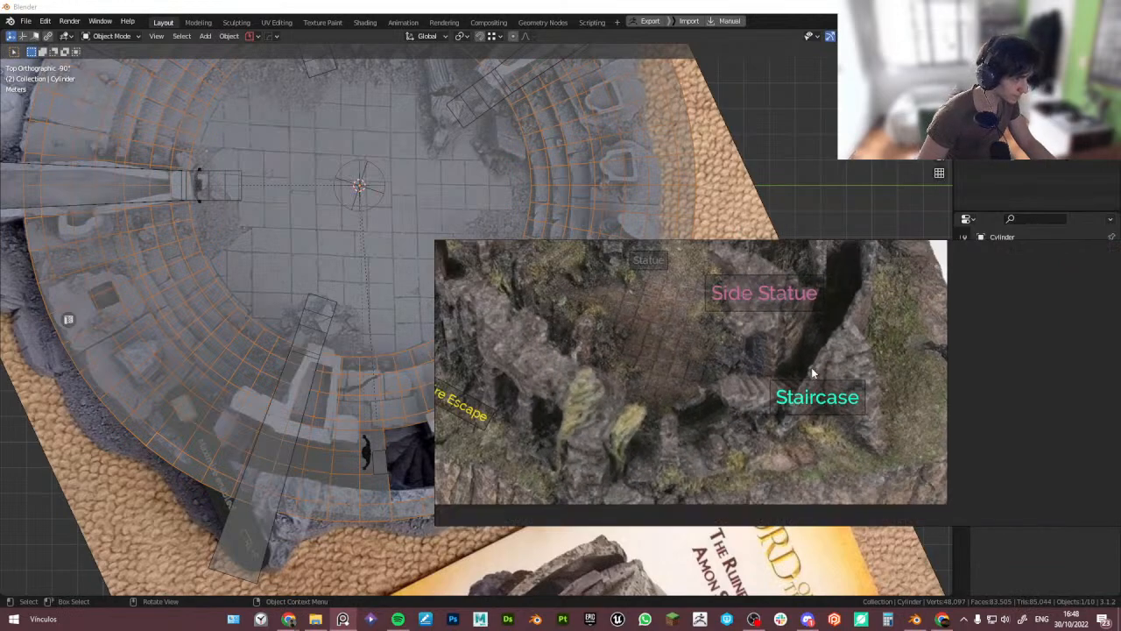
middle_drag(817, 365, 865, 386)
scroll(882, 421, down, 3)
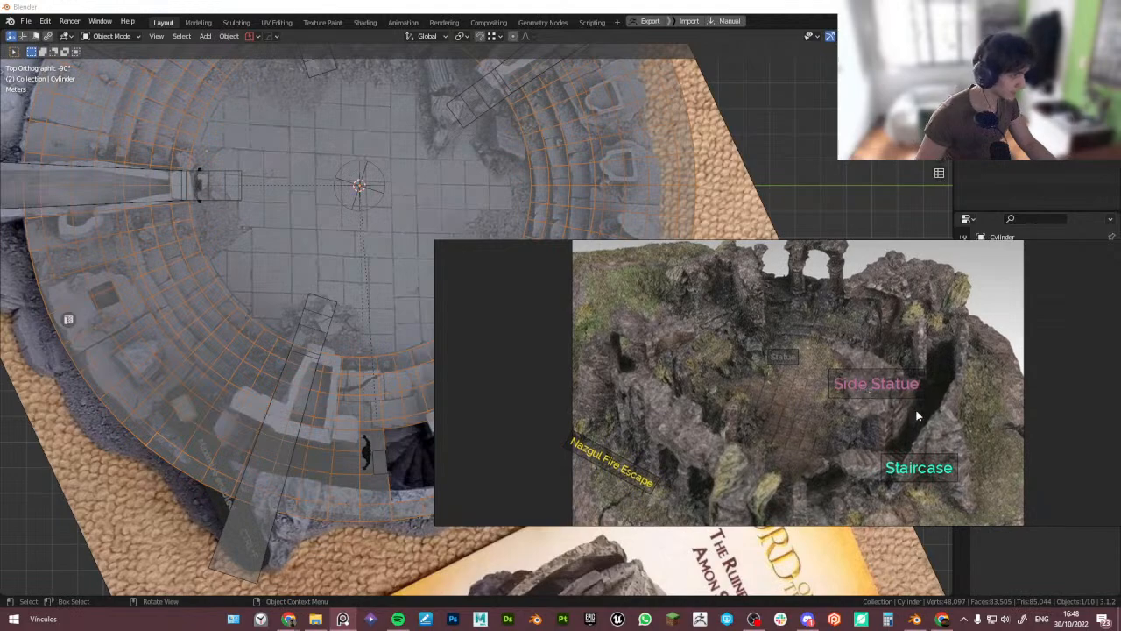
middle_drag(879, 424, 869, 401)
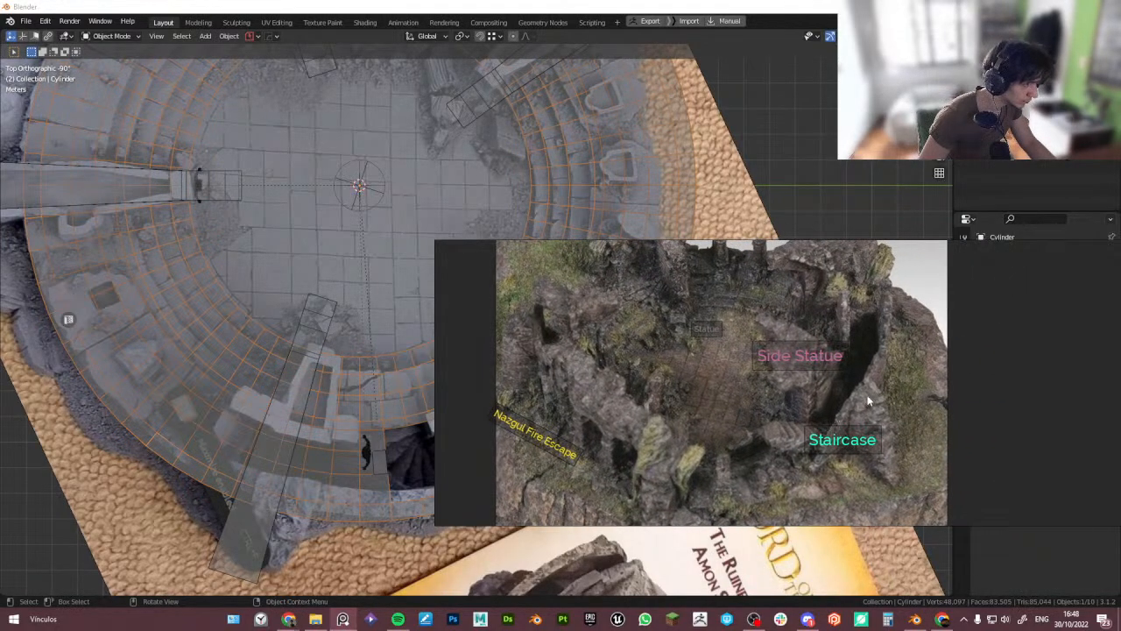
scroll(873, 399, down, 5)
middle_drag(804, 461, 837, 364)
scroll(828, 364, down, 2)
middle_drag(735, 400, 849, 407)
middle_drag(658, 391, 844, 372)
middle_drag(711, 398, 748, 351)
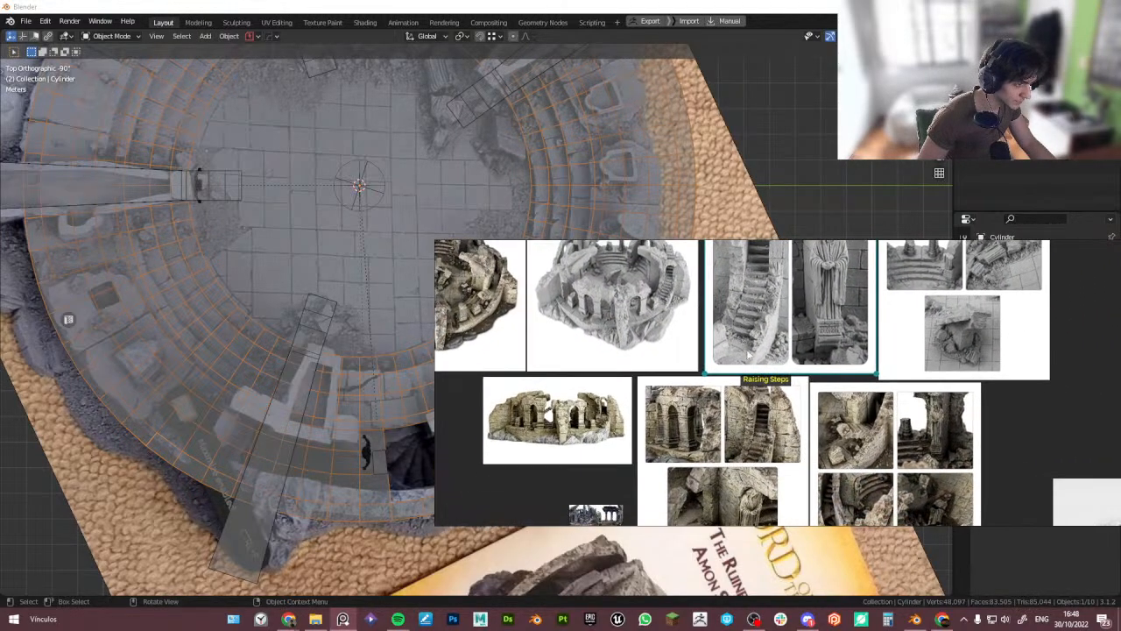
- Examine the Raising Steps arch and staircase reference photos up close on the board
scroll(773, 425, up, 4)
mouse_move(759, 431)
middle_down()
mouse_move(799, 366)
mouse_move(847, 356)
middle_up()
scroll(845, 356, down, 2)
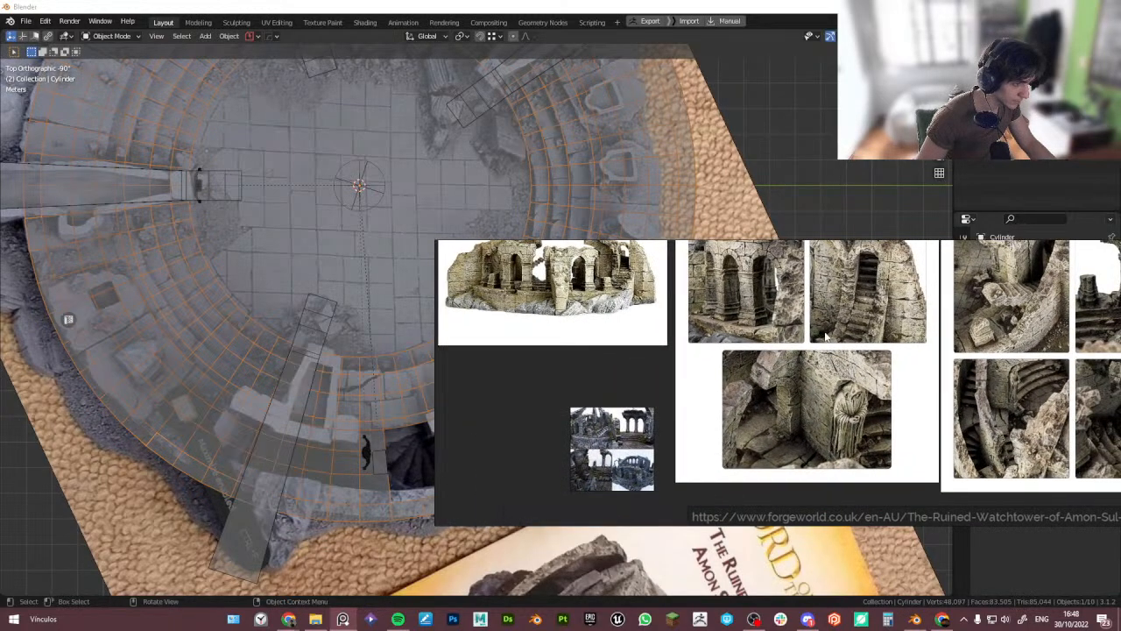
middle_drag(862, 305, 839, 378)
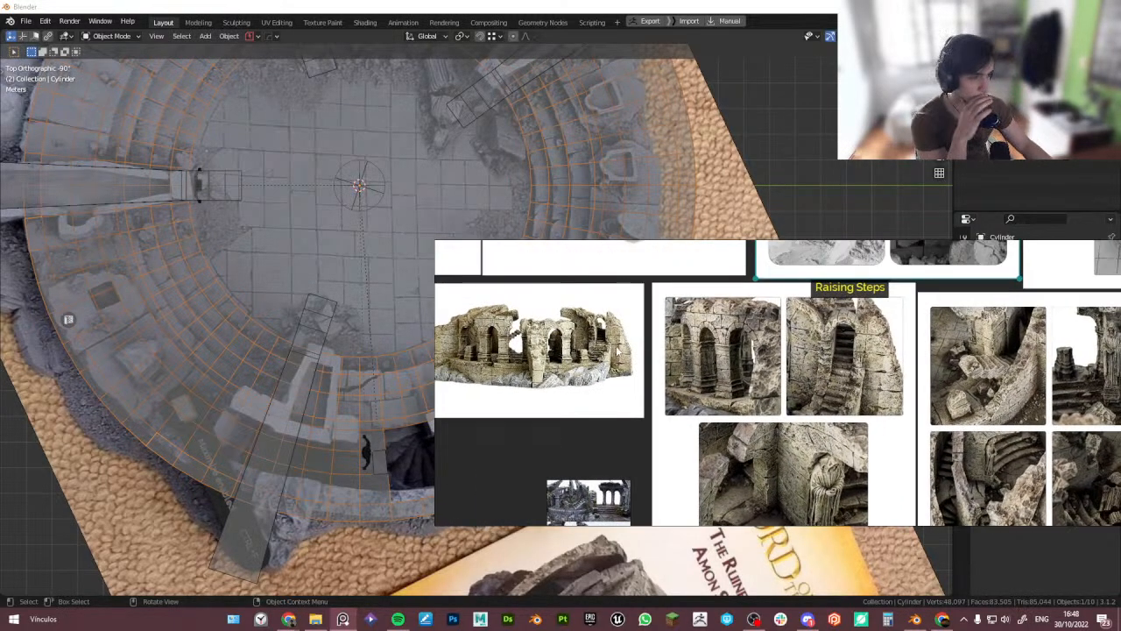
scroll(618, 352, up, 2)
scroll(593, 360, up, 1)
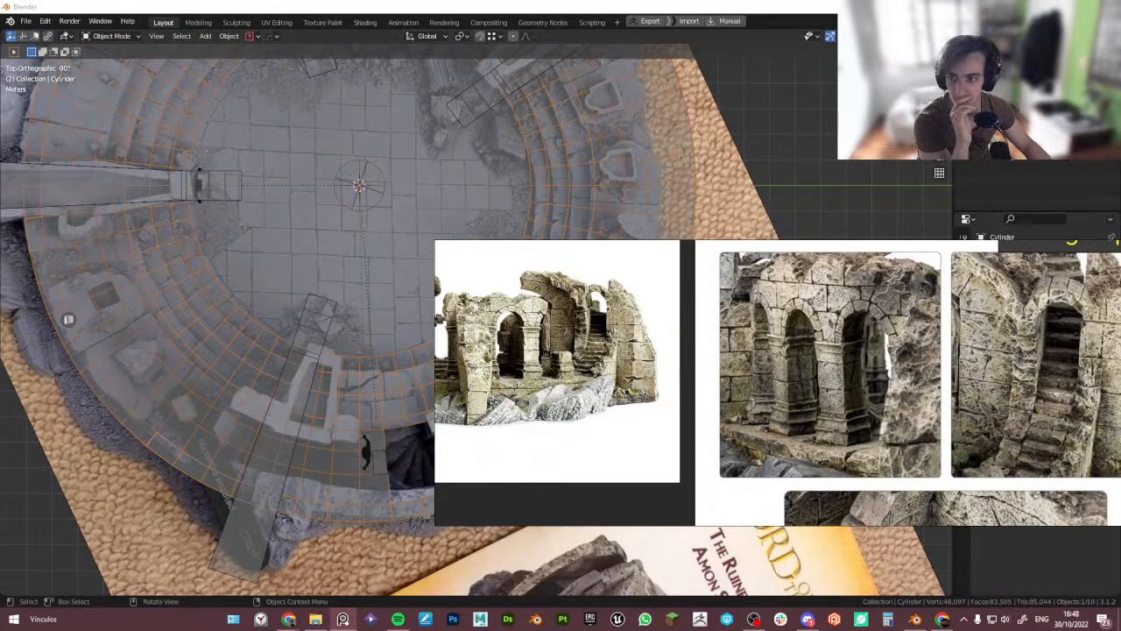
click(619, 399)
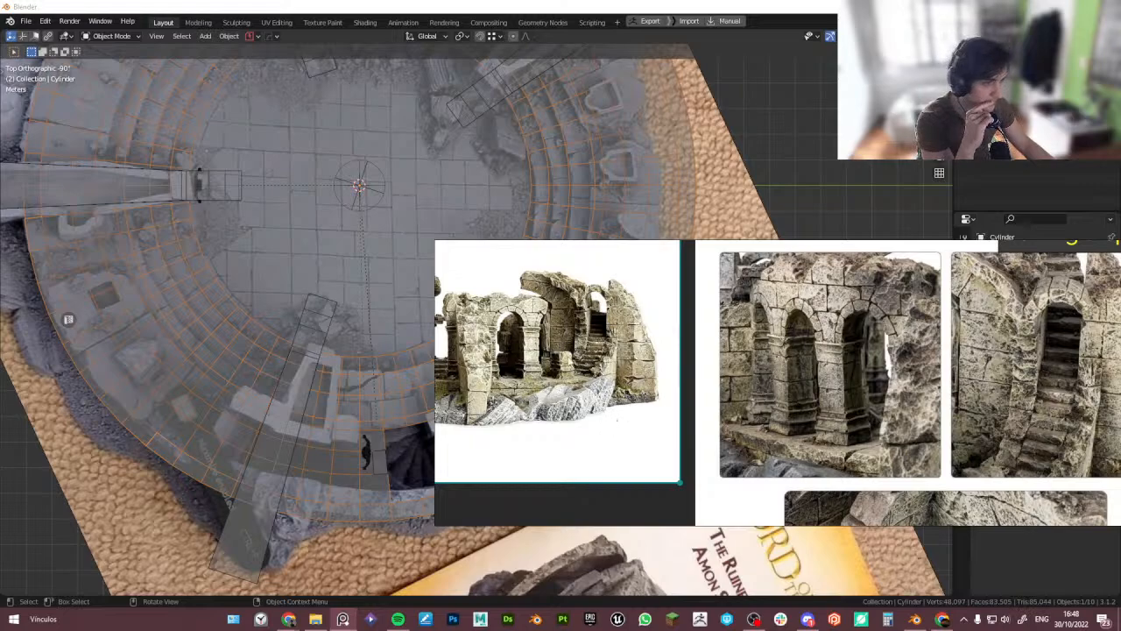
right_drag(619, 399, 777, 361)
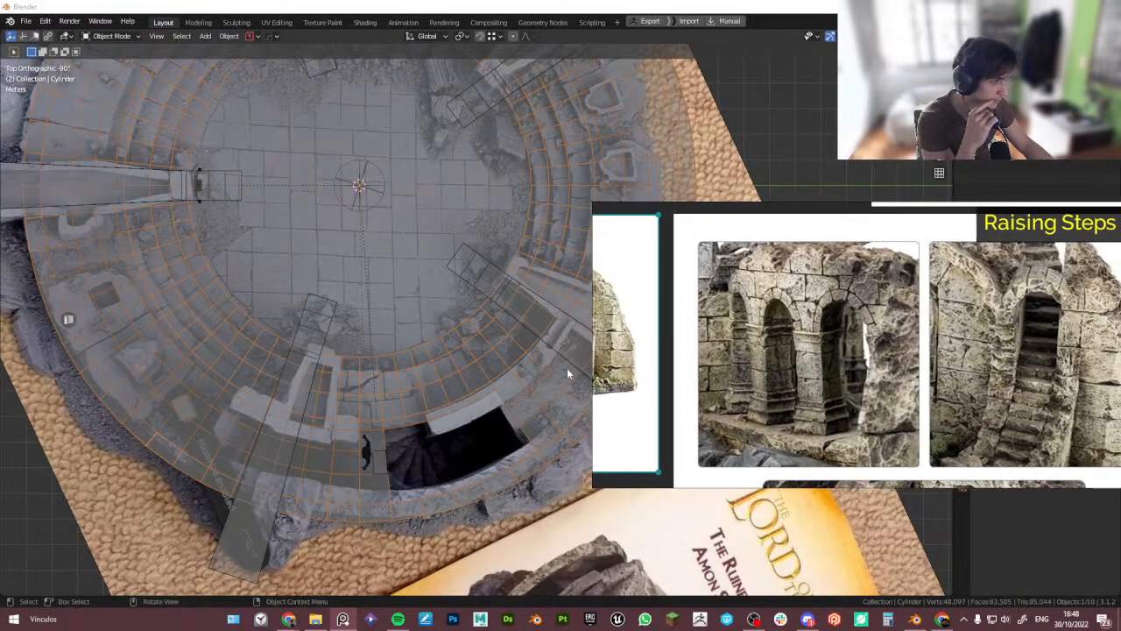
scroll(701, 346, down, 5)
mouse_move(745, 377)
middle_down()
mouse_move(705, 330)
mouse_move(637, 325)
mouse_move(616, 309)
middle_up()
scroll(757, 383, up, 3)
scroll(788, 331, up, 4)
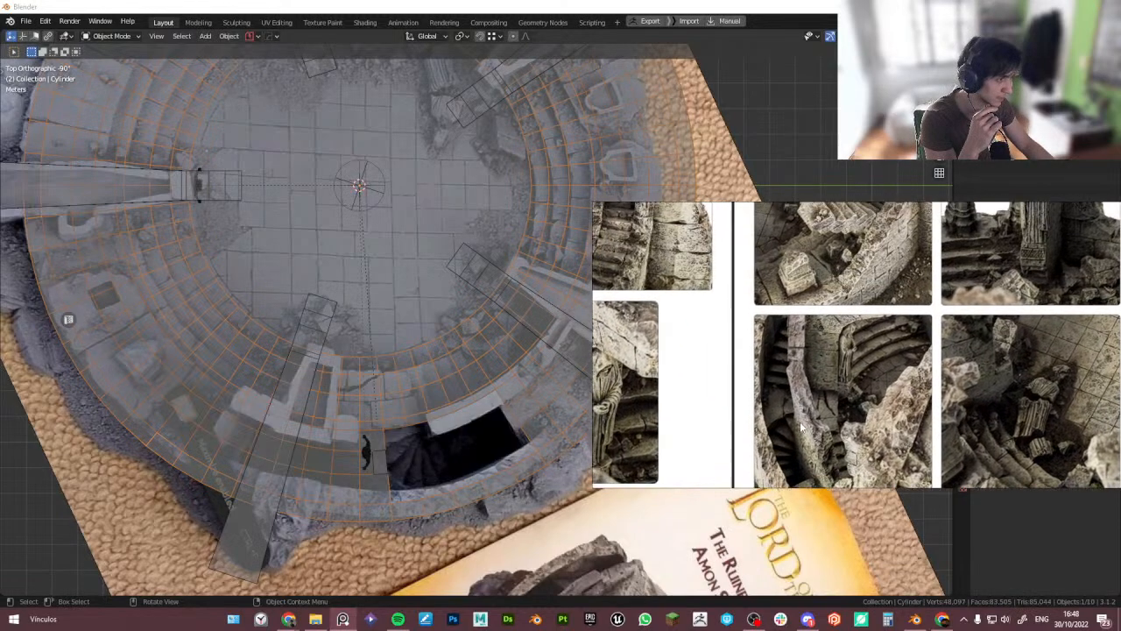
middle_drag(766, 382, 776, 365)
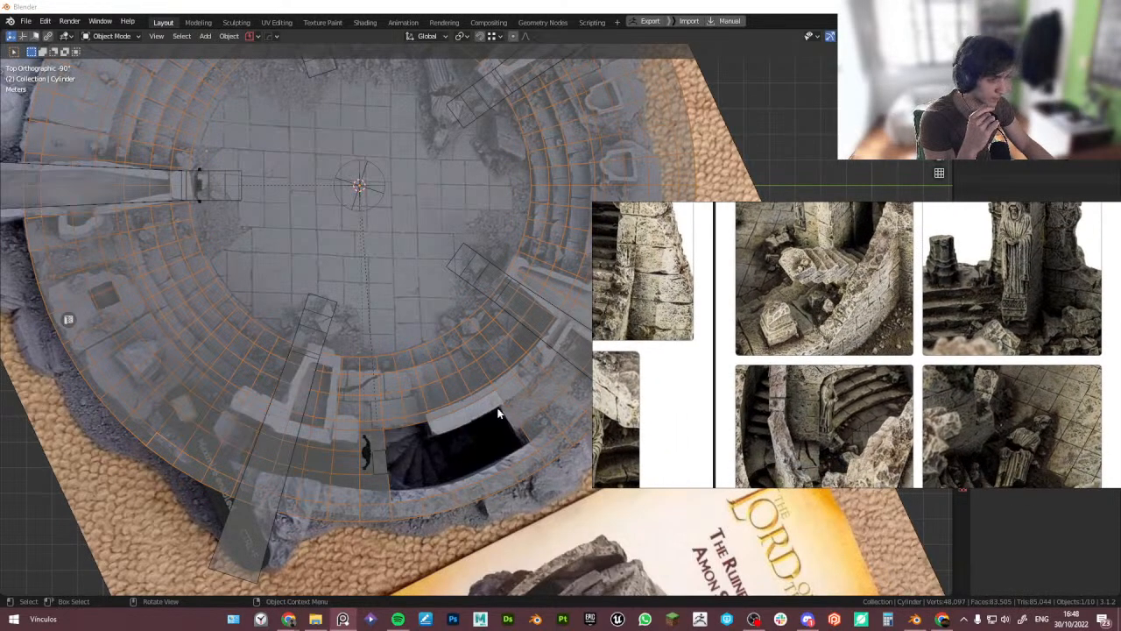
scroll(219, 171, down, 1)
- Zoom the viewport out to see the whole arena blockout over the top-down reference and rearrange the board
click(280, 7)
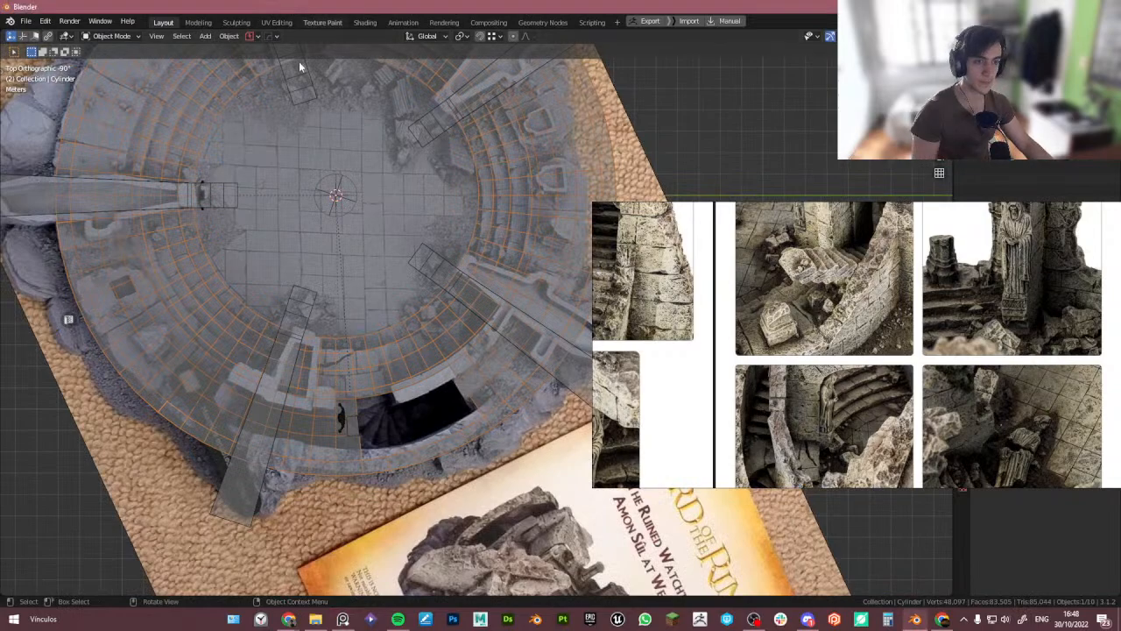
scroll(335, 142, down, 2)
shift+middle_drag(335, 142, 312, 263)
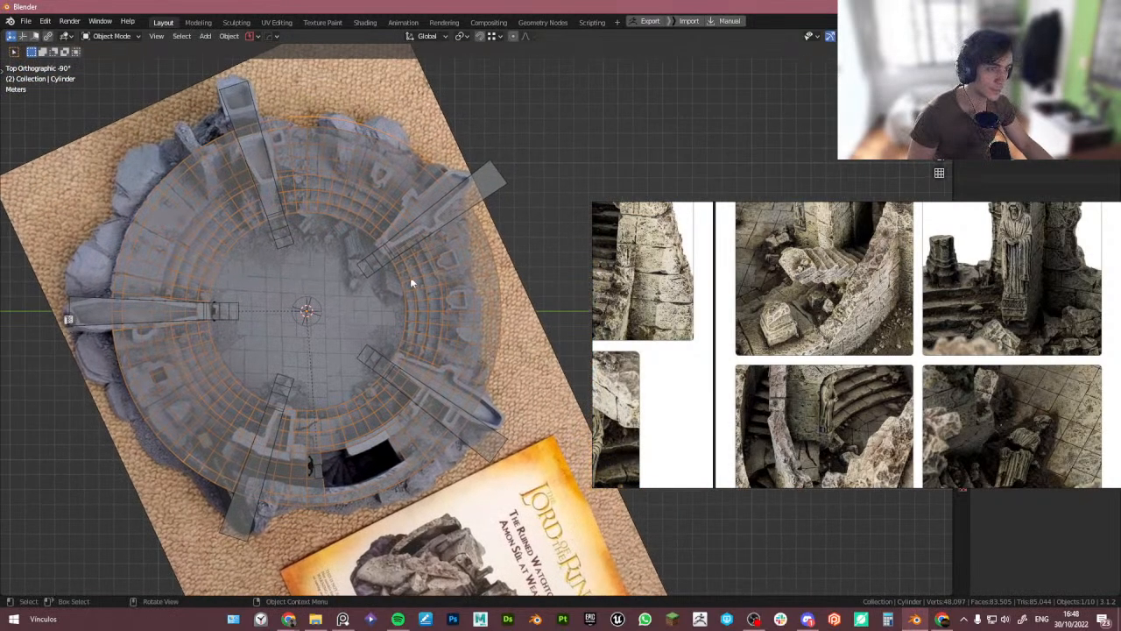
shift+middle_drag(333, 382, 298, 357)
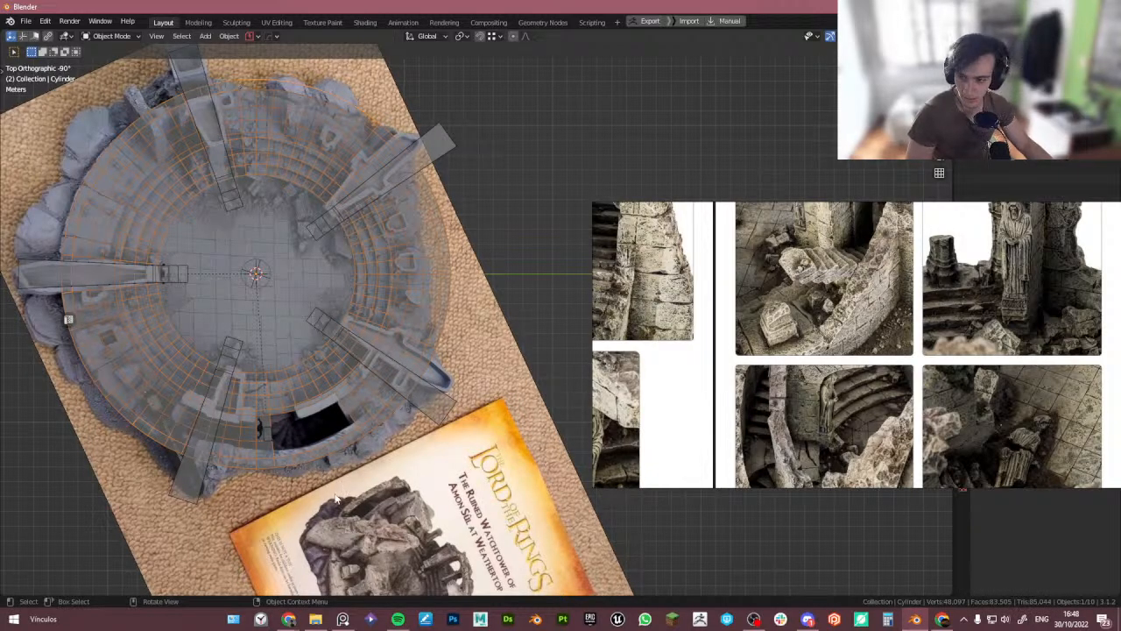
scroll(799, 368, up, 1)
middle_drag(993, 483, 837, 365)
scroll(837, 365, down, 2)
scroll(837, 365, down, 2)
scroll(414, 375, down, 4)
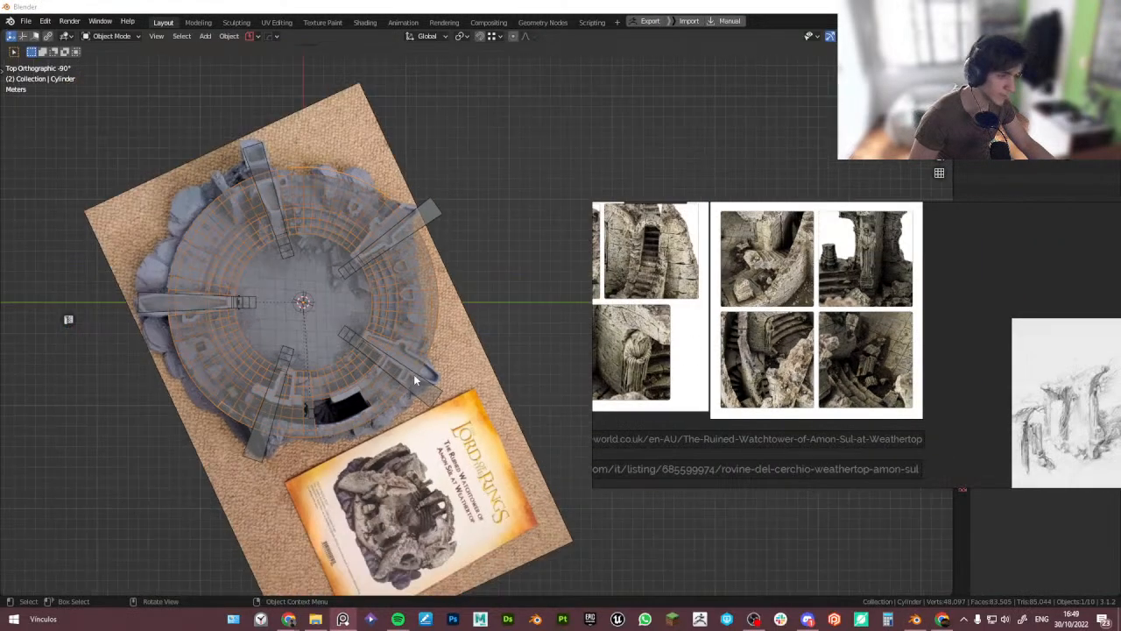
middle_drag(399, 412, 394, 439)
click(394, 439)
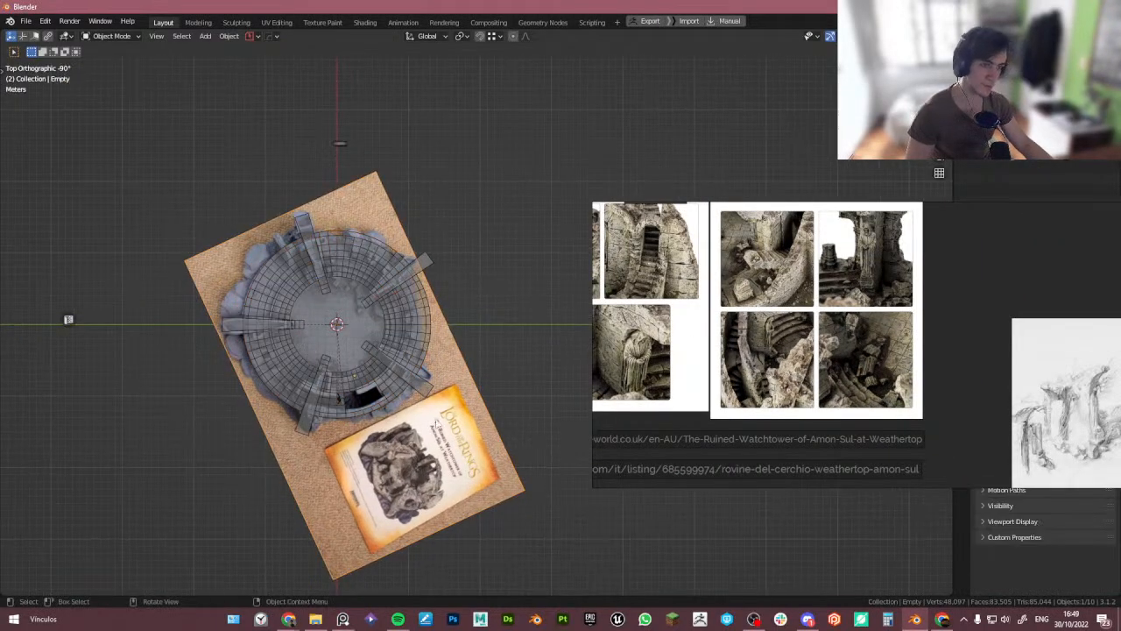
key(g)
right_click(490, 427)
- Zoom in on the arena and scroll the reference board back to the Raising Steps photo group
scroll(333, 360, up, 2)
scroll(333, 360, up, 1)
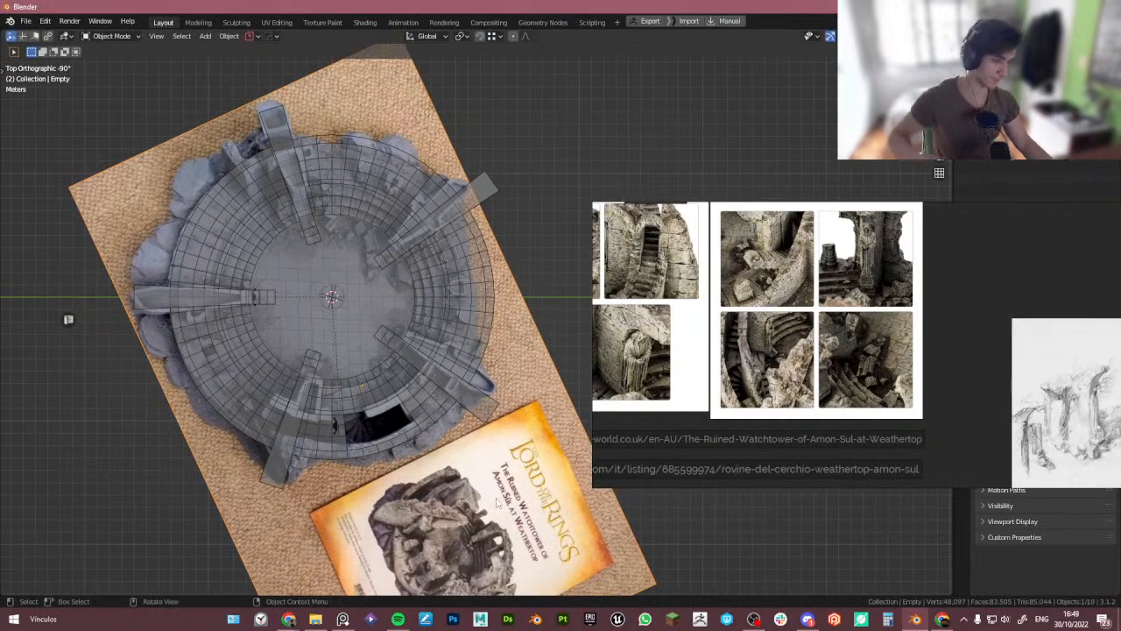
scroll(614, 368, down, 2)
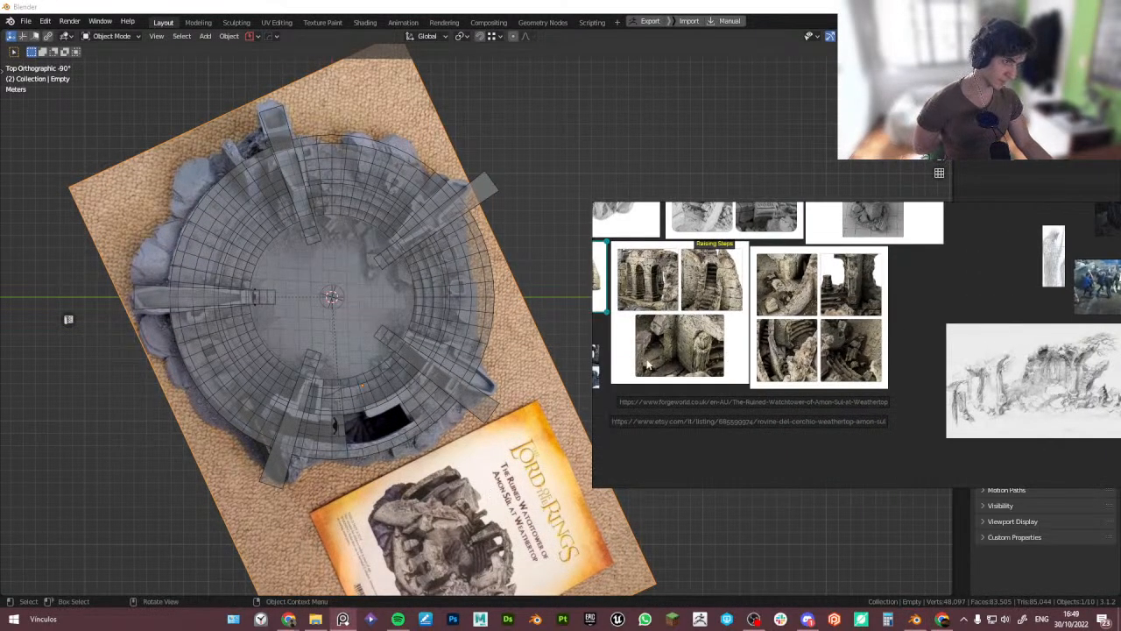
click(673, 331)
scroll(760, 307, up, 2)
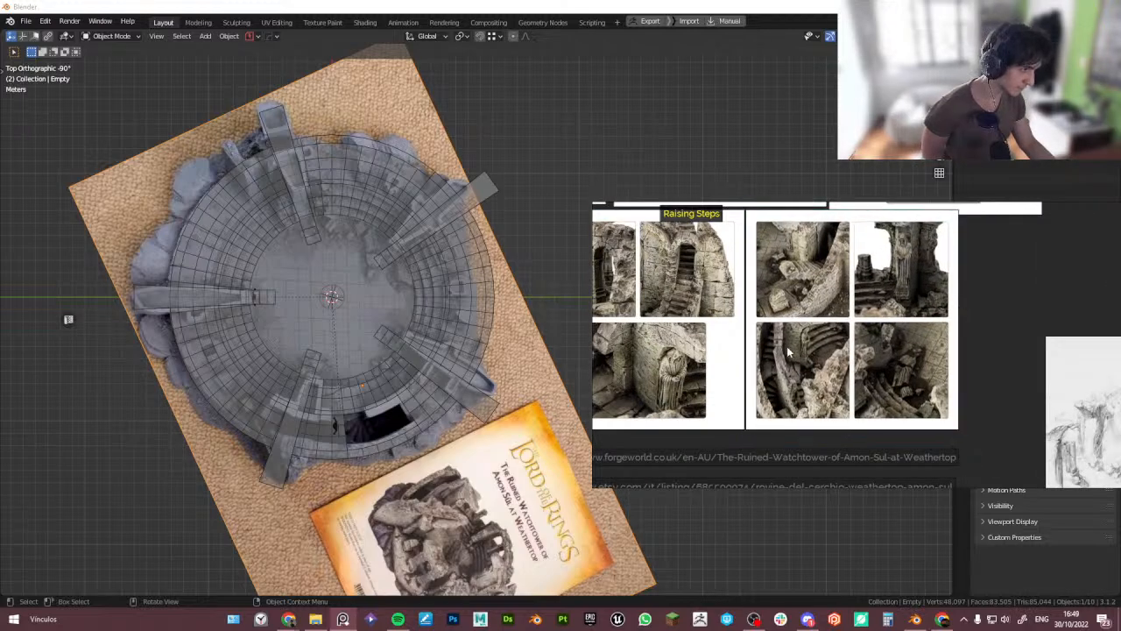
scroll(789, 351, up, 3)
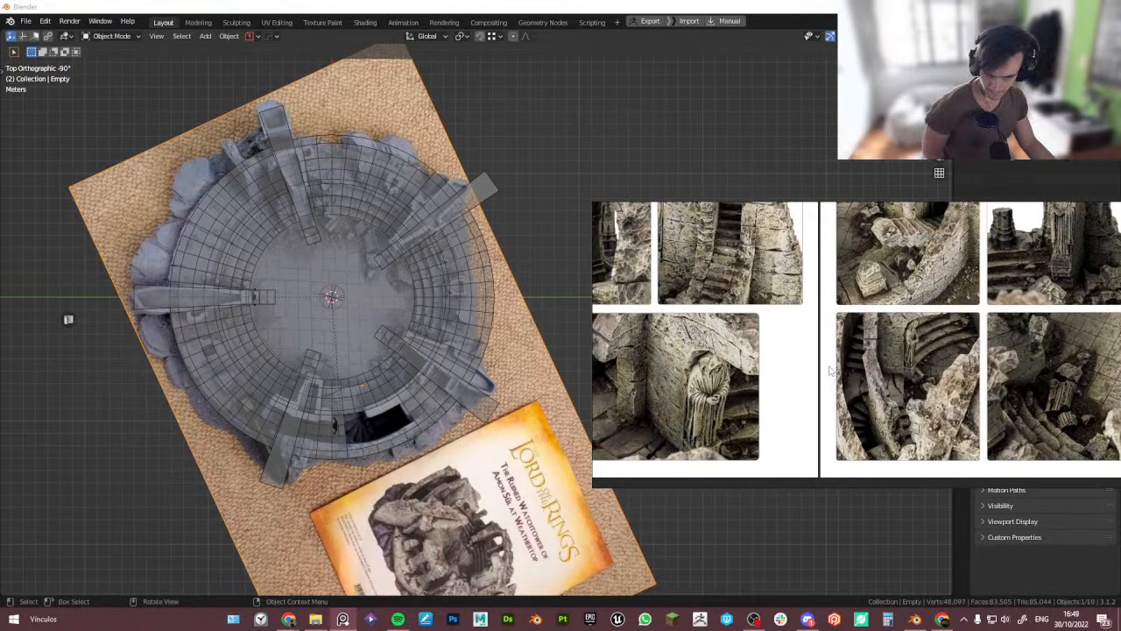
scroll(830, 369, down, 4)
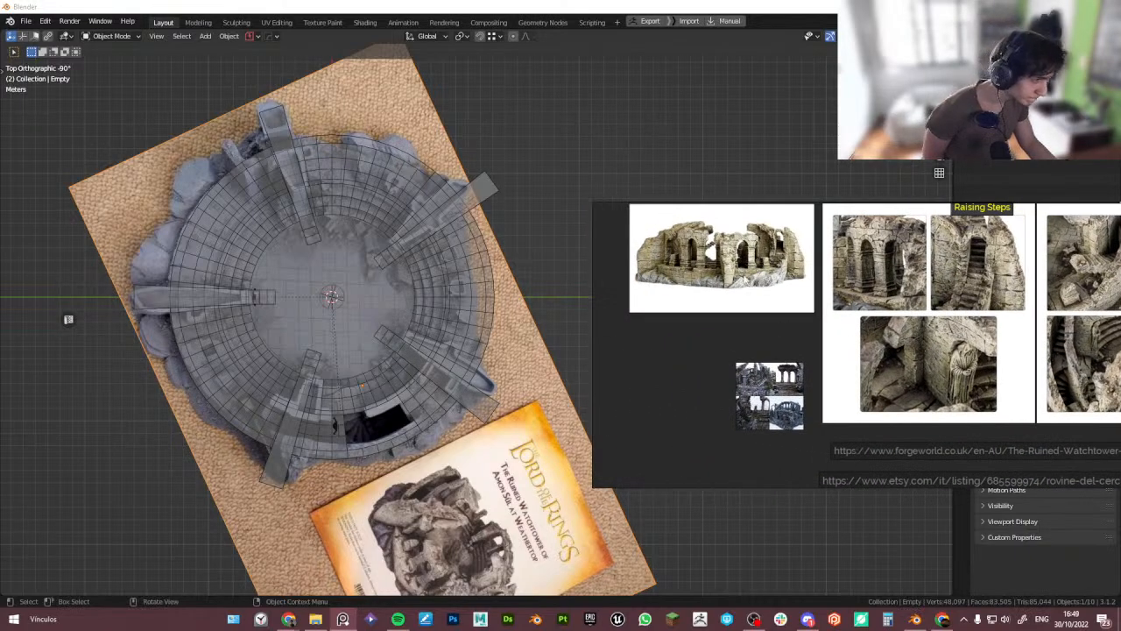
- Study the grey arena model renders showing the tiered seating, arches and the curved staircase
middle_drag(684, 228, 840, 439)
scroll(1032, 308, up, 4)
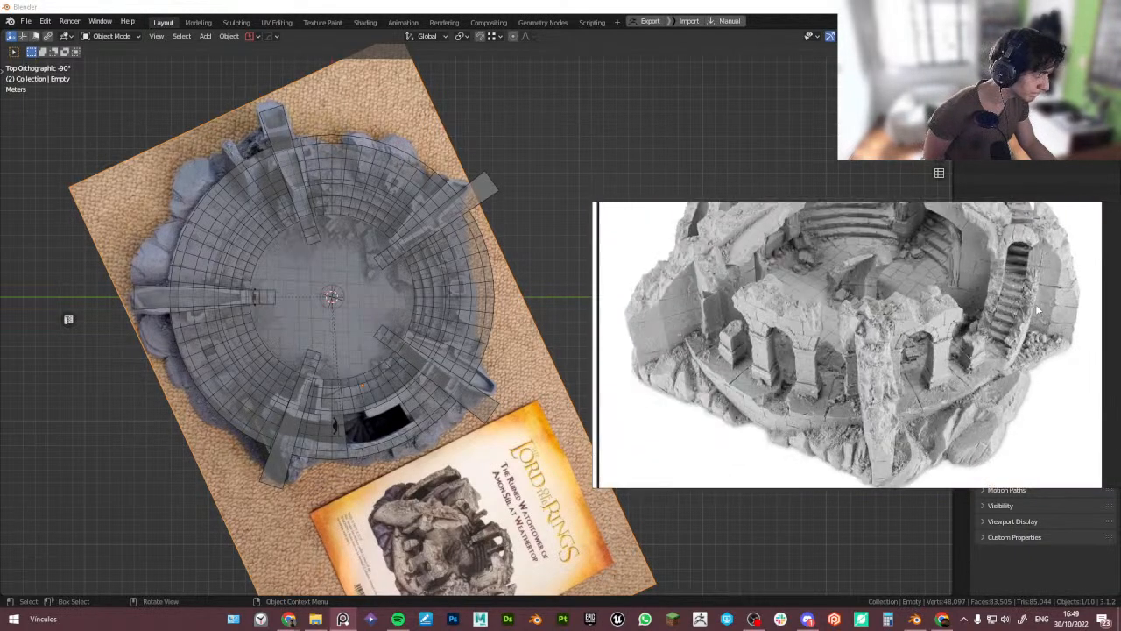
scroll(1038, 308, down, 3)
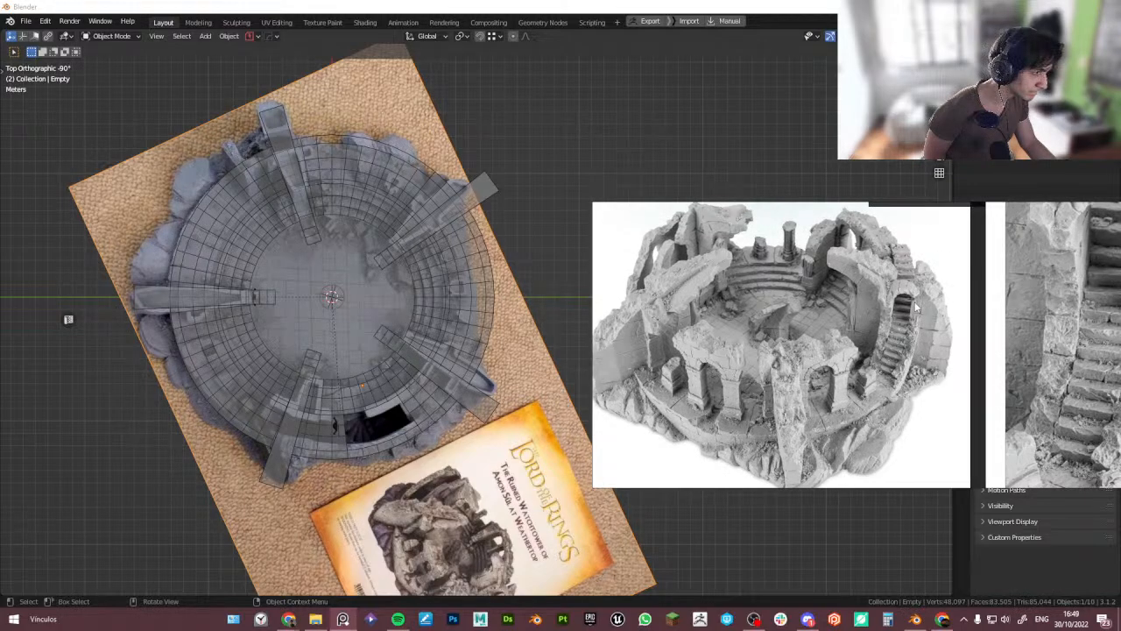
scroll(902, 371, down, 3)
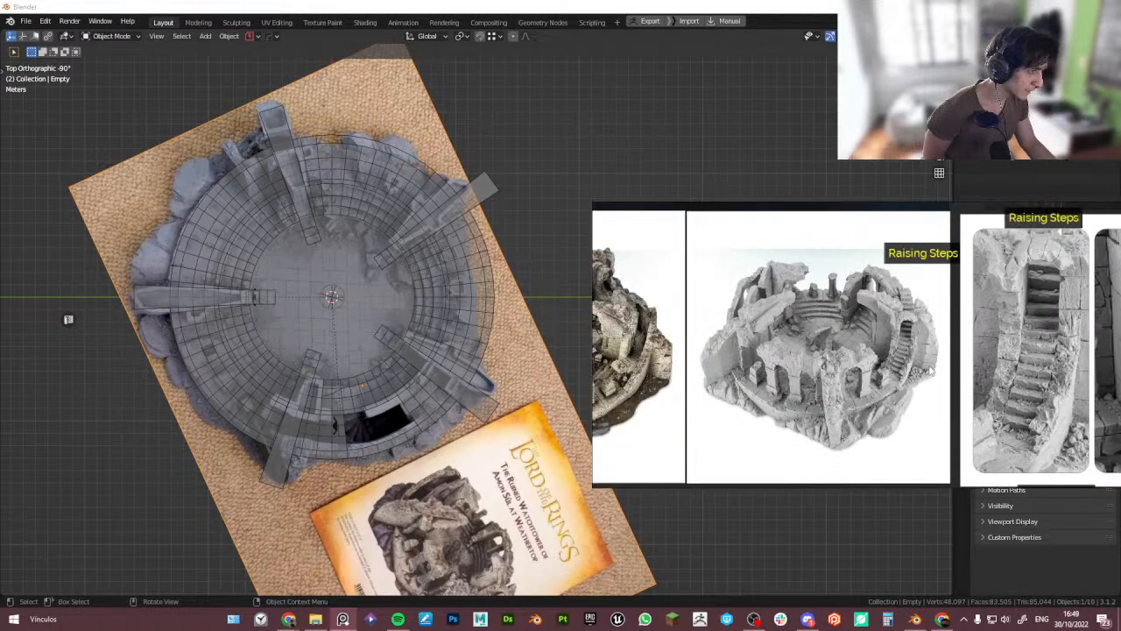
middle_drag(911, 371, 787, 374)
scroll(754, 326, up, 4)
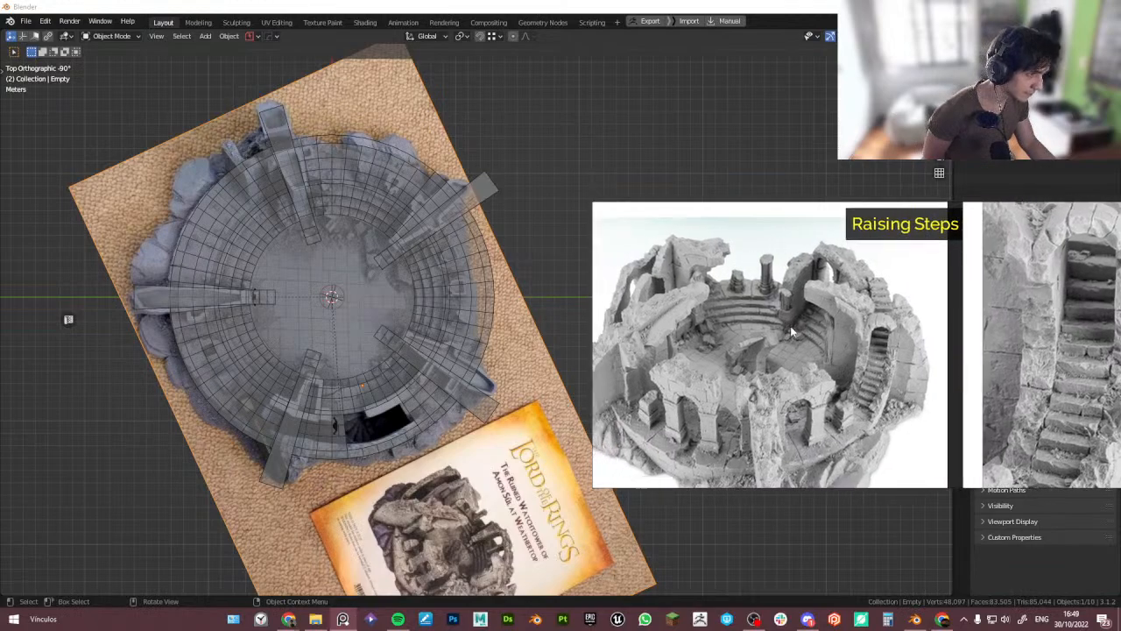
scroll(873, 417, up, 1)
scroll(857, 414, down, 1)
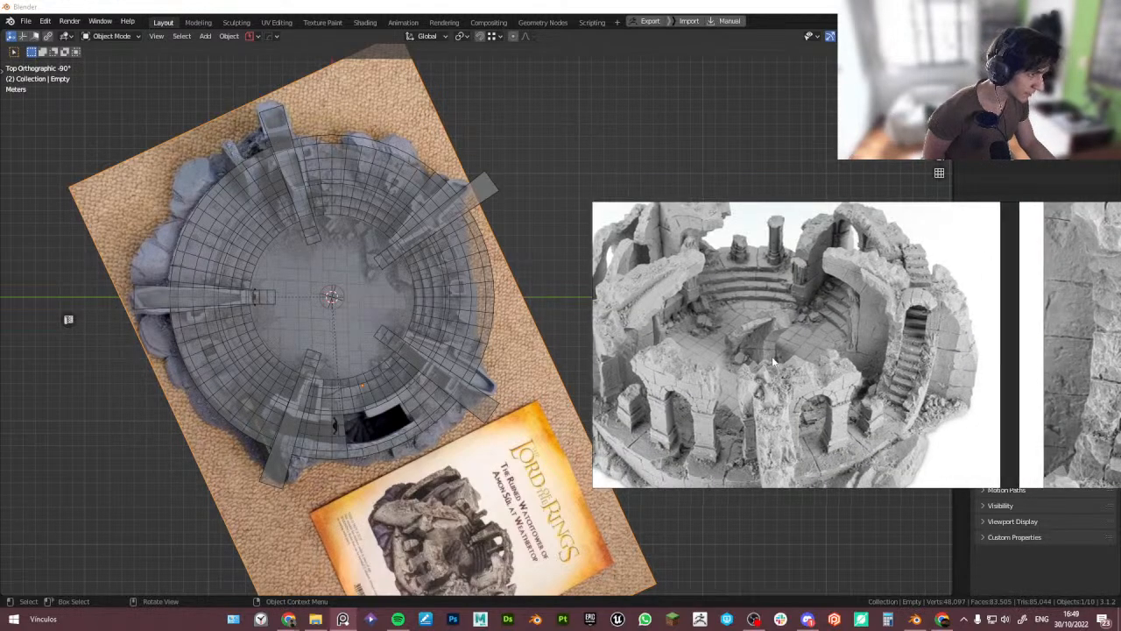
middle_drag(771, 364, 839, 387)
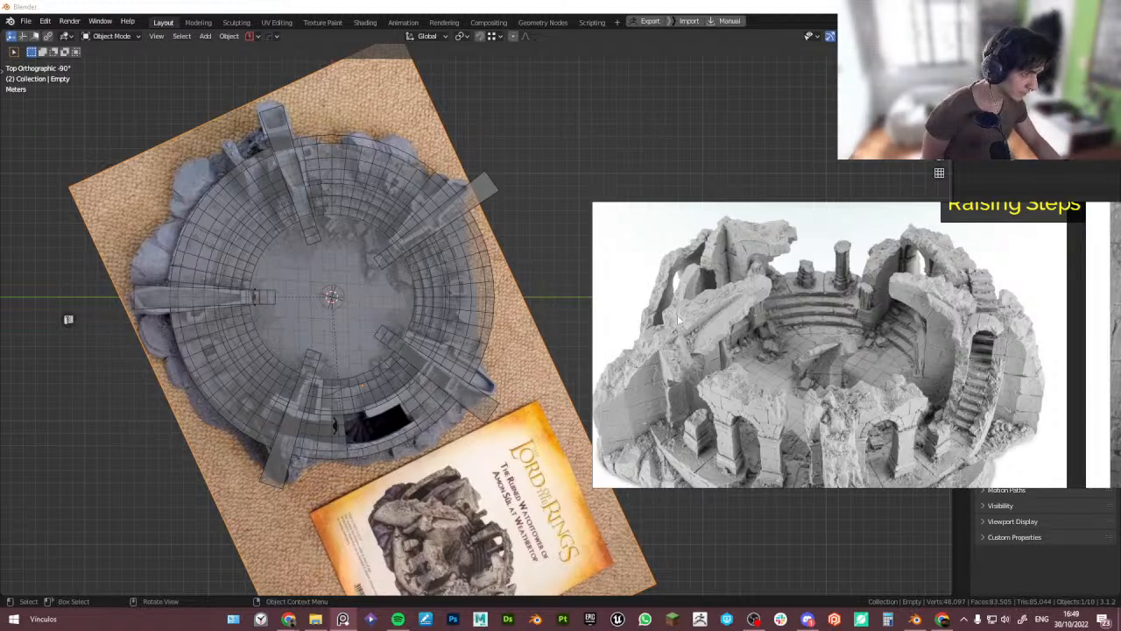
middle_drag(731, 319, 662, 311)
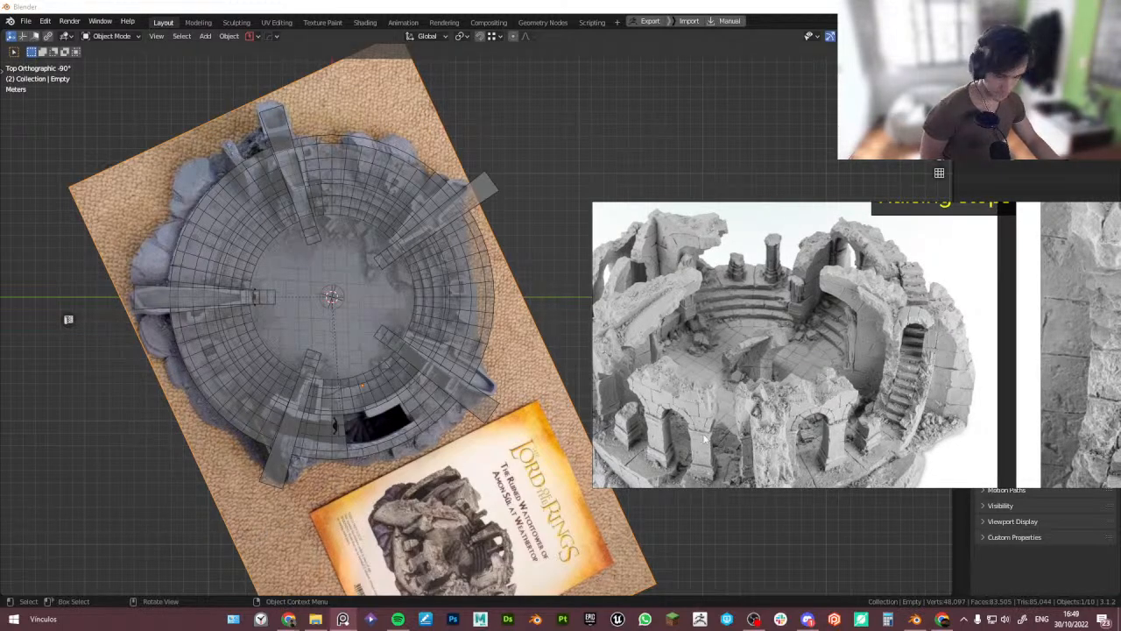
scroll(751, 403, down, 3)
middle_drag(874, 399, 716, 336)
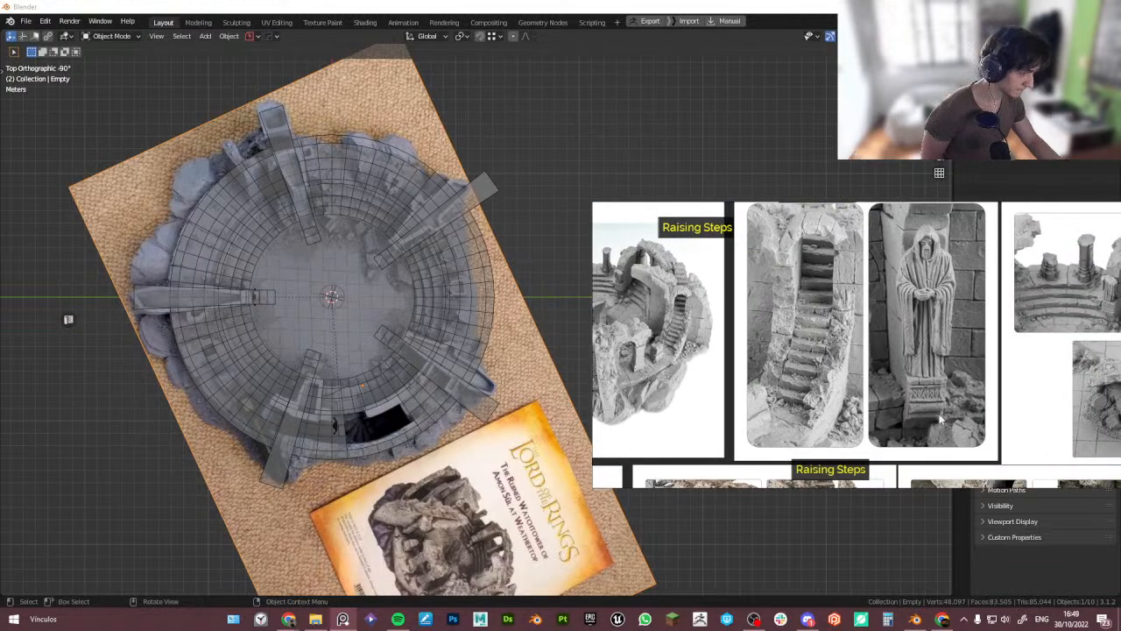
middle_drag(945, 409, 1070, 441)
scroll(764, 408, up, 2)
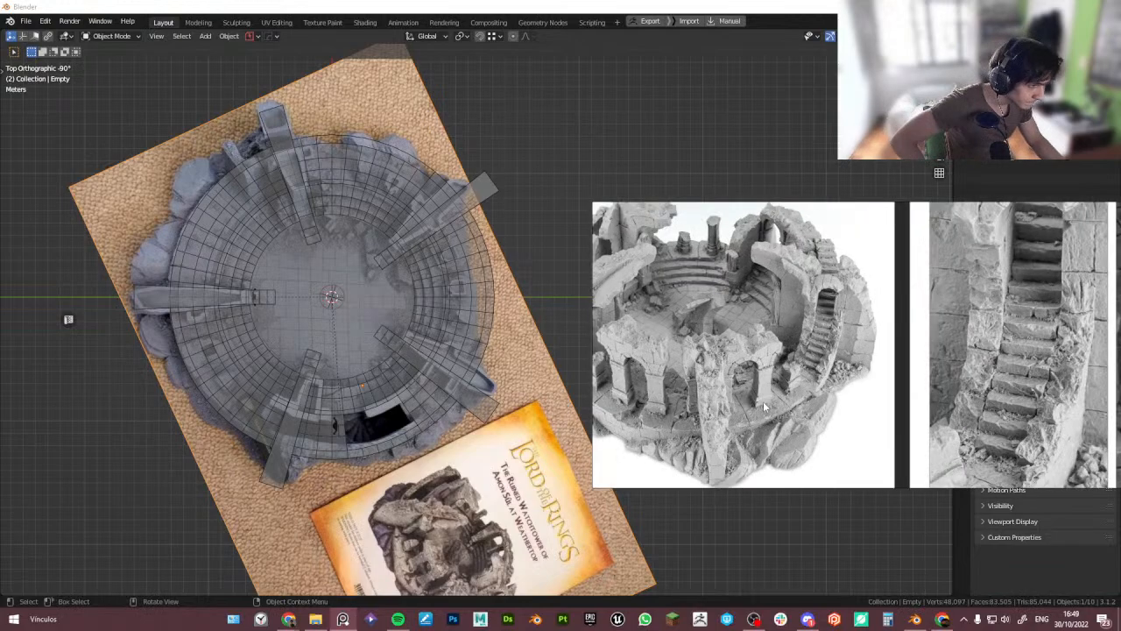
scroll(764, 407, up, 4)
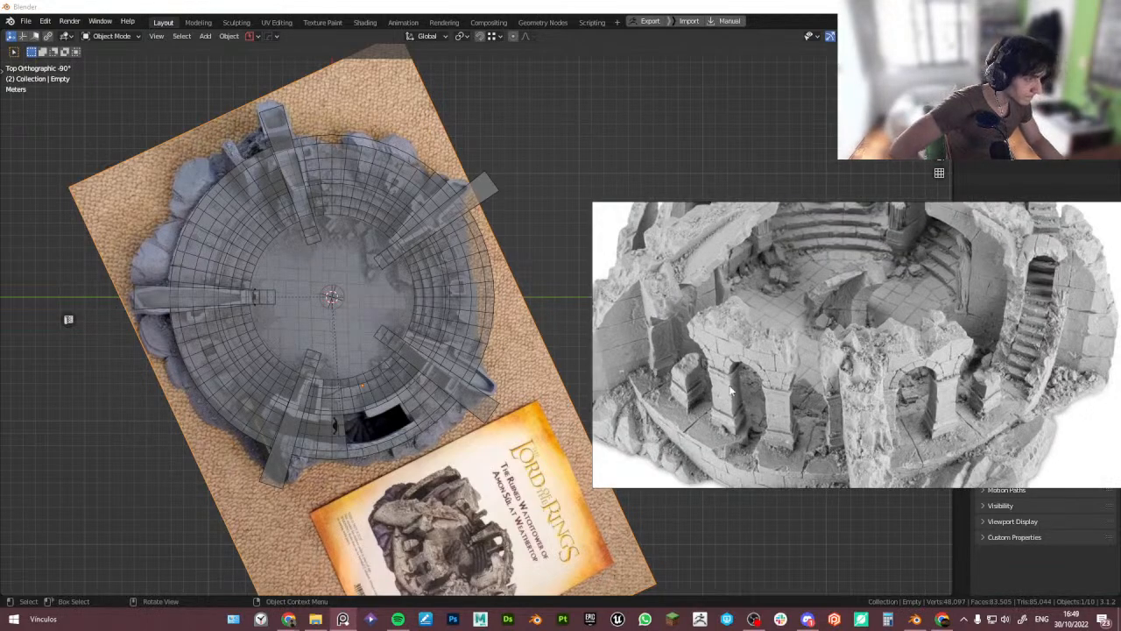
middle_drag(771, 358, 758, 445)
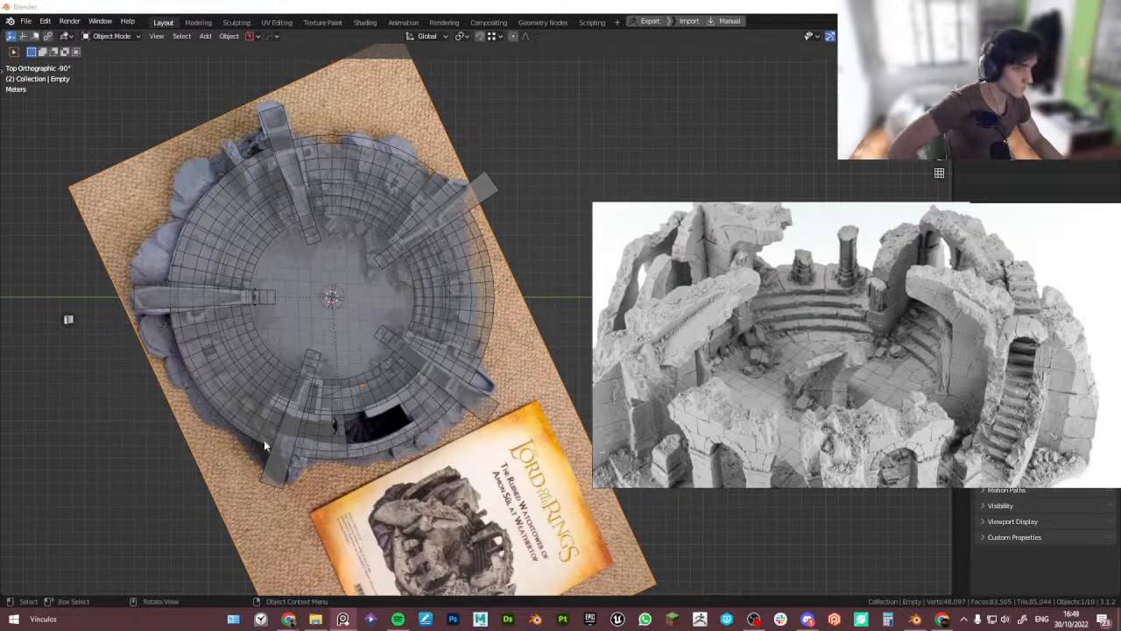
- Turn off X-ray and orbit into a perspective view of the arena blockout to compare it with the render
middle_drag(263, 439, 298, 377)
key(alt+z)
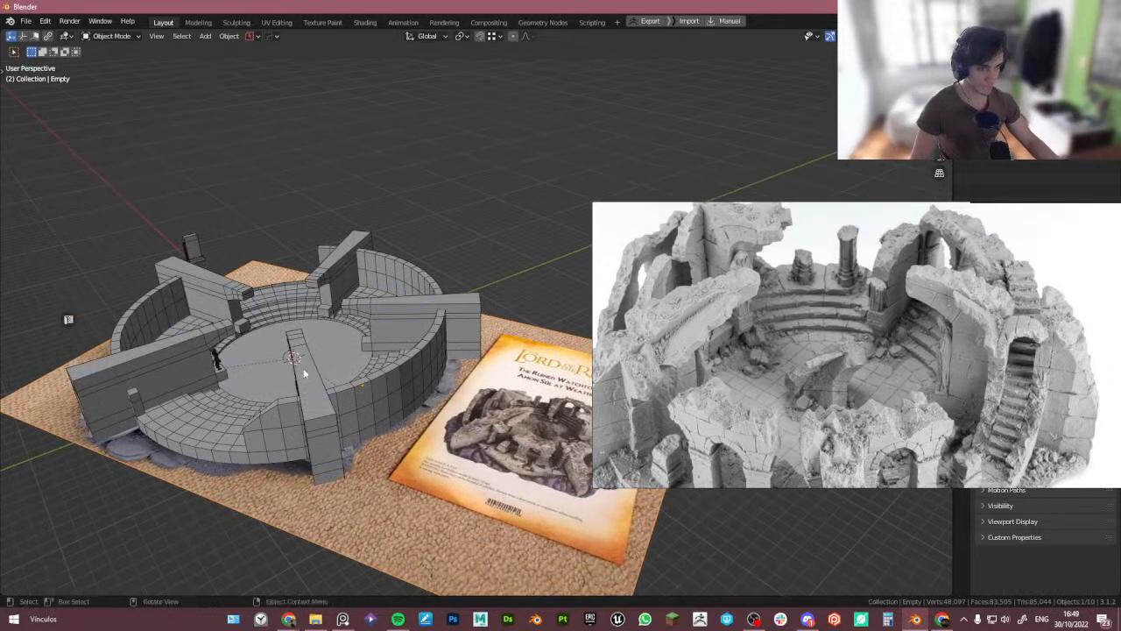
scroll(304, 368, up, 4)
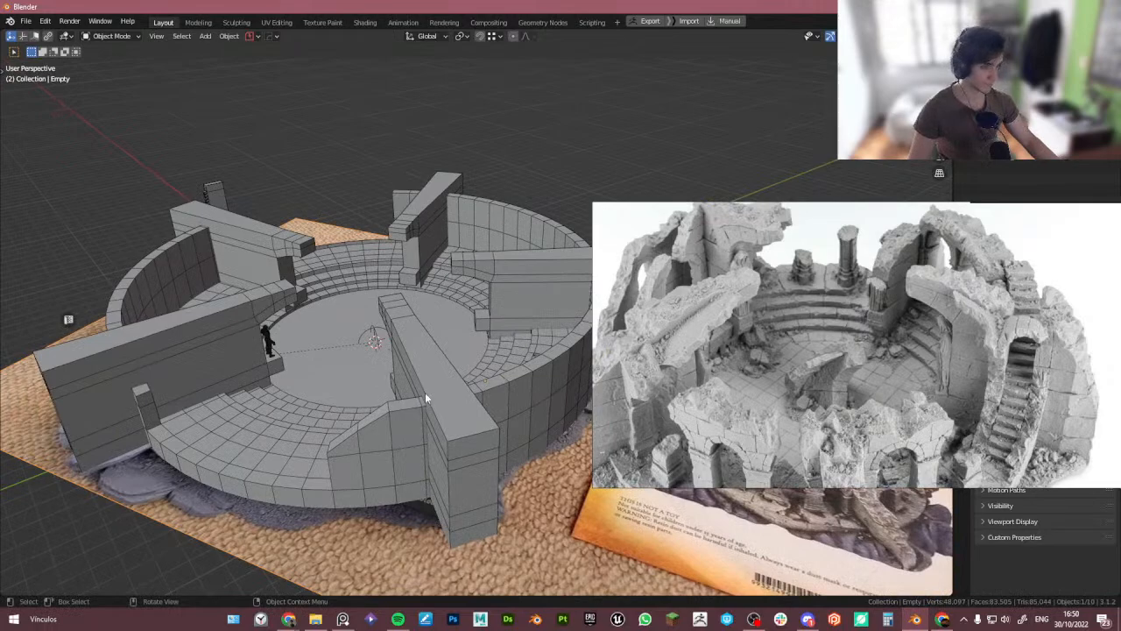
- Select the radial wall object and orbit around the arena blockout to inspect it from above
click(427, 395)
scroll(872, 372, down, 2)
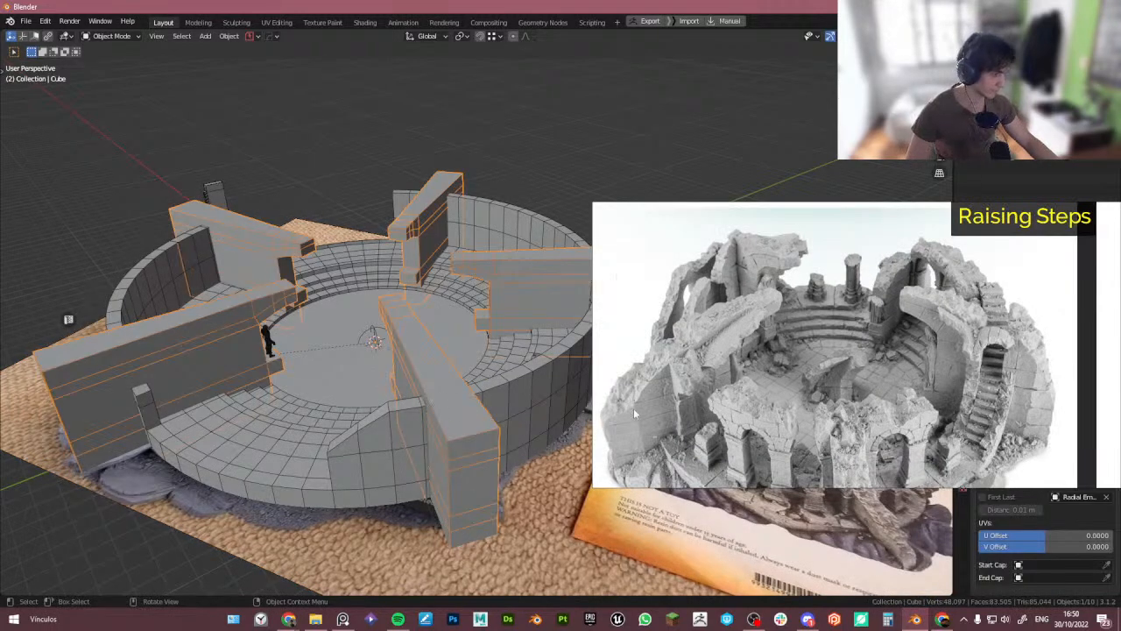
middle_drag(582, 403, 570, 433)
middle_drag(456, 447, 294, 467)
middle_drag(207, 480, 241, 449)
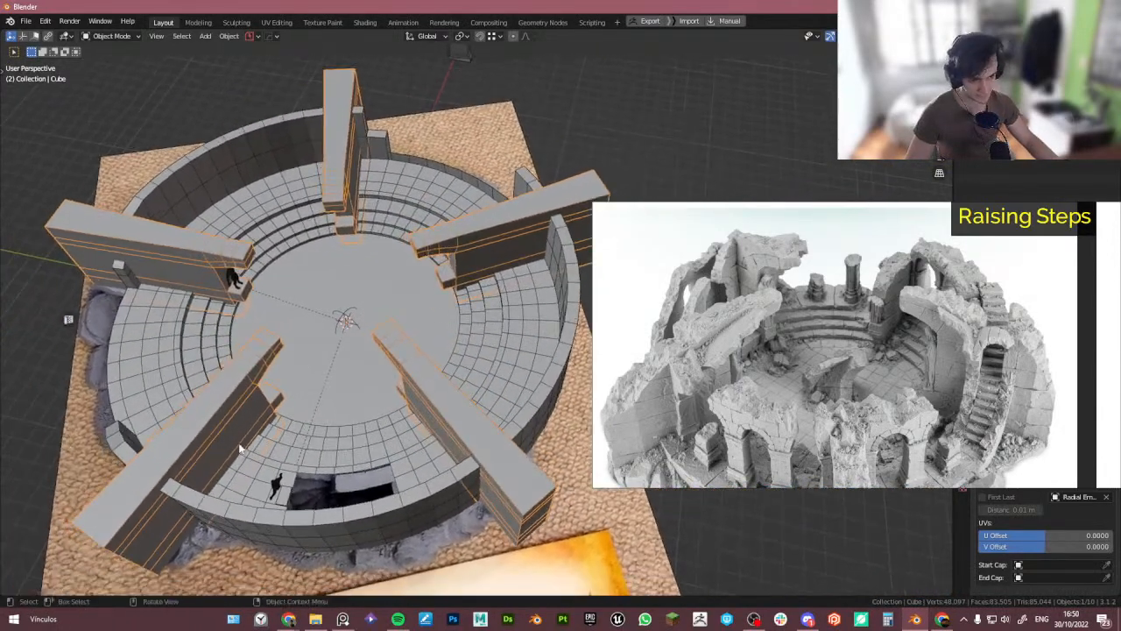
key(Tab)
click(242, 579)
key(Tab)
click(231, 396)
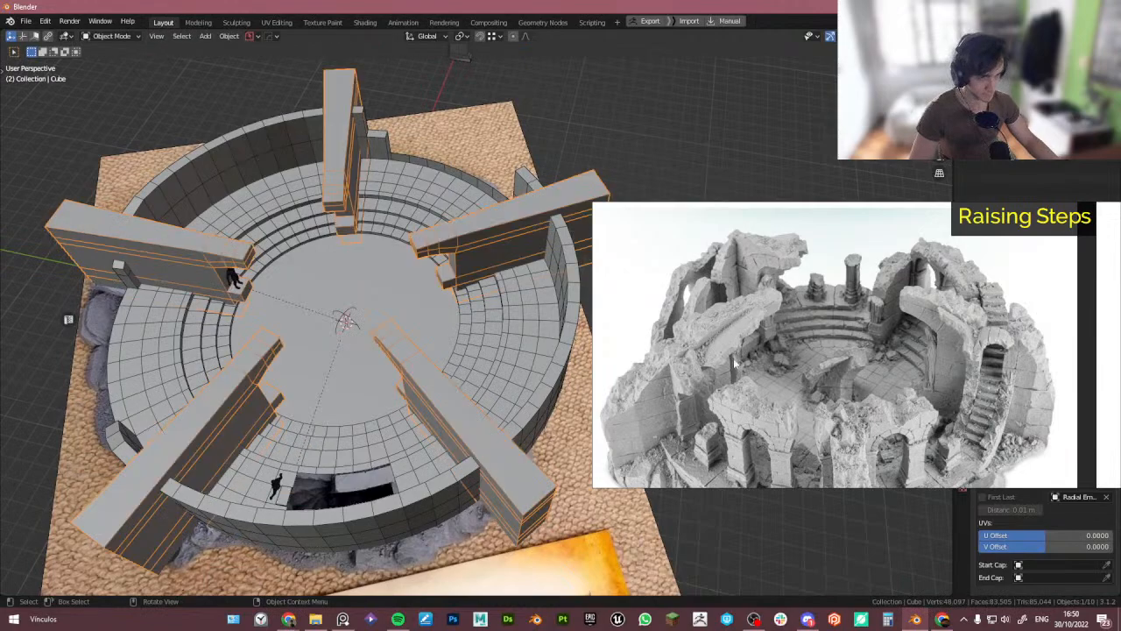
- Reposition and zoom the reference board onto the raised steps and staircase area of the render
right_drag(967, 234, 697, 439)
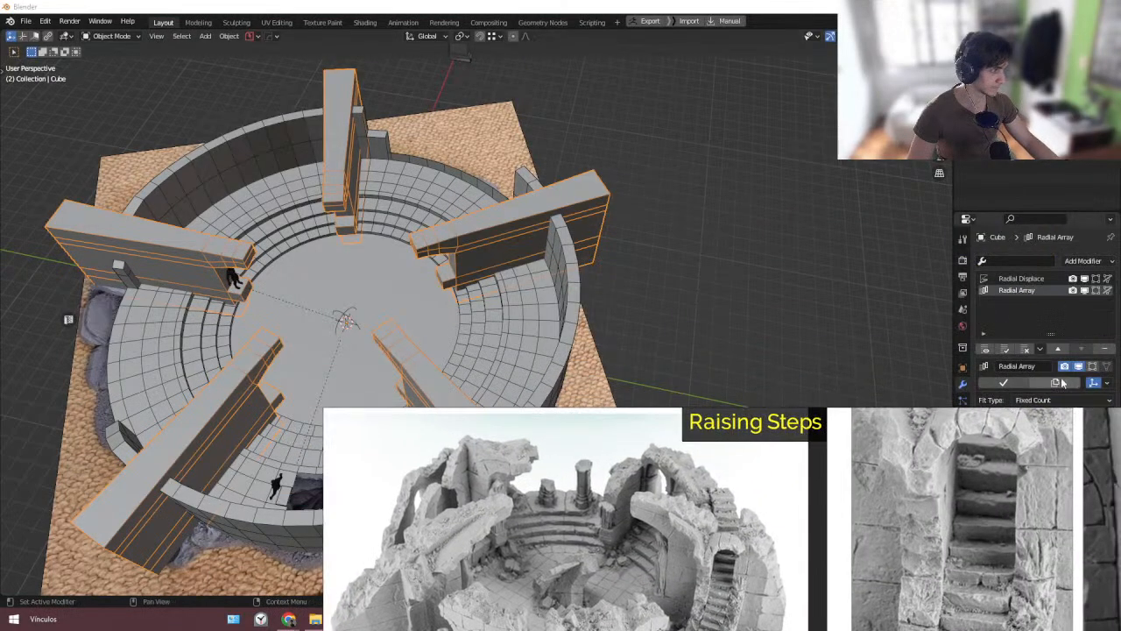
right_drag(1032, 429, 1056, 234)
middle_drag(351, 385, 354, 366)
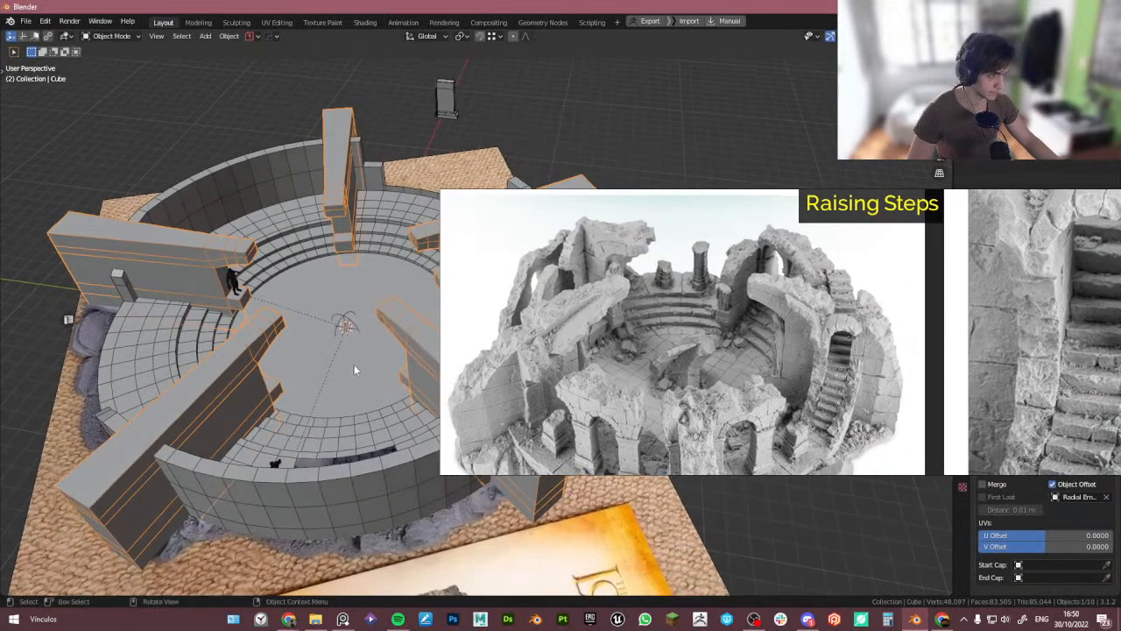
middle_drag(413, 282, 420, 290)
scroll(730, 331, up, 5)
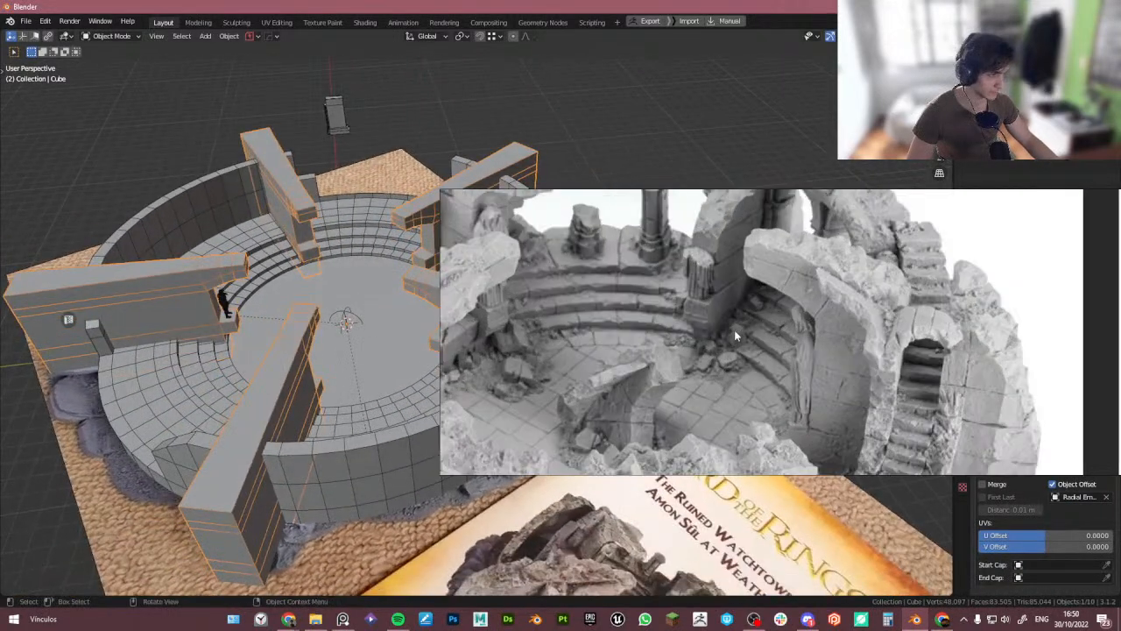
middle_drag(211, 342, 222, 326)
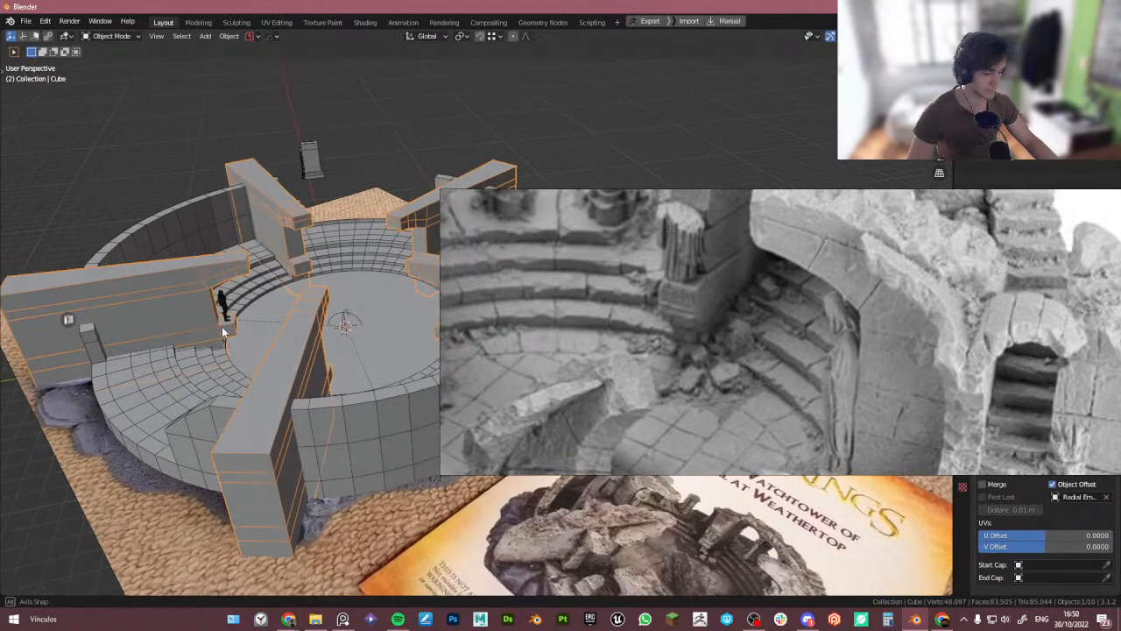
scroll(815, 269, down, 5)
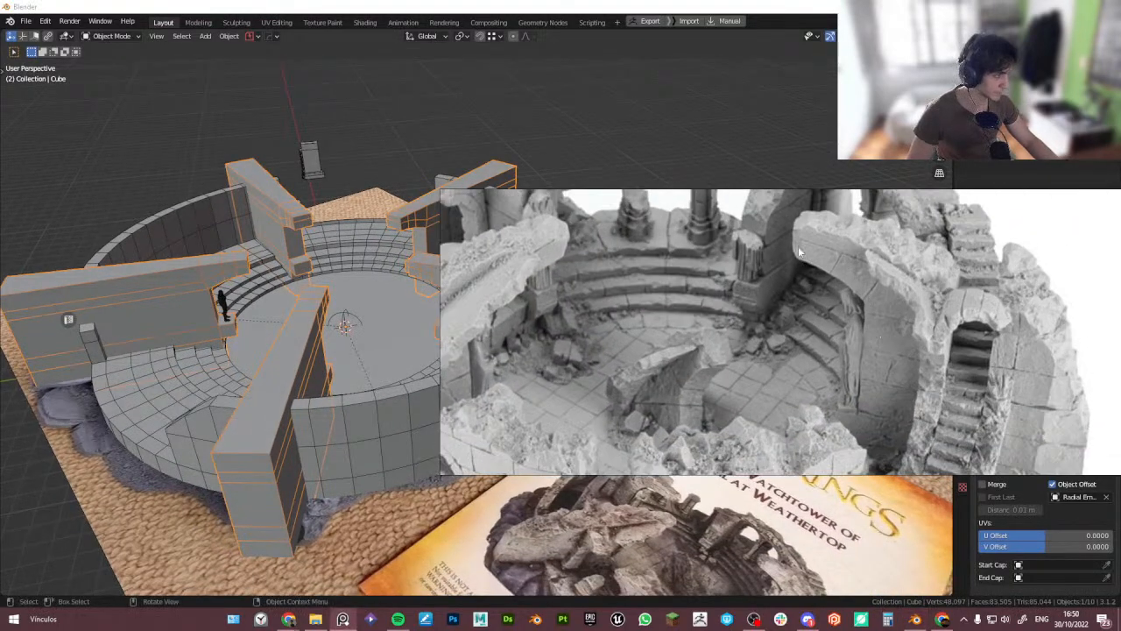
middle_drag(234, 278, 269, 268)
- Raise a wall's top edge about 0.48 m along Z with proportional editing, then turn proportional editing off
key(Tab)
click(169, 290)
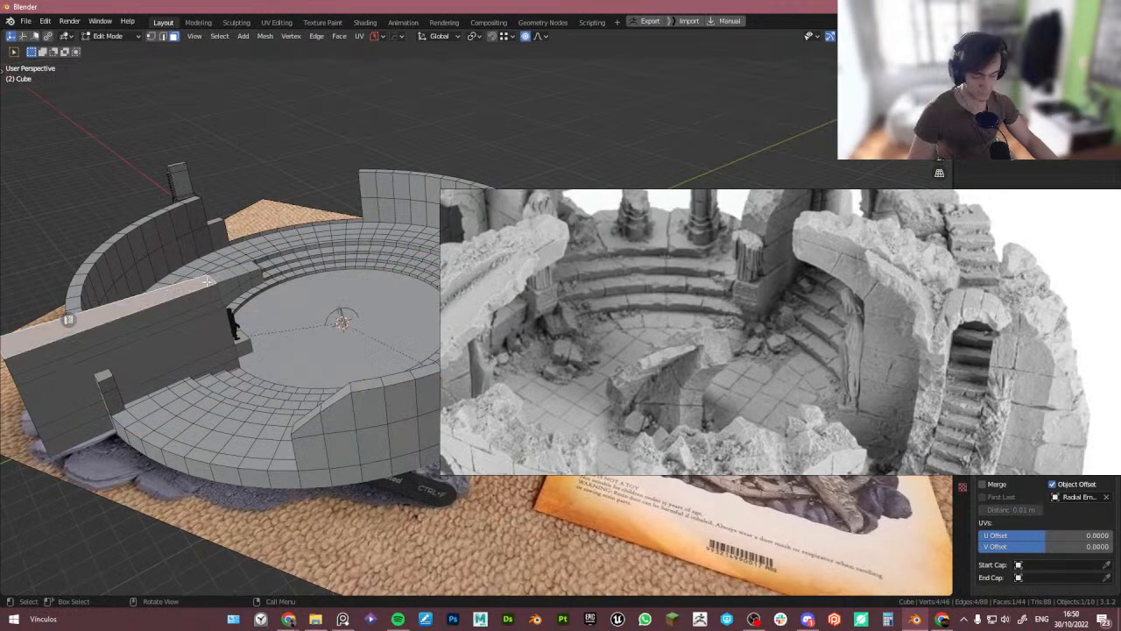
key(g)
key(z)
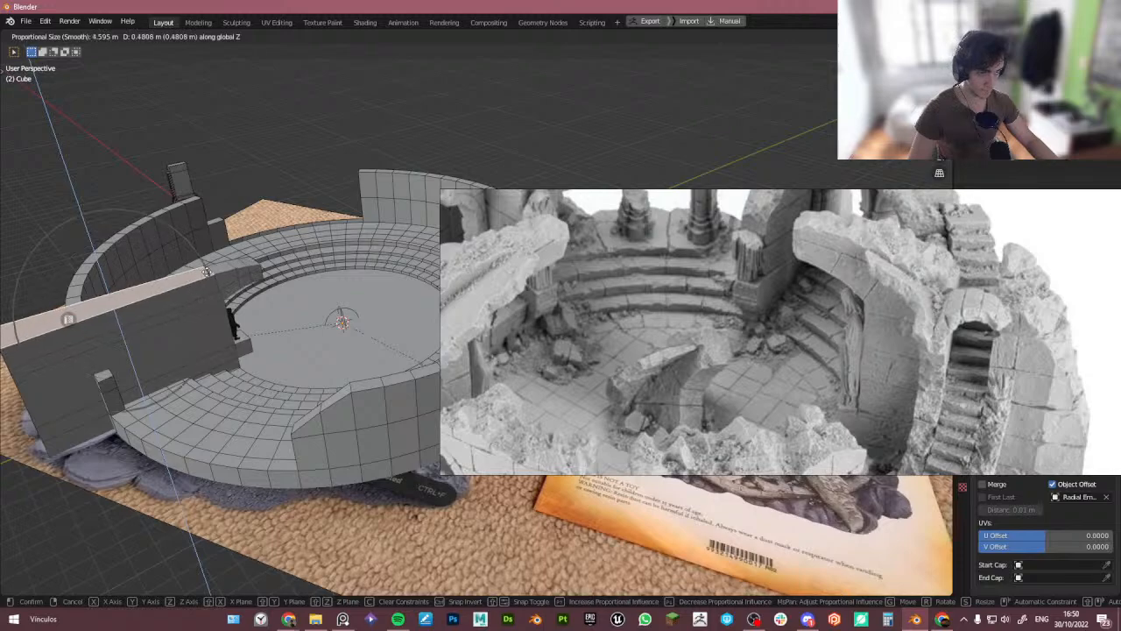
click(208, 272)
scroll(219, 284, up, 2)
key(o)
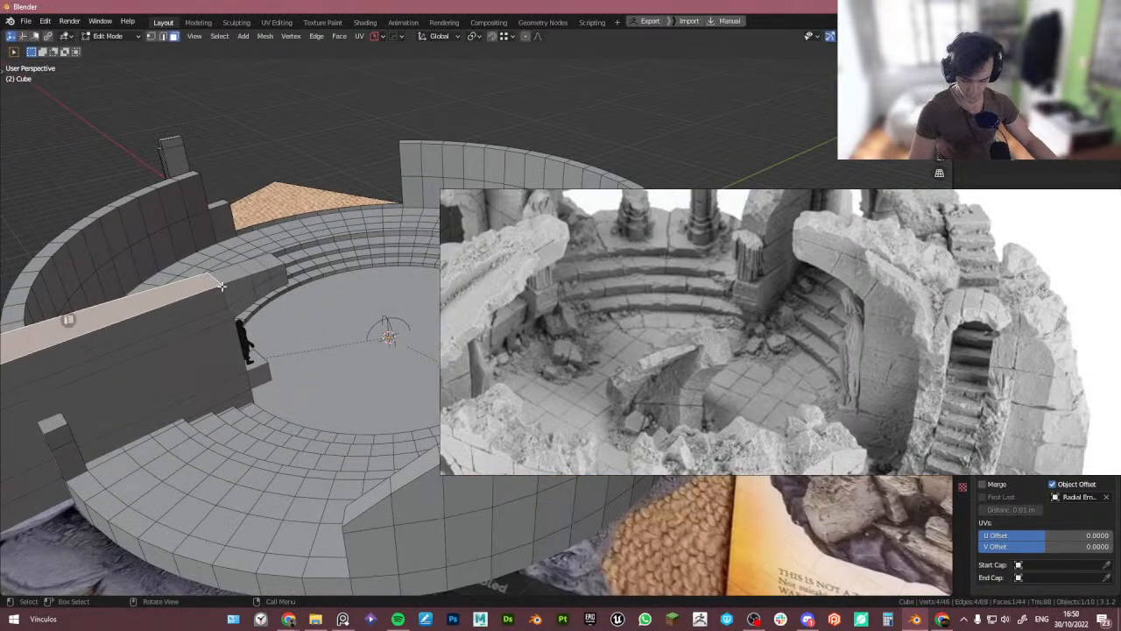
- Raise the wall's top edges along Z by about 0.30 m and 0.04 m to slope its top
key(g)
key(z)
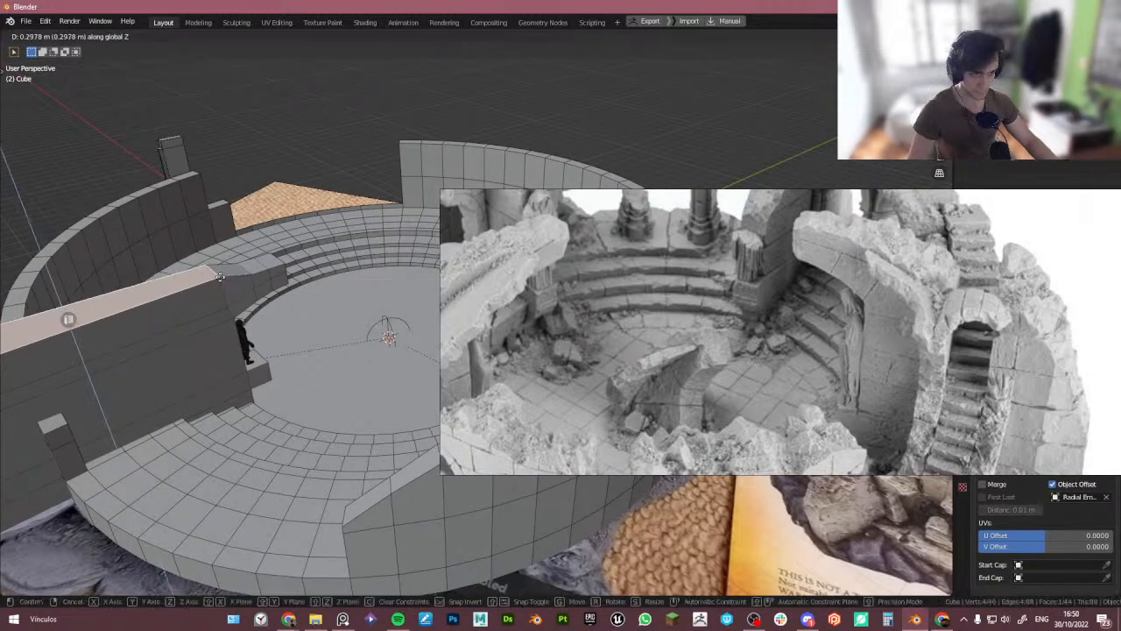
click(223, 274)
shift+click(246, 266)
key(g)
key(z)
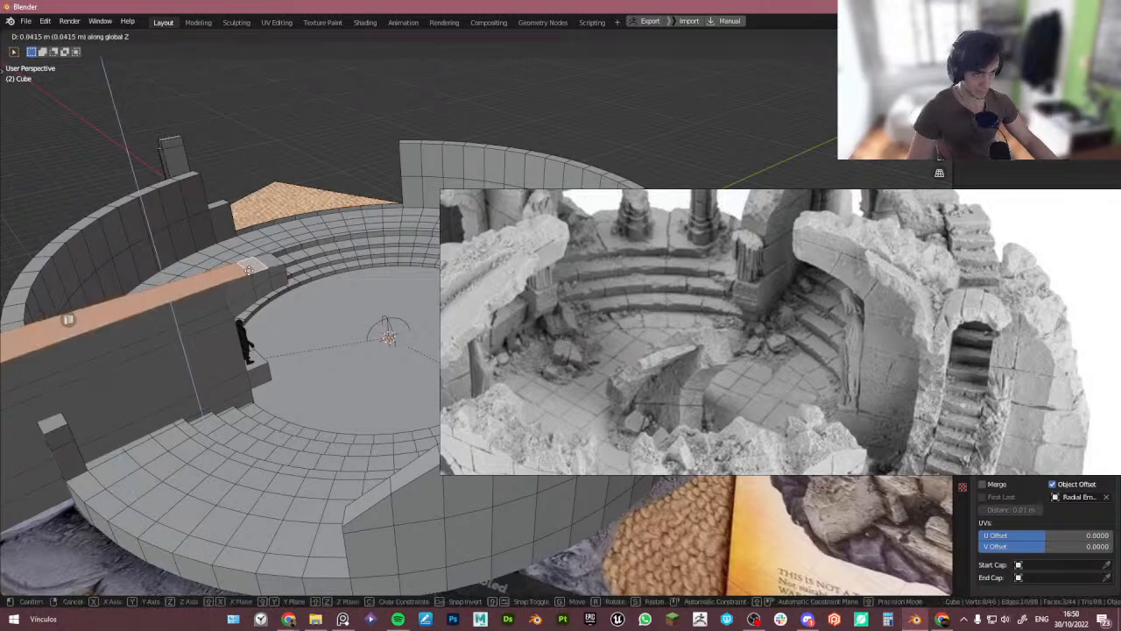
click(248, 265)
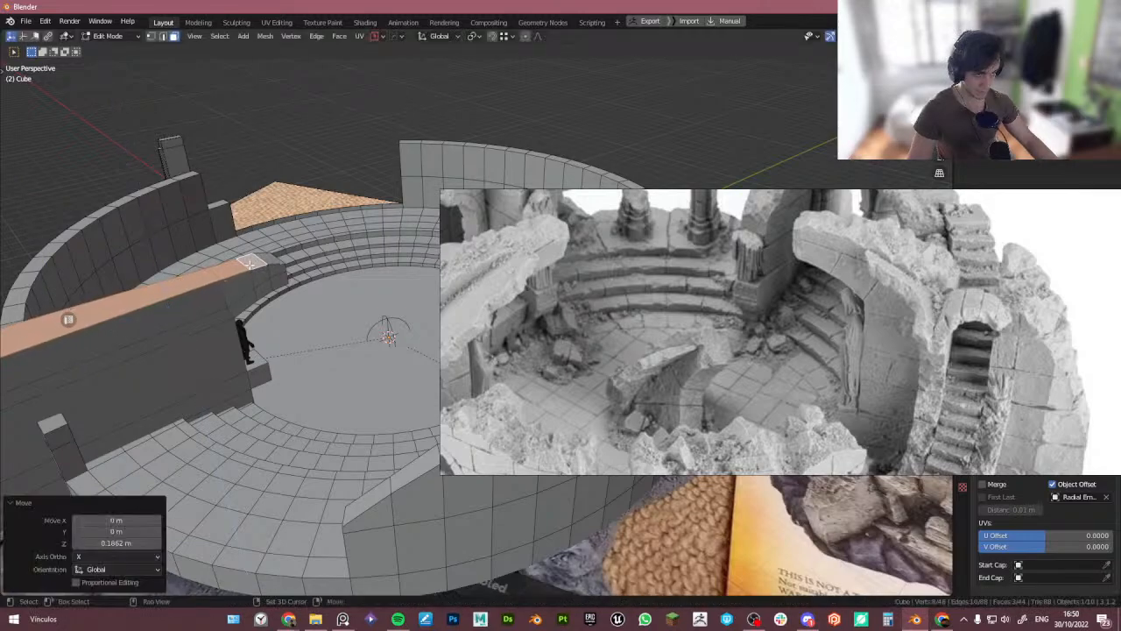
- Lift the inner top edges of the wall further along Z, about 0.10 m and 0.15 m, refining the slope
shift+click(247, 265)
key(g)
key(z)
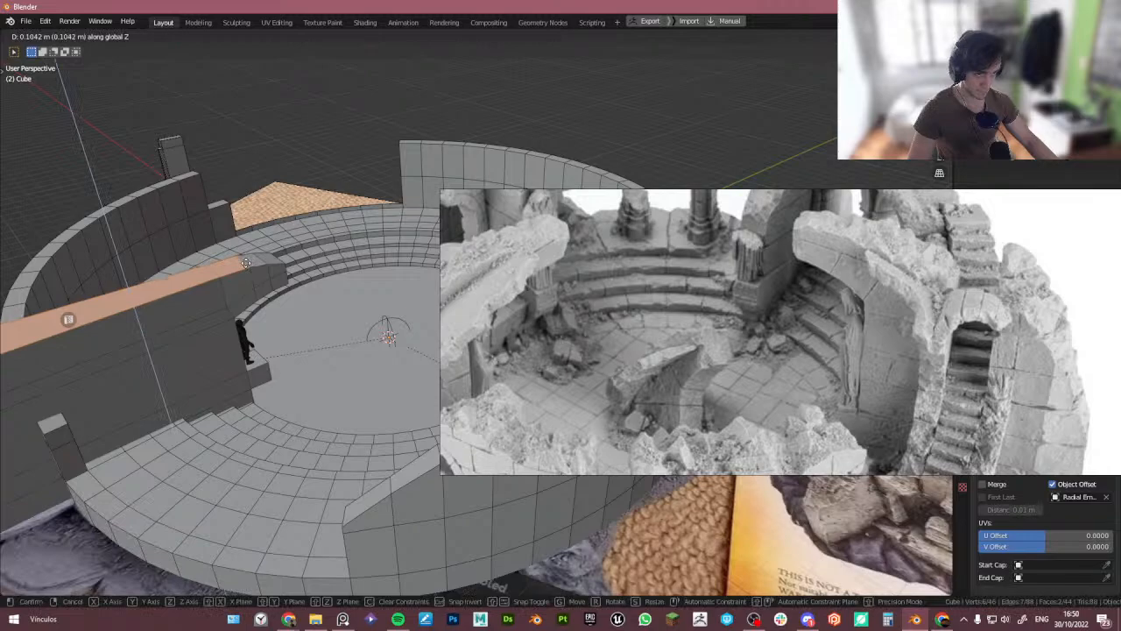
click(247, 263)
shift+click(246, 264)
key(g)
key(z)
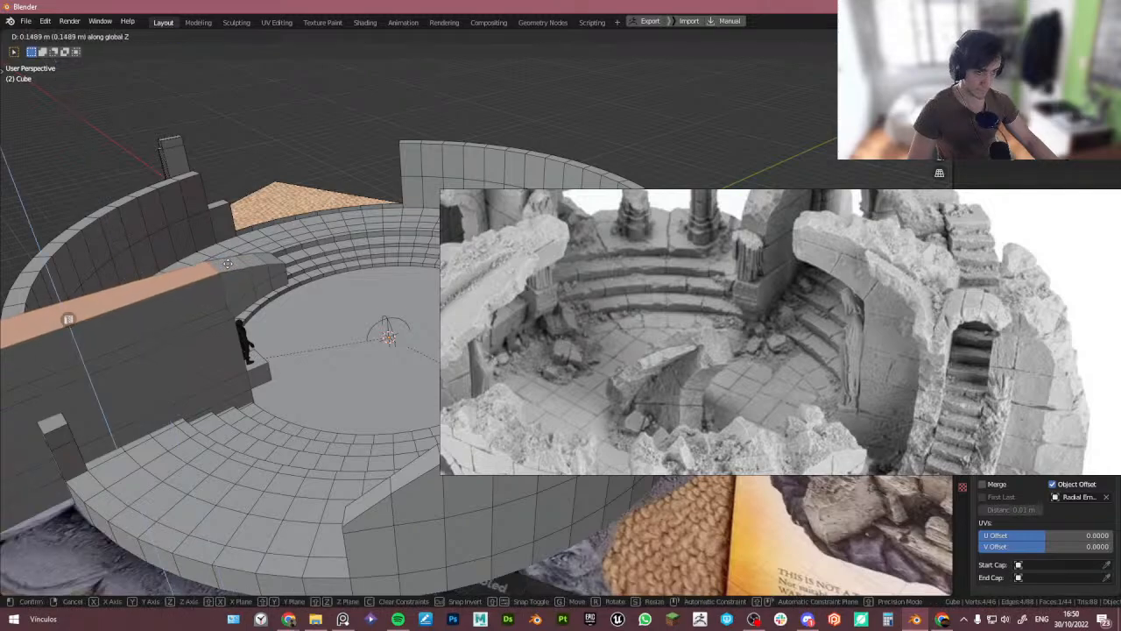
click(229, 262)
- Try moving the wall's lower inner vertex about 0.32 m along Y in an isolated side view, and undo it
key(Tab)
scroll(315, 267, down, 2)
middle_drag(315, 267, 796, 376)
middle_drag(540, 349, 388, 362)
key(KP_Divide)
key(Tab)
click(384, 408)
middle_drag(383, 408, 382, 357)
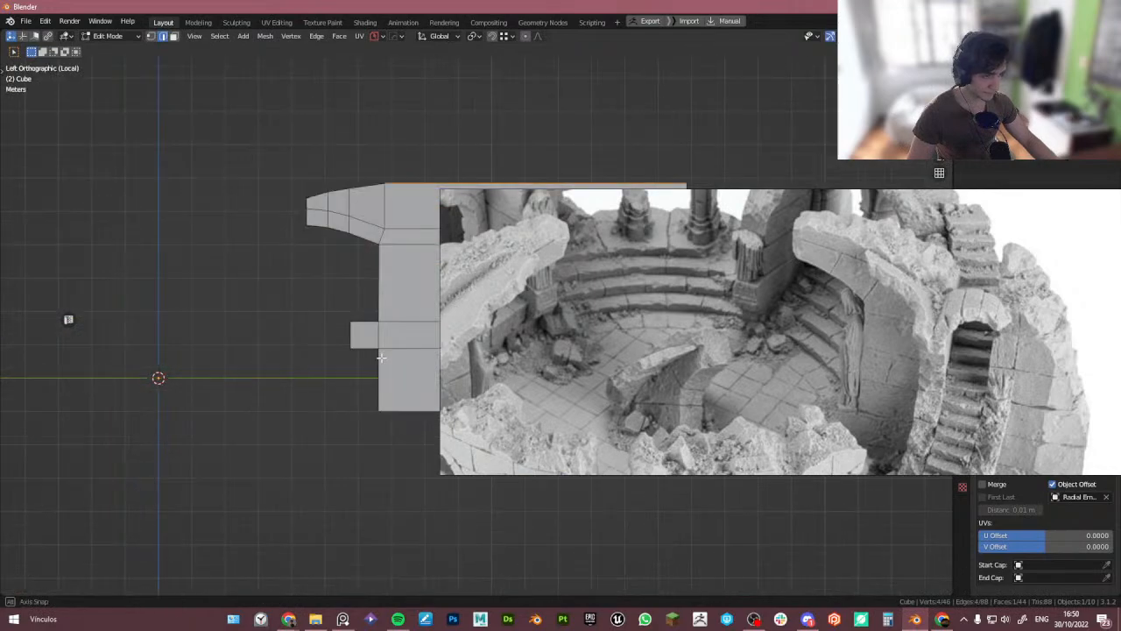
scroll(721, 341, up, 3)
shift+middle_drag(253, 407, 165, 383)
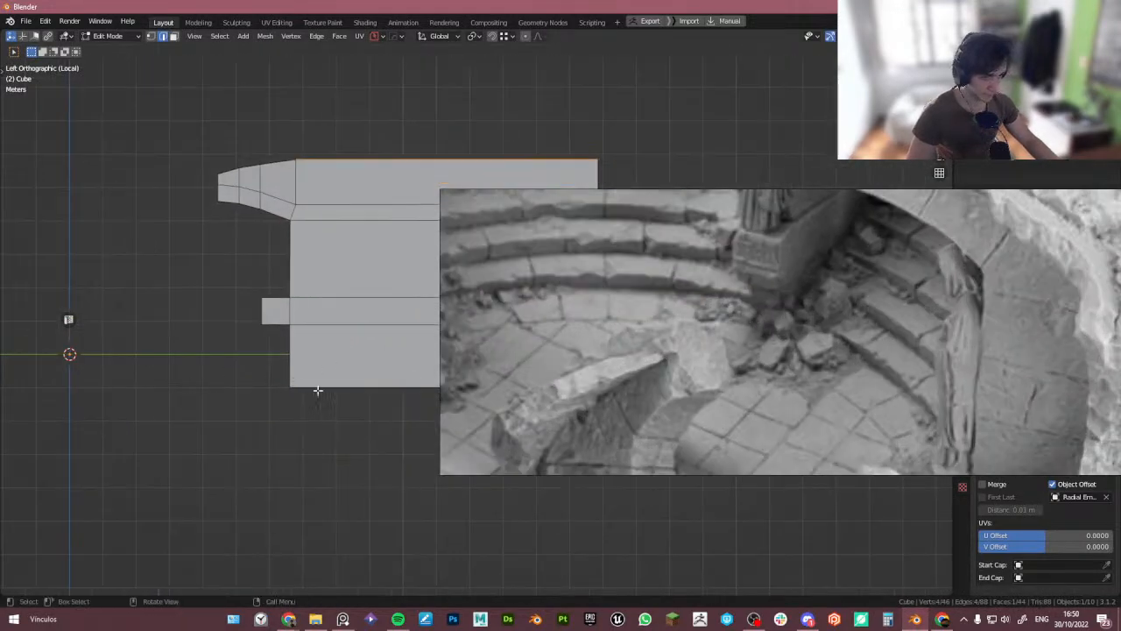
key(1)
click(292, 388)
key(g)
key(y)
click(300, 369)
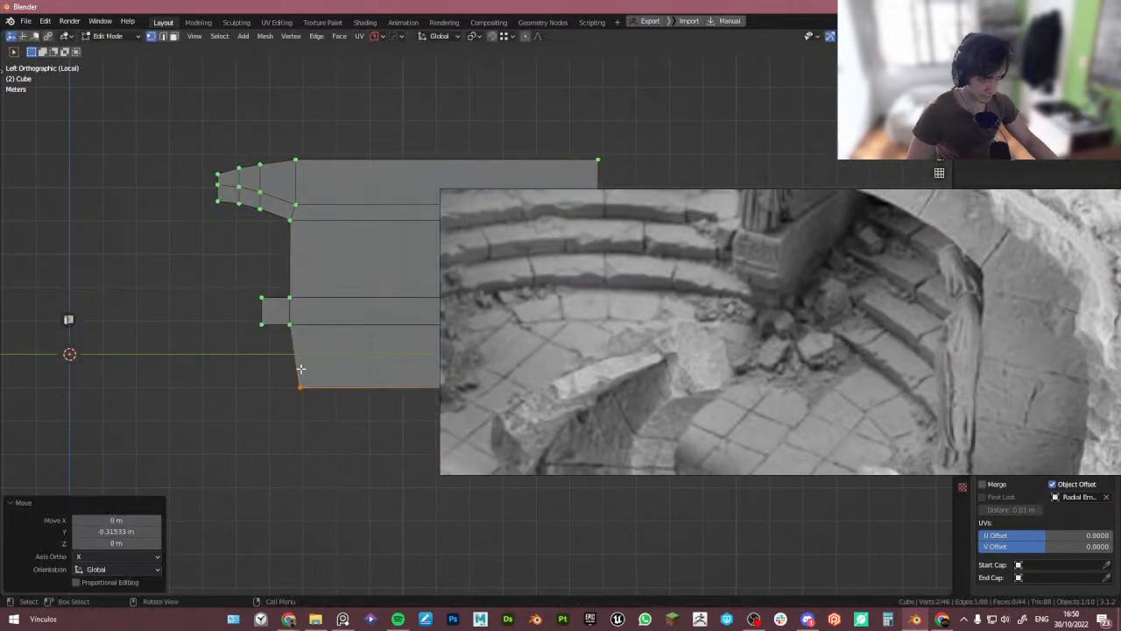
key(ctrl+z)
- Add a loop cut across the wall in the side view and return to the full arena scene
key(r)
click(299, 362)
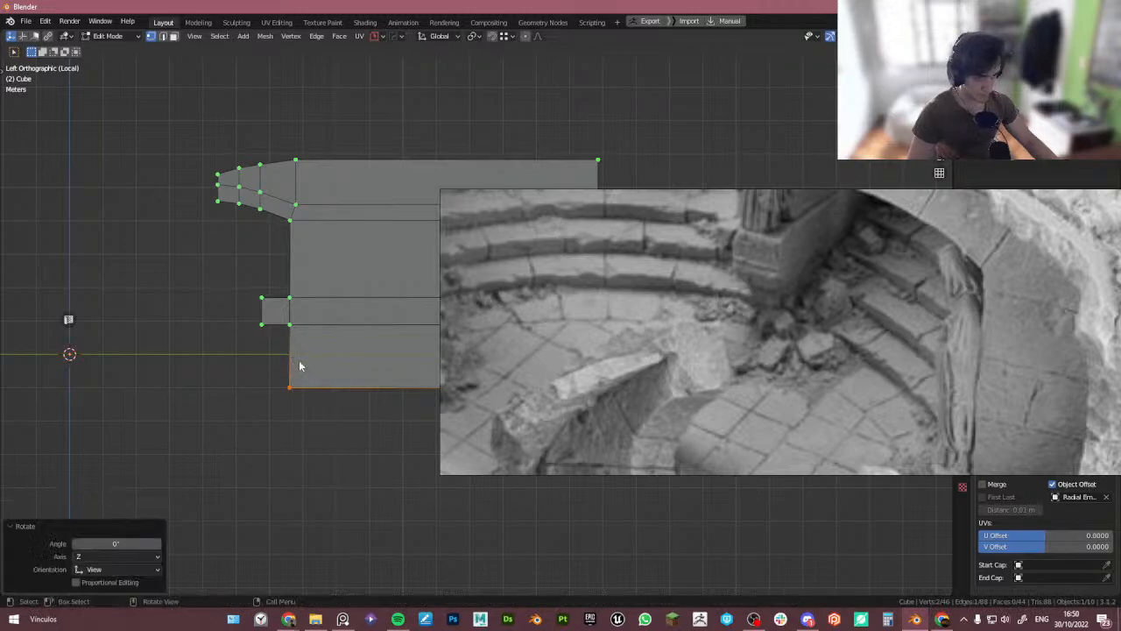
key(ctrl+r)
click(302, 367)
drag(251, 374, 326, 408)
key(Tab)
middle_drag(333, 312, 310, 338)
key(KP_Divide)
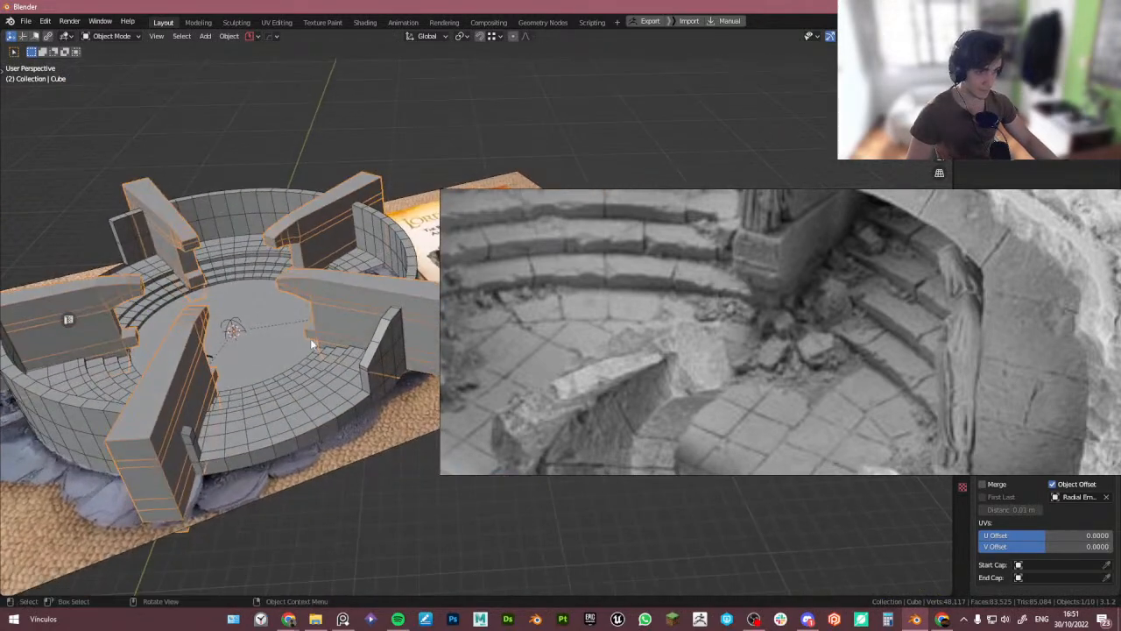
scroll(311, 343, up, 3)
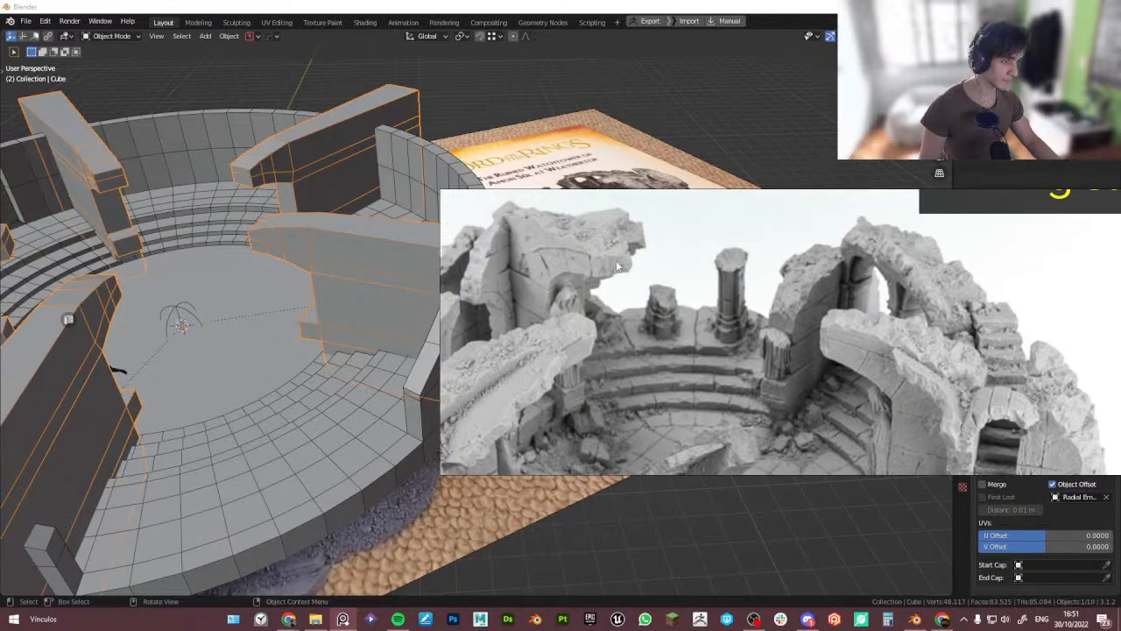
mouse_move(281, 295)
middle_down()
mouse_move(167, 295)
mouse_move(282, 282)
mouse_move(242, 290)
mouse_move(281, 296)
middle_up()
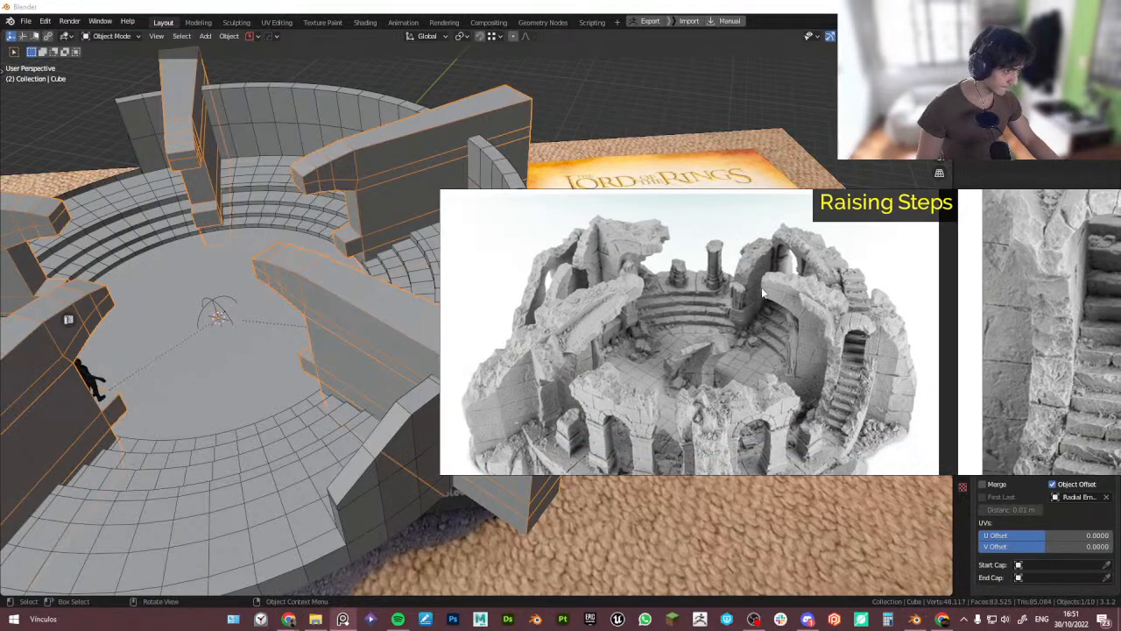
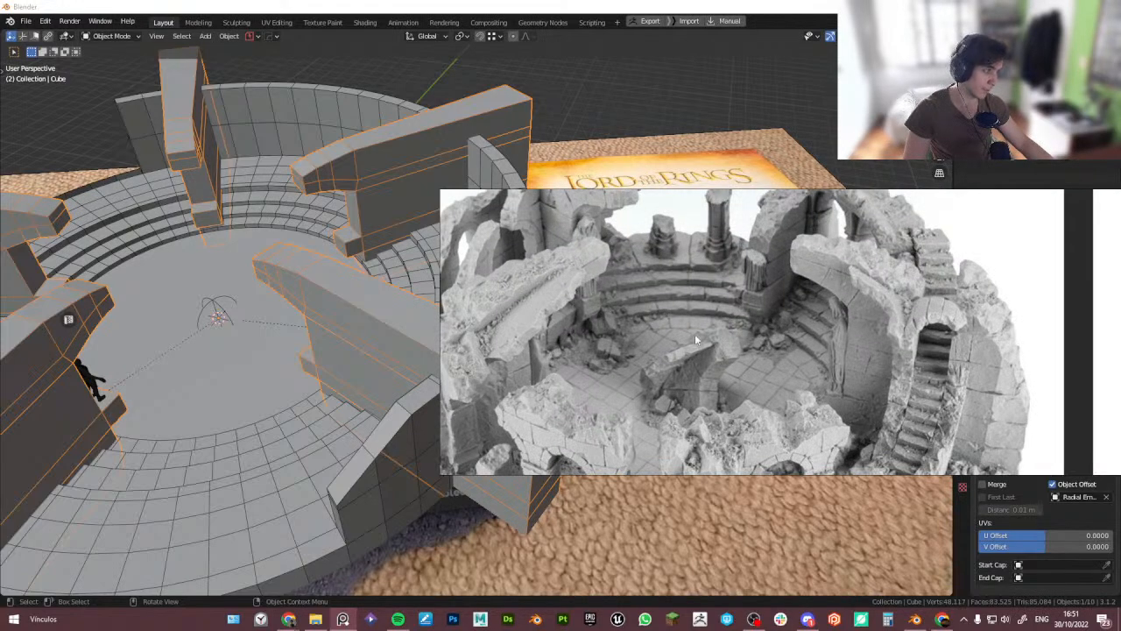
- Compare the arena model with the ruined watchtower reference images
middle_drag(338, 360, 229, 321)
scroll(326, 342, down, 2)
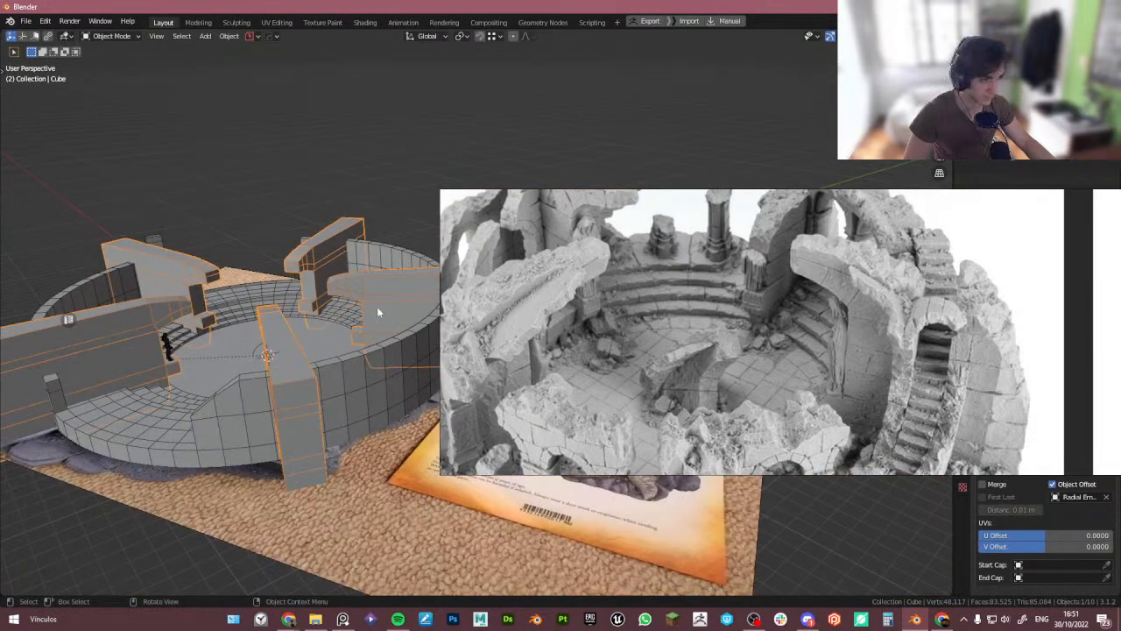
click(812, 329)
scroll(812, 328, down, 3)
scroll(825, 270, up, 5)
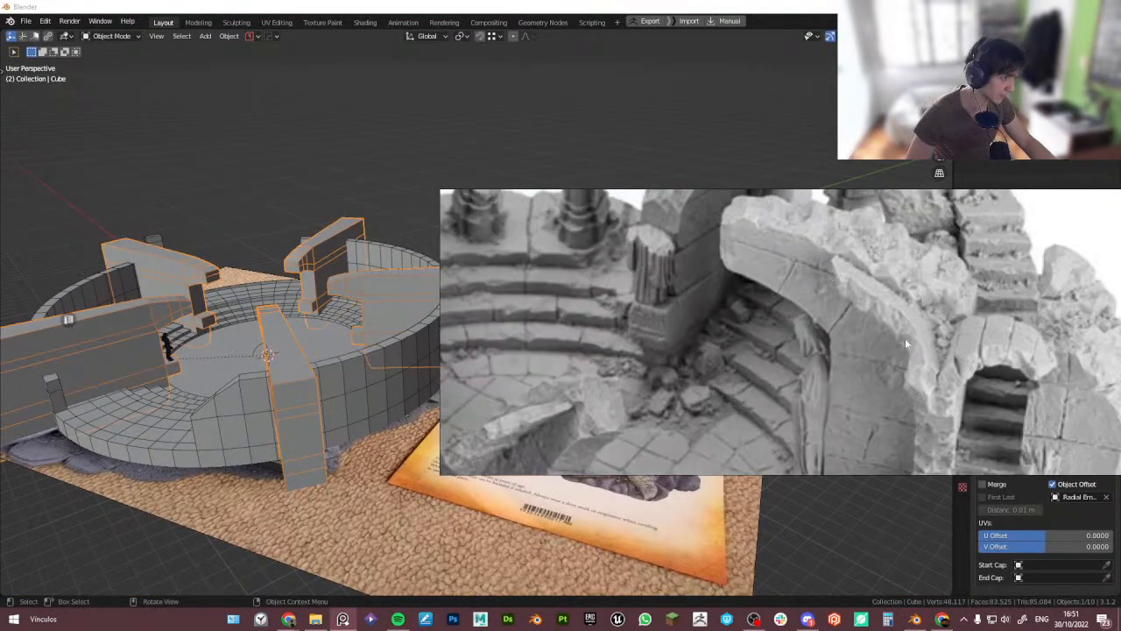
scroll(872, 319, down, 3)
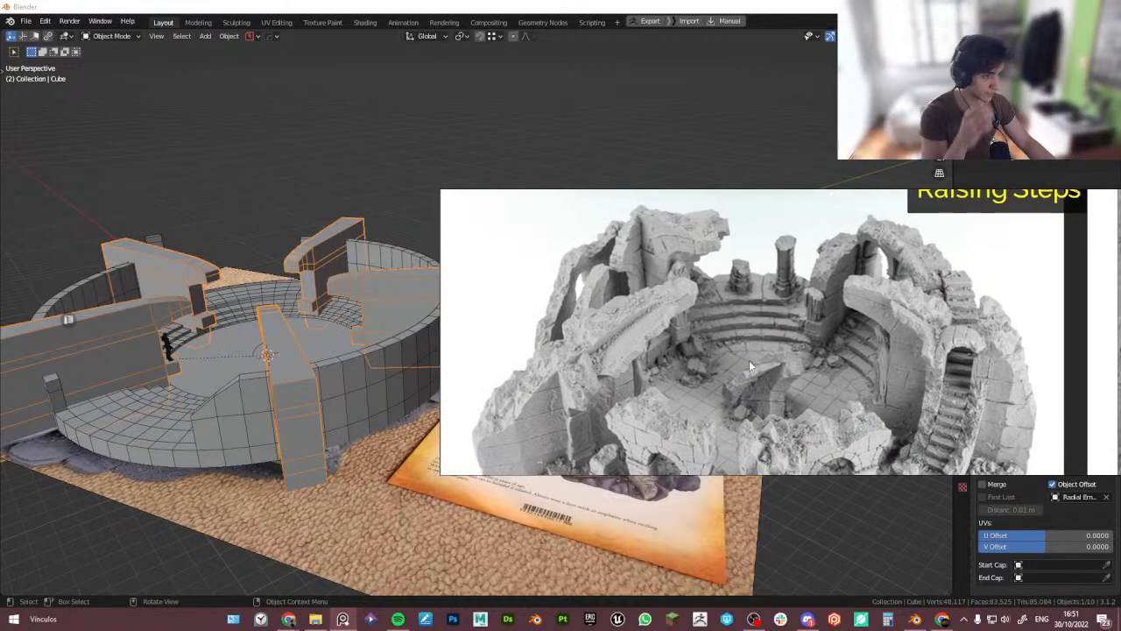
scroll(749, 360, down, 2)
scroll(742, 400, up, 2)
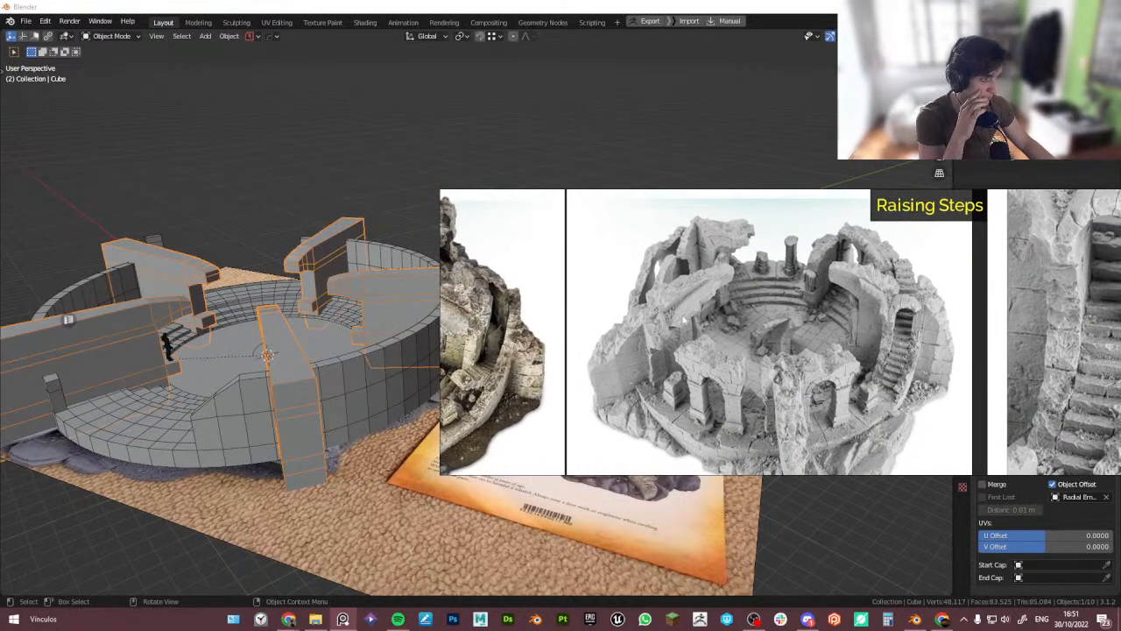
middle_drag(808, 327, 712, 280)
scroll(713, 284, down, 2)
scroll(727, 339, up, 3)
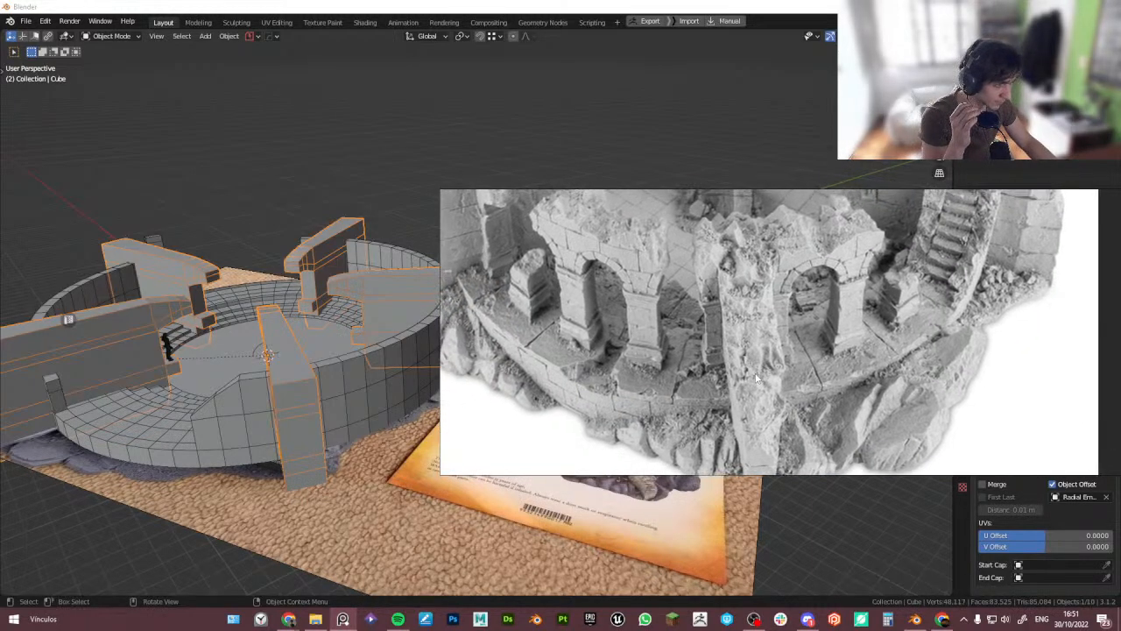
middle_drag(234, 400, 261, 406)
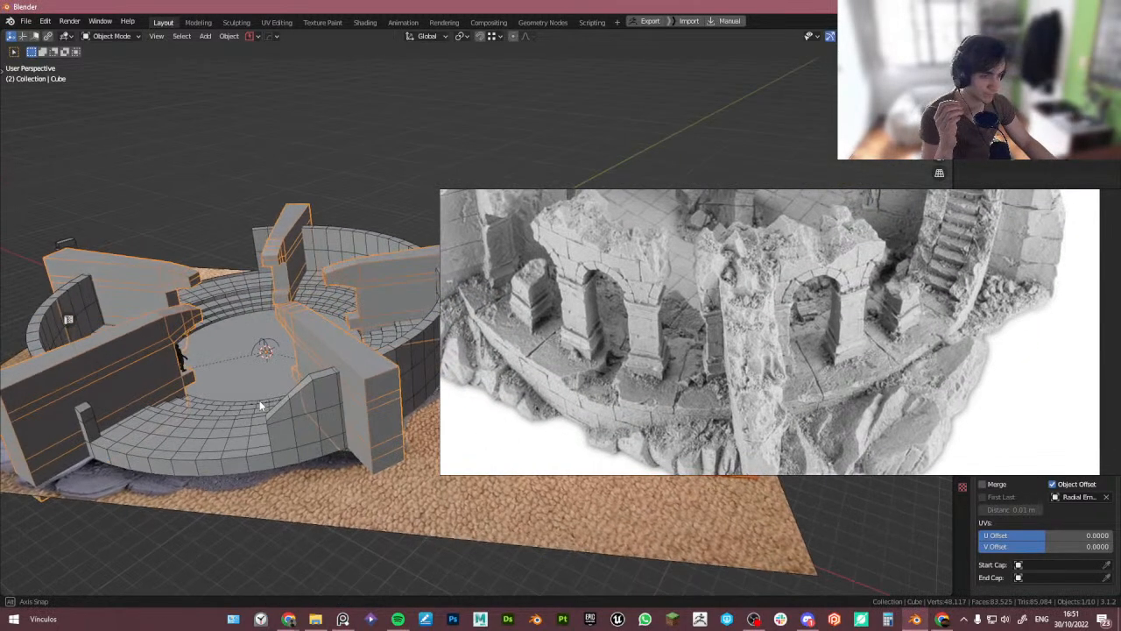
scroll(609, 404, down, 2)
middle_drag(674, 364, 617, 427)
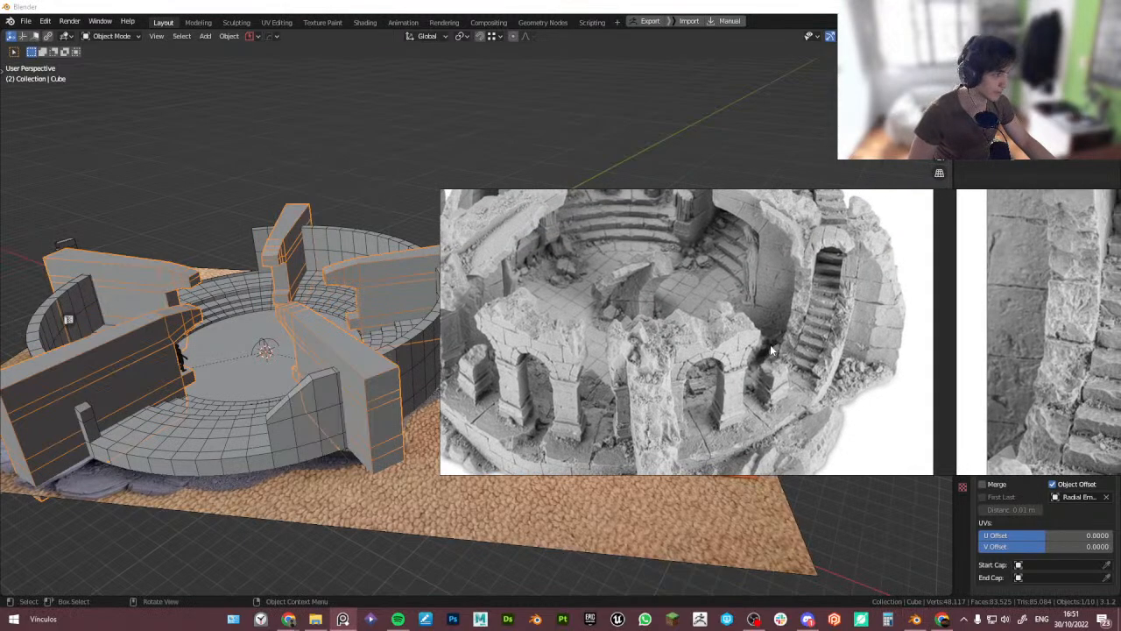
middle_drag(784, 308, 786, 327)
middle_drag(822, 362, 741, 359)
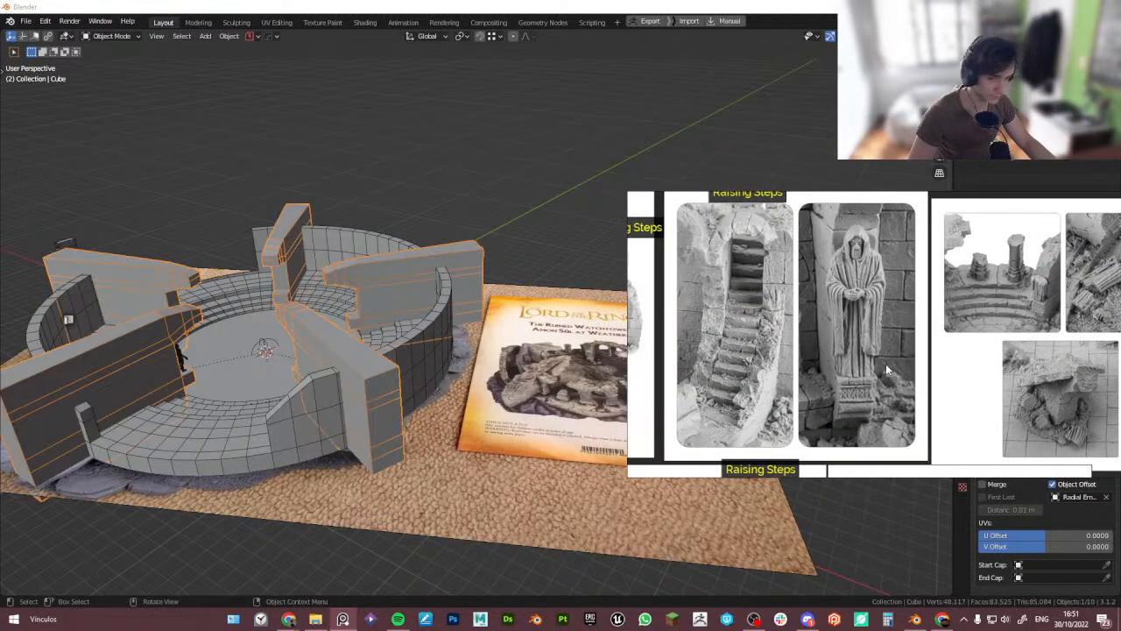
mouse_move(393, 433)
middle_down()
mouse_move(385, 506)
mouse_move(413, 424)
middle_up()
- Inspect the arena's layout from above in X-ray against the reference photos
key(alt+z)
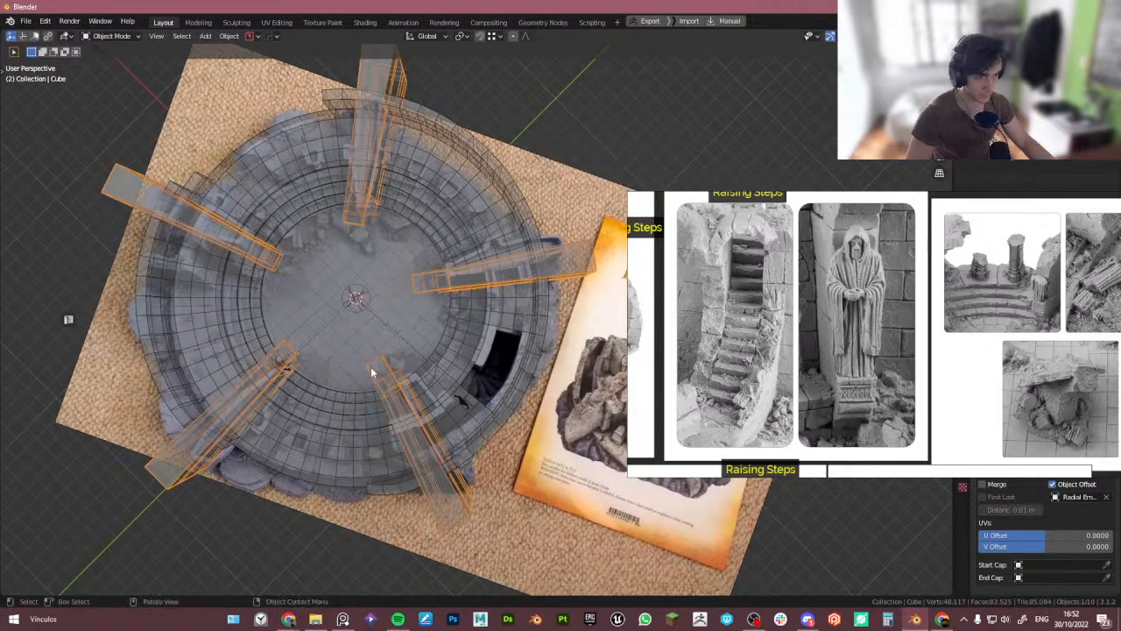
middle_drag(370, 361, 432, 346)
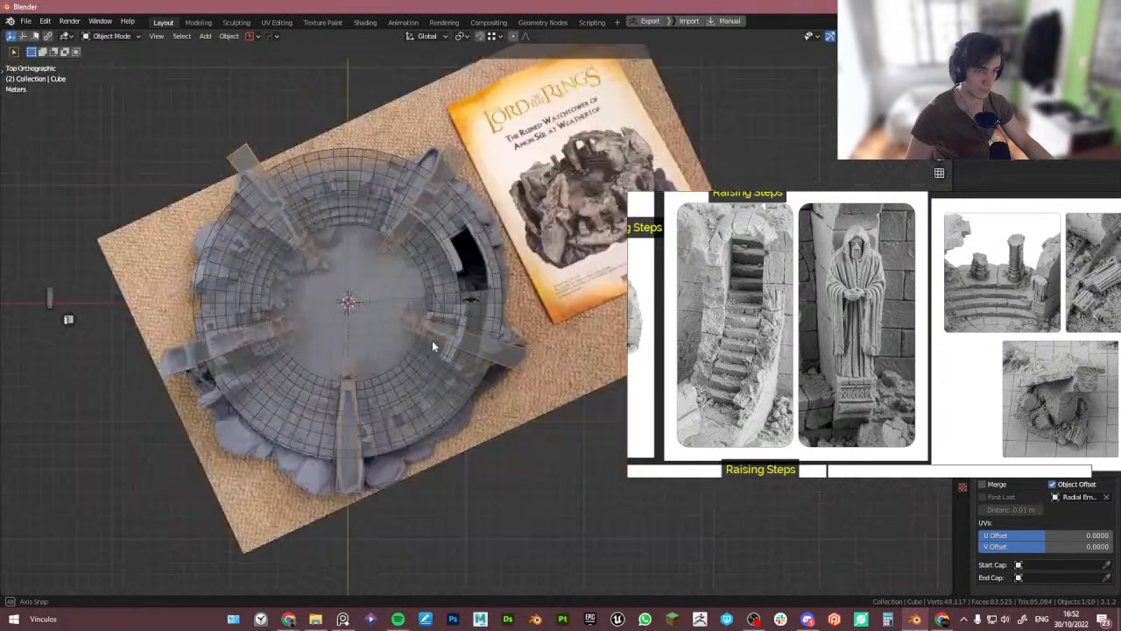
scroll(314, 334, up, 3)
shift+middle_drag(312, 322, 344, 320)
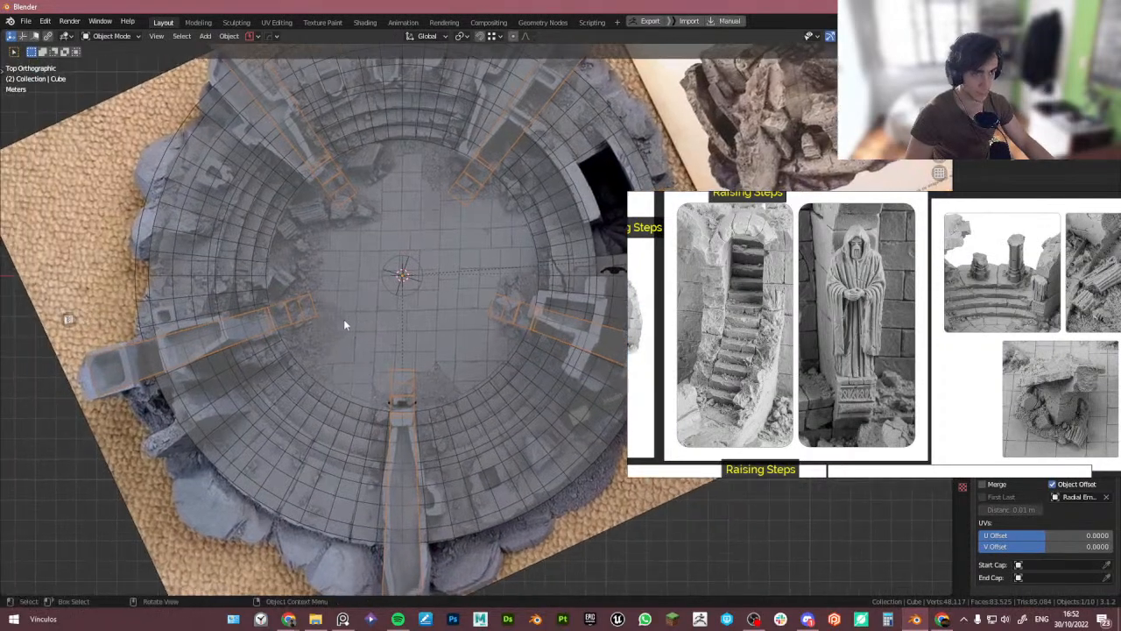
scroll(344, 321, down, 1)
shift+middle_drag(508, 309, 395, 340)
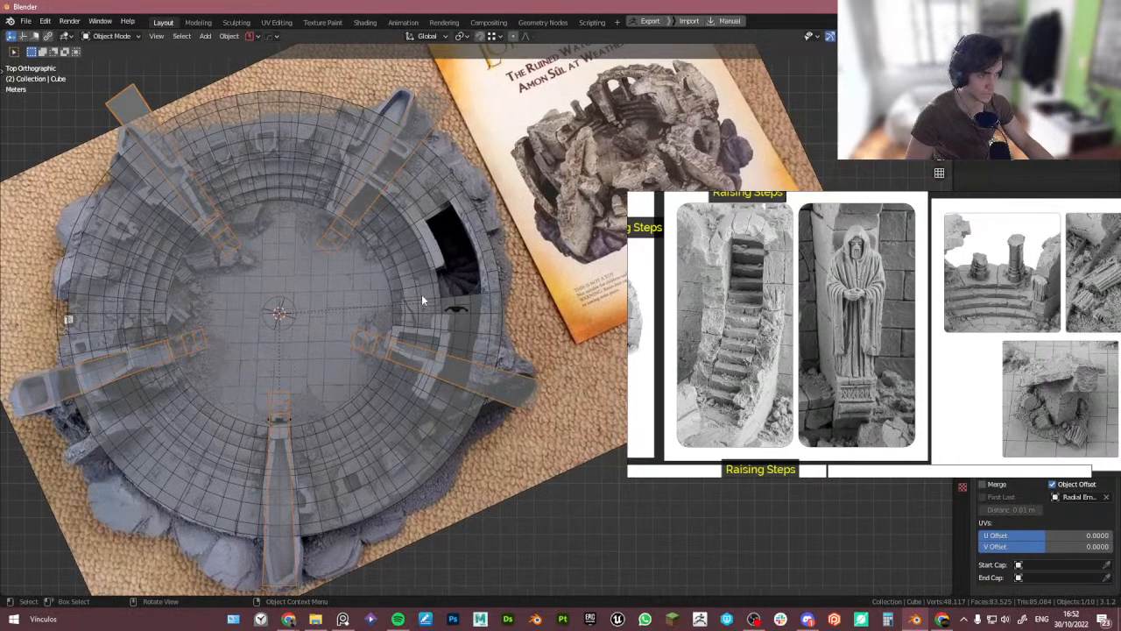
scroll(863, 380, down, 4)
middle_drag(862, 380, 804, 226)
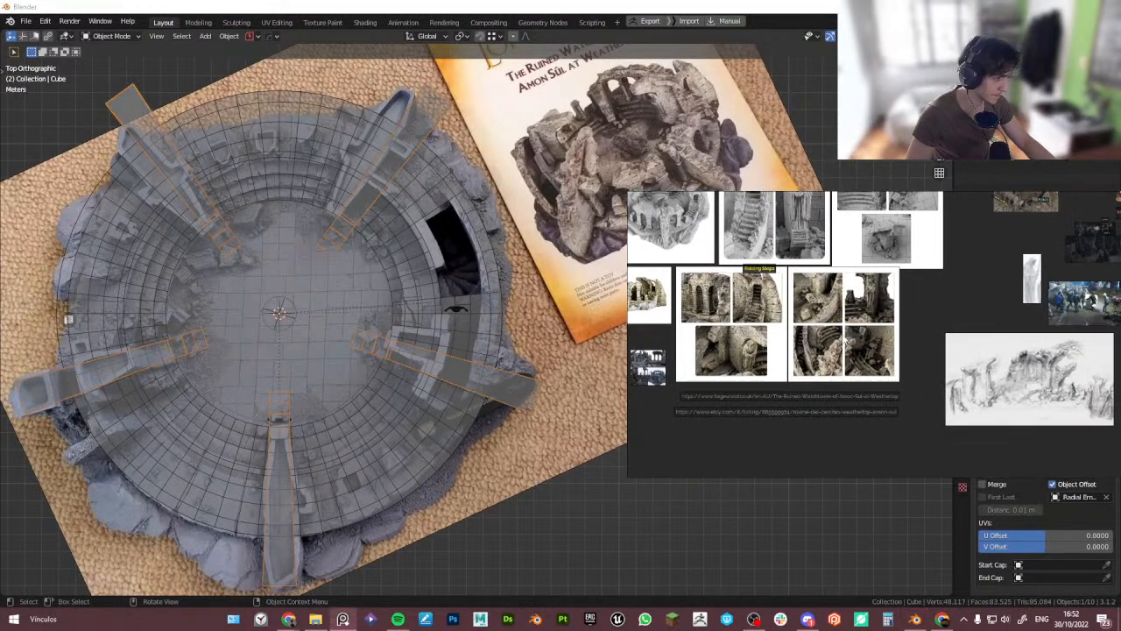
scroll(813, 371, up, 3)
scroll(763, 370, up, 3)
middle_drag(789, 309, 807, 388)
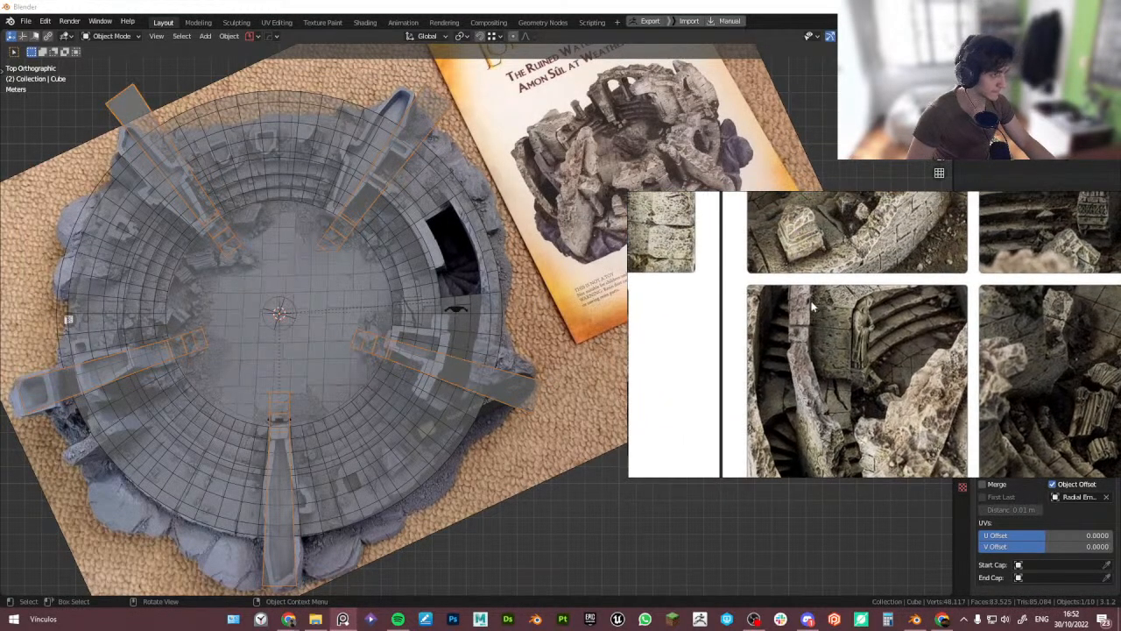
mouse_move(473, 236)
middle_down()
mouse_move(434, 267)
mouse_move(433, 249)
mouse_move(431, 271)
mouse_move(328, 324)
mouse_move(261, 309)
mouse_move(192, 401)
mouse_move(169, 393)
mouse_move(197, 403)
middle_up()
key(alt+z)
scroll(170, 393, up, 3)
- Duplicate the ring of floor faces around the arena in place
click(187, 402)
click(196, 400)
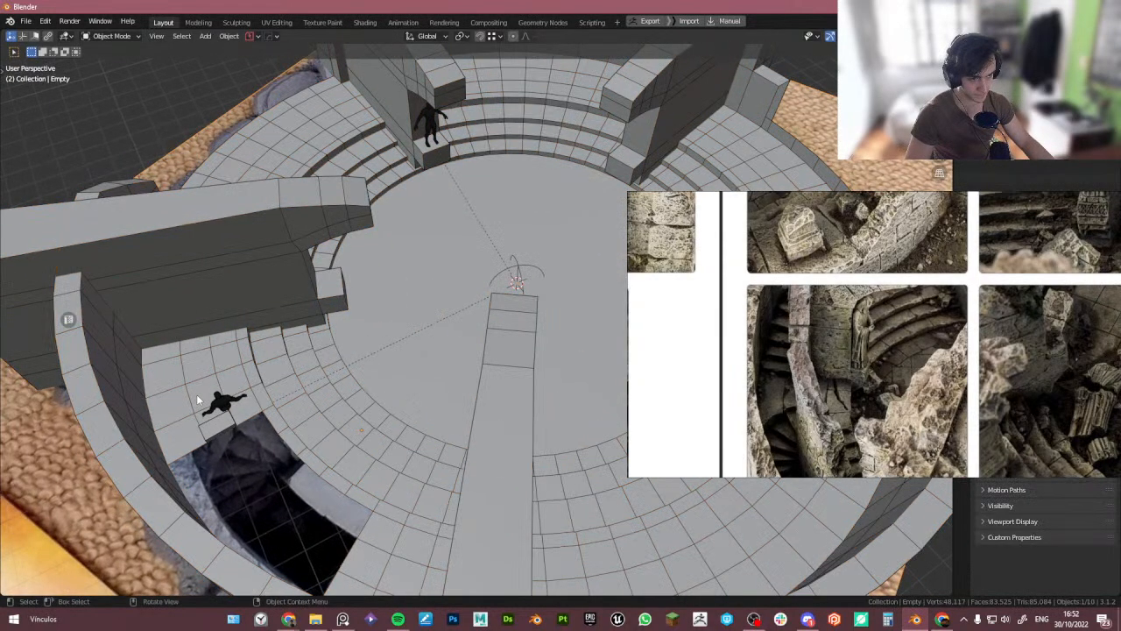
click(202, 405)
key(Tab)
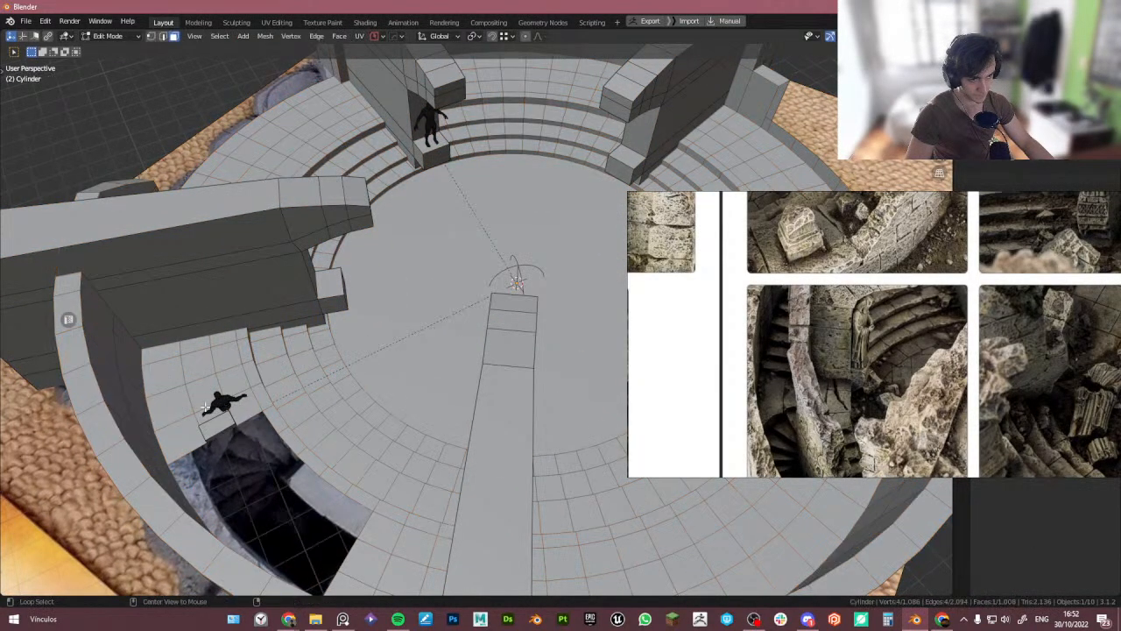
alt+click(204, 411)
key(shift+d)
right_click(205, 388)
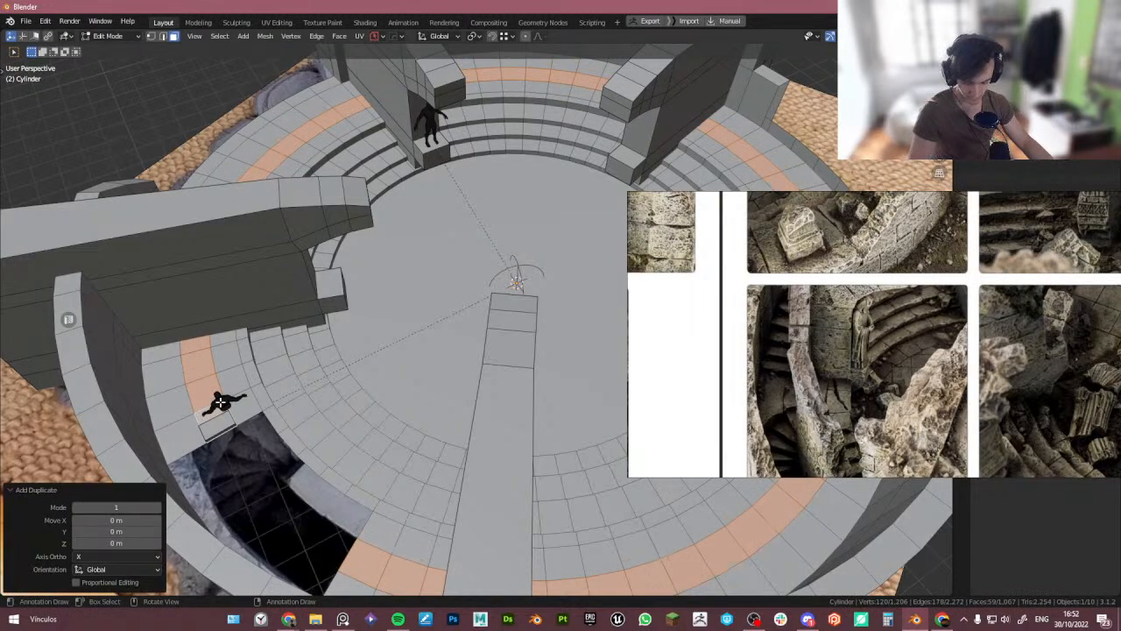
- Separate the duplicated floor ring into its own object and enter its edit mode
key(p)
click(203, 387)
key(Tab)
click(205, 390)
key(Tab)
key(Tab)
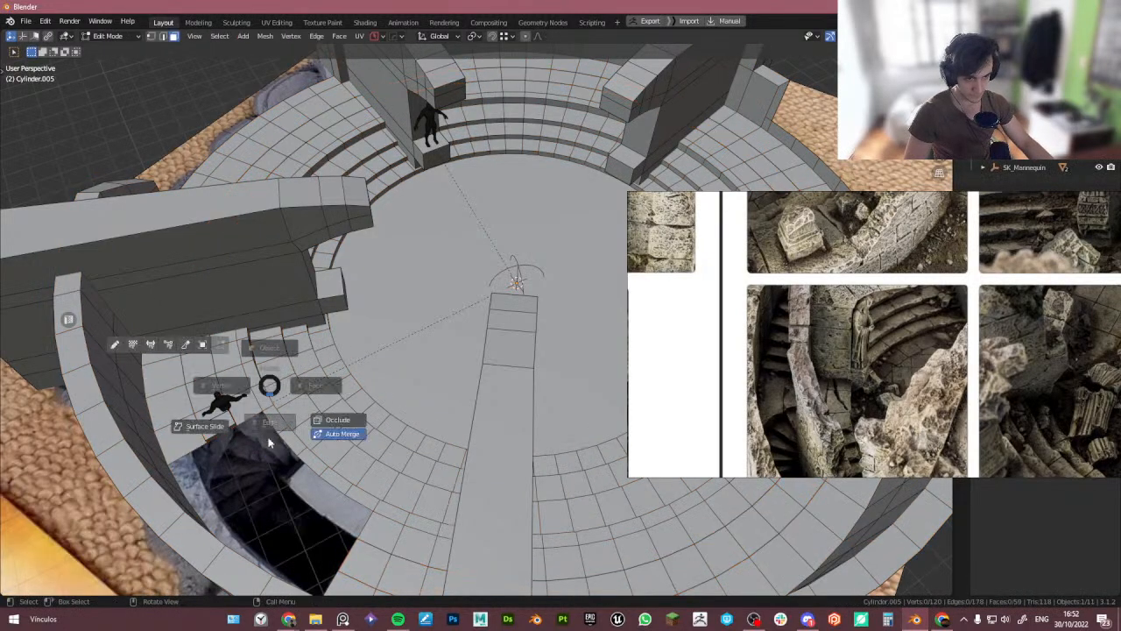
click(213, 394)
click(215, 388)
scroll(205, 408, up, 3)
middle_drag(205, 409, 234, 415)
- Add several loop cuts across the separated ring near the stair opening
key(ctrl+r)
click(219, 372)
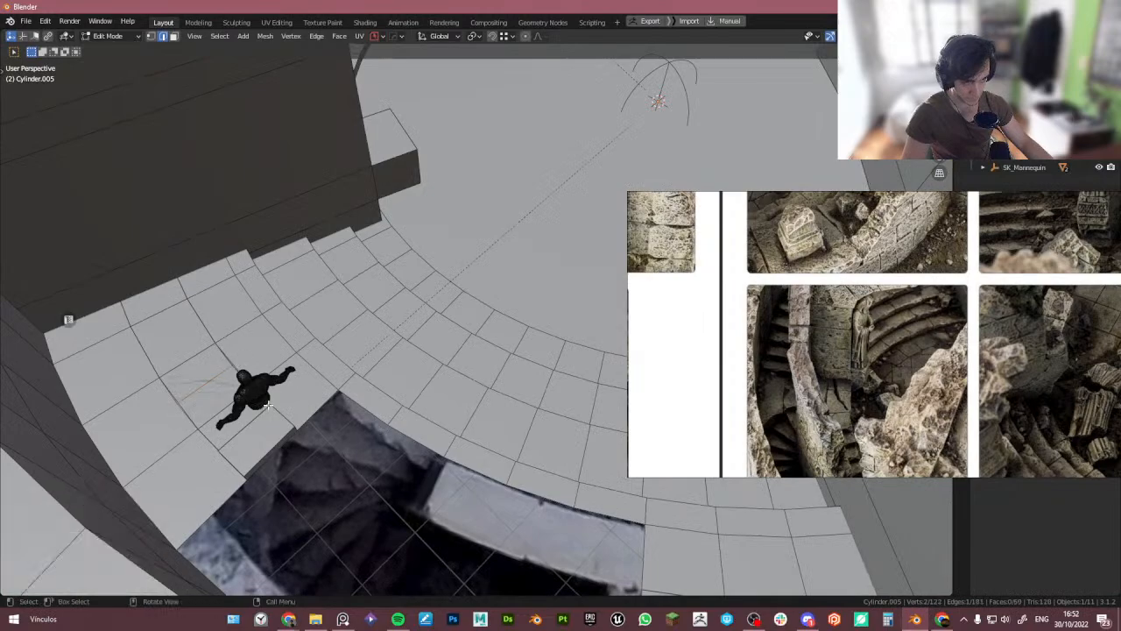
click(214, 370)
click(203, 330)
key(ctrl+r)
middle_drag(198, 313, 220, 340)
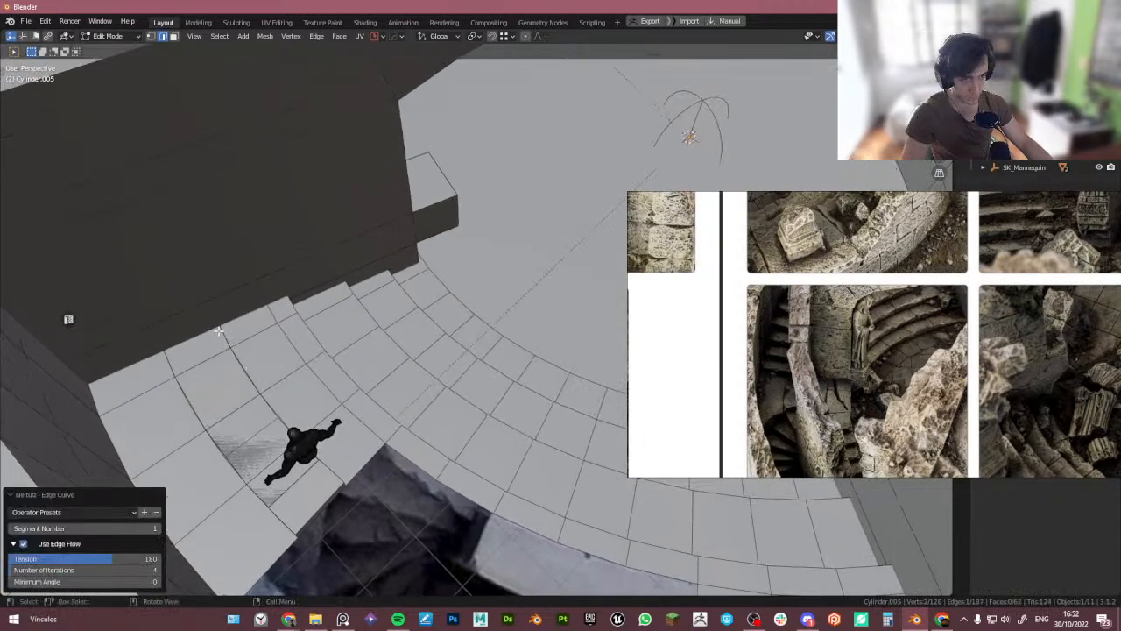
click(223, 339)
key(ctrl+r)
middle_drag(198, 292, 318, 373)
scroll(254, 368, down, 6)
- Isolate the ring in local view and add more loop cuts along it
key(Tab)
key(slash)
key(Tab)
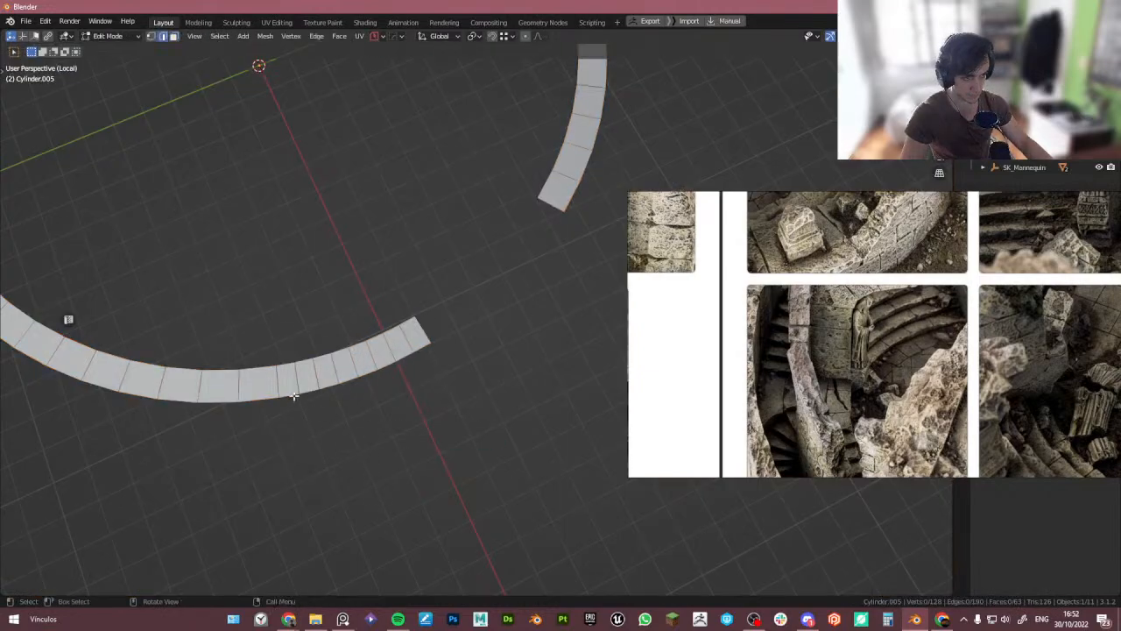
scroll(290, 394, up, 3)
click(219, 347)
key(ctrl+r)
click(175, 356)
key(ctrl+r)
click(106, 351)
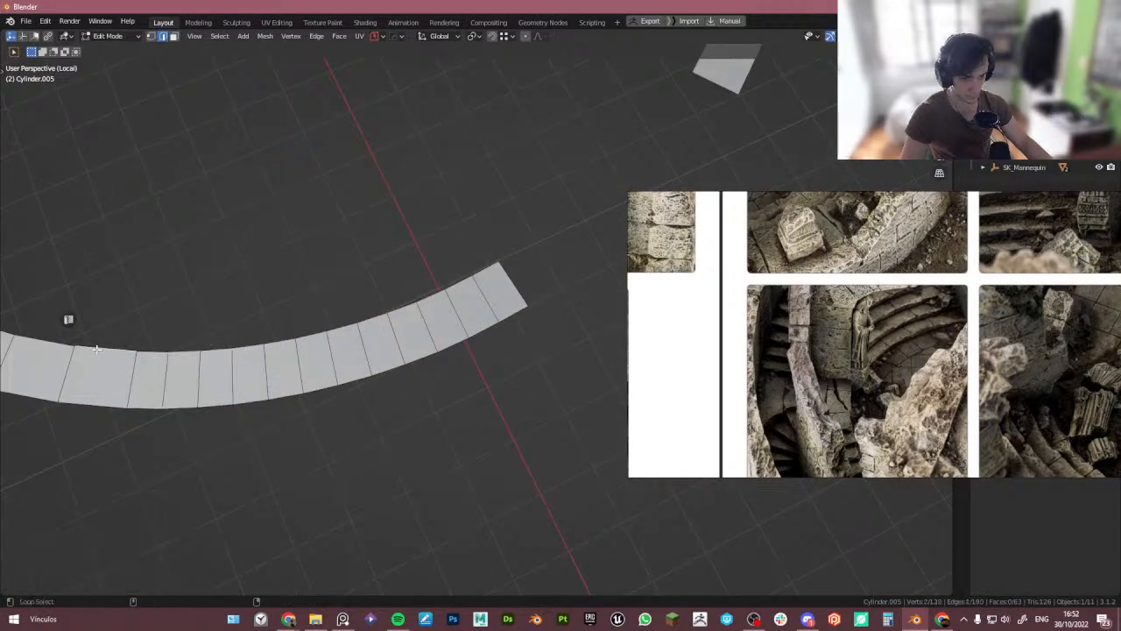
key(ctrl+r)
click(45, 341)
key(ctrl+r)
shift+middle_drag(176, 362, 373, 433)
scroll(149, 335, down, 2)
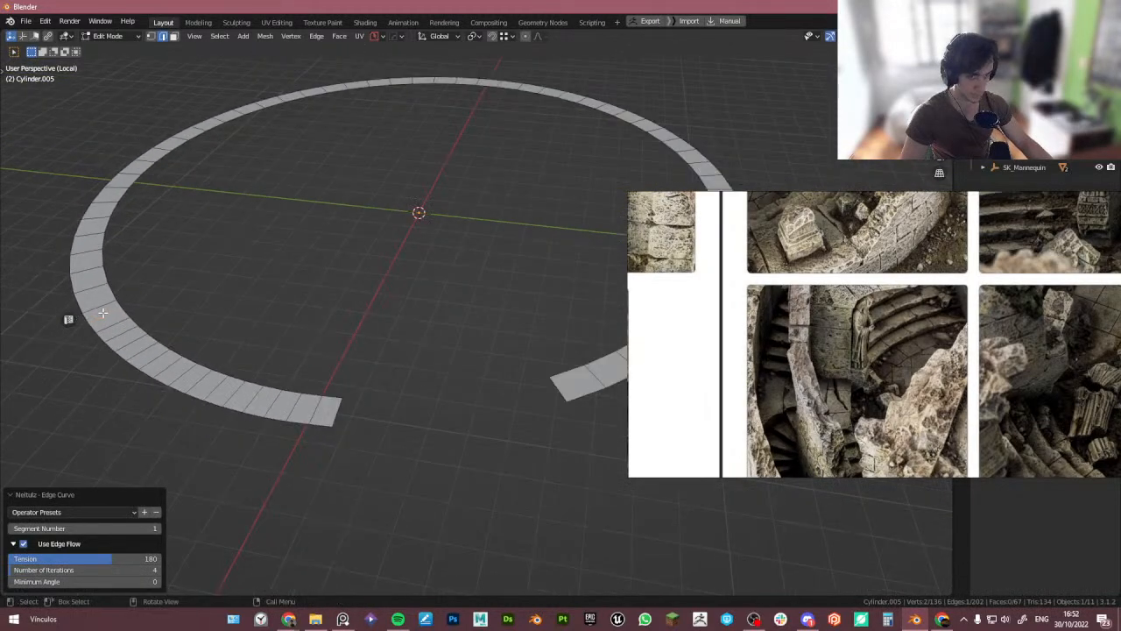
- Delete the ring's faces except a short curved segment near the opening
key(3)
alt+click(97, 298)
key(c)
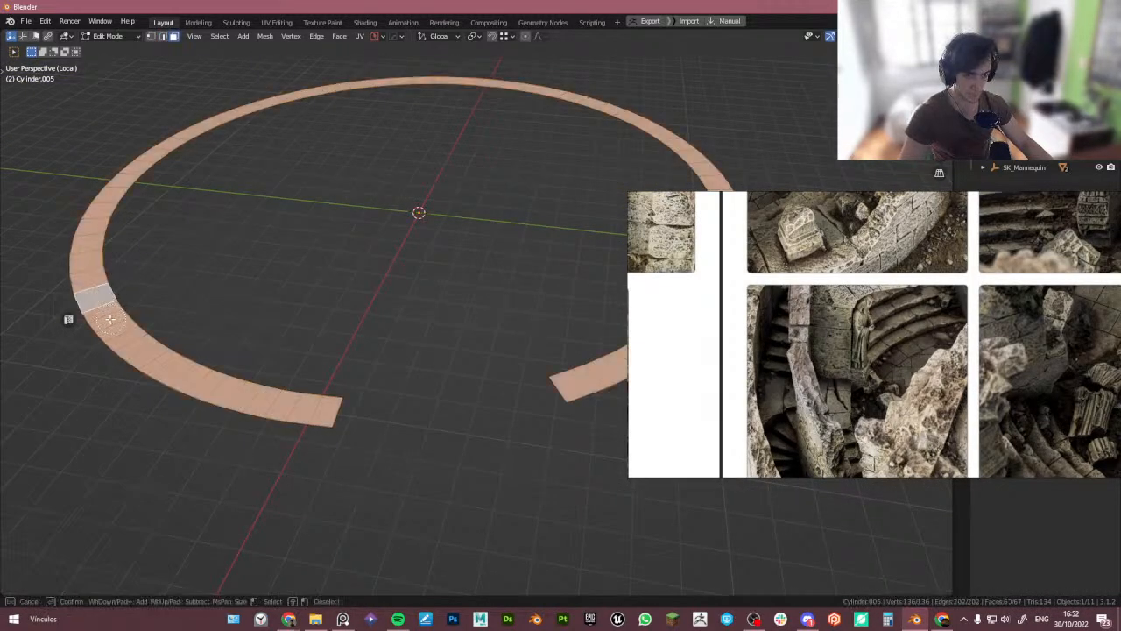
mouse_move(109, 319)
mouse_down()
mouse_move(211, 391)
mouse_move(332, 407)
mouse_up()
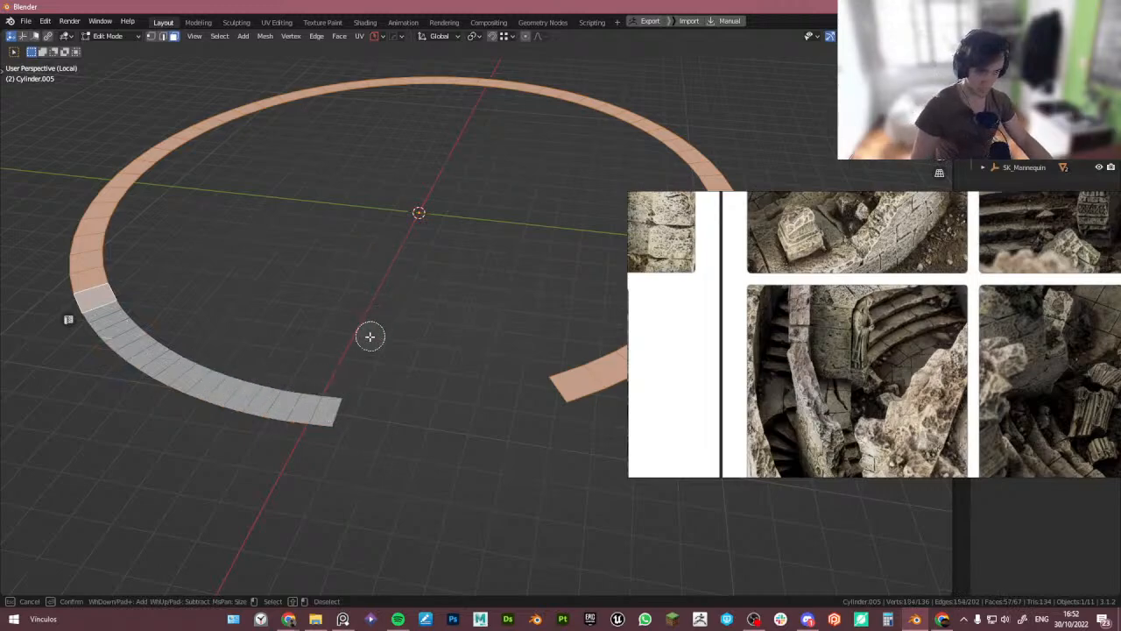
key(Escape)
key(x)
click(421, 254)
- Extrude the remaining curved segment 0.2 m to form a raised step and leave local view
key(Tab)
middle_drag(270, 361, 211, 356)
key(Tab)
key(a)
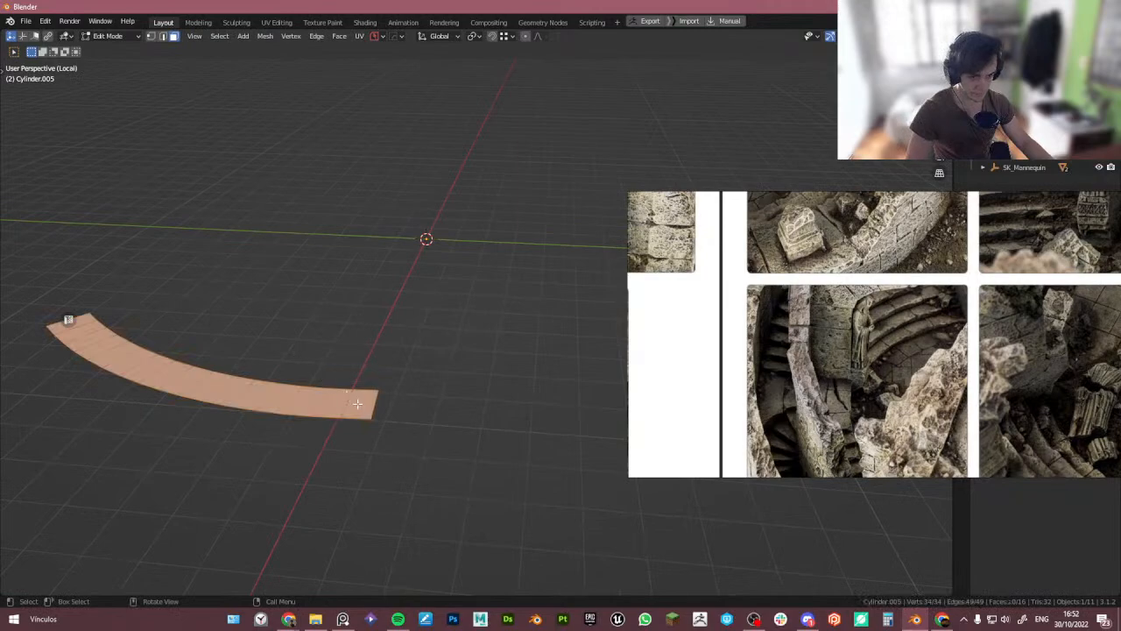
middle_drag(360, 409, 367, 425)
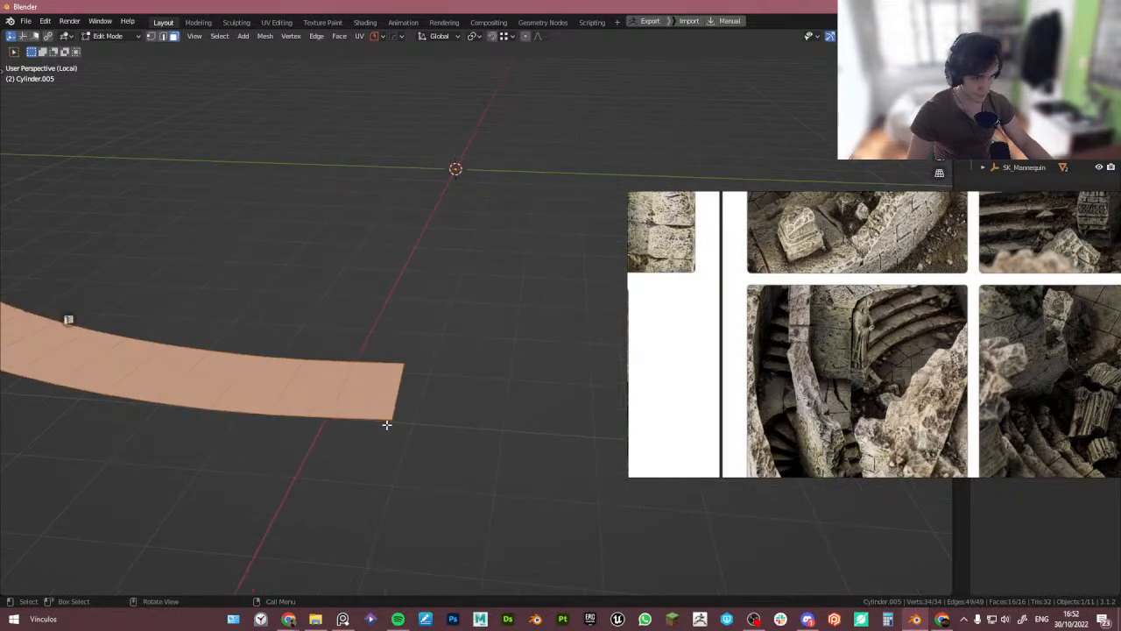
text(e0.2)
key(Return)
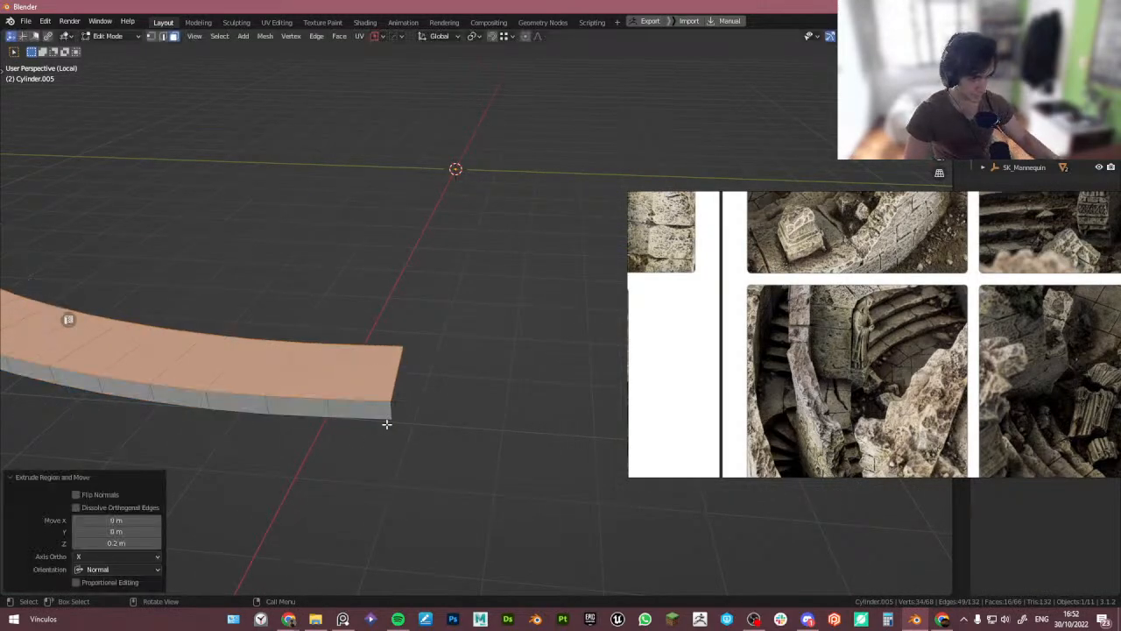
key(Tab)
key(KP_Divide)
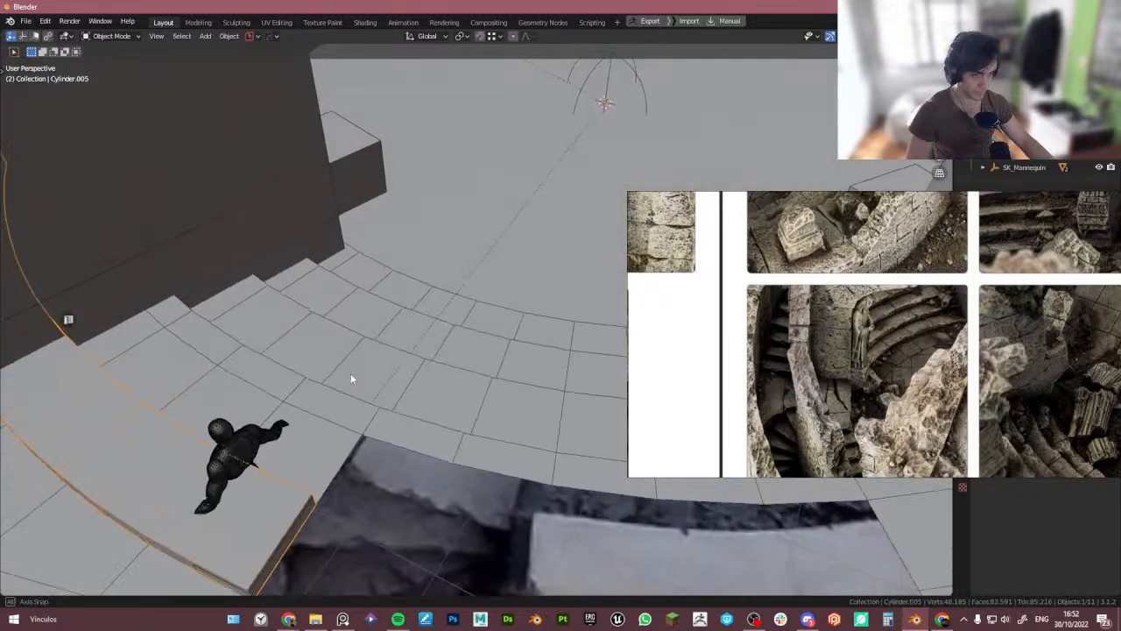
- Try moving the mannequin vertically with snapping, cancelling both attempts
middle_drag(325, 404, 188, 407)
scroll(243, 397, up, 3)
click(188, 407)
key(g)
key(z)
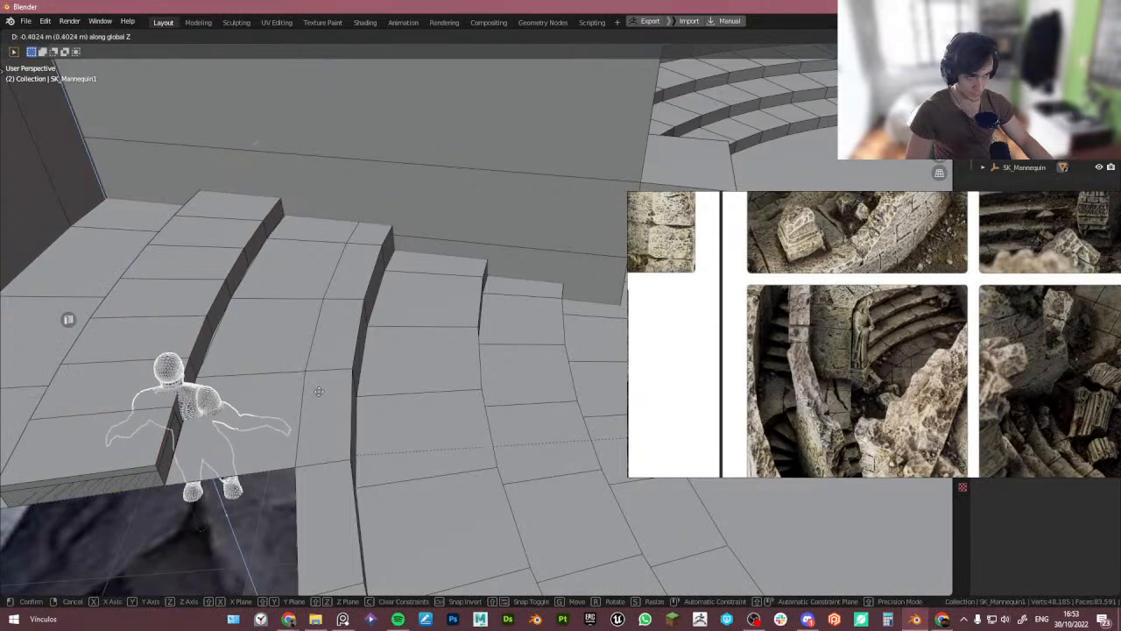
right_click(348, 372)
key(shift+Tab)
click(202, 385)
key(g)
key(z)
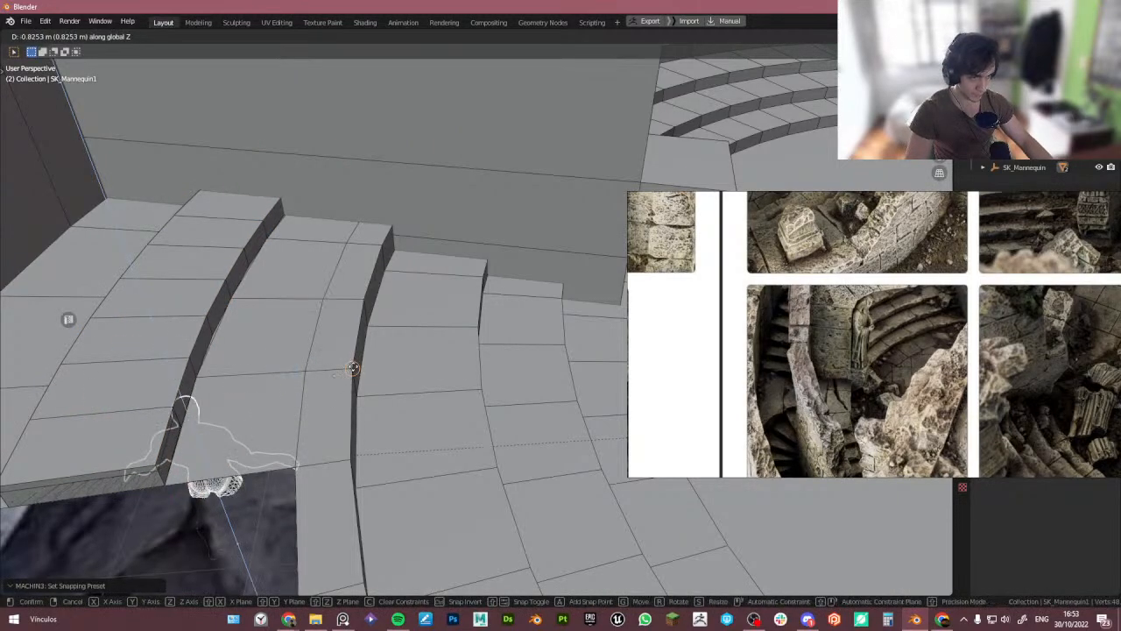
right_click(353, 368)
- Snap the mannequin along Z onto the top of the new step
key(shift+Tab)
click(372, 281)
key(g)
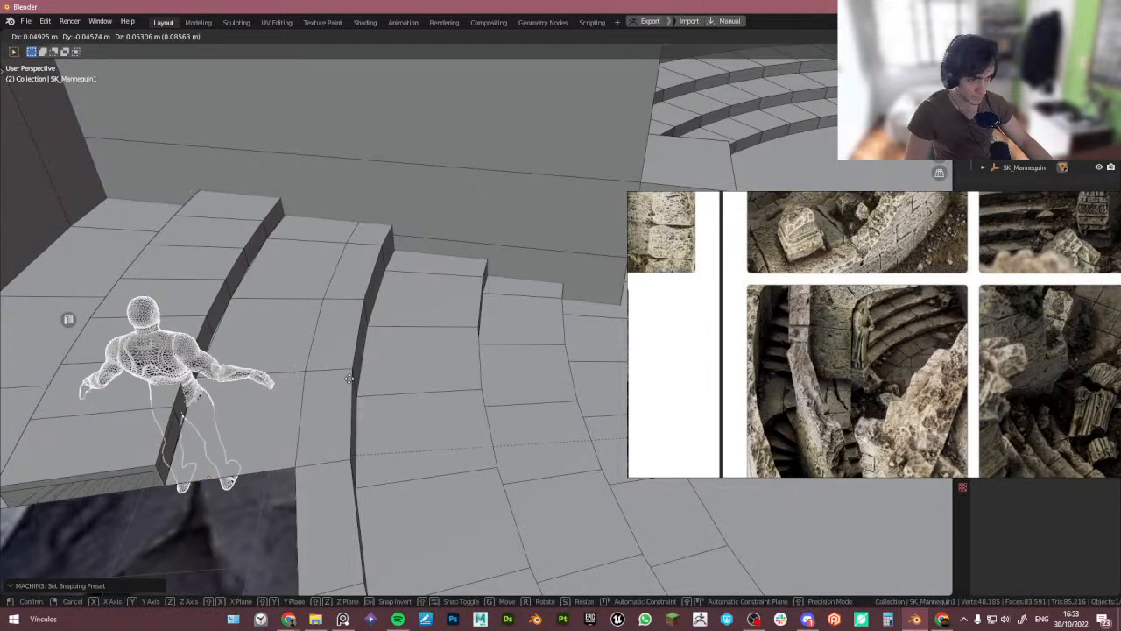
key(z)
click(354, 371)
- Select the raised step segment in edit mode and lower its top faces slightly along Z with snapping
click(151, 404)
middle_drag(151, 404, 220, 310)
scroll(75, 299, up, 1)
click(147, 339)
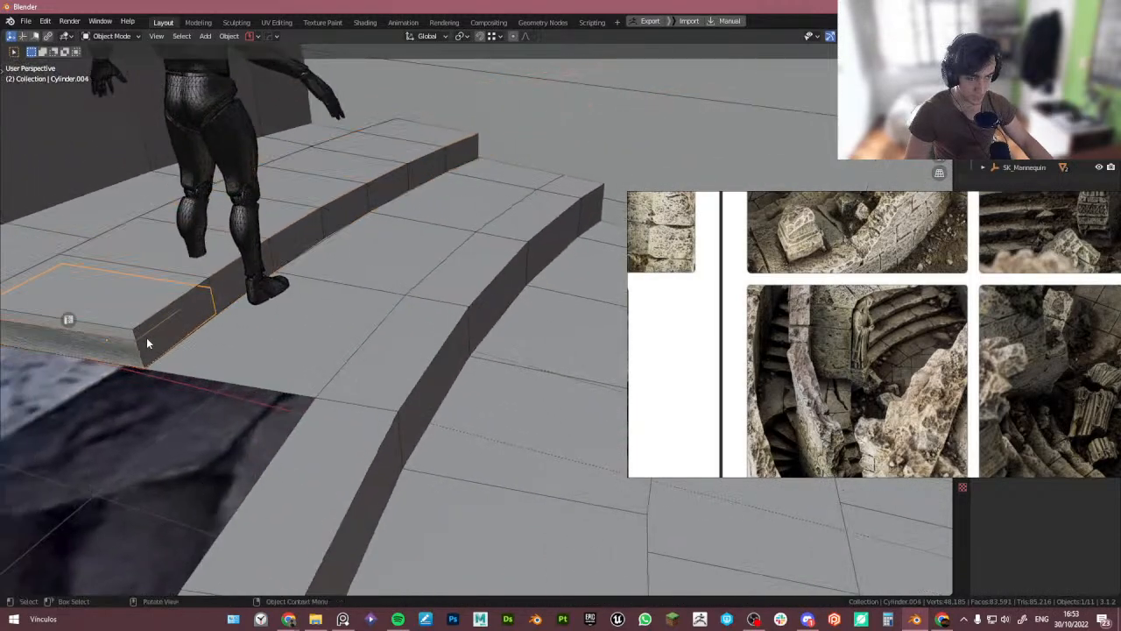
click(148, 344)
key(Tab)
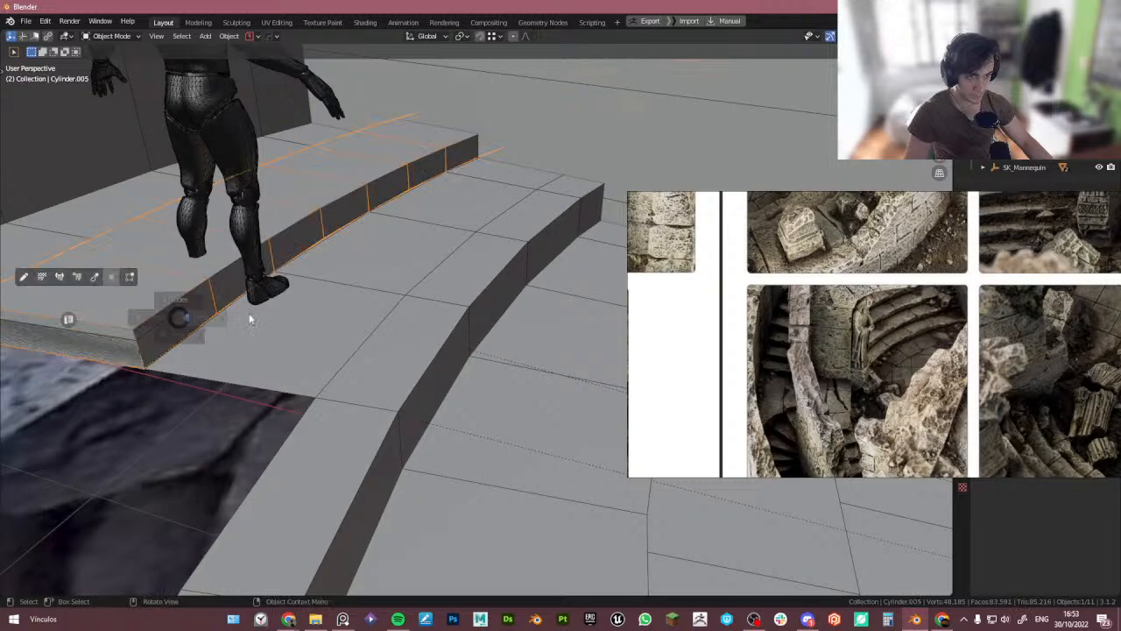
alt+click(163, 308)
scroll(161, 312, up, 1)
key(shift+Tab)
click(147, 331)
key(g)
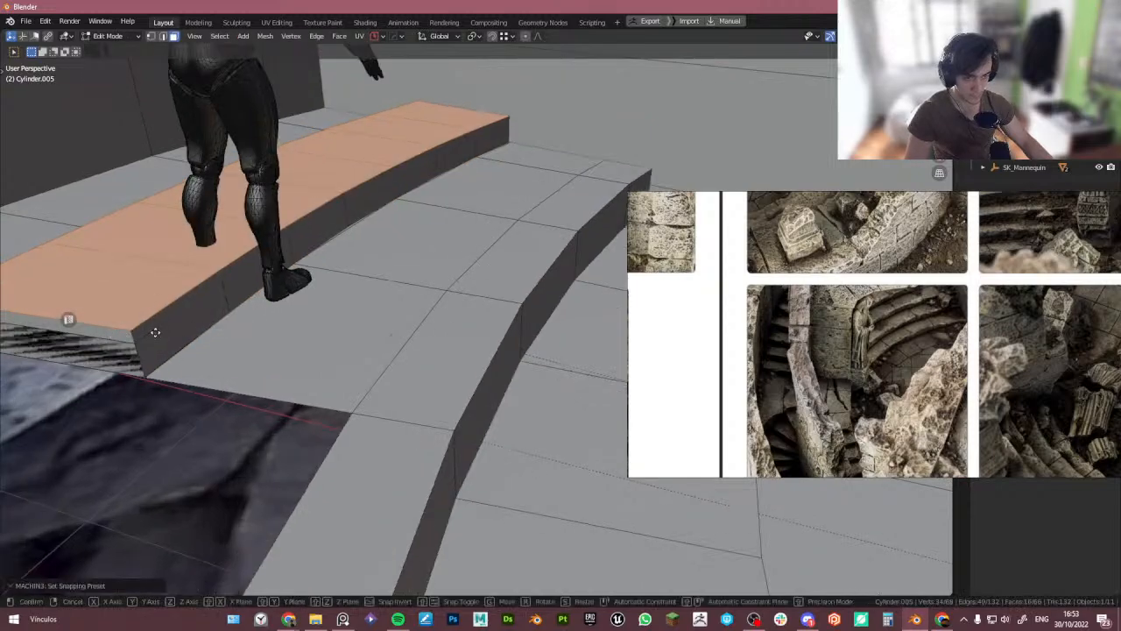
key(z)
click(141, 322)
middle_drag(141, 317, 285, 353)
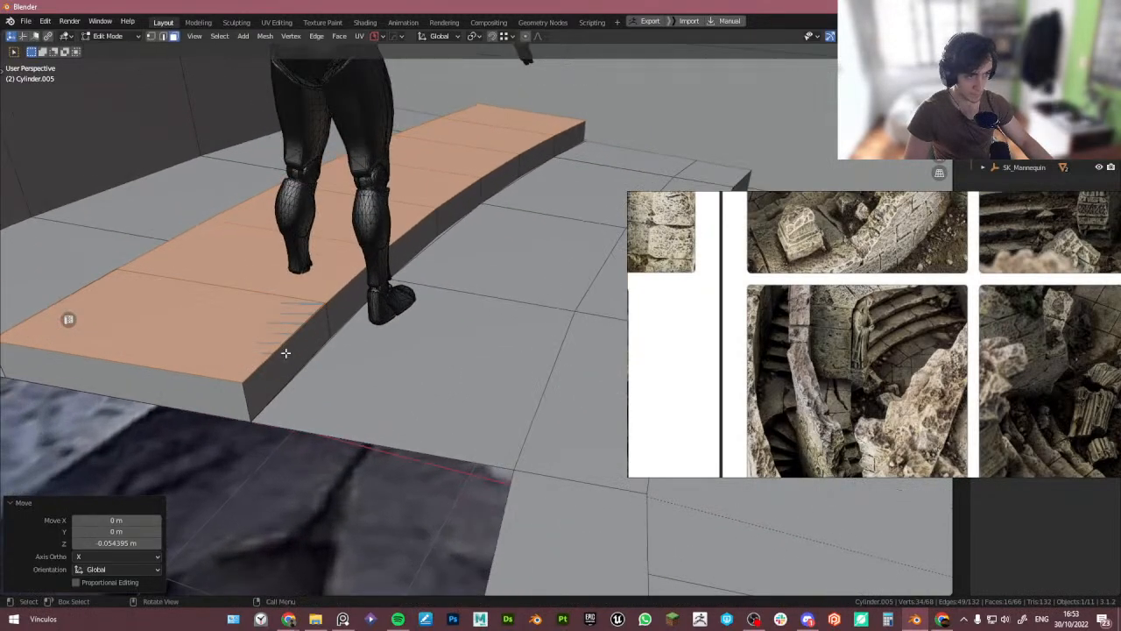
- Extrude successive portions of the step's top face upward 0.15 m each to build stairs
scroll(308, 343, down, 1)
shift+click(258, 322)
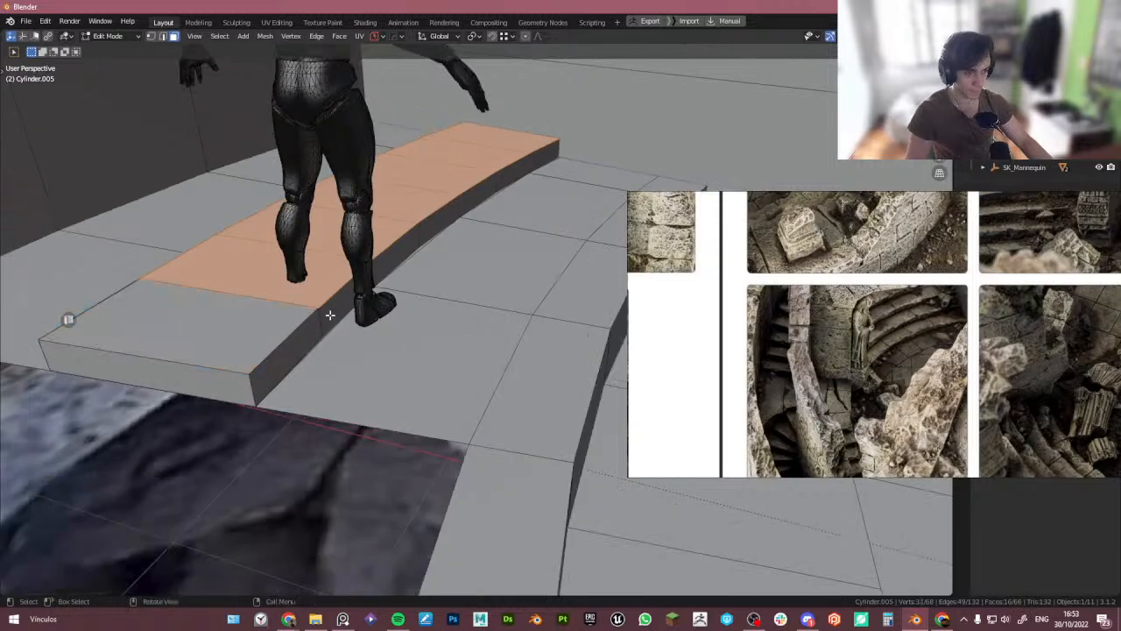
key(e)
text(.)
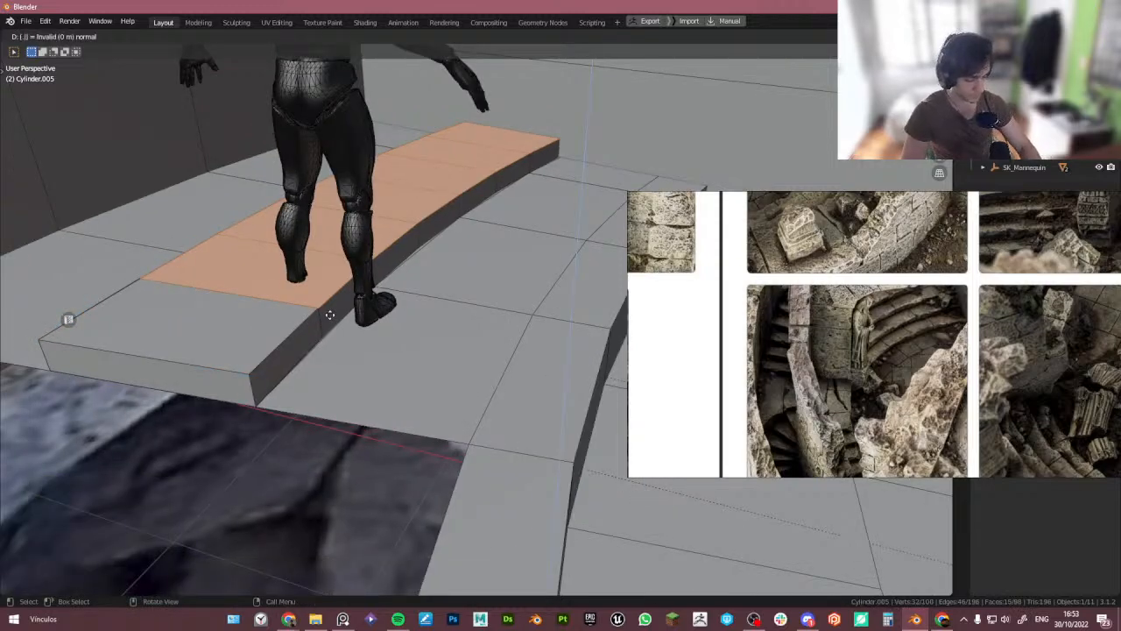
text(1)
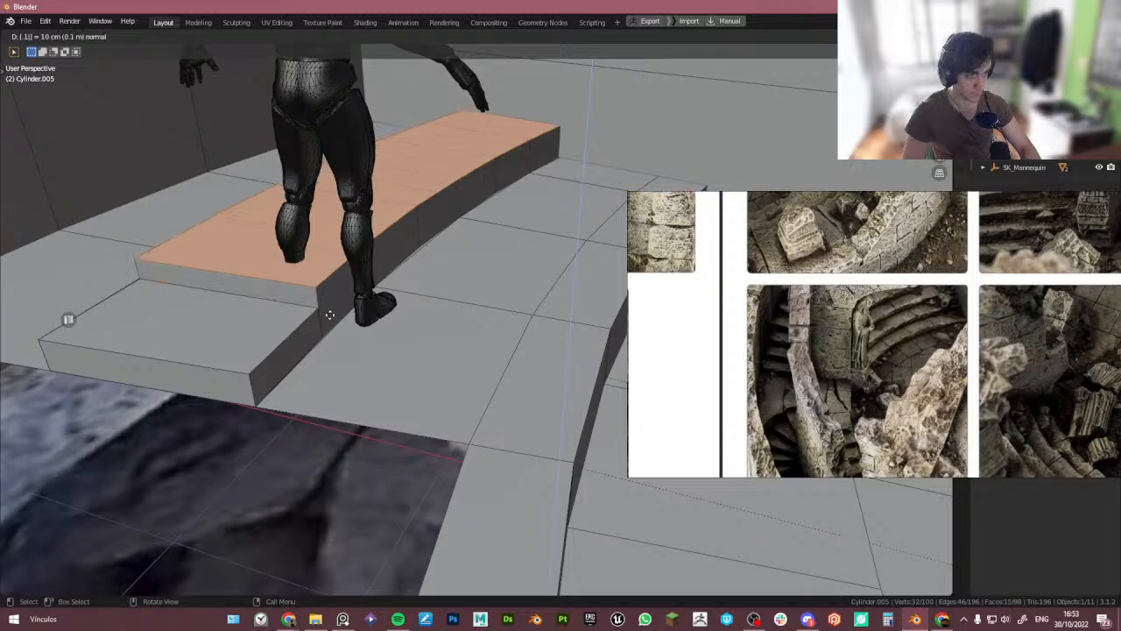
text(5)
key(Return)
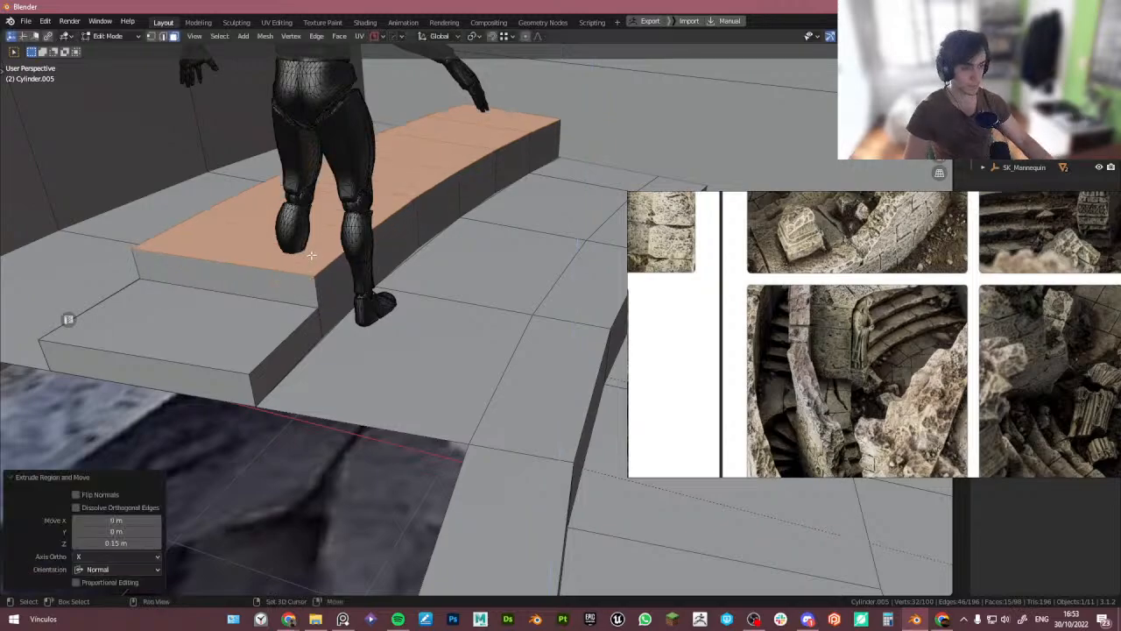
middle_drag(311, 255, 320, 325)
text(e.)
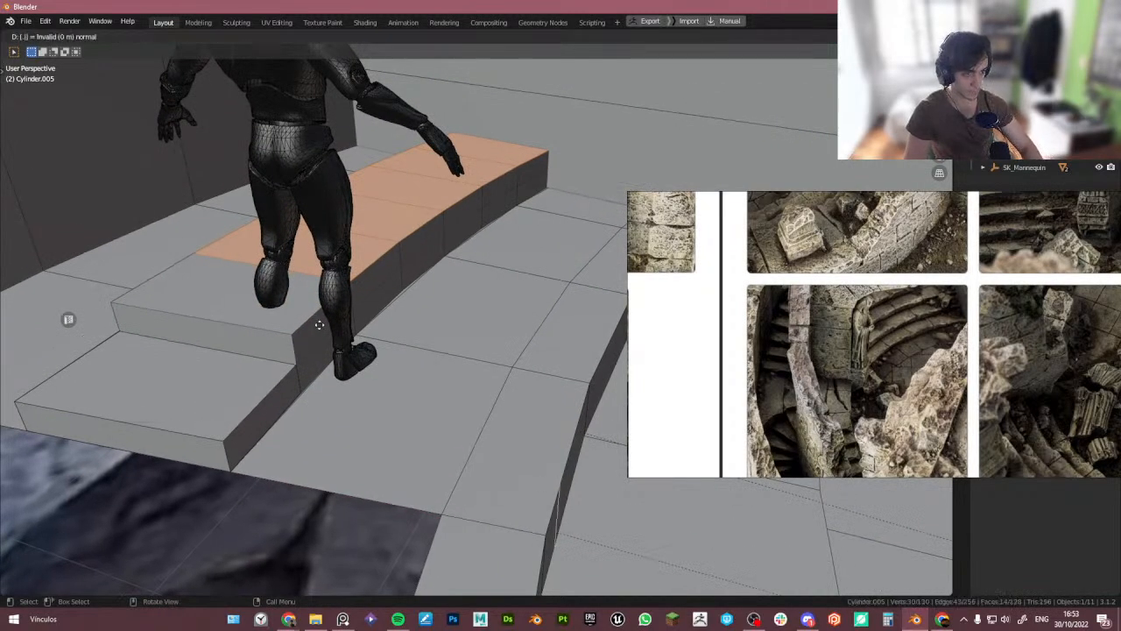
text(15)
key(Return)
text(e)
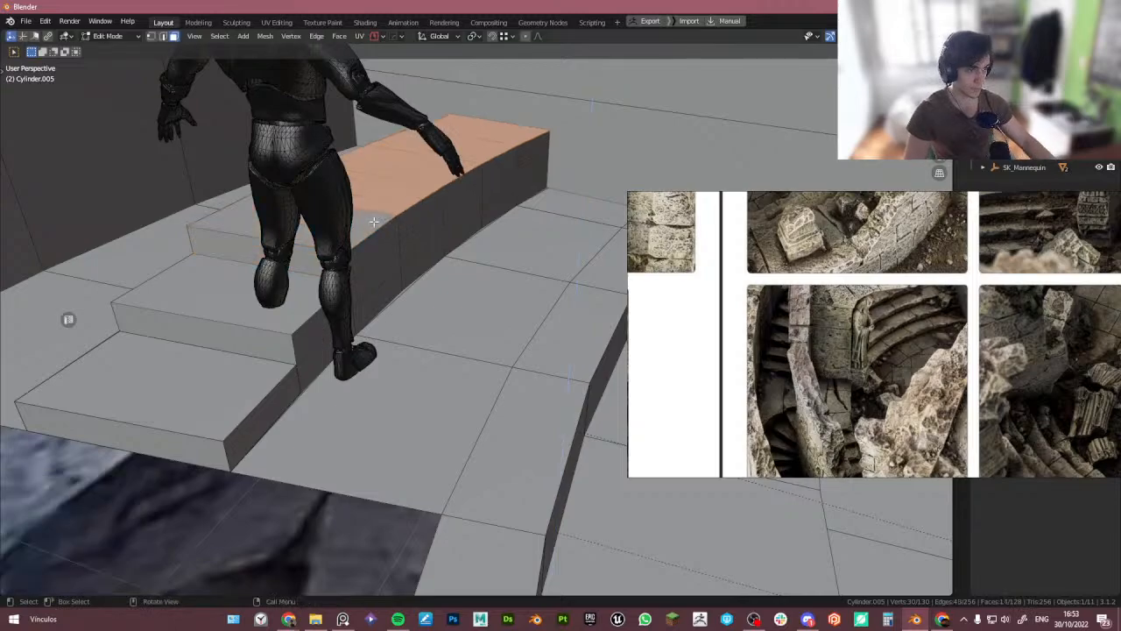
text(.15)
key(Return)
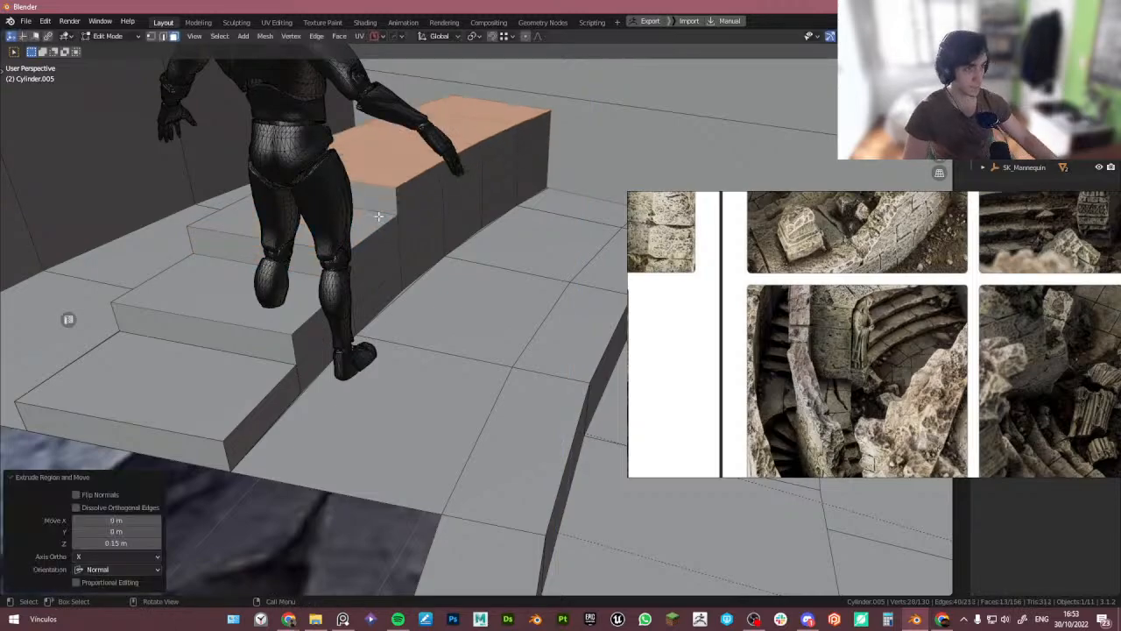
middle_drag(378, 216, 393, 295)
text(e.15)
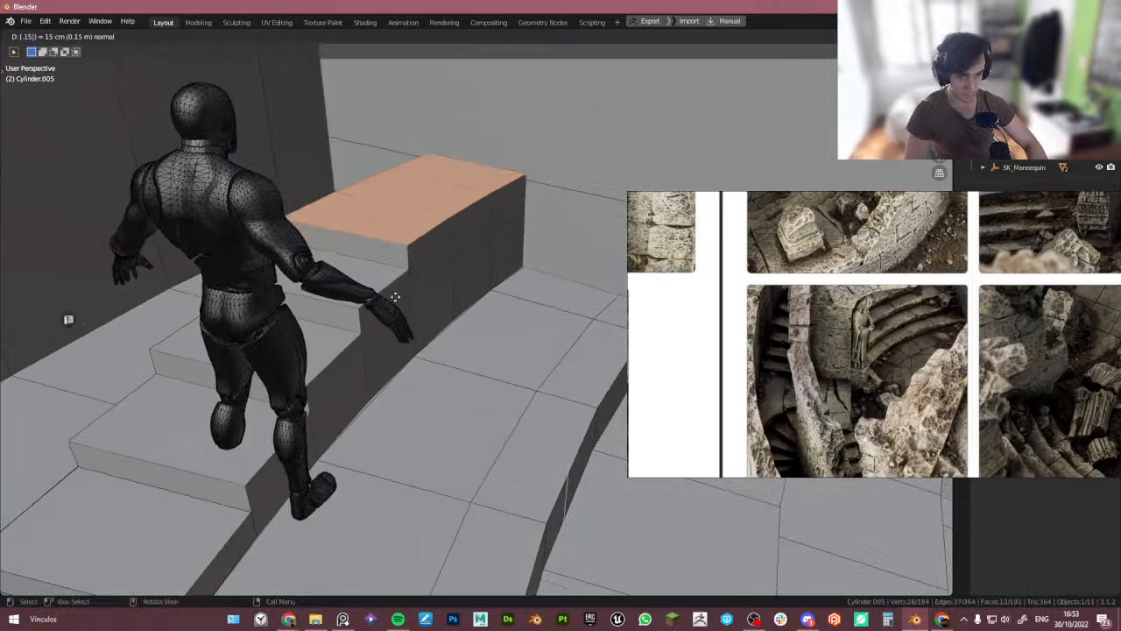
key(Return)
text(e1)
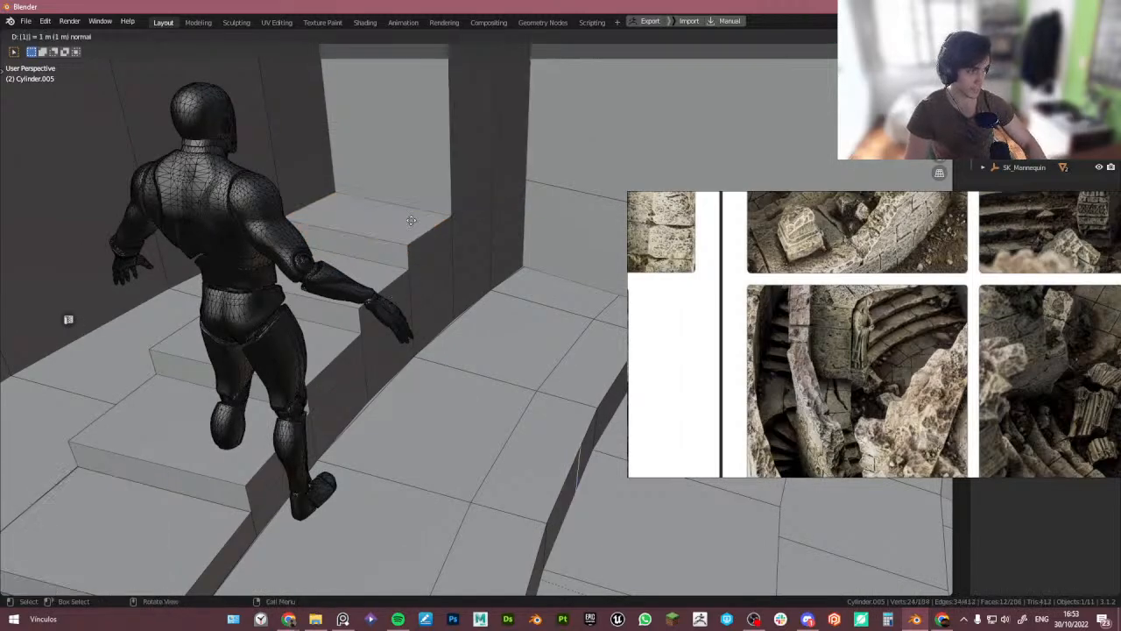
key(Escape)
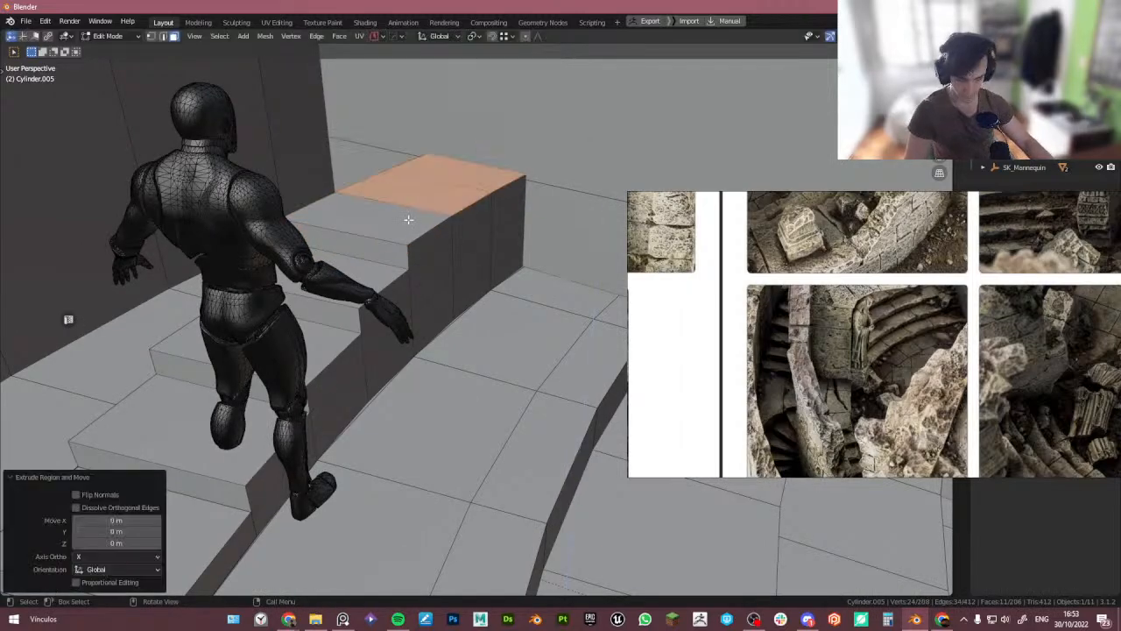
- Raise the top stair along Z and extrude further stair levels of 0.15 m and 0.12 m
text(g)
text(z1)
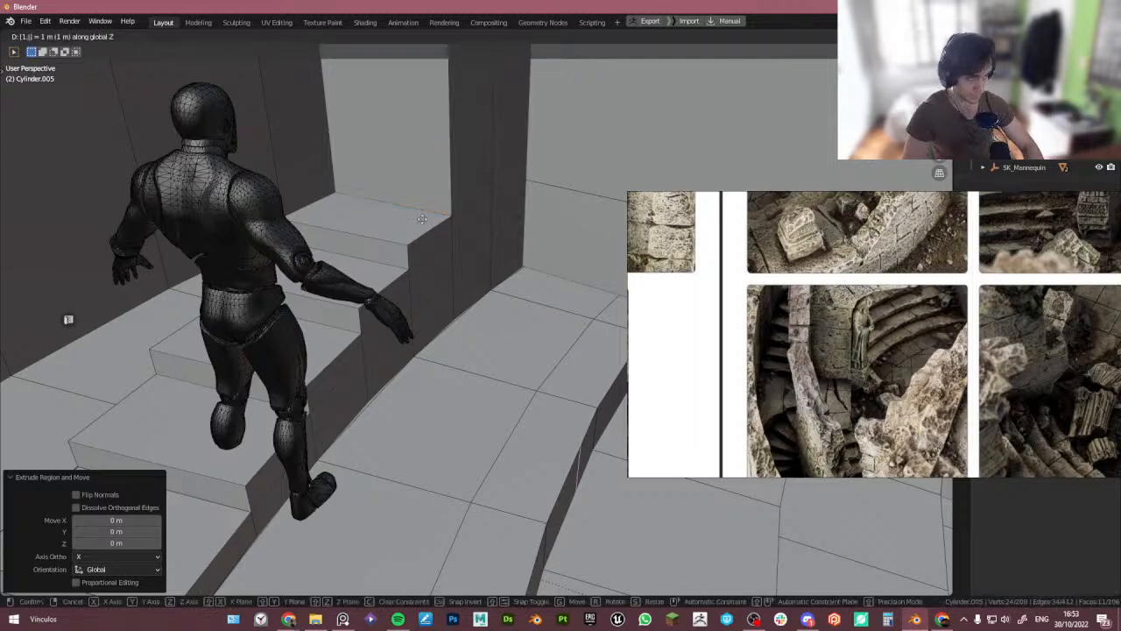
key(Return)
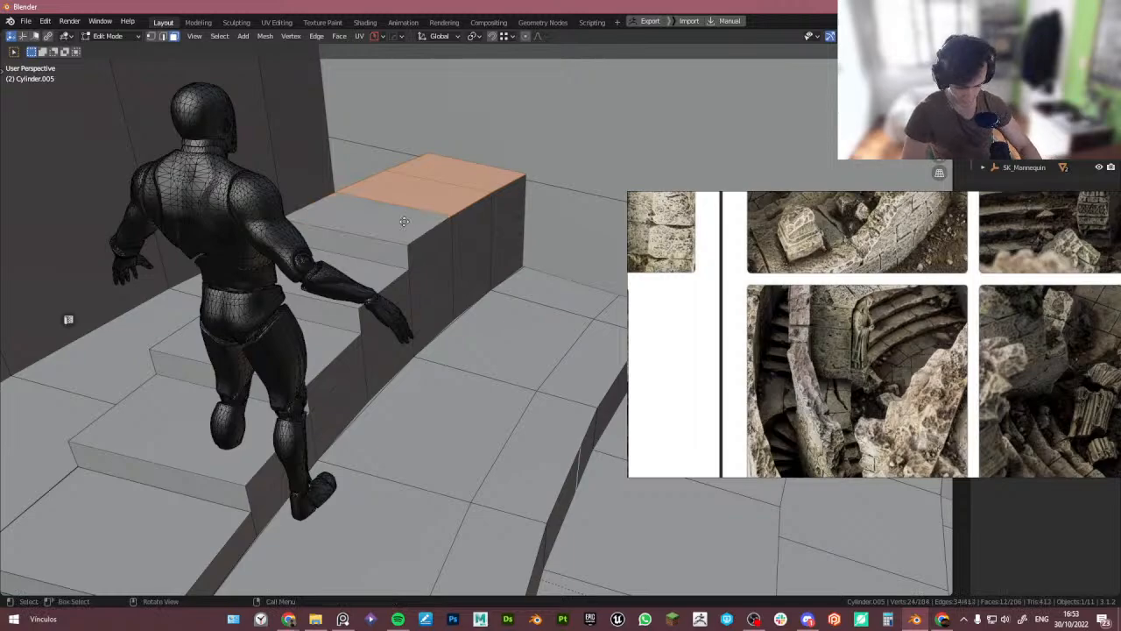
text(e0.15)
key(Return)
shift+click(443, 167)
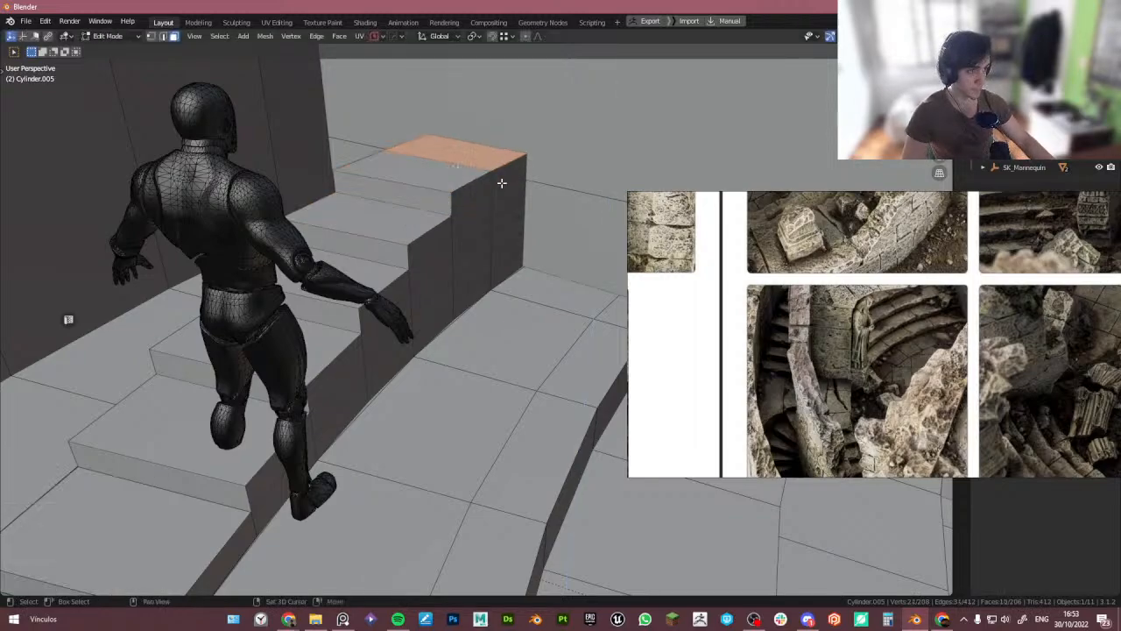
shift+middle_drag(502, 182, 407, 287)
text(e.1)
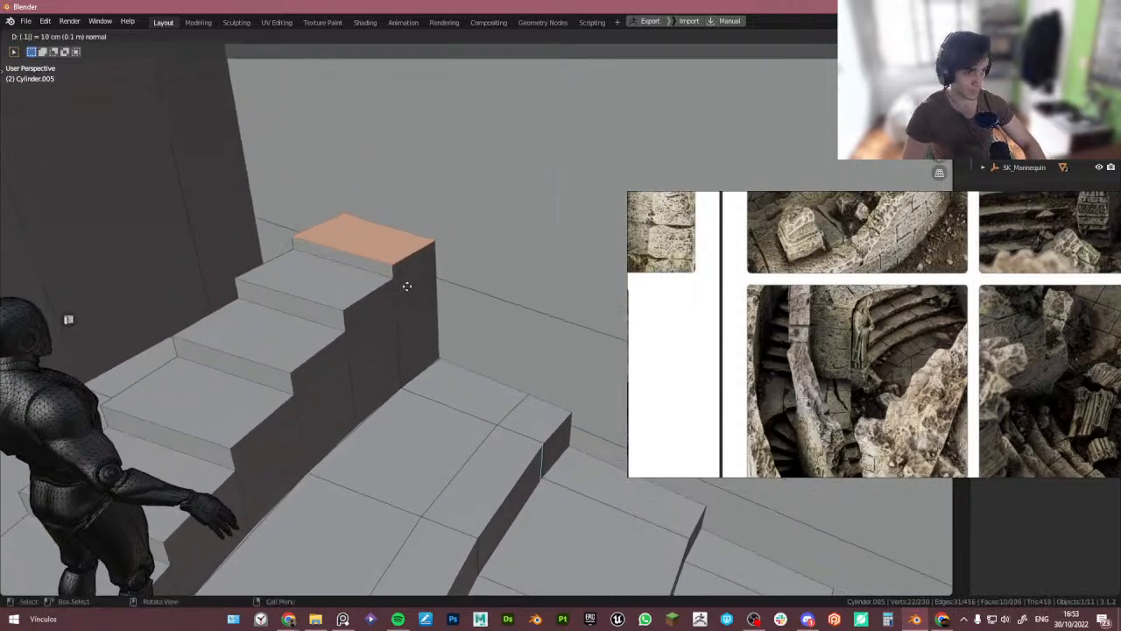
text(2)
key(Return)
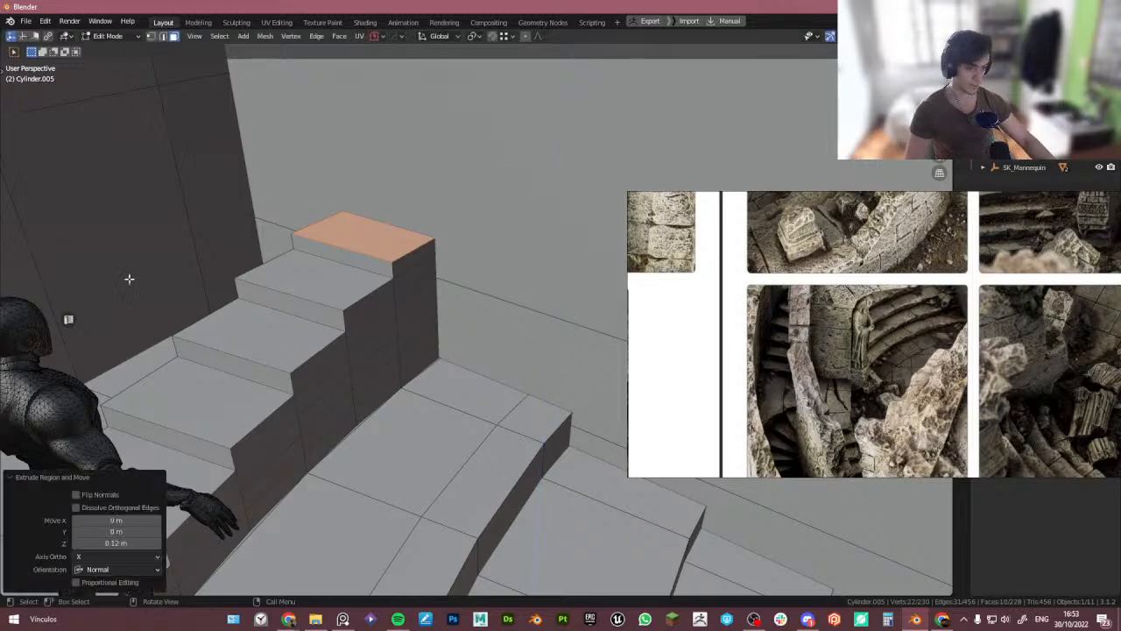
scroll(280, 298, down, 5)
middle_drag(294, 302, 341, 333)
- Undo the stair extrusions and moves back to the flat curved strip
key(ctrl+z)
key(ctrl+z)
key(ctrl+z)
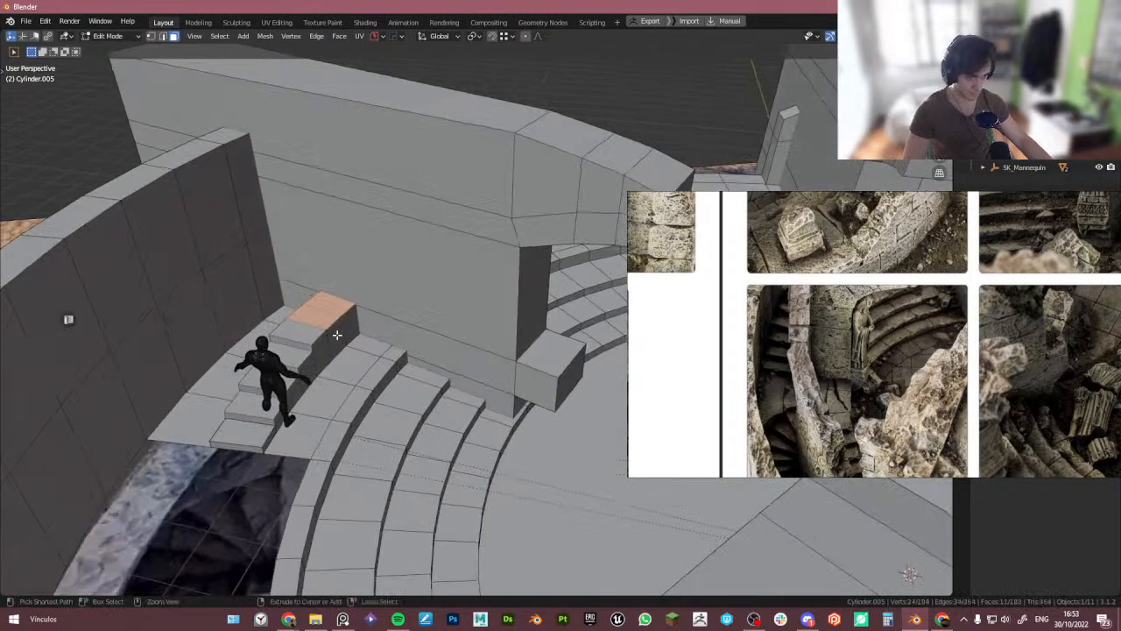
key(ctrl+z)
key(ctrl+z)
key(ctrl+z)
key(ctrl+z)
key(ctrl+z)
key(ctrl+z)
key(ctrl+z)
key(ctrl+z)
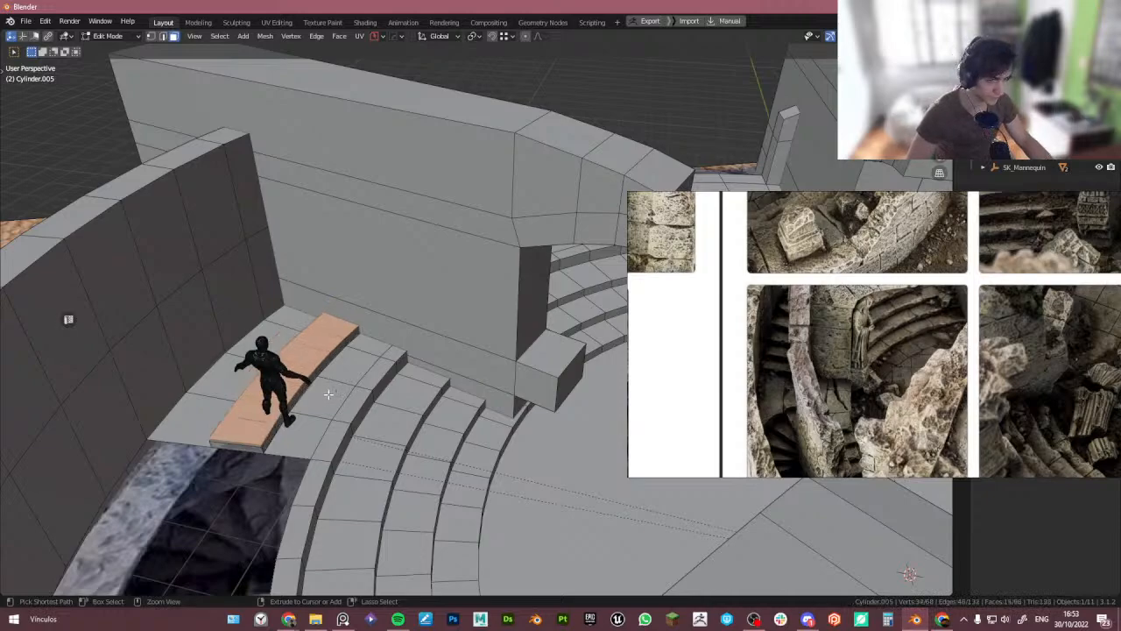
key(ctrl+z)
key(ctrl+z)
key(ctrl+z)
scroll(267, 410, up, 3)
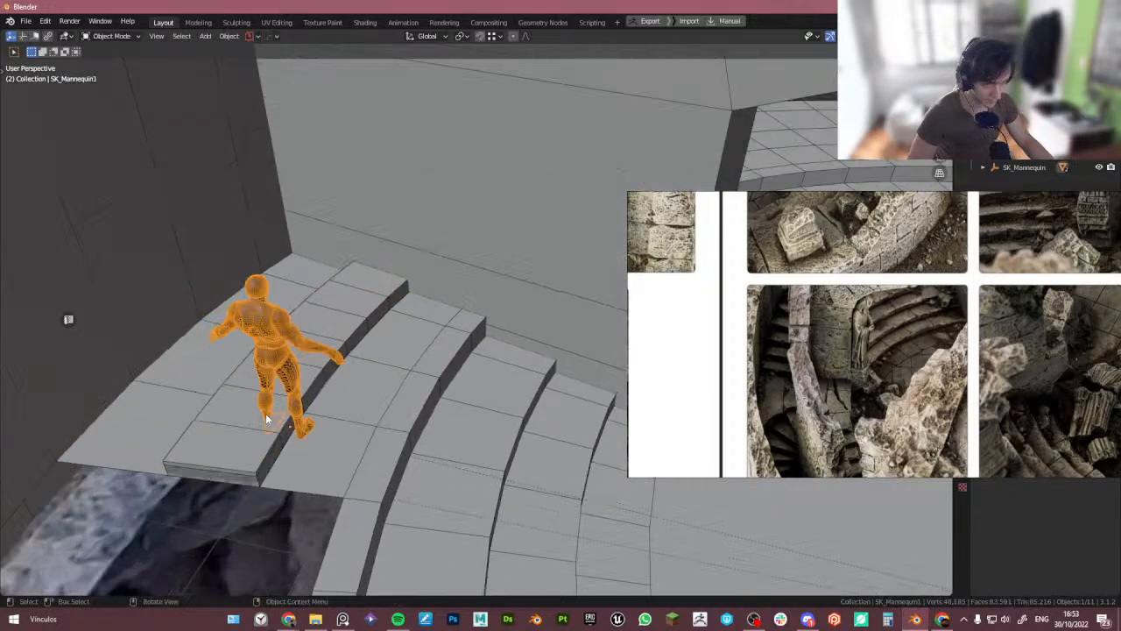
key(ctrl+z)
key(ctrl+z)
key(ctrl+z)
key(ctrl+z)
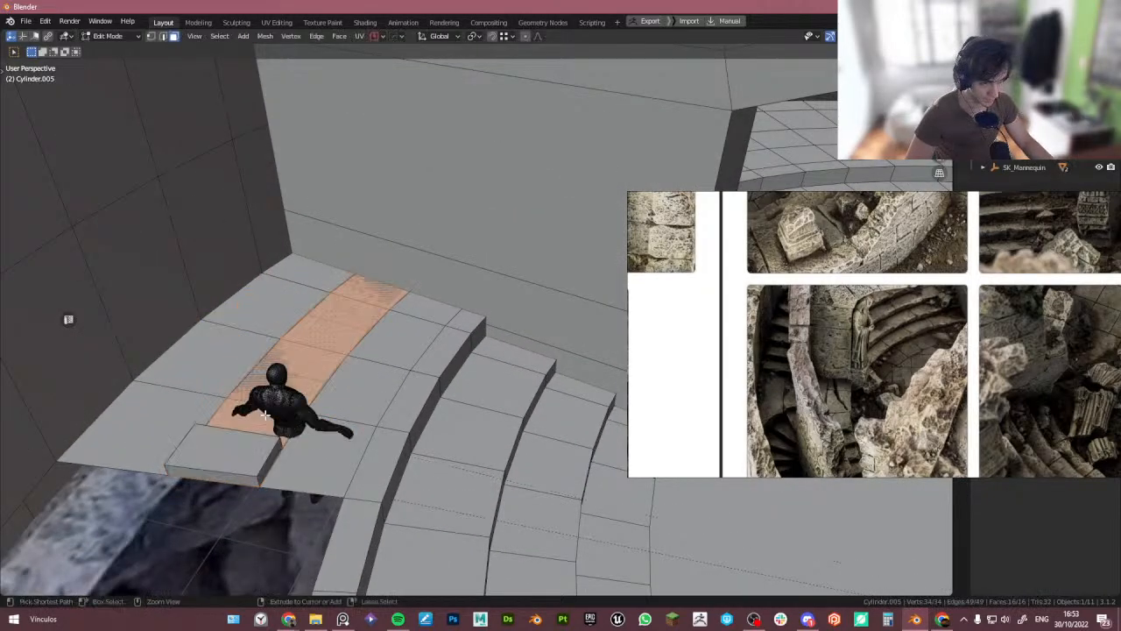
- Leave edit mode and delete the selected step object
key(Tab)
key(Delete)
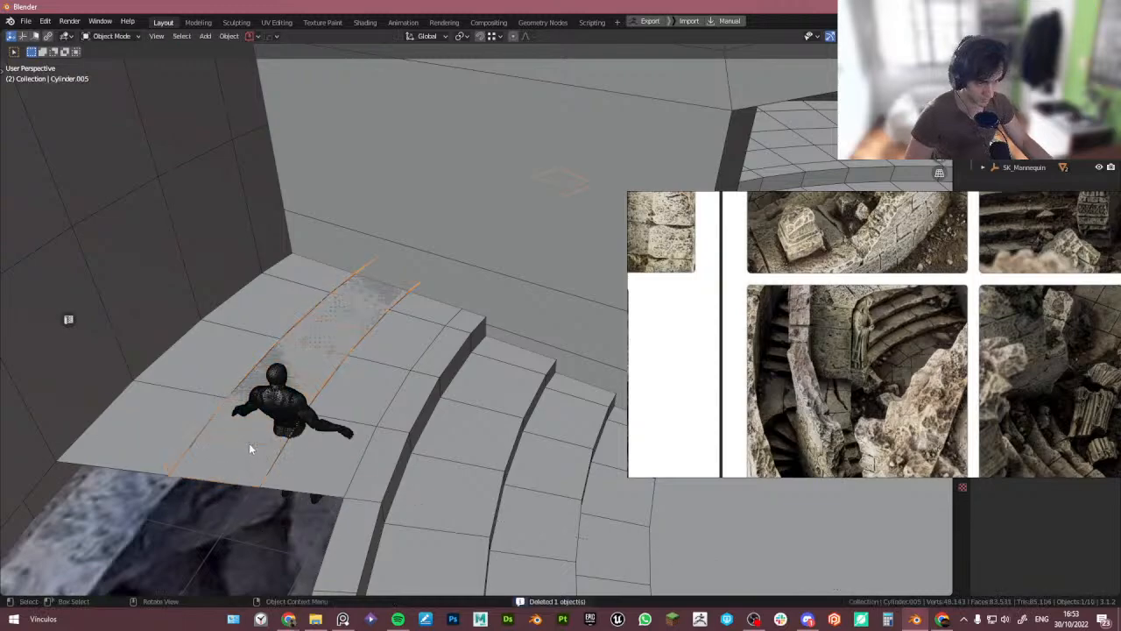
- Enter edit mode on the floor strip and apply Edge Curve to its cross edge loops one by one
key(Tab)
click(188, 453)
key(ctrl+shift+r)
click(215, 415)
key(ctrl+shift+r)
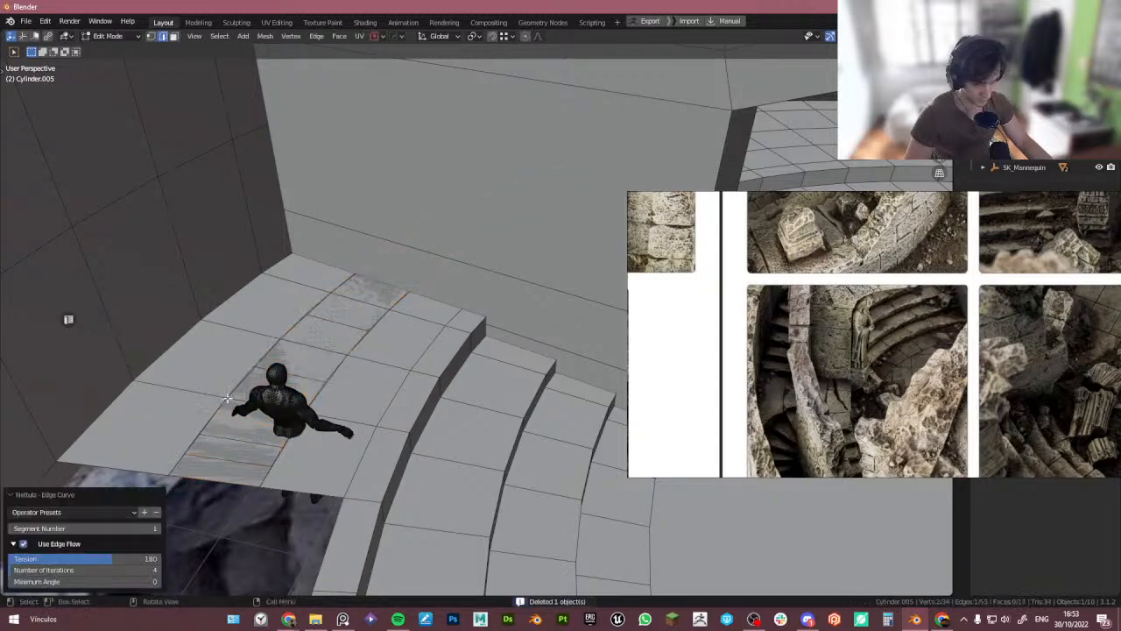
click(238, 385)
key(alt+c)
click(271, 355)
key(alt+c)
click(300, 321)
key(alt+c)
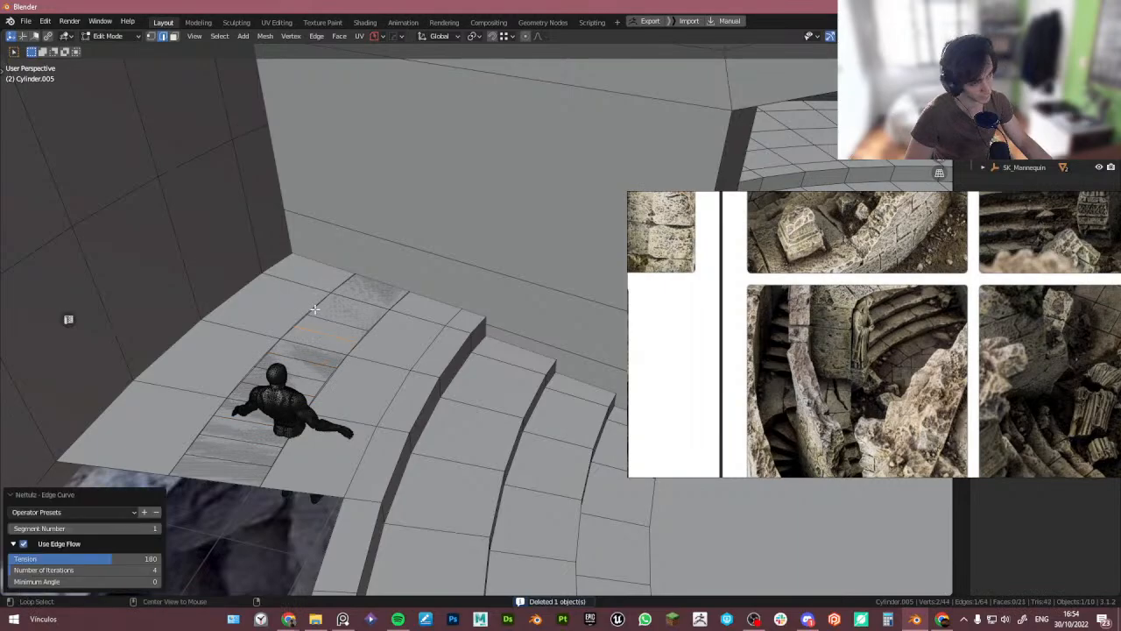
- Apply Edge Curve to the remaining cross loops and isolate the curved strip in local view
click(317, 306)
key(alt+c)
click(348, 283)
key(alt+c)
middle_drag(447, 296, 379, 353)
key(slash)
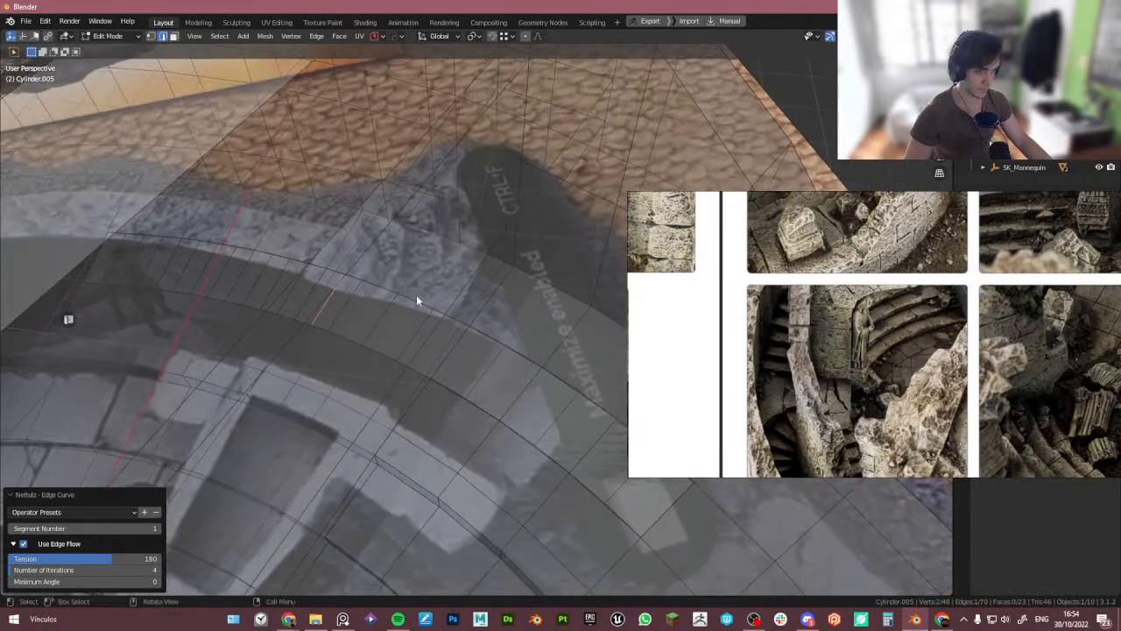
key(alt+c)
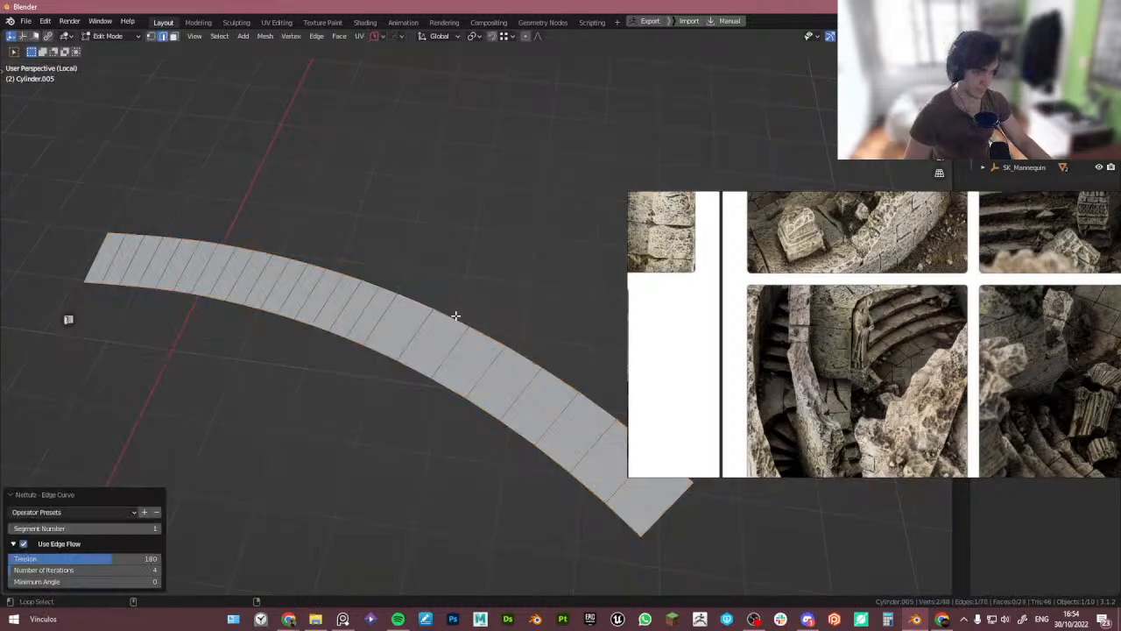
- Try adding a loop cut along the curved strip
middle_drag(556, 378, 441, 332)
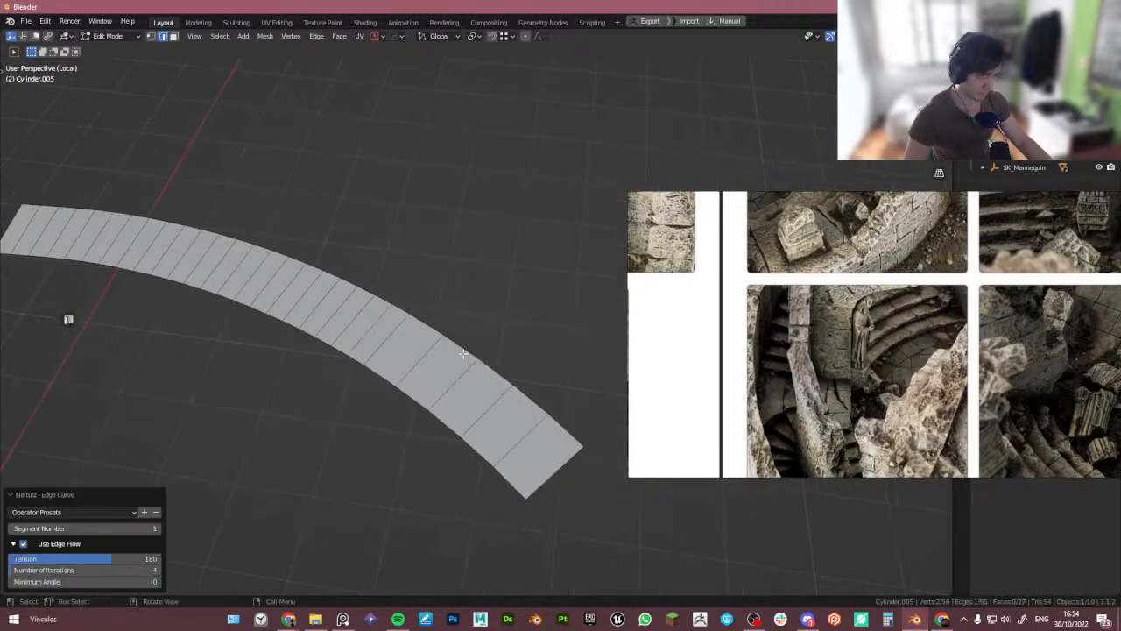
key(ctrl+r)
click(552, 421)
key(ctrl+z)
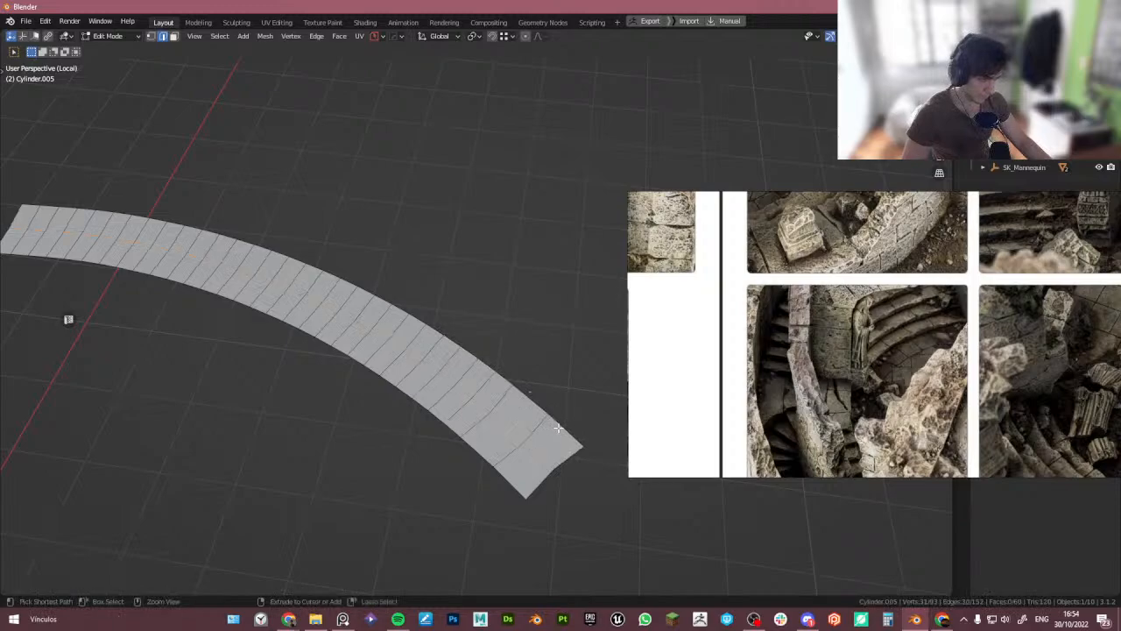
- Leave edit mode and local view to return to the full arena scene
key(Tab)
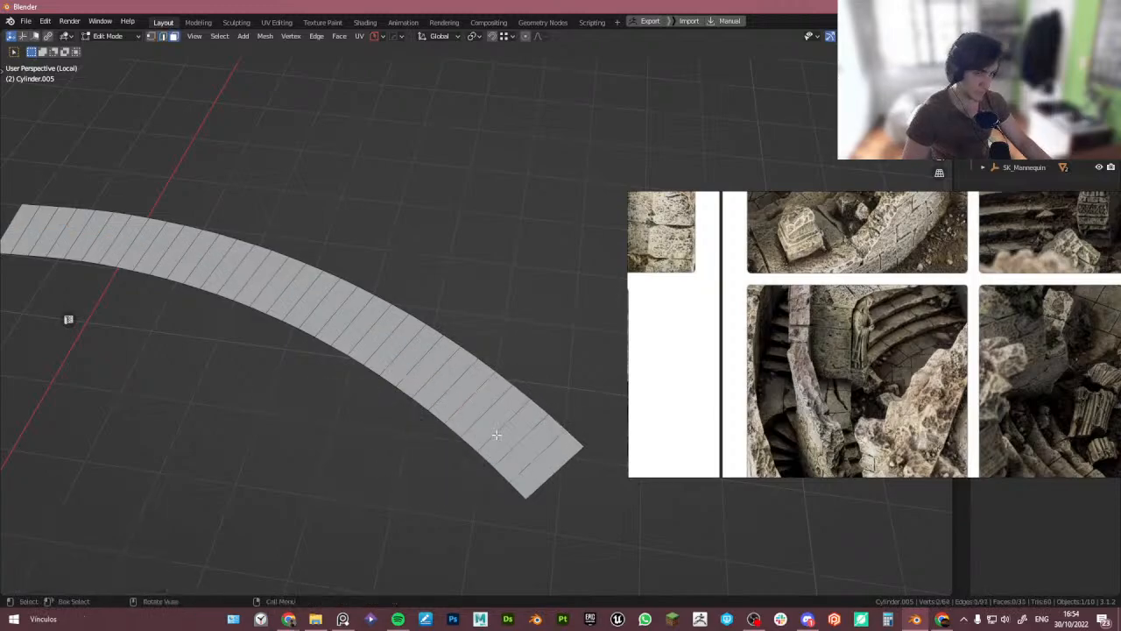
middle_drag(554, 420, 380, 431)
key(KP_Divide)
scroll(280, 346, up, 2)
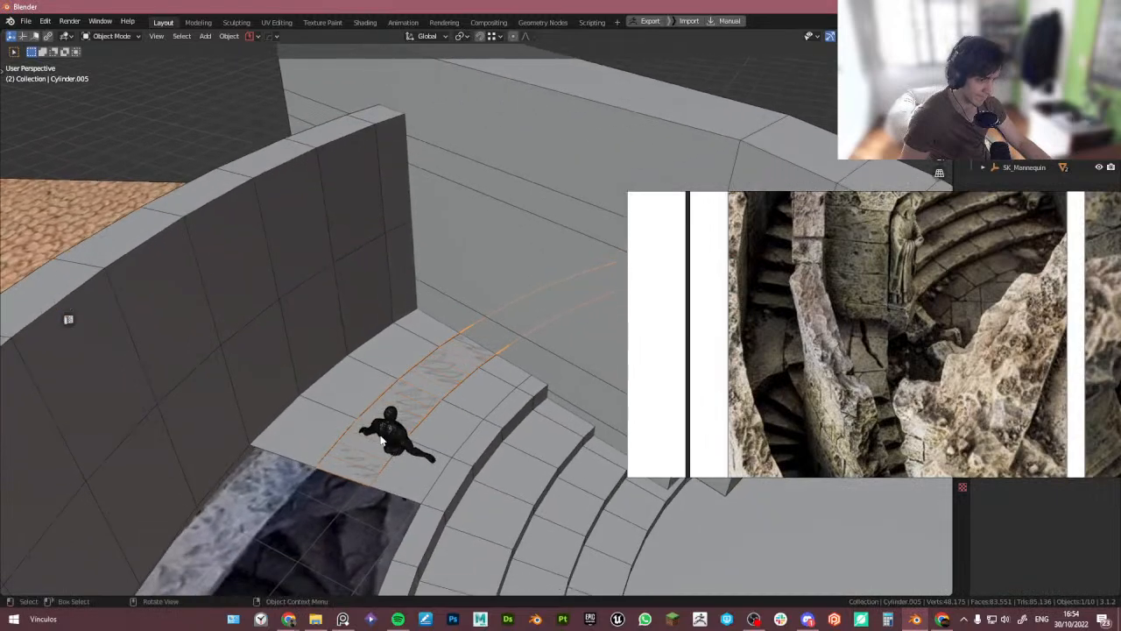
scroll(375, 438, up, 3)
middle_drag(351, 473, 479, 399)
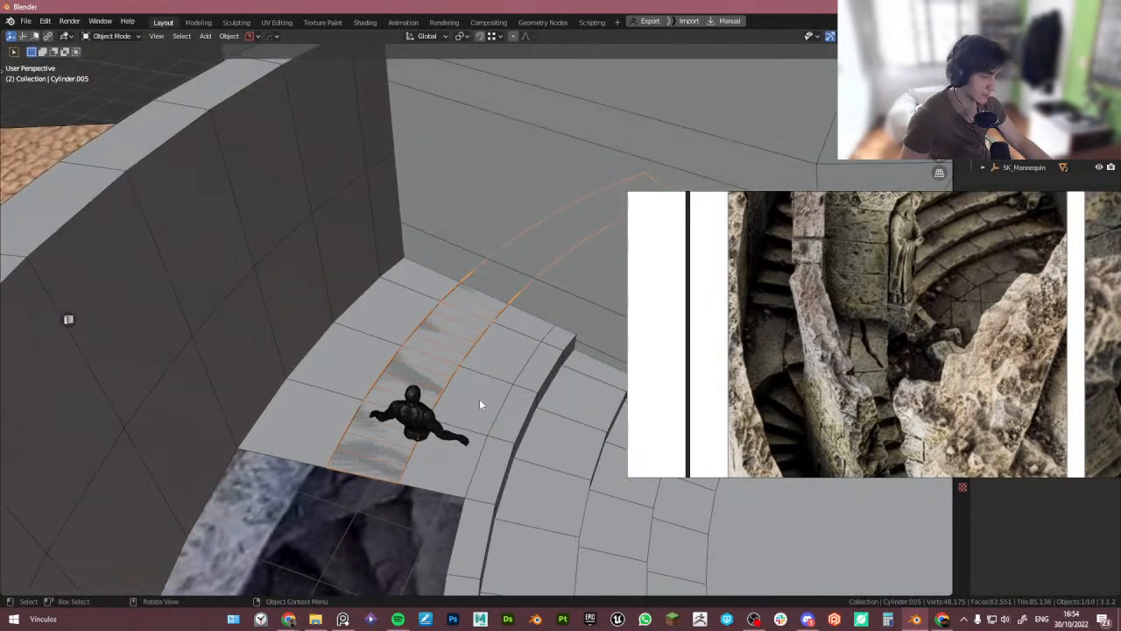
- Pan and zoom the reference board to examine the ruined stair images
middle_drag(815, 348, 775, 364)
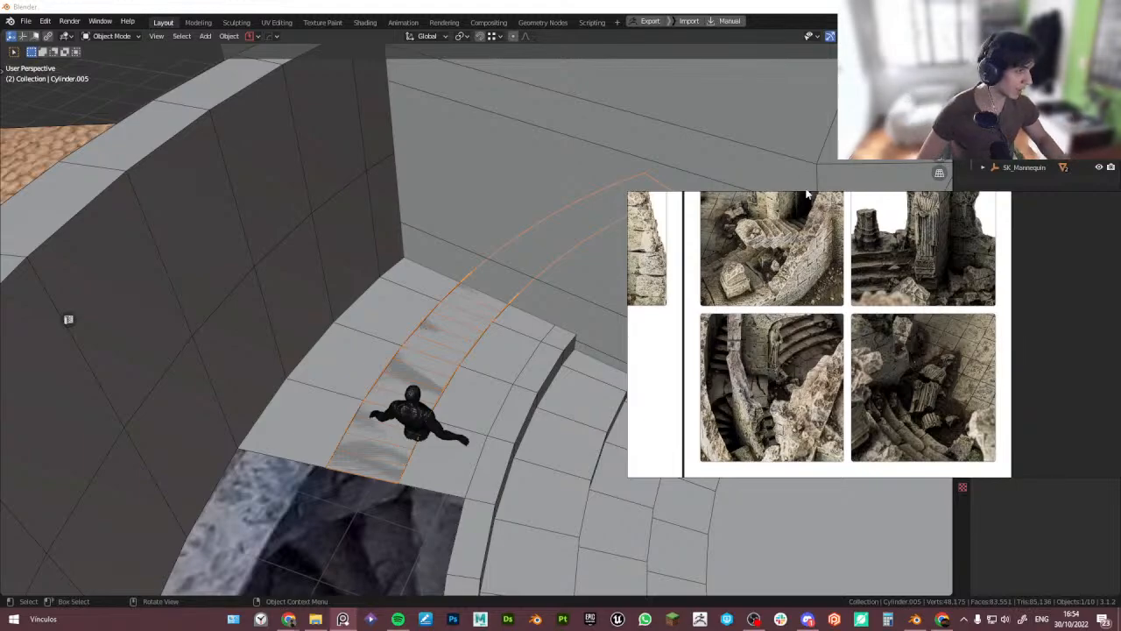
scroll(808, 194, down, 3)
scroll(765, 280, up, 4)
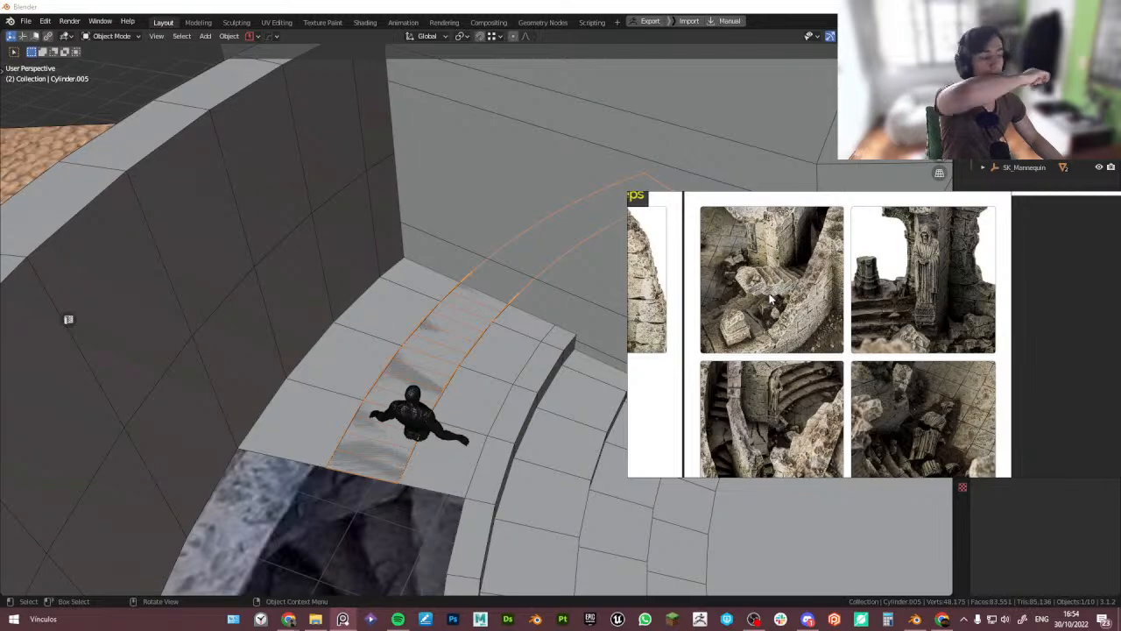
- Dissolve the cross edges of the curved strip in edit mode and select one of its faces
scroll(730, 342, down, 3)
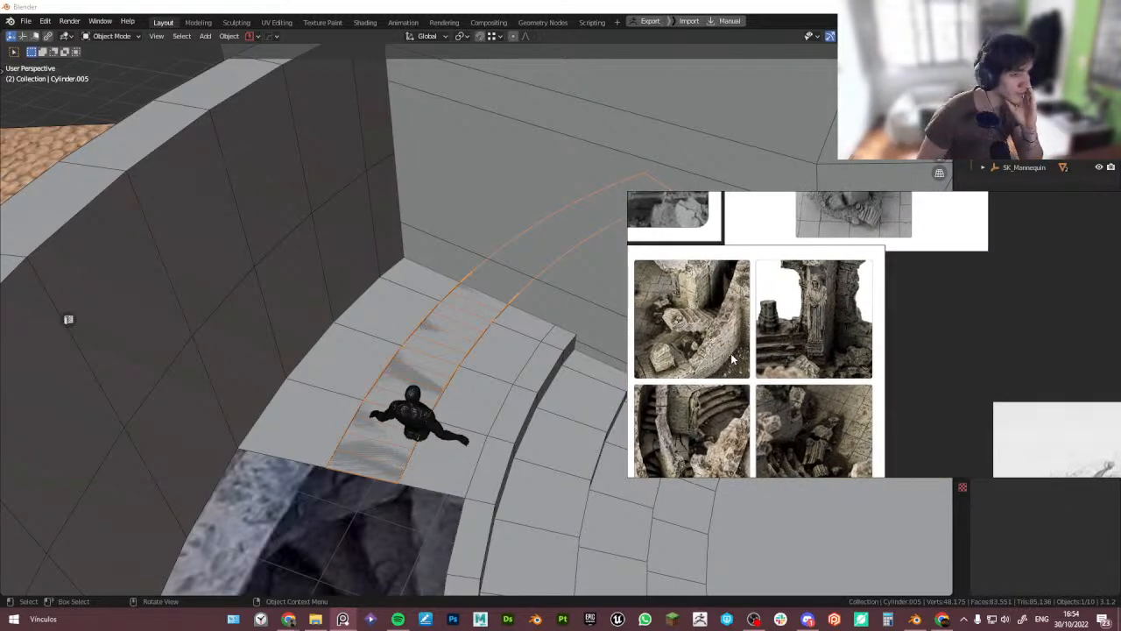
right_drag(731, 340, 805, 358)
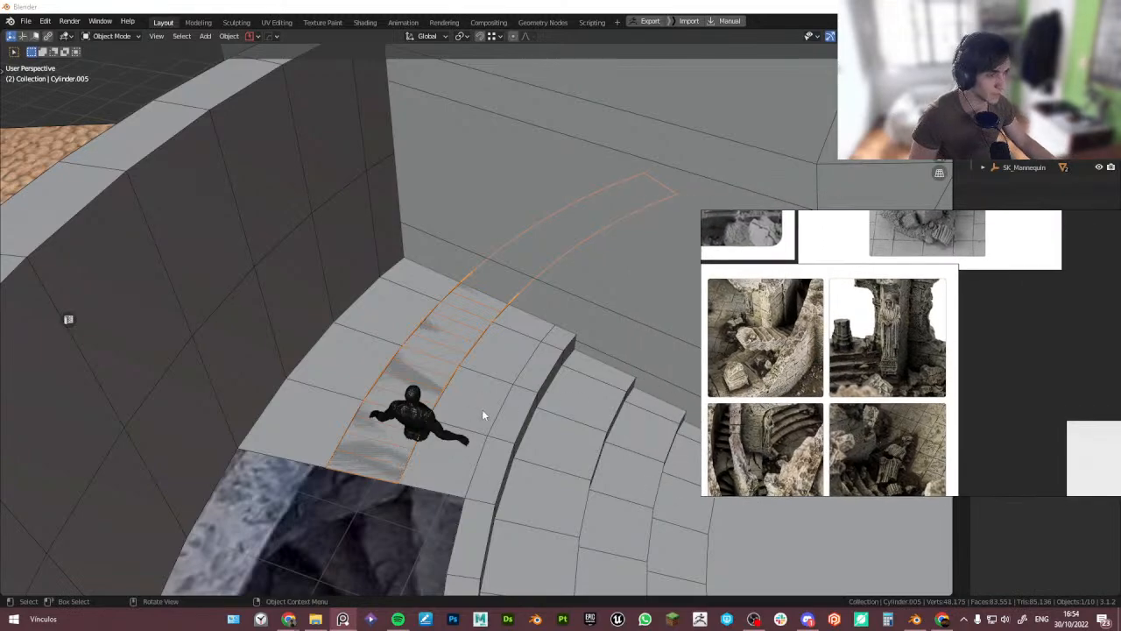
middle_drag(482, 409, 471, 403)
scroll(404, 446, up, 3)
middle_drag(404, 446, 366, 448)
key(Tab)
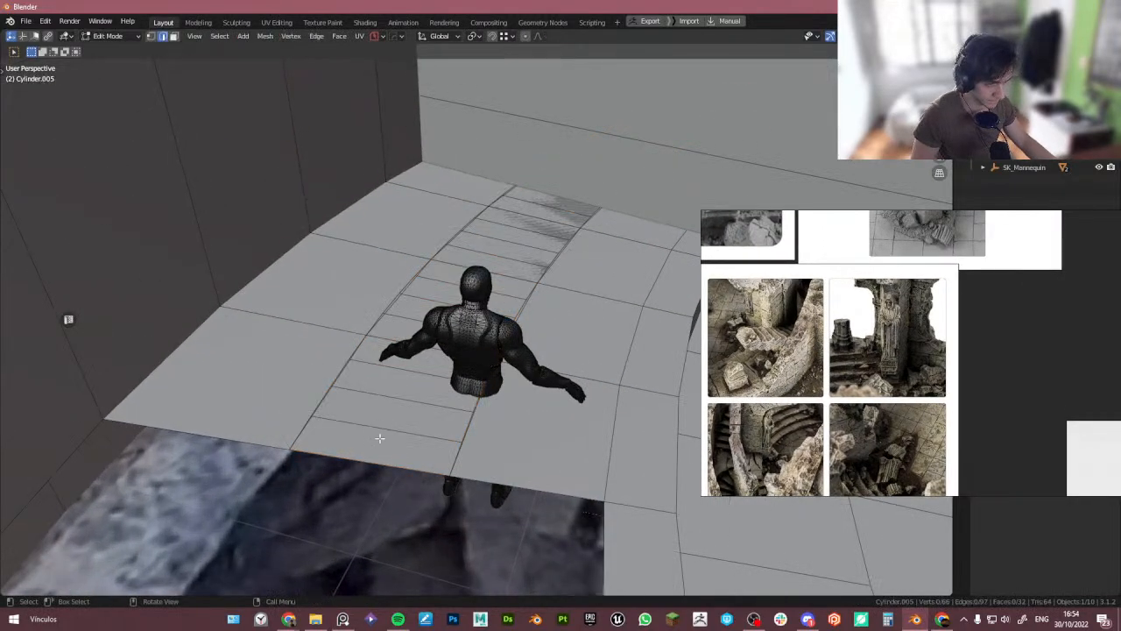
click(385, 428)
key(ctrl+x)
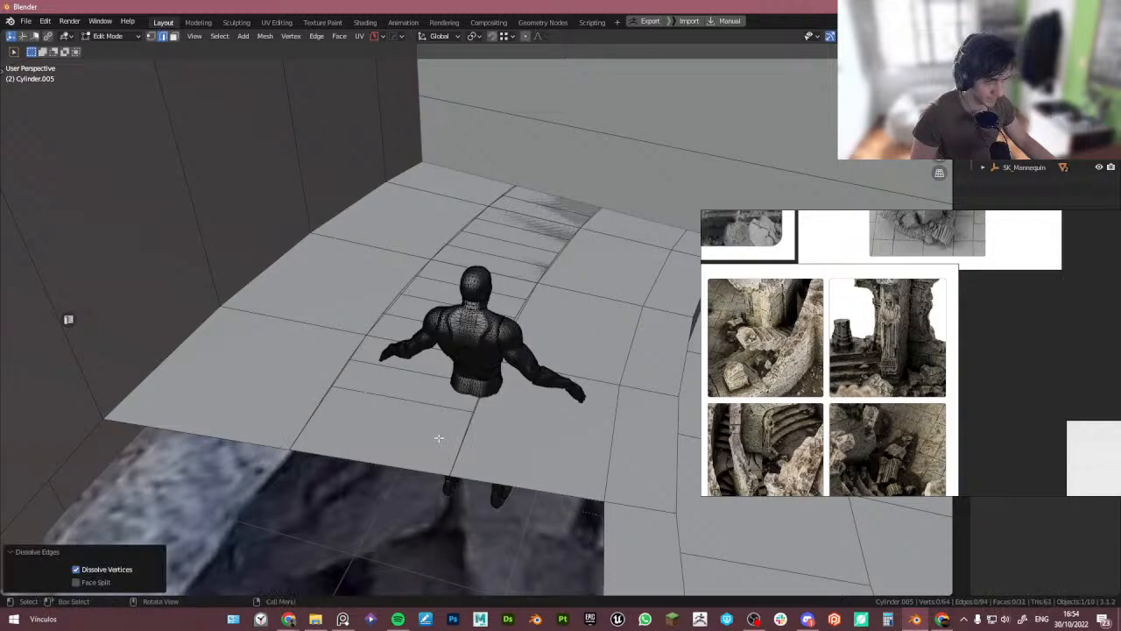
key(3)
click(442, 436)
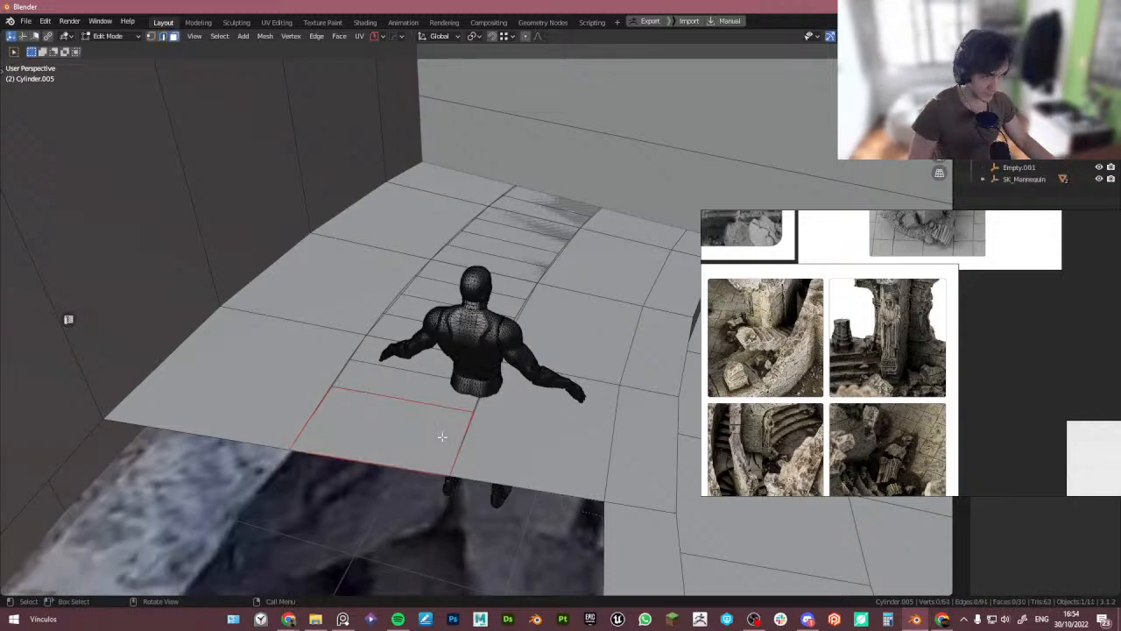
- Leave edit mode and delete the curved strip object
key(Tab)
click(414, 354)
click(394, 384)
key(Delete)
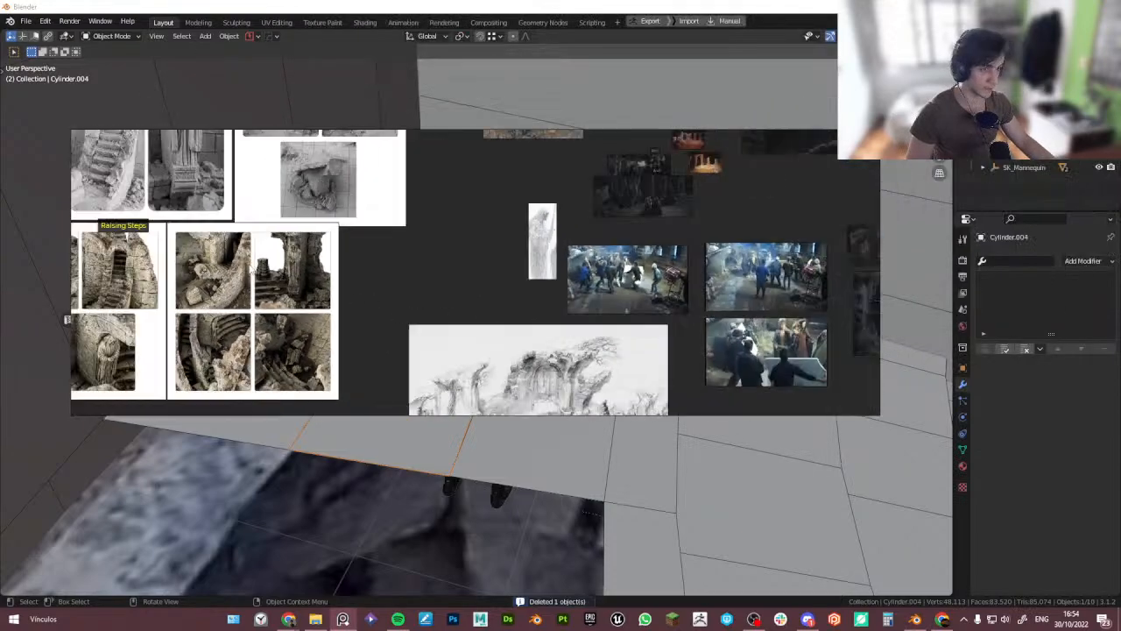
- Bring up the reference board and examine the Raising Steps stair images
double_click(248, 265)
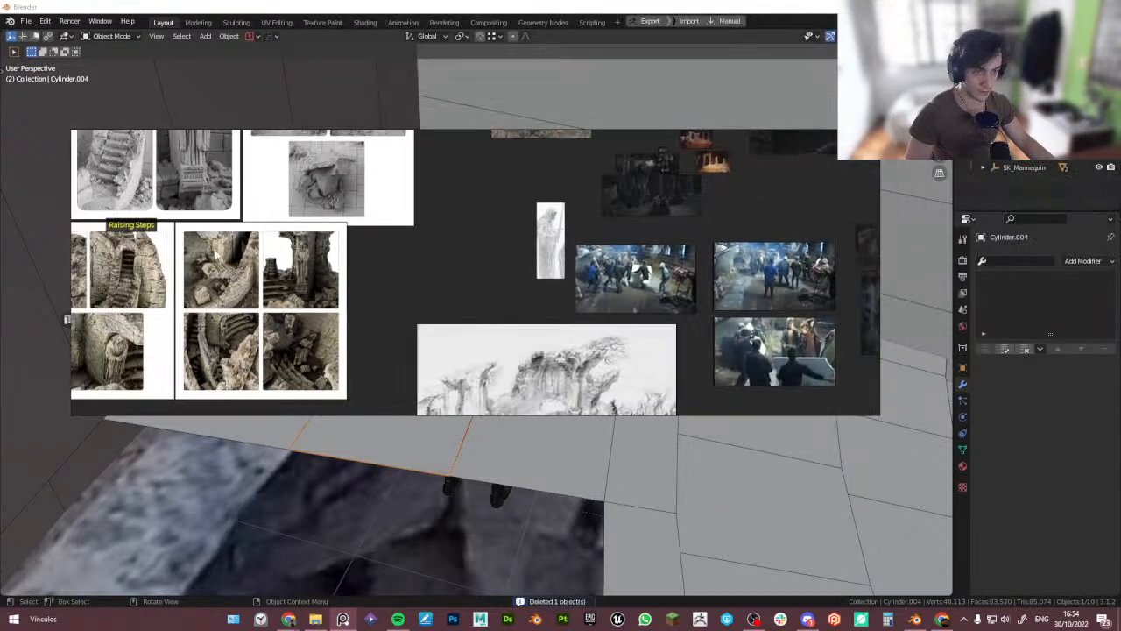
right_drag(460, 257, 556, 162)
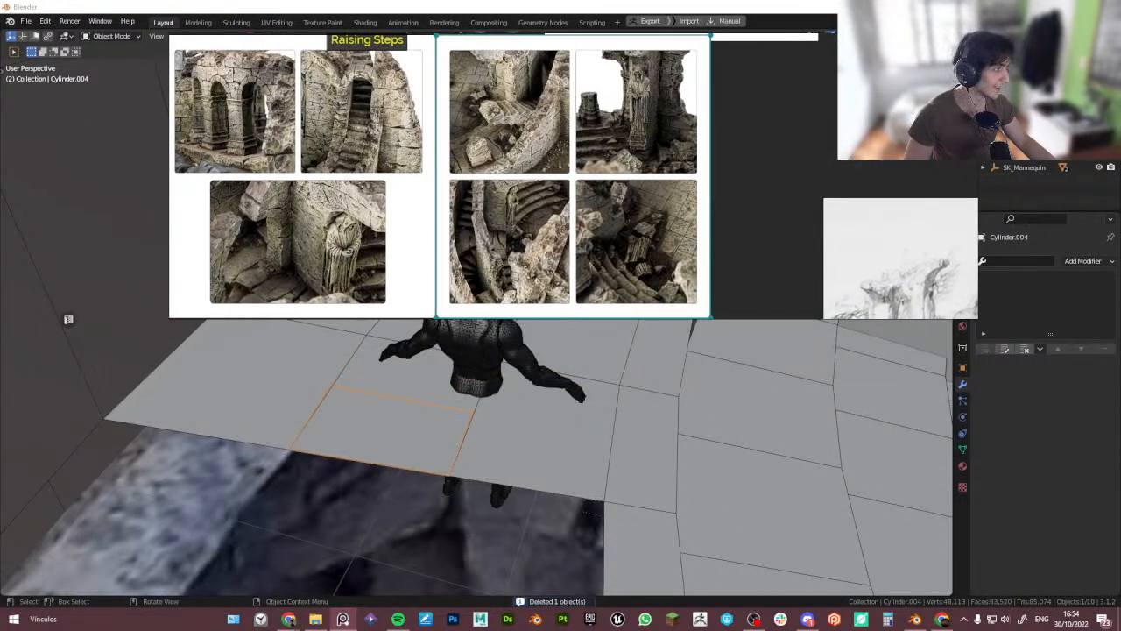
drag(979, 172, 704, 174)
right_drag(676, 187, 0, 166)
middle_drag(436, 314, 493, 263)
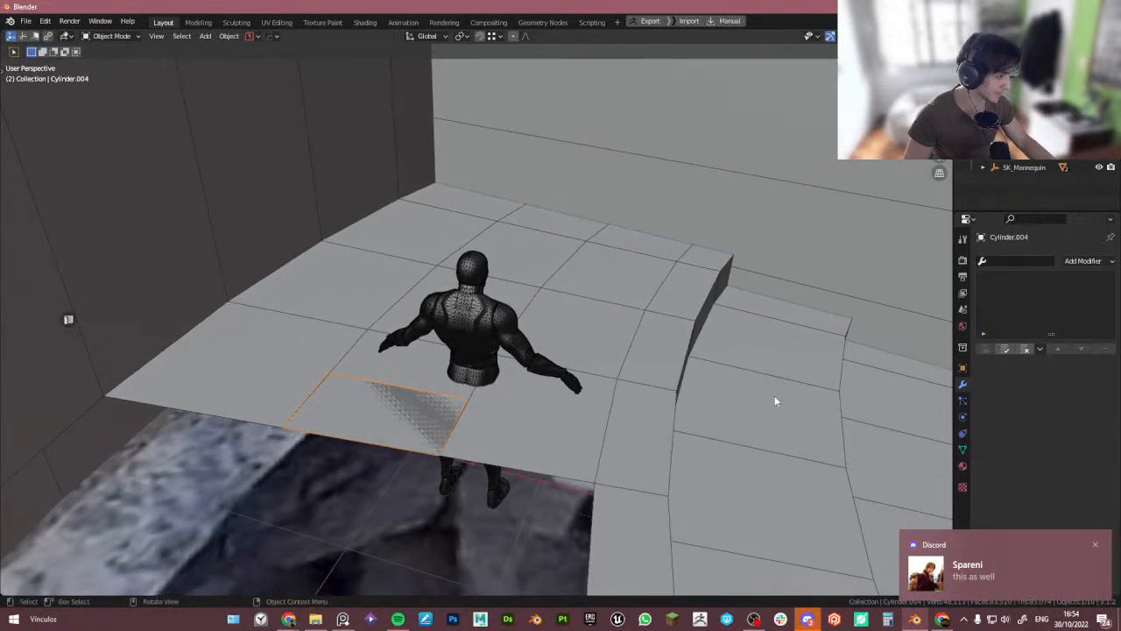
- Switch to Discord to view the shared annotated reference image, then return to Blender
click(1100, 544)
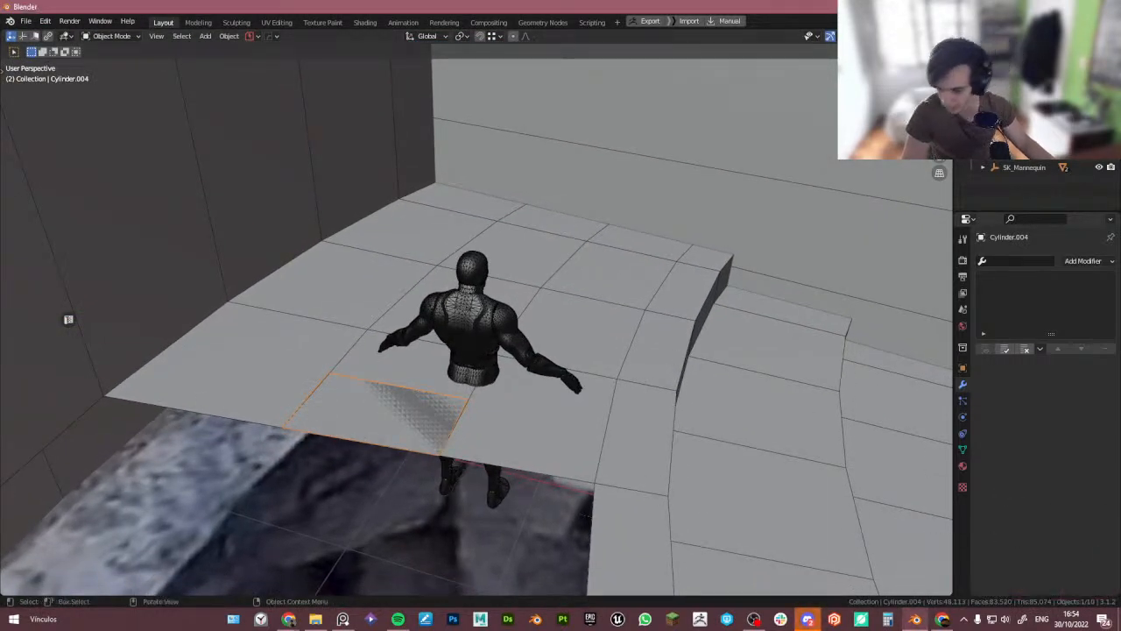
key(alt+Tab)
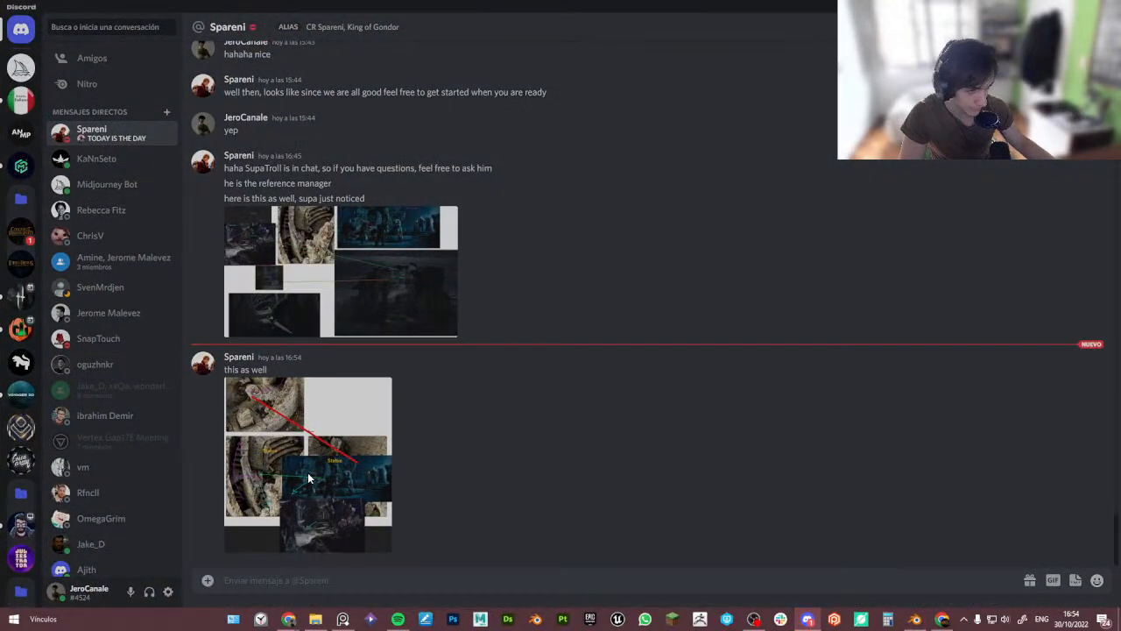
click(308, 472)
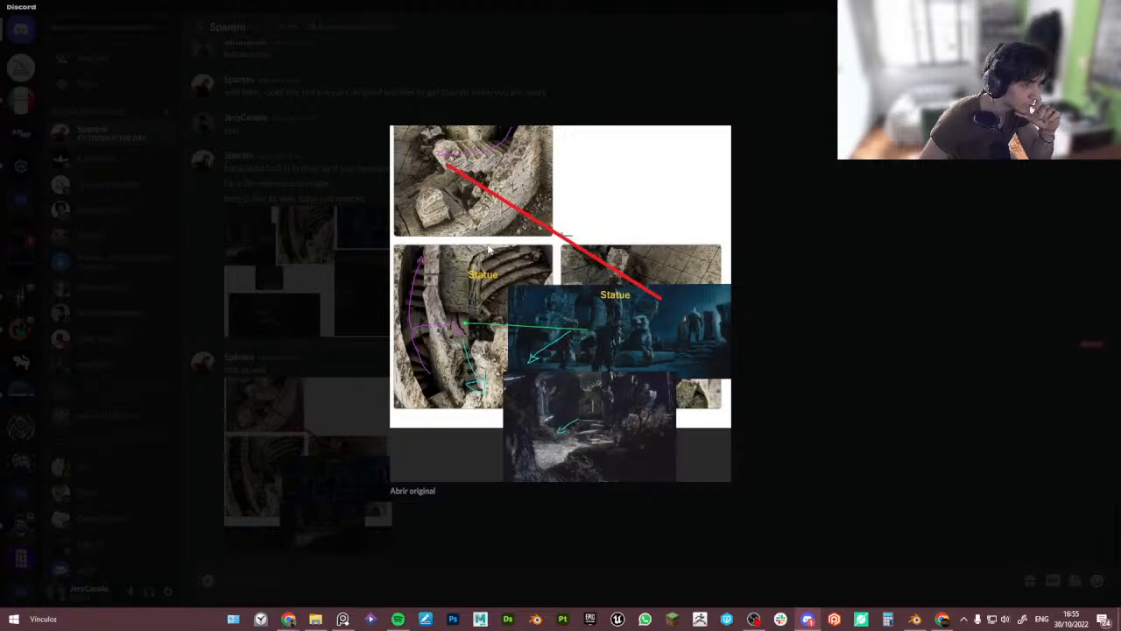
click(854, 325)
key(alt+Tab)
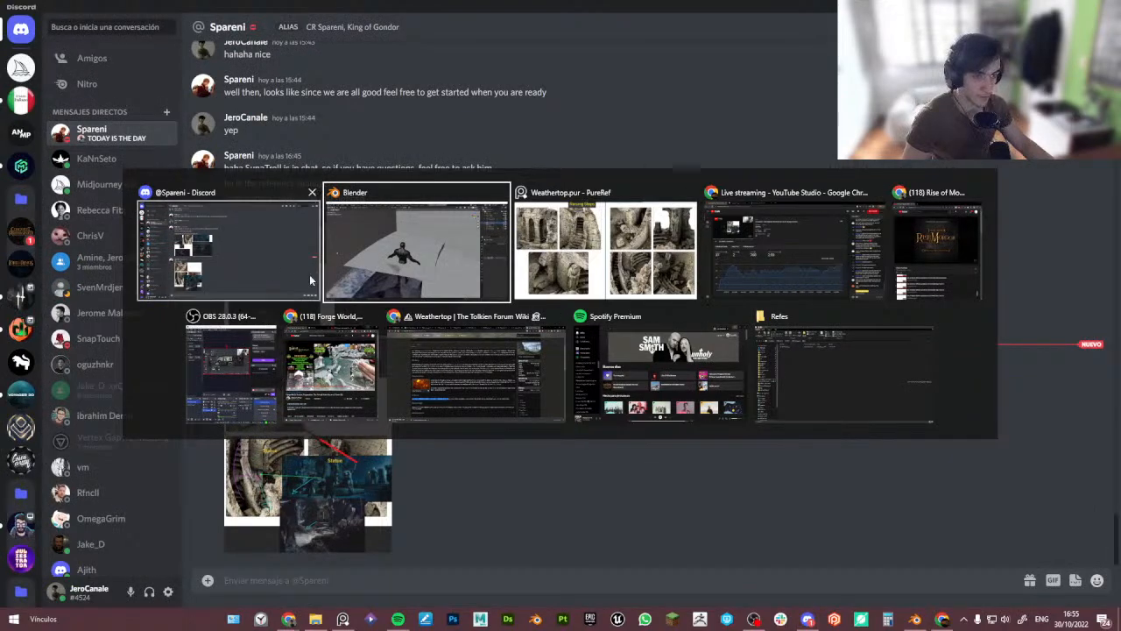
click(417, 260)
- Compare the arena's tiers and wall blocks with the stair reference photos on the board
middle_drag(418, 263, 527, 361)
scroll(517, 330, down, 8)
scroll(601, 359, up, 2)
shift+middle_drag(669, 361, 573, 331)
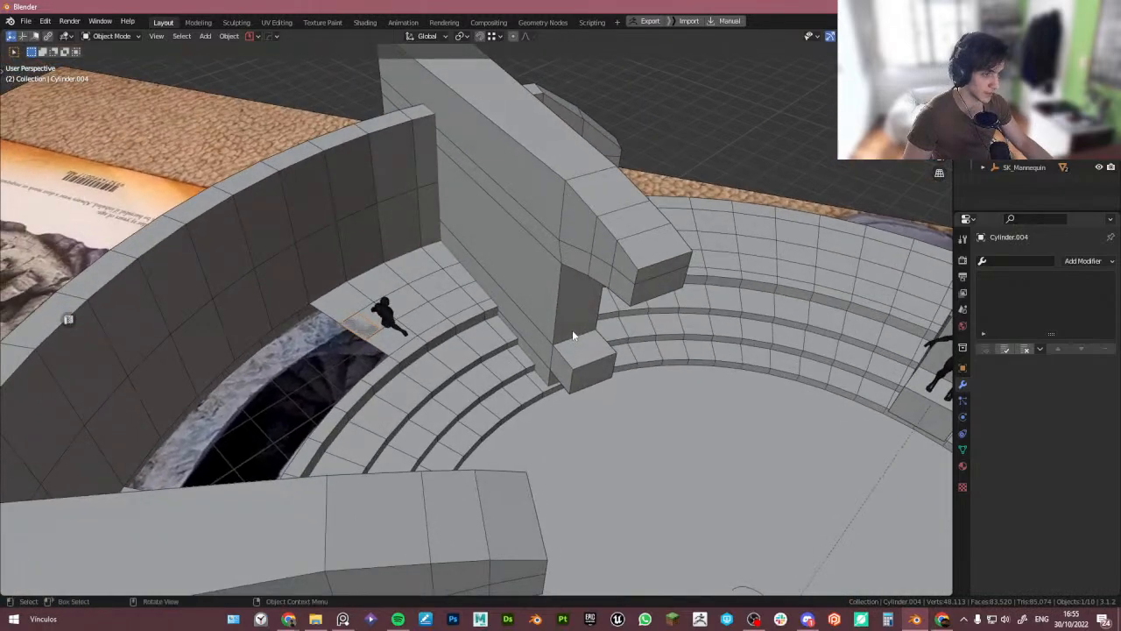
key(alt+Tab)
right_drag(415, 367, 793, 391)
scroll(792, 391, down, 3)
middle_drag(793, 390, 679, 356)
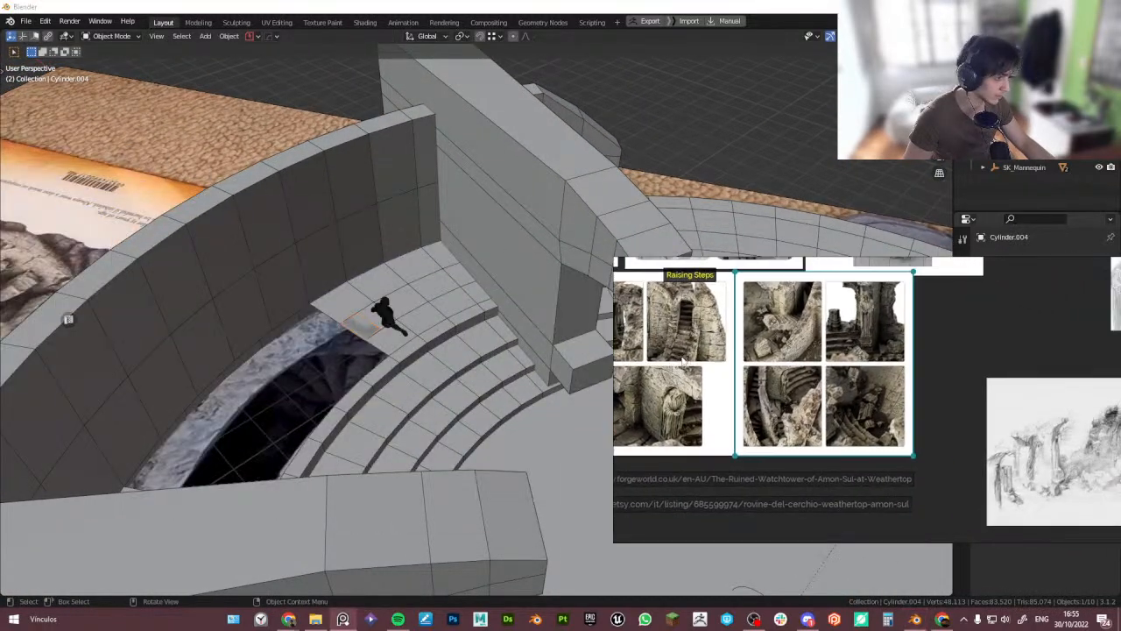
middle_drag(726, 386, 776, 387)
scroll(817, 374, up, 2)
scroll(799, 390, down, 2)
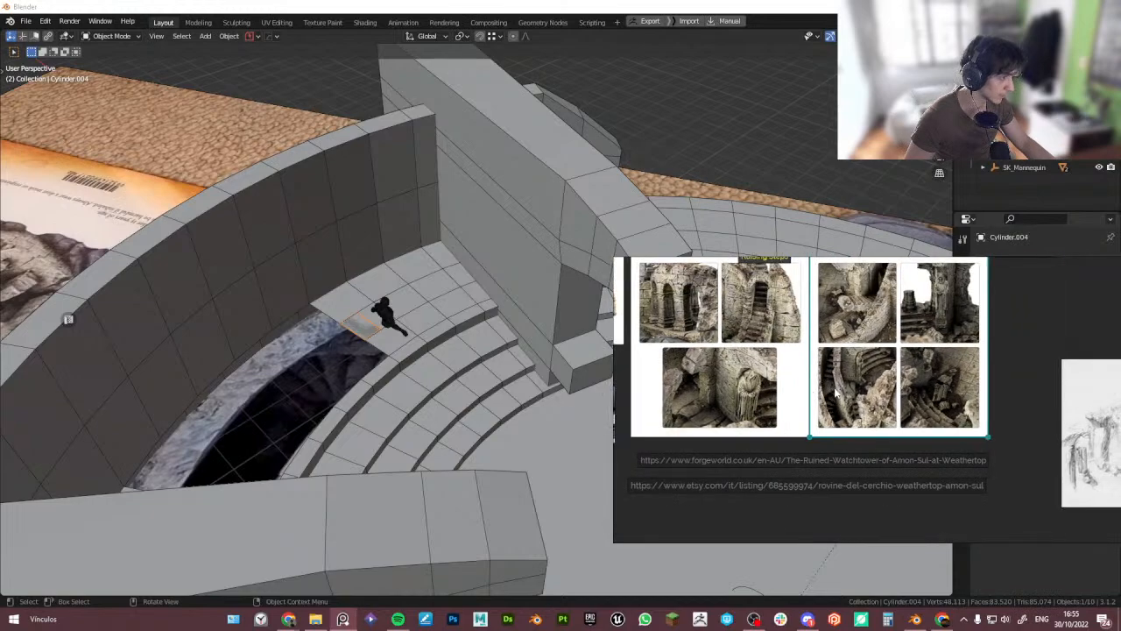
scroll(864, 369, up, 4)
right_drag(848, 367, 898, 389)
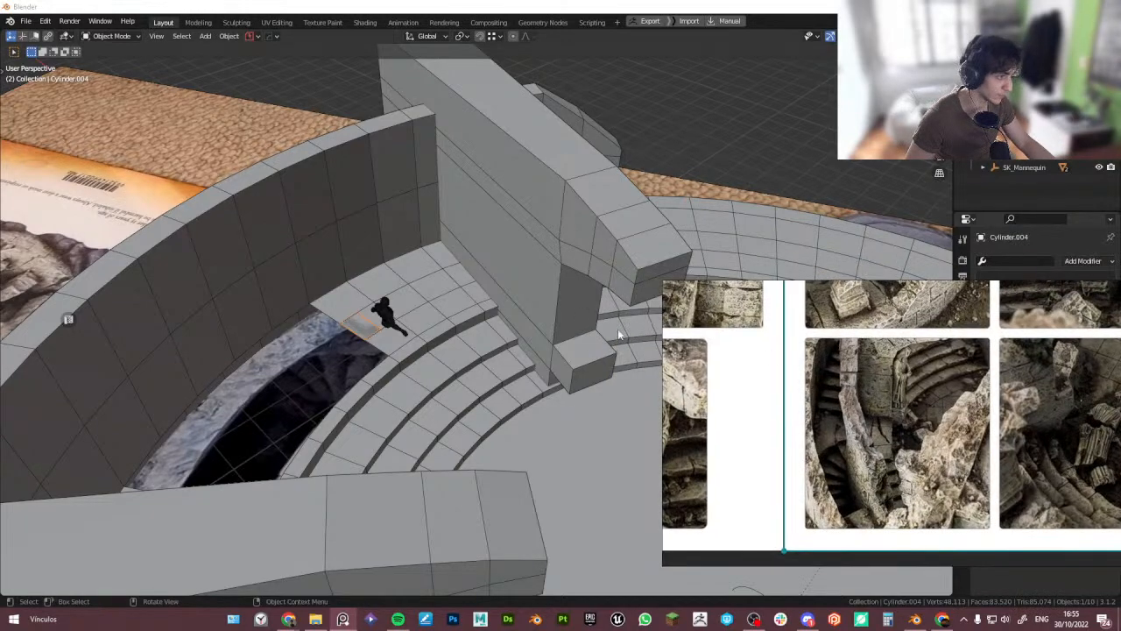
- Try rotating the arena objects in top X-ray view to line them up with the reference photo
middle_drag(513, 324, 478, 283)
click(481, 285)
middle_drag(523, 240, 414, 282)
right_drag(816, 353, 803, 426)
middle_drag(465, 272, 499, 330)
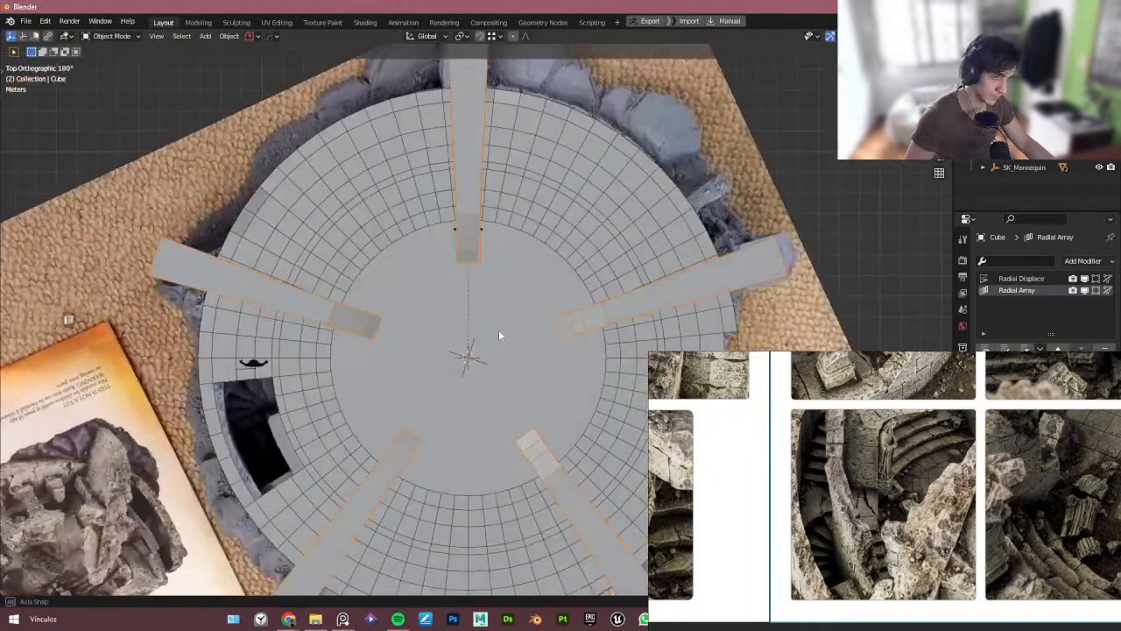
key(r)
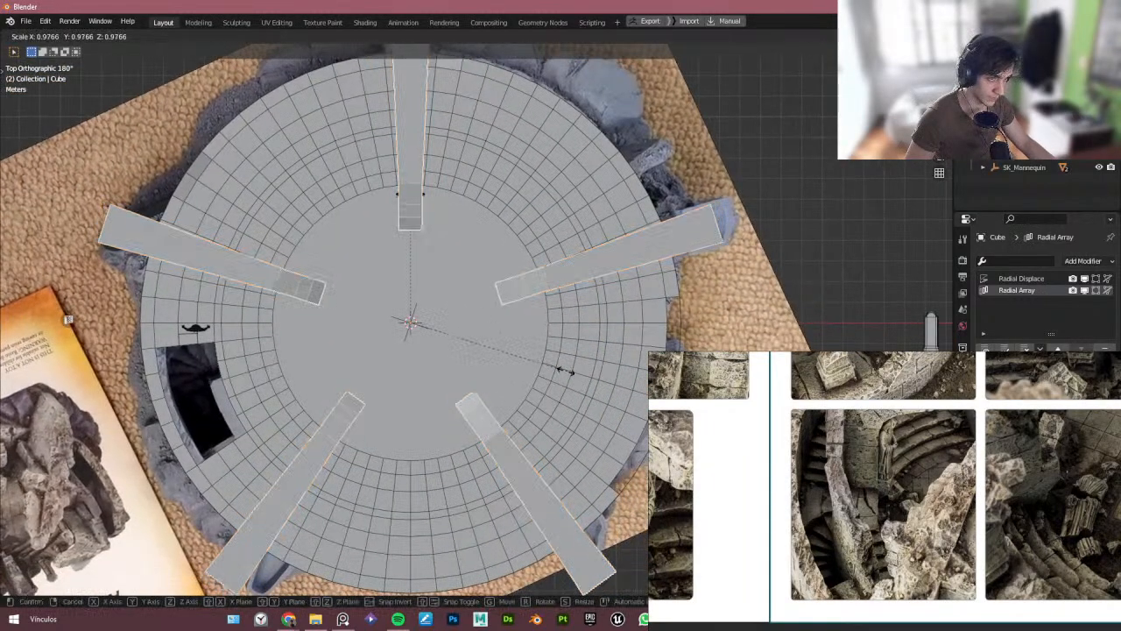
right_click(564, 369)
key(alt+z)
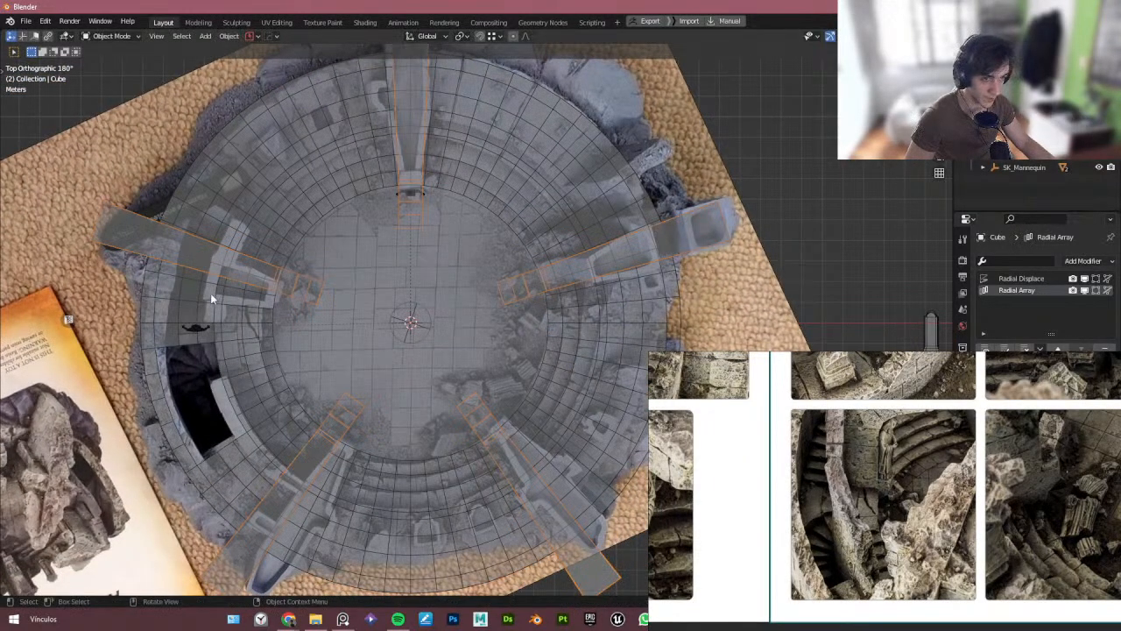
scroll(211, 300, up, 3)
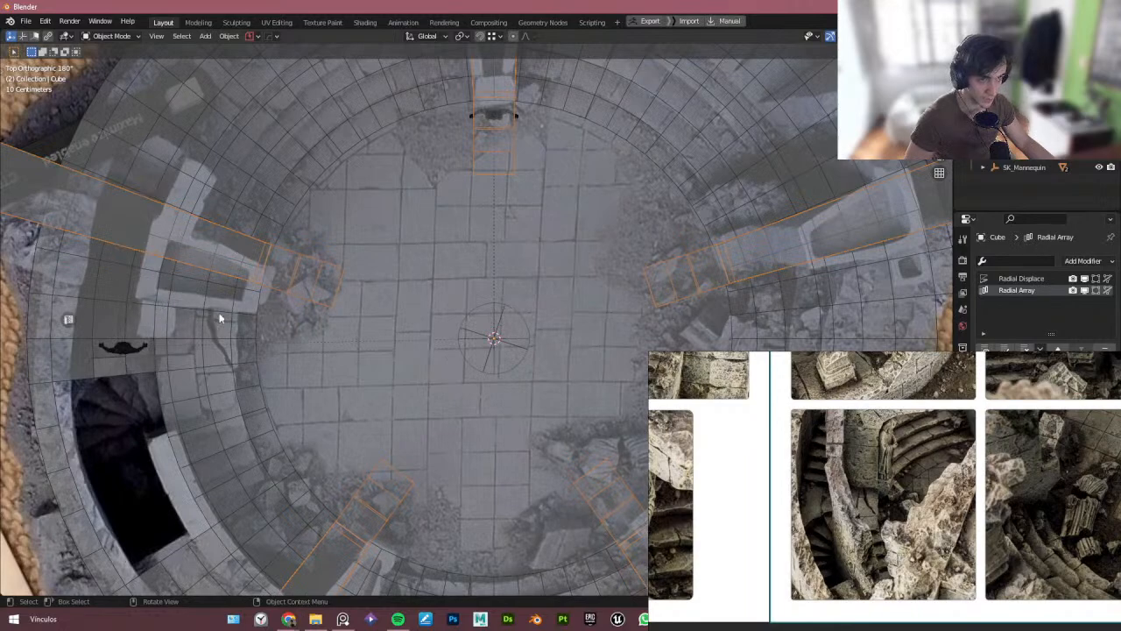
scroll(403, 322, down, 3)
click(403, 321)
click(403, 319)
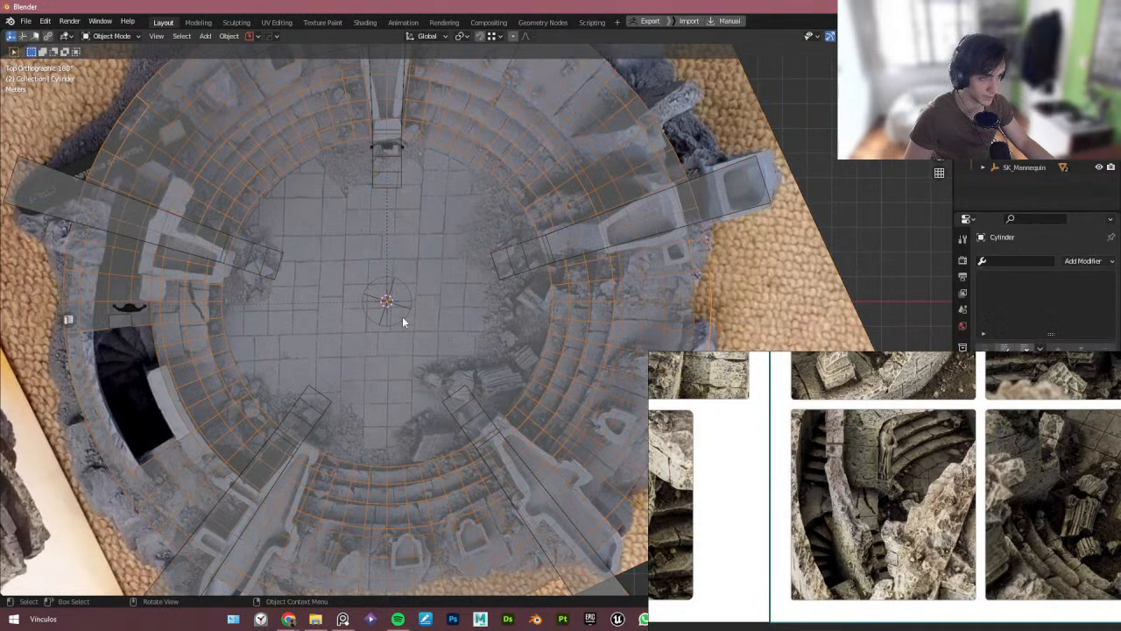
click(402, 321)
key(r)
right_click(449, 312)
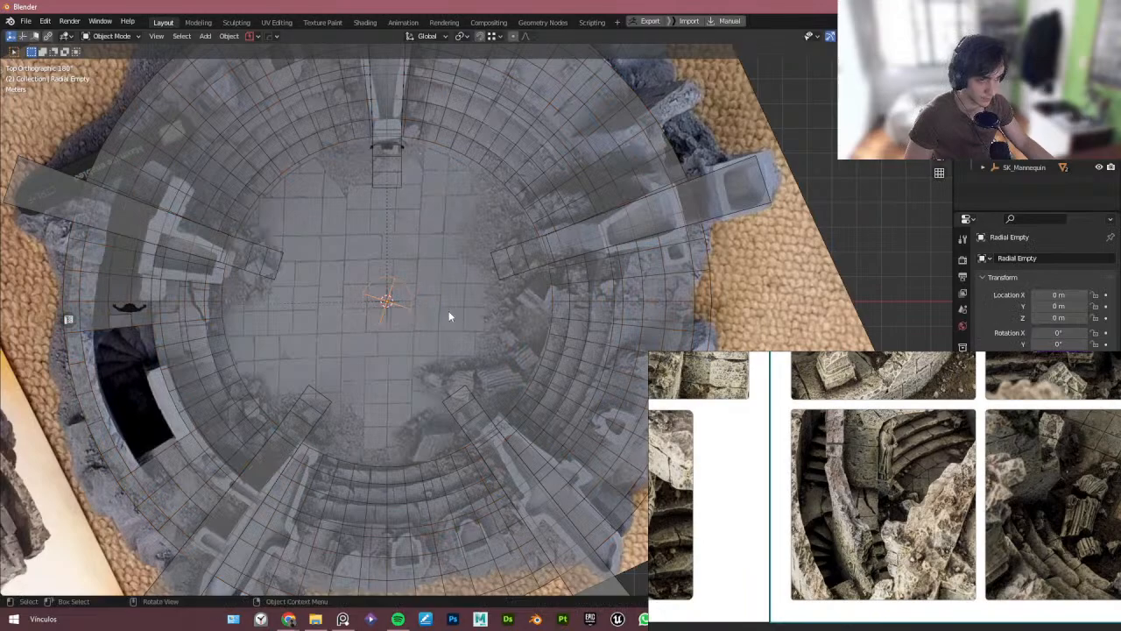
key(r)
right_click(449, 285)
- Rotate the radial array of wall blocks about 8° around the view axis to match the reference
click(232, 256)
click(202, 243)
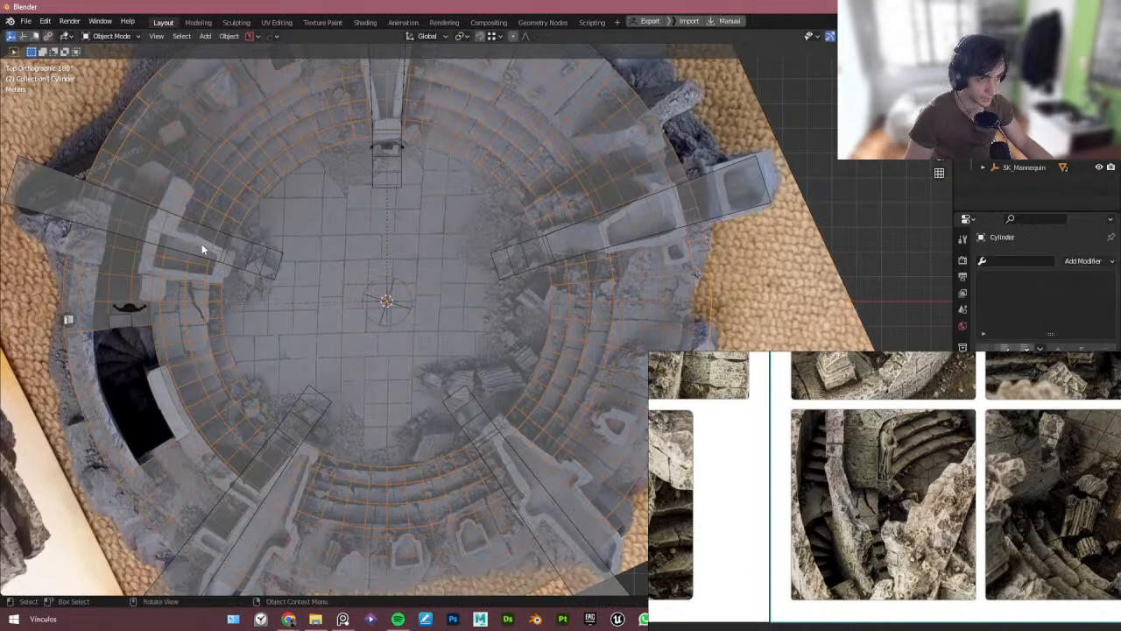
key(r)
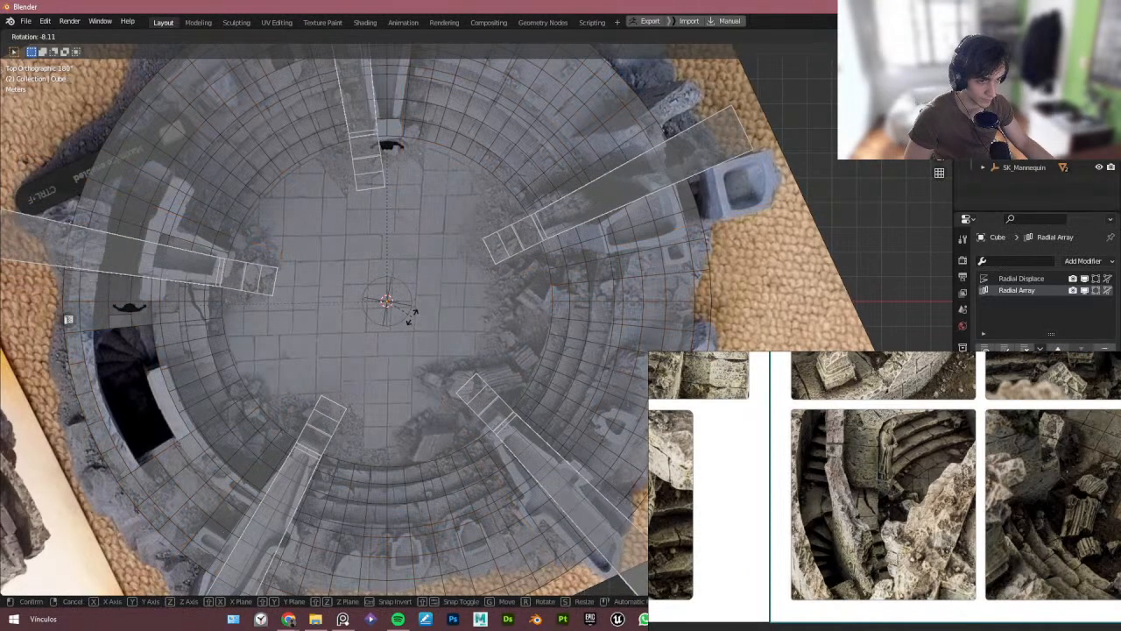
click(374, 339)
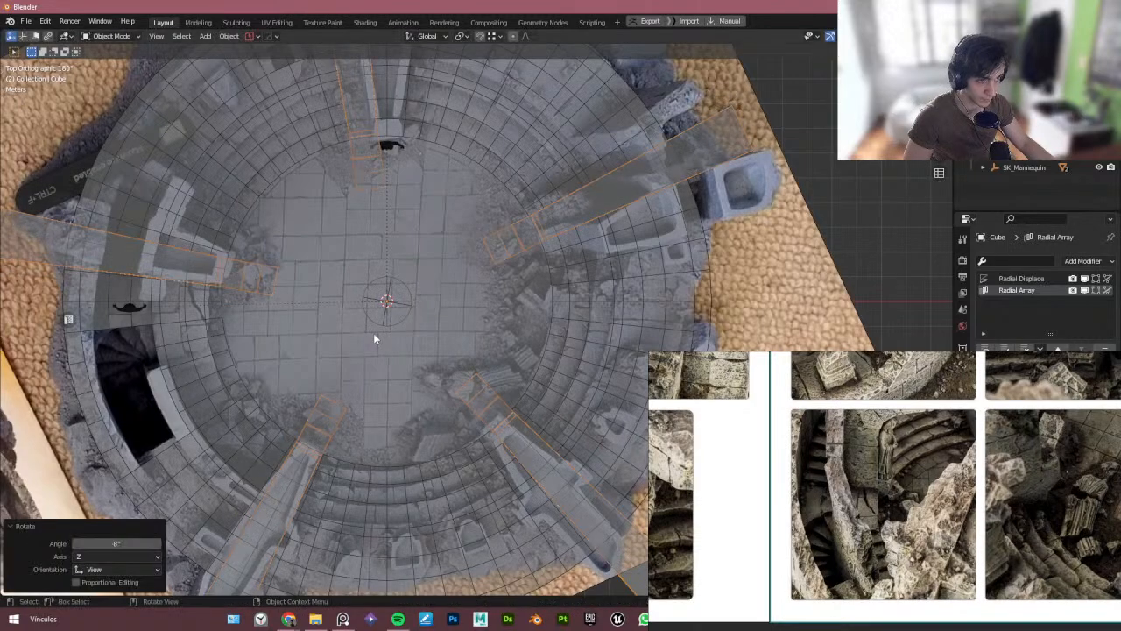
- Inspect the wall block mesh in edit mode from the top view
key(Tab)
key(alt+z)
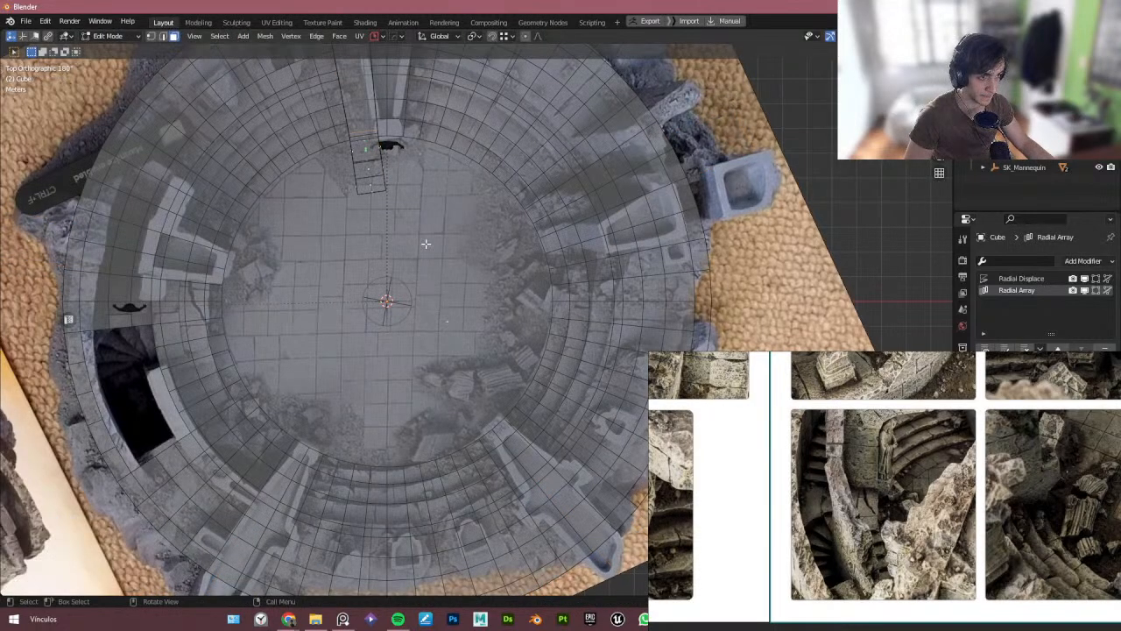
shift+middle_drag(419, 182, 392, 290)
shift+middle_drag(367, 189, 372, 312)
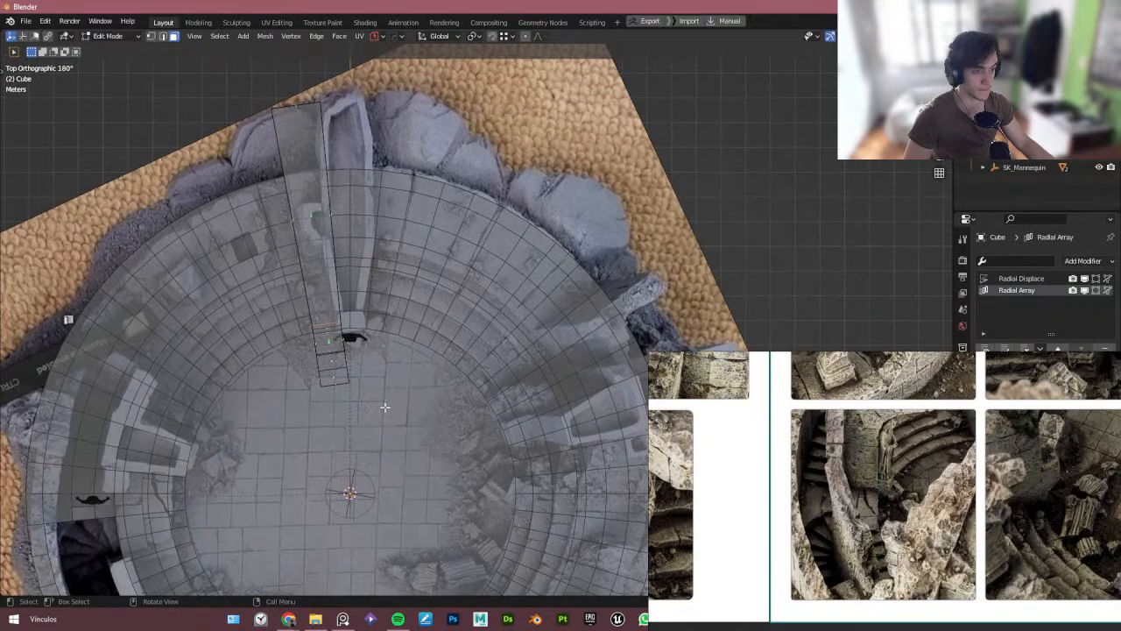
drag(385, 407, 327, 154)
click(351, 333)
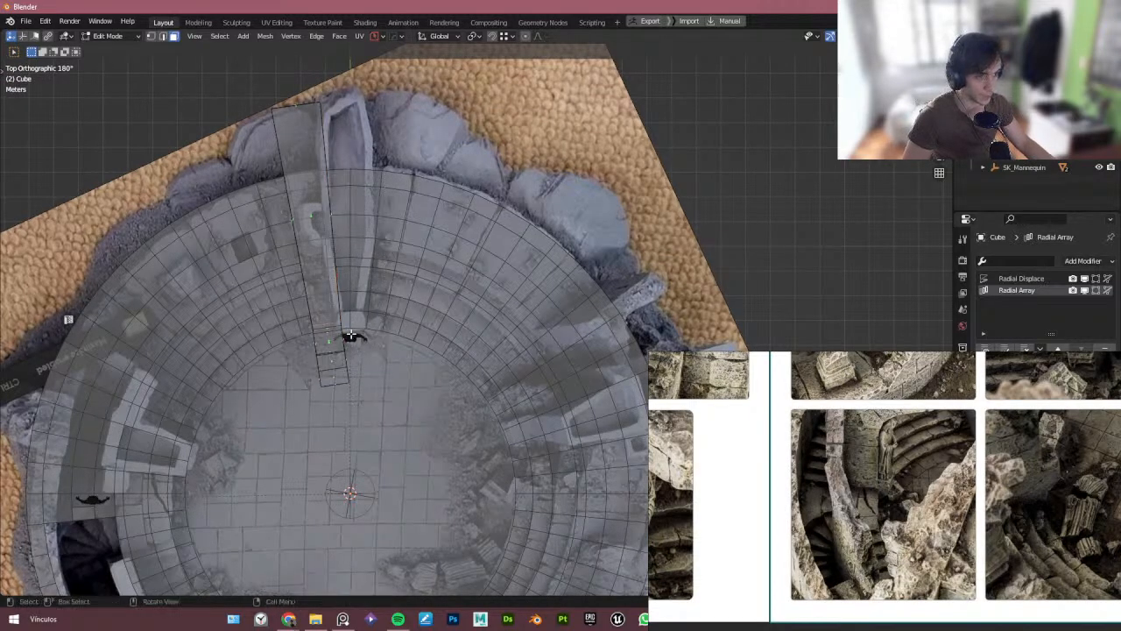
scroll(321, 175, down, 3)
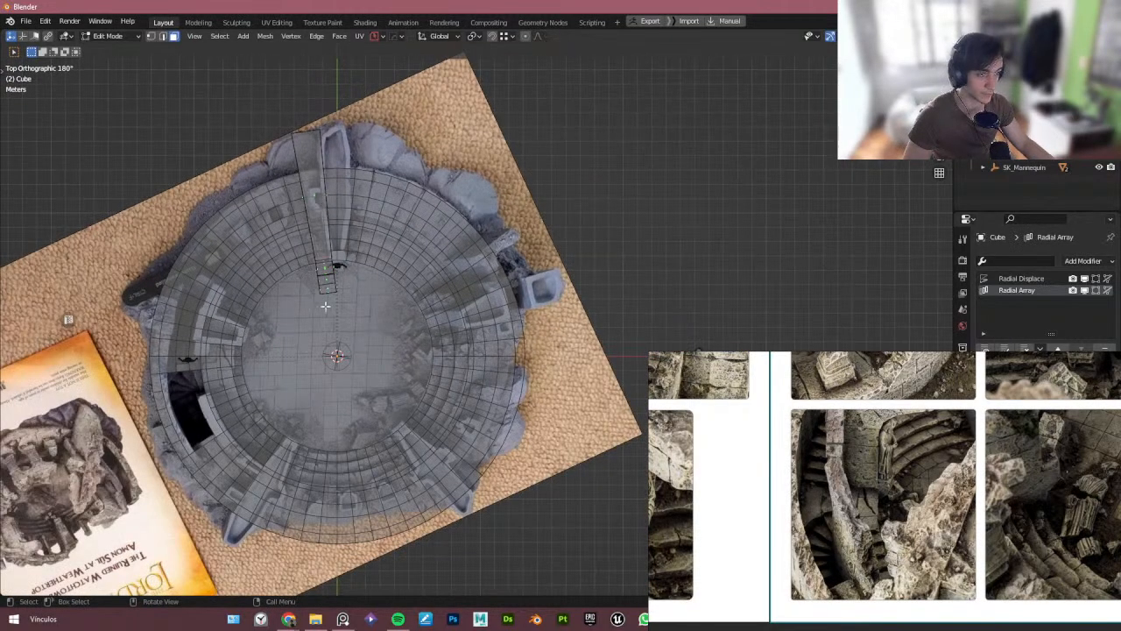
key(Tab)
- Compare the top view of the arena with the Raising Steps references on the board
middle_drag(352, 340, 344, 280)
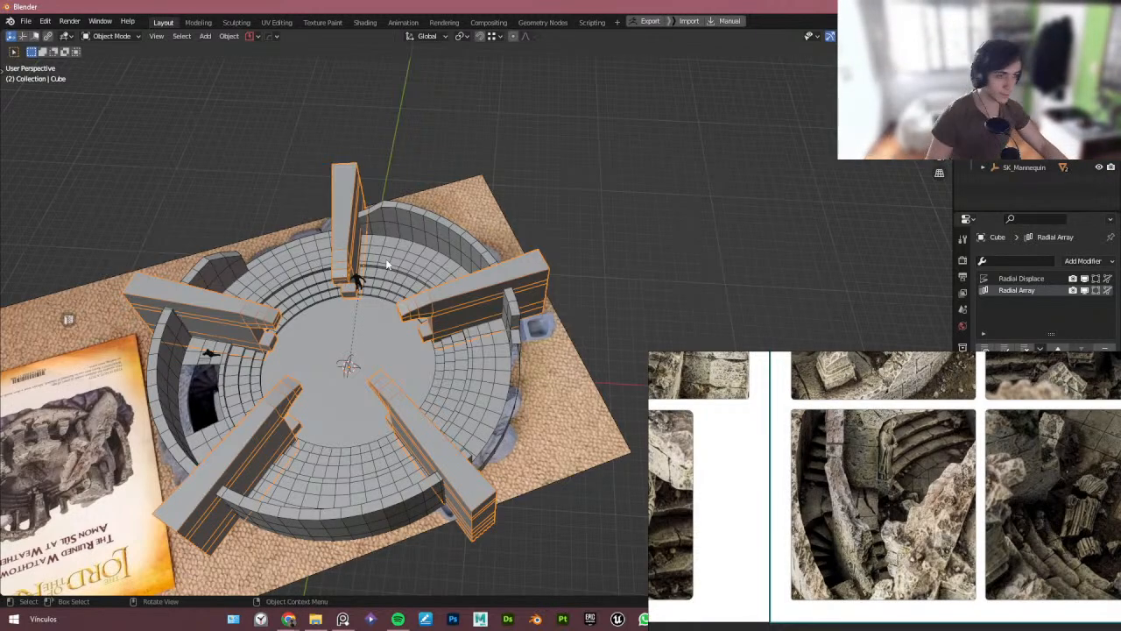
key(KP_7)
drag(745, 428, 510, 370)
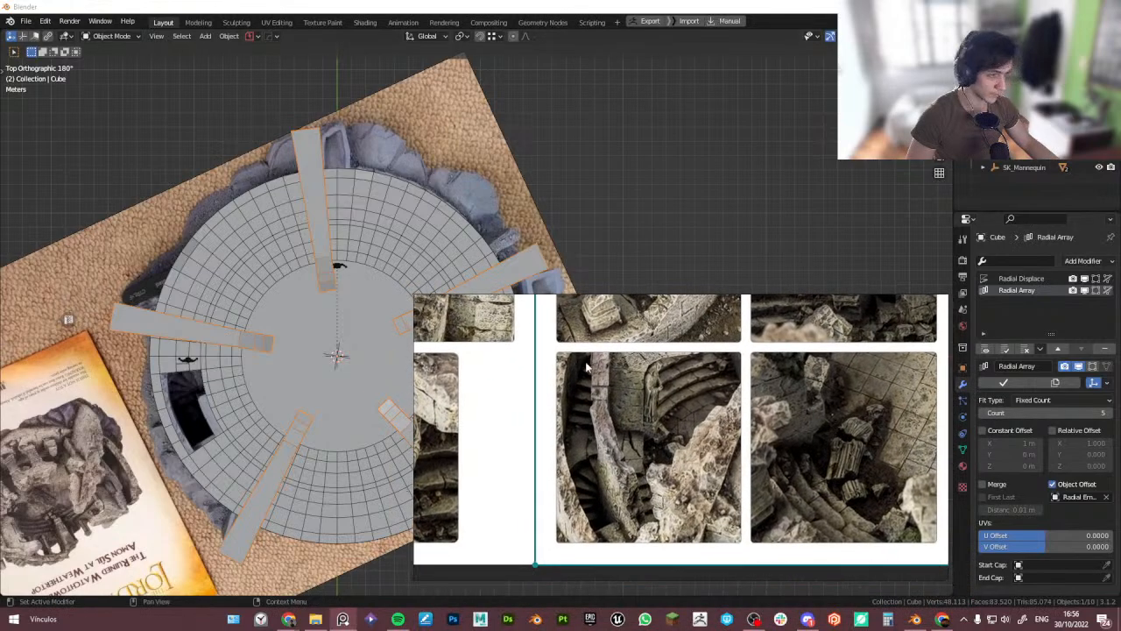
middle_drag(587, 367, 695, 440)
scroll(604, 377, down, 3)
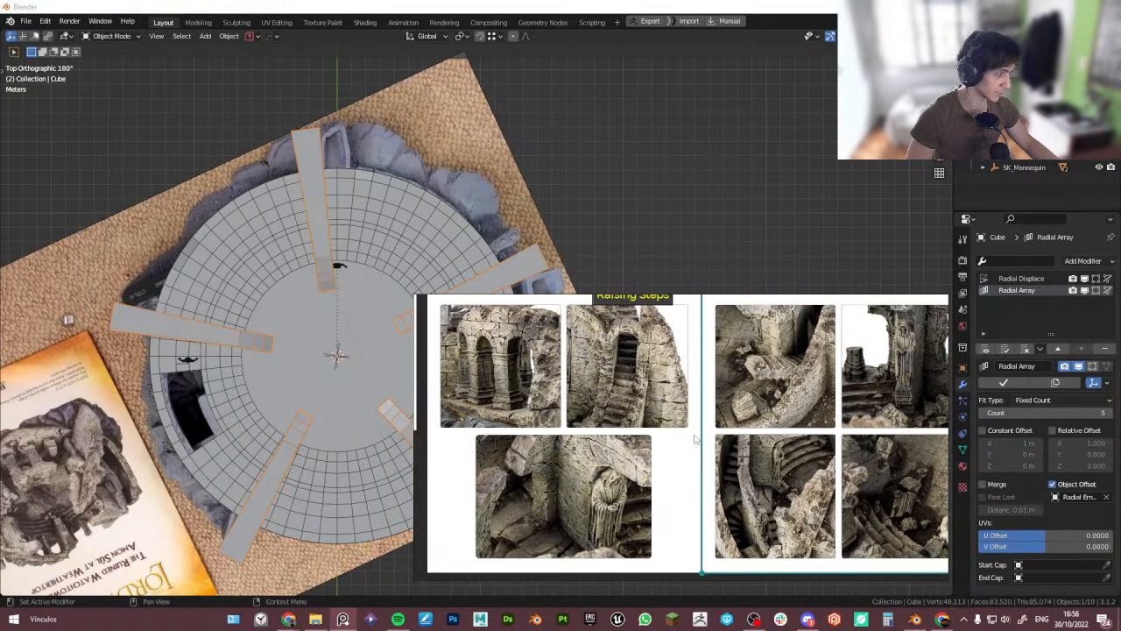
drag(695, 439, 937, 444)
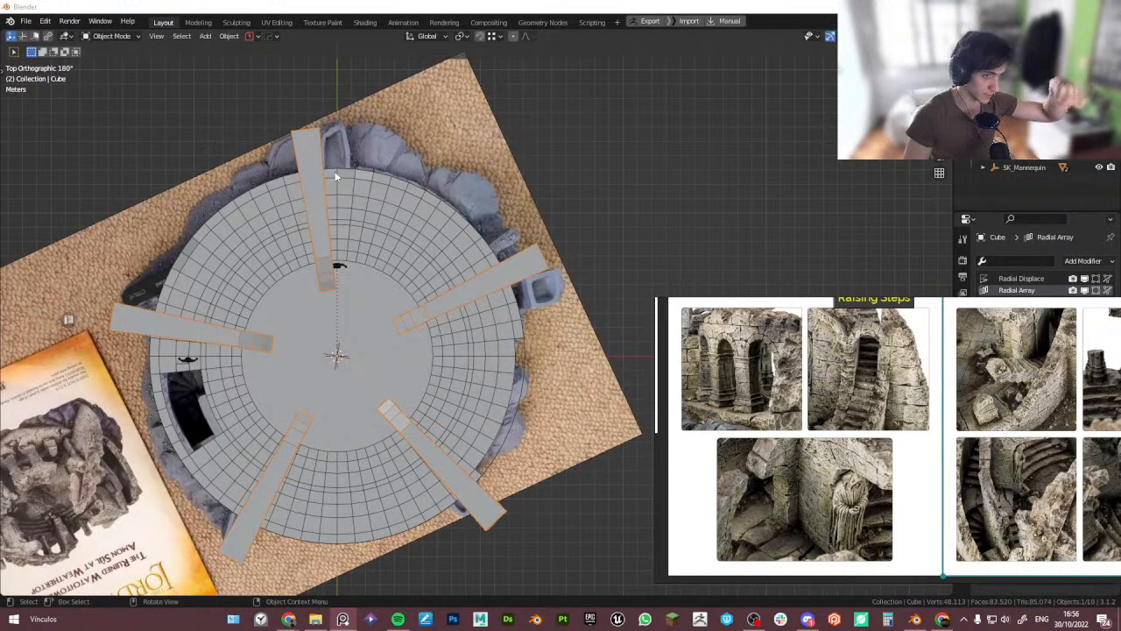
click(375, 150)
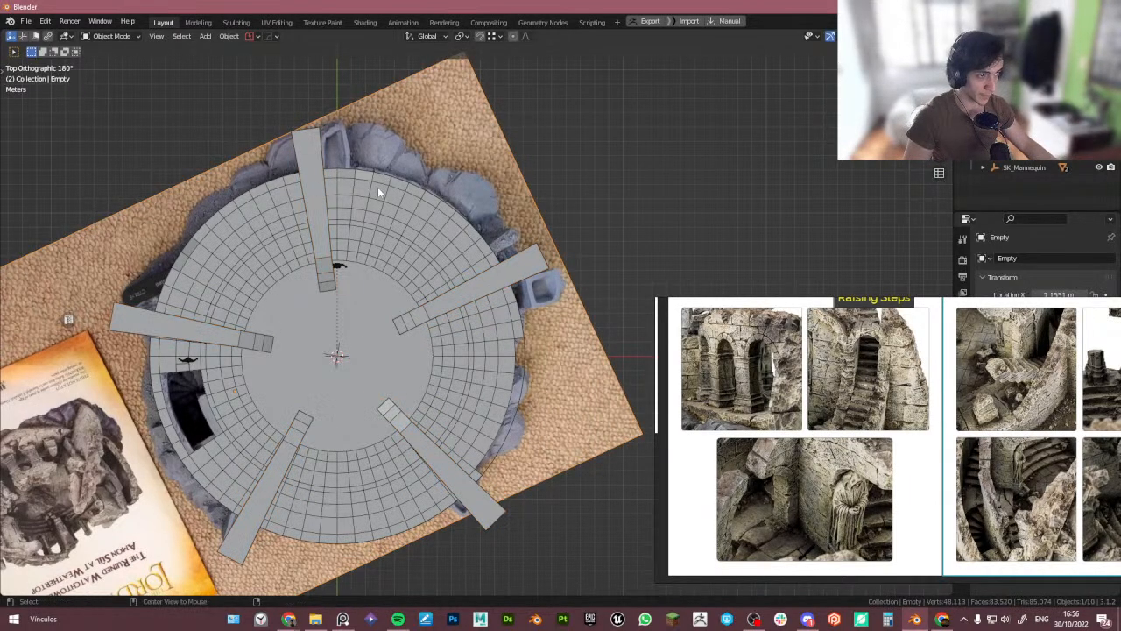
- Scale the radial array of wall blocks slightly along the X axis in top X-ray view
key(alt+z)
scroll(271, 294, up, 4)
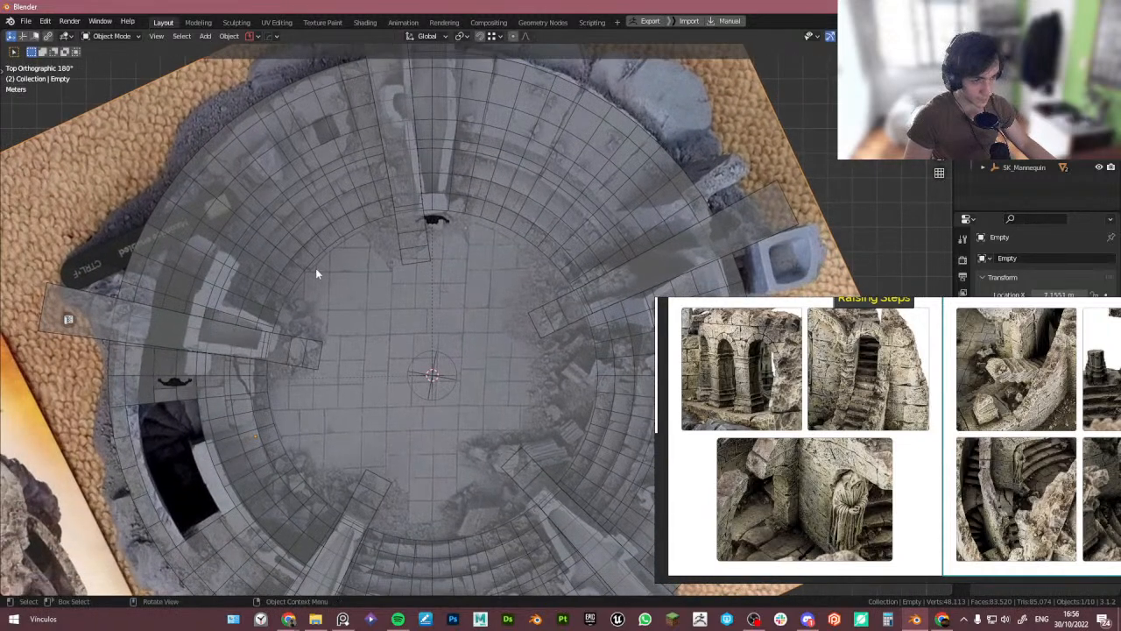
shift+middle_drag(459, 200, 394, 274)
click(399, 243)
click(399, 242)
key(s)
key(x)
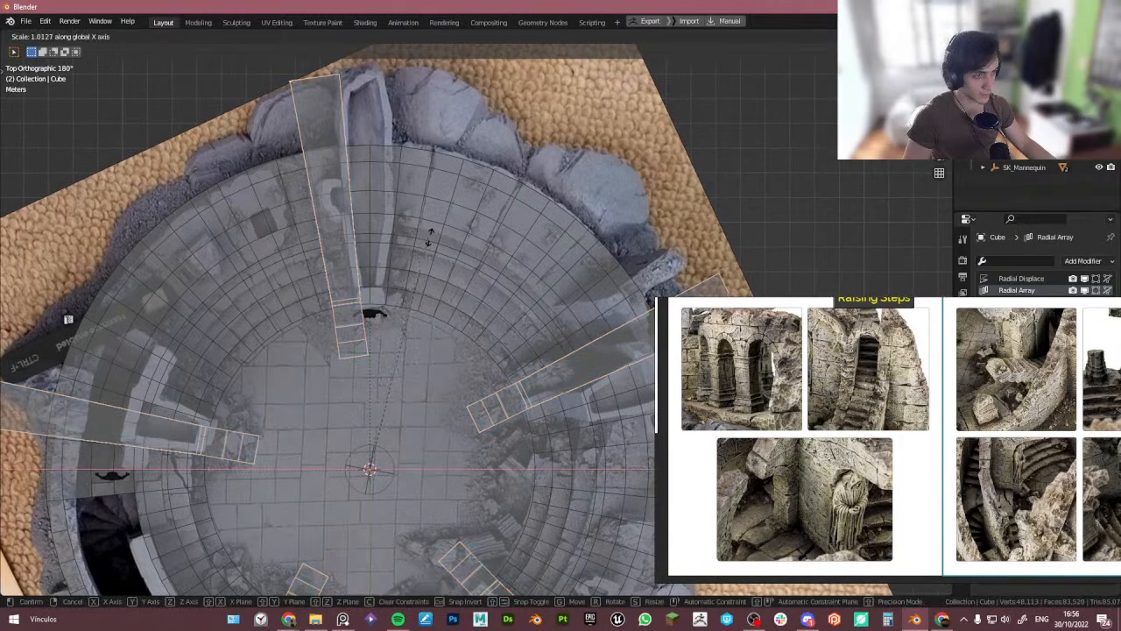
click(446, 326)
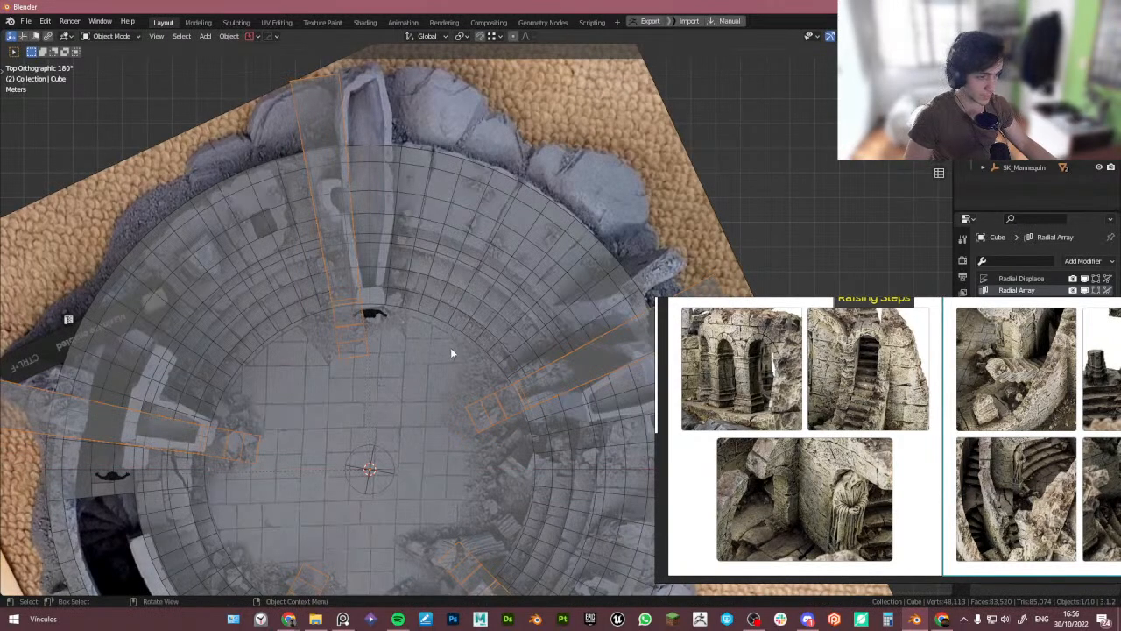
key(s)
key(x)
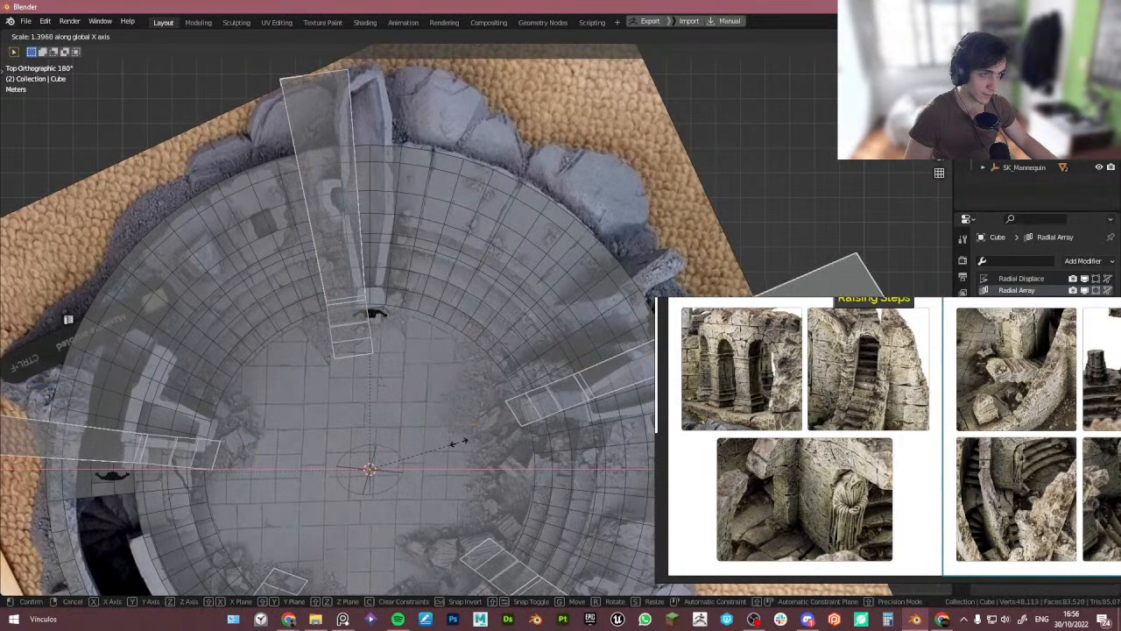
right_click(459, 443)
scroll(420, 460, down, 3)
scroll(384, 374, up, 2)
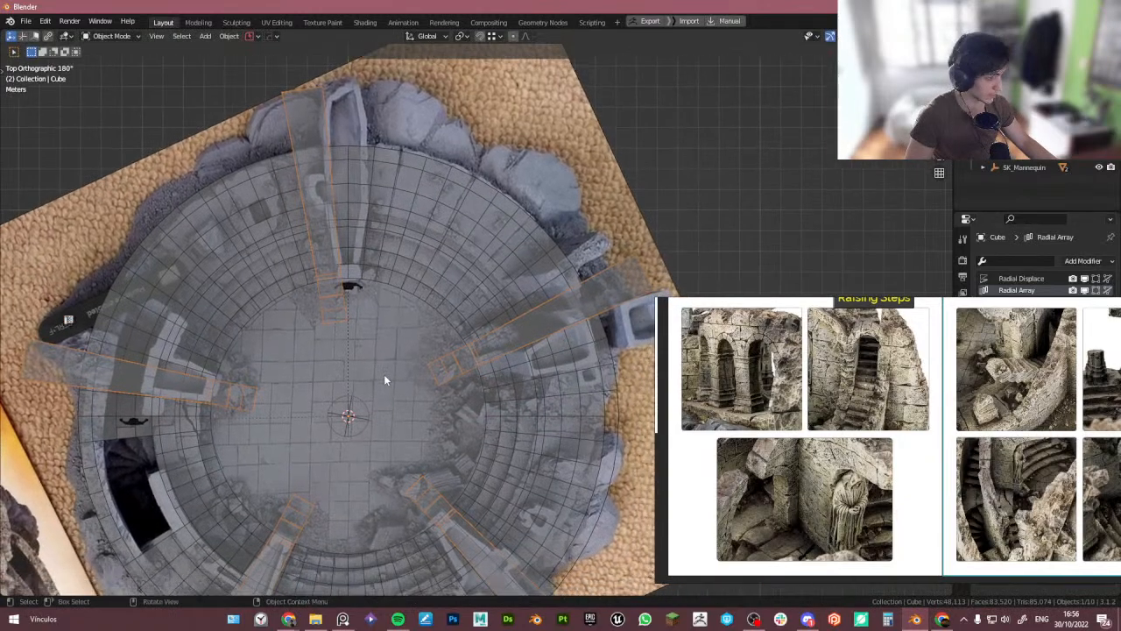
- Rotate the wall block mesh 9° around the array center in edit mode, isolated in local view
key(KP_Divide)
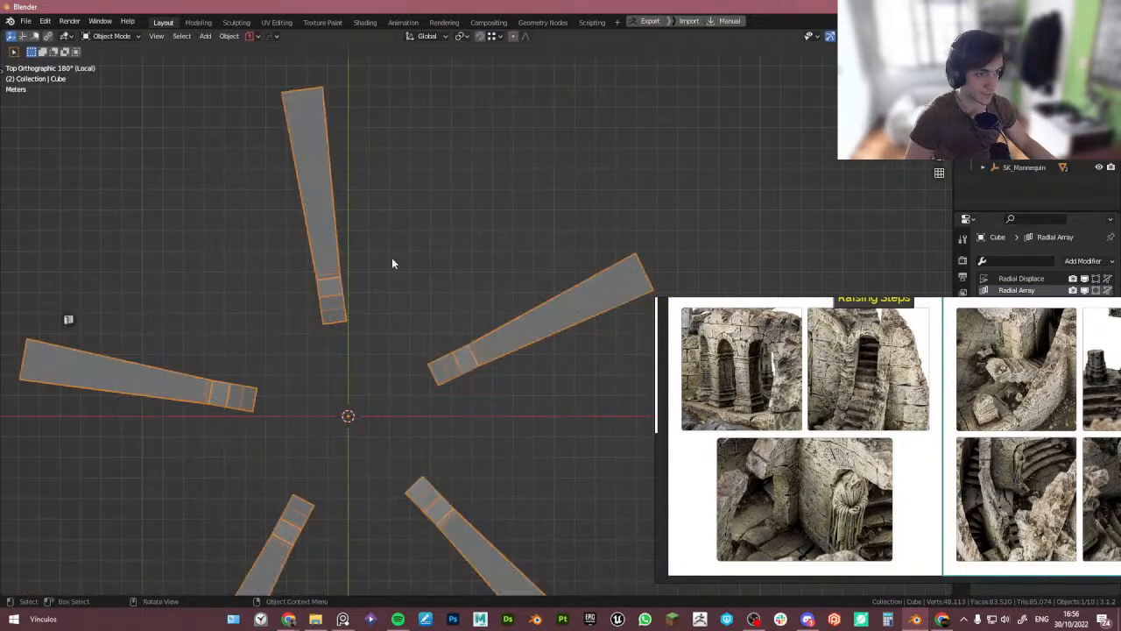
key(Tab)
scroll(359, 326, down, 5)
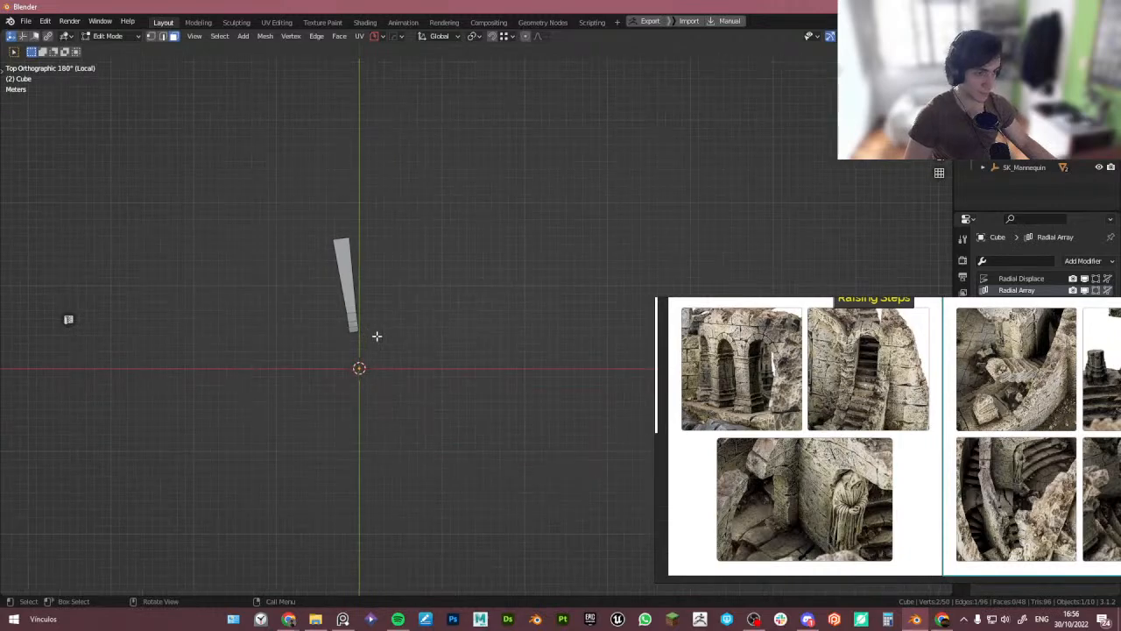
key(a)
scroll(379, 326, up, 3)
key(r)
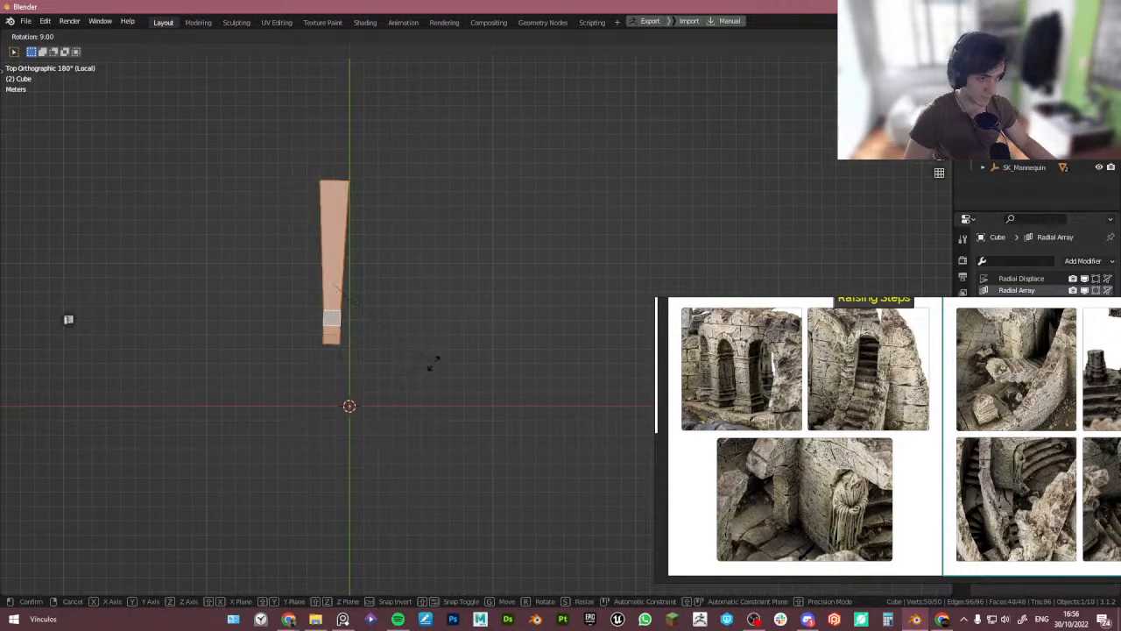
click(437, 352)
key(Tab)
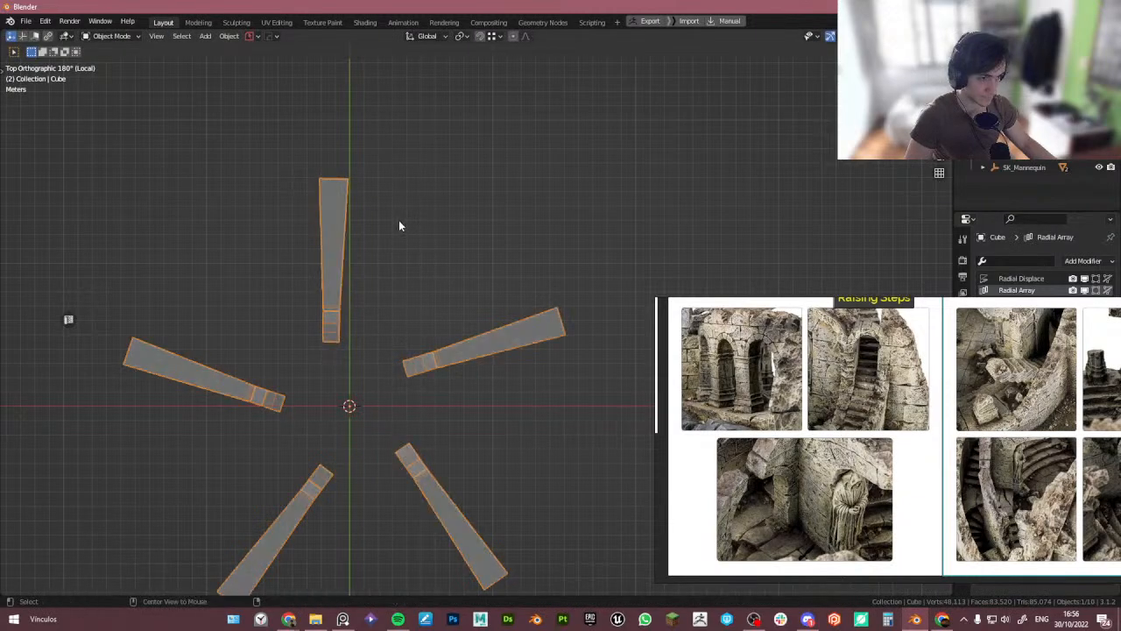
- Rotate the wall block mesh a little further around the center in edit mode
key(Tab)
key(r)
click(386, 245)
key(Tab)
key(Tab)
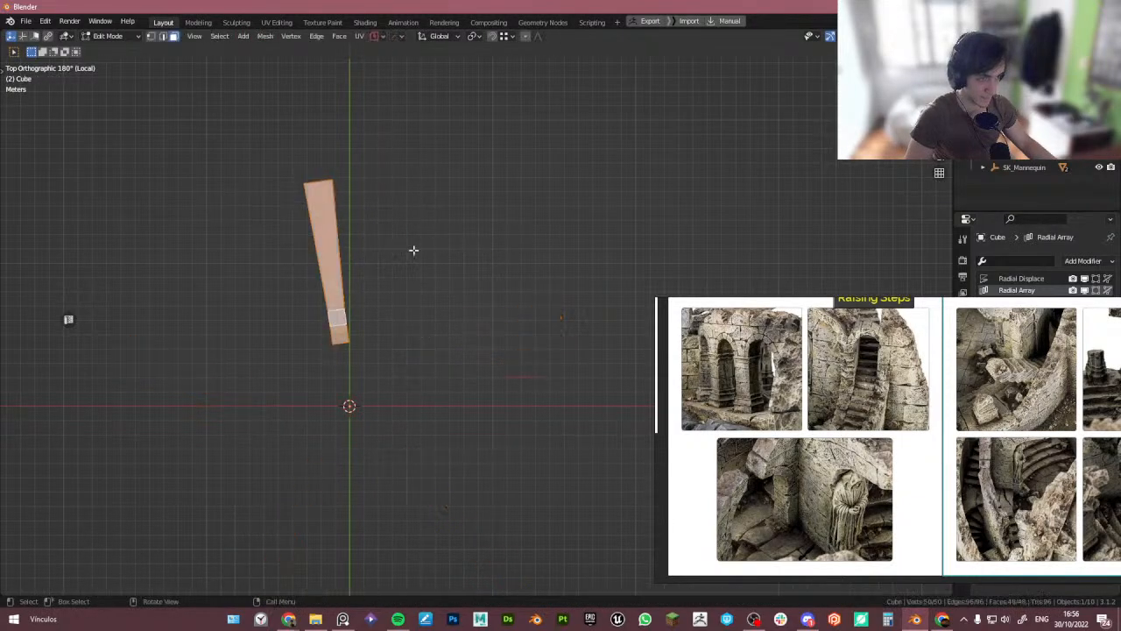
- Select all wall block faces sharing the same normal as the picked side face
middle_drag(413, 248, 348, 253)
scroll(339, 281, up, 3)
click(342, 289)
key(shift+g)
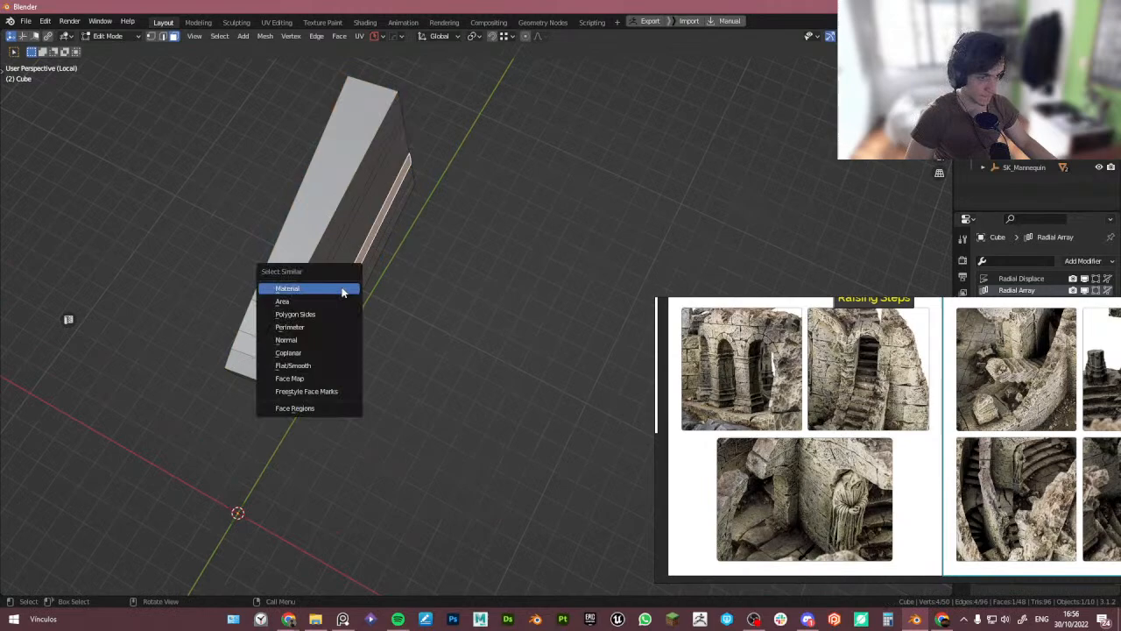
click(330, 341)
key(Tab)
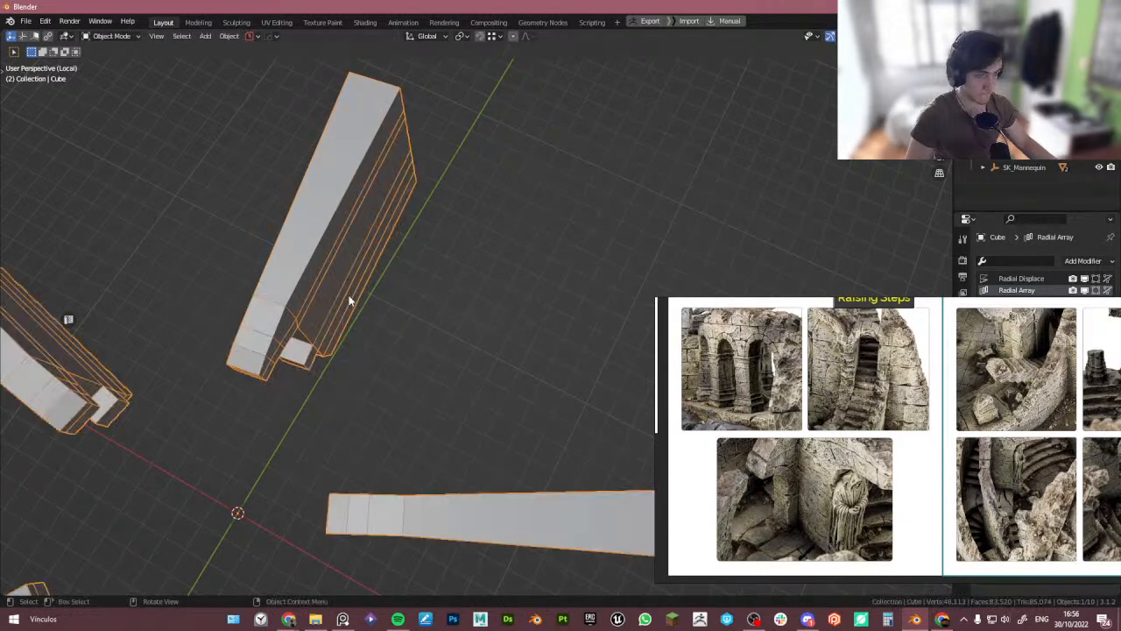
- Shrink/fatten the selected wall block faces by about 0.47 m to thicken the blocks
key(KP_7)
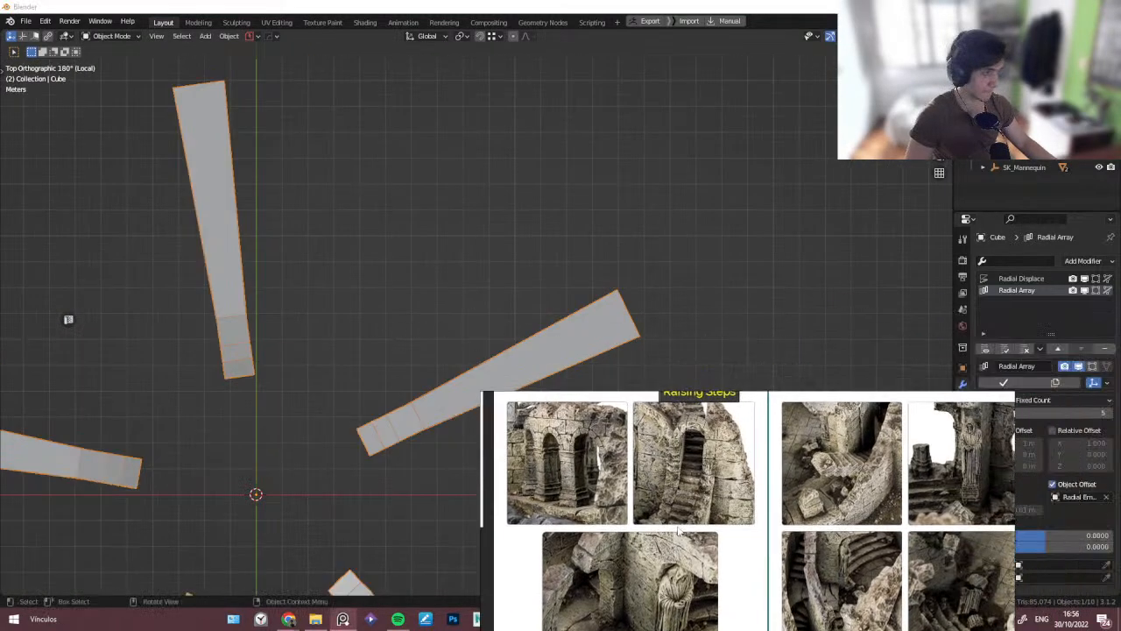
key(Tab)
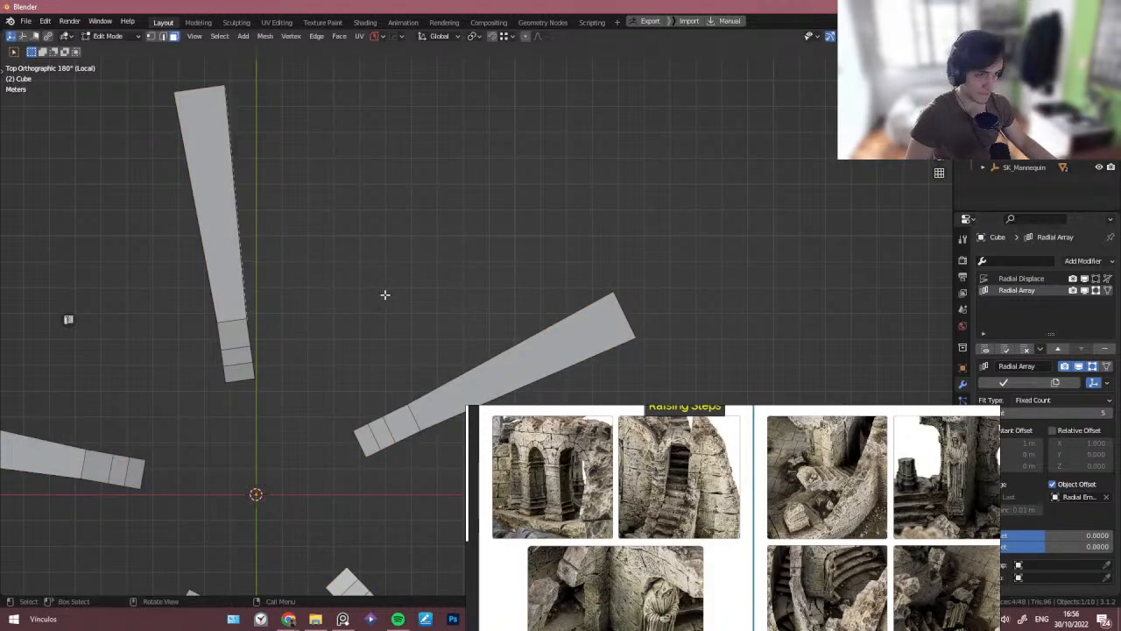
middle_drag(386, 295, 101, 203)
shift+click(100, 203)
key(c)
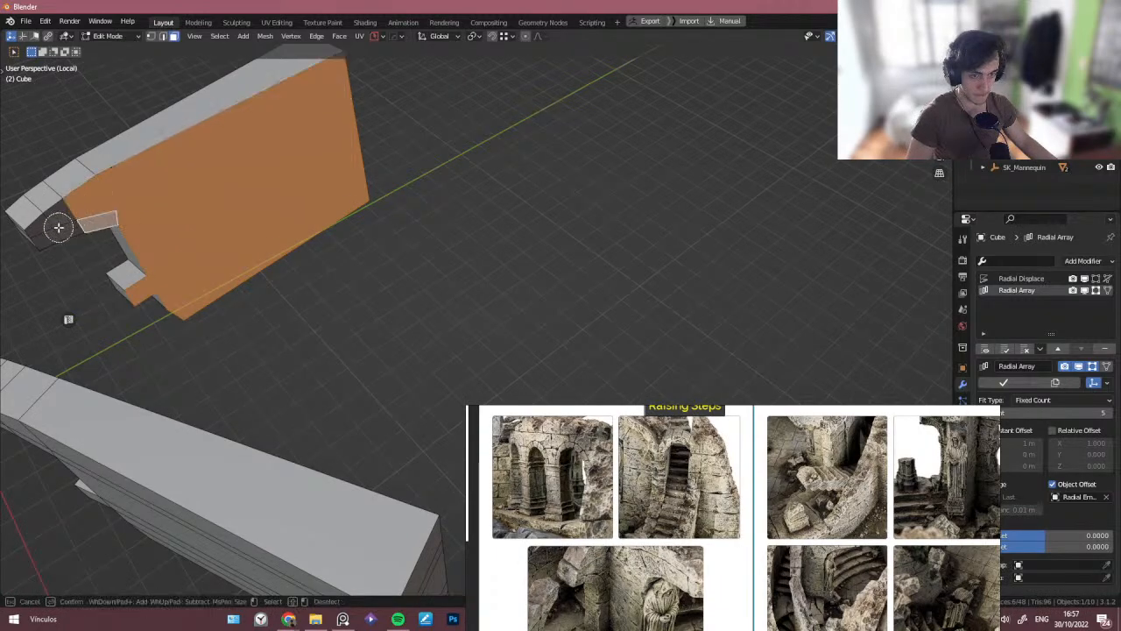
scroll(57, 228, up, 1)
click(55, 229)
key(Escape)
scroll(56, 229, down, 4)
mouse_move(58, 229)
middle_down()
mouse_move(180, 268)
mouse_move(167, 259)
mouse_move(208, 290)
middle_up()
key(alt+s)
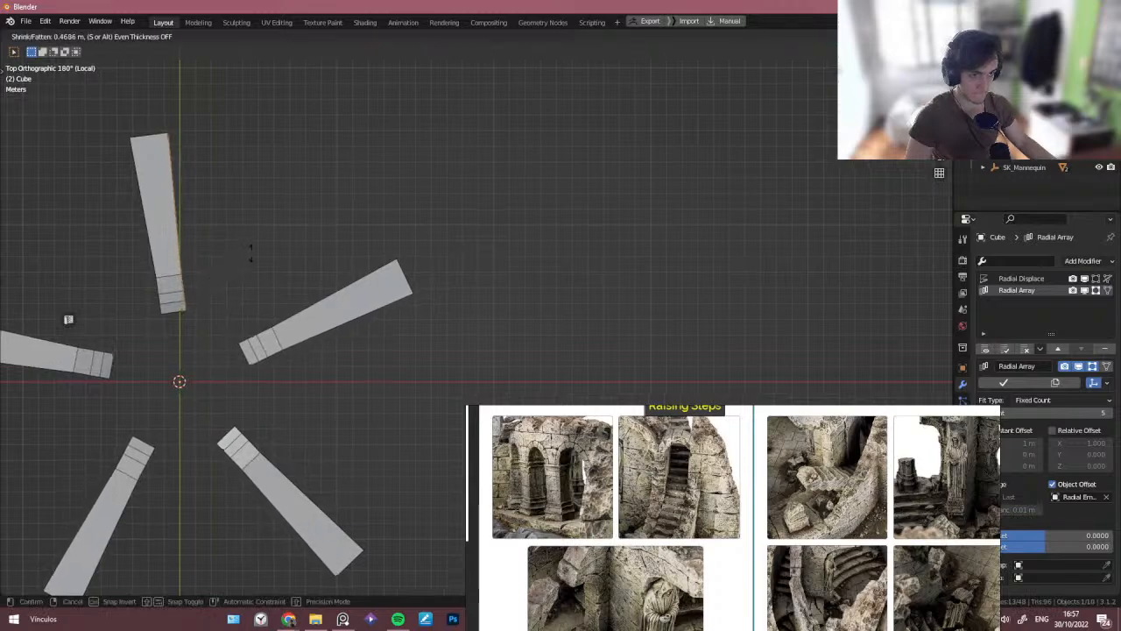
click(275, 226)
key(Tab)
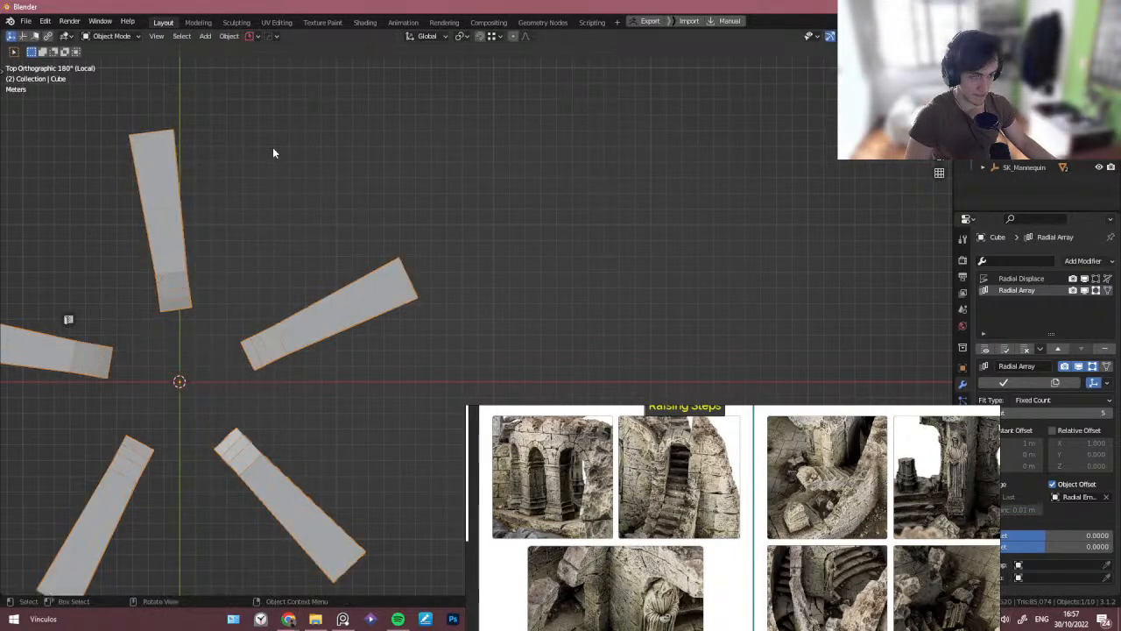
key(Tab)
key(Tab)
key(q)
mouse_move(208, 286)
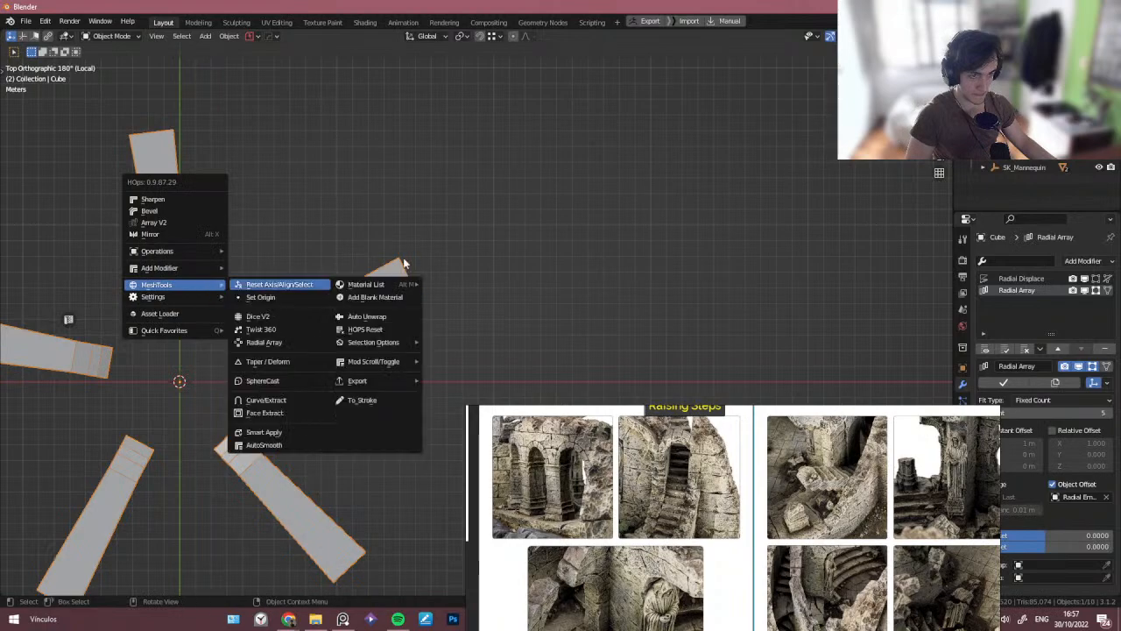
- Leave local view and examine the wall blocks' alignment over the reference photo from the top
key(KP_Divide)
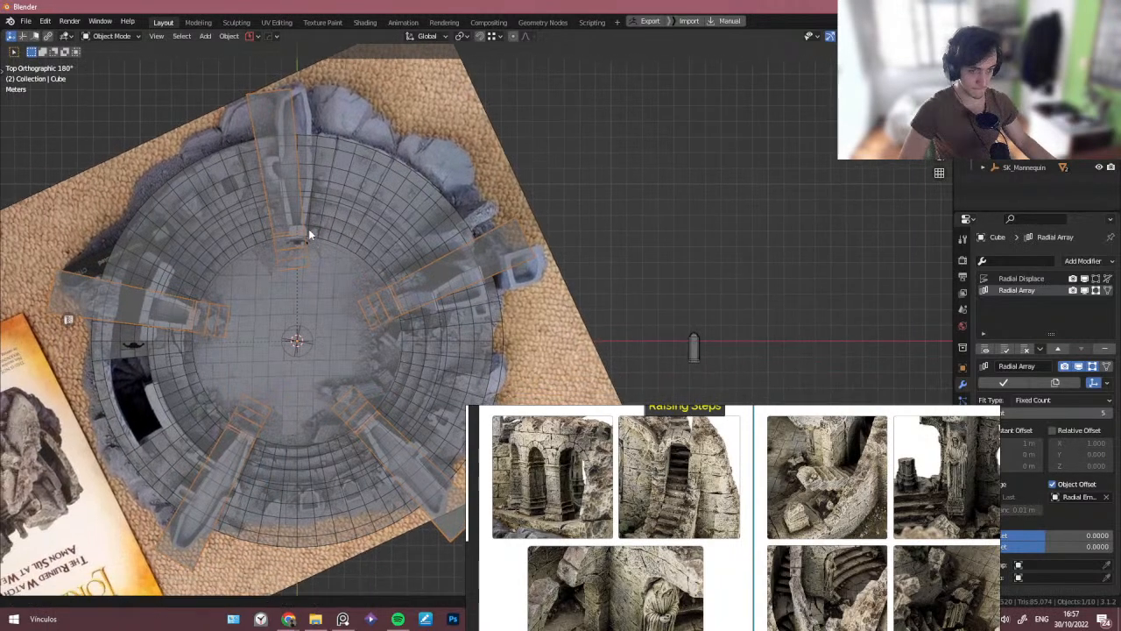
scroll(202, 287, up, 3)
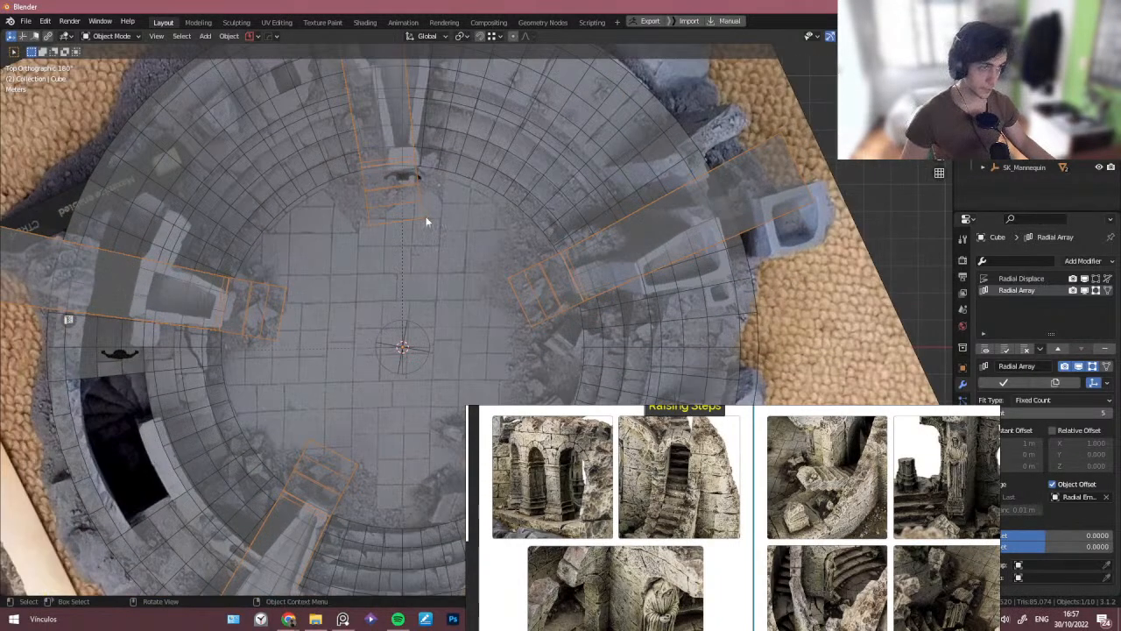
scroll(426, 222, down, 5)
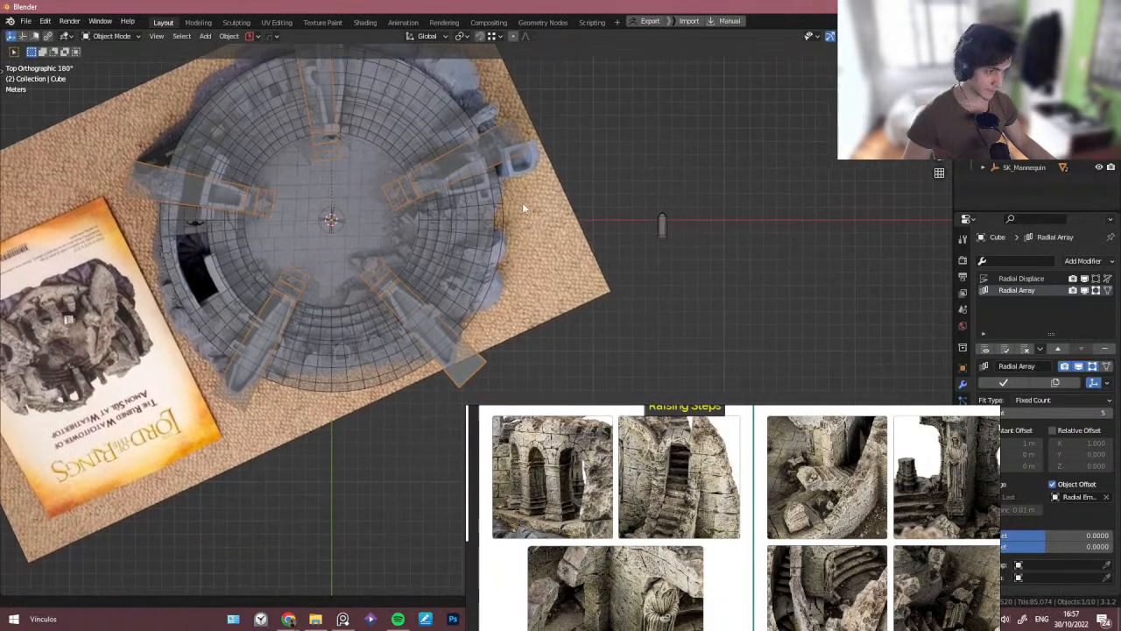
scroll(371, 281, up, 2)
shift+middle_drag(309, 255, 304, 286)
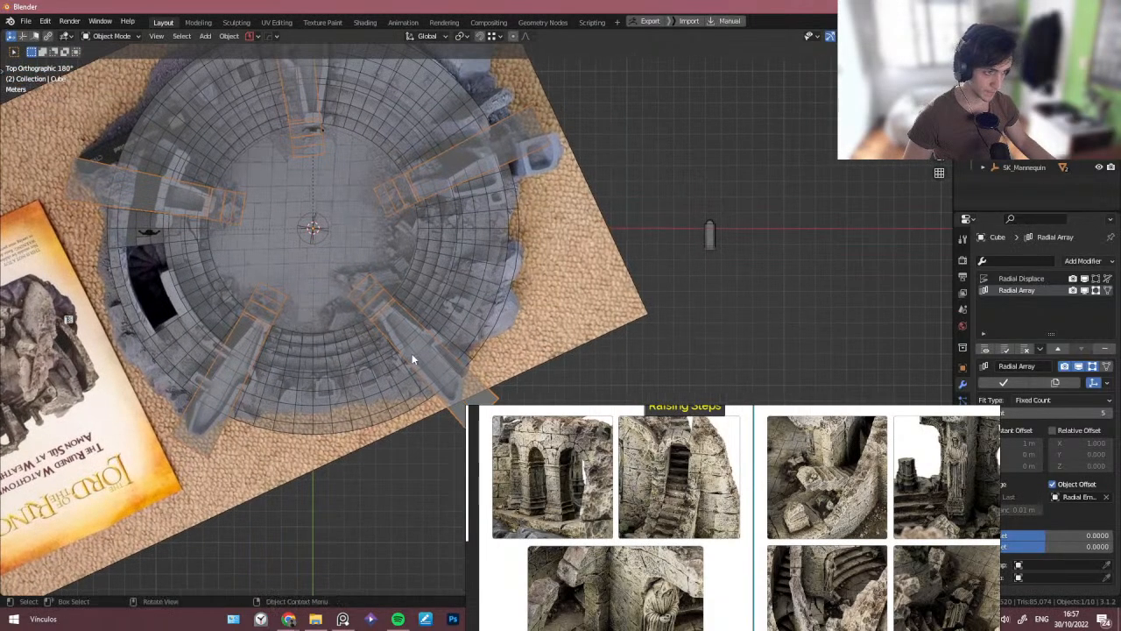
shift+middle_drag(320, 234, 312, 242)
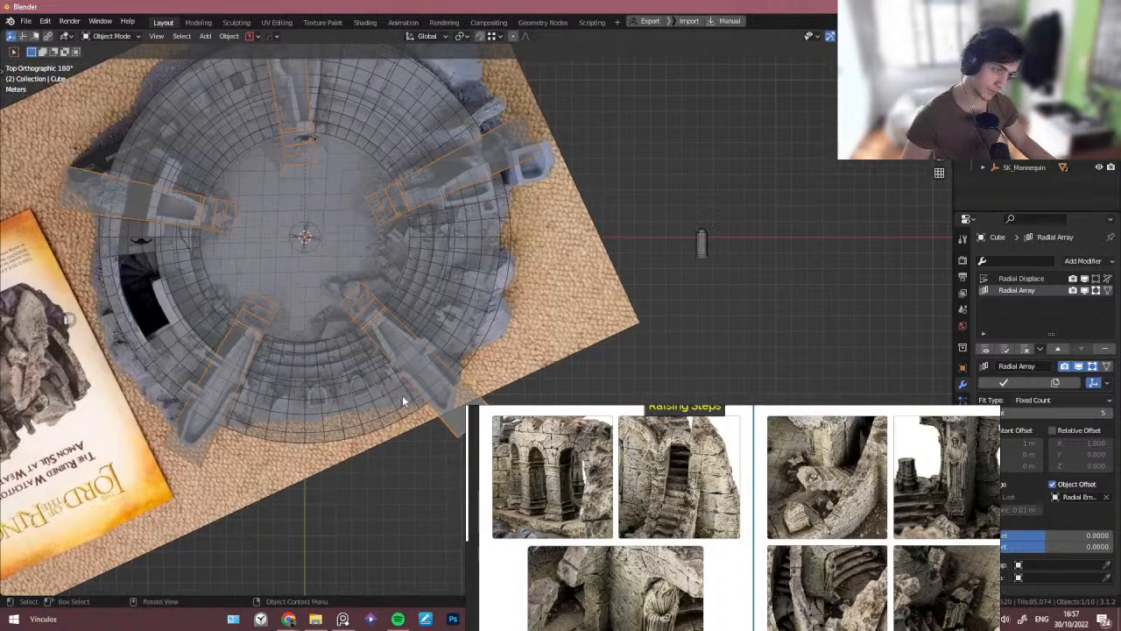
shift+middle_drag(374, 280, 361, 337)
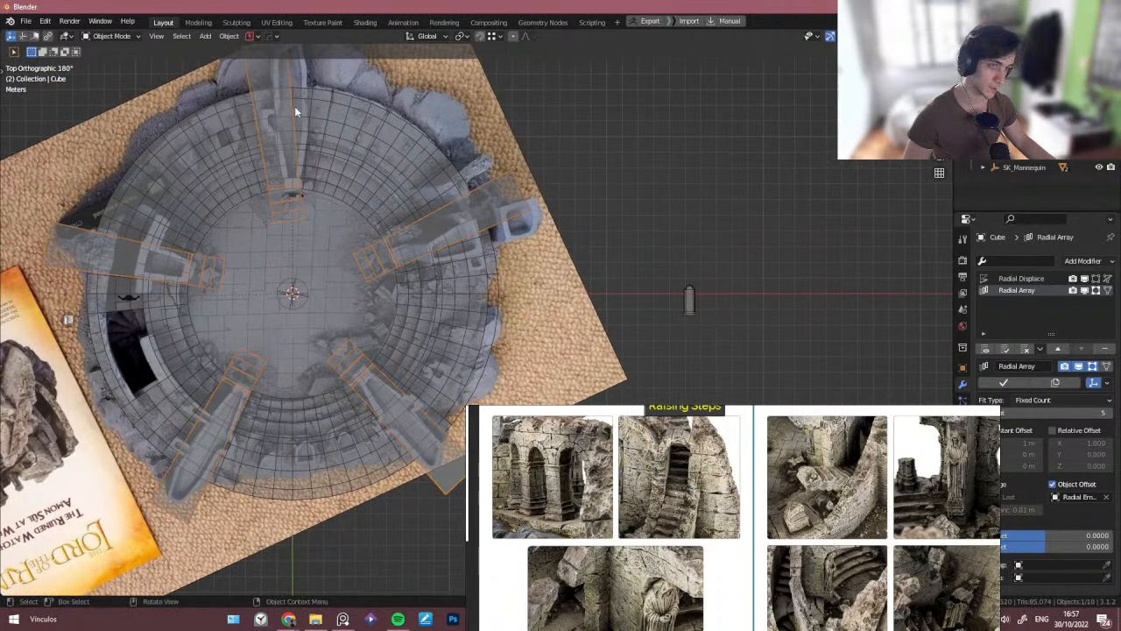
shift+middle_drag(354, 170, 358, 196)
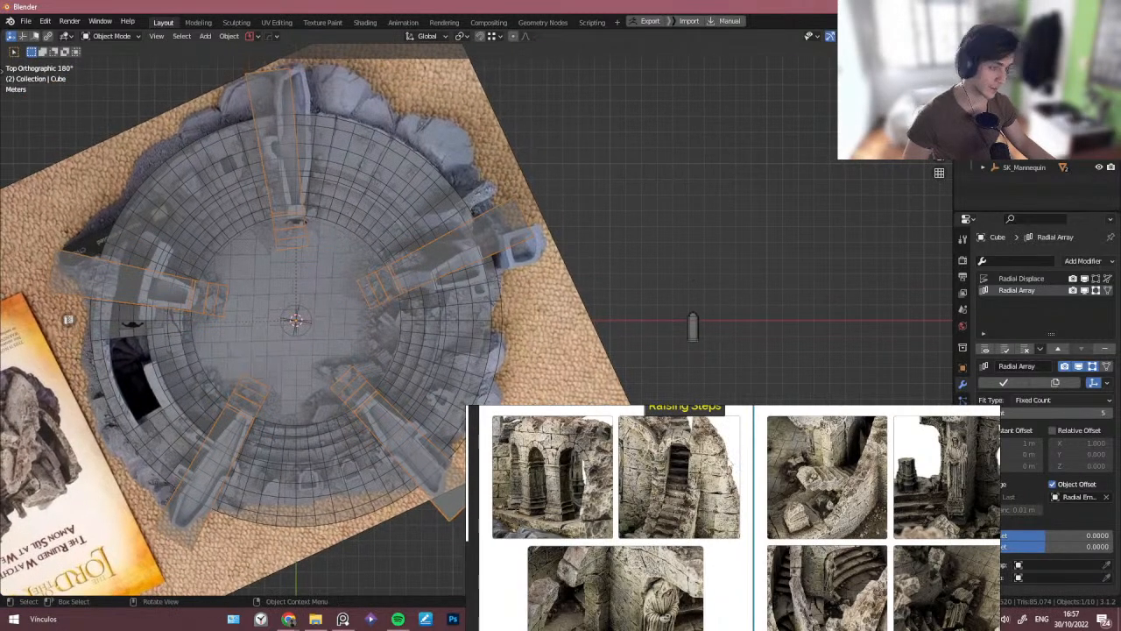
- Rearrange and zoom the reference board to bring the Raising Steps images into view
right_drag(727, 459, 748, 306)
scroll(714, 337, down, 5)
middle_drag(644, 385, 730, 407)
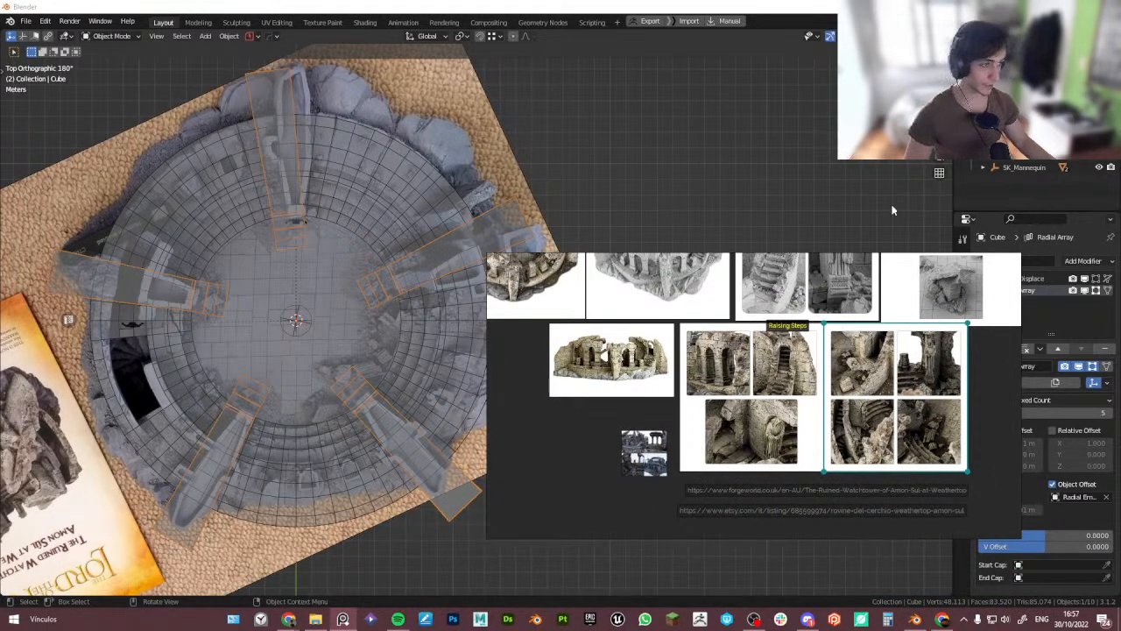
right_click(693, 330)
click(701, 146)
shift+middle_drag(449, 200, 472, 196)
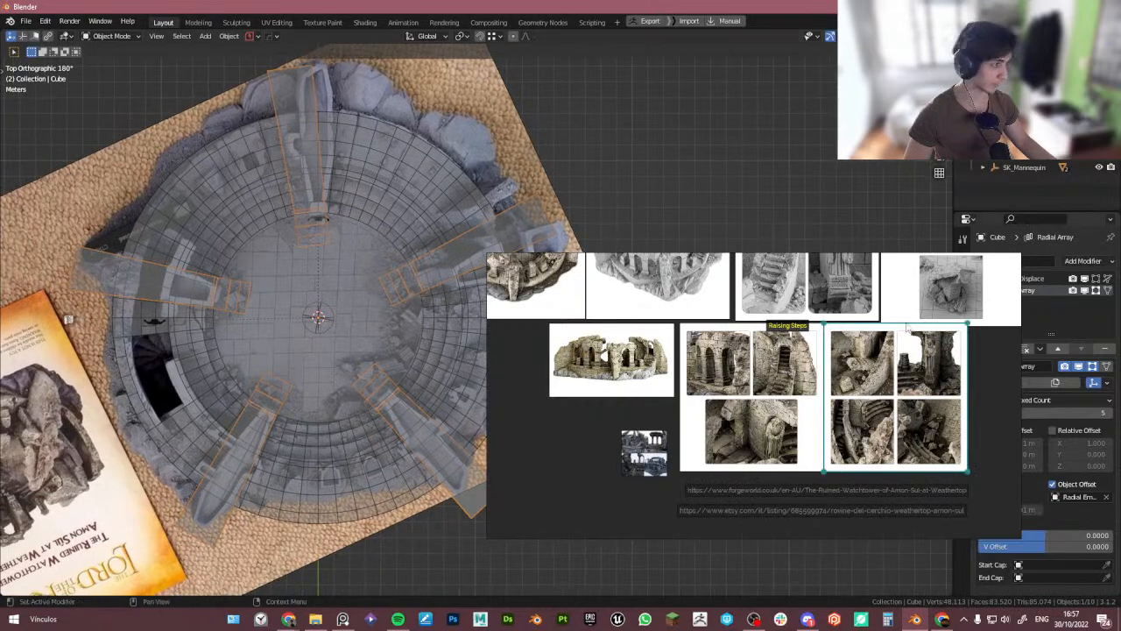
right_drag(909, 328, 841, 399)
right_drag(869, 357, 913, 341)
scroll(604, 373, down, 4)
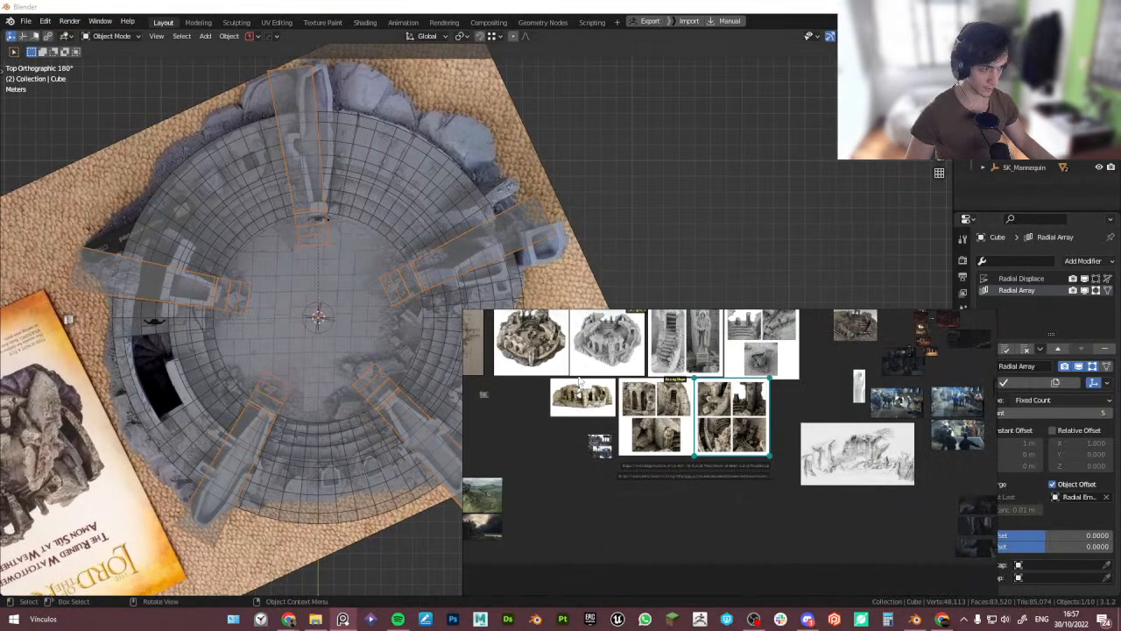
middle_drag(650, 356, 690, 424)
right_drag(936, 312, 882, 362)
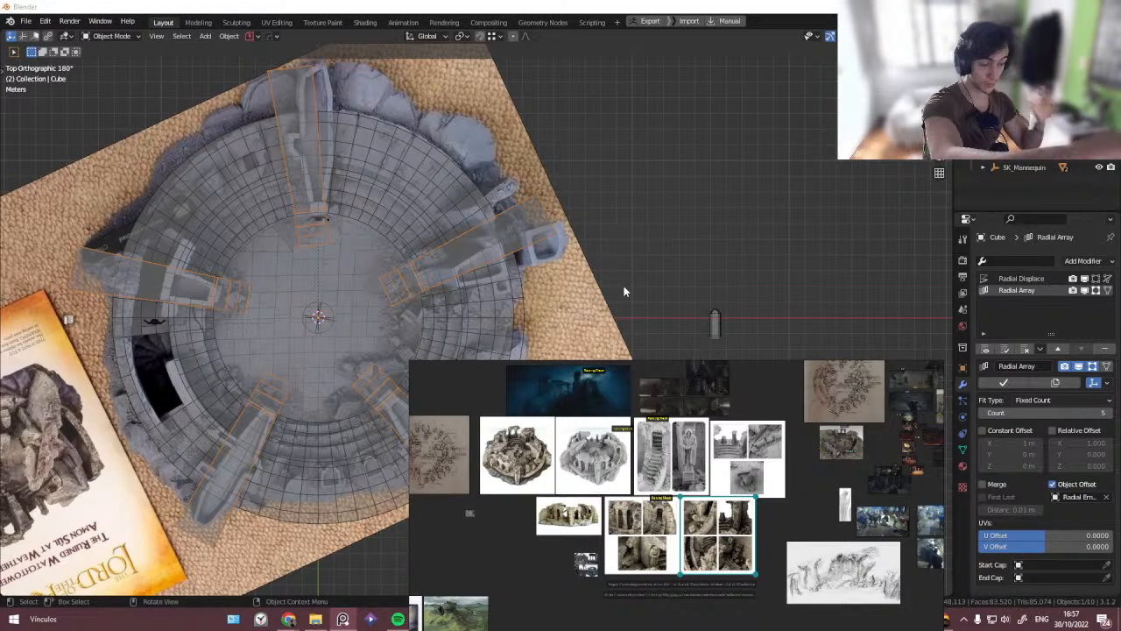
- Move the selected side face of the wall block in edit mode to adjust its position
middle_drag(430, 180, 339, 137)
key(Tab)
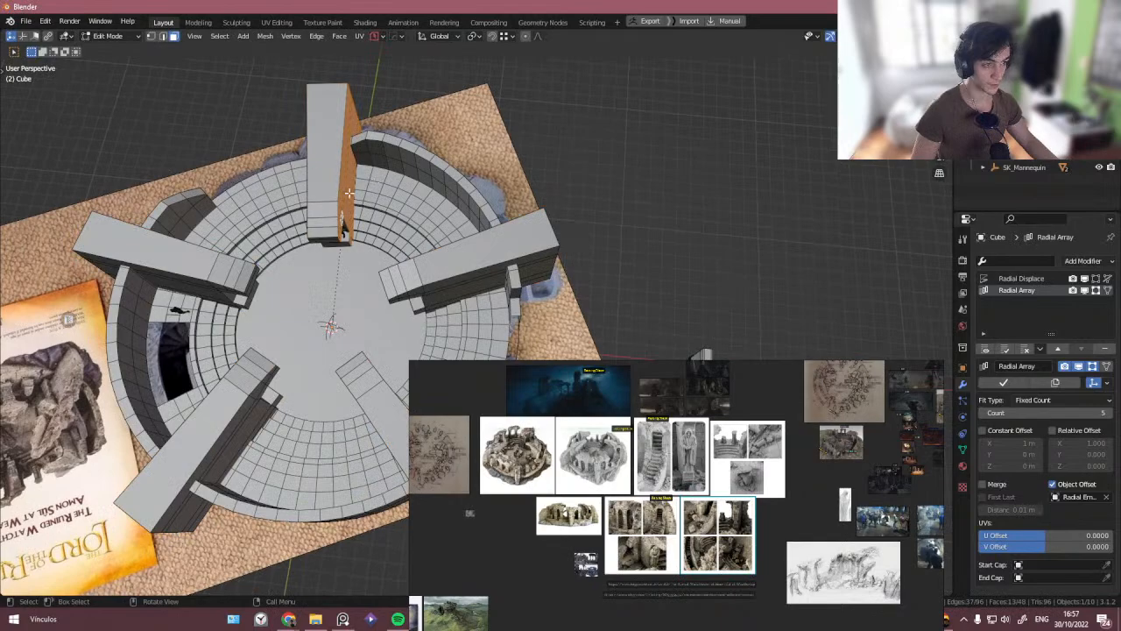
middle_drag(349, 192, 421, 286)
key(g)
click(304, 235)
key(Tab)
- Toggle X-ray to compare the wall blocks against the reference photo in top view
click(312, 181)
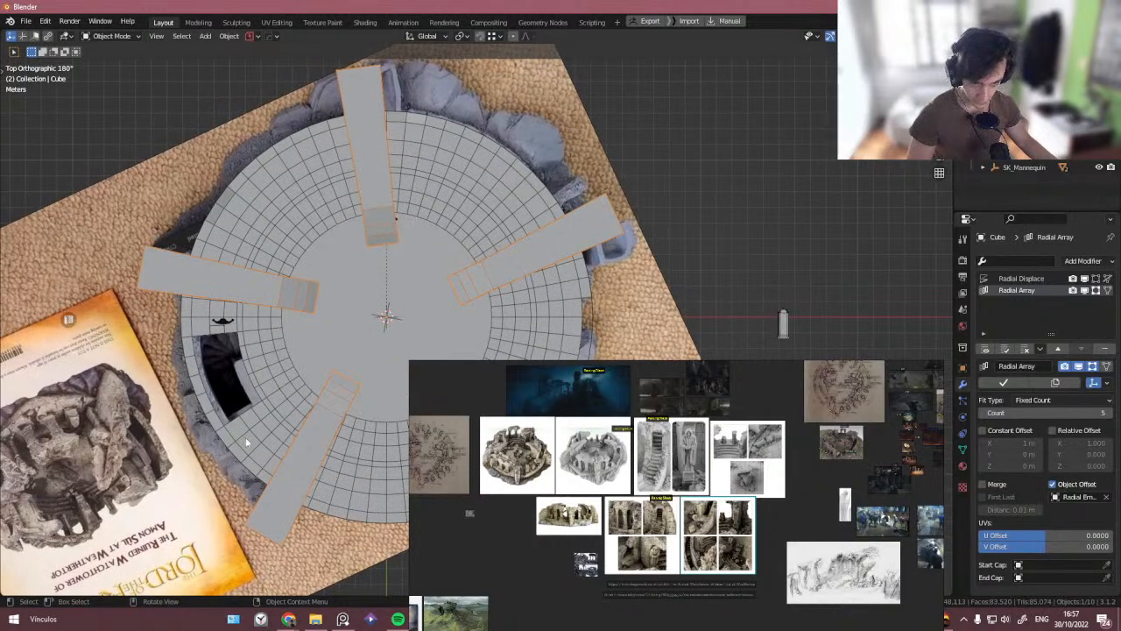
middle_drag(247, 442, 399, 381)
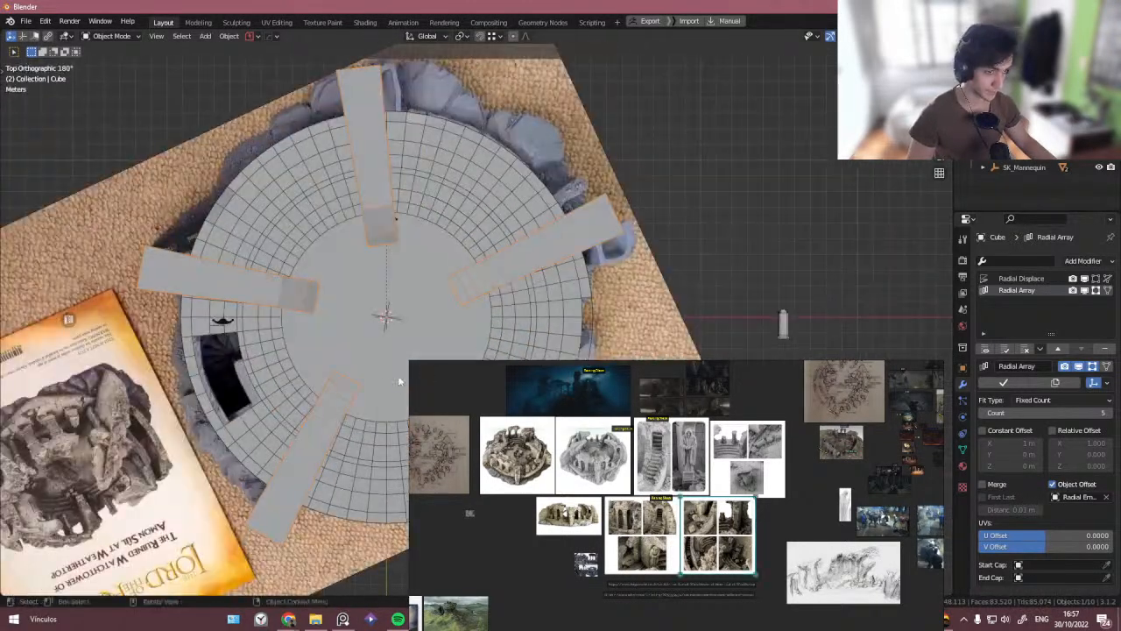
key(alt+z)
key(alt+z)
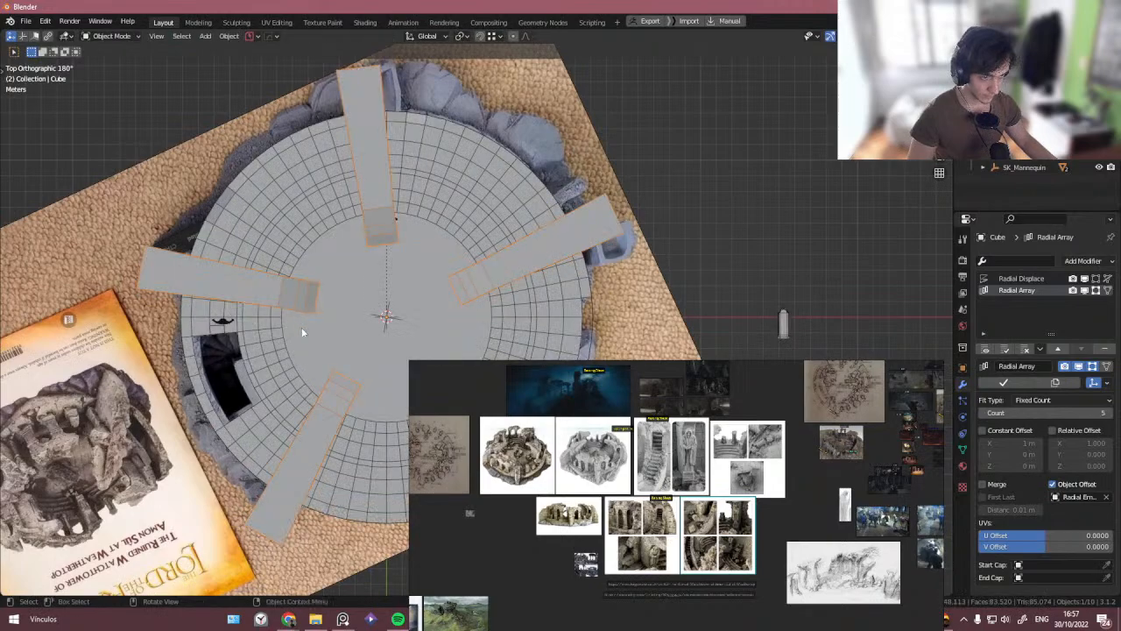
key(alt+z)
mouse_move(175, 320)
middle_down()
mouse_move(274, 334)
mouse_move(254, 294)
middle_up()
key(alt+z)
scroll(257, 280, up, 4)
- Select the floor tile beside the stairwell opening and inspect it up close
click(229, 306)
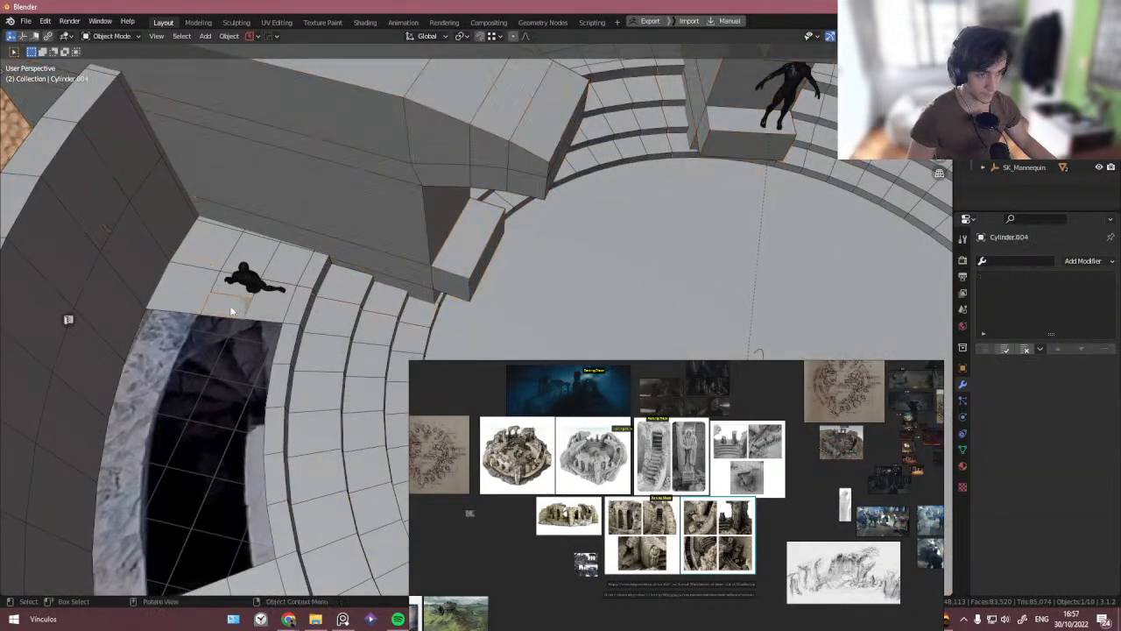
scroll(243, 300, up, 2)
scroll(243, 300, down, 1)
scroll(238, 300, up, 1)
middle_drag(238, 300, 128, 248)
scroll(250, 301, down, 2)
scroll(142, 235, up, 2)
scroll(138, 178, up, 2)
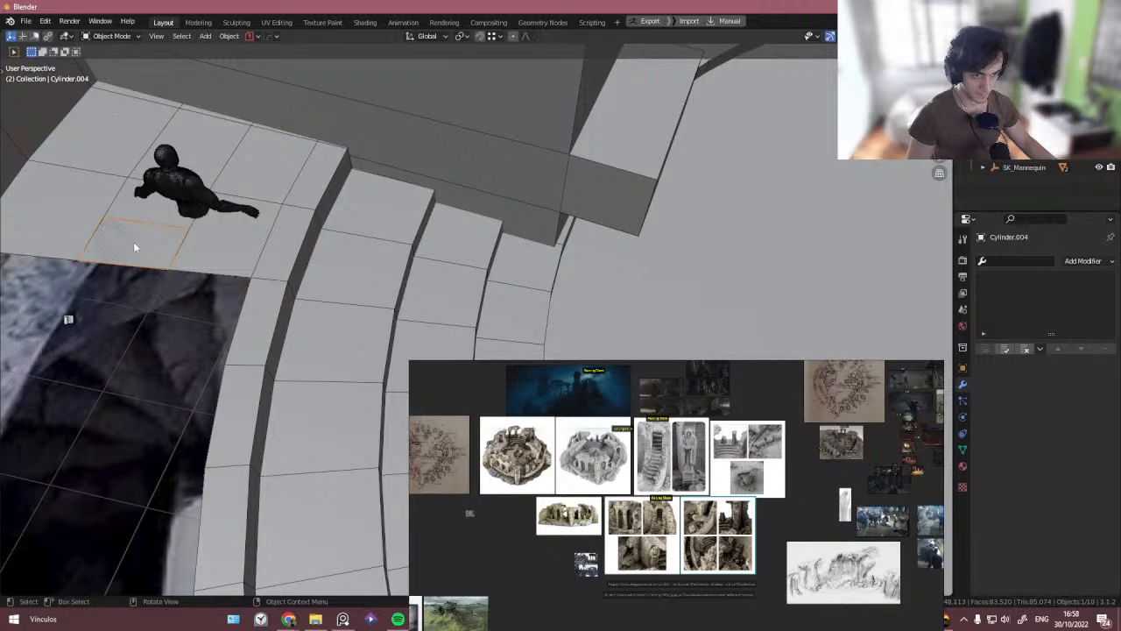
- Give the floor tile beside the stairwell a Solidify modifier about 0.23 m thick to form a raised block
middle_drag(143, 240, 165, 251)
key(Tab)
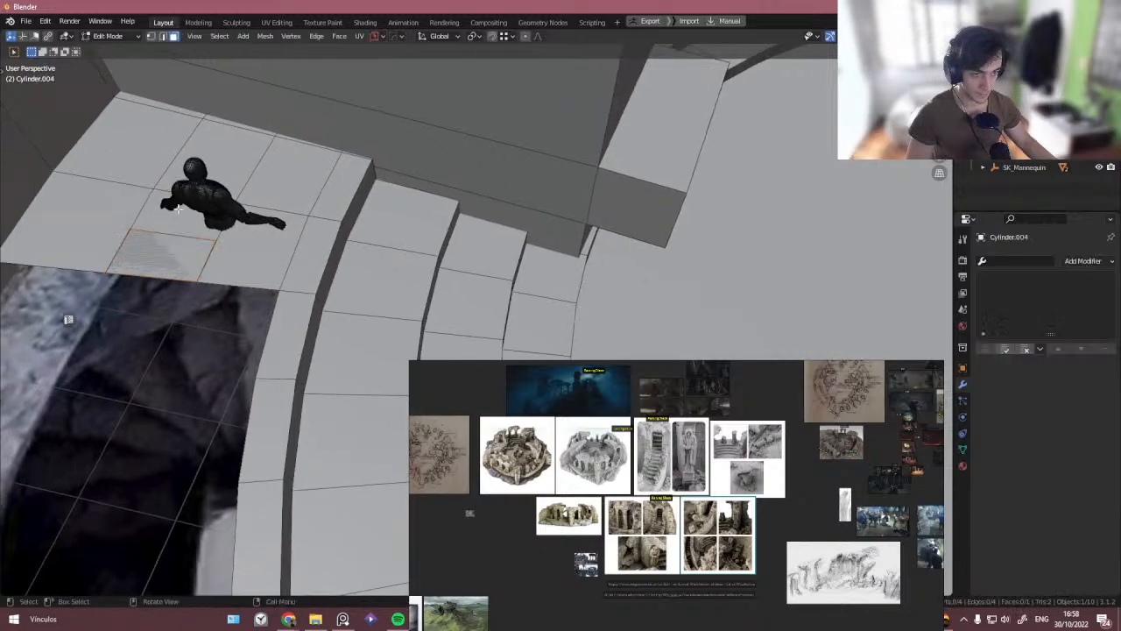
scroll(155, 252, up, 2)
key(Tab)
key(q)
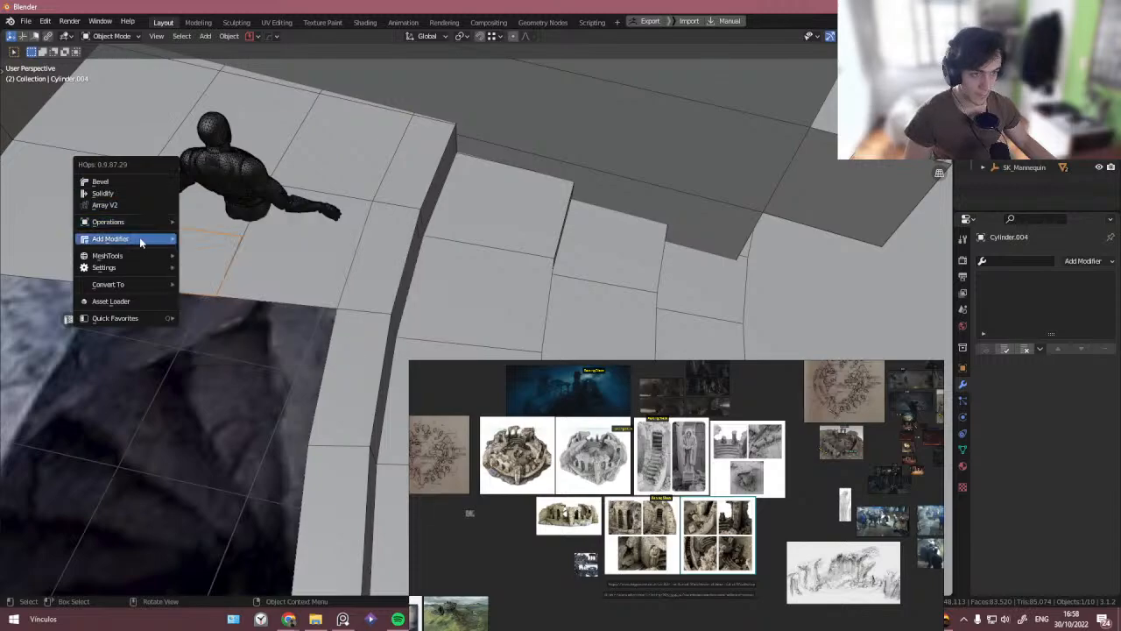
mouse_move(139, 238)
click(208, 253)
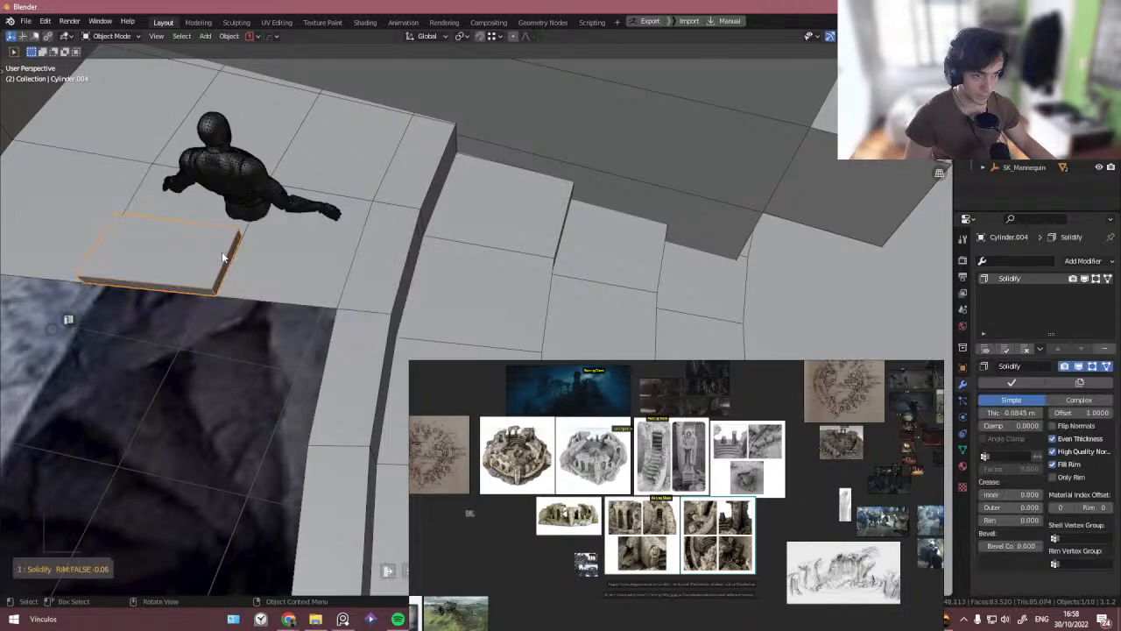
click(285, 286)
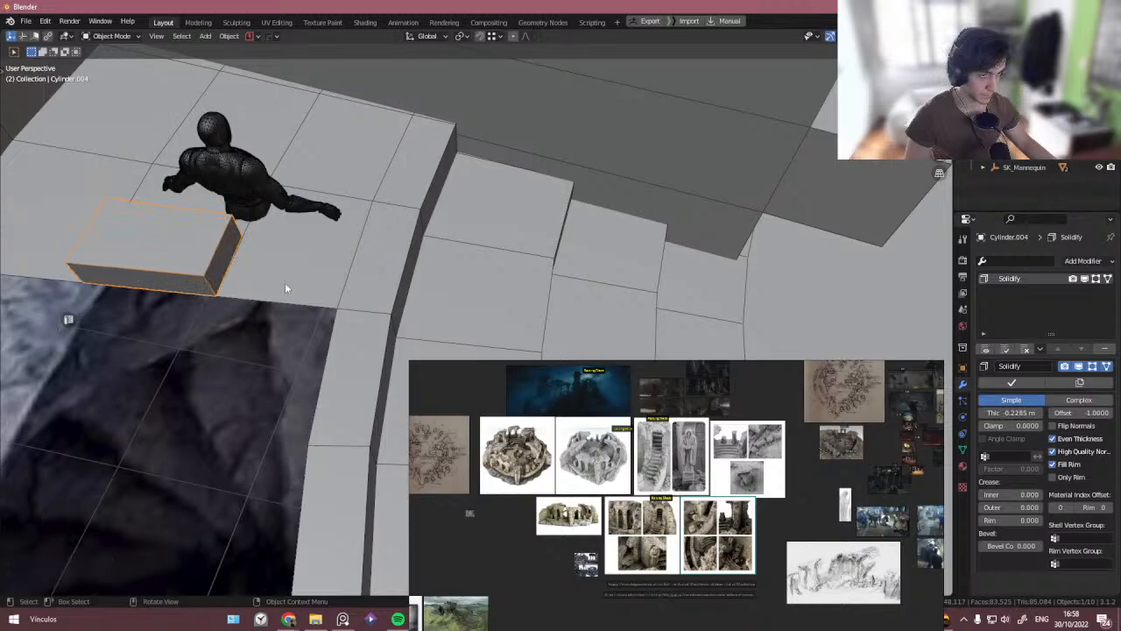
- Raise the mannequin about 0.19 m along Z so it stands on top of the new block
click(230, 203)
key(shift+Tab)
click(217, 247)
key(g)
key(z)
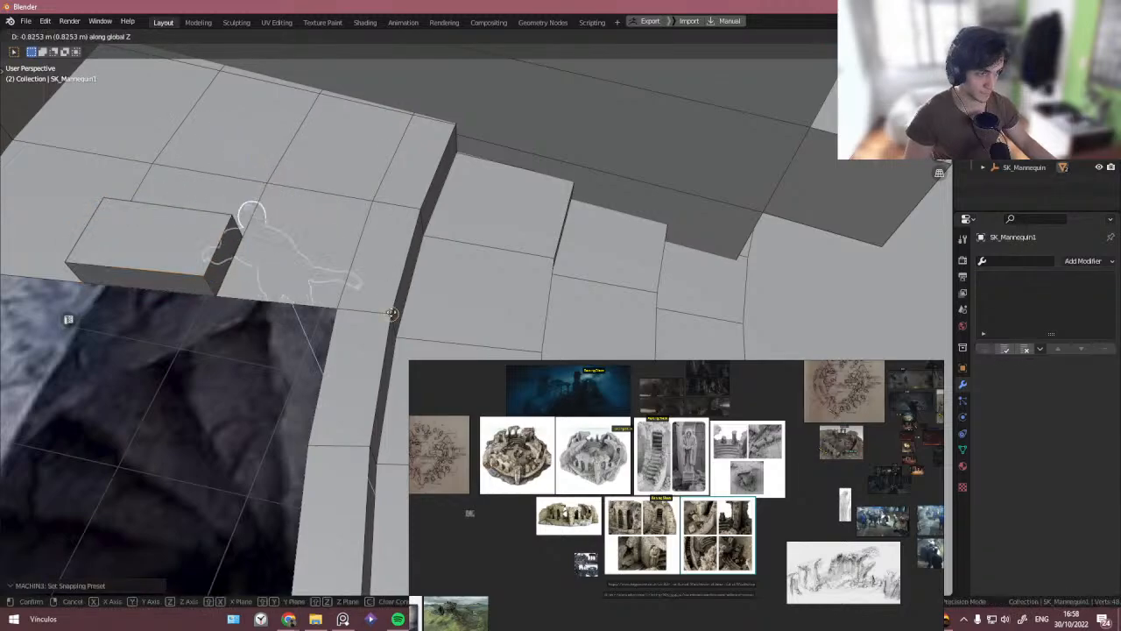
right_click(392, 314)
key(shift+Tab)
click(400, 238)
key(g)
key(z)
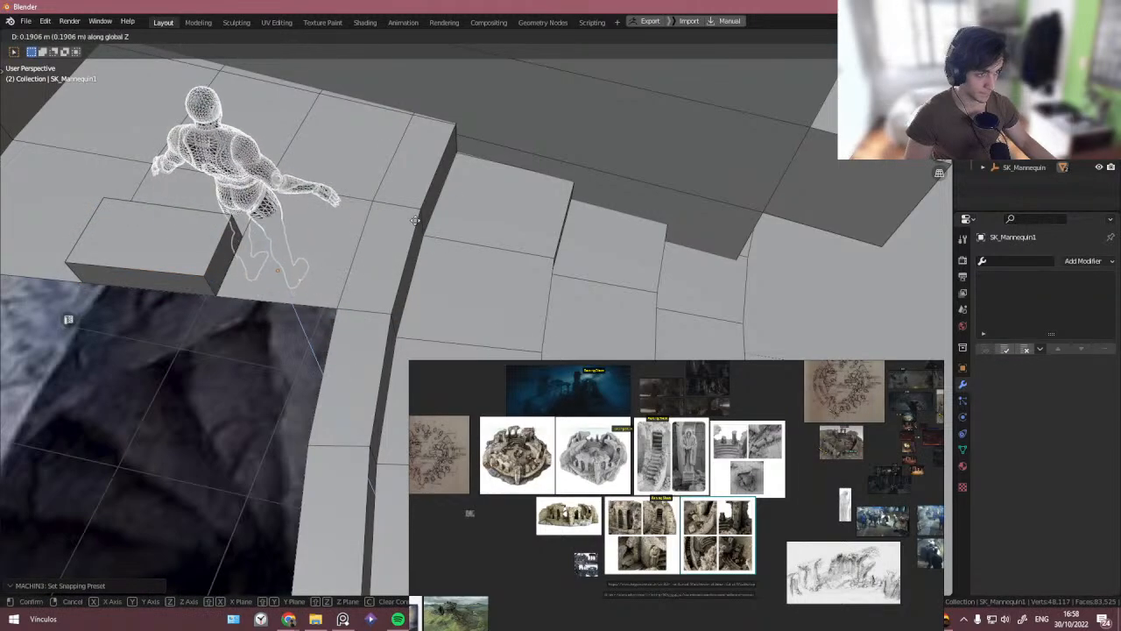
click(414, 220)
- Orbit around the raised block and examine the Raising Steps reference images on the board
mouse_move(310, 265)
middle_down()
mouse_move(296, 287)
mouse_move(319, 280)
middle_up()
click(192, 256)
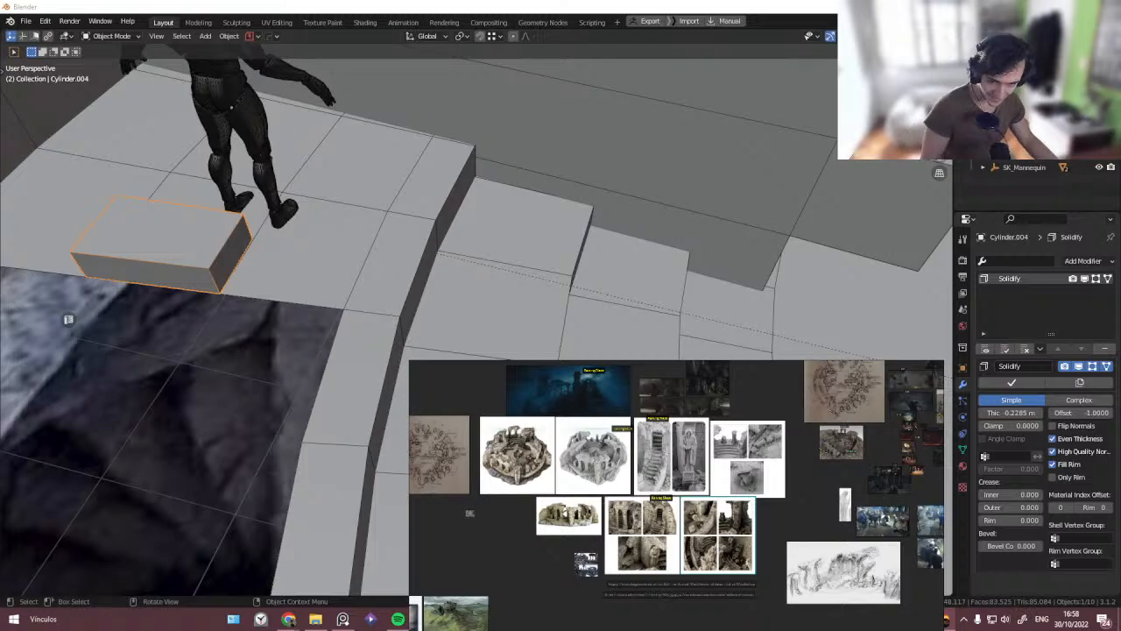
middle_drag(200, 278, 264, 282)
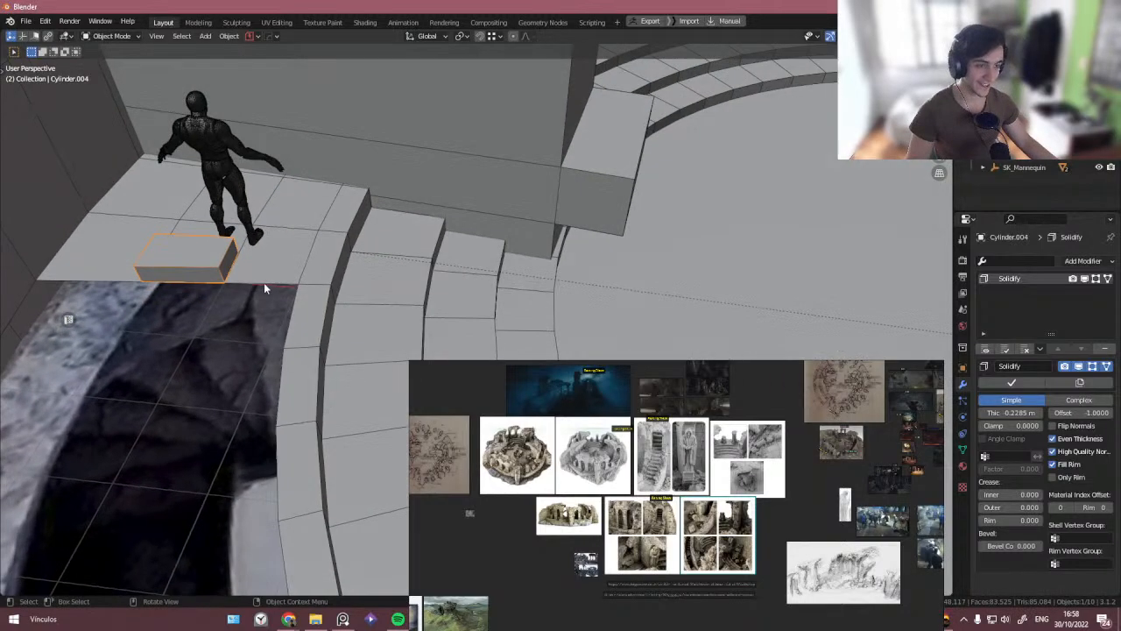
scroll(695, 357, up, 5)
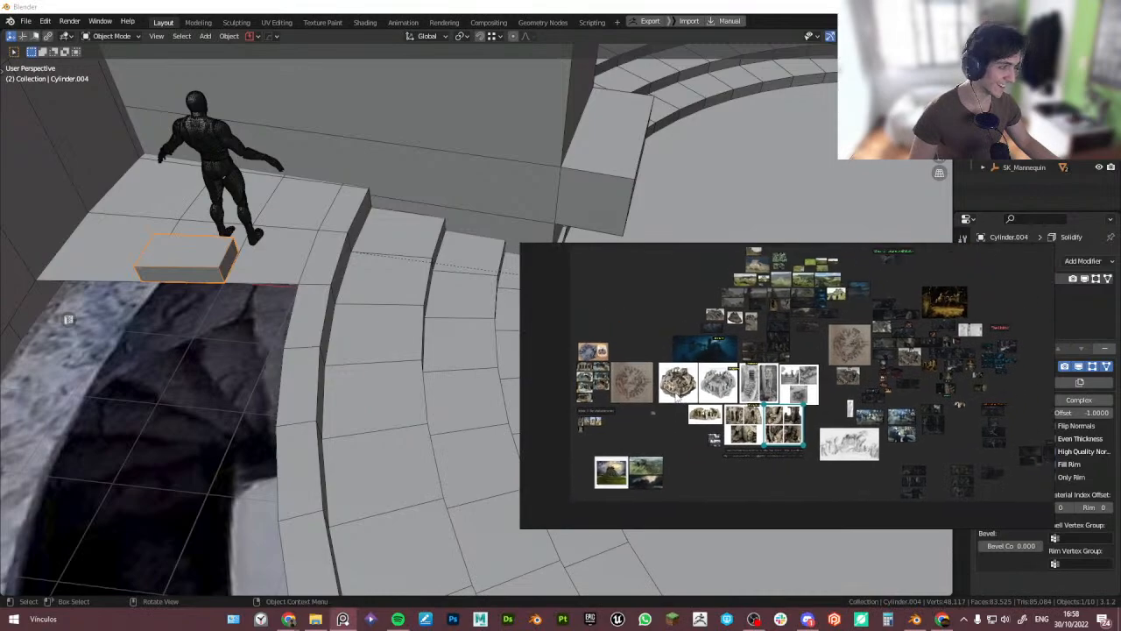
scroll(686, 364, up, 6)
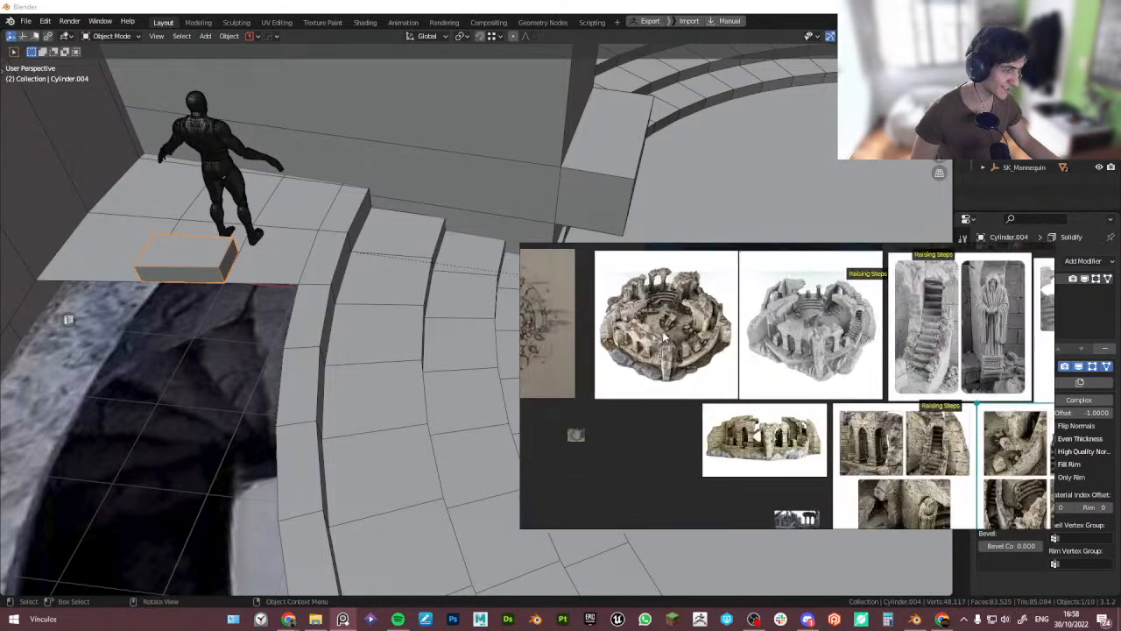
scroll(675, 351, down, 2)
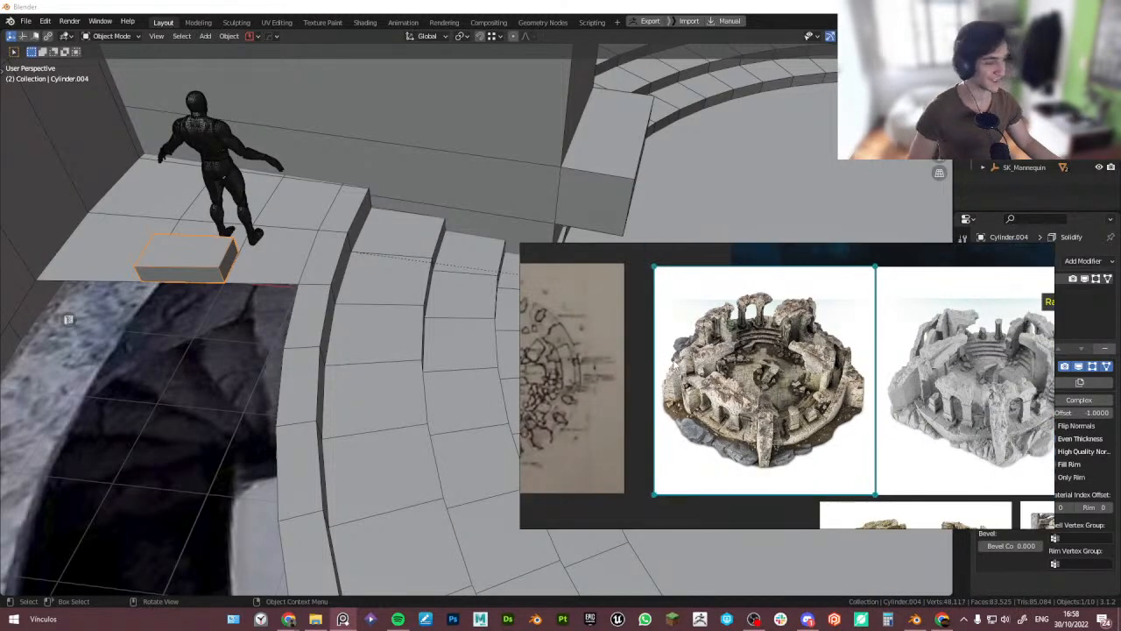
scroll(672, 351, down, 2)
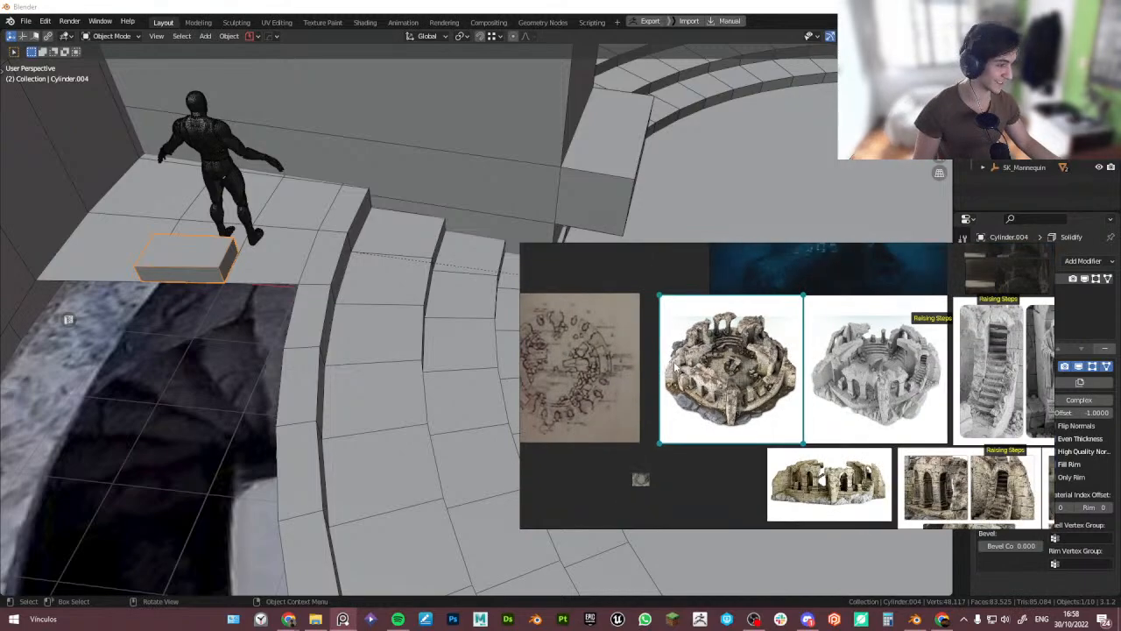
middle_drag(312, 297, 184, 315)
right_drag(591, 293, 644, 428)
middle_drag(438, 285, 287, 283)
- Add a Plain Axes empty at the centre of the arena floor
key(q)
mouse_move(287, 283)
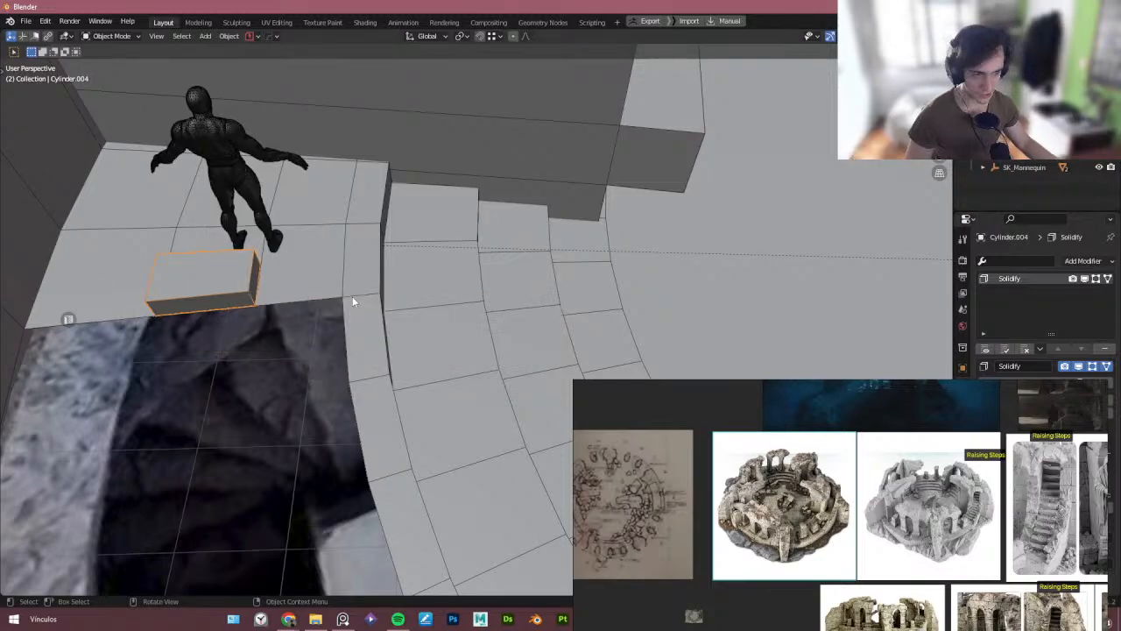
scroll(353, 302, down, 5)
shift+middle_drag(579, 268, 345, 335)
scroll(353, 314, down, 2)
middle_drag(345, 335, 327, 389)
shift+middle_drag(326, 389, 307, 370)
scroll(187, 357, up, 1)
middle_drag(183, 356, 197, 347)
shift+middle_drag(196, 347, 216, 350)
middle_drag(473, 369, 471, 353)
shift+middle_drag(470, 354, 412, 340)
key(shift+a)
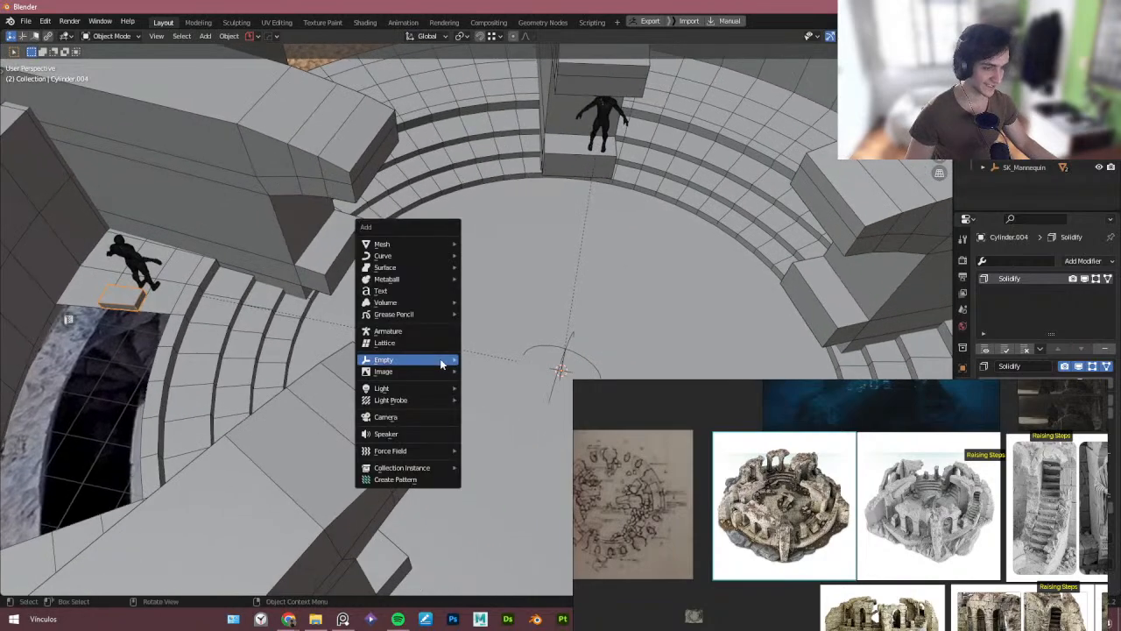
mouse_move(440, 360)
click(493, 361)
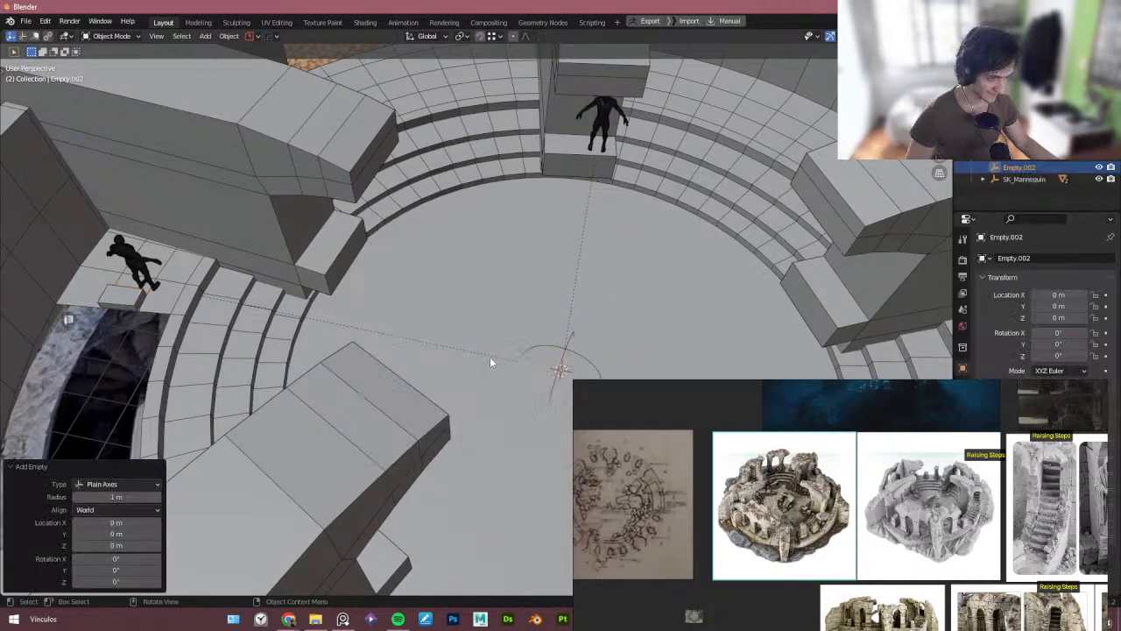
- Add an Array modifier to the raised block with copies offset 0.225 m along Z
middle_drag(490, 363, 440, 374)
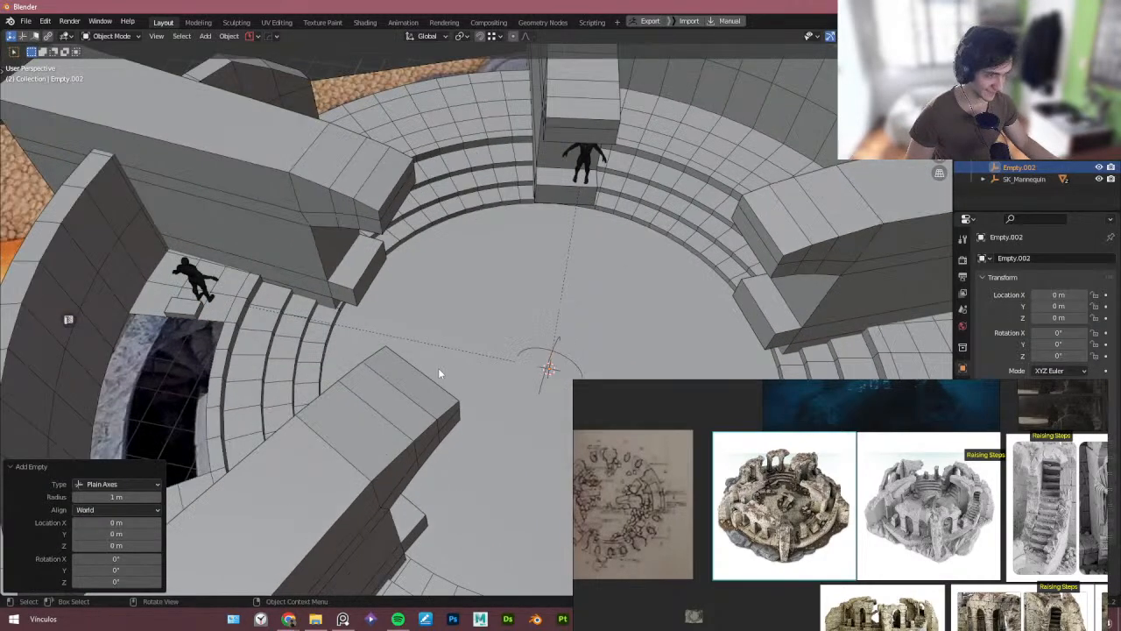
click(193, 312)
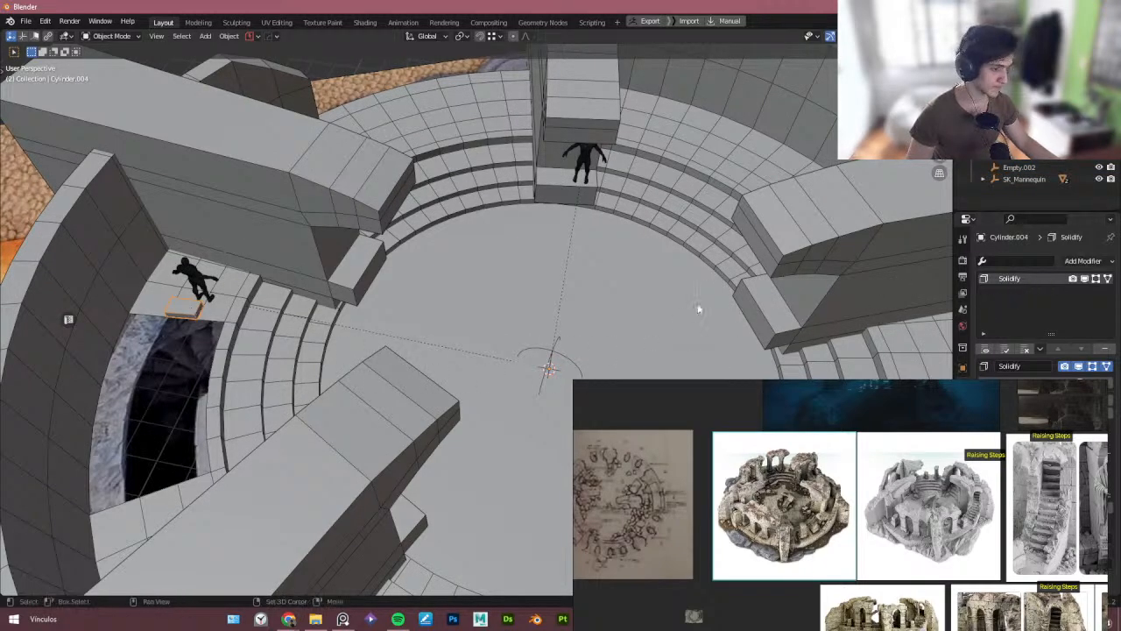
middle_drag(699, 308, 568, 288)
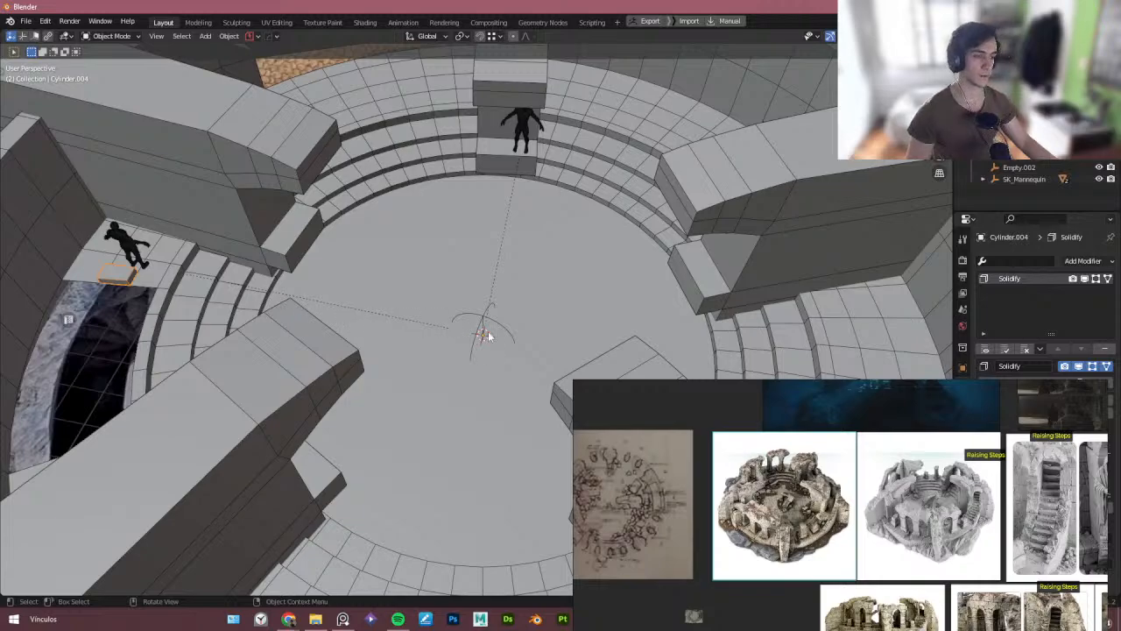
key(q)
mouse_move(481, 333)
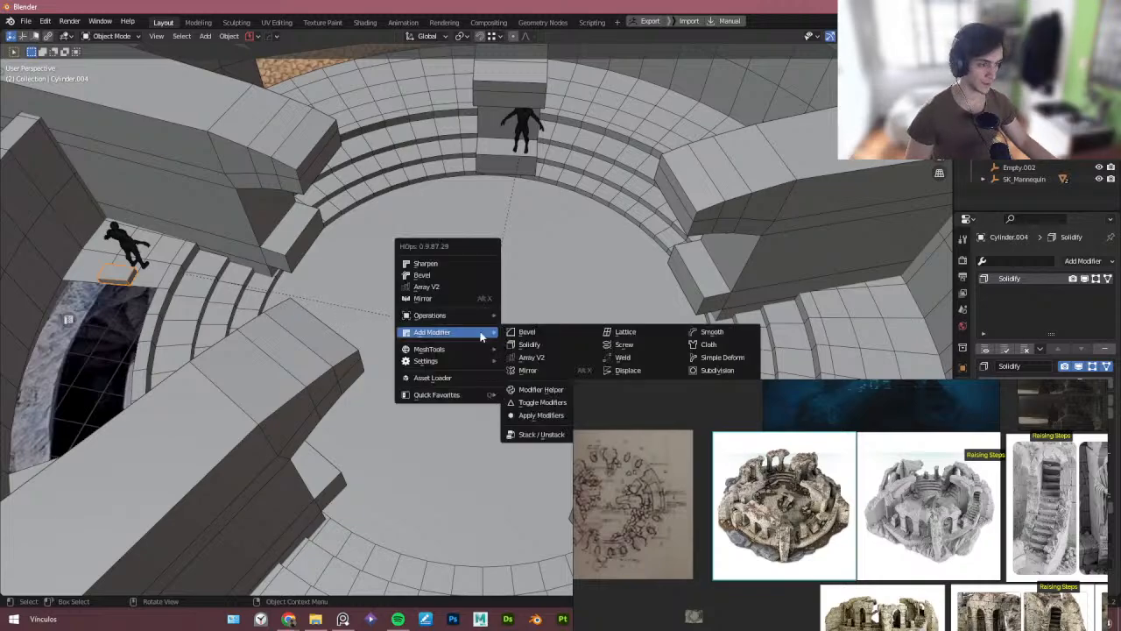
click(565, 357)
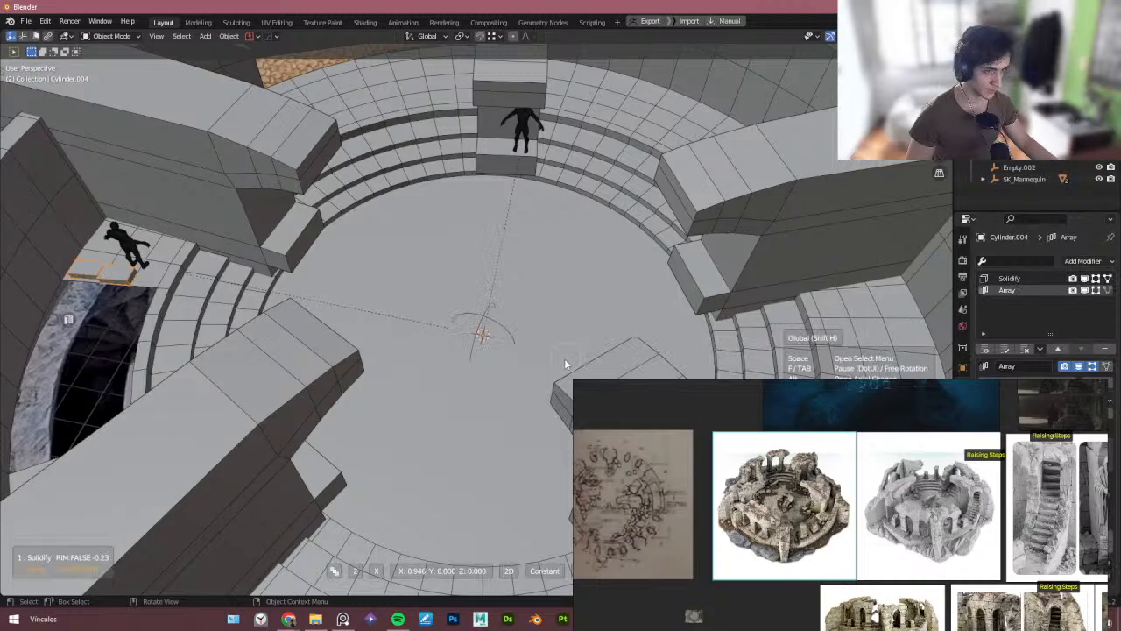
key(y)
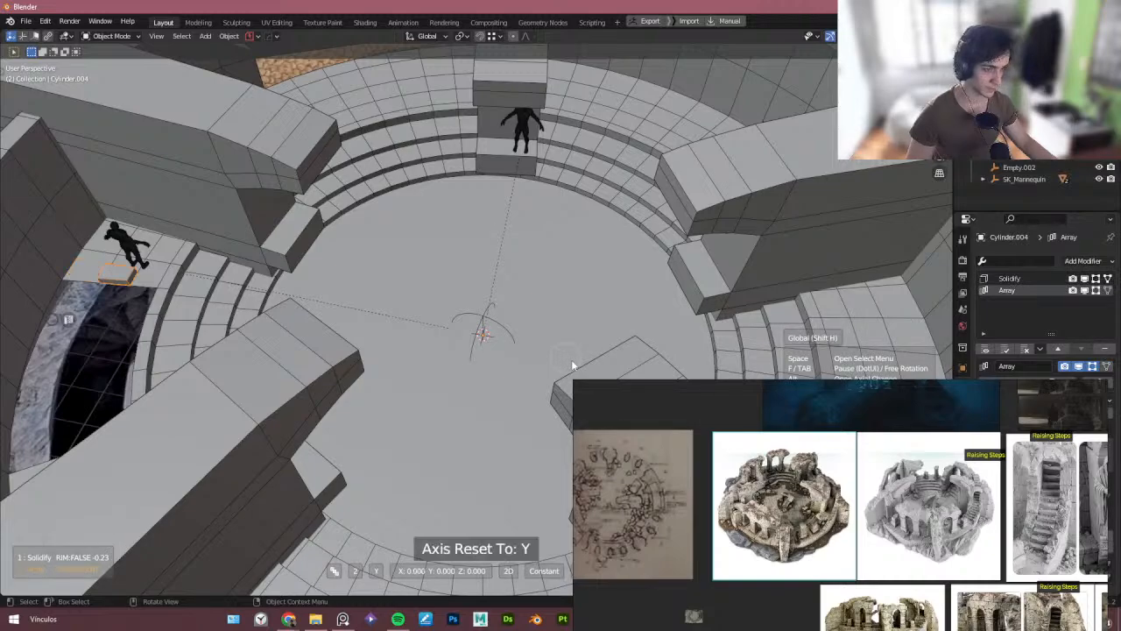
key(z)
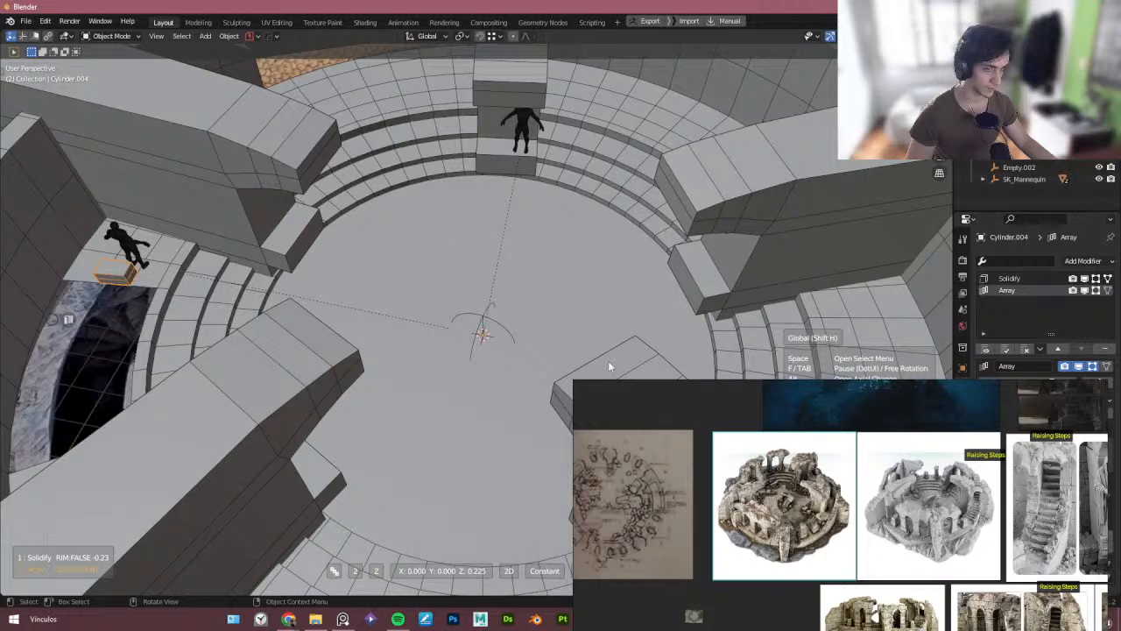
click(610, 364)
- Enable the array's Object Offset and pick the Radial Empty at the arena centre as its offset object
right_drag(823, 437, 516, 495)
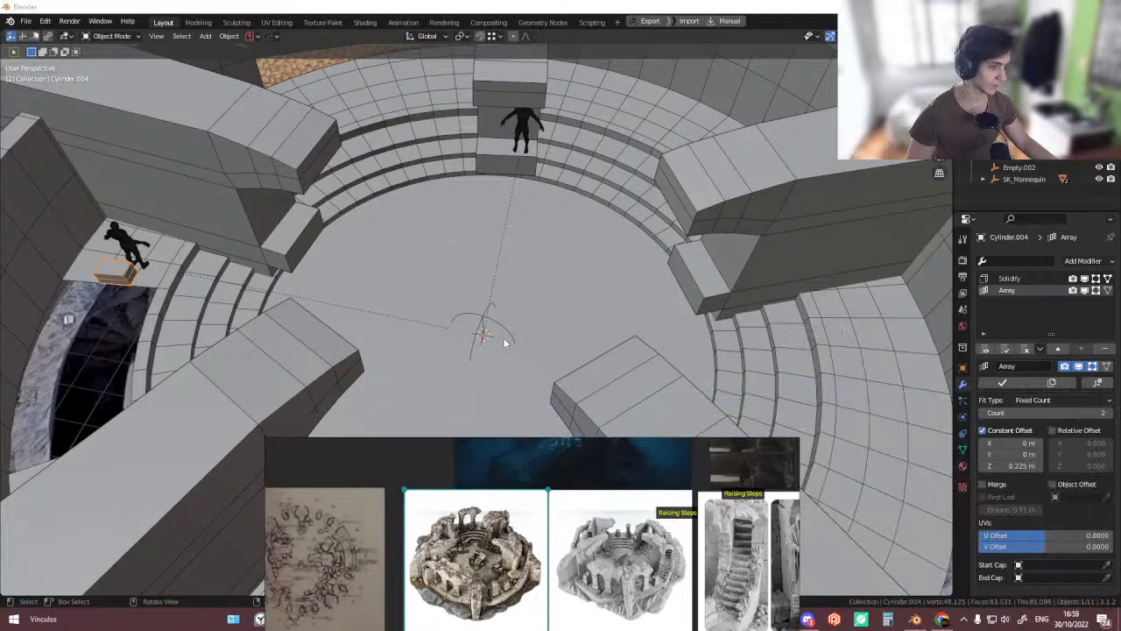
click(483, 329)
key(r)
right_click(520, 356)
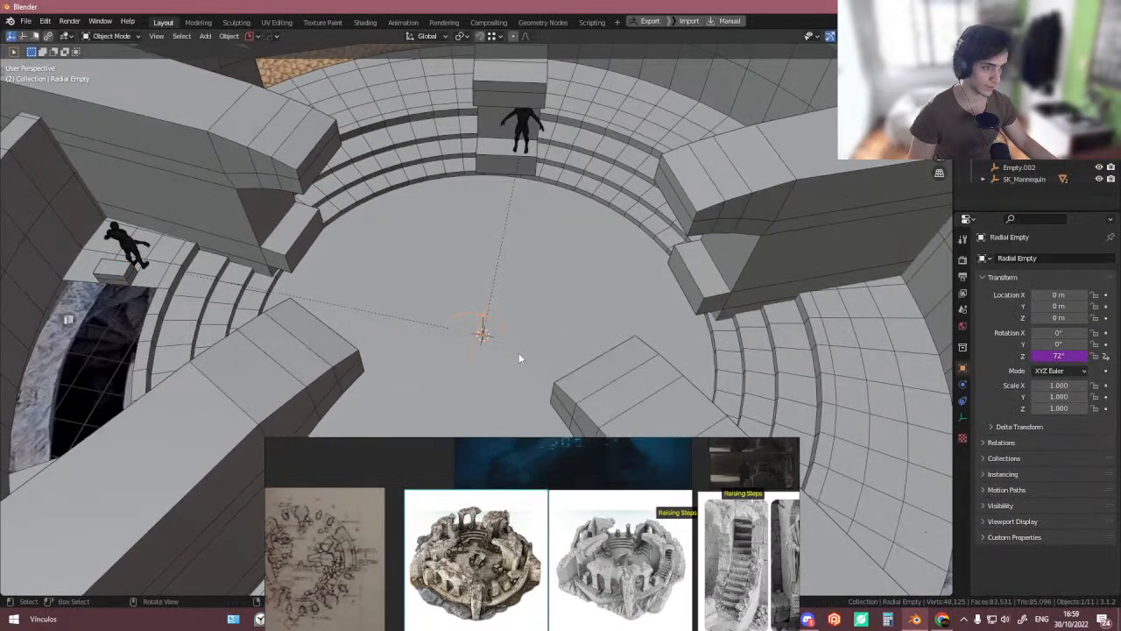
click(482, 323)
click(483, 331)
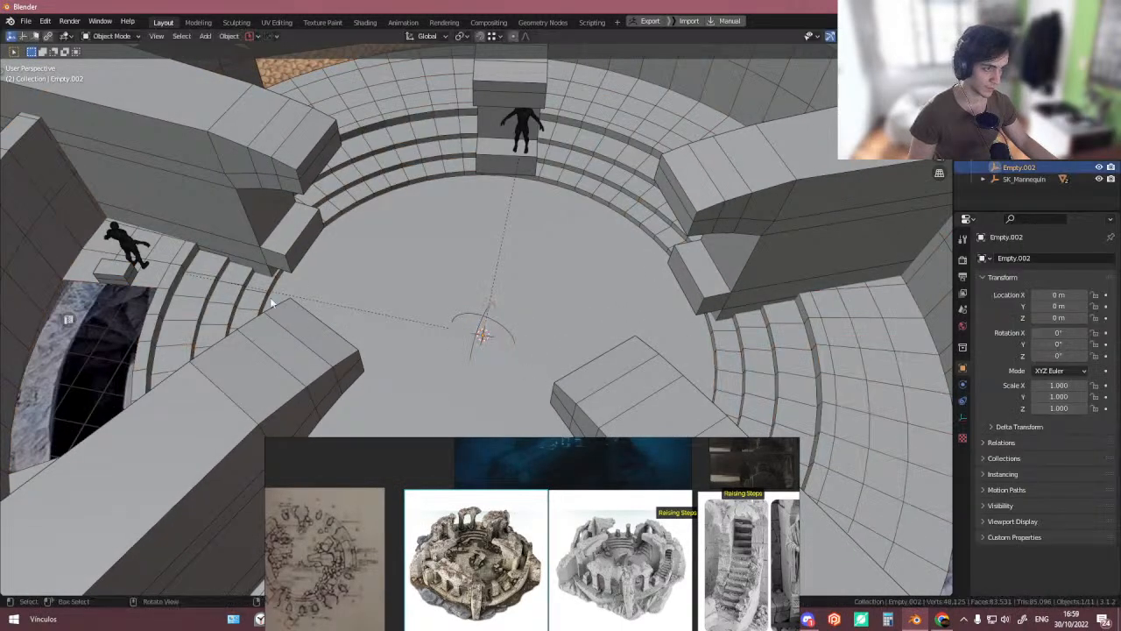
click(127, 274)
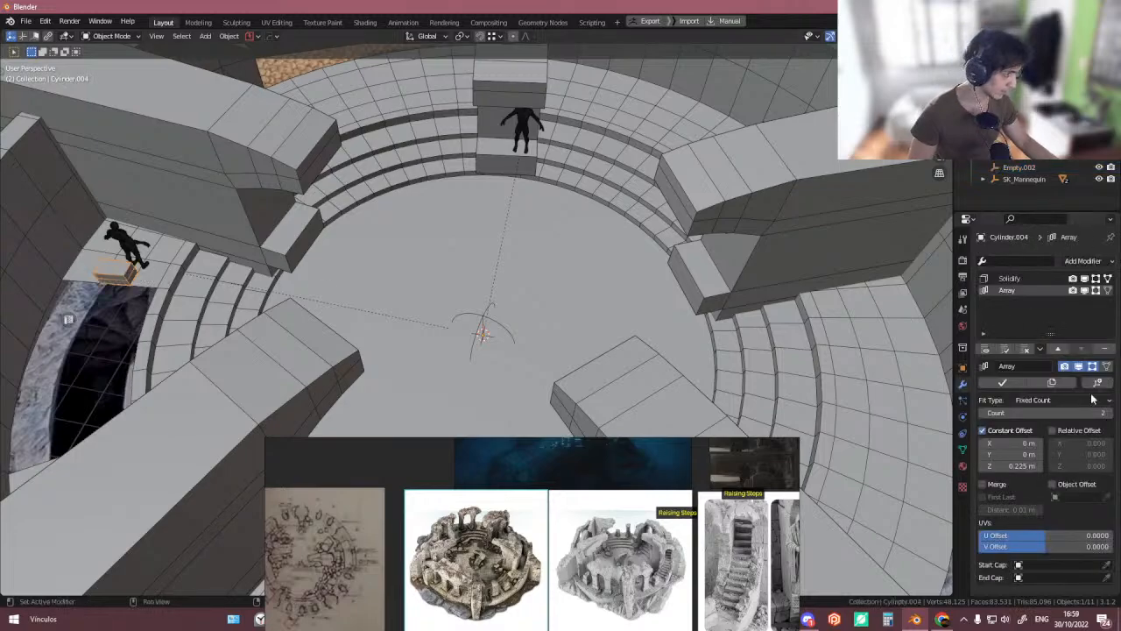
click(1052, 484)
click(1106, 497)
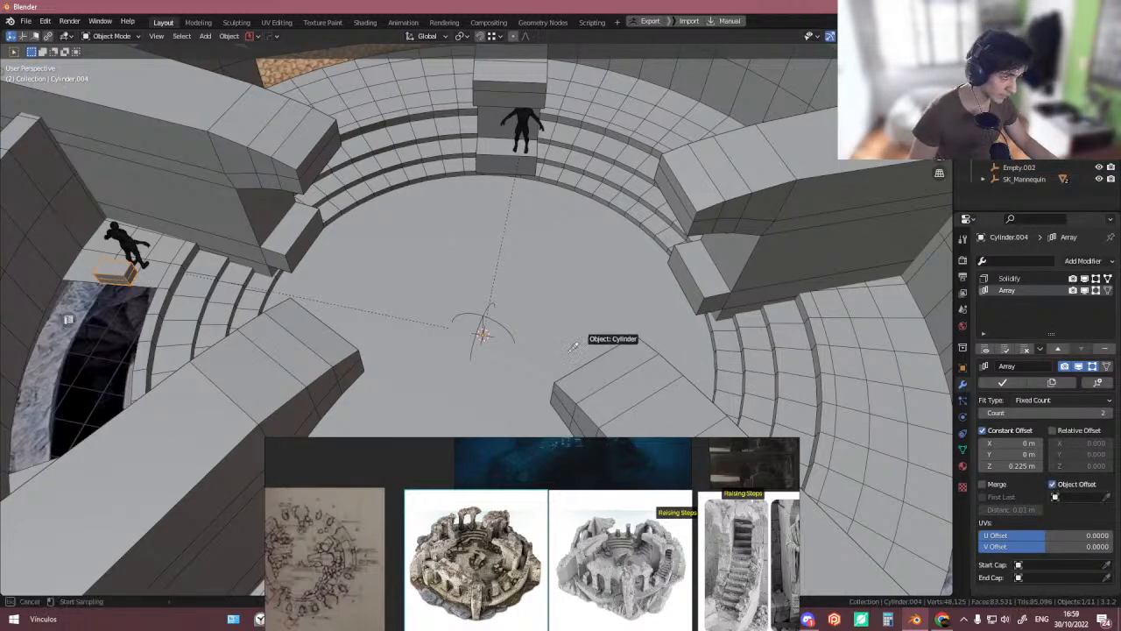
click(484, 333)
- Try rotating and scaling the centre empty around Z, then select the Radial Empty
click(482, 330)
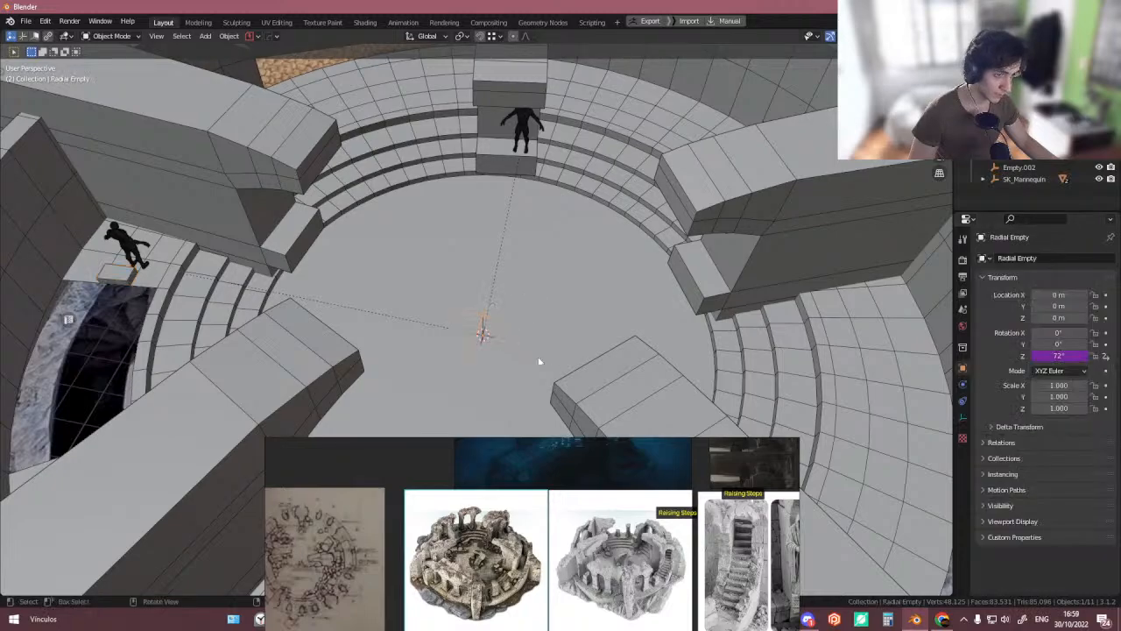
click(483, 332)
click(483, 332)
key(r)
key(z)
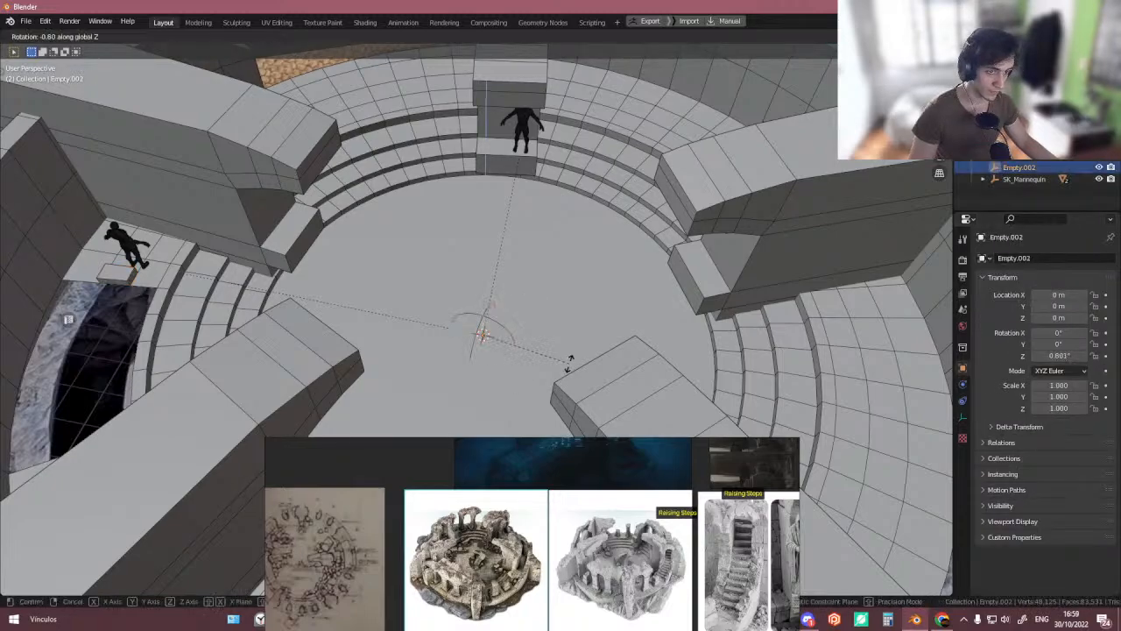
key(Escape)
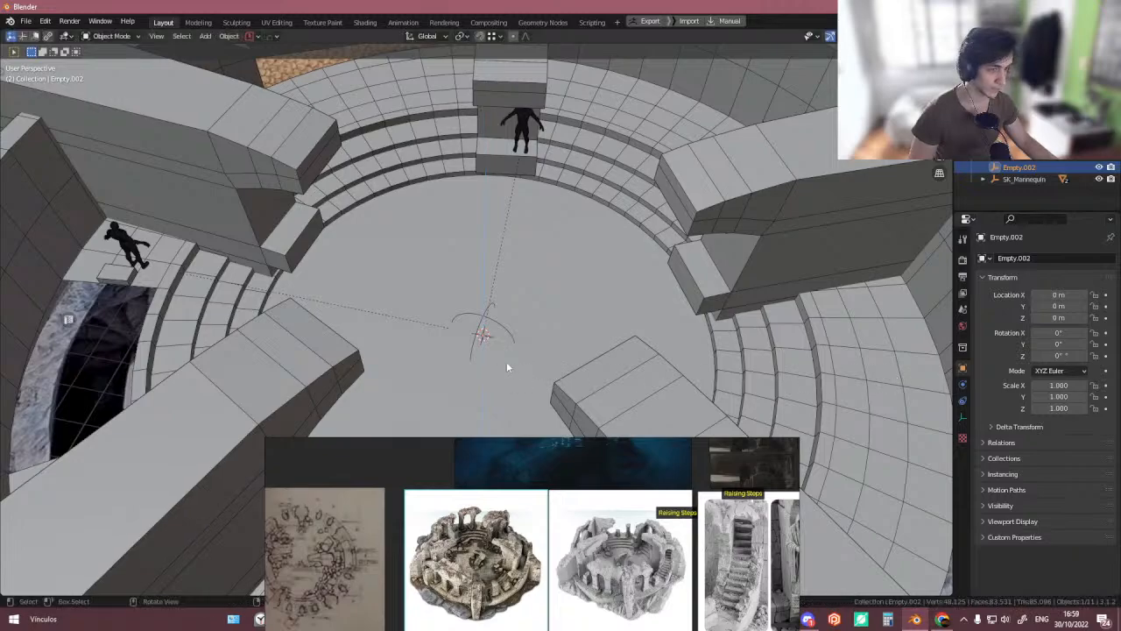
key(s)
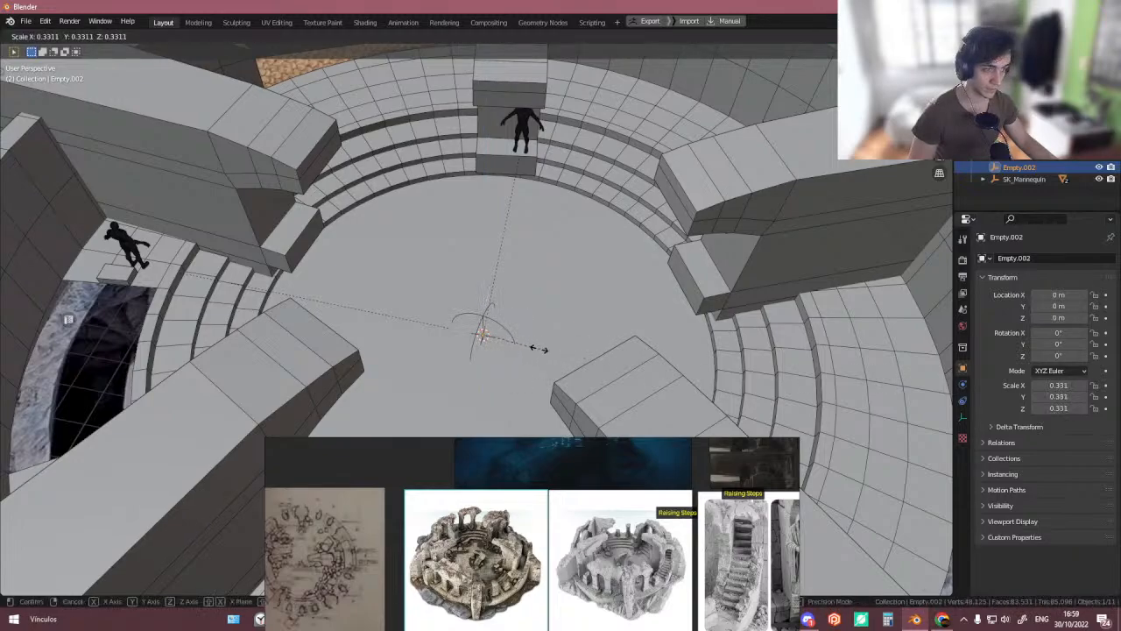
right_click(870, 415)
middle_drag(718, 382, 700, 344)
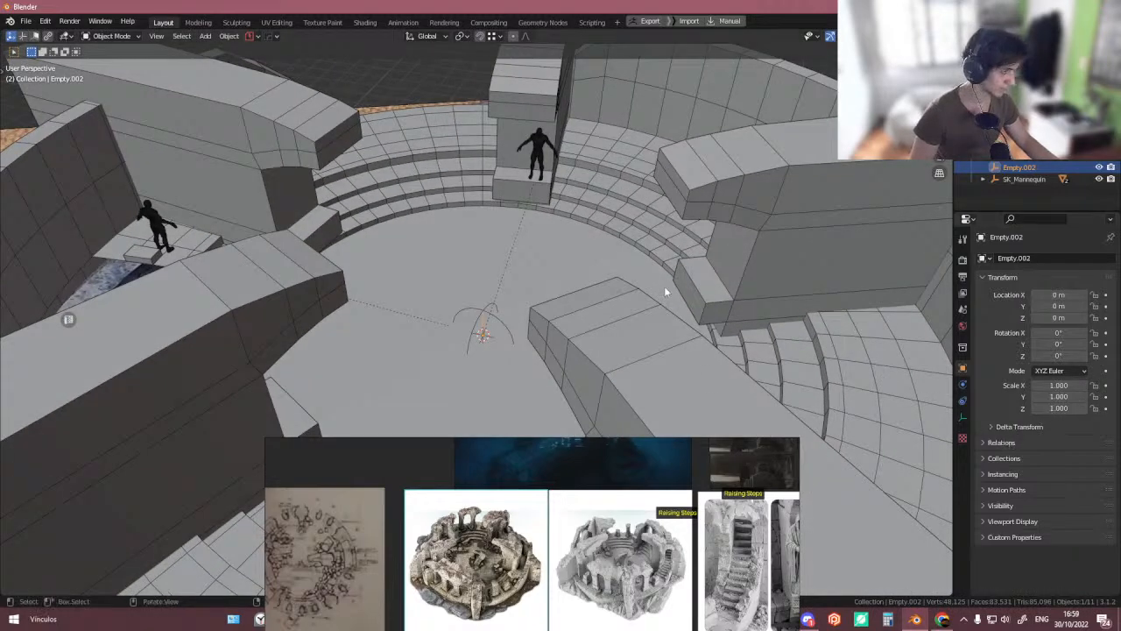
middle_drag(664, 291, 634, 333)
key(r)
key(z)
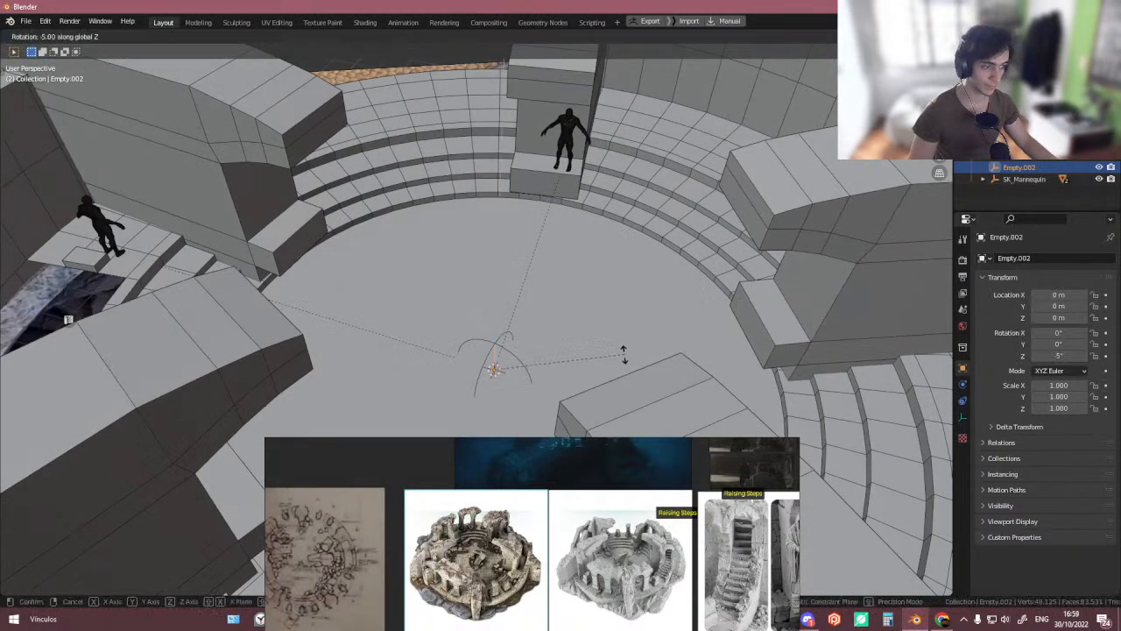
right_click(542, 382)
middle_drag(488, 388, 254, 285)
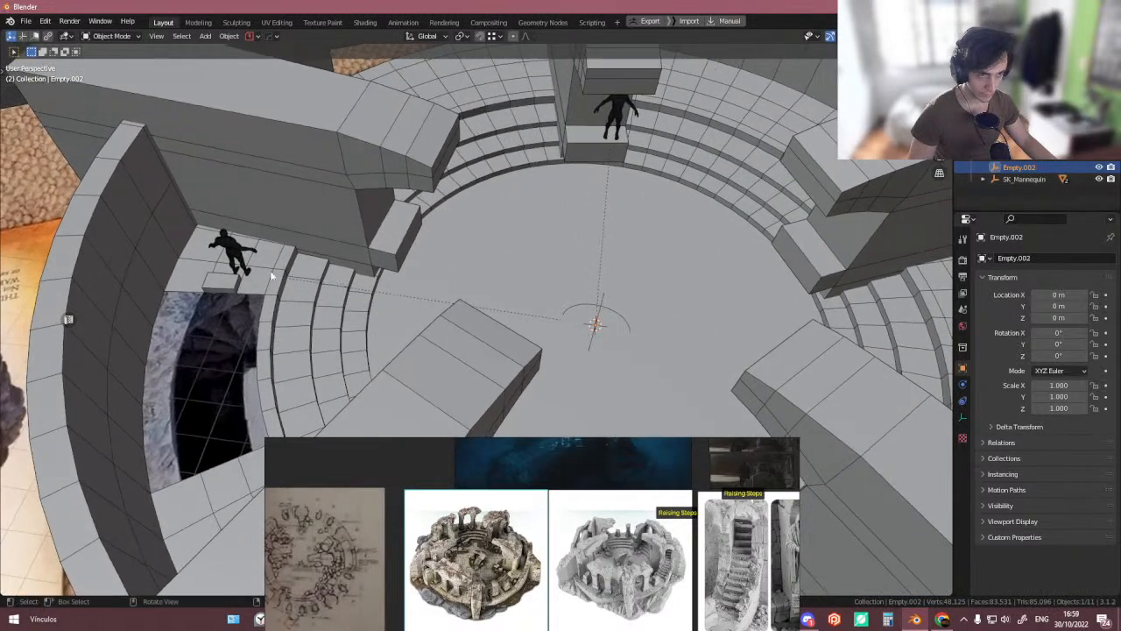
click(247, 284)
click(596, 326)
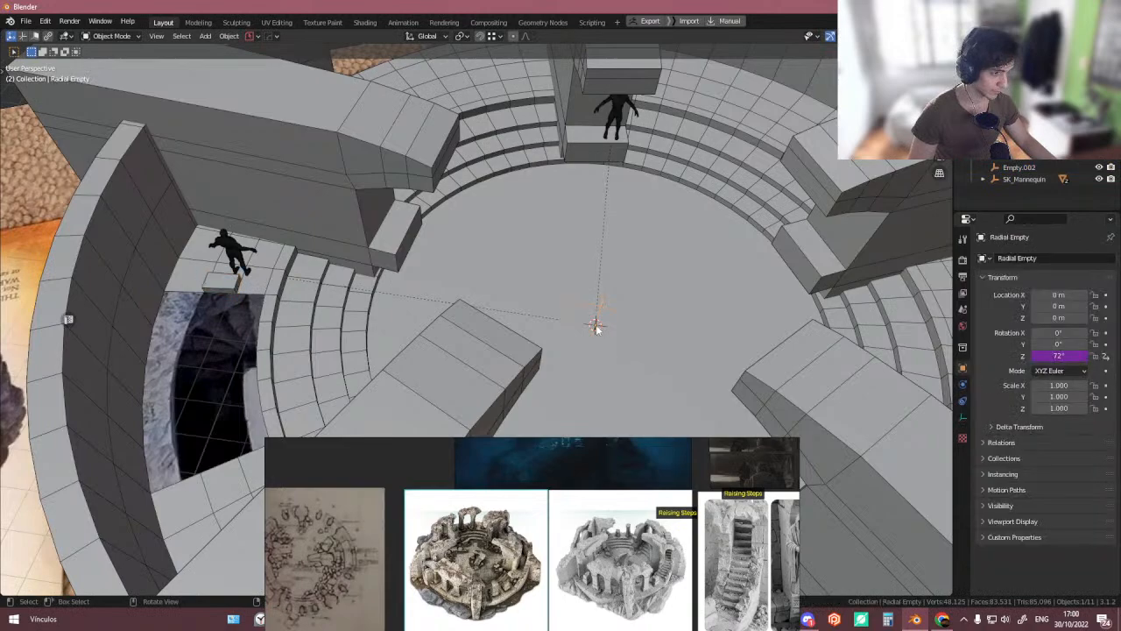
- Undo the recent centre-empty edits back to the raised block's array setup
click(593, 331)
click(597, 329)
click(597, 329)
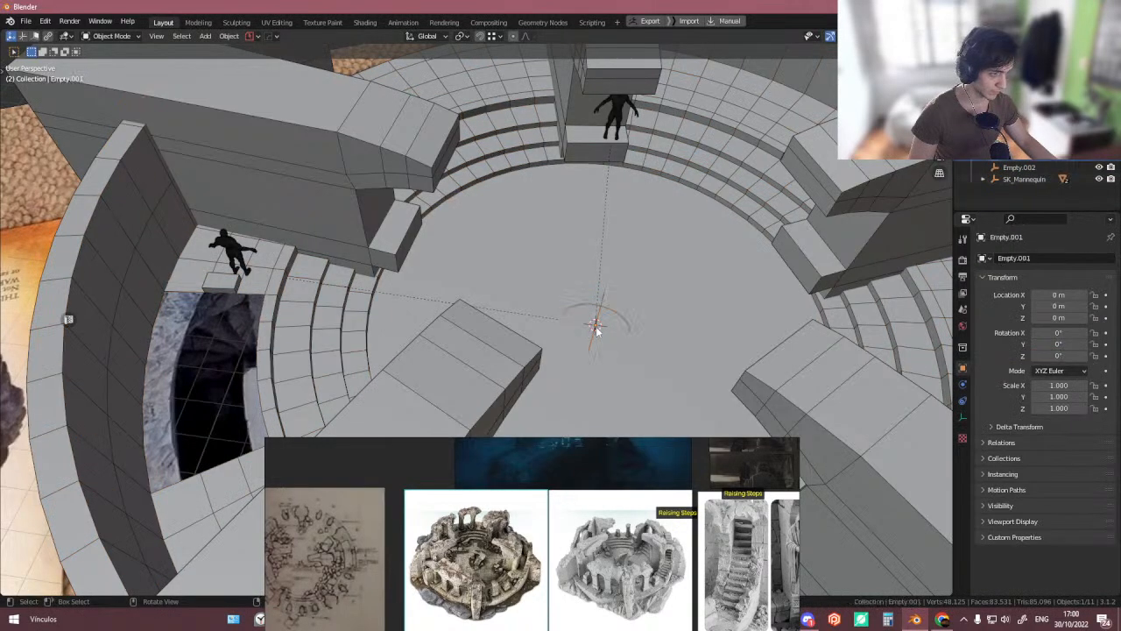
click(597, 328)
key(ctrl+z)
key(ctrl+z)
key(ctrl+z)
key(ctrl+z)
key(ctrl+z)
key(ctrl+z)
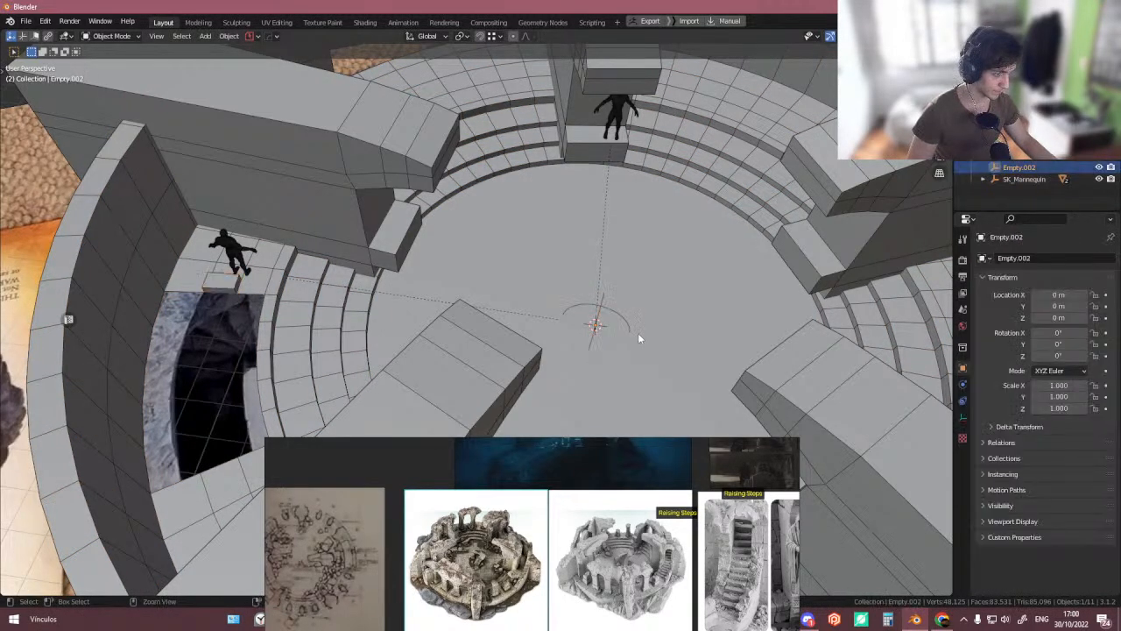
key(ctrl+z)
key(ctrl+z)
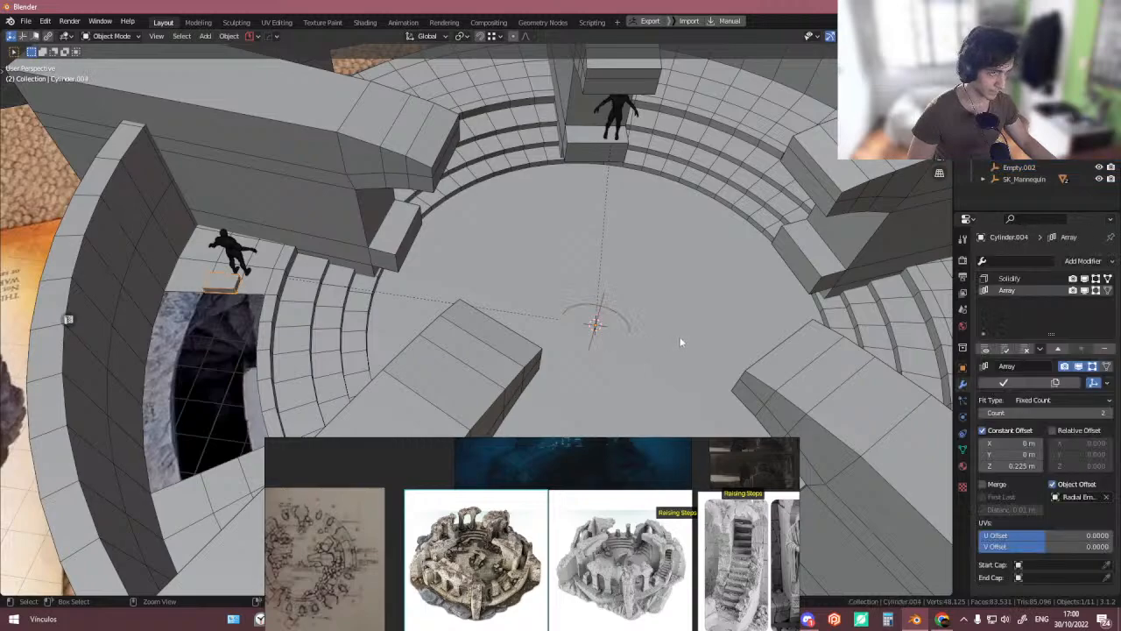
- Set the raised block's array count to 4
middle_drag(684, 305, 824, 342)
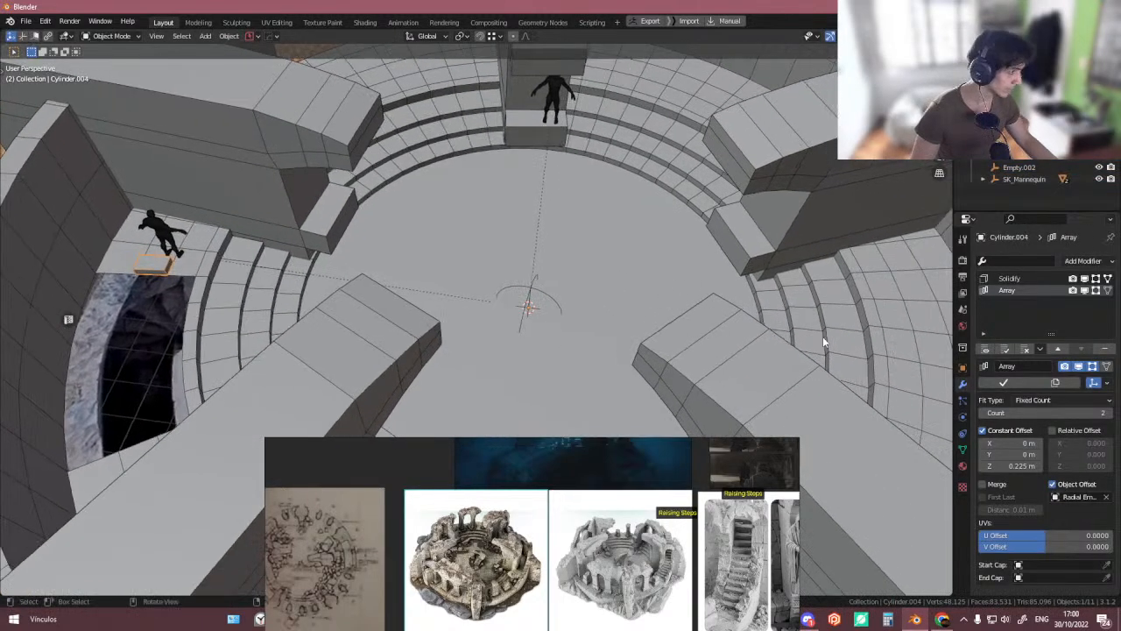
click(1113, 419)
click(1113, 419)
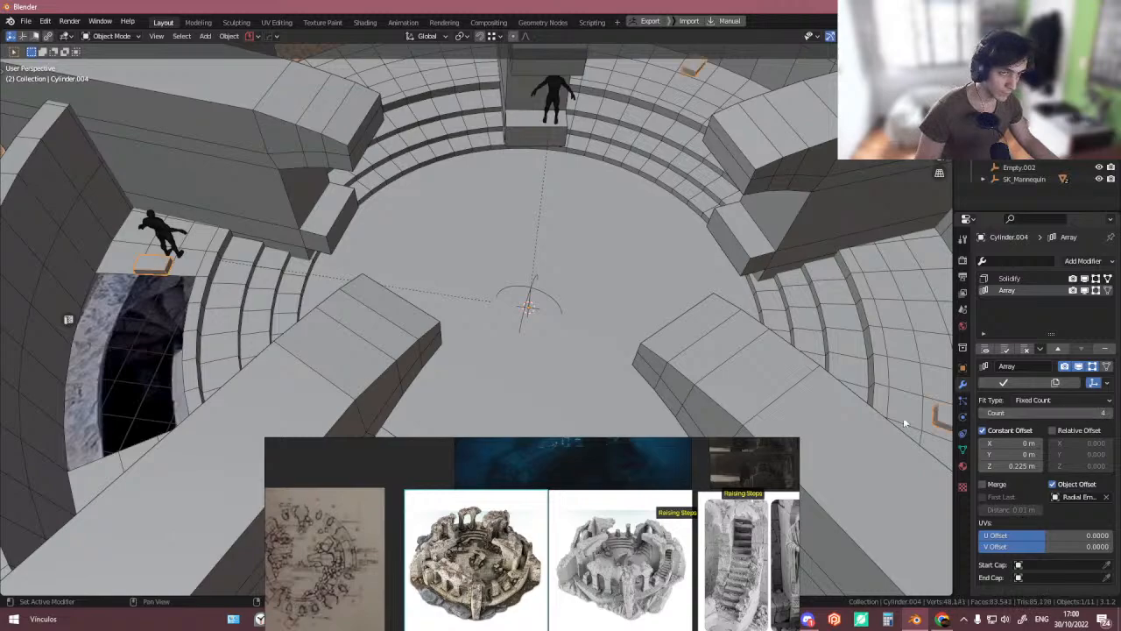
- Select the Radial Empty and the second empty at the arena centre
scroll(565, 356, down, 8)
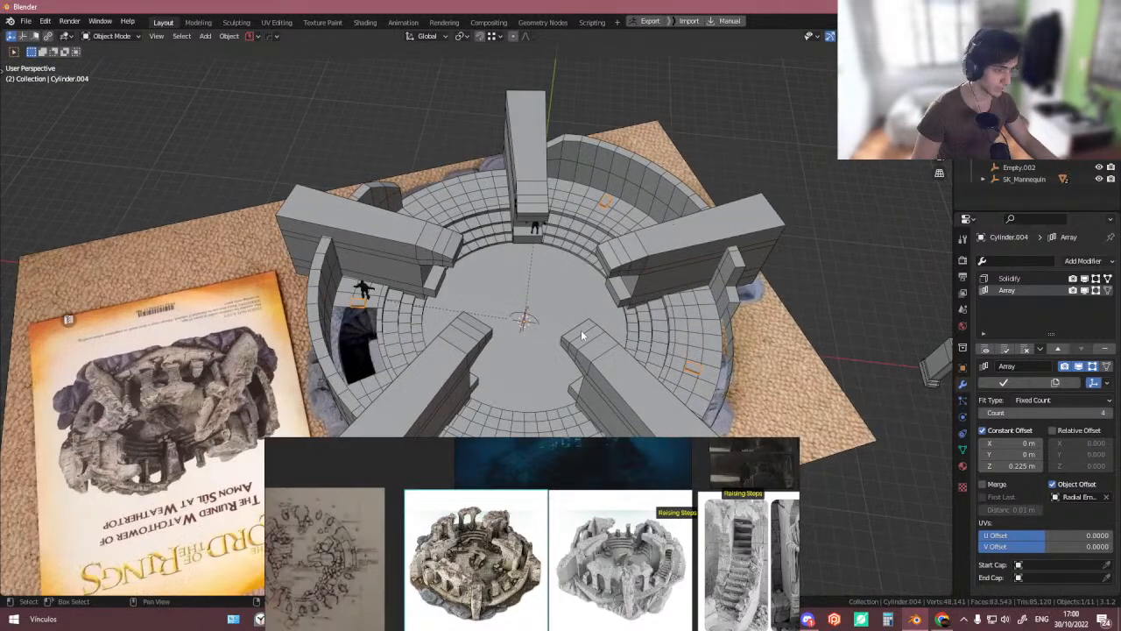
middle_drag(582, 336, 493, 289)
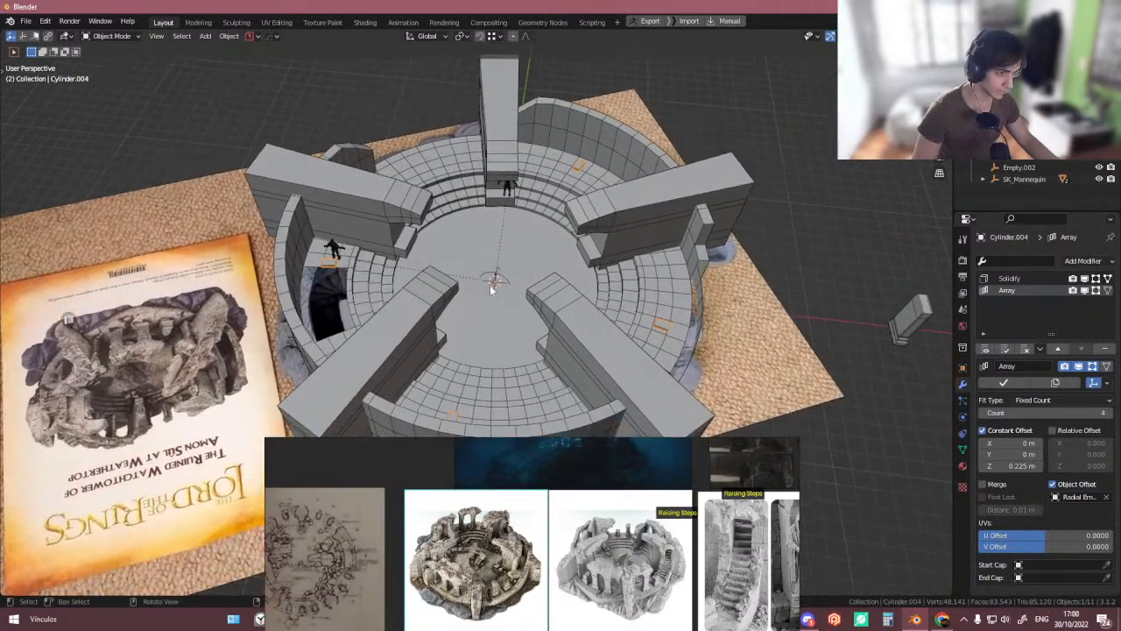
click(495, 280)
click(495, 281)
click(495, 280)
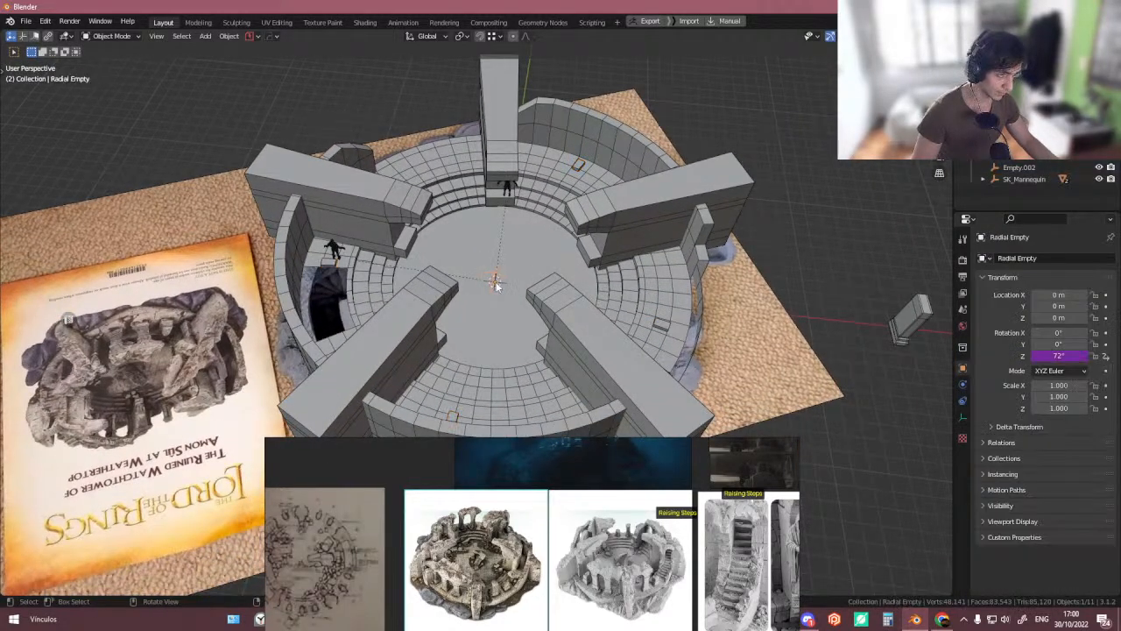
scroll(495, 281, up, 3)
click(495, 282)
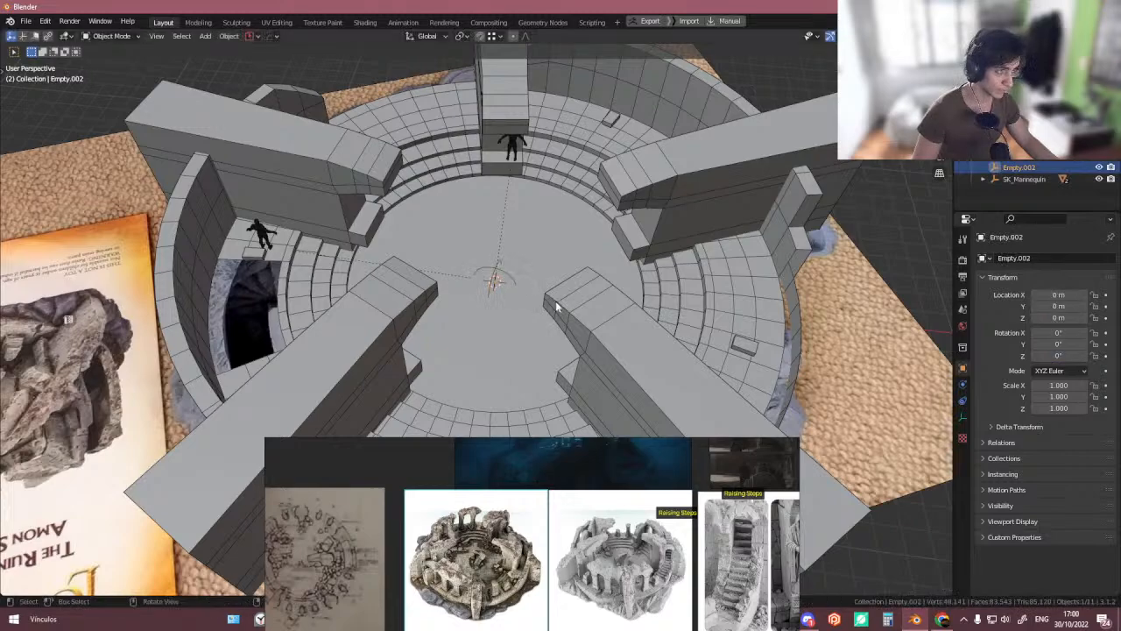
key(r)
key(z)
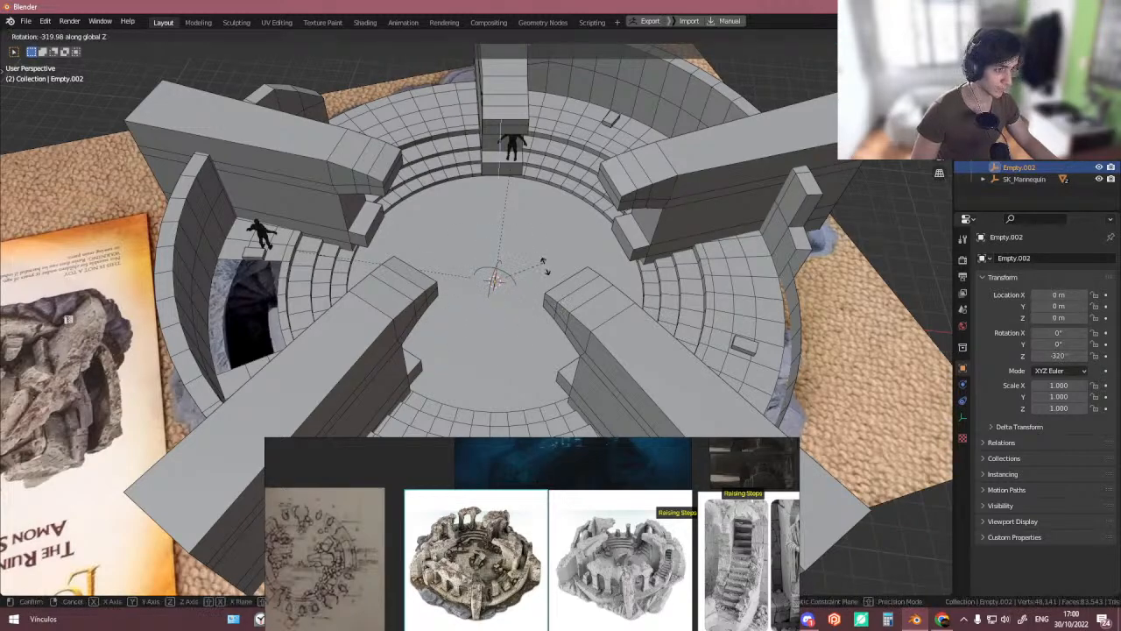
key(Escape)
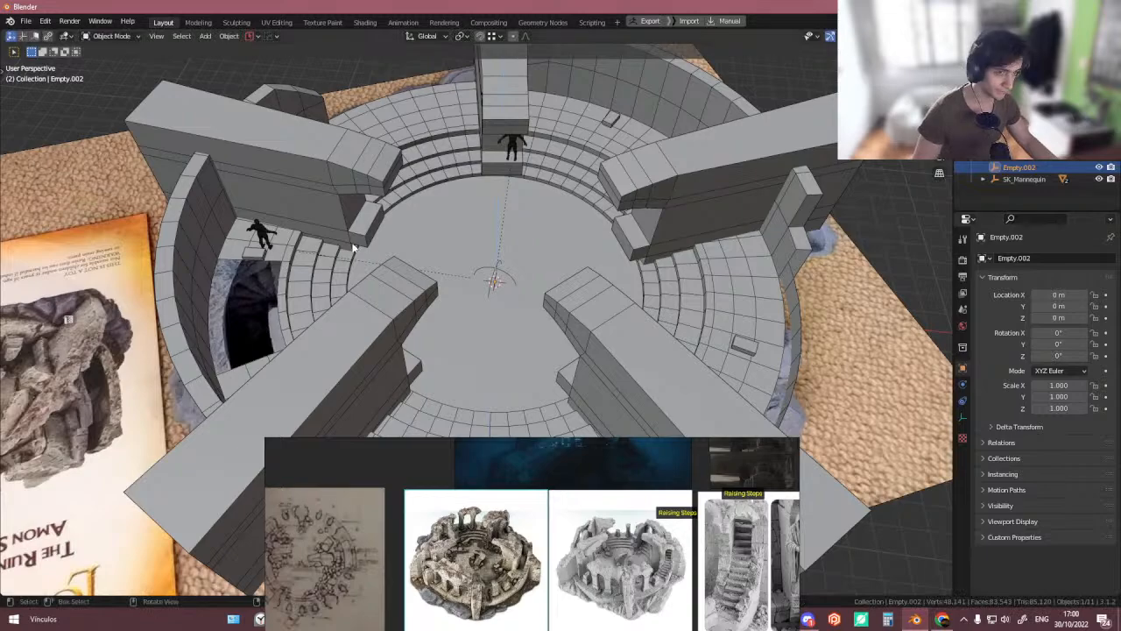
- Parent the Radial Empty to the second centre empty as an object parent
scroll(493, 280, up, 3)
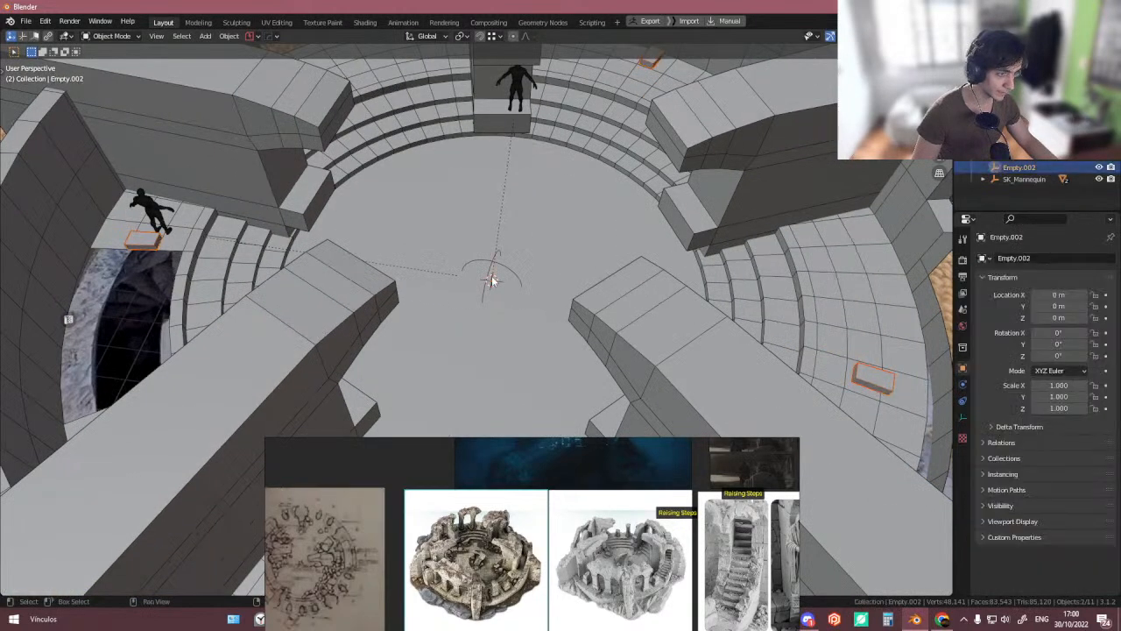
key(ctrl+p)
click(491, 275)
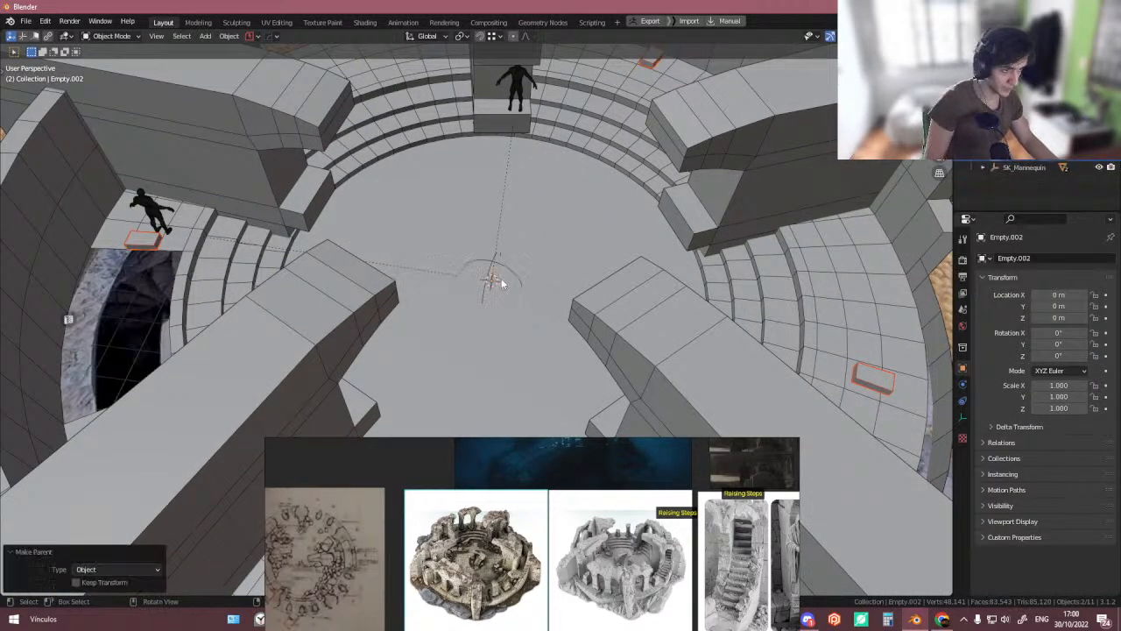
key(r)
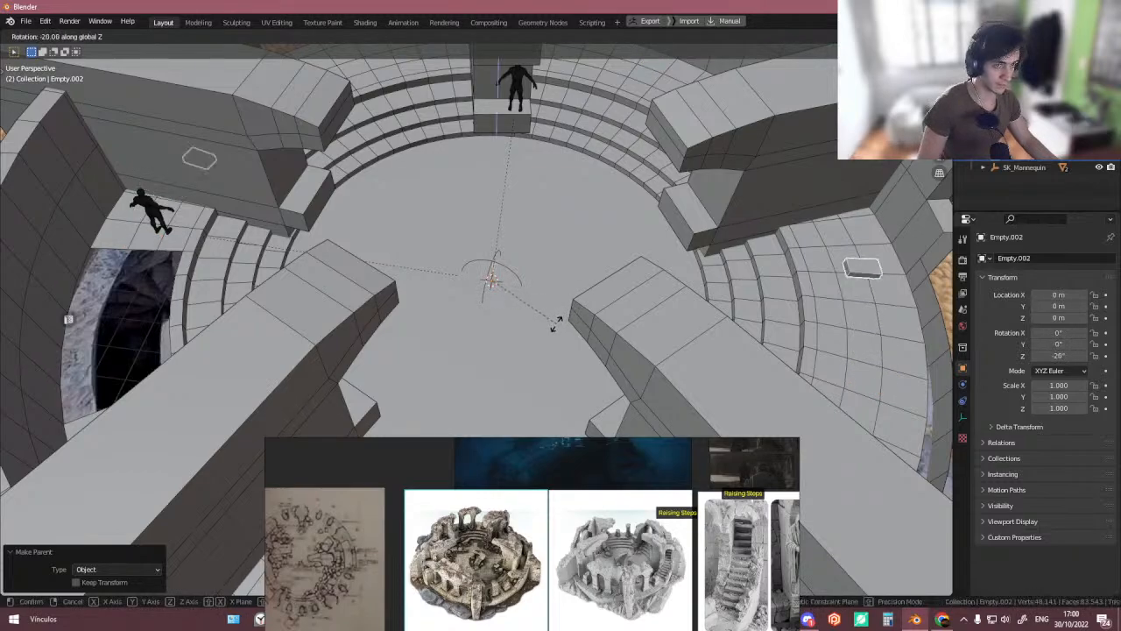
key(Escape)
key(g)
key(z)
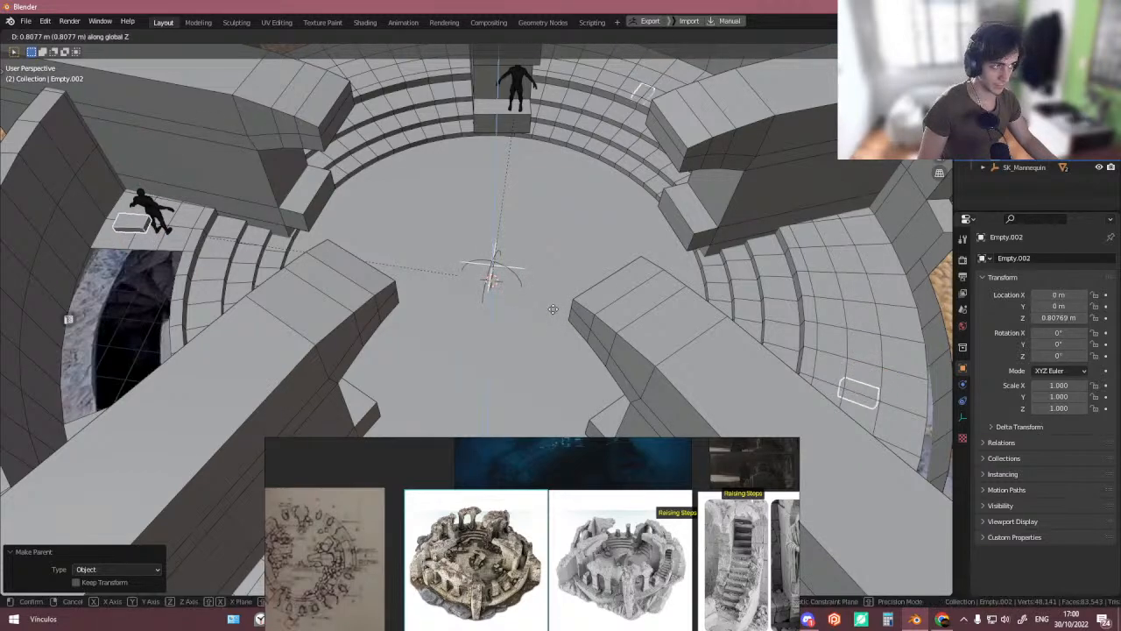
key(Escape)
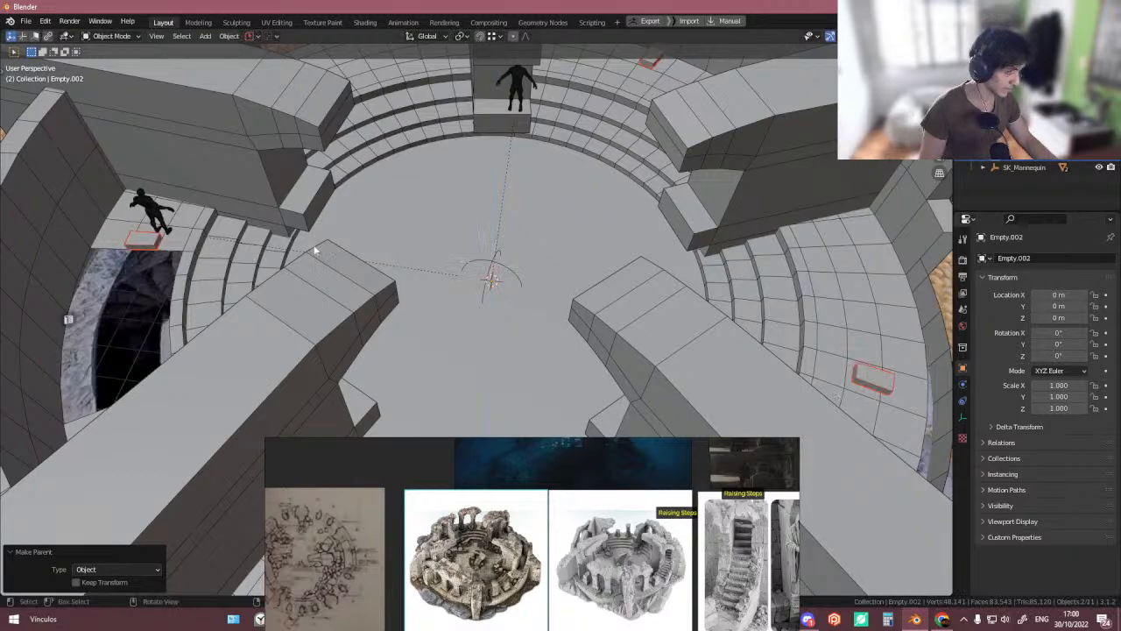
- Set the raised block's array count to 43
click(146, 243)
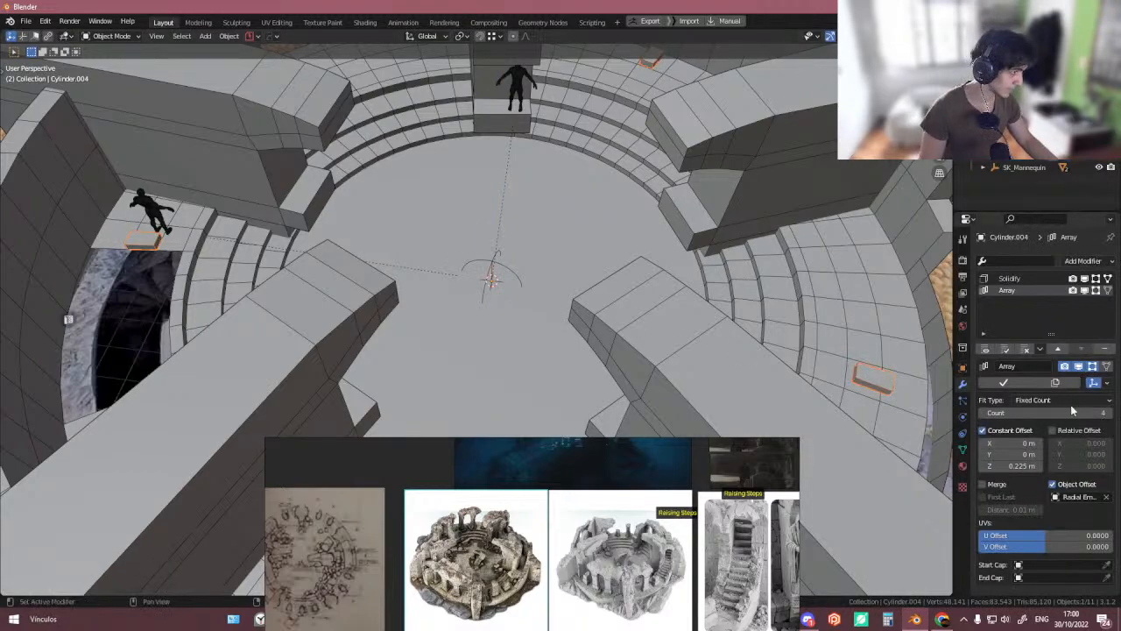
drag(1073, 413, 1100, 413)
scroll(663, 304, down, 2)
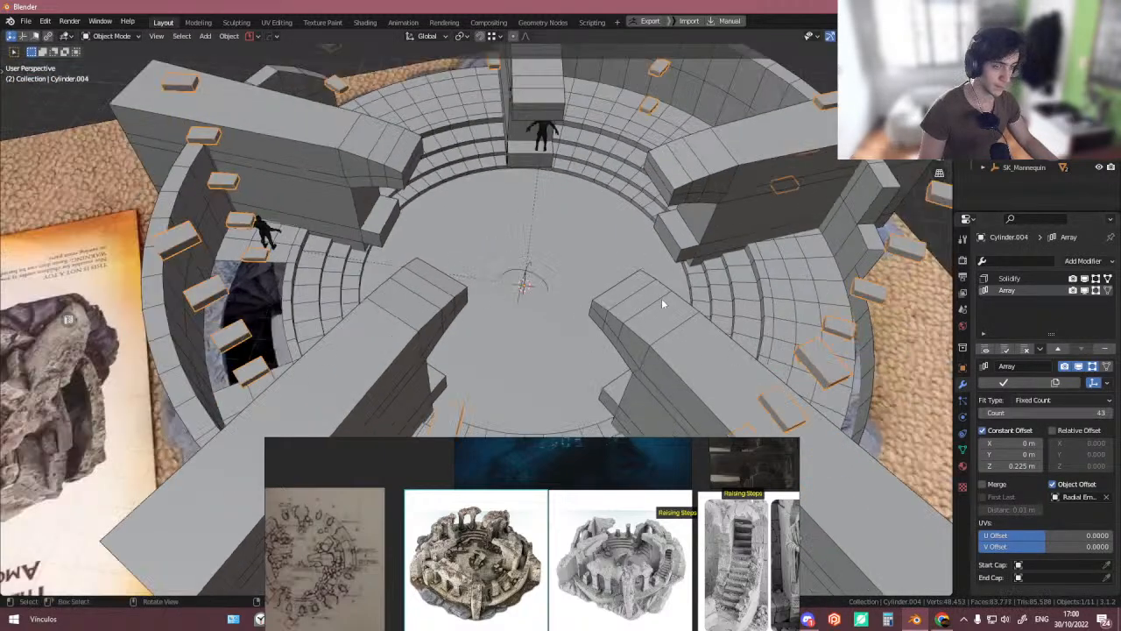
- Rotate the parent centre empty 90° around Z
click(529, 288)
key(r)
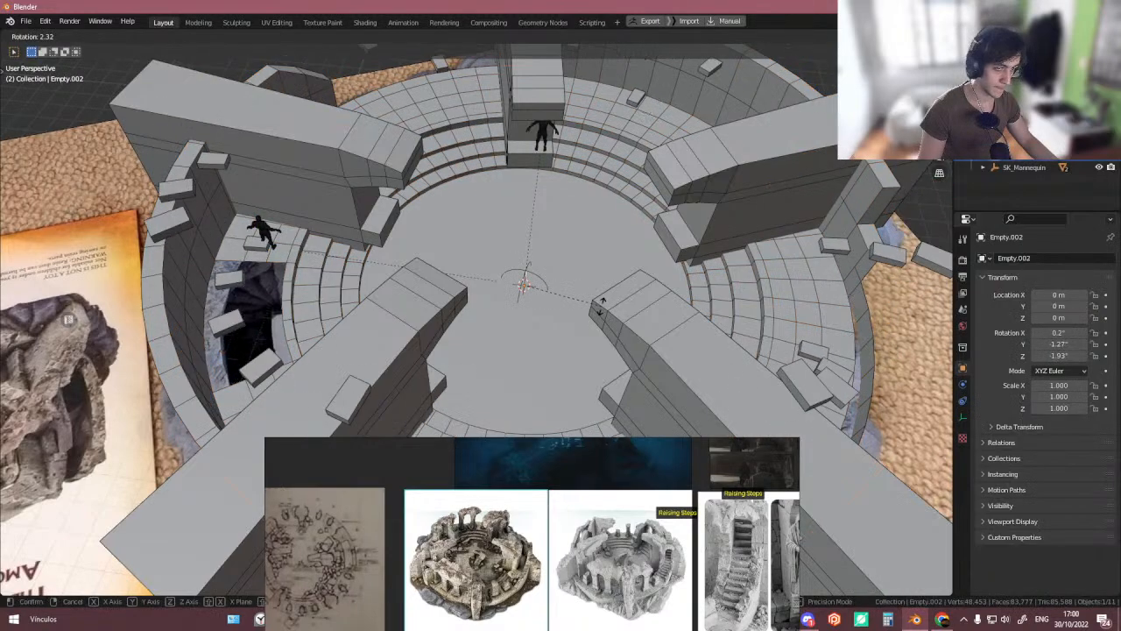
right_click(604, 307)
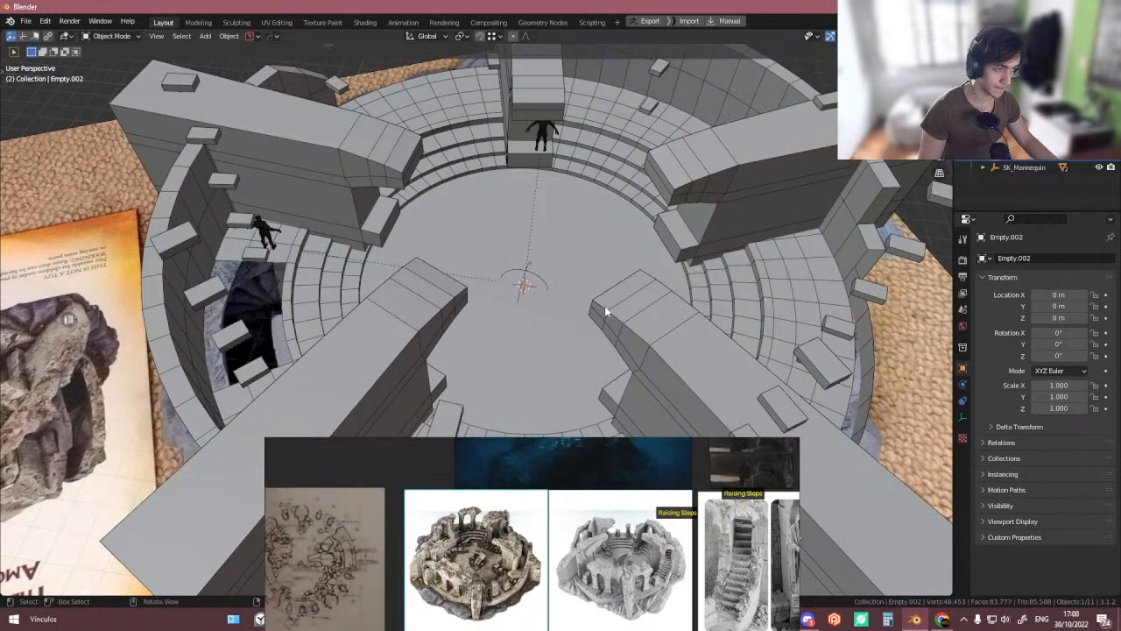
key(r)
key(z)
text(90)
key(Return)
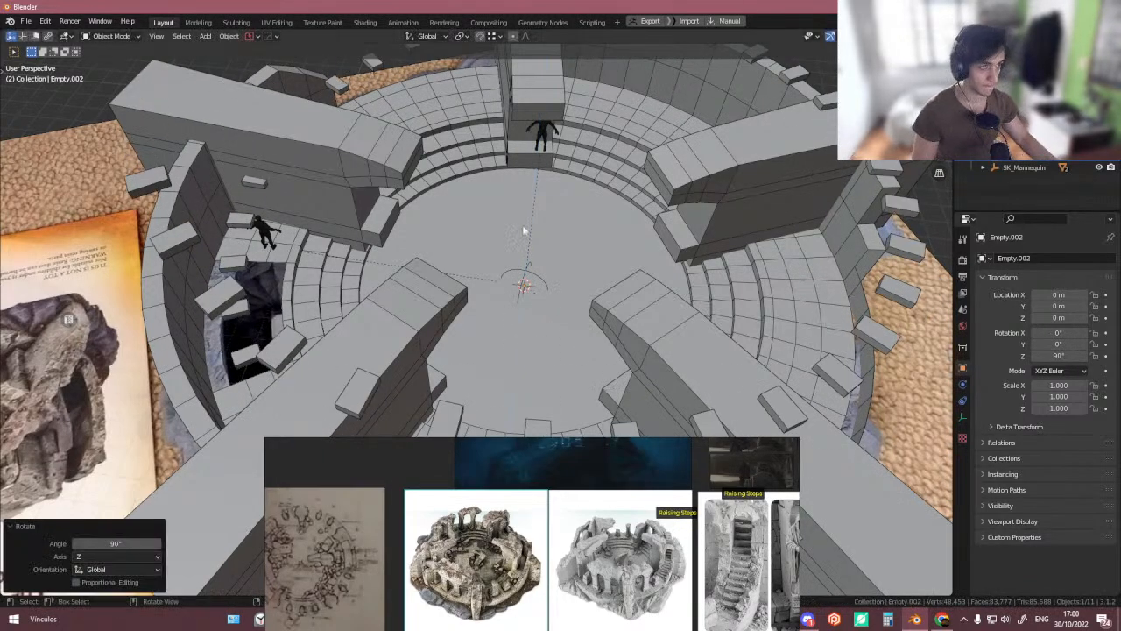
scroll(526, 219, down, 5)
middle_drag(528, 215, 264, 194)
middle_drag(441, 197, 653, 317)
key(s)
right_click(683, 341)
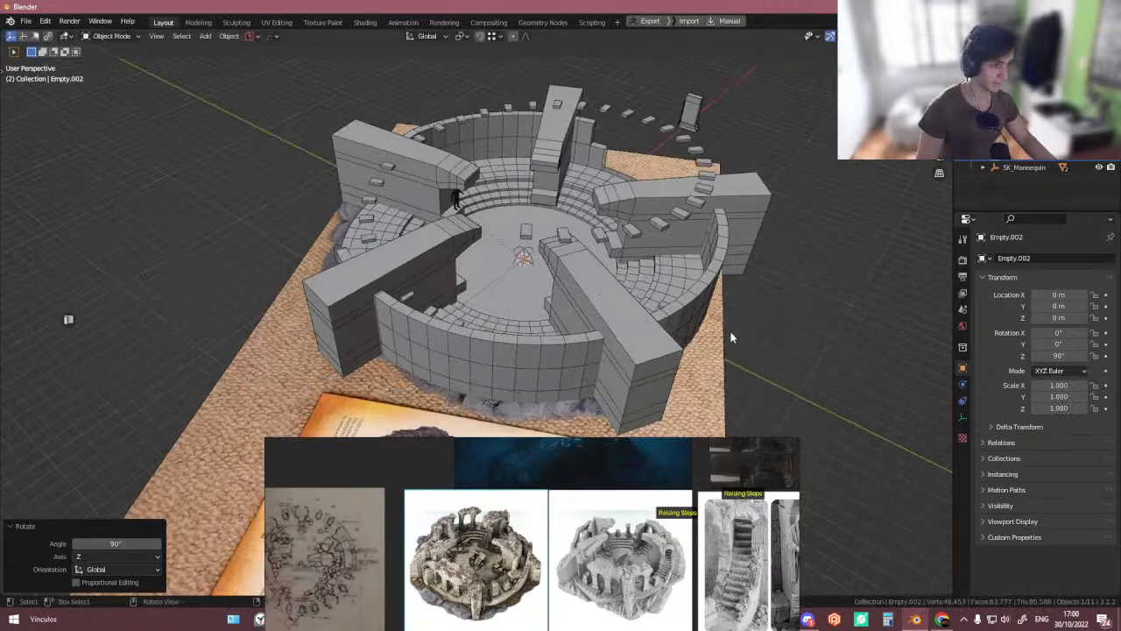
- Move the raised block about 0.21 m up along Z
scroll(732, 336, up, 2)
middle_drag(549, 229, 533, 238)
click(571, 215)
key(g)
key(z)
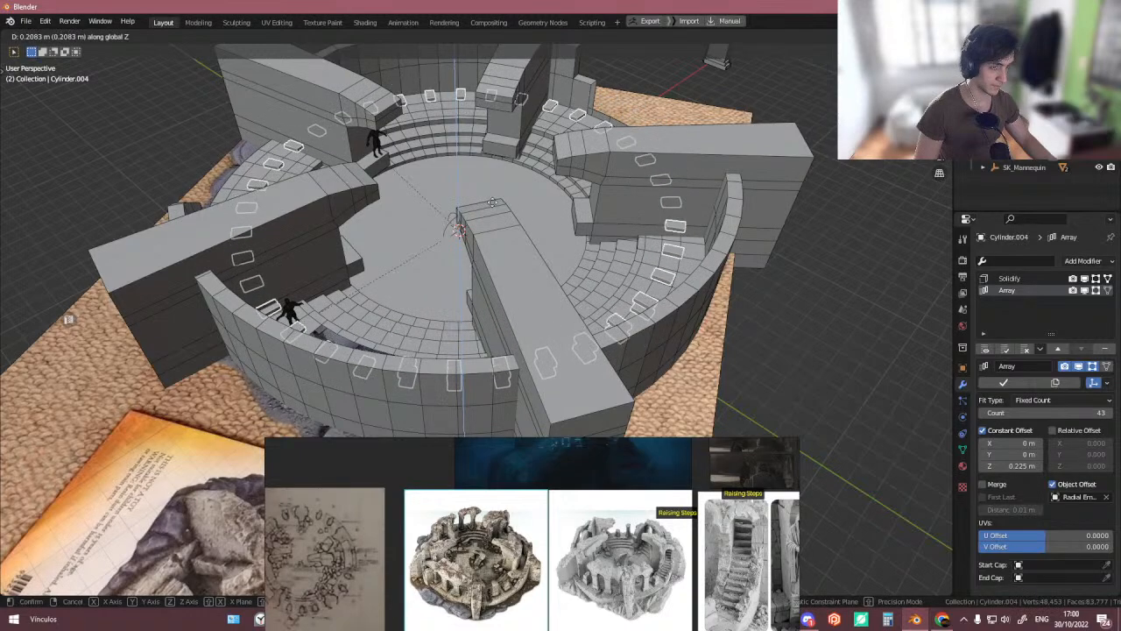
click(621, 232)
- Raise the array count to 68 and undo it
middle_drag(621, 234, 557, 257)
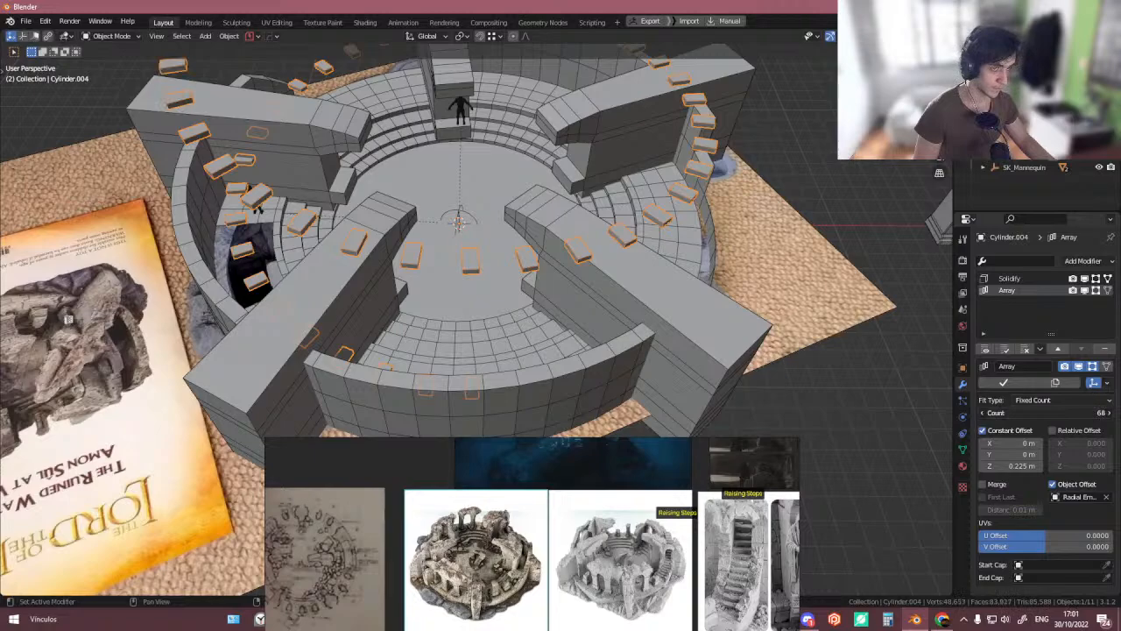
scroll(535, 283, down, 4)
middle_drag(545, 283, 532, 278)
scroll(534, 278, up, 3)
key(ctrl+z)
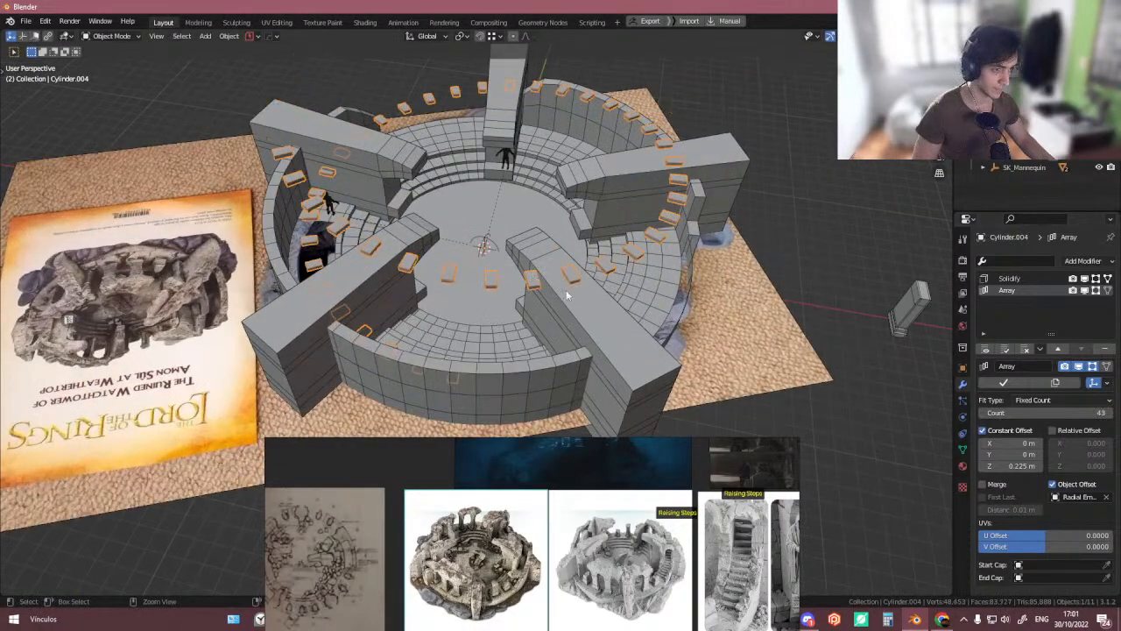
- Set the raised block's array count to 5
drag(1063, 412, 1035, 412)
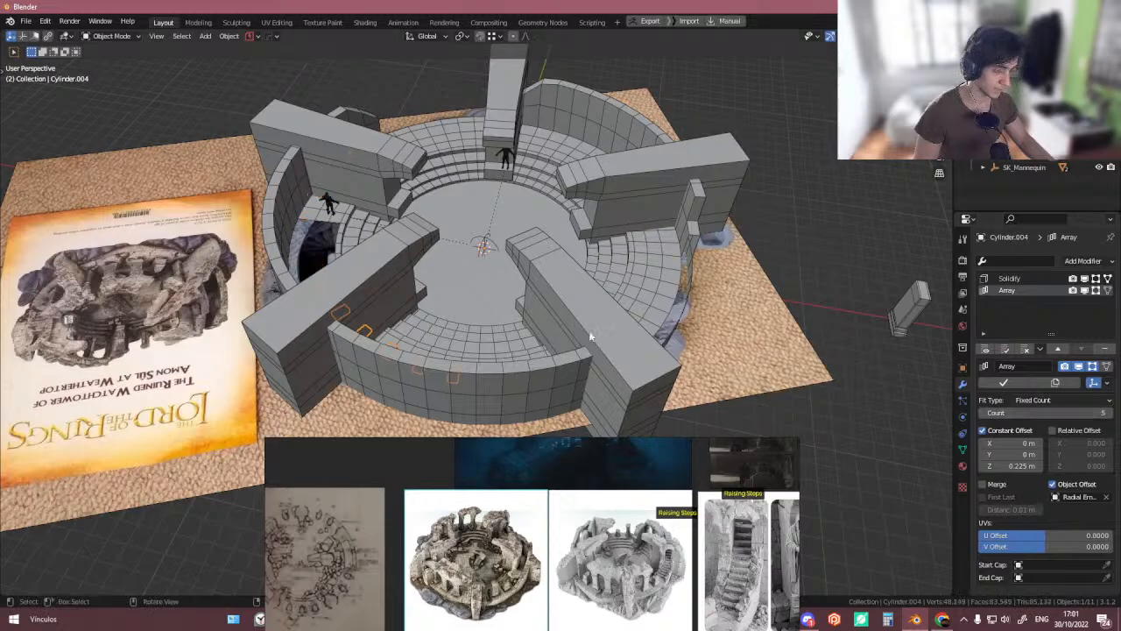
middle_drag(473, 326, 434, 324)
shift+middle_drag(434, 324, 425, 291)
scroll(424, 291, up, 2)
mouse_move(425, 291)
middle_down()
mouse_move(419, 270)
mouse_move(430, 306)
middle_up()
click(390, 401)
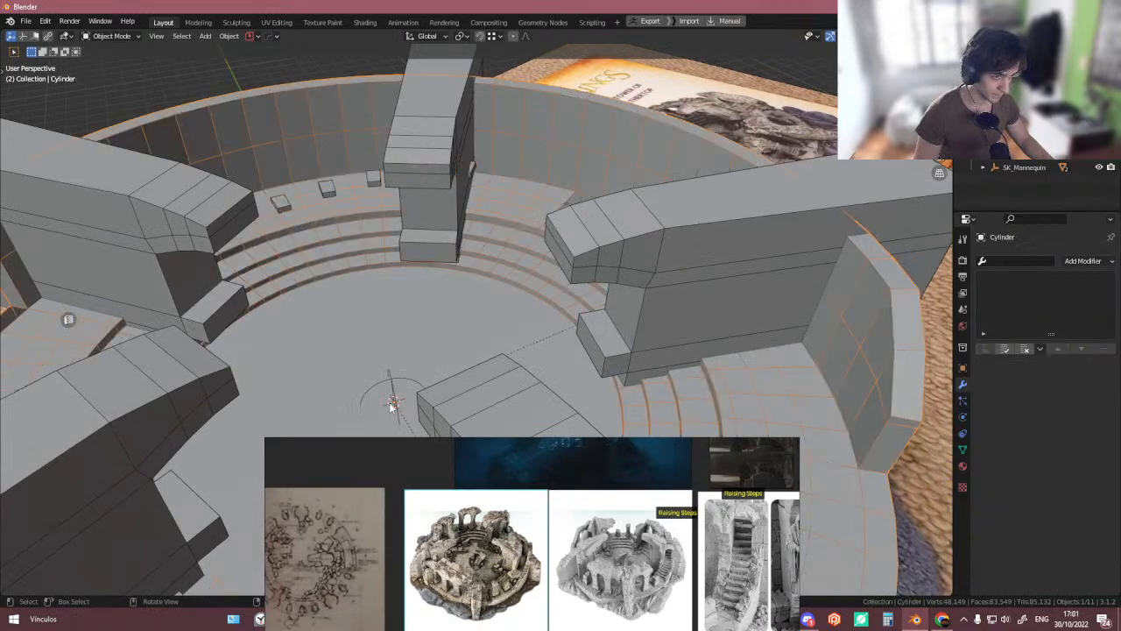
- Move the parent centre empty about 0.85 m down along Z
key(s)
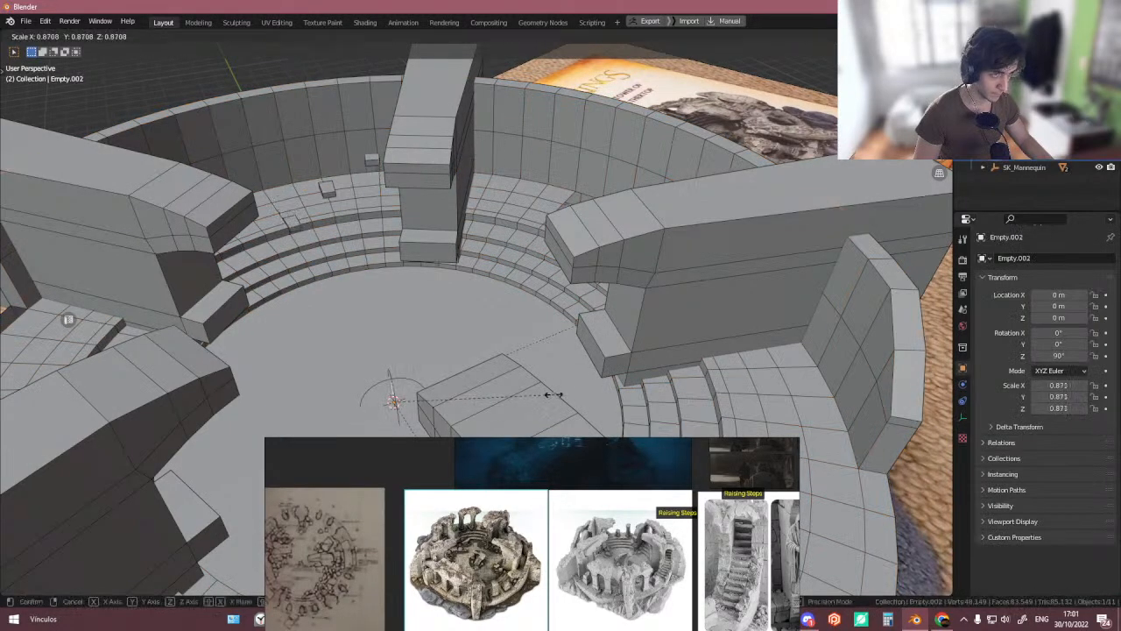
right_click(598, 399)
key(g)
key(z)
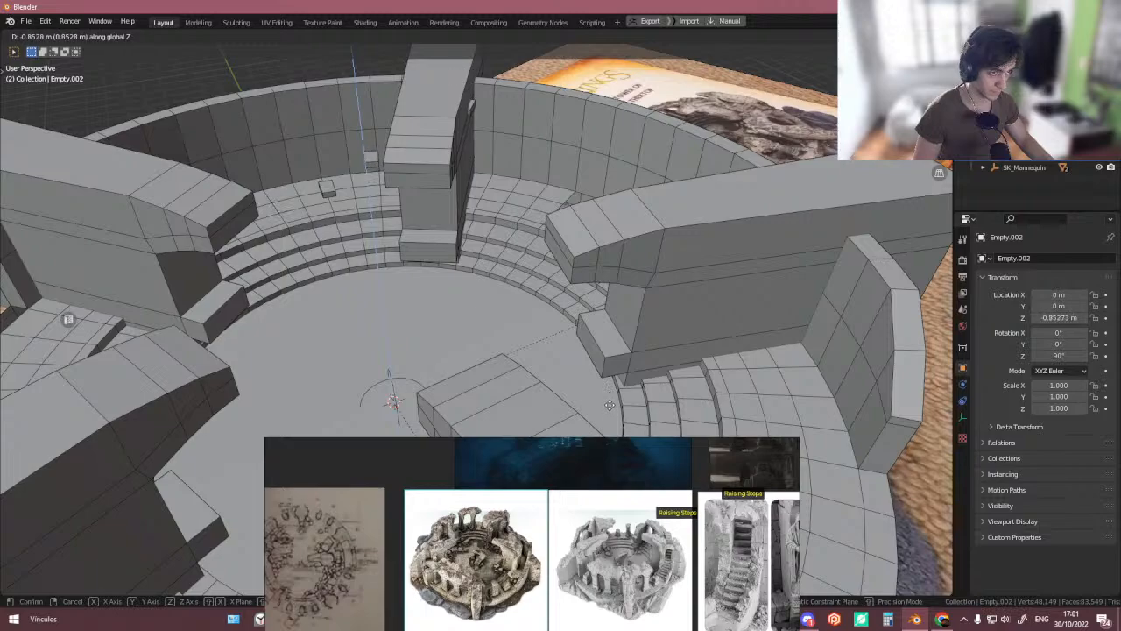
click(609, 407)
- Rotate the parent centre empty about -6° around Z
key(r)
key(z)
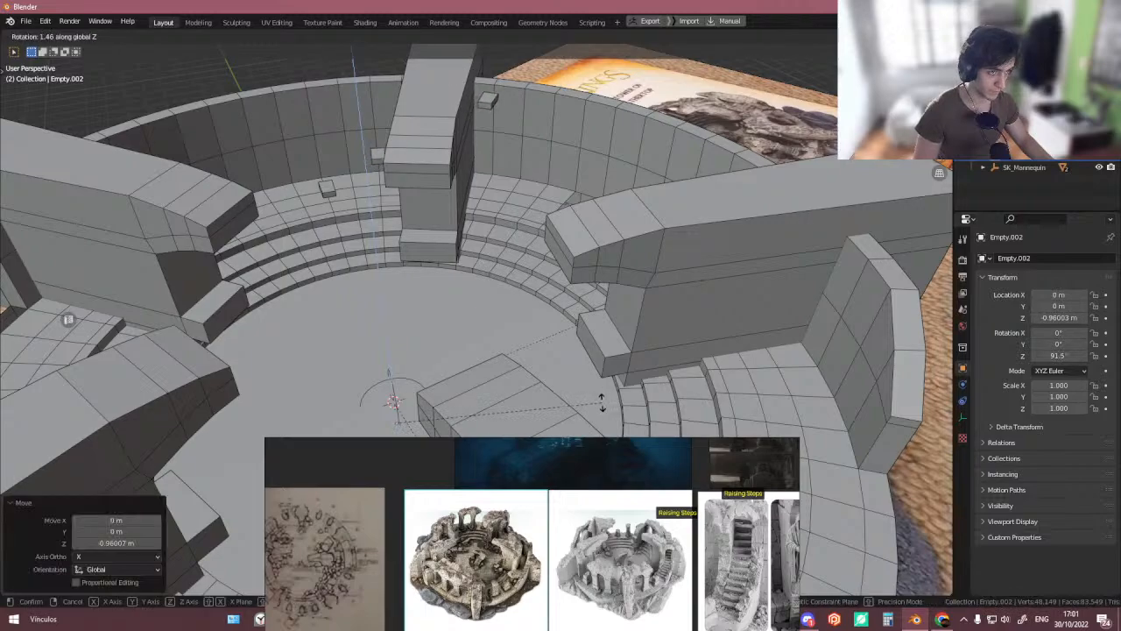
click(546, 427)
- Raise the parent centre empty about 0.72 m along Z and rotate it about 1.6°
key(g)
key(z)
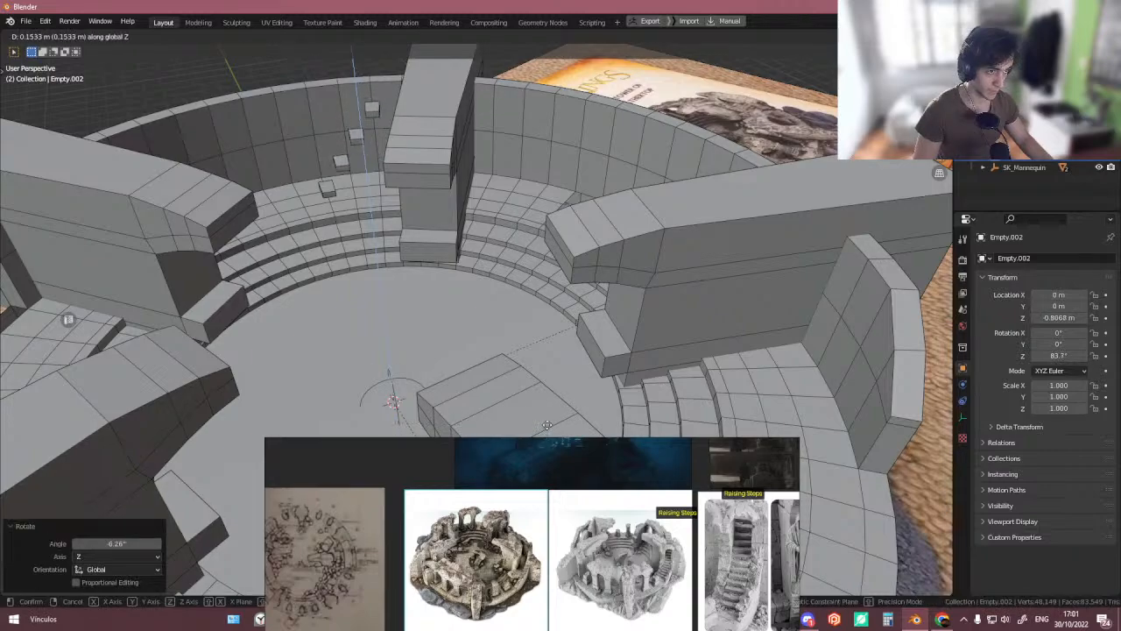
click(552, 417)
key(r)
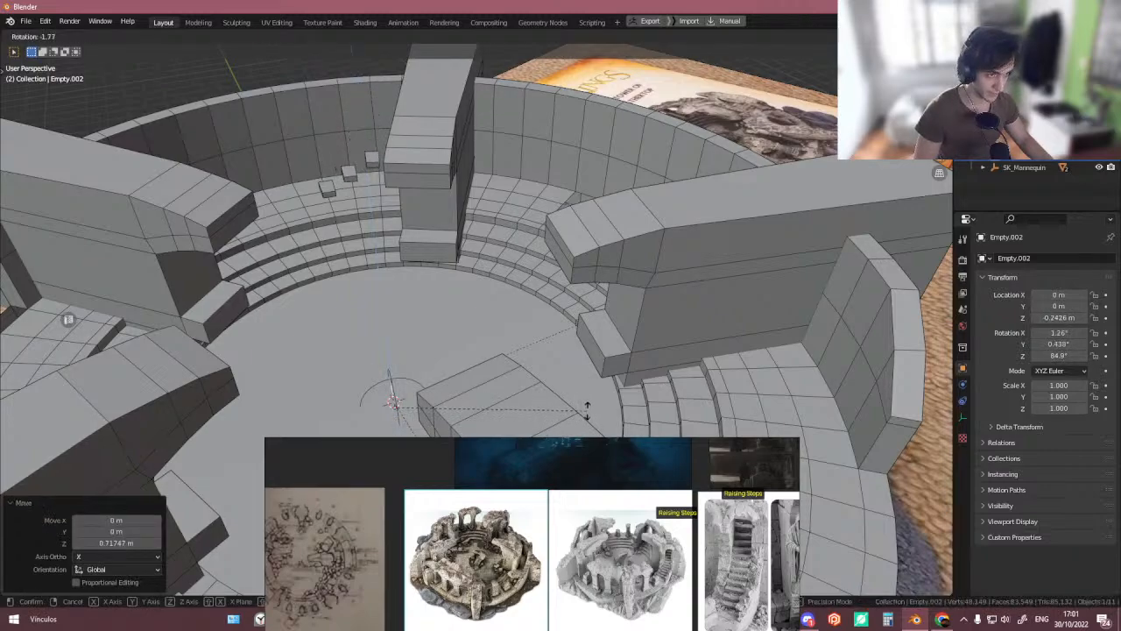
click(581, 415)
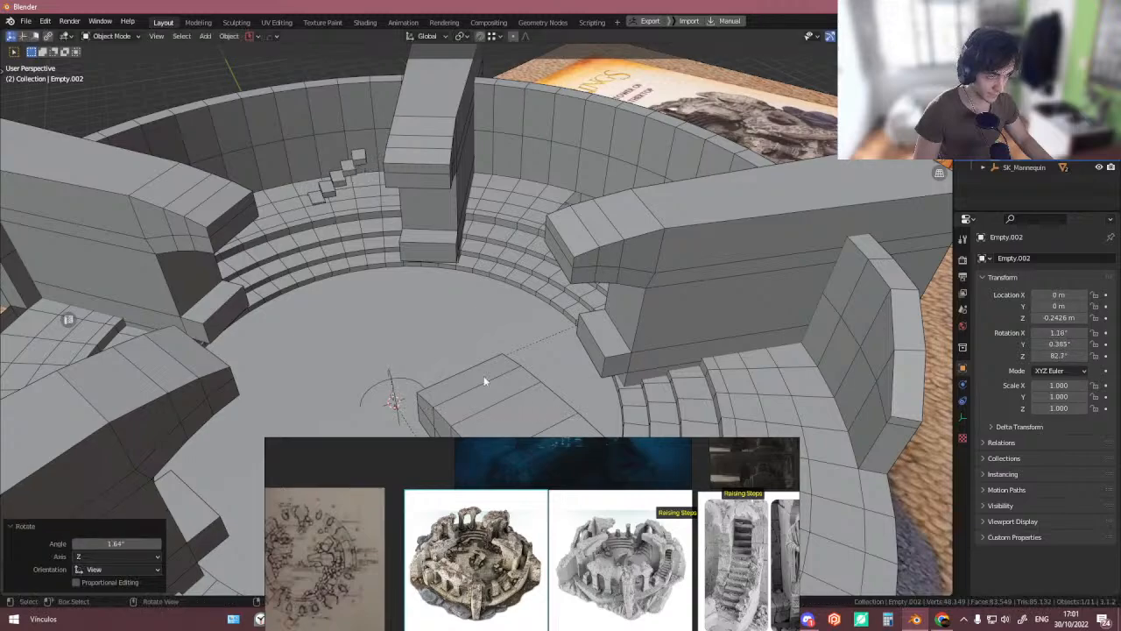
- Move the parent centre empty slightly, about 0.1 m upward
middle_drag(560, 403, 385, 147)
scroll(377, 309, up, 6)
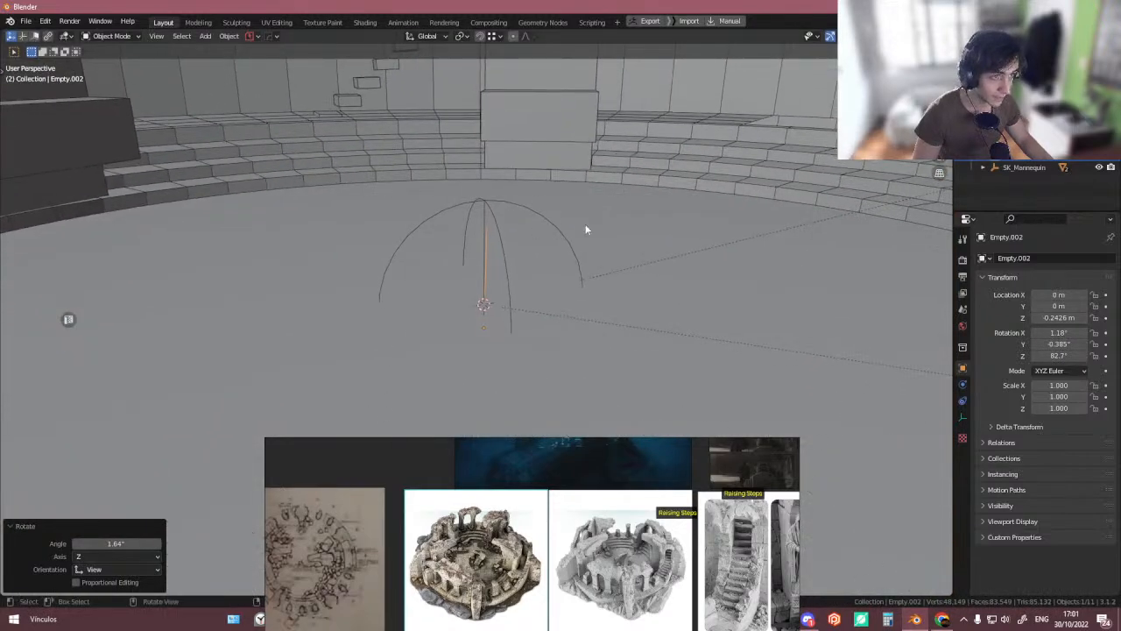
shift+middle_drag(585, 225, 524, 238)
key(g)
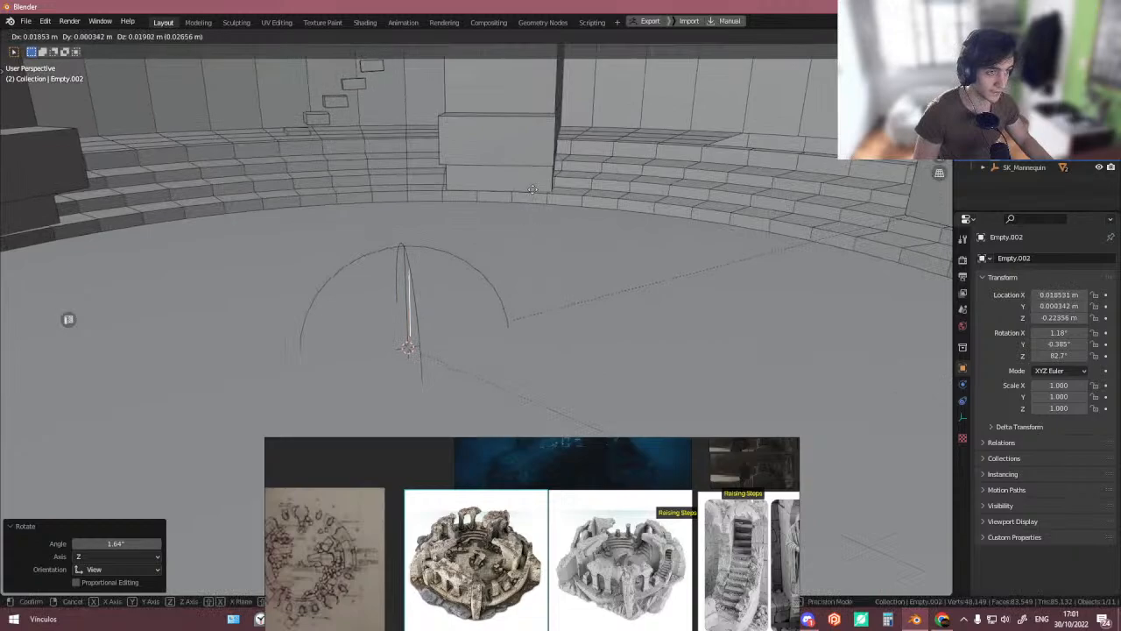
click(544, 114)
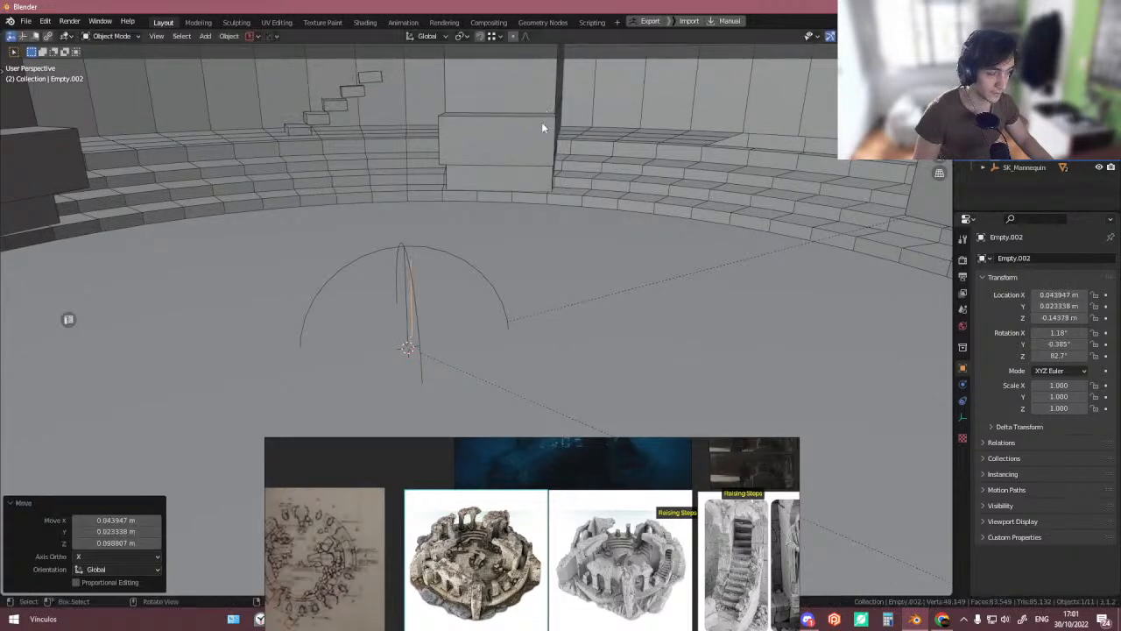
- Reset the parent centre empty's X and Y rotation to 0°
middle_drag(541, 122, 571, 145)
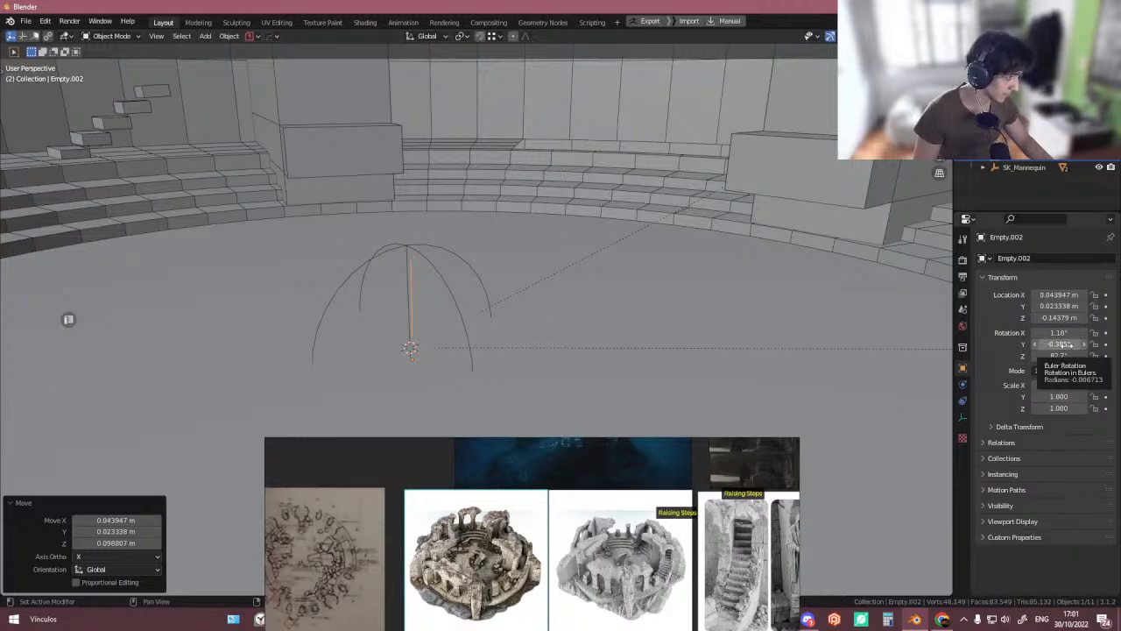
double_click(1062, 344)
text(0)
key(Return)
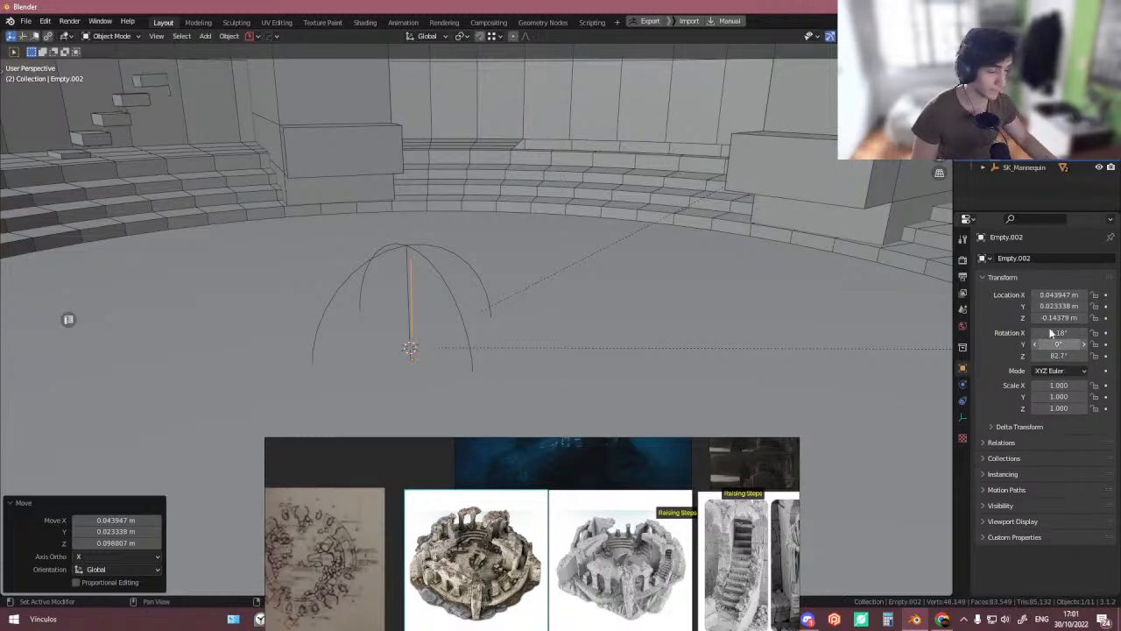
text(0)
key(Return)
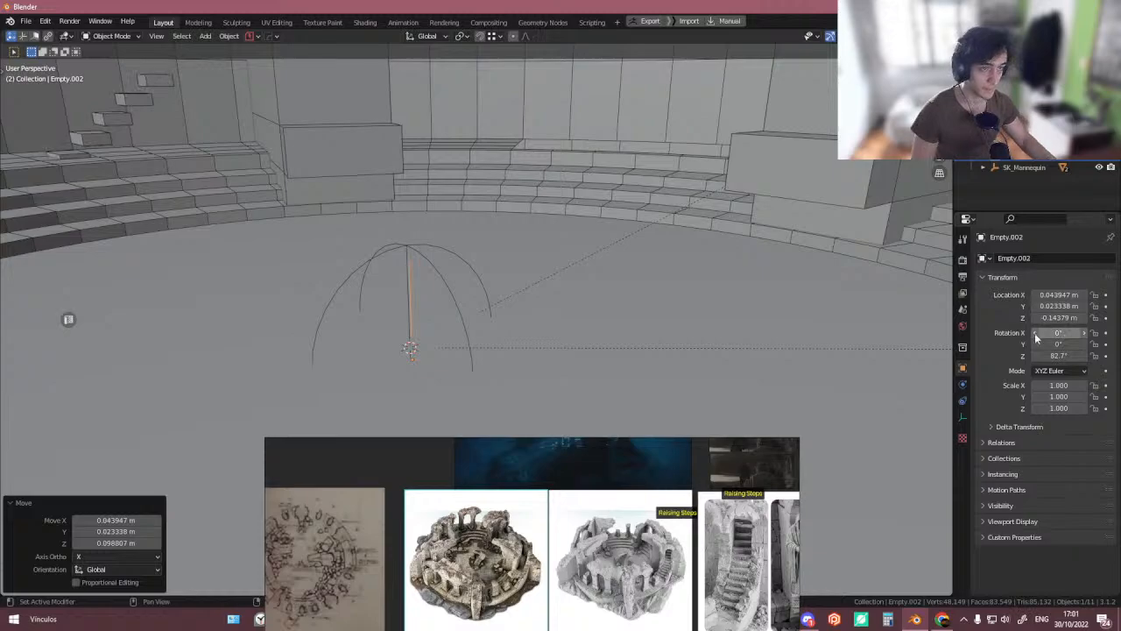
text(90)
key(Return)
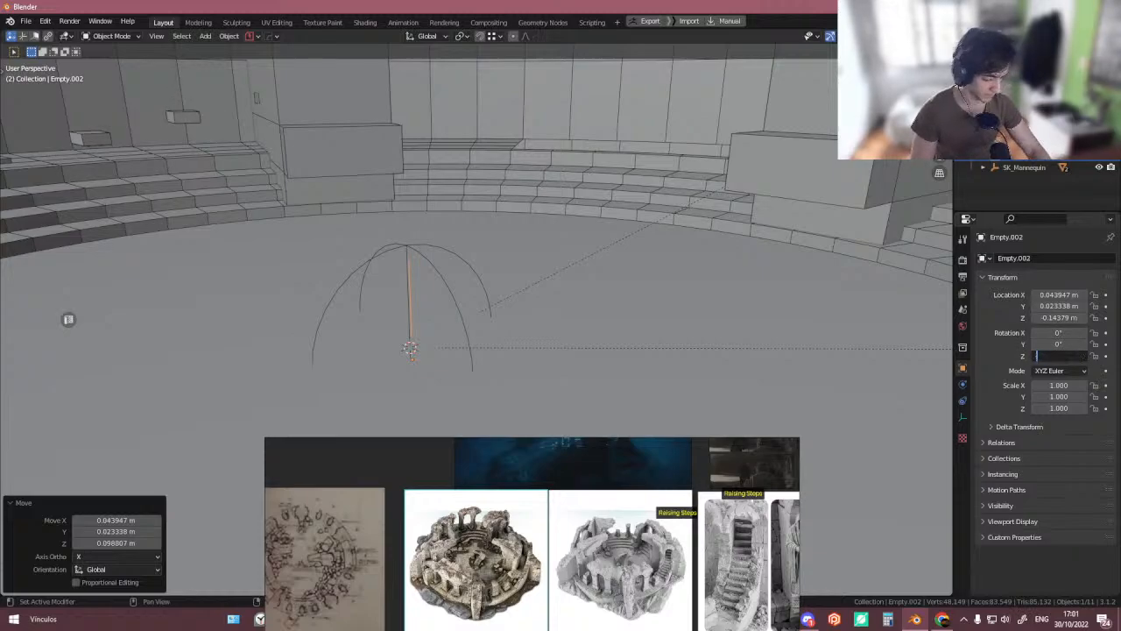
text(-90)
key(Return)
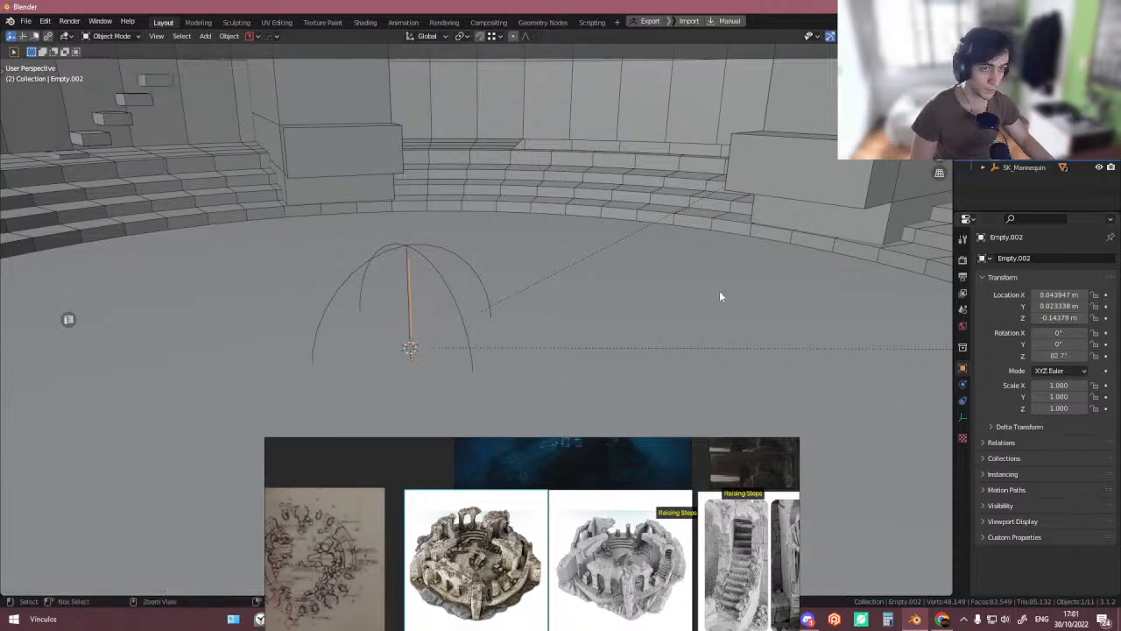
- Rotate the parent centre empty about 0.4° around Z and raise it about 0.11 m along Z
key(r)
key(z)
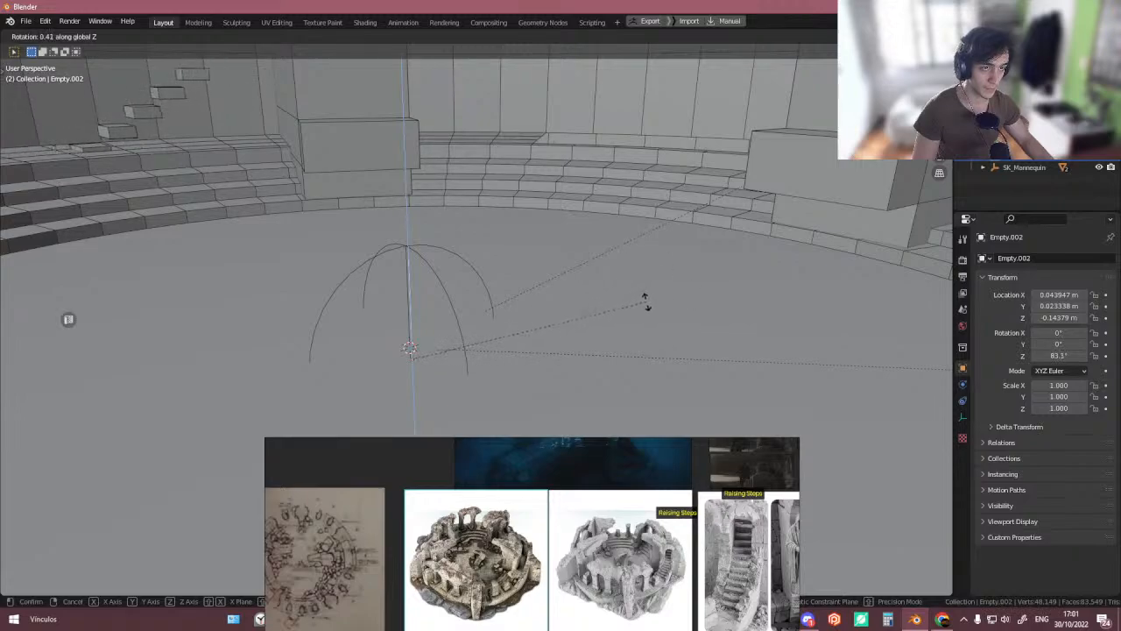
click(645, 302)
key(g)
key(z)
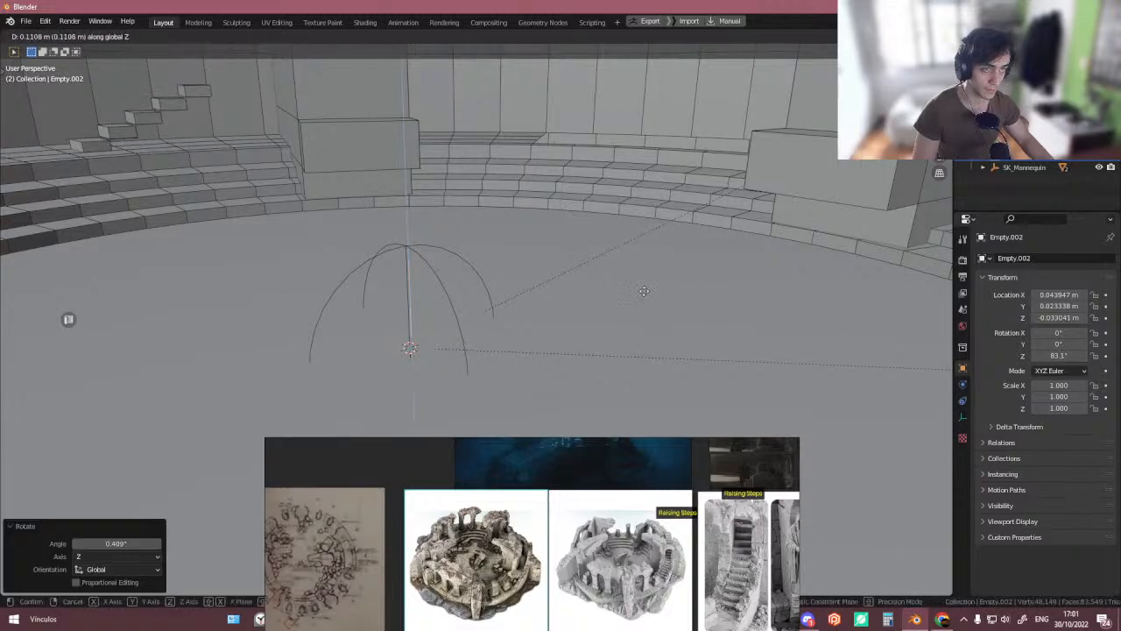
click(643, 289)
- Select the stair step array object and set its array count to 9
middle_drag(562, 235, 543, 283)
scroll(543, 285, down, 2)
click(344, 163)
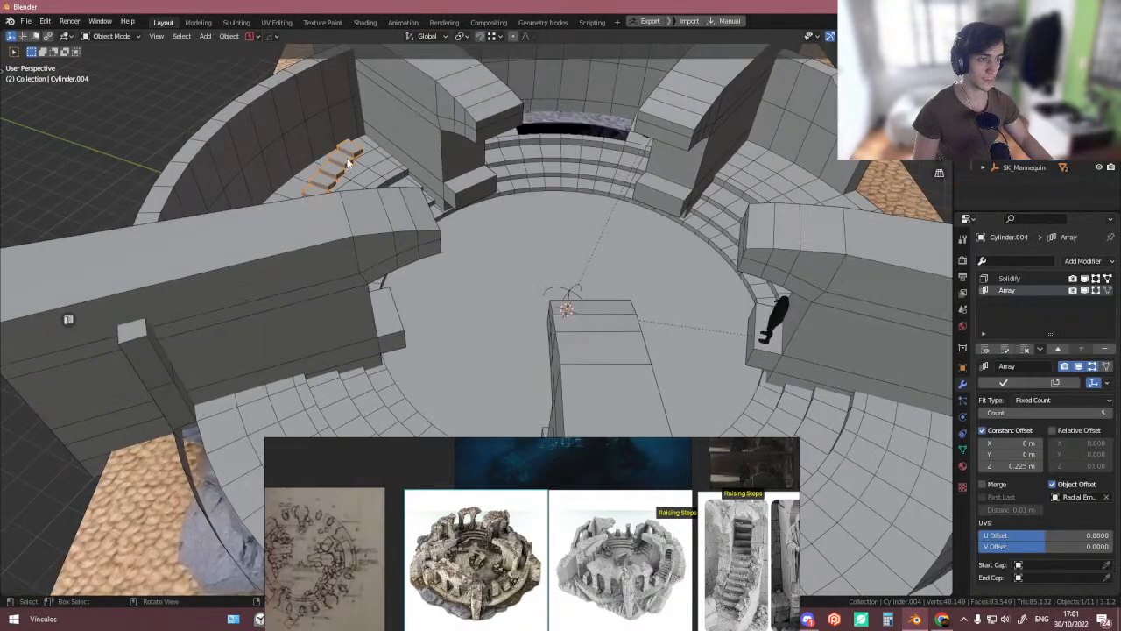
scroll(344, 163, up, 5)
middle_drag(345, 164, 450, 228)
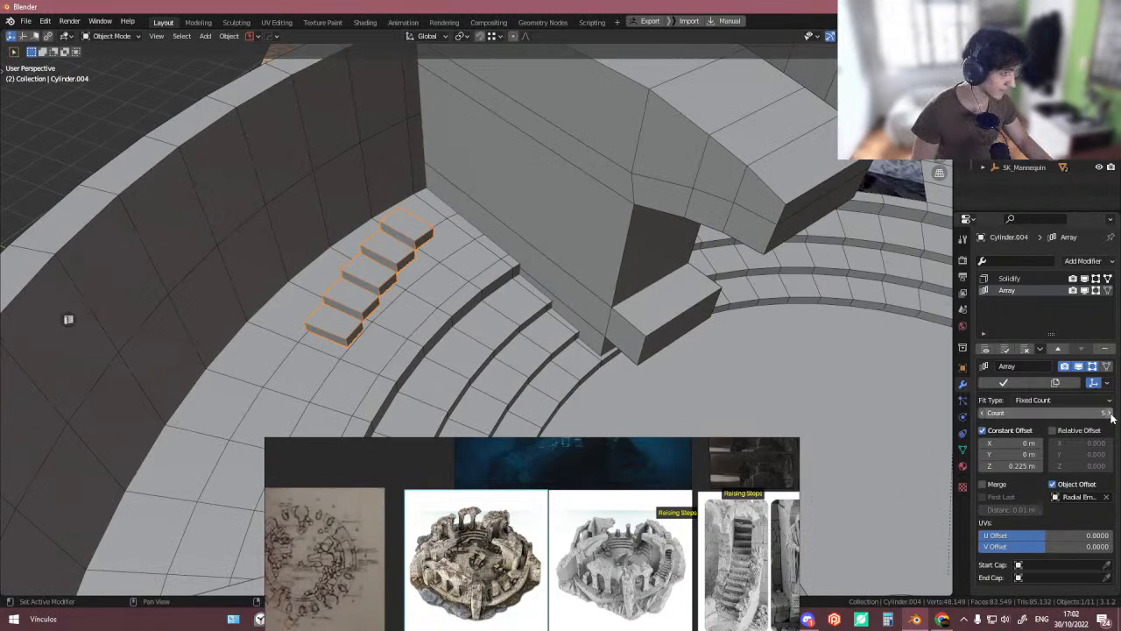
scroll(652, 312, down, 3)
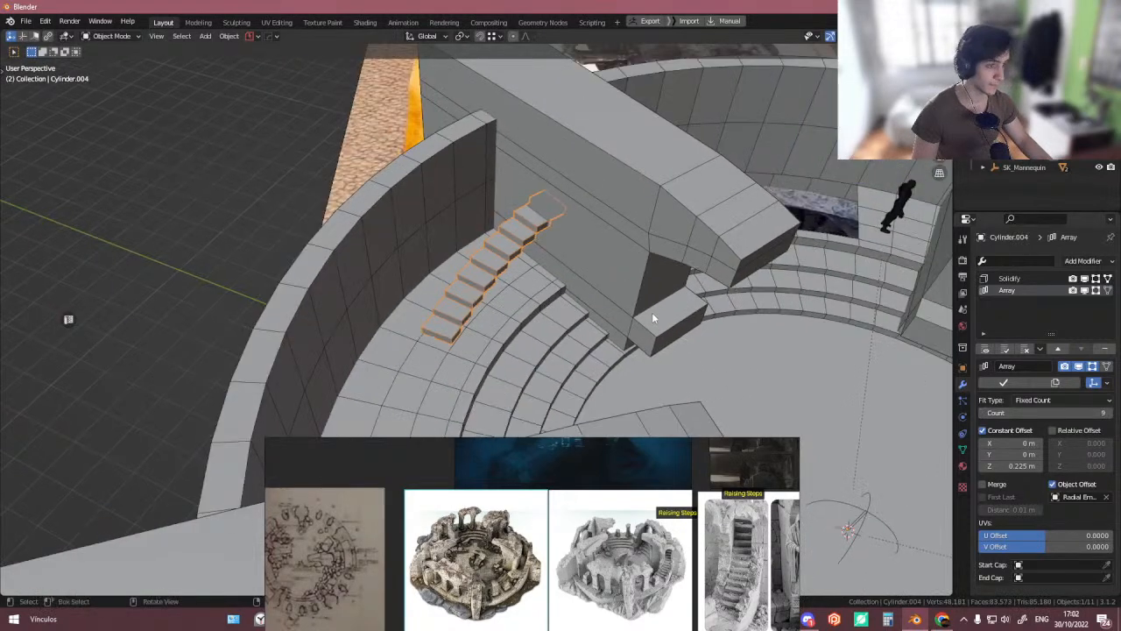
- Increase the stair steps' Solidify thickness to about 0.33 m
middle_drag(652, 312, 604, 260)
scroll(322, 188, up, 4)
middle_drag(323, 187, 357, 246)
key(Tab)
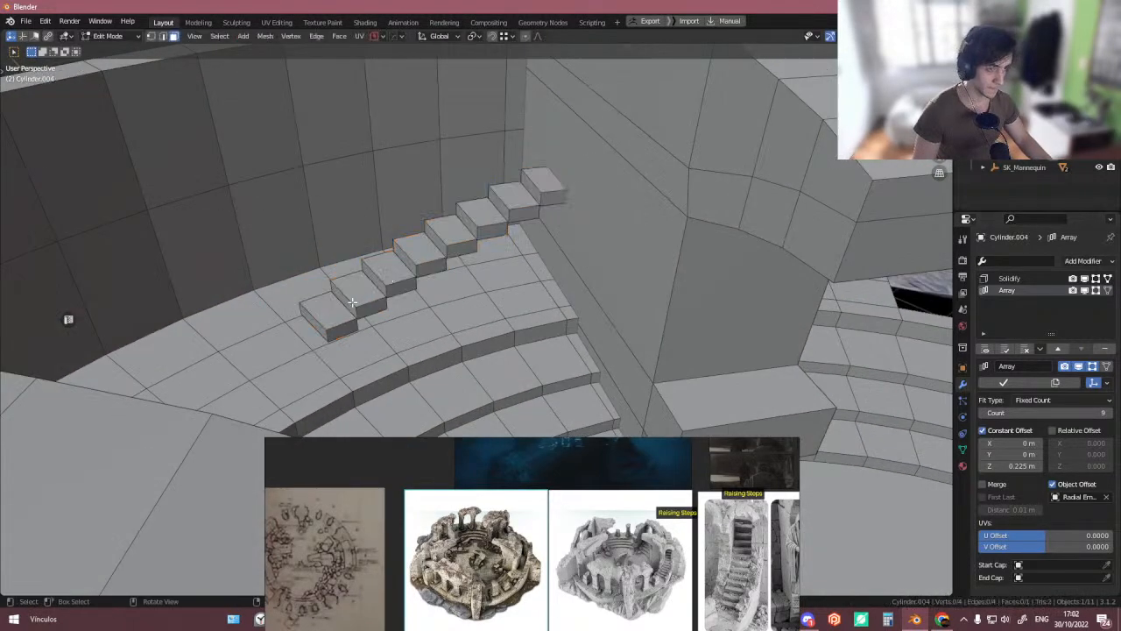
key(g)
key(z)
right_click(348, 308)
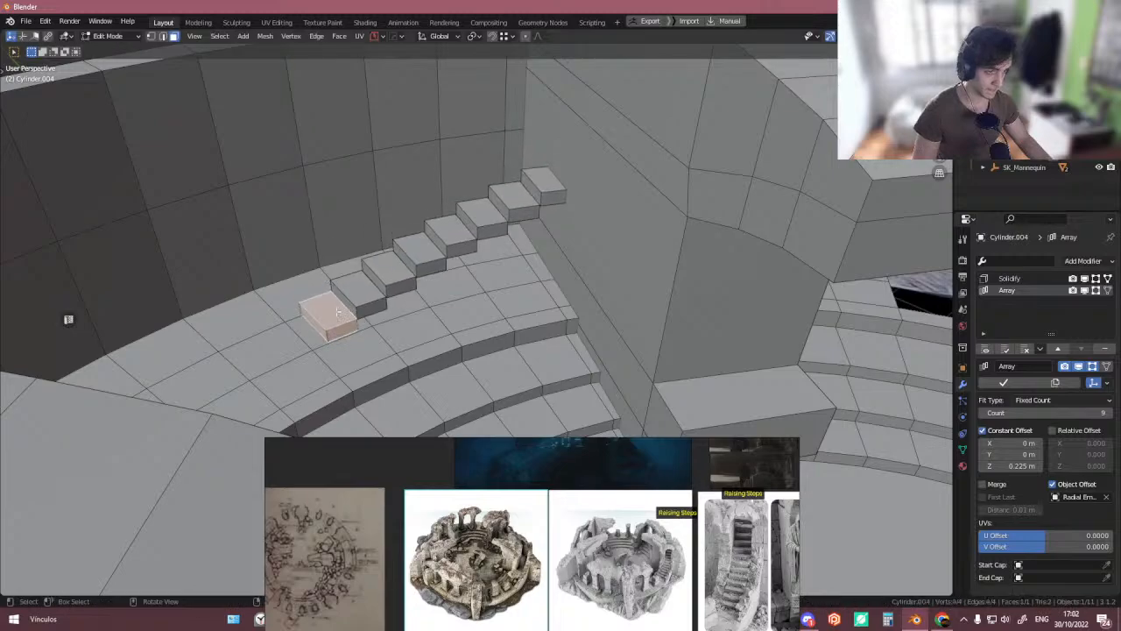
click(1010, 278)
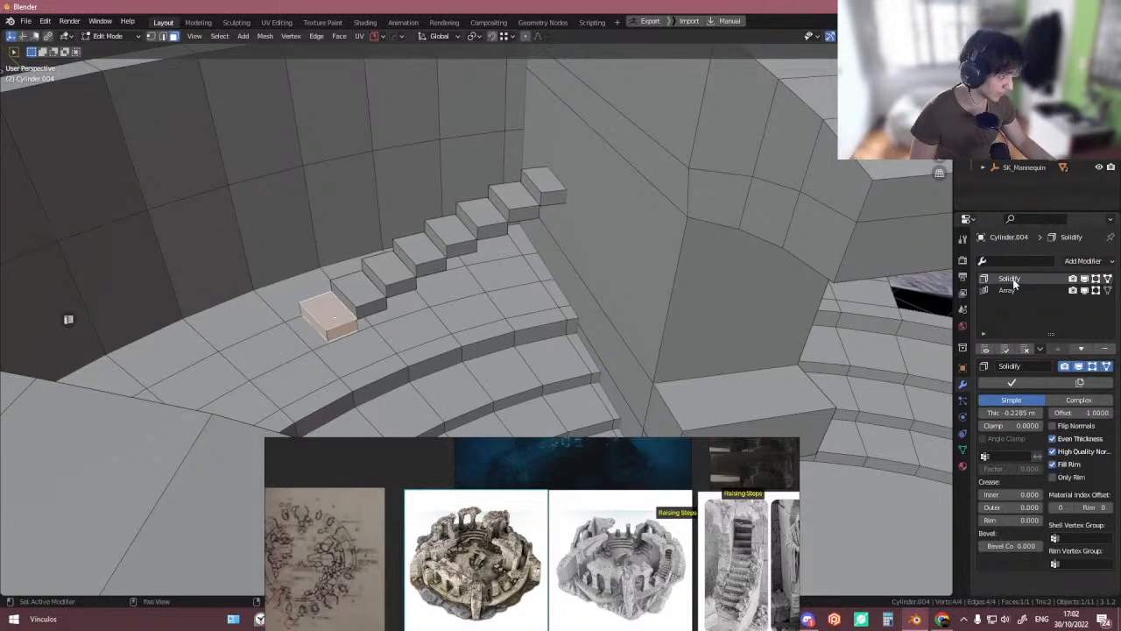
mouse_move(1012, 412)
mouse_down()
mouse_move(1030, 413)
mouse_move(992, 413)
mouse_up()
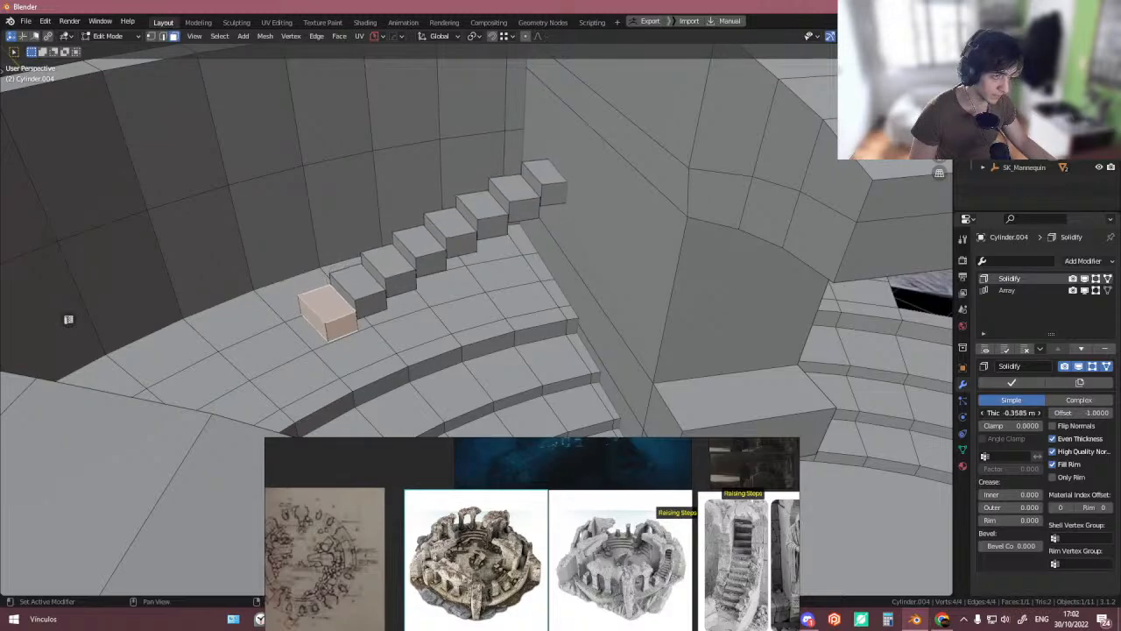
scroll(605, 312, down, 3)
middle_drag(536, 302, 471, 294)
key(Tab)
click(469, 248)
middle_drag(470, 246, 375, 283)
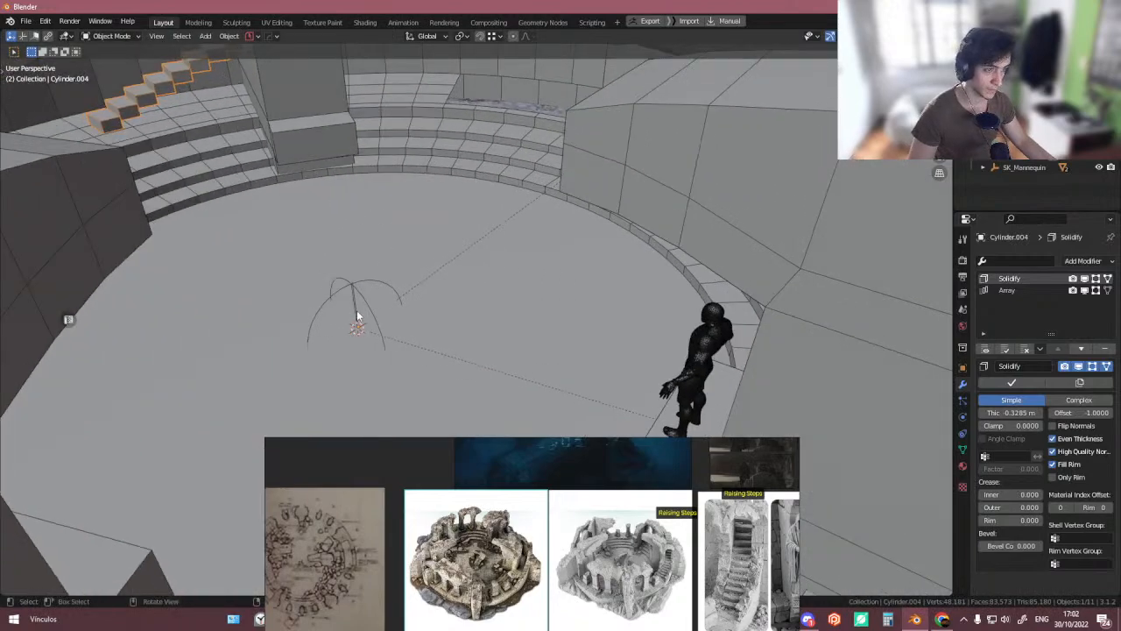
click(357, 317)
key(g)
key(z)
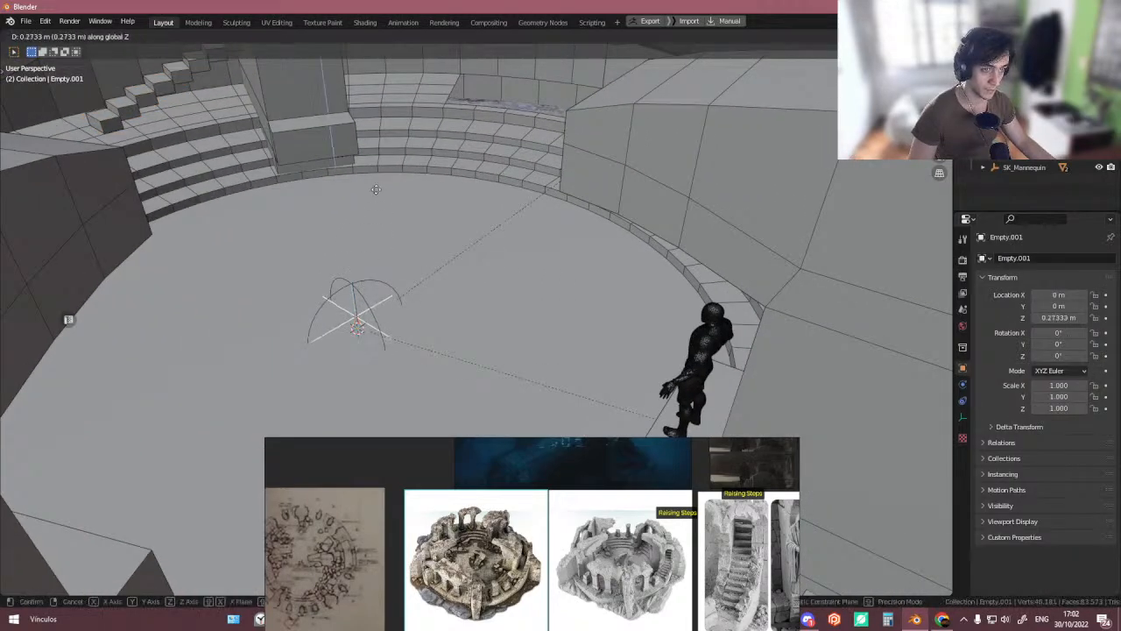
key(Escape)
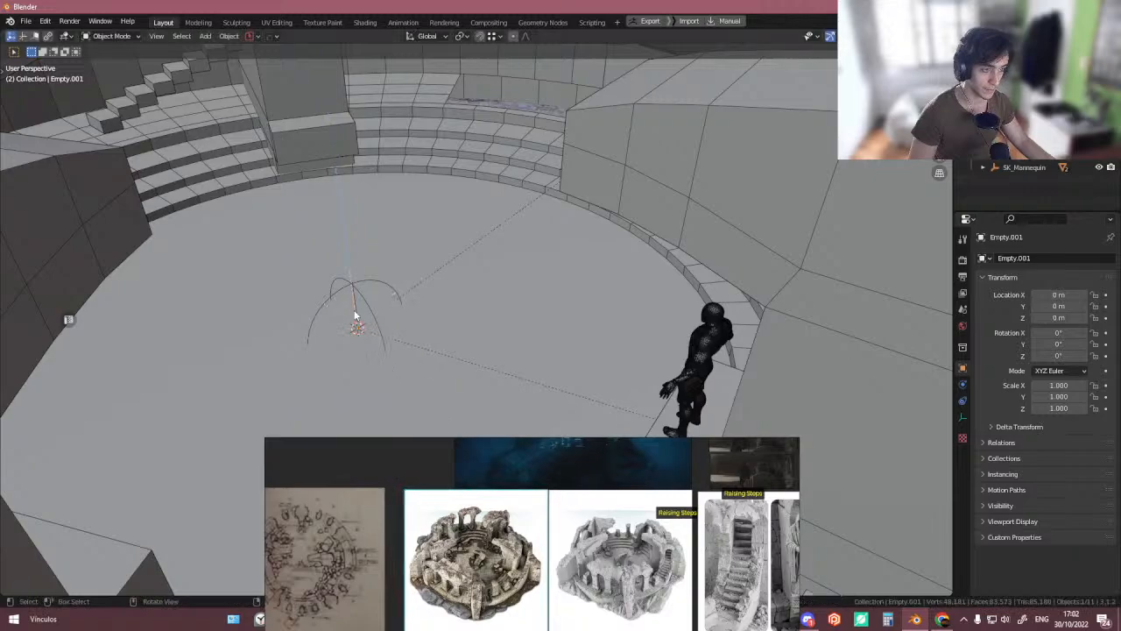
- Lower the parent centre empty about 0.1 m along Z
key(g)
key(z)
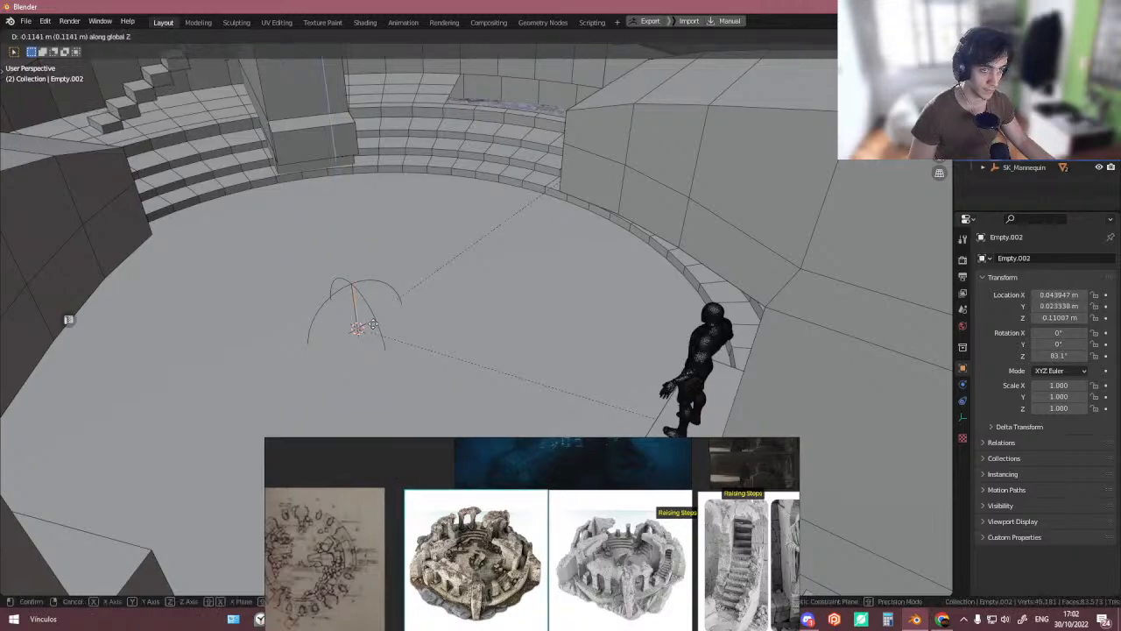
click(373, 319)
- Edge slide the first step's side edge inward to make the bottom step narrower
middle_drag(369, 321, 307, 280)
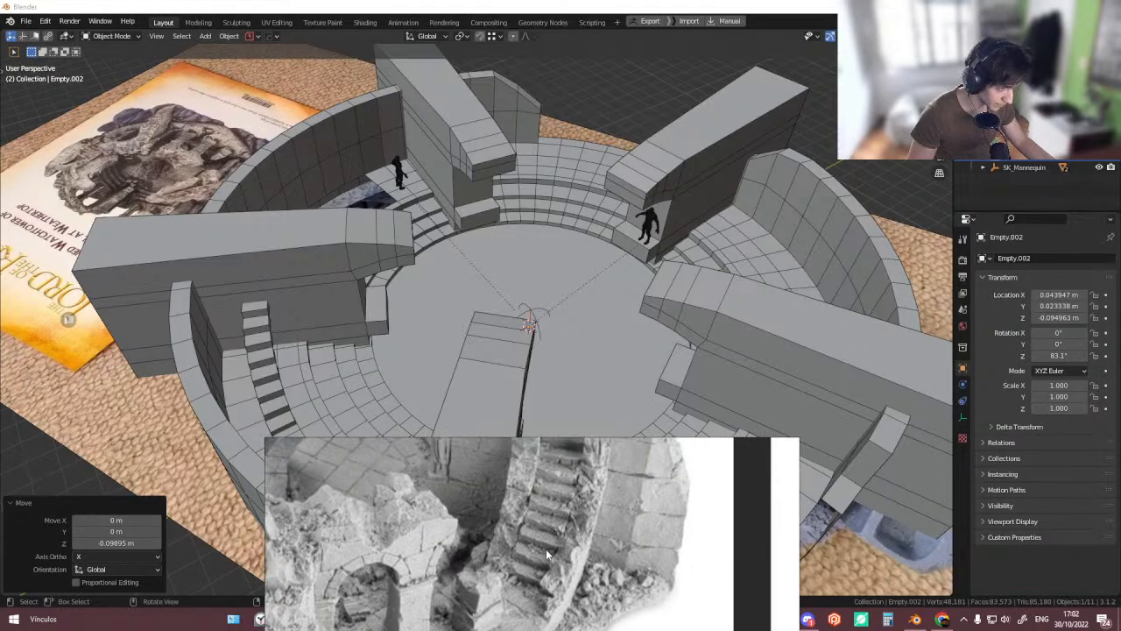
middle_drag(256, 288, 230, 312)
scroll(272, 318, up, 5)
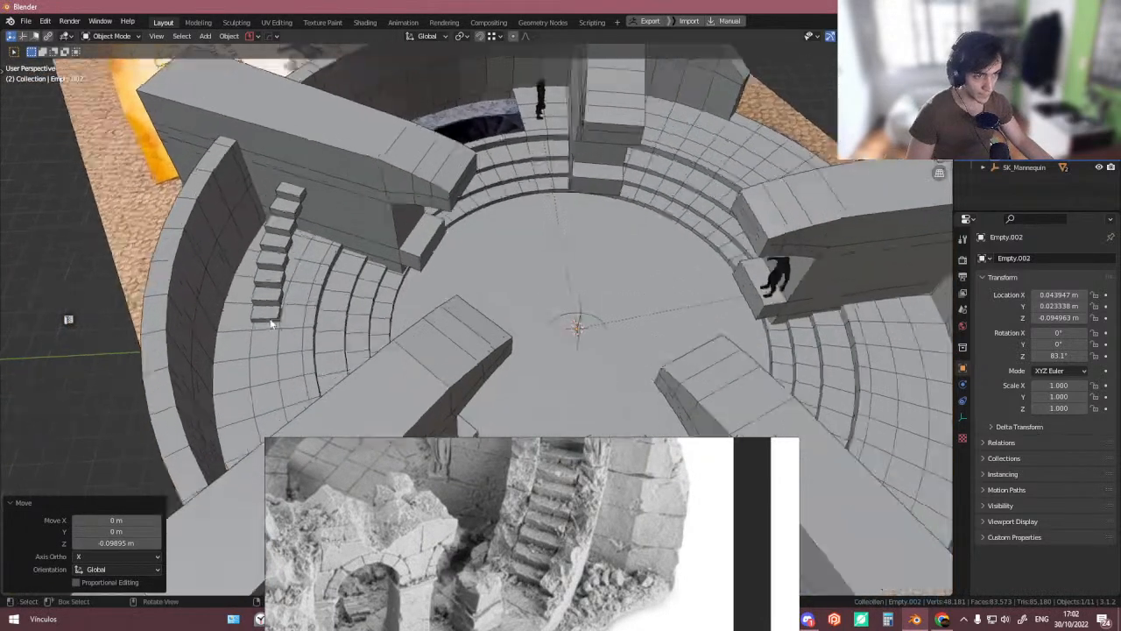
click(278, 313)
mouse_move(330, 304)
middle_down()
mouse_move(210, 290)
mouse_move(345, 295)
middle_up()
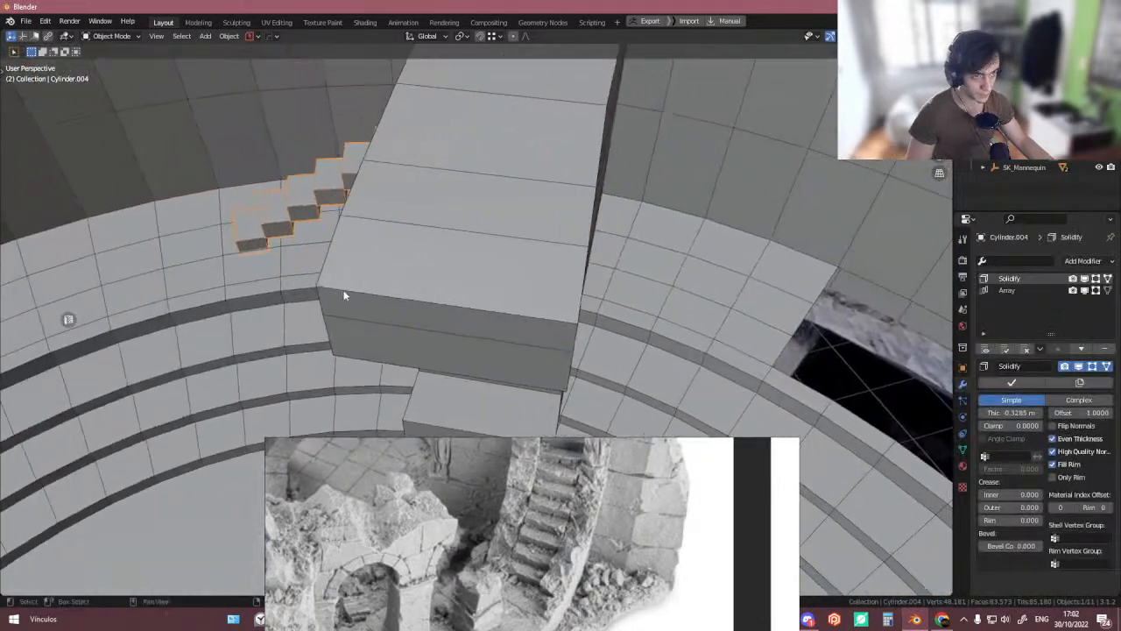
scroll(250, 232, up, 5)
key(Tab)
scroll(271, 224, up, 2)
shift+middle_drag(282, 212, 444, 287)
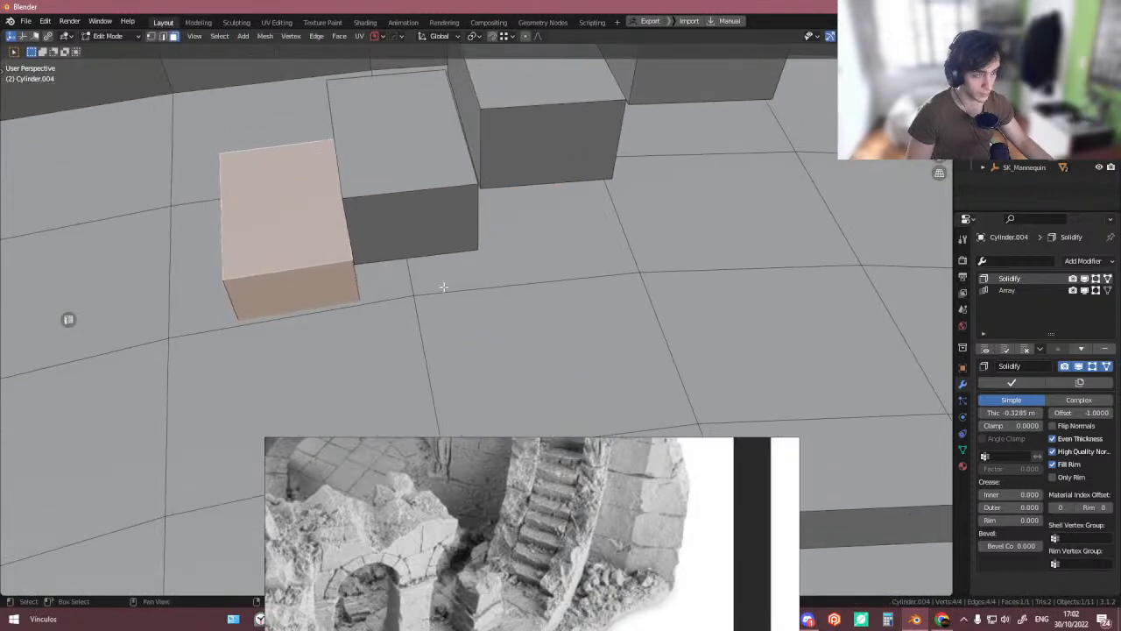
key(Tab)
click(383, 321)
click(351, 228)
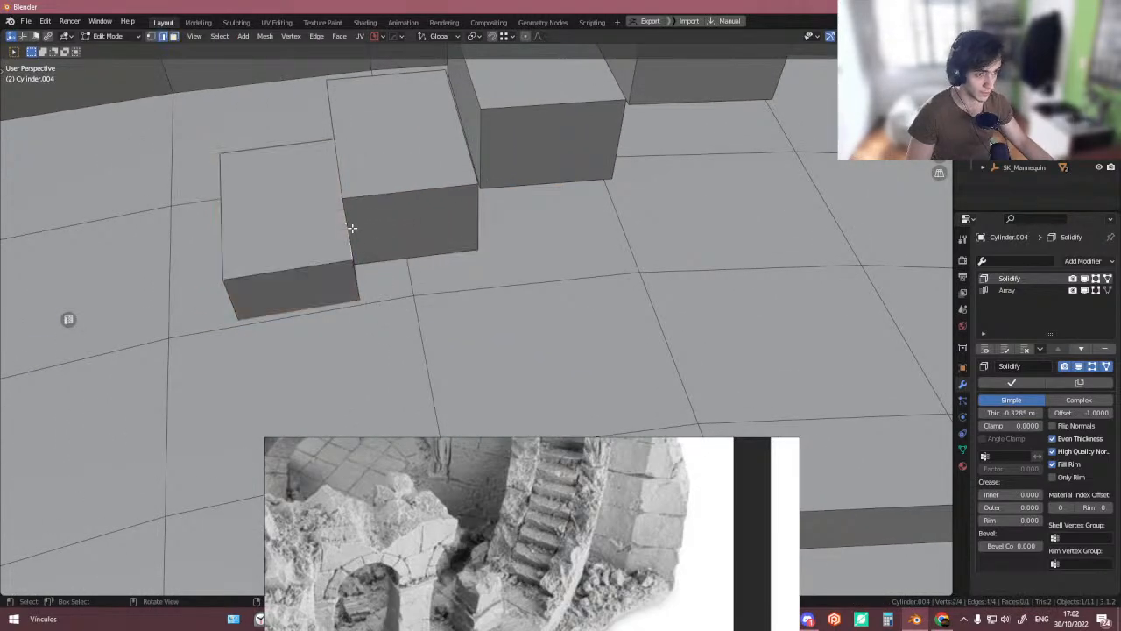
key(g)
key(x)
key(g)
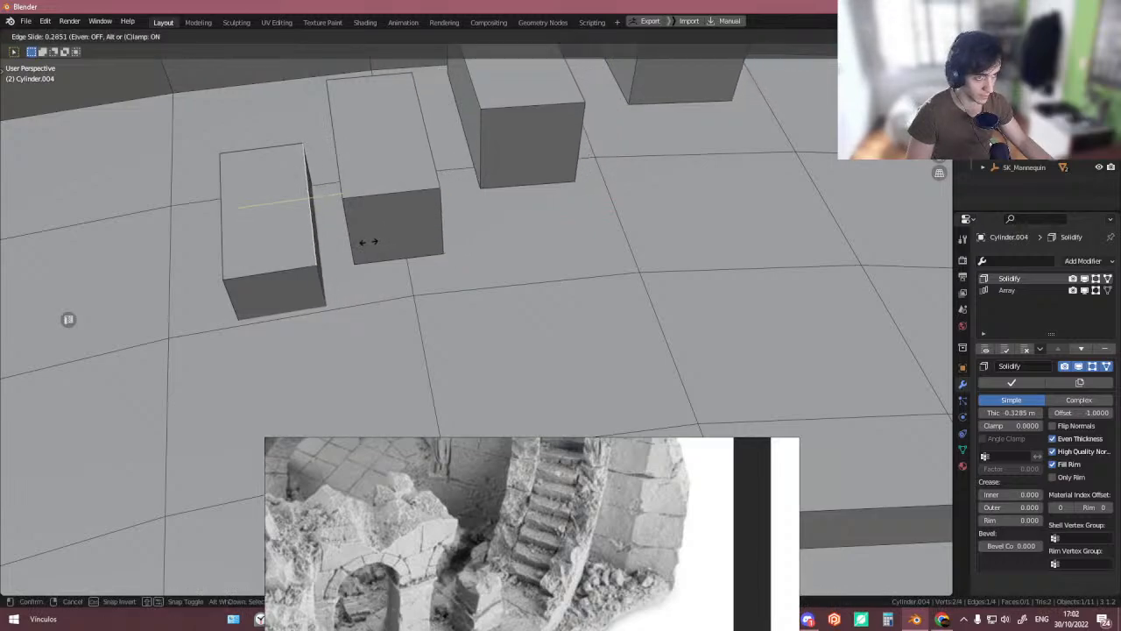
click(368, 240)
- Duplicate a mannequin figure and move it horizontally next to the new stairs
scroll(374, 242, down, 5)
key(Tab)
scroll(439, 229, down, 8)
middle_drag(439, 229, 623, 245)
click(624, 235)
key(shift+d)
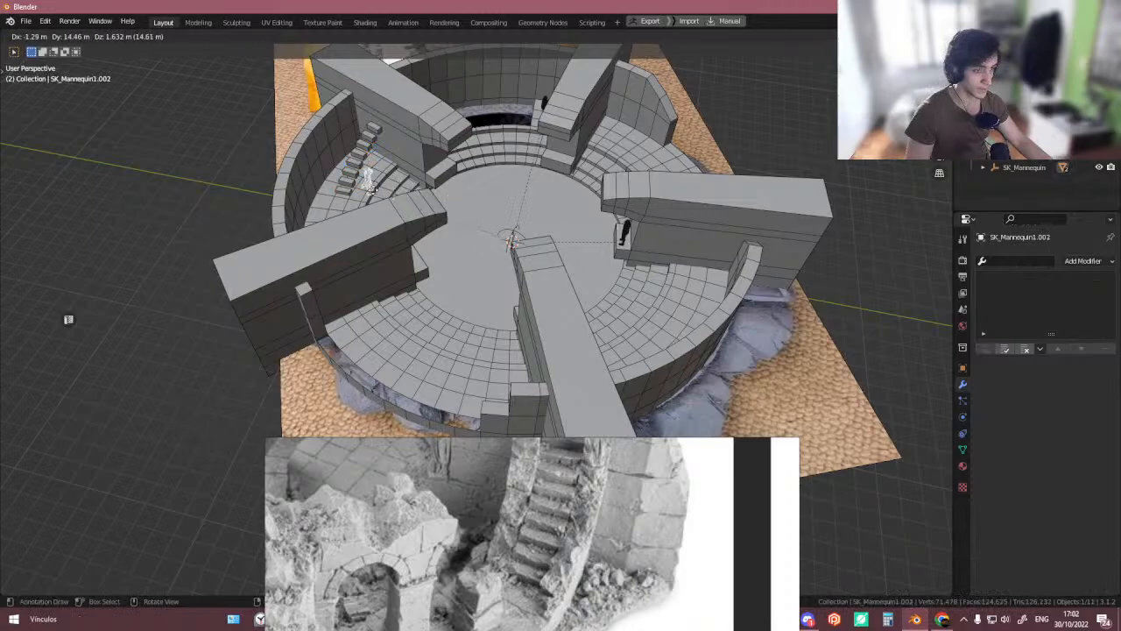
key(shift+z)
click(363, 201)
- Lower the duplicated mannequin 0.7 m along Z onto the arena floor
scroll(366, 201, up, 12)
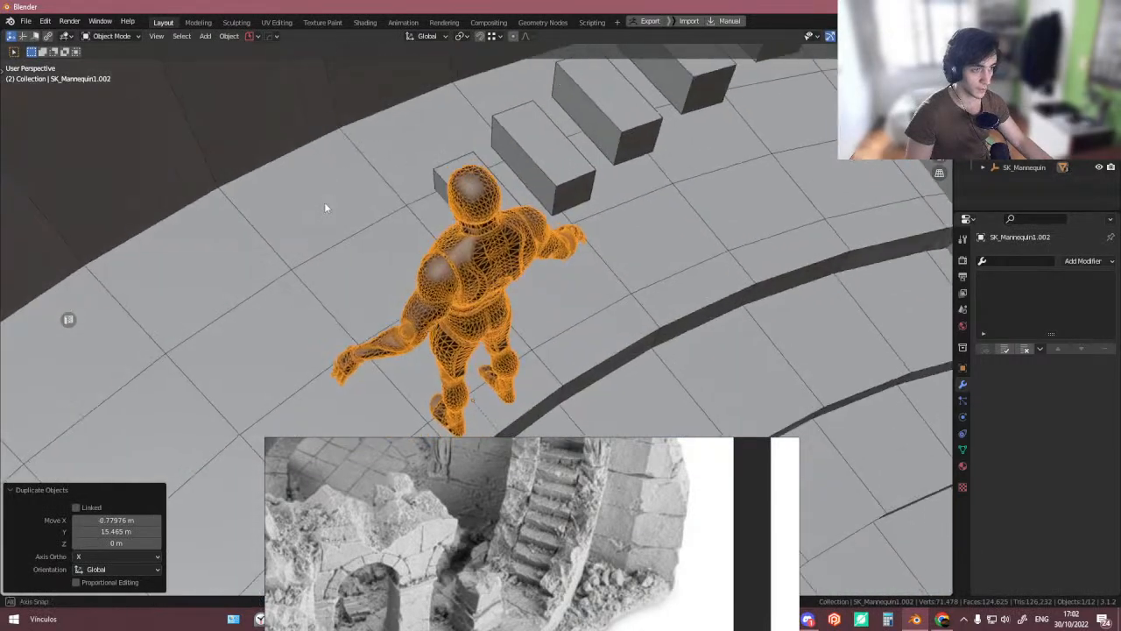
middle_drag(509, 307, 425, 309)
key(g)
key(z)
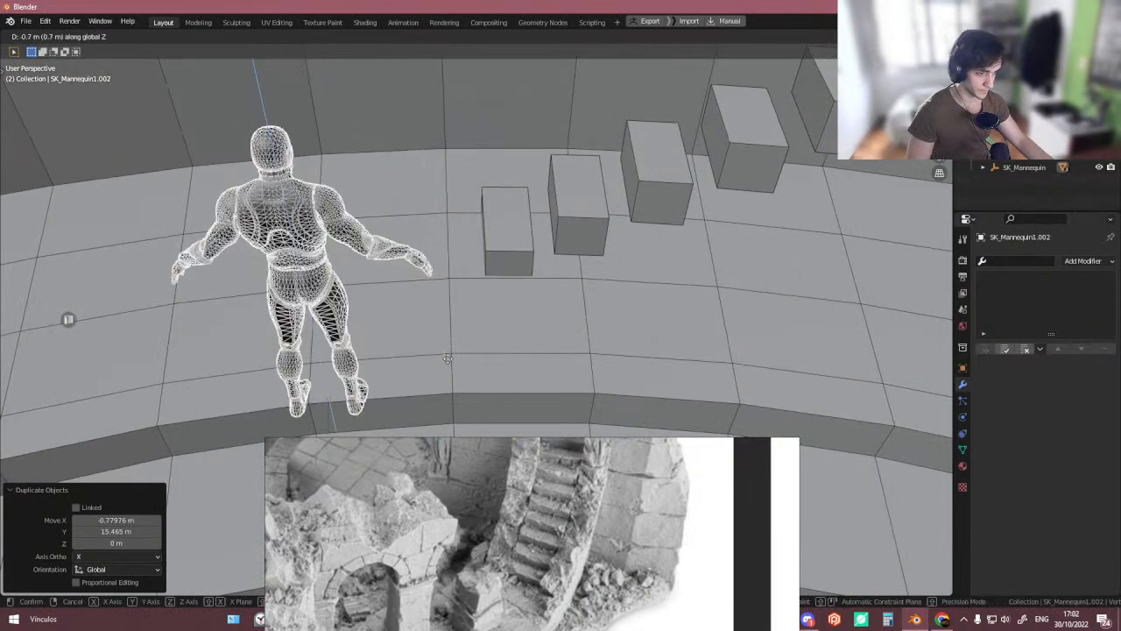
click(451, 382)
- Move the mannequin beside the first step and rotate it 90° around Z
key(g)
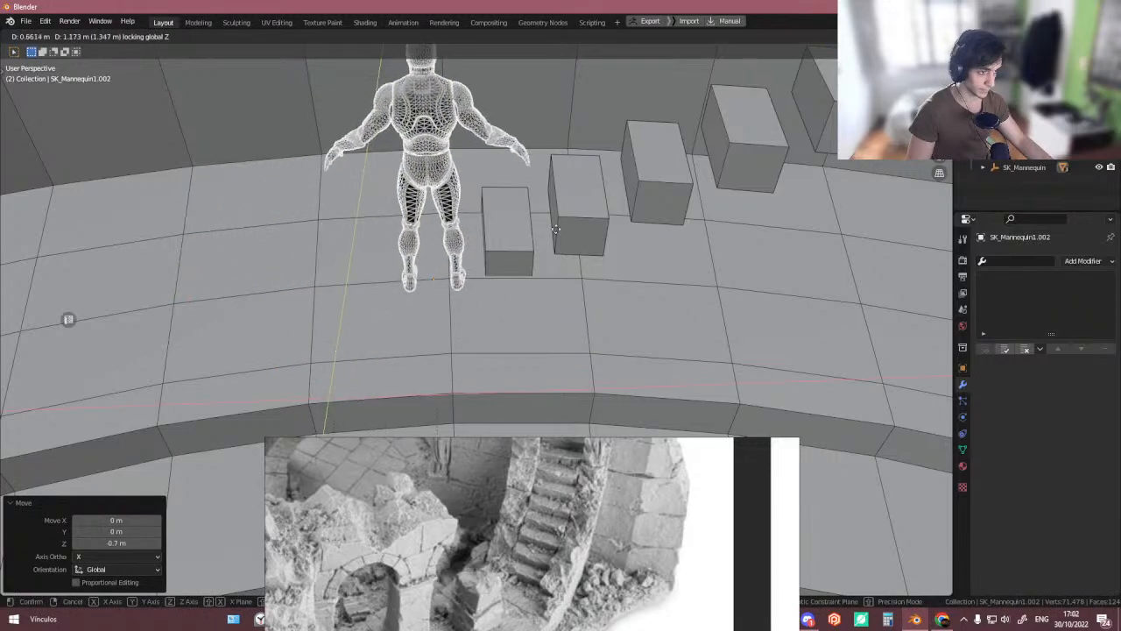
click(535, 229)
middle_drag(535, 230, 576, 248)
text(r)
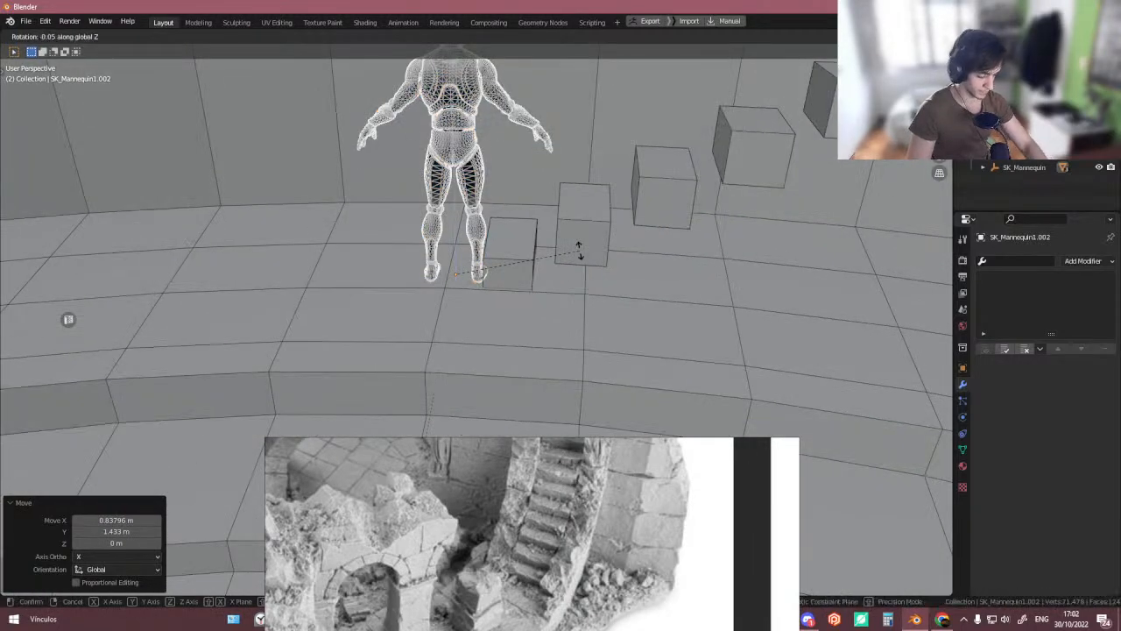
text(90)
key(Return)
- Edge slide the bottom step's top front edge to shorten the first step
scroll(525, 251, up, 4)
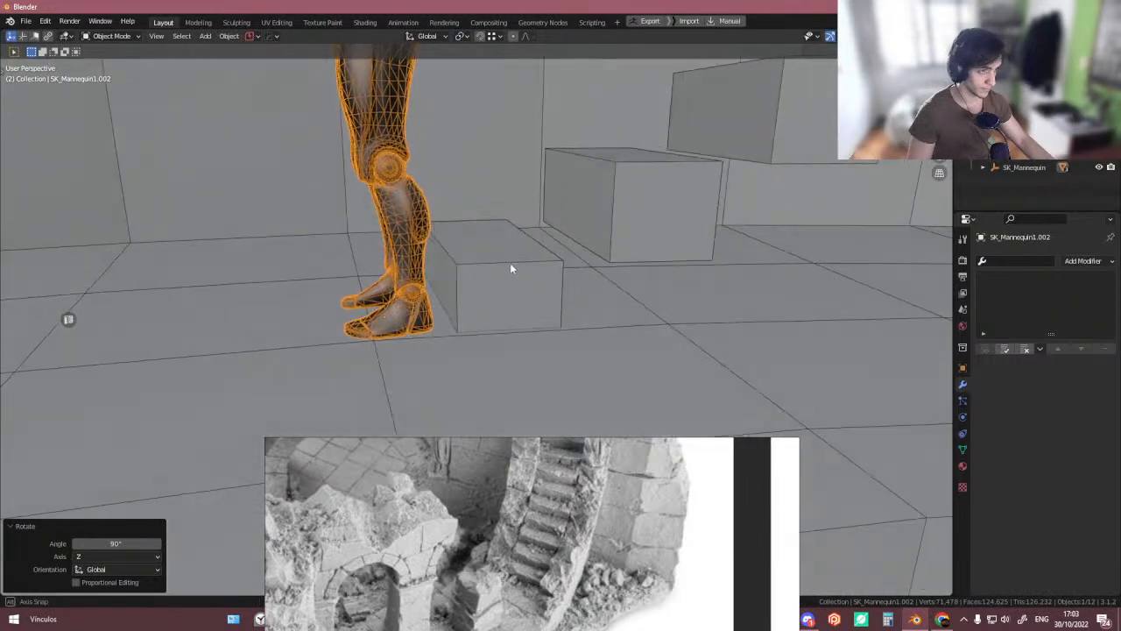
middle_drag(511, 264, 398, 261)
click(531, 280)
scroll(424, 234, up, 3)
key(Tab)
click(455, 226)
key(Tab)
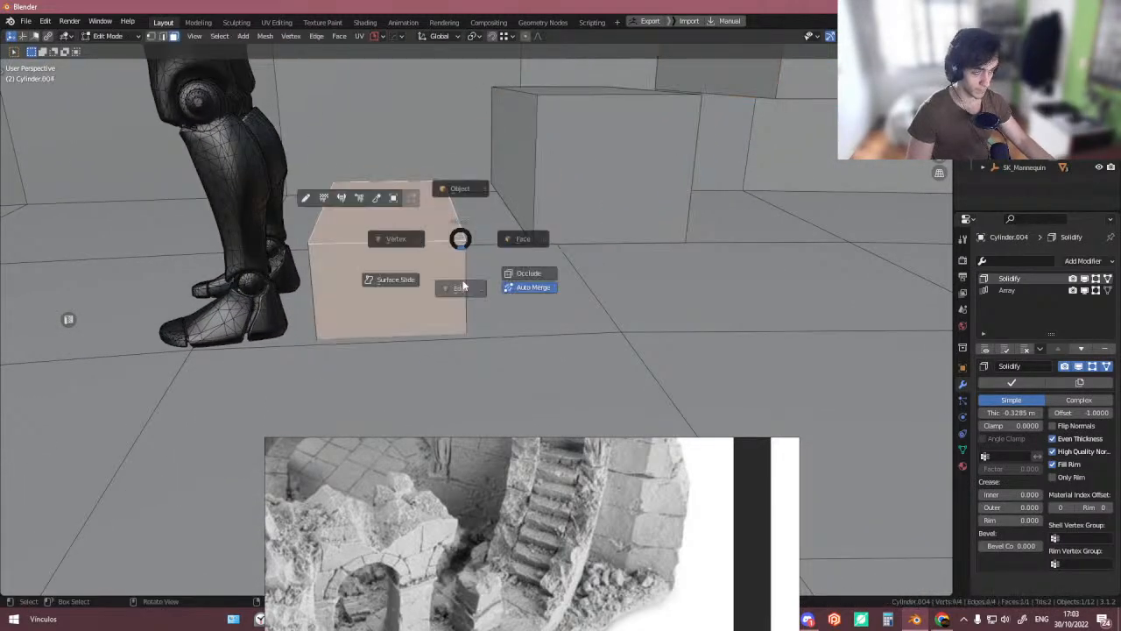
click(465, 286)
click(475, 230)
key(g)
key(g)
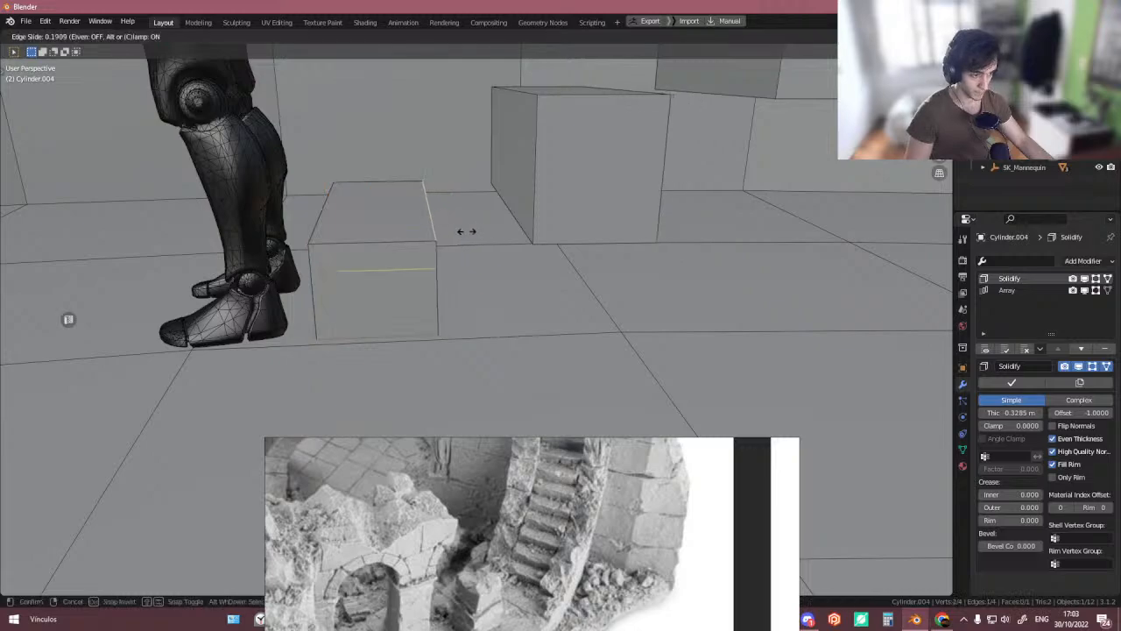
click(461, 232)
middle_drag(456, 240, 482, 268)
key(Tab)
- Select the arena centre empty and focus the view on it
scroll(428, 247, down, 8)
scroll(517, 235, down, 4)
click(568, 388)
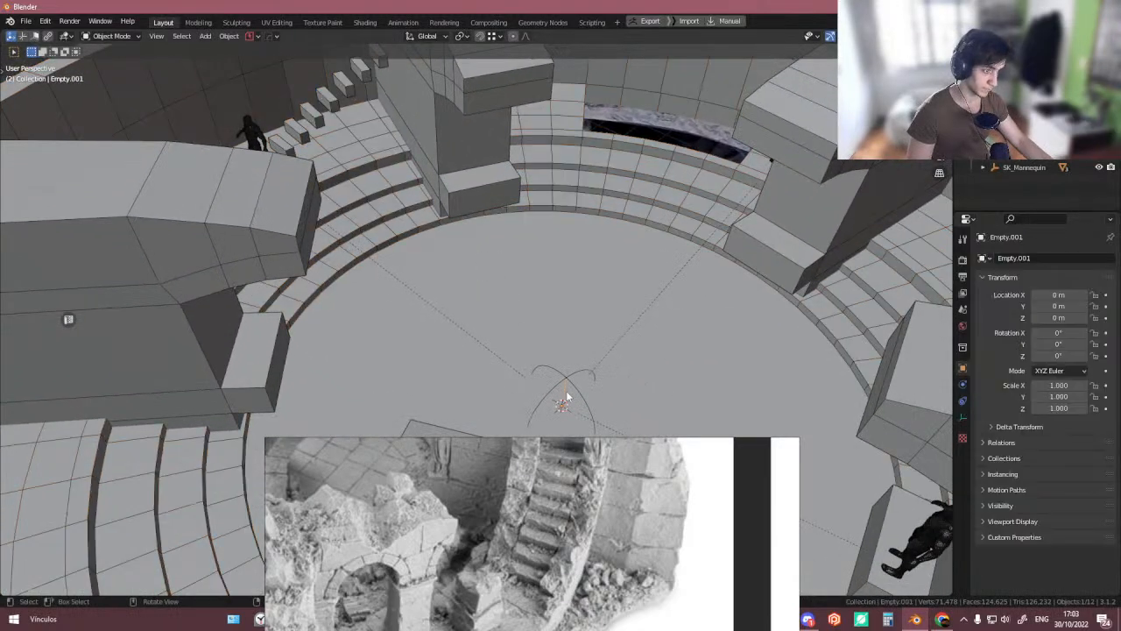
key(KP_Decimal)
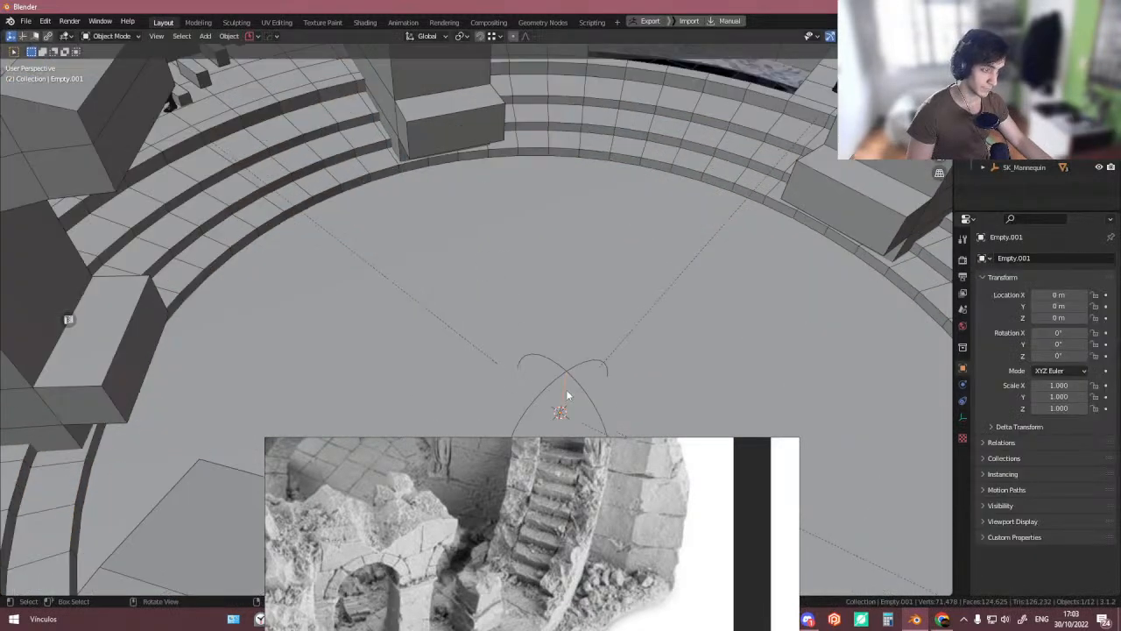
click(497, 293)
scroll(497, 289, down, 5)
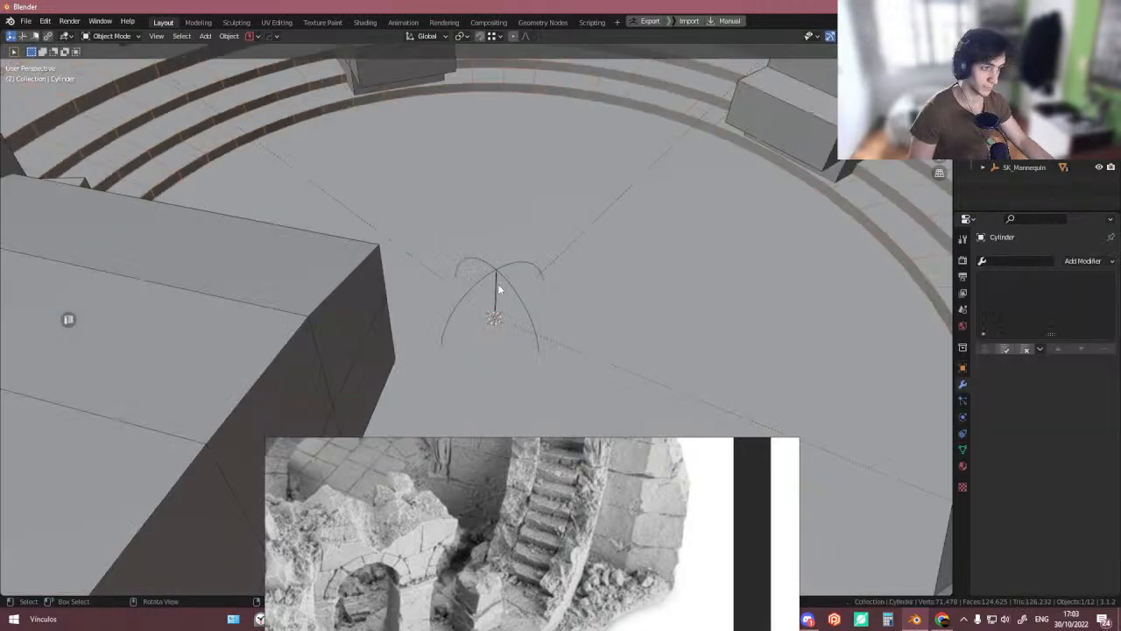
- Select the arena centre empty and rotate it slightly, about -0.9°, around the global Z axis
click(497, 285)
shift+middle_drag(407, 145, 441, 239)
middle_drag(581, 275, 567, 265)
key(r)
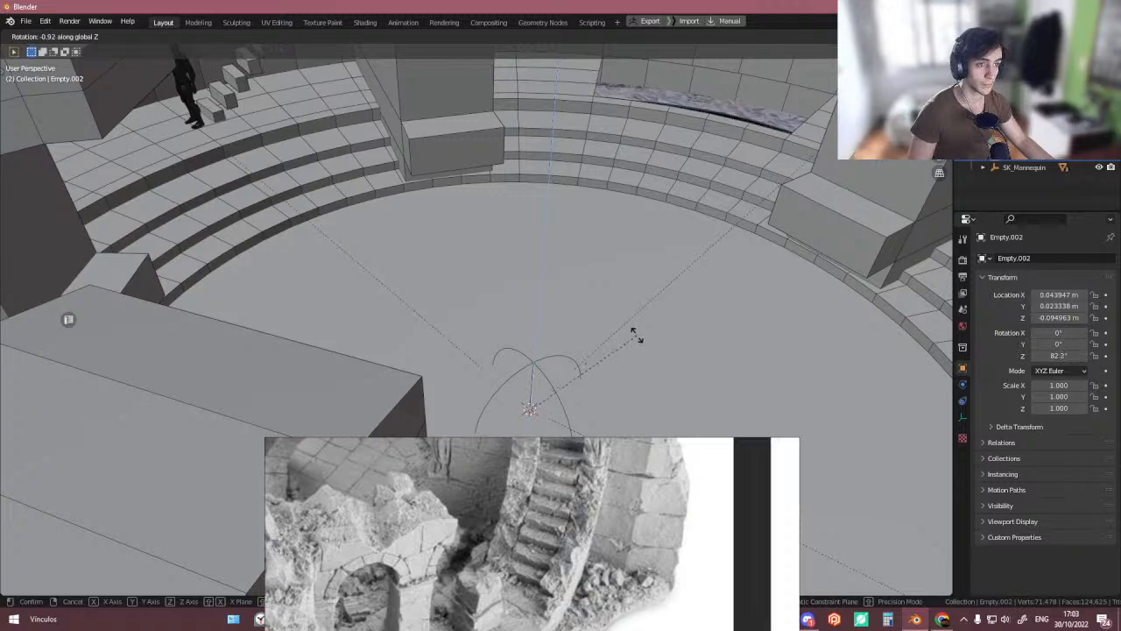
click(639, 375)
- Select the stair object, raise it about 0.084 m along Z and set its Solidify thickness to -0.2285 m
scroll(530, 280, down, 3)
middle_drag(531, 280, 395, 257)
scroll(403, 191, up, 6)
scroll(402, 192, up, 3)
mouse_move(402, 191)
middle_down()
mouse_move(391, 203)
mouse_move(459, 133)
mouse_move(426, 208)
mouse_move(380, 192)
middle_up()
click(361, 245)
scroll(362, 245, up, 3)
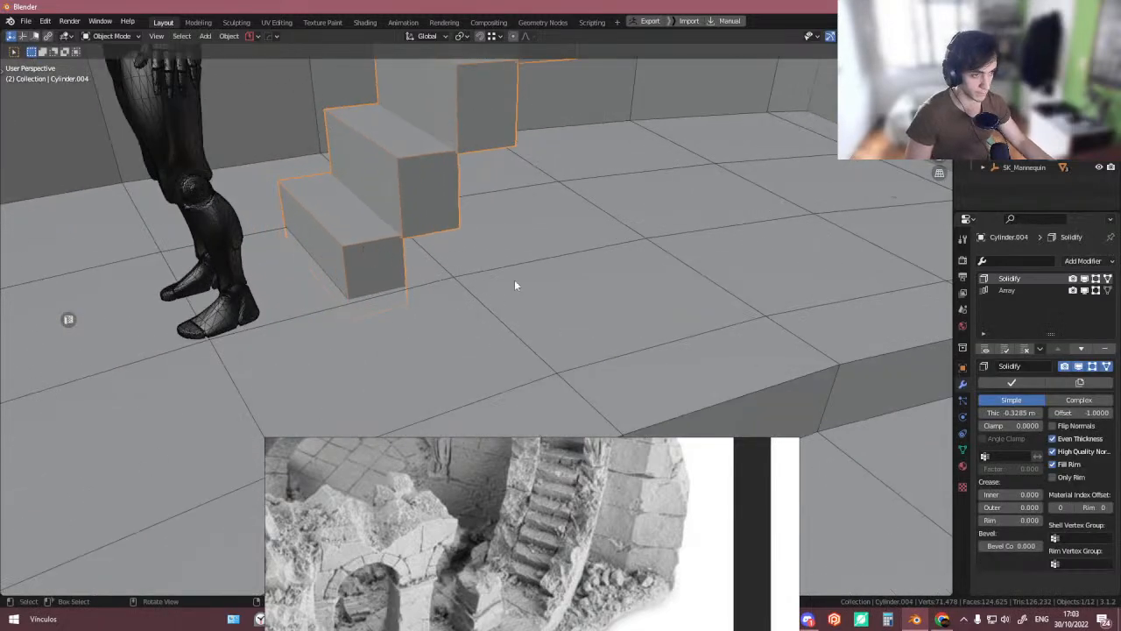
key(g)
key(z)
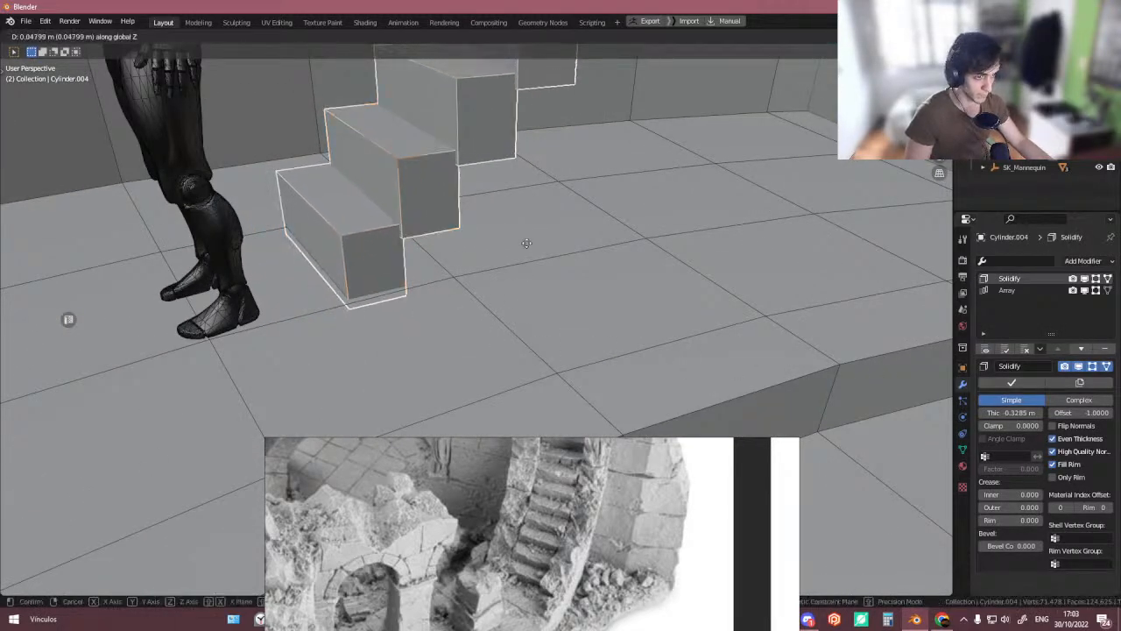
click(540, 181)
drag(1011, 412, 964, 412)
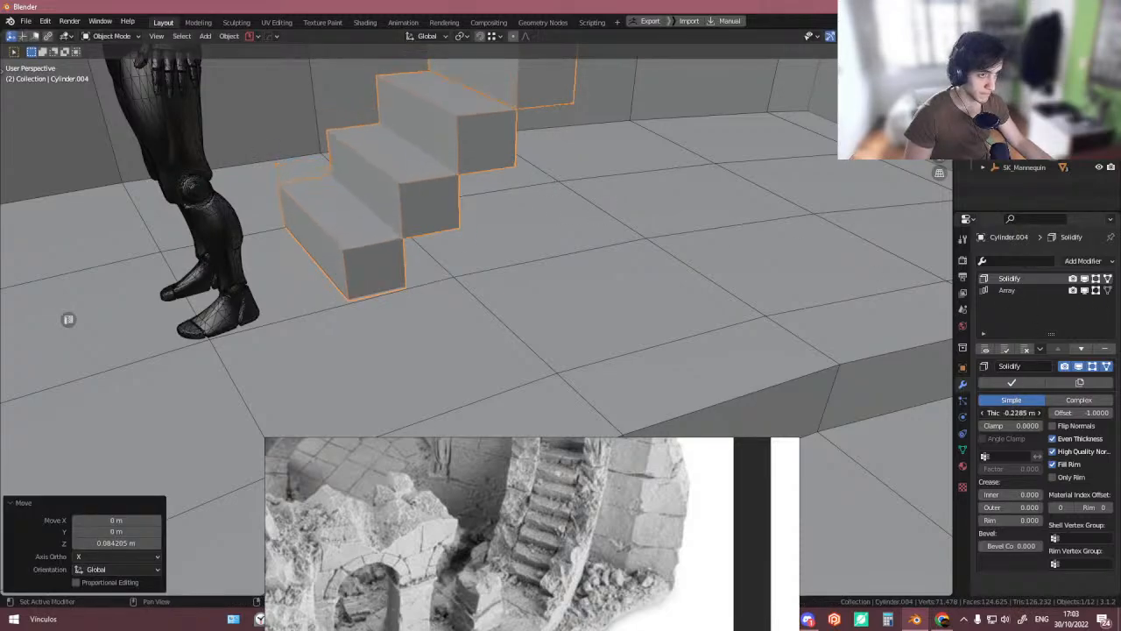
- Increase the stairs' Array modifier count to 25
scroll(600, 285, down, 5)
middle_drag(599, 285, 593, 332)
scroll(593, 331, down, 4)
middle_drag(566, 254, 468, 230)
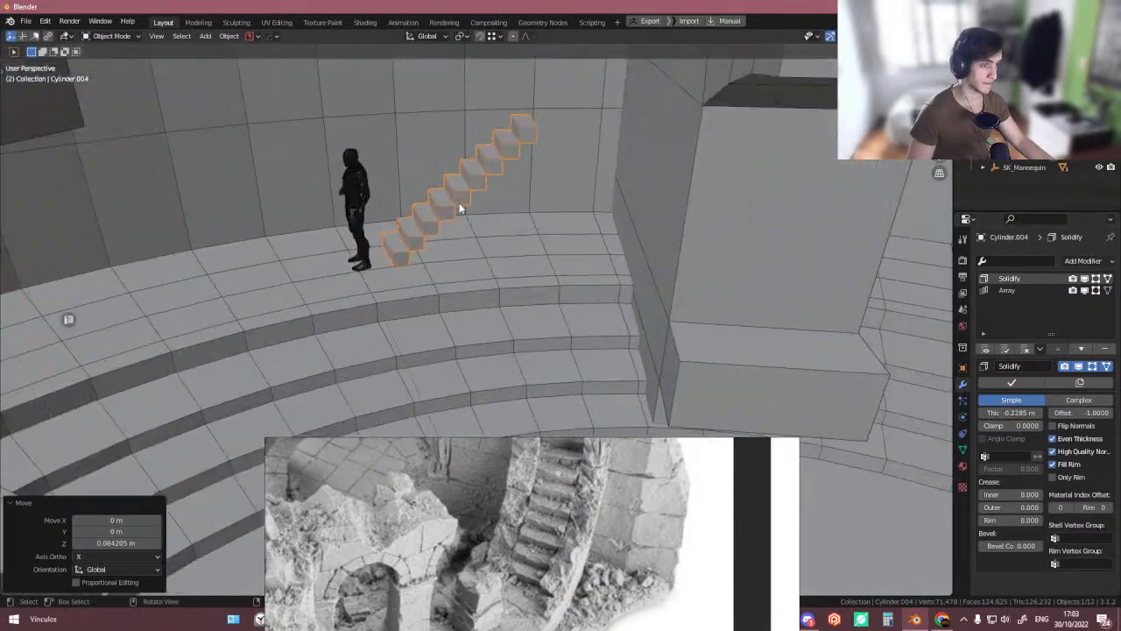
scroll(468, 230, up, 4)
click(1039, 290)
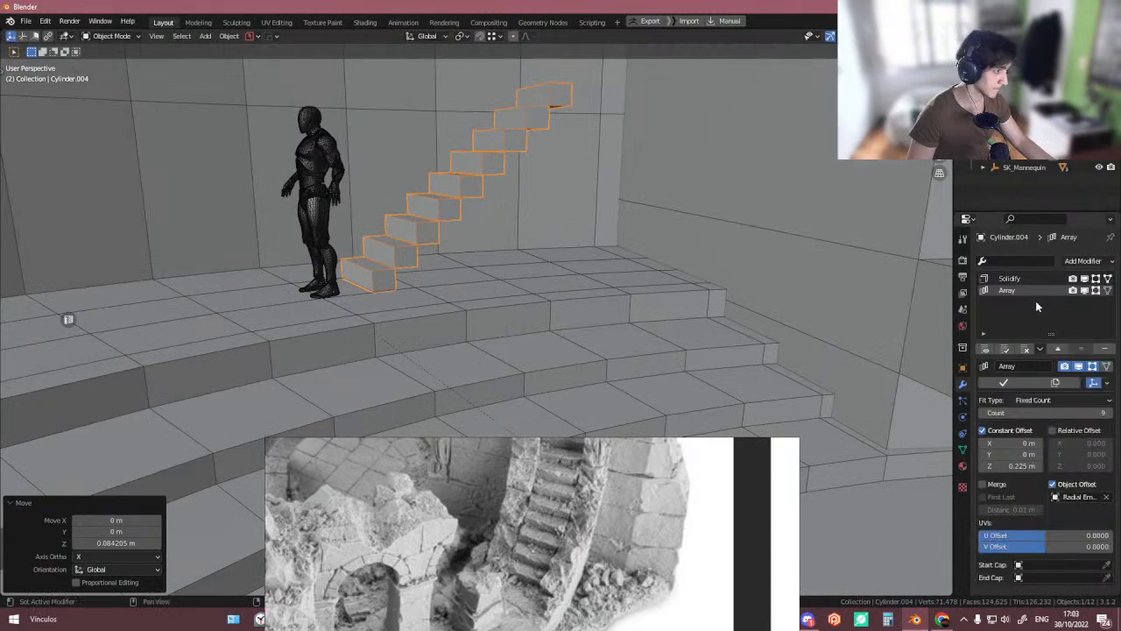
middle_drag(769, 277, 714, 331)
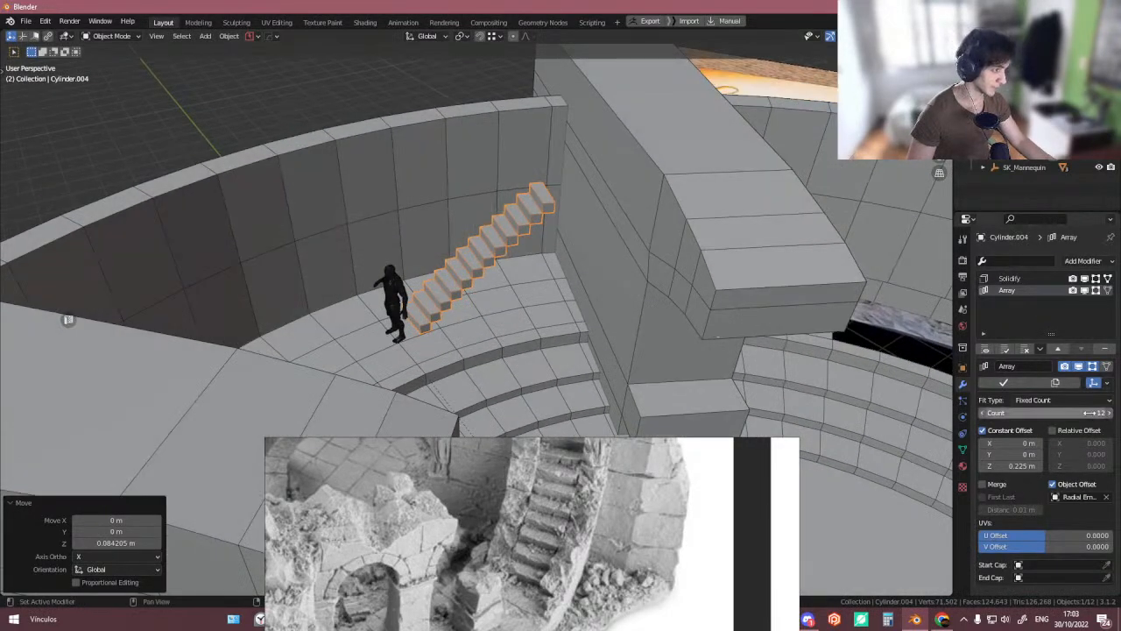
scroll(648, 271, down, 4)
middle_drag(648, 271, 488, 146)
scroll(592, 251, up, 4)
scroll(438, 232, up, 4)
scroll(375, 236, up, 4)
scroll(359, 245, down, 4)
scroll(333, 257, down, 1)
- In Edit Mode, move the selected stair geometry about 0.029 m along the X axis
key(Tab)
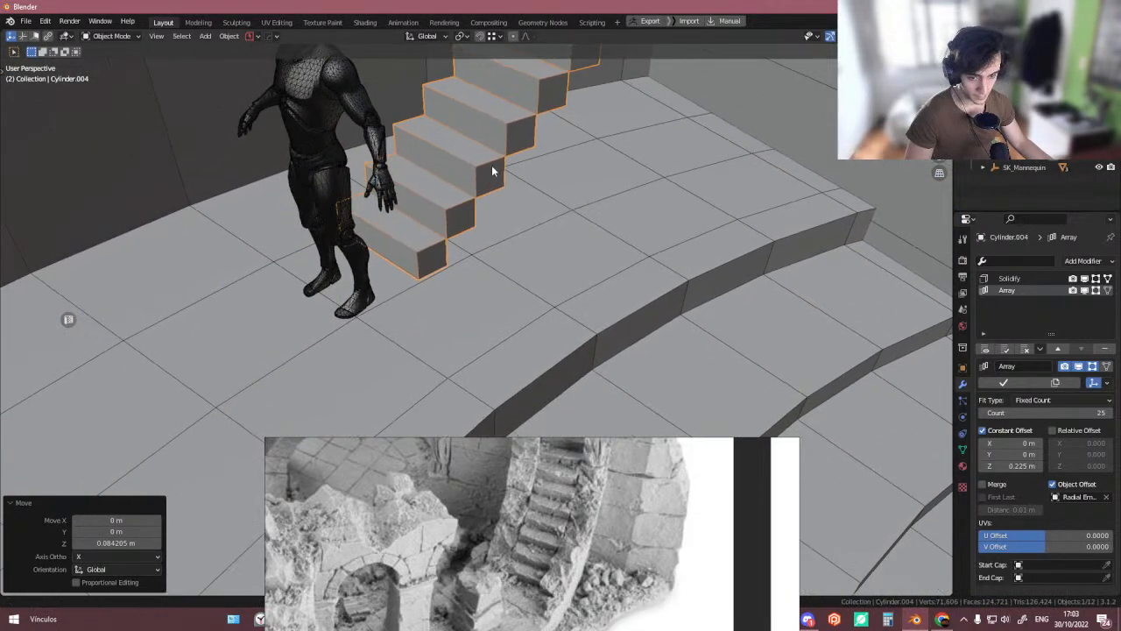
scroll(471, 257, up, 5)
scroll(473, 258, up, 1)
key(shift+space)
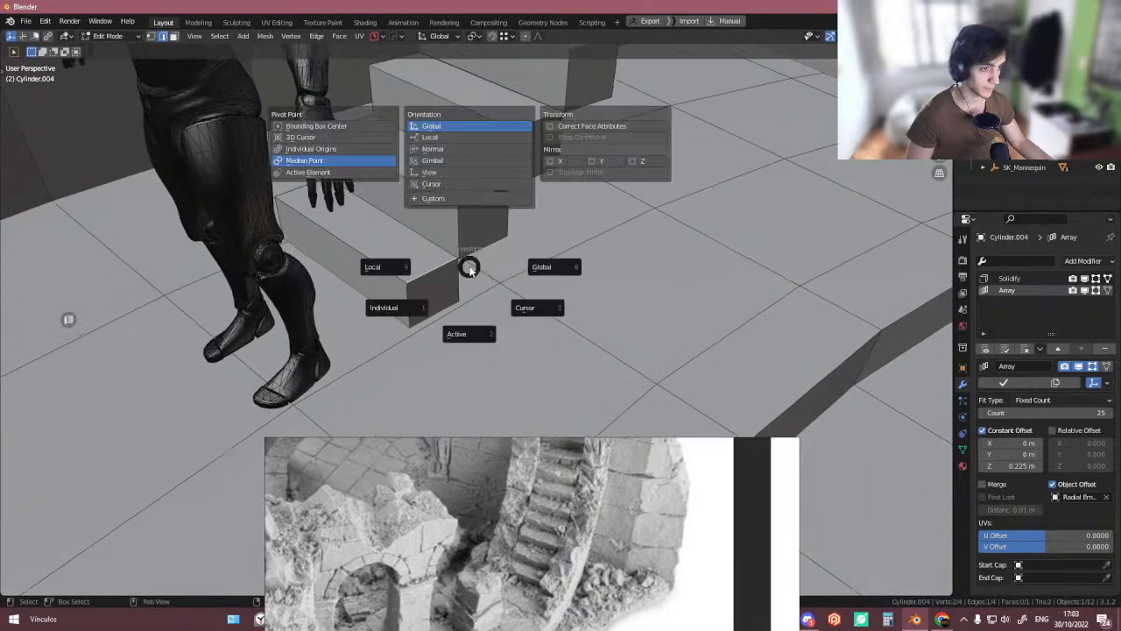
key(Escape)
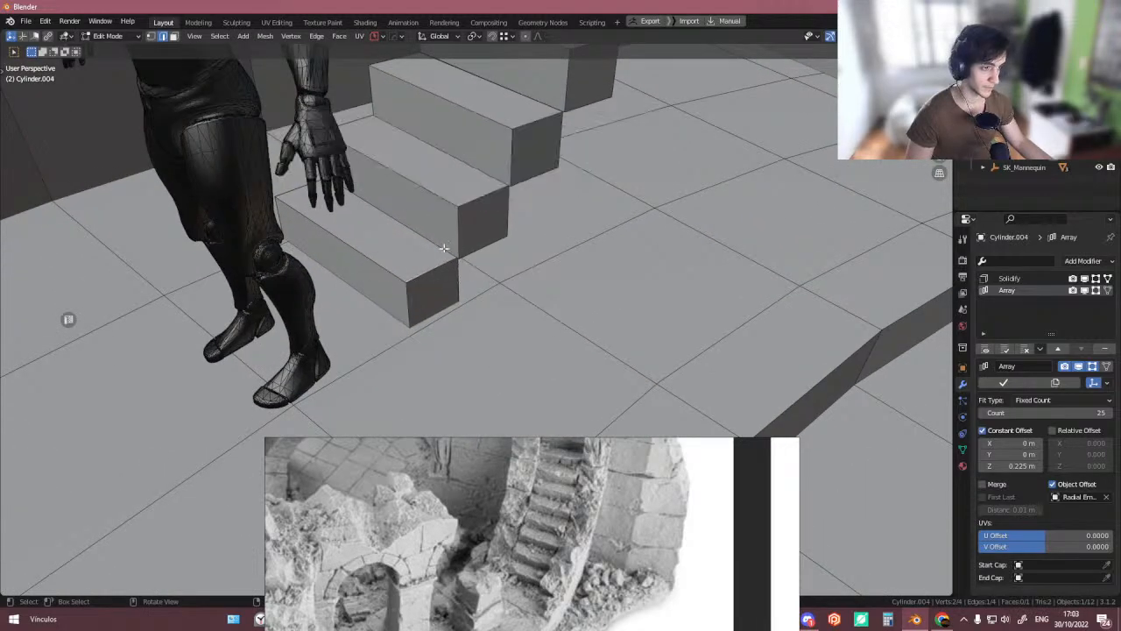
key(g)
key(x)
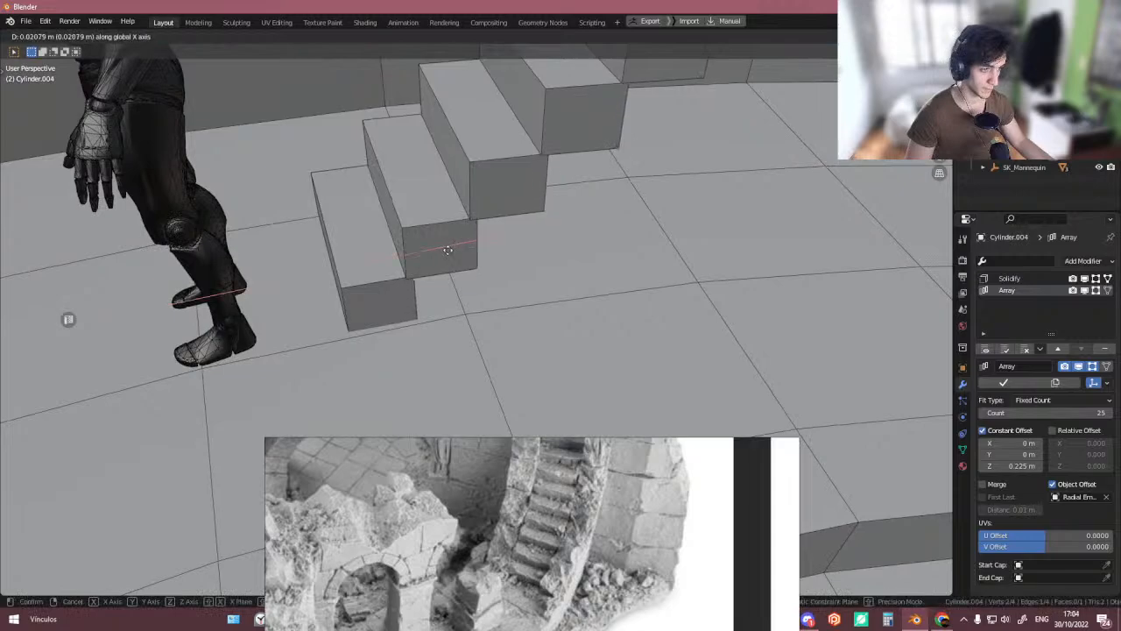
click(459, 250)
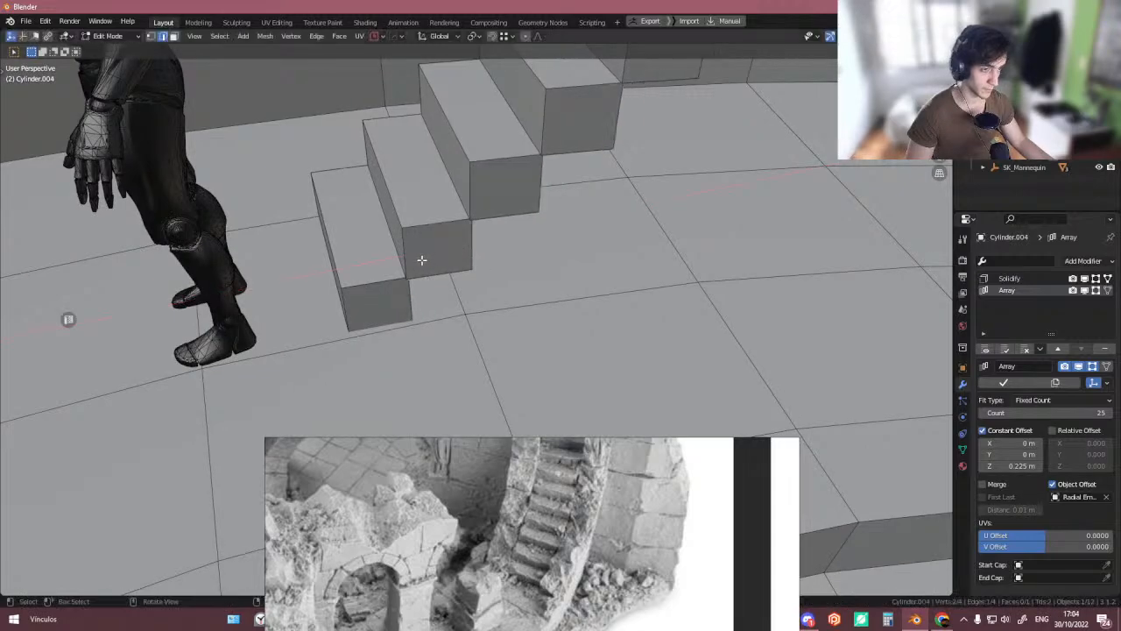
- Switch the transform orientation to Edge, move the selected edge about 0.061 m along its Y axis, and leave Edit Mode
mouse_move(421, 258)
middle_down()
mouse_move(421, 268)
mouse_move(420, 238)
mouse_move(415, 273)
mouse_move(341, 245)
mouse_move(411, 255)
middle_up()
click(269, 247)
key(shift+space)
click(268, 180)
click(385, 261)
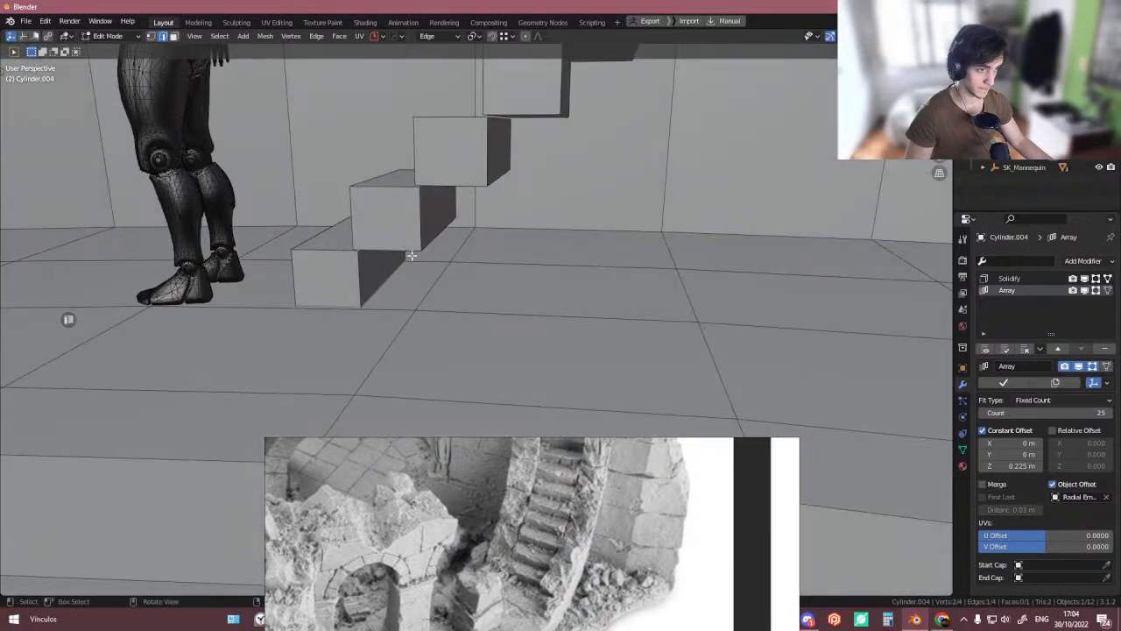
key(g)
key(y)
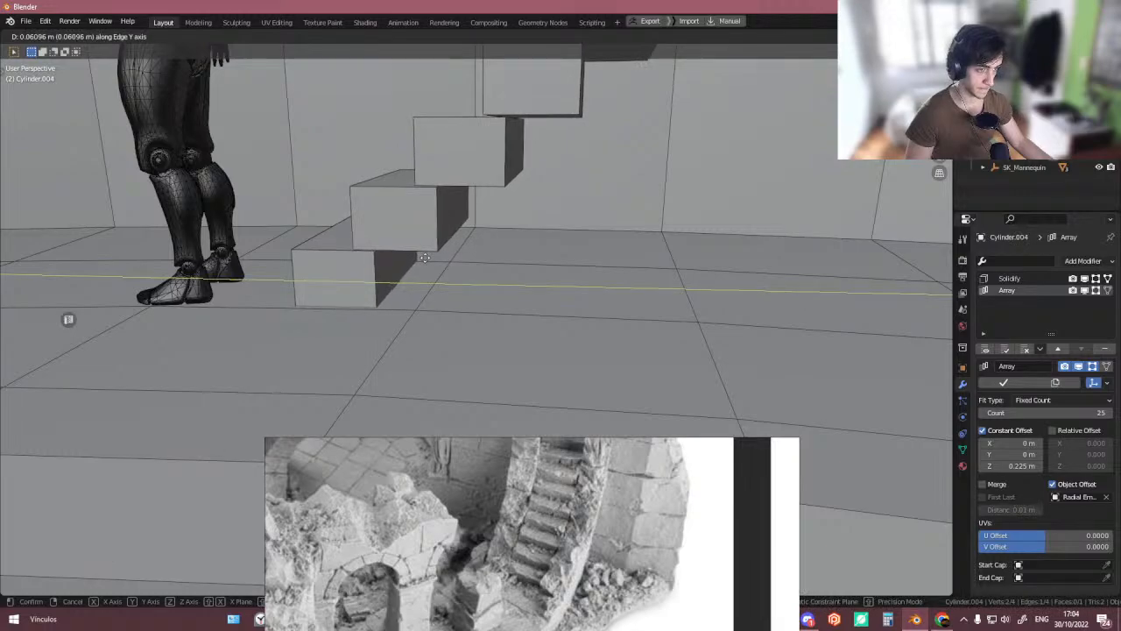
click(424, 258)
middle_drag(424, 257, 438, 281)
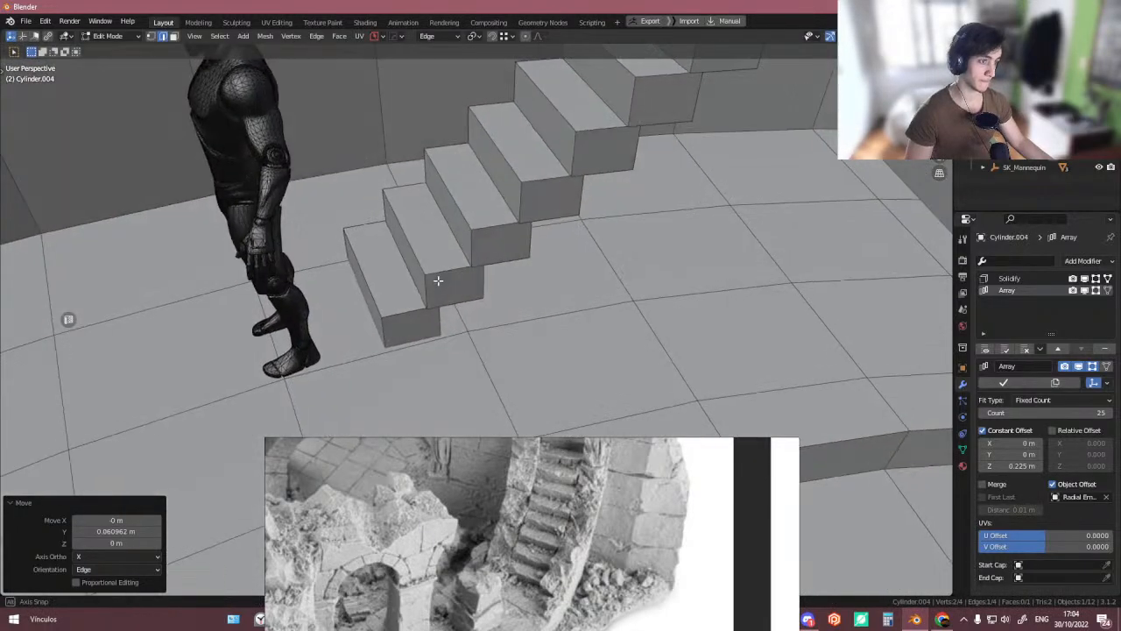
key(Tab)
- Zoom out and compare the whole arena model against the reference images
scroll(431, 201, down, 3)
middle_drag(432, 204, 456, 224)
scroll(462, 217, down, 6)
scroll(515, 402, down, 3)
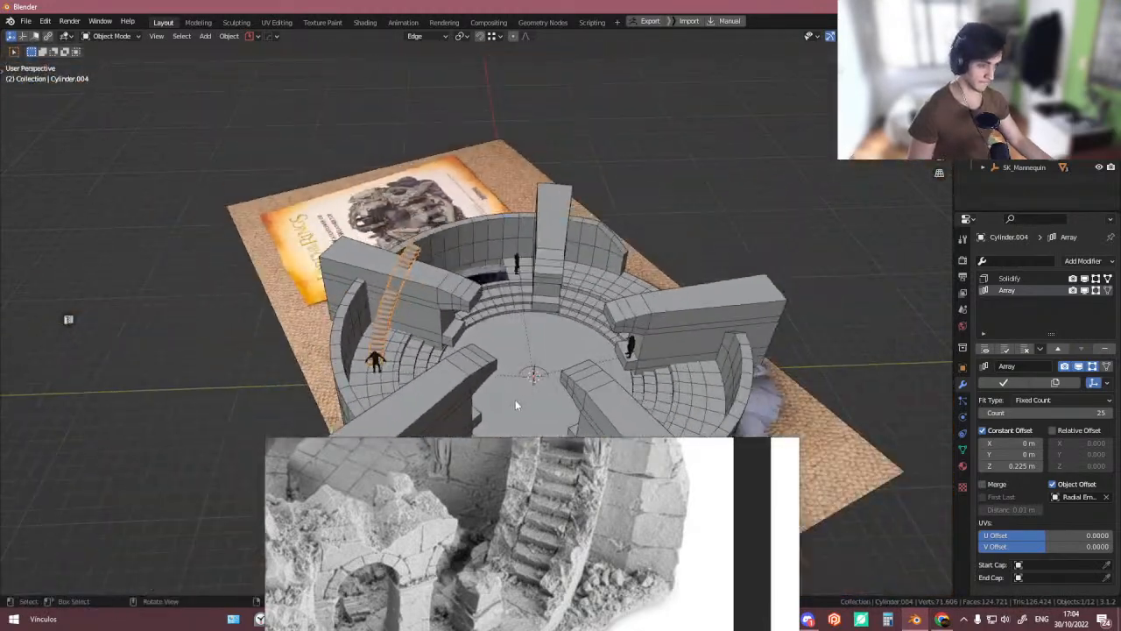
scroll(516, 400, down, 2)
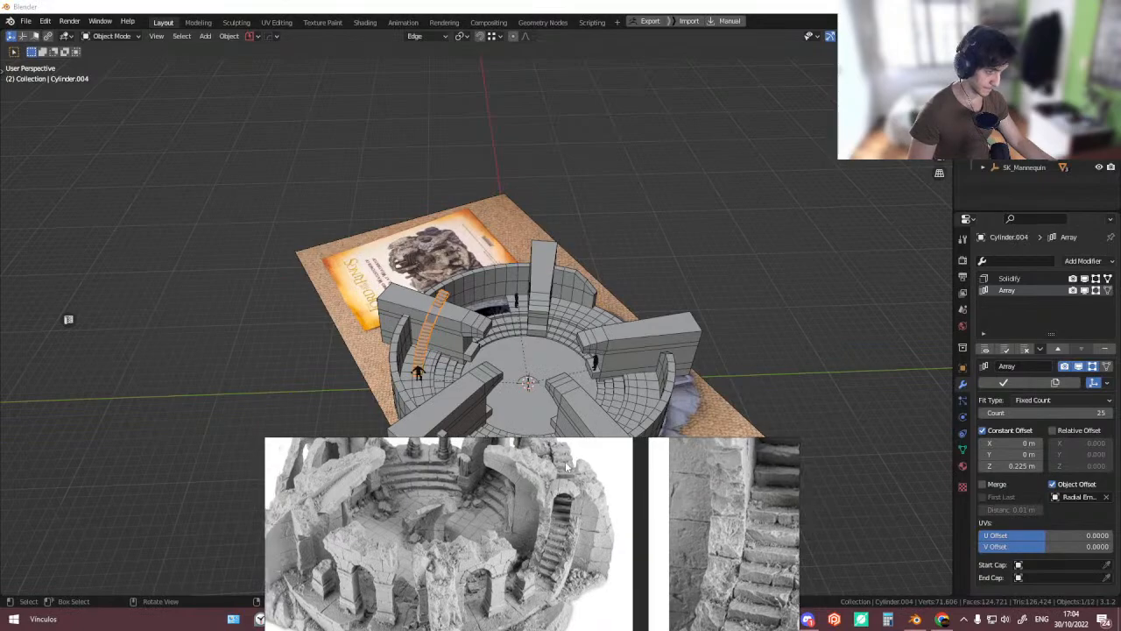
scroll(566, 465, up, 4)
middle_drag(568, 460, 522, 511)
scroll(519, 512, up, 5)
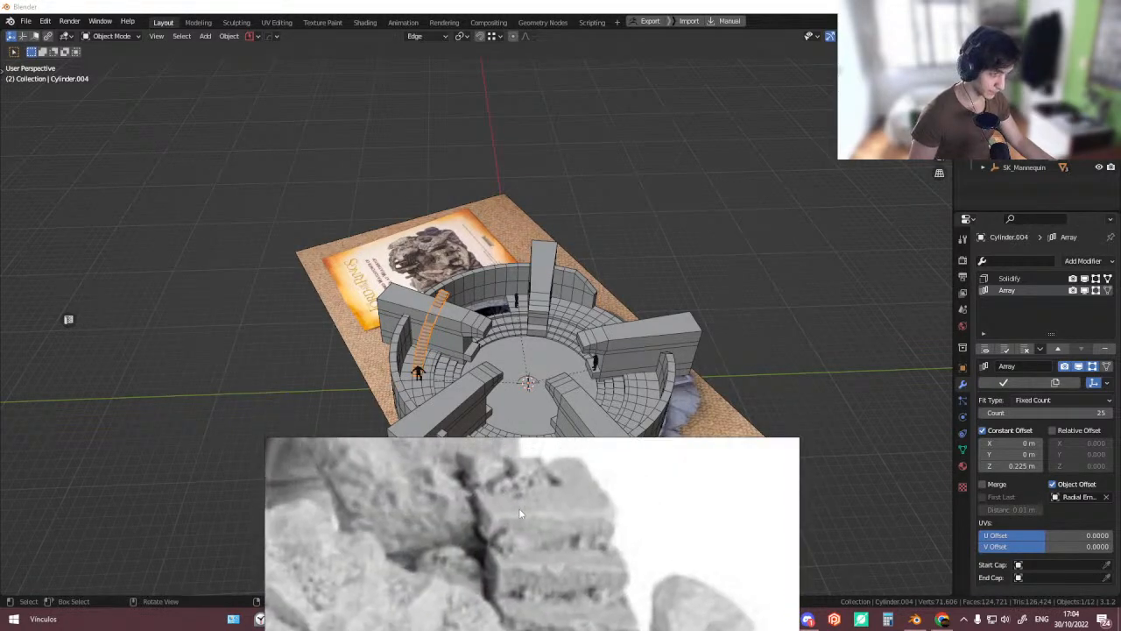
scroll(622, 513, down, 5)
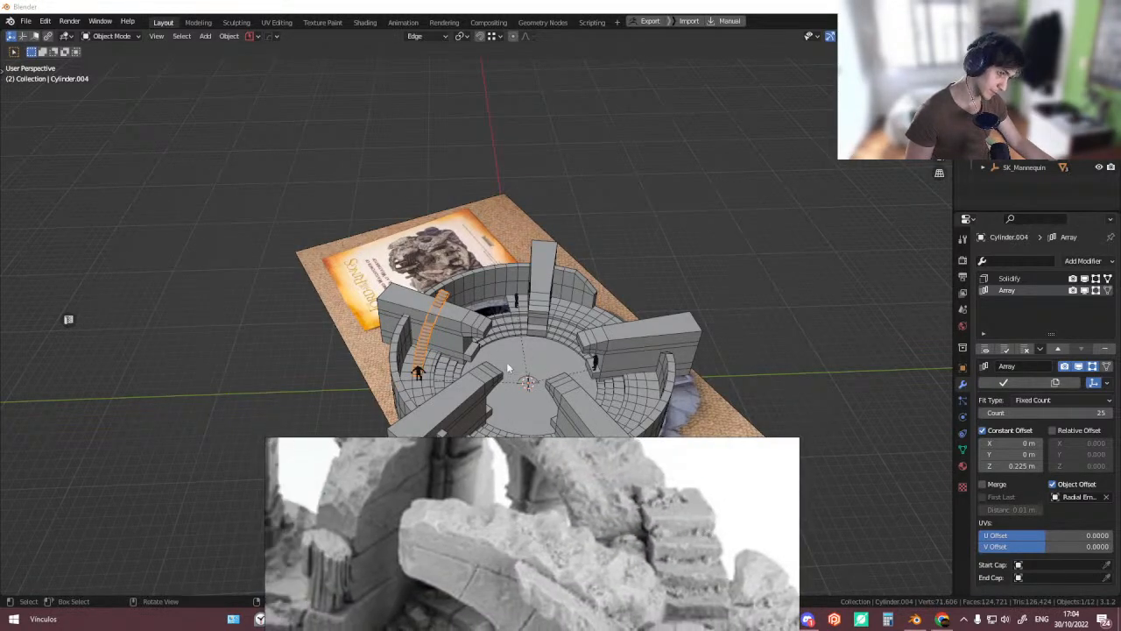
middle_drag(506, 368, 571, 321)
scroll(491, 302, up, 4)
middle_drag(399, 289, 306, 220)
click(306, 220)
scroll(618, 487, down, 3)
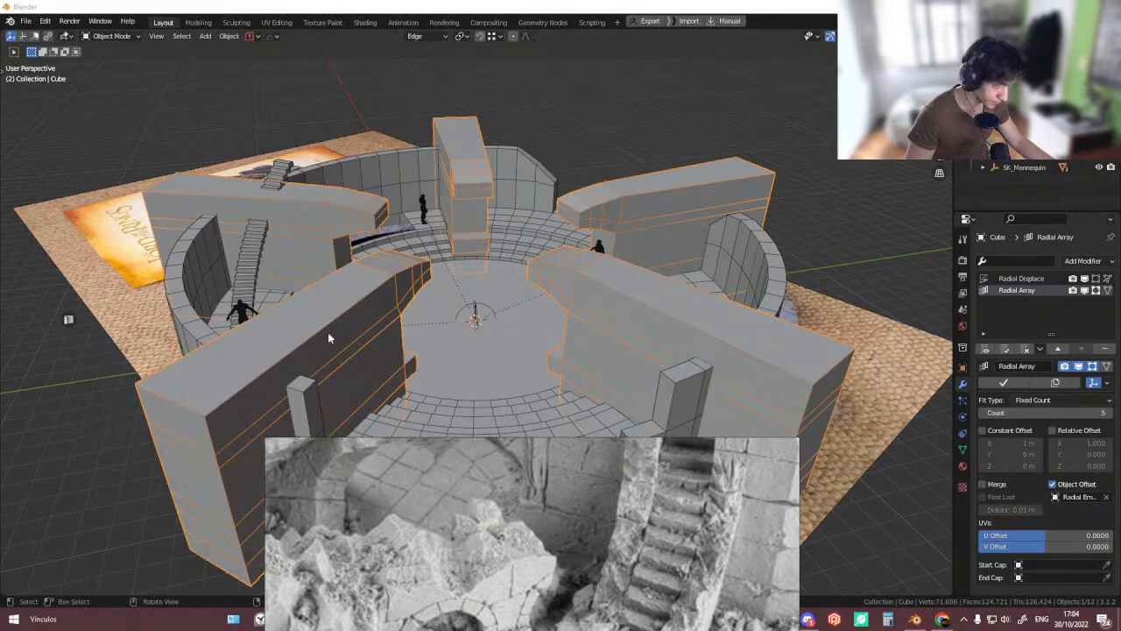
middle_drag(319, 314, 315, 341)
scroll(223, 306, up, 4)
scroll(657, 532, down, 4)
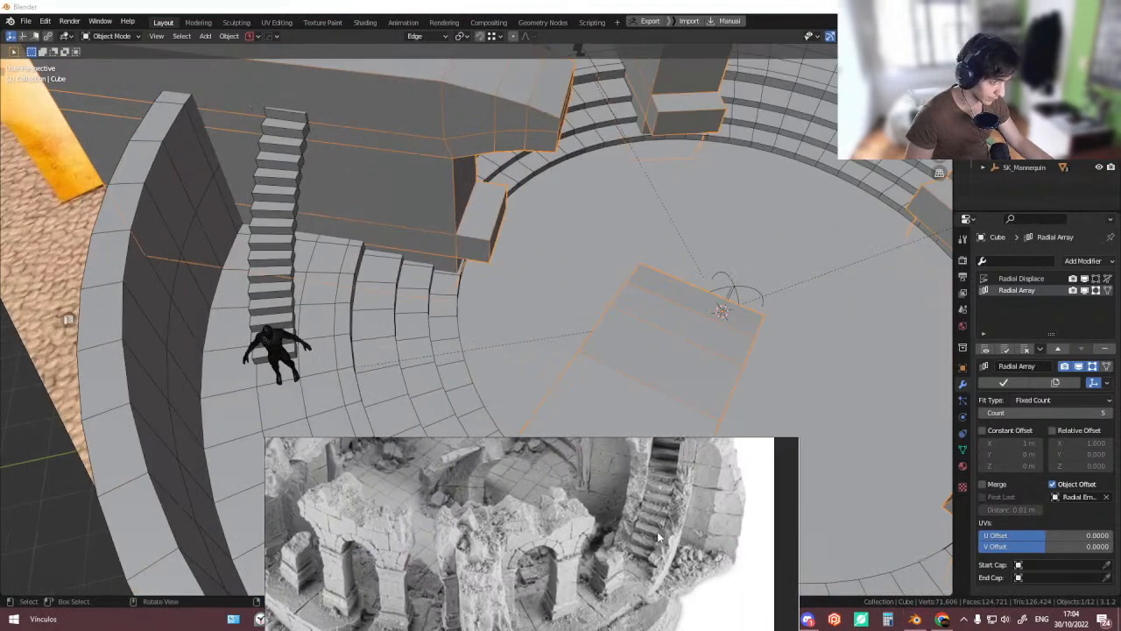
scroll(299, 368, down, 6)
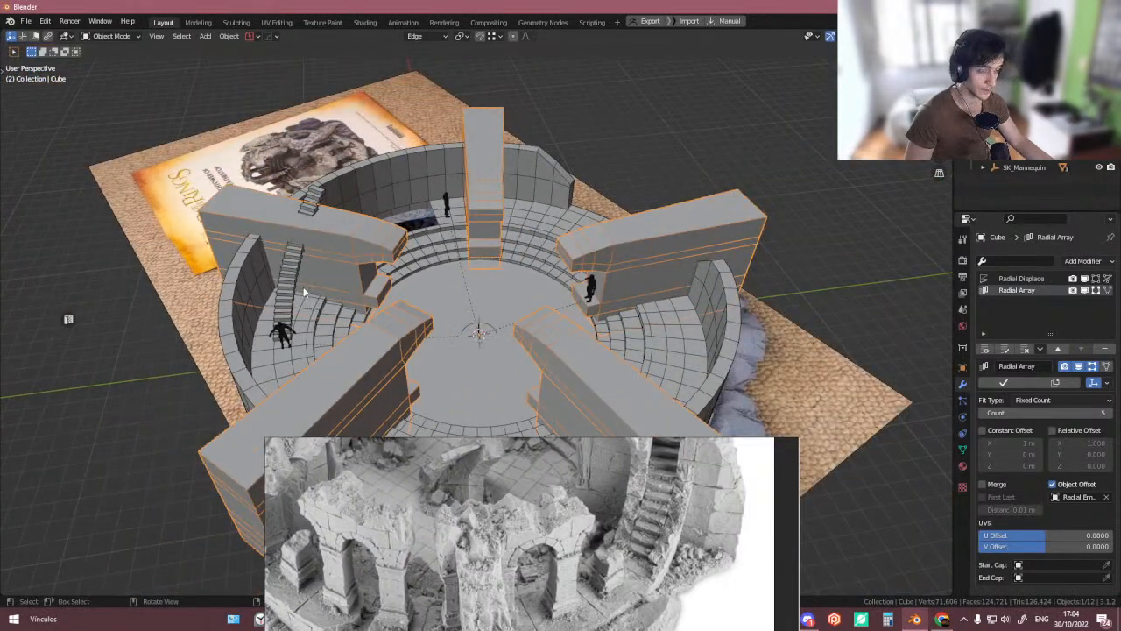
- Select the tiered floor ring, add a loop cut around it in Edit Mode, and start extruding the new faces
scroll(304, 293, up, 3)
click(194, 303)
scroll(194, 301, down, 2)
middle_drag(372, 245, 375, 268)
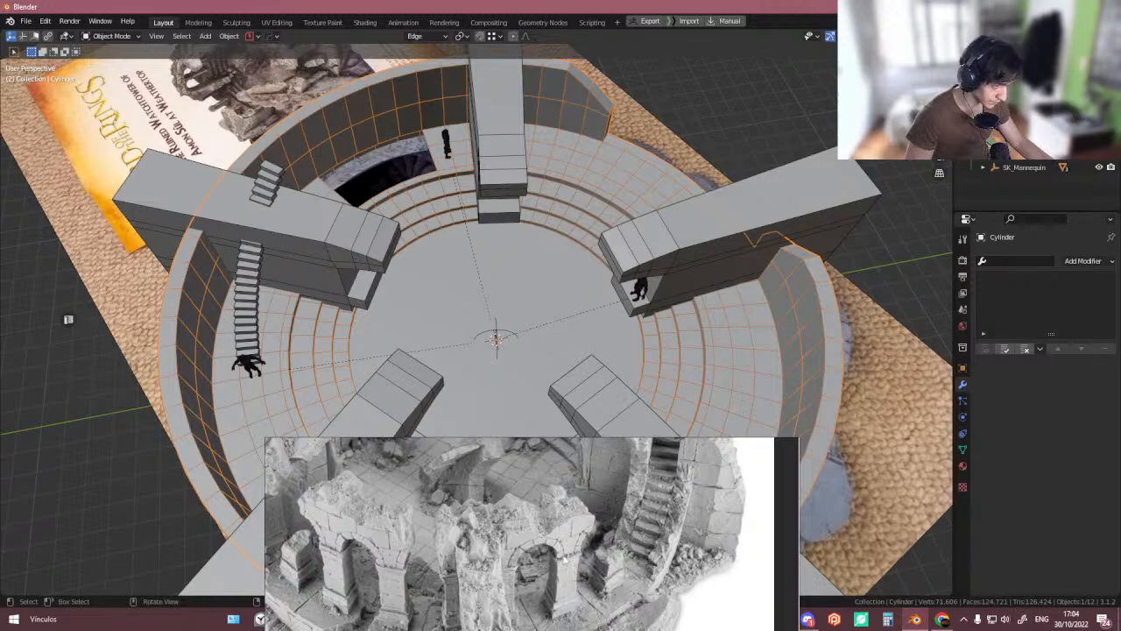
scroll(270, 371, up, 5)
scroll(268, 363, down, 4)
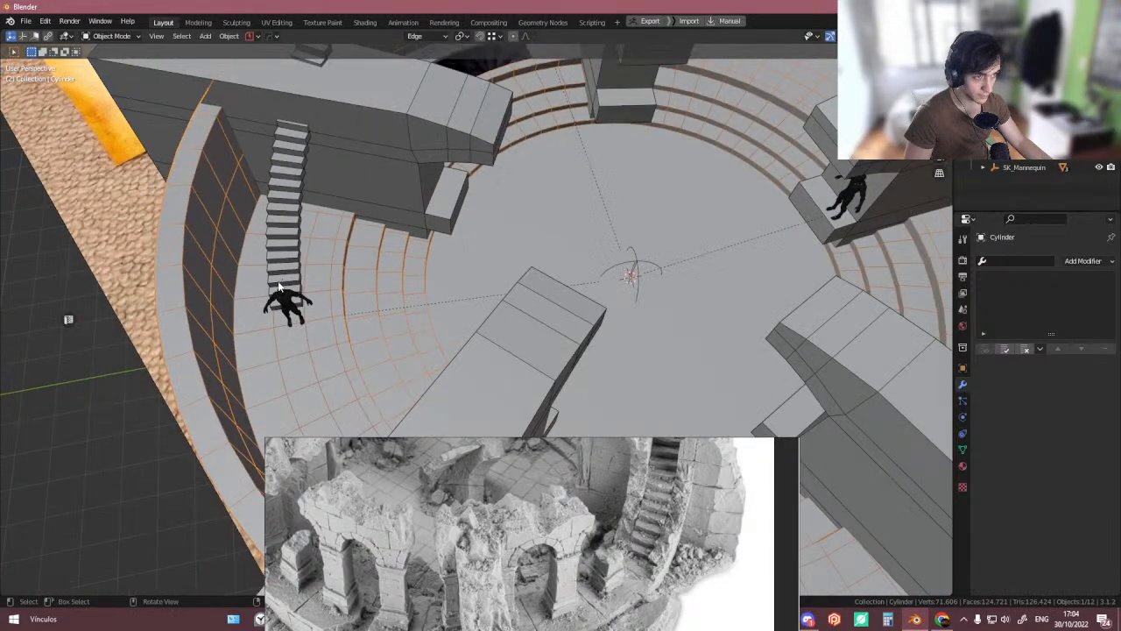
key(Tab)
key(ctrl+r)
click(251, 330)
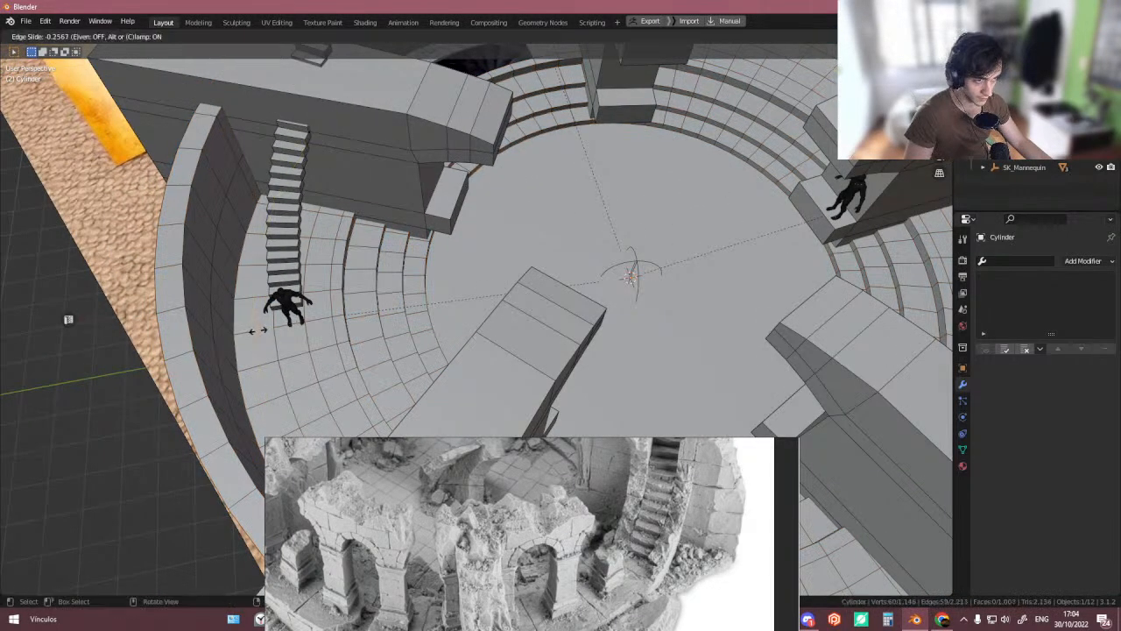
click(257, 330)
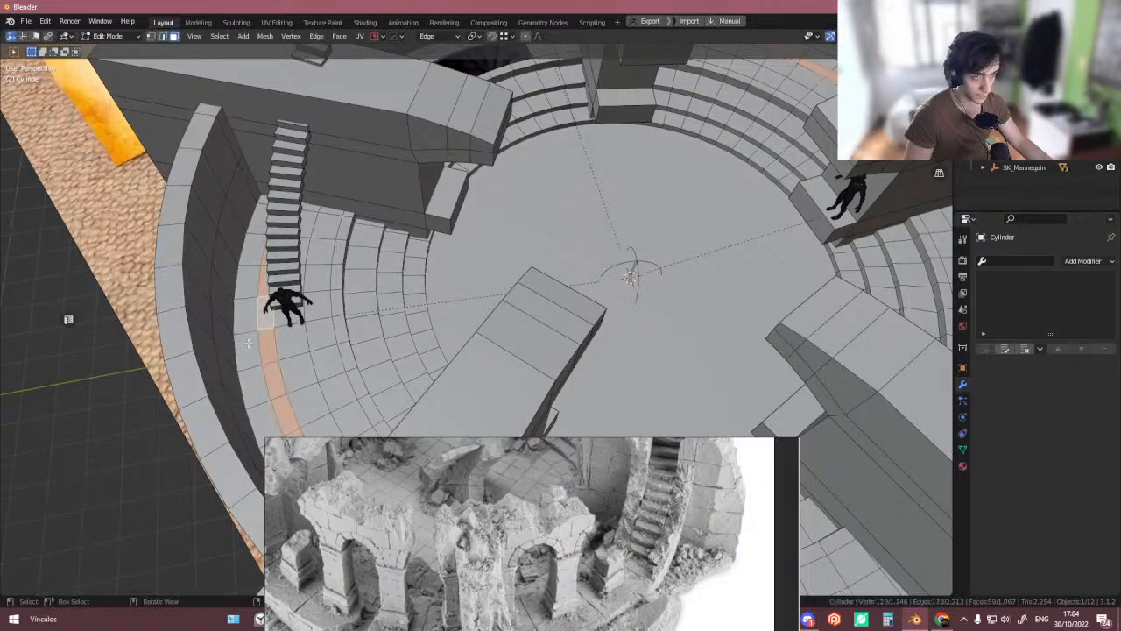
scroll(248, 343, down, 6)
key(e)
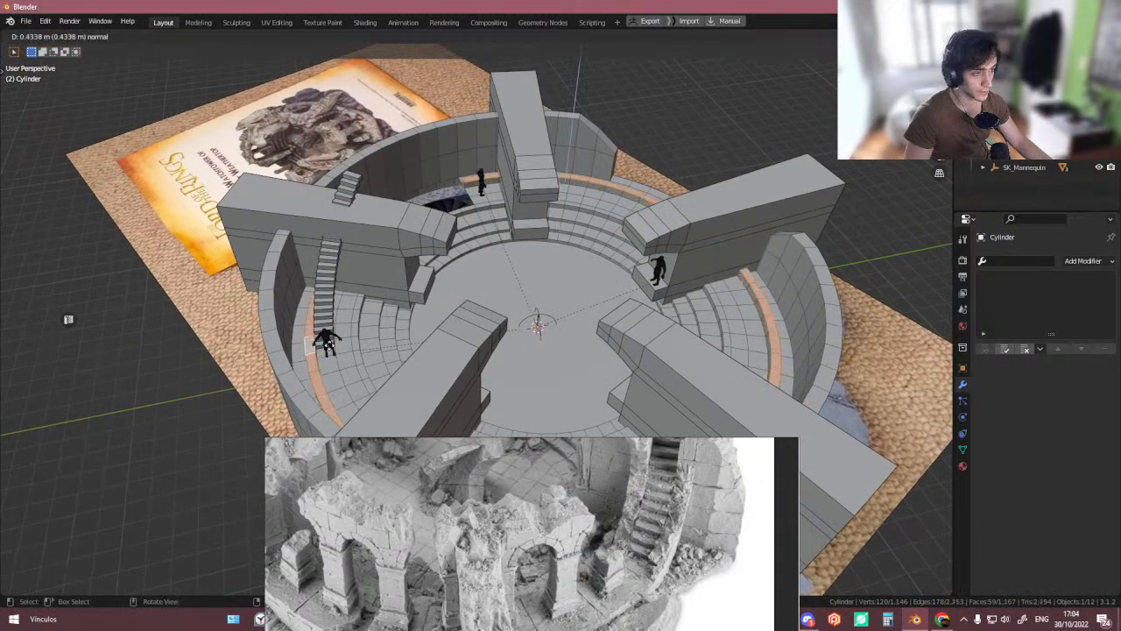
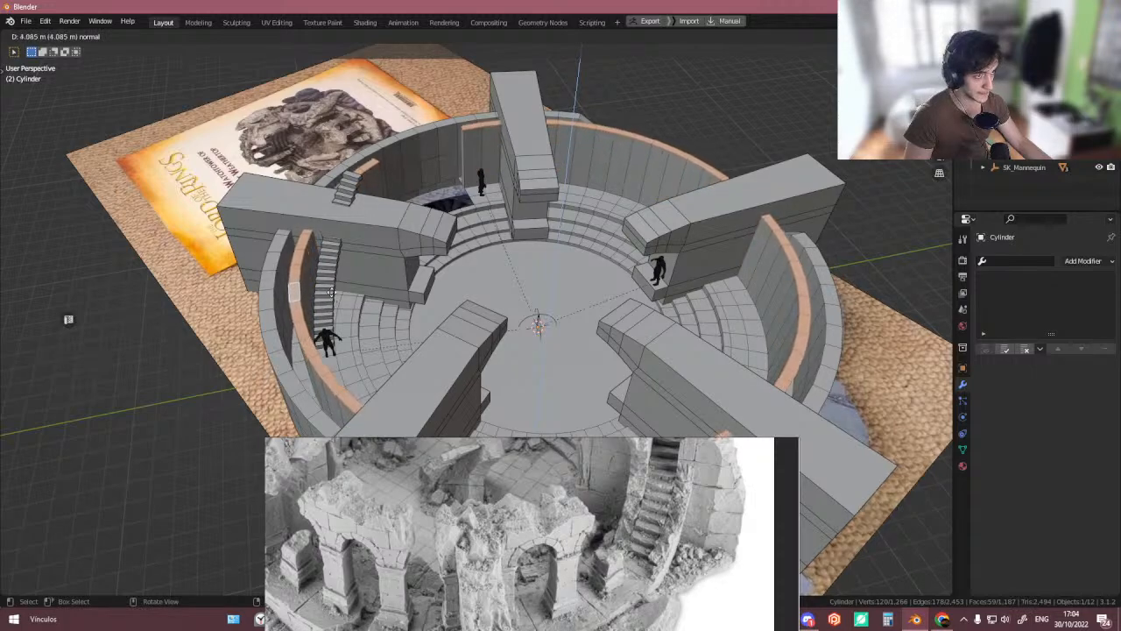
- Confirm the extrusion, then select part of the outer wall ring, grow the selection and delete those faces
click(331, 291)
alt+click(267, 317)
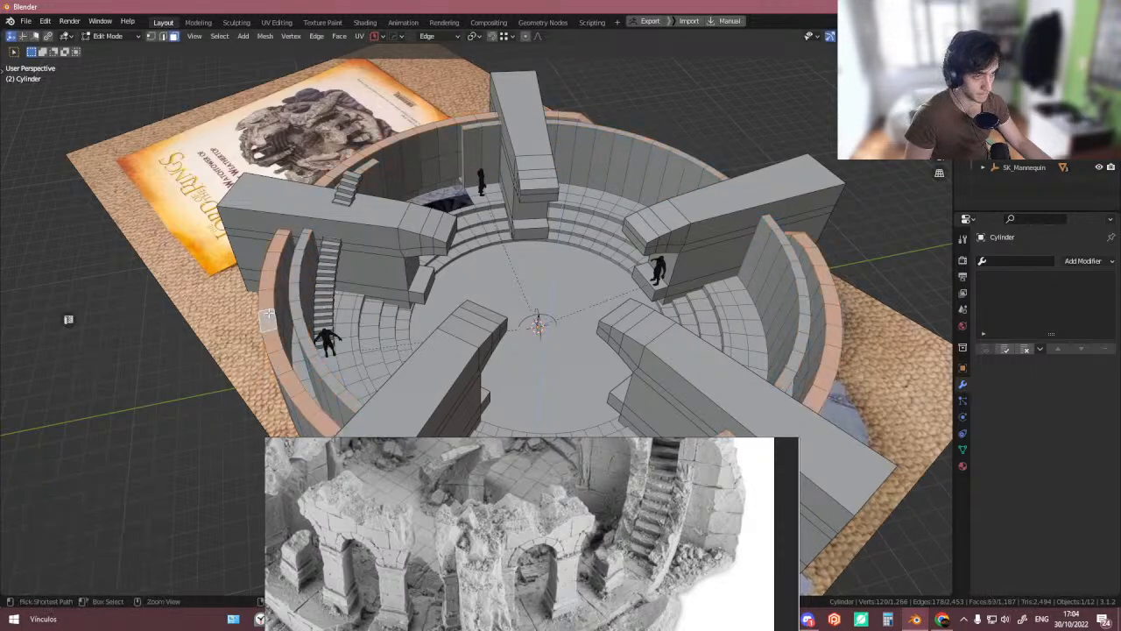
key(ctrl+KP_Add)
key(ctrl+KP_Add)
key(x)
key(f)
shift+middle_drag(305, 290, 357, 234)
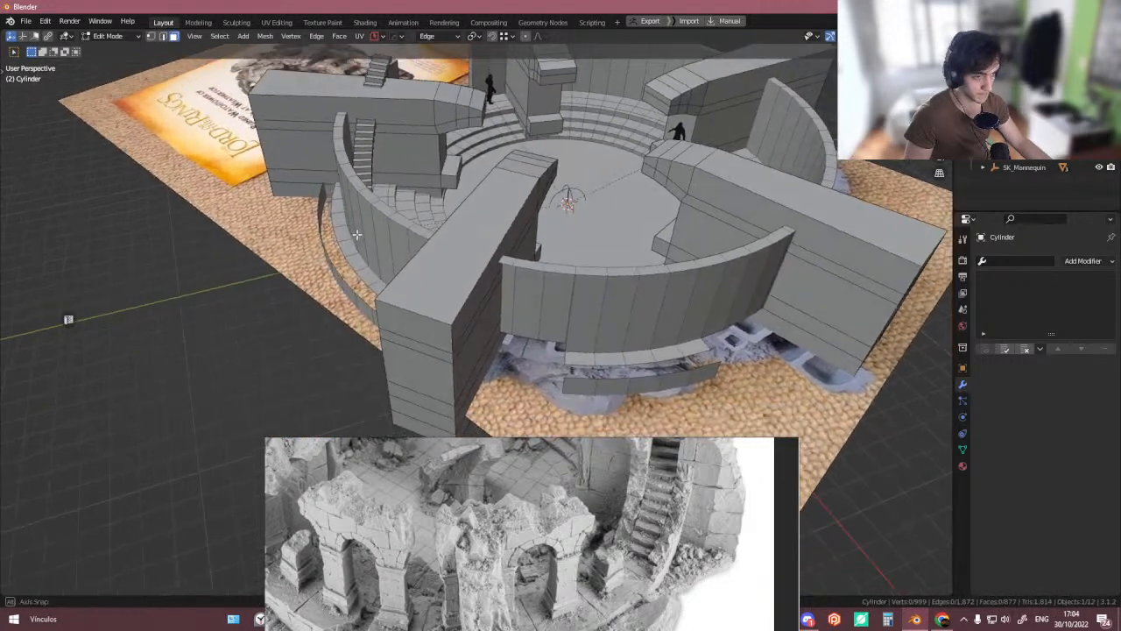
- Select a linked piece of geometry on the outer wall and delete it
key(Tab)
click(361, 286)
key(l)
key(x)
click(356, 252)
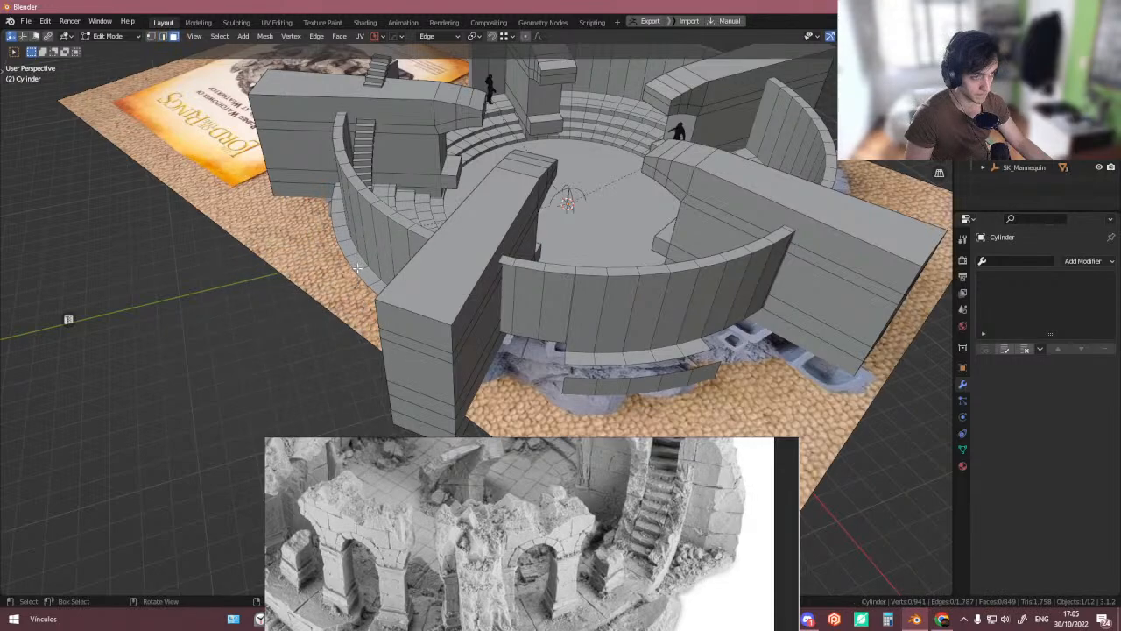
alt+middle_click(356, 267)
scroll(364, 272, up, 6)
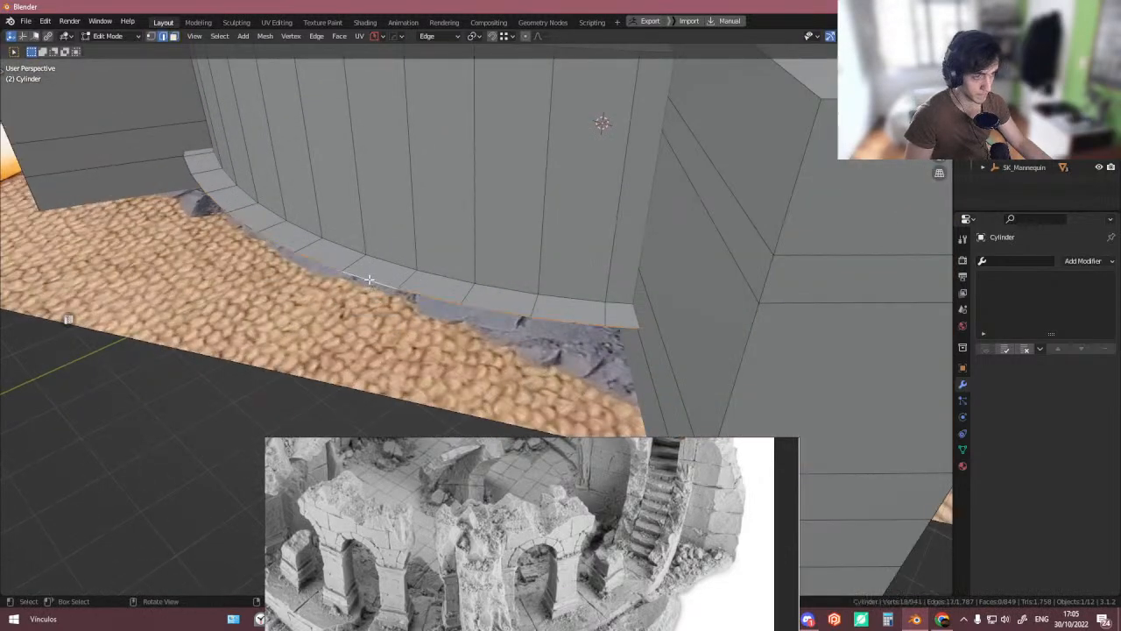
alt+click(355, 270)
key(x)
click(371, 219)
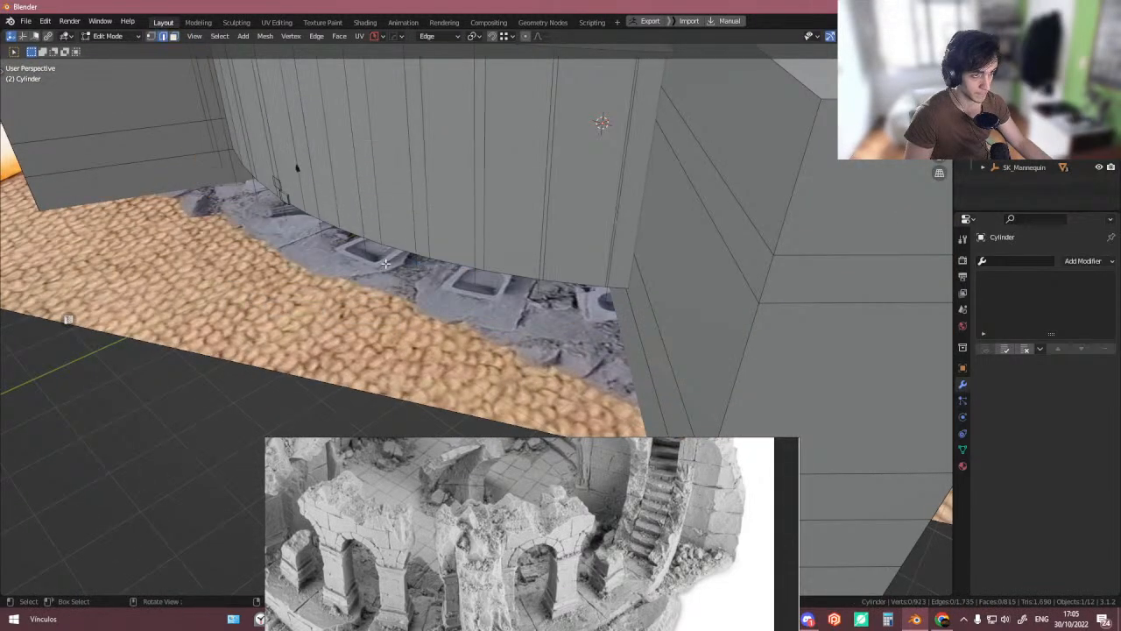
key(ctrl+z)
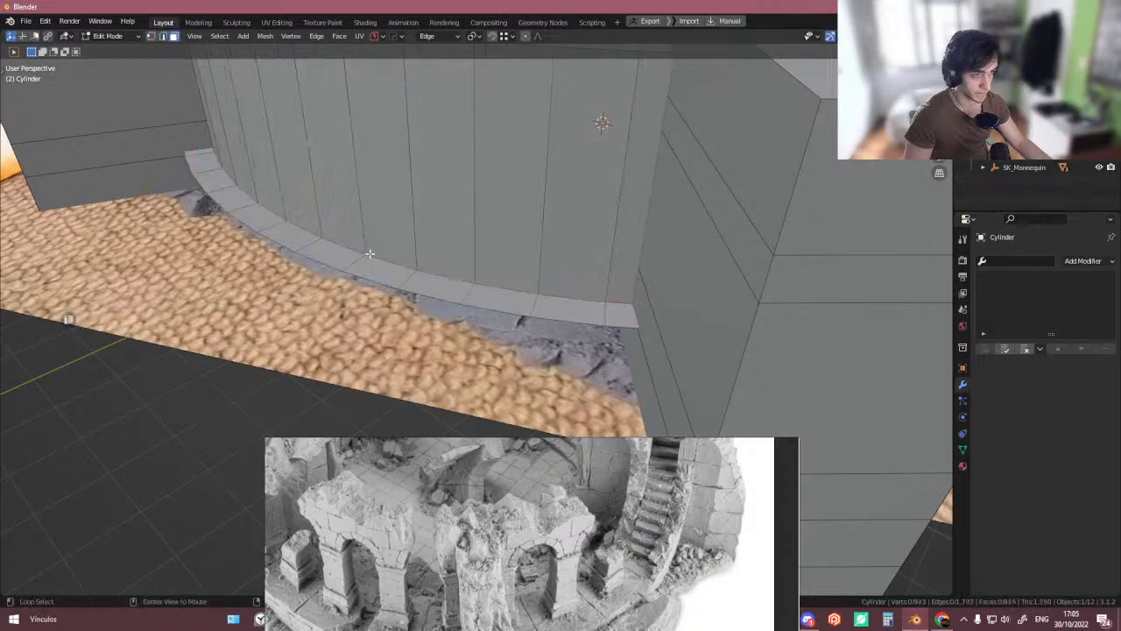
- Delete the ledge loop at the wall's base, extrude the bottom edge loop 2 m down along Z, and leave Edit Mode
alt+click(366, 255)
key(x)
click(372, 228)
key(2)
alt+click(386, 261)
middle_drag(387, 262, 361, 220)
text(z-2)
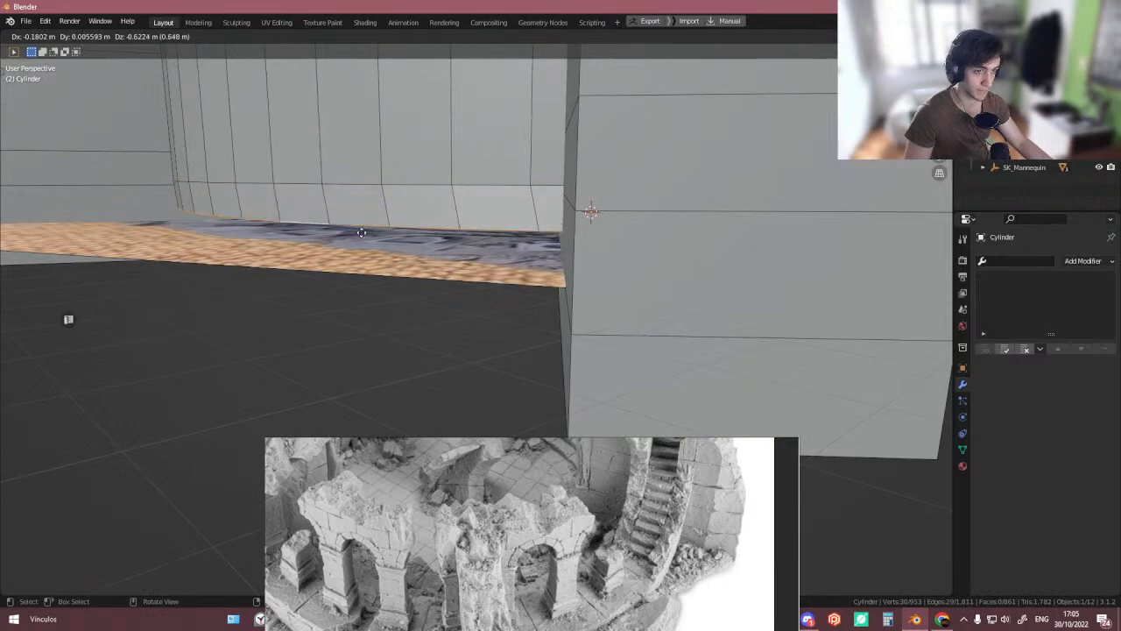
key(Return)
scroll(356, 229, down, 5)
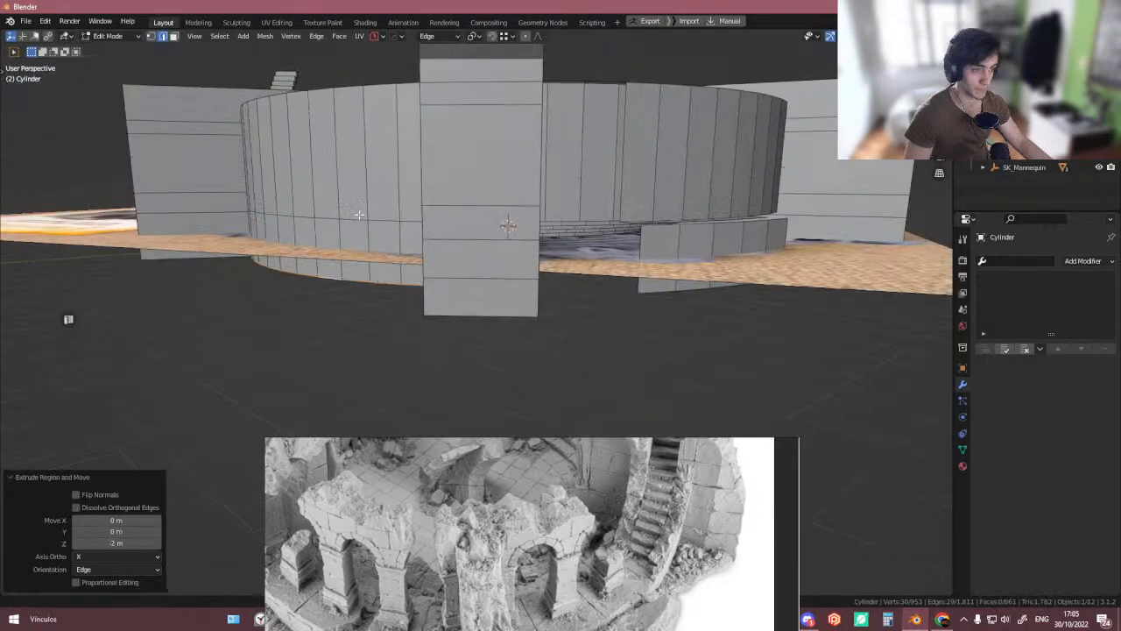
key(Tab)
- Inspect the stair array and its radial empty at the arena centre from the top view
shift+middle_drag(359, 215, 312, 324)
scroll(359, 284, up, 8)
click(336, 279)
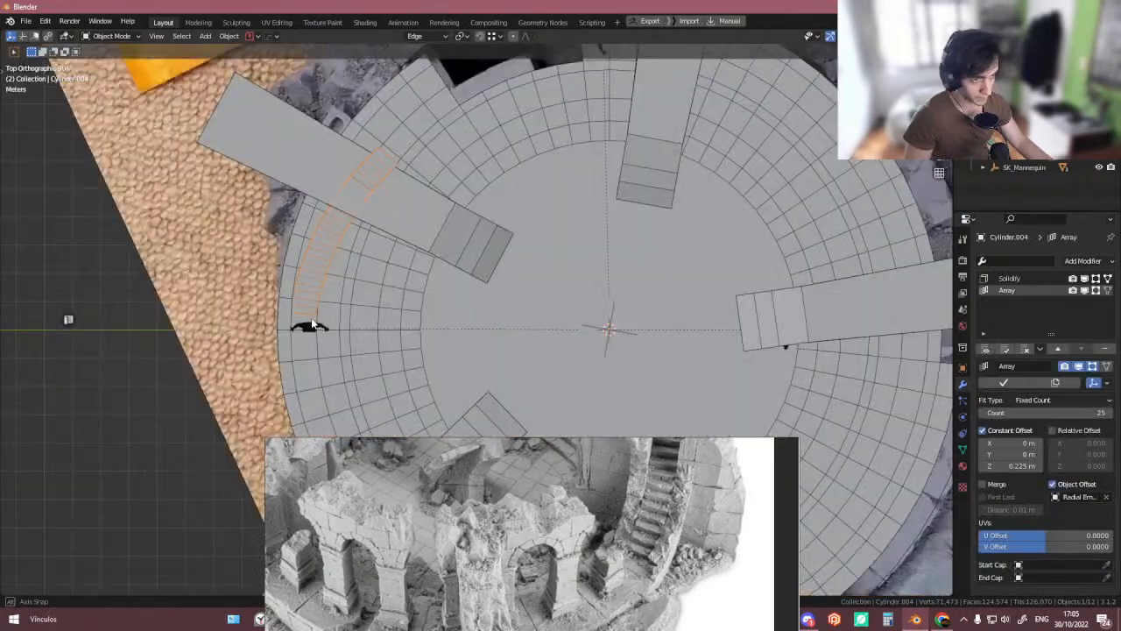
click(564, 317)
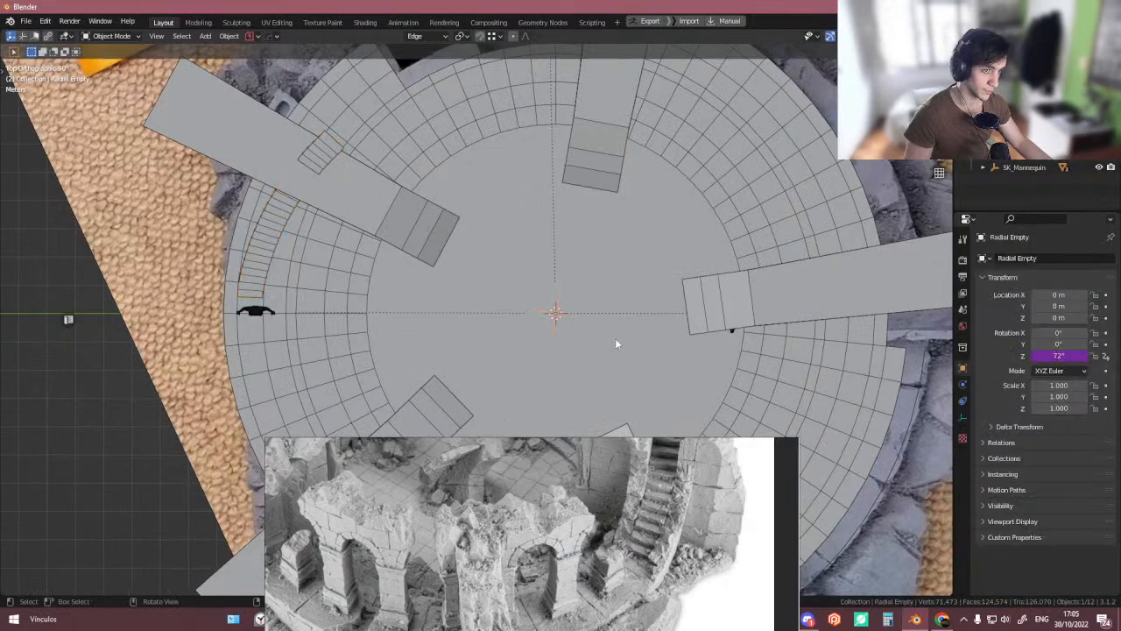
key(r)
click(635, 327)
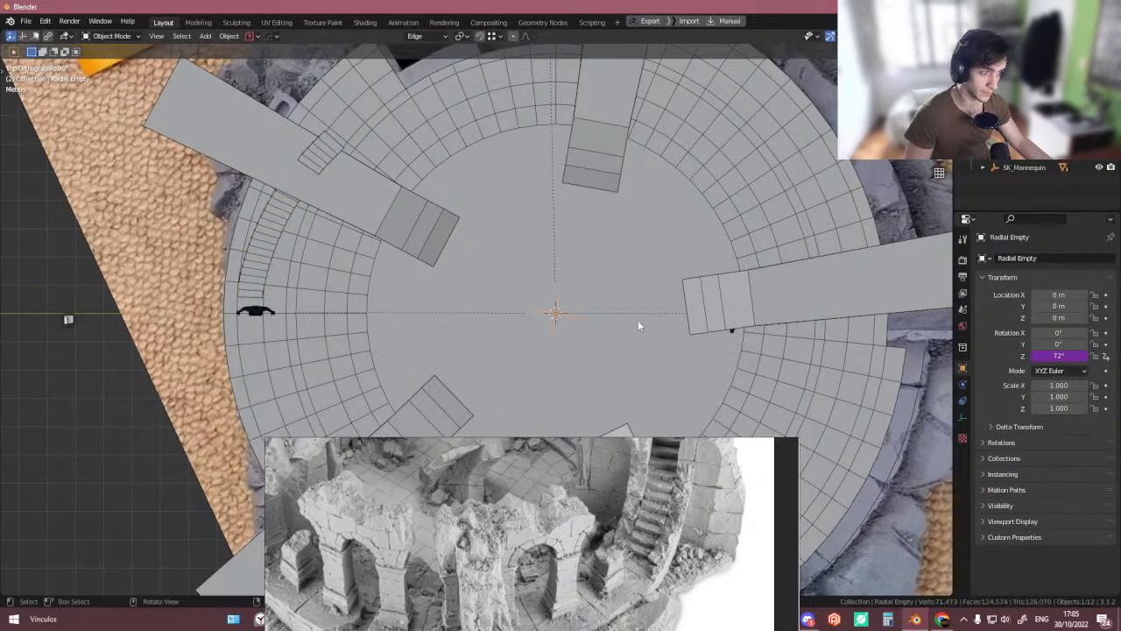
click(561, 321)
click(557, 323)
click(555, 326)
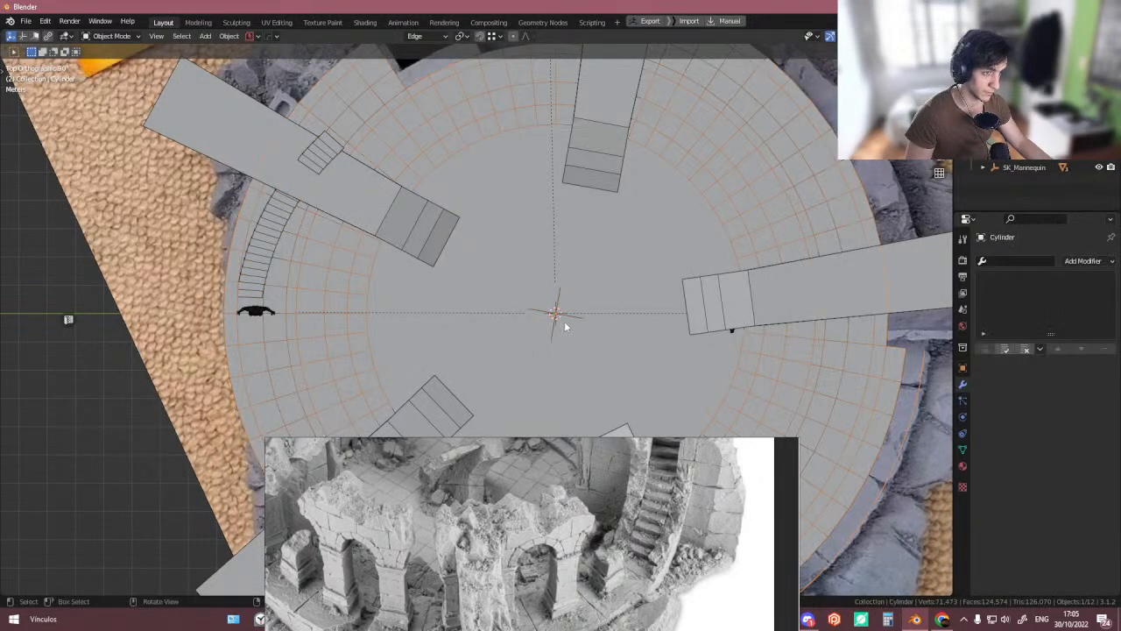
- Select the extra empty at the arena centre and delete it
middle_drag(564, 321, 571, 357)
scroll(554, 323, up, 5)
click(550, 322)
scroll(550, 324, down, 4)
shift+middle_drag(648, 382, 589, 351)
key(r)
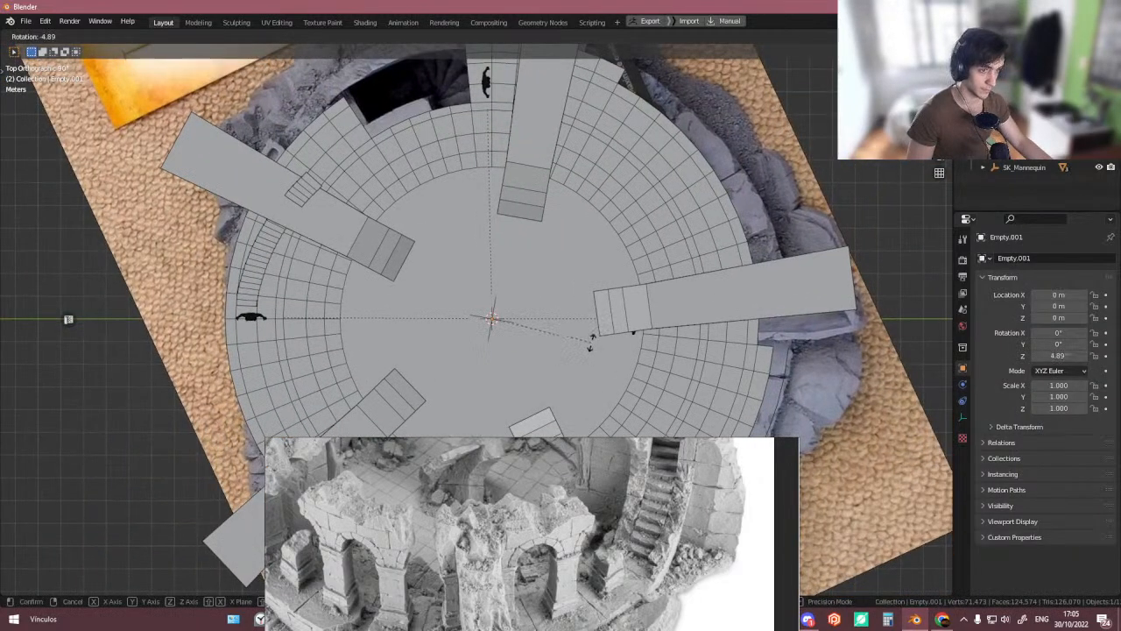
key(Escape)
key(g)
key(Escape)
scroll(494, 315, up, 6)
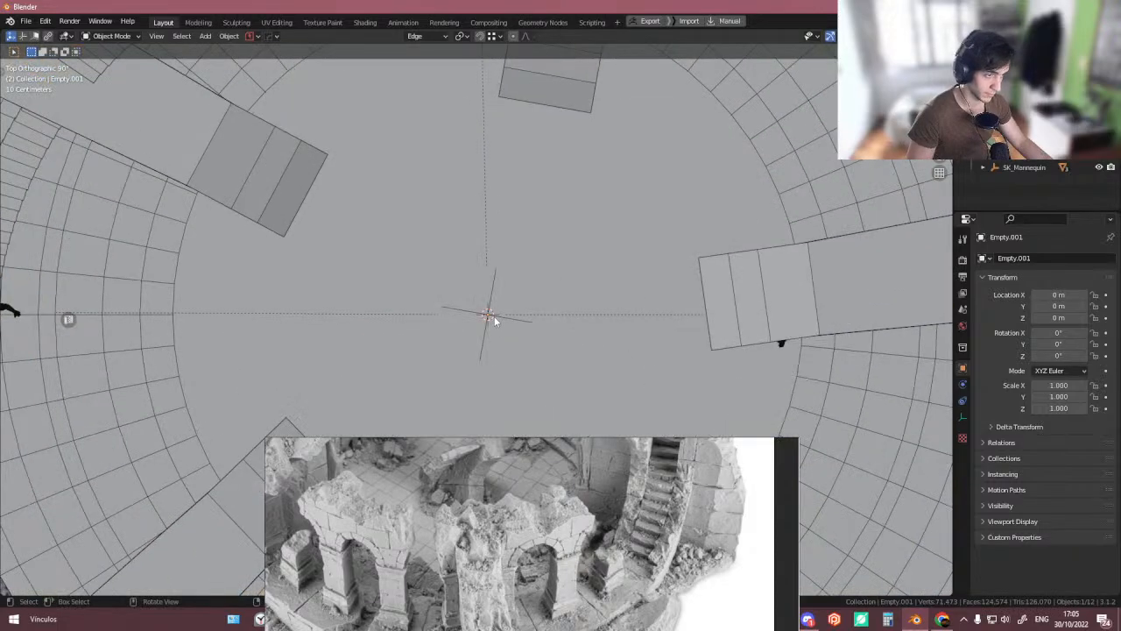
middle_drag(494, 315, 487, 305)
scroll(490, 303, down, 10)
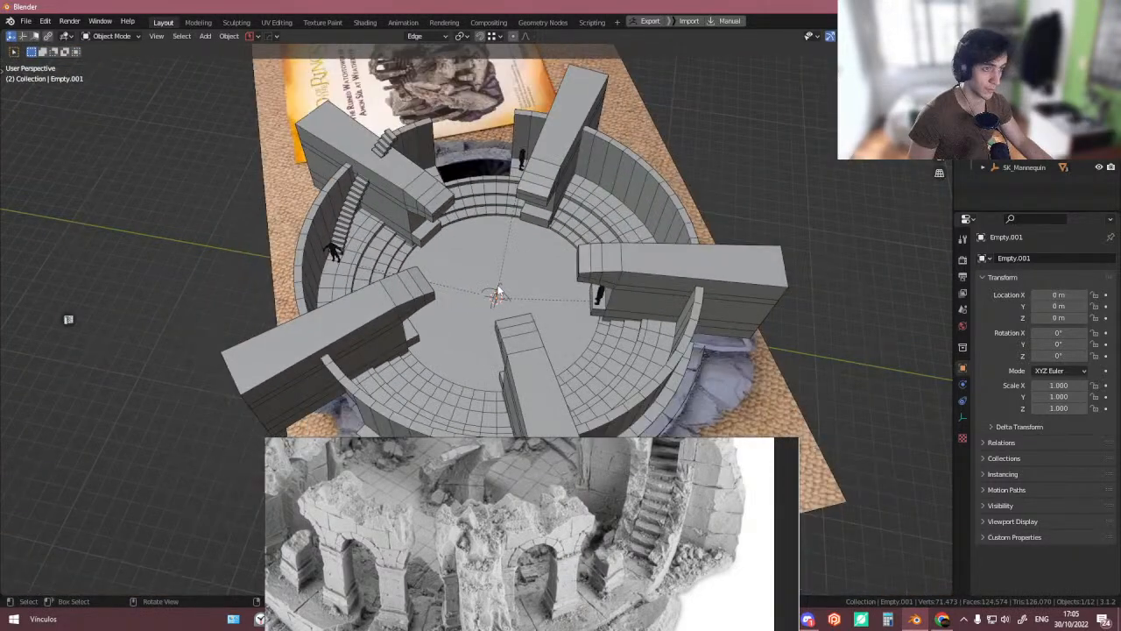
key(Delete)
- Select the second centre empty and move it about 0.035 m along the X axis
scroll(509, 297, up, 5)
click(523, 297)
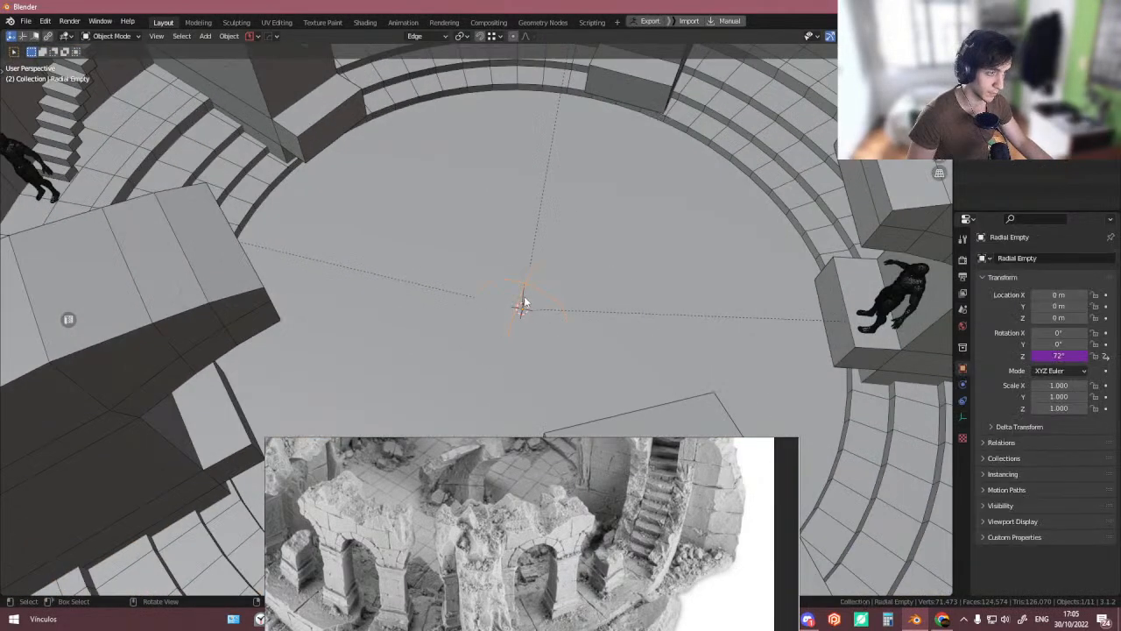
scroll(537, 305, down, 3)
scroll(522, 299, up, 3)
middle_drag(526, 299, 576, 369)
scroll(530, 329, down, 6)
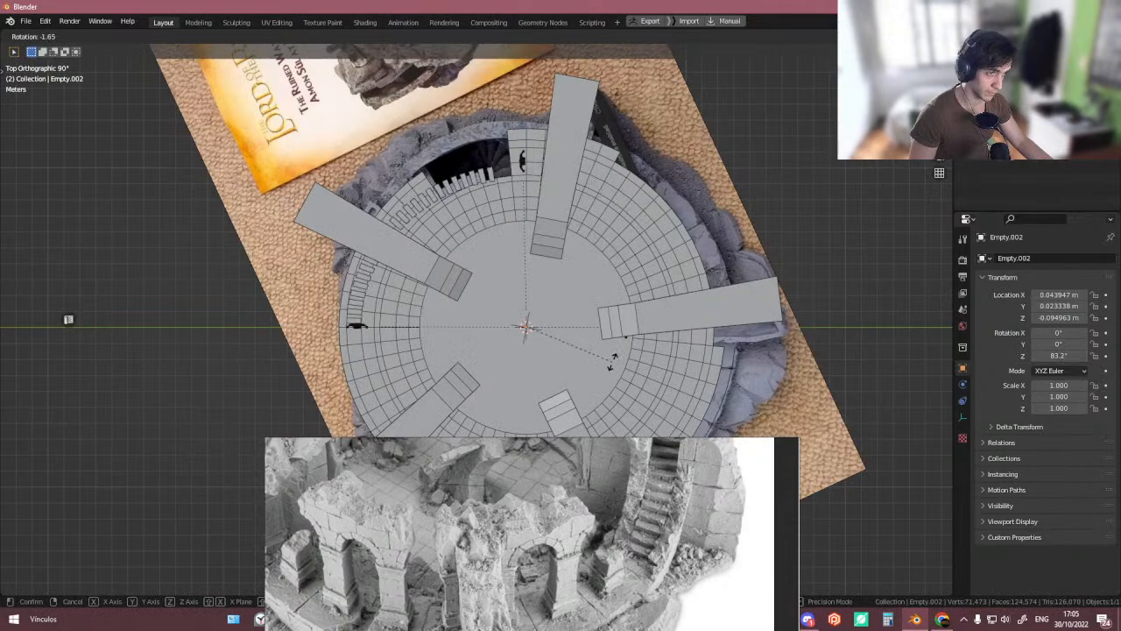
right_click(615, 361)
key(g)
key(x)
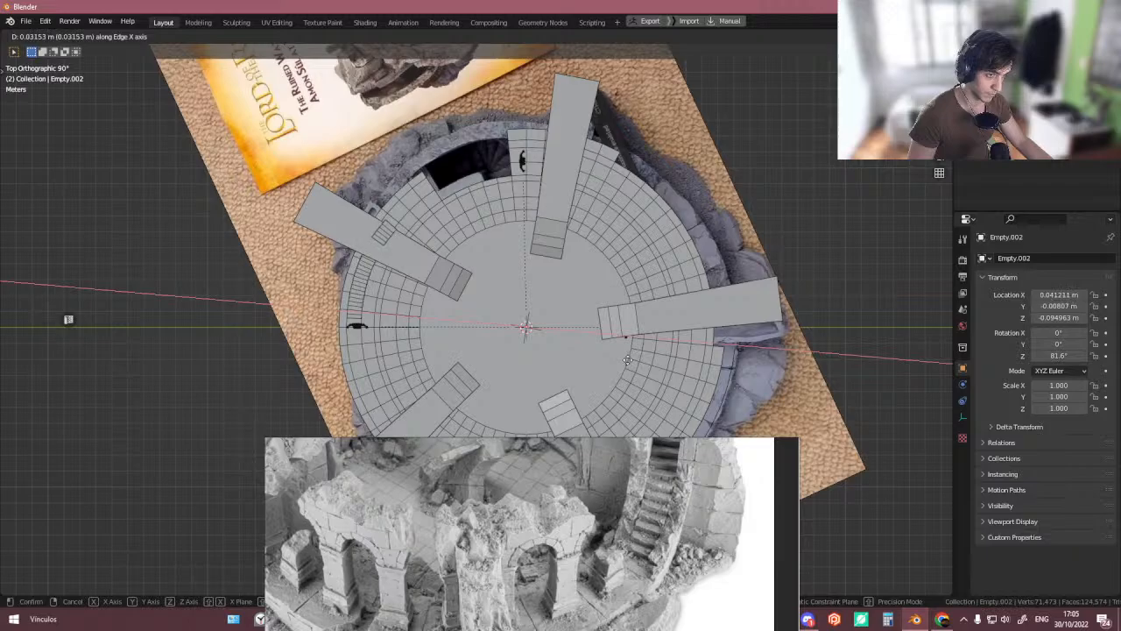
click(628, 361)
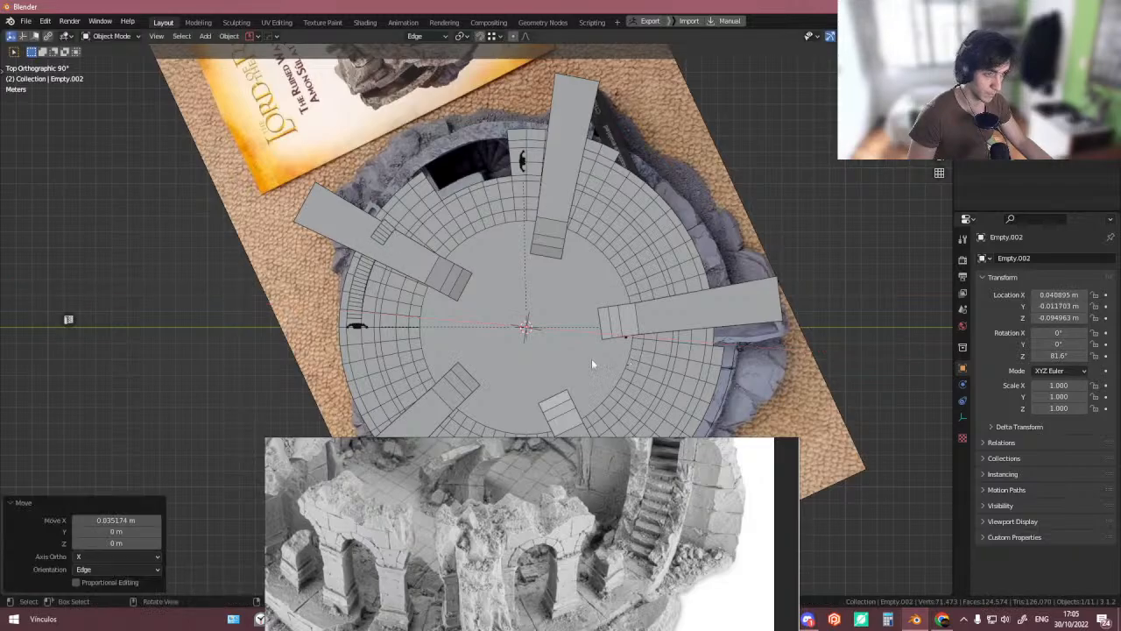
- Toggle X-ray and view the arena from above to compare its layout with the reference images
middle_drag(591, 358, 634, 207)
scroll(504, 226, up, 3)
click(478, 228)
click(700, 147)
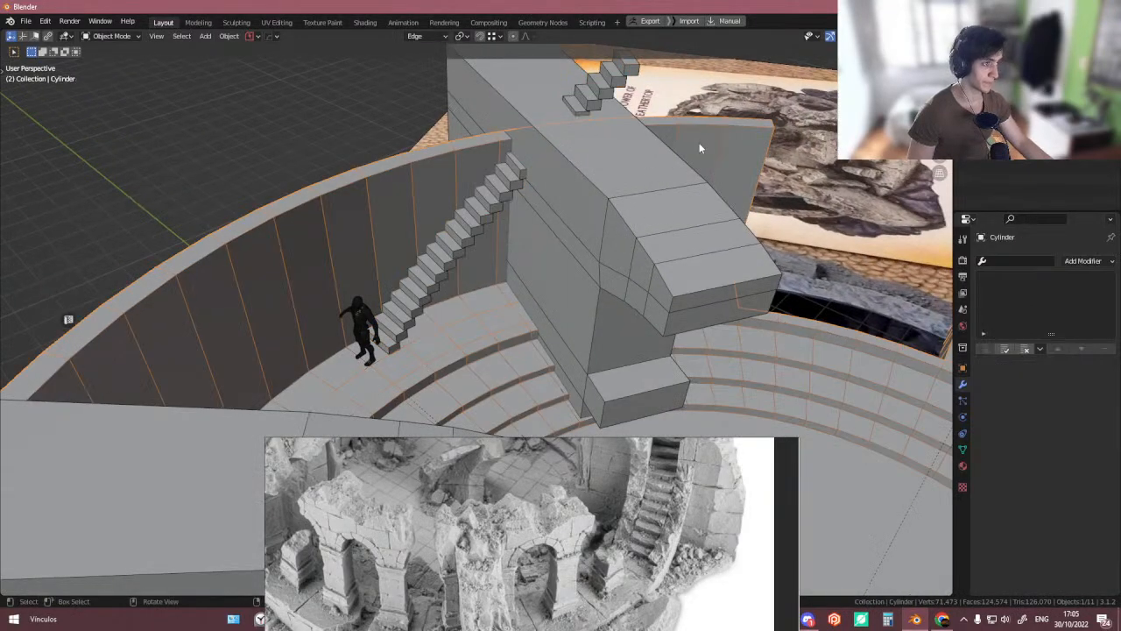
scroll(692, 149, down, 5)
middle_drag(649, 151, 517, 228)
scroll(580, 168, down, 3)
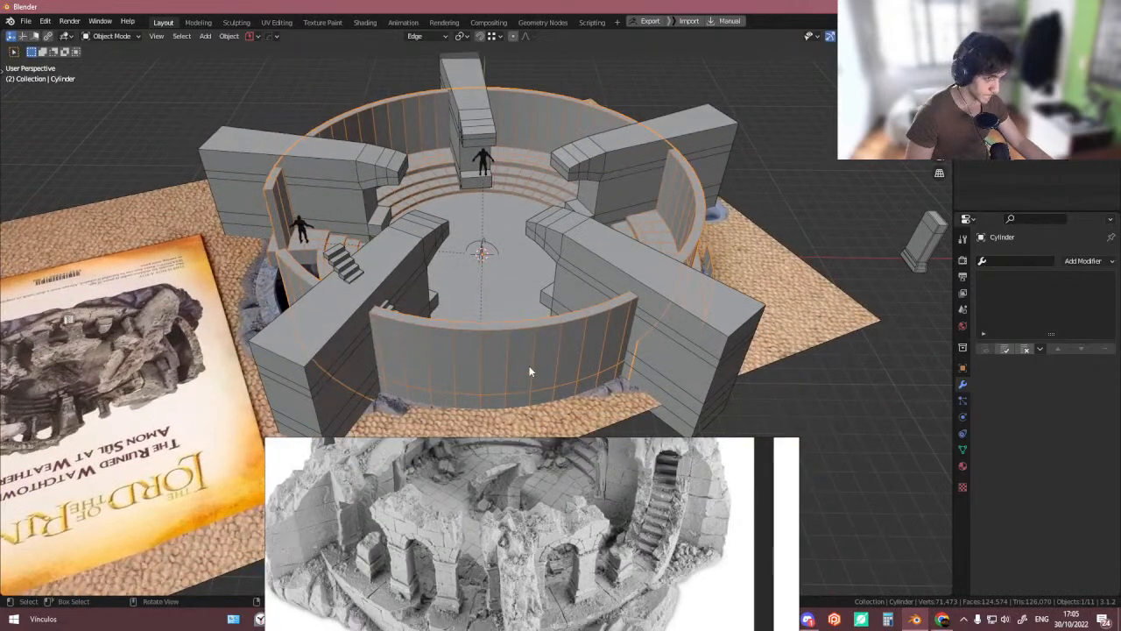
middle_drag(529, 365, 626, 372)
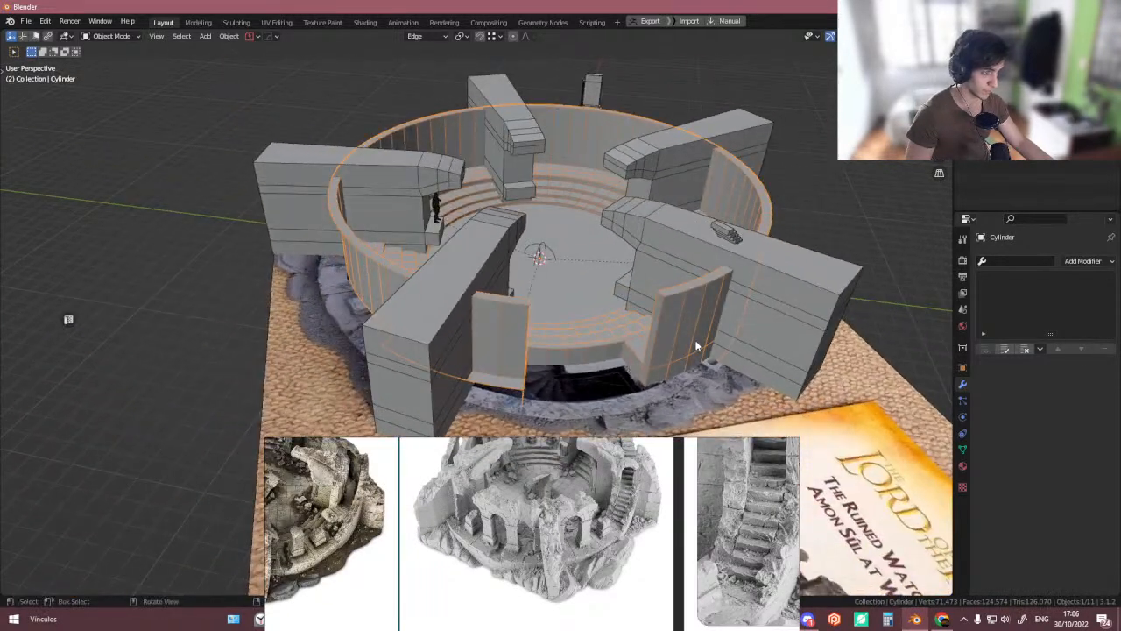
middle_drag(697, 346, 516, 368)
key(alt+z)
scroll(517, 351, down, 2)
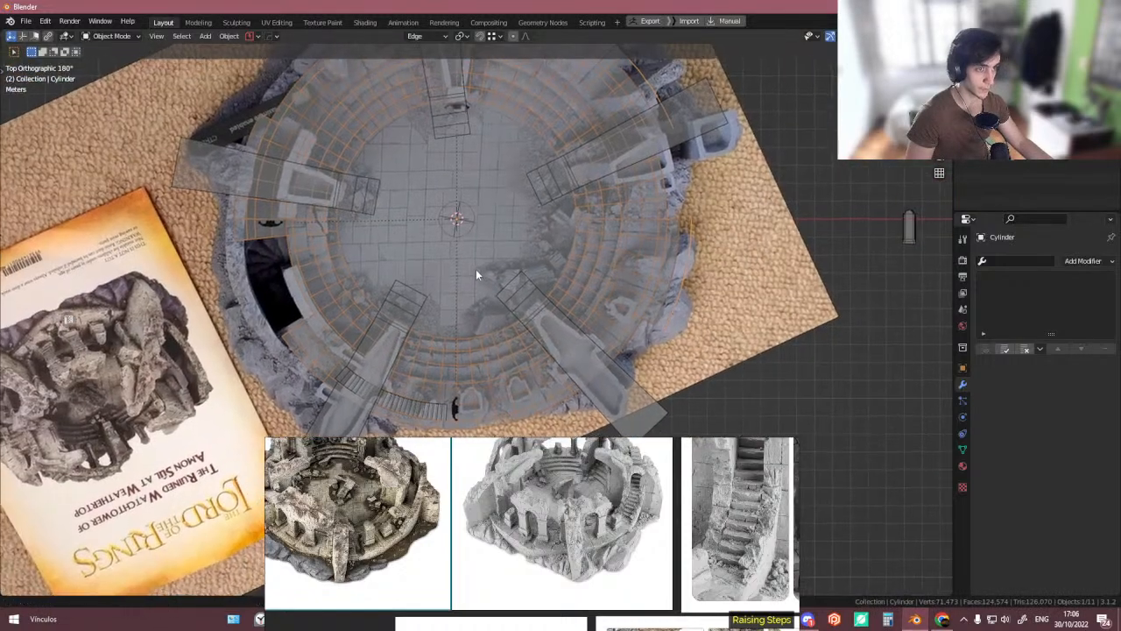
shift+middle_drag(492, 321, 464, 233)
shift+middle_drag(517, 199, 424, 310)
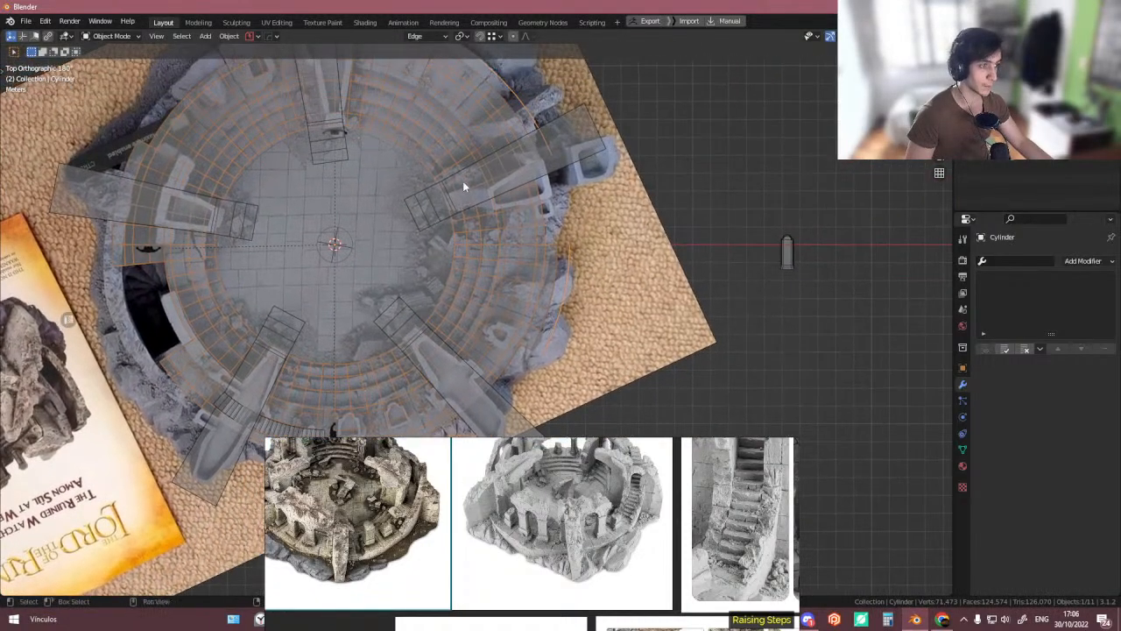
shift+middle_drag(463, 183, 527, 151)
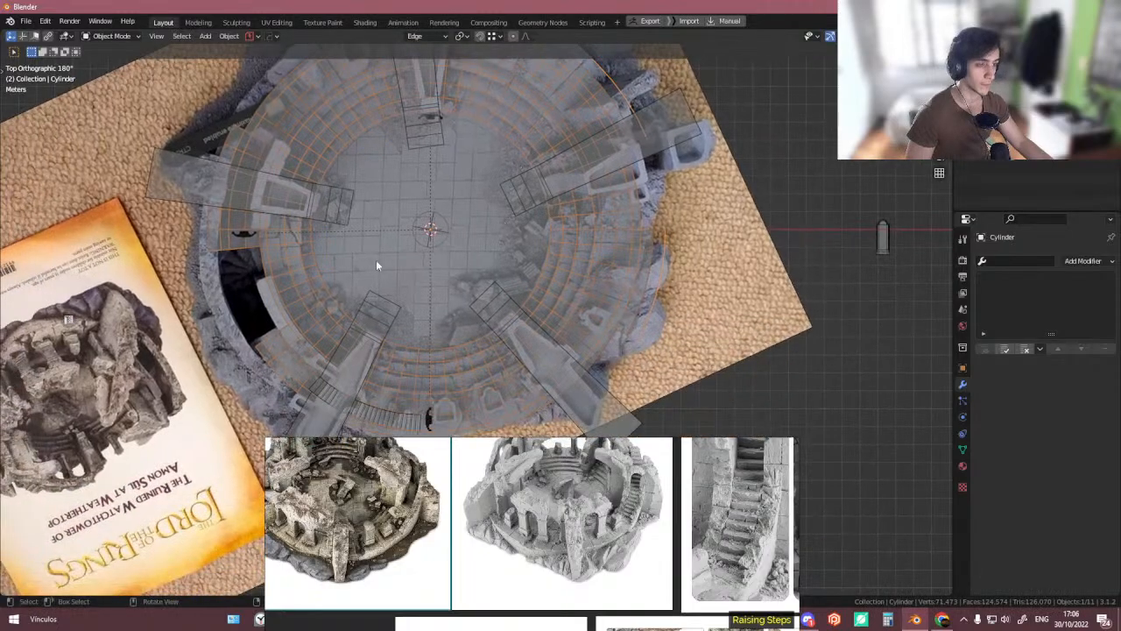
middle_drag(277, 268, 375, 361)
click(406, 424)
shift+middle_drag(412, 402, 388, 357)
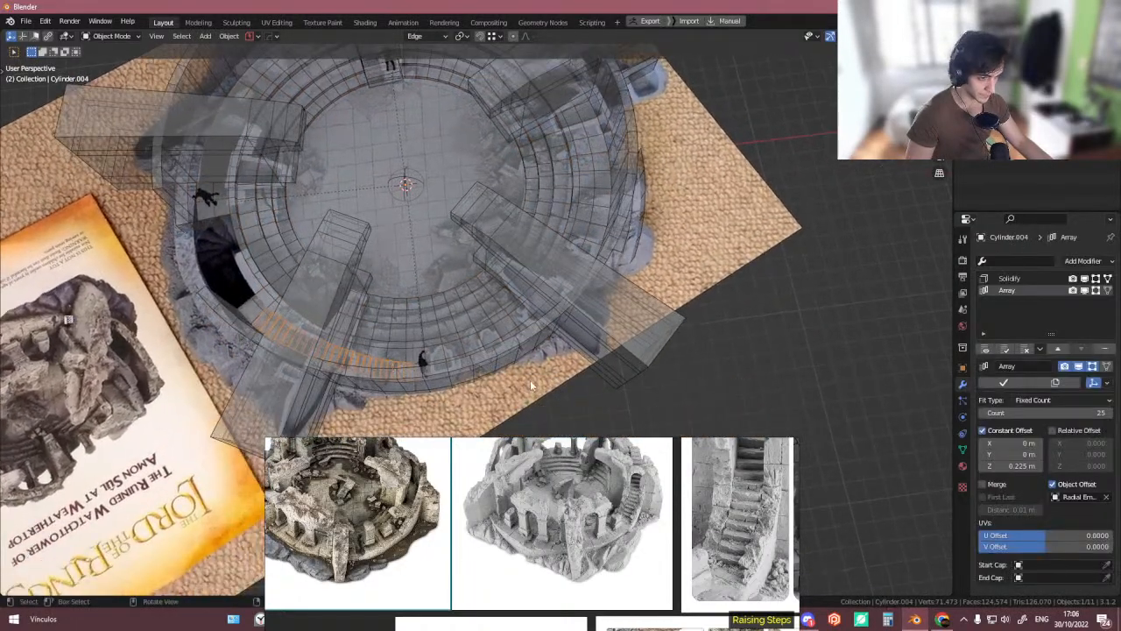
- Try rotating the stair array and its centre empty around Z to align the staircase with the reference
key(r)
click(535, 391)
scroll(412, 191, up, 8)
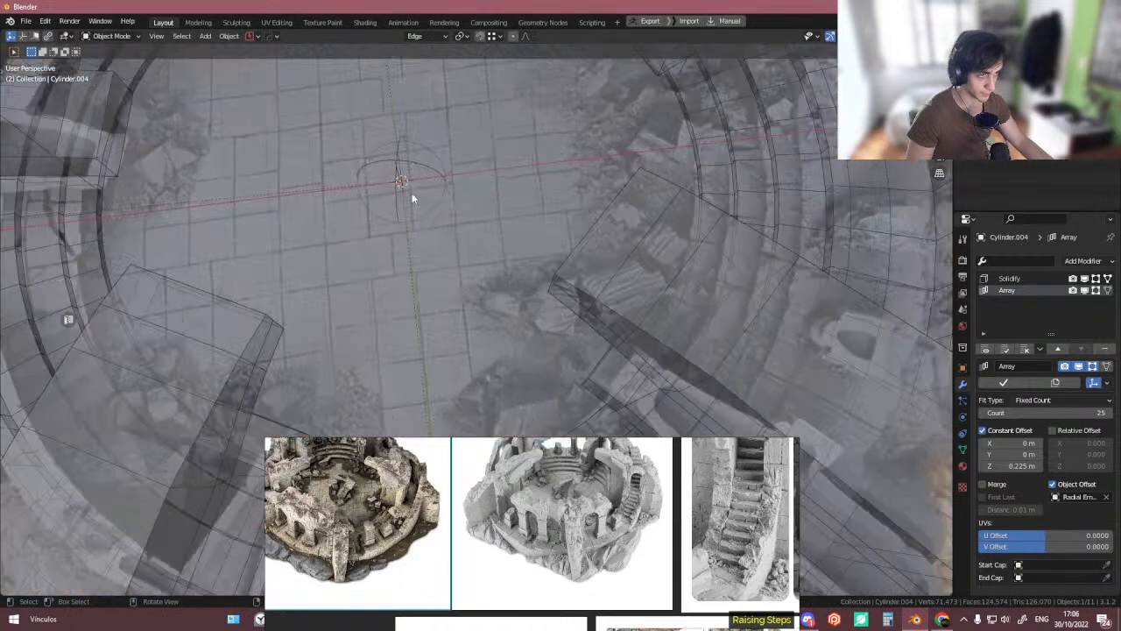
click(396, 180)
scroll(394, 176, down, 8)
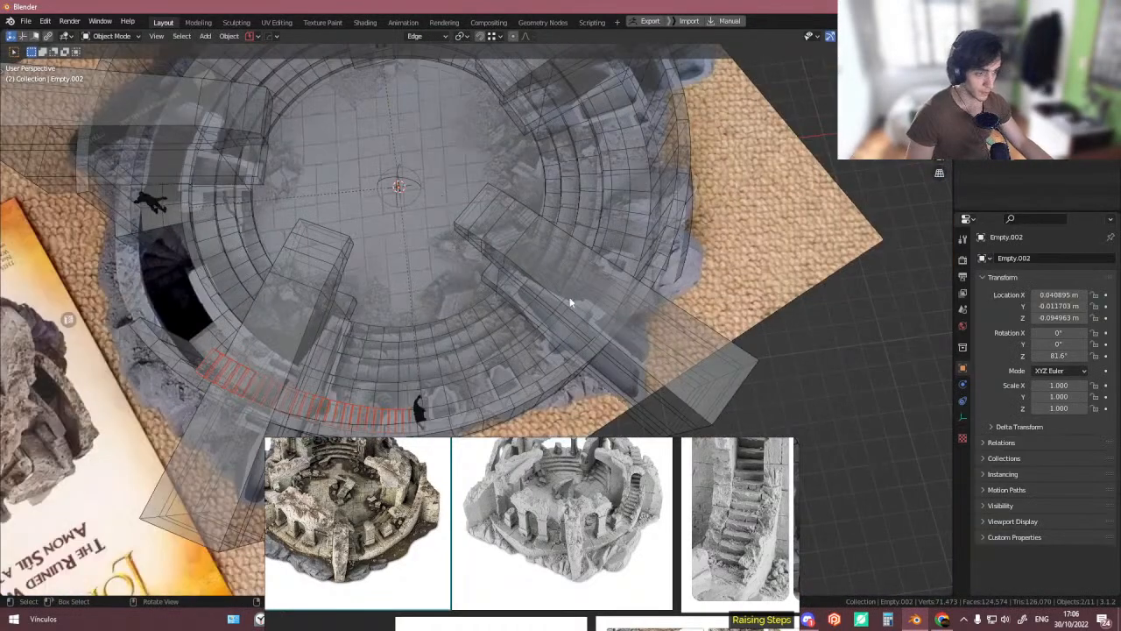
alt+middle_drag(571, 304, 559, 303)
scroll(559, 303, down, 2)
key(r)
key(z)
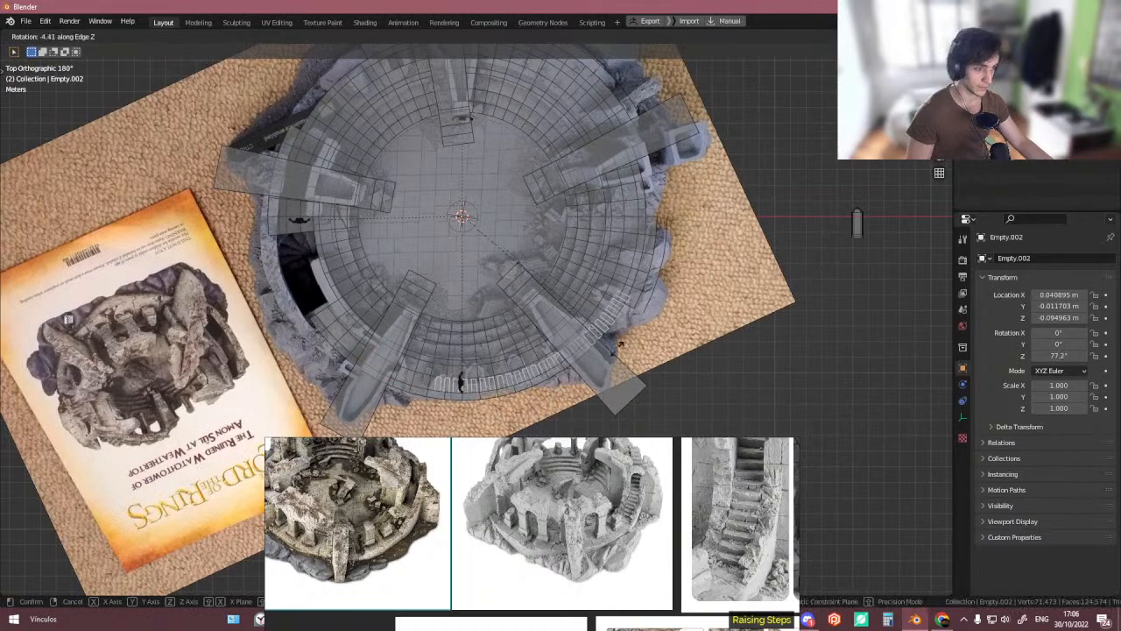
click(621, 350)
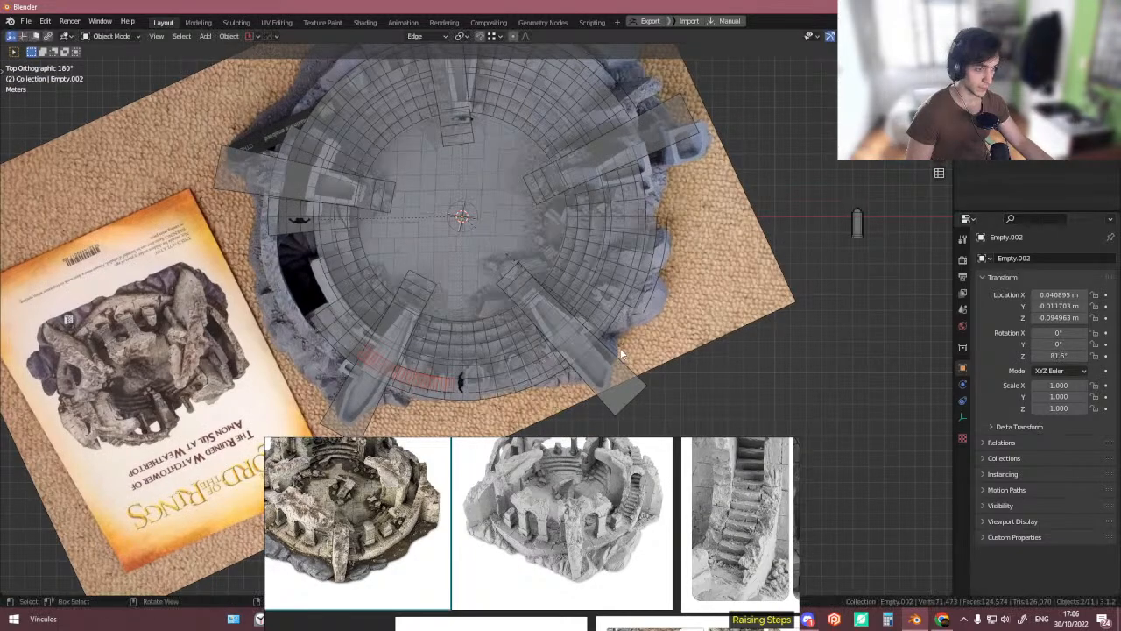
- Select the stair array and move it about 9.68 m in X and -11.33 m in Y
click(451, 383)
click(452, 382)
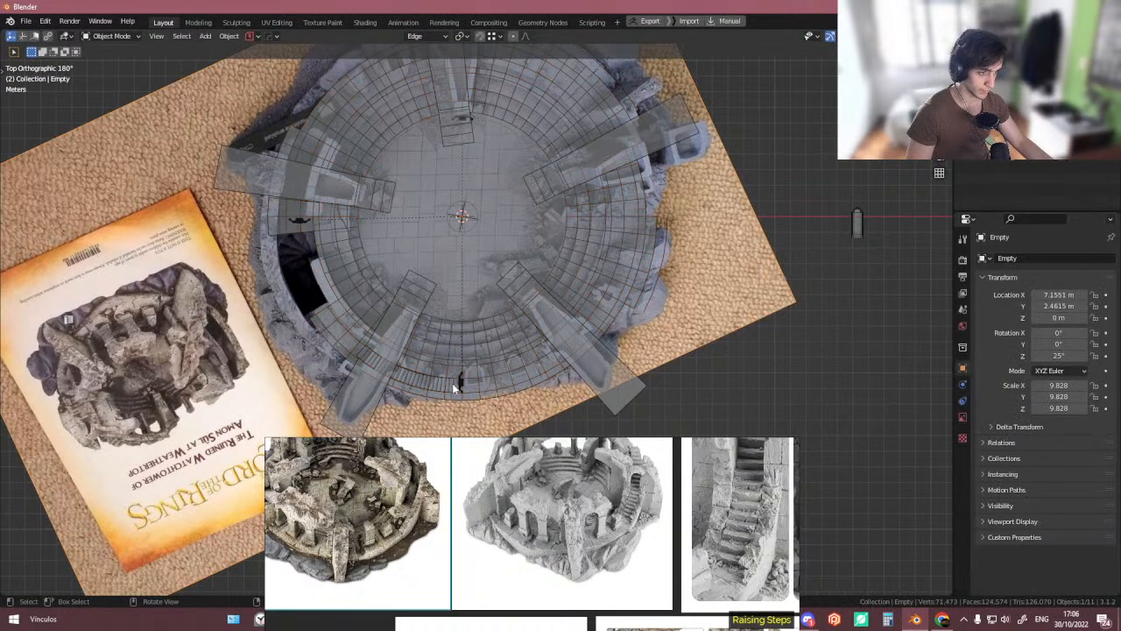
click(449, 384)
click(450, 384)
key(g)
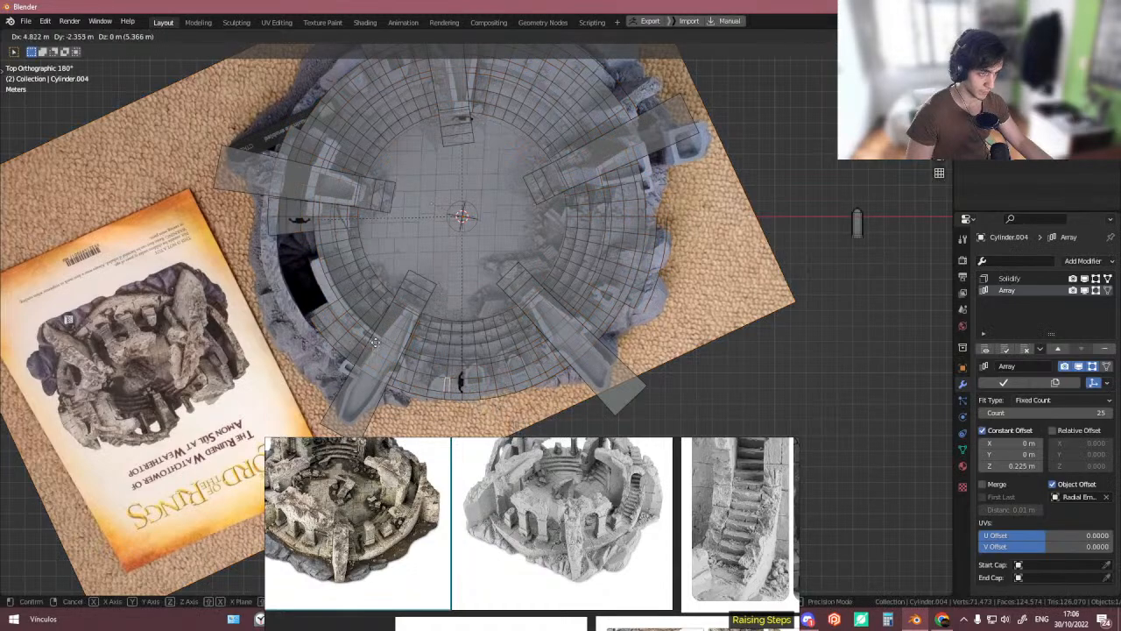
click(310, 209)
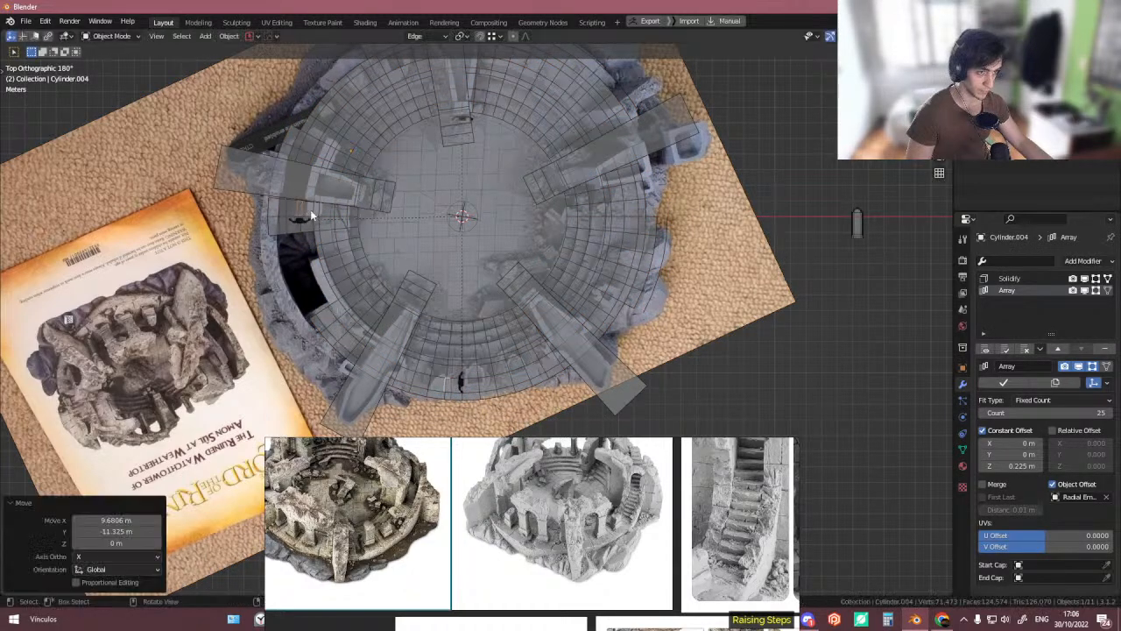
- Set the stair array's origin to its geometry and rotate it 95° around the Z axis
key(period)
click(444, 291)
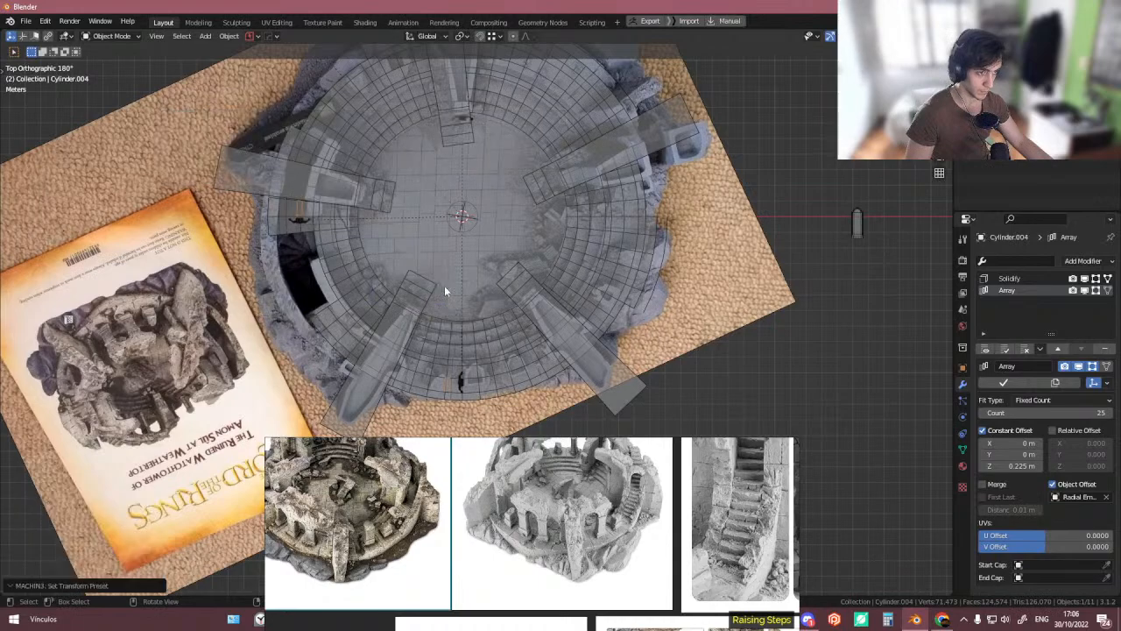
key(shift+s)
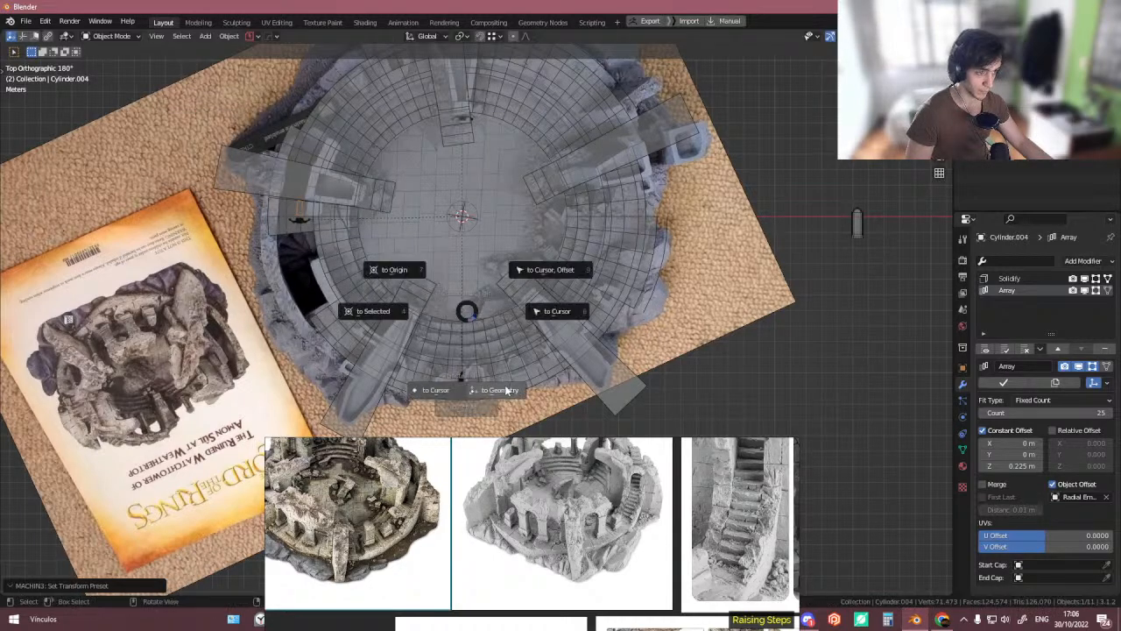
click(506, 385)
key(r)
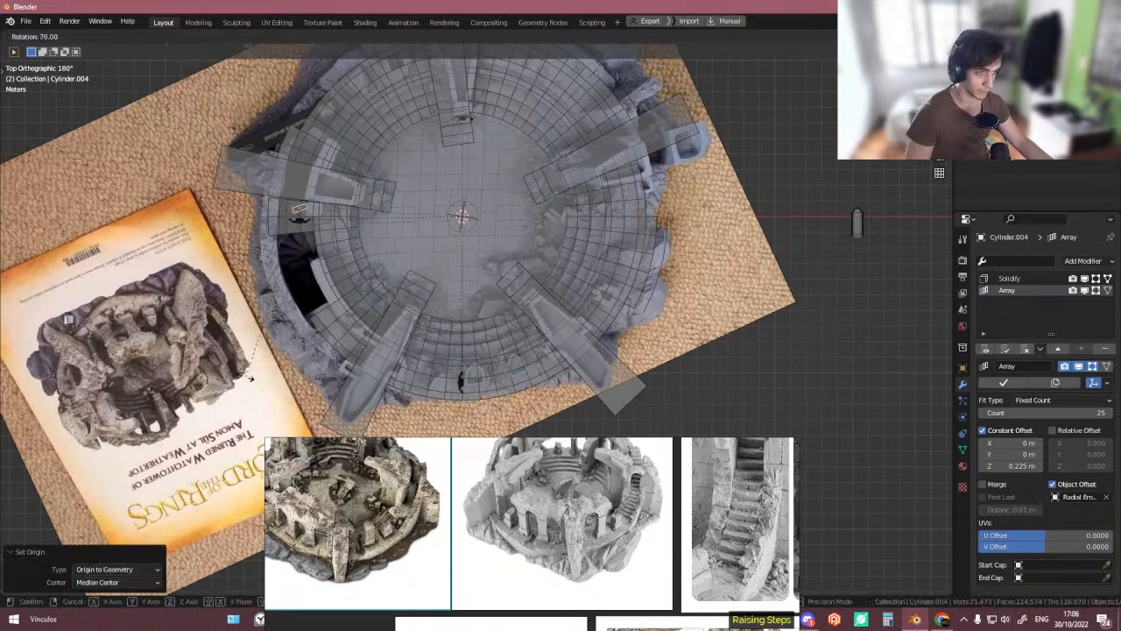
key(Return)
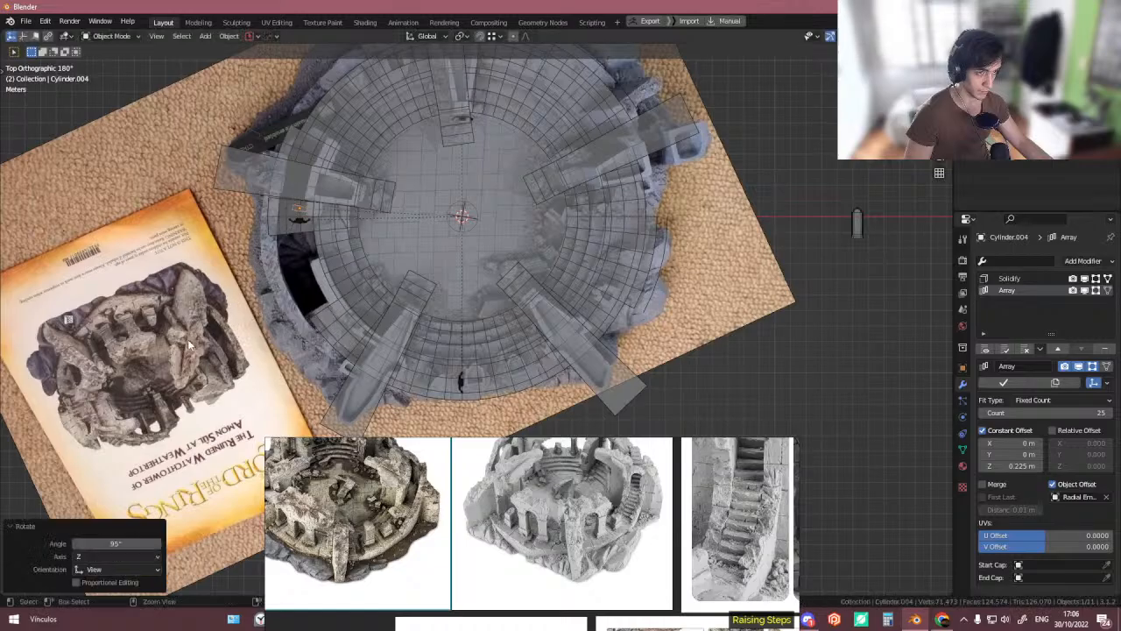
- Turn off X-ray, undo the last change, and orbit around the arena to inspect the staircase
middle_drag(342, 230, 375, 337)
scroll(359, 236, down, 4)
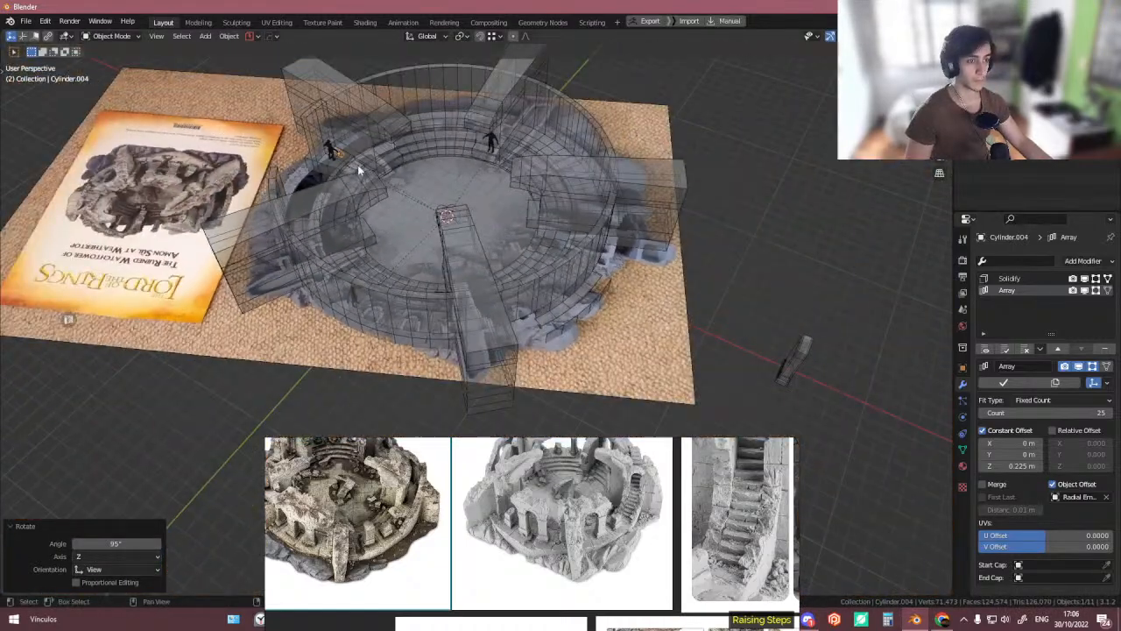
key(alt+z)
middle_drag(357, 166, 503, 247)
scroll(385, 217, up, 5)
key(ctrl+z)
scroll(468, 281, down, 3)
scroll(378, 280, up, 2)
middle_drag(377, 279, 370, 286)
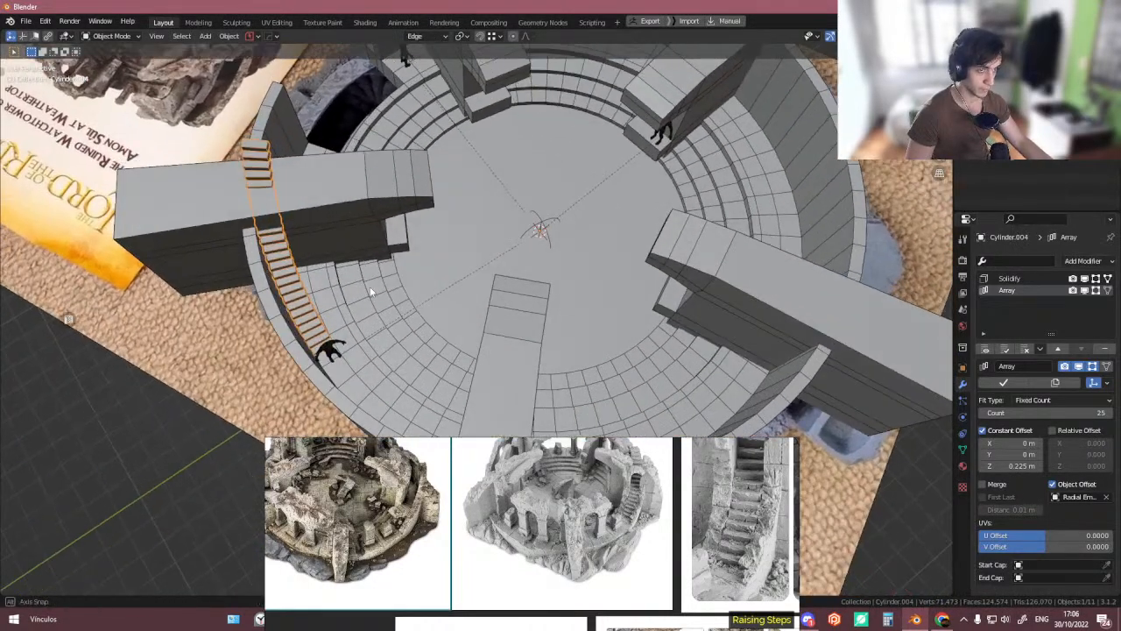
click(1008, 279)
middle_drag(479, 290, 449, 267)
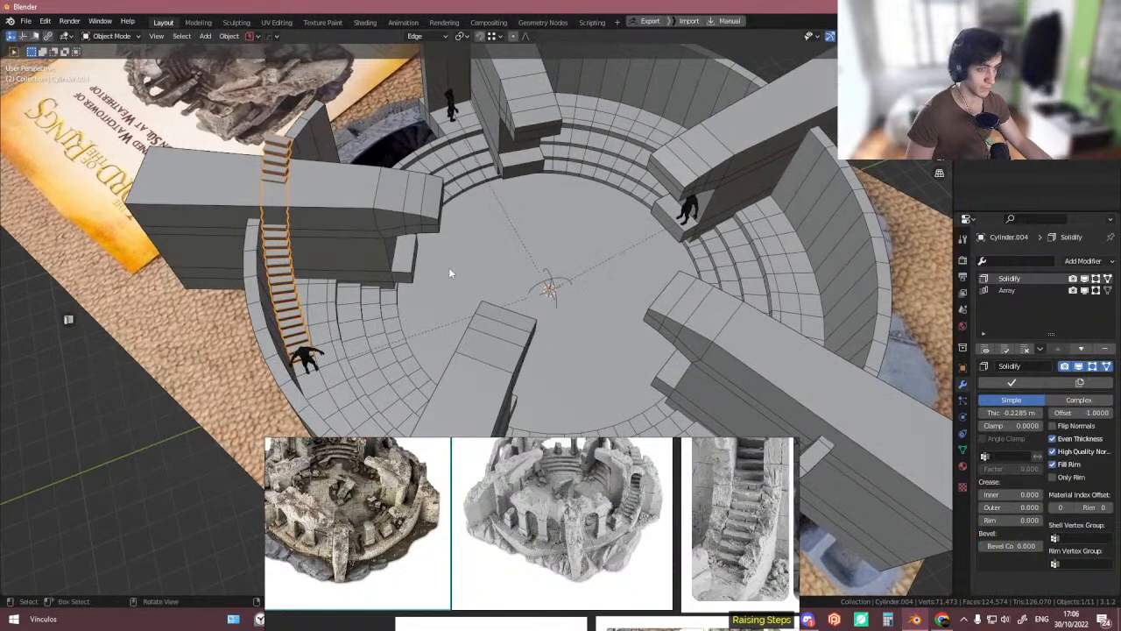
key(g)
right_click(425, 341)
key(r)
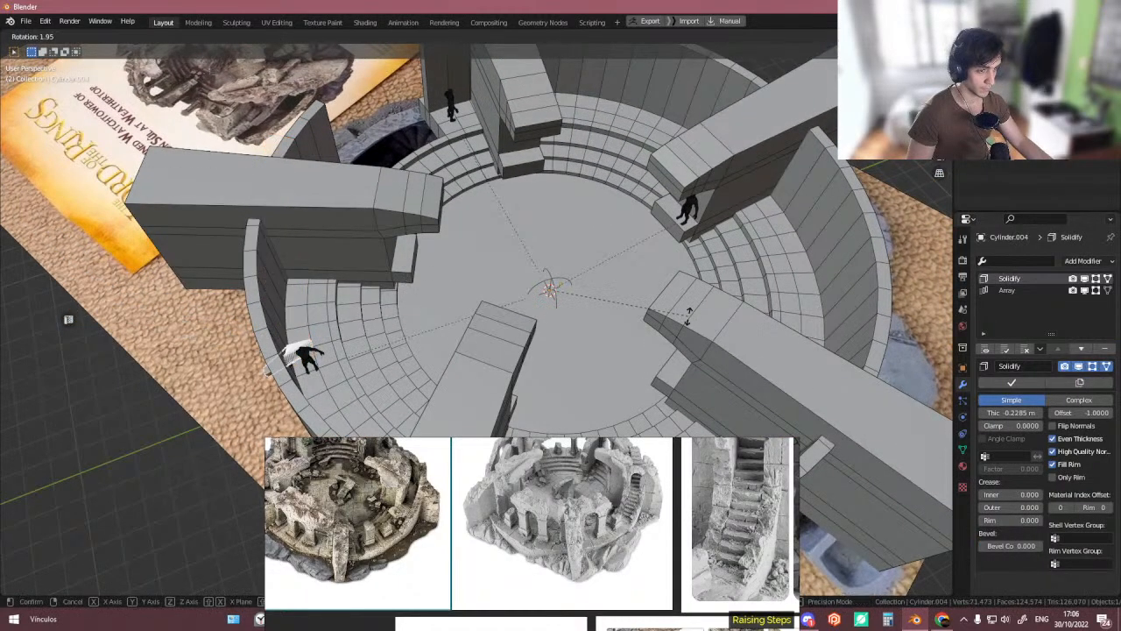
right_click(687, 326)
shift+click(559, 303)
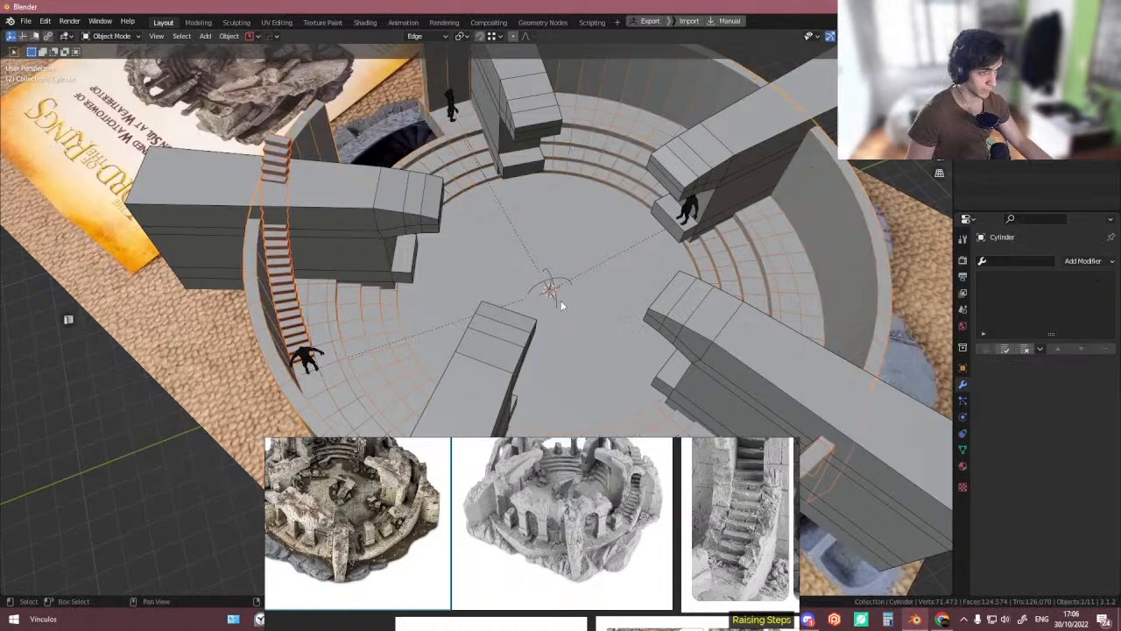
key(ctrl+z)
shift+click(553, 297)
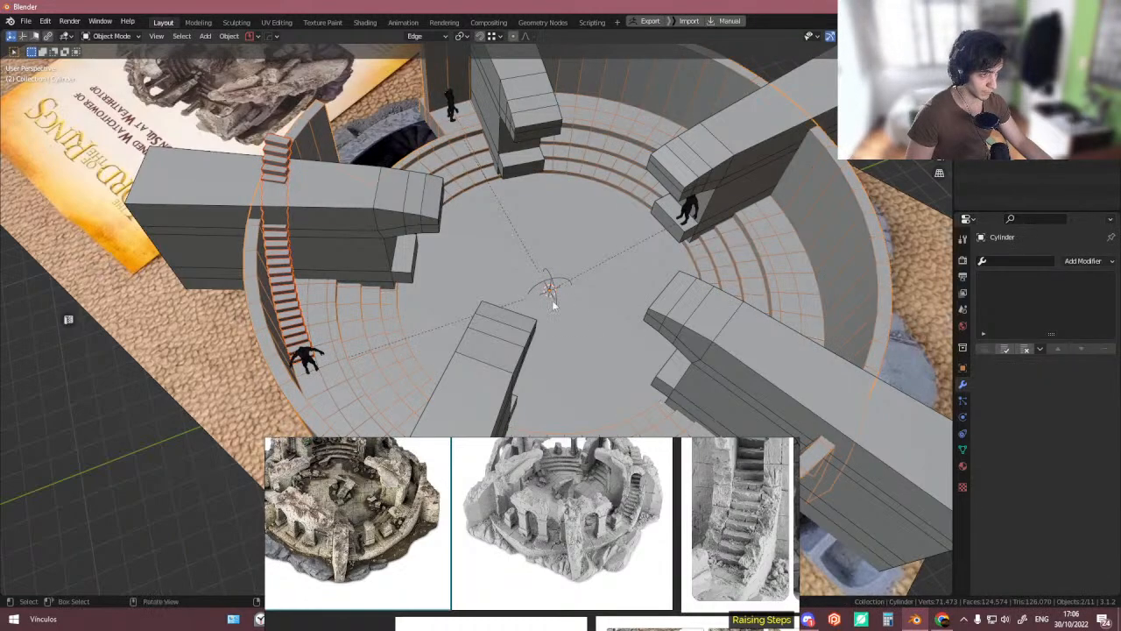
key(ctrl+z)
scroll(553, 298, up, 6)
- Select the stair array's centre empty and rotate it around the Z axis
click(542, 260)
scroll(543, 260, down, 6)
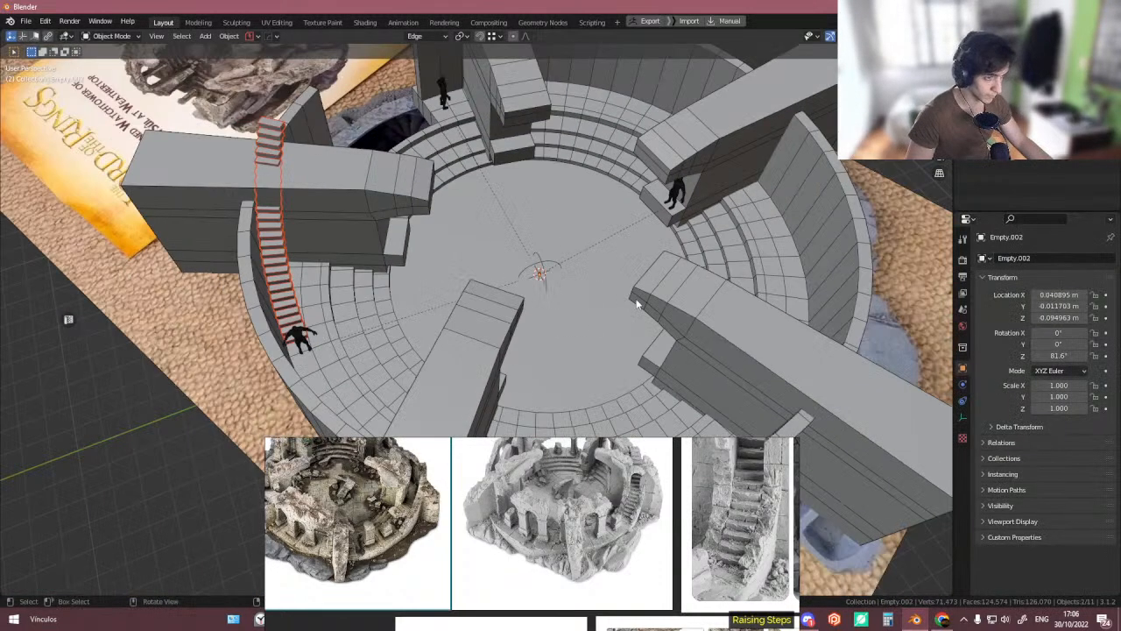
key(r)
key(z)
click(641, 302)
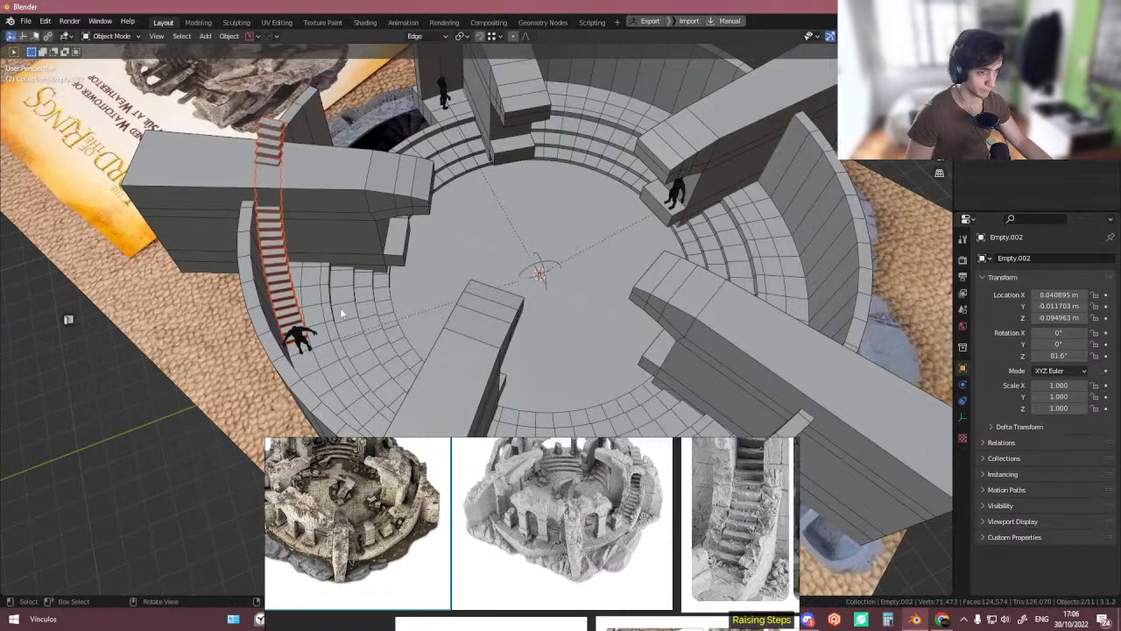
- Select the stair array from above, apply its modifiers, and rotate it 87° around the Z axis
click(282, 322)
click(294, 323)
middle_drag(296, 323, 422, 332)
scroll(406, 364, down, 3)
scroll(423, 332, down, 2)
mouse_move(479, 259)
middle_down()
mouse_move(491, 261)
mouse_move(476, 261)
middle_up()
scroll(476, 263, up, 3)
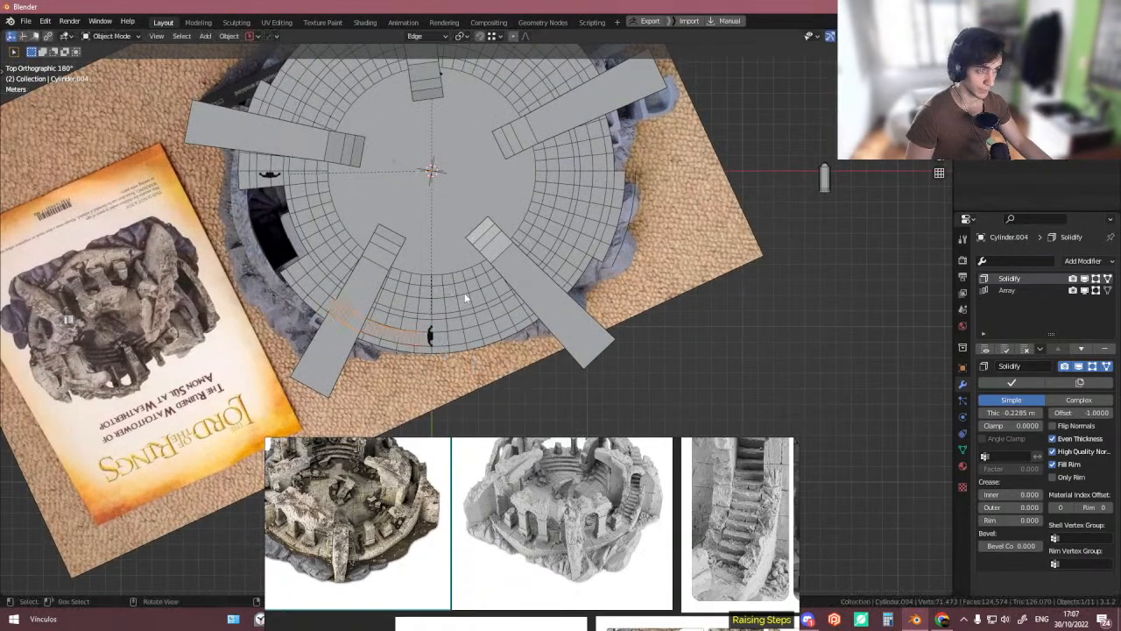
click(1008, 384)
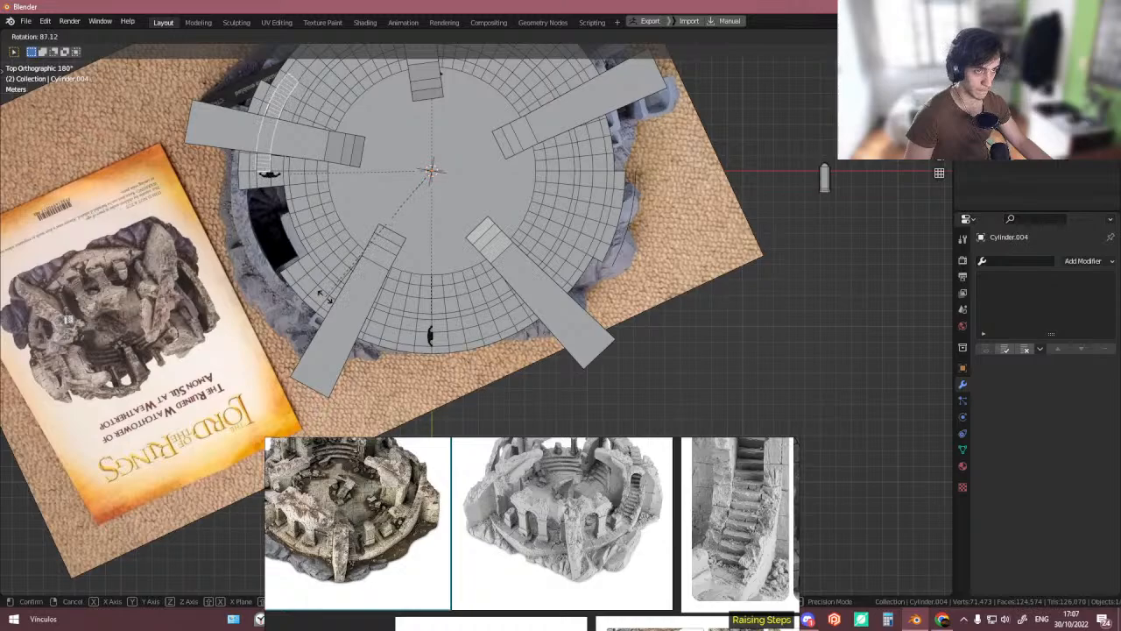
click(325, 296)
- Orbit around the arena and scroll through the reference images to study the staircase and pillar layout
middle_drag(327, 290, 582, 435)
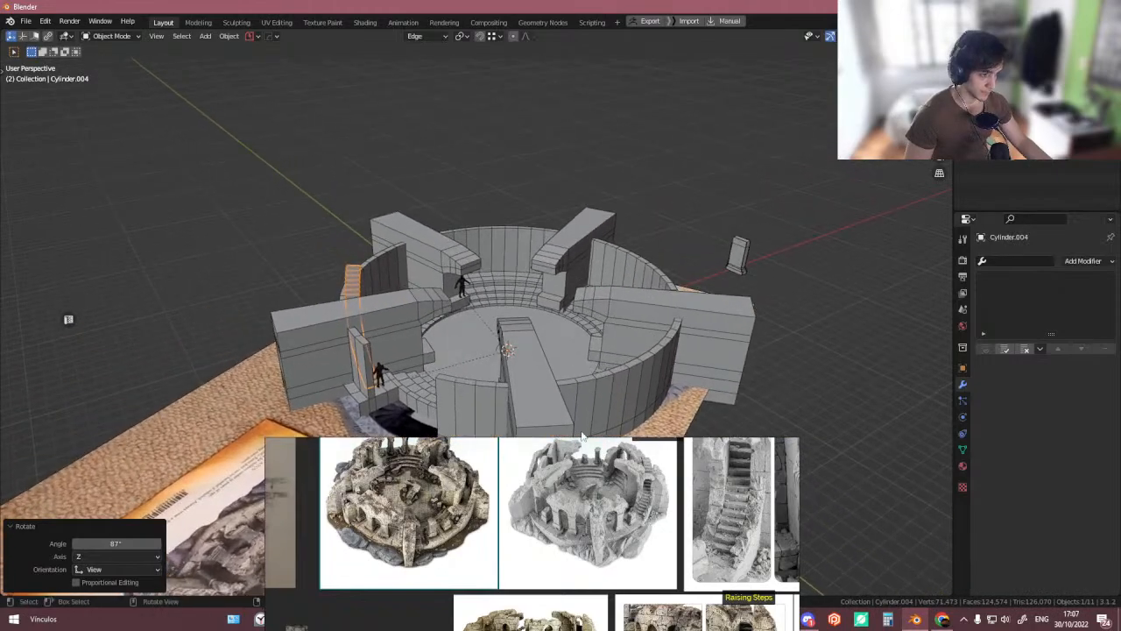
middle_drag(490, 360, 424, 422)
scroll(438, 324, up, 2)
middle_drag(526, 547, 483, 493)
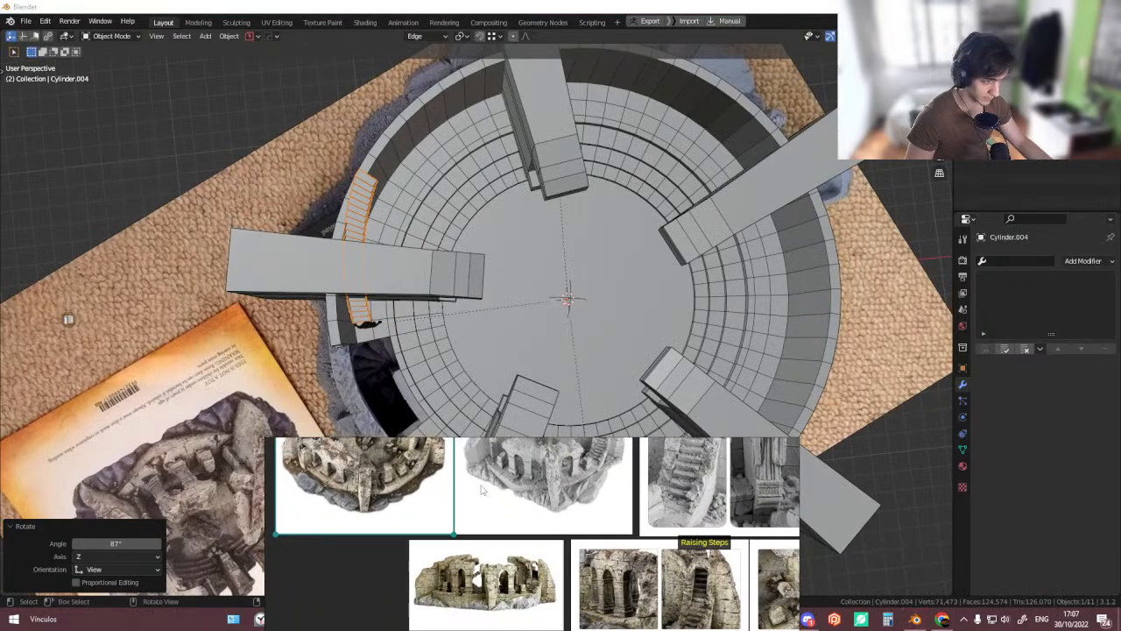
scroll(483, 495, down, 4)
middle_drag(556, 536, 531, 503)
scroll(573, 510, up, 5)
scroll(617, 533, up, 1)
middle_drag(624, 522, 616, 505)
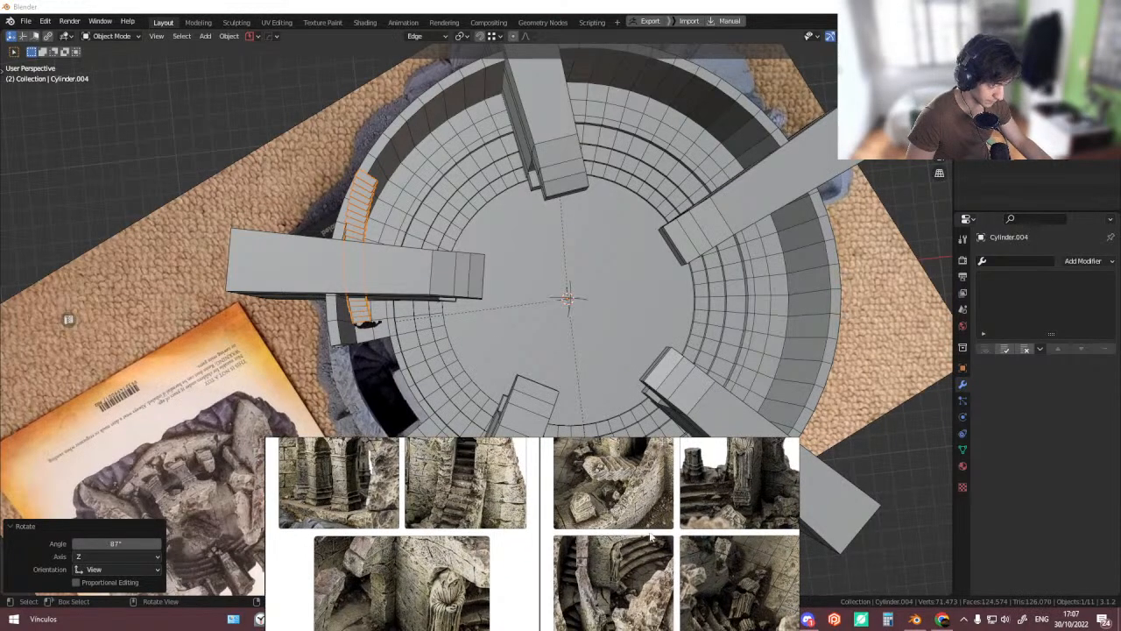
scroll(652, 536, down, 2)
middle_drag(647, 581, 634, 559)
scroll(603, 559, up, 2)
middle_drag(596, 311, 471, 216)
scroll(378, 254, up, 3)
middle_drag(375, 255, 368, 242)
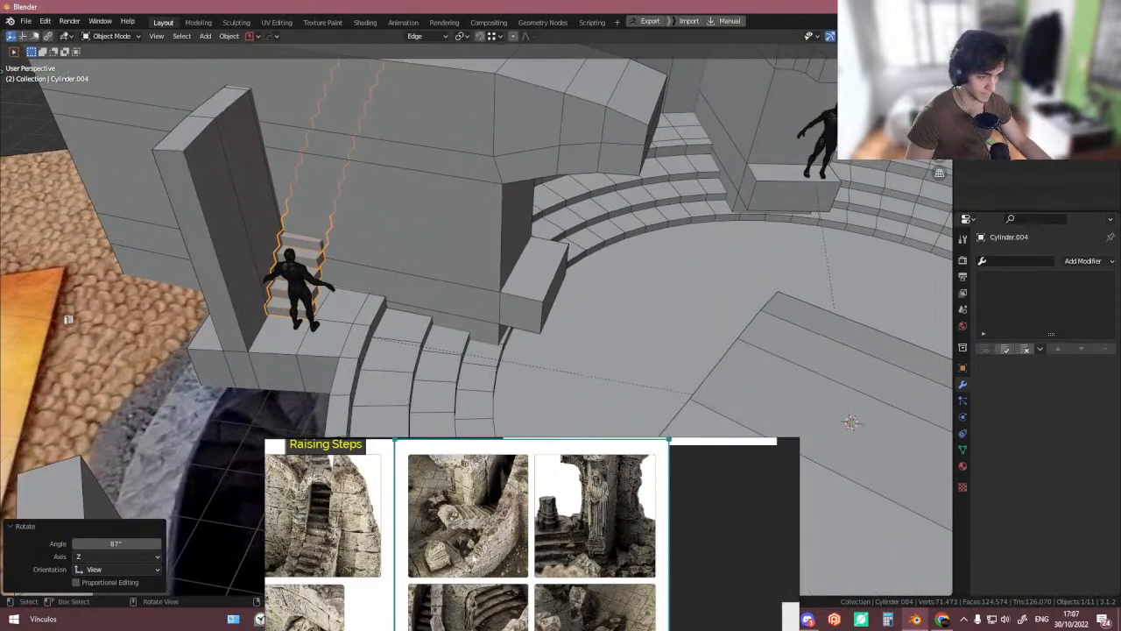
middle_drag(475, 589, 520, 480)
scroll(481, 523, up, 3)
middle_drag(480, 521, 516, 539)
mouse_move(378, 319)
middle_down()
mouse_move(391, 301)
mouse_move(391, 315)
mouse_move(374, 305)
middle_up()
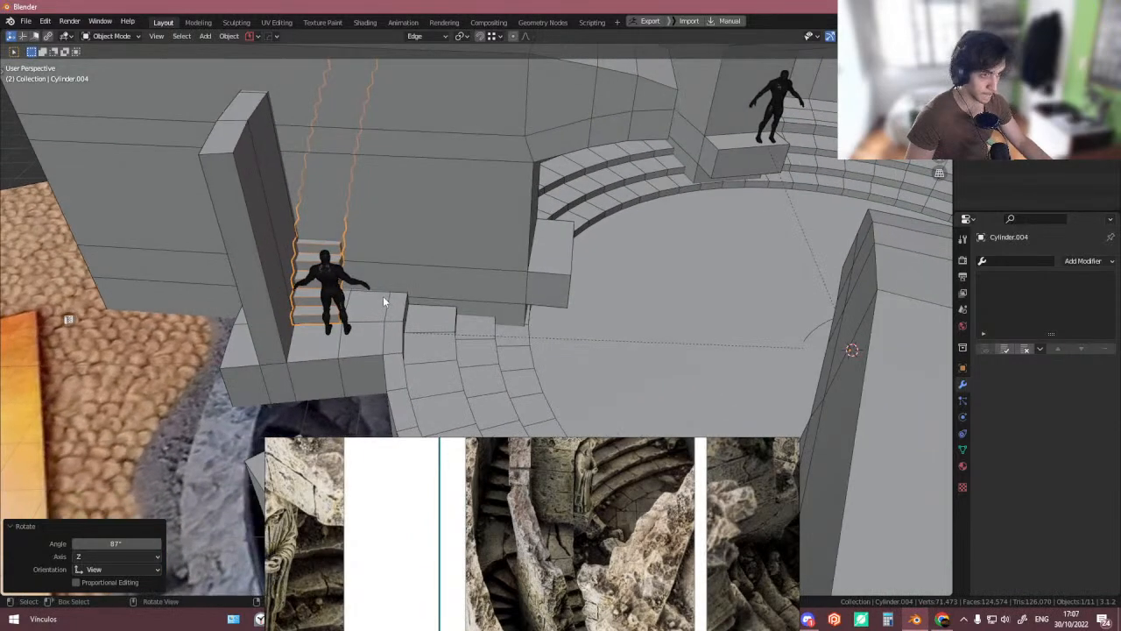
- Enter Edit Mode on the arena and select the face at the base of the staircase pillar
click(383, 298)
key(Tab)
key(ctrl+r)
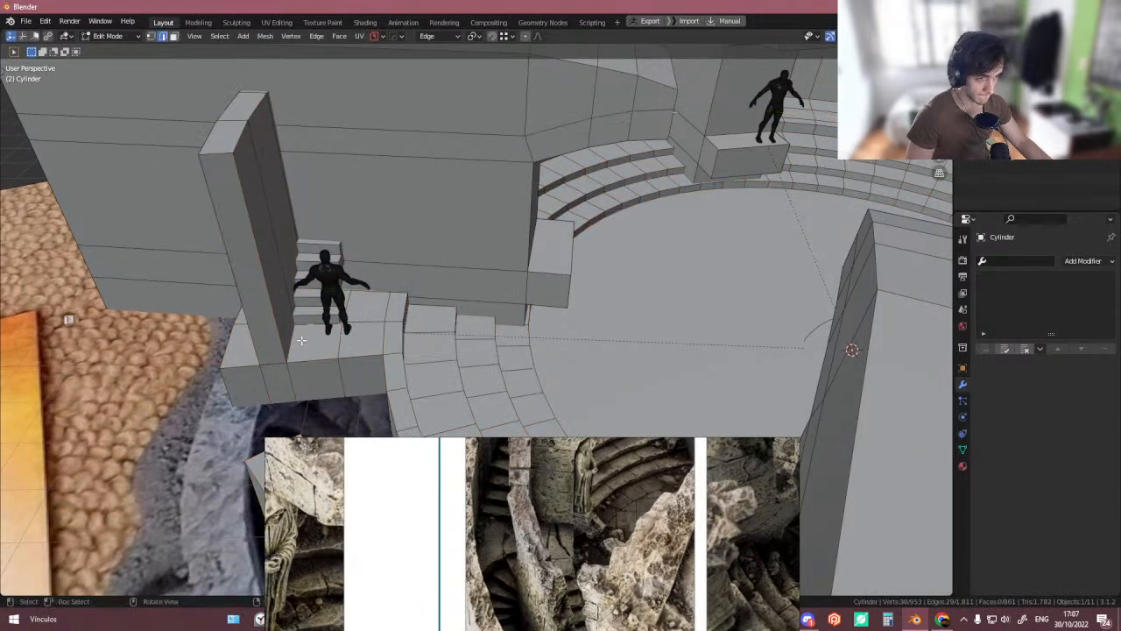
click(234, 153)
click(232, 142)
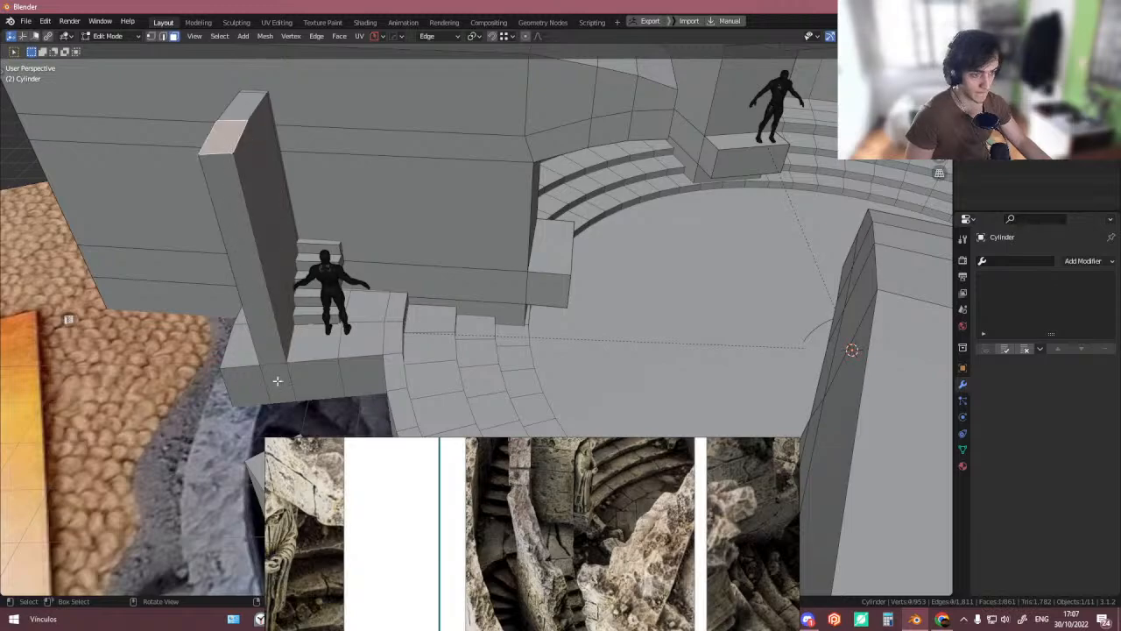
click(275, 342)
scroll(277, 349, up, 3)
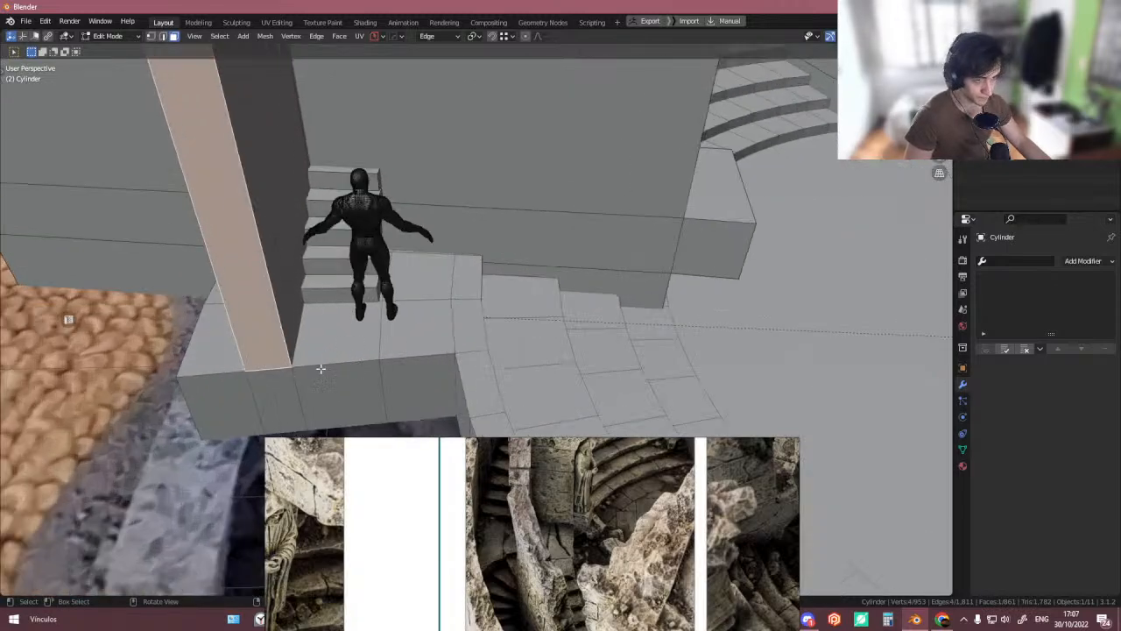
click(279, 383)
key(g)
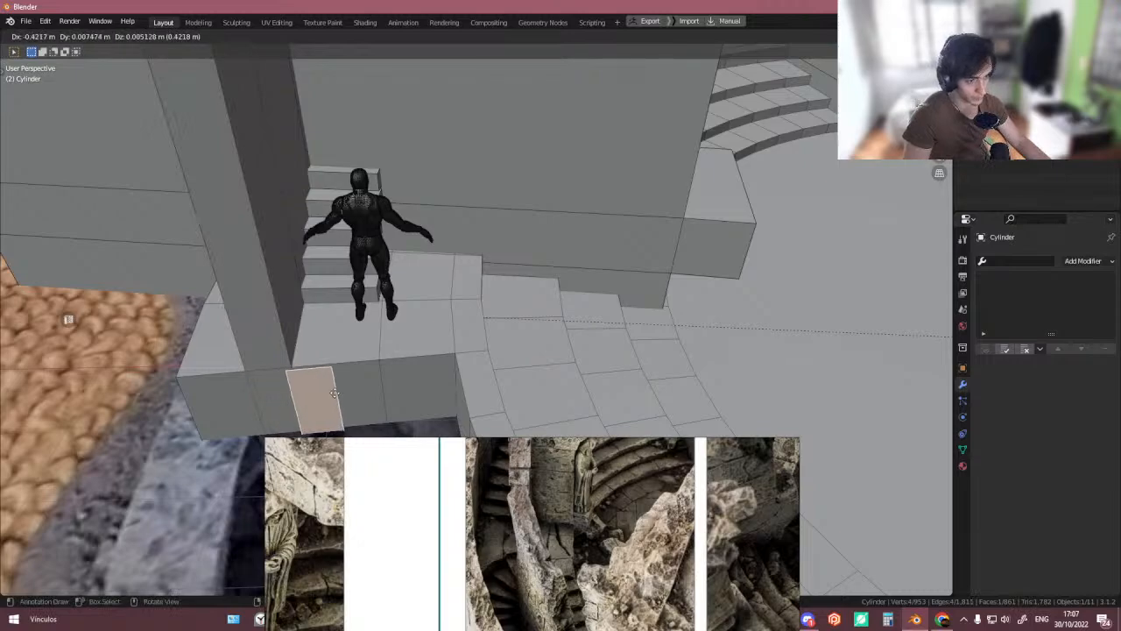
right_click(407, 359)
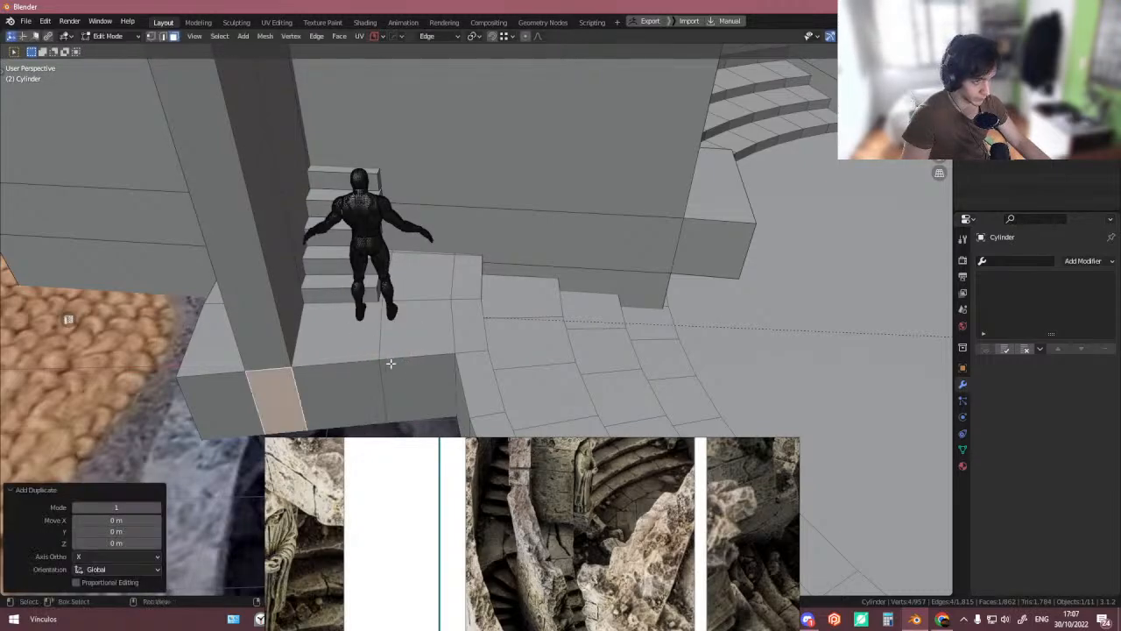
key(shift+Tab)
key(g)
click(379, 364)
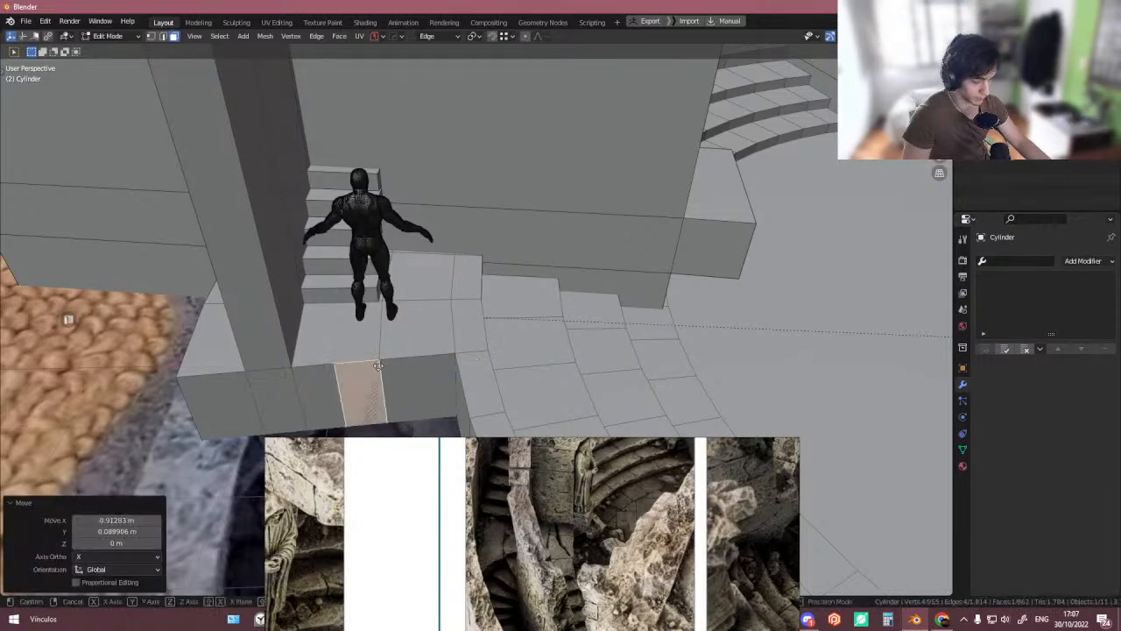
key(g)
key(y)
right_click(433, 358)
key(g)
right_click(371, 389)
key(ctrl+z)
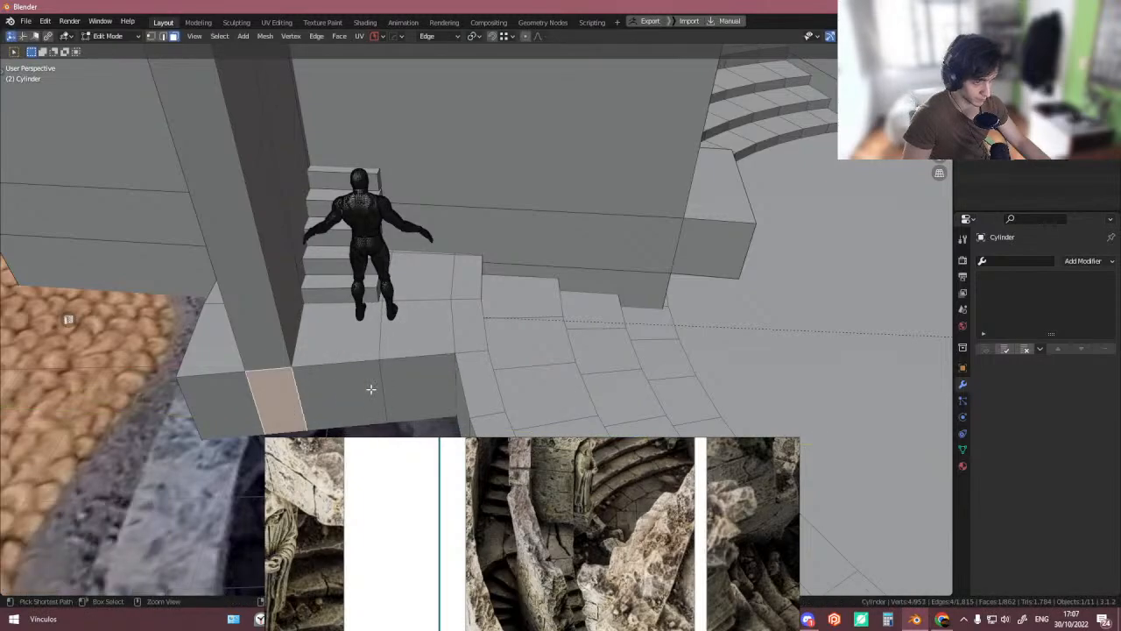
- Duplicate the selected face in place and separate it into its own object
key(shift+d)
right_click(404, 392)
key(p)
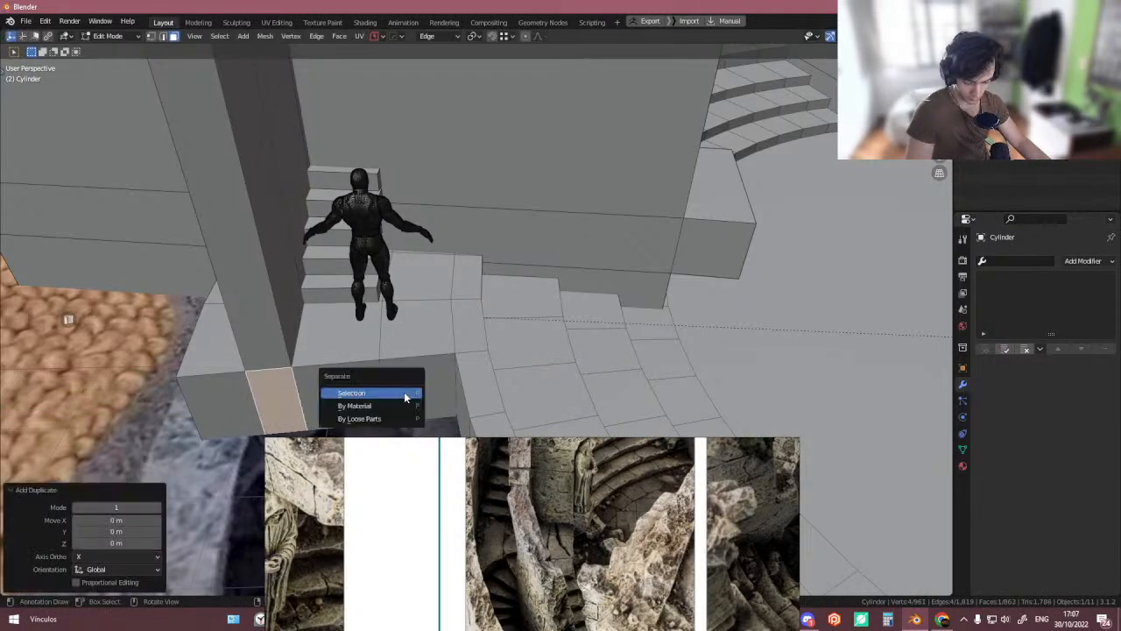
click(404, 392)
- Select the separated face object and set its origin to its geometry
key(Tab)
click(289, 390)
key(shift+s)
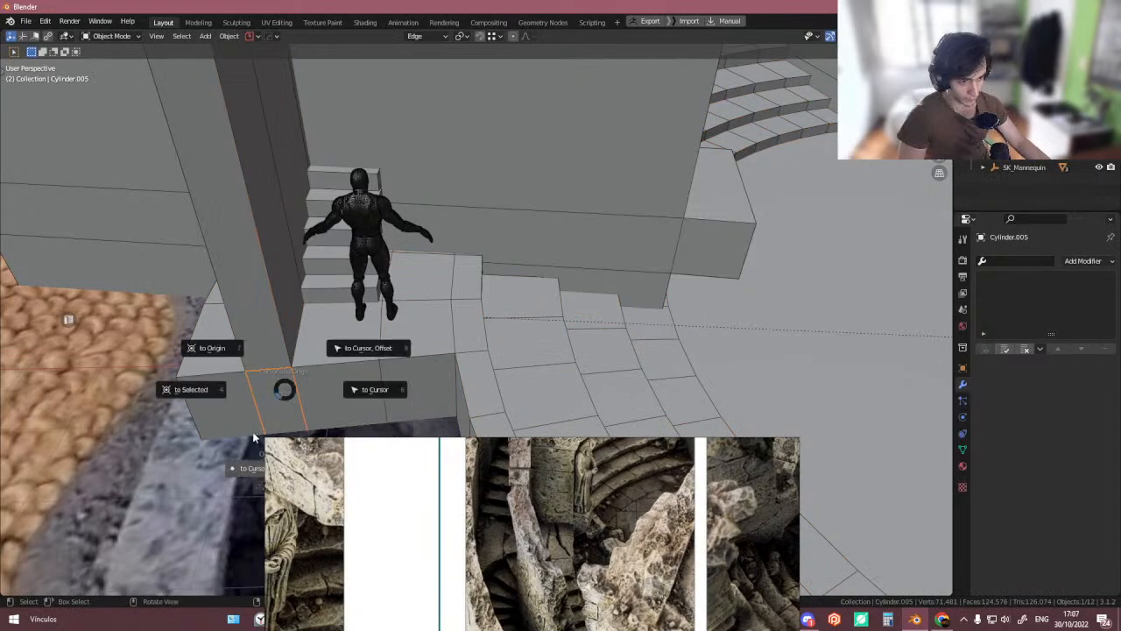
click(317, 469)
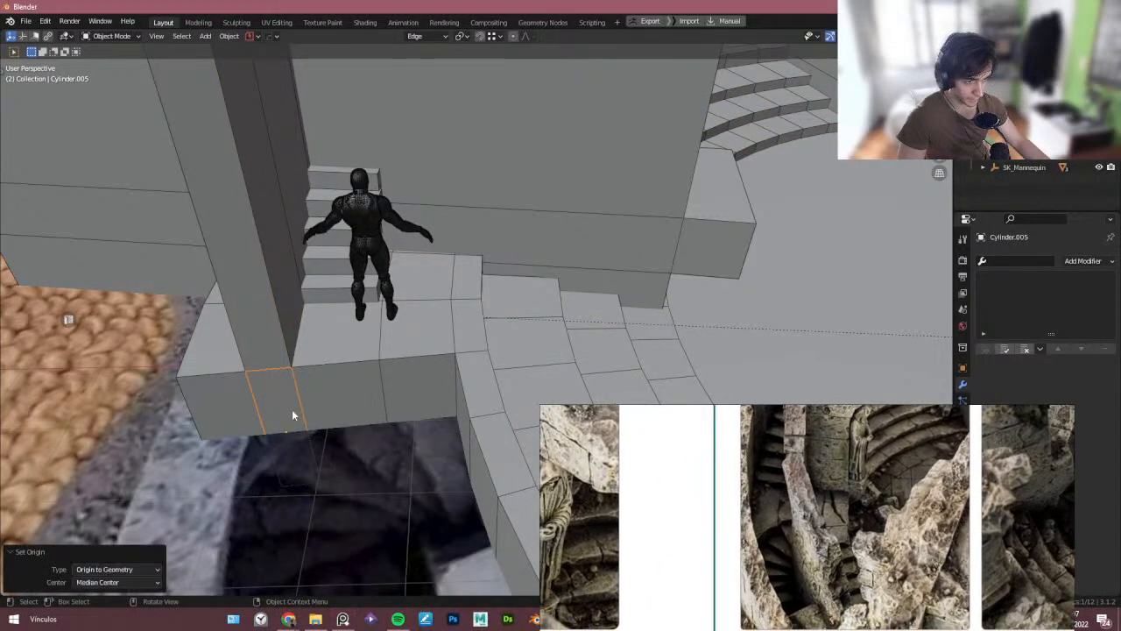
- Snap the 3D cursor to a corner vertex of the face and relocate the object's origin there
key(Tab)
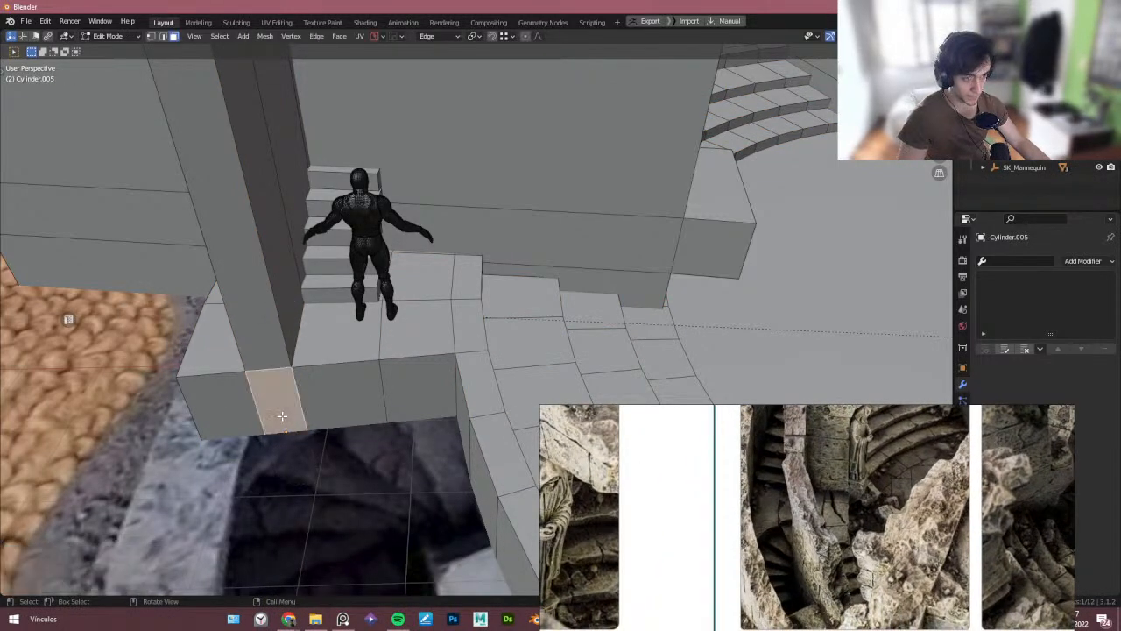
key(1)
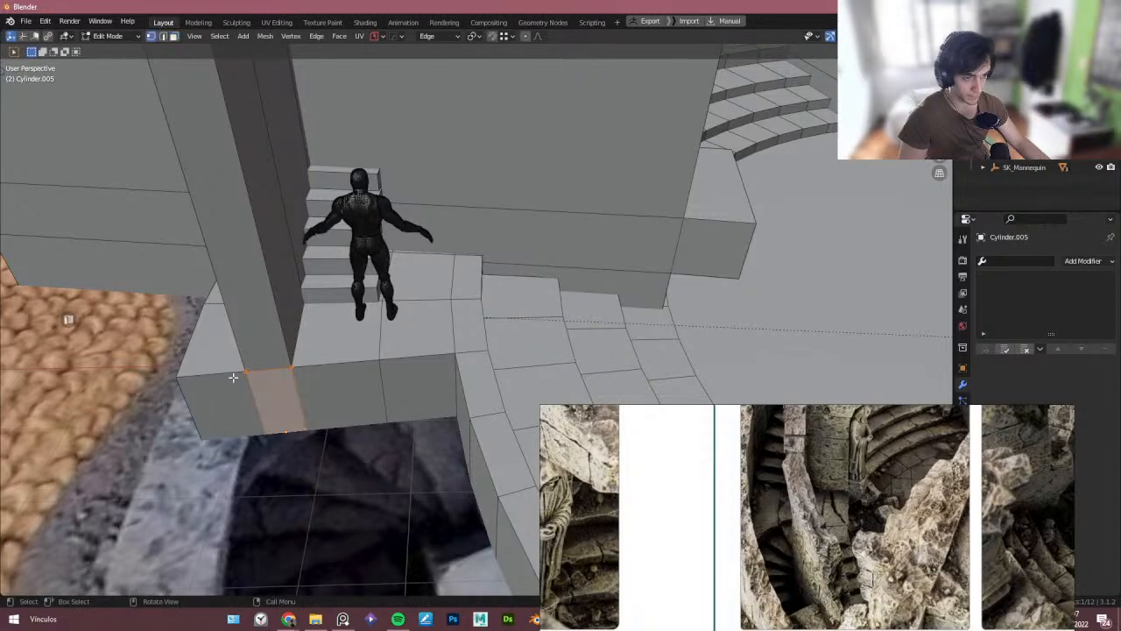
key(shift+s)
click(280, 458)
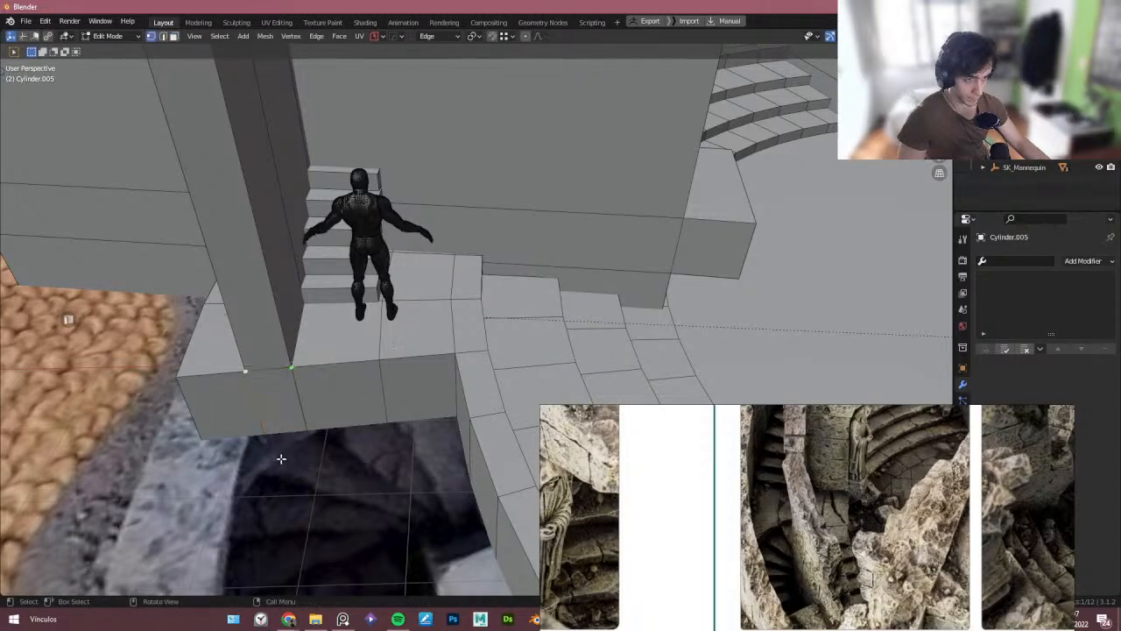
key(ctrl+period)
key(g)
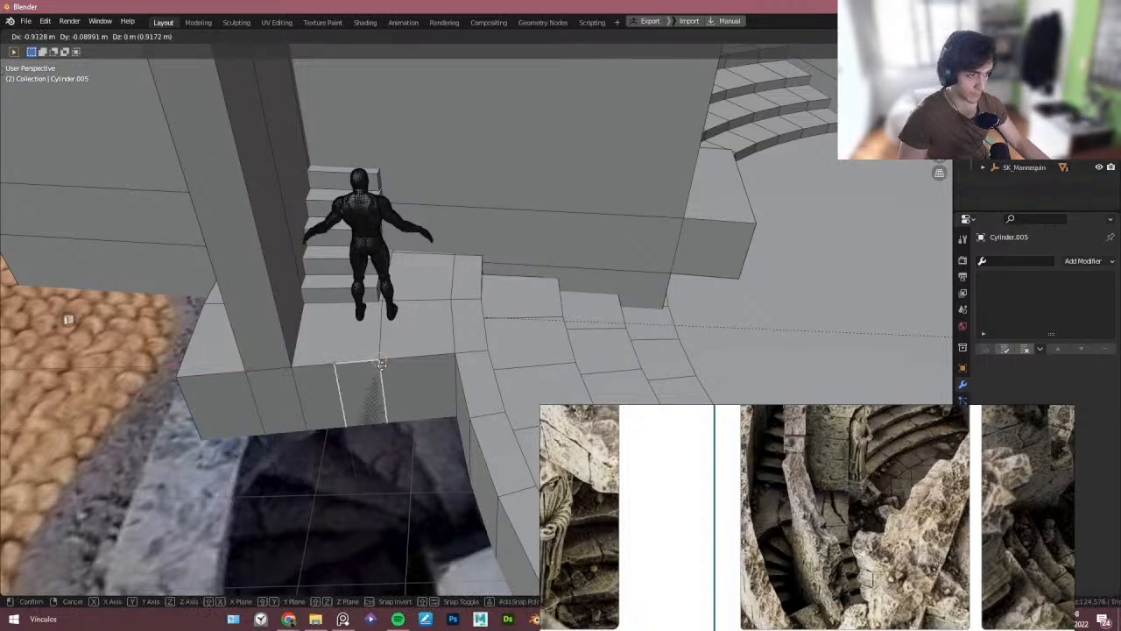
right_click(380, 368)
- Enable snapping and move the face object about 1.38 m in X and -0.14 m in Y beside the pillar
key(shift+Tab)
click(393, 280)
key(g)
click(379, 362)
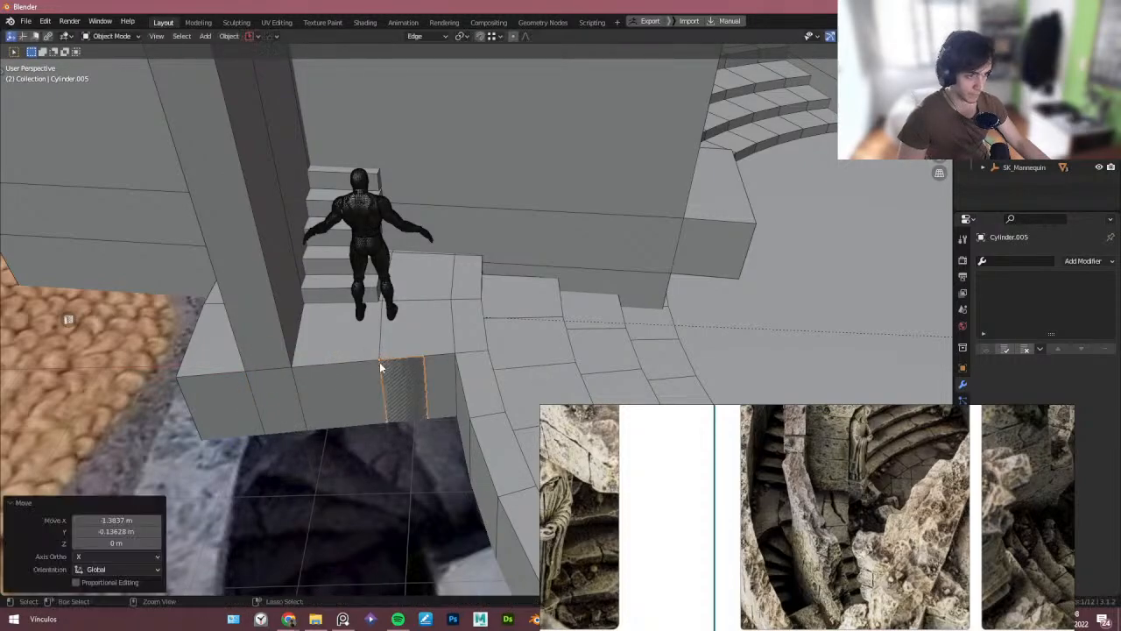
- Add a loop cut to the arena cylinder beside the staircase opening, sliding it by about -0.19
key(Tab)
key(Tab)
key(Tab)
key(ctrl+r)
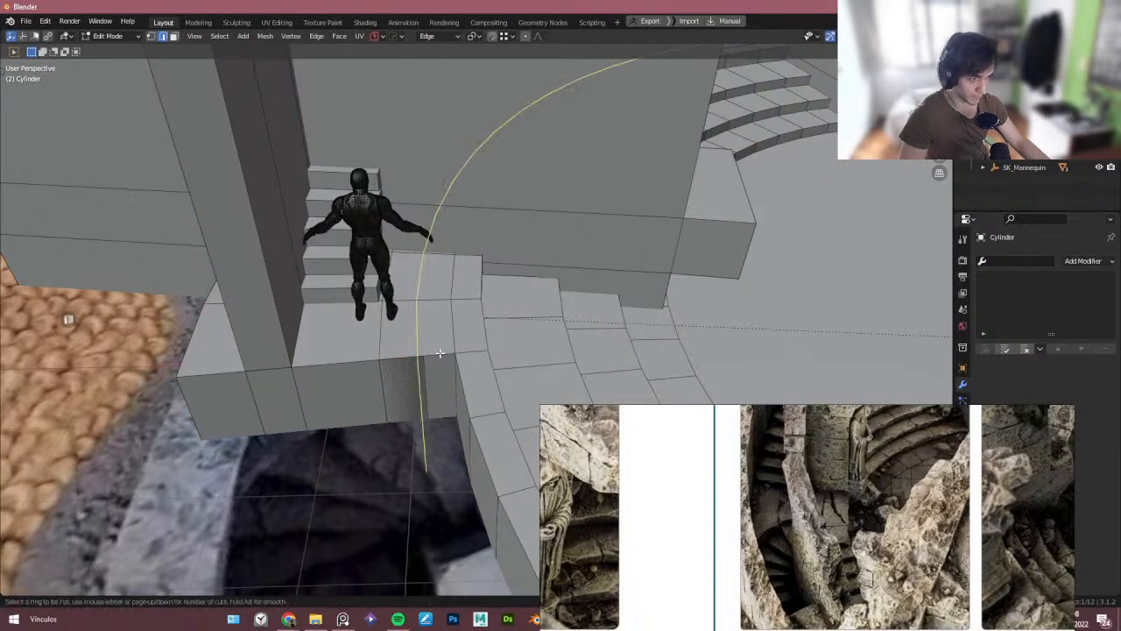
click(424, 356)
click(441, 355)
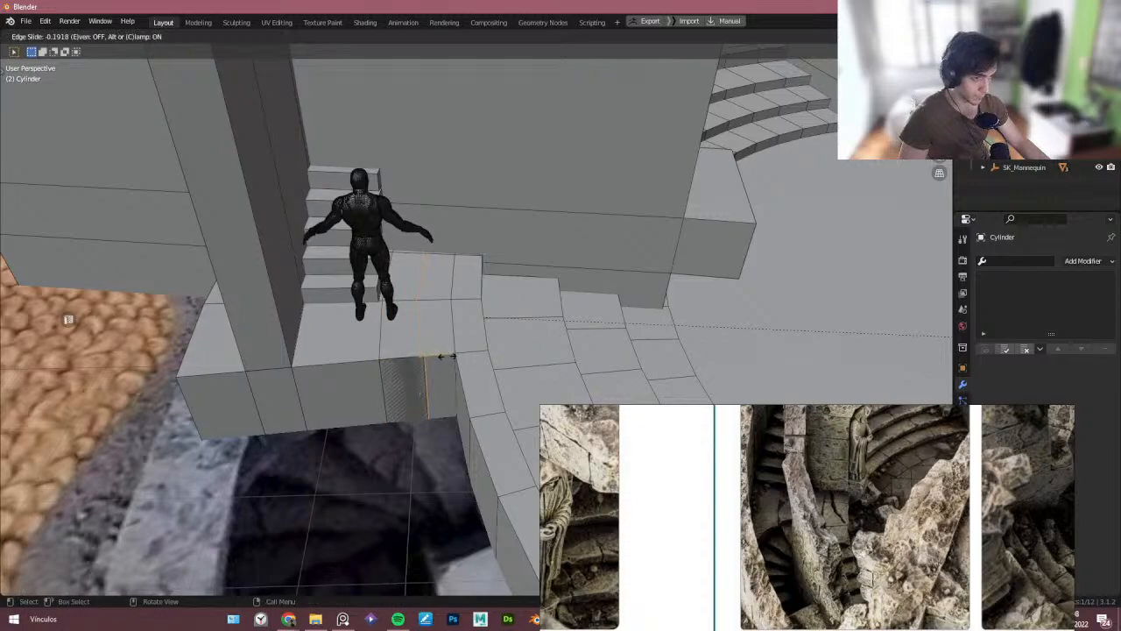
click(442, 357)
key(Tab)
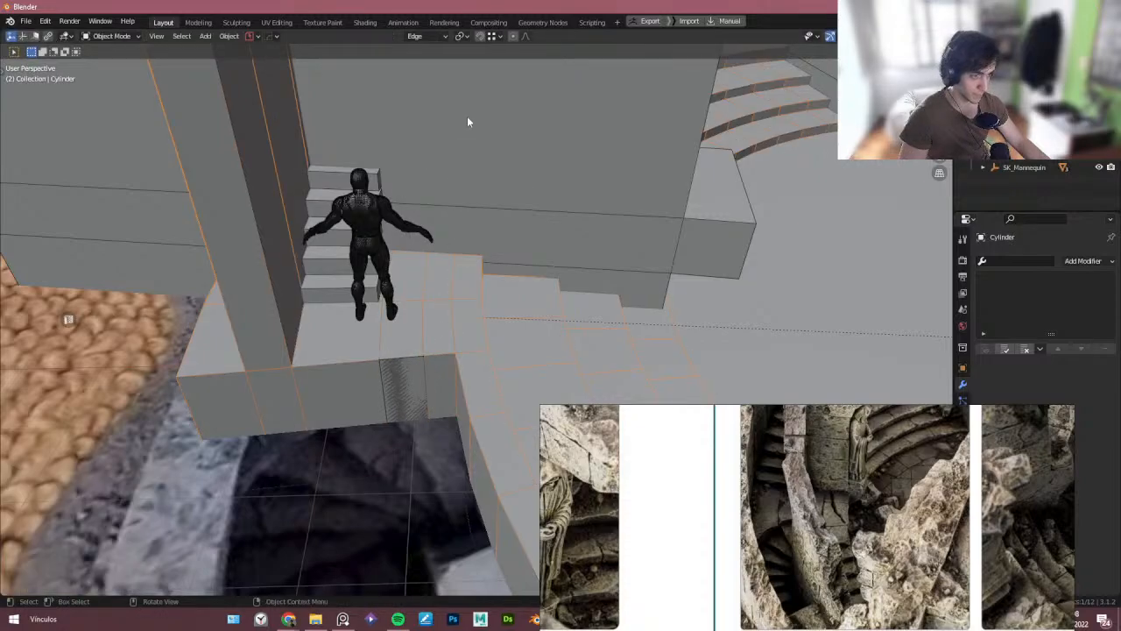
- Switch the cylinder to face selection and box-select the wall faces beside the staircase in X-ray view
key(Tab)
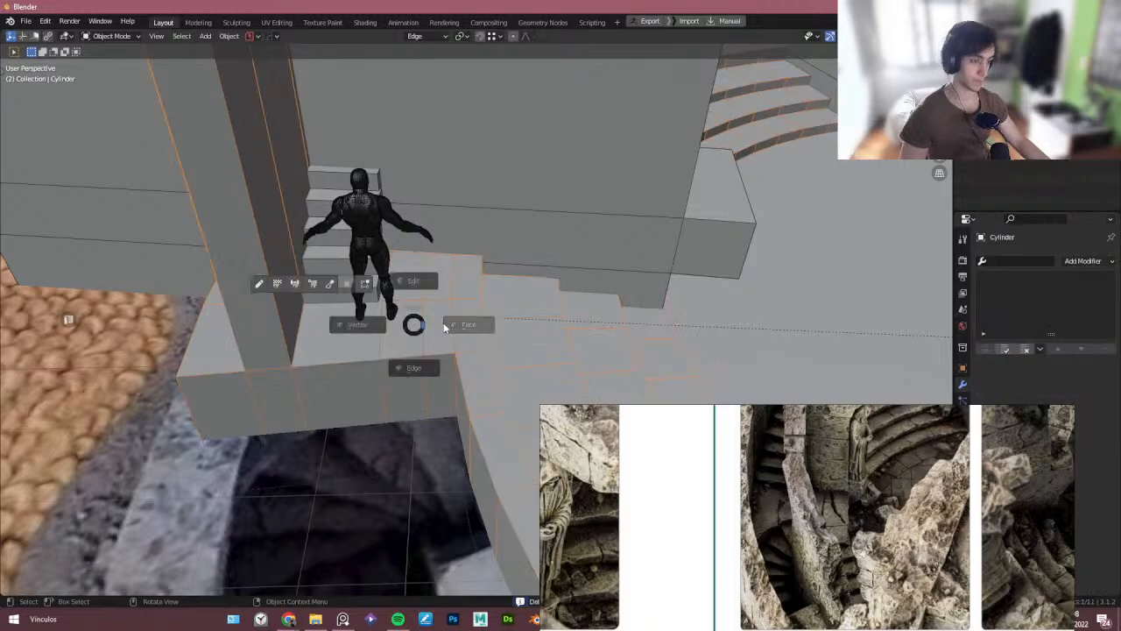
alt+click(399, 303)
middle_drag(399, 302, 474, 308)
key(alt+z)
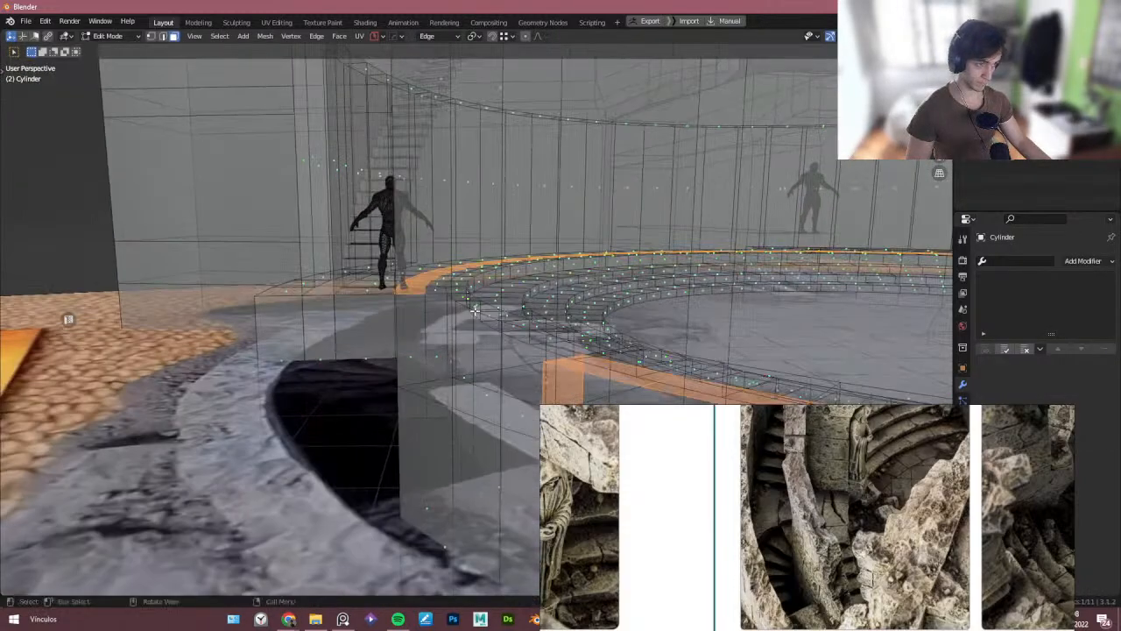
middle_drag(538, 379, 417, 383)
key(alt+z)
- Extrude the selected wall faces upward to form tall wall segments flanking the staircase, then leave Edit Mode
scroll(416, 355, down, 6)
shift+middle_drag(412, 327, 372, 341)
key(shift+Tab)
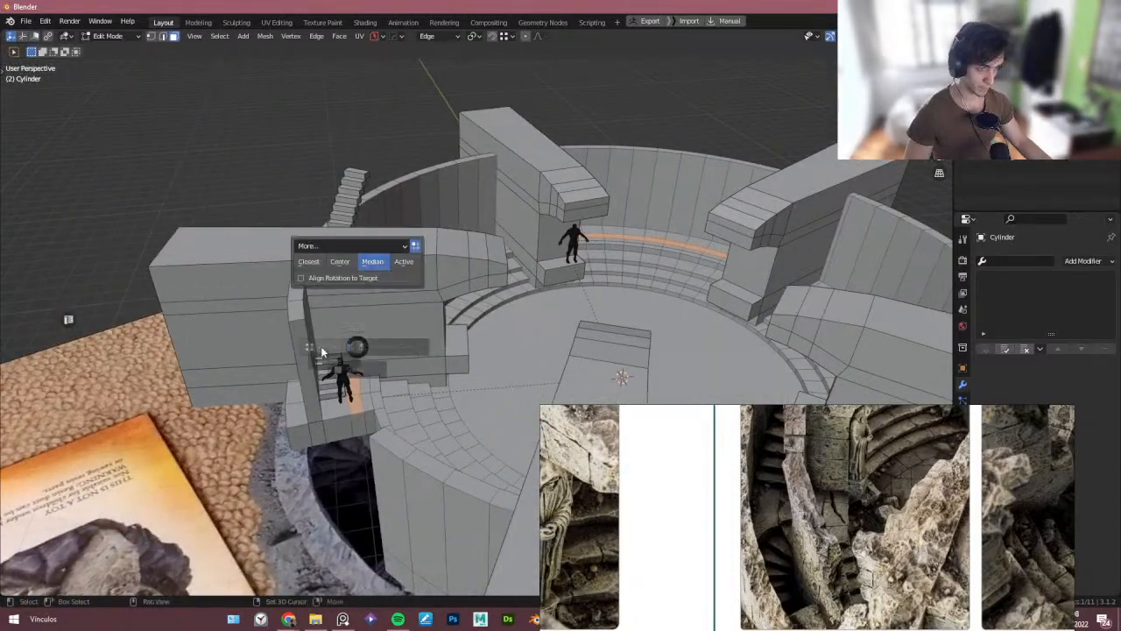
click(322, 346)
key(g)
key(z)
right_click(334, 330)
key(e)
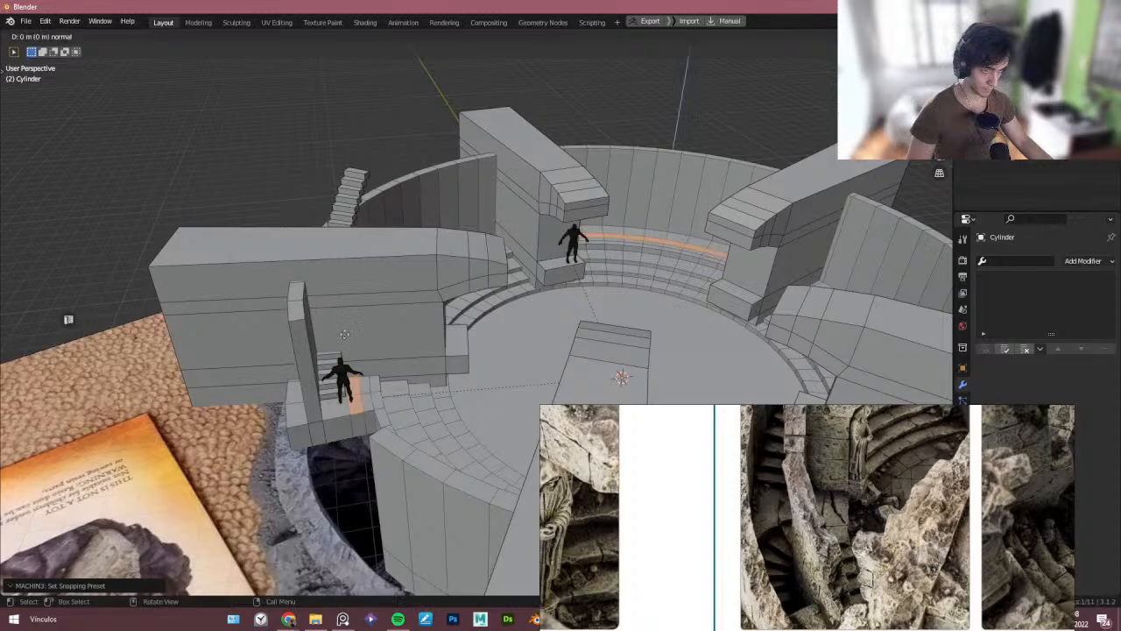
click(303, 316)
middle_drag(302, 316, 328, 334)
scroll(379, 228, up, 4)
shift+middle_drag(403, 258, 366, 292)
key(Tab)
- Orbit around the arena model while comparing it with the reference images
click(383, 194)
scroll(399, 210, down, 4)
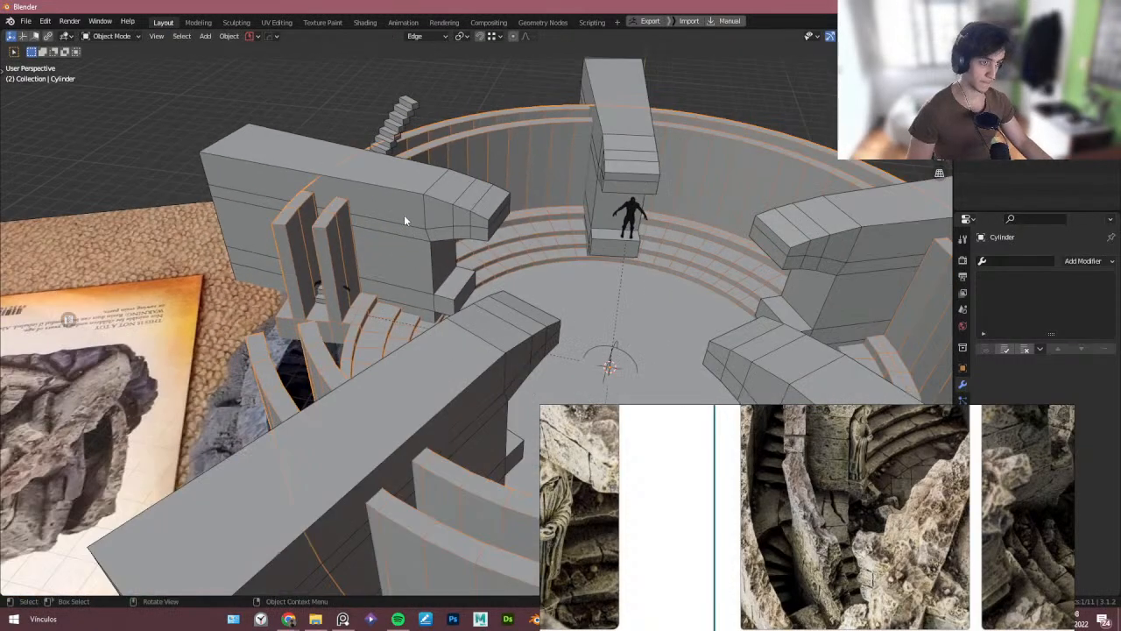
middle_drag(404, 216, 415, 247)
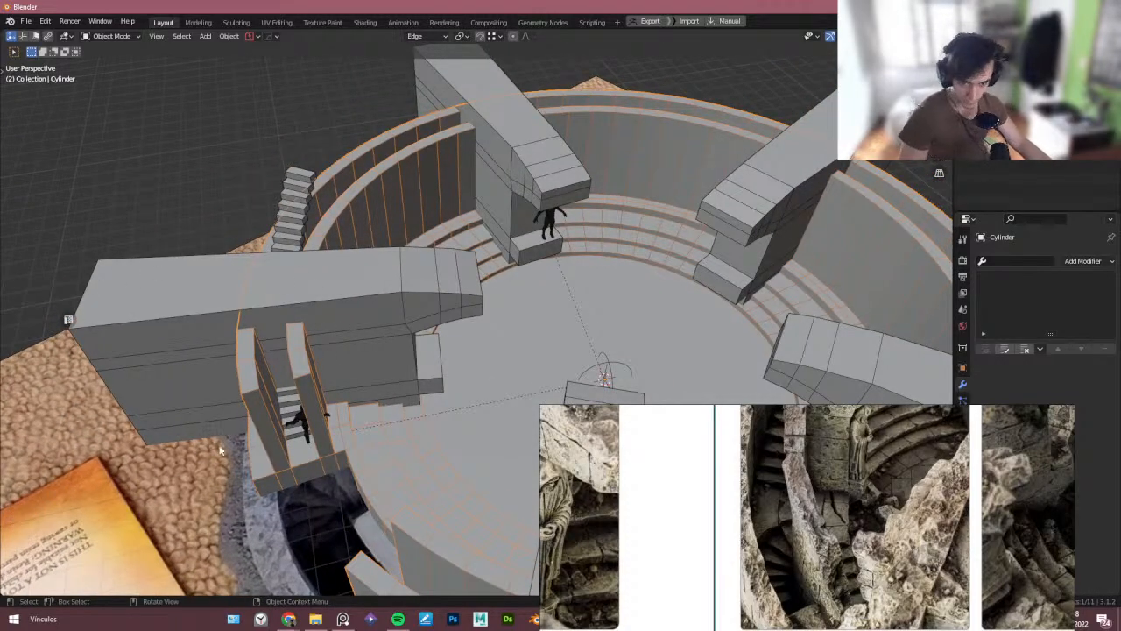
middle_drag(221, 450, 260, 409)
scroll(753, 482, down, 10)
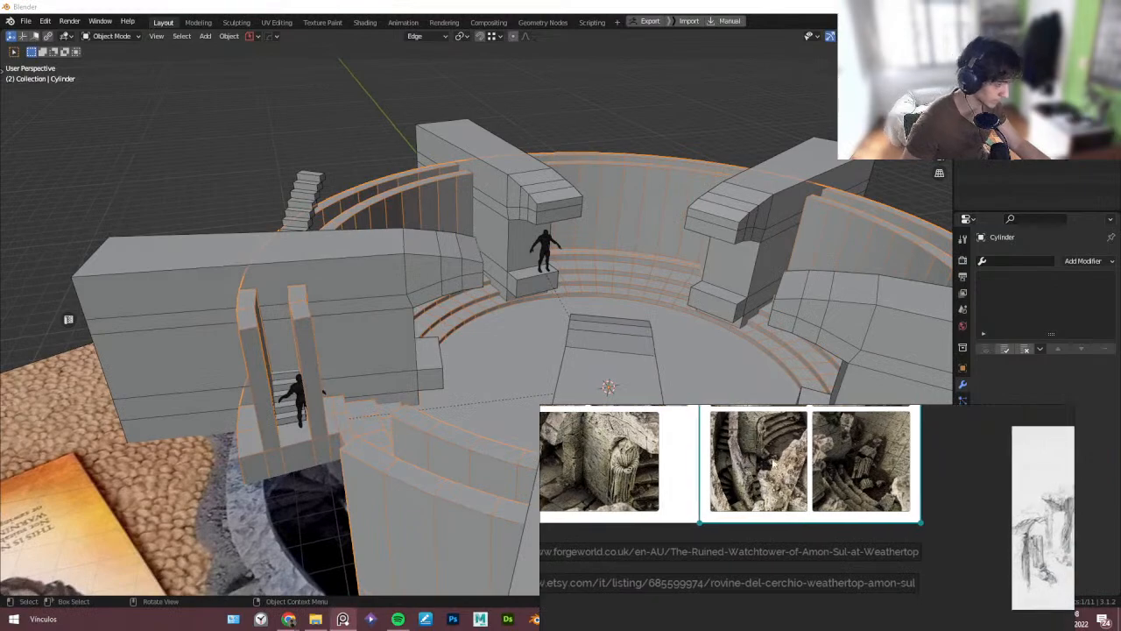
scroll(712, 536, up, 2)
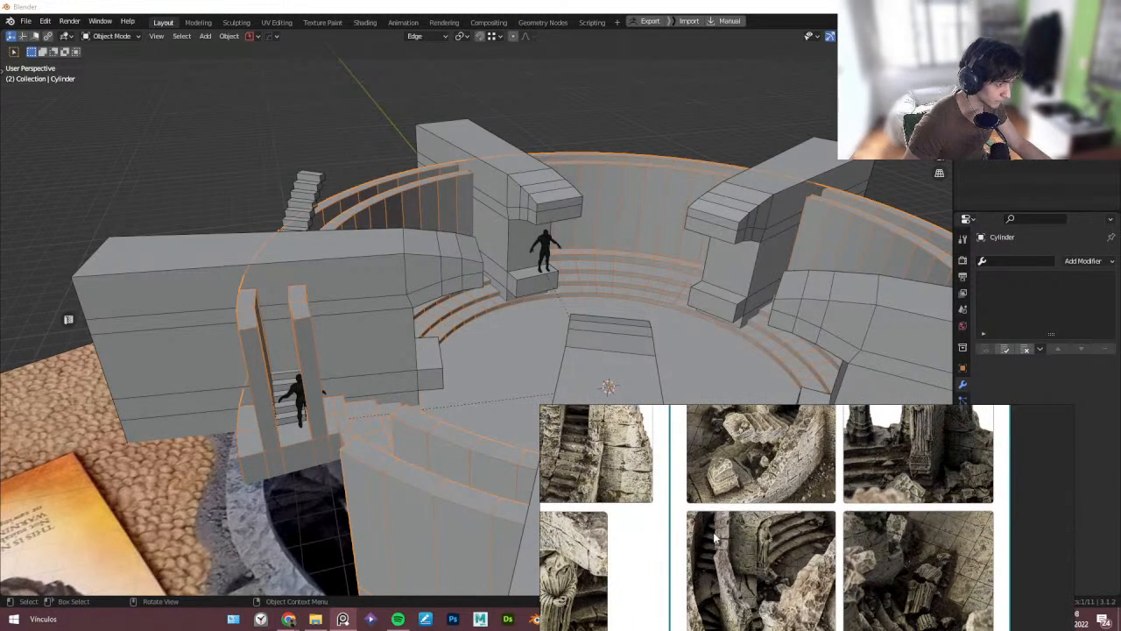
scroll(720, 531, down, 3)
scroll(755, 456, up, 3)
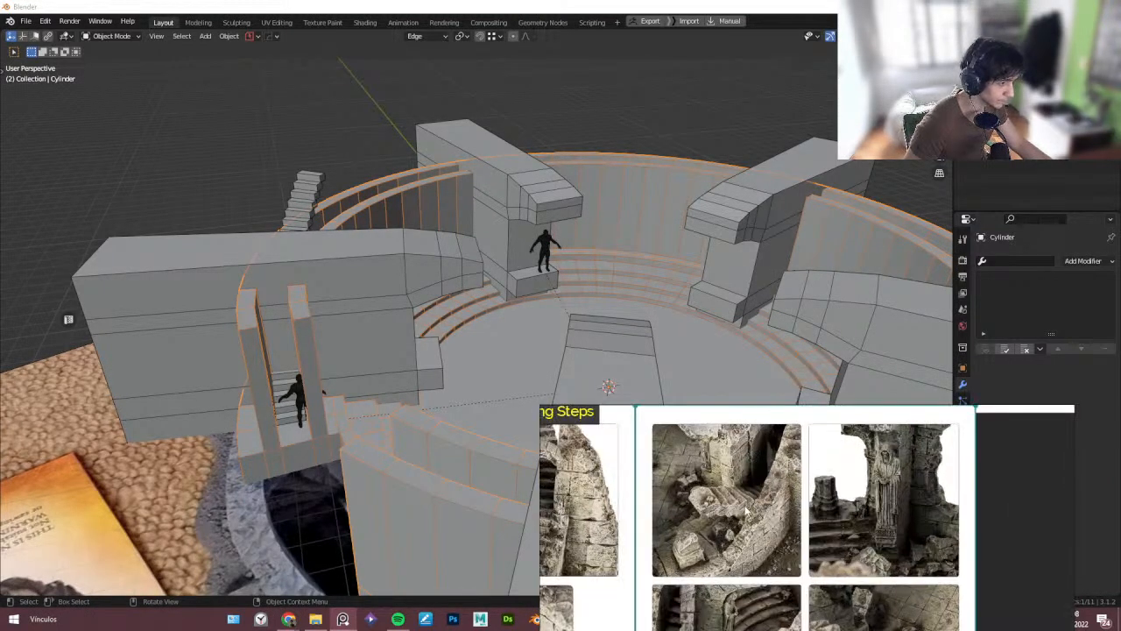
scroll(760, 461, down, 2)
middle_drag(263, 346, 245, 339)
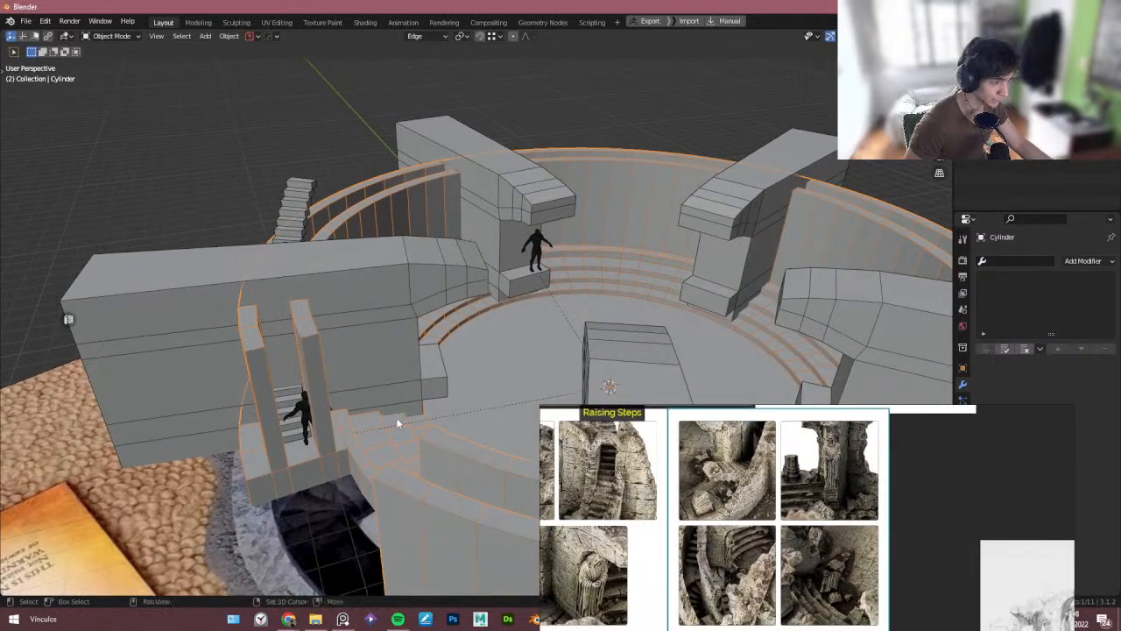
shift+middle_drag(396, 417, 384, 377)
scroll(748, 566, up, 1)
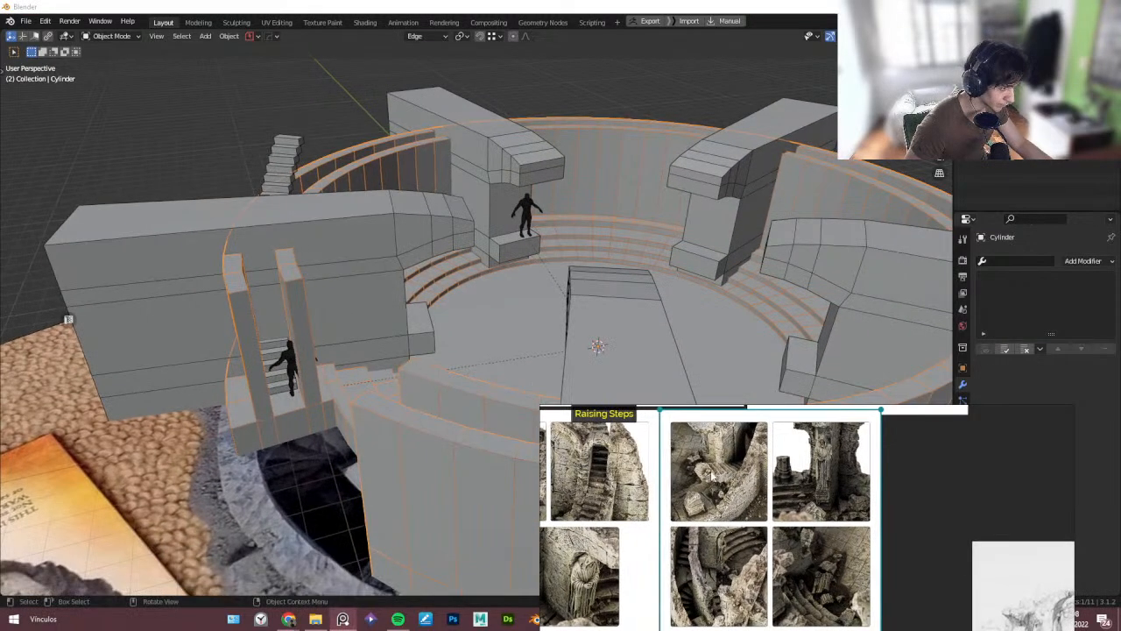
scroll(714, 464, up, 2)
middle_drag(717, 551, 692, 522)
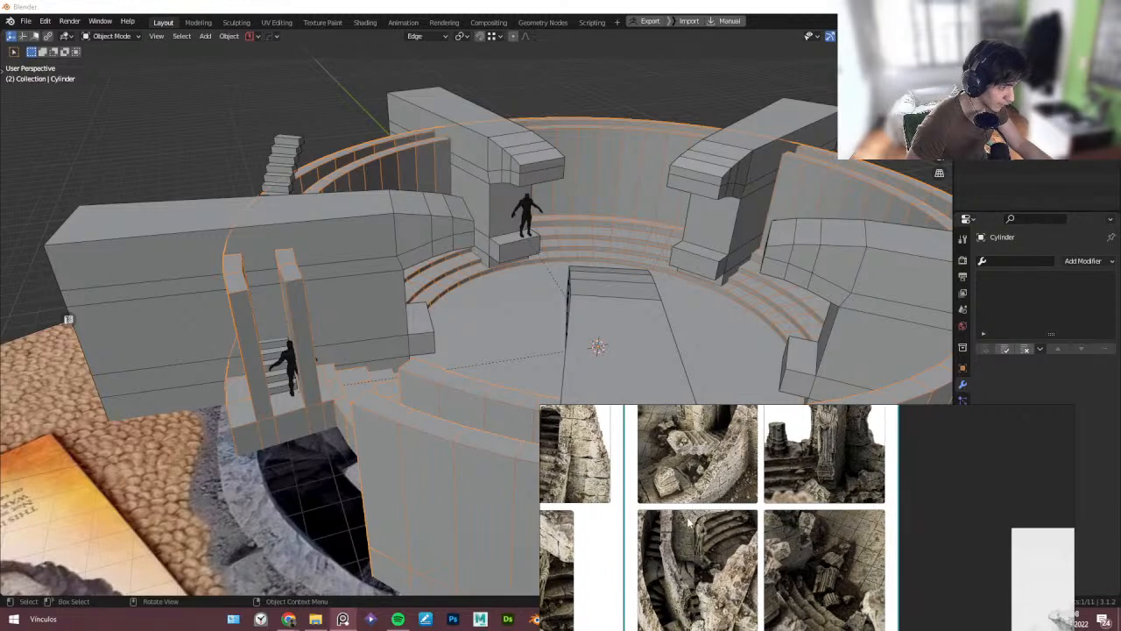
middle_drag(703, 483, 703, 510)
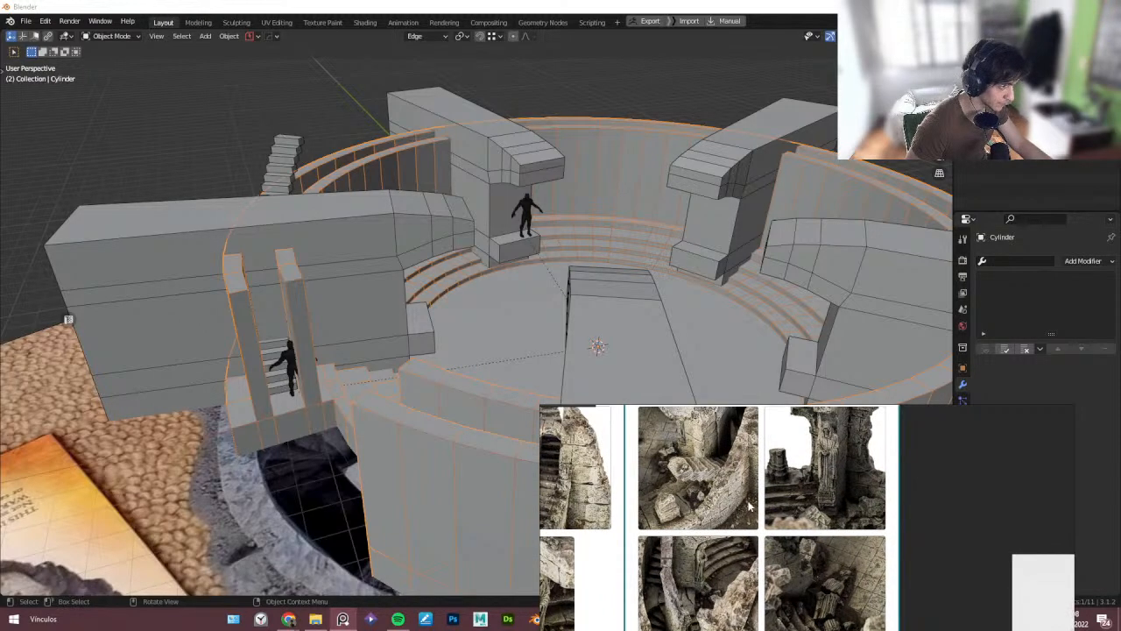
- Enlarge the reference board and examine the ruined watchtower photos of the stairs and arena walls
key(ctrl+f)
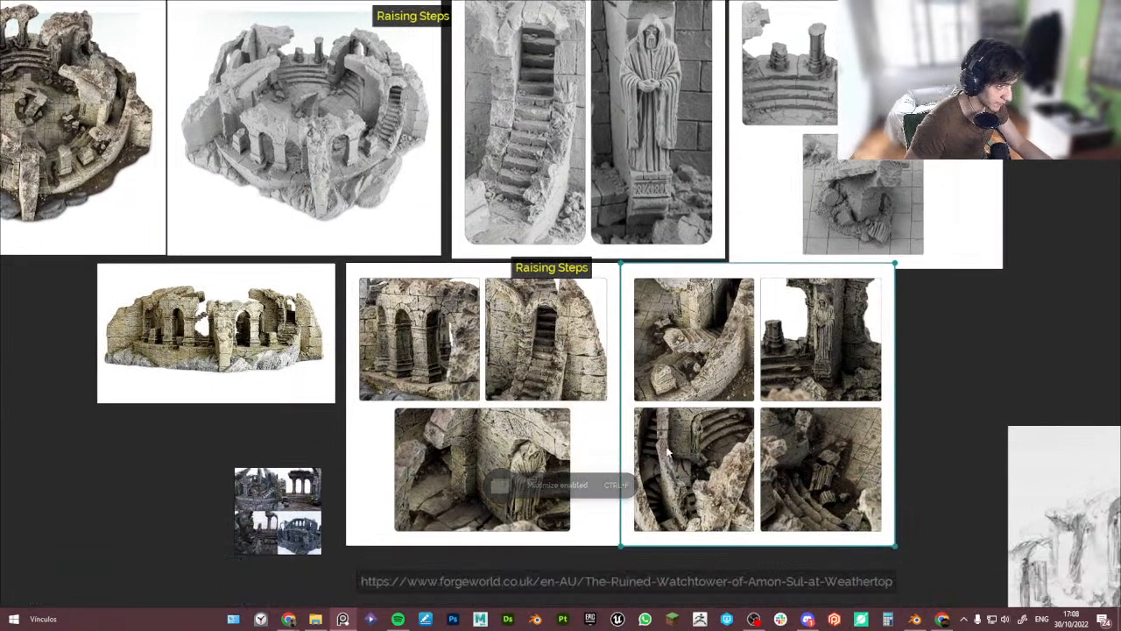
scroll(647, 443, up, 4)
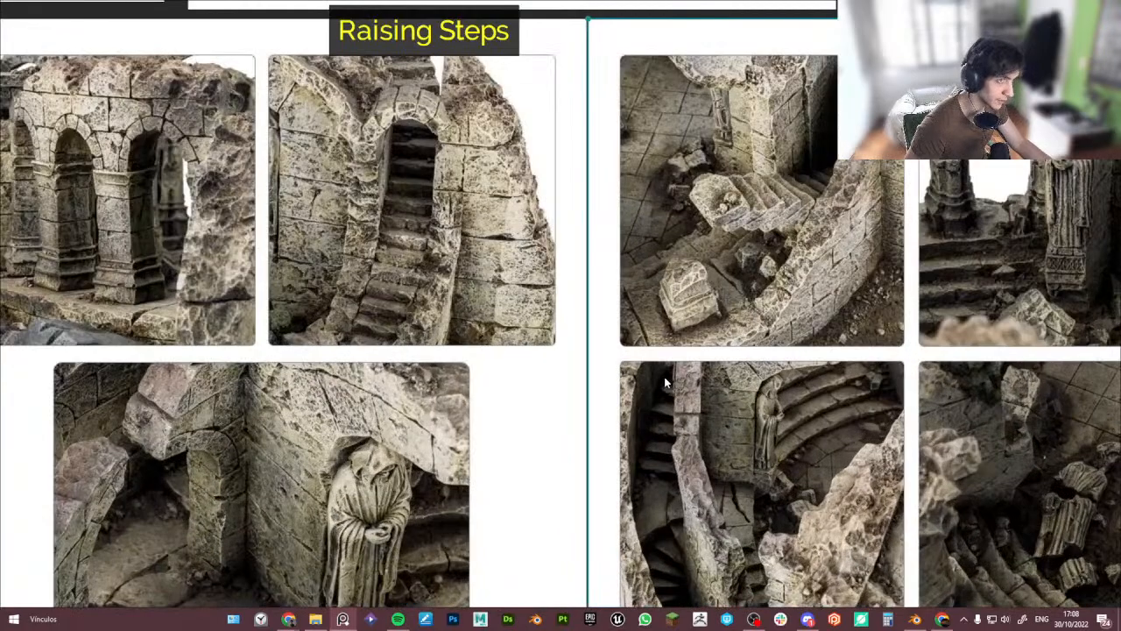
middle_drag(664, 378, 637, 431)
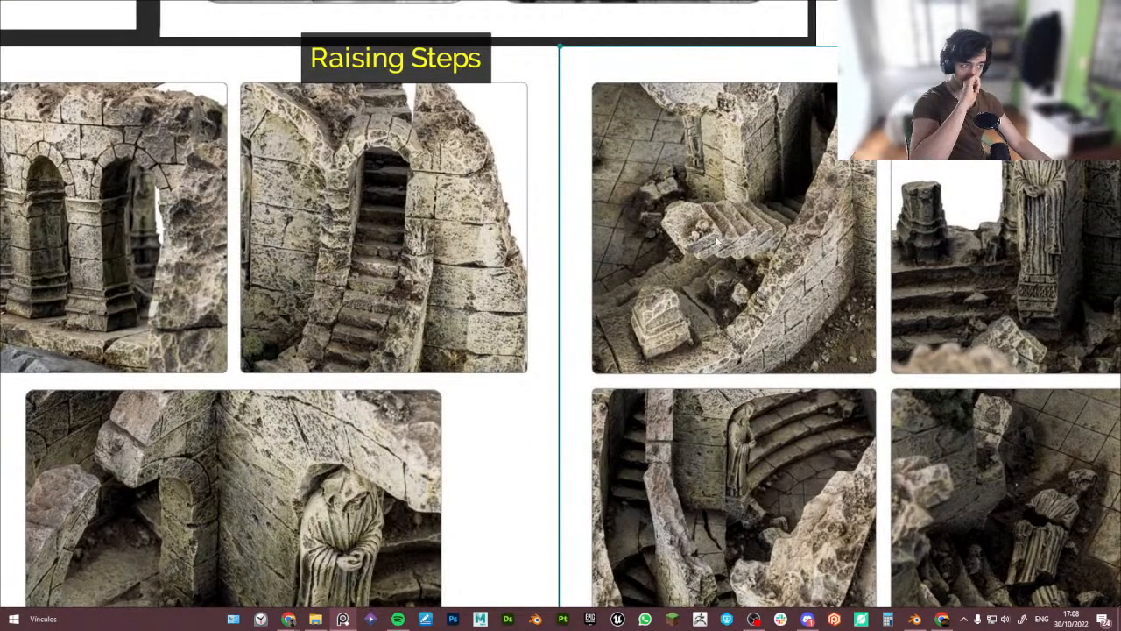
middle_drag(457, 199, 460, 222)
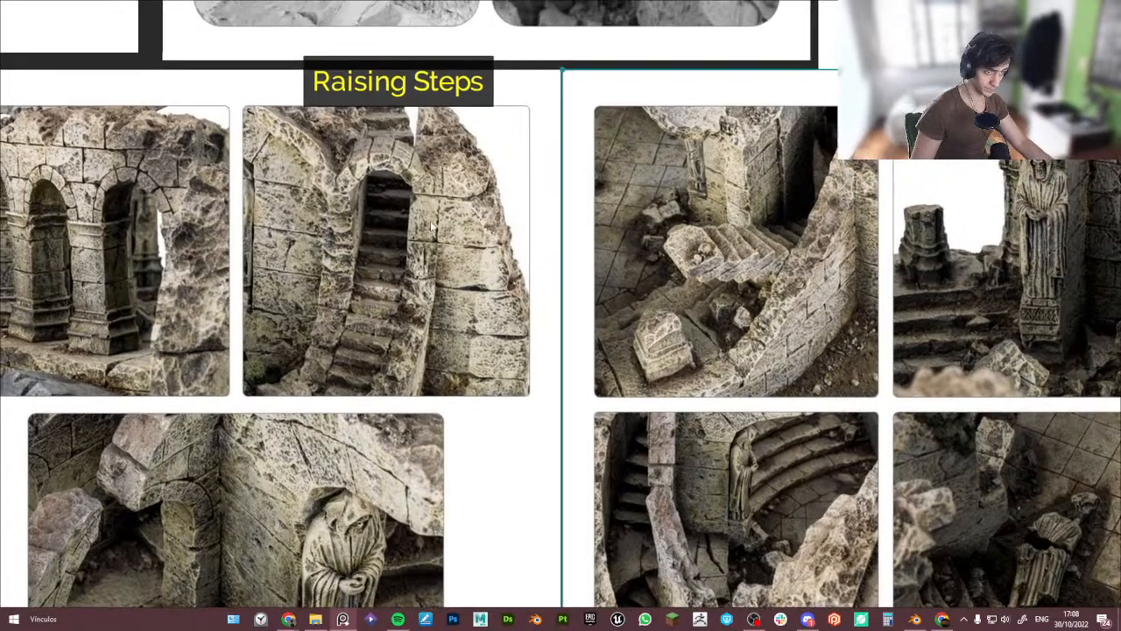
scroll(436, 227, down, 1)
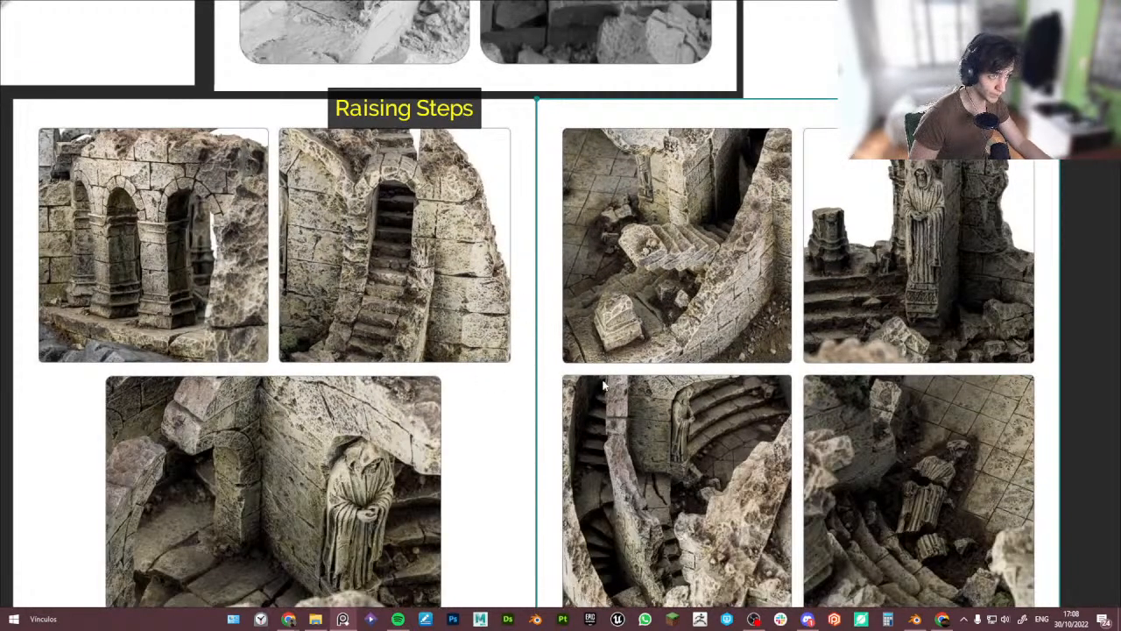
middle_drag(643, 434, 642, 442)
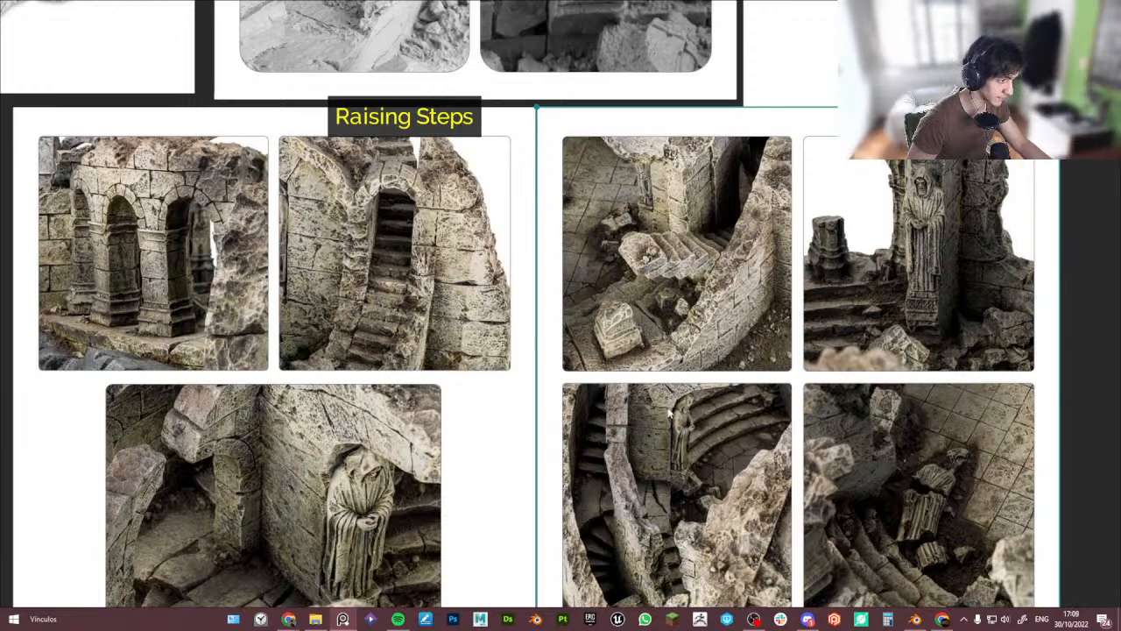
scroll(714, 259, down, 1)
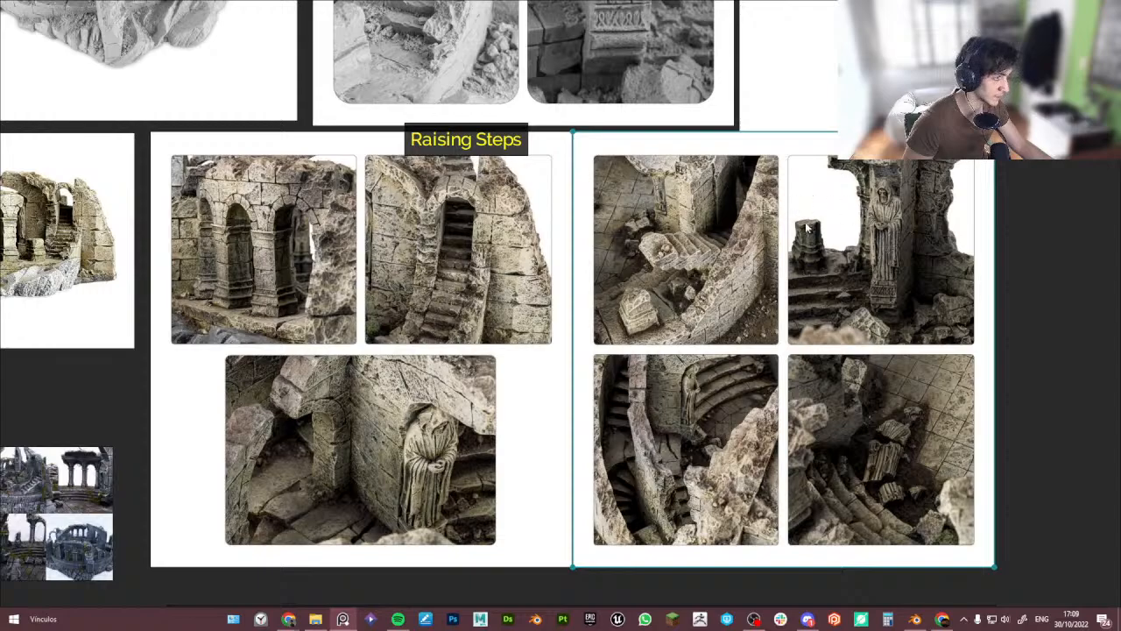
scroll(777, 261, down, 2)
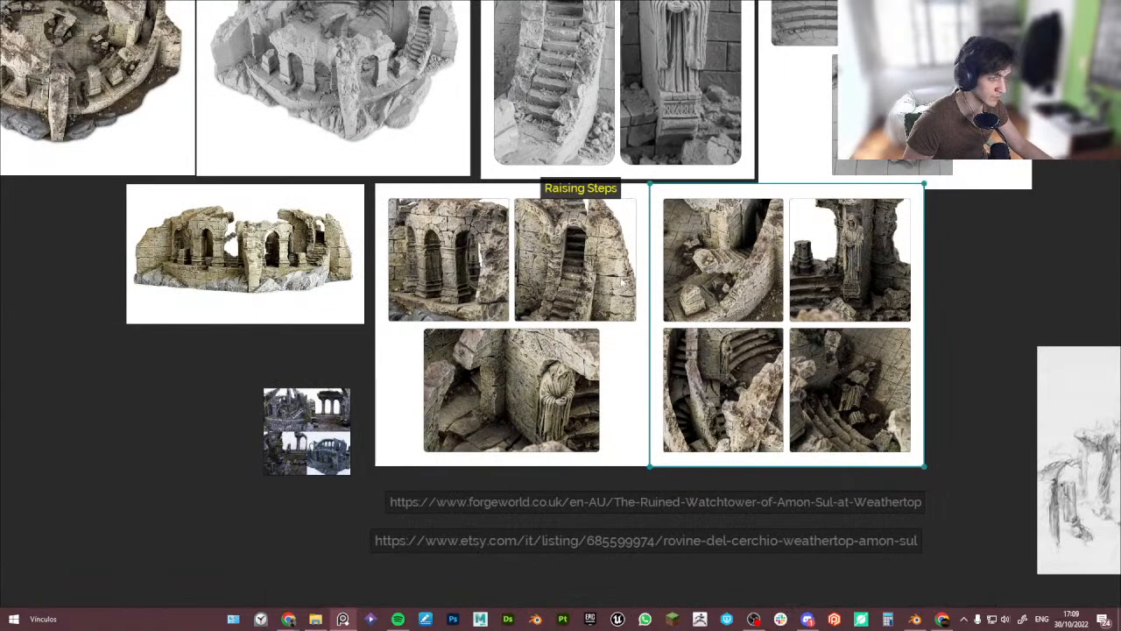
middle_drag(529, 278, 572, 284)
scroll(263, 210, up, 5)
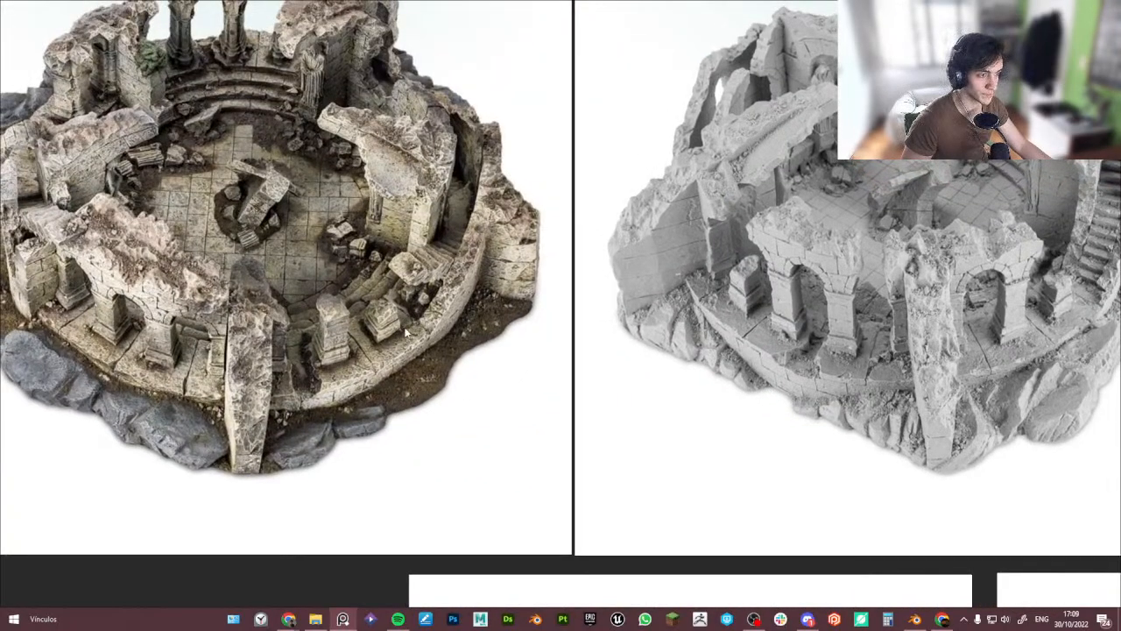
middle_drag(406, 333, 375, 272)
scroll(375, 271, down, 3)
scroll(873, 542, up, 1)
middle_drag(872, 542, 744, 433)
scroll(540, 268, down, 1)
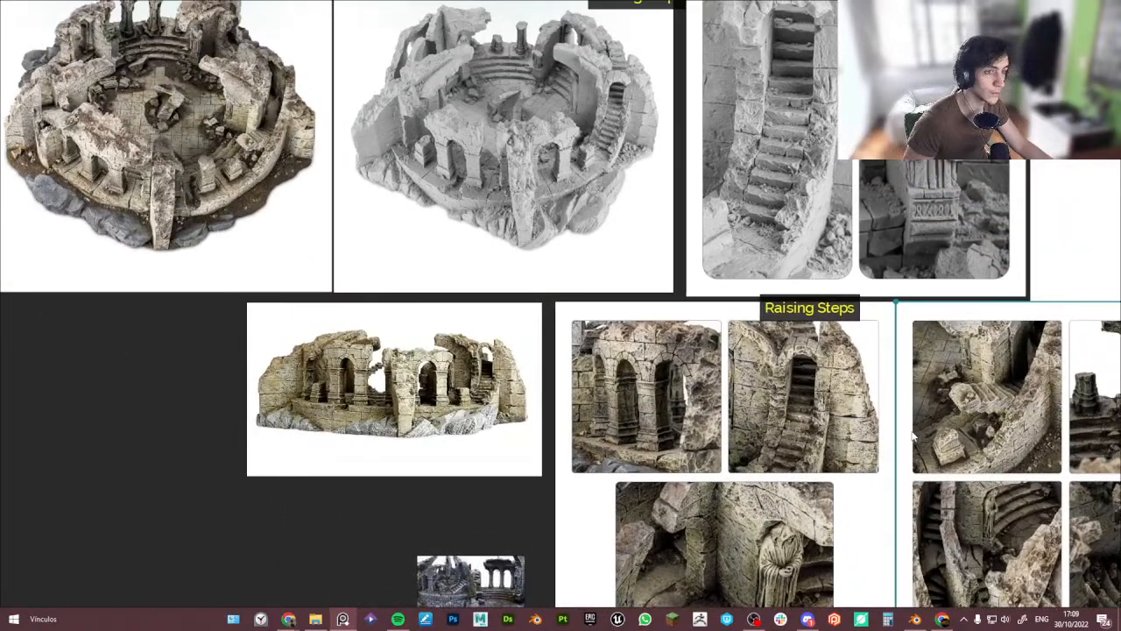
middle_drag(913, 435, 876, 418)
scroll(276, 206, down, 1)
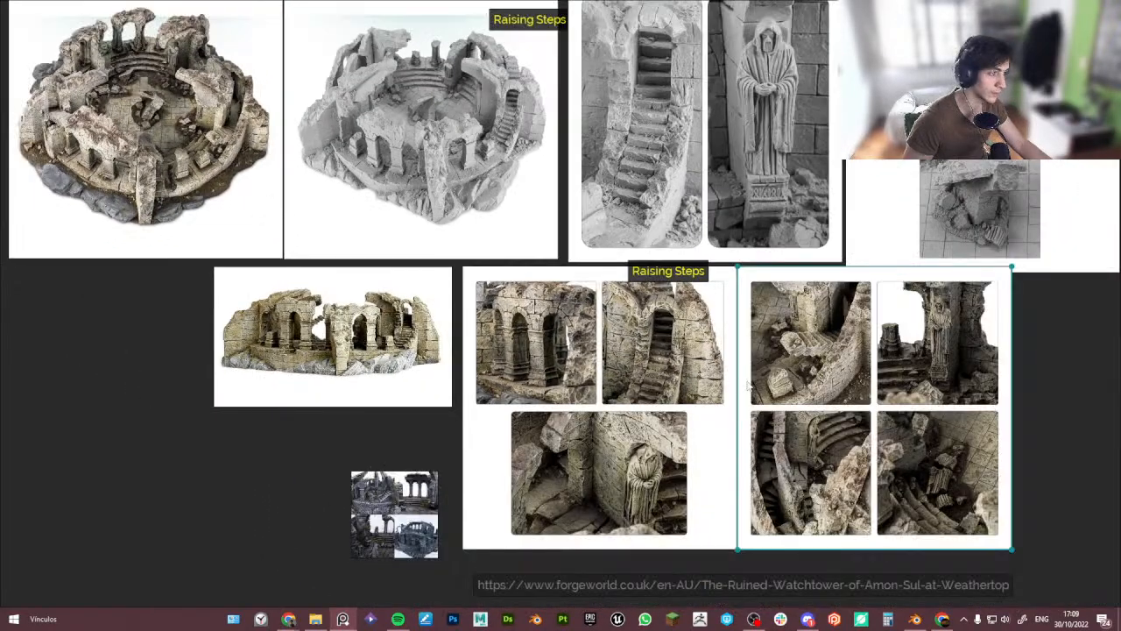
drag(817, 350, 363, 69)
middle_drag(363, 68, 387, 95)
scroll(325, 109, up, 5)
middle_drag(315, 255, 388, 255)
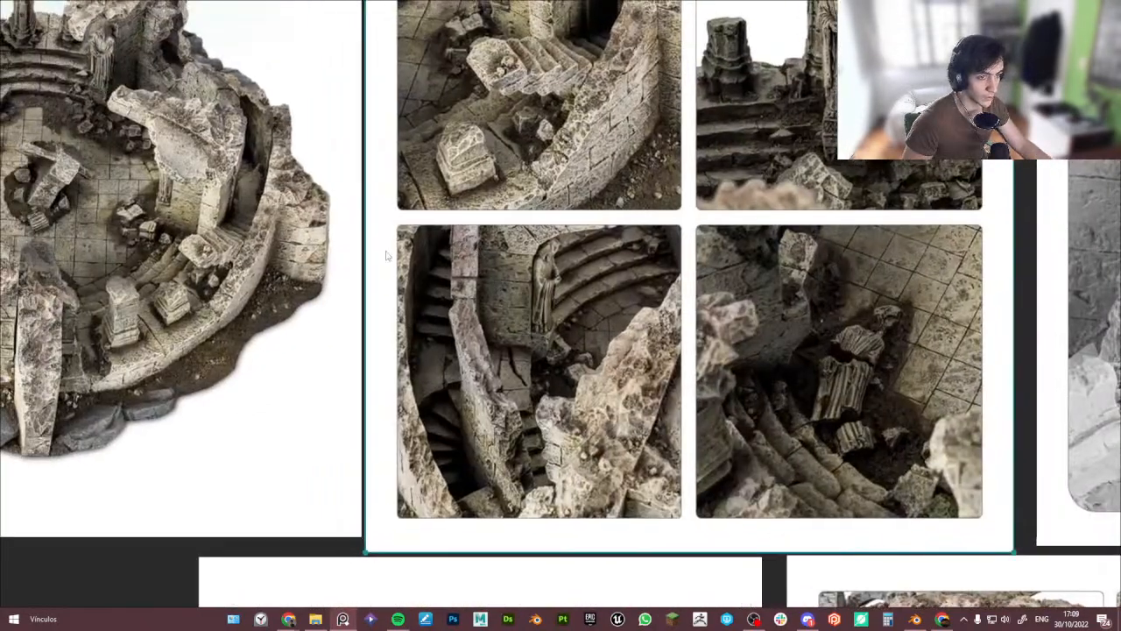
middle_drag(513, 197, 531, 254)
middle_drag(453, 185, 481, 184)
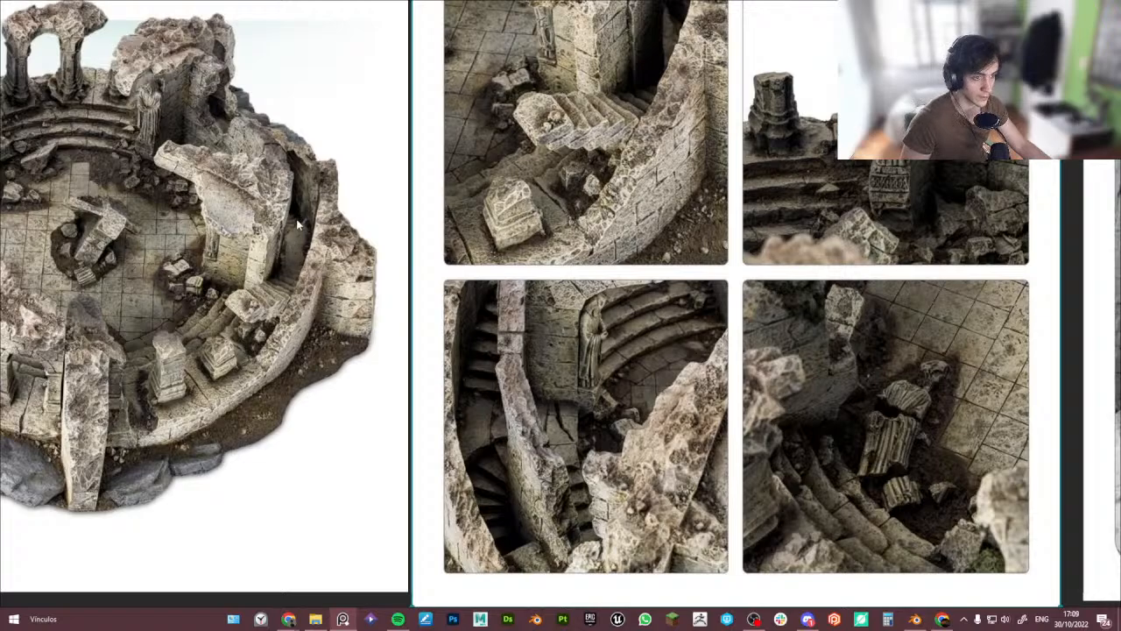
scroll(307, 206, down, 2)
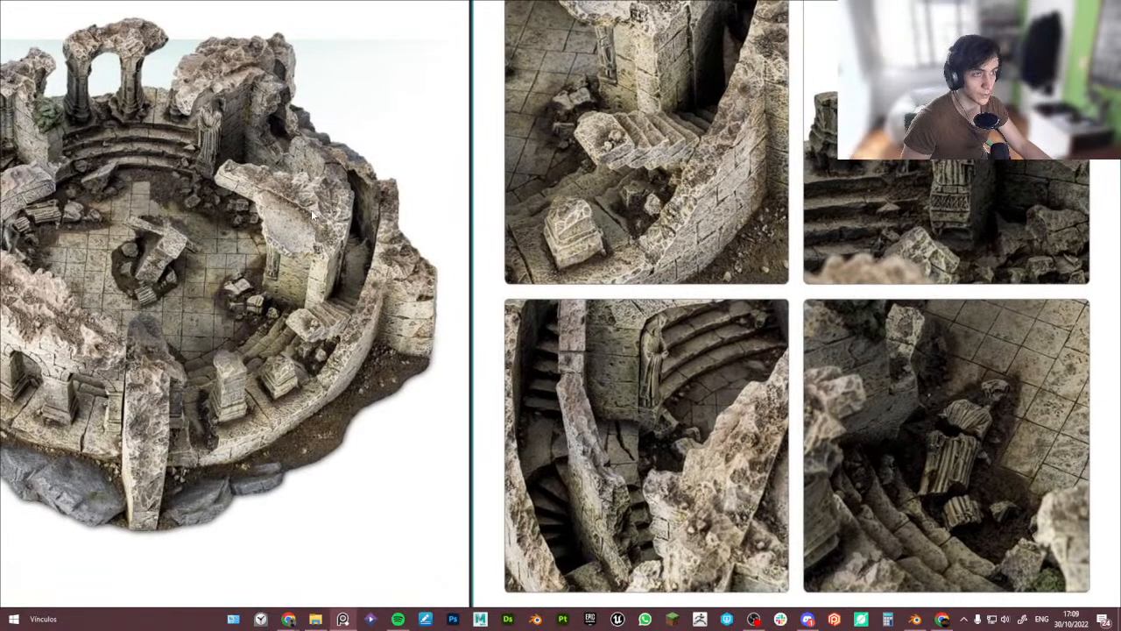
scroll(304, 197, down, 1)
middle_drag(212, 192, 227, 196)
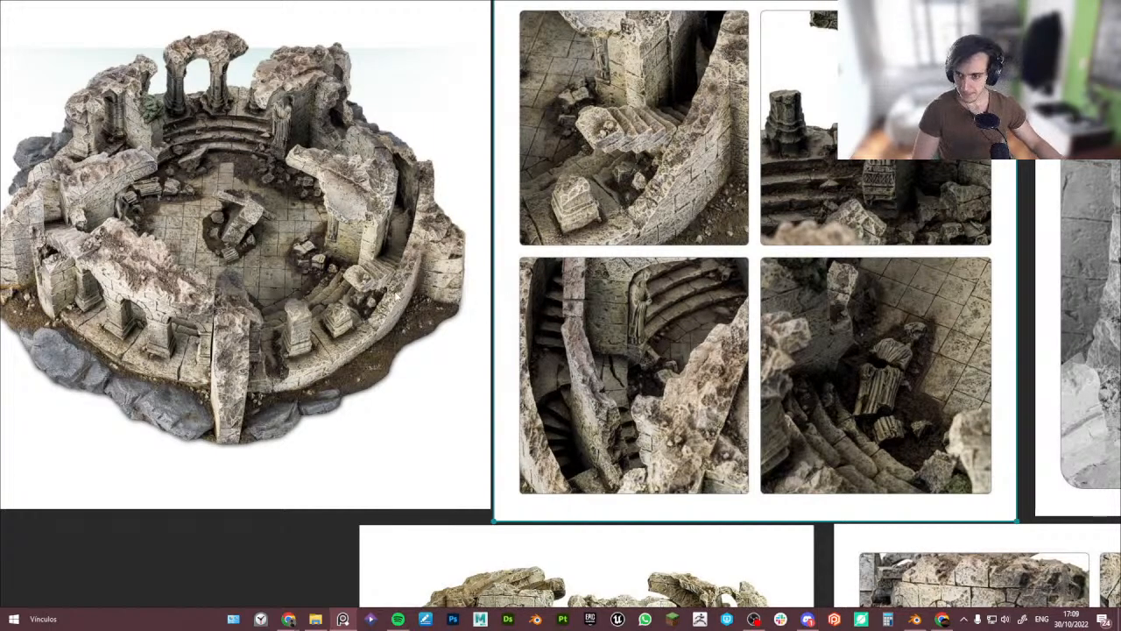
- Restore the viewport and orbit around the whole arena to review the model
key(ctrl+m)
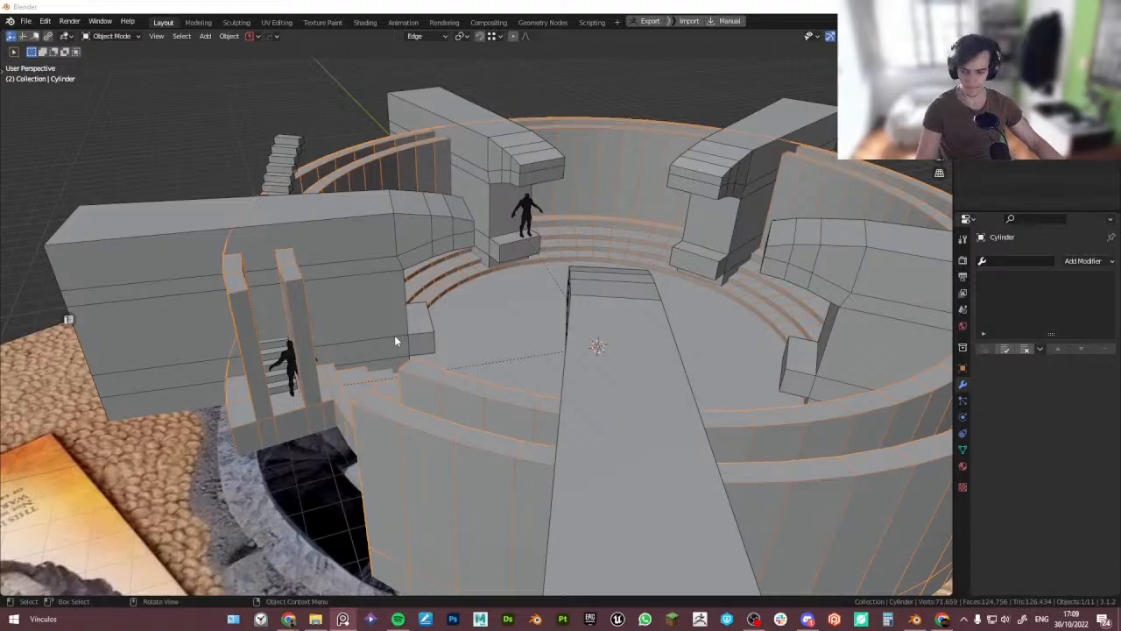
middle_drag(395, 340, 421, 342)
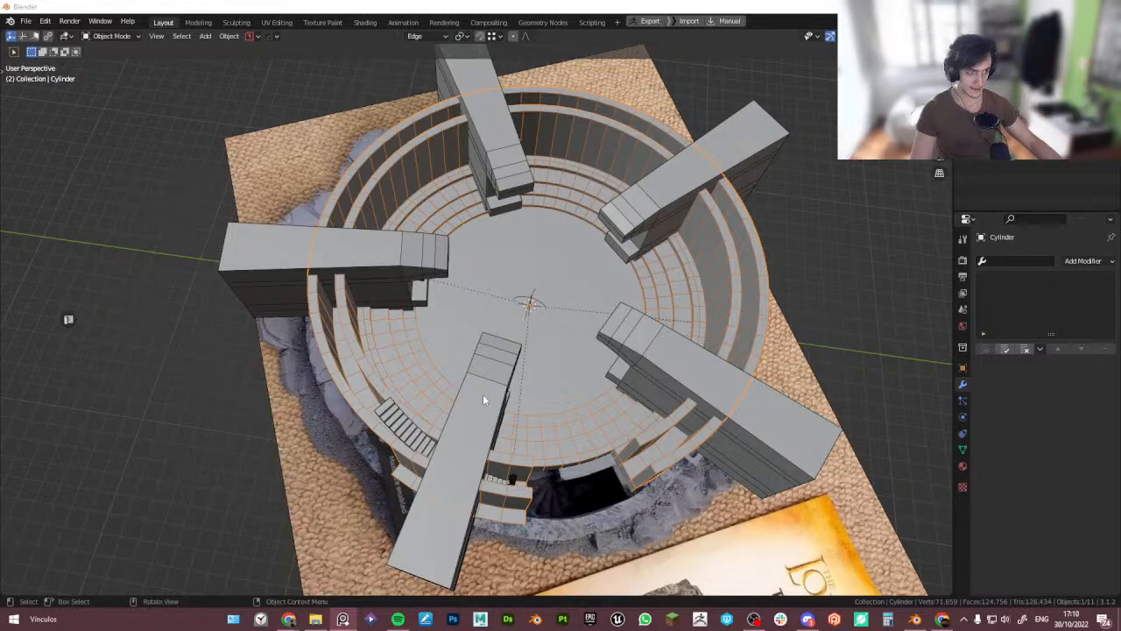
middle_drag(483, 399, 420, 376)
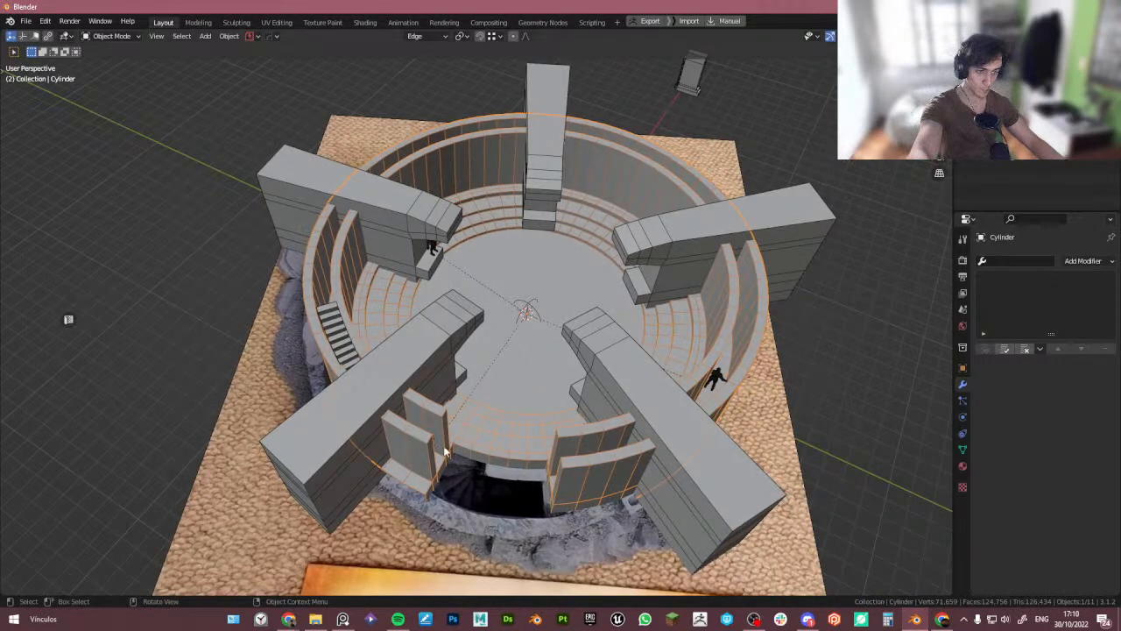
middle_drag(445, 452, 569, 438)
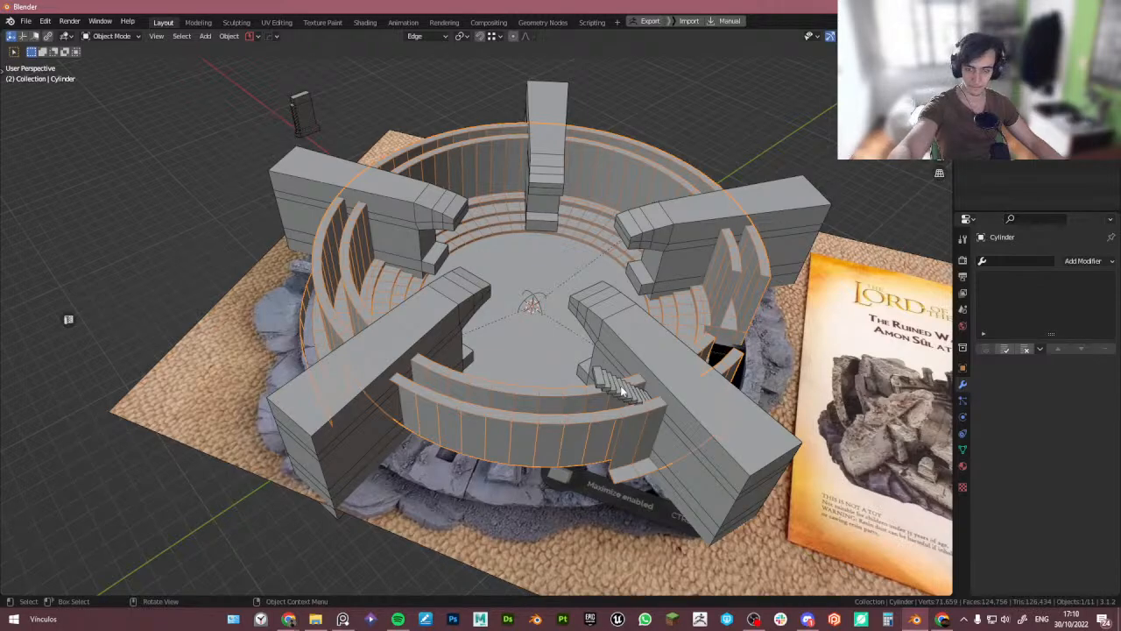
- Duplicate the staircase and rotate the copy -157° around Z to another gap in the arena wall
middle_drag(481, 408, 387, 410)
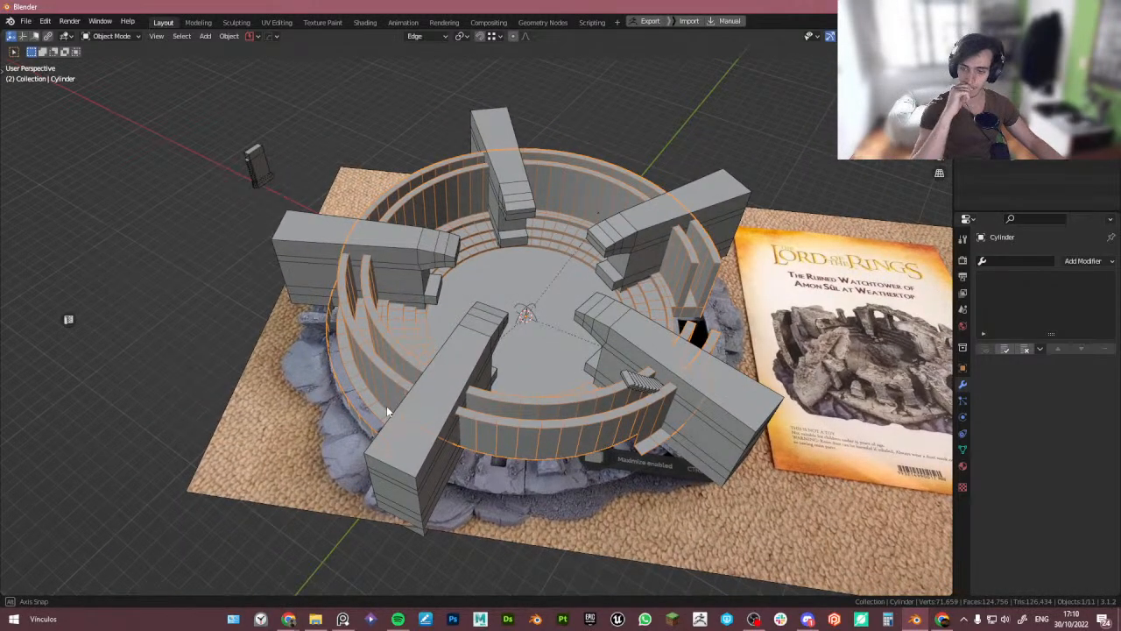
middle_drag(386, 405, 387, 405)
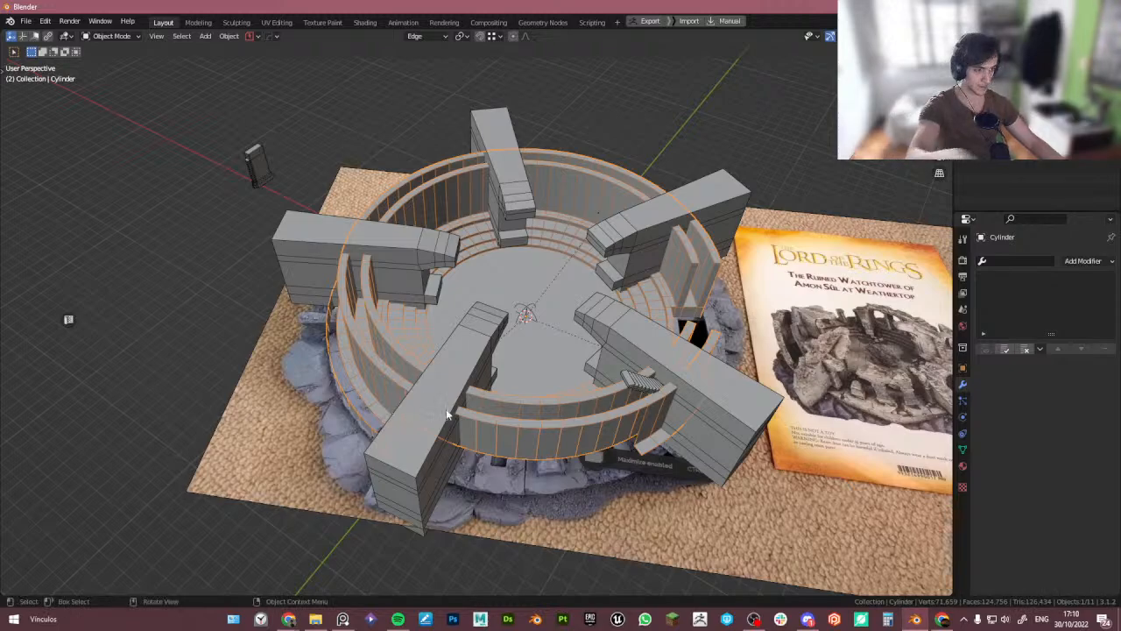
middle_drag(519, 408, 664, 411)
click(604, 390)
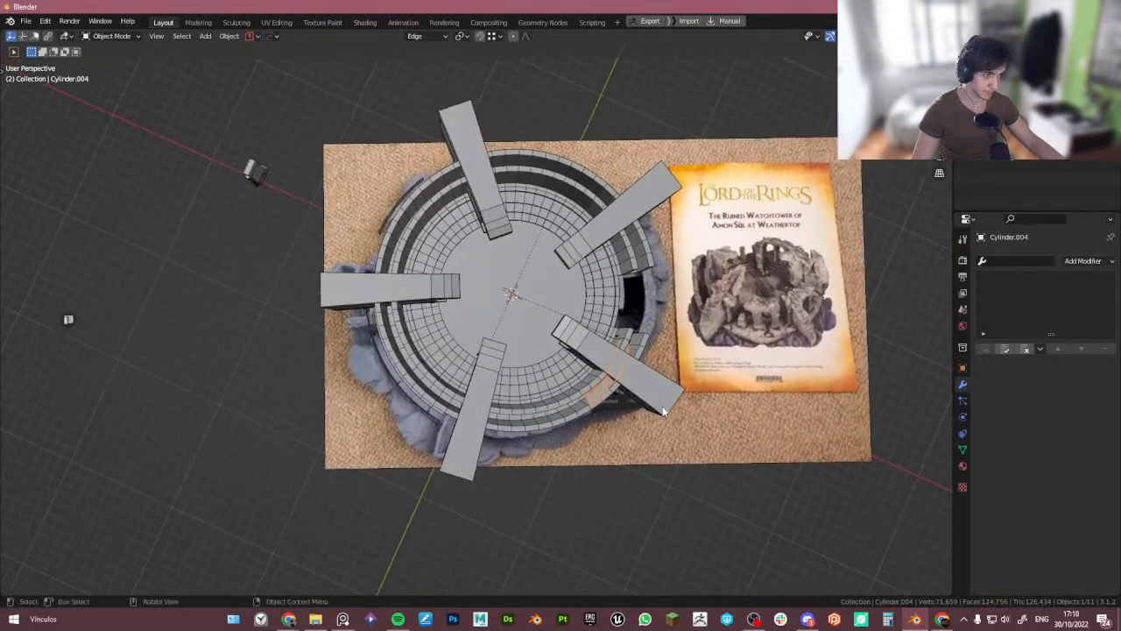
key(shift+d)
right_click(665, 411)
key(r)
key(z)
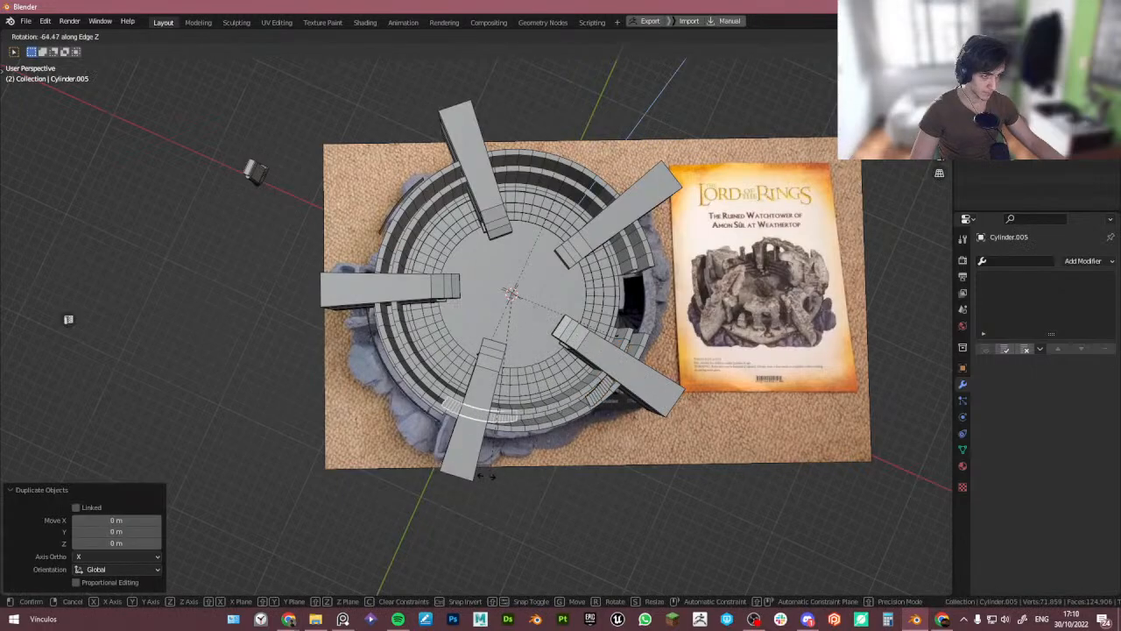
click(345, 257)
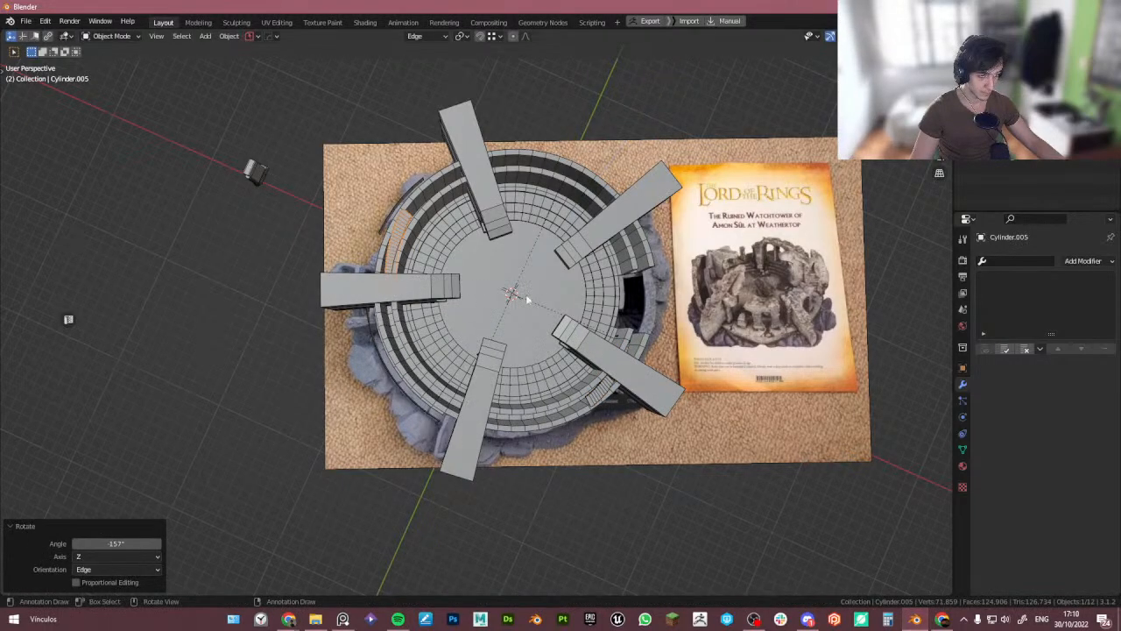
- Mirror the duplicated staircase along the global Y axis with a scale of -1
key(s)
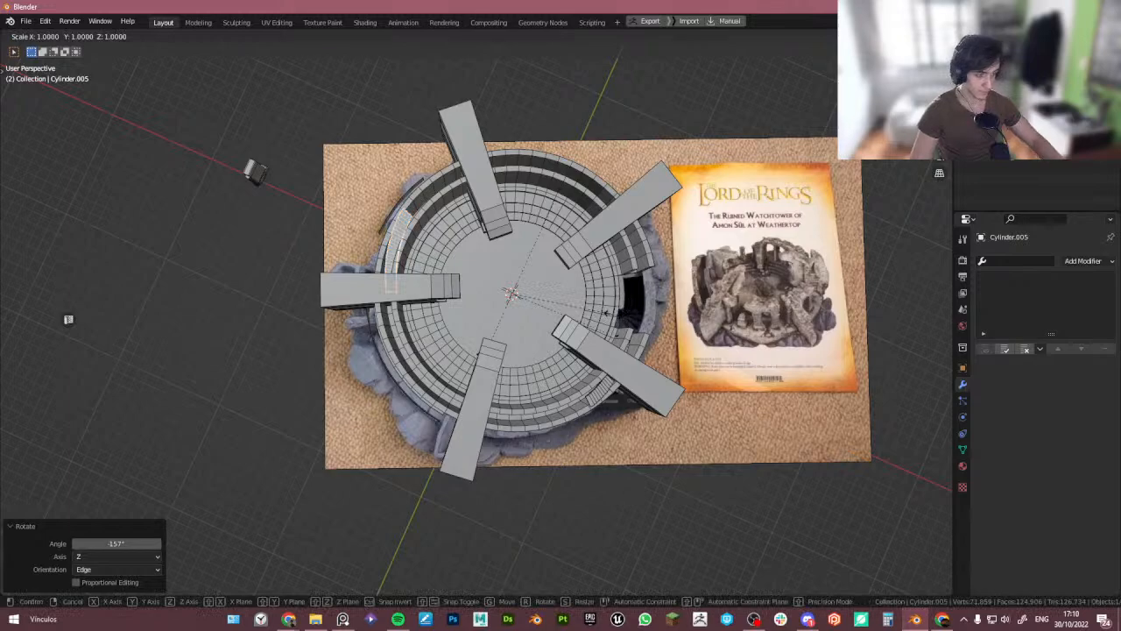
key(y)
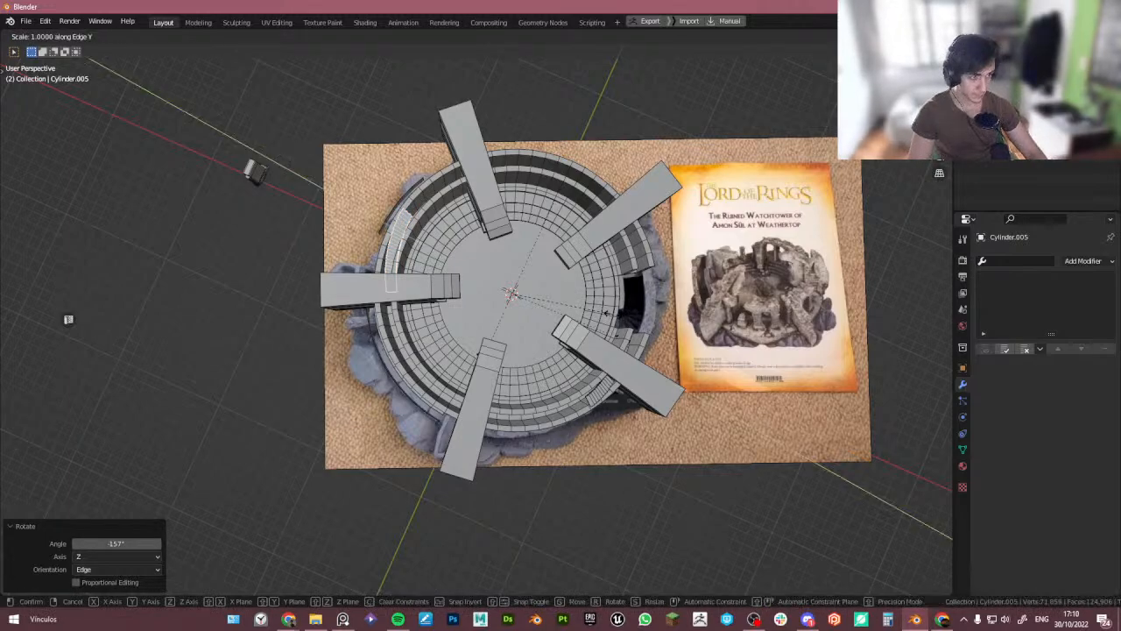
key(y)
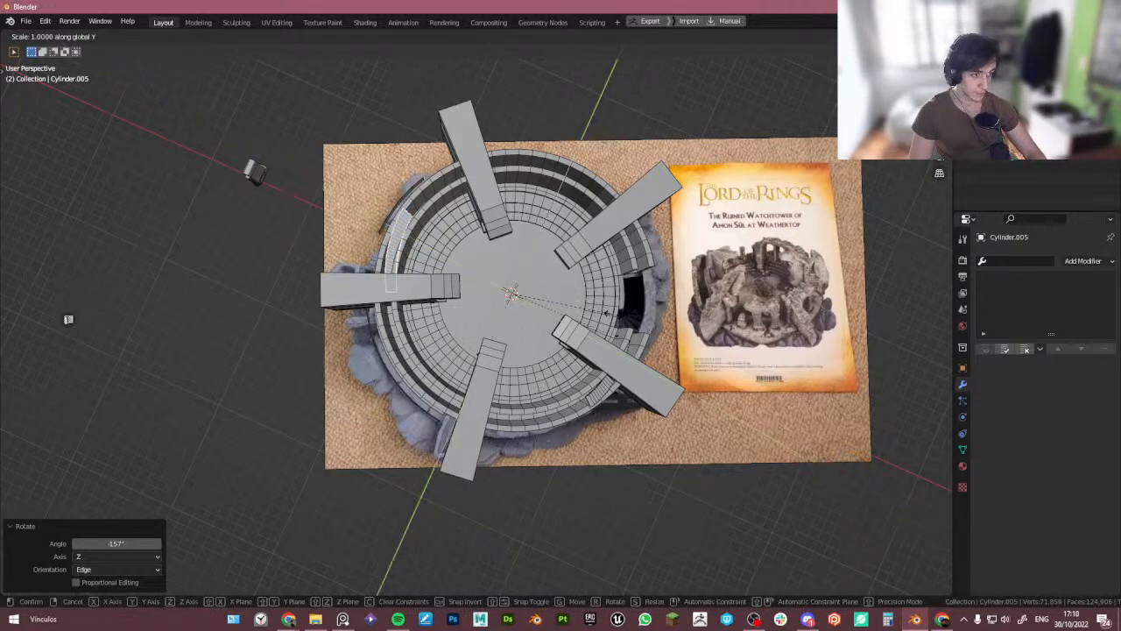
click(616, 321)
- Fine-tune the copied staircase's Z rotation to about 8.33° so it sits against the wall
middle_drag(300, 286, 514, 345)
key(r)
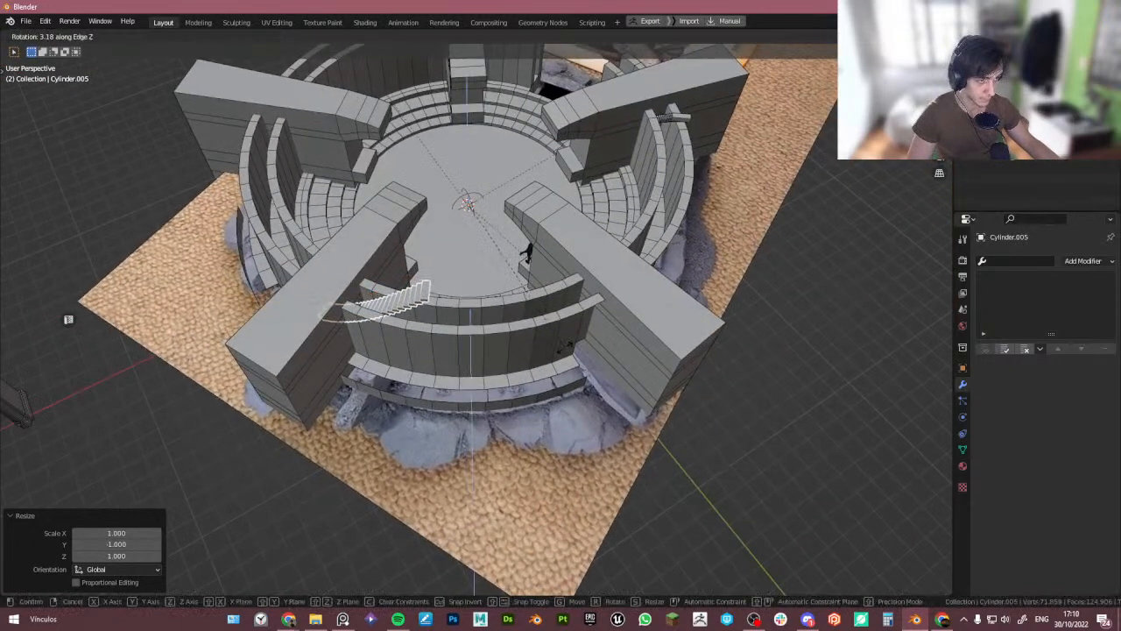
click(524, 302)
middle_drag(524, 302, 532, 328)
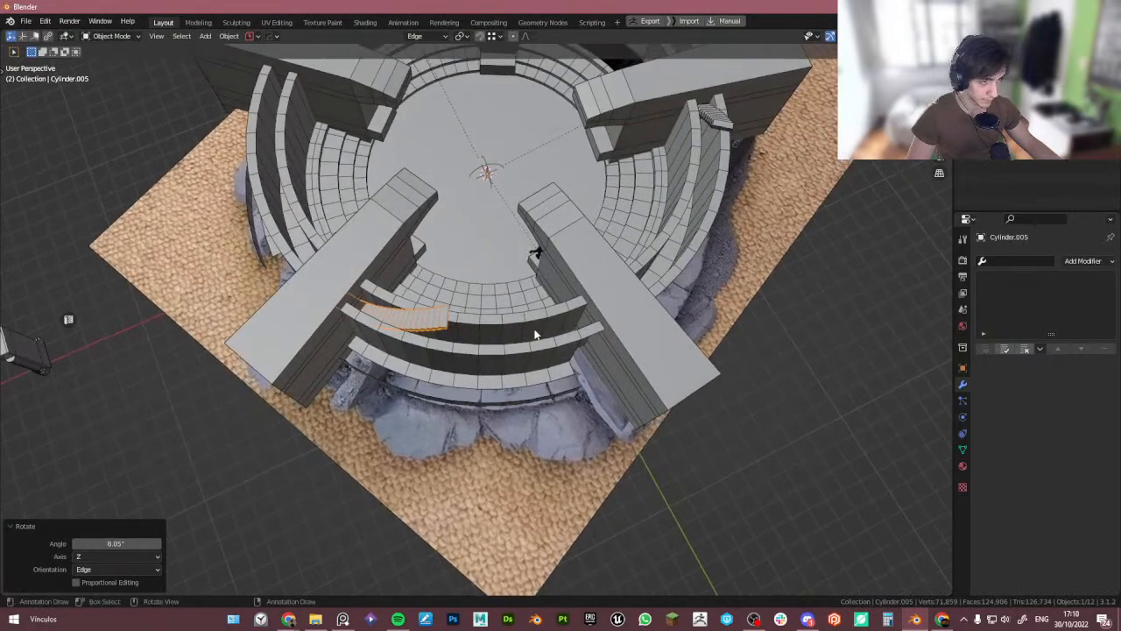
key(r)
click(536, 253)
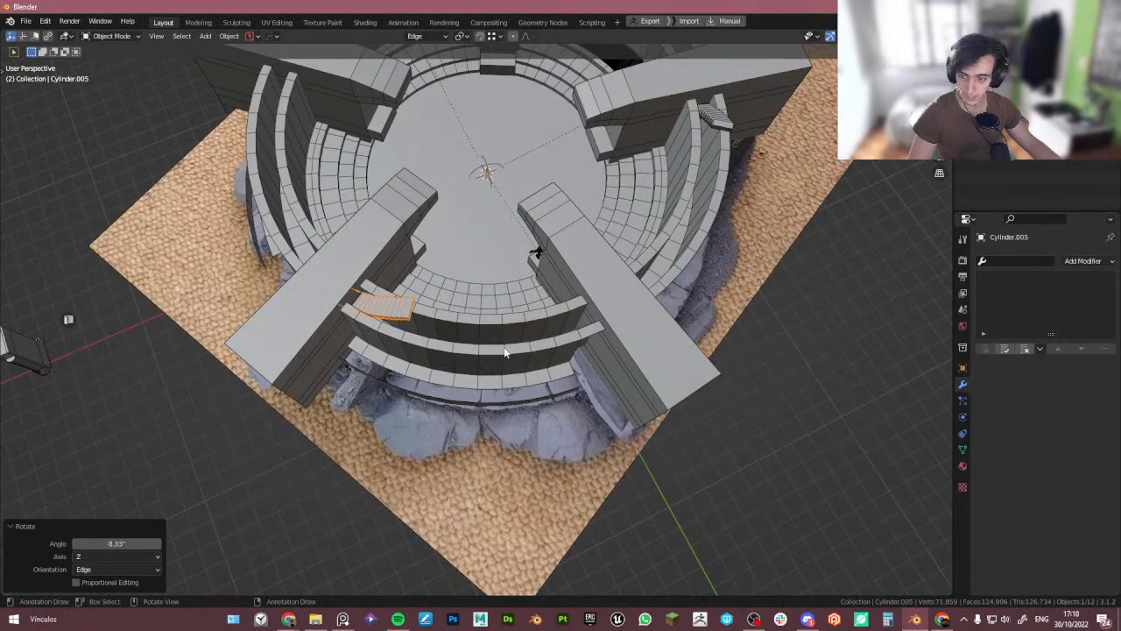
- Orbit around the arena and compare it with the reference photo, arranging the reference window beside the viewport
middle_drag(536, 253, 647, 298)
click(564, 198)
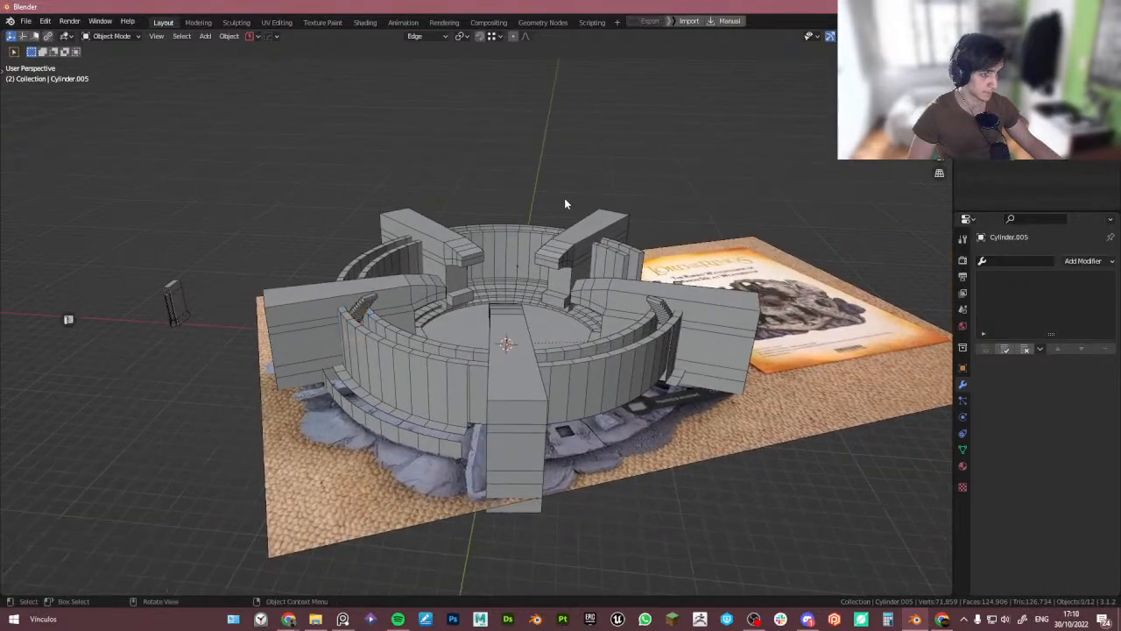
middle_drag(564, 198, 480, 262)
scroll(414, 317, up, 4)
middle_drag(414, 317, 386, 311)
middle_drag(303, 293, 277, 306)
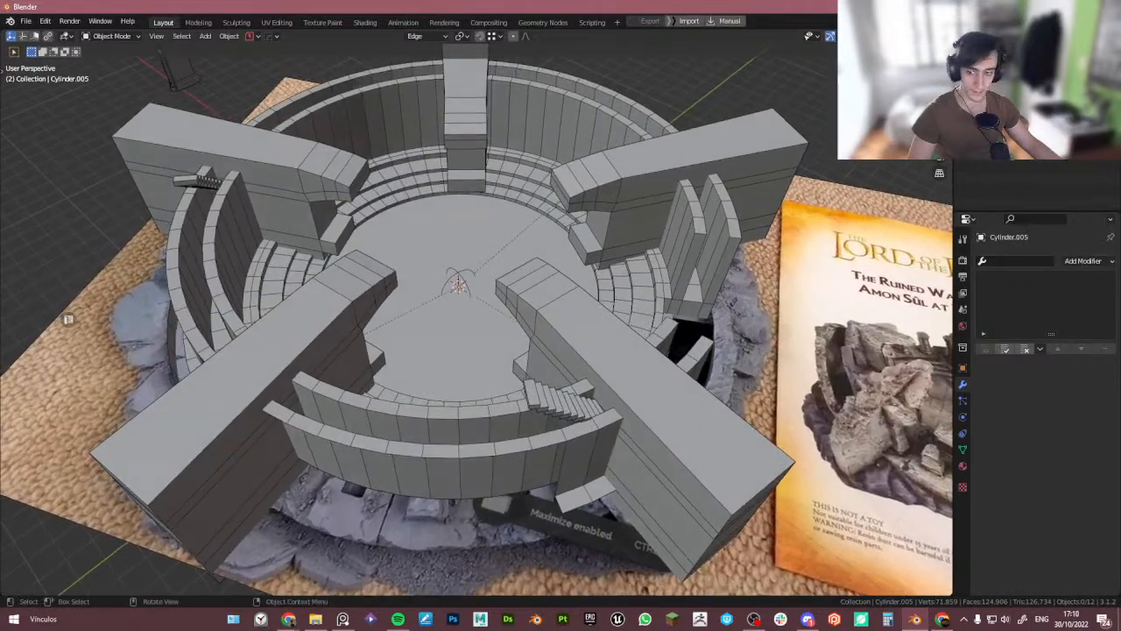
click(343, 619)
right_drag(417, 380, 653, 362)
middle_drag(653, 361, 712, 350)
key(ctrl+f)
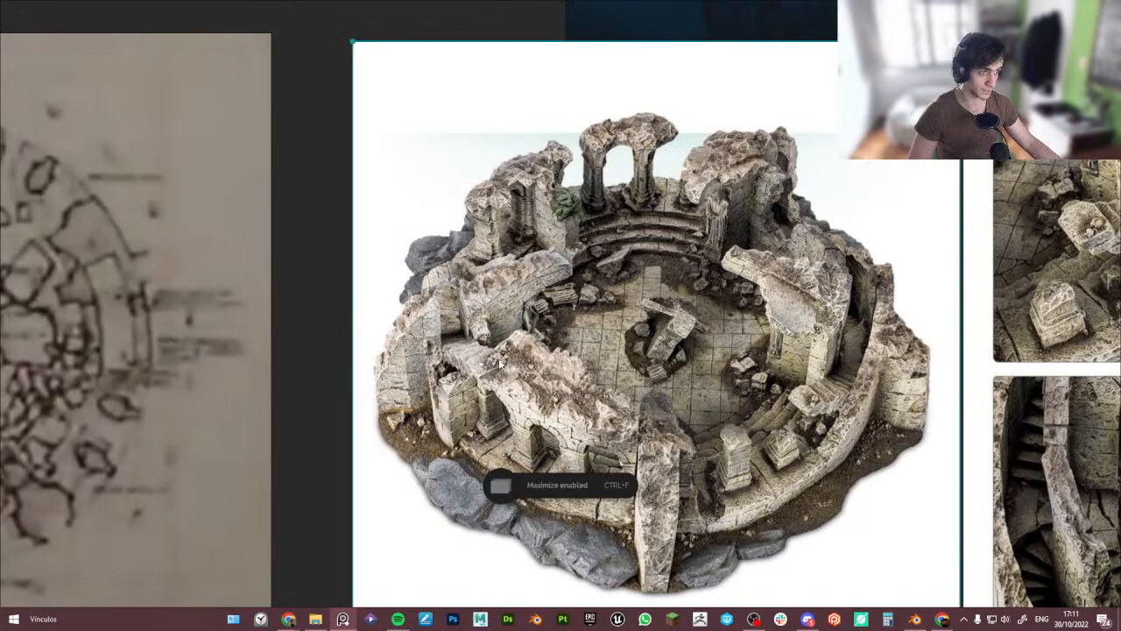
key(ctrl+f)
right_drag(522, 228, 807, 272)
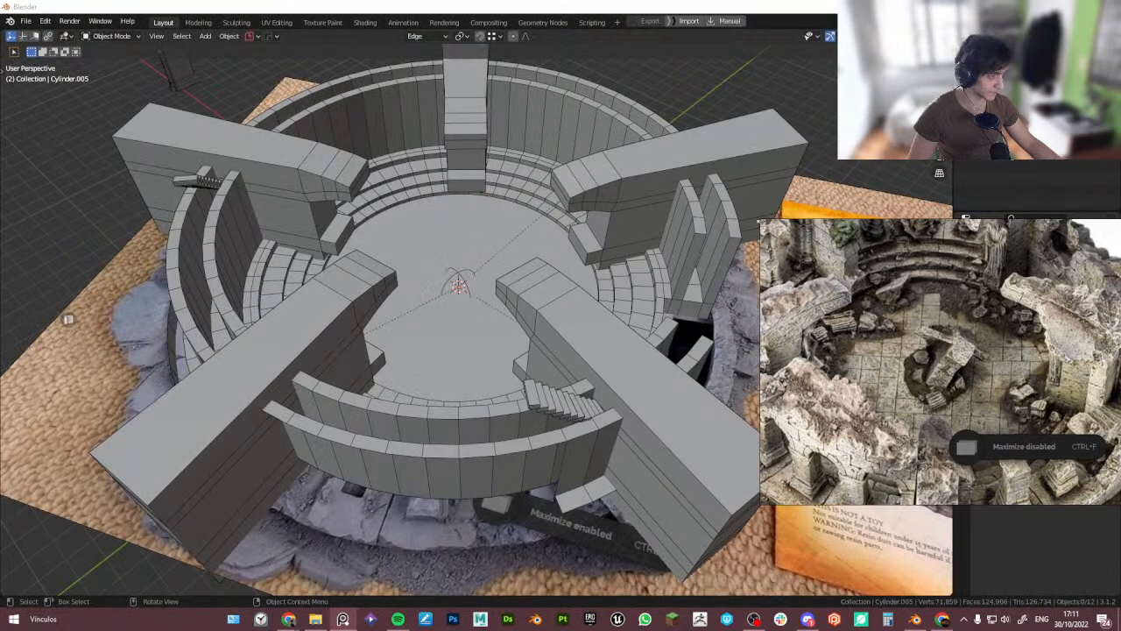
drag(761, 221, 638, 141)
scroll(824, 421, down, 3)
middle_drag(823, 438, 813, 386)
right_drag(813, 386, 895, 426)
middle_drag(445, 401, 478, 362)
middle_drag(347, 350, 415, 403)
scroll(388, 356, down, 3)
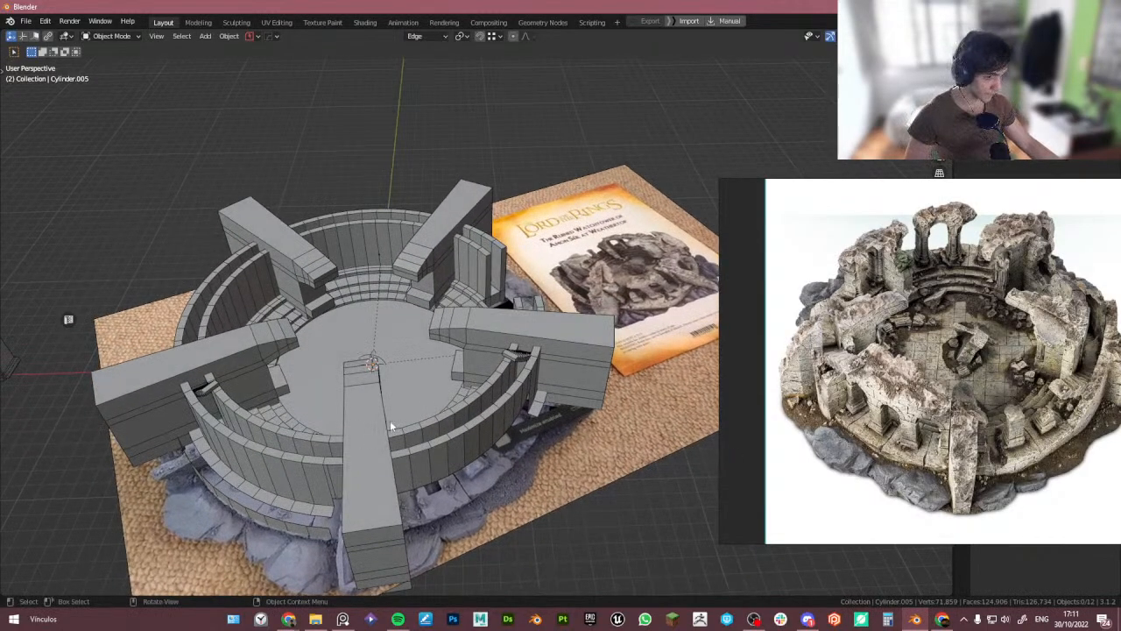
- Select the wall, stair and tier objects in turn to compare the model against the reference photo
click(373, 475)
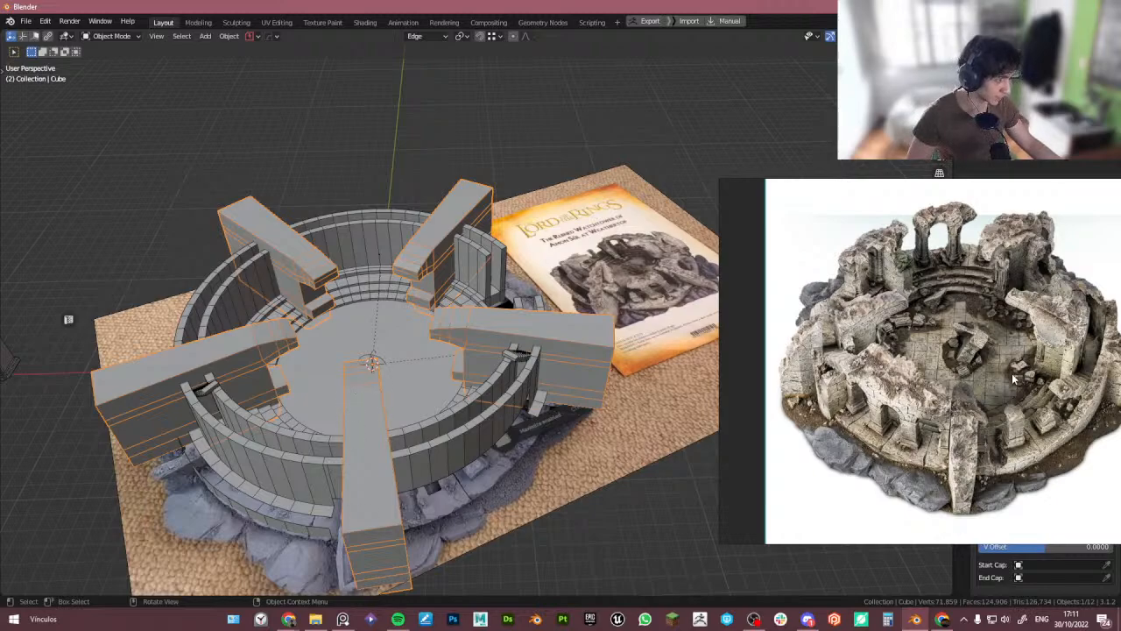
click(519, 354)
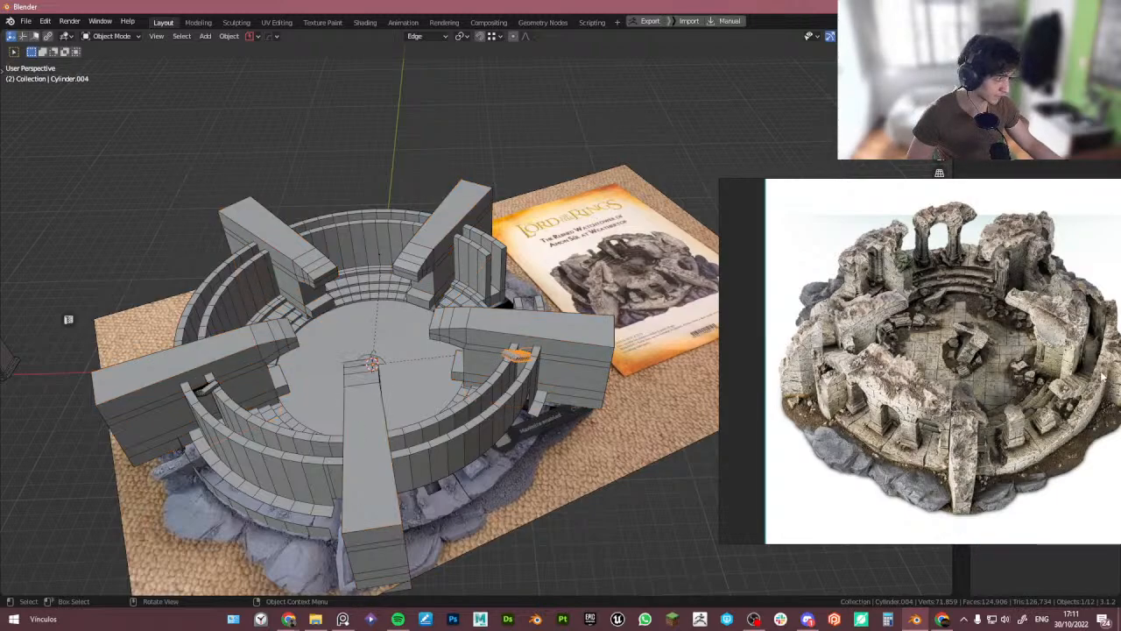
click(469, 368)
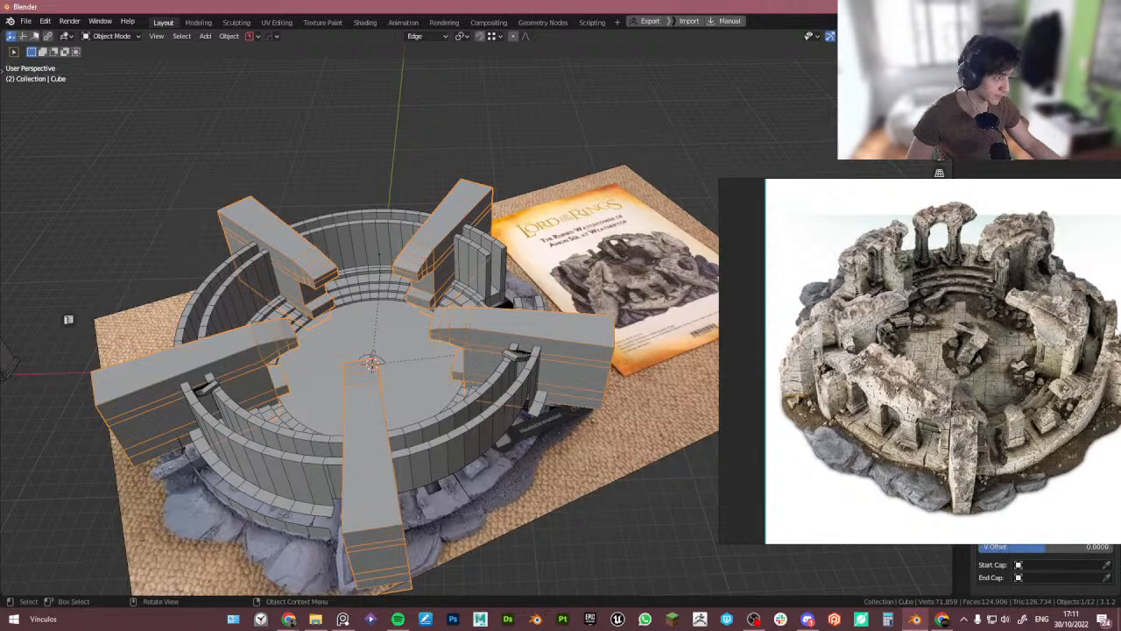
click(850, 316)
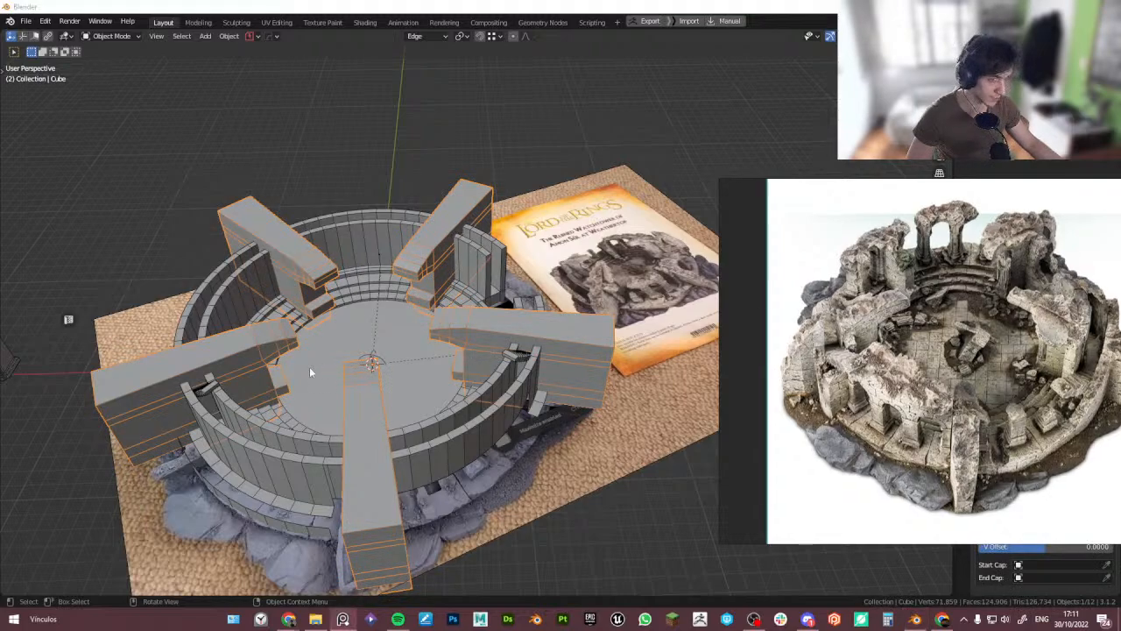
click(212, 370)
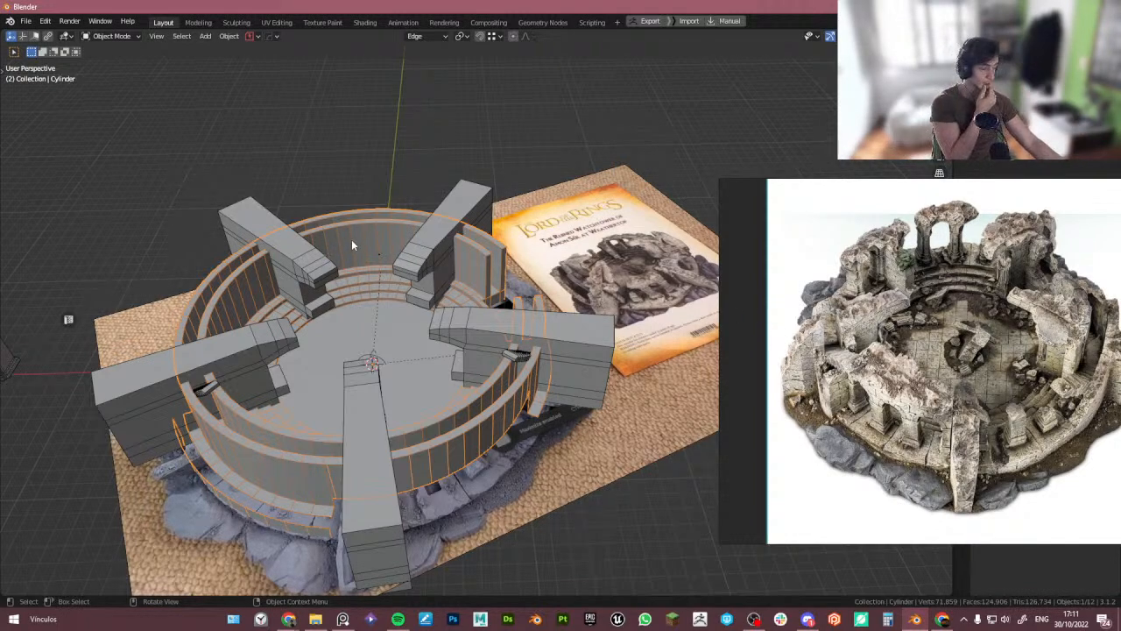
middle_drag(579, 340, 568, 332)
scroll(565, 344, down, 1)
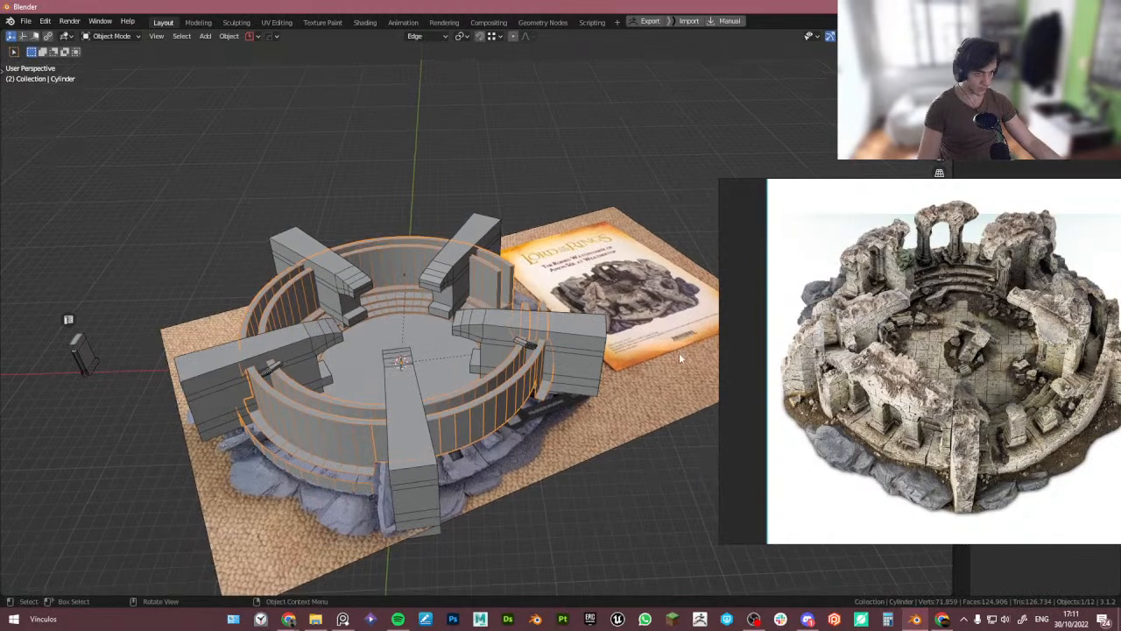
right_drag(909, 354, 526, 468)
- Add a camera and align it to the current viewport view
click(647, 473)
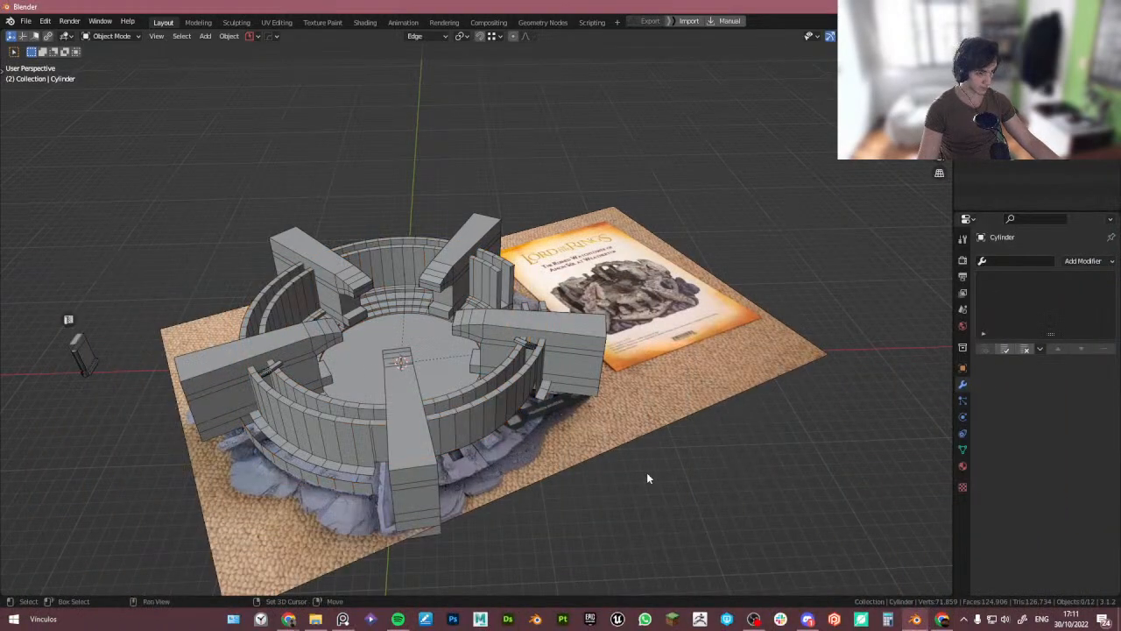
key(shift+a)
mouse_move(635, 357)
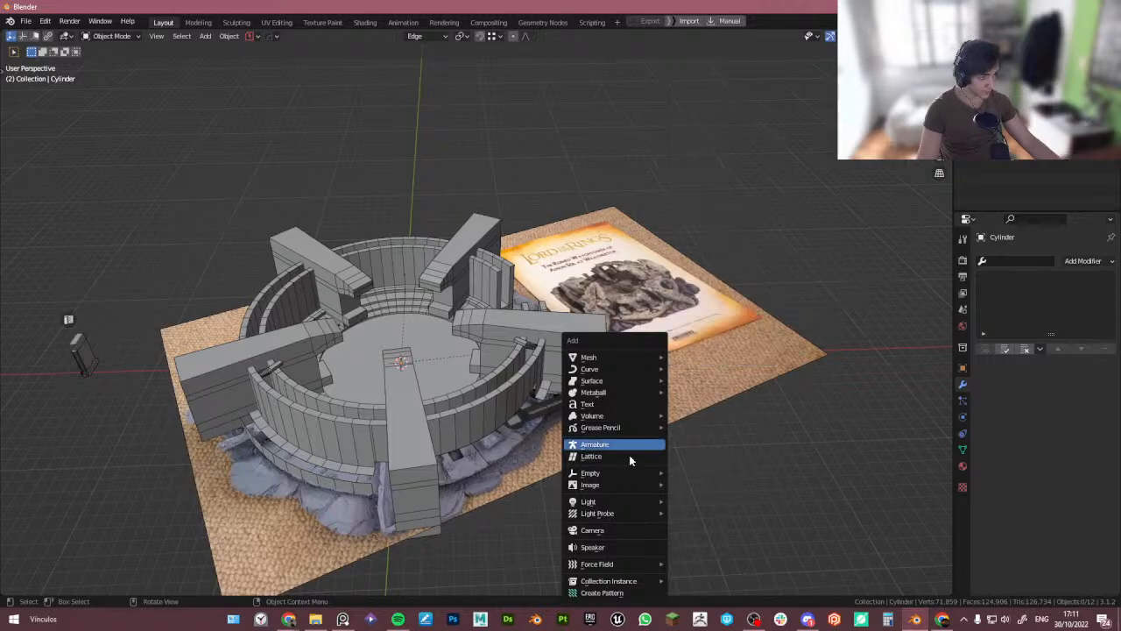
click(629, 530)
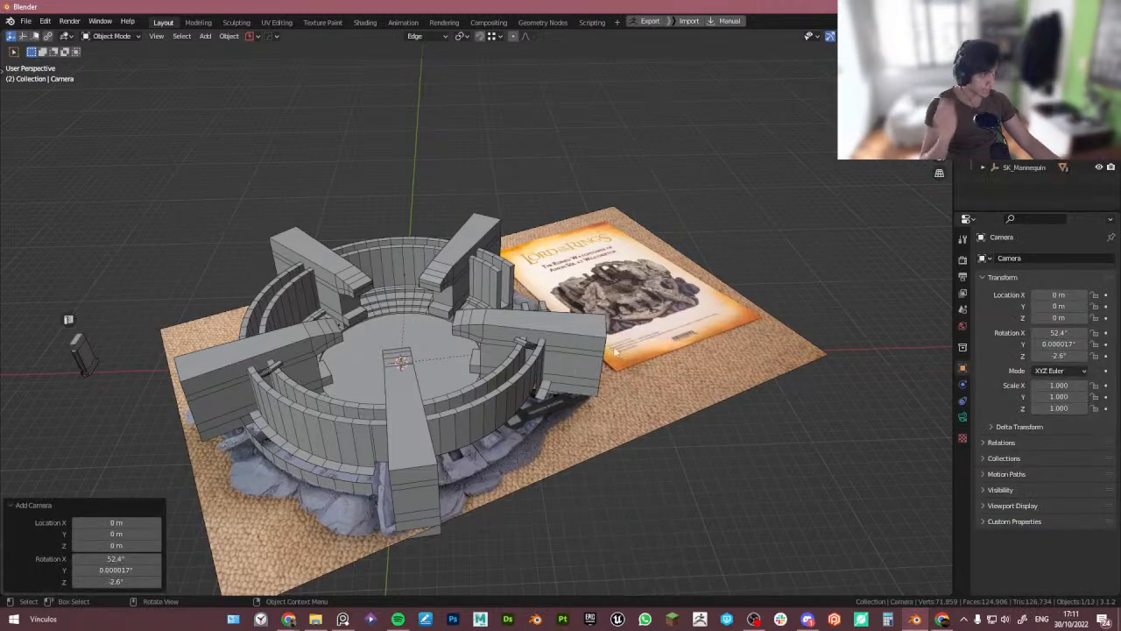
key(ctrl+KP_0)
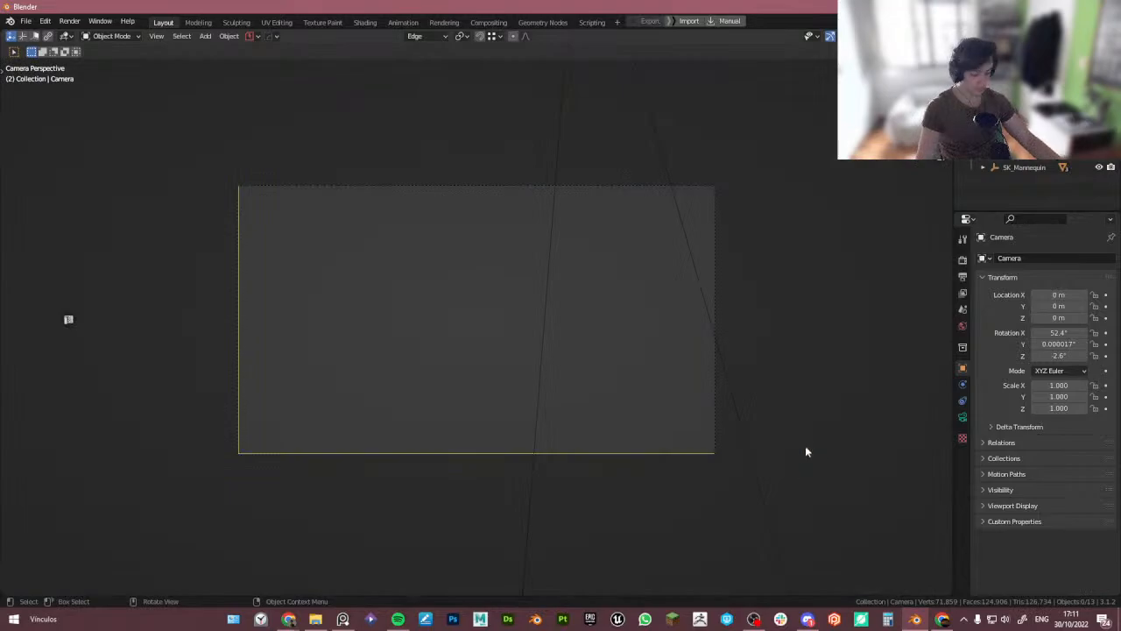
- Enable the Camera to View lock in the viewport sidebar
key(n)
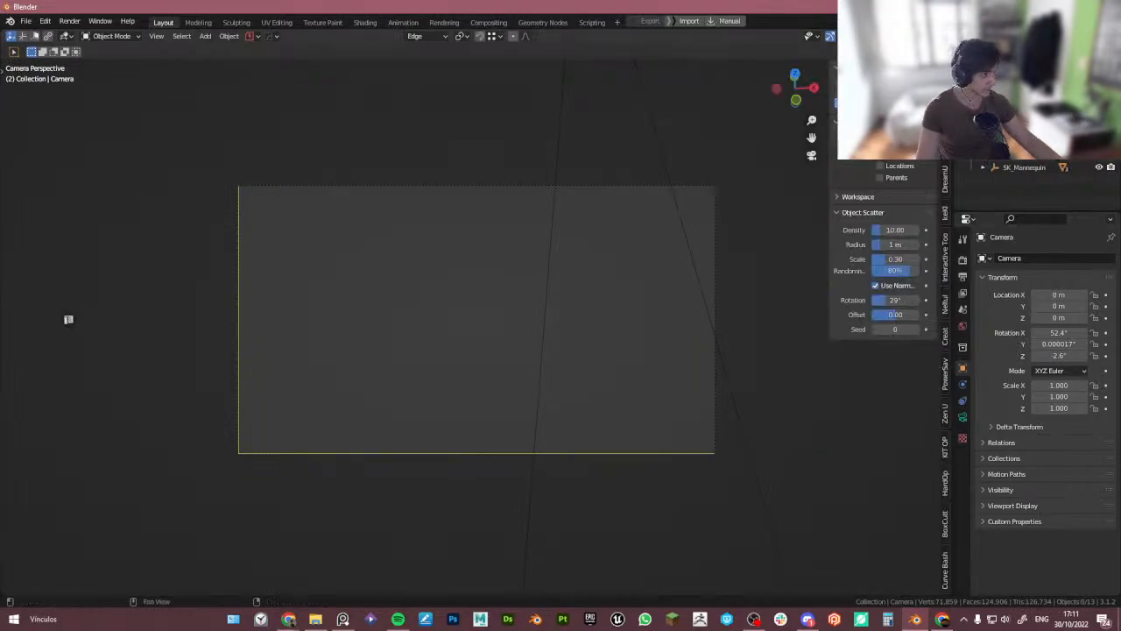
click(945, 123)
right_drag(0, 440, 685, 343)
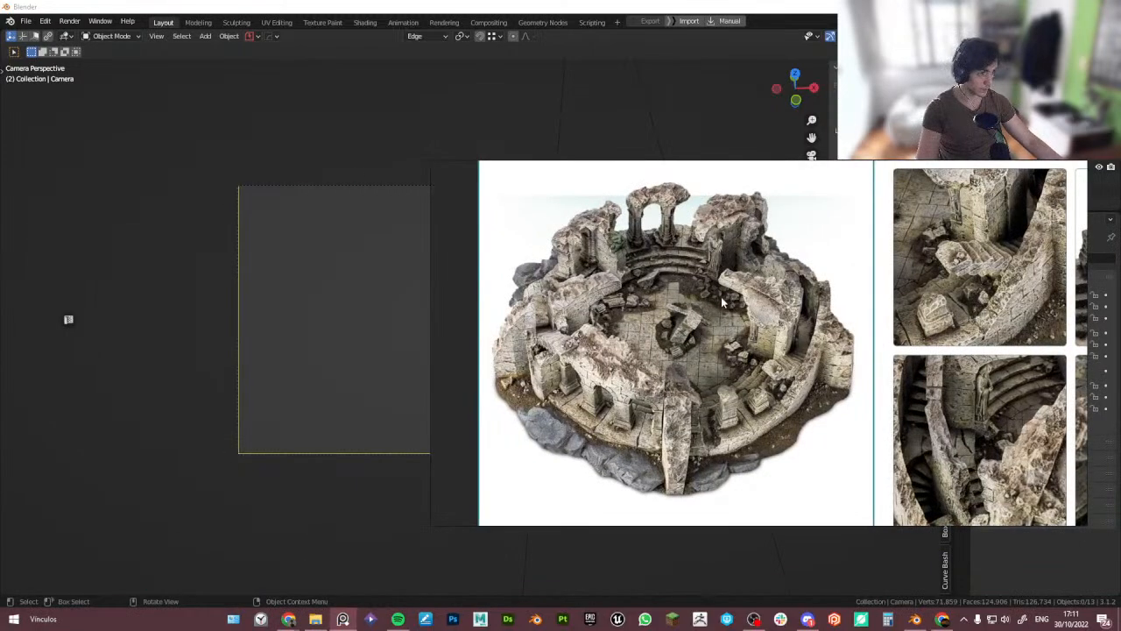
right_drag(653, 309, 627, 365)
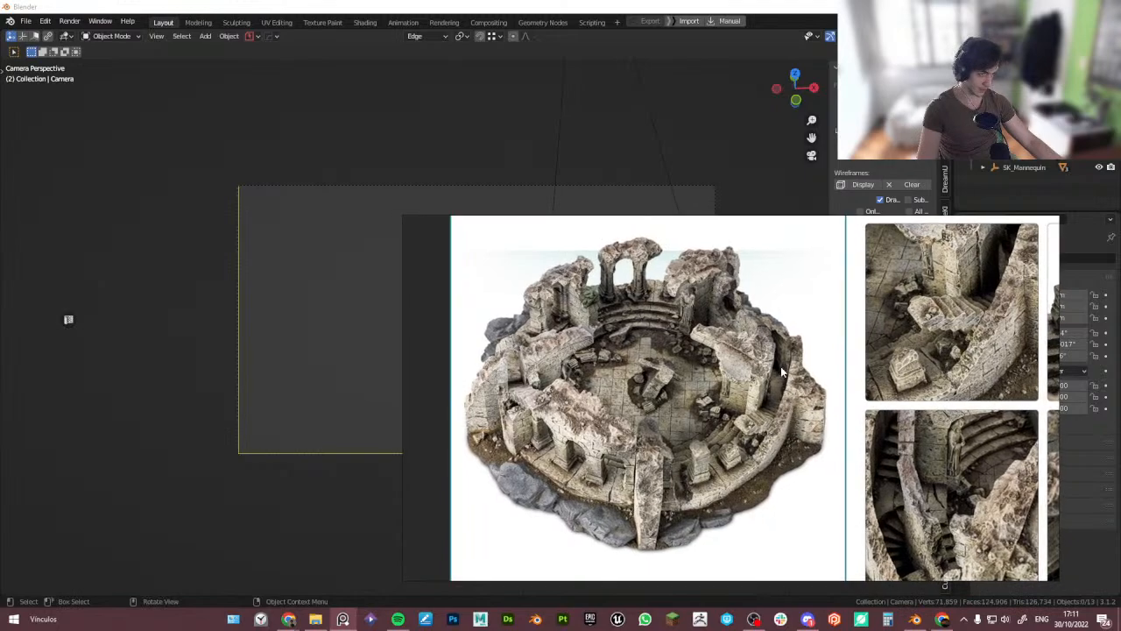
drag(787, 372, 767, 350)
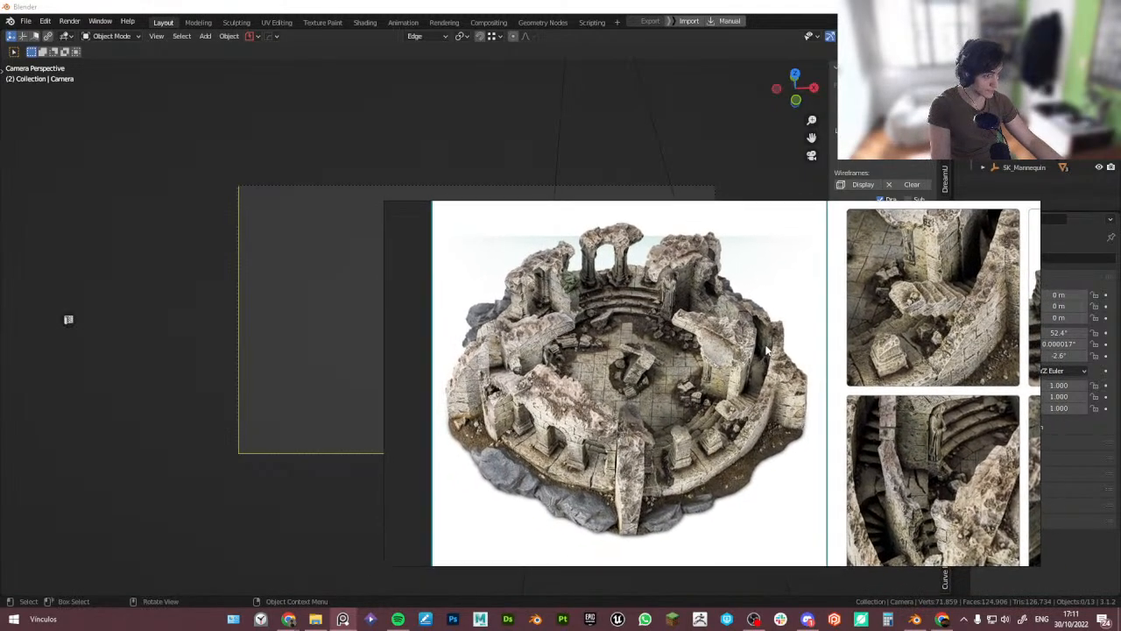
drag(604, 296, 0, 309)
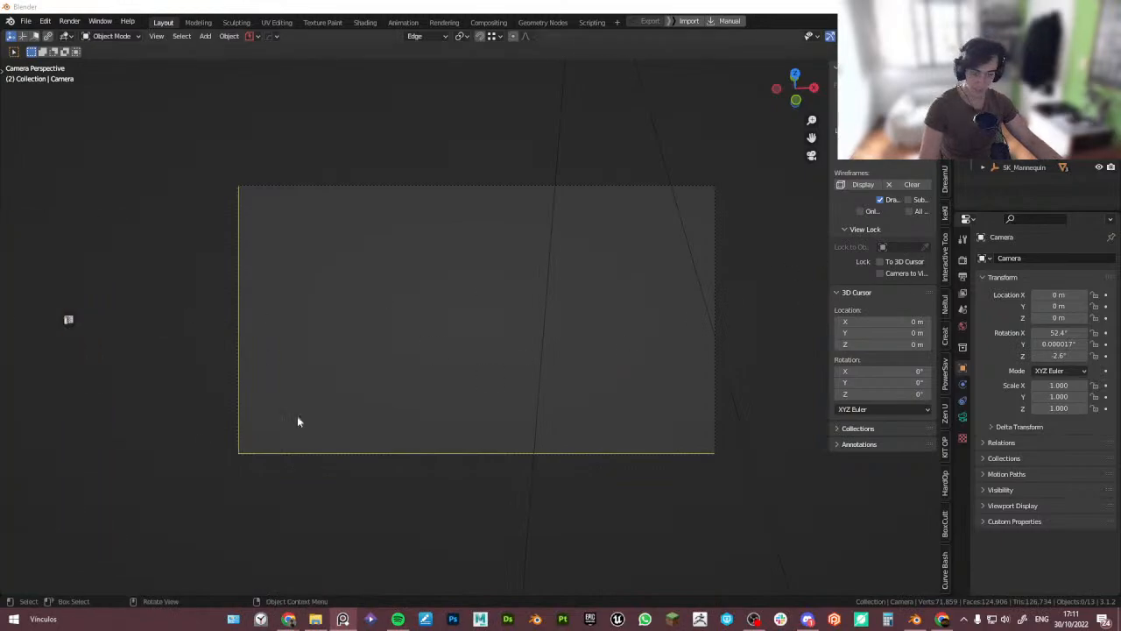
click(763, 5)
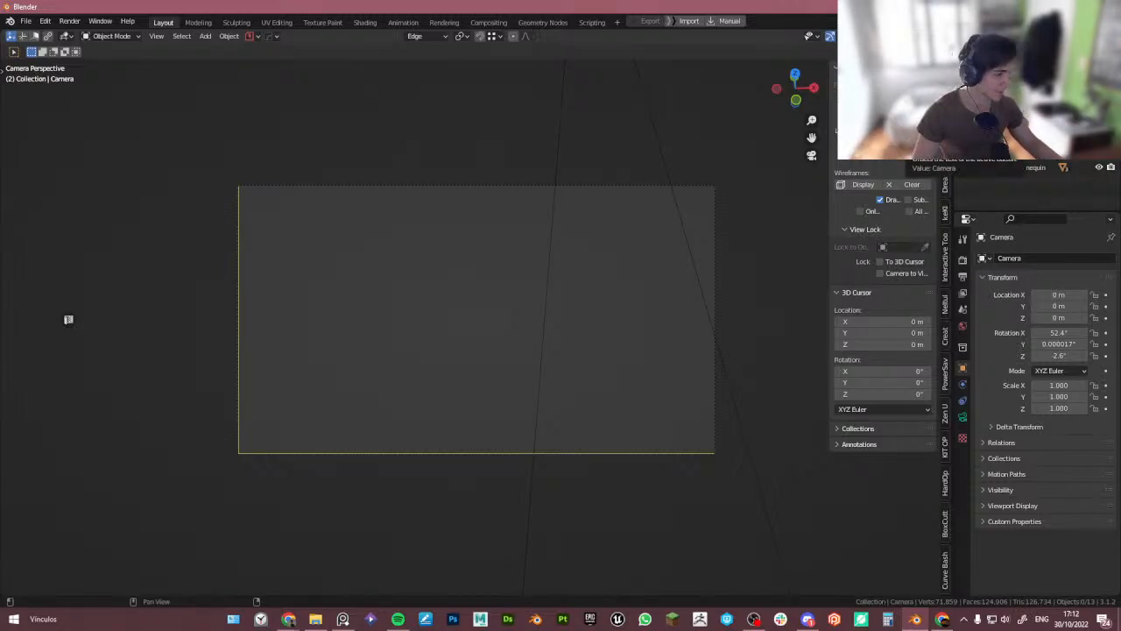
click(880, 274)
- Frame the whole arena in the camera view by zooming and orbiting the locked camera
scroll(509, 276, down, 8)
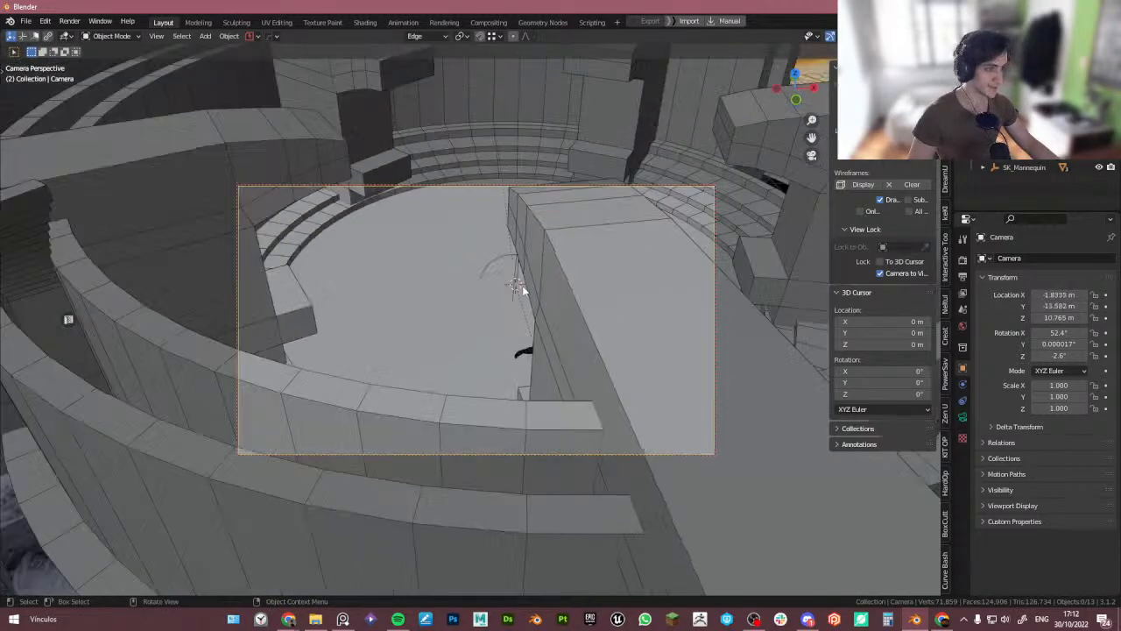
scroll(522, 287, down, 5)
shift+middle_drag(547, 301, 521, 328)
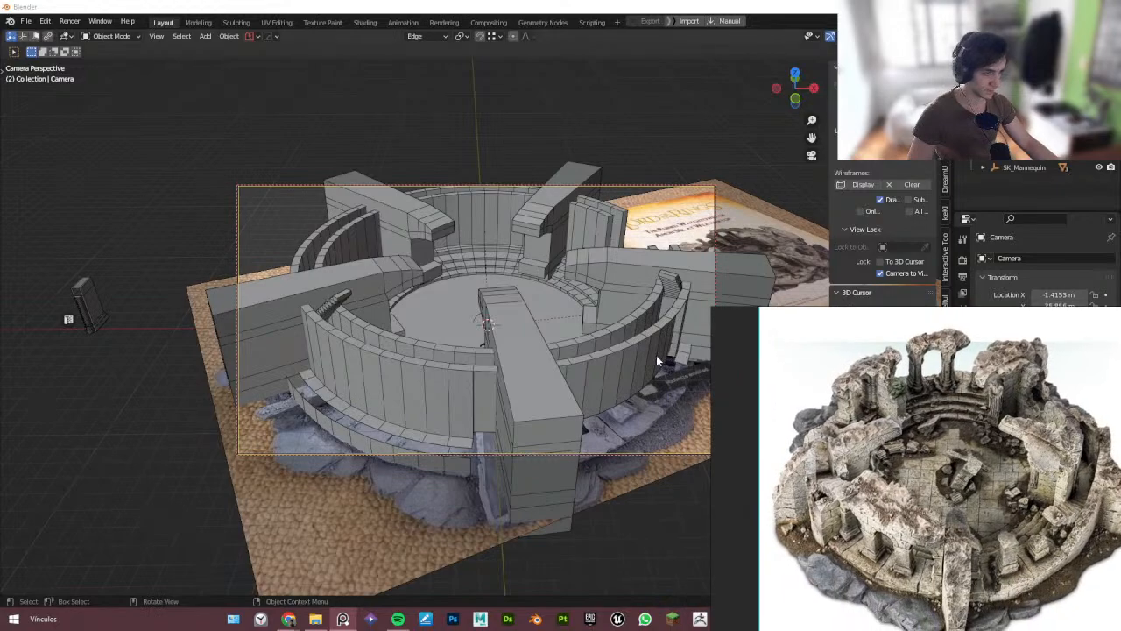
middle_drag(655, 357, 629, 366)
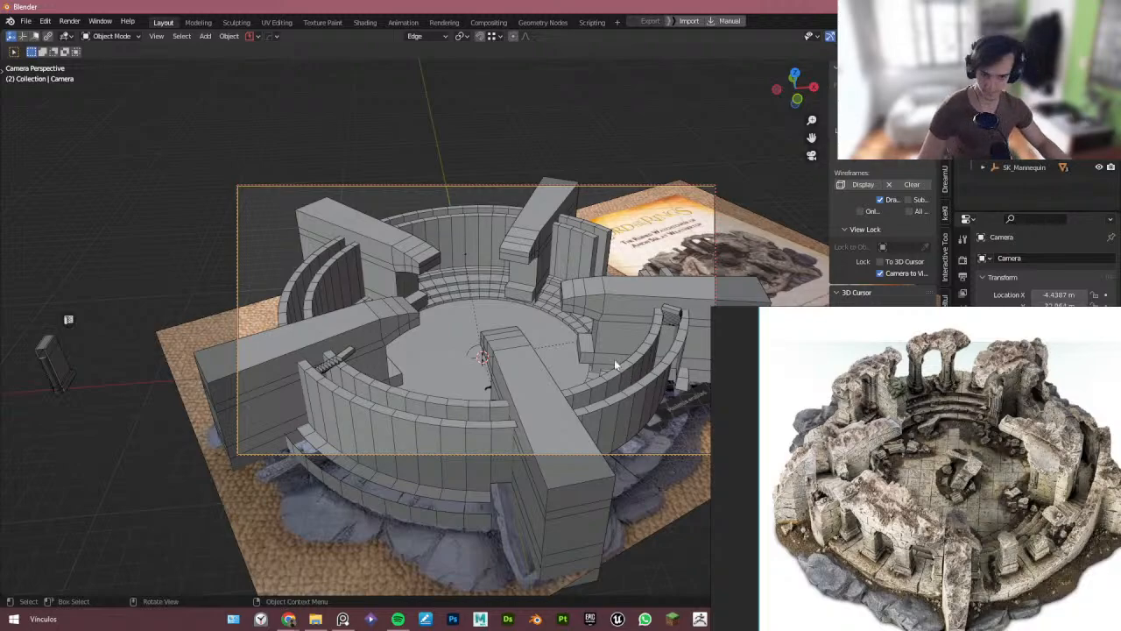
- Select the outer end face of the front radial arm and shrink it inward by 1.48 m
middle_drag(603, 370, 568, 397)
click(523, 493)
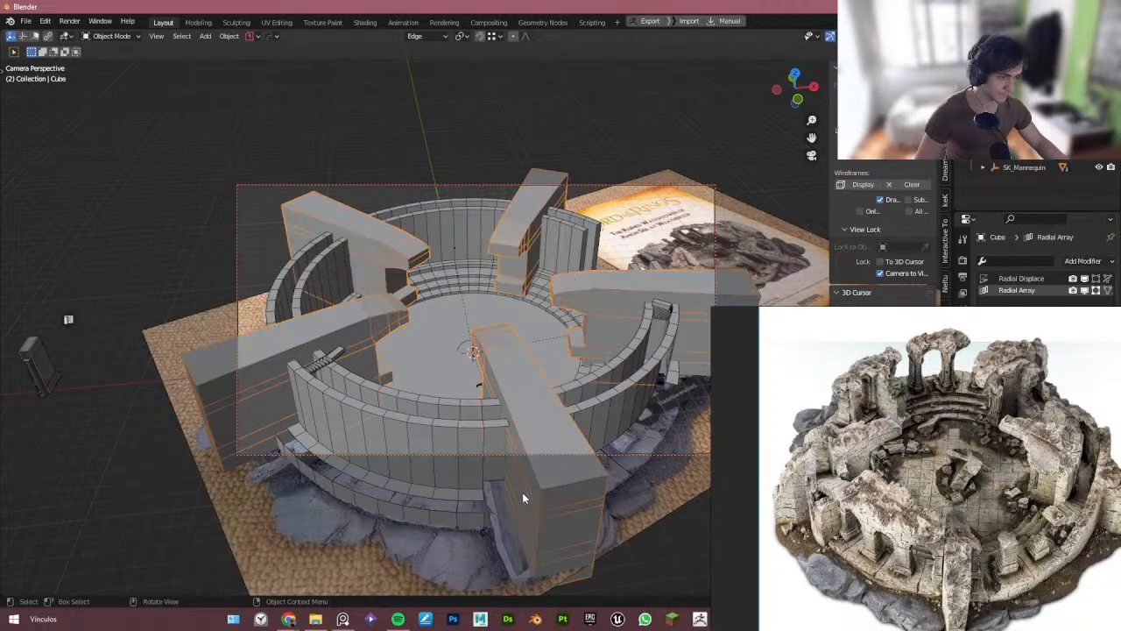
key(Tab)
key(alt+z)
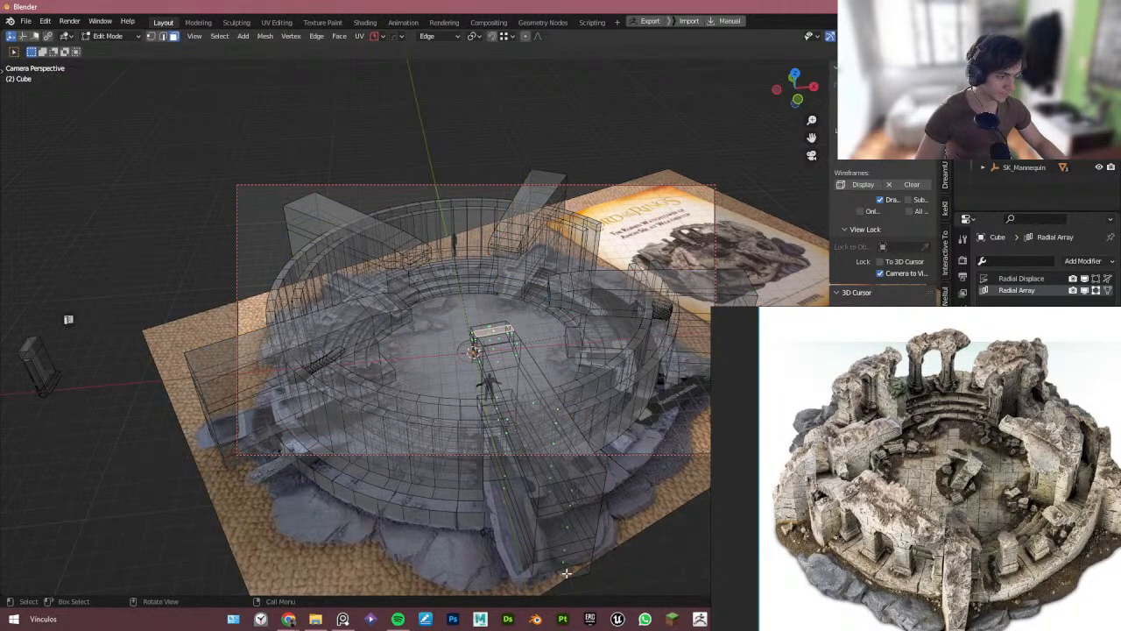
click(567, 573)
ctrl+click(571, 524)
key(alt+z)
key(alt+s)
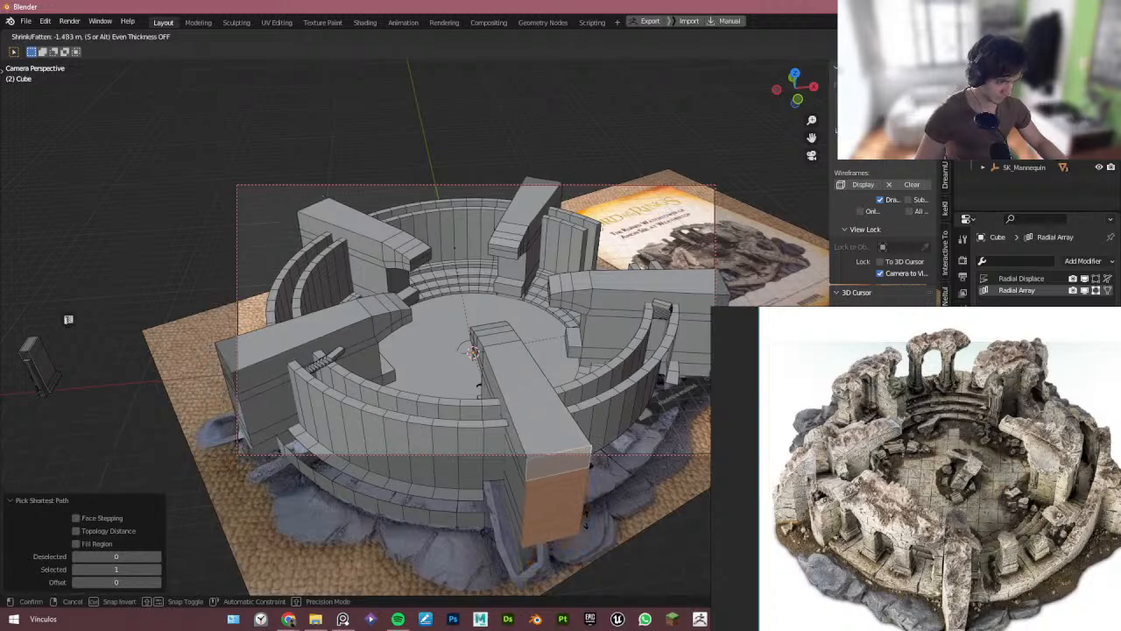
click(586, 518)
- Switch to Normal orientation and scale the arm's end face along its normal Y axis to about 0.85
key(s)
key(y)
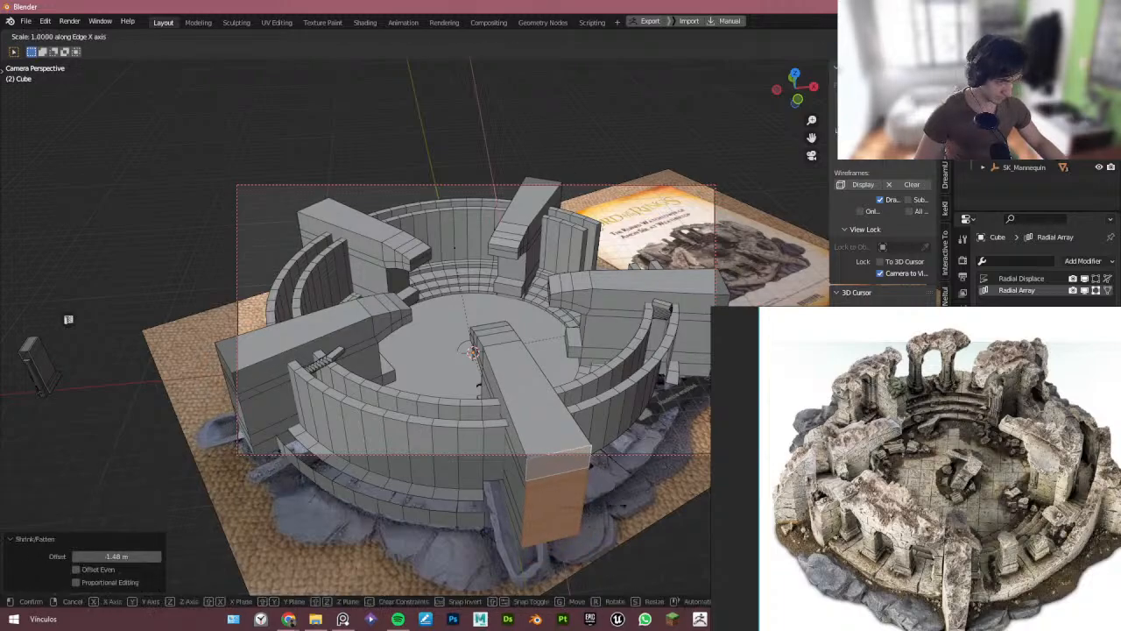
right_click(612, 506)
key(shift+space)
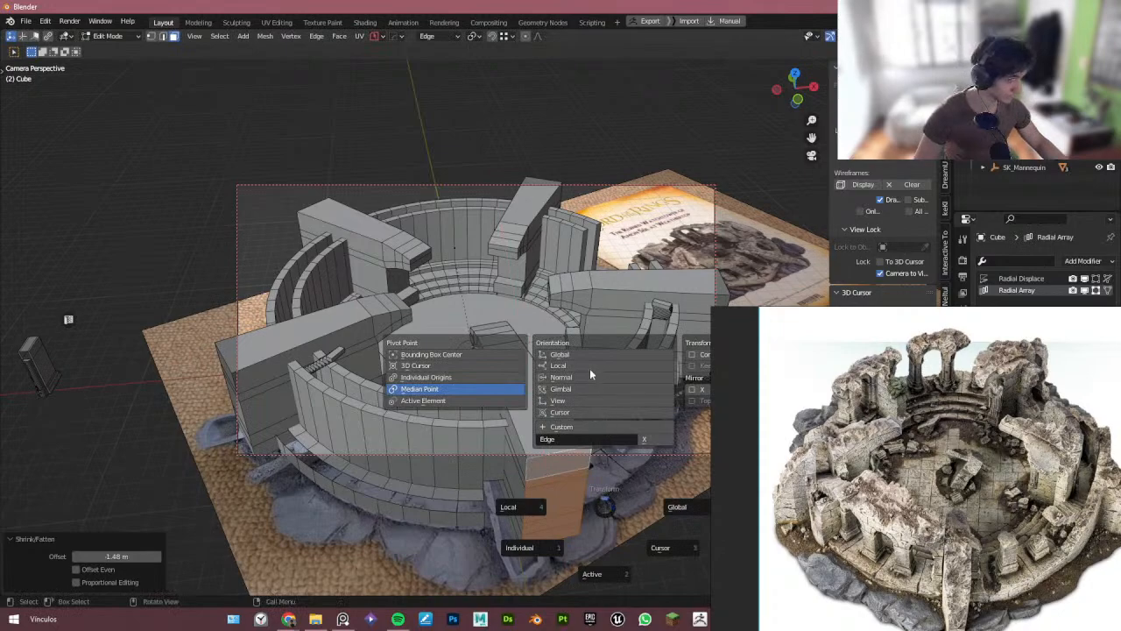
click(607, 377)
key(s)
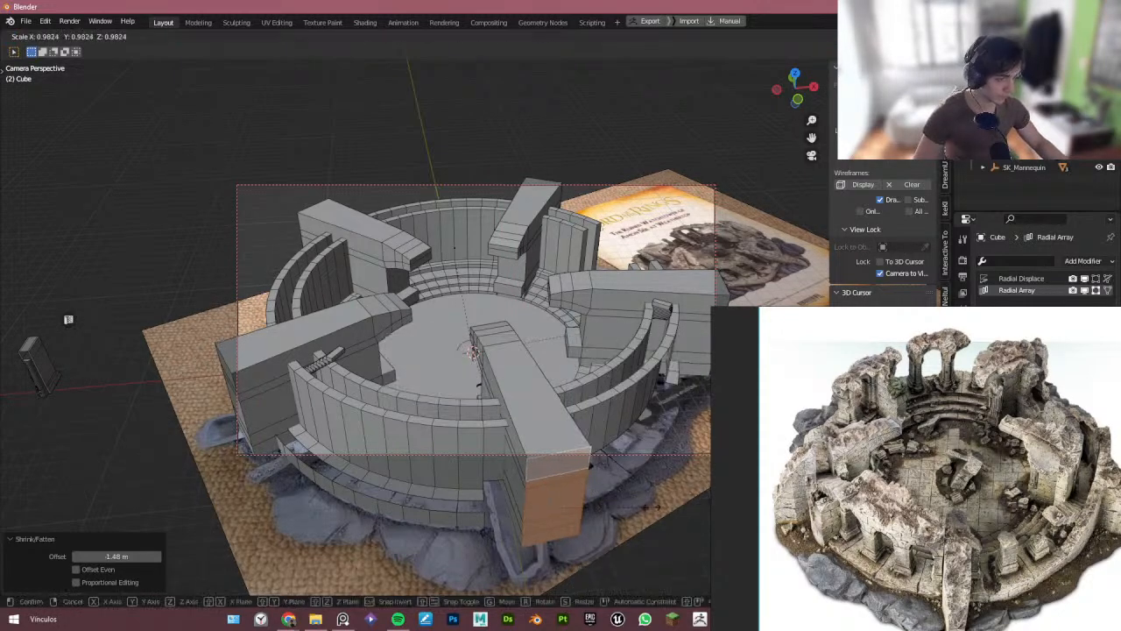
key(y)
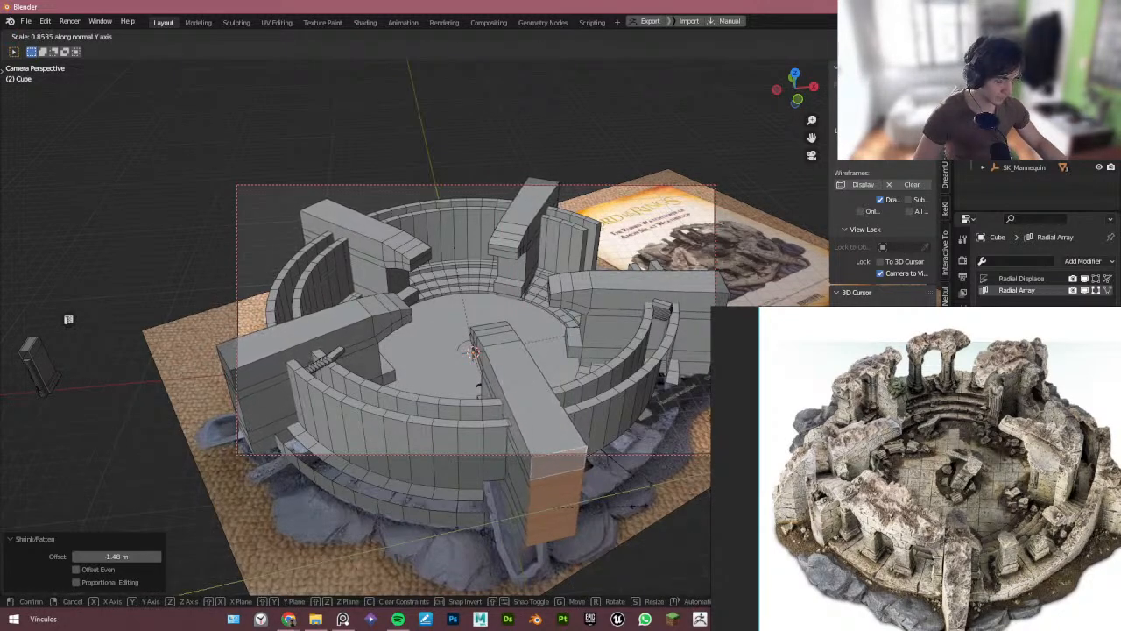
click(639, 506)
key(Tab)
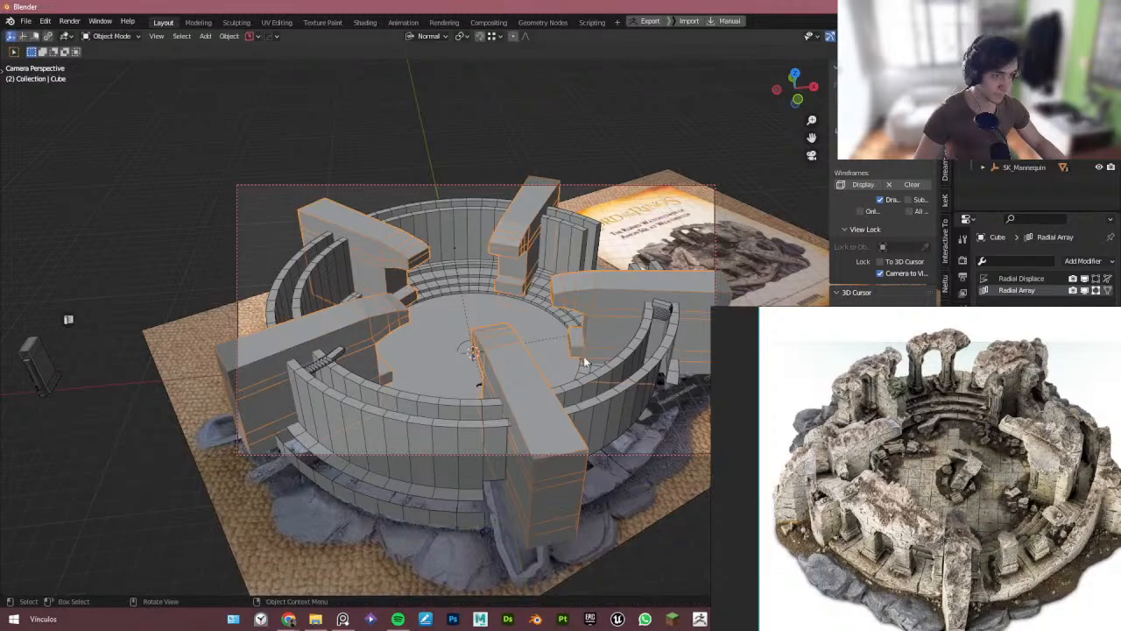
key(alt+z)
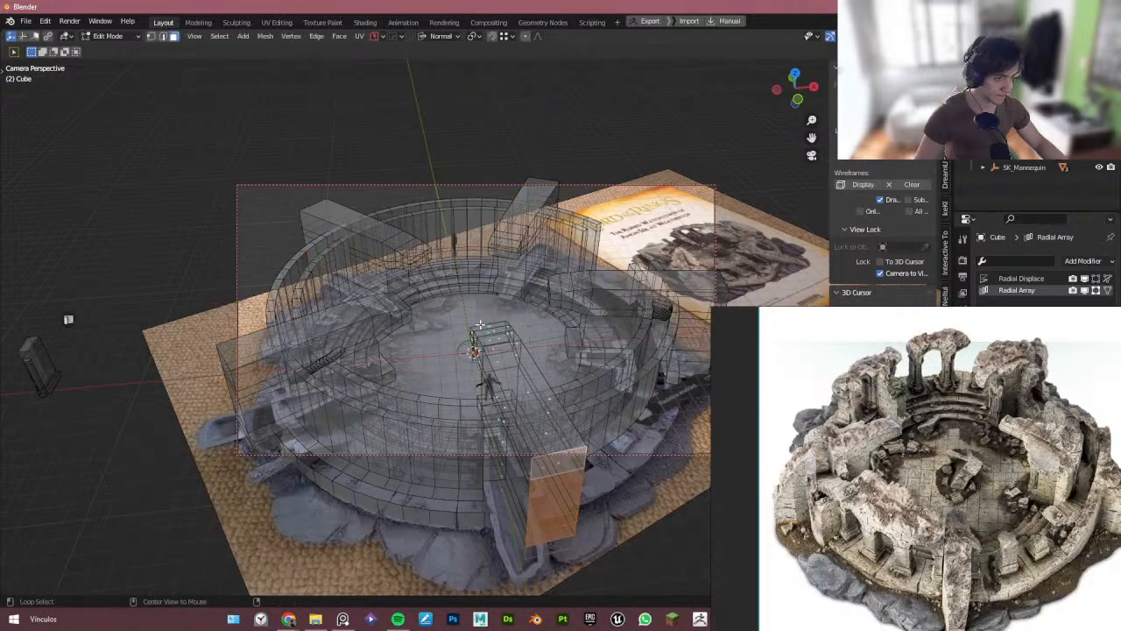
key(Tab)
key(alt+z)
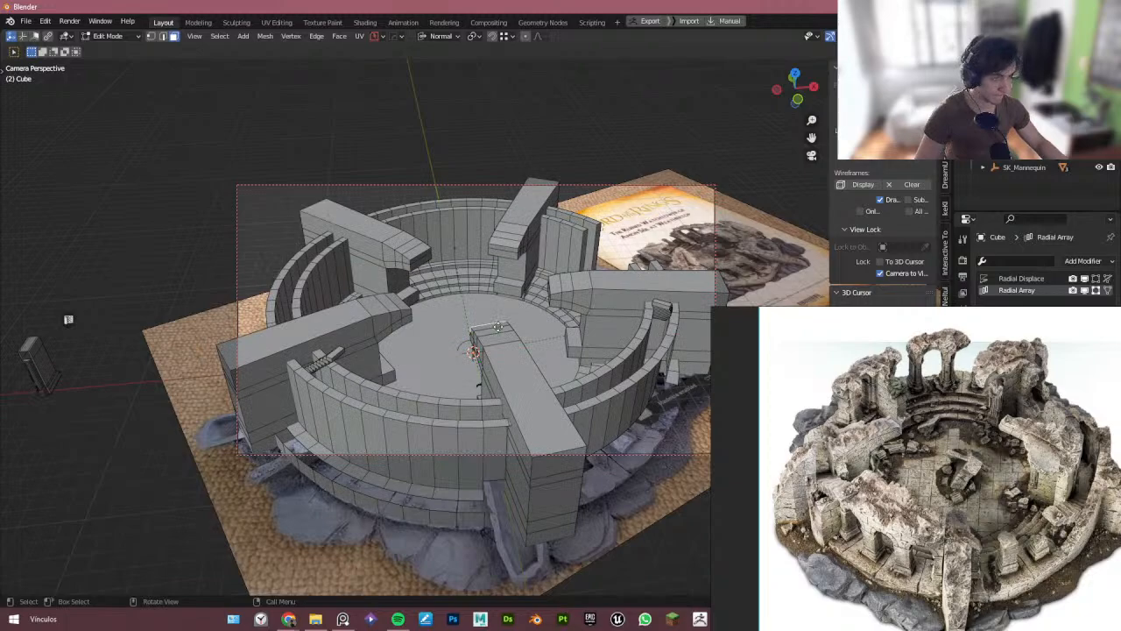
key(alt+z)
key(alt+z)
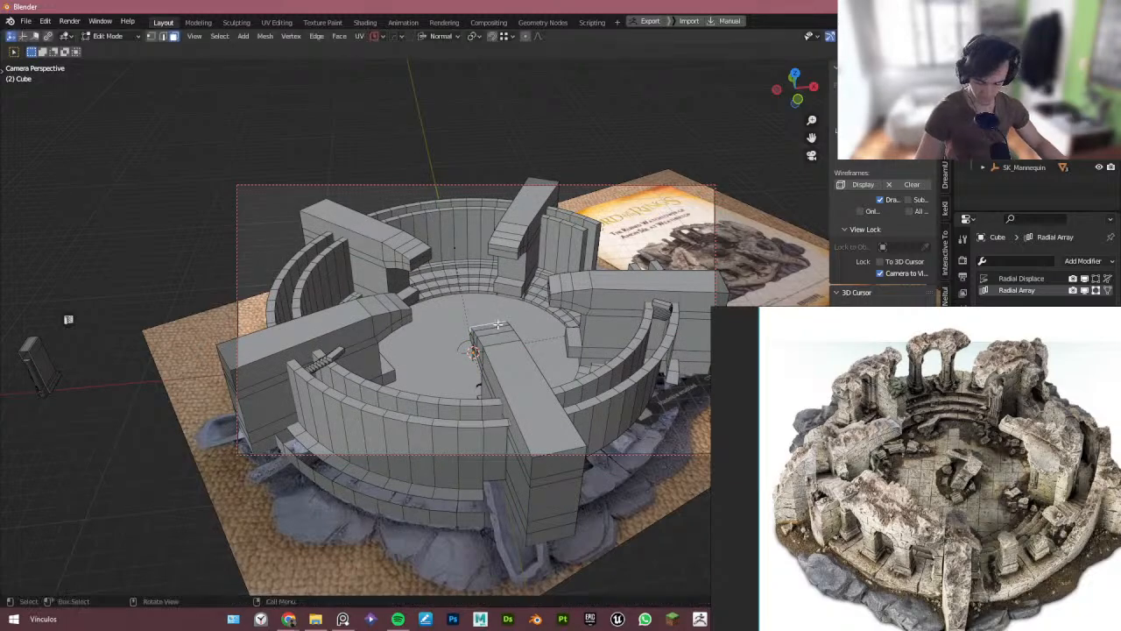
- Select the arm's inner end and raise it about 0.84 m along Z with smooth proportional editing, size 3.452
key(alt+z)
click(517, 337)
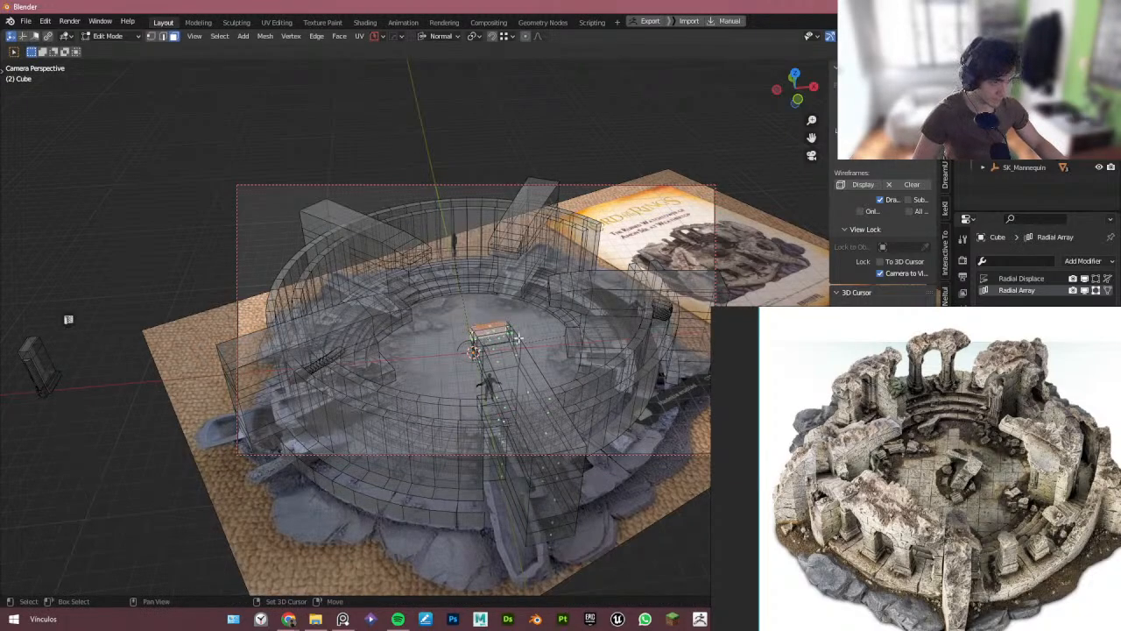
key(alt+z)
key(o)
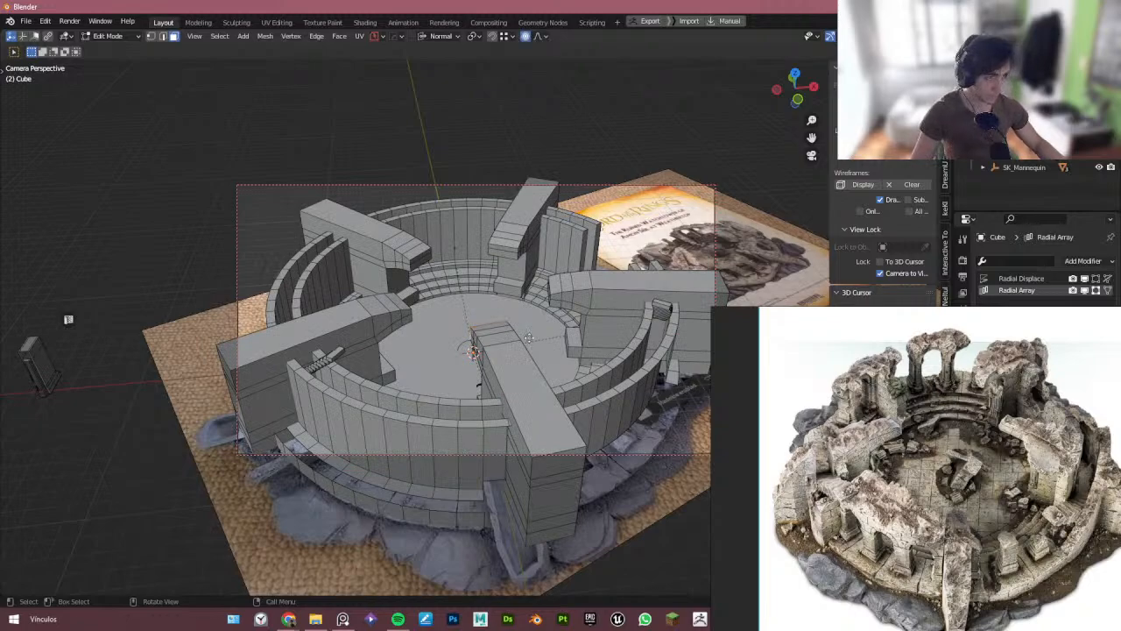
key(g)
key(z)
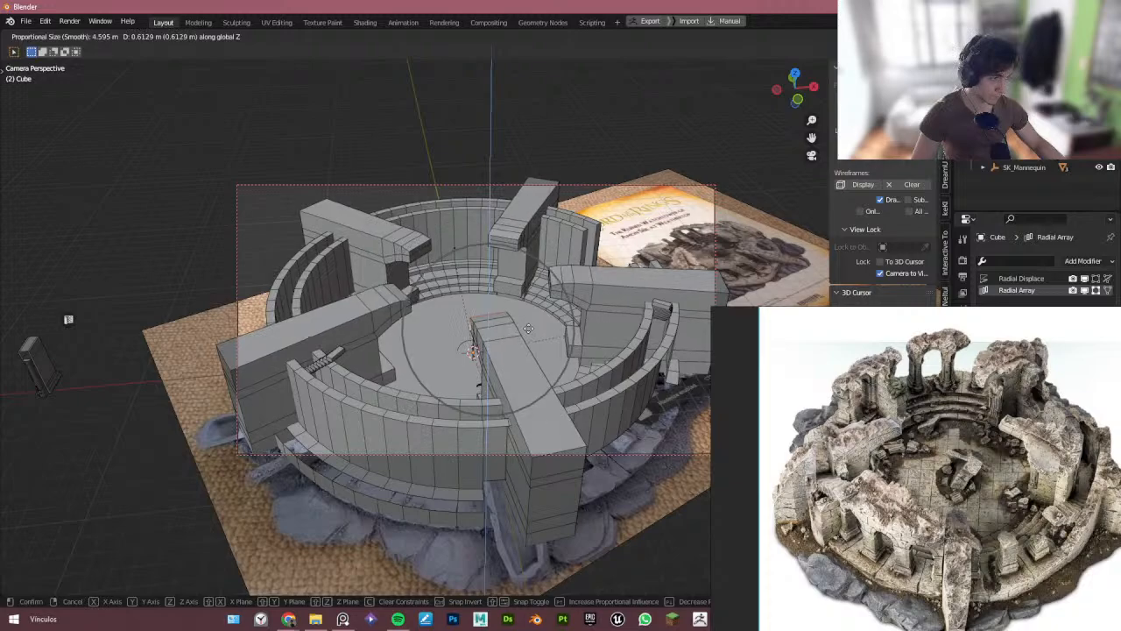
scroll(527, 327, up, 1)
scroll(526, 325, up, 2)
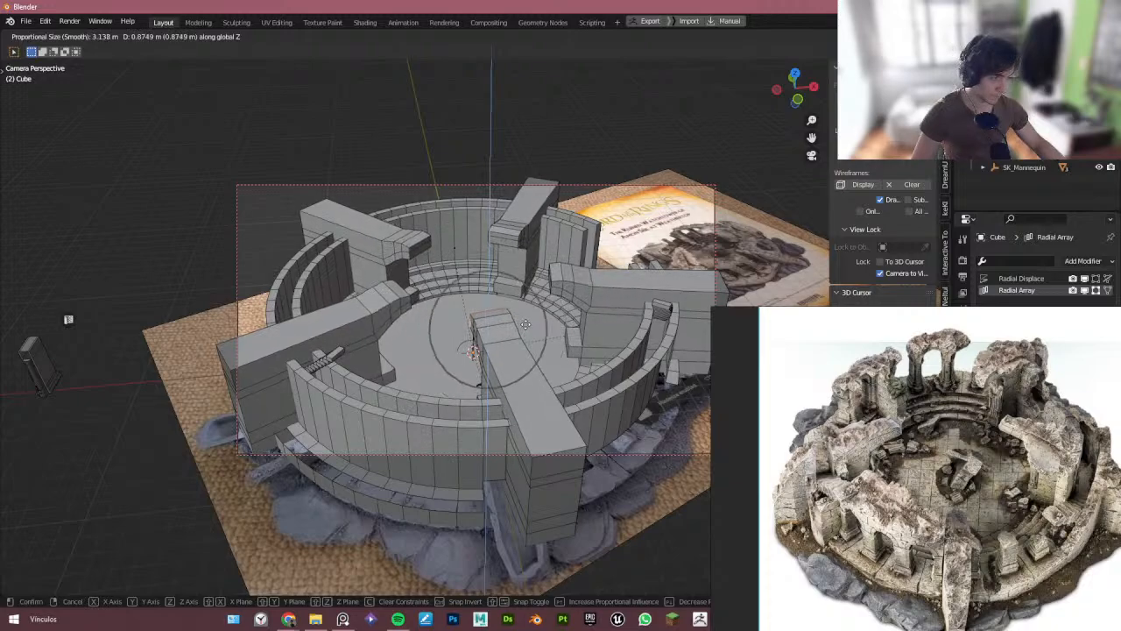
scroll(526, 324, up, 2)
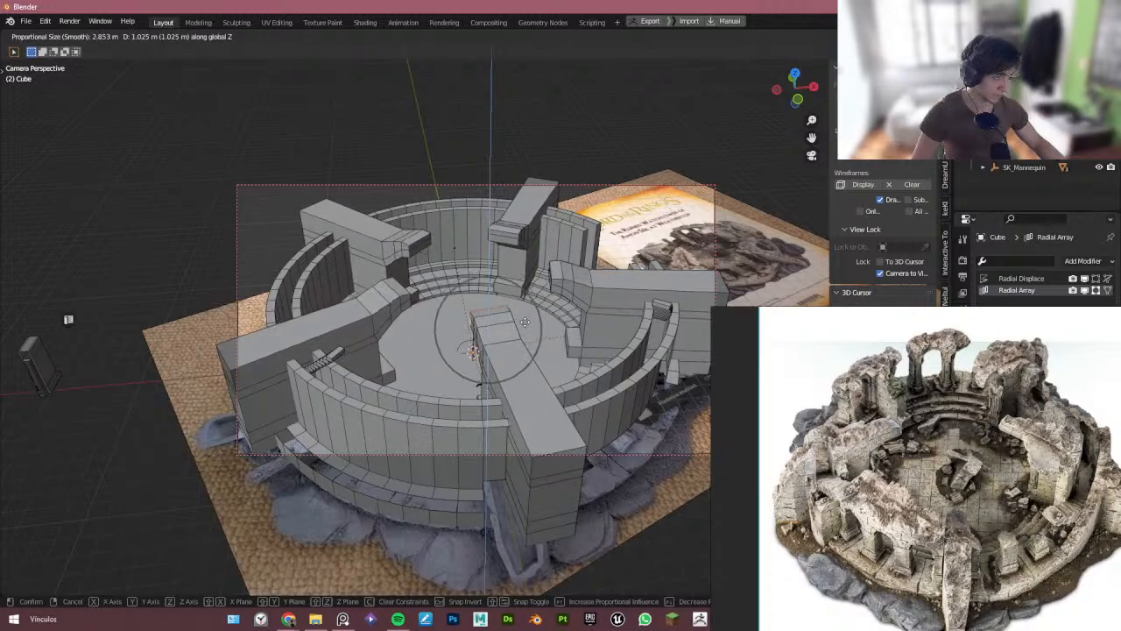
scroll(525, 322, down, 2)
click(524, 325)
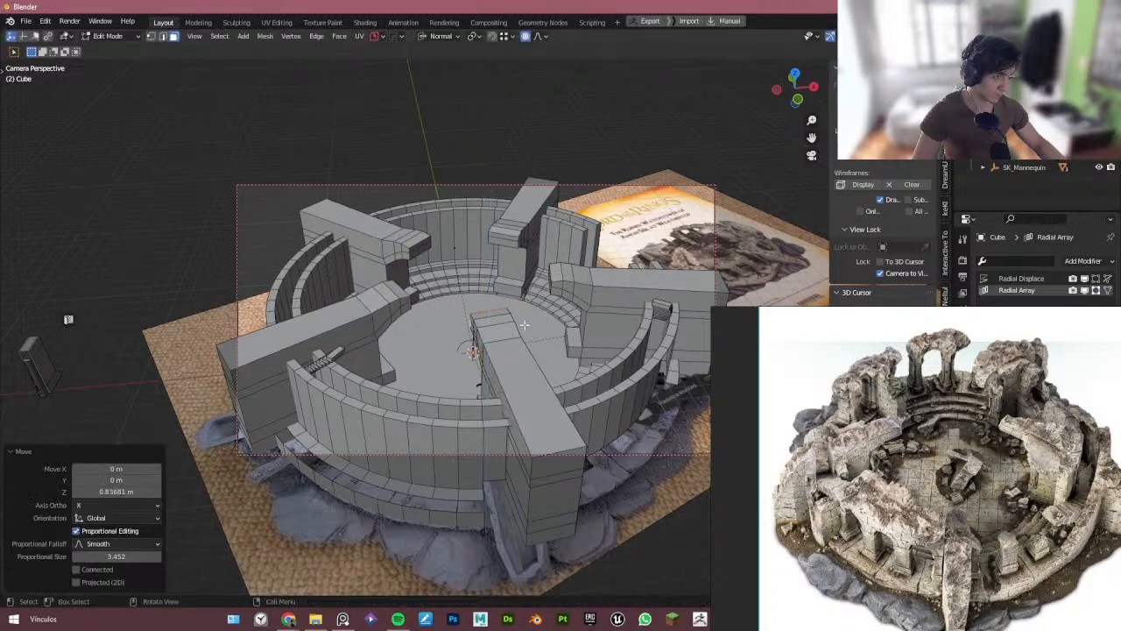
- Select the arm's top faces and flatten them by scaling along the normal Z axis to 0
ctrl+click(522, 380)
click(521, 382)
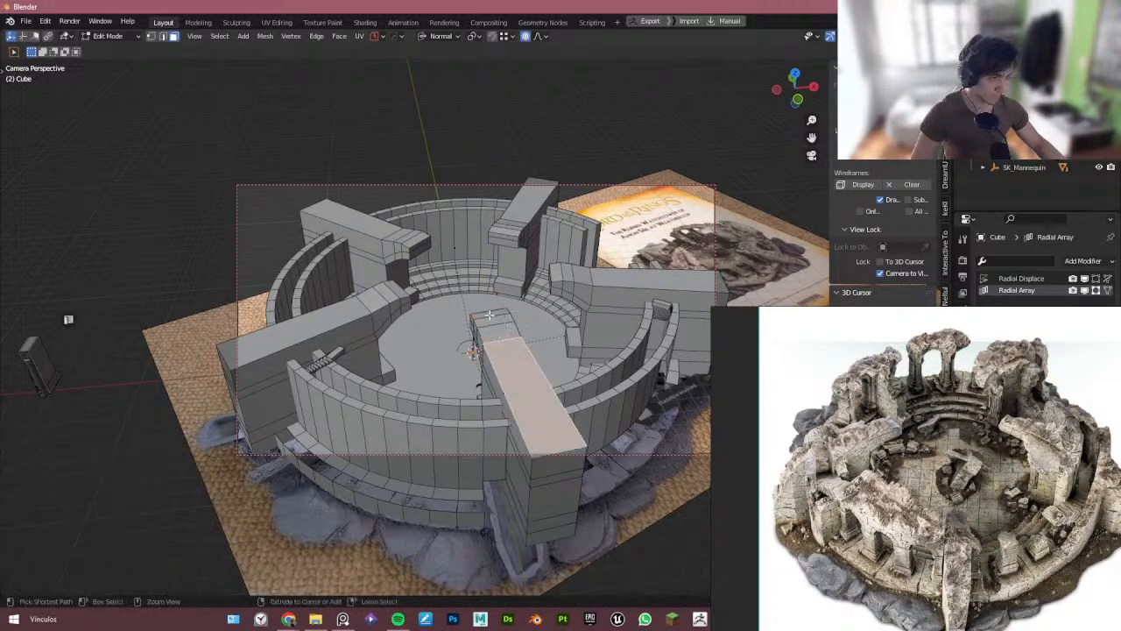
ctrl+click(491, 314)
key(s)
key(z)
key(0)
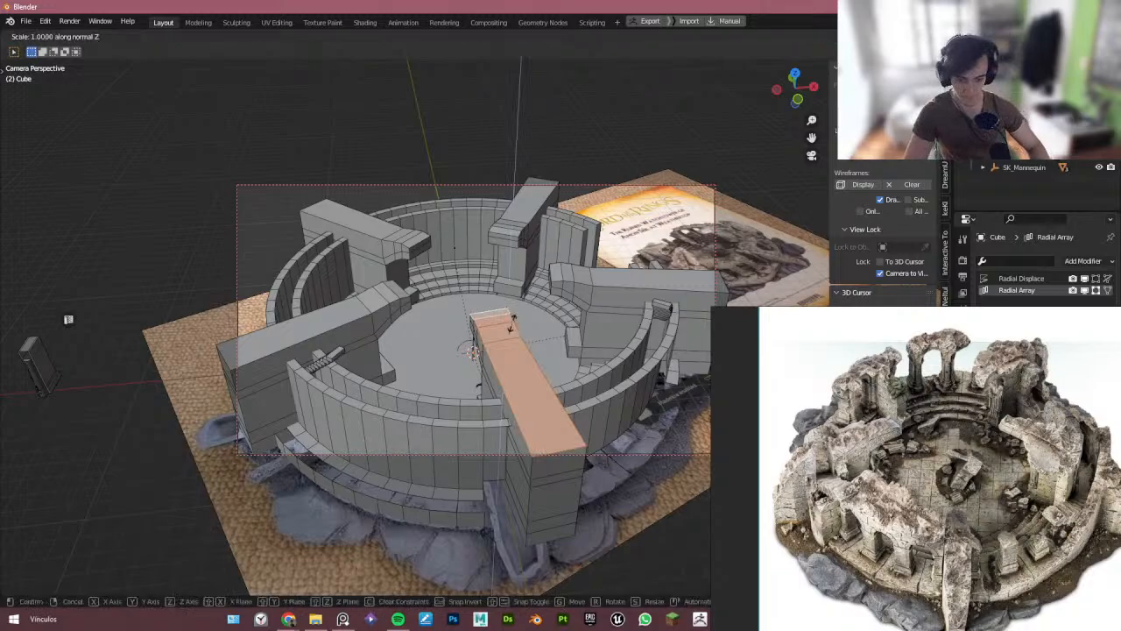
key(Return)
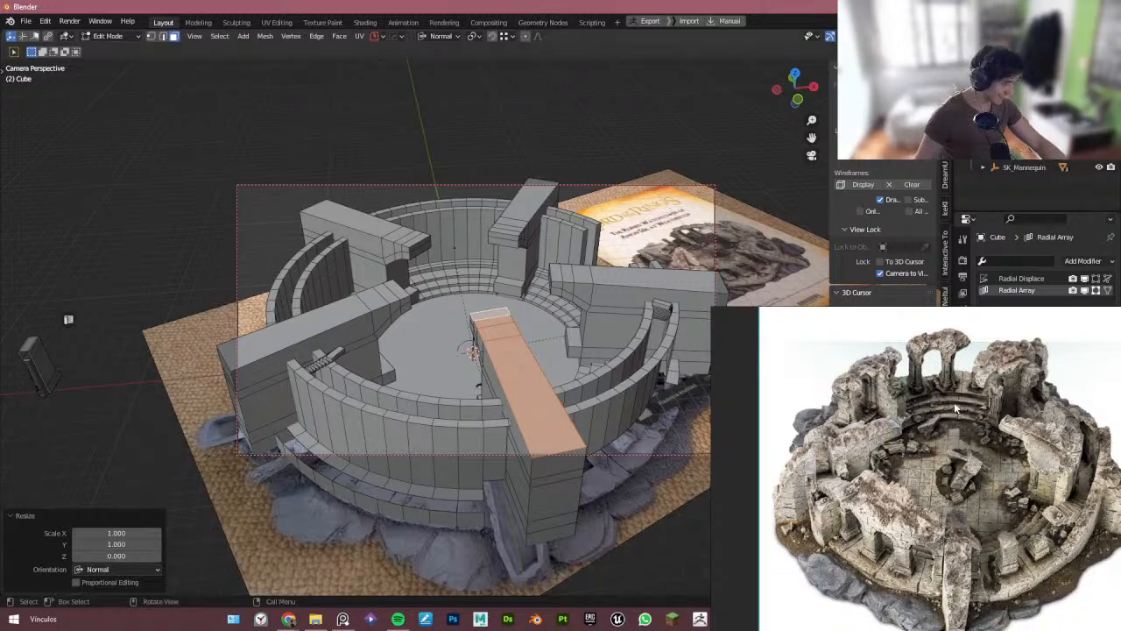
- Select the circular tier wall object, enter edit mode and isolate it in local view
click(481, 254)
key(Tab)
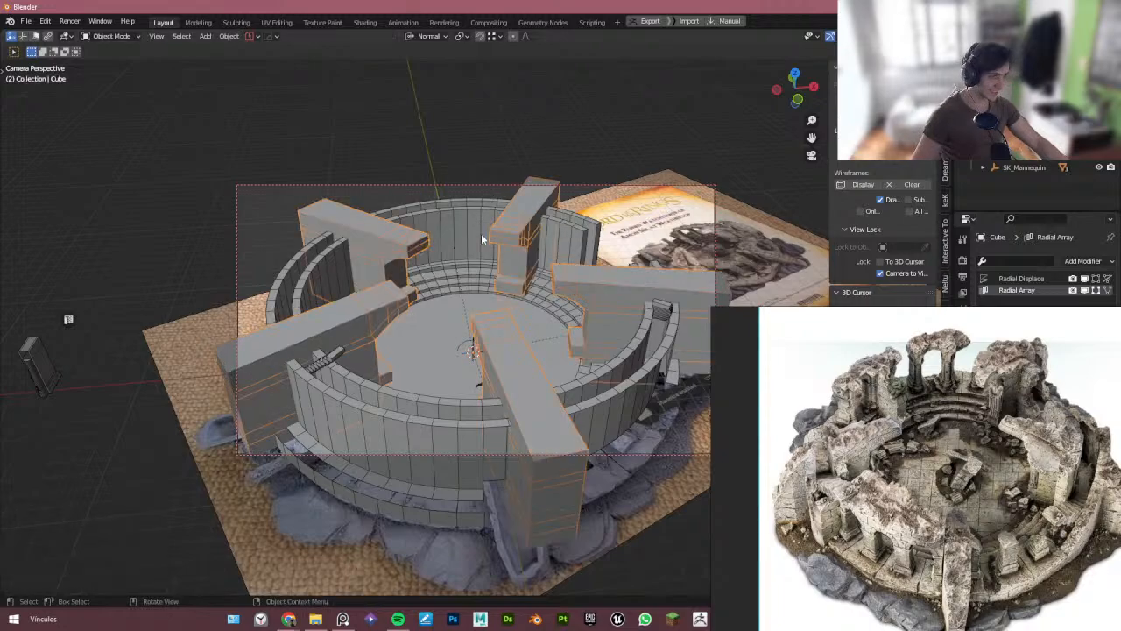
click(481, 233)
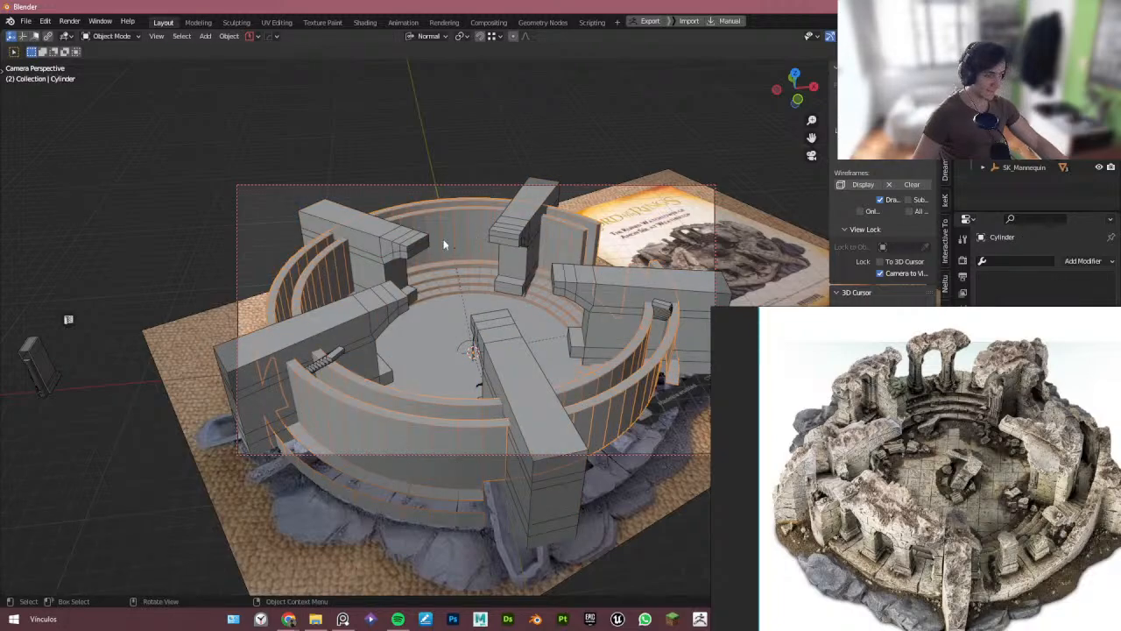
key(Tab)
scroll(452, 227, up, 2)
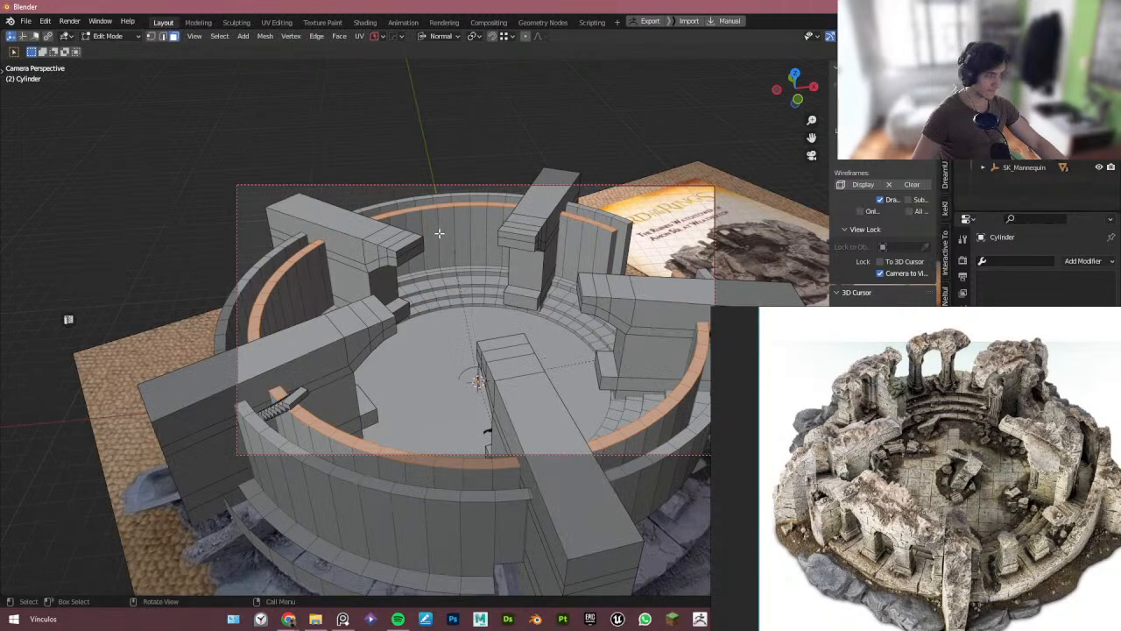
scroll(442, 244, down, 3)
middle_drag(441, 244, 447, 223)
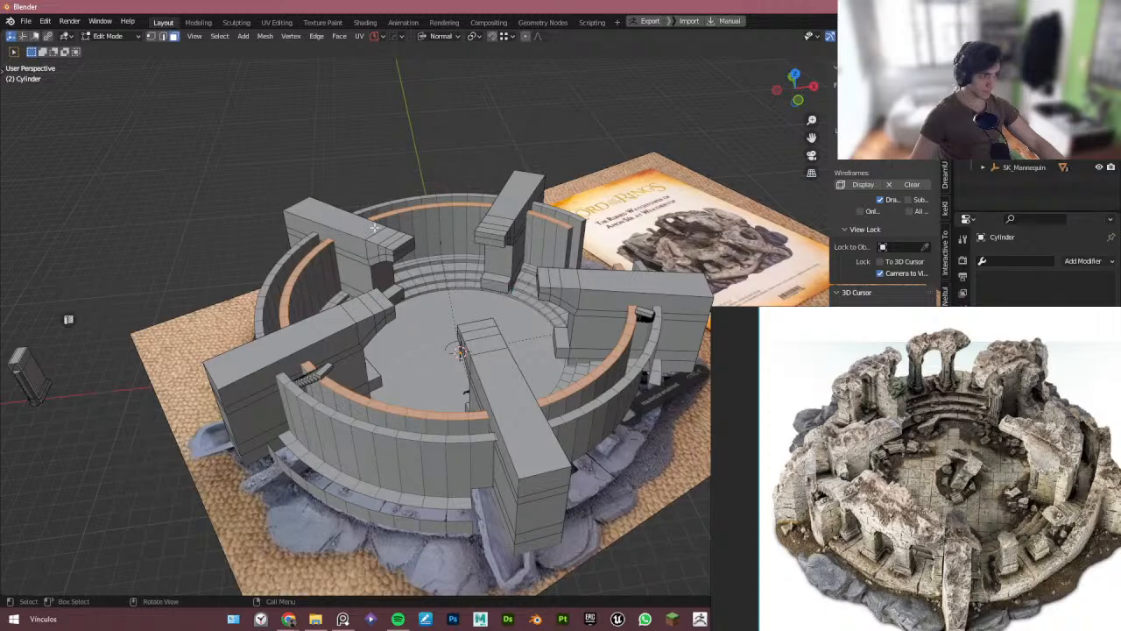
key(alt+z)
key(alt+z)
key(Tab)
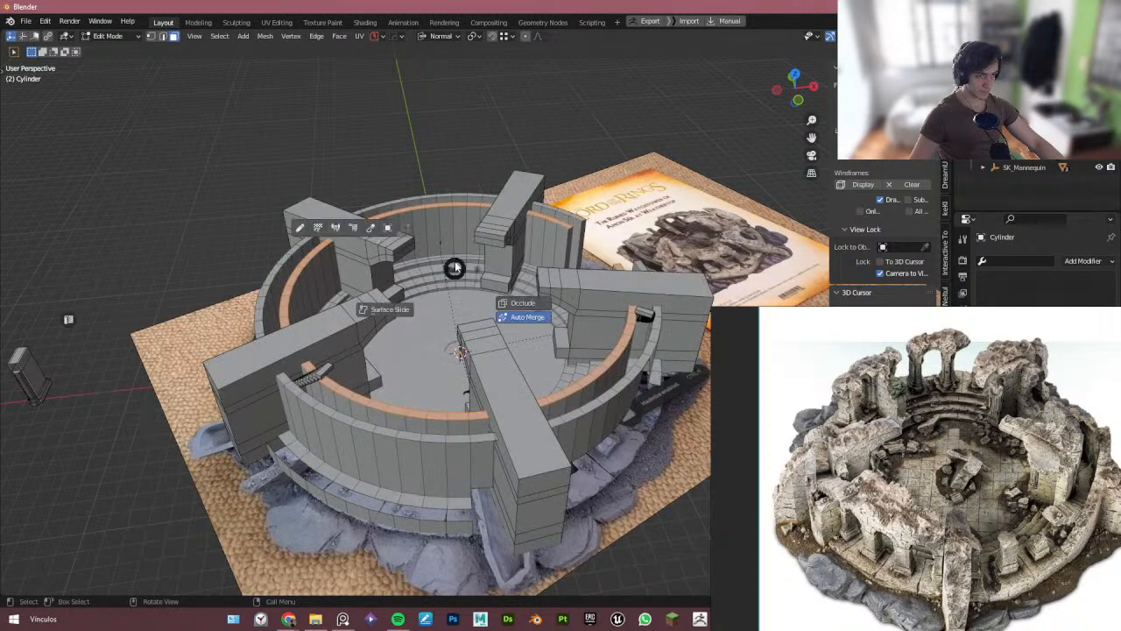
key(slash)
key(Tab)
- Select faces on the back of the upper tier wall between two arms, grow the selection, and delete them
click(386, 238)
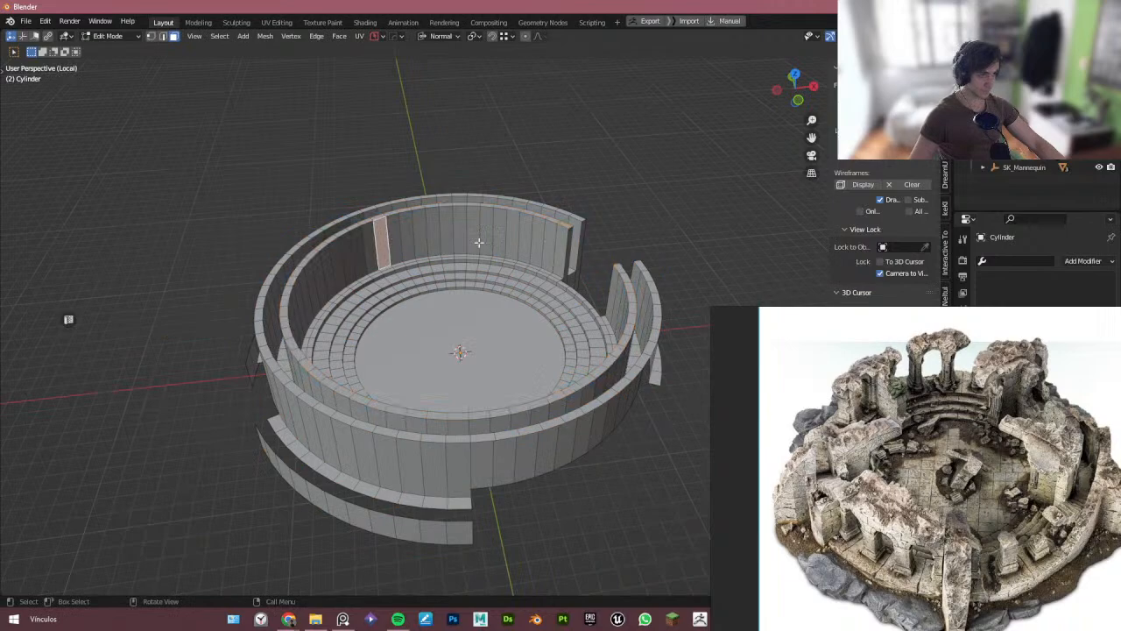
ctrl+click(568, 242)
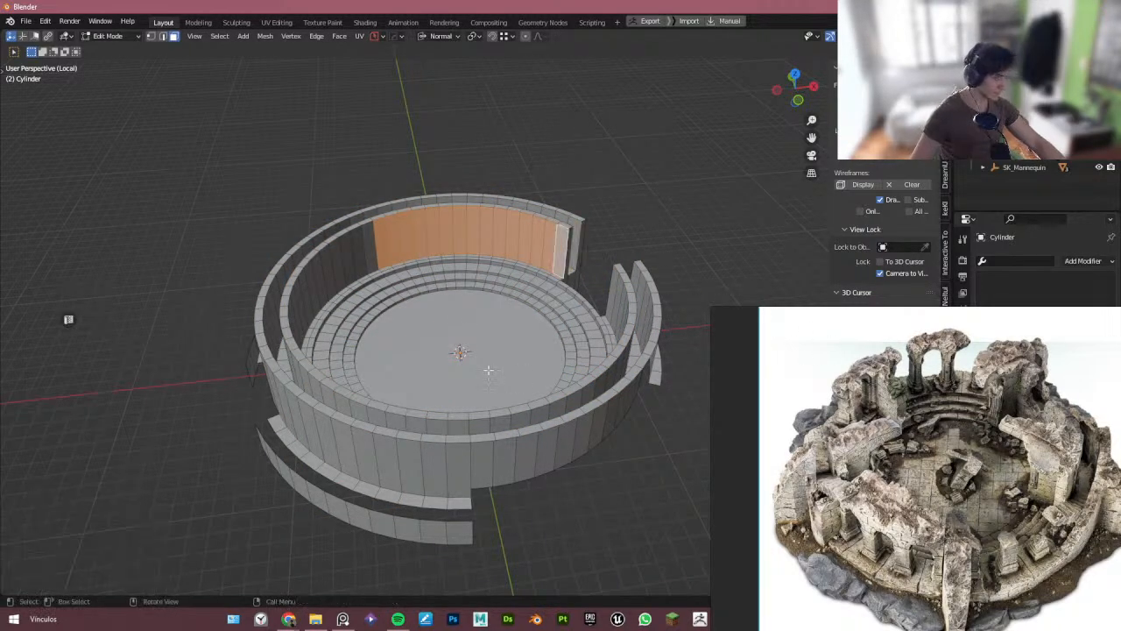
key(Tab)
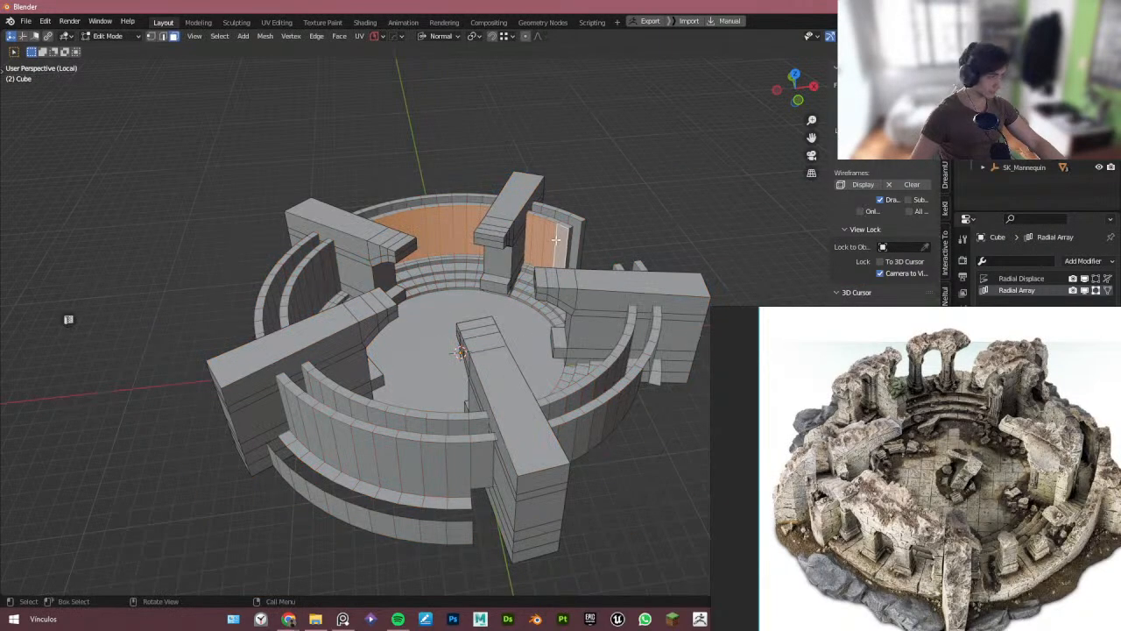
scroll(1008, 413, up, 5)
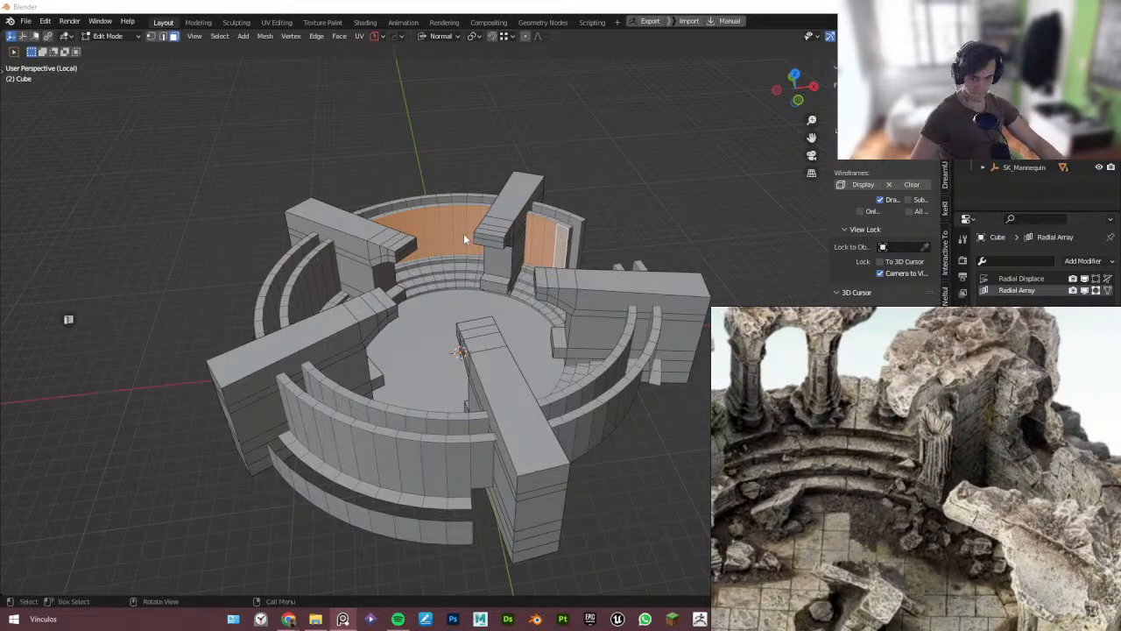
click(506, 220)
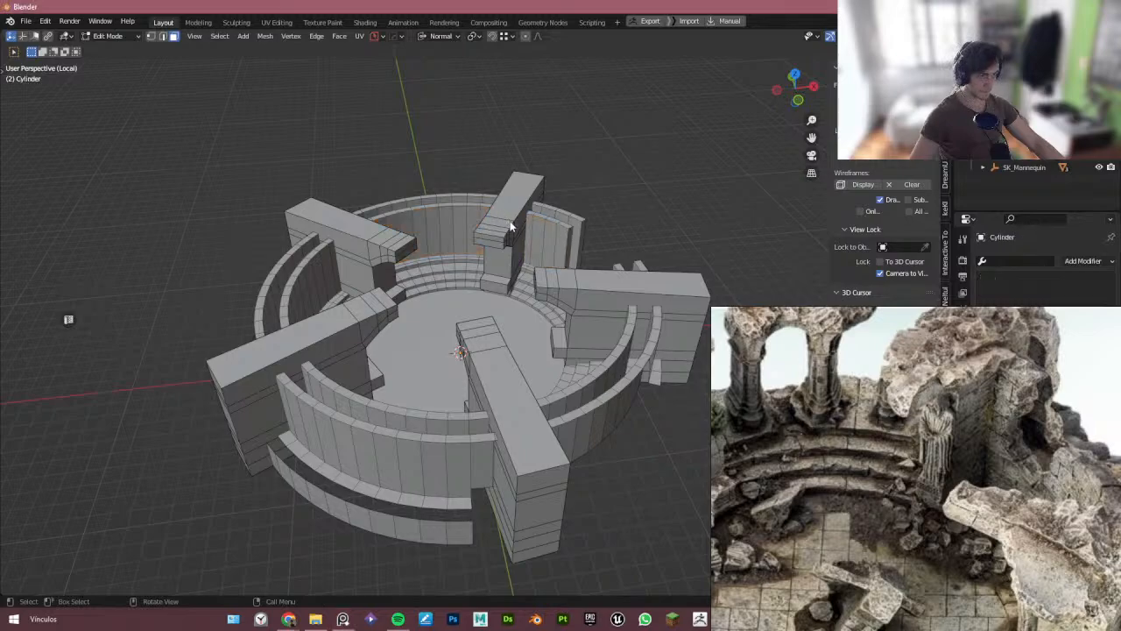
key(alt+z)
key(alt+z)
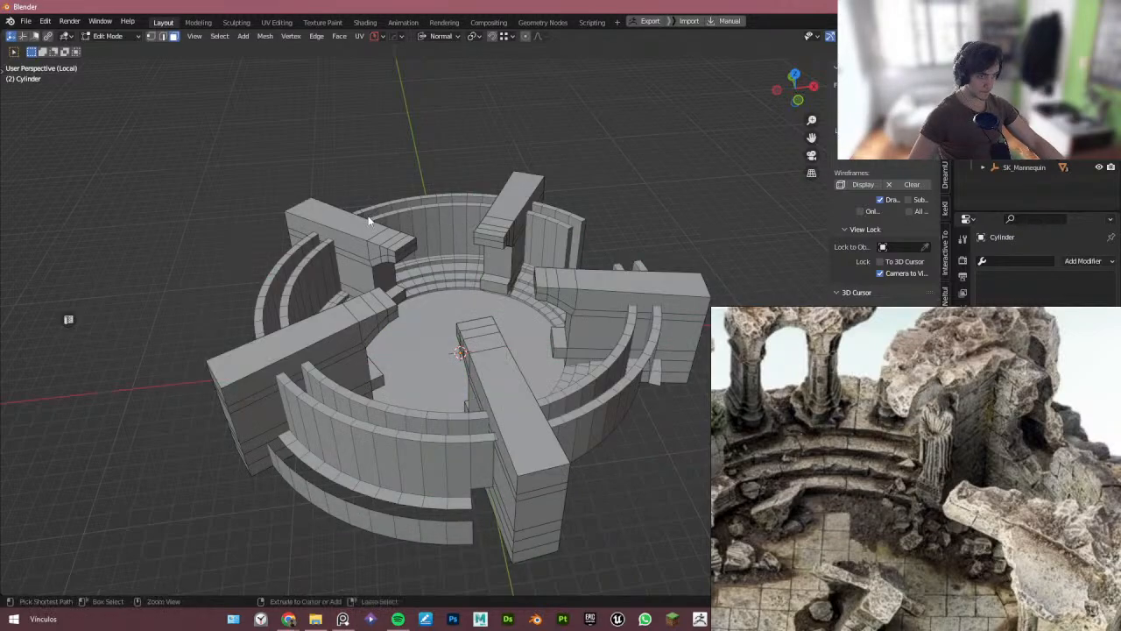
ctrl+click(392, 226)
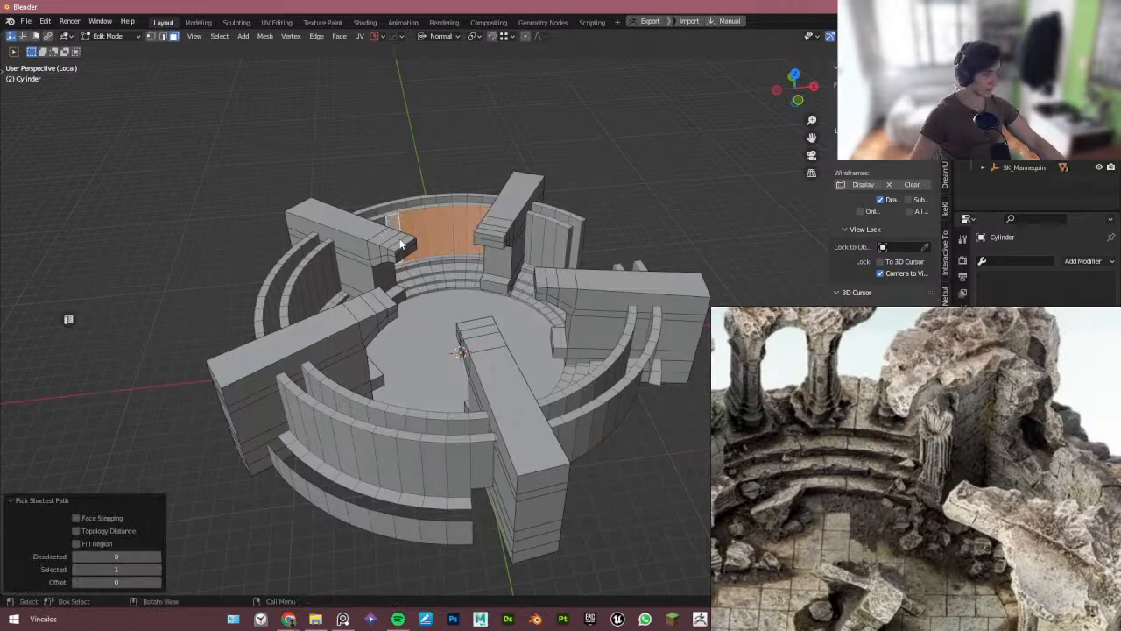
click(390, 211)
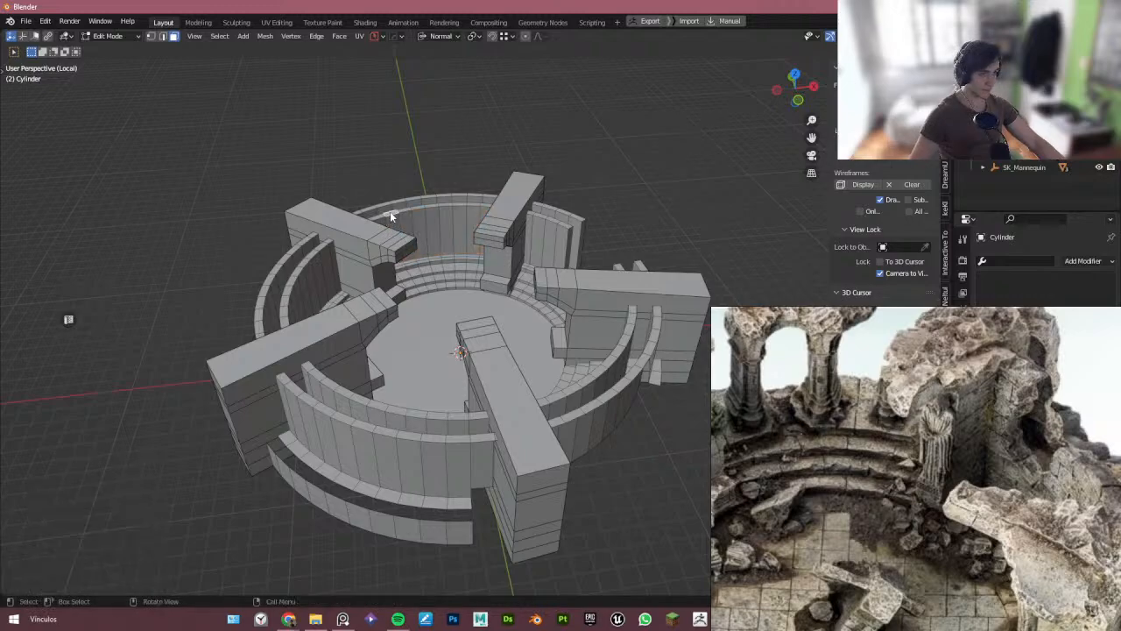
ctrl+click(488, 209)
key(ctrl+KP_Add)
key(x)
- Delete the remaining faces above the new opening in the upper tier wall
click(489, 207)
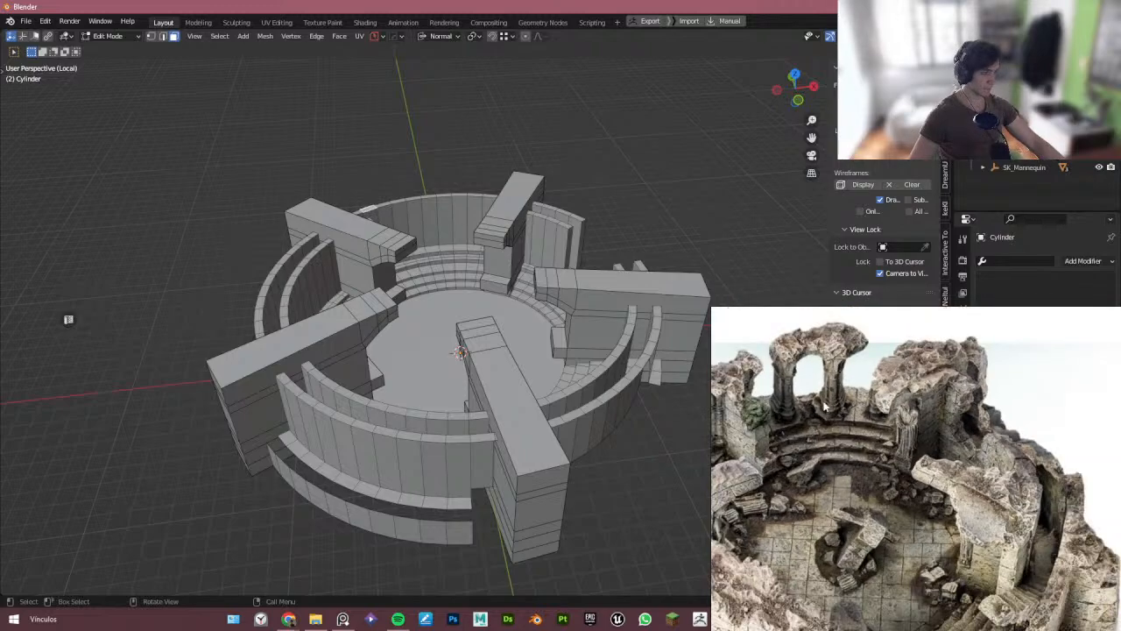
ctrl+click(488, 195)
key(x)
click(513, 186)
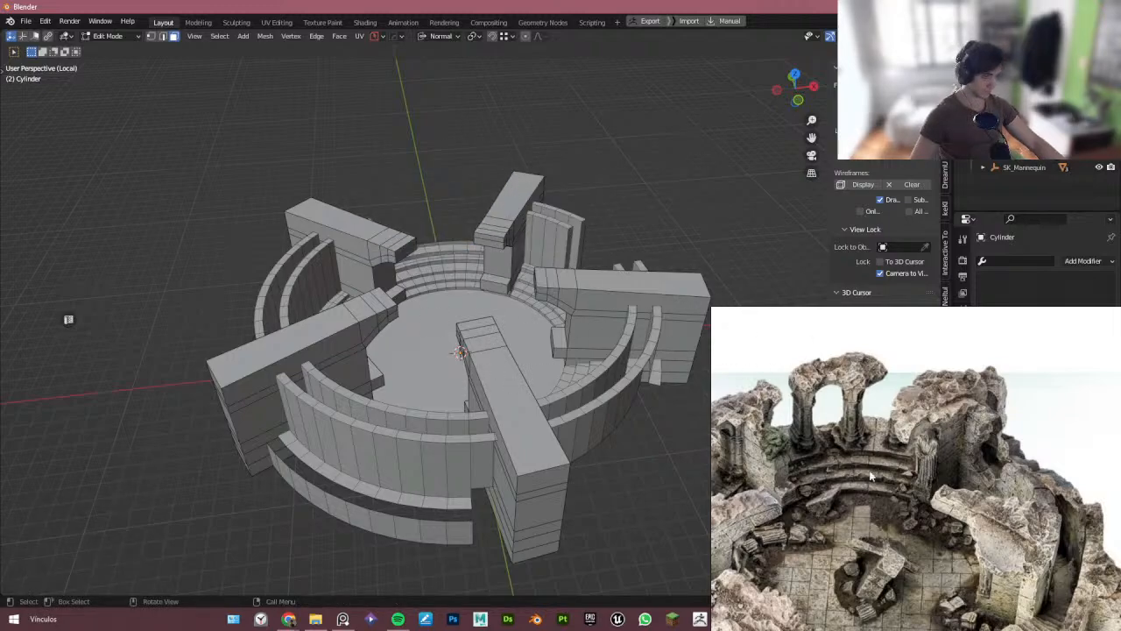
- Examine the reference photos of the arena, zooming into the wall openings and staircases on its near side
scroll(869, 476, down, 4)
middle_drag(837, 487, 881, 465)
scroll(857, 481, up, 4)
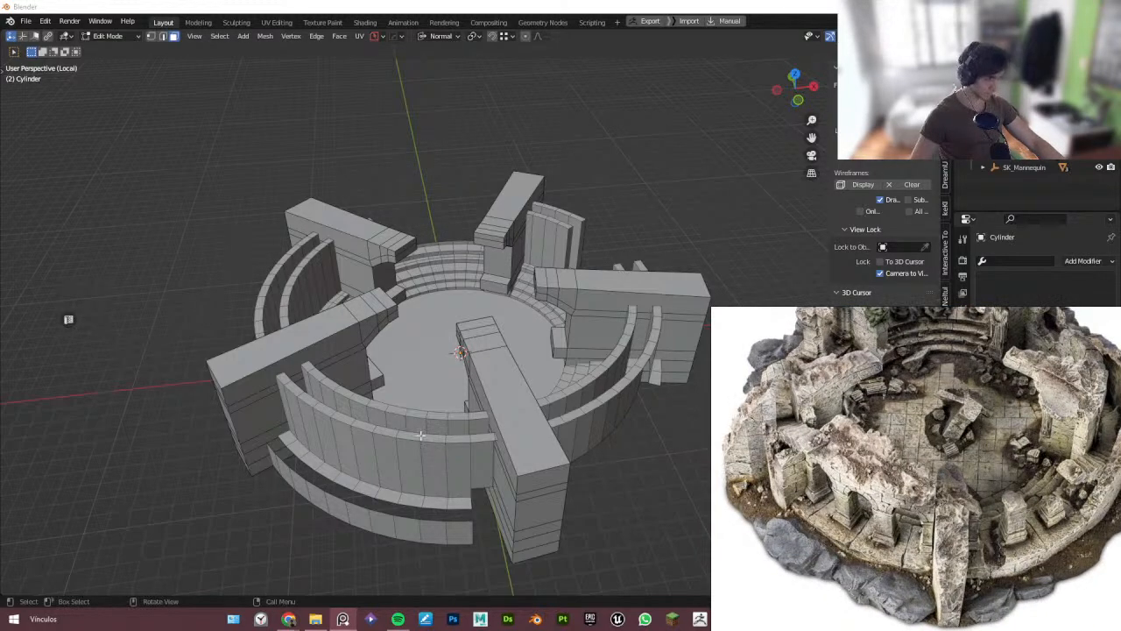
scroll(937, 512, up, 2)
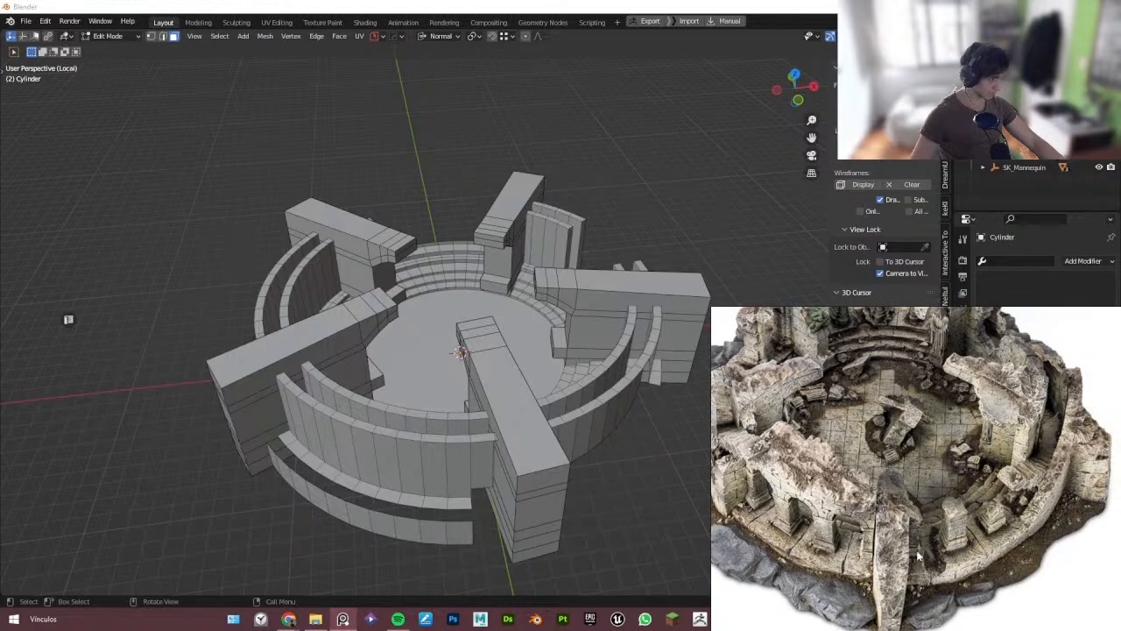
scroll(796, 559, up, 3)
scroll(806, 556, up, 2)
scroll(807, 556, down, 4)
mouse_move(955, 525)
middle_down()
mouse_move(823, 539)
mouse_move(922, 536)
mouse_move(863, 553)
mouse_move(846, 542)
mouse_move(834, 552)
mouse_move(938, 518)
mouse_move(903, 519)
mouse_move(929, 515)
mouse_move(877, 535)
mouse_move(831, 526)
middle_up()
scroll(837, 552, down, 1)
scroll(830, 526, down, 2)
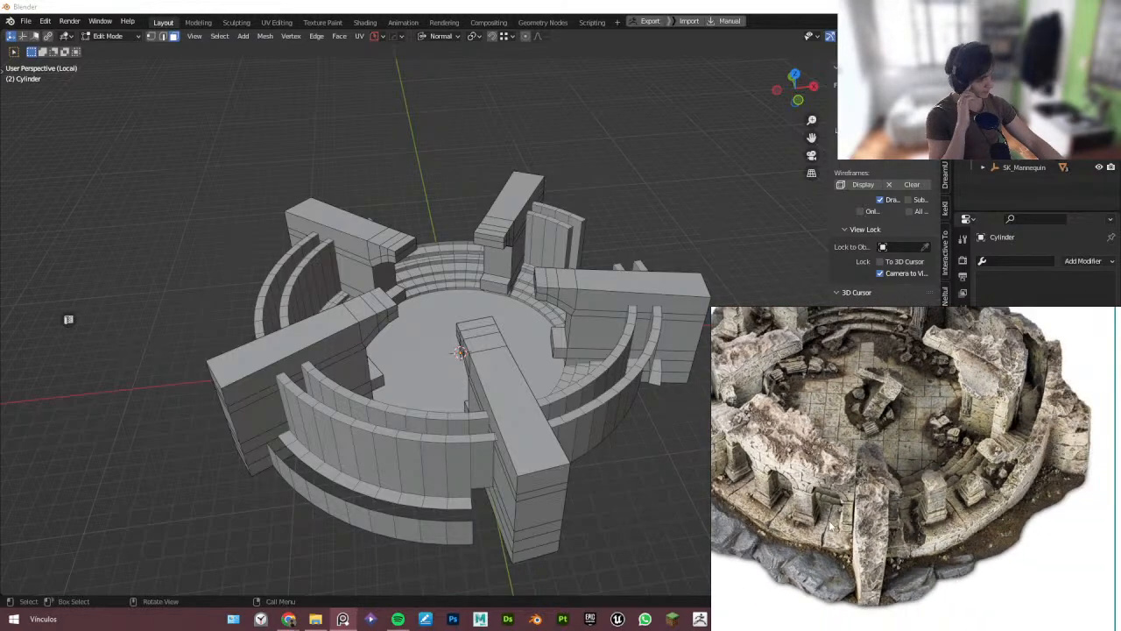
scroll(831, 526, down, 2)
click(832, 505)
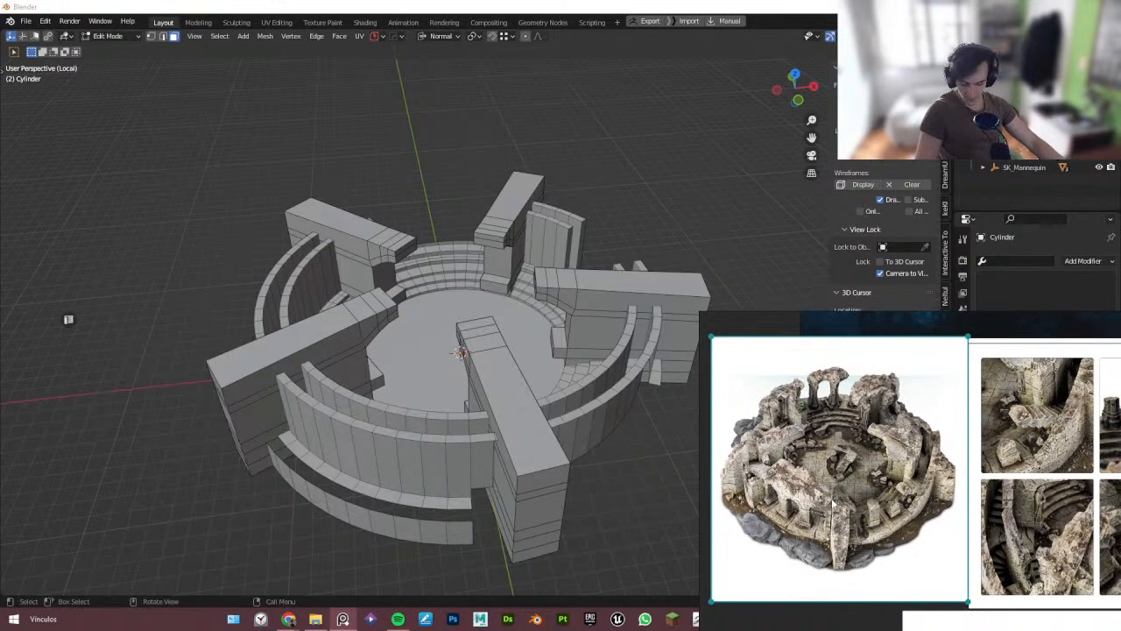
key(ctrl+f)
scroll(726, 426, up, 3)
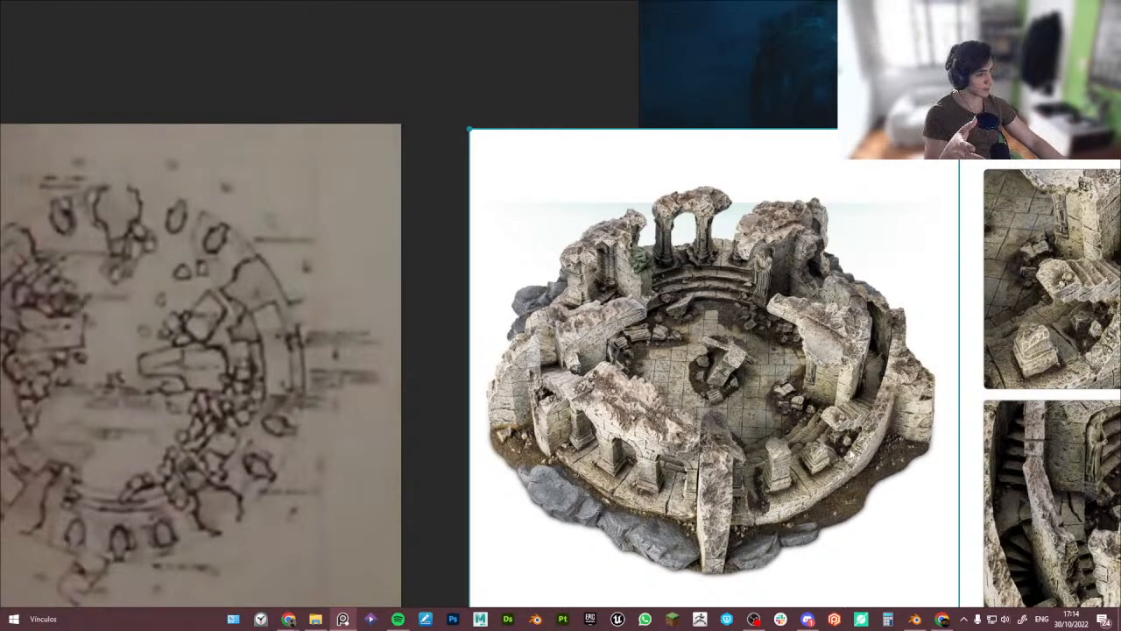
scroll(853, 454, up, 5)
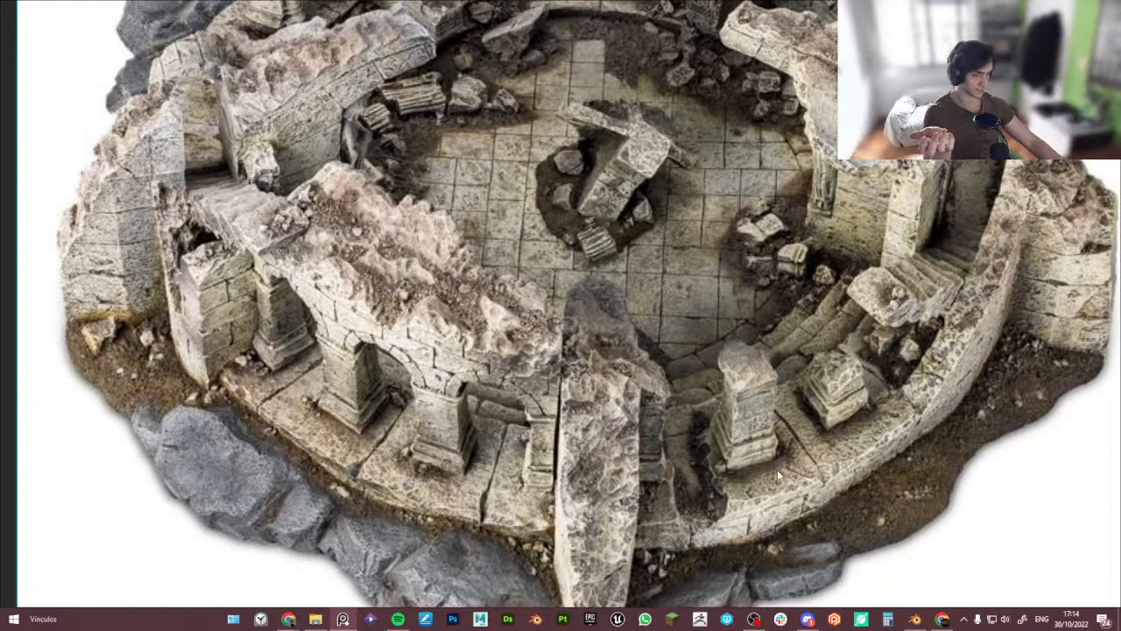
scroll(777, 470, down, 1)
scroll(777, 472, up, 3)
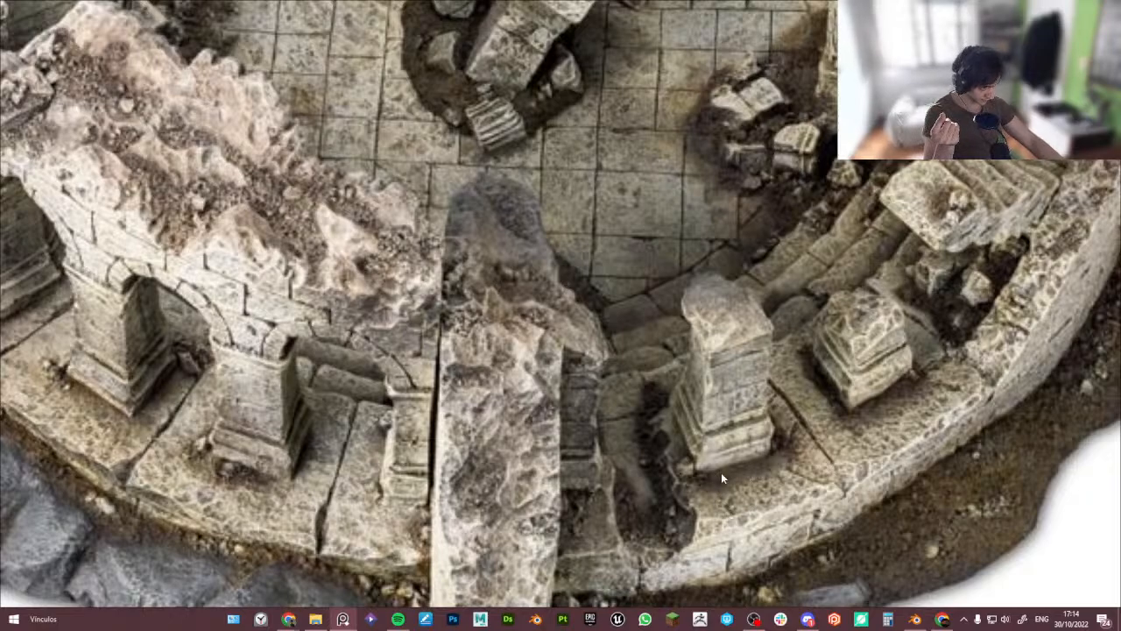
middle_drag(786, 477, 734, 515)
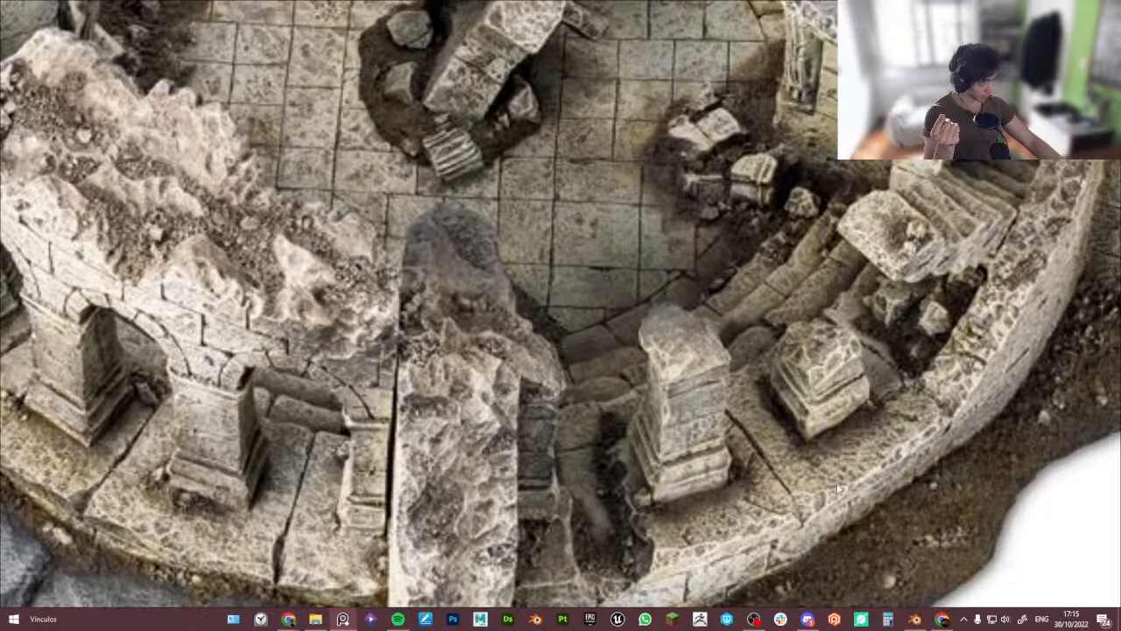
middle_drag(857, 451, 734, 557)
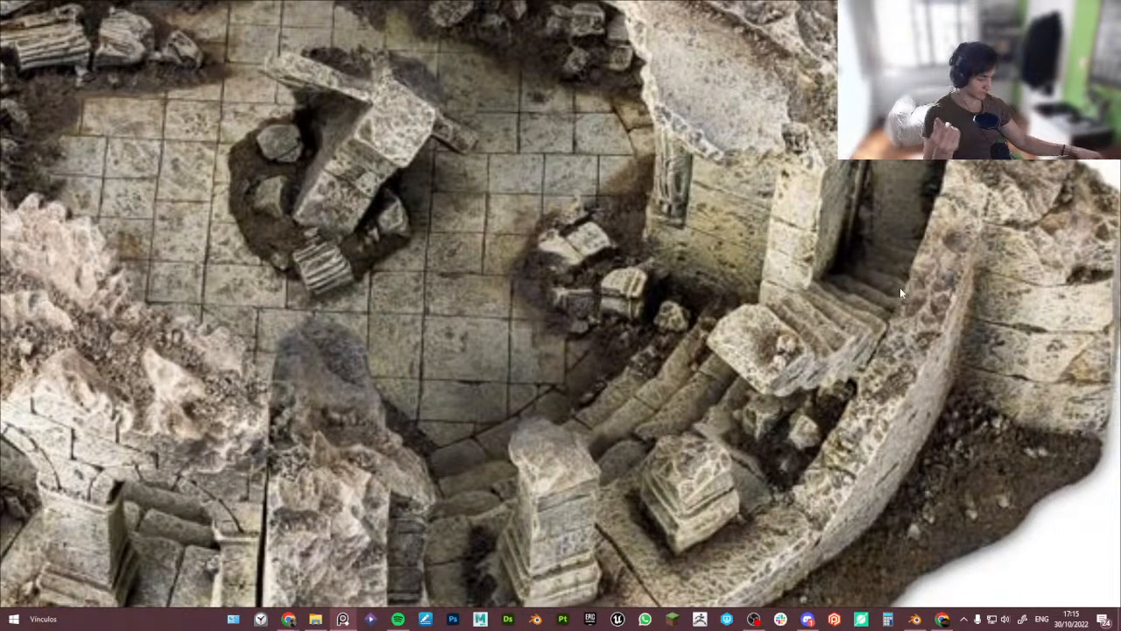
scroll(900, 287, down, 4)
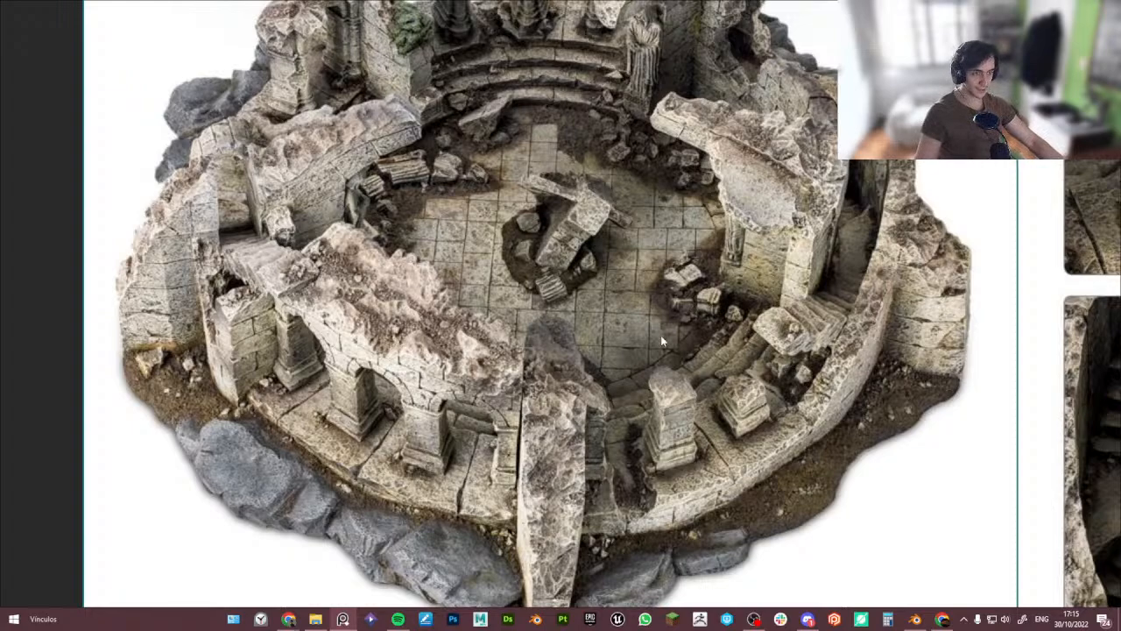
middle_drag(662, 336, 635, 348)
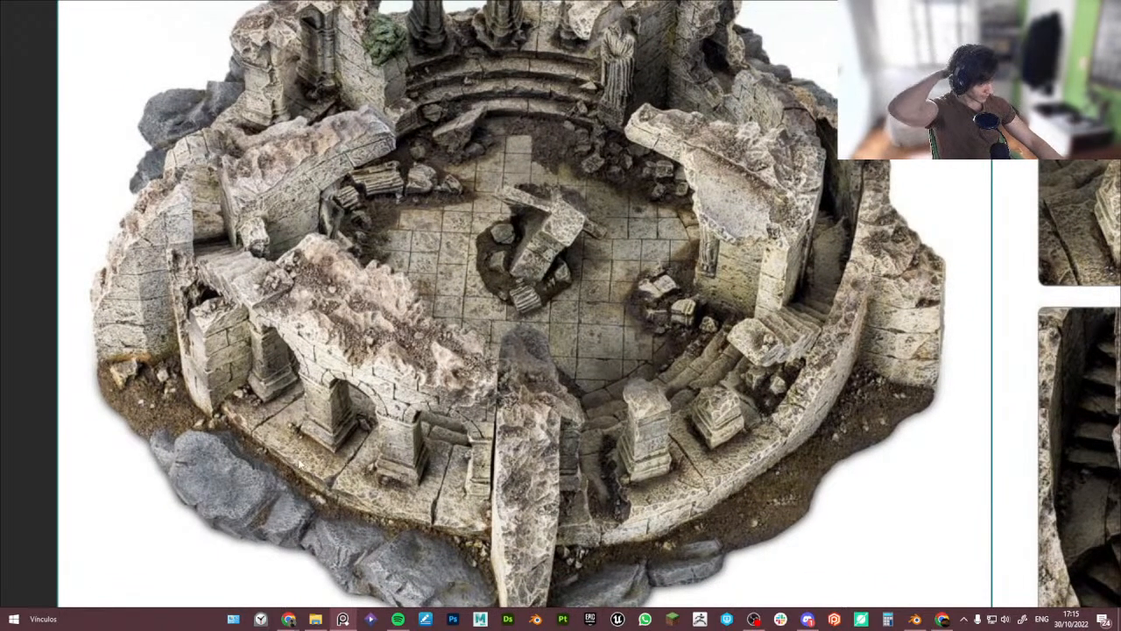
scroll(336, 478, up, 1)
scroll(538, 449, down, 1)
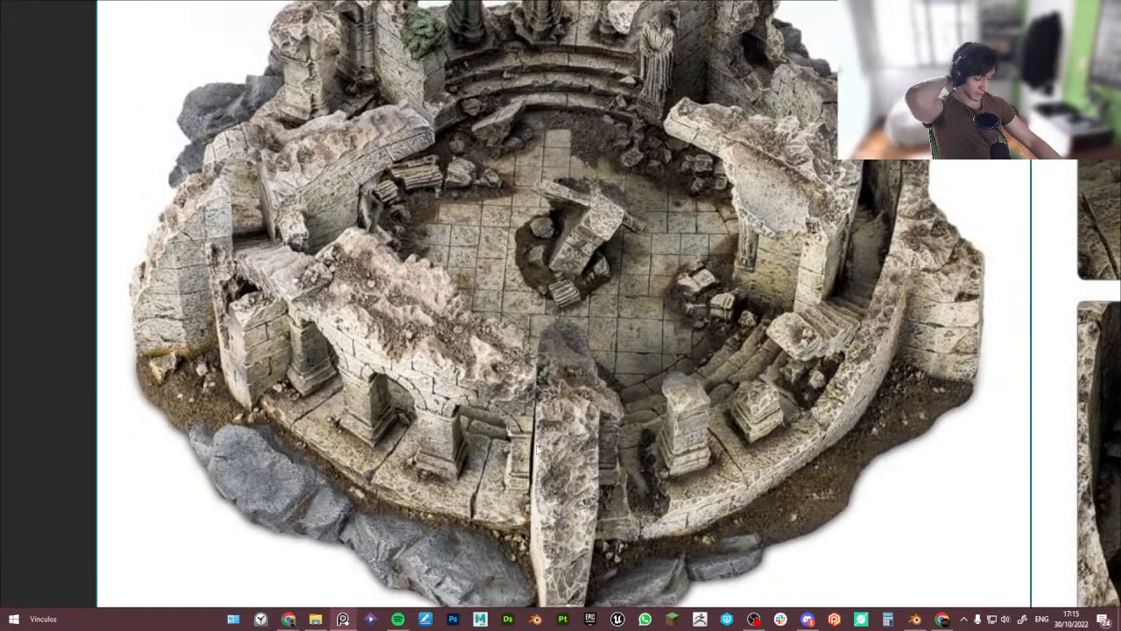
scroll(746, 366, down, 3)
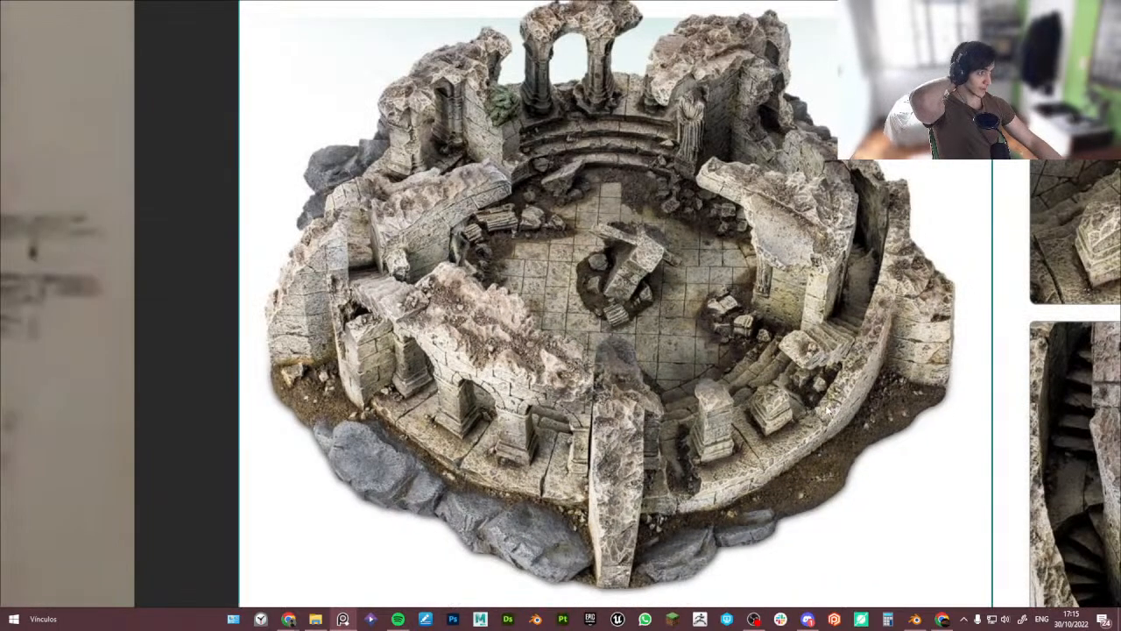
key(ctrl+f)
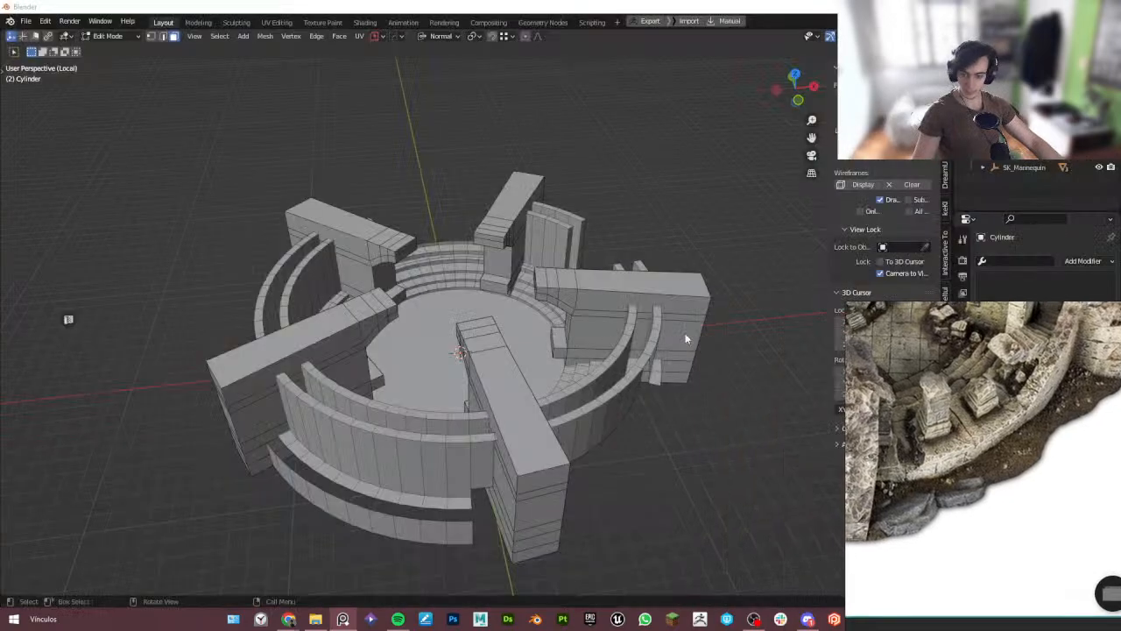
- Select a band of faces on the circular wall between the two front-right arms and grow the selection
middle_drag(430, 359, 363, 343)
scroll(854, 396, down, 1)
middle_drag(819, 369, 845, 386)
middle_drag(478, 378, 496, 407)
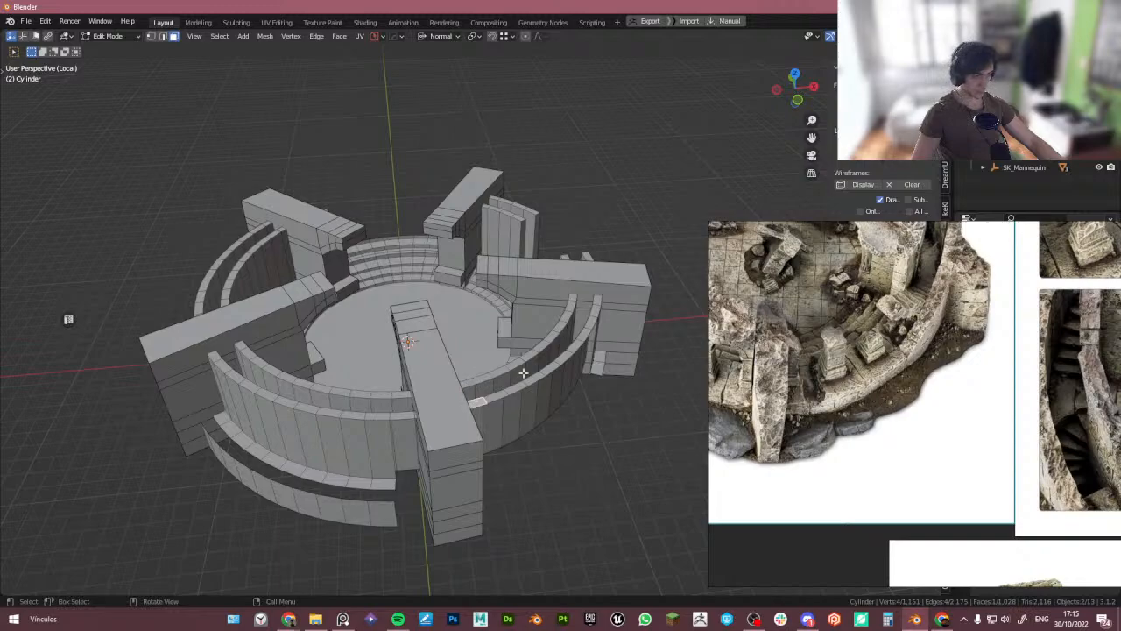
alt+click(597, 304)
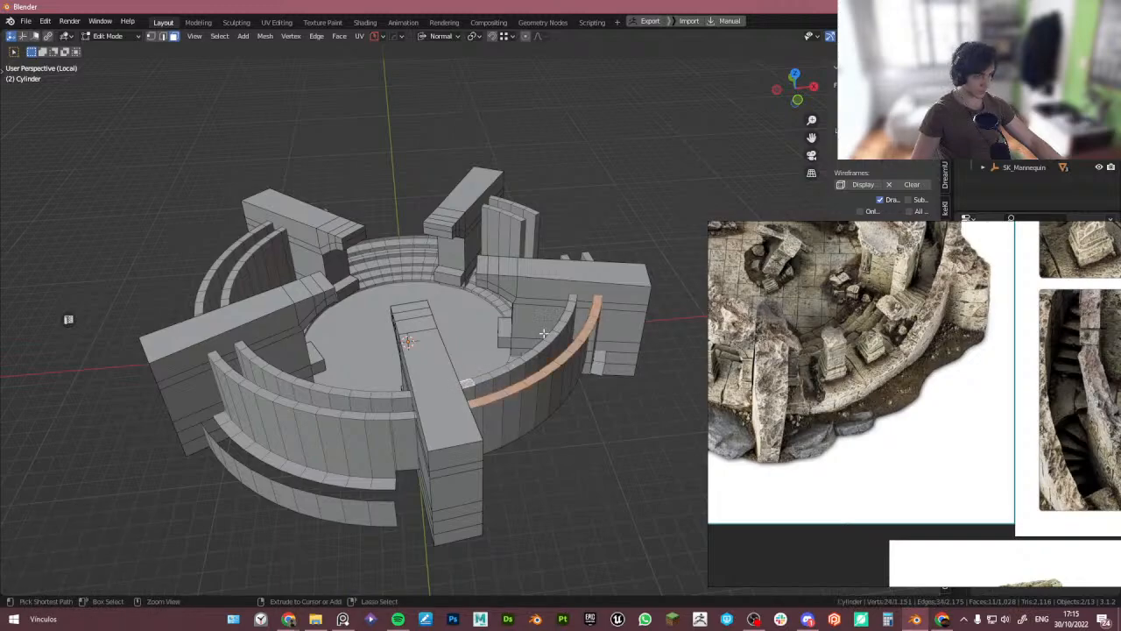
ctrl+click(572, 299)
key(ctrl+KP_Add)
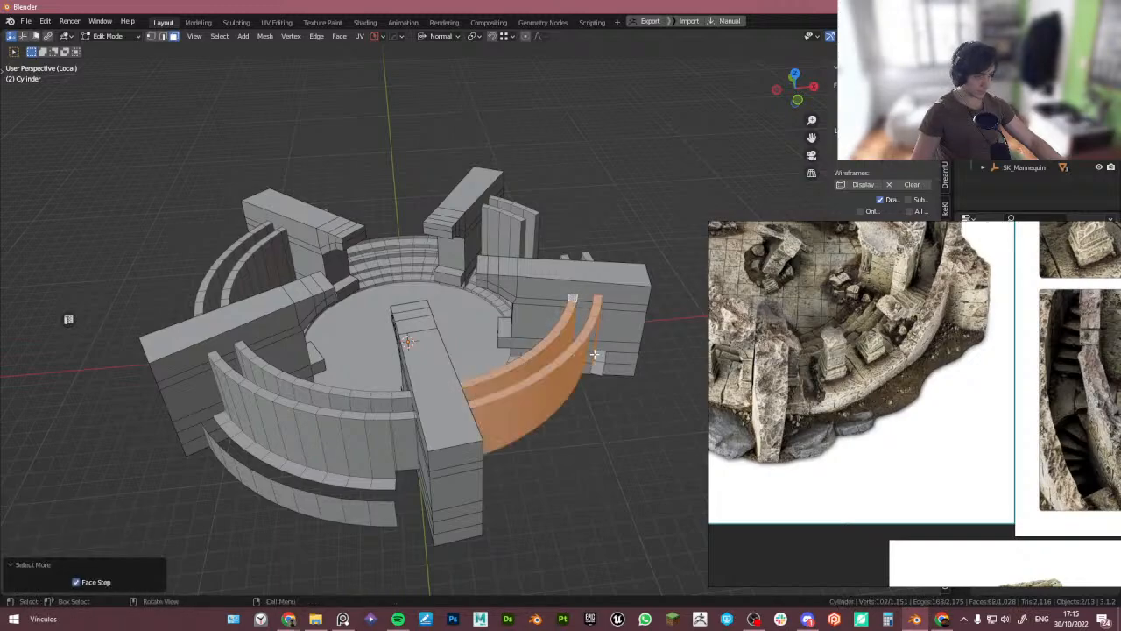
middle_drag(568, 358, 576, 383)
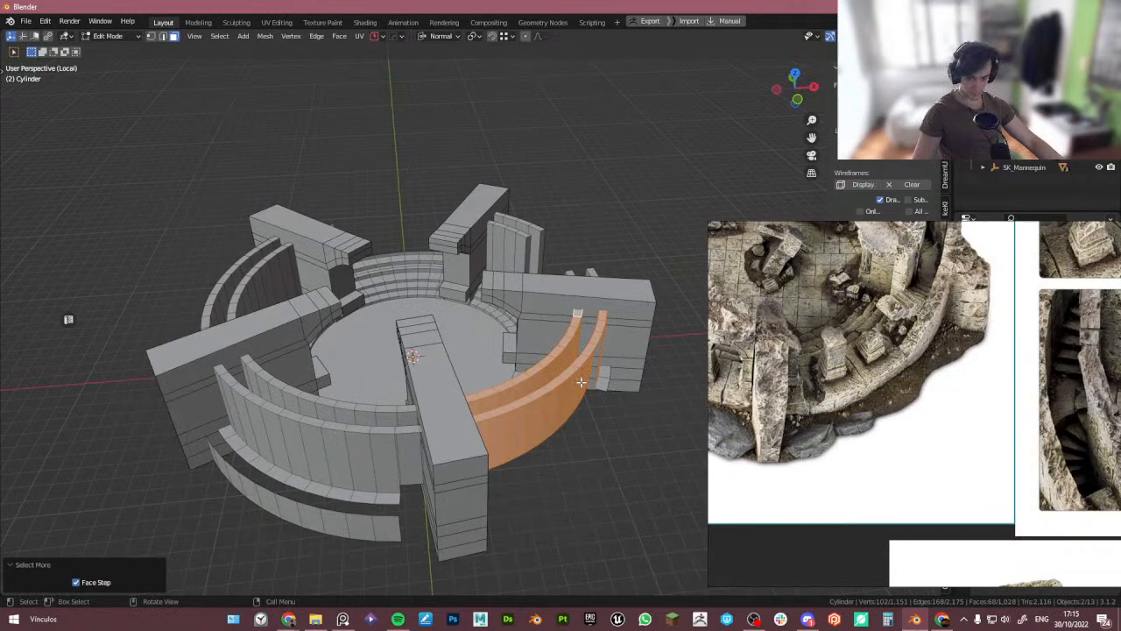
- Study the reference photos of the stepped wall section beside the front-right arm
scroll(885, 400, up, 2)
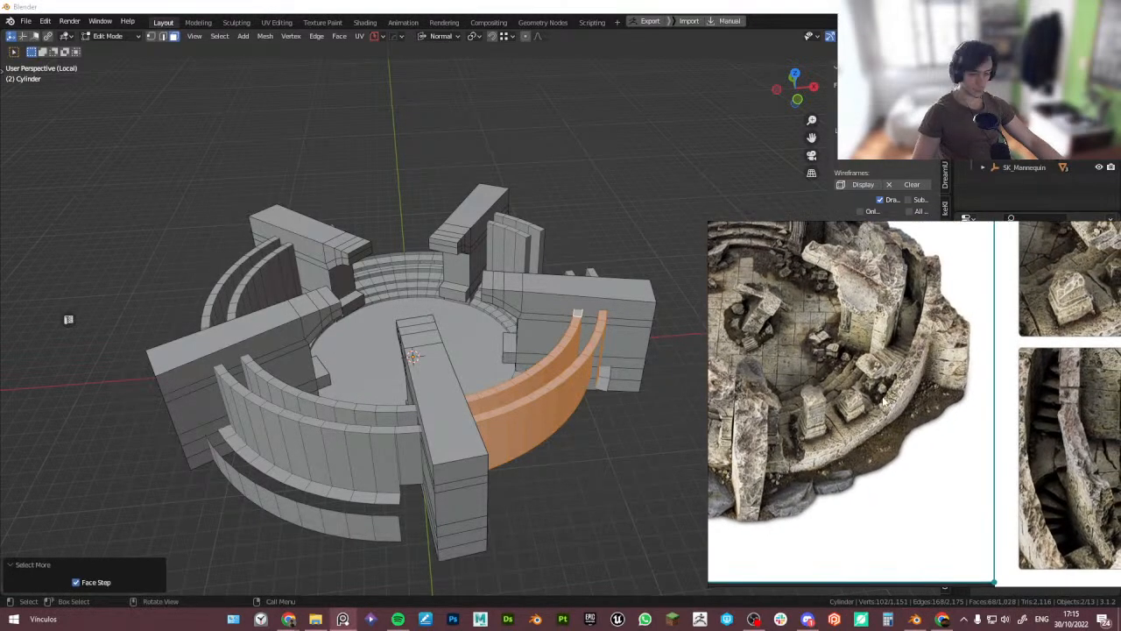
scroll(885, 403, up, 2)
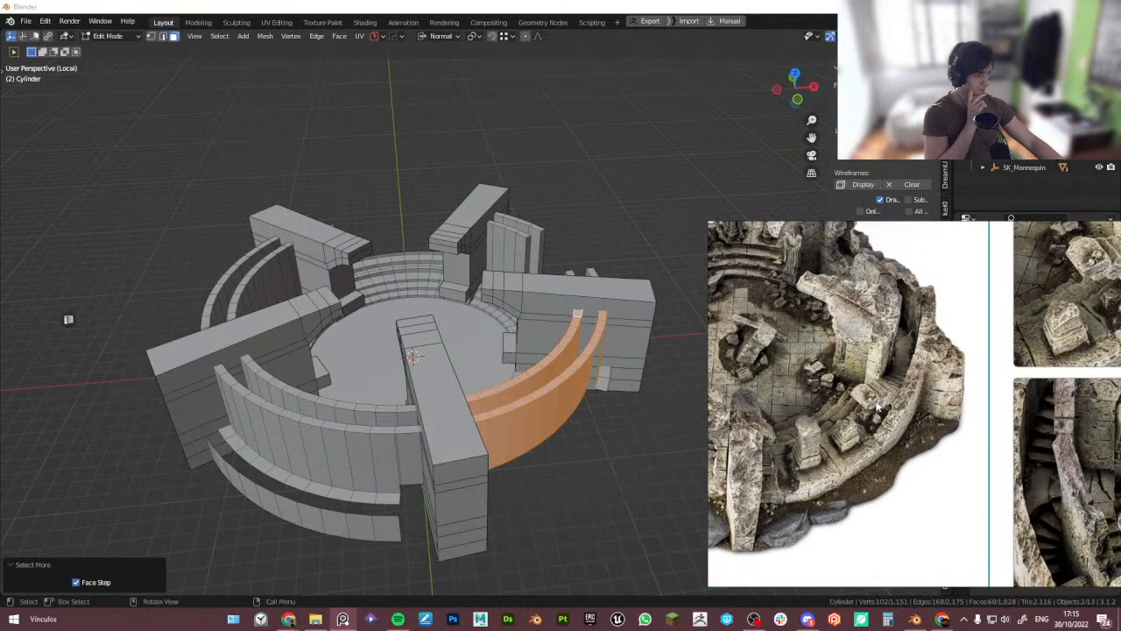
scroll(883, 451, up, 2)
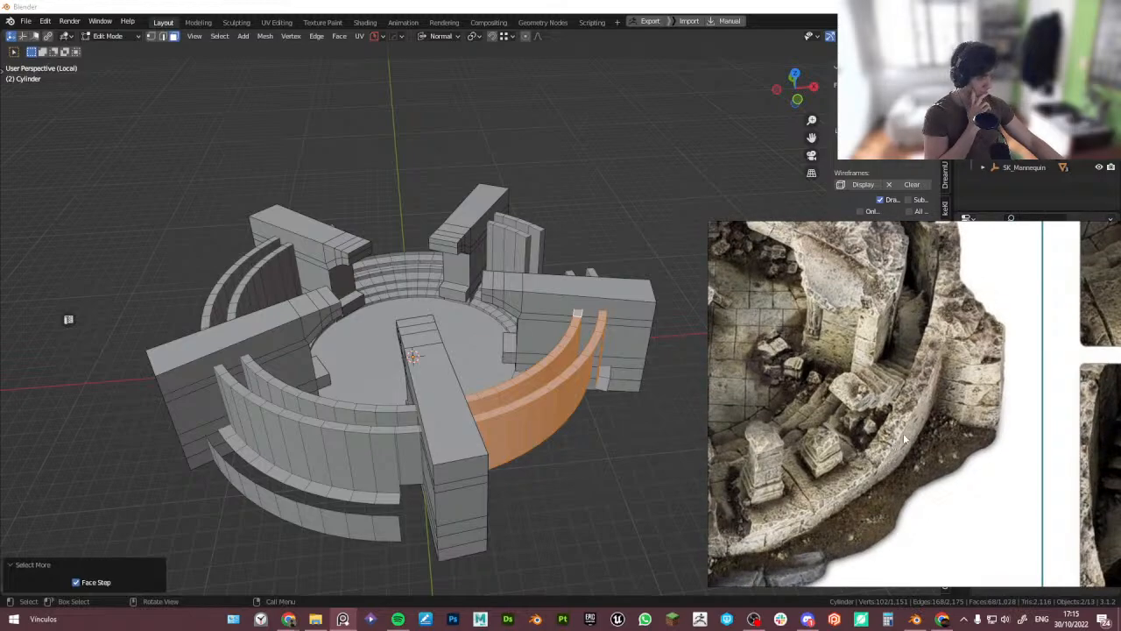
scroll(907, 441, down, 4)
scroll(926, 449, up, 3)
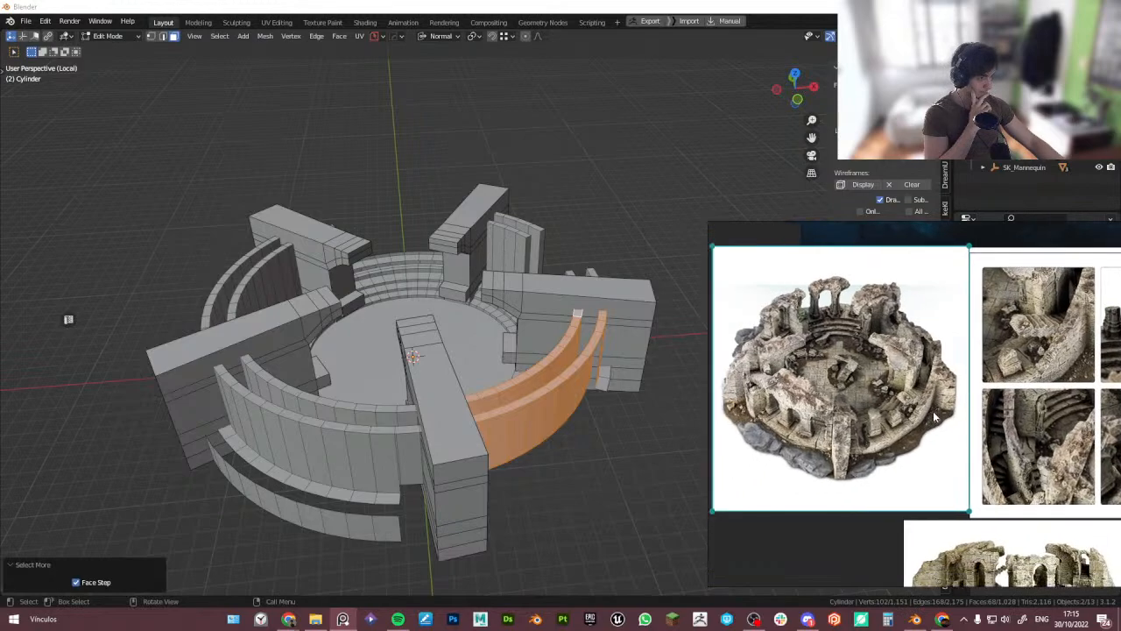
scroll(960, 386, up, 2)
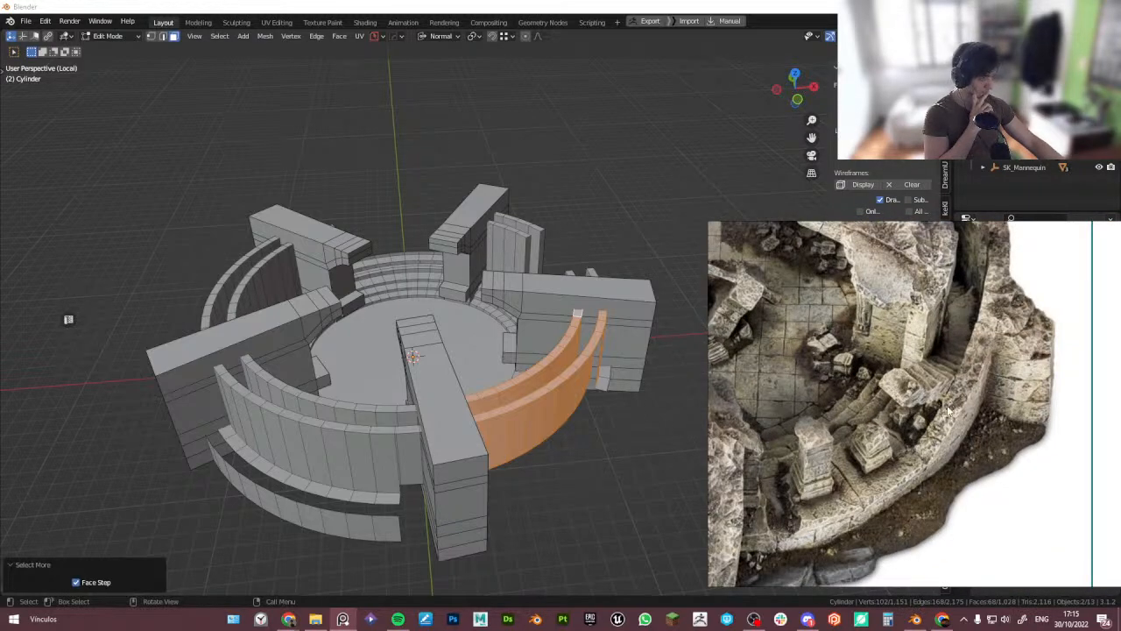
drag(949, 412, 925, 473)
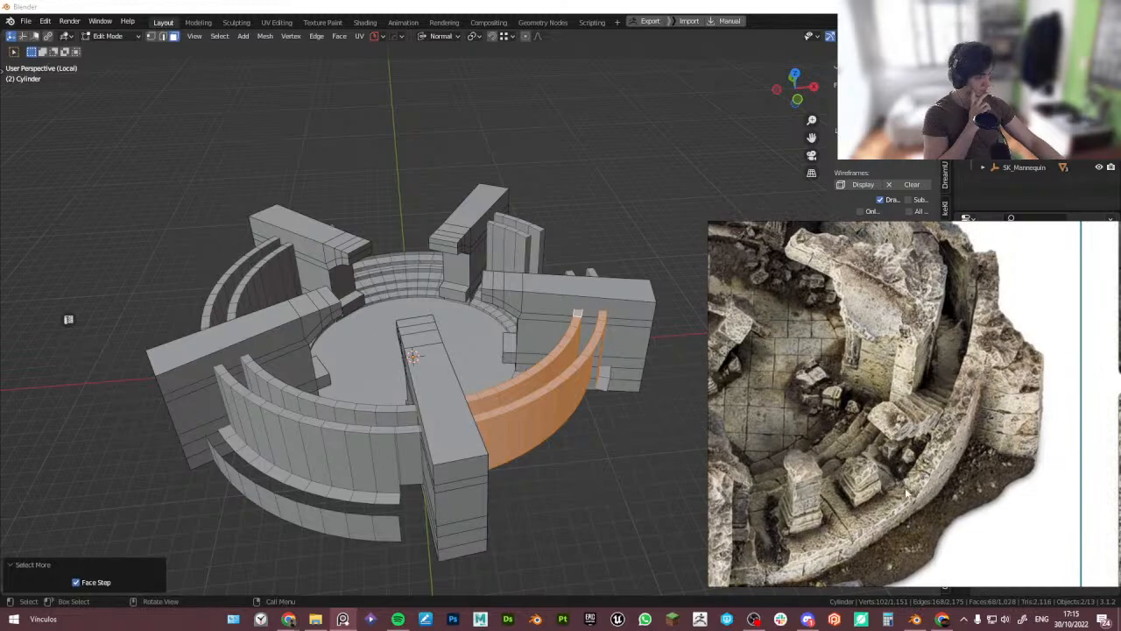
scroll(957, 368, down, 5)
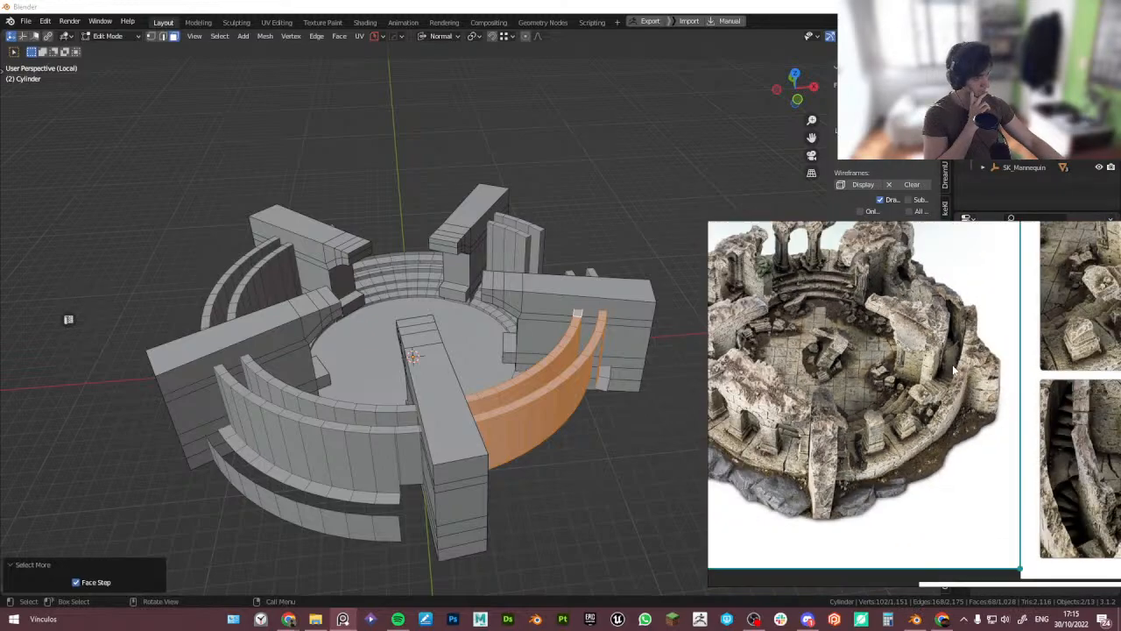
scroll(934, 428, up, 3)
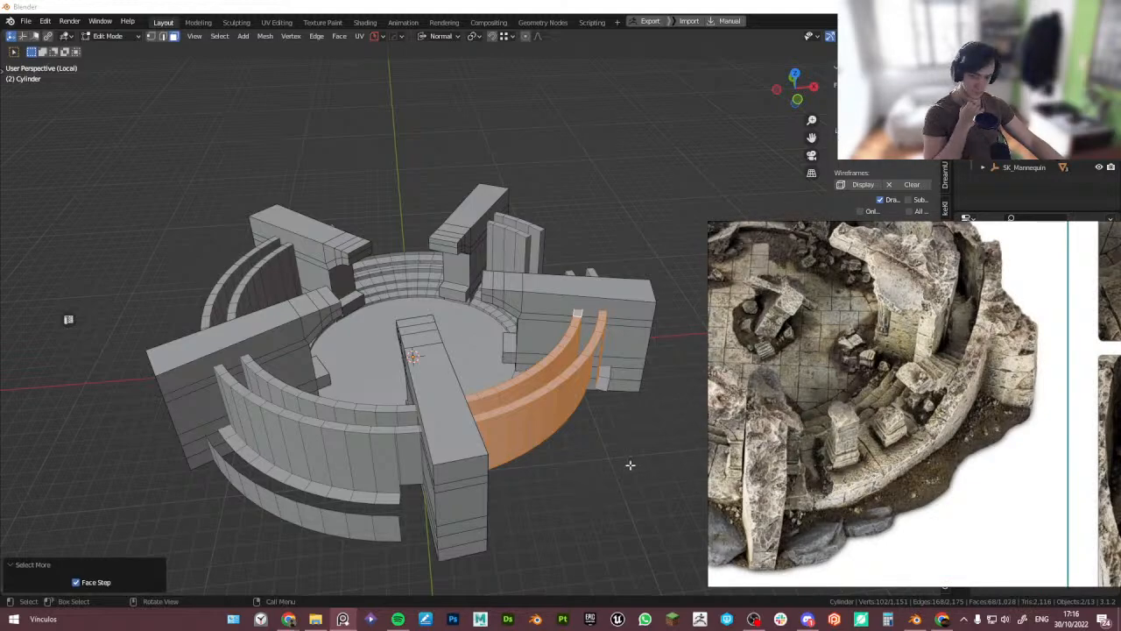
- Leave local view, then select the lower faces of the circular wall between the front-right arms, grow the selection and delete them
middle_drag(610, 451, 574, 420)
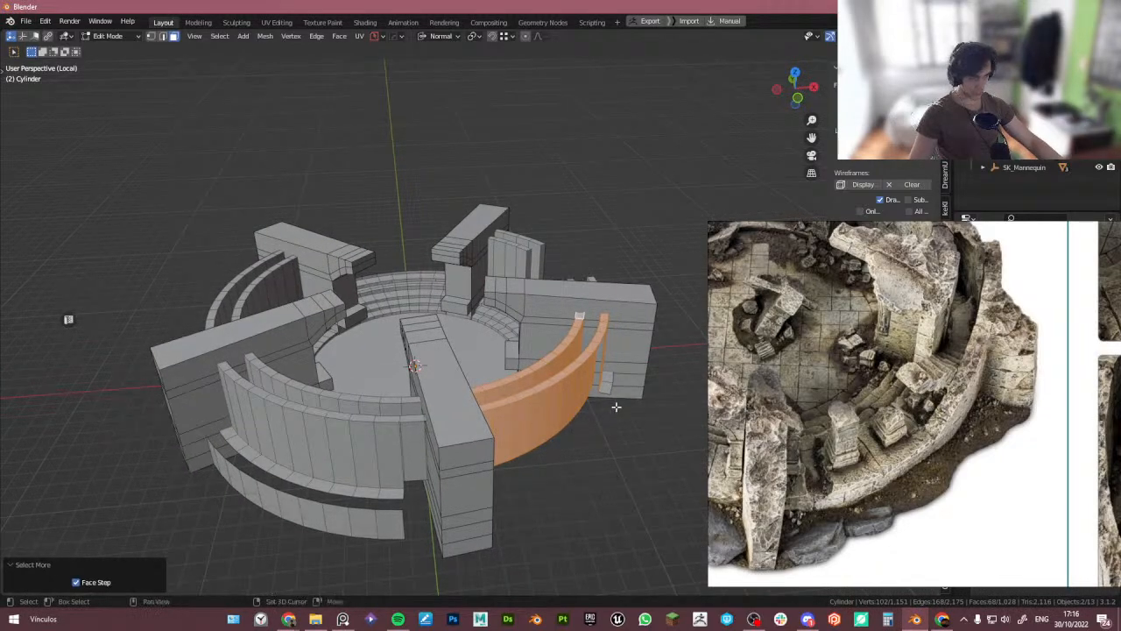
middle_drag(615, 407, 517, 386)
scroll(545, 427, up, 3)
scroll(509, 438, down, 3)
key(Tab)
key(KP_Divide)
click(514, 386)
key(Tab)
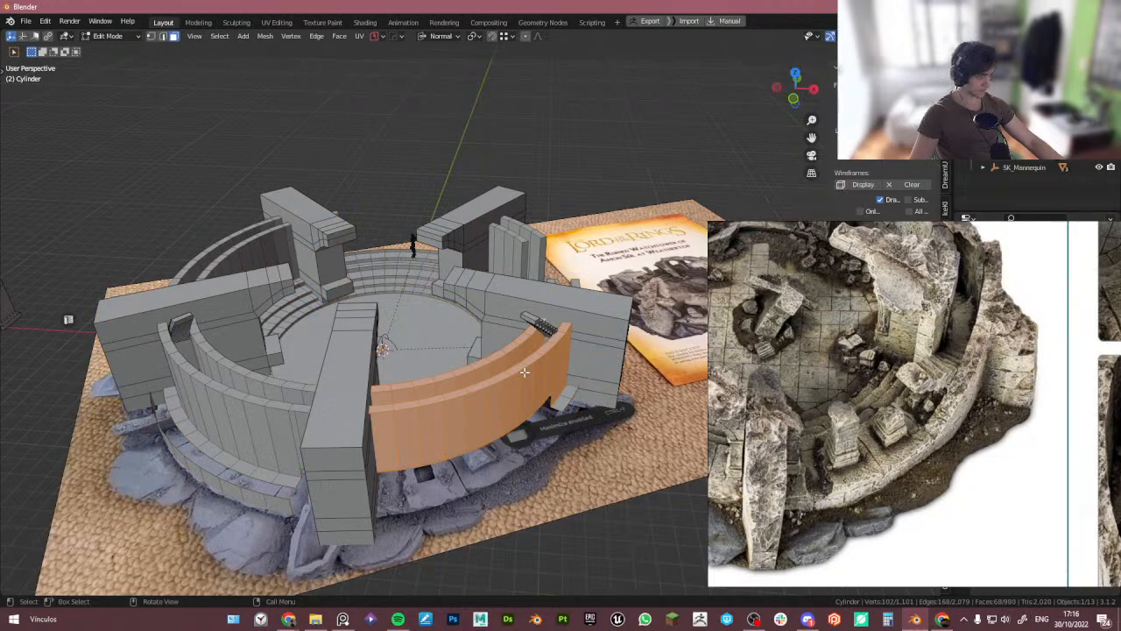
click(526, 385)
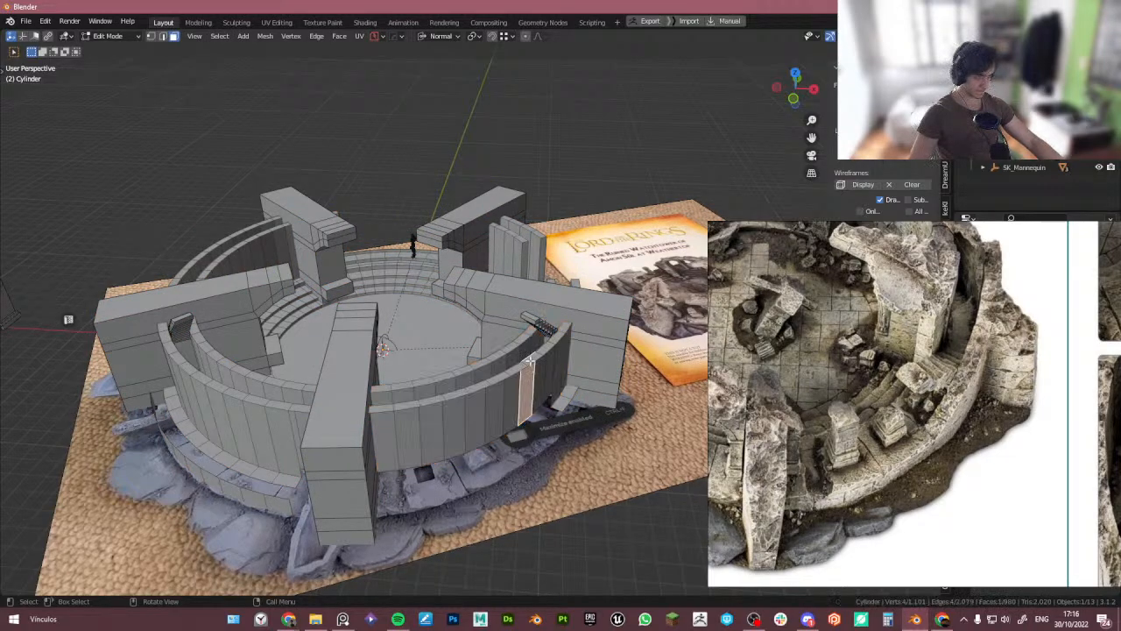
click(530, 360)
ctrl+click(384, 409)
key(ctrl+KP_Add)
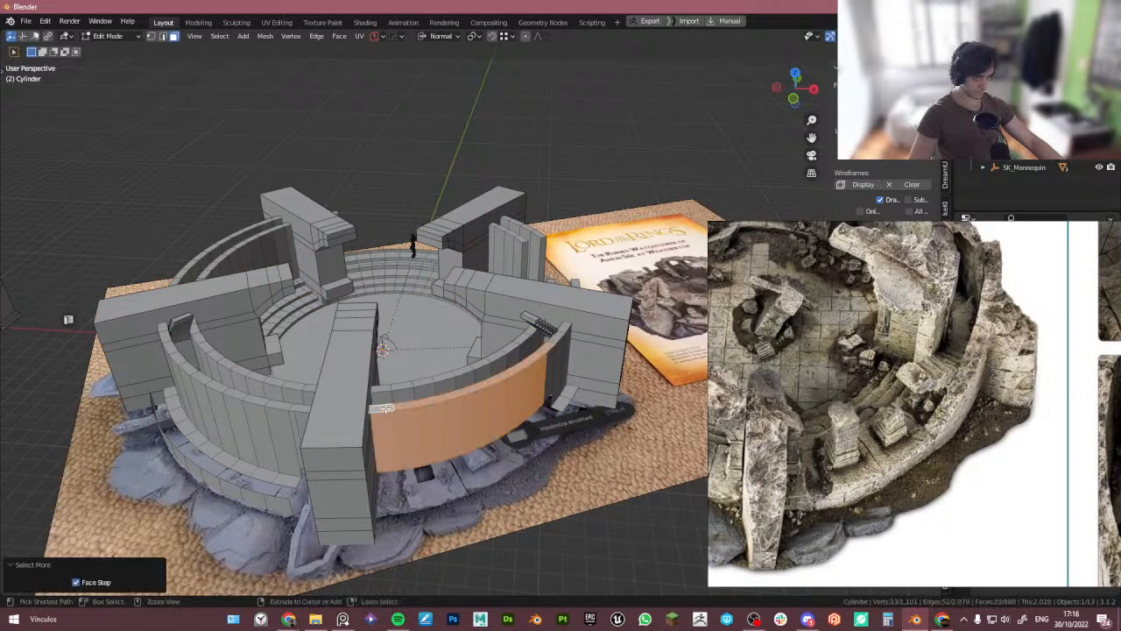
shift+click(550, 349)
key(x)
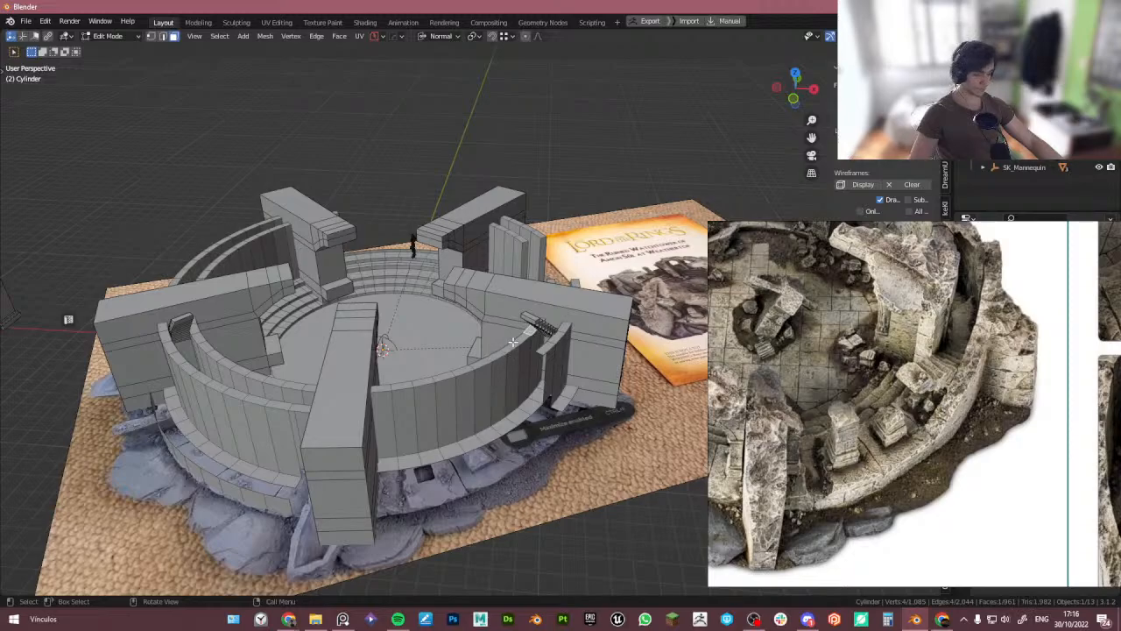
- Select the remaining upper faces of that wall section, grow the selection, delete them and return to object mode
mouse_move(513, 342)
middle_down()
mouse_move(513, 412)
mouse_move(499, 351)
mouse_move(507, 357)
middle_up()
ctrl+click(408, 399)
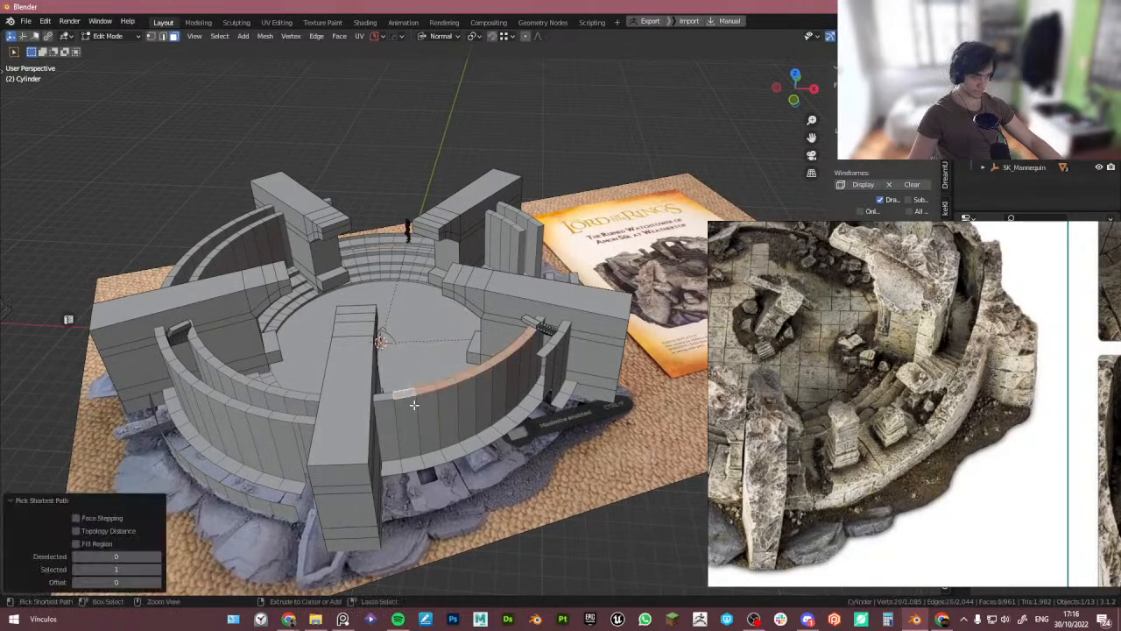
key(ctrl+KP_Add)
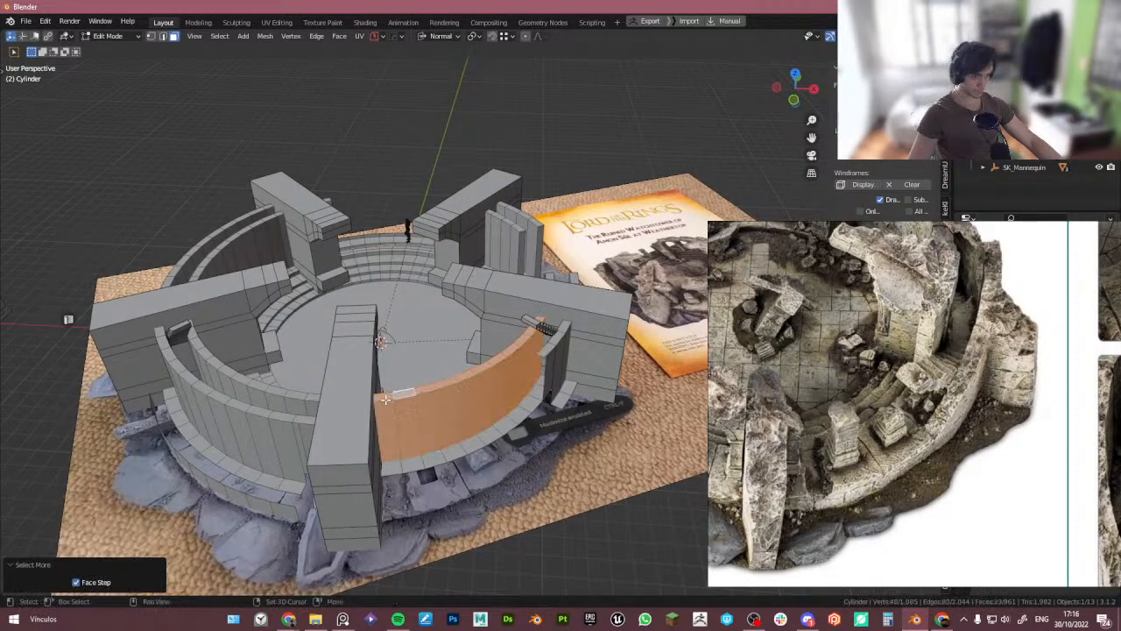
middle_drag(386, 399, 574, 410)
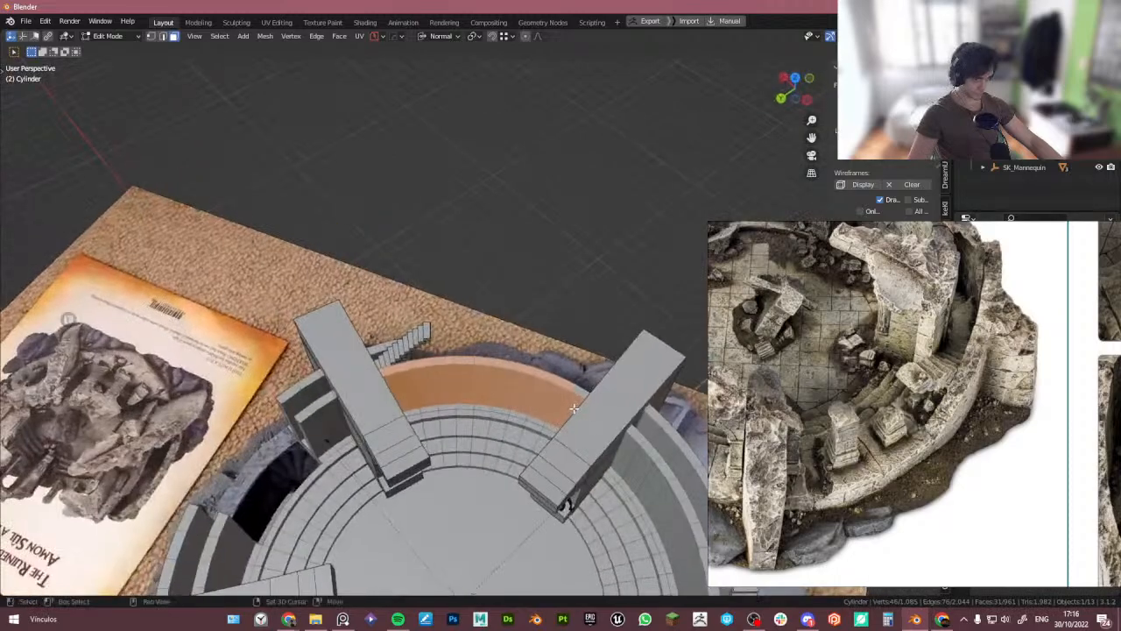
middle_drag(398, 371, 535, 419)
scroll(456, 381, up, 4)
shift+click(590, 360)
key(x)
click(666, 314)
scroll(561, 351, down, 4)
key(Tab)
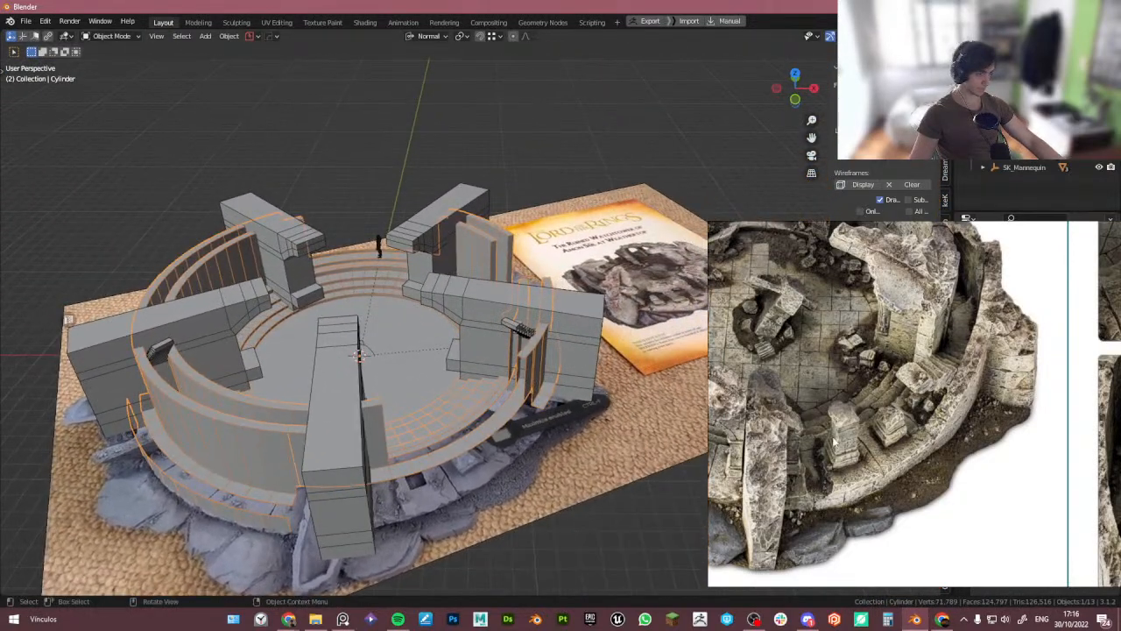
- Browse the reference photos of the arena's front-left wall section
middle_drag(835, 443, 999, 441)
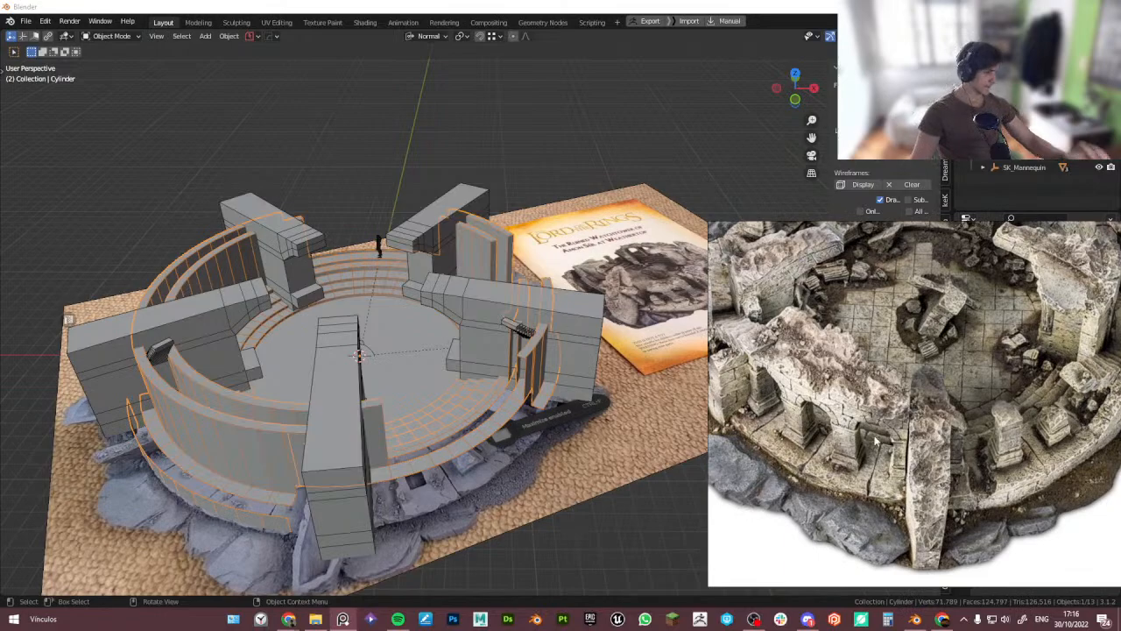
scroll(876, 441, down, 1)
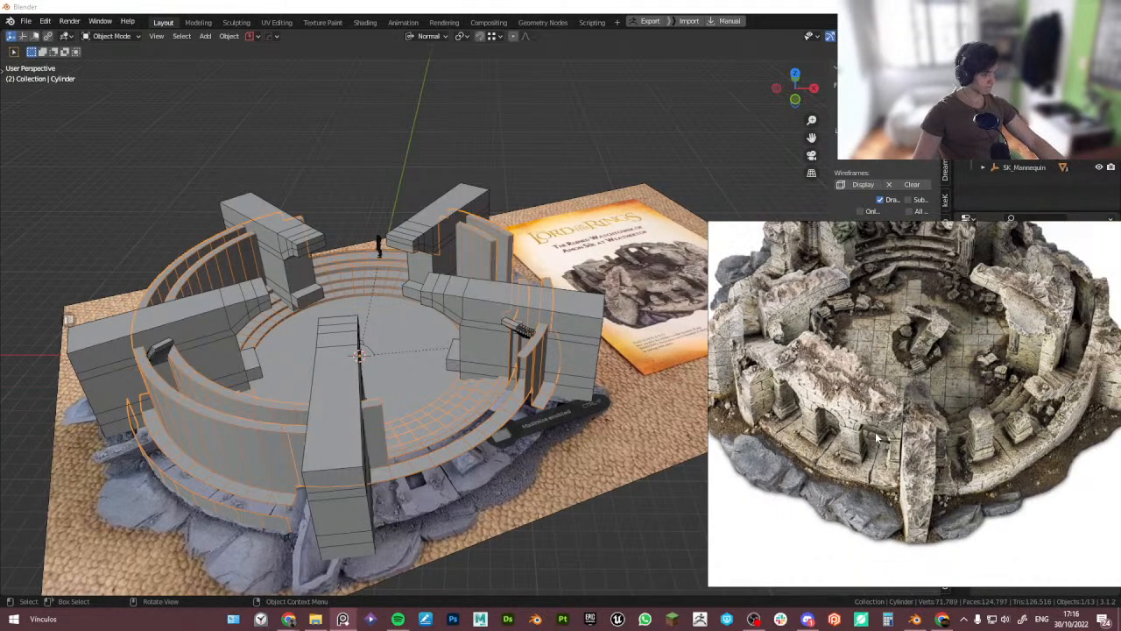
scroll(879, 438, up, 2)
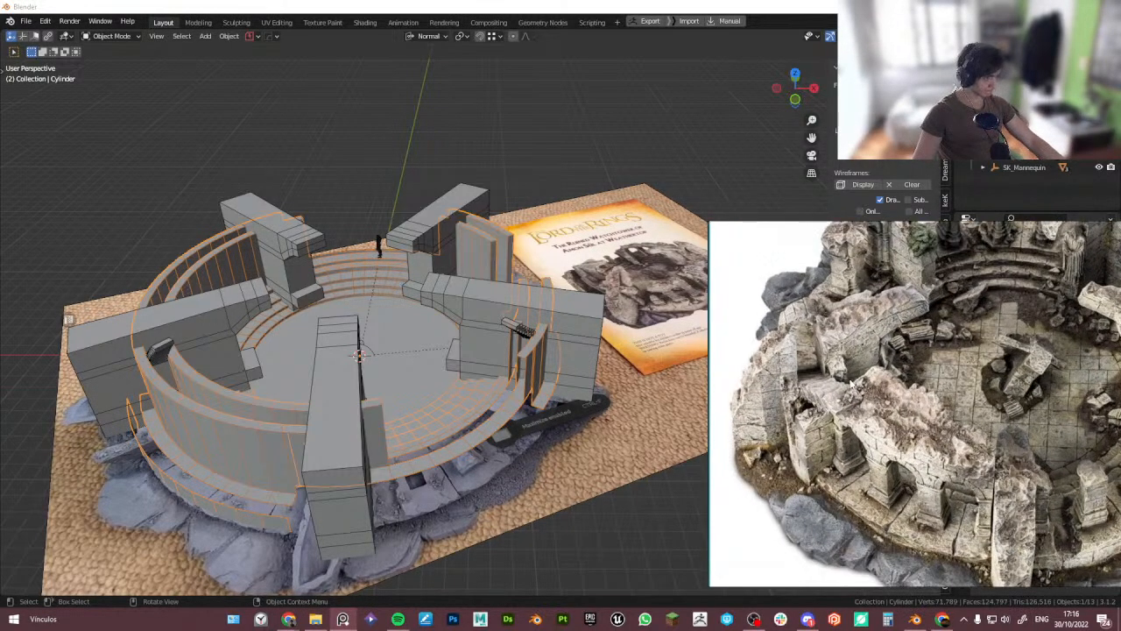
- Enter edit mode on the circular wall, pick a band of faces between the front-left arms and grow the selection
click(244, 394)
key(Tab)
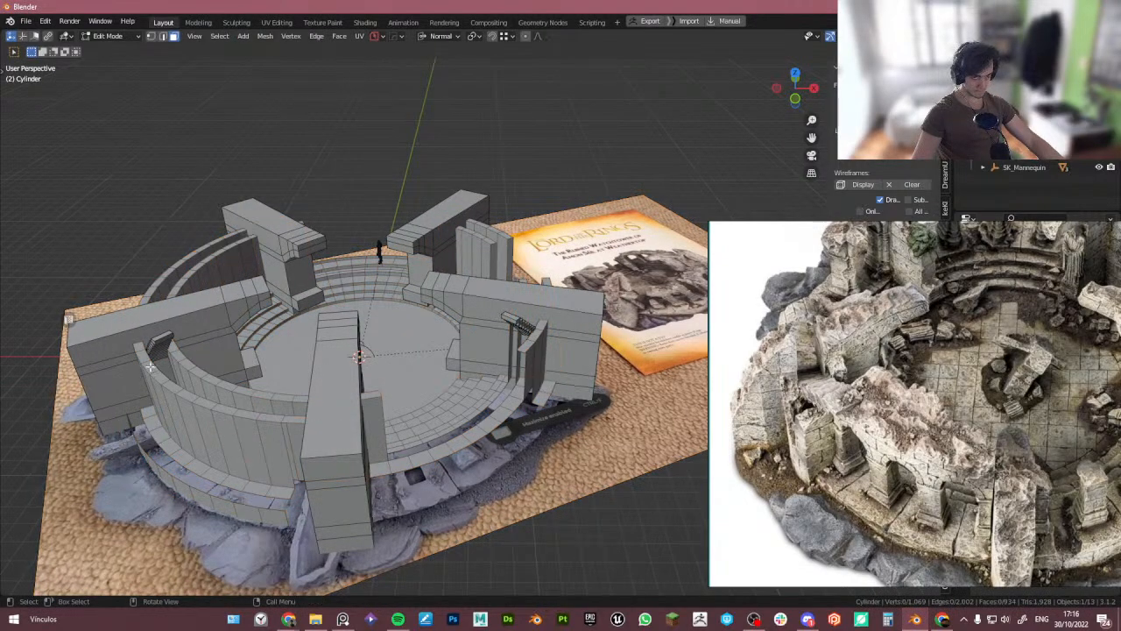
middle_drag(149, 366, 356, 391)
alt+click(232, 362)
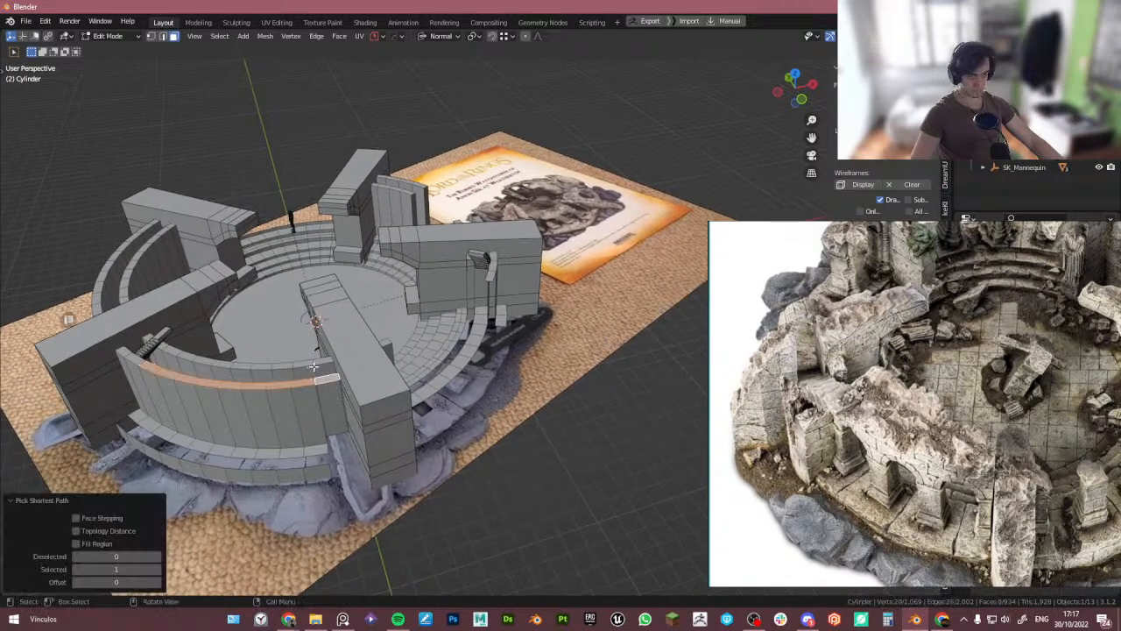
ctrl+click(168, 349)
middle_drag(168, 348, 83, 393)
key(ctrl+KP_Add)
middle_drag(262, 343, 164, 347)
scroll(350, 344, up, 2)
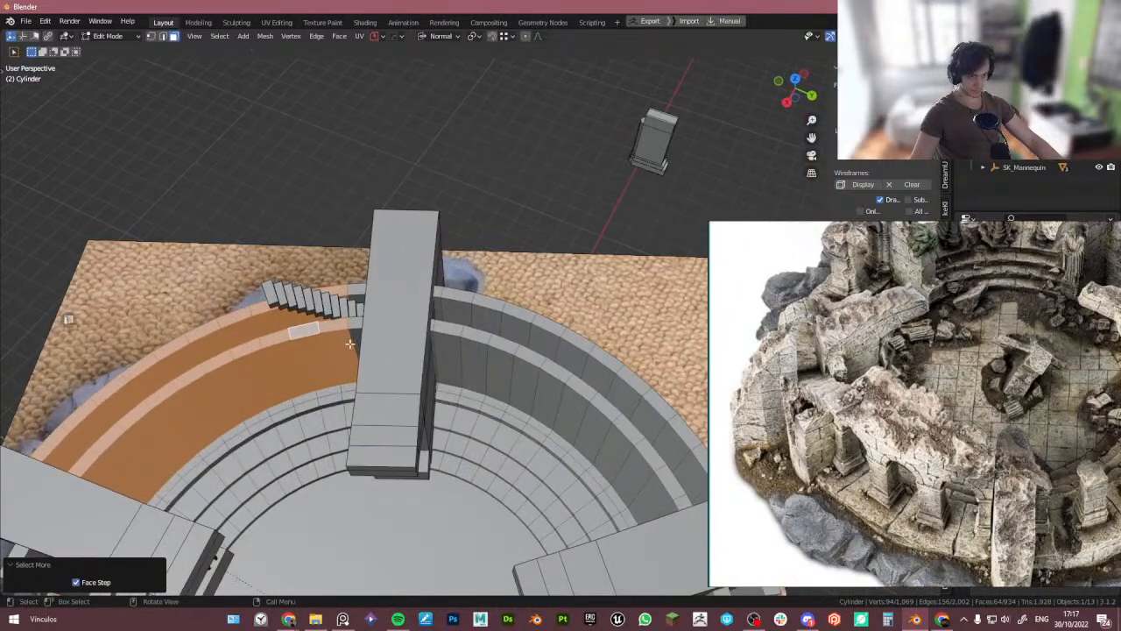
- Extend the selection over that wall section in x-ray view and delete the faces
scroll(346, 334, down, 2)
middle_drag(346, 335, 422, 318)
key(alt+z)
drag(202, 368, 269, 478)
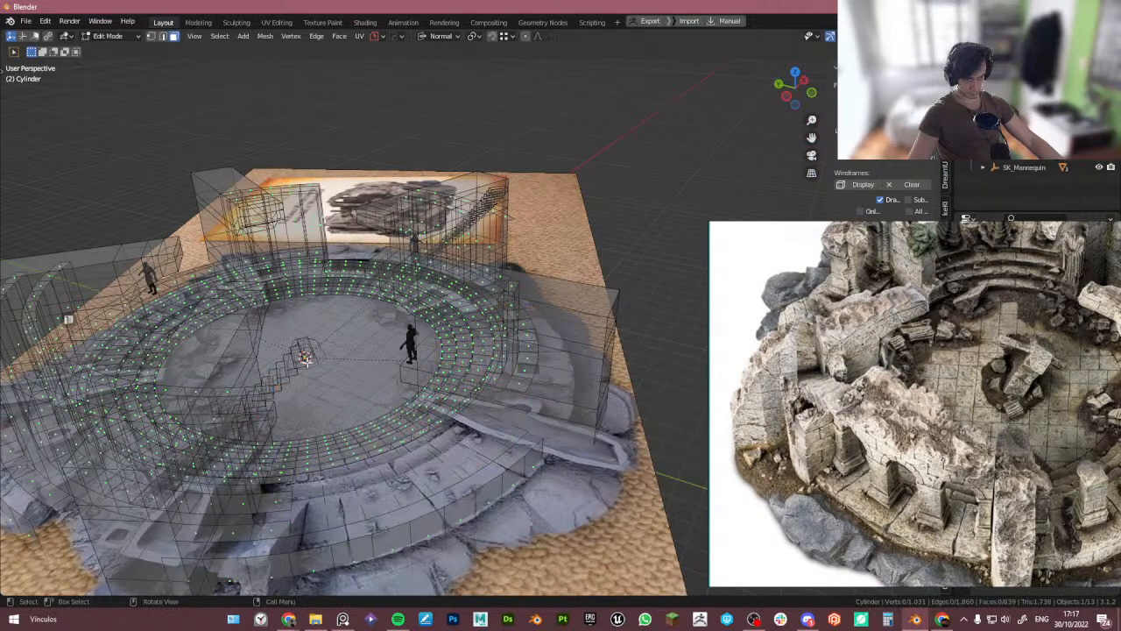
middle_drag(260, 438, 456, 370)
key(alt+z)
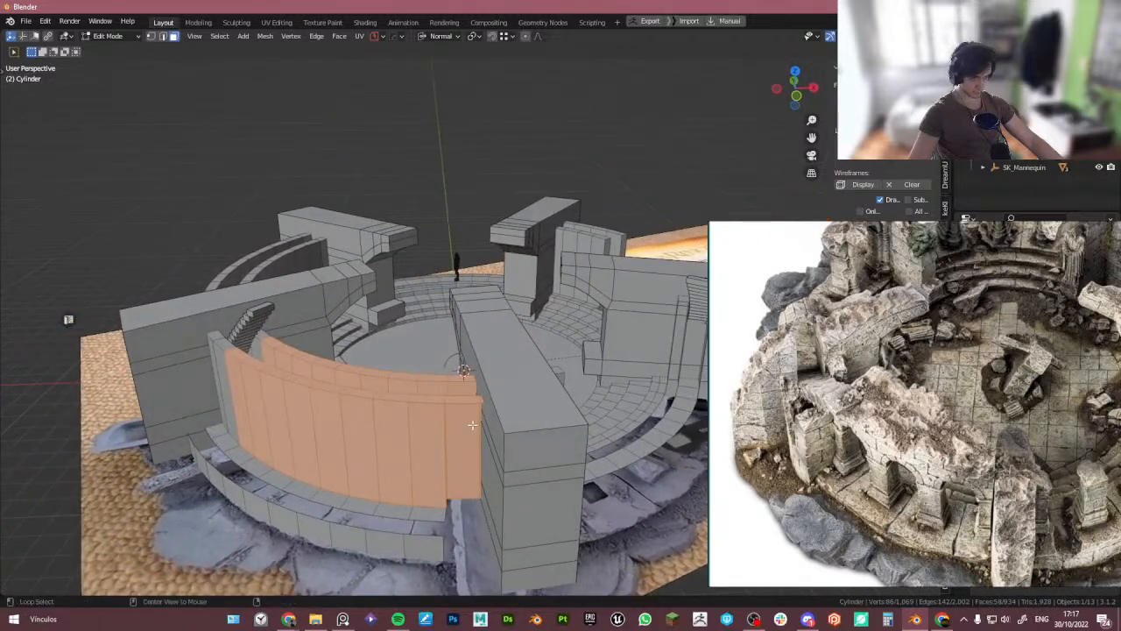
key(alt+z)
key(alt+z)
ctrl+drag(522, 452, 522, 453)
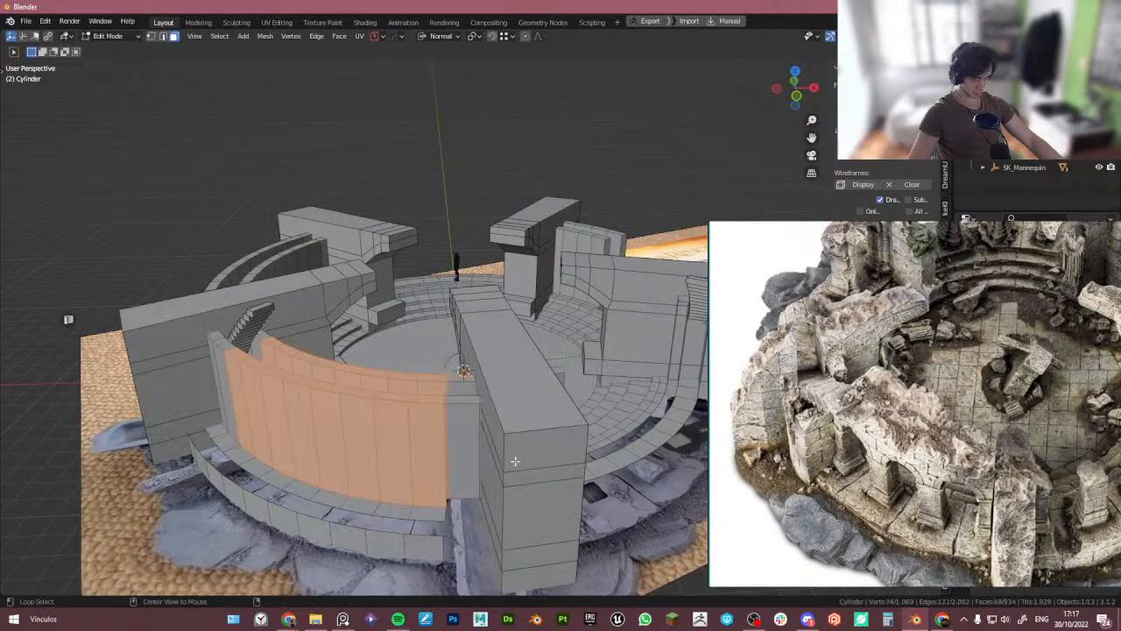
key(alt+z)
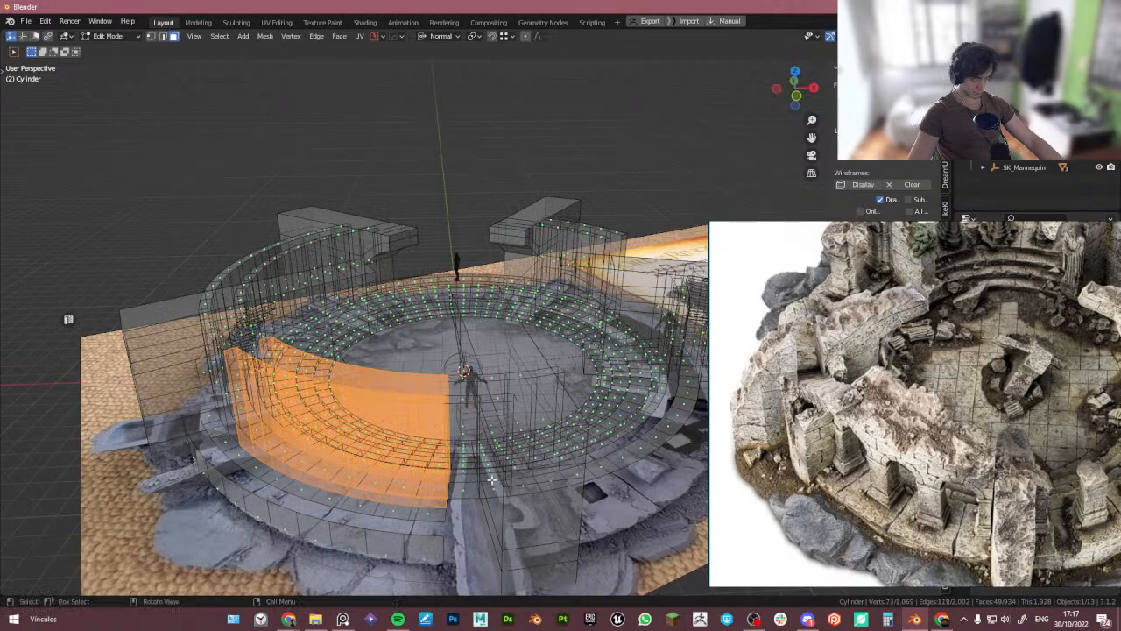
key(alt+z)
key(Tab)
key(Tab)
key(x)
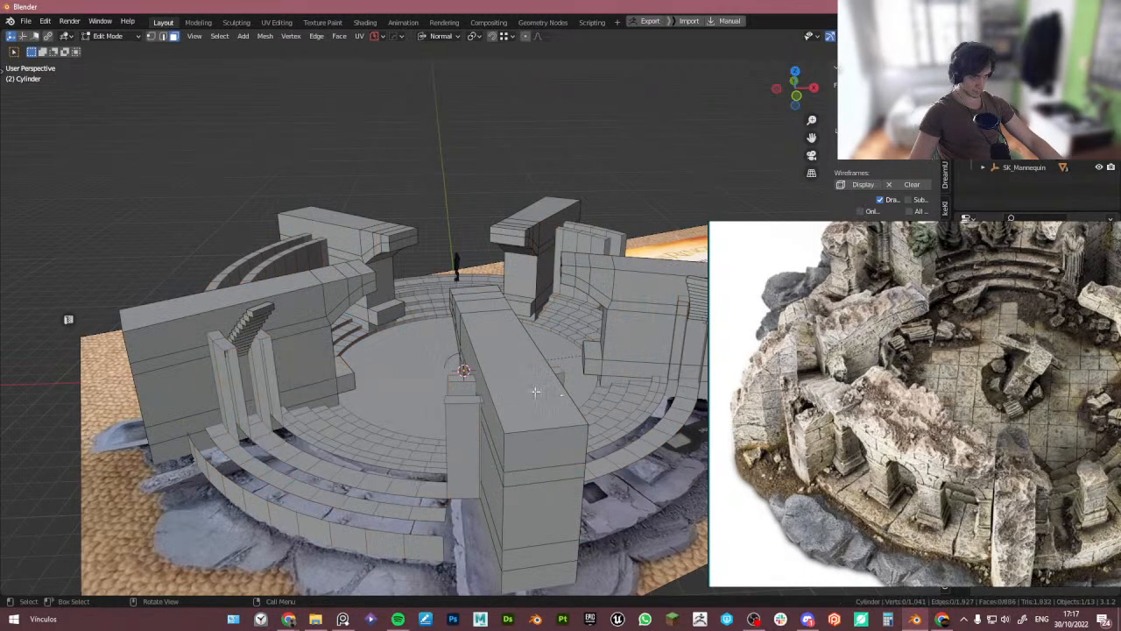
- Try to select the outer edge of the lower stepped ring and extrude it
middle_drag(535, 392, 490, 434)
middle_drag(414, 474, 390, 396)
alt+click(385, 473)
scroll(185, 414, up, 2)
key(alt+z)
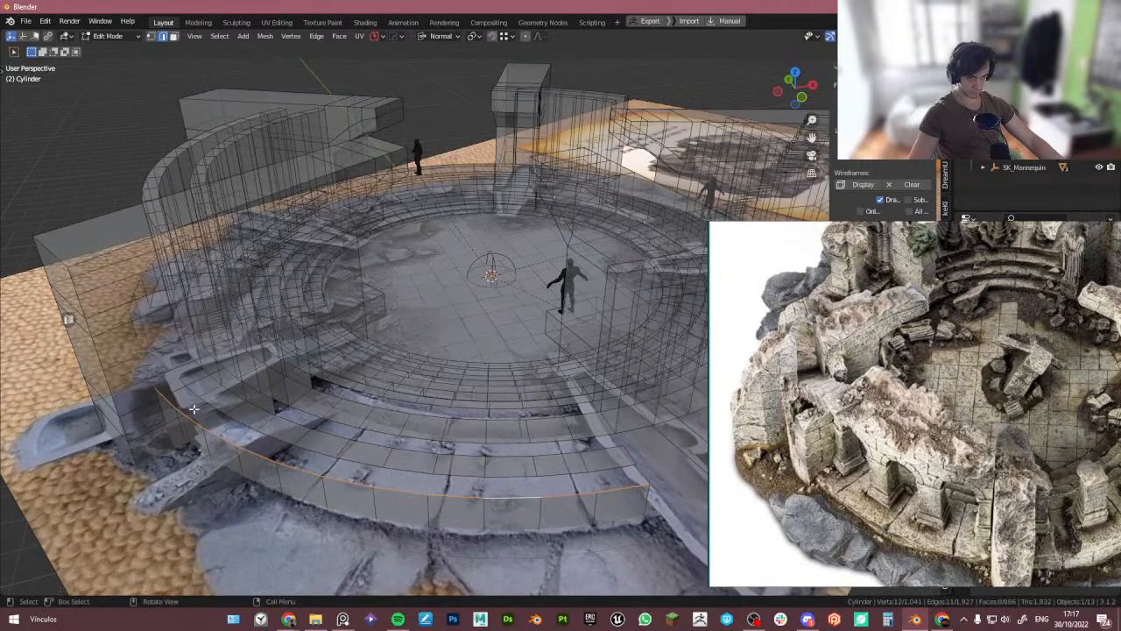
key(alt+z)
click(191, 417)
ctrl+click(218, 406)
key(ctrl+z)
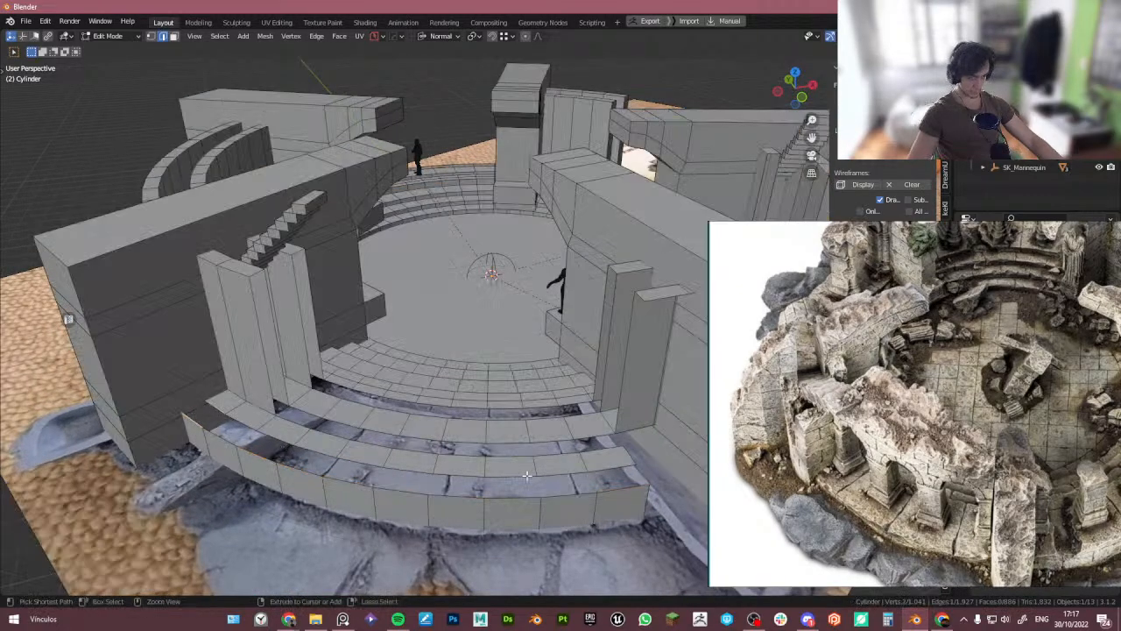
ctrl+click(636, 493)
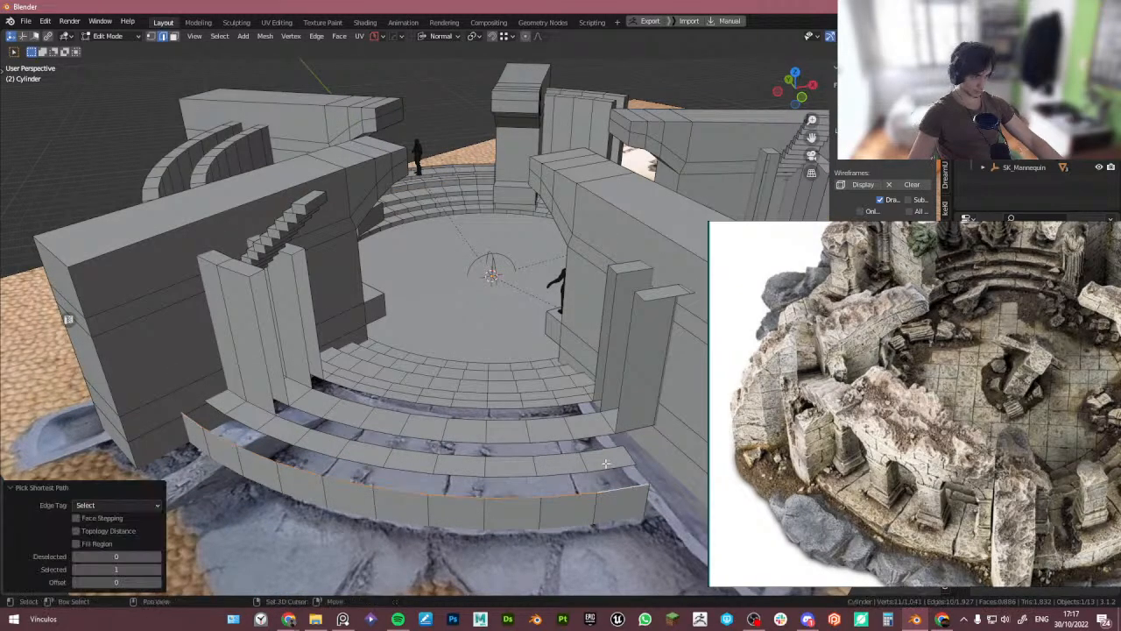
ctrl+click(220, 404)
key(ctrl+e)
scroll(266, 384, down, 3)
middle_drag(317, 413, 473, 445)
scroll(445, 448, down, 3)
scroll(473, 445, up, 2)
- Undo several recent edits, then redo them back to the deleted wall section
key(ctrl+z)
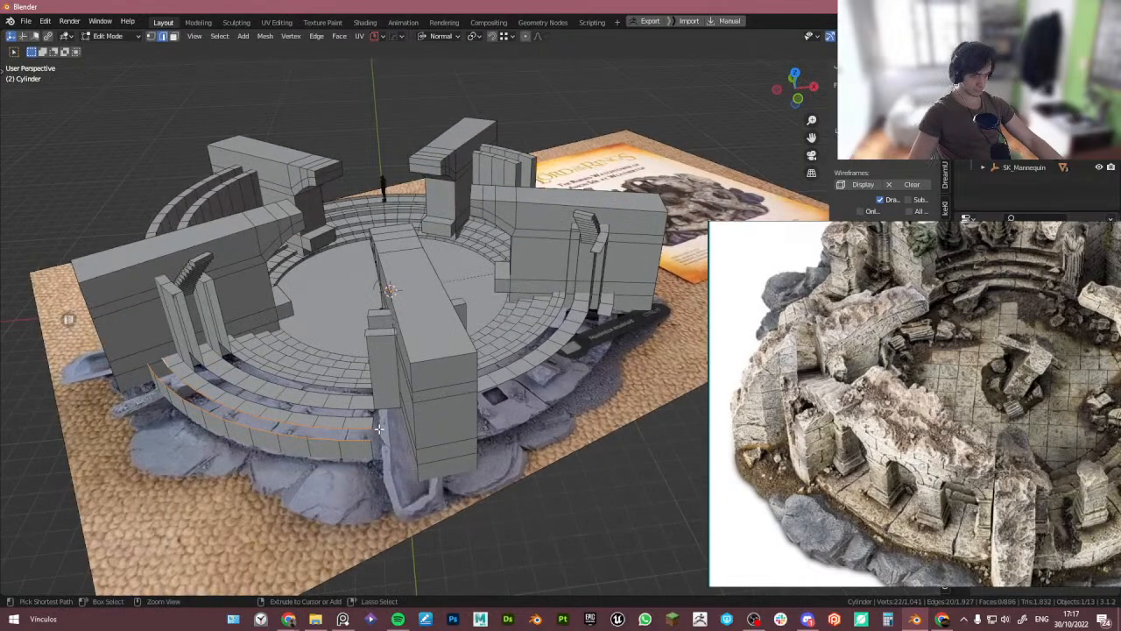
key(ctrl+z)
key(ctrl+z)
key(ctrl+z)
key(ctrl+z)
key(ctrl+z)
key(ctrl+z)
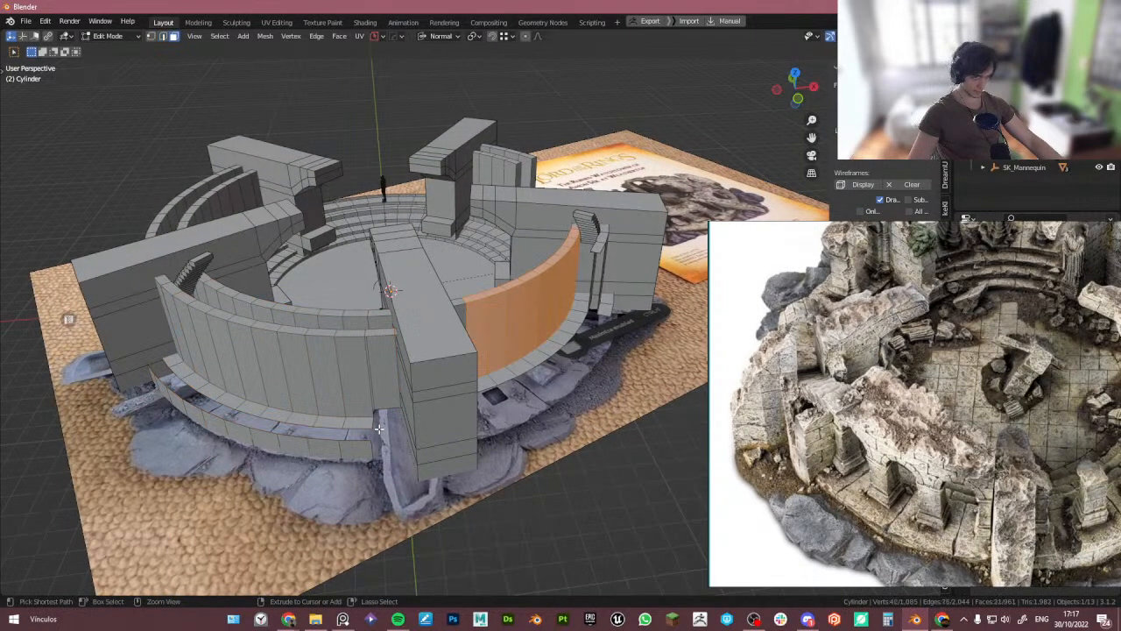
key(ctrl+z)
scroll(354, 433, up, 3)
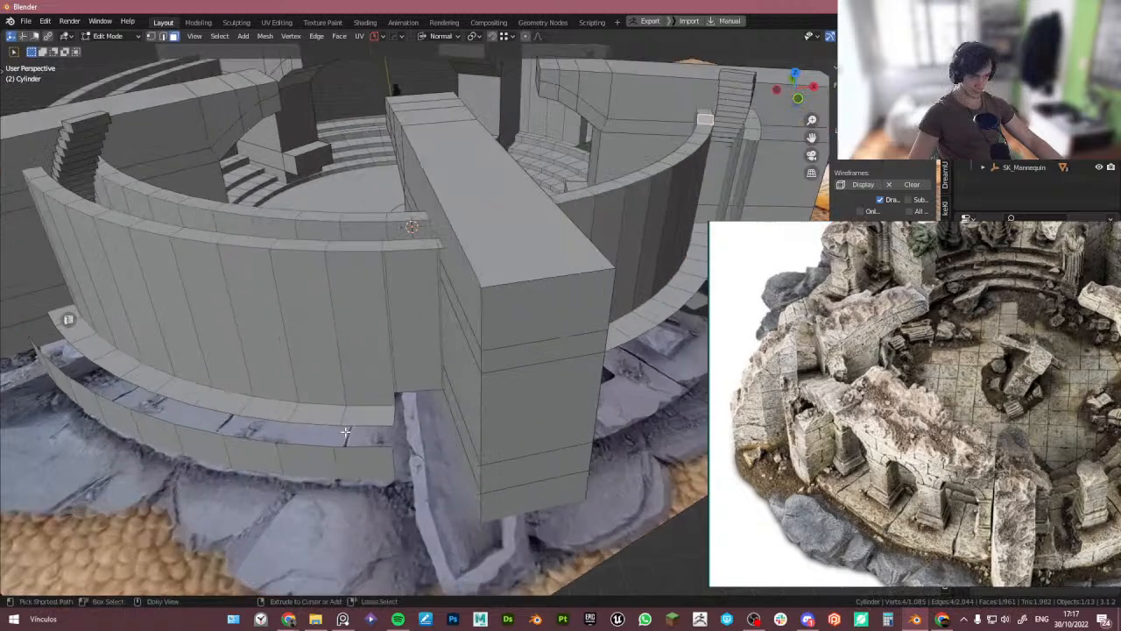
key(ctrl+shift+z)
key(ctrl+shift+z)
key(ctrl+shift+z)
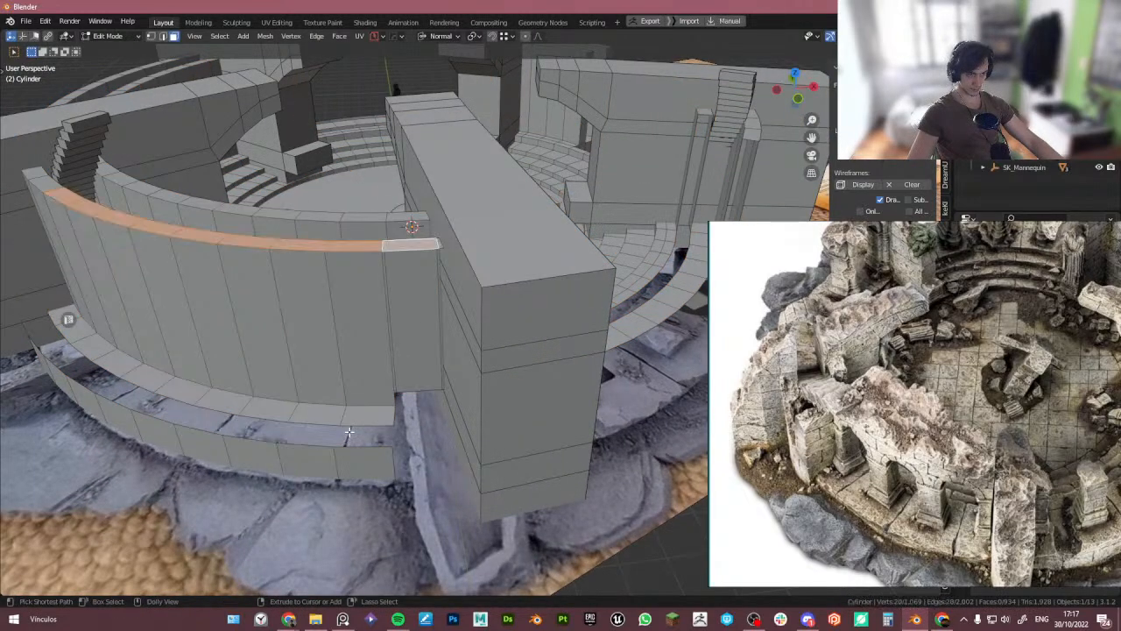
key(ctrl+shift+z)
key(ctrl+shift+z)
key(ctrl+shift+z)
key(ctrl+shift+z)
key(ctrl+shift+z)
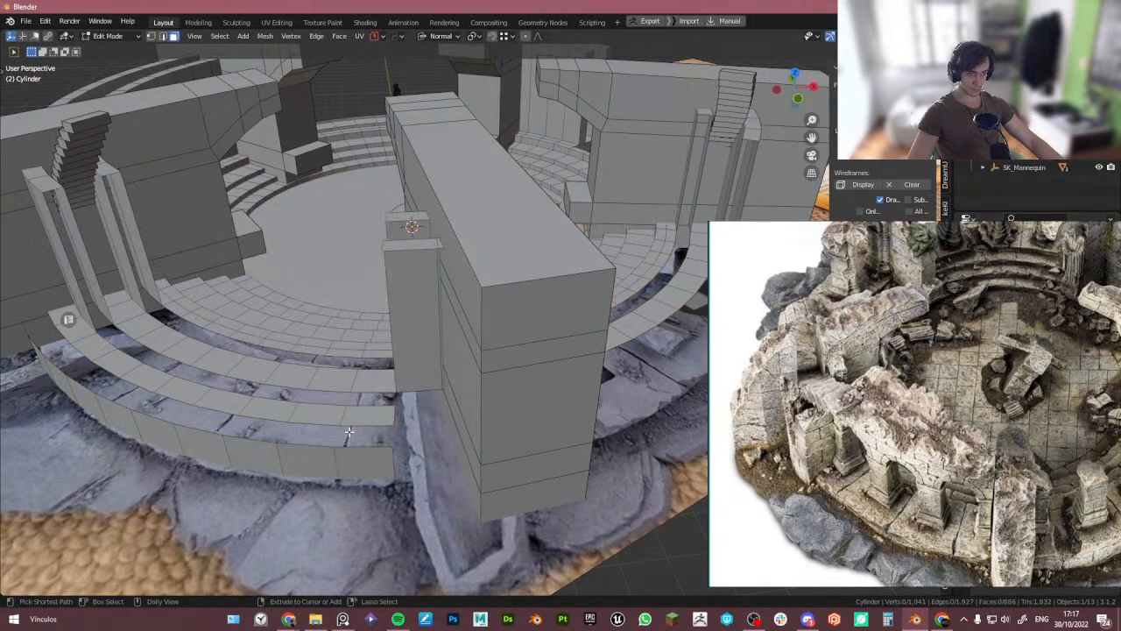
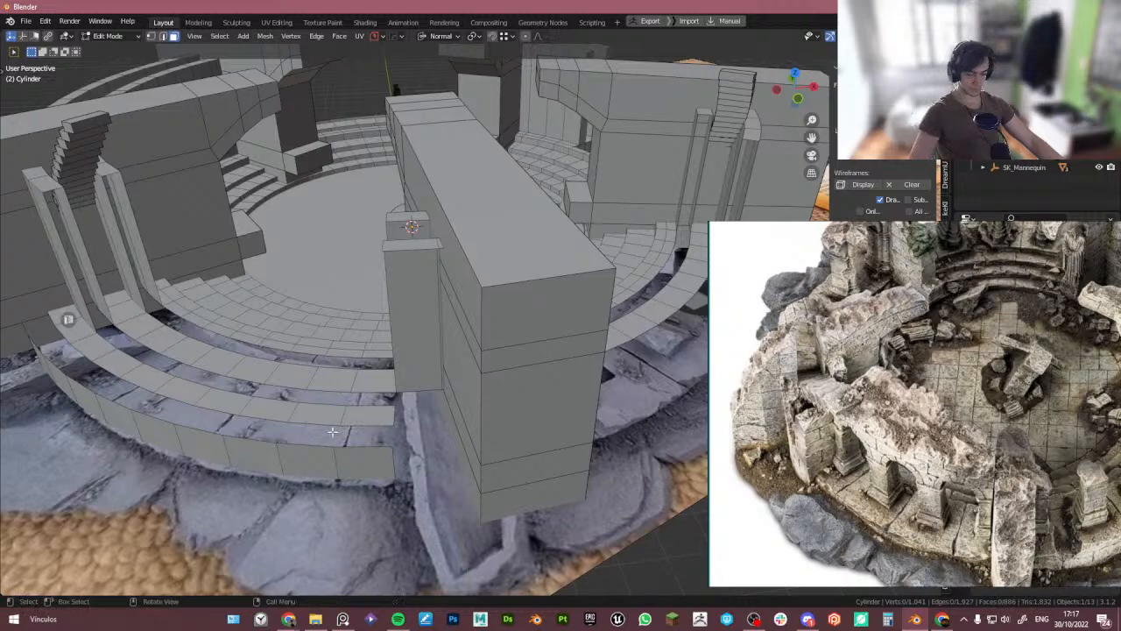
- Redo the remaining undone edits on the arena mesh
key(ctrl+shift+z)
key(ctrl+shift+z)
key(ctrl+shift+z)
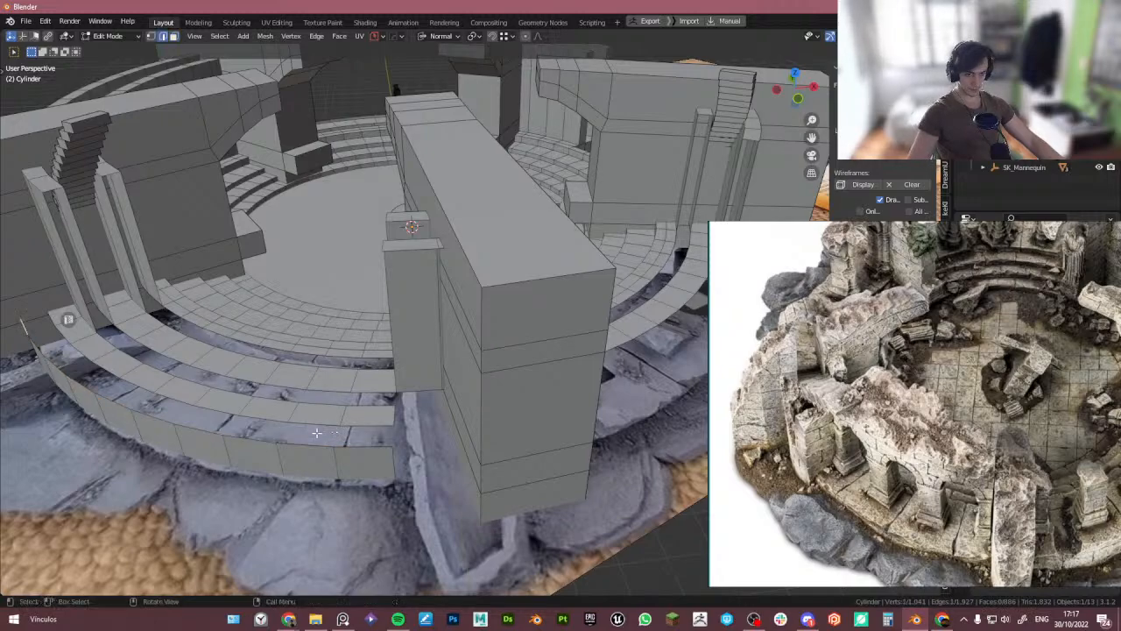
- Examine the lower stepped rings around the arena from several angles in face selection
key(Tab)
key(Tab)
key(3)
click(363, 456)
scroll(45, 344, down, 2)
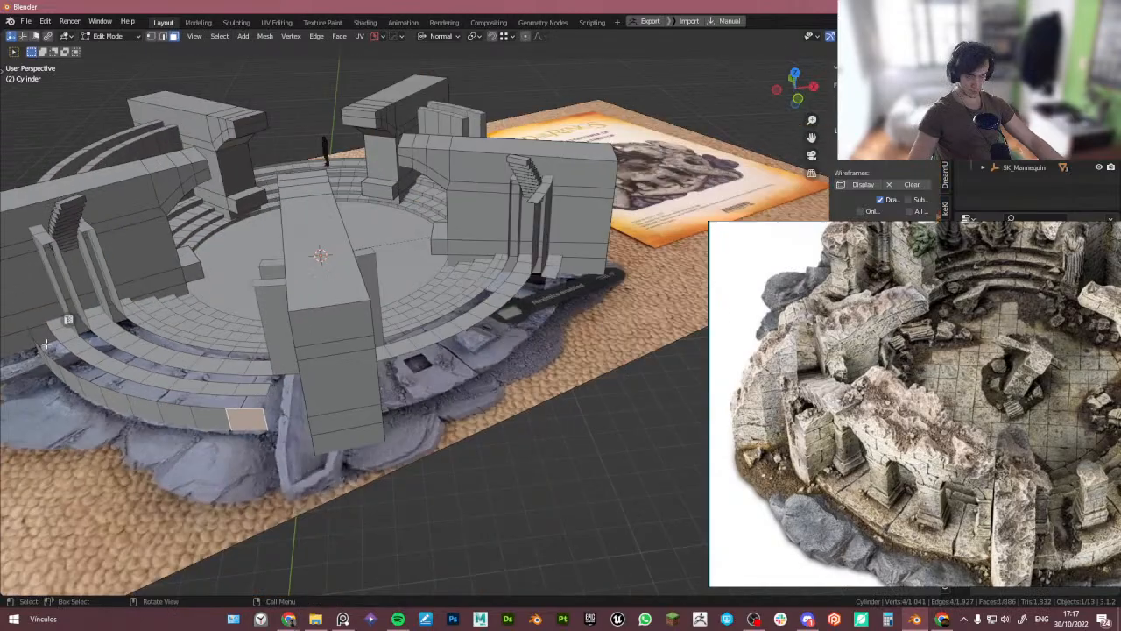
scroll(46, 344, down, 3)
middle_drag(180, 343, 143, 351)
scroll(214, 347, up, 3)
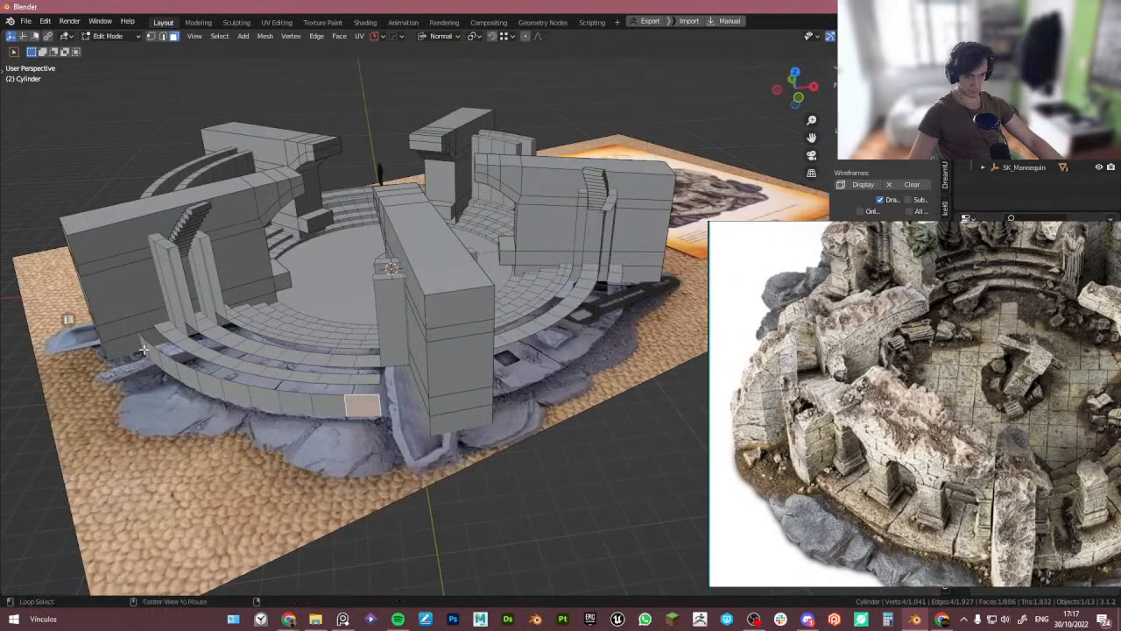
alt+click(145, 349)
scroll(351, 343, down, 3)
middle_drag(386, 345, 474, 482)
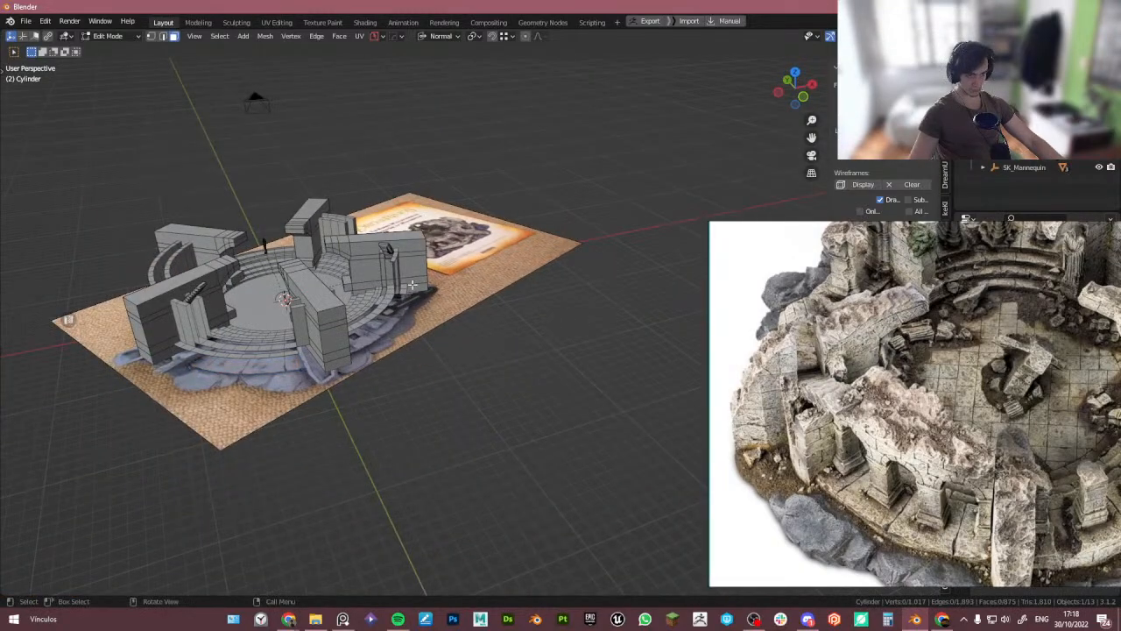
middle_drag(412, 285, 402, 377)
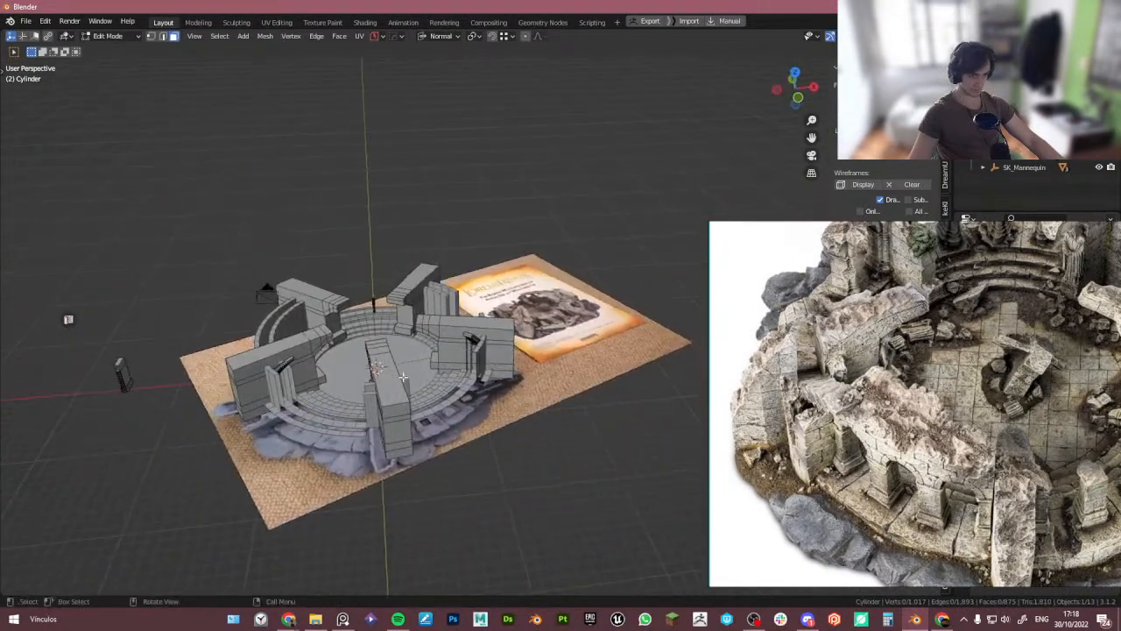
scroll(402, 377, up, 6)
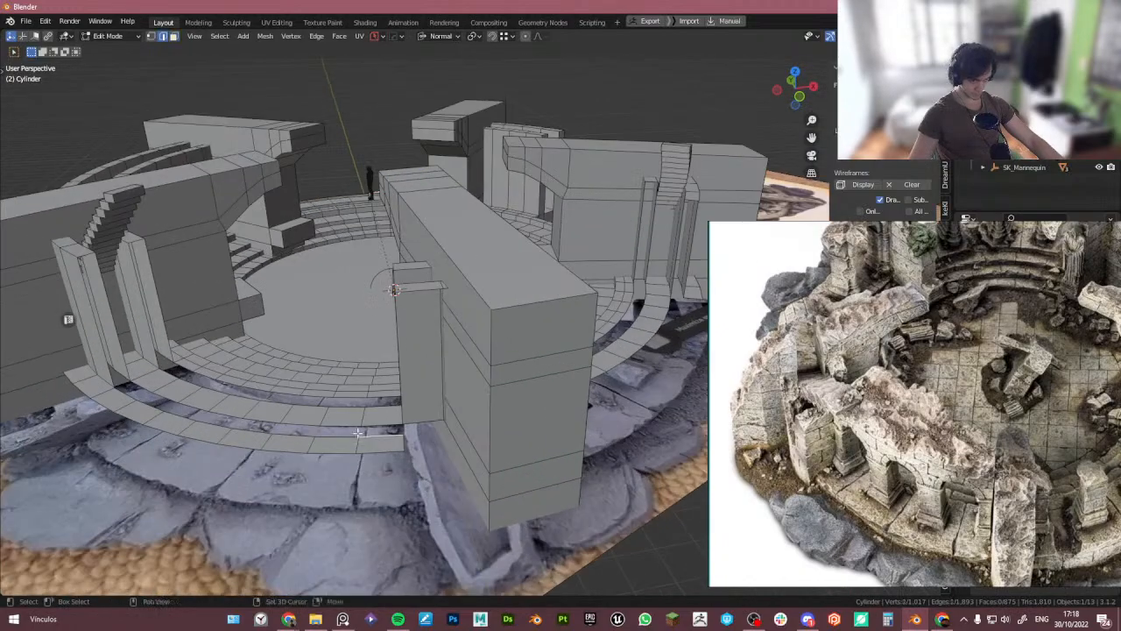
- Select the open edges on both sides of the gap in the lower ring and bridge them
shift+middle_drag(358, 433, 410, 432)
ctrl+click(194, 396)
shift+click(213, 392)
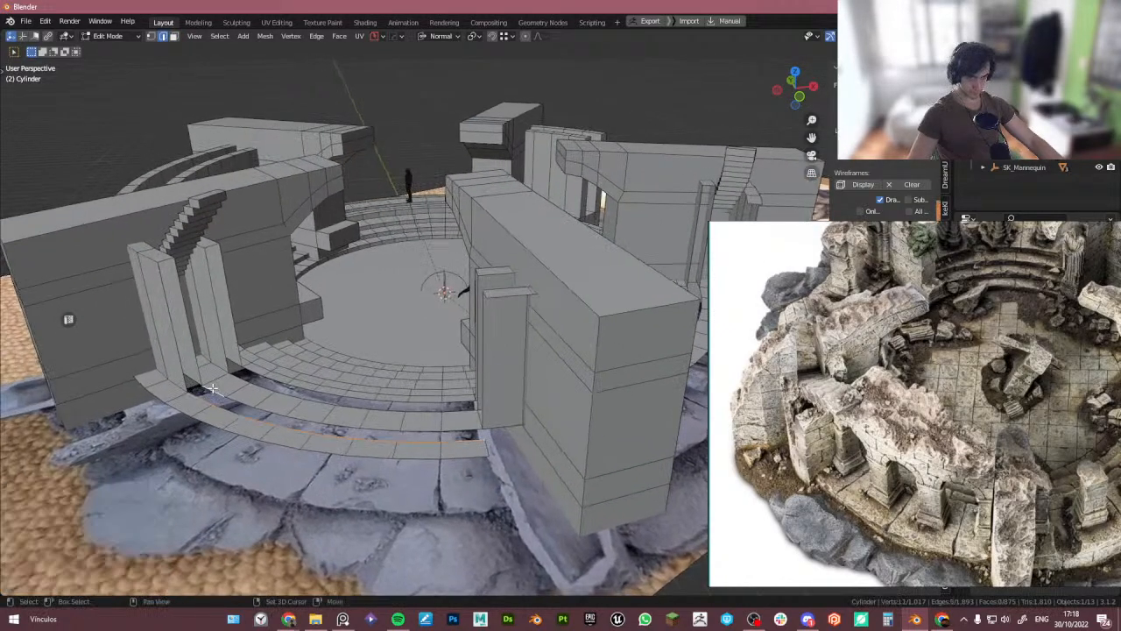
ctrl+click(473, 429)
middle_drag(167, 323, 333, 366)
key(ctrl+e)
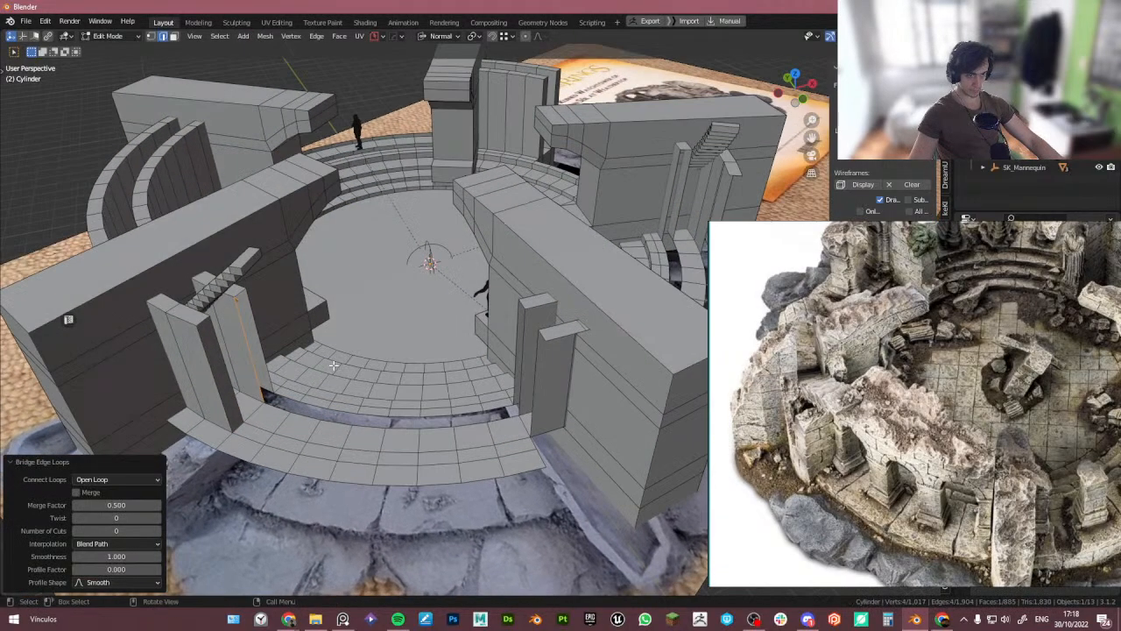
key(ctrl+z)
key(ctrl+shift+z)
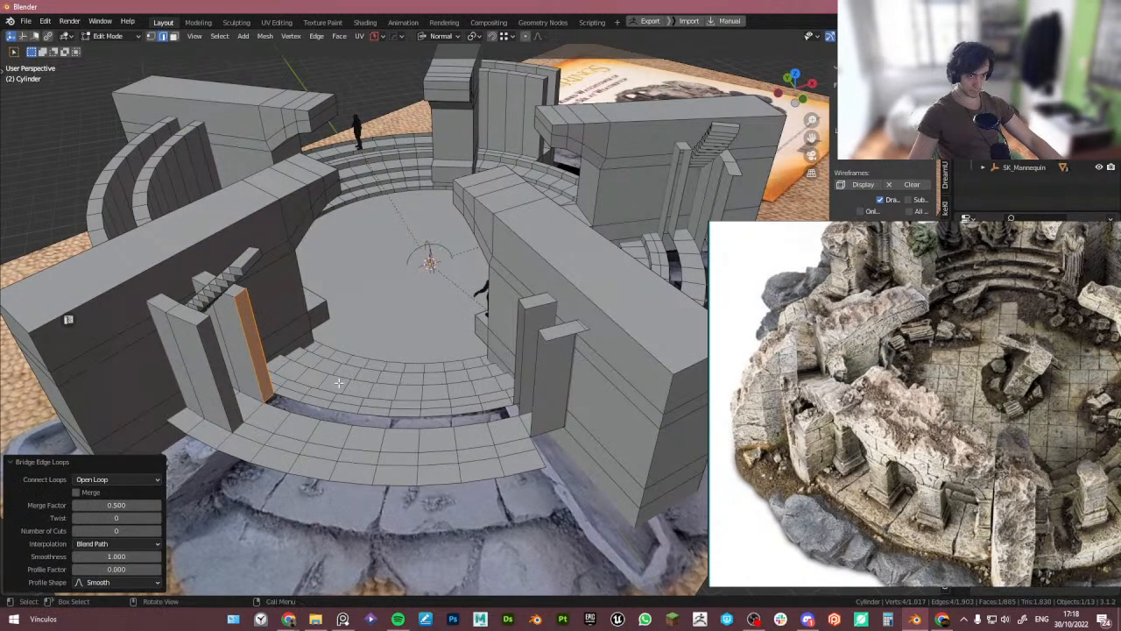
- Bridge the matching edge pair on the inner step to close its gap as well
click(503, 419)
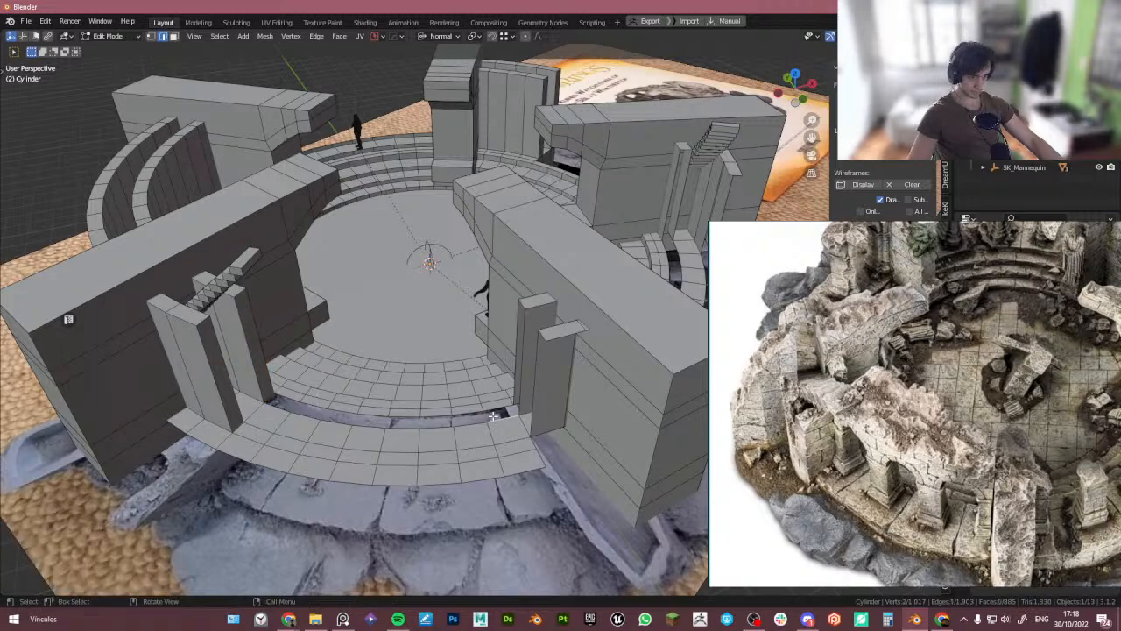
ctrl+click(286, 406)
shift+click(287, 398)
ctrl+click(501, 406)
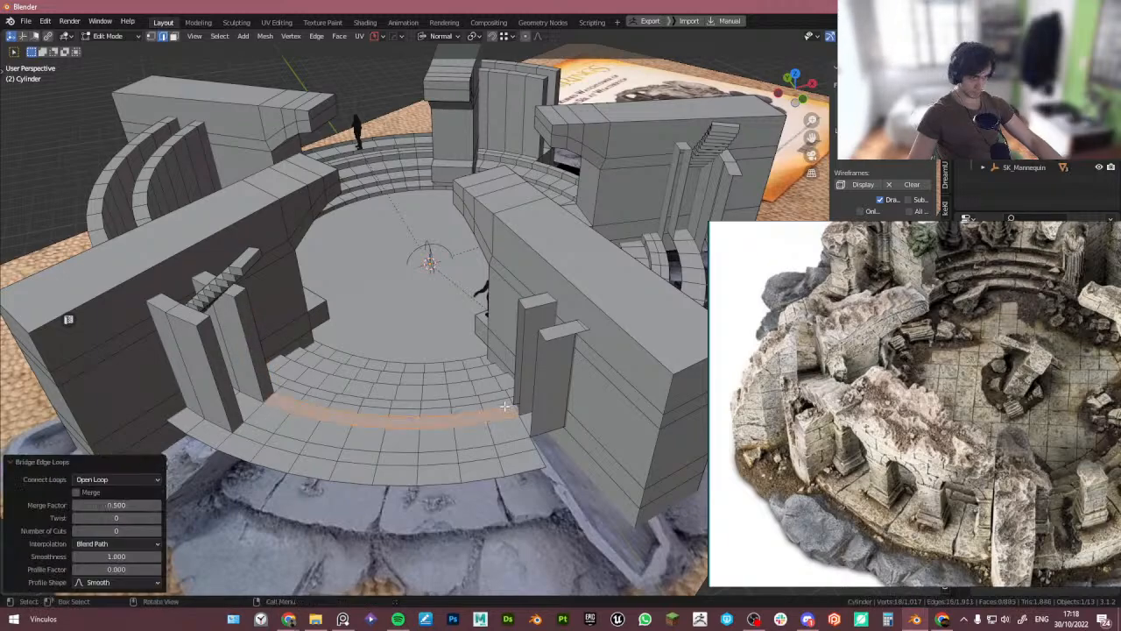
- Fill a face on the open side of the front-right pillar
scroll(515, 368, up, 5)
shift+click(515, 353)
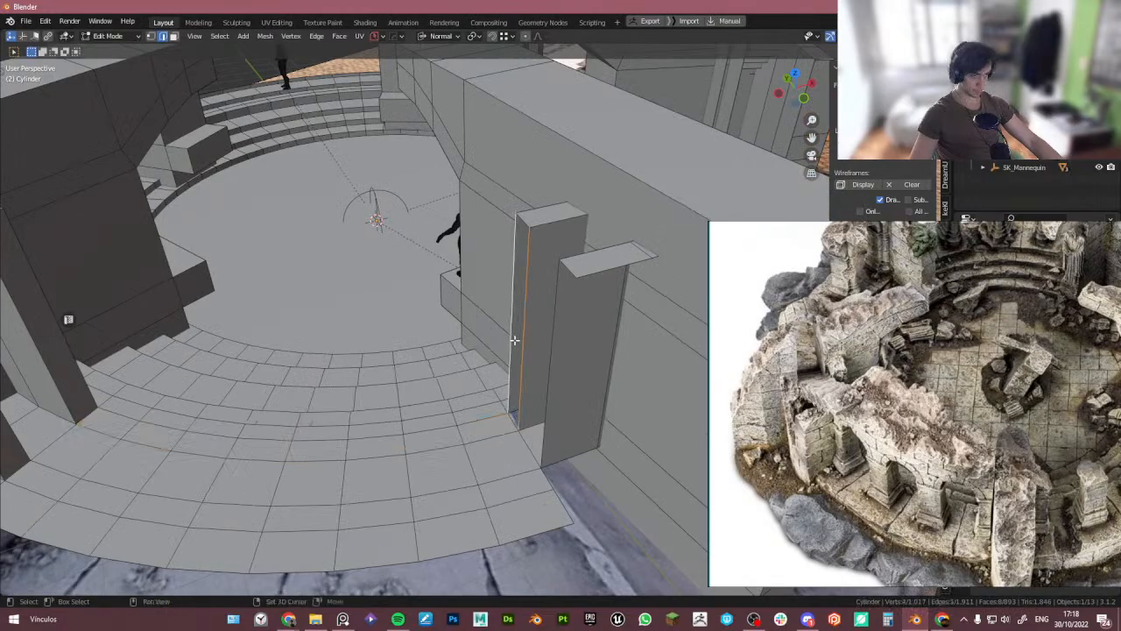
key(f)
scroll(581, 365, down, 5)
shift+middle_drag(591, 366, 514, 343)
scroll(531, 363, down, 3)
scroll(497, 354, up, 2)
- Extrude the pillar's top edge along Z with snapping enabled
click(543, 319)
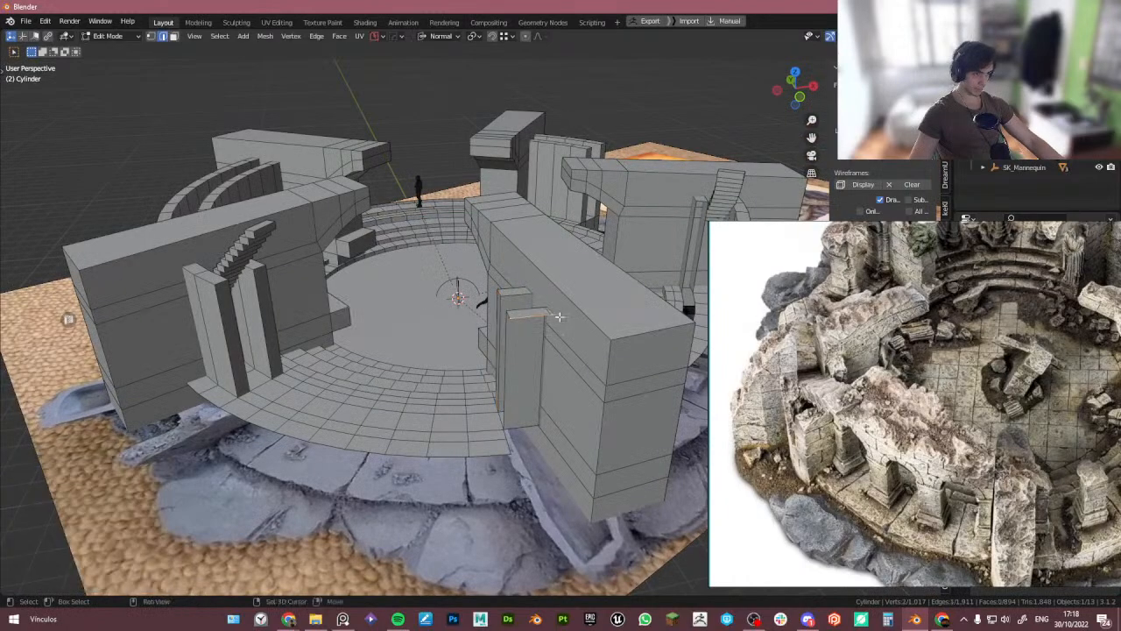
shift+click(559, 316)
scroll(527, 372, up, 3)
key(shift+Tab)
click(451, 379)
key(e)
key(z)
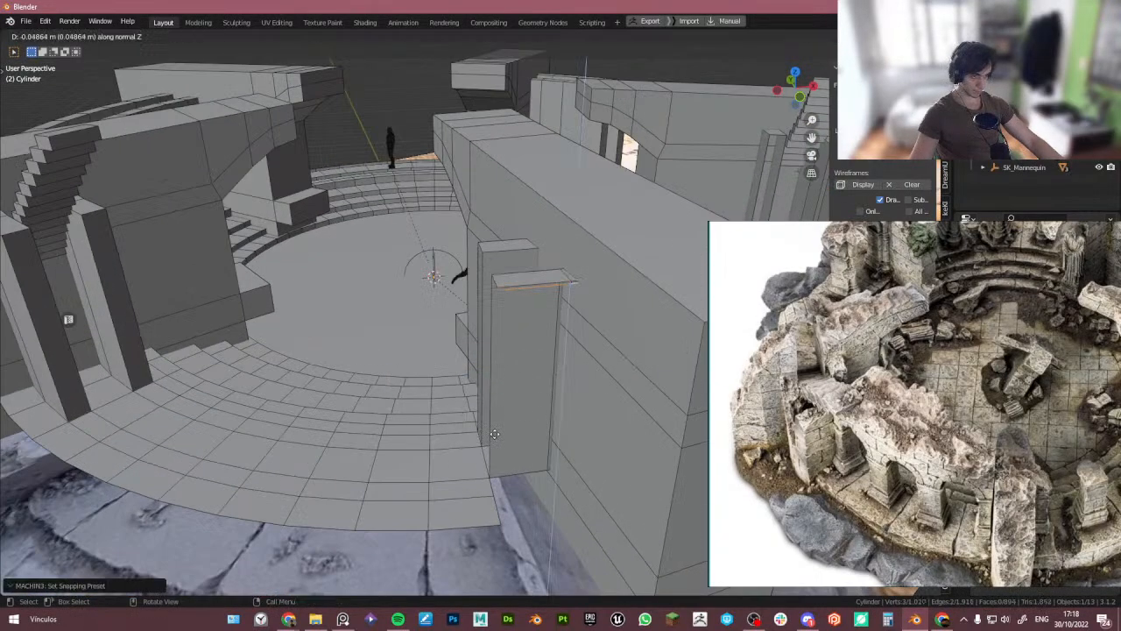
middle_drag(514, 494, 505, 494)
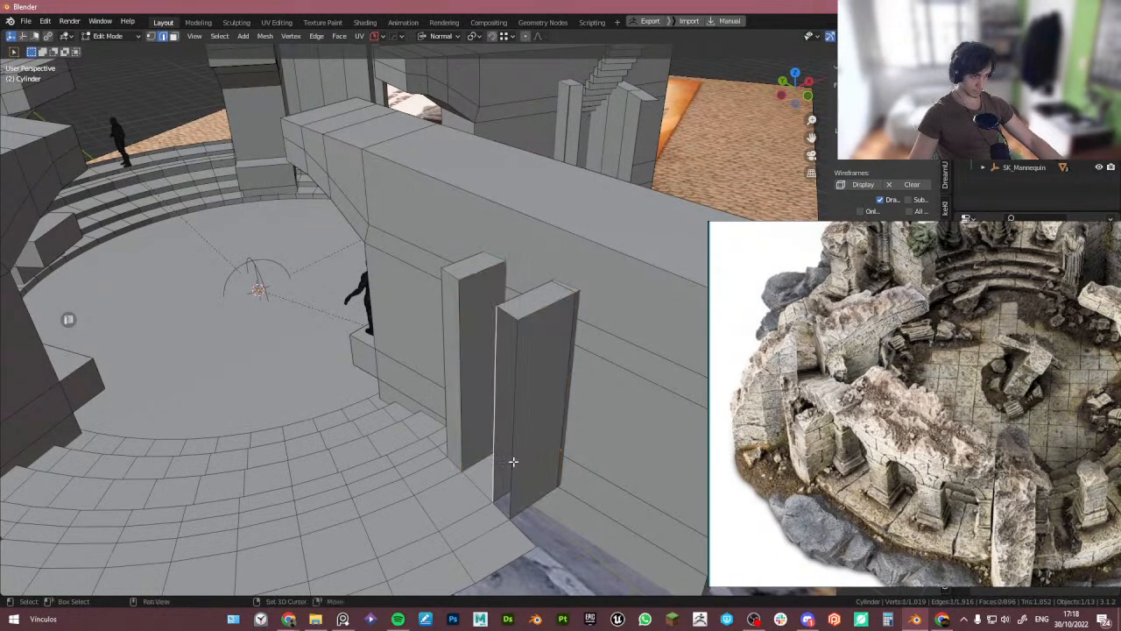
- Fill the top of the extruded pillar with a face
key(f)
scroll(531, 458, down, 4)
middle_drag(538, 456, 475, 342)
scroll(548, 430, down, 3)
scroll(474, 413, up, 1)
- Select the faces of both pillars beside the front wall opening in x-ray and try deleting them, undoing it
key(Tab)
click(536, 413)
key(alt+z)
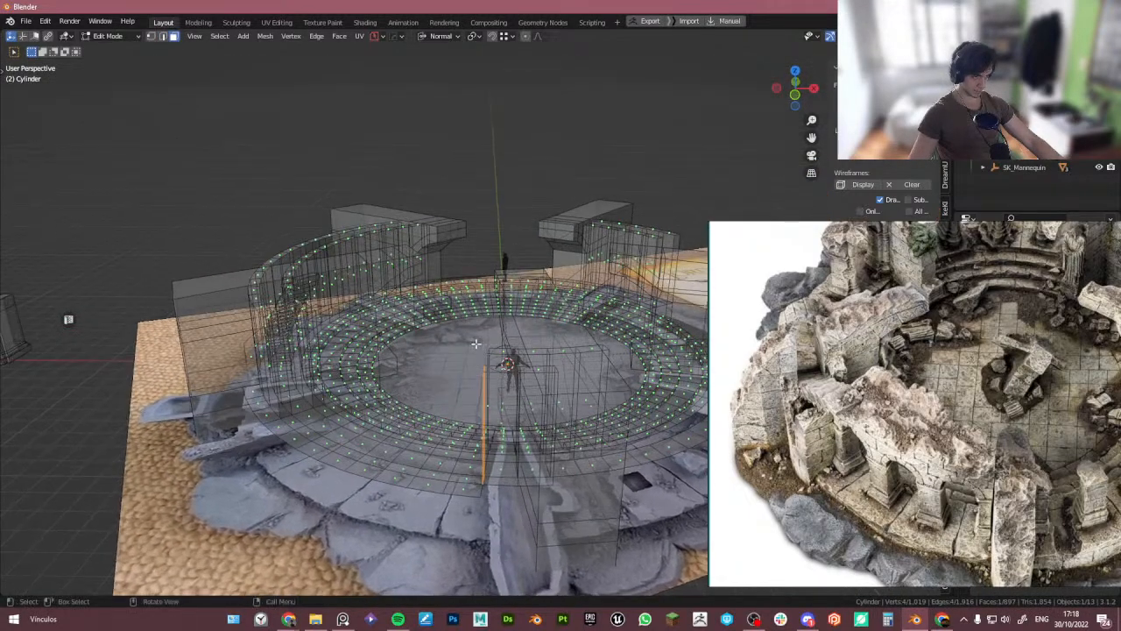
mouse_move(503, 392)
middle_down()
mouse_move(502, 407)
mouse_move(515, 394)
mouse_move(559, 400)
middle_up()
key(alt+z)
scroll(517, 393, up, 5)
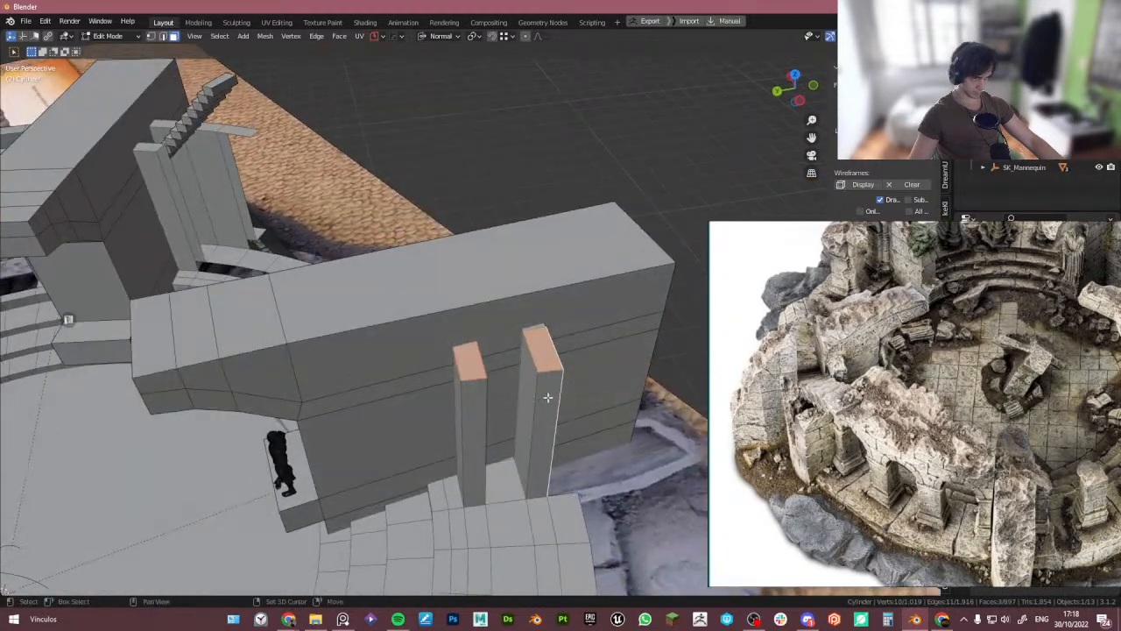
shift+click(548, 397)
shift+click(525, 391)
middle_drag(468, 413, 436, 409)
shift+click(480, 414)
shift+click(507, 416)
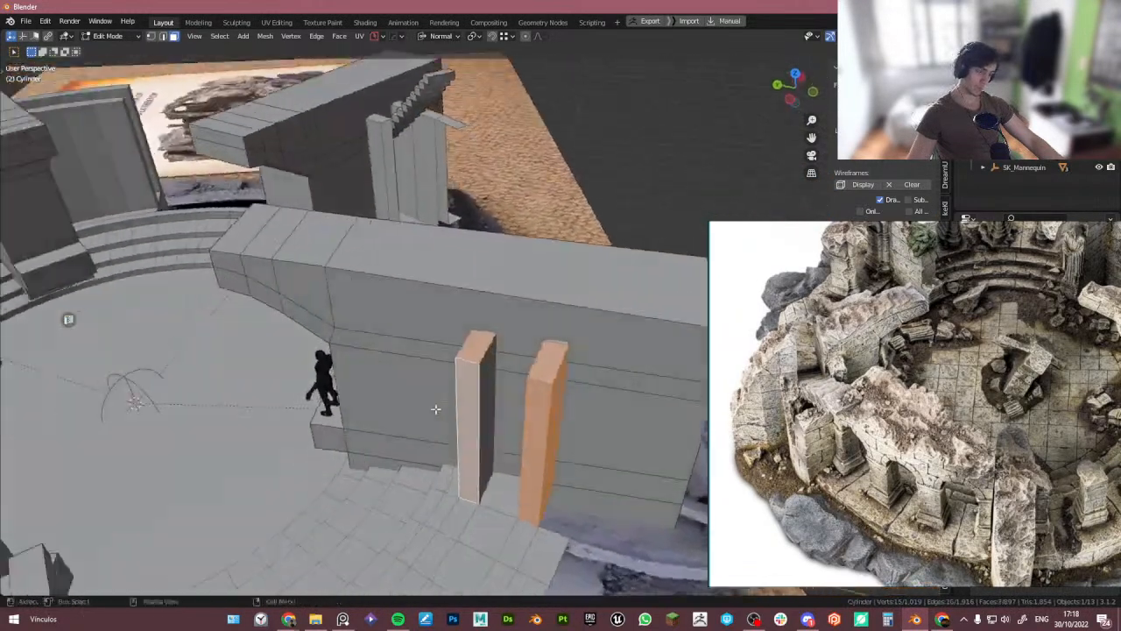
key(x)
click(535, 383)
key(ctrl+z)
- Delete the selected pillar faces and fill the remaining opening with a single face
middle_drag(535, 391, 495, 344)
key(x)
click(515, 337)
shift+click(546, 411)
key(f)
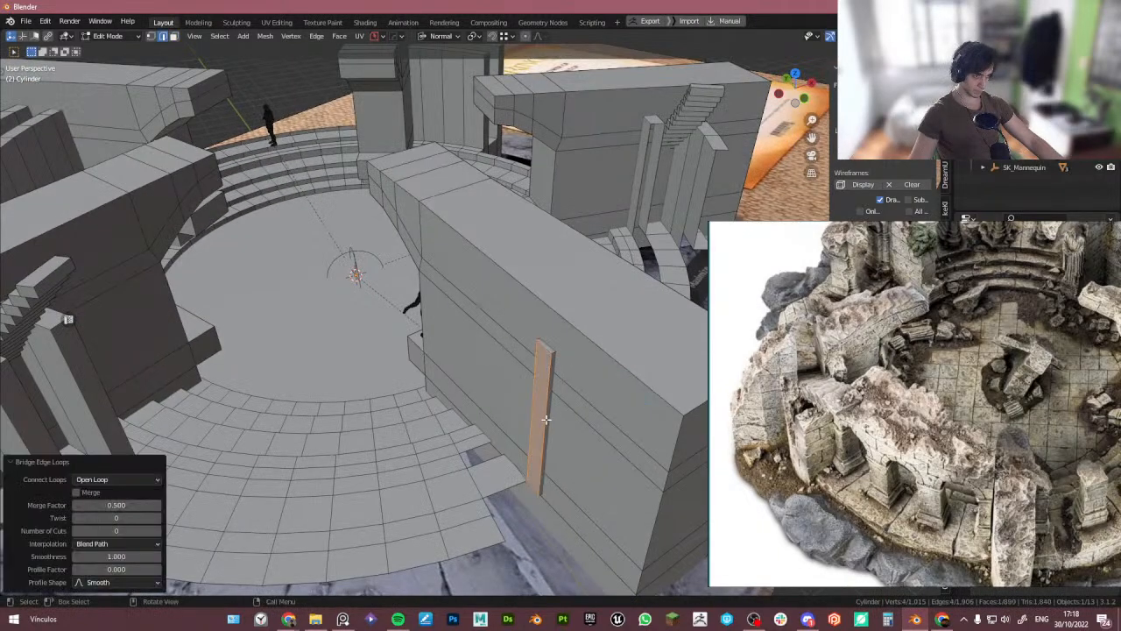
- Extrude the ring's edge beside the opening, move it into place and fill the gap in the step
scroll(531, 385, down, 2)
key(Tab)
key(Tab)
click(505, 483)
scroll(499, 495, up, 4)
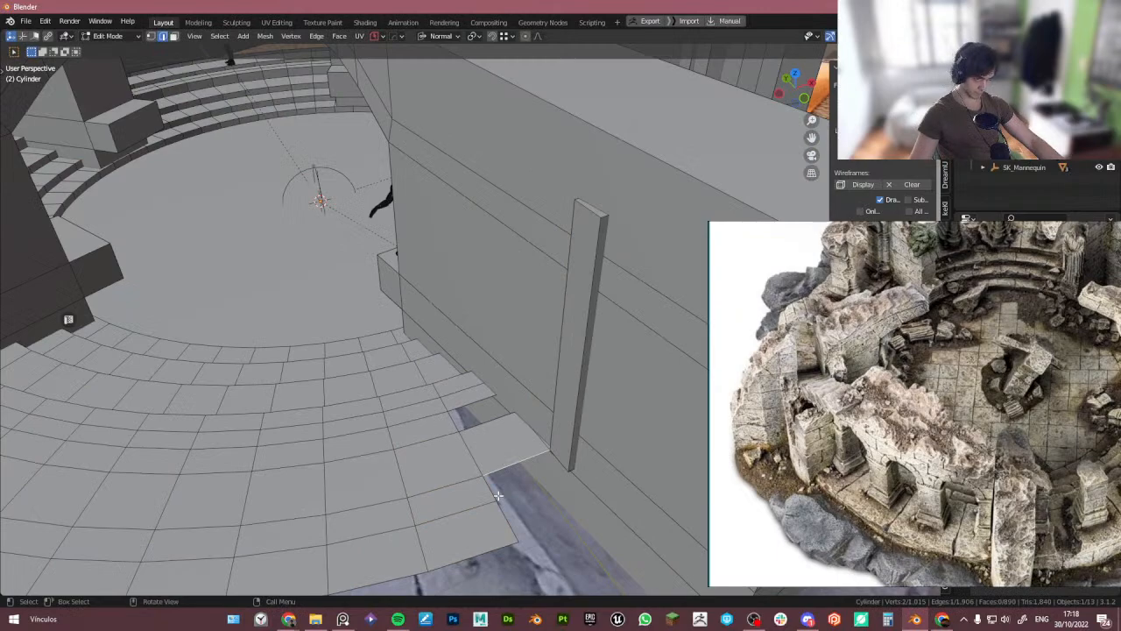
key(e)
right_click(499, 501)
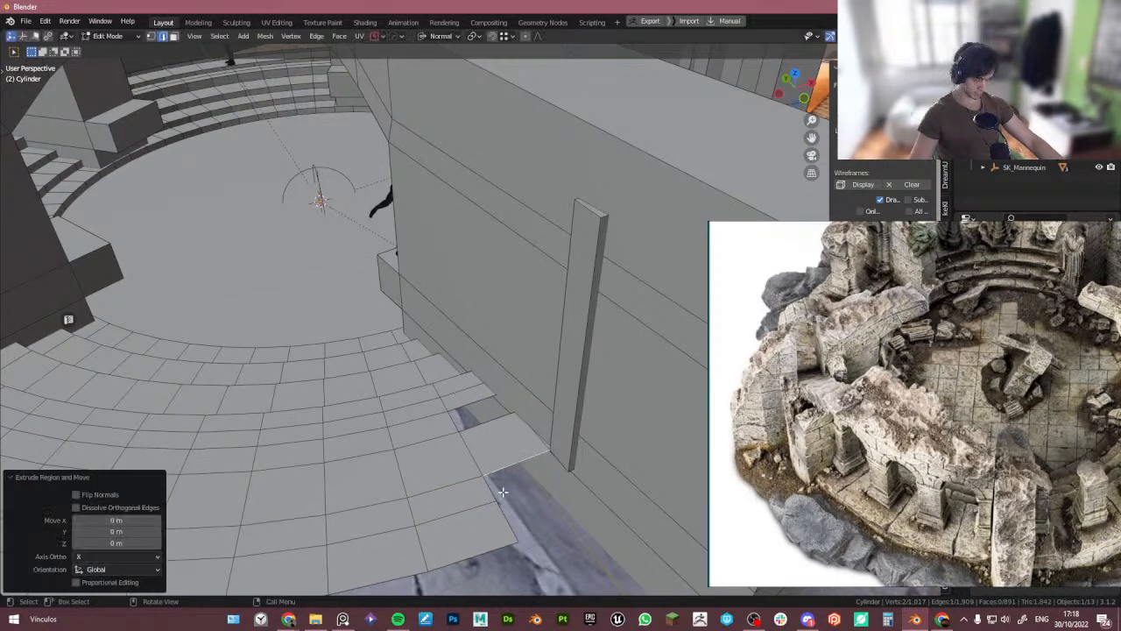
key(g)
click(497, 504)
click(459, 410)
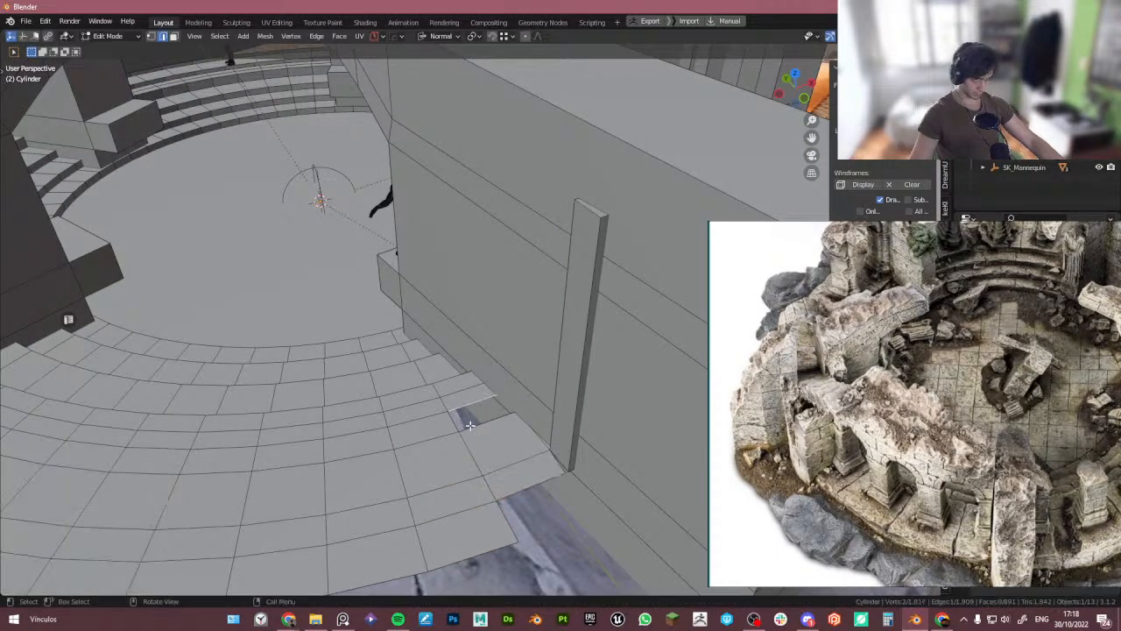
shift+click(481, 427)
key(f)
- Fill a face on the open side of the left pillar
scroll(491, 457, down, 3)
middle_drag(492, 459, 363, 380)
key(Tab)
click(385, 387)
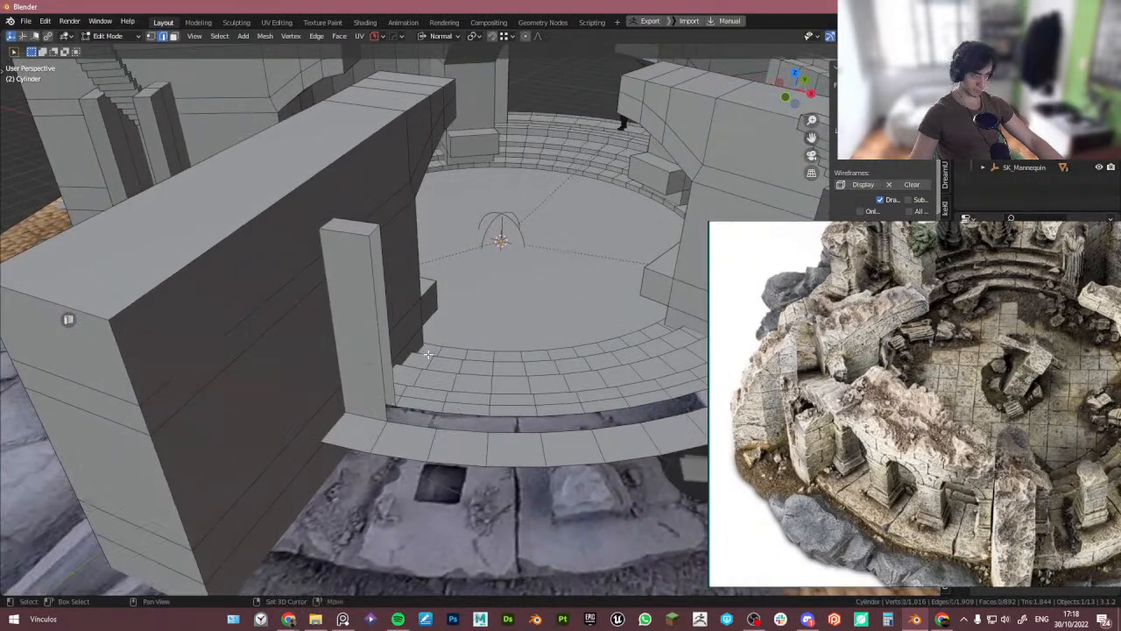
scroll(967, 467, down, 2)
scroll(1033, 481, up, 5)
scroll(1022, 495, down, 2)
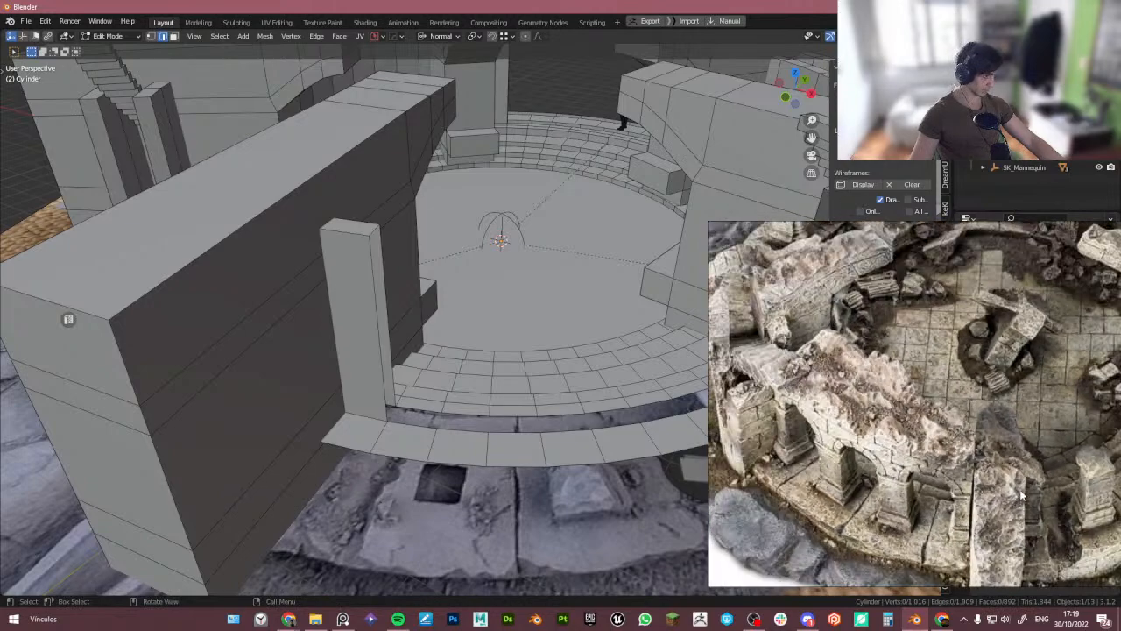
middle_drag(588, 412, 298, 347)
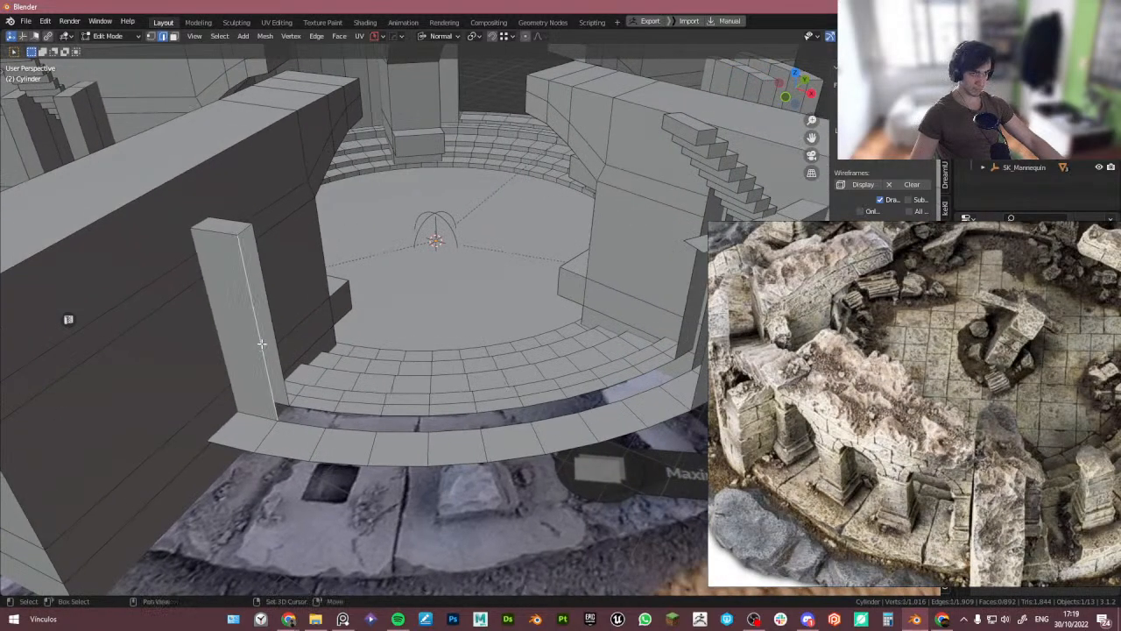
shift+click(263, 350)
key(f)
- Select the open ring edges around the left pillar and fill the gap with faces
click(295, 426)
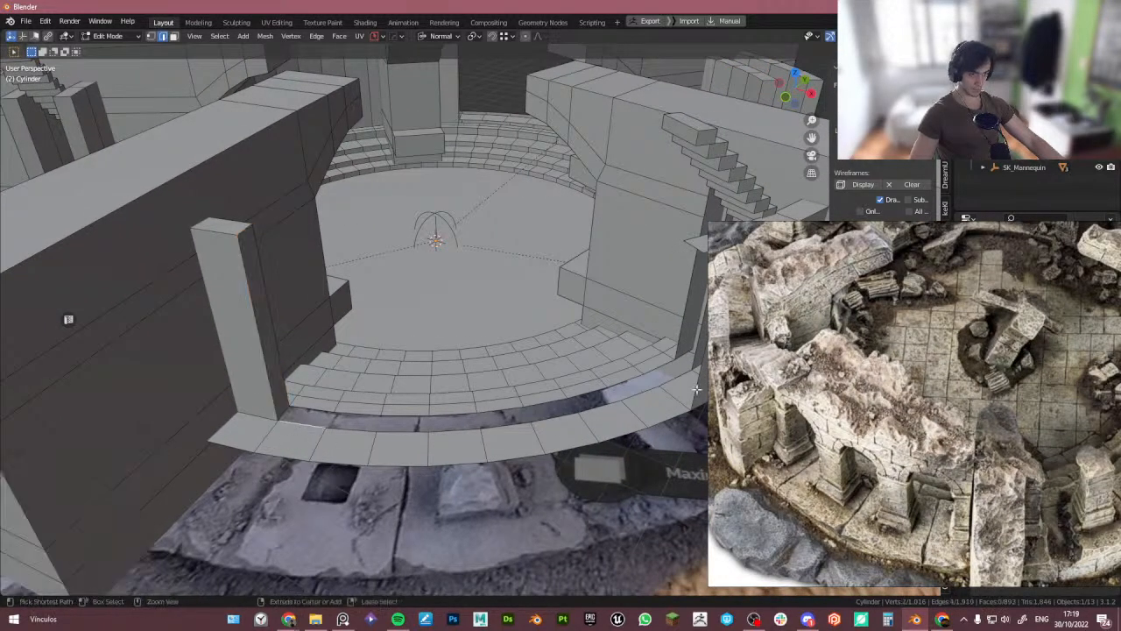
middle_drag(664, 379, 493, 337)
ctrl+click(376, 430)
click(378, 427)
ctrl+click(250, 383)
key(f)
scroll(351, 411, down, 3)
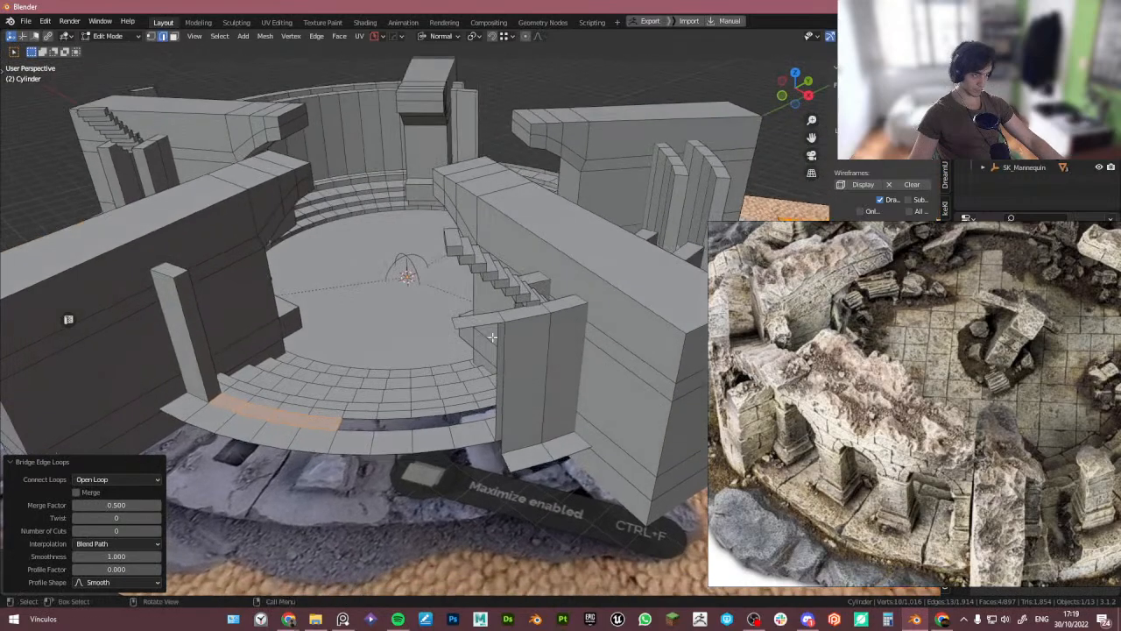
- Select the stray base faces under the front-right pillar and delete them
click(474, 320)
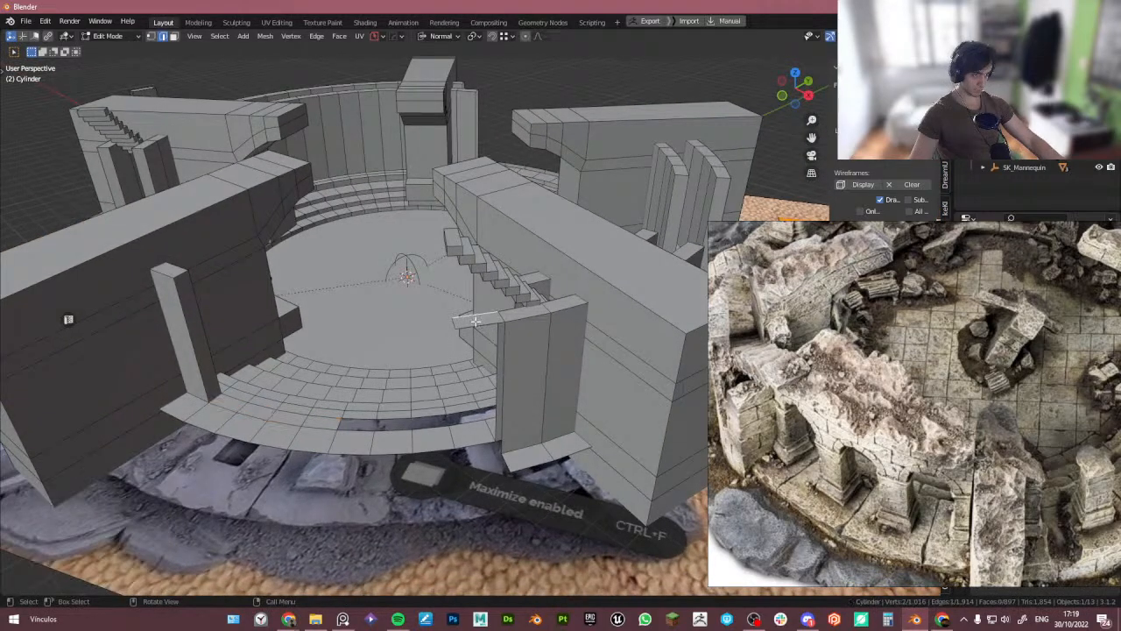
click(534, 454)
shift+middle_drag(535, 453, 320, 448)
middle_drag(320, 448, 394, 441)
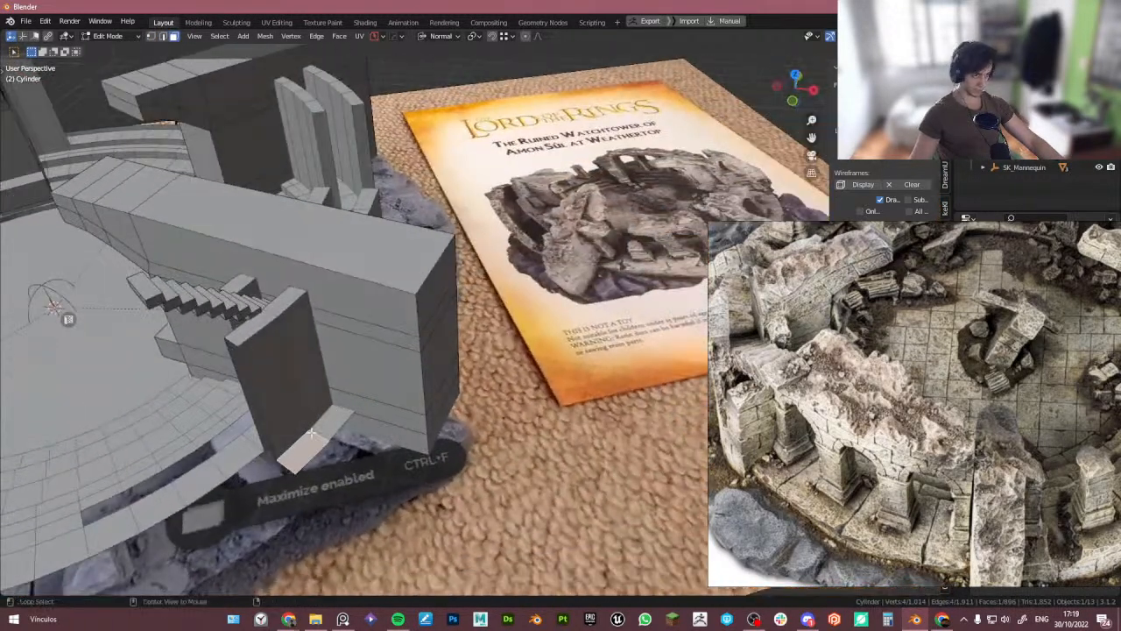
alt+click(320, 438)
middle_drag(478, 422, 363, 396)
key(x)
click(450, 358)
- Select the ring's edge beneath the front-right pillar in x-ray view and extrude it in place
middle_drag(526, 361, 367, 384)
scroll(368, 385, up, 4)
shift+click(385, 402)
key(alt+z)
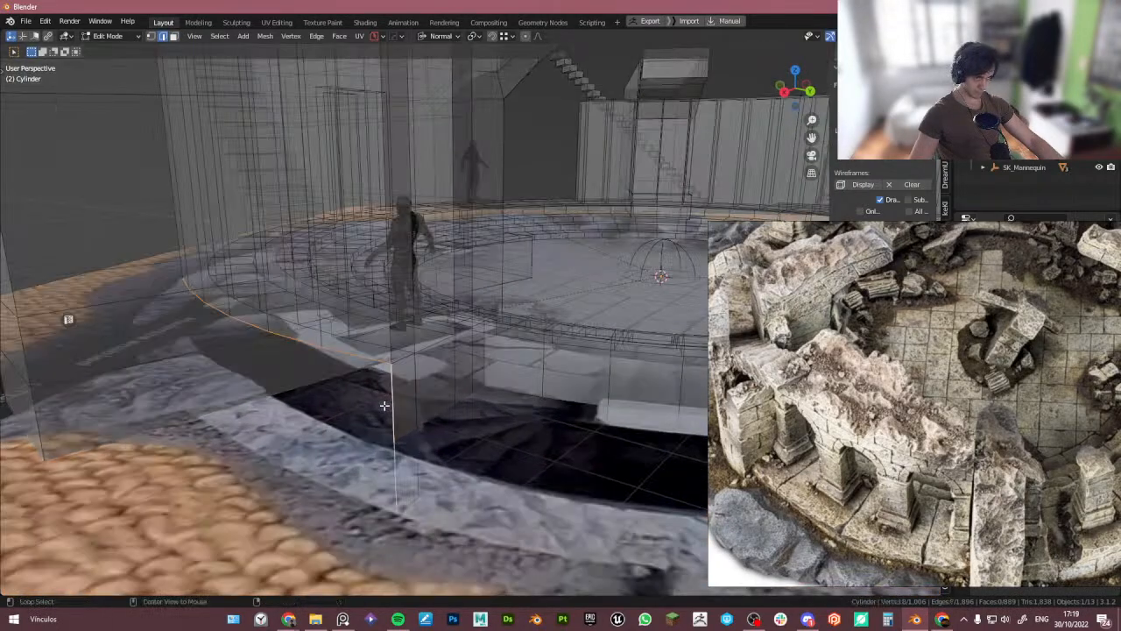
key(alt+z)
key(alt+z)
scroll(395, 420, down, 3)
scroll(396, 428, up, 4)
shift+click(395, 430)
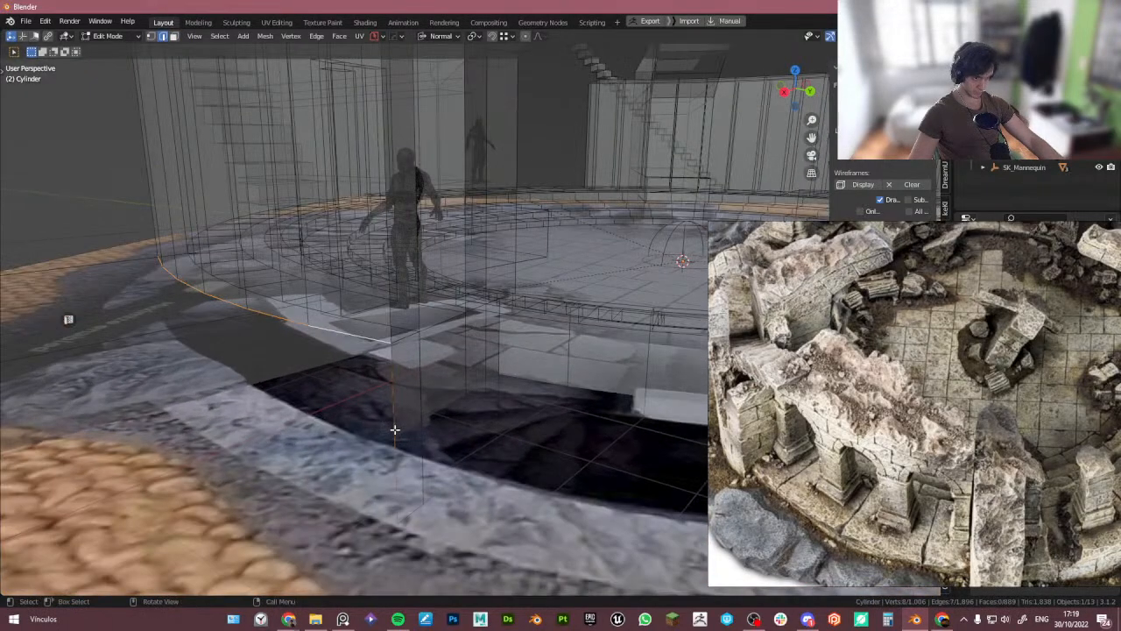
middle_drag(401, 474, 400, 431)
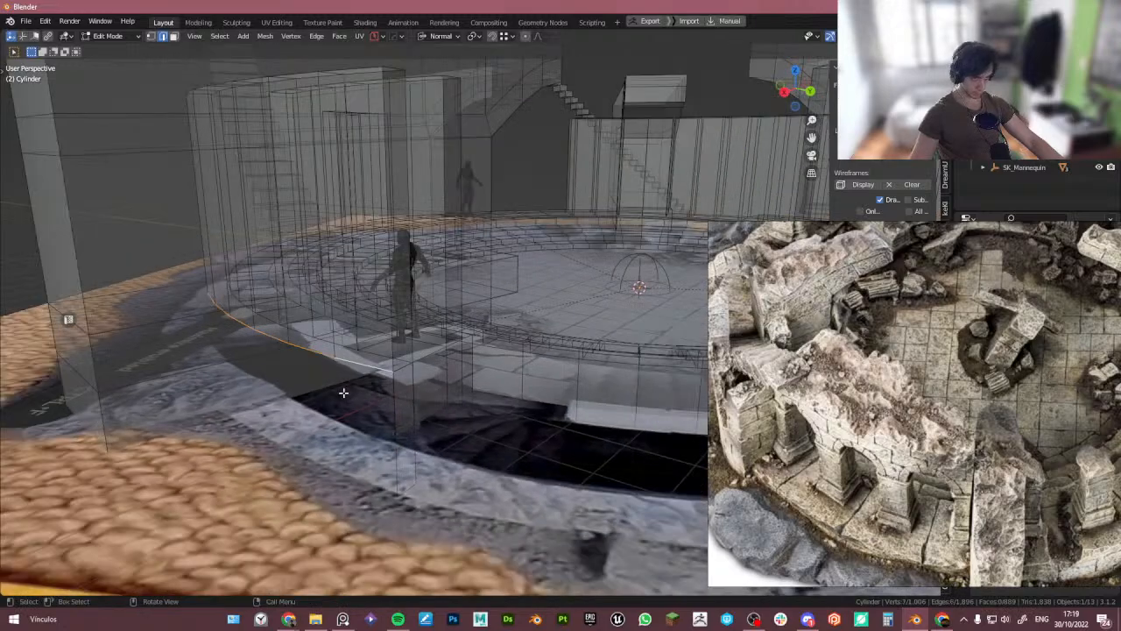
scroll(339, 390, down, 5)
key(alt+z)
middle_drag(335, 388, 394, 379)
scroll(438, 389, up, 5)
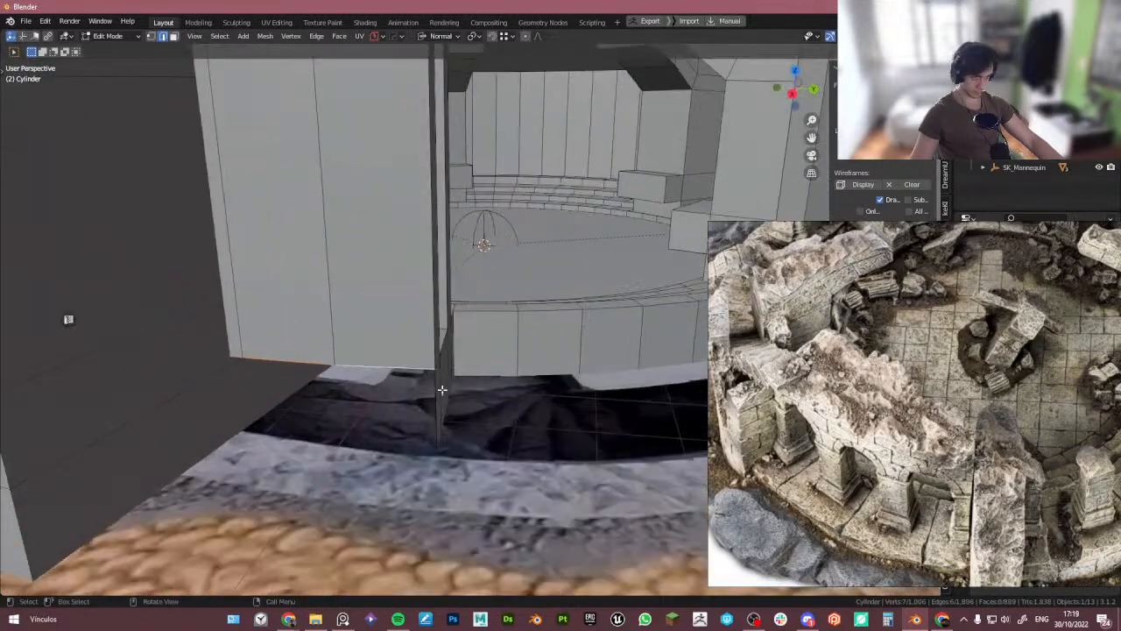
key(e)
right_click(439, 443)
key(alt+z)
shift+middle_drag(443, 446, 433, 360)
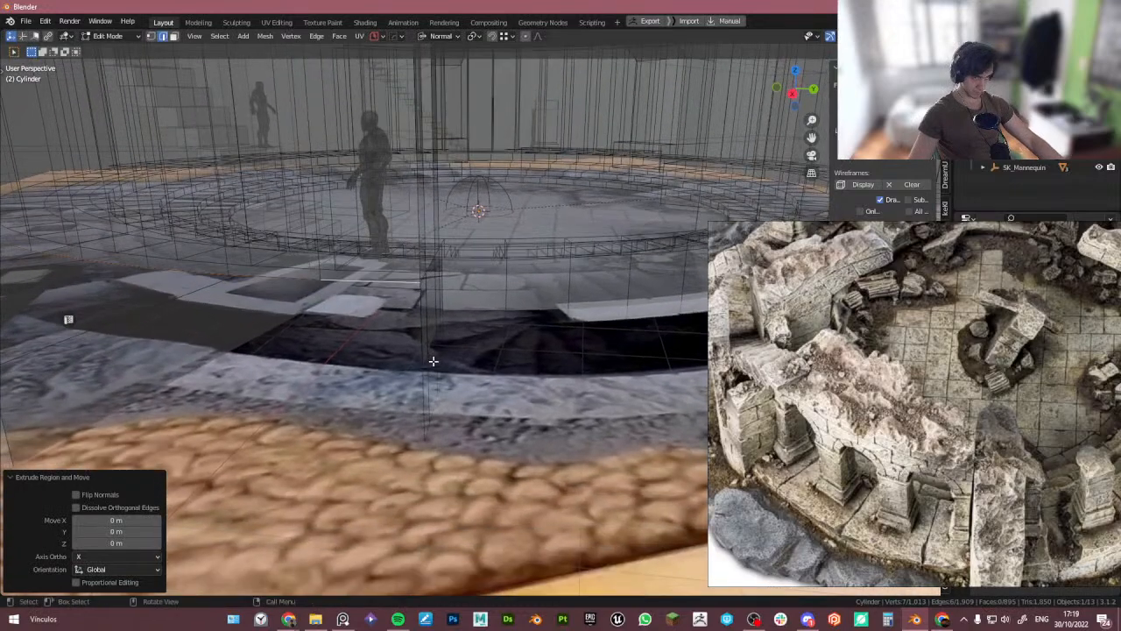
- Move the extruded edge 2 m down along the global Z axis with snapping
key(g)
key(z)
right_click(425, 440)
key(shift+Tab)
click(342, 418)
key(g)
key(z)
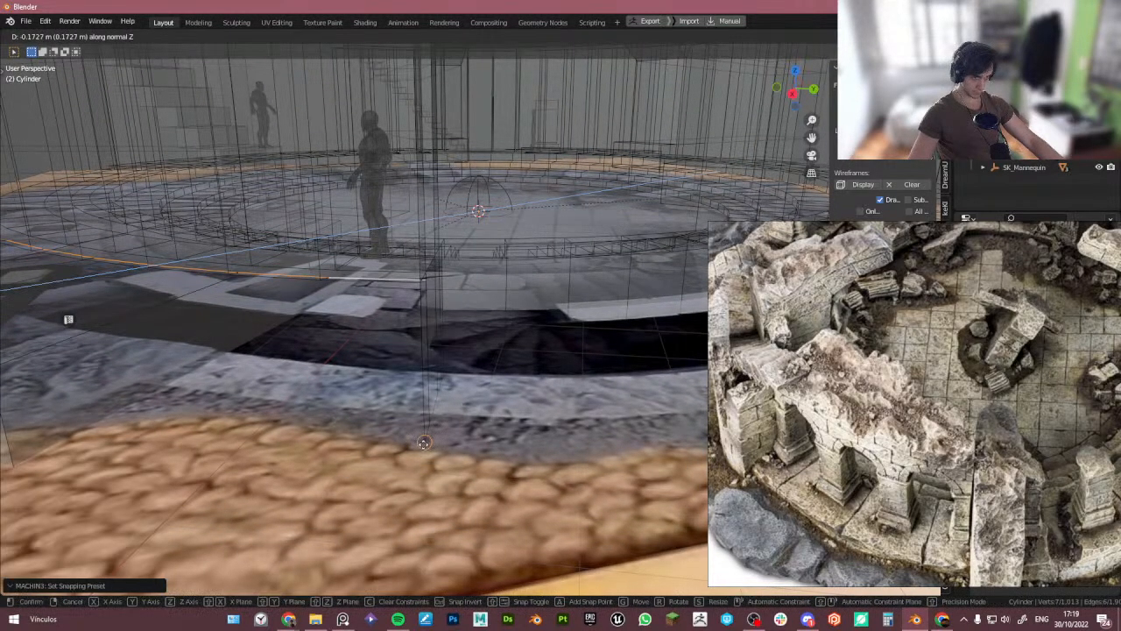
right_click(424, 444)
middle_drag(485, 395, 465, 400)
key(g)
key(z)
key(z)
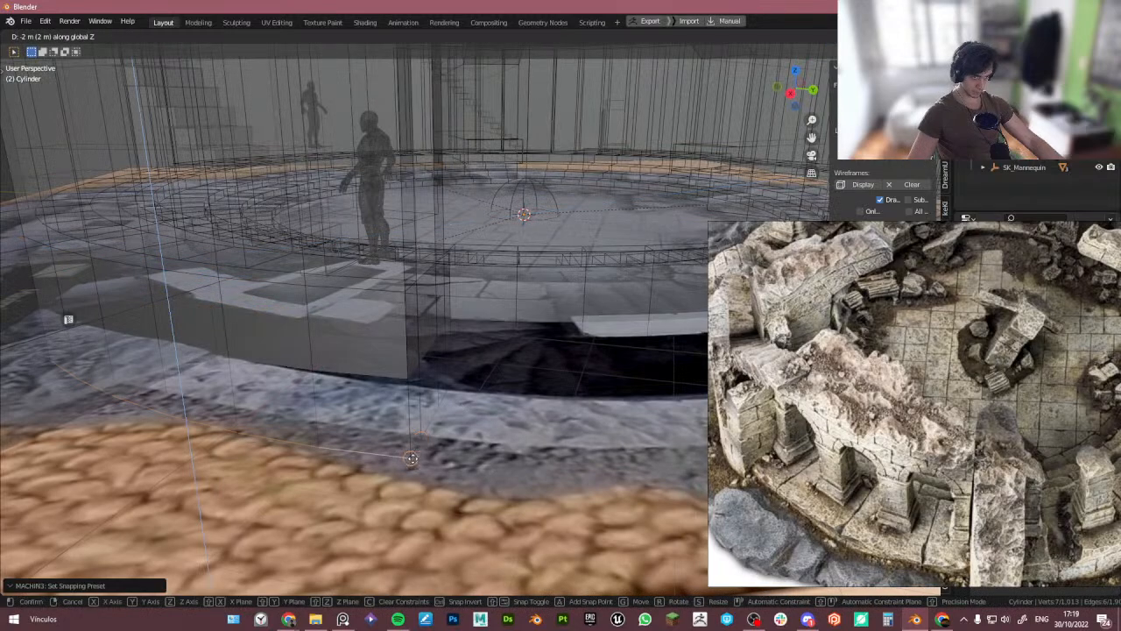
click(412, 458)
- Select the edges on the front-right pillar's open side and fill them with a face
scroll(412, 458, down, 5)
key(Tab)
key(alt+z)
middle_drag(376, 372, 435, 271)
key(Tab)
click(442, 343)
alt+click(494, 374)
middle_drag(494, 373, 526, 310)
key(f)
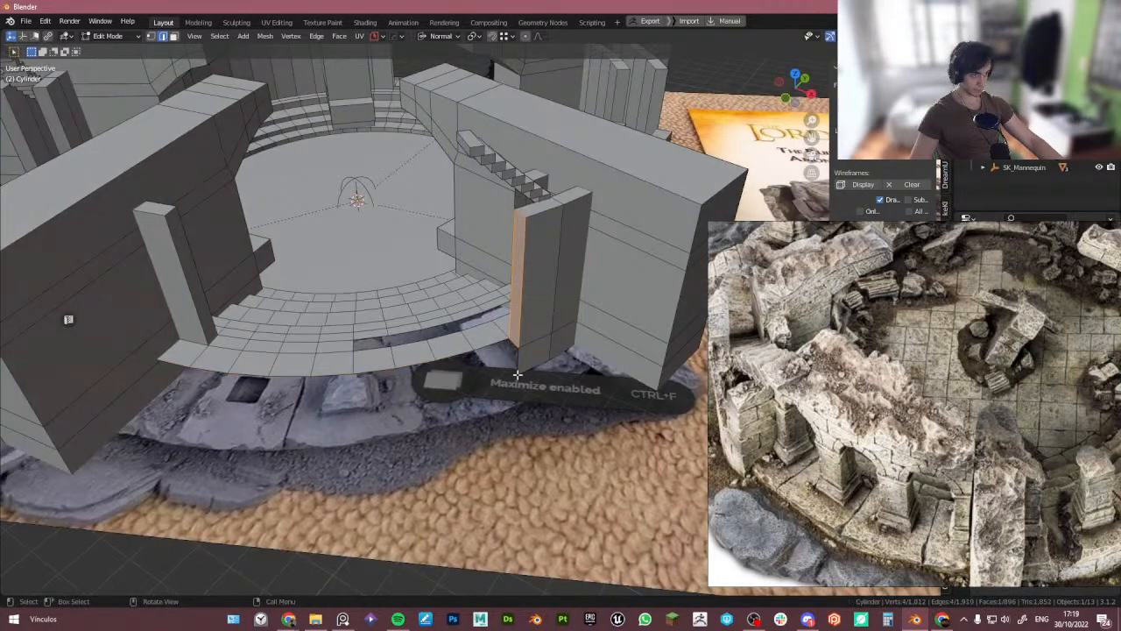
- Try extruding the ring's edge toward the right pillar to close the gap, then undo it
scroll(519, 355, up, 2)
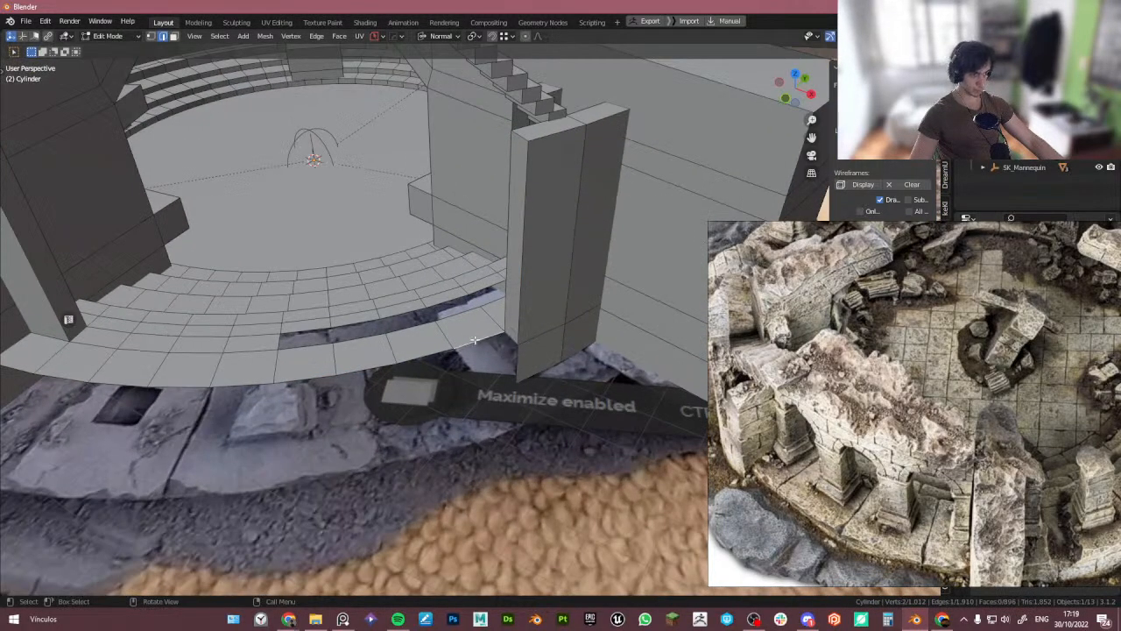
middle_drag(474, 339, 424, 351)
ctrl+click(105, 371)
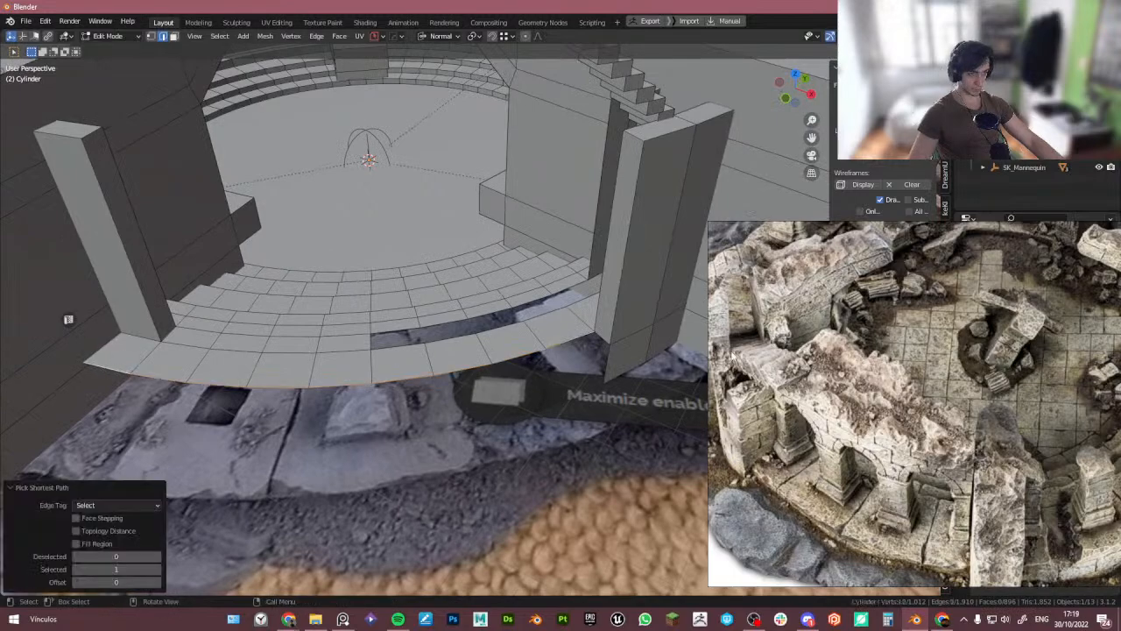
click(692, 352)
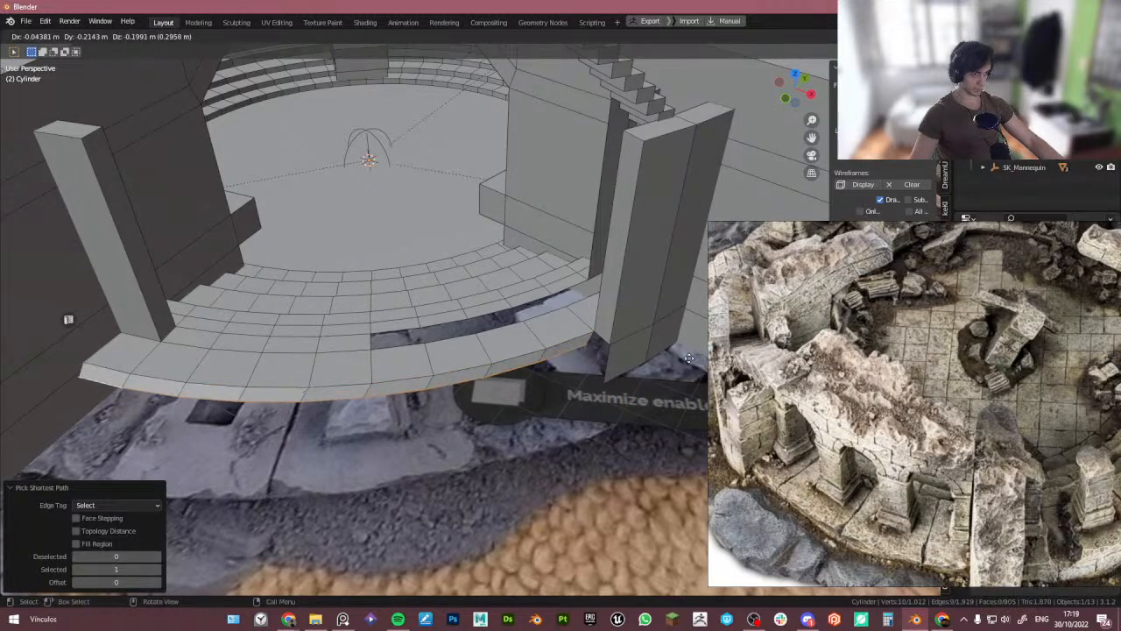
click(608, 348)
middle_drag(608, 348, 528, 378)
key(e)
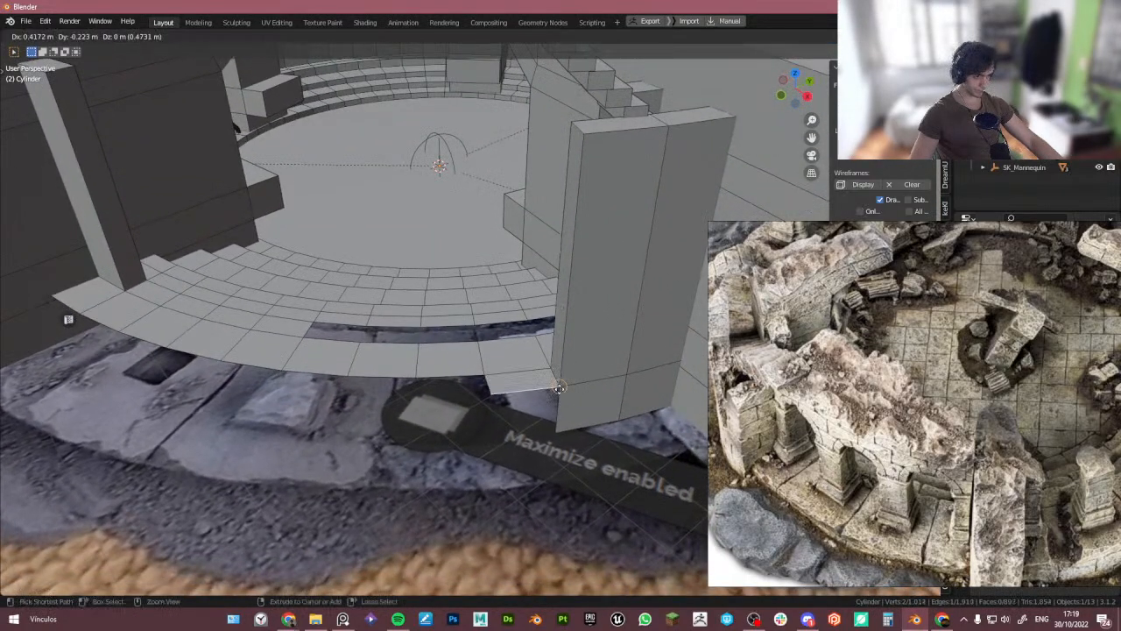
click(473, 381)
key(e)
click(433, 386)
click(409, 388)
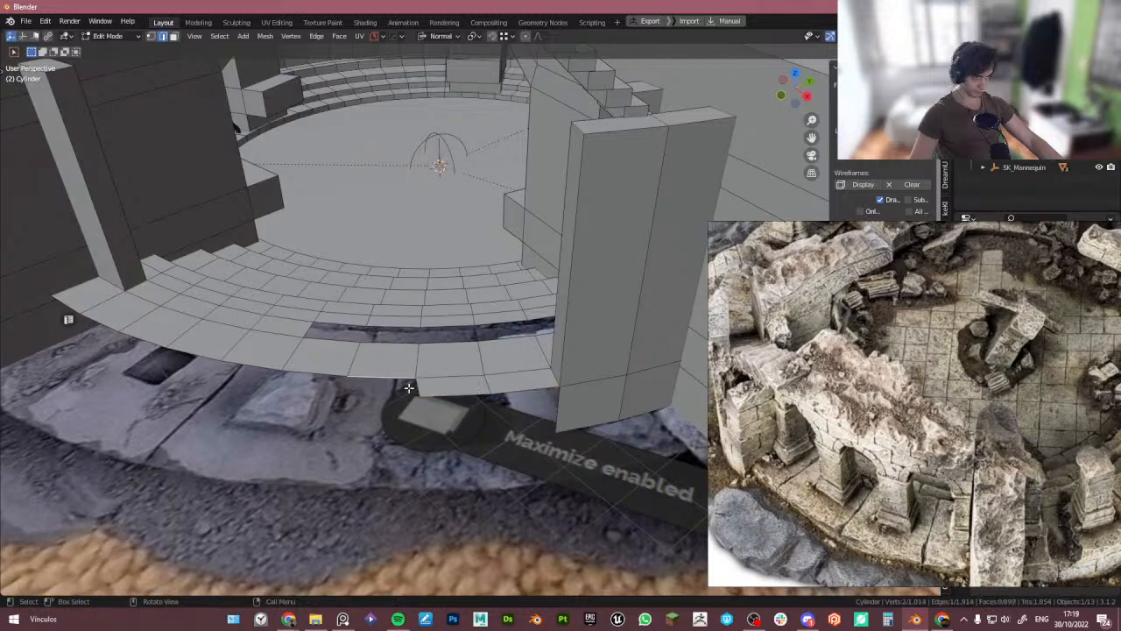
key(e)
right_click(413, 390)
key(ctrl+z)
key(ctrl+z)
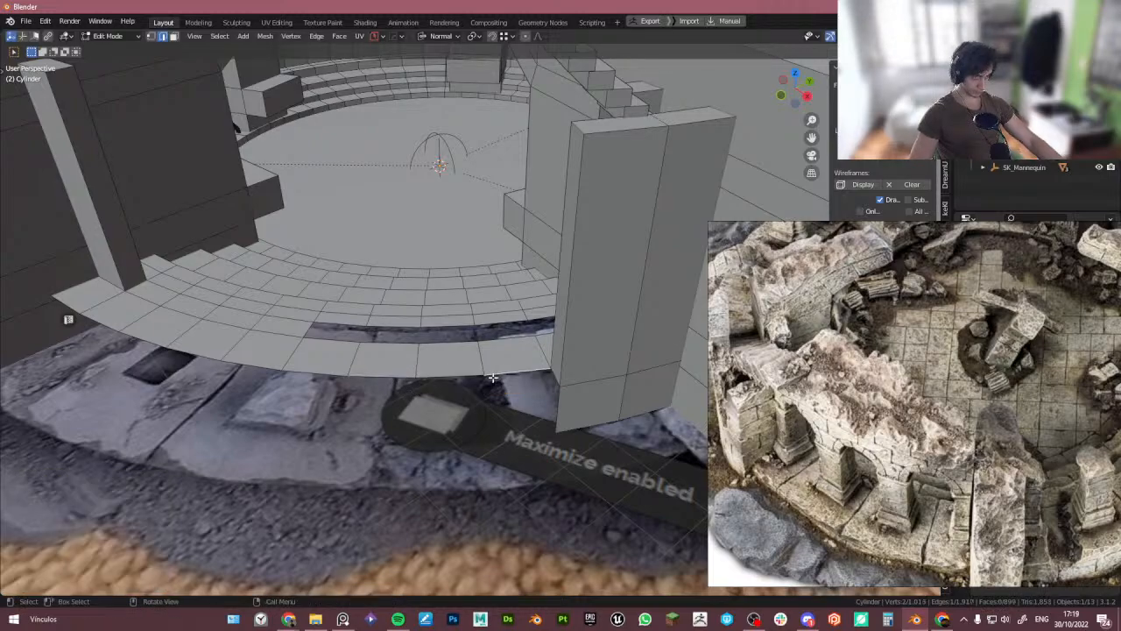
- Extrude the ring's outer edge, scale it 1.044 around the 3D cursor and lower it slightly along the cursor's Z
scroll(493, 378, down, 3)
ctrl+click(190, 316)
key(shift+space)
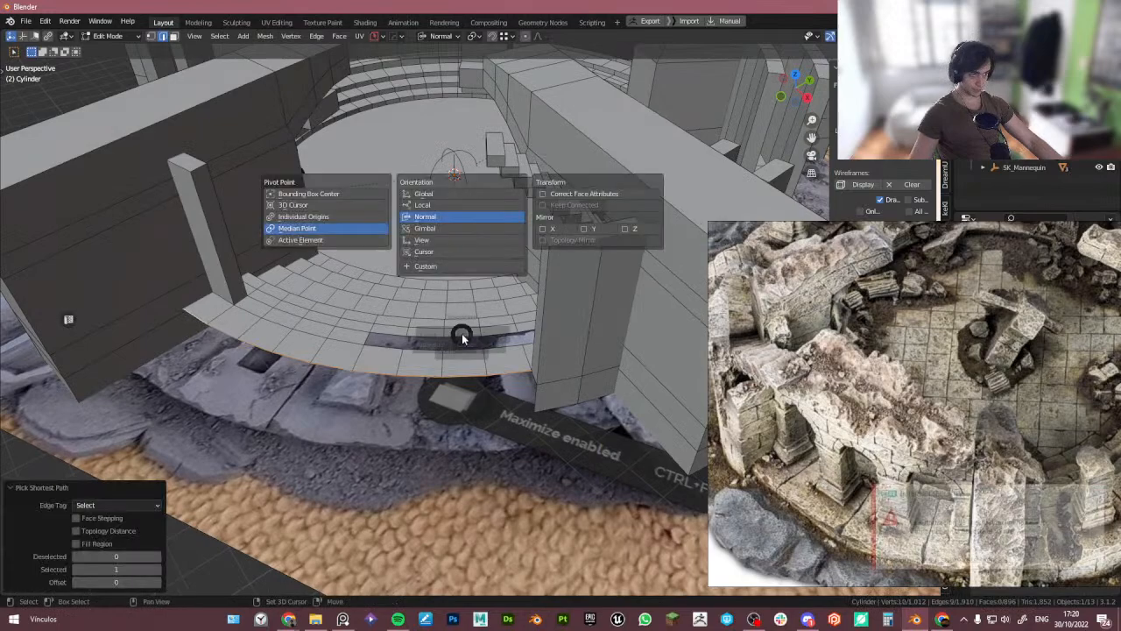
click(461, 252)
key(e)
key(s)
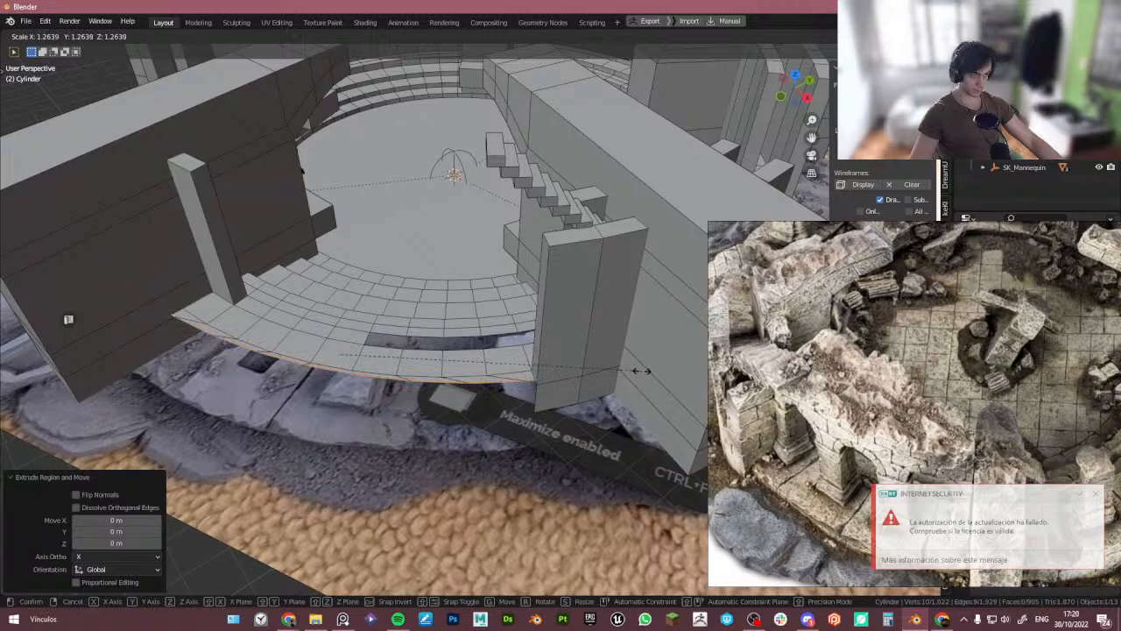
key(shift+z)
right_click(682, 380)
key(shift+space)
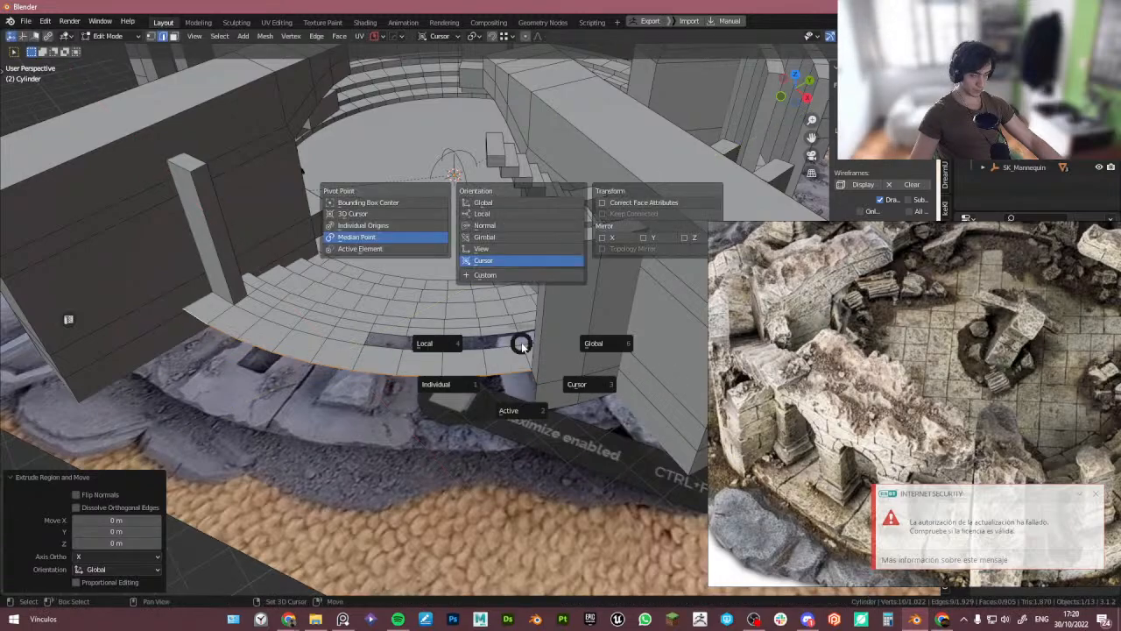
click(591, 390)
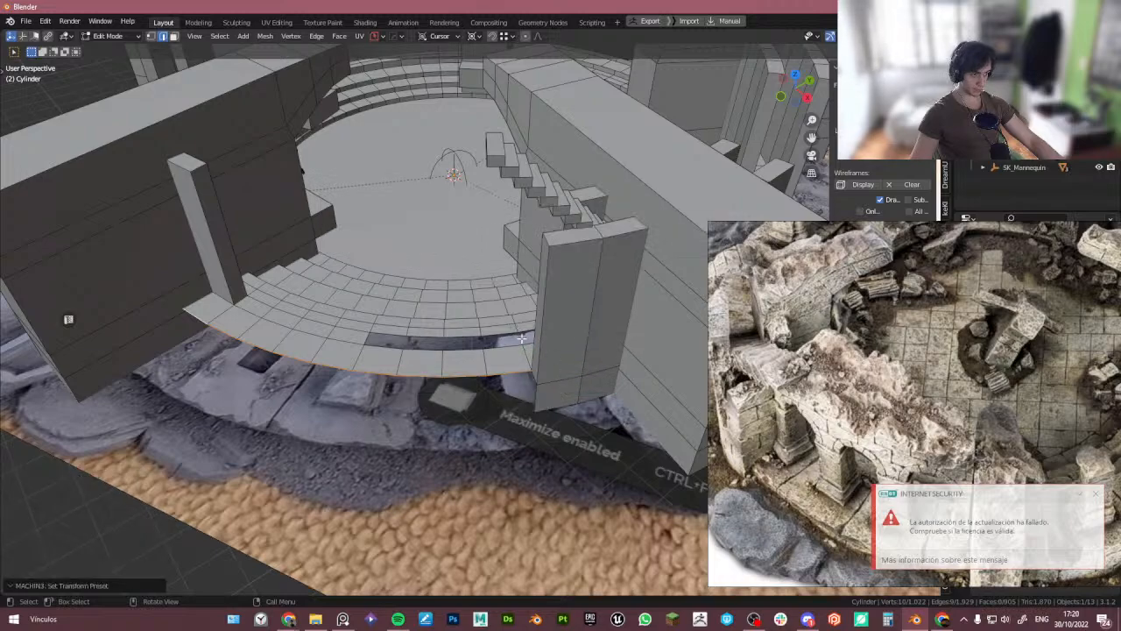
key(s)
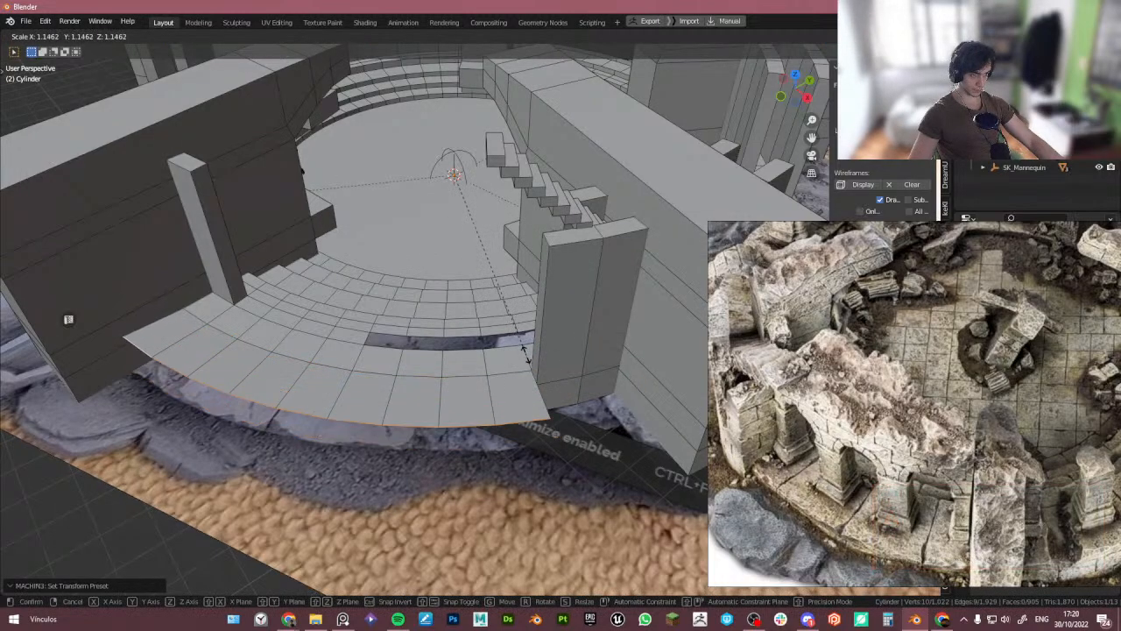
click(519, 345)
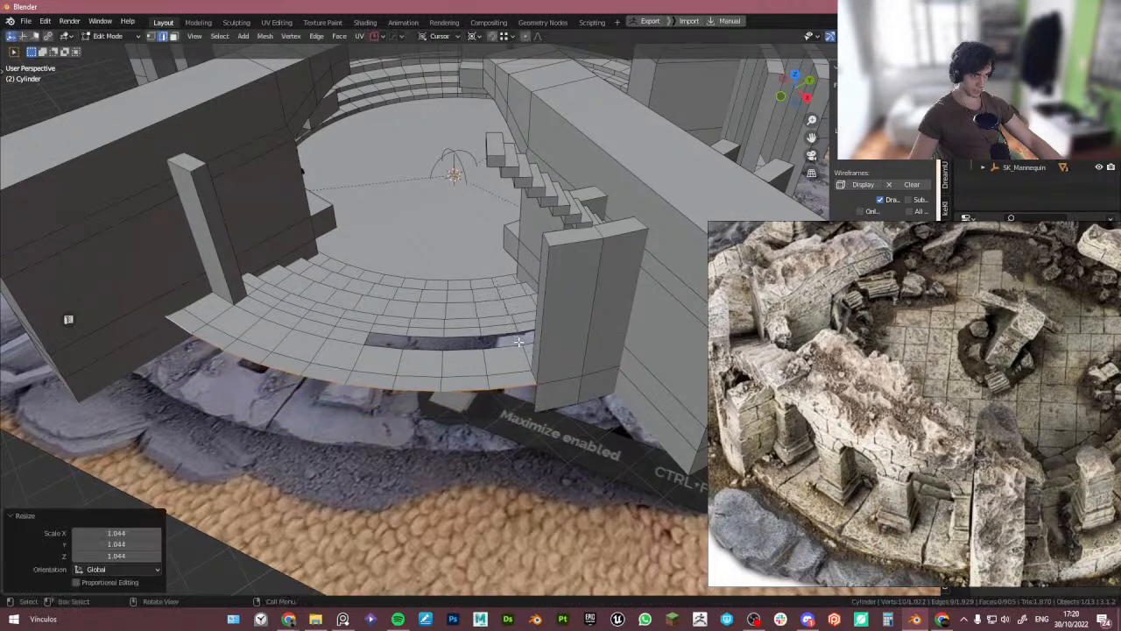
scroll(512, 350, up, 5)
key(g)
key(z)
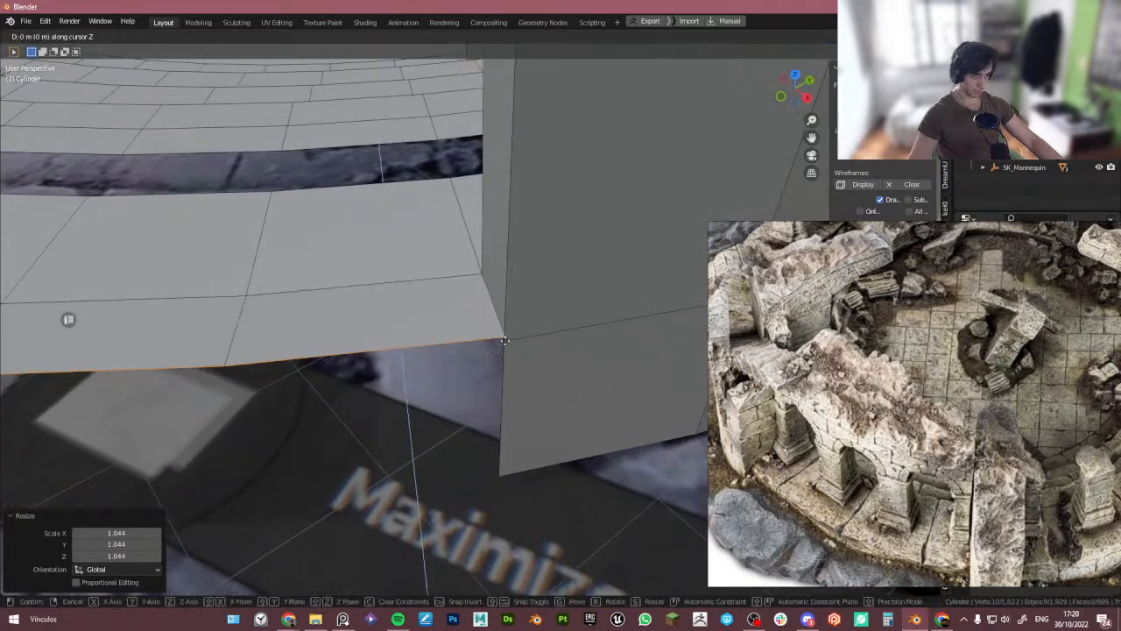
click(504, 342)
- Snap the ring's end vertex onto the right pillar's base corner
scroll(503, 344, down, 5)
scroll(502, 344, down, 3)
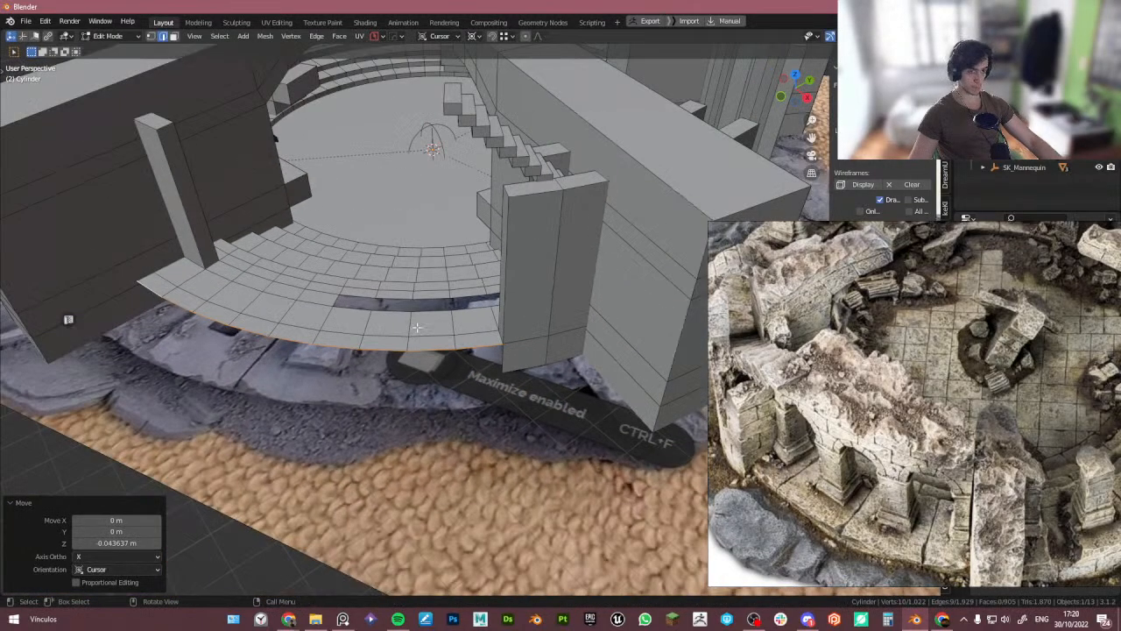
scroll(505, 338, up, 3)
key(e)
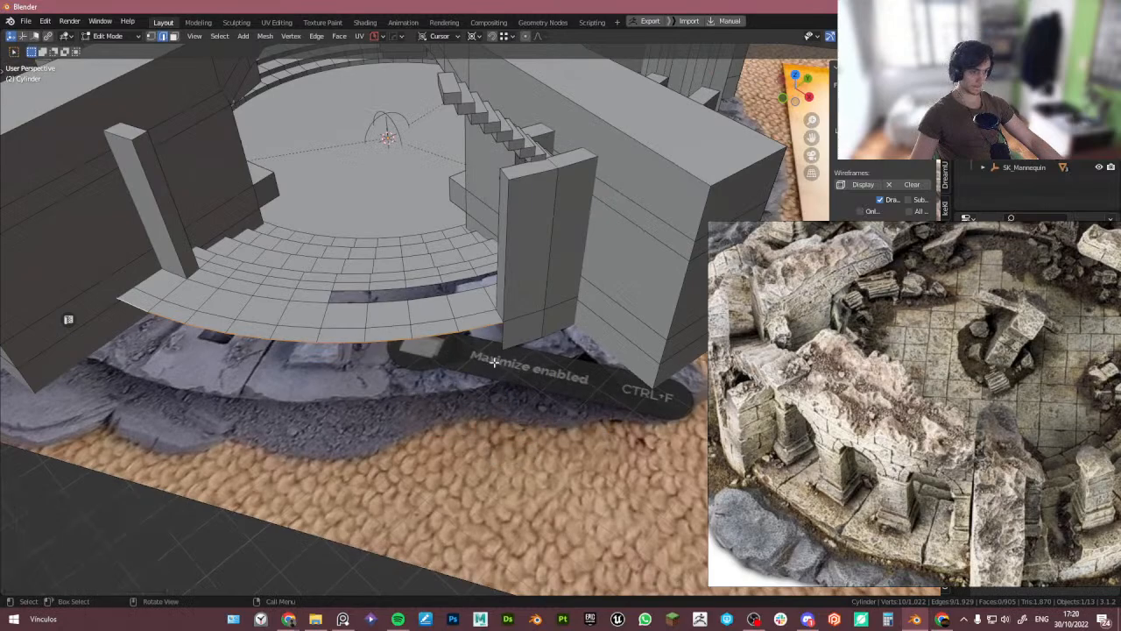
scroll(491, 333, up, 2)
scroll(507, 314, up, 2)
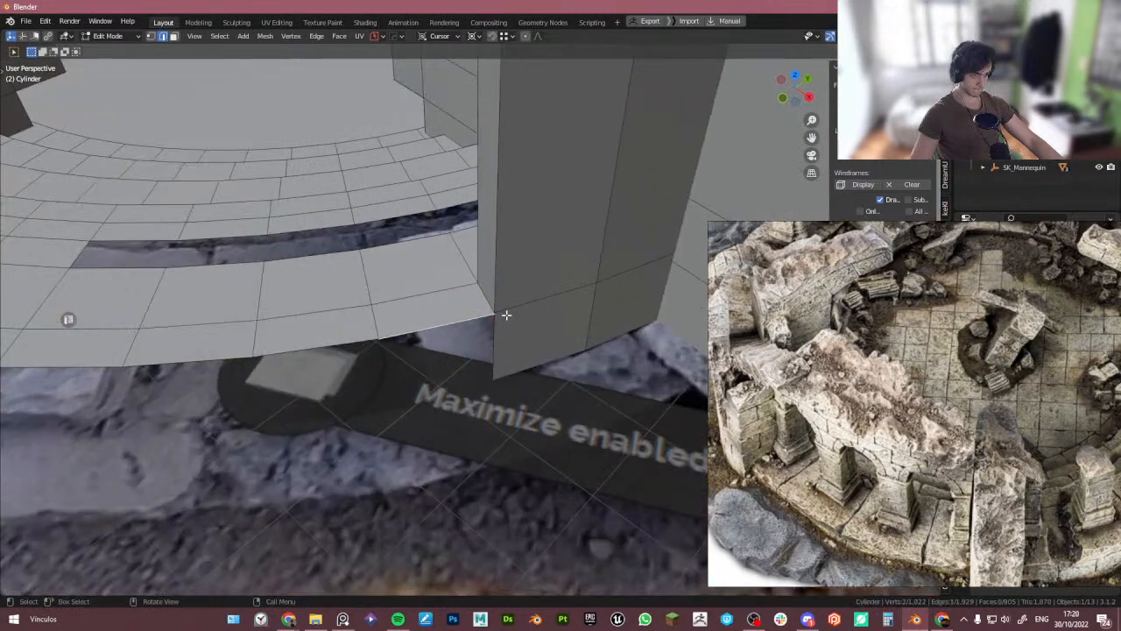
key(g)
click(495, 321)
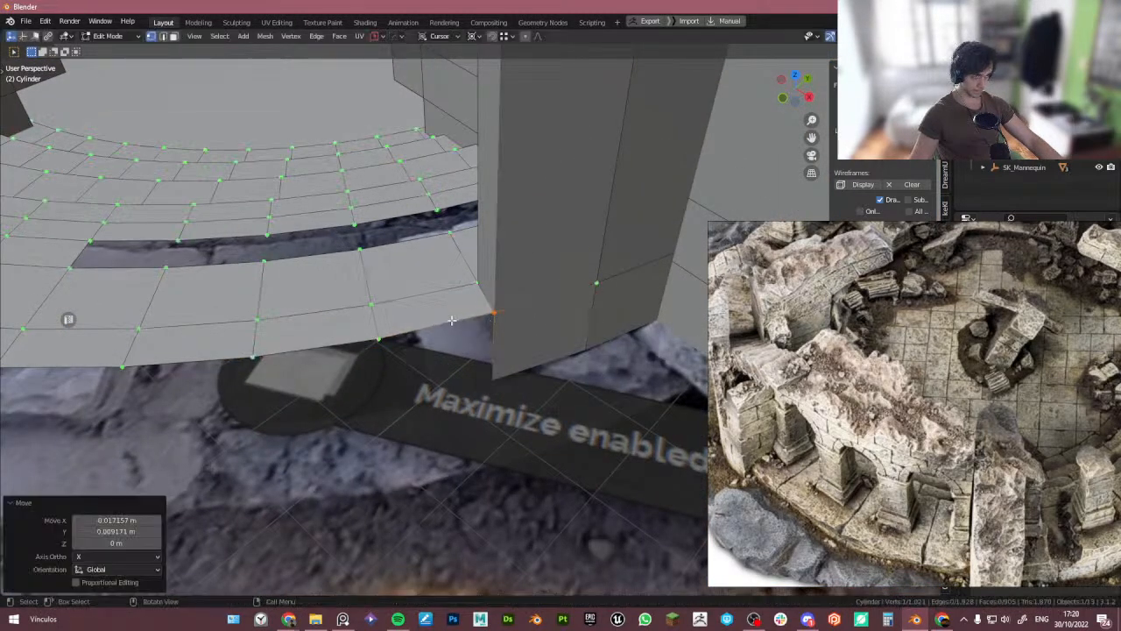
- Select the ring's outer edge near the right pillar and extrude it along the Z axis
key(Tab)
alt+click(444, 323)
scroll(466, 332, down, 4)
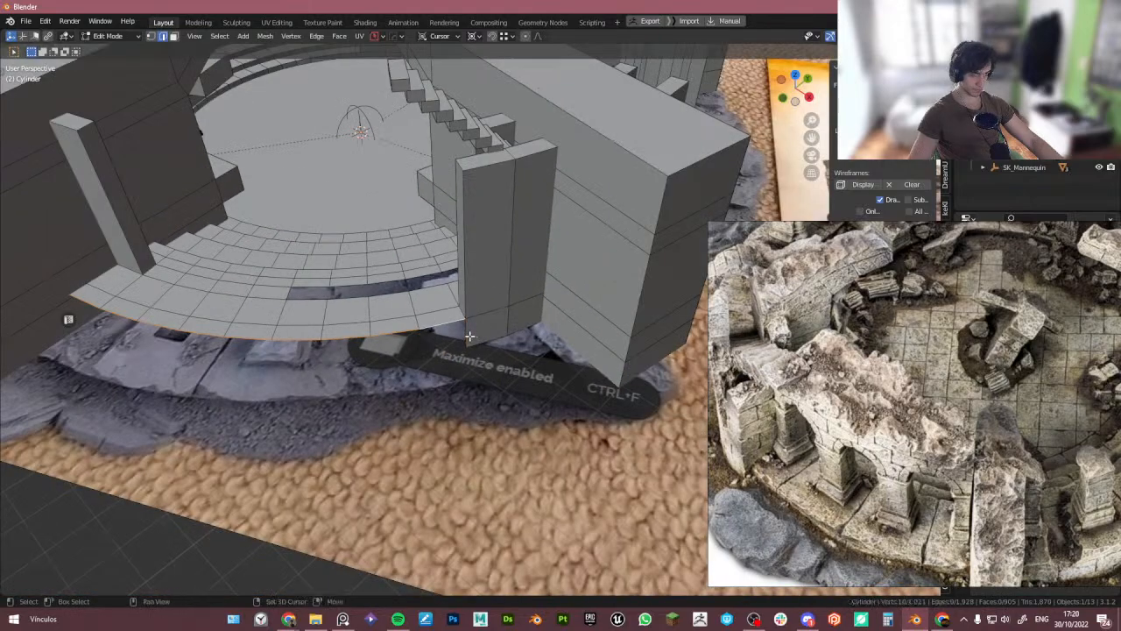
scroll(470, 337, down, 5)
middle_drag(201, 330, 254, 306)
scroll(425, 309, up, 5)
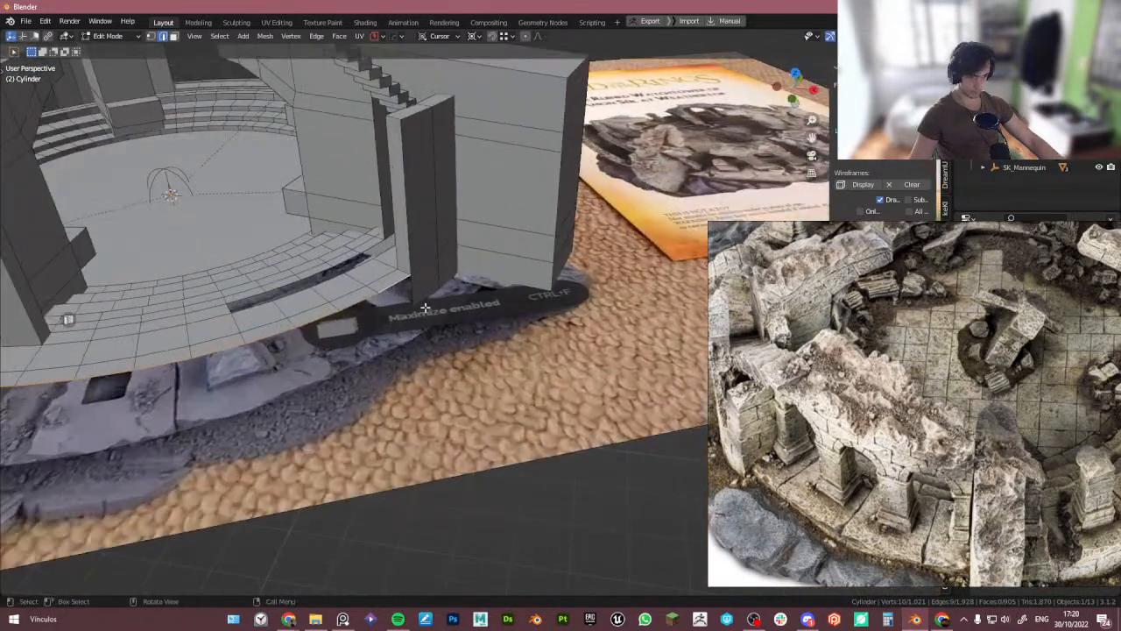
scroll(425, 308, up, 4)
key(e)
key(z)
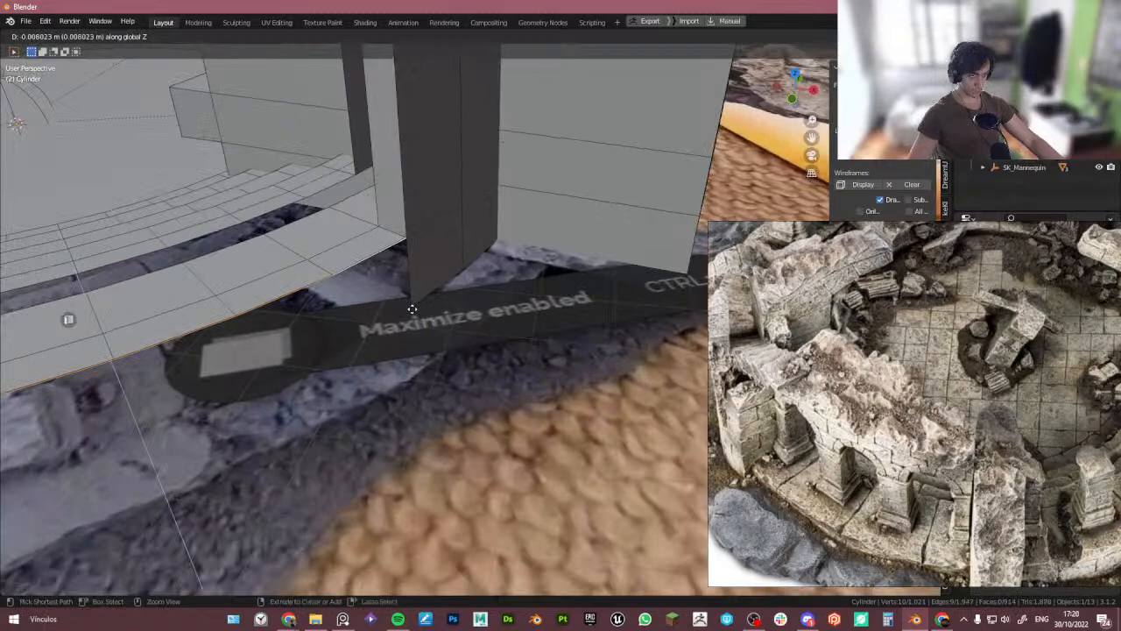
right_click(413, 320)
key(ctrl+z)
key(e)
key(z)
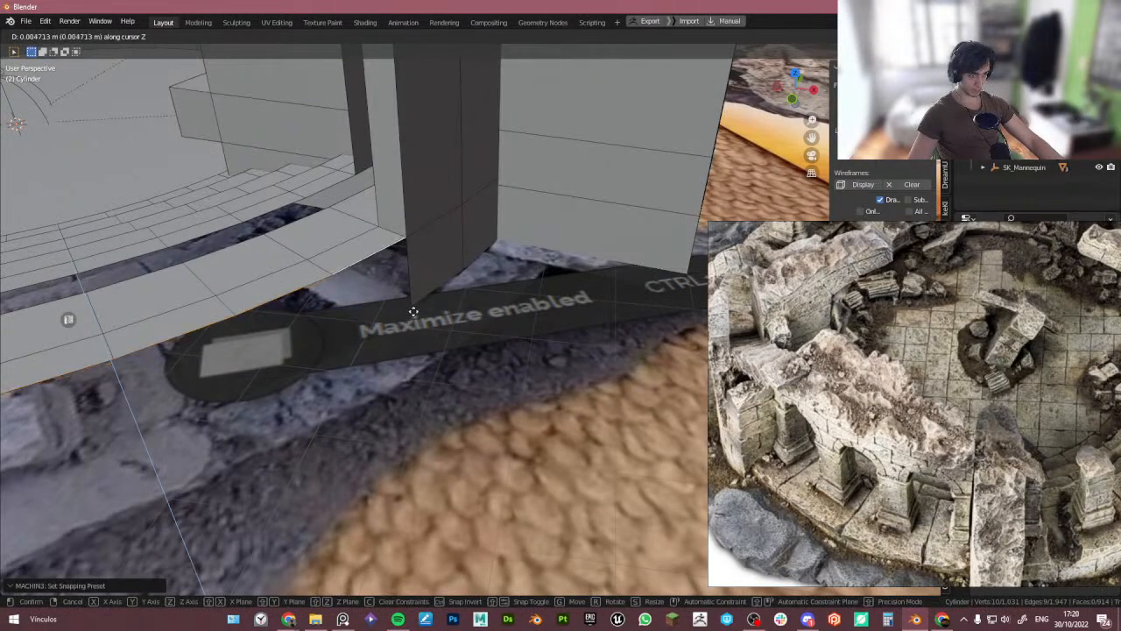
right_click(415, 310)
key(e)
key(z)
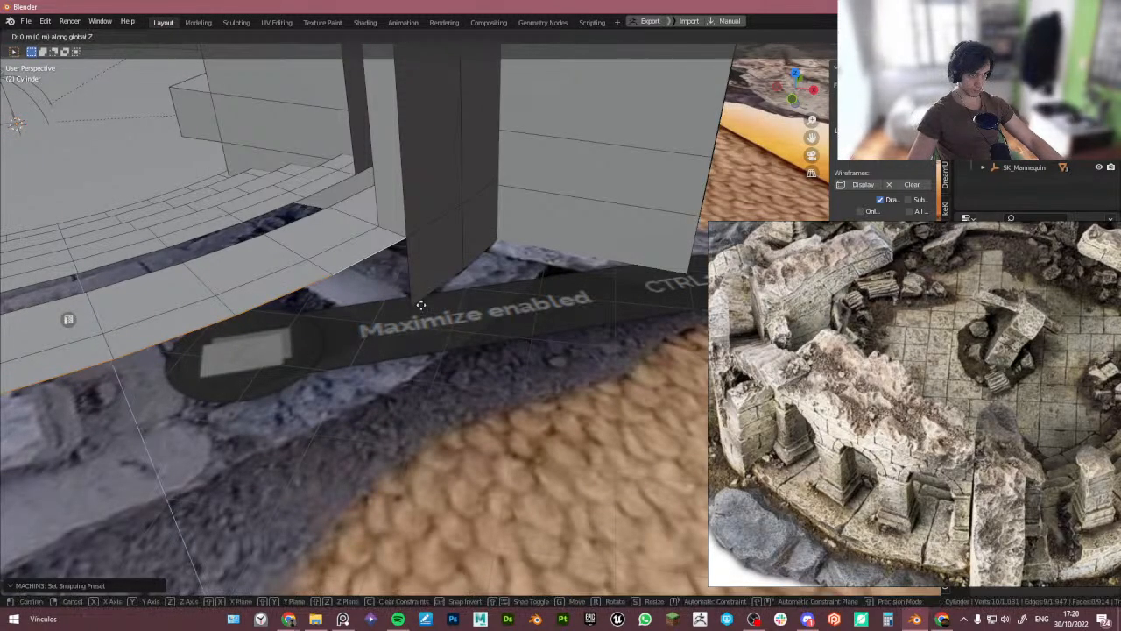
key(z)
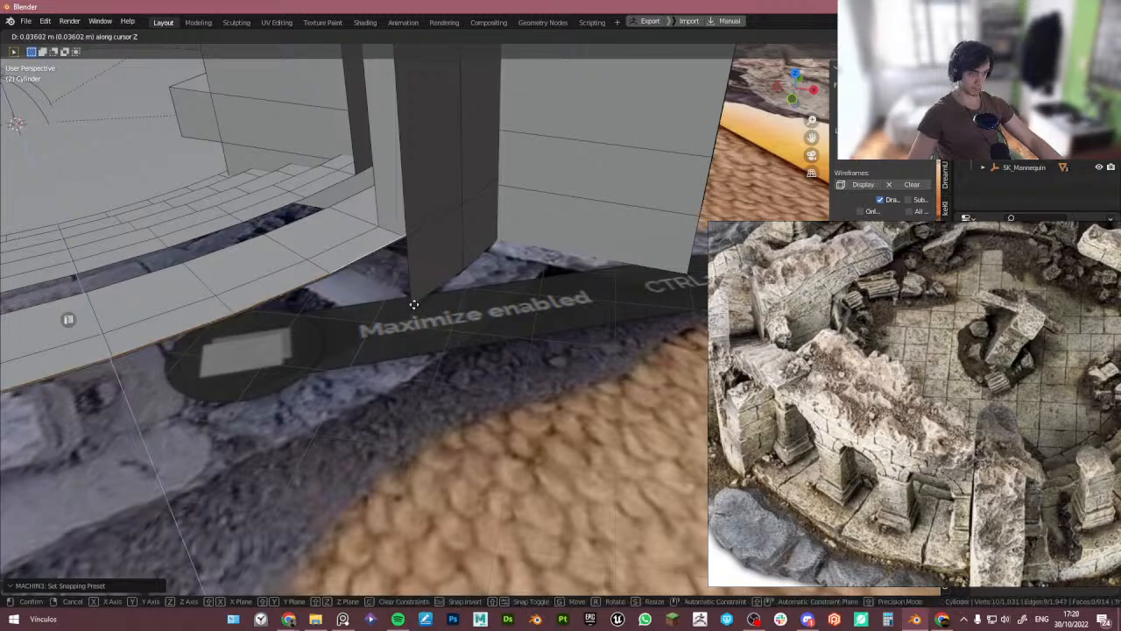
click(416, 309)
- Move the extruded edge 2 m down along the cursor's Z axis
key(alt+z)
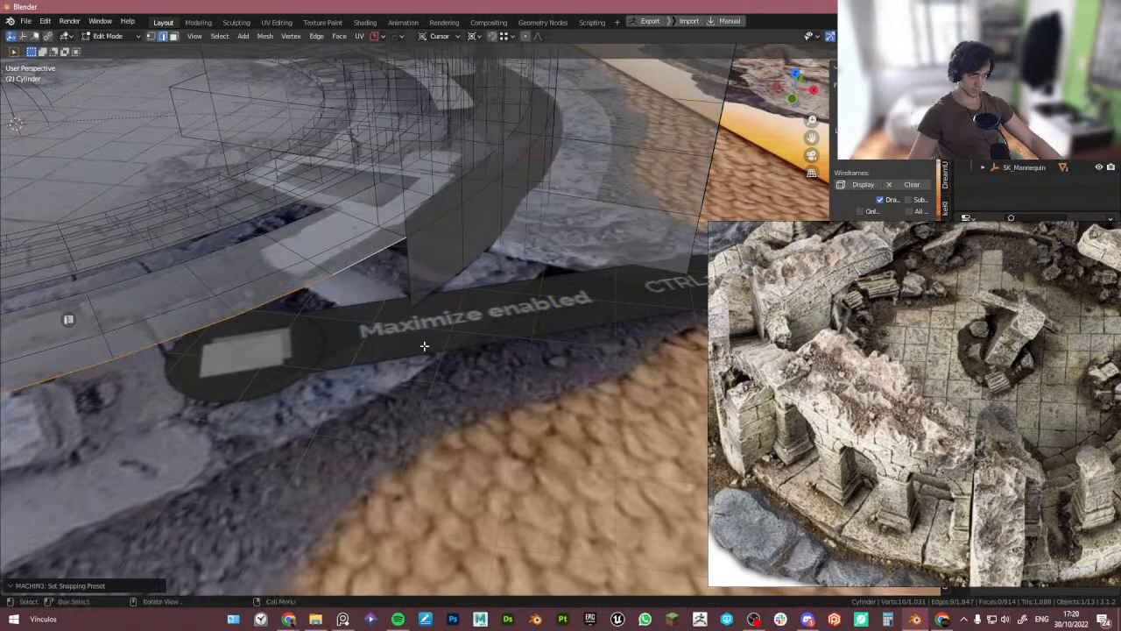
key(g)
key(z)
ctrl+click(417, 309)
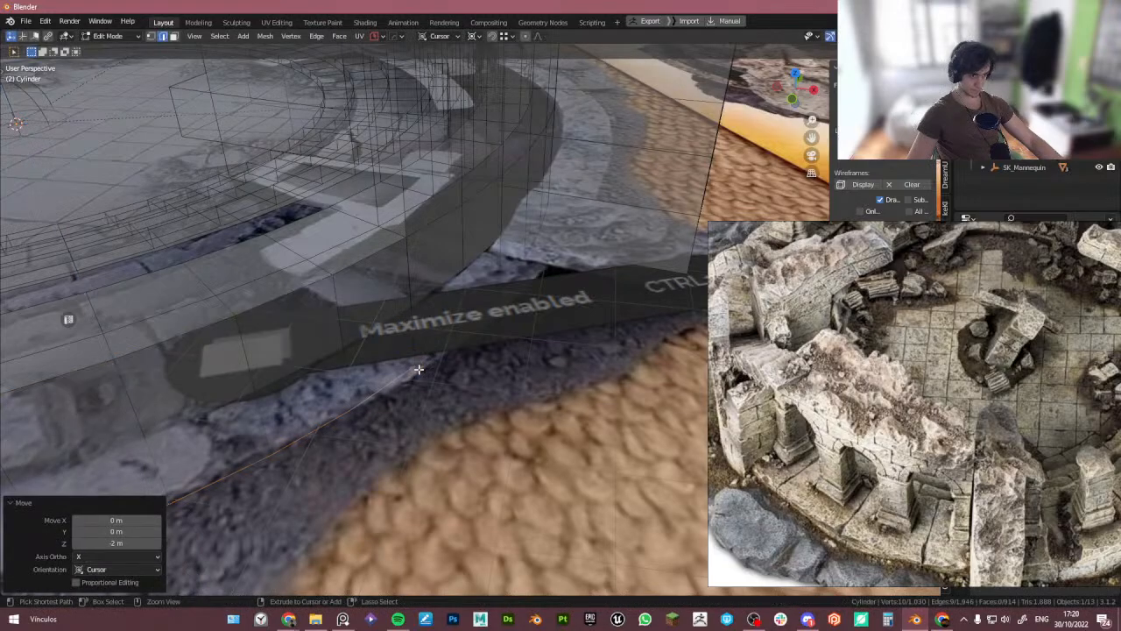
- Select the new vertices beside the right pillar and merge them at the last selected vertex
scroll(421, 361, down, 5)
key(Tab)
click(404, 282)
middle_drag(405, 283, 483, 371)
key(Tab)
click(486, 350)
scroll(475, 349, up, 4)
scroll(517, 330, up, 4)
click(492, 348)
key(1)
key(alt+z)
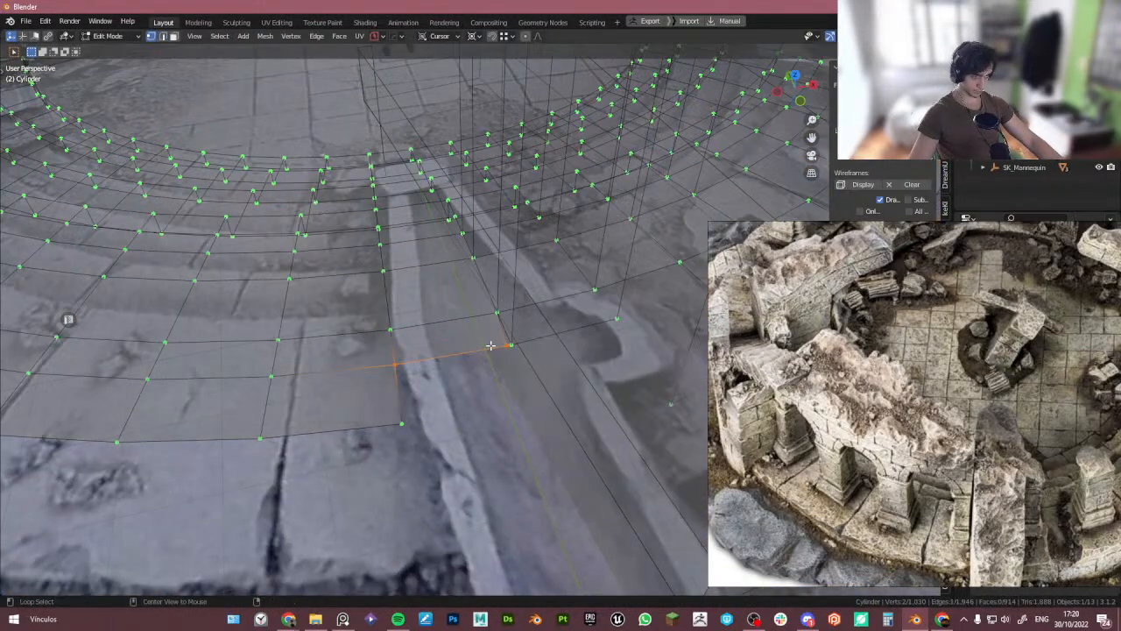
key(alt+z)
key(m)
key(l)
scroll(506, 356, down, 5)
key(2)
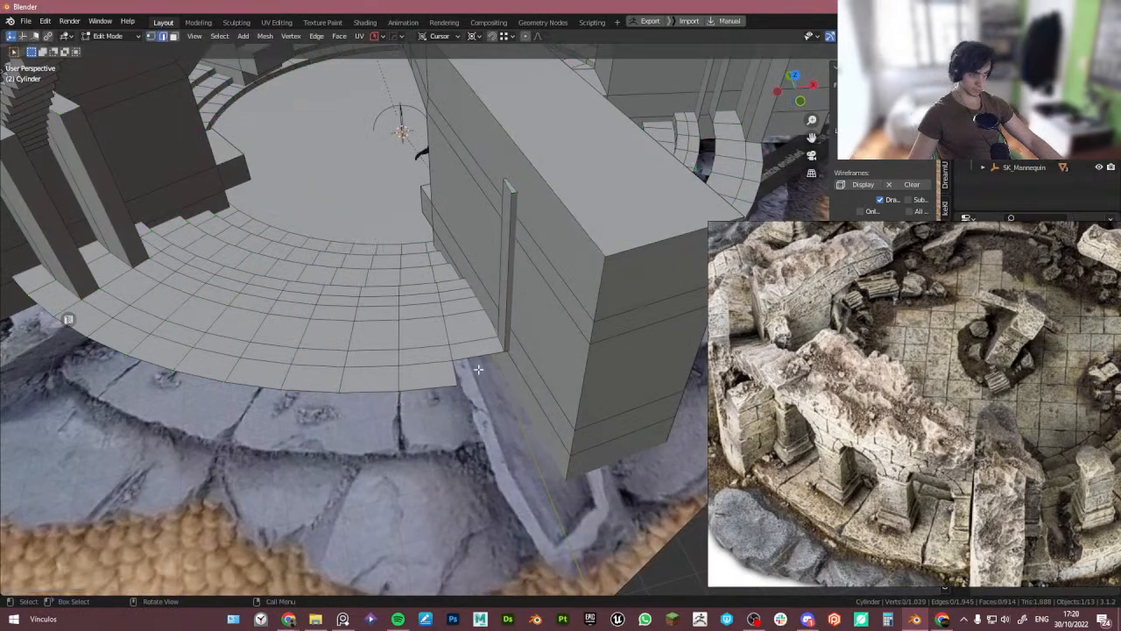
- Extrude the ring's outer edge beside the right pillar outward about 0.7 m
click(477, 363)
scroll(464, 379, up, 4)
key(e)
ctrl+click(444, 403)
key(alt+z)
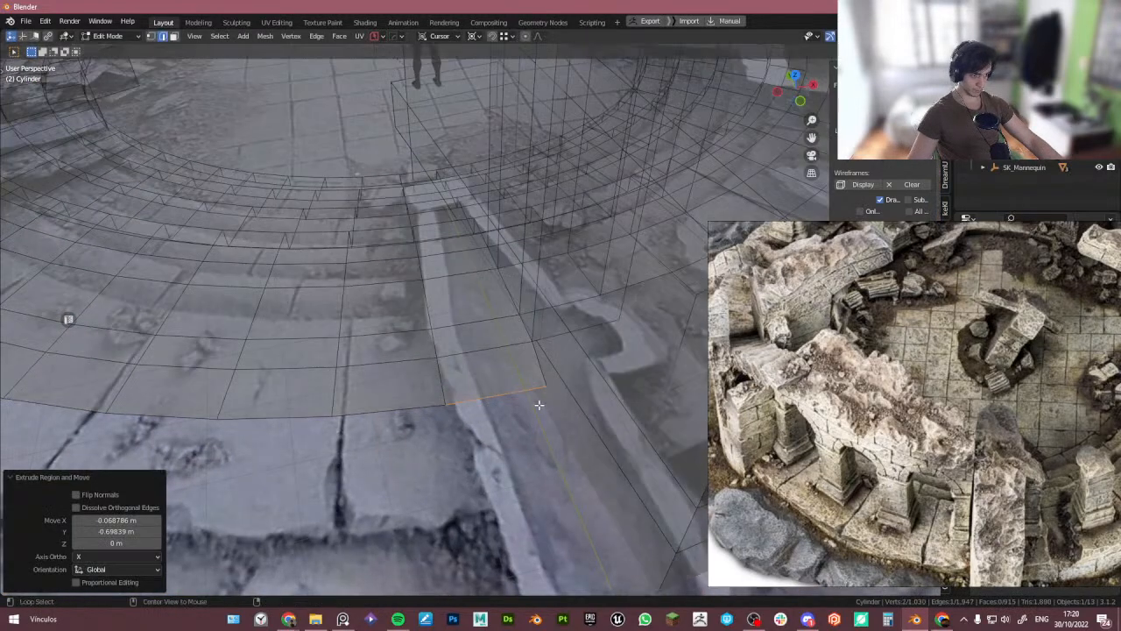
- Move the new edge's end vertex about 0.069 m along the cursor's X axis
middle_drag(538, 403, 450, 406)
key(1)
click(447, 392)
key(g)
key(x)
ctrl+click(450, 372)
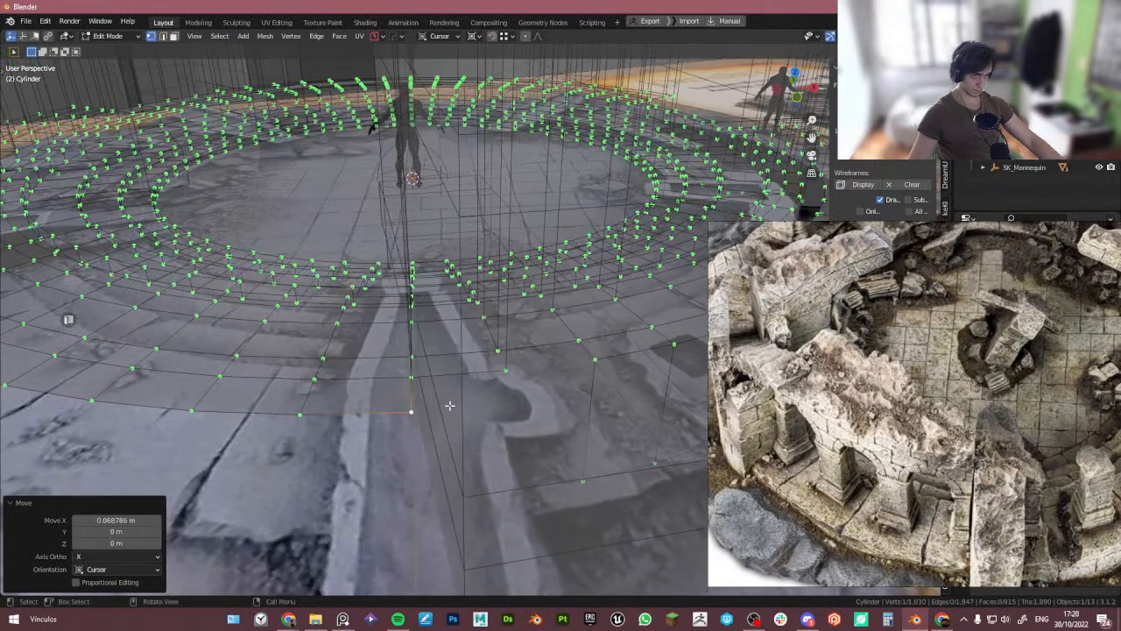
- Select the ring's outer edge along the opening and extrude it down along the Z axis, then leave Edit Mode
key(2)
shift+middle_drag(524, 387, 429, 327)
scroll(490, 351, down, 2)
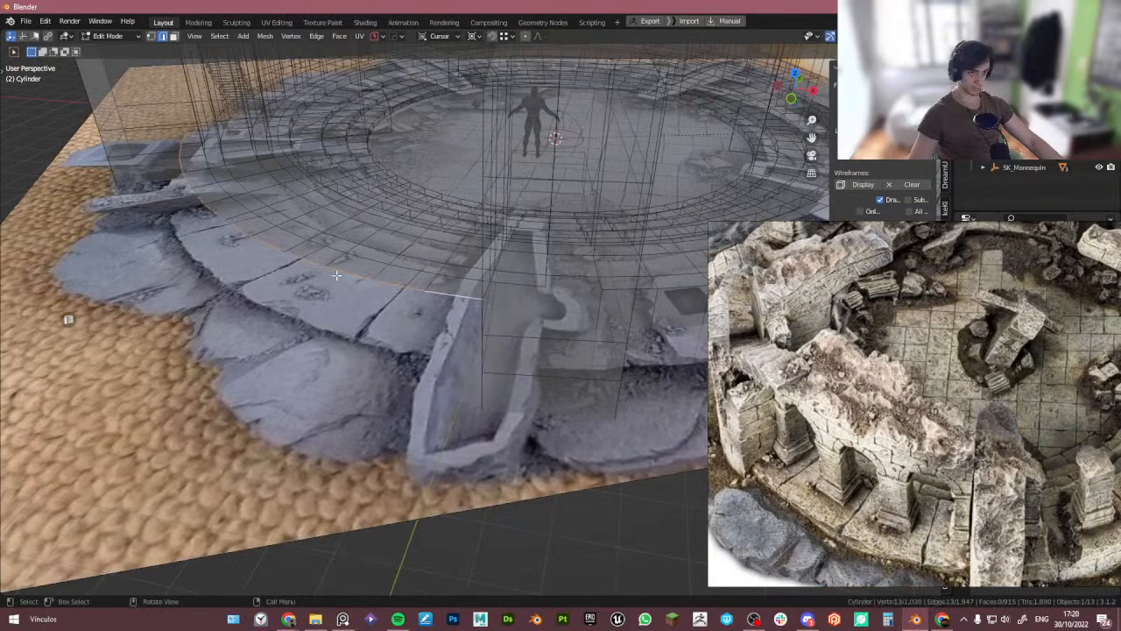
middle_drag(337, 275, 311, 267)
key(alt+z)
middle_drag(517, 304, 505, 295)
key(alt+z)
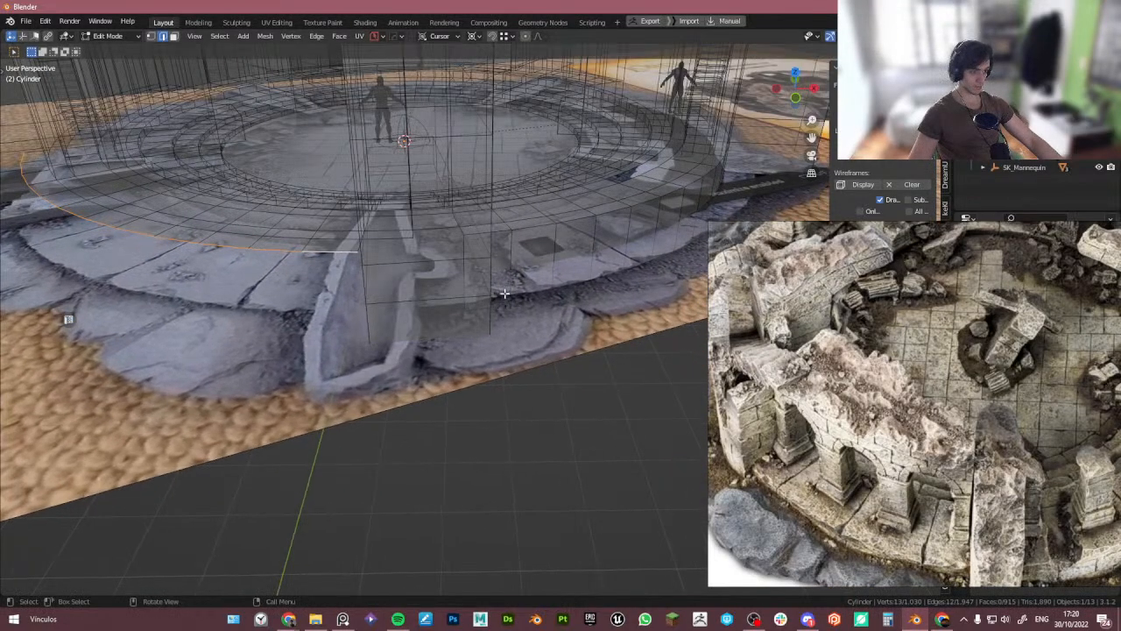
key(e)
key(z)
click(471, 310)
key(Tab)
key(alt+z)
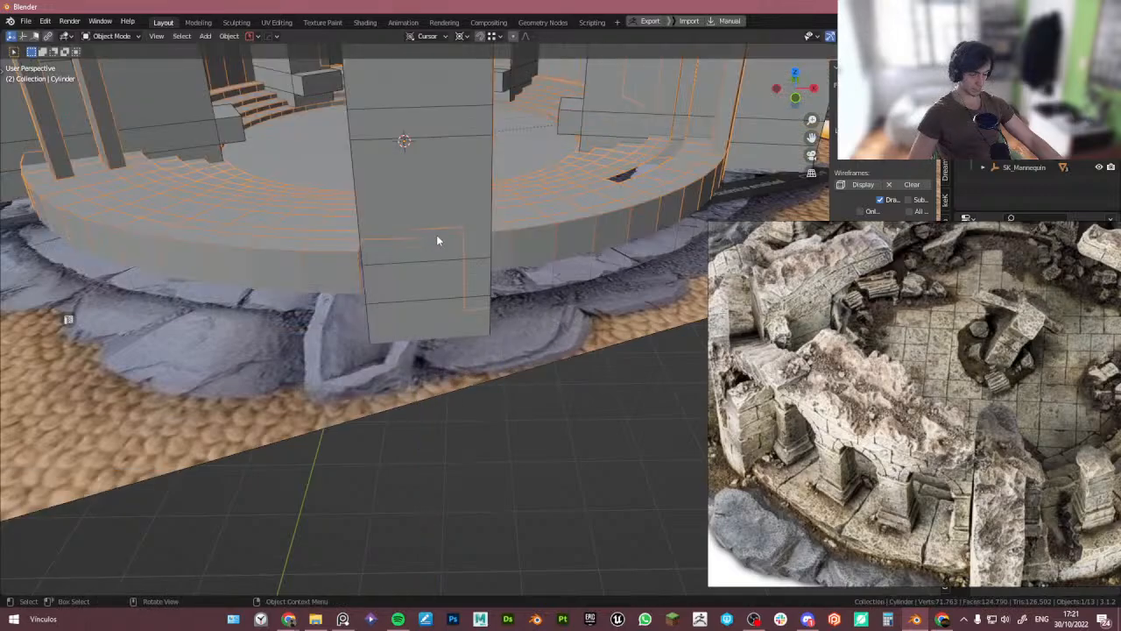
- Orbit around the arena and check the framing through the camera view
middle_drag(363, 250, 363, 338)
scroll(438, 351, down, 5)
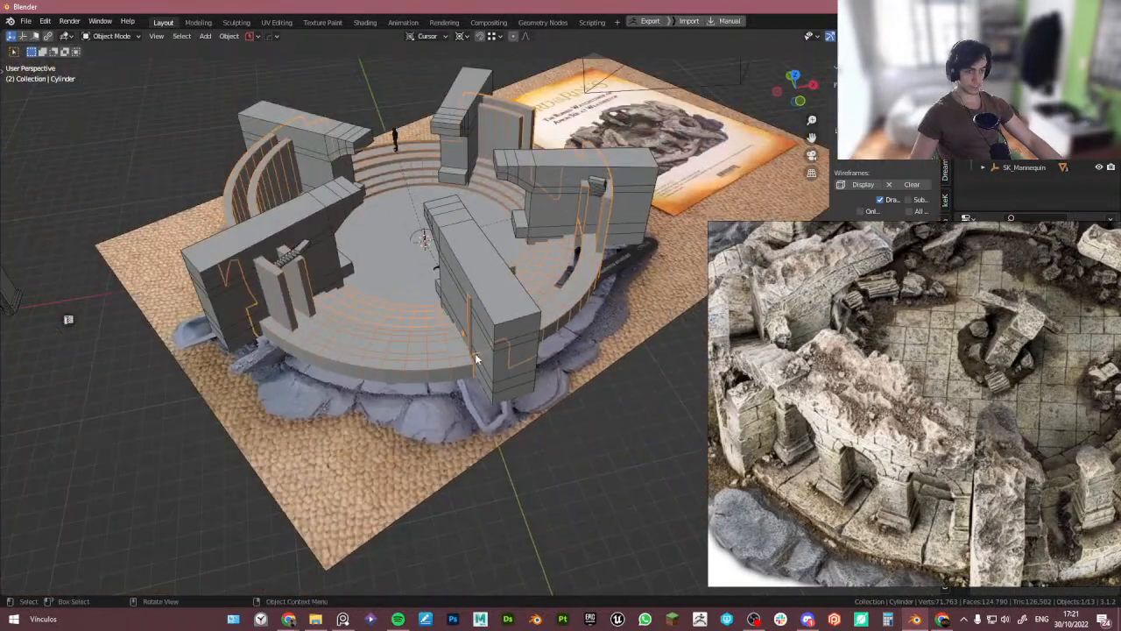
middle_drag(476, 359, 389, 308)
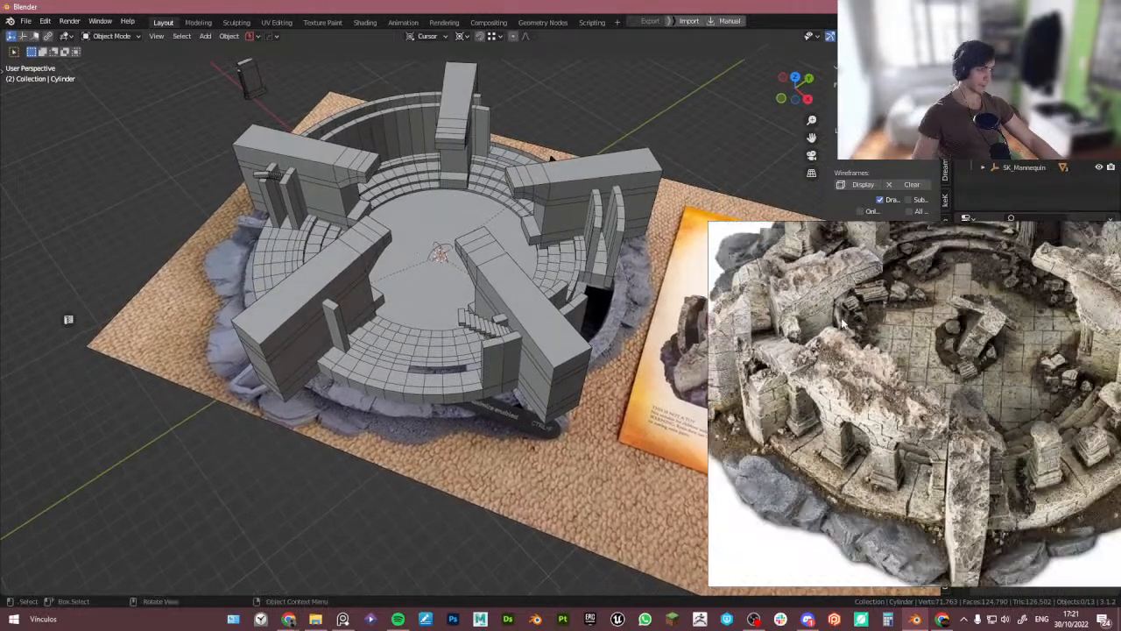
middle_drag(529, 325, 430, 306)
scroll(452, 285, down, 4)
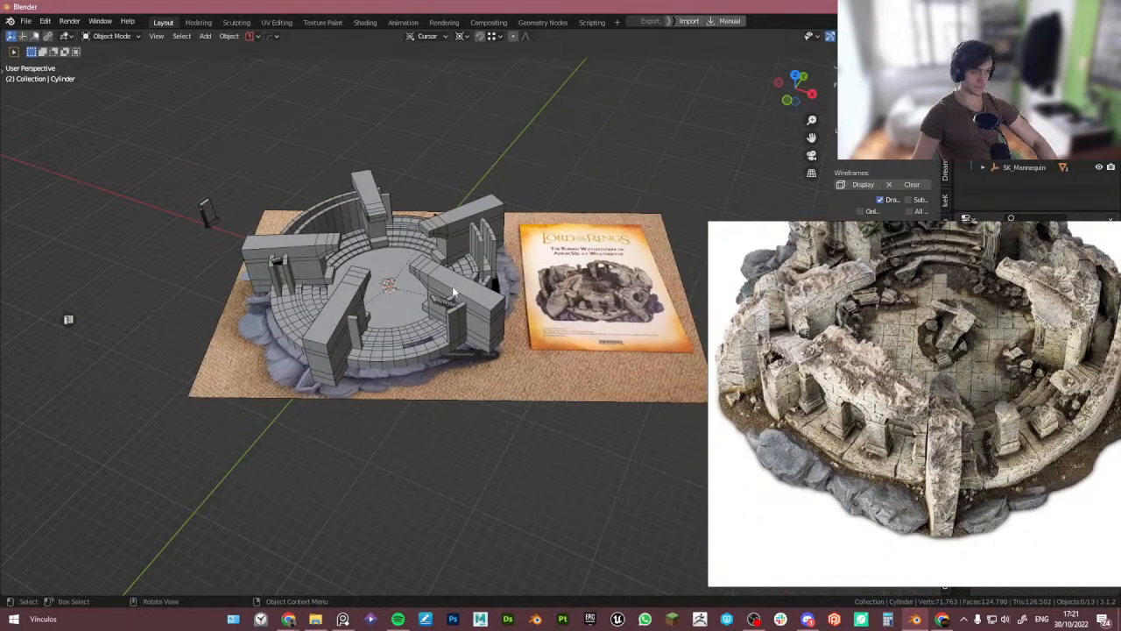
key(KP_0)
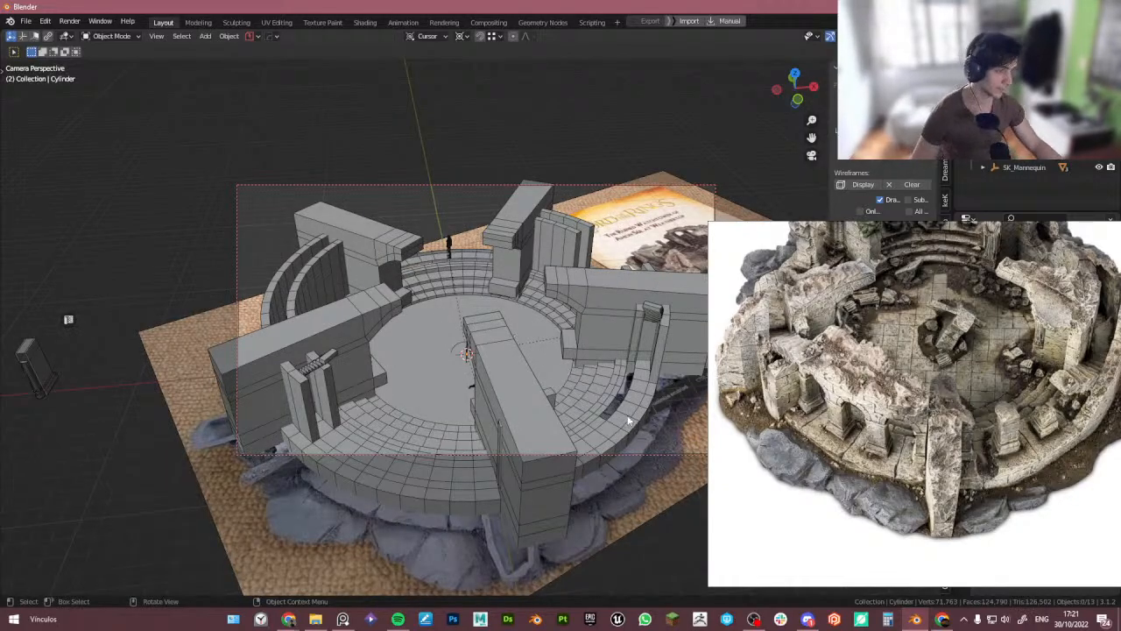
key(KP_0)
scroll(384, 346, up, 6)
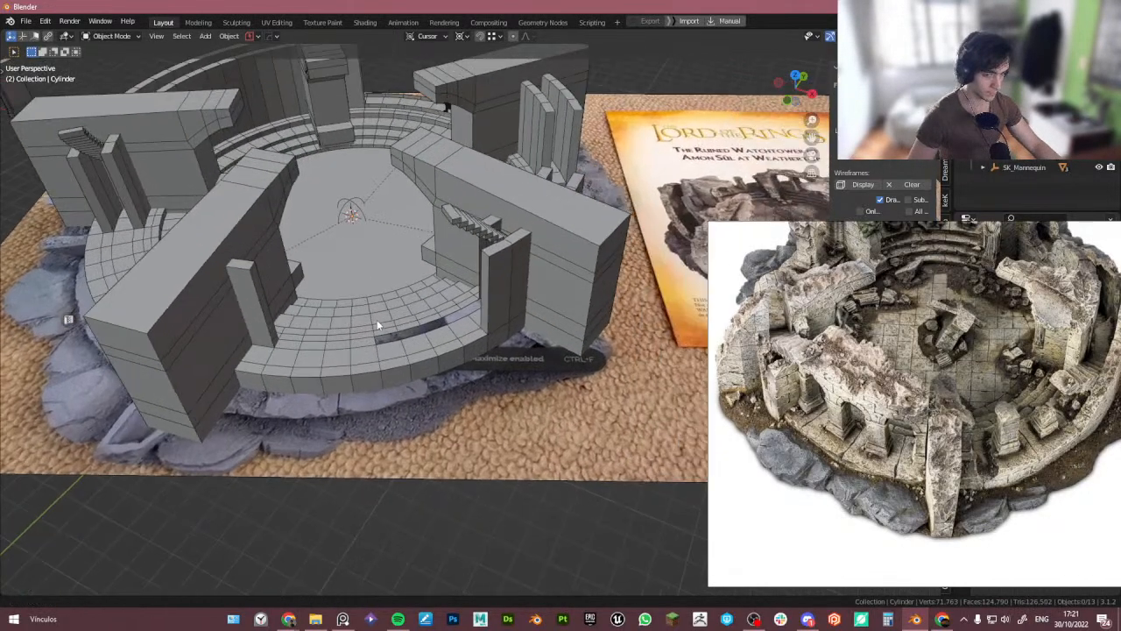
scroll(378, 358, up, 5)
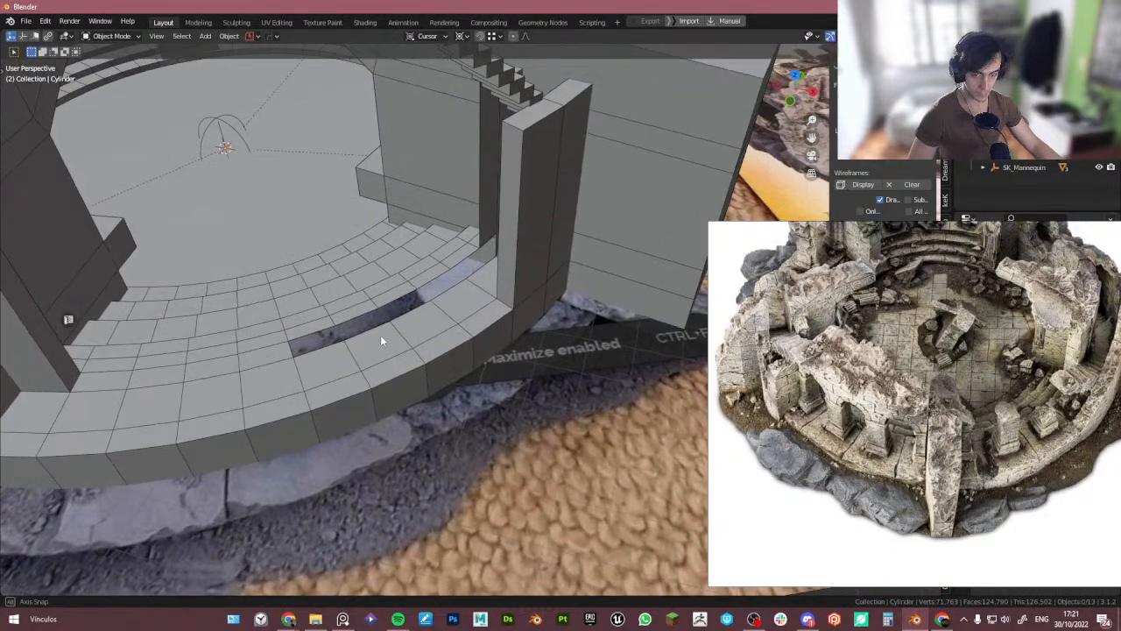
- Bridge the edge loops across the gap in the ring's top surface beside the pillar
key(Tab)
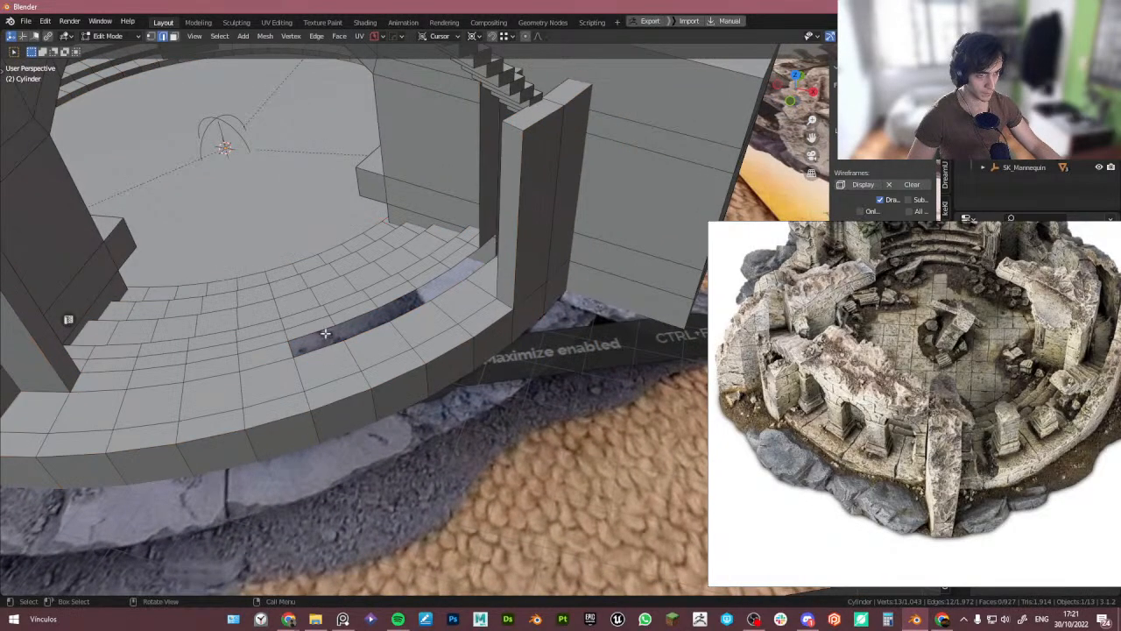
ctrl+click(465, 256)
mouse_move(465, 256)
middle_down()
mouse_move(479, 273)
mouse_move(482, 255)
middle_up()
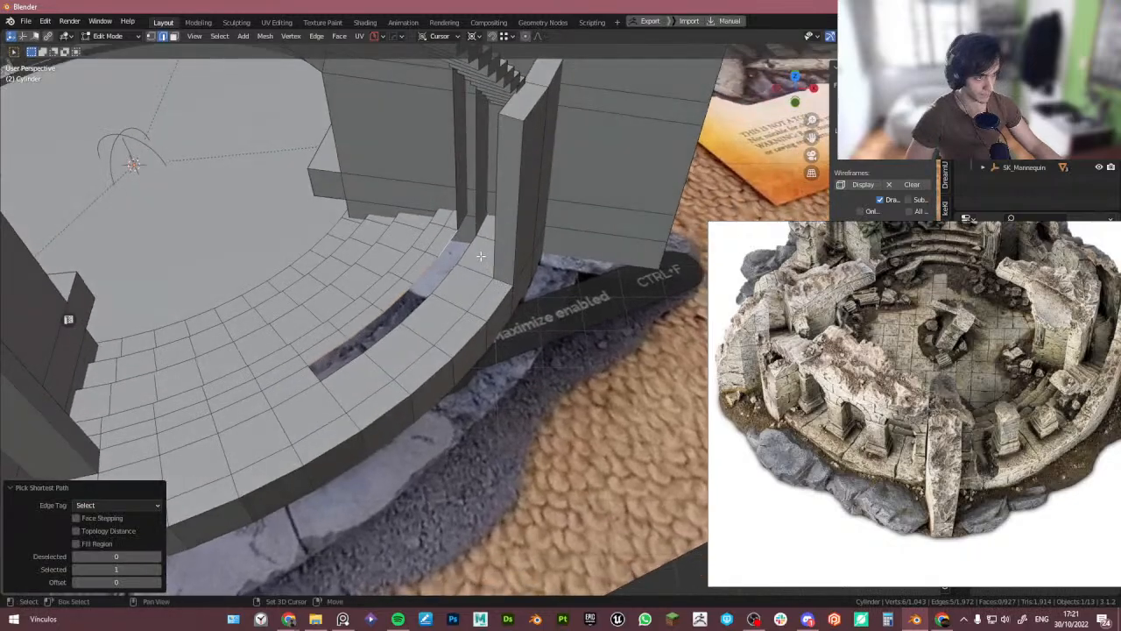
shift+click(471, 252)
ctrl+click(348, 364)
key(ctrl+e)
middle_drag(350, 363, 382, 319)
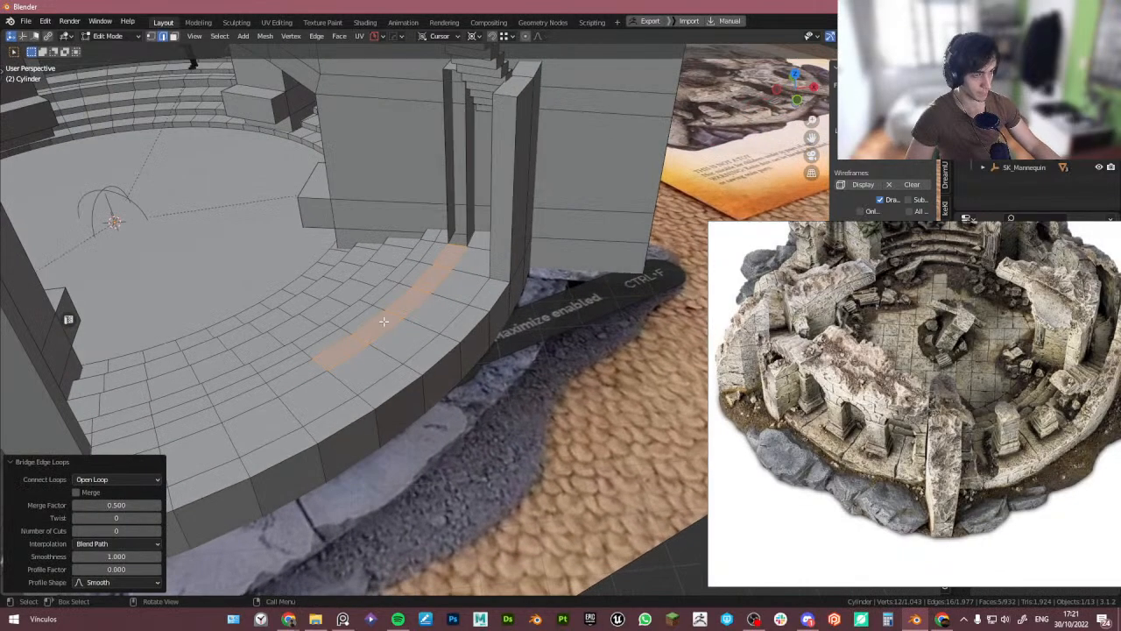
- Bridge the remaining gap between the ring's edges near the pillar
shift+middle_drag(403, 241, 397, 314)
click(432, 244)
shift+click(453, 236)
key(ctrl+e)
middle_drag(453, 236, 246, 361)
key(Tab)
scroll(420, 230, down, 3)
key(Tab)
scroll(177, 371, up, 3)
middle_drag(385, 280, 396, 301)
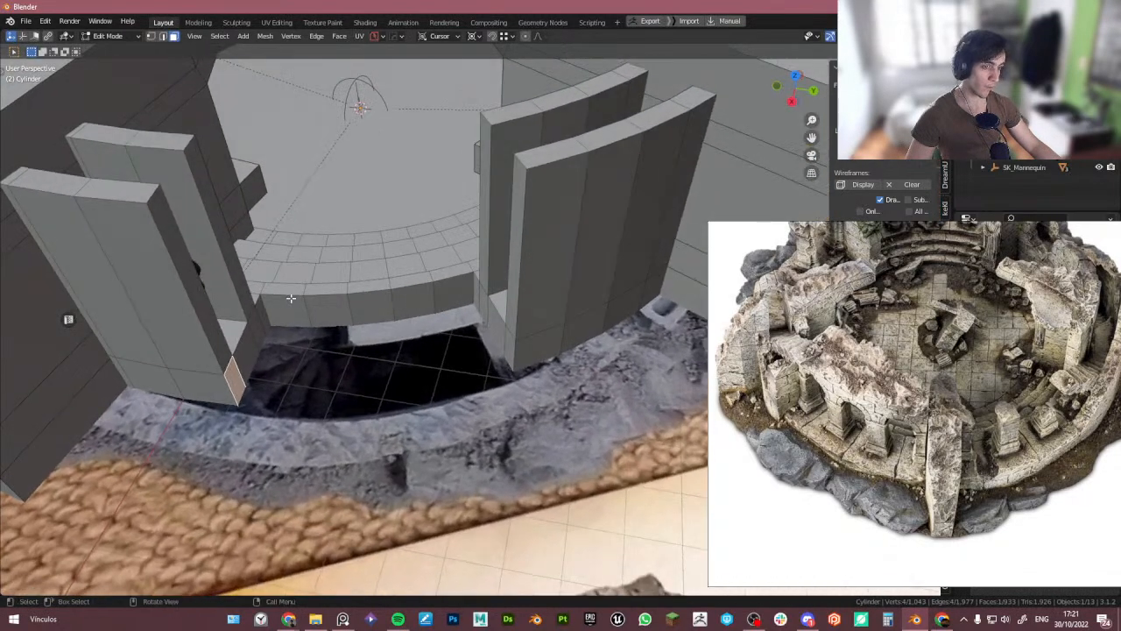
- Select the ring's edge above the opening and extrude it, scaling it by 1.04 about the 3D cursor
click(453, 289)
key(2)
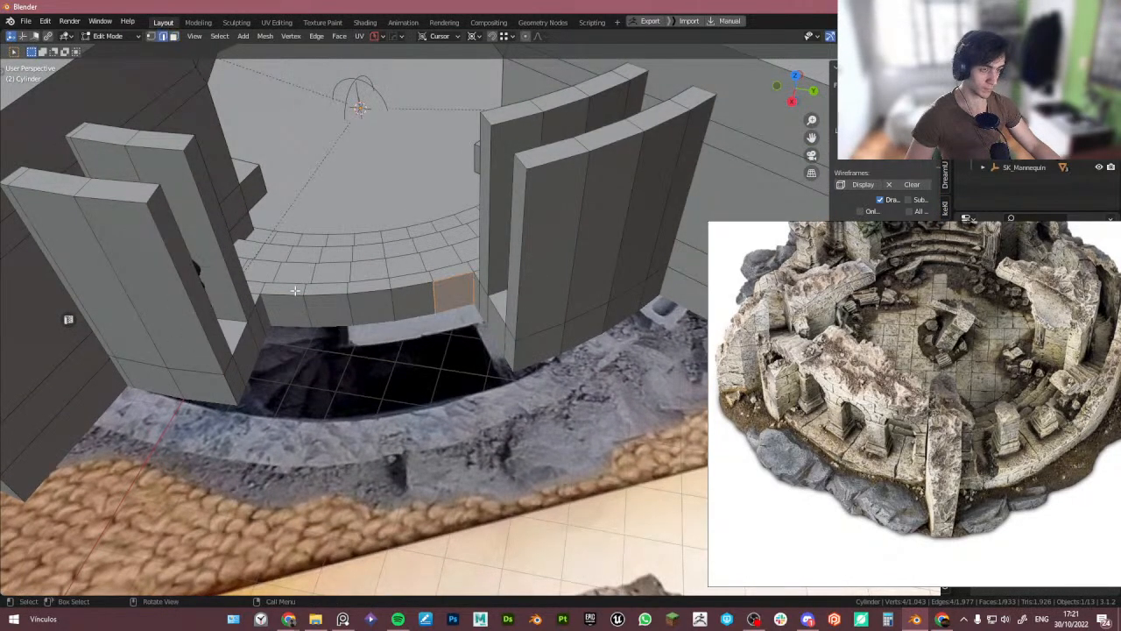
ctrl+click(444, 276)
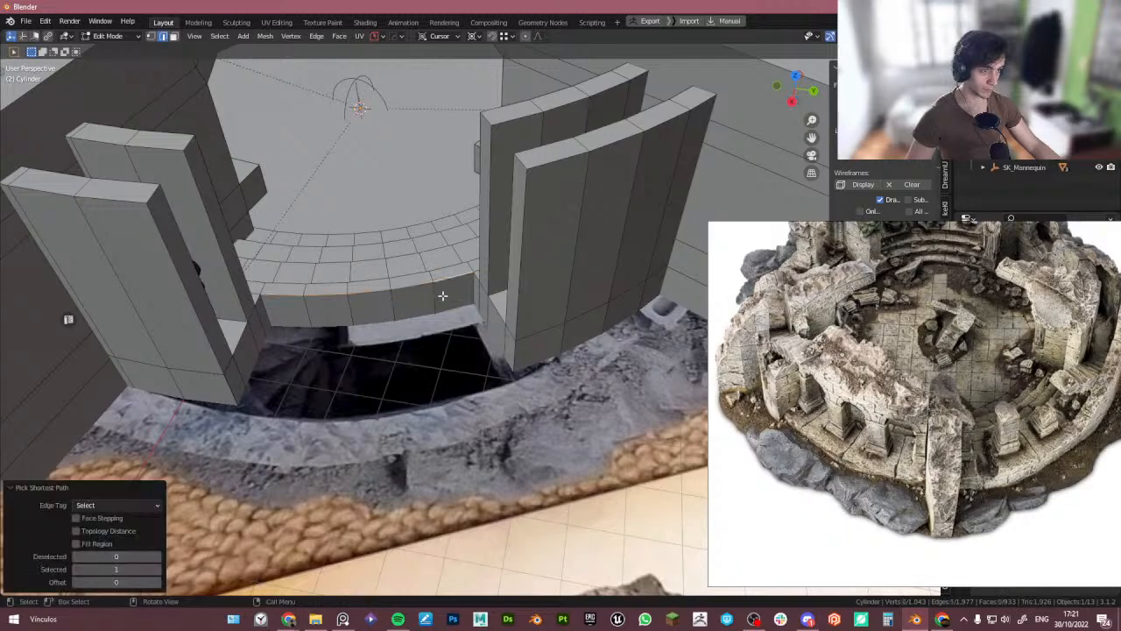
key(e)
key(period)
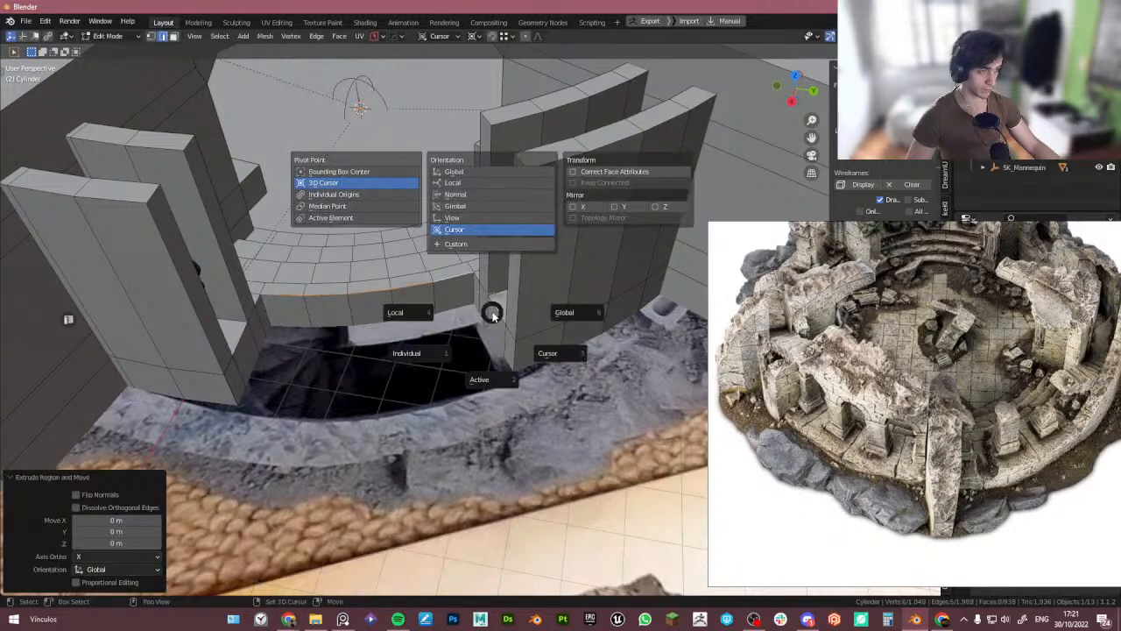
click(553, 343)
key(s)
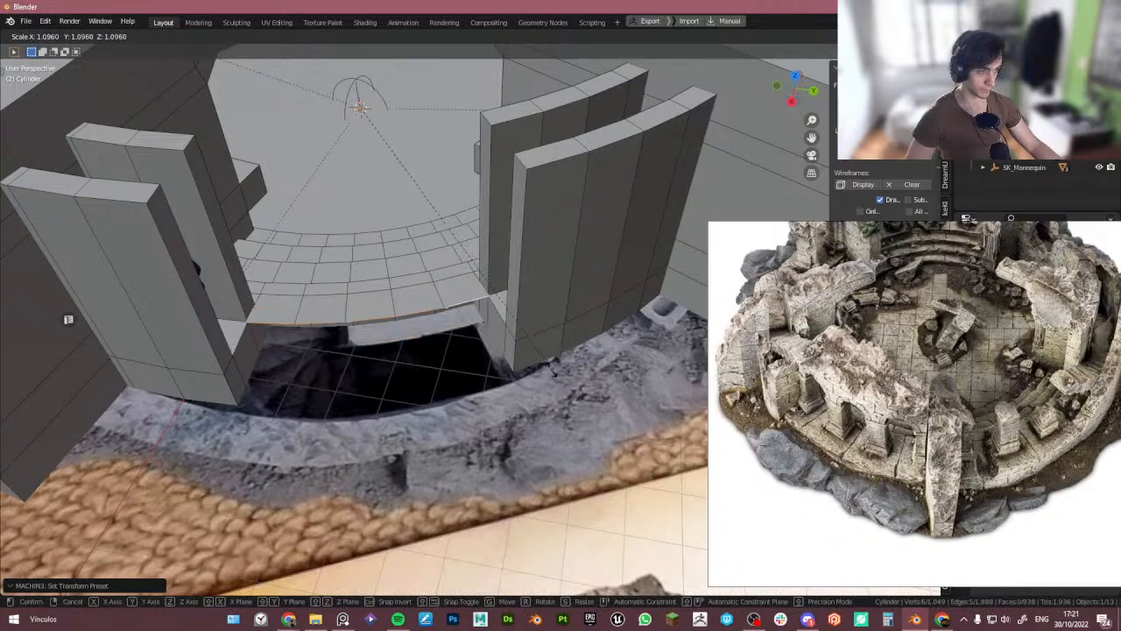
click(541, 359)
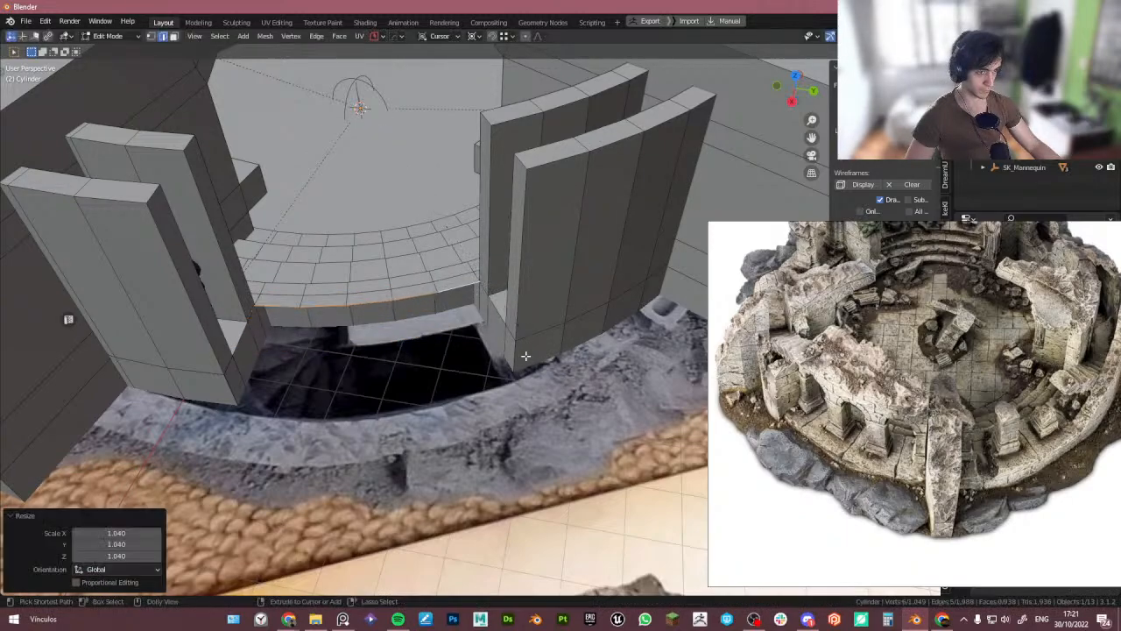
- Move the extruded edge 0.04 m down along the cursor's Z axis and scale it to 0.995
scroll(526, 346, up, 3)
scroll(486, 267, up, 2)
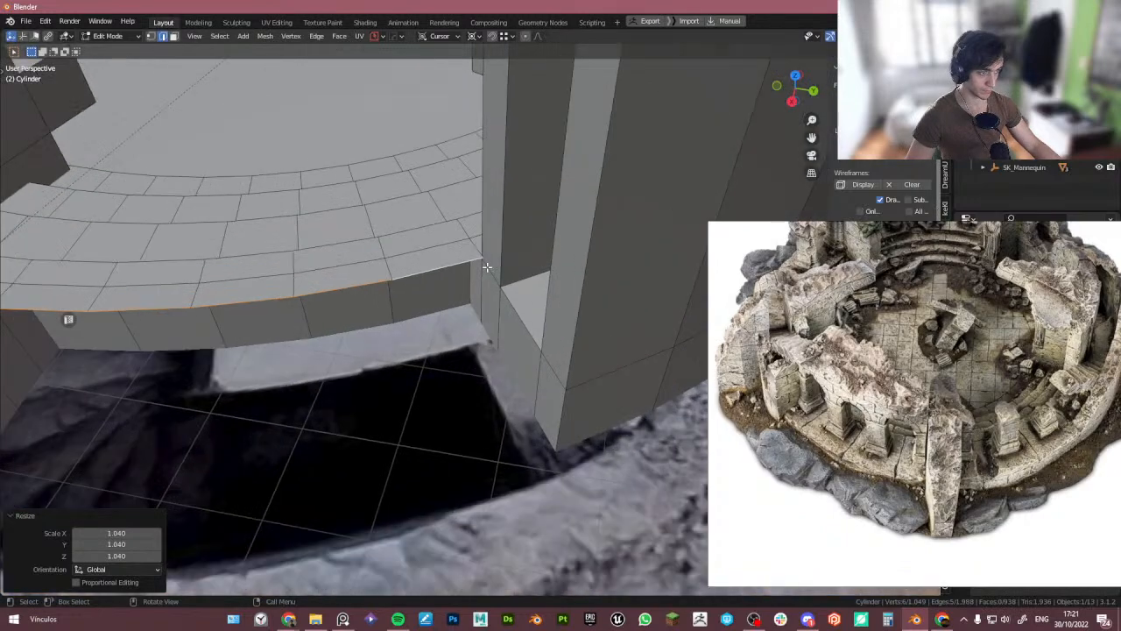
key(s)
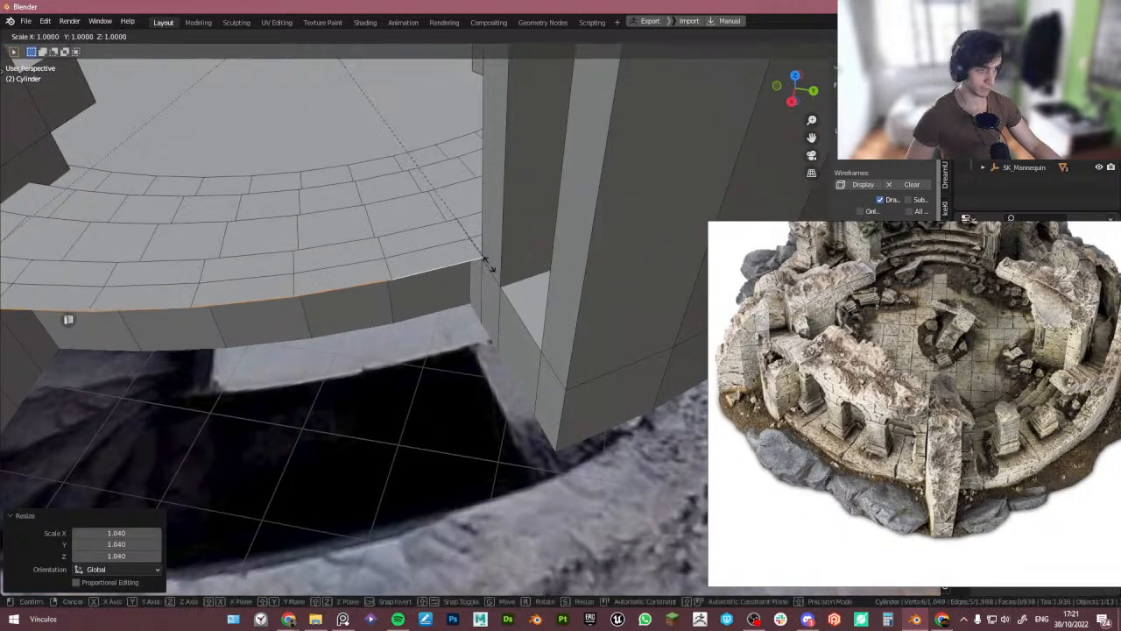
click(484, 262)
scroll(483, 259, up, 2)
key(g)
key(z)
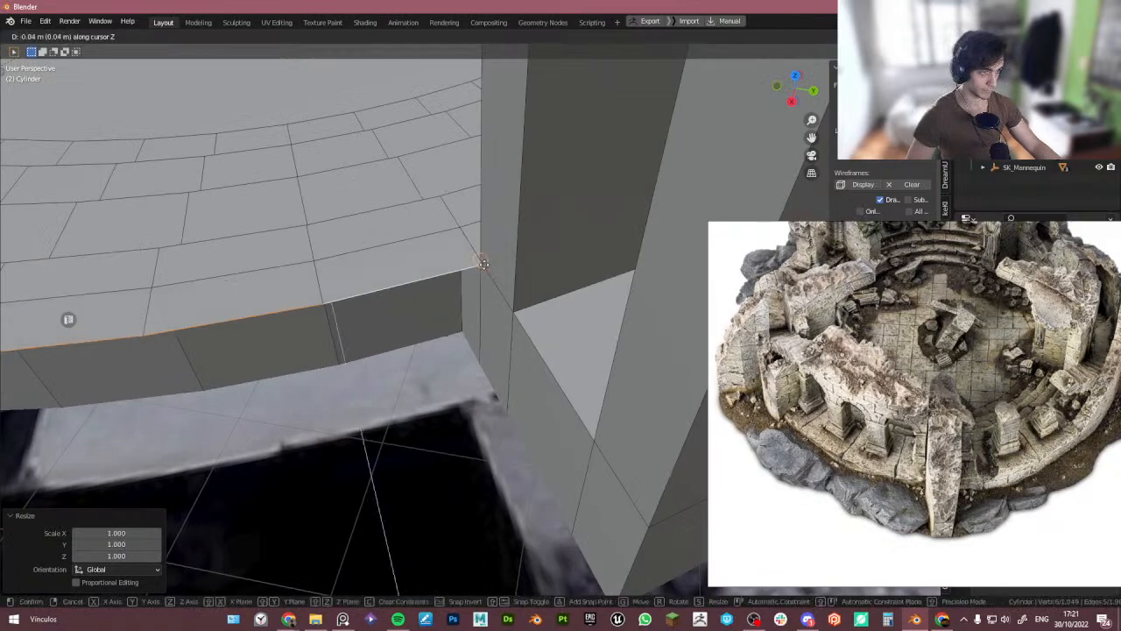
click(483, 263)
scroll(491, 275, up, 1)
key(s)
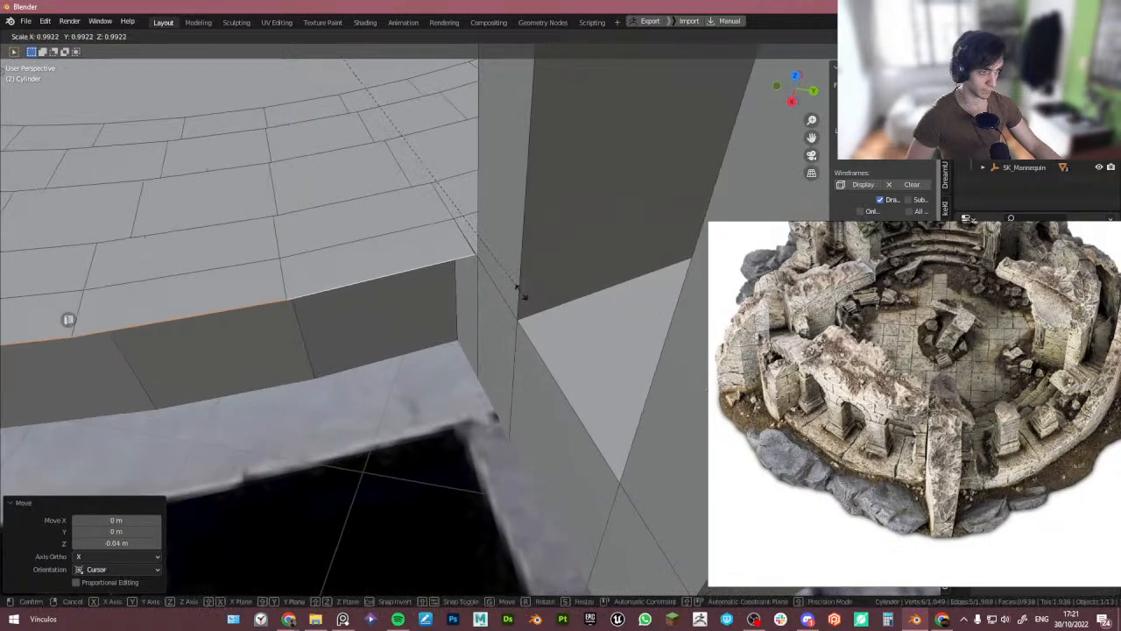
click(522, 295)
scroll(517, 289, down, 3)
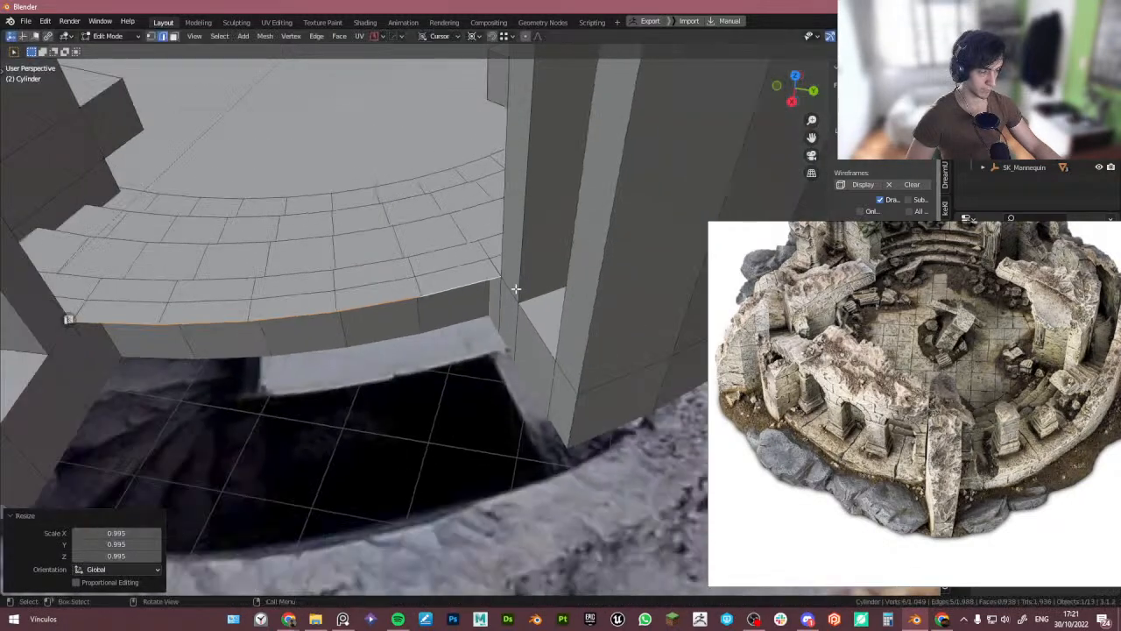
- Extrude the edge again, scale it by 1.053 and move it about 0.048 m down along the cursor's Z axis
key(e)
right_click(519, 308)
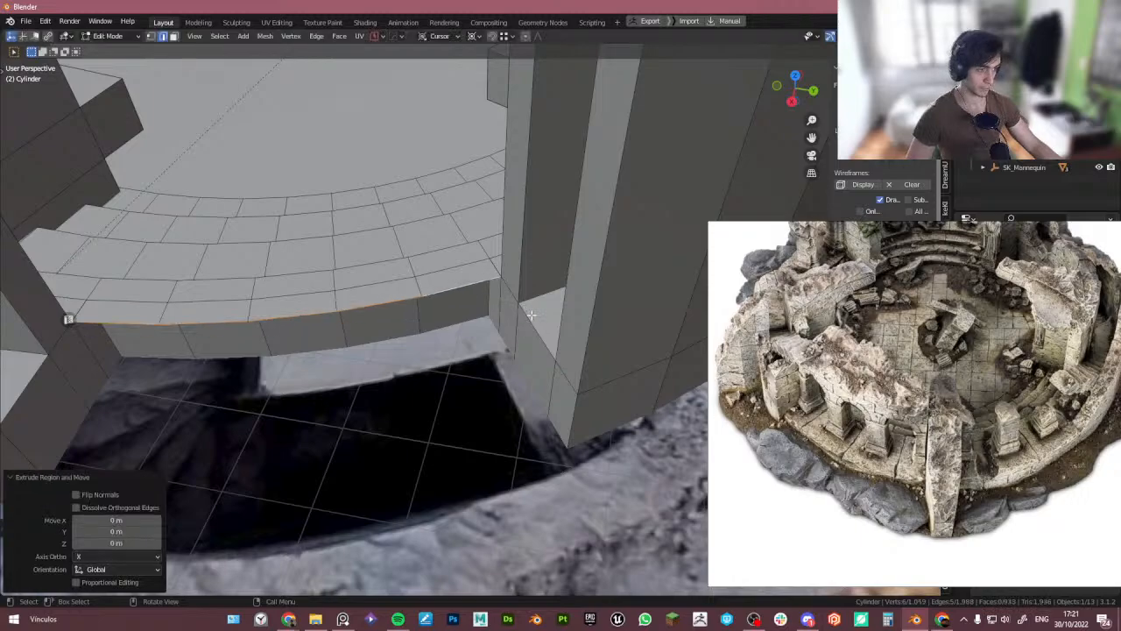
key(s)
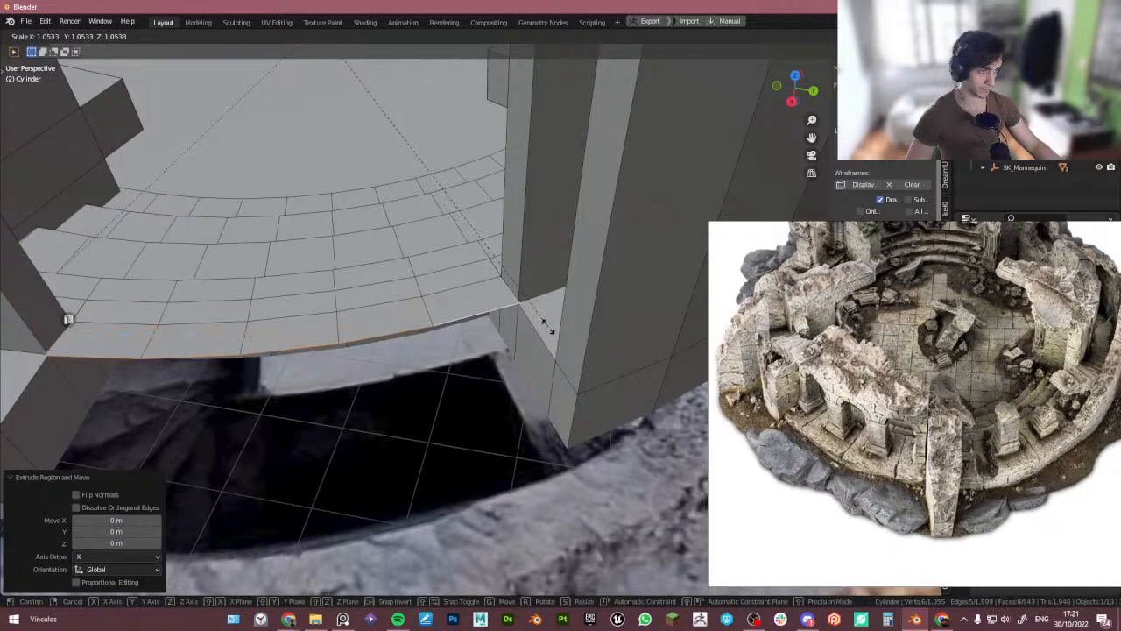
click(547, 326)
scroll(510, 321, down, 2)
key(g)
key(z)
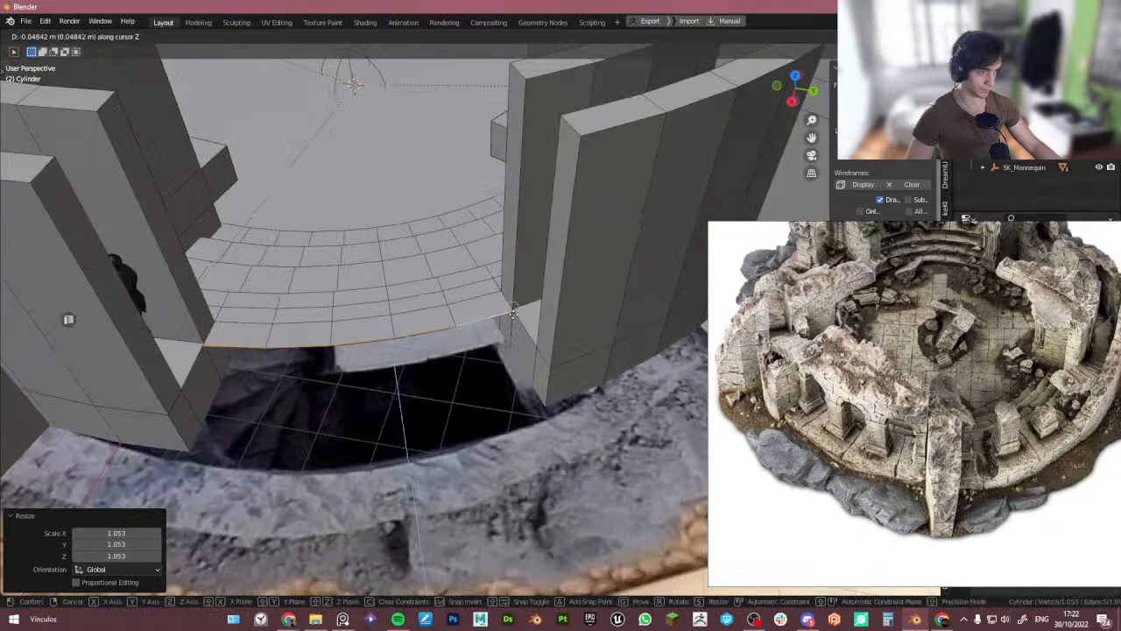
click(530, 332)
- Extrude the edge again, scale it by 1.087, move it about 0.087 m along cursor Z and scale it to 0.996
key(e)
right_click(522, 333)
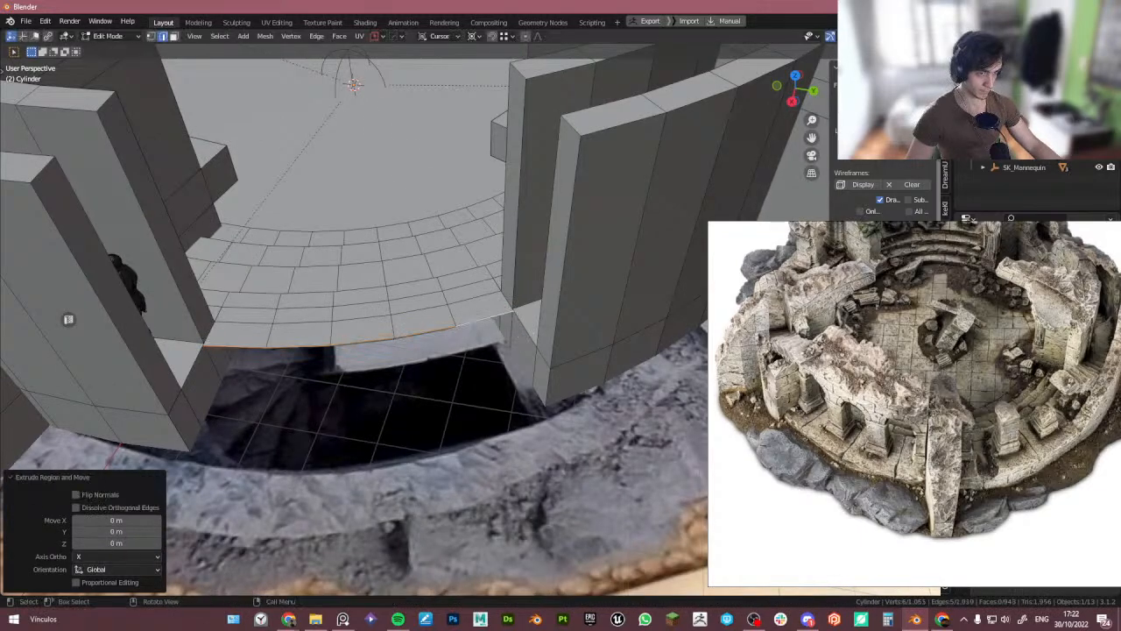
key(s)
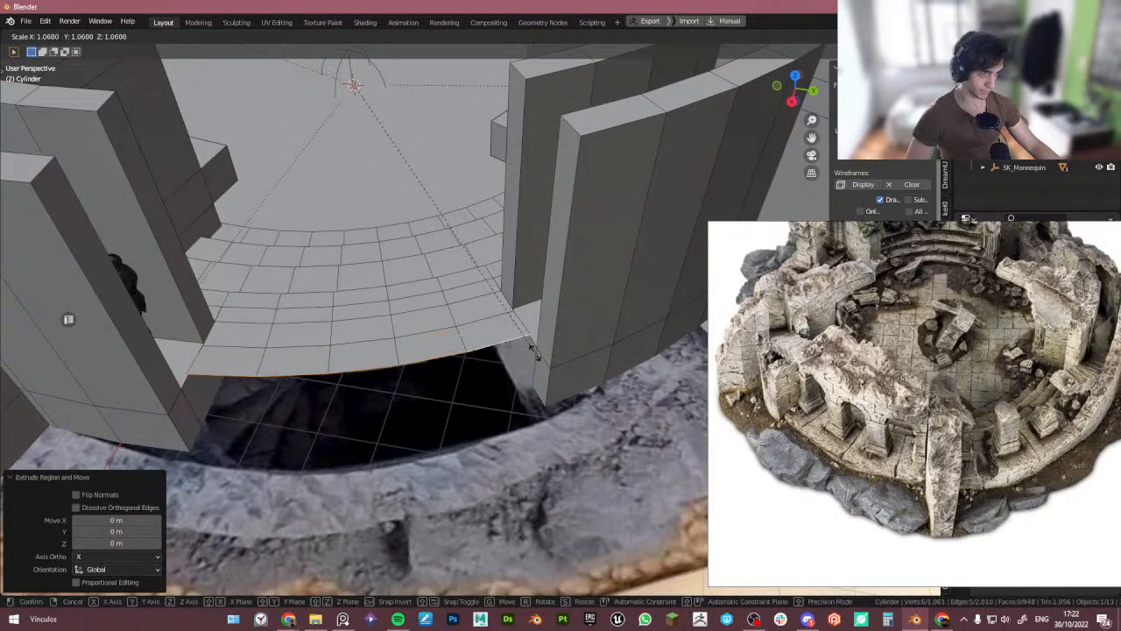
click(582, 414)
key(g)
key(z)
click(540, 354)
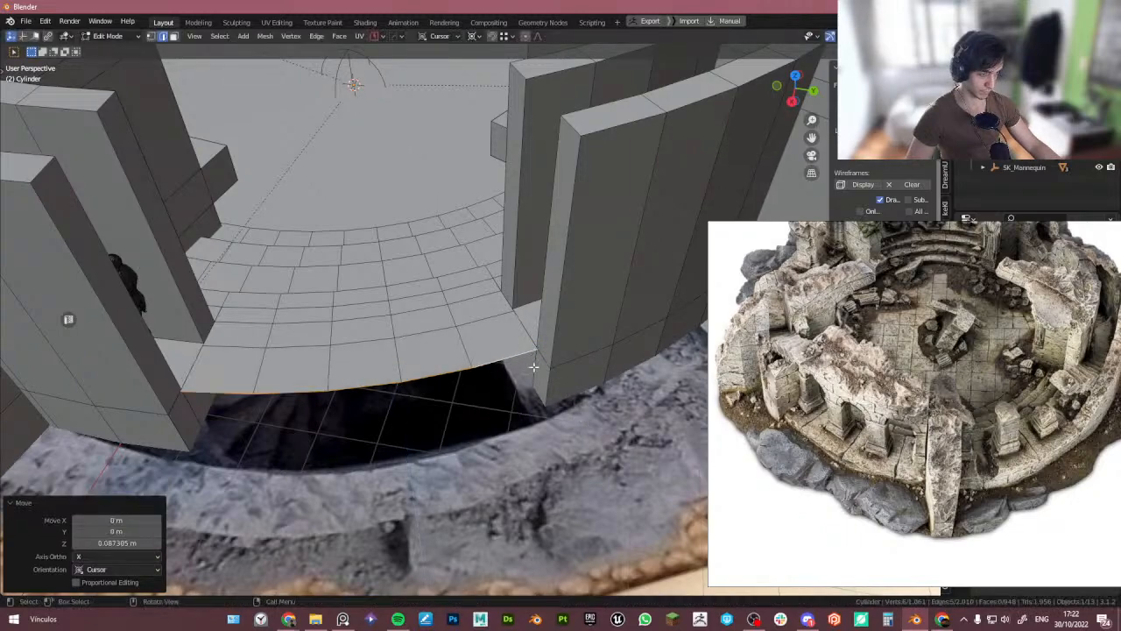
key(s)
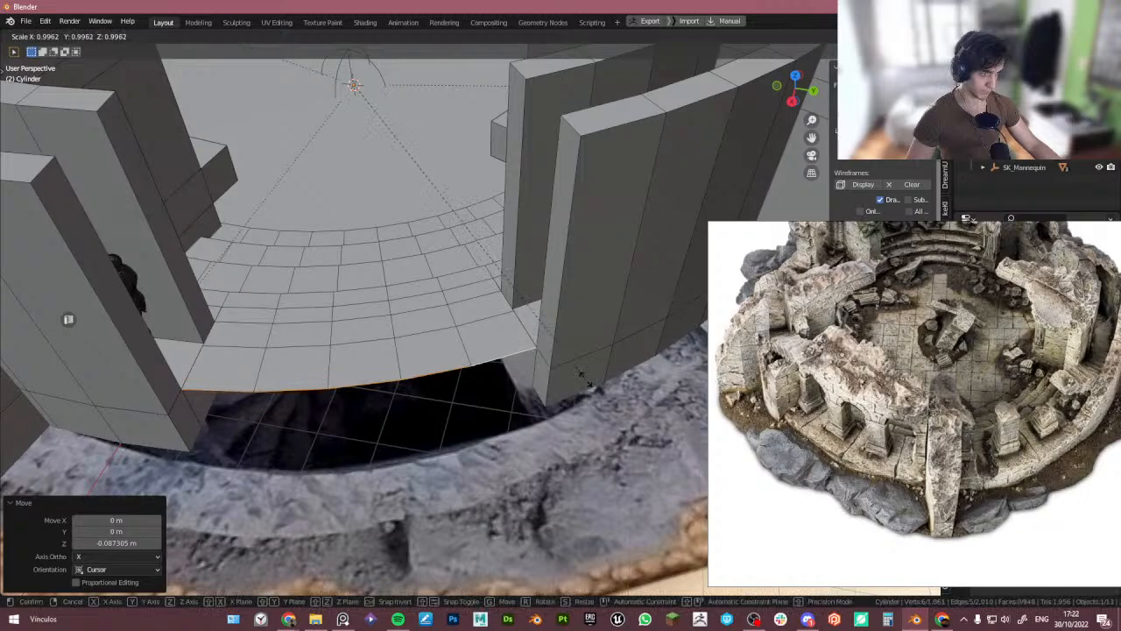
click(585, 379)
- Extrude the edge once more and scale it by about 1.04 to finish the stepped lip
key(e)
right_click(544, 372)
key(s)
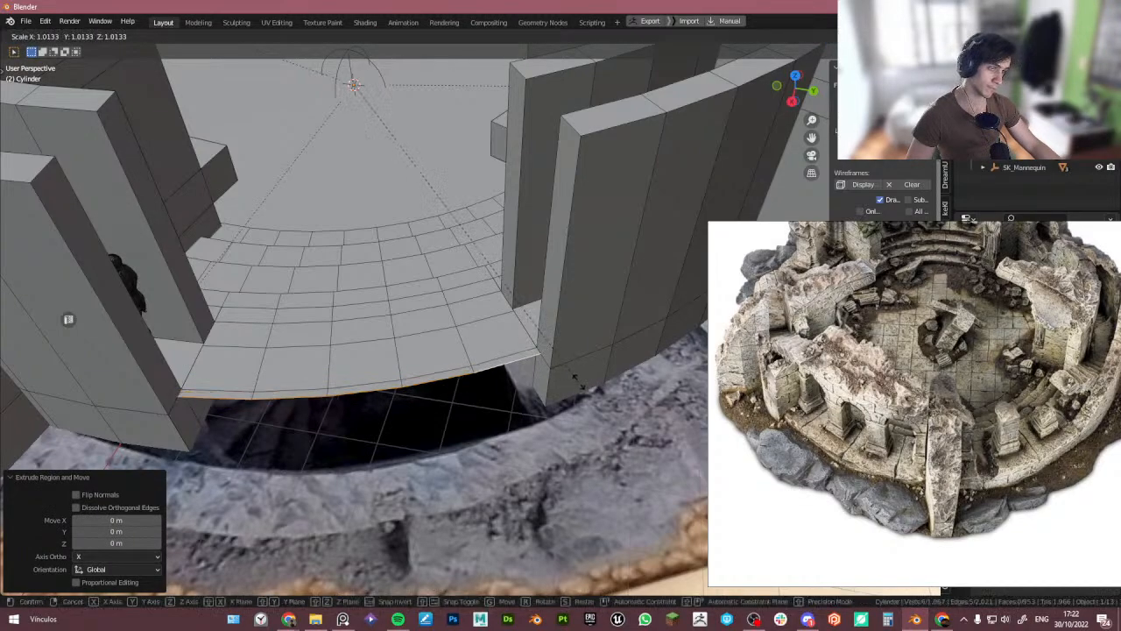
click(588, 391)
scroll(574, 377, up, 3)
key(Tab)
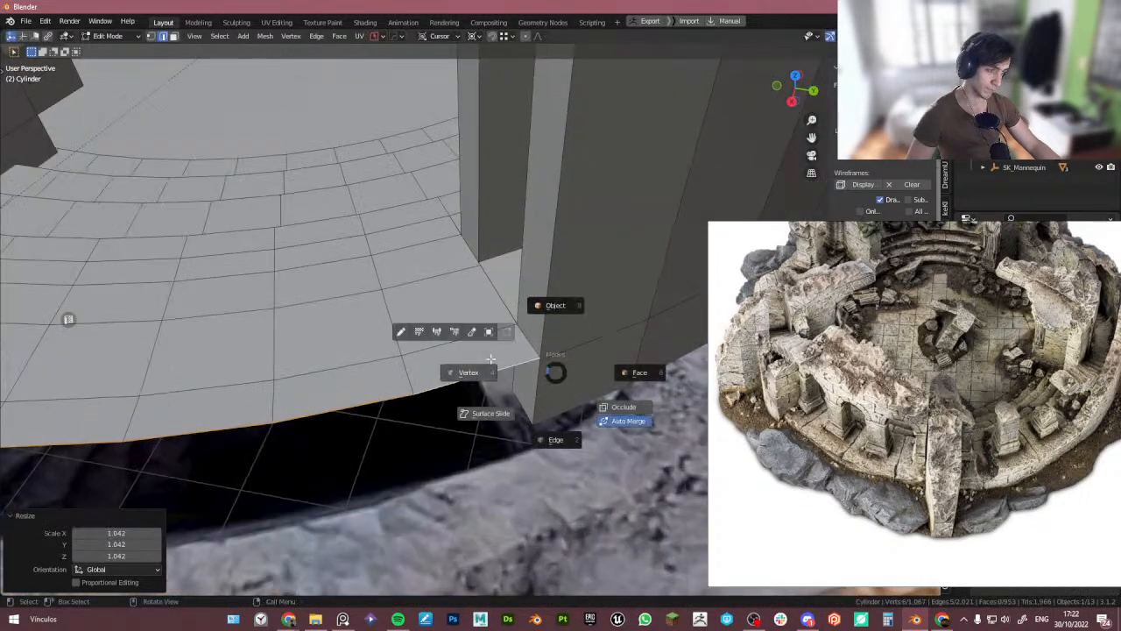
click(491, 360)
scroll(540, 357, up, 2)
click(540, 356)
key(g)
key(shift+z)
right_click(542, 356)
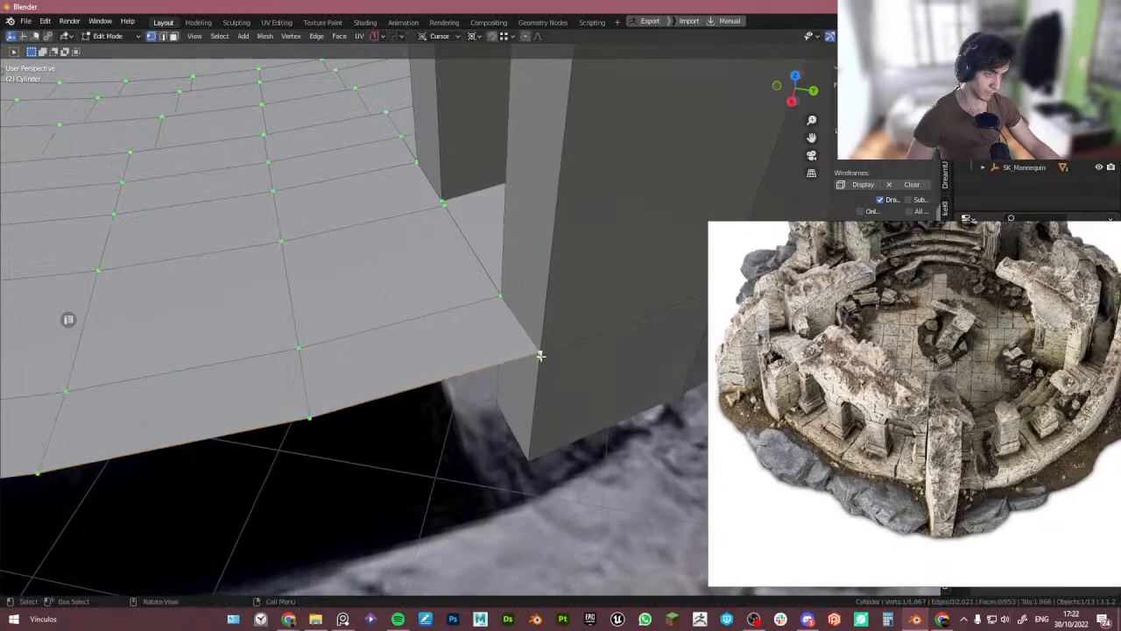
- Switch to edge selection and move the lip's corner edge about 0.015 m along the cursor's Z axis
key(2)
key(g)
key(z)
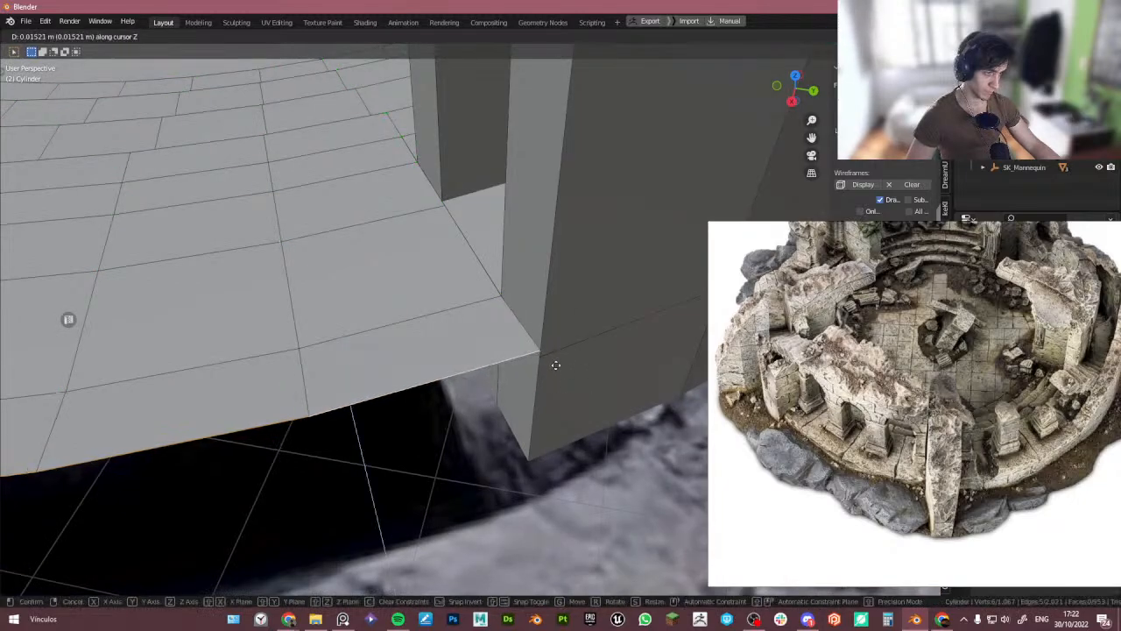
click(545, 359)
alt+click(488, 309)
key(g)
key(z)
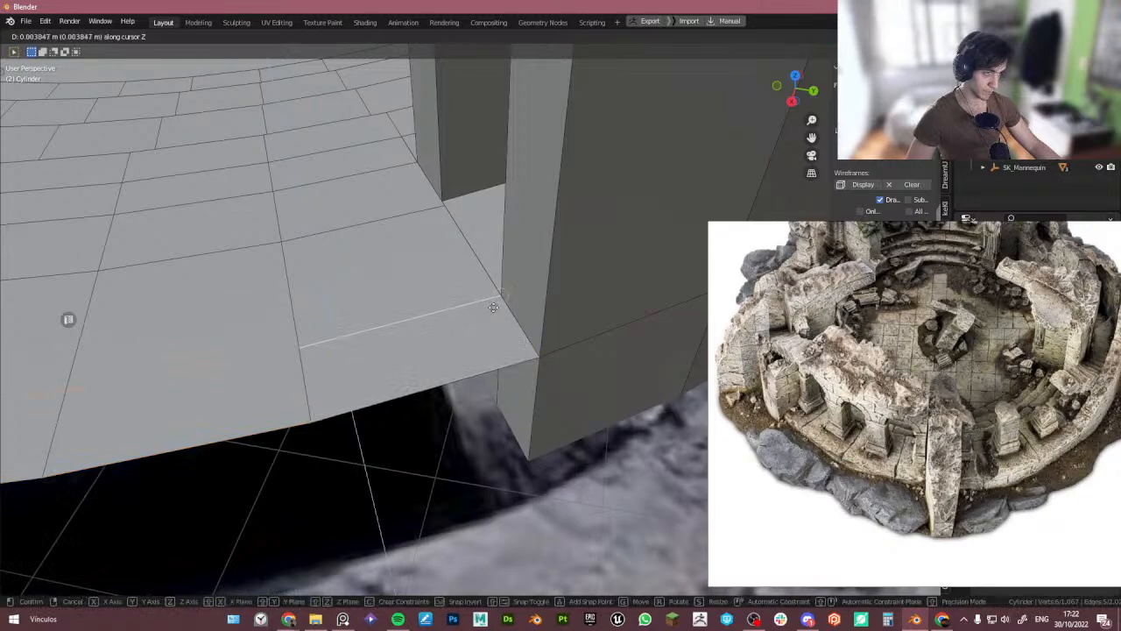
right_click(498, 299)
key(1)
click(504, 300)
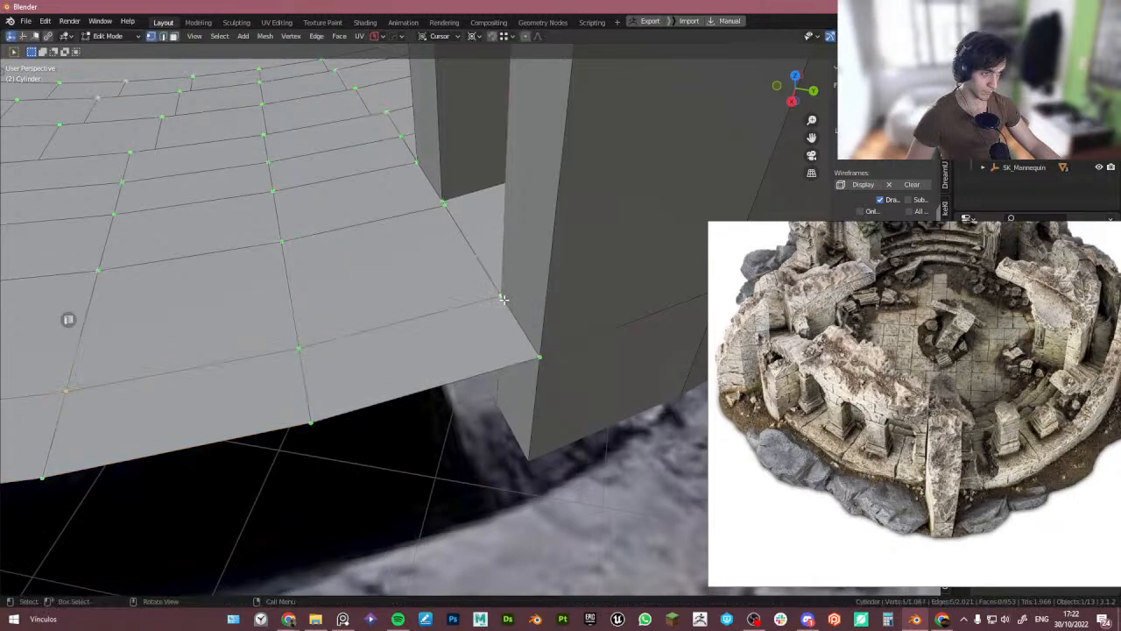
key(g)
right_click(508, 300)
key(g)
right_click(503, 301)
middle_drag(510, 325, 508, 300)
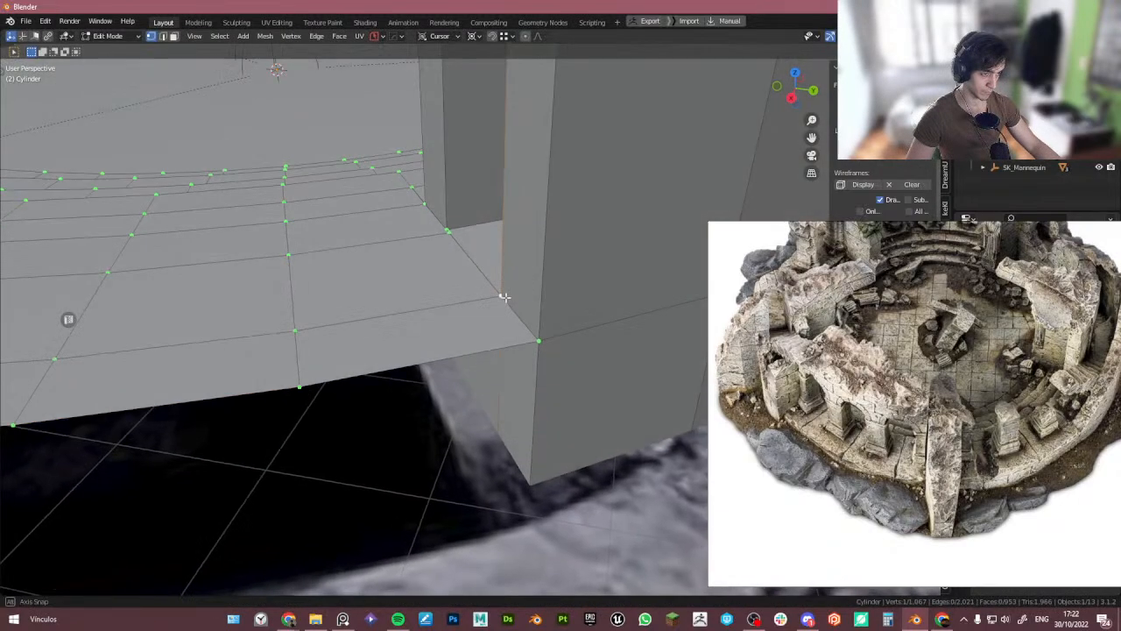
key(alt+z)
key(Tab)
- Select and delete the stray faces under the lip where it meets the wall
click(601, 392)
click(521, 409)
middle_drag(520, 409, 522, 370)
ctrl+click(427, 370)
middle_drag(425, 371, 325, 394)
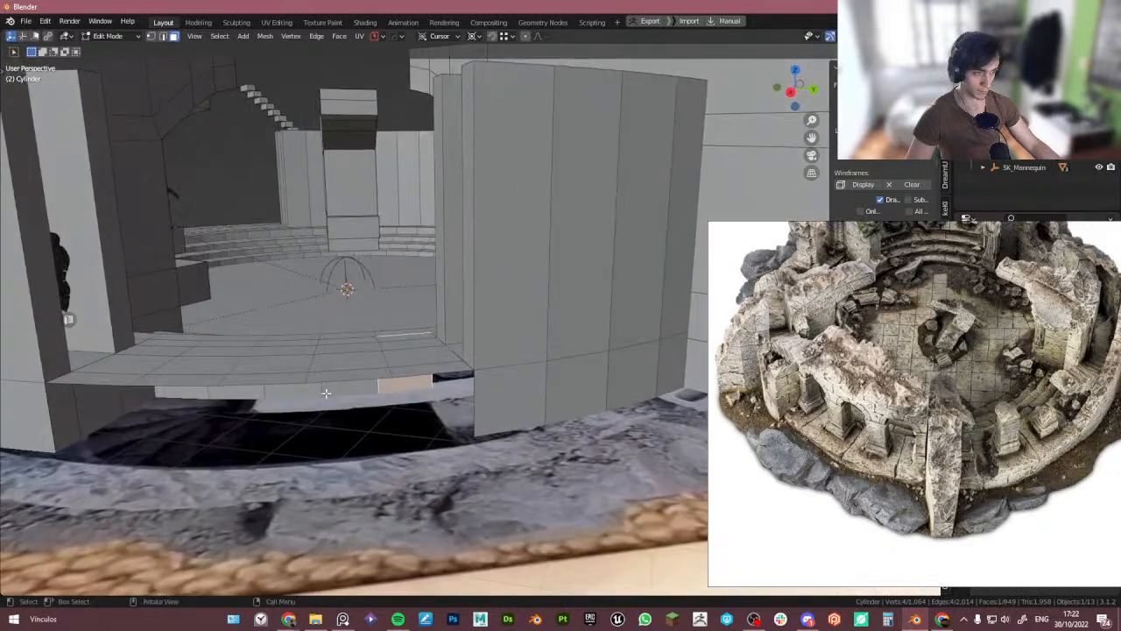
ctrl+click(188, 389)
key(x)
click(277, 350)
middle_drag(279, 351, 288, 371)
- Merge the lip's corner vertices with the adjoining wall vertices at center
key(1)
scroll(408, 324, up, 3)
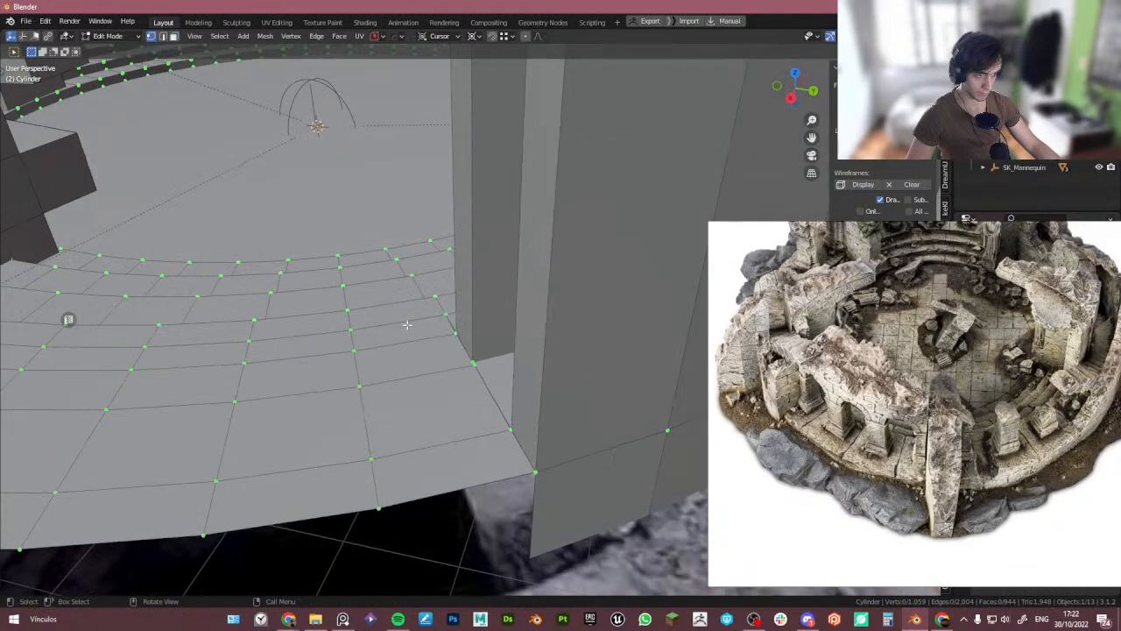
middle_drag(408, 323, 472, 341)
scroll(448, 308, up, 4)
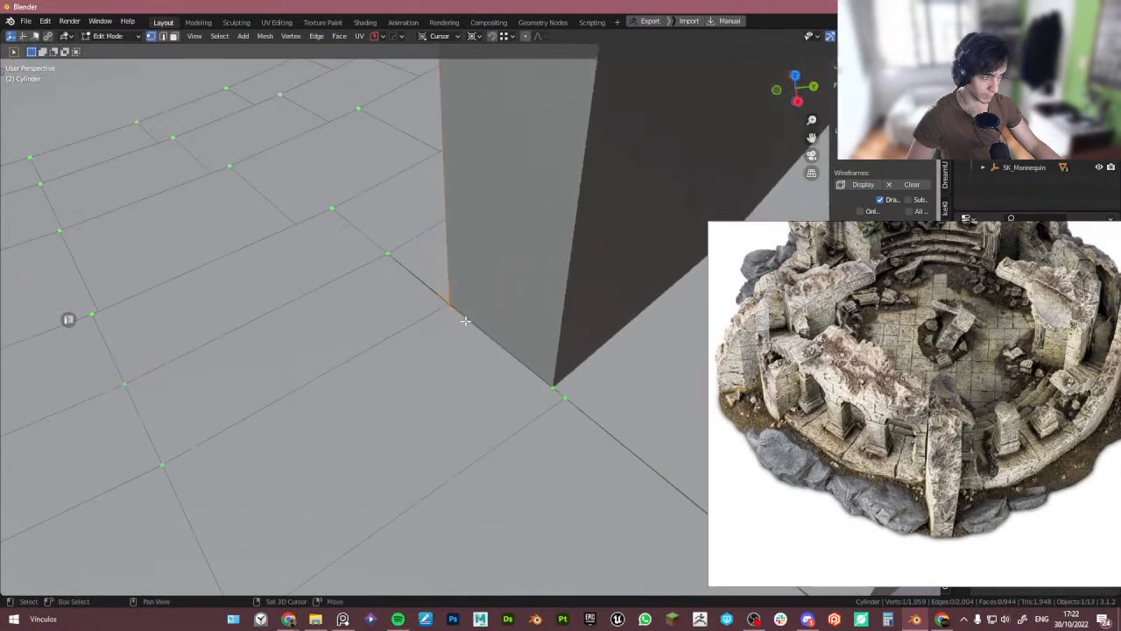
shift+click(465, 321)
key(m)
key(c)
click(567, 398)
key(alt+m)
alt+scroll(561, 387, down, 1)
scroll(561, 388, down, 4)
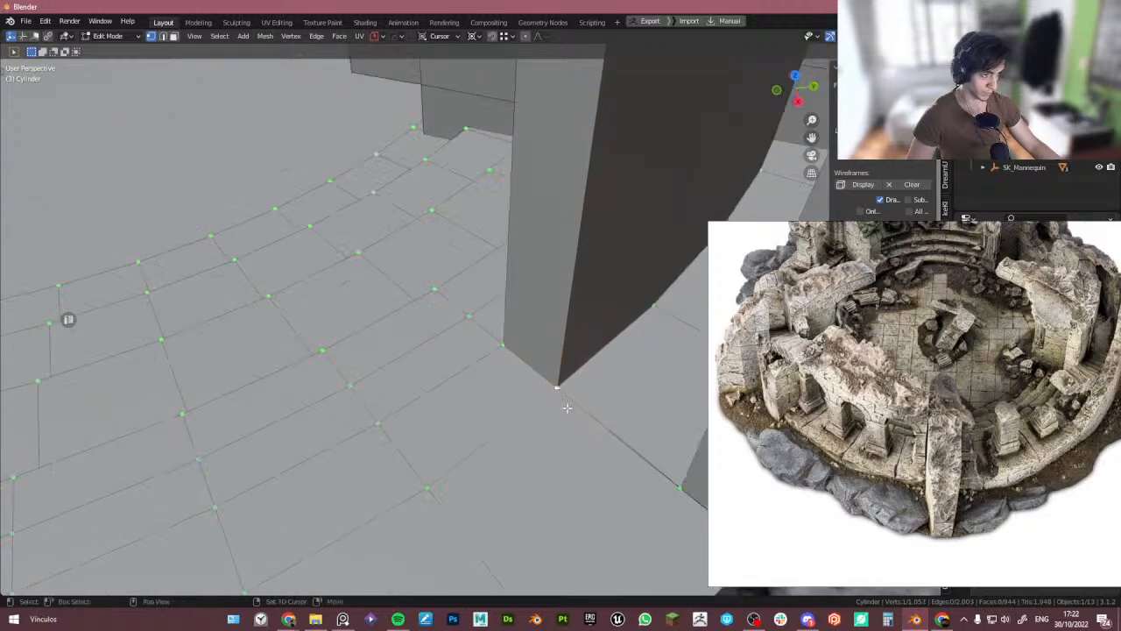
shift+middle_drag(593, 405, 517, 369)
drag(514, 389, 517, 392)
key(m)
key(c)
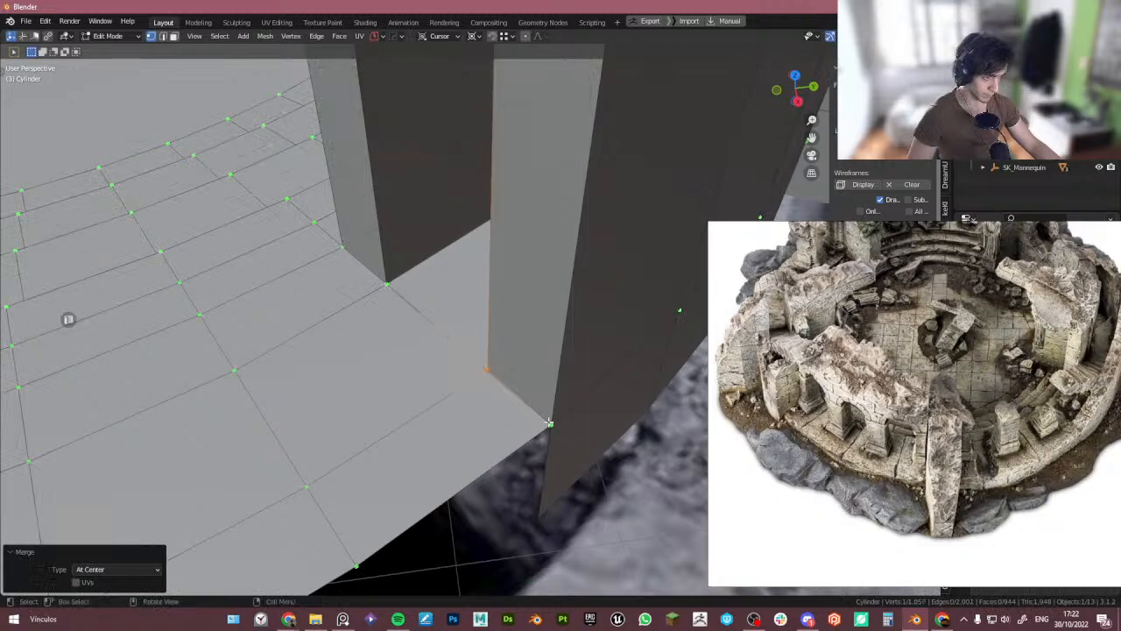
- Merge the remaining corner vertices at center where the lip meets the wall
drag(456, 349, 573, 442)
key(m)
key(c)
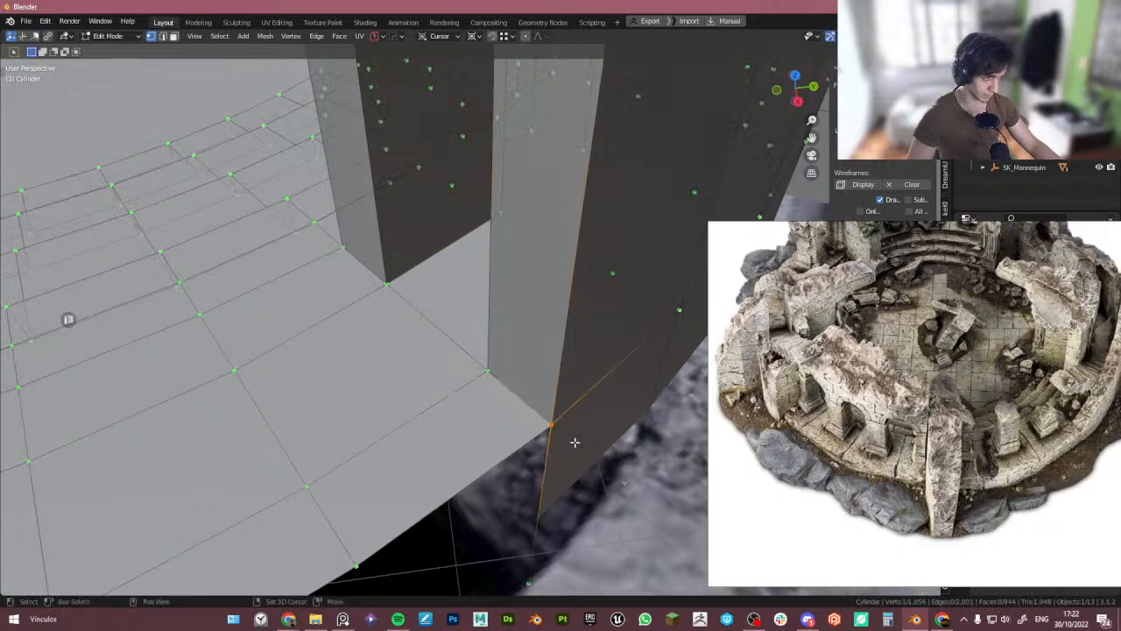
key(m)
key(c)
scroll(574, 442, down, 5)
key(2)
scroll(561, 477, down, 4)
shift+middle_drag(562, 477, 536, 419)
key(Tab)
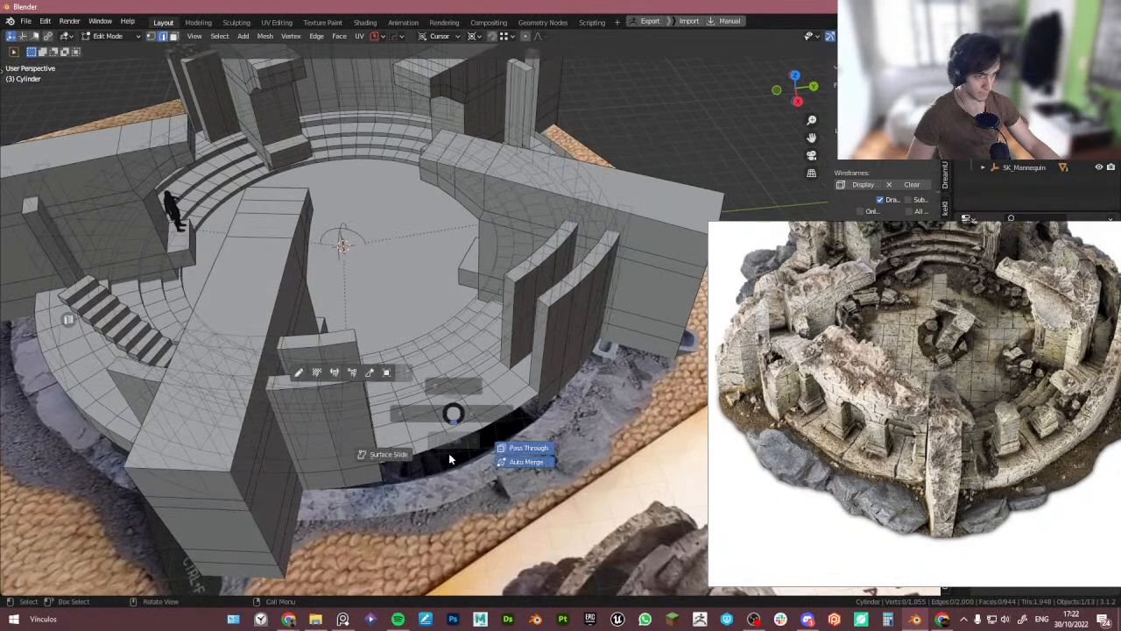
- Select the lip's outer edge loop, extrude it and move it down along Z, then leave Edit Mode
alt+click(400, 463)
middle_drag(400, 463, 463, 393)
scroll(464, 393, up, 3)
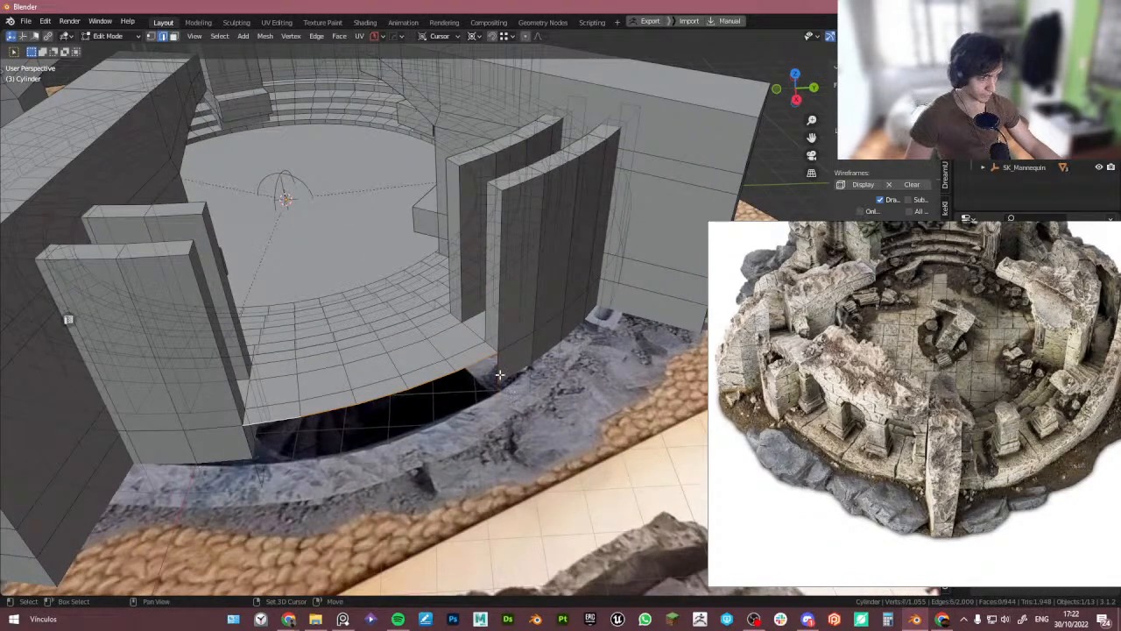
key(e)
key(Escape)
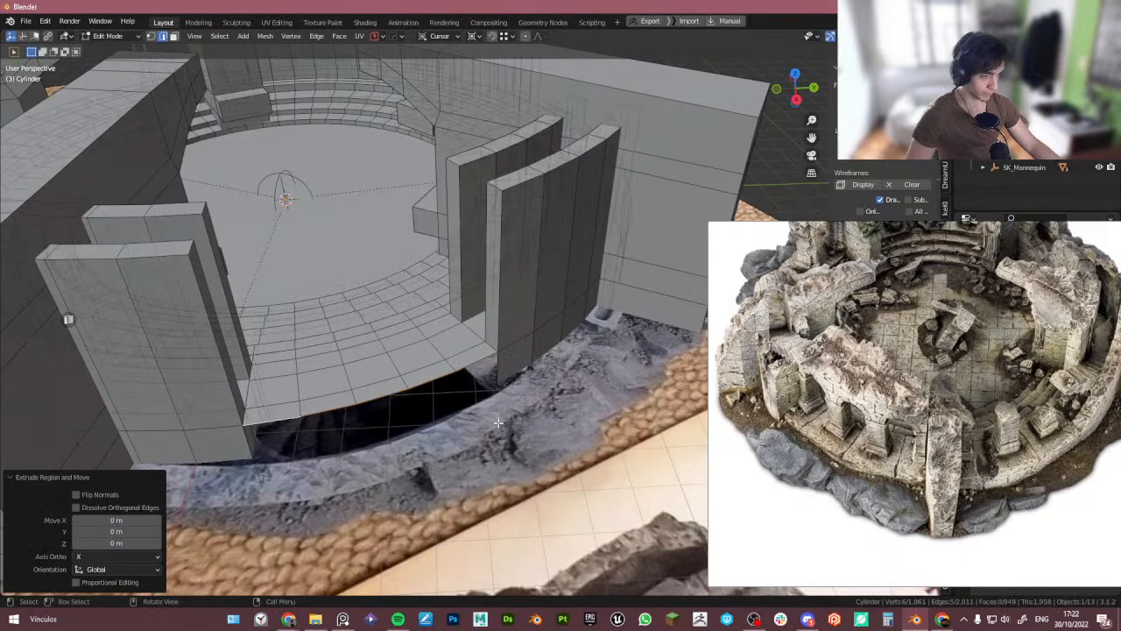
key(g)
key(z)
ctrl+click(498, 414)
middle_drag(498, 414, 480, 408)
key(Tab)
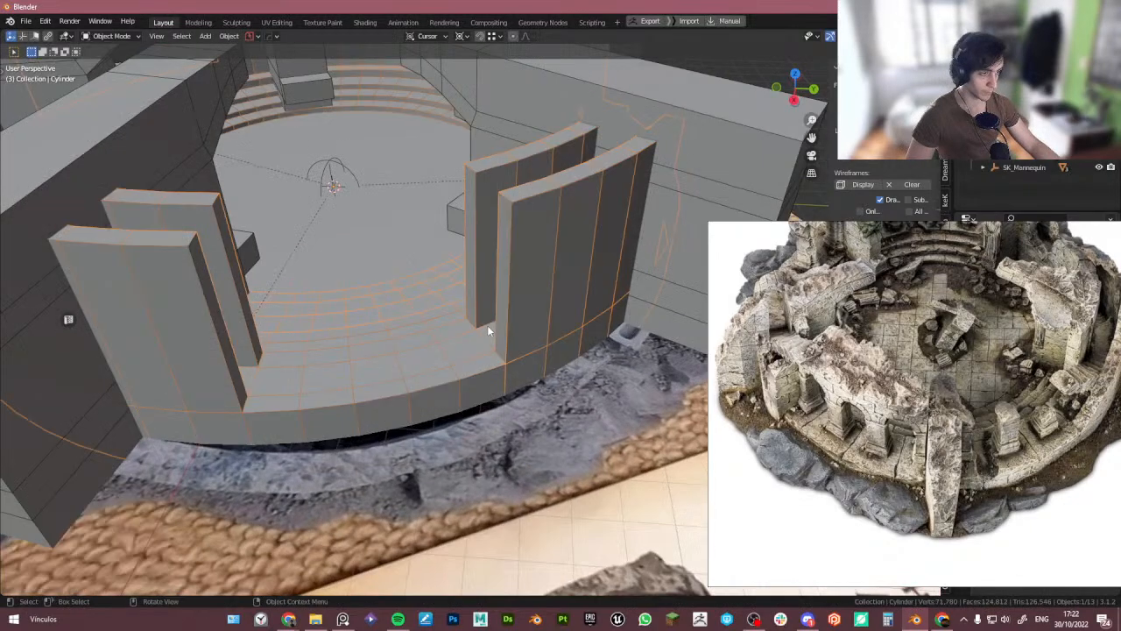
- Look through the camera at the arena and compare it with the reference images
scroll(488, 331, down, 6)
middle_drag(516, 320, 520, 378)
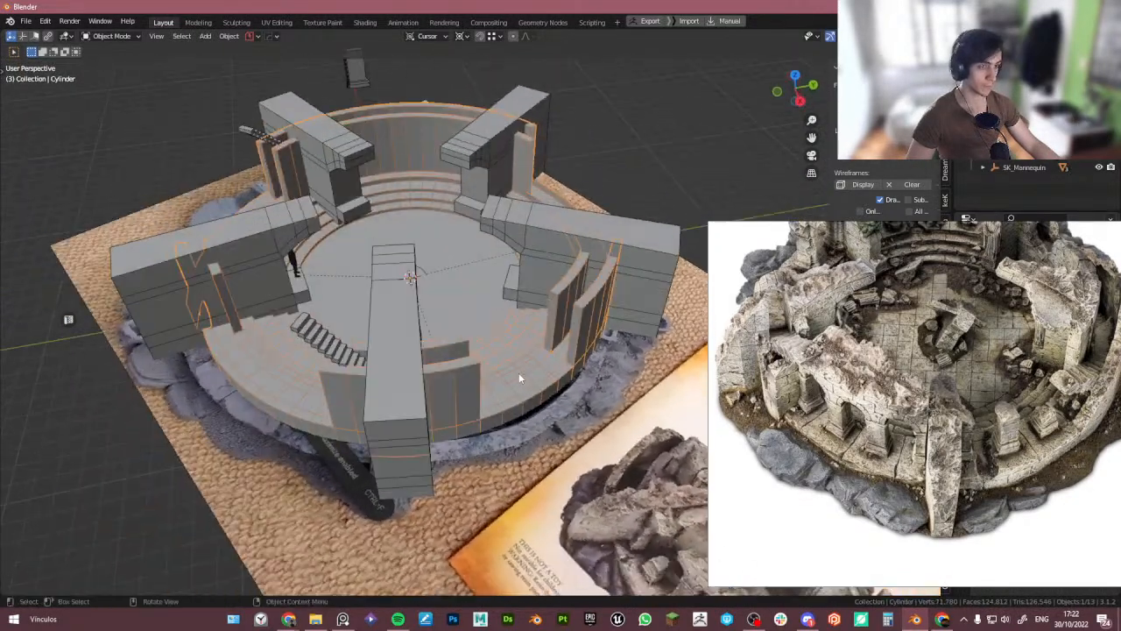
key(KP_0)
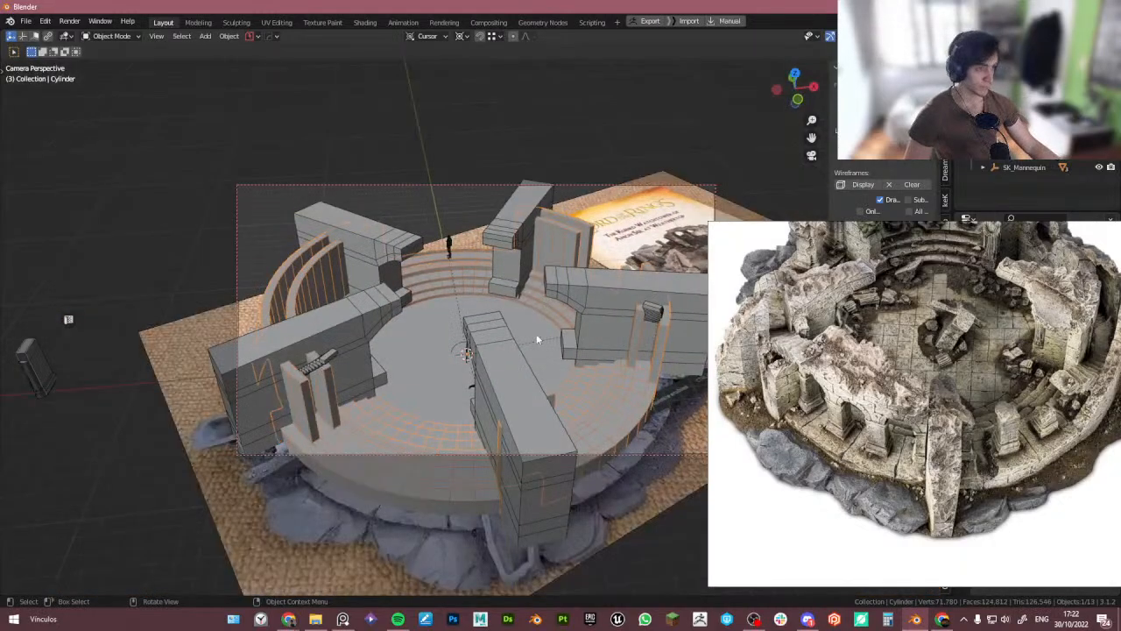
scroll(918, 362, down, 3)
middle_drag(1025, 289, 1030, 309)
scroll(1030, 309, up, 4)
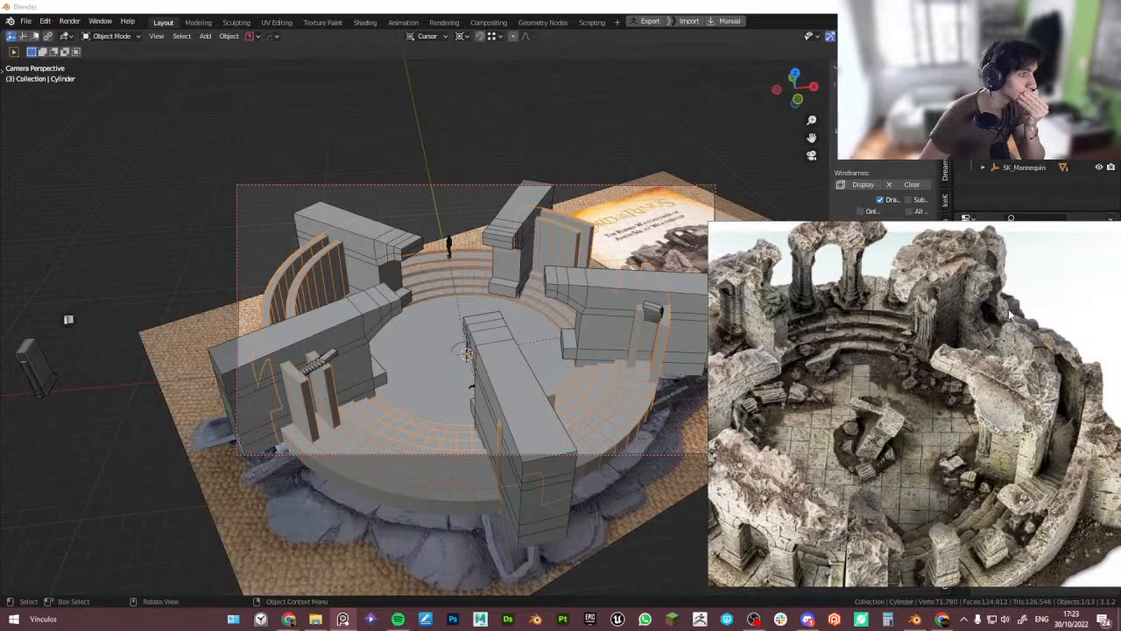
right_drag(791, 299, 857, 392)
click(543, 133)
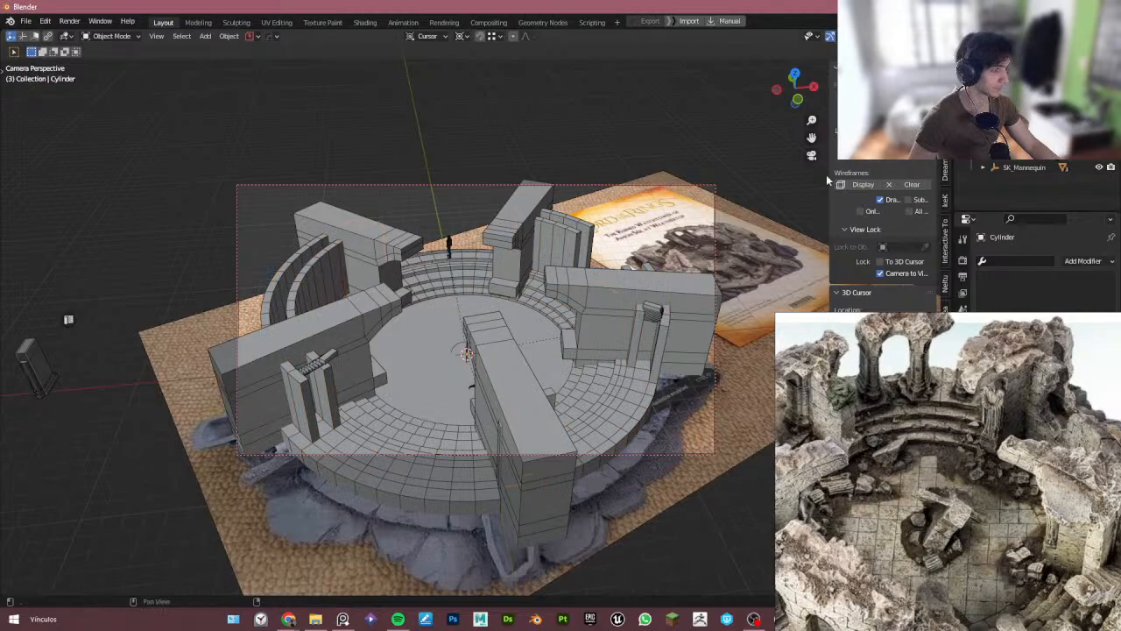
- Show the arrayed arch object again, select it and enter Edit Mode
click(1099, 122)
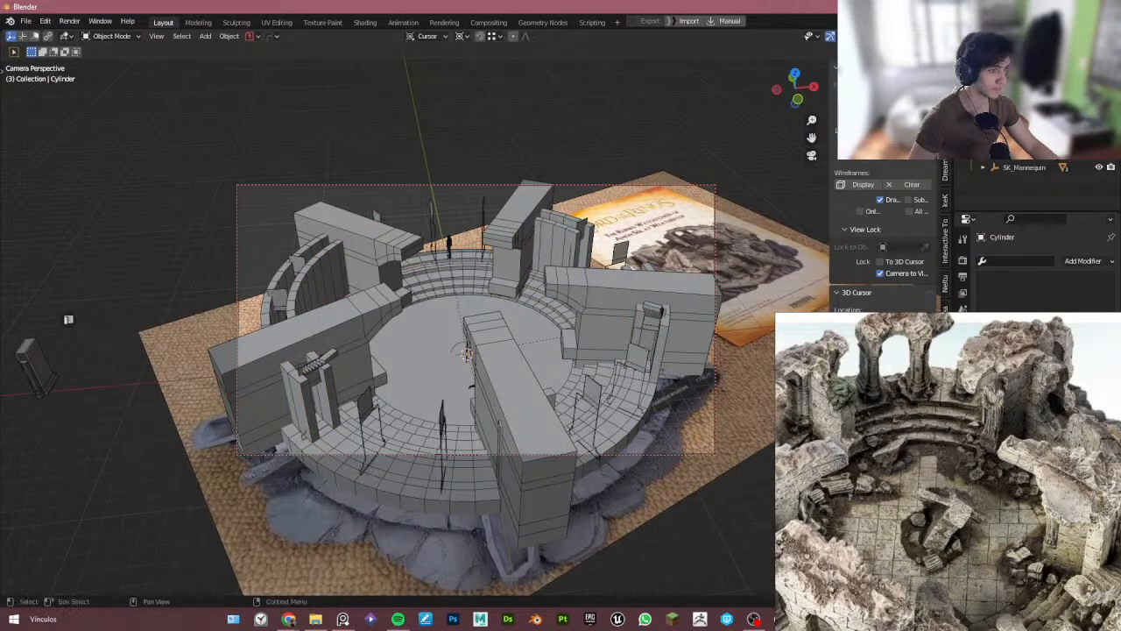
click(1100, 122)
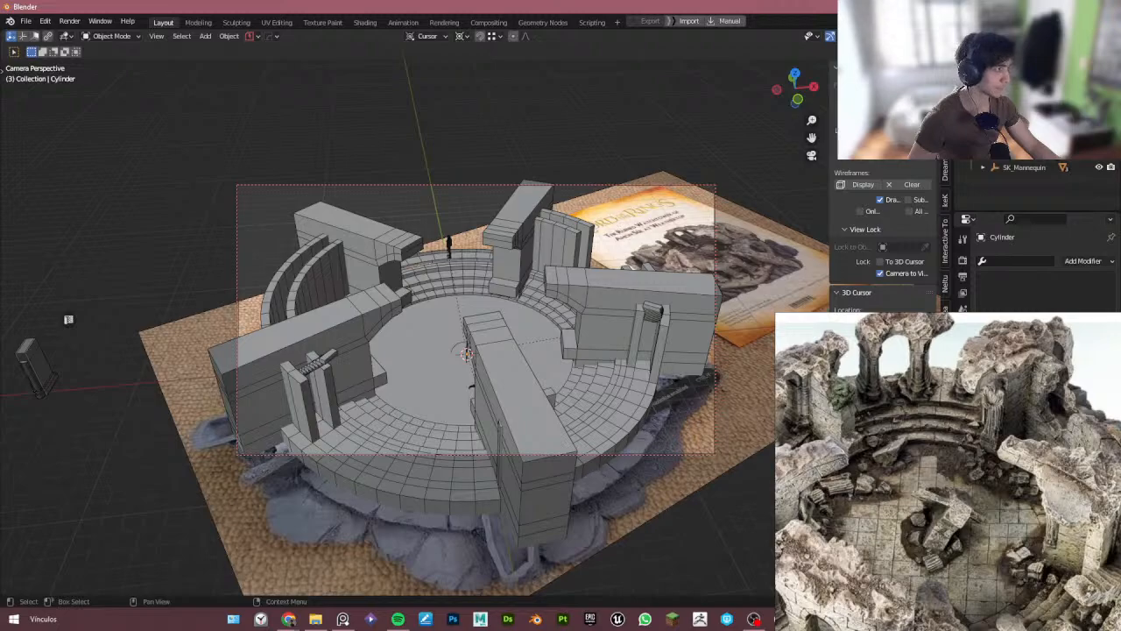
click(1100, 123)
click(588, 392)
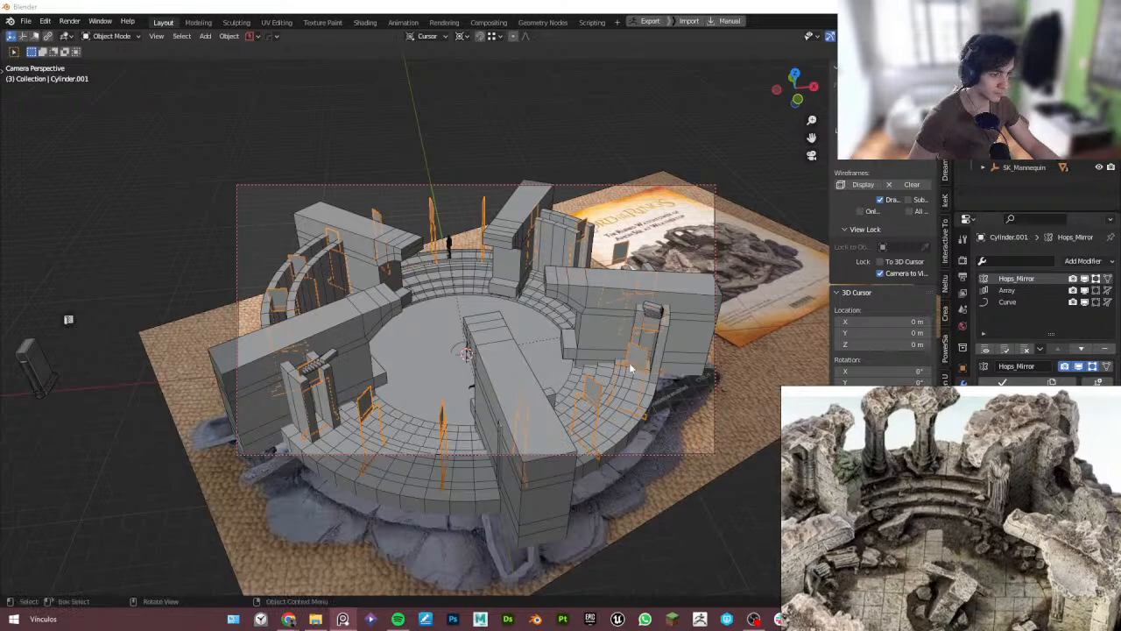
key(Tab)
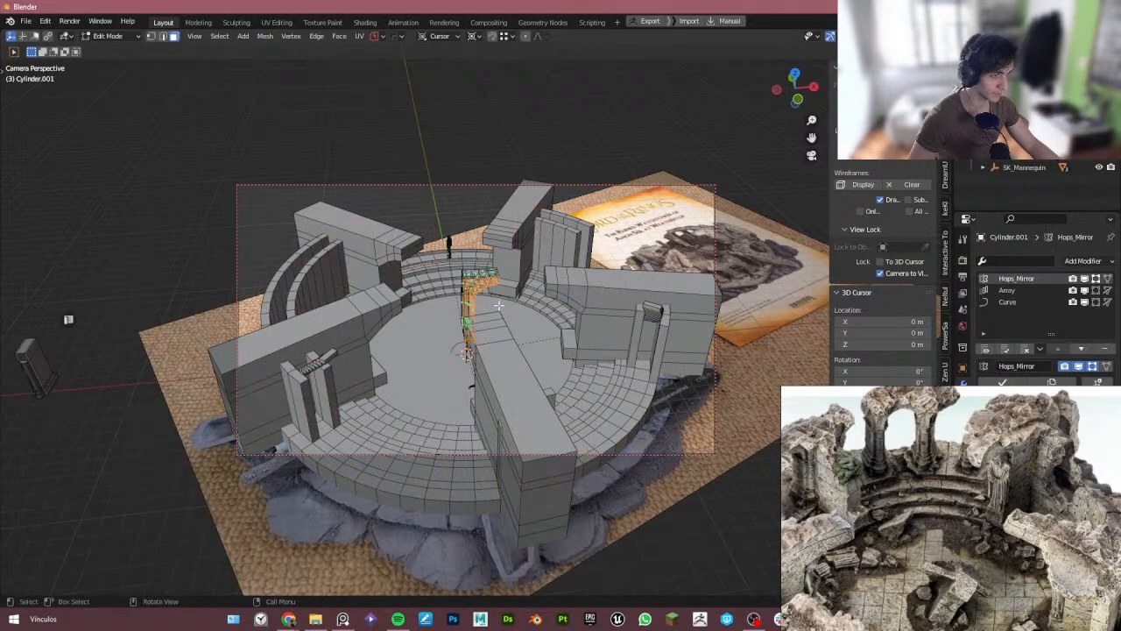
- Examine the arch piece up close near the arena's inner tiers
scroll(500, 303, up, 2)
scroll(503, 303, down, 4)
middle_drag(515, 303, 379, 436)
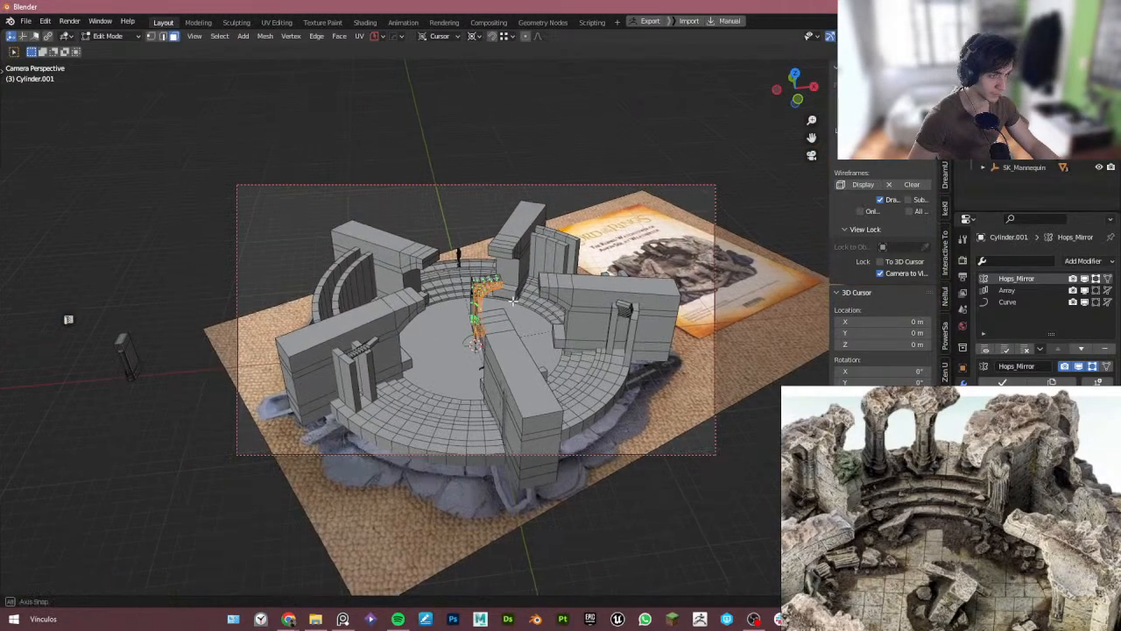
scroll(465, 323, up, 6)
scroll(465, 323, down, 4)
scroll(428, 263, up, 5)
scroll(325, 342, up, 4)
key(Tab)
click(358, 234)
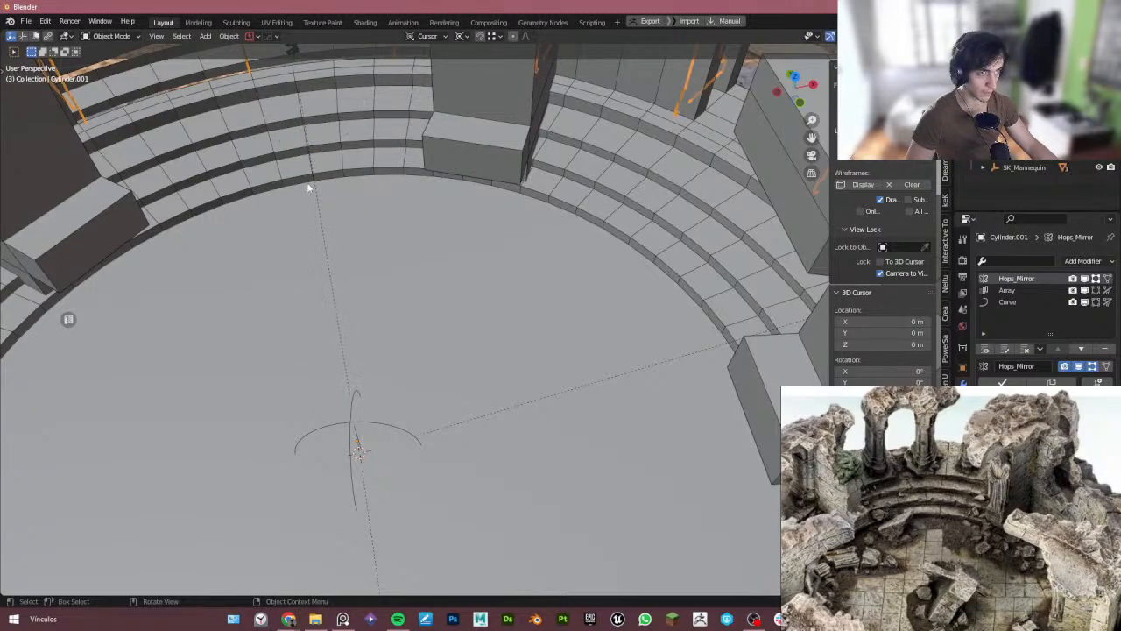
key(ctrl+z)
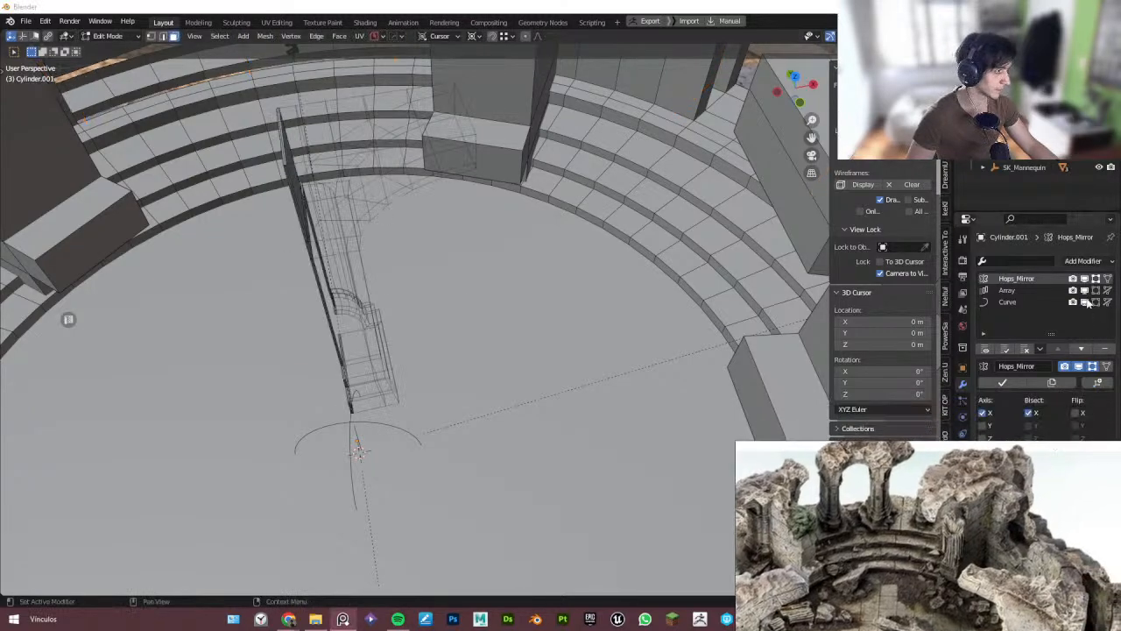
- Turn off the Hops_Mirror modifier's edit-mode display and select the arch piece's geometry in top view
click(1086, 280)
middle_drag(532, 356, 407, 290)
click(391, 212)
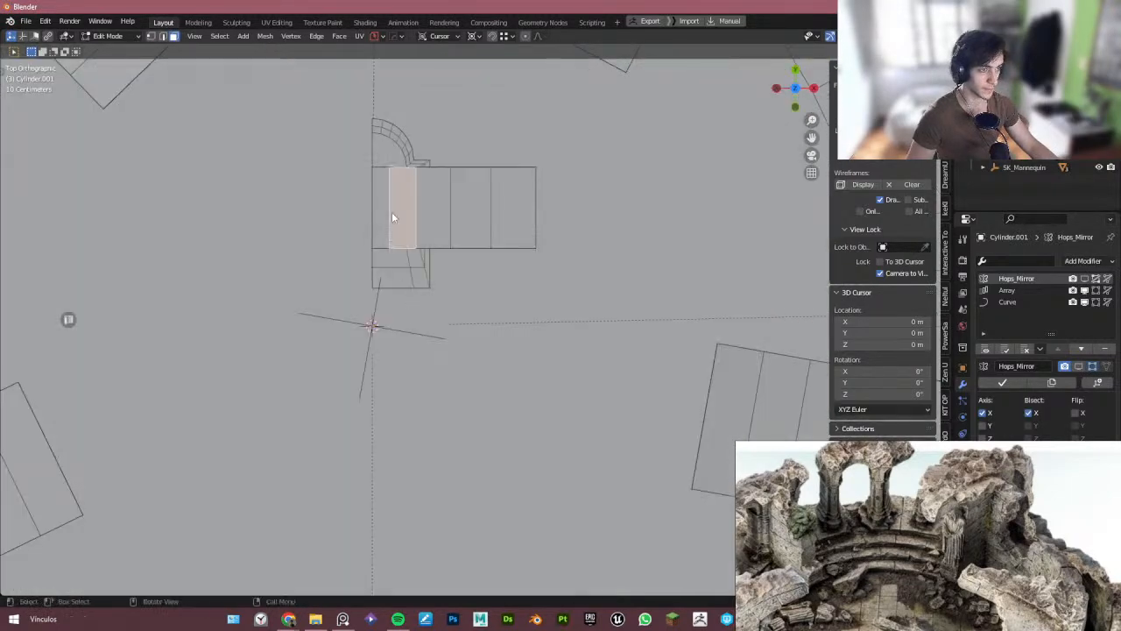
shift+middle_drag(393, 208, 426, 271)
key(Tab)
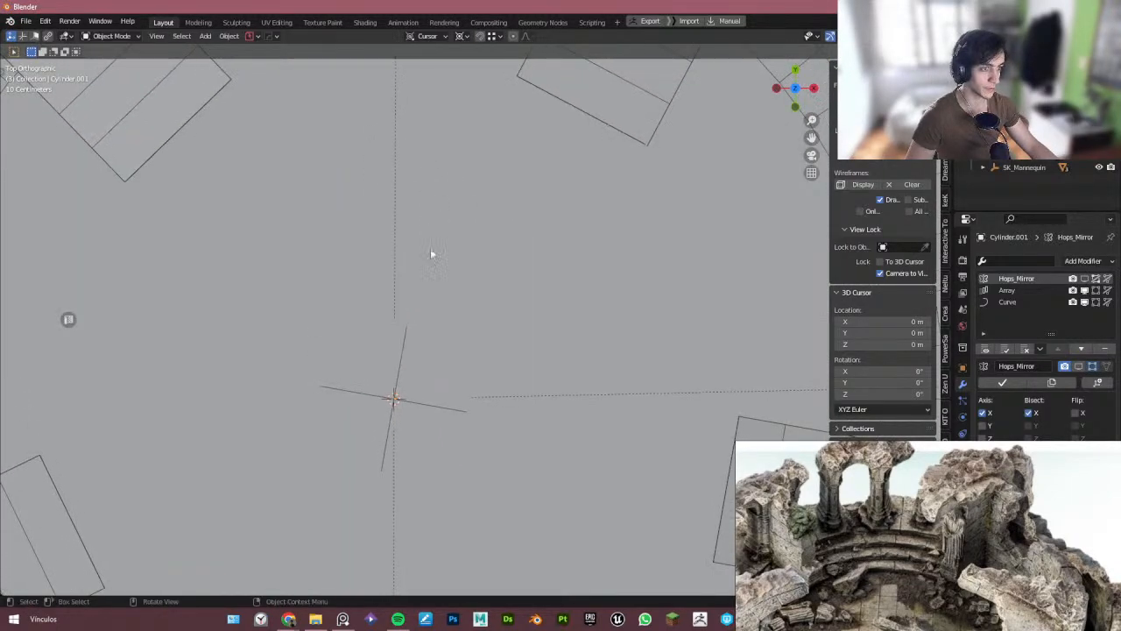
key(Tab)
key(ctrl+KP_Subtract)
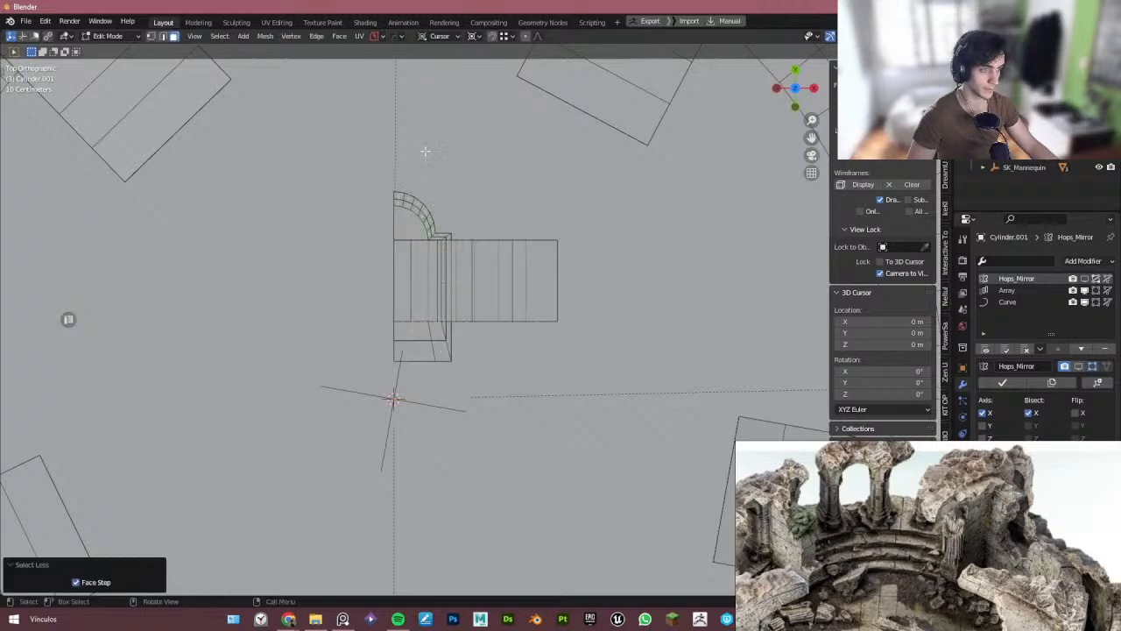
key(Tab)
- Try snapping the isolated arch piece's selection in local view, then undo the attempt
key(KP_Divide)
key(KP_Divide)
key(KP_Divide)
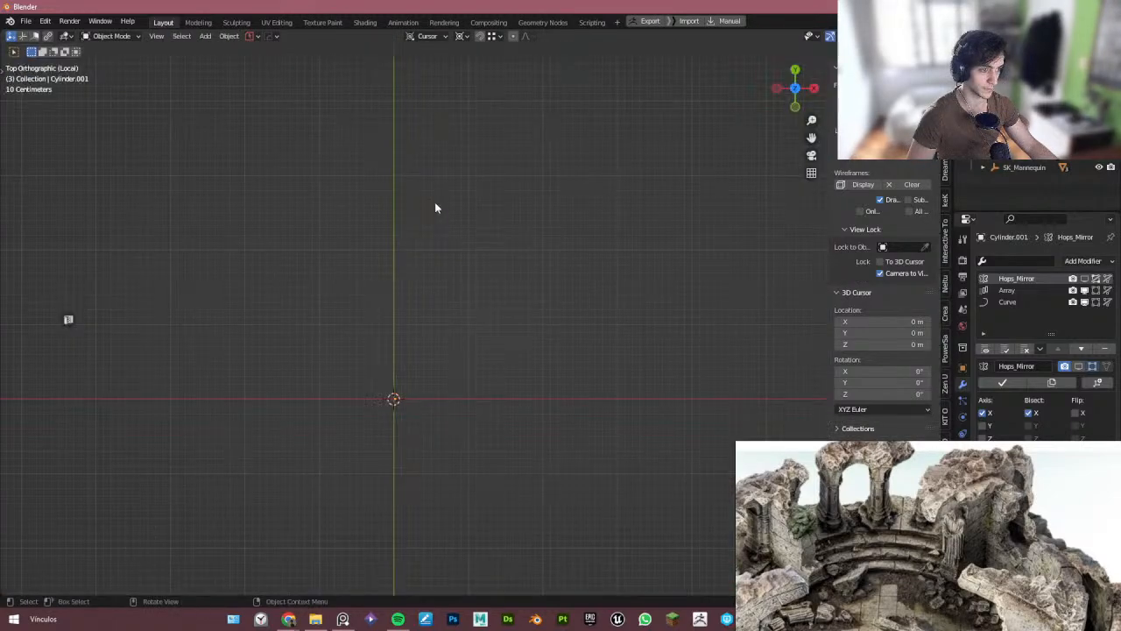
key(Tab)
key(a)
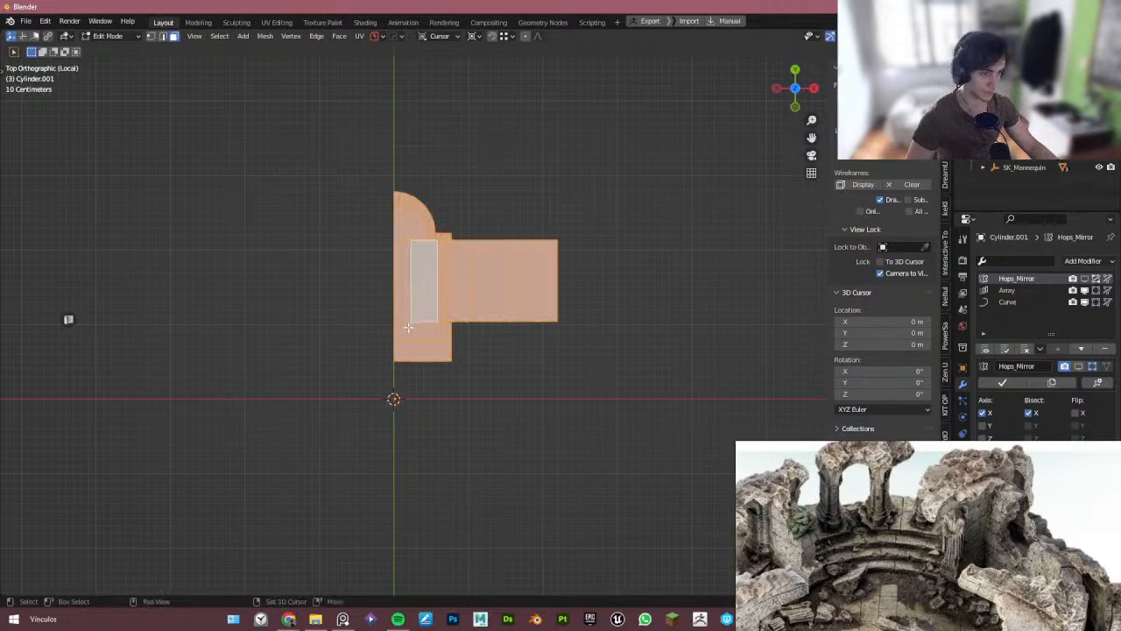
drag(381, 274, 402, 290)
key(shift+s)
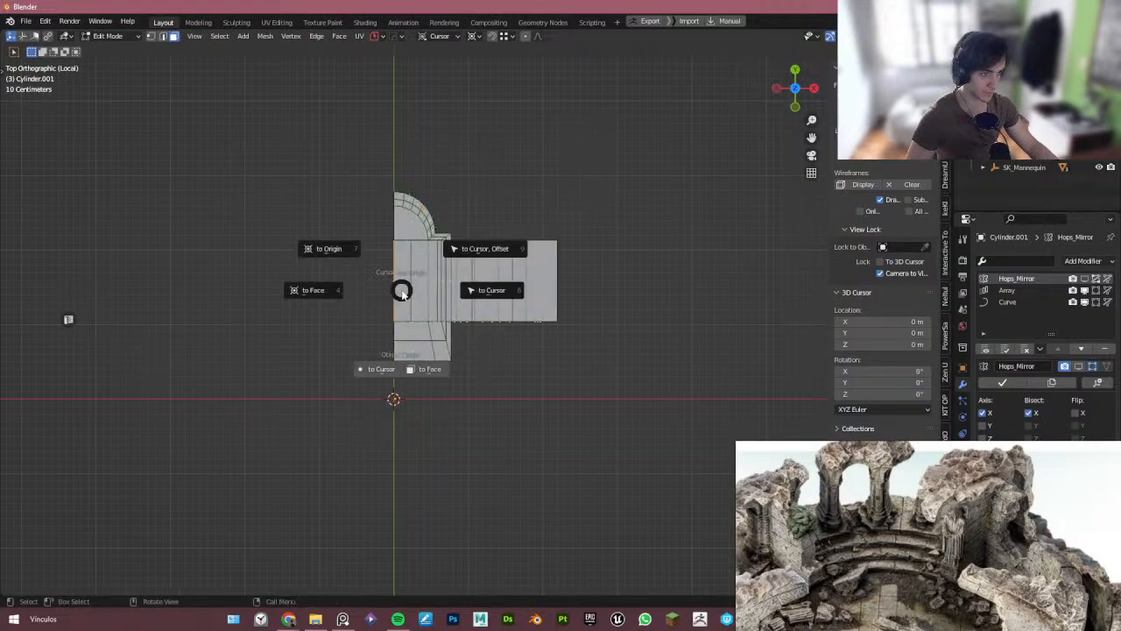
click(424, 372)
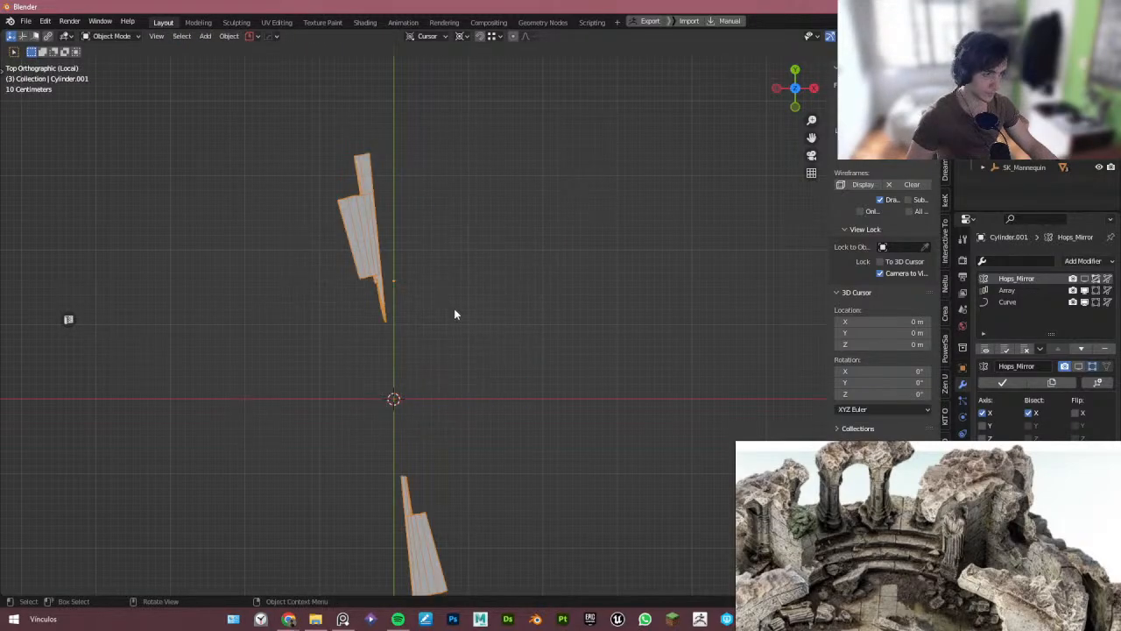
key(alt+x)
click(474, 286)
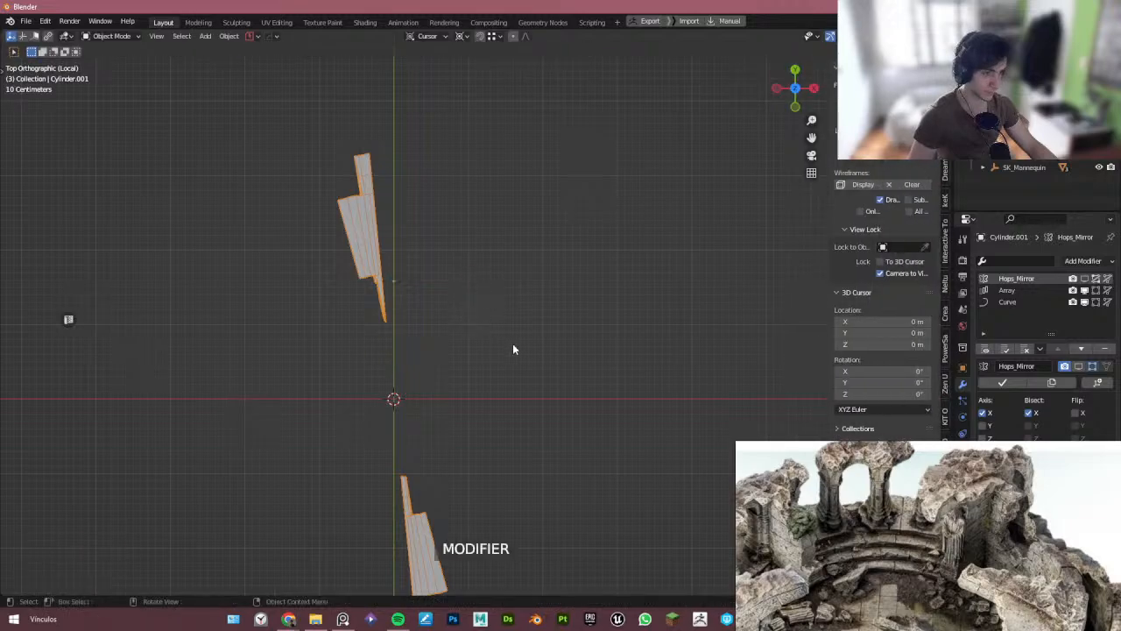
key(ctrl+z)
key(ctrl+z)
key(ctrl+z)
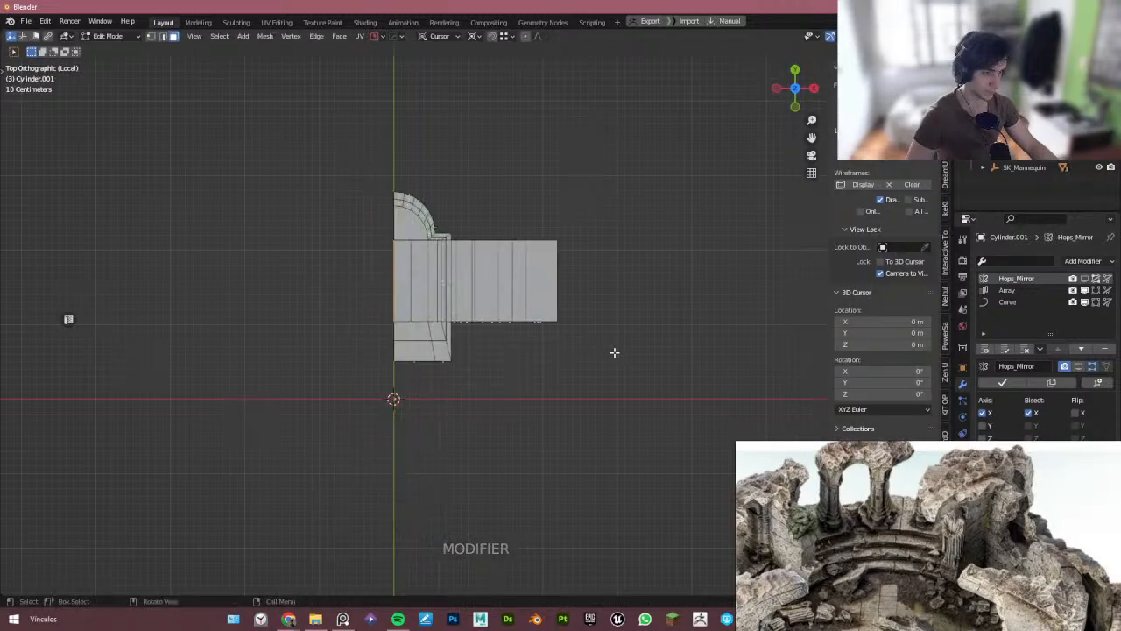
key(ctrl+z)
key(ctrl+z)
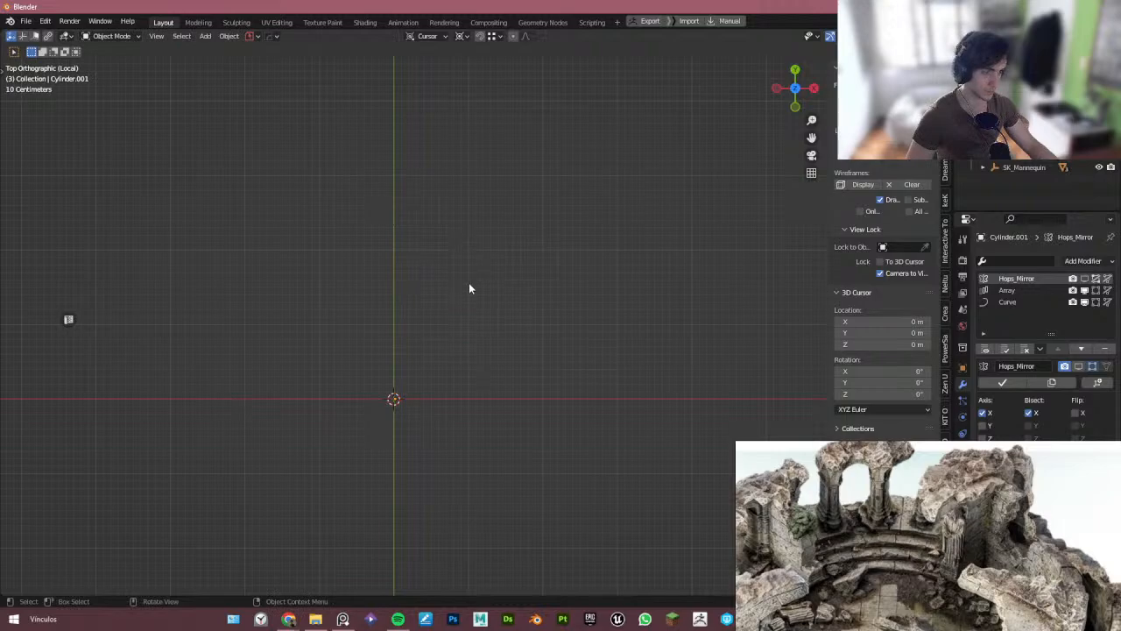
- Re-enable the Hops_Mirror modifier's edit-mode display on the arch piece, flip its X mirror, and leave local view
key(ctrl+shift+z)
right_drag(1048, 477, 973, 521)
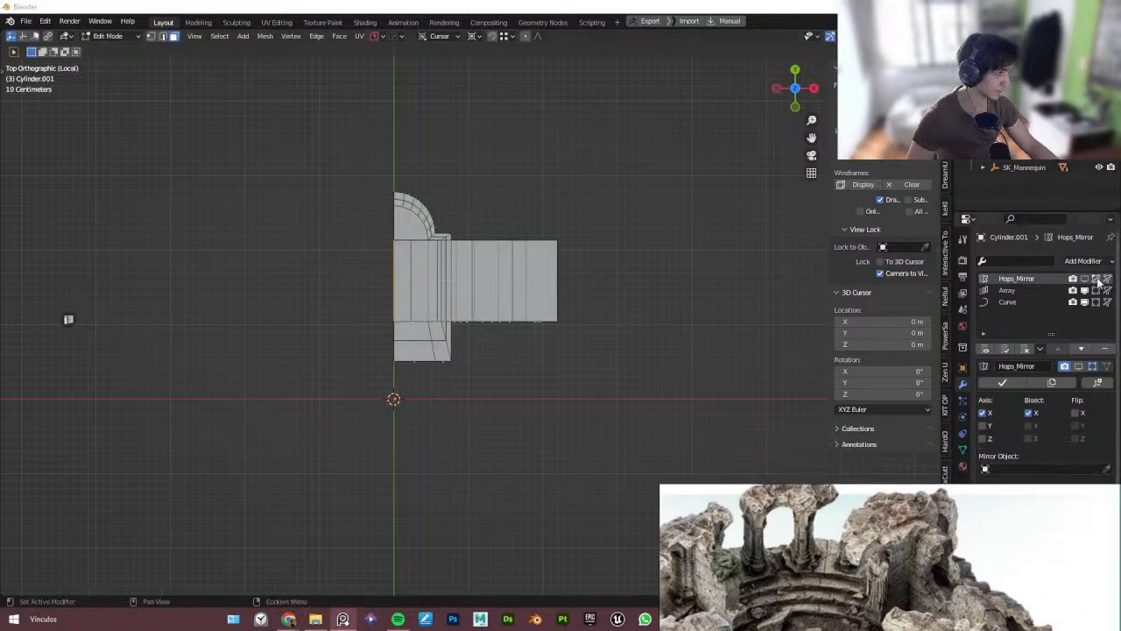
click(1084, 279)
click(1077, 413)
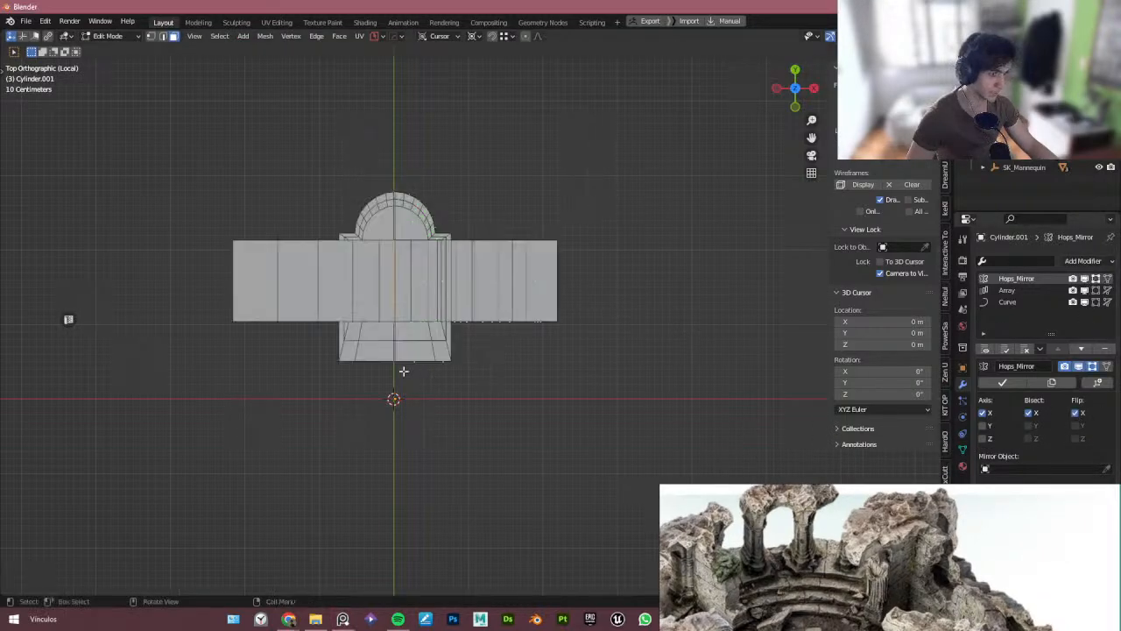
middle_drag(404, 371, 401, 219)
key(Tab)
middle_drag(424, 313, 402, 332)
scroll(422, 289, down, 2)
scroll(422, 293, down, 4)
key(slash)
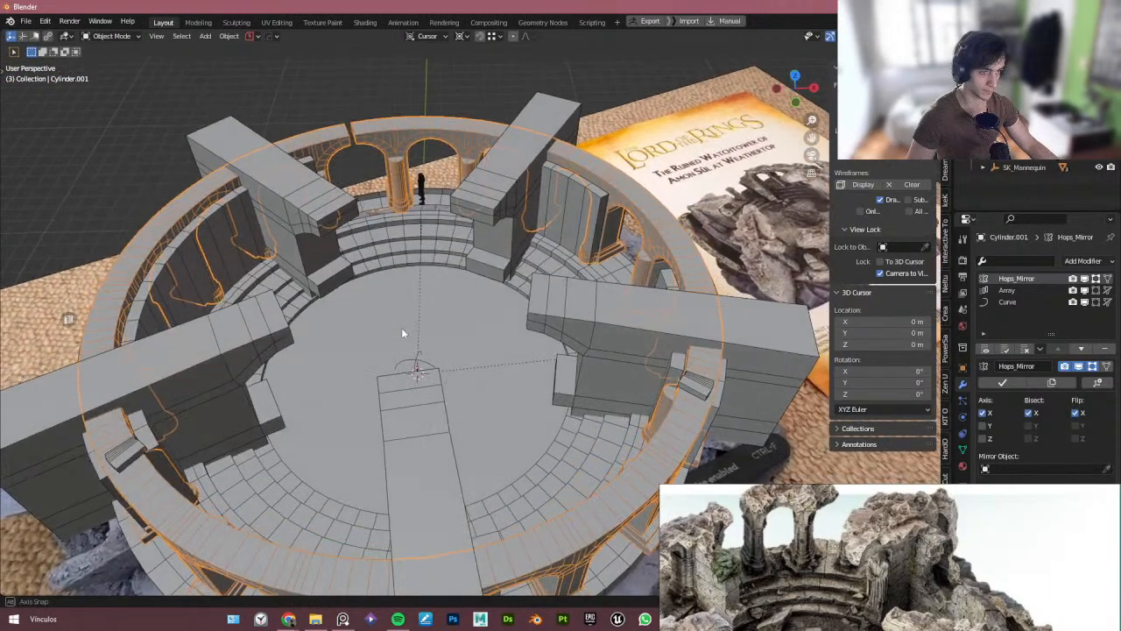
- Scale the arrayed arch object up slightly to 1.005
middle_drag(410, 267, 400, 262)
key(s)
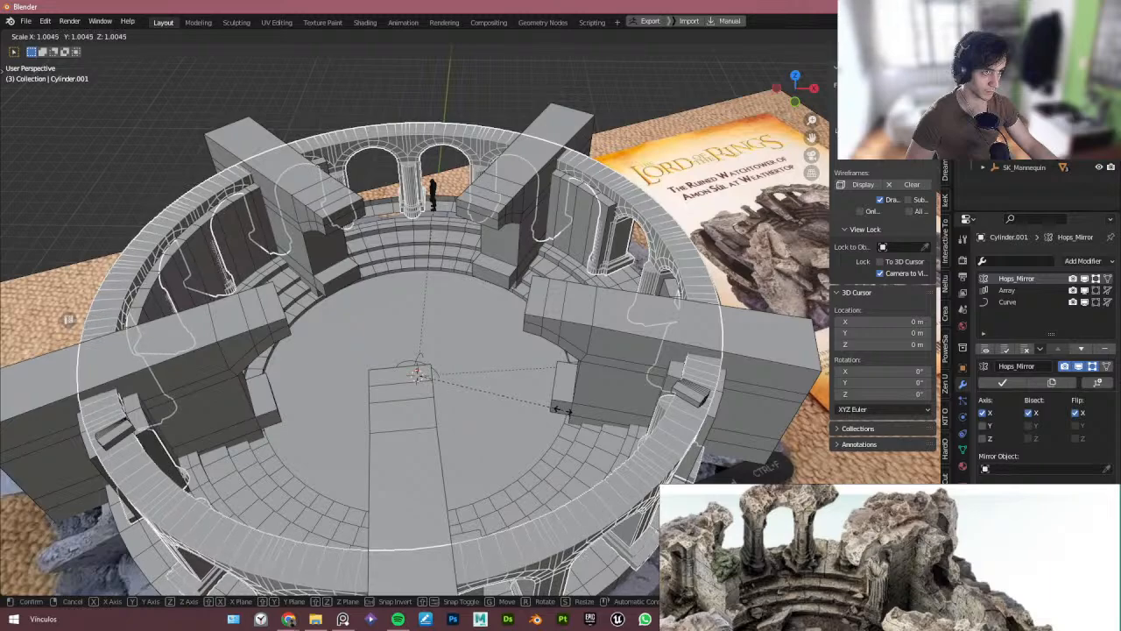
click(561, 409)
scroll(552, 415, down, 3)
middle_drag(548, 412, 546, 389)
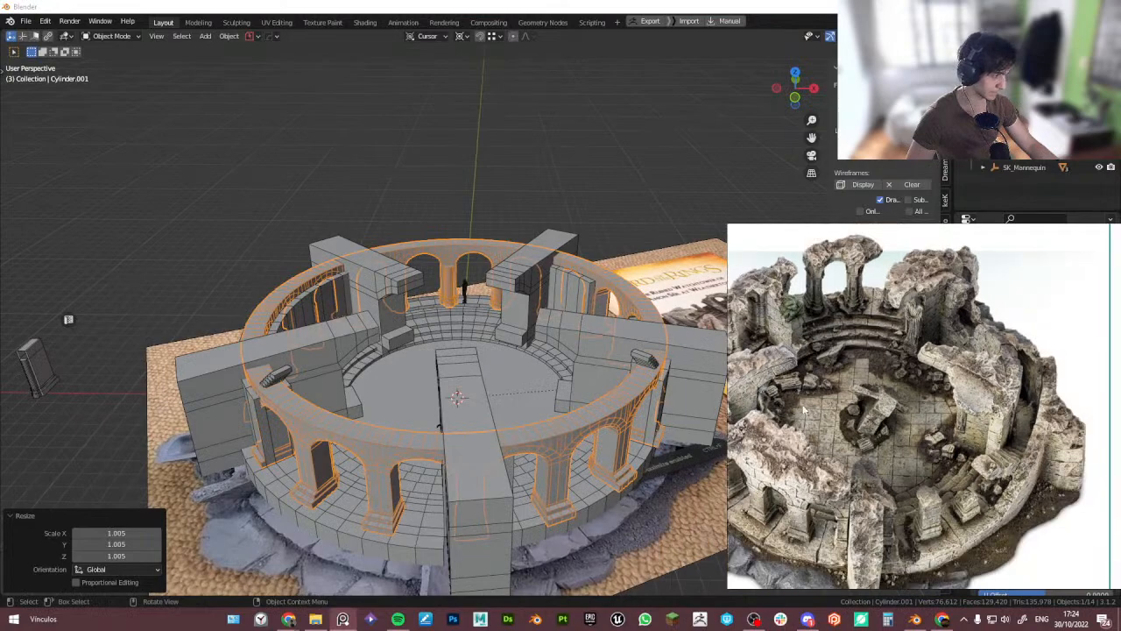
middle_drag(545, 422, 507, 411)
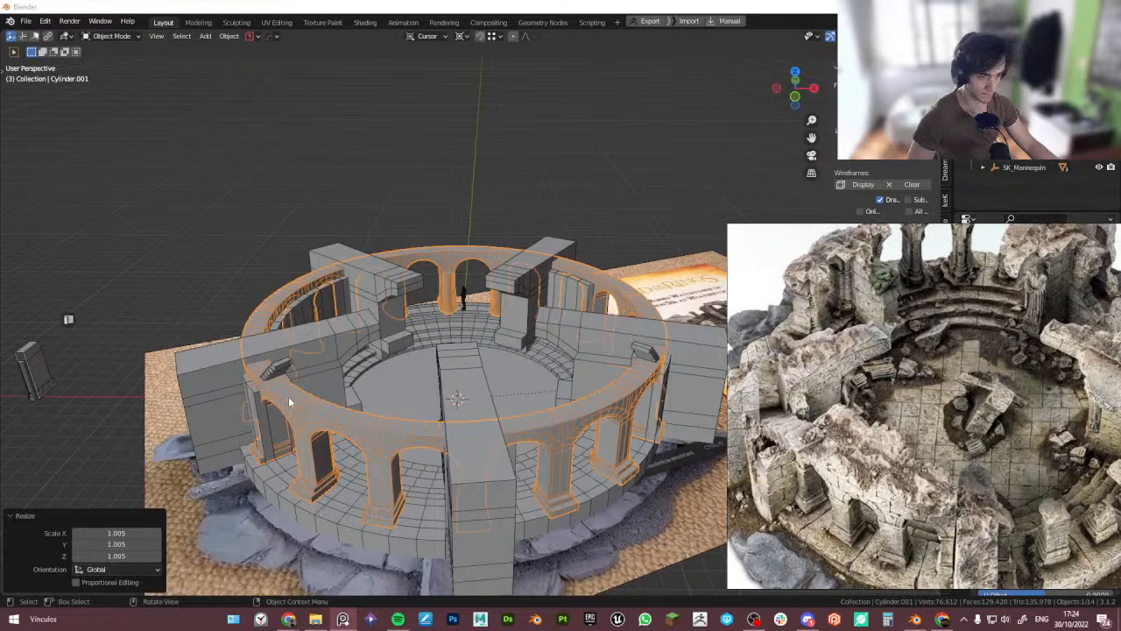
mouse_move(282, 400)
middle_down()
mouse_move(375, 402)
mouse_move(281, 412)
middle_up()
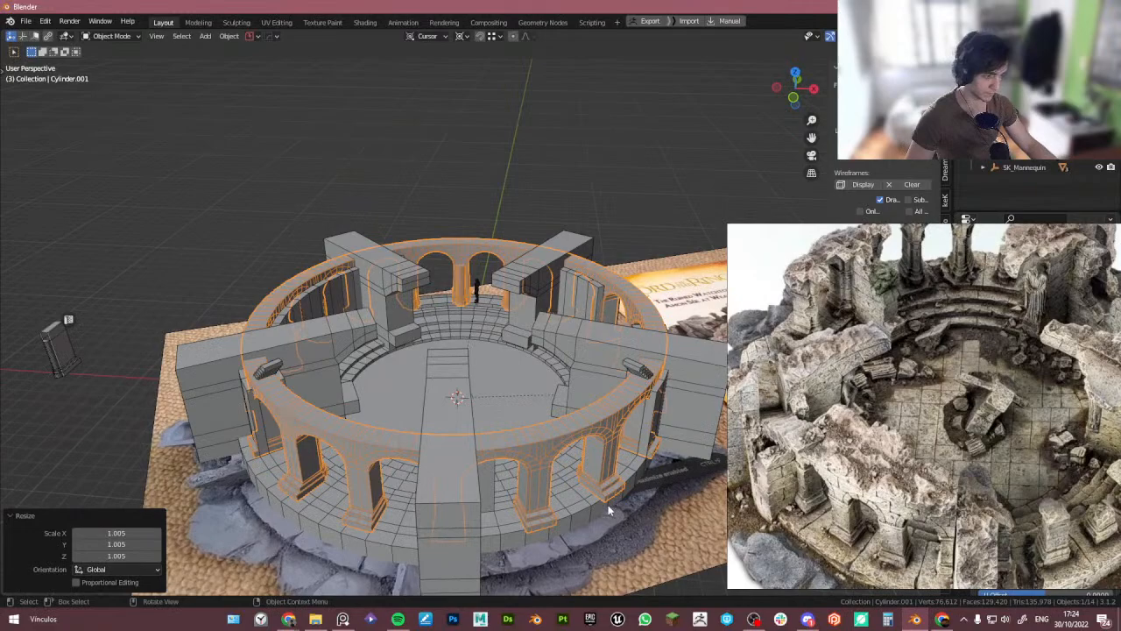
key(s)
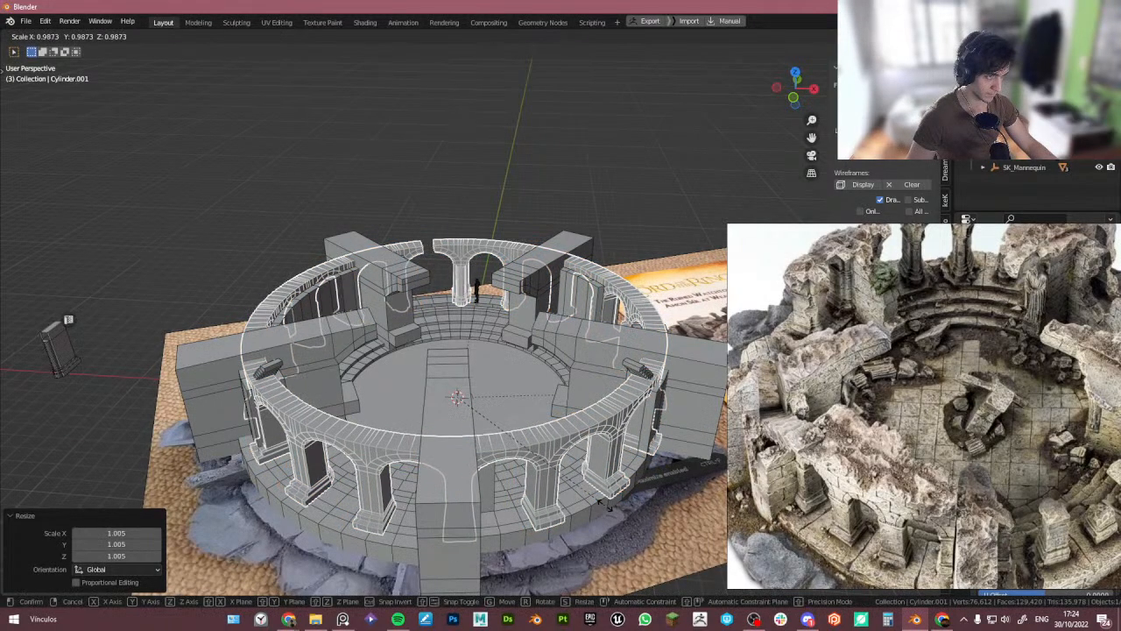
key(shift+z)
click(603, 505)
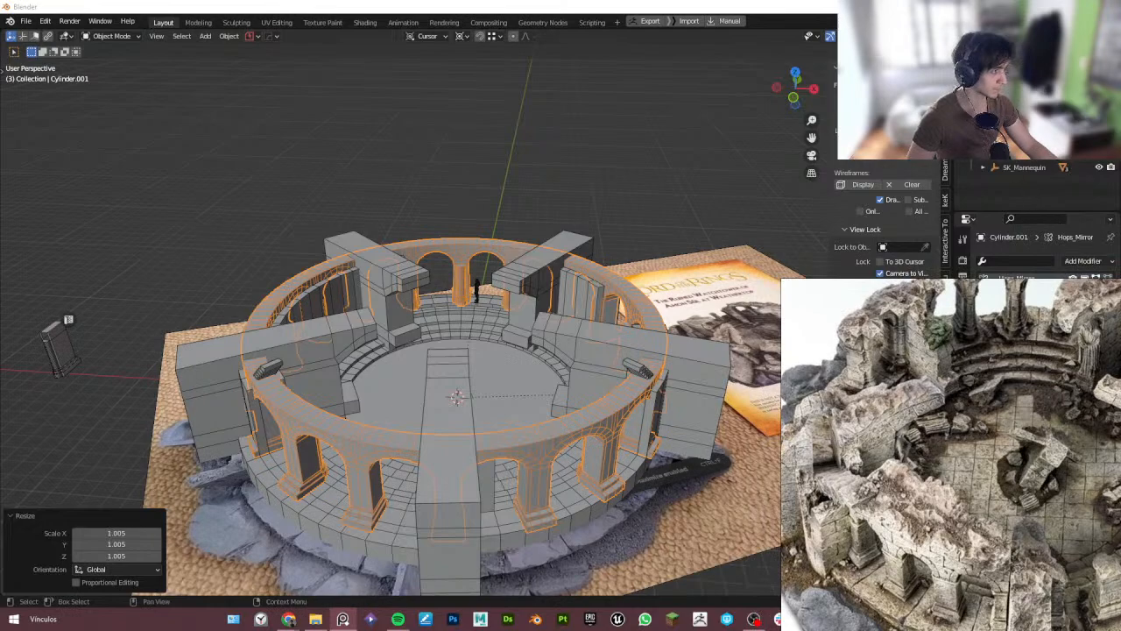
click(624, 434)
key(g)
right_click(622, 412)
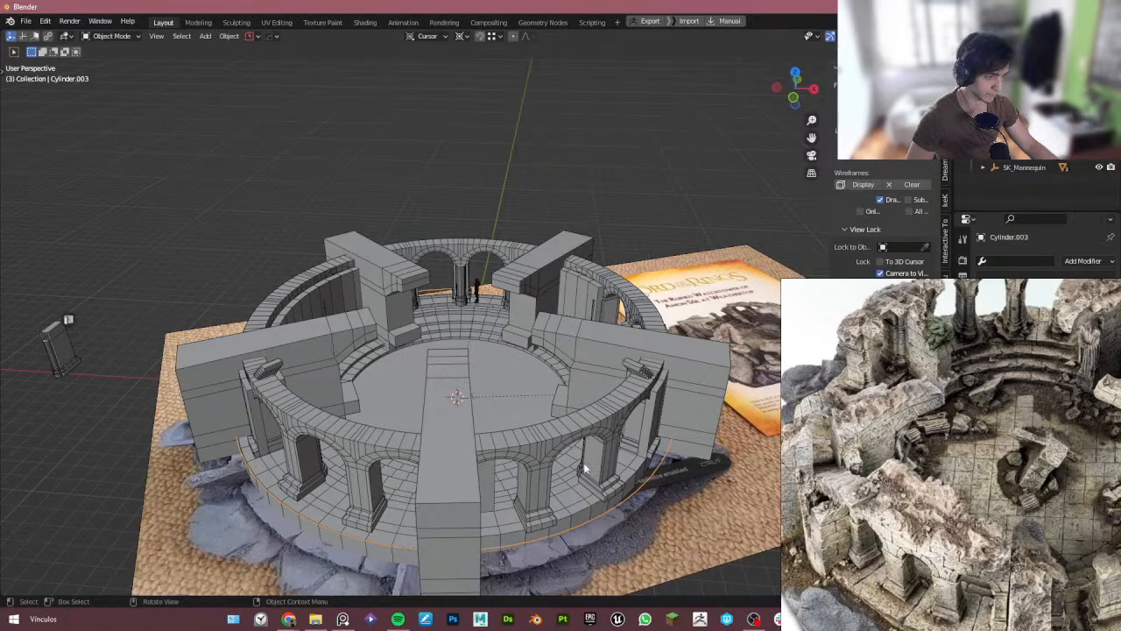
- Scale the arrayed arch object to 0.934 and rotate it about -5.58° around the Z axis
key(KP_7)
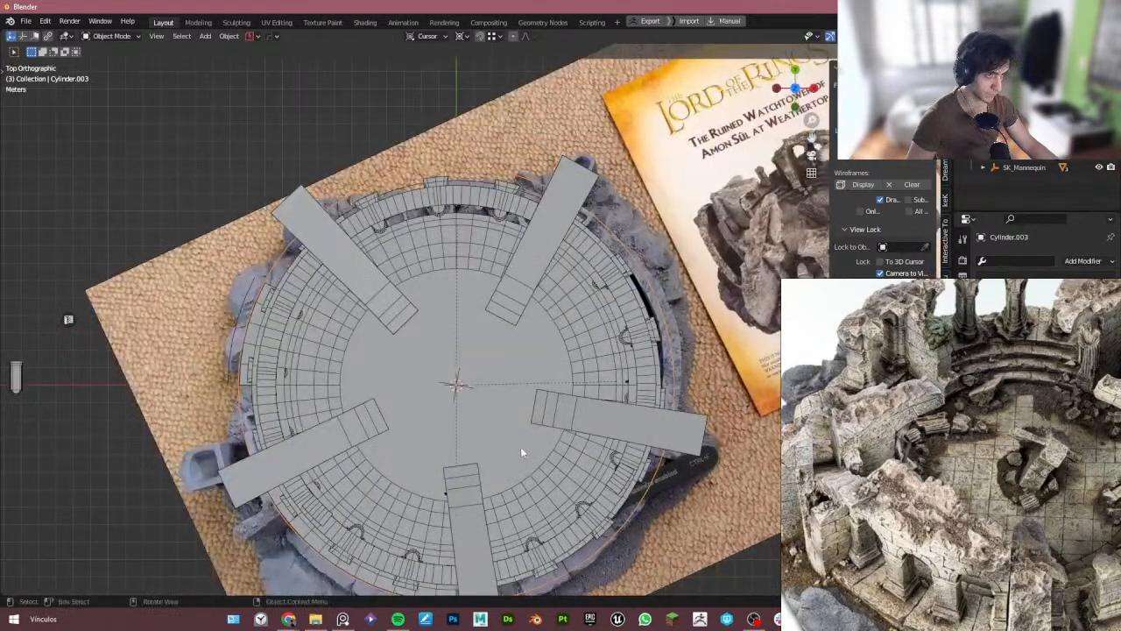
middle_drag(532, 476, 535, 375)
shift+click(613, 456)
key(s)
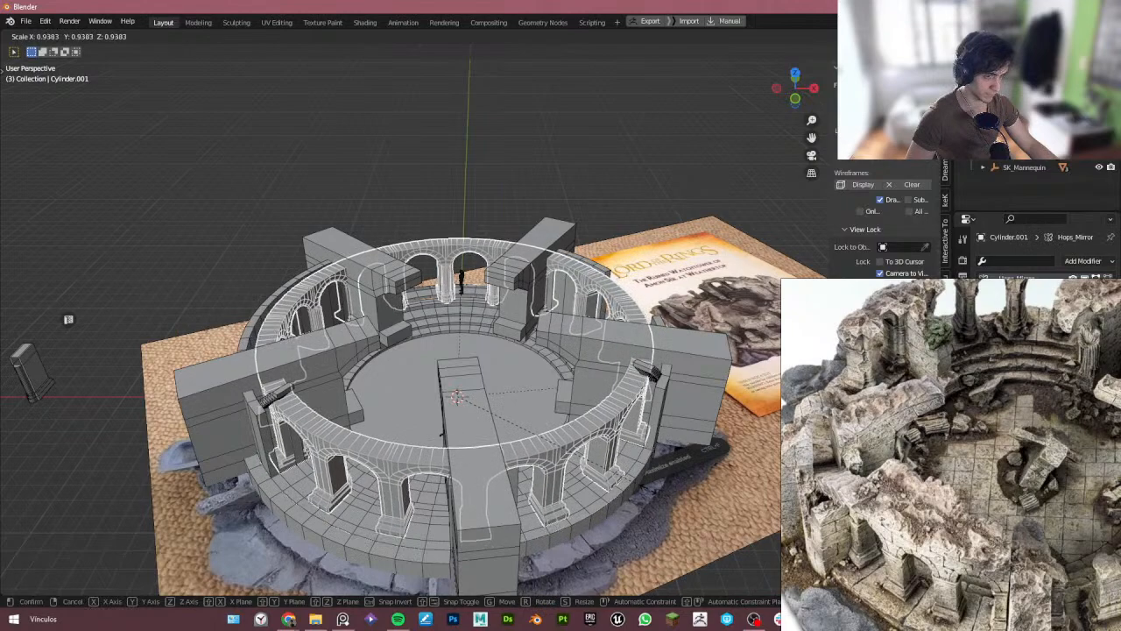
click(645, 488)
key(r)
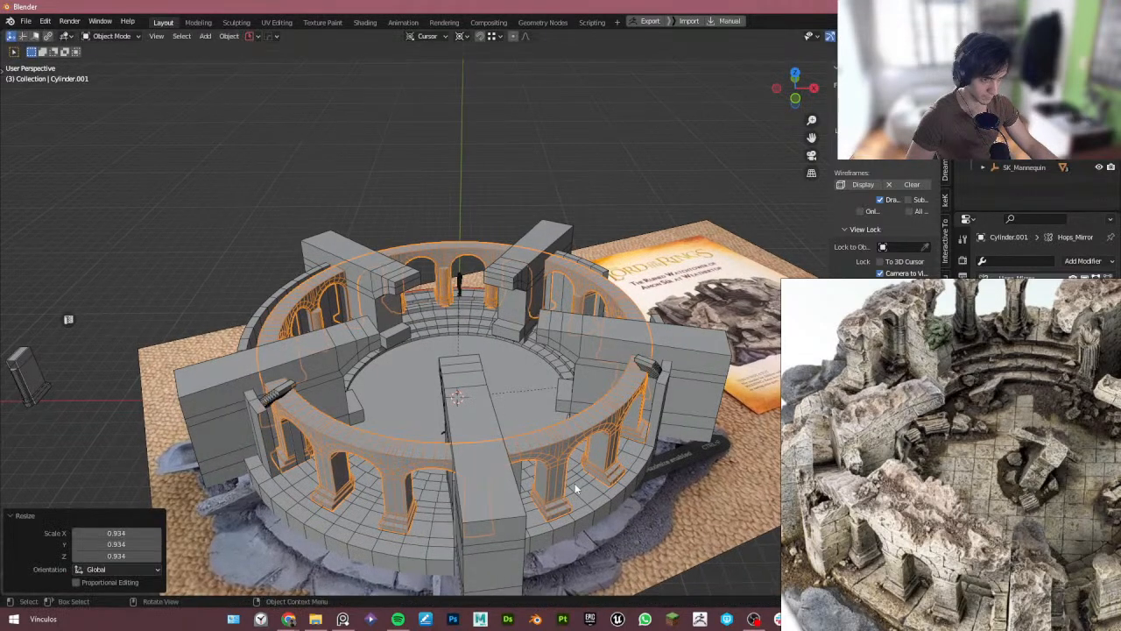
key(z)
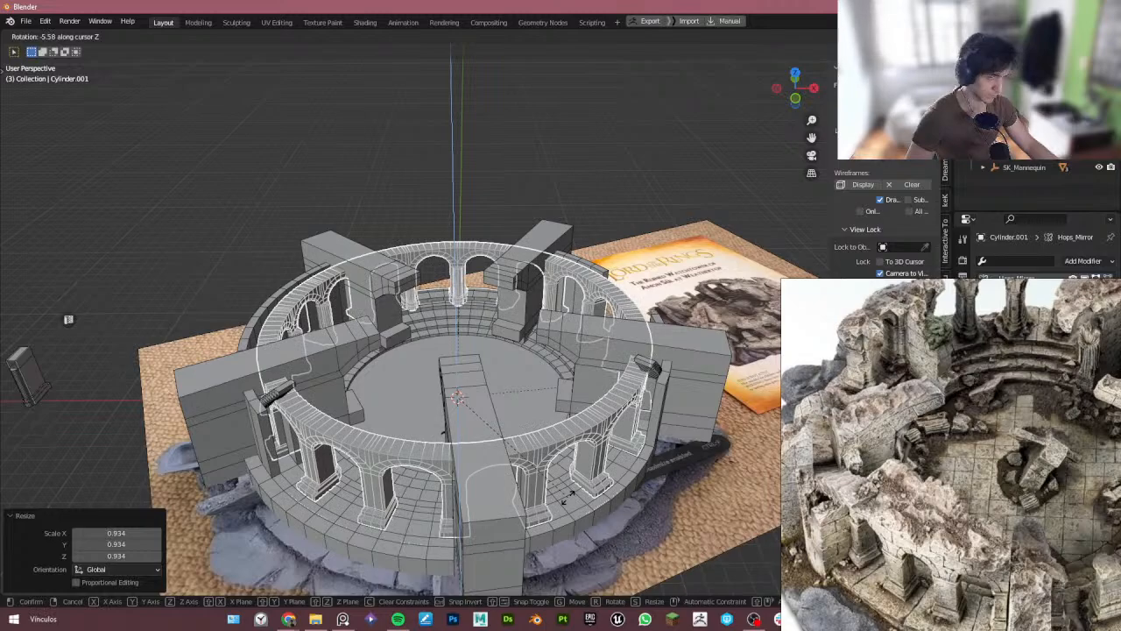
click(339, 498)
- In the Cylinder mesh, select the wall pillar faces beside the staircase and delete them
middle_drag(339, 498, 295, 427)
click(302, 455)
key(Tab)
scroll(326, 447, up, 3)
click(305, 440)
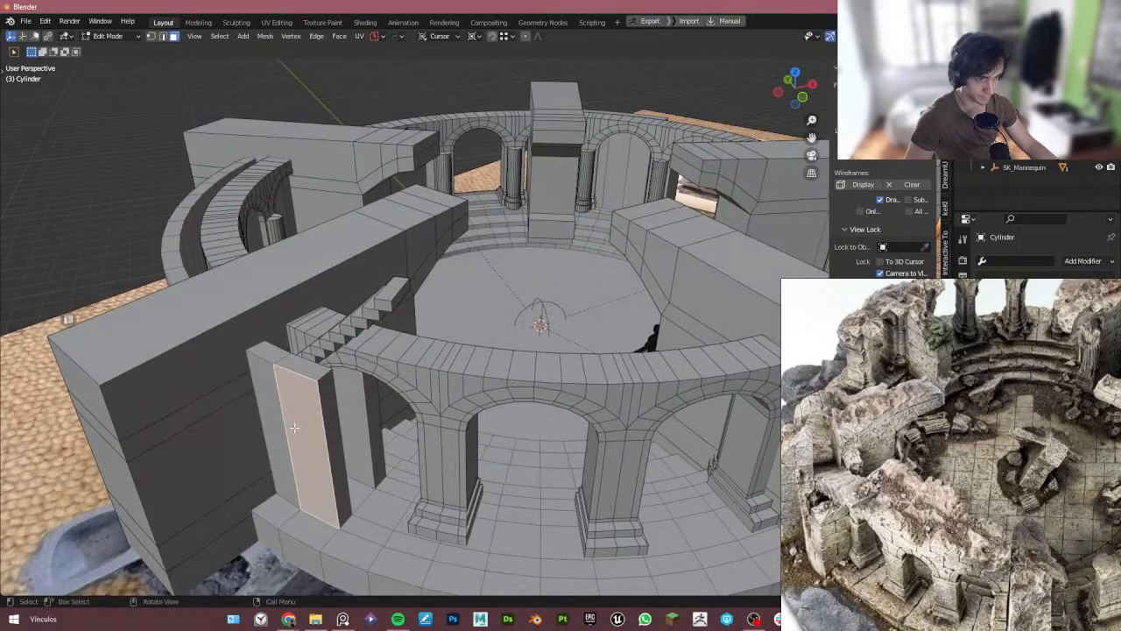
ctrl+click(271, 415)
ctrl+click(302, 373)
middle_drag(308, 377, 260, 418)
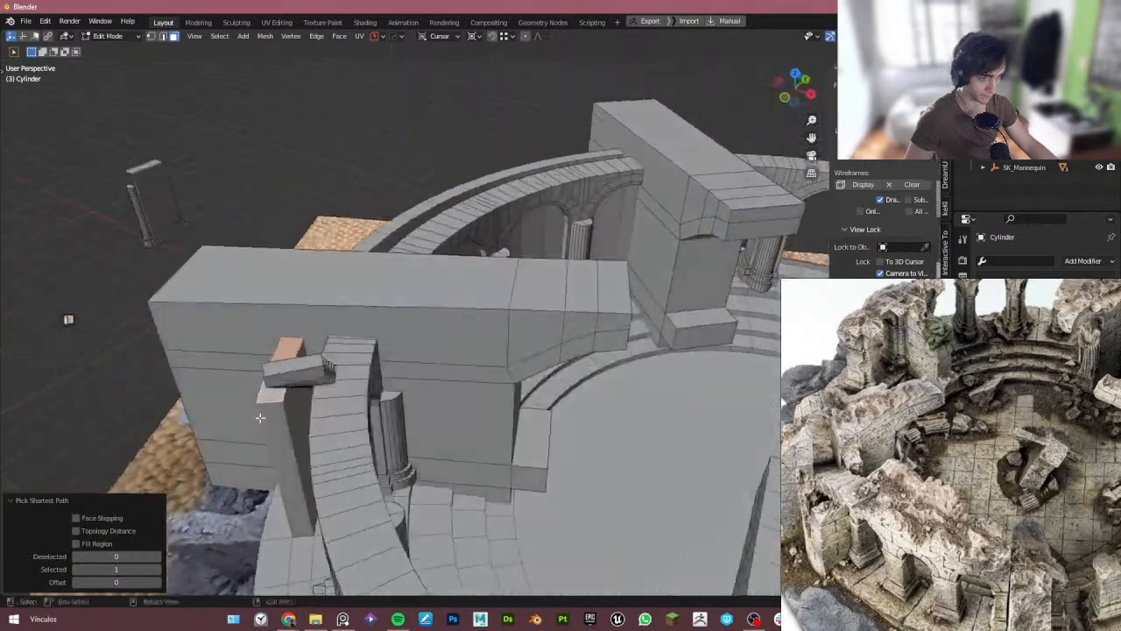
key(c)
click(289, 435)
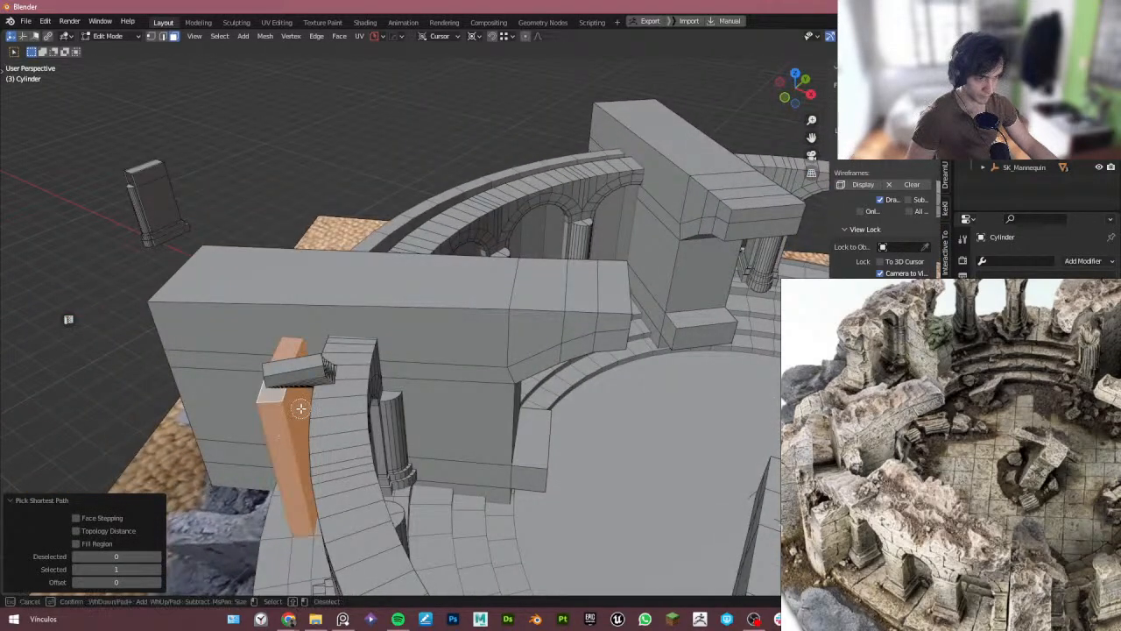
right_click(302, 408)
middle_drag(355, 463, 299, 459)
key(c)
click(304, 464)
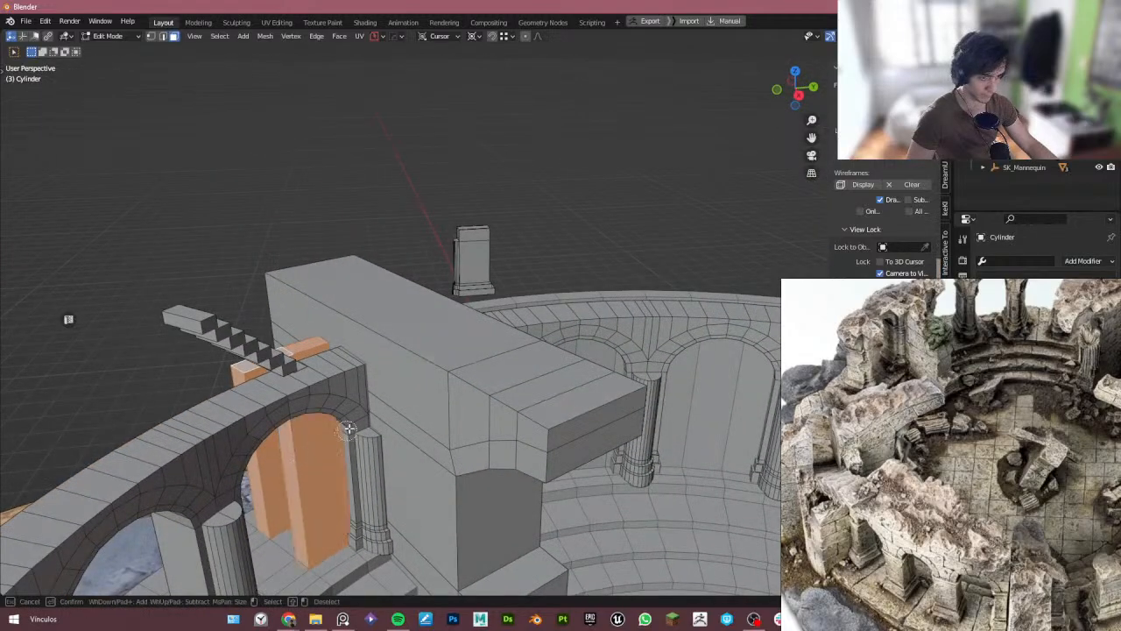
right_click(348, 429)
middle_drag(348, 428, 322, 433)
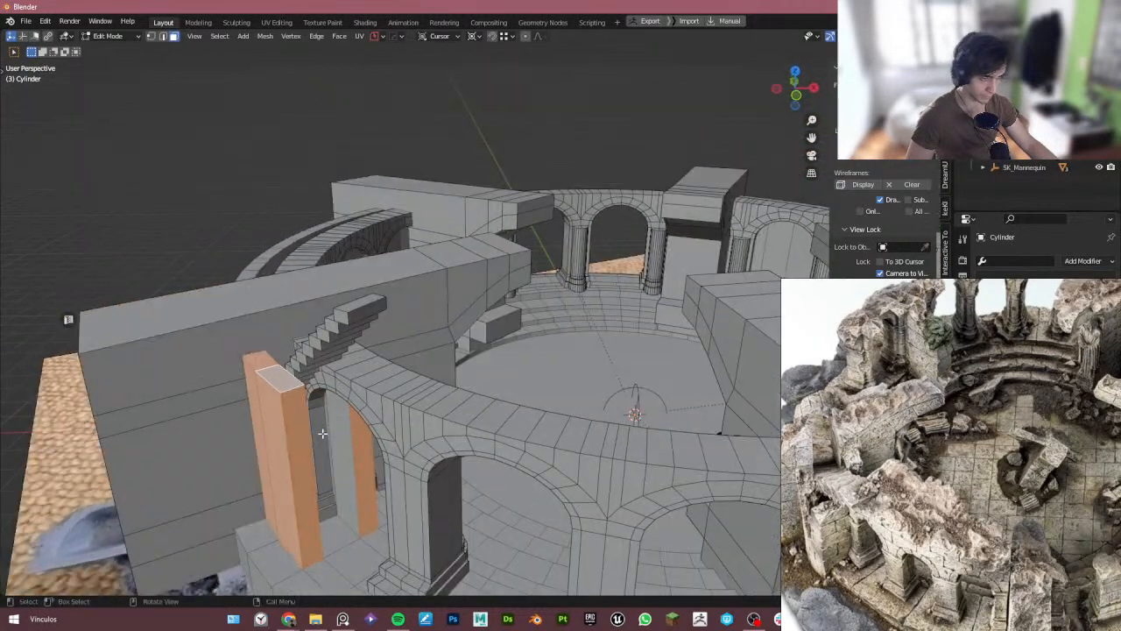
key(c)
click(338, 443)
middle_drag(348, 392, 388, 443)
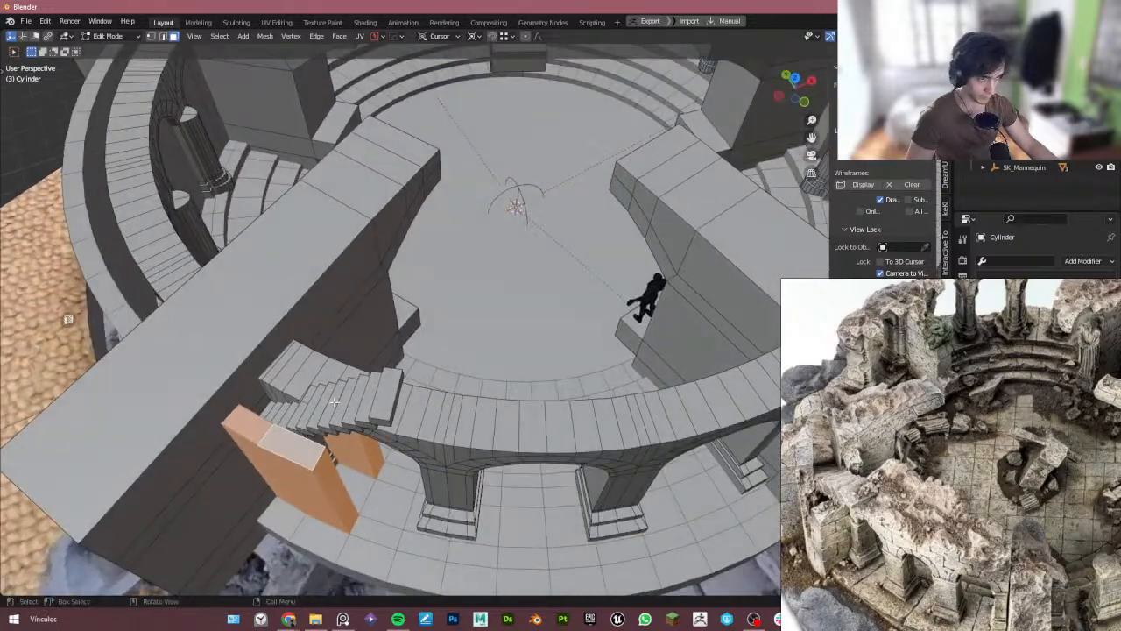
key(Delete)
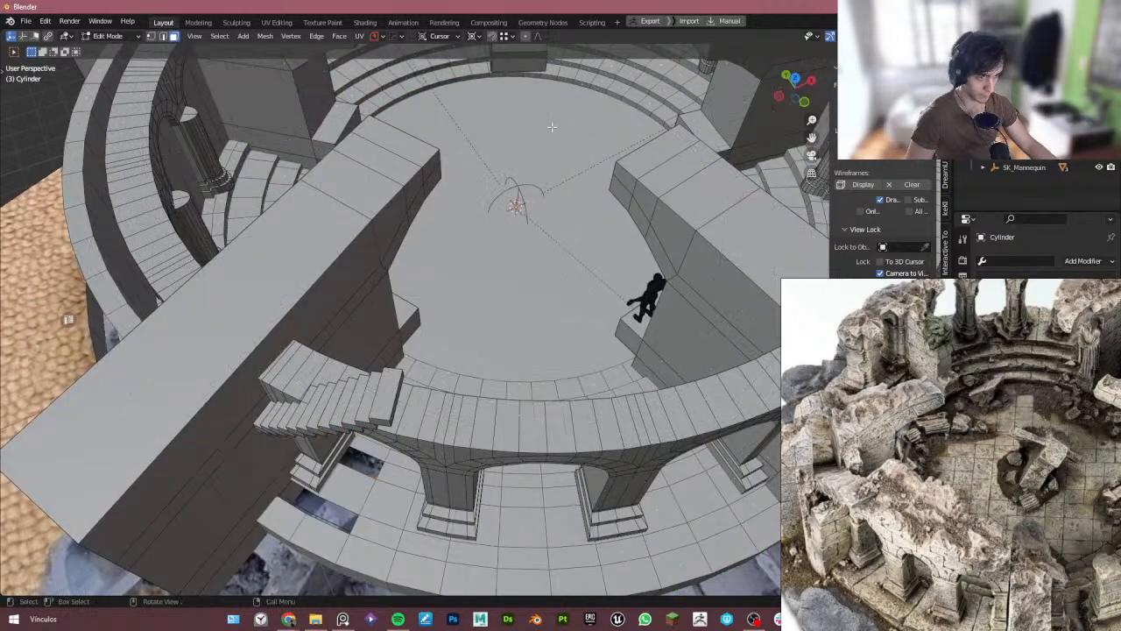
- Isolate the Cylinder mesh and delete the leftover faces where the pillar stood
key(Tab)
key(alt+q)
key(Tab)
click(398, 406)
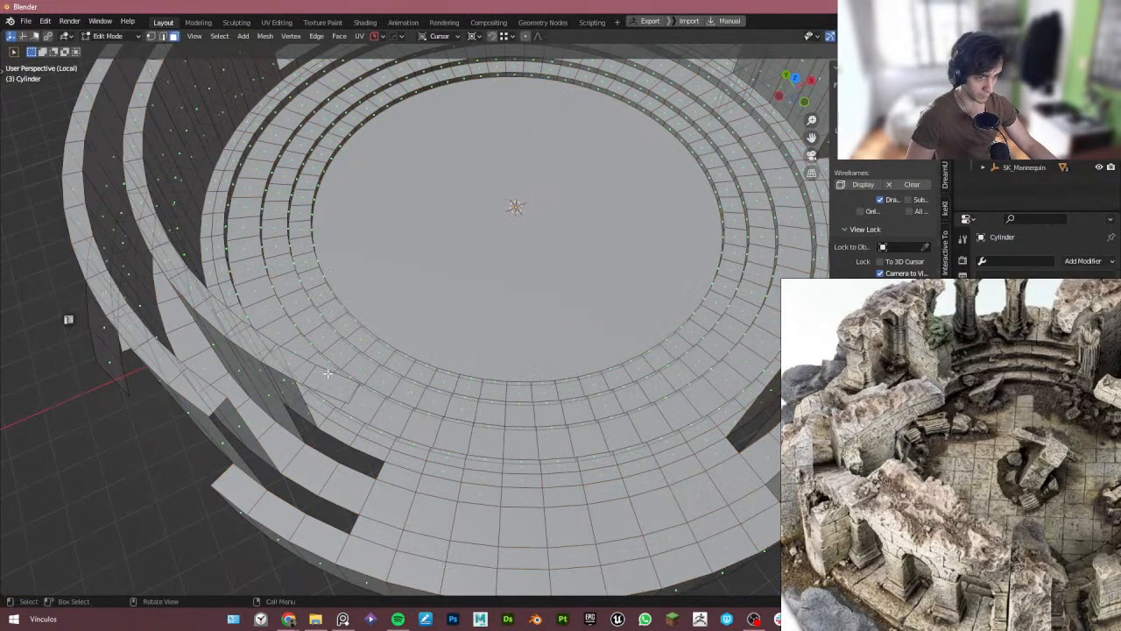
click(331, 384)
shift+click(288, 362)
key(Delete)
- Fill the gaps in the tier floor left by the removed pillar and exit local view
middle_drag(290, 420, 258, 438)
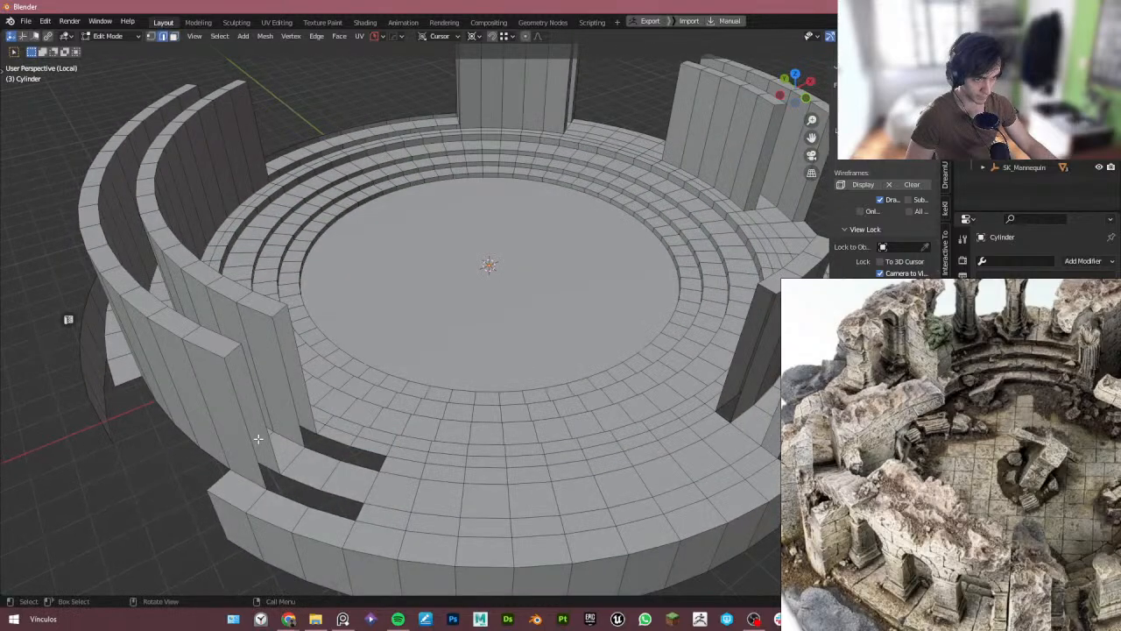
shift+click(260, 421)
key(f)
click(303, 389)
shift+click(293, 395)
key(f)
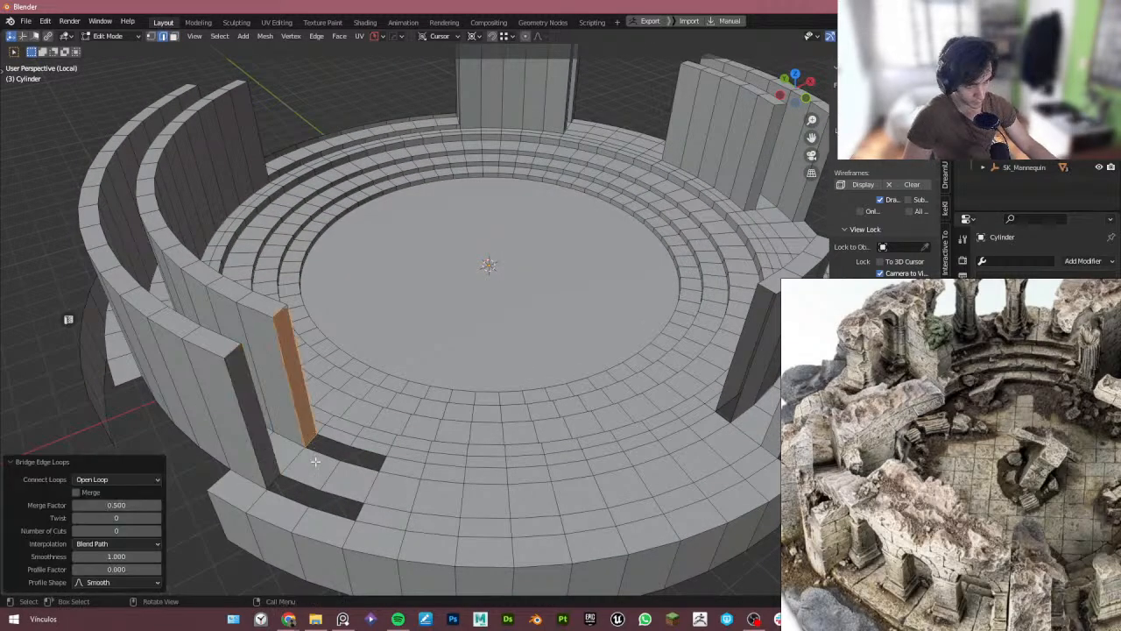
click(327, 459)
shift+click(333, 439)
key(f)
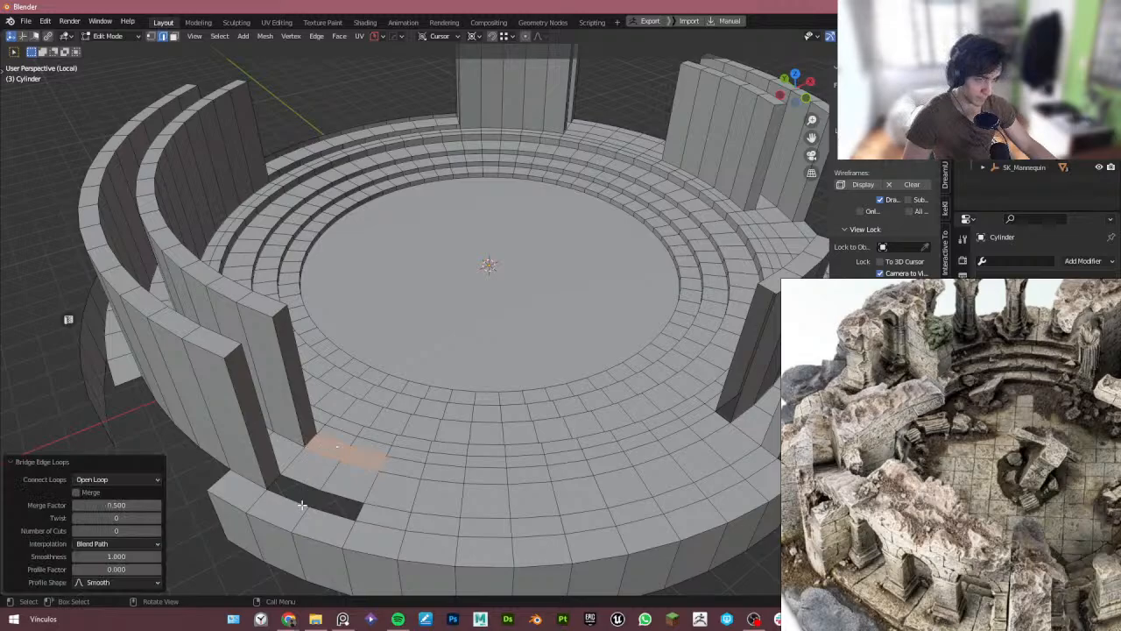
double_click(313, 508)
shift+double_click(331, 493)
key(f)
key(Tab)
key(KP_Divide)
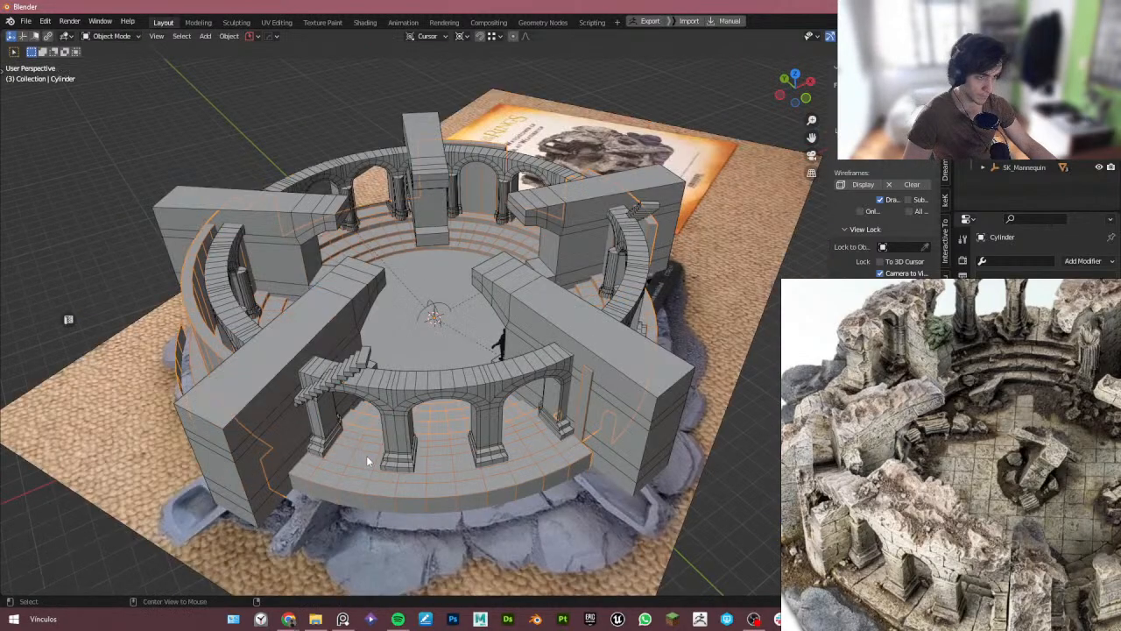
- Duplicate the arrayed arch ring and scale the copy up to 1.055
middle_drag(368, 461, 343, 408)
scroll(303, 320, up, 2)
middle_drag(302, 321, 354, 433)
scroll(317, 380, down, 1)
click(328, 412)
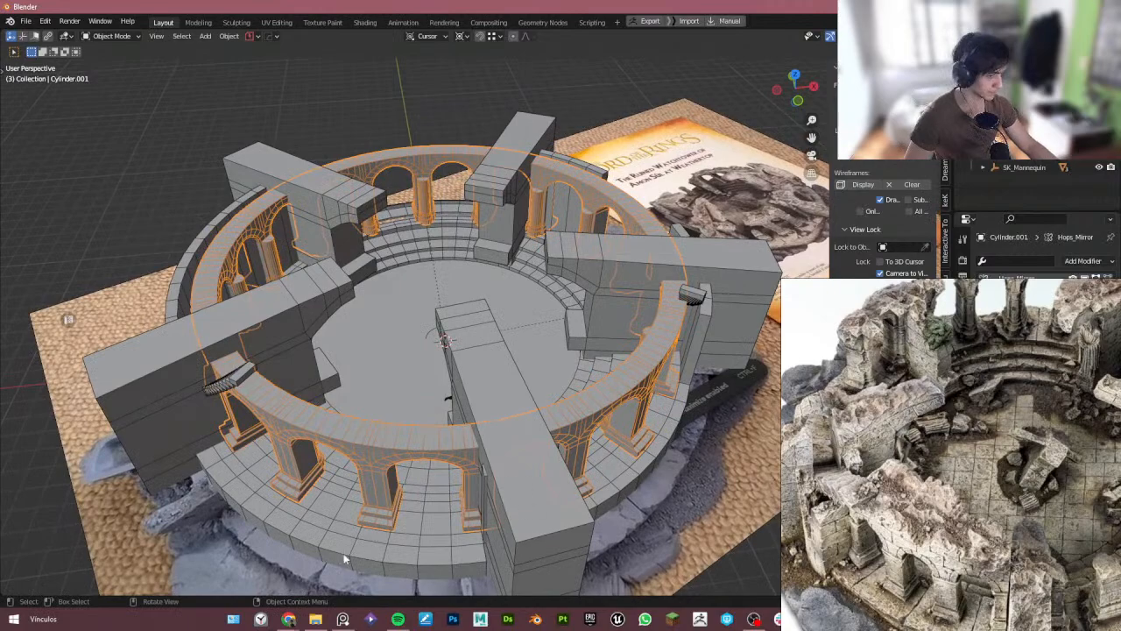
shift+click(377, 542)
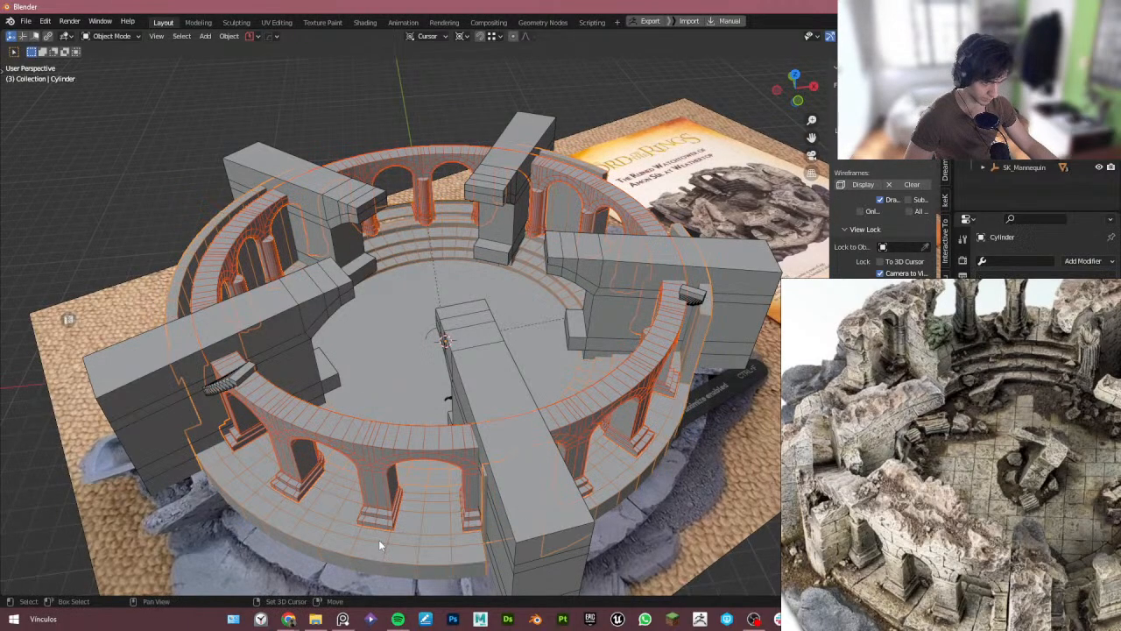
key(ctrl+z)
key(shift+d)
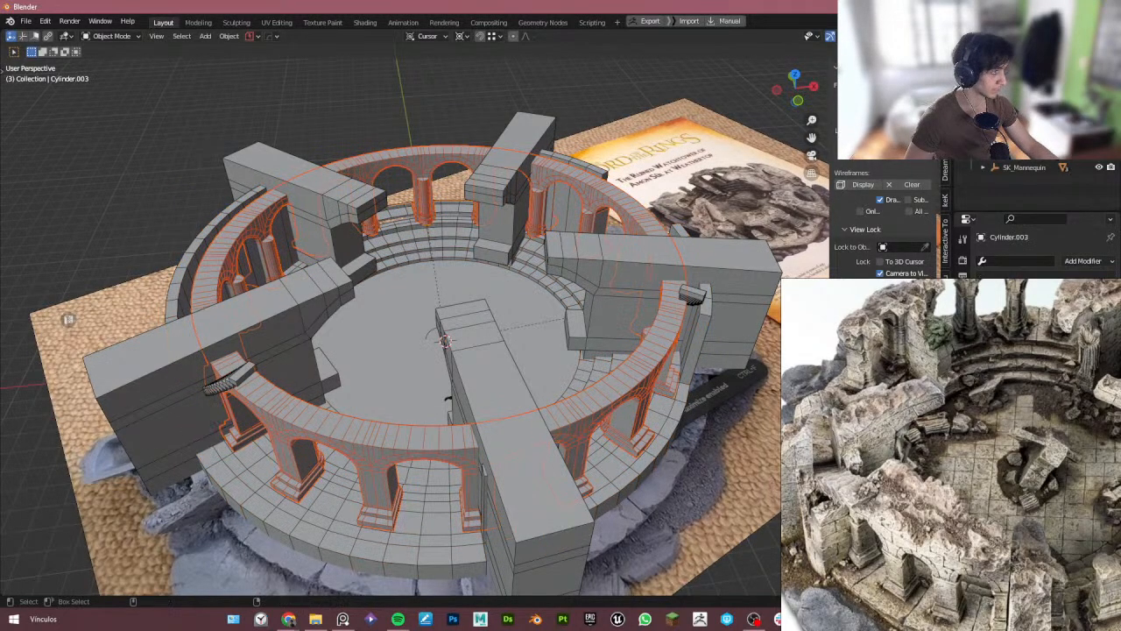
key(s)
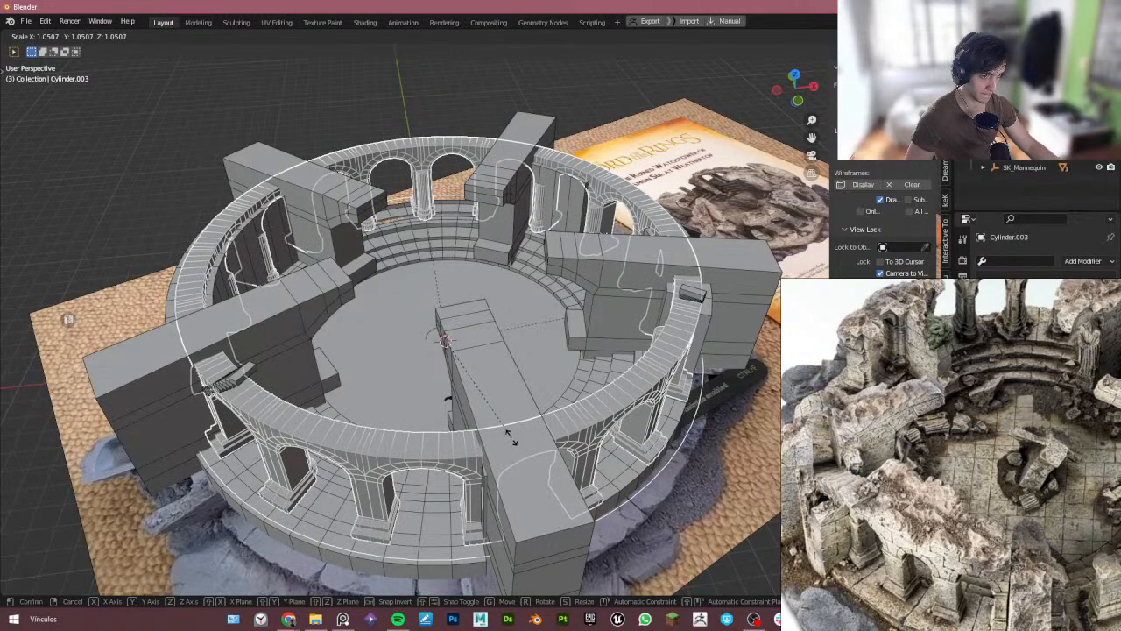
click(510, 438)
middle_drag(512, 437, 368, 408)
middle_drag(862, 535, 846, 408)
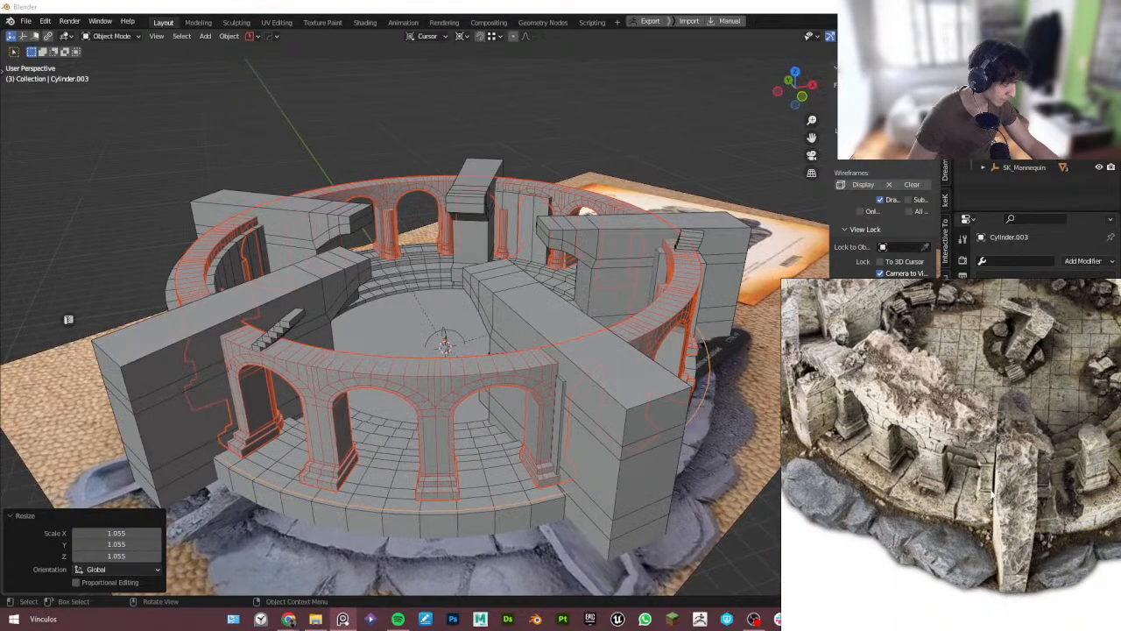
middle_drag(607, 471, 569, 490)
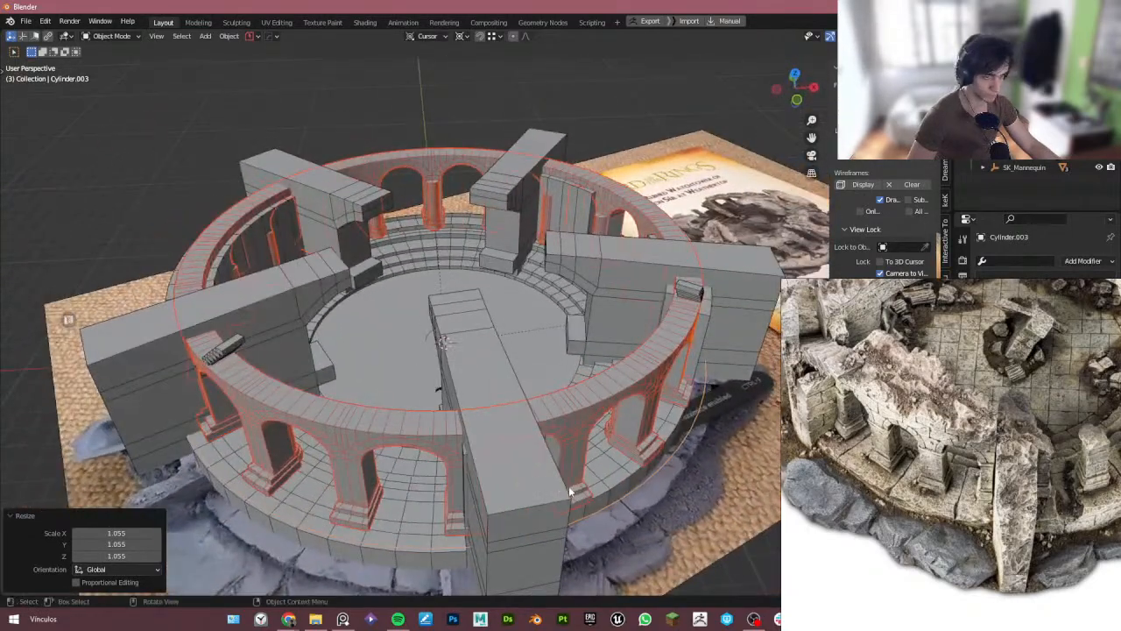
- Try scaling the duplicated arch ring down, then snap the selection to the 3D cursor
click(366, 530)
click(356, 537)
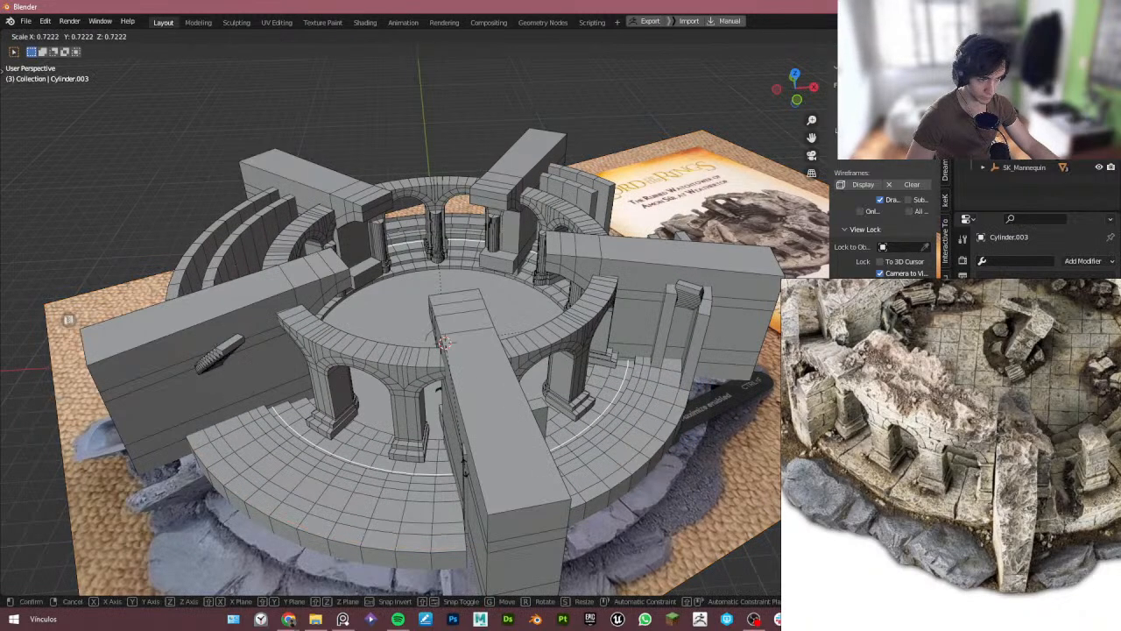
key(shift+s)
click(491, 427)
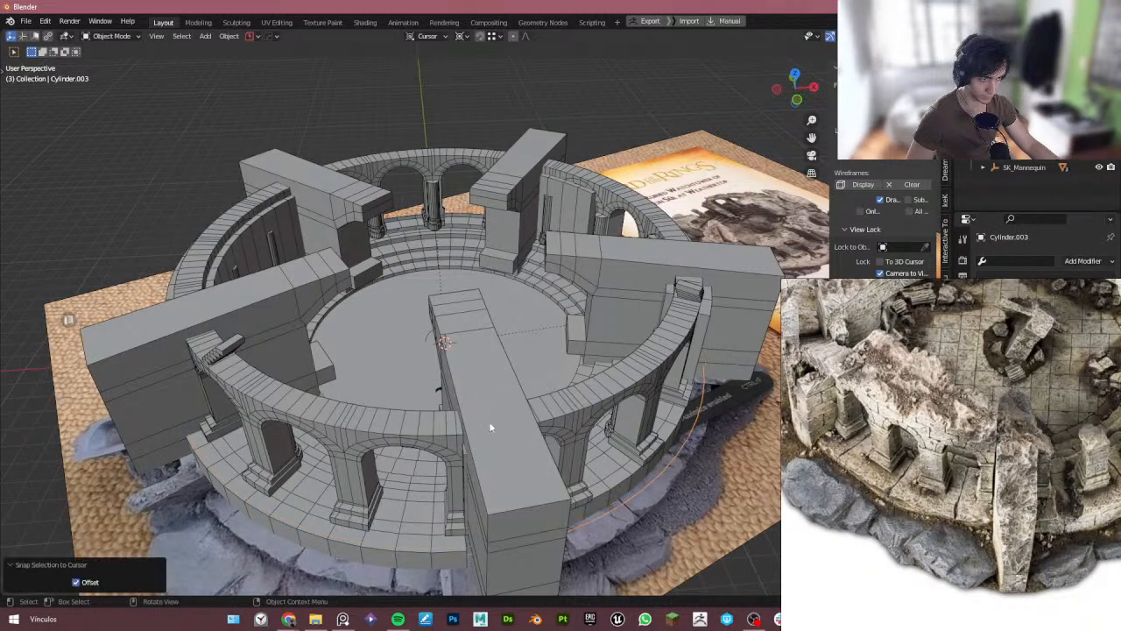
- Scale the selected arch ring slightly in top view
click(354, 496)
middle_drag(394, 491, 426, 557)
scroll(432, 512, down, 3)
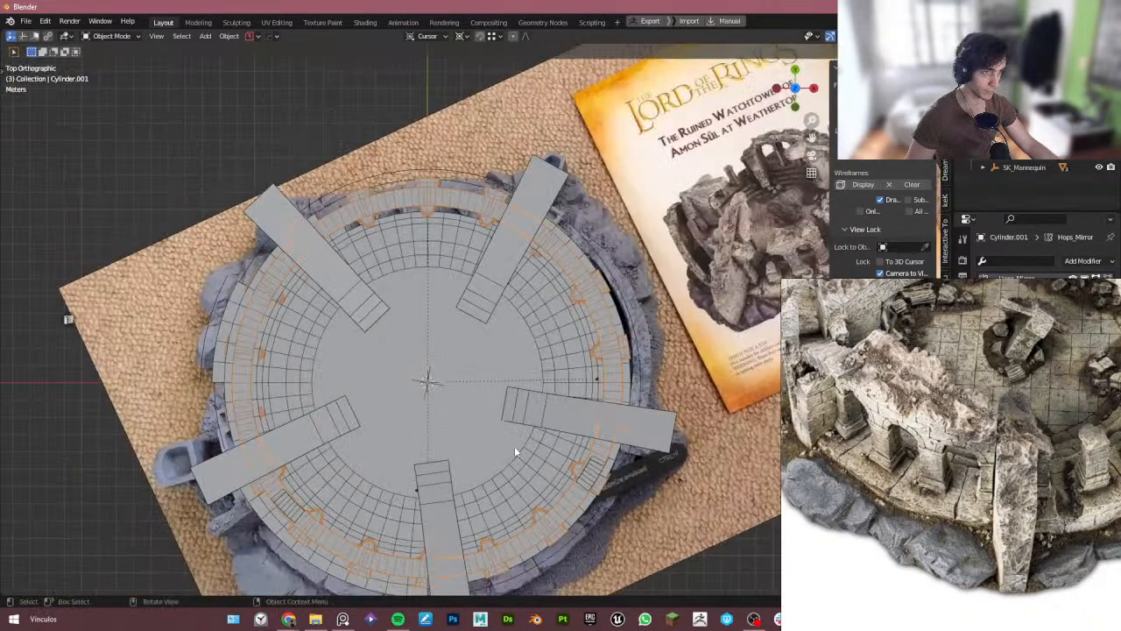
key(s)
click(617, 452)
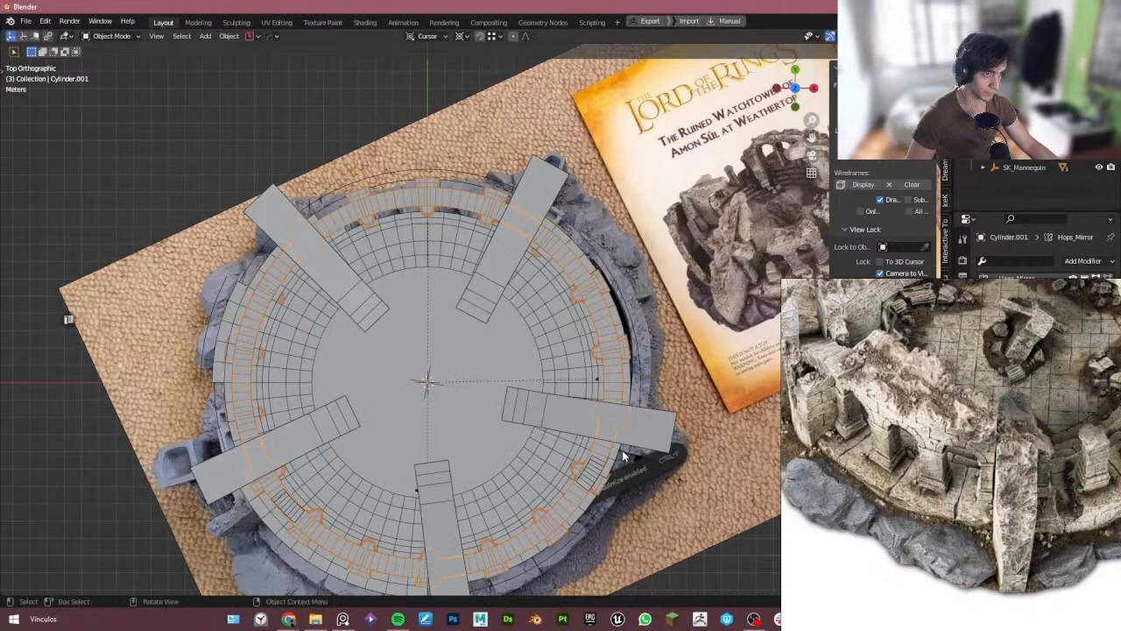
click(214, 395)
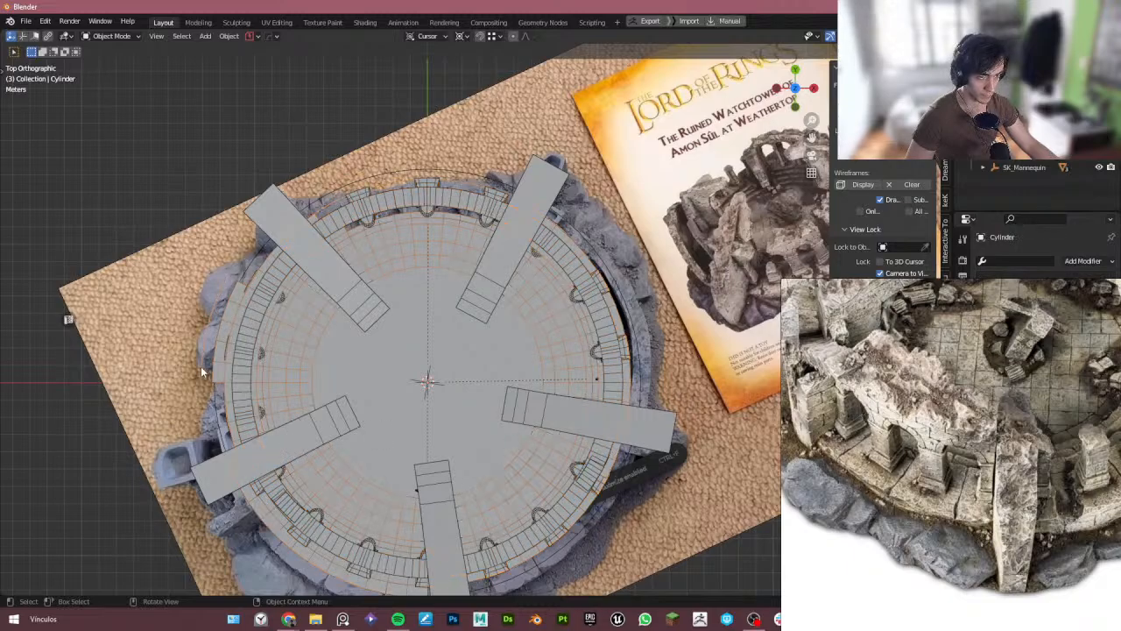
middle_drag(213, 394, 320, 313)
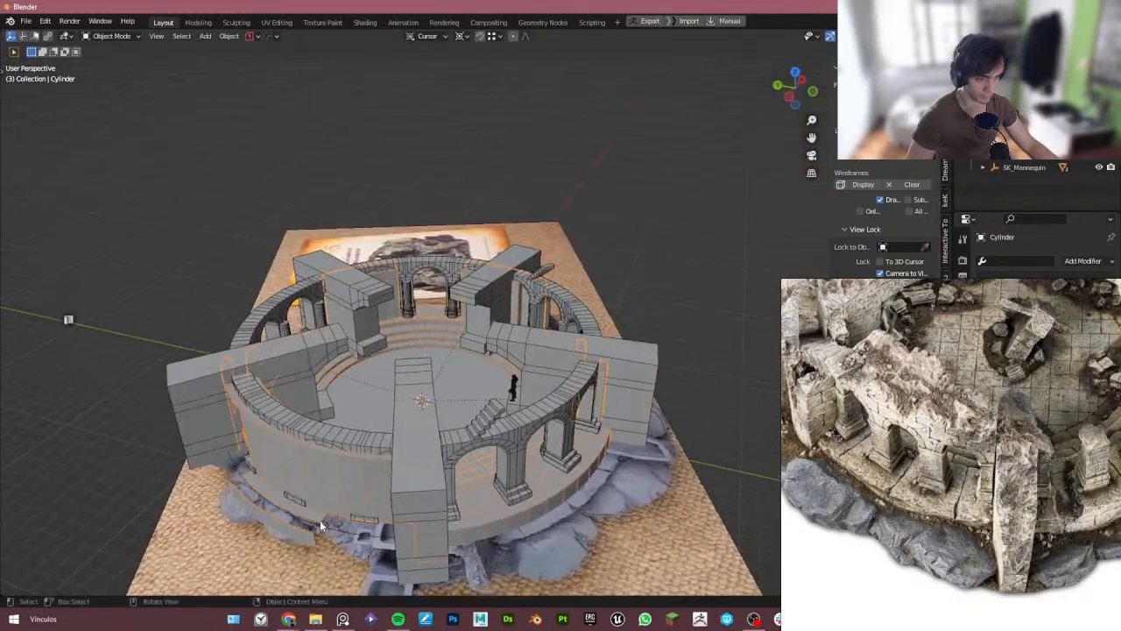
- Snap the duplicated arch ring to the 3D cursor with offset, checking its alignment in X-ray top view
click(381, 505)
middle_drag(381, 505, 351, 523)
key(alt+z)
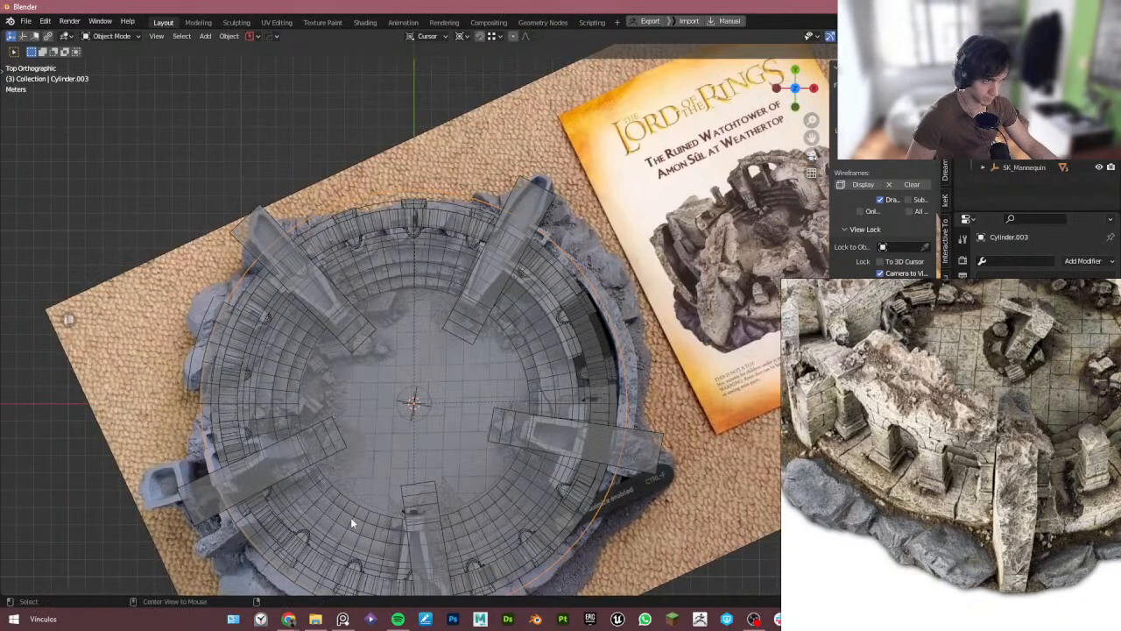
scroll(350, 517, up, 3)
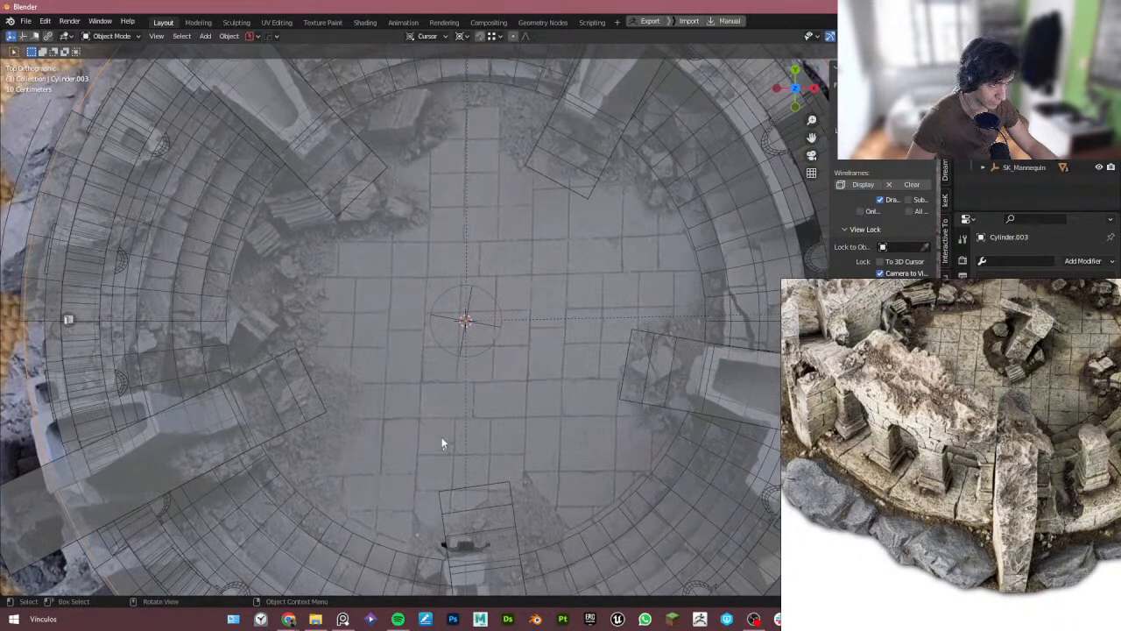
scroll(442, 437, down, 5)
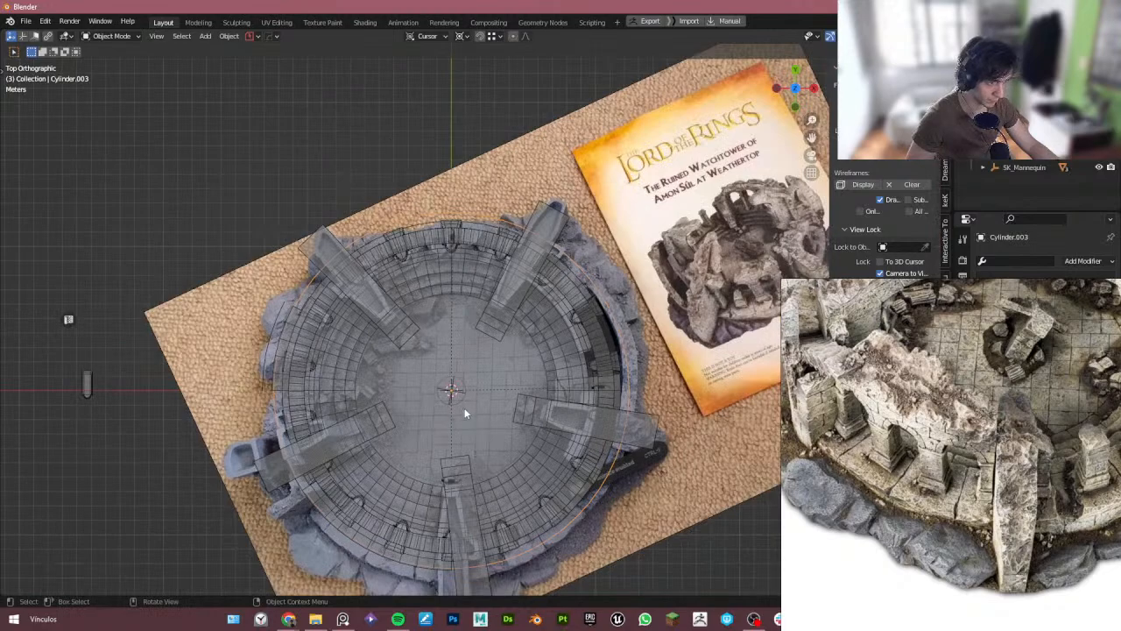
scroll(455, 393, up, 8)
scroll(461, 403, down, 6)
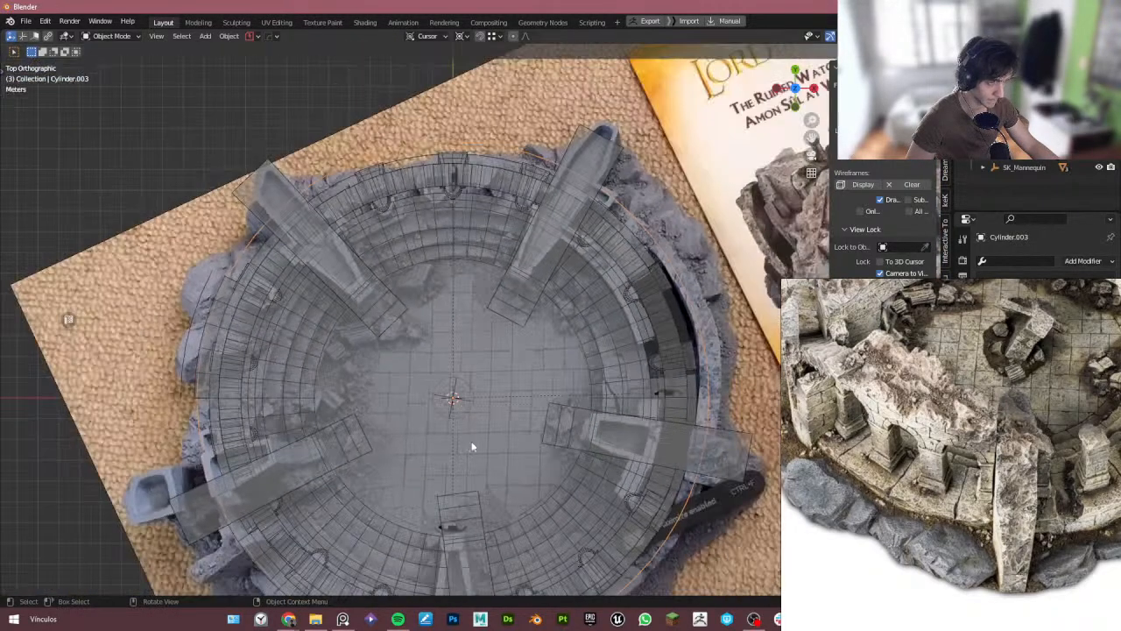
key(shift+s)
click(540, 387)
mouse_move(536, 421)
middle_down()
mouse_move(533, 411)
mouse_move(575, 401)
middle_up()
key(alt+z)
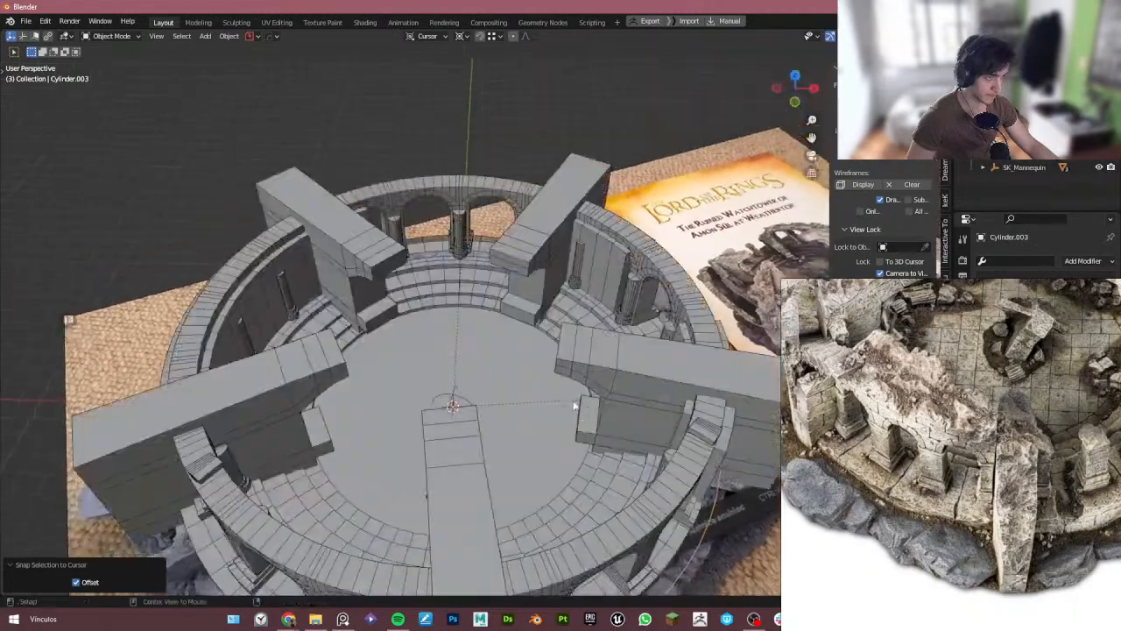
- Try applying all transforms to the original arch ring, then undo it
click(647, 508)
shift+middle_drag(611, 558, 571, 474)
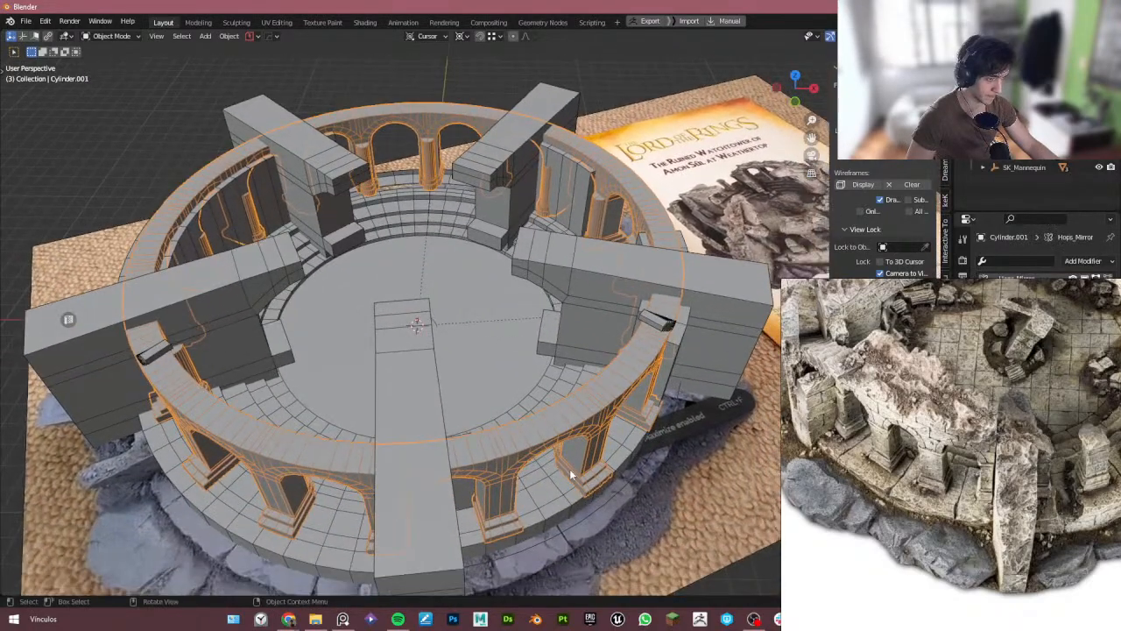
key(ctrl+a)
click(463, 477)
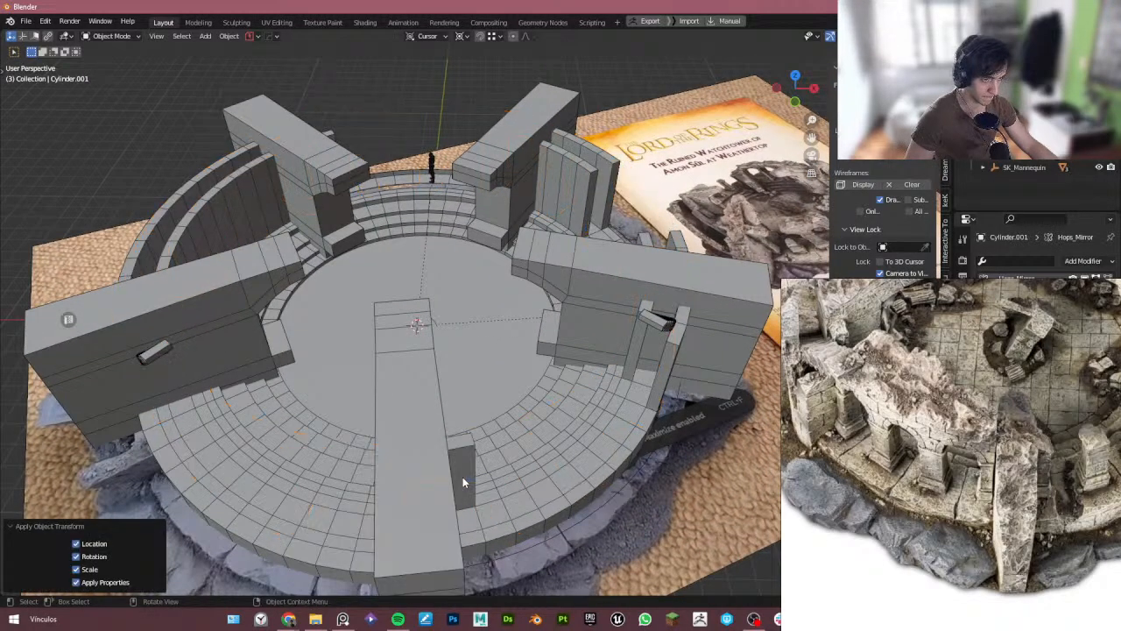
scroll(461, 473, down, 4)
key(ctrl+z)
scroll(462, 459, up, 4)
middle_drag(462, 459, 424, 455)
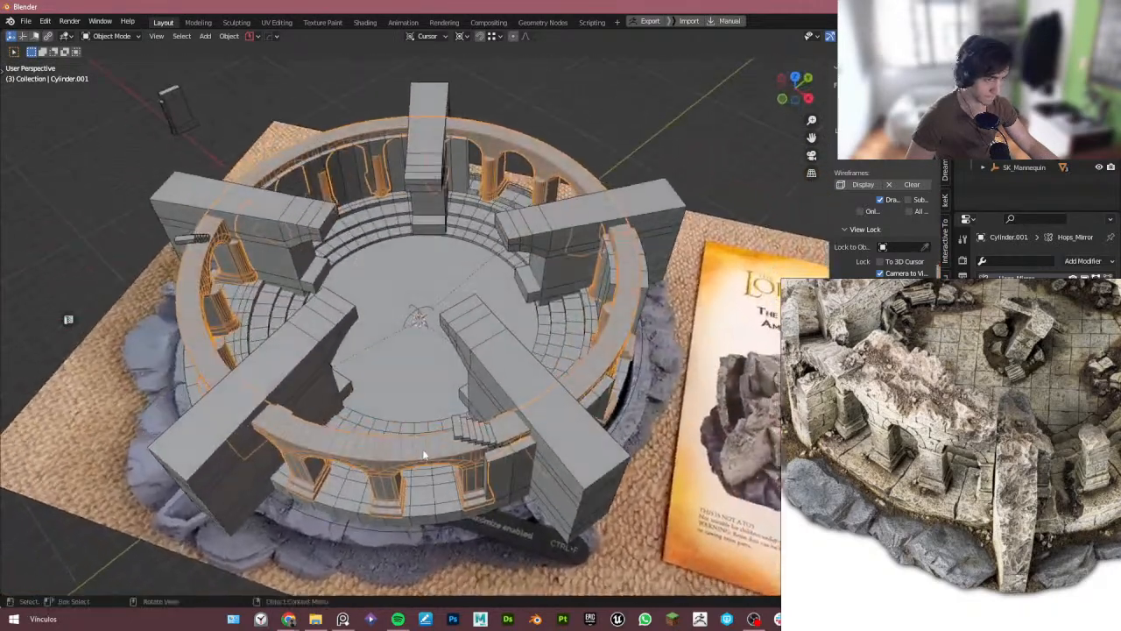
- Apply all transforms to the duplicated arch ring and scale it up to 1.2485
right_drag(859, 350, 863, 600)
middle_drag(548, 449, 496, 452)
click(461, 504)
key(ctrl+a)
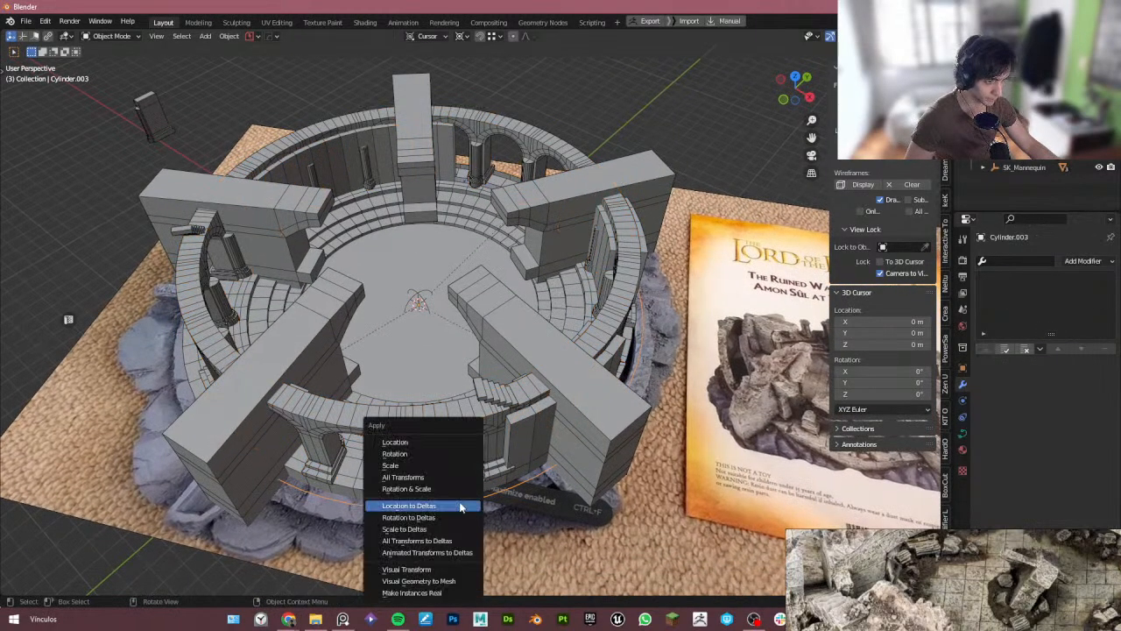
click(456, 479)
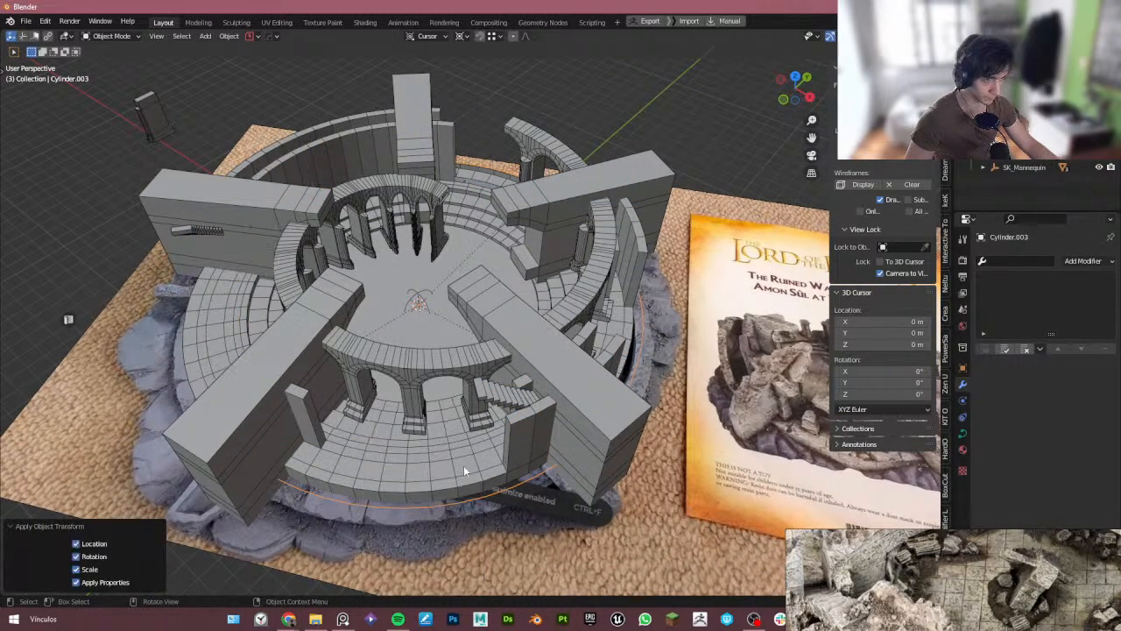
middle_drag(494, 427, 522, 451)
key(s)
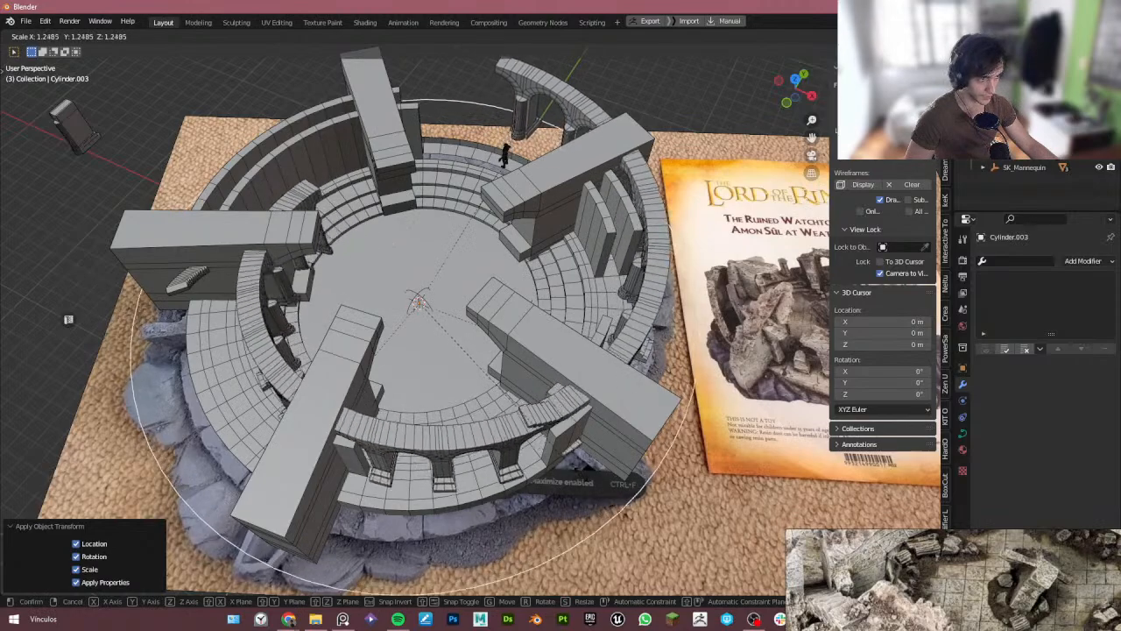
click(610, 483)
click(609, 484)
middle_drag(610, 484, 578, 443)
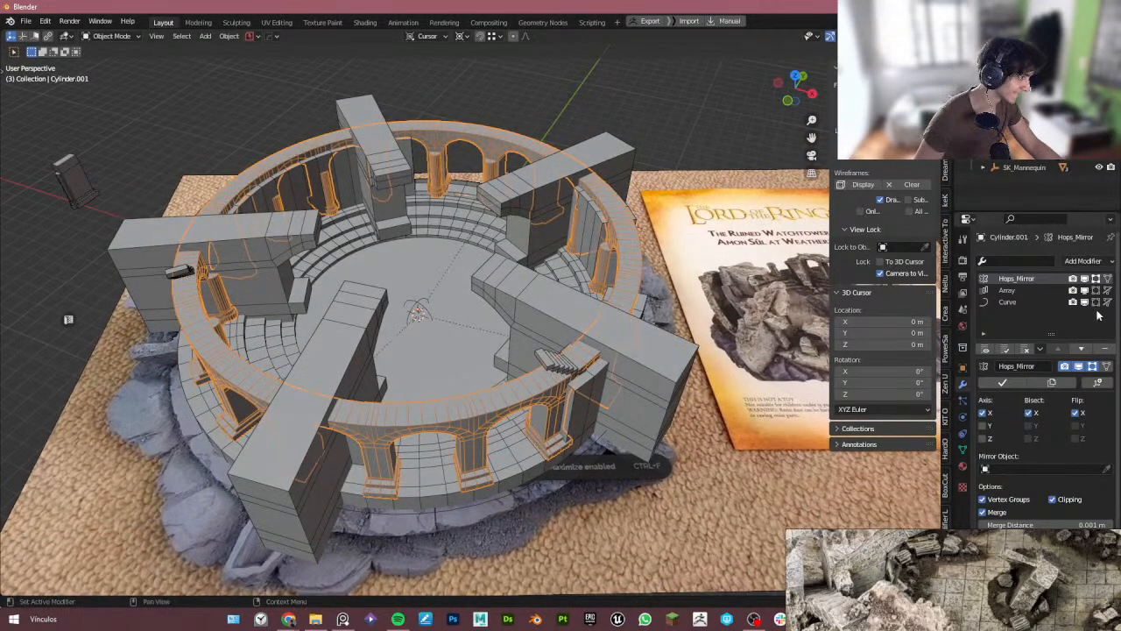
middle_drag(494, 383, 583, 414)
key(s)
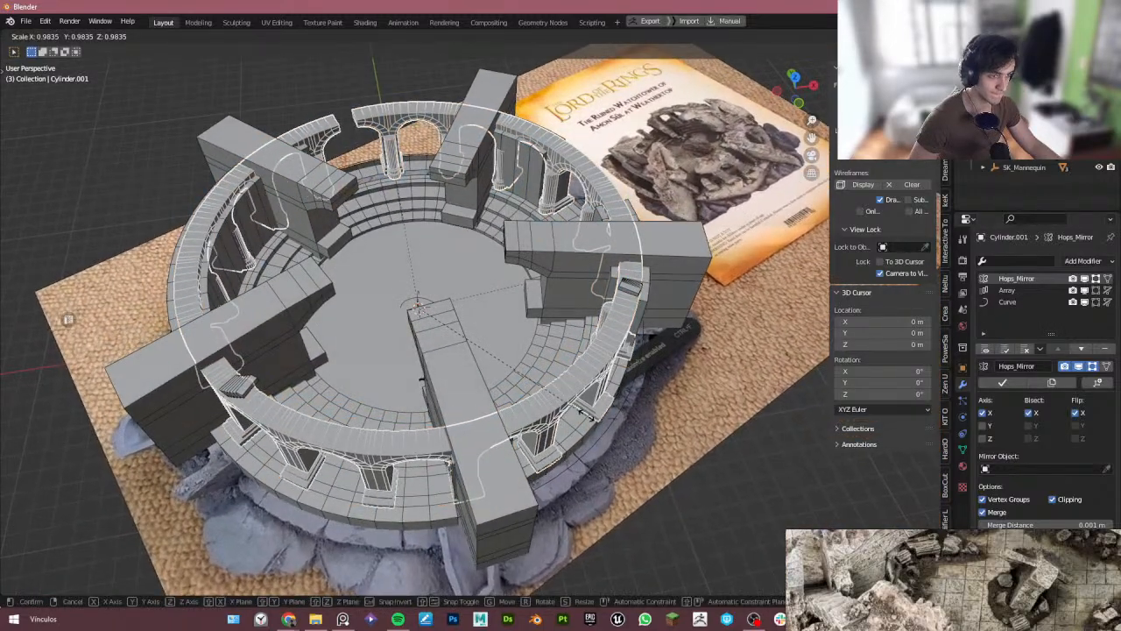
right_click(585, 415)
middle_drag(421, 497, 491, 449)
key(g)
key(x)
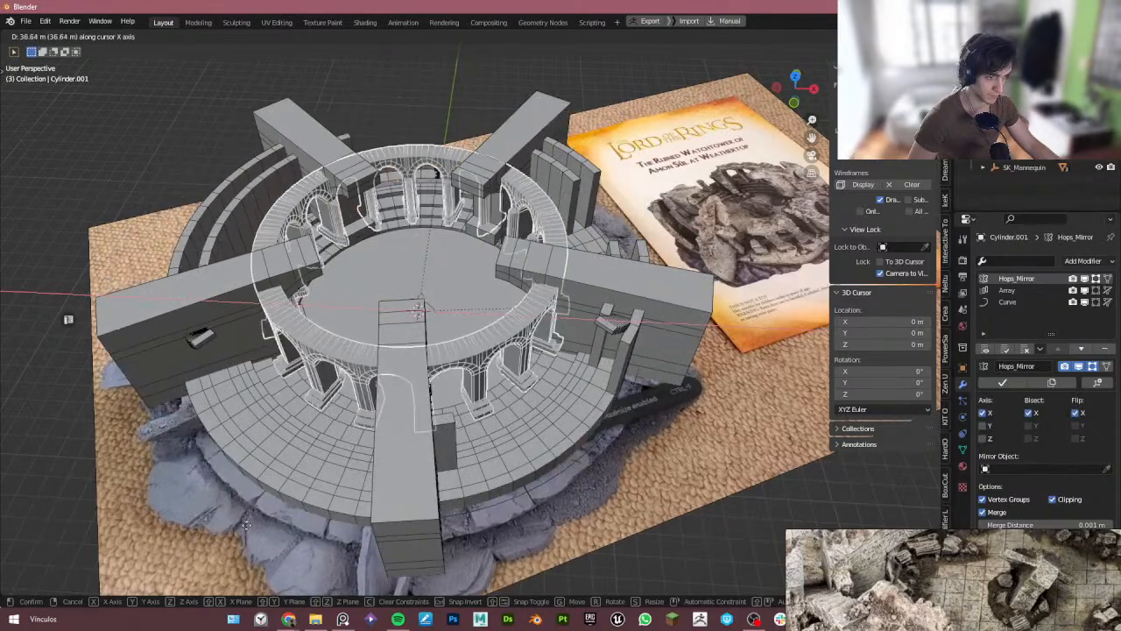
right_click(150, 519)
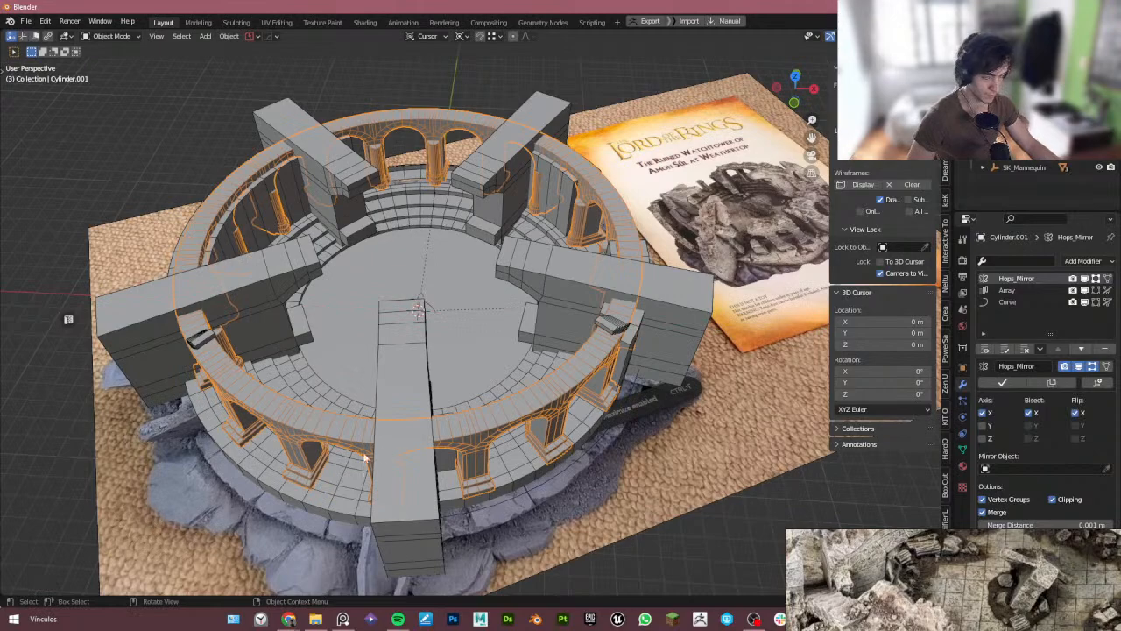
- Move the duplicated arch ring -0.38367 m along the cursor's X axis
shift+click(620, 405)
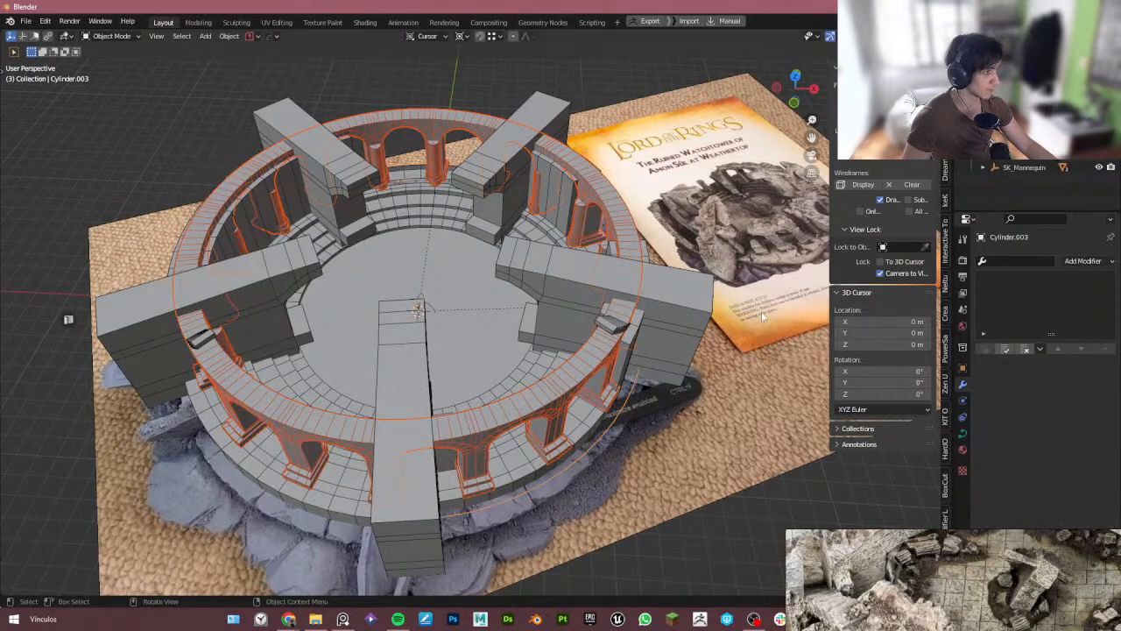
key(g)
key(x)
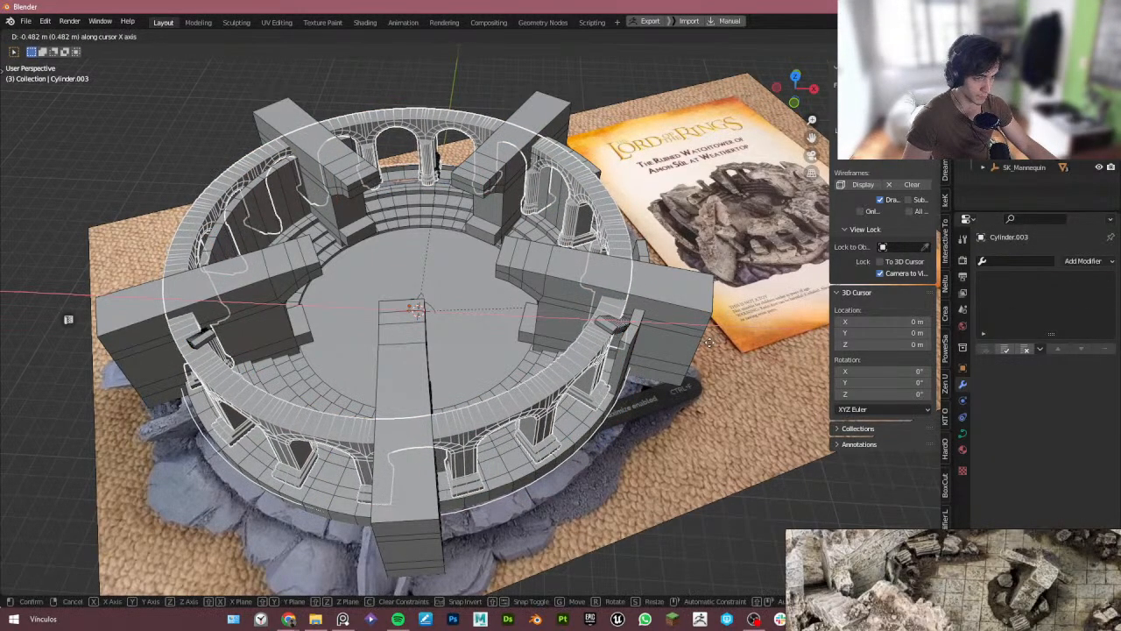
click(714, 348)
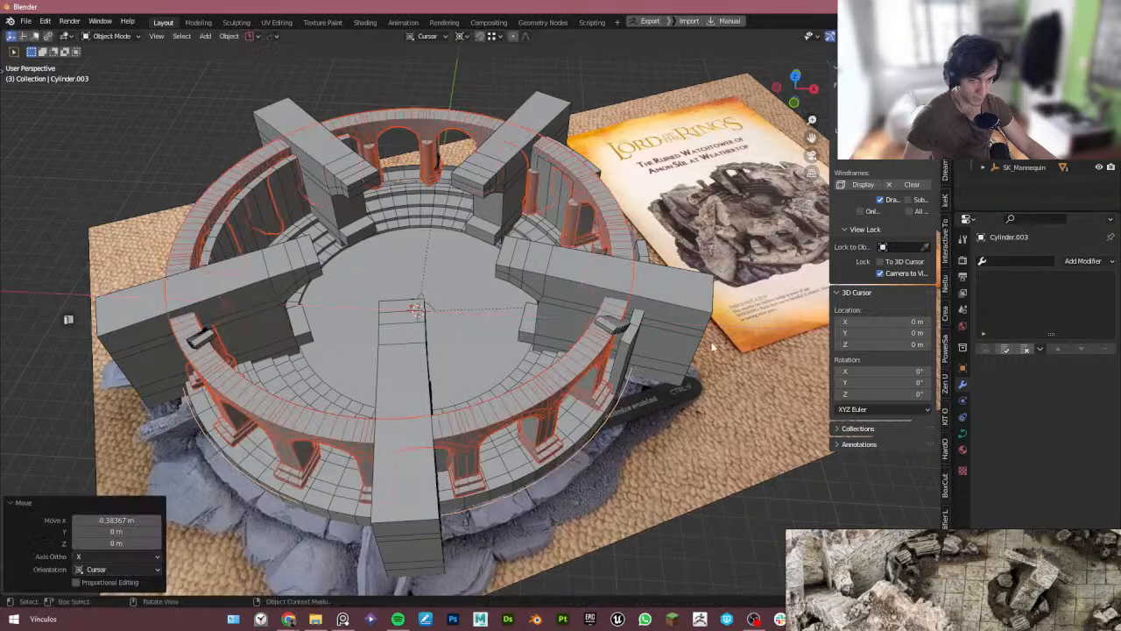
middle_drag(555, 399, 506, 379)
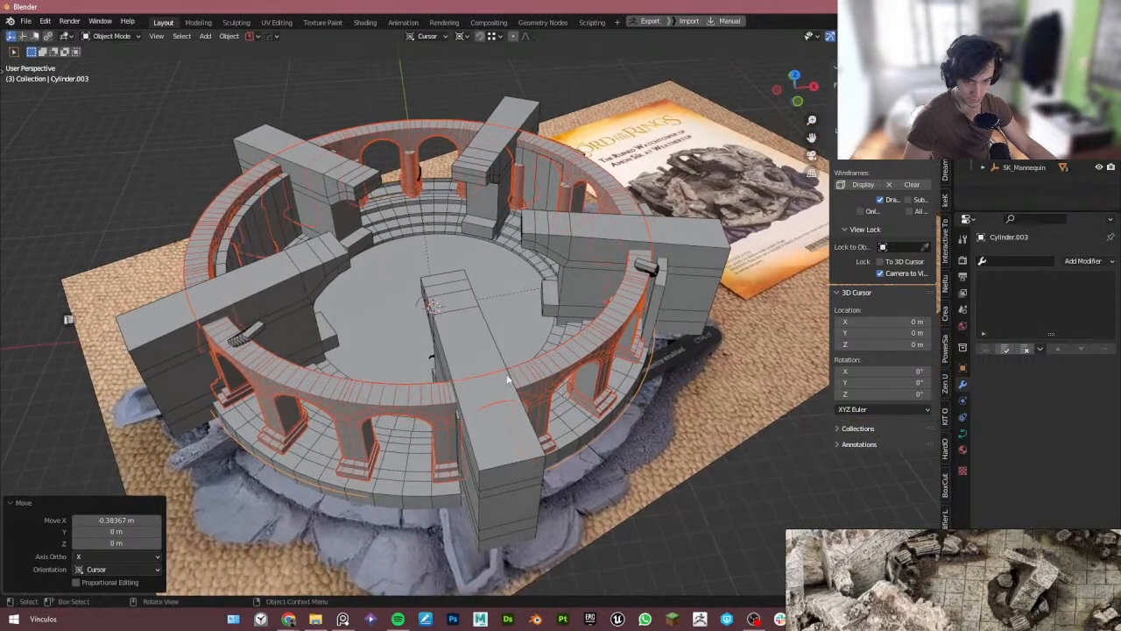
key(alt+Tab)
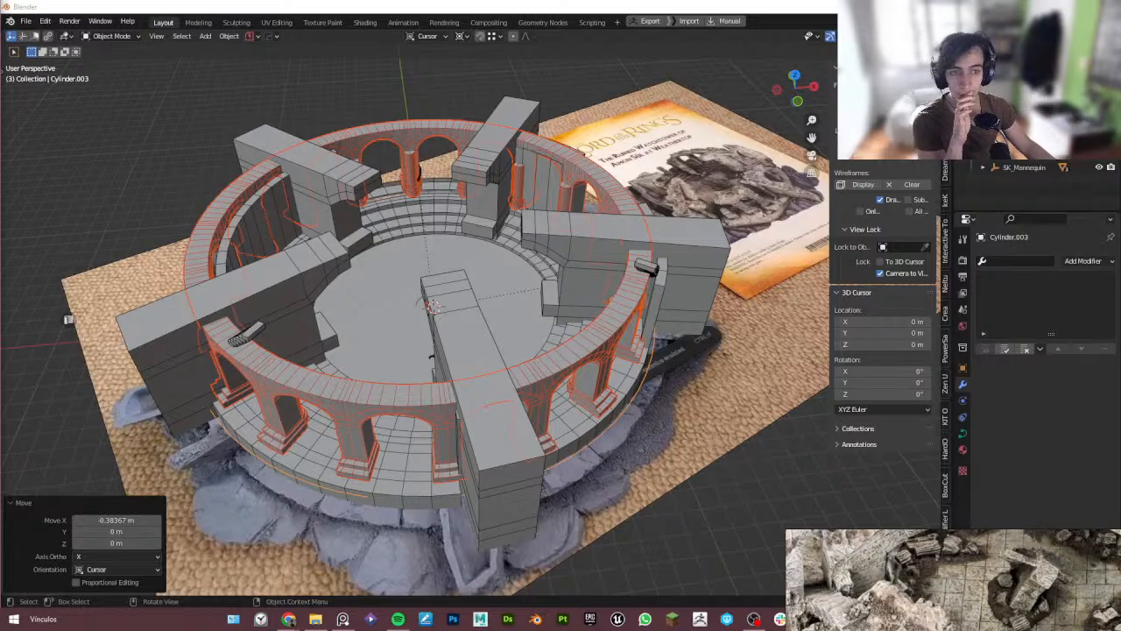
key(alt+Tab)
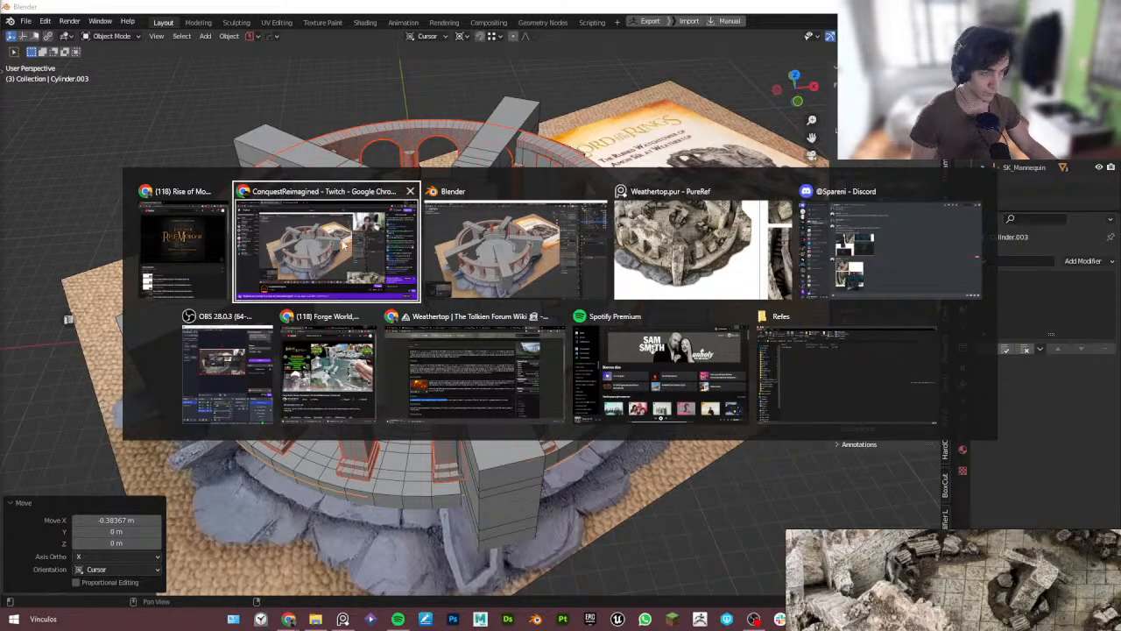
key(Escape)
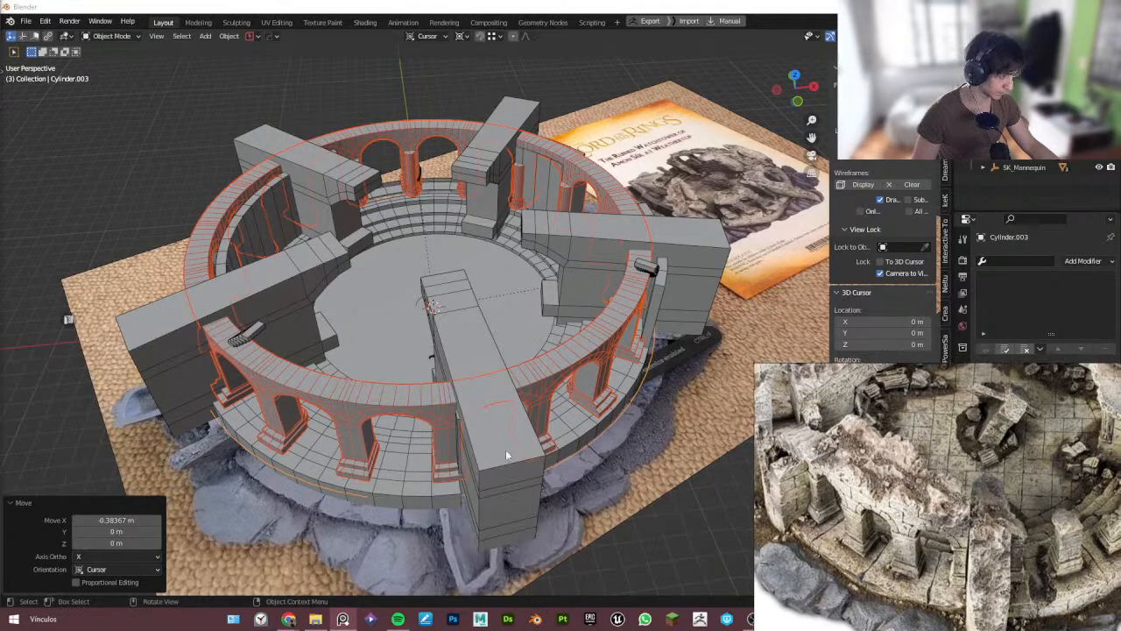
- Inspect the arch rings from several angles, including in X-ray view
middle_drag(506, 455, 426, 431)
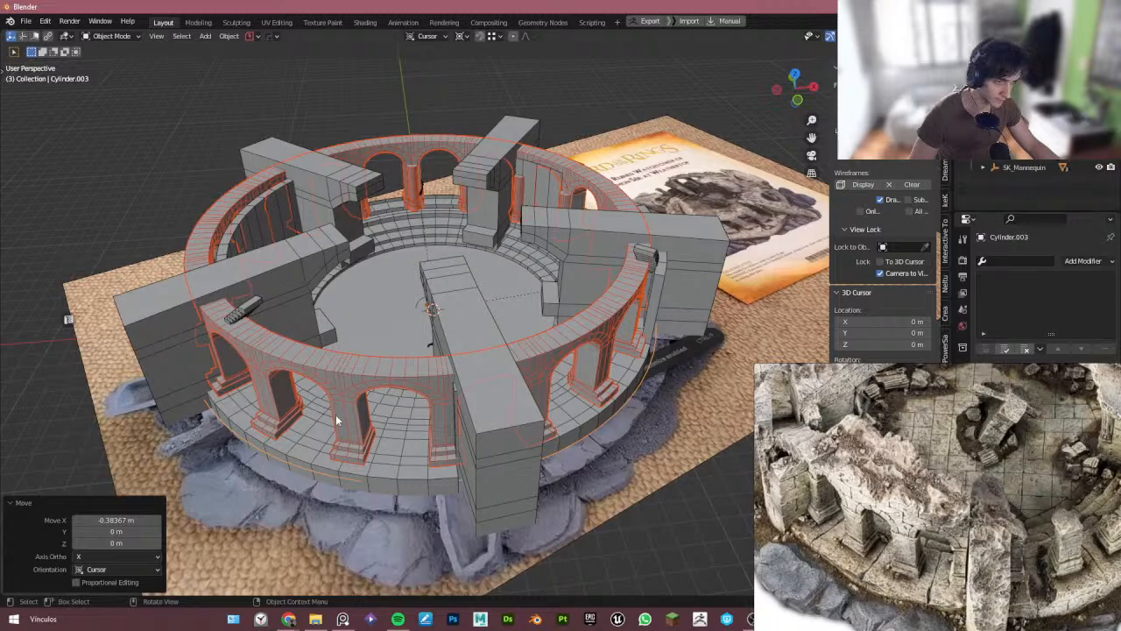
middle_drag(336, 415, 377, 408)
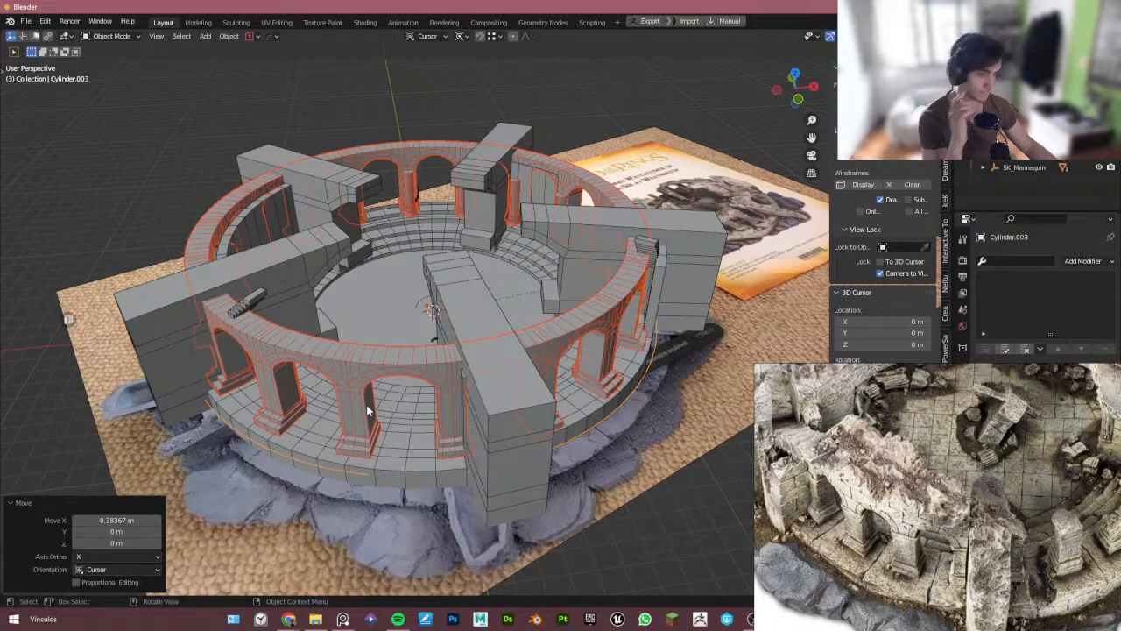
middle_drag(366, 405, 313, 491)
key(alt+z)
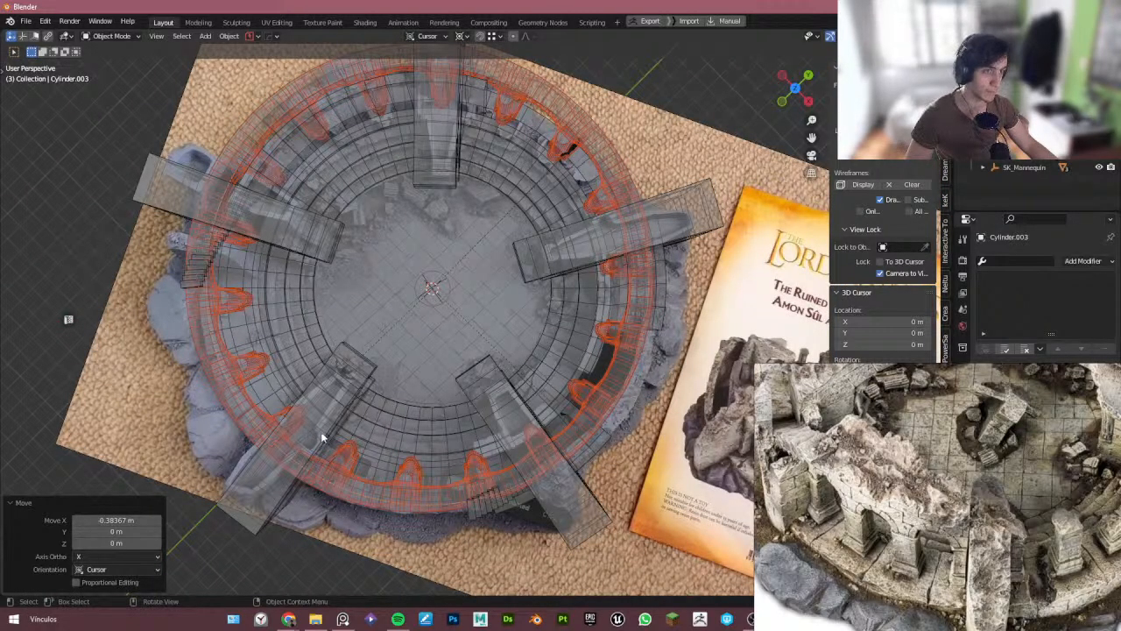
middle_drag(277, 480, 611, 412)
key(alt+z)
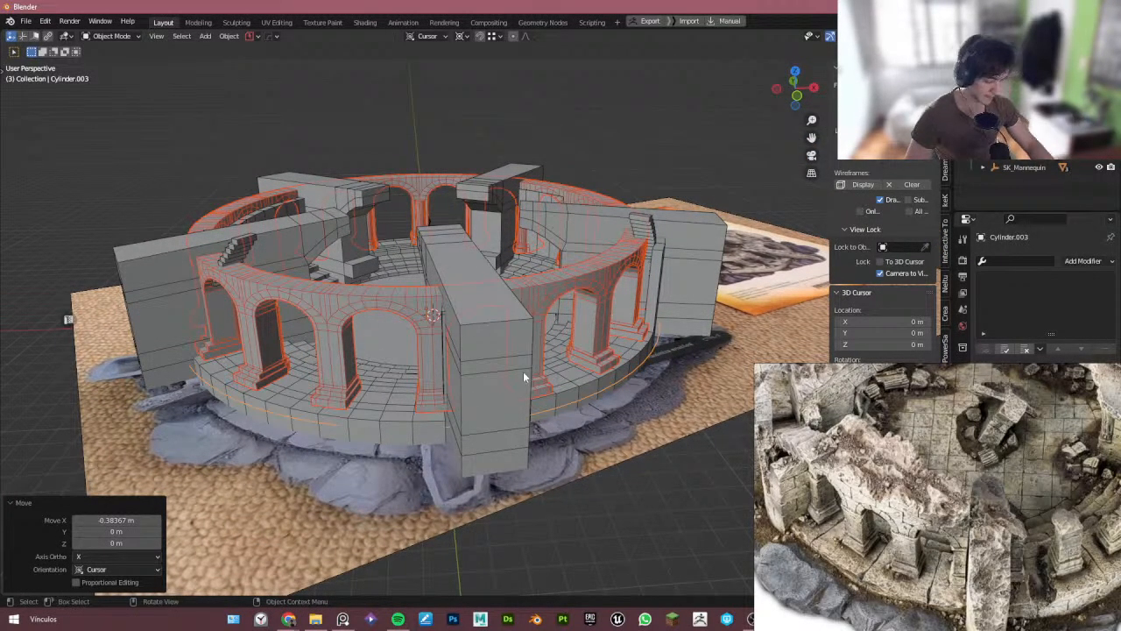
- Enter the camera view, select the camera and set its Passepartout to 1.000
key(KP_0)
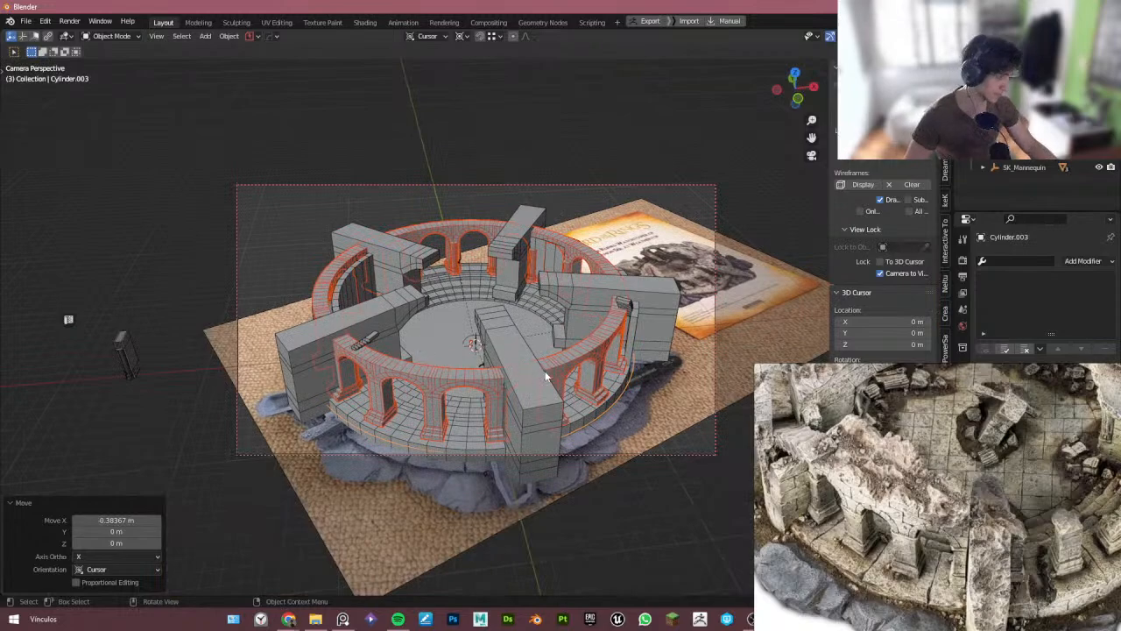
scroll(911, 473, up, 3)
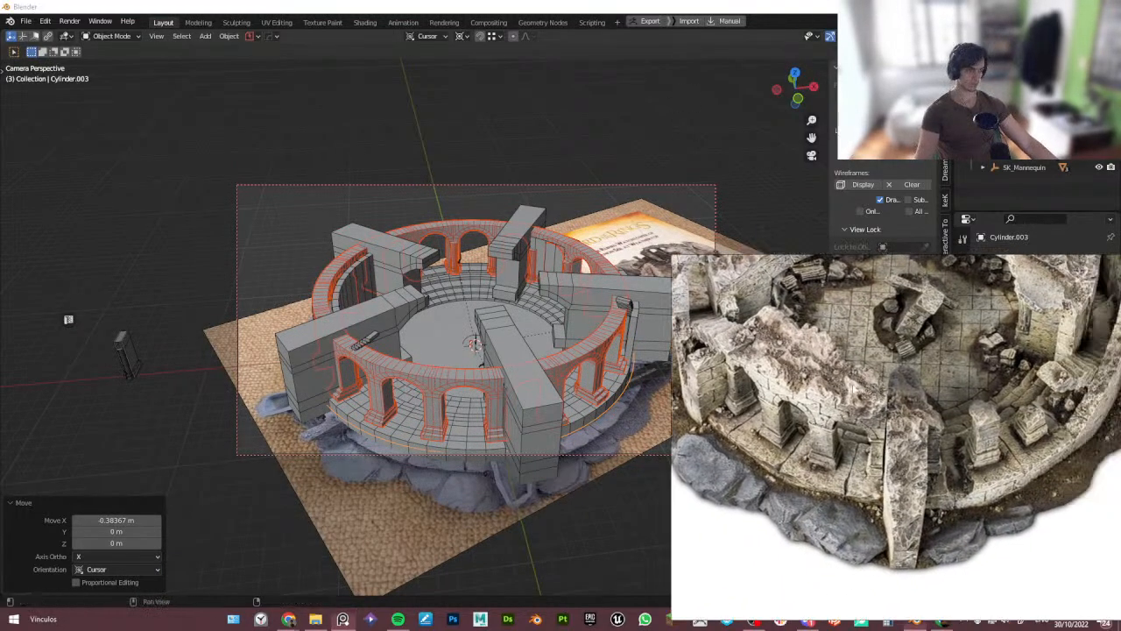
right_drag(854, 388, 0, 327)
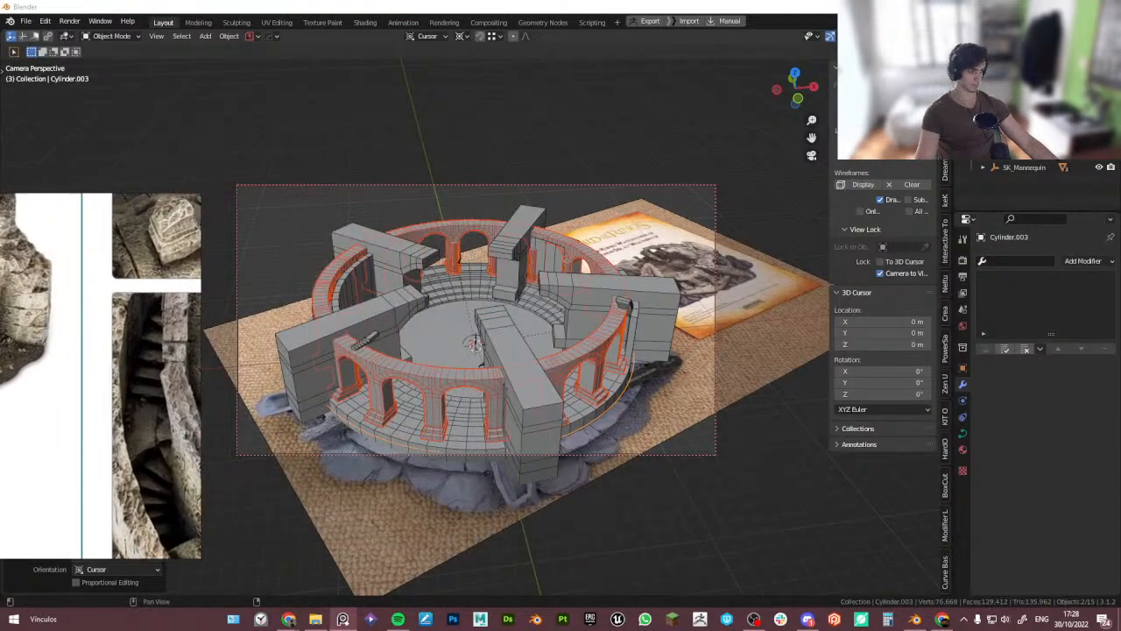
click(713, 189)
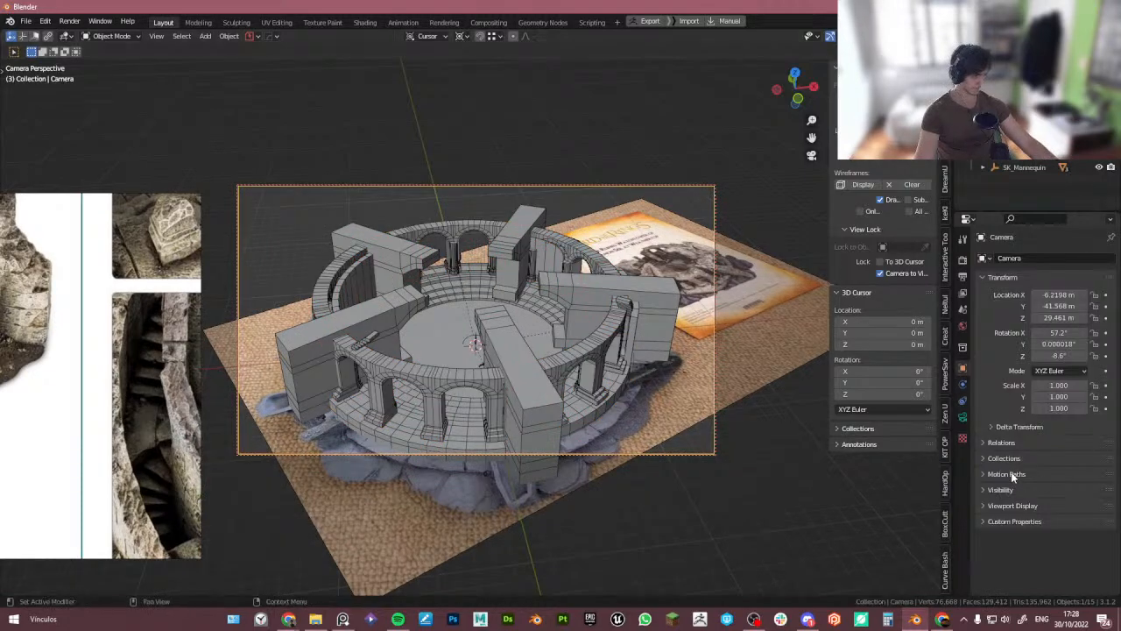
click(1015, 505)
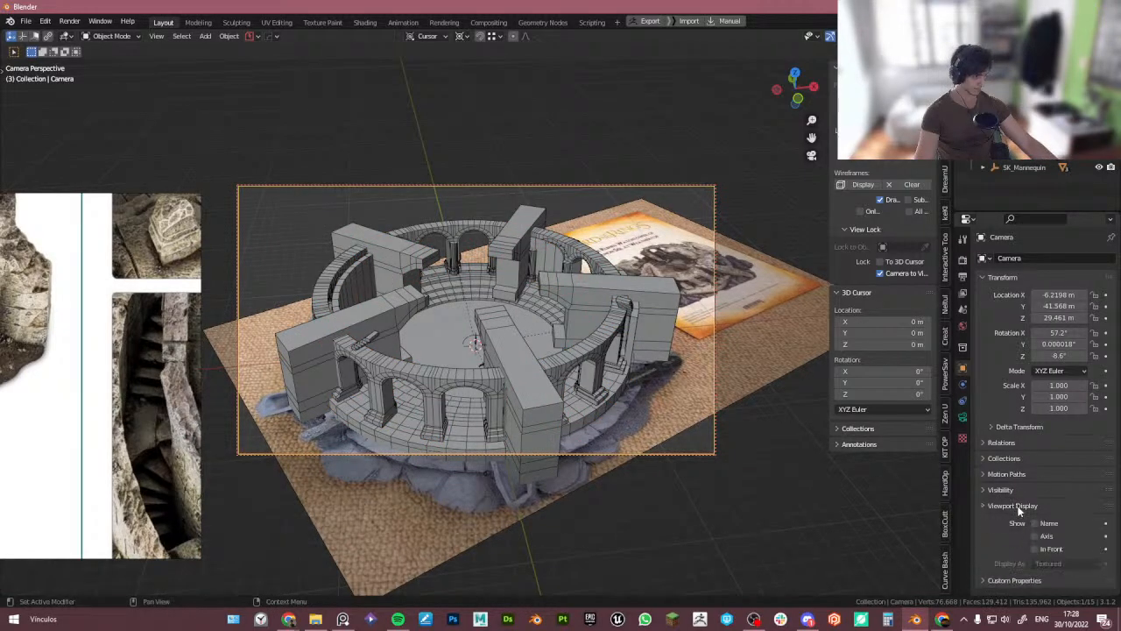
click(963, 417)
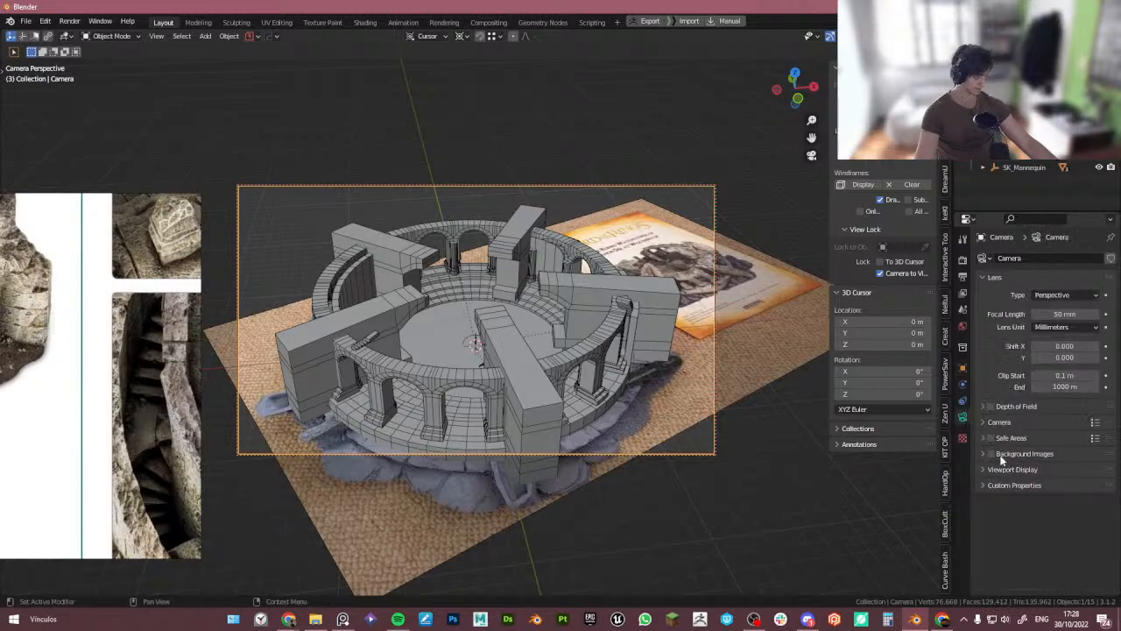
click(1016, 470)
drag(1071, 555, 1108, 555)
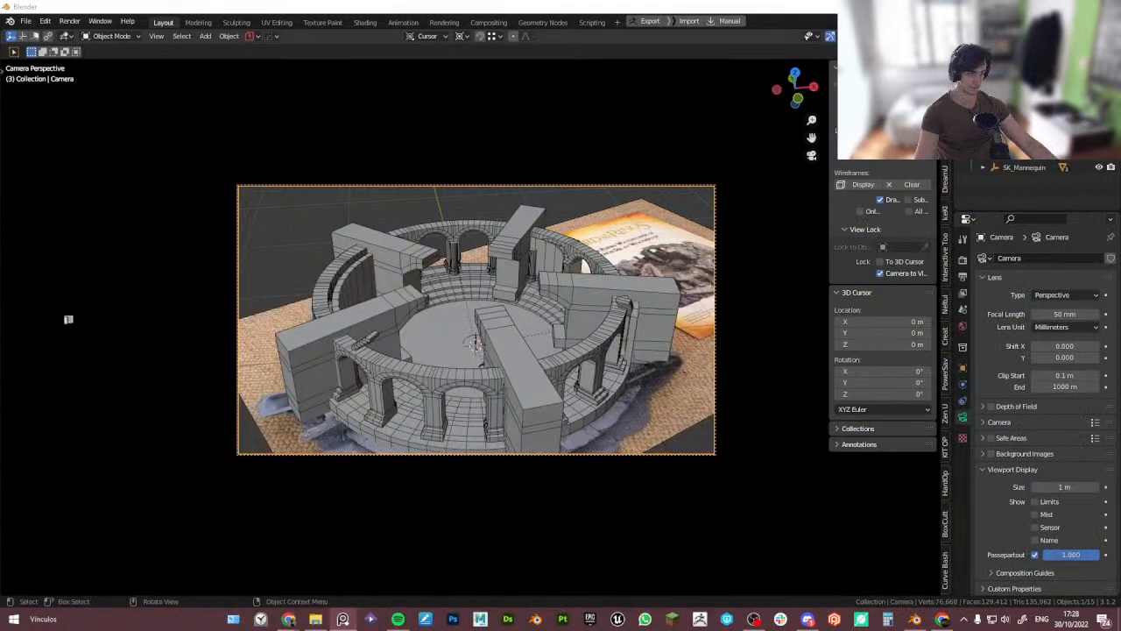
- Add a Sun light and move it straight up along Z to about 9.36 m
key(shift+a)
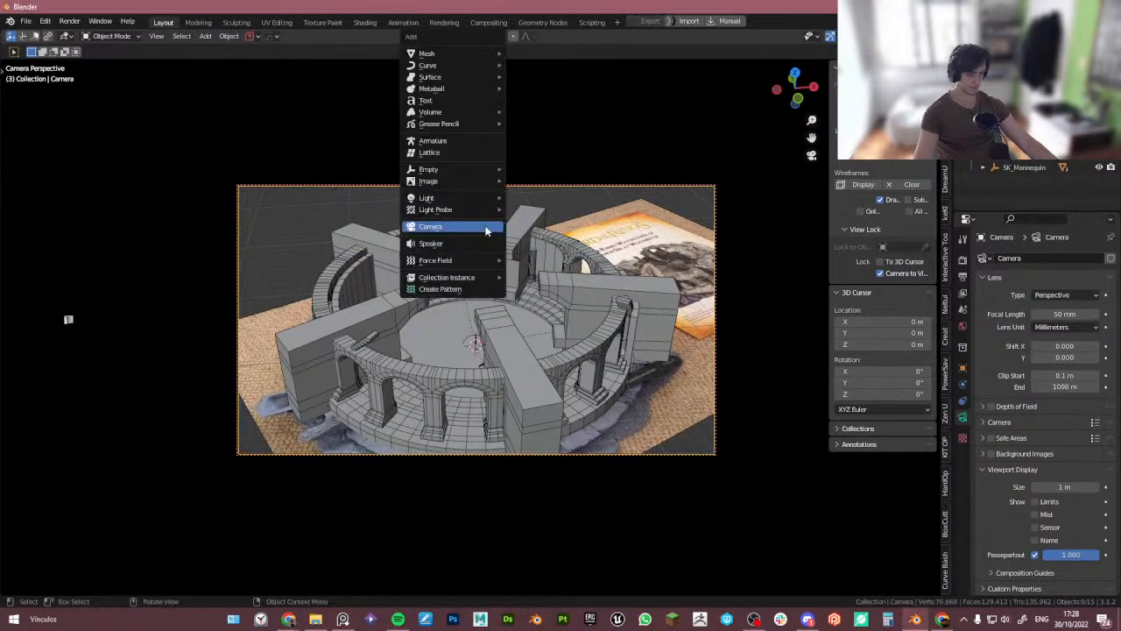
mouse_move(464, 198)
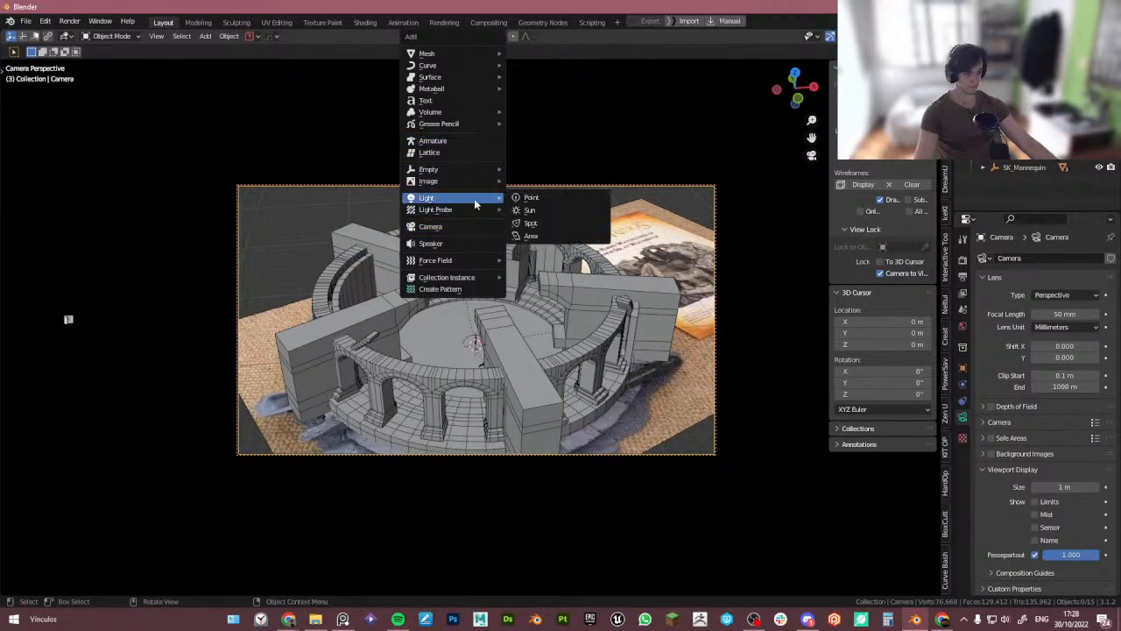
click(531, 213)
key(g)
key(z)
click(628, 320)
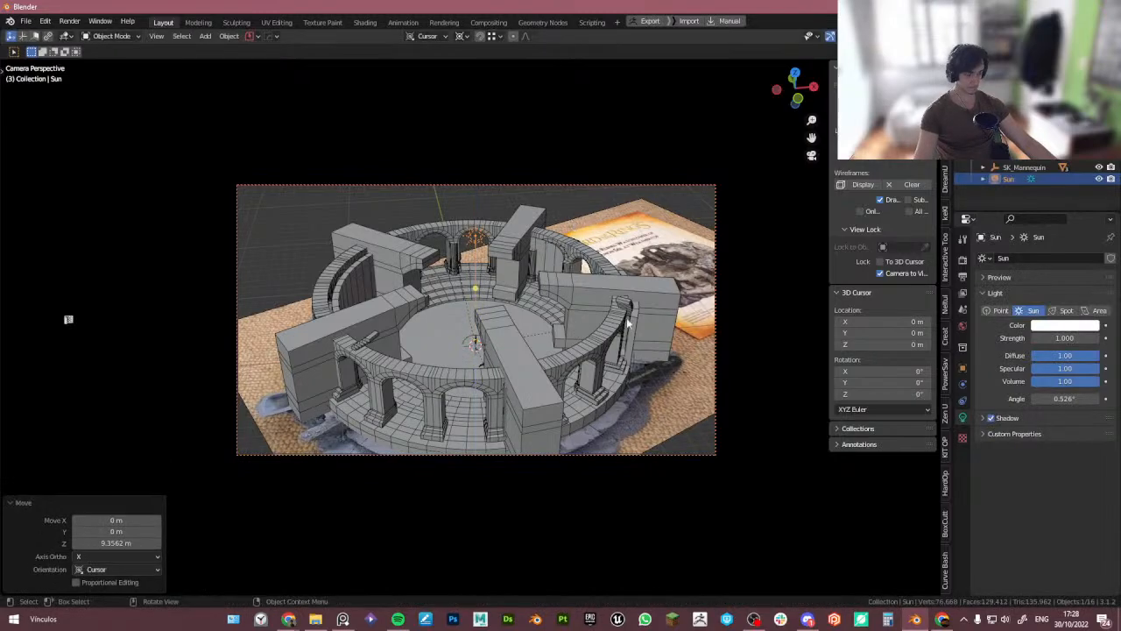
- Switch transform orientation to Global and rotate the sun with trackball rotation about 15.5° and -26.9°
key(r)
key(x)
right_click(632, 304)
key(shift+space)
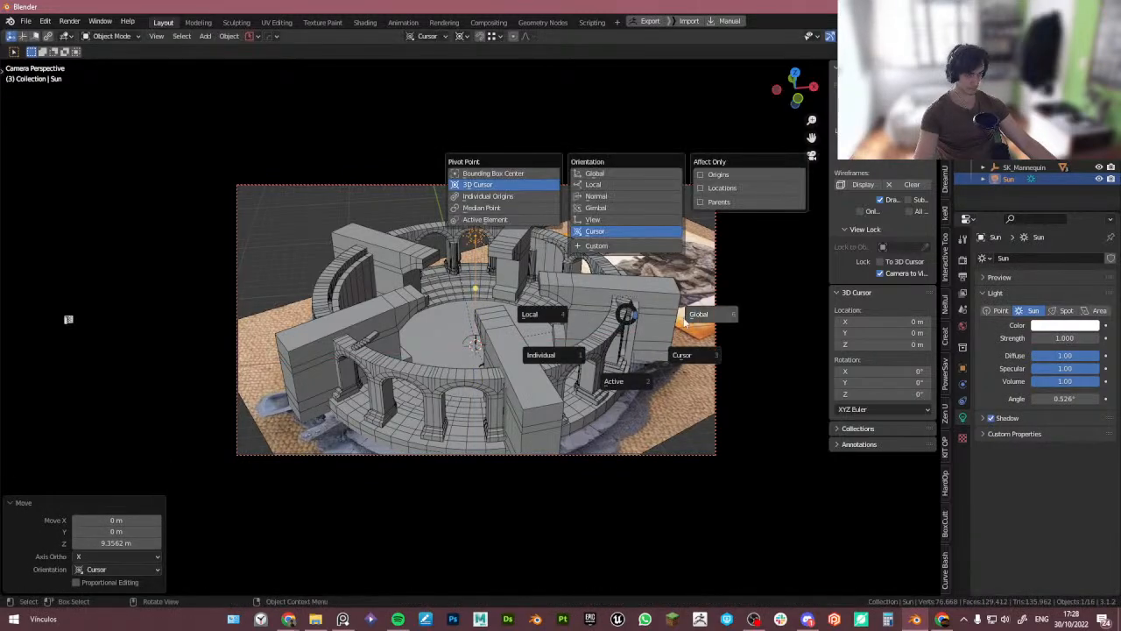
click(640, 317)
key(r)
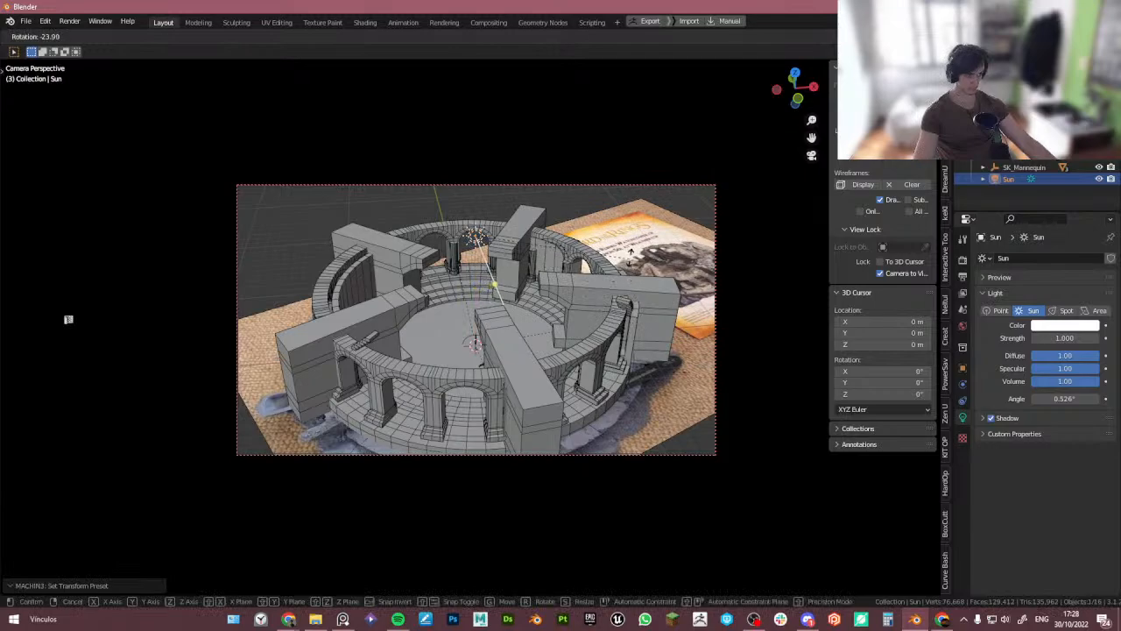
key(Return)
key(r)
key(r)
key(Return)
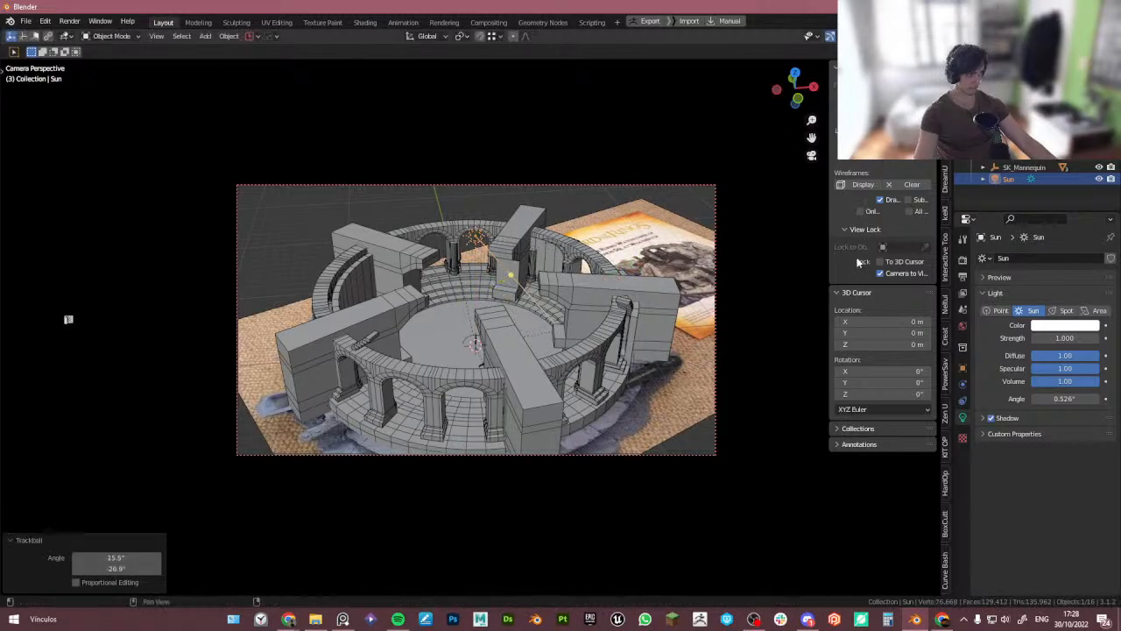
- Set the render engine to Cycles with GPU Compute and enable viewport denoising
click(963, 259)
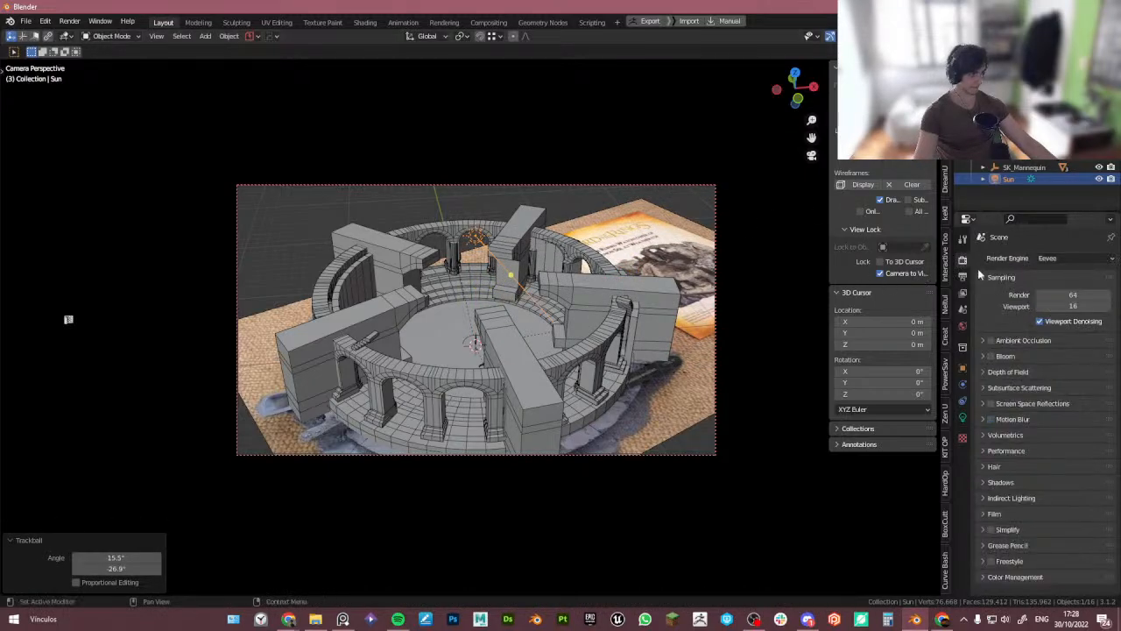
click(1048, 259)
click(1044, 312)
click(1065, 287)
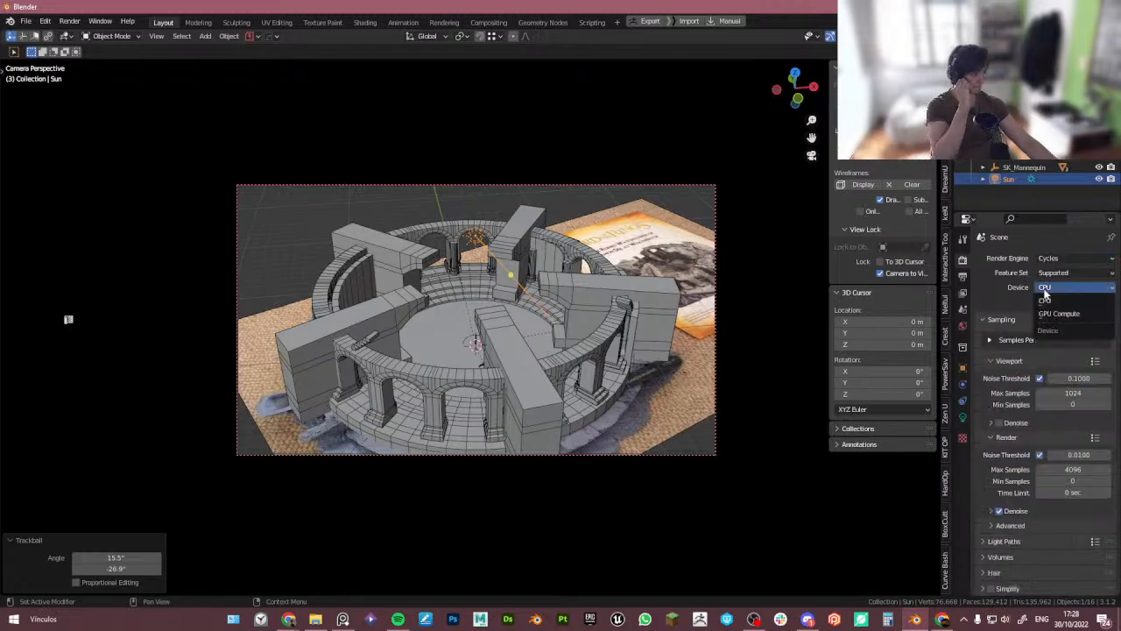
click(1060, 320)
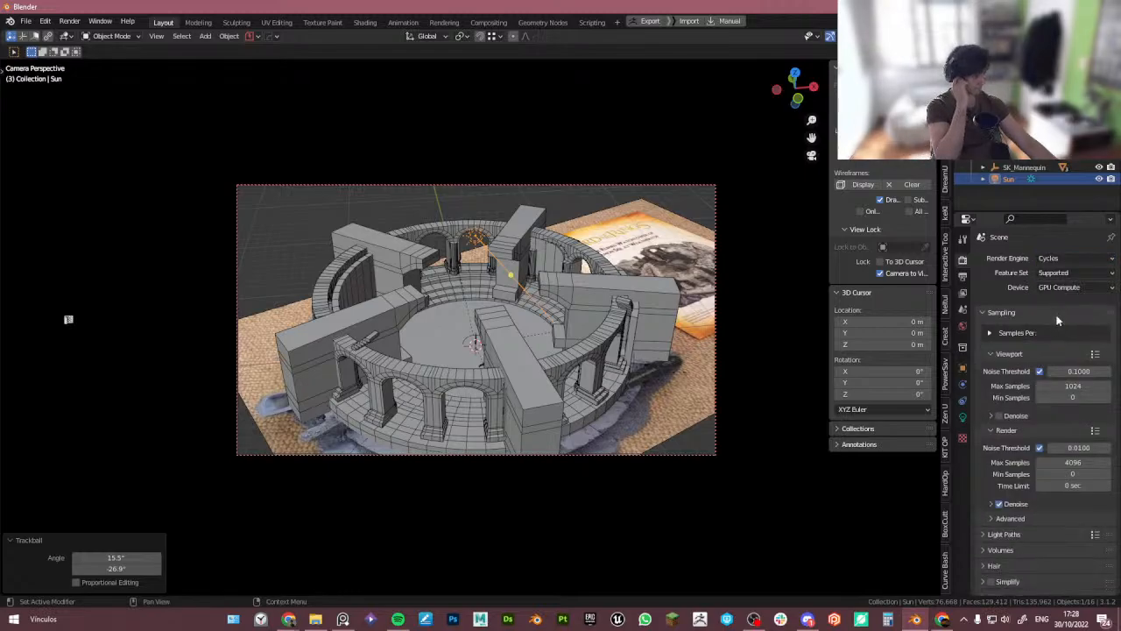
click(1000, 411)
click(1028, 412)
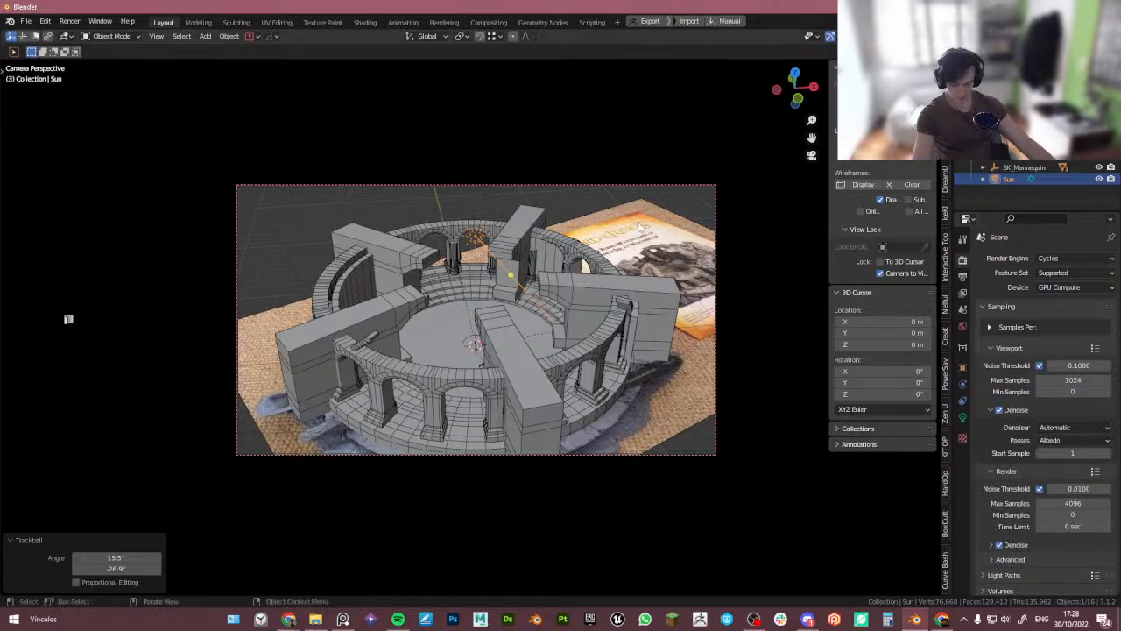
- Turn off the camera-to-view lock, hide the sidebar and enlarge the camera frame in the viewport
key(n)
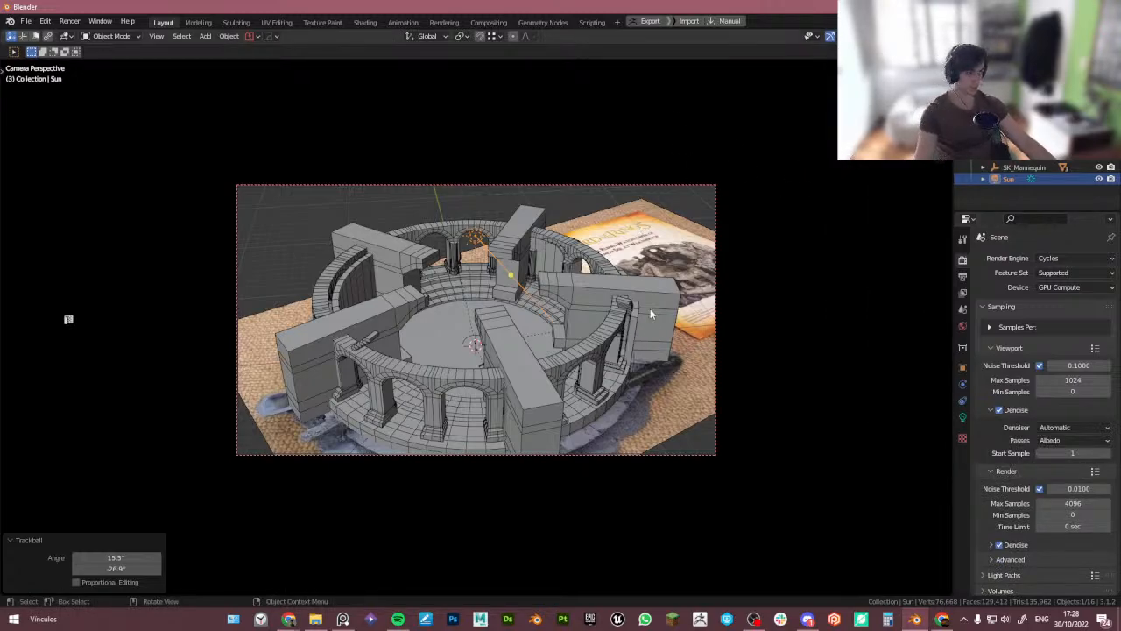
key(n)
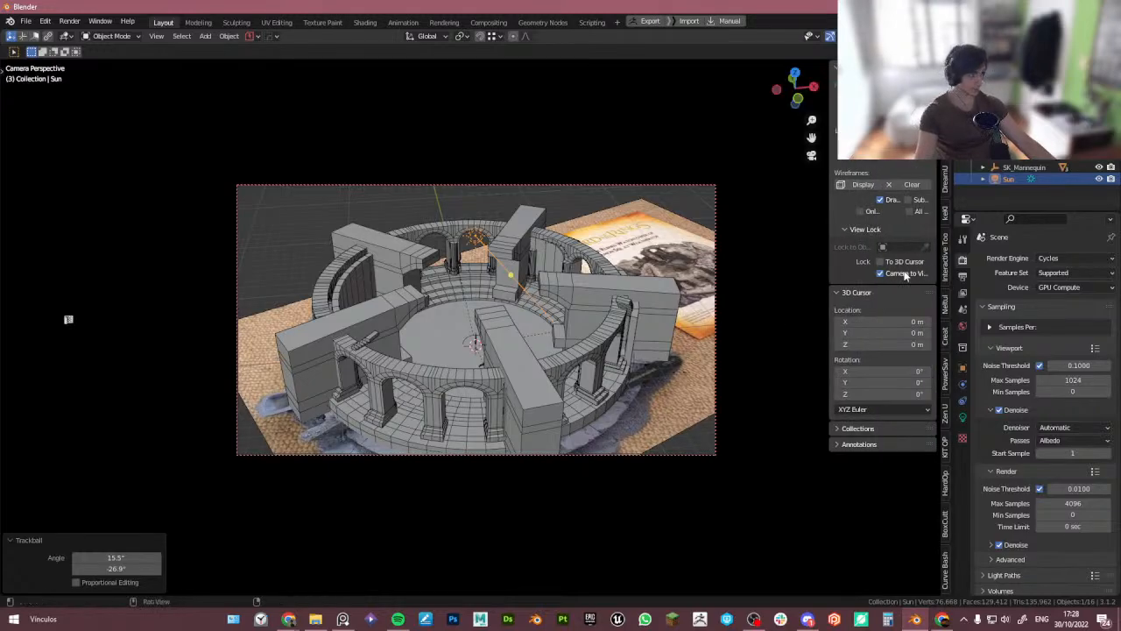
click(901, 277)
click(769, 239)
key(n)
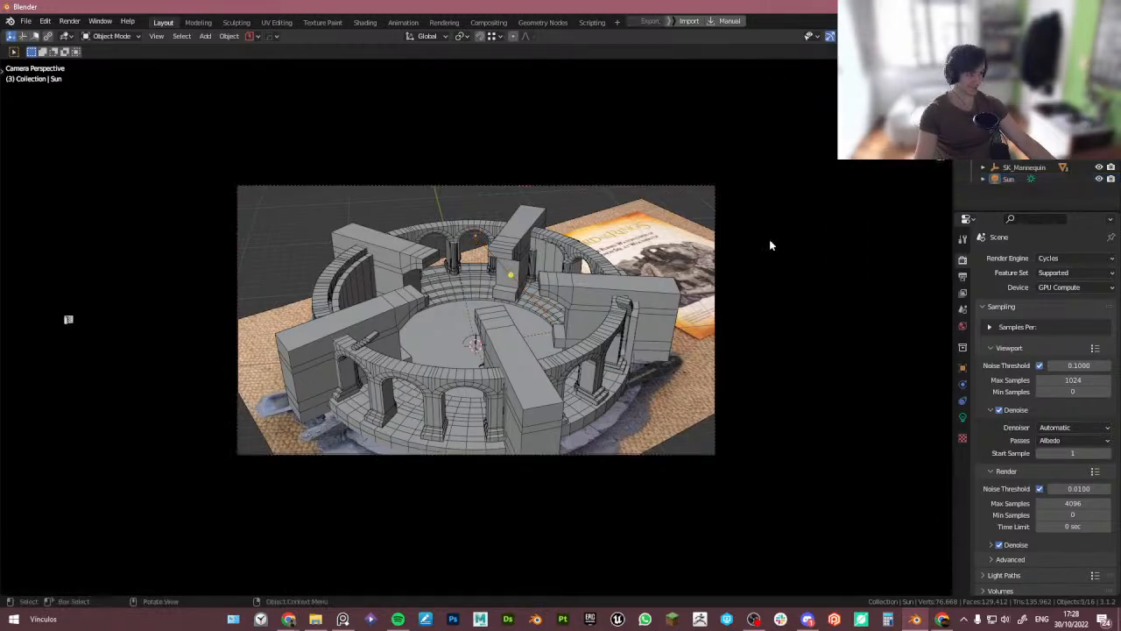
scroll(609, 284, up, 1)
scroll(609, 284, up, 1)
shift+middle_drag(589, 306, 670, 288)
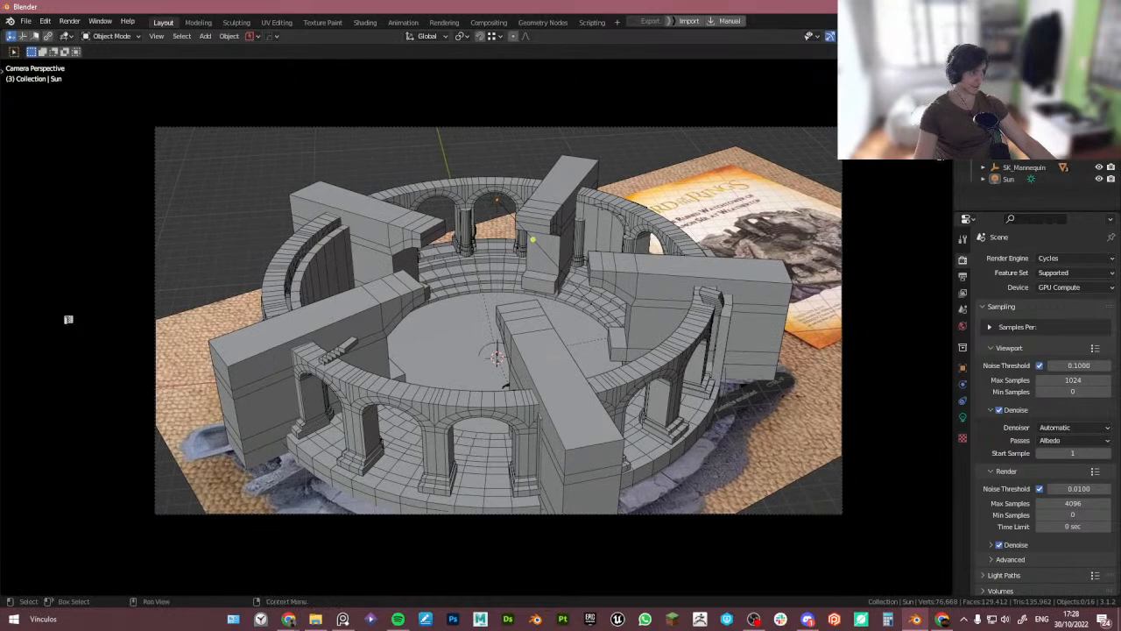
- Switch the viewport to rendered shading
key(shift+z)
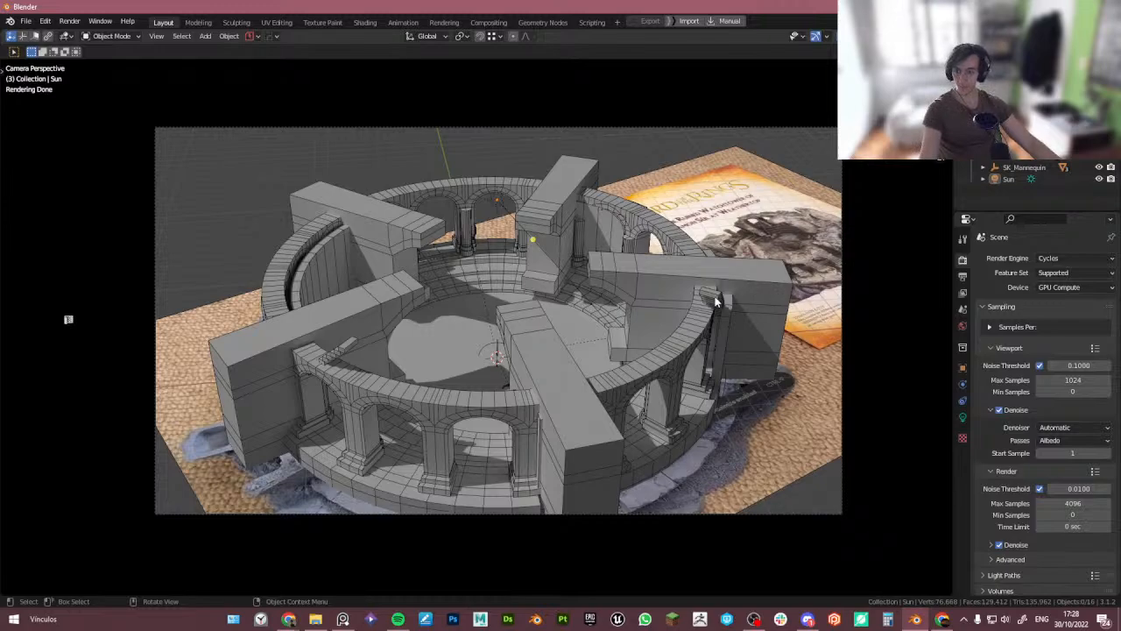
key(alt+Tab)
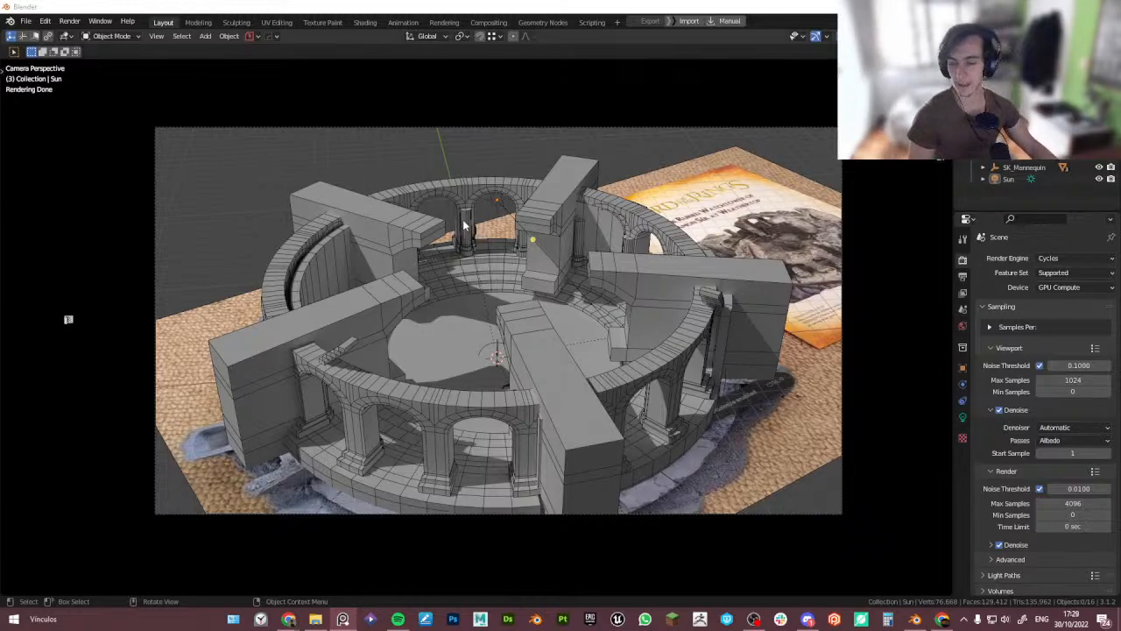
click(505, 5)
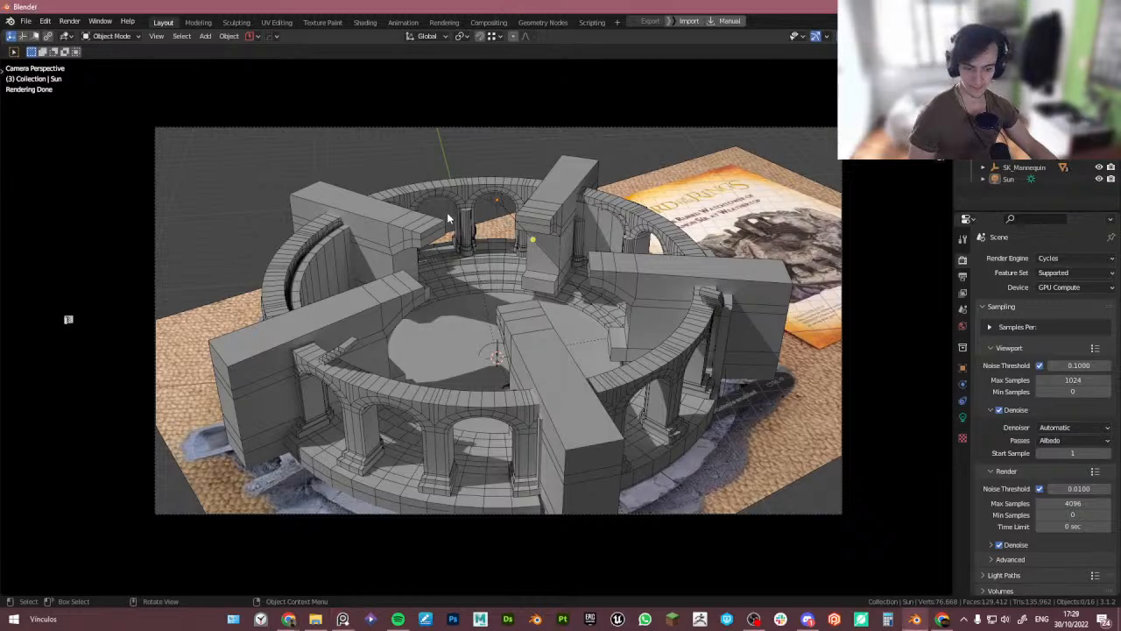
- Select the sun and rotate it again with trackball rotation to change the shadow direction
click(497, 200)
key(r)
key(r)
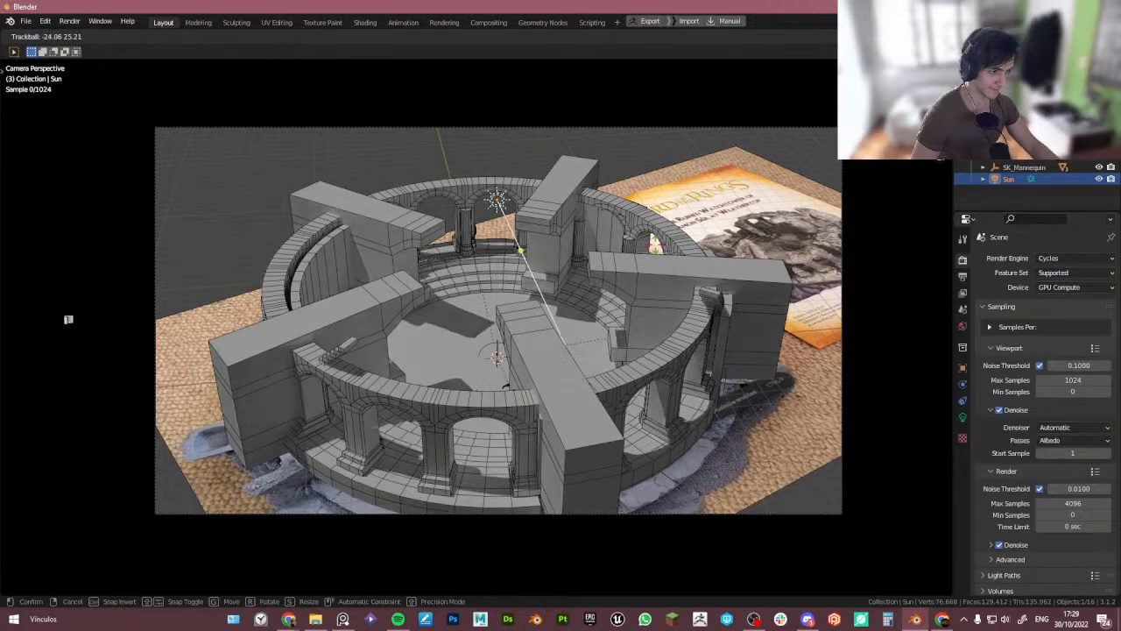
click(633, 244)
- Select the reference image plane under the model and hide it
click(562, 163)
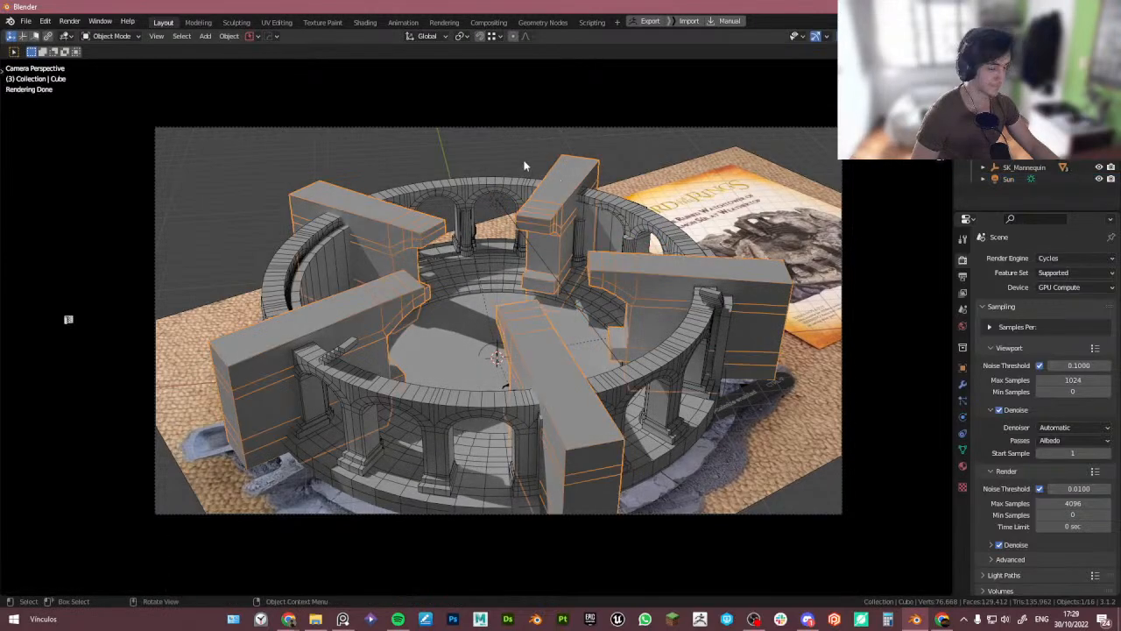
click(525, 164)
shift+middle_drag(524, 261, 523, 254)
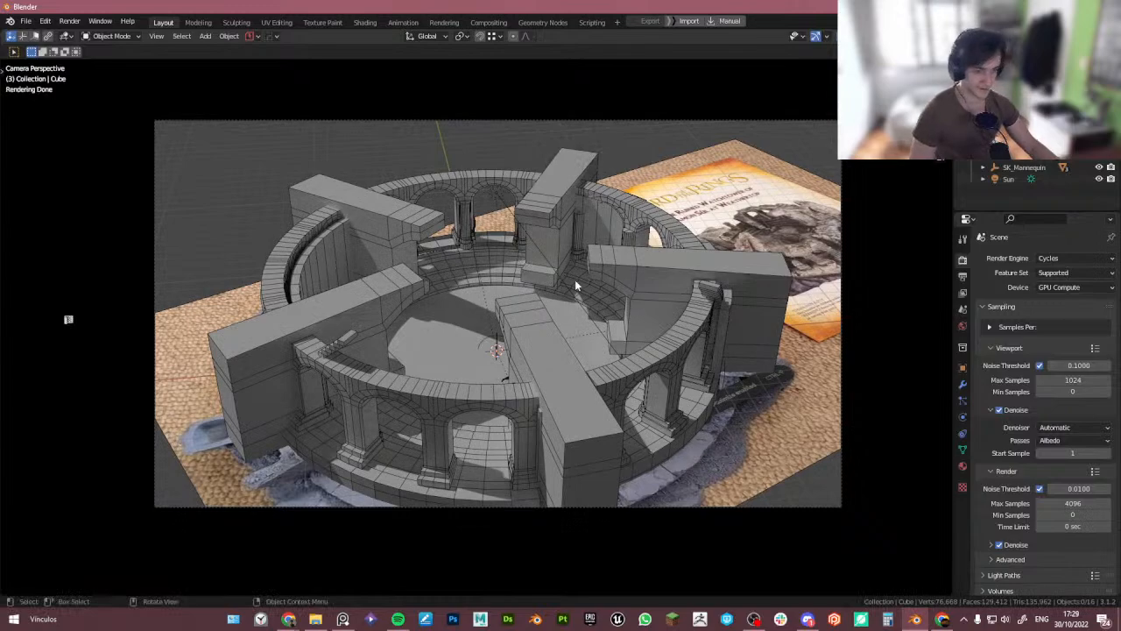
click(758, 428)
key(h)
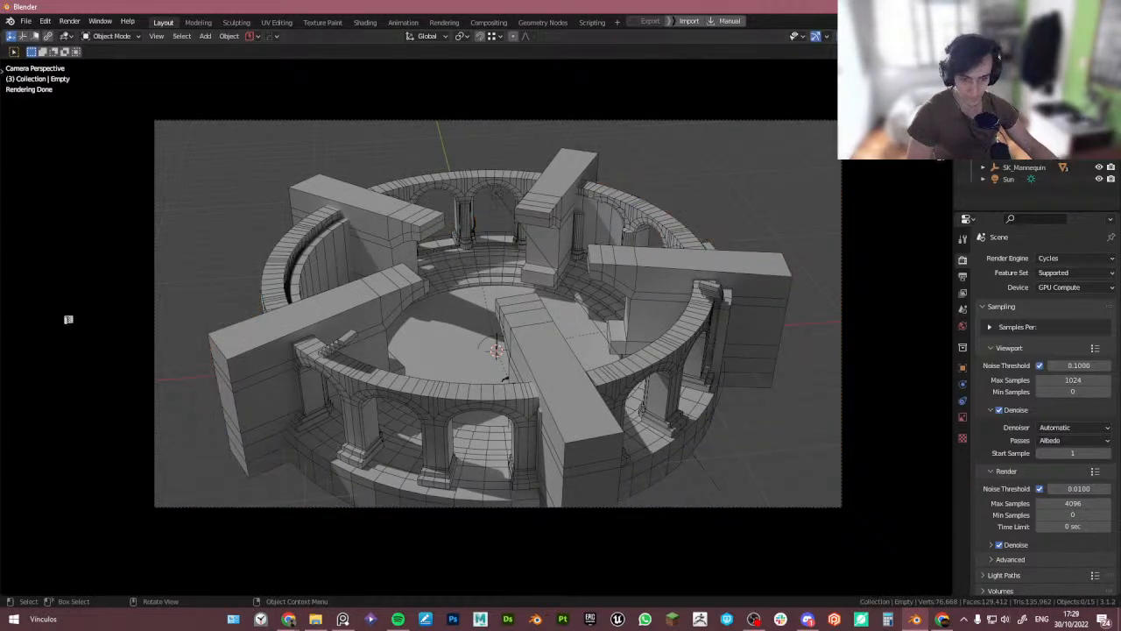
- Examine the arena reference images in the reference board, zooming into details
right_drag(2, 4, 601, 4)
click(601, 5)
drag(532, 261, 524, 154)
middle_drag(622, 331, 727, 355)
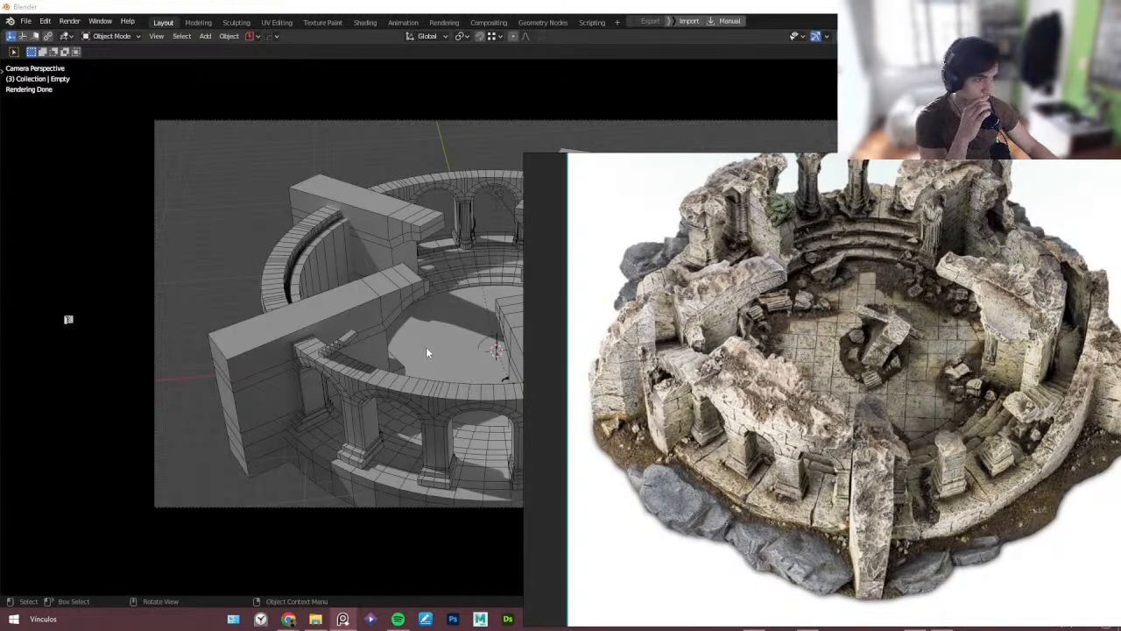
scroll(671, 296, up, 6)
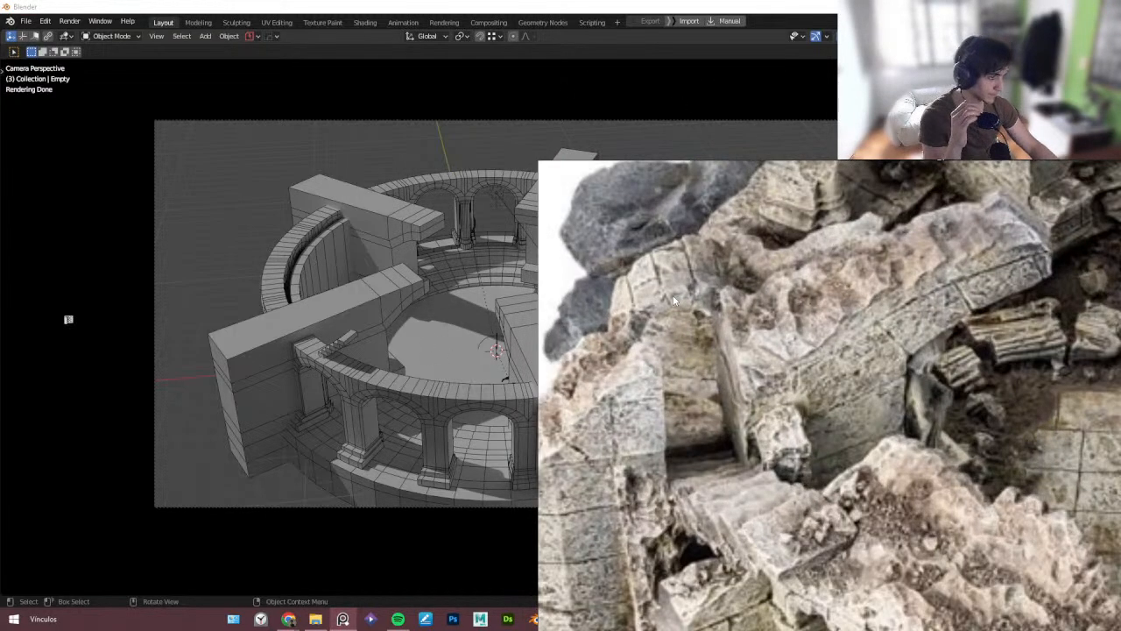
scroll(658, 301, up, 3)
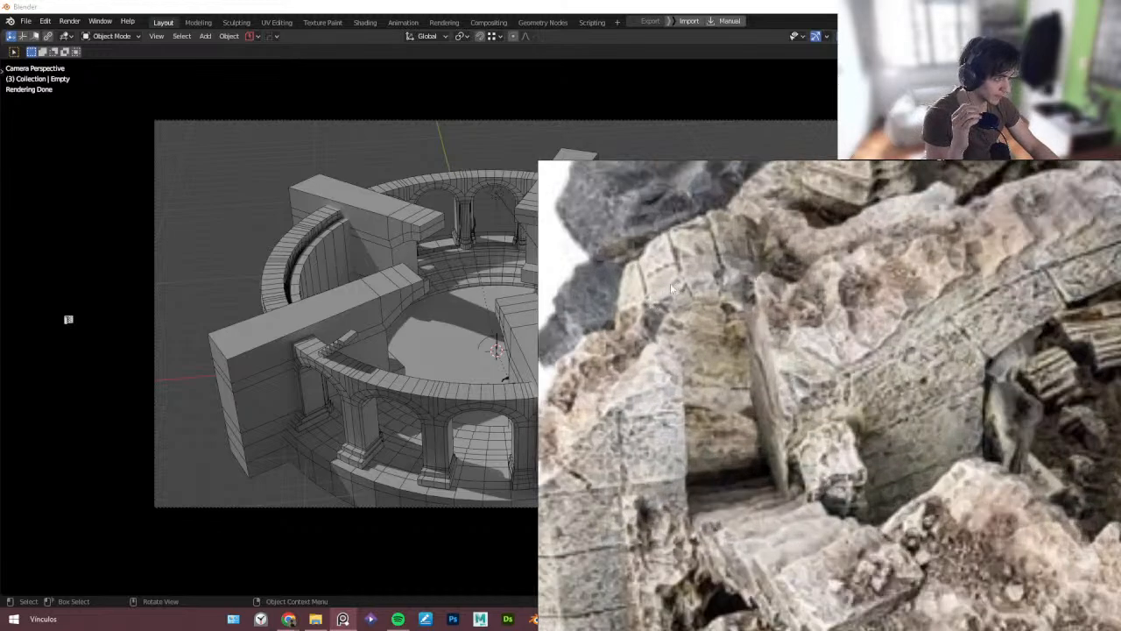
scroll(662, 294, down, 6)
scroll(774, 328, down, 4)
scroll(741, 329, up, 4)
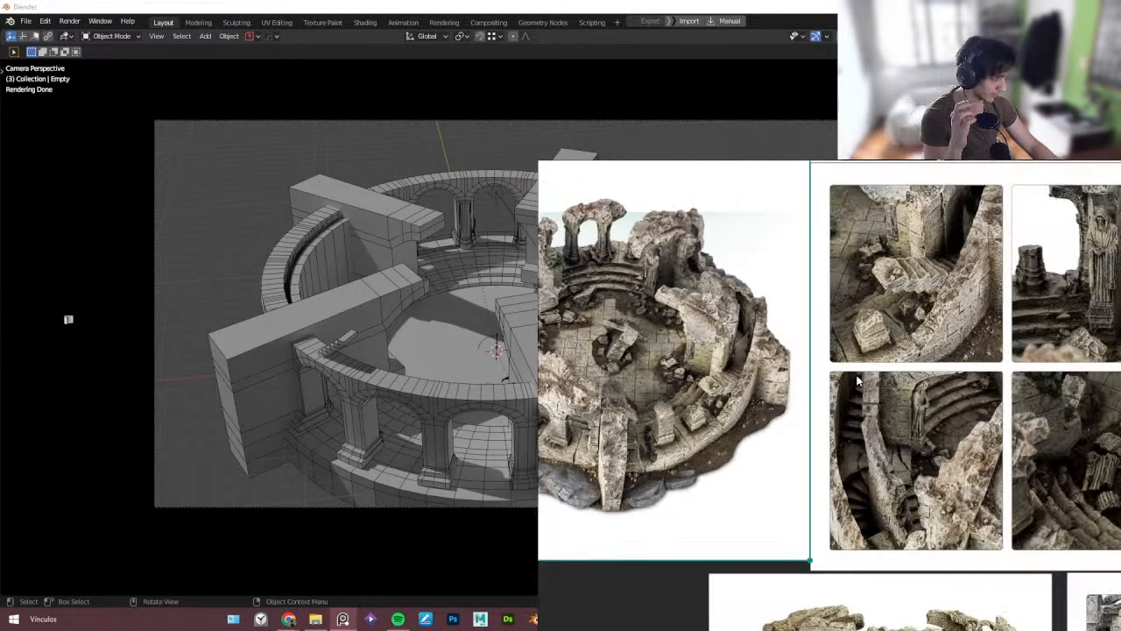
middle_drag(858, 379, 790, 388)
scroll(788, 388, down, 3)
middle_drag(1039, 581, 928, 403)
scroll(994, 390, up, 3)
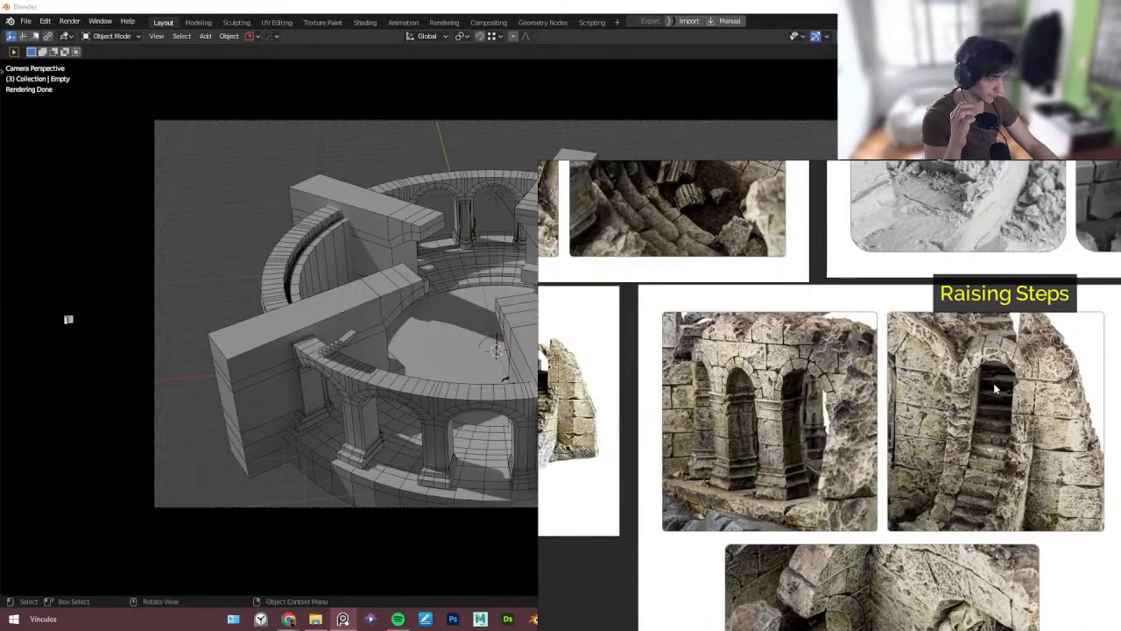
scroll(995, 391, down, 1)
scroll(995, 391, down, 5)
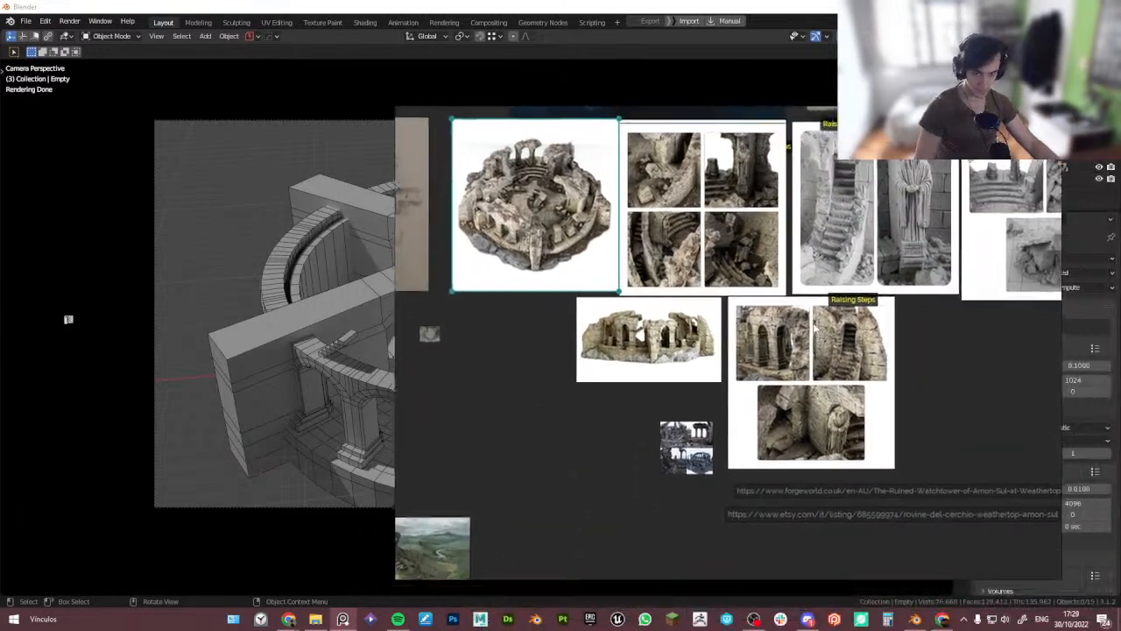
key(ctrl+f)
middle_drag(761, 312, 613, 351)
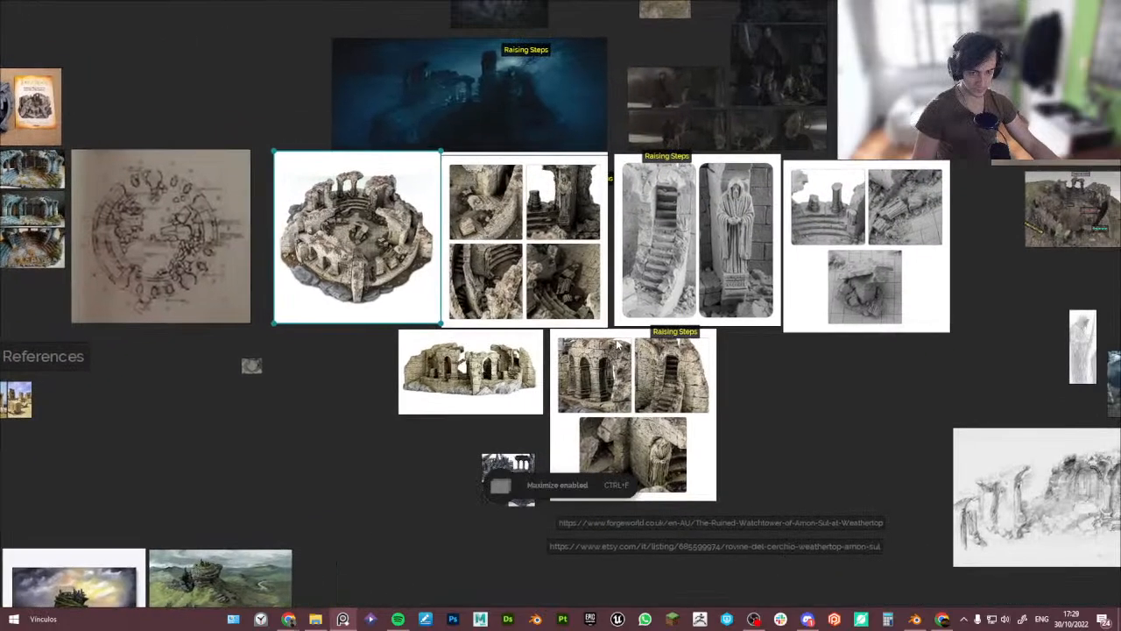
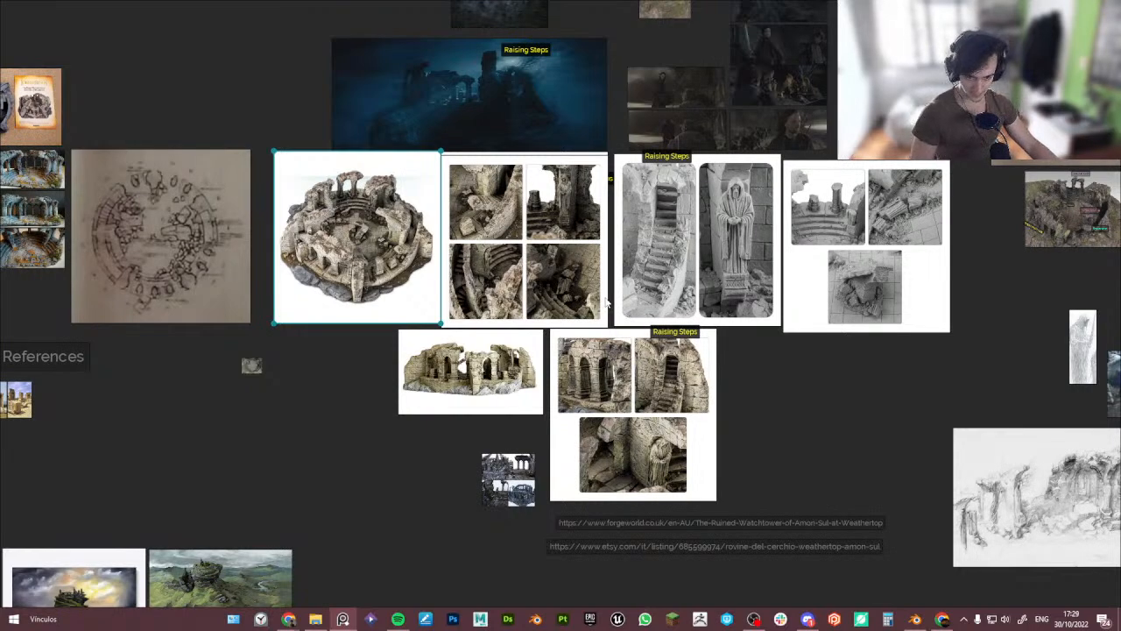
- Capture a screenshot of the Raising Steps stairway reference image to the clipboard
double_click(692, 269)
scroll(641, 262, down, 2)
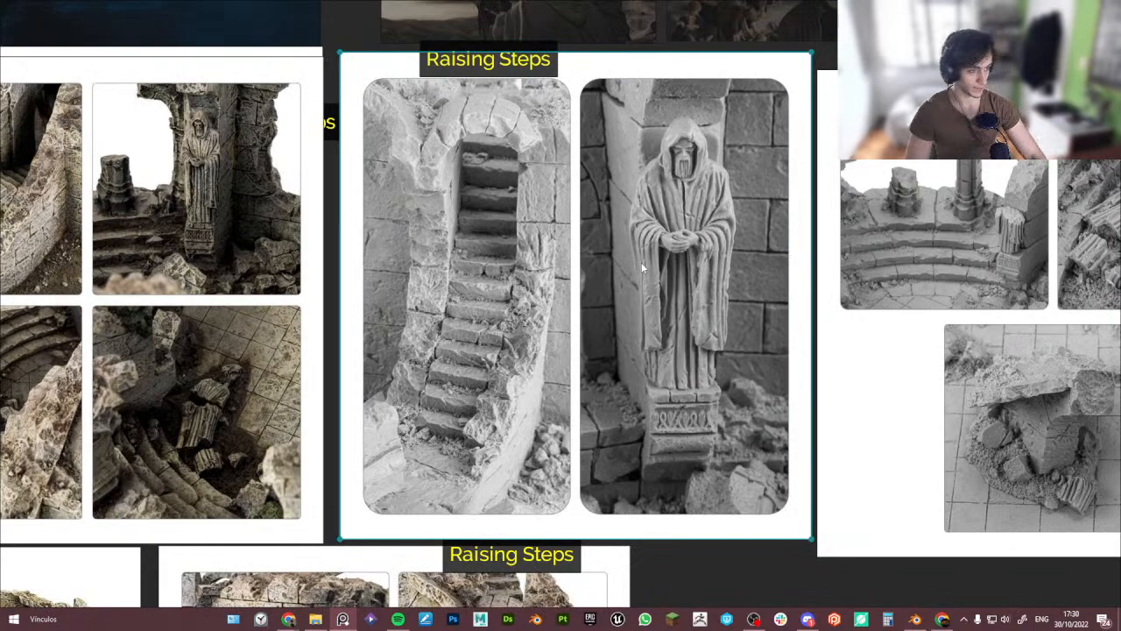
key(Print)
drag(354, 69, 576, 526)
key(ctrl+c)
scroll(517, 368, down, 5)
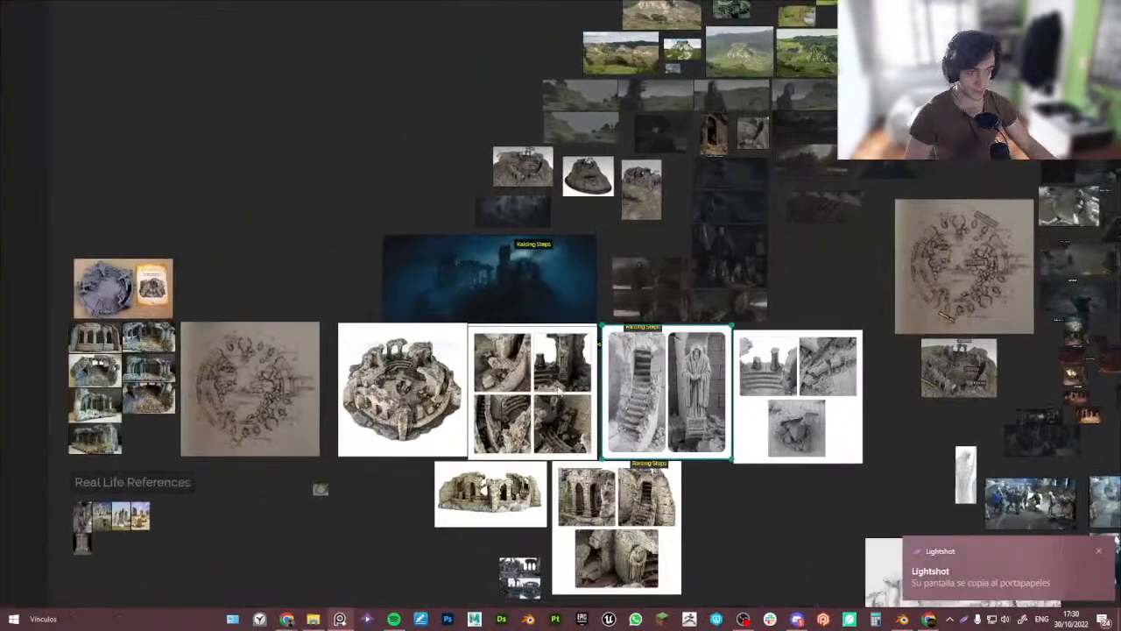
- Place the captured stairway image as a small thumbnail at the upper-left corner of the ruined tower model reference
scroll(525, 385, up, 4)
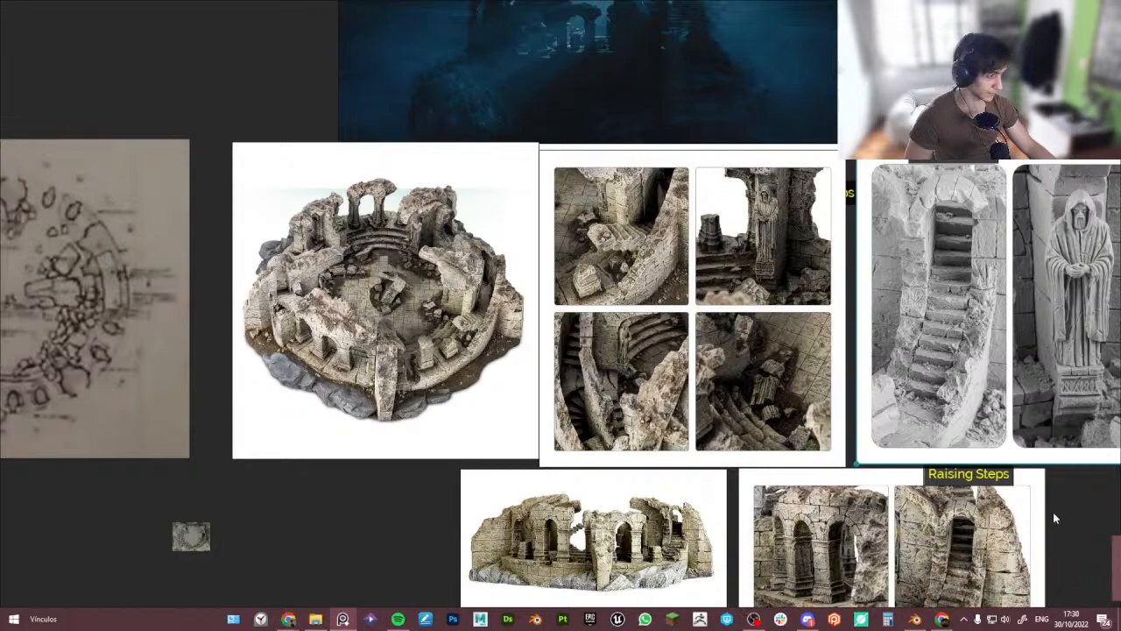
scroll(704, 396, down, 3)
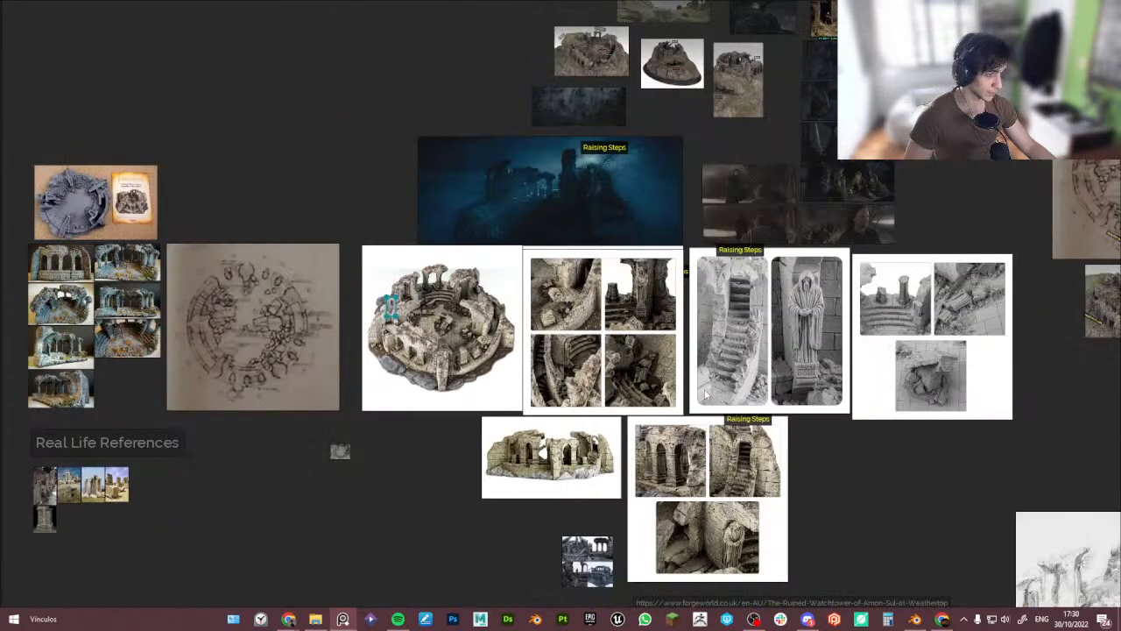
scroll(391, 309, up, 4)
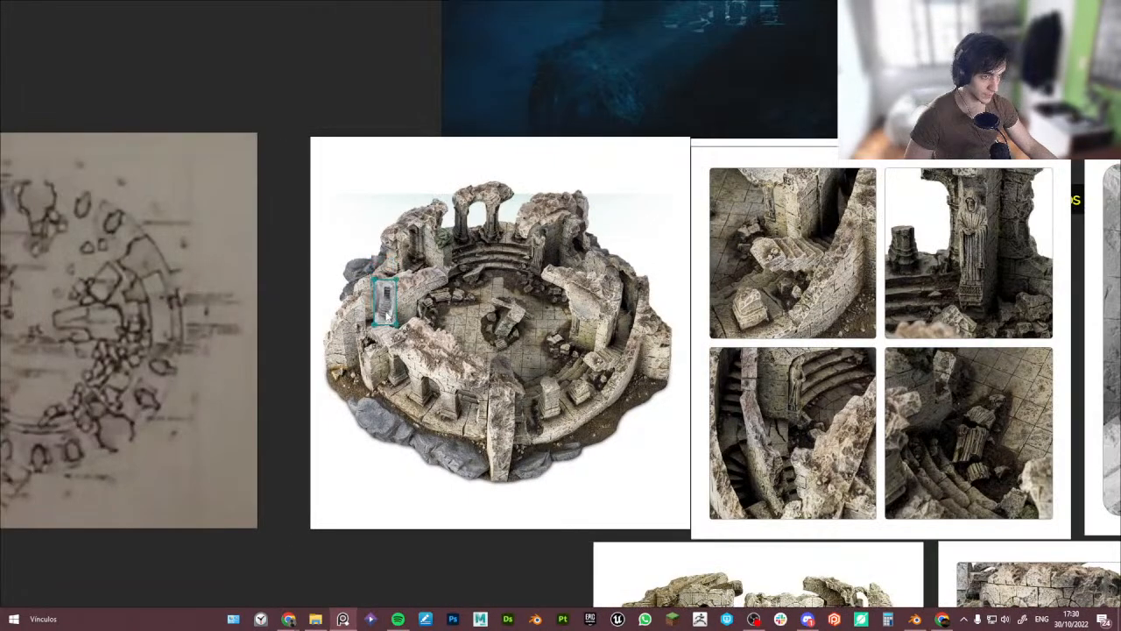
drag(395, 323, 483, 412)
drag(425, 368, 318, 231)
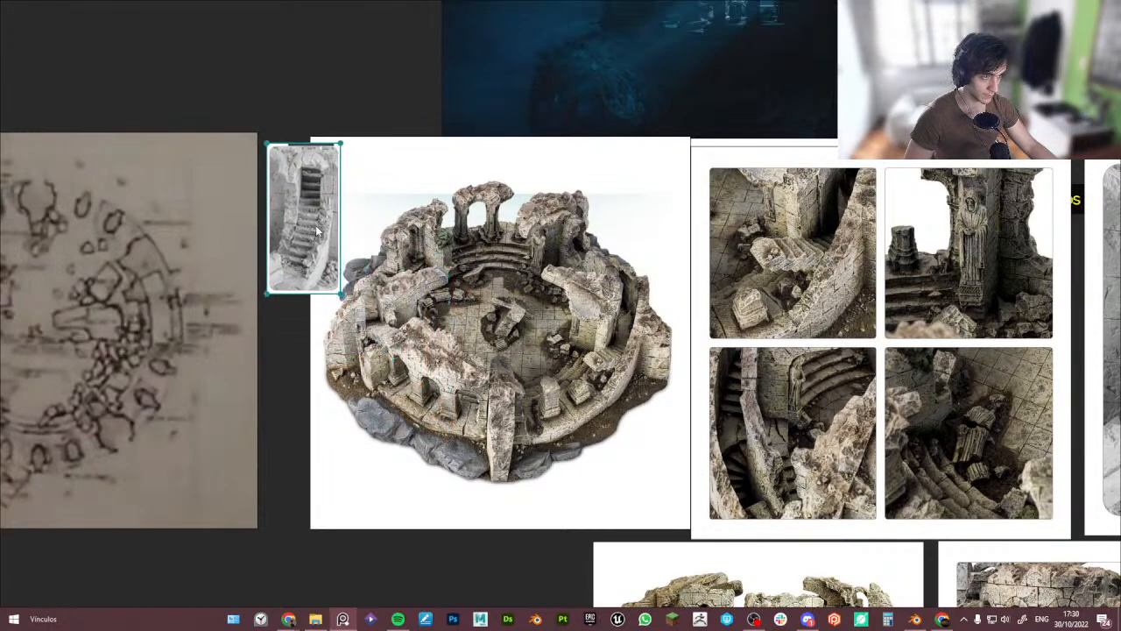
scroll(370, 298, up, 1)
click(292, 411)
middle_drag(292, 411, 247, 340)
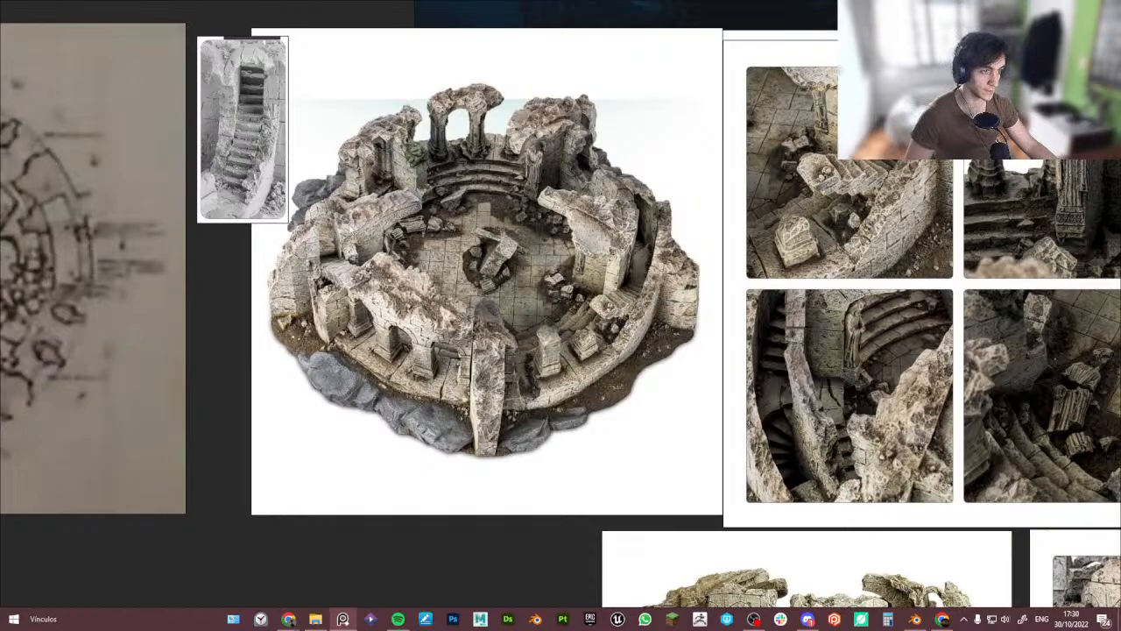
- Browse the reference board around the ruin model and arched wall images
scroll(561, 322, down, 3)
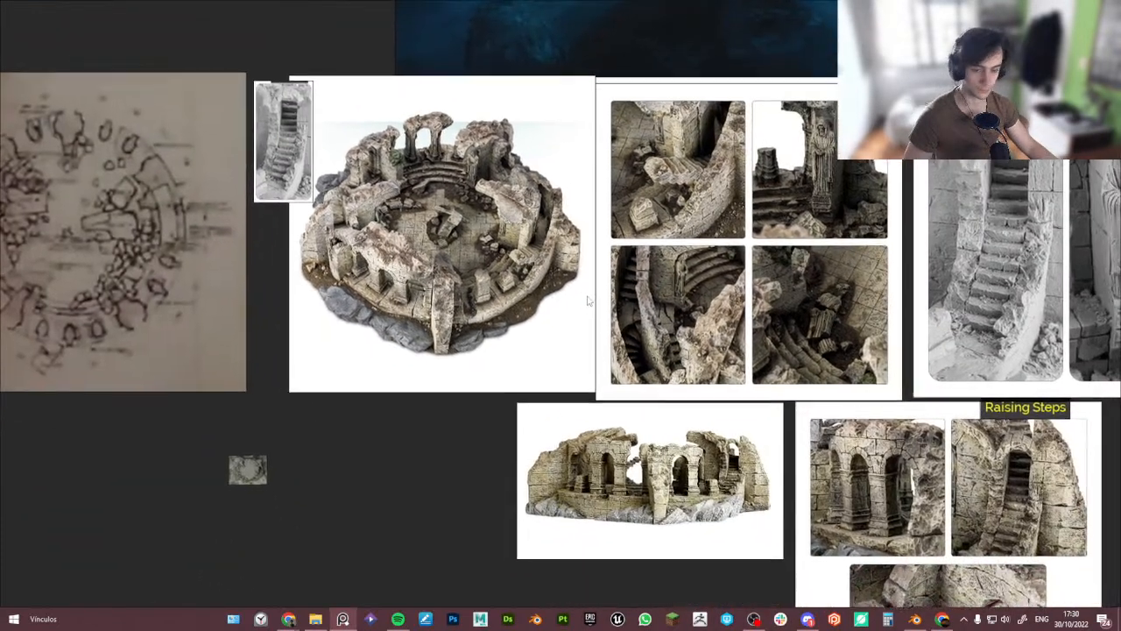
scroll(618, 334, down, 2)
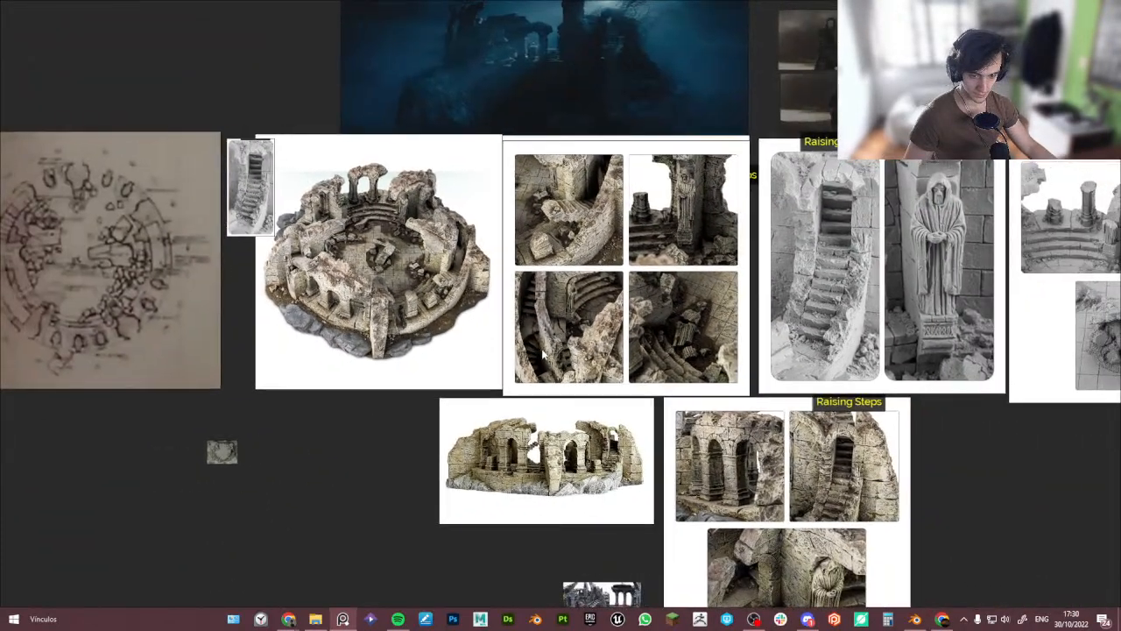
middle_drag(615, 388, 501, 280)
scroll(473, 273, up, 3)
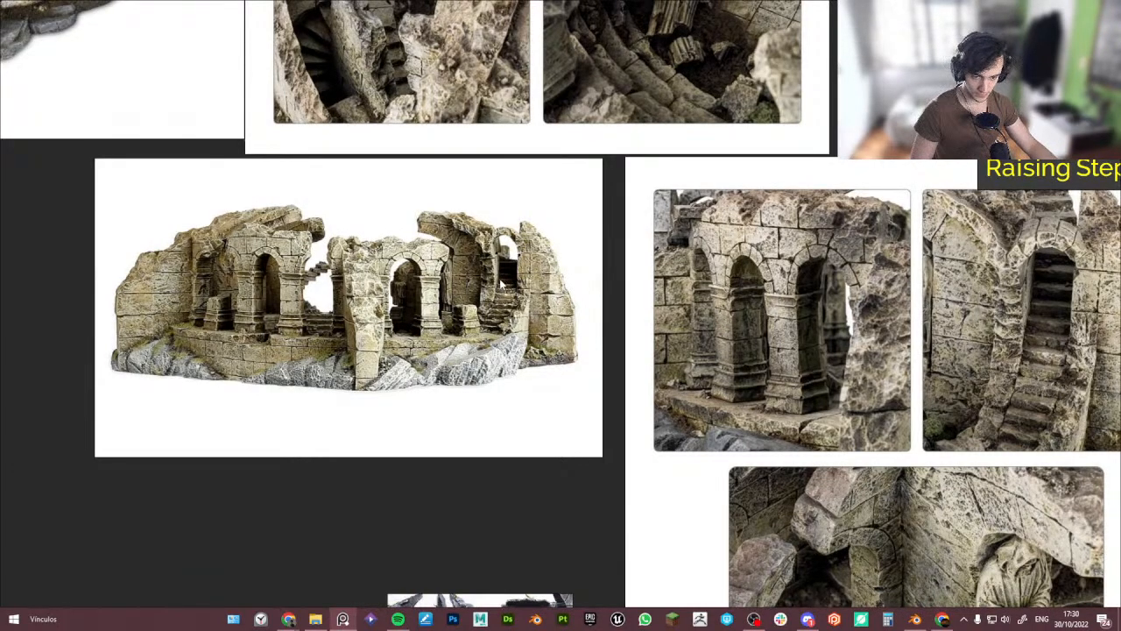
right_drag(514, 257, 0, 368)
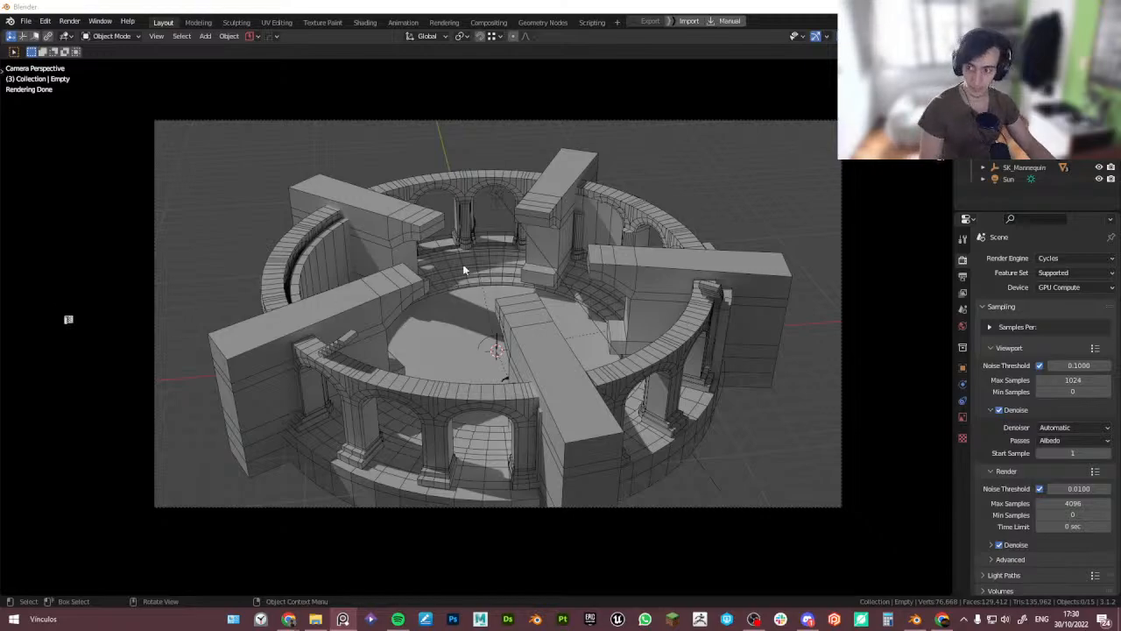
- Switch to Blender, leave camera view for a solid-shaded user perspective, and select the outer arched ring
click(566, 5)
key(KP_0)
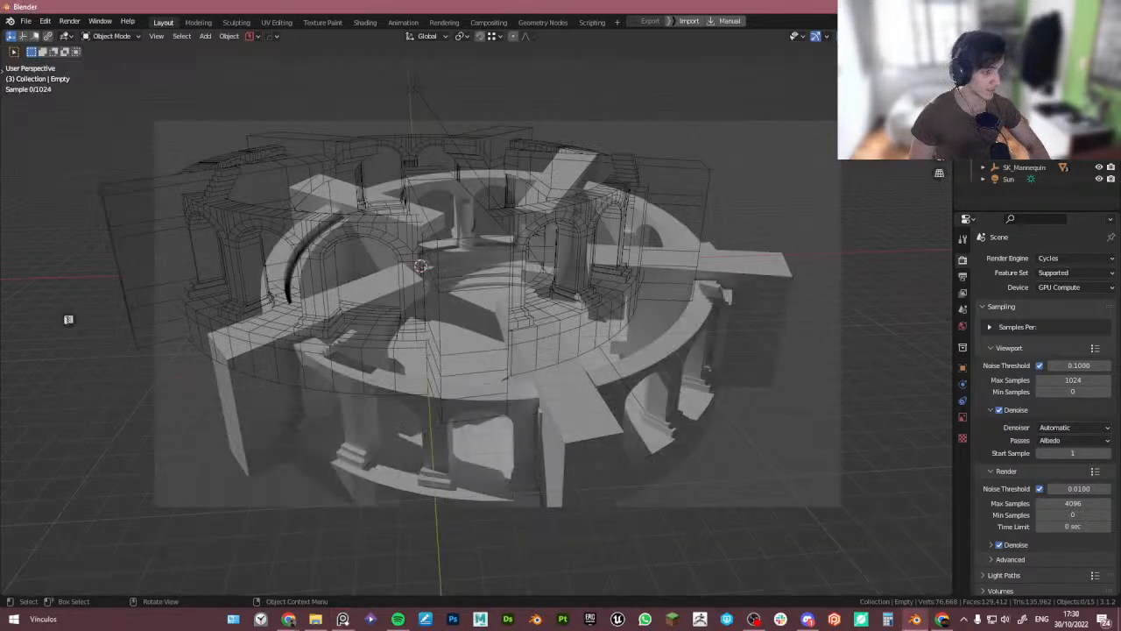
click(889, 36)
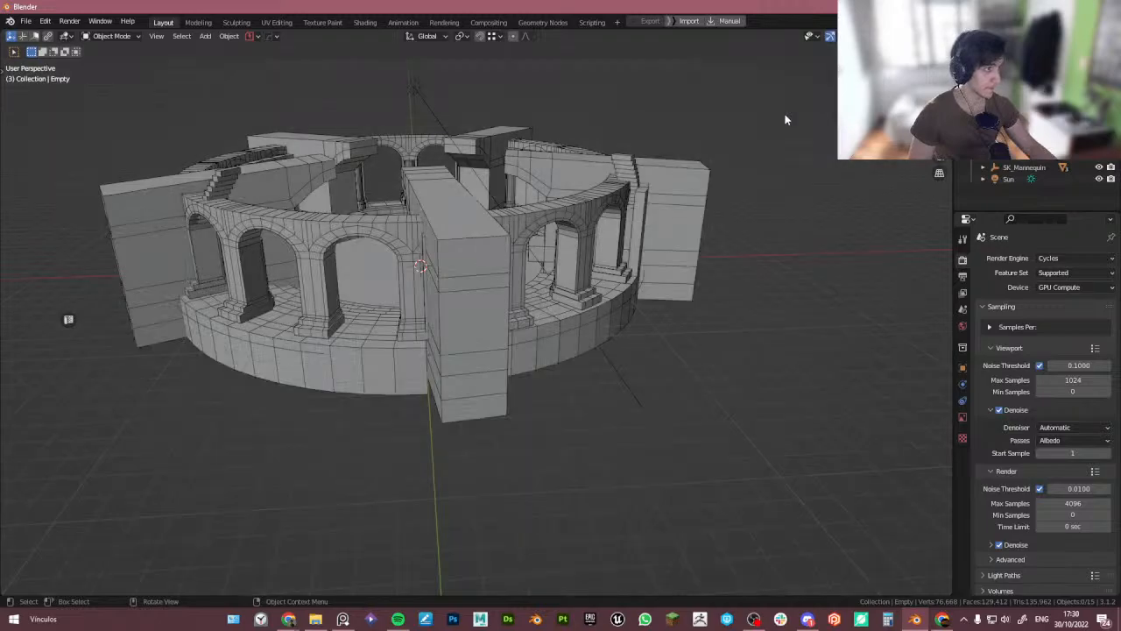
mouse_move(497, 252)
middle_down()
mouse_move(528, 280)
mouse_move(517, 291)
middle_up()
click(406, 322)
middle_drag(406, 323, 481, 349)
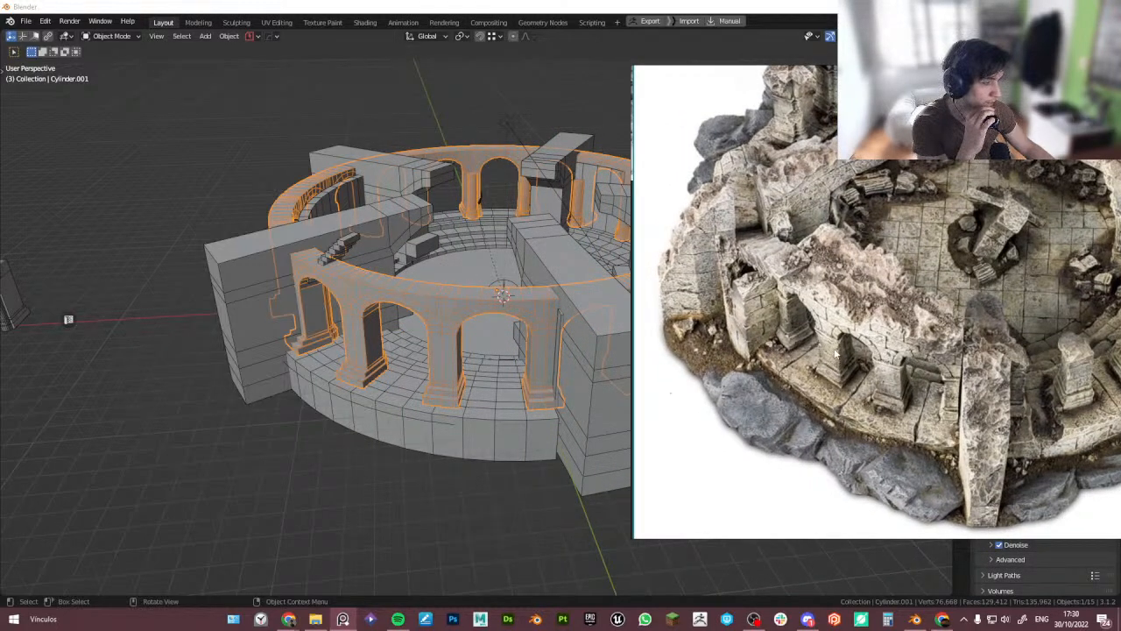
- Compare the blockout's arched walls with the zoomed ruin model reference while orbiting the scene
drag(859, 351, 825, 333)
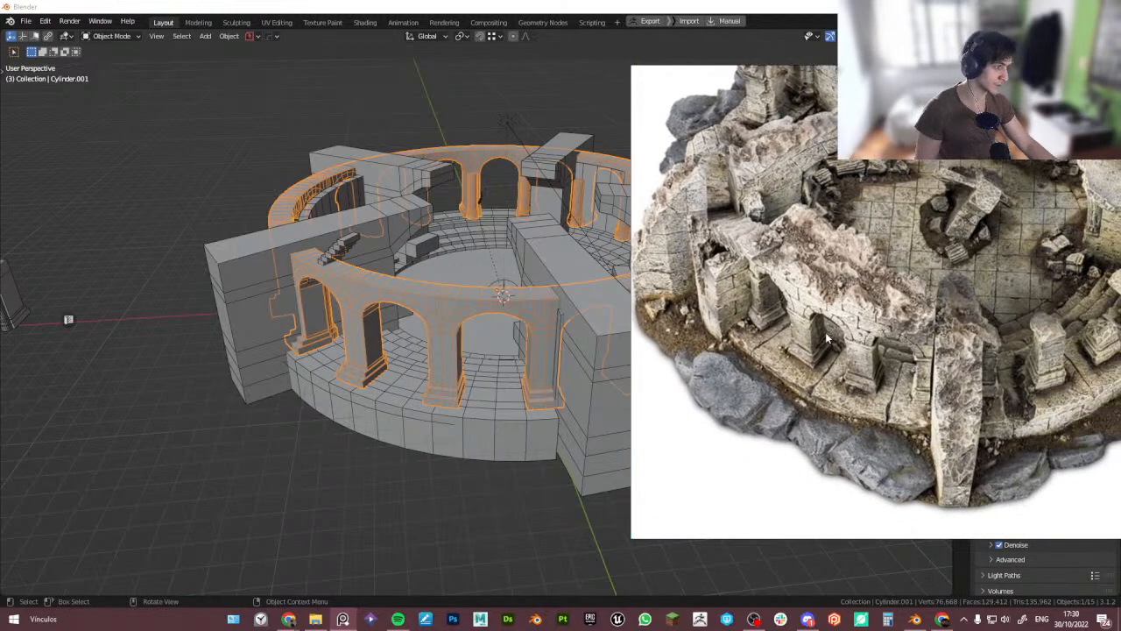
middle_drag(423, 385, 473, 378)
scroll(816, 355, up, 3)
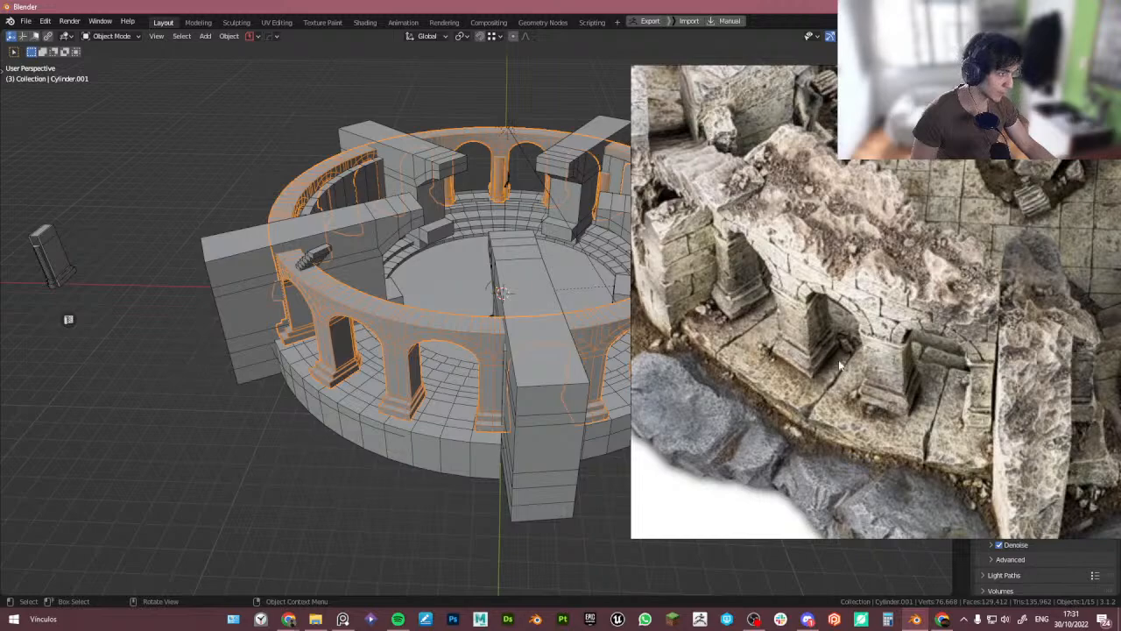
middle_drag(494, 373, 453, 389)
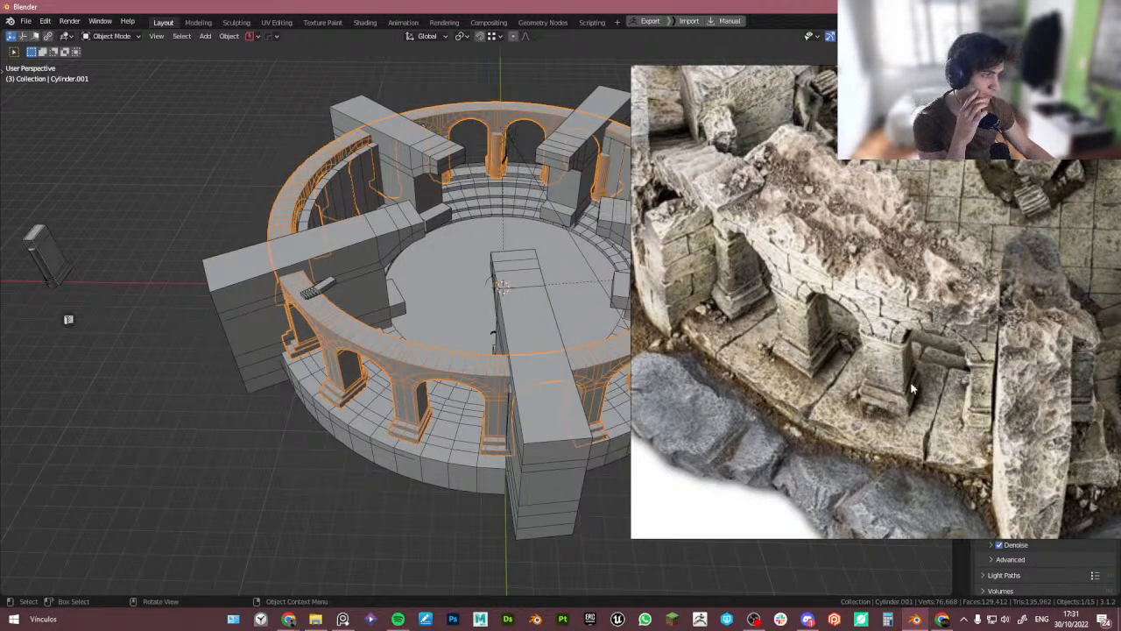
scroll(911, 390, down, 3)
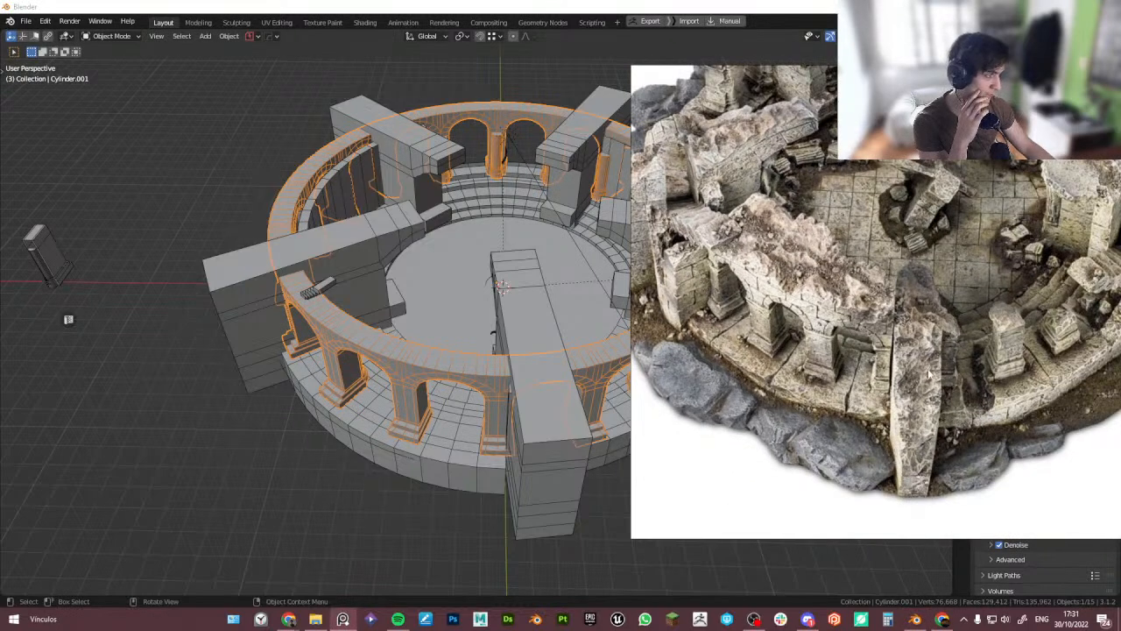
middle_drag(929, 370, 949, 406)
middle_drag(749, 313, 568, 354)
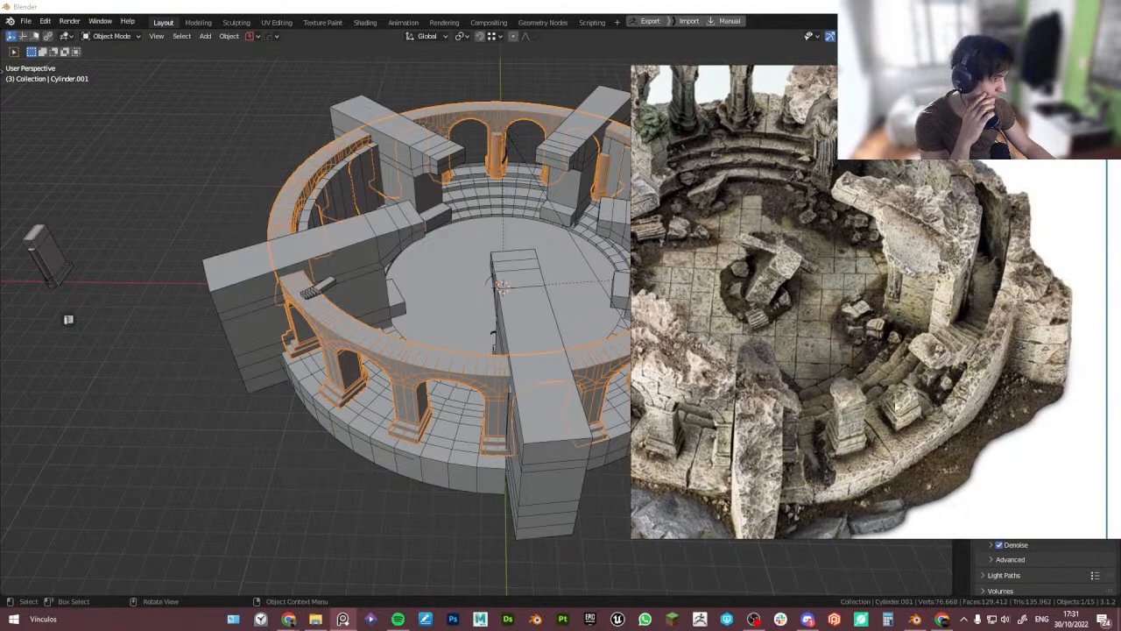
middle_drag(735, 154, 812, 246)
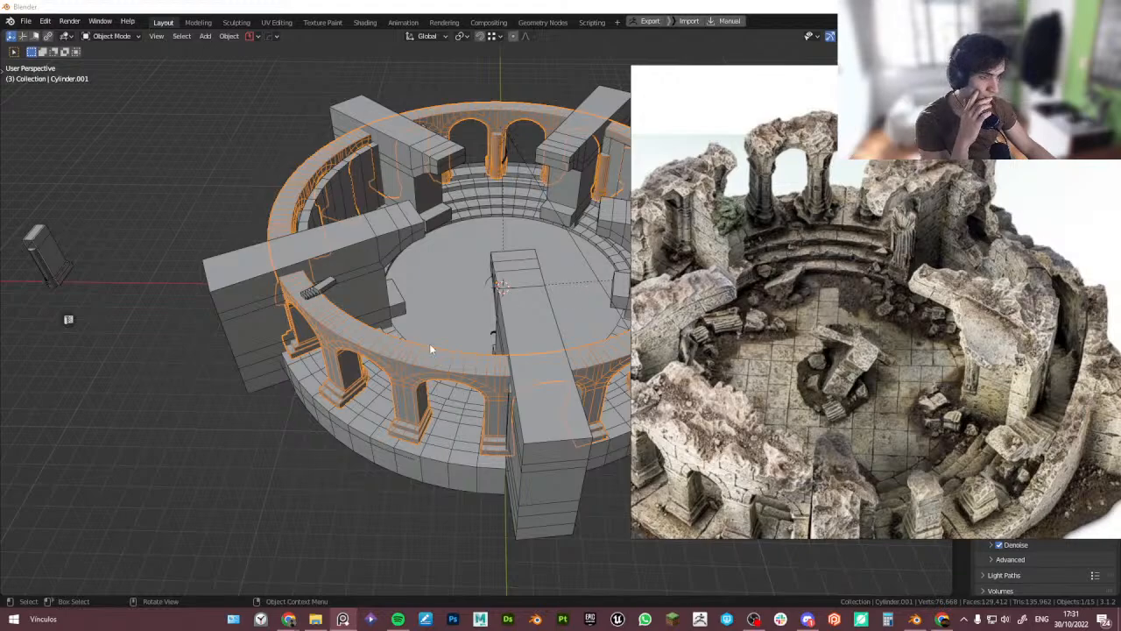
middle_drag(429, 349, 461, 309)
middle_drag(471, 258, 492, 269)
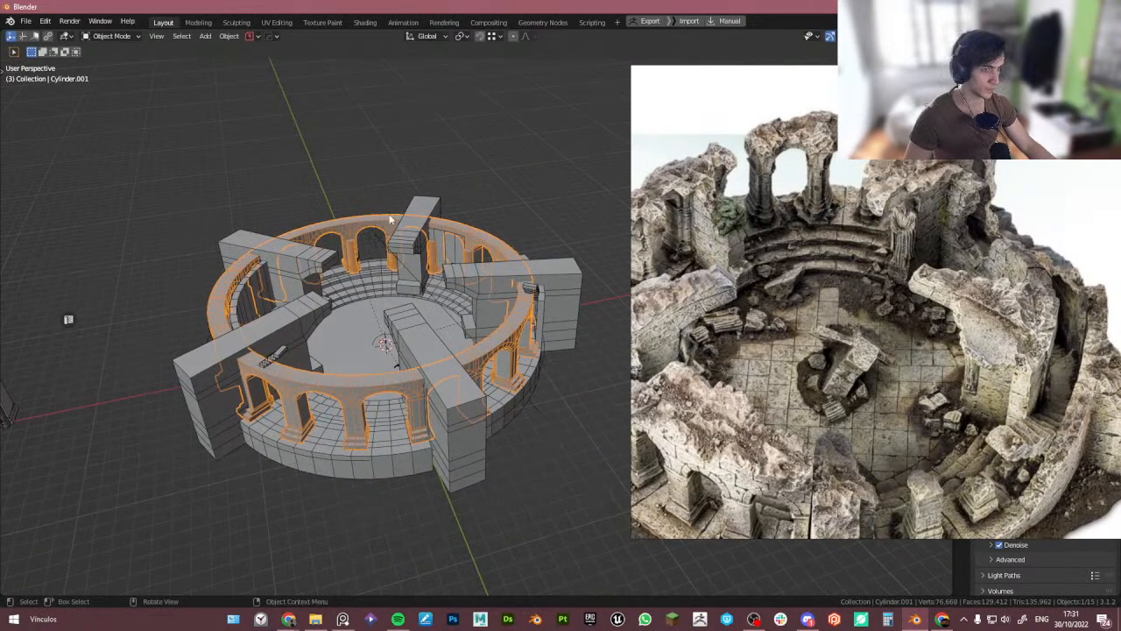
middle_drag(284, 257, 394, 336)
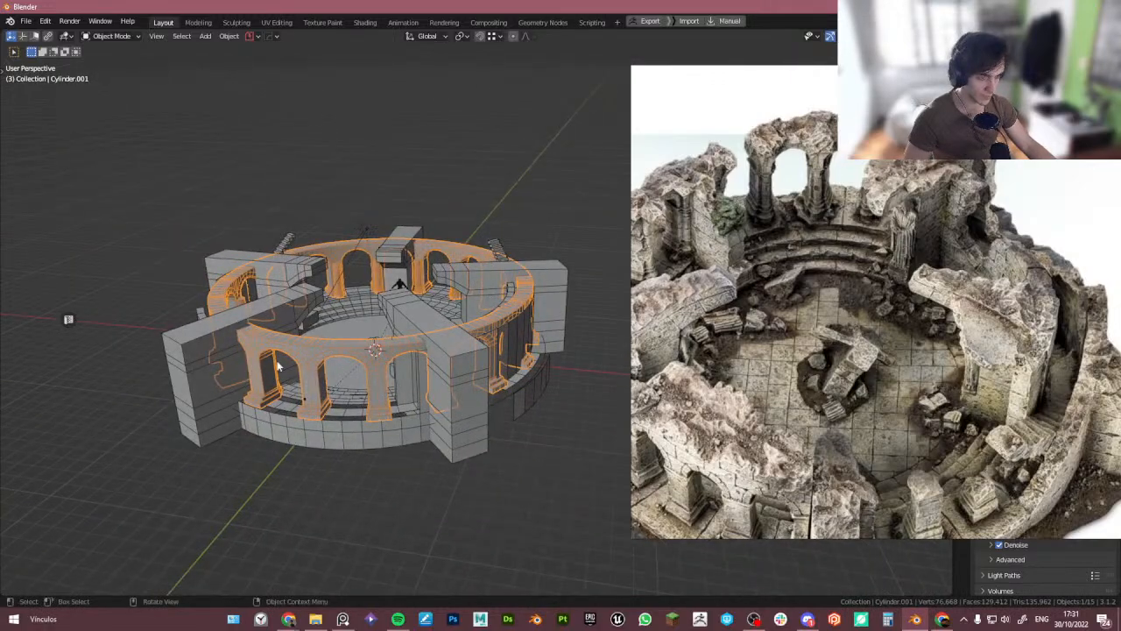
- In Edit Mode on the arched ring, select the edge paths along its base and bridge them to fill the gap
scroll(378, 356, up, 5)
click(335, 436)
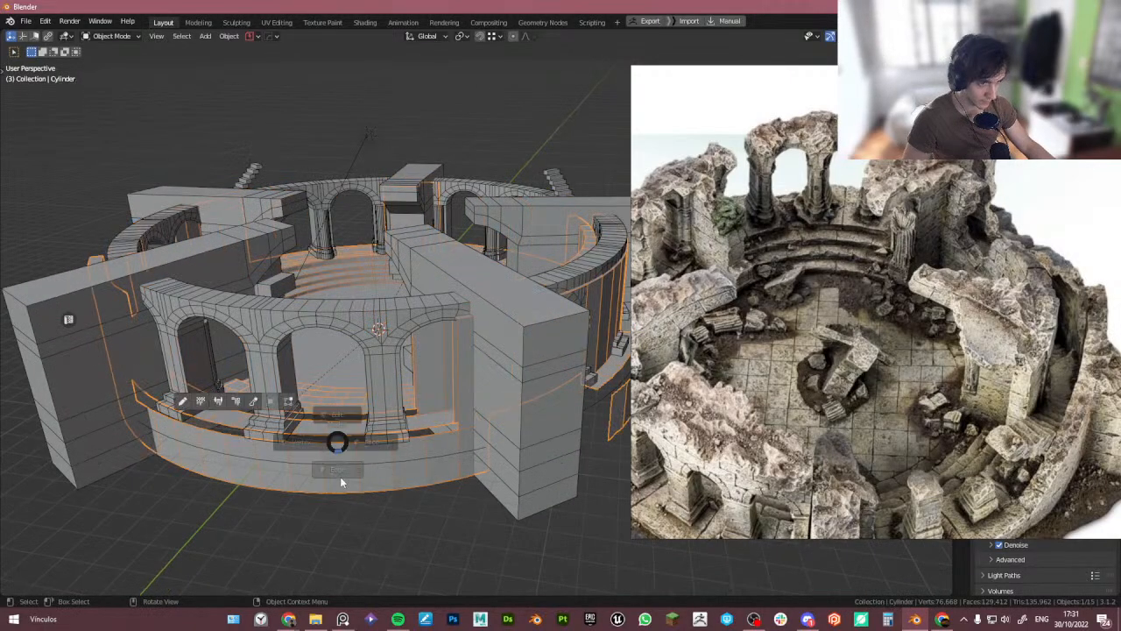
key(Tab)
scroll(337, 443, up, 4)
alt+click(337, 444)
key(alt+a)
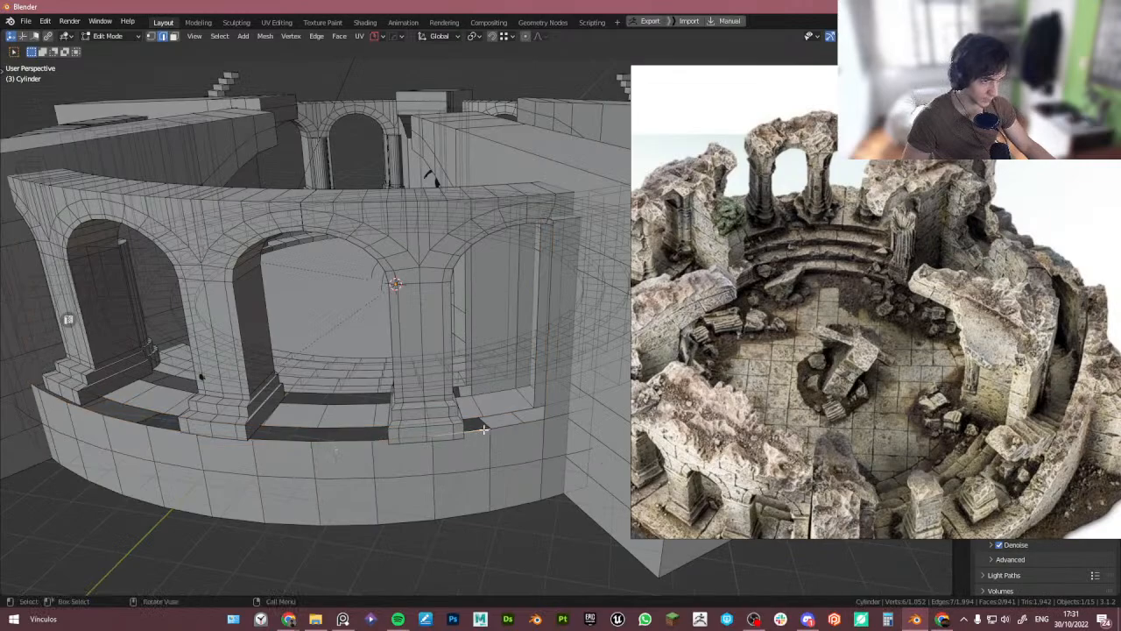
ctrl+click(41, 391)
middle_drag(40, 391, 283, 371)
scroll(255, 400, down, 5)
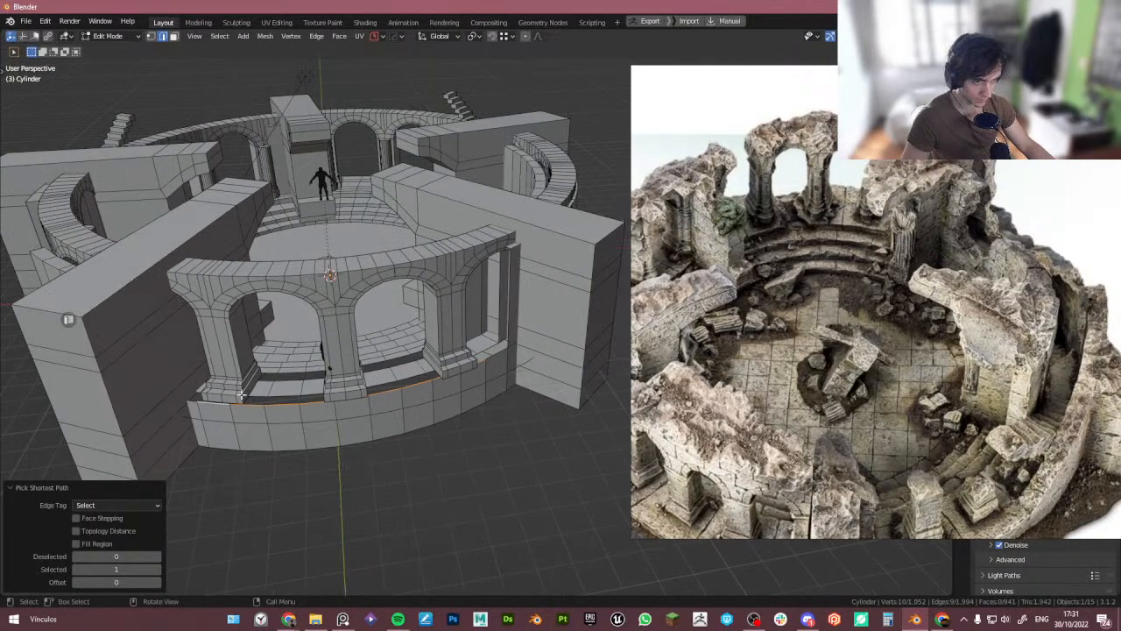
scroll(459, 363, up, 5)
middle_drag(459, 363, 272, 387)
shift+click(526, 466)
middle_drag(118, 446, 123, 462)
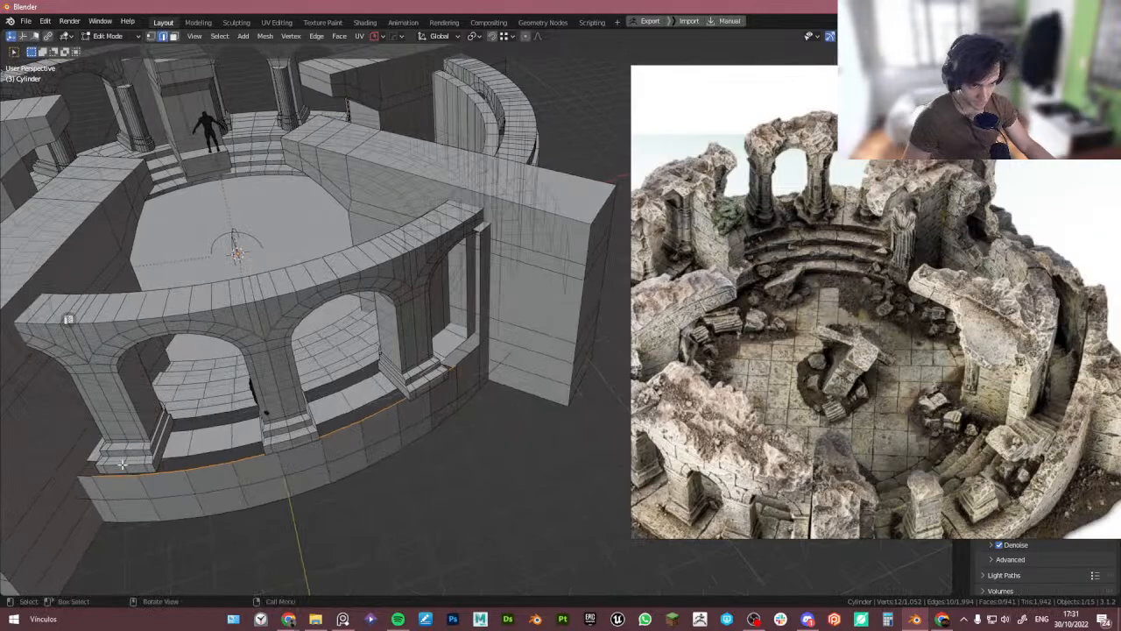
ctrl+click(123, 462)
key(ctrl+e)
click(173, 455)
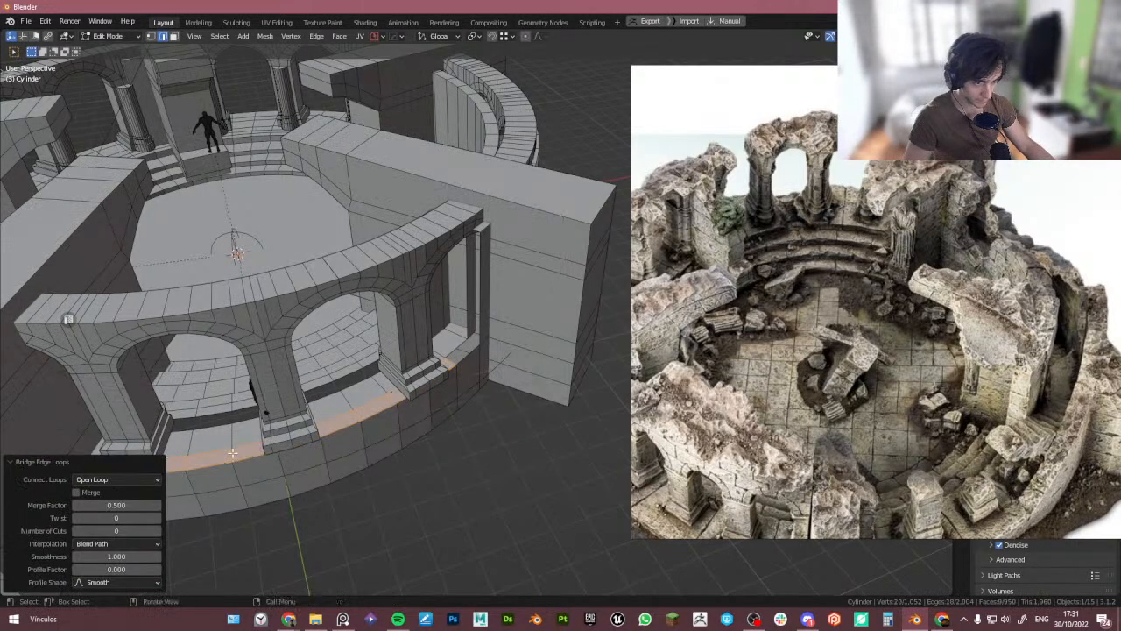
- Repeat the edge loop bridge on the remaining gap at the base beside the right pillar
middle_drag(179, 454, 343, 438)
scroll(464, 427, up, 4)
click(527, 363)
shift+click(500, 347)
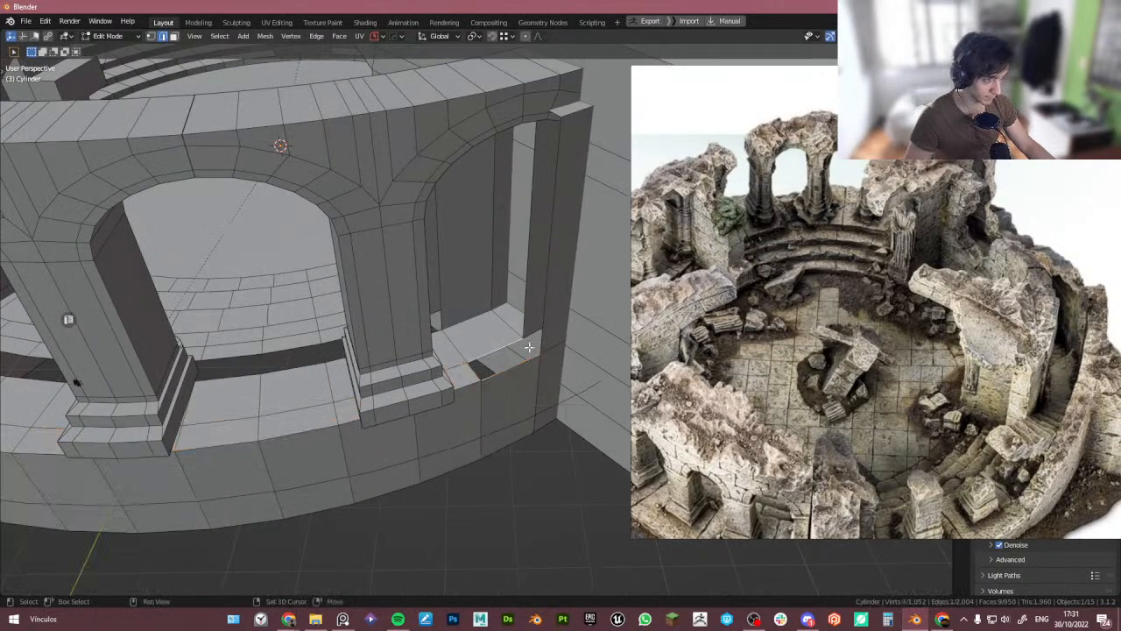
key(shift+r)
scroll(495, 352, down, 5)
middle_drag(457, 359, 318, 376)
scroll(385, 376, up, 4)
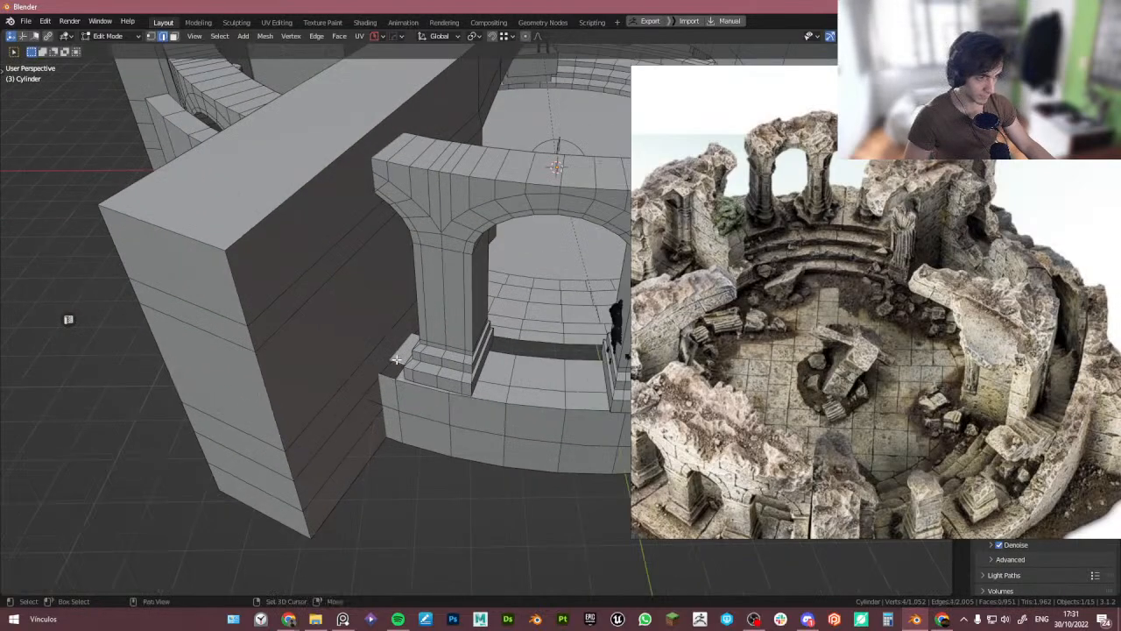
- Back in Object Mode, duplicate the arched ring and rotate the copy -5.74° around the Z axis
key(Tab)
scroll(416, 270, down, 5)
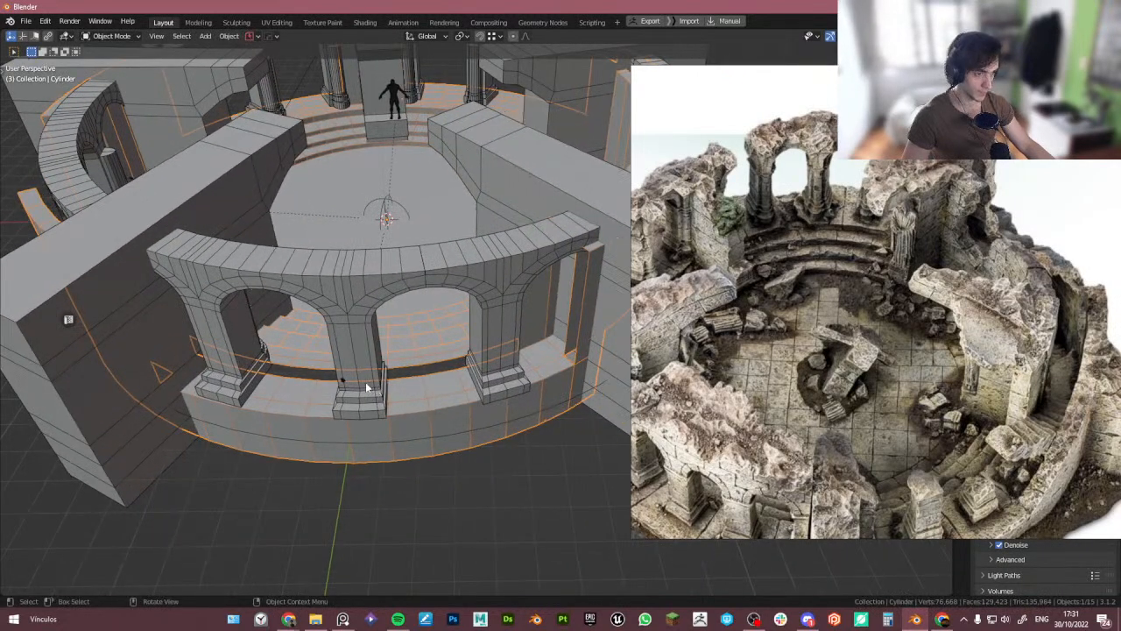
key(shift+d)
key(r)
click(467, 417)
shift+click(450, 433)
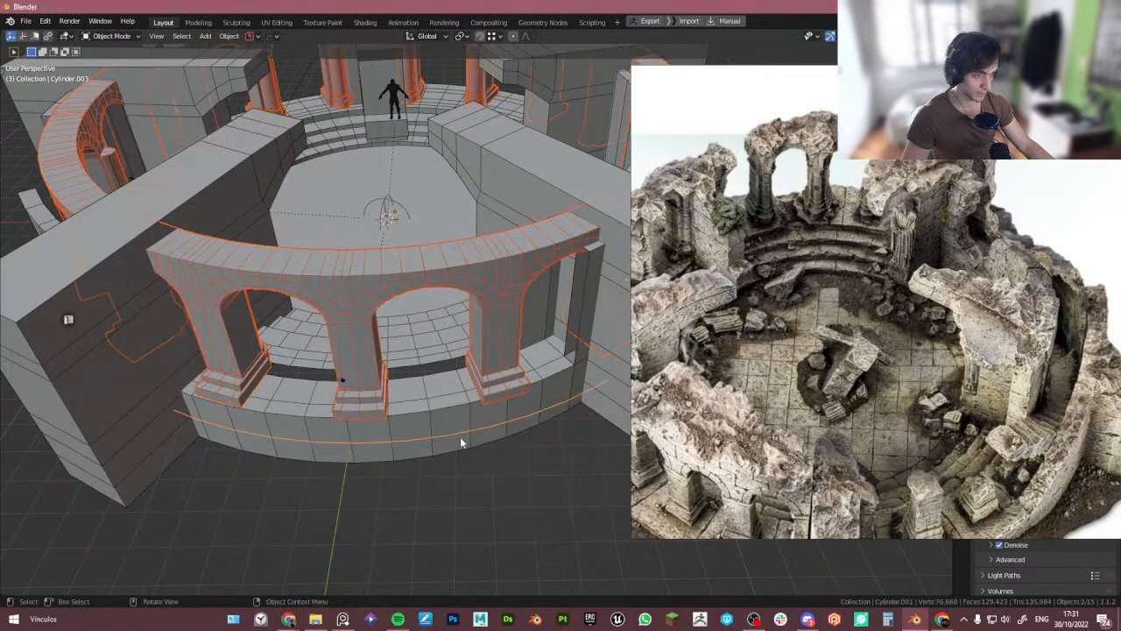
key(r)
key(z)
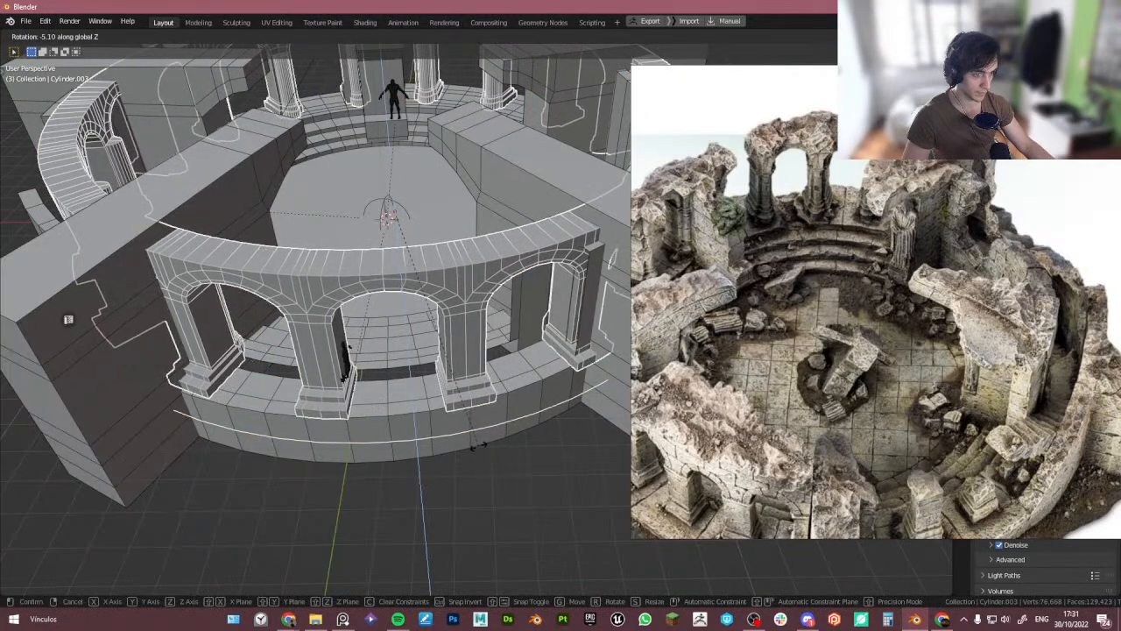
click(476, 446)
- Scale the duplicated arched ring down uniformly to 0.956
scroll(415, 396, down, 3)
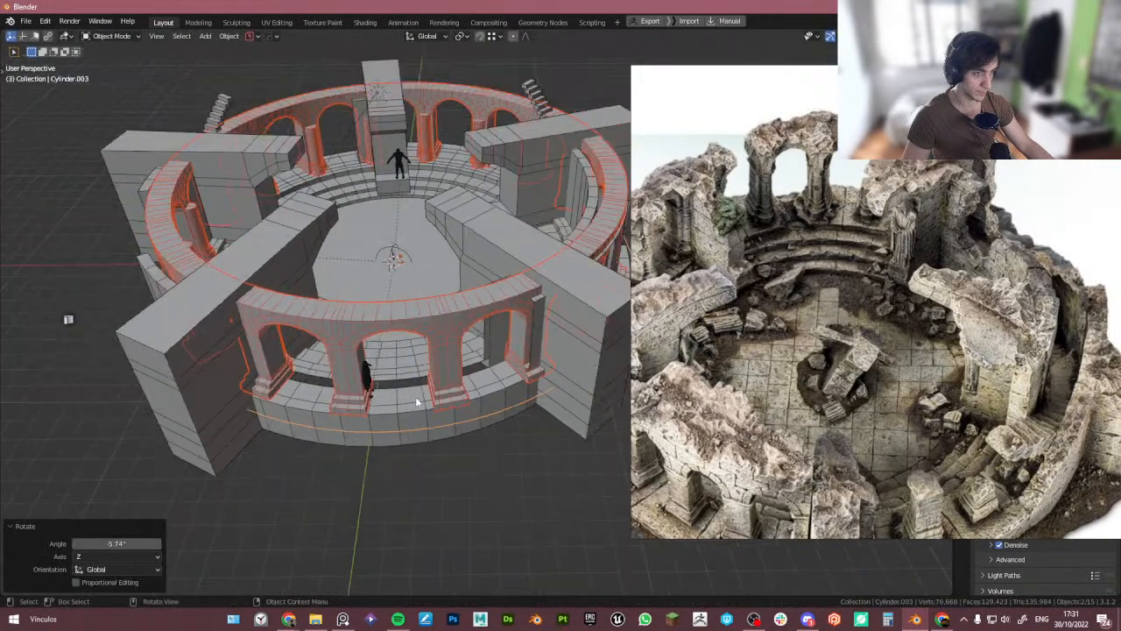
mouse_move(416, 396)
middle_down()
mouse_move(399, 369)
mouse_move(431, 372)
mouse_move(350, 349)
mouse_move(426, 406)
middle_up()
scroll(429, 347, down, 2)
key(s)
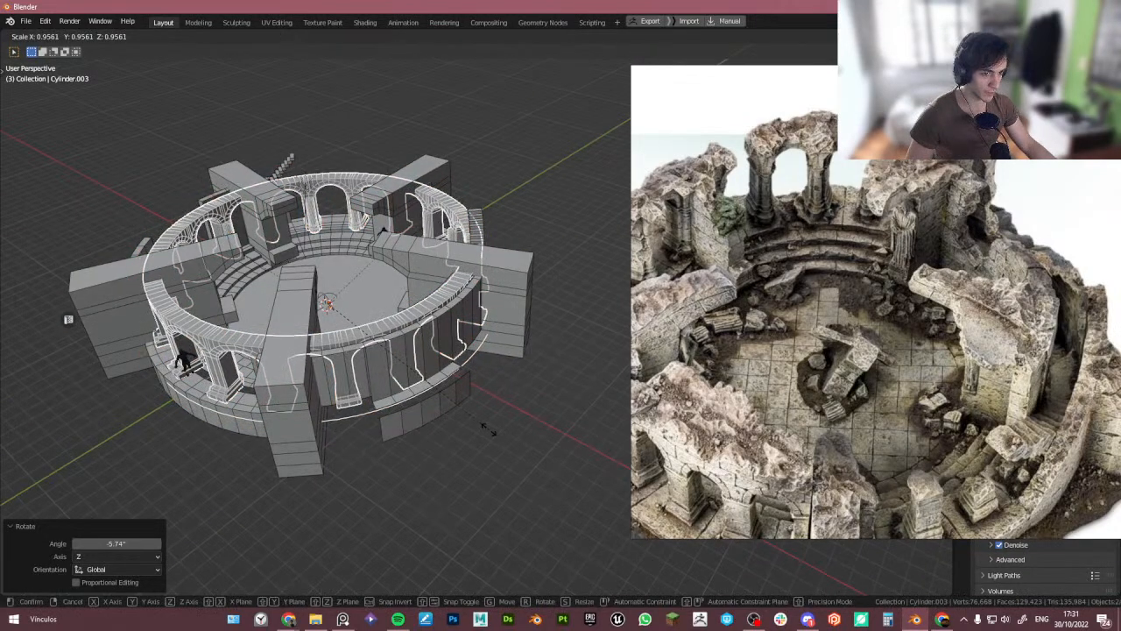
click(486, 428)
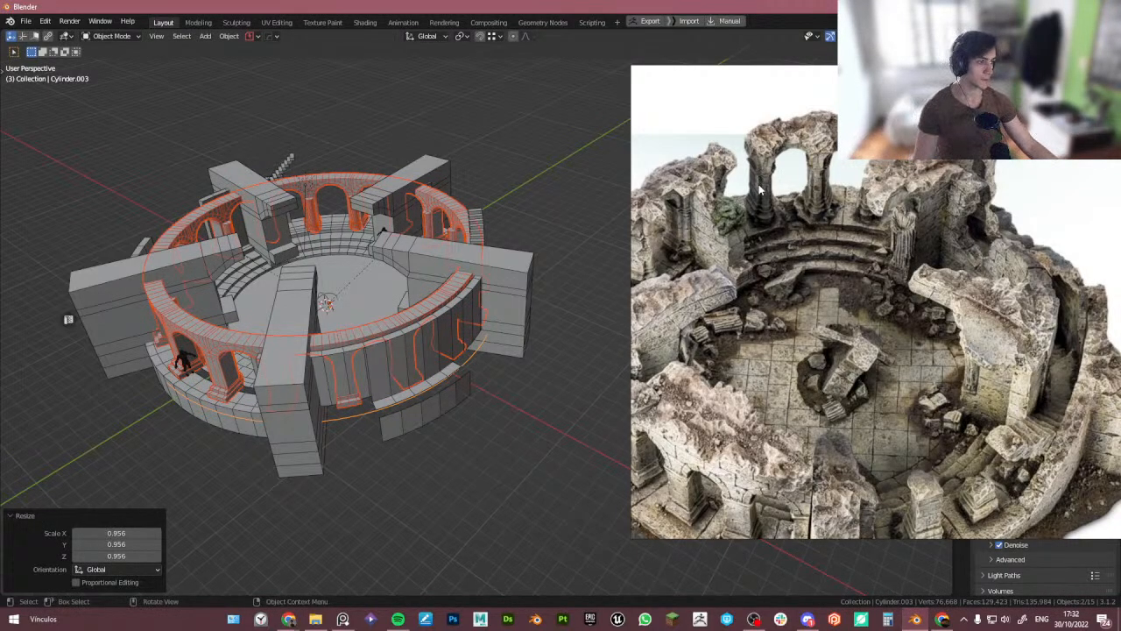
- Orbit around the tower and compare it from the camera view against the reference image
mouse_move(351, 289)
middle_down()
mouse_move(315, 302)
mouse_move(334, 296)
middle_up()
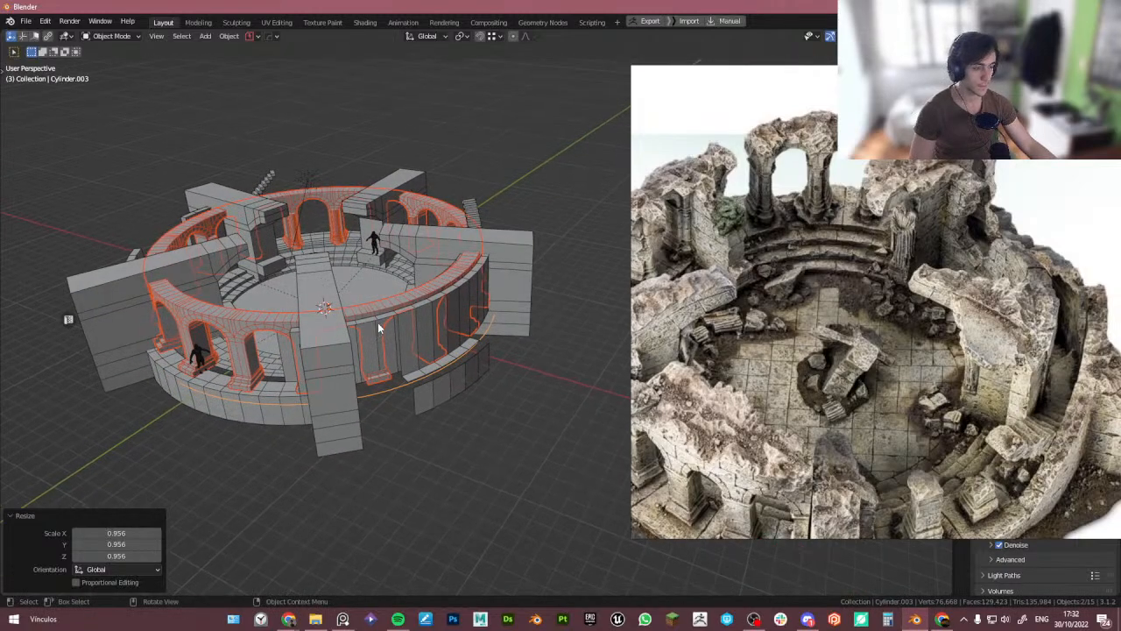
middle_drag(379, 329, 412, 315)
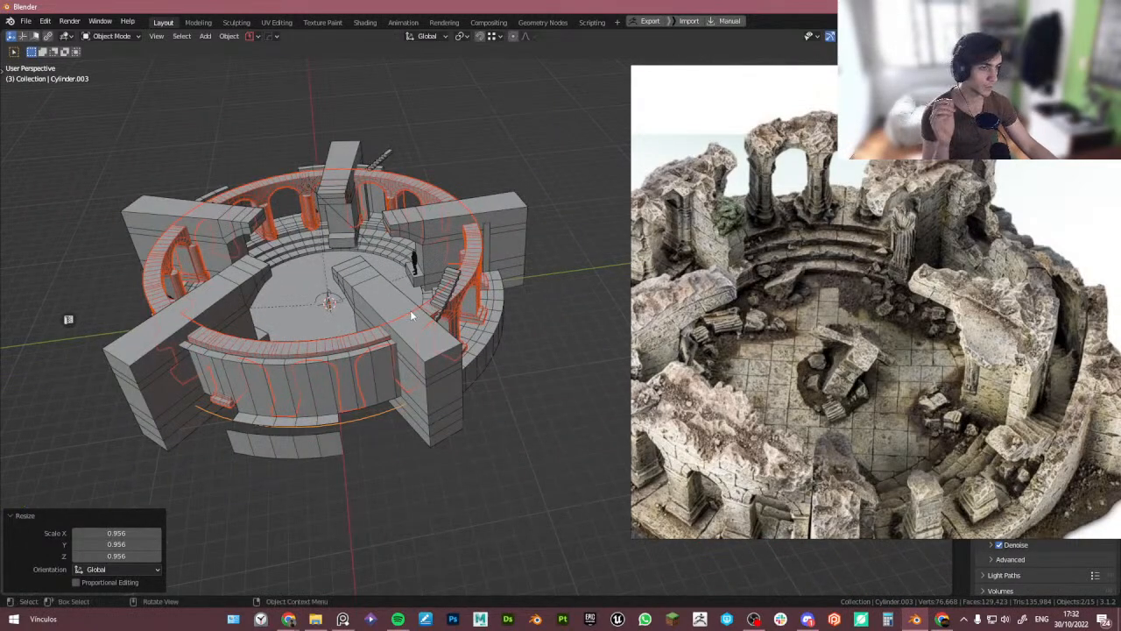
middle_drag(284, 379, 314, 353)
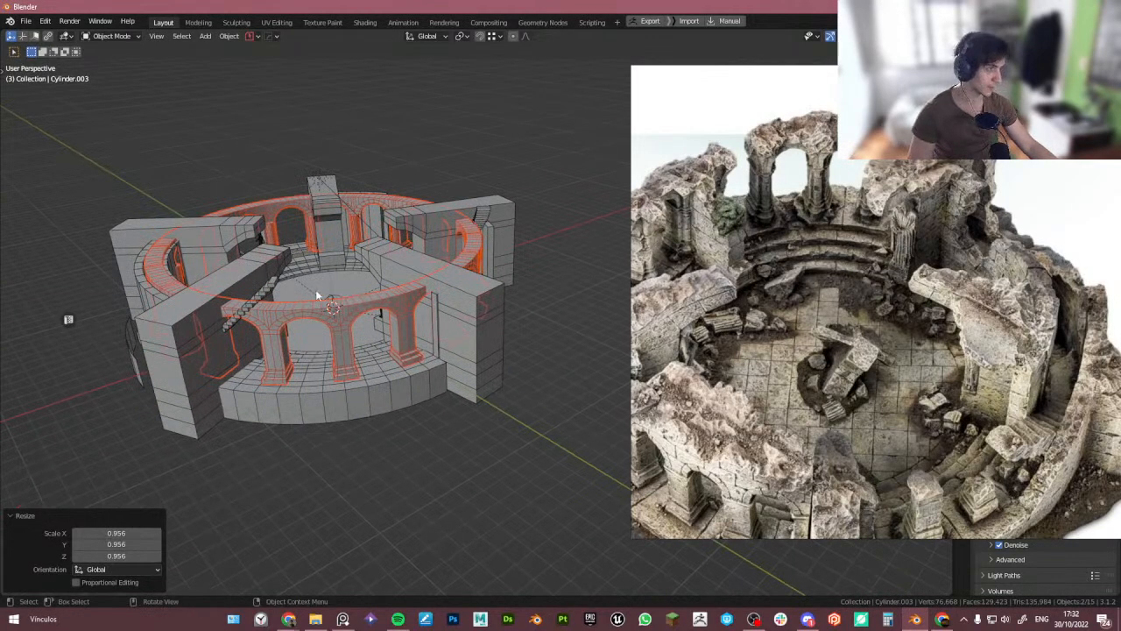
middle_drag(316, 290, 370, 301)
mouse_move(459, 285)
middle_down()
mouse_move(480, 289)
mouse_move(463, 287)
middle_up()
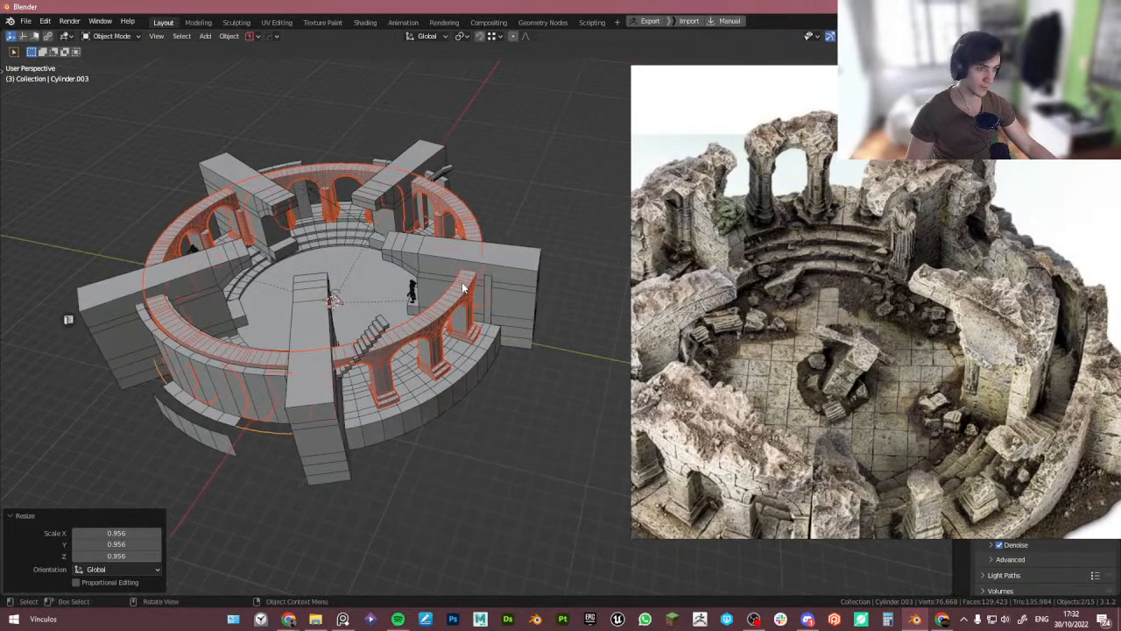
key(KP_0)
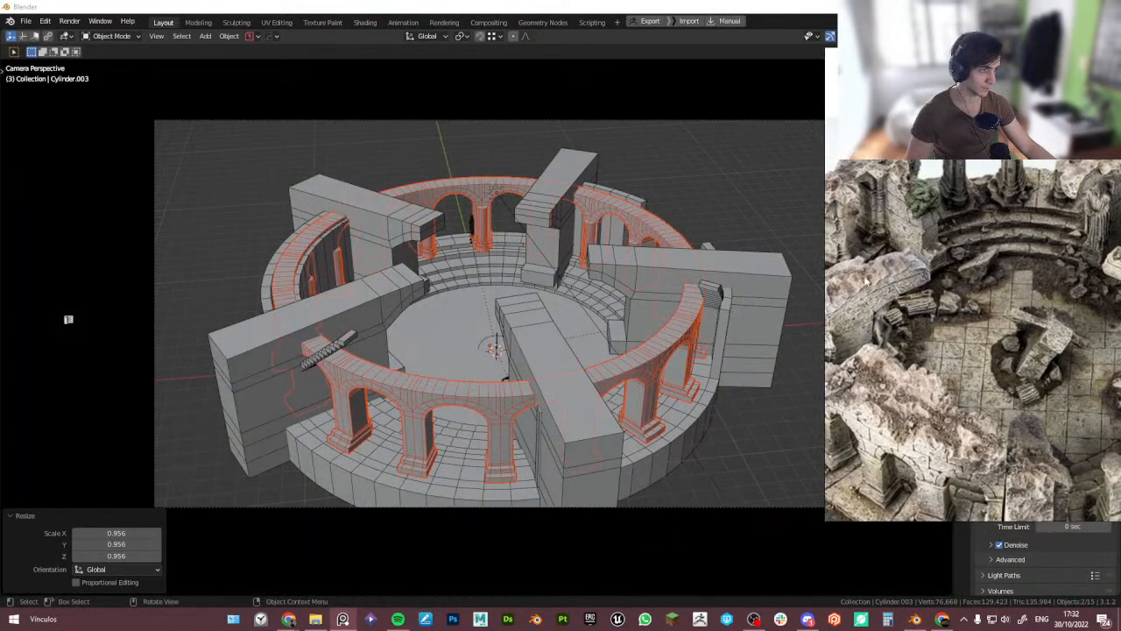
middle_drag(727, 302, 636, 283)
key(KP_0)
shift+middle_drag(689, 294, 696, 286)
right_drag(1054, 279, 935, 289)
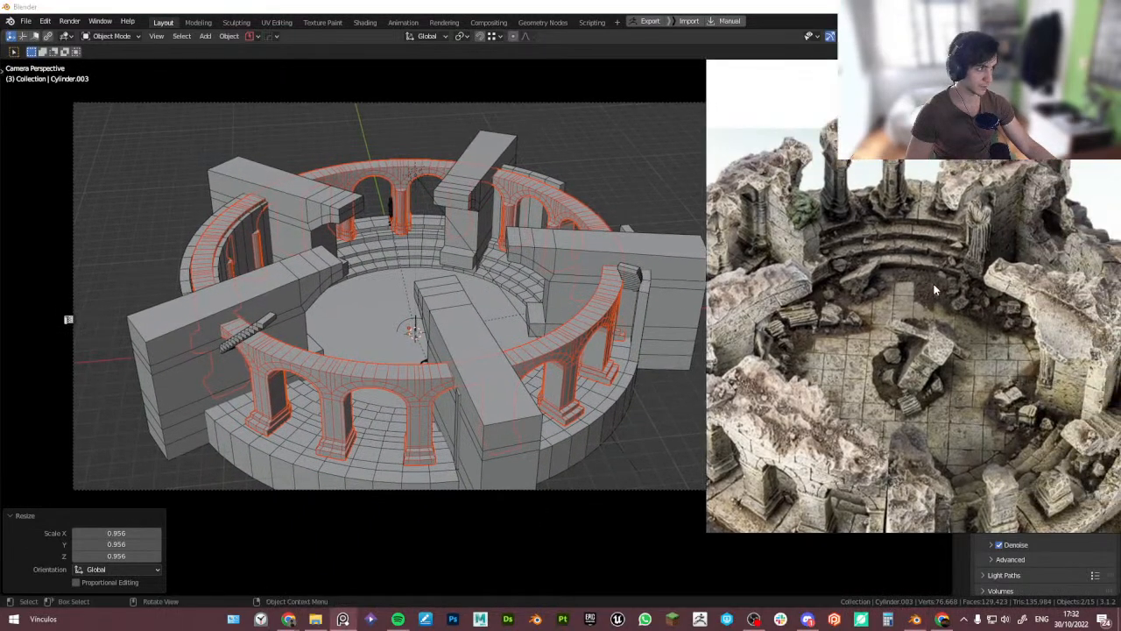
scroll(920, 291, down, 3)
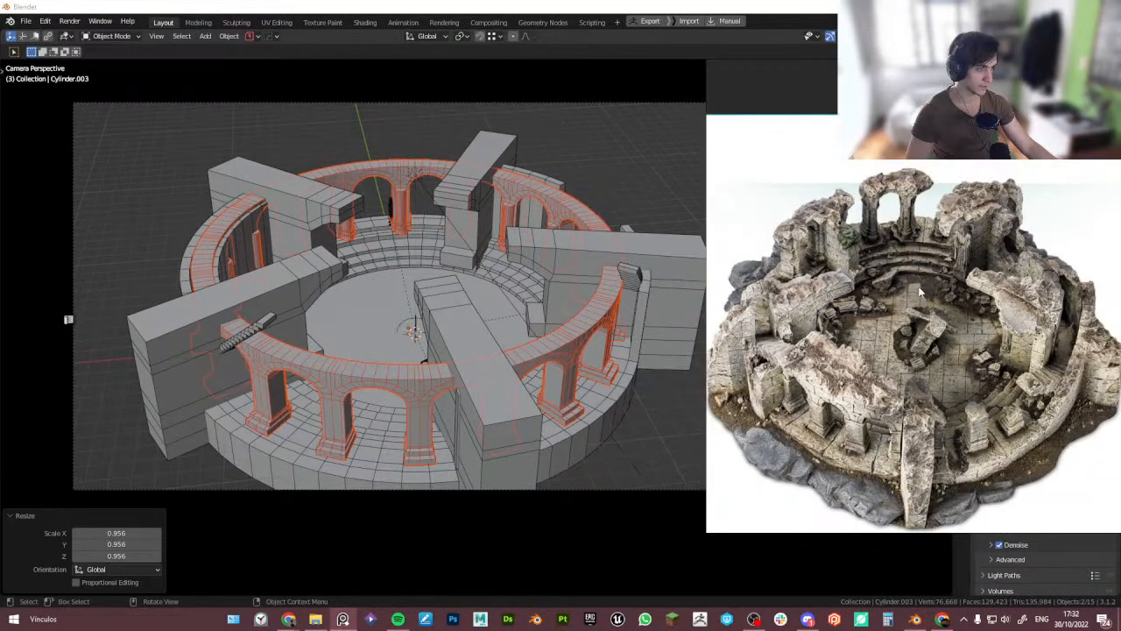
- Select the pillar array and, in Edit Mode, scale its whole mesh along X to about 0.733
click(394, 177)
key(Tab)
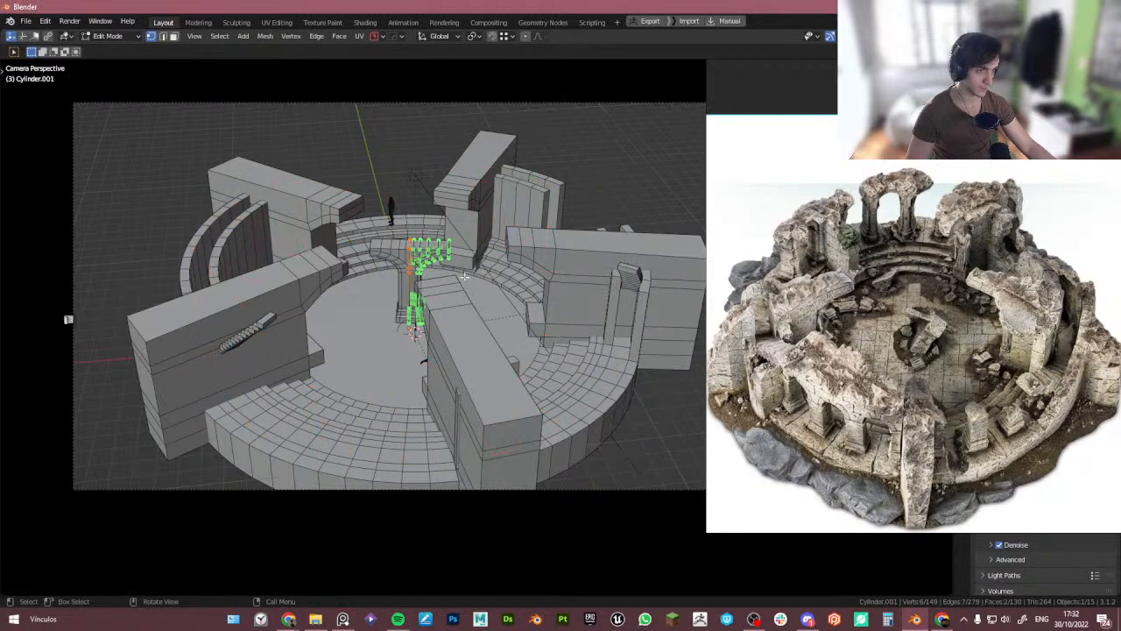
key(s)
key(y)
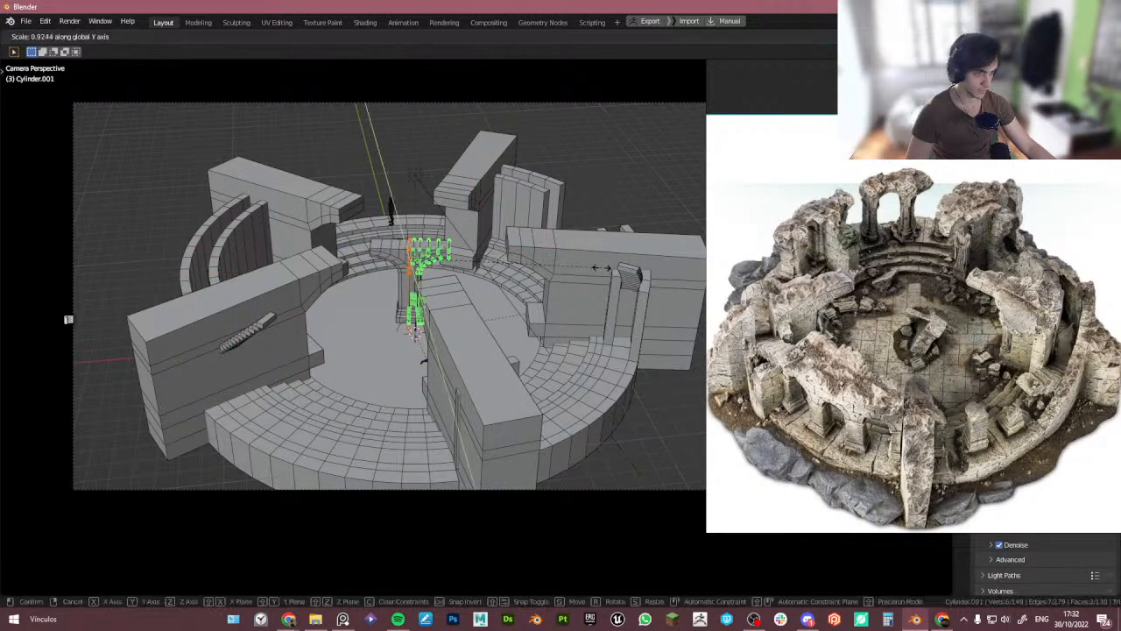
right_click(614, 269)
key(a)
middle_drag(614, 269, 592, 268)
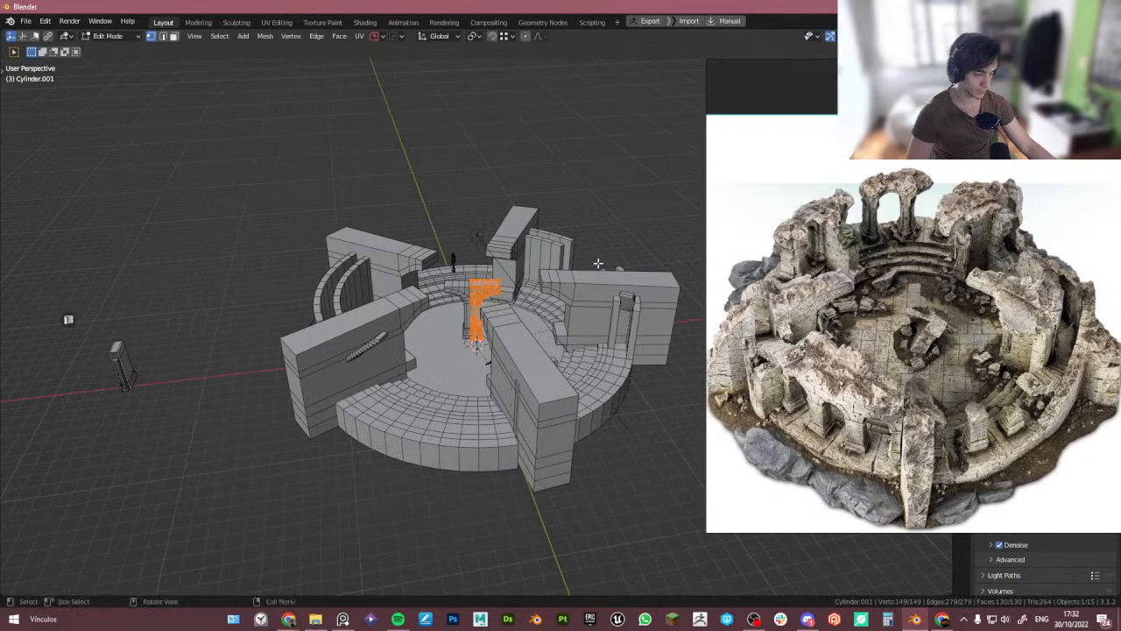
key(KP_0)
key(s)
key(x)
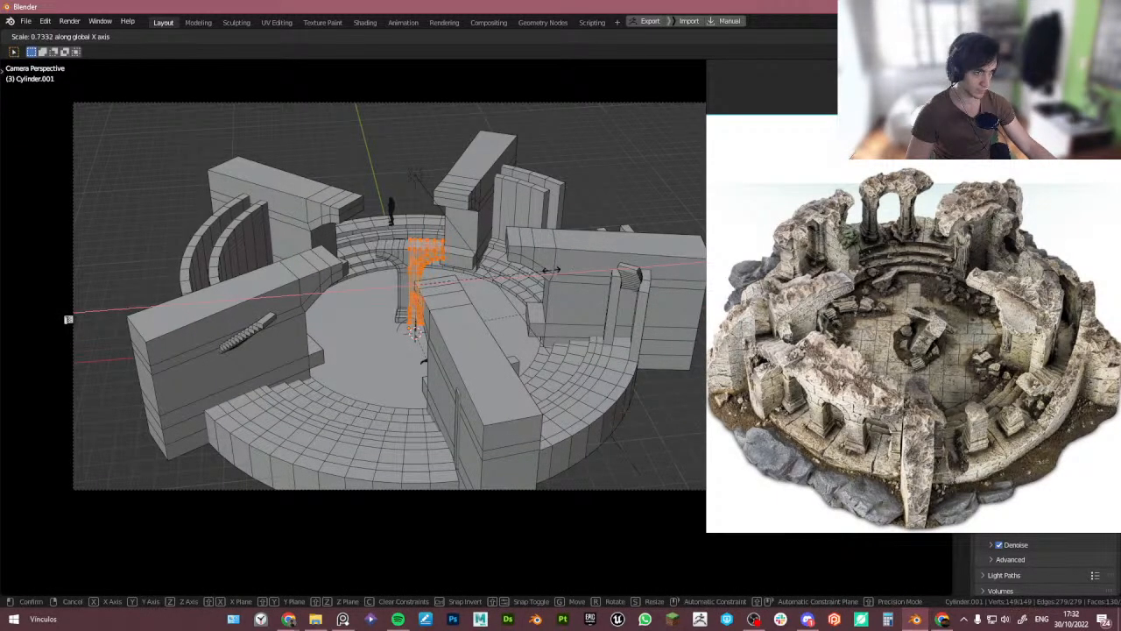
click(553, 271)
key(Tab)
- Try scaling the pillar array slightly and rotating it -2.28° around Z, then undo both changes
key(s)
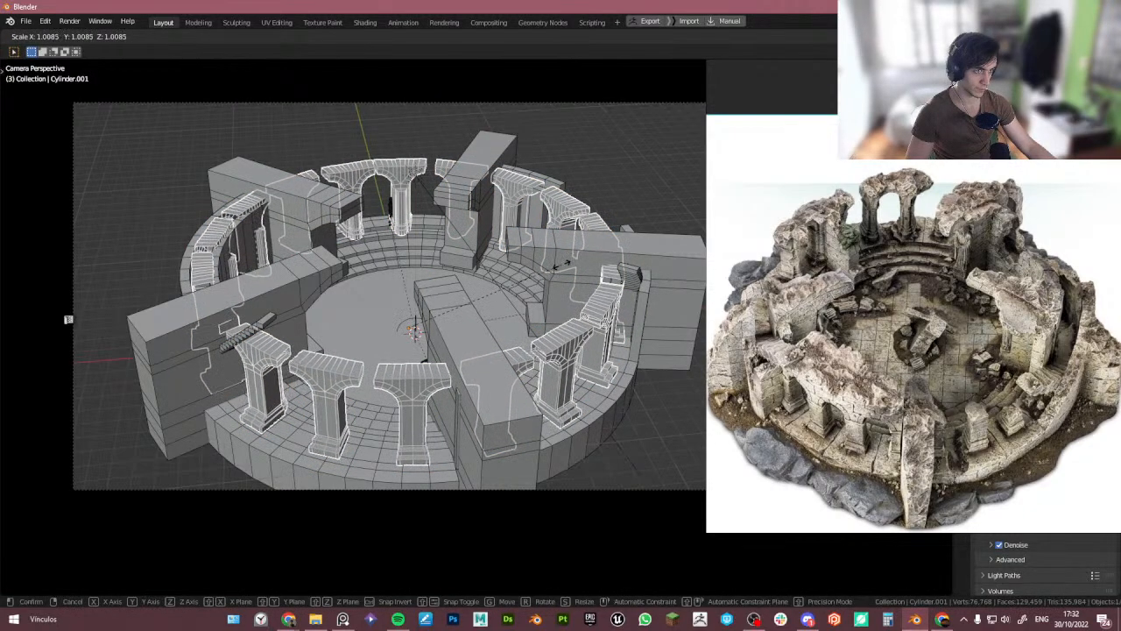
click(563, 271)
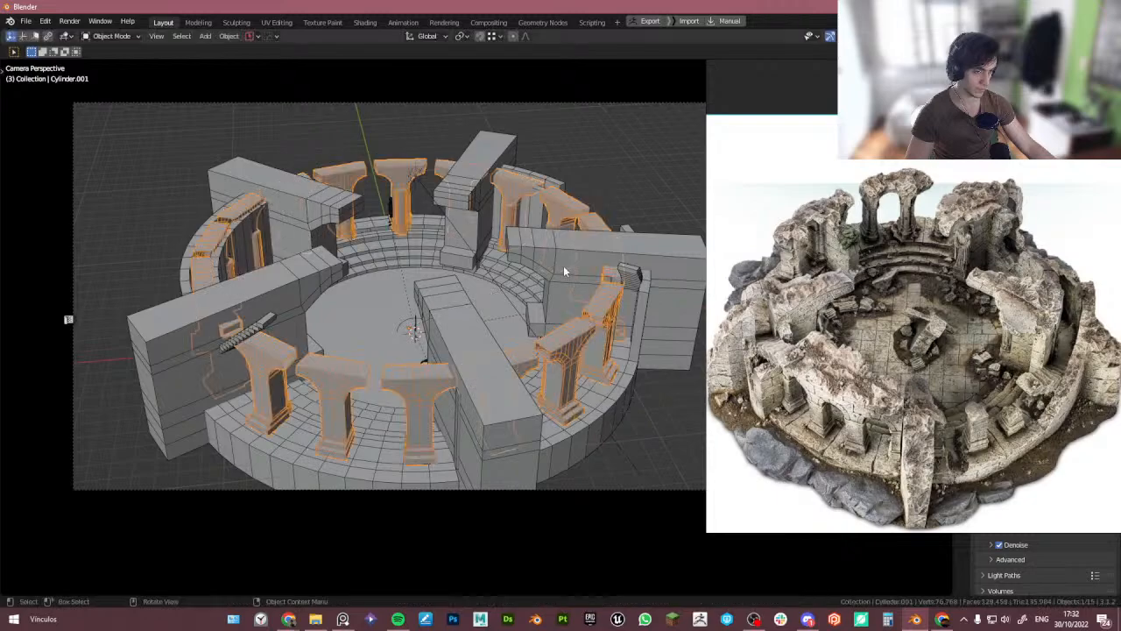
key(ctrl+Tab)
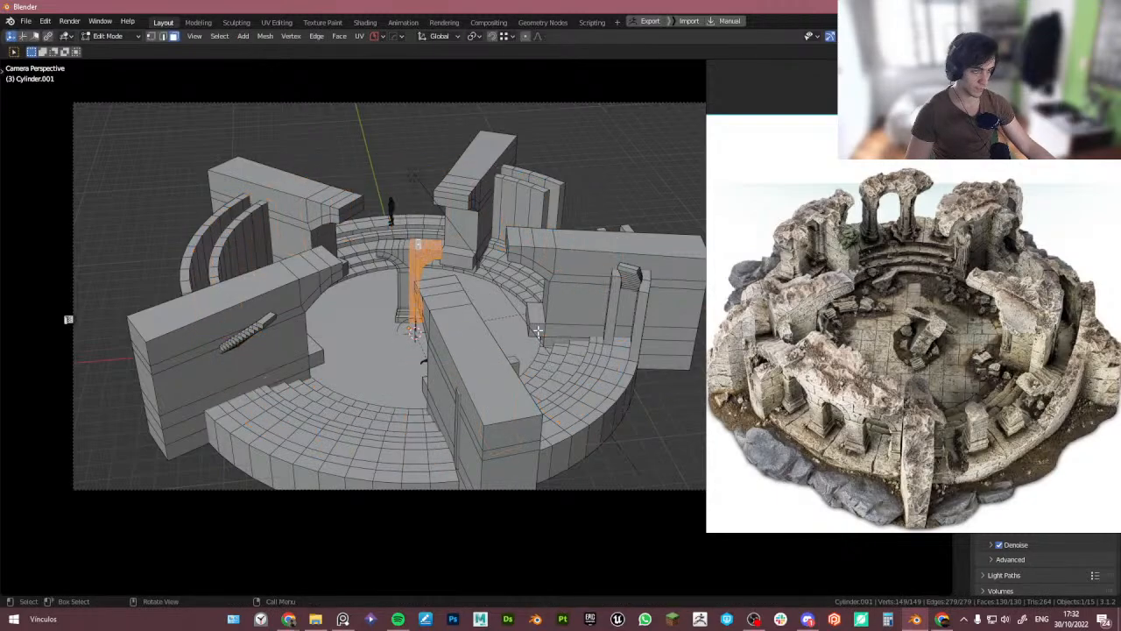
key(Tab)
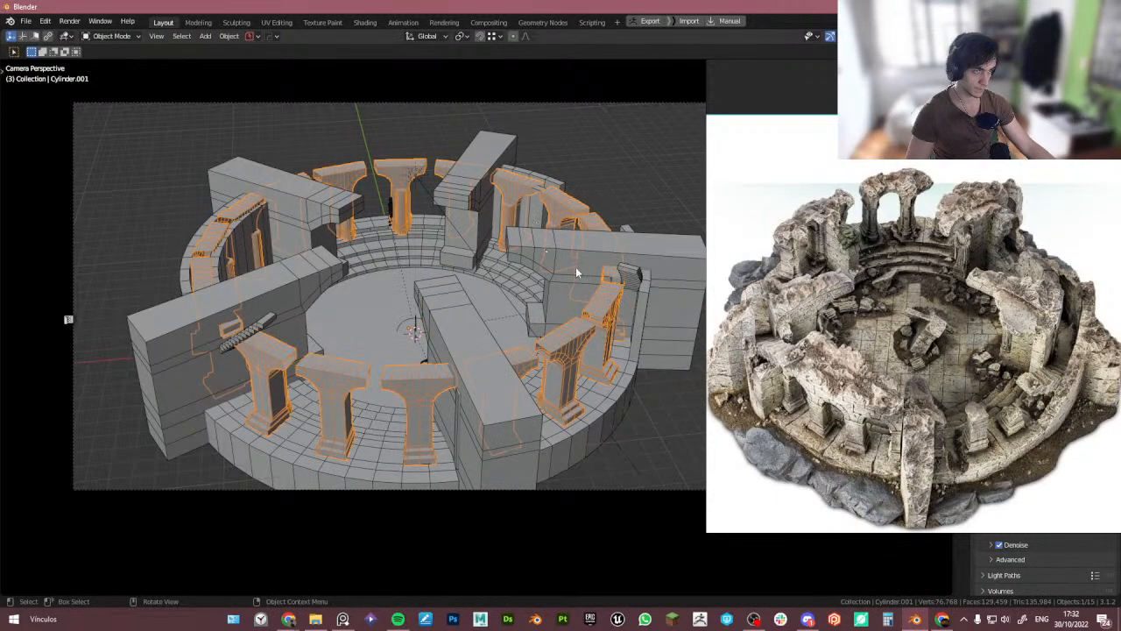
key(r)
key(z)
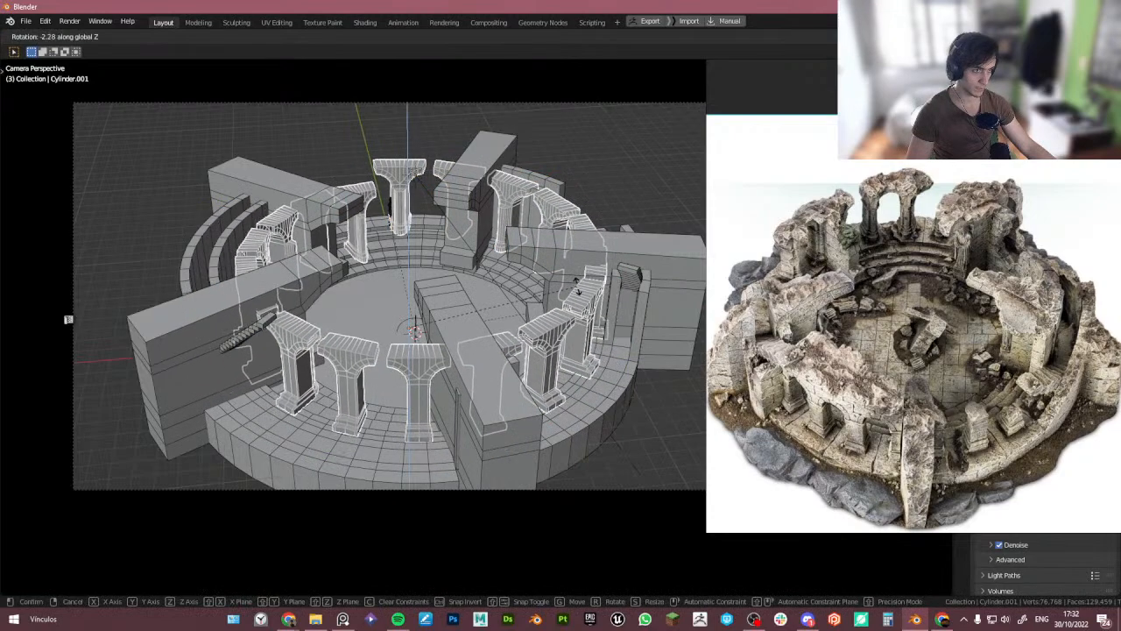
click(577, 291)
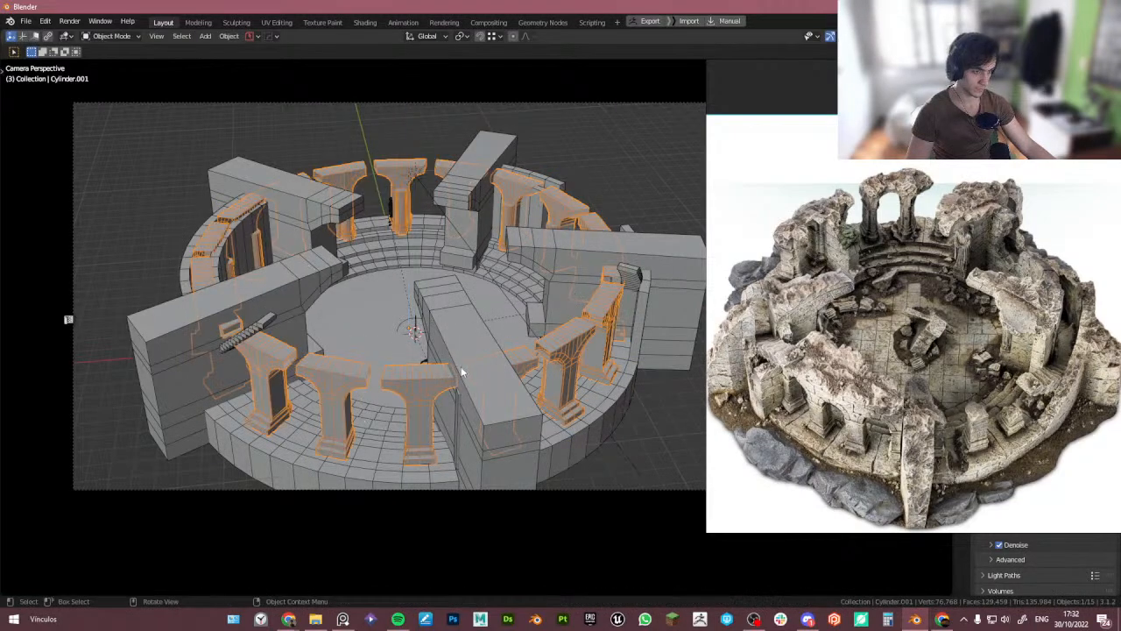
key(ctrl+z)
key(ctrl+z)
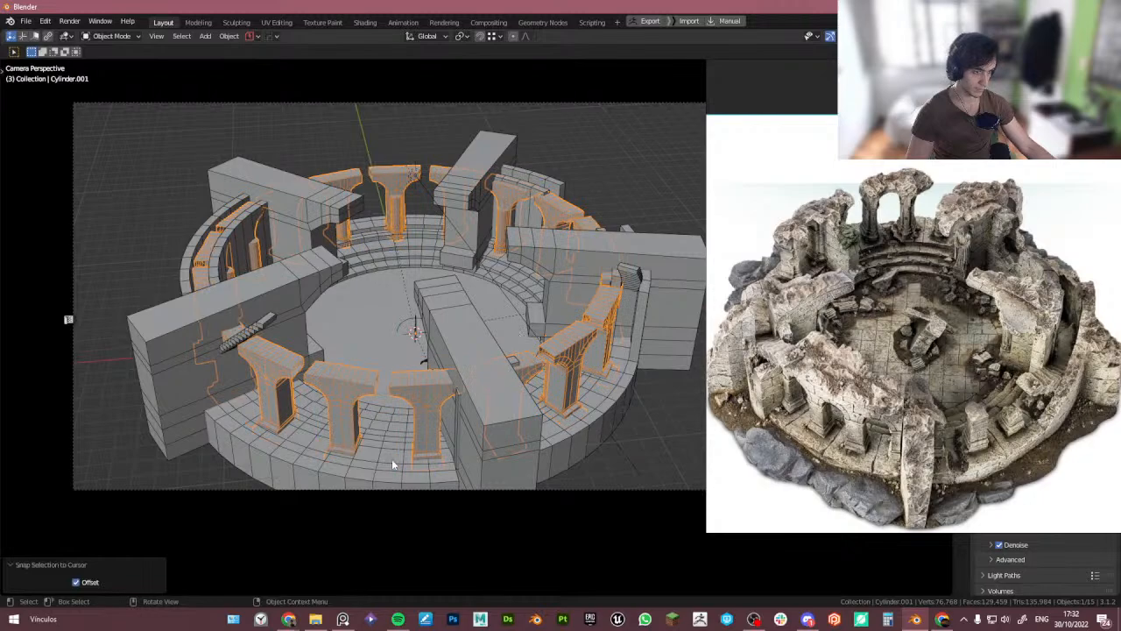
- Raise the pillar array about 0.268 m along the Z axis
key(g)
key(z)
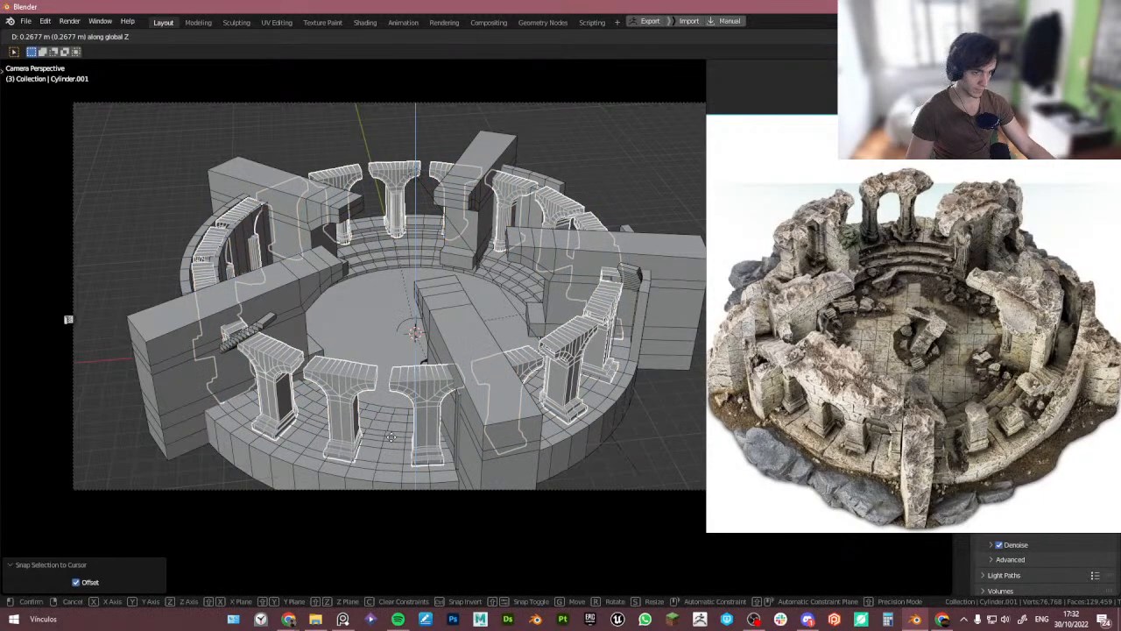
click(391, 438)
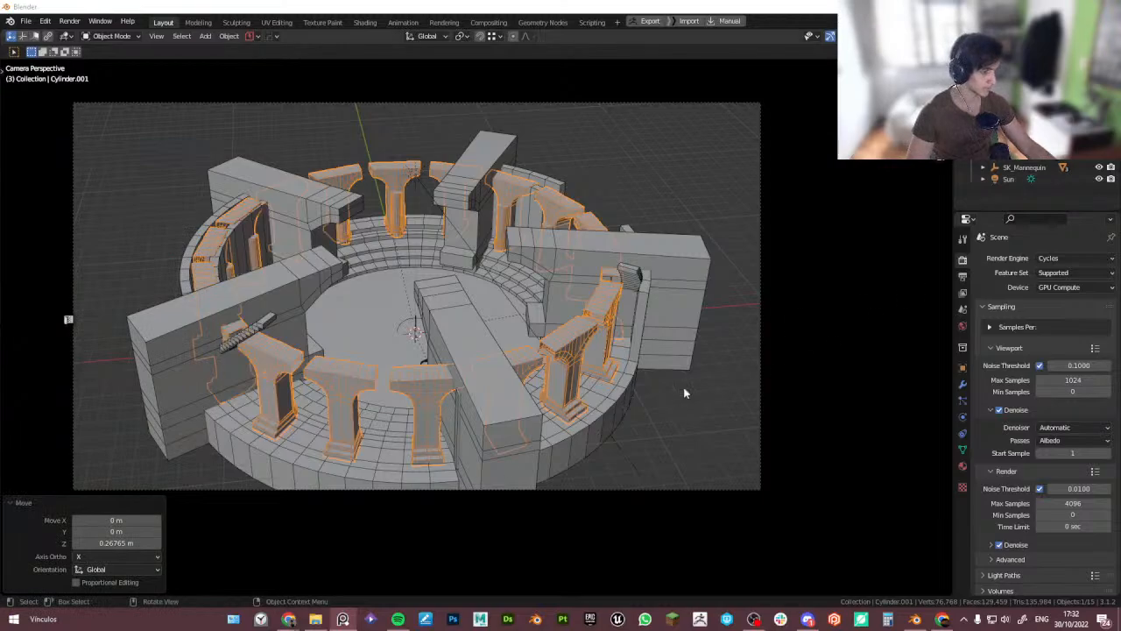
- Try scaling the inner arched ring down to about 0.973, then undo it
click(601, 335)
key(s)
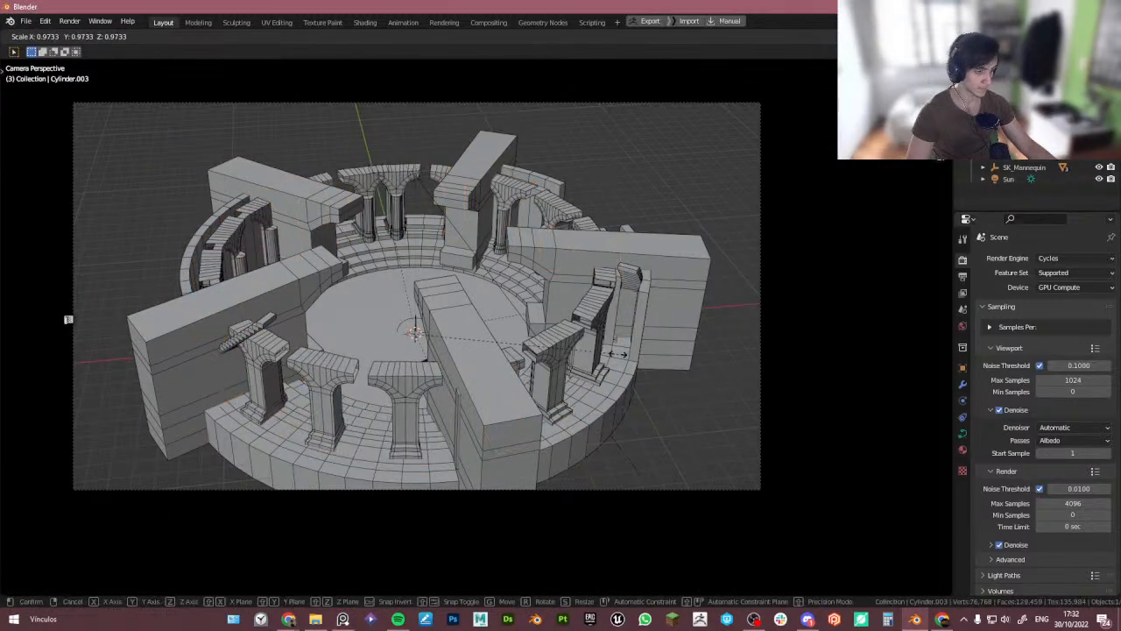
click(607, 356)
key(ctrl+z)
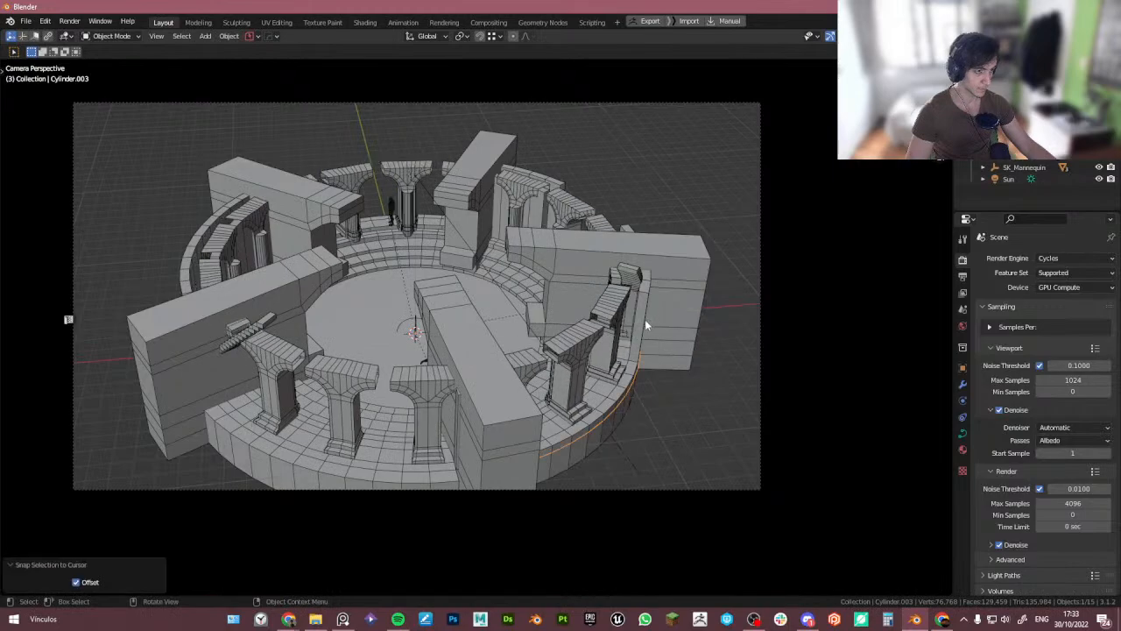
key(g)
right_click(623, 375)
key(r)
key(z)
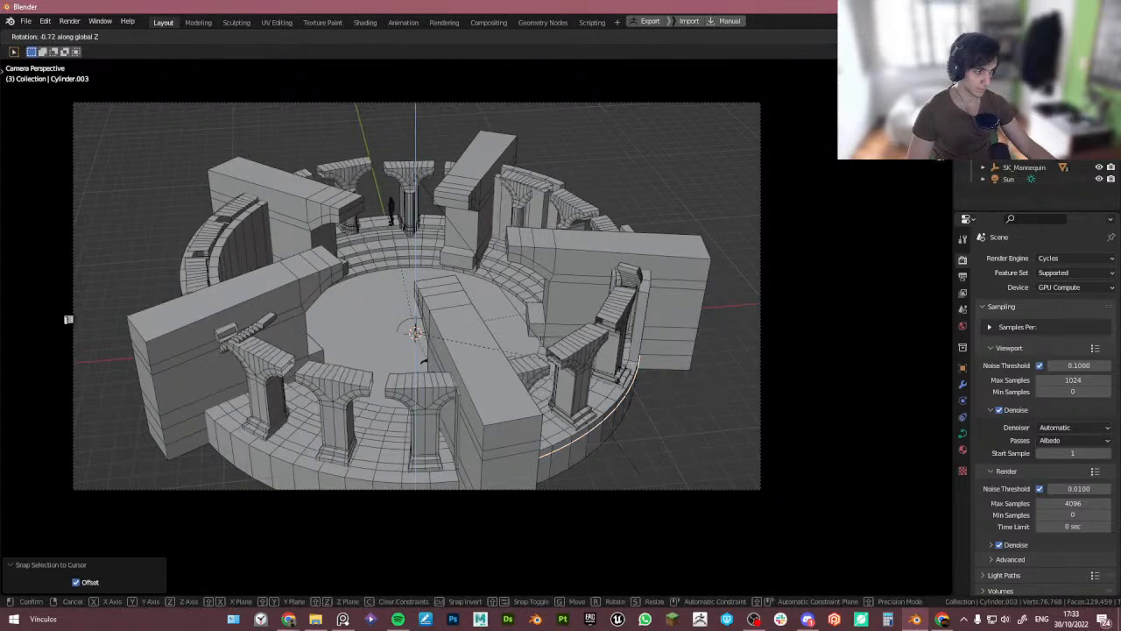
right_click(681, 378)
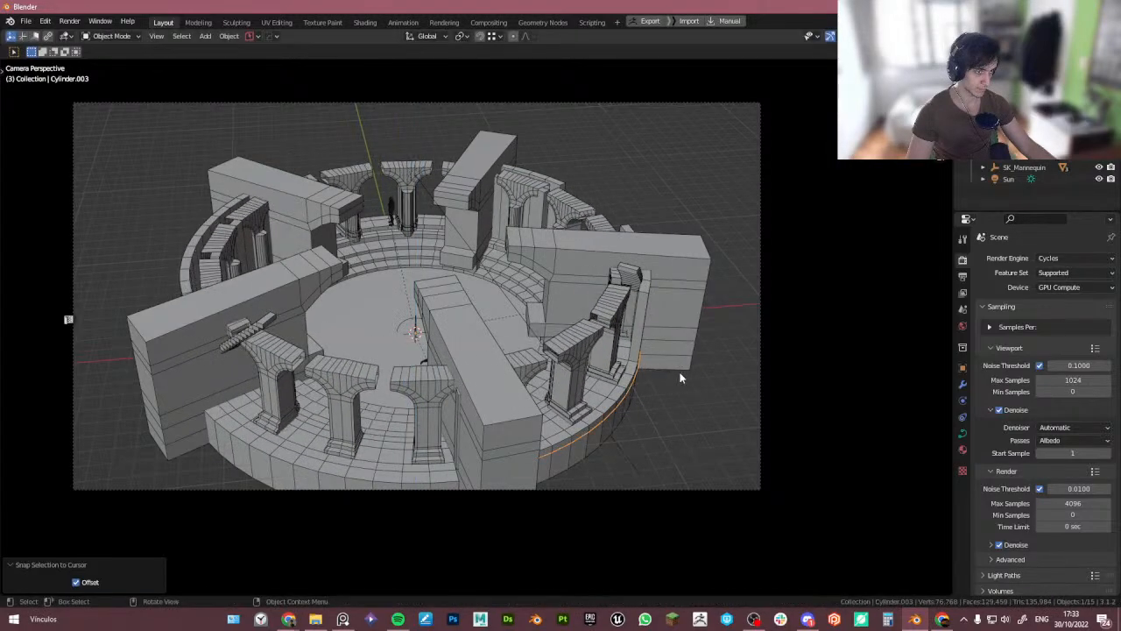
key(r)
key(z)
right_click(640, 382)
key(s)
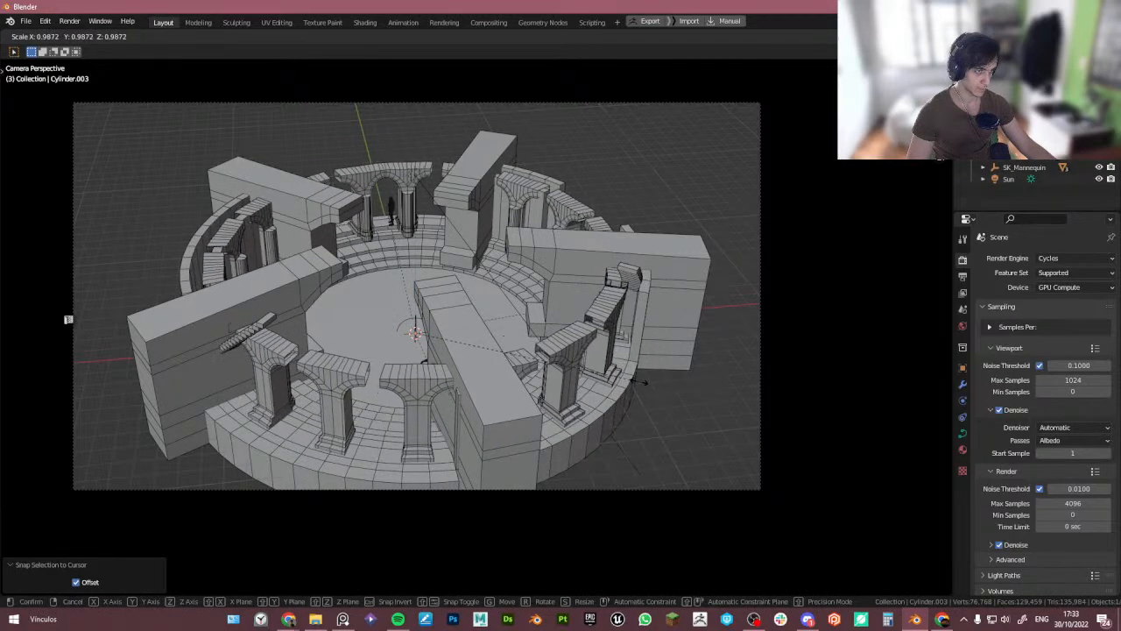
right_click(640, 381)
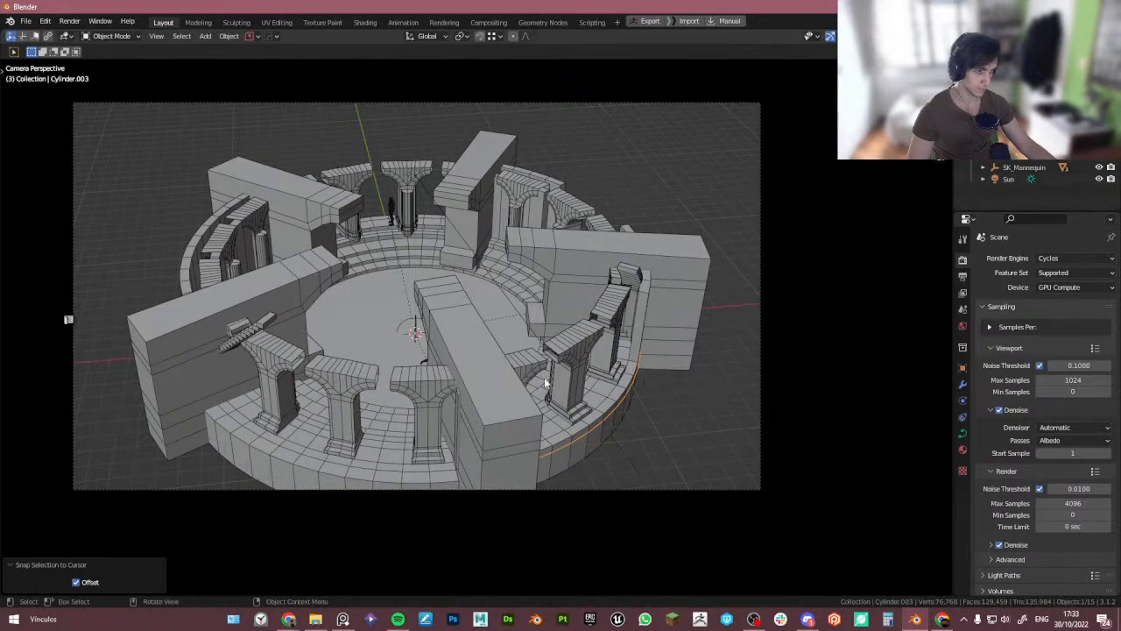
- Select the pillar array and set its Array modifier count to 18
click(407, 215)
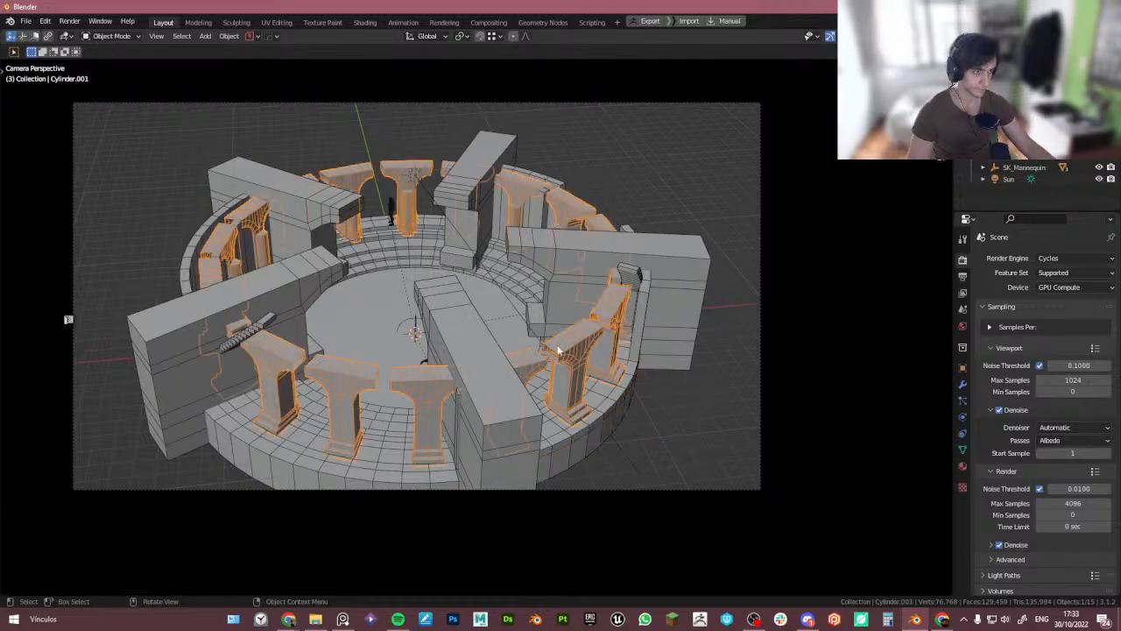
click(962, 383)
click(1019, 291)
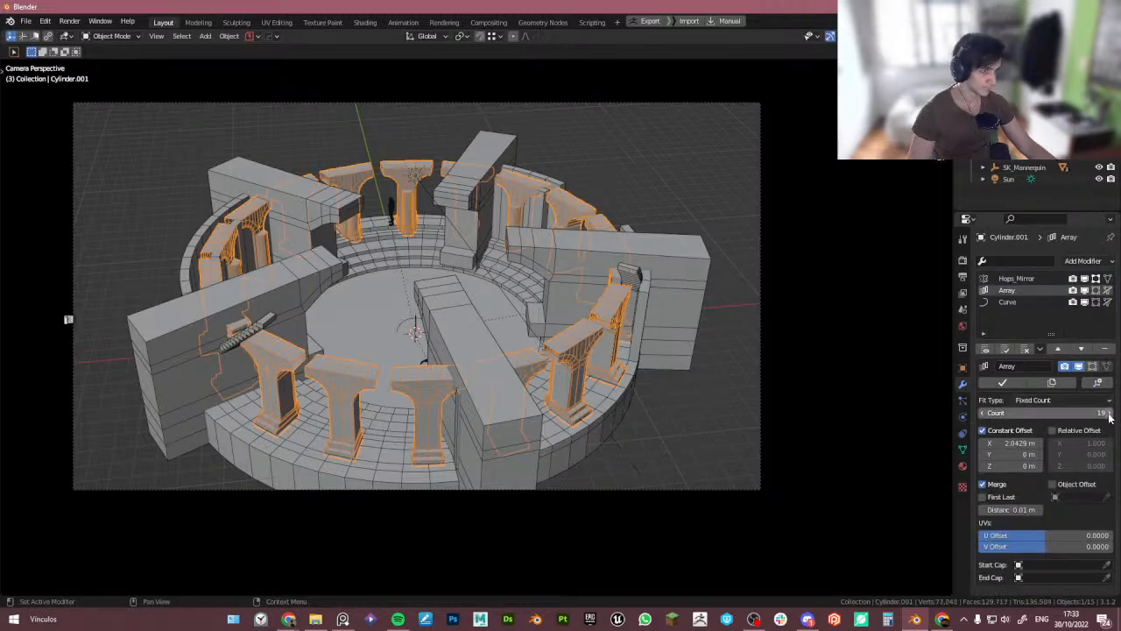
drag(1110, 418, 1087, 412)
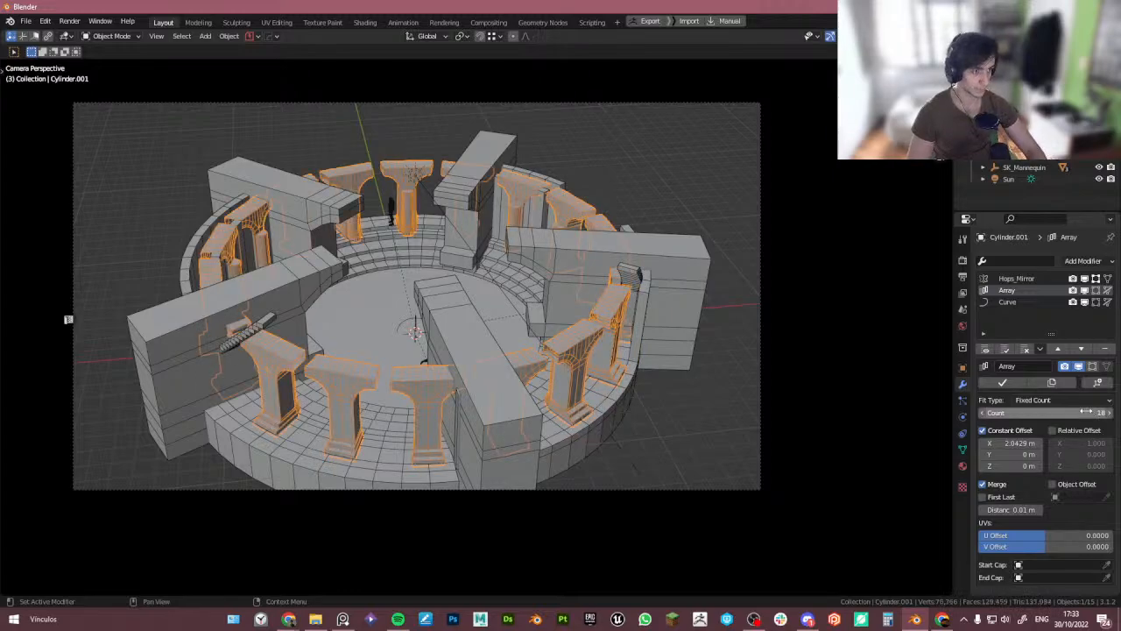
click(982, 413)
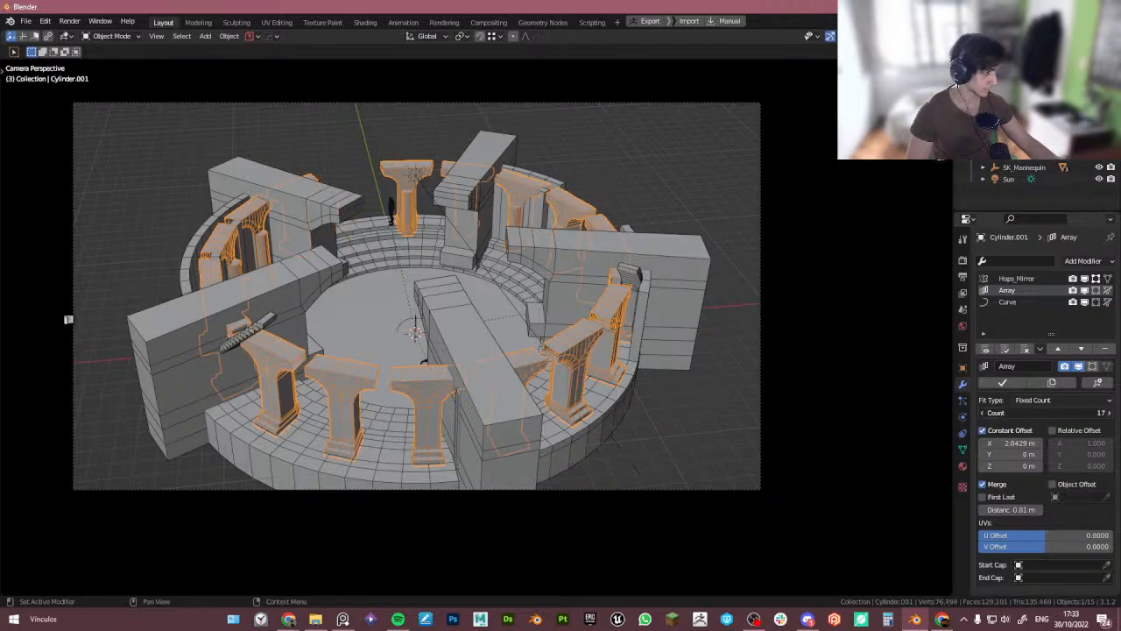
click(1109, 413)
- In Edit Mode, move box-selected pillar vertices about 0.153 m along X and show the Array modifier in Edit Mode
key(Tab)
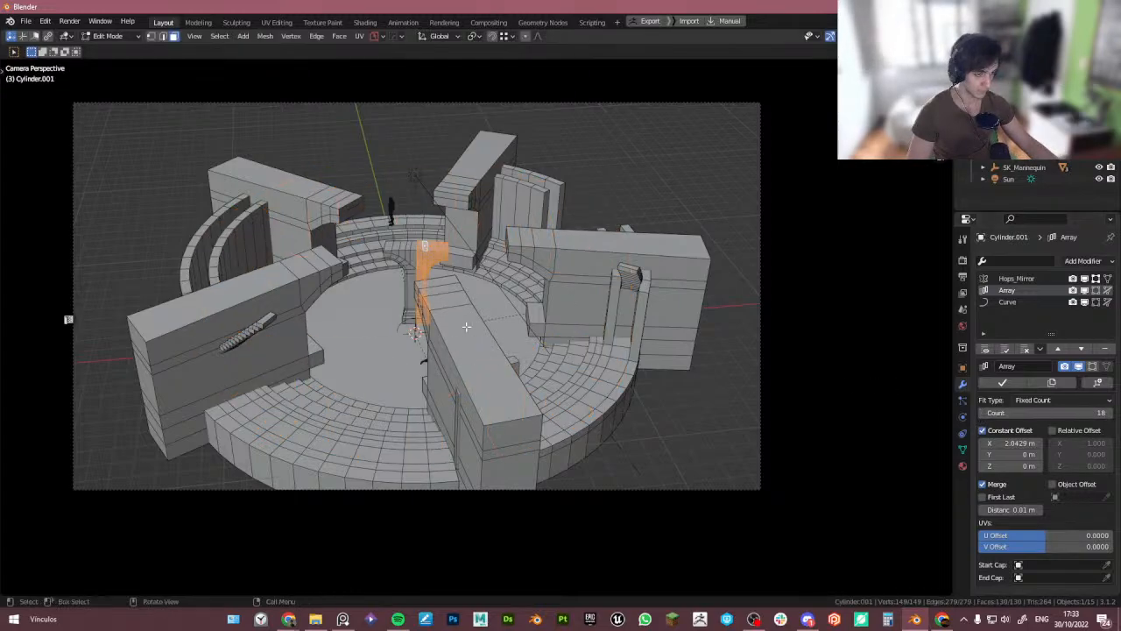
key(2)
key(Tab)
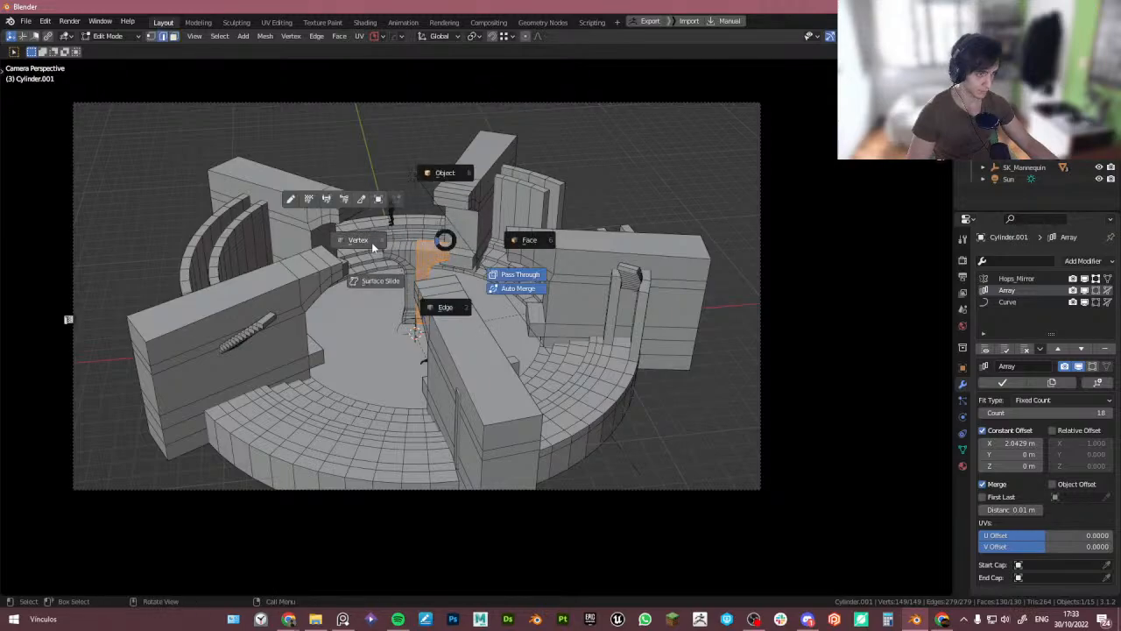
click(375, 245)
drag(461, 275, 445, 230)
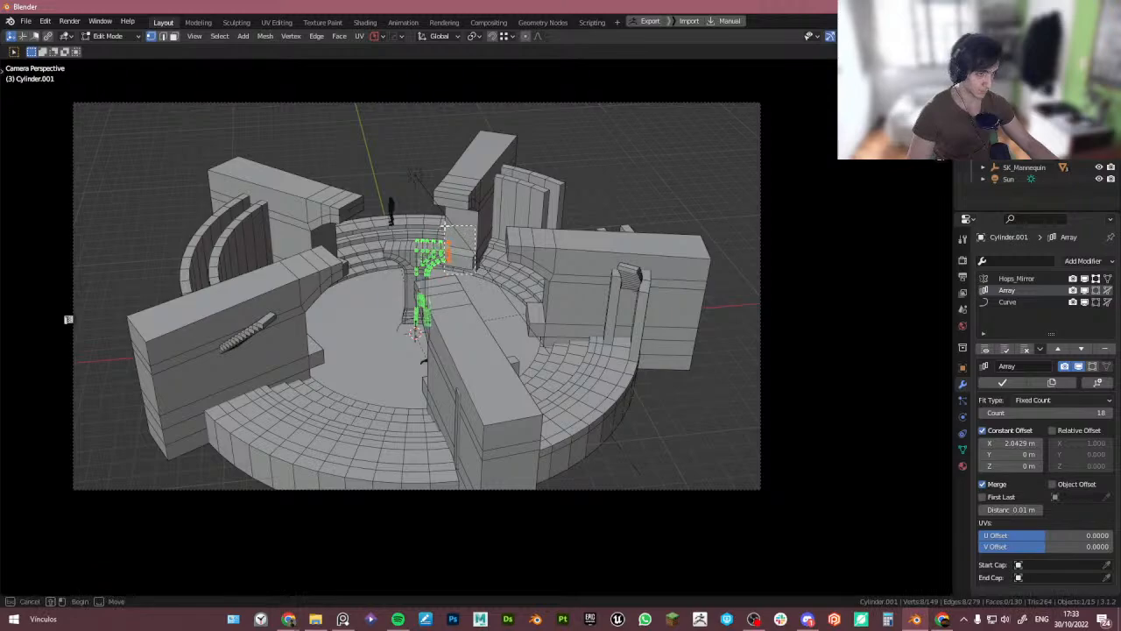
key(g)
key(x)
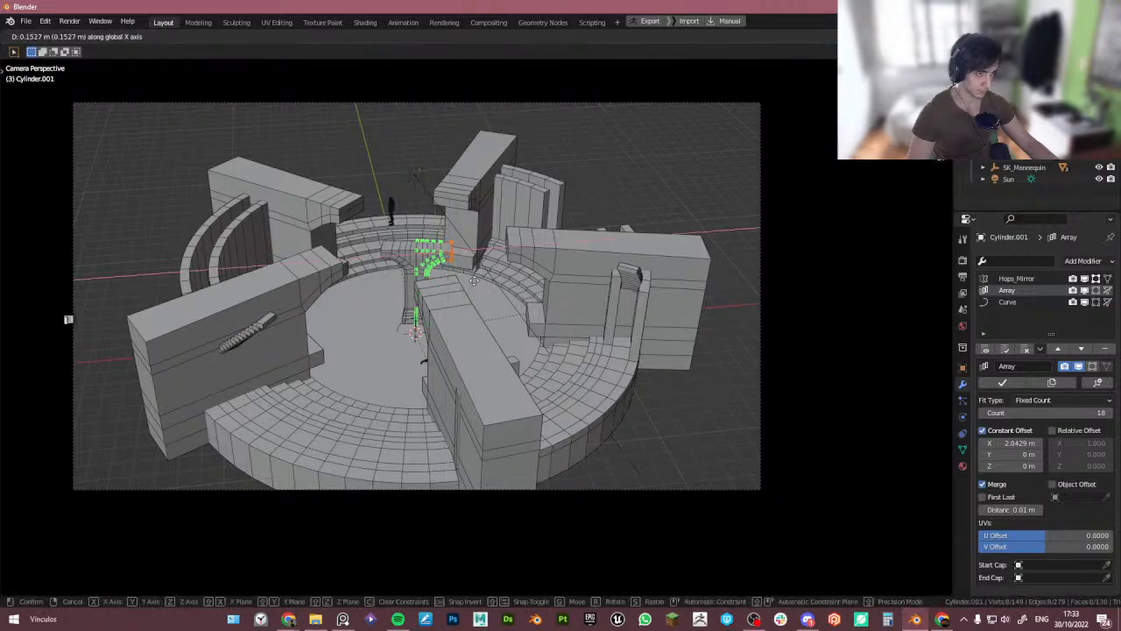
click(474, 280)
click(1096, 290)
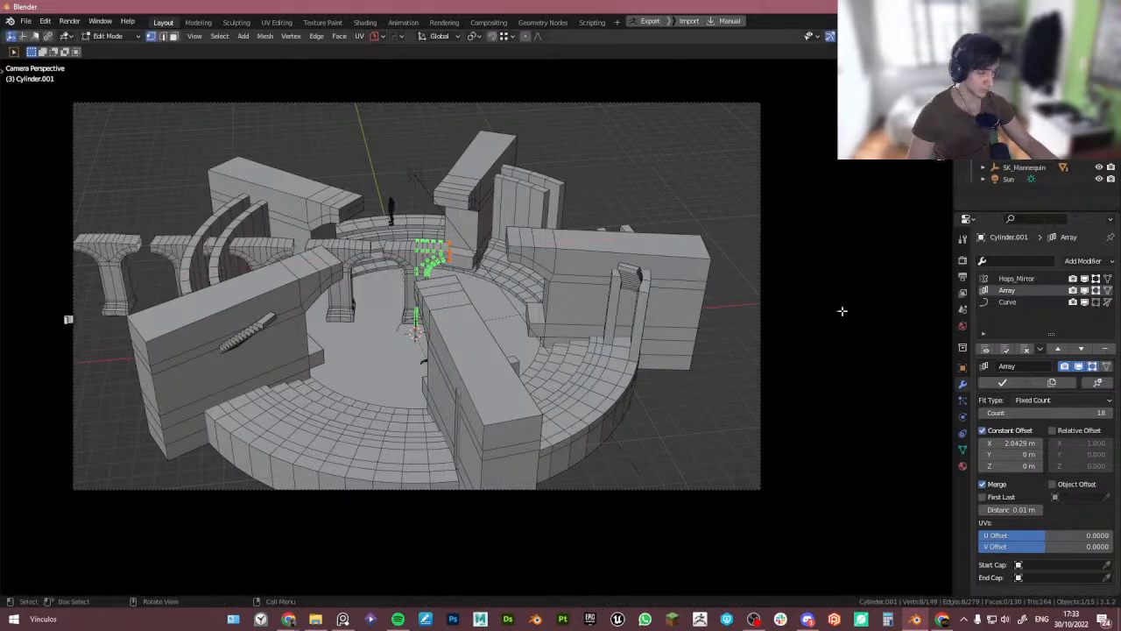
- Flatten the selected pillar vertices to zero scale along the X axis
key(g)
key(x)
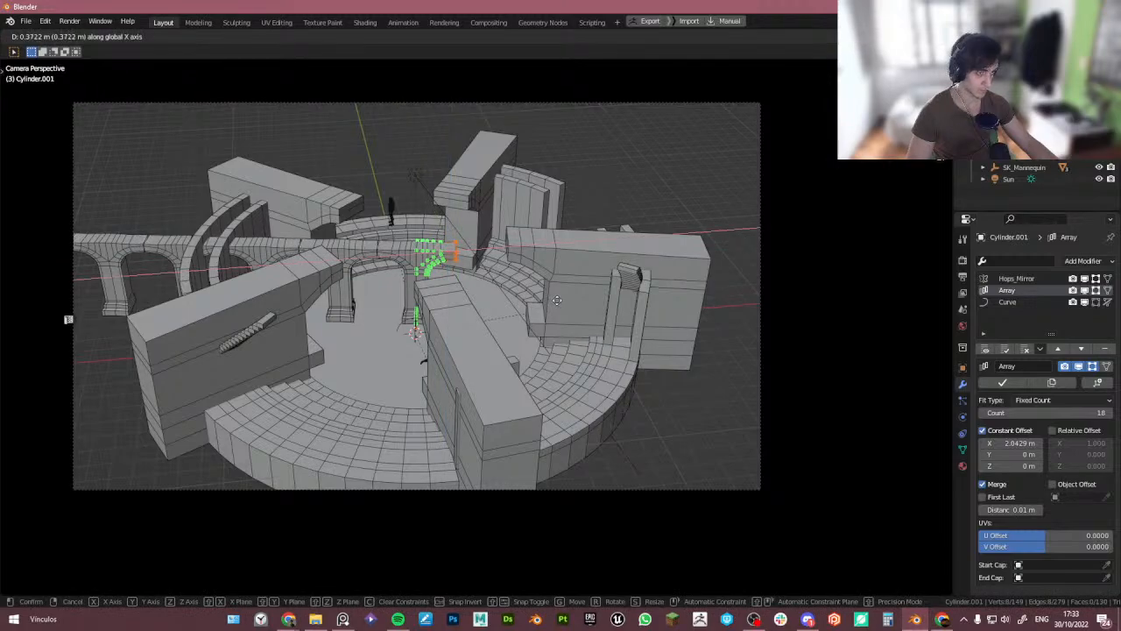
right_click(558, 301)
key(s)
key(x)
key(0)
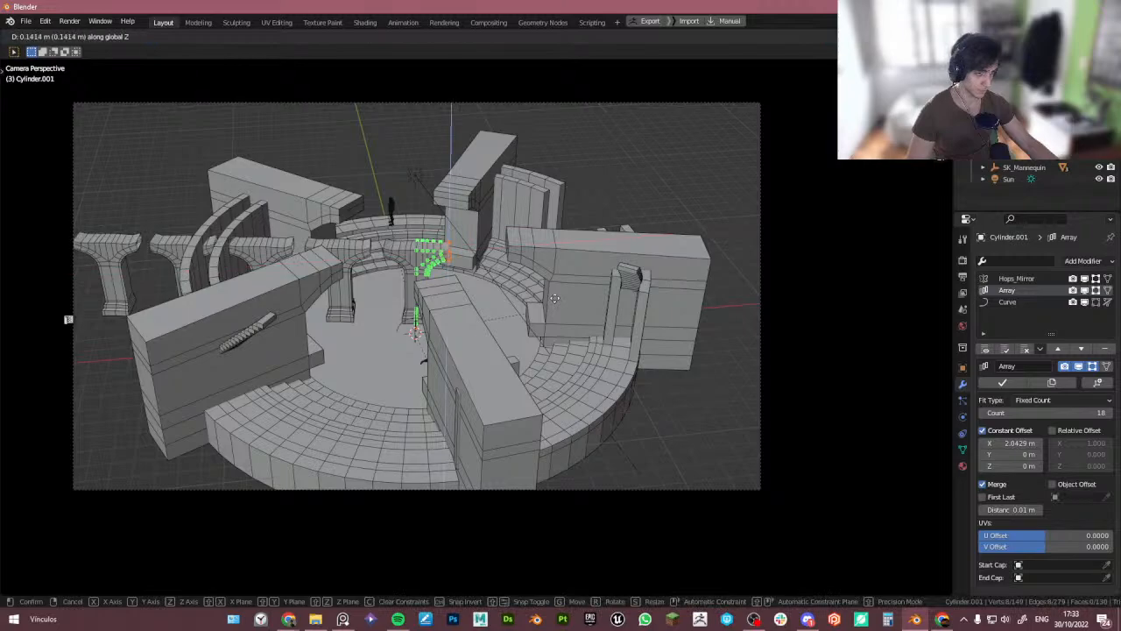
key(Return)
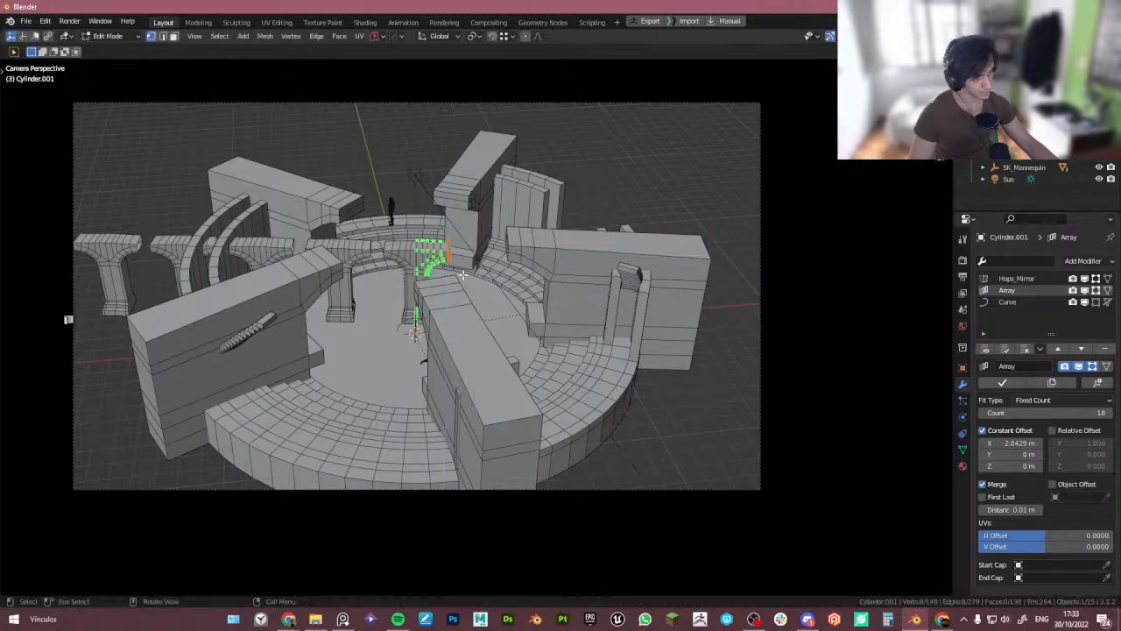
- Try extruding the selected pillar vertices and flattening them along X, then undo both operations
key(g)
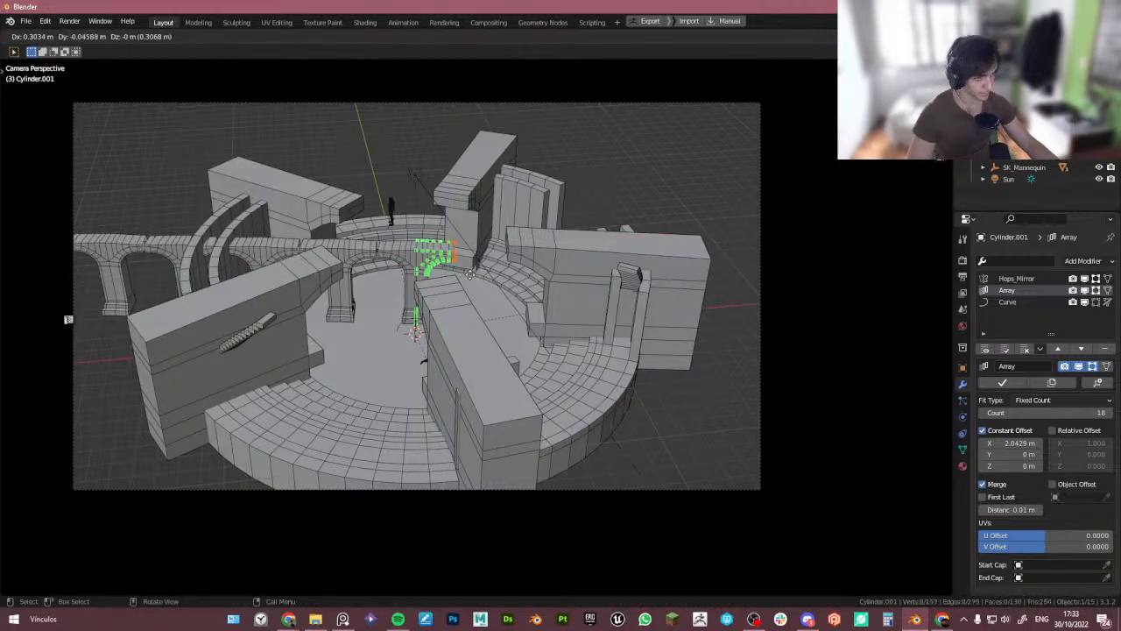
click(471, 274)
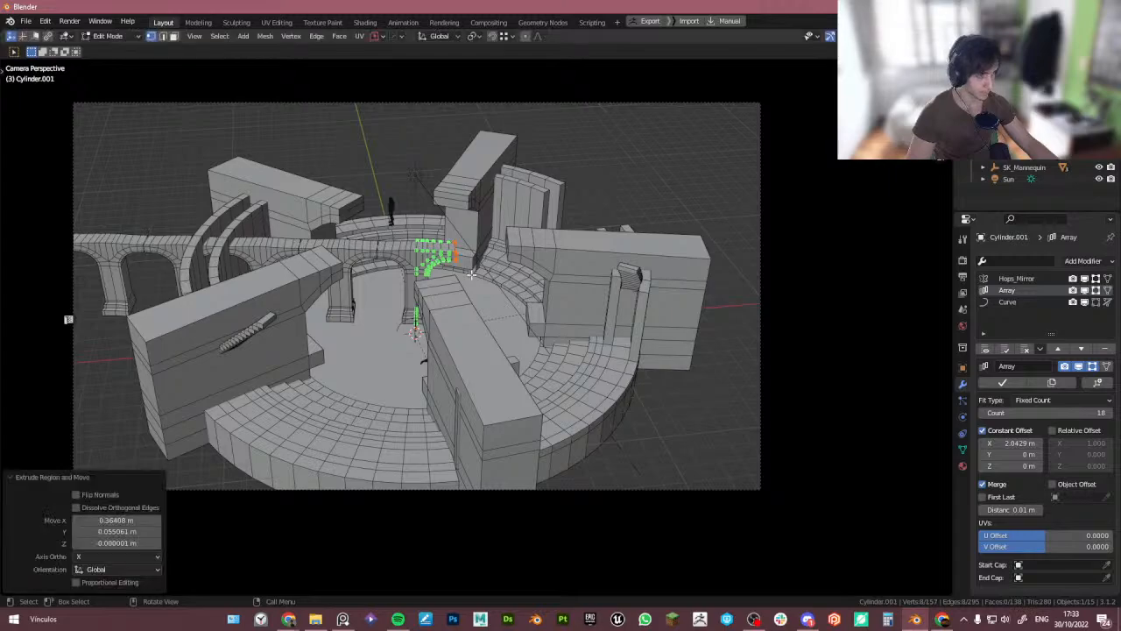
key(s)
key(x)
key(0)
key(Return)
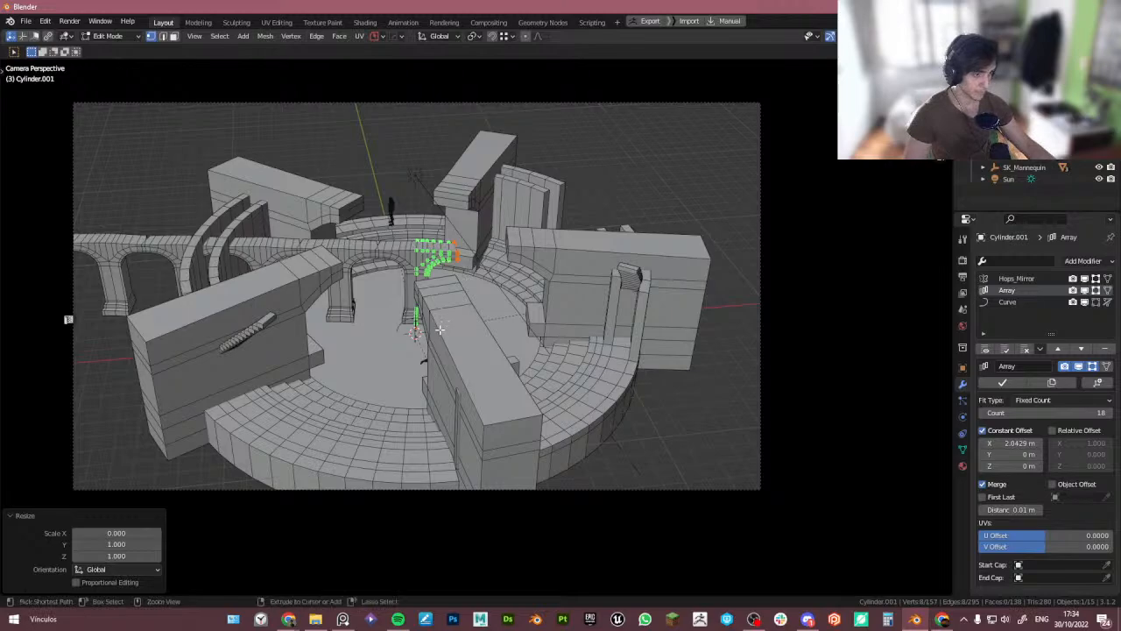
key(ctrl+z)
key(ctrl+z)
- Try rotating all of the pillar's vertices around the Z axis from top view, then undo the rotations
key(a)
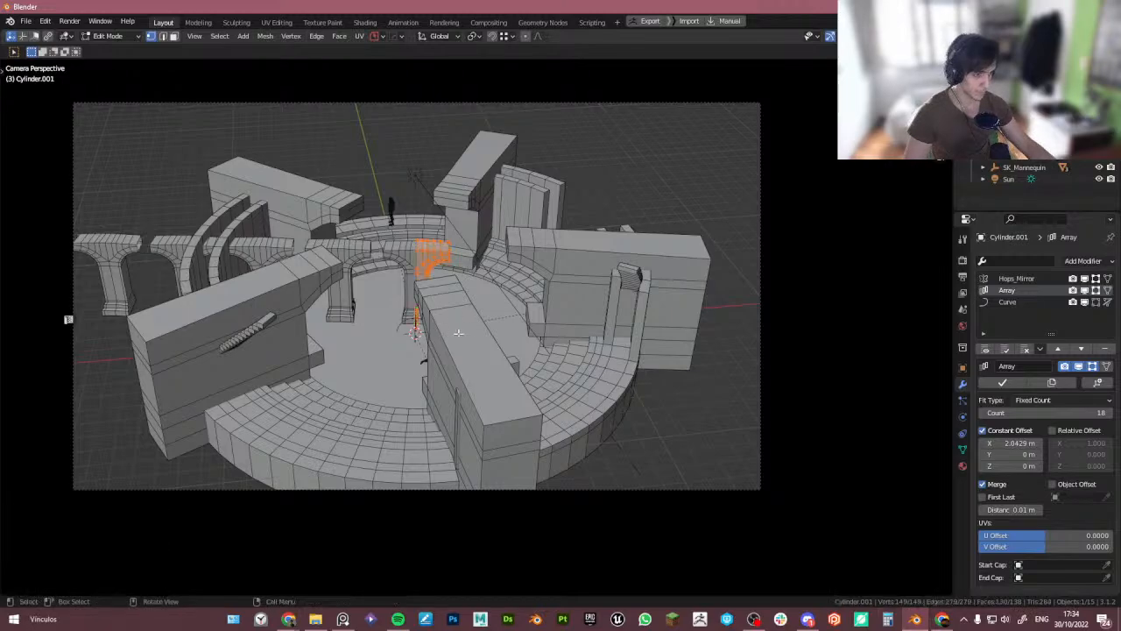
key(r)
key(z)
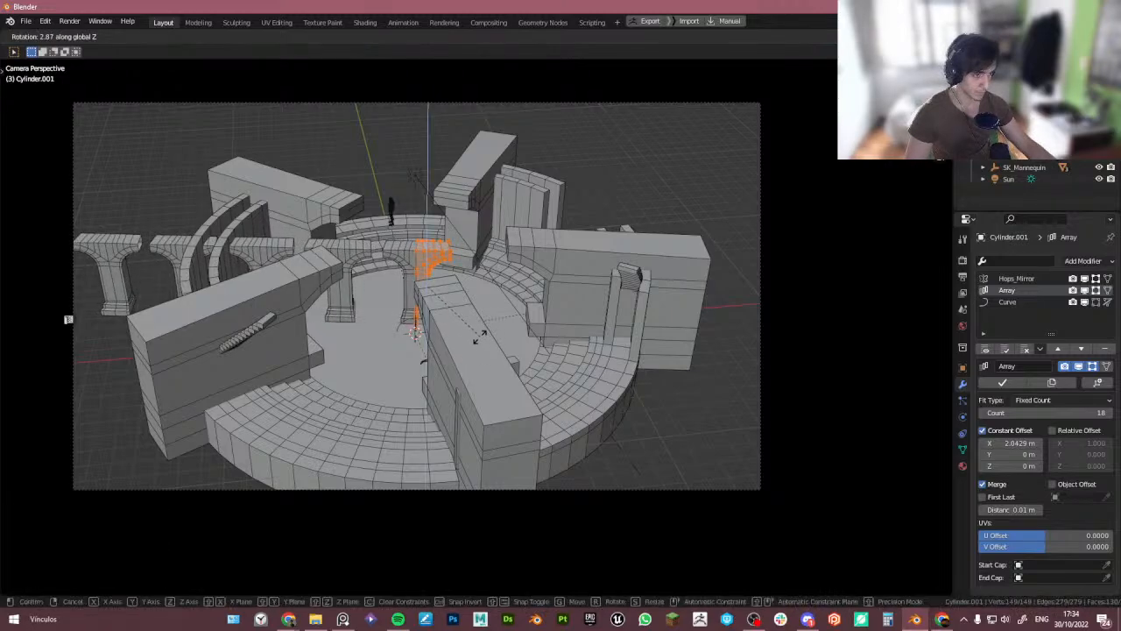
click(454, 335)
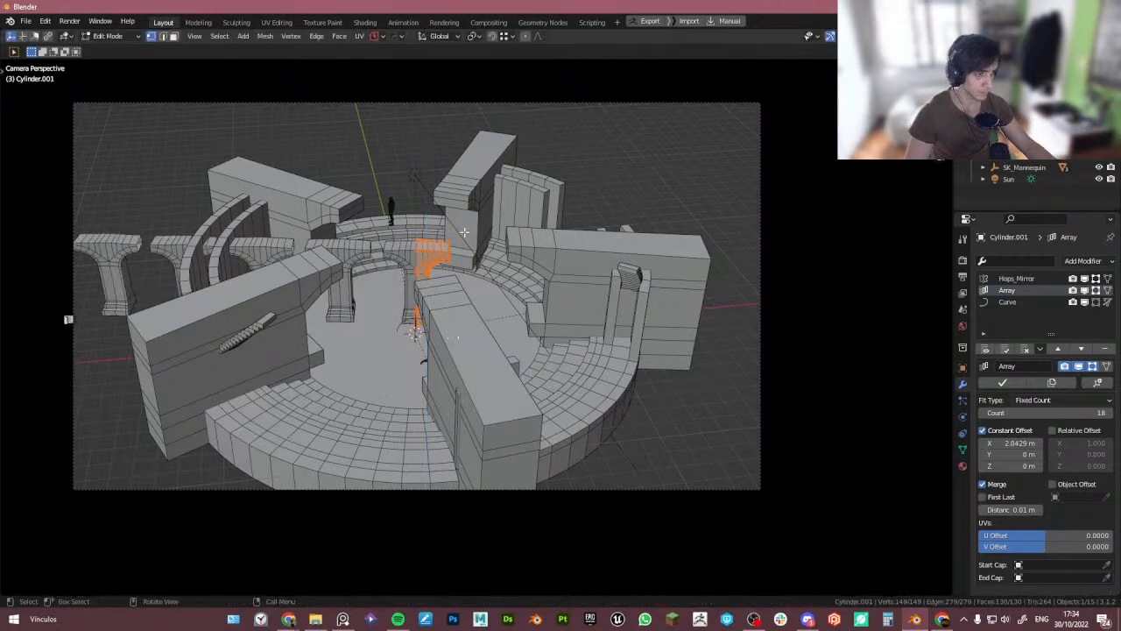
key(KP_0)
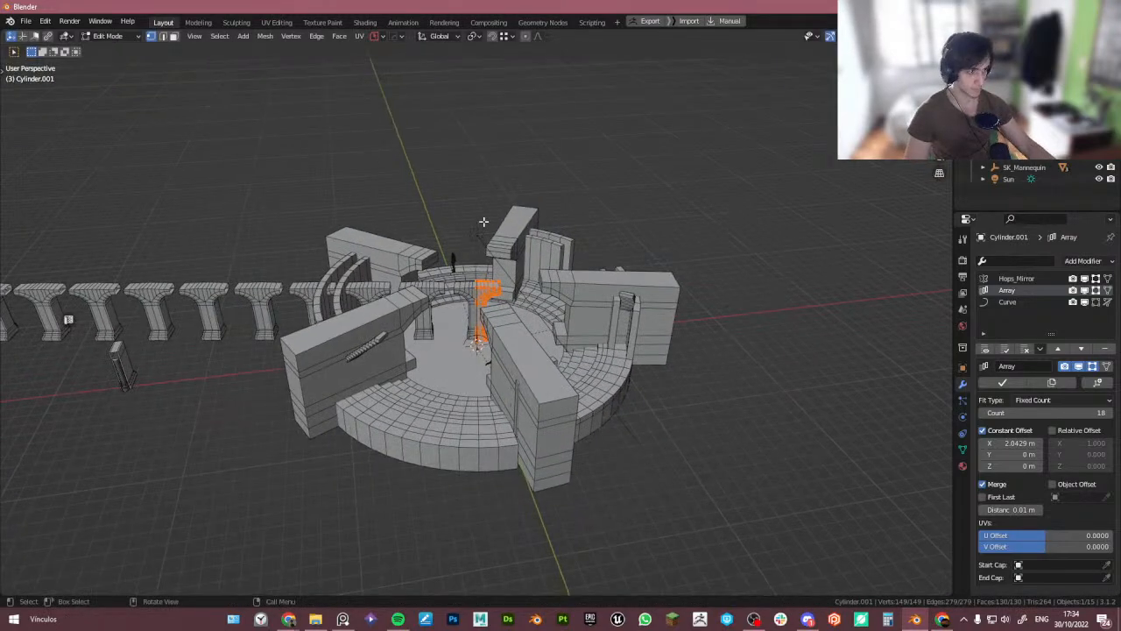
key(KP_7)
key(Tab)
scroll(478, 316, up, 2)
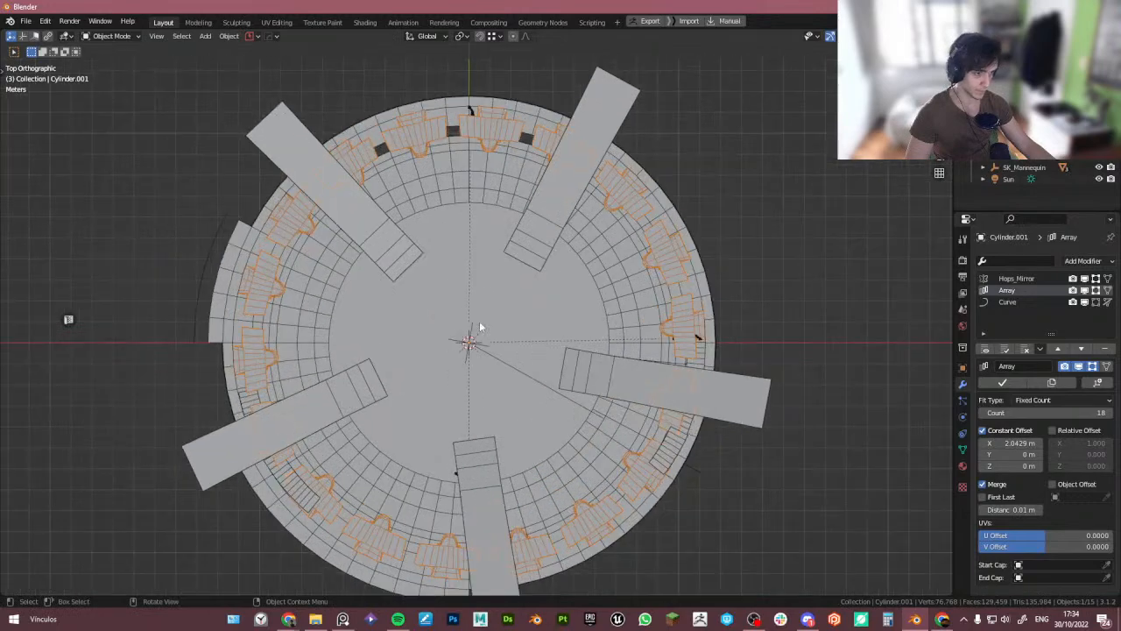
key(Tab)
key(r)
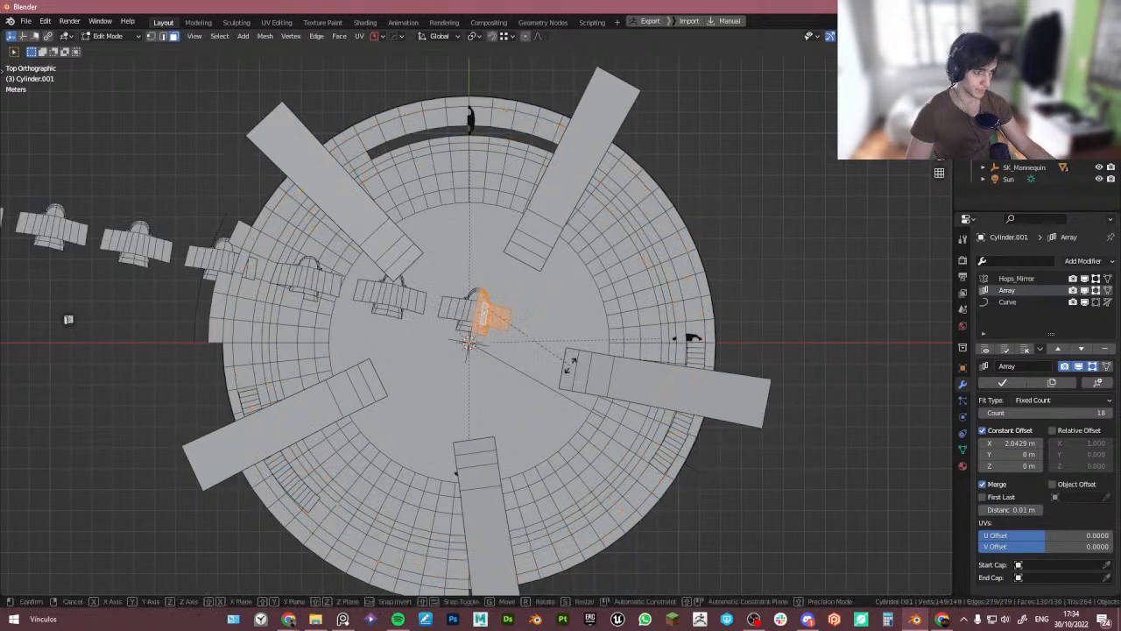
click(593, 324)
key(ctrl+z)
key(ctrl+z)
key(ctrl+z)
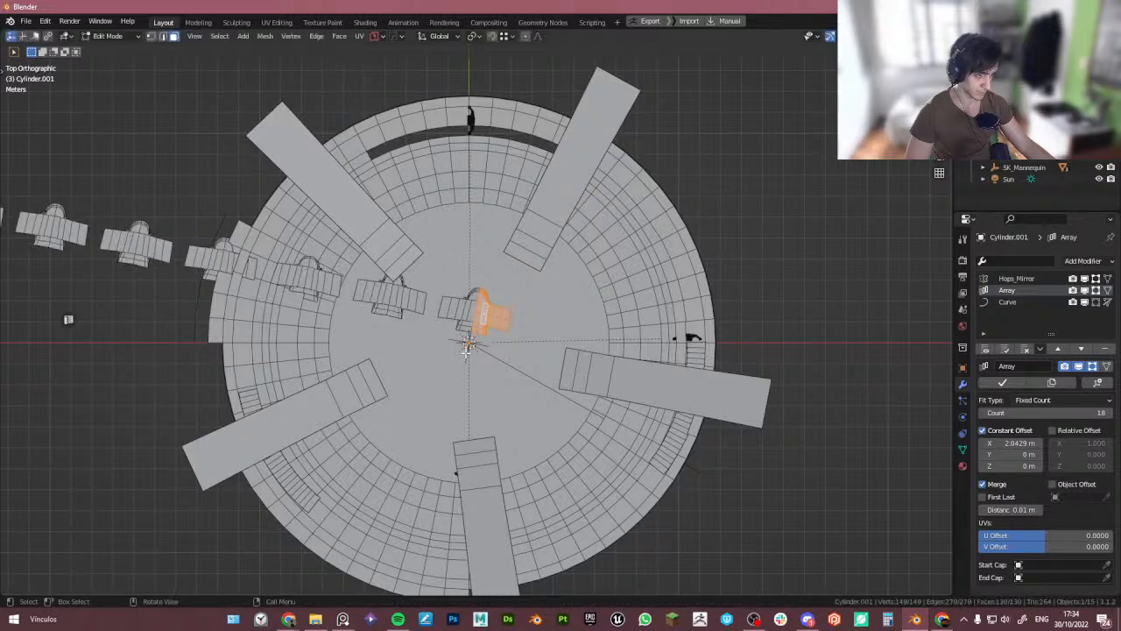
- Delete the radial empty at the tower's centre, then undo the deletion
click(469, 344)
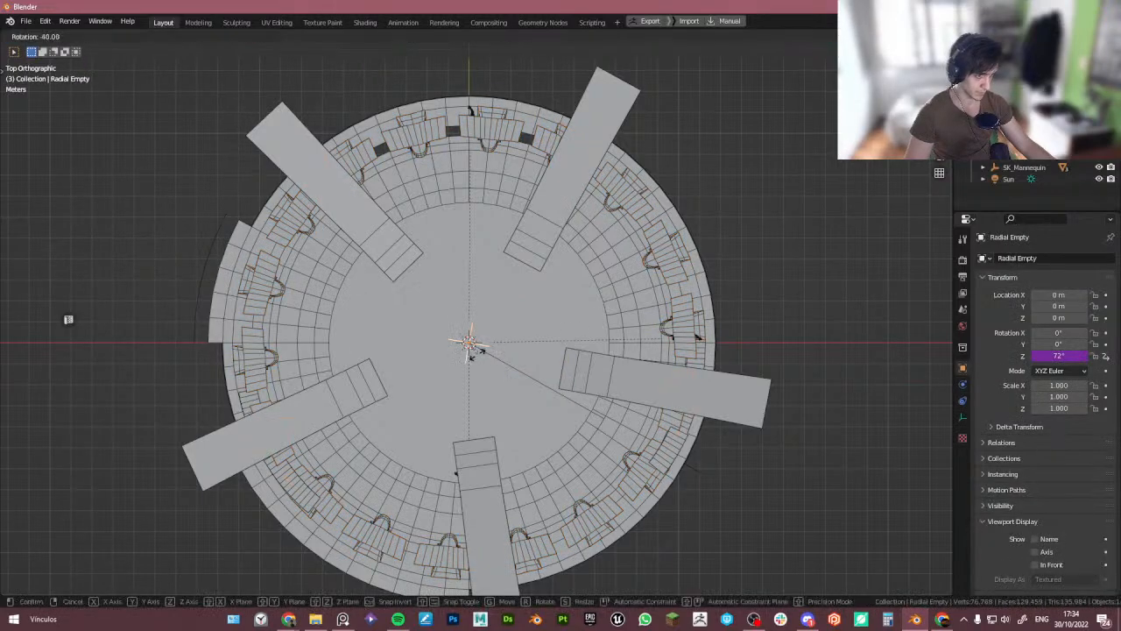
key(Delete)
key(ctrl+z)
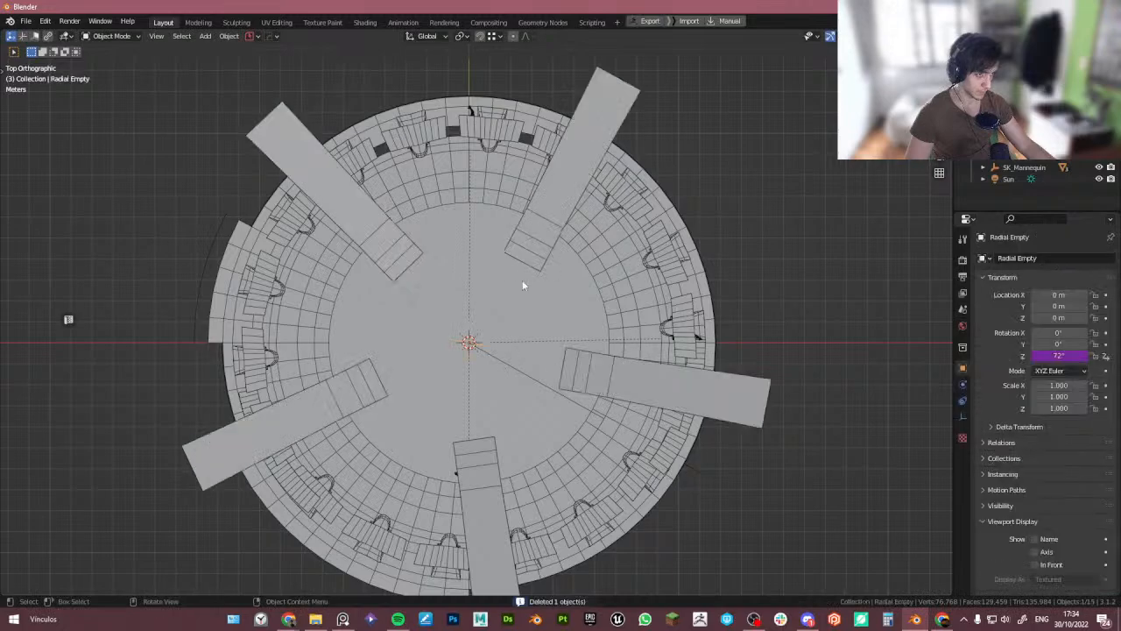
- Select the pillar array, turn off Edit Mode display of its Curve and Array modifiers, and enter Edit Mode
click(523, 129)
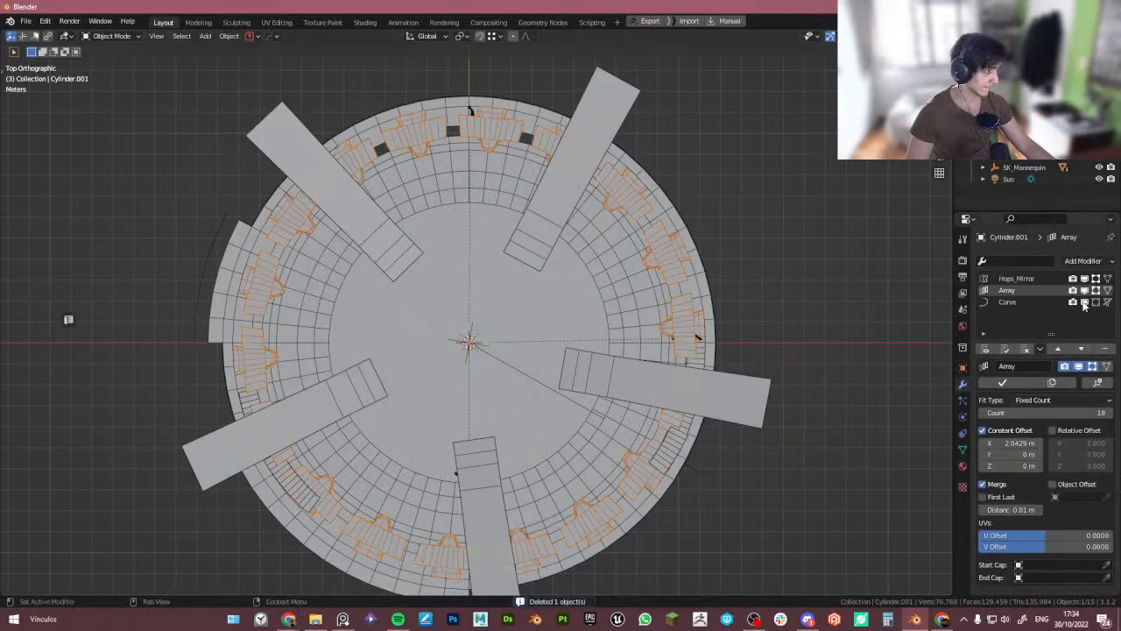
click(1085, 303)
click(1086, 291)
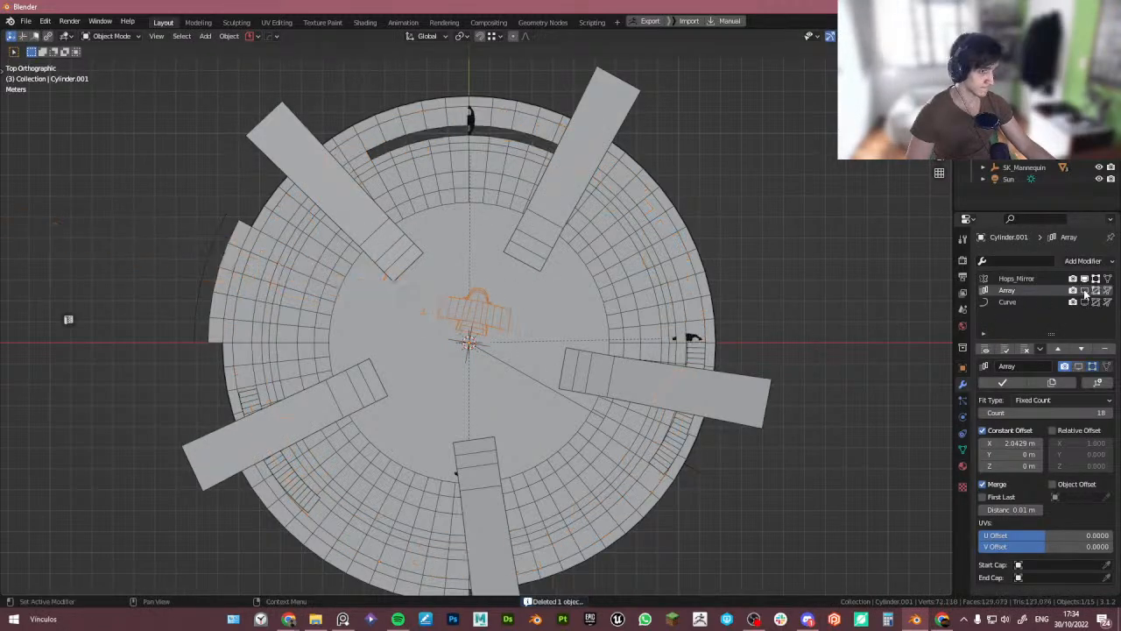
key(ctrl+Tab)
click(604, 354)
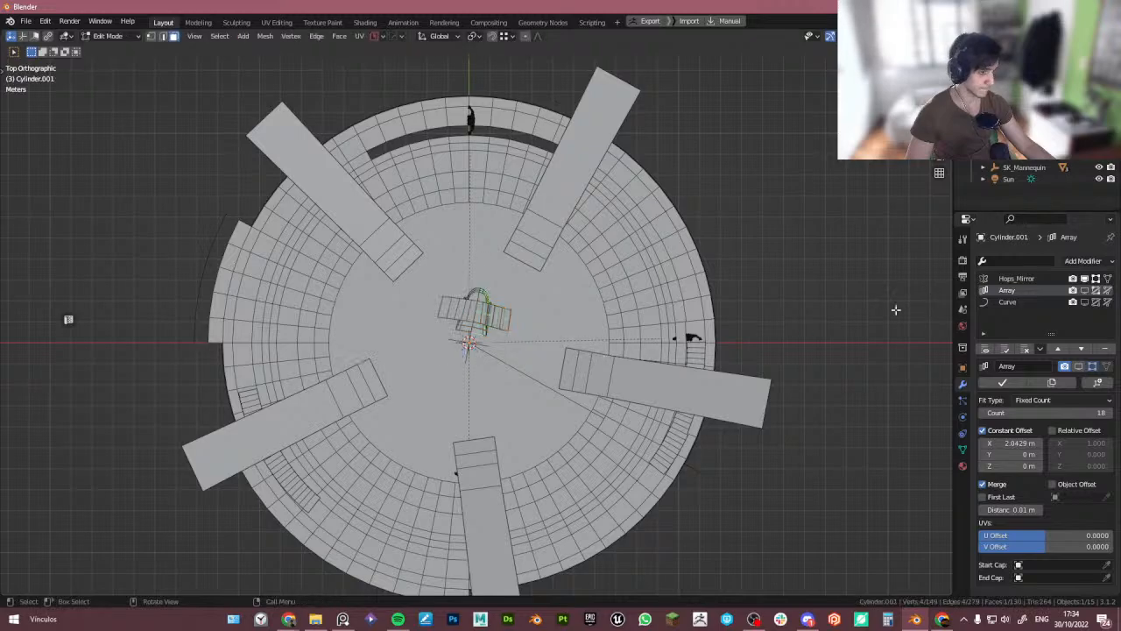
scroll(456, 339, up, 1)
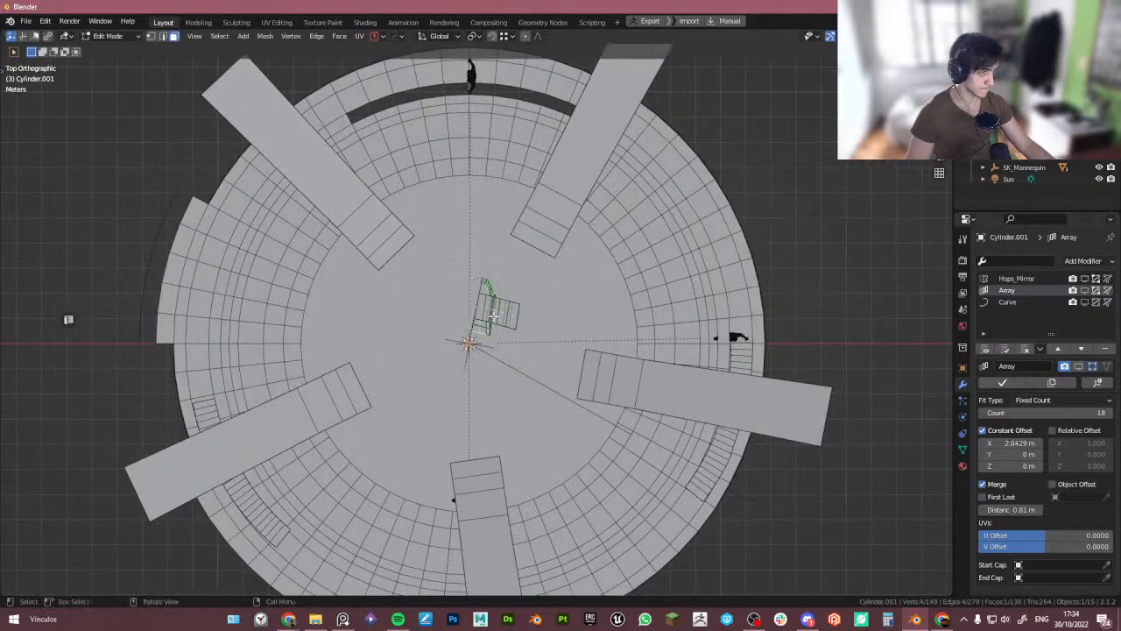
- Rotate all the pillar's vertices -10° and then about another -5° around the Z axis
key(a)
key(r)
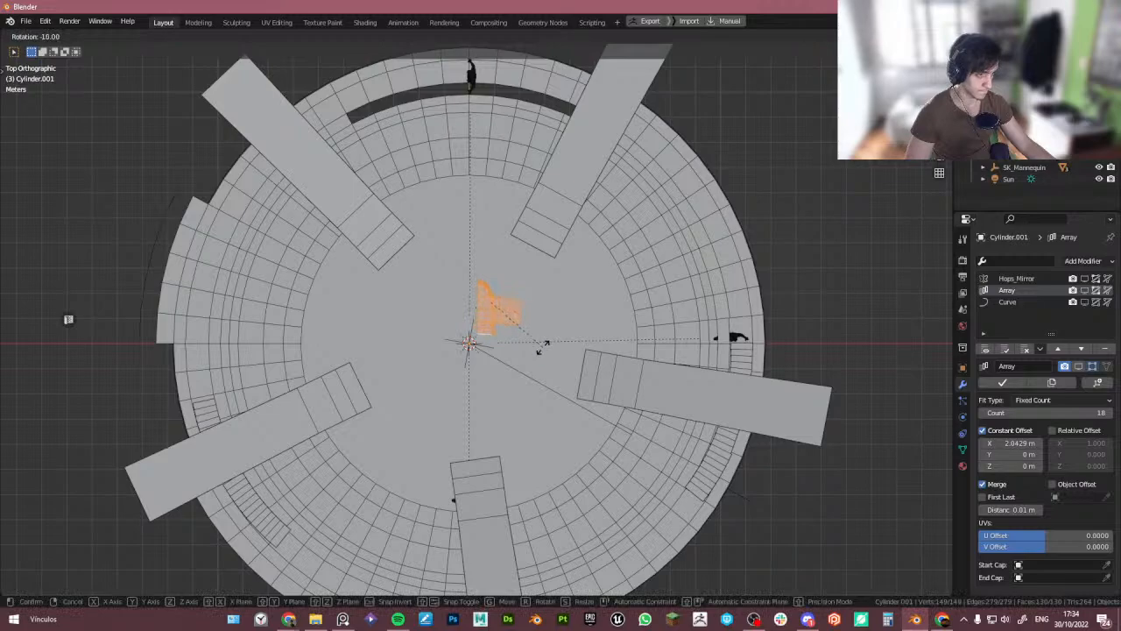
click(540, 346)
scroll(536, 346, up, 5)
key(r)
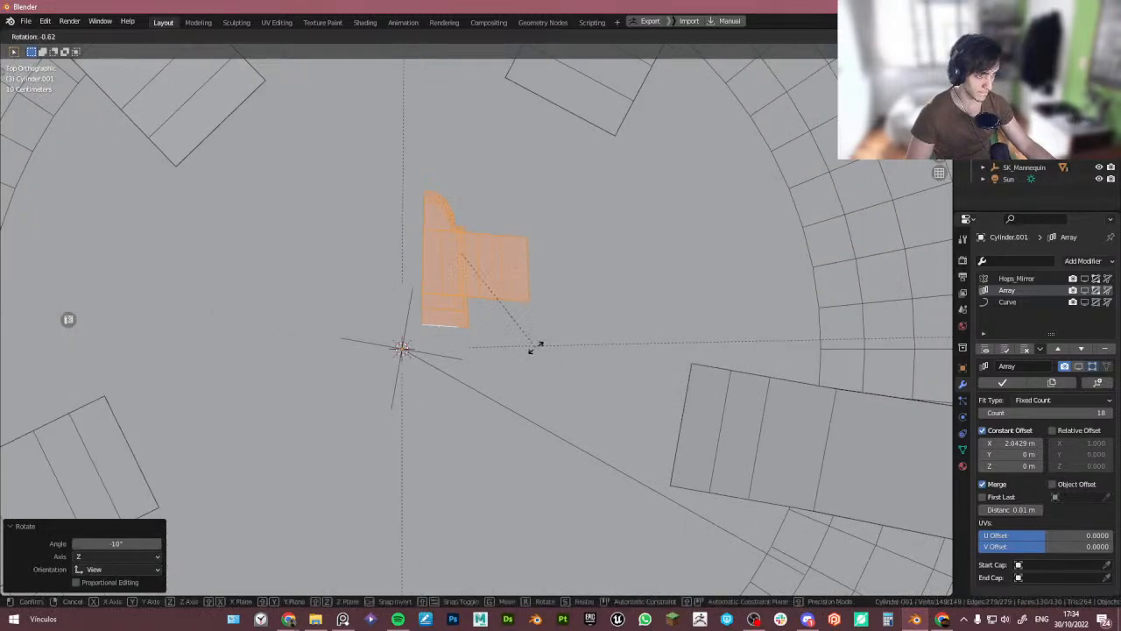
right_click(537, 348)
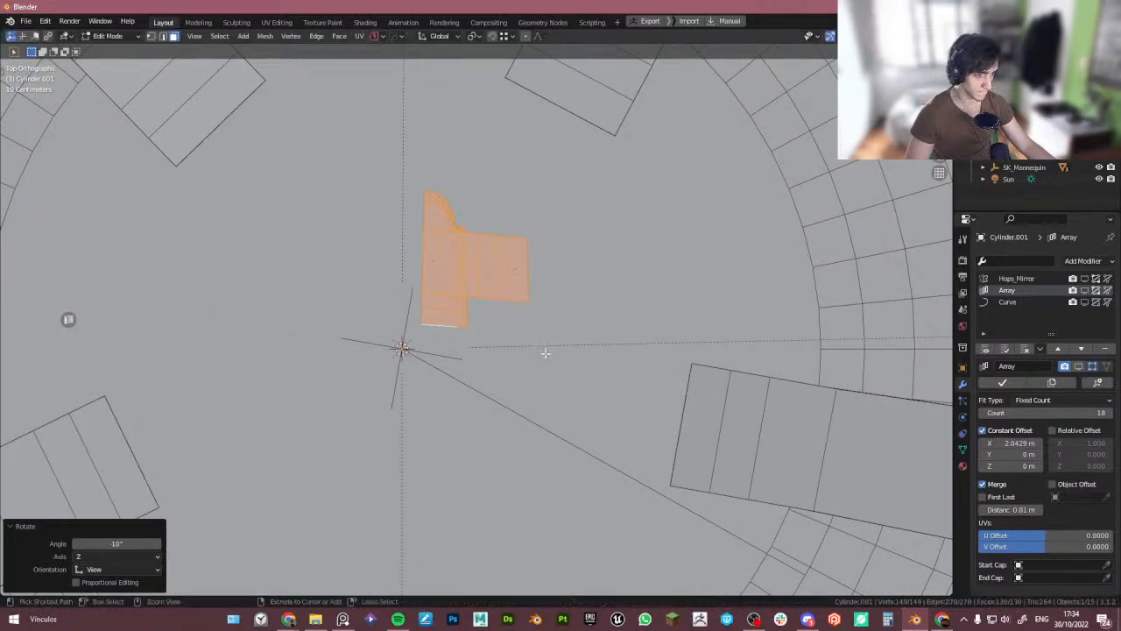
key(r)
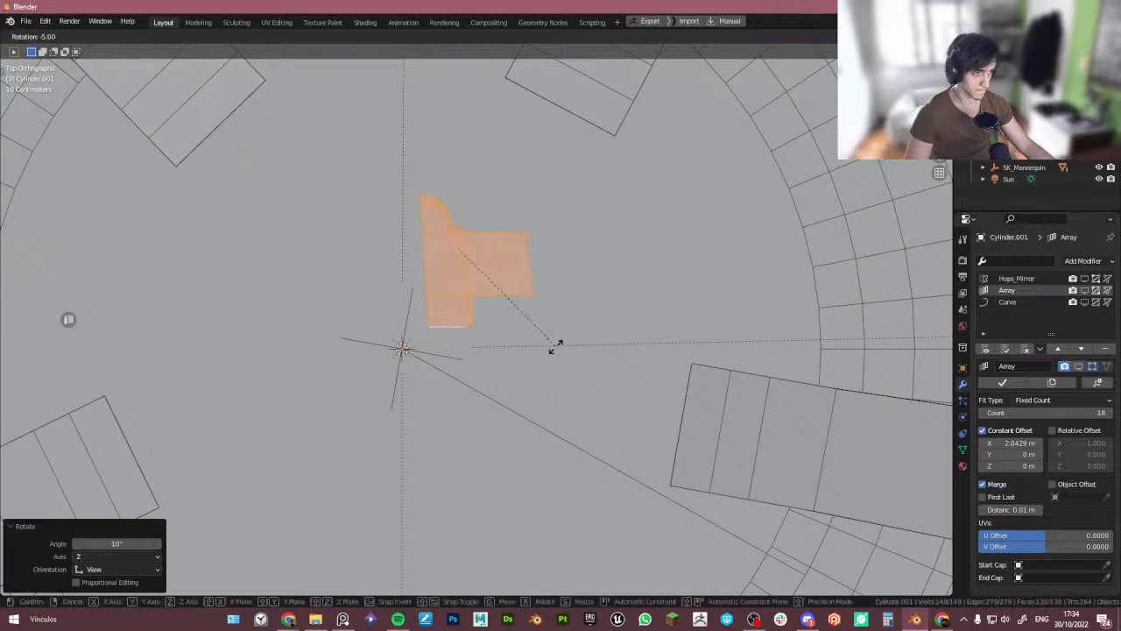
click(553, 360)
- Box-select the pillar's inner-edge vertices and flatten them to zero scale along X
key(1)
drag(363, 177, 383, 214)
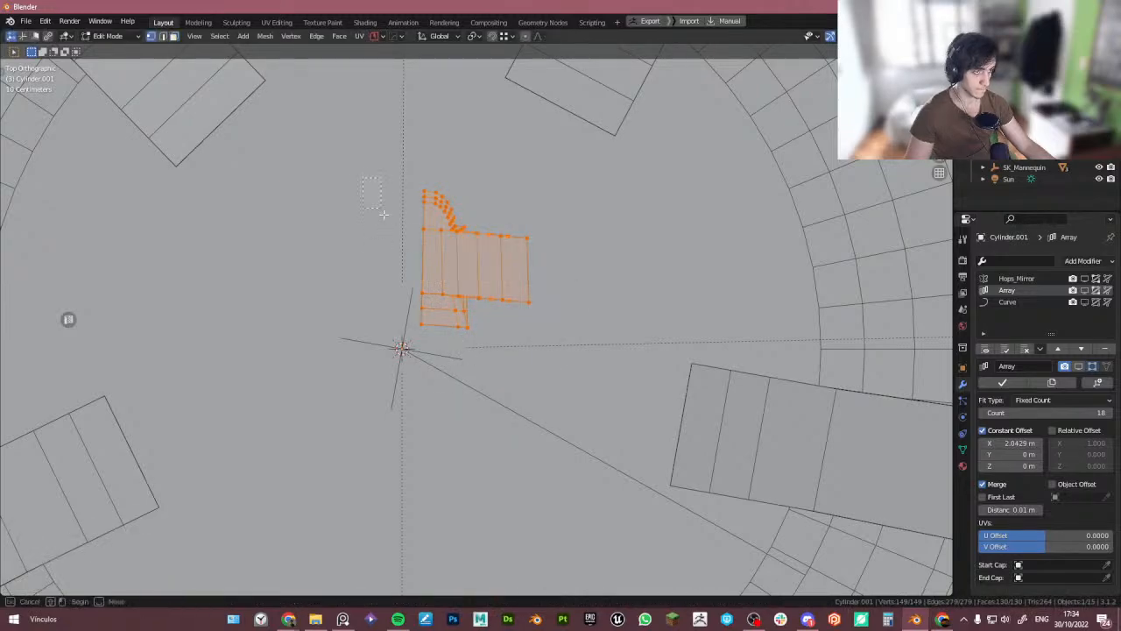
drag(429, 360, 429, 359)
key(s)
key(x)
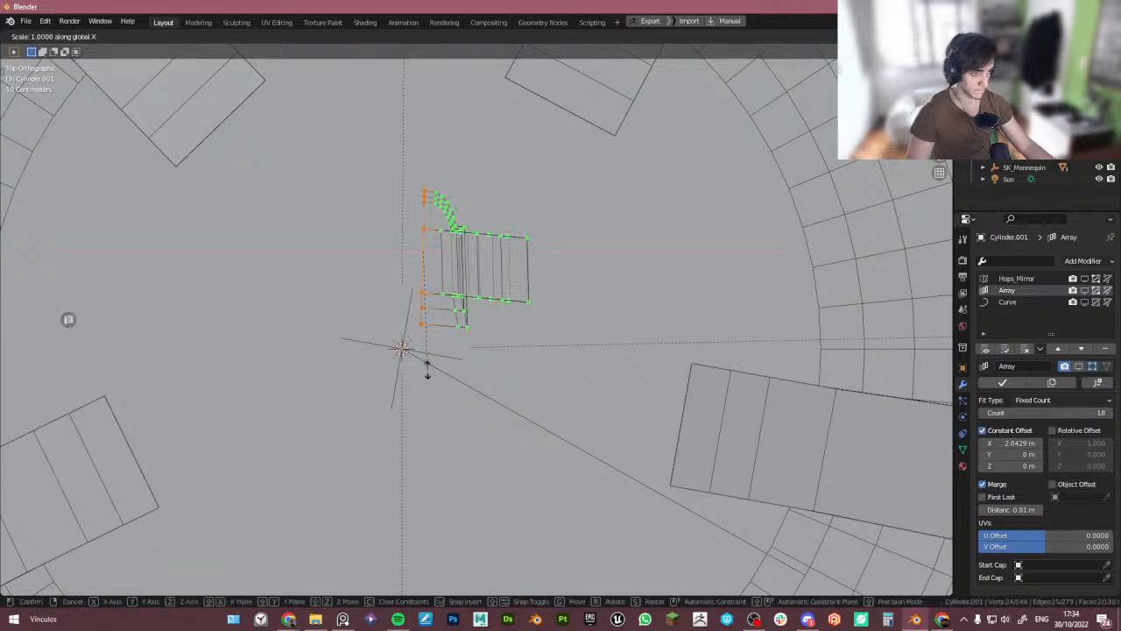
key(0)
key(Return)
- Box-select the pillar's outer-edge vertices and move them about 0.12 m along Y with proportional editing
key(b)
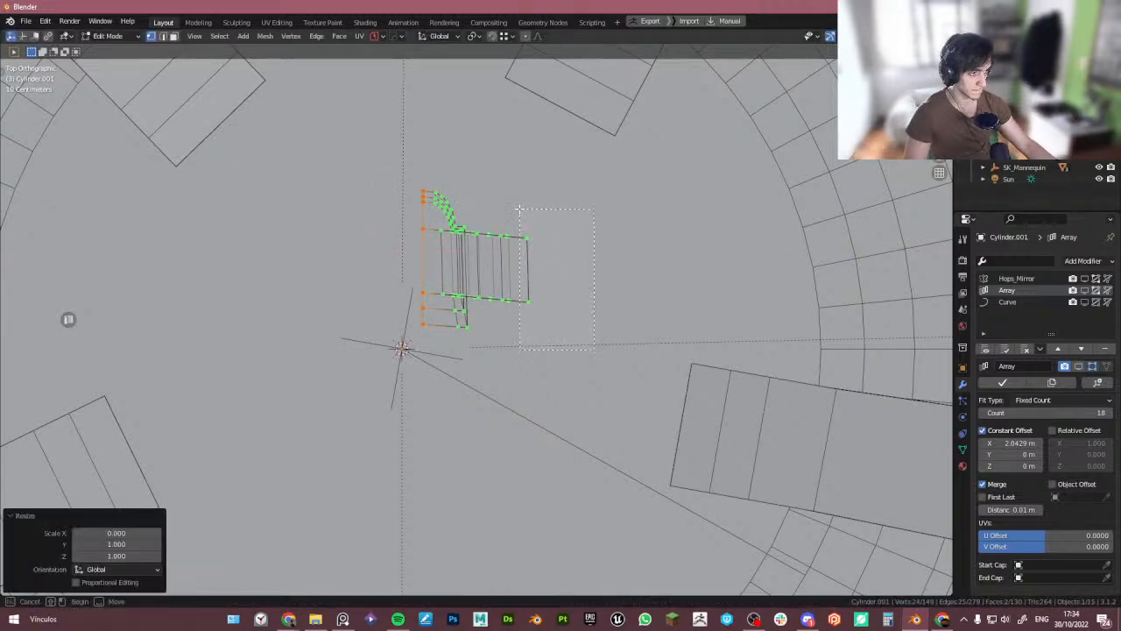
drag(519, 211, 520, 210)
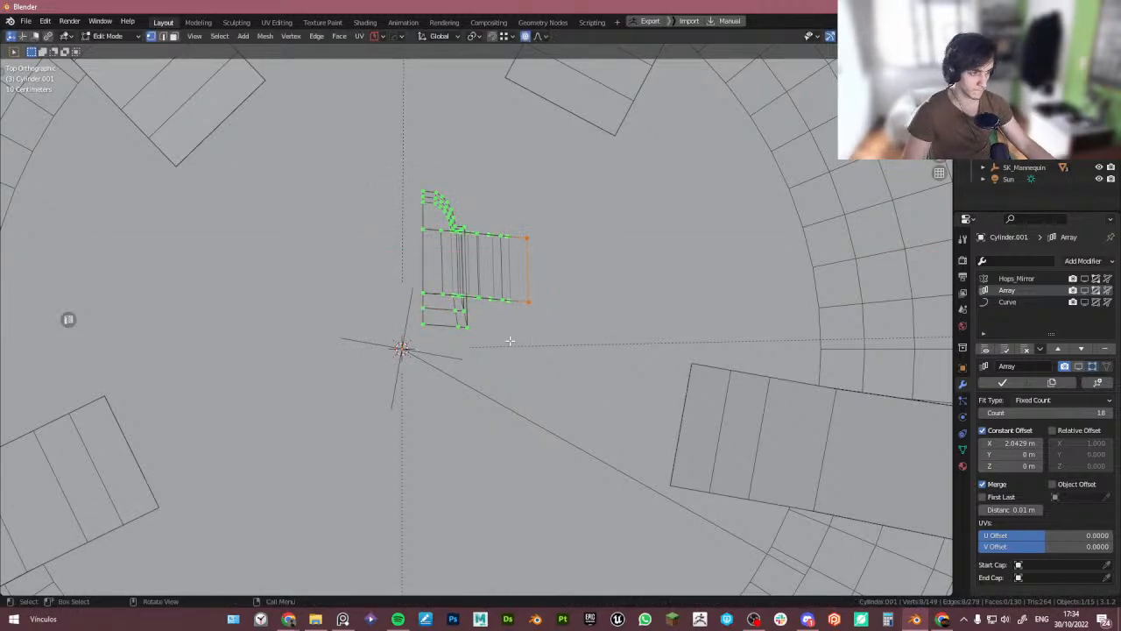
key(g)
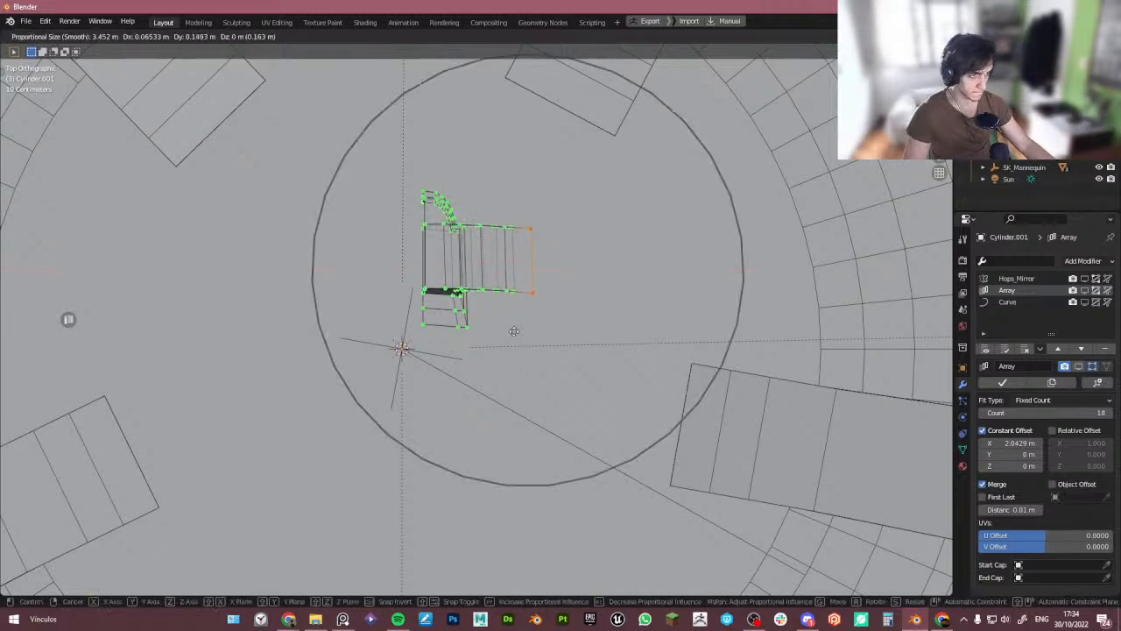
click(522, 348)
mouse_move(522, 349)
middle_down()
mouse_move(536, 267)
mouse_move(531, 352)
middle_up()
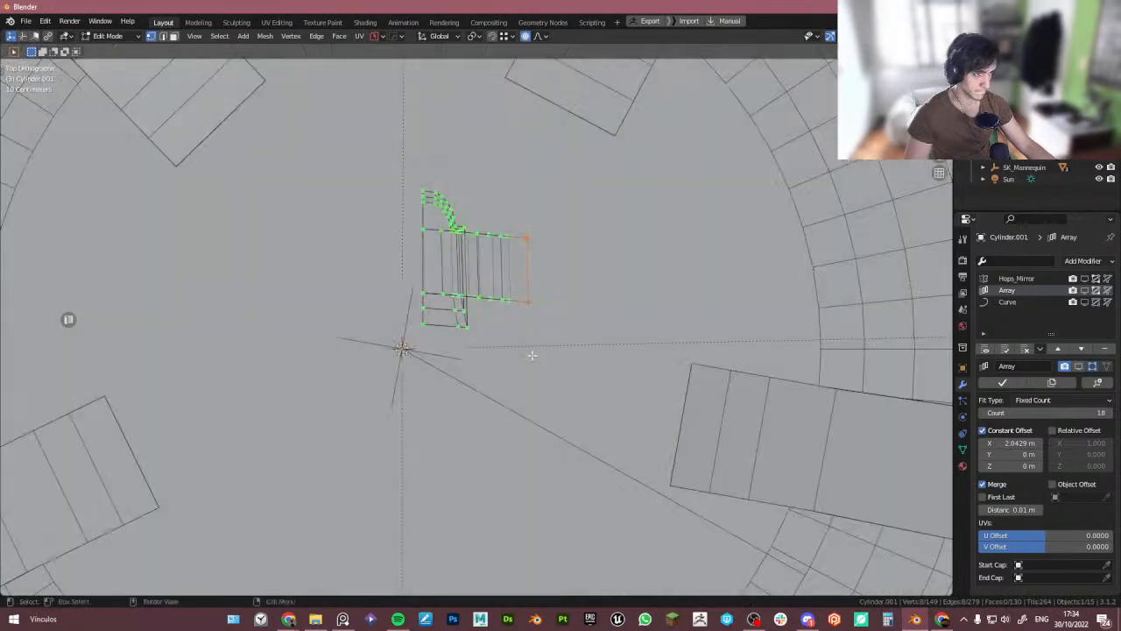
- Return to Object Mode and rotate the pillar array about -3.6° around the Z axis
scroll(532, 351, down, 4)
key(Tab)
middle_drag(519, 268, 383, 335)
middle_drag(455, 351, 523, 297)
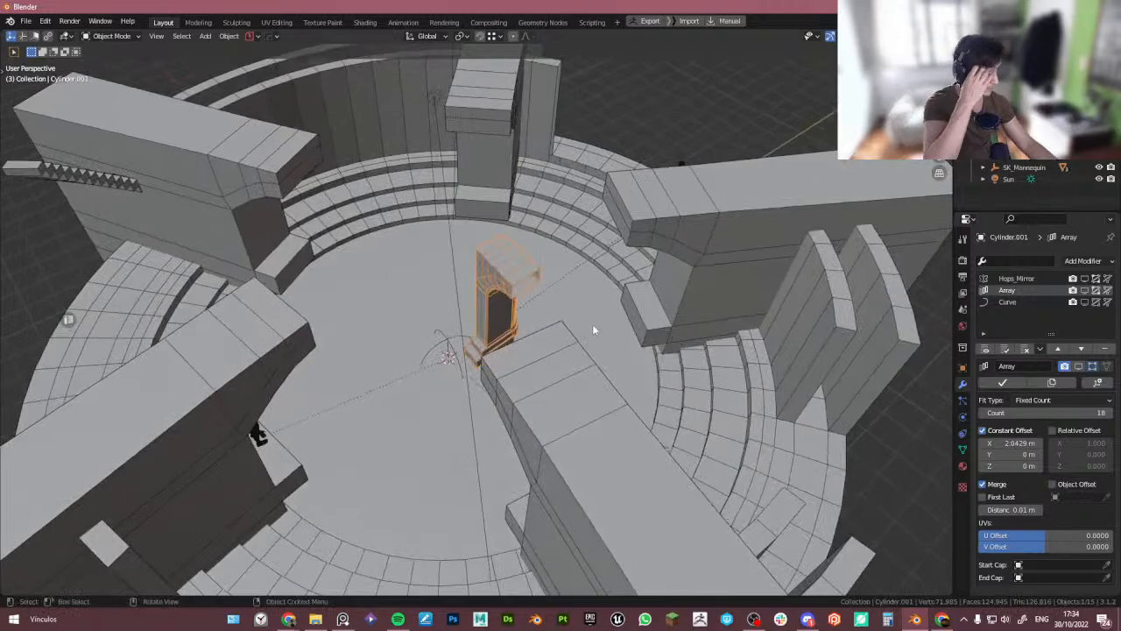
middle_drag(592, 330, 560, 386)
scroll(561, 386, down, 2)
key(r)
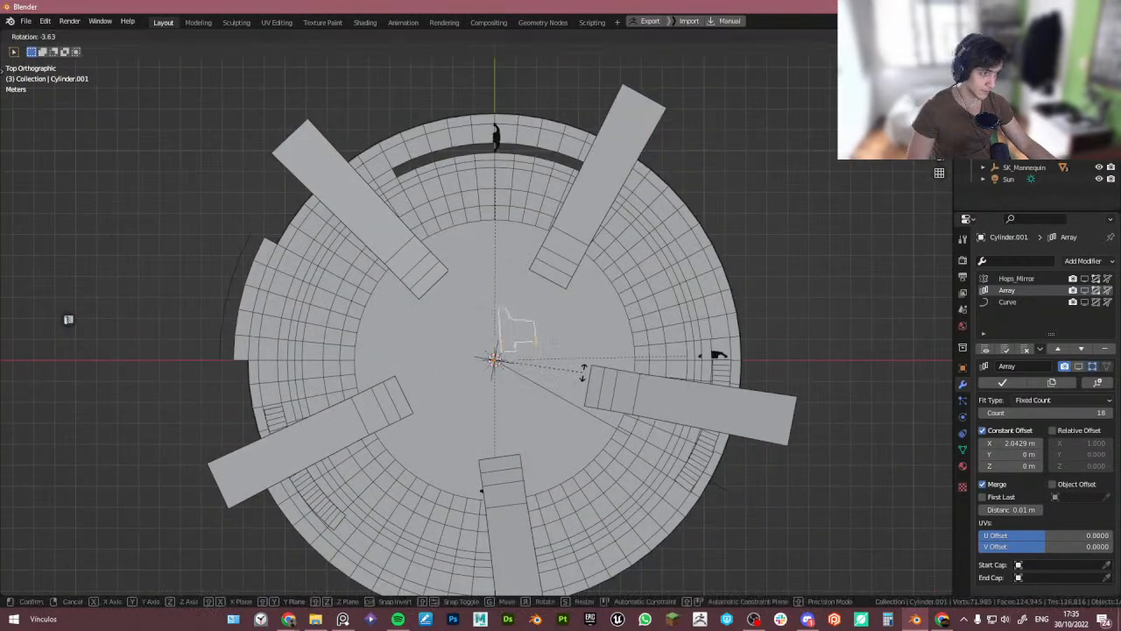
click(582, 372)
- Delete the pillar array object from the tower
scroll(556, 371, up, 4)
middle_drag(505, 372, 496, 307)
scroll(502, 325, down, 5)
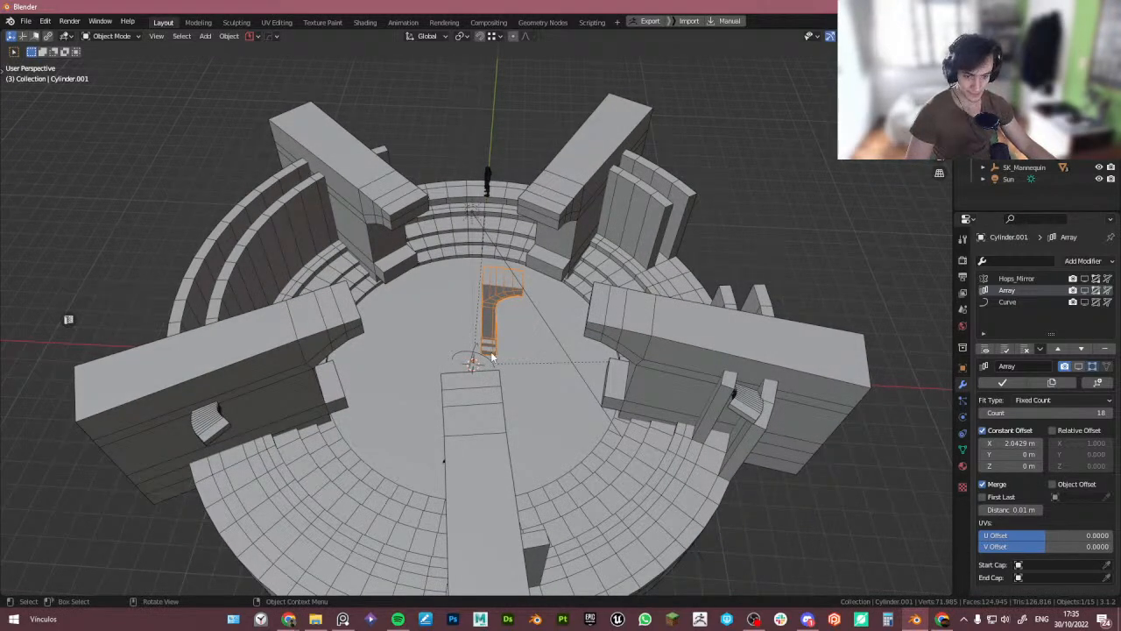
scroll(505, 341, down, 3)
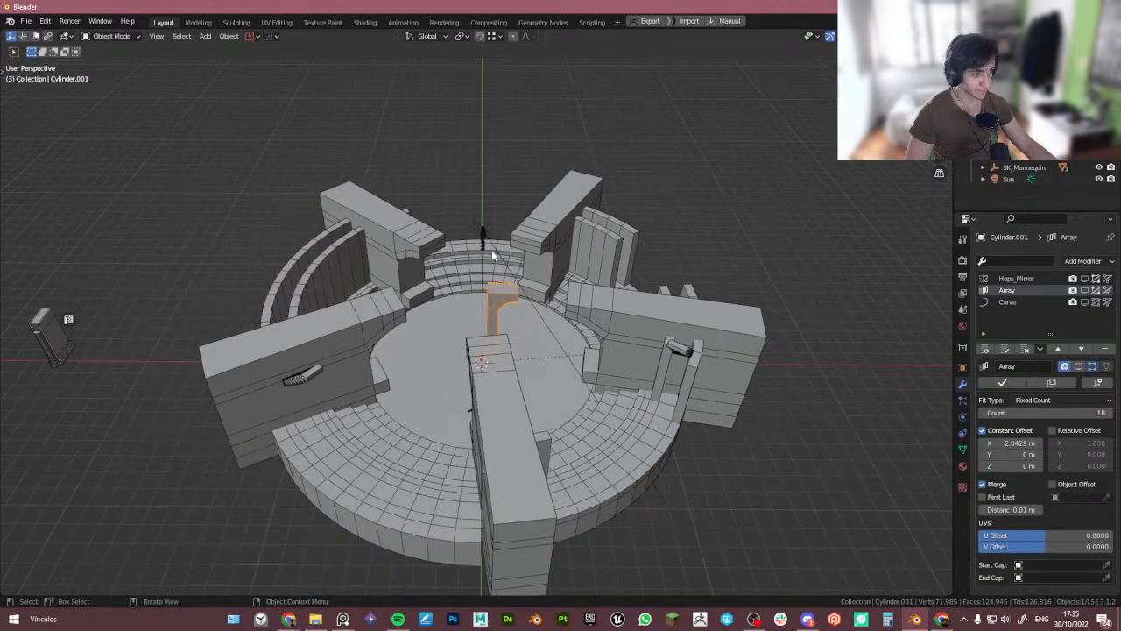
key(Delete)
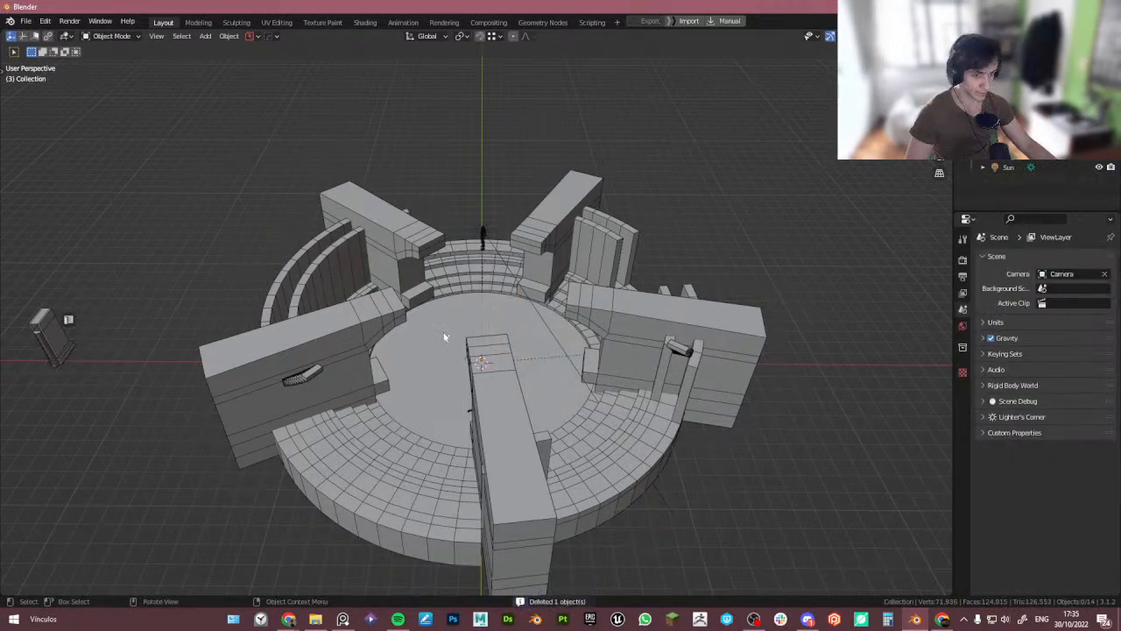
- Select the separate pillar block beside the tower and try moving it along X
middle_drag(446, 336, 451, 340)
click(59, 360)
key(g)
key(x)
key(Escape)
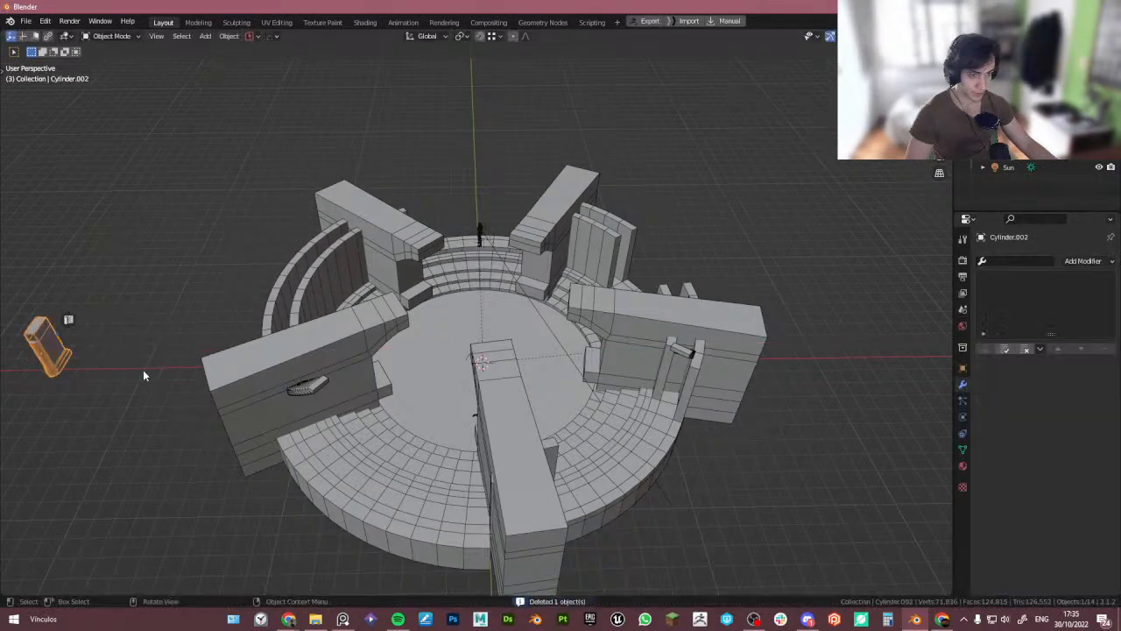
- Duplicate the separate pillar block and move the copy along X
key(shift+d)
key(x)
click(581, 384)
key(KP_Decimal)
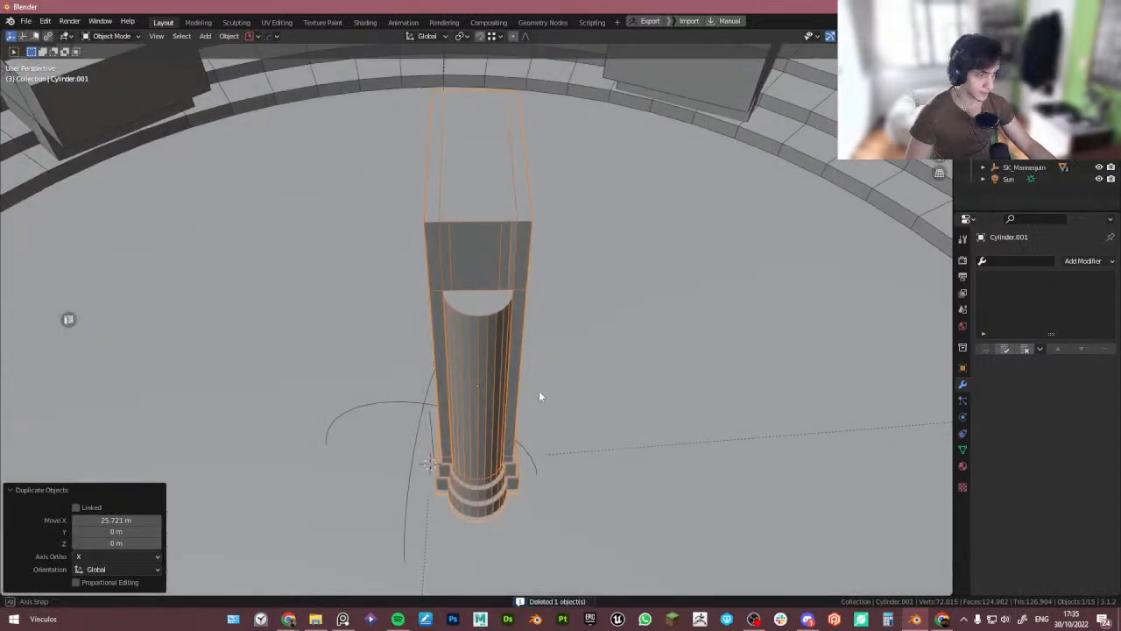
- In top view, move the duplicated pillar to the back rim of the tower floor
scroll(541, 393, down, 3)
key(KP_7)
scroll(521, 425, down, 2)
shift+middle_drag(538, 428, 504, 383)
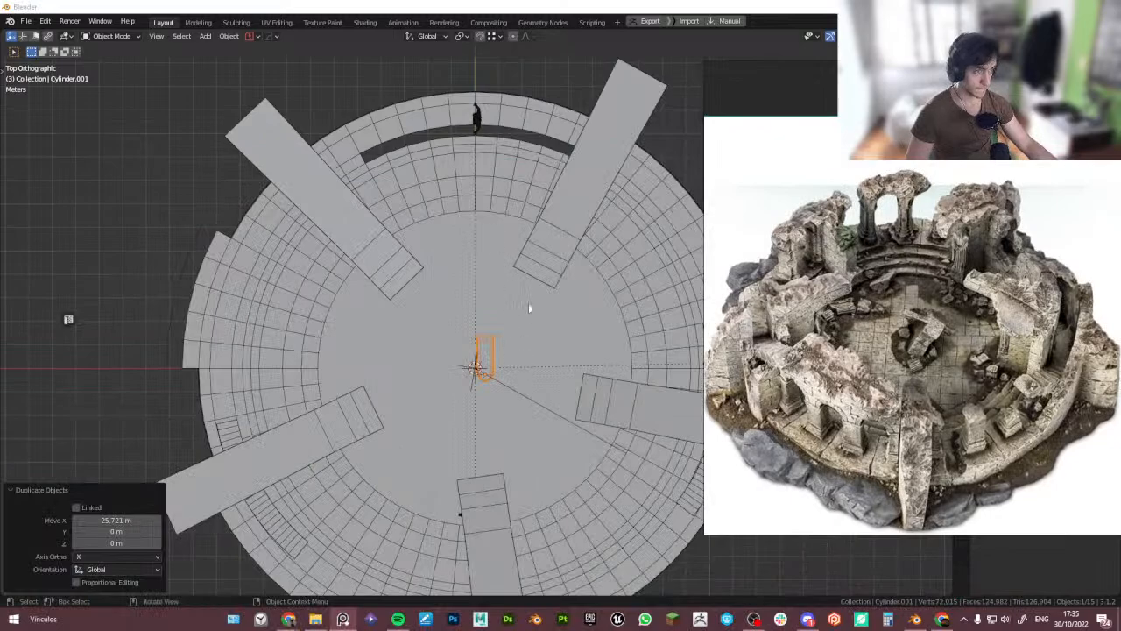
key(shift+d)
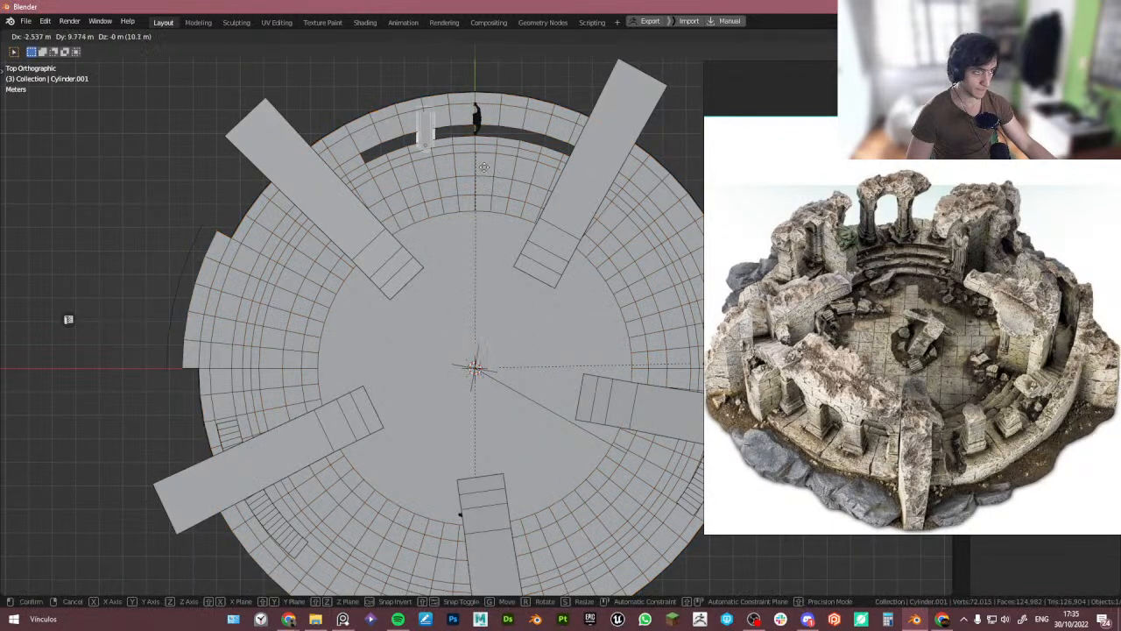
click(484, 166)
middle_drag(479, 182, 510, 243)
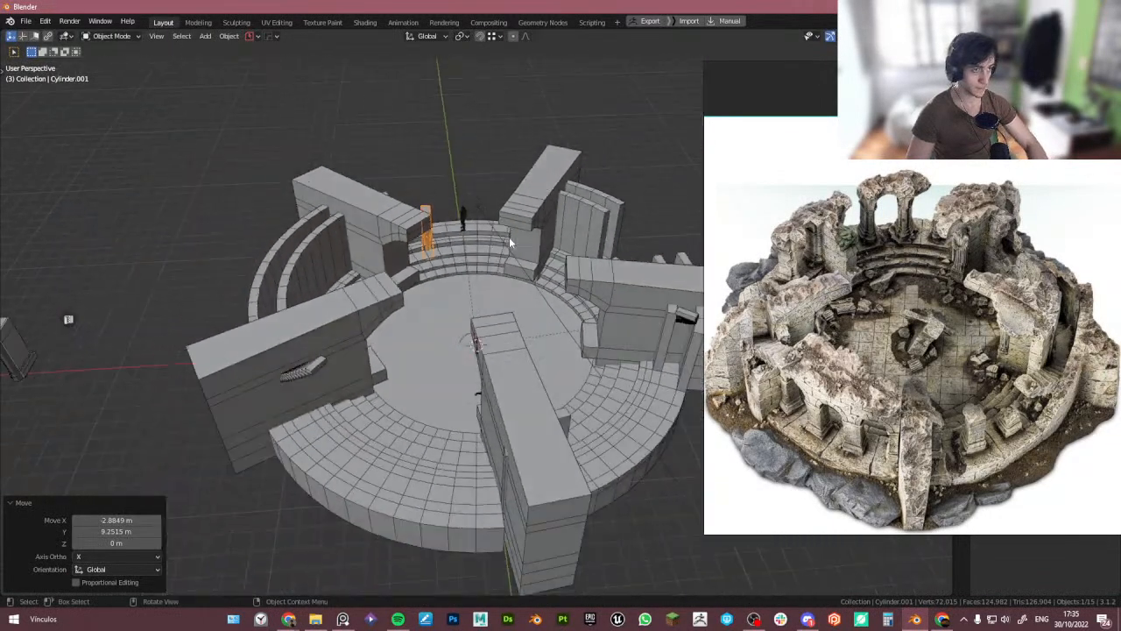
- Reposition the pillar in camera view against the back wall, adjusting its height along Z
key(KP_0)
key(g)
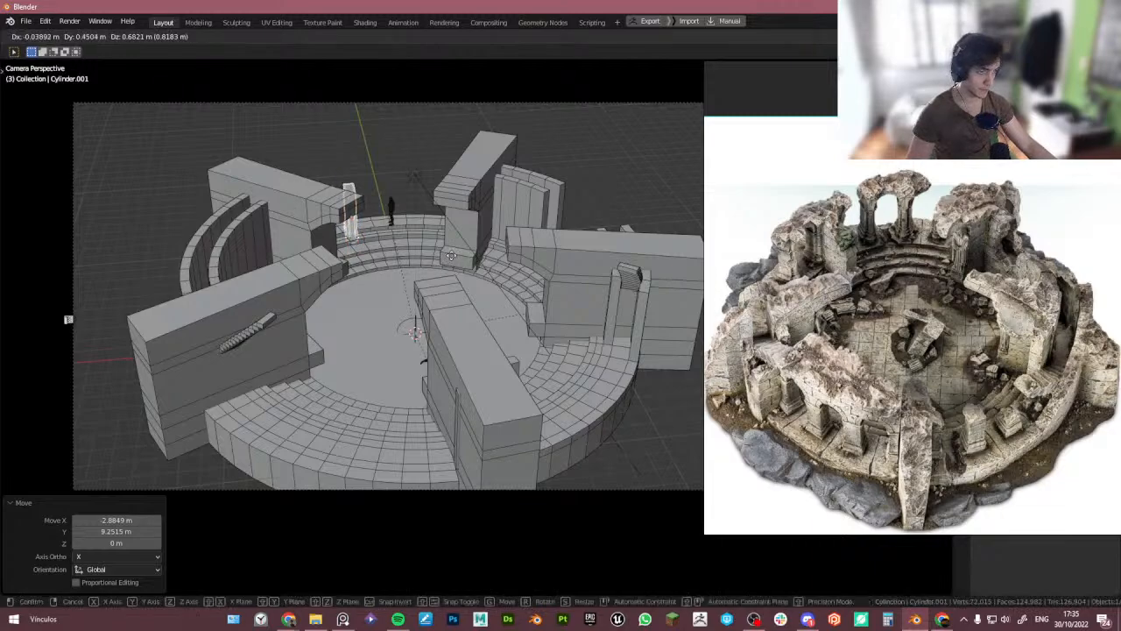
click(501, 259)
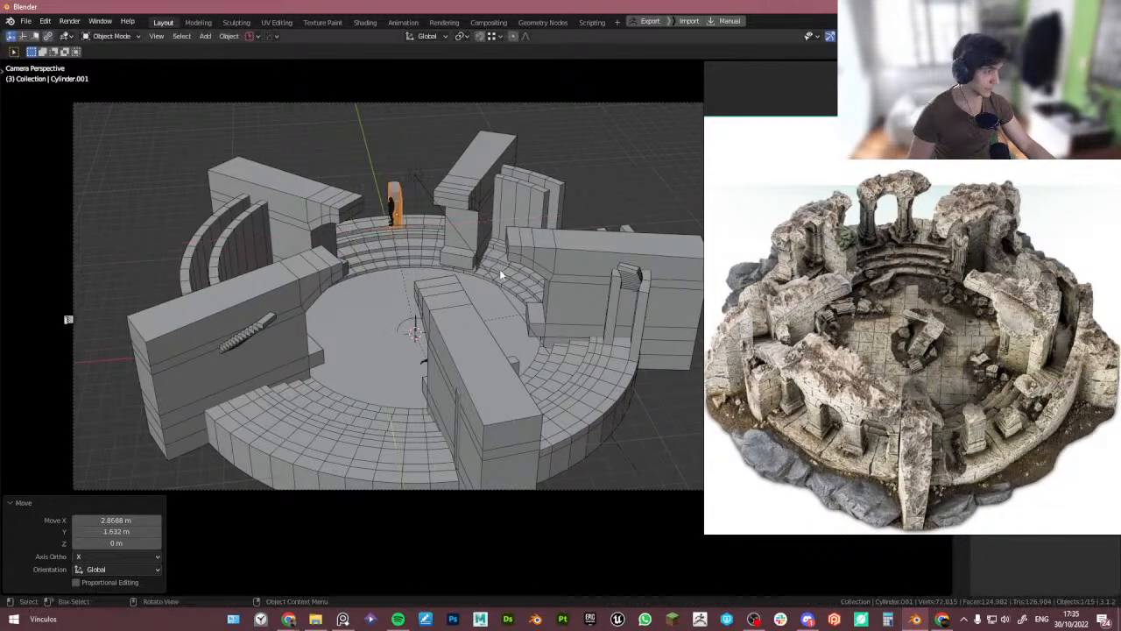
scroll(901, 206, up, 3)
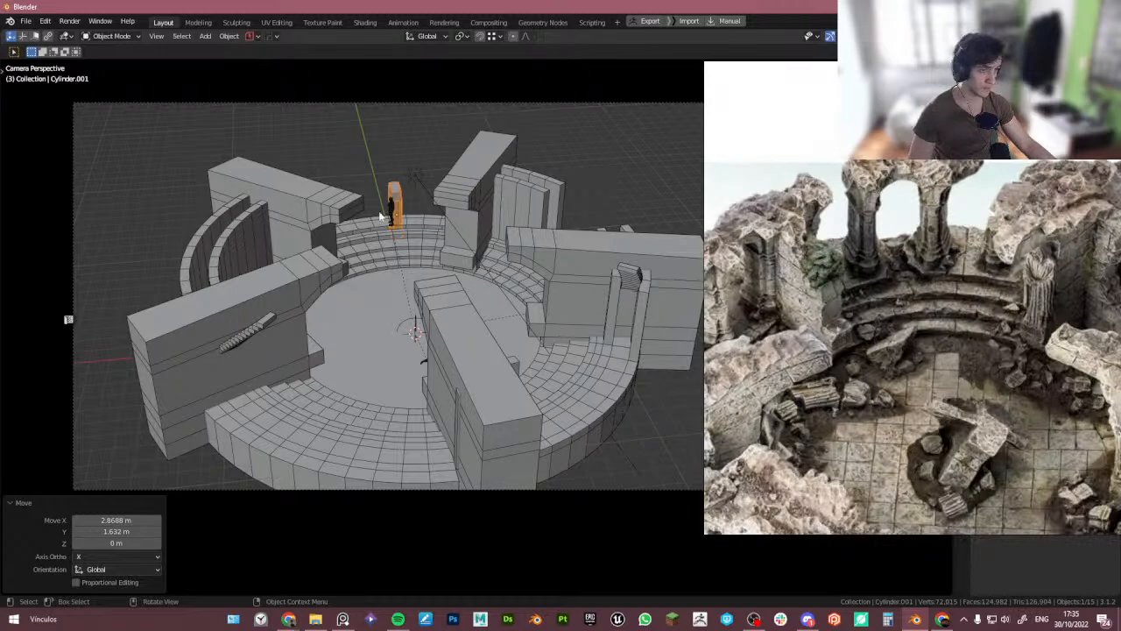
key(g)
key(z)
click(446, 214)
key(g)
key(z)
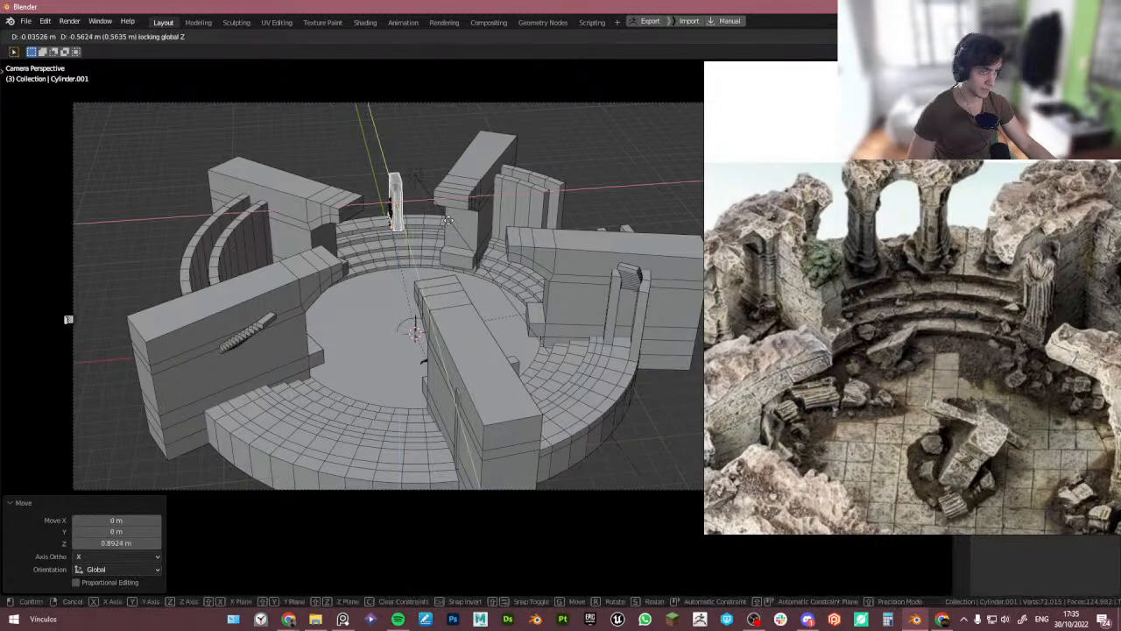
click(463, 247)
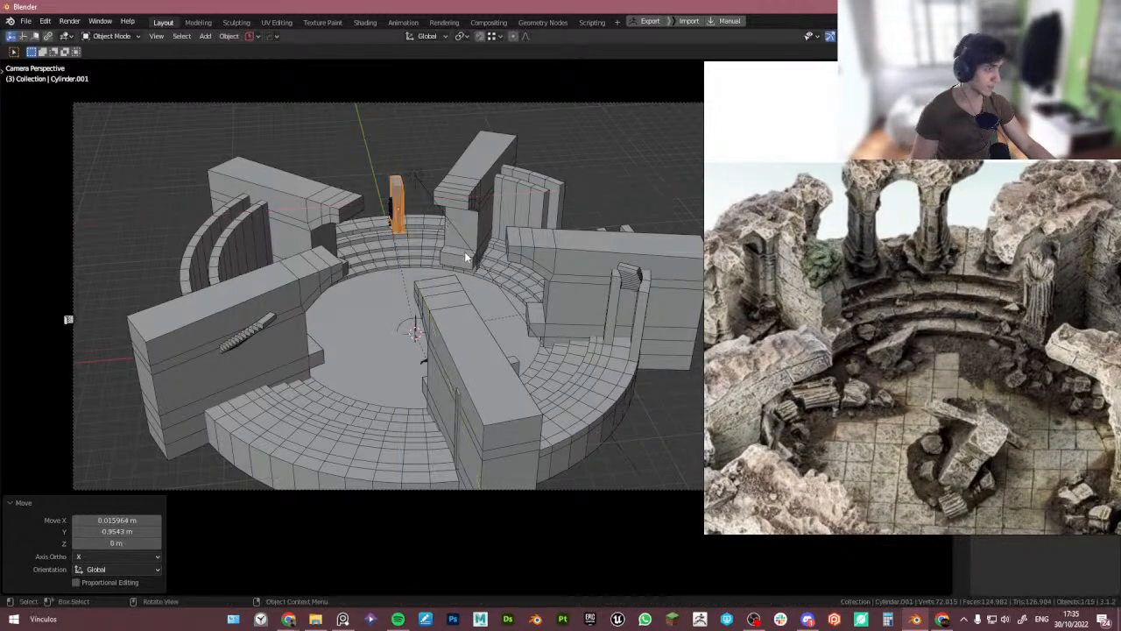
- Rotate the pillar about 6.4° around the Z axis
key(r)
key(z)
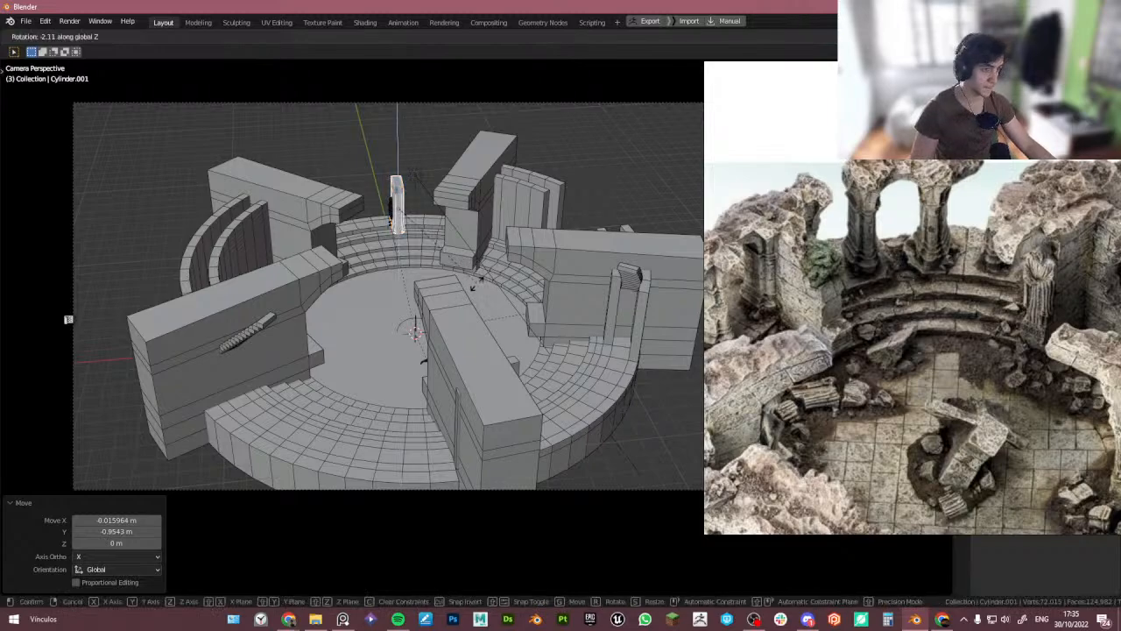
click(468, 285)
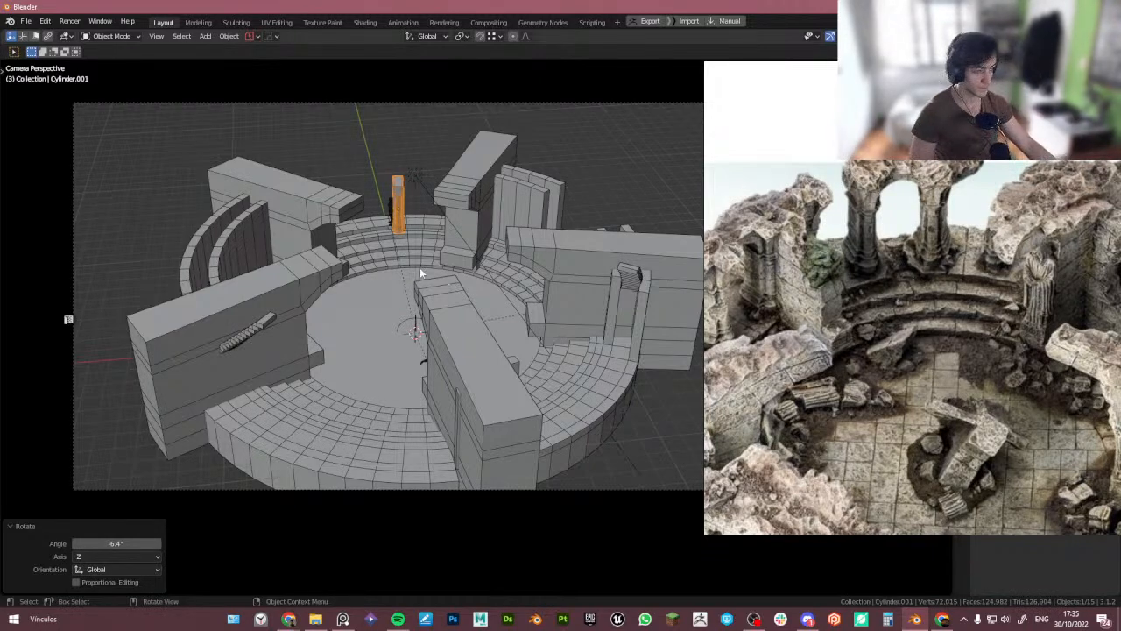
- Isolate the pillar in local view and snap it to the 3D cursor
key(KP_Divide)
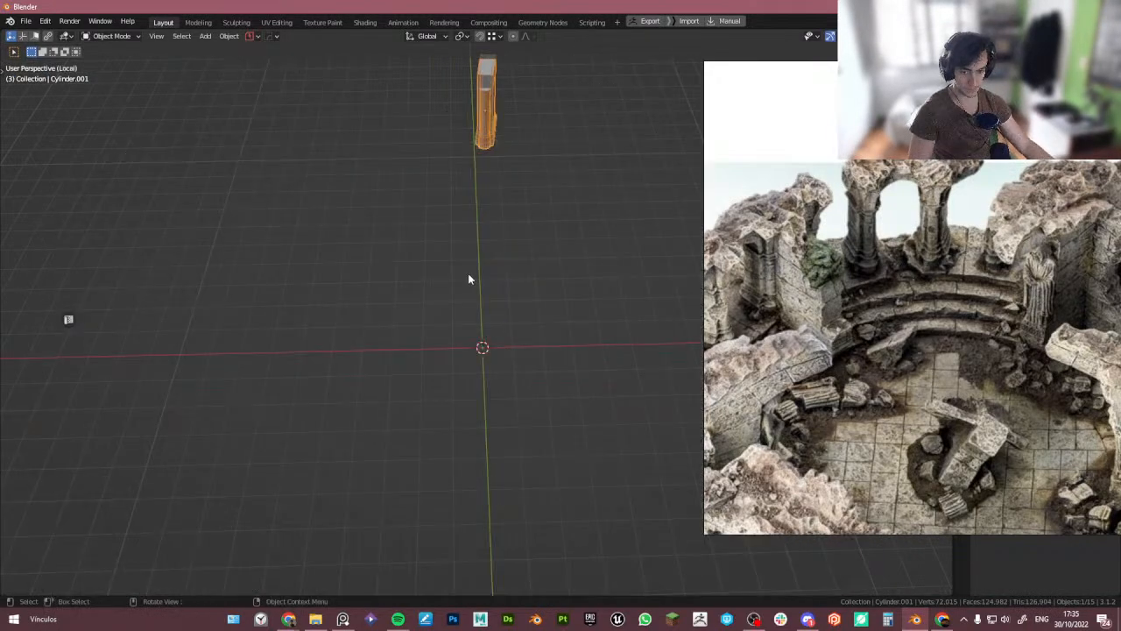
middle_drag(461, 279, 500, 264)
scroll(500, 263, down, 3)
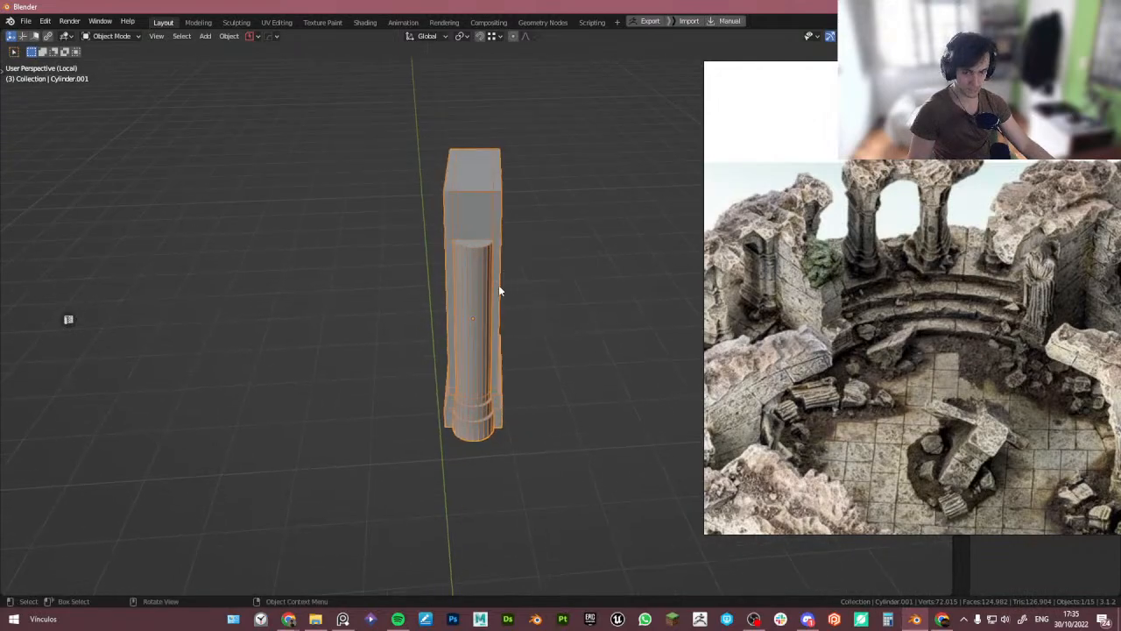
key(shift+s)
click(554, 238)
- Rotate the pillar about -5° around Z in top view
scroll(509, 257, down, 7)
shift+middle_drag(550, 318, 497, 357)
key(KP_Decimal)
key(KP_7)
key(r)
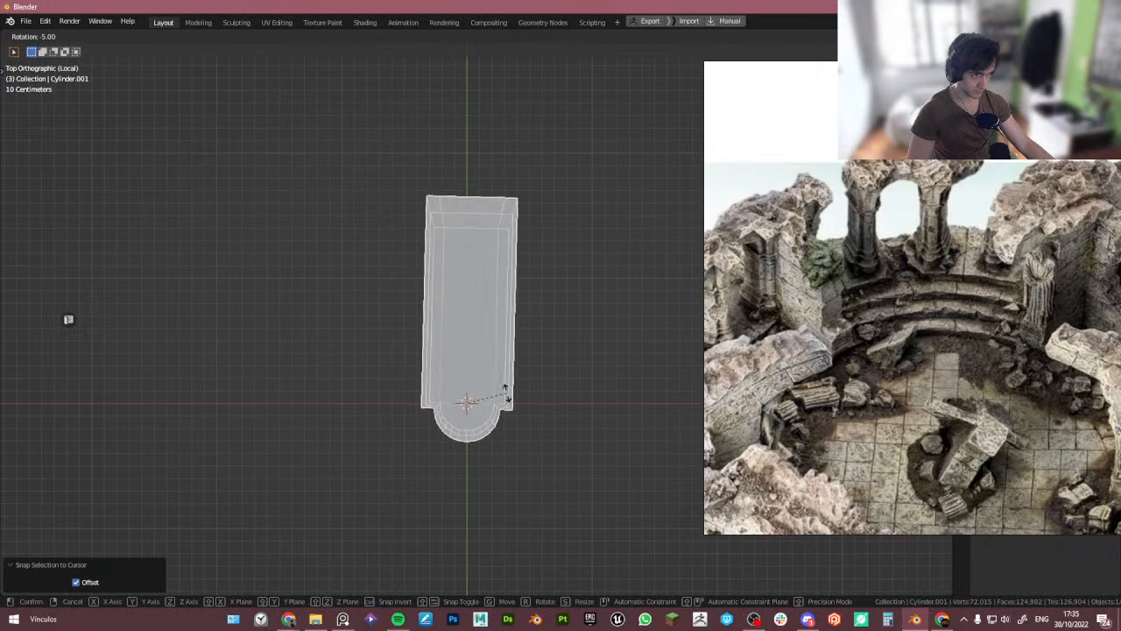
click(513, 388)
- Clear the pillar's Z rotation to 0° in the object properties
right_drag(762, 373, 0, 355)
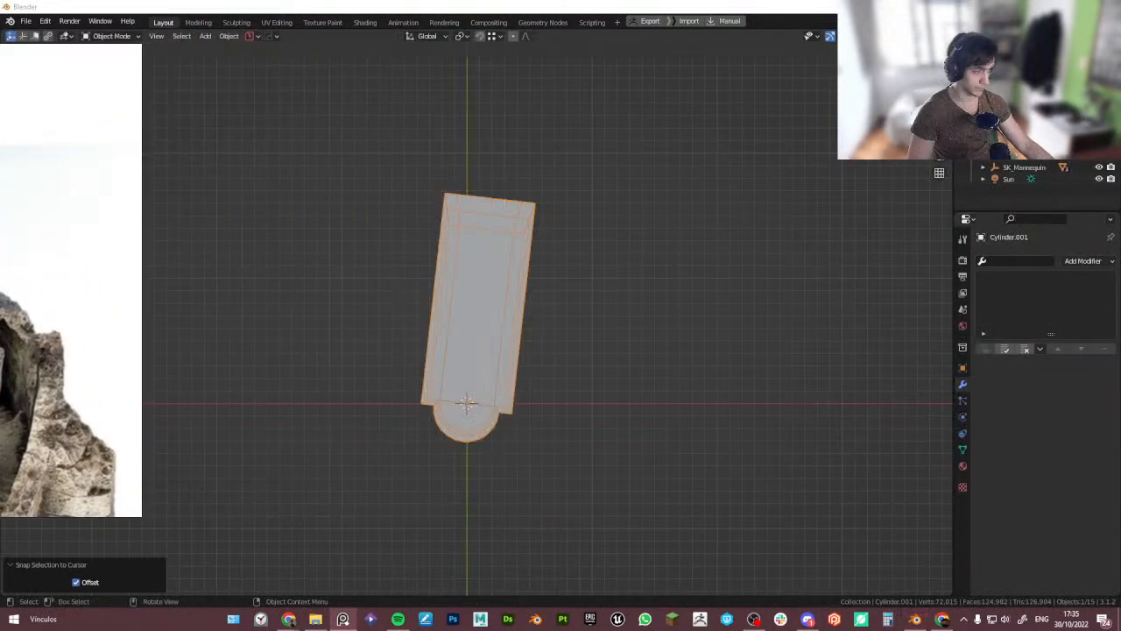
click(964, 368)
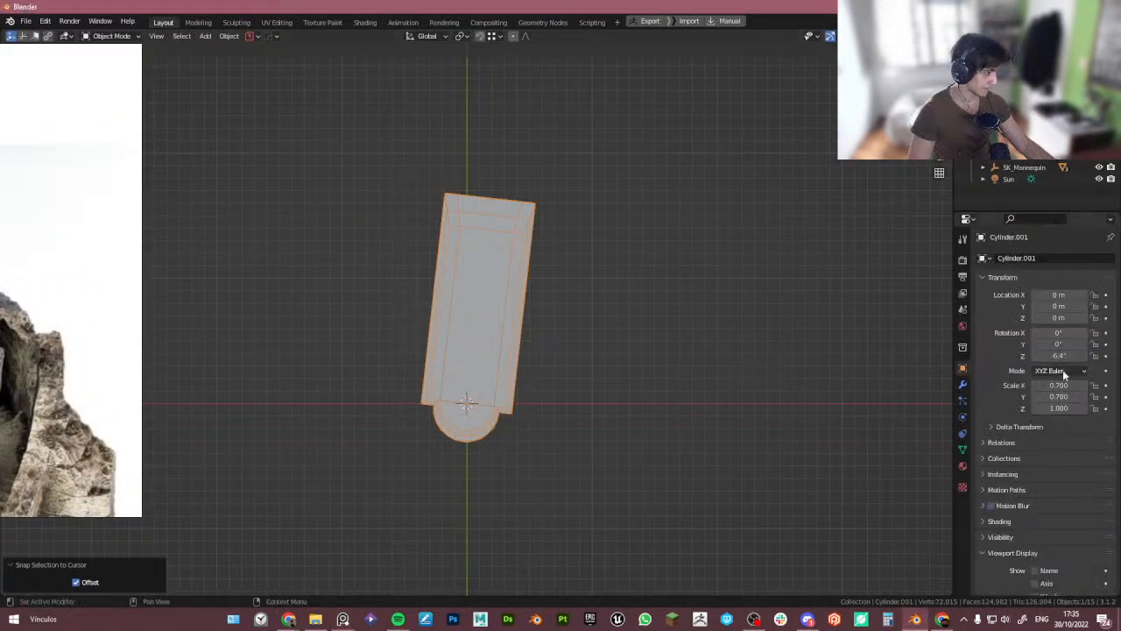
key(BackSpace)
scroll(682, 403, down, 1)
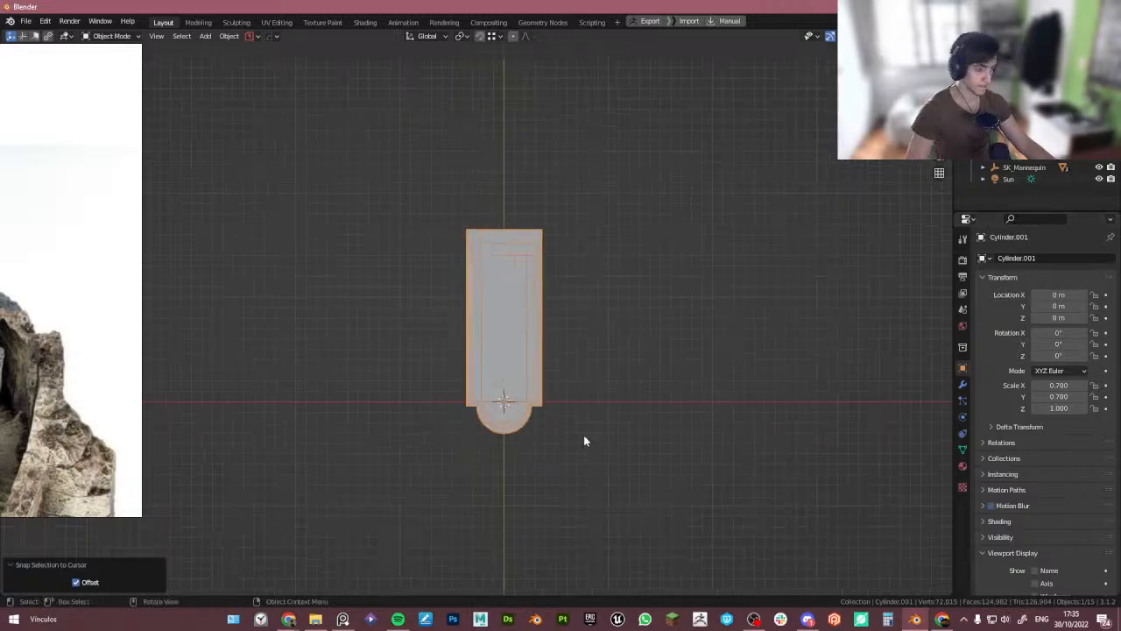
- In front view with X-ray, delete the top faces of the pillar's rectangular back block in Edit Mode
middle_drag(583, 434, 577, 329)
key(KP_1)
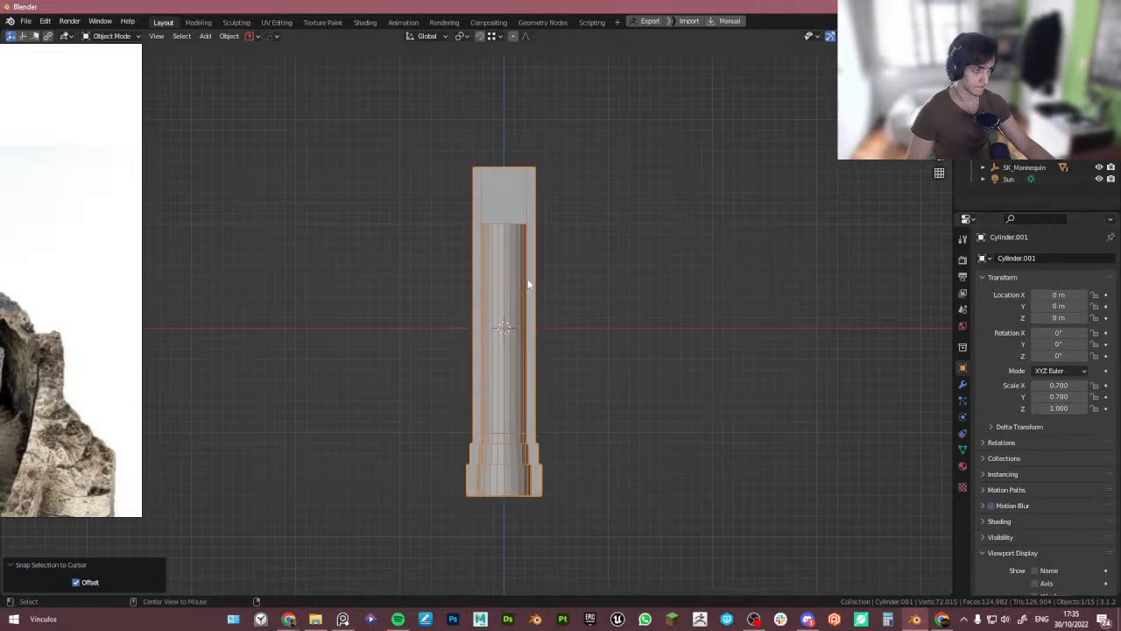
key(Tab)
drag(416, 138, 604, 207)
key(alt+z)
drag(371, 137, 587, 207)
key(x)
click(567, 191)
middle_drag(566, 191, 530, 292)
key(ctrl+z)
key(x)
click(615, 176)
- Bridge the open top edges of the back block to close it with a new face, then leave Edit Mode
key(2)
scroll(490, 221, up, 3)
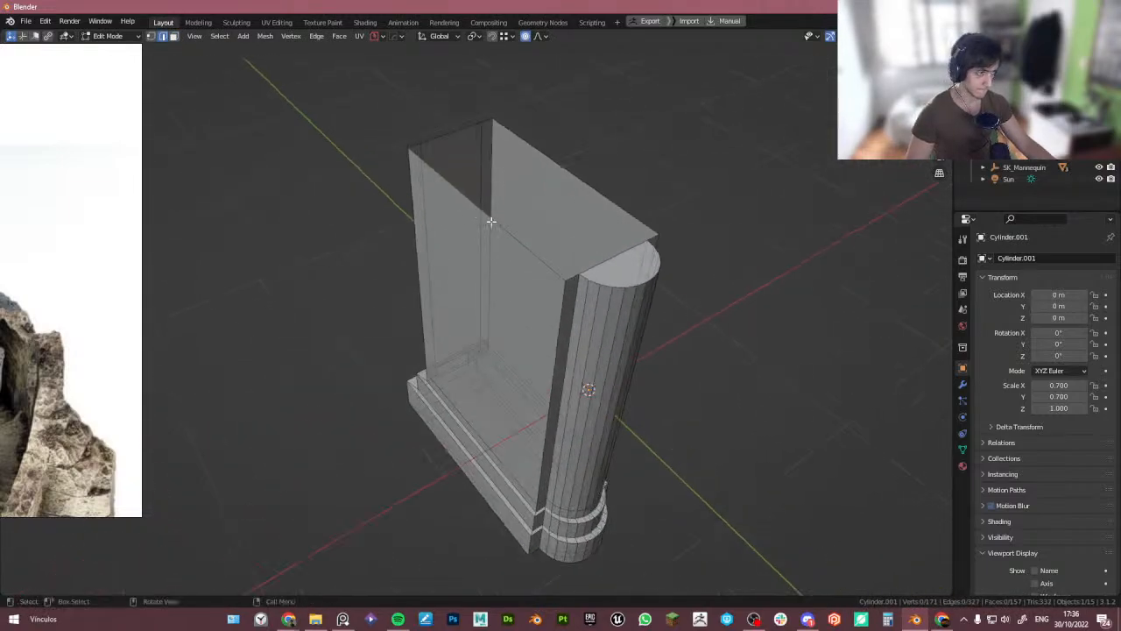
click(490, 220)
middle_drag(526, 210, 509, 287)
click(542, 325)
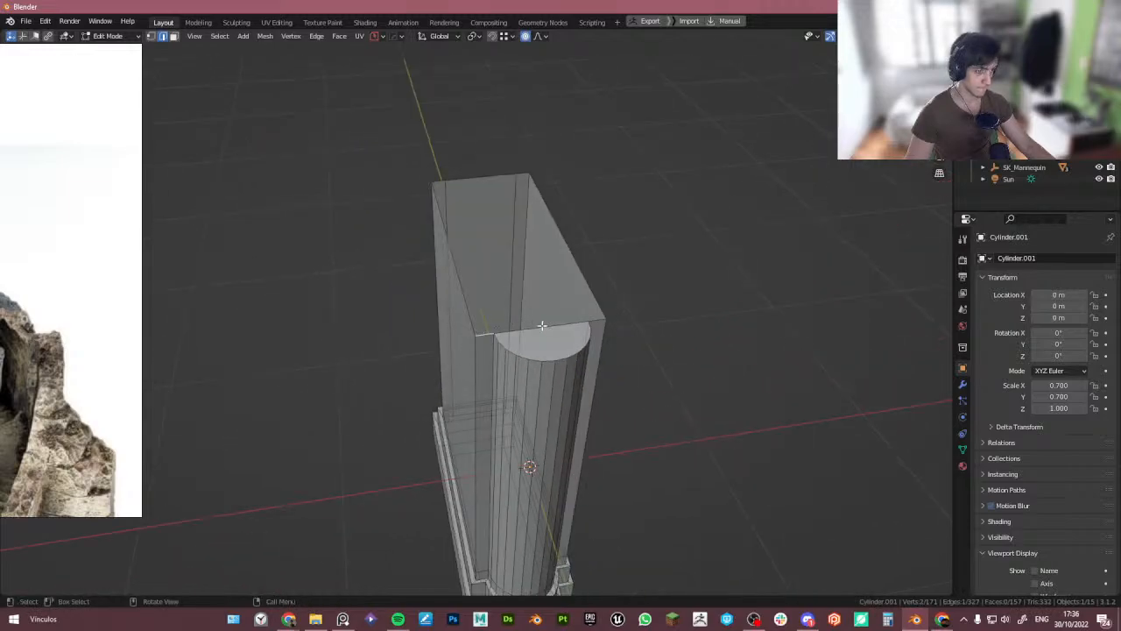
key(ctrl+e)
click(456, 212)
shift+click(445, 225)
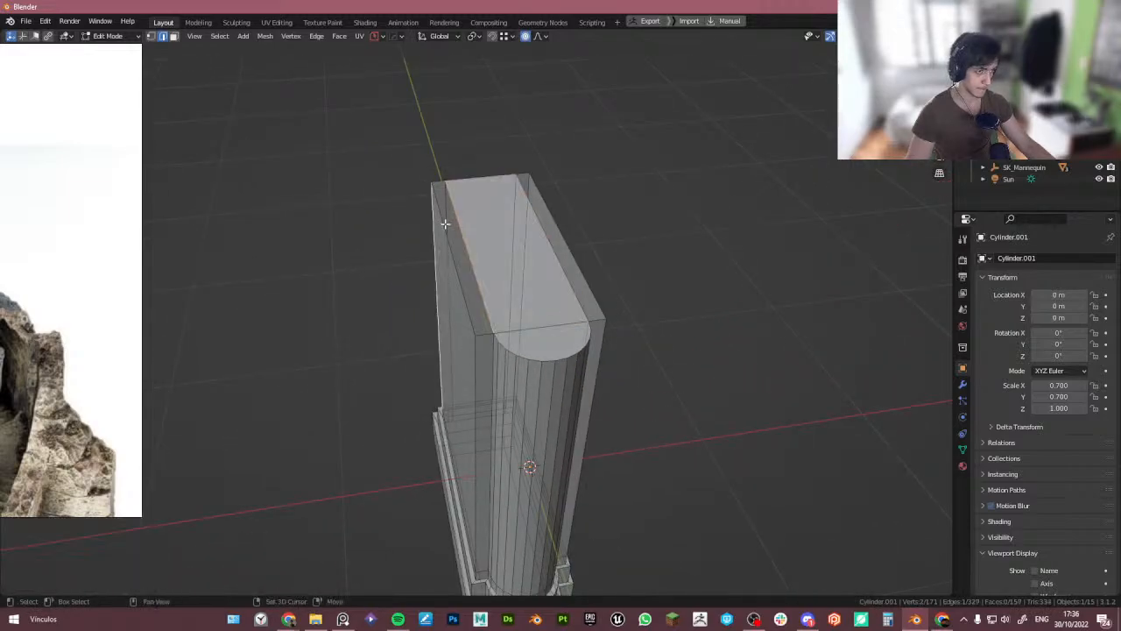
click(450, 229)
shift+click(466, 238)
key(ctrl+e)
key(ctrl+e)
middle_drag(508, 247, 611, 301)
key(Tab)
scroll(611, 301, down, 5)
key(shift+a)
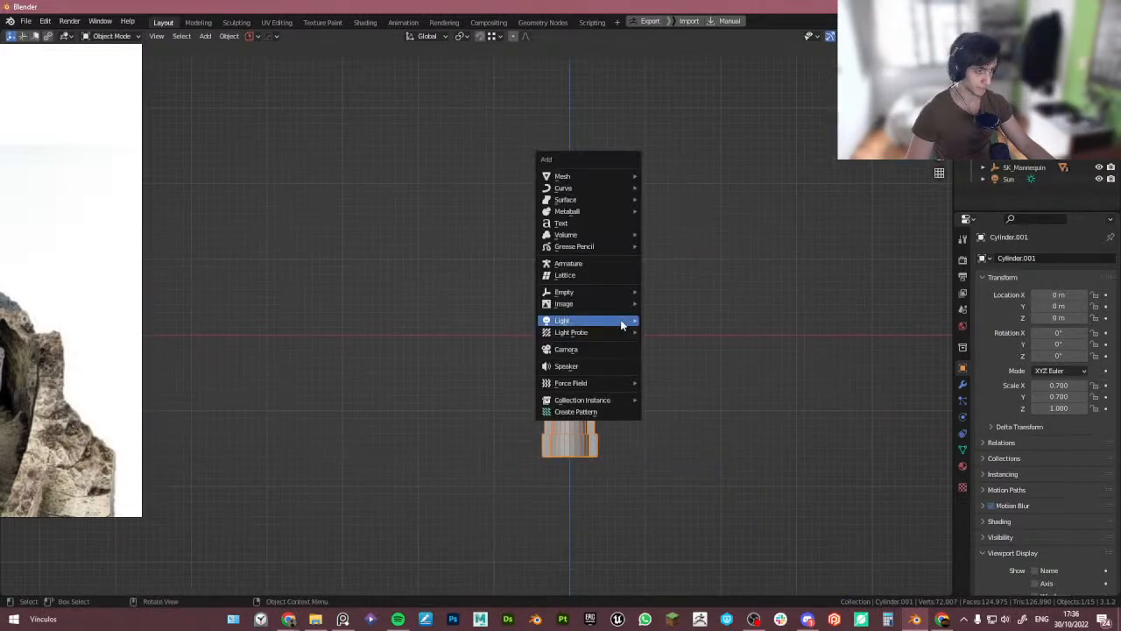
mouse_move(579, 176)
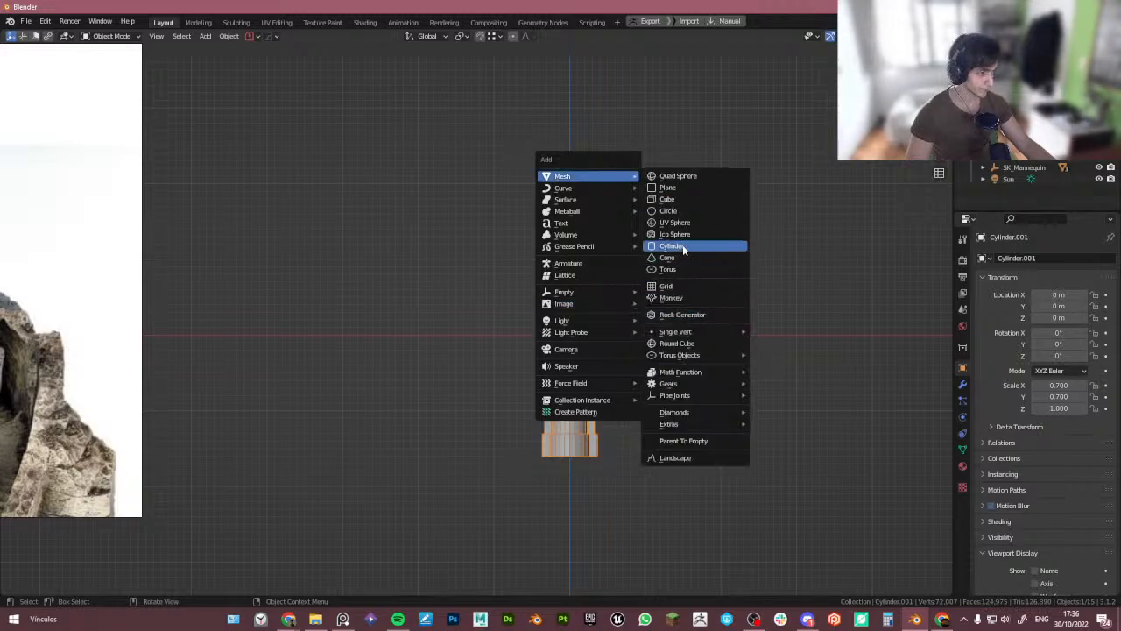
scroll(669, 359, down, 2)
shift+middle_drag(669, 366, 649, 346)
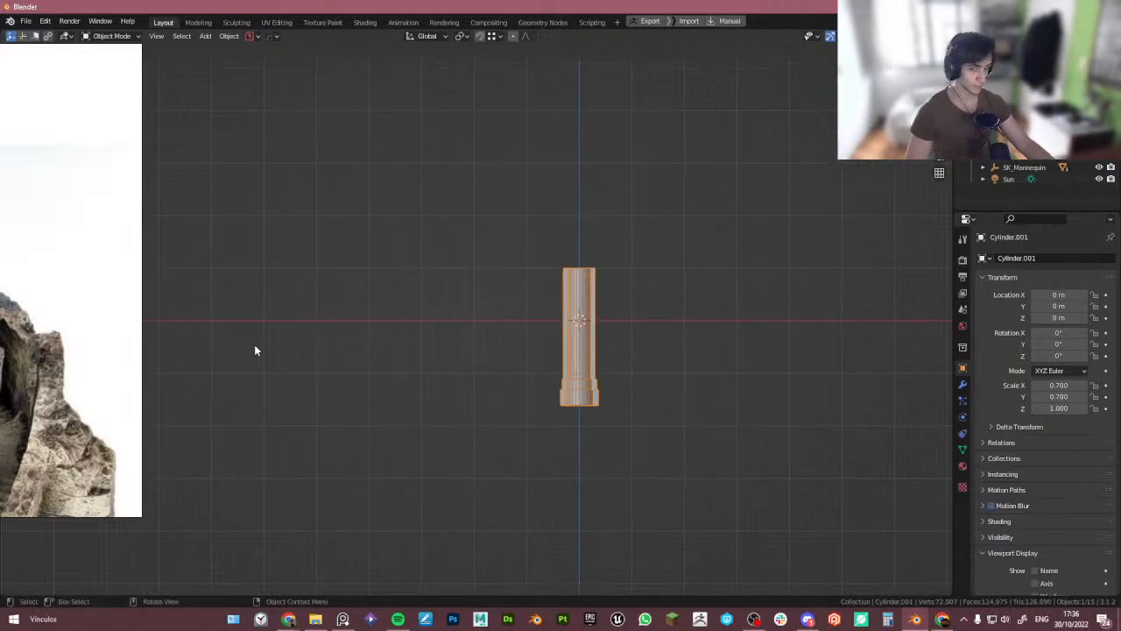
right_drag(69, 320, 0, 331)
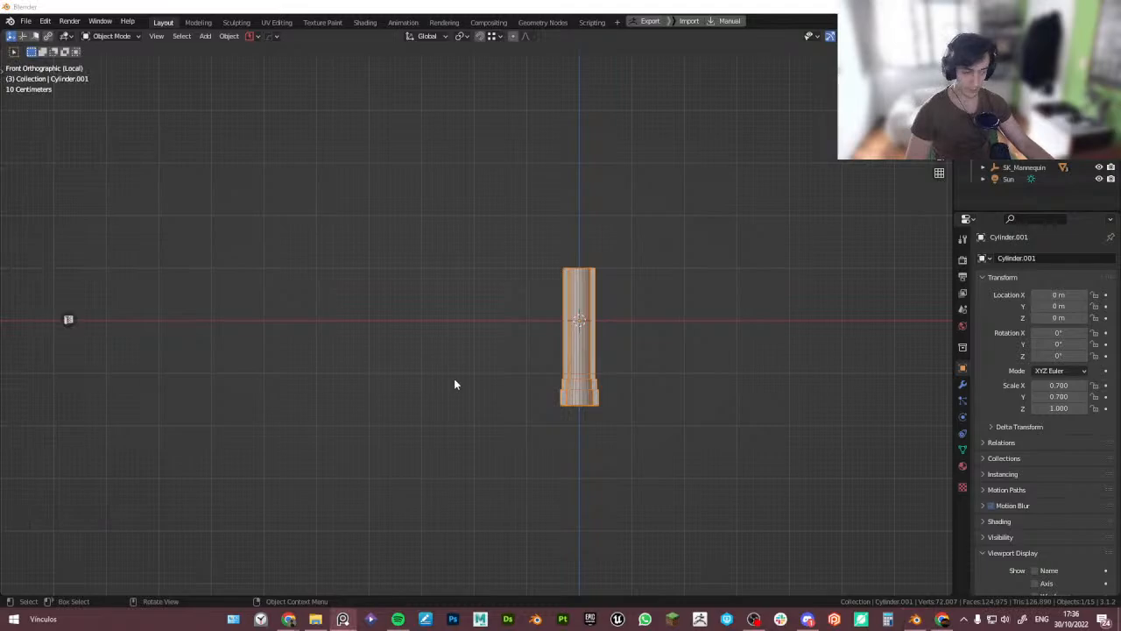
click(562, 323)
- Exit local view and move the pillar about 9.53 m along Y and about 2.6 m up along Z
key(KP_Divide)
scroll(567, 362, down, 2)
middle_drag(570, 361, 584, 416)
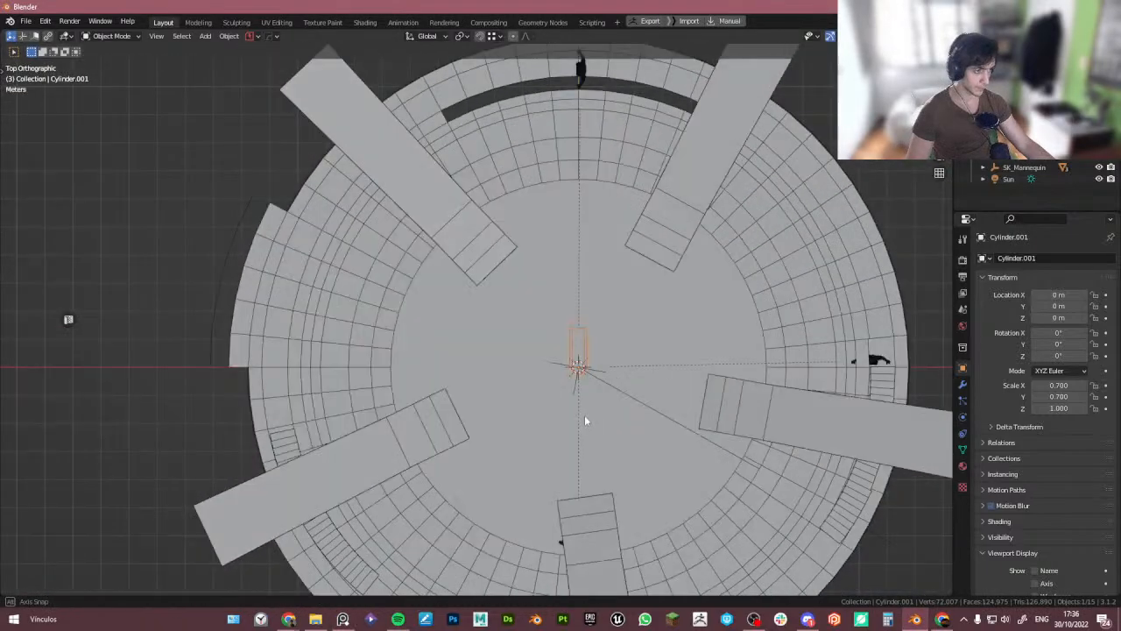
scroll(585, 403, down, 3)
shift+middle_drag(592, 362, 548, 399)
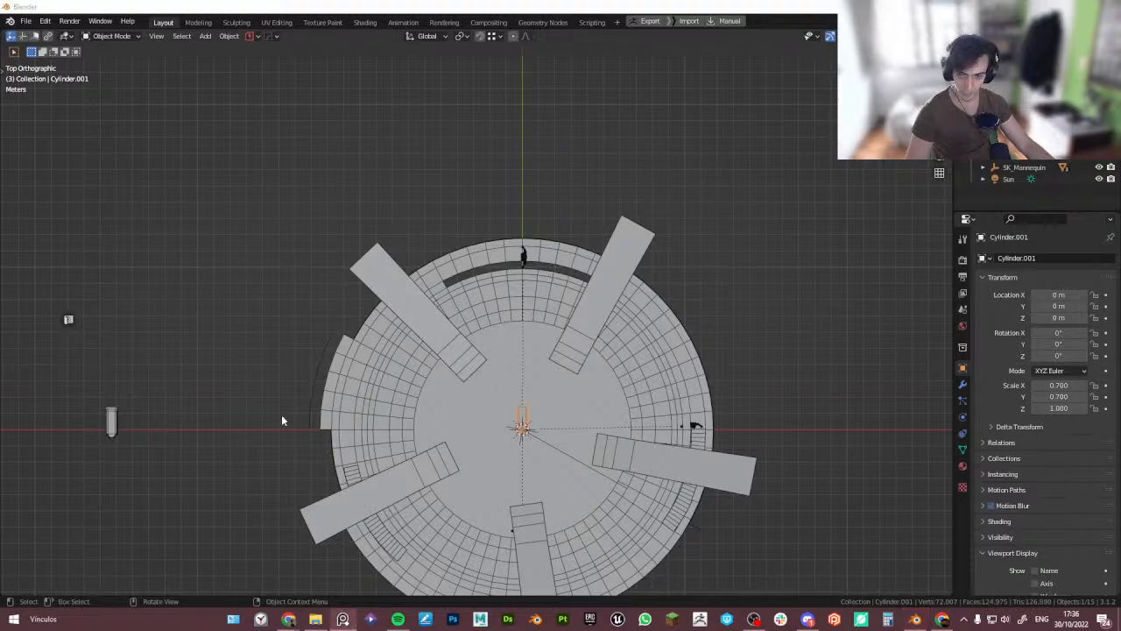
middle_drag(283, 416, 322, 348)
key(KP_0)
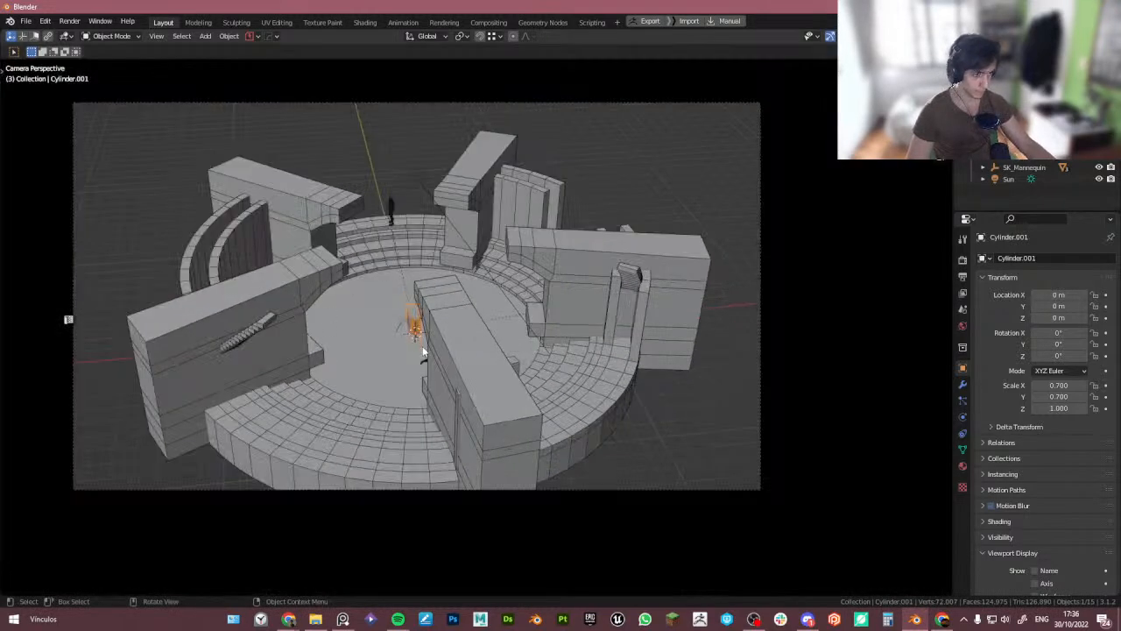
key(g)
key(y)
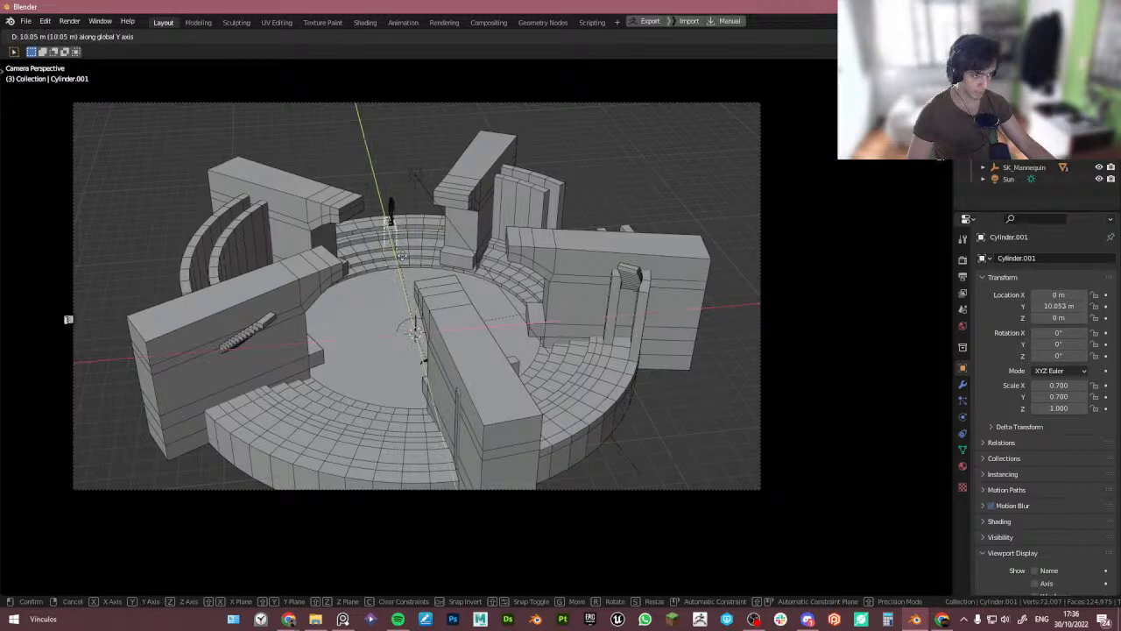
click(402, 256)
key(g)
key(z)
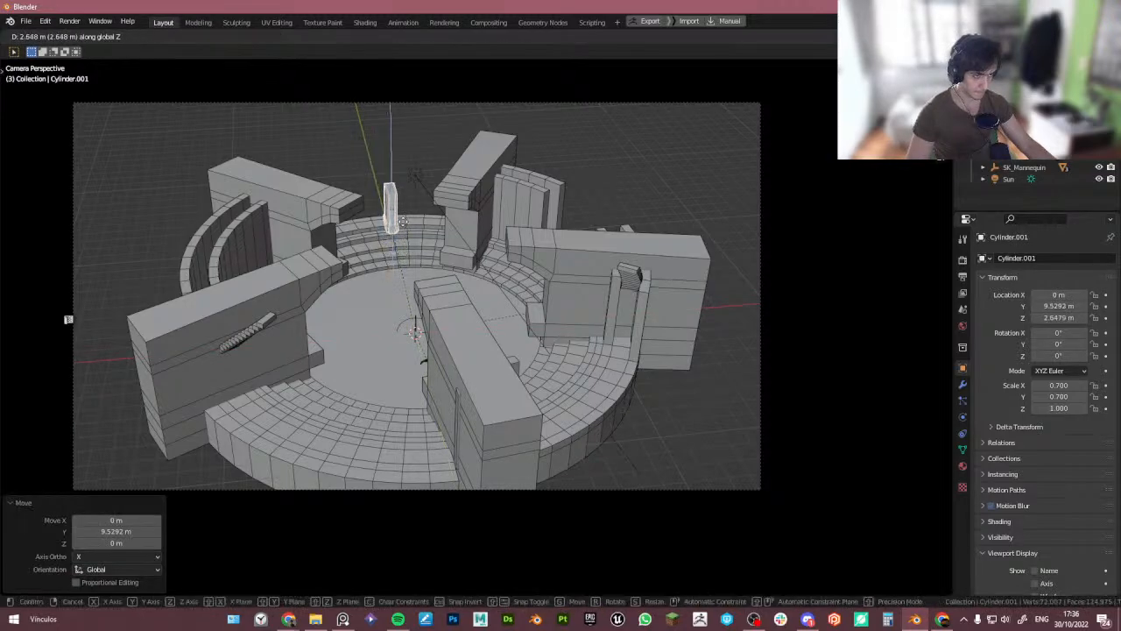
click(403, 222)
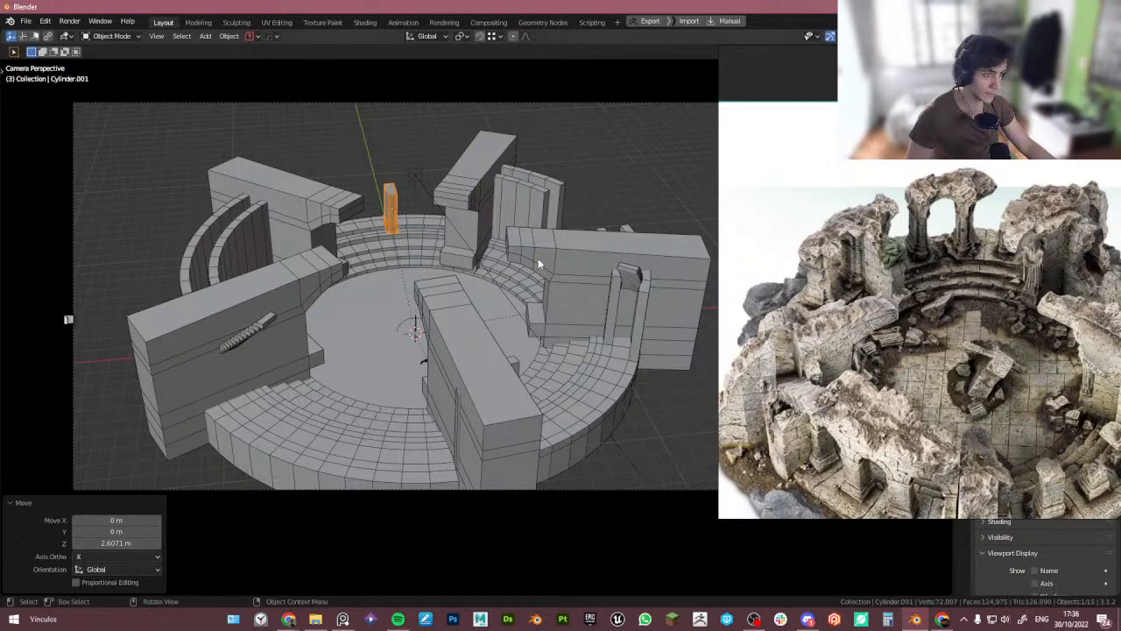
- Duplicate the pillar about -2.19 m along X beside the original
key(shift+d)
key(x)
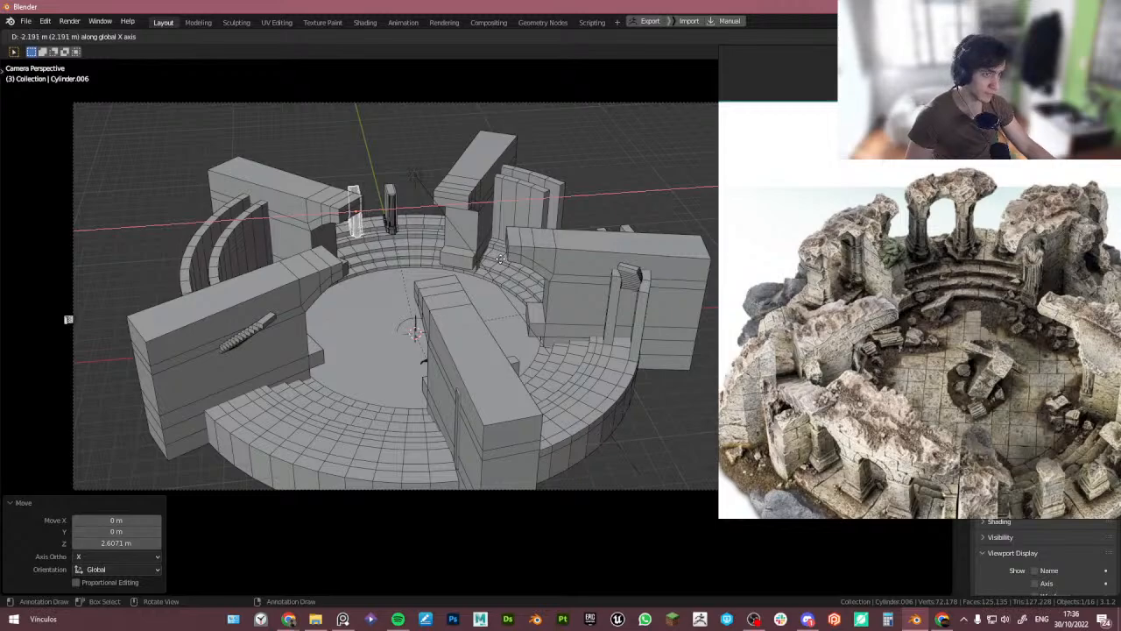
click(500, 258)
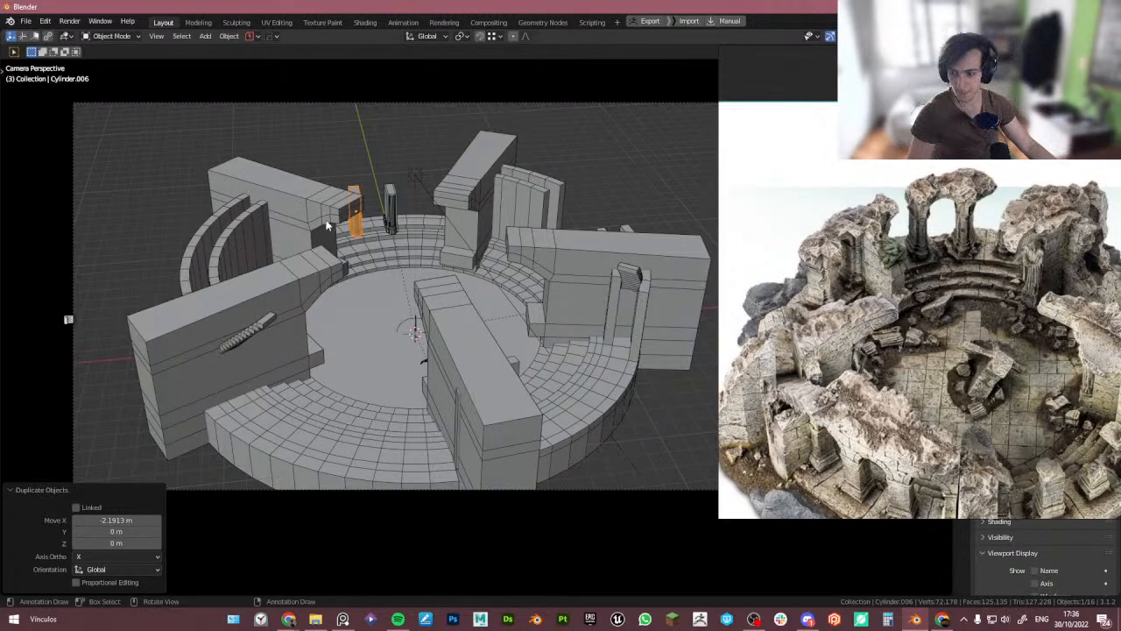
- In Edit Mode on the wall blocks, select the inner faces of the walls using Select Similar Coplanar and individual face picks
shift+click(386, 203)
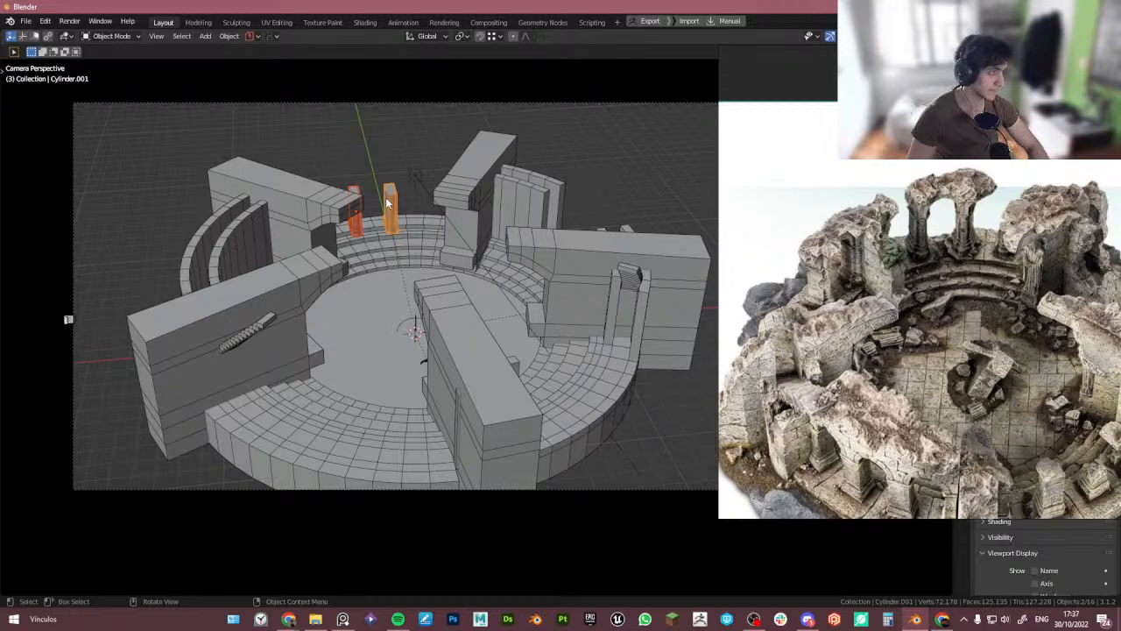
click(582, 270)
key(Tab)
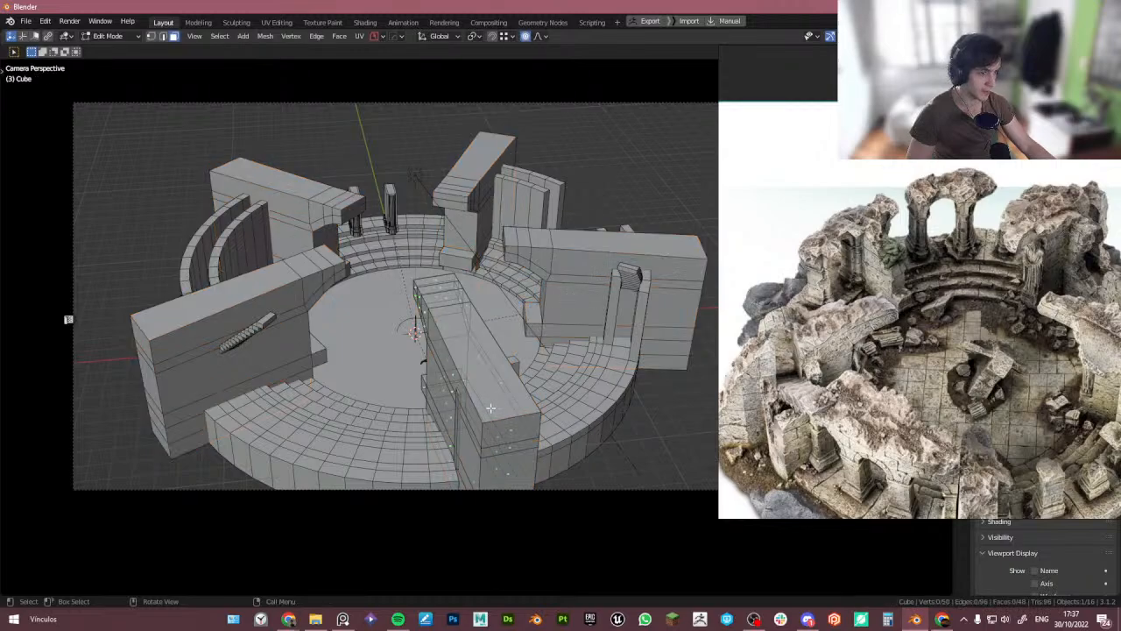
key(ctrl+r)
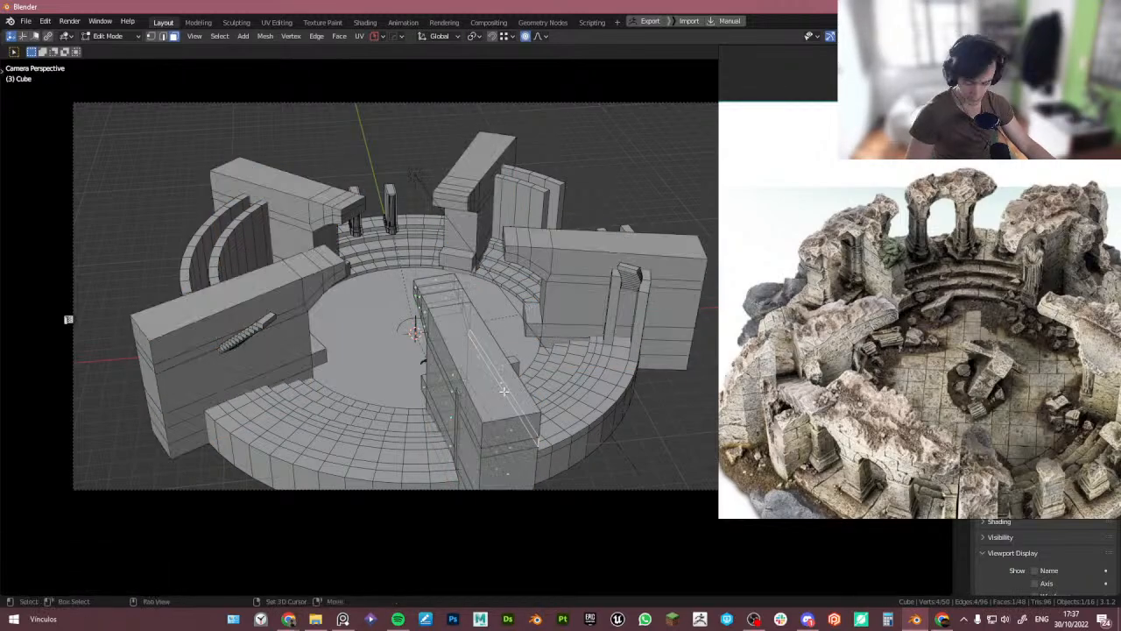
key(shift+g)
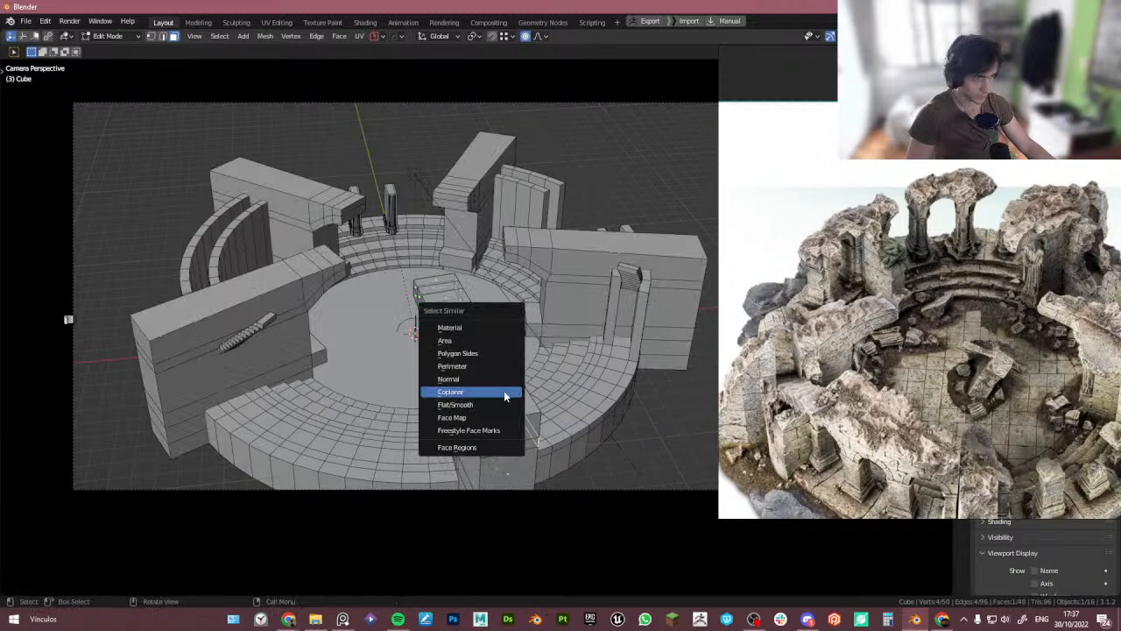
click(504, 391)
key(KP_0)
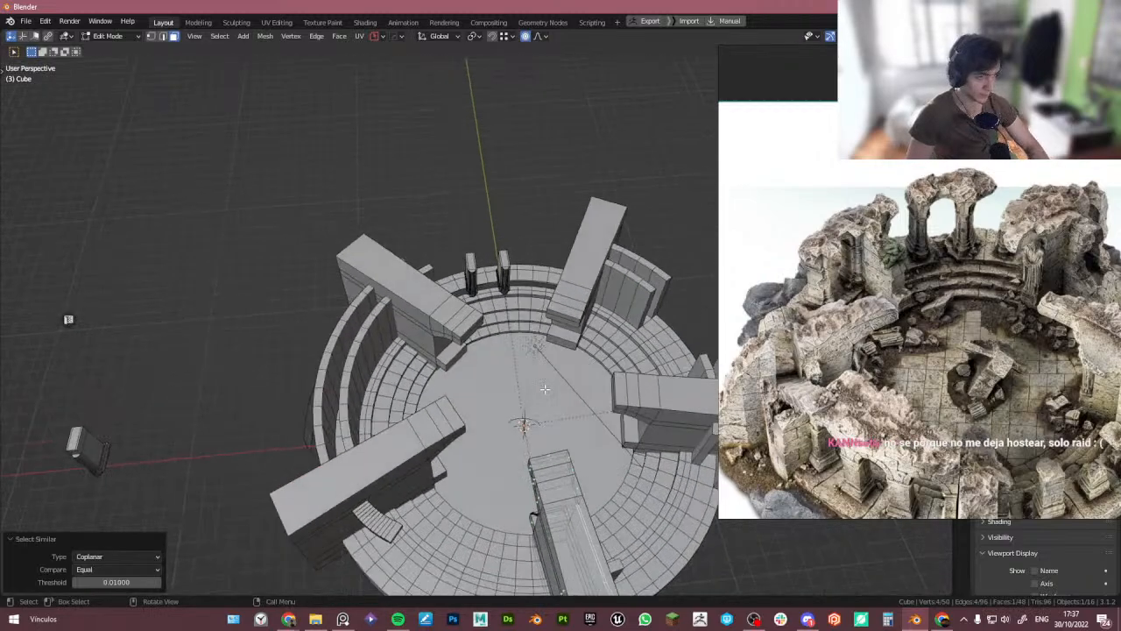
middle_drag(662, 491, 446, 294)
key(shift+g)
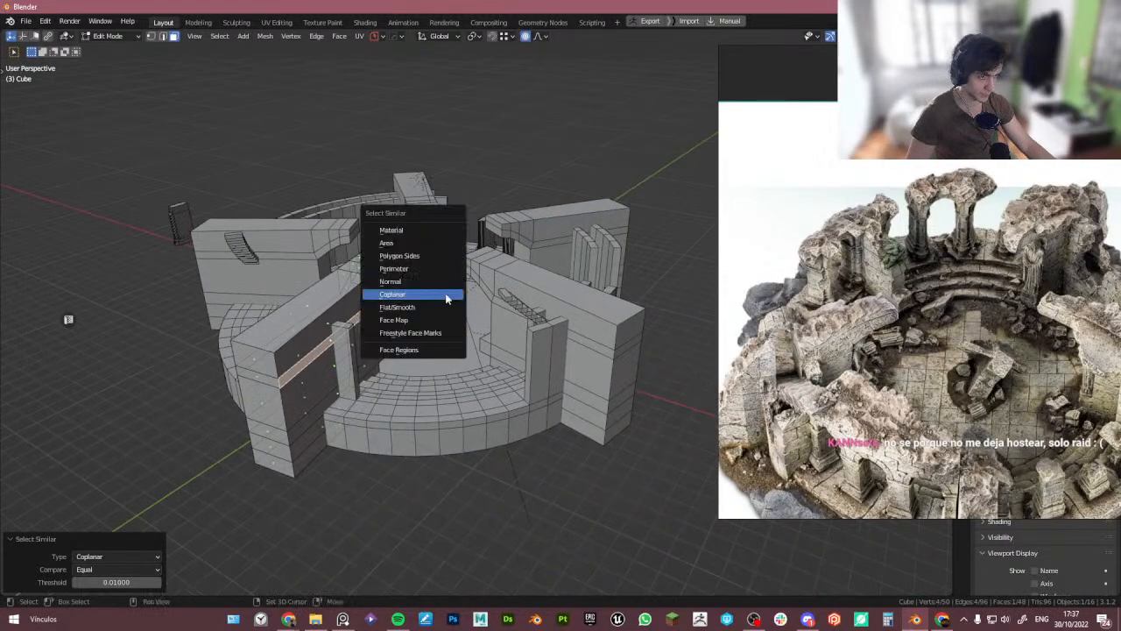
click(447, 296)
scroll(390, 315, up, 2)
middle_drag(370, 368, 311, 414)
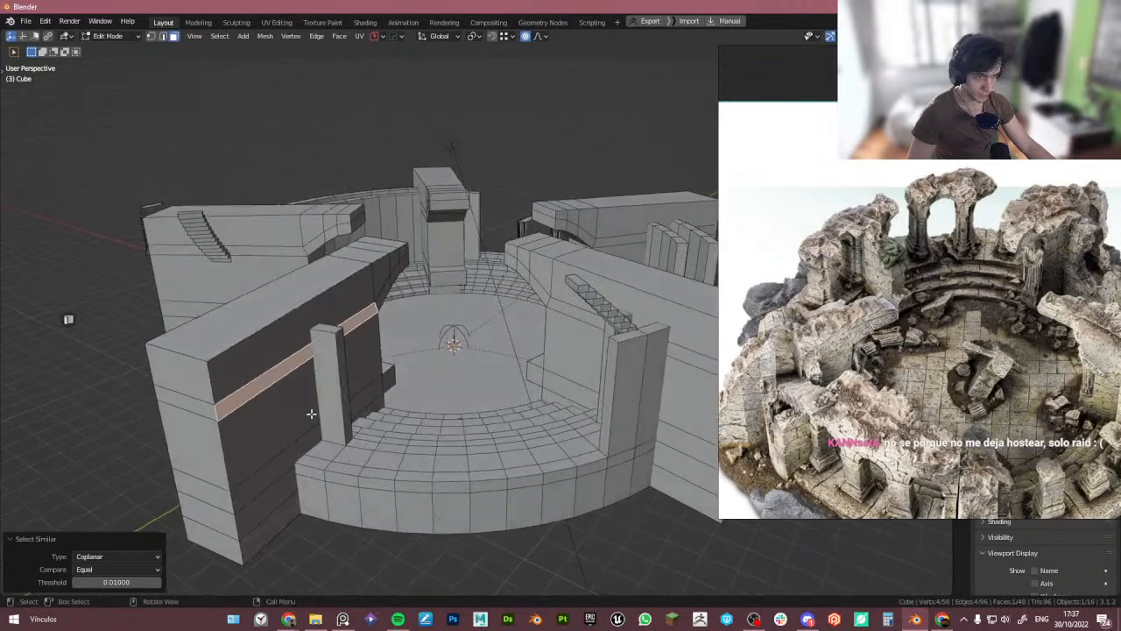
ctrl+click(287, 297)
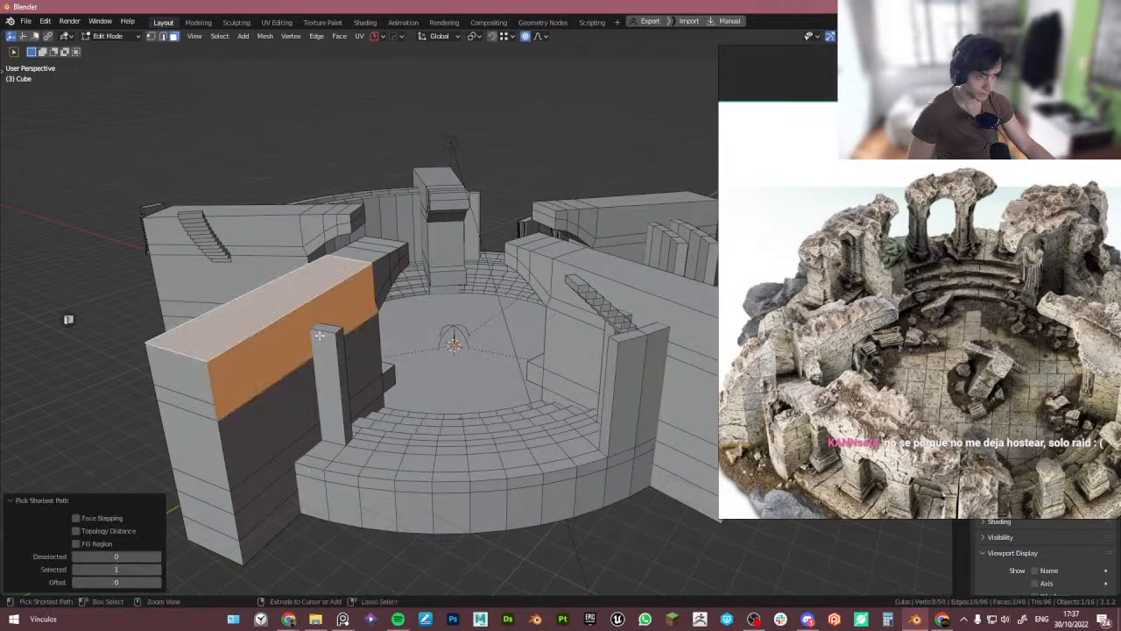
key(ctrl+z)
click(277, 354)
ctrl+click(270, 528)
middle_drag(440, 366, 415, 378)
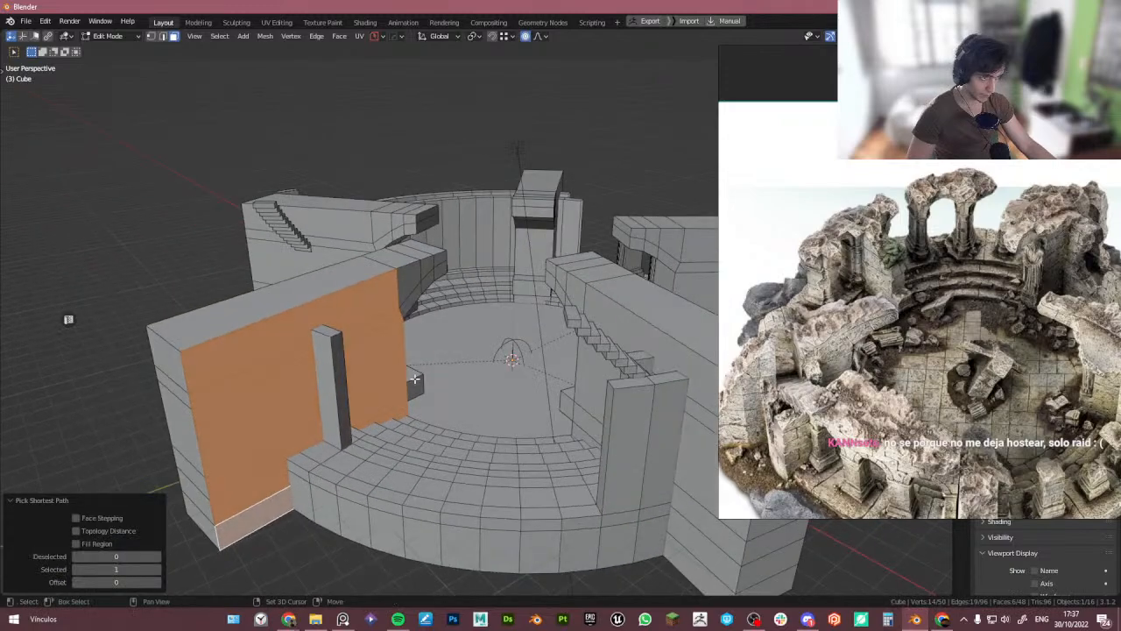
shift+click(418, 391)
shift+click(411, 299)
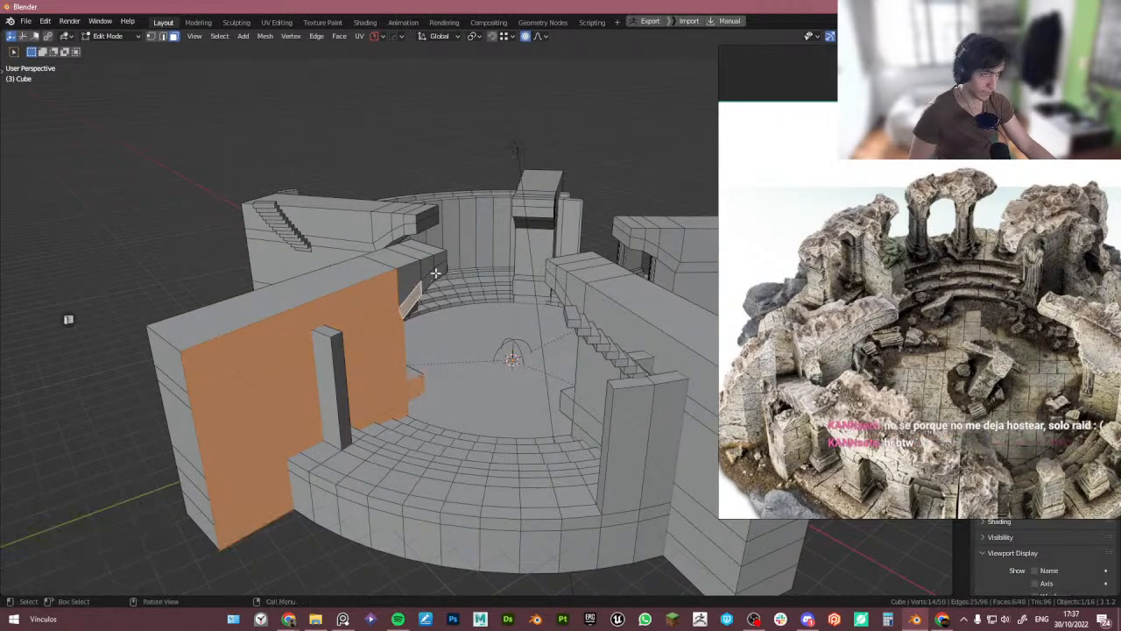
key(c)
drag(436, 272, 414, 282)
right_click(414, 283)
middle_drag(387, 300, 422, 321)
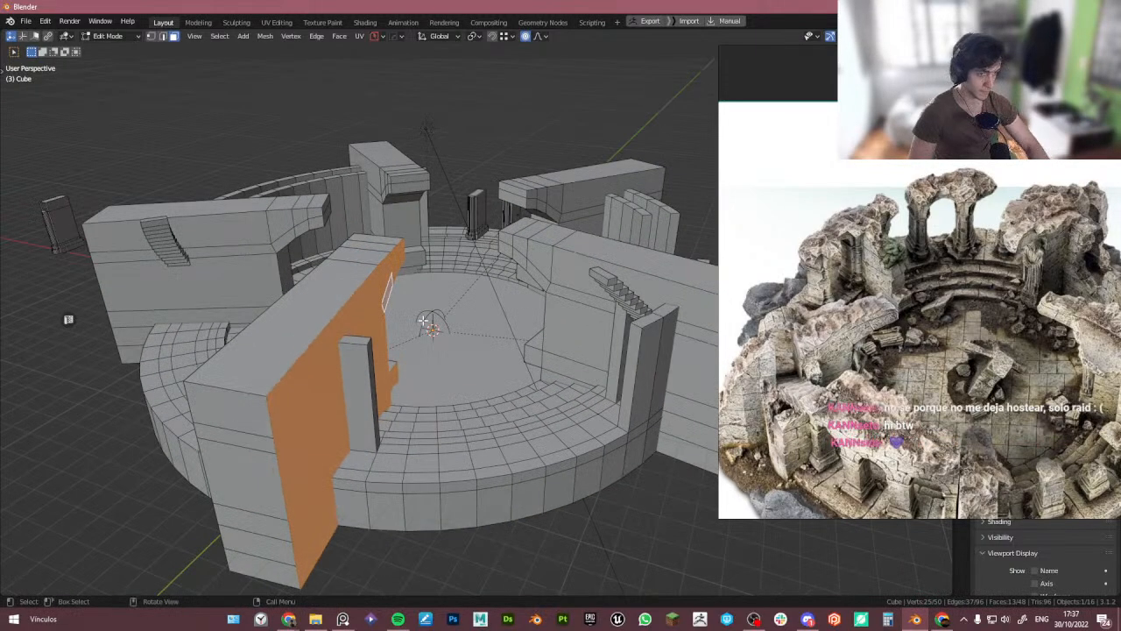
- Shrink/fatten the selected wall faces by about -0.63 m and leave Edit Mode
key(KP_0)
key(alt+s)
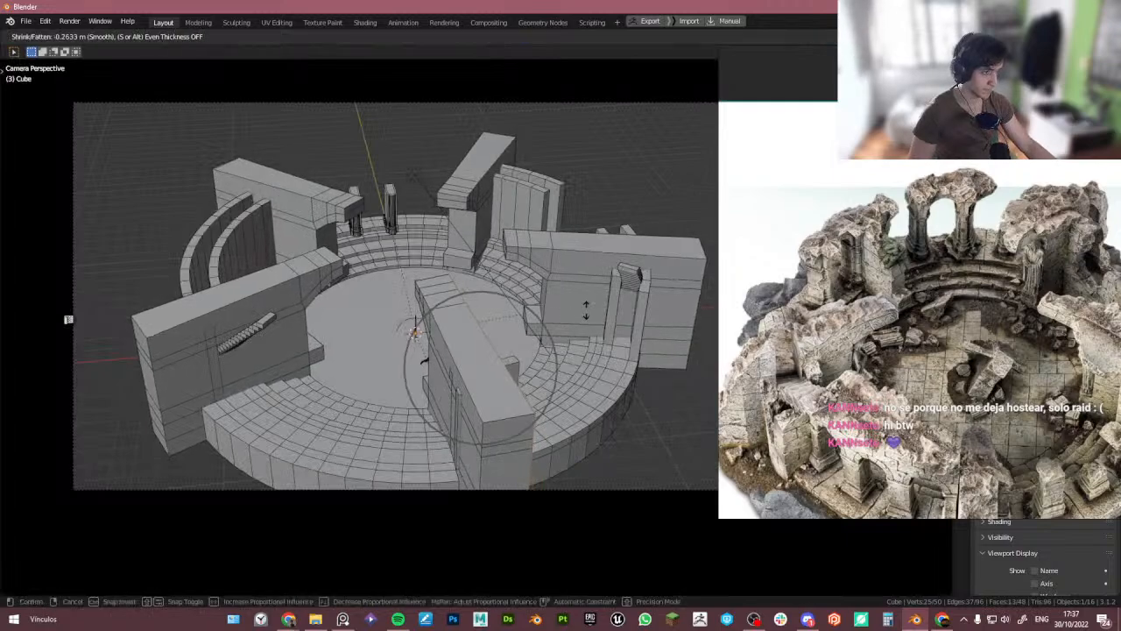
right_click(584, 308)
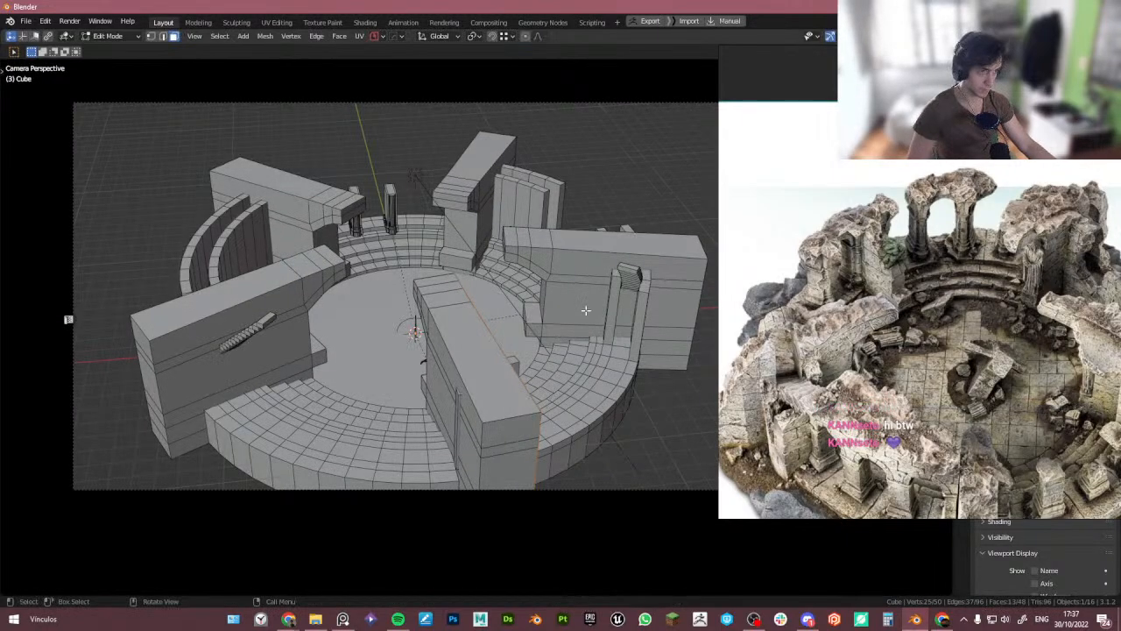
key(alt+s)
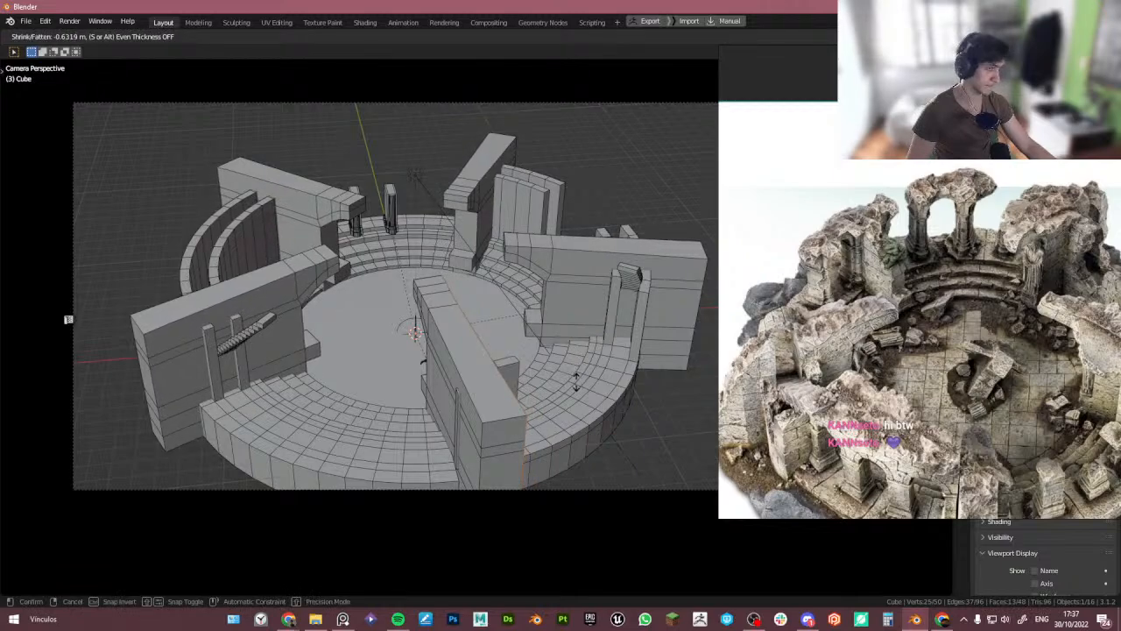
click(577, 385)
key(Tab)
- Isolate the two pillars in a local front orthographic view and add a cylinder with 32 vertices
click(575, 277)
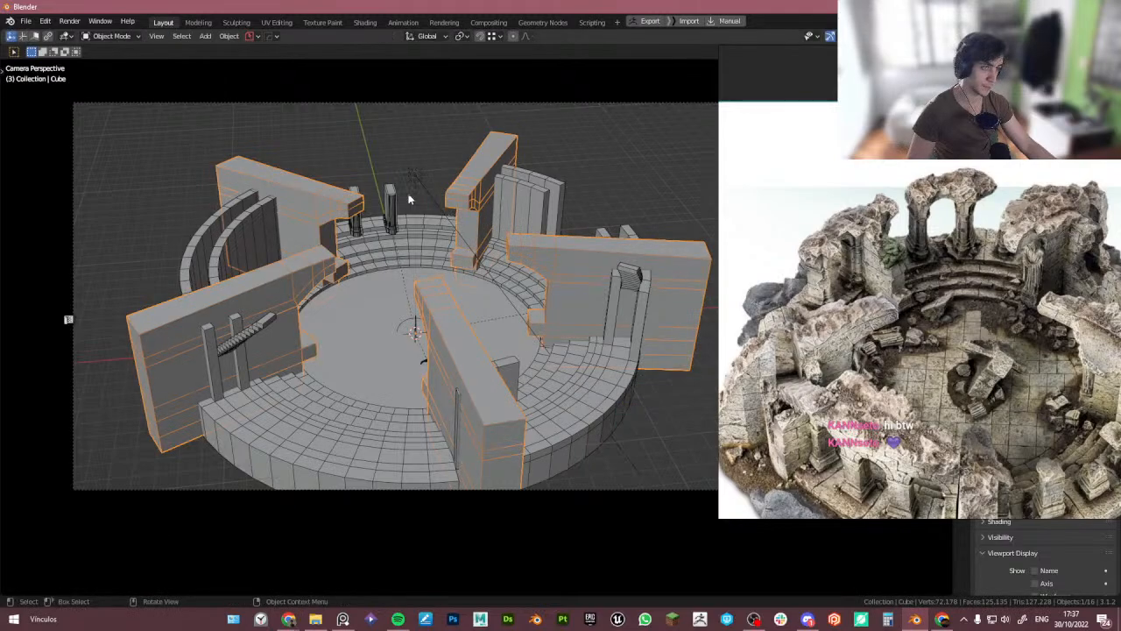
click(392, 209)
shift+click(355, 219)
key(KP_Divide)
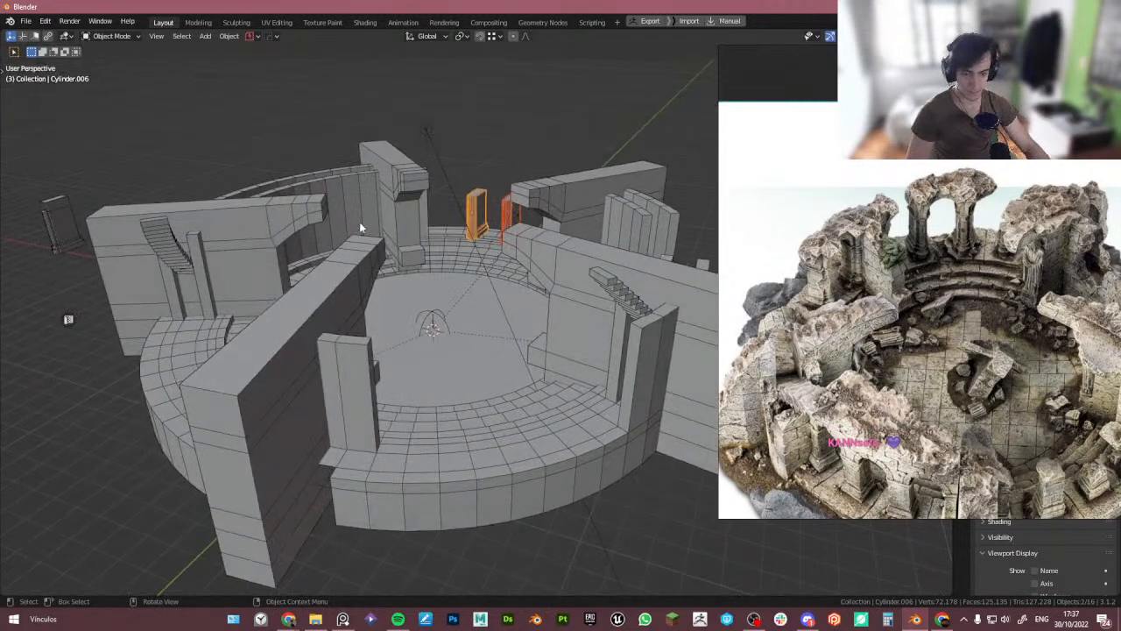
key(KP_1)
key(KP_Decimal)
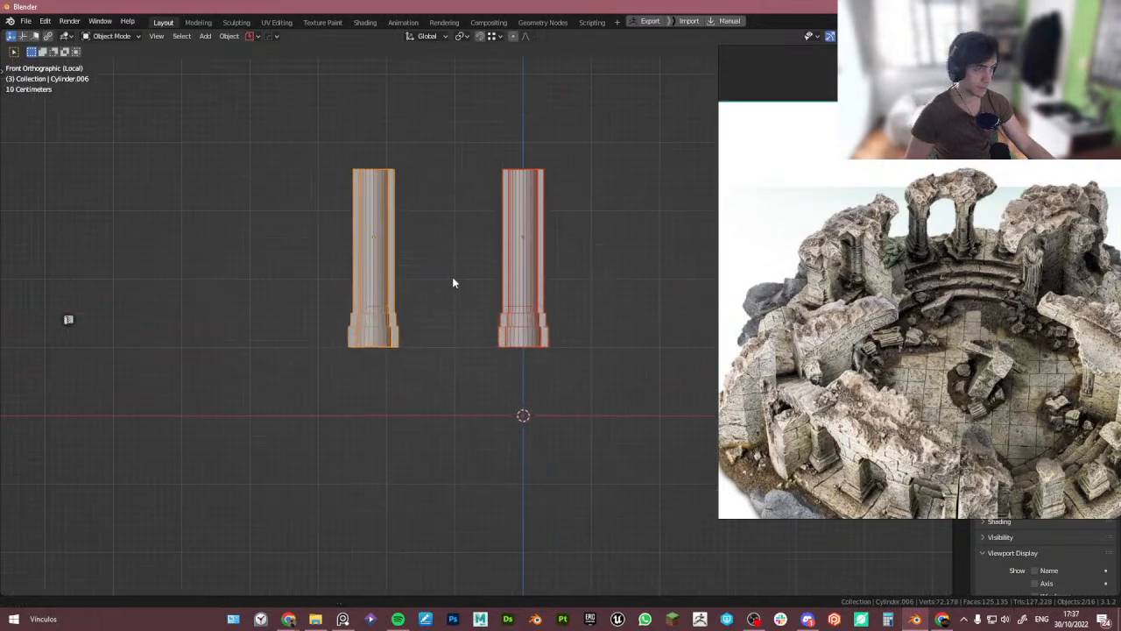
click(565, 286)
shift+middle_drag(600, 270, 543, 254)
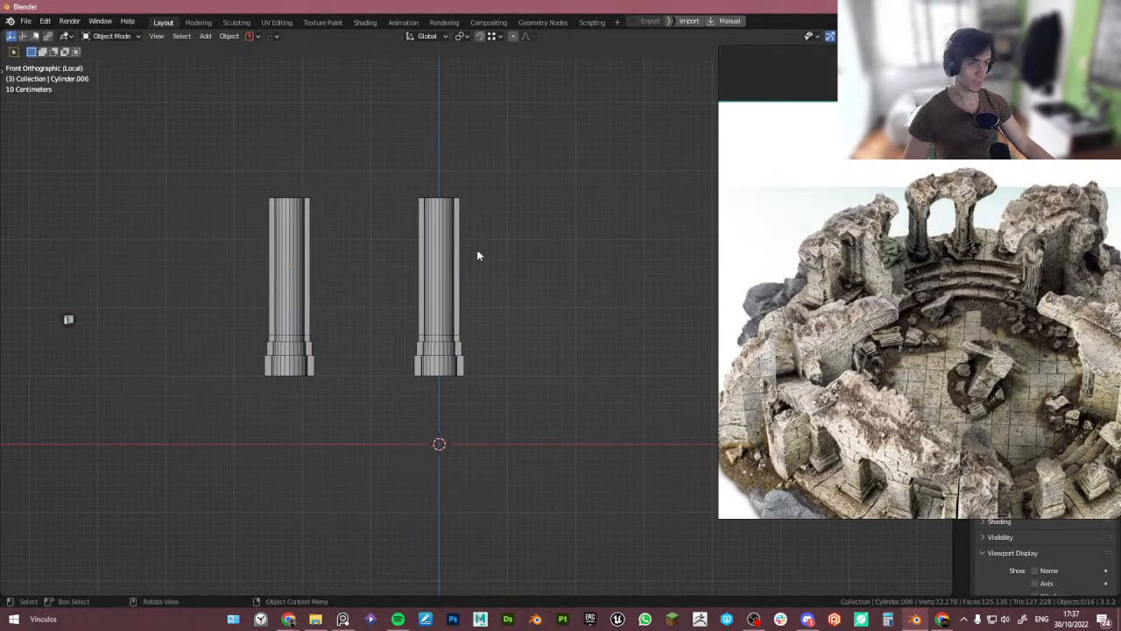
click(446, 219)
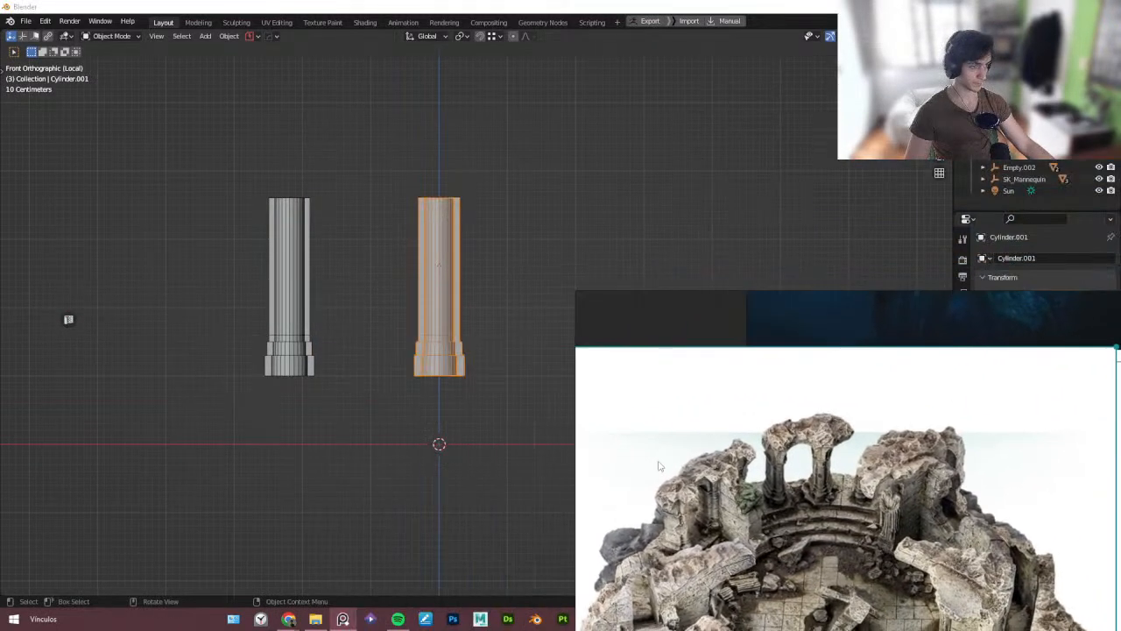
click(442, 282)
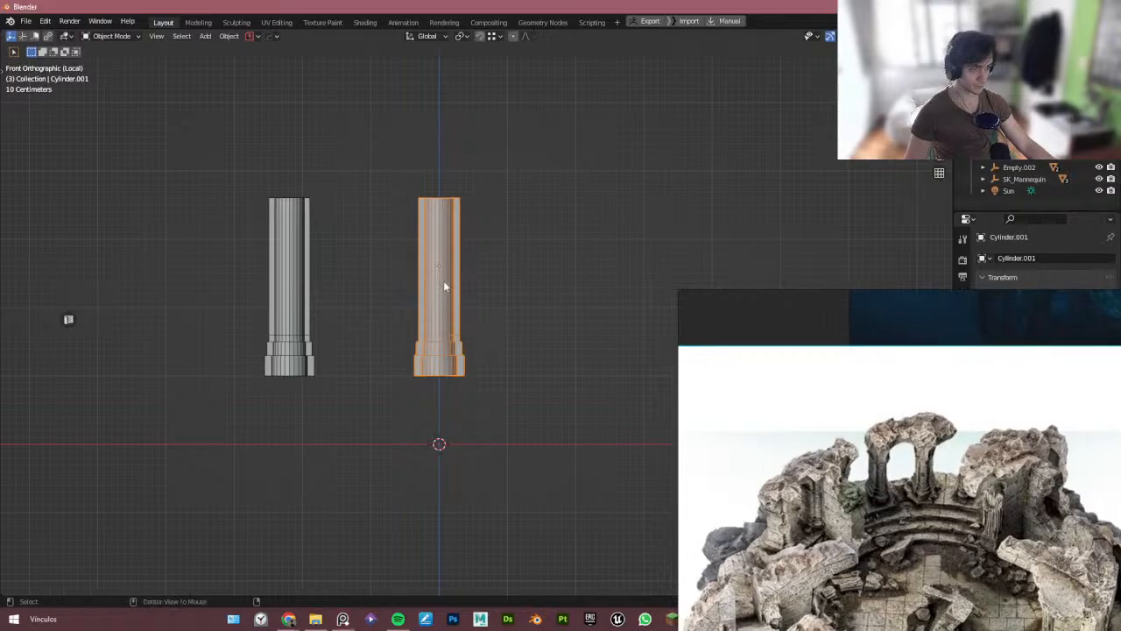
key(alt+x)
key(Escape)
key(shift+a)
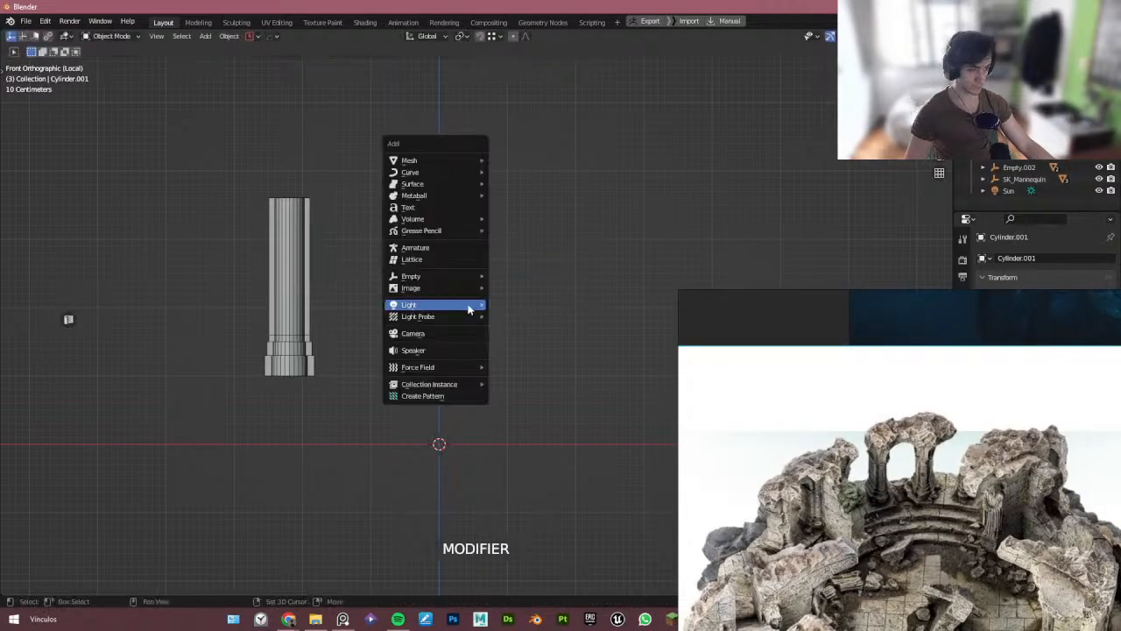
mouse_move(441, 164)
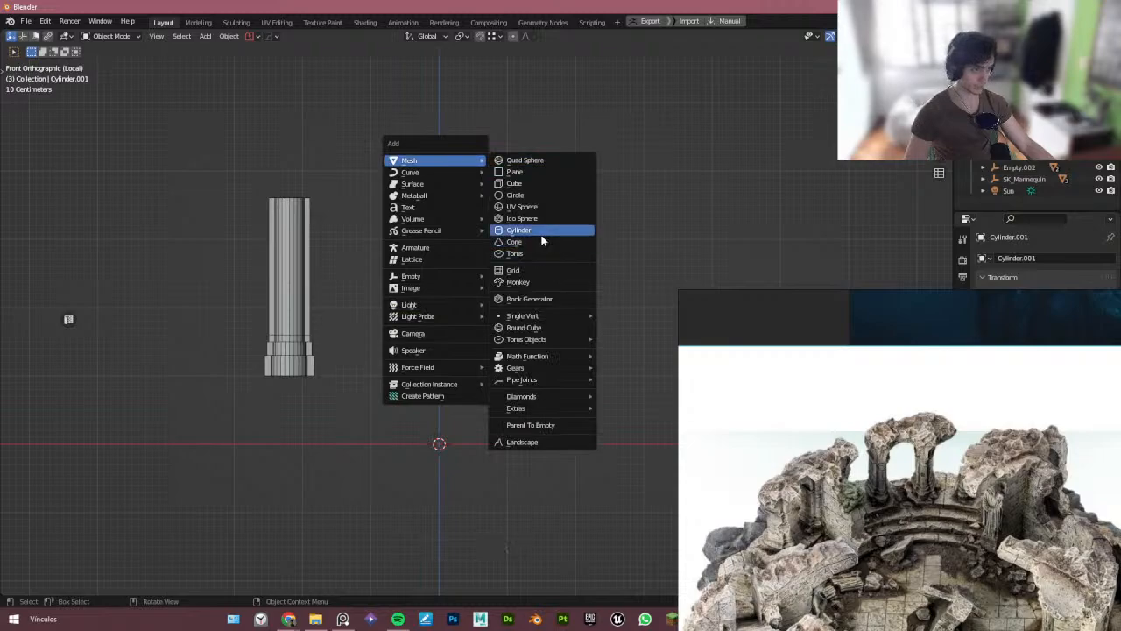
click(518, 229)
click(116, 445)
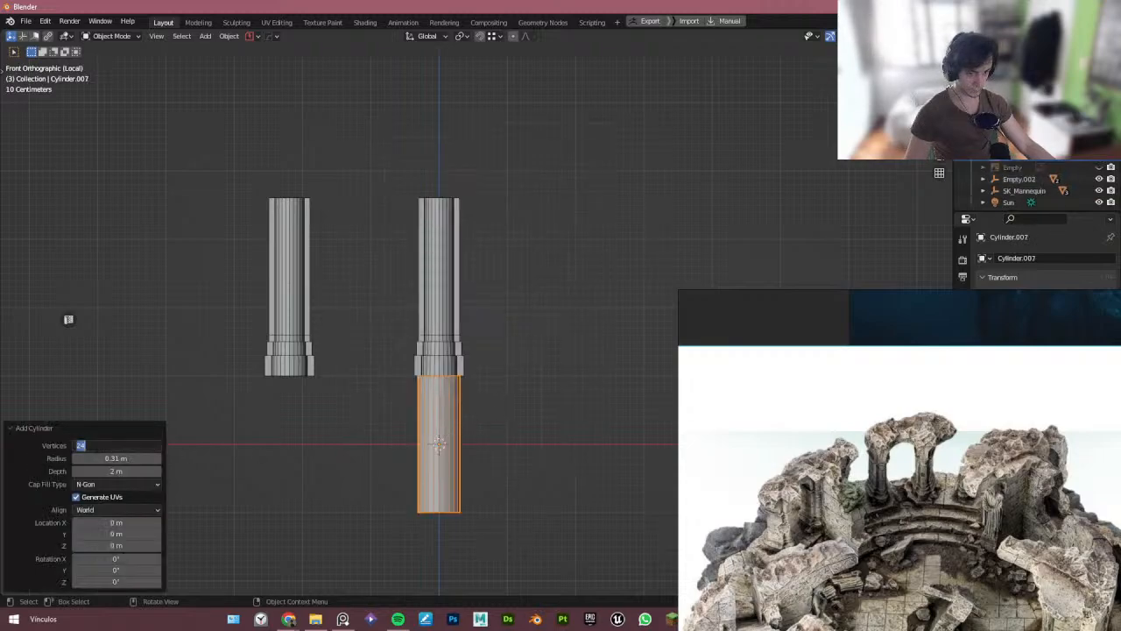
text(32)
key(Return)
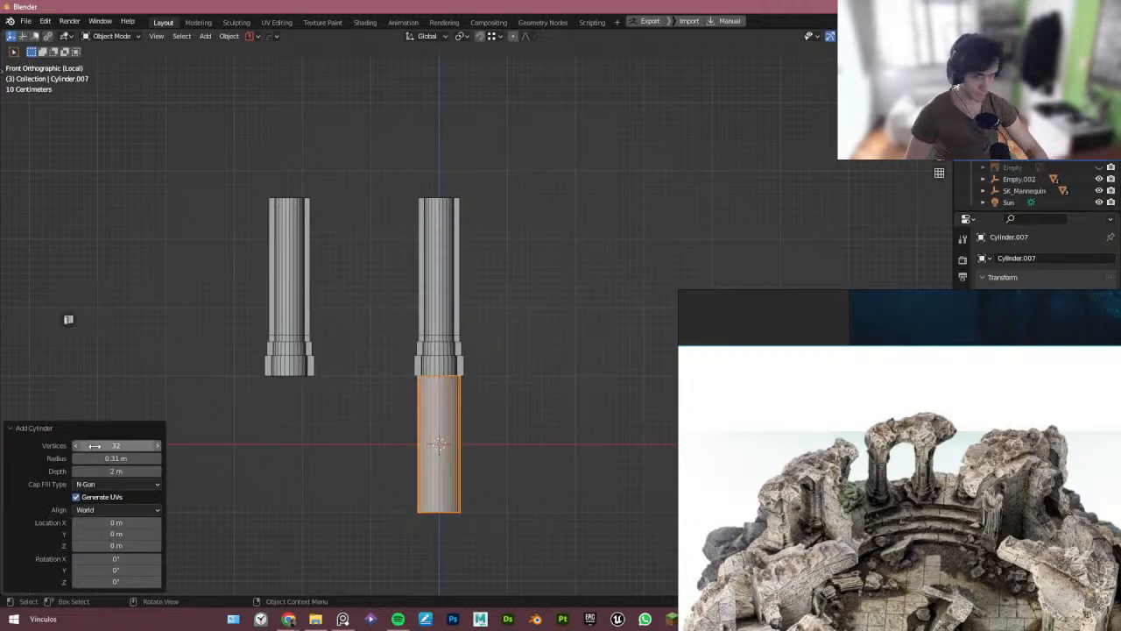
- Set the cylinder's X rotation to 90° and radius to 1.1 m, then move it about 2.3 m up between the pillars
click(116, 559)
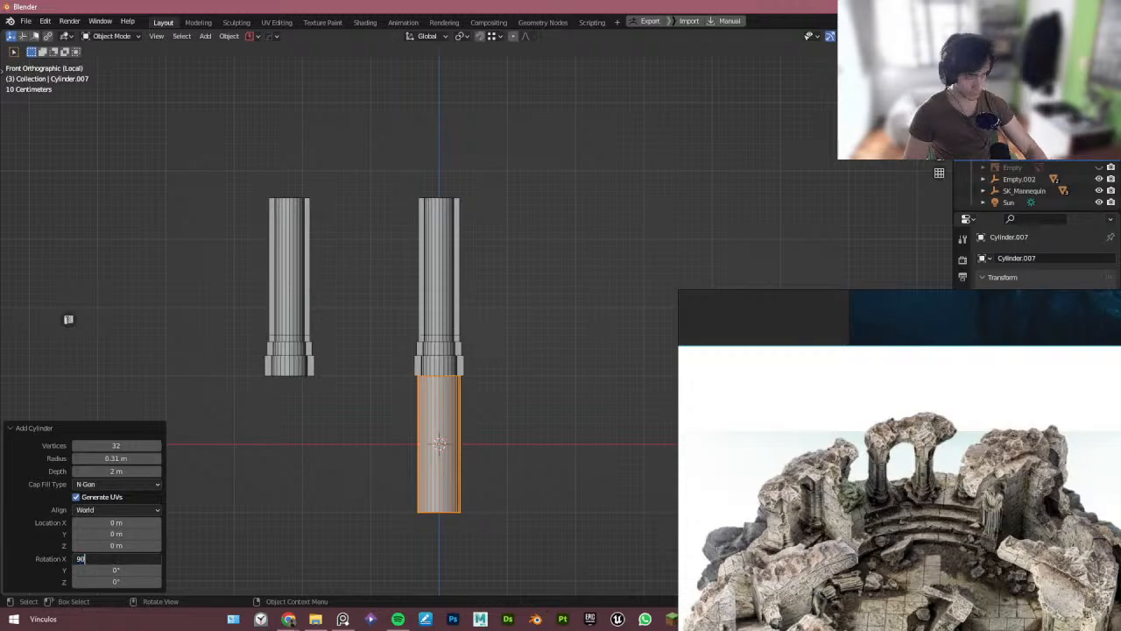
text(90)
key(Return)
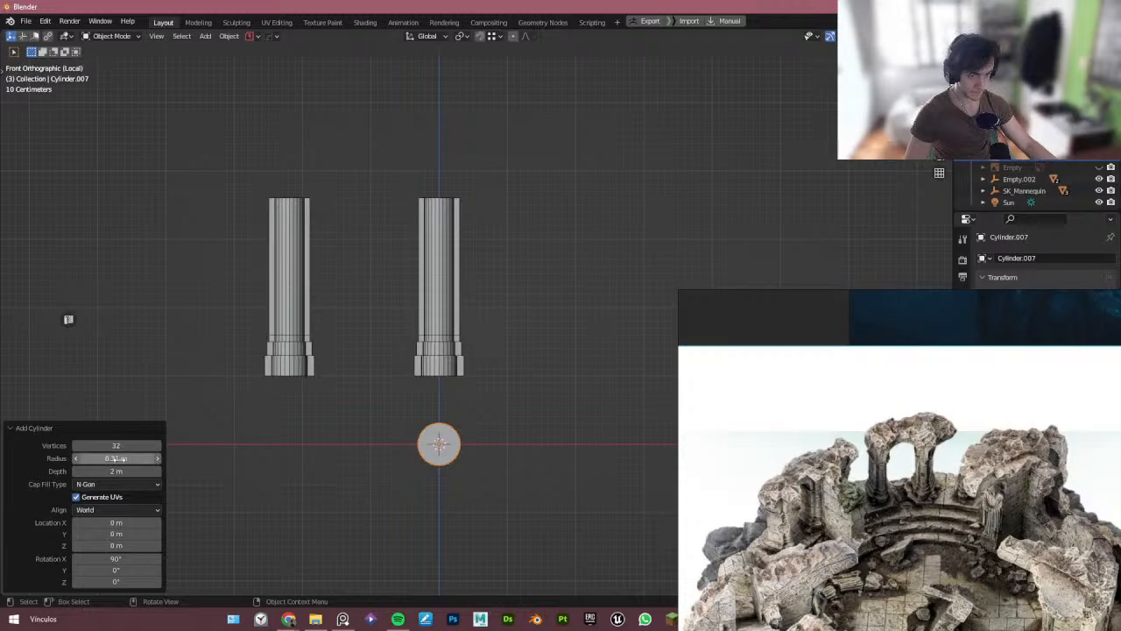
drag(116, 458, 174, 468)
key(g)
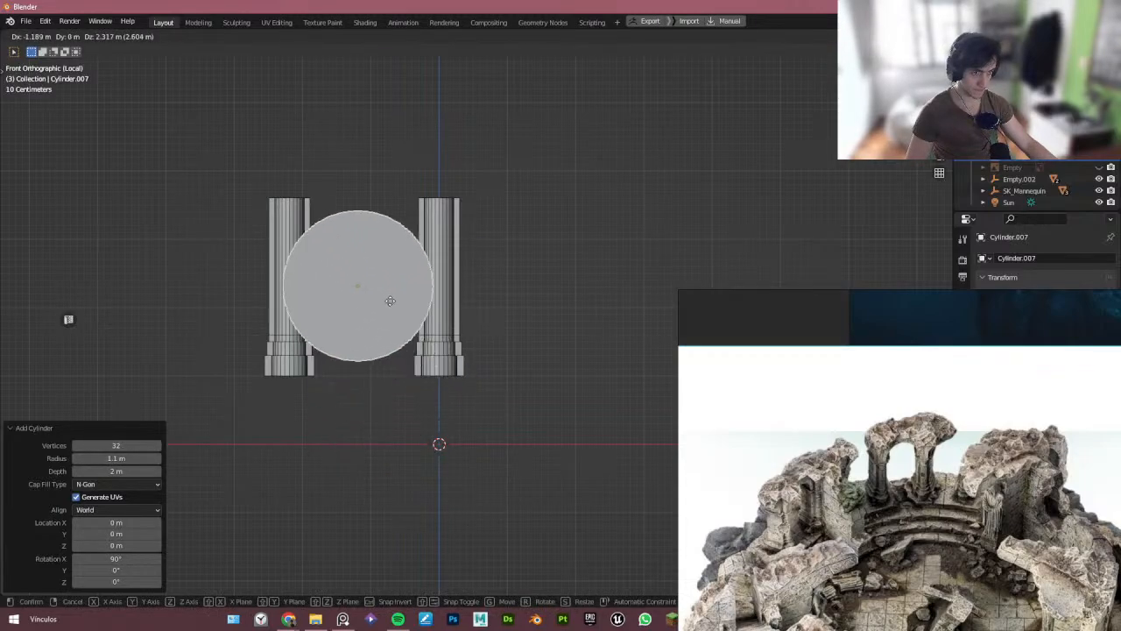
click(343, 263)
key(Tab)
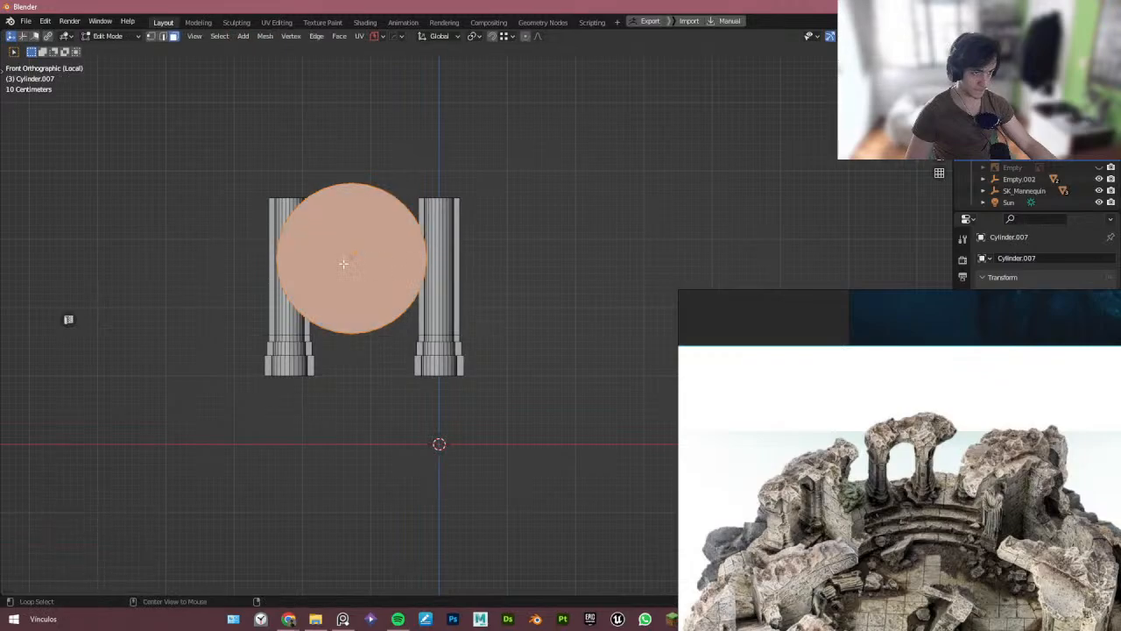
key(m)
click(393, 283)
key(ctrl+z)
- Inset the cylinder's front face by about 0.25 m, merge its inner face, then leave Edit Mode
middle_drag(388, 283, 360, 301)
click(382, 280)
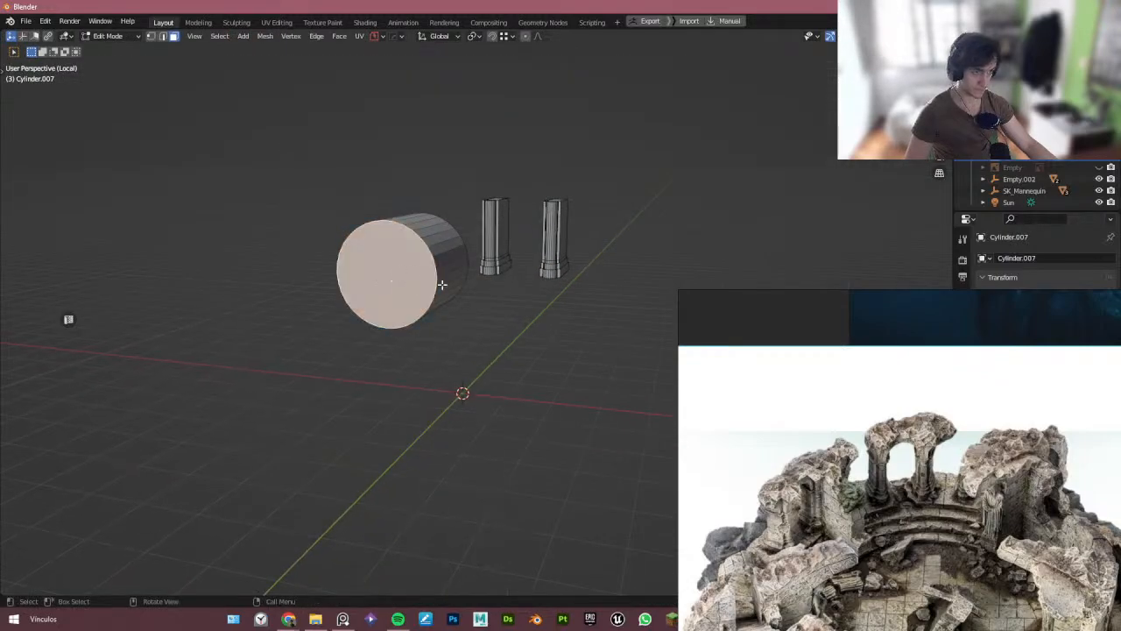
key(KP_1)
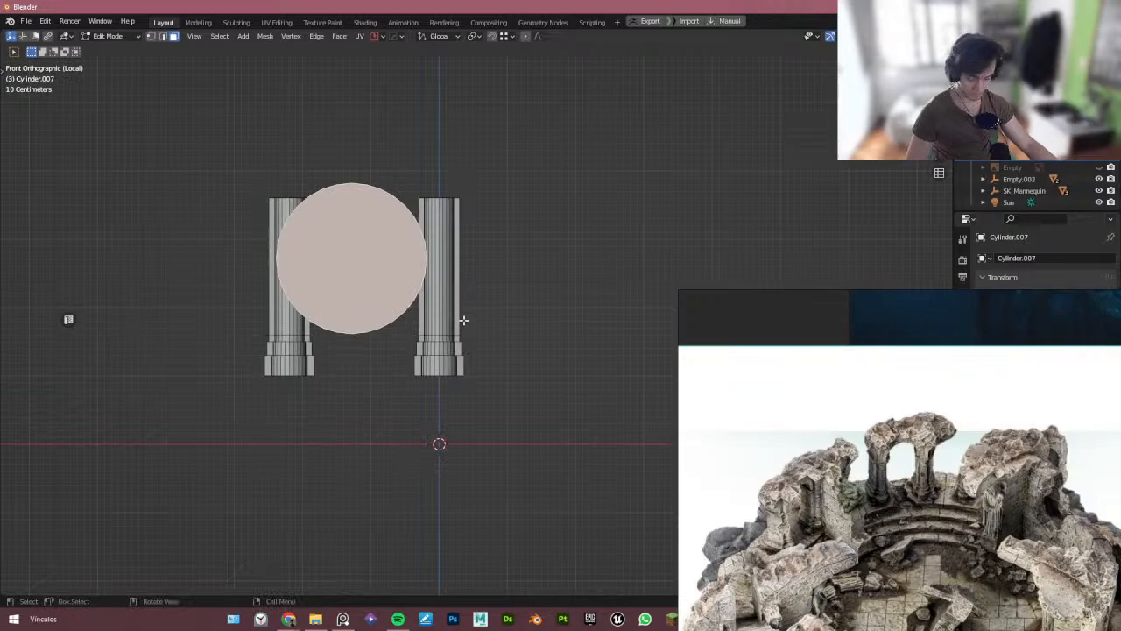
key(i)
click(385, 286)
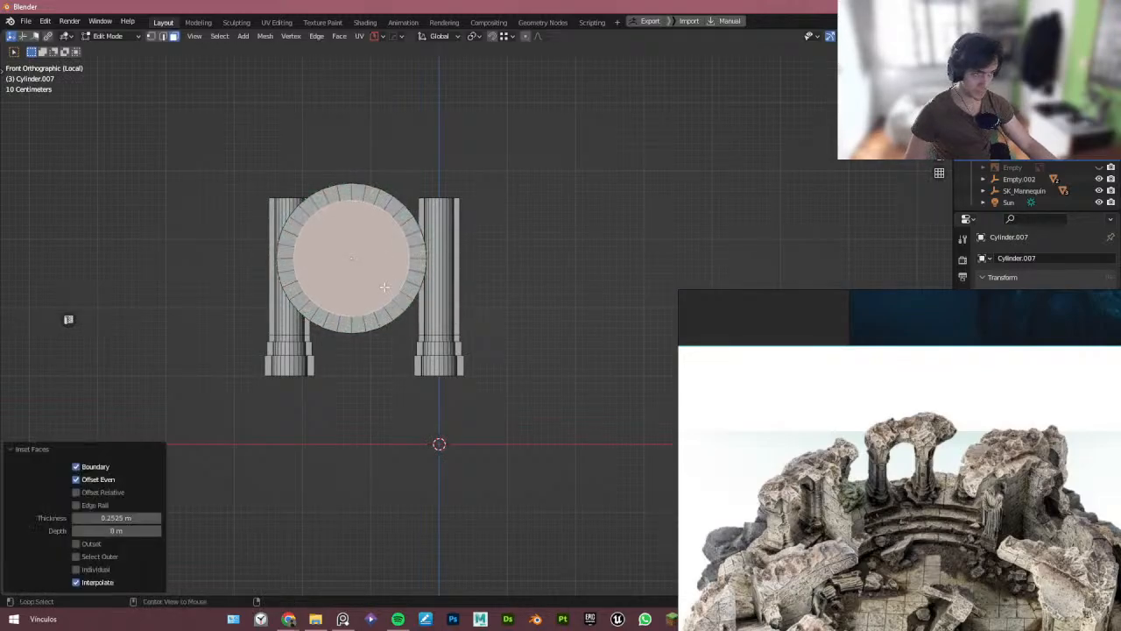
key(m)
click(390, 287)
mouse_move(390, 287)
middle_down()
mouse_move(419, 297)
mouse_move(391, 301)
middle_up()
scroll(391, 301, down, 3)
shift+middle_drag(266, 351, 417, 347)
key(Tab)
scroll(357, 345, up, 4)
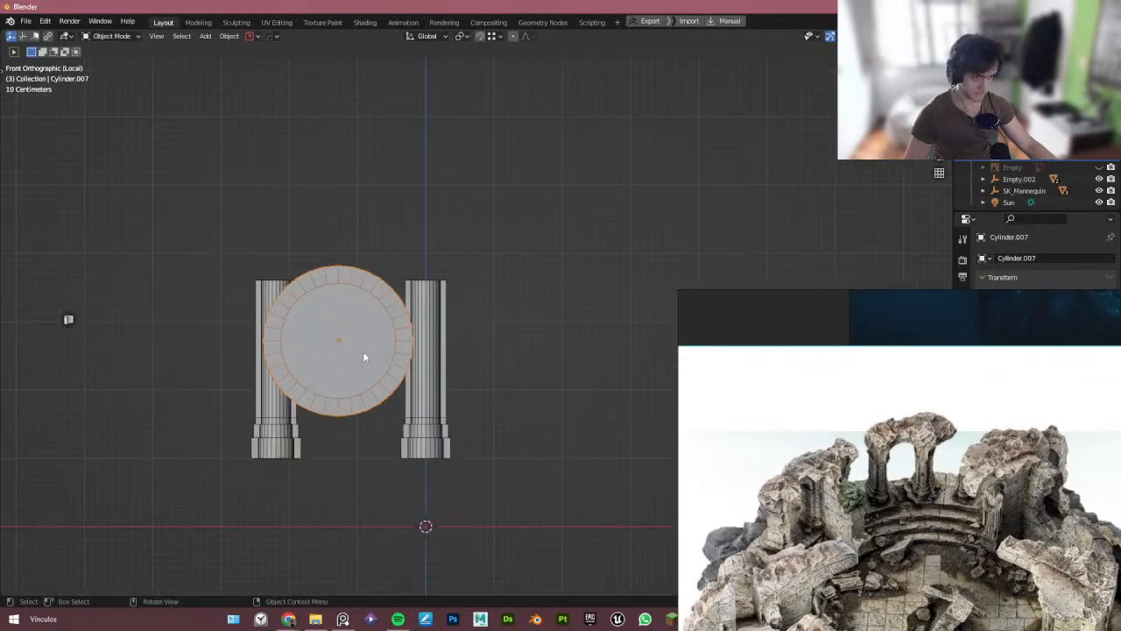
- Move the disc about 0.93 m up so it rests above the pillars
key(g)
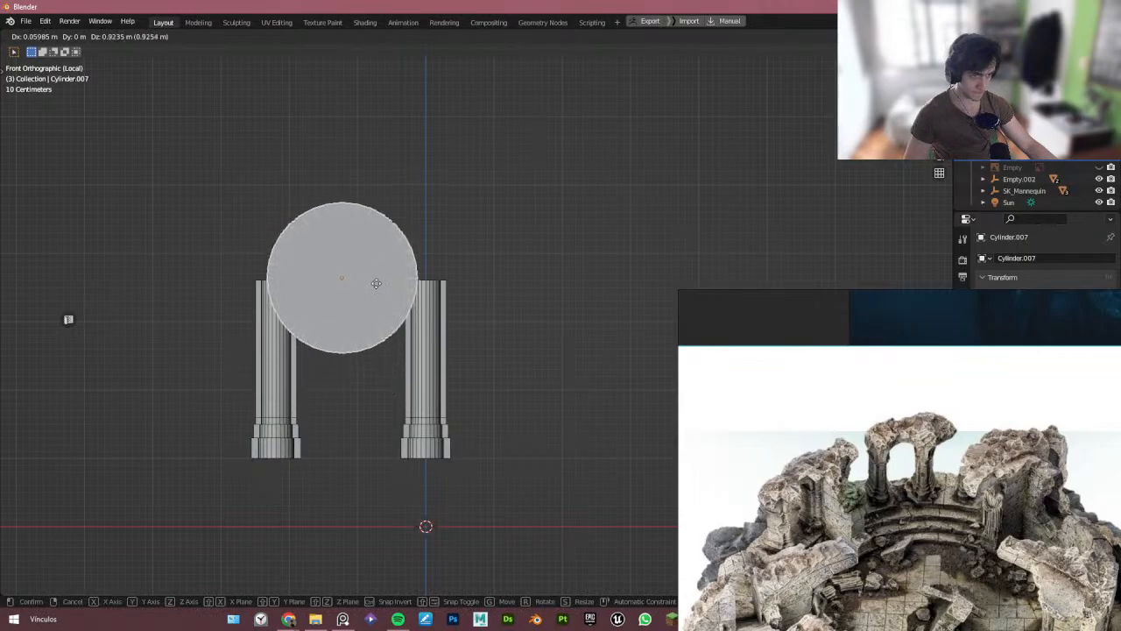
click(376, 283)
scroll(411, 324, up, 2)
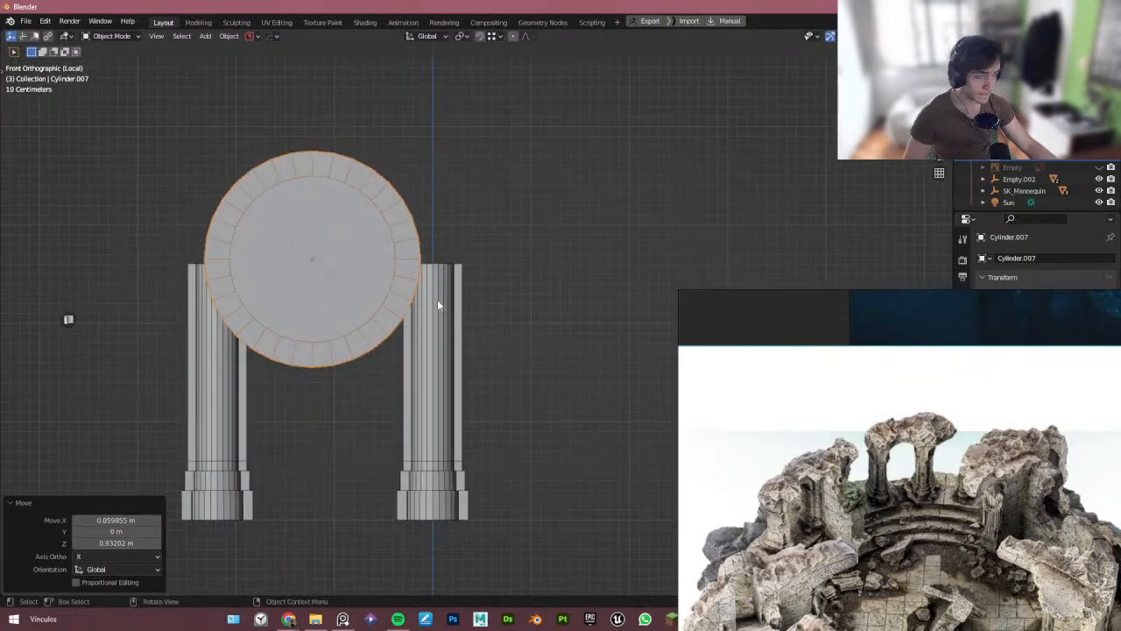
- Toggle snapping and move the disc about 0.04 m up along Z so it sits on the pillar tops
key(shift+Tab)
click(386, 265)
key(g)
key(z)
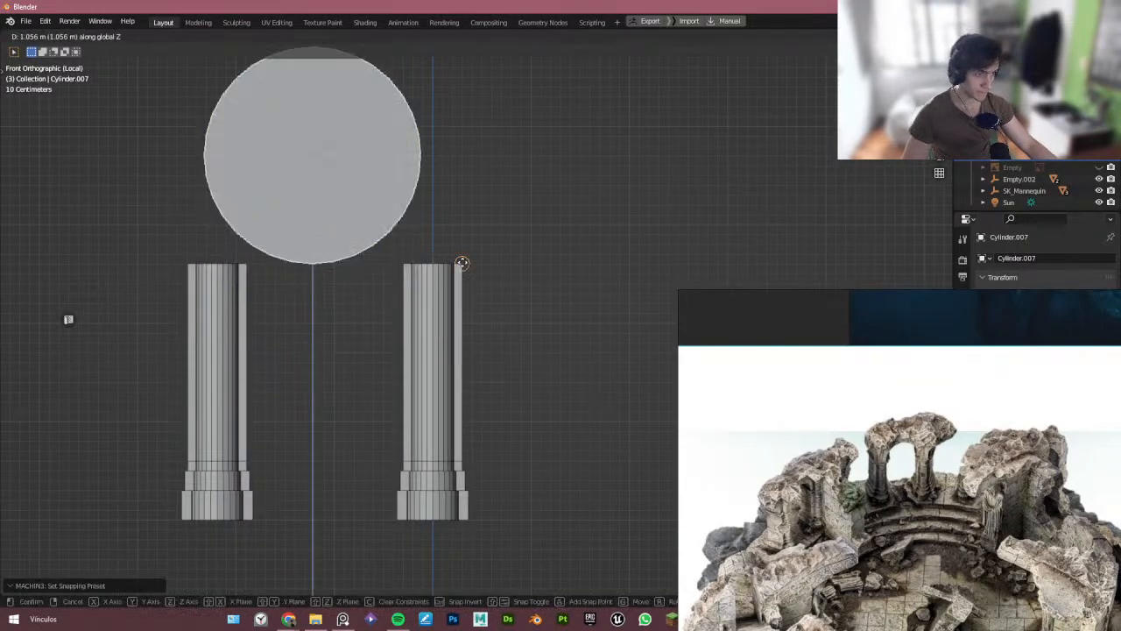
right_click(460, 262)
key(shift+Tab)
click(472, 194)
key(g)
key(z)
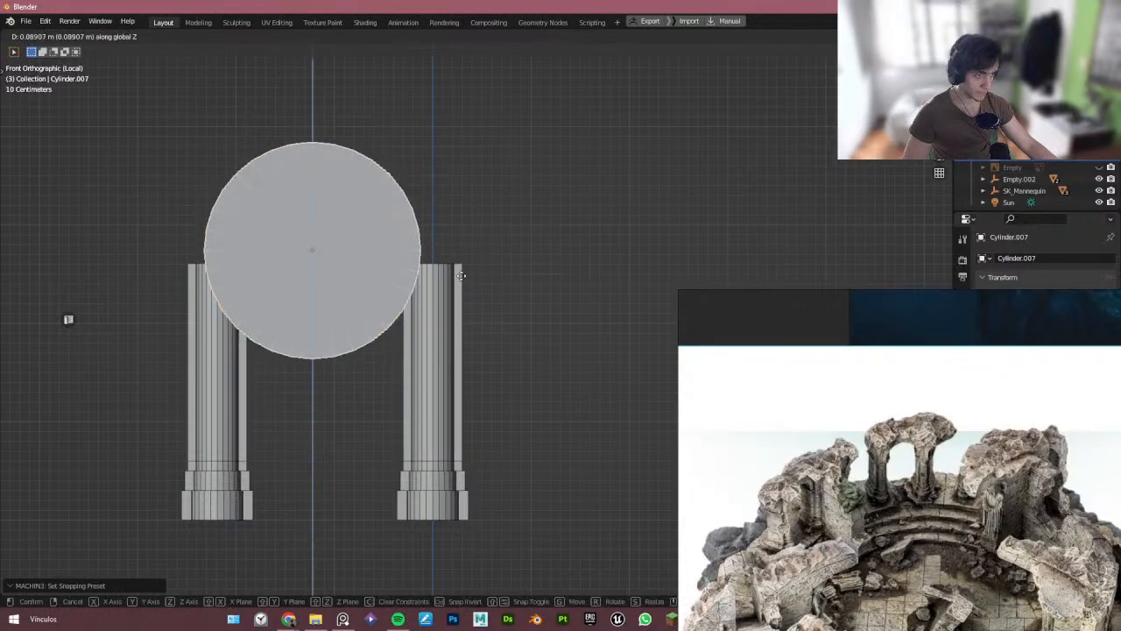
click(462, 270)
key(s)
right_click(462, 295)
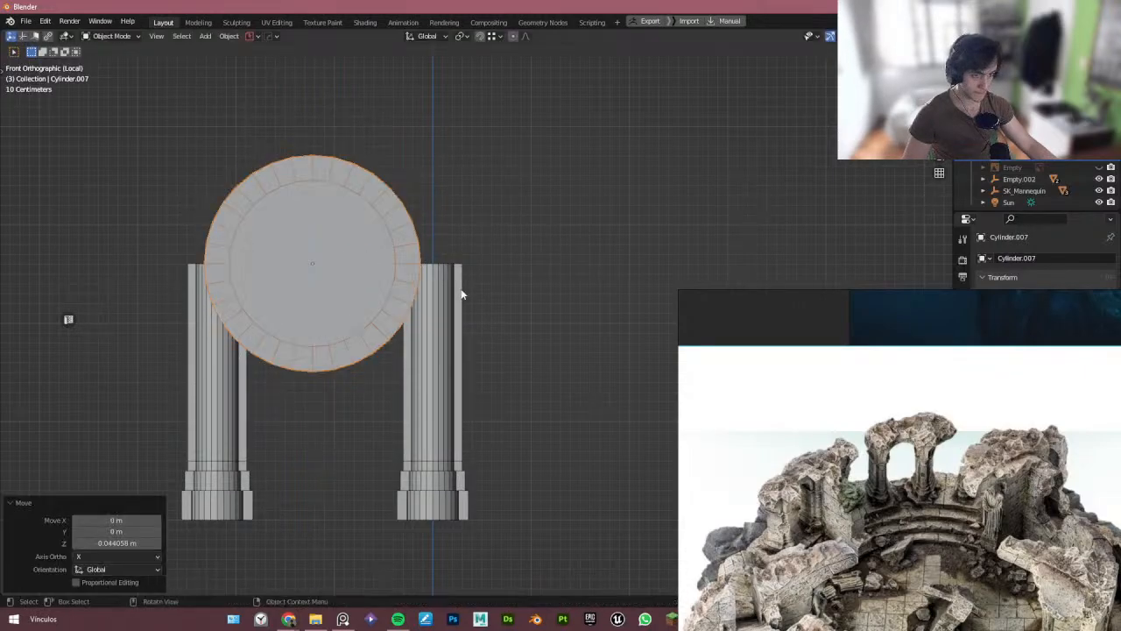
- Scale the disc uniformly by 1.11
scroll(418, 255, up, 2)
key(s)
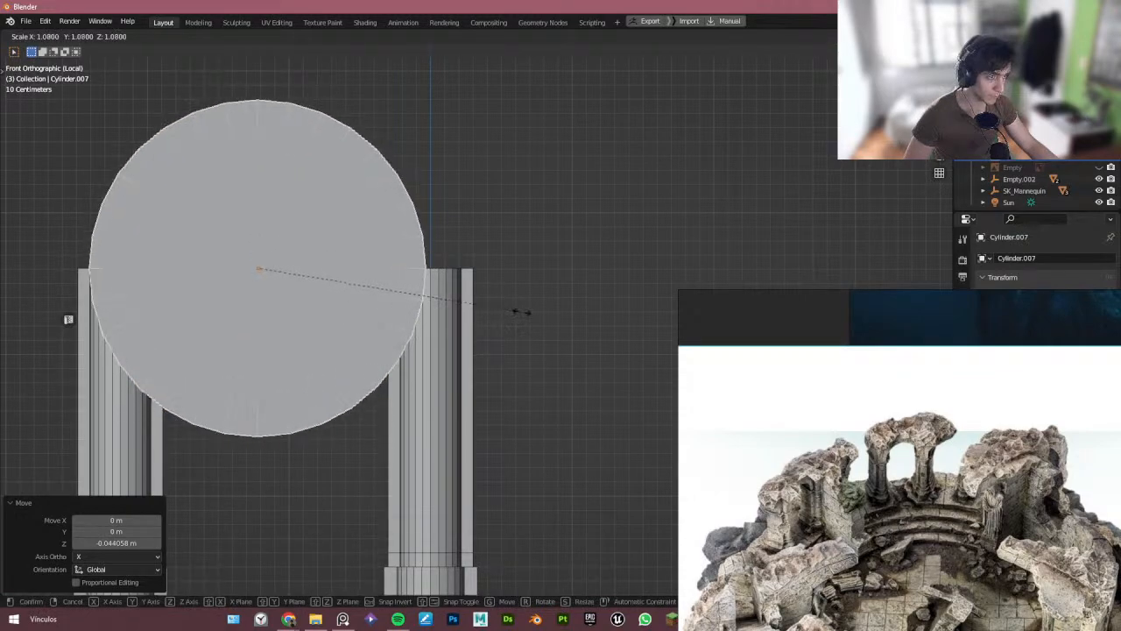
click(585, 324)
scroll(554, 318, down, 4)
middle_drag(550, 317, 476, 319)
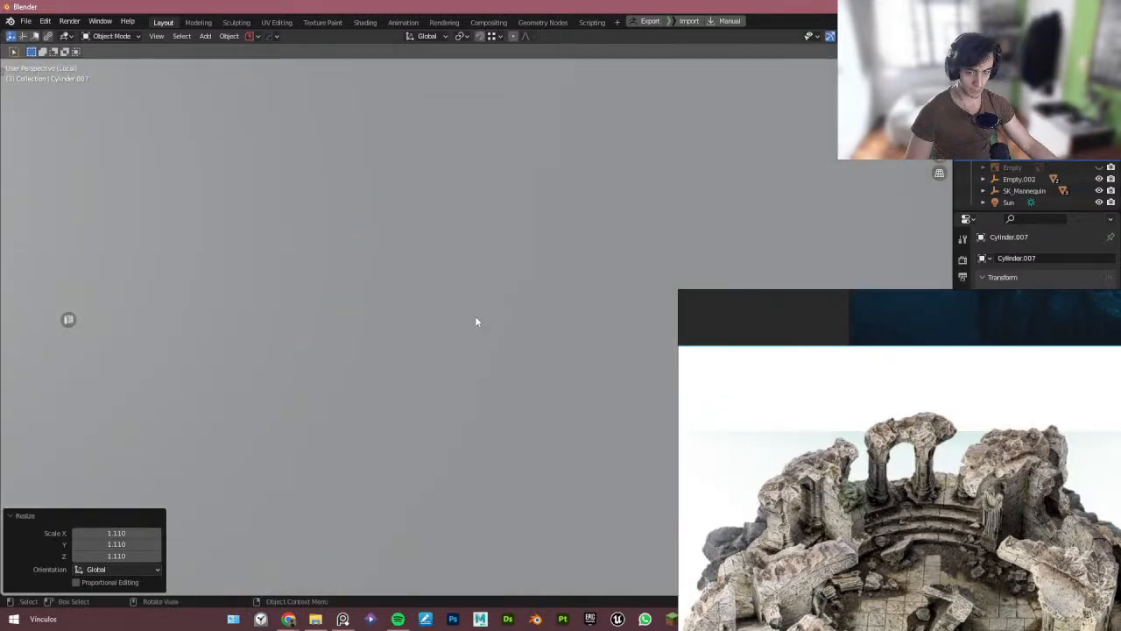
- In Edit Mode, delete the lower half of the disc's vertices to leave a semicircular arch, then exit Edit Mode
scroll(467, 310, down, 3)
scroll(466, 323, up, 1)
scroll(464, 330, down, 1)
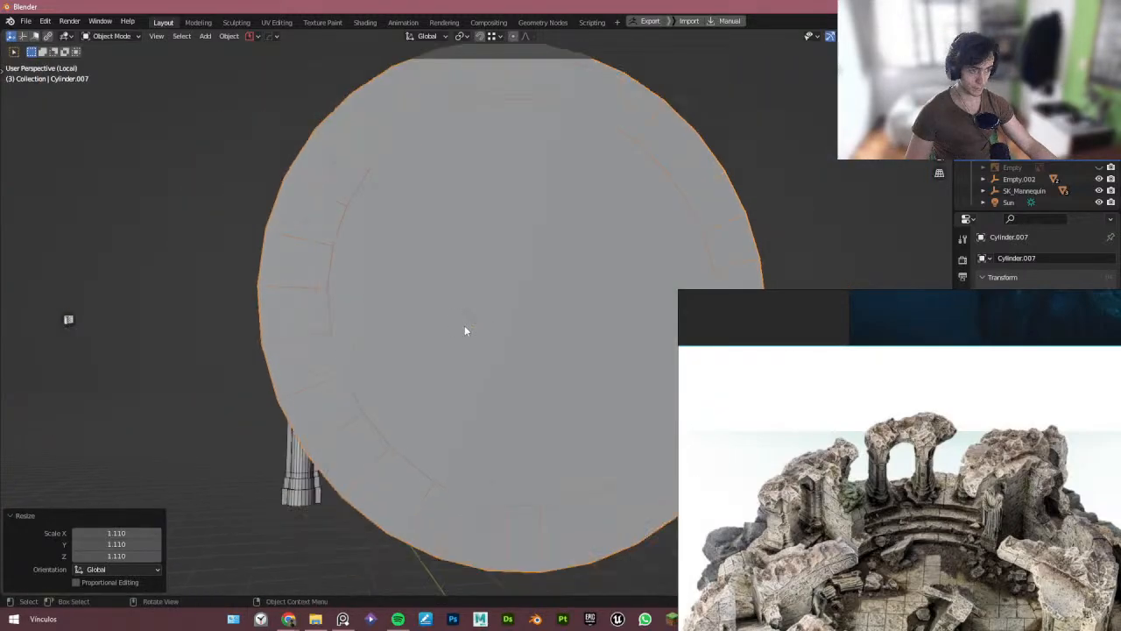
scroll(464, 330, down, 3)
key(KP_1)
scroll(443, 336, down, 2)
scroll(403, 333, up, 2)
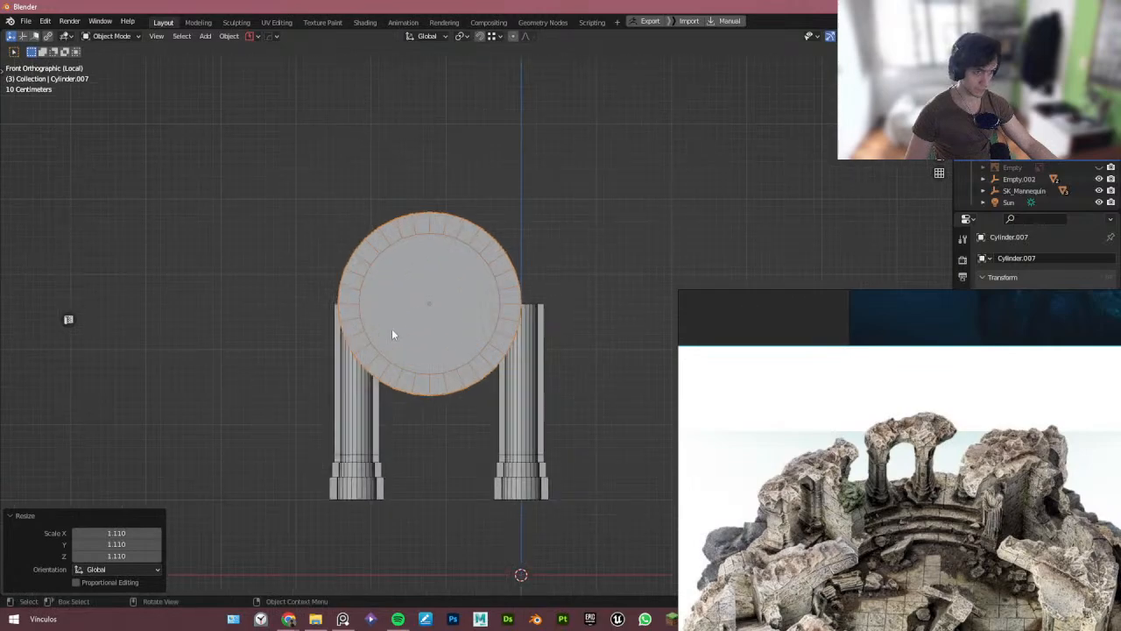
scroll(392, 332, down, 1)
key(Tab)
scroll(374, 305, up, 3)
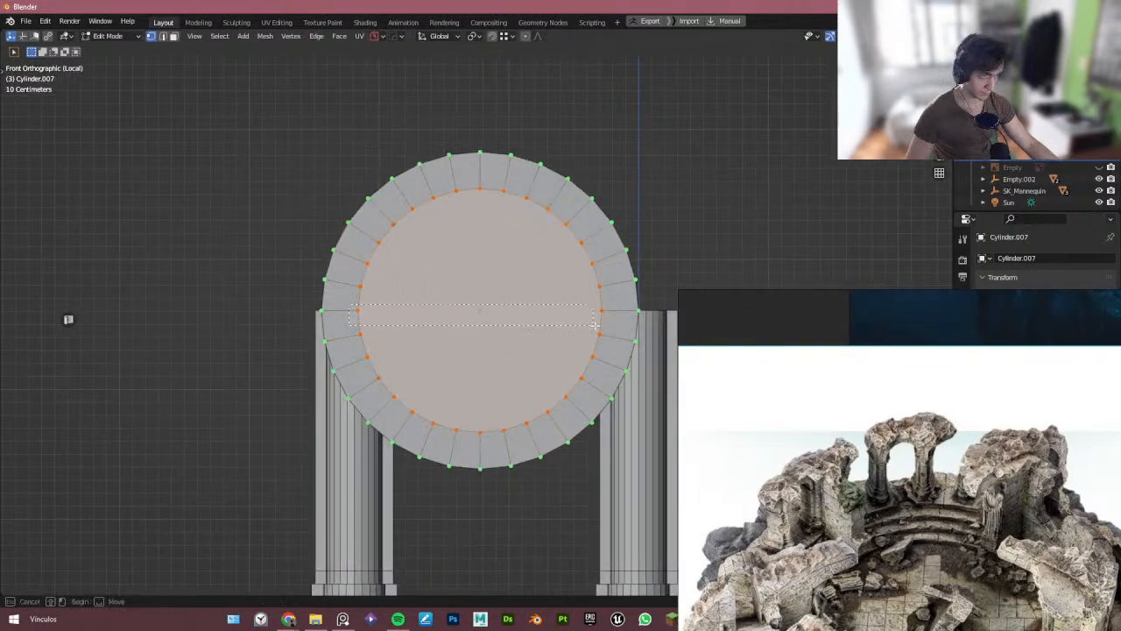
drag(594, 326, 618, 325)
middle_drag(606, 325, 443, 333)
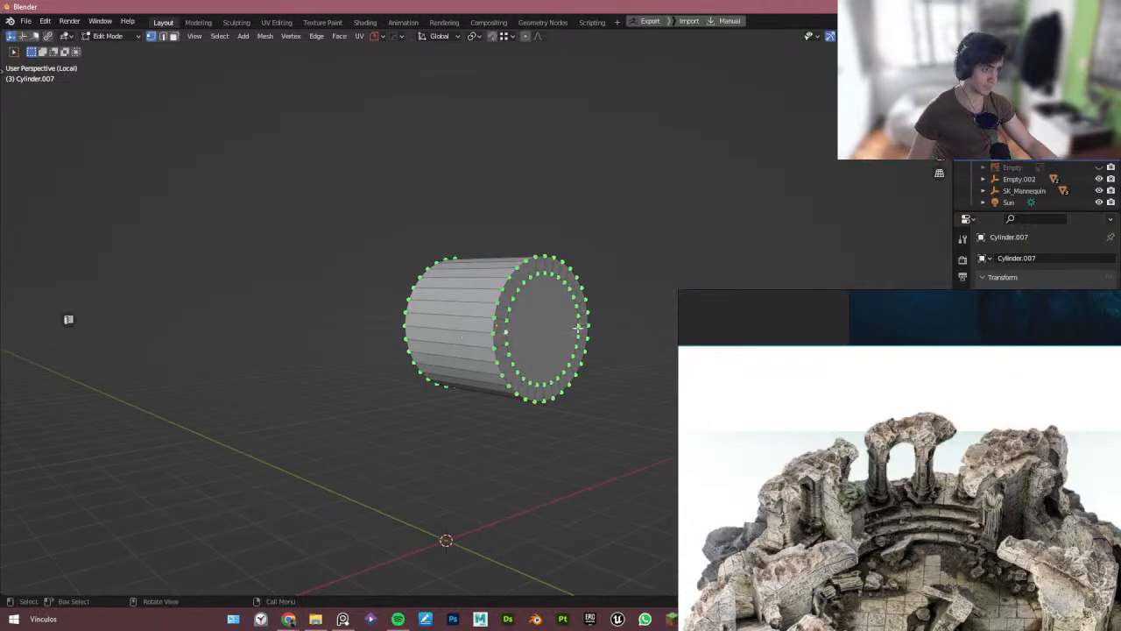
alt+middle_drag(578, 328, 496, 319)
scroll(531, 327, up, 4)
mouse_move(603, 336)
shift+middle_down()
mouse_move(529, 350)
mouse_move(604, 348)
shift+middle_up()
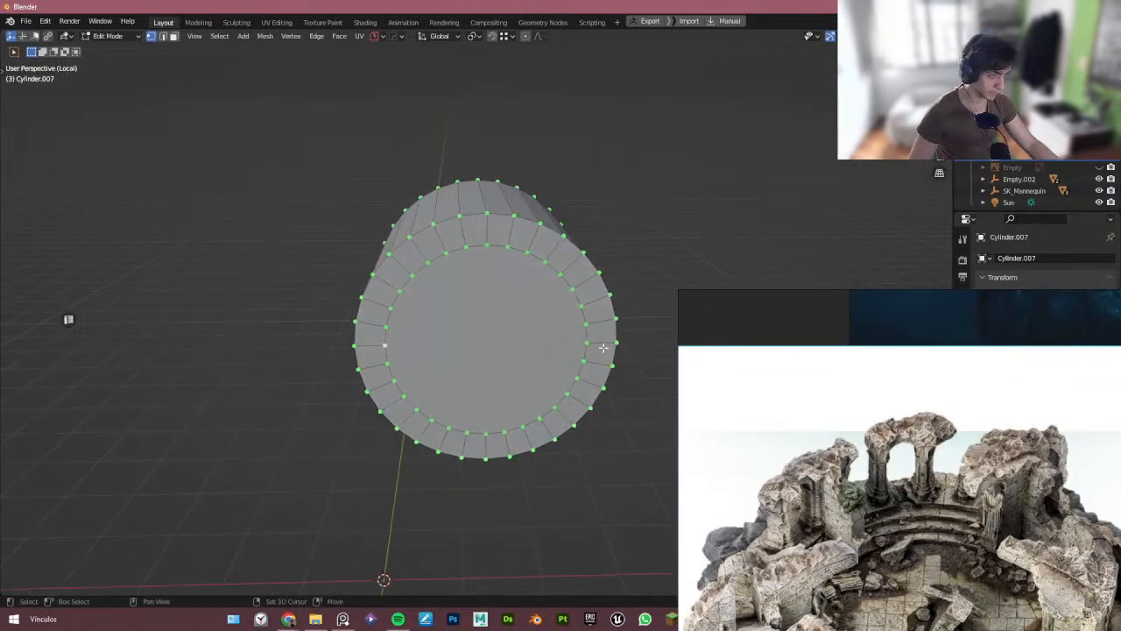
alt+middle_drag(536, 354, 677, 333)
shift+middle_drag(442, 381, 344, 345)
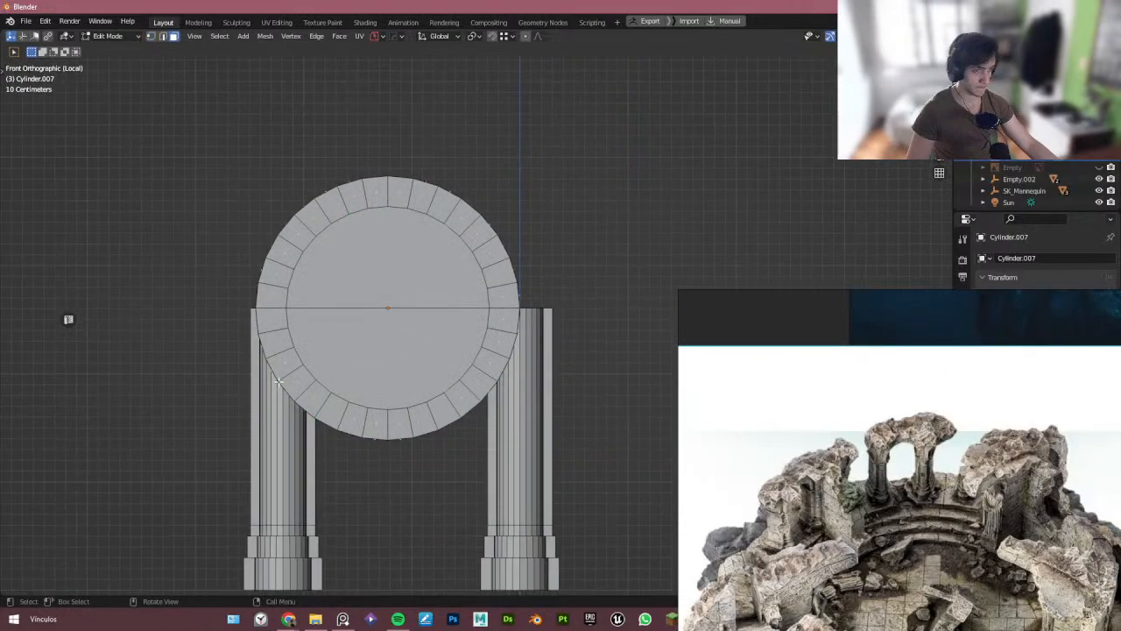
drag(188, 479, 608, 310)
key(x)
click(577, 300)
key(Tab)
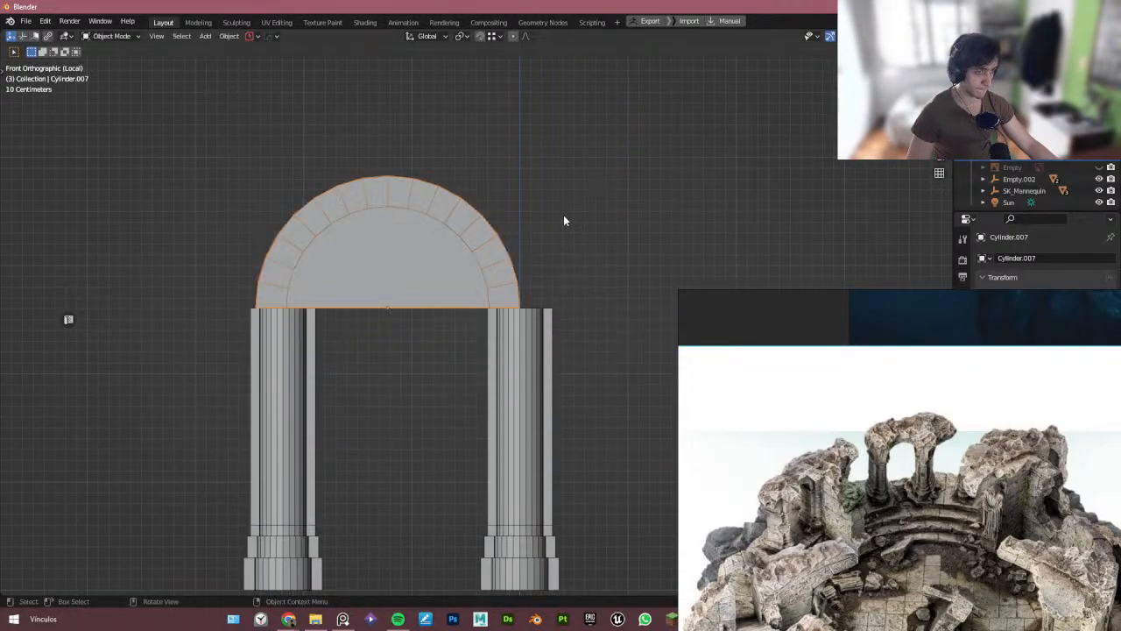
- Snap the 3D cursor to the selected right pillar
scroll(541, 295, down, 3)
middle_drag(540, 296, 429, 337)
click(578, 294)
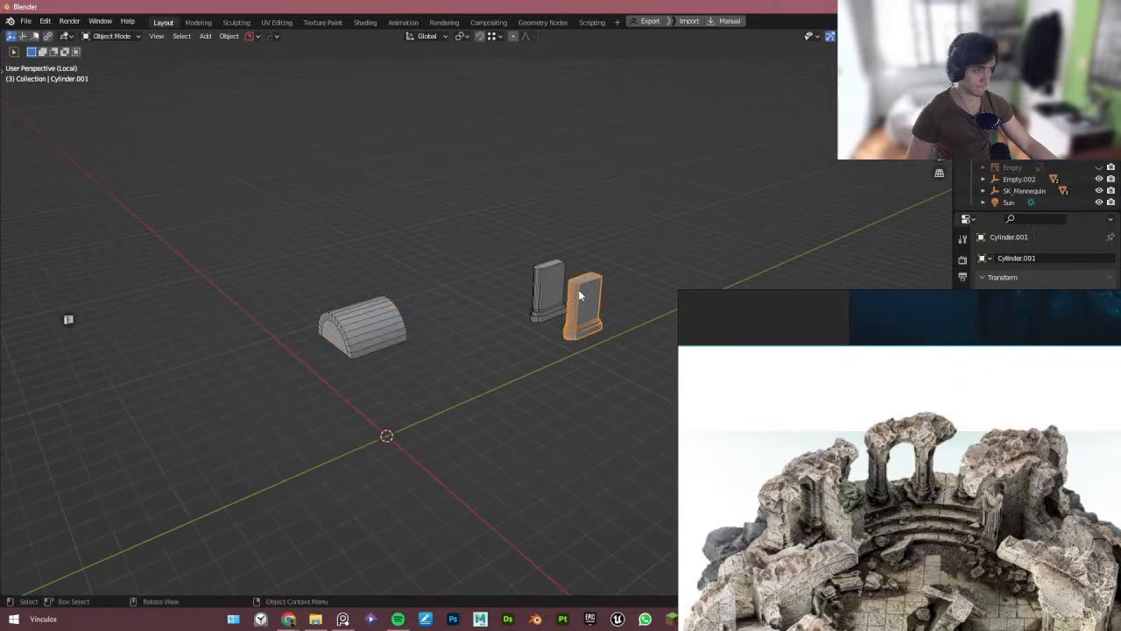
middle_drag(579, 294, 564, 313)
key(shift+s)
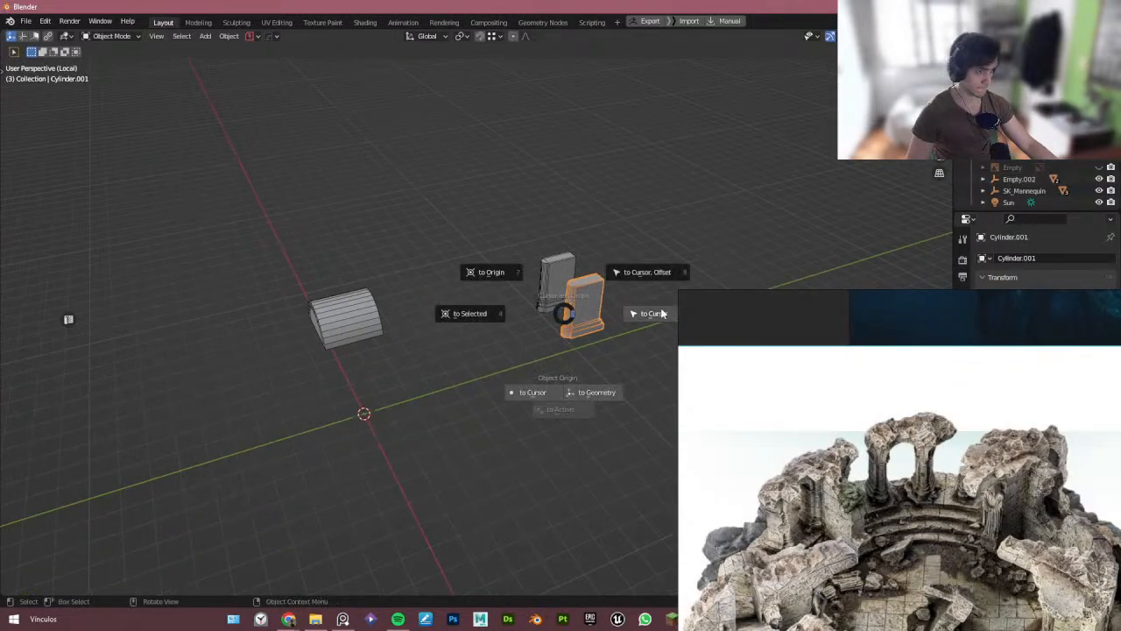
click(515, 318)
middle_drag(488, 325, 446, 346)
- Select the arch and snap it to the 3D cursor with offset
click(294, 346)
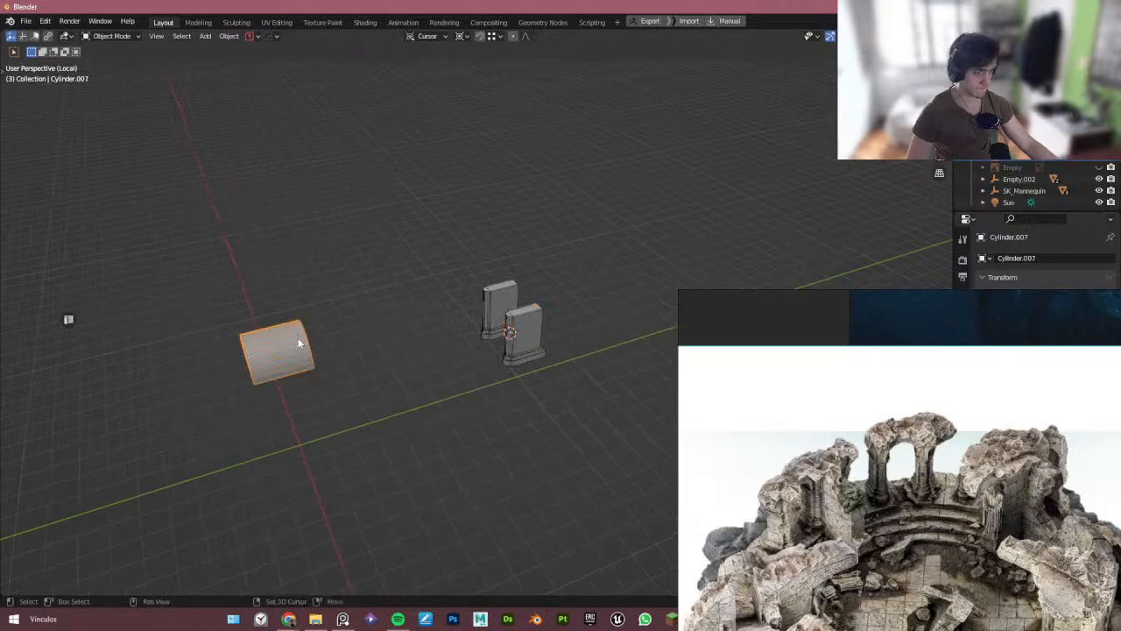
key(shift+s)
click(407, 270)
middle_drag(407, 273, 634, 275)
scroll(496, 293, up, 3)
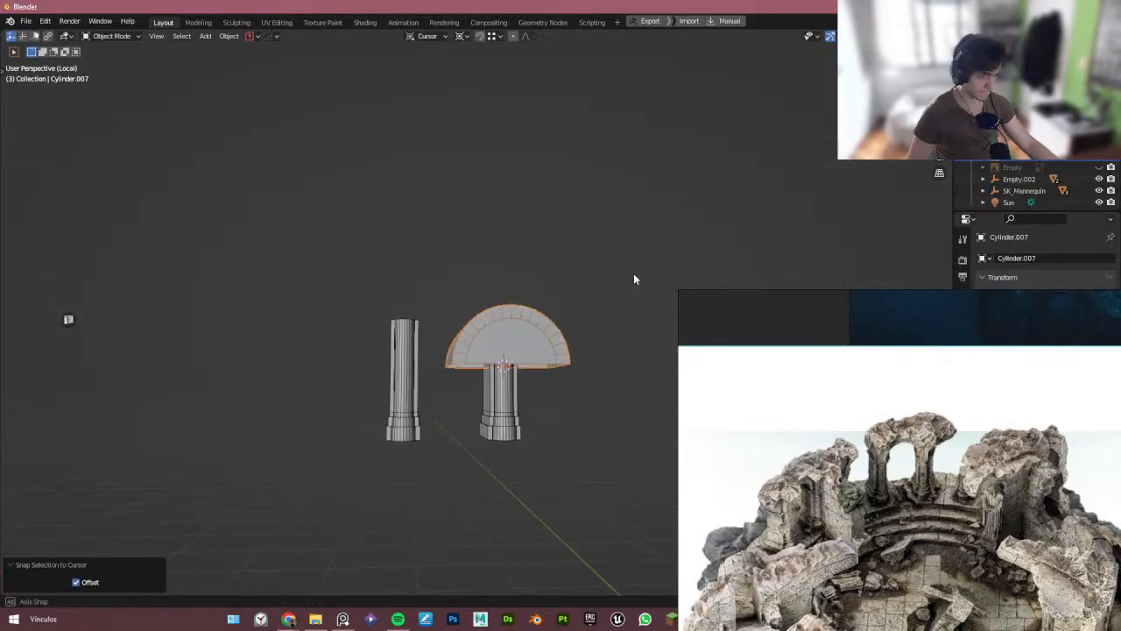
- Move the arch 1 m up along Z
key(KP_1)
scroll(509, 348, up, 2)
key(g)
key(z)
key(1)
key(Return)
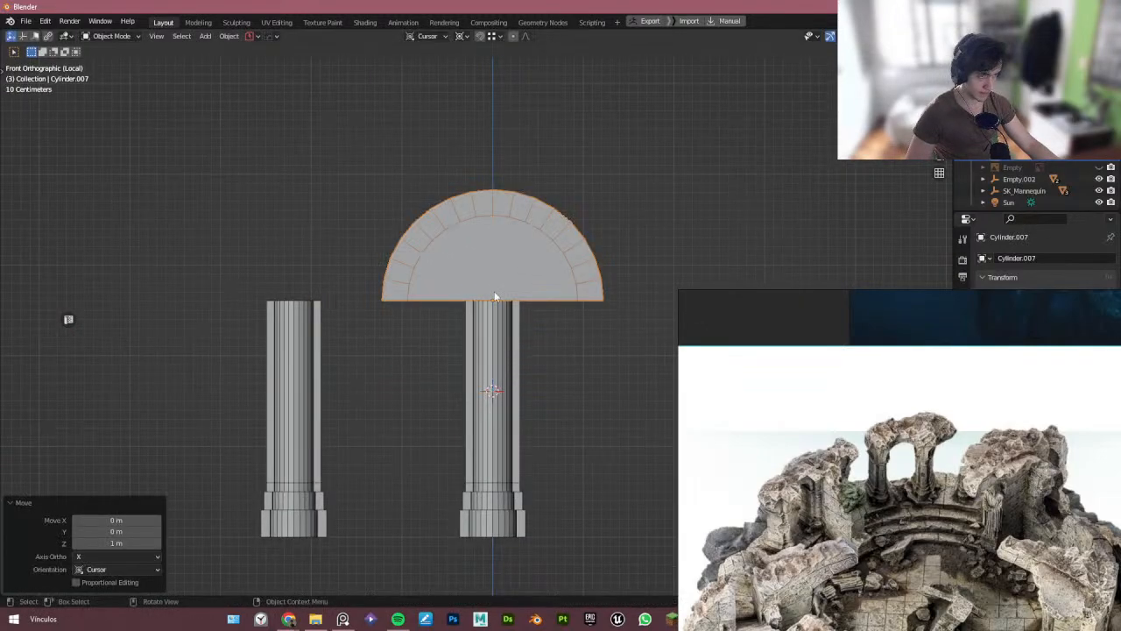
- Adjust the arch's origin using origin-only transform, then nudge the arch slightly
key(g)
key(x)
right_click(453, 286)
scroll(593, 301, up, 3)
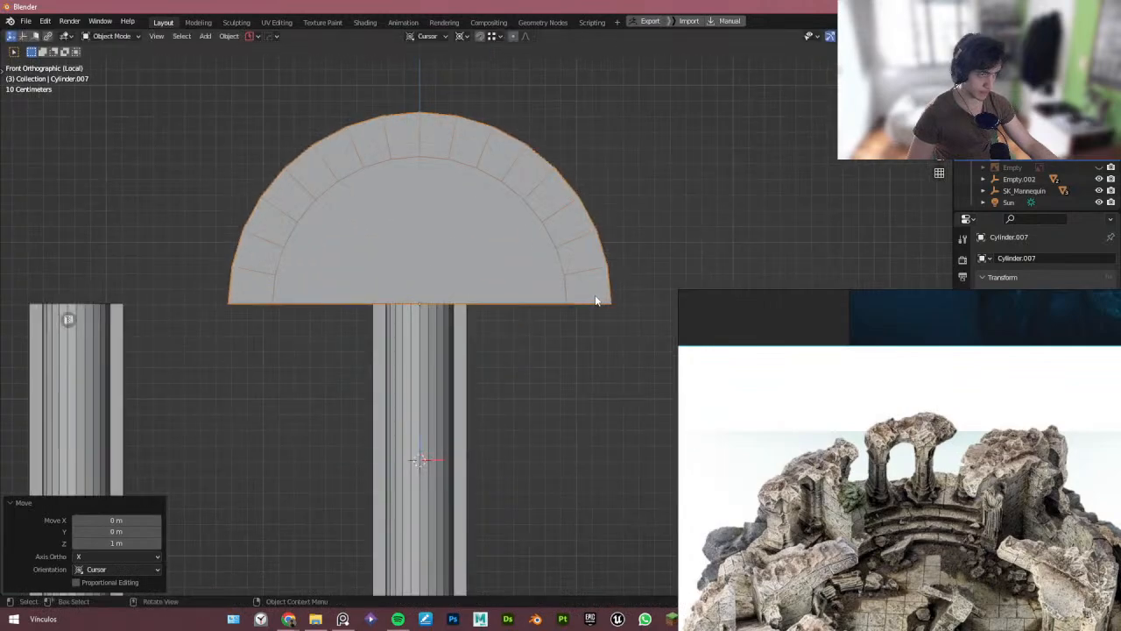
key(ctrl+period)
key(g)
click(612, 302)
key(ctrl+period)
key(g)
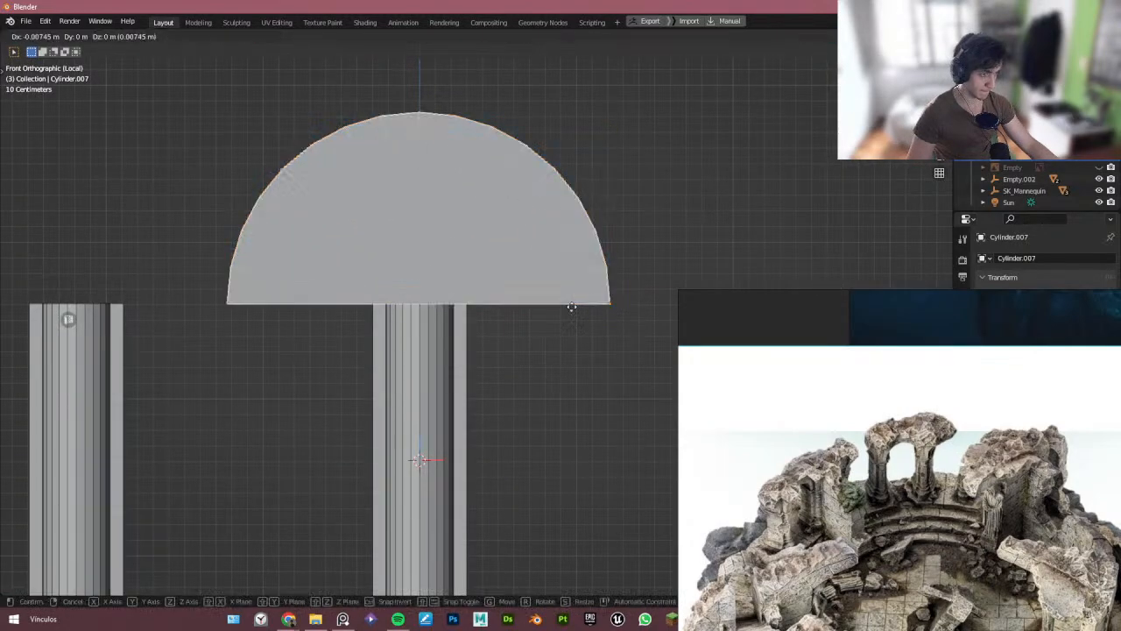
click(430, 305)
- Move the arch about 1.95 m along the cursor's Y axis to center it over the pillars
middle_drag(430, 306, 380, 361)
key(g)
key(y)
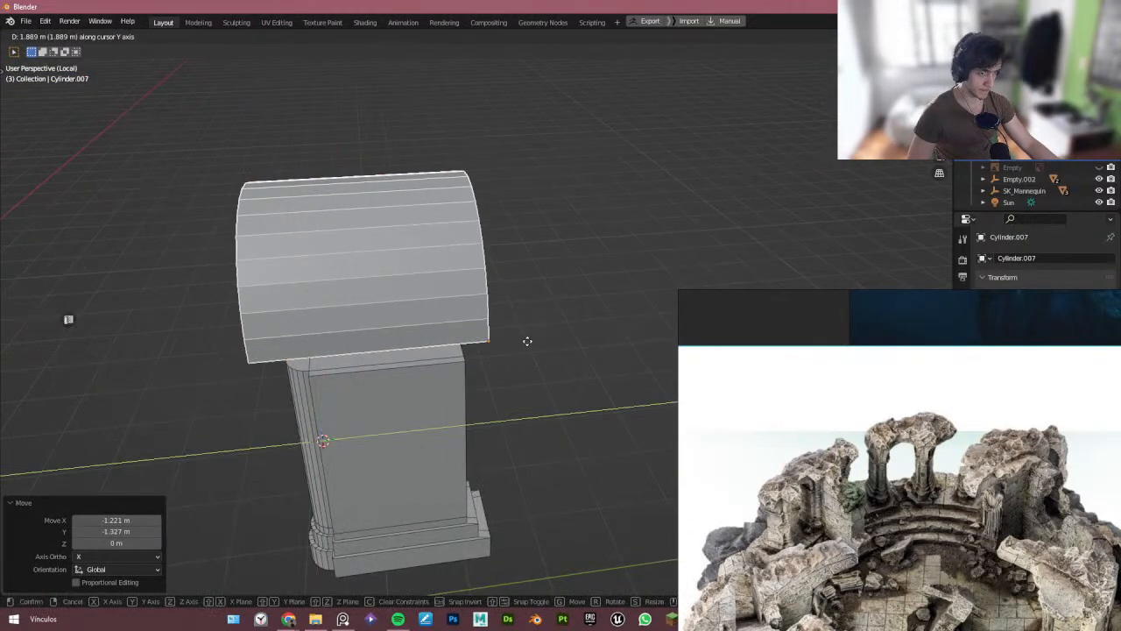
click(531, 355)
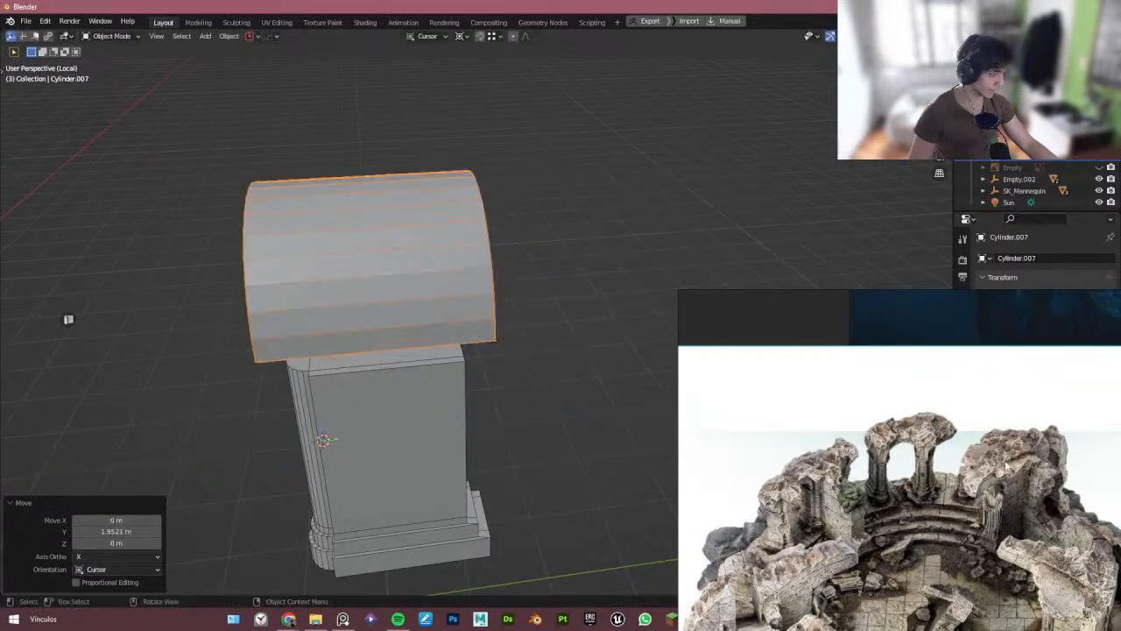
- Examine the arches and pillars in the reference photo at different zoom levels
scroll(923, 456, up, 7)
scroll(885, 473, down, 4)
middle_drag(892, 488, 875, 345)
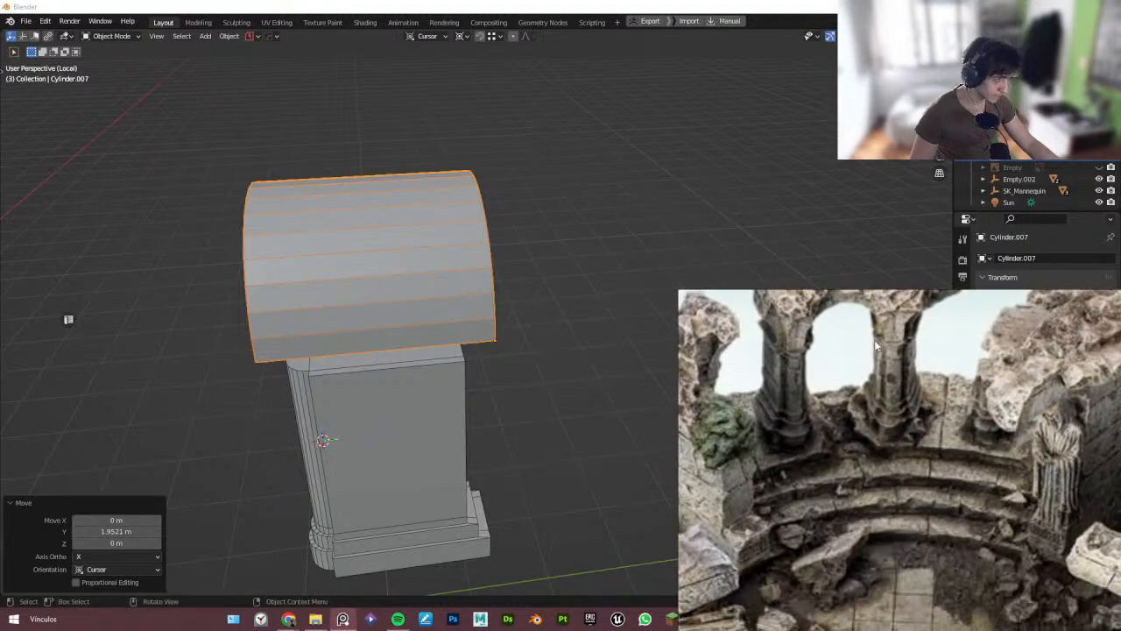
middle_drag(344, 356, 321, 330)
click(312, 287)
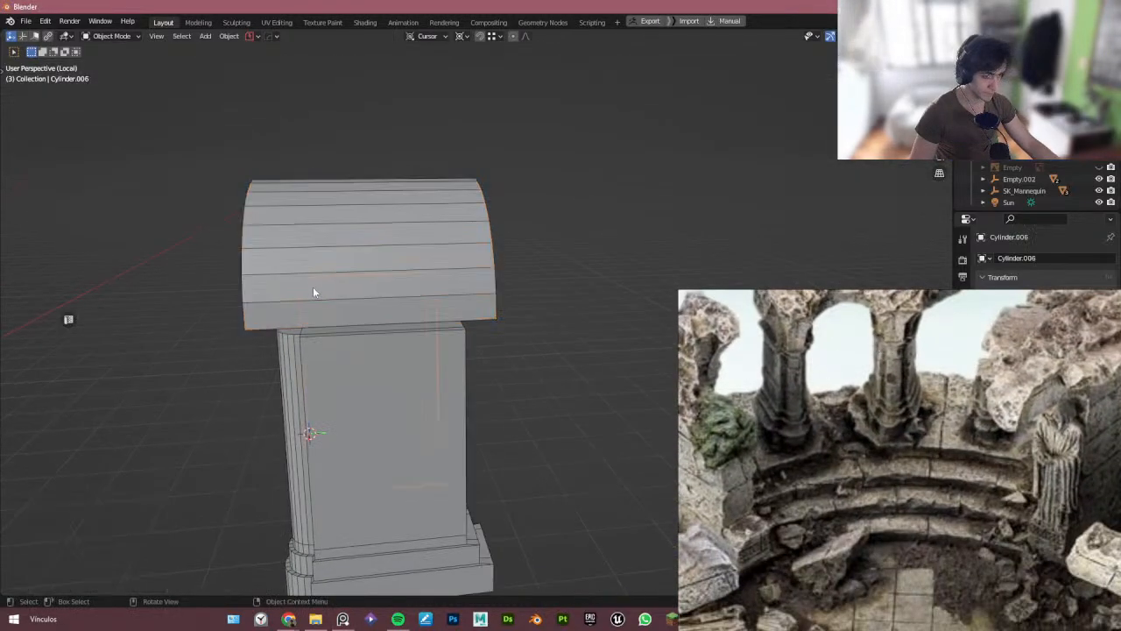
click(320, 284)
scroll(318, 292, down, 1)
scroll(902, 422, down, 3)
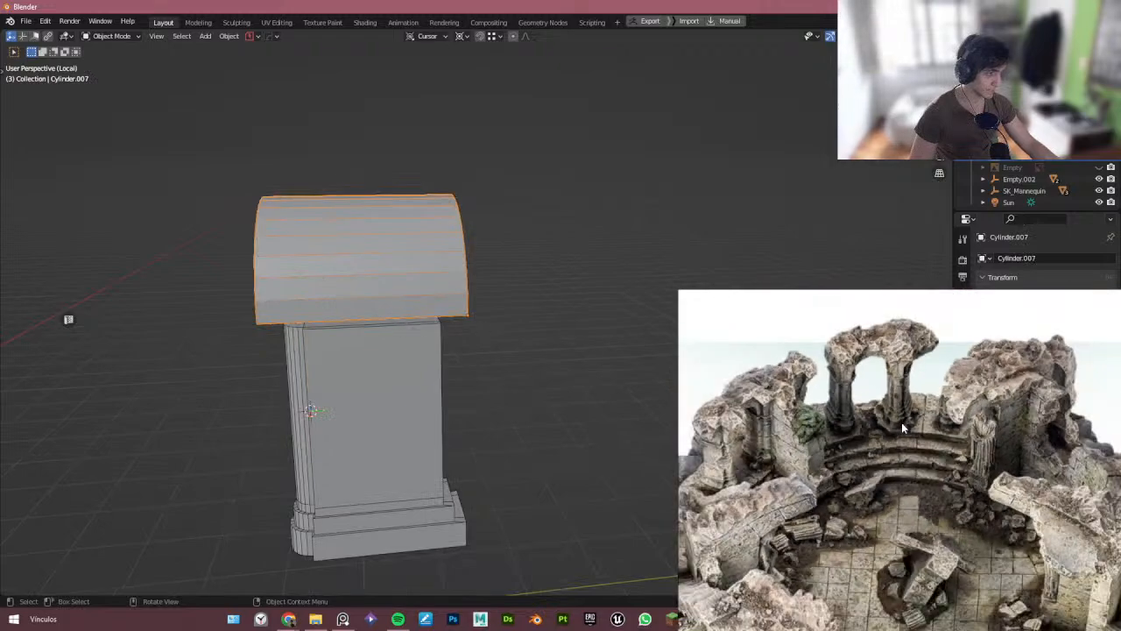
middle_drag(901, 422, 816, 304)
scroll(816, 306, up, 4)
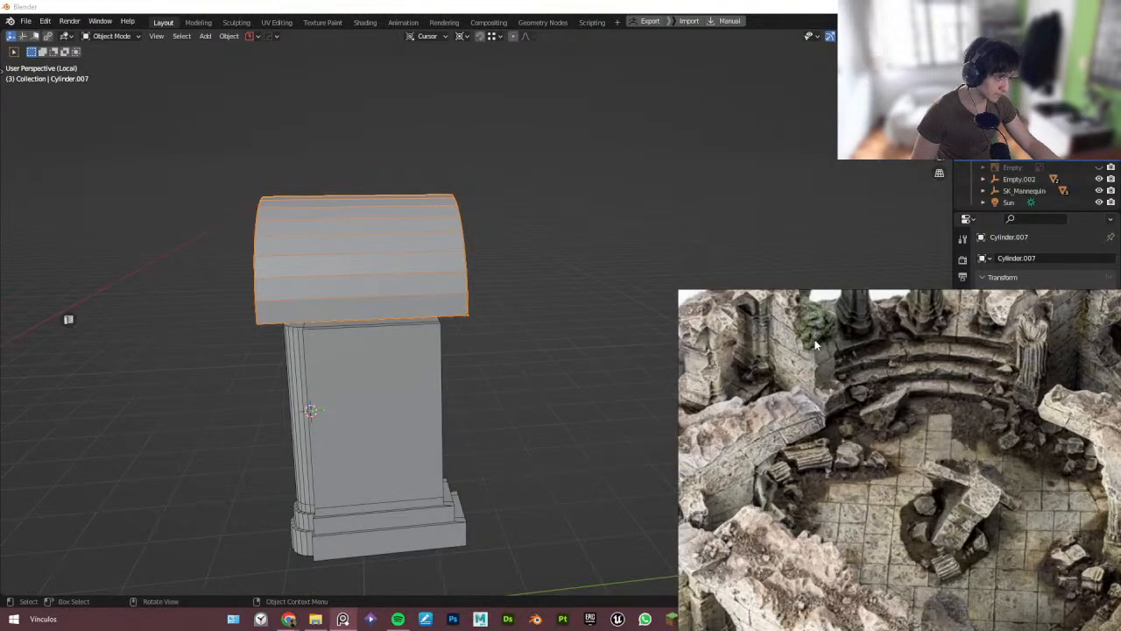
scroll(831, 373, up, 3)
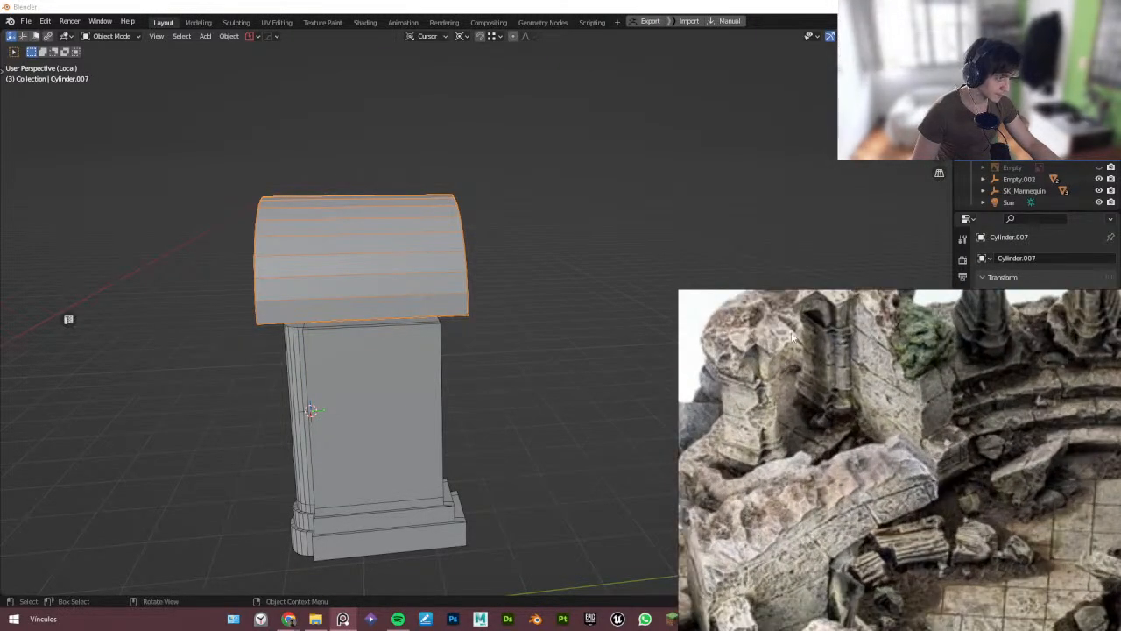
scroll(794, 342, down, 2)
scroll(799, 360, down, 1)
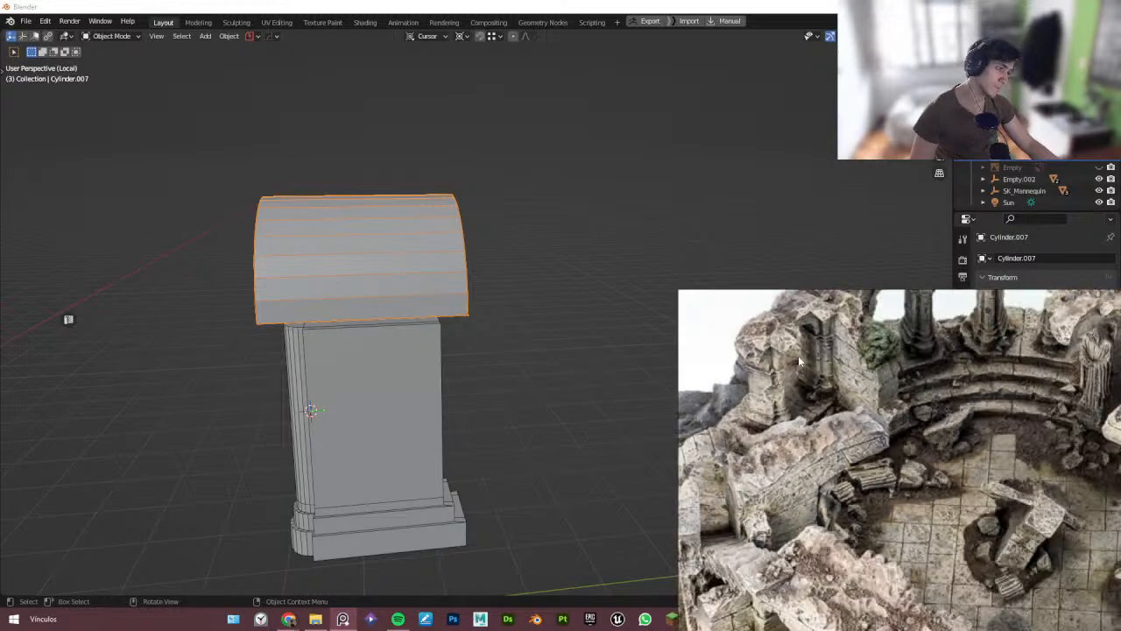
scroll(850, 386, down, 3)
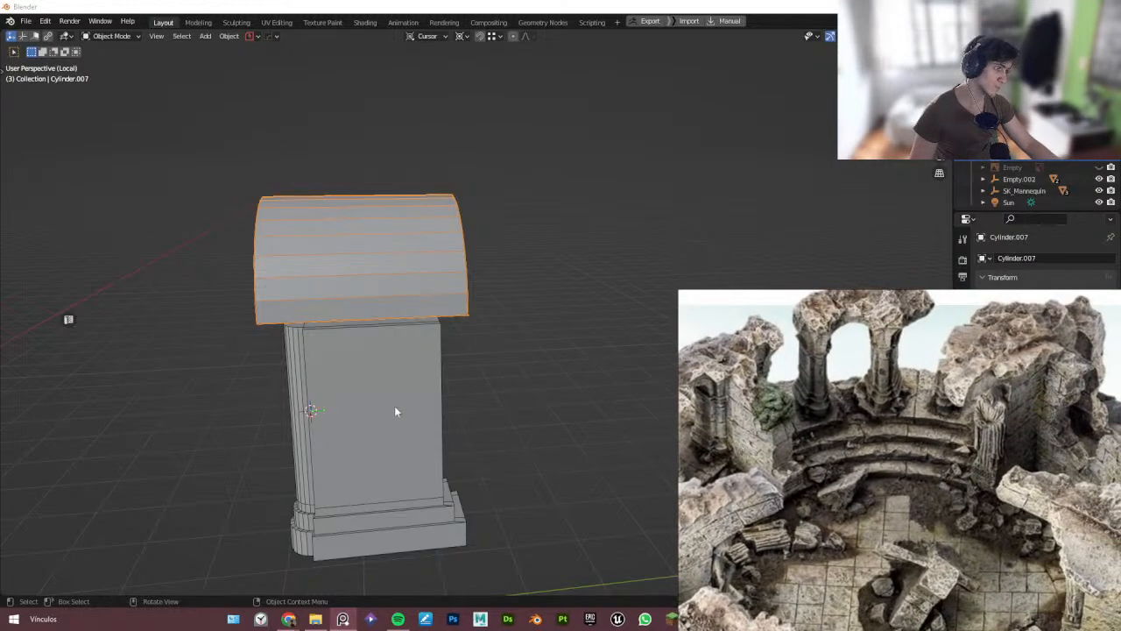
scroll(732, 441, down, 3)
- In Right view, move the arch's front and back edges about 0.69 m and 0.72 m inward to match pillar depth
middle_drag(392, 379, 371, 284)
key(Tab)
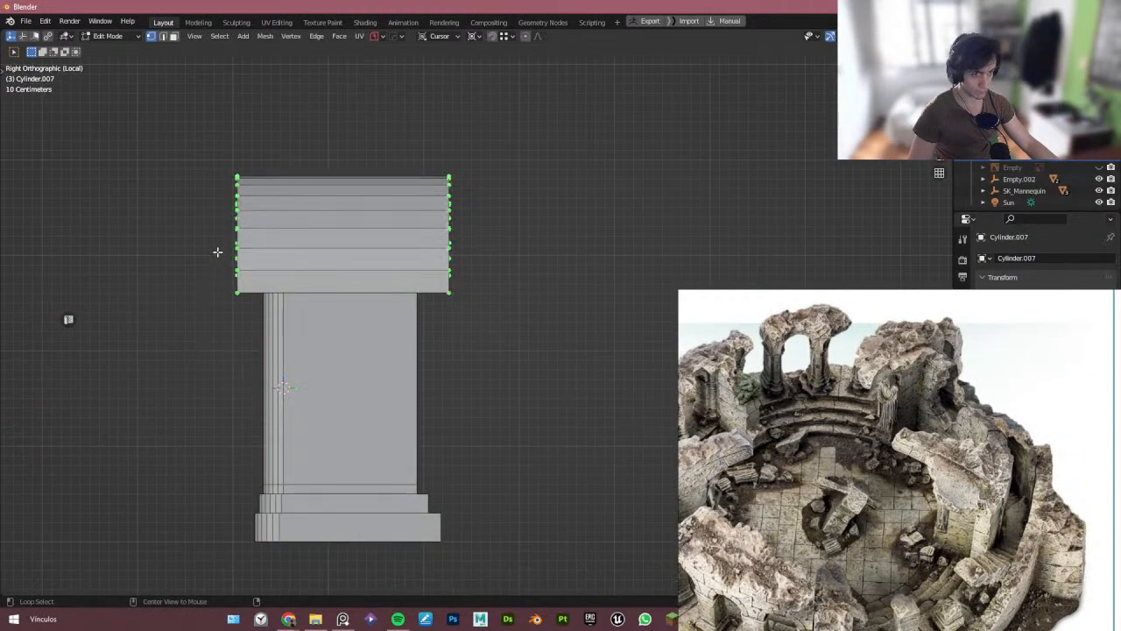
drag(243, 213, 272, 378)
middle_drag(268, 338, 257, 307)
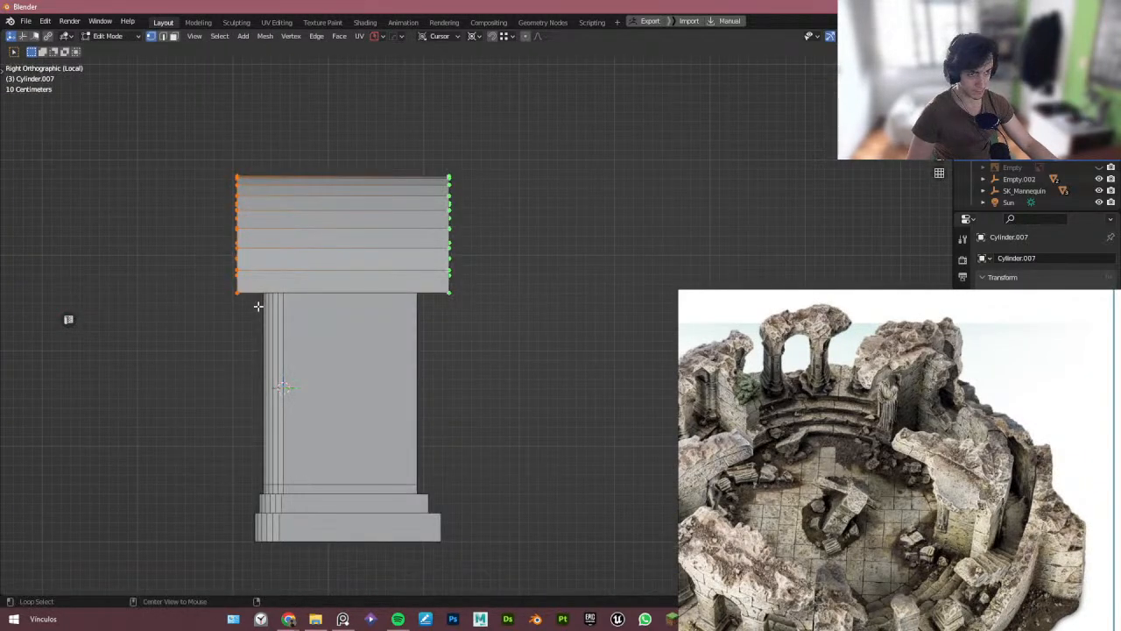
drag(169, 130, 251, 259)
key(g)
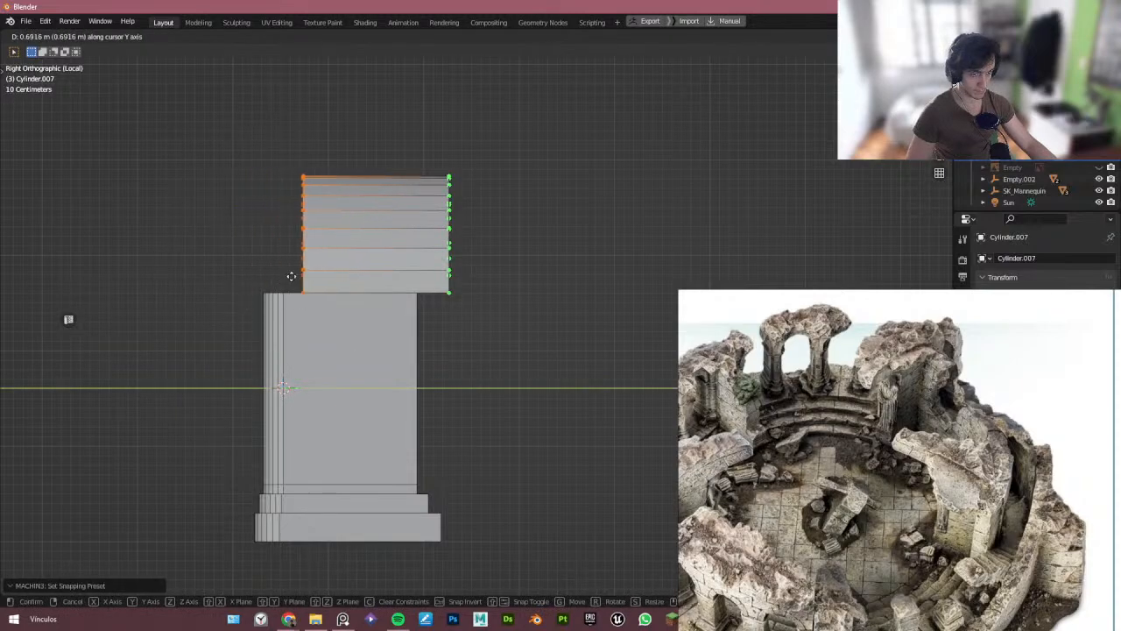
ctrl+click(284, 282)
drag(404, 147, 512, 338)
key(g)
key(y)
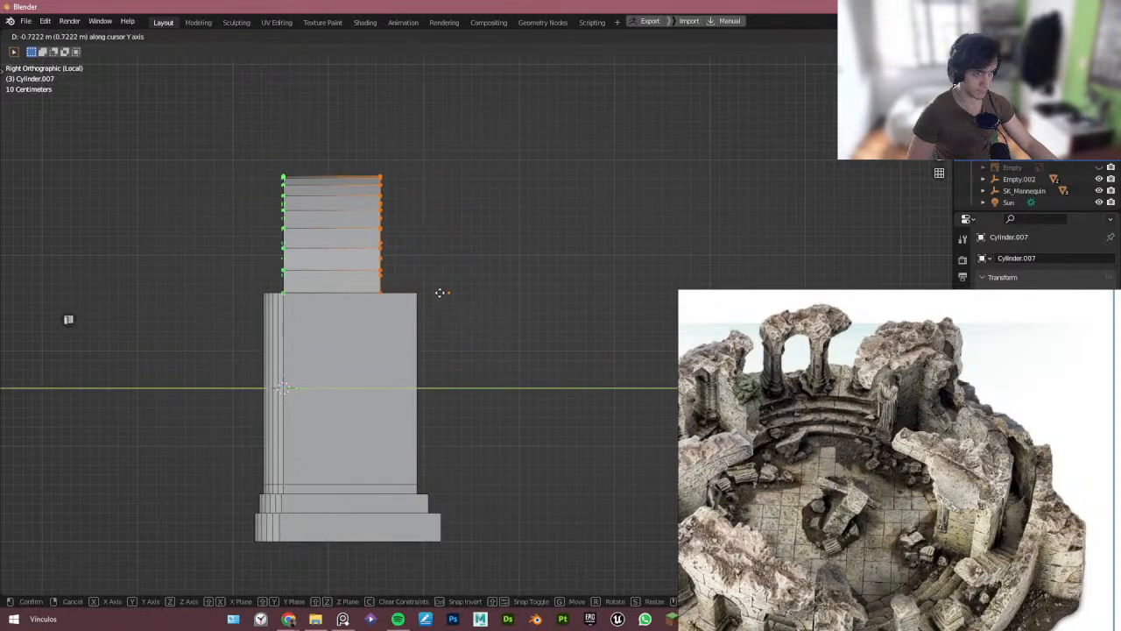
ctrl+click(426, 293)
- Select the right pillar and knife-cut it vertically through its middle from top to base
key(Tab)
middle_drag(378, 219, 453, 326)
scroll(453, 326, up, 3)
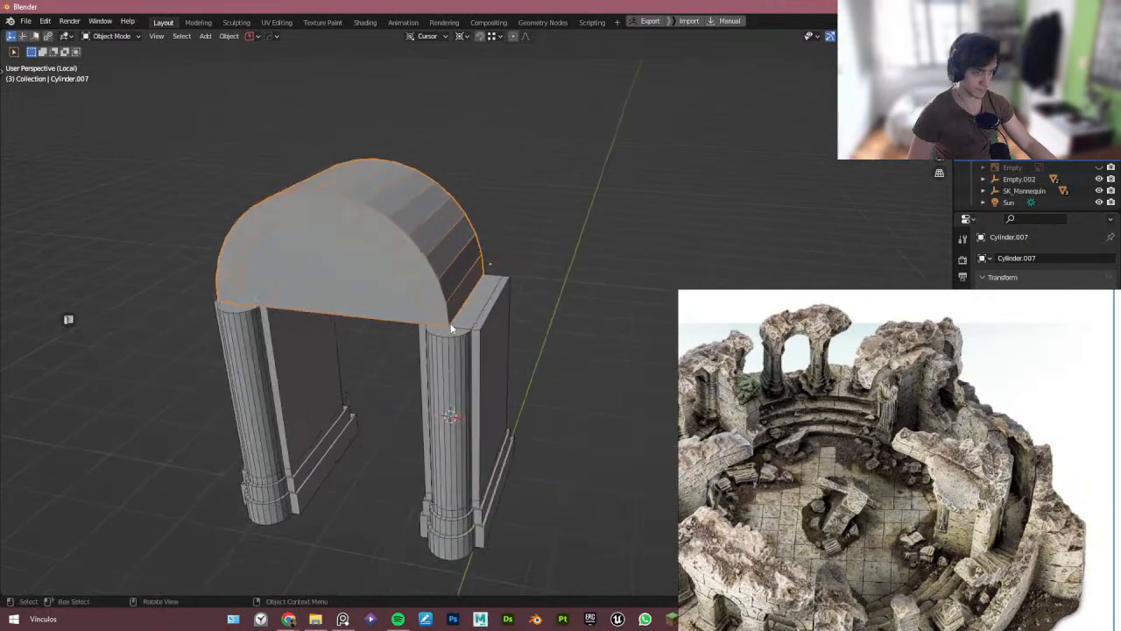
click(455, 318)
key(Tab)
key(1)
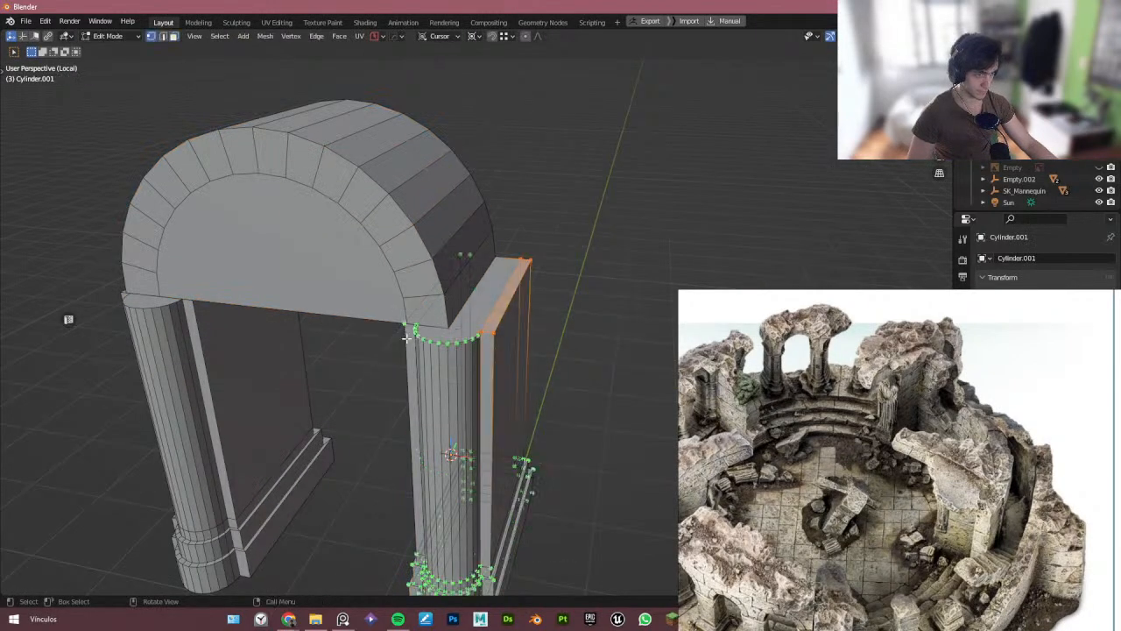
middle_drag(453, 374, 470, 372)
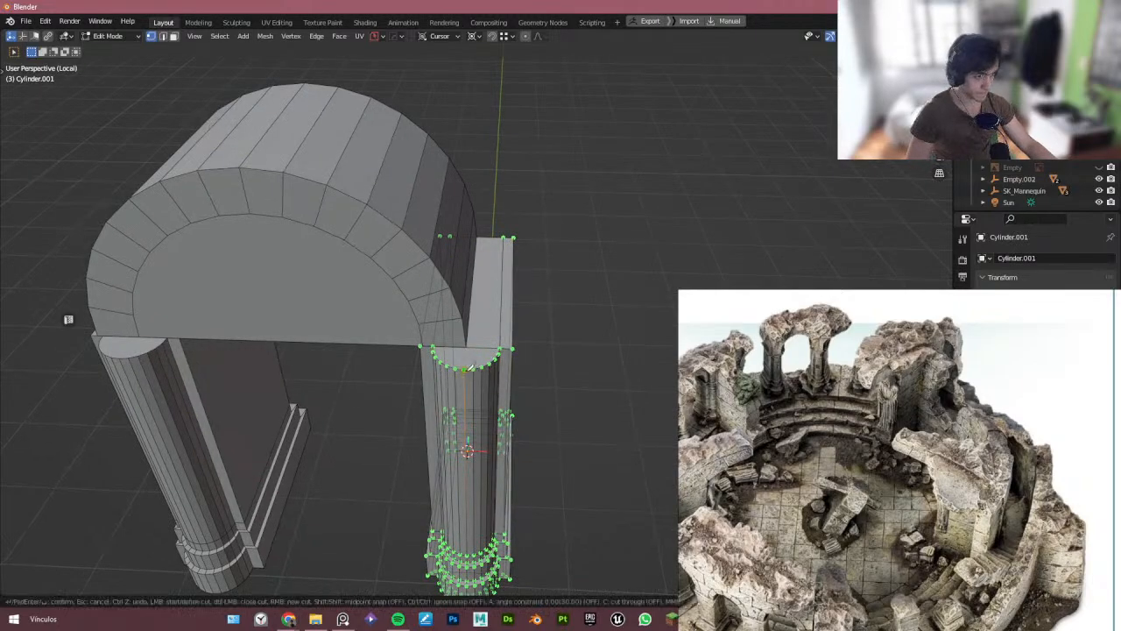
click(479, 237)
middle_drag(595, 312, 387, 323)
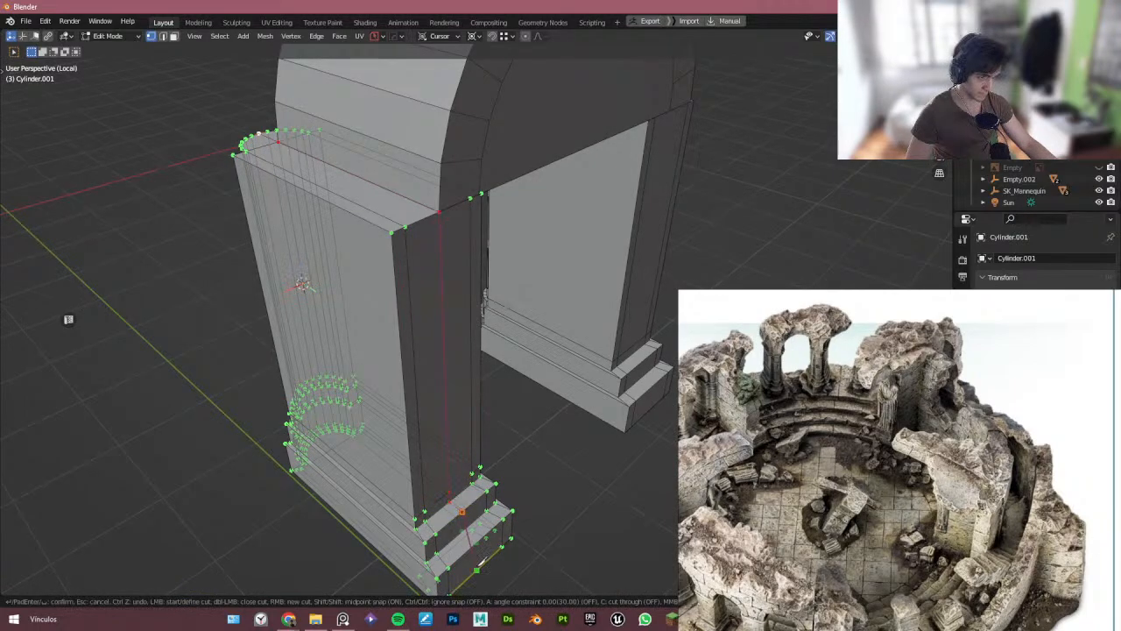
middle_drag(482, 568, 396, 381)
key(Return)
- In Front view, delete the right half of the right pillar's faces
scroll(408, 358, down, 3)
key(t)
middle_drag(303, 335, 450, 364)
key(Tab)
middle_drag(447, 236, 408, 300)
key(Tab)
key(KP_1)
scroll(383, 224, down, 1)
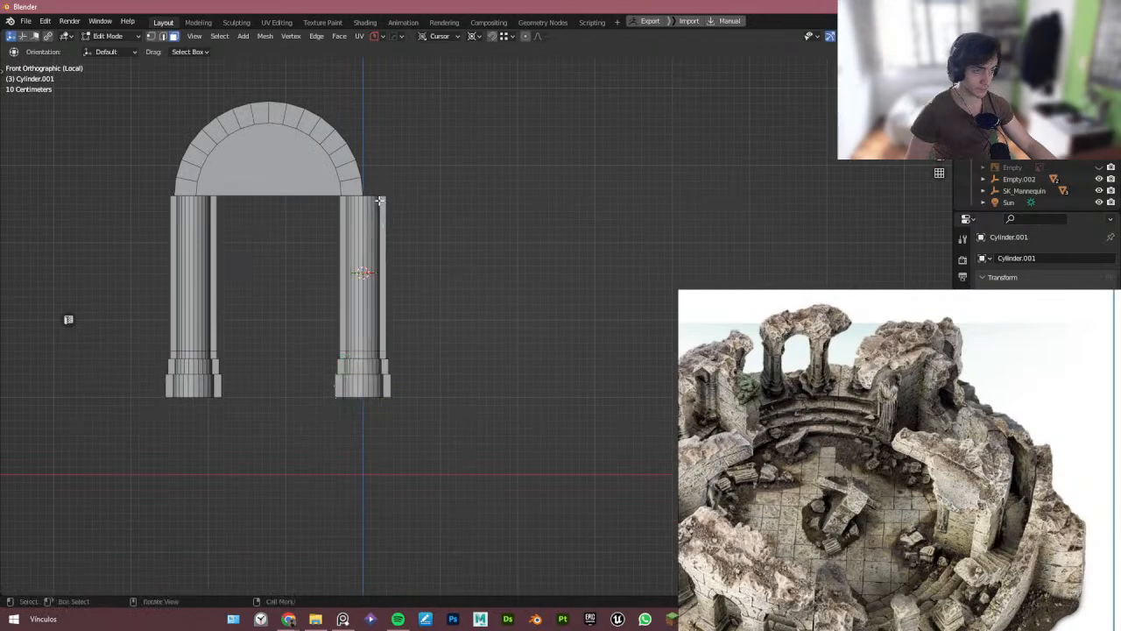
scroll(387, 181, up, 3)
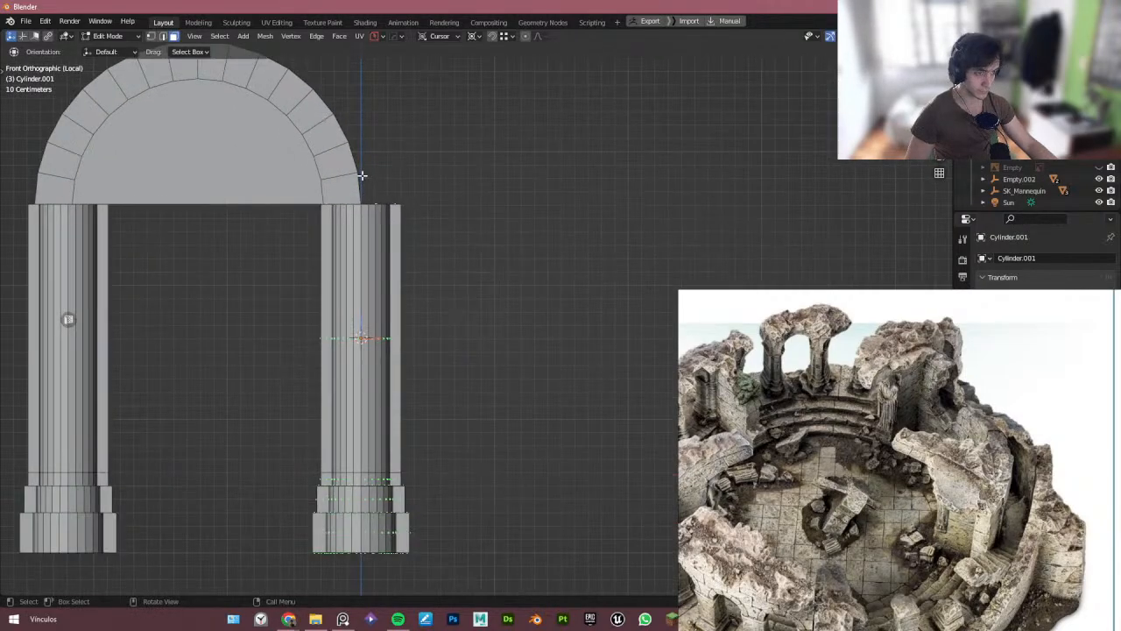
drag(362, 176, 529, 600)
key(x)
key(f)
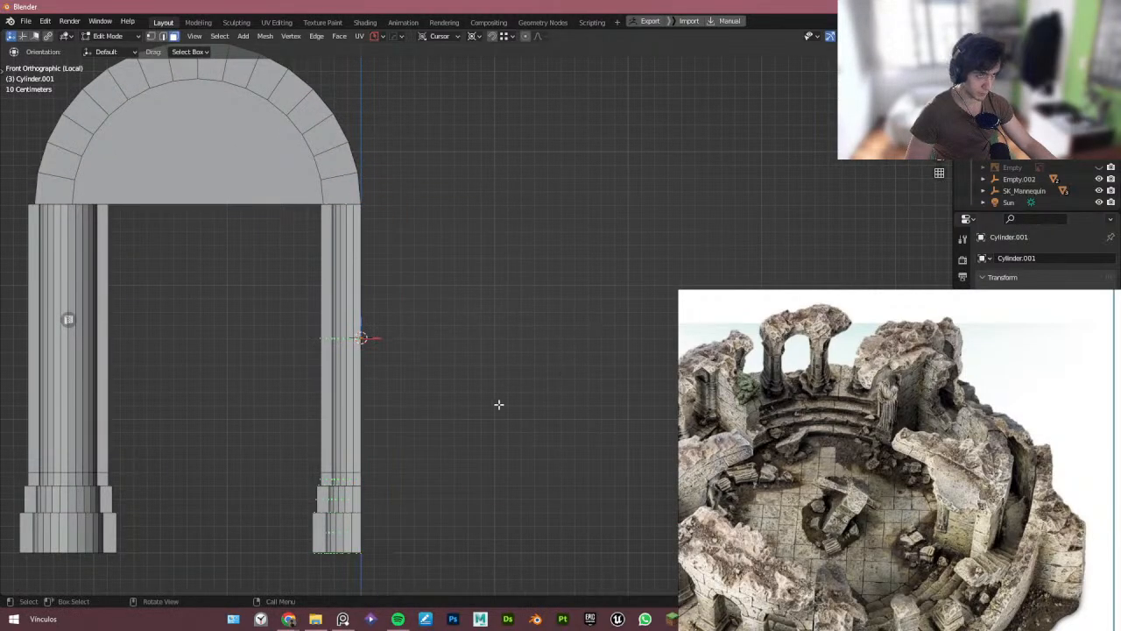
- Select the arch and knife-cut it vertically down its center
scroll(498, 404, down, 2)
shift+middle_drag(328, 250, 362, 312)
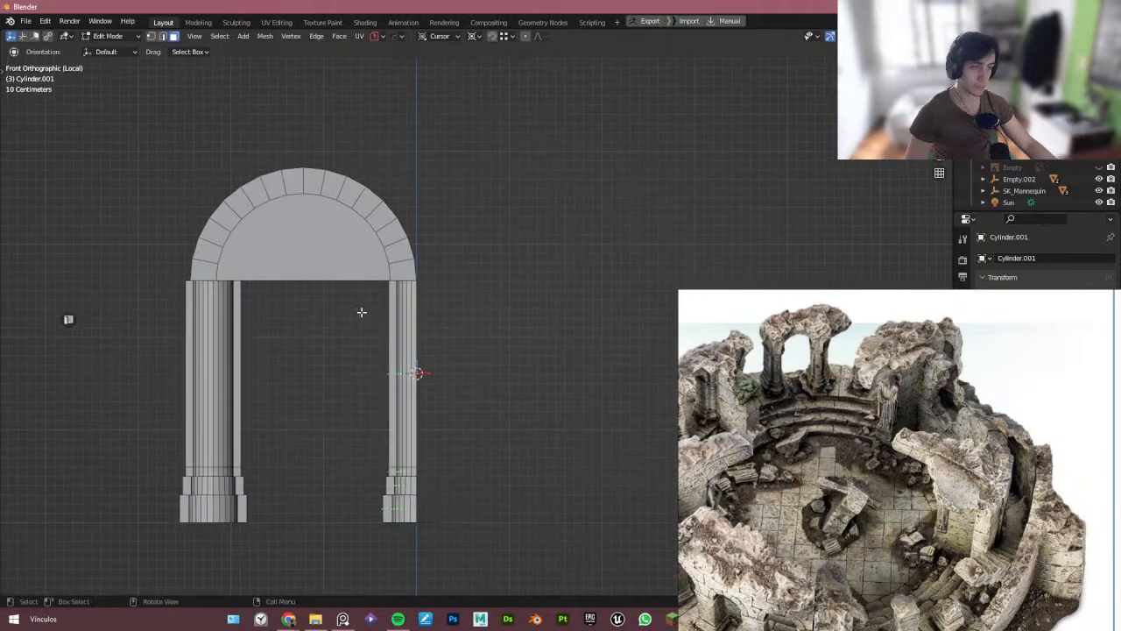
key(1)
key(Tab)
click(319, 202)
key(Tab)
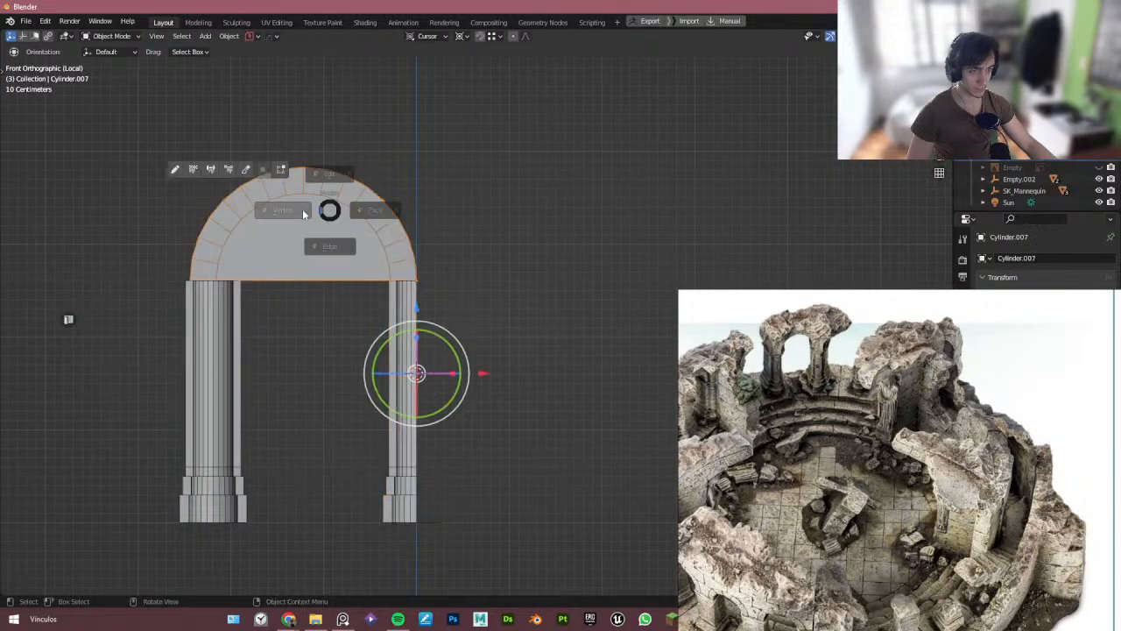
click(303, 212)
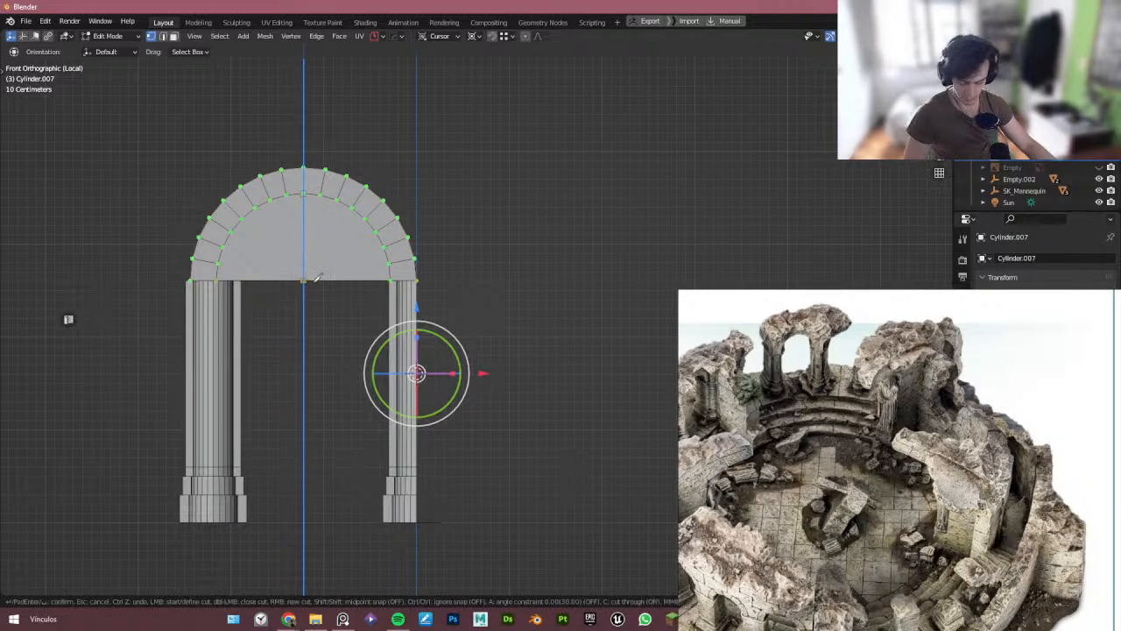
middle_drag(317, 277, 79, 309)
key(Tab)
click(360, 254)
middle_drag(325, 224, 330, 218)
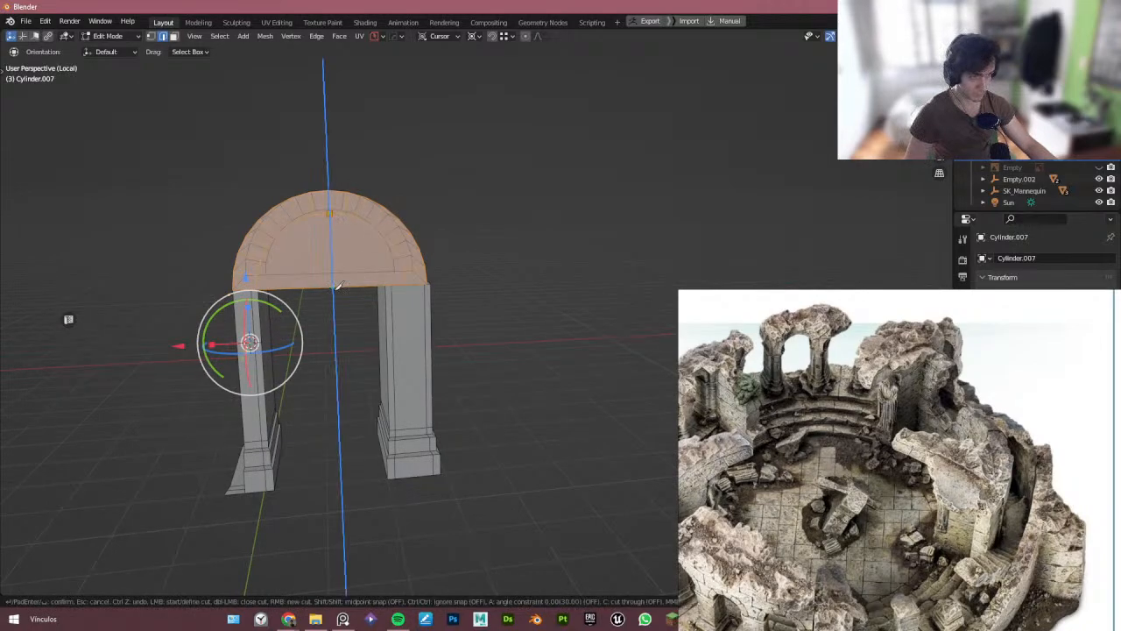
middle_drag(337, 279, 550, 259)
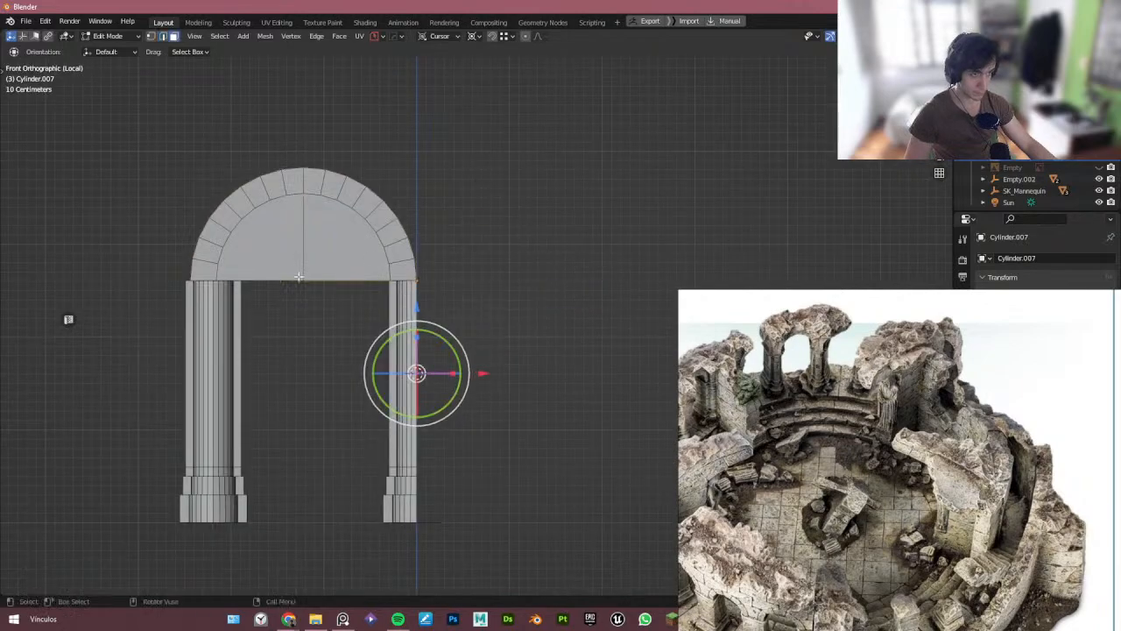
- Delete the arch's left half and its solid inner faces, keeping only the curved outer band
drag(112, 125, 299, 349)
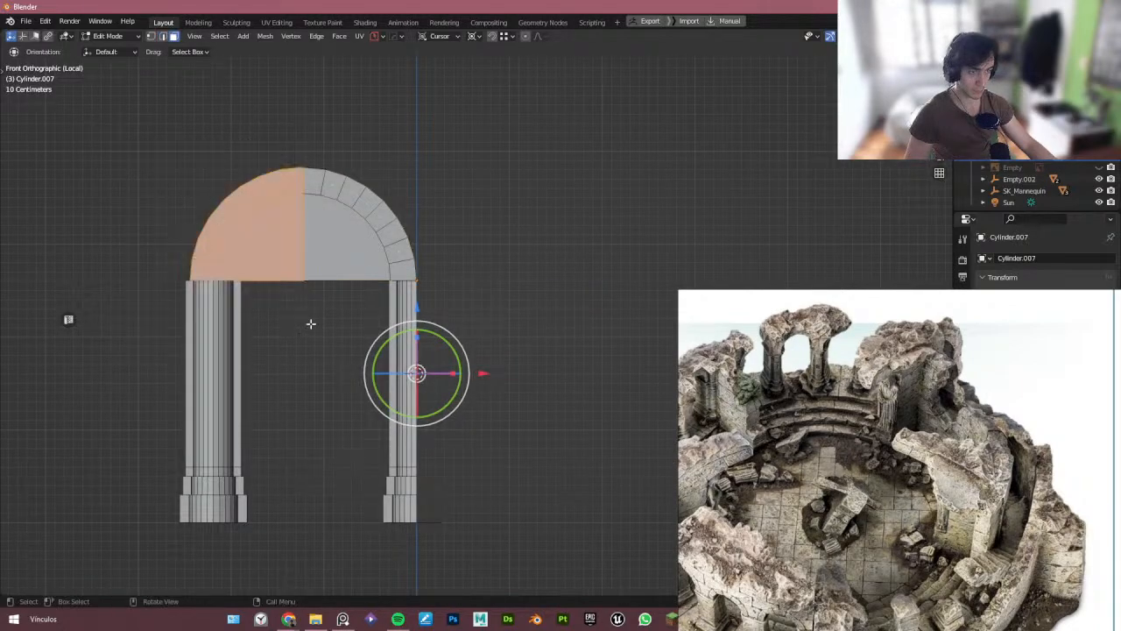
key(x)
key(f)
key(Tab)
key(Tab)
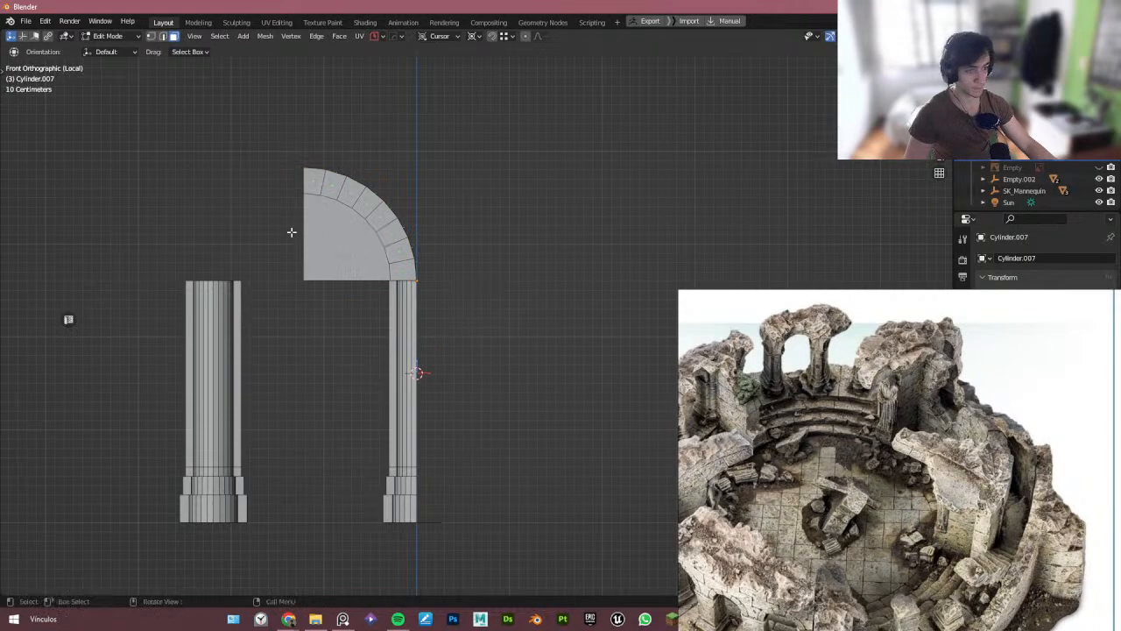
drag(259, 224, 351, 316)
key(x)
key(f)
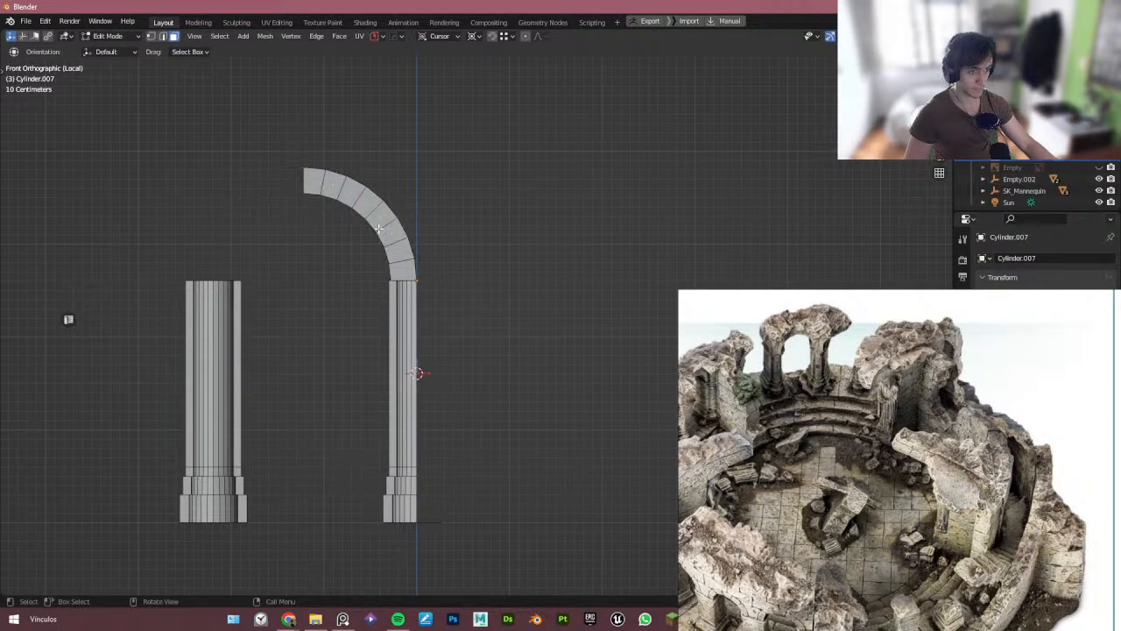
- Bridge the edge loops on the underside of the arch band to close it
middle_drag(359, 321, 378, 272)
key(ctrl+e)
click(422, 317)
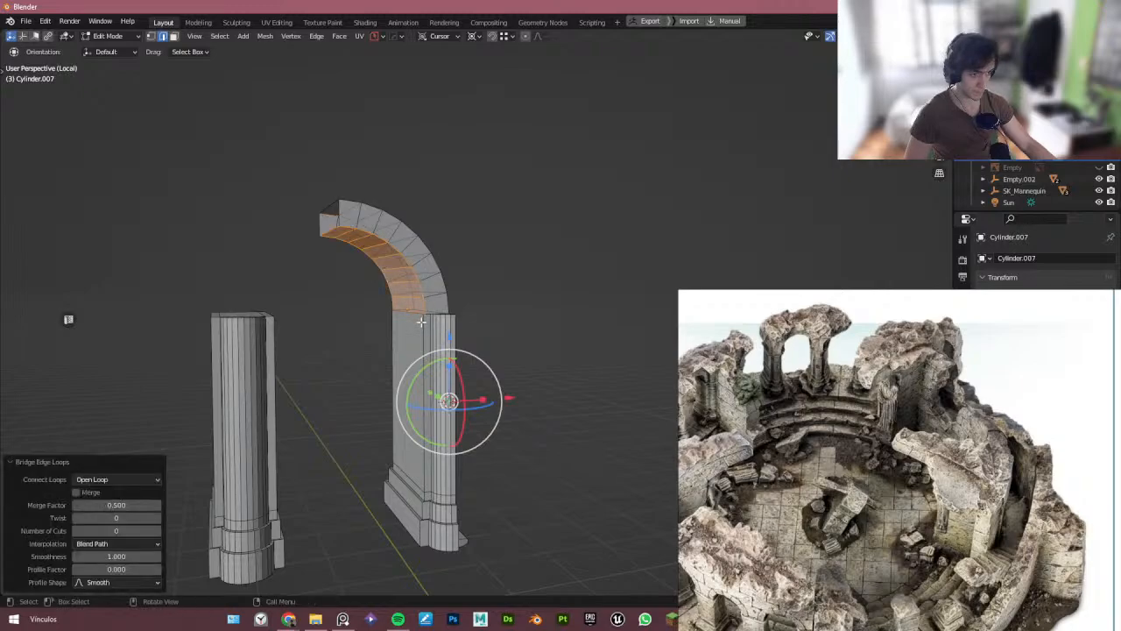
middle_drag(421, 321, 403, 355)
- Move a vertex at the base of the arch band about 0.018 m along X to meet the pillar
key(Tab)
scroll(421, 289, up, 4)
scroll(397, 326, up, 3)
key(Tab)
click(404, 339)
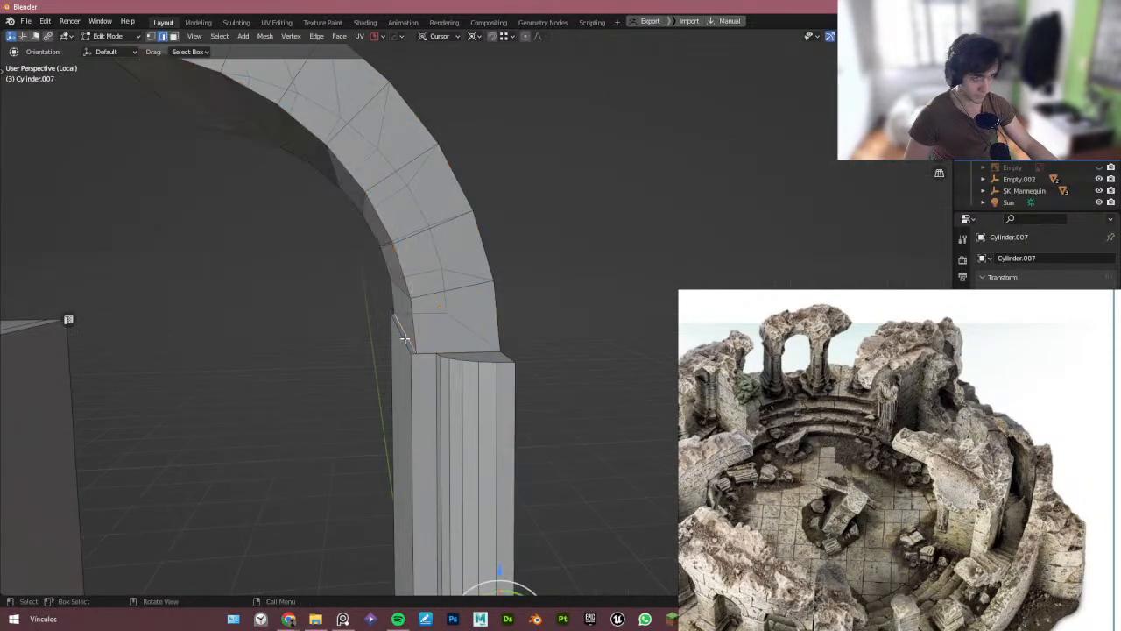
key(g)
key(x)
click(415, 353)
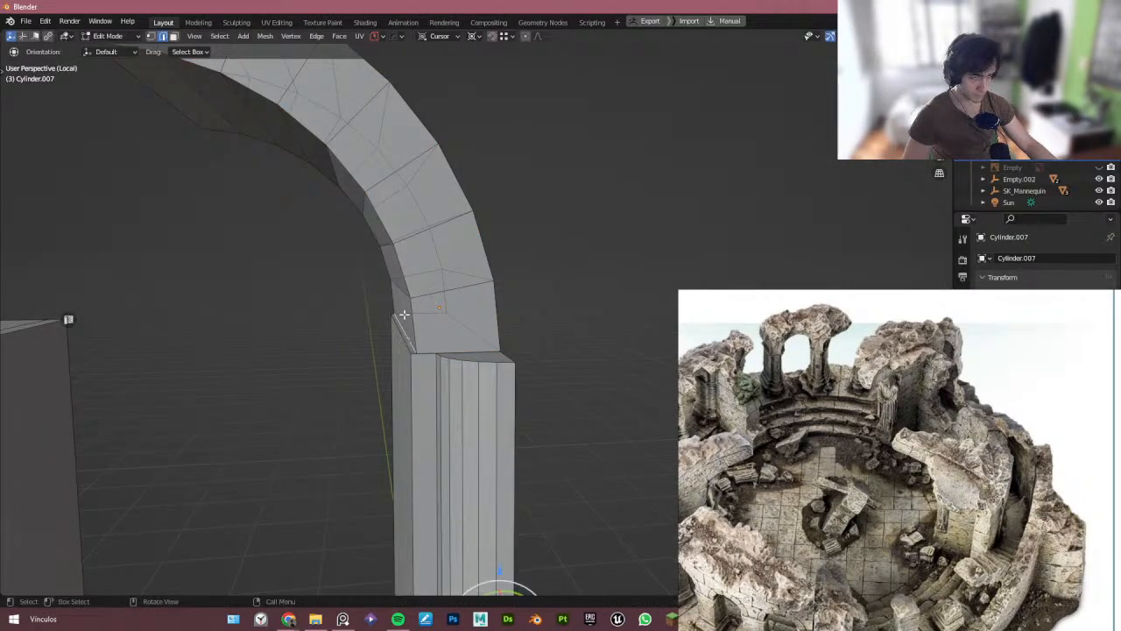
key(g)
key(x)
click(413, 354)
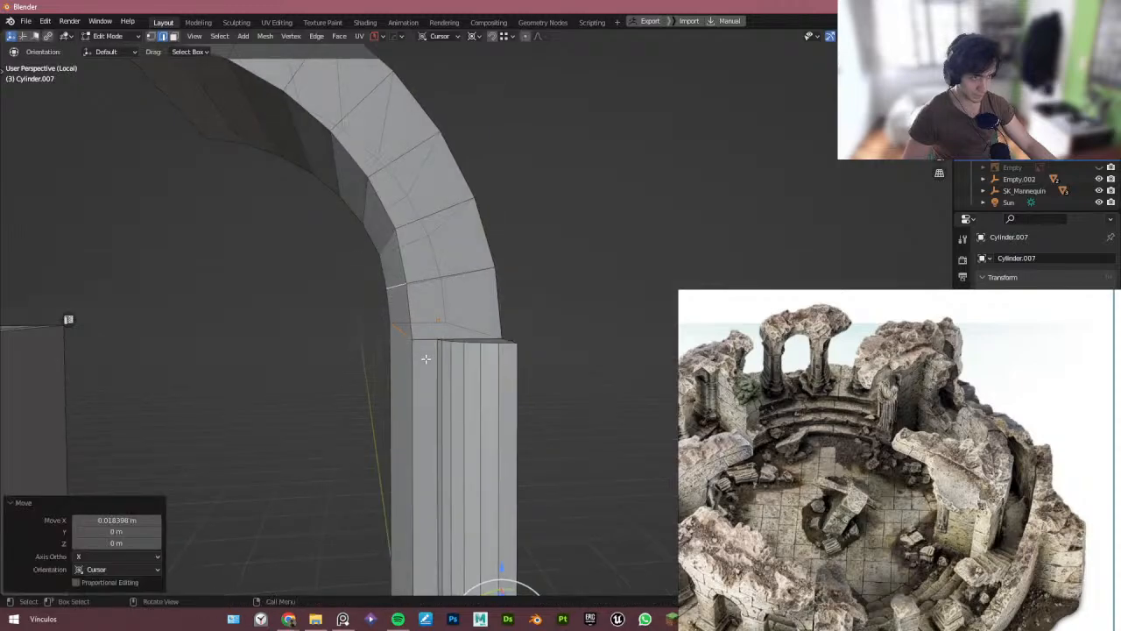
- Join the arch band to the right pillar and merge their vertices by distance
key(Tab)
key(KP_1)
middle_drag(411, 294, 393, 348)
scroll(393, 347, up, 3)
click(392, 353)
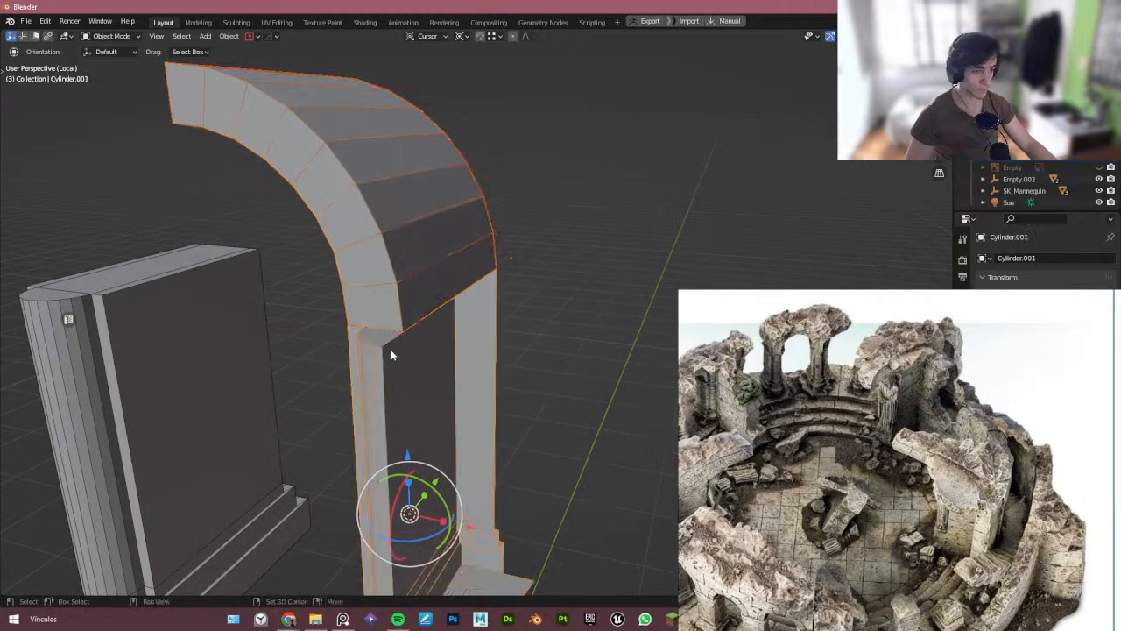
key(ctrl+j)
key(Tab)
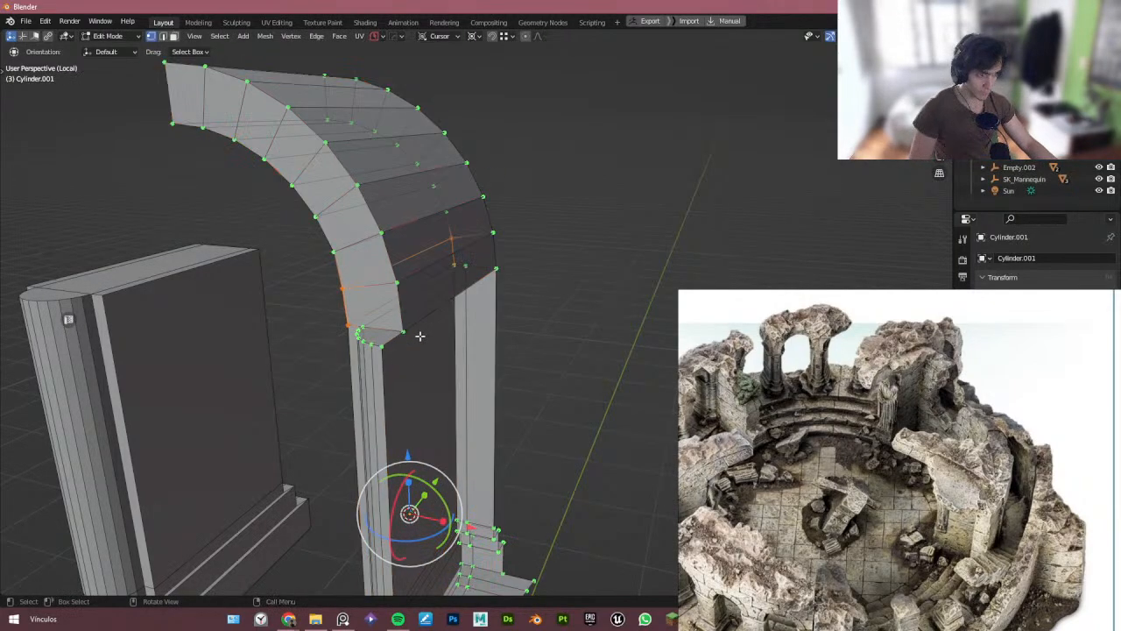
key(a)
key(m)
click(420, 334)
click(397, 331)
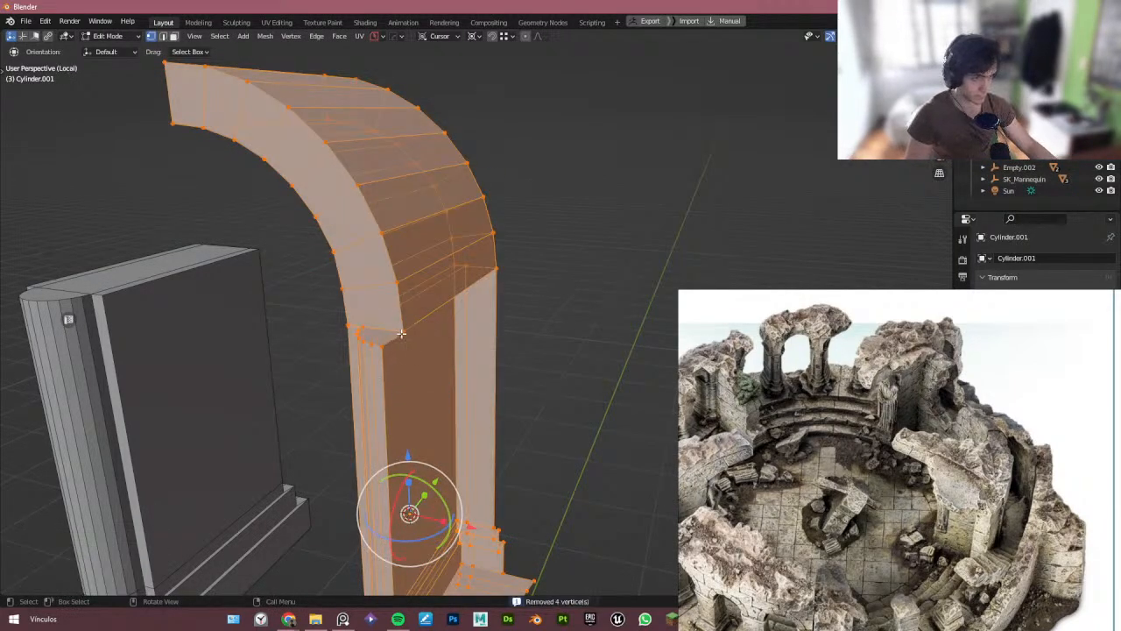
key(g)
right_click(411, 338)
click(502, 273)
key(g)
right_click(511, 289)
mouse_move(410, 303)
middle_down()
mouse_move(605, 307)
mouse_move(421, 307)
middle_up()
click(525, 314)
key(g)
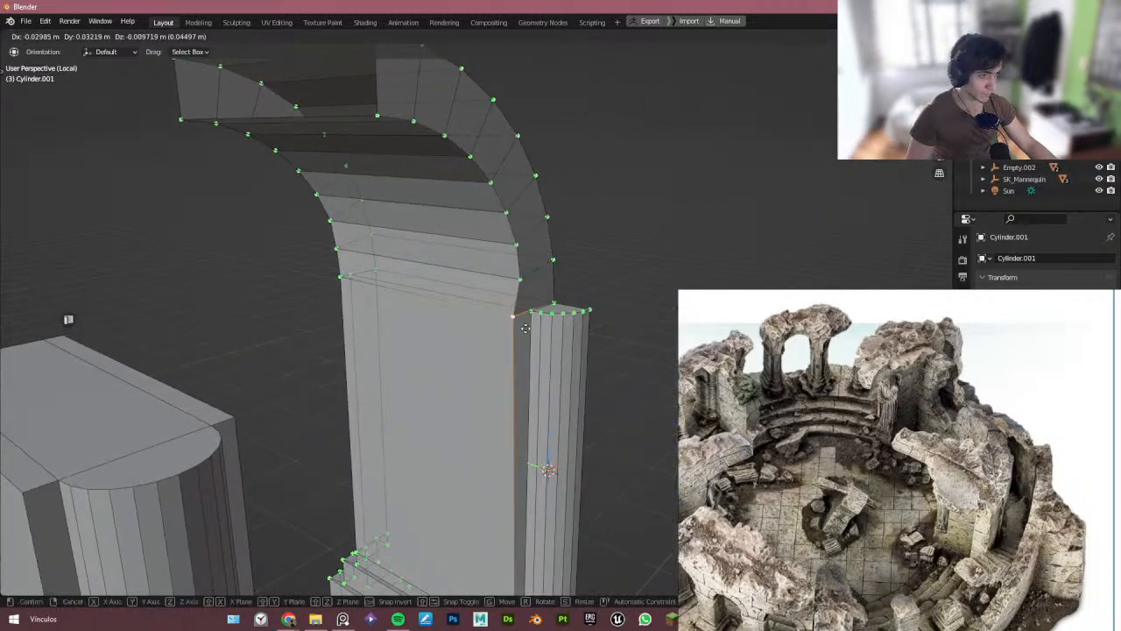
right_click(519, 337)
key(Tab)
- Add an X-axis mirror modifier to the joined pillar and half arch
click(520, 302)
middle_drag(521, 304, 372, 322)
shift+middle_drag(516, 349, 464, 337)
right_drag(911, 403, 0, 335)
click(409, 282)
shift+middle_drag(591, 330, 592, 290)
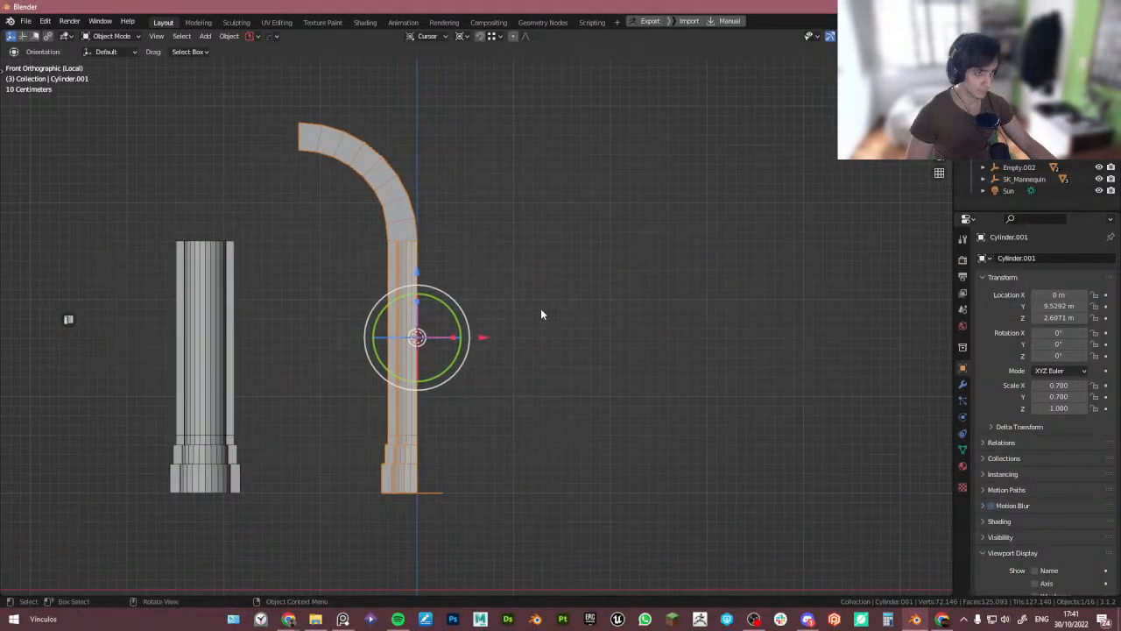
key(Tab)
middle_drag(463, 430, 428, 459)
key(Tab)
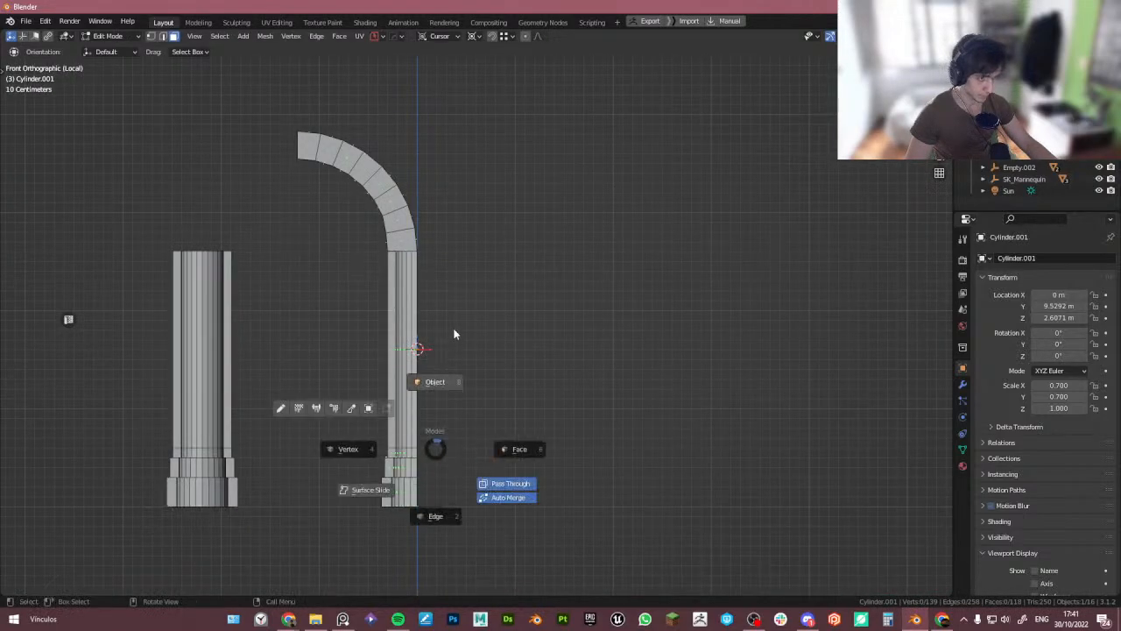
click(454, 334)
key(Tab)
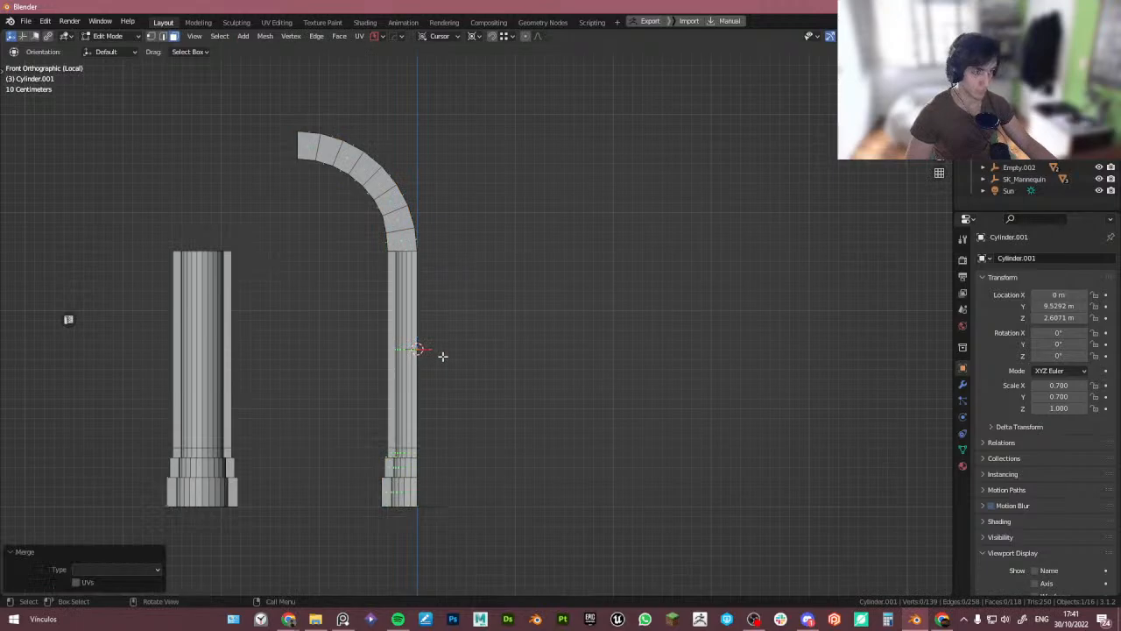
key(Tab)
key(alt+x)
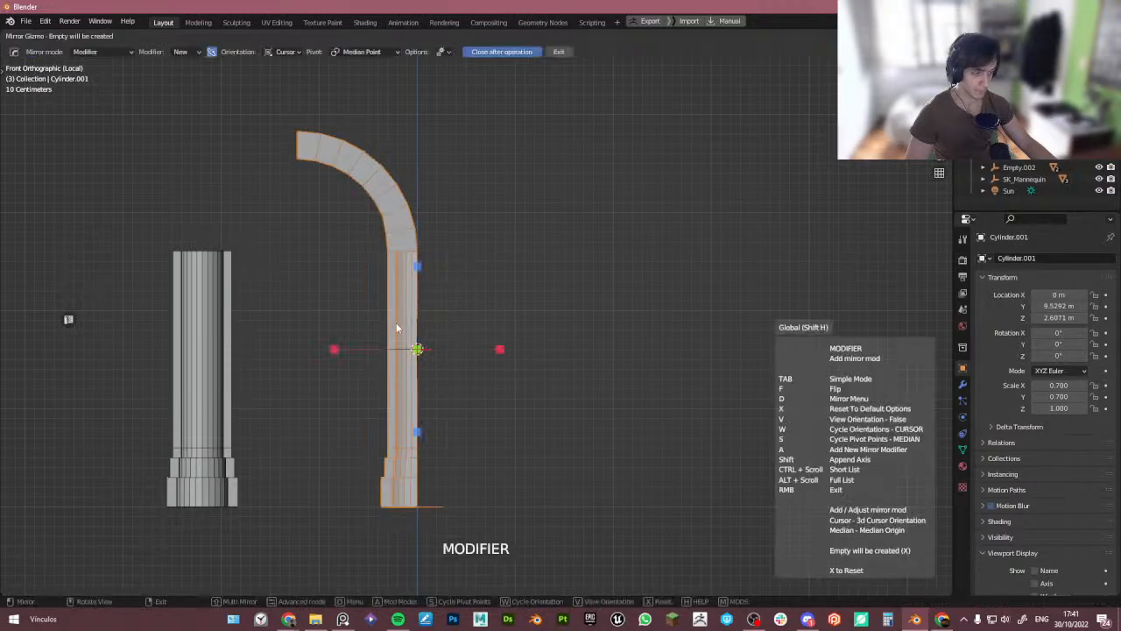
click(334, 350)
- Compare the mirrored pillar and arch with the columns in the reference photo
scroll(452, 347, down, 3)
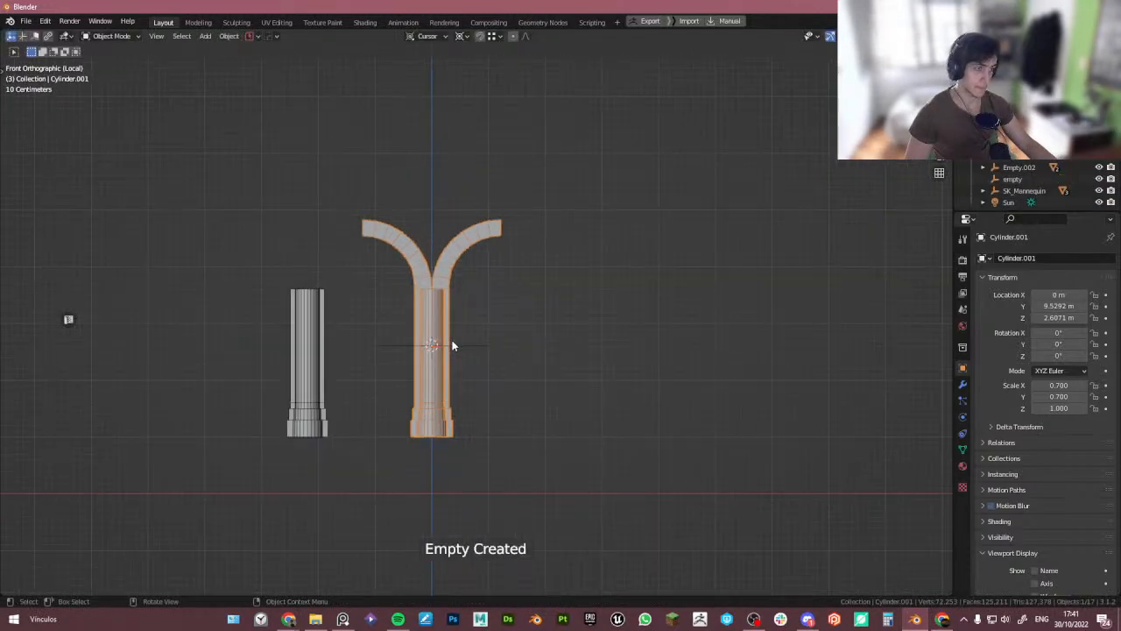
mouse_move(450, 382)
middle_down()
mouse_move(459, 365)
mouse_move(435, 388)
middle_up()
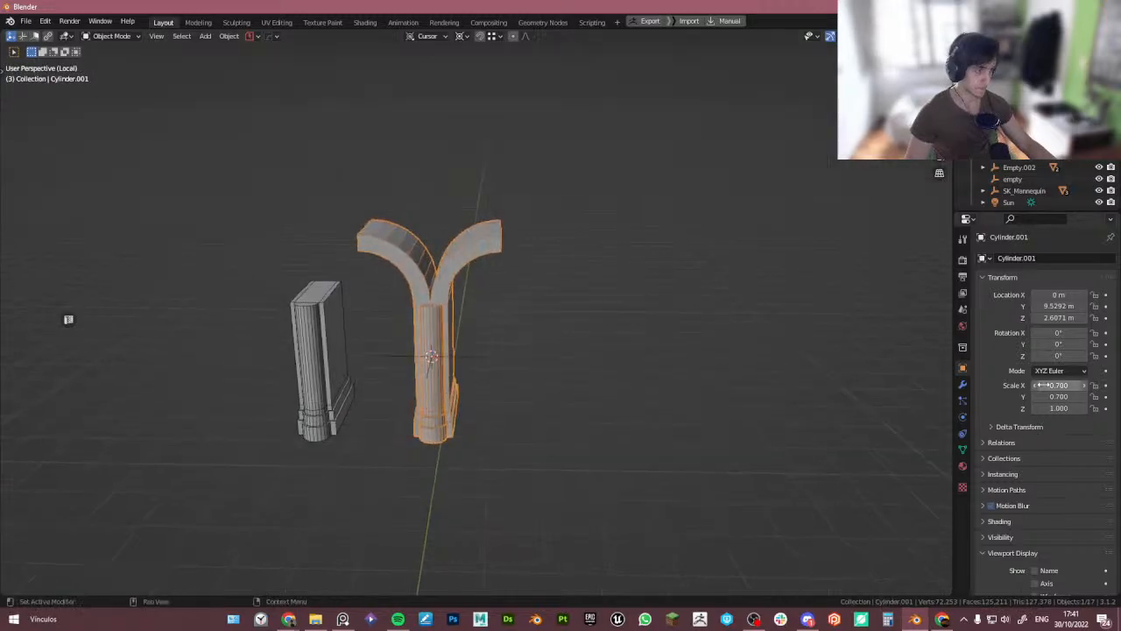
scroll(622, 359, up, 5)
shift+middle_drag(184, 226, 372, 304)
scroll(341, 279, up, 3)
key(alt+Tab)
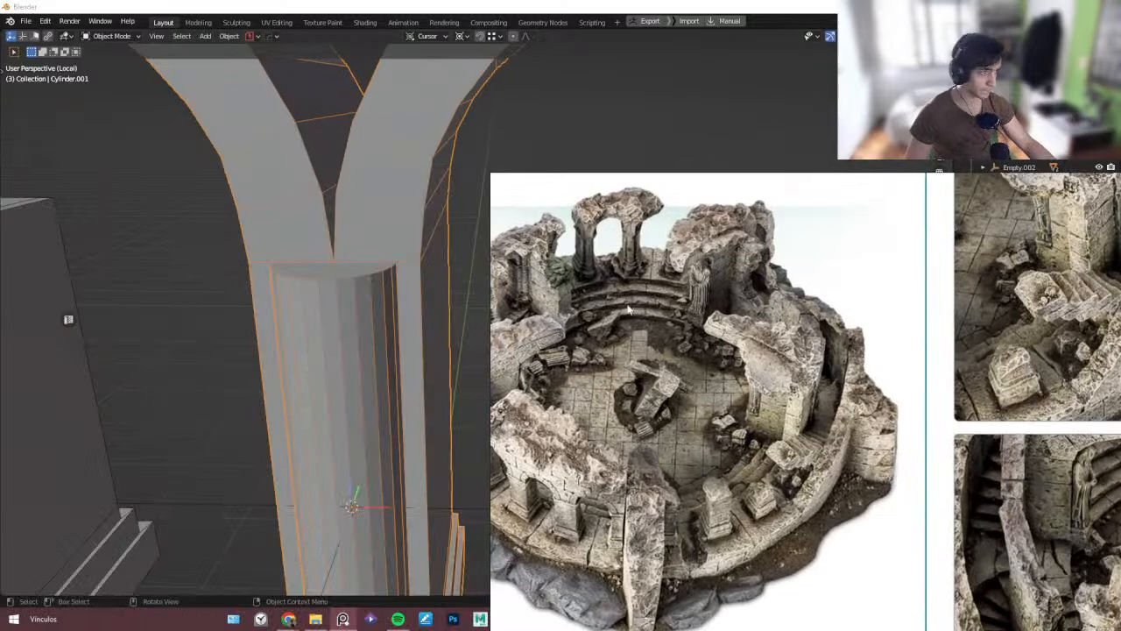
scroll(644, 256, up, 3)
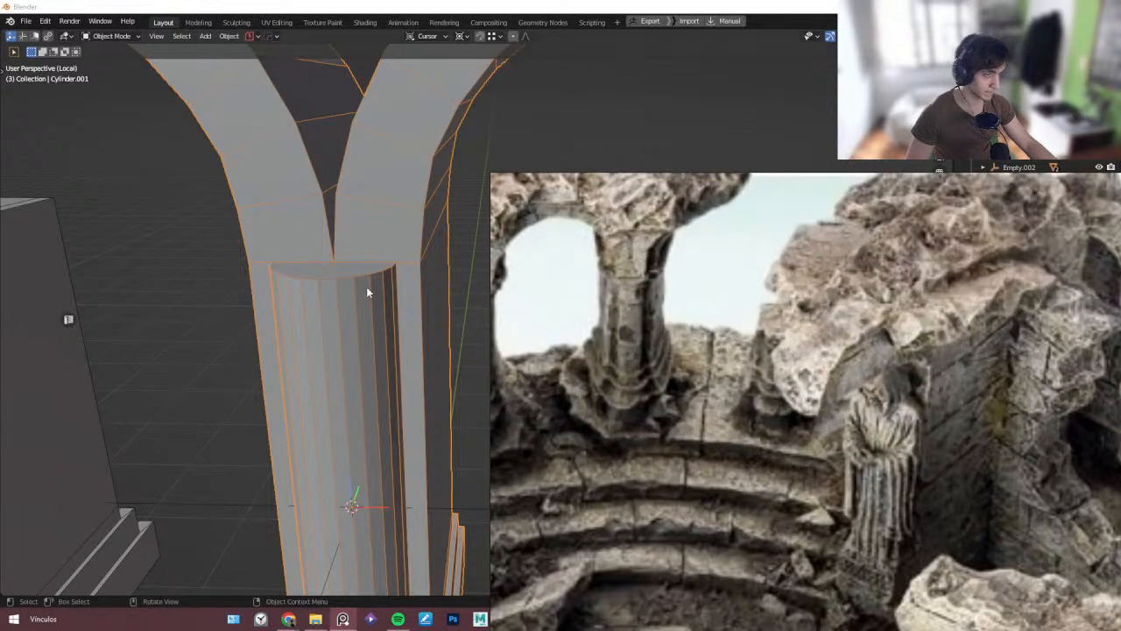
key(alt+Tab)
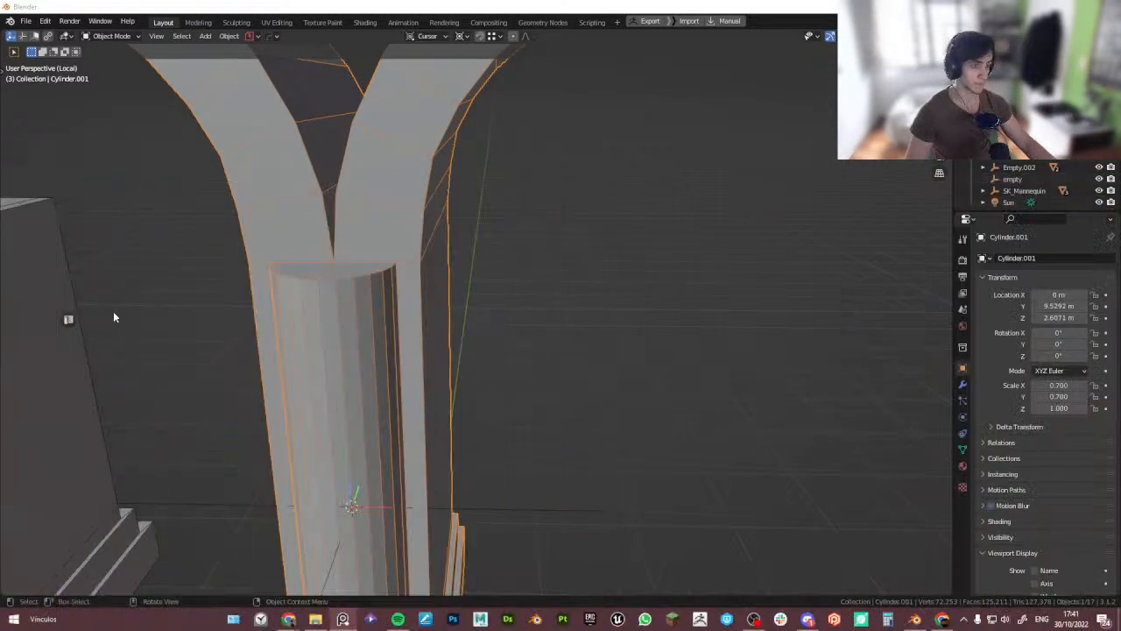
- Add a loop cut across the arch band just above the pillar and slide it down to the pillar's top edge
scroll(118, 315, down, 2)
middle_drag(249, 303, 298, 303)
key(Tab)
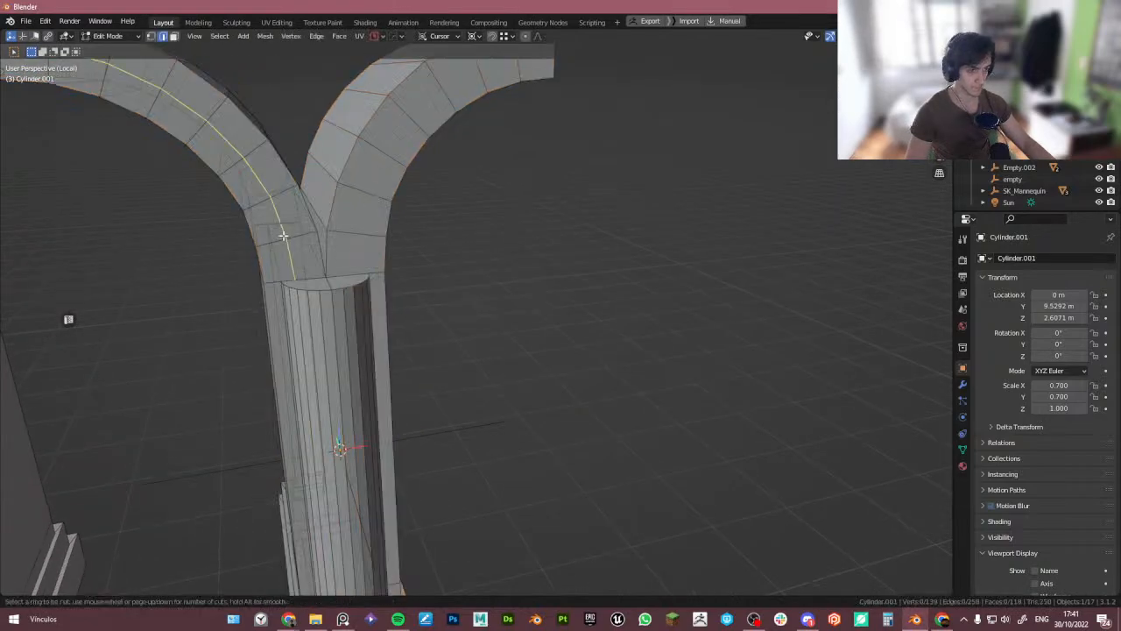
click(283, 234)
click(287, 284)
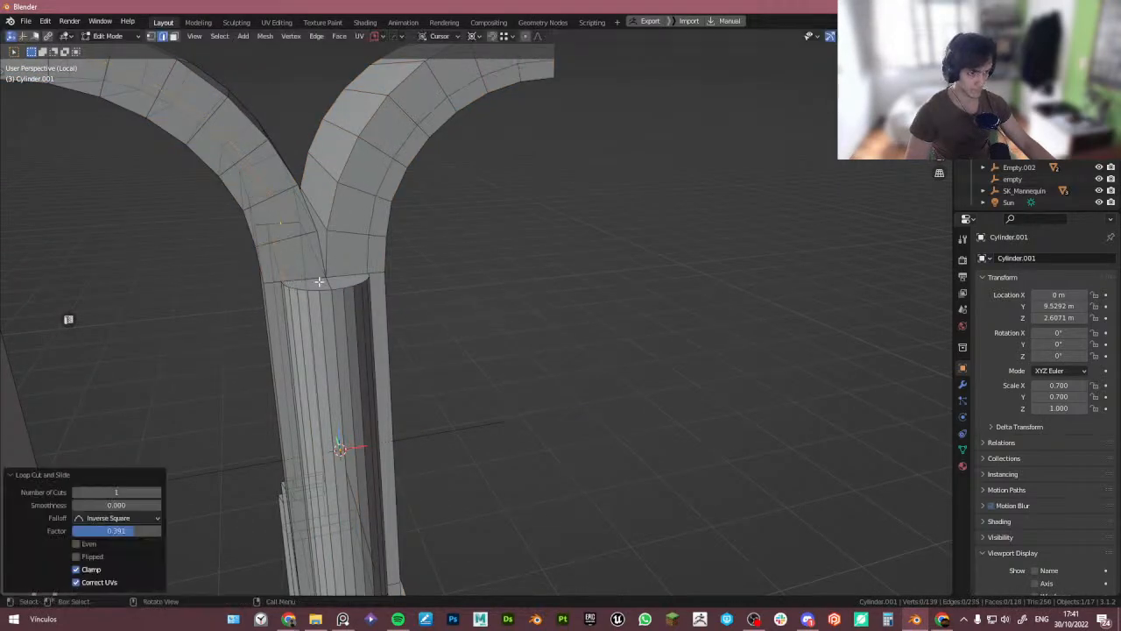
scroll(319, 281, up, 6)
key(g)
key(g)
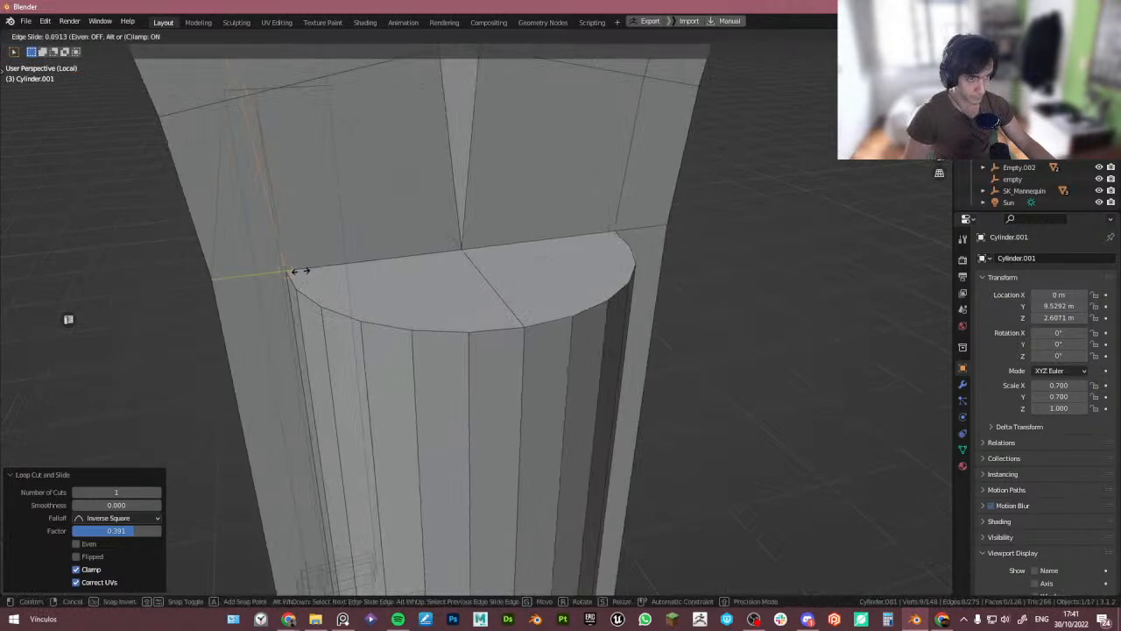
click(298, 271)
- Move a single arch vertex onto the rim of the pillar's top
scroll(294, 273, down, 3)
key(1)
click(284, 279)
key(g)
click(302, 277)
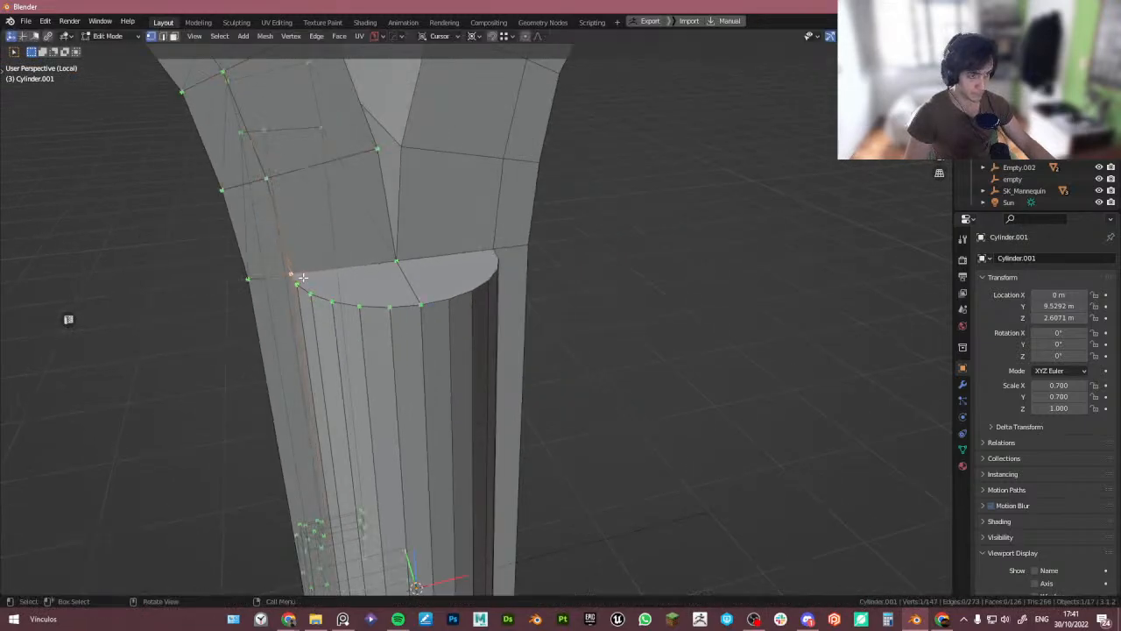
- Inspect how the arch band meets the pillar top in edit mode from several angles
key(Tab)
scroll(301, 223, down, 4)
key(Tab)
key(3)
click(336, 229)
middle_drag(337, 229, 346, 253)
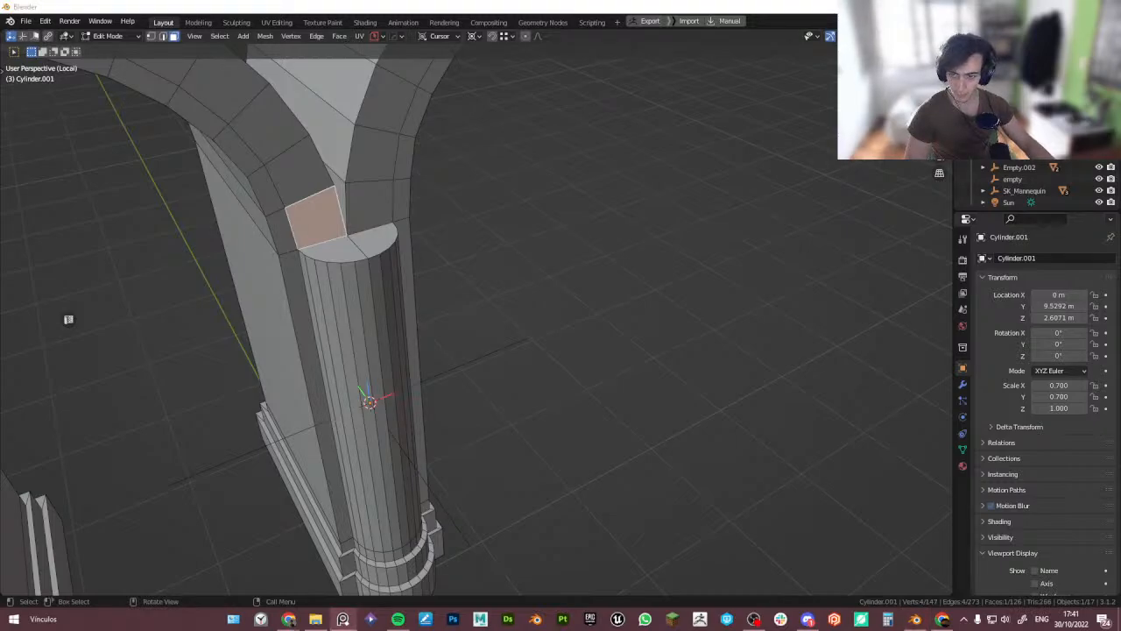
middle_drag(214, 165, 327, 208)
scroll(369, 185, down, 3)
key(Tab)
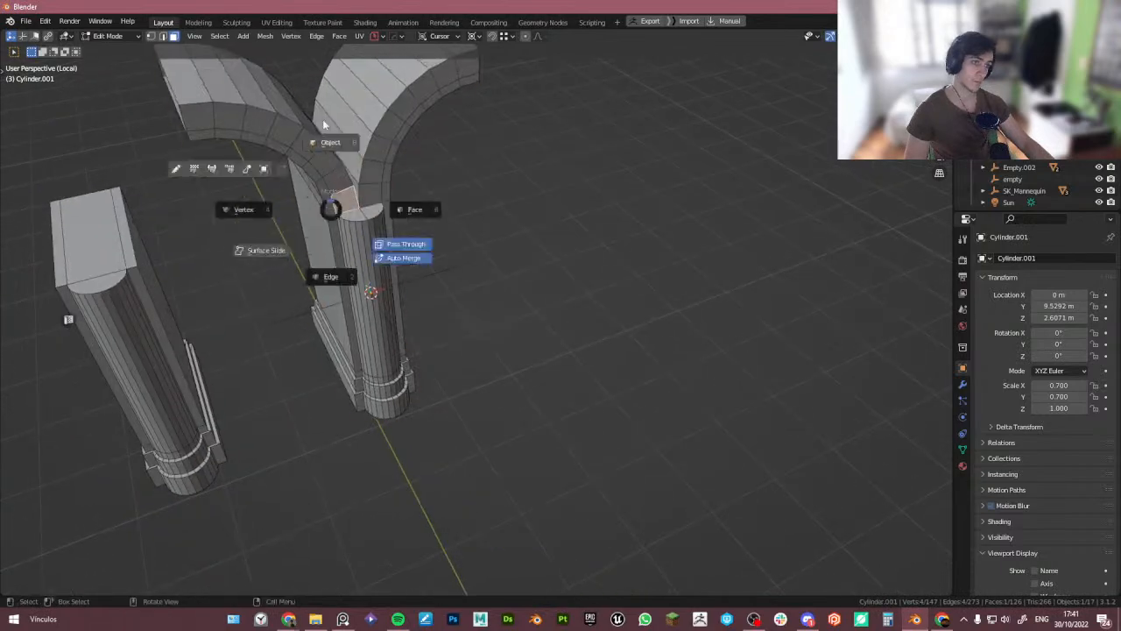
scroll(323, 126, down, 2)
middle_drag(387, 237, 321, 237)
scroll(320, 219, up, 3)
key(Tab)
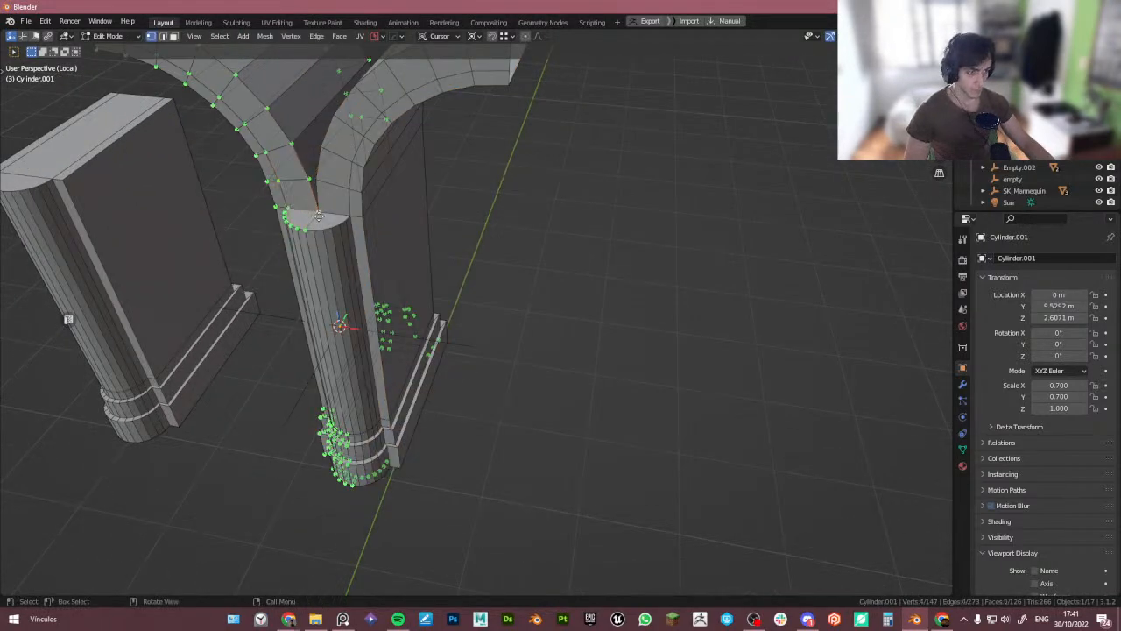
- Apply the mirror modifier on the pillar-and-arch piece and merge its vertices by distance
click(324, 219)
key(Tab)
scroll(350, 193, down, 3)
middle_drag(350, 189, 373, 231)
click(963, 385)
click(1005, 383)
key(Tab)
key(m)
click(376, 230)
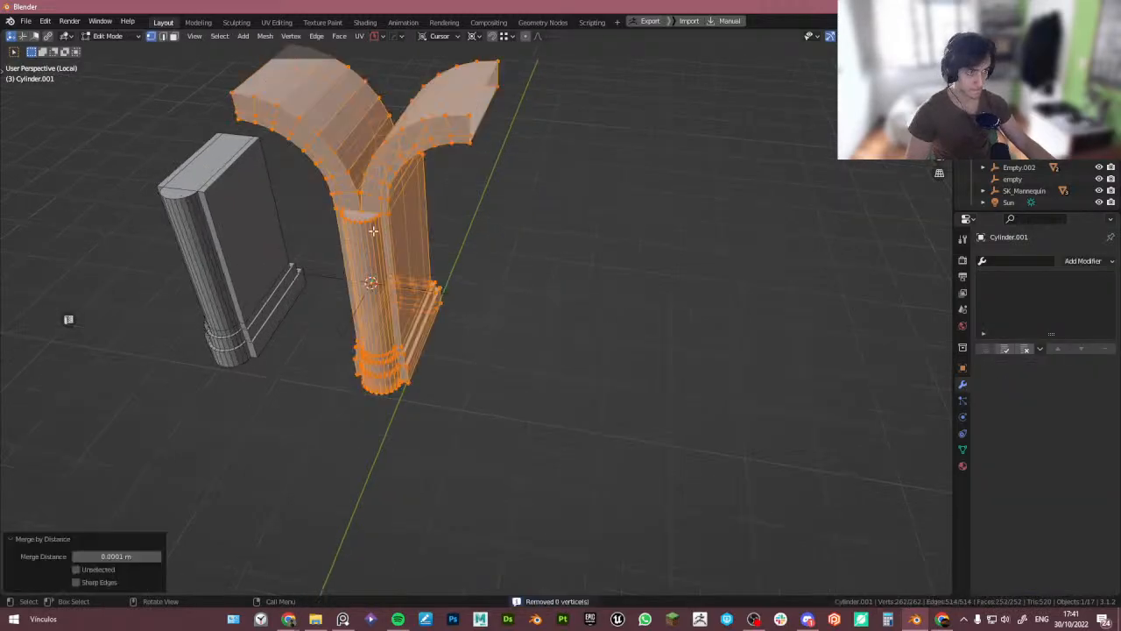
- Duplicate the pillar-and-arch piece along X, then delete a selected object
key(Tab)
scroll(377, 229, down, 3)
key(shift+d)
key(x)
click(407, 225)
scroll(407, 226, up, 4)
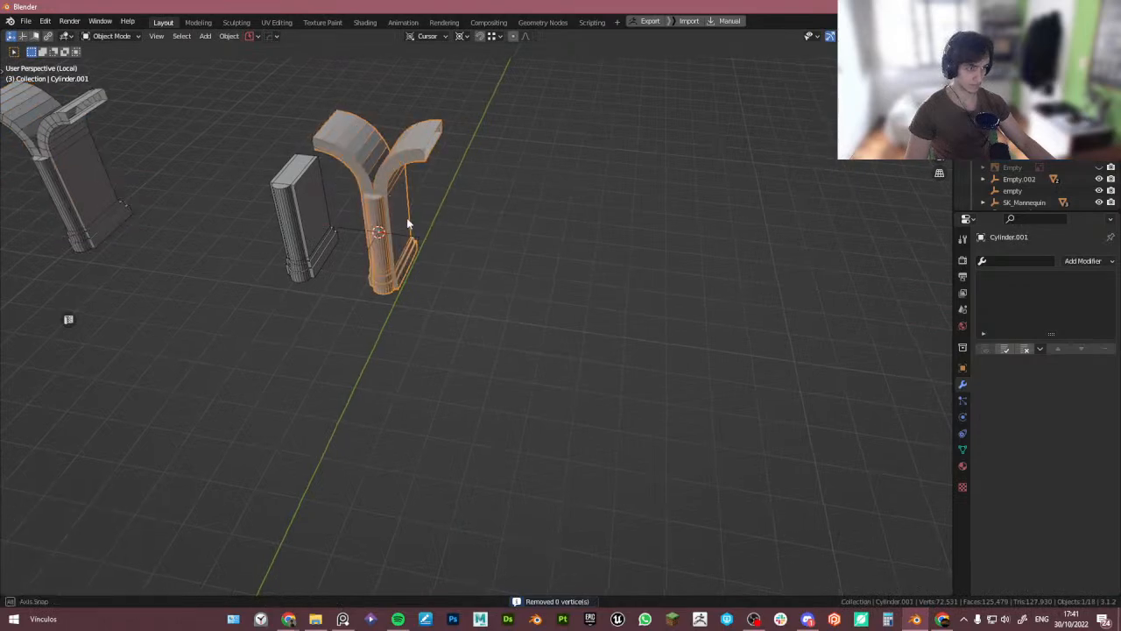
click(420, 246)
click(422, 248)
key(Delete)
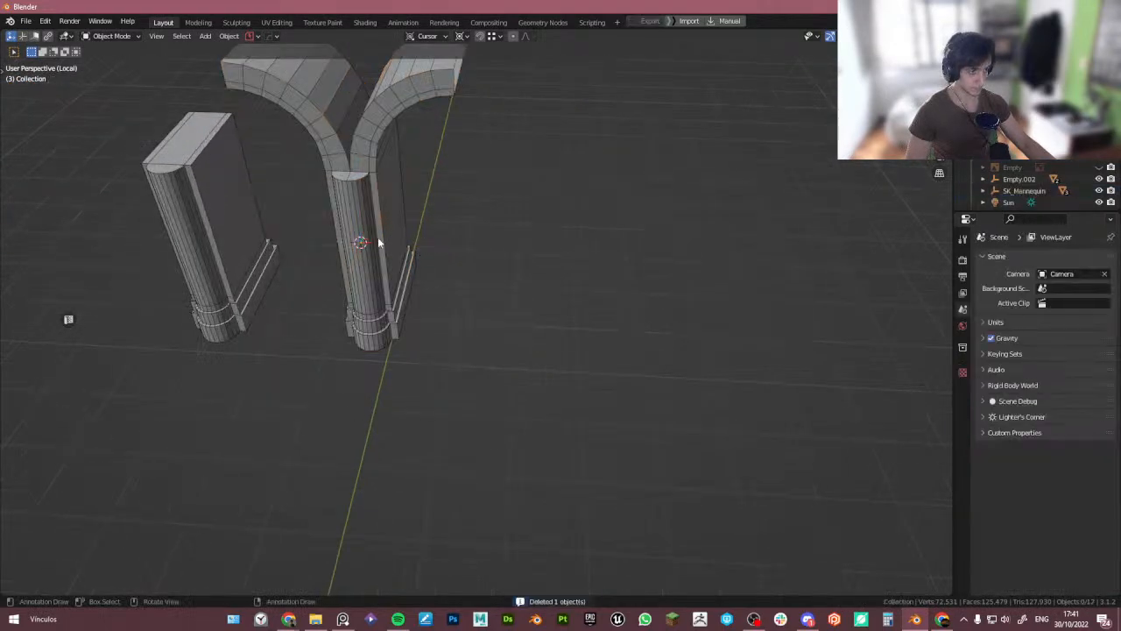
- Exit local view and snap the arch piece to the 3D cursor
click(378, 237)
scroll(383, 251, up, 4)
middle_drag(383, 251, 458, 292)
scroll(331, 249, down, 3)
scroll(430, 250, down, 4)
key(KP_Divide)
scroll(459, 292, down, 4)
key(shift+s)
click(523, 300)
key(shift+s)
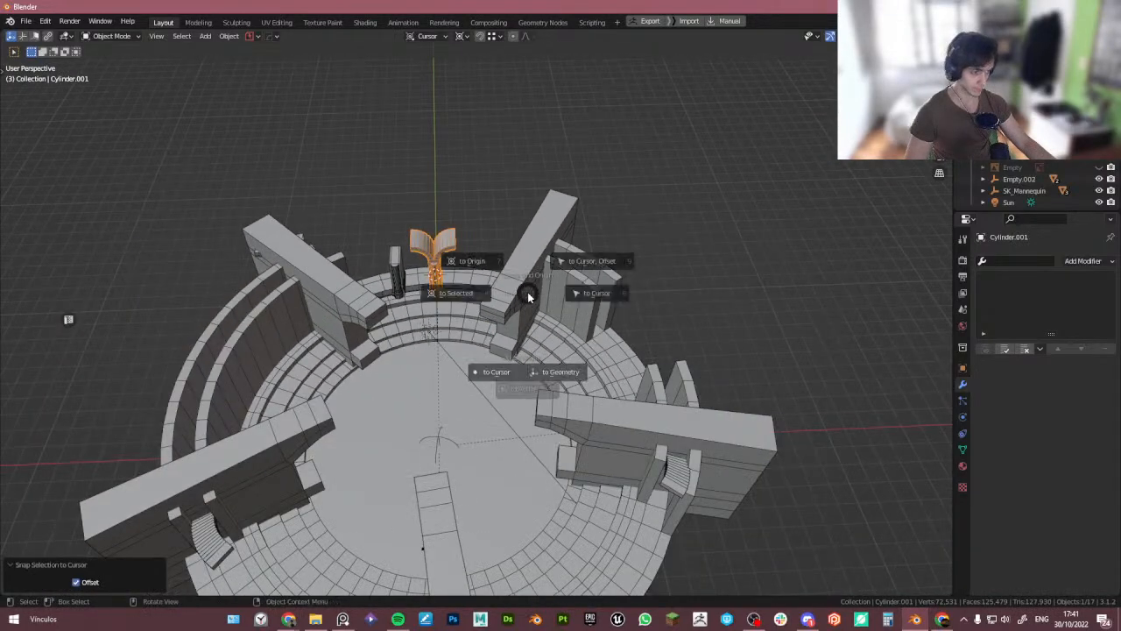
click(446, 250)
- Move the Radial Empty into the Emptys collection
click(449, 444)
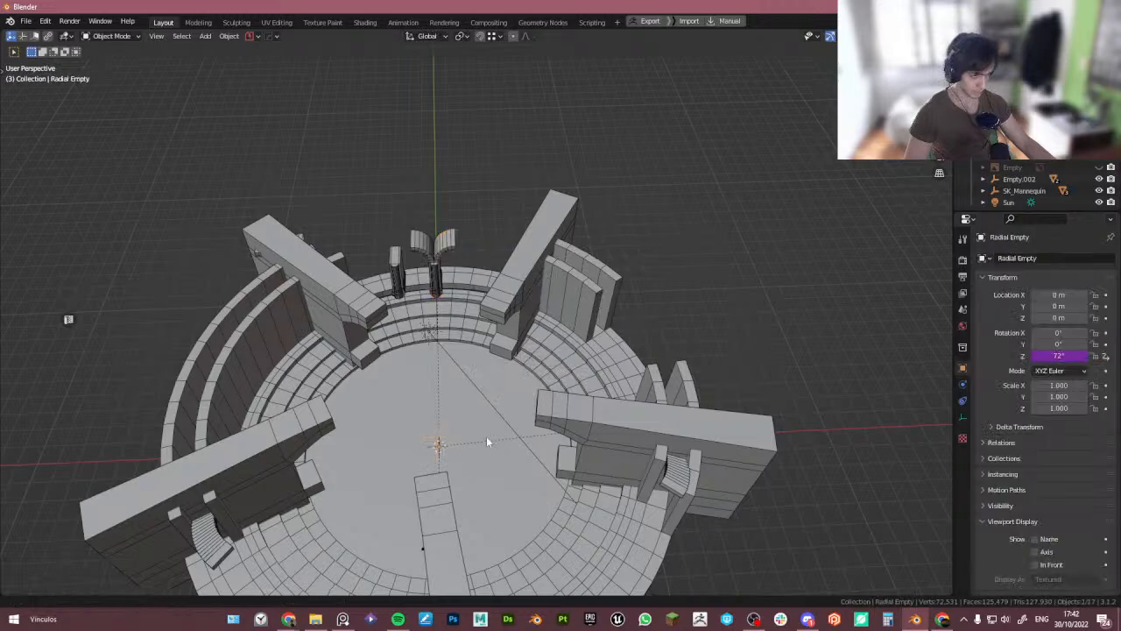
middle_drag(486, 436, 532, 322)
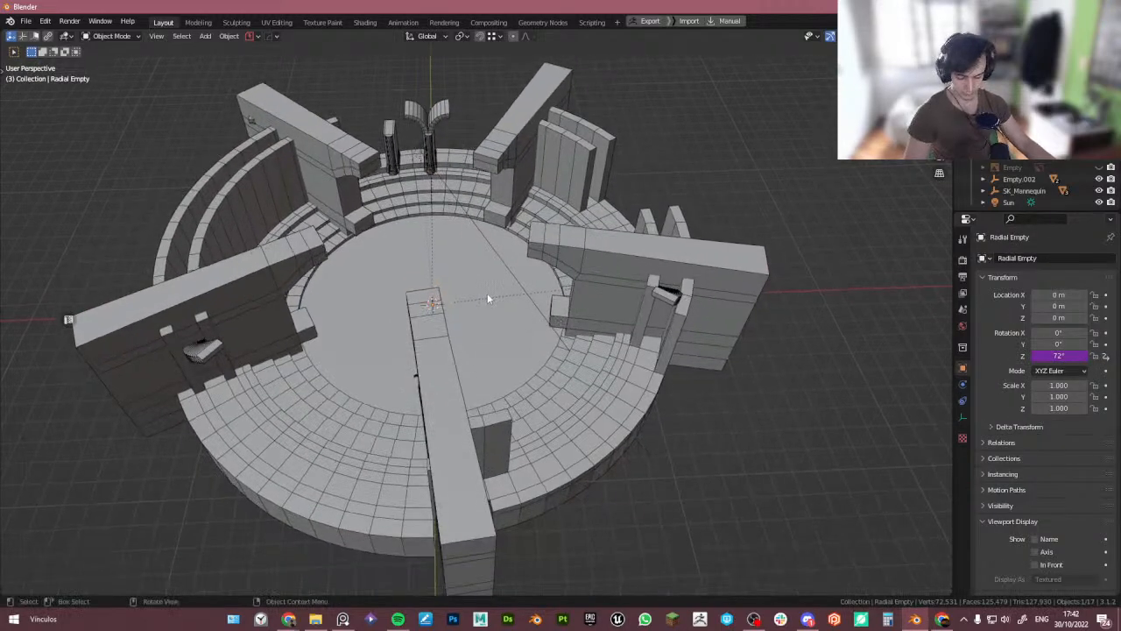
key(m)
click(505, 359)
text(Emptys)
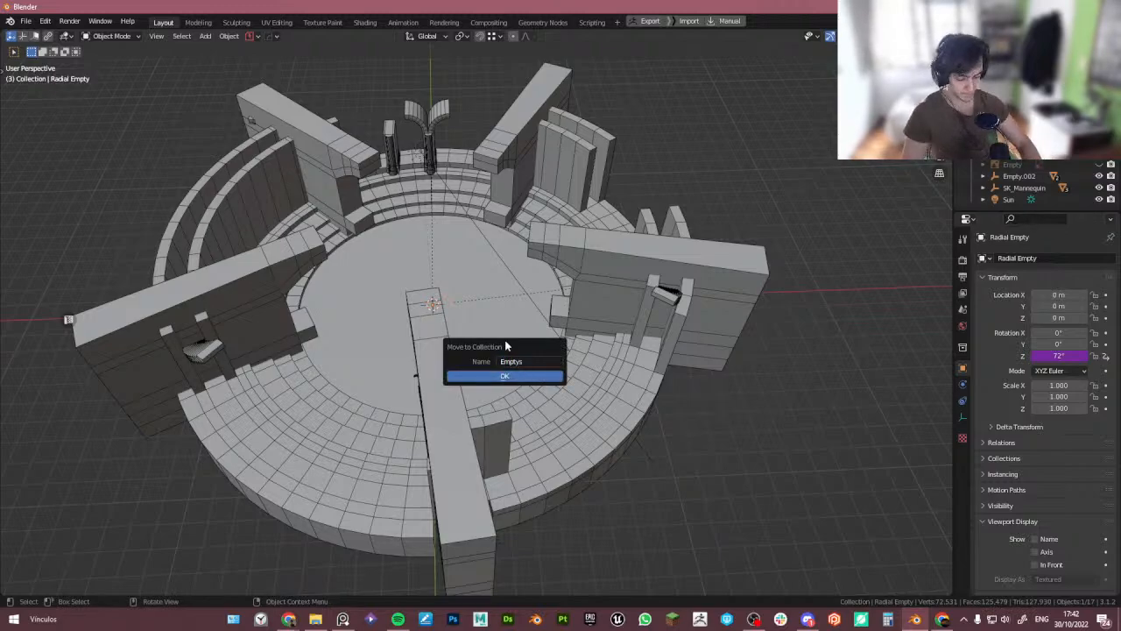
key(Return)
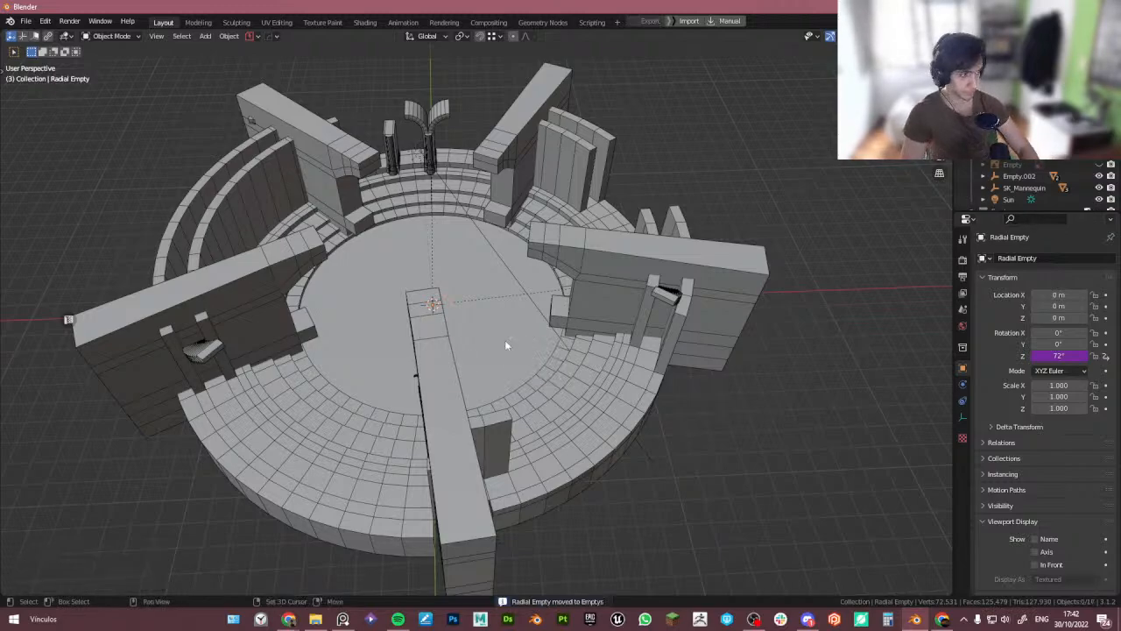
- Move a stray pillar object about 27.7 m along negative X, away from the tower
mouse_move(472, 272)
middle_down()
mouse_move(424, 236)
mouse_move(460, 279)
middle_up()
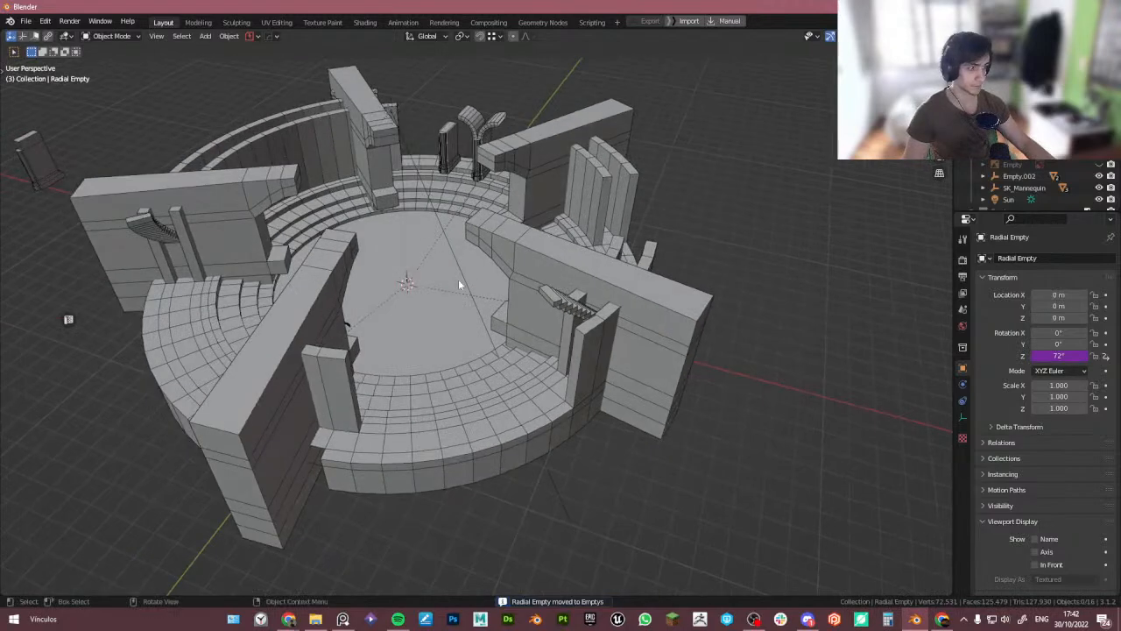
middle_drag(443, 224, 915, 206)
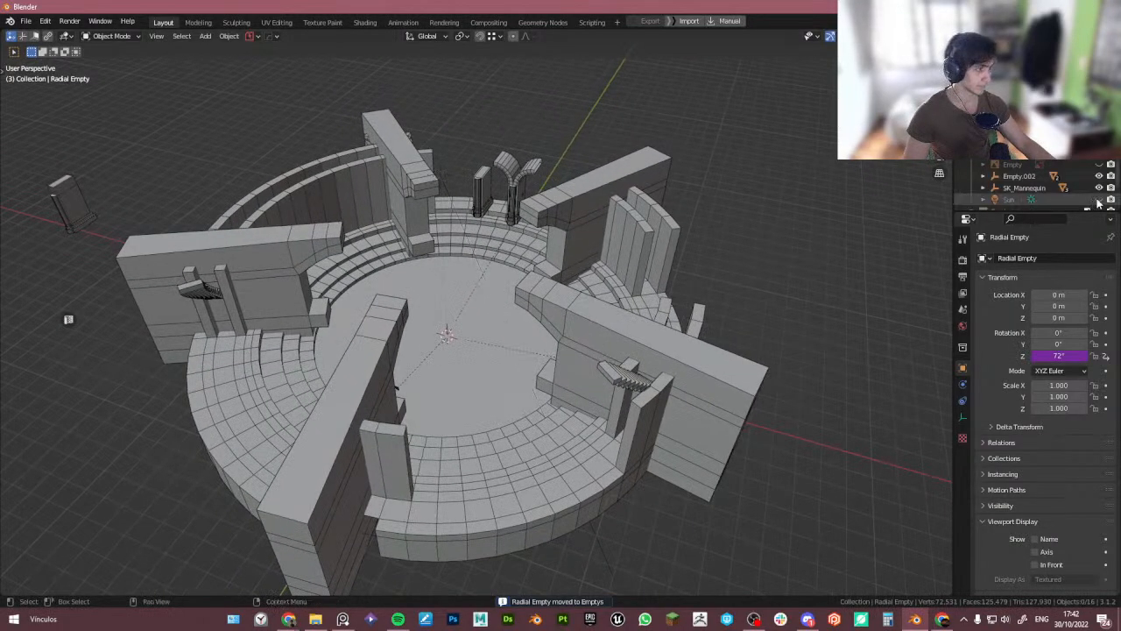
click(523, 186)
click(482, 192)
key(g)
key(x)
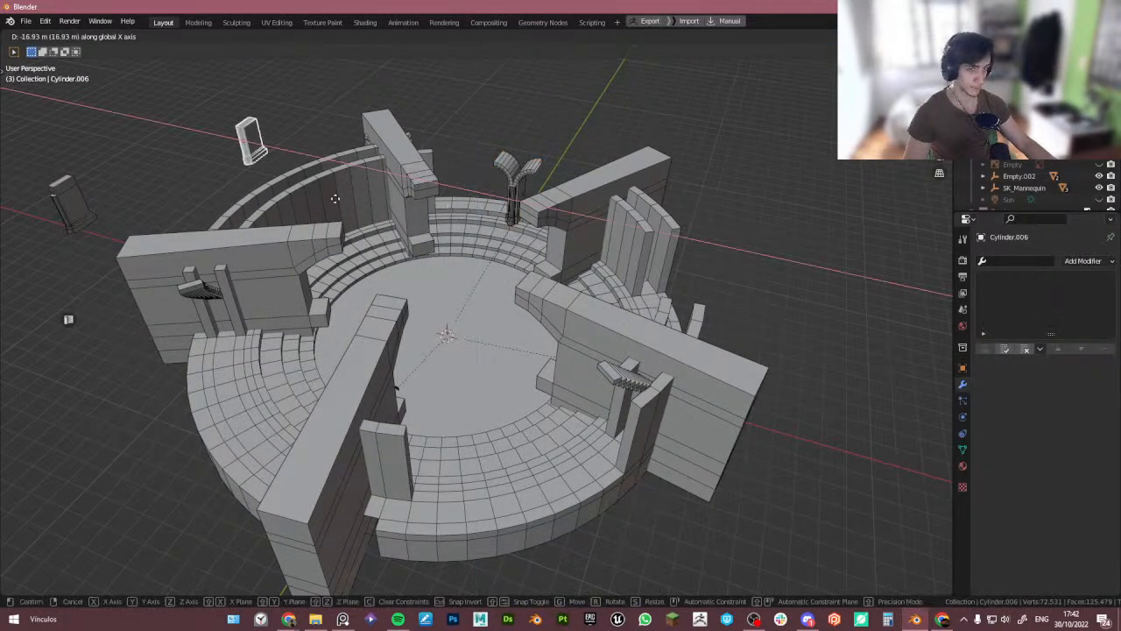
click(253, 192)
middle_drag(251, 192, 233, 250)
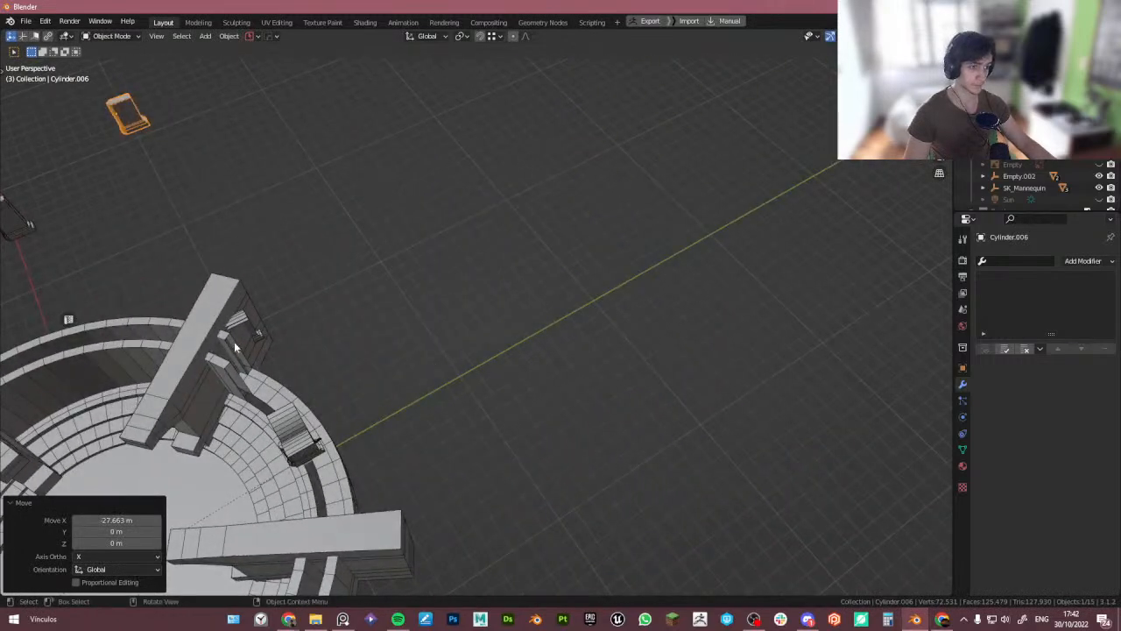
- Duplicate that pillar and shift the copy about 18 m along X
key(shift+d)
key(x)
click(165, 139)
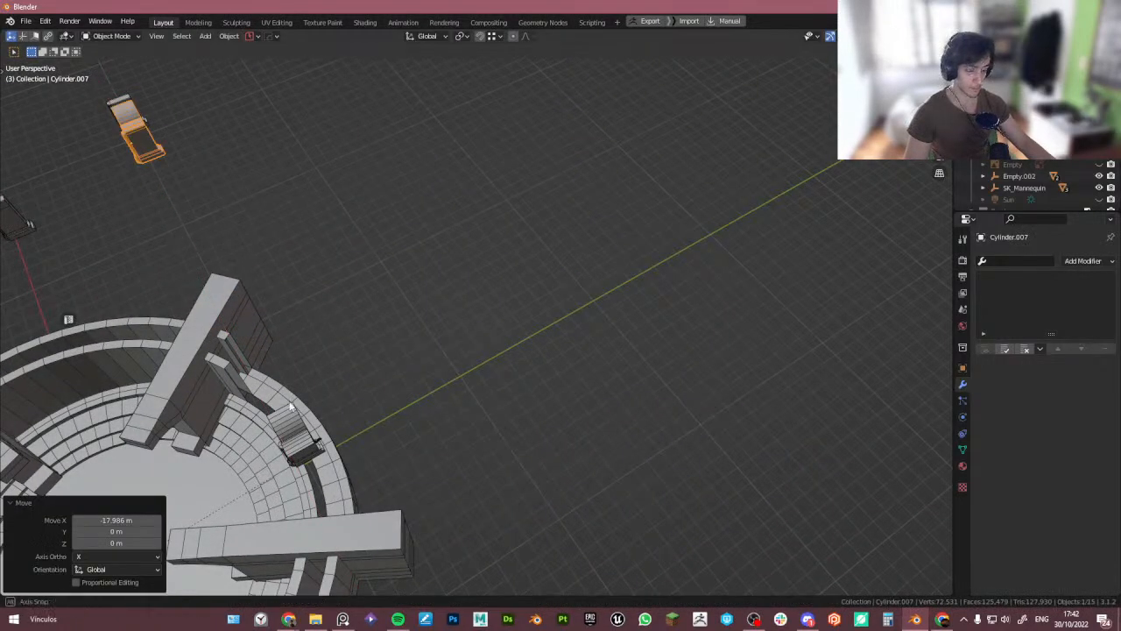
middle_drag(292, 404, 356, 413)
- Set the arch piece's origin to its geometry and apply its transforms
click(424, 164)
click(433, 166)
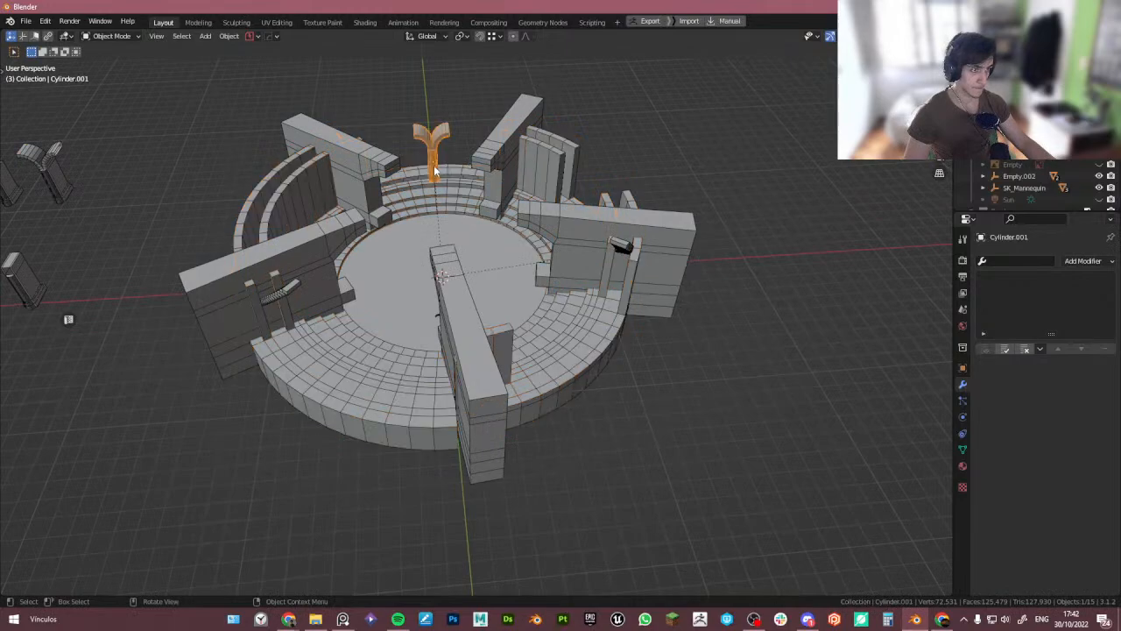
scroll(436, 172, up, 4)
key(KP_Decimal)
key(shift+s)
click(495, 284)
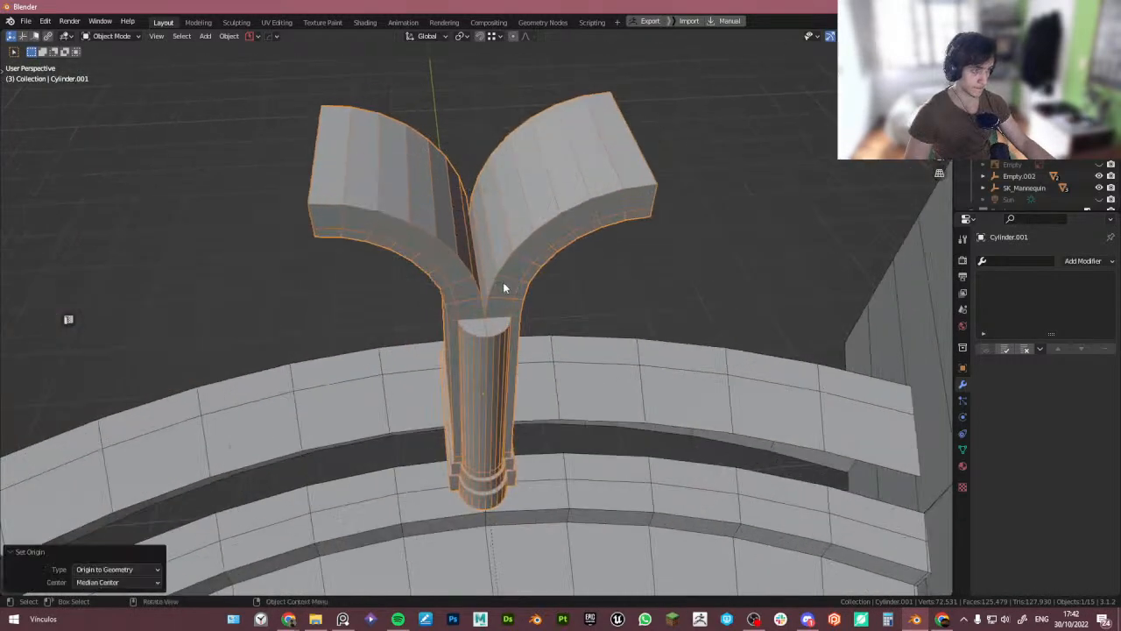
key(ctrl+a)
click(503, 282)
- Place the 3D cursor at the world origin and snap the arch piece to it
key(shift+s)
click(530, 358)
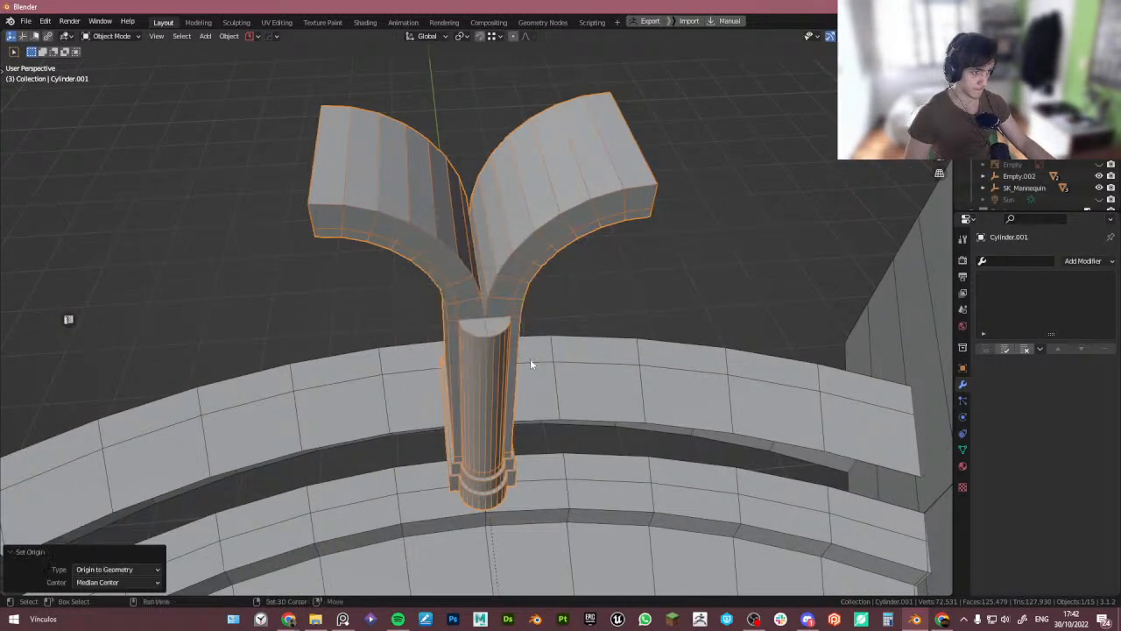
key(shift+s)
click(578, 308)
key(KP_Decimal)
middle_drag(580, 315, 532, 303)
scroll(530, 302, down, 4)
key(shift+Tab)
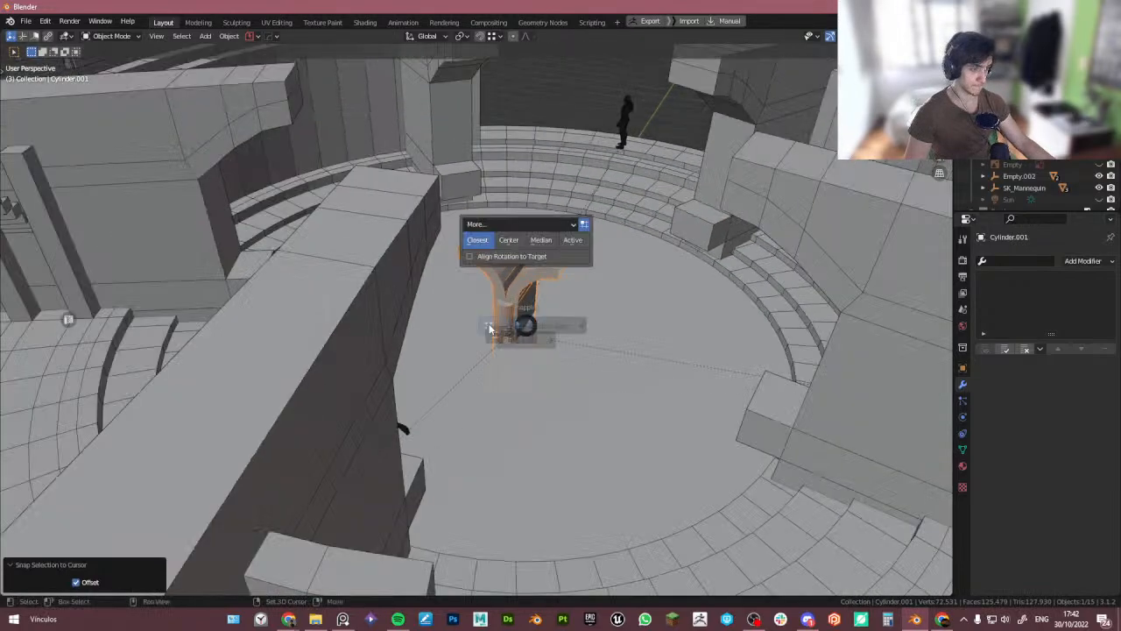
click(493, 327)
- Raise the arch piece 1.415 m along Z
key(g)
key(z)
click(527, 306)
scroll(527, 307, down, 4)
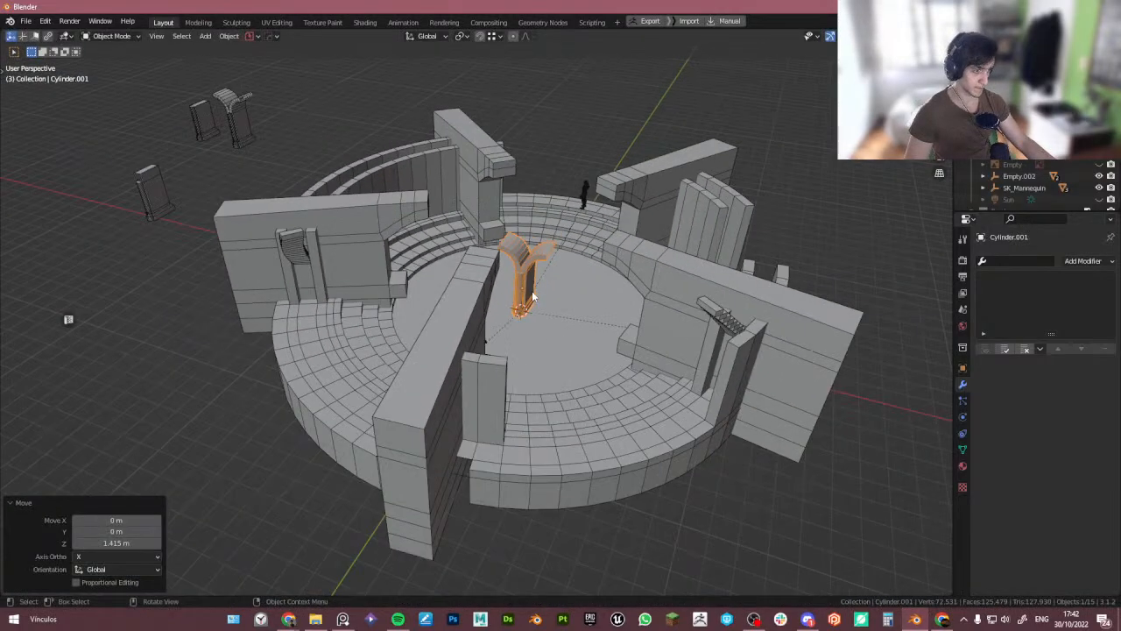
mouse_move(527, 307)
middle_down()
mouse_move(574, 326)
mouse_move(527, 326)
middle_up()
- Add an Array V2 to the arch piece with a count of 9 along X
key(q)
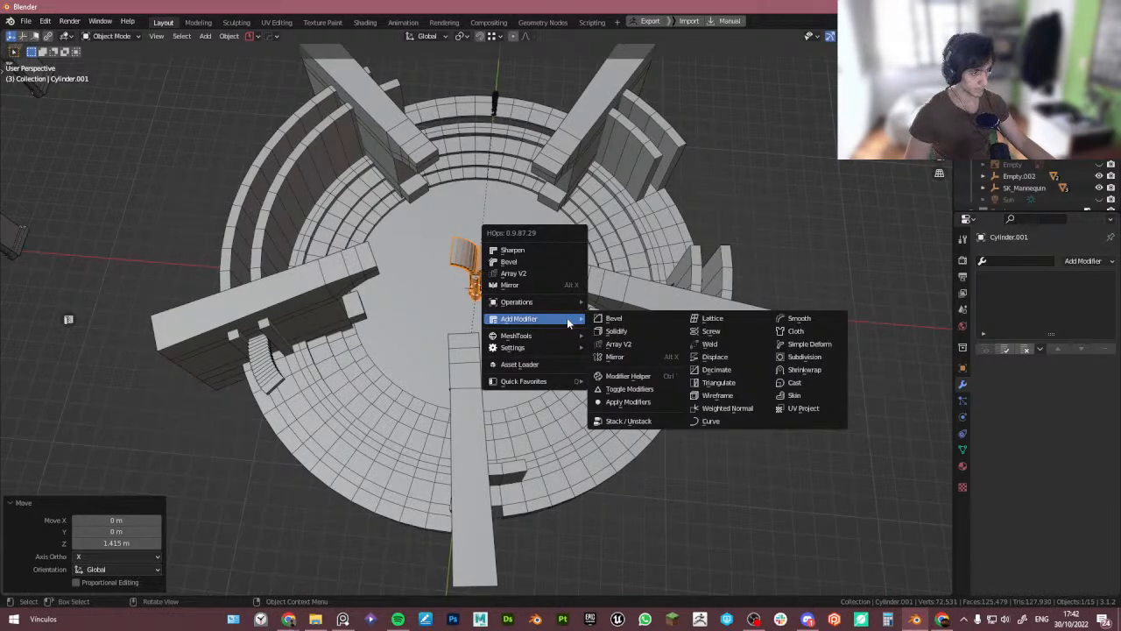
click(530, 274)
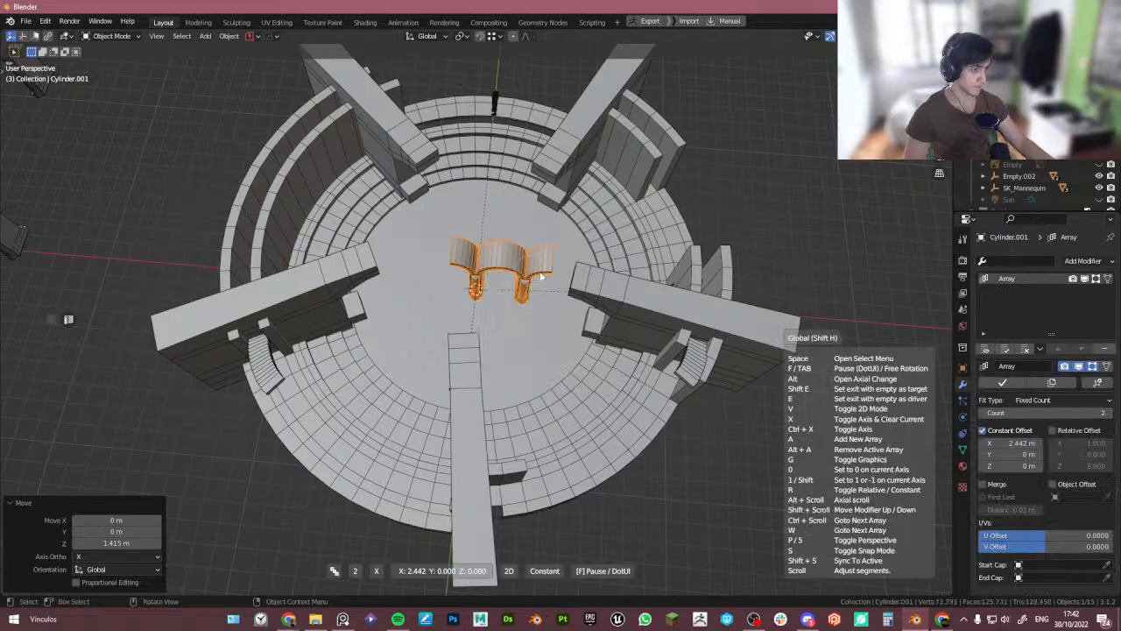
key(1)
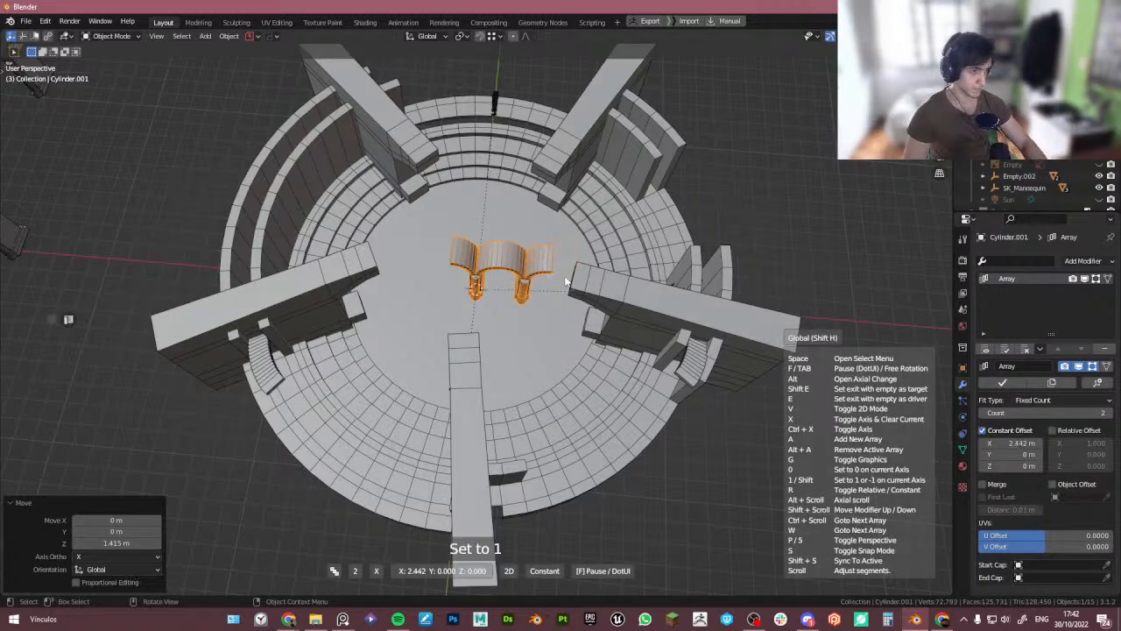
scroll(565, 280, up, 7)
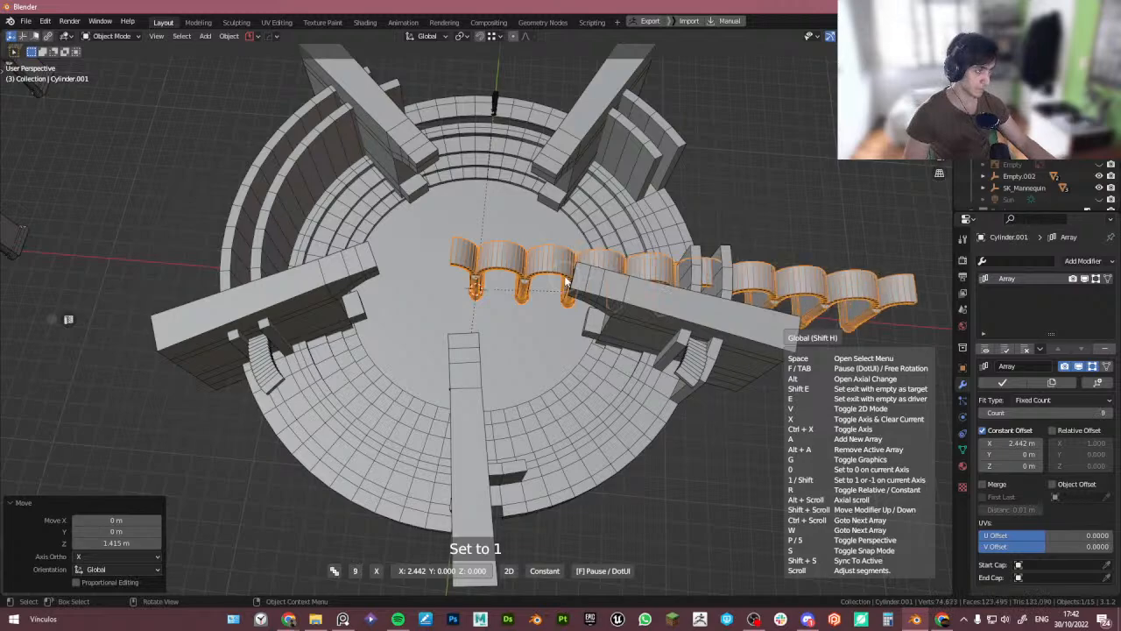
click(566, 281)
middle_drag(549, 288, 441, 289)
- Compare the arched colonnade with the columns in the reference photo from close viewpoints
key(alt+Tab)
scroll(747, 300, down, 3)
middle_drag(752, 299, 779, 301)
middle_drag(351, 286, 293, 299)
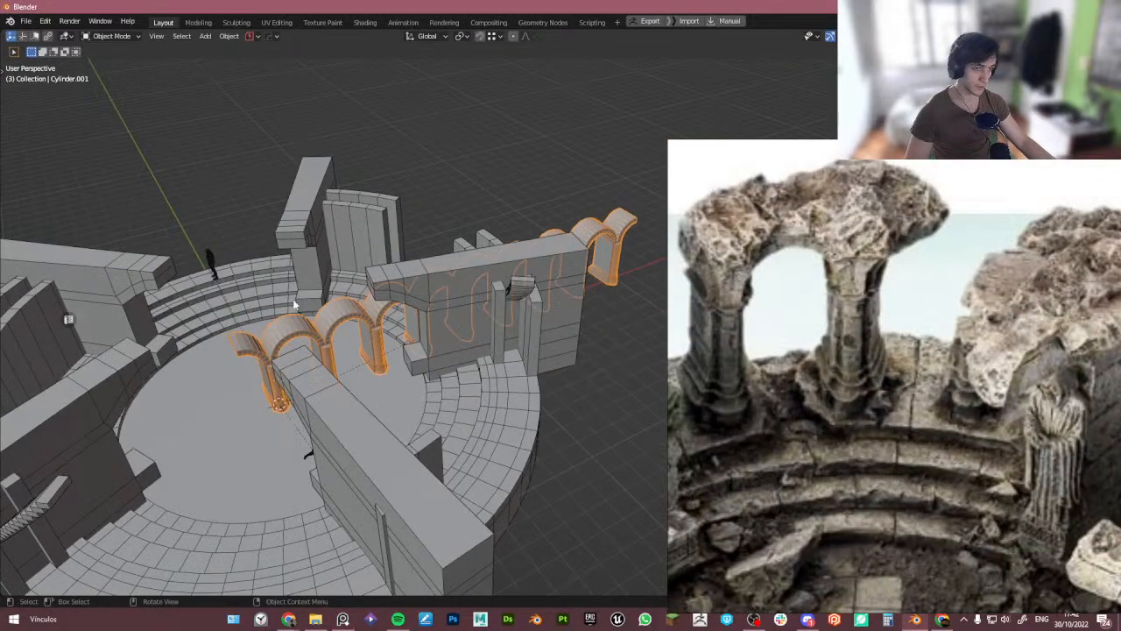
scroll(277, 338, up, 1)
middle_drag(277, 338, 364, 330)
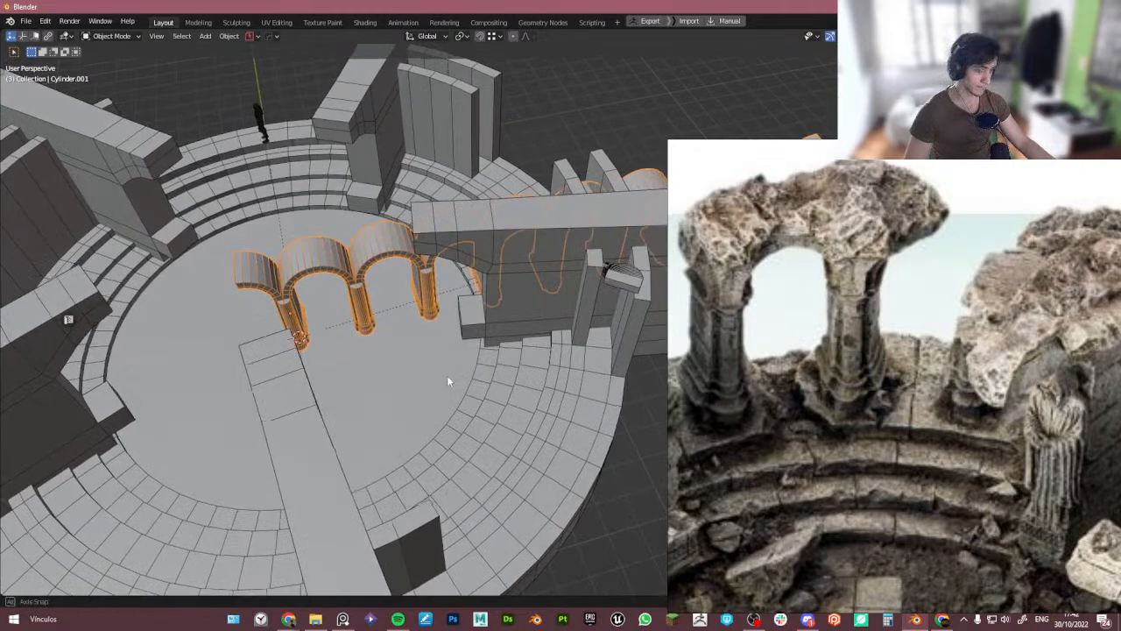
middle_drag(447, 375, 319, 333)
scroll(350, 341, up, 2)
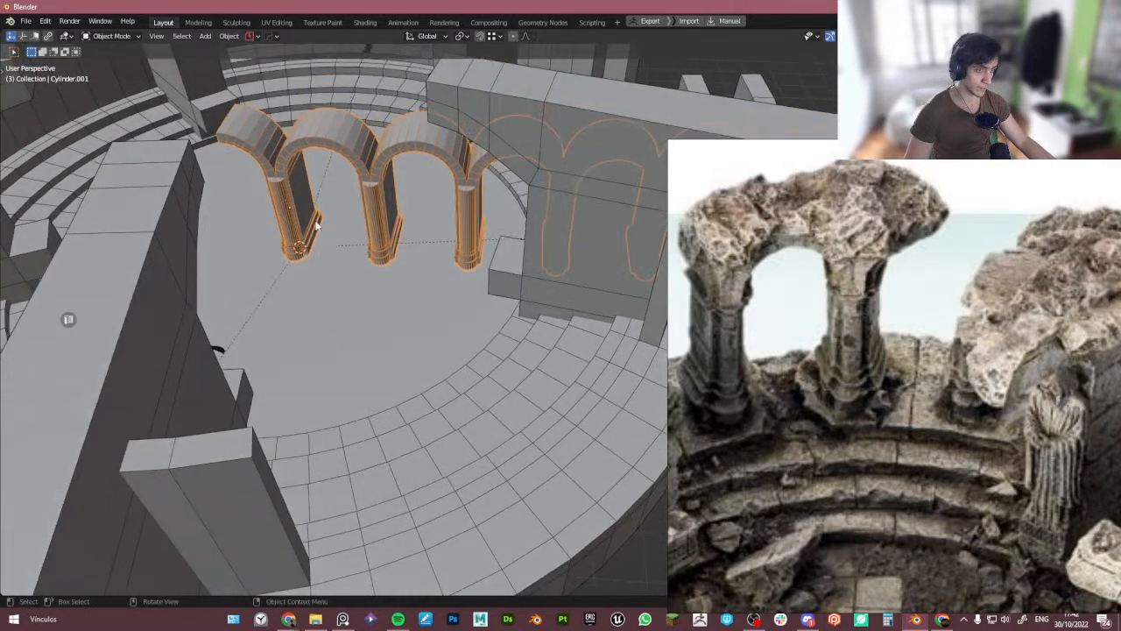
scroll(317, 223, up, 1)
shift+middle_drag(318, 247, 351, 285)
middle_drag(432, 261, 445, 233)
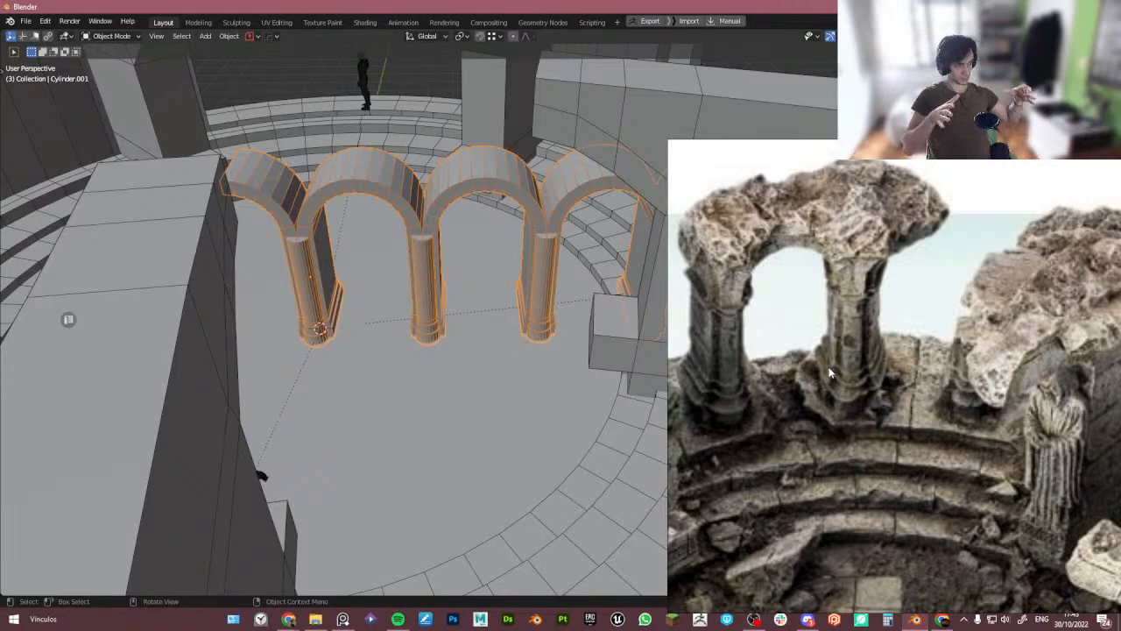
middle_drag(353, 416, 334, 401)
scroll(359, 326, up, 3)
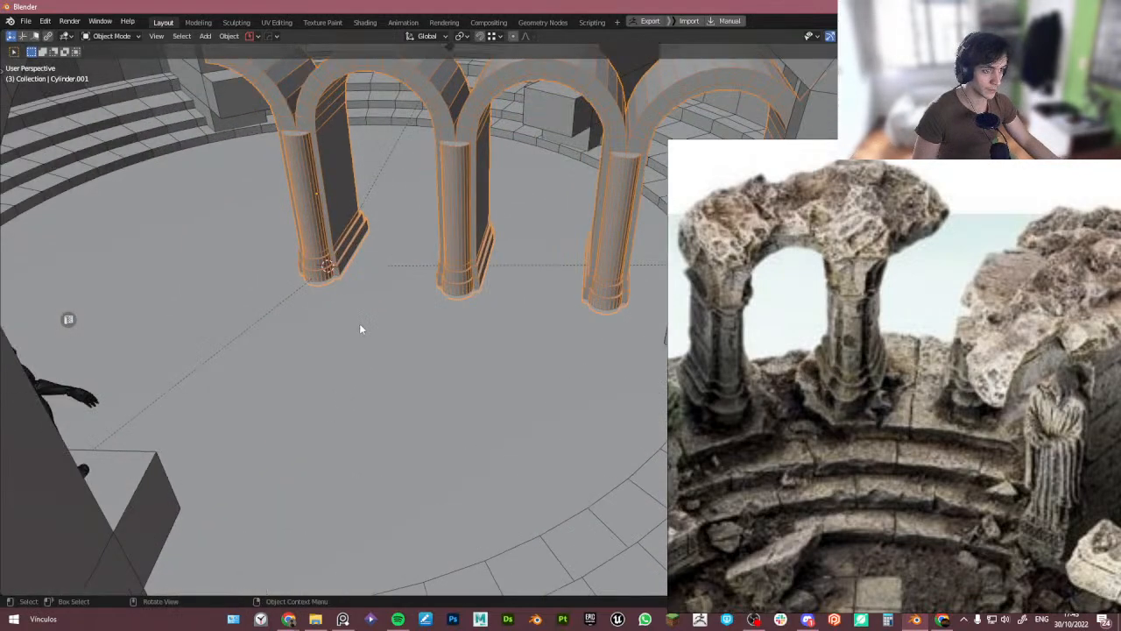
shift+middle_drag(349, 280, 332, 304)
scroll(327, 285, up, 5)
key(Tab)
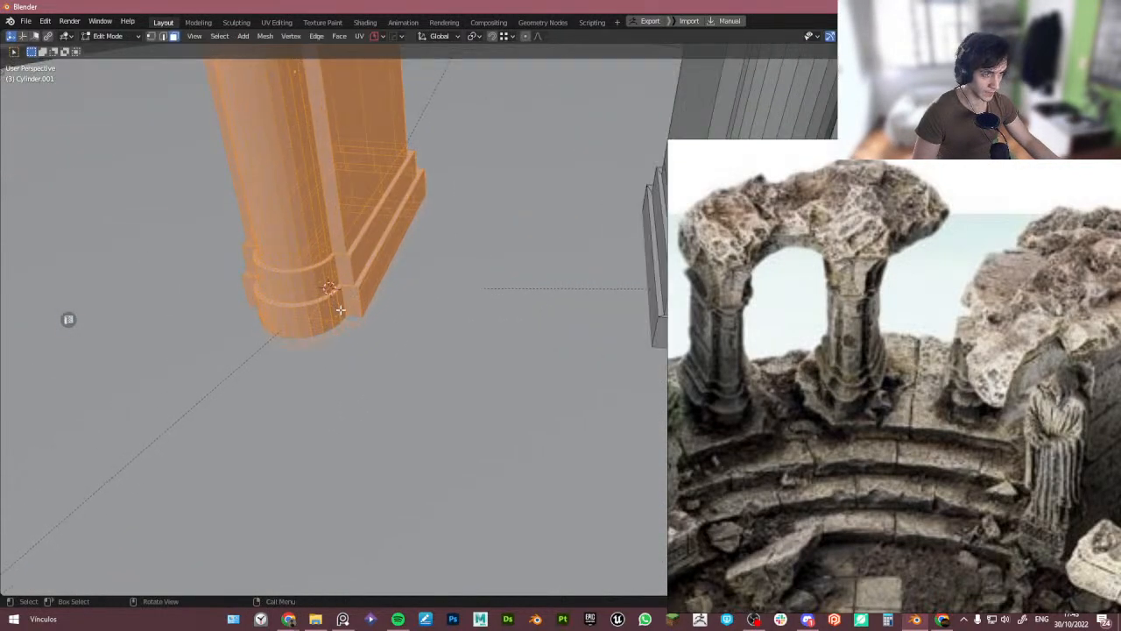
- Scale the pillar's bottom base ring outward by about 1.35 in X and Y only, with proportional editing size 1.10
alt+click(364, 302)
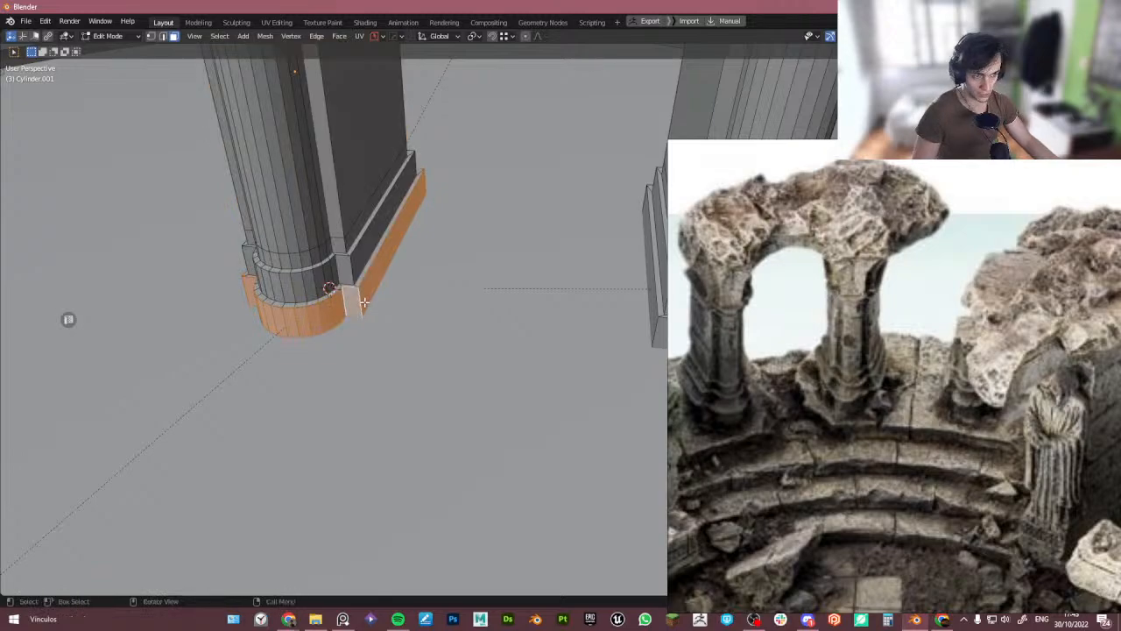
key(s)
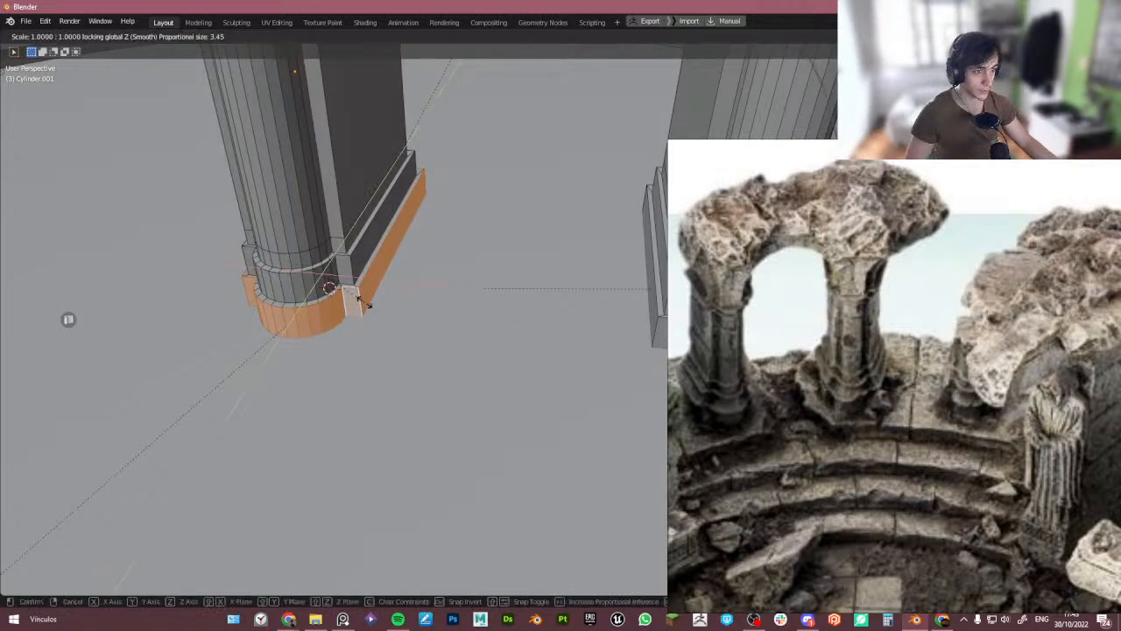
key(shift+z)
scroll(377, 309, up, 7)
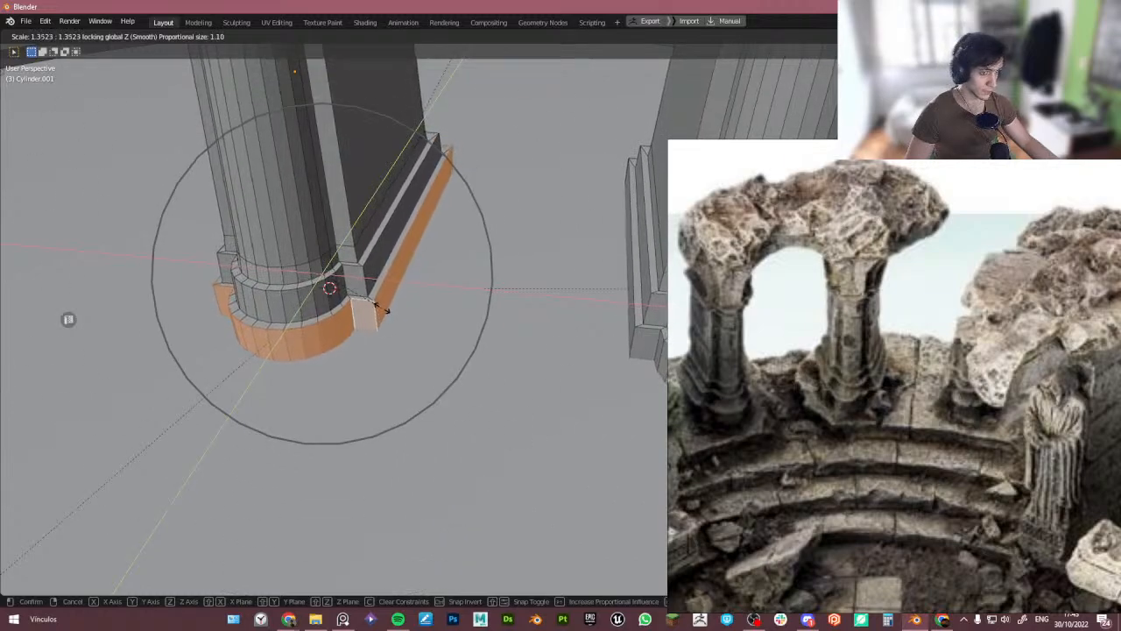
click(379, 311)
- Inspect the widened pillar base across the arrayed colonnade from several close and distant viewpoints
middle_drag(380, 311, 378, 282)
key(Tab)
scroll(379, 263, down, 7)
middle_drag(381, 240, 404, 240)
mouse_move(655, 330)
middle_down()
mouse_move(403, 306)
mouse_move(414, 257)
middle_up()
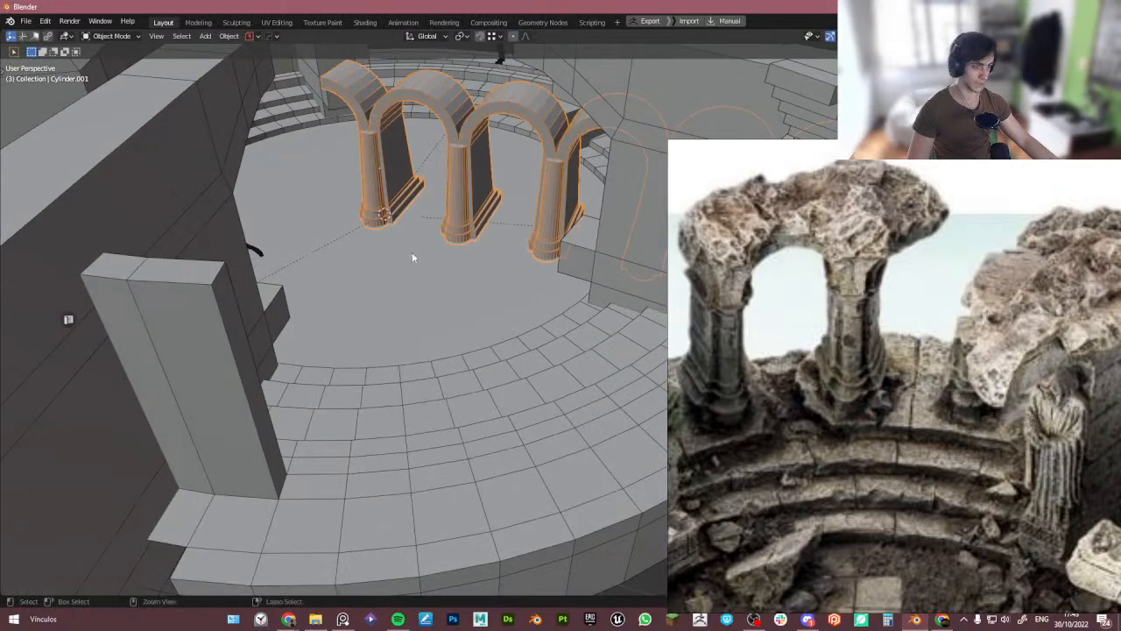
key(Tab)
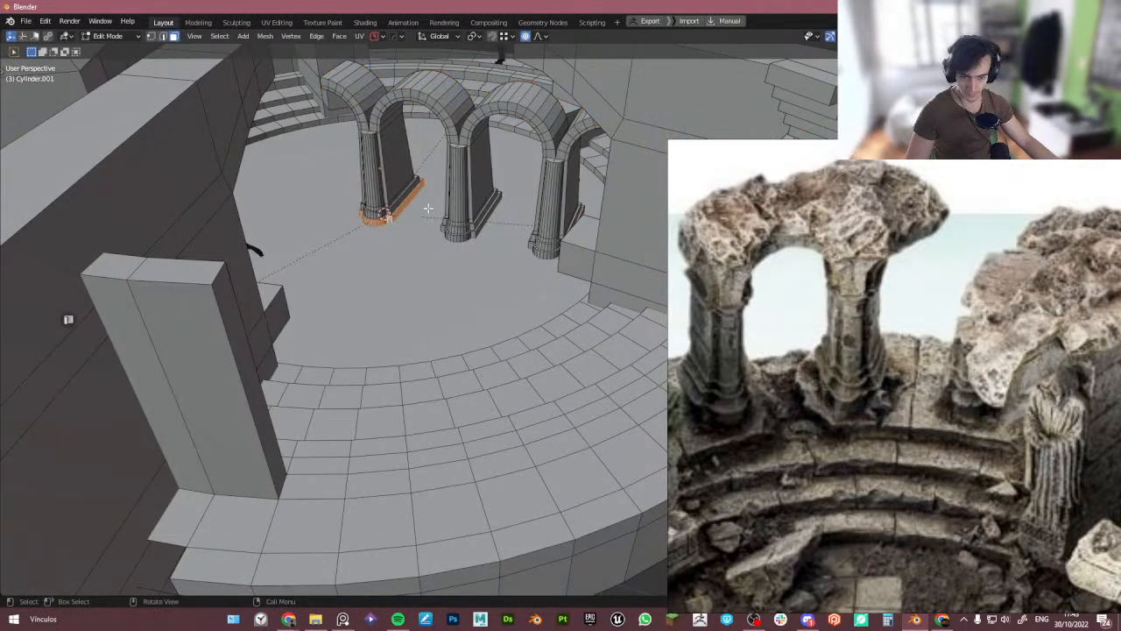
middle_drag(428, 207, 449, 281)
scroll(449, 248, up, 3)
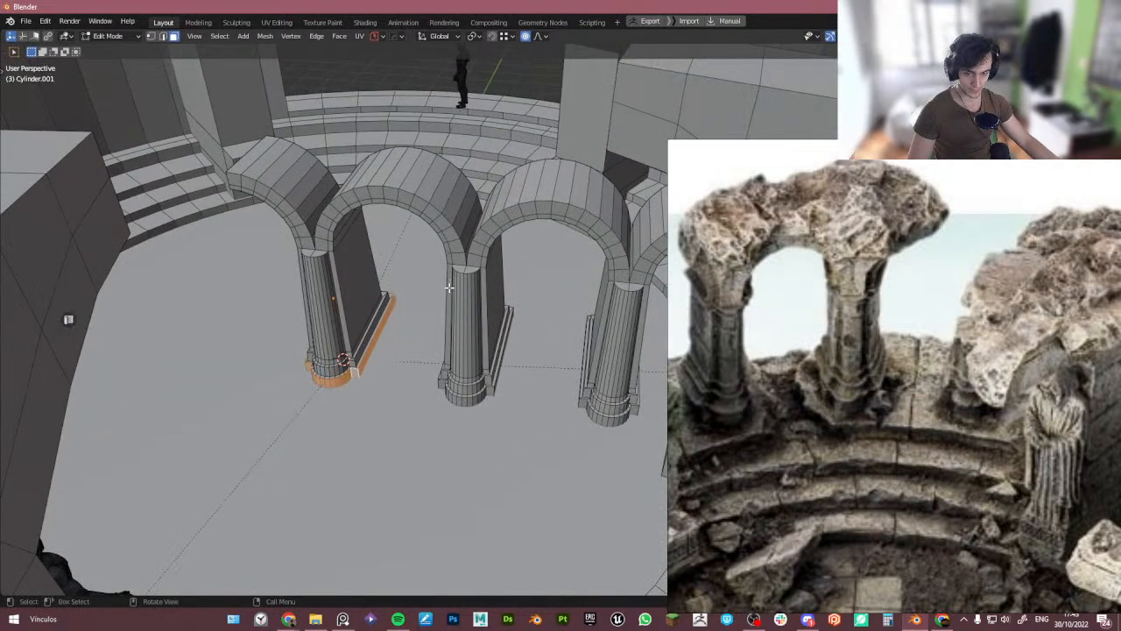
scroll(350, 355, up, 3)
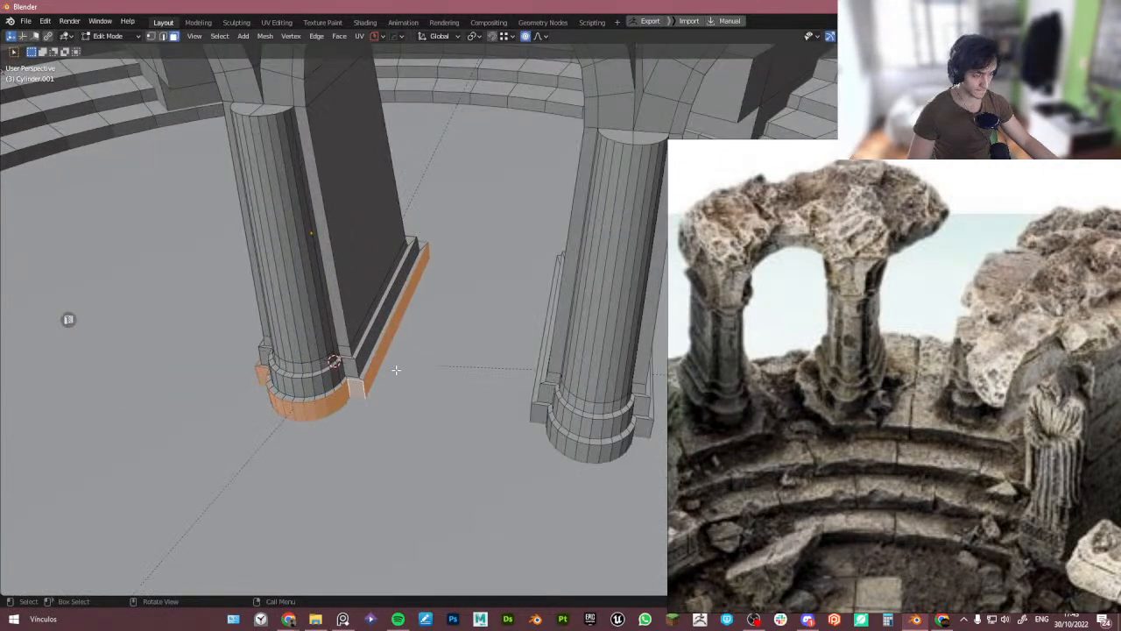
scroll(429, 362, down, 5)
middle_drag(429, 362, 429, 331)
scroll(434, 333, up, 3)
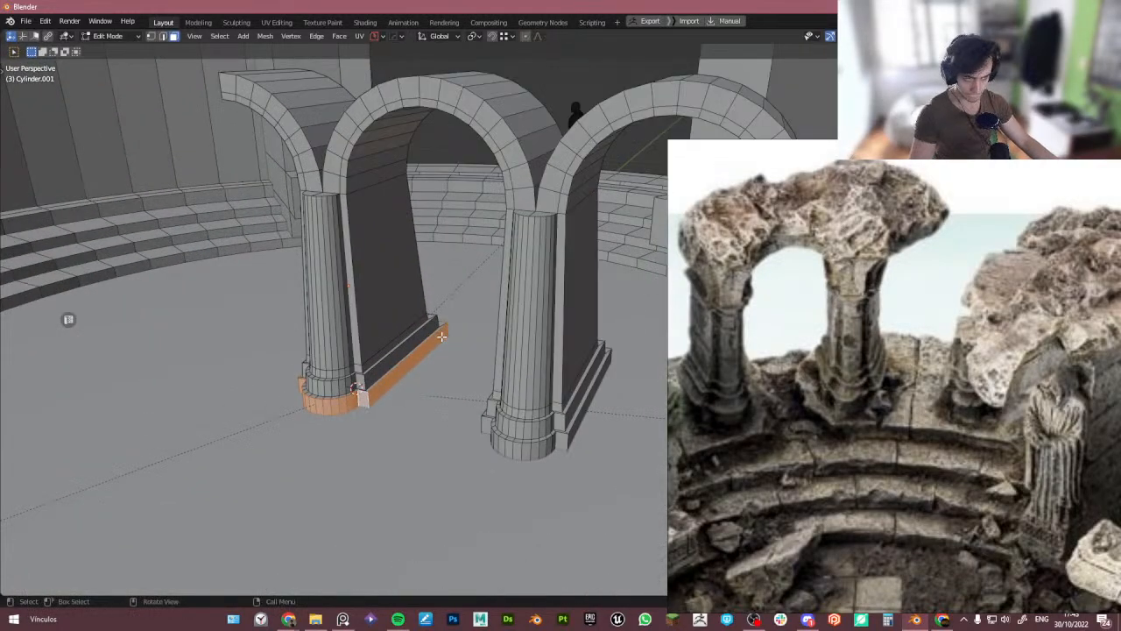
scroll(386, 388, up, 2)
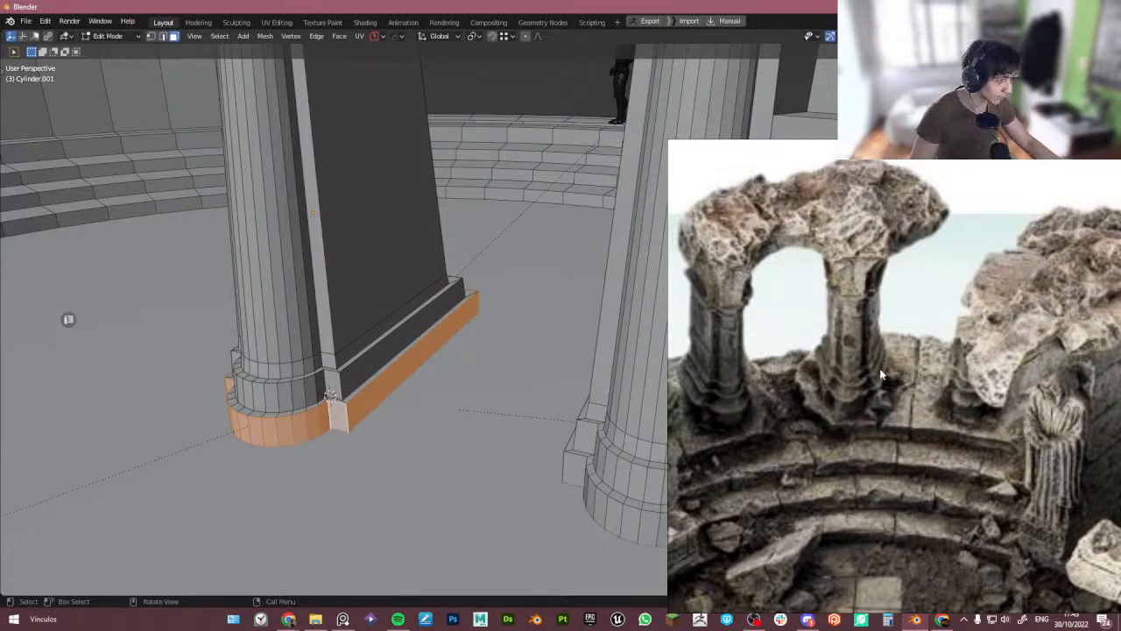
- Browse the reference images for details of the column bases, arches and pillars
right_drag(857, 368, 821, 318)
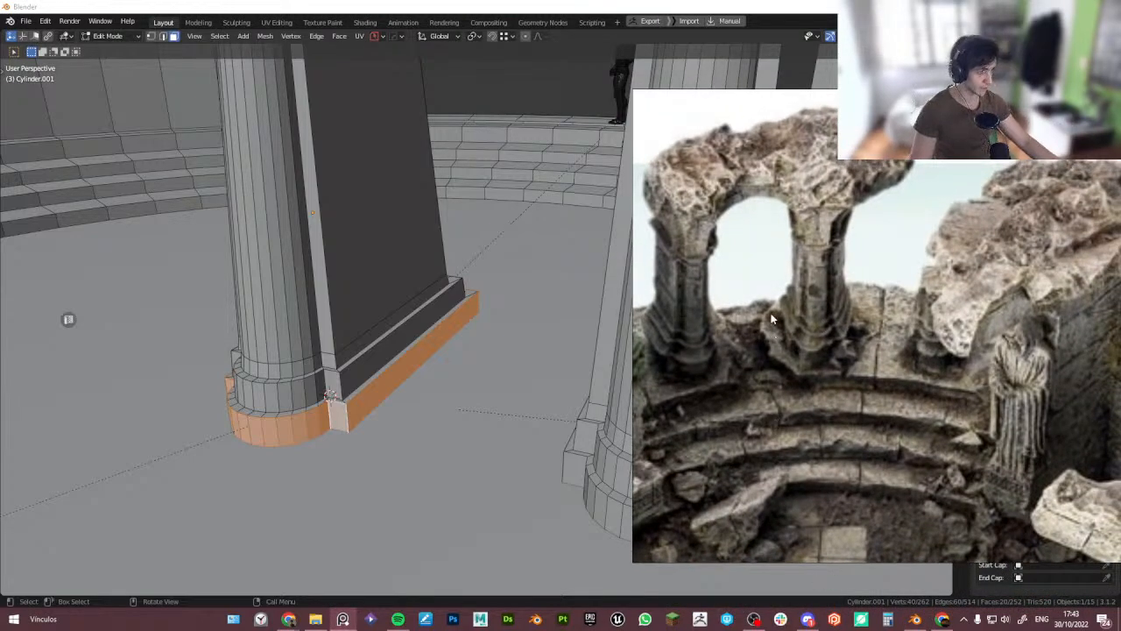
scroll(308, 352, down, 3)
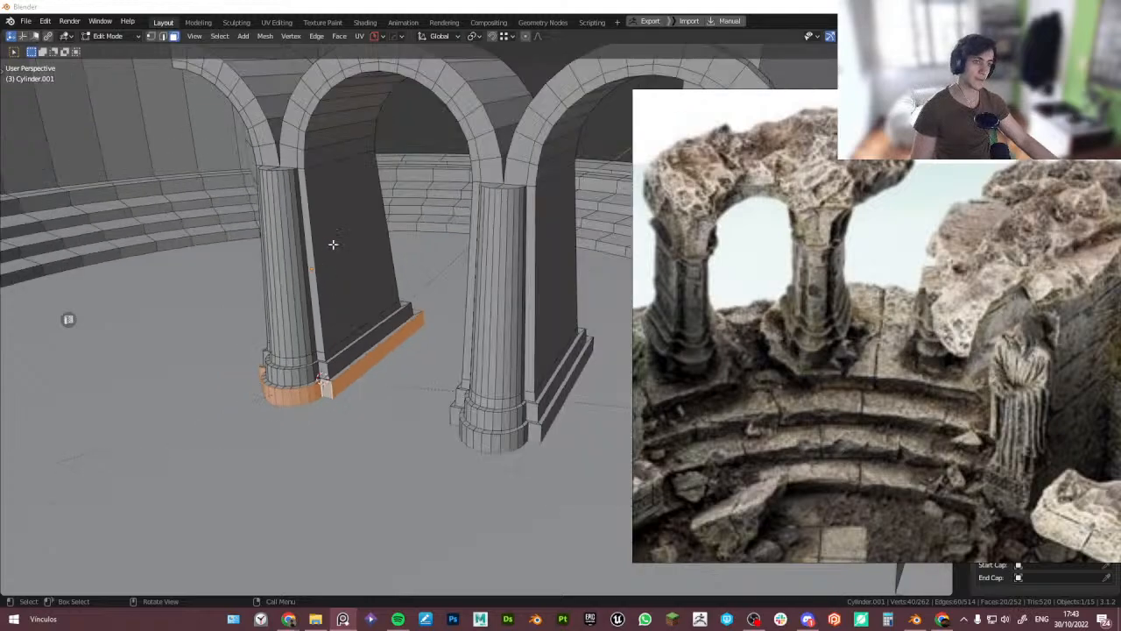
middle_drag(333, 245, 345, 278)
scroll(345, 278, down, 1)
shift+middle_drag(352, 322, 426, 334)
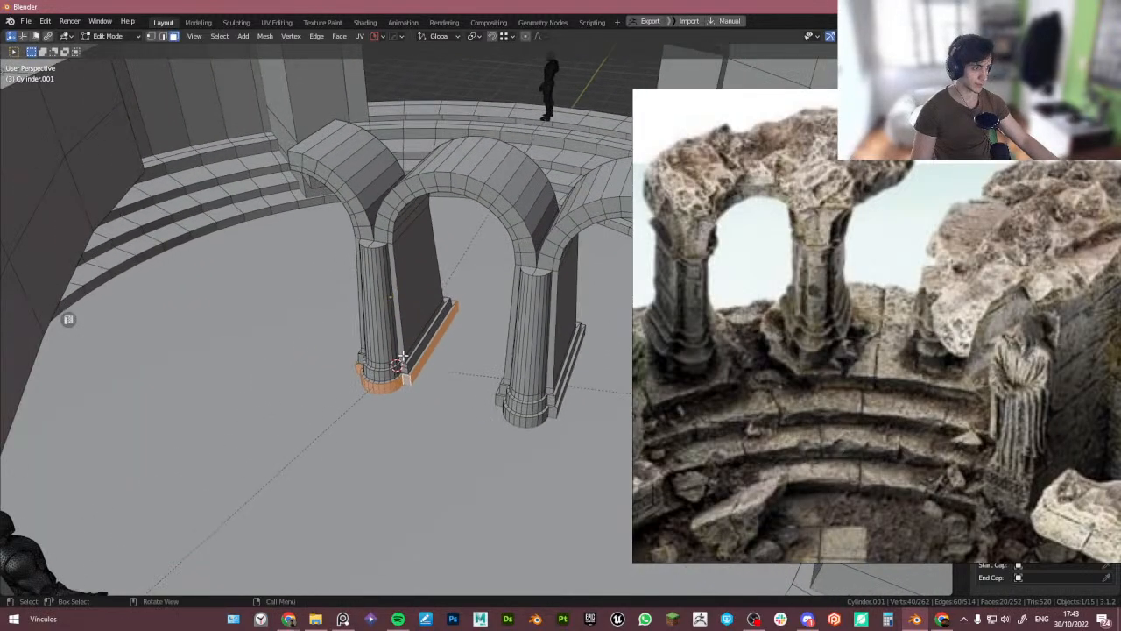
scroll(415, 347, up, 3)
scroll(776, 361, down, 6)
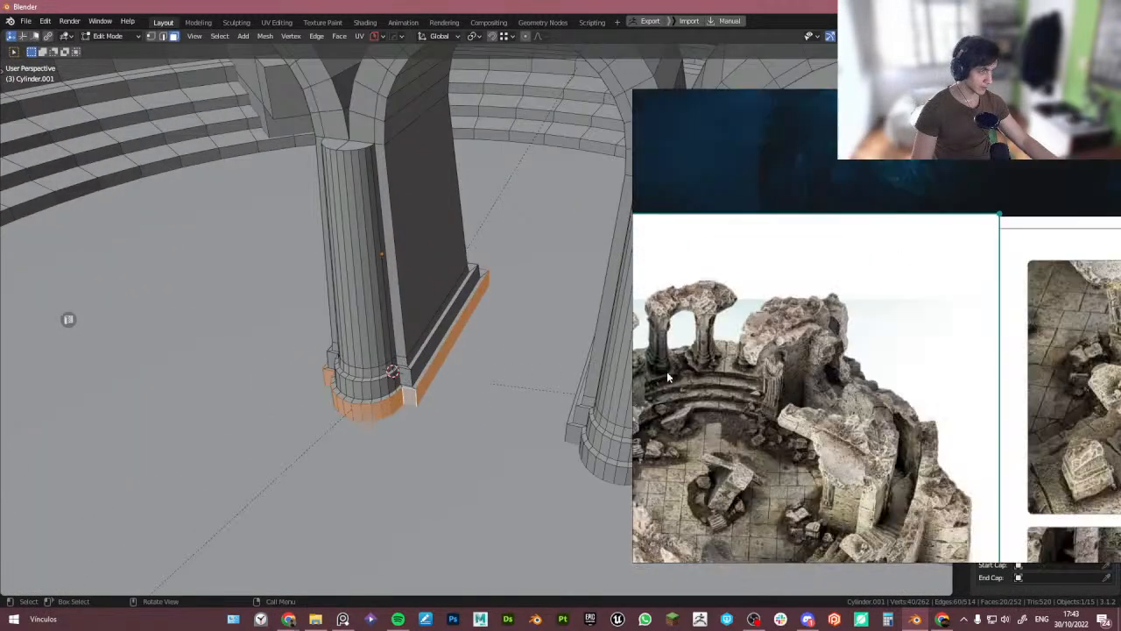
scroll(835, 352, up, 8)
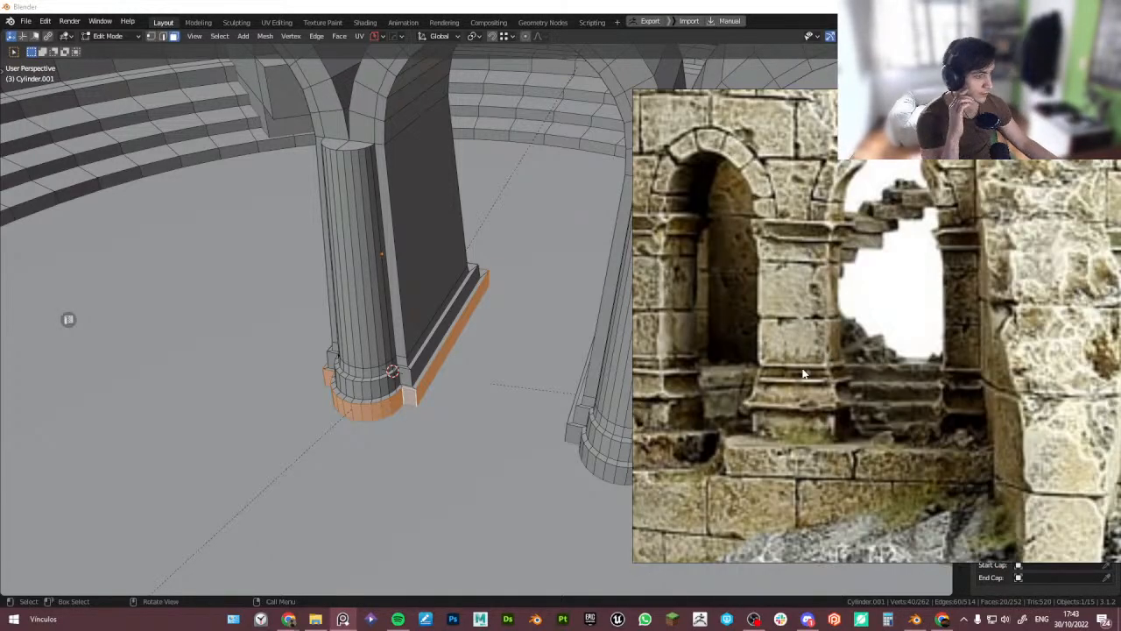
scroll(761, 340, down, 8)
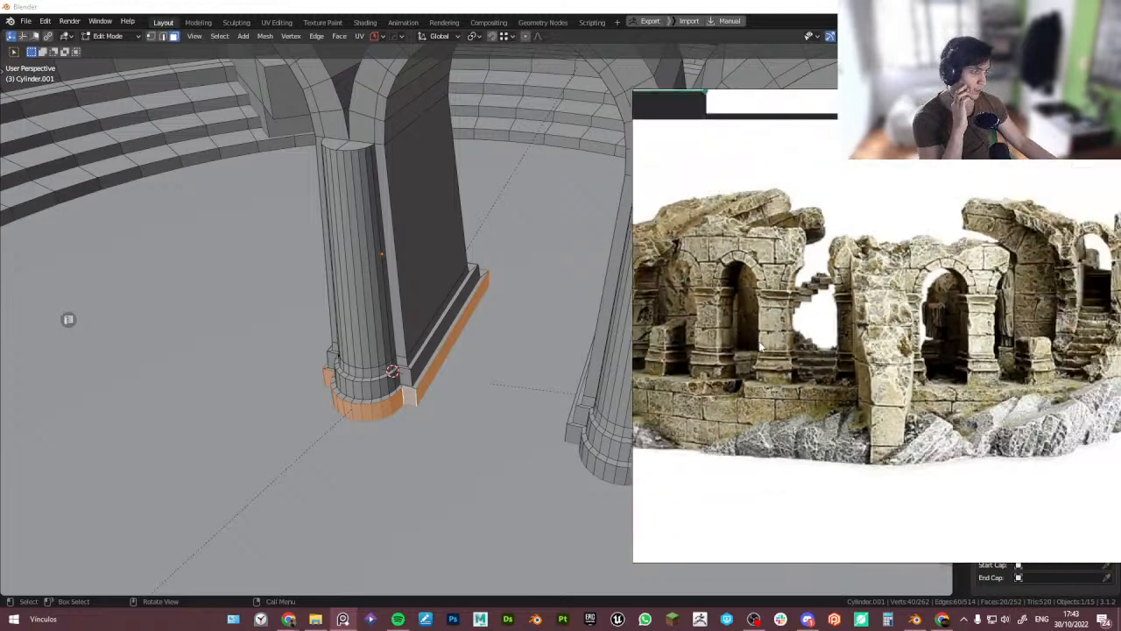
scroll(891, 300, up, 8)
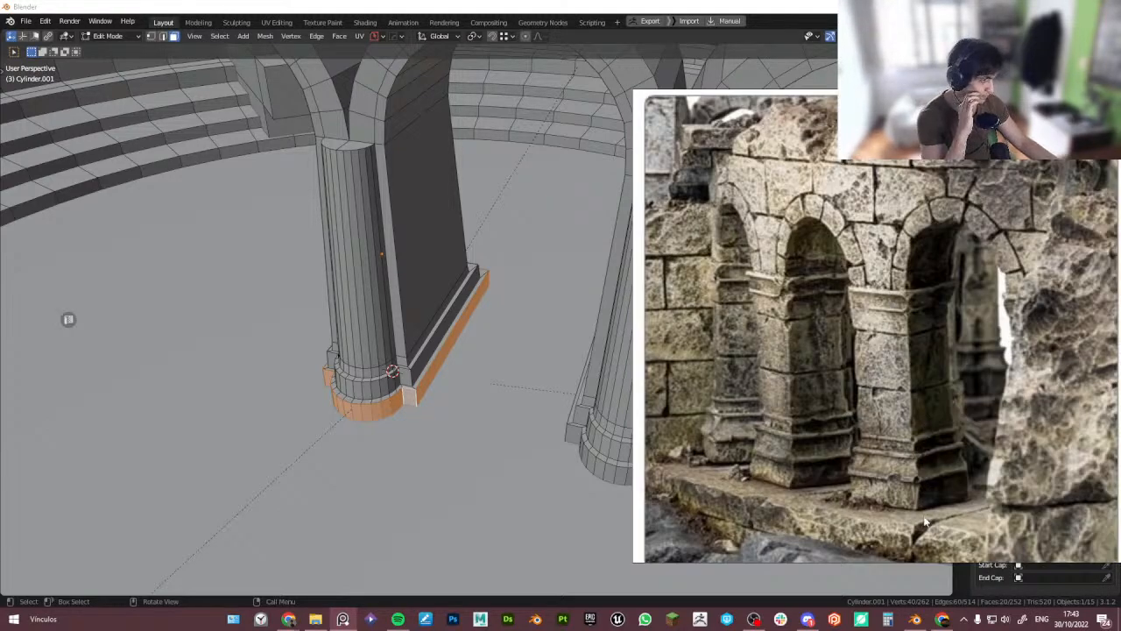
middle_drag(330, 362, 347, 353)
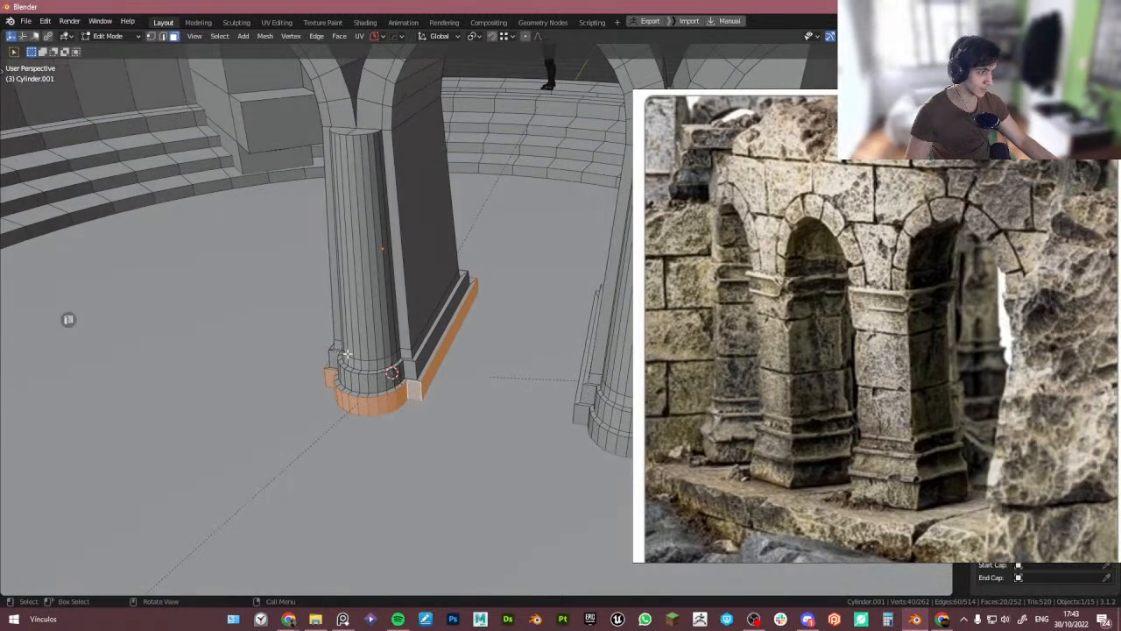
scroll(770, 412, down, 6)
scroll(850, 427, up, 4)
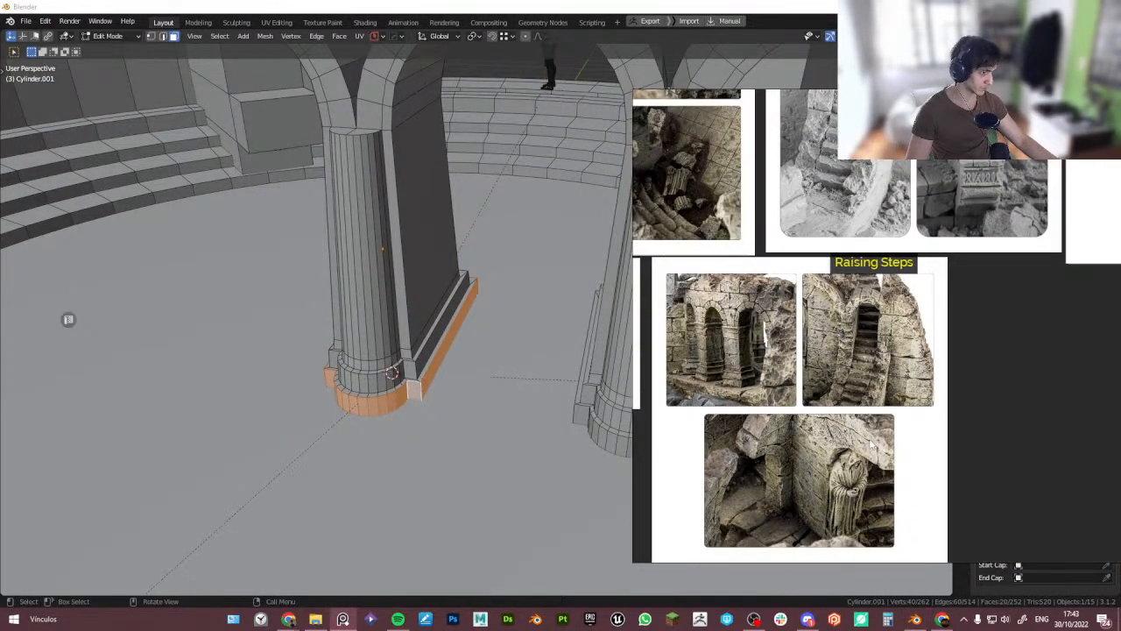
middle_drag(919, 201, 851, 299)
middle_drag(955, 214, 800, 315)
scroll(874, 233, up, 7)
scroll(753, 314, up, 2)
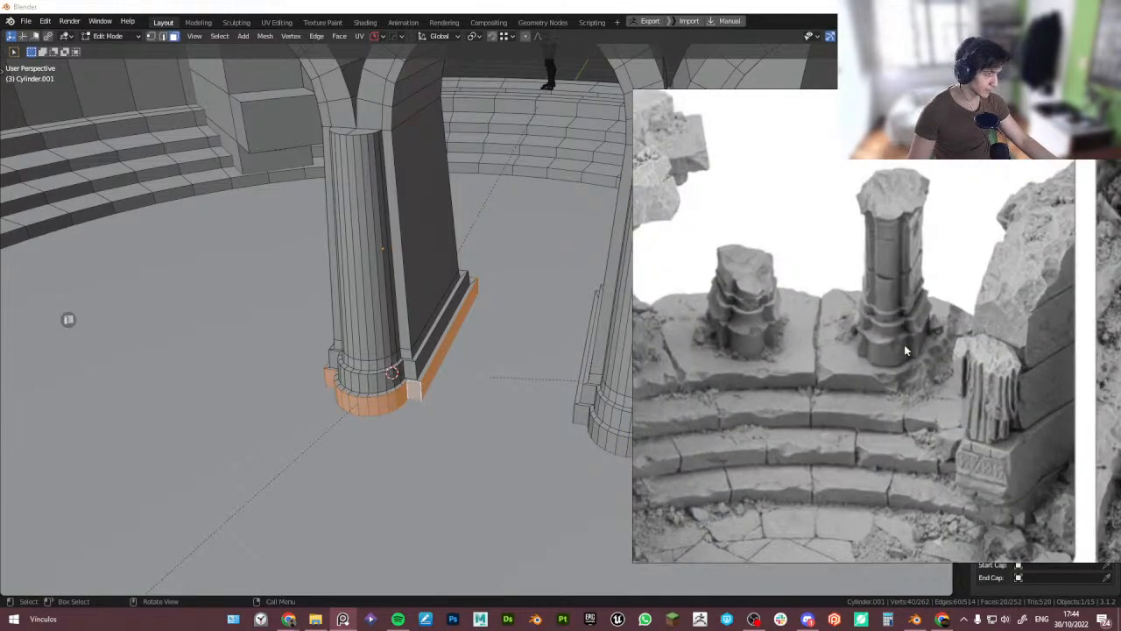
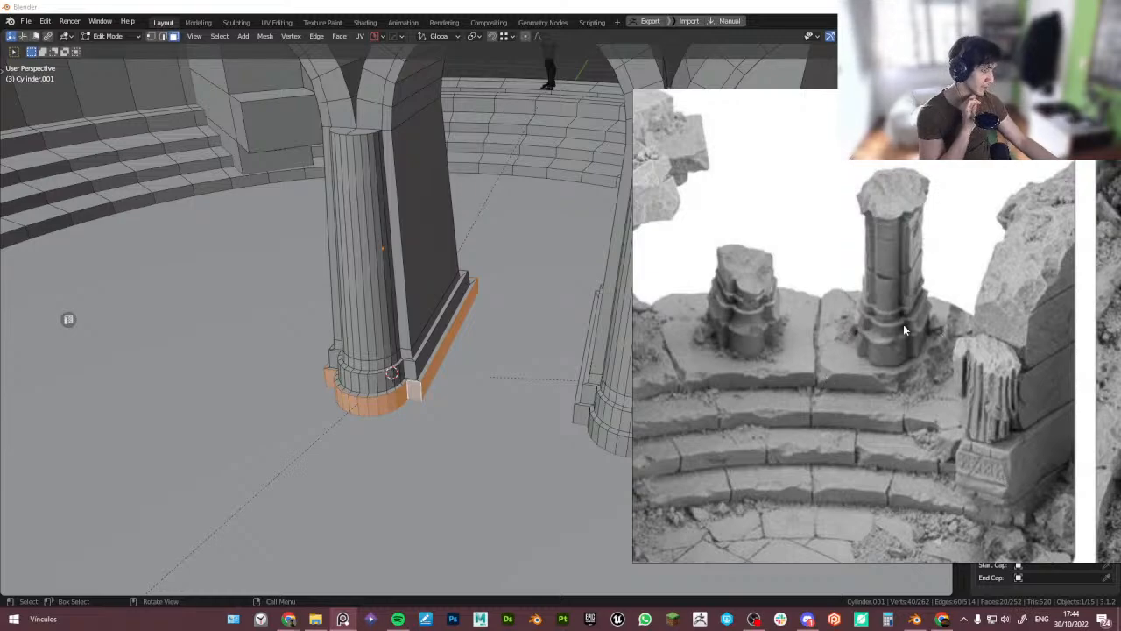
- Undo the recent widening of the pillar's bottom base ring
scroll(697, 329, down, 3)
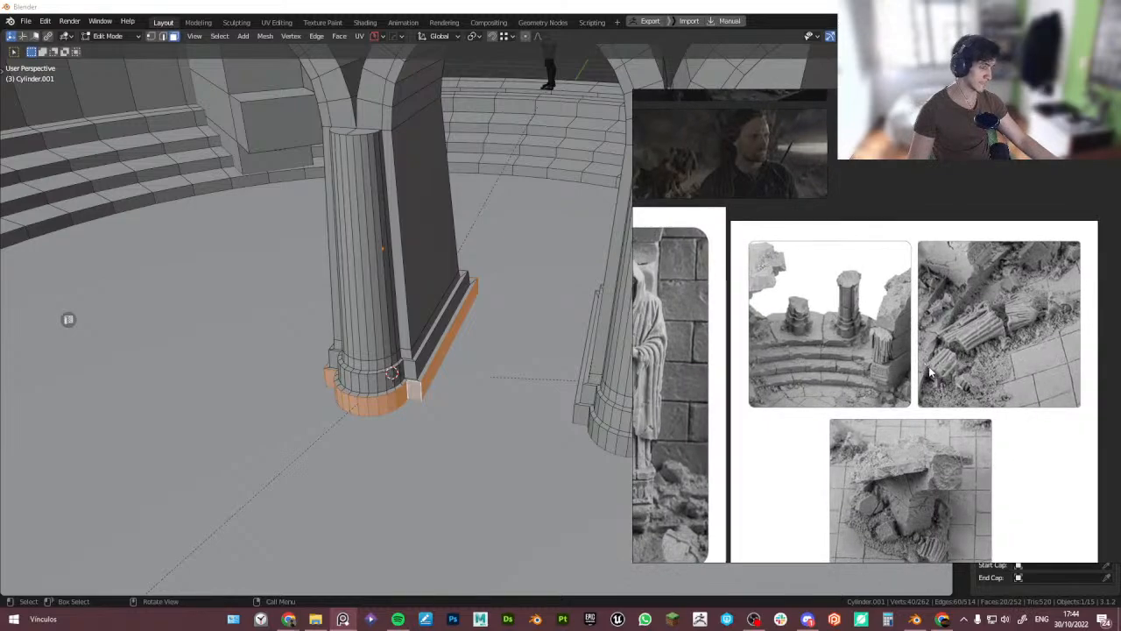
scroll(929, 370, down, 2)
middle_drag(421, 324, 434, 334)
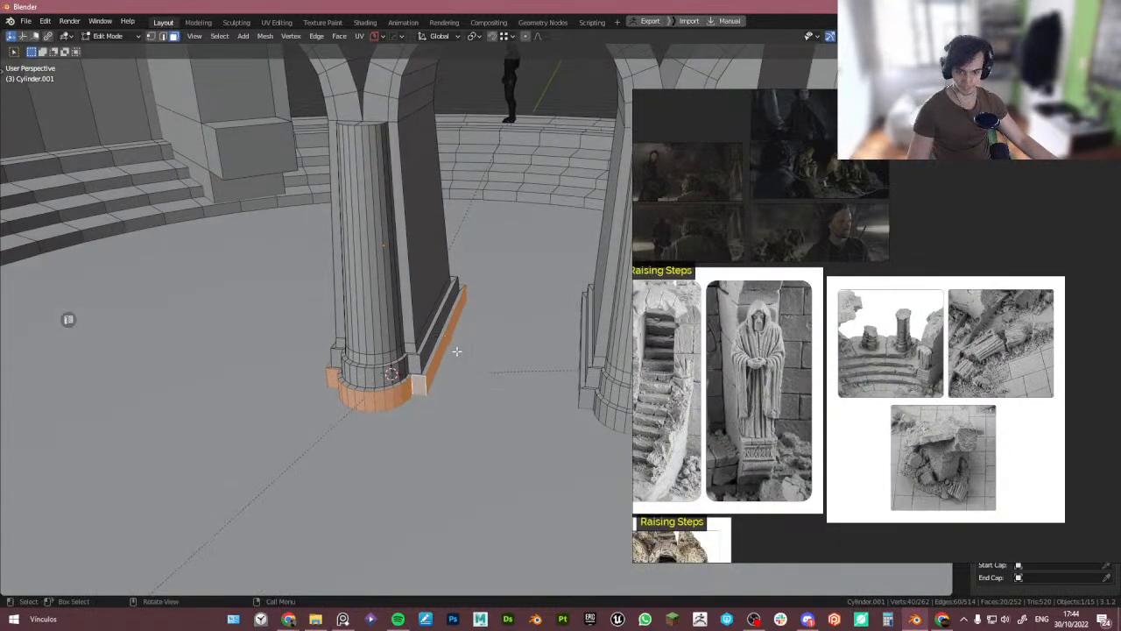
key(ctrl+z)
key(ctrl+z)
key(ctrl+z)
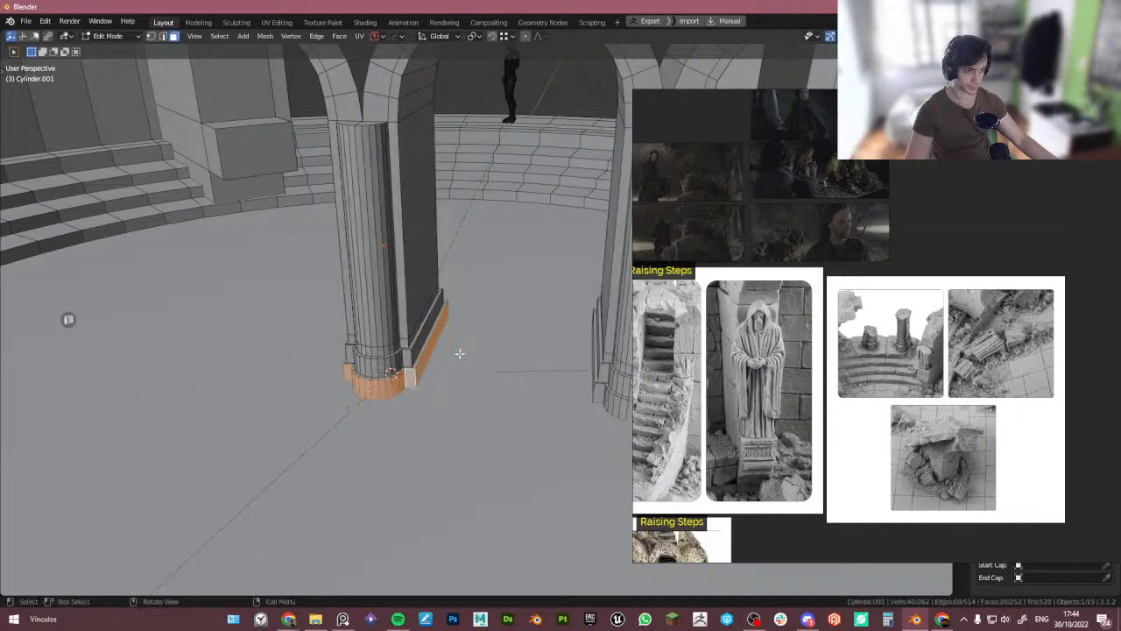
- Select the tower's circular floor object and insert an edge loop around its ring
key(Tab)
scroll(451, 278, down, 4)
middle_drag(452, 279, 517, 380)
scroll(458, 325, down, 4)
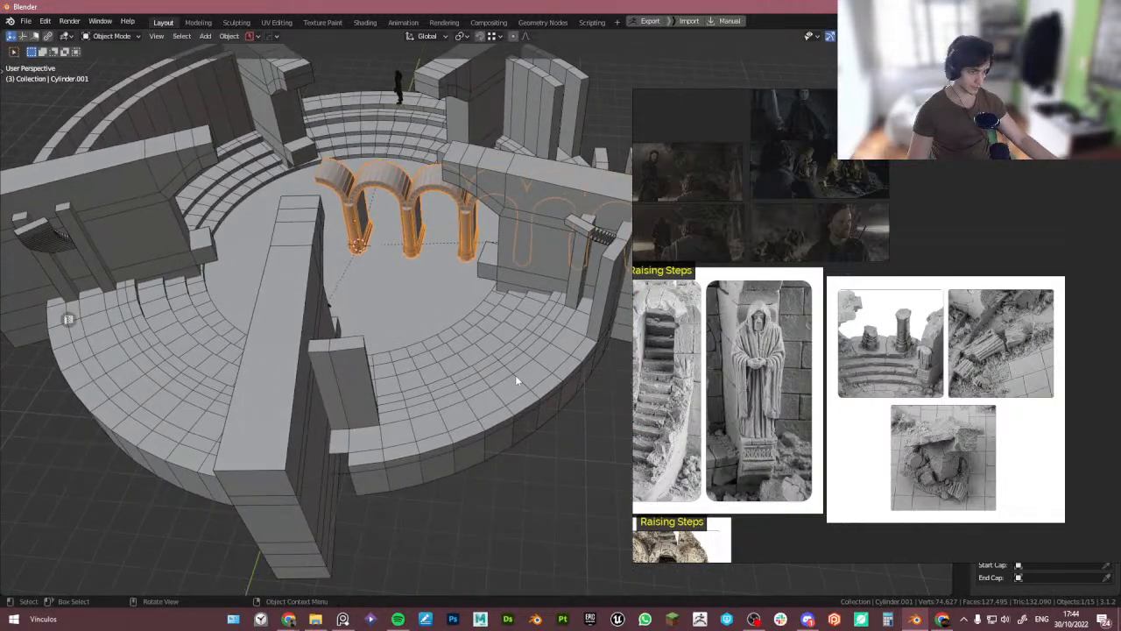
click(101, 361)
key(Tab)
shift+middle_drag(108, 357, 179, 405)
key(Tab)
key(ctrl+r)
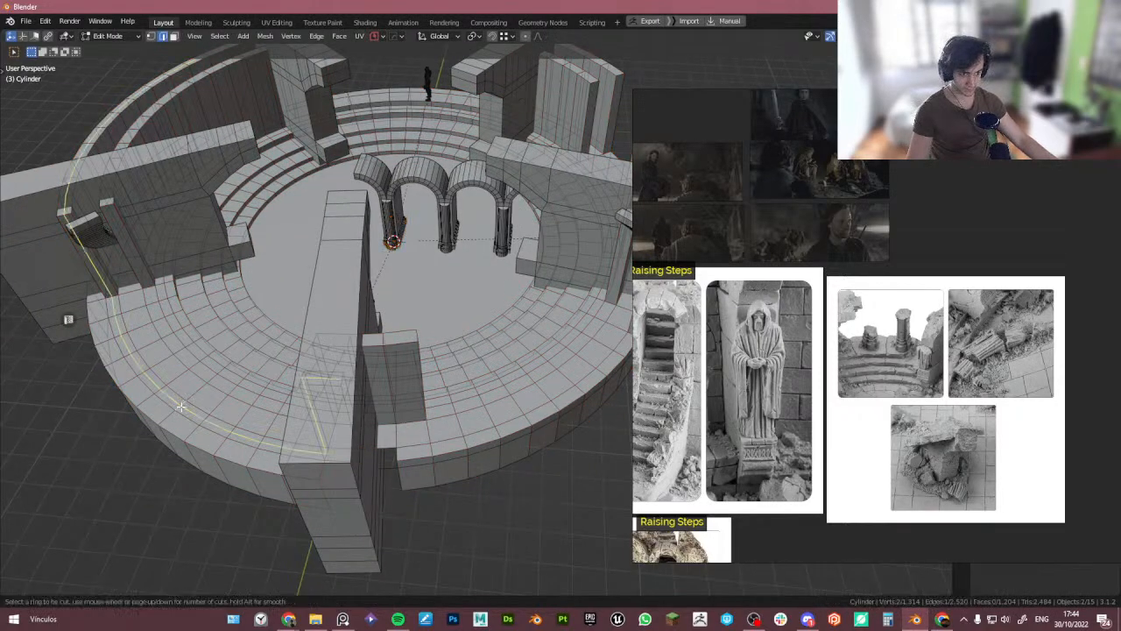
click(193, 394)
right_click(193, 394)
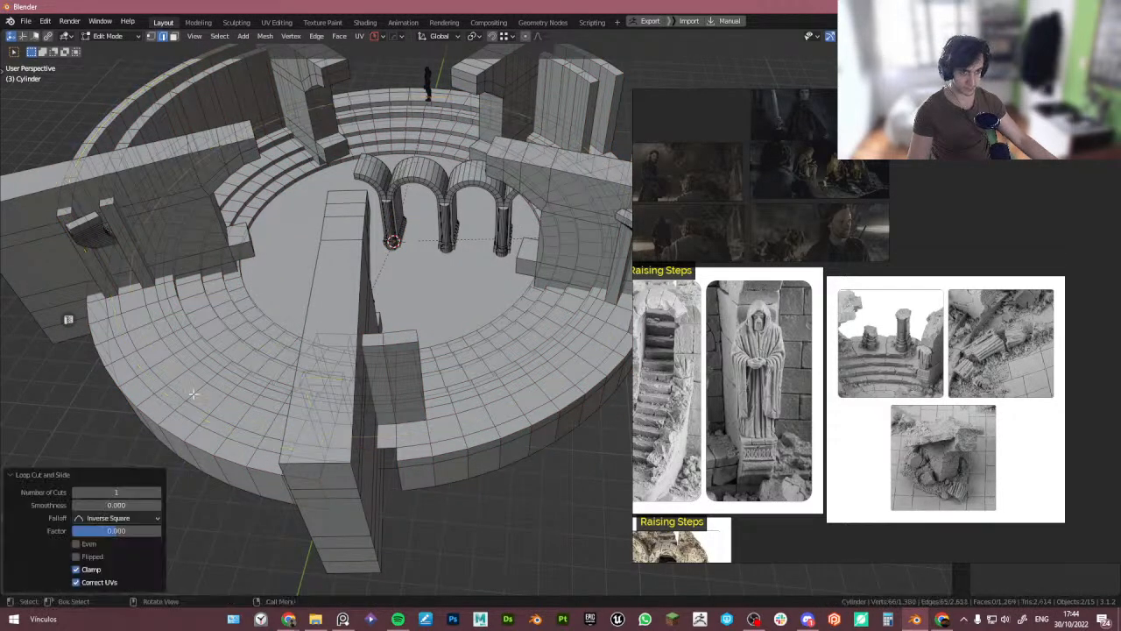
- Duplicate the new edge loop and separate the copy into its own object
key(shift+d)
right_click(247, 395)
key(p)
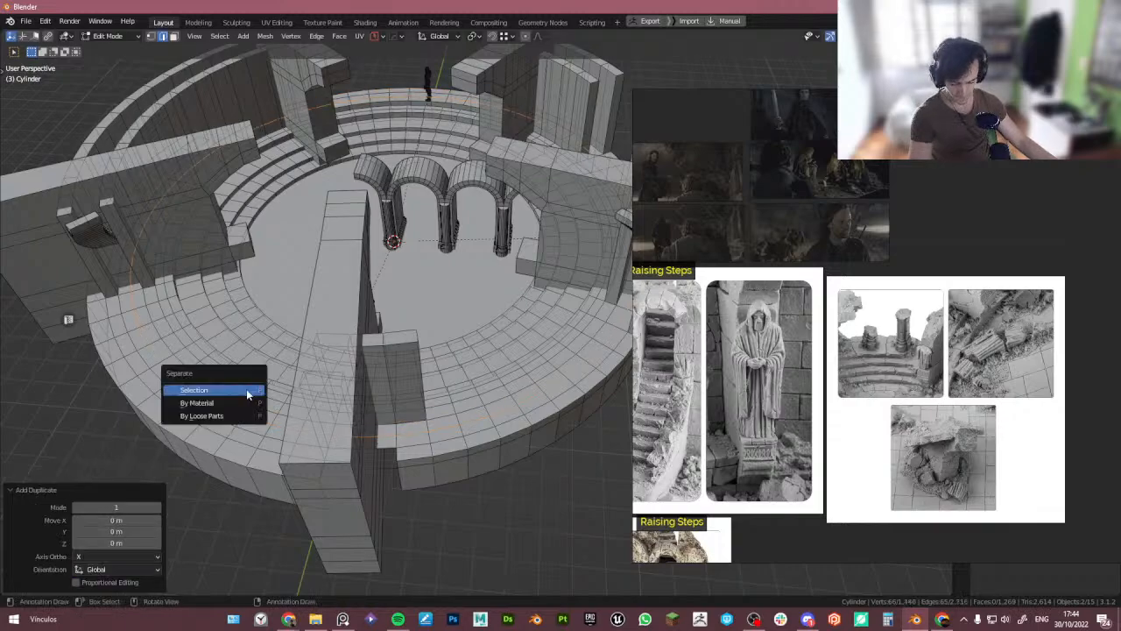
click(247, 391)
- Convert the separated loop object into a curve
key(Tab)
click(235, 417)
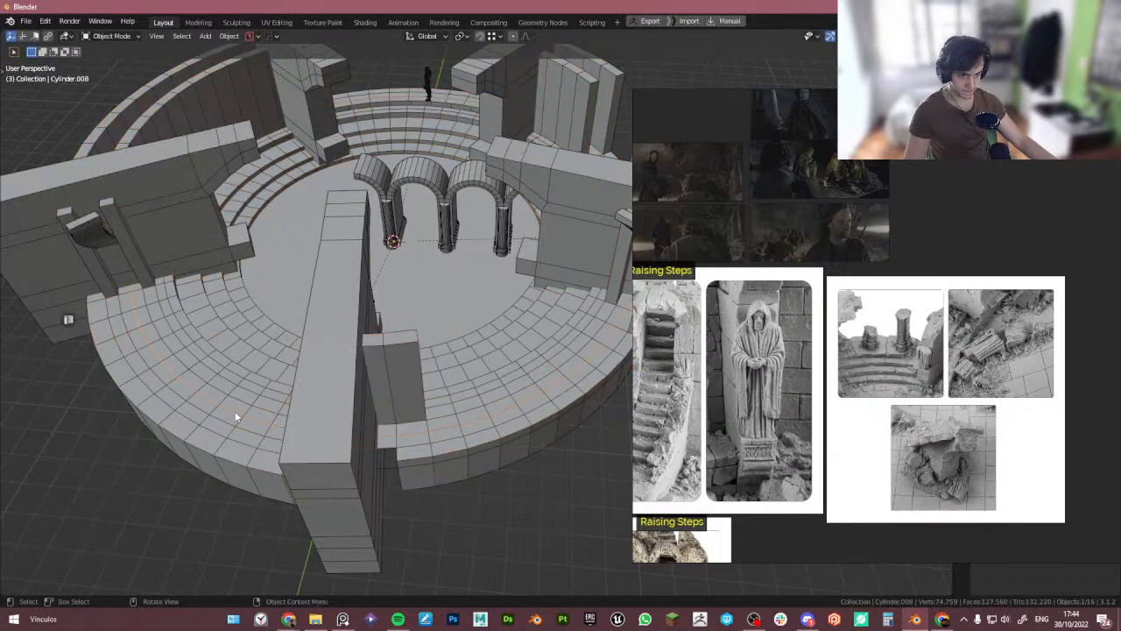
right_click(235, 417)
mouse_move(237, 290)
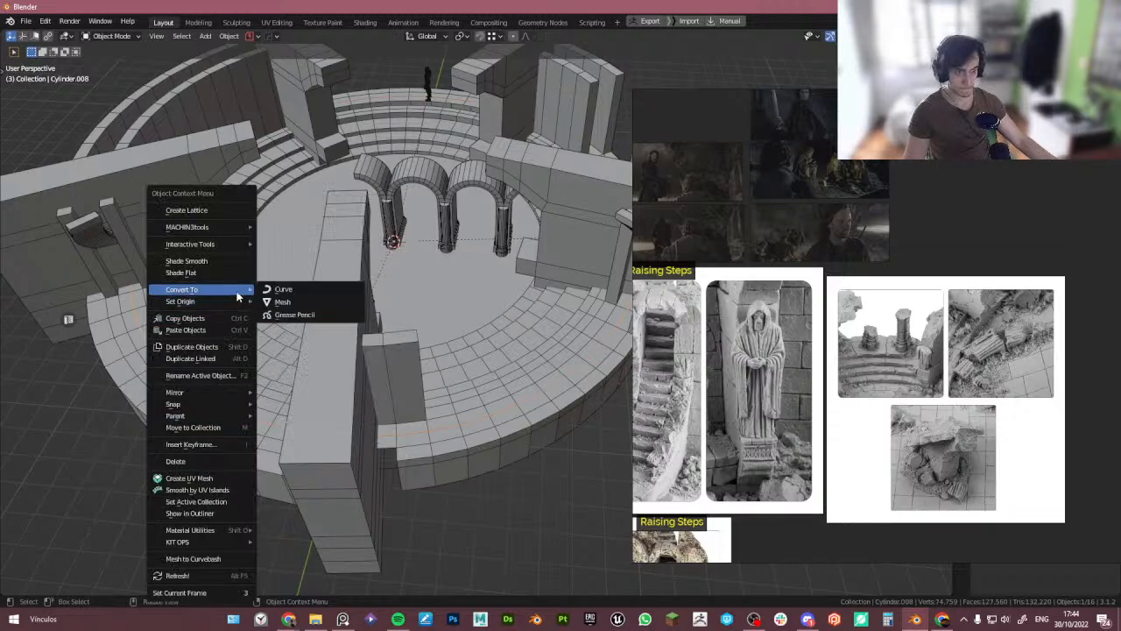
click(294, 289)
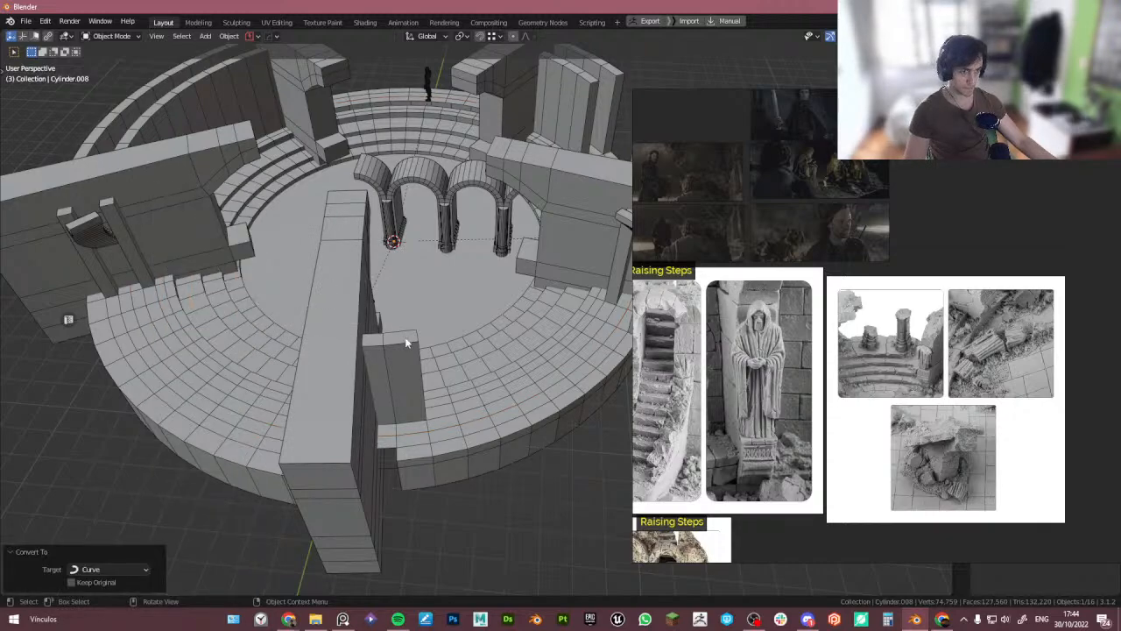
- Move the circular curve vertically along Z
scroll(292, 401, down, 5)
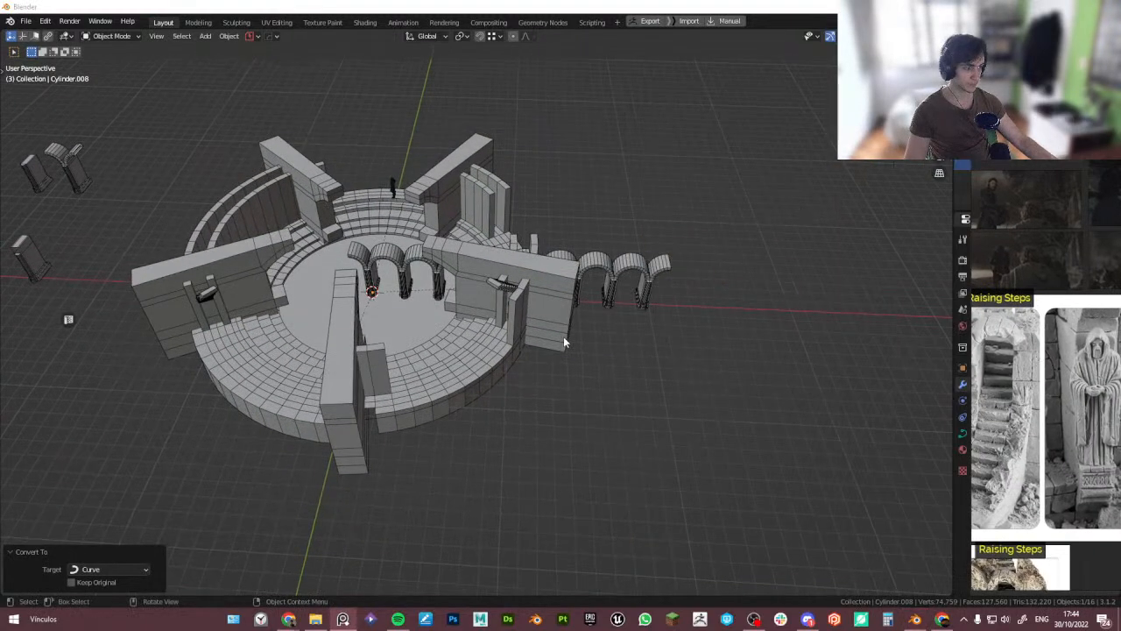
middle_drag(411, 340, 443, 363)
key(Tab)
scroll(351, 333, up, 3)
key(Tab)
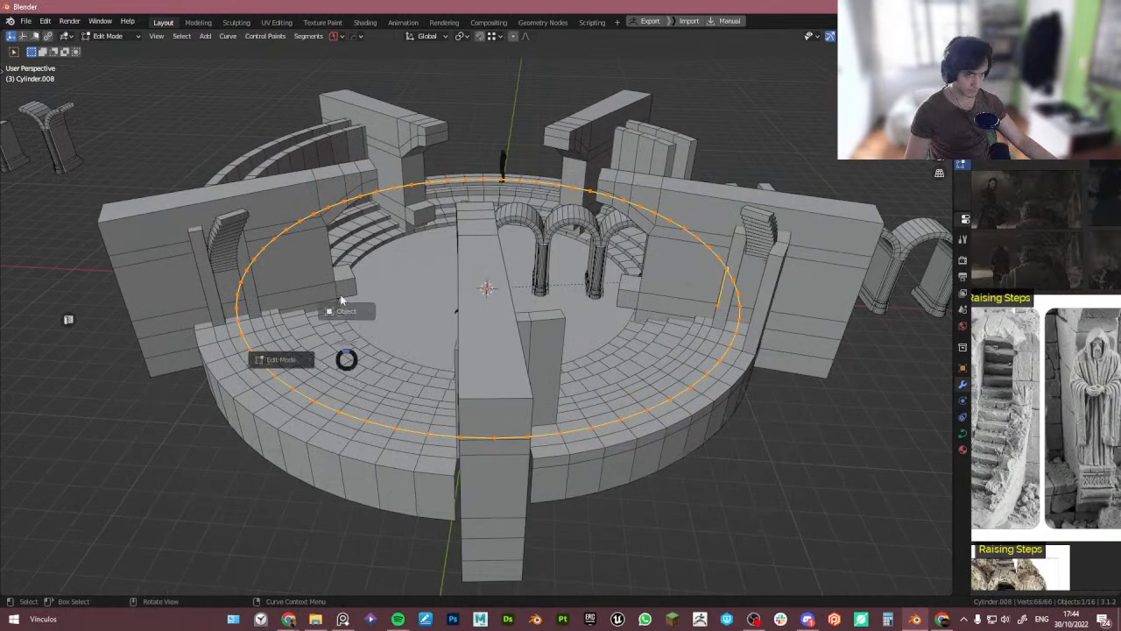
key(g)
key(z)
click(350, 356)
- Rename the arched colonnade array object as Arches
right_drag(1002, 261, 642, 404)
scroll(1003, 173, down, 2)
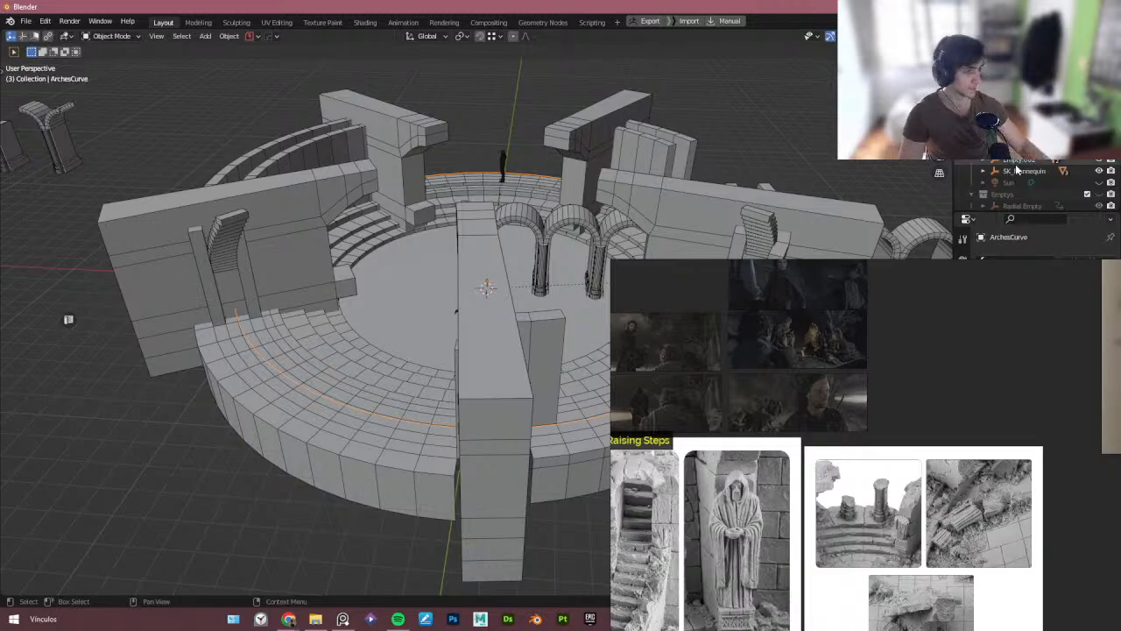
click(586, 227)
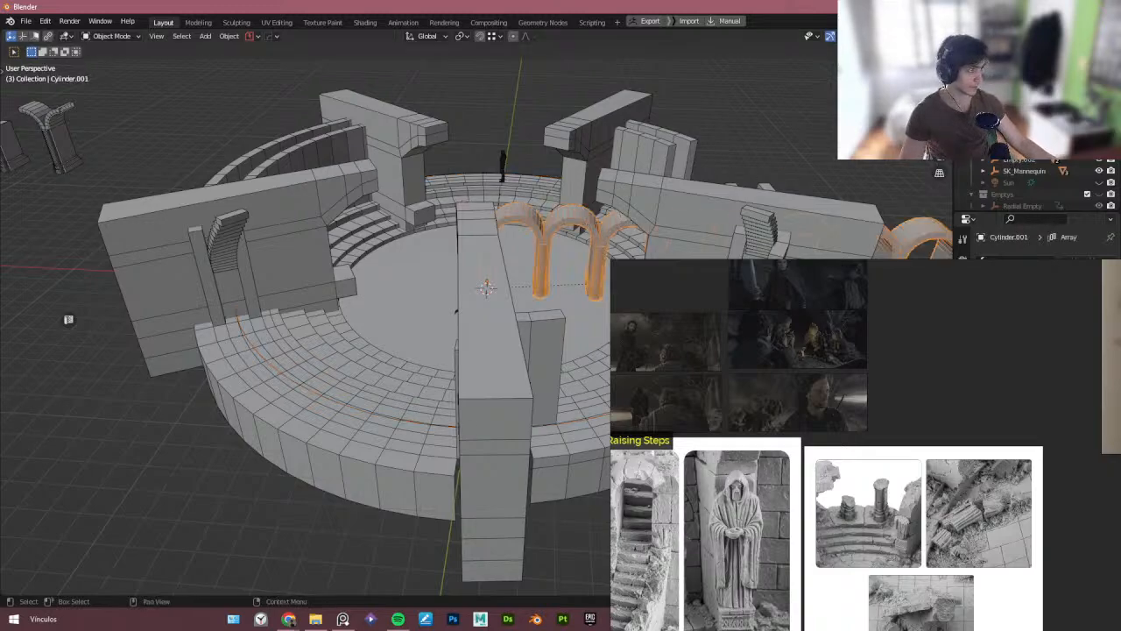
scroll(1025, 186, up, 1)
key(Return)
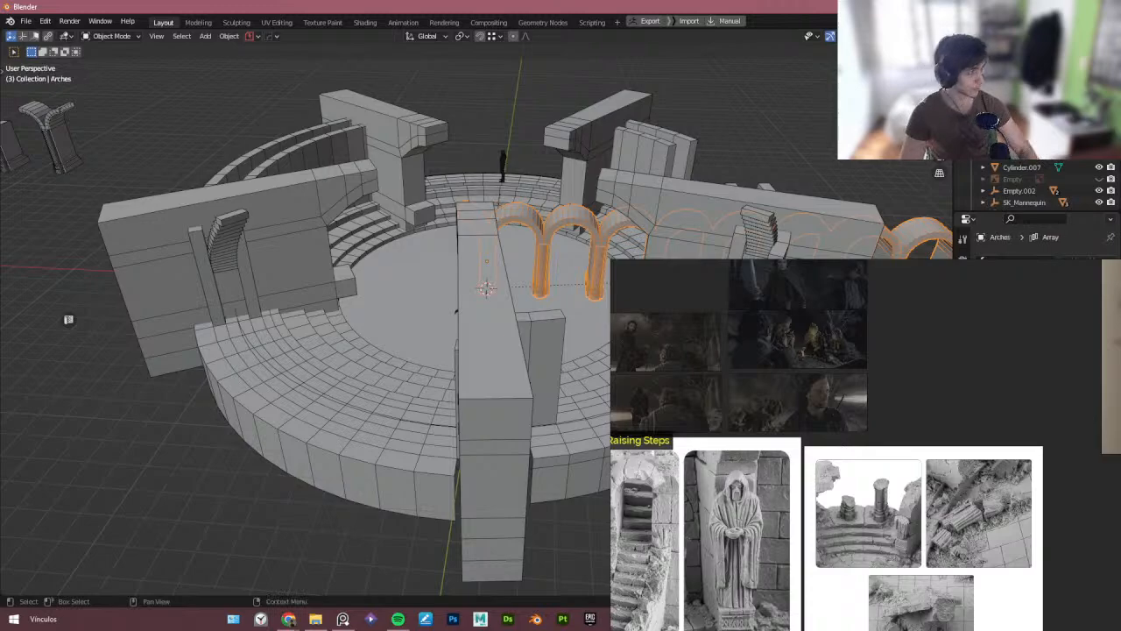
- Add a Curve modifier to Arches and pick the ArchesCurve object as its deforming curve
click(920, 325)
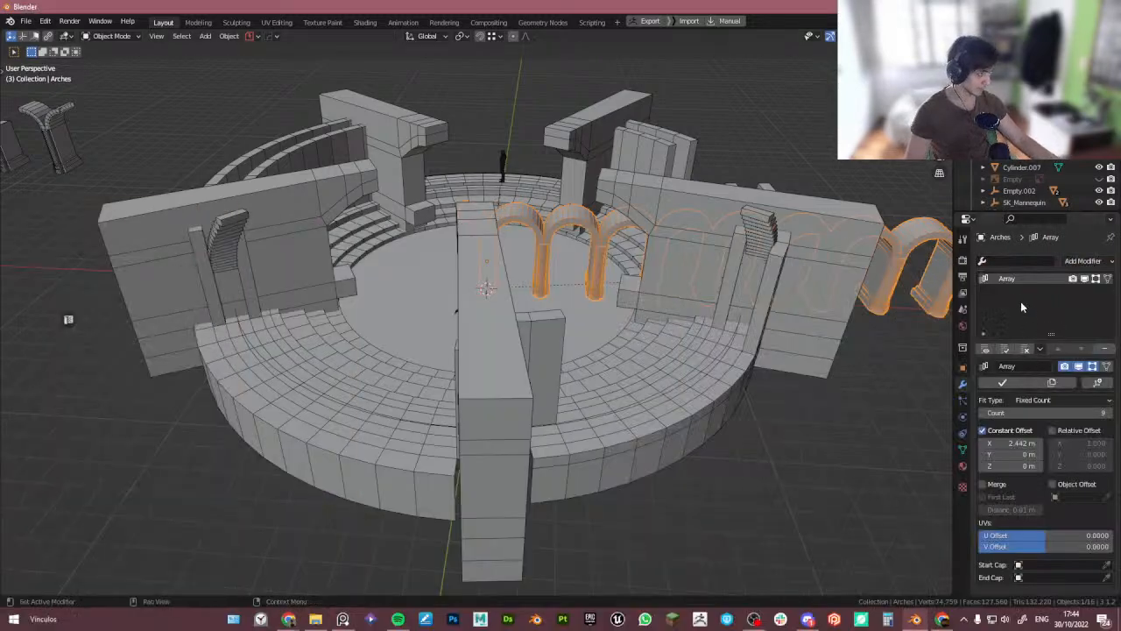
click(1084, 261)
text(curve)
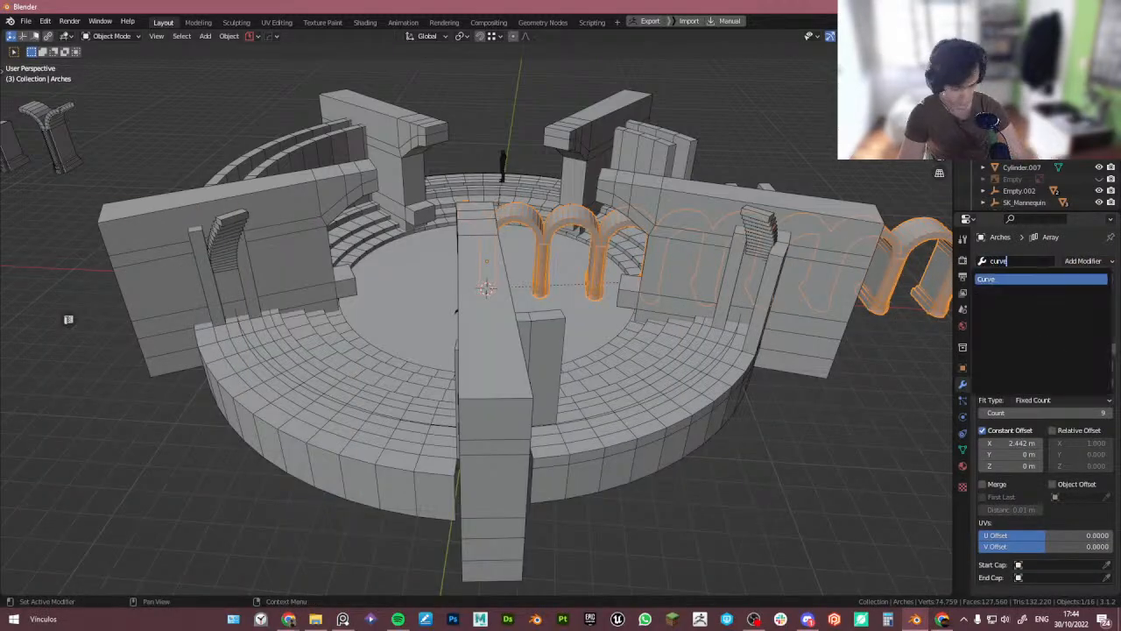
key(Return)
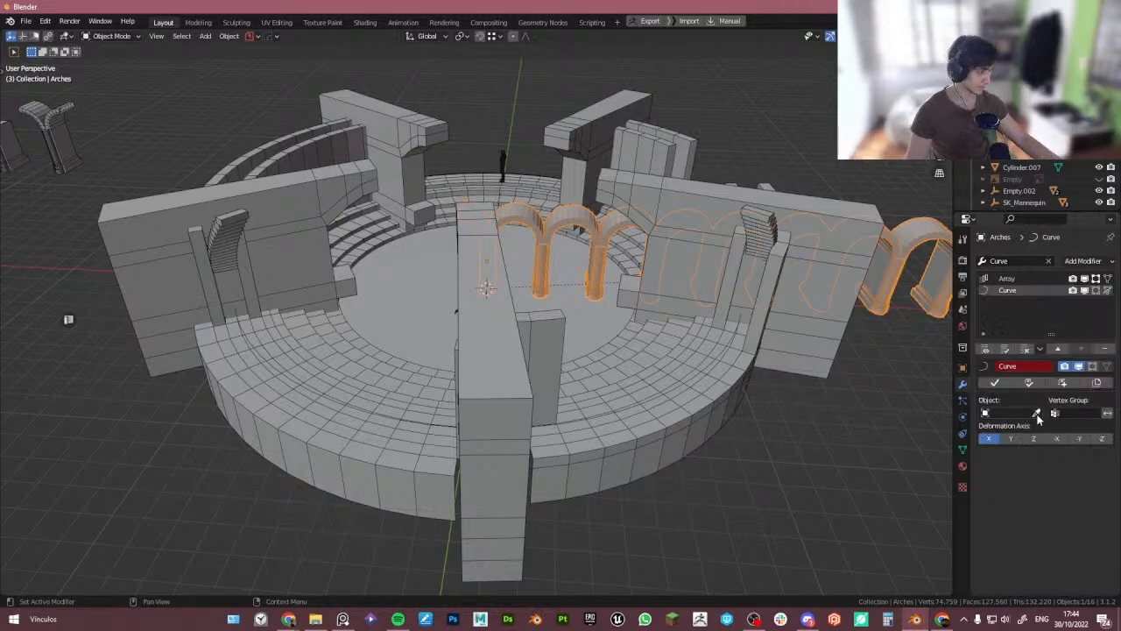
click(413, 421)
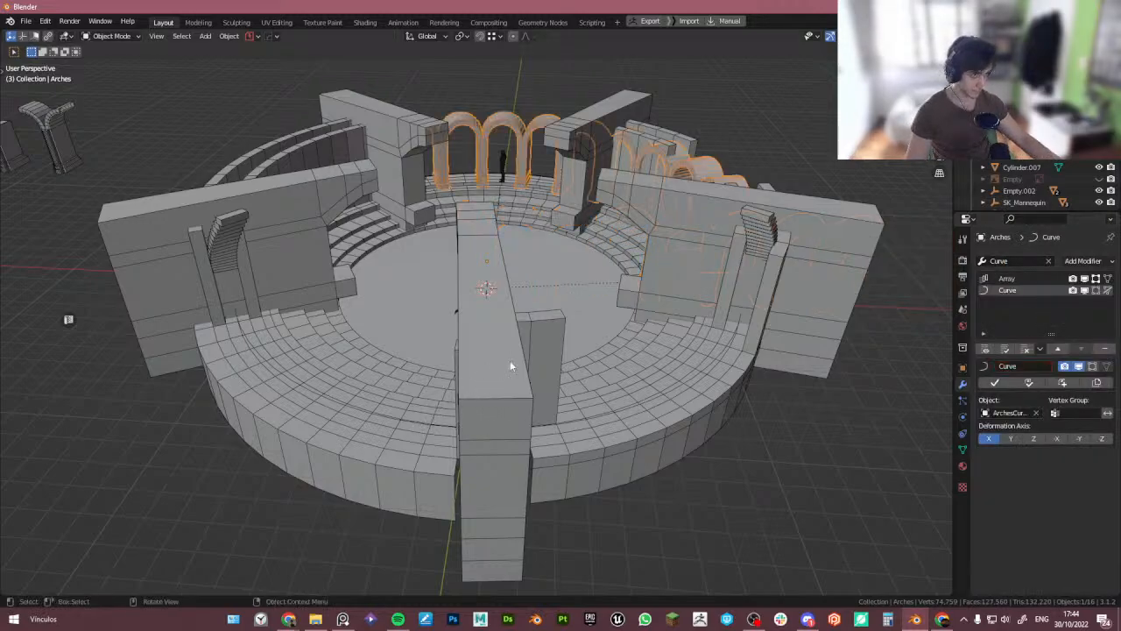
- Raise the Array modifier's count to 28
middle_drag(510, 361, 563, 408)
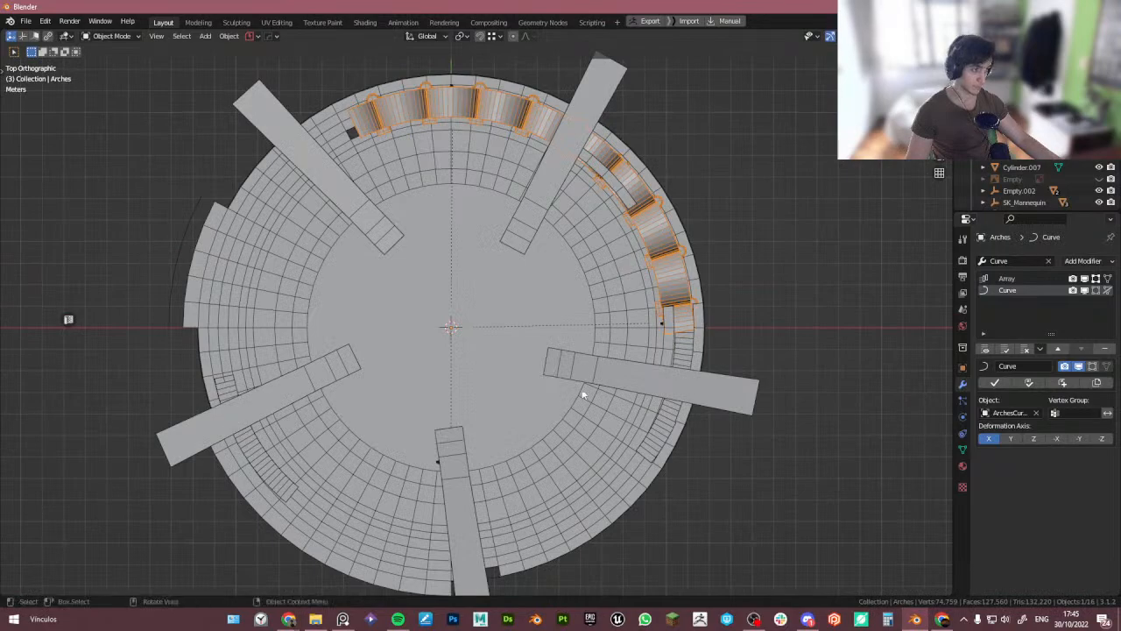
click(1022, 279)
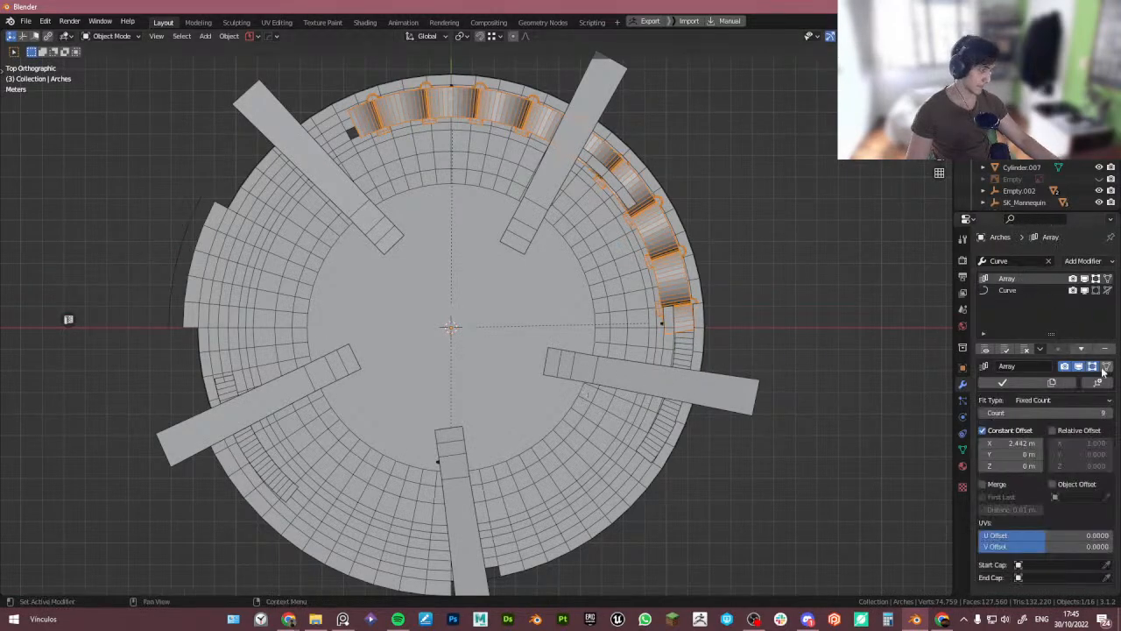
drag(1093, 414, 1114, 414)
middle_drag(876, 416, 771, 315)
scroll(450, 443, up, 1)
middle_drag(466, 443, 531, 444)
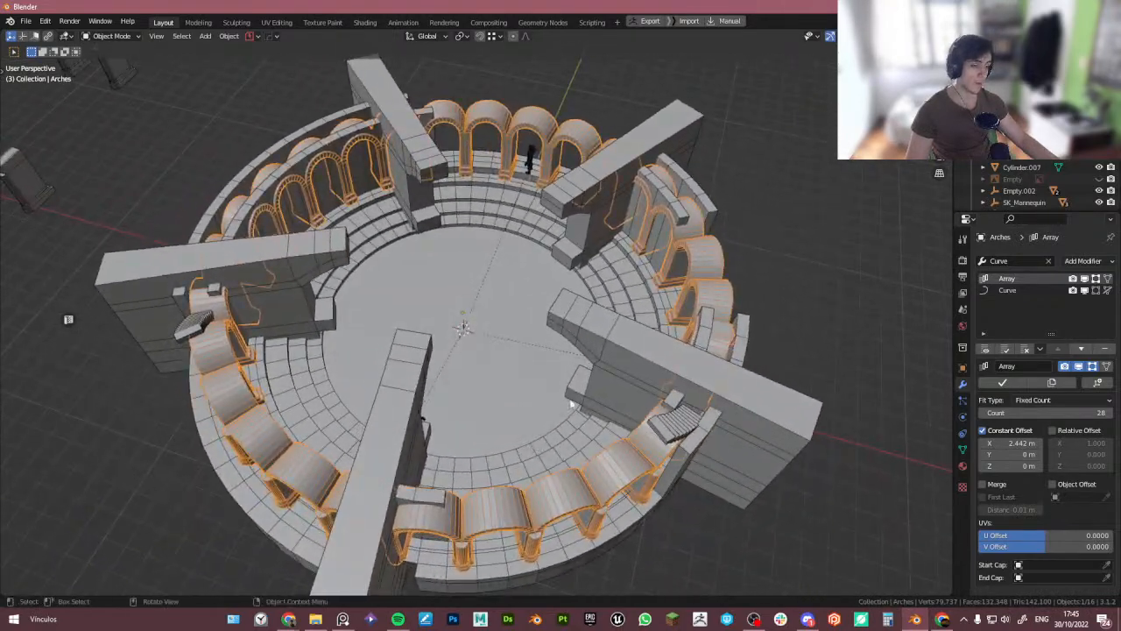
- Select the ArchesCurve and scale it down uniformly so the arches sit inside the tower ring
middle_drag(571, 403, 616, 443)
click(554, 513)
click(555, 511)
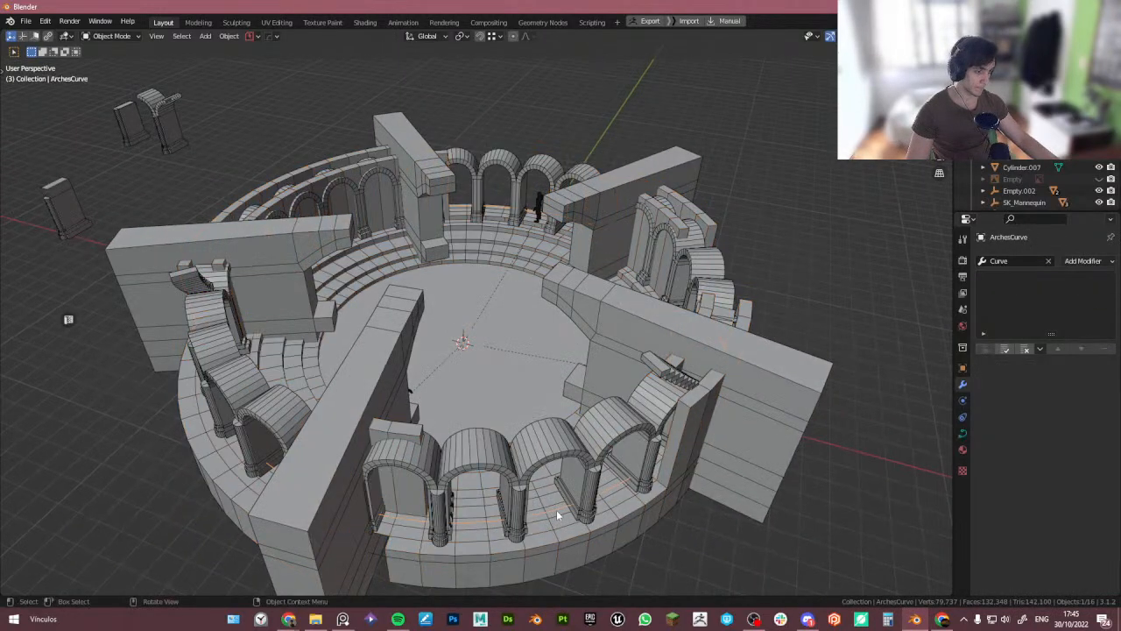
key(s)
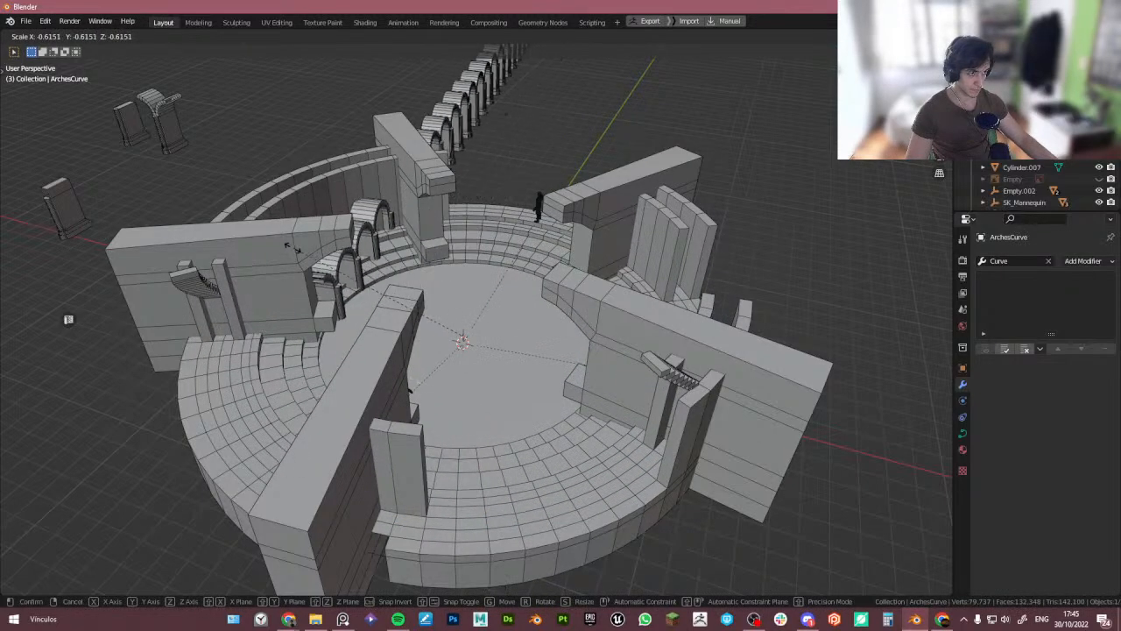
click(518, 334)
middle_drag(518, 335, 548, 375)
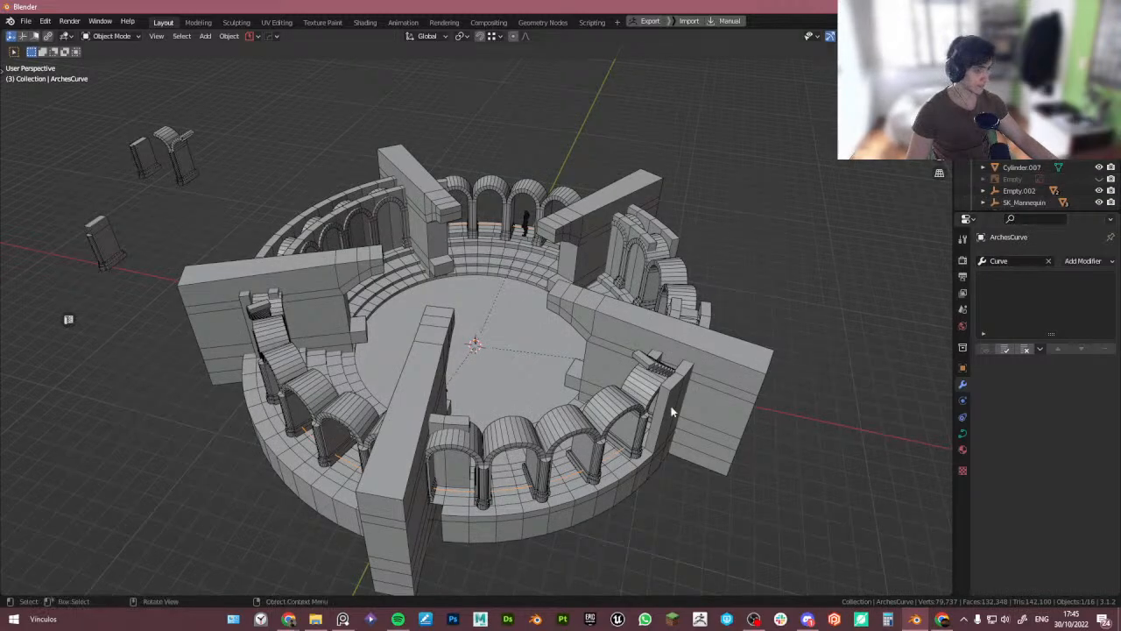
- Select Arches and hide its Curve and Array modifiers in the viewport
click(604, 414)
click(1086, 291)
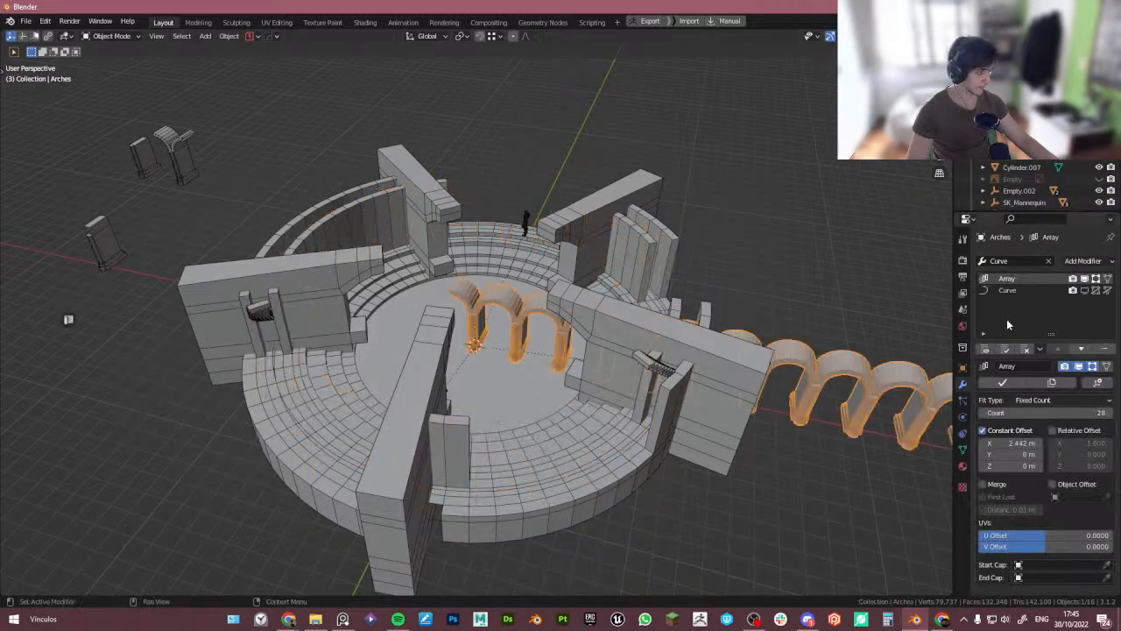
middle_drag(889, 329, 920, 302)
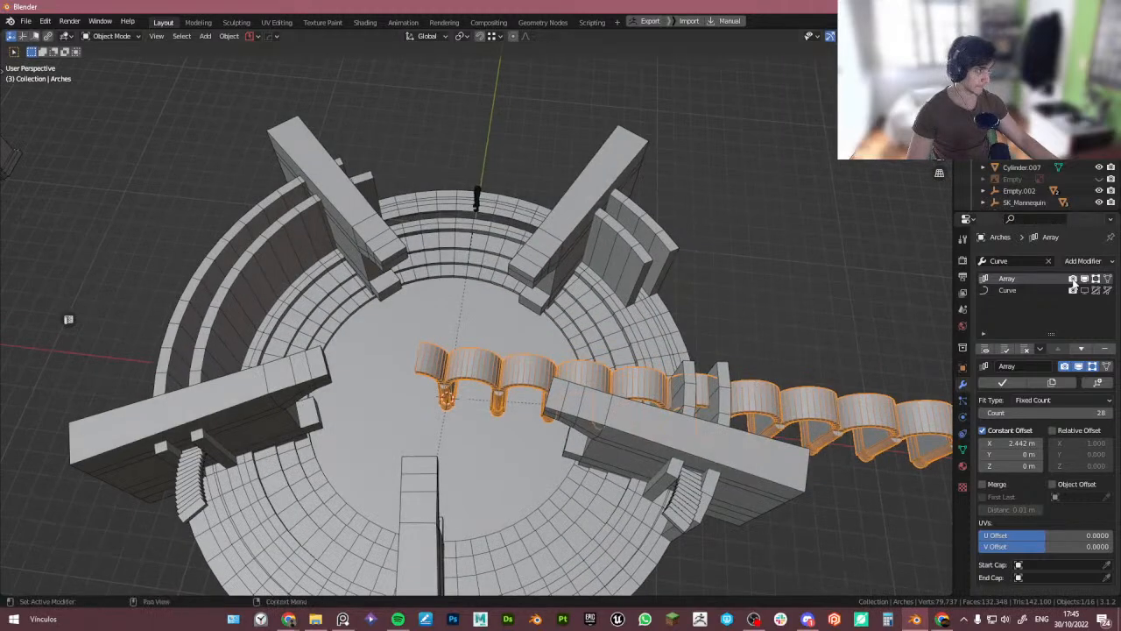
click(1085, 279)
- Rotate the single arch 180° about Z and show the Array modifier again
middle_drag(536, 328, 445, 400)
scroll(448, 390, up, 6)
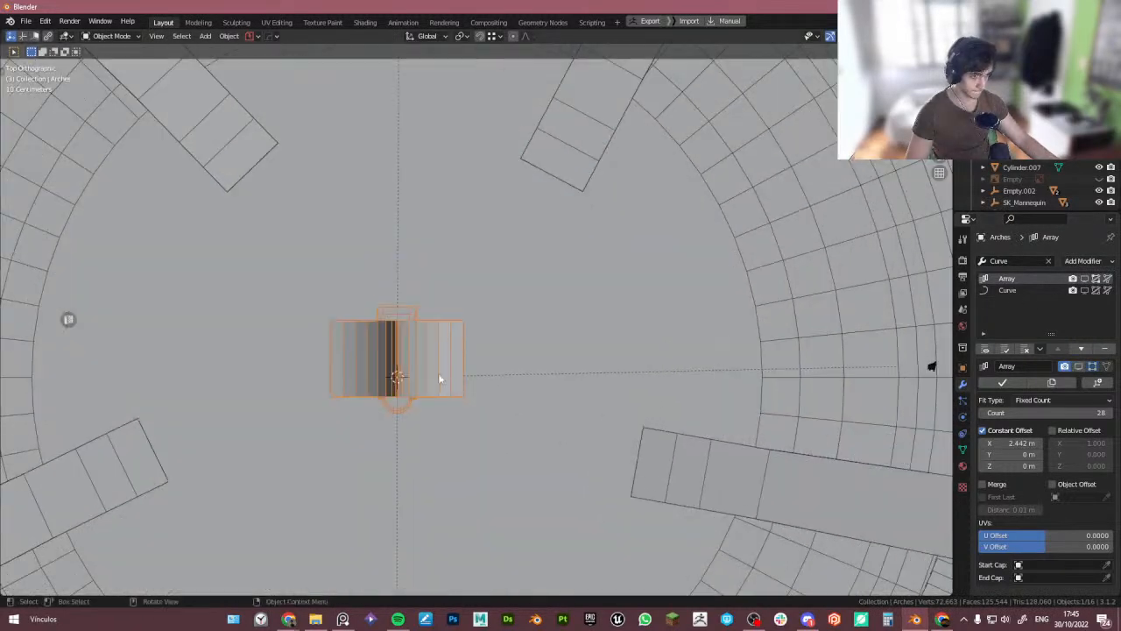
key(r)
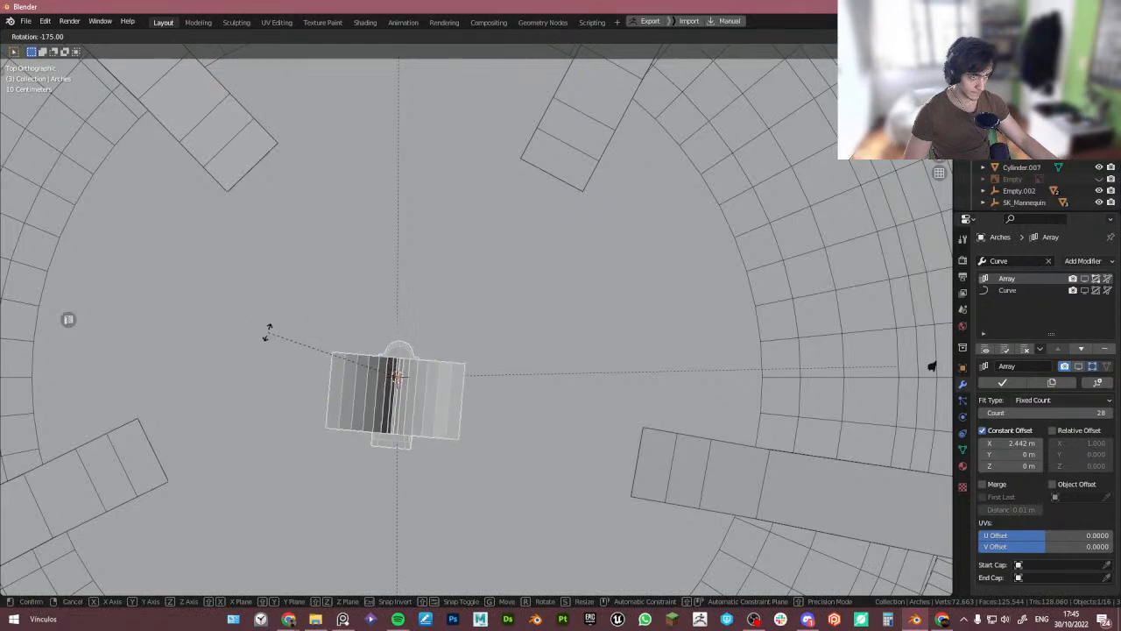
click(268, 350)
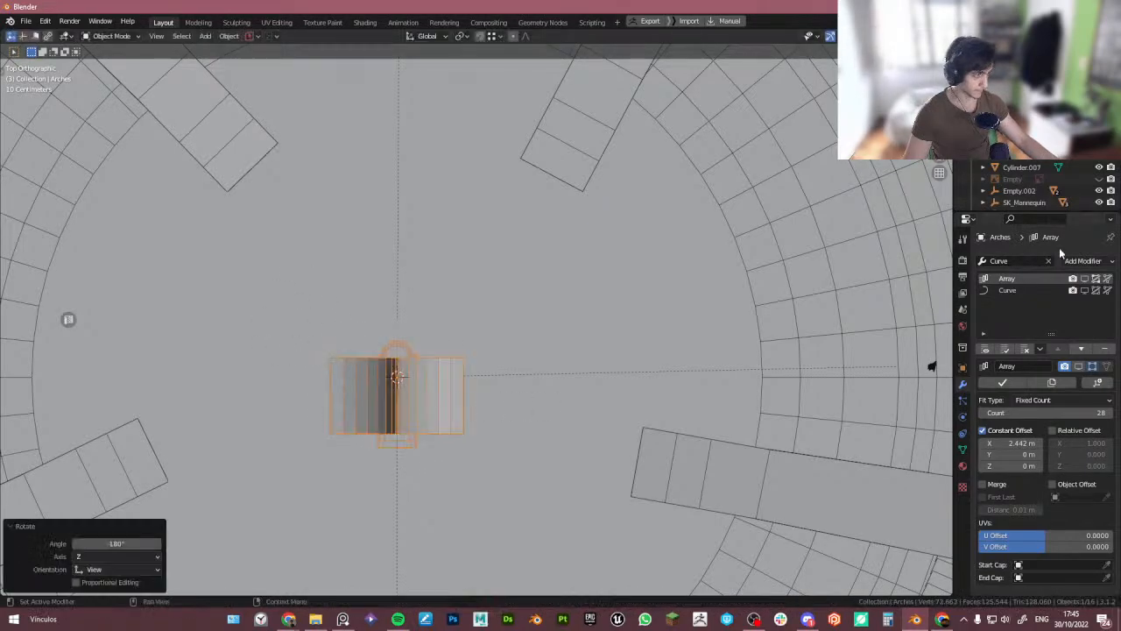
click(1084, 278)
- Try showing the Curve modifier on the rotated arches, then undo it
scroll(563, 326, down, 5)
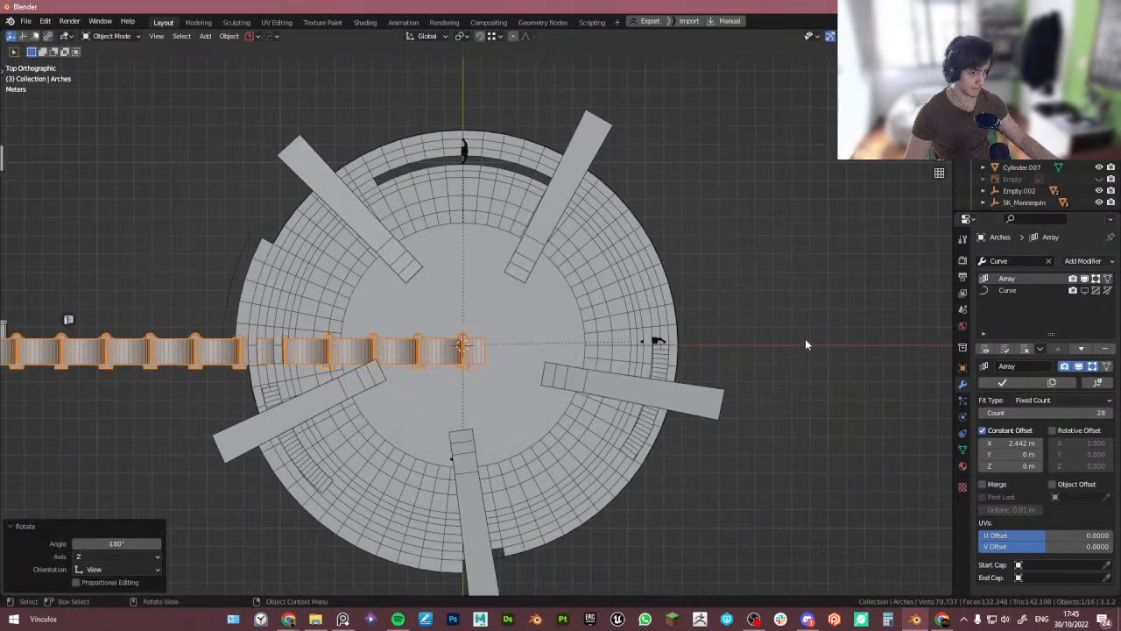
click(1085, 290)
middle_drag(692, 368, 630, 342)
scroll(619, 376, up, 4)
key(ctrl+z)
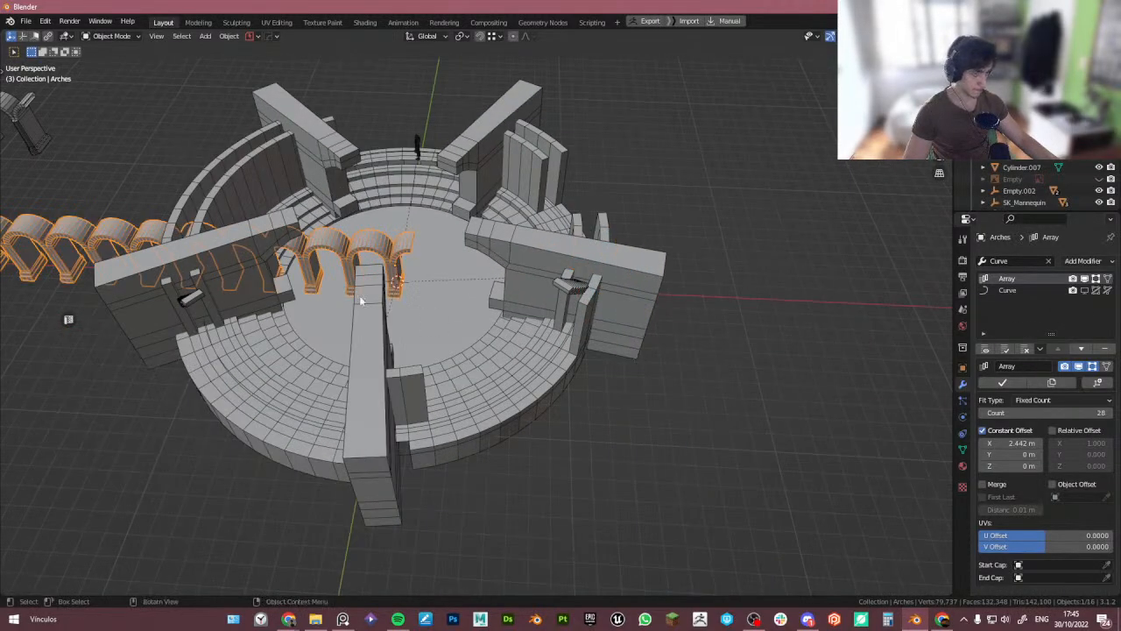
- Apply all transforms to the Arches object and snap its origin to the geometry
ctrl+middle_drag(360, 300, 657, 318)
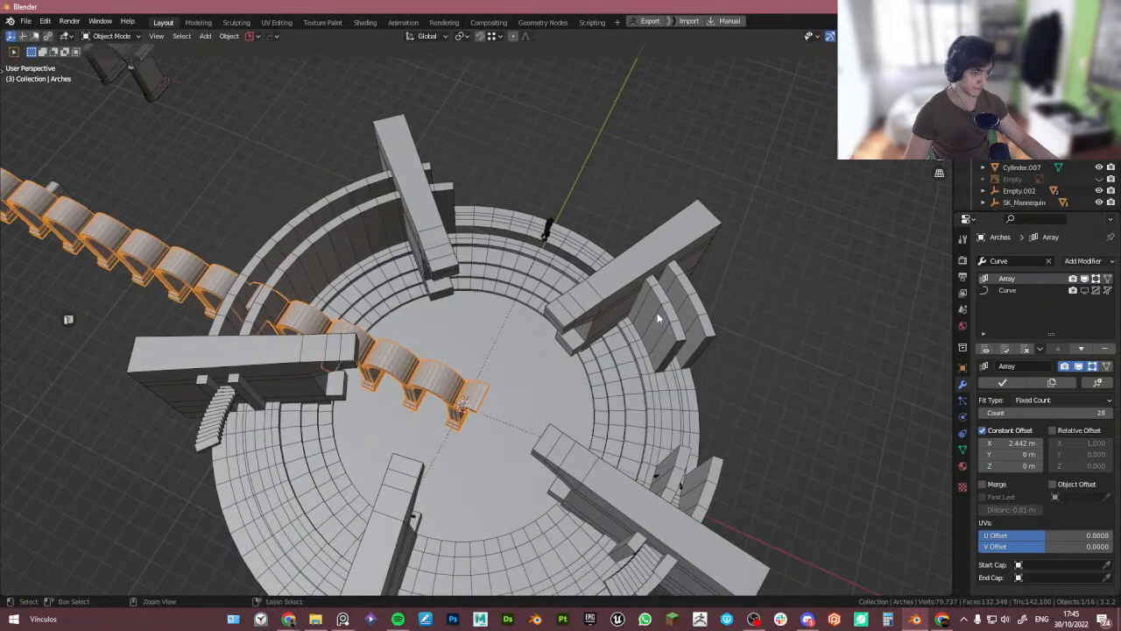
key(ctrl+a)
click(655, 320)
key(shift+s)
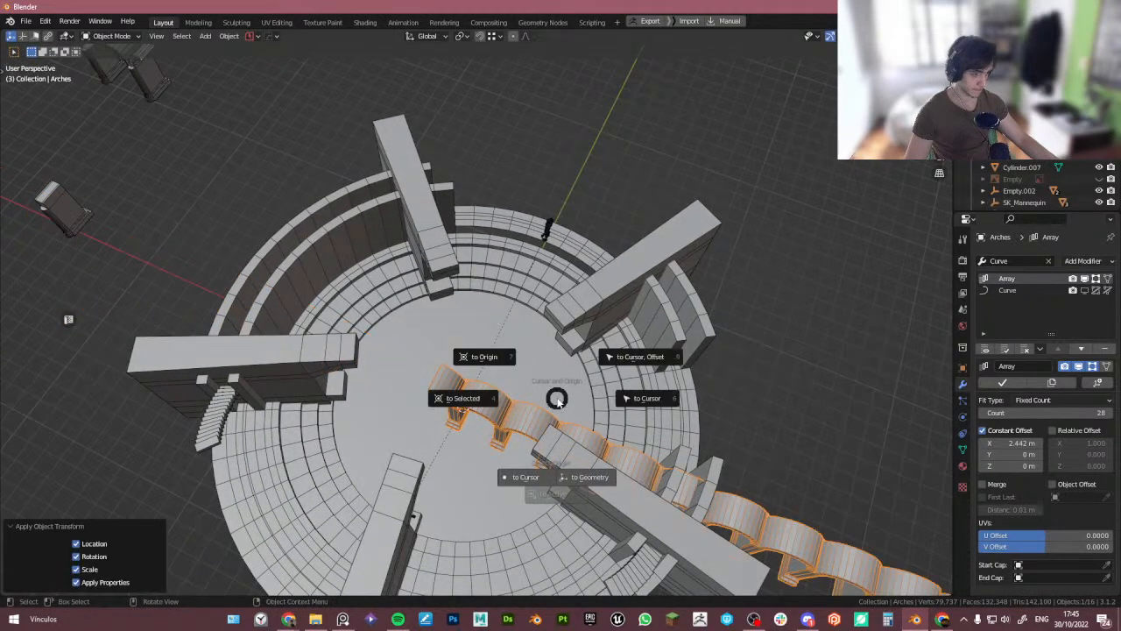
click(595, 476)
- Show the Curve modifier again to wrap the arch array around the tower
middle_drag(561, 460, 810, 299)
key(Tab)
key(Tab)
click(1085, 290)
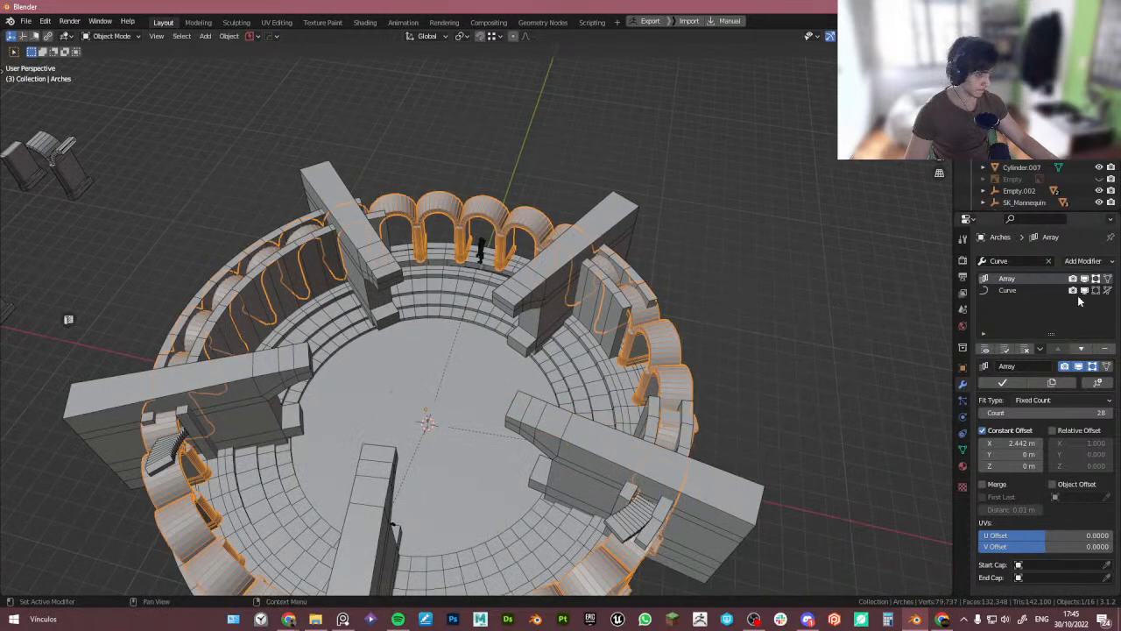
- Inspect the arch array and its guide curve, selecting each and viewing them from the top
middle_drag(665, 360, 561, 429)
scroll(490, 442, up, 4)
click(491, 442)
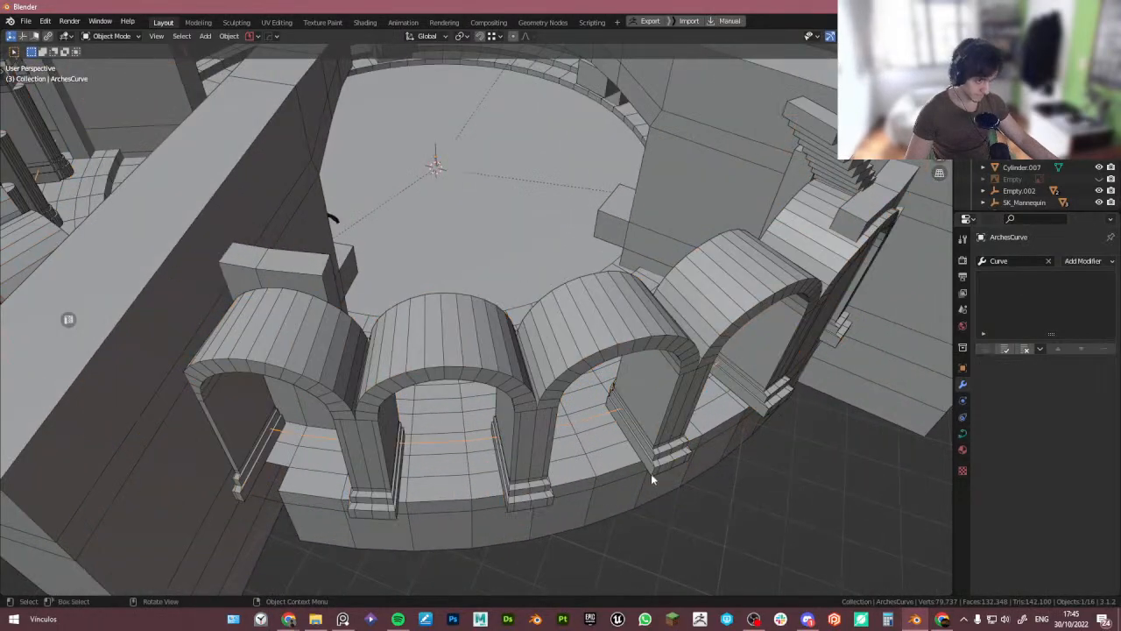
key(shift+s)
click(718, 374)
scroll(591, 393, down, 3)
middle_drag(590, 394, 653, 424)
key(s)
right_click(661, 409)
click(600, 407)
scroll(633, 408, down, 2)
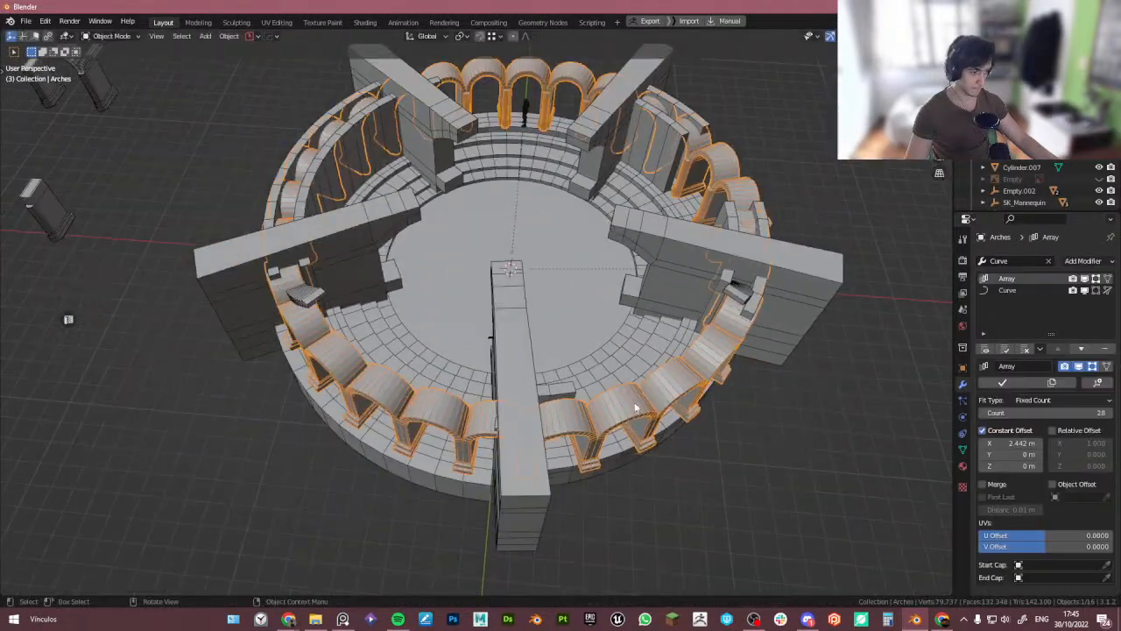
key(KP_7)
scroll(682, 377, down, 2)
scroll(681, 377, down, 1)
shift+middle_drag(673, 321, 675, 356)
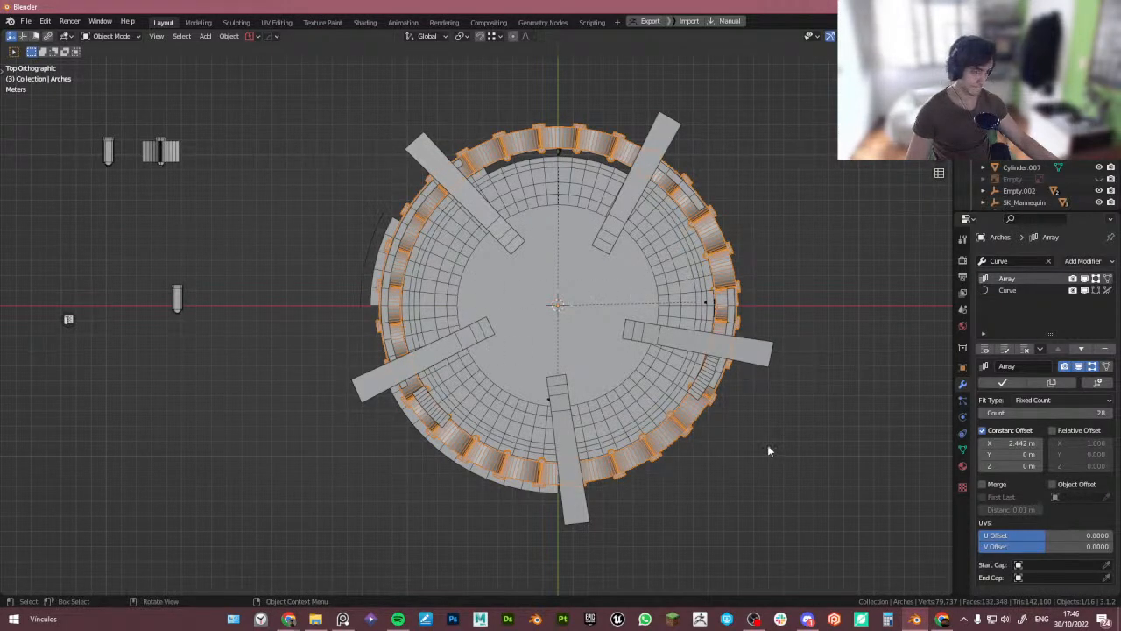
key(s)
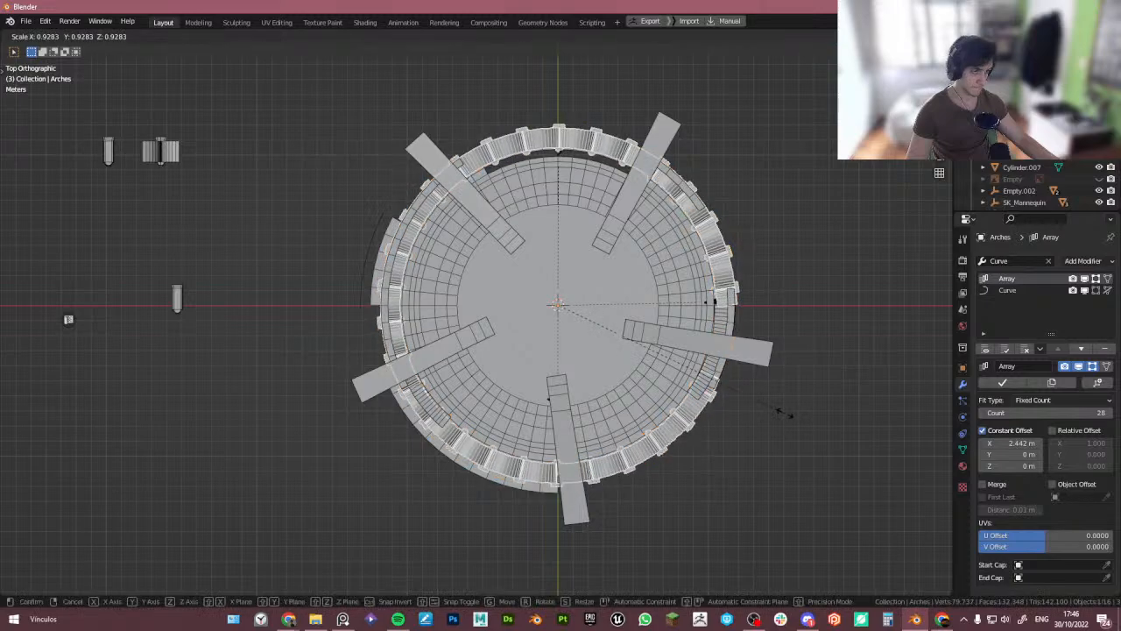
right_click(776, 415)
click(676, 431)
key(s)
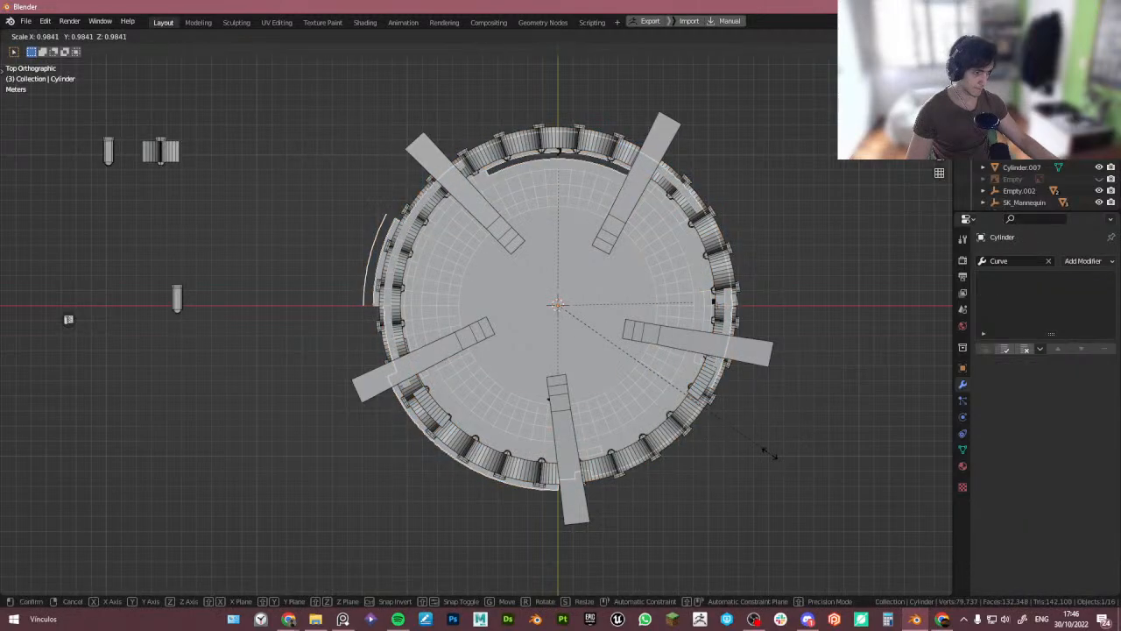
right_click(771, 457)
shift+click(639, 429)
click(673, 438)
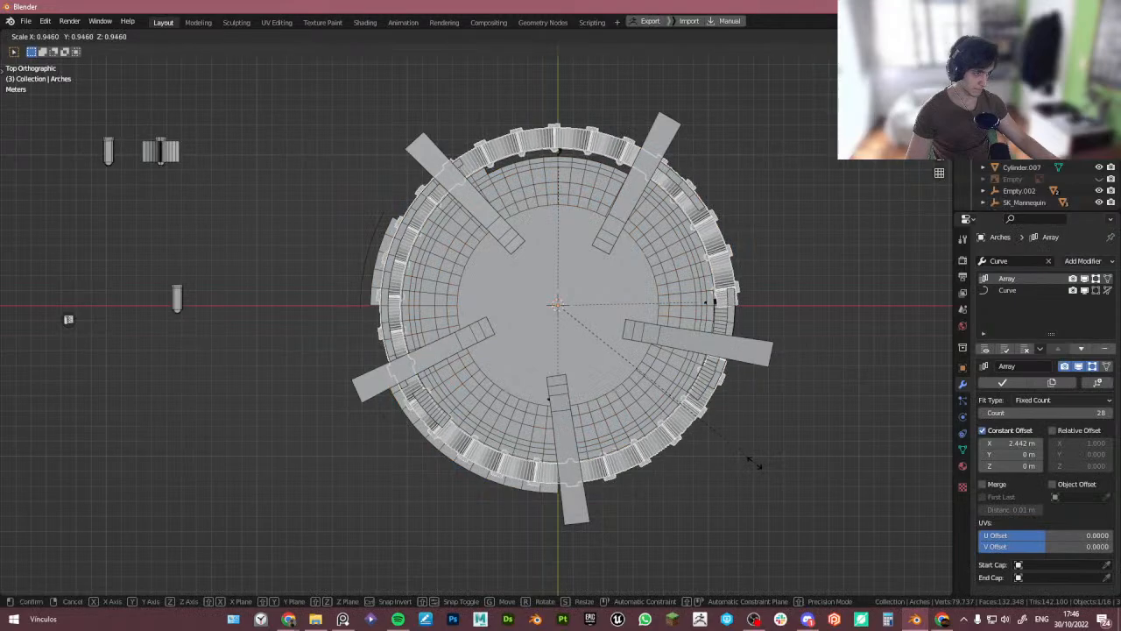
middle_drag(760, 462, 556, 474)
click(556, 474)
- Delete the stray curved segment at the front of the tower cylinder mesh in Edit Mode
key(Tab)
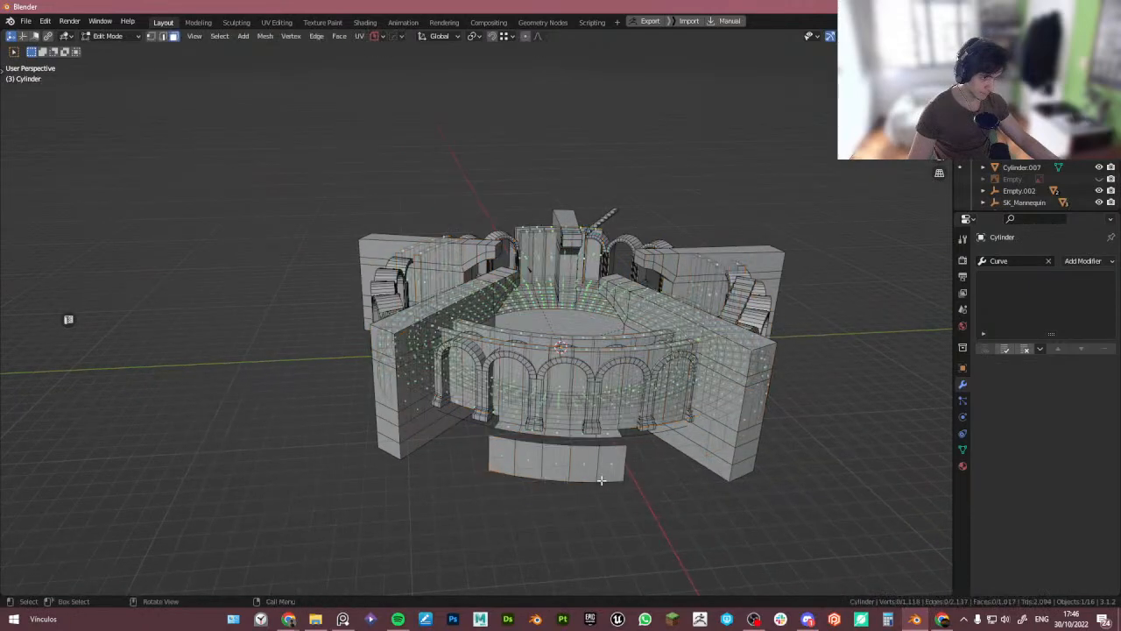
scroll(544, 464, up, 3)
click(483, 457)
ctrl+click(649, 462)
key(x)
click(651, 461)
key(Tab)
- Select the arches curve object and apply all its transforms
middle_drag(726, 384, 664, 405)
middle_drag(464, 441, 438, 426)
click(475, 397)
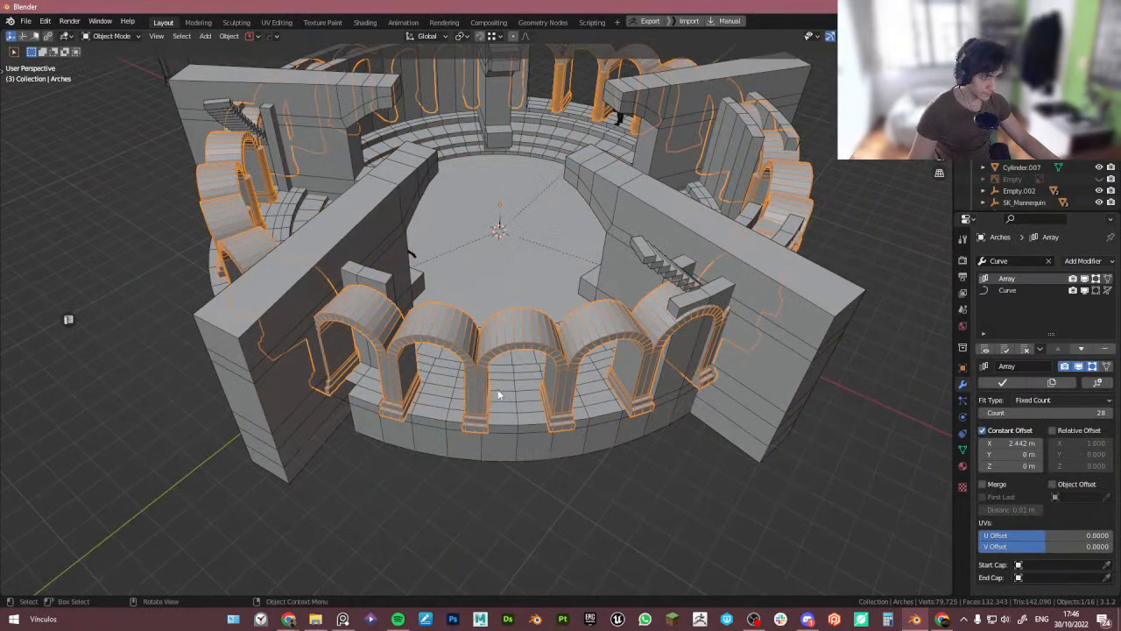
click(982, 291)
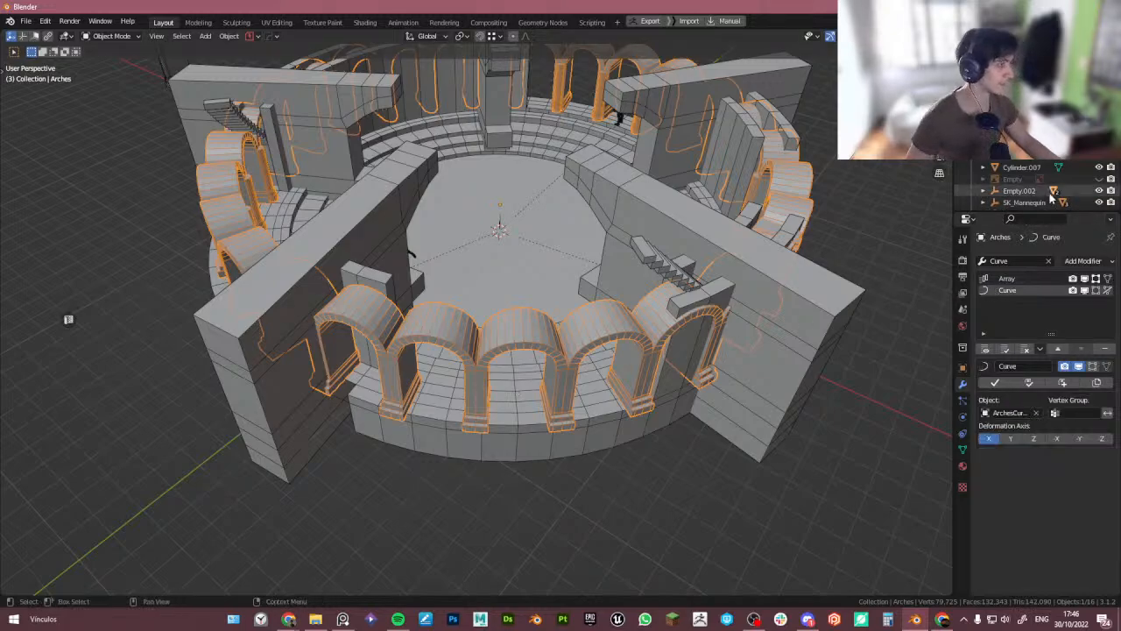
click(1034, 105)
click(1030, 96)
key(ctrl+a)
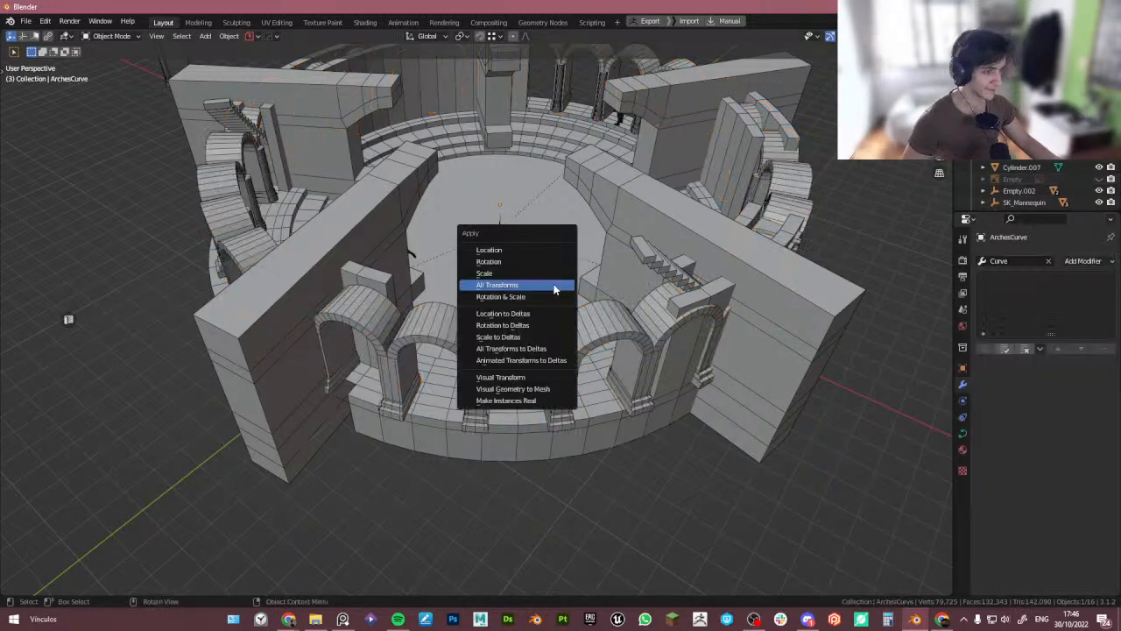
click(553, 284)
- Snap the arches curve to the 3D cursor with offset
middle_drag(535, 367, 563, 384)
key(shift+s)
click(604, 335)
middle_drag(517, 333, 592, 303)
key(s)
right_click(680, 394)
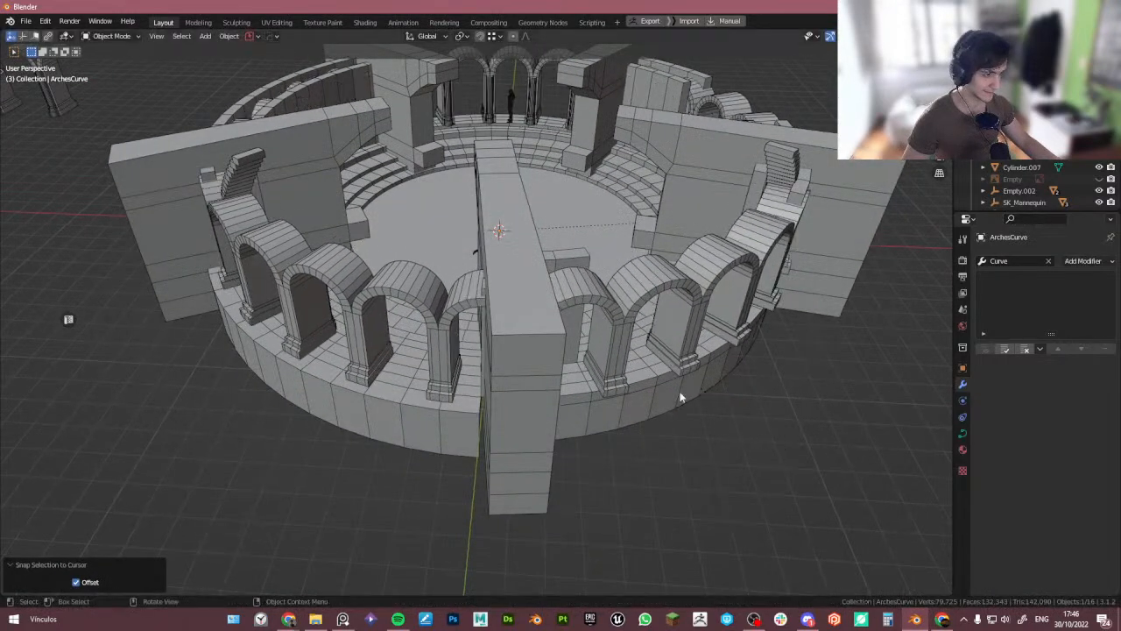
- Select the Arches object and apply all its transforms
click(636, 327)
key(ctrl+a)
click(630, 326)
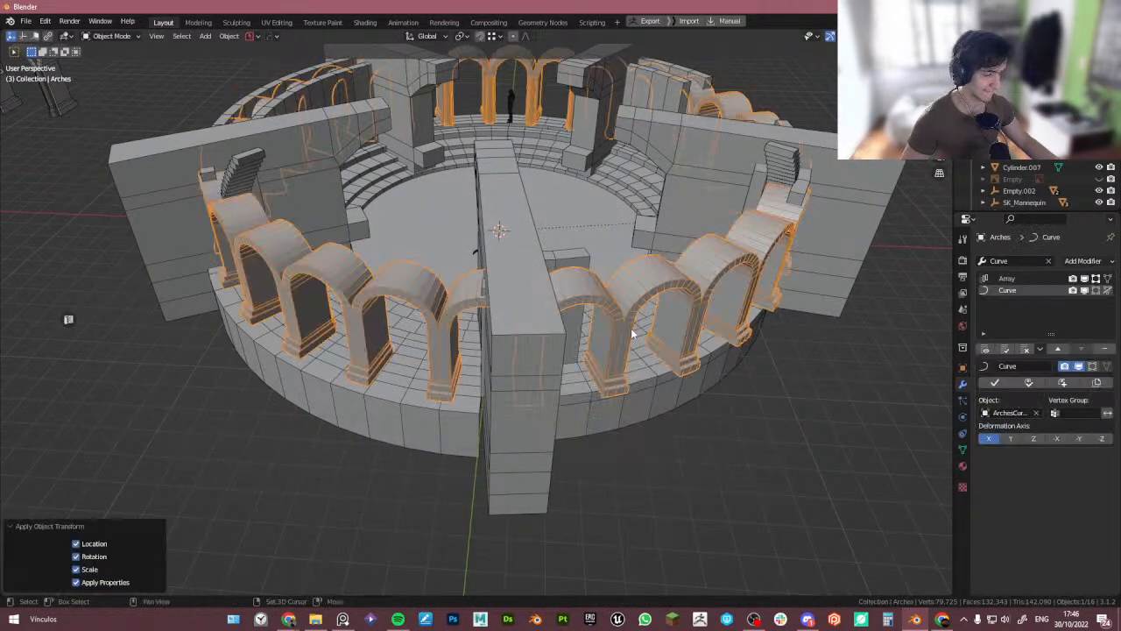
middle_drag(614, 362, 643, 372)
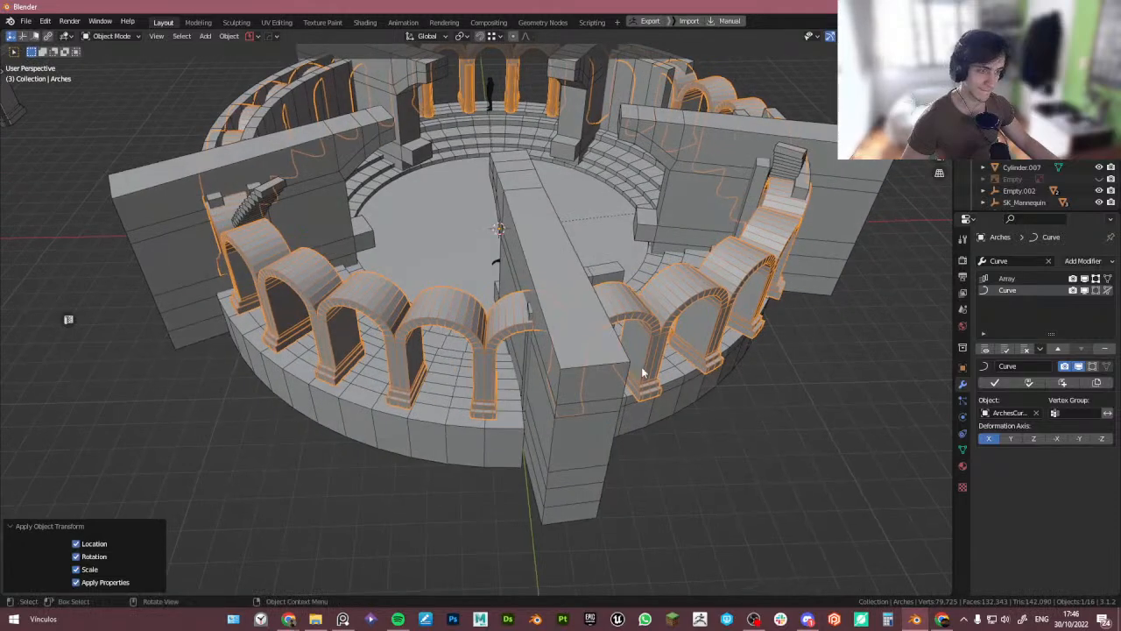
middle_drag(721, 386, 876, 341)
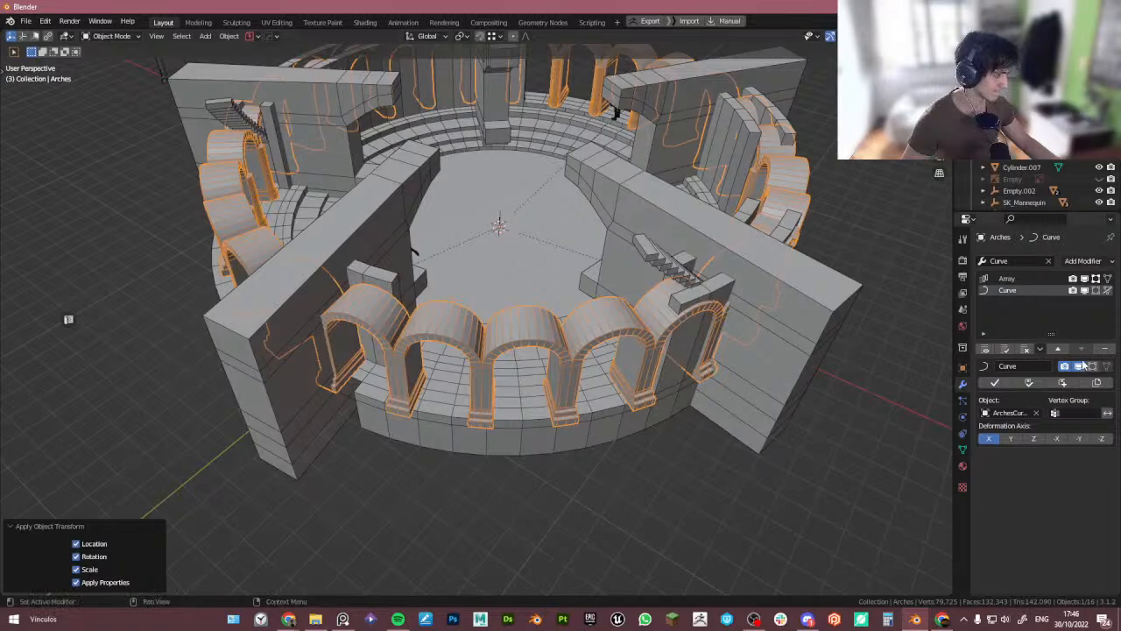
- Try each deformation axis on the Curve modifier, ending back on X
click(1013, 439)
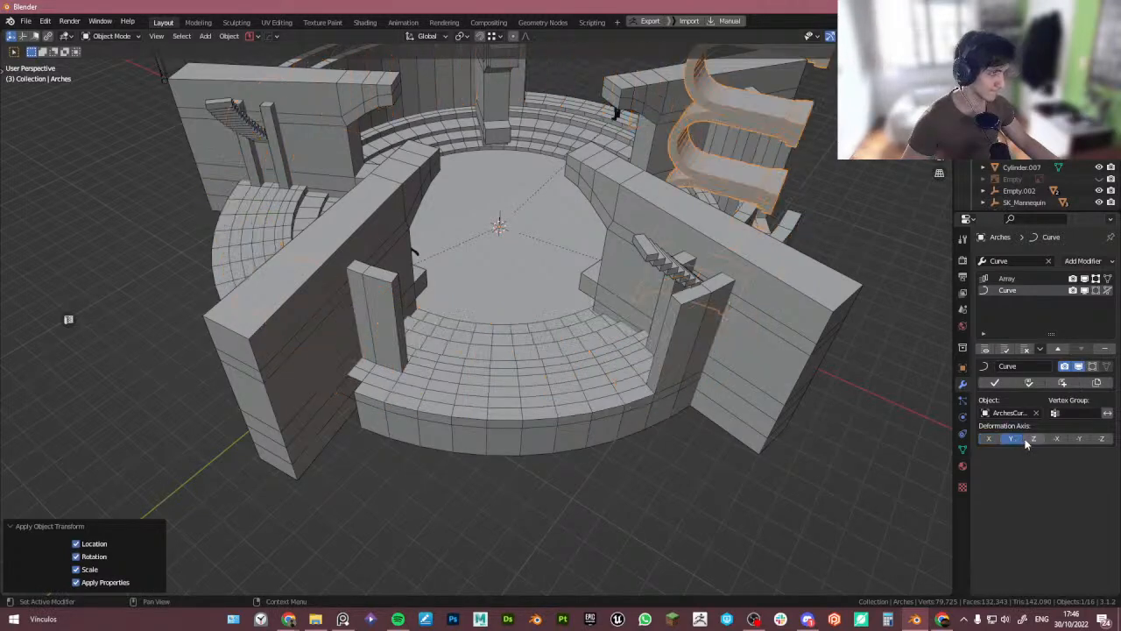
click(1032, 439)
click(1054, 439)
click(1080, 439)
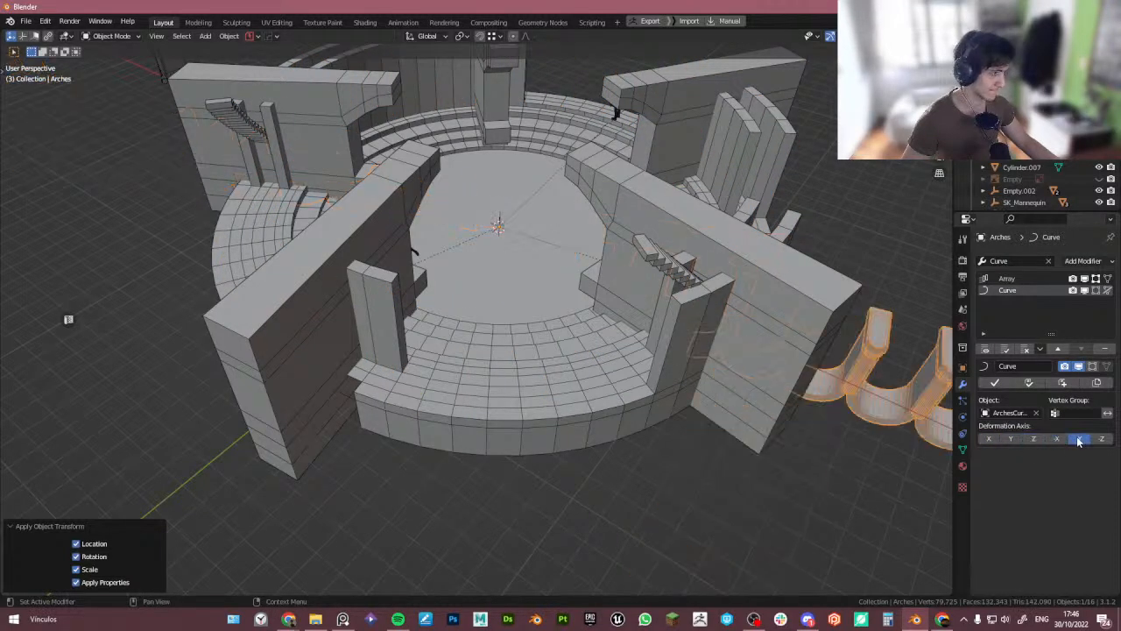
click(1102, 438)
click(989, 439)
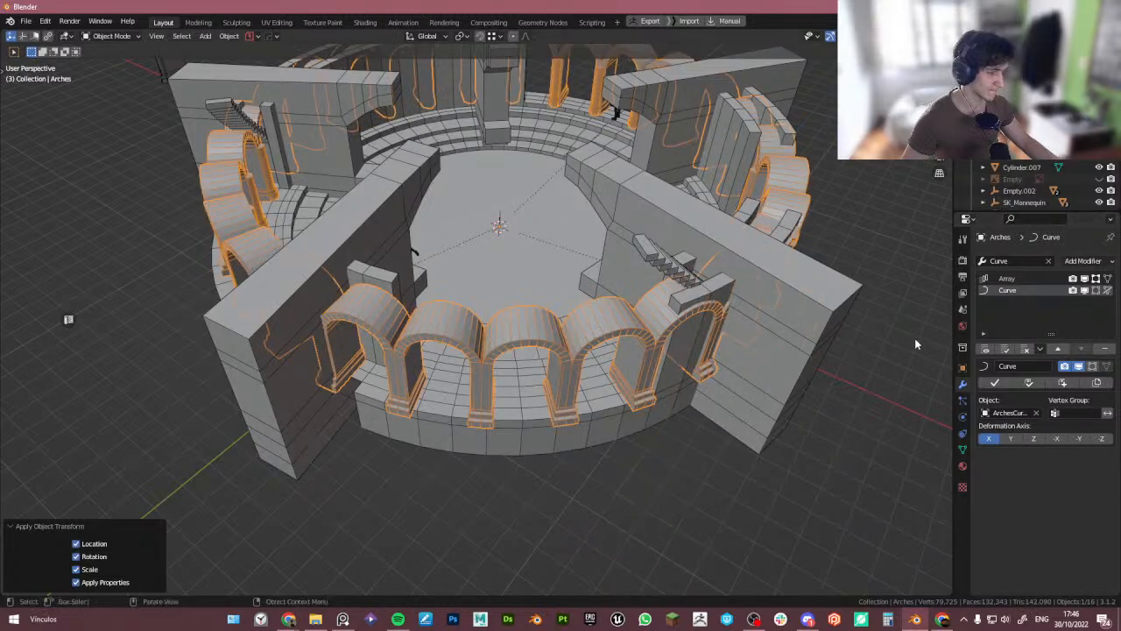
- Hide the Curve modifier in the viewport and set the Arches origin to its geometry
click(1085, 291)
mouse_move(596, 317)
middle_down()
mouse_move(624, 359)
mouse_move(615, 314)
middle_up()
key(KP_7)
scroll(482, 388, up, 6)
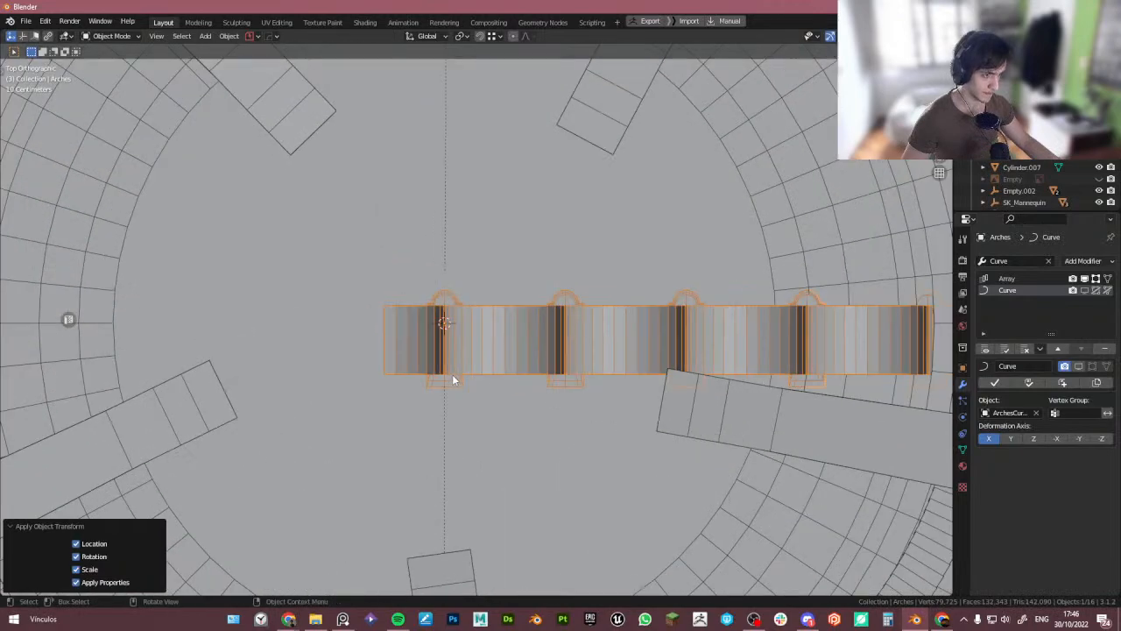
key(shift+s)
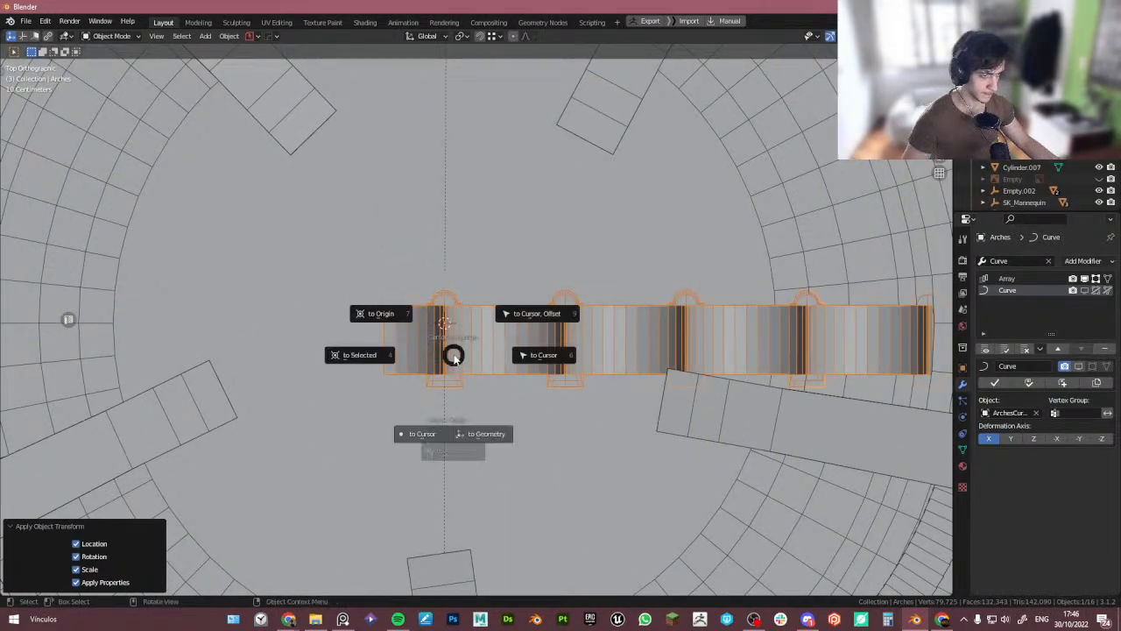
click(480, 433)
- Delete the old arches curve object
scroll(481, 430, down, 5)
middle_drag(476, 388, 502, 369)
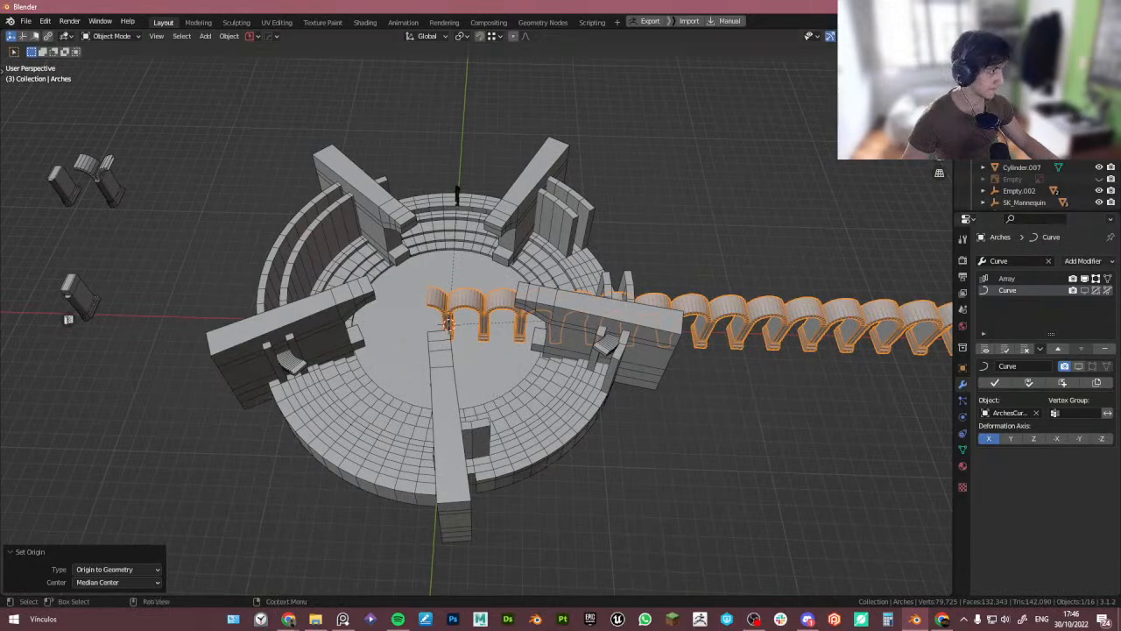
click(603, 321)
key(Delete)
scroll(480, 382, up, 4)
click(559, 462)
shift+middle_drag(399, 394, 471, 327)
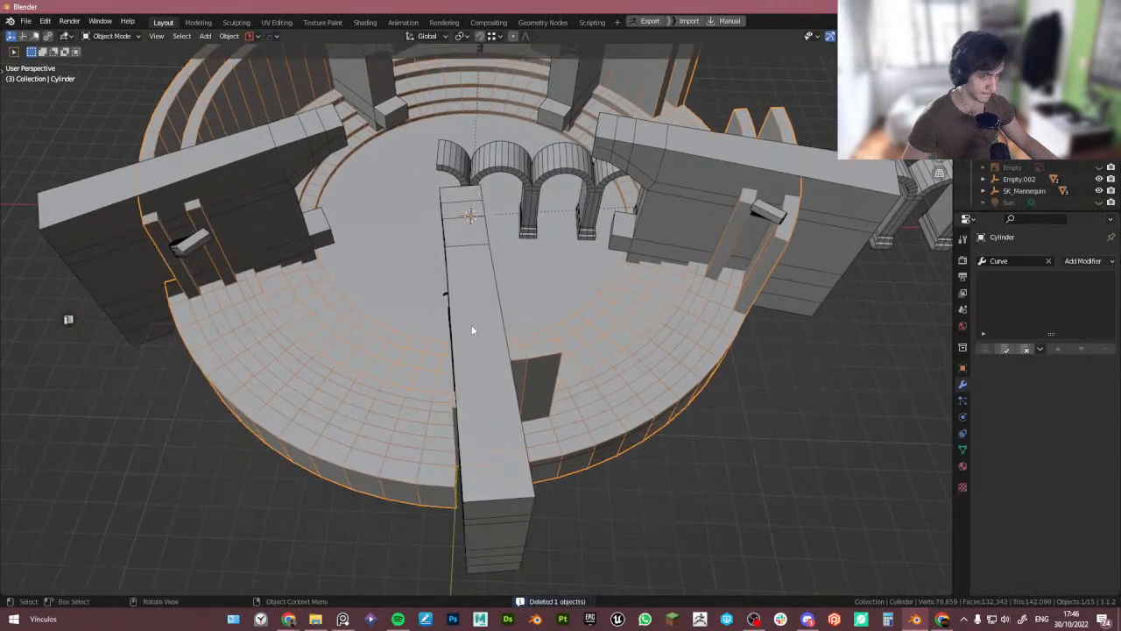
key(Tab)
middle_drag(251, 375, 298, 371)
key(shift+d)
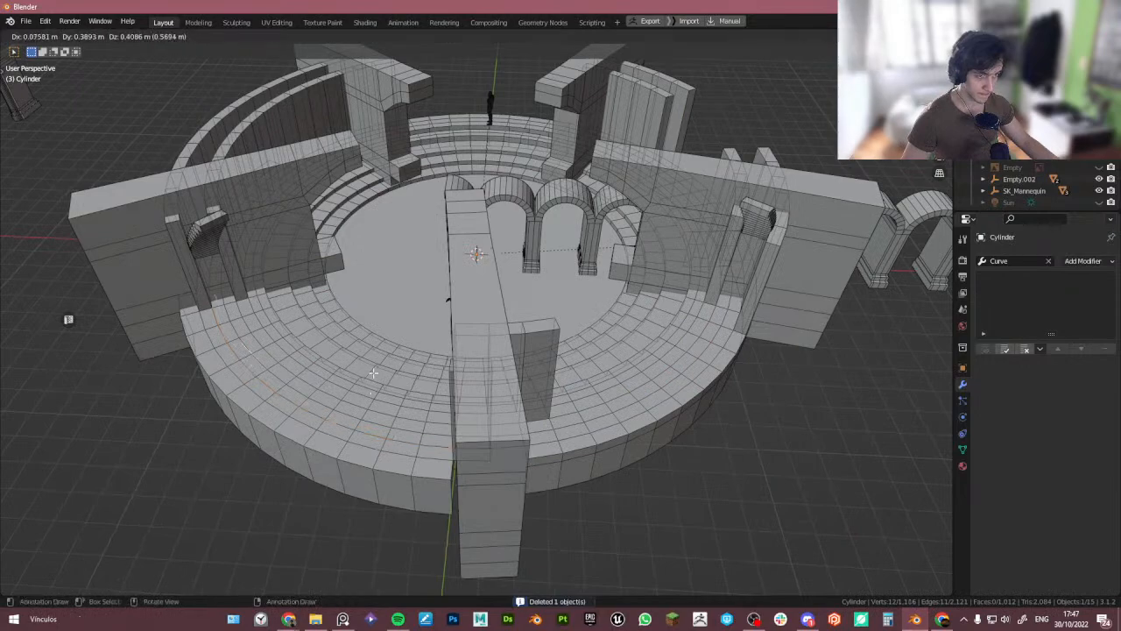
right_click(375, 377)
key(p)
click(374, 373)
key(Tab)
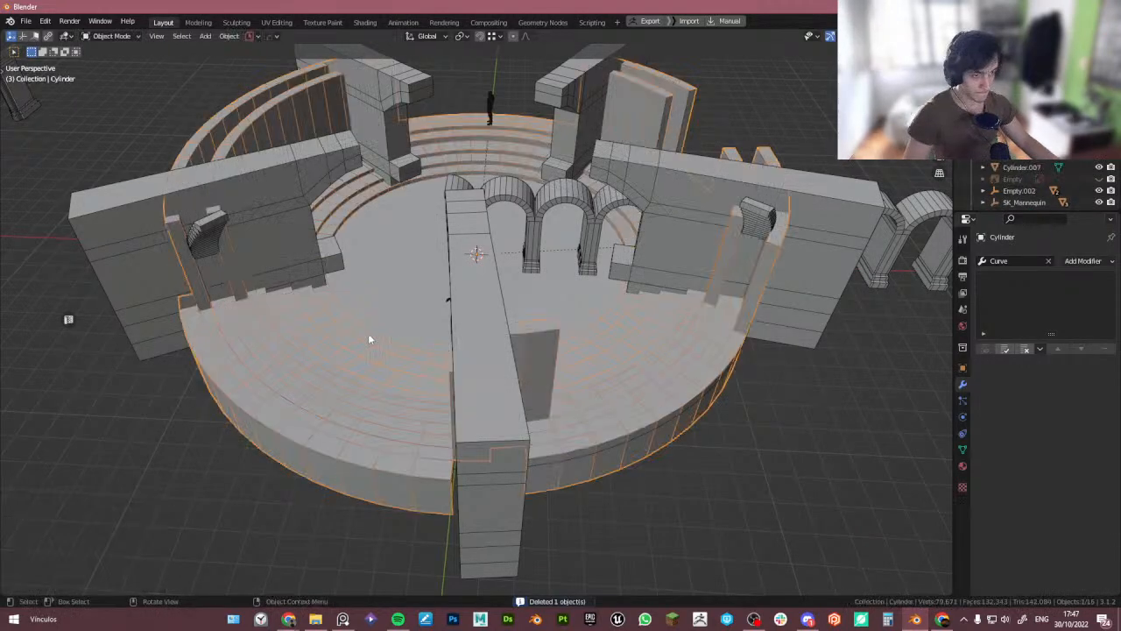
click(297, 405)
key(g)
key(z)
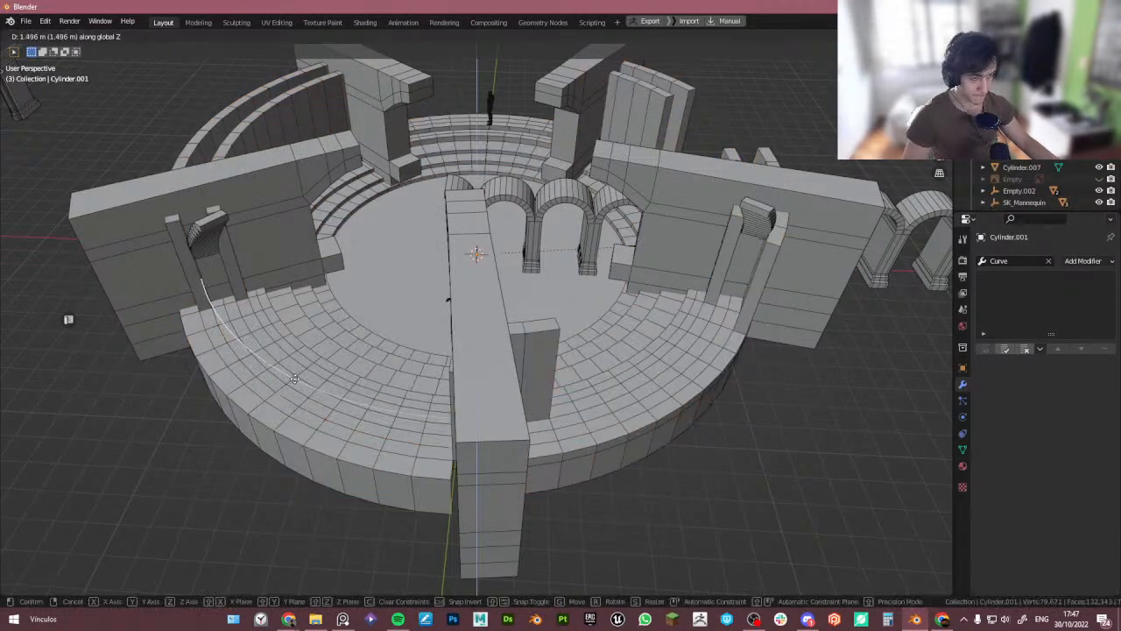
right_click(295, 379)
middle_drag(248, 369, 220, 359)
scroll(232, 354, up, 3)
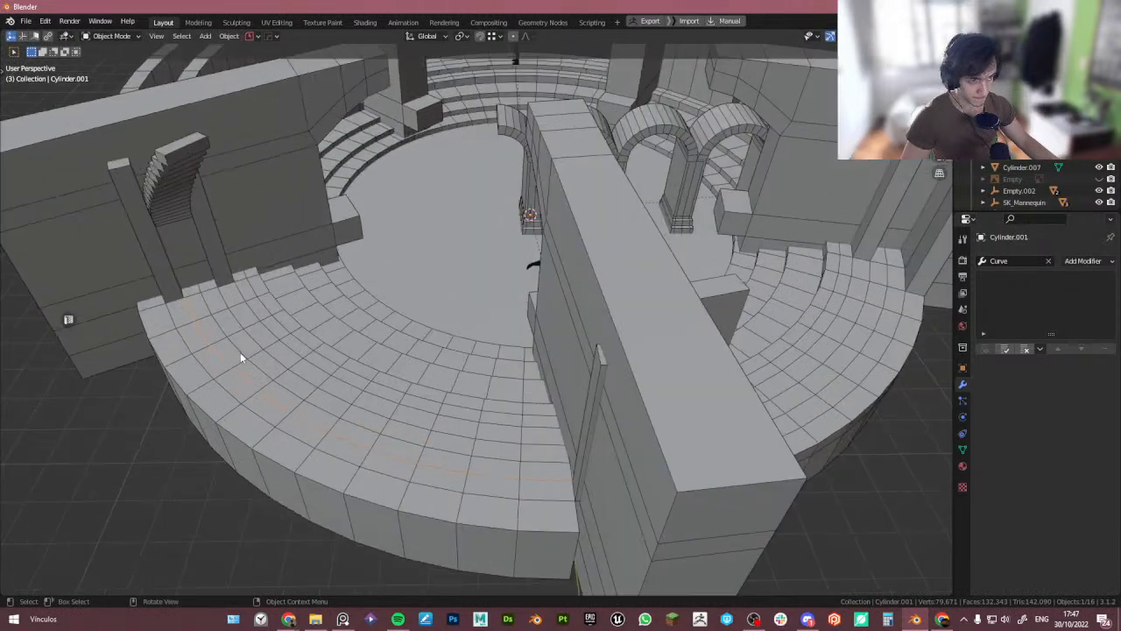
key(Delete)
- Duplicate an edge loop of the tower base and separate it into its own object
click(258, 363)
key(Tab)
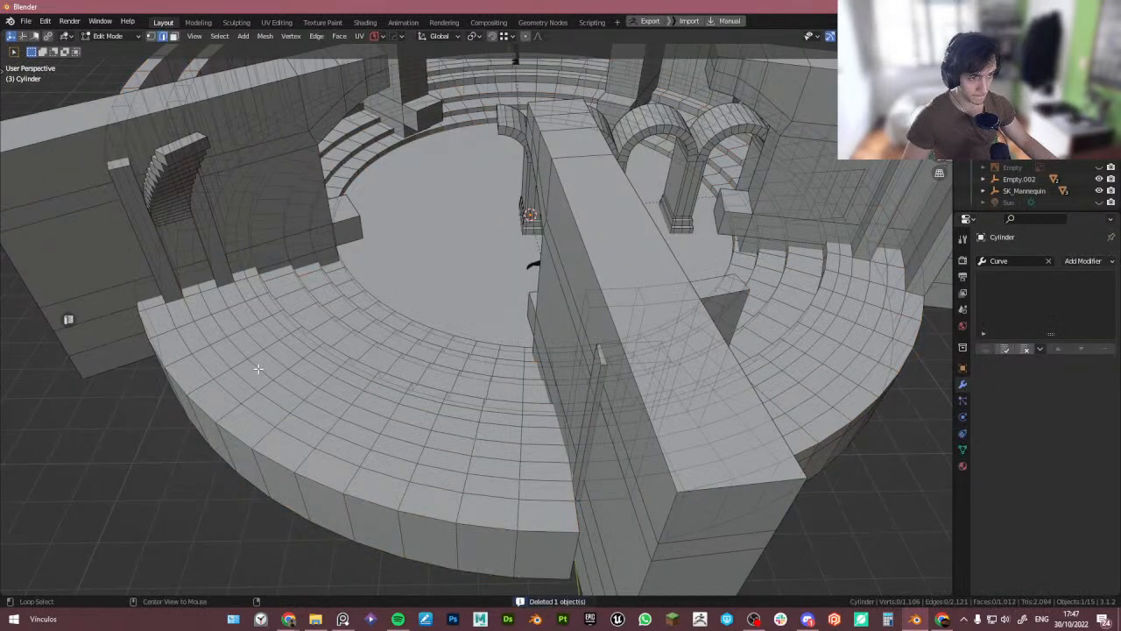
key(shift+d)
right_click(258, 362)
key(p)
click(258, 363)
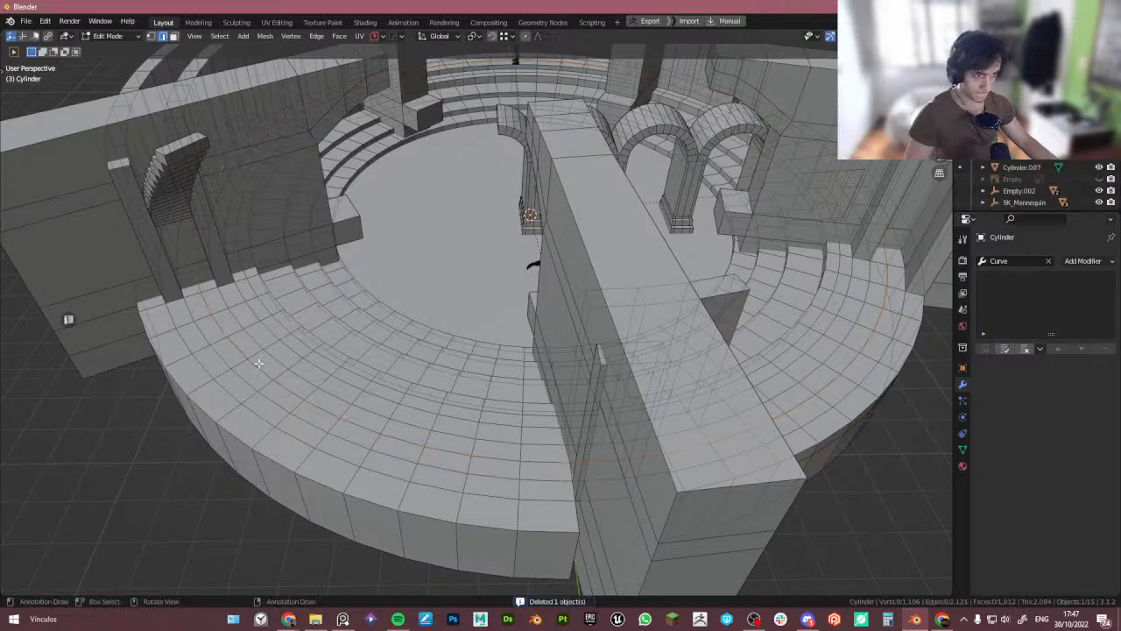
key(Tab)
- Raise the separated edge loop along Z up to the arch level
click(270, 377)
key(g)
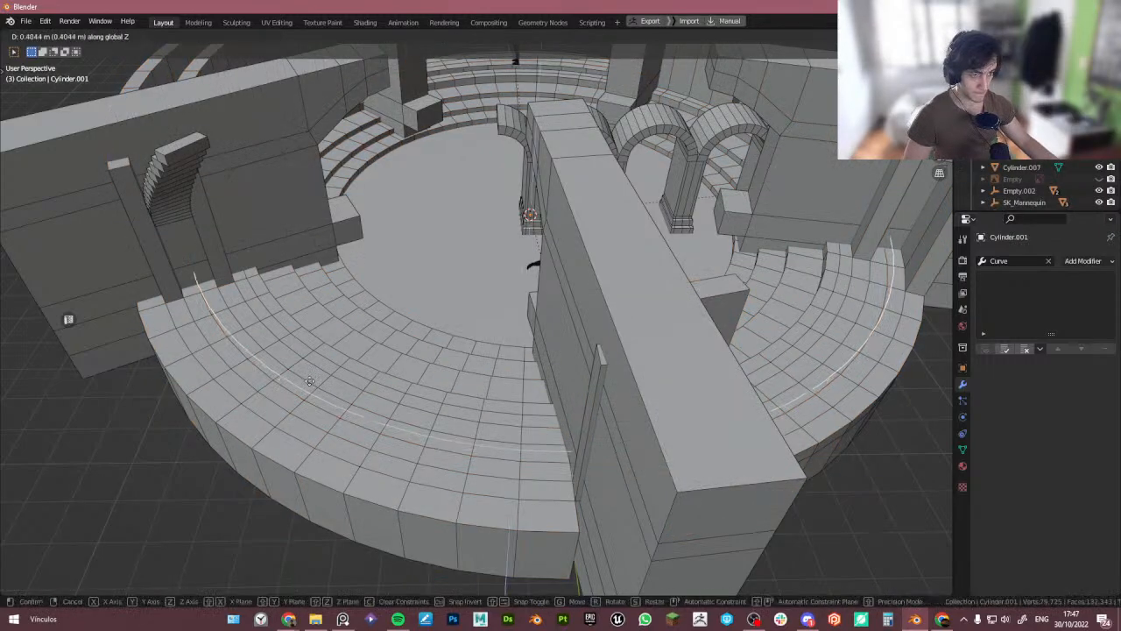
click(310, 387)
key(alt+a)
click(396, 391)
key(g)
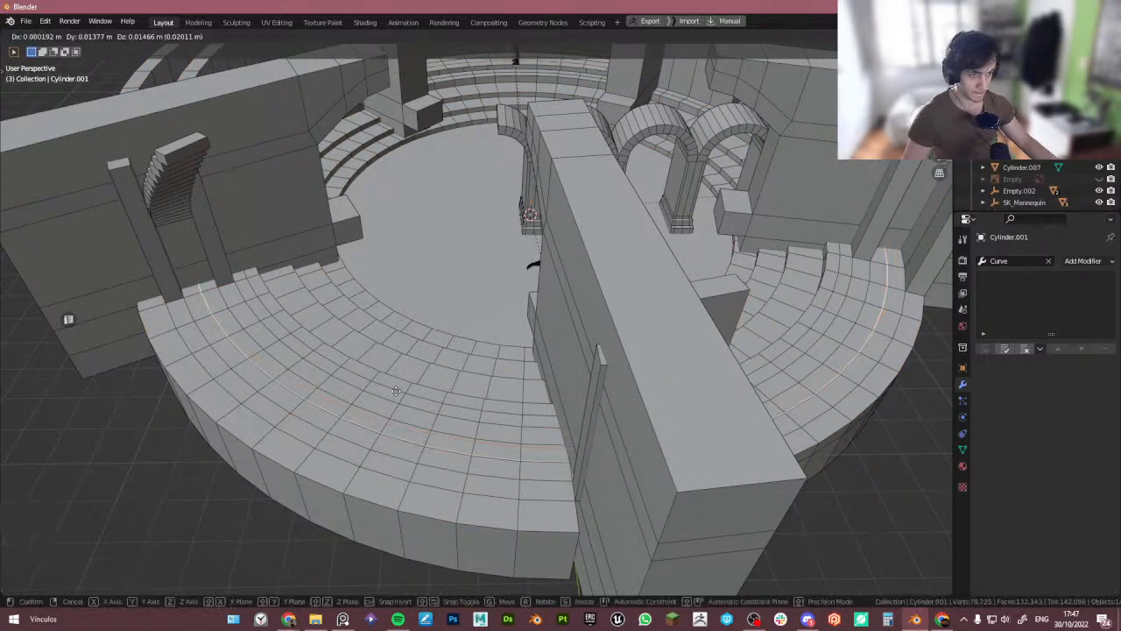
key(z)
click(392, 373)
- Convert the separated loop object to a curve
right_click(392, 373)
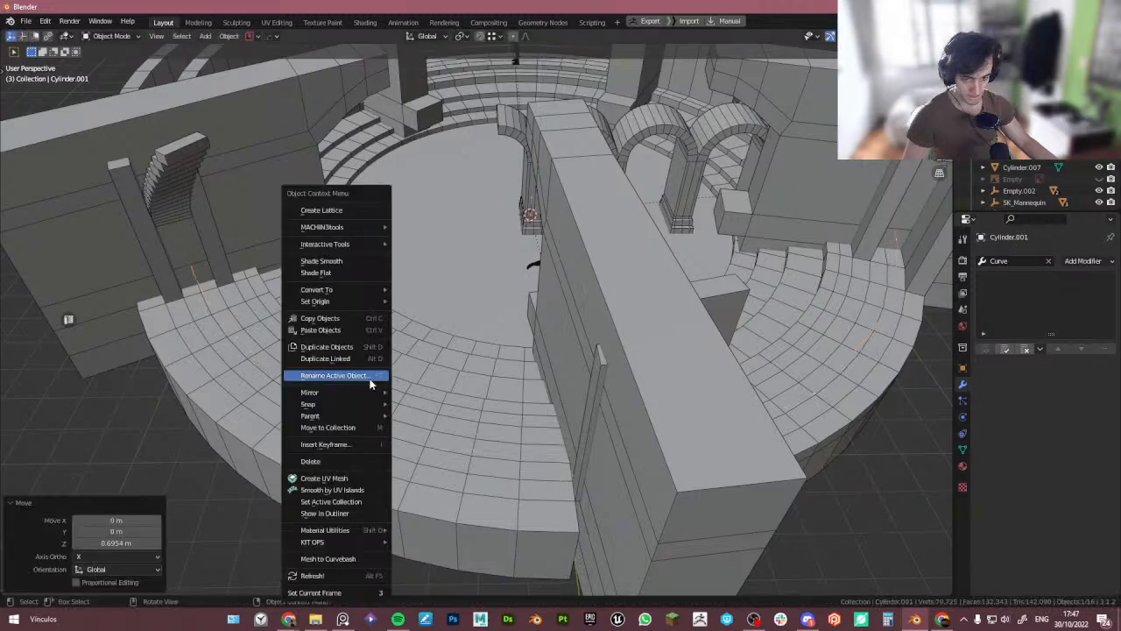
mouse_move(381, 408)
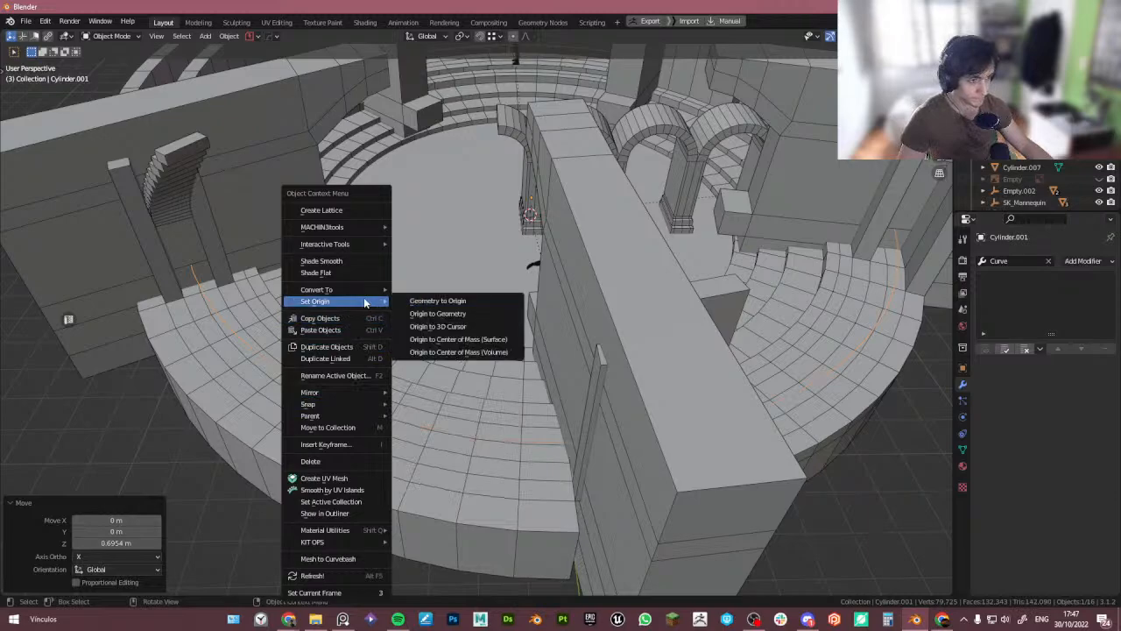
mouse_move(375, 290)
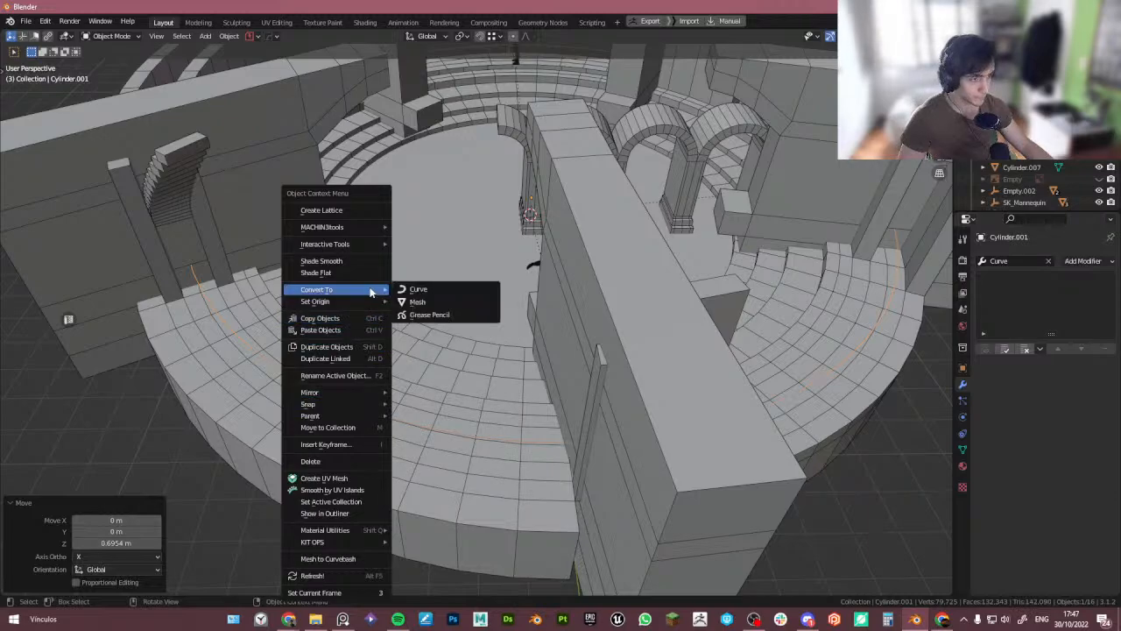
click(435, 290)
- Select the arches and pick the converted loop curve as their Curve modifier's object
middle_drag(434, 290, 522, 236)
click(526, 236)
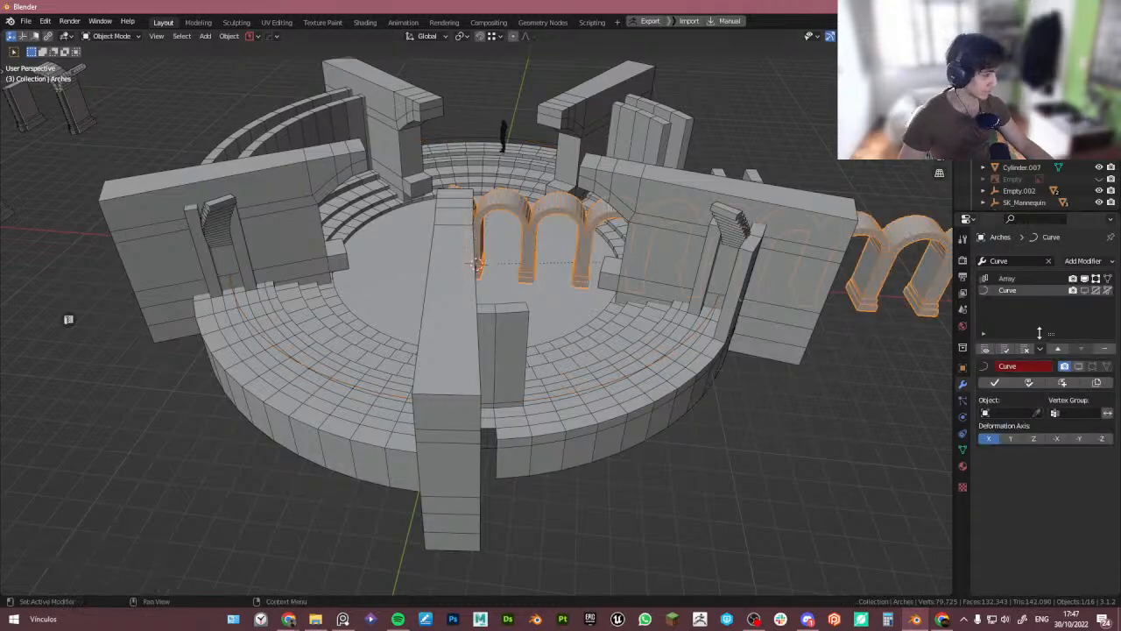
click(1037, 413)
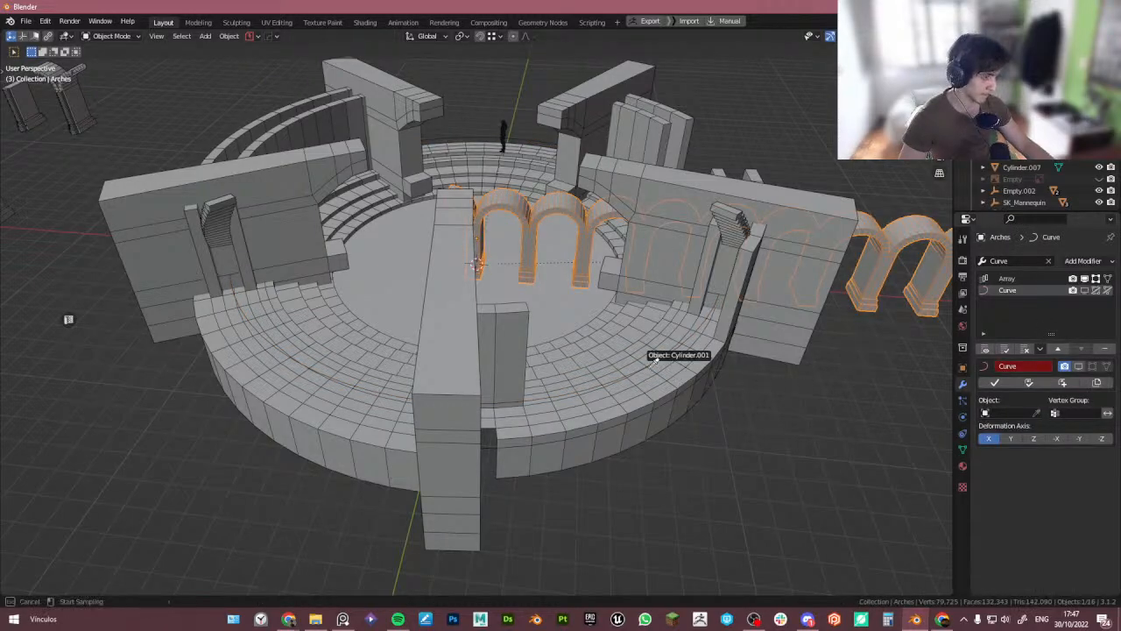
click(656, 360)
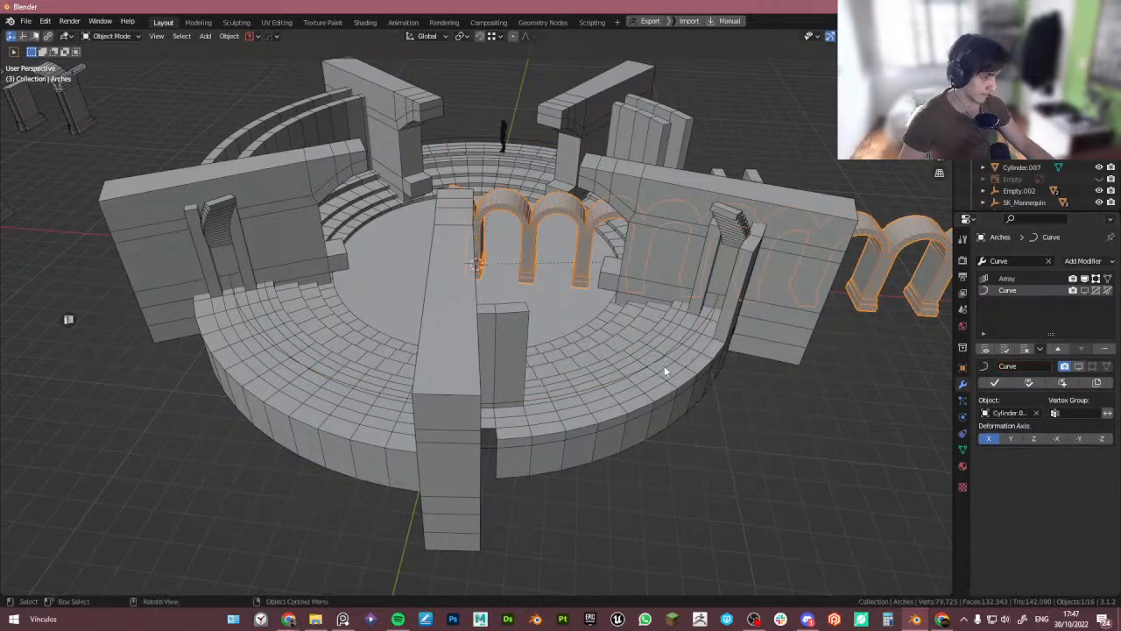
- Inspect the arches' placement around the tower from the top view and check their location values
click(1086, 290)
middle_drag(718, 333, 781, 300)
click(963, 368)
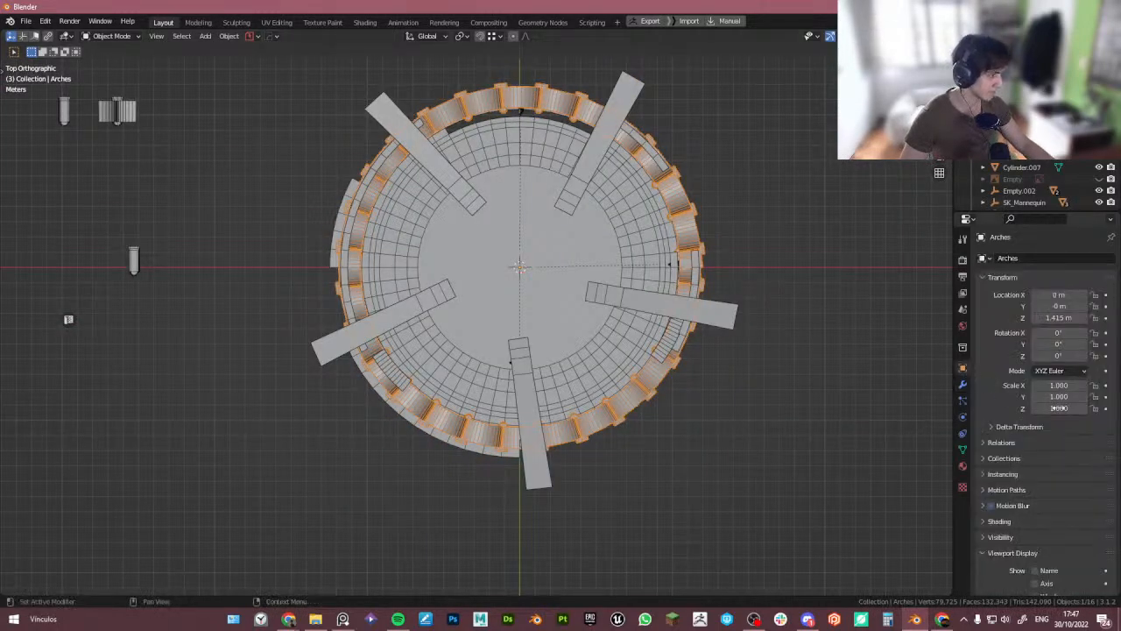
click(1052, 305)
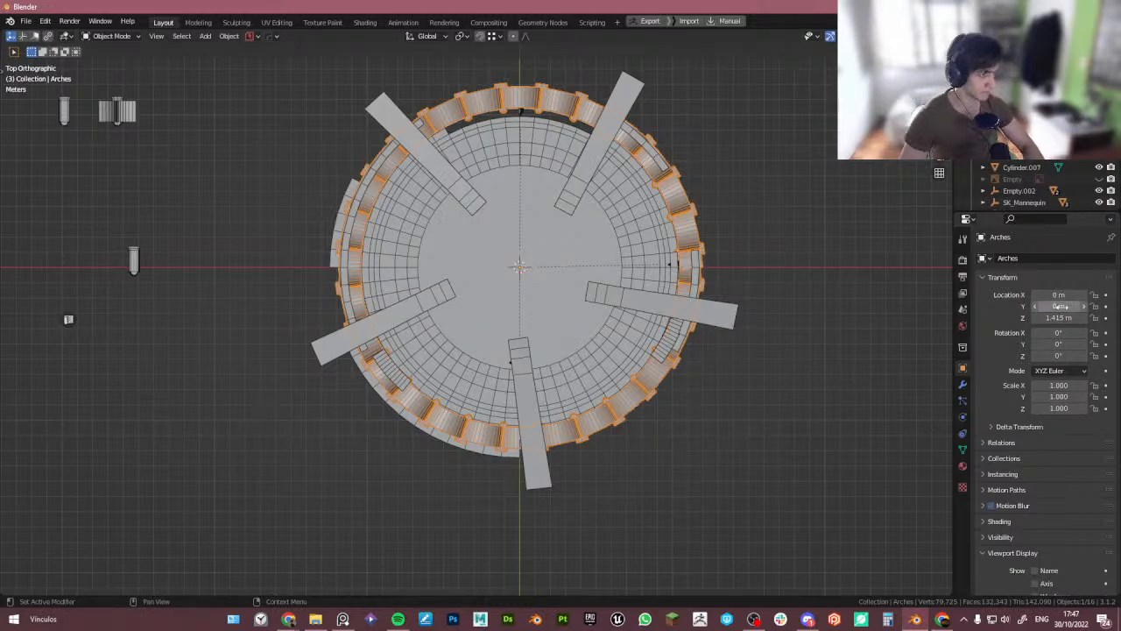
middle_drag(746, 405, 533, 467)
scroll(543, 364, up, 3)
scroll(430, 350, down, 3)
click(423, 368)
key(shift+s)
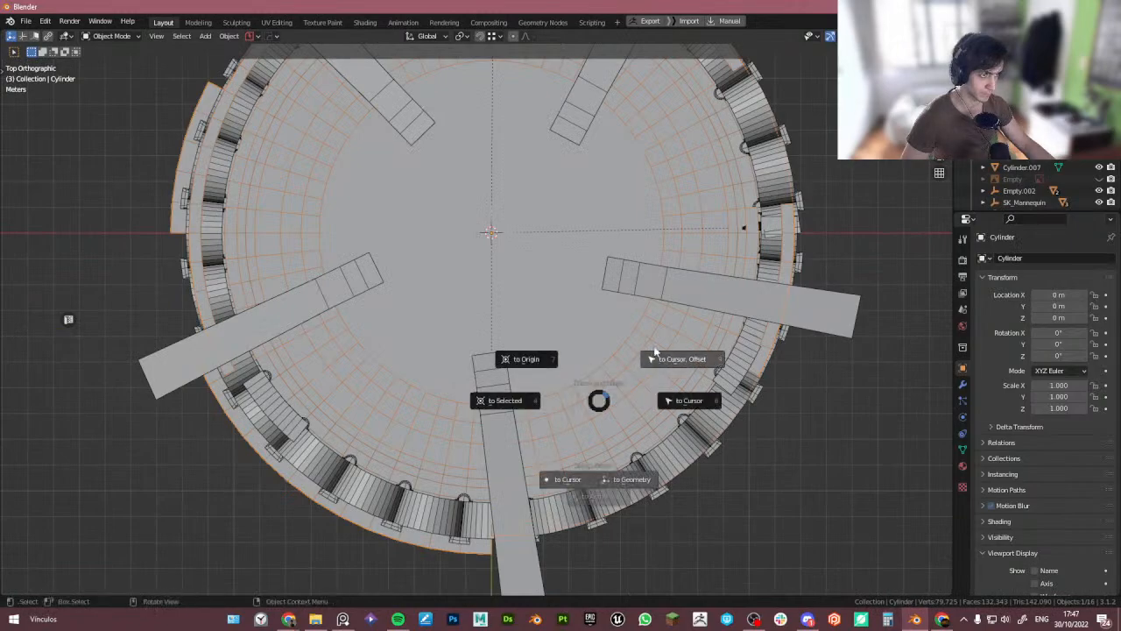
click(627, 347)
middle_drag(627, 346, 403, 437)
click(385, 476)
click(404, 442)
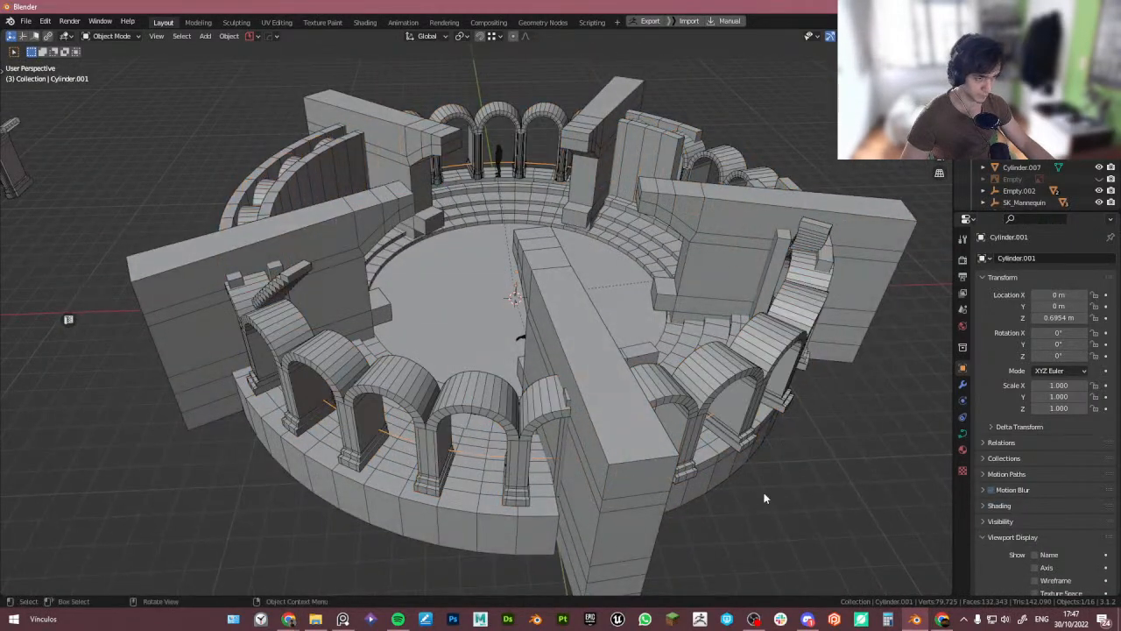
key(s)
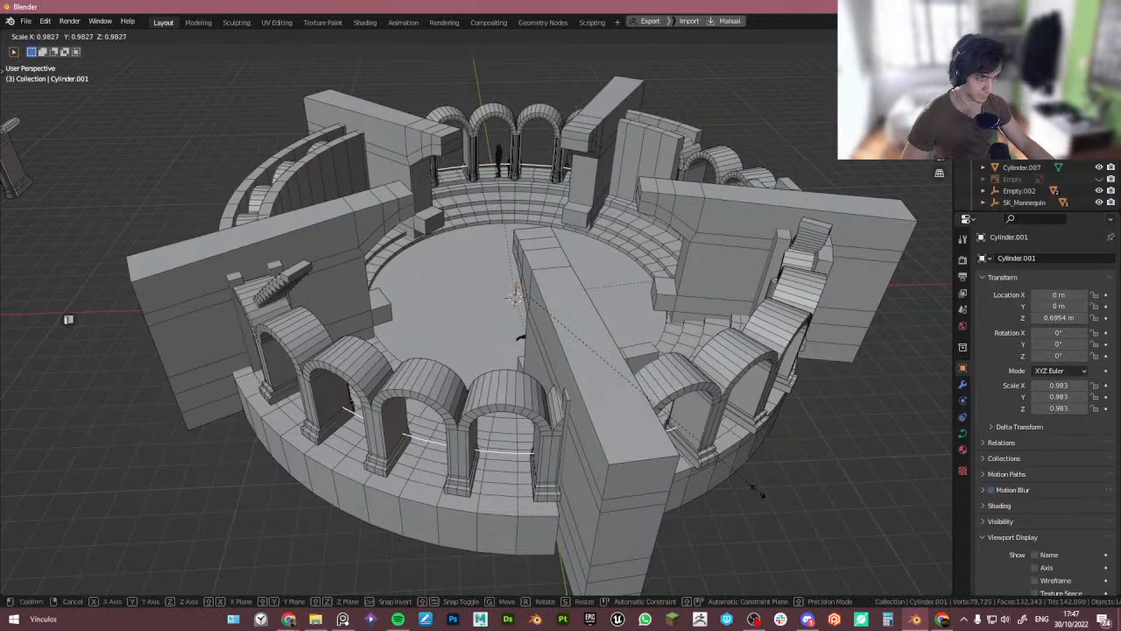
right_click(740, 486)
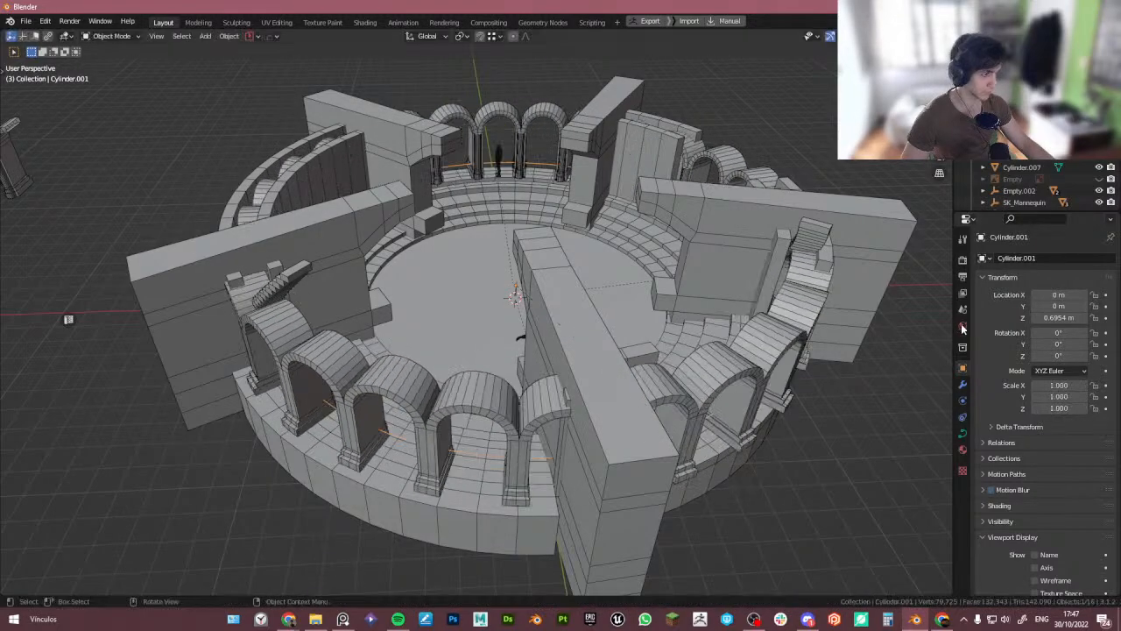
- Compare the tower blockout from the camera view against the images on the reference board
middle_drag(651, 357, 611, 365)
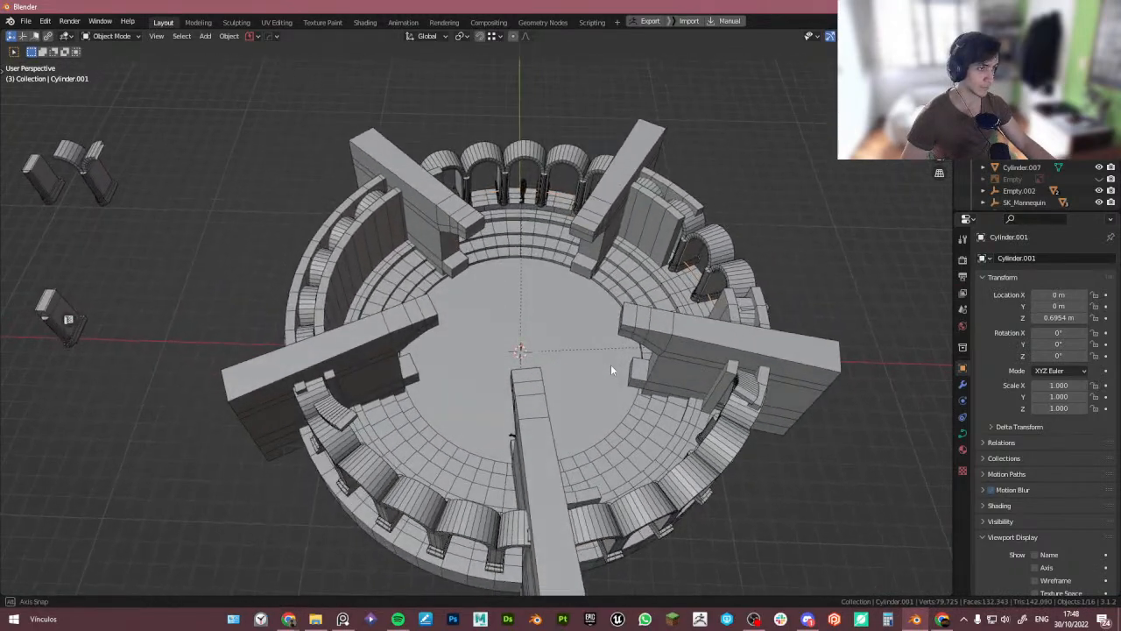
key(alt+Tab)
click(435, 270)
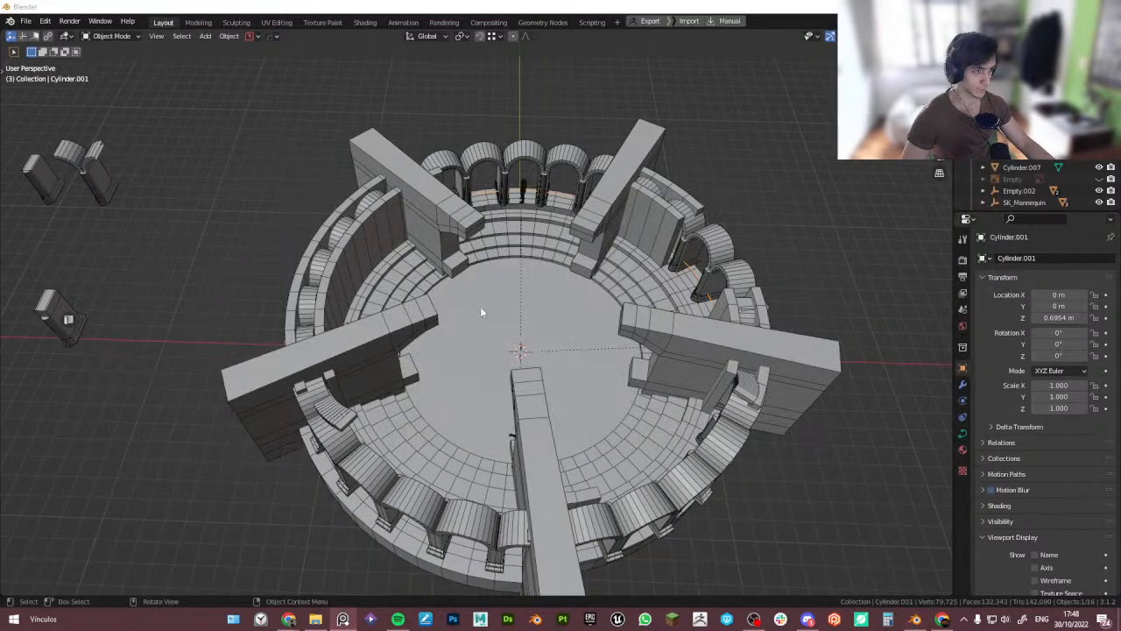
right_drag(0, 416, 594, 354)
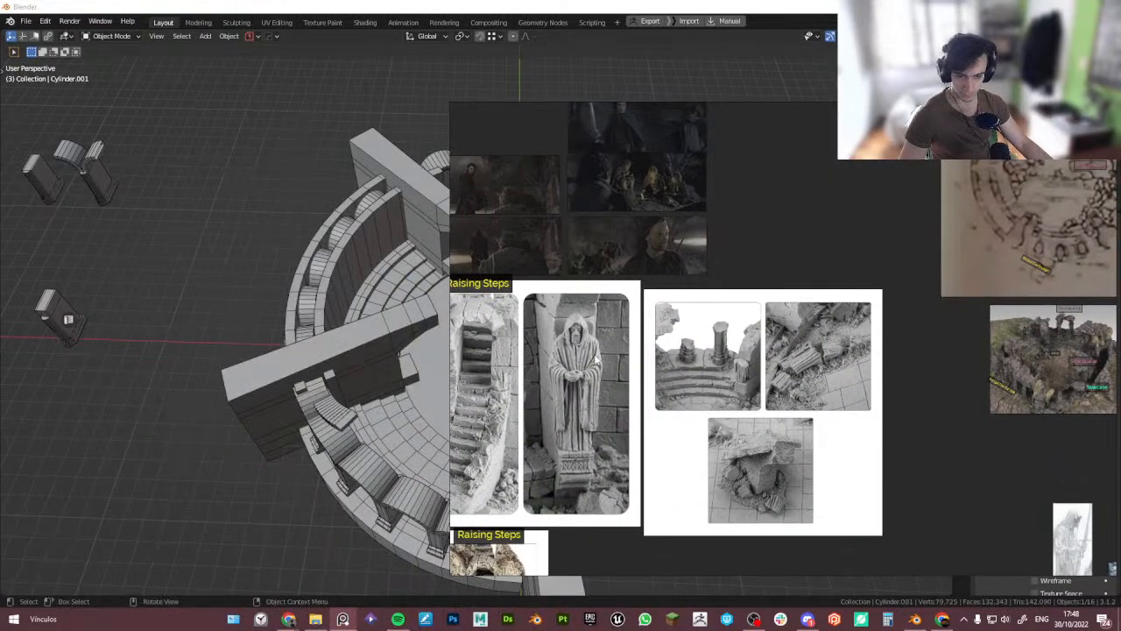
middle_drag(163, 349, 181, 326)
key(KP_0)
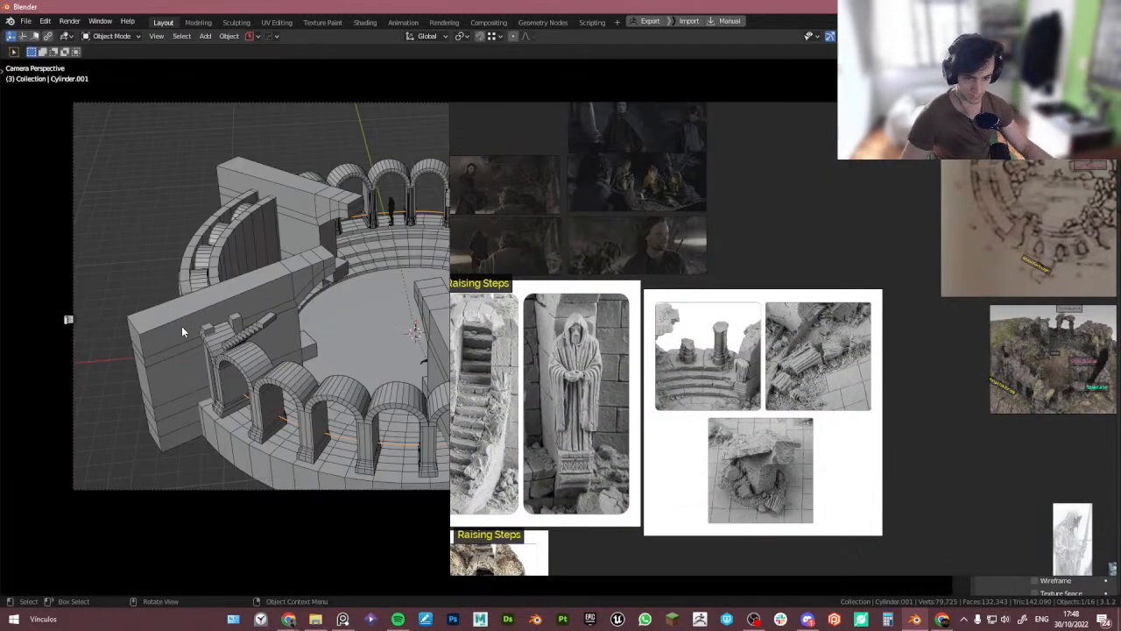
right_drag(623, 381, 864, 308)
scroll(734, 338, down, 2)
click(489, 5)
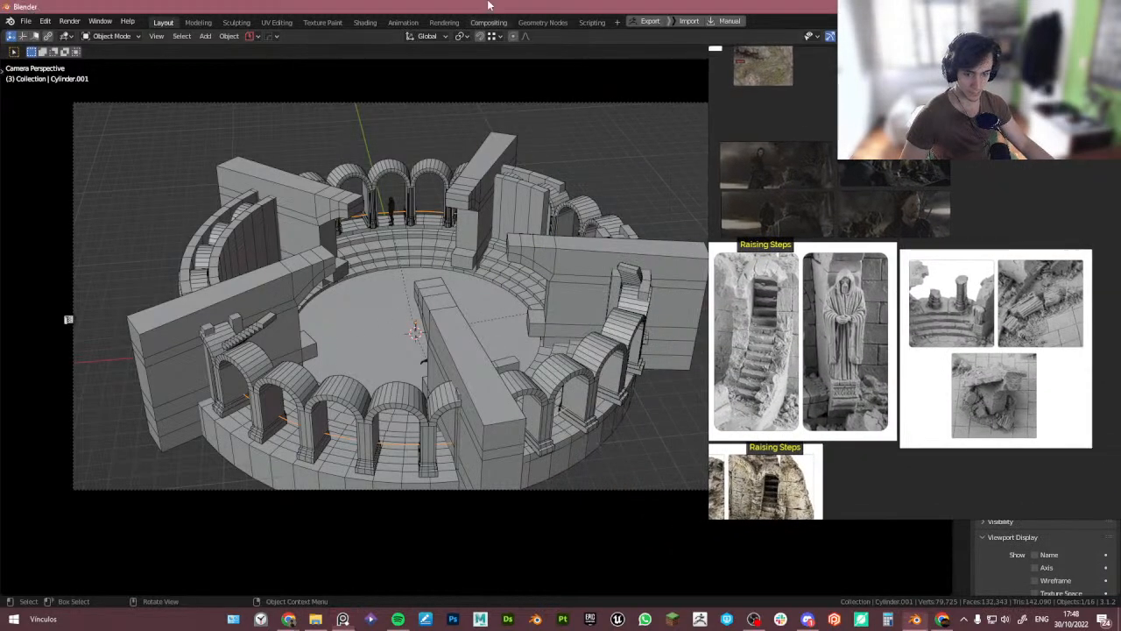
right_drag(870, 264, 816, 274)
scroll(822, 278, down, 3)
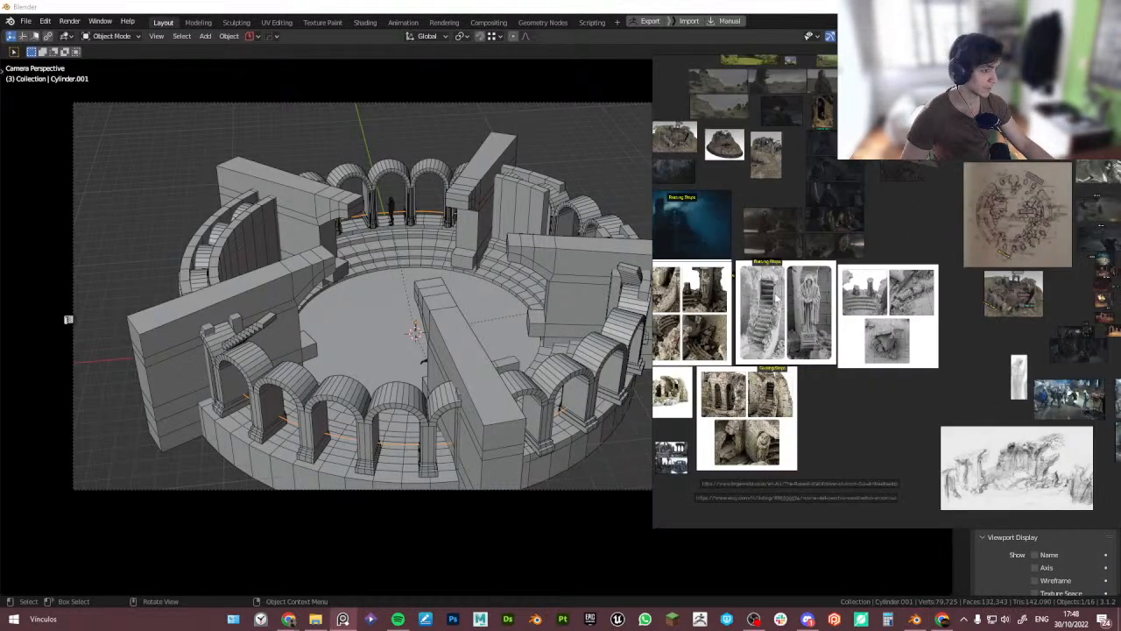
middle_drag(822, 277, 938, 263)
middle_drag(693, 303, 830, 273)
double_click(829, 274)
right_drag(830, 285, 866, 338)
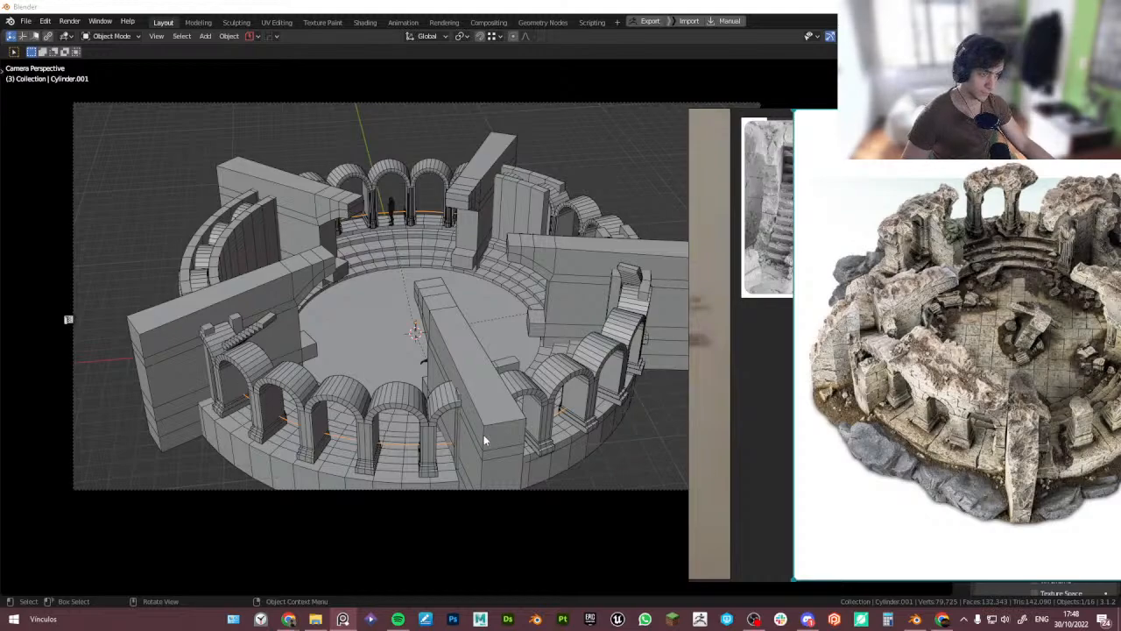
- Try scaling the arches up uniformly to about 1.294, then undo the scale
click(420, 407)
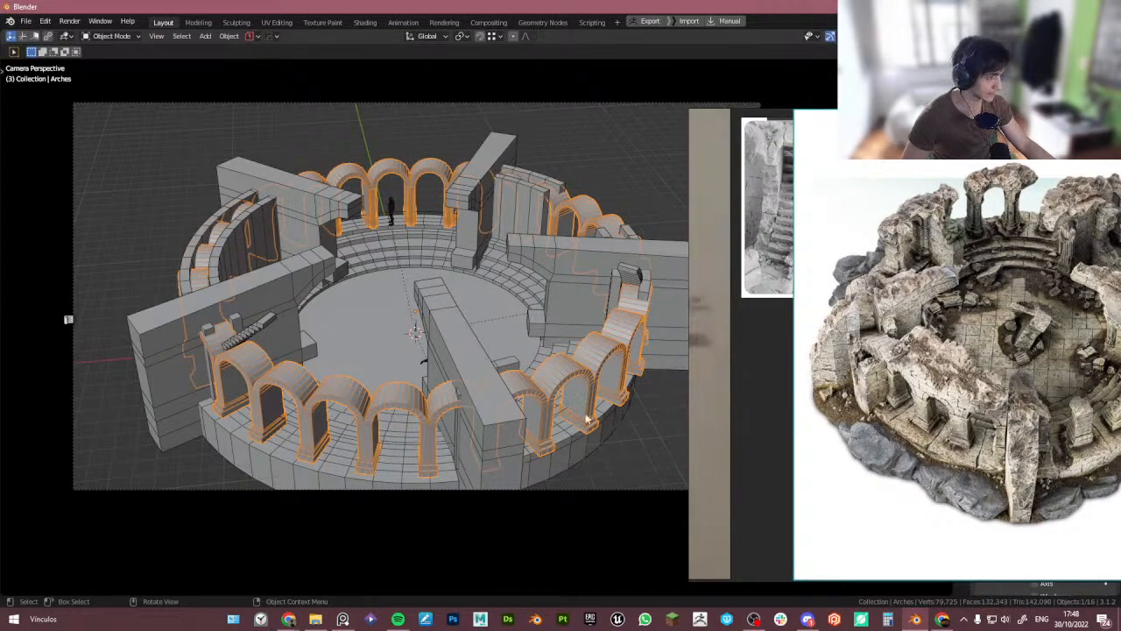
key(s)
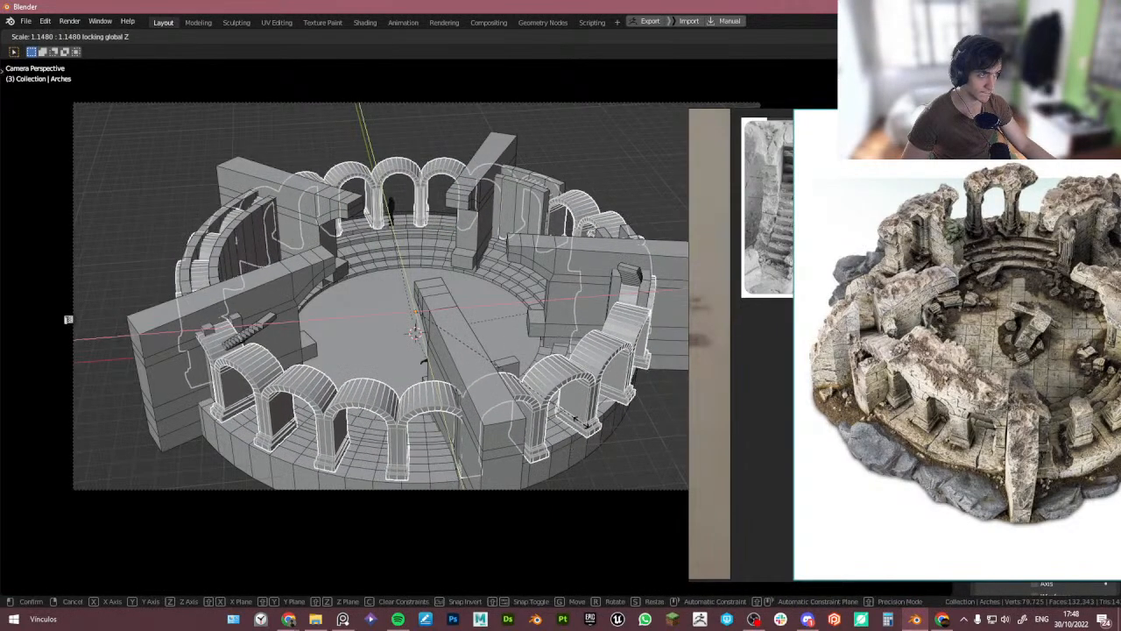
key(shift+z)
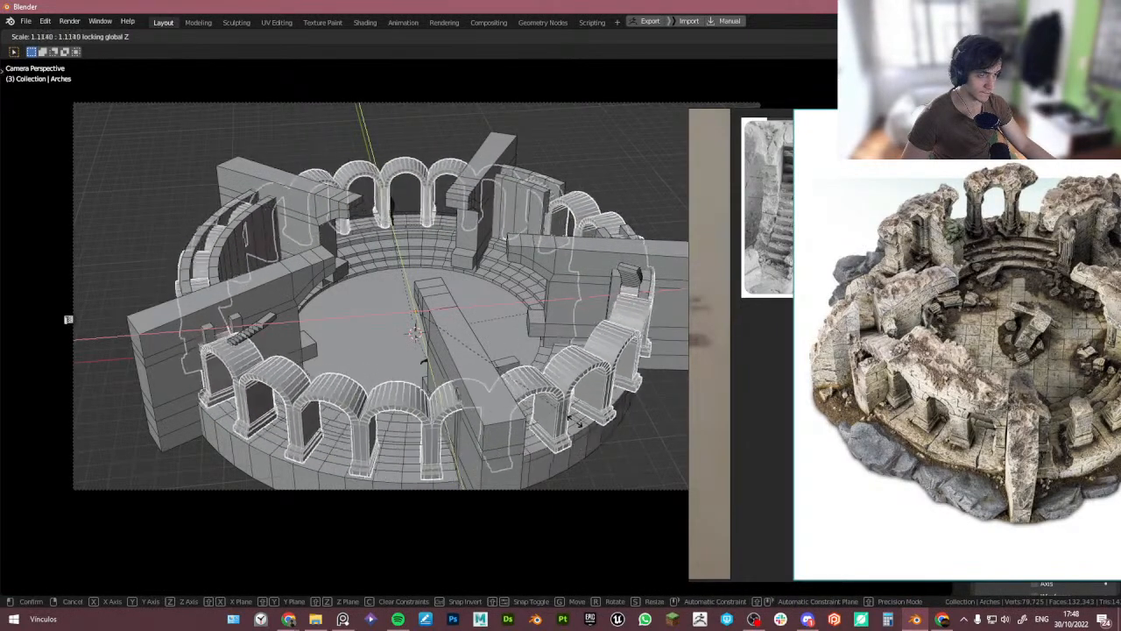
right_click(568, 420)
key(s)
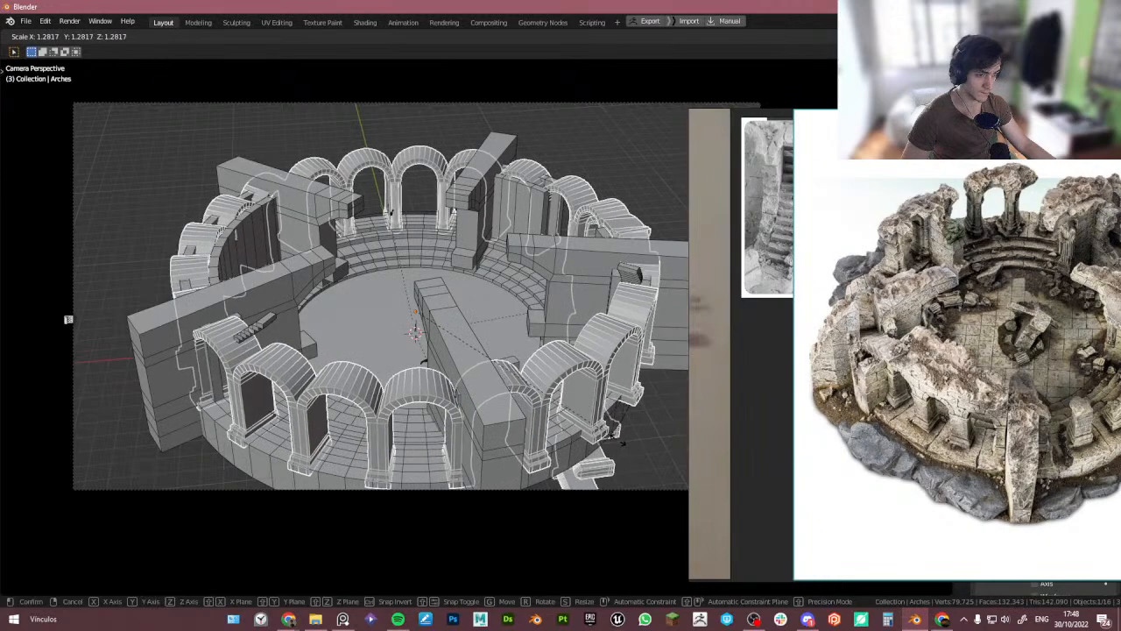
click(621, 442)
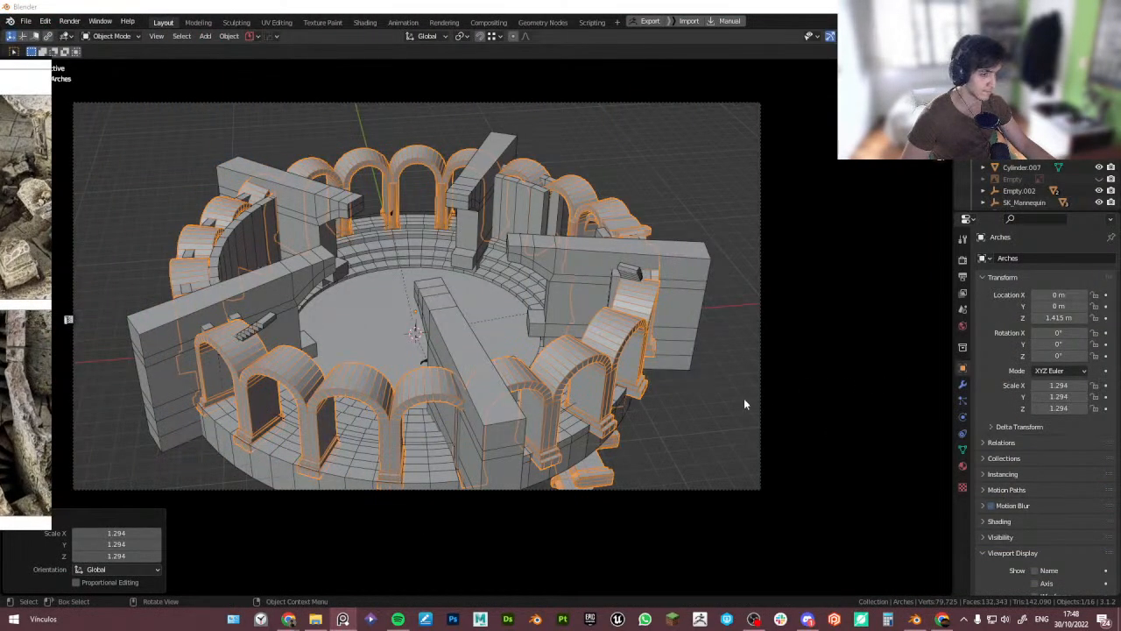
key(ctrl+z)
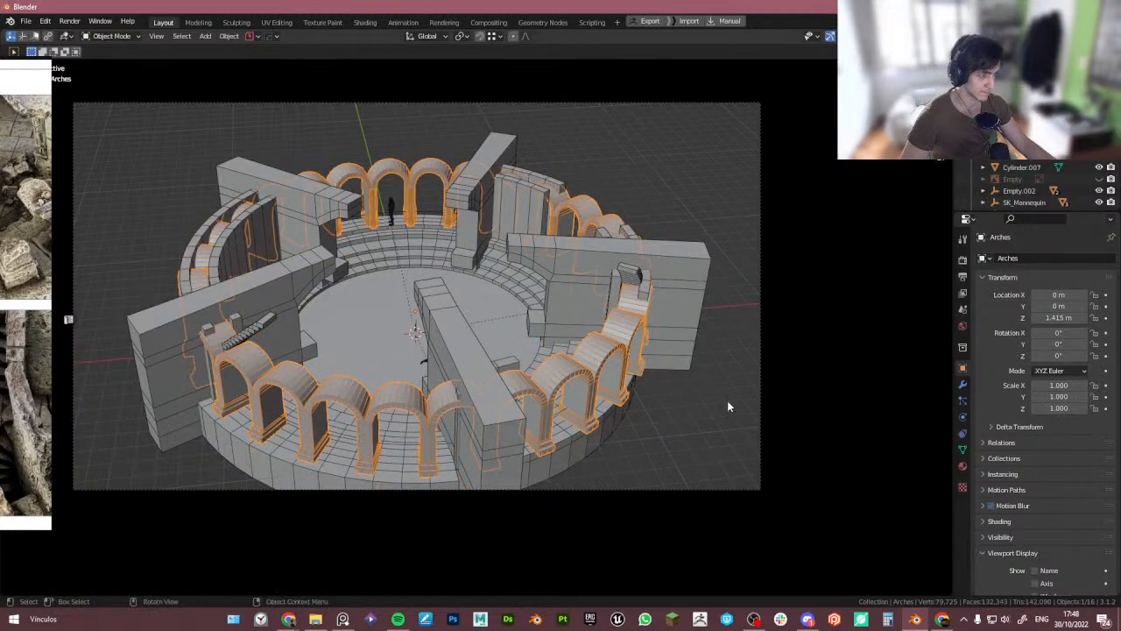
- Scale the arch-path loop curve down slightly, to about 0.946
click(412, 447)
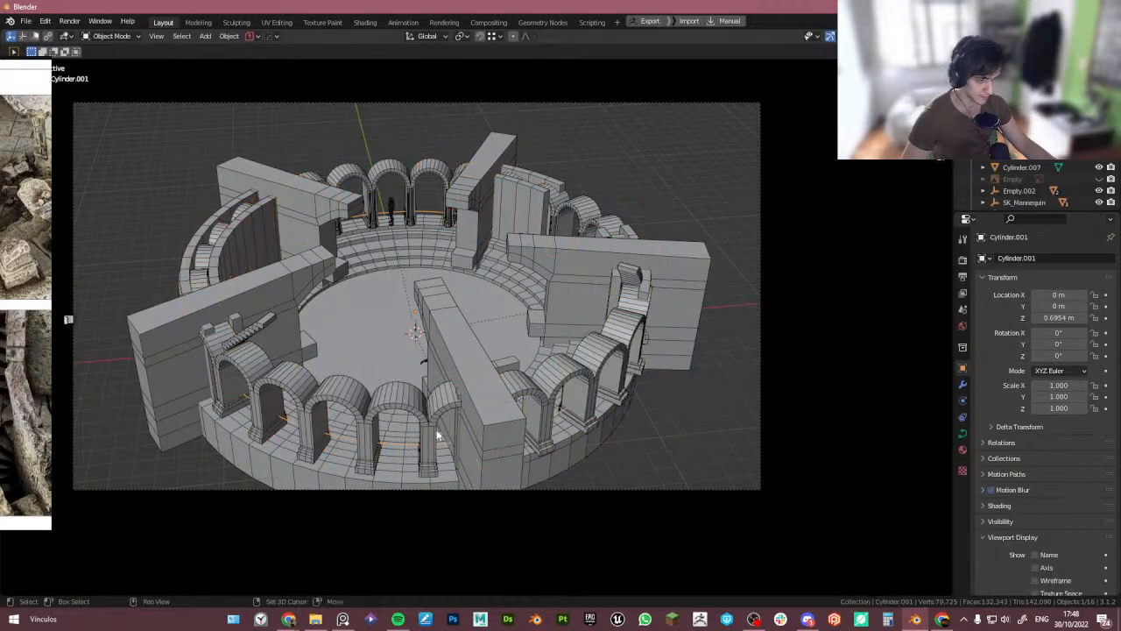
key(s)
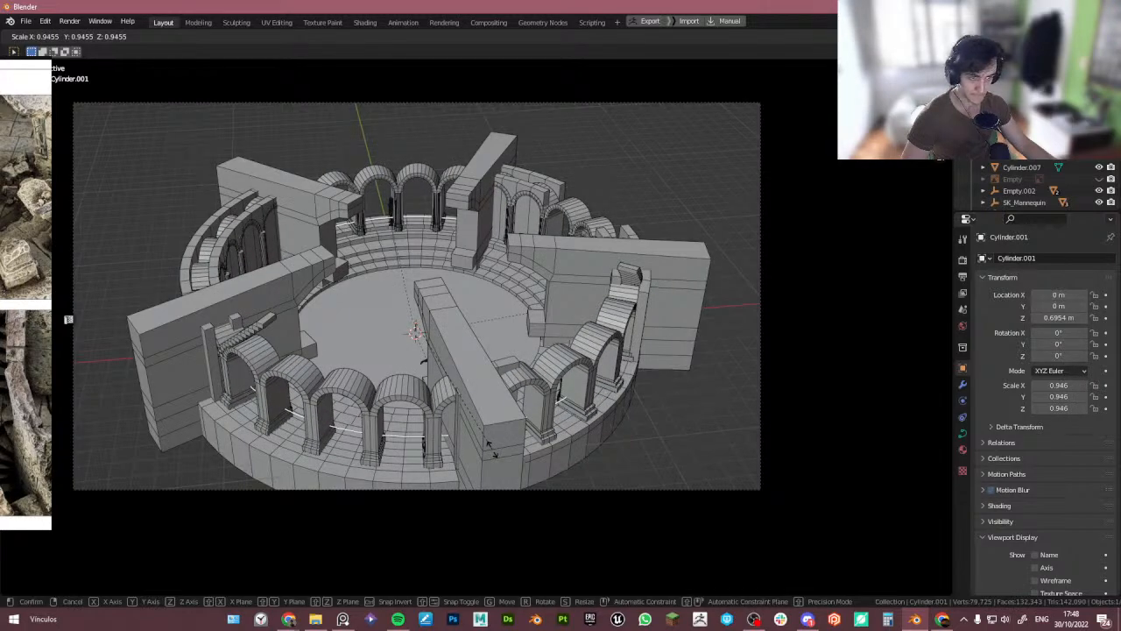
click(489, 446)
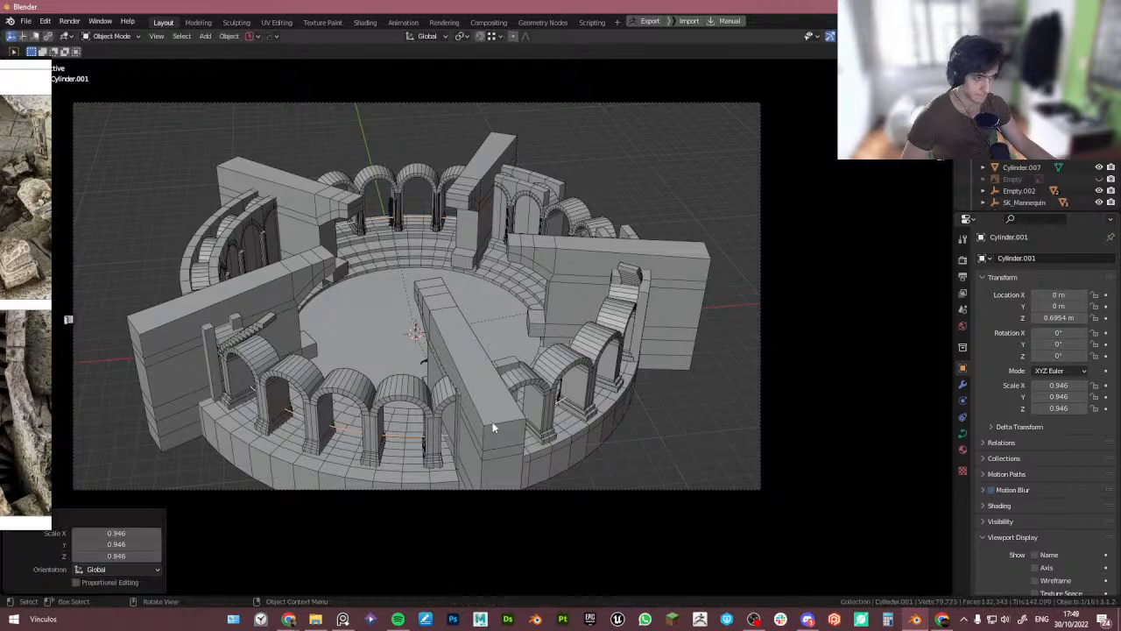
key(KP_0)
key(KP_0)
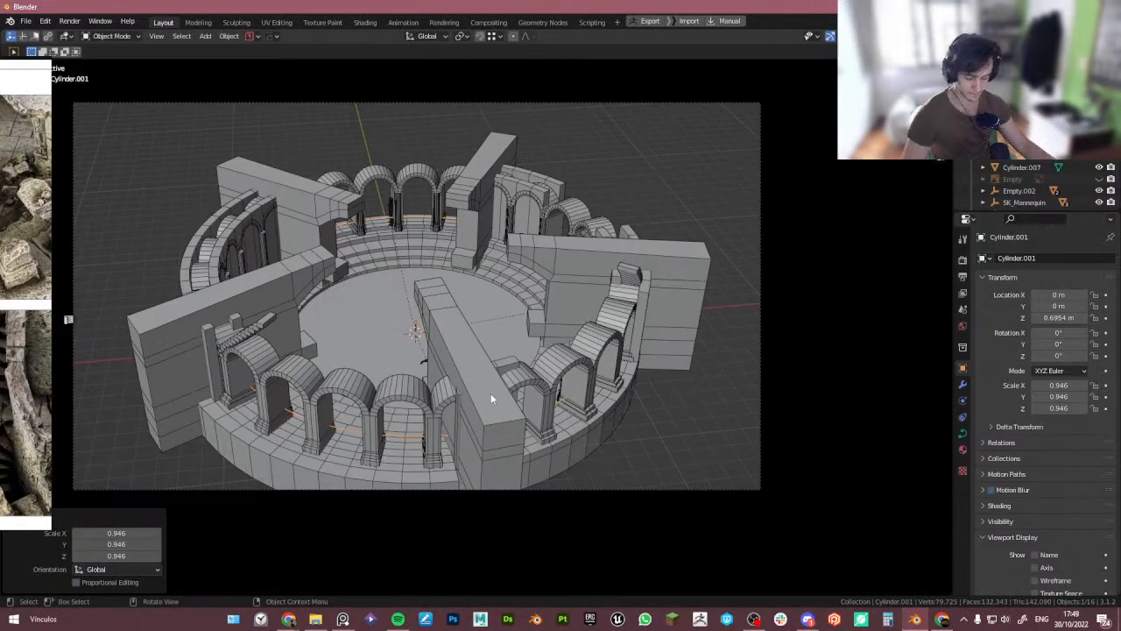
key(n)
middle_drag(631, 302, 515, 345)
click(902, 273)
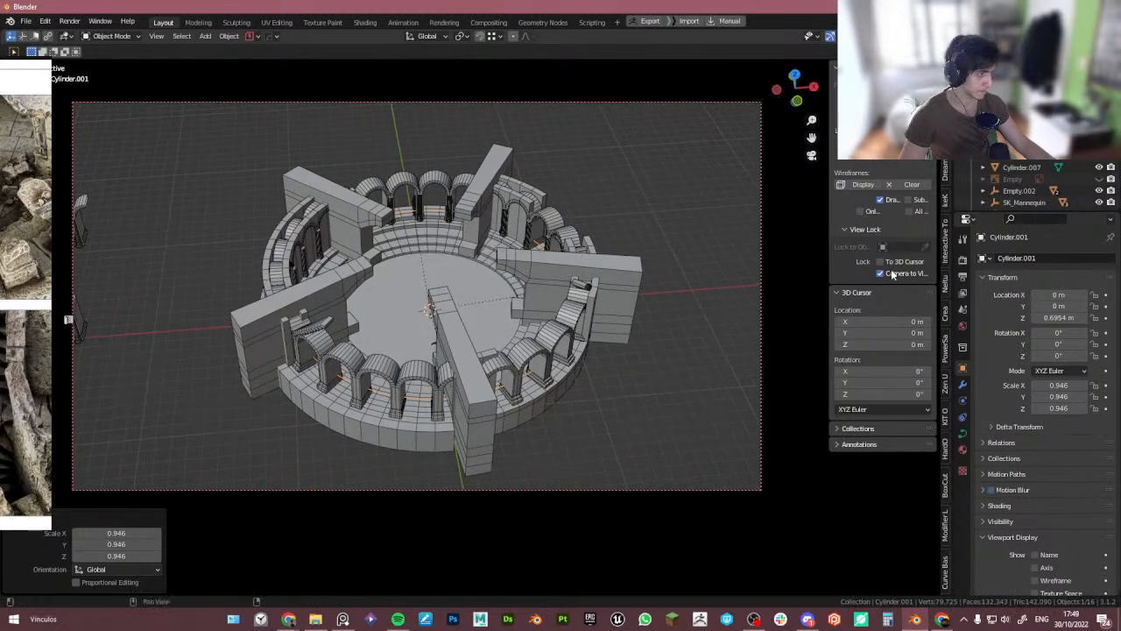
- Rescale the arch-path loop curve to about 0.88 so the arches sit on the tower wall
click(441, 375)
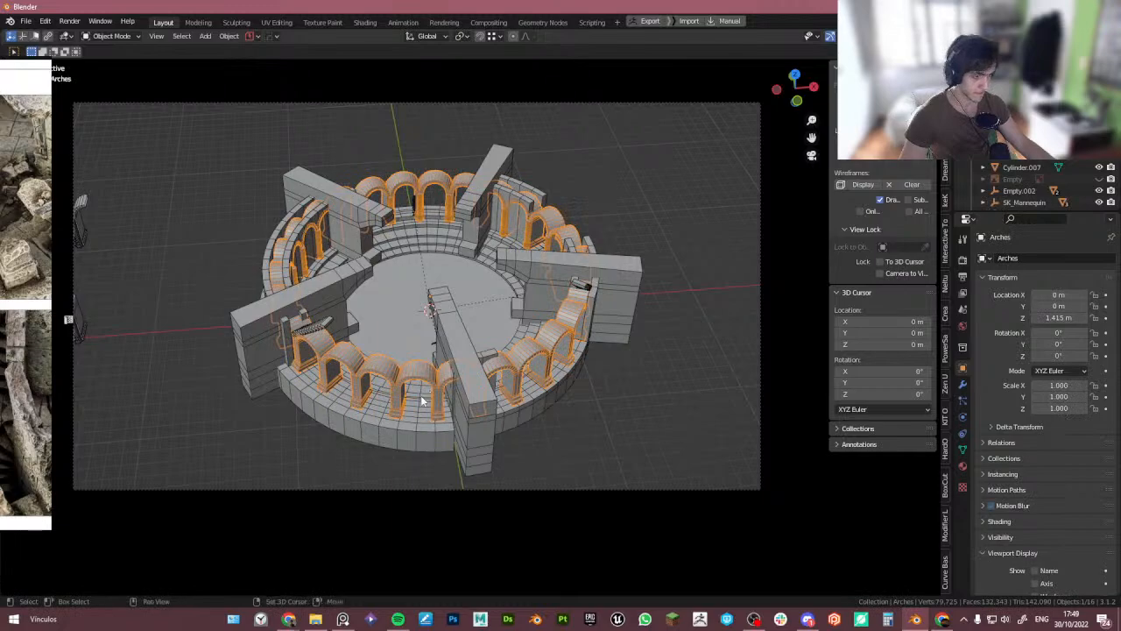
shift+click(428, 399)
key(s)
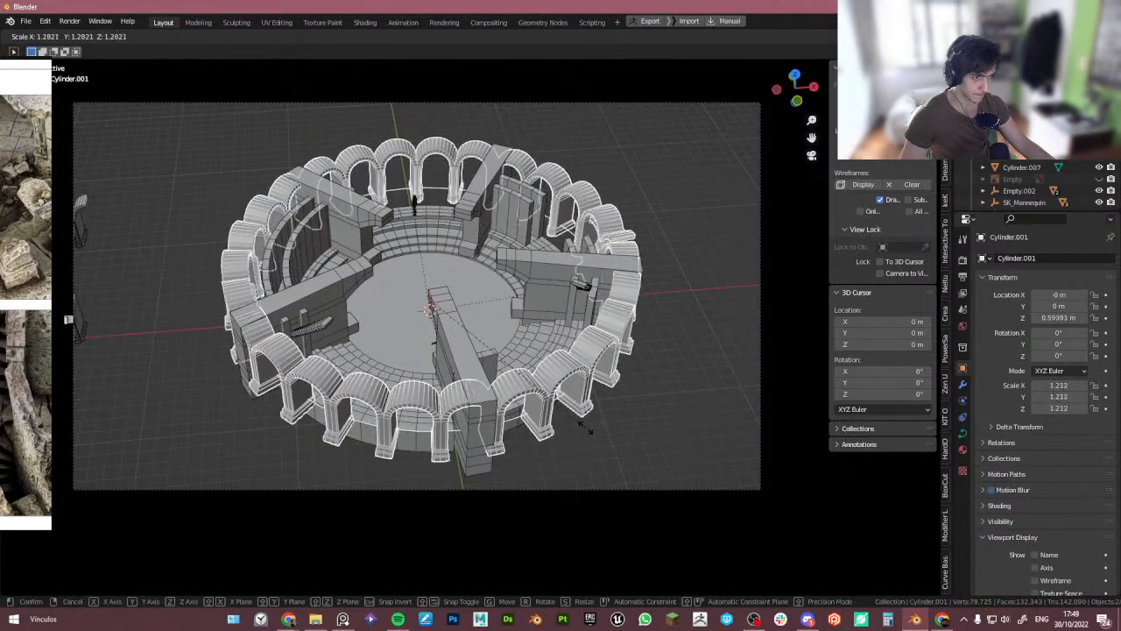
click(613, 433)
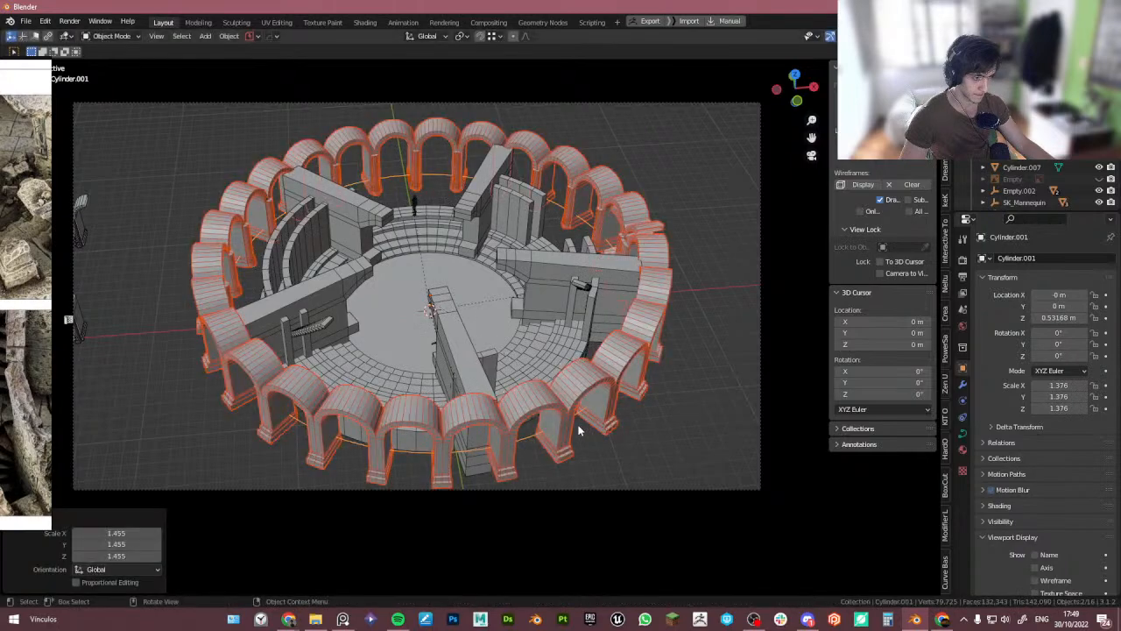
key(s)
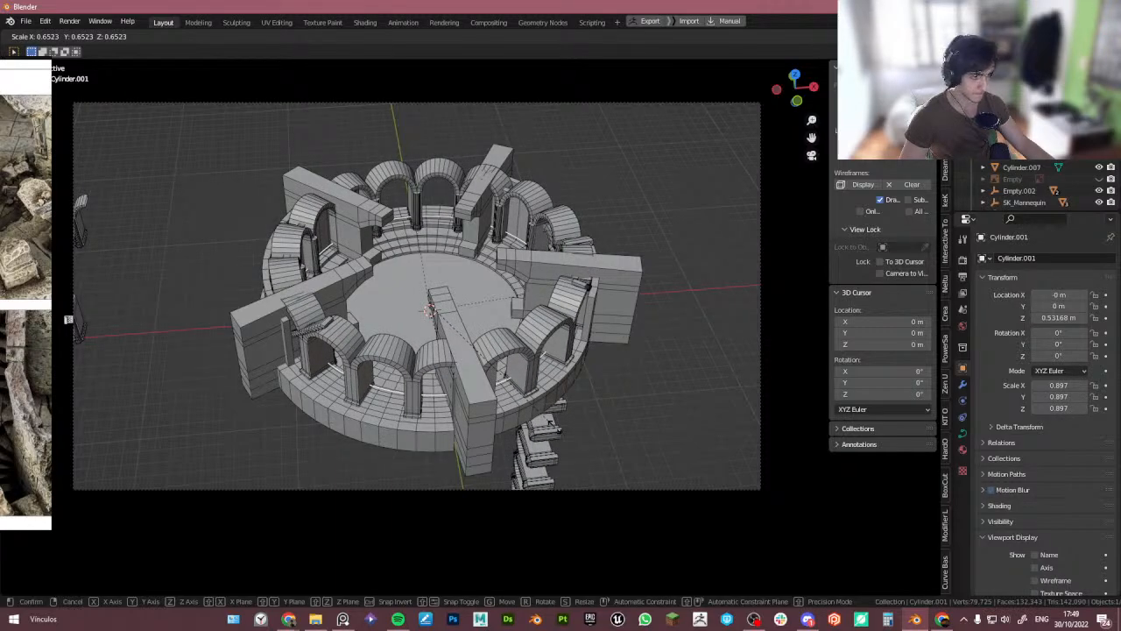
click(547, 424)
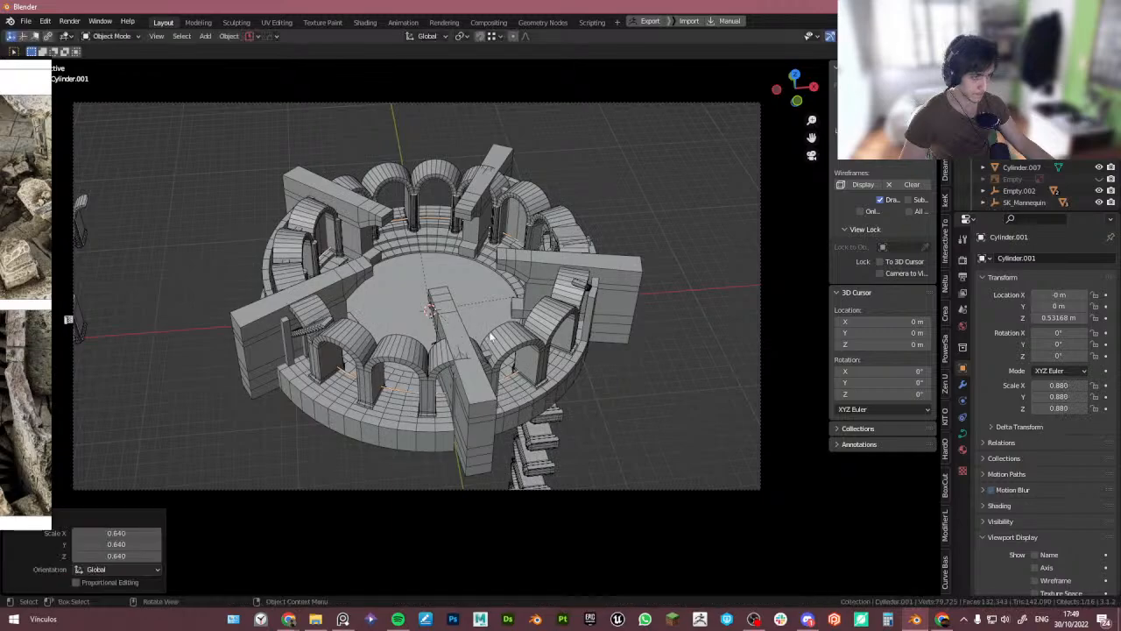
- Reduce the arches' Array modifier count to 17
click(505, 338)
click(964, 385)
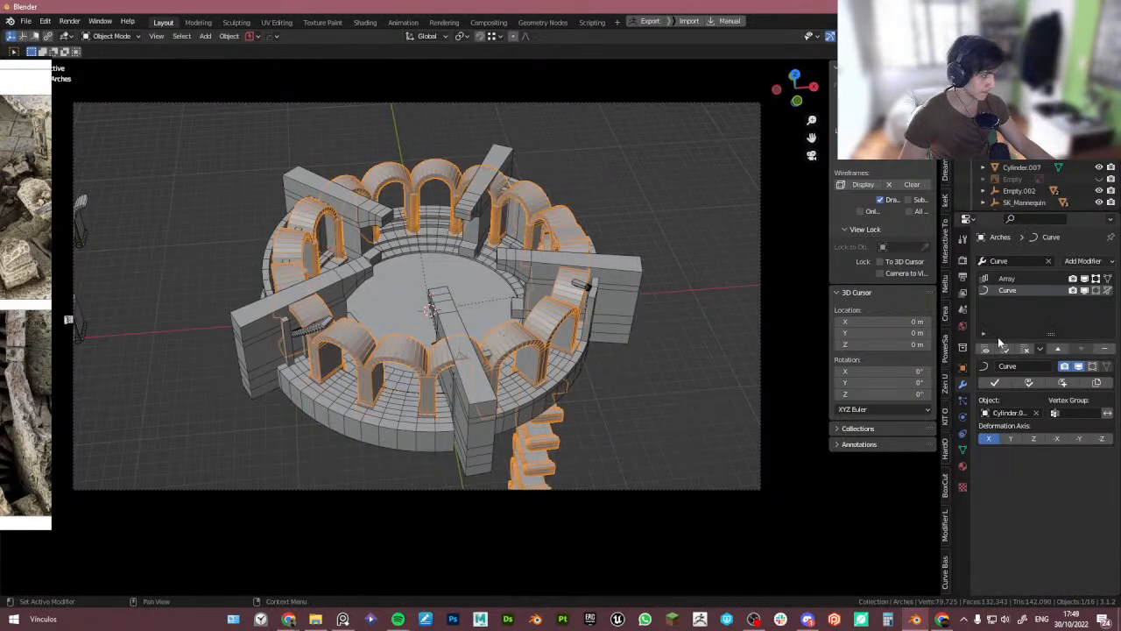
click(1030, 279)
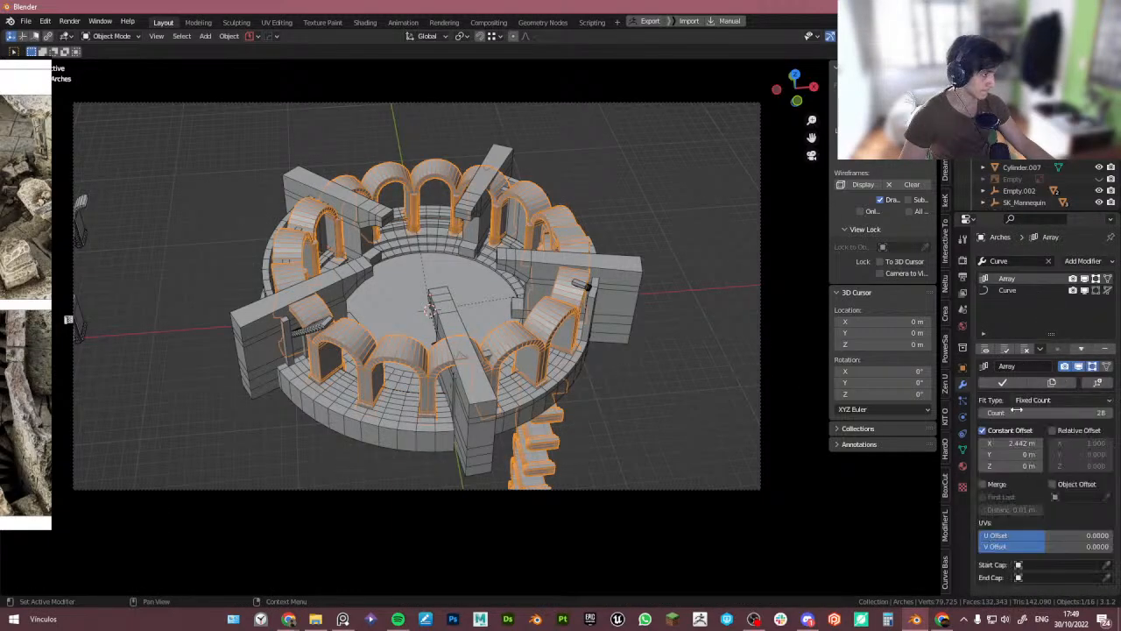
drag(1016, 412, 979, 412)
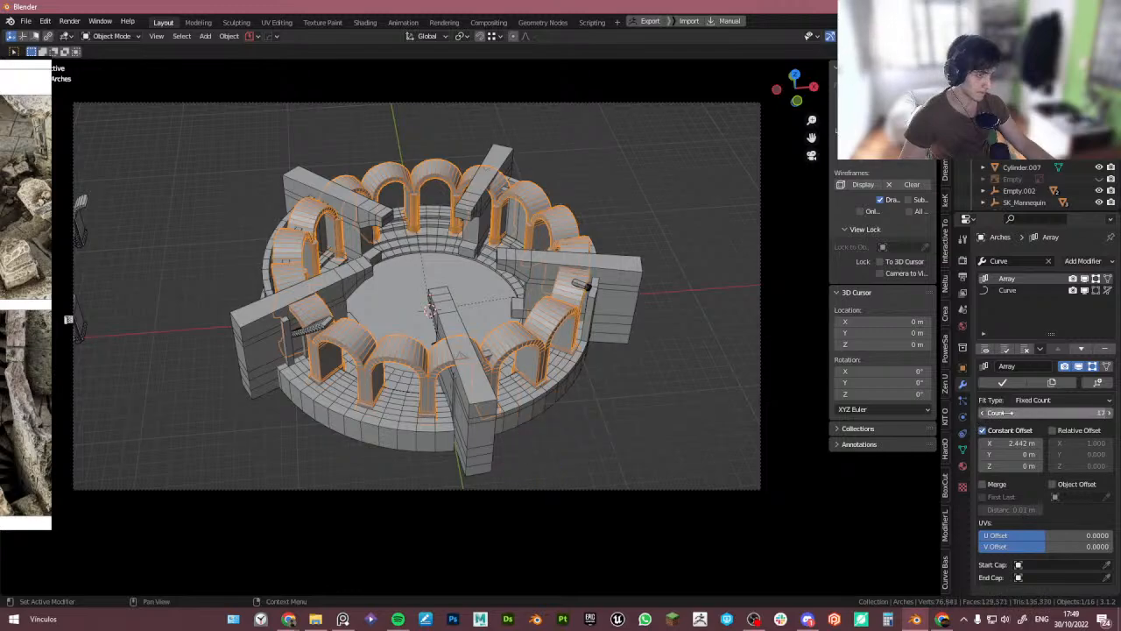
click(689, 391)
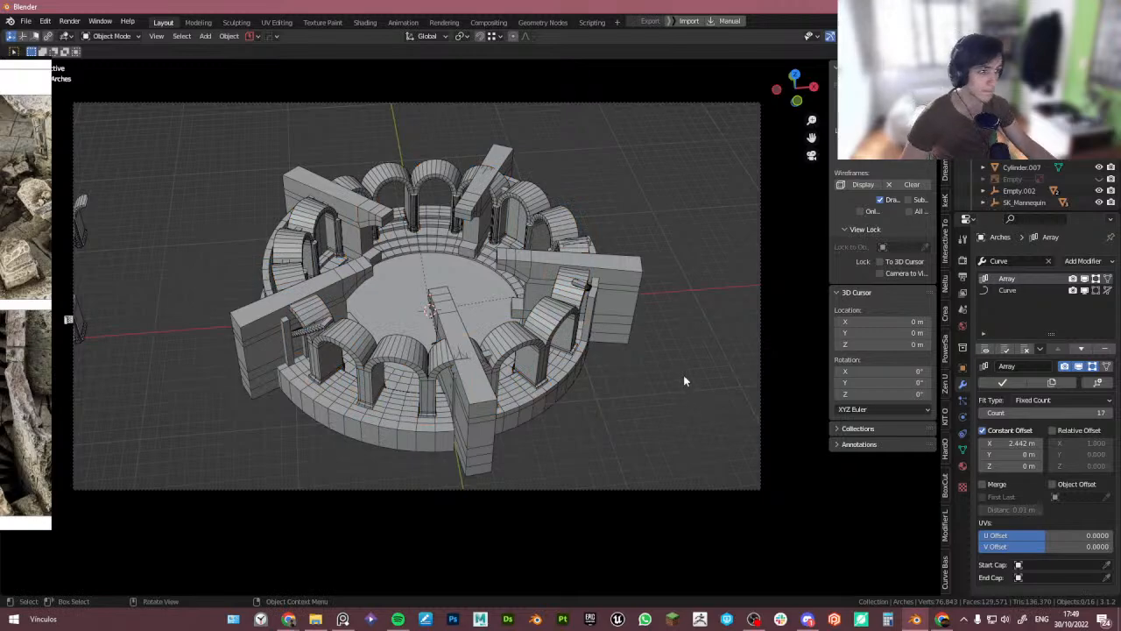
- Rotate the arch-path loop curve about 4° around the Z axis to realign the arches
click(421, 377)
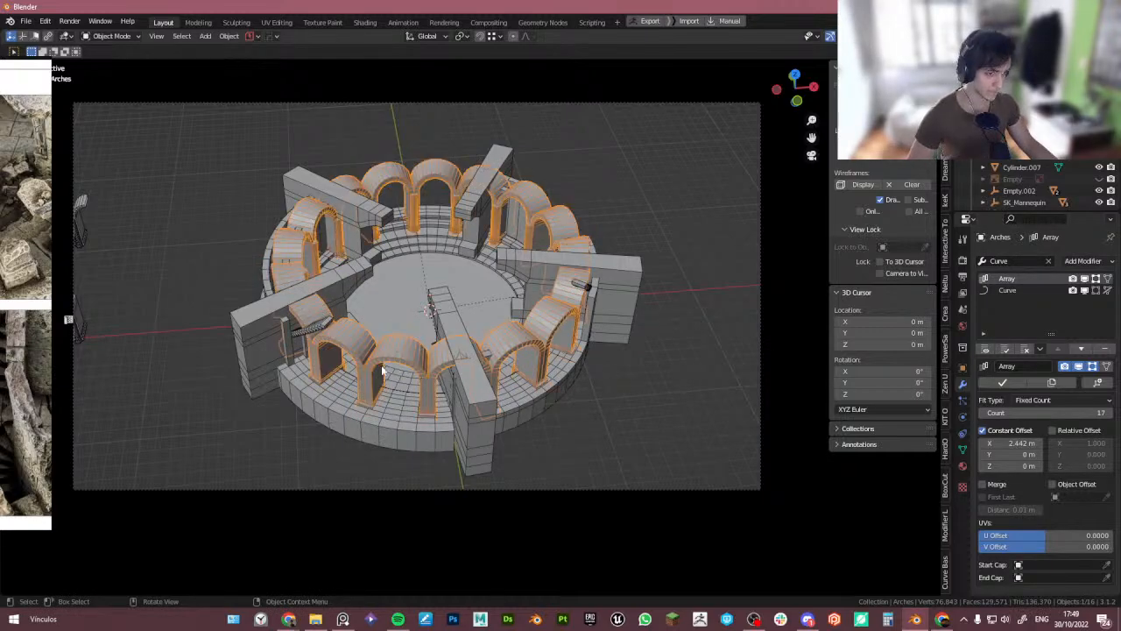
click(394, 394)
key(r)
key(z)
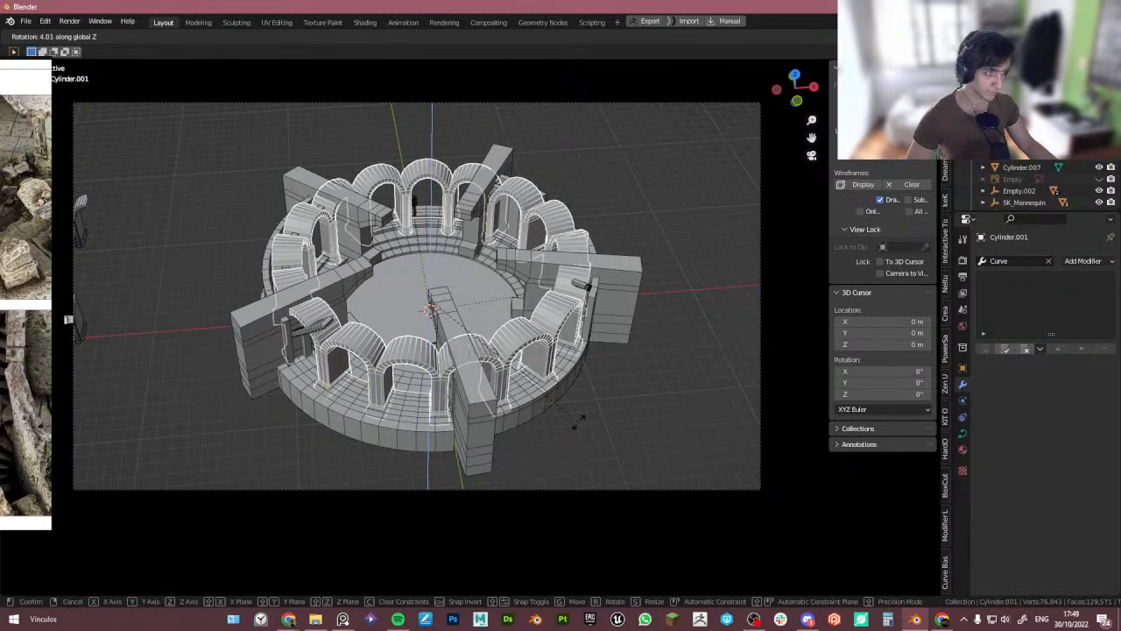
click(587, 432)
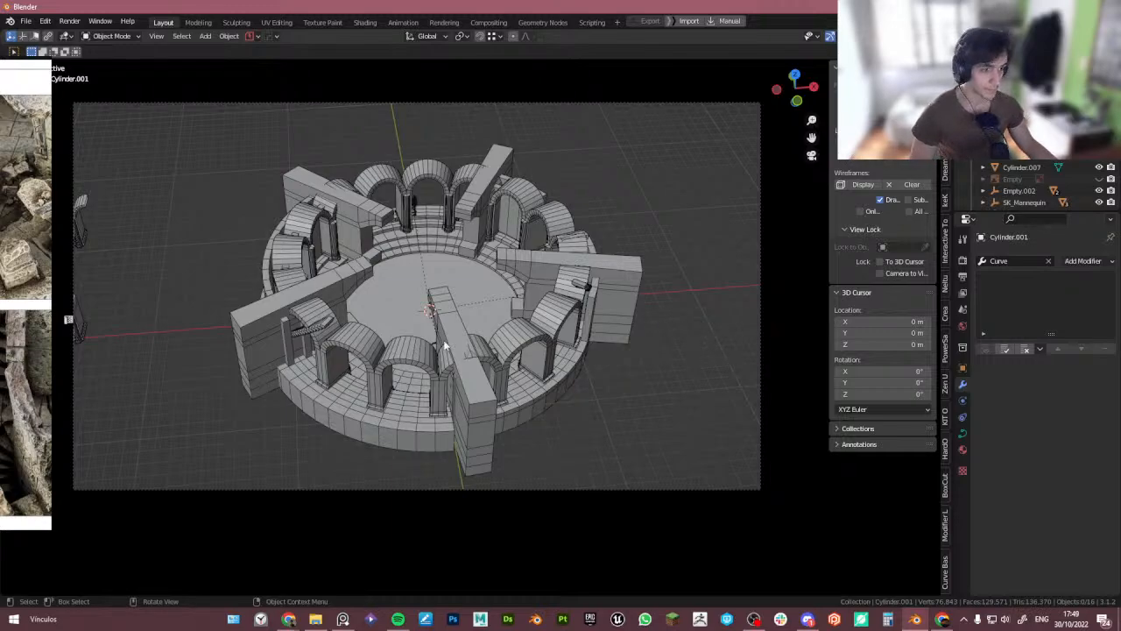
- Isolate the arches and extrude the arch's top faces up about 1.22 m, flattening them to a level top
click(388, 348)
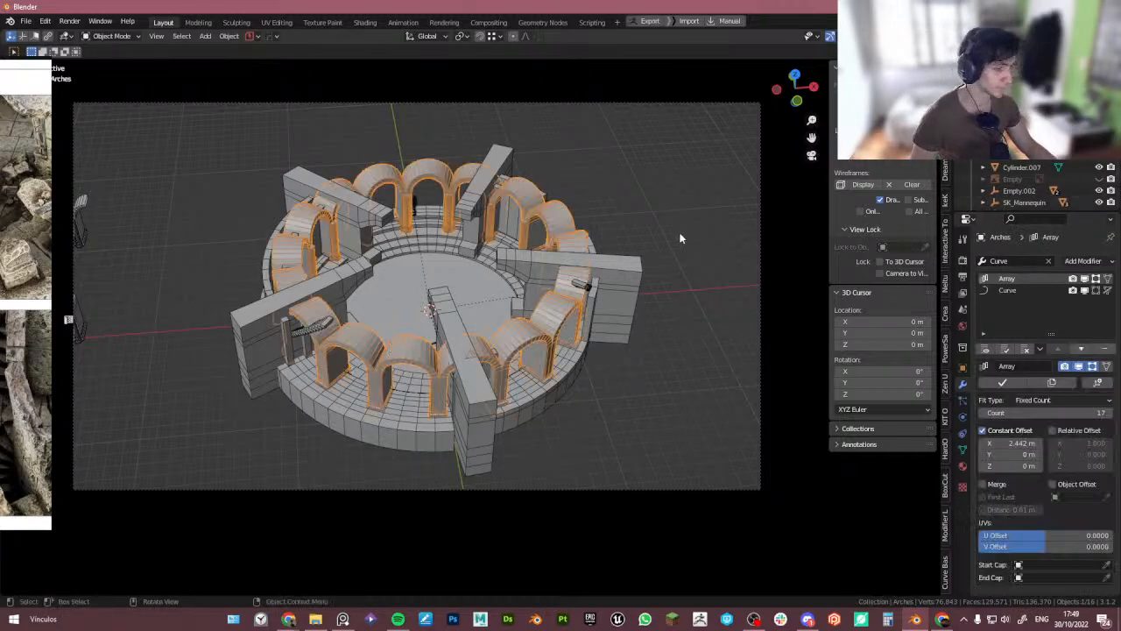
key(KP_Divide)
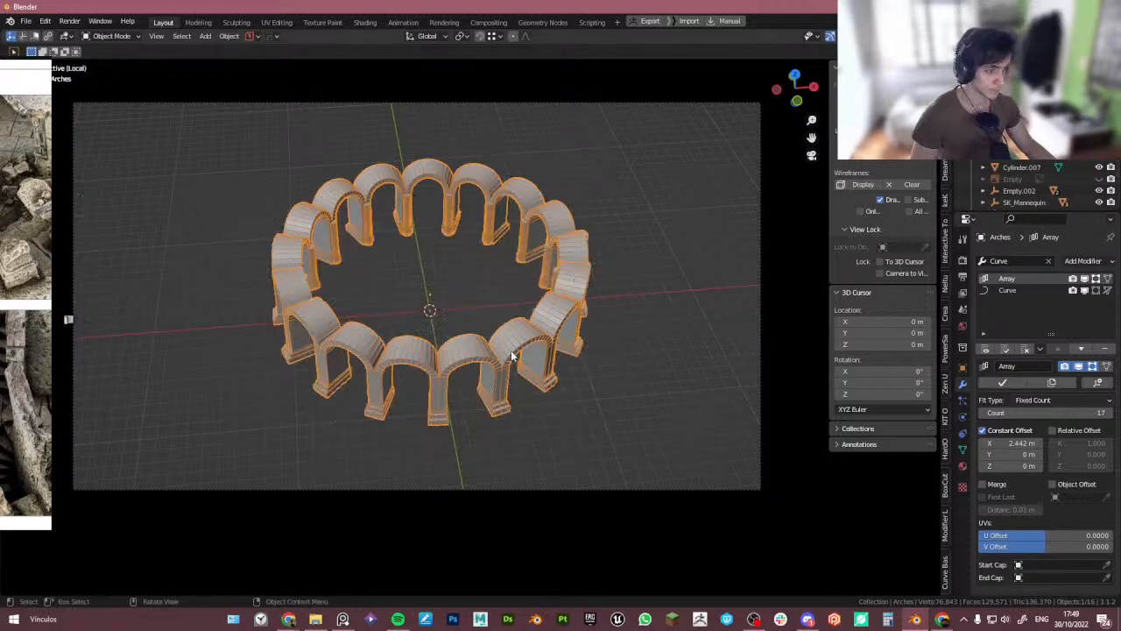
key(Tab)
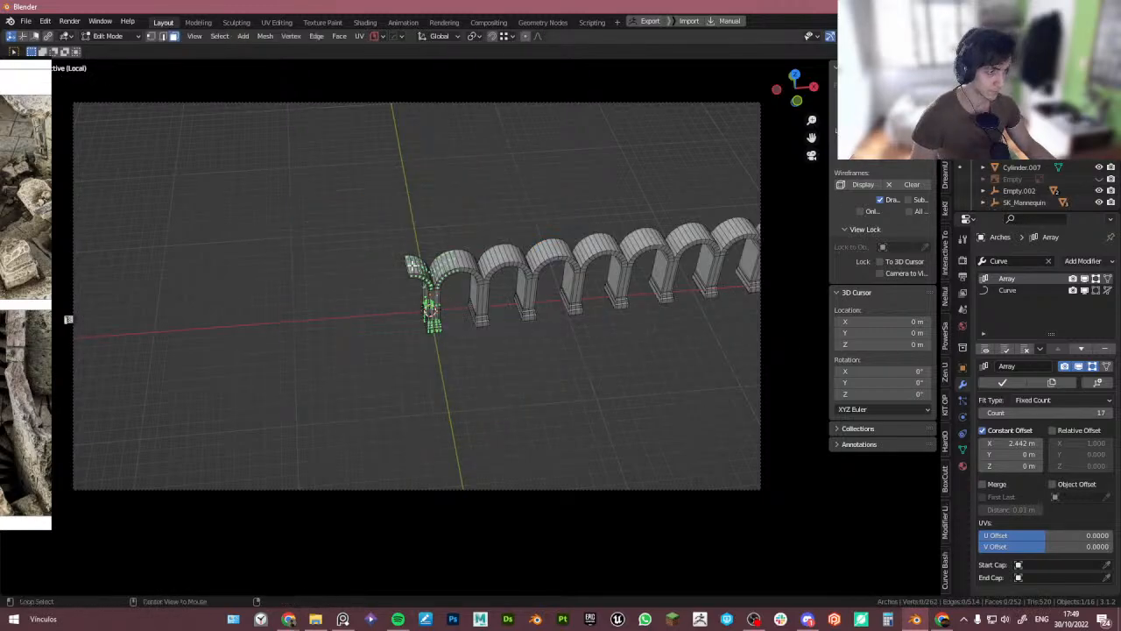
ctrl+click(455, 267)
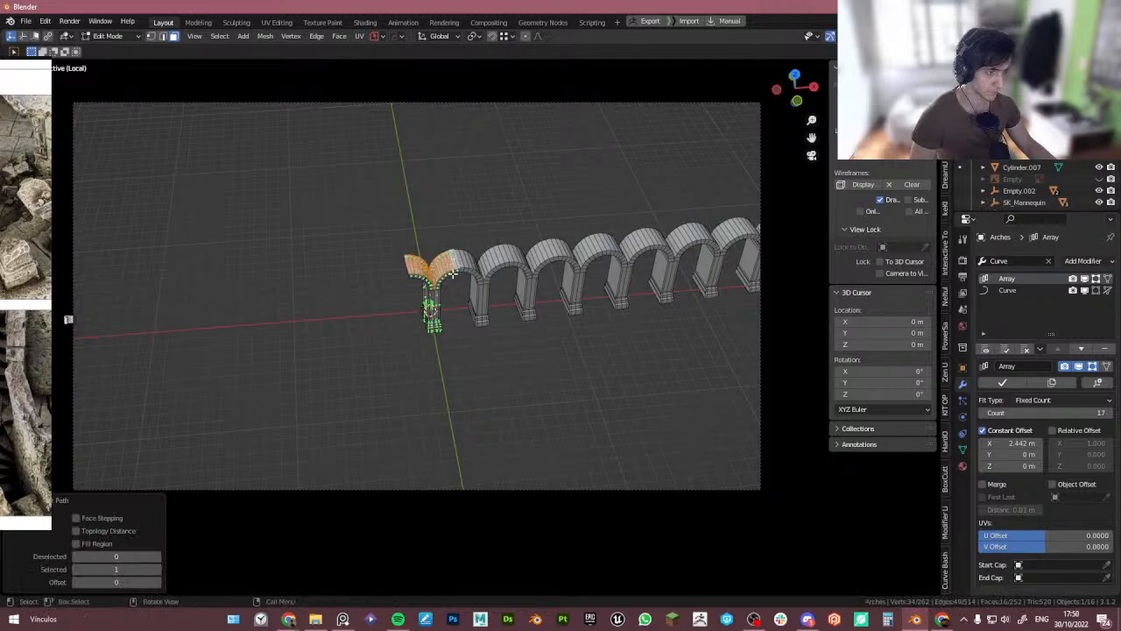
key(e)
click(451, 258)
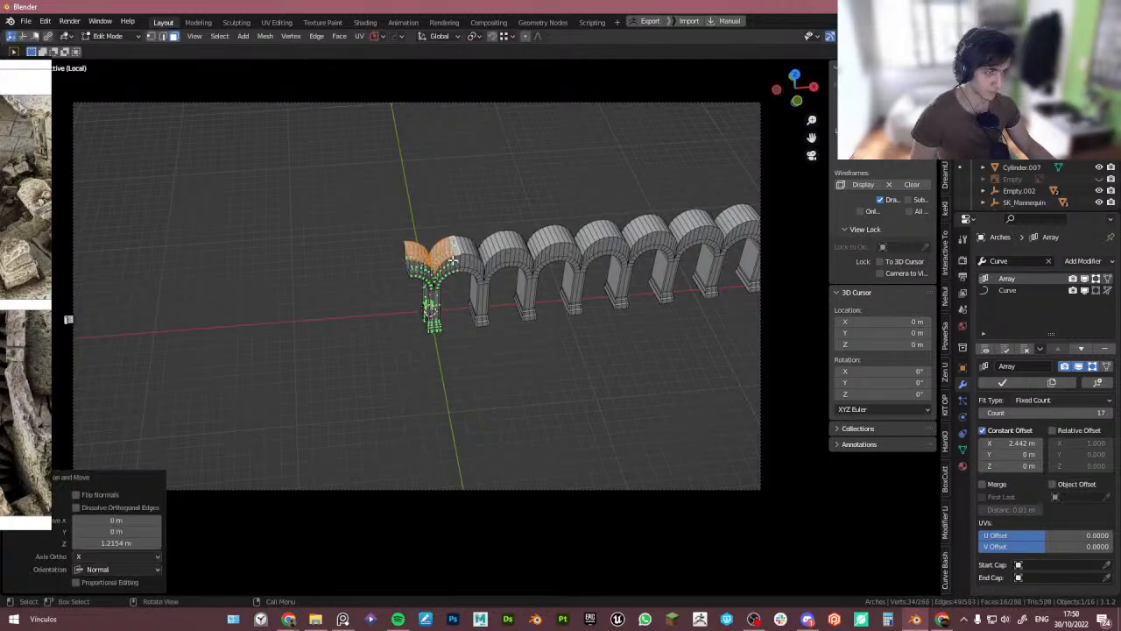
key(s)
key(z)
key(0)
key(Return)
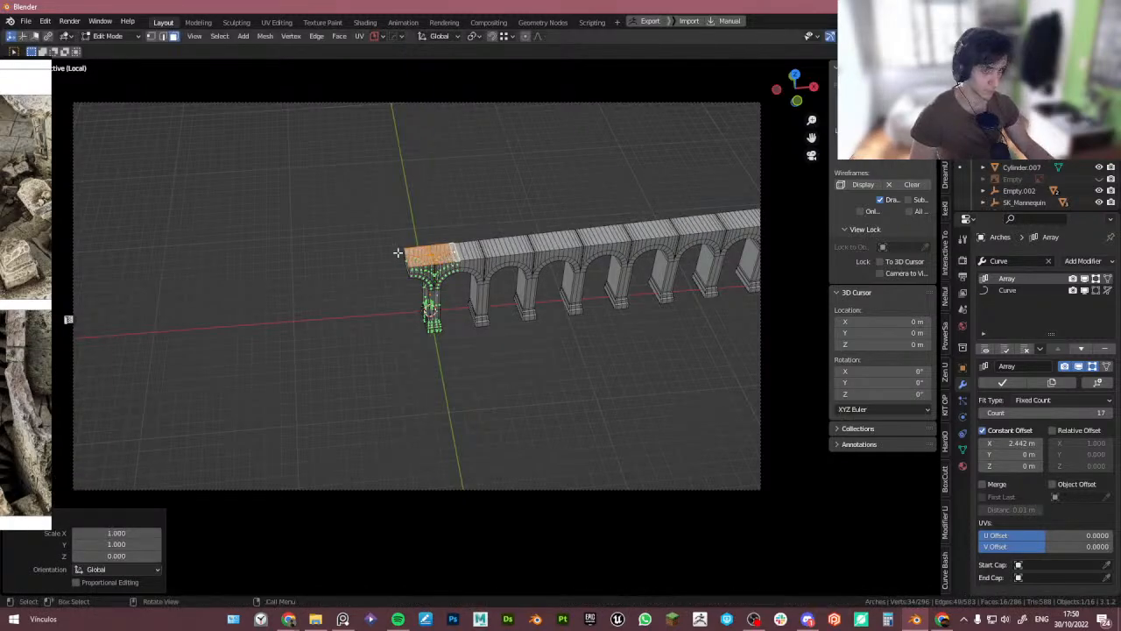
- Dissolve the stray vertical edge in the extruded block above the arch pillar
middle_drag(398, 251, 398, 251)
scroll(398, 254, up, 13)
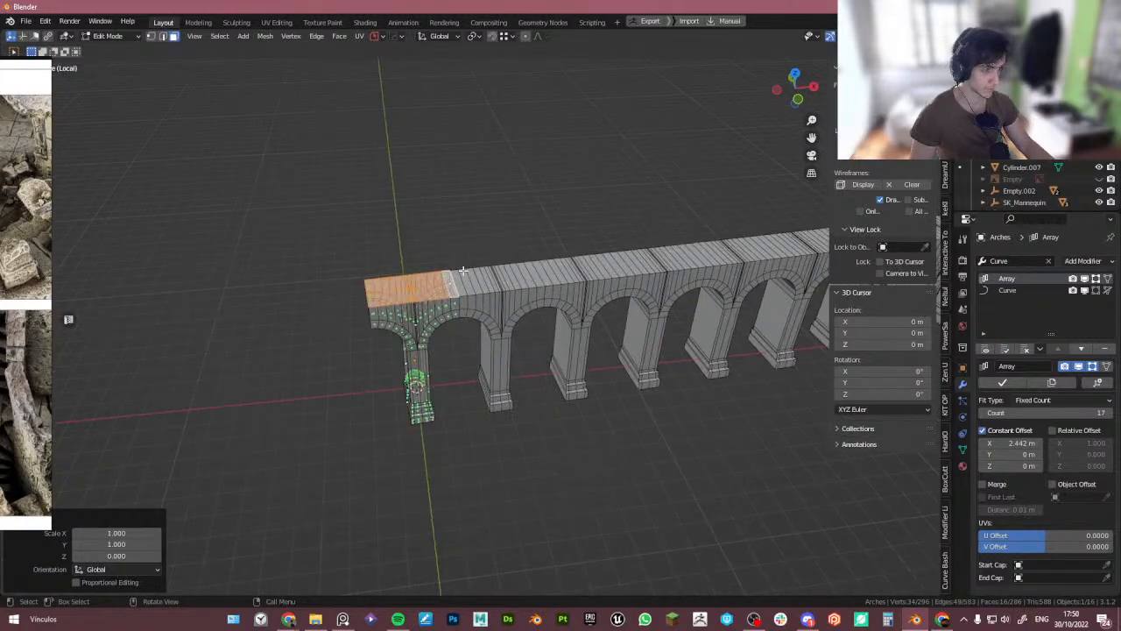
scroll(456, 317, down, 4)
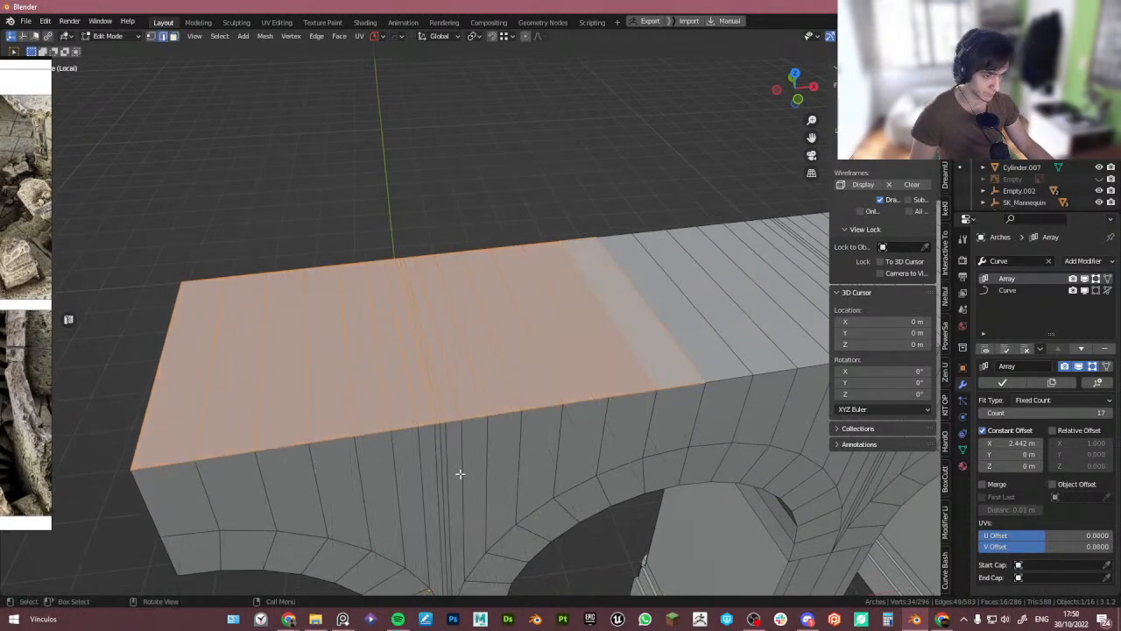
middle_drag(459, 470, 443, 412)
alt+click(435, 424)
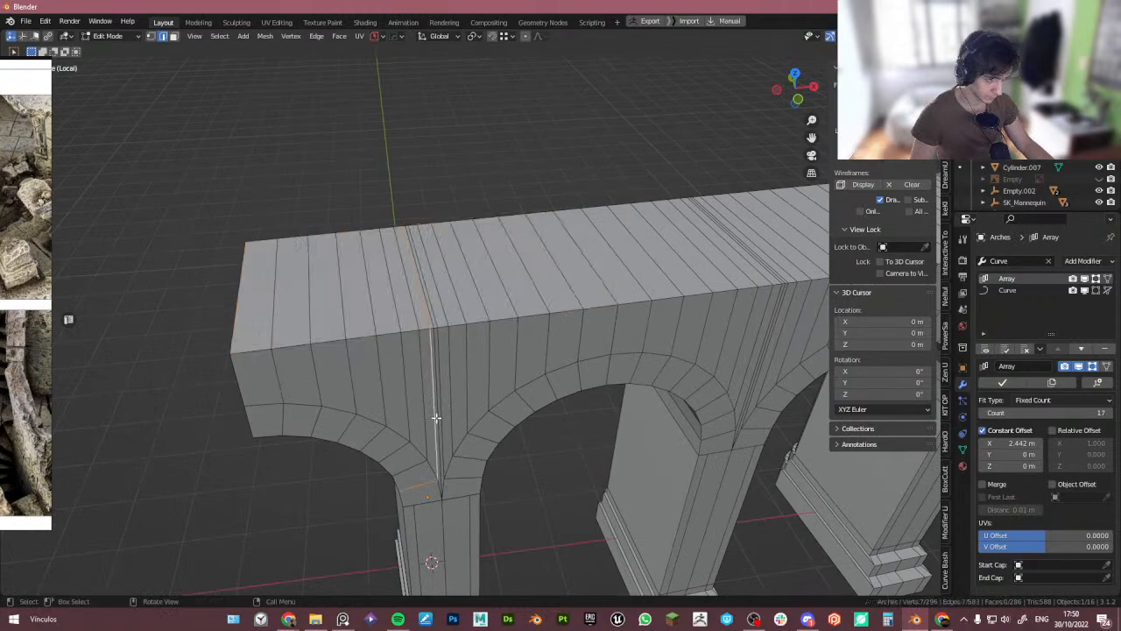
key(ctrl+x)
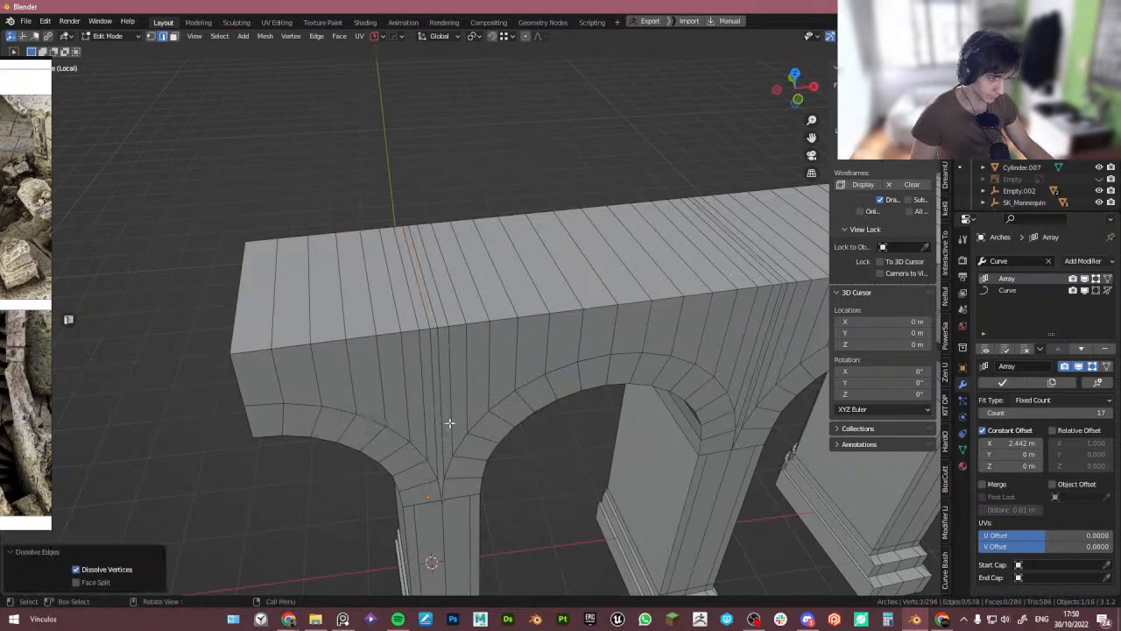
- Examine the vertices where neighbouring arches meet at the pillar, then leave edit mode
scroll(471, 477, up, 3)
key(Tab)
click(427, 481)
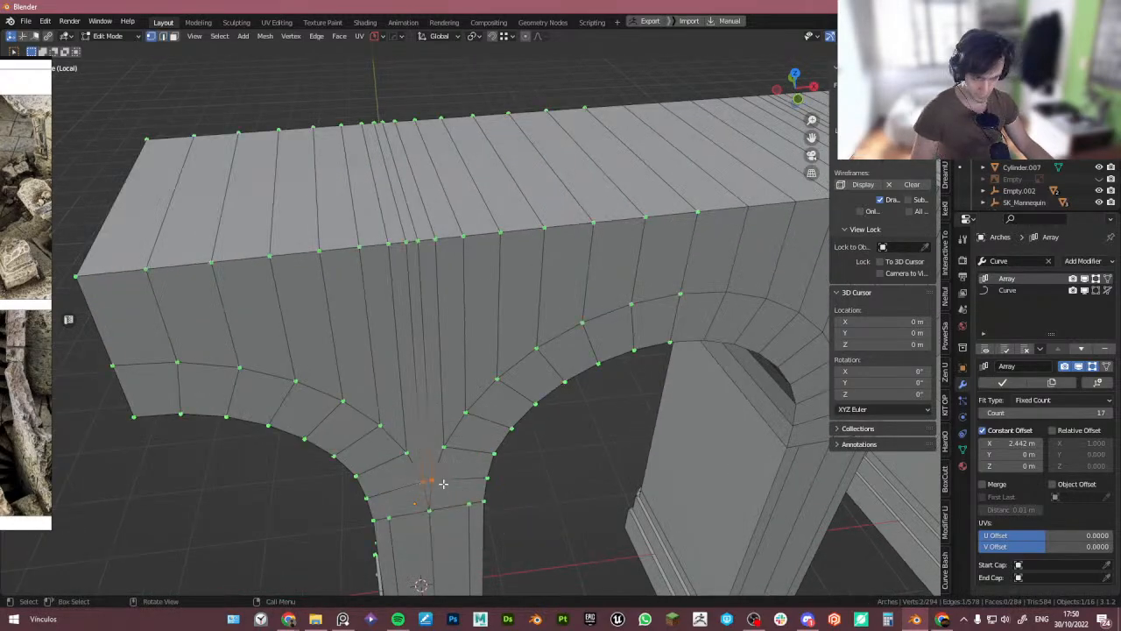
scroll(443, 483, down, 4)
middle_drag(443, 484, 626, 442)
middle_drag(381, 460, 422, 451)
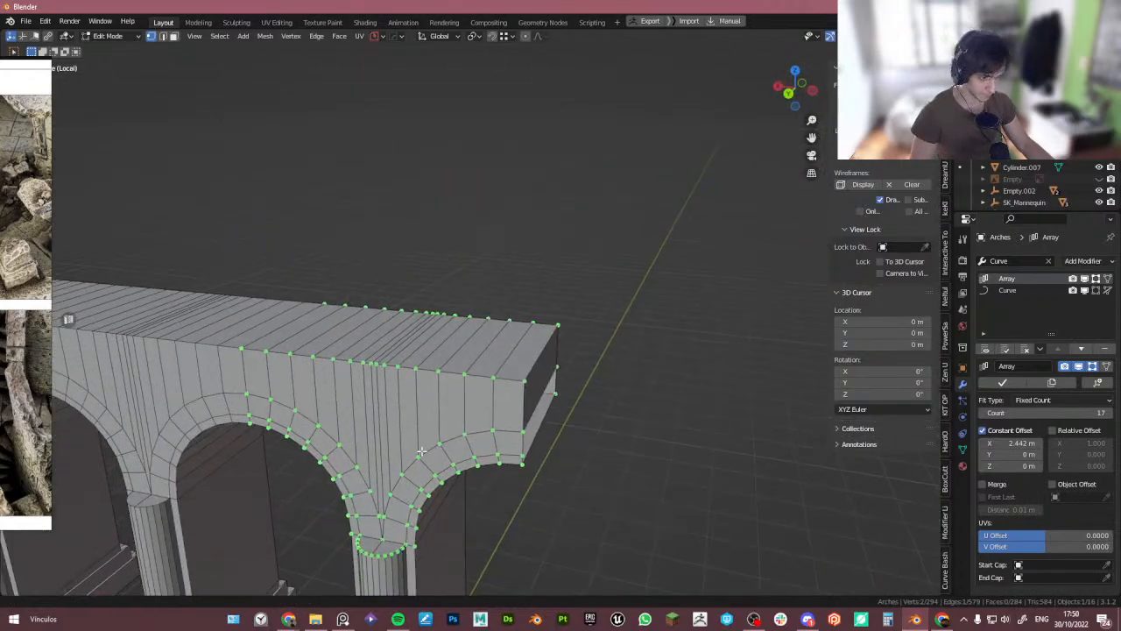
scroll(421, 451, up, 2)
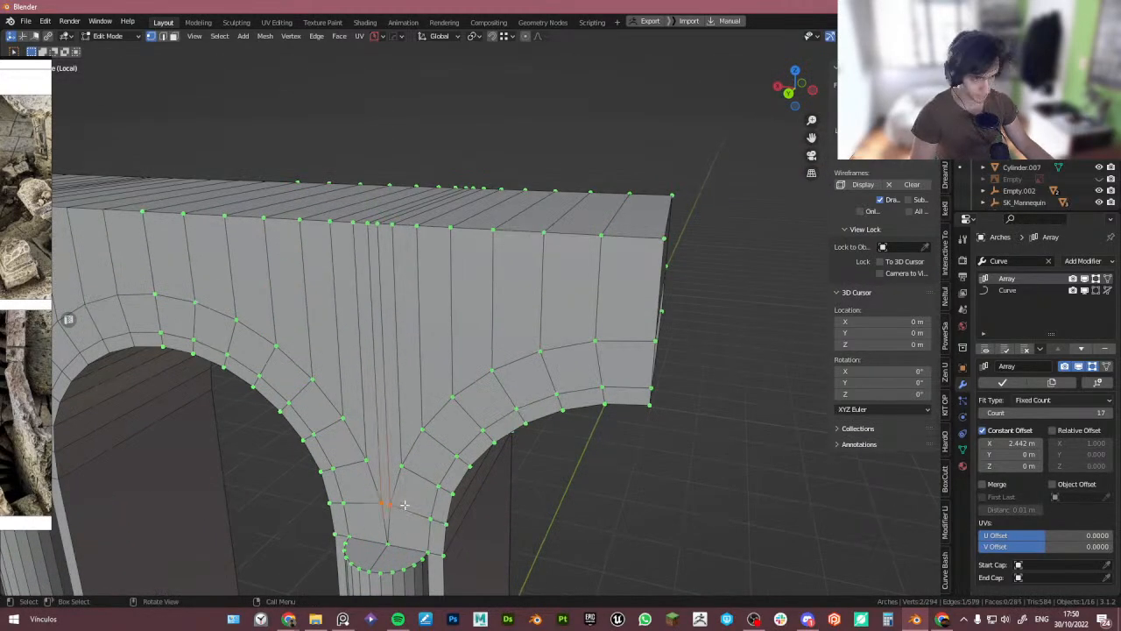
key(Tab)
- Enable Merge on the arches' Array modifier and set its constant X offset to 2.42 m
scroll(525, 310, down, 6)
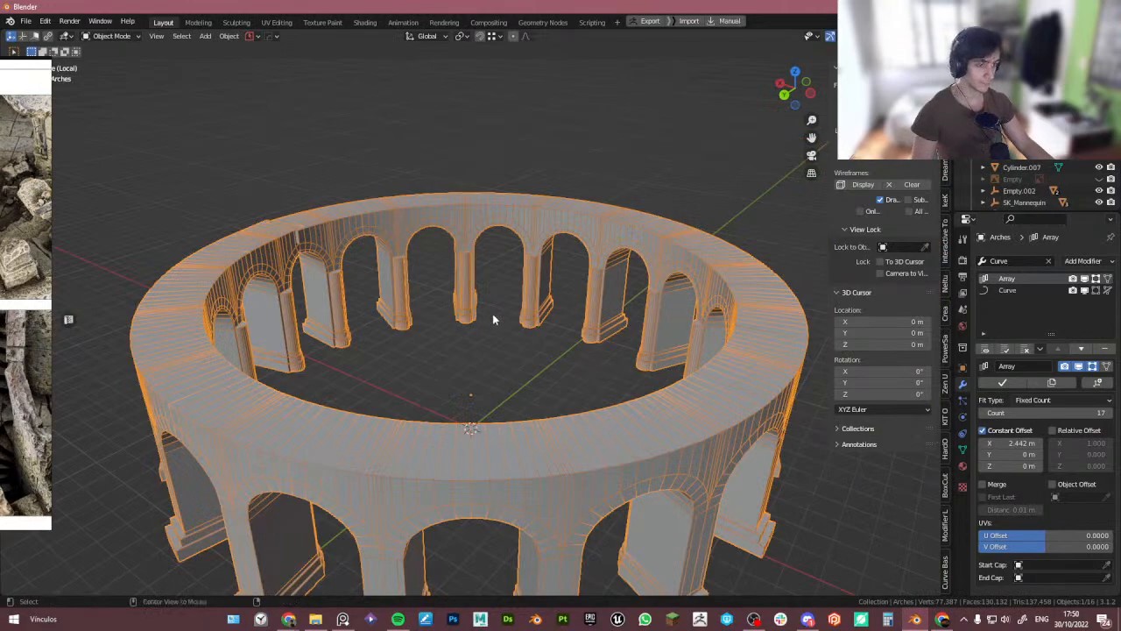
middle_drag(492, 320, 358, 312)
scroll(391, 279, up, 2)
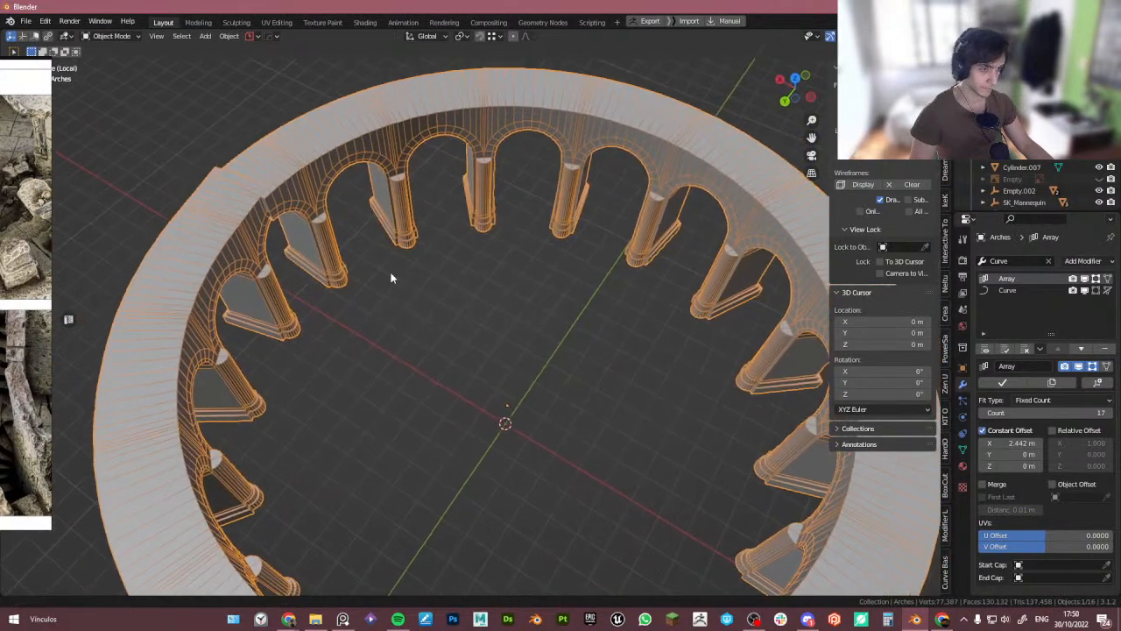
middle_drag(391, 279, 473, 310)
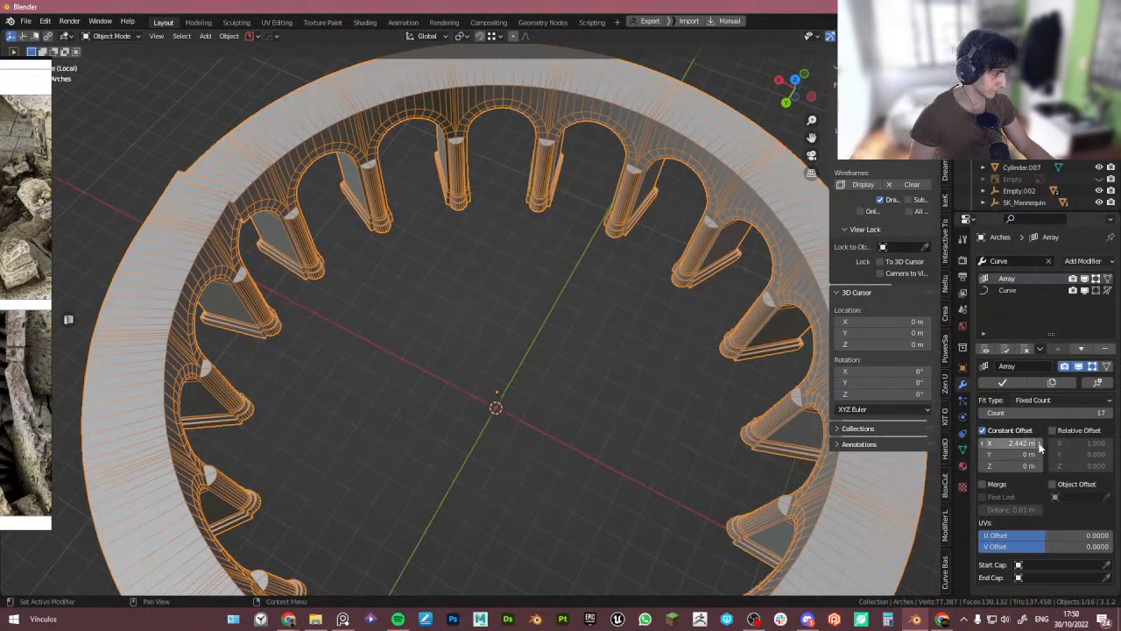
click(983, 483)
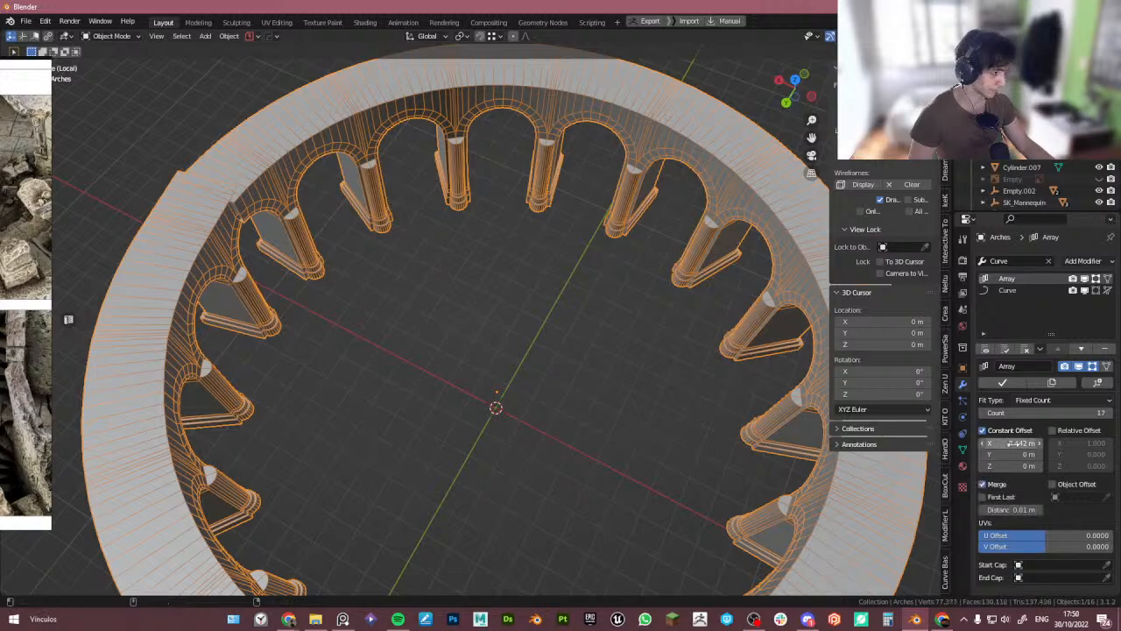
mouse_move(1020, 443)
mouse_down()
mouse_move(1007, 443)
mouse_move(1017, 447)
mouse_up()
scroll(621, 424, down, 5)
alt+middle_drag(611, 421, 547, 397)
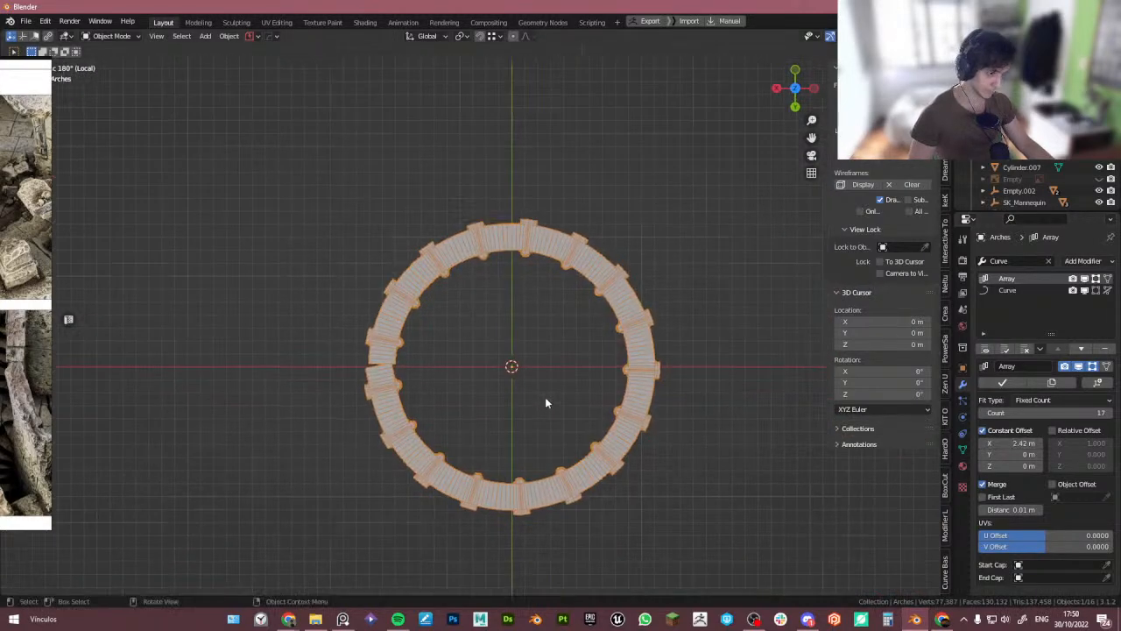
- Add a cylinder at the tower centre and scale it up to about 9.39
scroll(533, 400, up, 2)
middle_drag(601, 423, 728, 473)
key(KP_Divide)
key(KP_Divide)
key(shift+a)
mouse_move(529, 353)
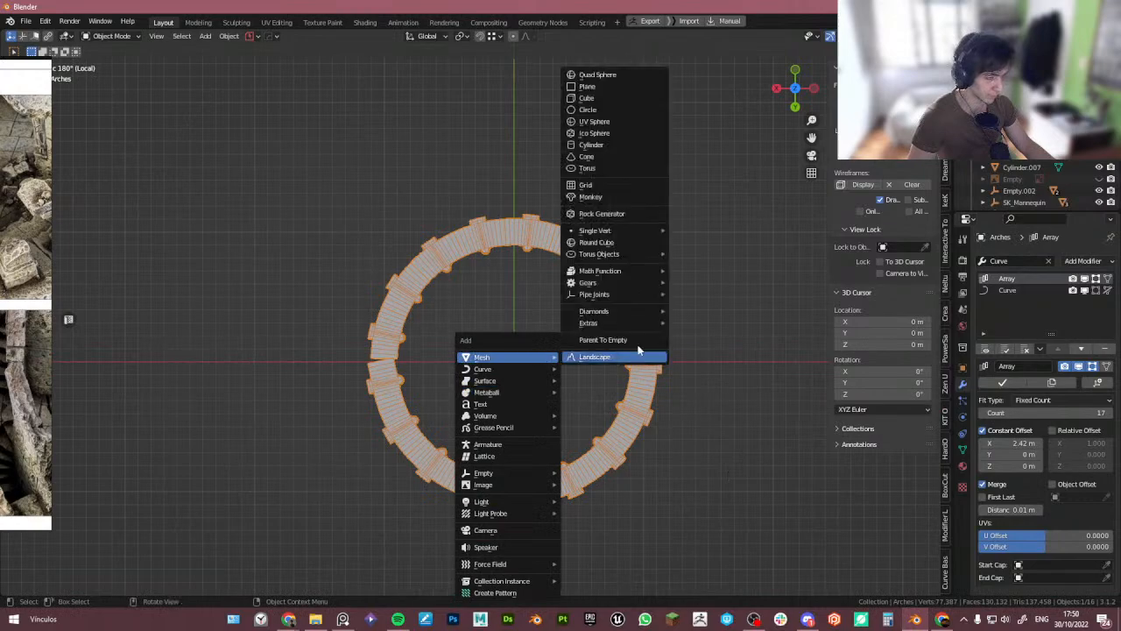
click(592, 145)
key(s)
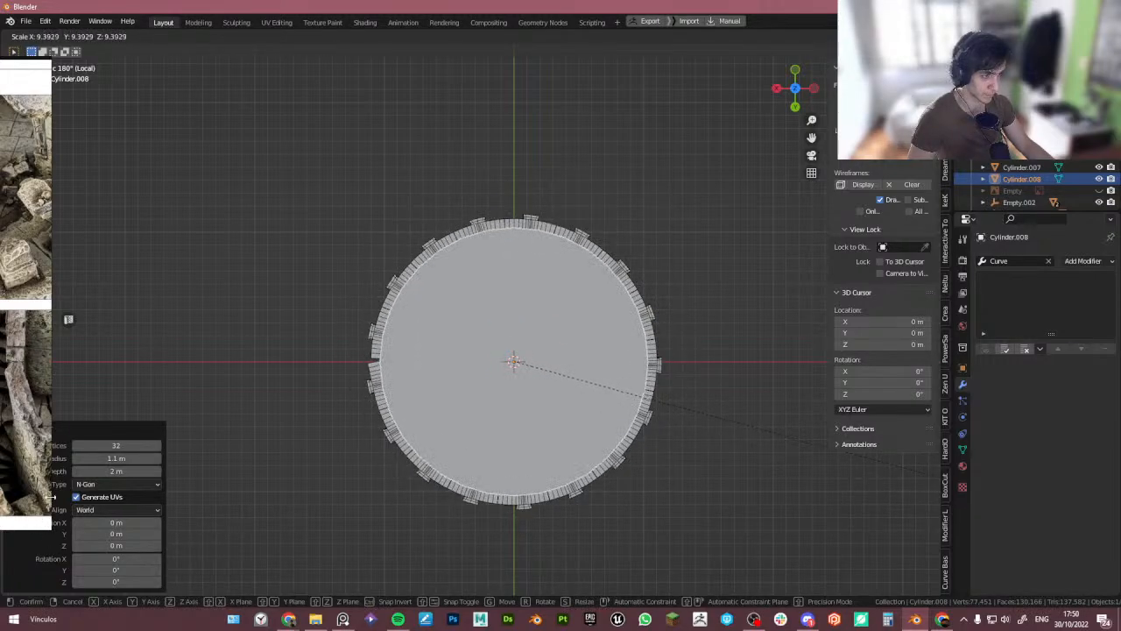
click(50, 500)
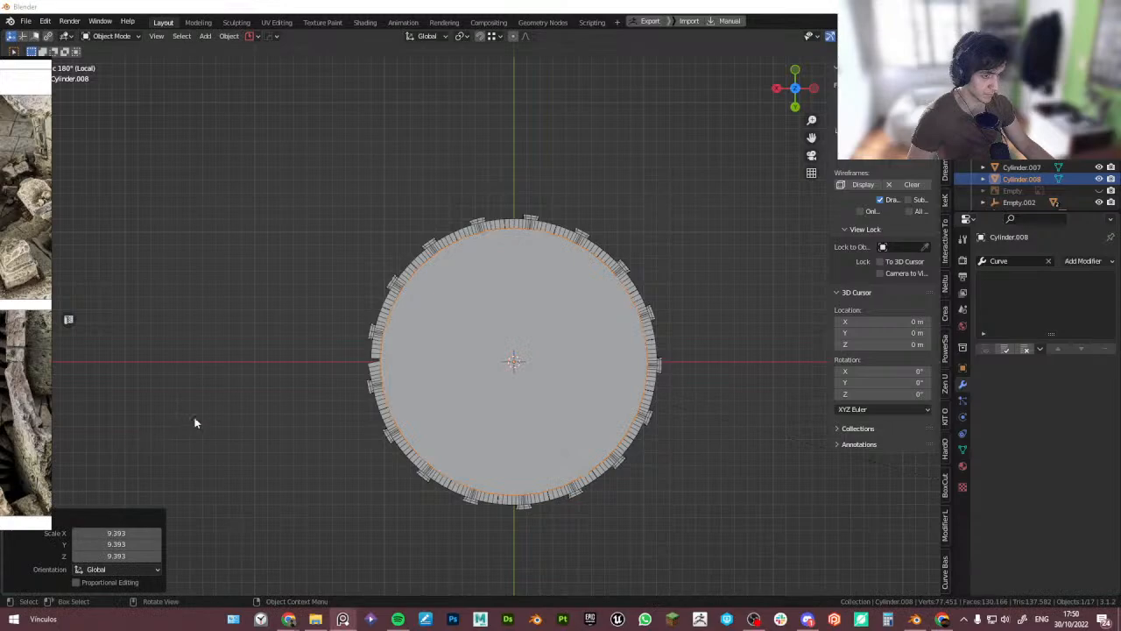
- Delete the added cylinder
click(411, 460)
middle_drag(411, 458, 375, 514)
scroll(484, 401, up, 3)
scroll(260, 431, down, 2)
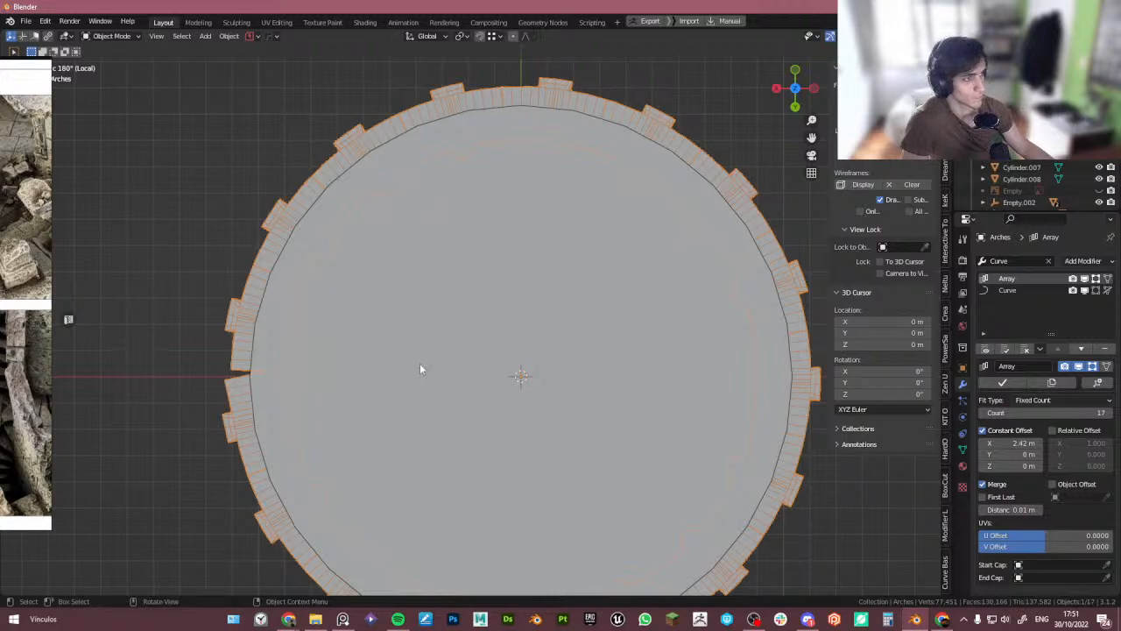
middle_drag(407, 371, 418, 396)
key(Delete)
scroll(365, 409, down, 2)
key(ctrl+z)
click(407, 392)
key(Delete)
- Leave local view and add a level-1 Subdivision modifier to the arch-path curve
key(slash)
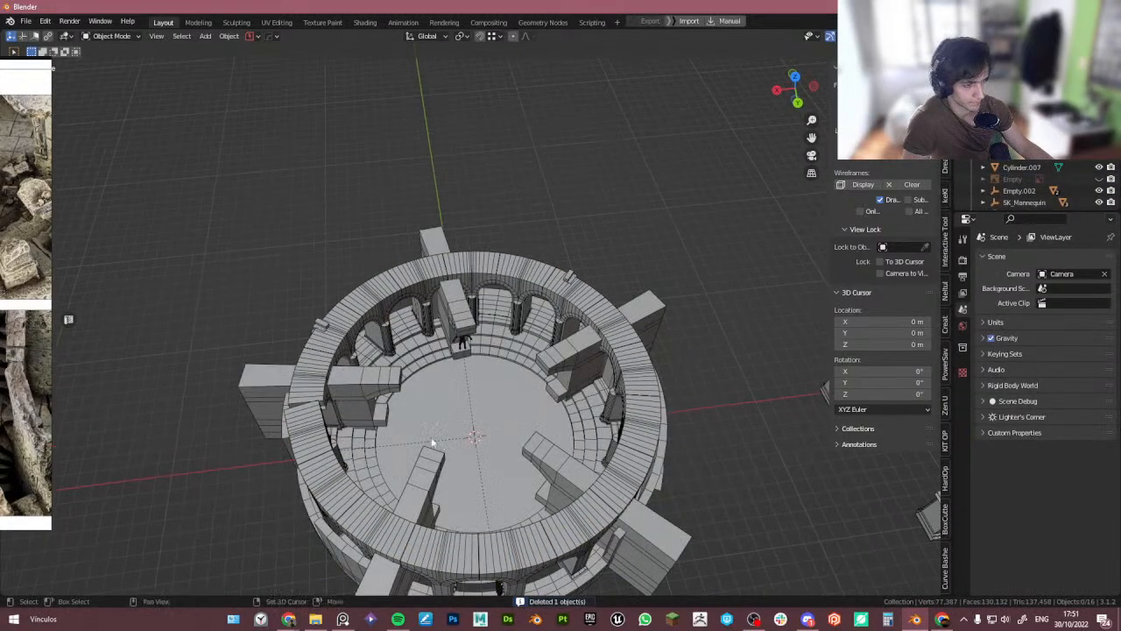
shift+middle_drag(430, 445, 488, 383)
scroll(500, 351, up, 4)
click(501, 322)
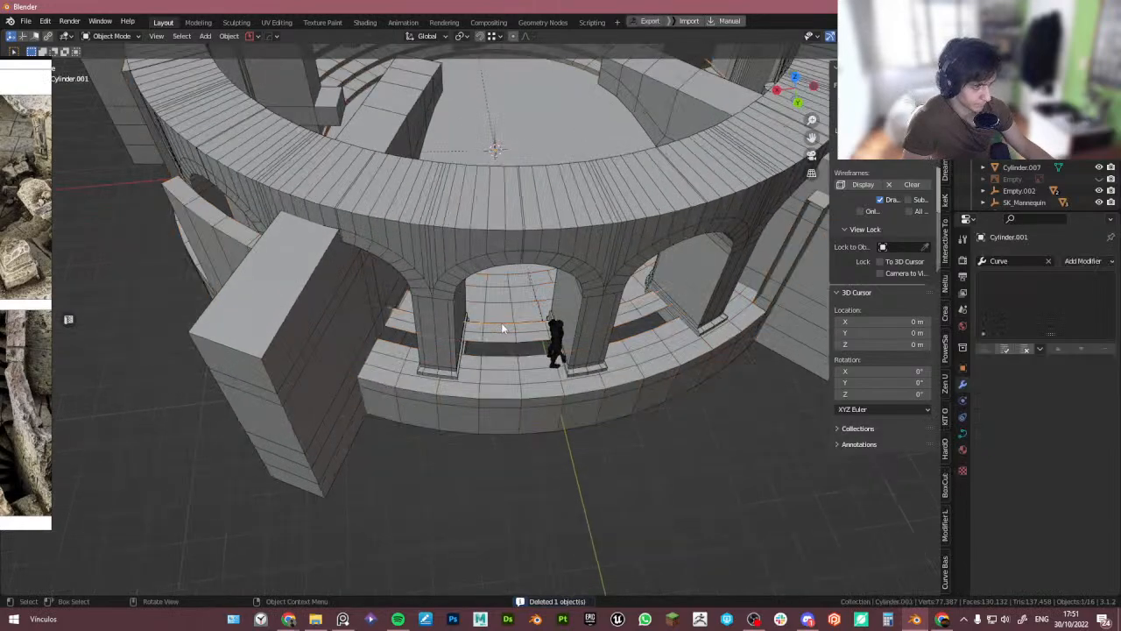
key(ctrl+1)
scroll(509, 335, down, 2)
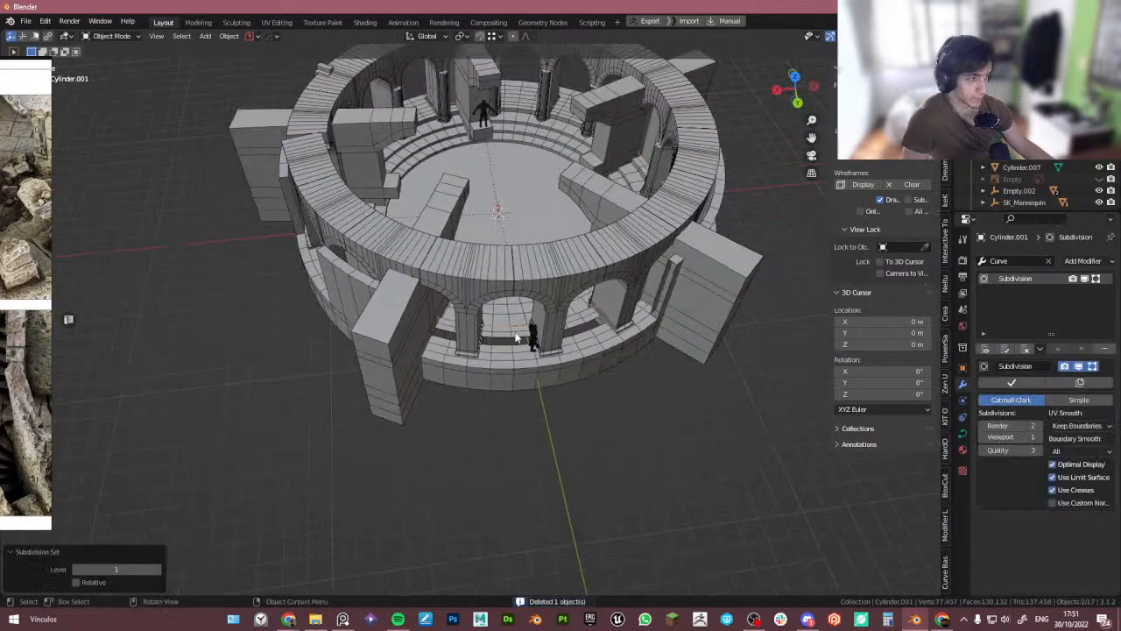
middle_drag(518, 338, 539, 324)
scroll(538, 324, down, 1)
- Inspect the arch mesh's top block and pillars up close in edit mode
click(963, 432)
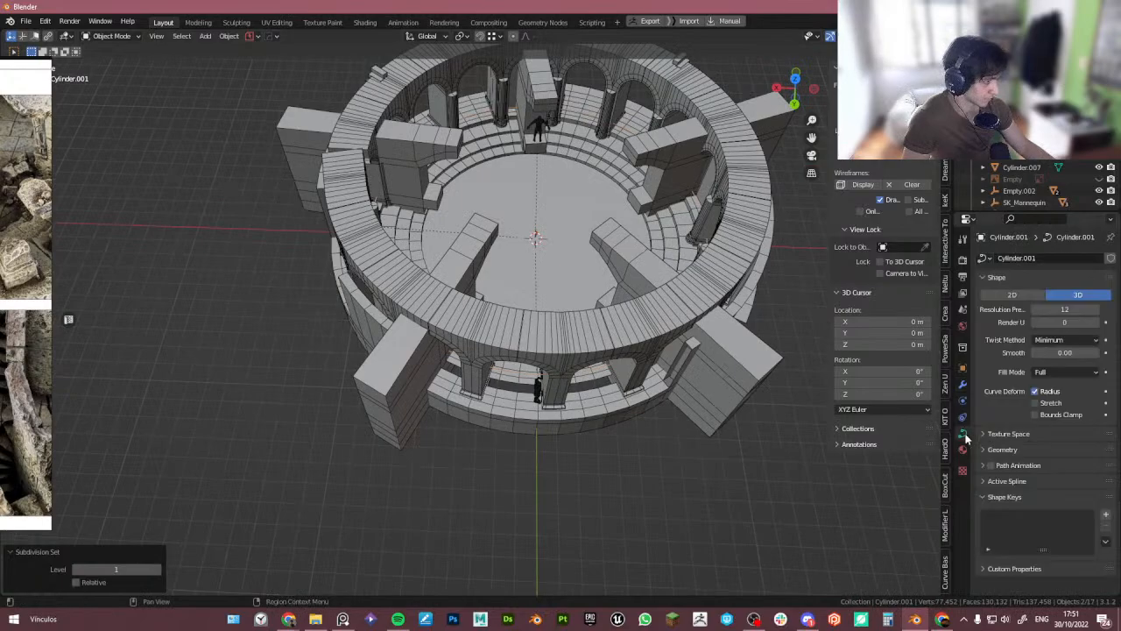
middle_drag(614, 350, 595, 379)
click(543, 378)
scroll(533, 363, up, 5)
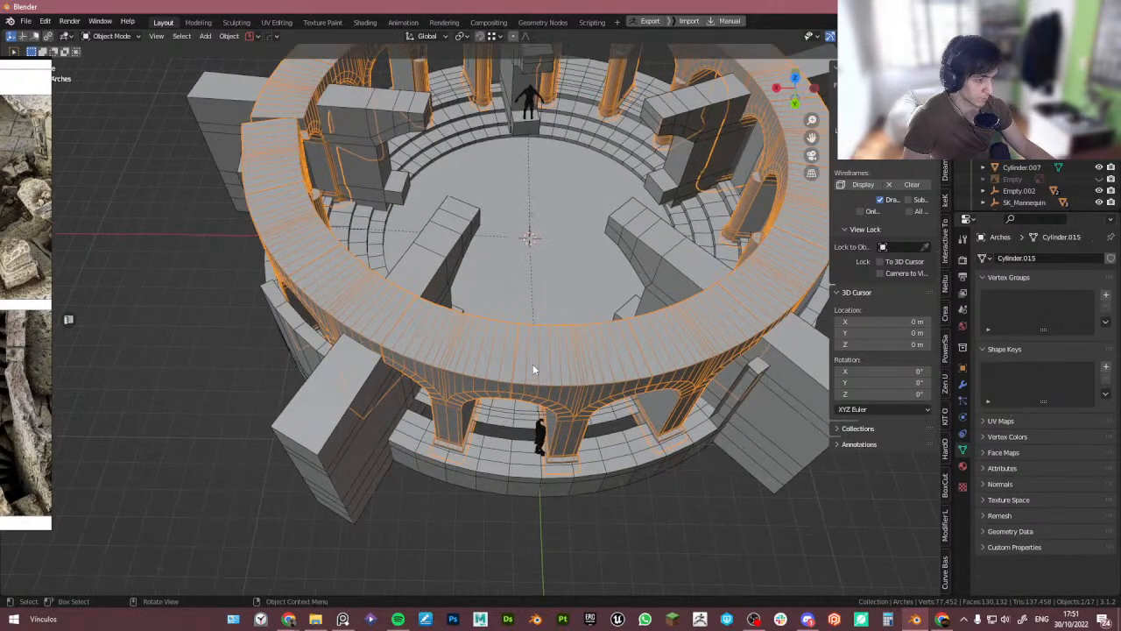
scroll(516, 380, down, 1)
scroll(514, 383, down, 8)
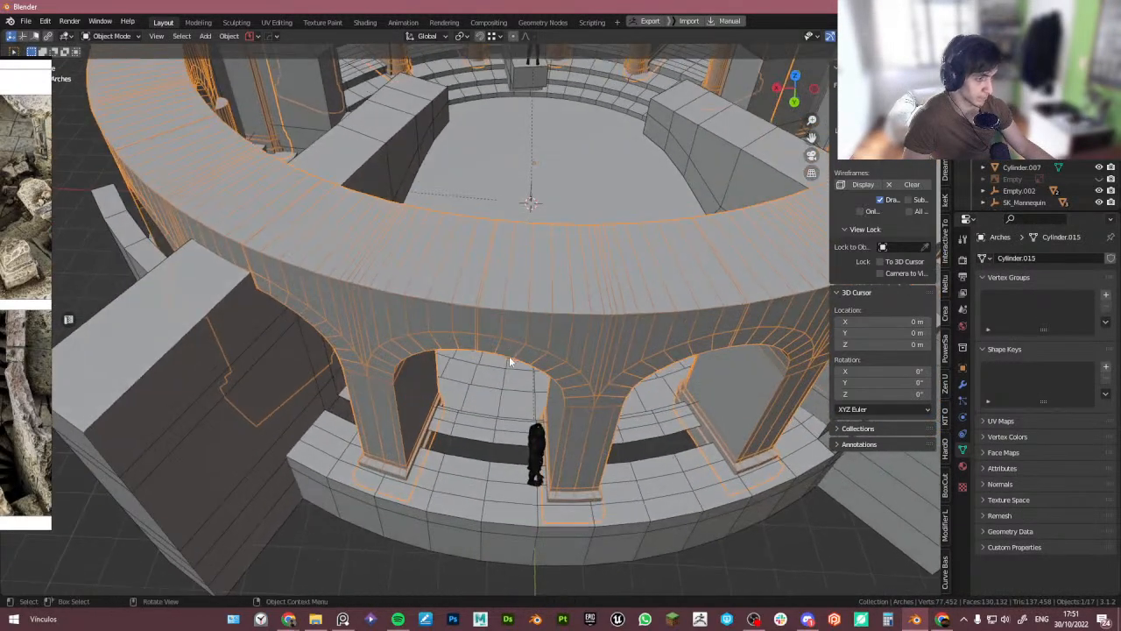
key(Tab)
scroll(500, 266, up, 8)
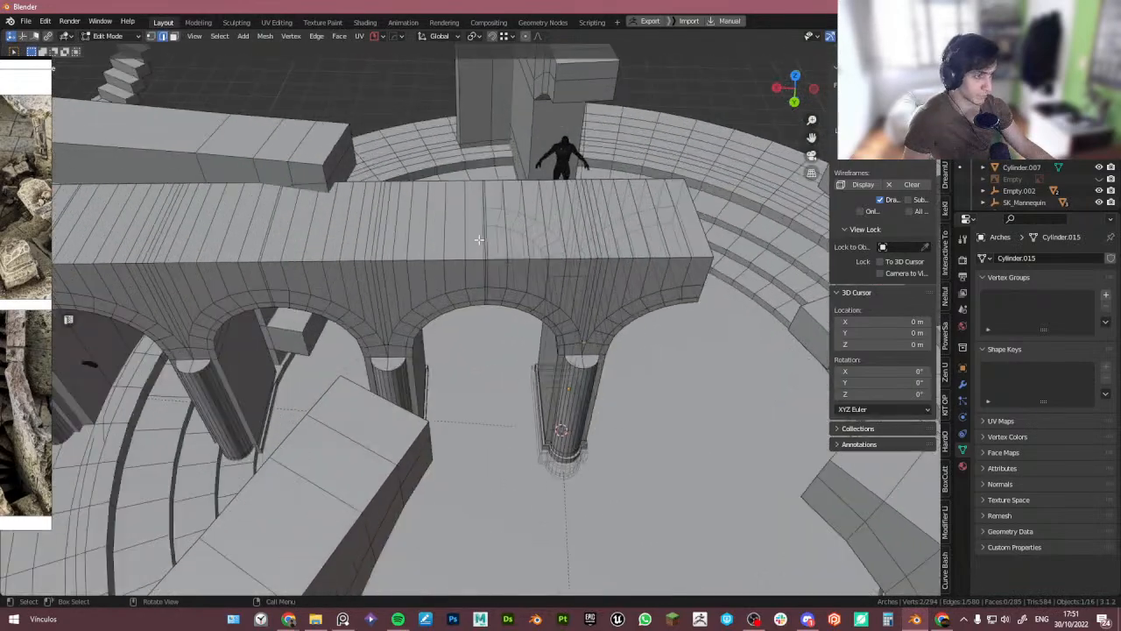
alt+click(496, 239)
scroll(494, 240, down, 6)
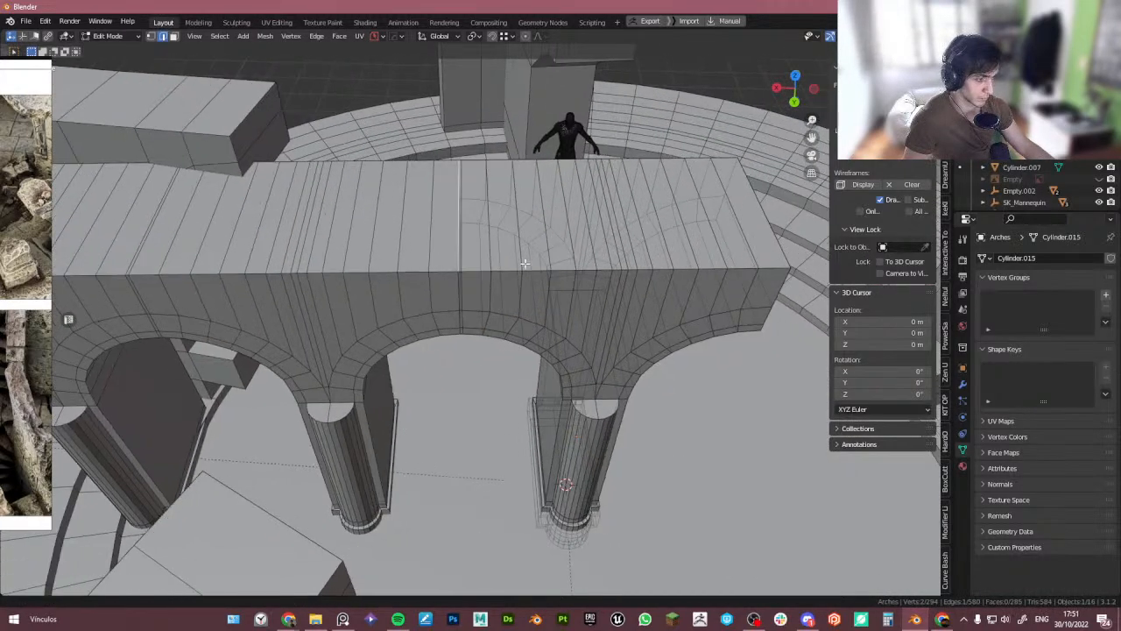
key(ctrl+Tab)
click(575, 200)
scroll(576, 200, down, 3)
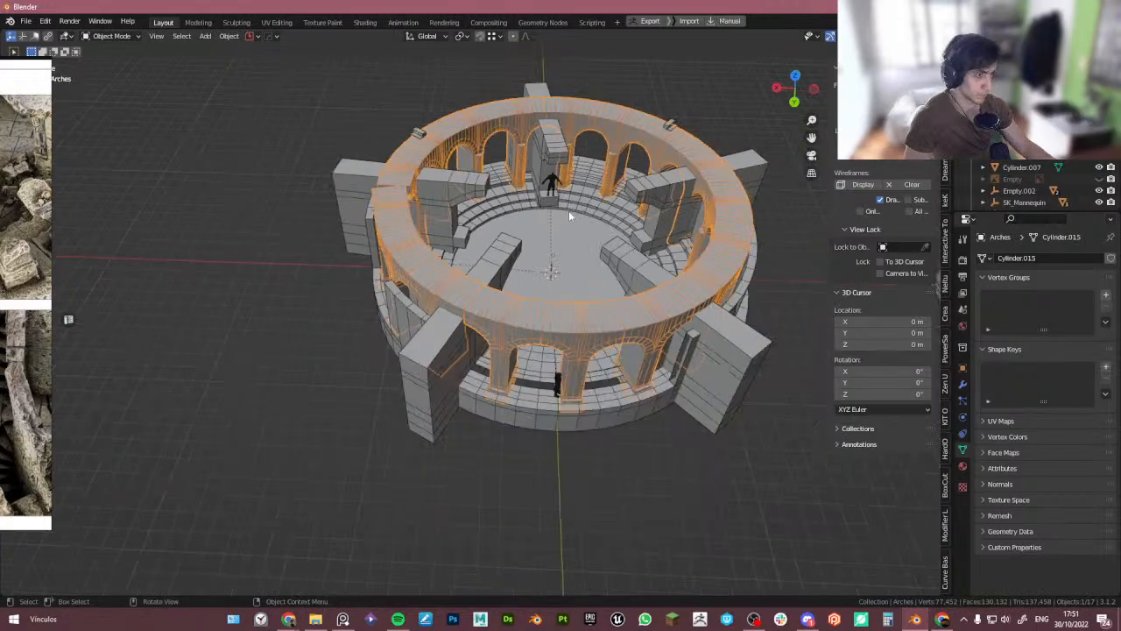
- Switch to the camera view to review the whole tower
middle_drag(569, 210, 538, 269)
click(531, 476)
middle_drag(530, 475, 510, 394)
key(KP_0)
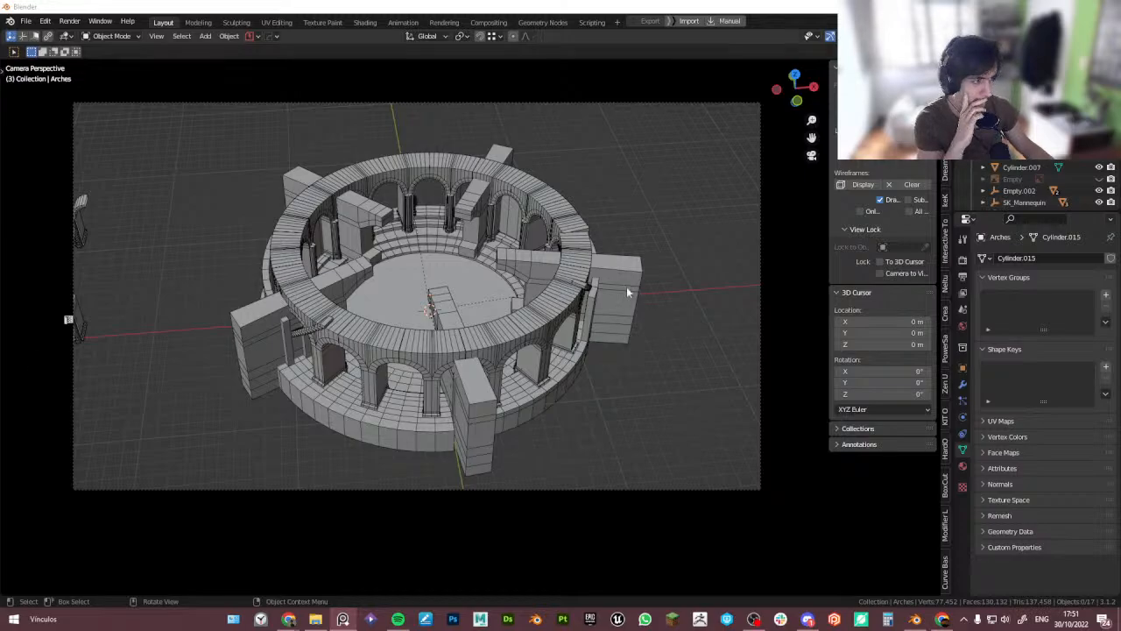
- Browse the reference images of the ruined watchtower beside the viewport
click(583, 265)
click(604, 262)
click(576, 263)
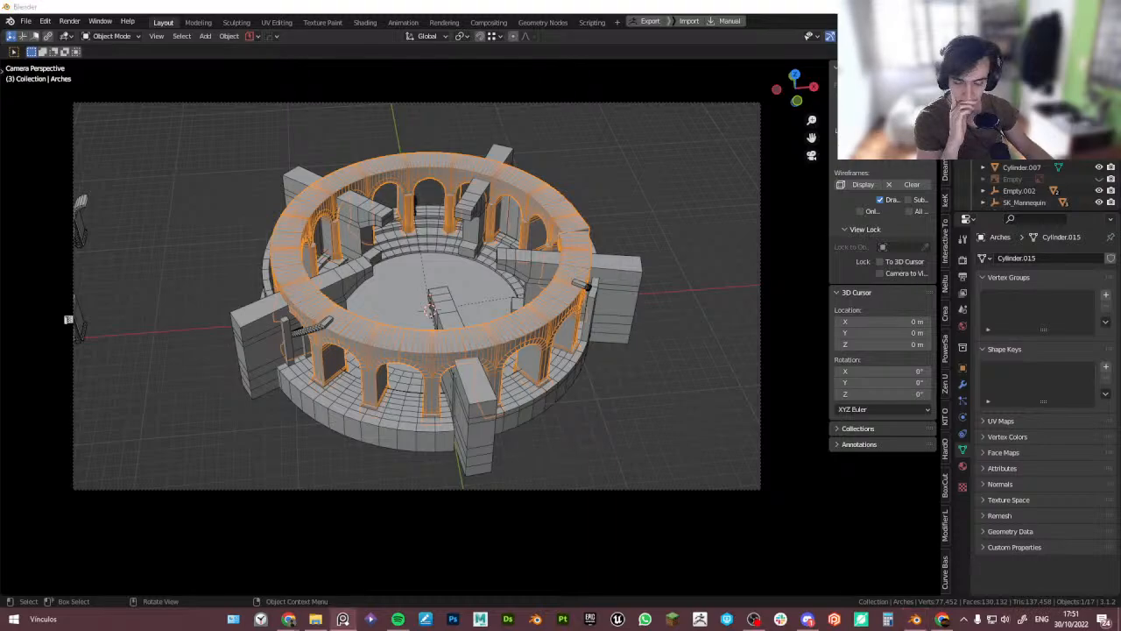
right_drag(0, 335, 844, 361)
scroll(845, 361, down, 1)
scroll(953, 406, down, 4)
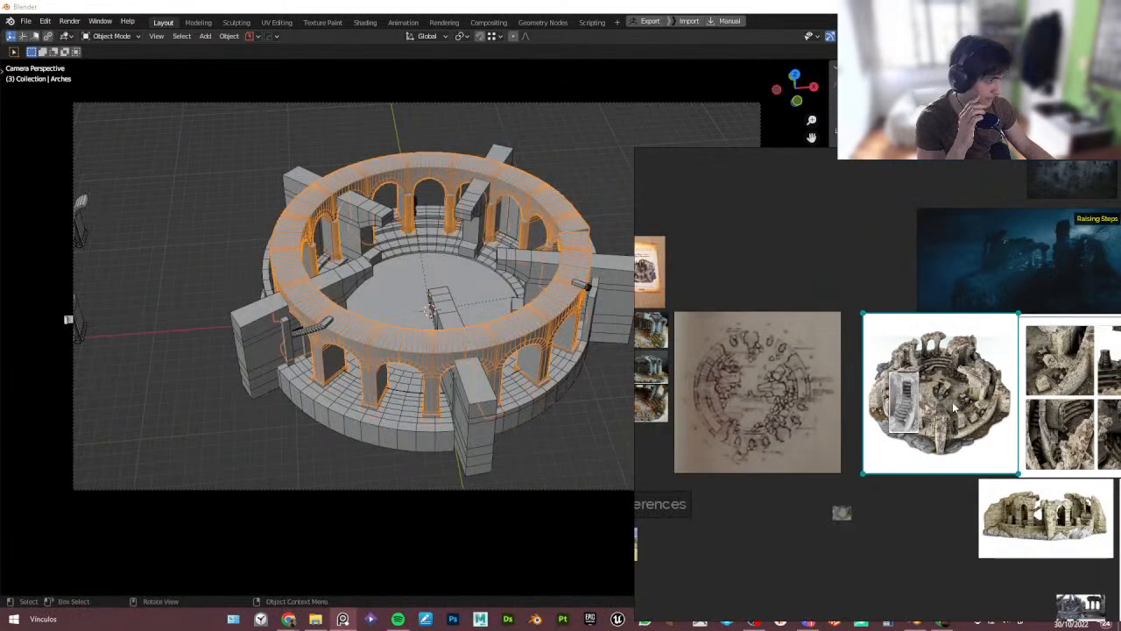
scroll(953, 407, up, 4)
scroll(710, 491, up, 3)
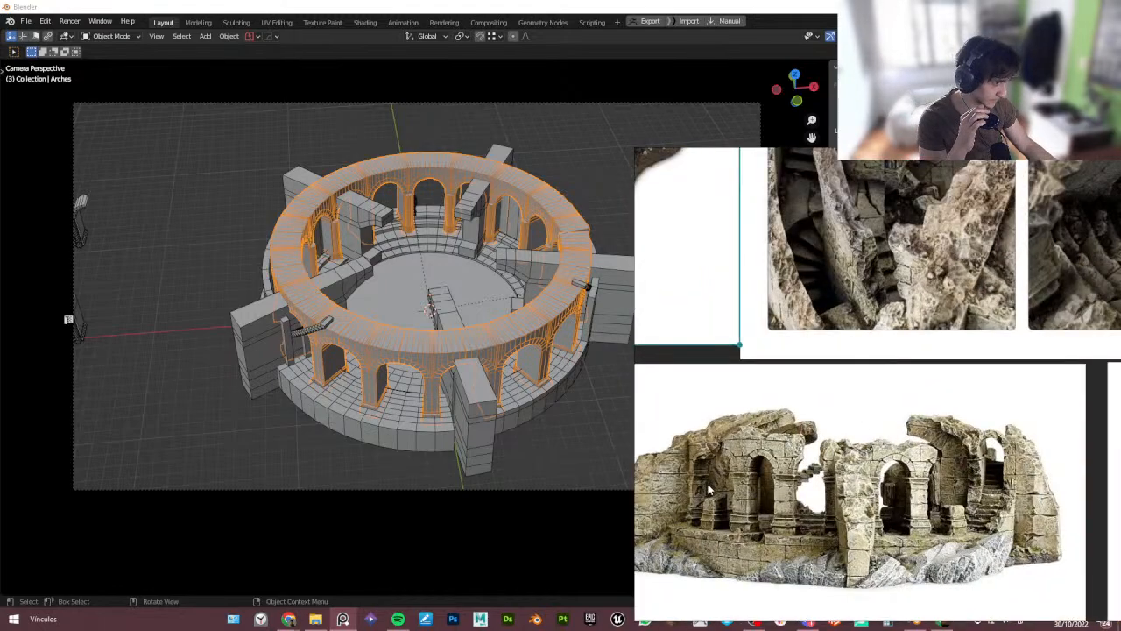
middle_drag(711, 485, 776, 478)
scroll(799, 495, up, 1)
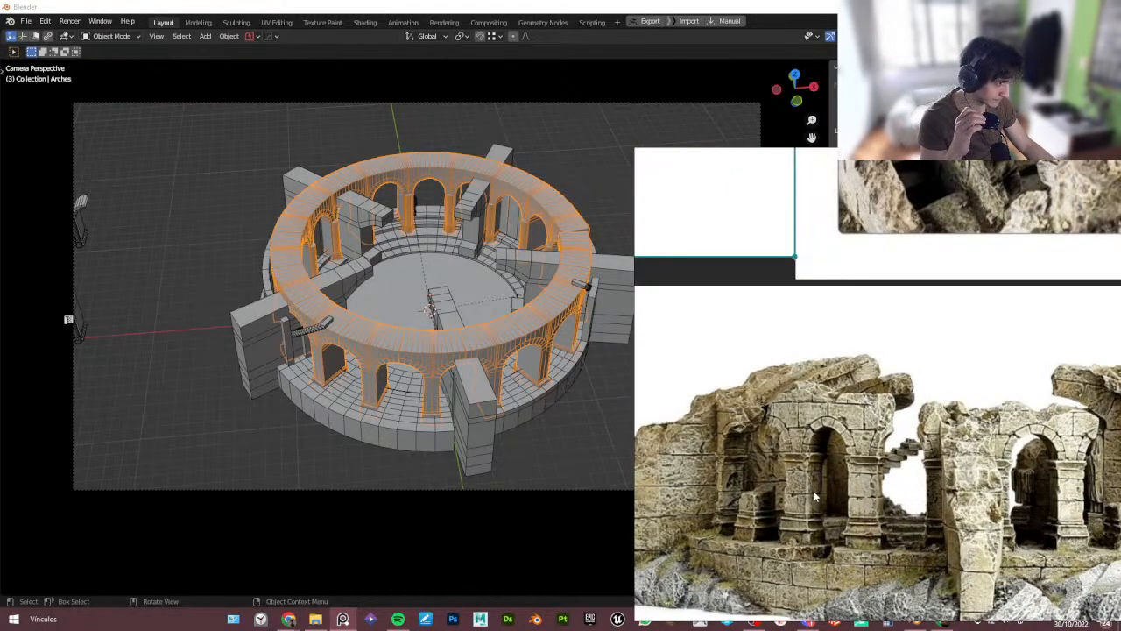
- Raise the arch colonnade about 0.34 m along the Z axis
click(438, 345)
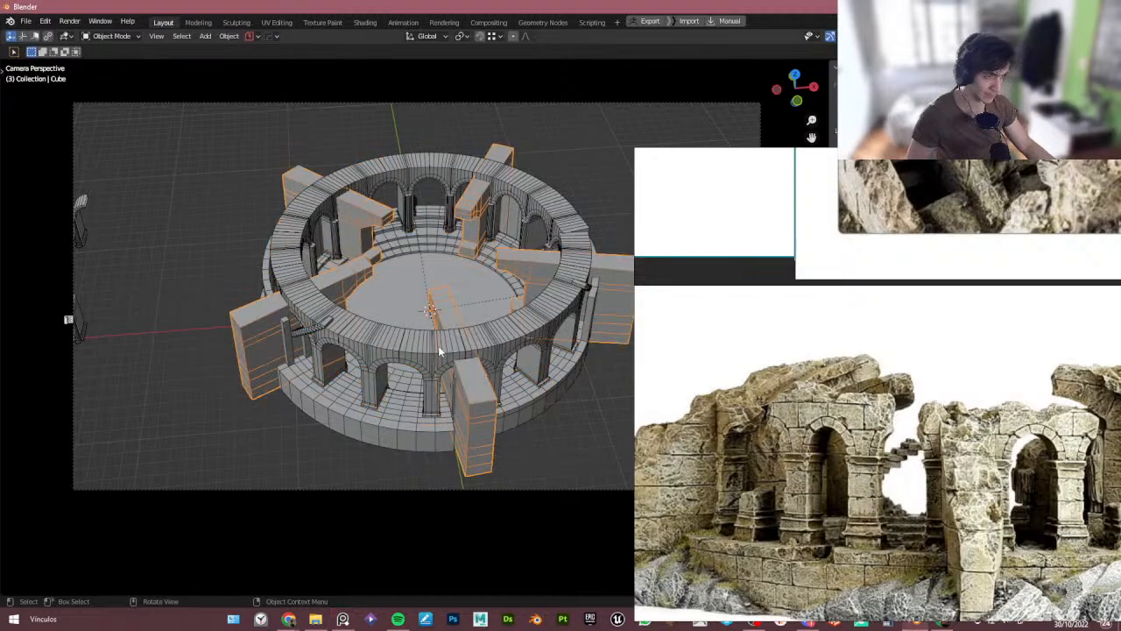
click(438, 345)
key(g)
click(438, 345)
click(461, 346)
key(g)
key(z)
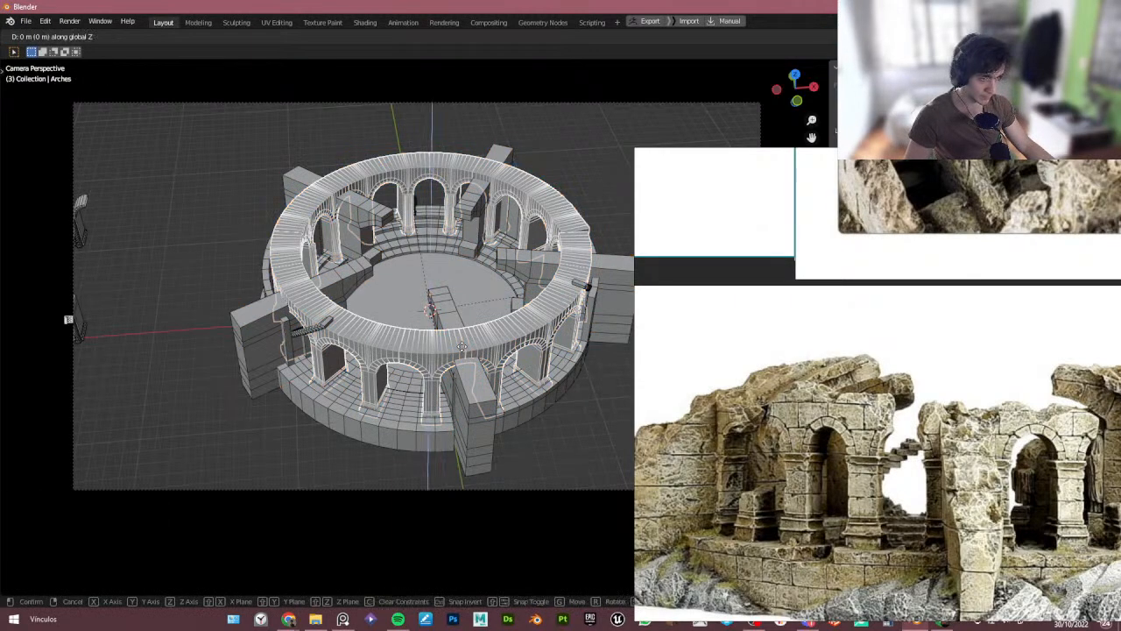
click(464, 348)
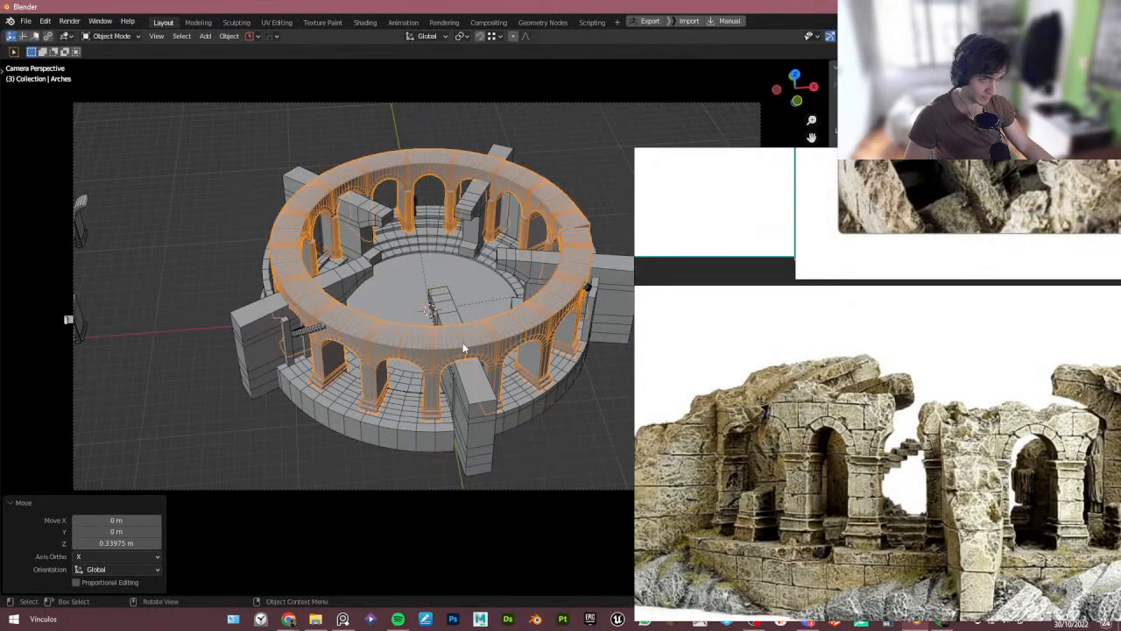
- Study the reference images of the ruin's stairs and arches
click(570, 445)
right_drag(769, 429, 827, 352)
scroll(827, 352, down, 3)
scroll(897, 329, up, 5)
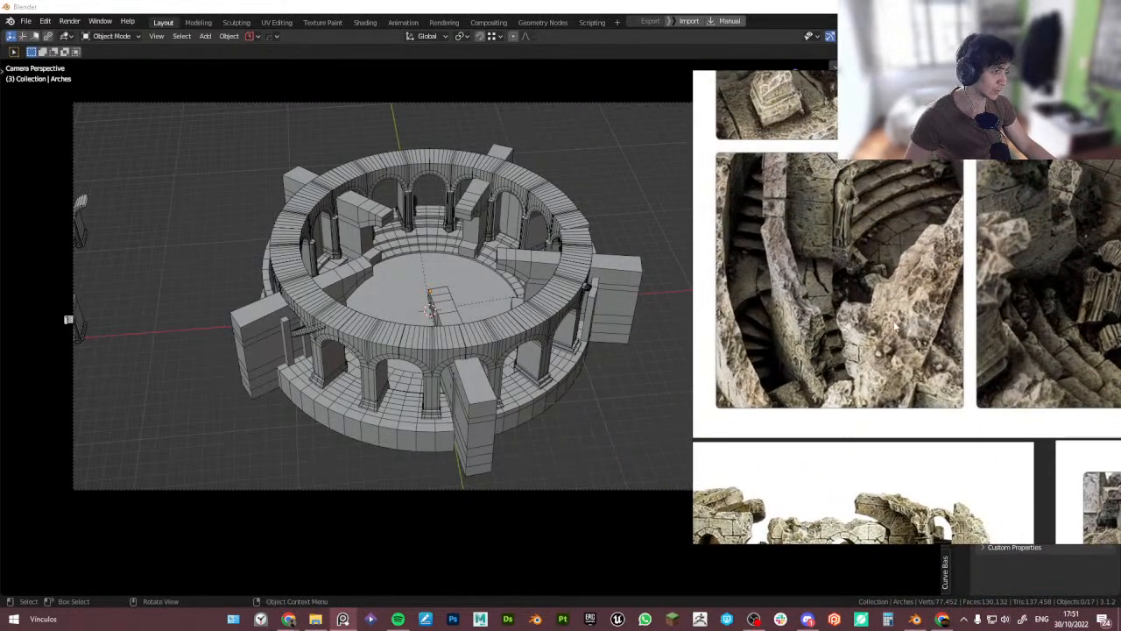
click(560, 426)
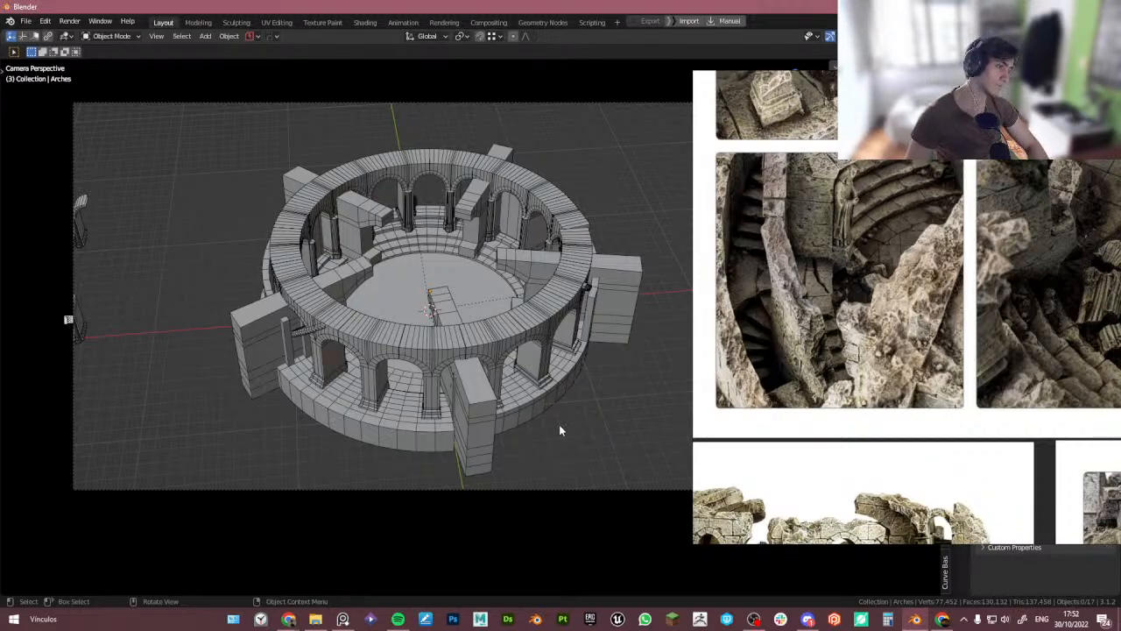
scroll(969, 314, down, 4)
middle_drag(968, 314, 799, 352)
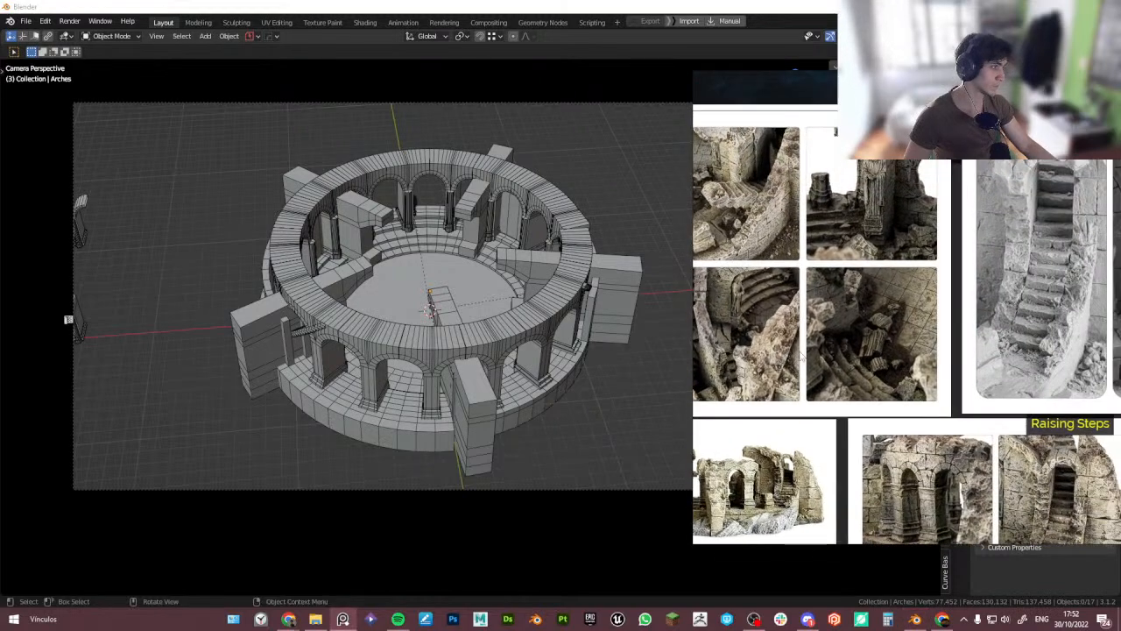
middle_drag(851, 266, 814, 297)
scroll(903, 307, down, 3)
middle_drag(974, 320, 919, 351)
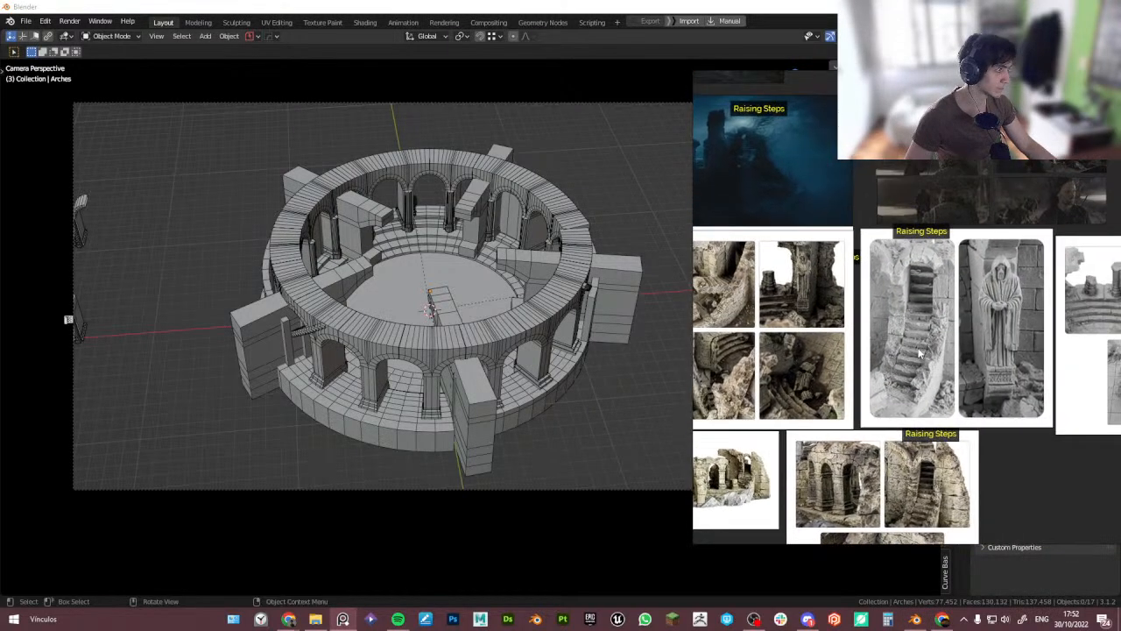
- Rotate the arch colonnade 6.5° around the Z axis
click(573, 288)
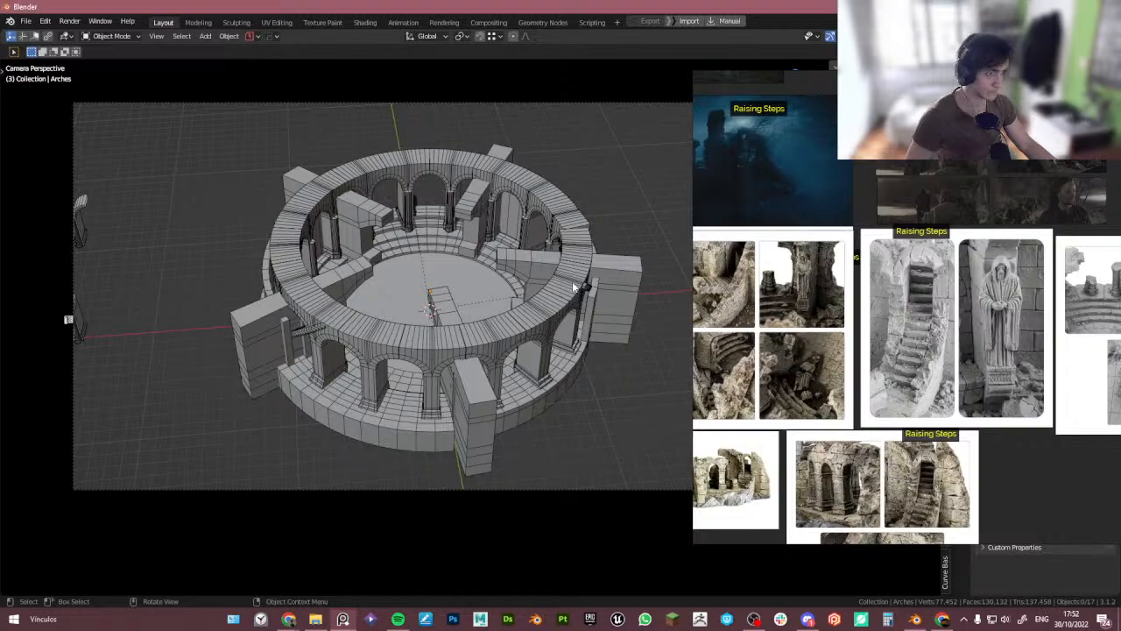
click(573, 287)
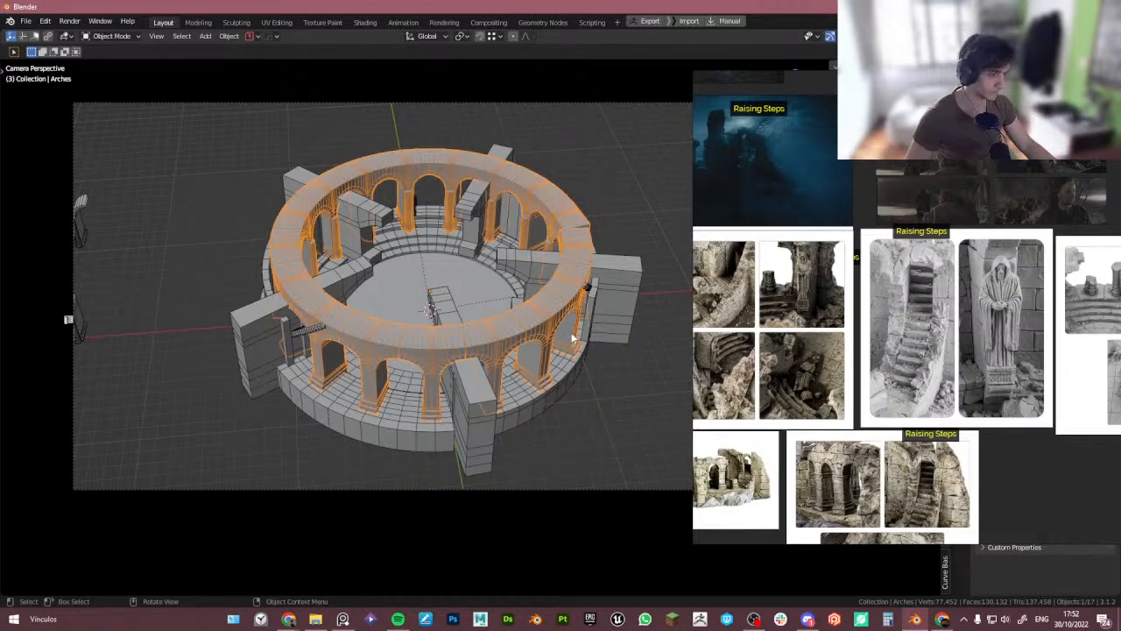
shift+click(409, 394)
key(r)
key(z)
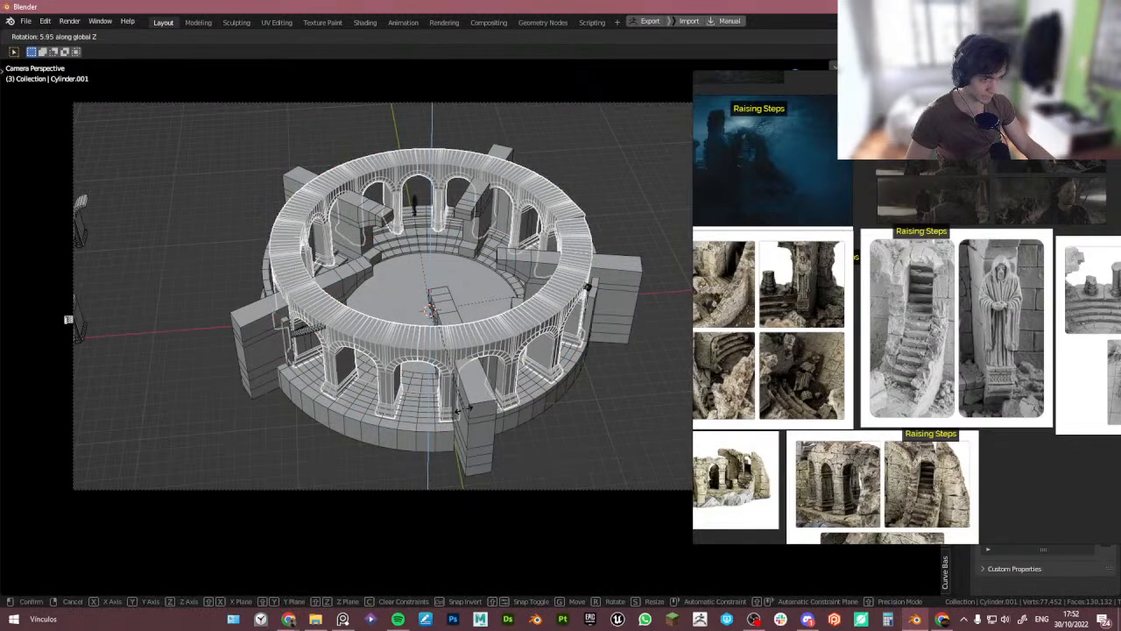
click(466, 409)
- Rotate the arch colonnade a further 0.92° around the Z axis
scroll(902, 364, down, 6)
middle_drag(895, 360, 987, 321)
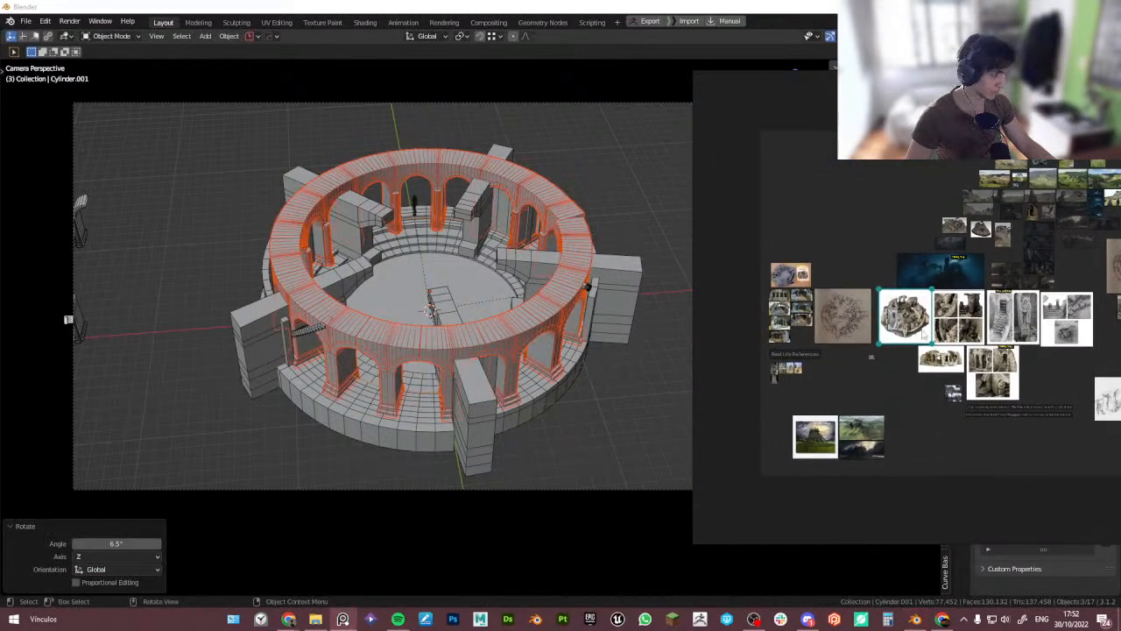
double_click(925, 333)
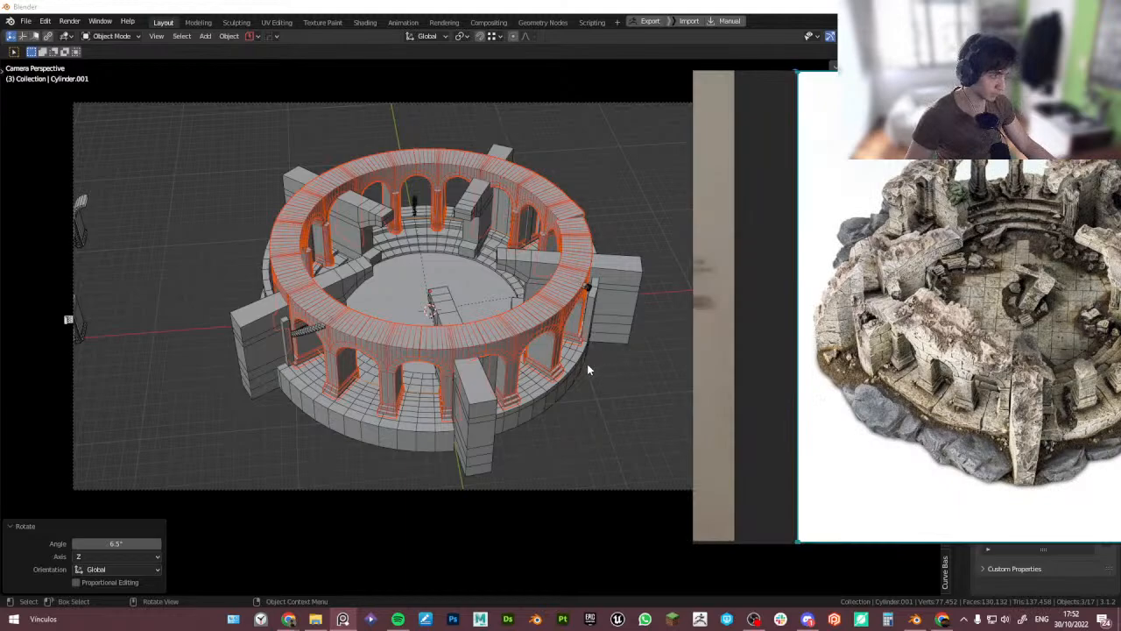
click(543, 21)
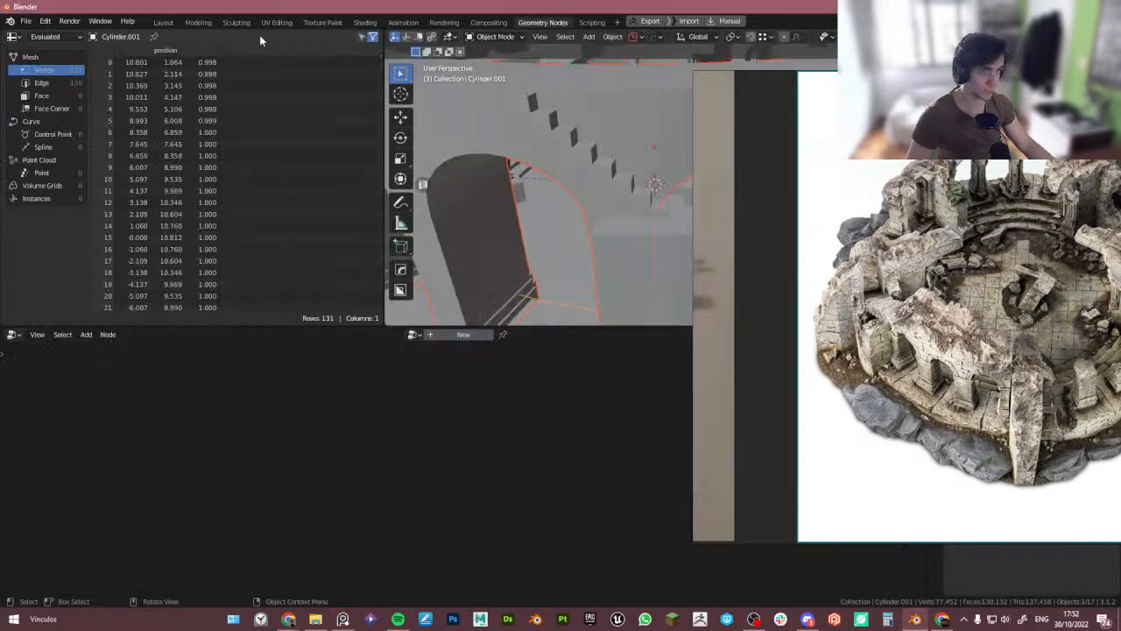
click(163, 22)
key(r)
key(z)
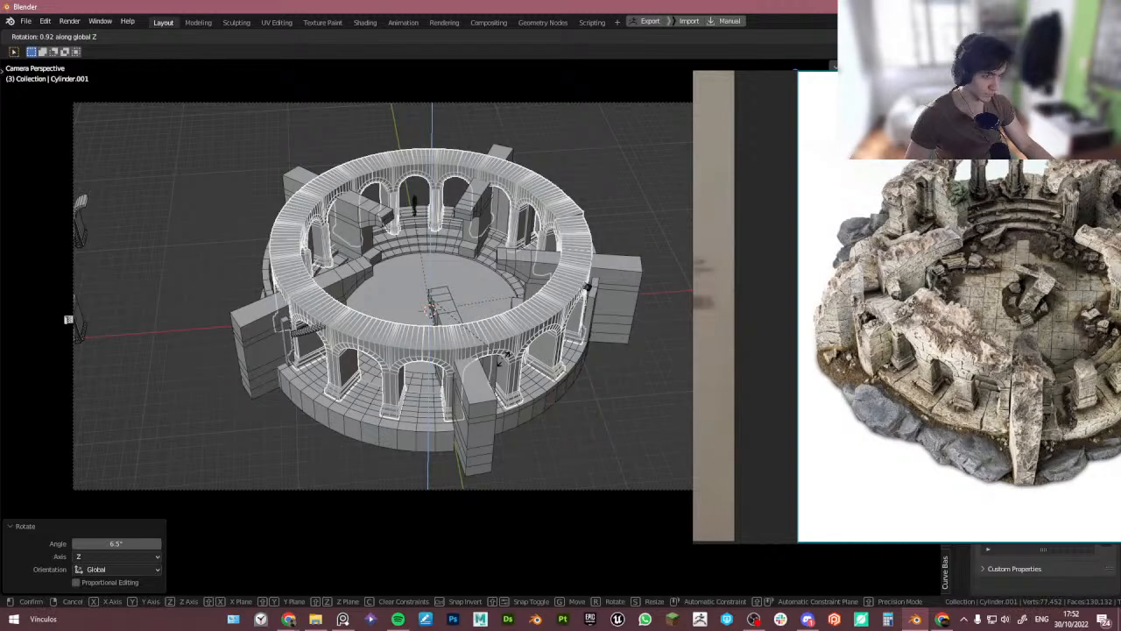
click(505, 355)
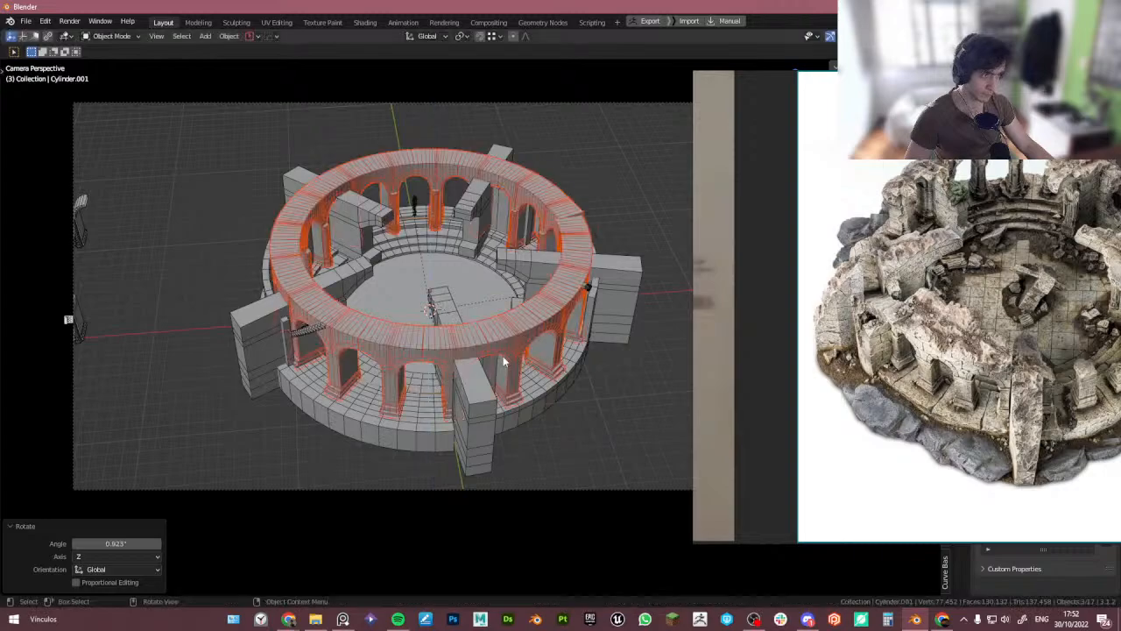
- Open the save dialog for the untitled blend file
click(360, 444)
key(ctrl+s)
click(403, 449)
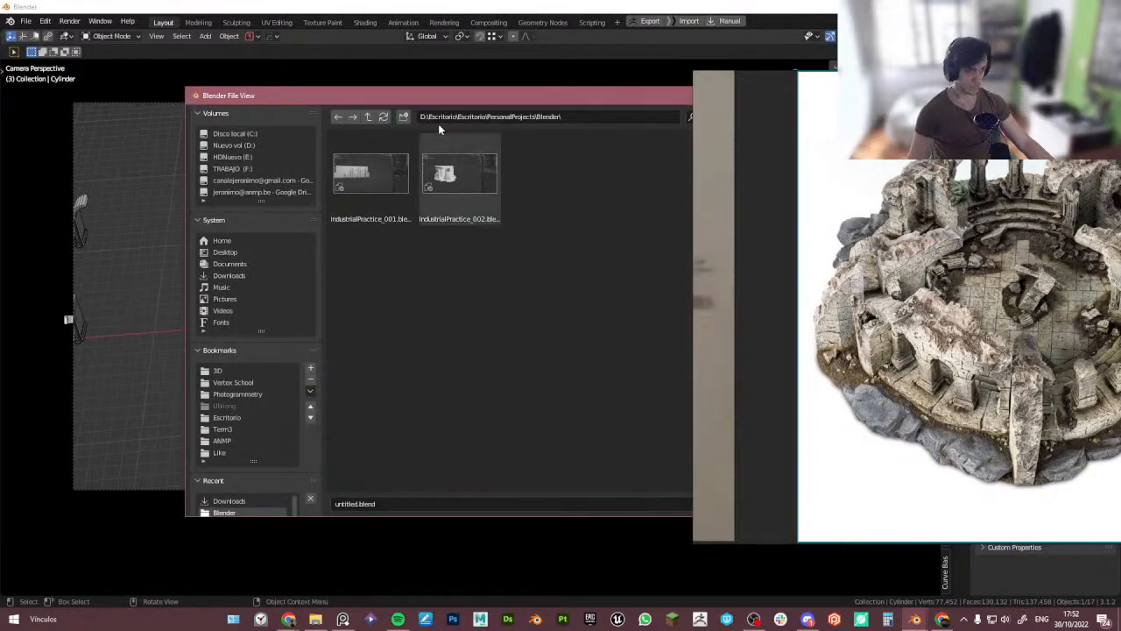
drag(442, 94, 363, 51)
scroll(165, 386, down, 3)
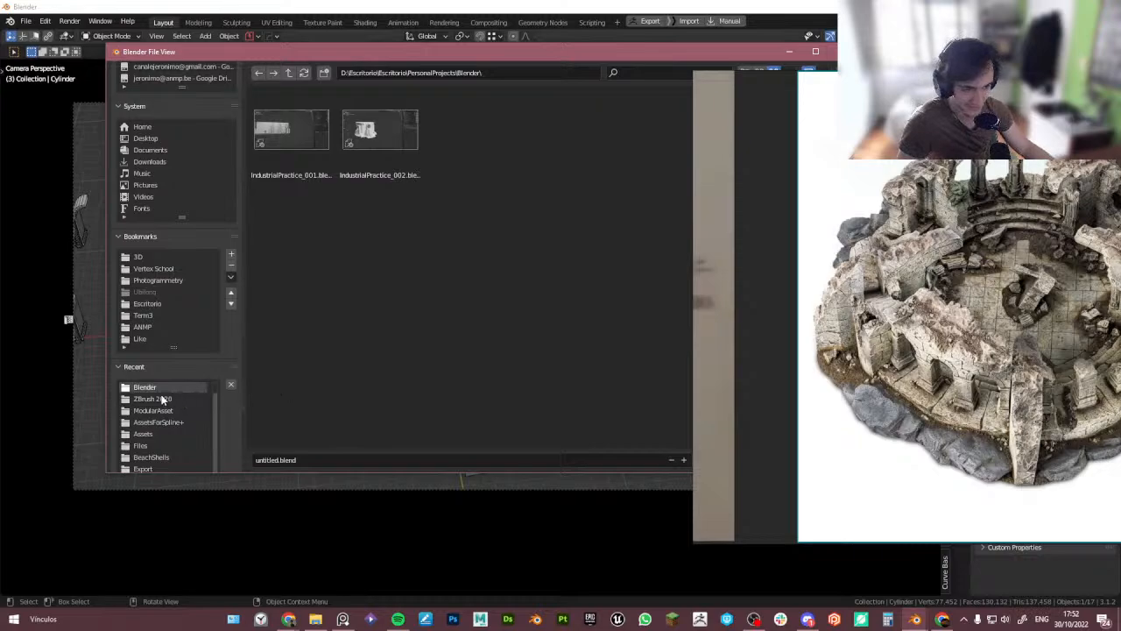
scroll(154, 364, down, 1)
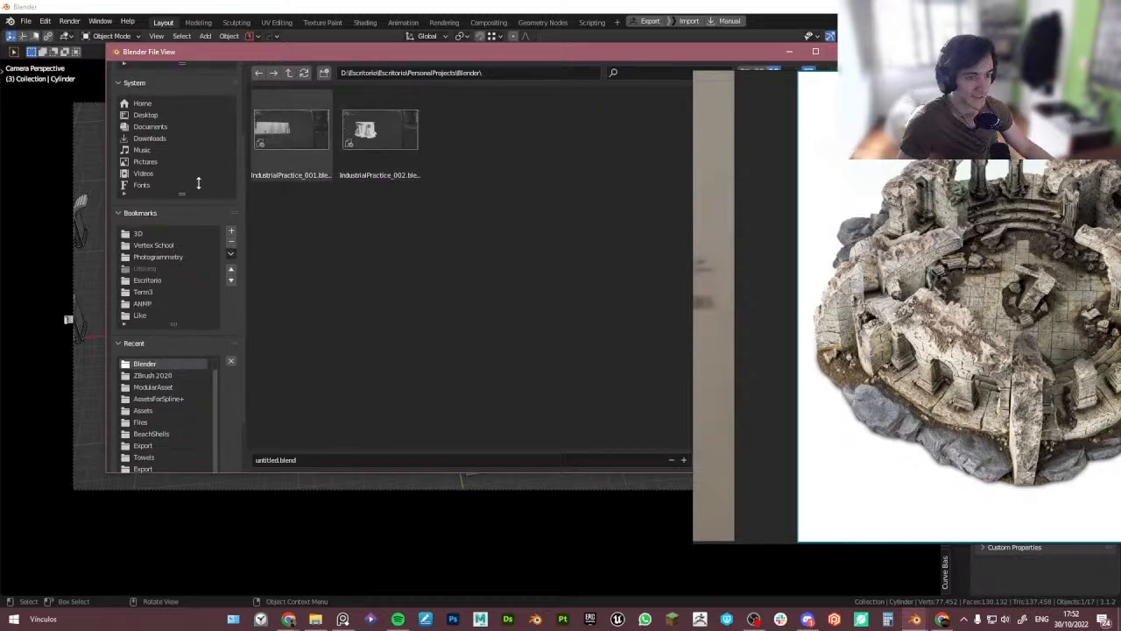
scroll(154, 265, down, 2)
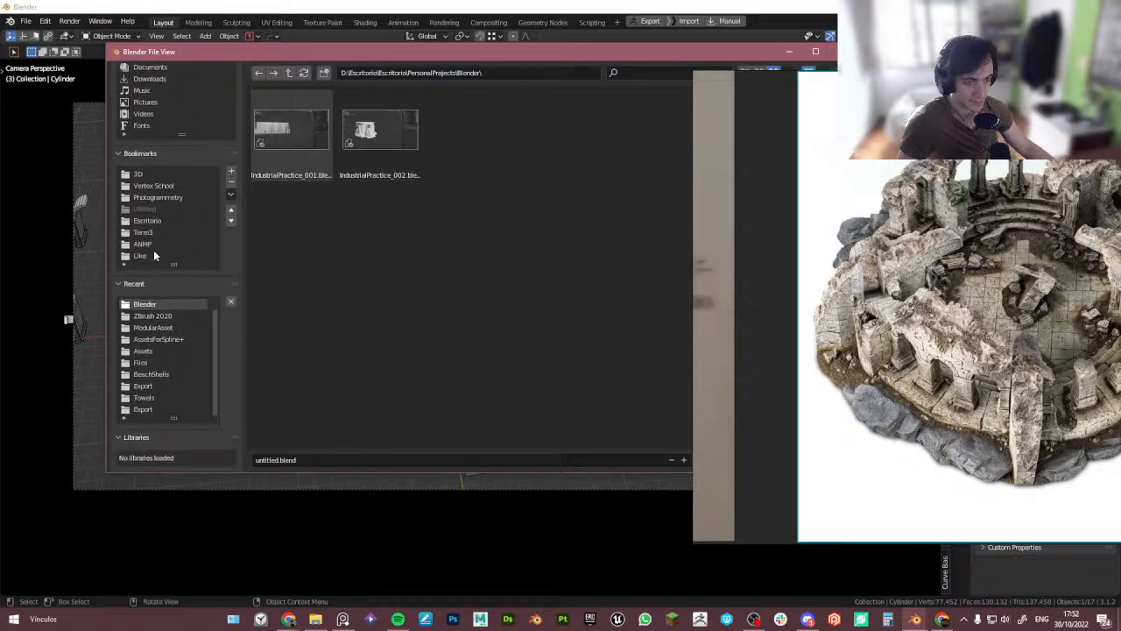
scroll(154, 250, up, 2)
click(139, 224)
click(147, 267)
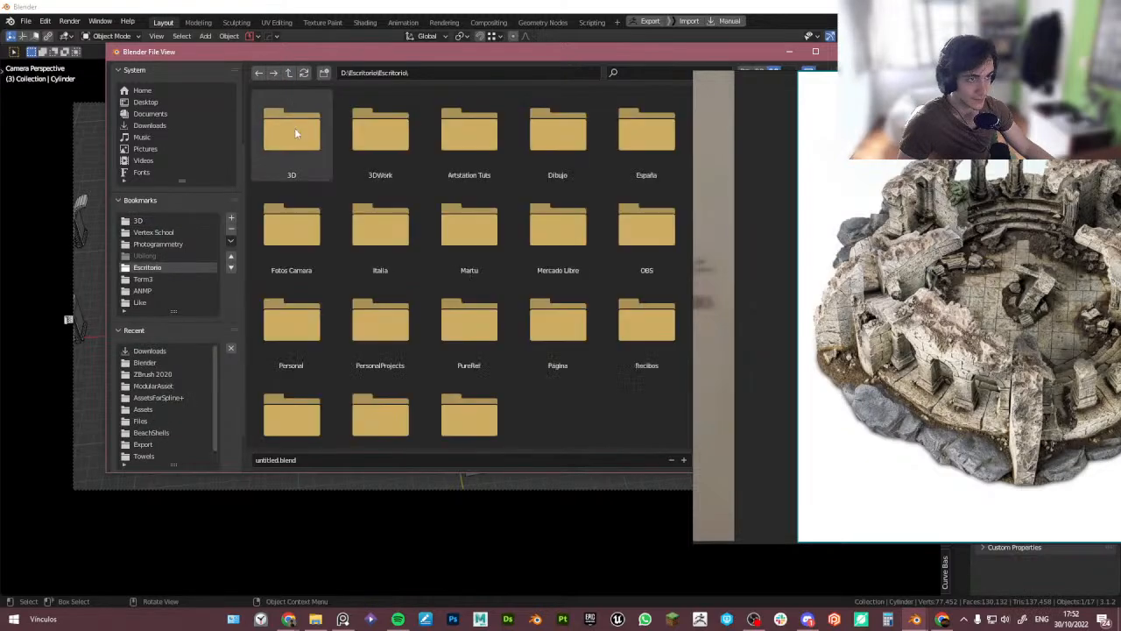
double_click(372, 131)
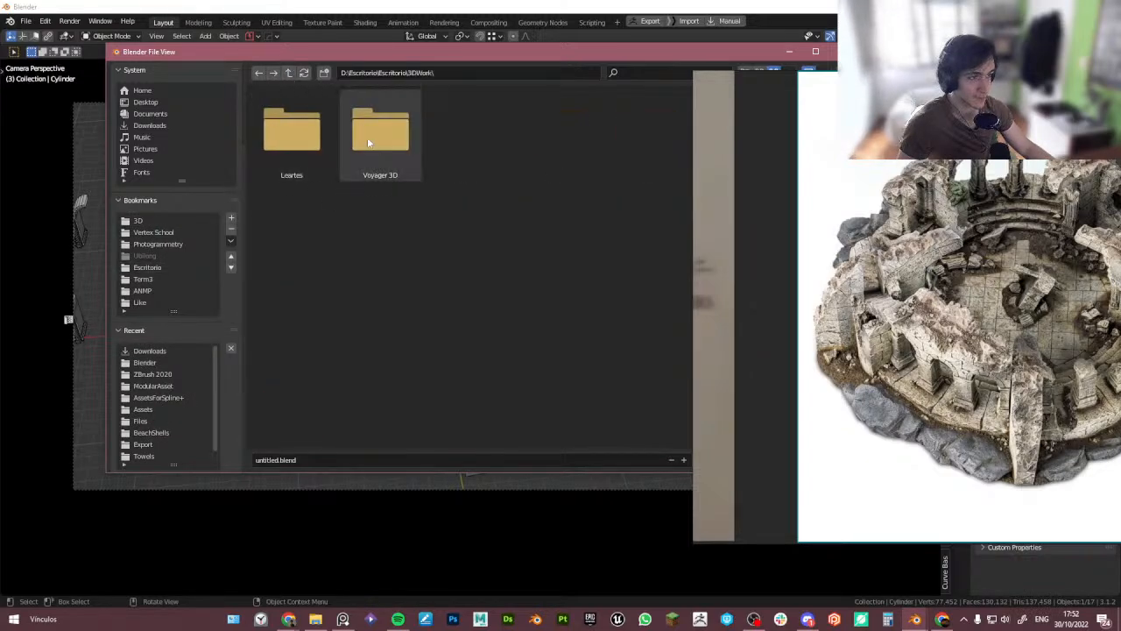
click(324, 73)
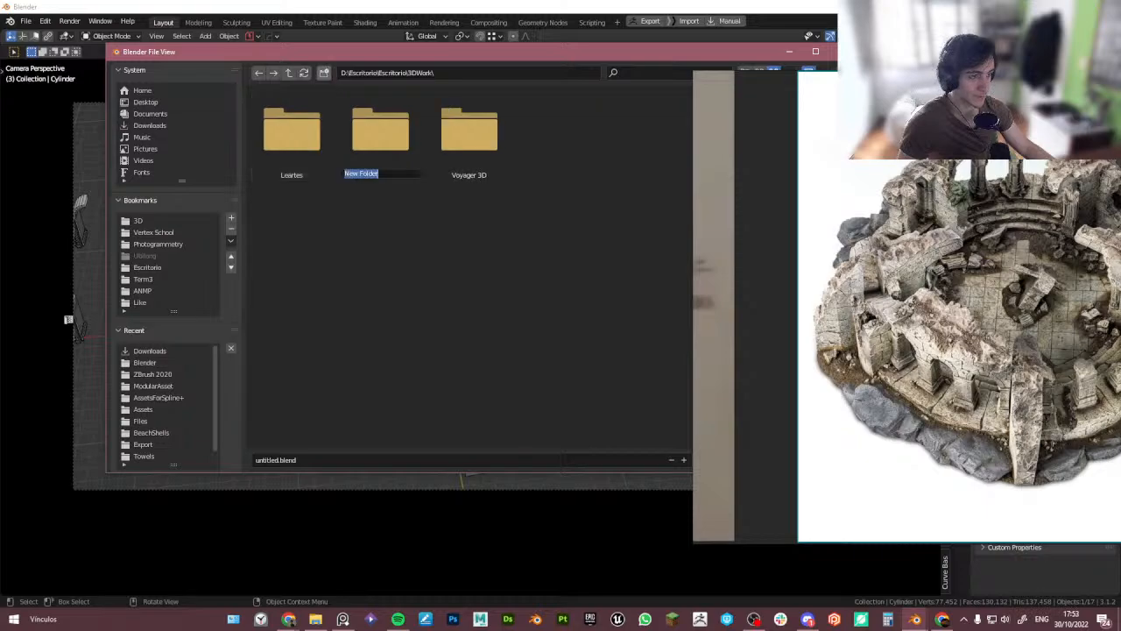
key(Return)
key(Delete)
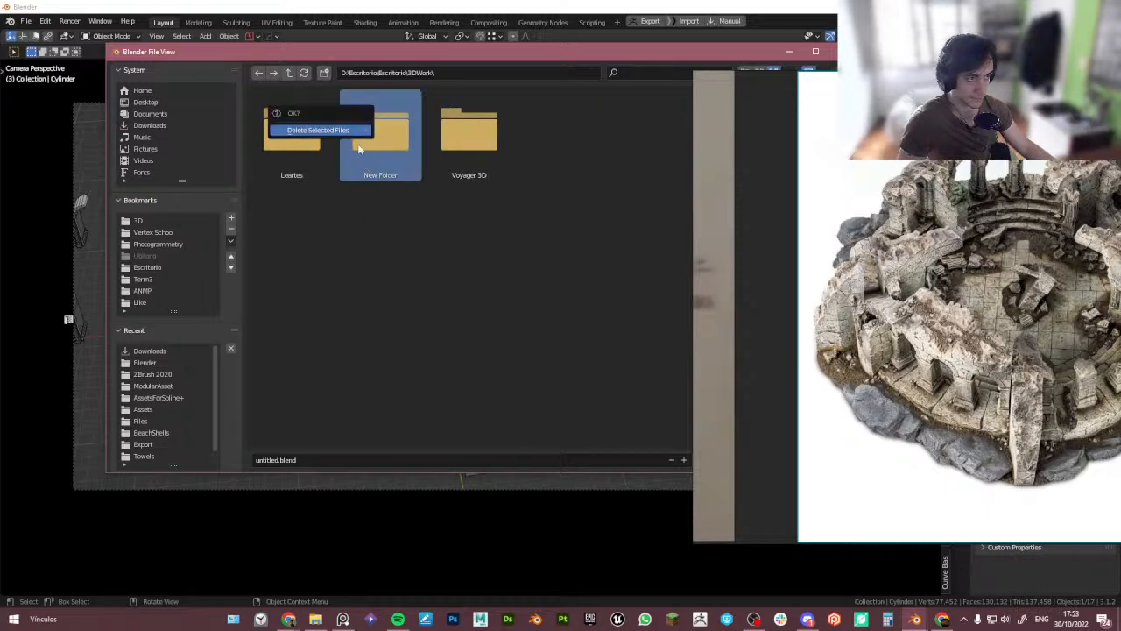
key(Return)
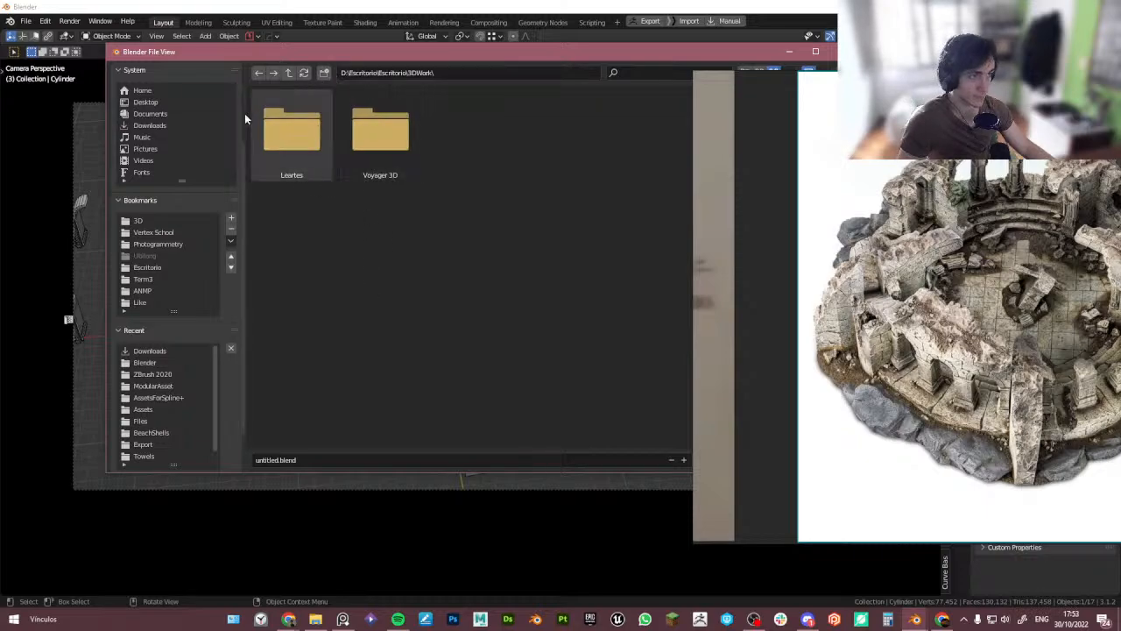
- Create a folder named Blender inside F:\3D Work\LOTR Reimagined and open it
scroll(161, 182, up, 2)
scroll(160, 179, up, 2)
click(156, 124)
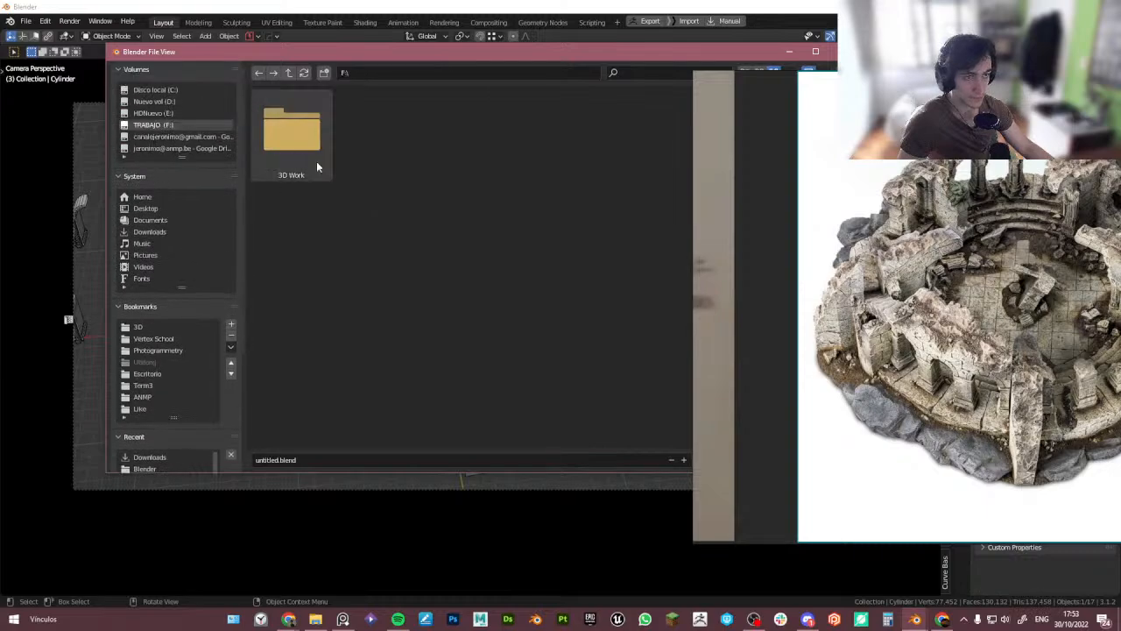
double_click(322, 166)
double_click(490, 166)
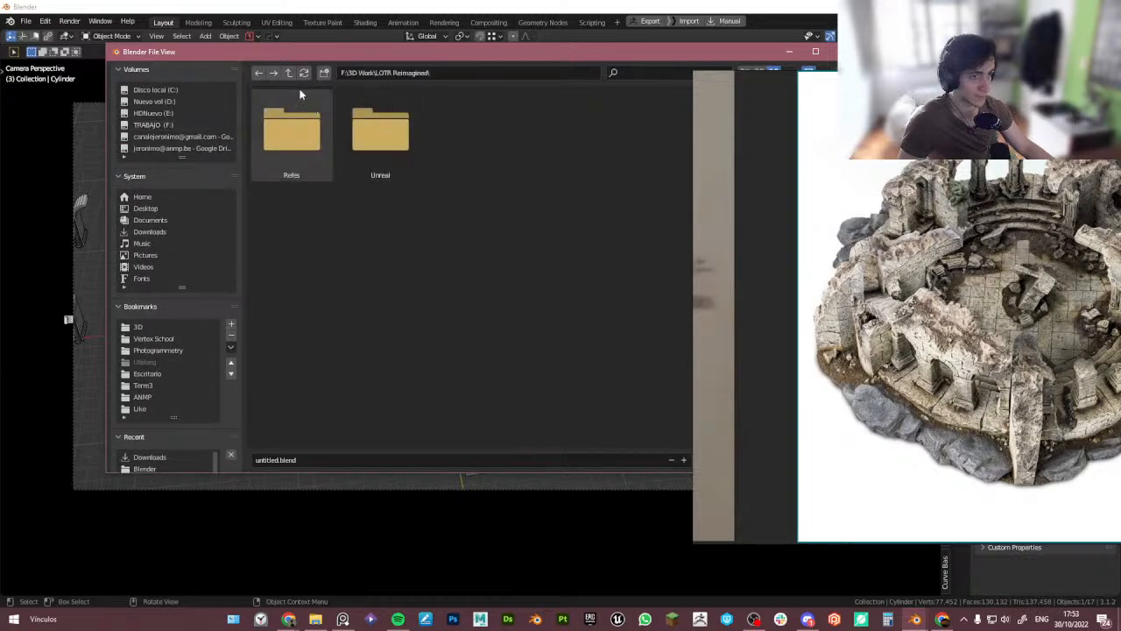
click(327, 76)
text(Blender)
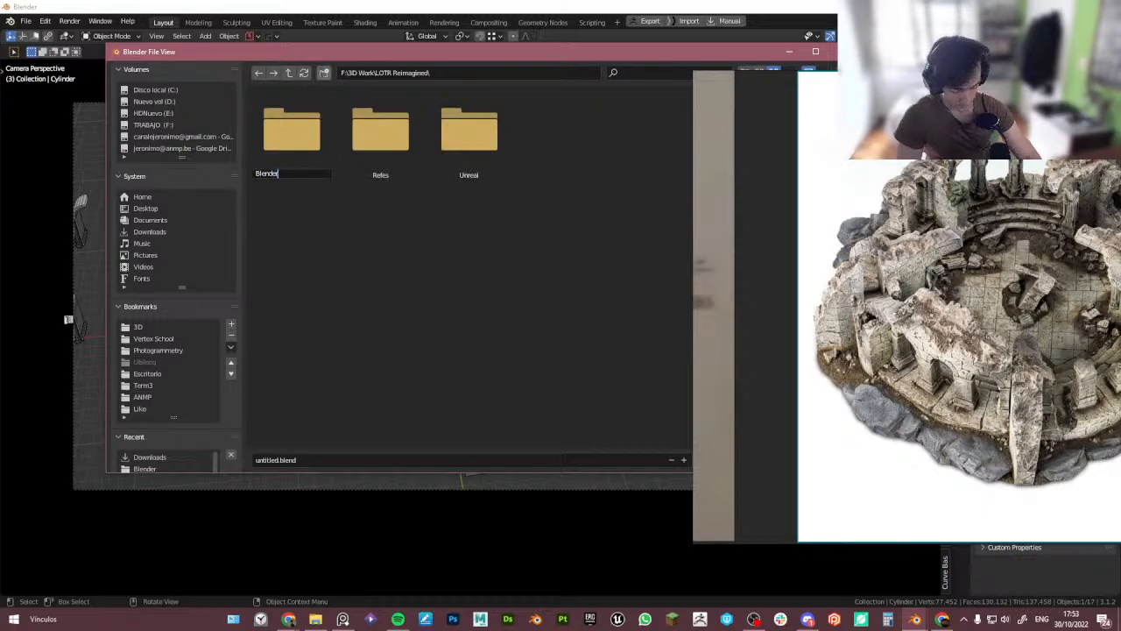
key(Return)
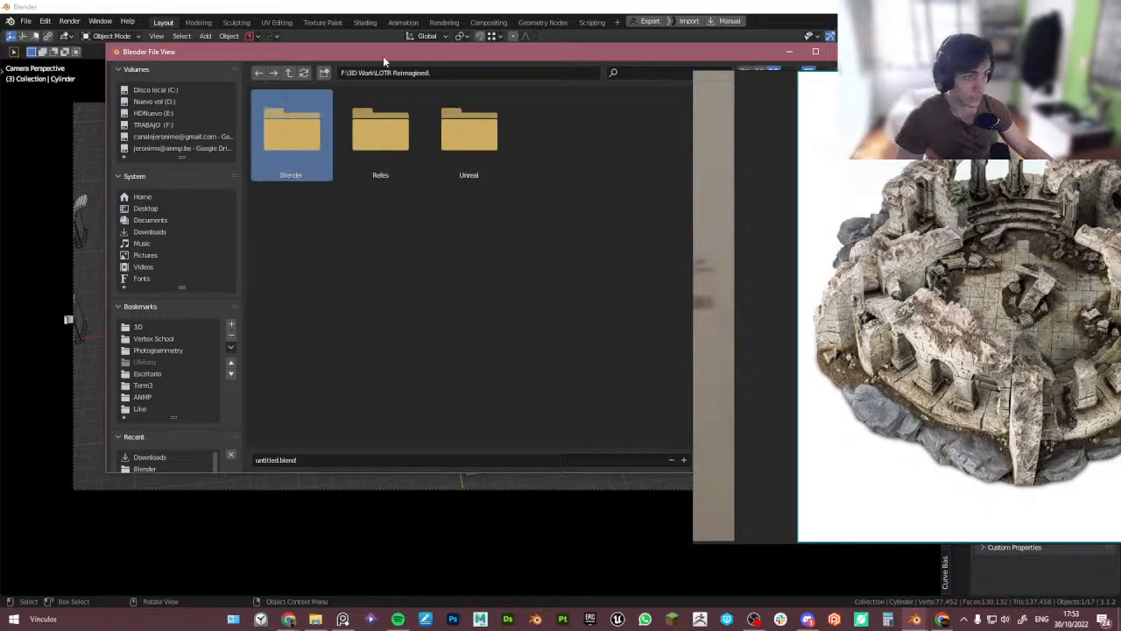
double_click(271, 140)
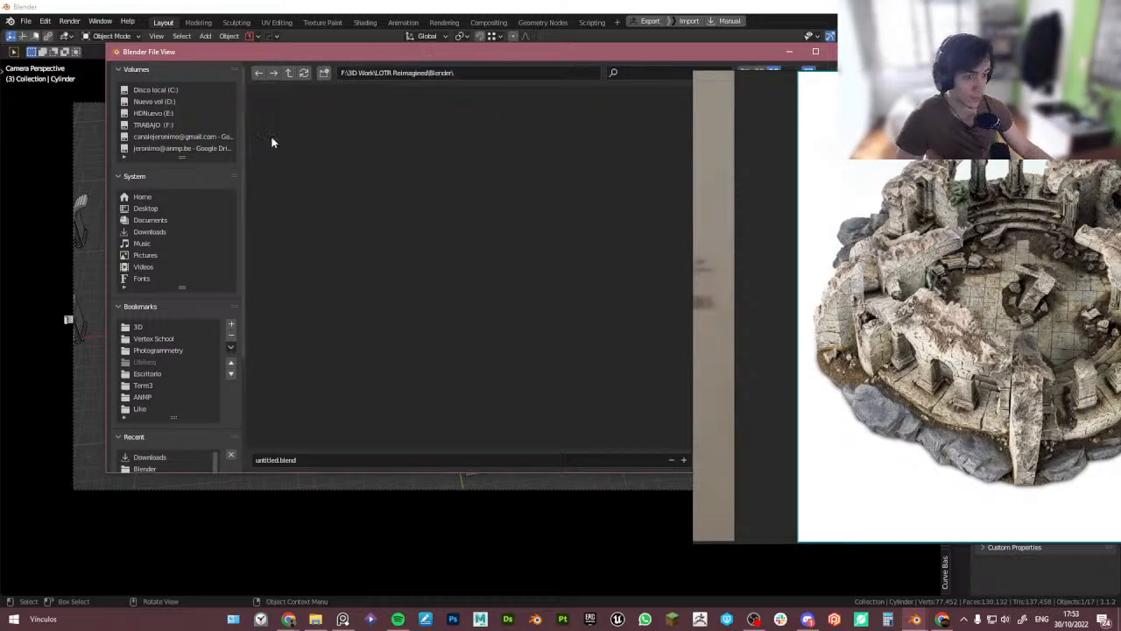
- Save the file as Blockout_001 in the Blender folder
click(302, 459)
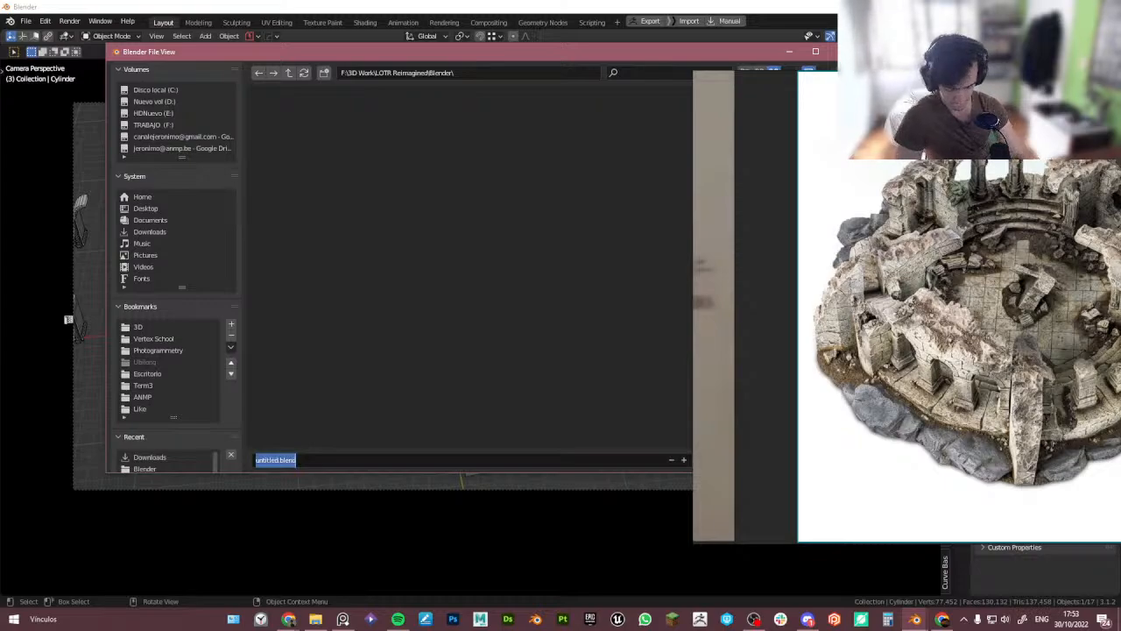
text(bl)
key(BackSpace)
key(BackSpace)
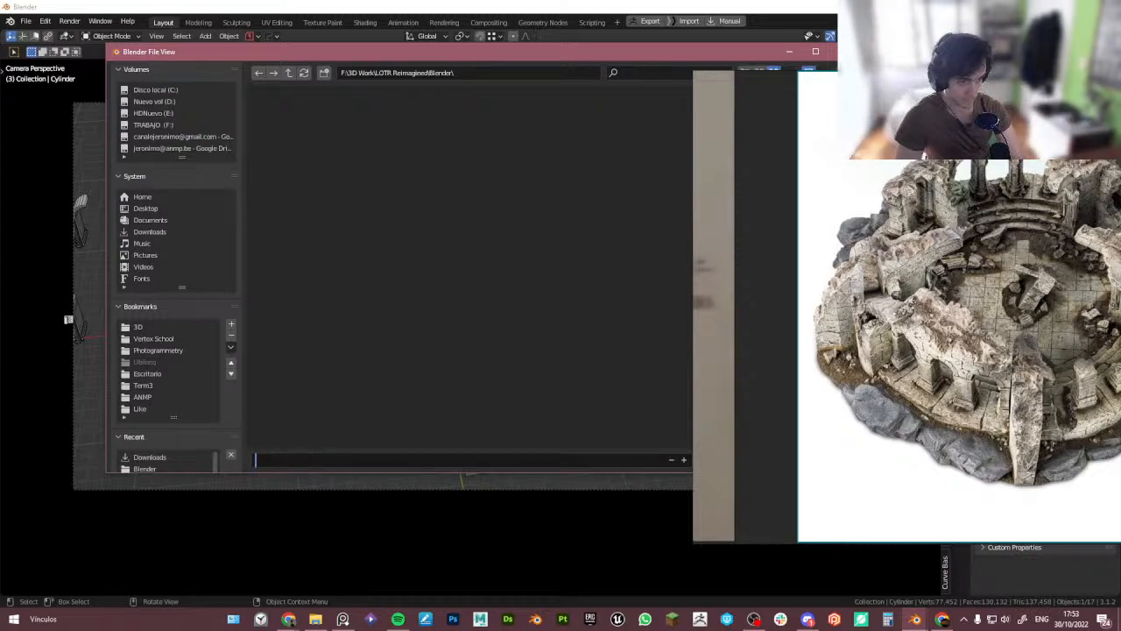
text(Blockout_)
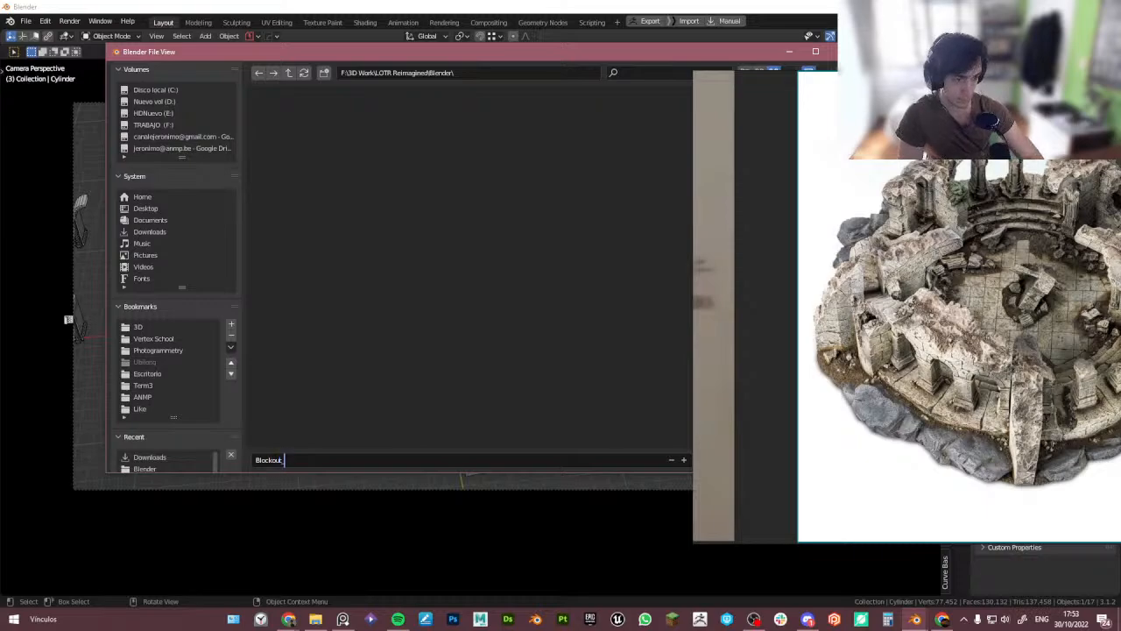
text(001)
key(Return)
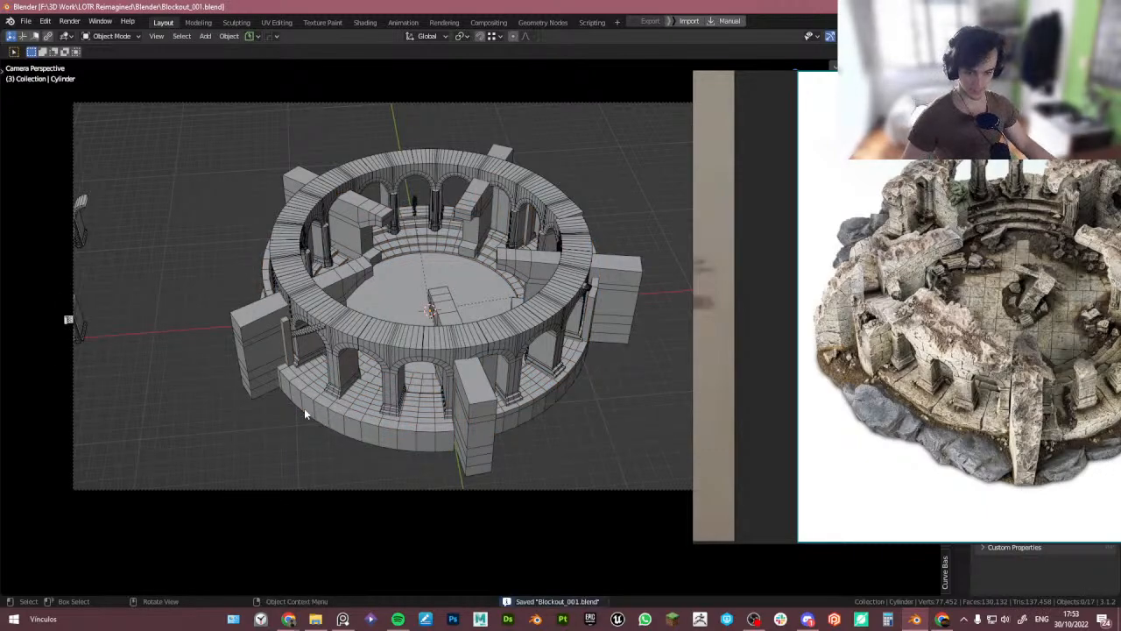
- Inspect the blockout in wireframe and with the sun light, then leave the camera view
right_drag(705, 340, 0, 491)
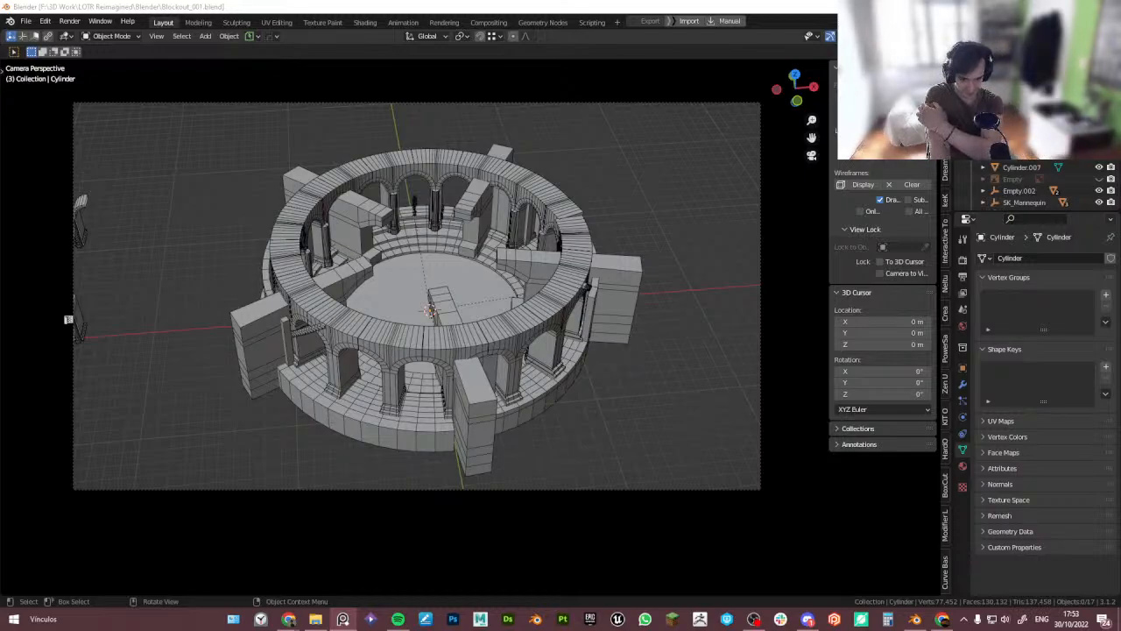
click(453, 59)
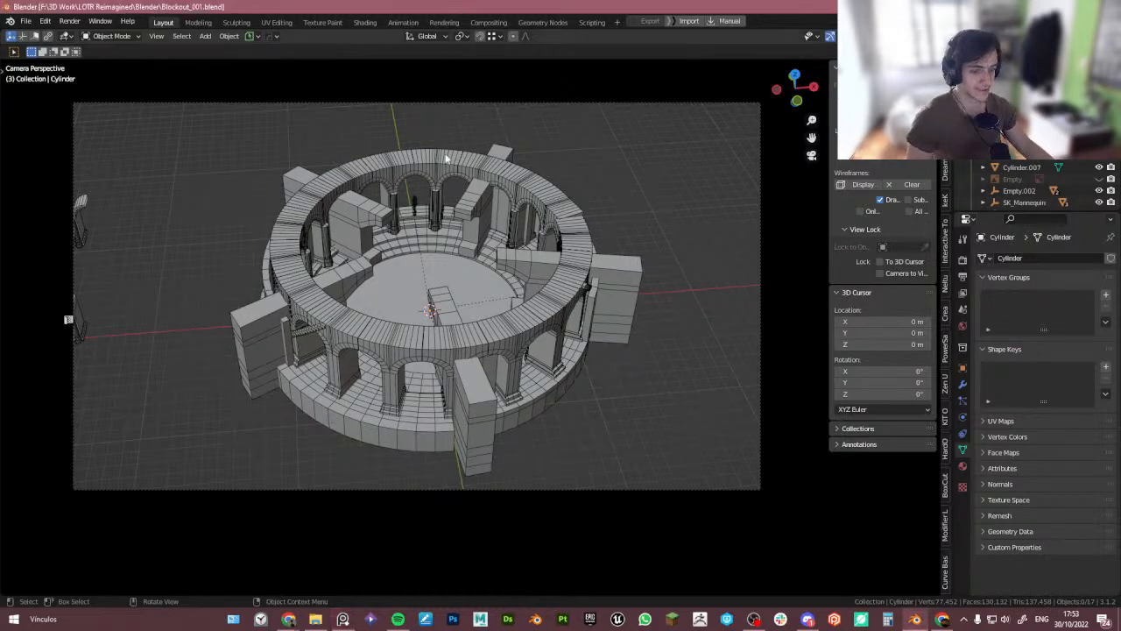
click(634, 332)
click(928, 36)
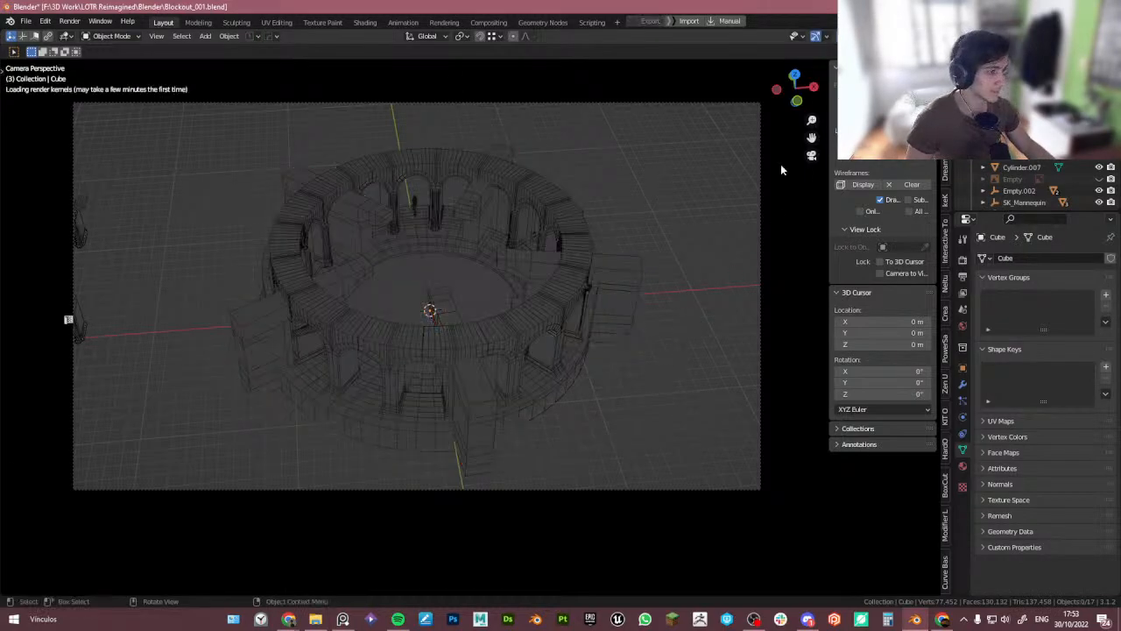
scroll(1012, 186, down, 2)
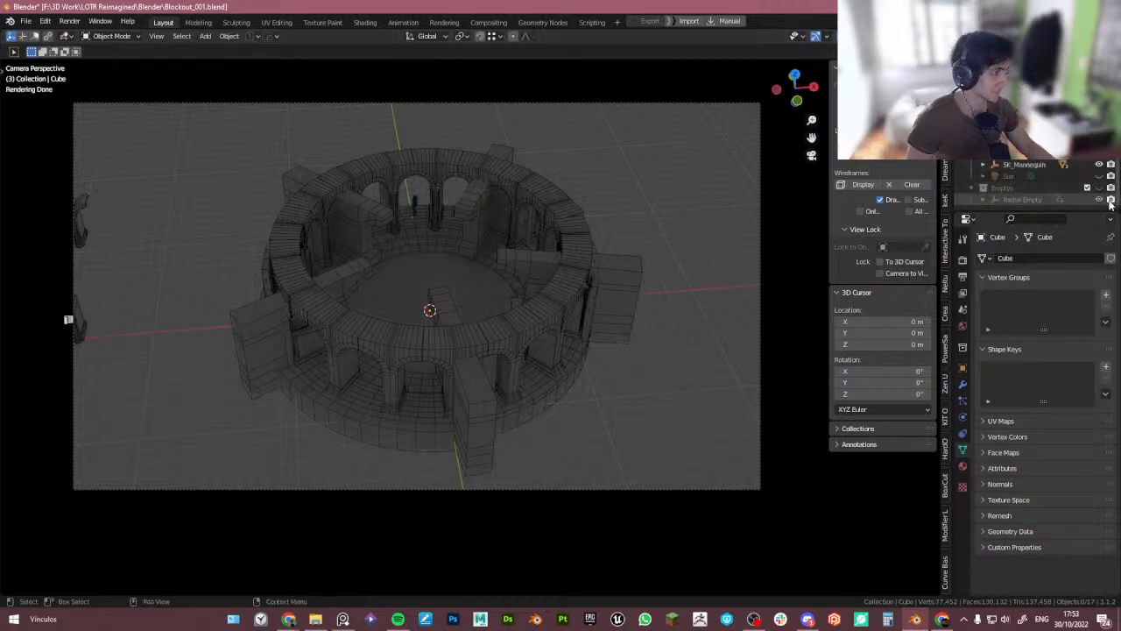
click(1103, 176)
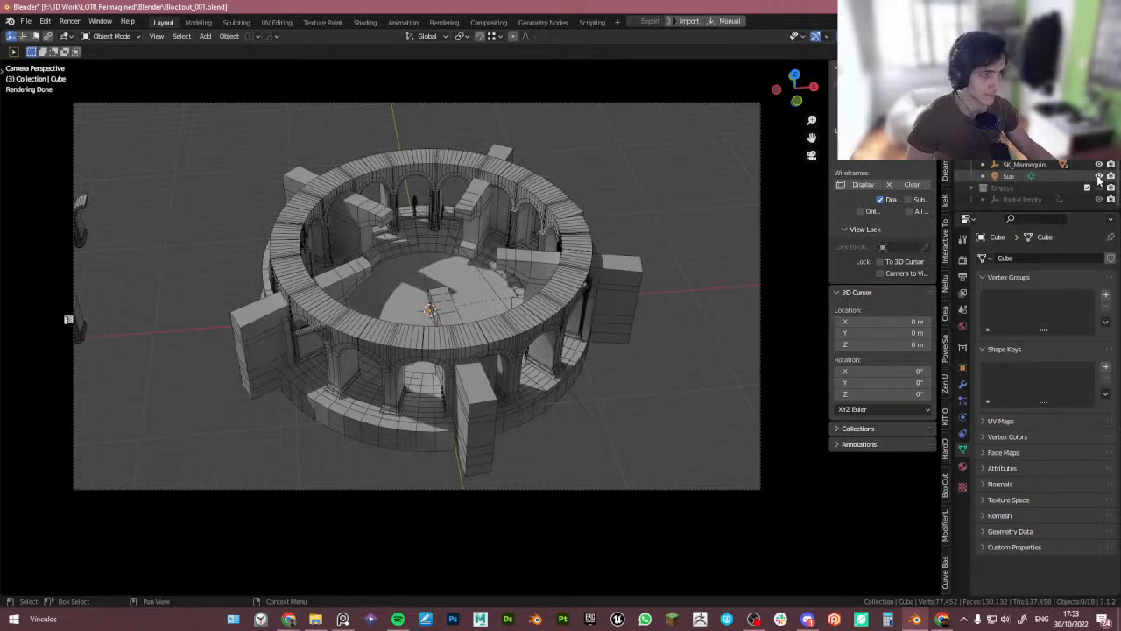
click(1100, 177)
click(755, 225)
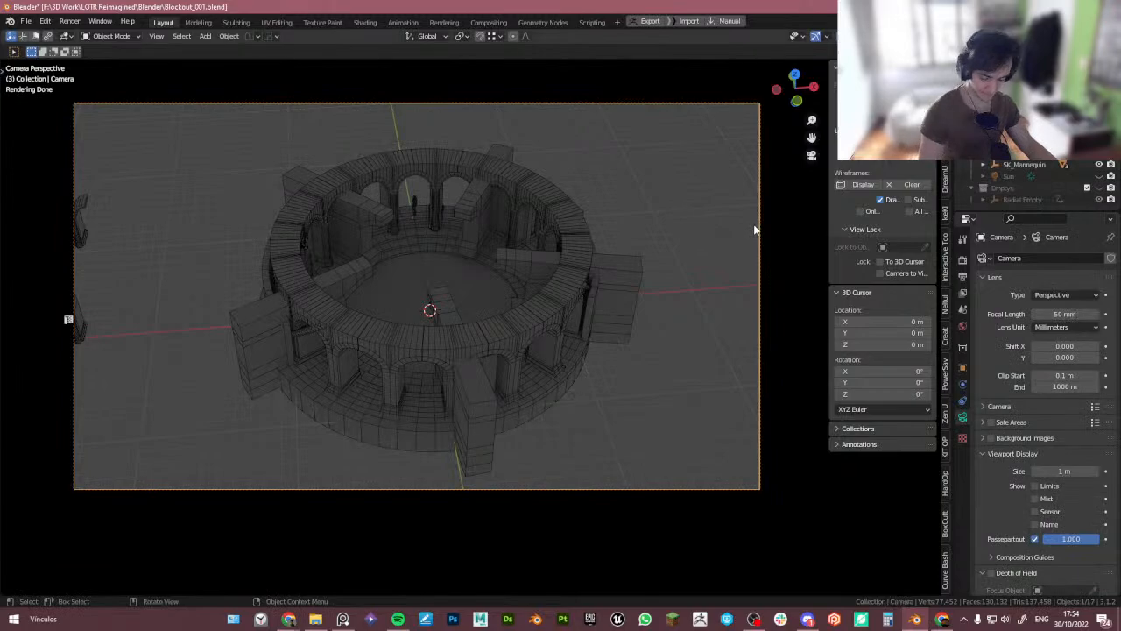
click(884, 36)
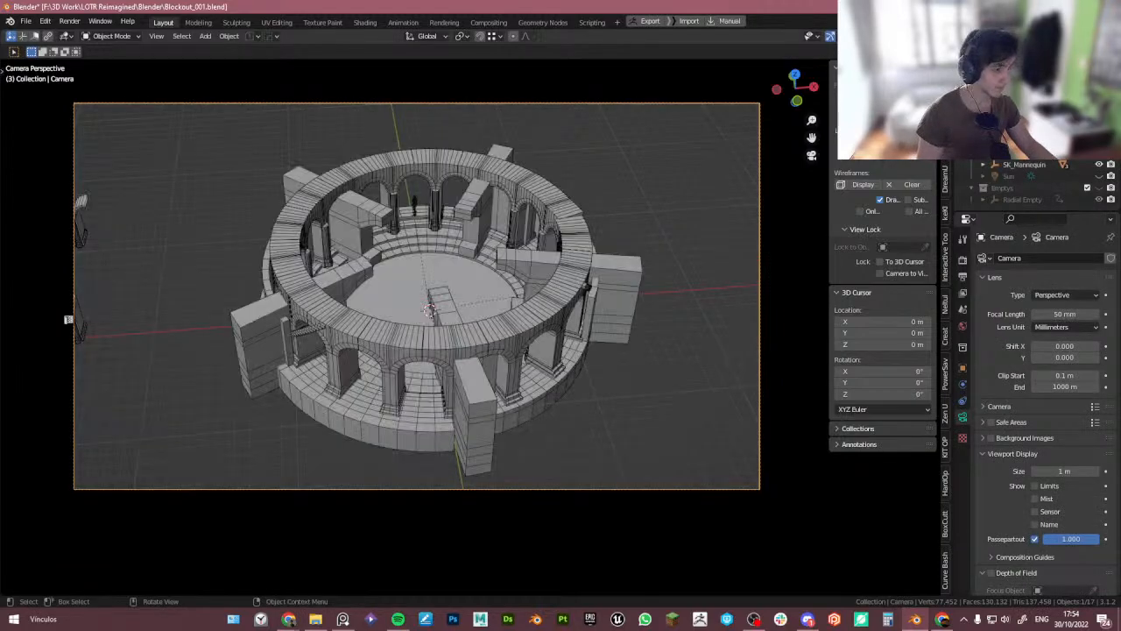
click(682, 225)
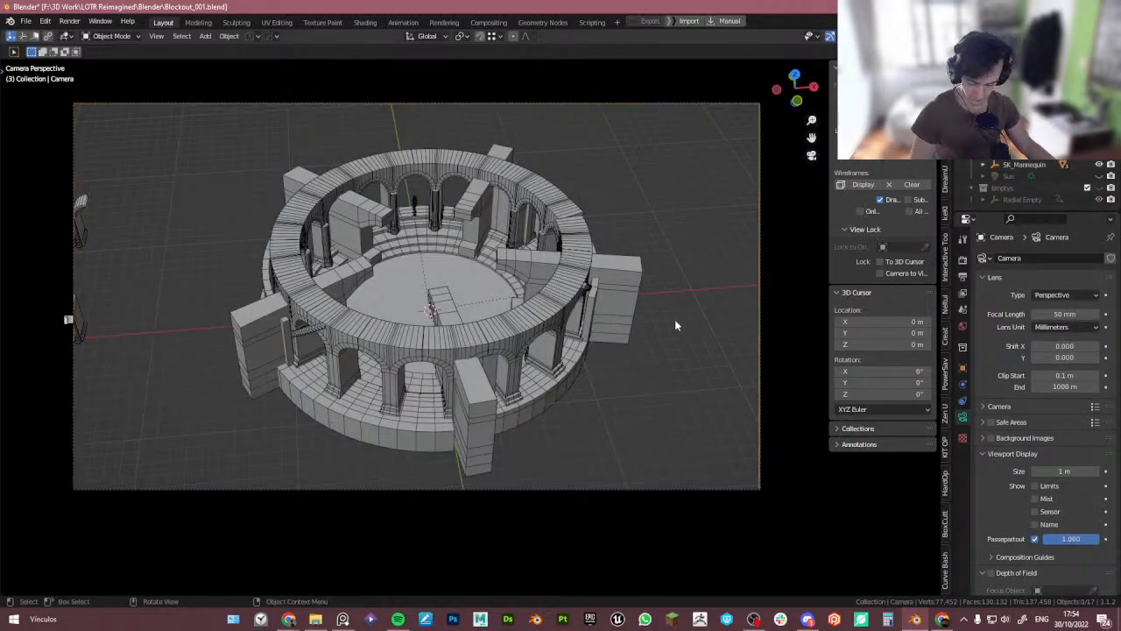
key(KP_0)
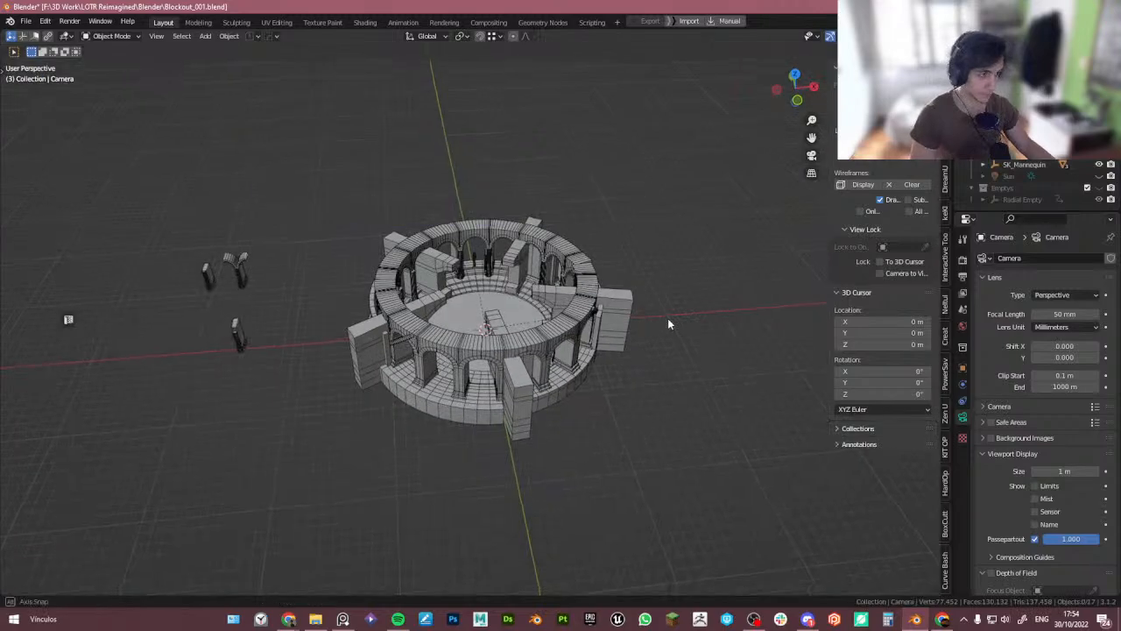
- Compare the tower's interior with the reference images of the ruined tower
scroll(668, 323, down, 2)
middle_drag(621, 333, 525, 322)
shift+middle_drag(515, 348, 386, 277)
scroll(395, 256, up, 4)
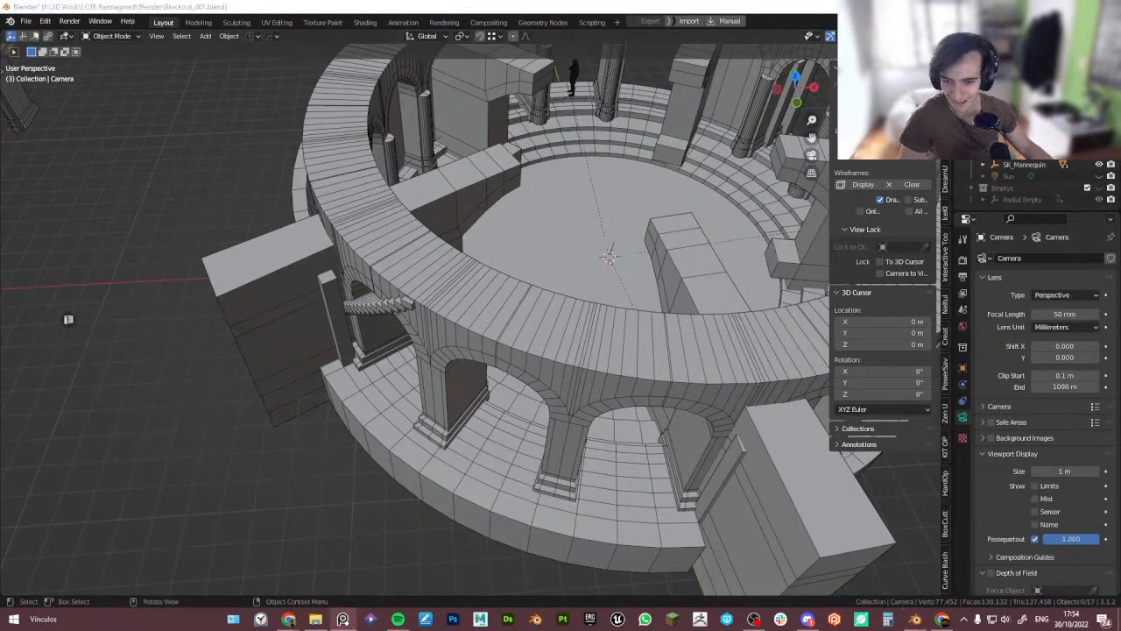
right_drag(0, 309, 149, 276)
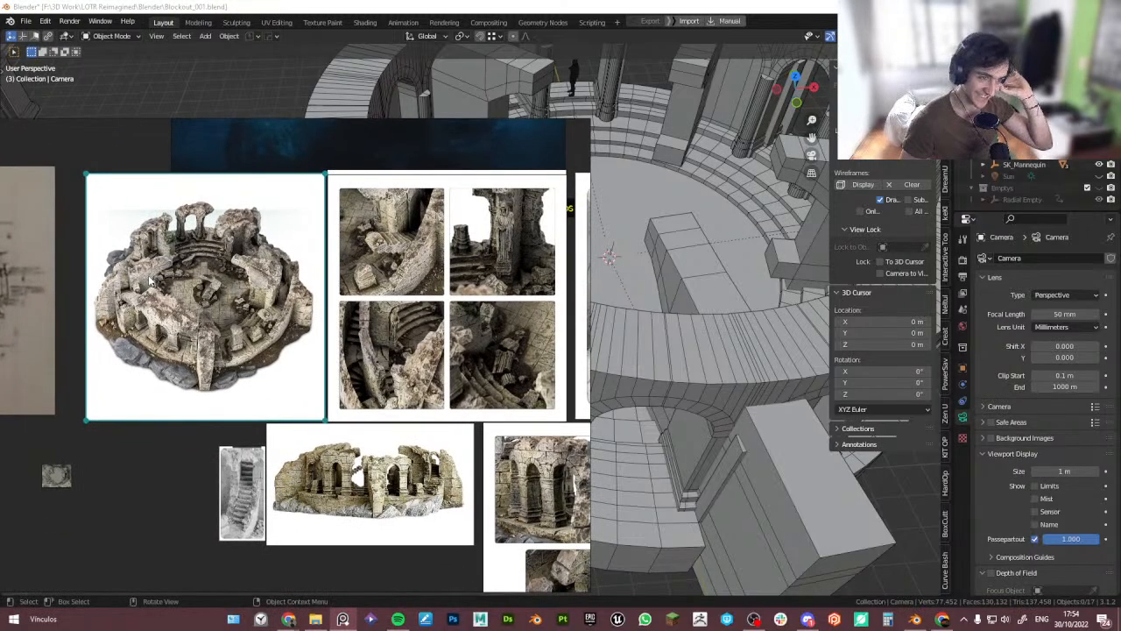
right_drag(276, 357, 182, 351)
scroll(177, 293, up, 4)
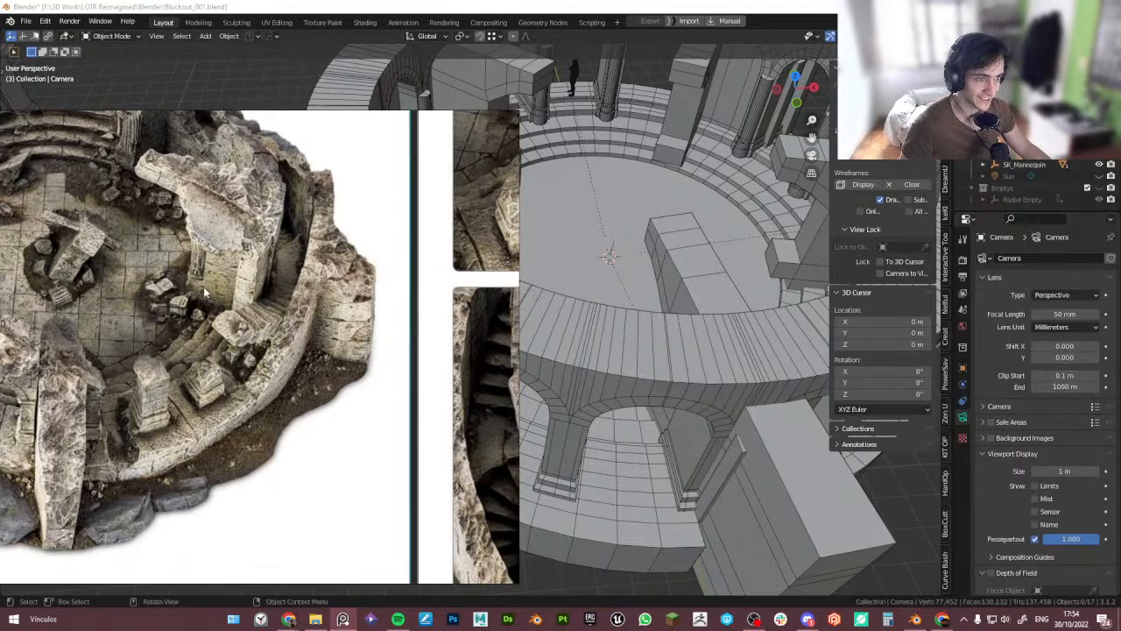
right_drag(300, 298, 0, 303)
- Move the arch colonnade and its ring into a new collection named Arches and hide them
scroll(515, 347, down, 3)
middle_drag(515, 347, 486, 349)
click(488, 349)
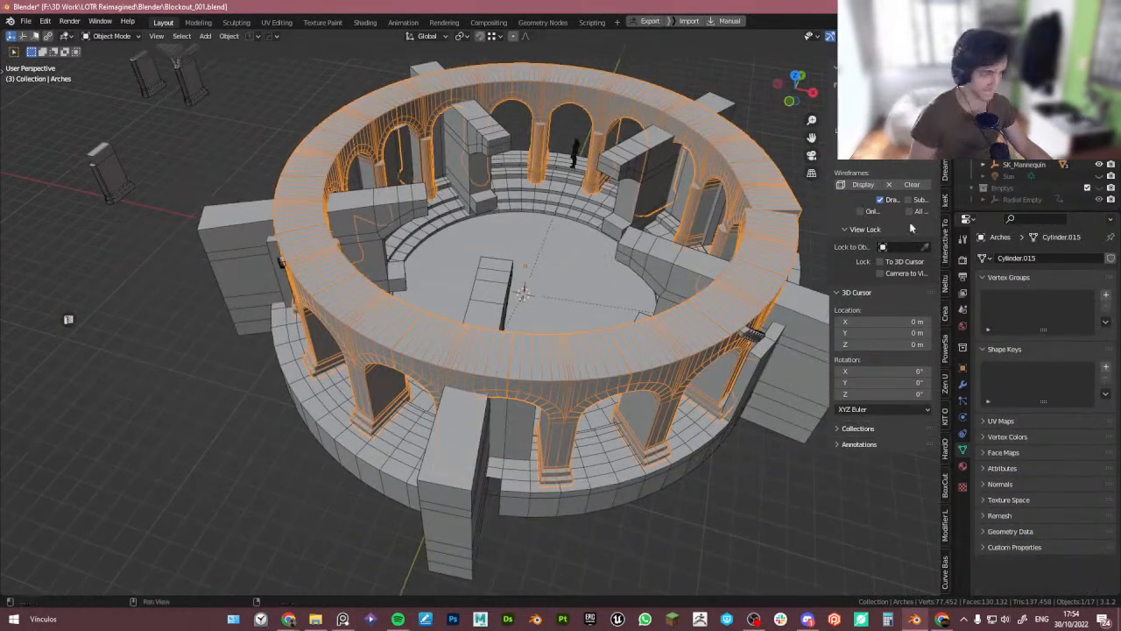
scroll(1034, 184, up, 2)
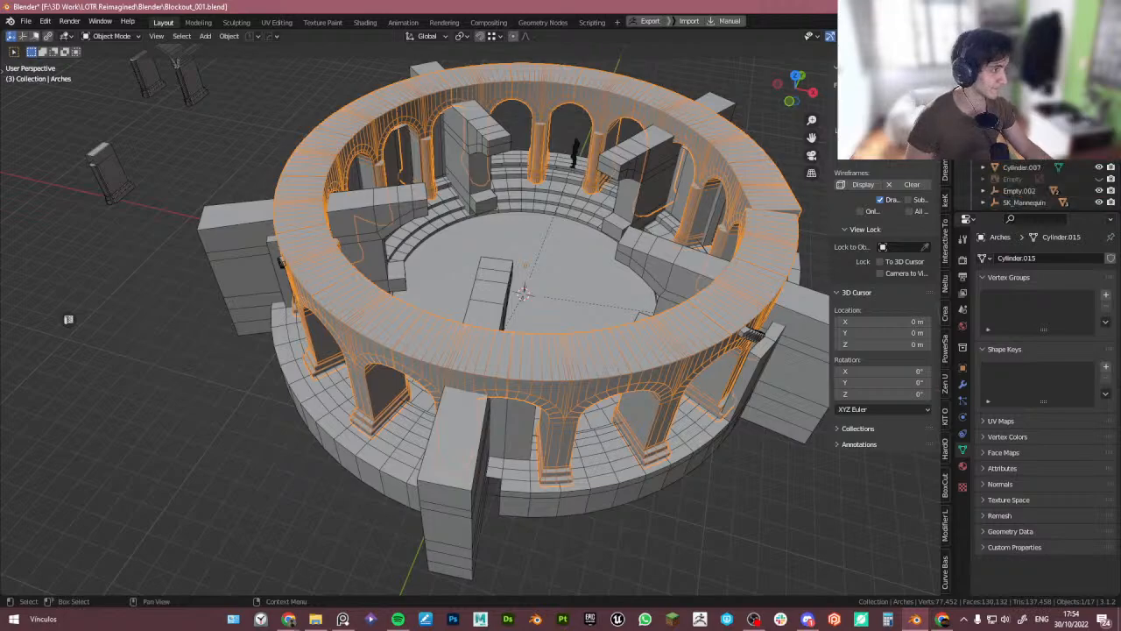
click(609, 426)
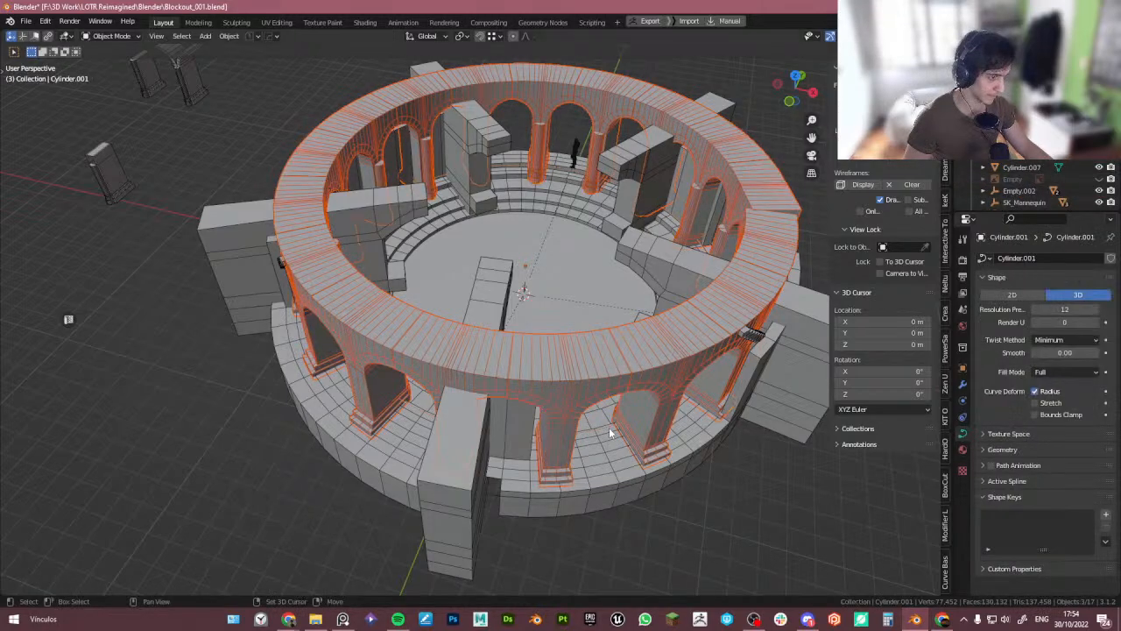
key(m)
click(607, 431)
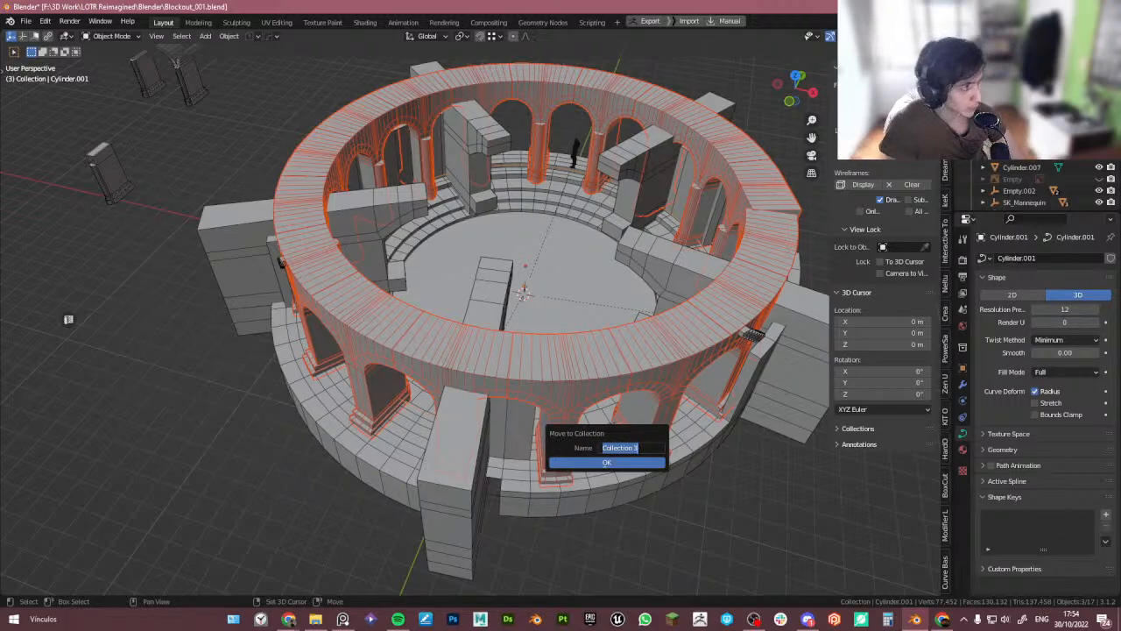
text(A)
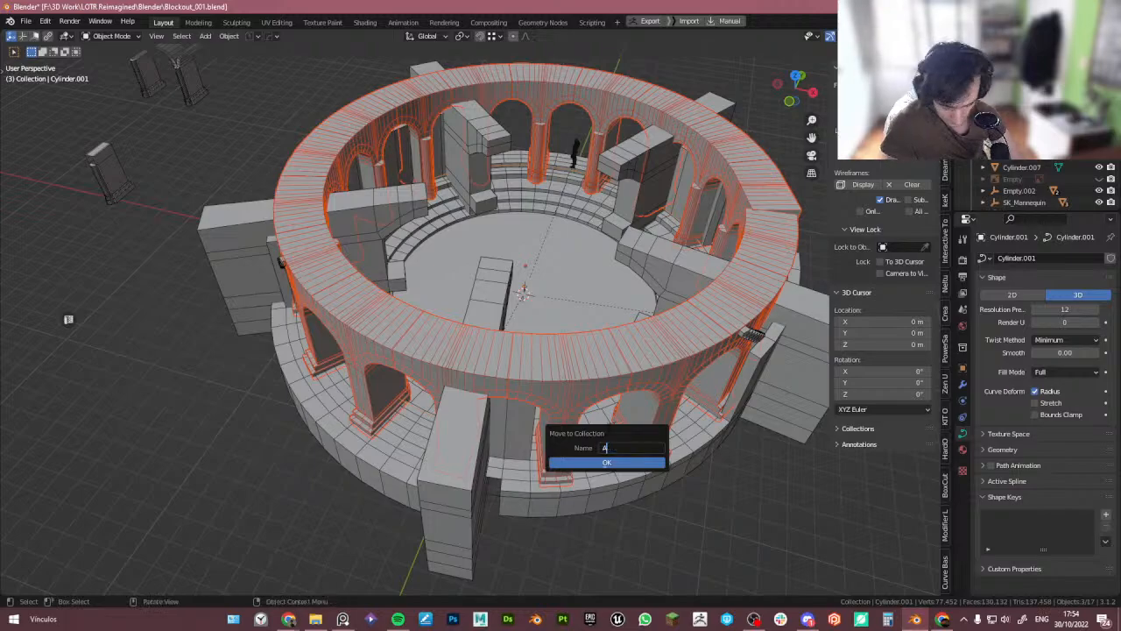
text(rches)
key(Return)
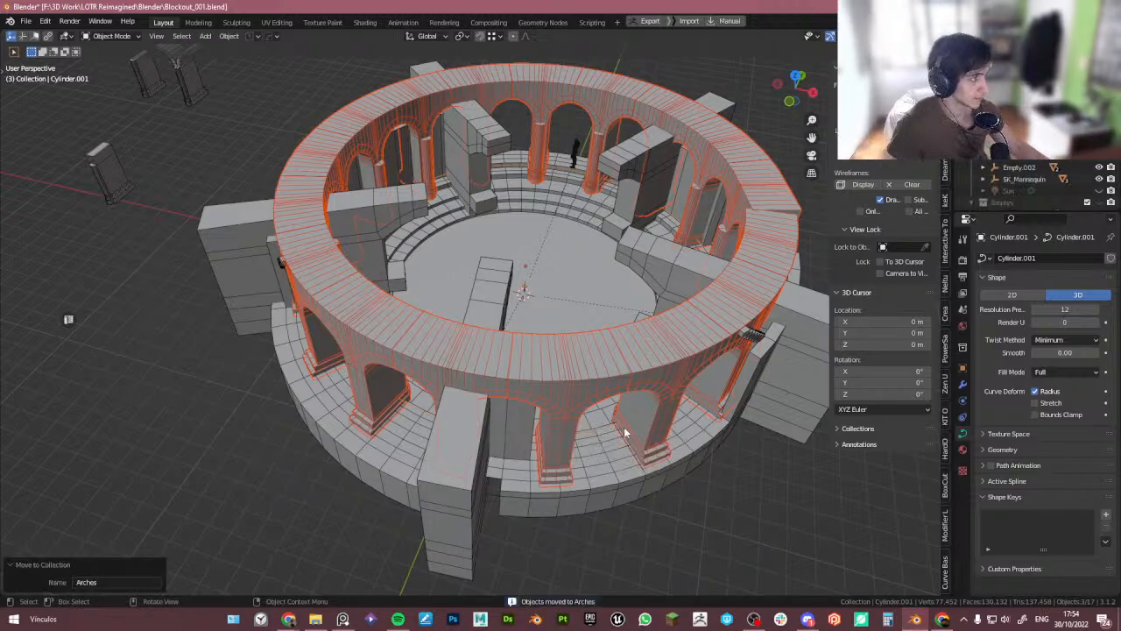
key(h)
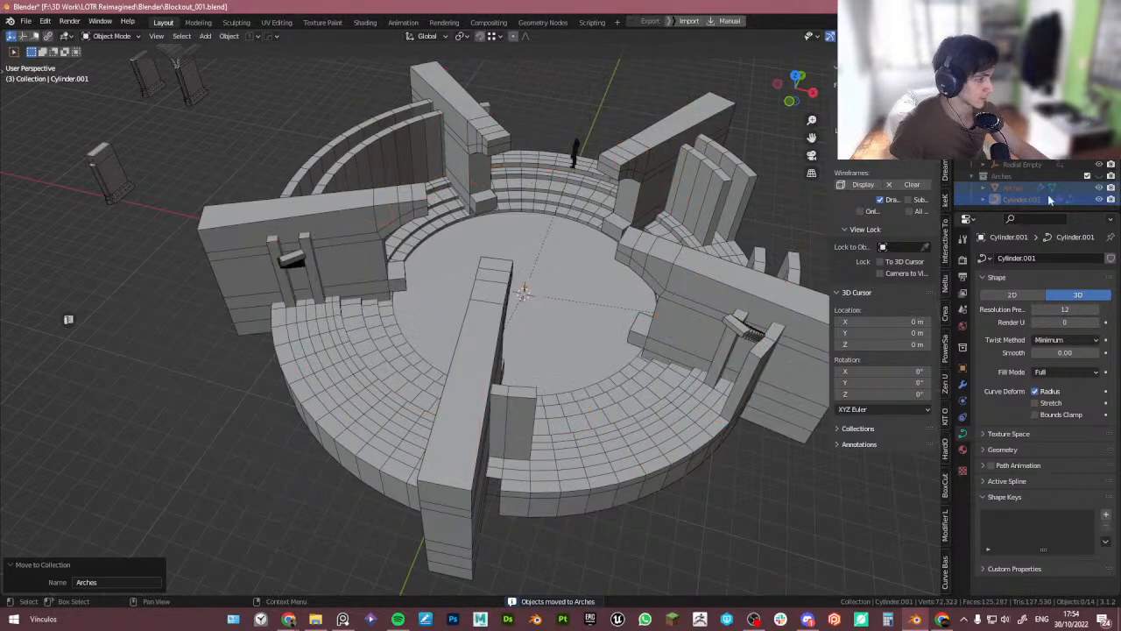
- Move the two small staircases into a new collection named Stairs
middle_drag(755, 285, 666, 289)
click(659, 346)
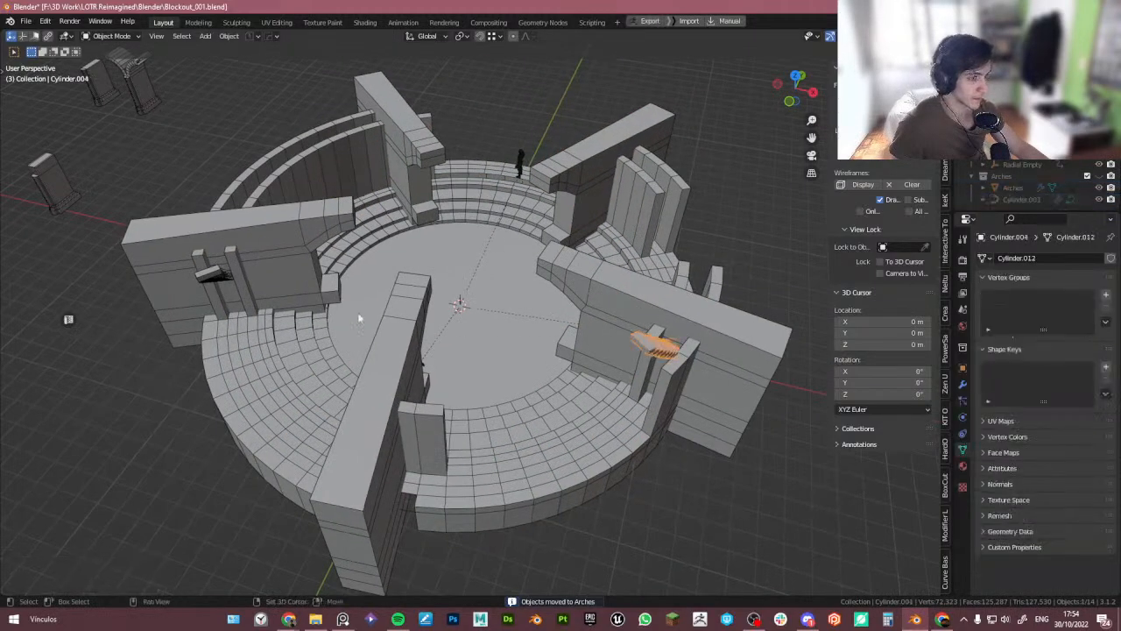
shift+click(223, 276)
key(m)
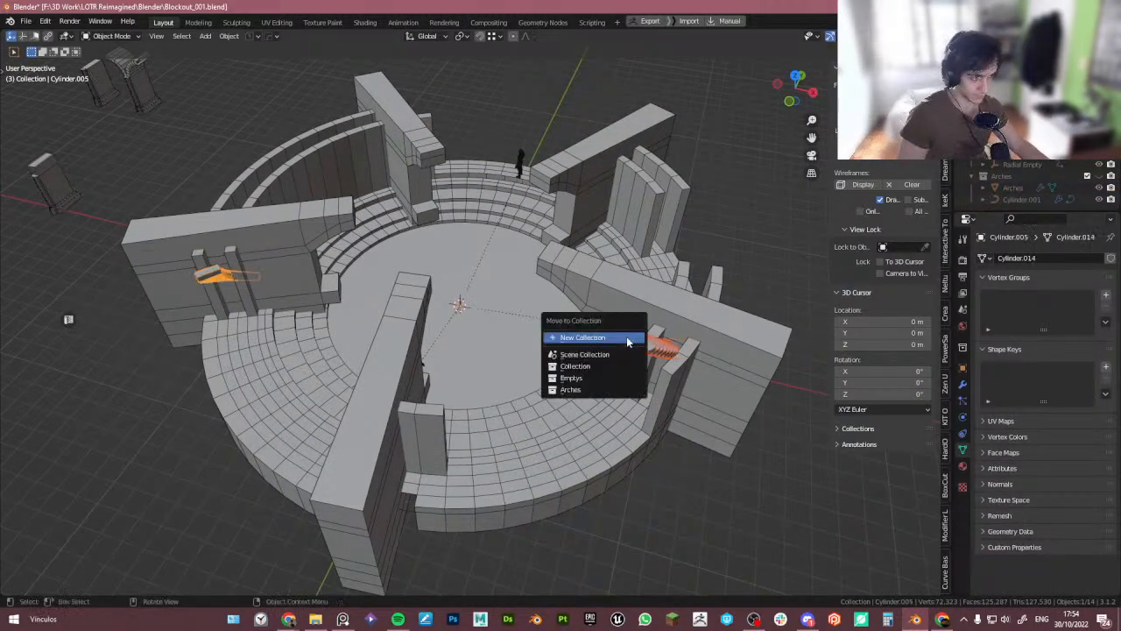
click(627, 342)
text(Stai)
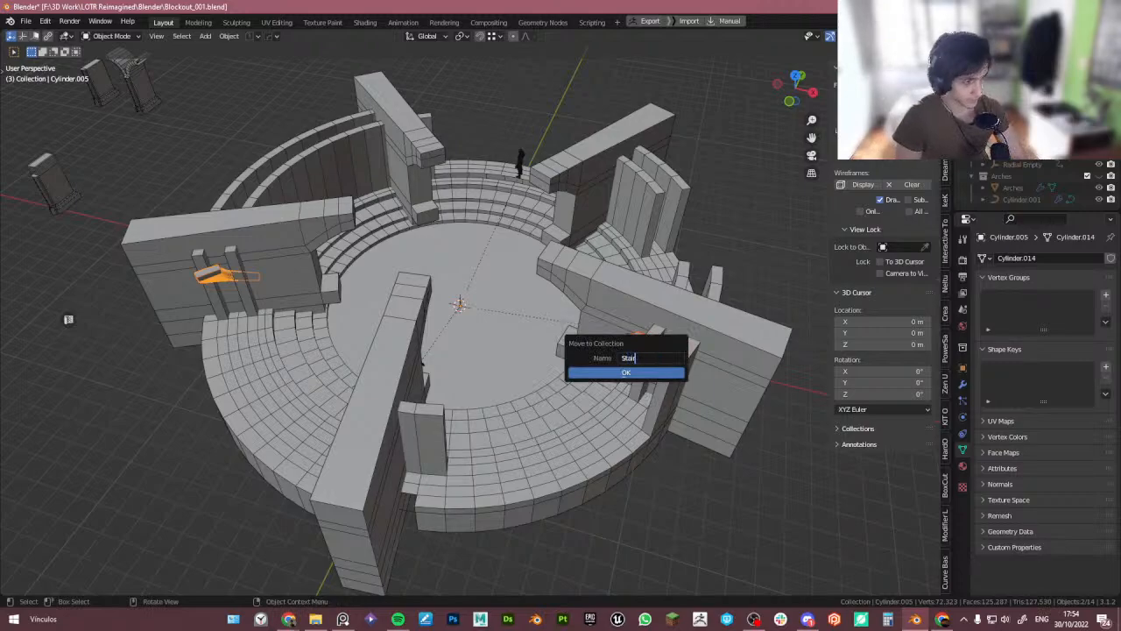
text(rs)
key(Return)
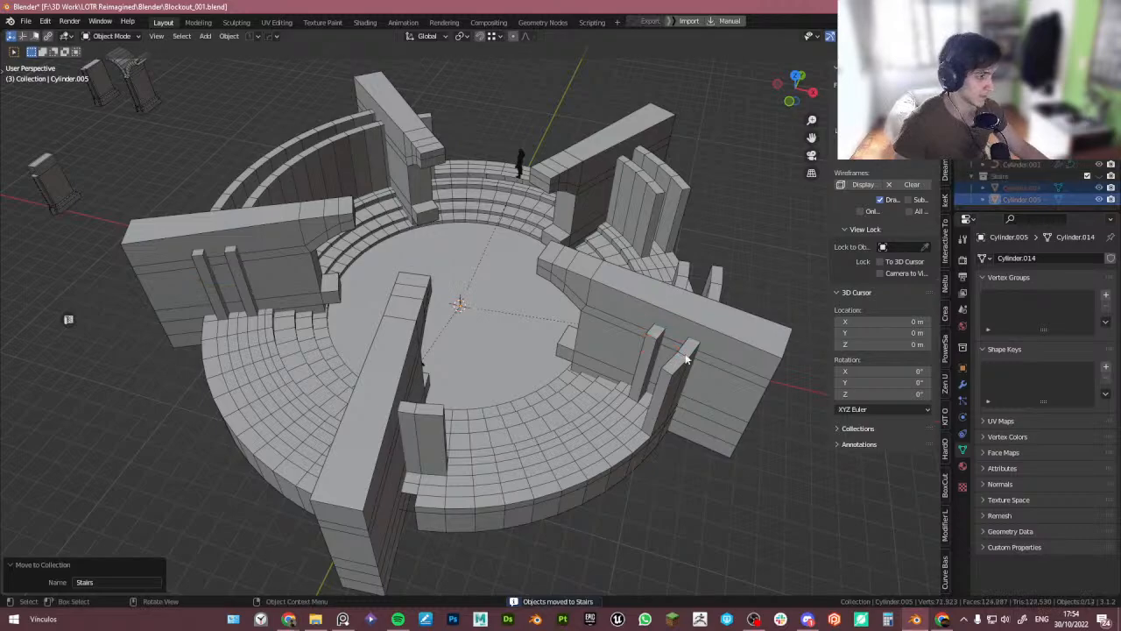
- Move the large radial wall blocks into a new collection named MainArches
click(571, 232)
click(571, 232)
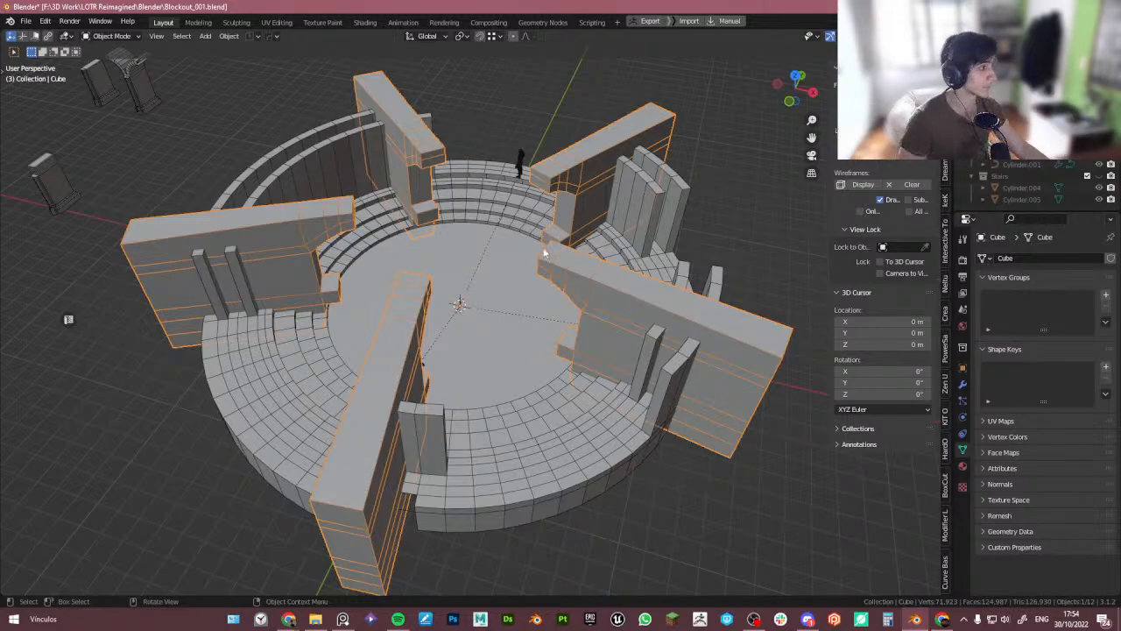
key(m)
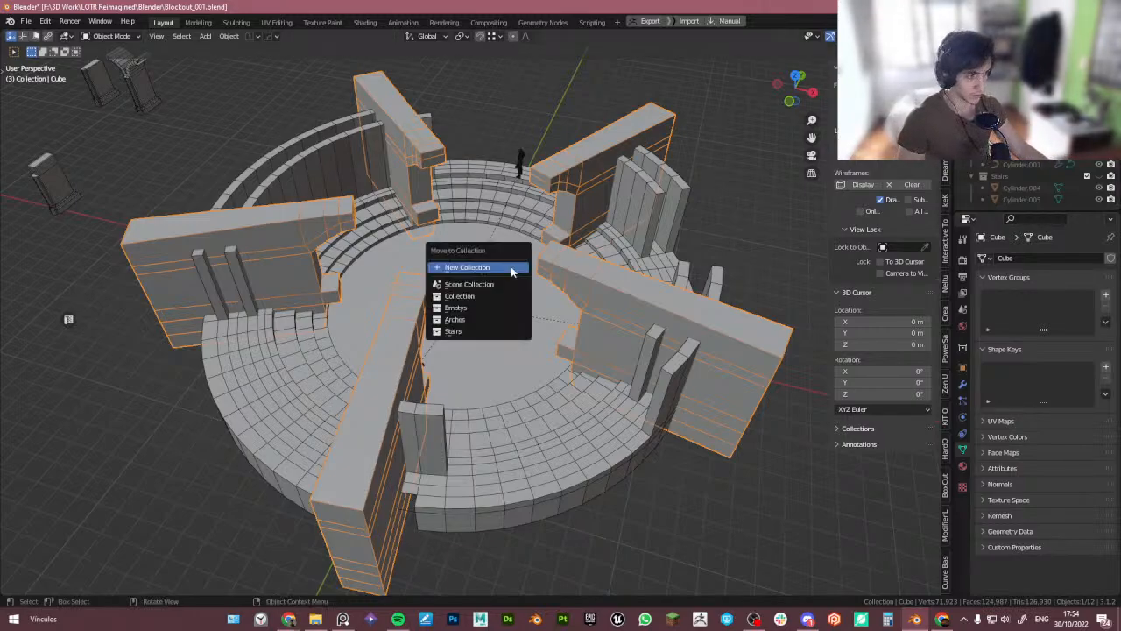
click(511, 262)
text(MainArches)
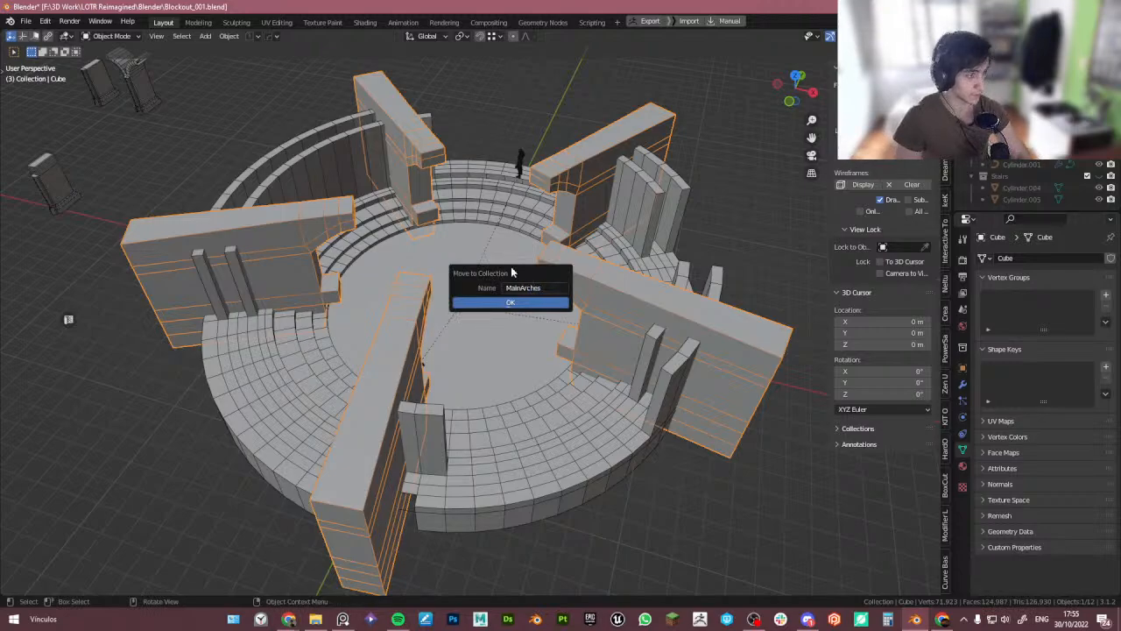
key(Return)
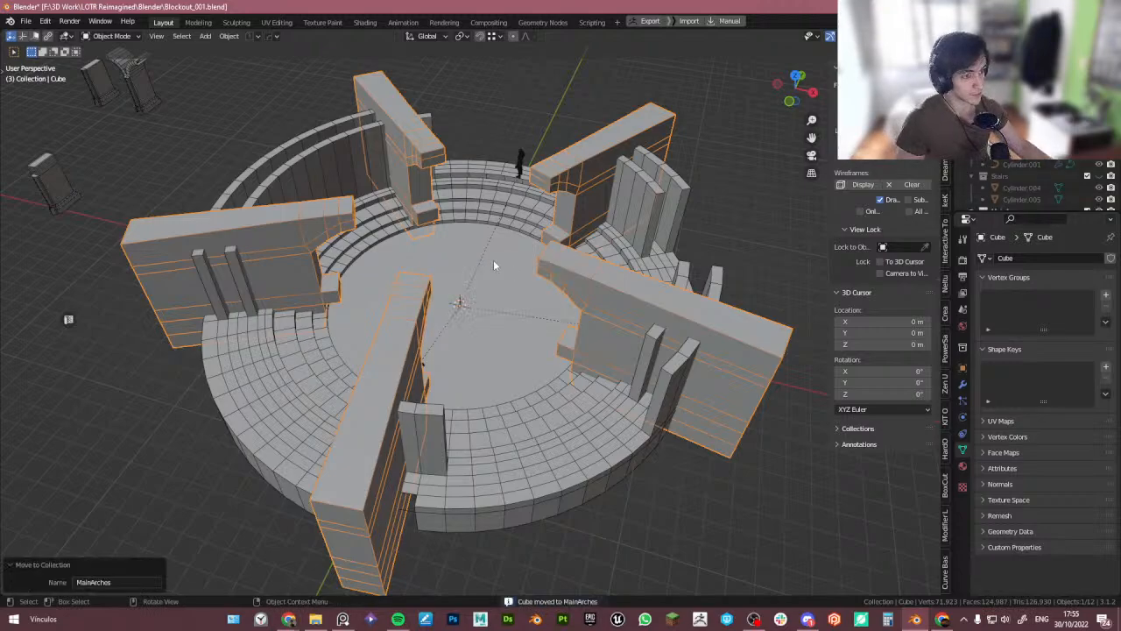
- Hide the MainArches collection
middle_drag(493, 259, 362, 219)
middle_drag(465, 199, 364, 282)
scroll(1096, 167, down, 1)
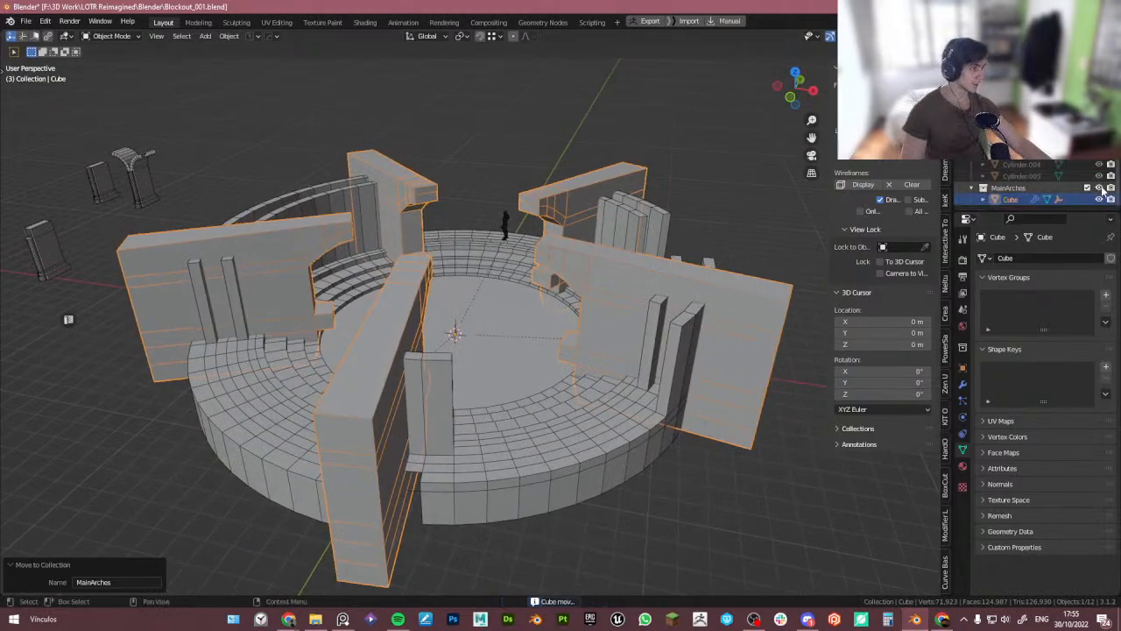
click(1099, 187)
- Rename the stepped floor cylinder to Base
middle_drag(534, 263, 549, 314)
click(511, 398)
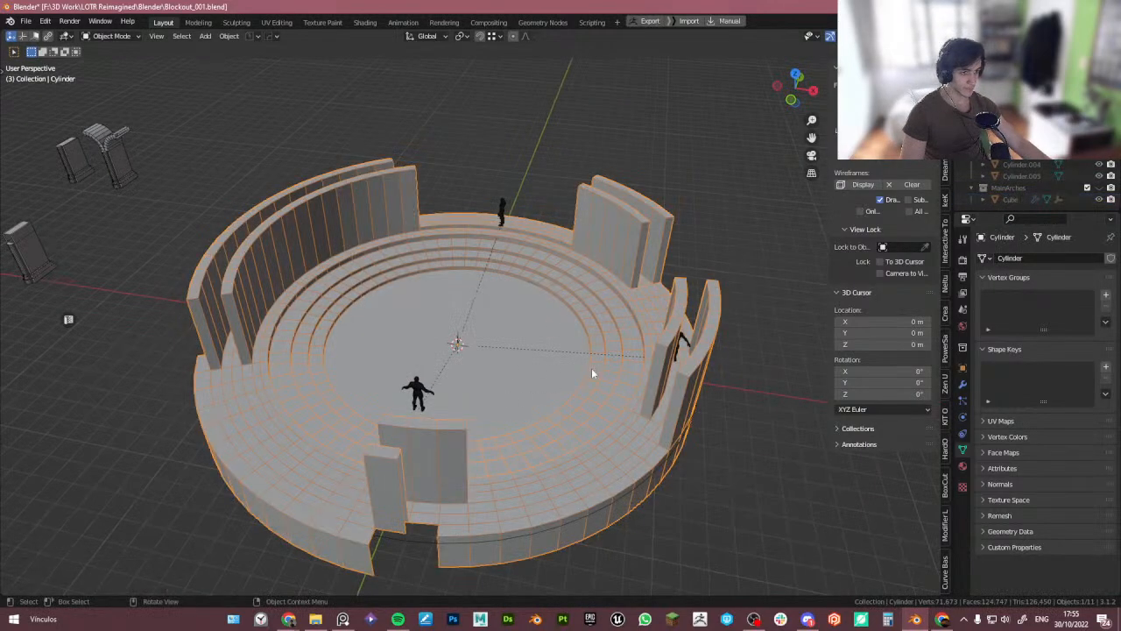
scroll(1043, 151, up, 3)
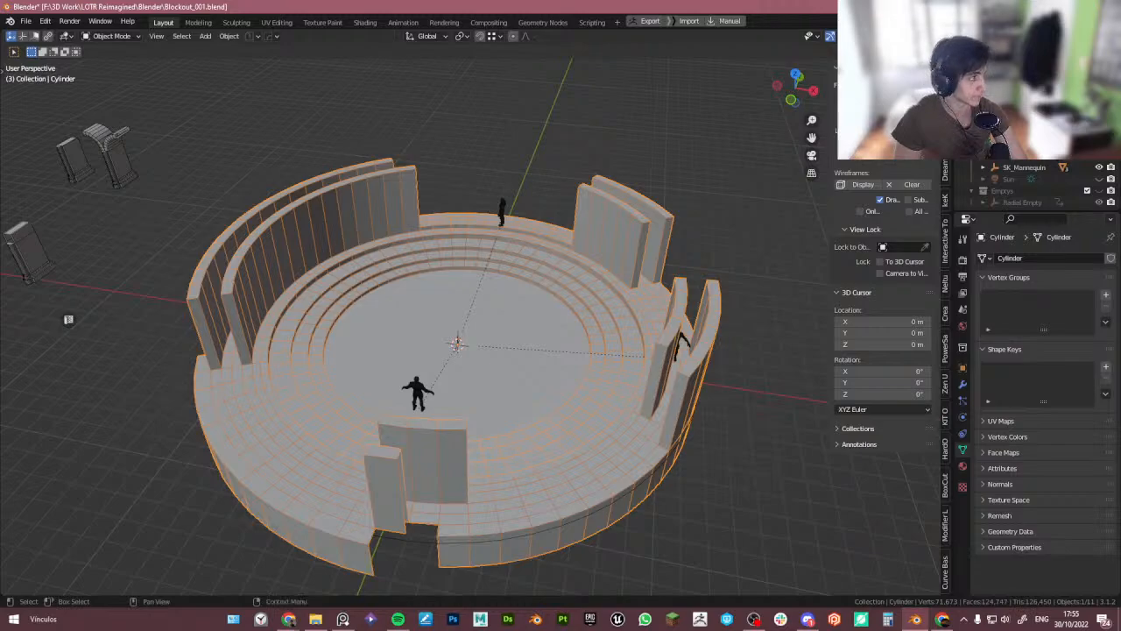
key(Return)
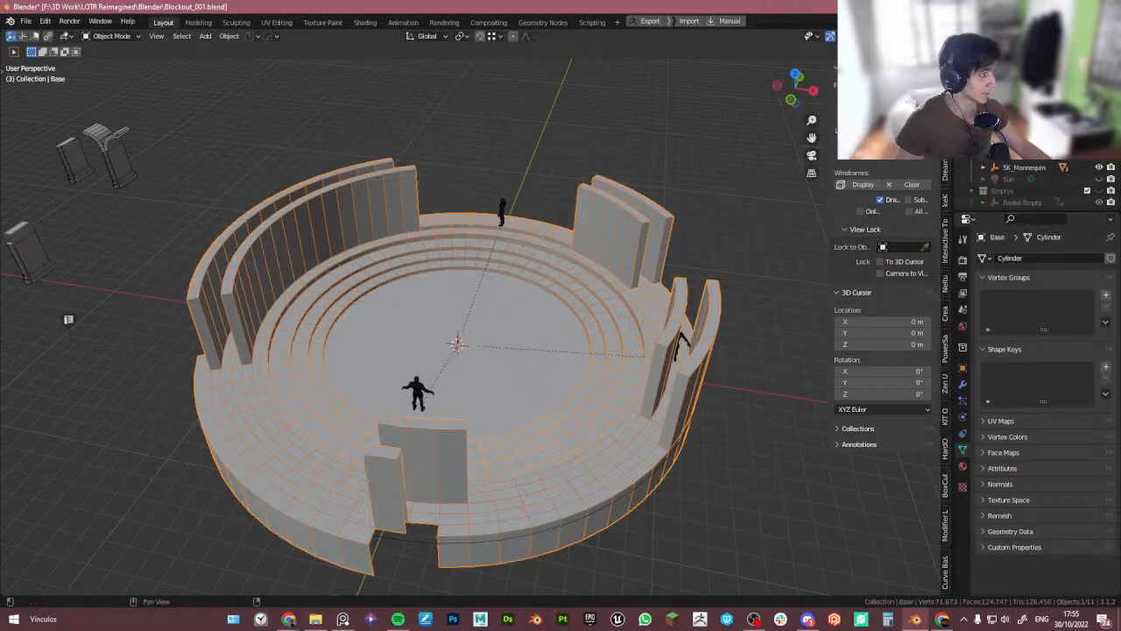
- Move the Base floor cylinder into a new collection named Base
key(m)
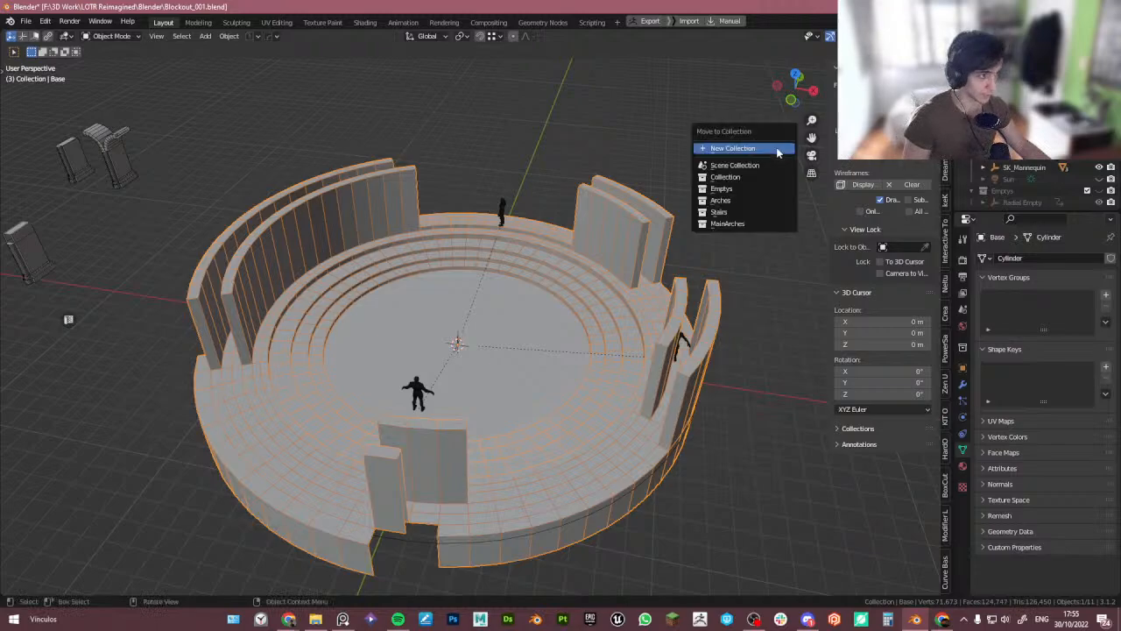
click(776, 150)
text(Base)
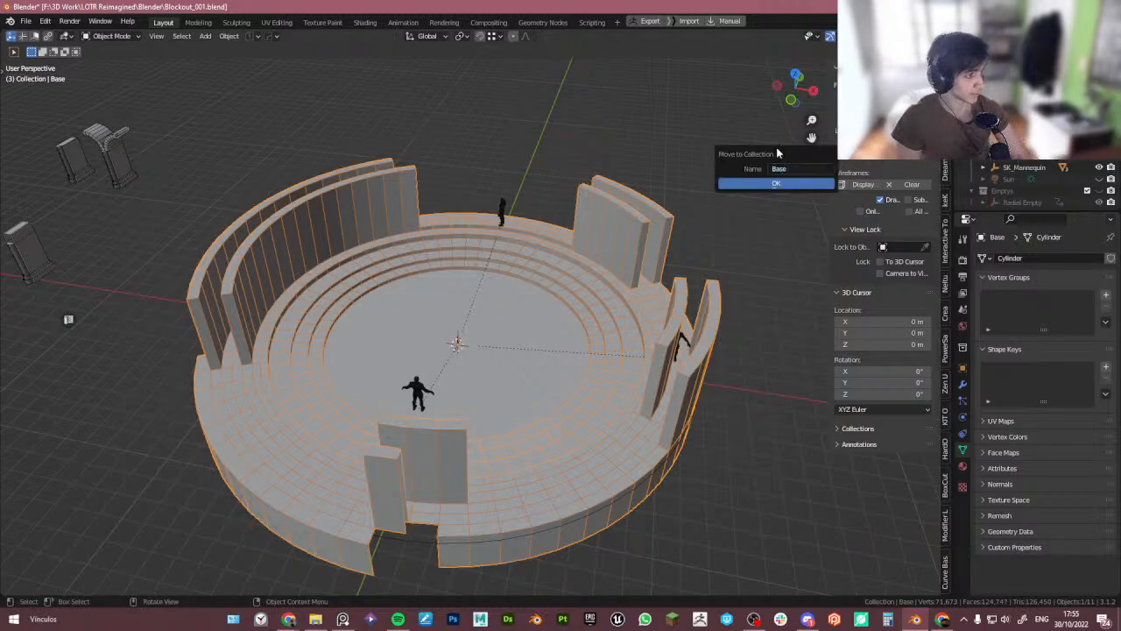
key(Return)
scroll(1069, 171, down, 5)
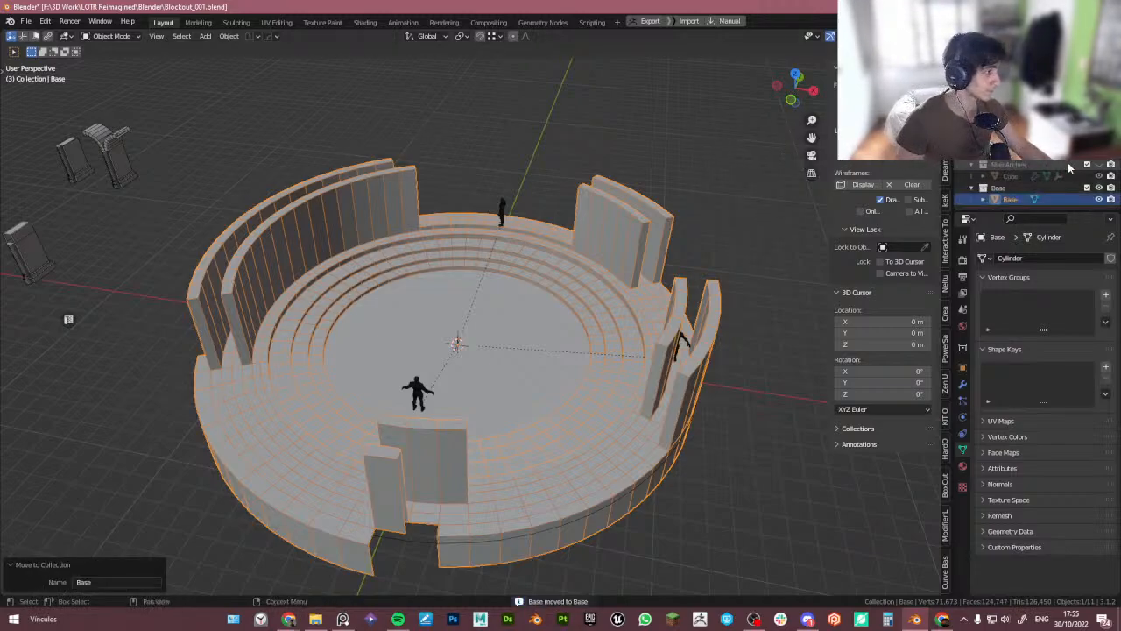
click(1099, 200)
click(1100, 200)
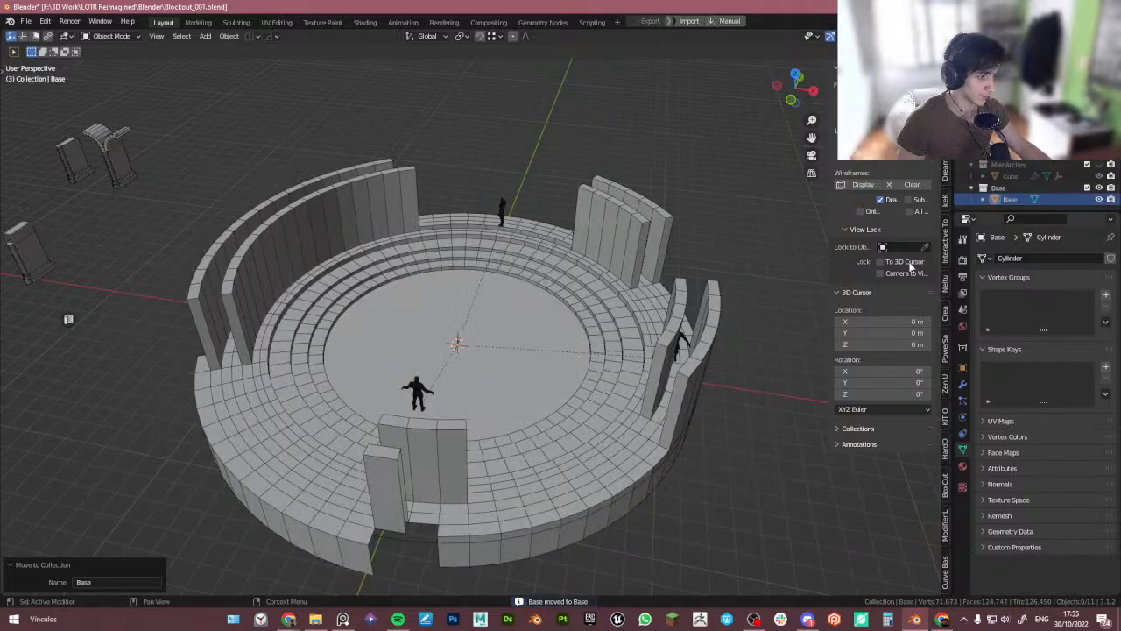
- Delete the circular curve object running around the tower's base
click(426, 543)
shift+middle_drag(711, 440, 706, 405)
scroll(1047, 165, up, 3)
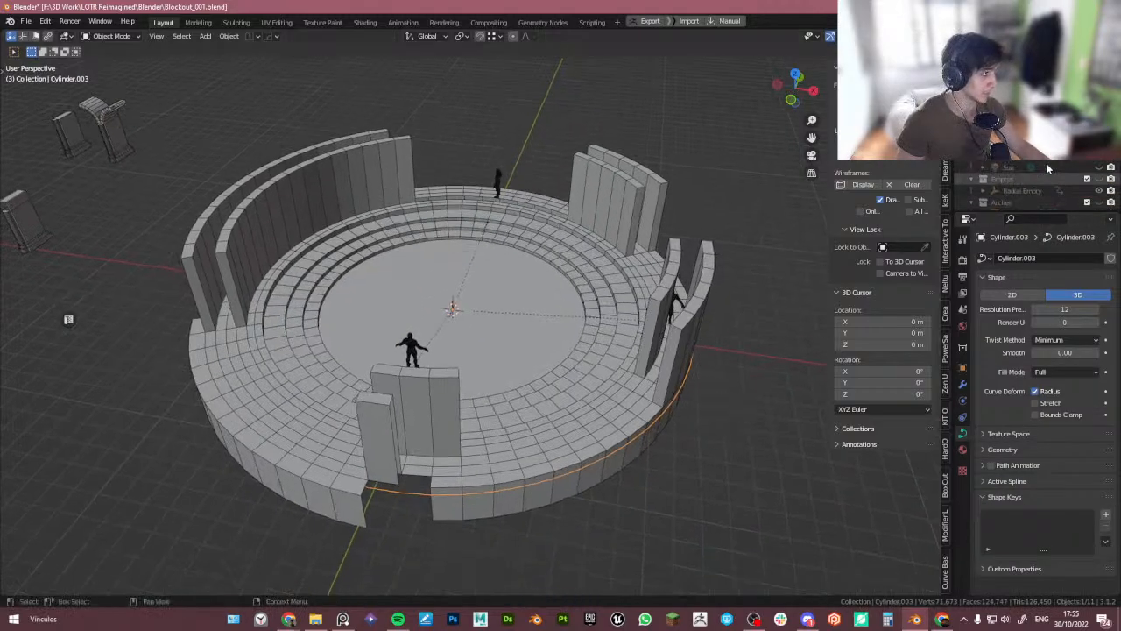
middle_drag(625, 326, 489, 416)
key(Delete)
- Orbit around the base and walls and compare them with the ruined tower reference photo
click(488, 423)
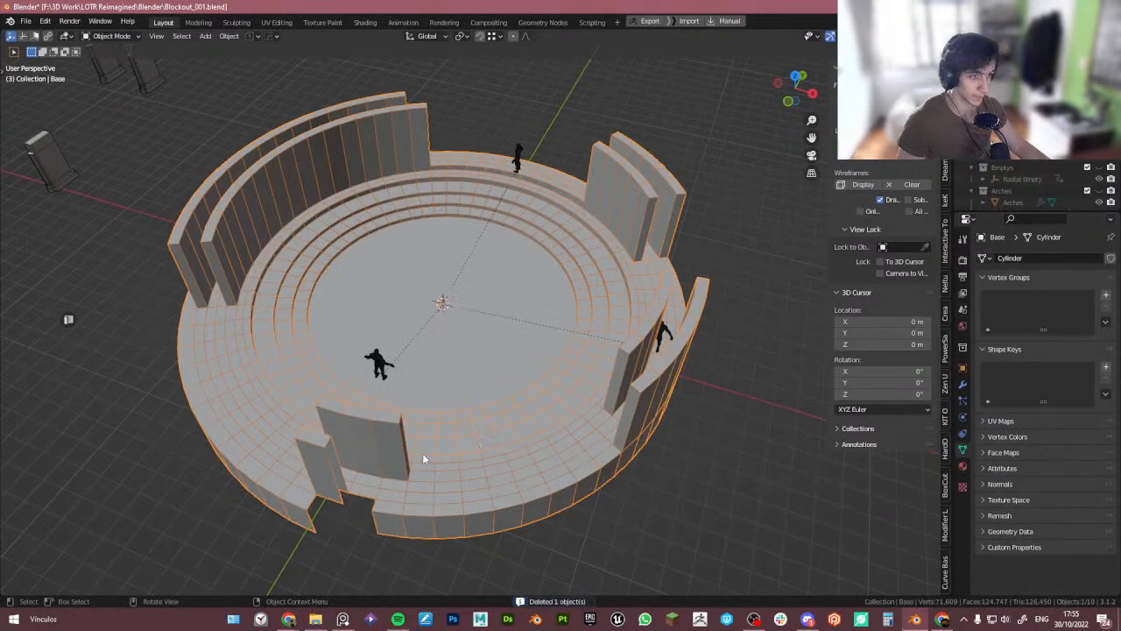
middle_drag(422, 453, 493, 444)
scroll(493, 445, down, 4)
middle_drag(390, 410, 125, 459)
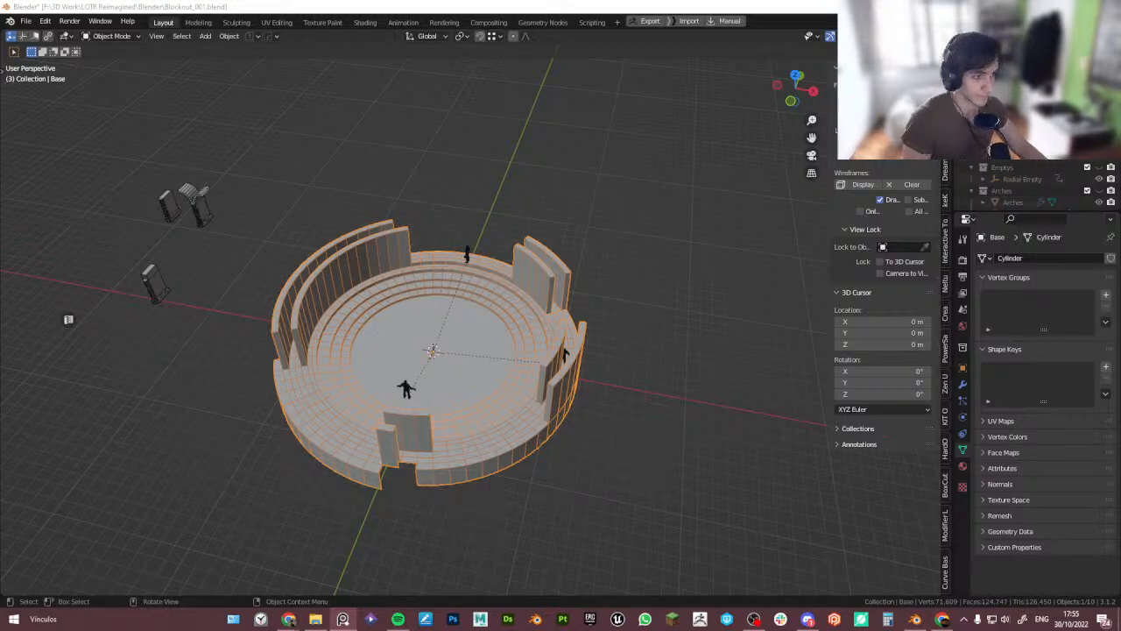
scroll(416, 326, up, 3)
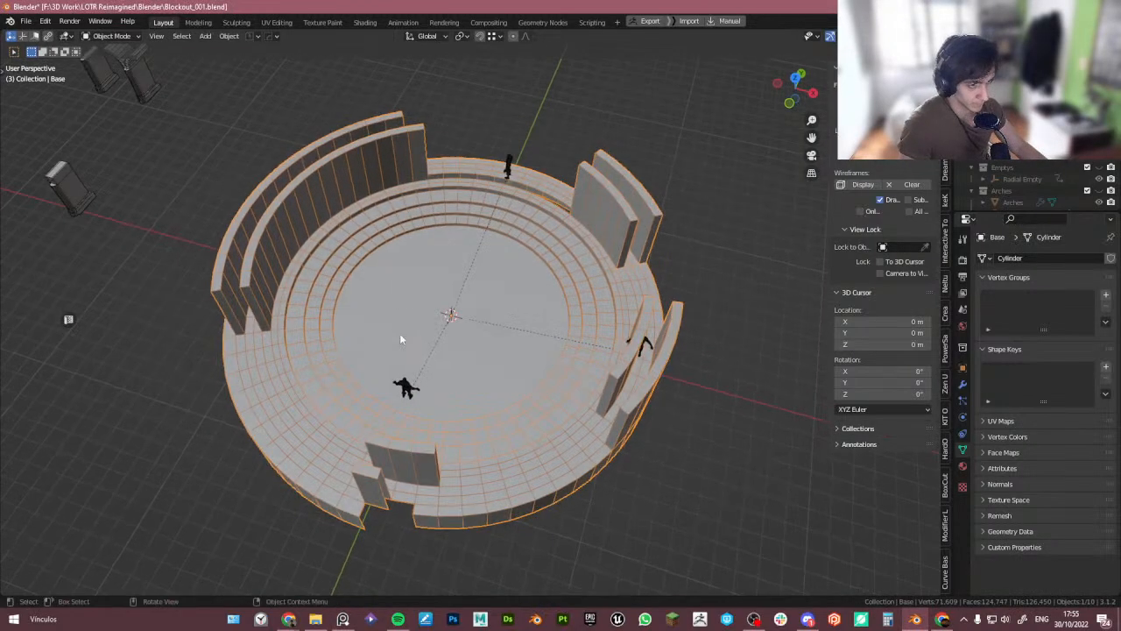
shift+middle_drag(492, 204, 521, 194)
right_drag(0, 235, 685, 238)
middle_drag(514, 258, 559, 296)
middle_drag(463, 247, 478, 269)
middle_drag(514, 231, 486, 238)
mouse_move(444, 390)
middle_down()
mouse_move(467, 389)
mouse_move(457, 394)
middle_up()
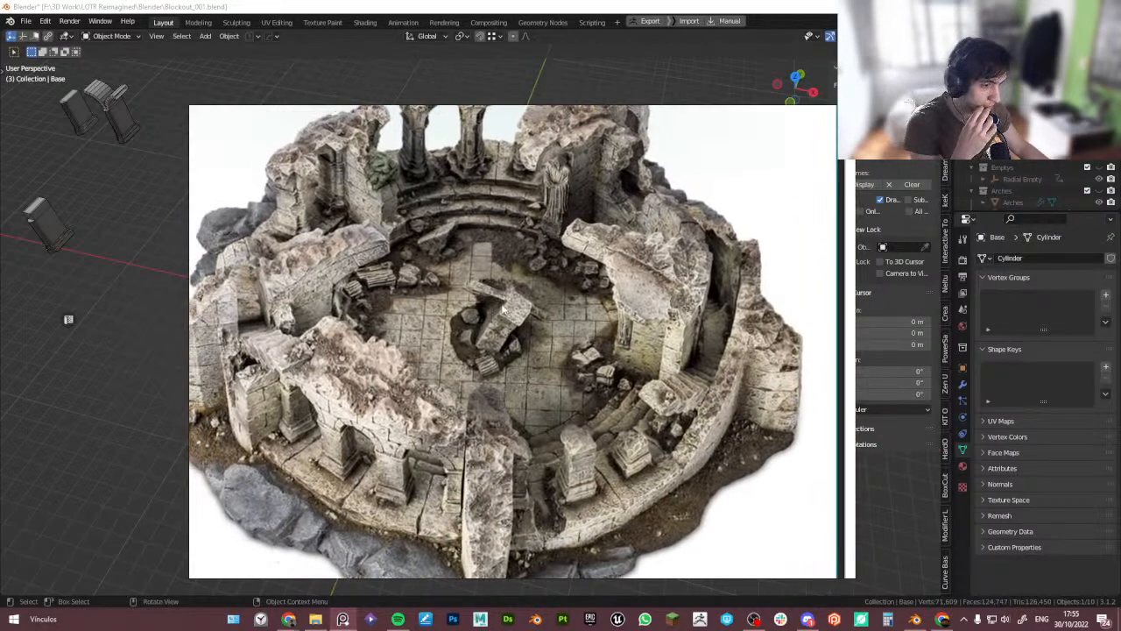
middle_drag(459, 308, 476, 333)
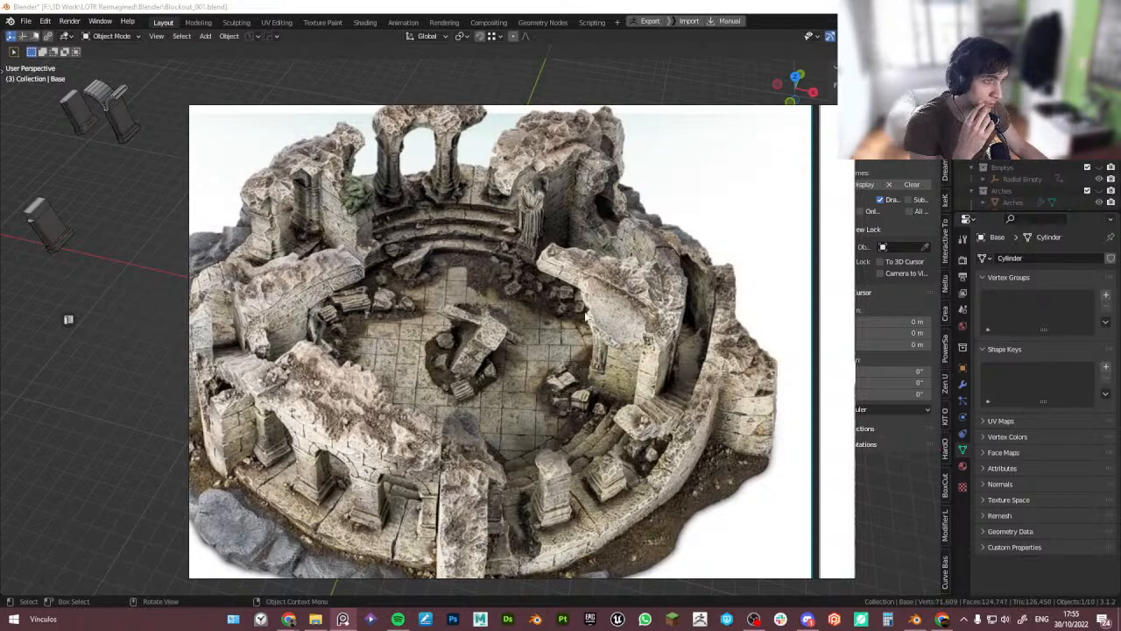
middle_drag(539, 317, 541, 317)
scroll(469, 304, up, 2)
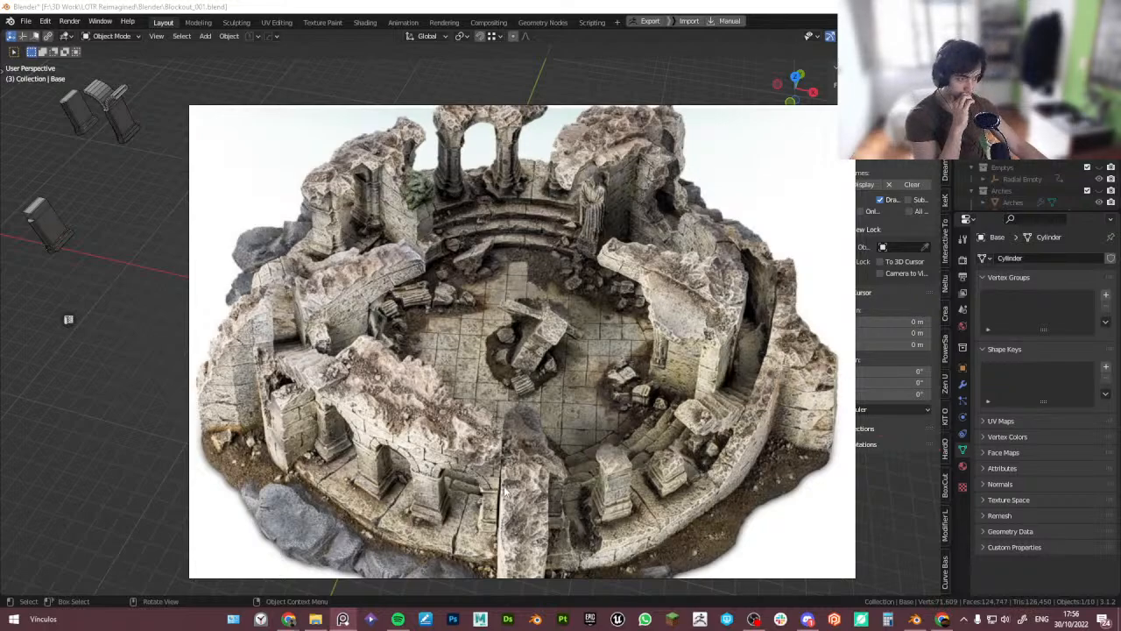
right_drag(595, 426, 0, 420)
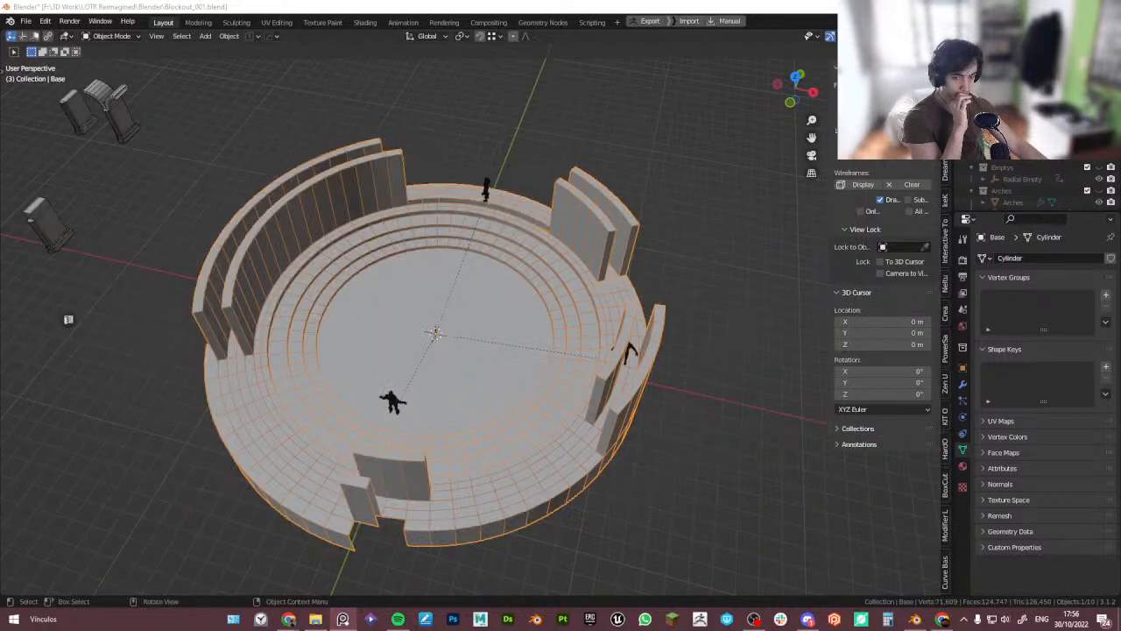
- Unhide the MainArches collection and its cube blocks, and look through the scene camera
scroll(1092, 169, down, 5)
scroll(1092, 169, down, 2)
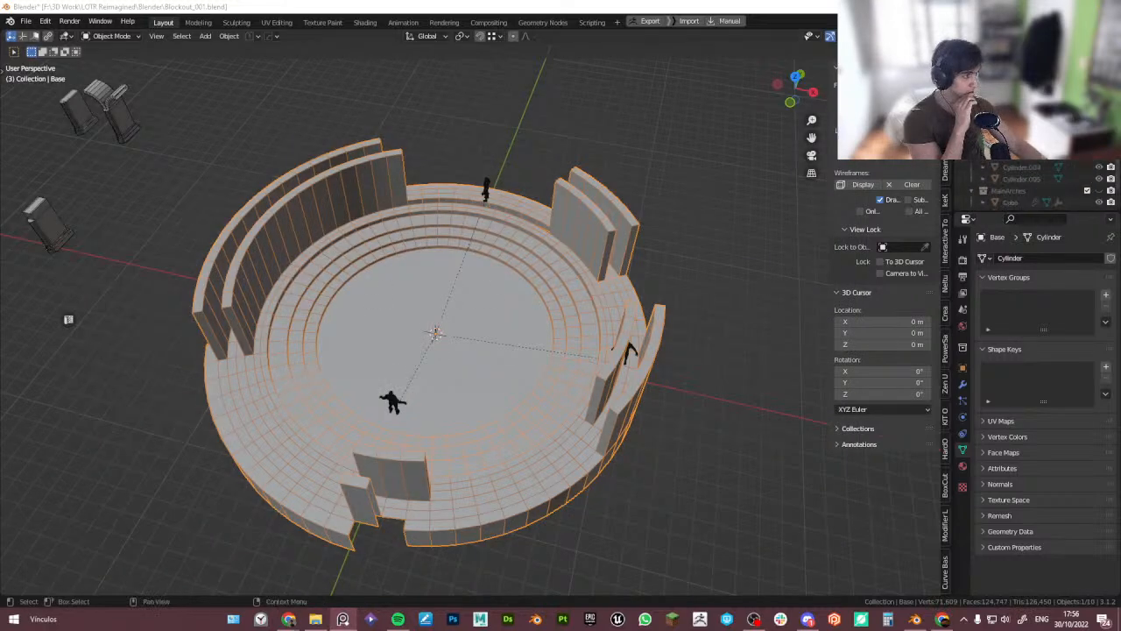
click(1100, 191)
middle_drag(568, 459, 575, 433)
key(KP_0)
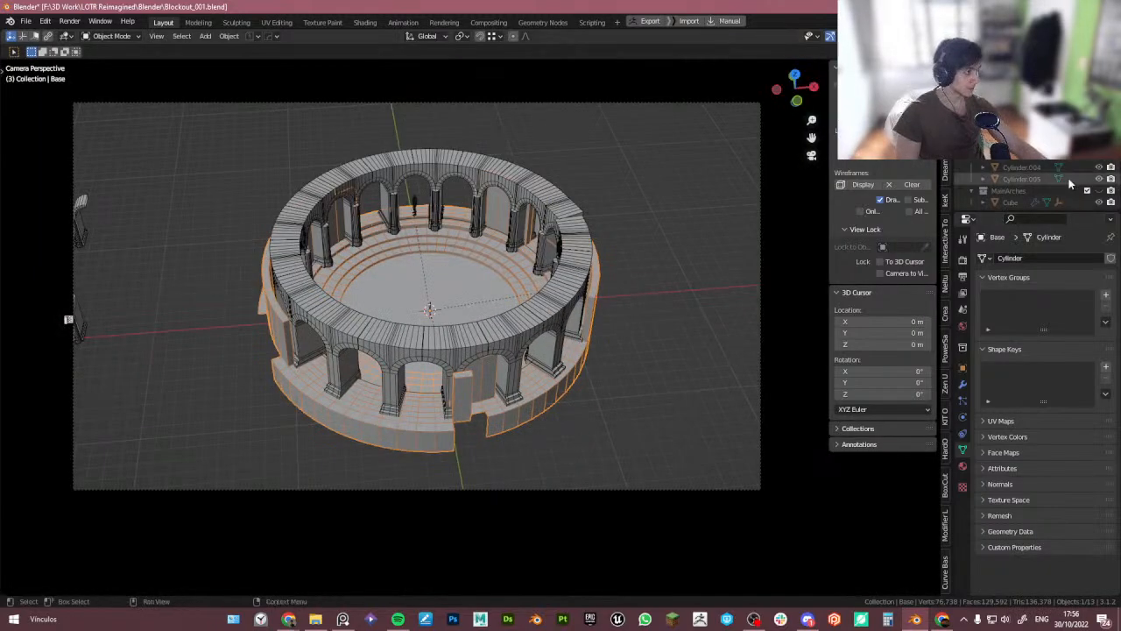
click(1100, 191)
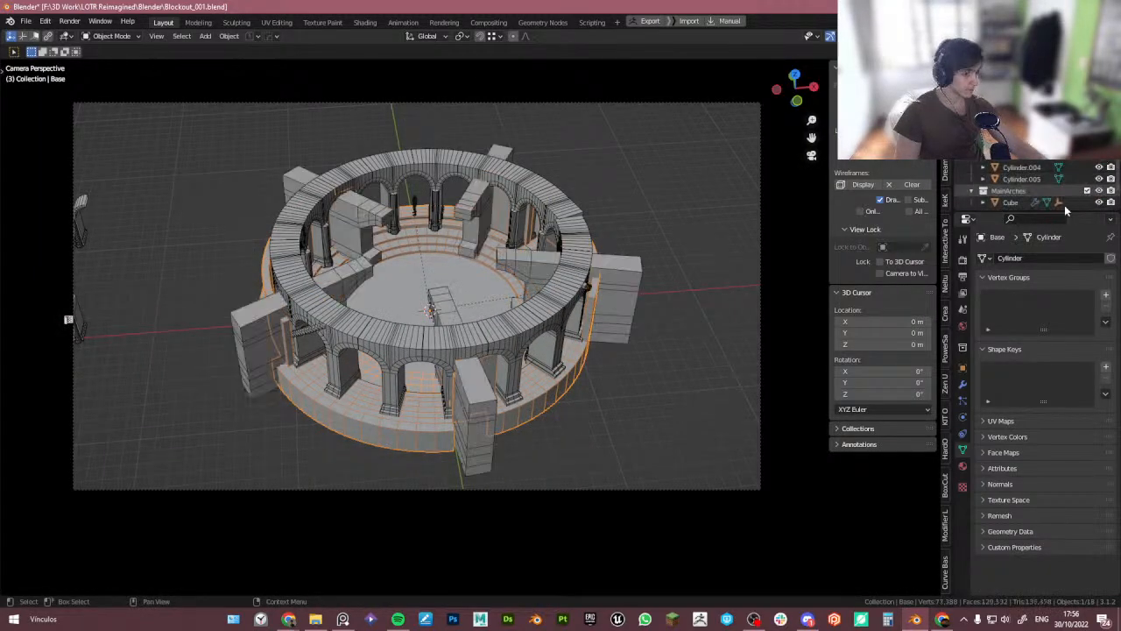
- Select the camera and set its focal length to 30 mm
click(664, 405)
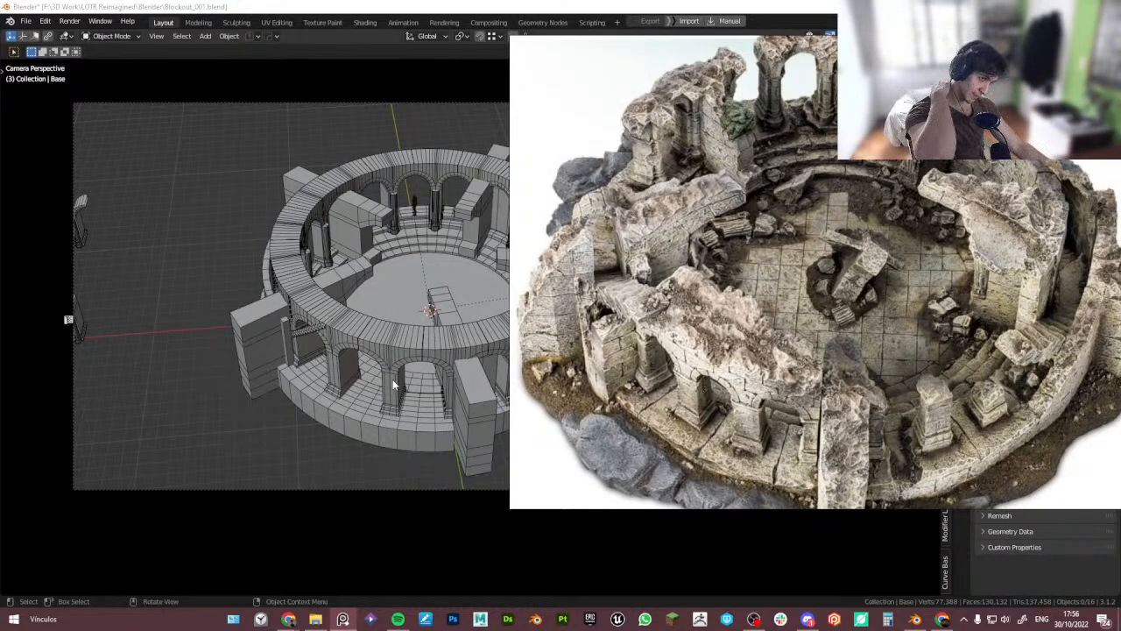
click(392, 378)
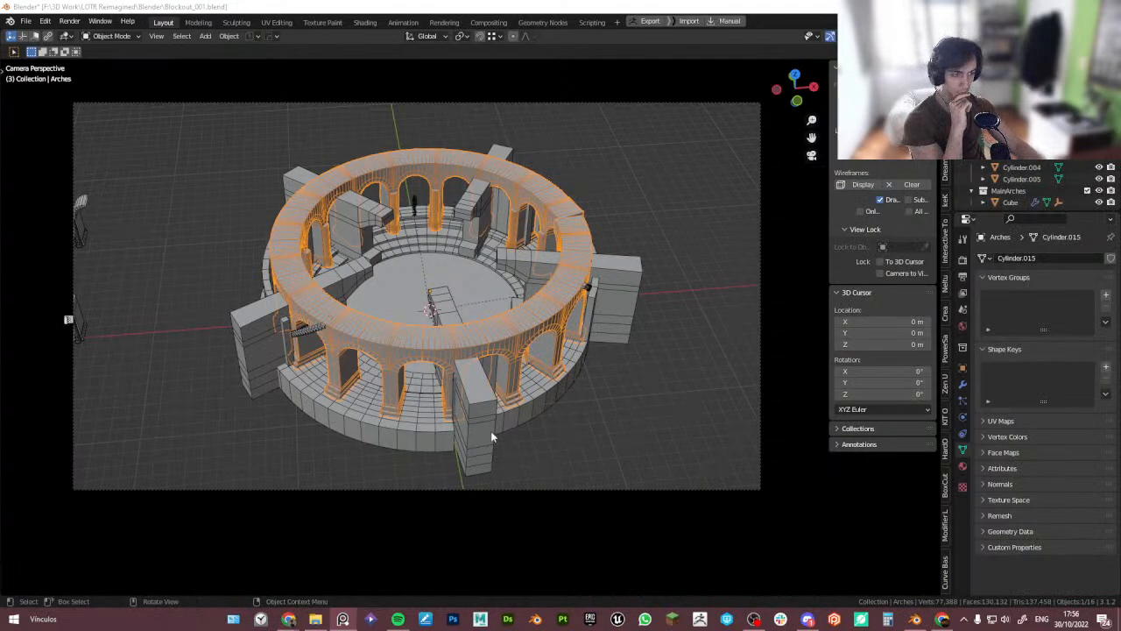
click(767, 480)
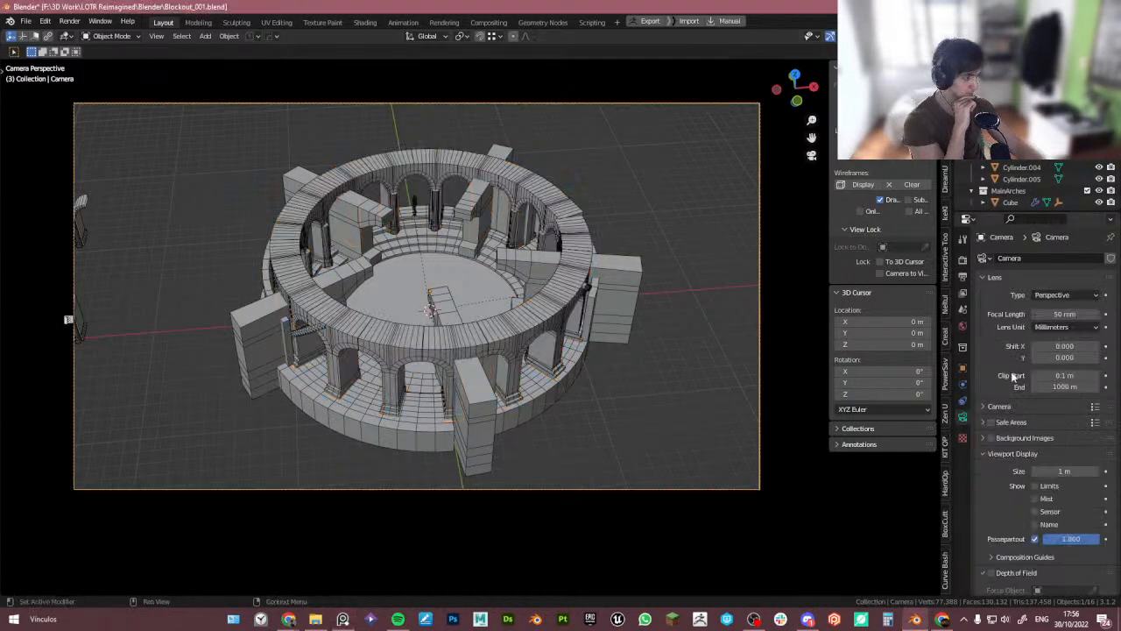
click(1063, 313)
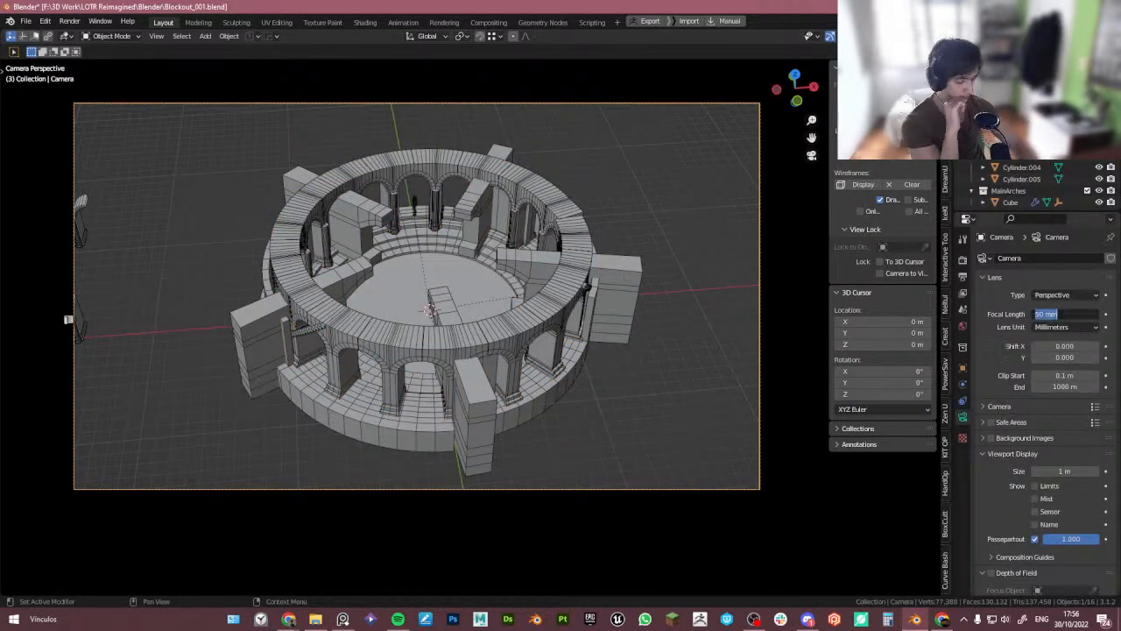
text(30)
key(Return)
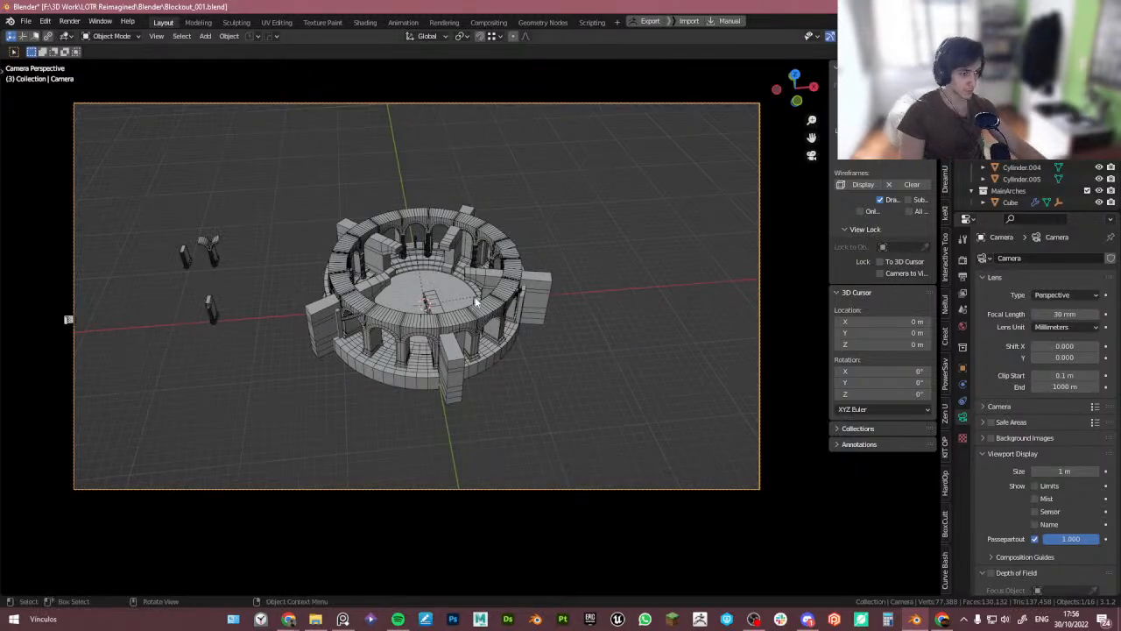
- Enable Camera to View and reframe the camera closer on the tower
click(881, 273)
scroll(454, 318, up, 3)
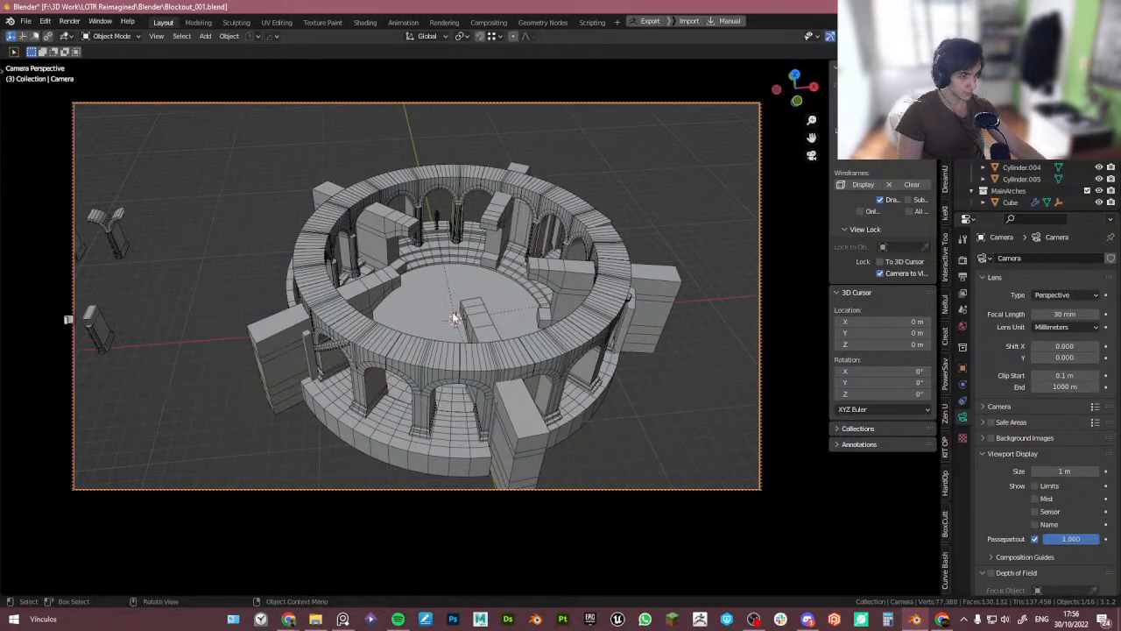
shift+middle_drag(533, 359, 476, 351)
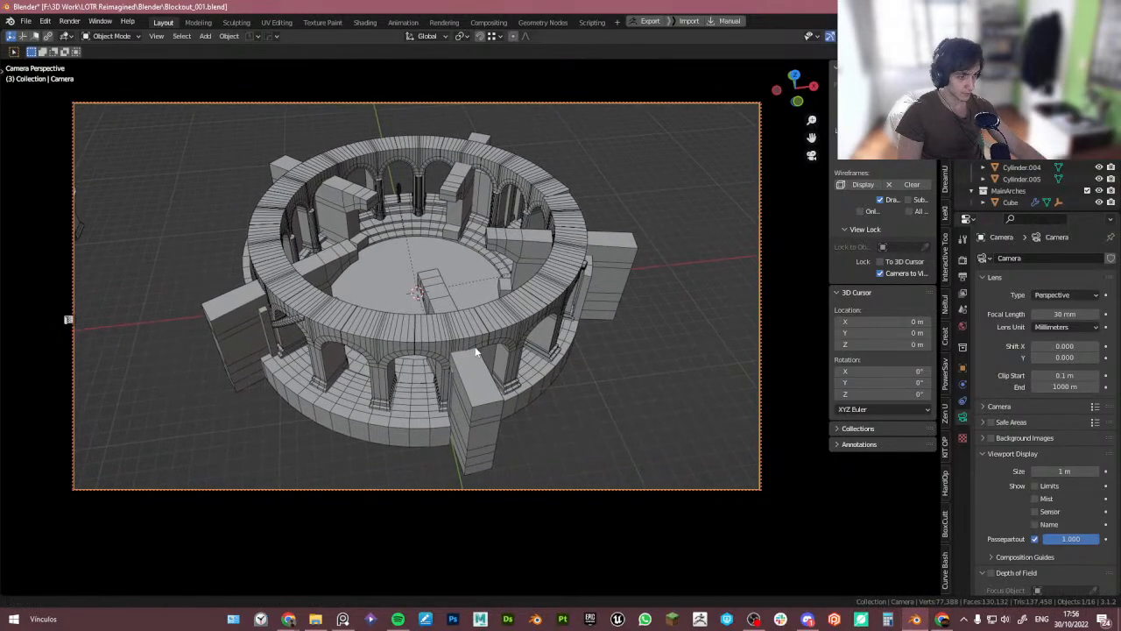
- Place the reference photo beside the camera view and compare the tower blockout with it
right_drag(0, 403, 987, 392)
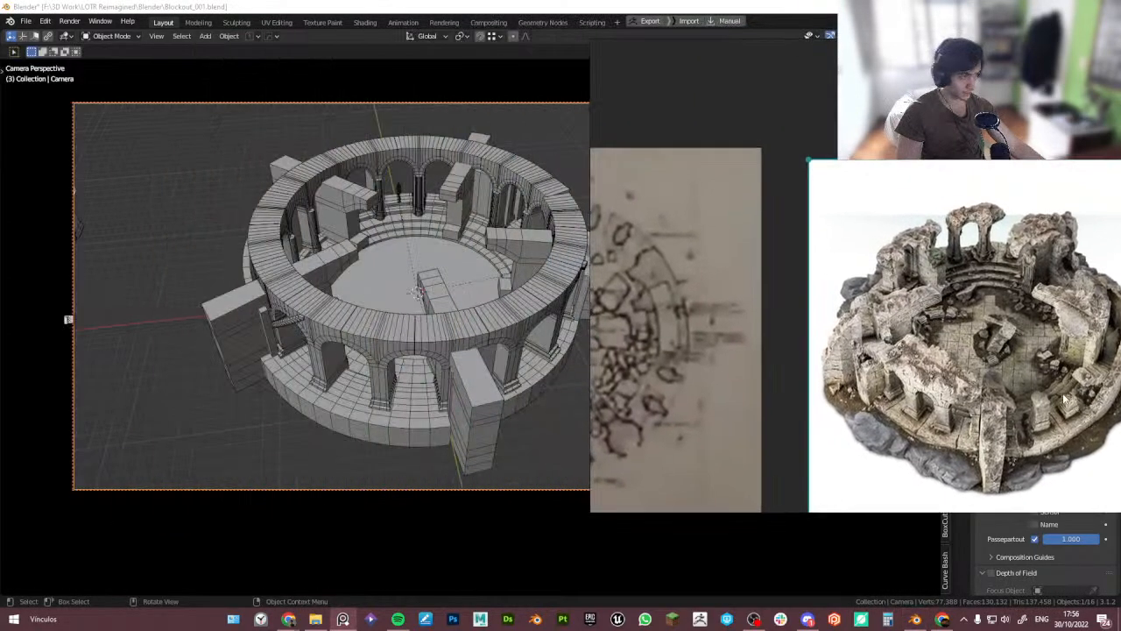
double_click(988, 391)
right_drag(785, 374, 843, 395)
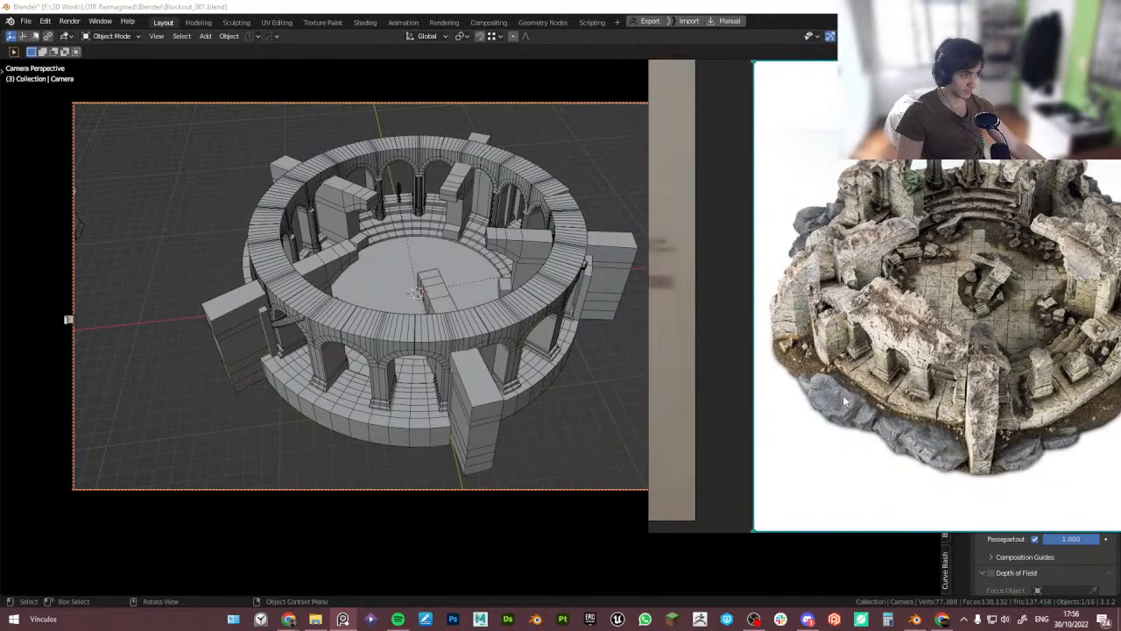
mouse_move(498, 418)
middle_down()
mouse_move(548, 410)
mouse_move(545, 360)
mouse_move(525, 443)
mouse_move(513, 394)
mouse_move(409, 401)
mouse_move(418, 402)
mouse_move(410, 380)
mouse_move(494, 410)
middle_up()
click(410, 380)
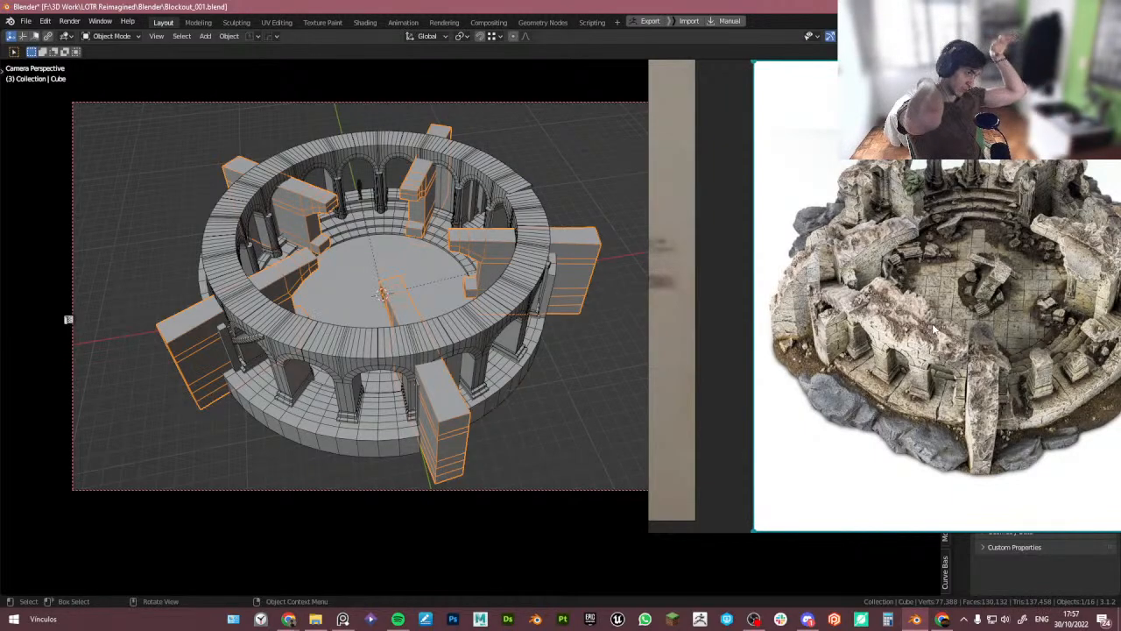
mouse_move(526, 411)
middle_down()
mouse_move(513, 413)
mouse_move(521, 422)
middle_up()
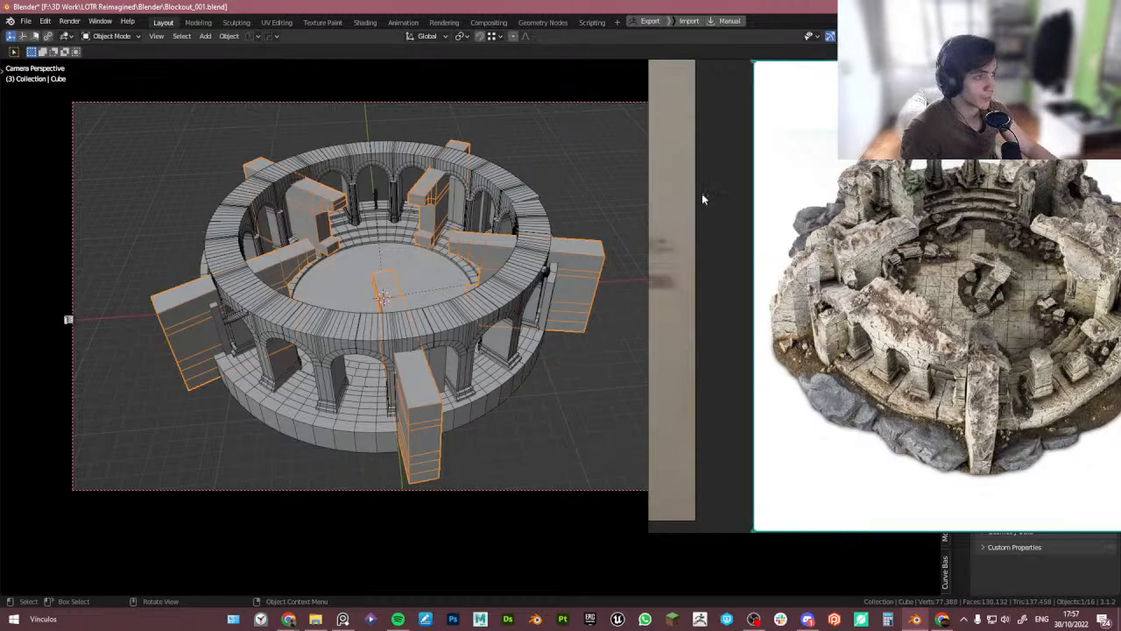
drag(648, 94, 752, 109)
right_drag(775, 122, 420, 191)
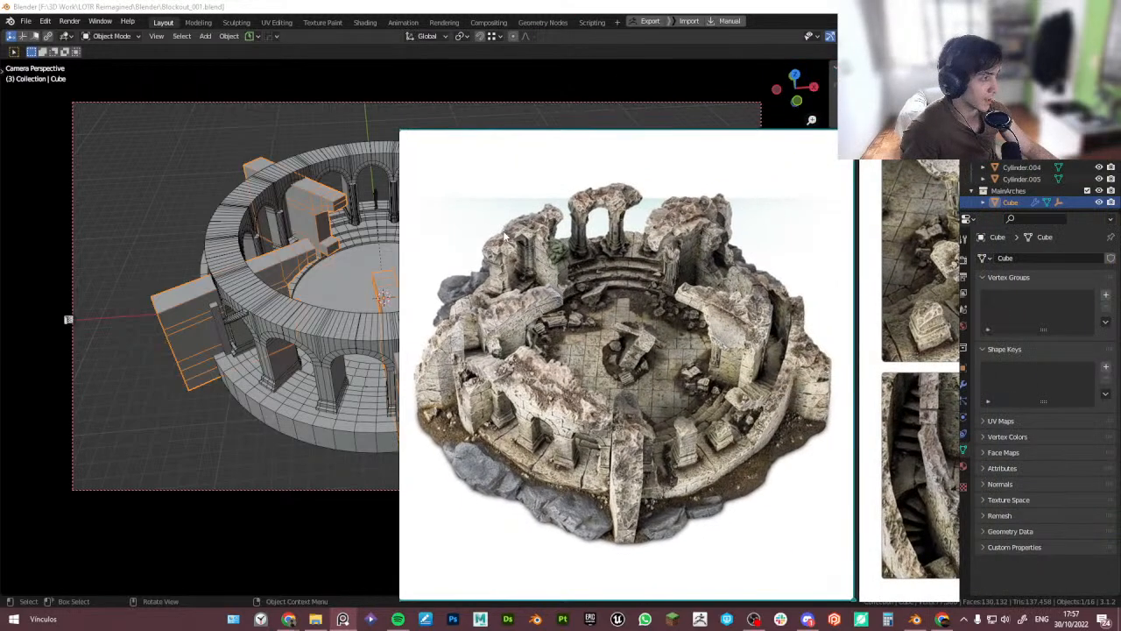
drag(958, 280, 853, 279)
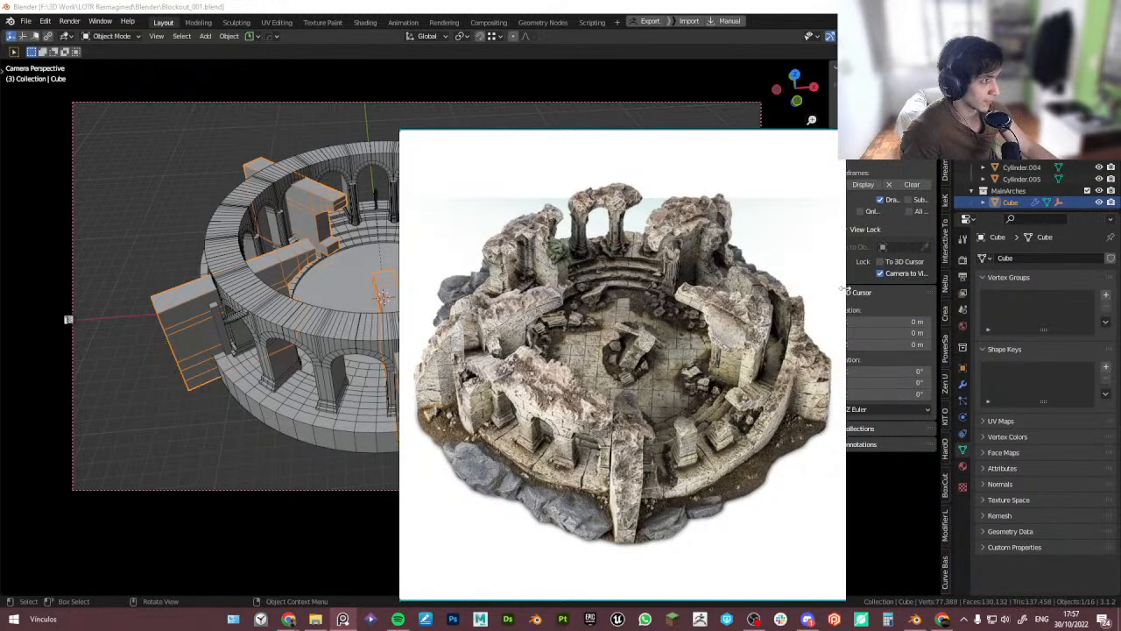
right_drag(770, 296, 1024, 228)
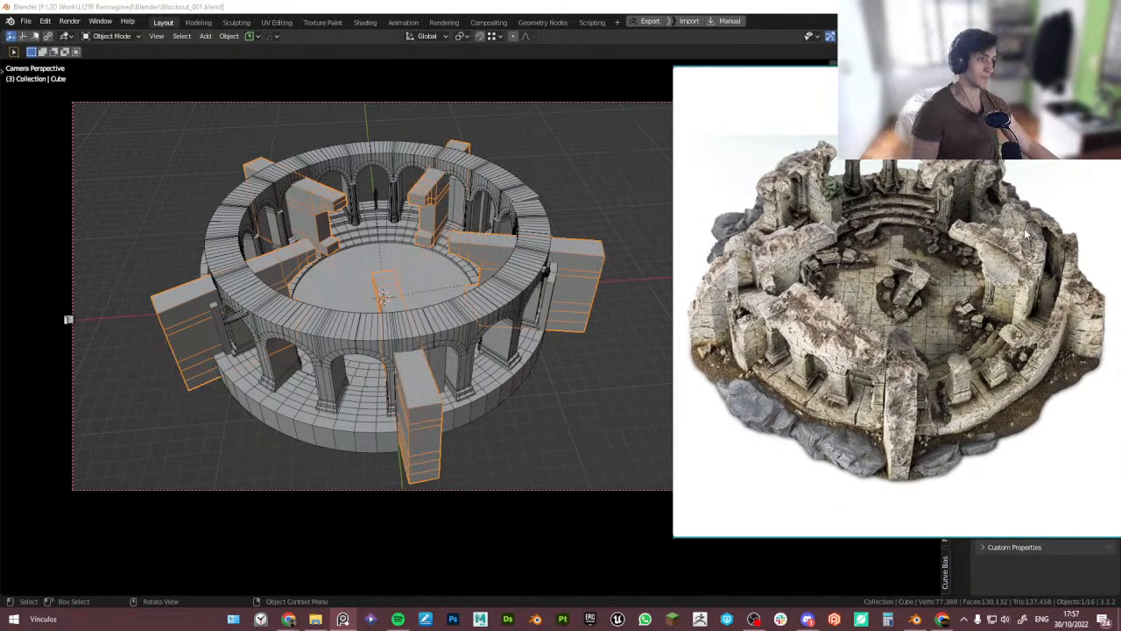
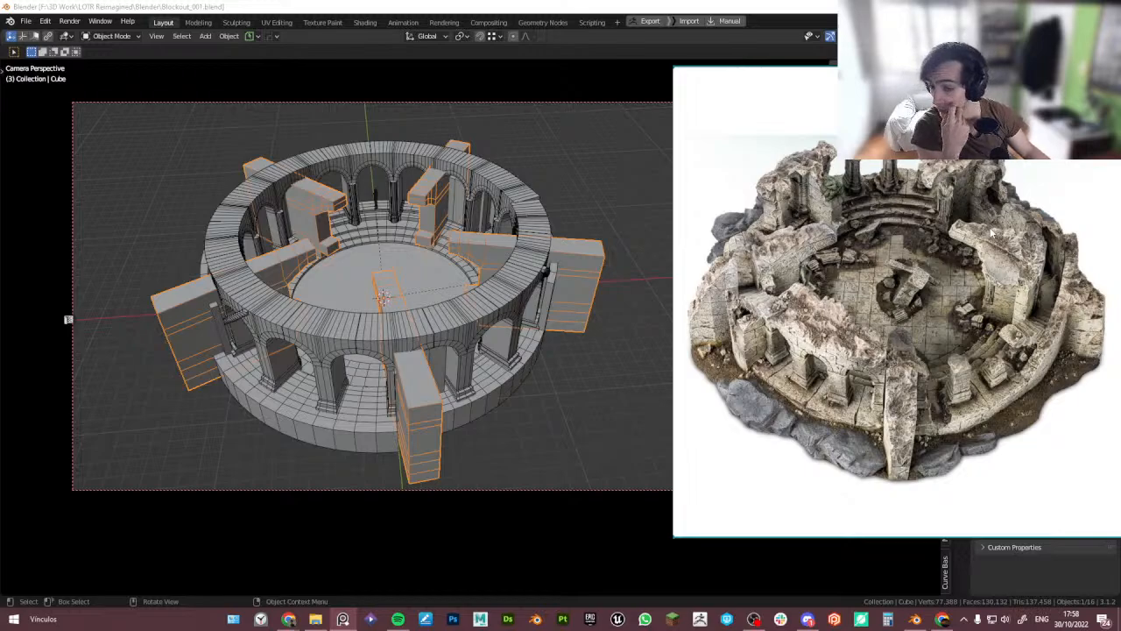
- Compare the tower blockout in the camera view with the reference photo, toggling the selection of the cube blocks
click(613, 6)
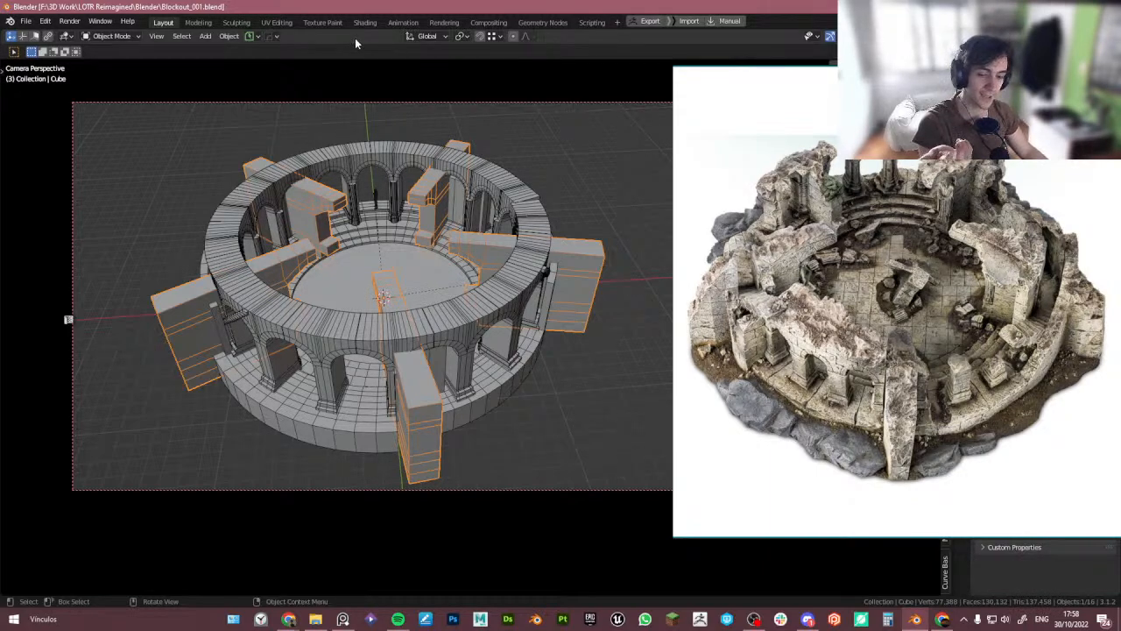
right_drag(795, 261, 753, 268)
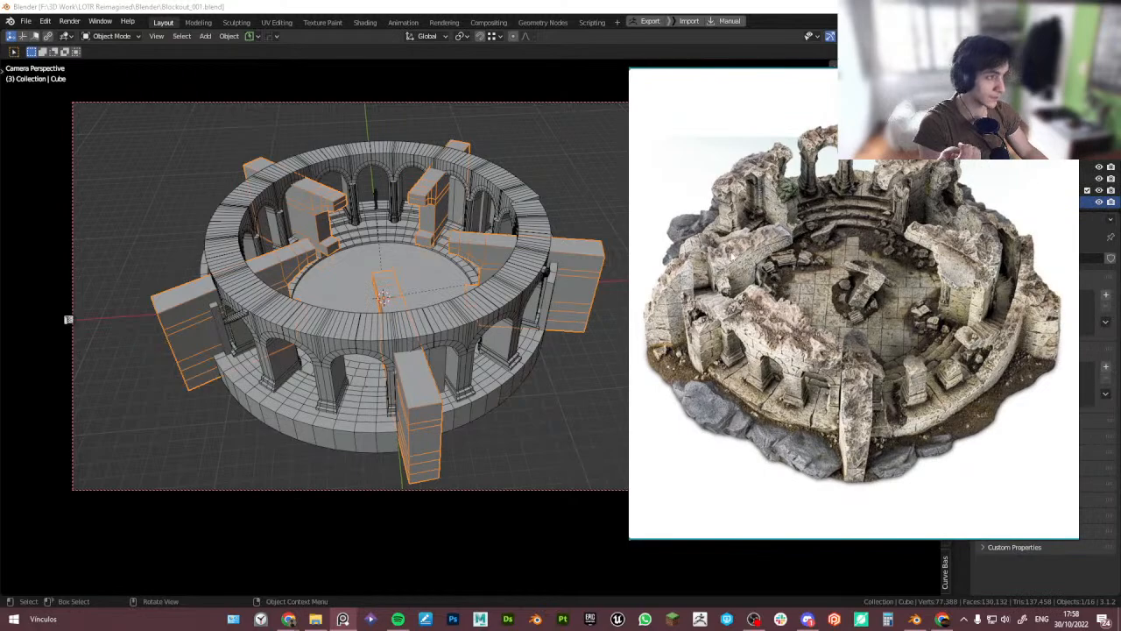
click(505, 5)
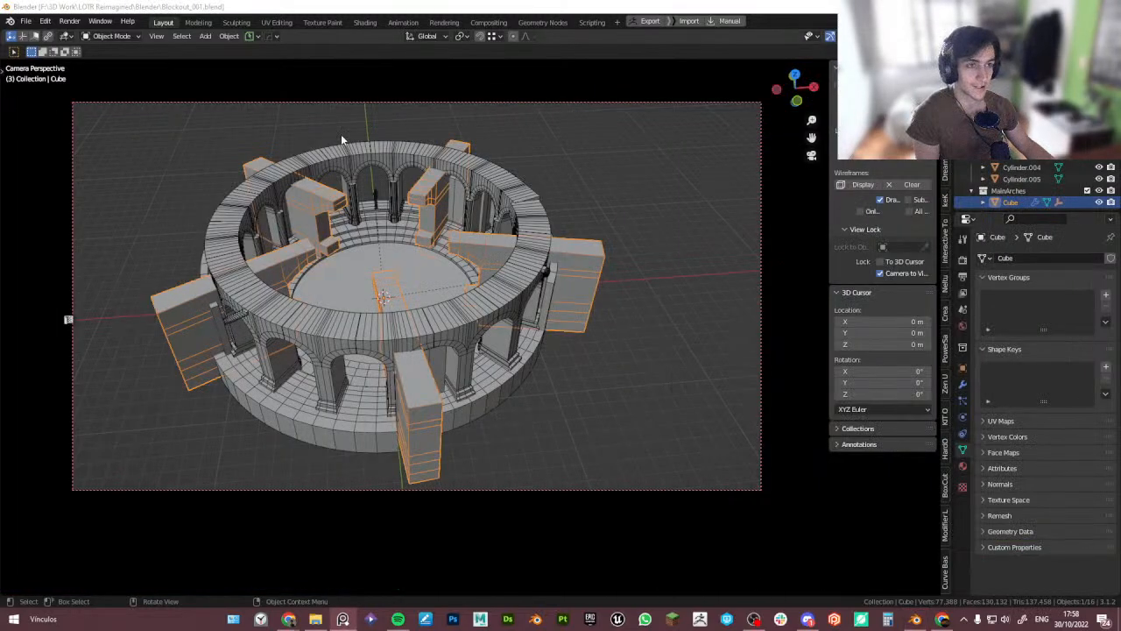
click(342, 140)
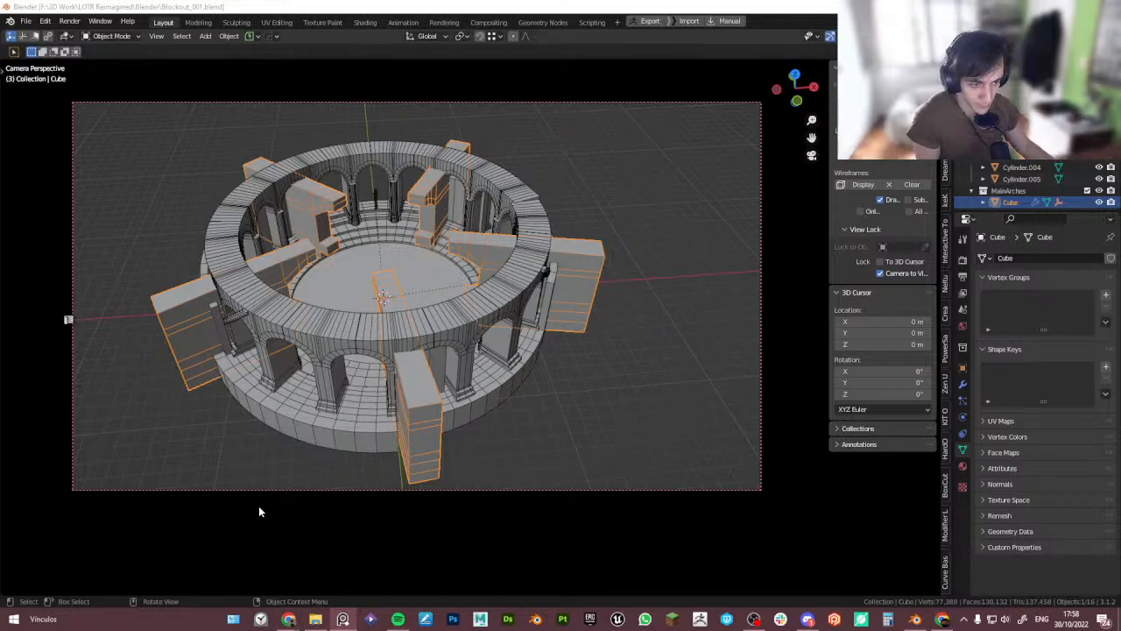
click(213, 460)
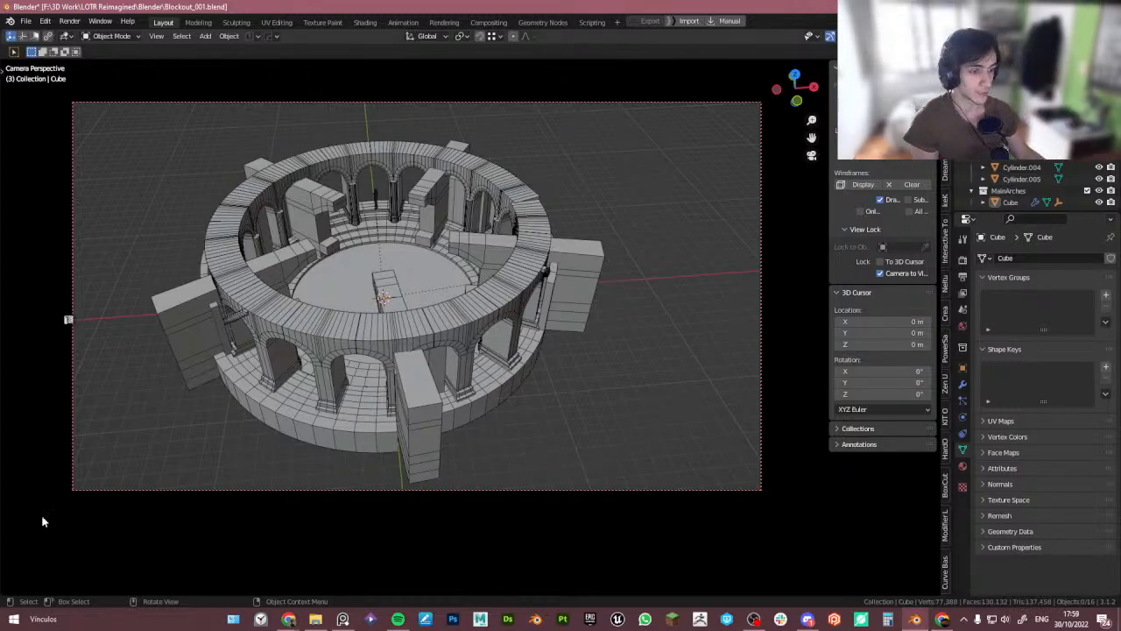
click(189, 375)
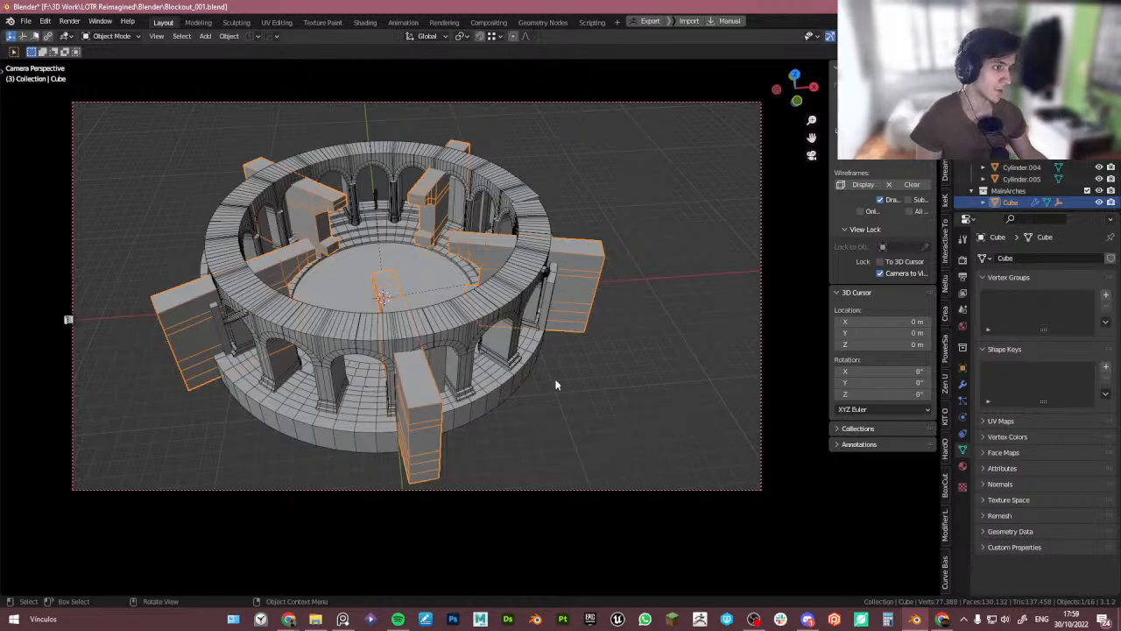
click(629, 370)
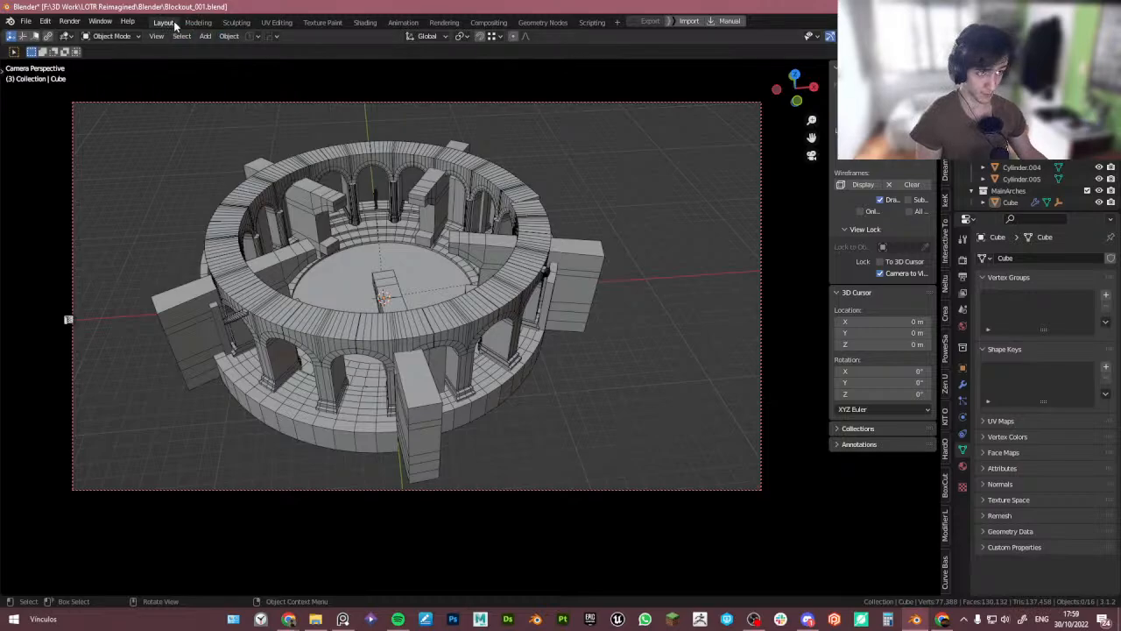
click(252, 36)
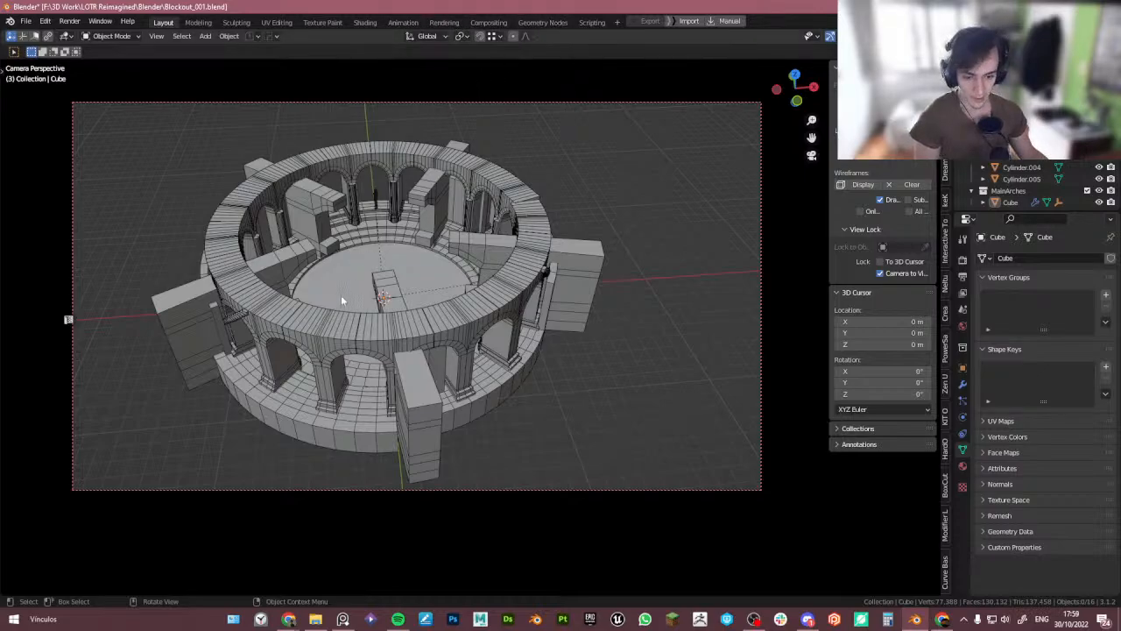
click(414, 378)
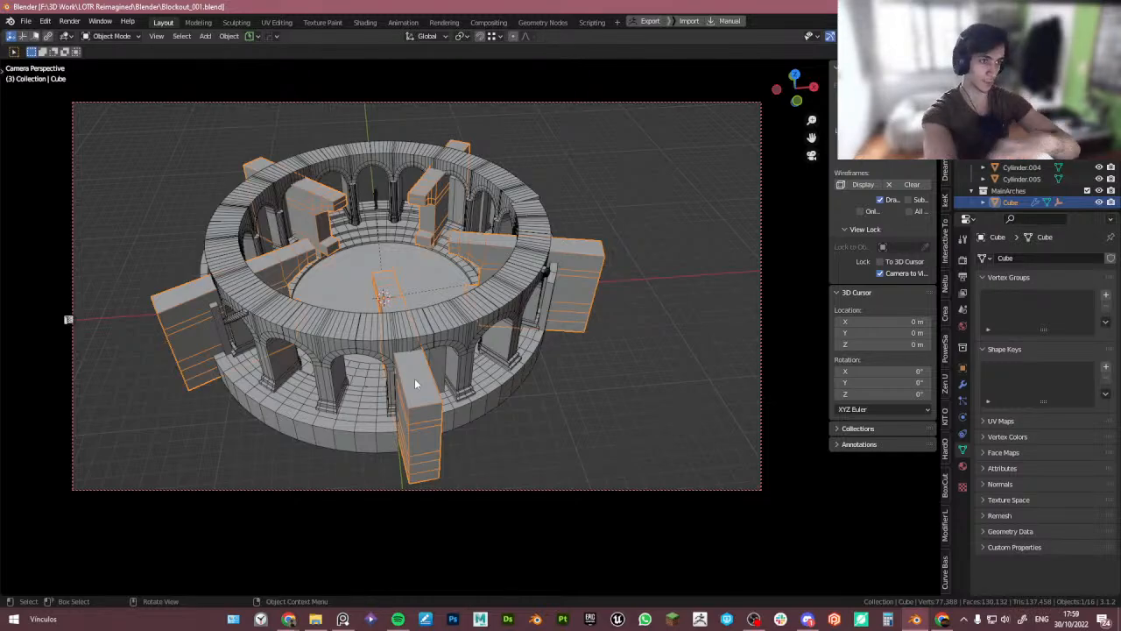
click(233, 24)
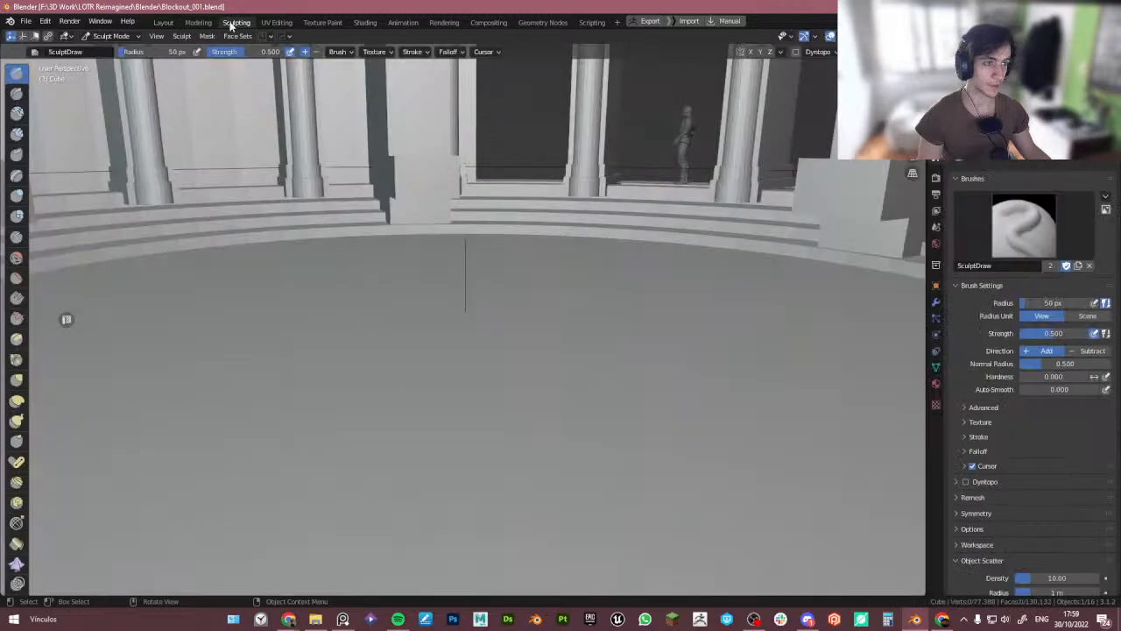
scroll(257, 250, down, 10)
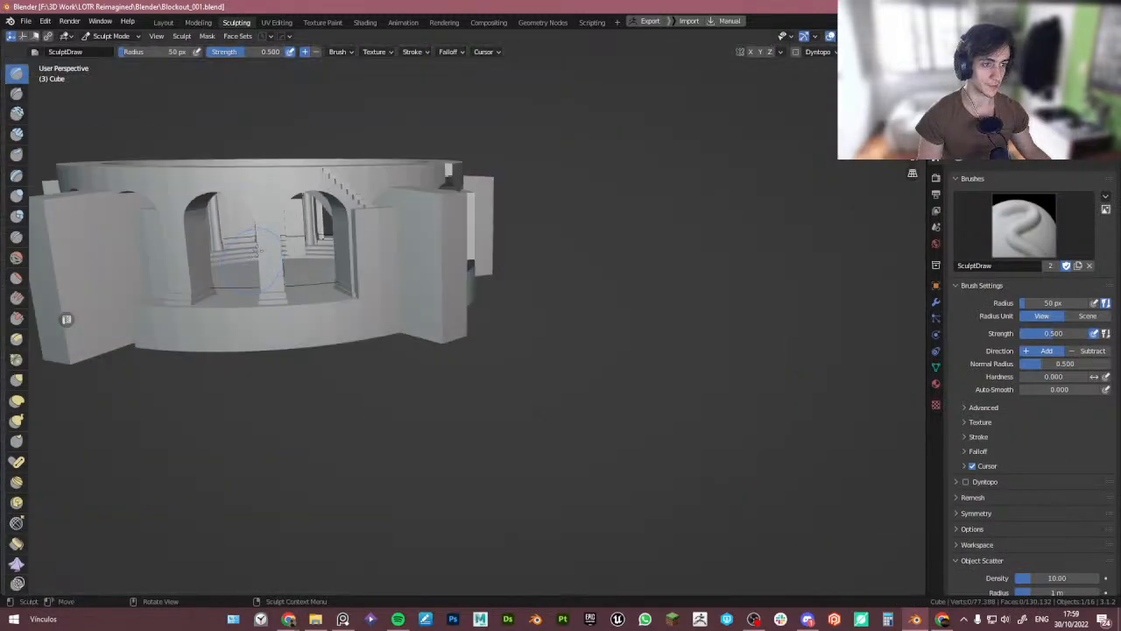
middle_drag(256, 250, 206, 336)
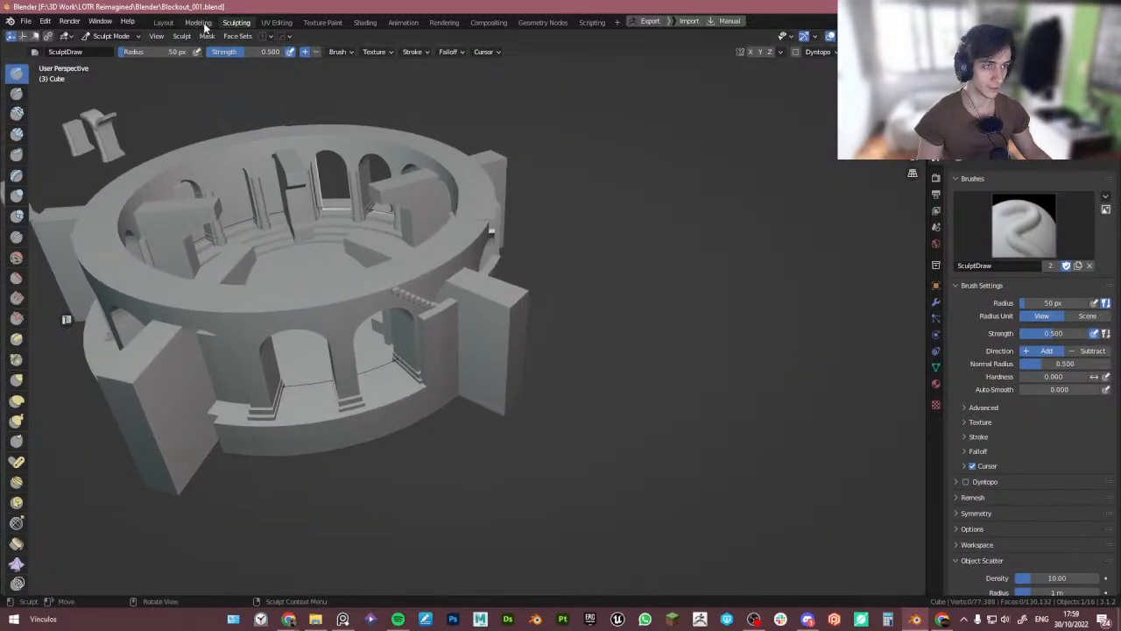
click(333, 25)
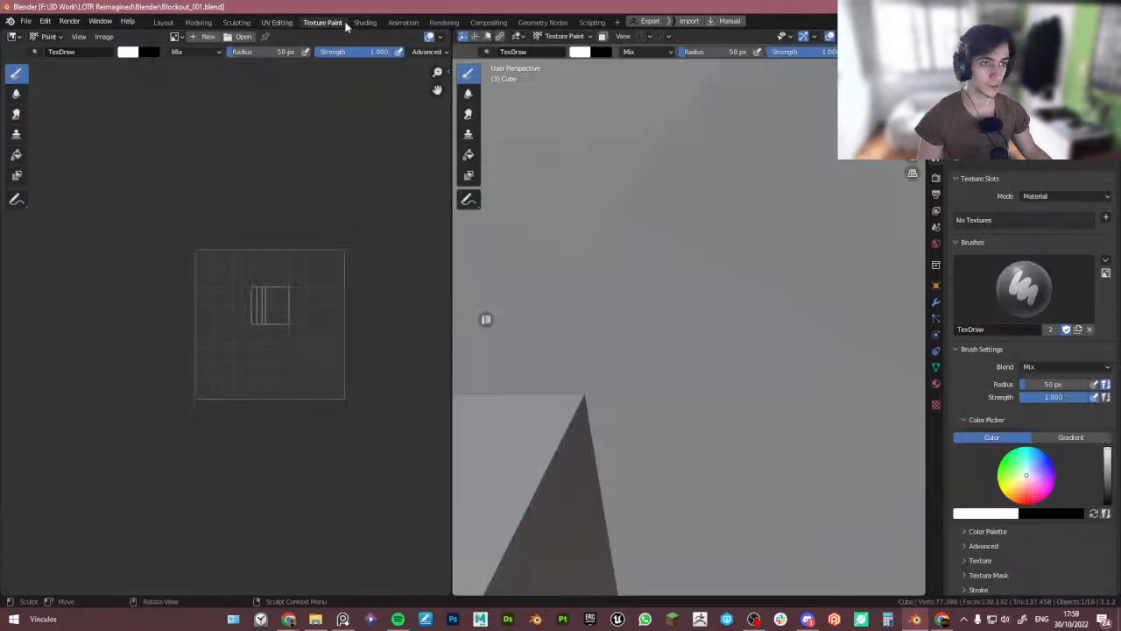
click(488, 23)
click(543, 23)
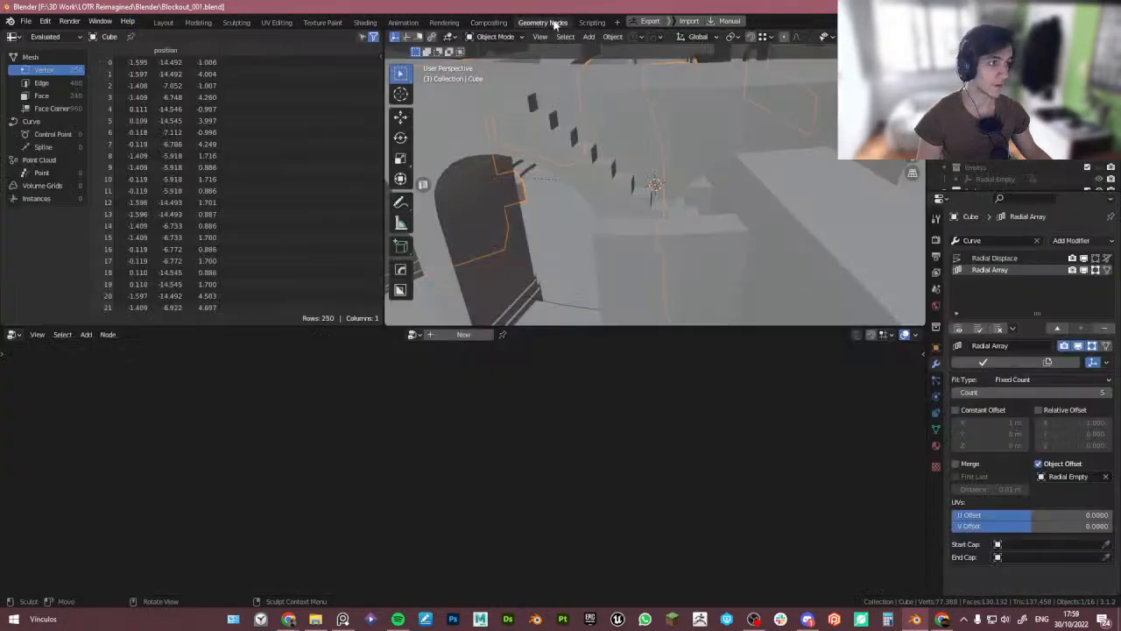
click(163, 22)
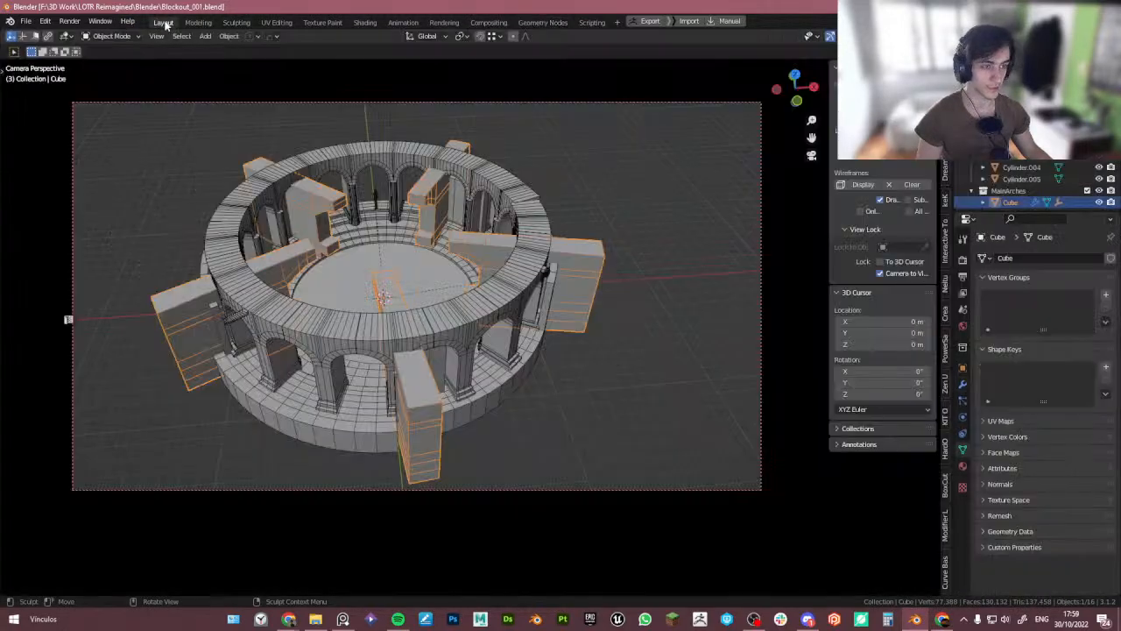
click(604, 387)
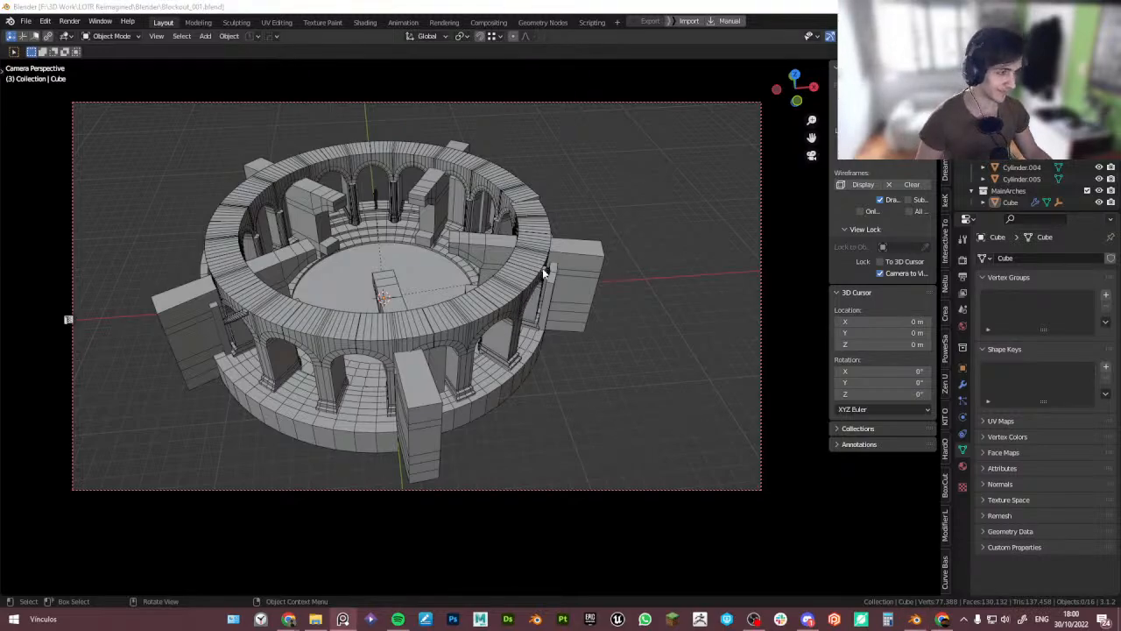
- Hide the cube blocks and one more selected piece of the tower
click(571, 261)
key(h)
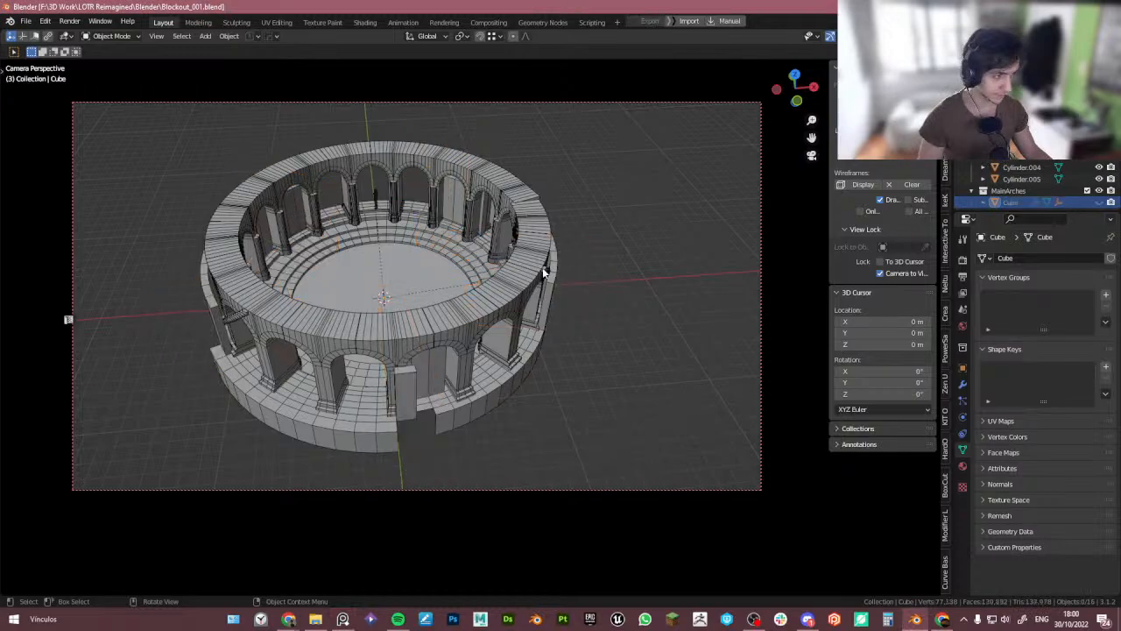
click(542, 267)
key(h)
- Select the tower base, enter Edit Mode from the top view and merge two floor vertices at the last one
click(539, 275)
middle_drag(540, 279, 476, 352)
shift+middle_drag(571, 347, 408, 353)
scroll(499, 317, up, 4)
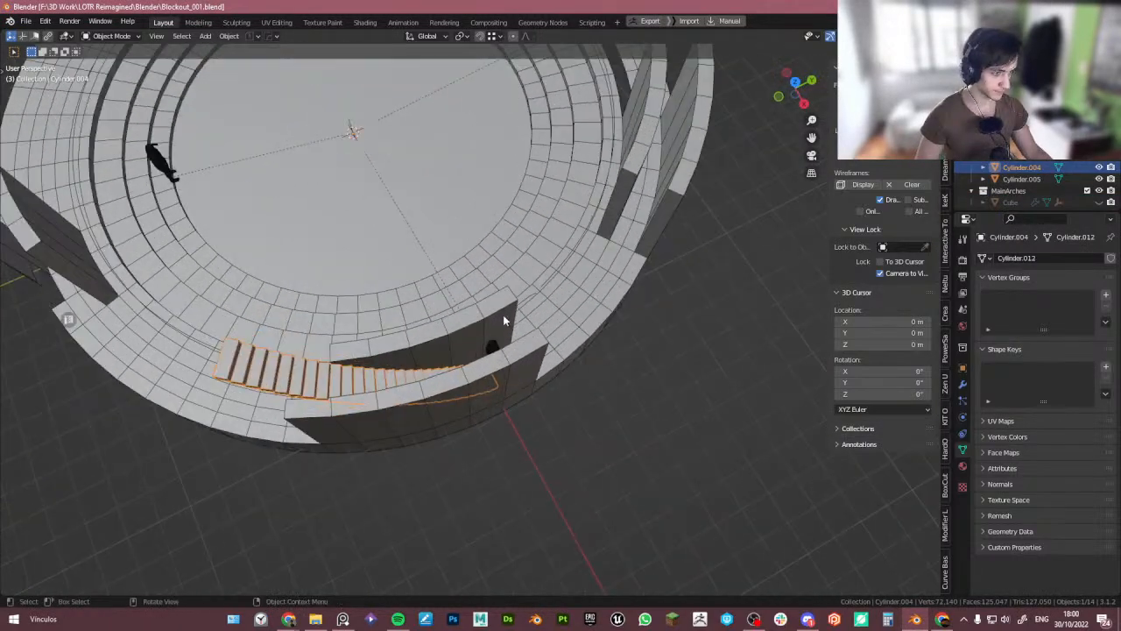
middle_drag(503, 314, 454, 352)
shift+middle_drag(518, 367, 370, 338)
middle_drag(370, 338, 248, 353)
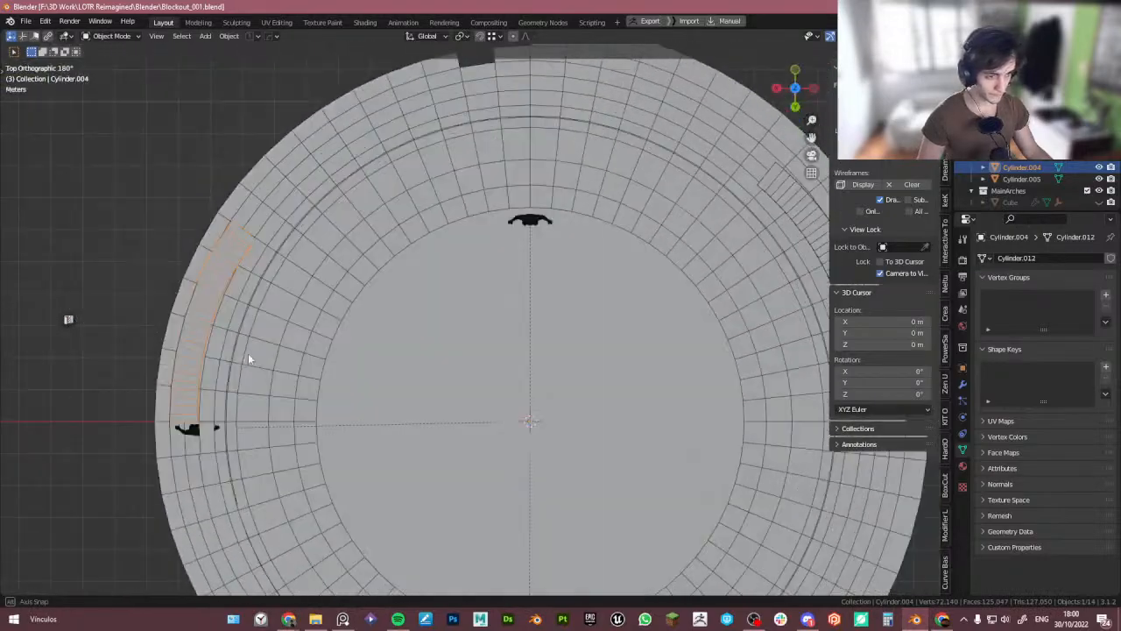
scroll(210, 381, up, 1)
click(186, 382)
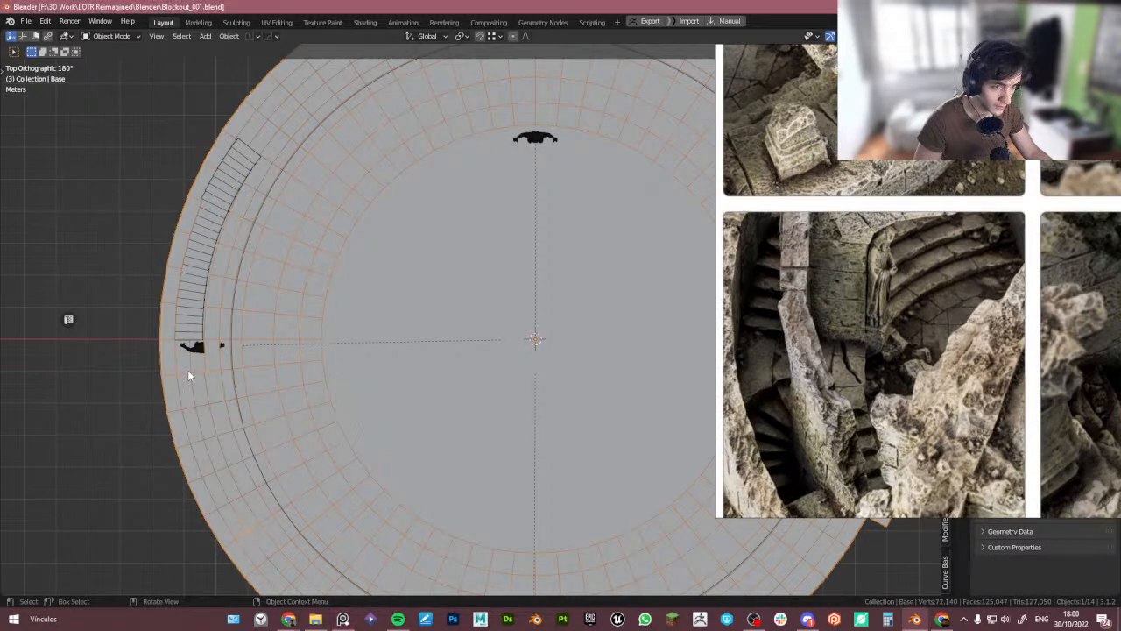
scroll(189, 370, up, 4)
key(alt+z)
key(alt+z)
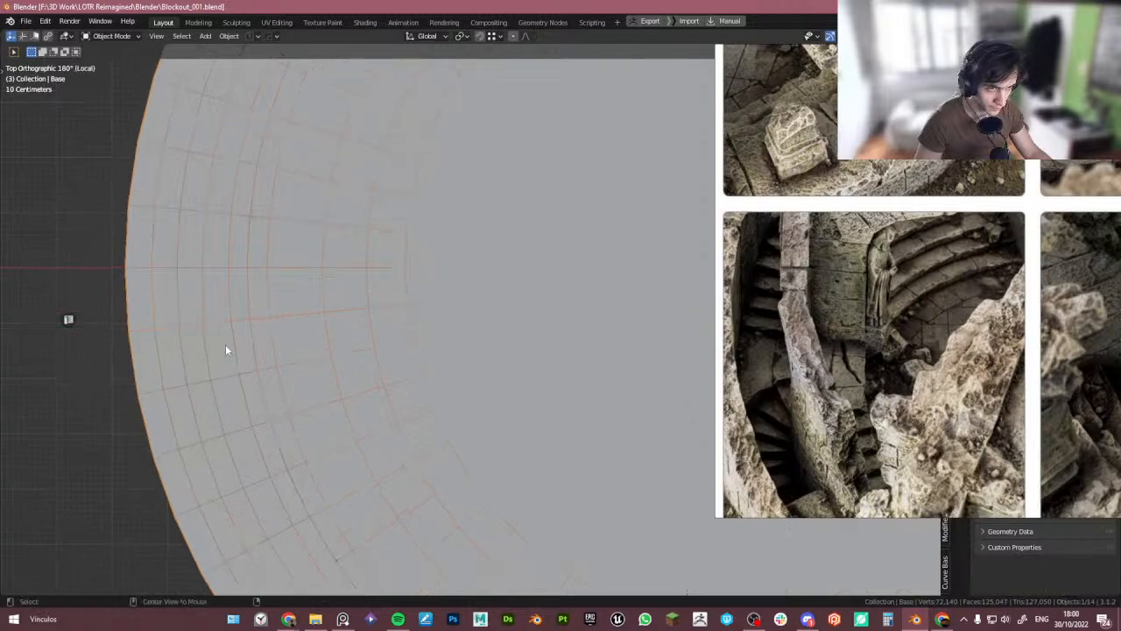
key(Tab)
middle_drag(170, 349, 222, 302)
scroll(184, 341, up, 5)
scroll(185, 311, up, 3)
click(186, 311)
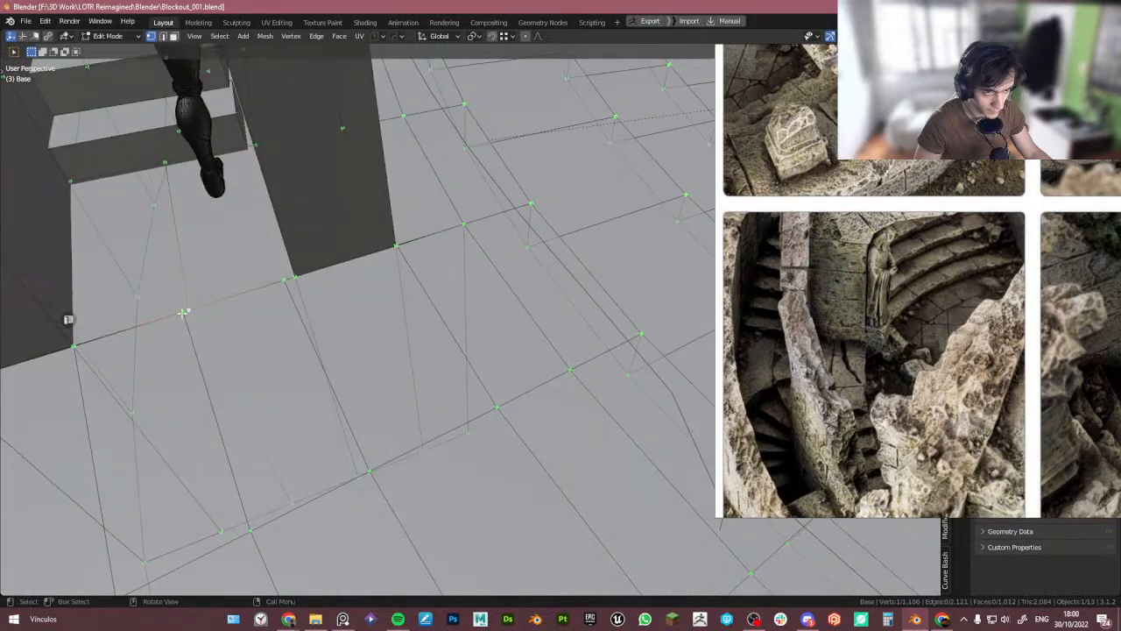
shift+click(185, 314)
key(m)
key(l)
- Merge another vertex pair at the last one and a boxed vertex group at its center near the wall
click(284, 283)
shift+click(295, 279)
key(m)
key(l)
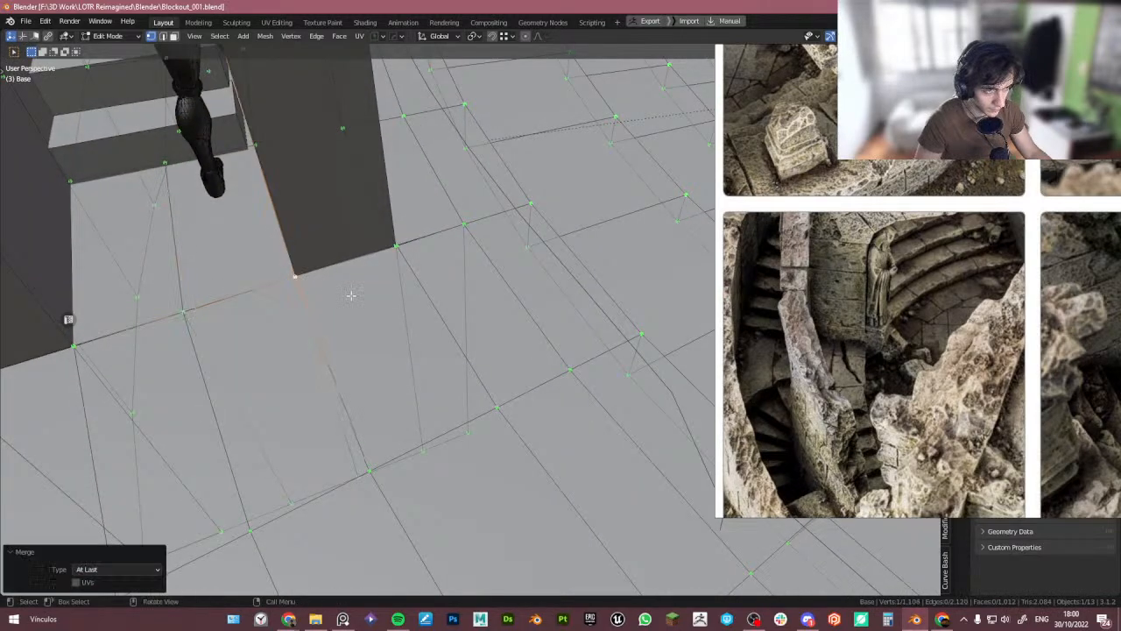
drag(384, 238, 415, 263)
key(m)
key(c)
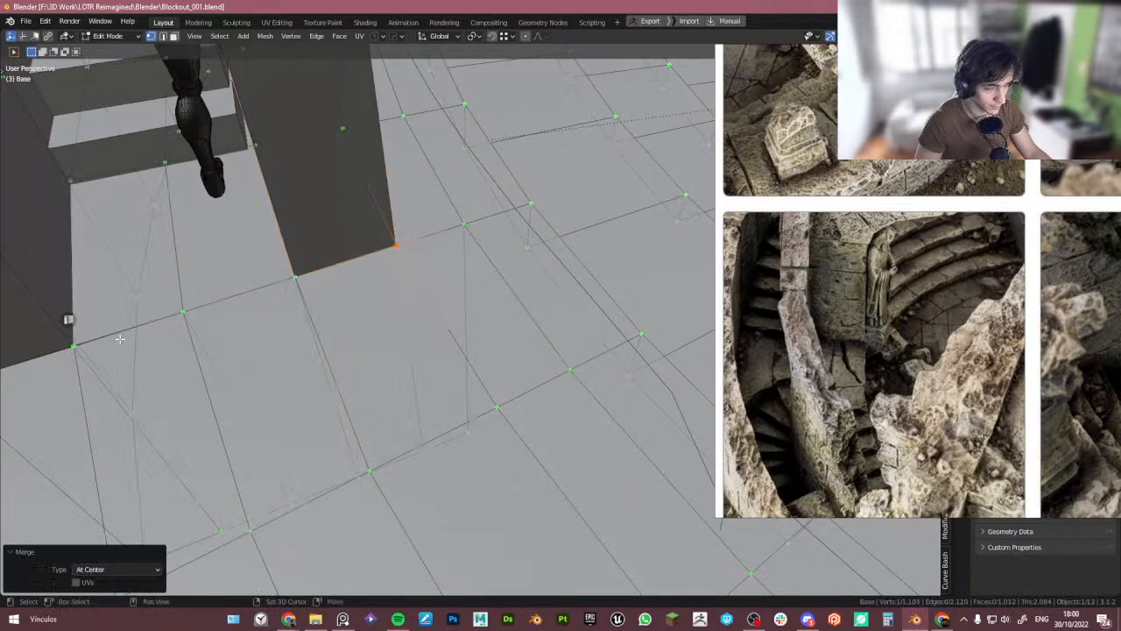
- Merge two more groups of floor vertices at their centers along the wall edge
shift+middle_drag(77, 340, 171, 322)
drag(170, 323, 205, 345)
key(m)
key(c)
drag(13, 349, 92, 376)
key(m)
key(c)
- Knife-cut a diagonal edge across the floor face beside the stair wall
scroll(149, 363, down, 2)
key(3)
middle_drag(237, 338, 281, 365)
key(Tab)
click(362, 417)
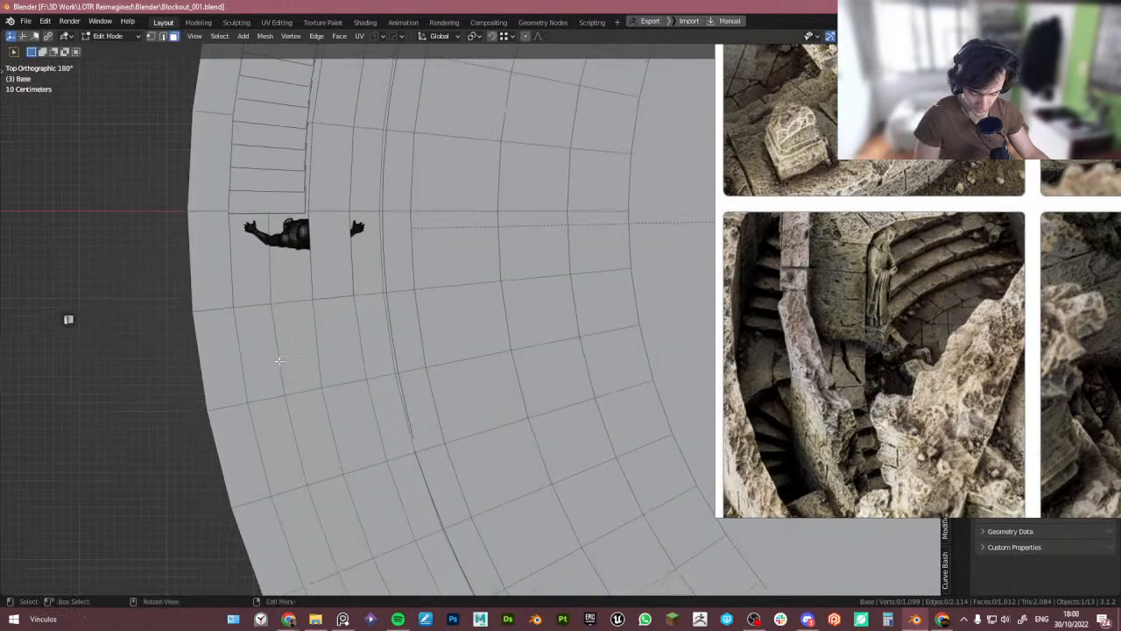
key(k)
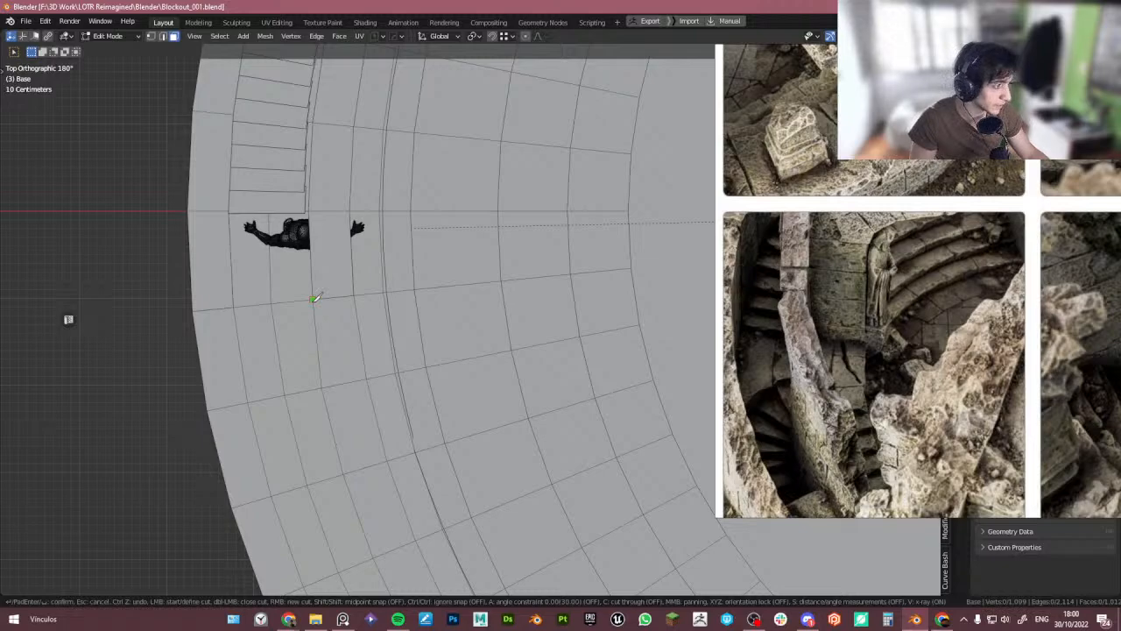
click(313, 300)
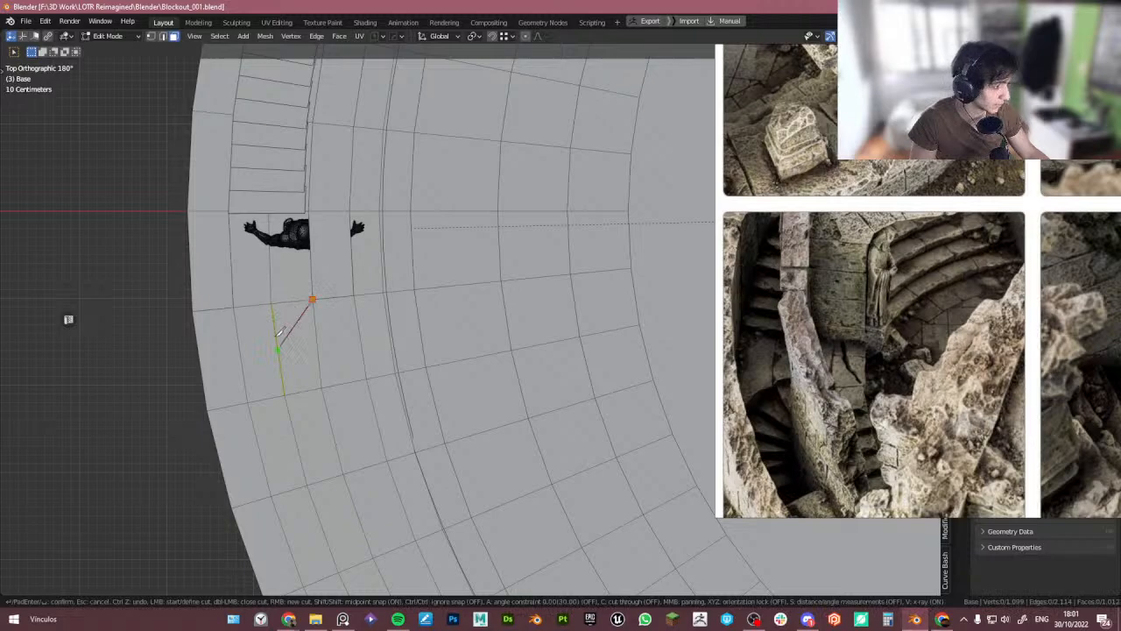
click(253, 394)
key(Return)
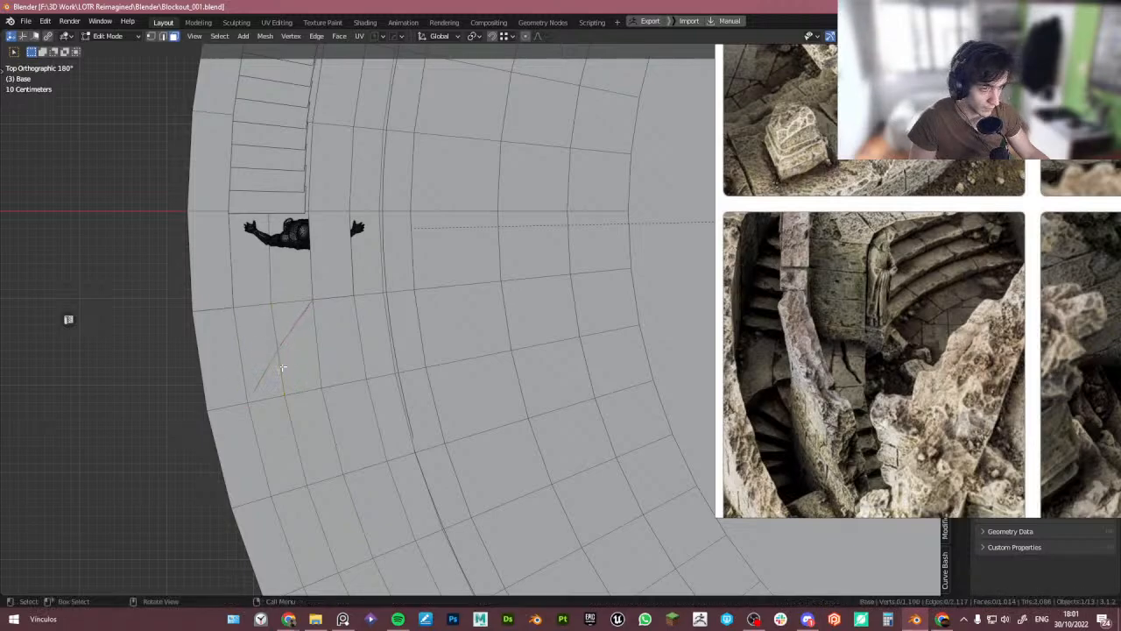
- Slide the new vertex along its edge to a factor of 0.289
click(286, 352)
key(1)
click(284, 350)
key(g)
key(g)
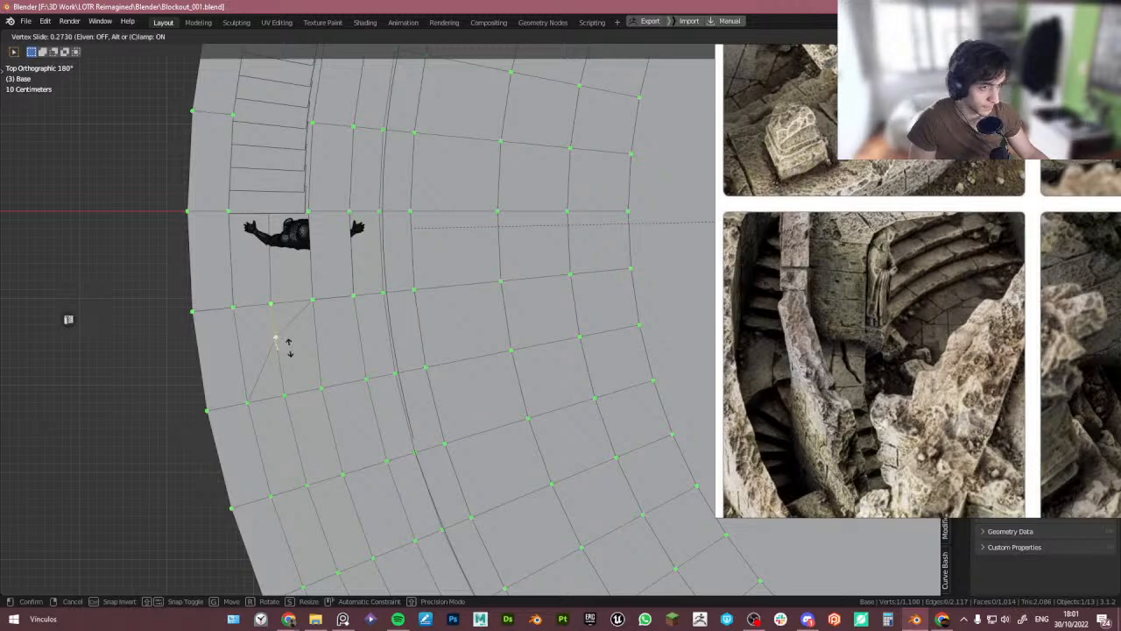
click(288, 347)
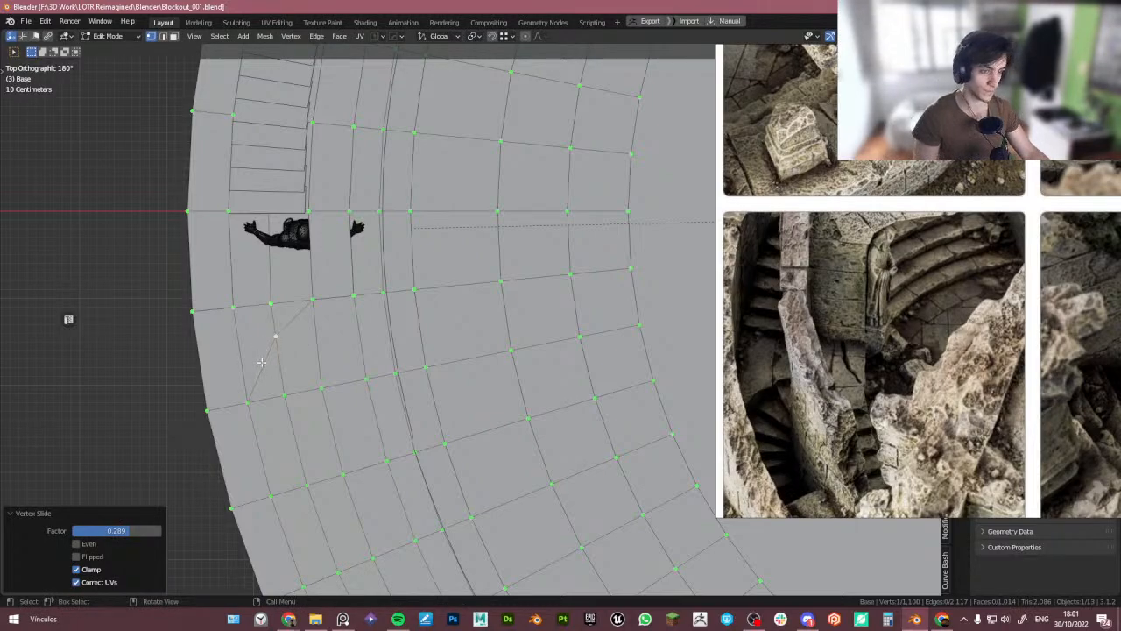
- Knife-cut an edge from the stair wall to a new point inside the small triangular floor face
key(ctrl+r)
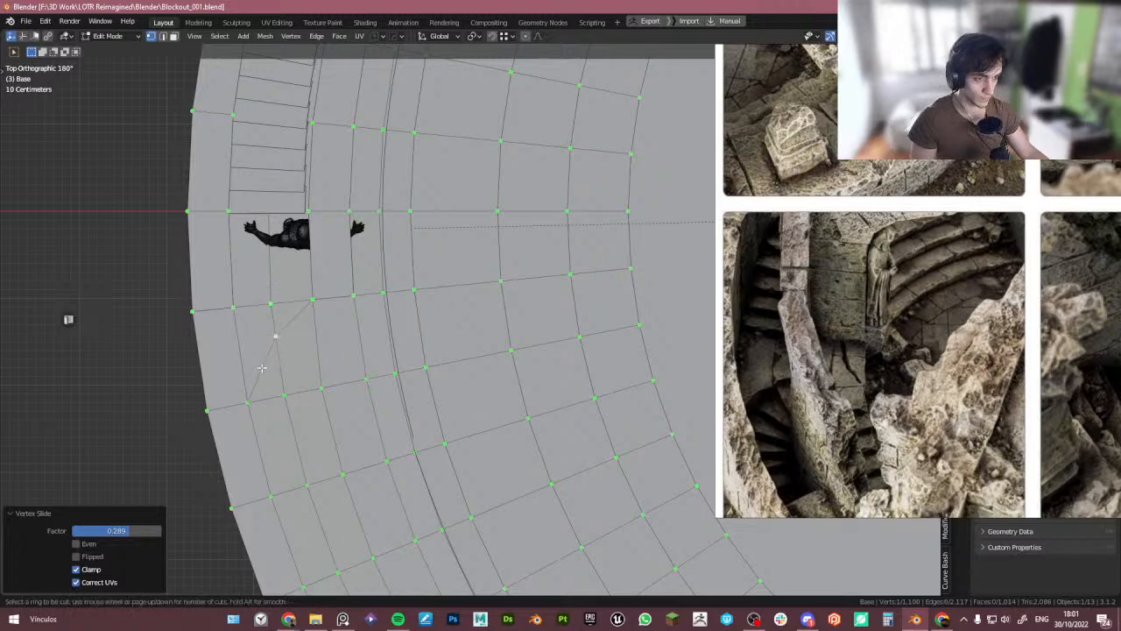
right_click(293, 364)
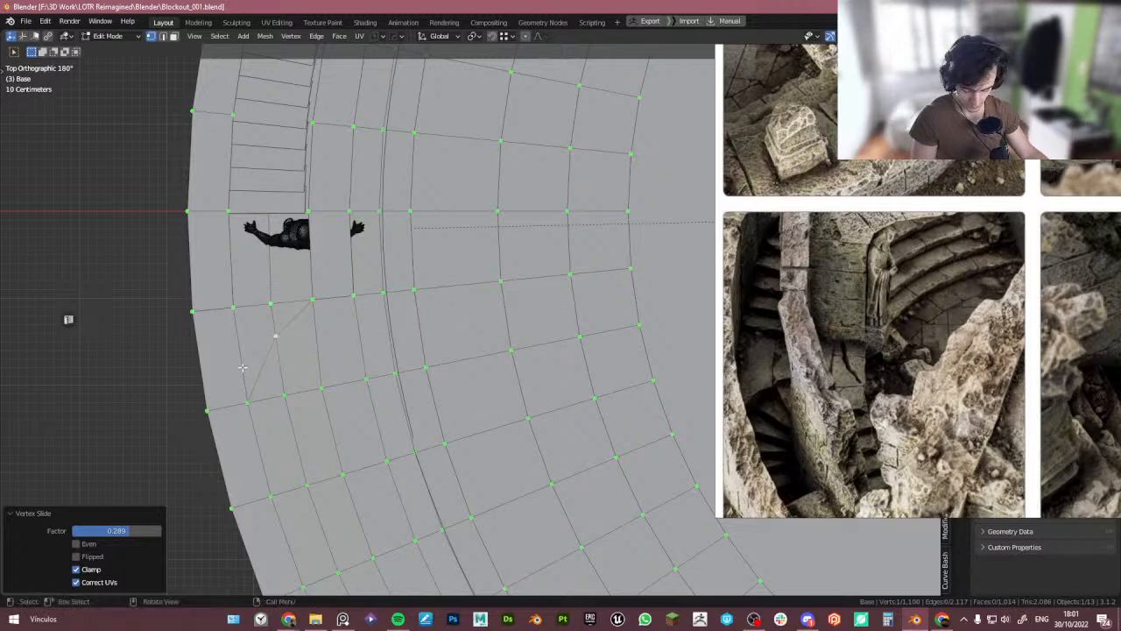
key(3)
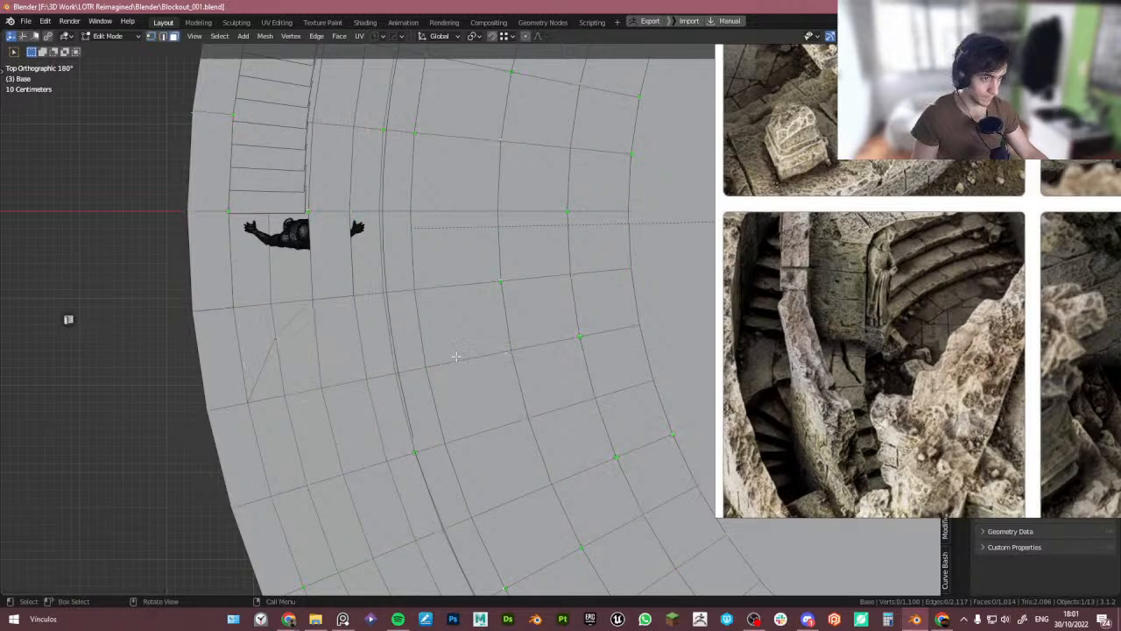
click(263, 368)
middle_drag(263, 368, 349, 354)
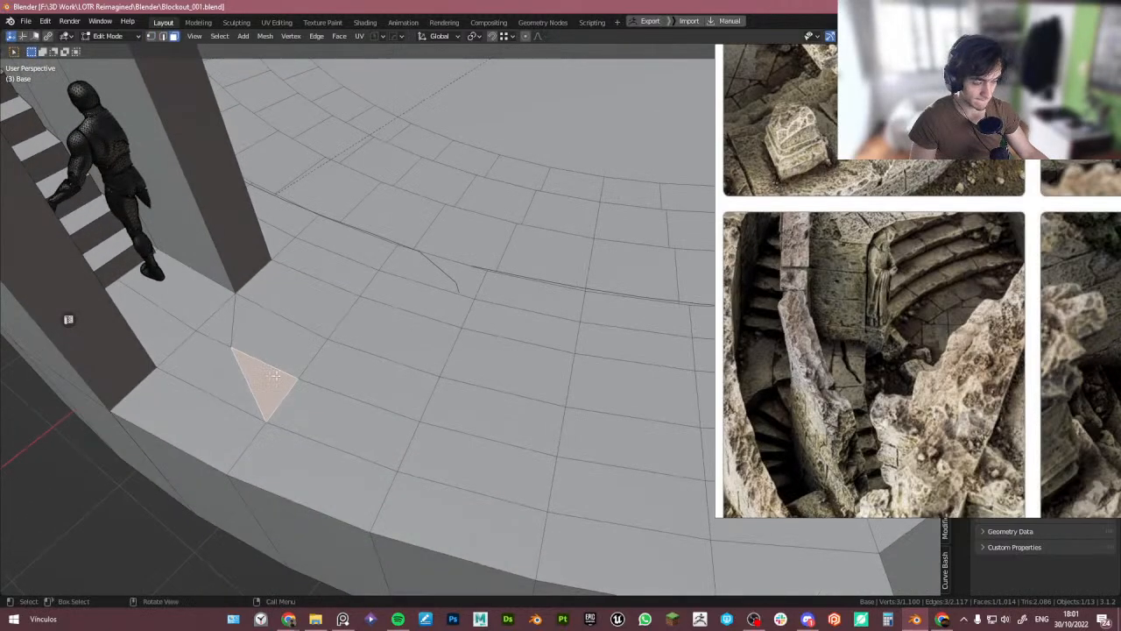
key(k)
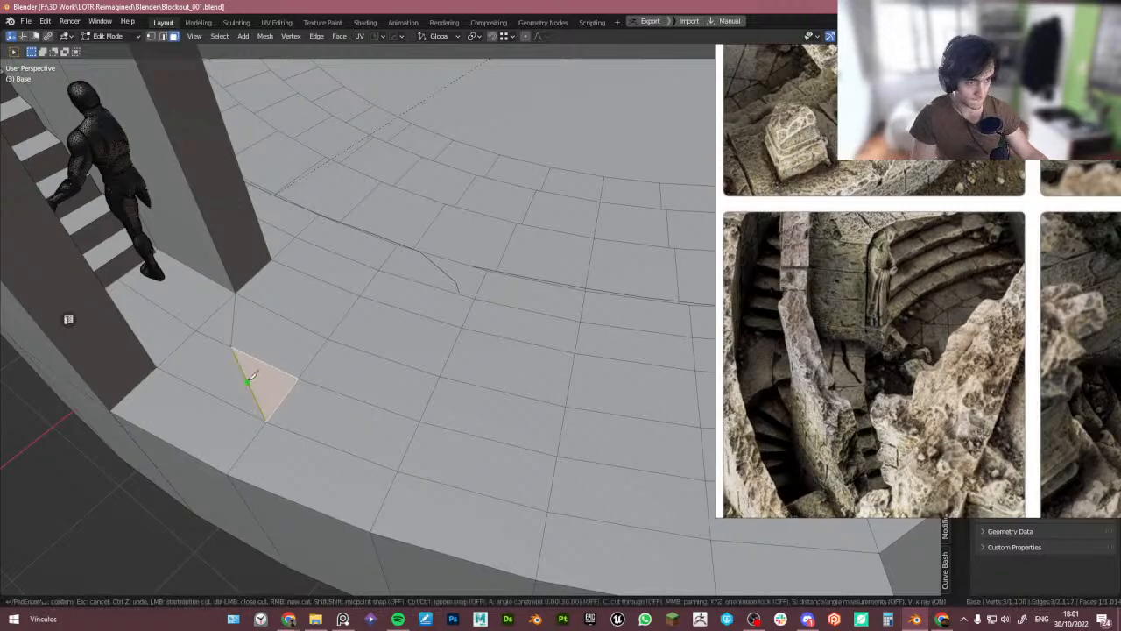
click(158, 366)
click(249, 381)
key(Return)
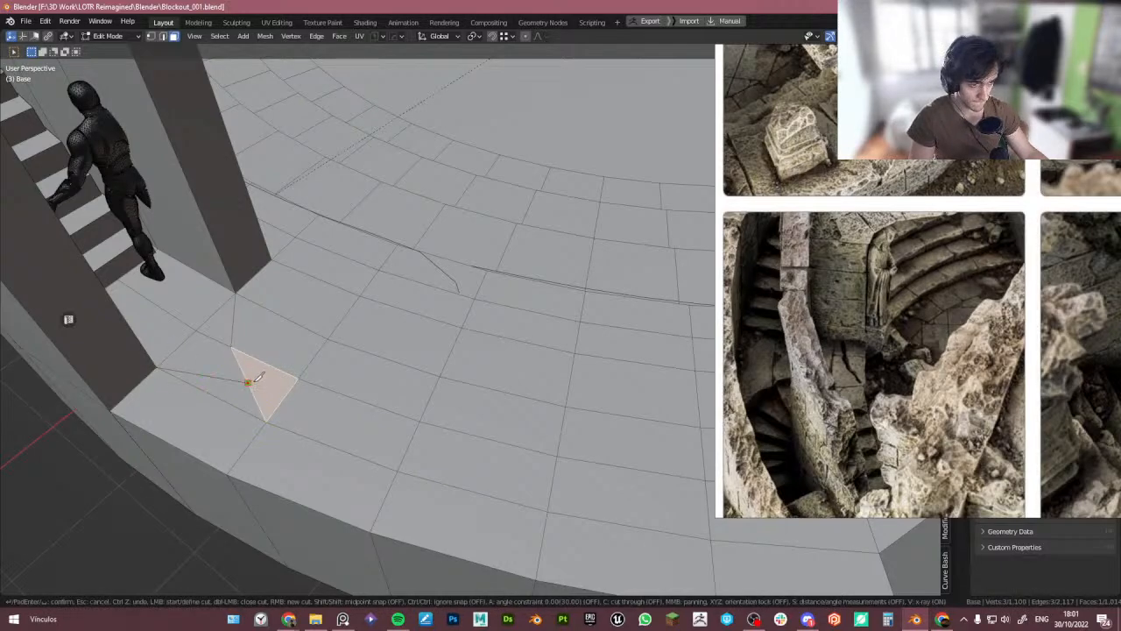
- Slide the new vertex along its edge to a factor of 0.162
middle_drag(249, 380, 194, 453)
key(1)
click(251, 367)
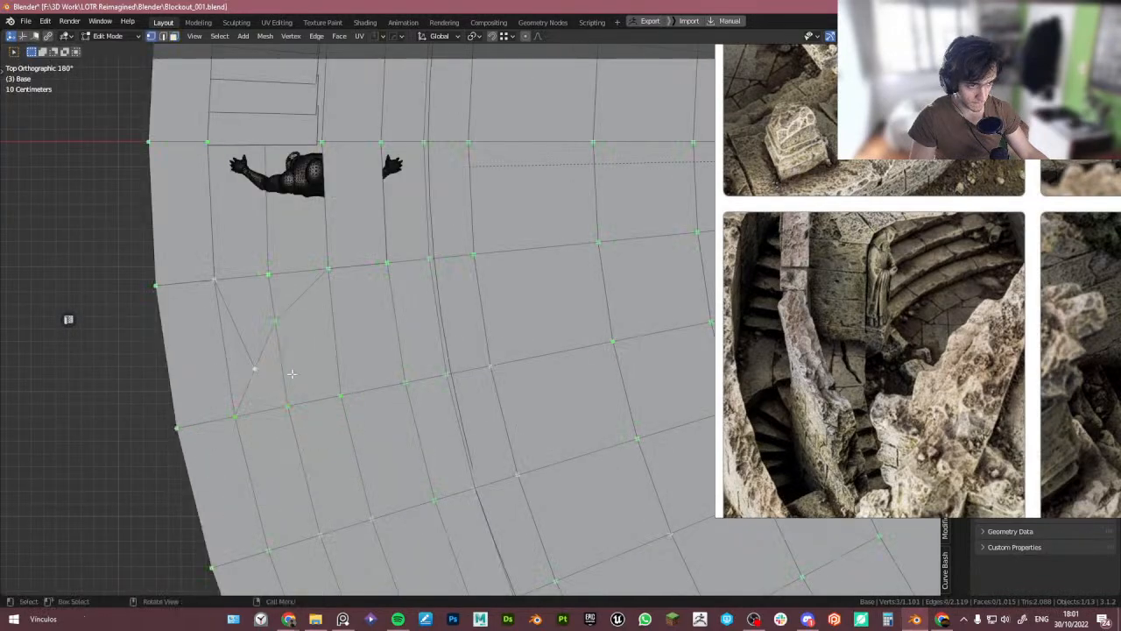
key(shift+v)
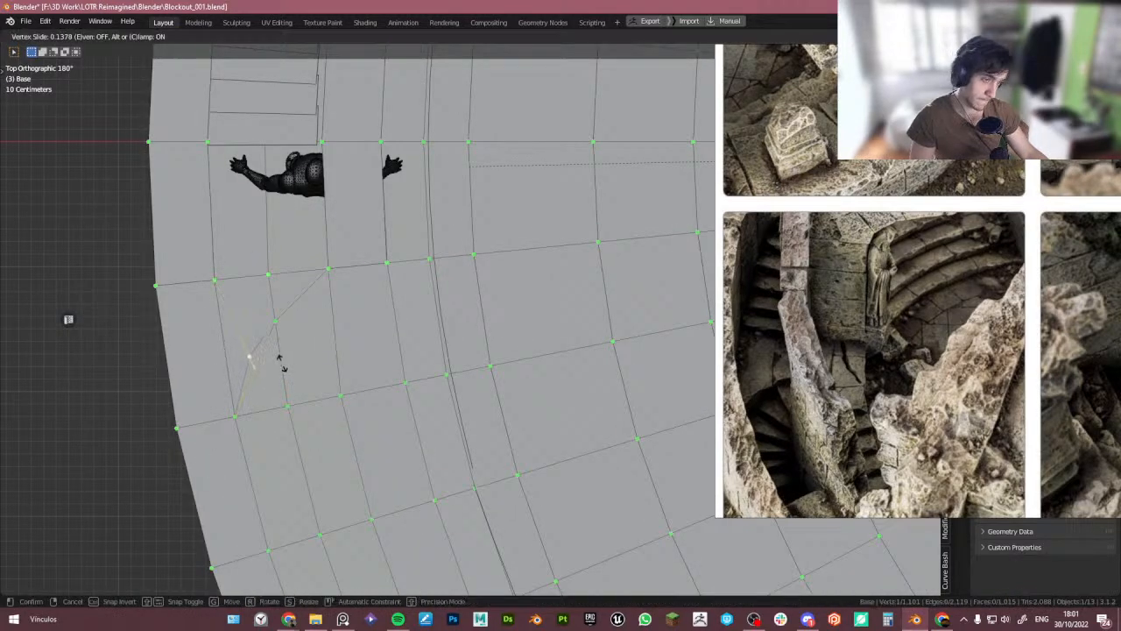
click(279, 361)
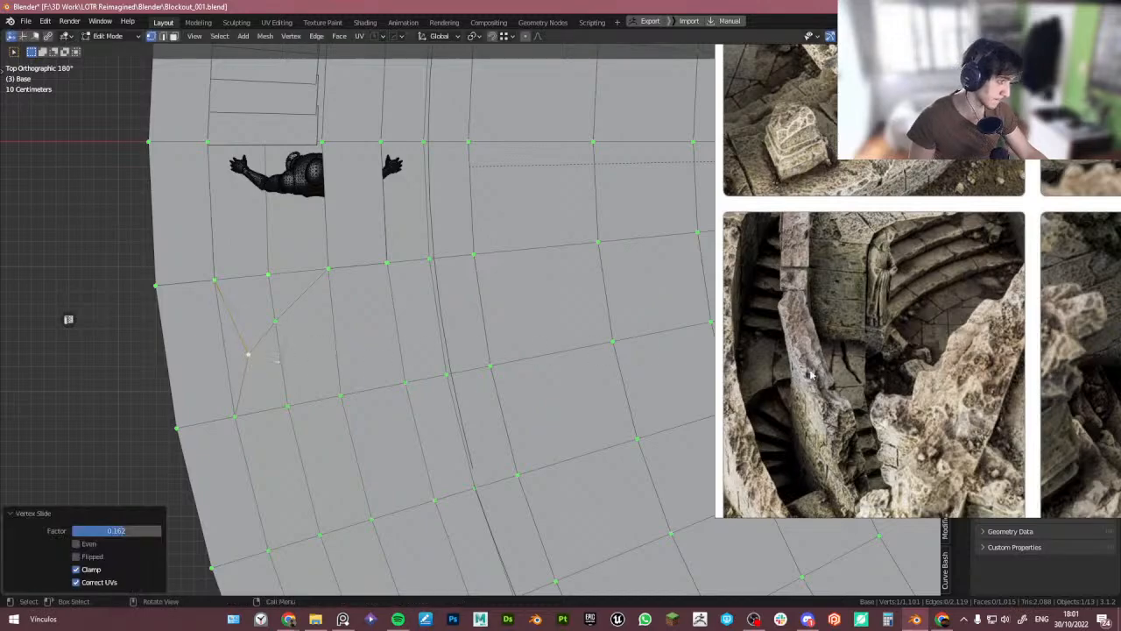
- Select the strip of floor faces running along the outer wall beside the stairs
key(3)
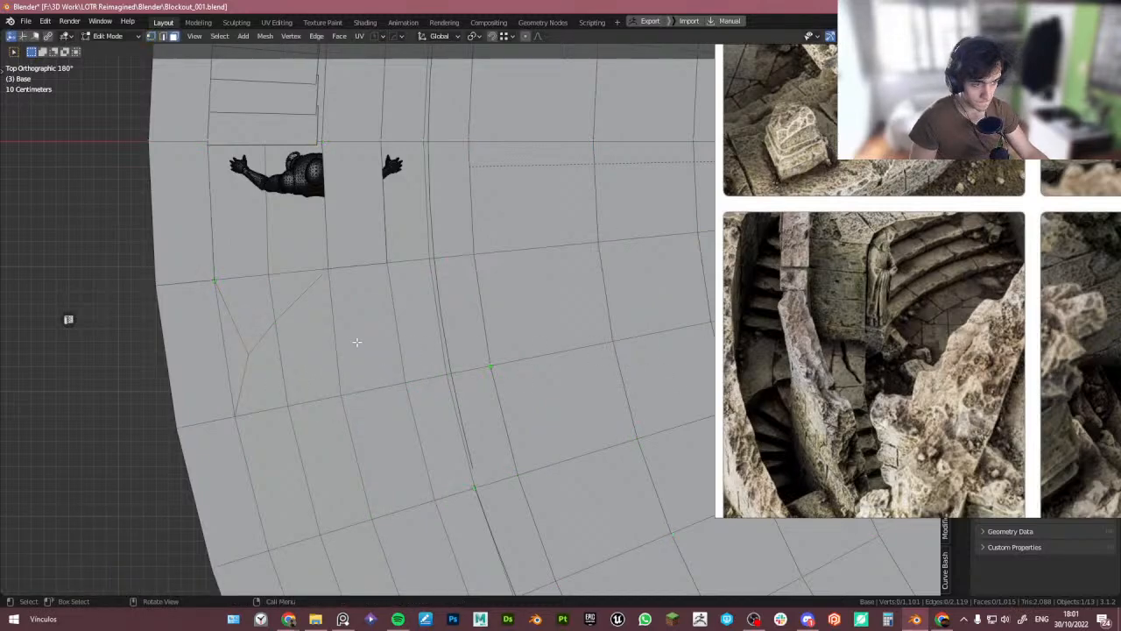
click(322, 339)
shift+click(262, 375)
shift+click(266, 447)
shift+click(331, 460)
scroll(342, 458, down, 1)
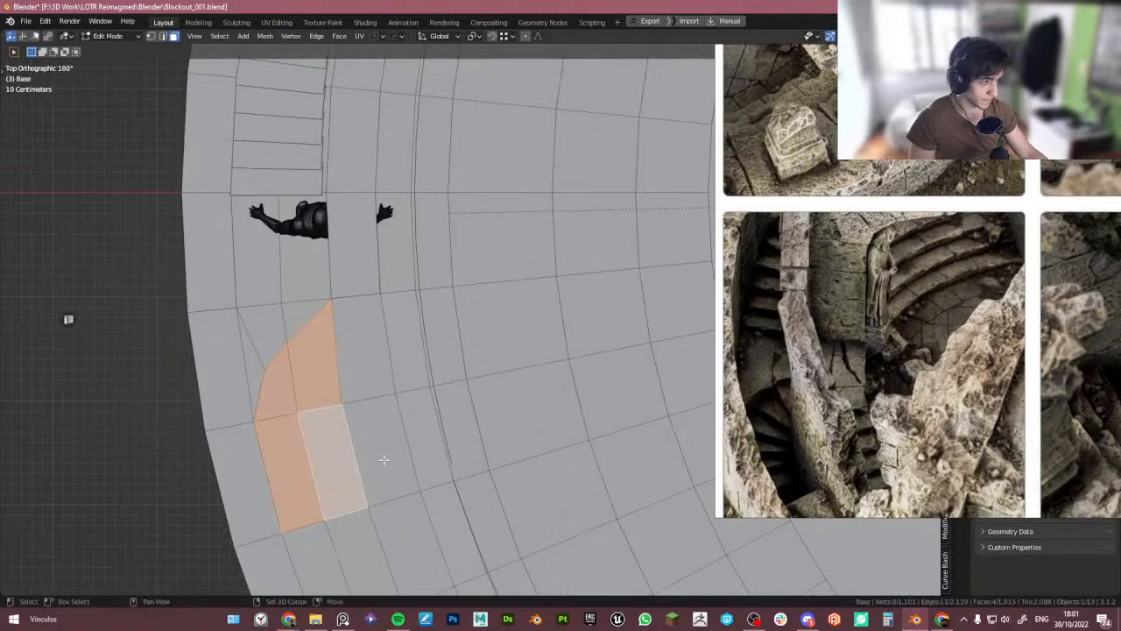
shift+middle_drag(383, 458, 376, 443)
scroll(495, 484, down, 1)
scroll(495, 484, down, 1)
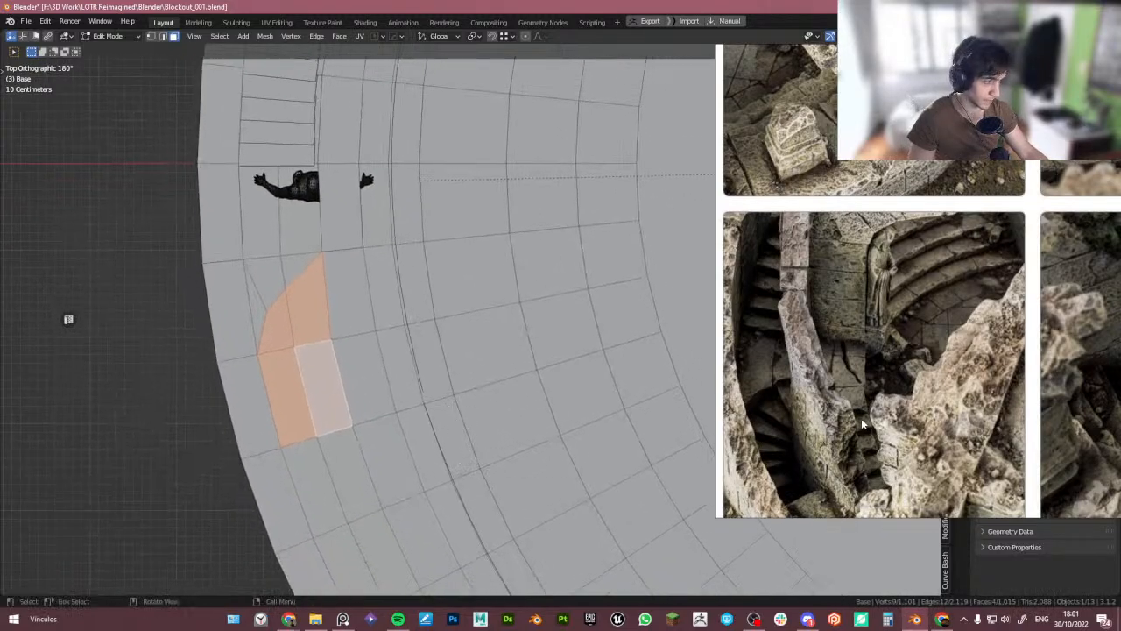
ctrl+scroll(865, 425, down, 2)
ctrl+scroll(813, 408, up, 1)
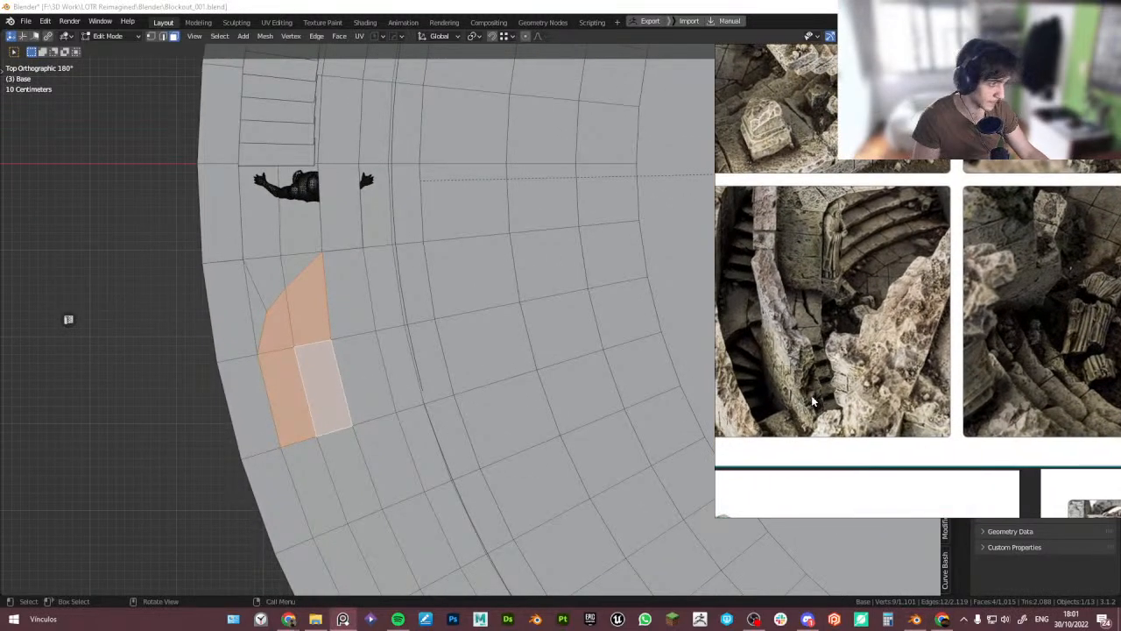
middle_drag(361, 405, 456, 357)
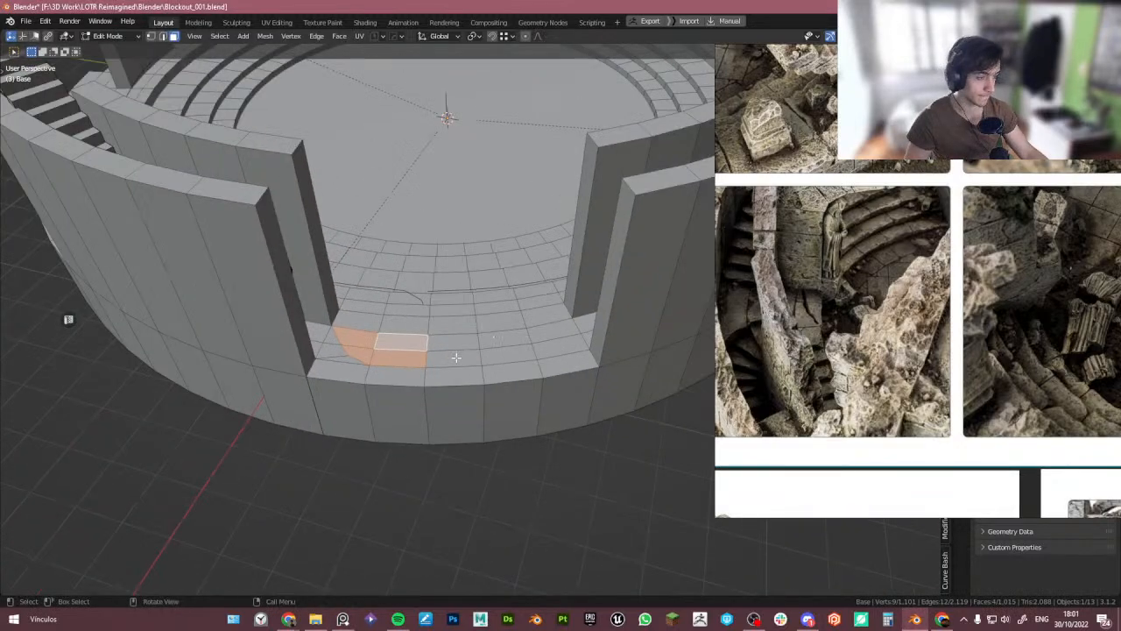
shift+click(454, 351)
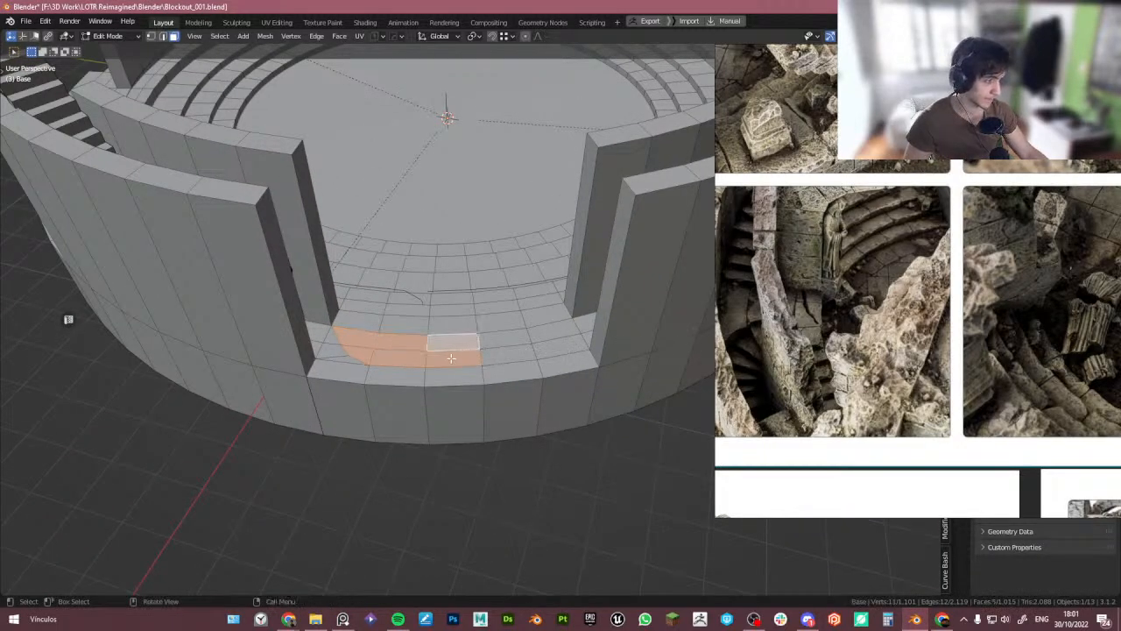
scroll(433, 353, up, 1)
scroll(405, 328, up, 3)
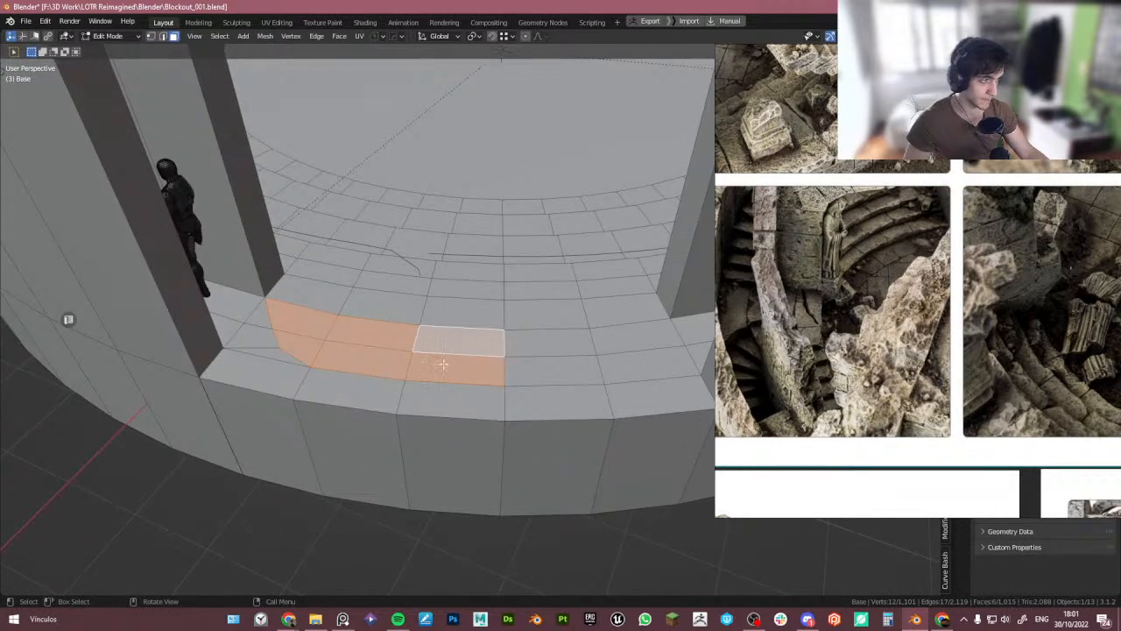
- Extrude the selected floor faces about 1.19 m downward to sink a recess beside the wall
key(e)
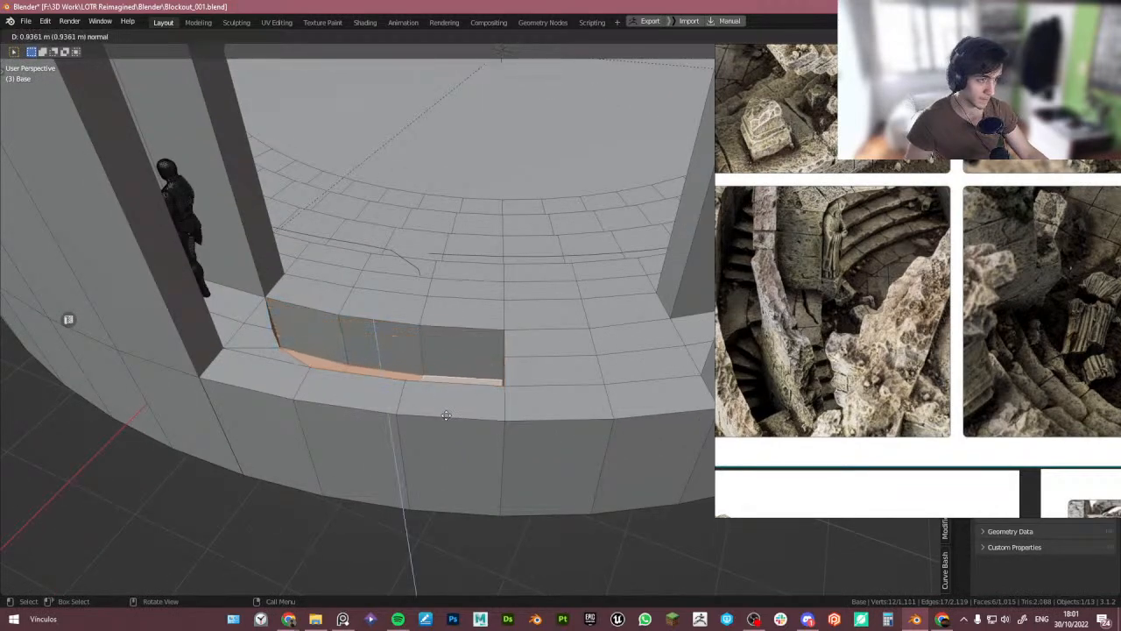
click(447, 418)
middle_drag(447, 426, 418, 406)
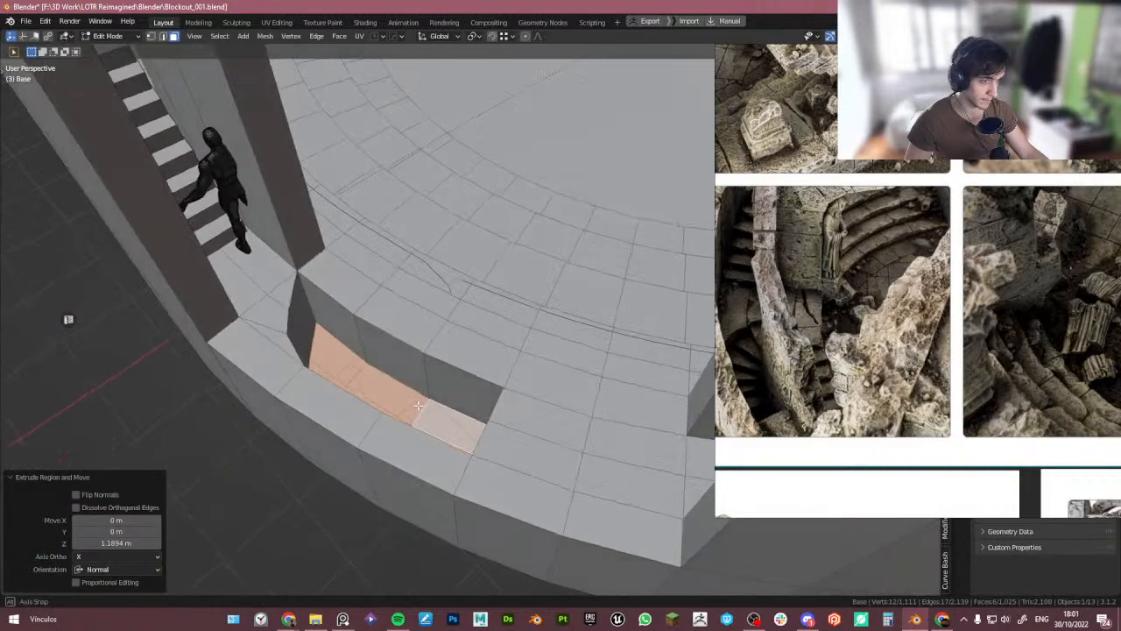
key(x)
click(409, 355)
middle_drag(408, 353, 287, 389)
alt+click(331, 352)
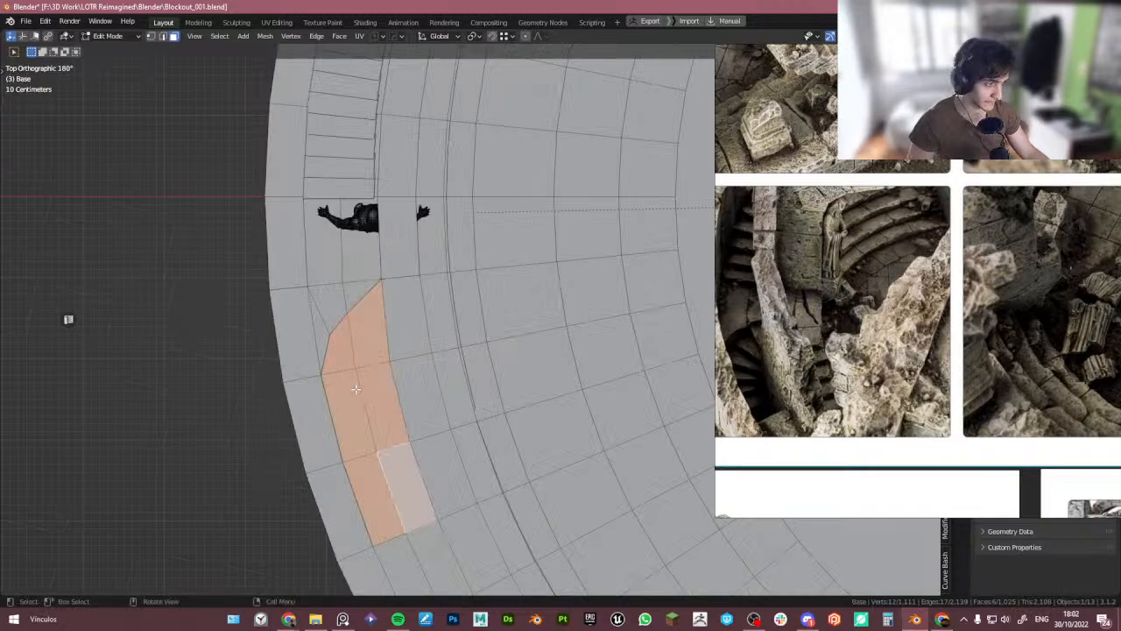
- Duplicate the stair object and rotate the copy -32.6° around the tower's vertical axis
scroll(367, 411, down, 2)
mouse_move(367, 411)
middle_down()
mouse_move(483, 388)
mouse_move(354, 422)
middle_up()
key(Tab)
click(352, 229)
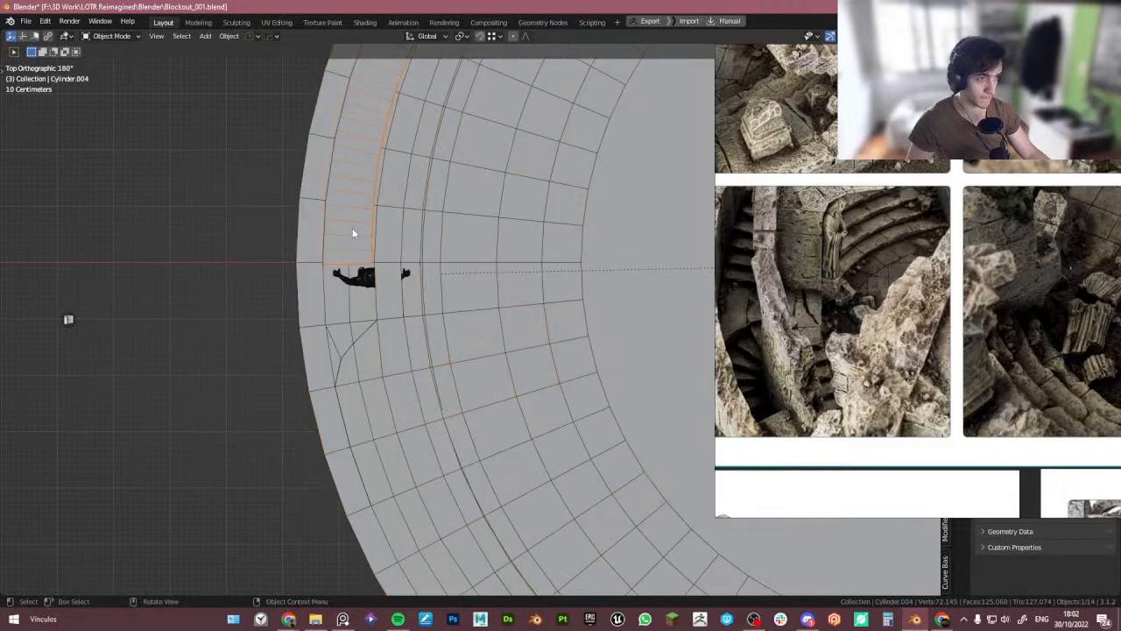
scroll(353, 229, down, 3)
shift+middle_drag(368, 306, 386, 286)
scroll(405, 302, down, 3)
shift+middle_drag(579, 329, 448, 355)
key(shift+d)
right_click(491, 377)
key(r)
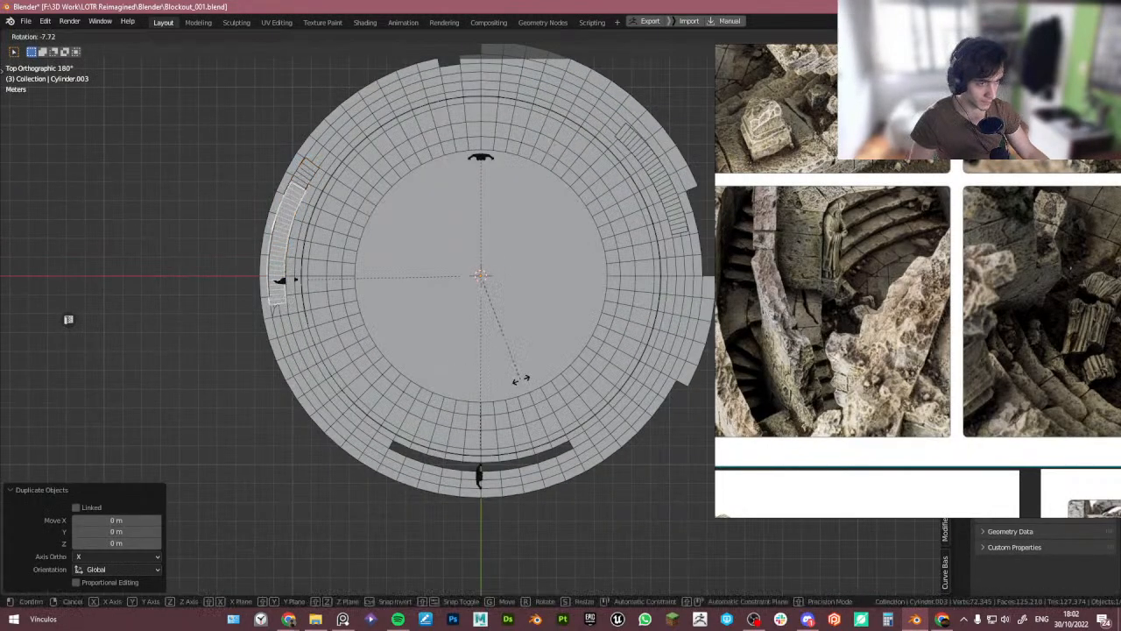
click(529, 312)
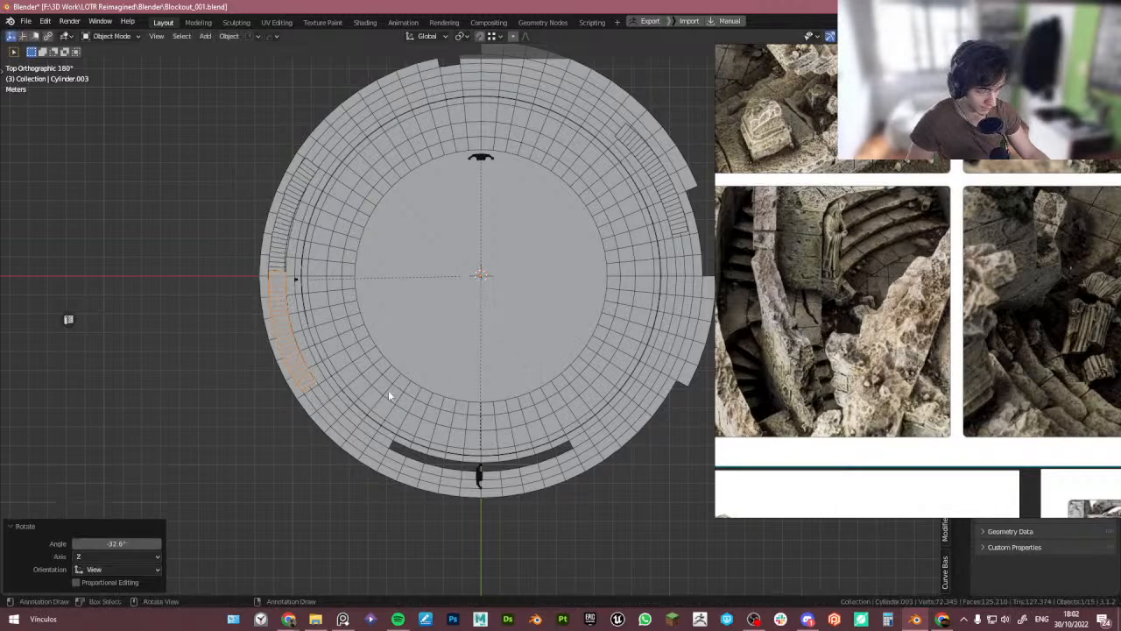
- Lower the duplicated stairs about 5.88 m along the Z axis
mouse_move(388, 391)
middle_down()
mouse_move(387, 338)
mouse_move(382, 386)
middle_up()
key(g)
key(z)
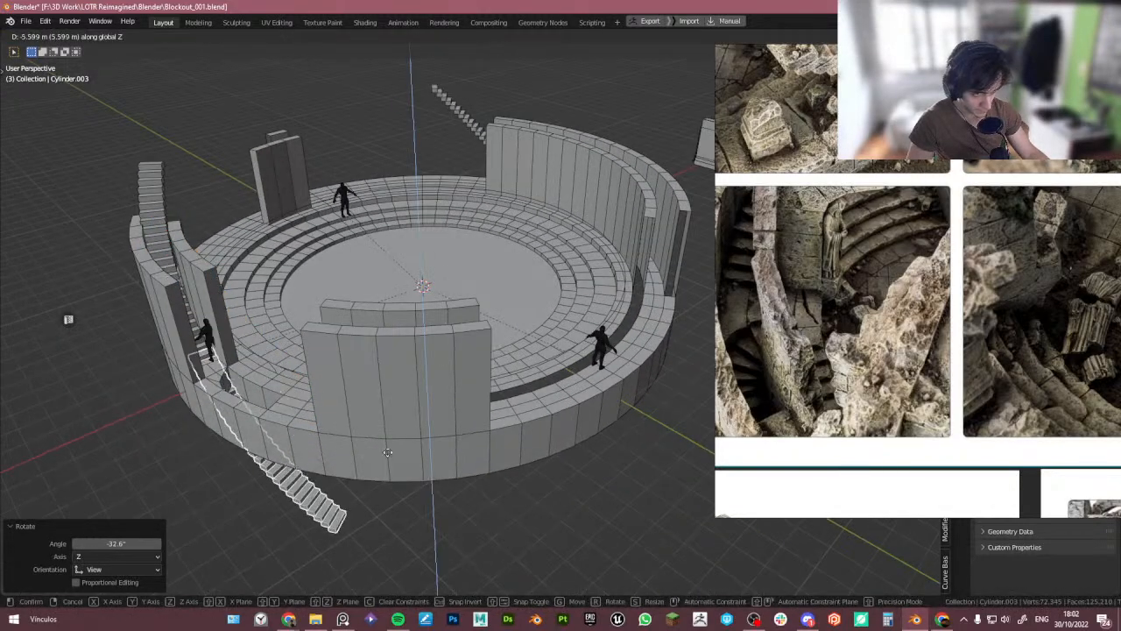
click(390, 456)
- Raise the duplicated stairs about 2.01 m along the Z axis
middle_drag(283, 462, 382, 440)
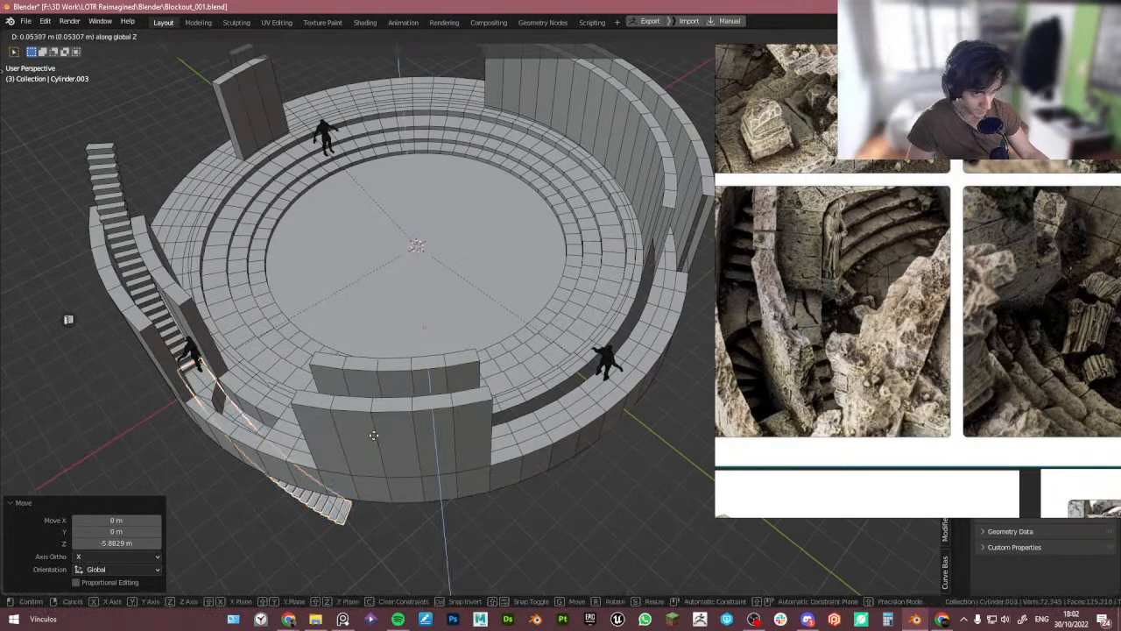
key(g)
key(z)
click(368, 410)
- Scale the duplicated stairs along Z to about 0.82
scroll(351, 417, up, 4)
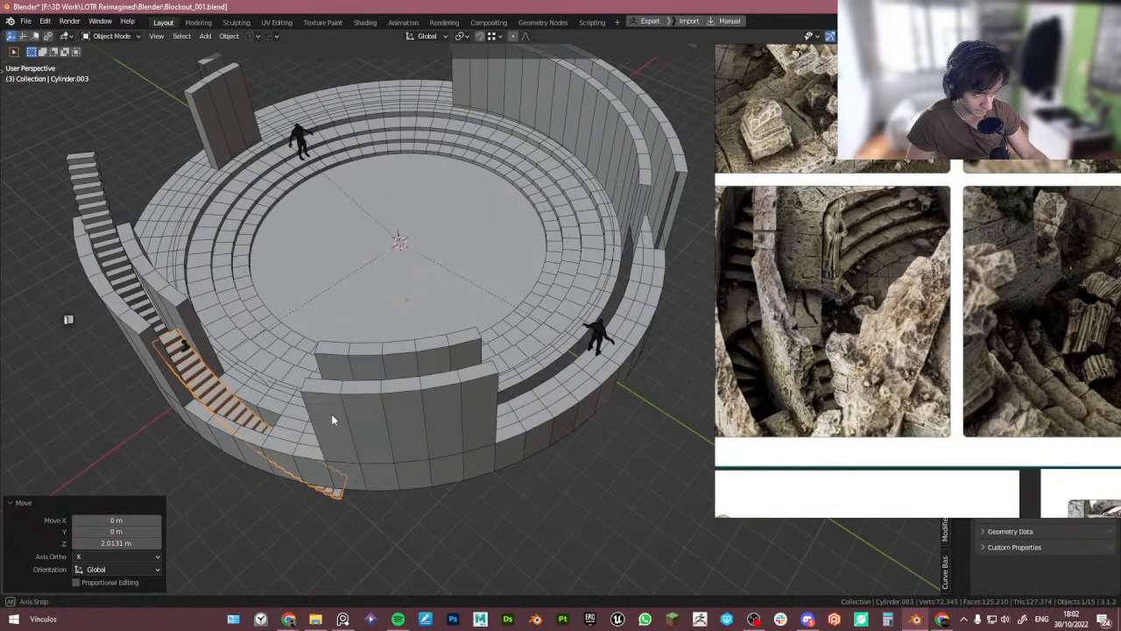
key(s)
key(z)
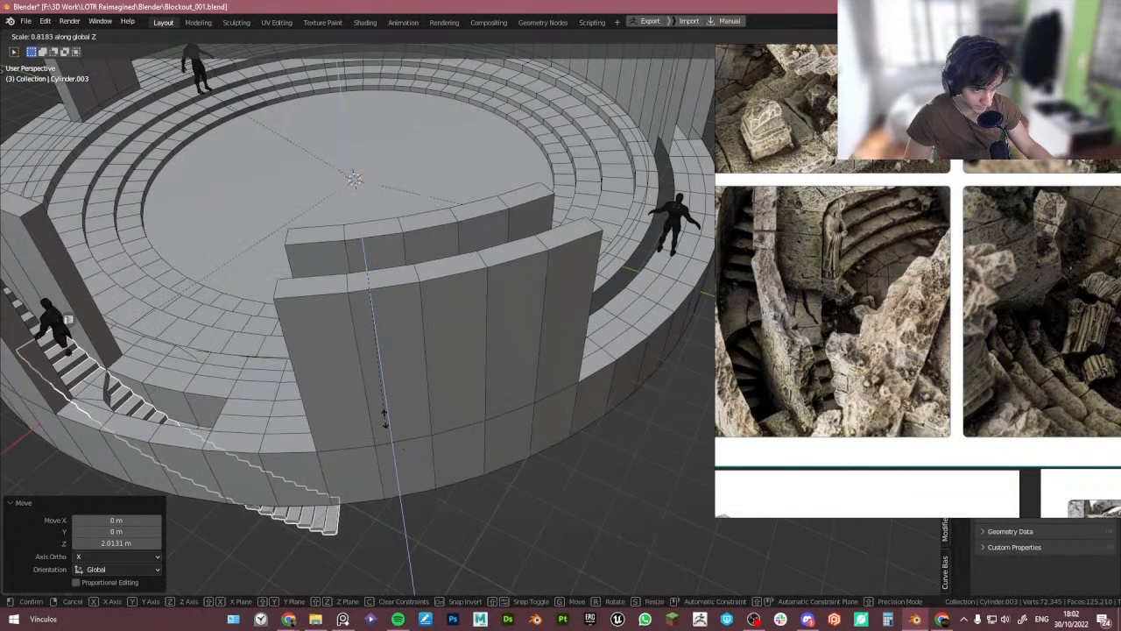
click(383, 415)
- Move the duplicated stairs about 0.82 m up along Z
key(g)
key(z)
click(379, 394)
middle_drag(379, 394, 234, 370)
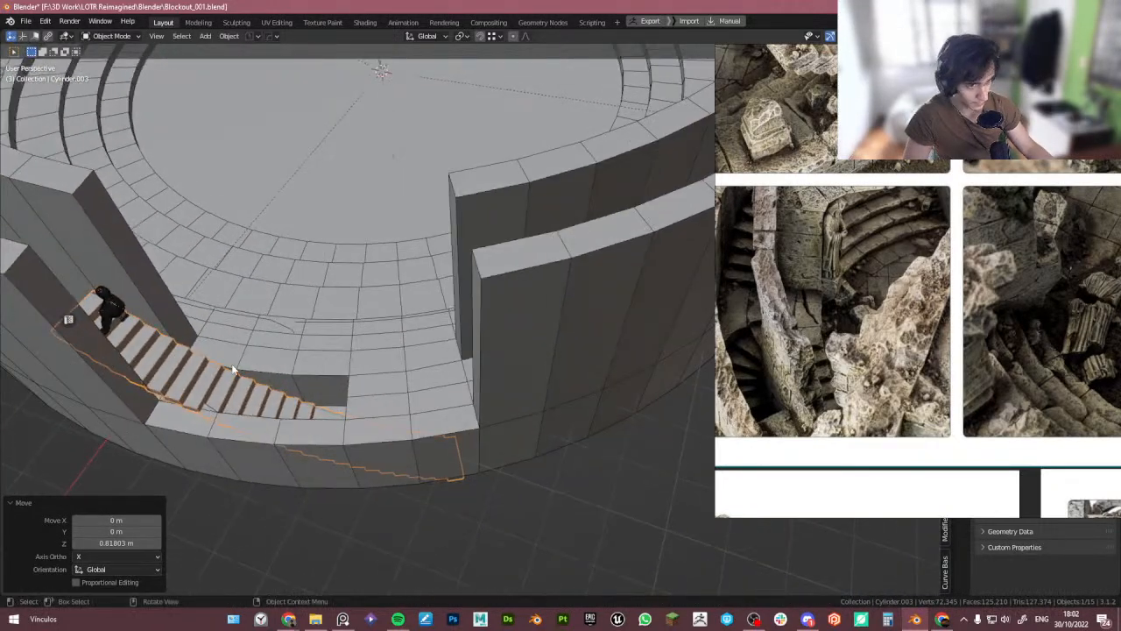
- Delete selected linked pieces of the duplicated stair mesh in edit mode
click(778, 366)
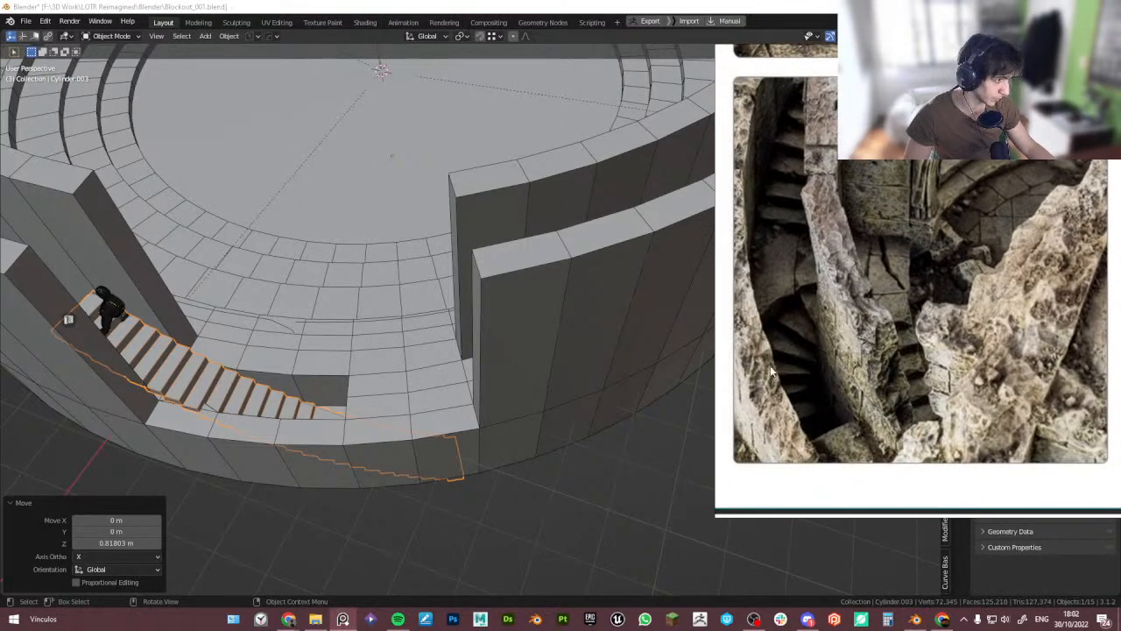
middle_drag(631, 352, 220, 403)
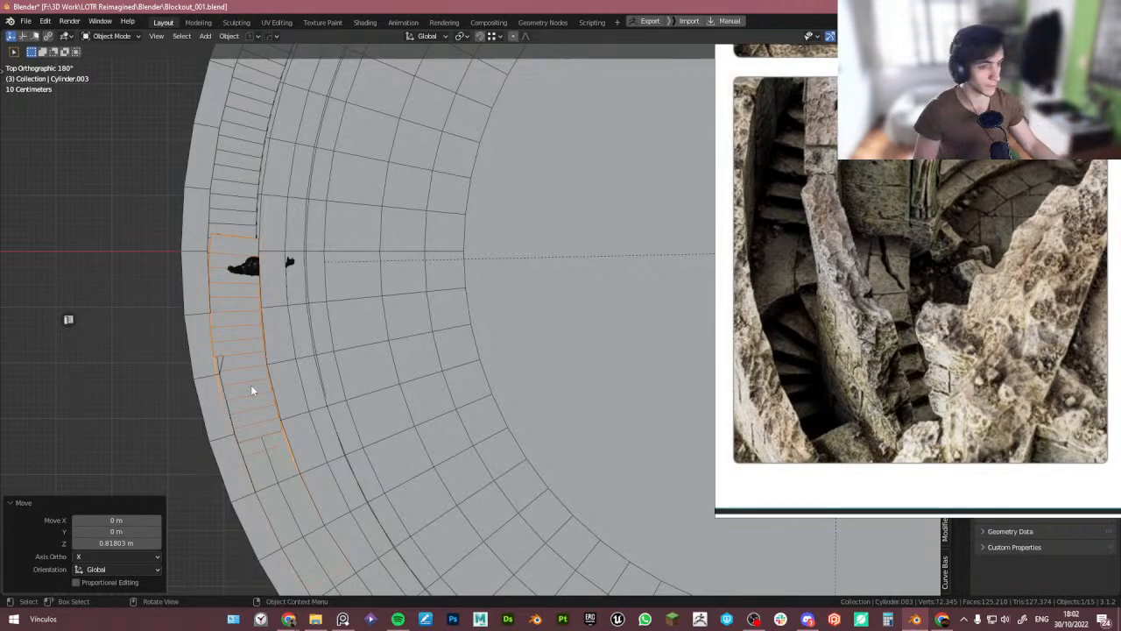
key(Tab)
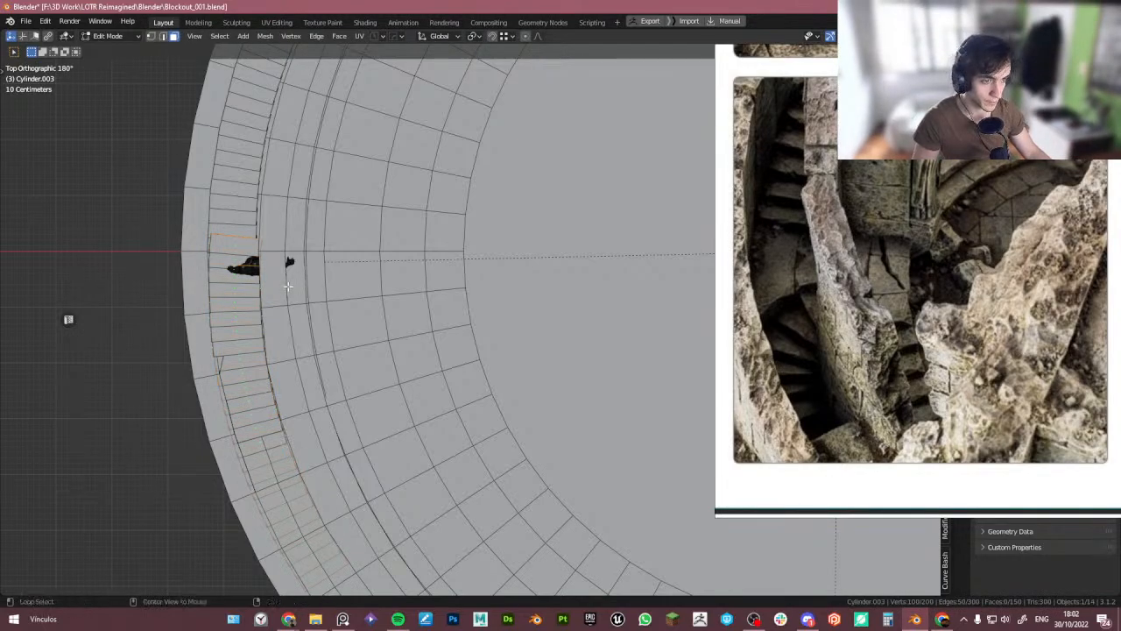
middle_drag(287, 286, 132, 293)
key(l)
key(x)
click(203, 332)
key(ctrl+z)
key(x)
click(245, 283)
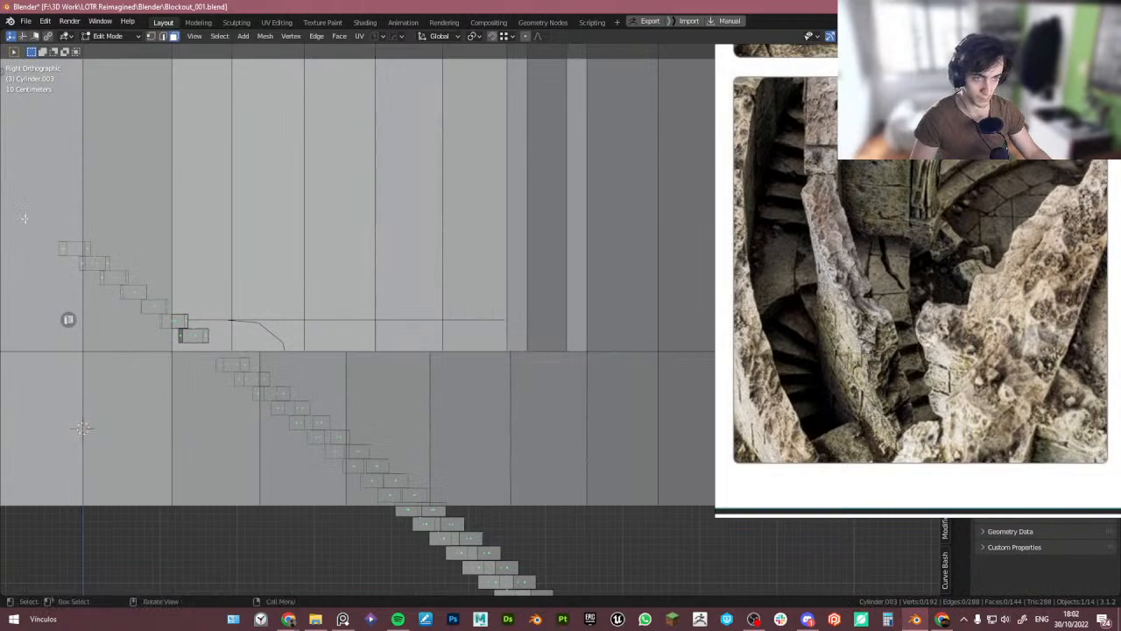
- Box-select and delete the upper stair steps of the duplicate in side view
drag(24, 210, 233, 347)
key(x)
click(258, 314)
- Examine the trimmed duplicate stairs from side and top views against the sunken floor
shift+middle_drag(352, 371, 290, 301)
scroll(331, 347, down, 1)
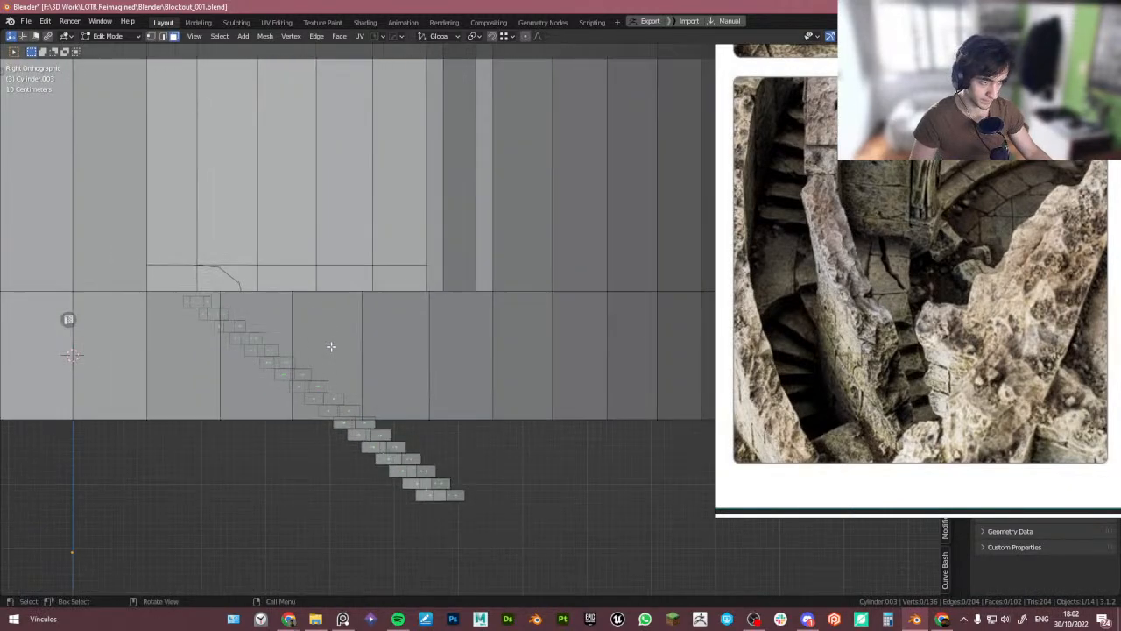
scroll(331, 347, down, 1)
drag(213, 465, 507, 381)
scroll(344, 394, up, 3)
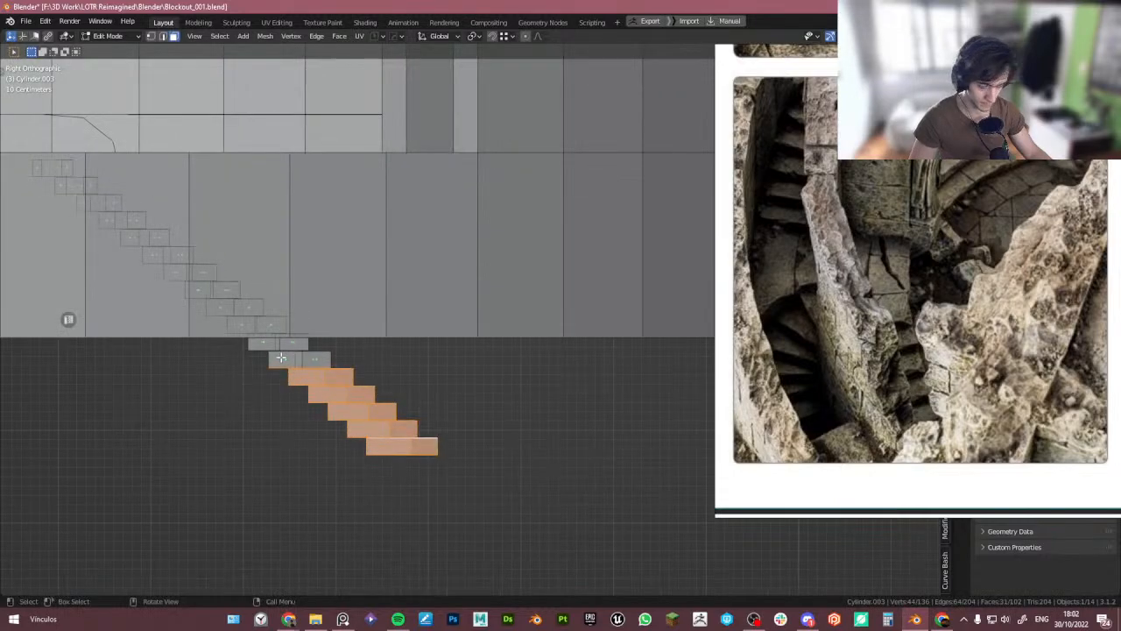
key(l)
key(Tab)
middle_drag(298, 393, 252, 408)
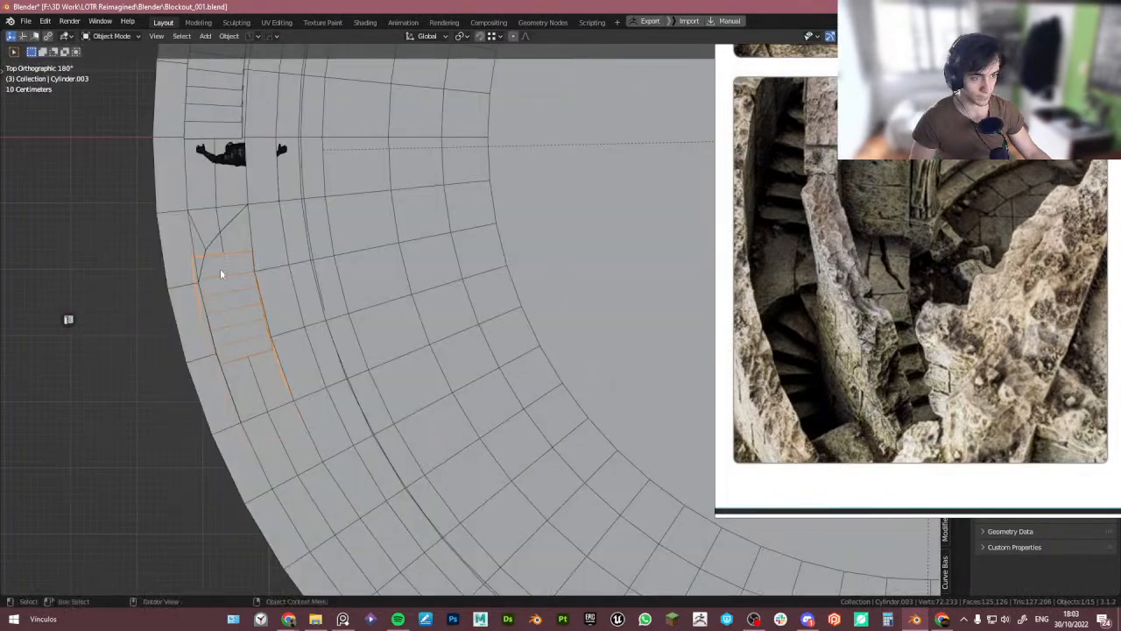
shift+middle_drag(220, 273, 255, 322)
scroll(273, 317, up, 2)
key(Tab)
scroll(272, 317, up, 2)
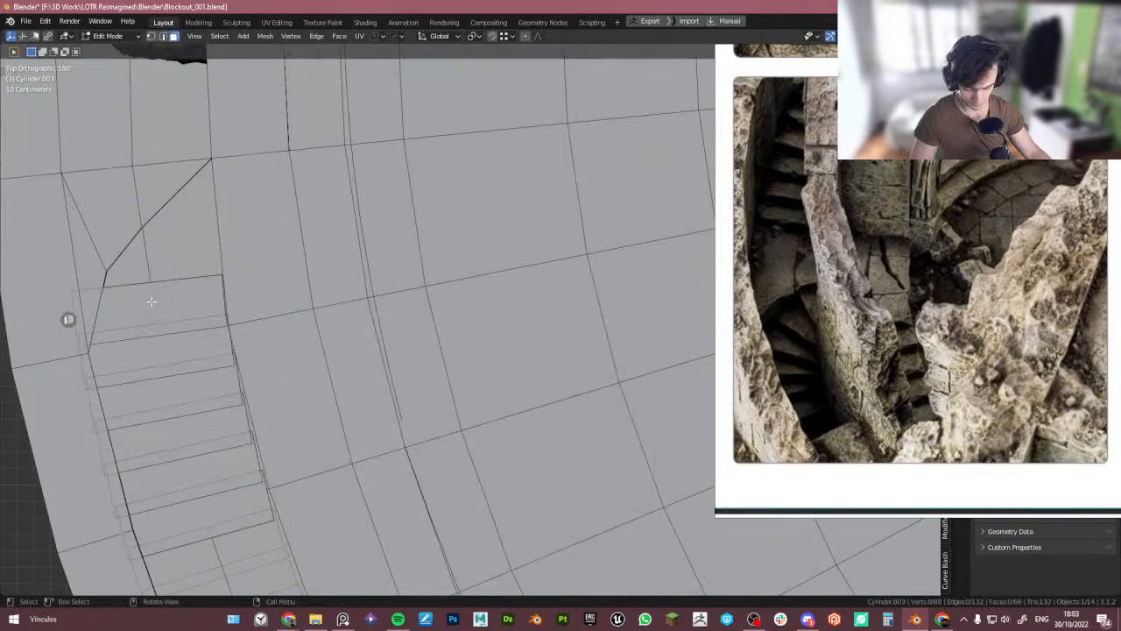
- Move the top stair step's outer corner vertices to reshape it against the sunken floor edge
key(l)
key(1)
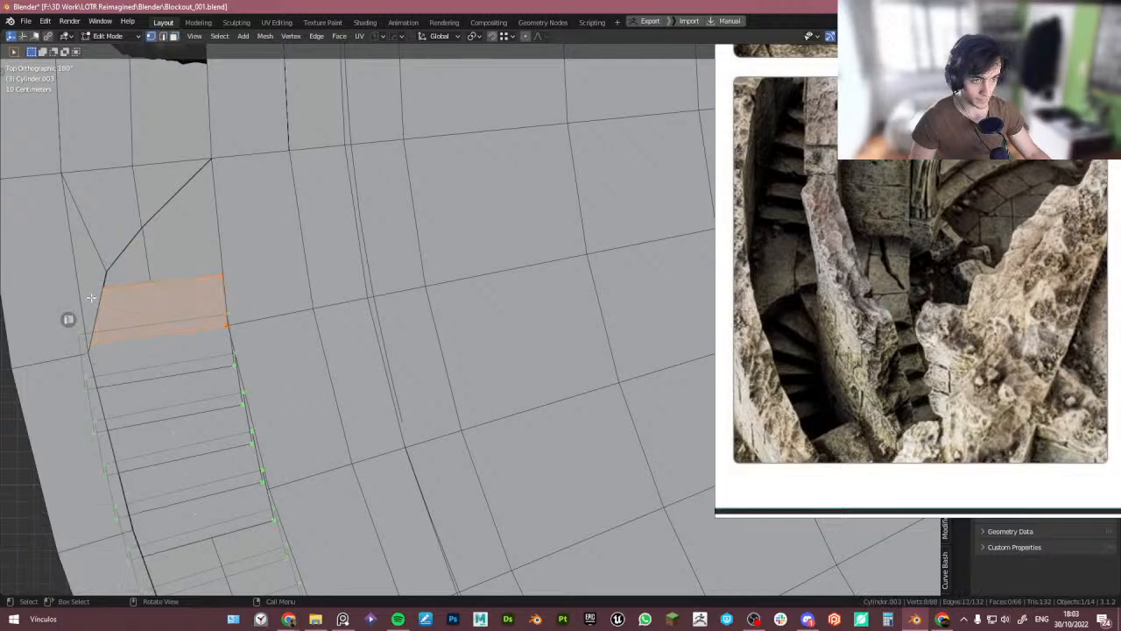
drag(58, 274, 106, 305)
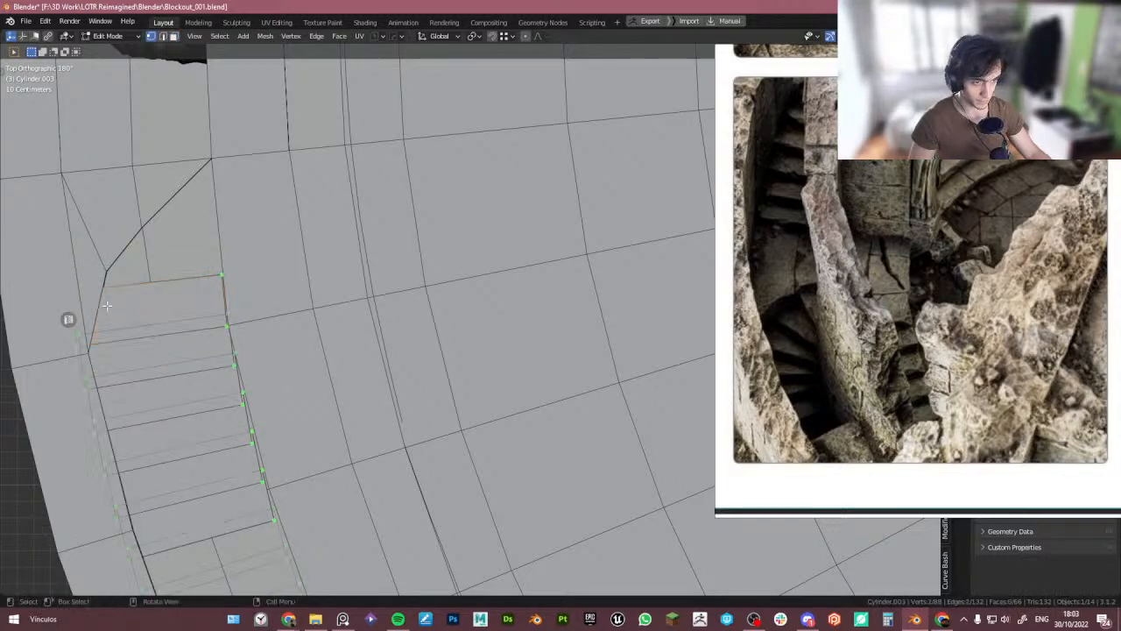
shift+middle_drag(241, 345, 283, 309)
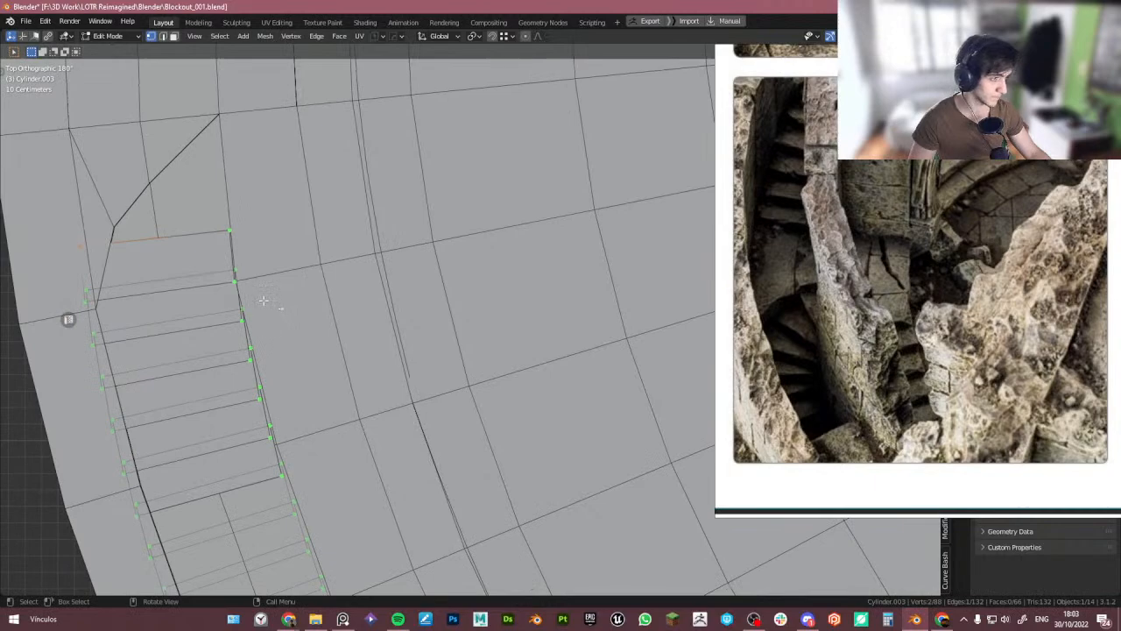
key(g)
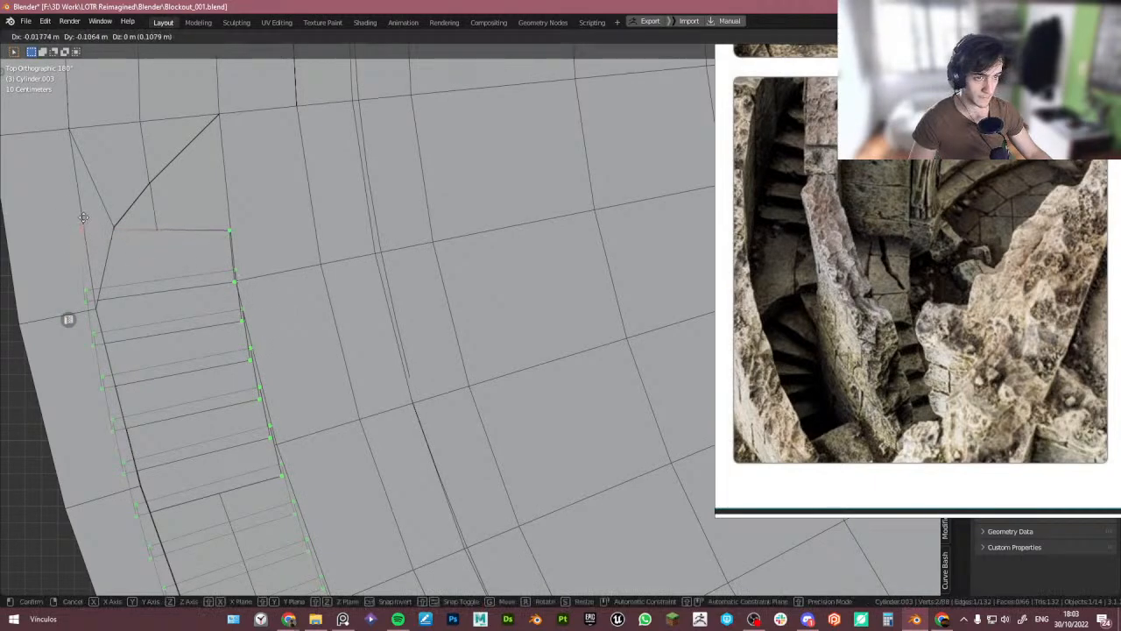
click(88, 208)
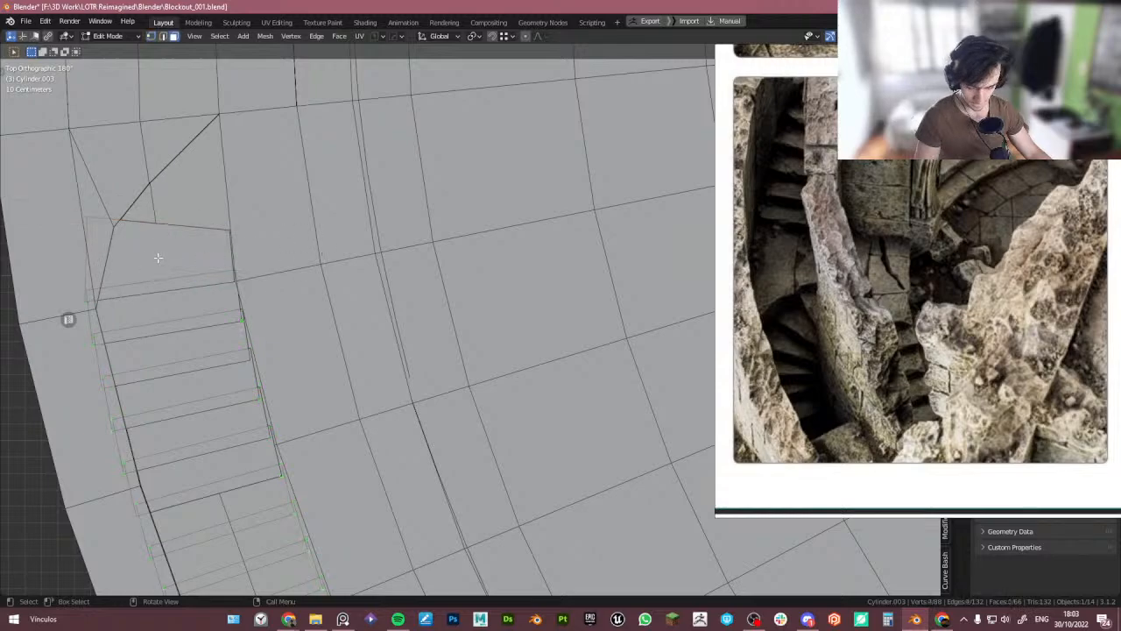
- Duplicate the top stair step and raise the copy about 0.19 m along Z
key(l)
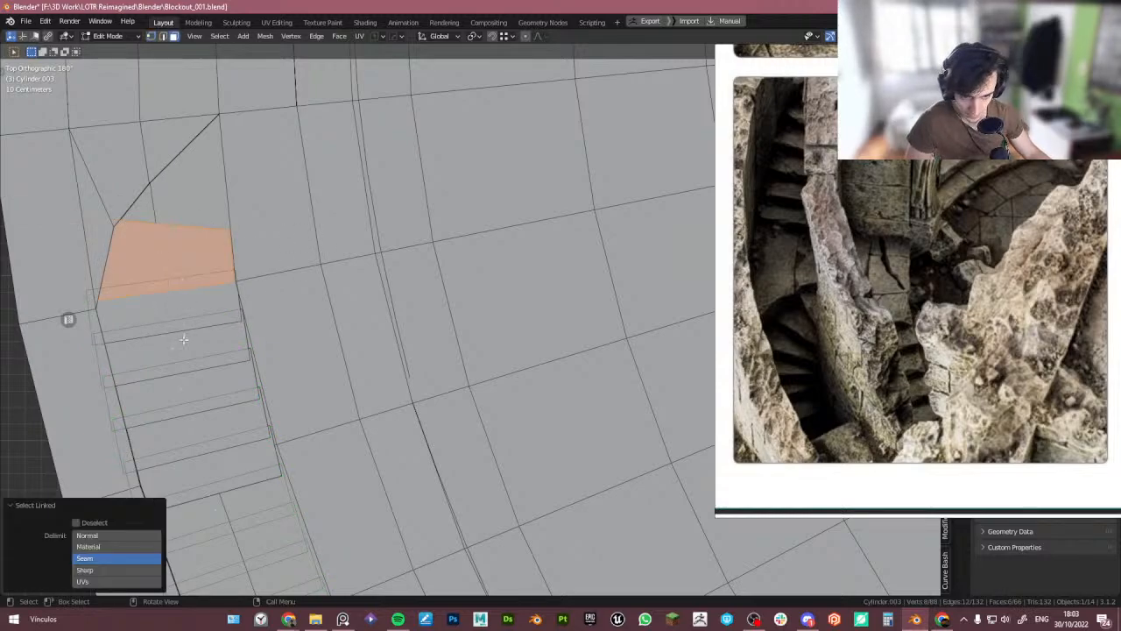
middle_drag(183, 339, 228, 298)
key(KP_Decimal)
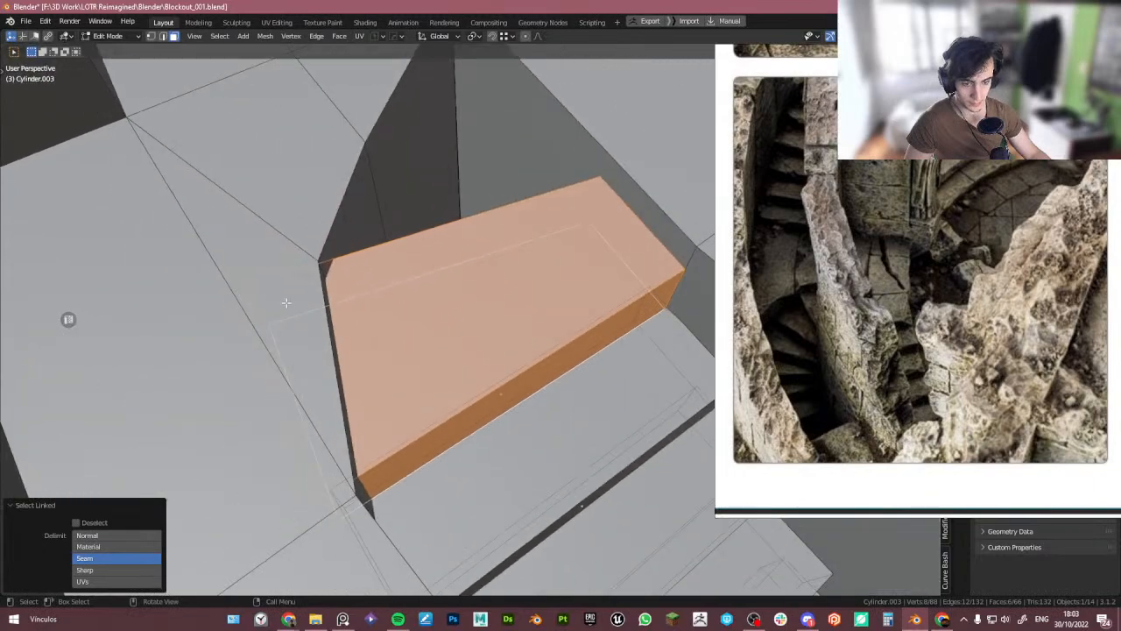
scroll(461, 303, down, 3)
middle_drag(461, 303, 318, 337)
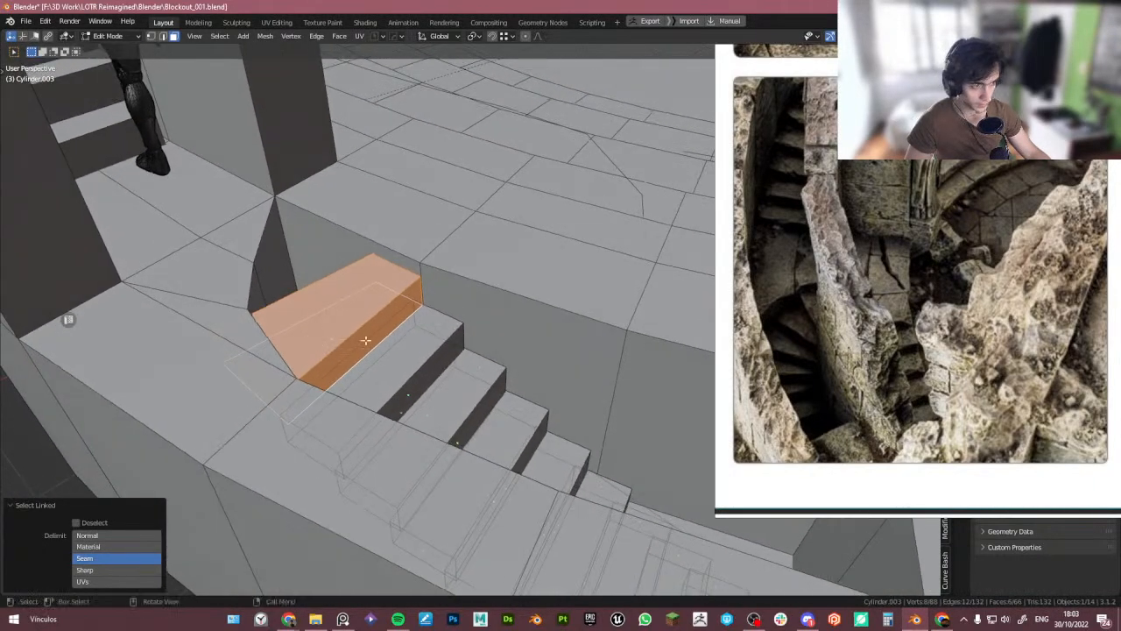
key(shift+d)
key(z)
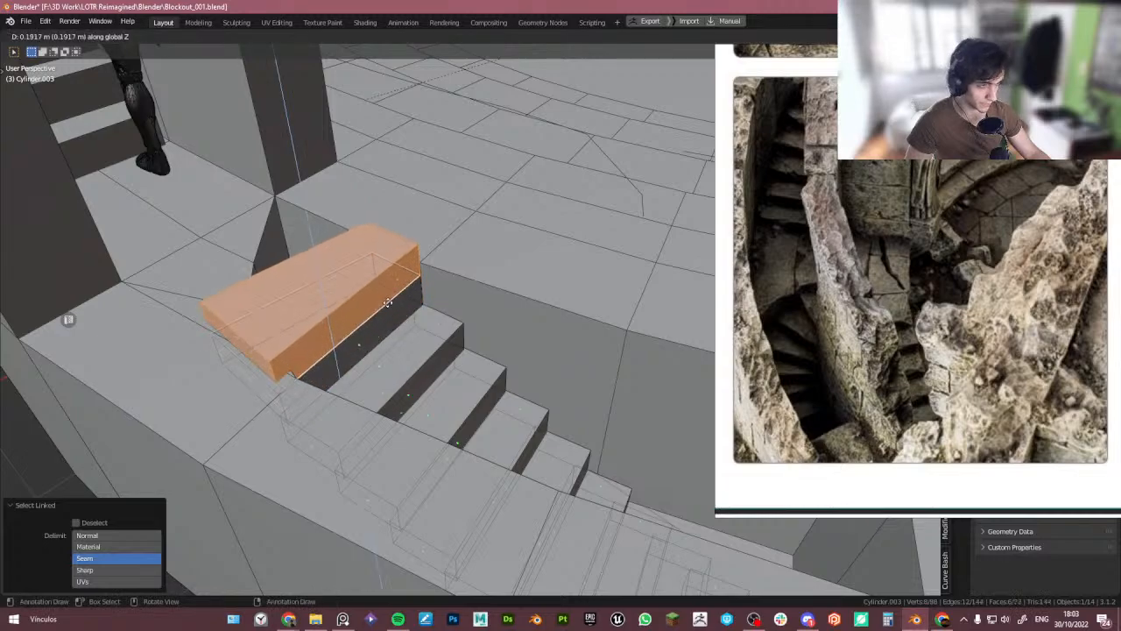
click(401, 294)
- Rotate the duplicated step about 16.8° in top view and shift it to follow the stair curve
middle_drag(401, 295, 383, 314)
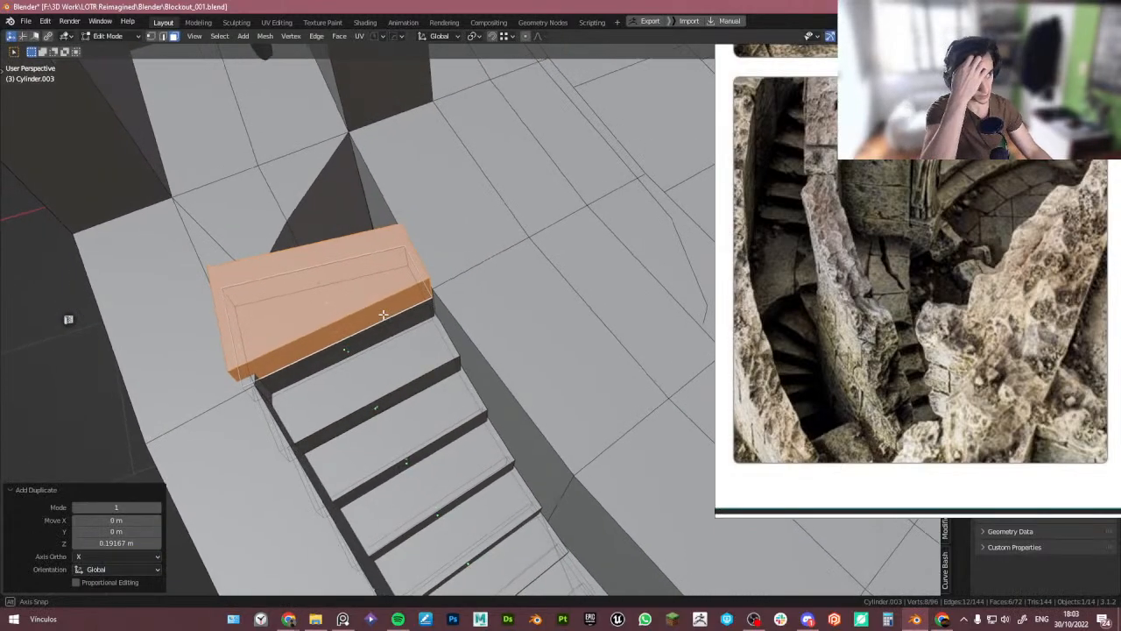
right_drag(861, 161, 862, 235)
middle_drag(375, 307, 353, 343)
key(g)
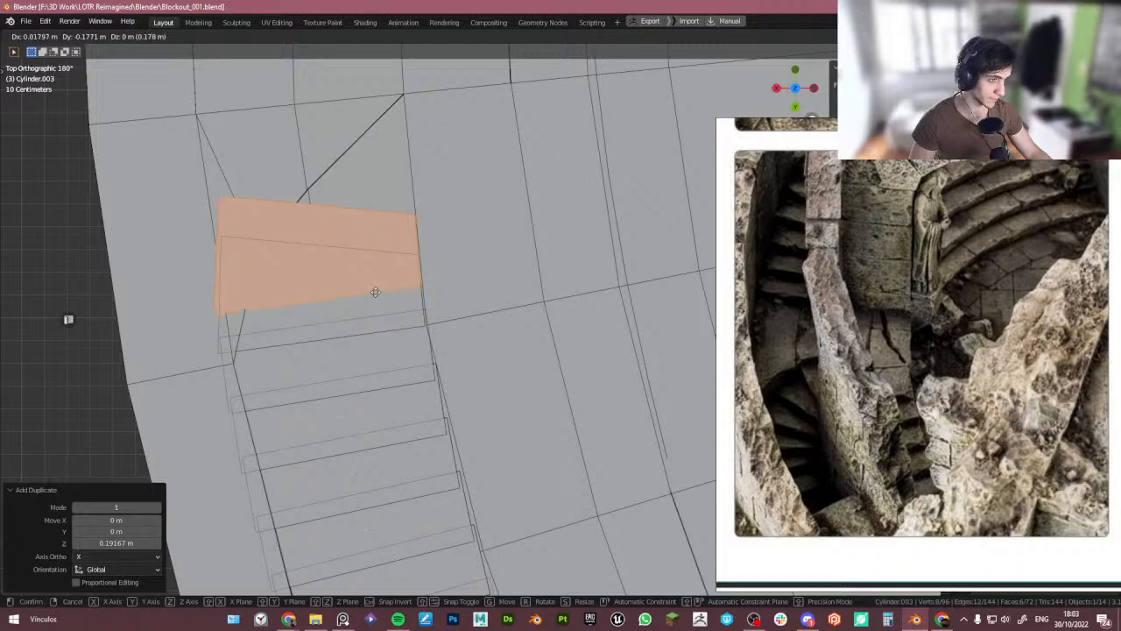
click(375, 292)
key(r)
click(462, 329)
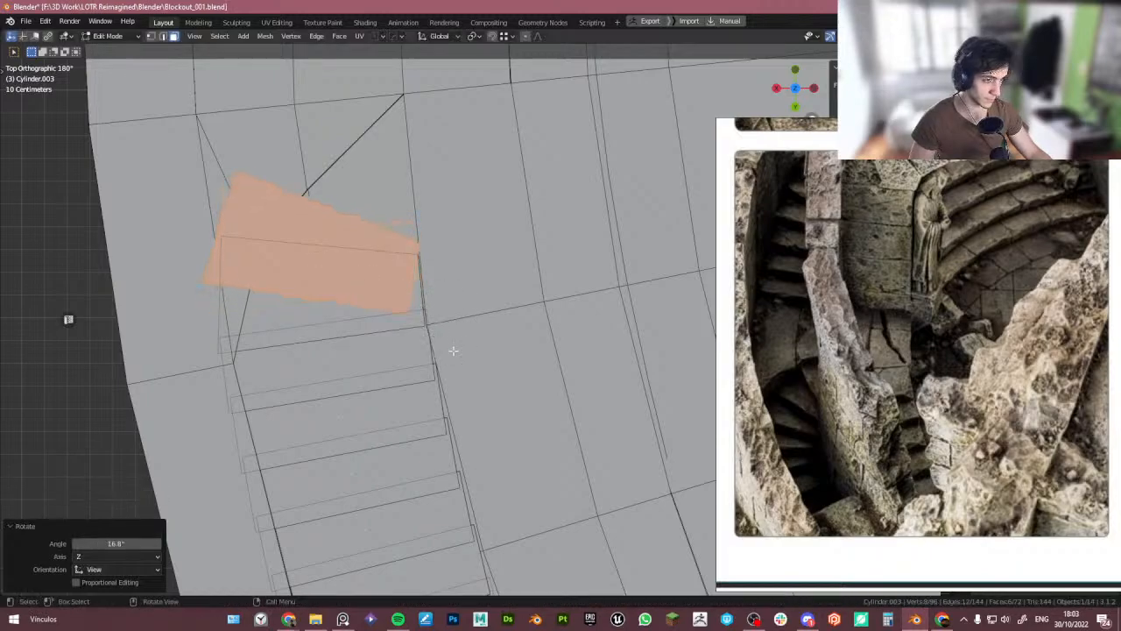
key(g)
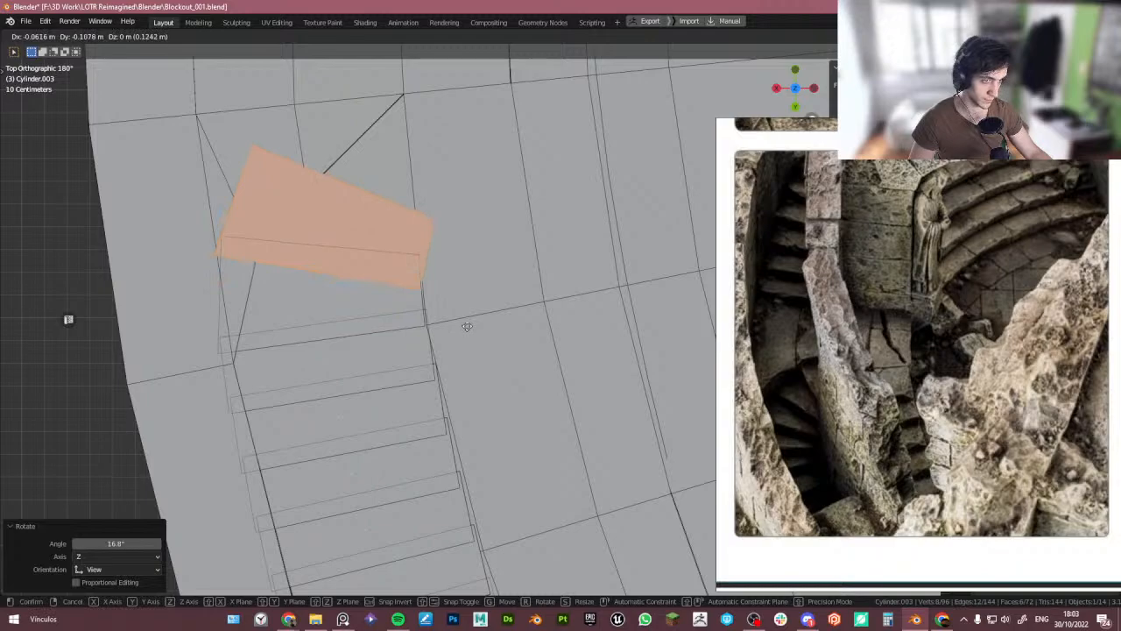
click(467, 326)
- Try an edge slide on the duplicated step, then delete the whole duplicate
middle_drag(467, 326, 421, 287)
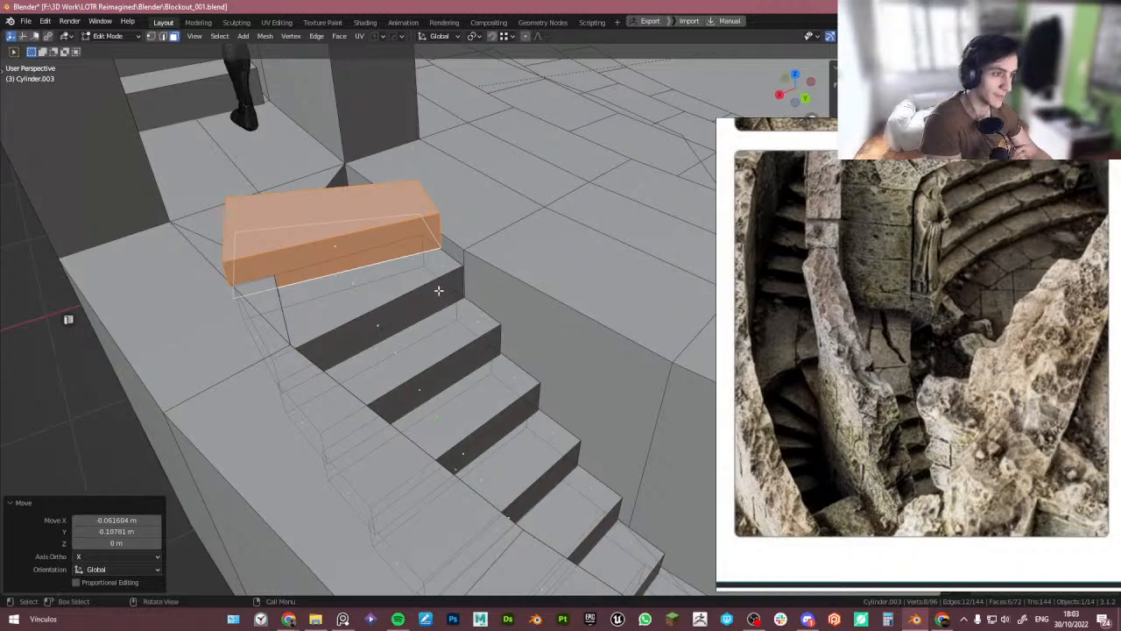
middle_drag(438, 290, 393, 266)
click(315, 212)
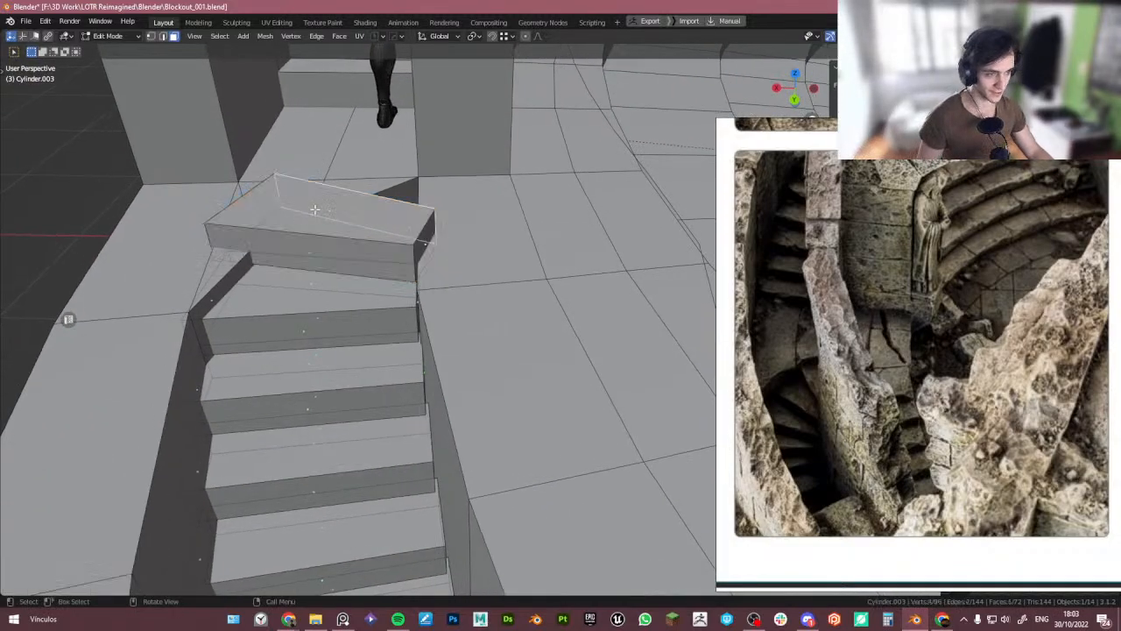
scroll(315, 210, up, 2)
key(g)
key(g)
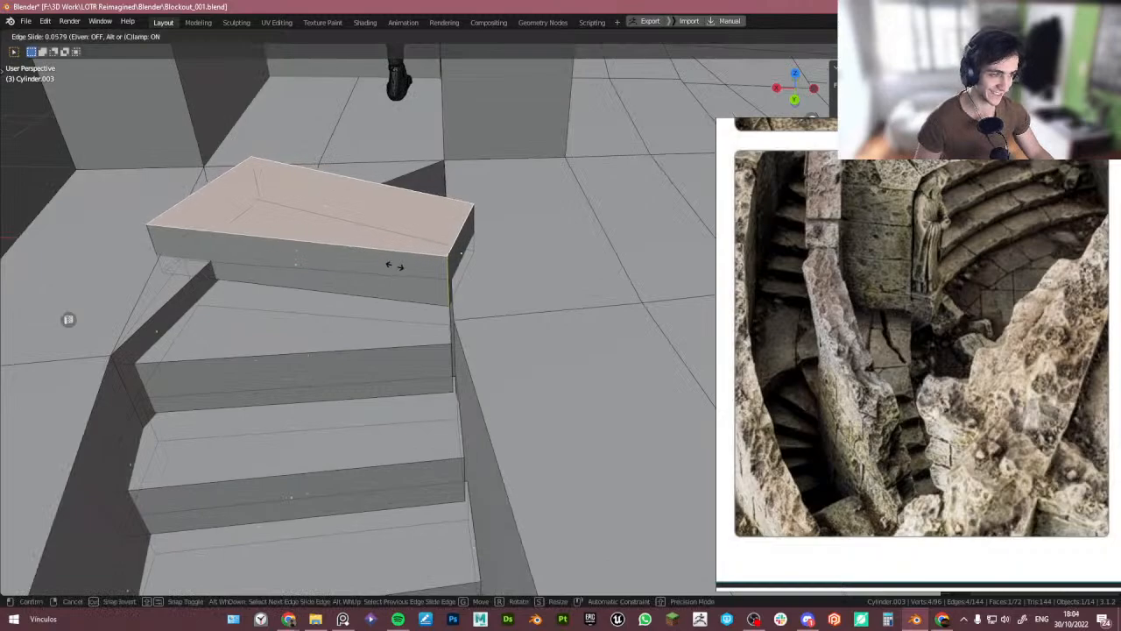
right_click(457, 457)
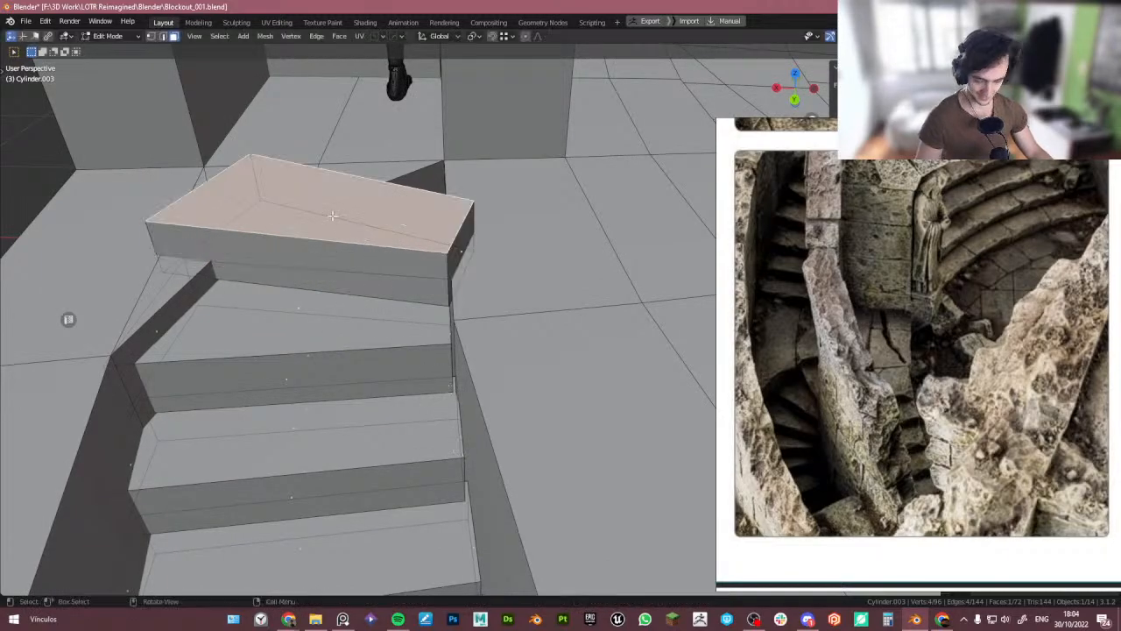
key(l)
key(x)
click(381, 196)
- Turn on vertex snapping and snap the top step's back corner vertices onto the floor opening's corners
scroll(336, 332, down, 2)
middle_drag(337, 333, 366, 341)
key(Tab)
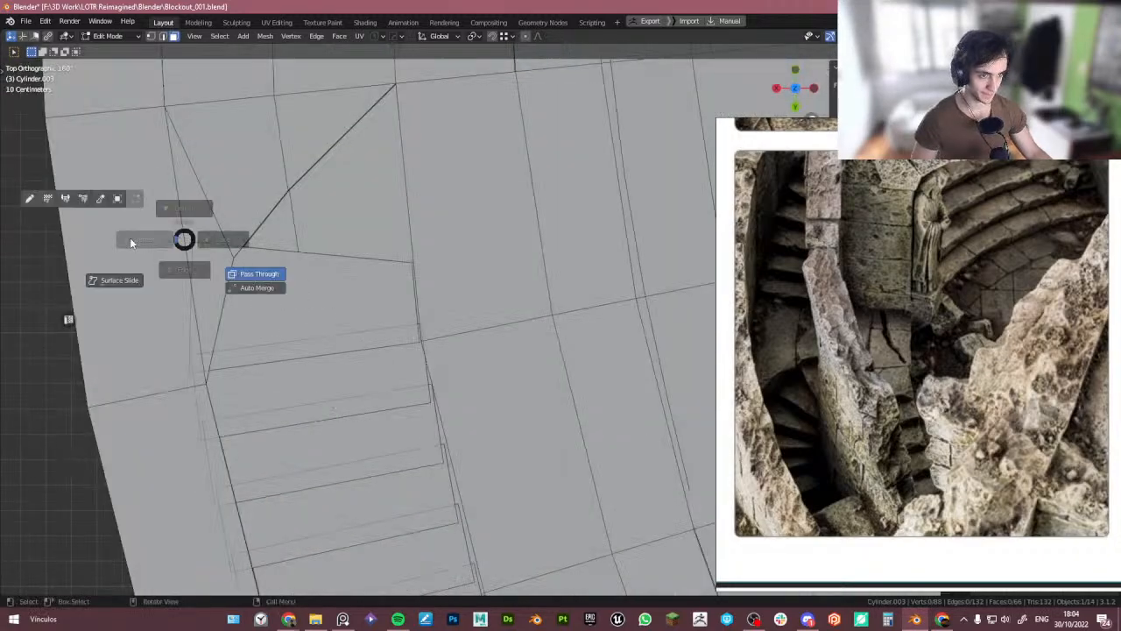
click(131, 241)
key(g)
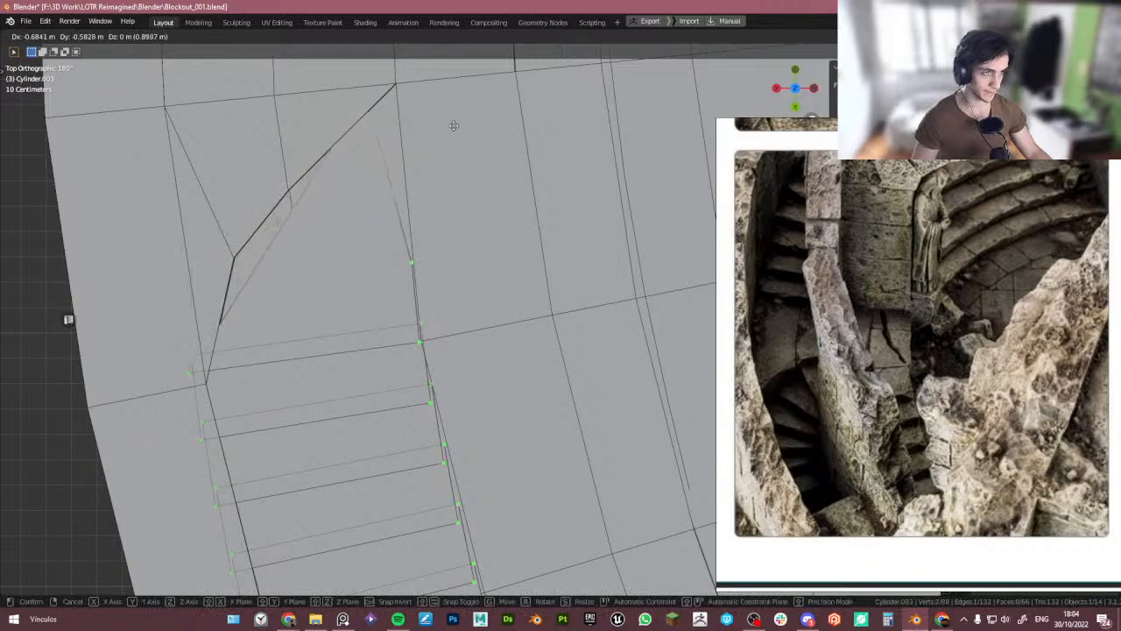
click(483, 90)
key(b)
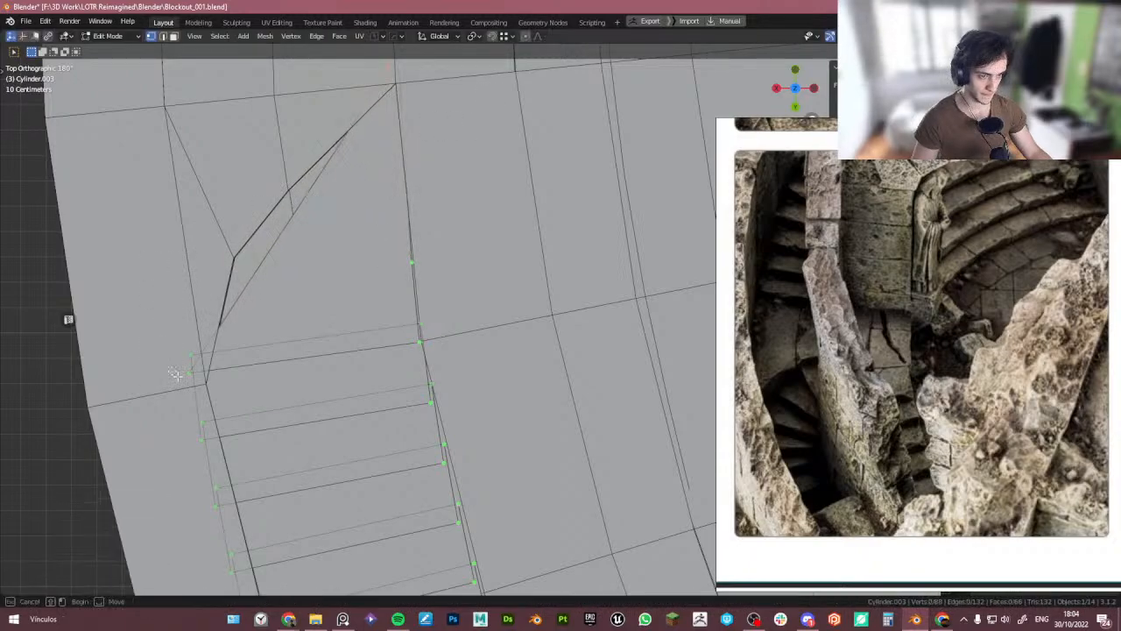
drag(196, 387, 198, 388)
key(g)
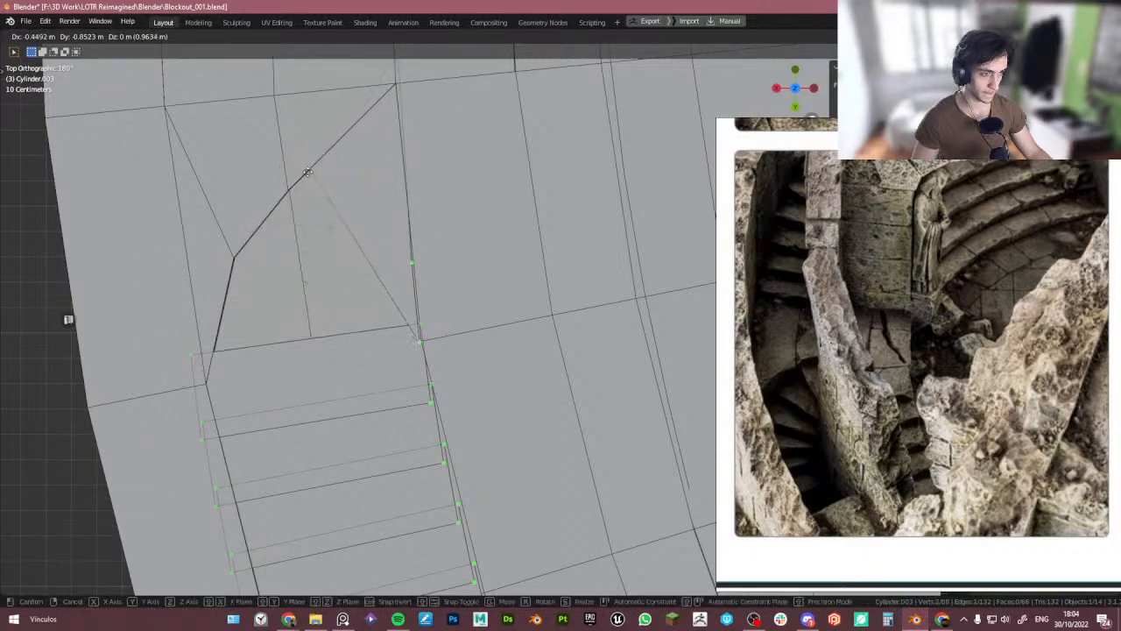
click(303, 135)
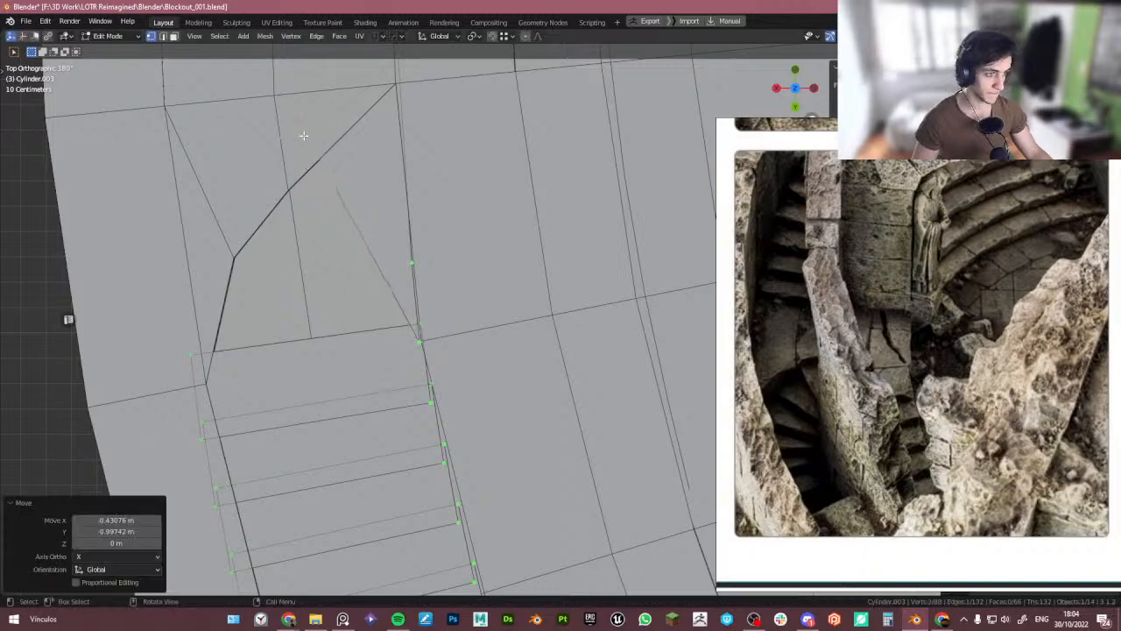
- Snap the top step's remaining corner vertices onto the floor opening's vertices
click(419, 342)
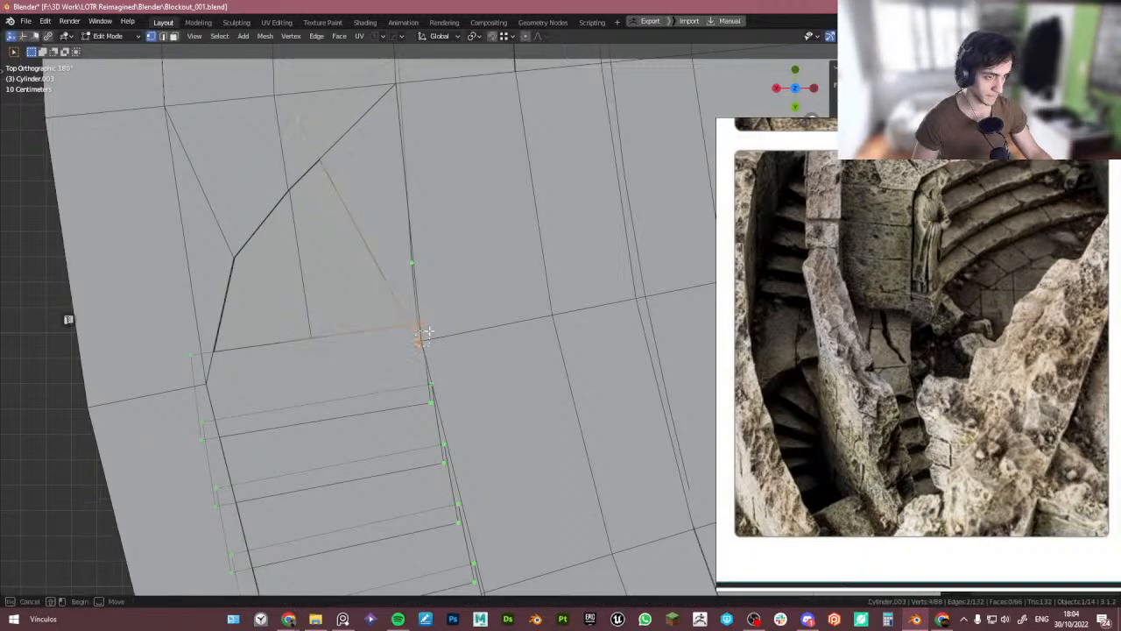
key(g)
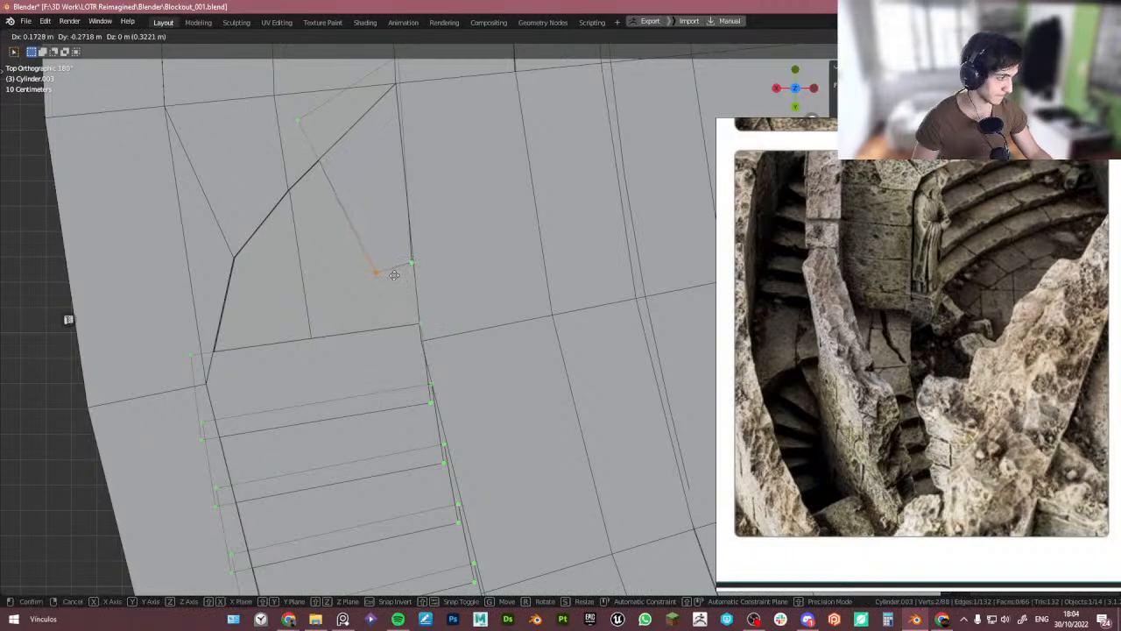
click(394, 276)
click(411, 263)
key(g)
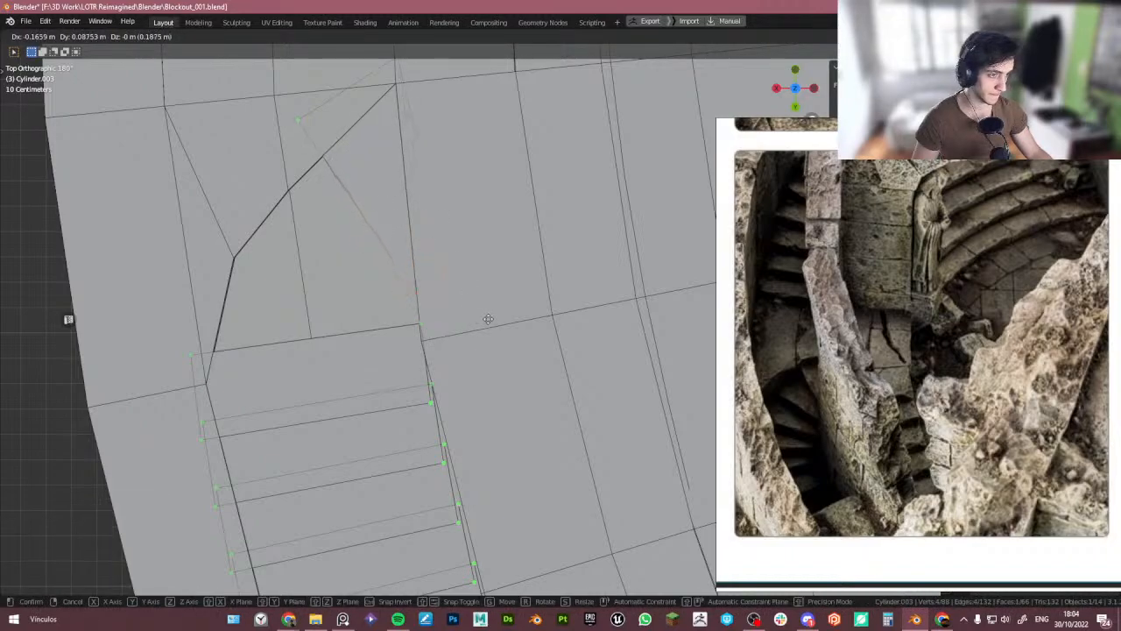
click(488, 319)
click(237, 376)
key(g)
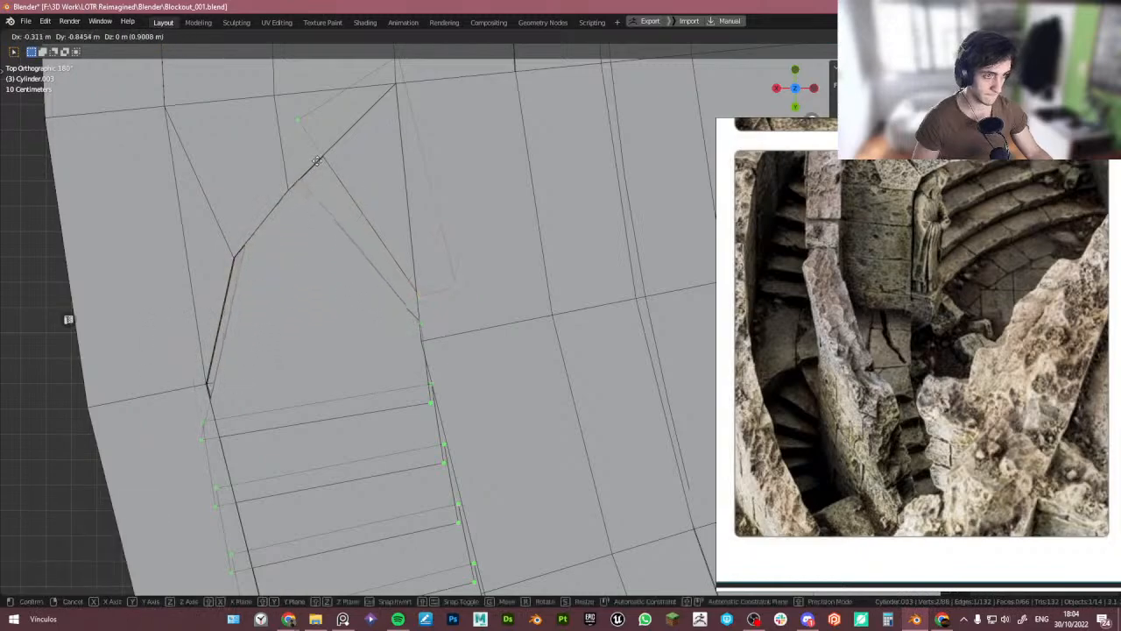
click(340, 139)
- Snap the next stair vertices onto the opening's edge vertices to close the gap to the floor
drag(378, 289, 448, 353)
key(g)
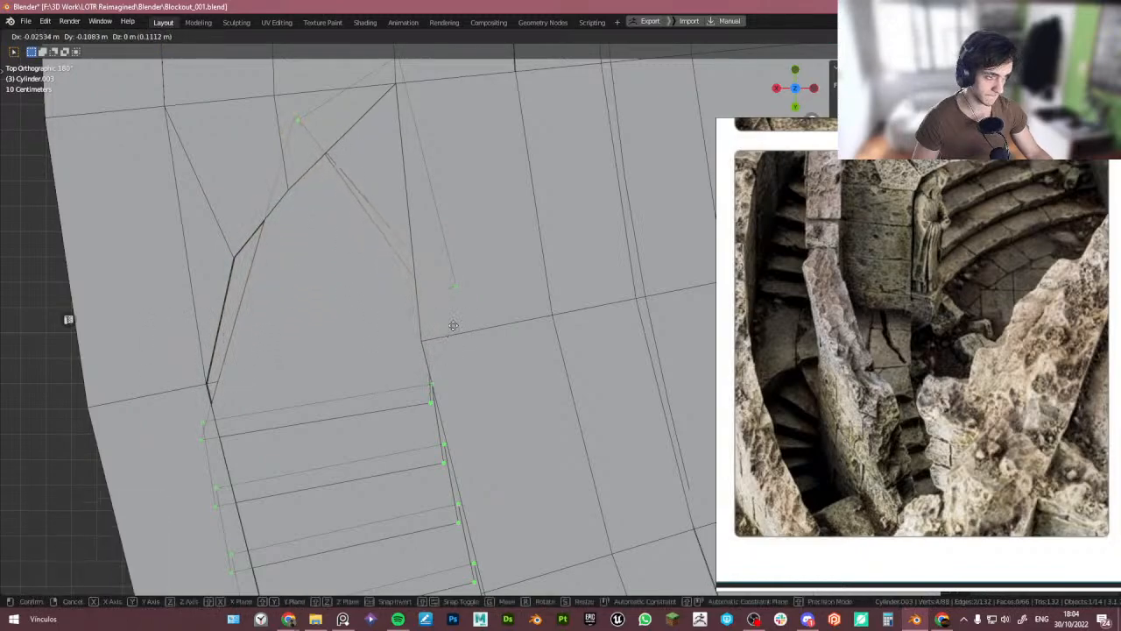
click(417, 286)
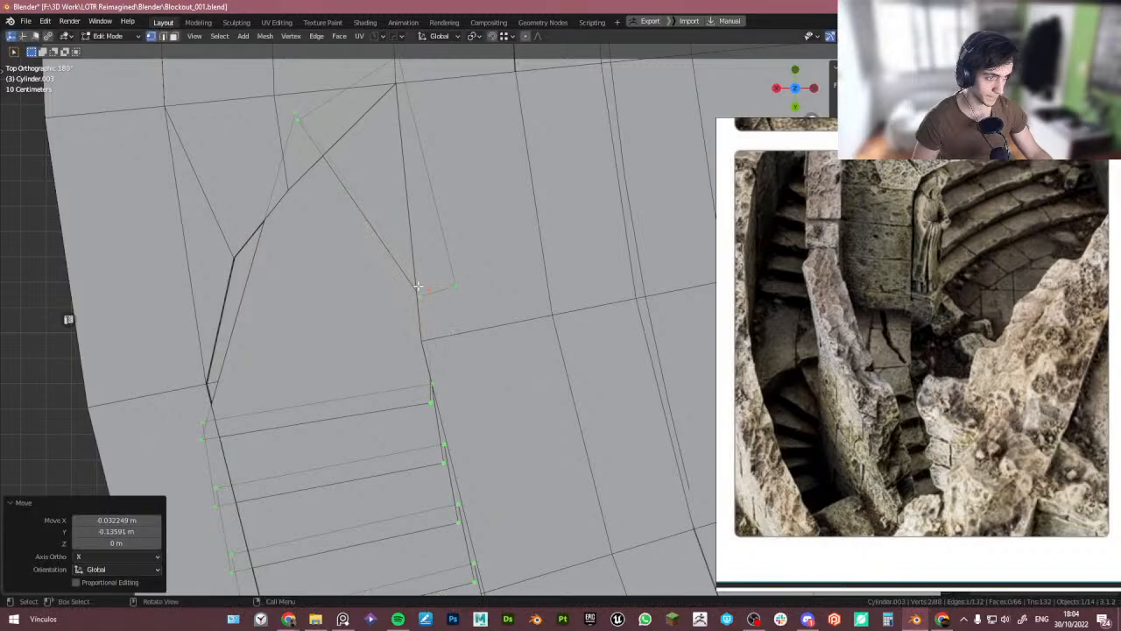
click(430, 404)
key(g)
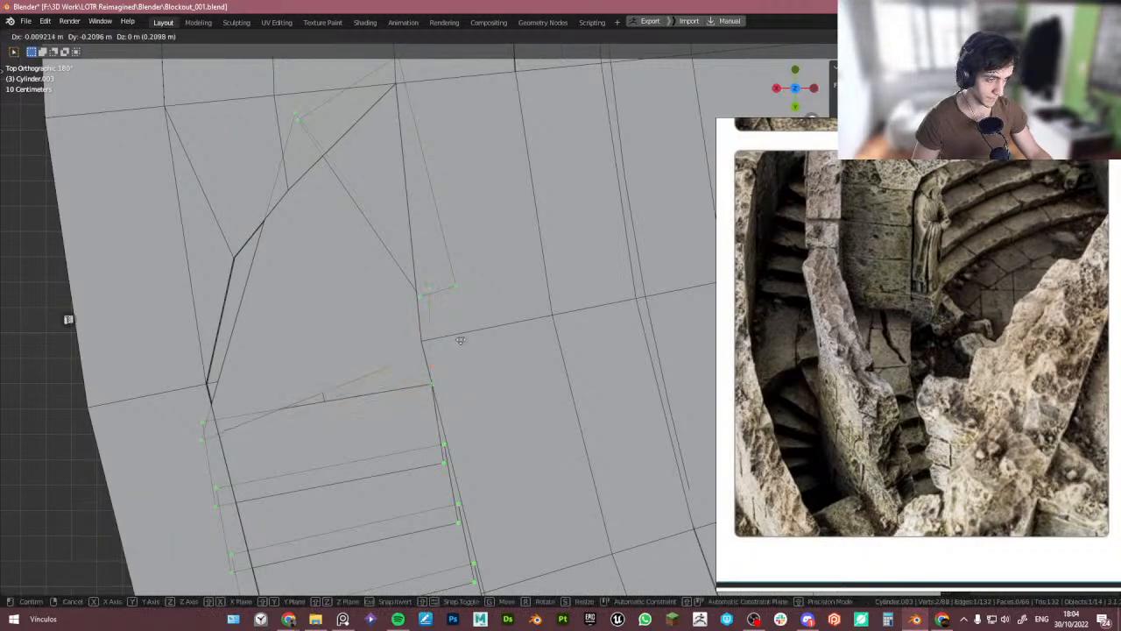
click(446, 332)
drag(188, 427, 207, 457)
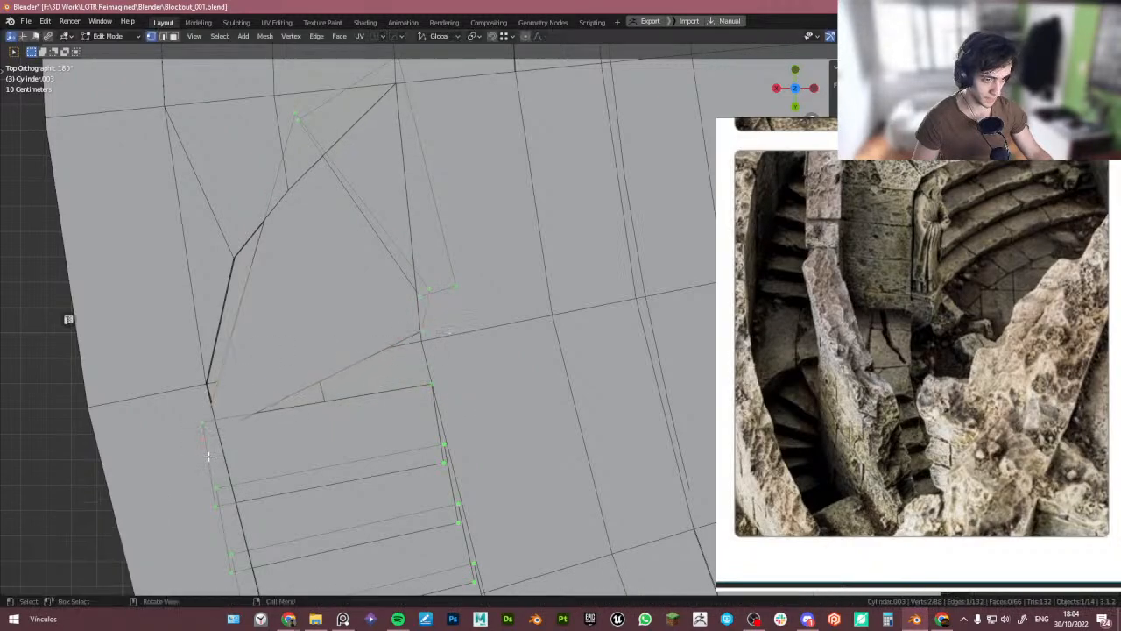
key(g)
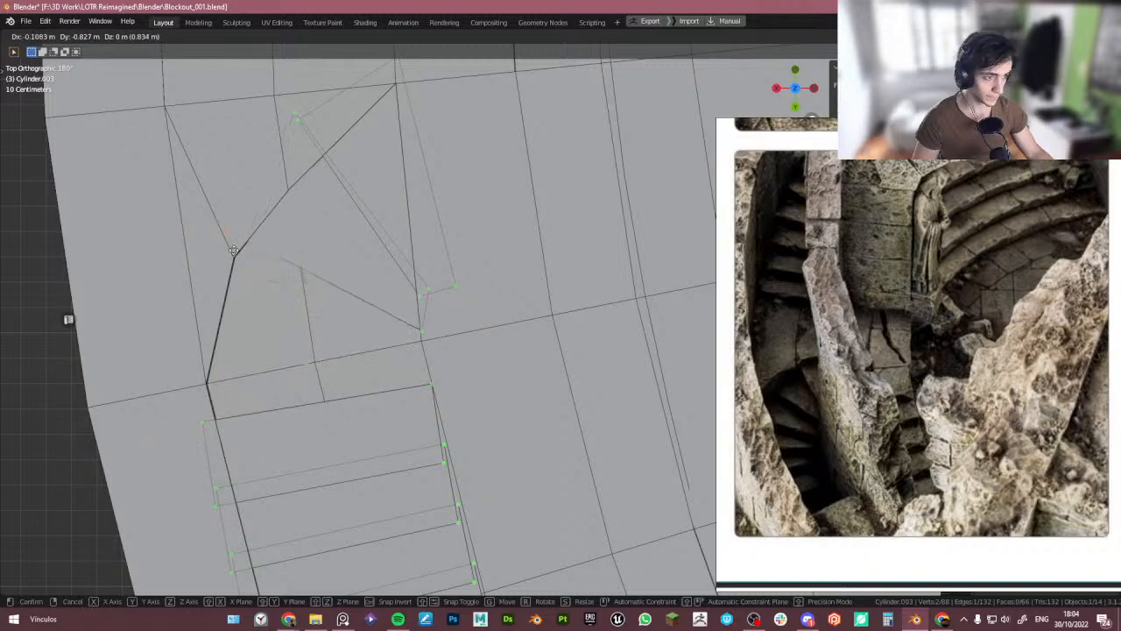
click(234, 251)
key(Tab)
middle_drag(263, 300, 343, 379)
key(Tab)
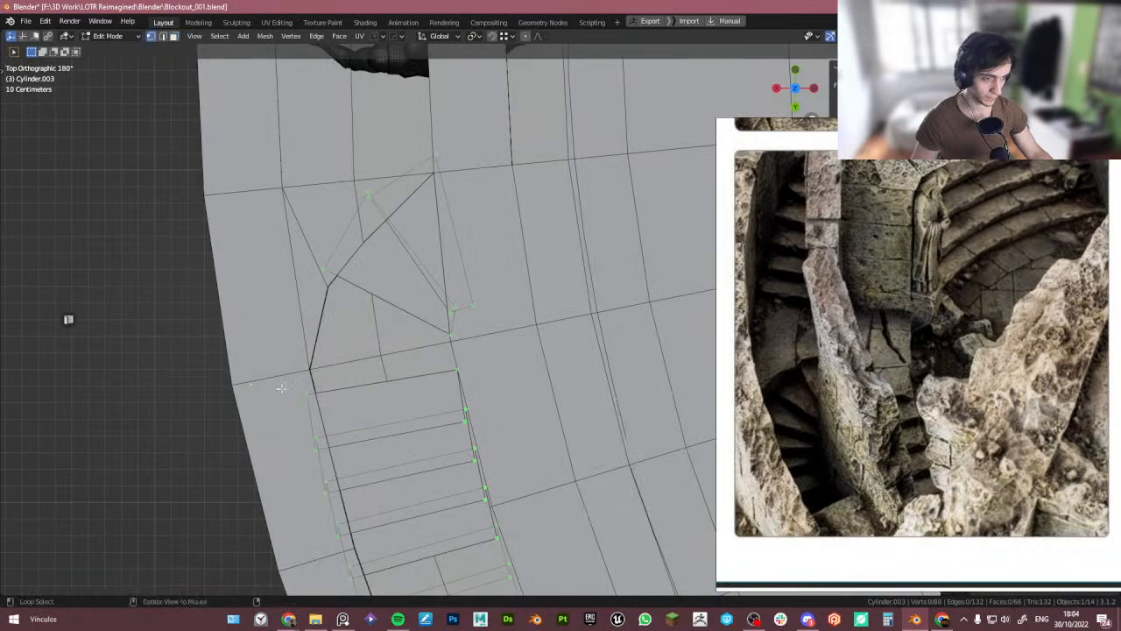
key(alt+a)
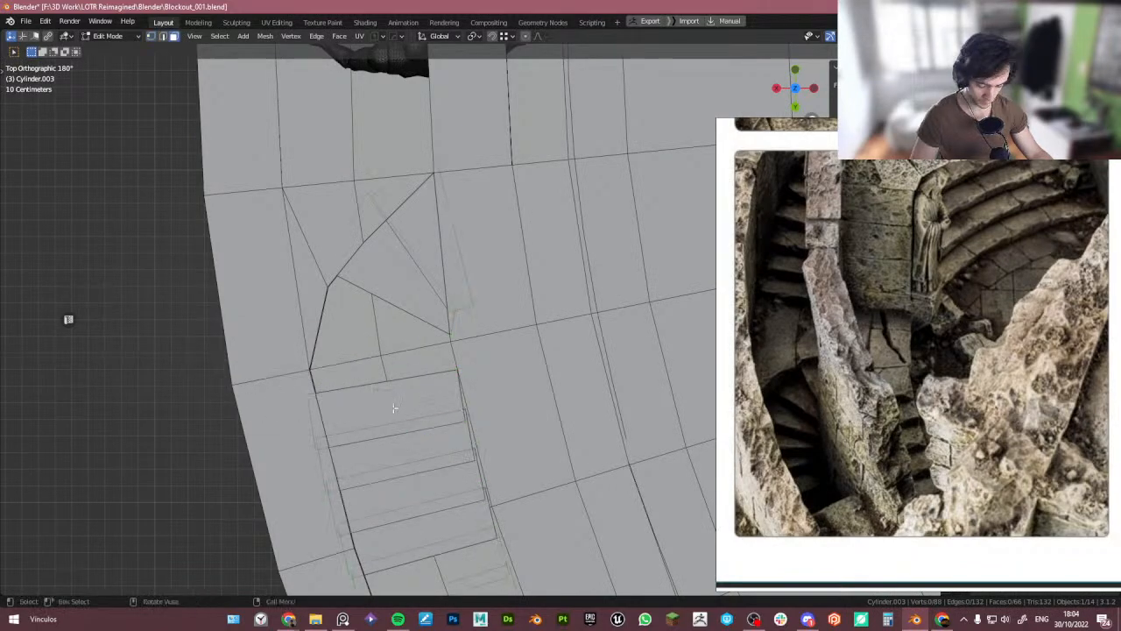
key(l)
key(g)
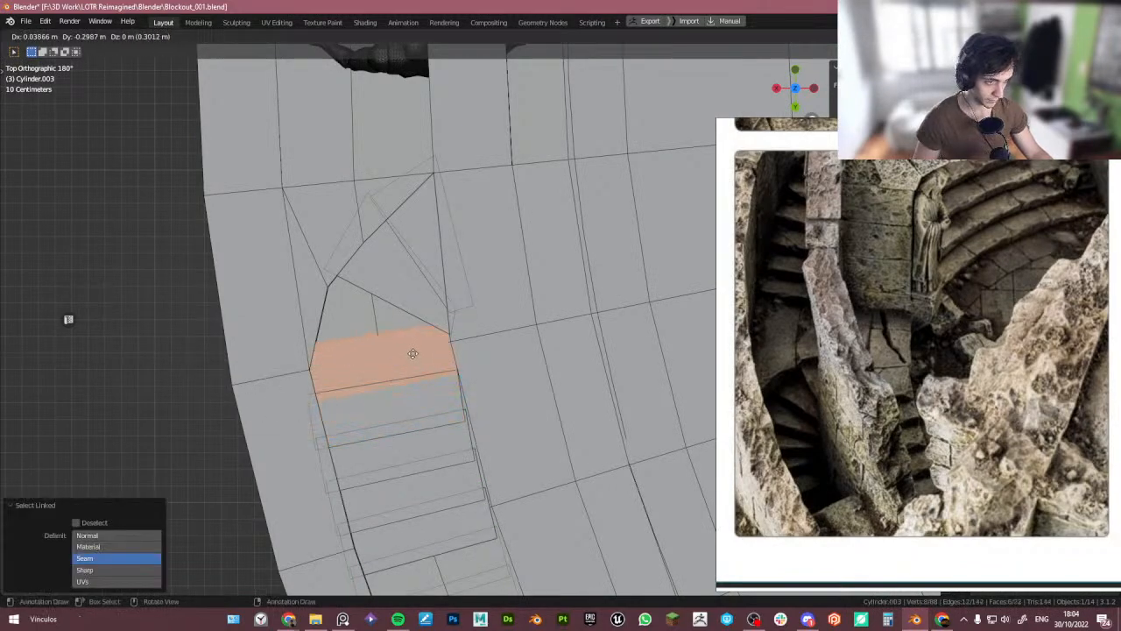
click(412, 348)
middle_drag(414, 361, 385, 420)
key(ctrl+z)
- Select the top step's linked faces and fill them using Beauty fill
key(l)
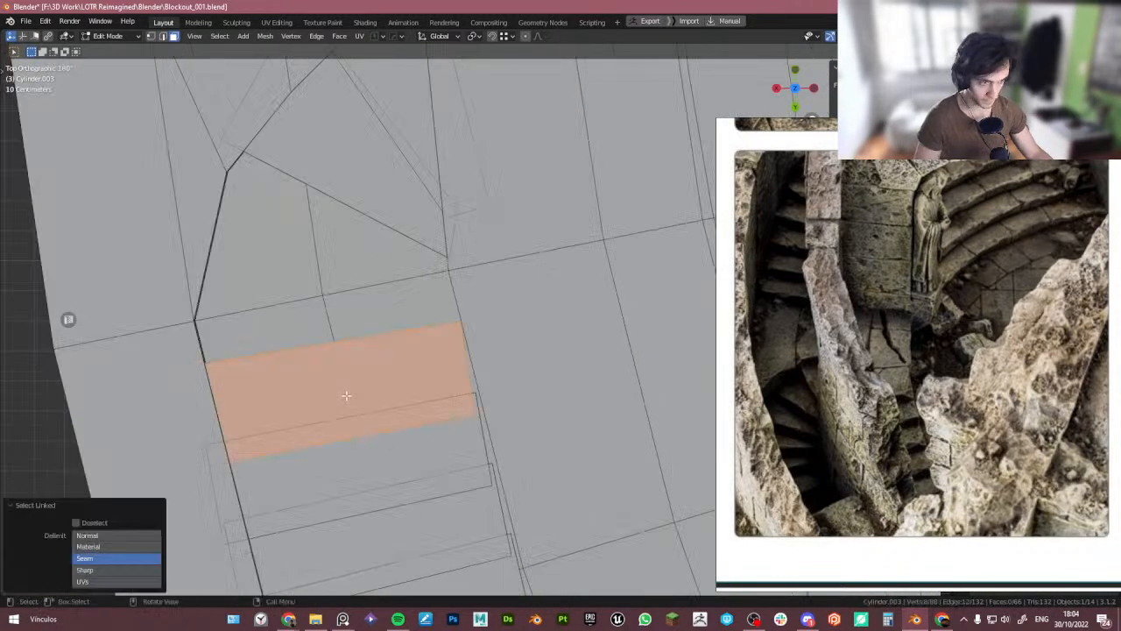
key(alt+f)
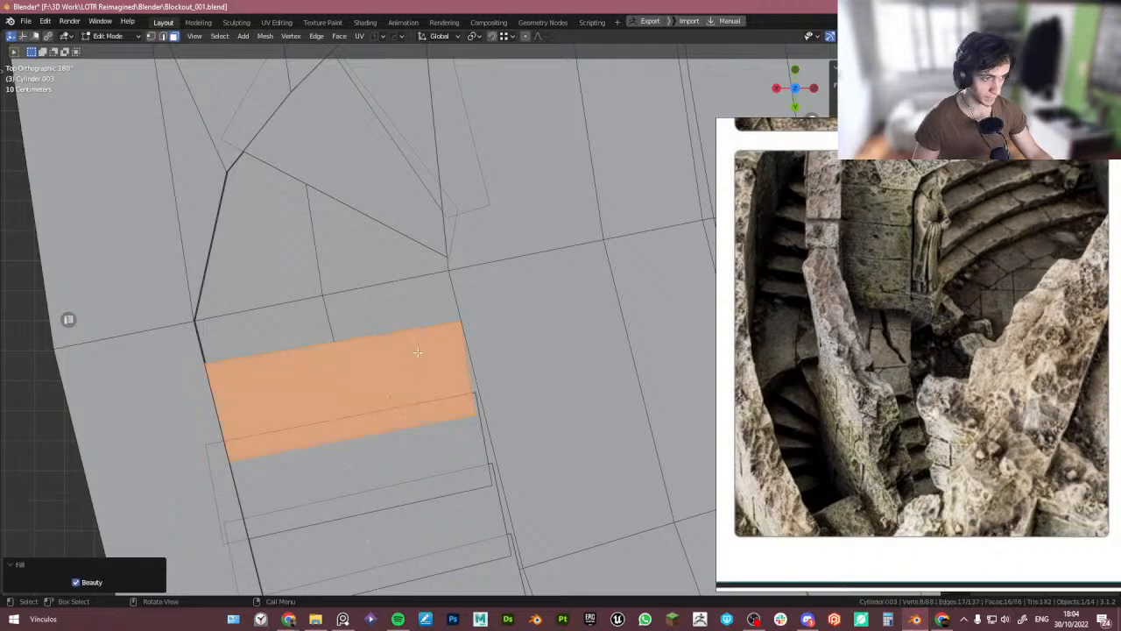
- Move and rotate the selected step so it lines up with the floor opening
key(g)
click(415, 295)
key(r)
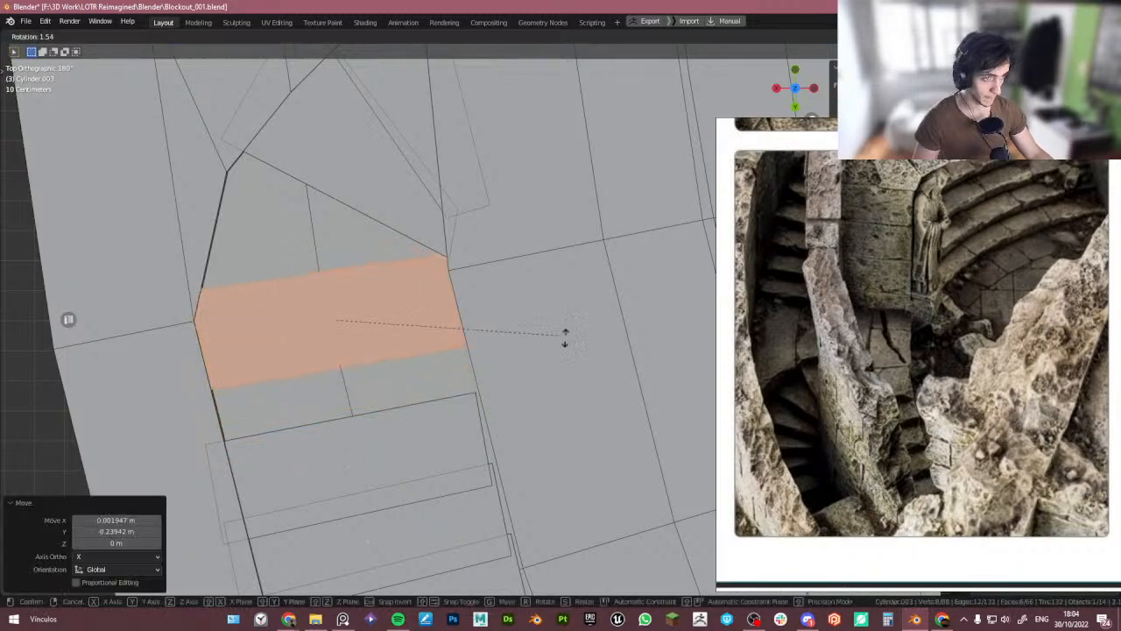
click(536, 404)
key(g)
click(528, 351)
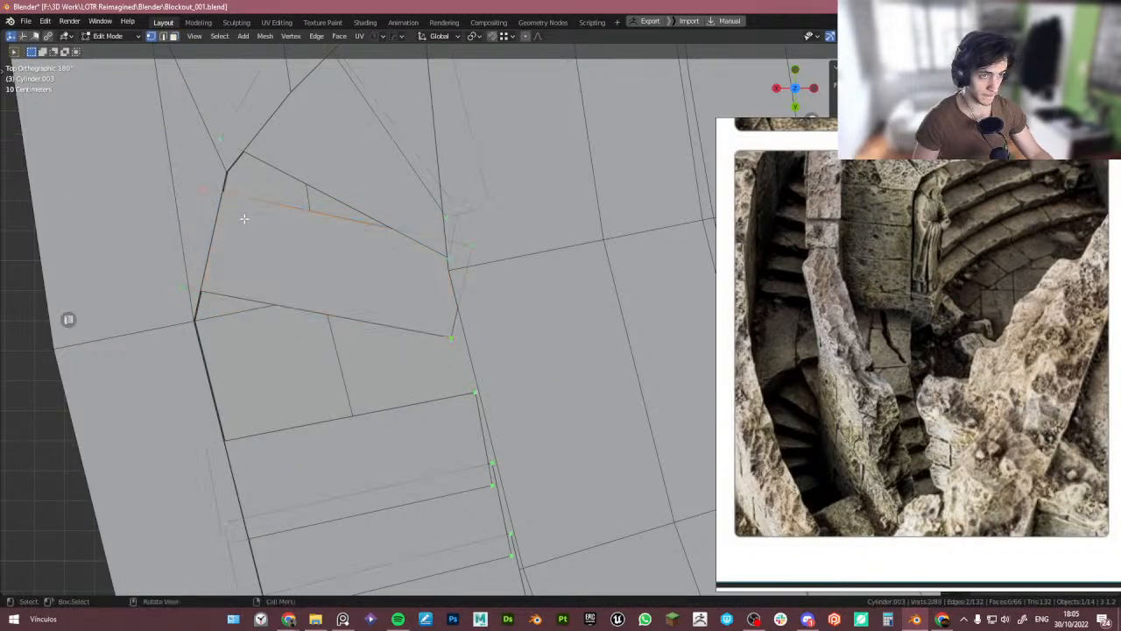
- Move the stair's upper vertices onto the floor opening's corners in top view
key(g)
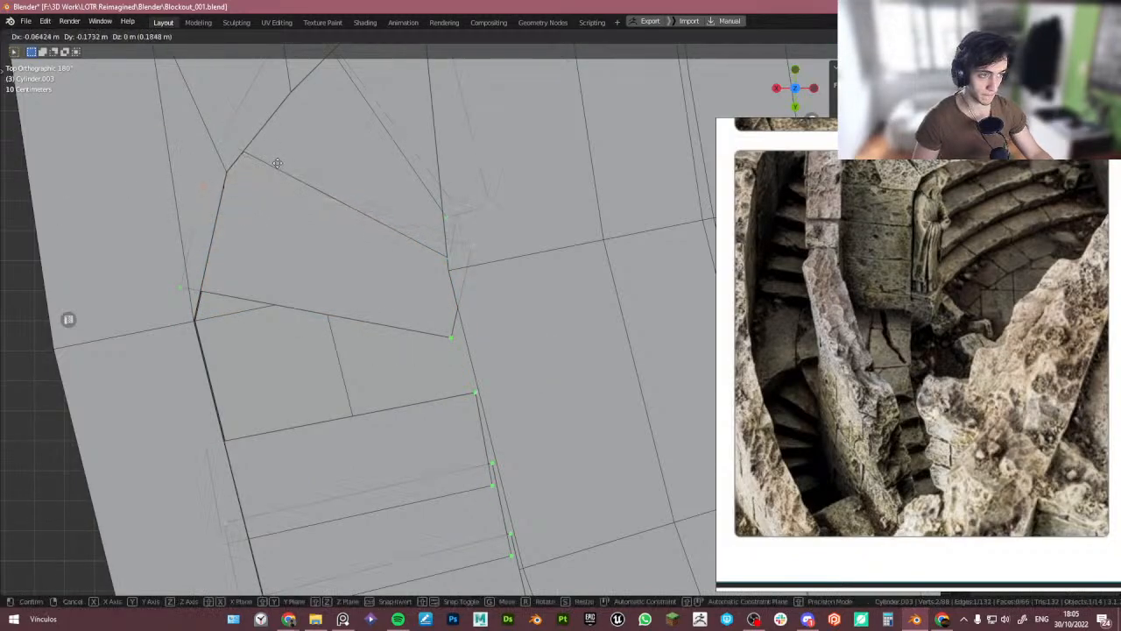
click(261, 164)
drag(394, 282, 476, 354)
key(g)
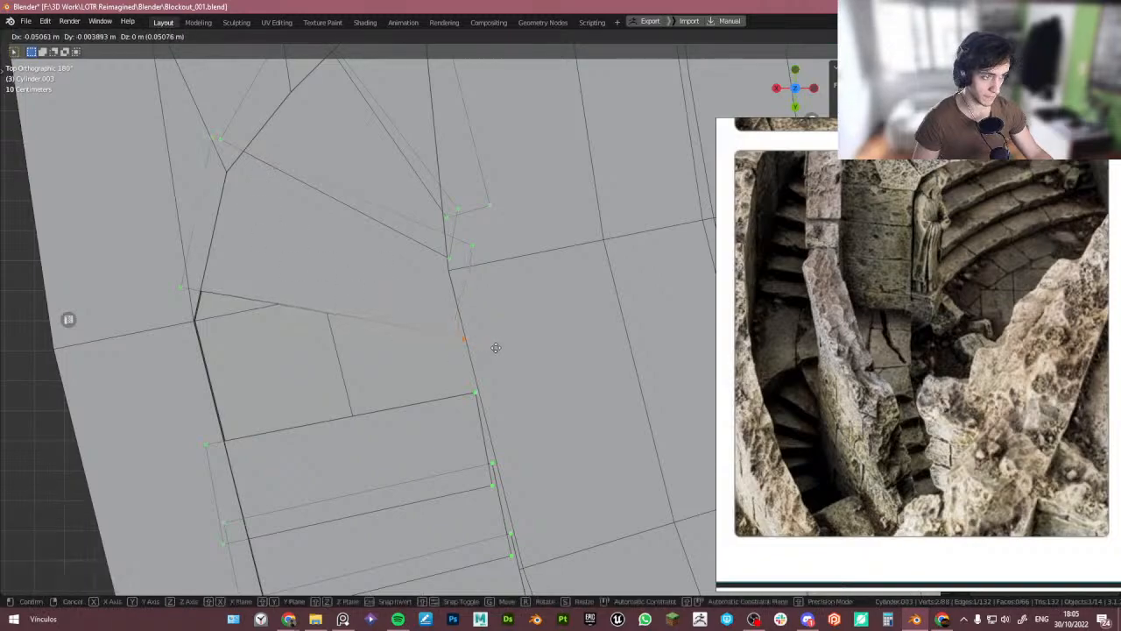
click(494, 346)
drag(163, 263, 190, 297)
key(g)
click(199, 280)
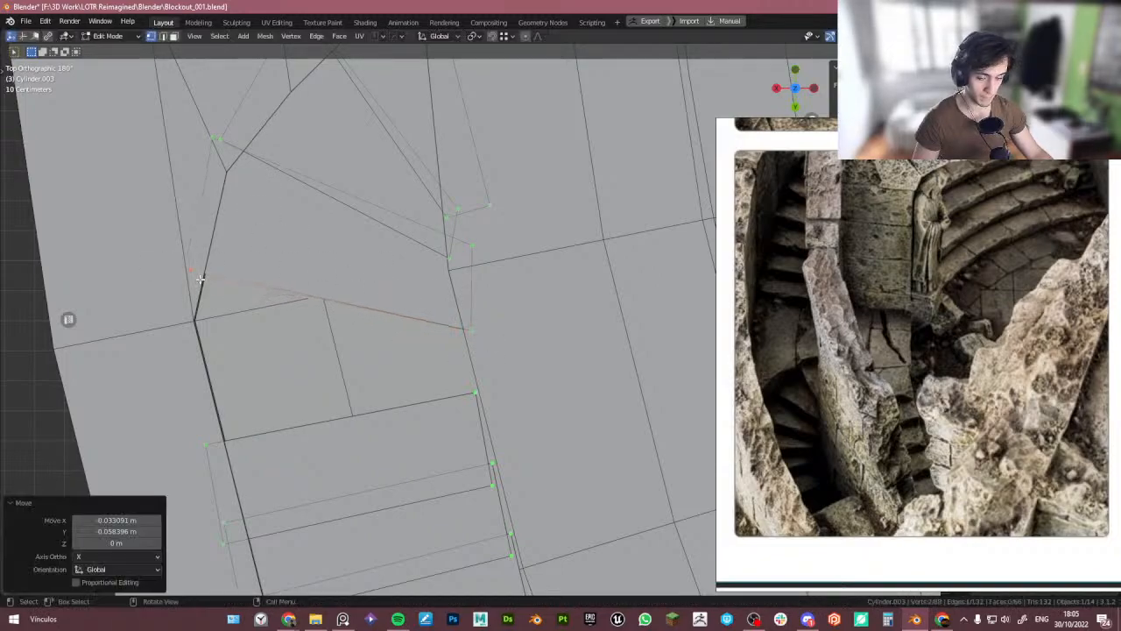
key(KP_7)
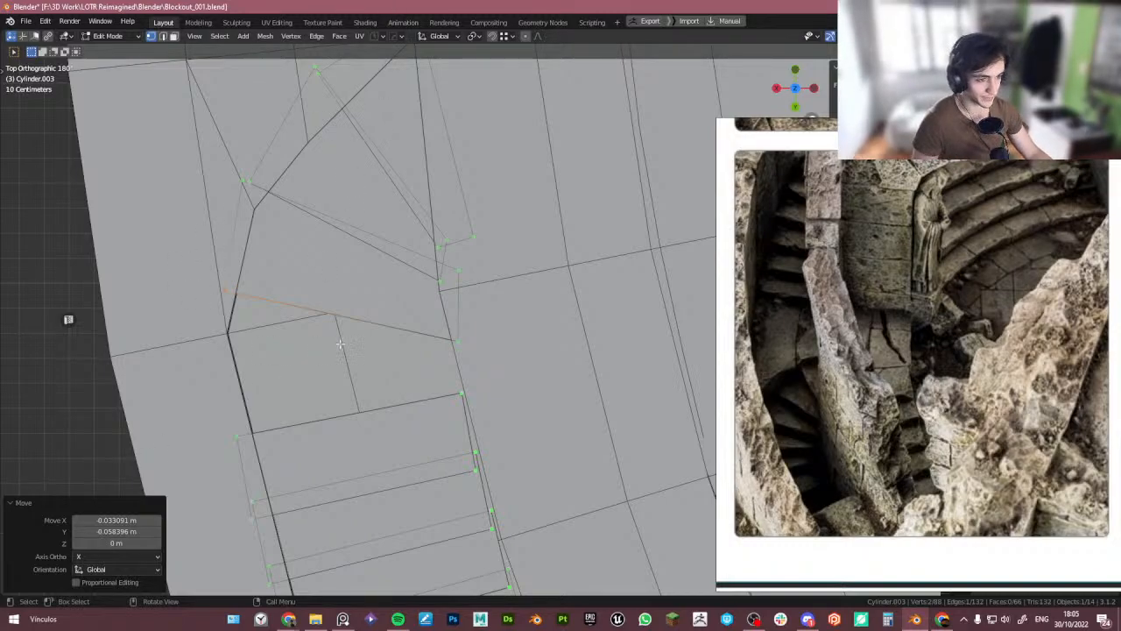
- Select and move the stair's side vertices onto the opening's right edge
shift+middle_drag(393, 435, 400, 395)
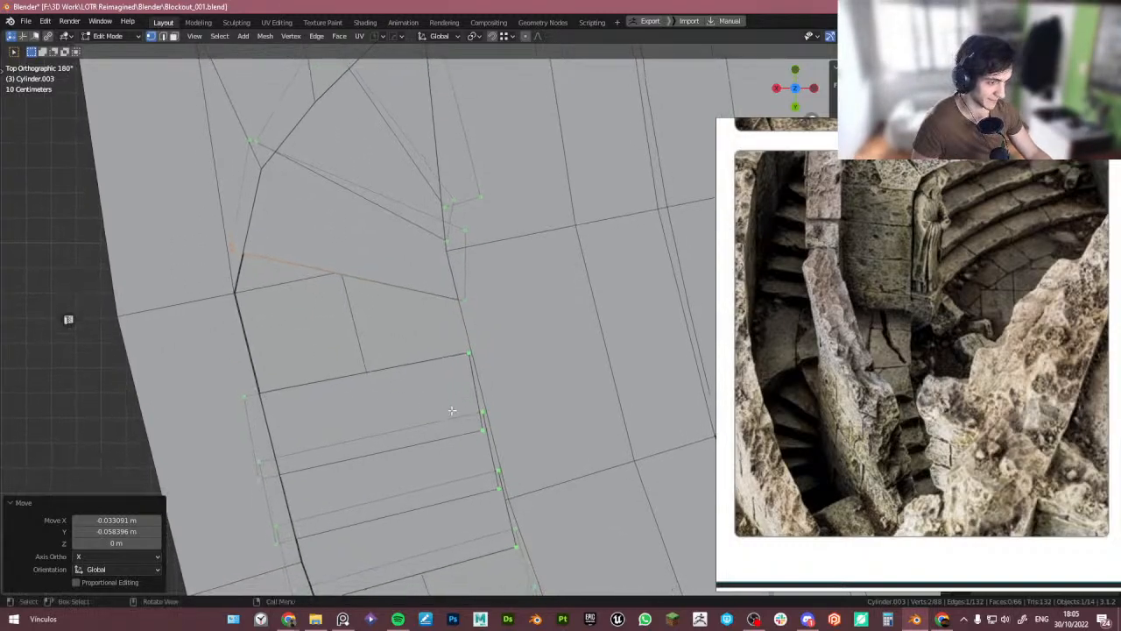
key(alt+a)
mouse_move(499, 458)
middle_down()
mouse_move(500, 412)
mouse_move(501, 440)
middle_up()
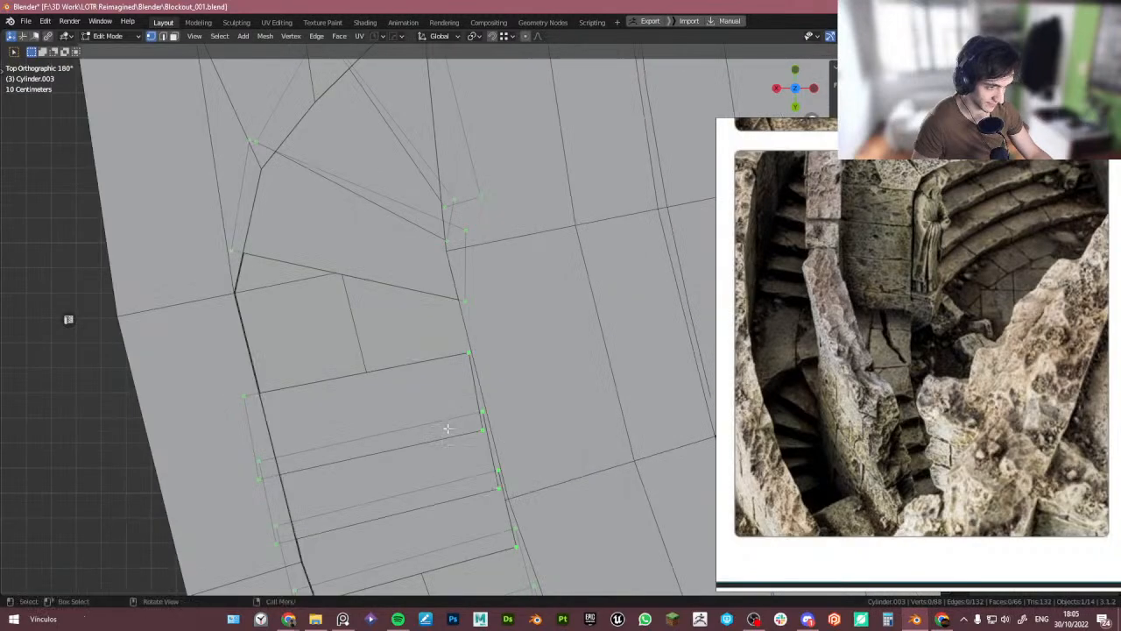
click(481, 430)
key(g)
click(522, 438)
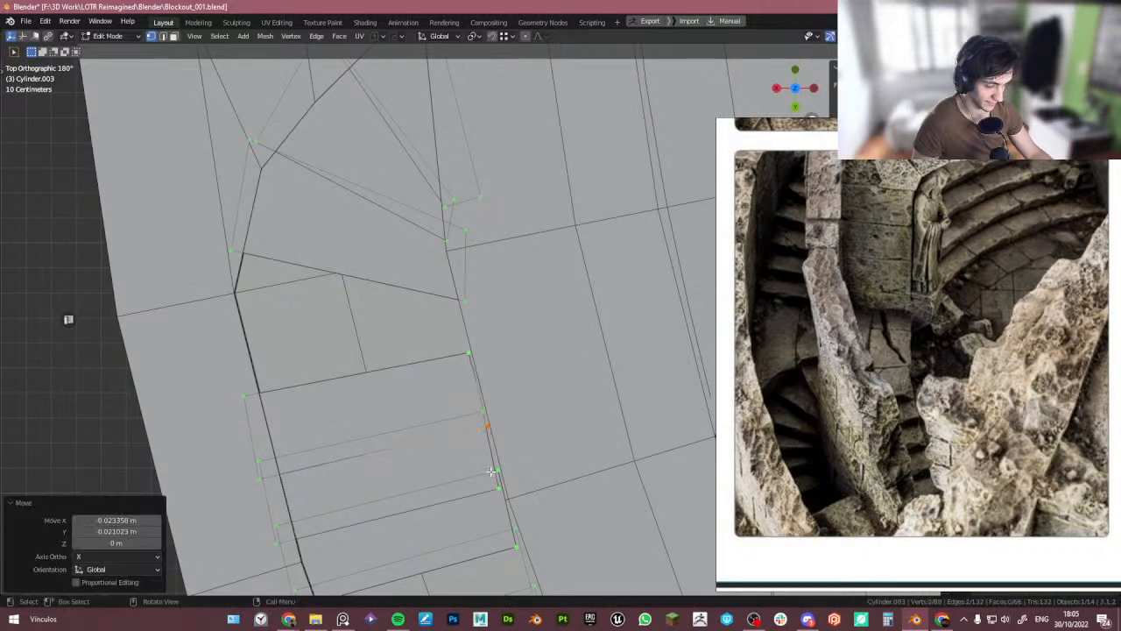
shift+middle_drag(491, 471, 481, 439)
drag(473, 438, 522, 473)
key(g)
click(536, 472)
drag(455, 370, 496, 385)
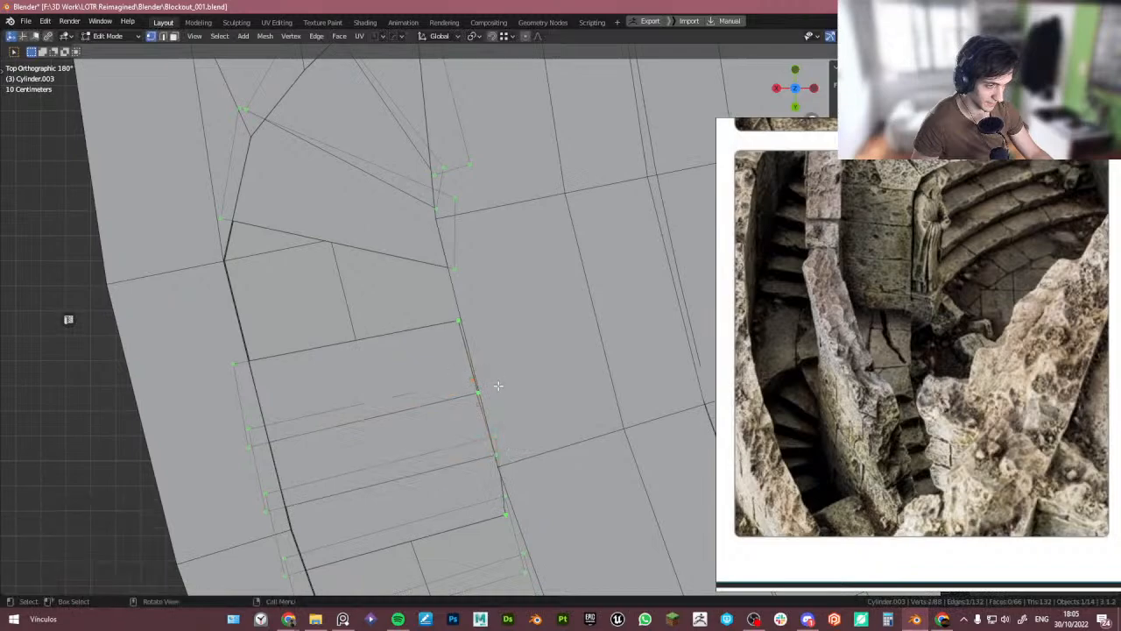
- Select the whole stair flight and move and rotate it to sit along the floor opening
key(Tab)
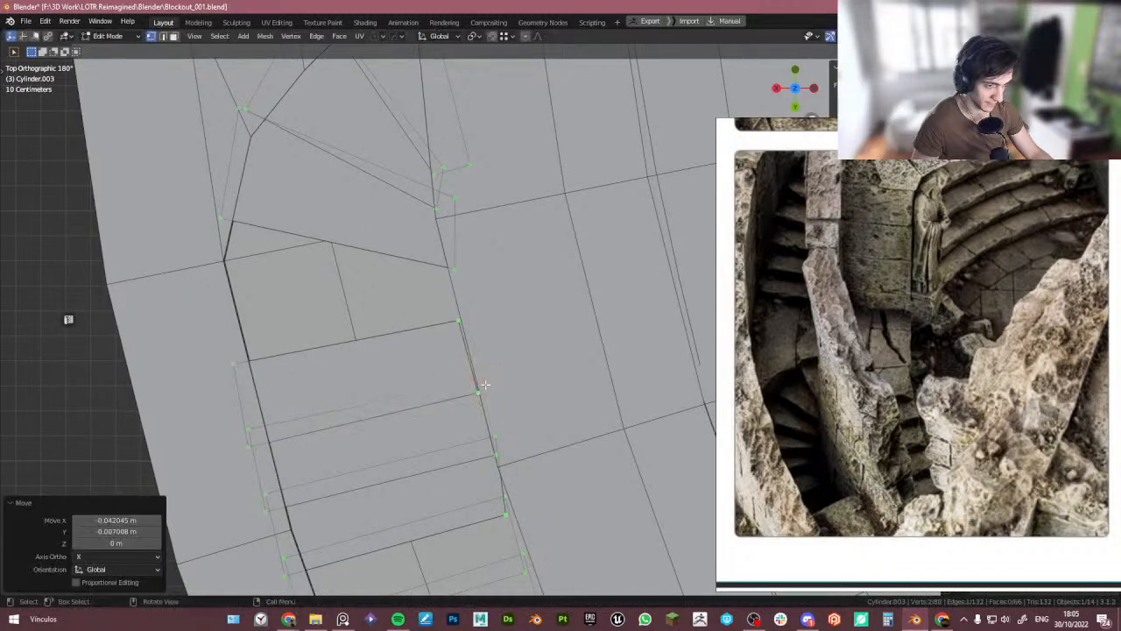
scroll(409, 296, down, 3)
middle_drag(403, 318, 393, 397)
key(Tab)
scroll(494, 390, down, 3)
shift+middle_drag(485, 402, 426, 324)
drag(412, 471, 284, 261)
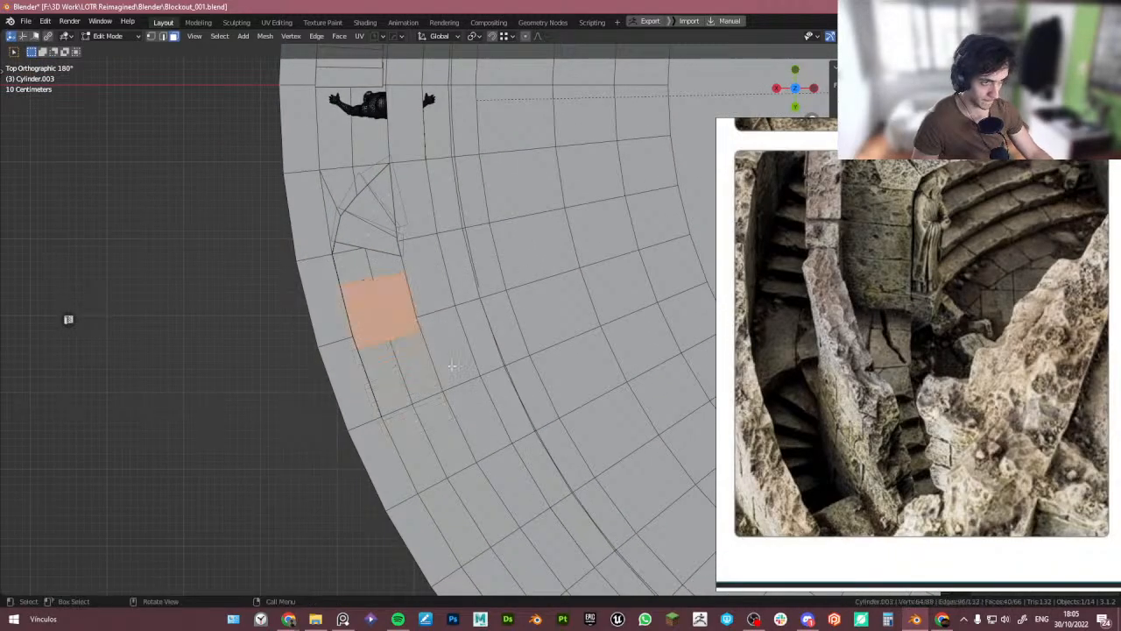
key(g)
click(491, 379)
key(r)
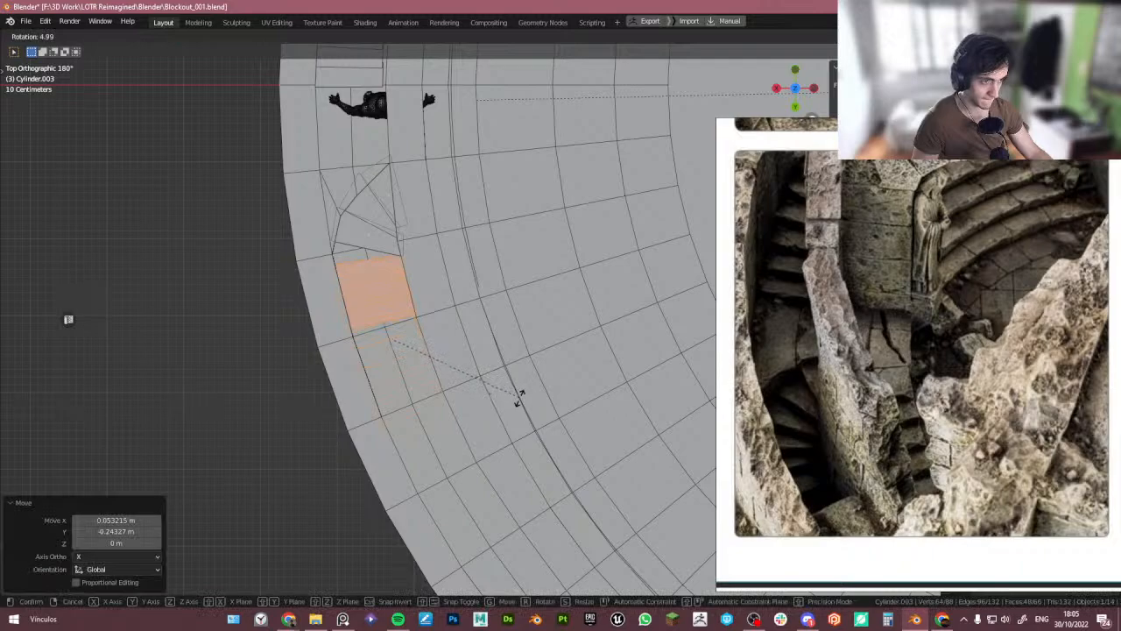
click(520, 398)
key(g)
click(524, 391)
key(r)
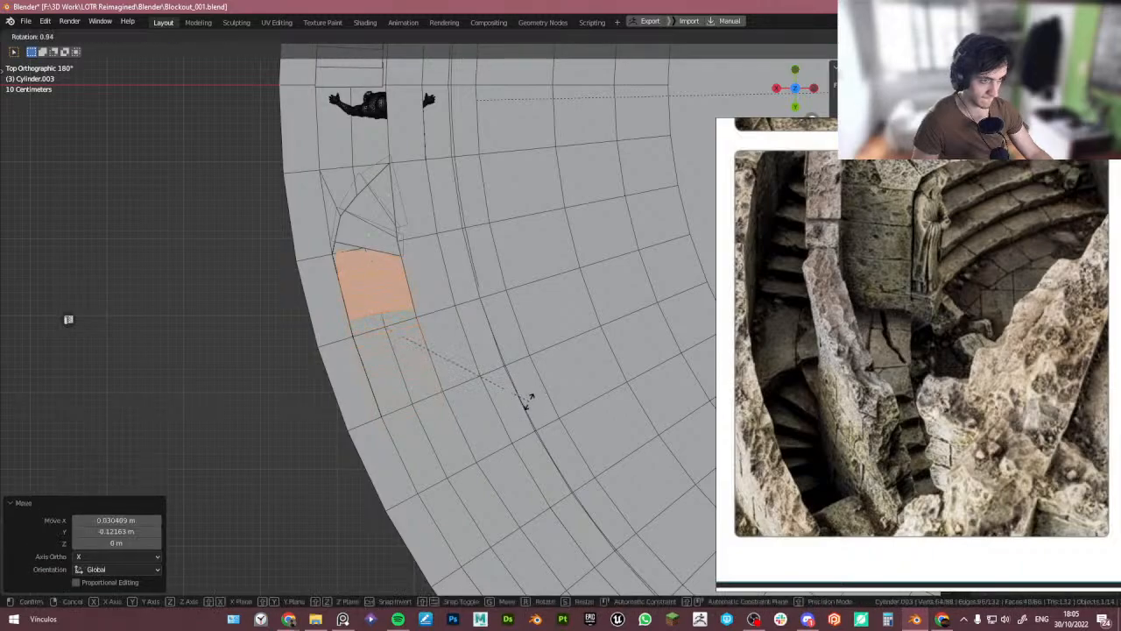
click(528, 399)
key(g)
click(523, 393)
- Move the stair's side vertices onto the opening's edge in top view
key(Tab)
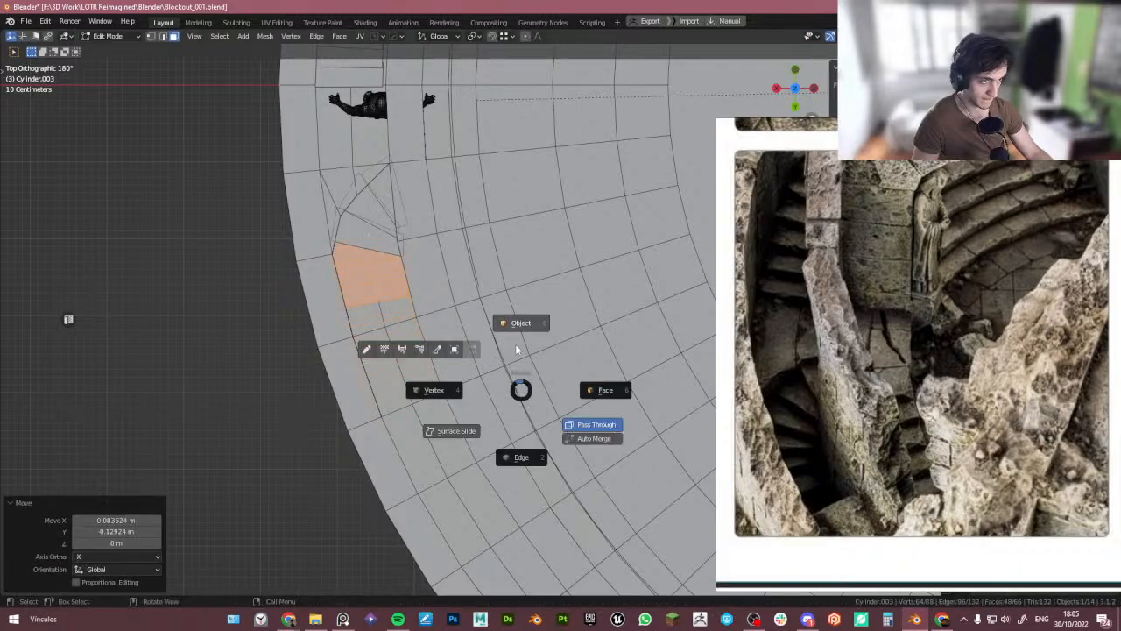
key(Tab)
drag(460, 406, 397, 282)
key(g)
click(453, 328)
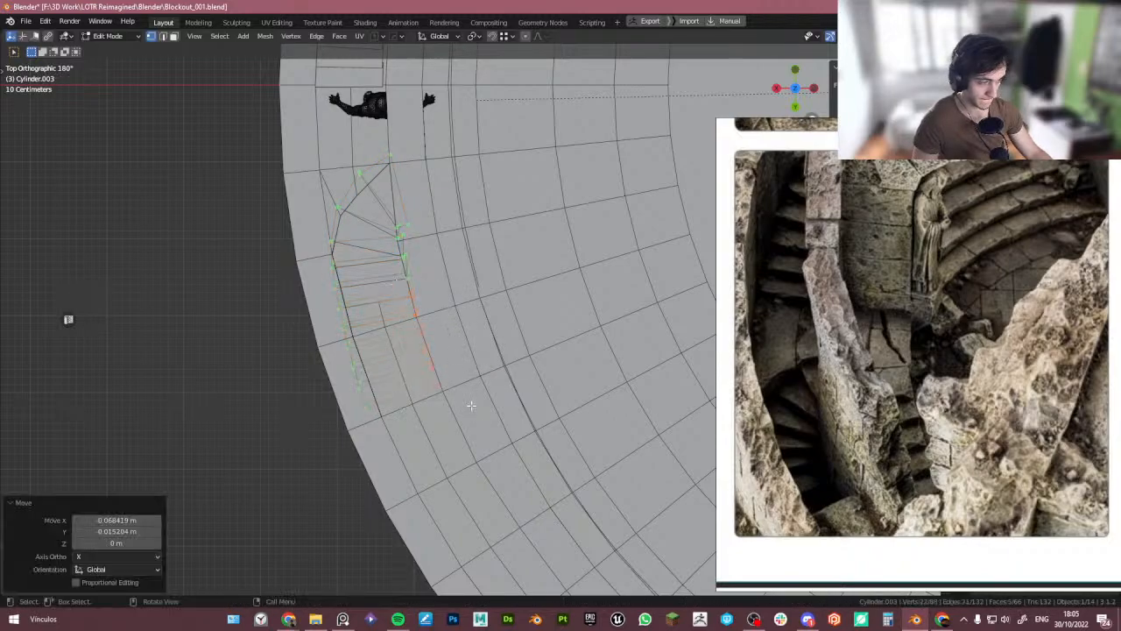
drag(471, 406, 428, 360)
key(g)
click(443, 360)
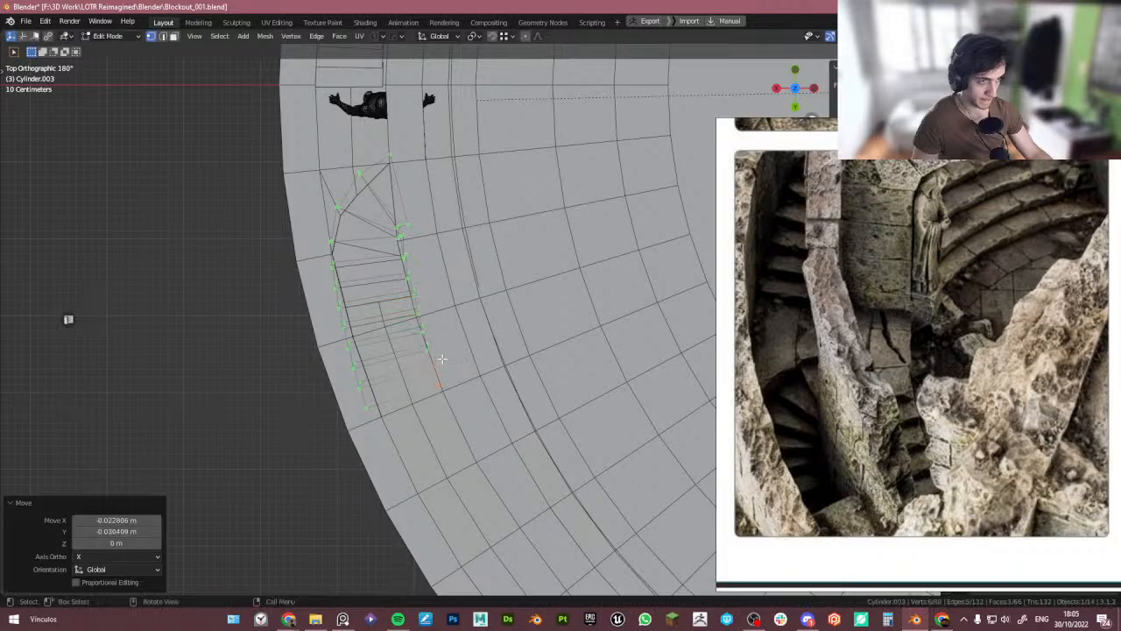
key(Tab)
- Enter the stair's Edit Mode and move the top step's inner edge along the X axis to meet the opening
middle_drag(444, 373, 313, 310)
click(456, 343)
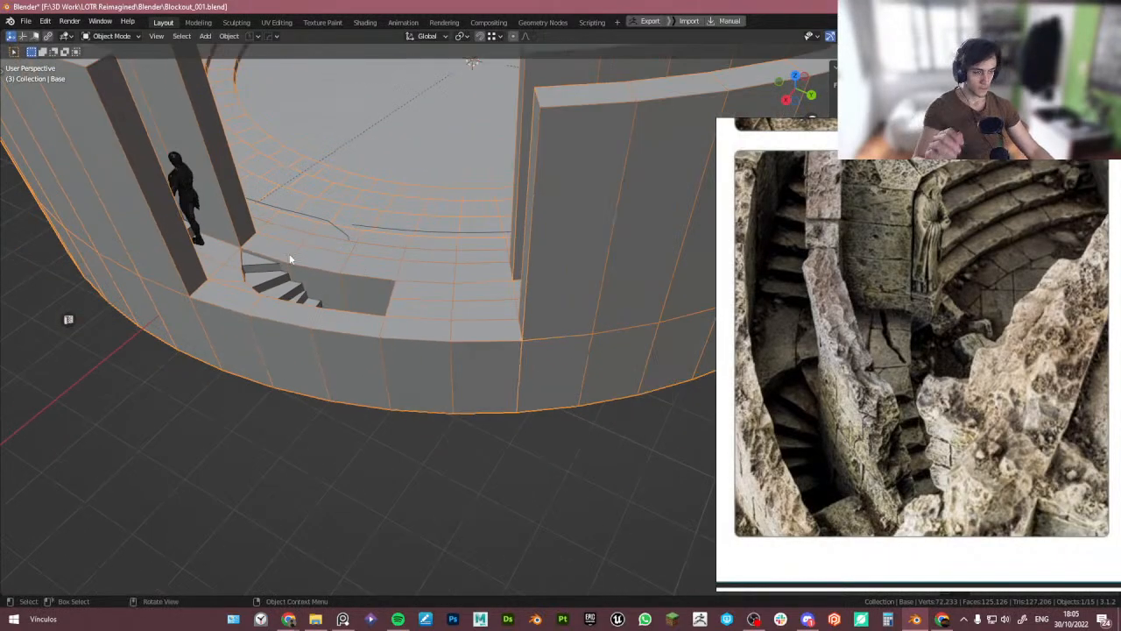
scroll(289, 263, up, 3)
key(Tab)
click(326, 310)
scroll(258, 326, up, 4)
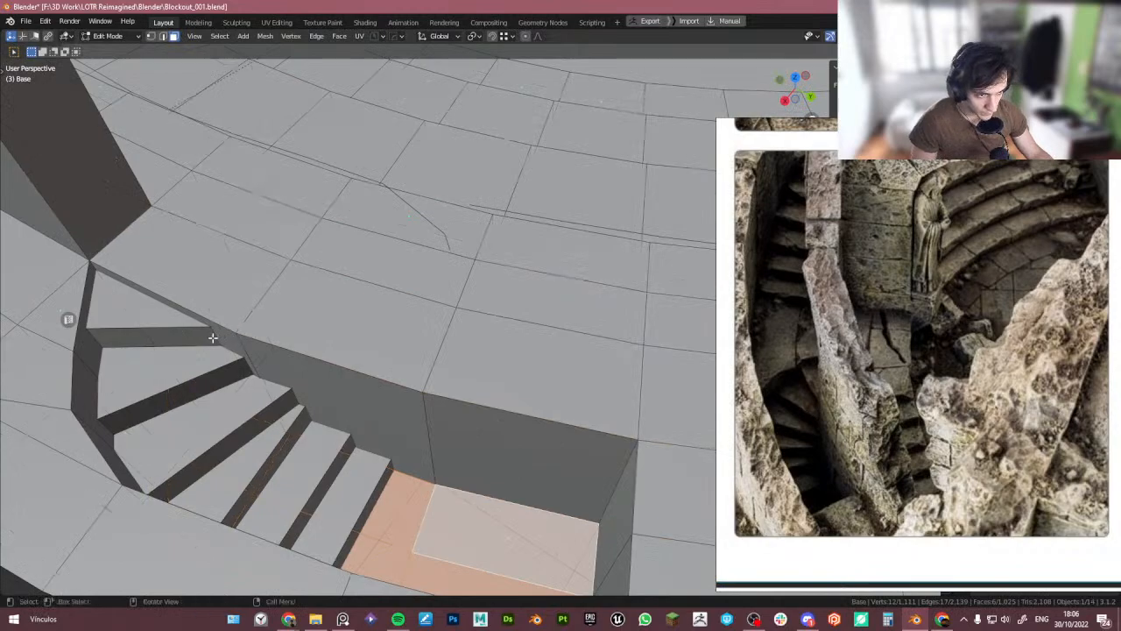
click(200, 329)
middle_drag(200, 344, 216, 330)
key(Tab)
click(215, 279)
click(217, 307)
key(Tab)
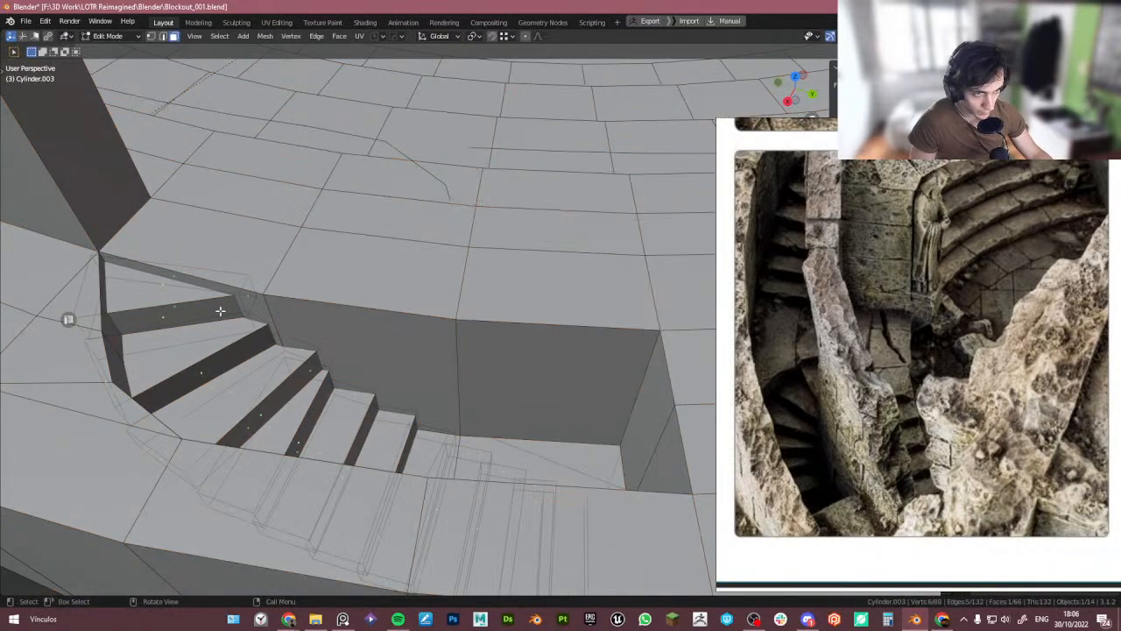
key(2)
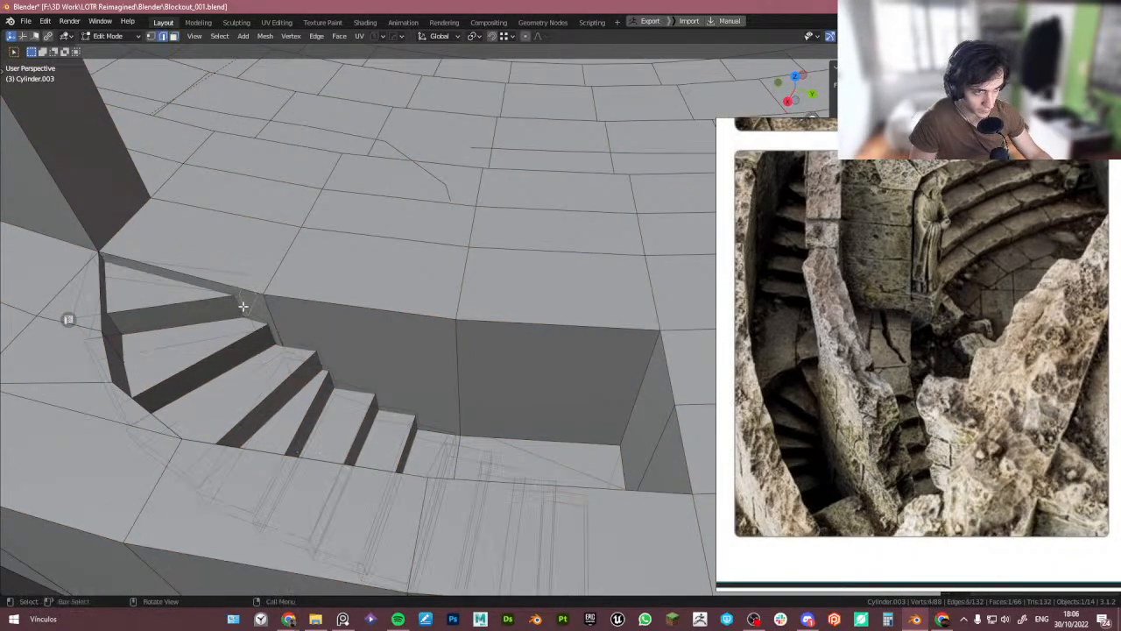
click(242, 306)
middle_drag(243, 306, 244, 322)
click(243, 306)
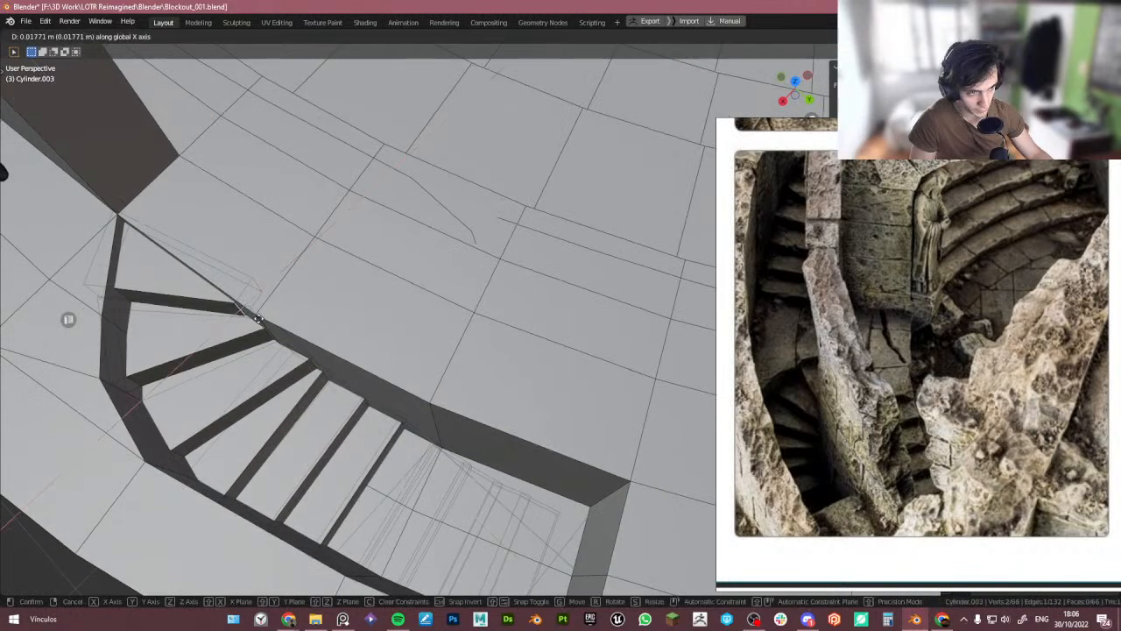
key(g)
key(x)
click(228, 302)
scroll(263, 314, up, 3)
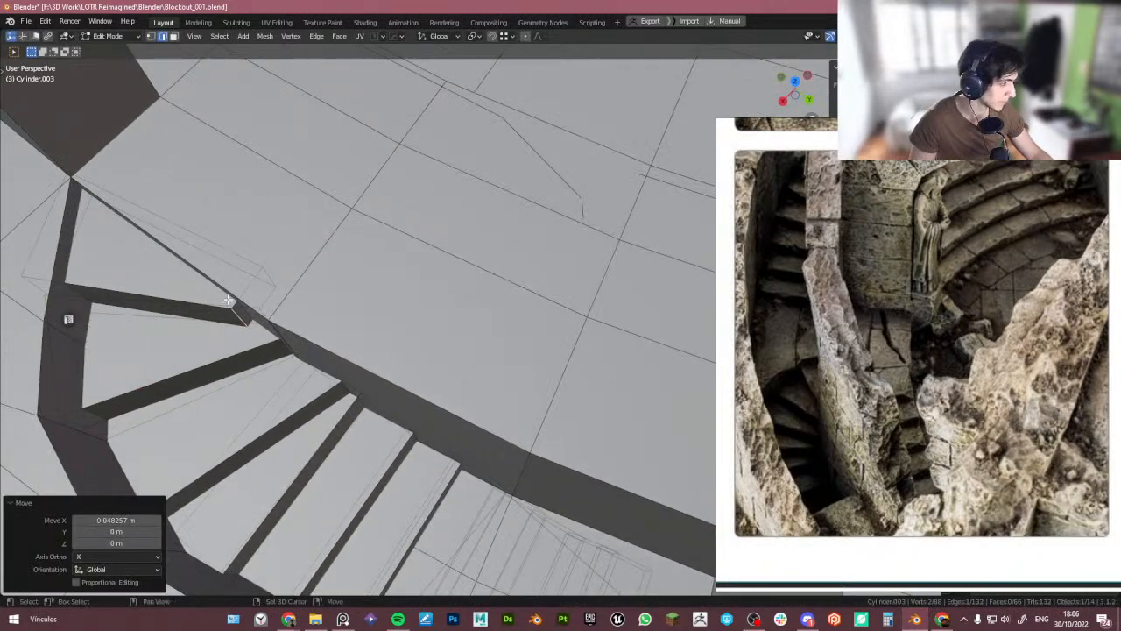
- Move the top step's end face along the Y axis to close the gap at the opening's corner
key(3)
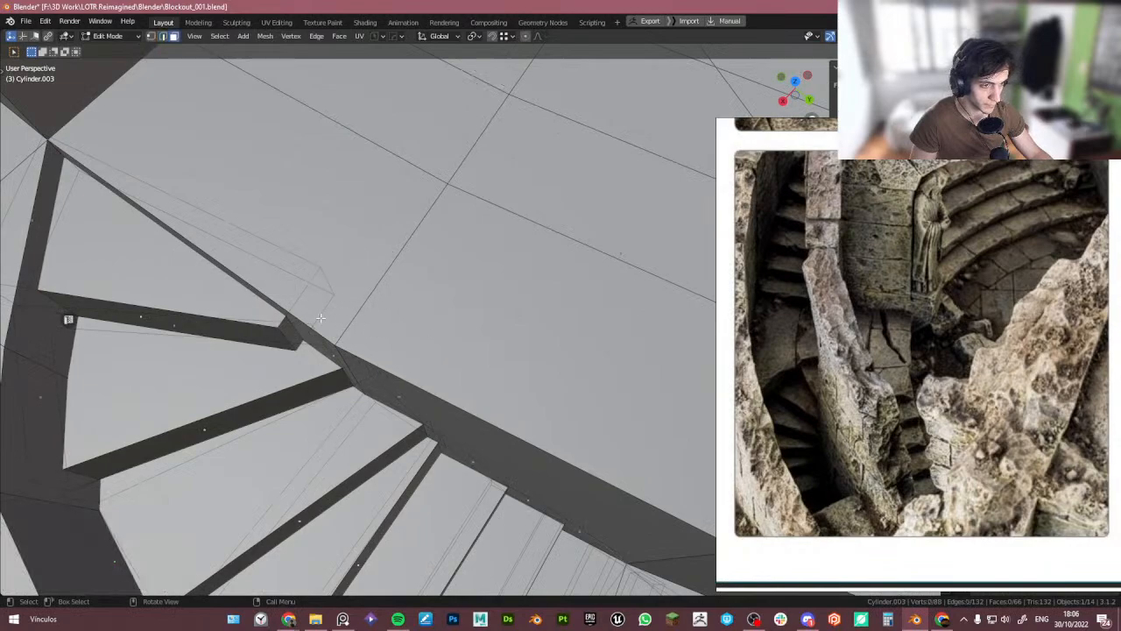
click(298, 326)
key(g)
key(y)
click(342, 323)
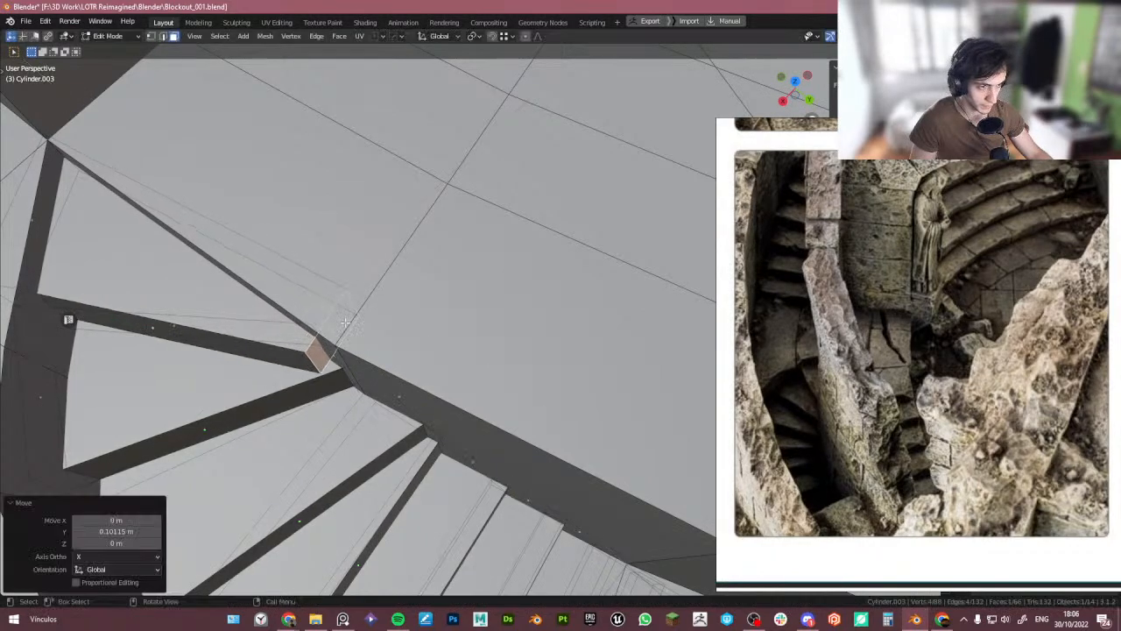
key(g)
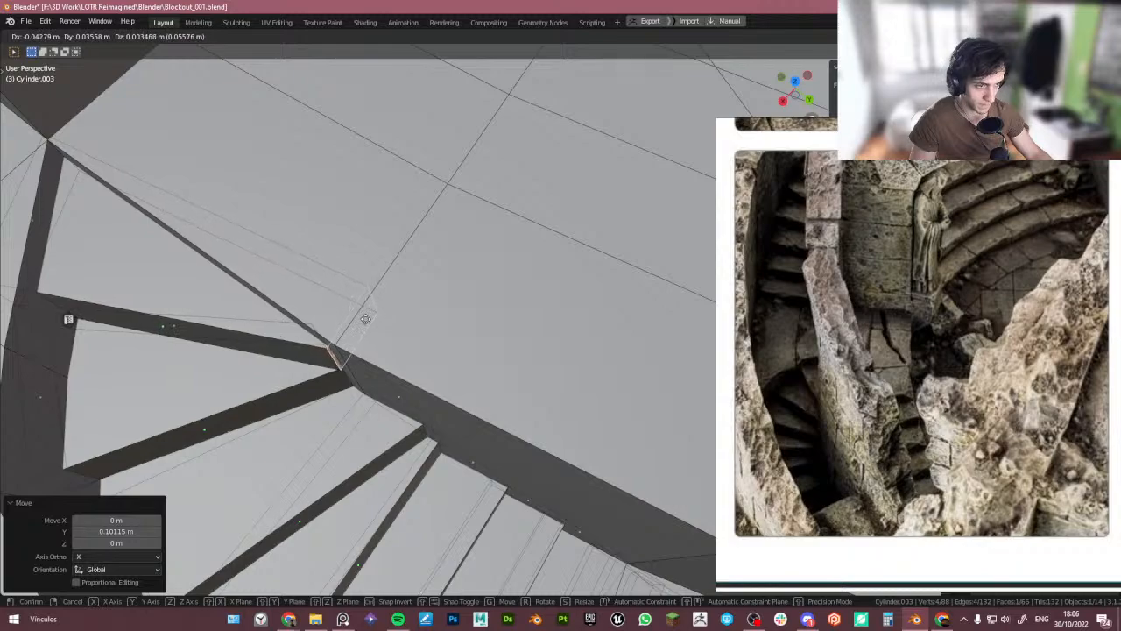
click(366, 319)
key(Tab)
- Orbit and zoom around the tower to inspect the stair flight in the floor opening
scroll(361, 269, down, 6)
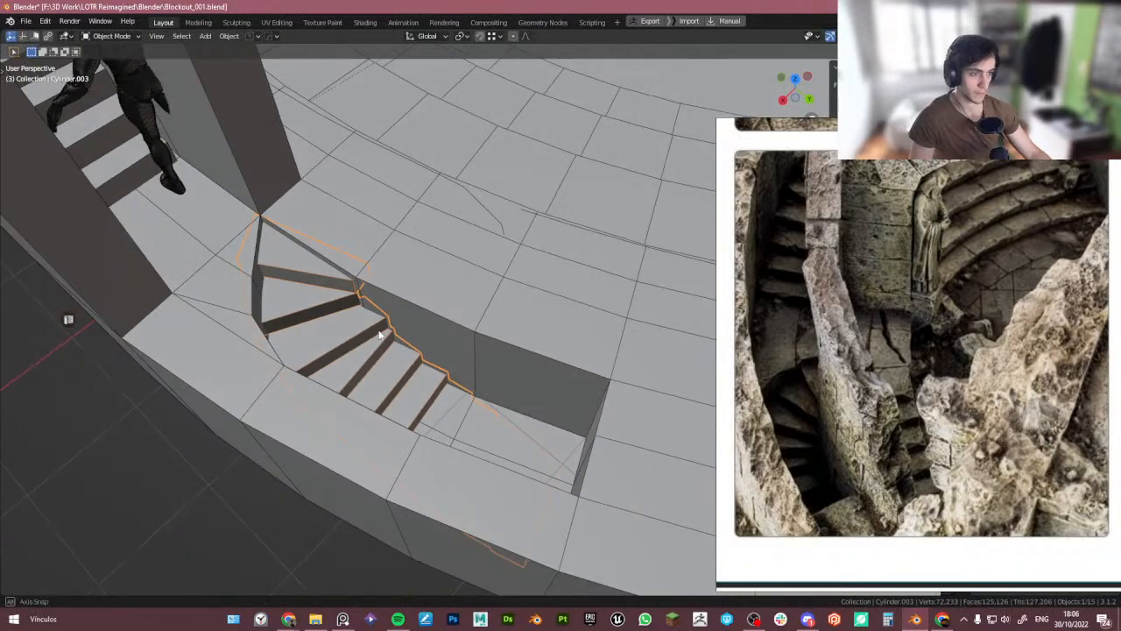
middle_drag(392, 326, 421, 320)
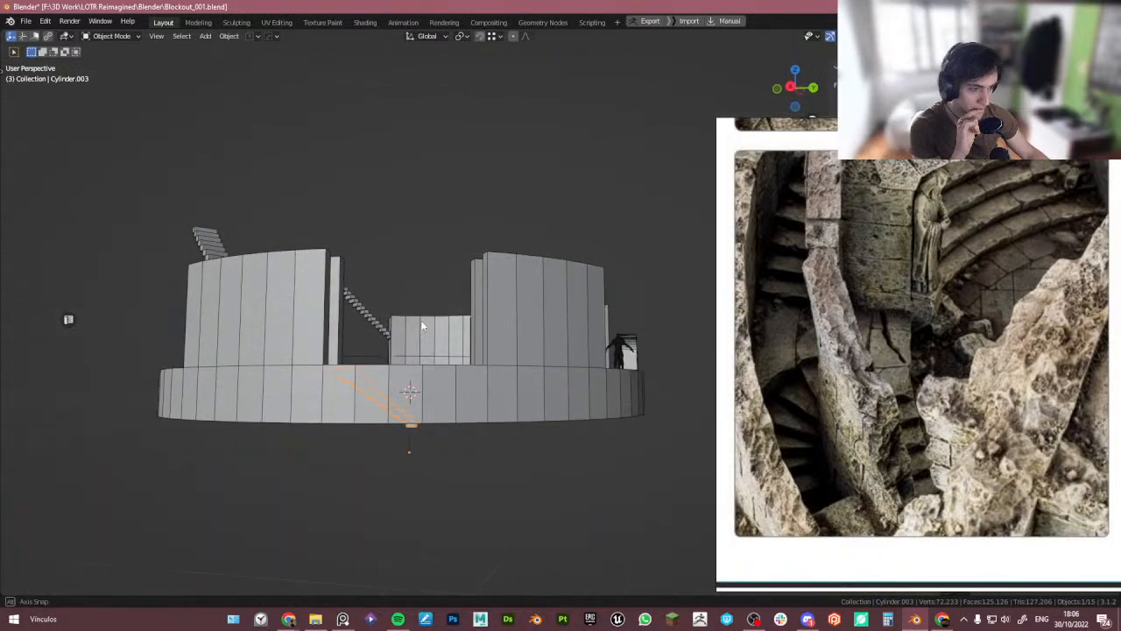
middle_drag(602, 488, 614, 445)
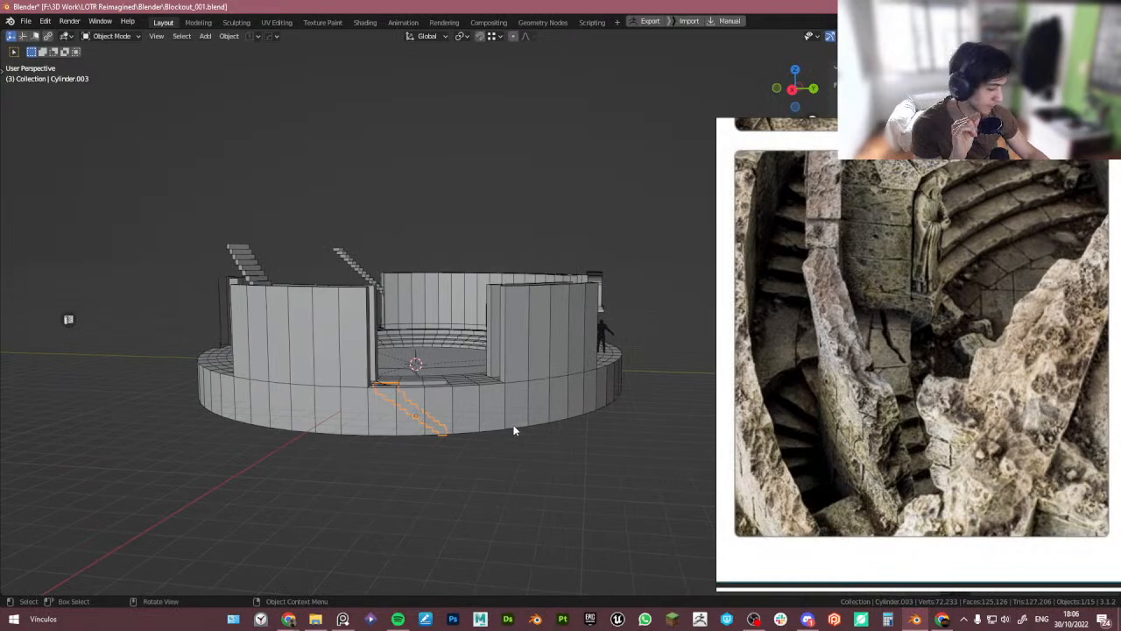
middle_drag(514, 430, 426, 372)
scroll(403, 348, up, 3)
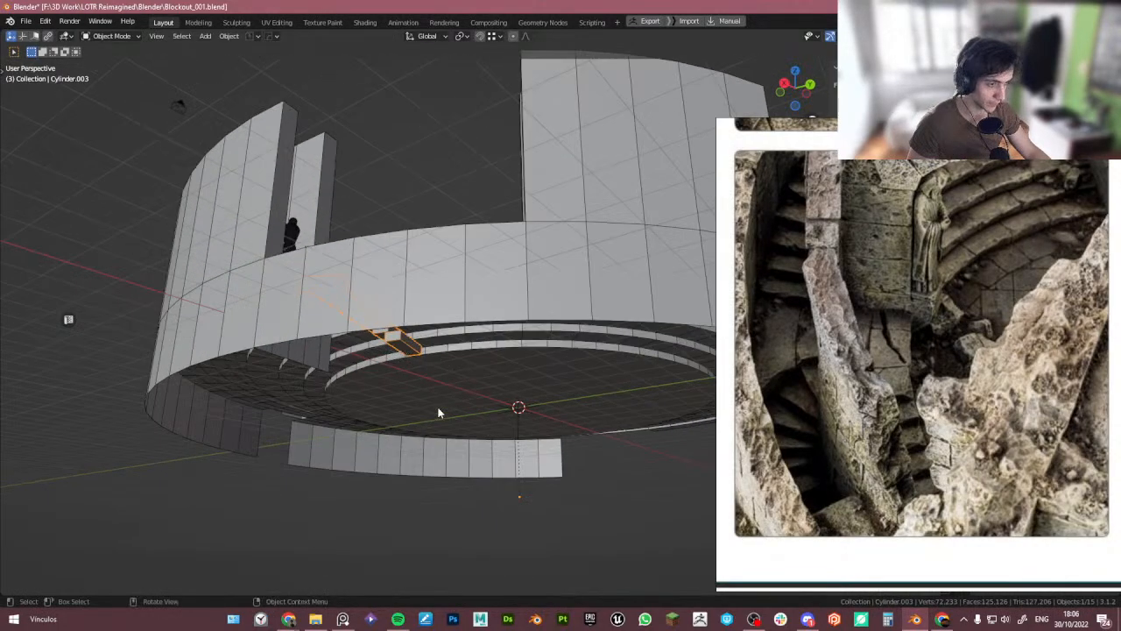
middle_drag(407, 343, 422, 403)
scroll(455, 403, down, 2)
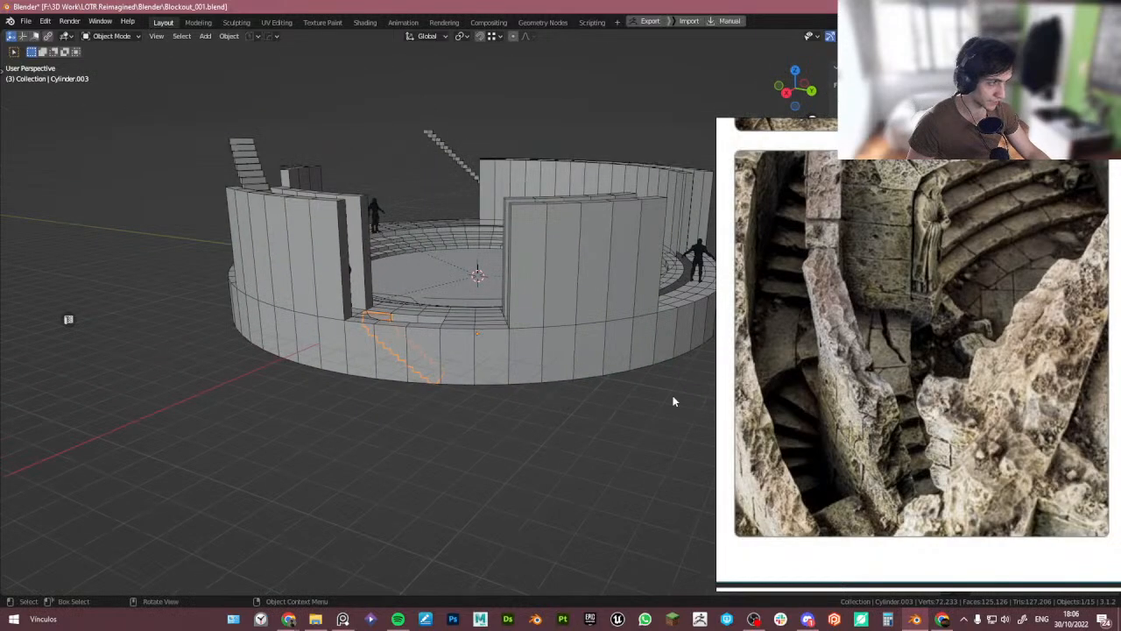
scroll(827, 369, down, 5)
middle_drag(544, 364, 456, 385)
scroll(368, 359, up, 3)
middle_drag(368, 357, 356, 363)
scroll(357, 364, up, 2)
scroll(357, 362, down, 3)
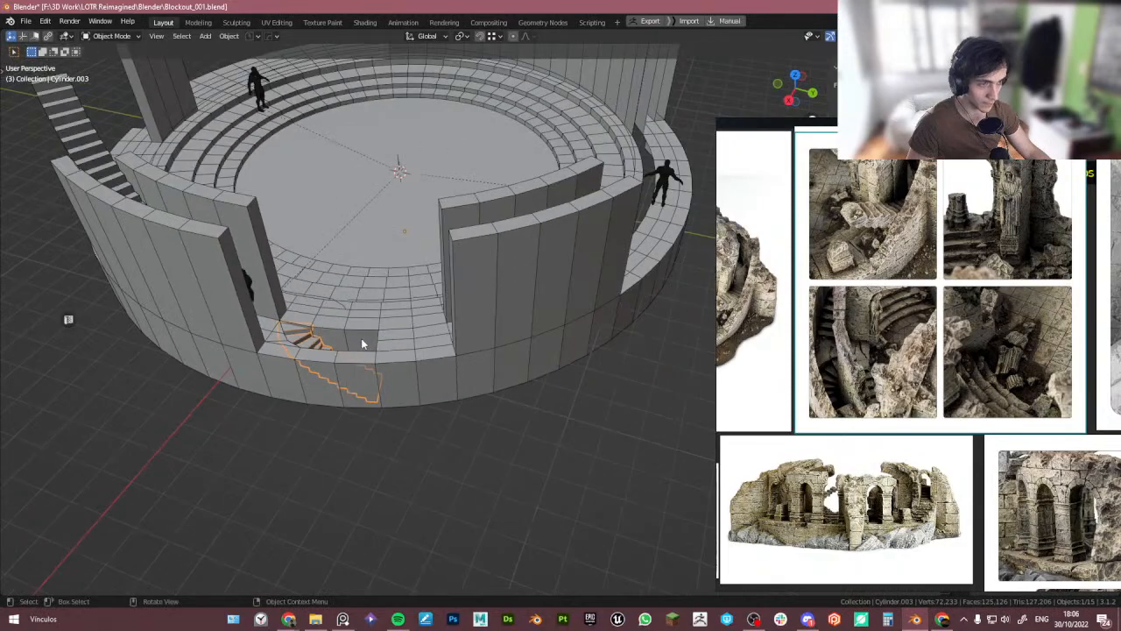
shift+middle_drag(365, 256, 415, 298)
scroll(409, 386, up, 6)
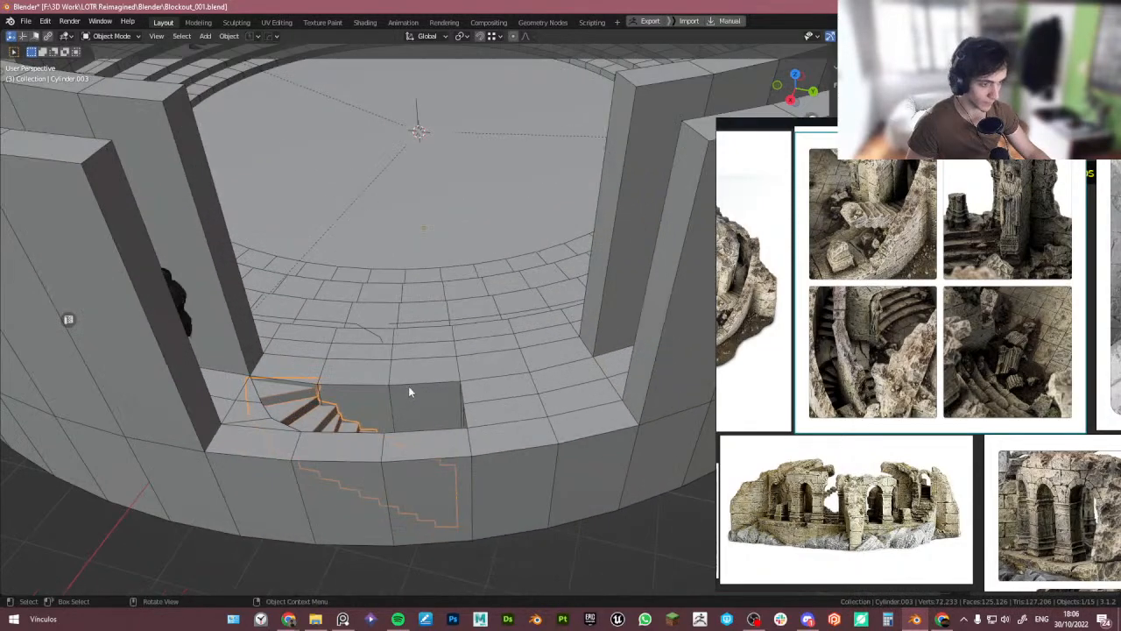
- Enter Edit Mode on the tower base mesh and select faces at the wall opening
click(538, 424)
scroll(539, 423, down, 4)
shift+middle_drag(493, 387, 395, 382)
key(Tab)
click(411, 362)
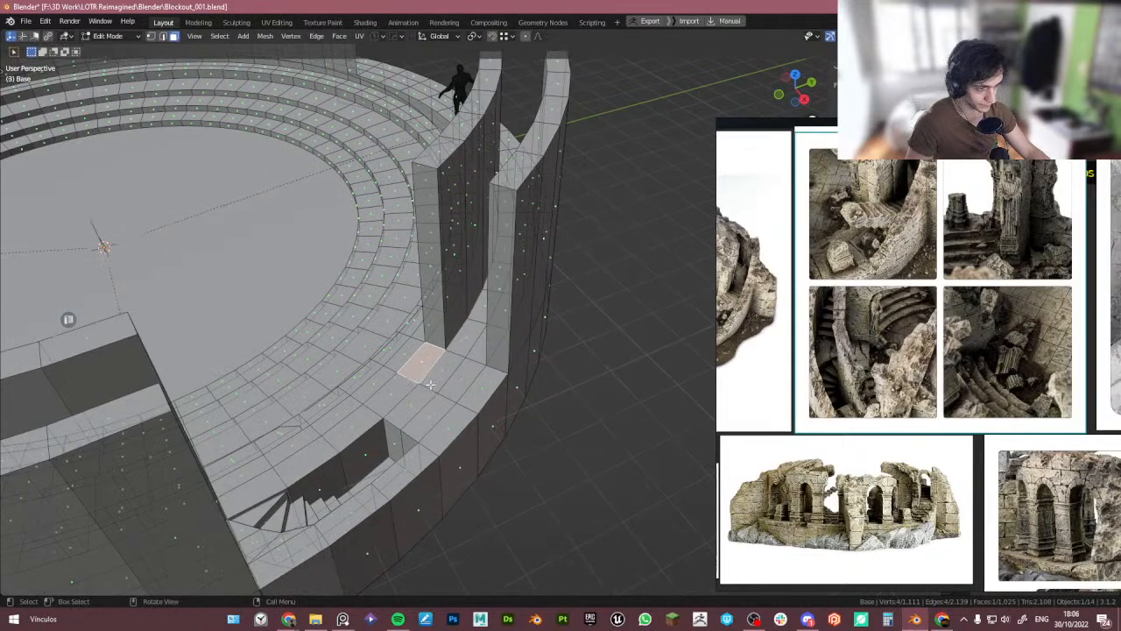
click(441, 299)
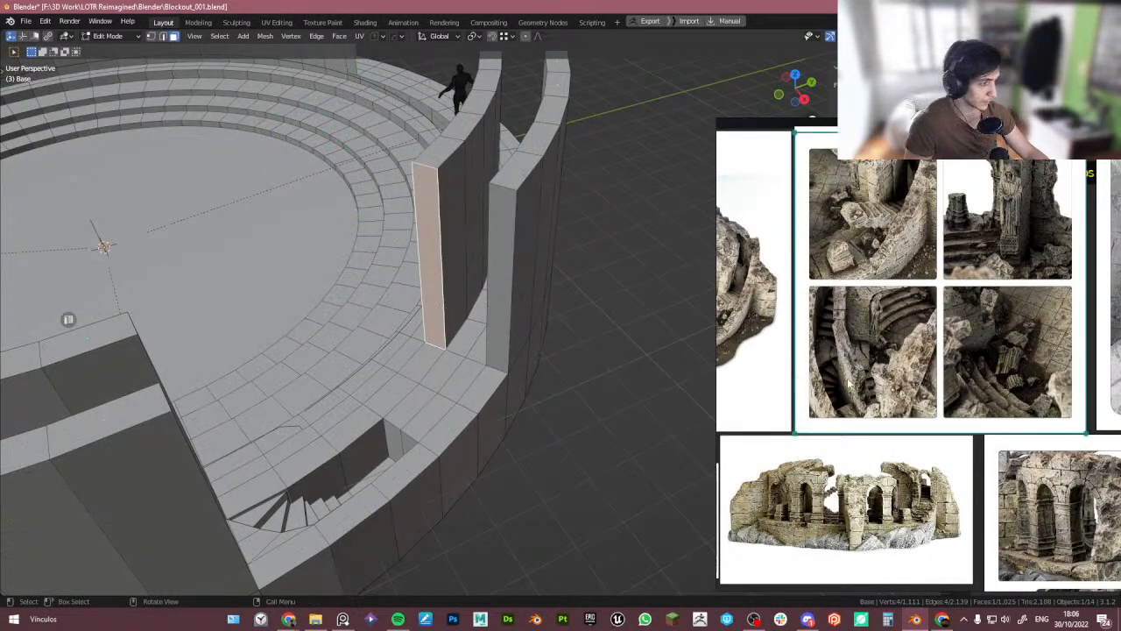
- Browse the reference board images of the ruined watchtower and its stairs
scroll(907, 408, down, 2)
middle_drag(907, 407, 871, 343)
scroll(881, 420, up, 5)
scroll(873, 400, down, 5)
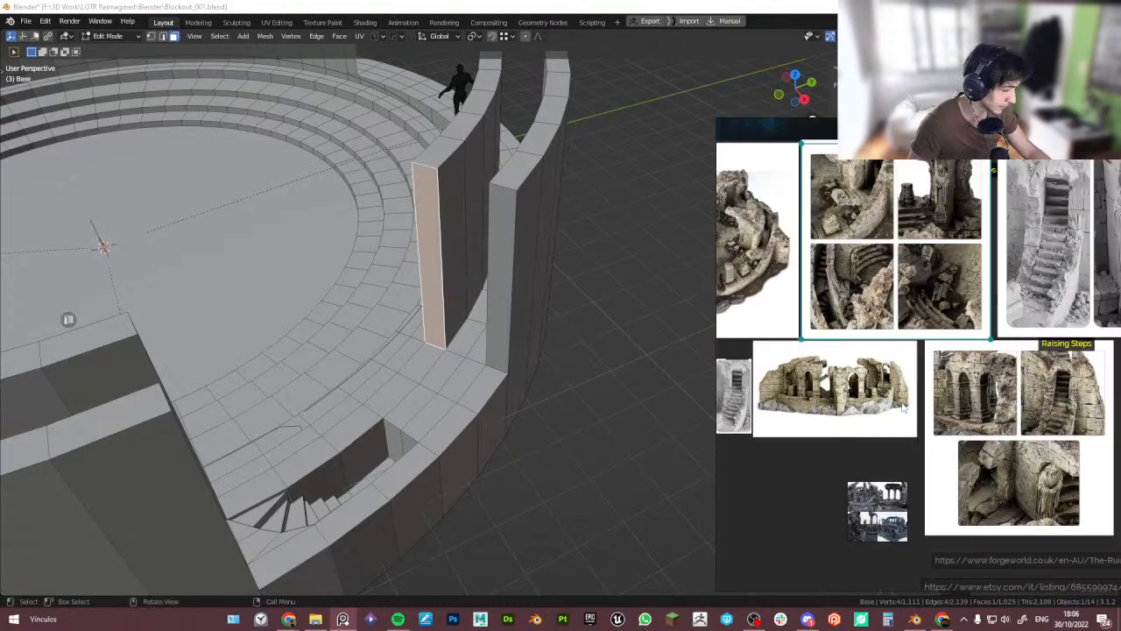
middle_drag(985, 446, 997, 480)
scroll(937, 340, up, 4)
middle_drag(899, 332, 973, 410)
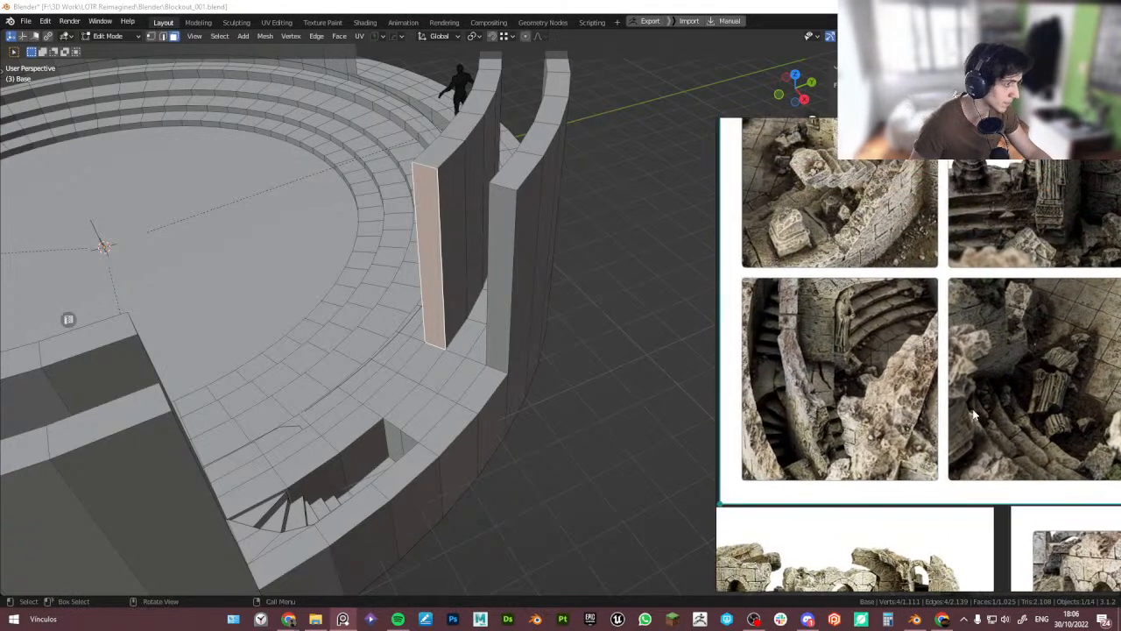
middle_drag(842, 231, 879, 299)
scroll(881, 302, down, 4)
middle_drag(769, 315, 908, 305)
scroll(908, 306, up, 8)
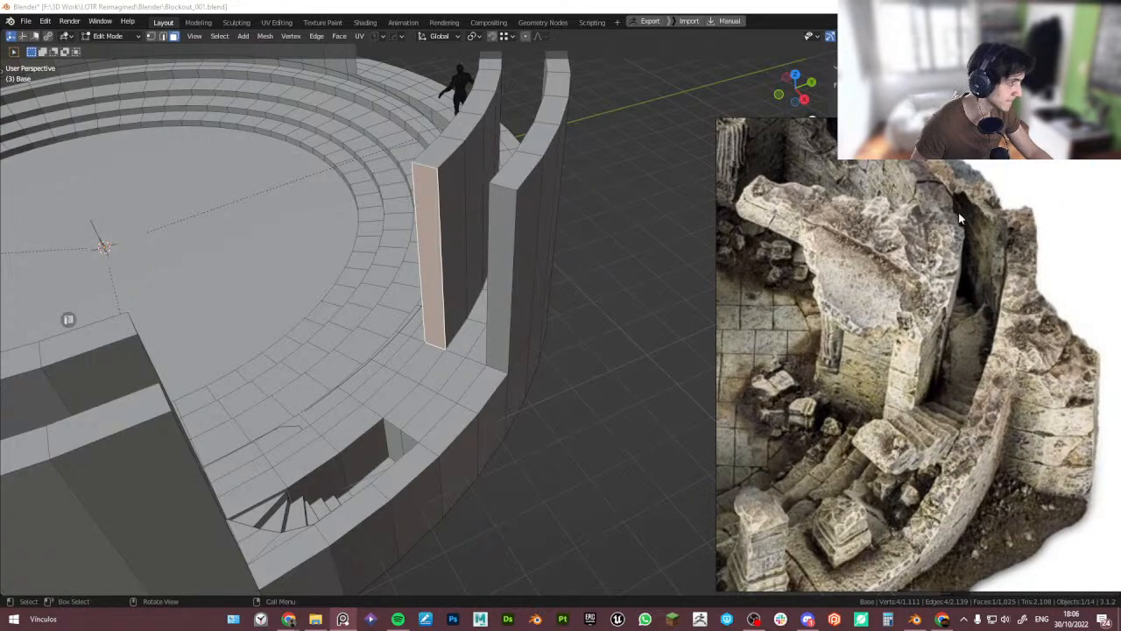
scroll(1001, 337, up, 1)
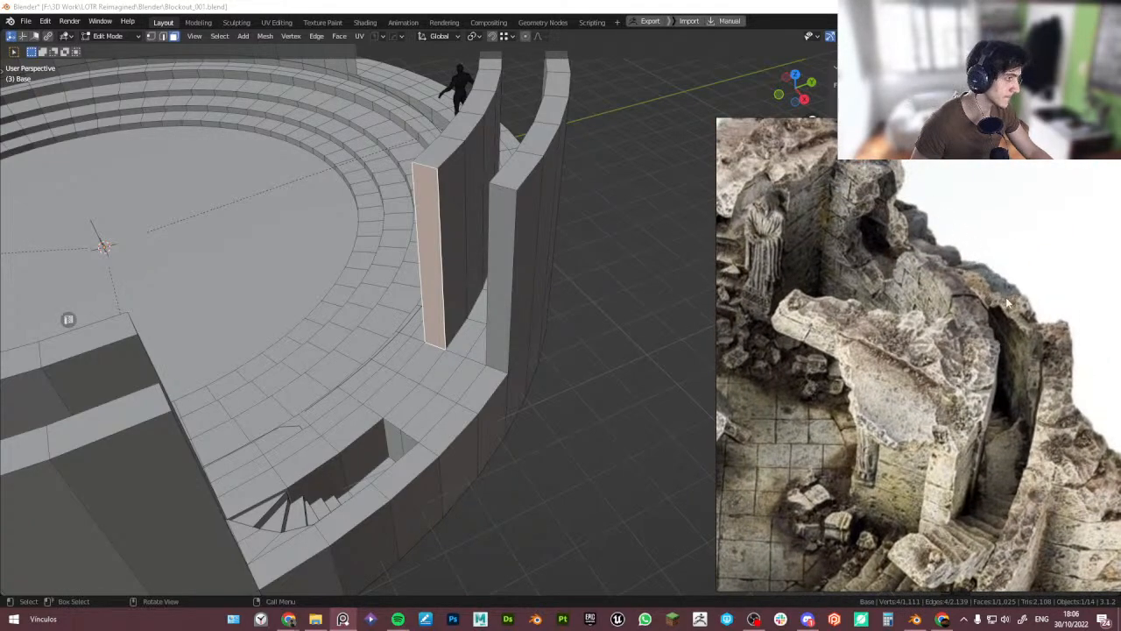
scroll(522, 265, down, 1)
- Select the wall's end and top faces around the opening beside the stair and delete them
middle_drag(520, 265, 514, 290)
click(433, 350)
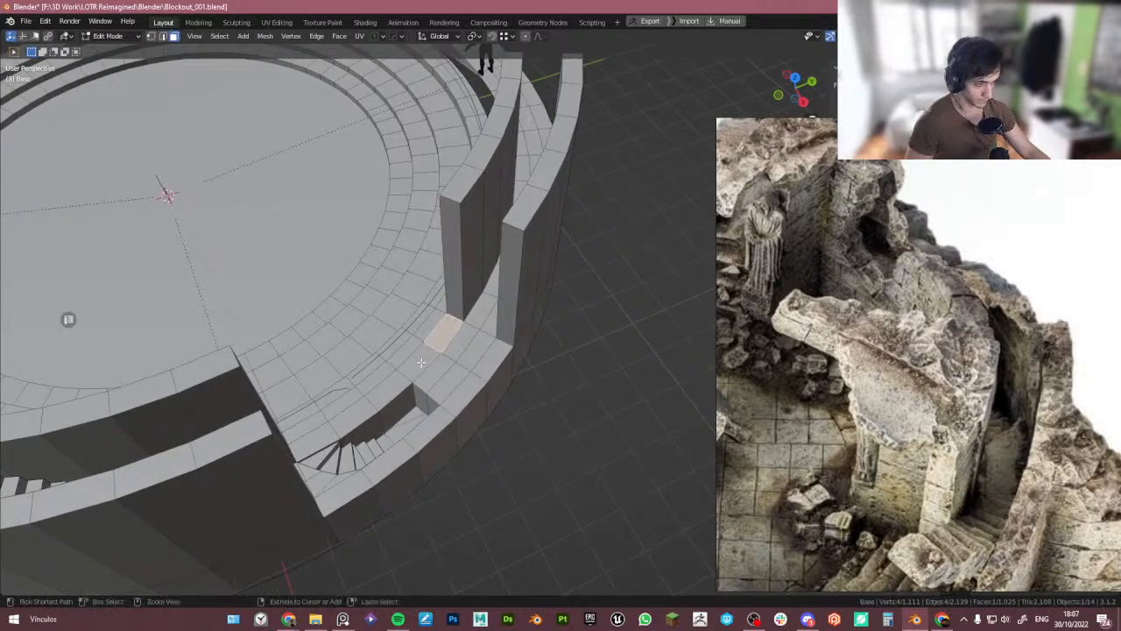
ctrl+click(422, 362)
shift+click(453, 279)
shift+click(503, 327)
shift+click(499, 362)
shift+click(469, 381)
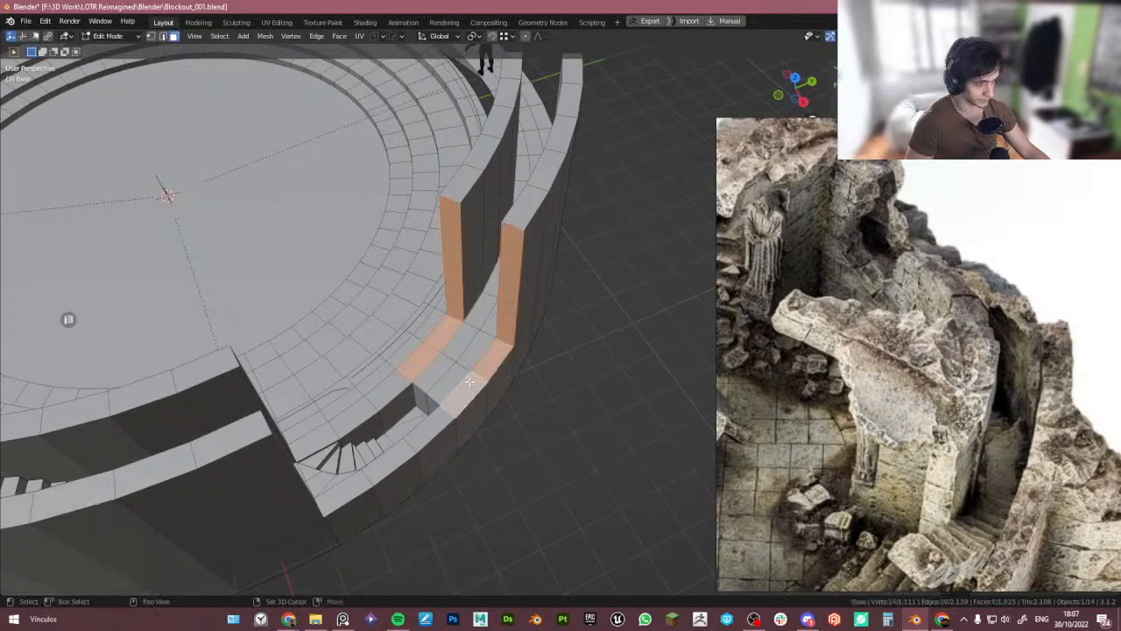
key(x)
click(529, 216)
key(ctrl+z)
middle_drag(506, 296, 513, 276)
key(x)
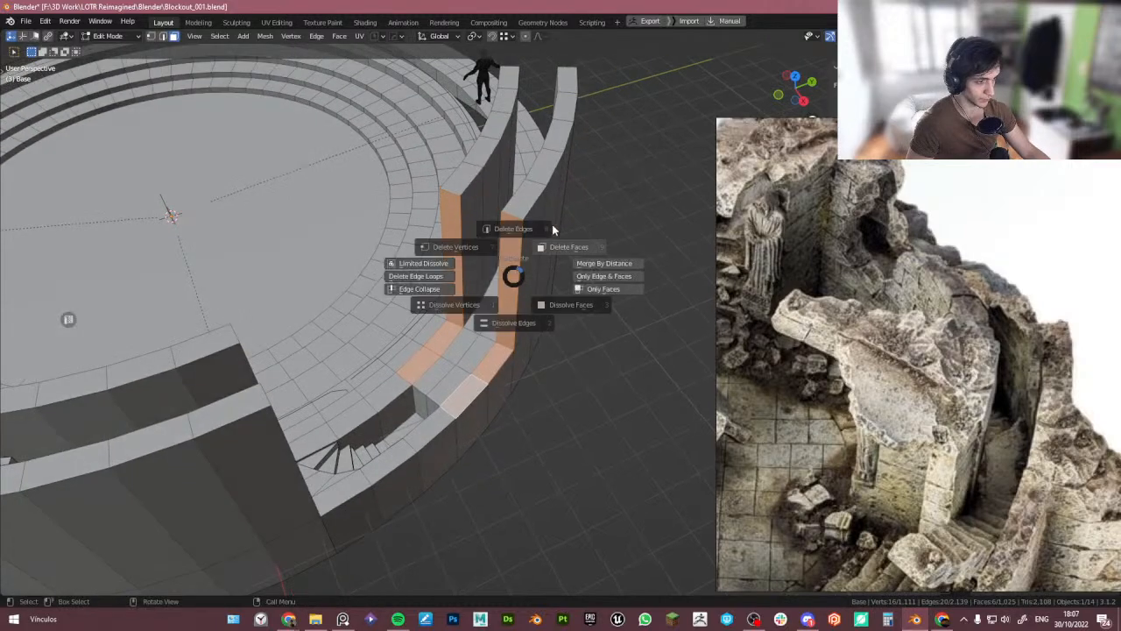
click(552, 229)
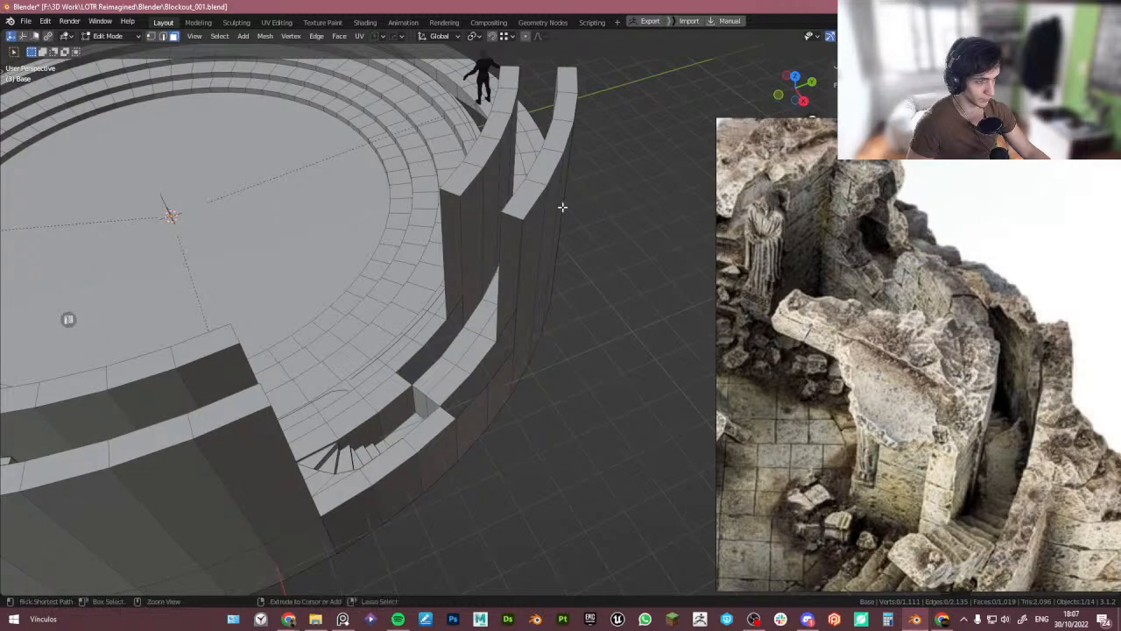
- Select the outer wall's lower rim edge at the opening and extrude it upward along Z
click(481, 355)
key(2)
click(498, 375)
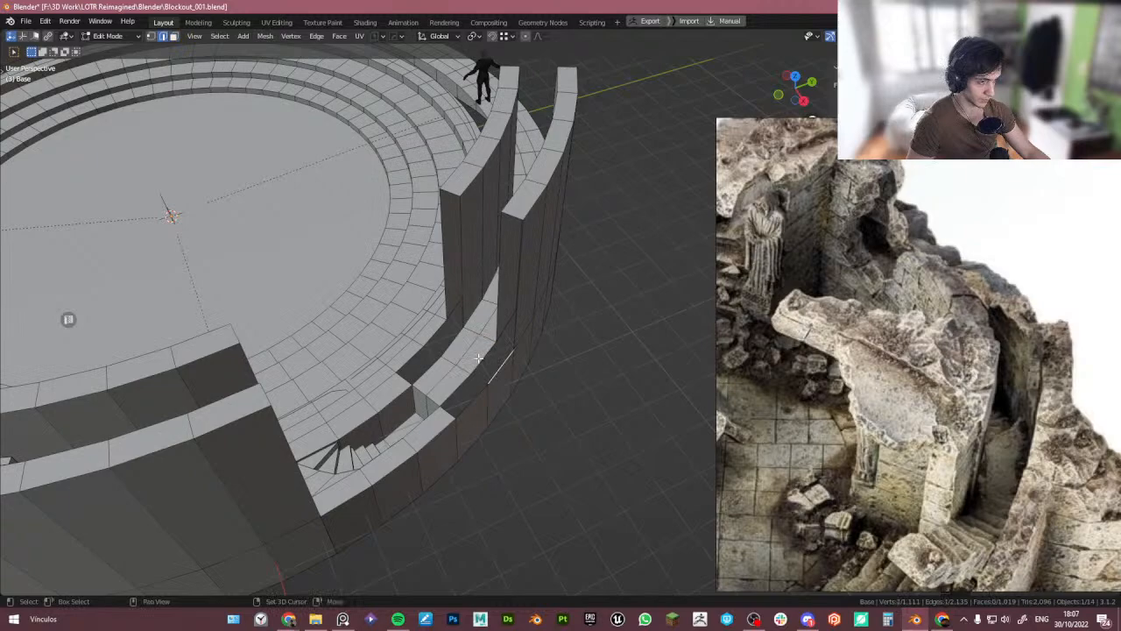
alt+click(468, 403)
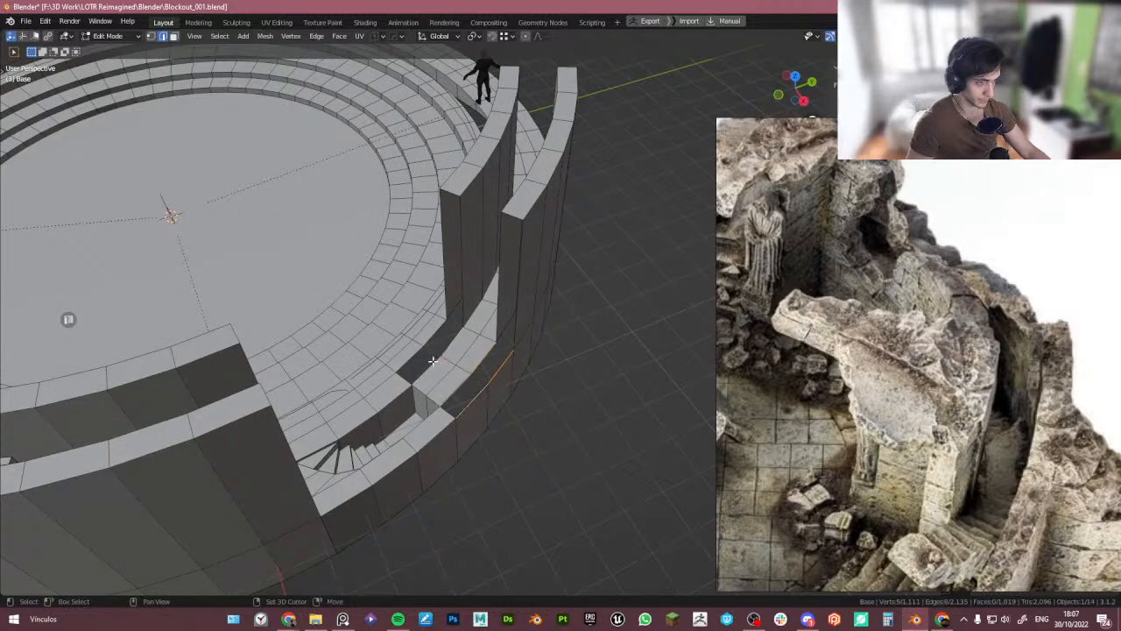
key(shift+Tab)
click(433, 306)
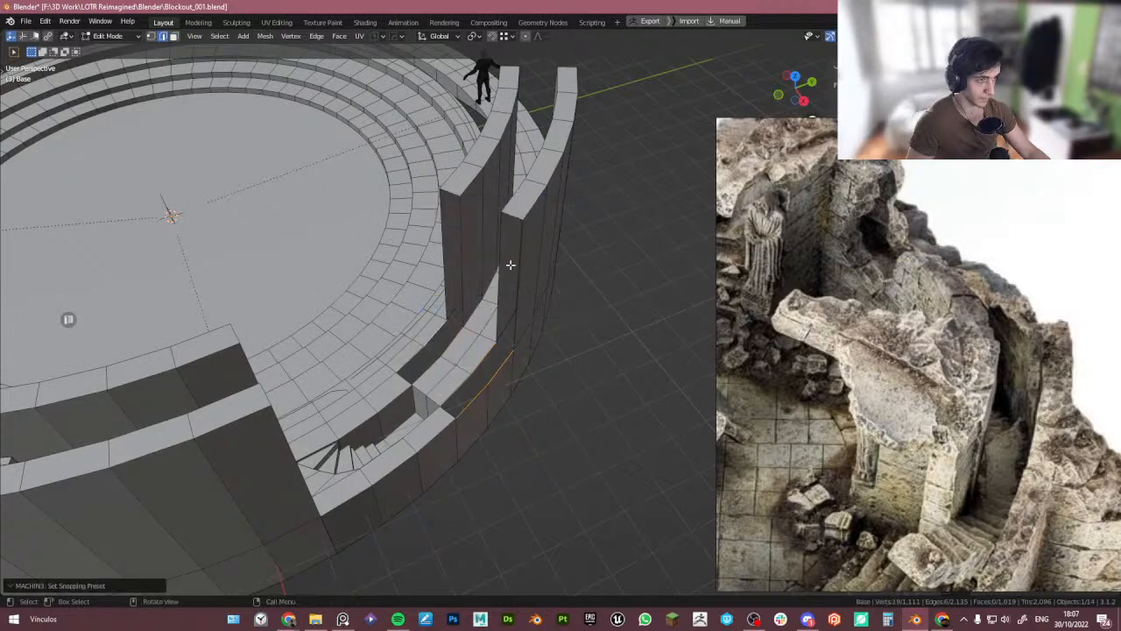
key(e)
key(z)
click(523, 222)
- Snap the extruded edge's top vertex onto the neighbouring wall corner
middle_drag(526, 229, 498, 246)
scroll(531, 247, up, 3)
key(1)
click(521, 258)
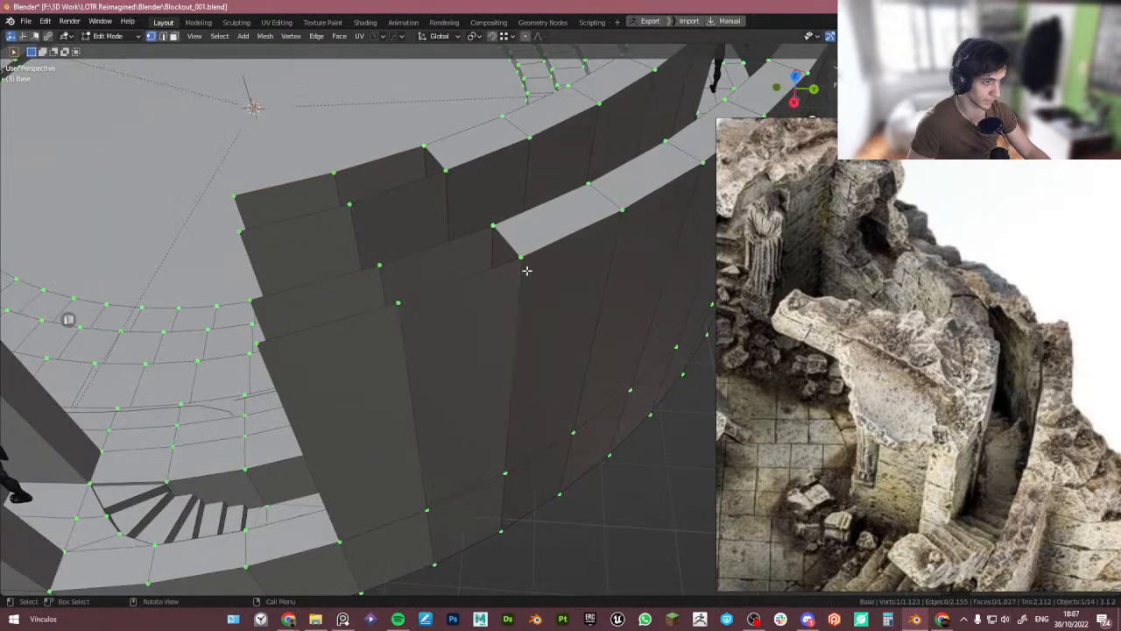
key(g)
click(523, 260)
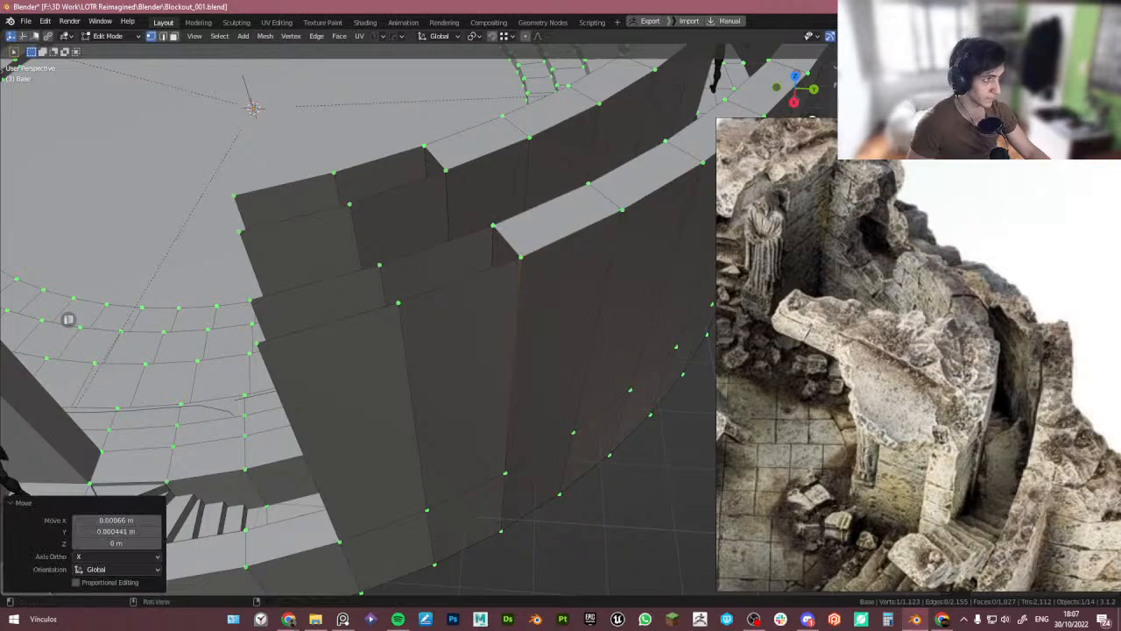
key(g)
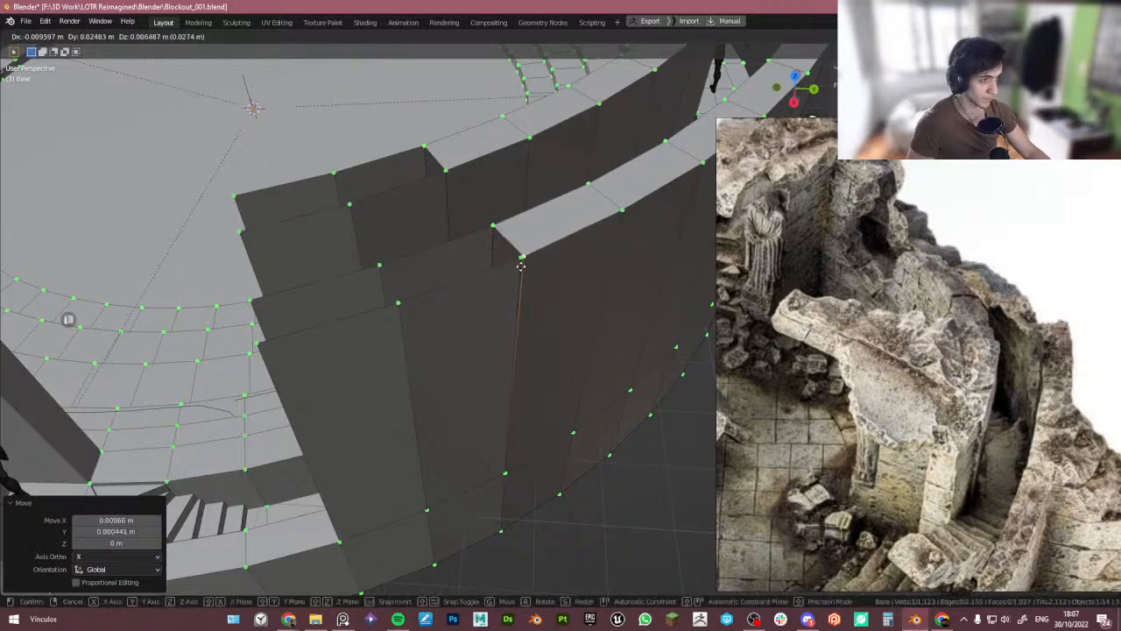
ctrl+click(522, 257)
- Snap the remaining loose vertices along the wall top onto their neighbouring corners
click(492, 228)
key(g)
ctrl+click(491, 229)
click(445, 175)
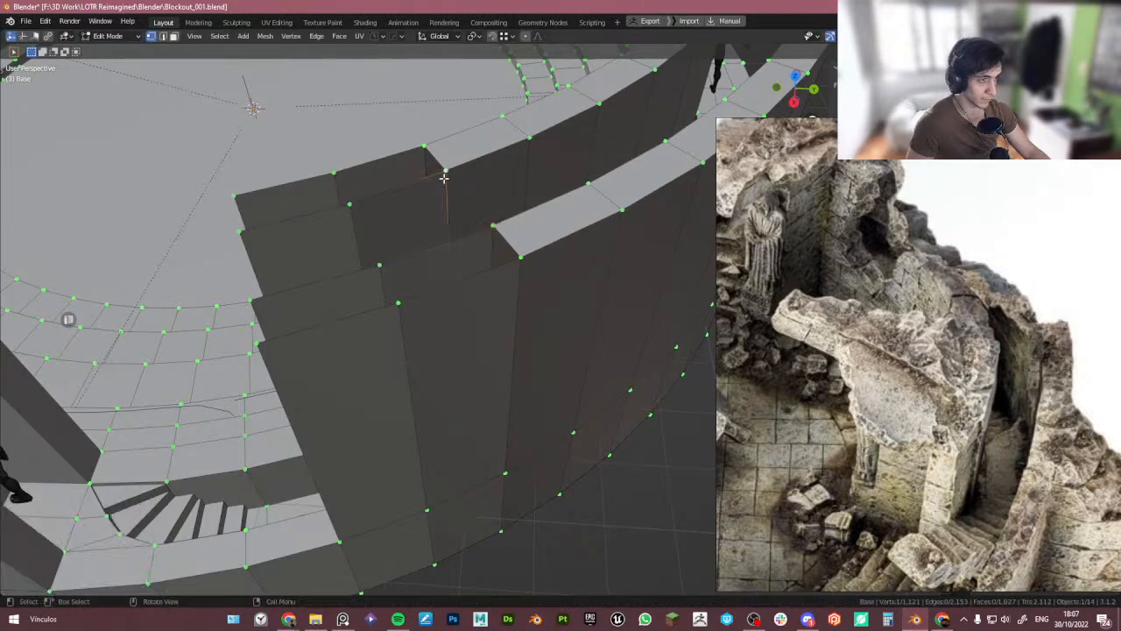
key(g)
ctrl+click(447, 173)
click(426, 148)
key(g)
ctrl+click(424, 148)
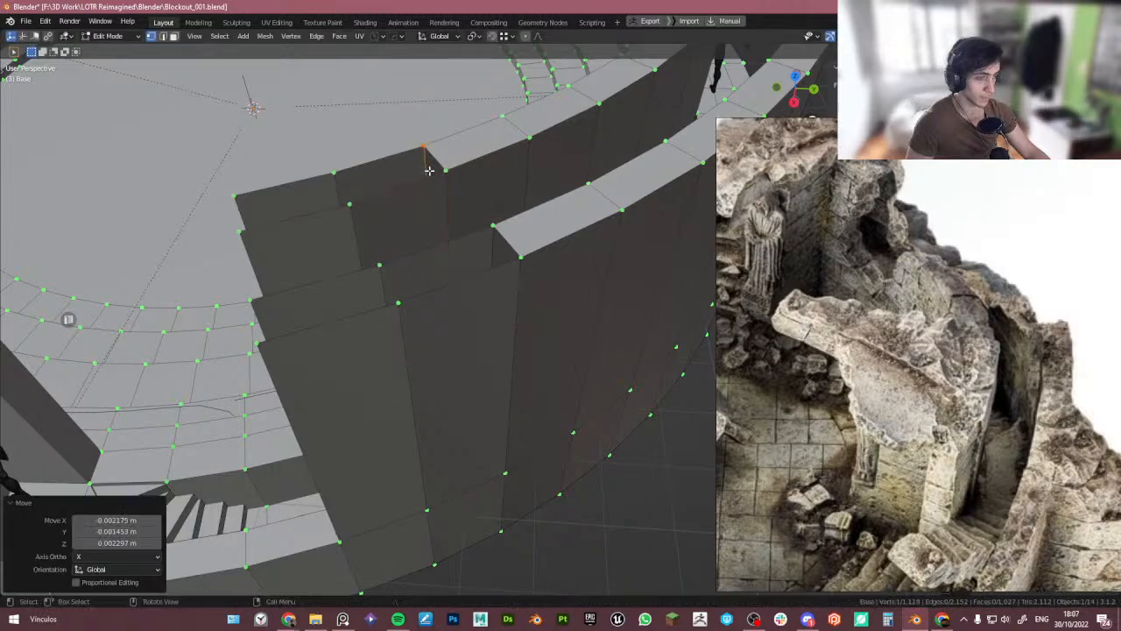
- Bridge edge pairs to fill the missing top faces of the inner wall, and save the file
key(2)
click(413, 184)
key(ctrl+e)
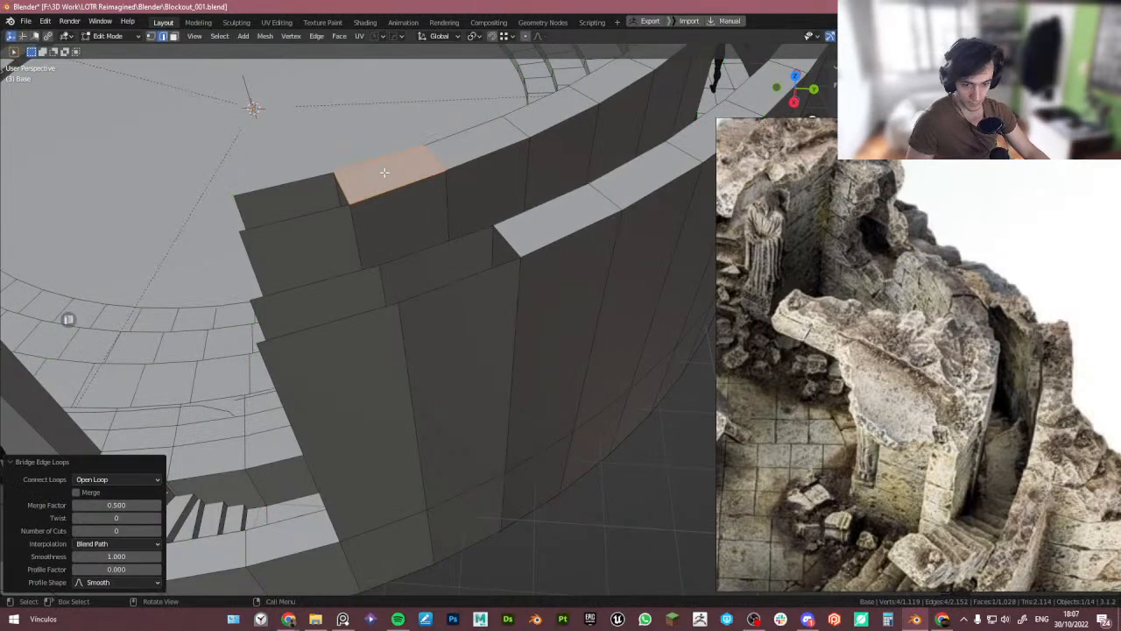
click(316, 267)
click(300, 209)
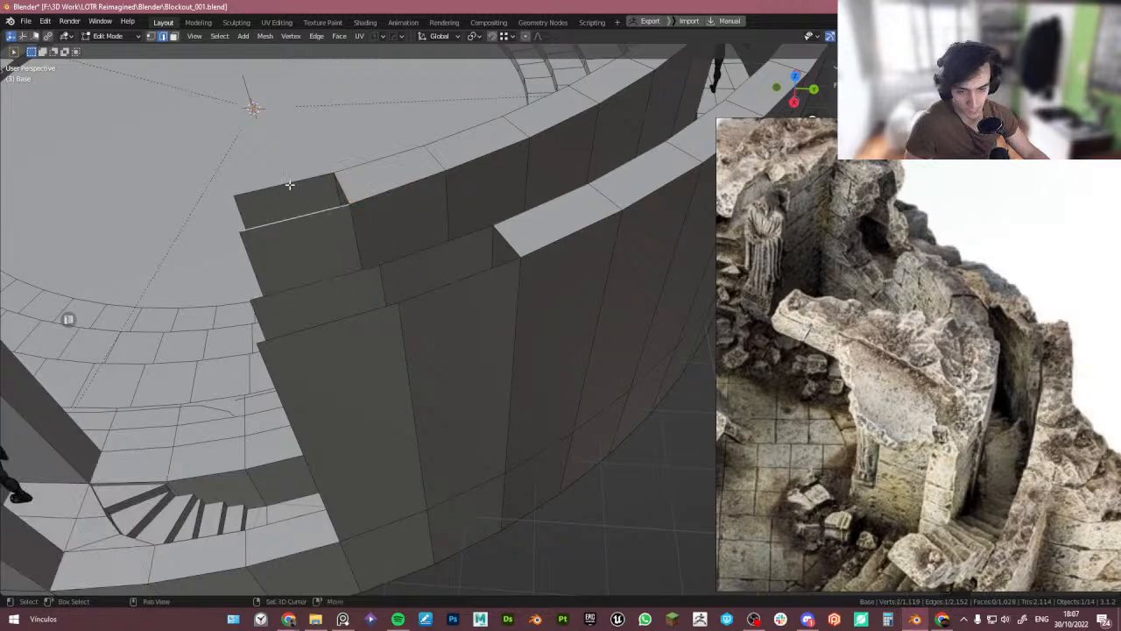
shift+click(290, 183)
key(ctrl+e)
key(ctrl+s)
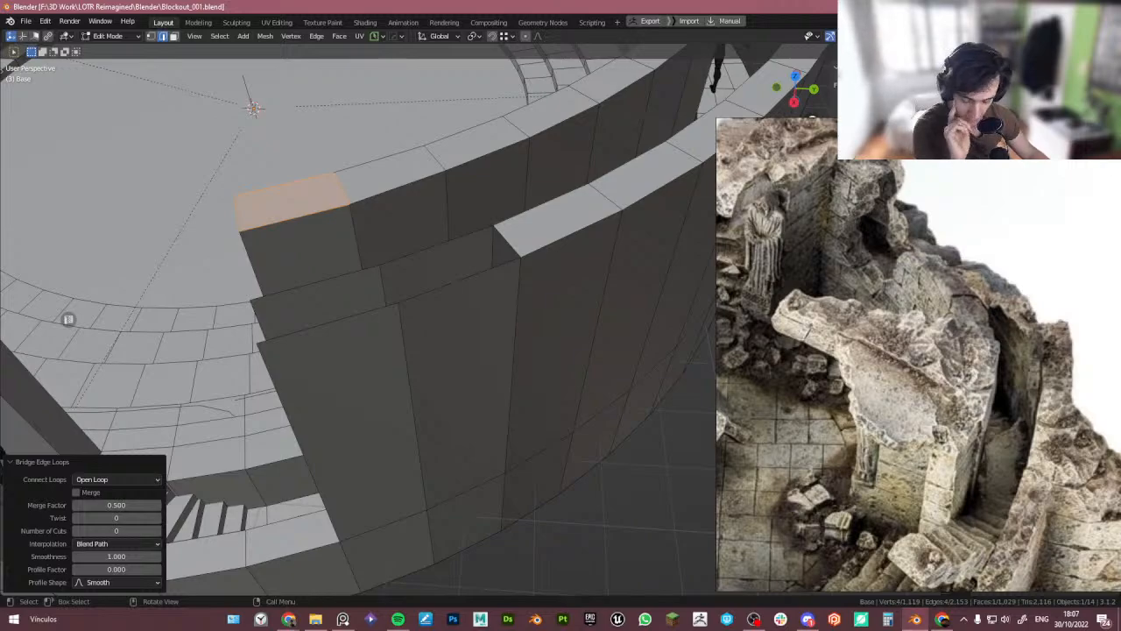
- Bridge the edges on the lower wall step to fill its missing top faces
click(446, 283)
shift+click(420, 251)
key(ctrl+e)
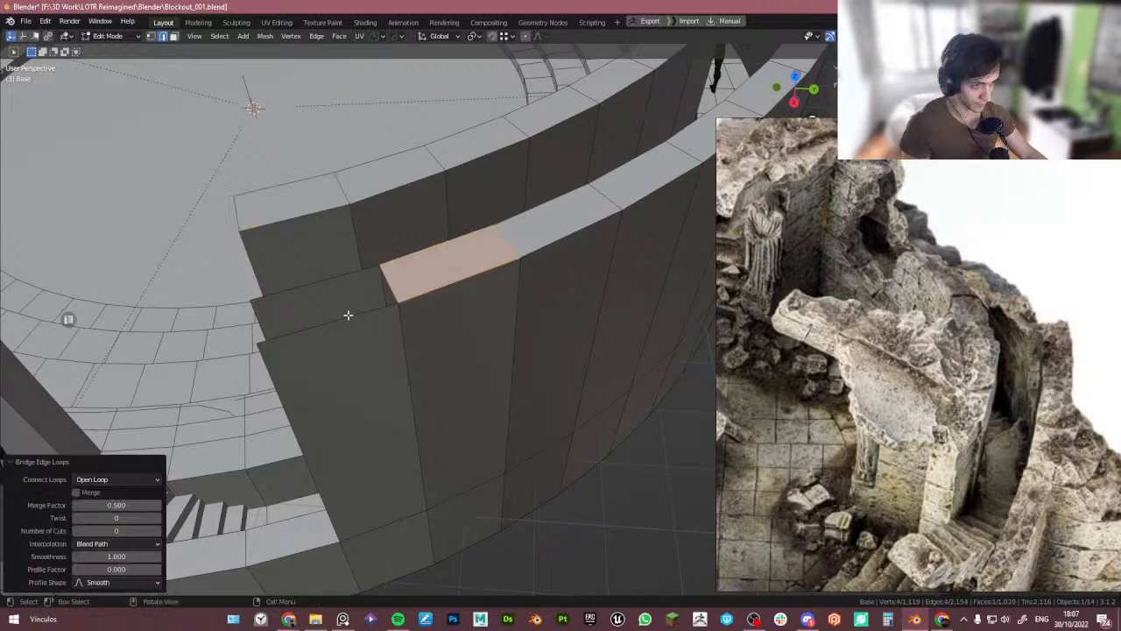
click(348, 315)
shift+click(336, 282)
key(ctrl+e)
- Bridge the inner wall's vertical end edges to close its end face
scroll(335, 284, down, 3)
middle_drag(332, 313, 293, 300)
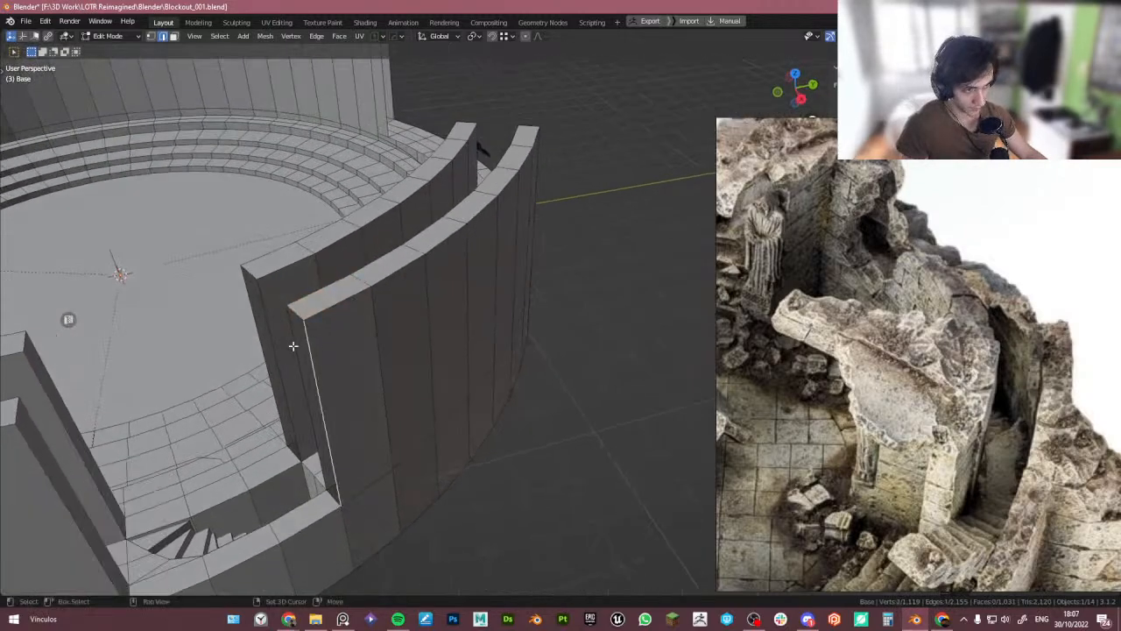
click(249, 306)
shift+click(262, 309)
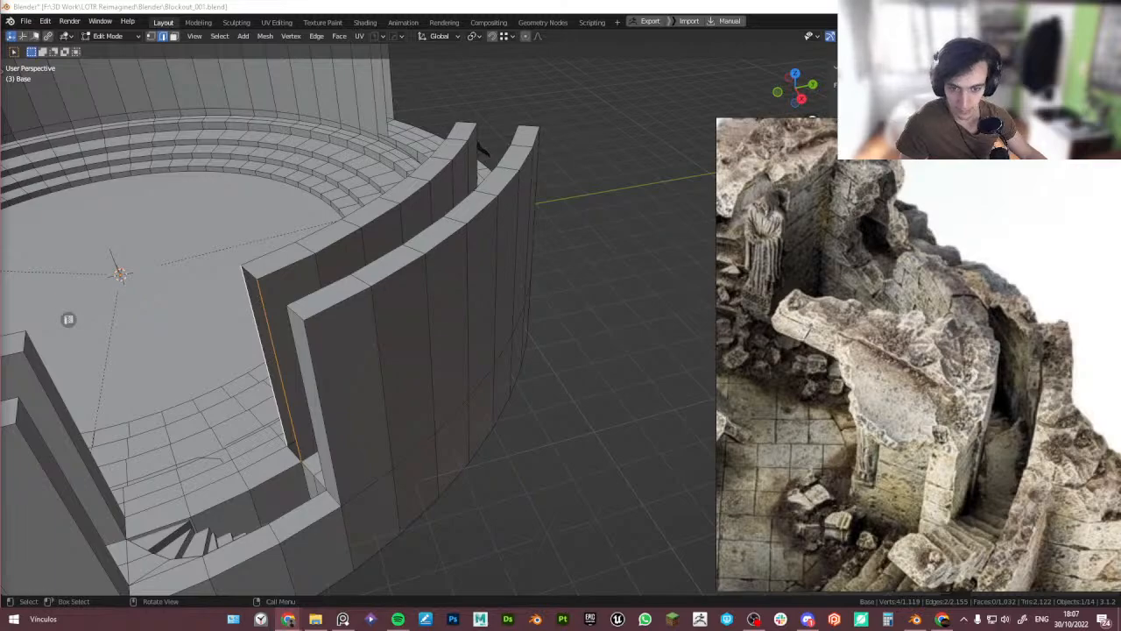
key(alt+Tab)
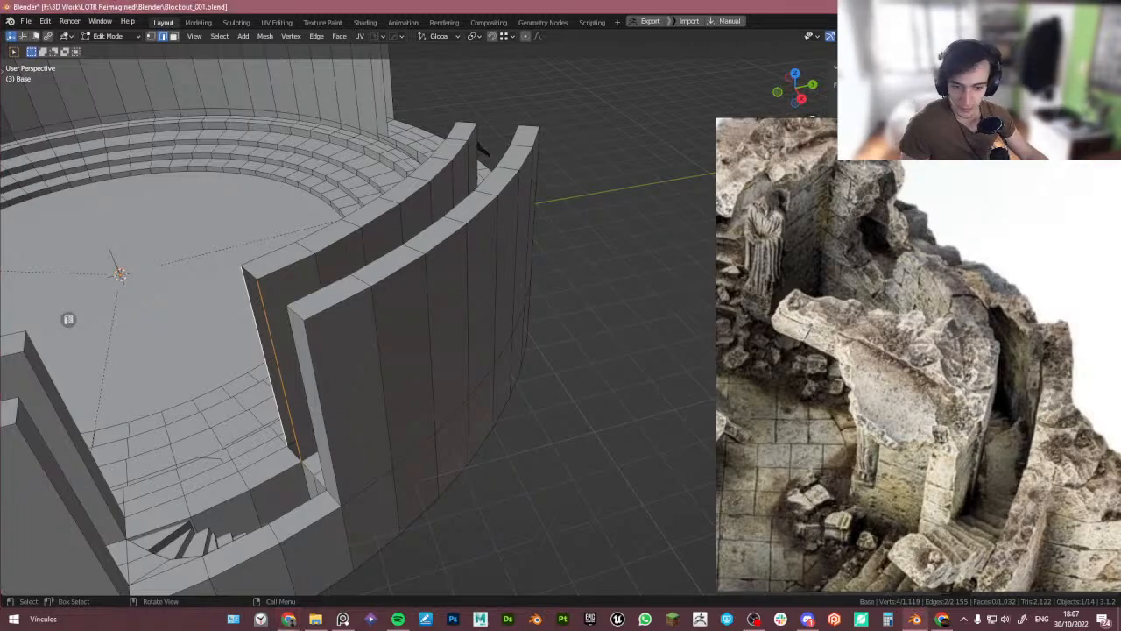
middle_drag(326, 362, 358, 349)
key(ctrl+e)
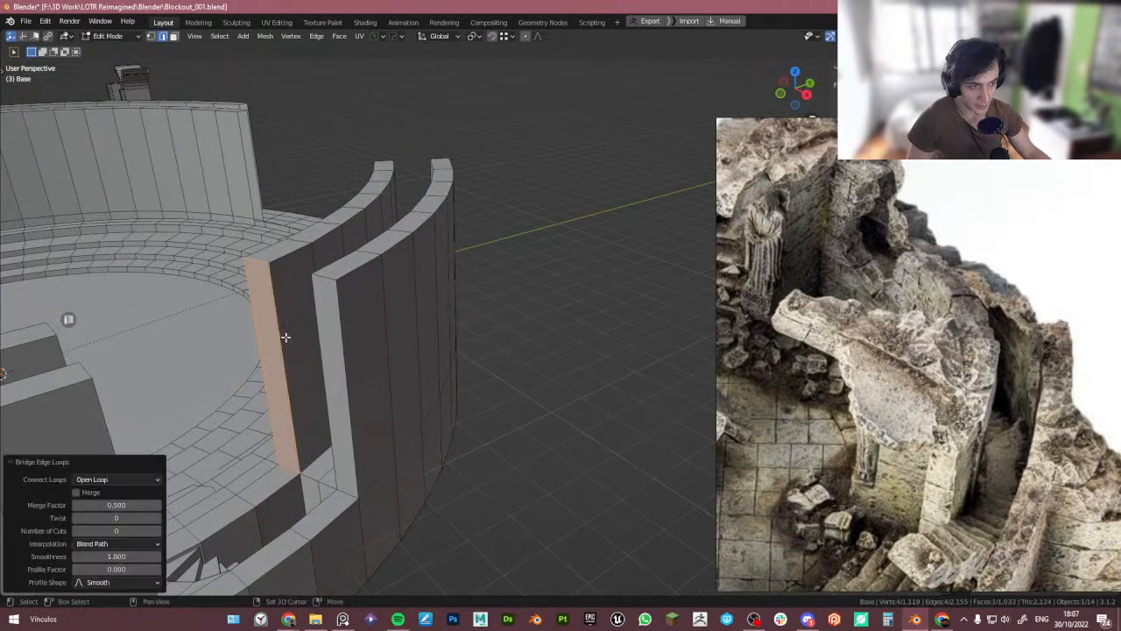
- Insert a vertical loop cut through the outer wall near the opening
middle_drag(286, 337, 373, 409)
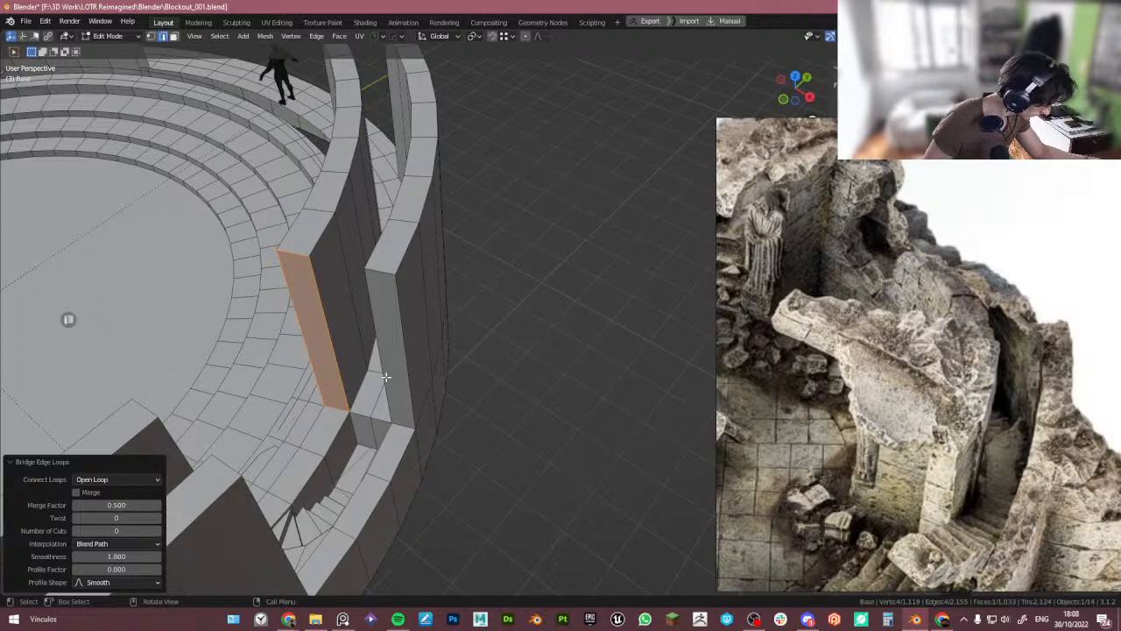
mouse_move(385, 376)
middle_down()
mouse_move(525, 325)
mouse_move(384, 393)
middle_up()
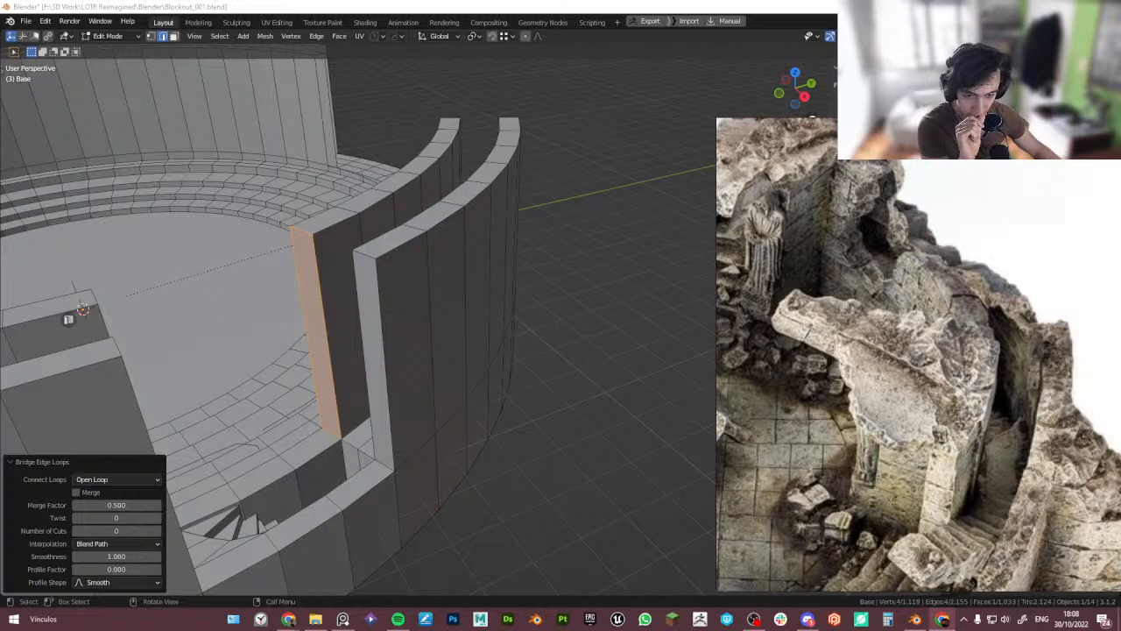
middle_drag(326, 455, 420, 293)
key(alt+a)
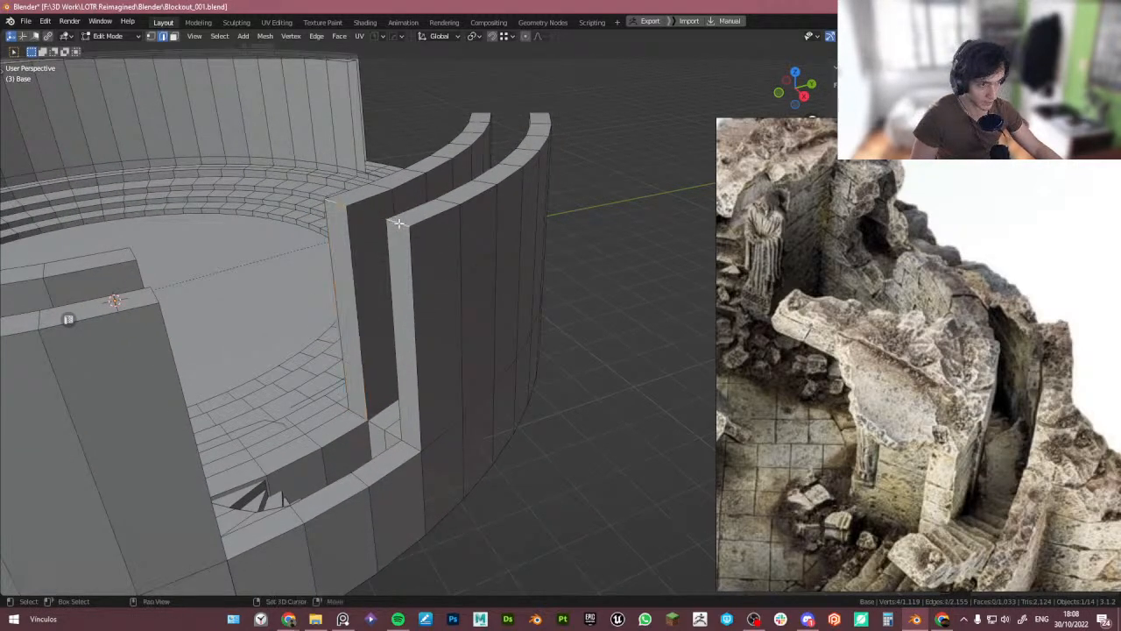
key(ctrl+r)
click(399, 226)
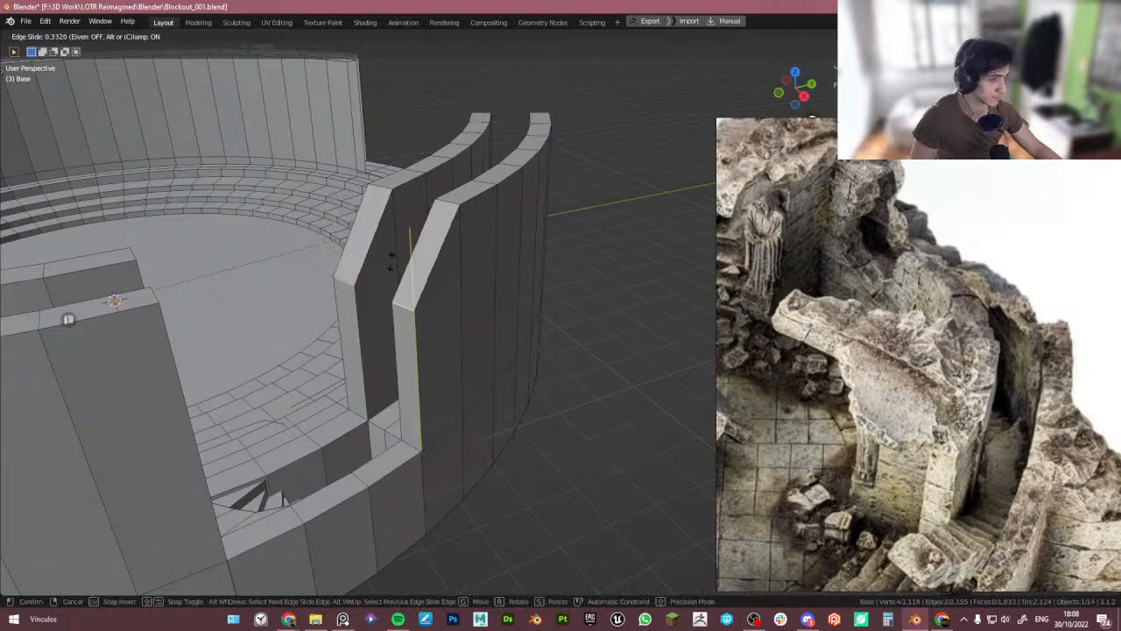
click(391, 261)
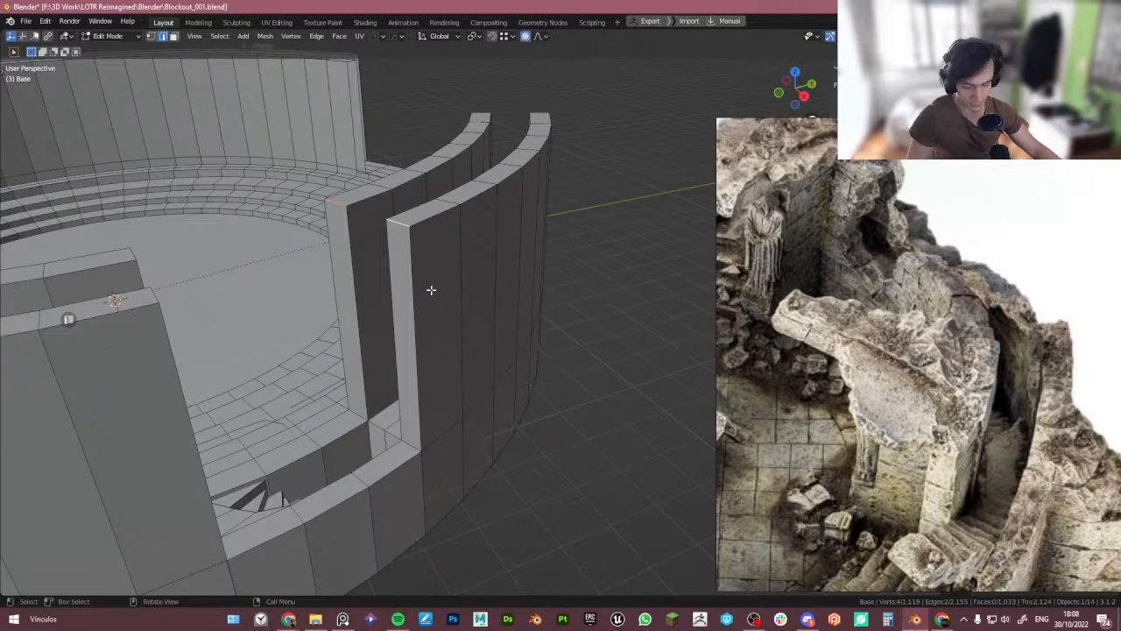
- Try lowering the new loop 1.9581 m along Z with proportional editing, then undo it
key(g)
key(z)
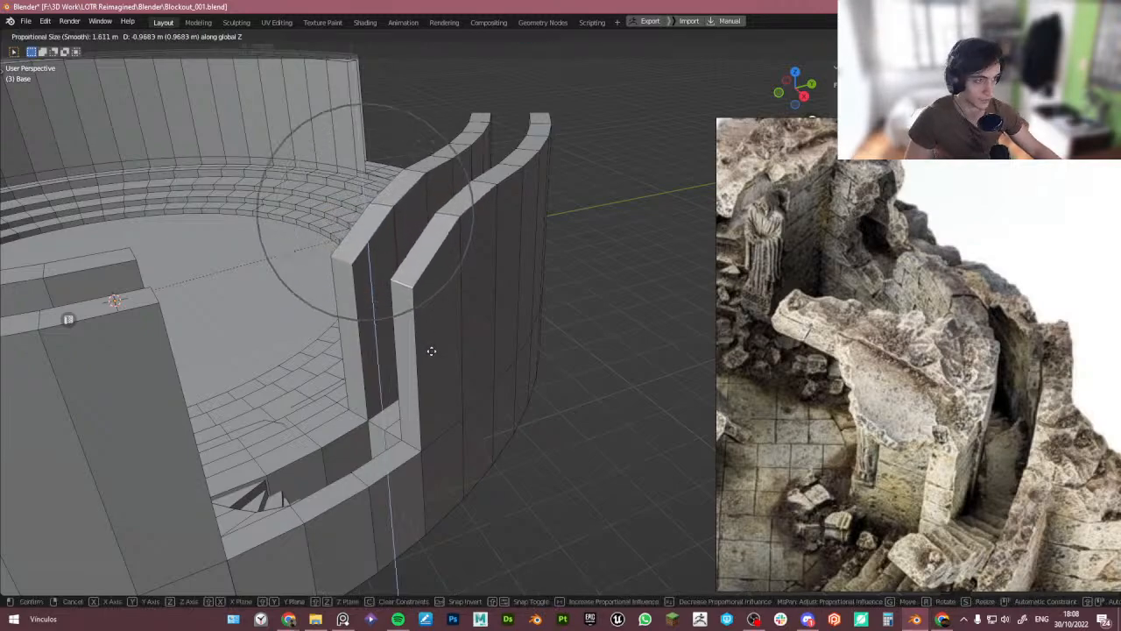
click(433, 404)
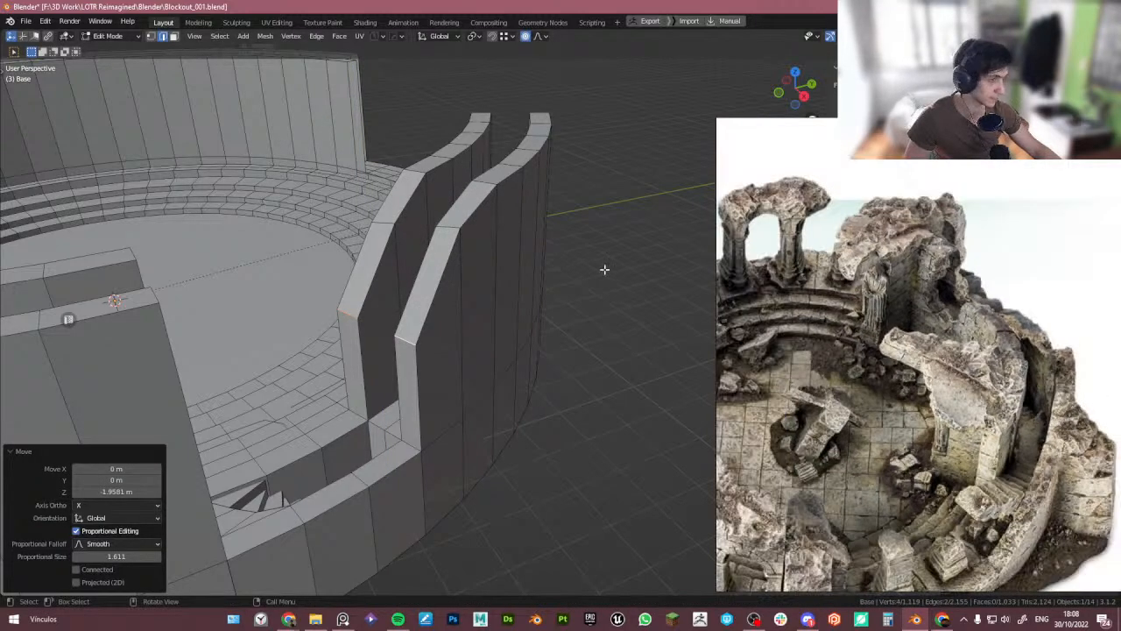
middle_drag(604, 270, 538, 272)
scroll(508, 269, down, 1)
key(ctrl+z)
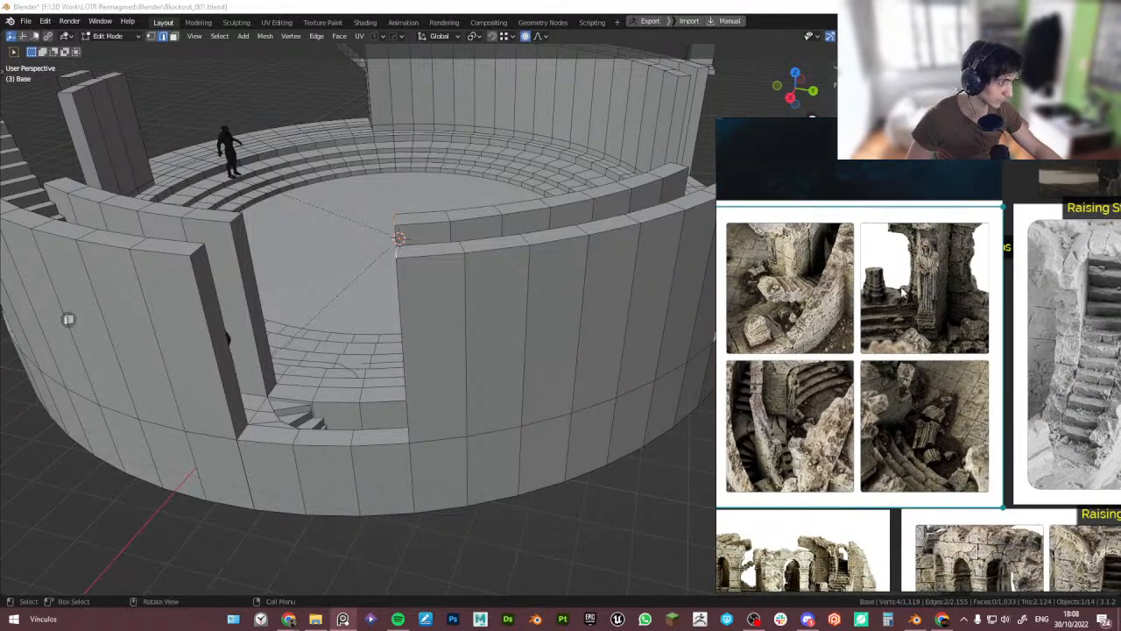
- Browse the reference board images of the raised stairs
middle_drag(902, 284, 907, 333)
scroll(908, 335, down, 3)
middle_drag(942, 393, 942, 303)
scroll(965, 461, up, 1)
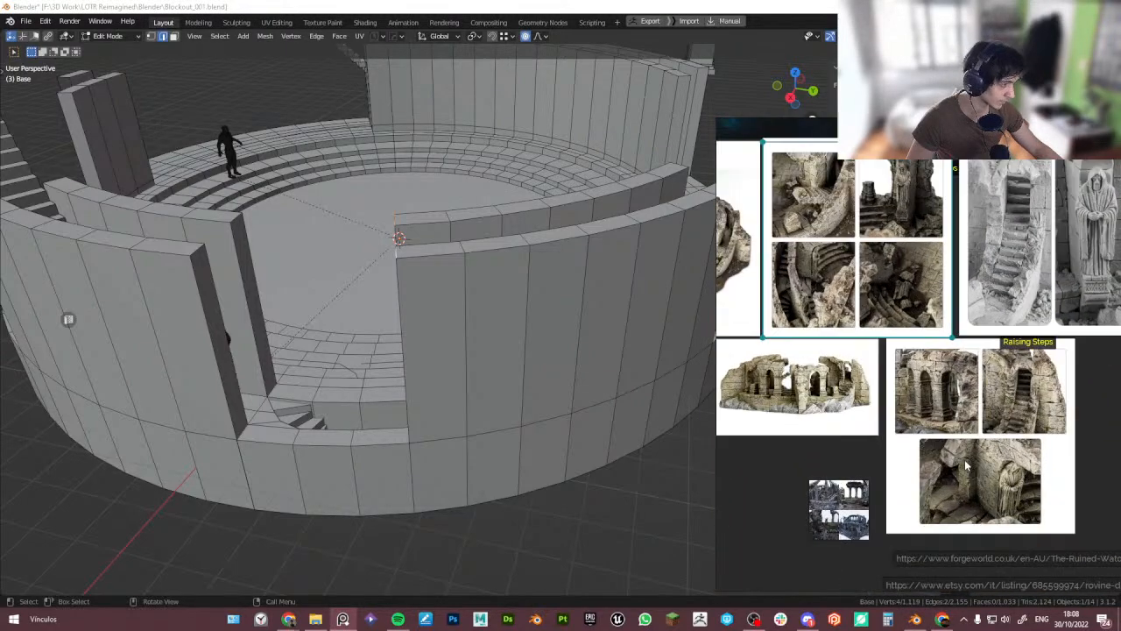
scroll(924, 403, up, 3)
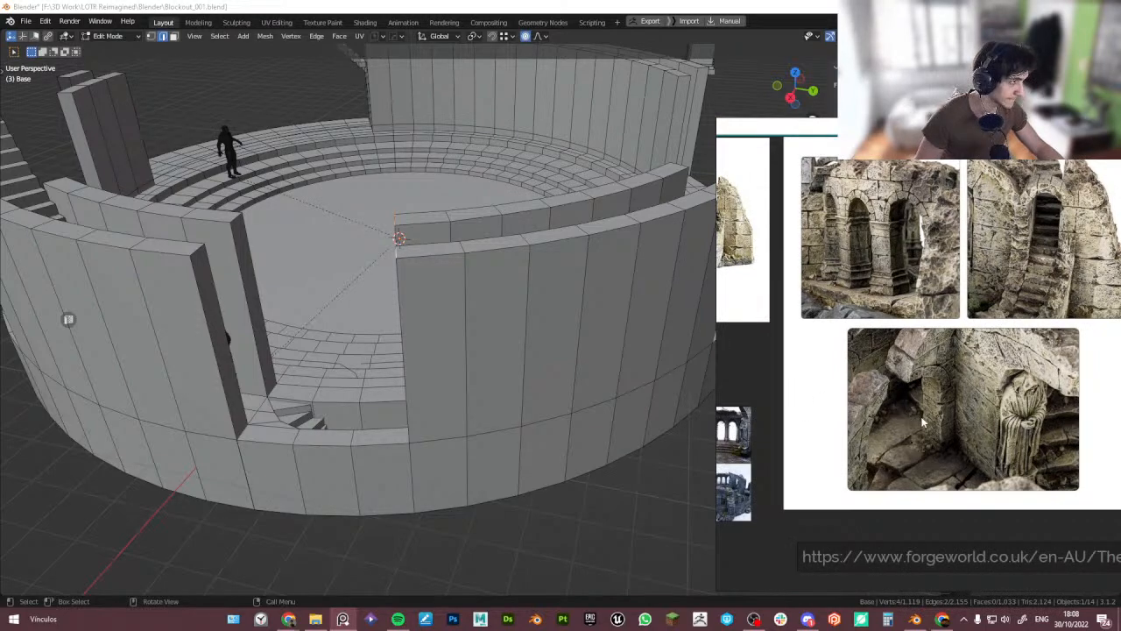
- Browse the raised-stairs reference images and inspect the tower's floor opening from several angles
scroll(923, 416, down, 1)
middle_drag(924, 389, 922, 403)
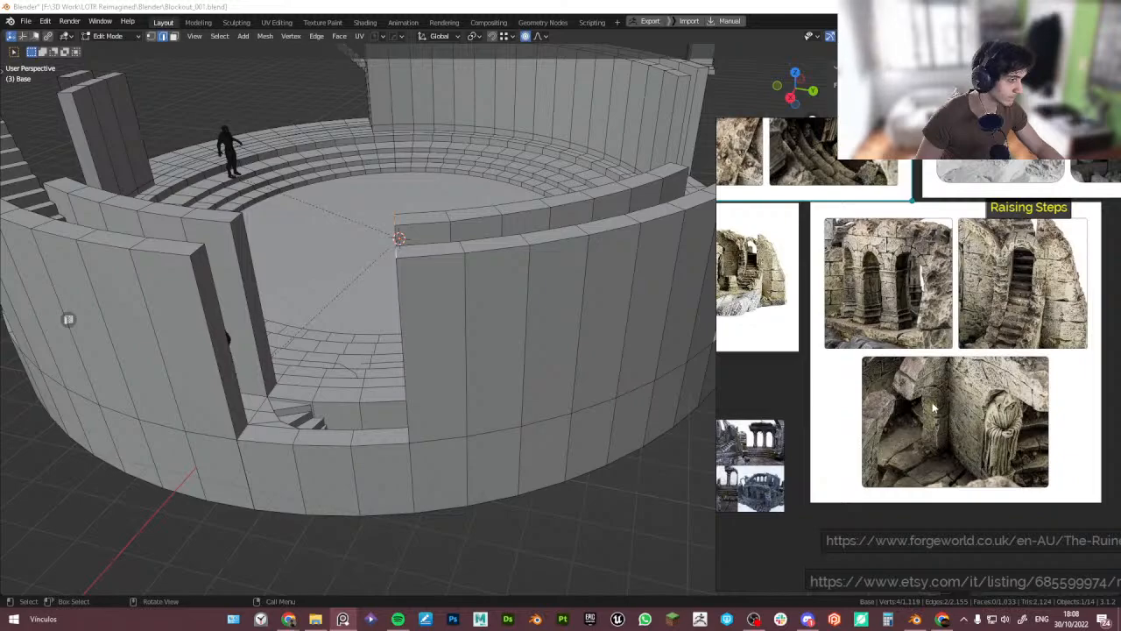
scroll(920, 401, down, 1)
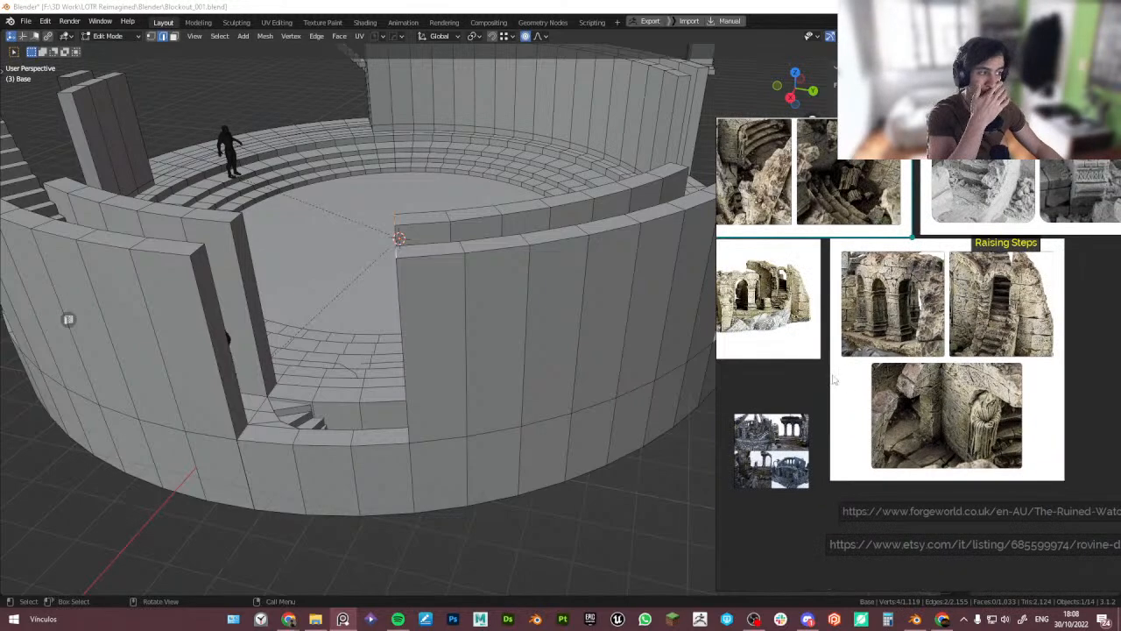
middle_drag(386, 196, 433, 253)
scroll(400, 185, down, 4)
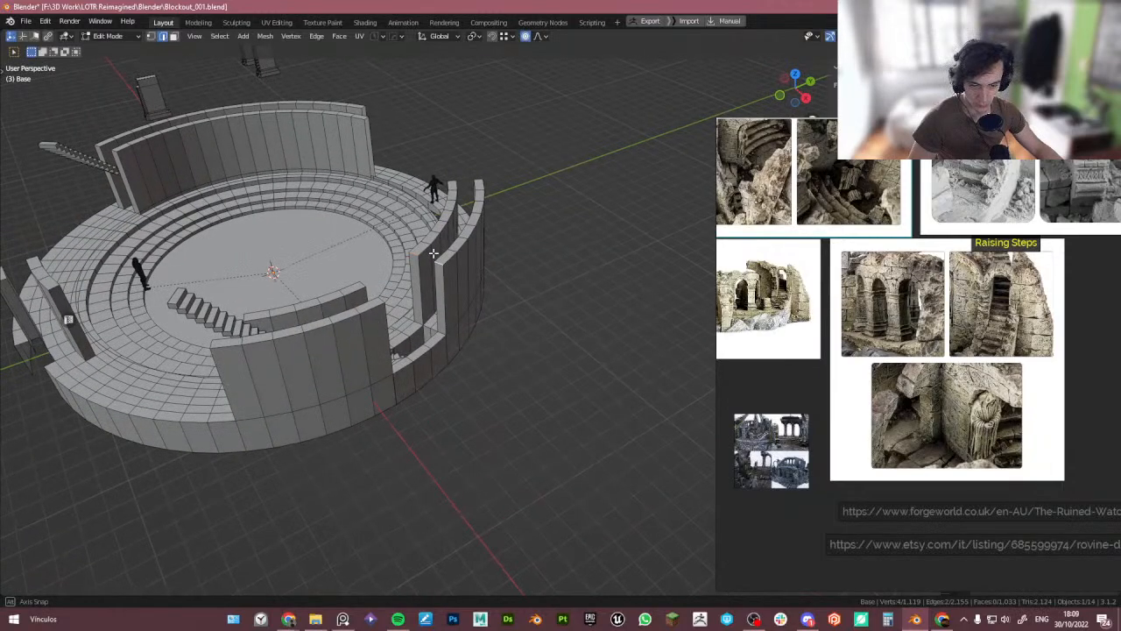
middle_drag(336, 247, 481, 292)
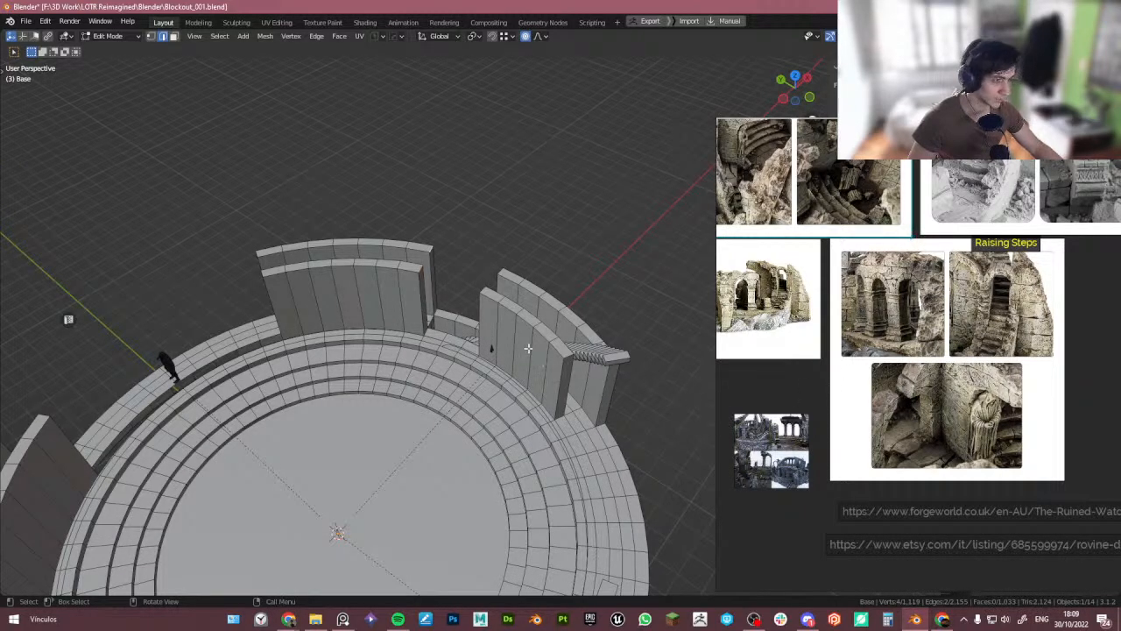
middle_drag(528, 349, 538, 368)
scroll(449, 335, up, 3)
middle_drag(448, 335, 426, 280)
- Return to Object Mode, unhide all objects to show the arcade around the tower, and save the file
key(Tab)
click(453, 380)
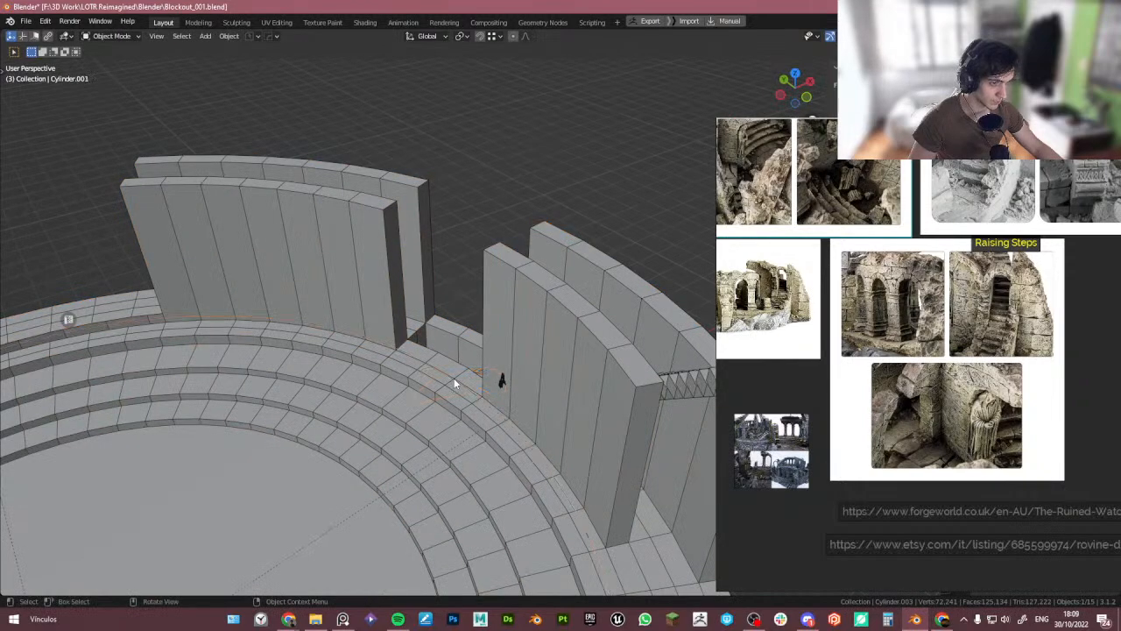
scroll(464, 383, down, 5)
middle_drag(482, 384, 528, 372)
right_drag(824, 368, 101, 384)
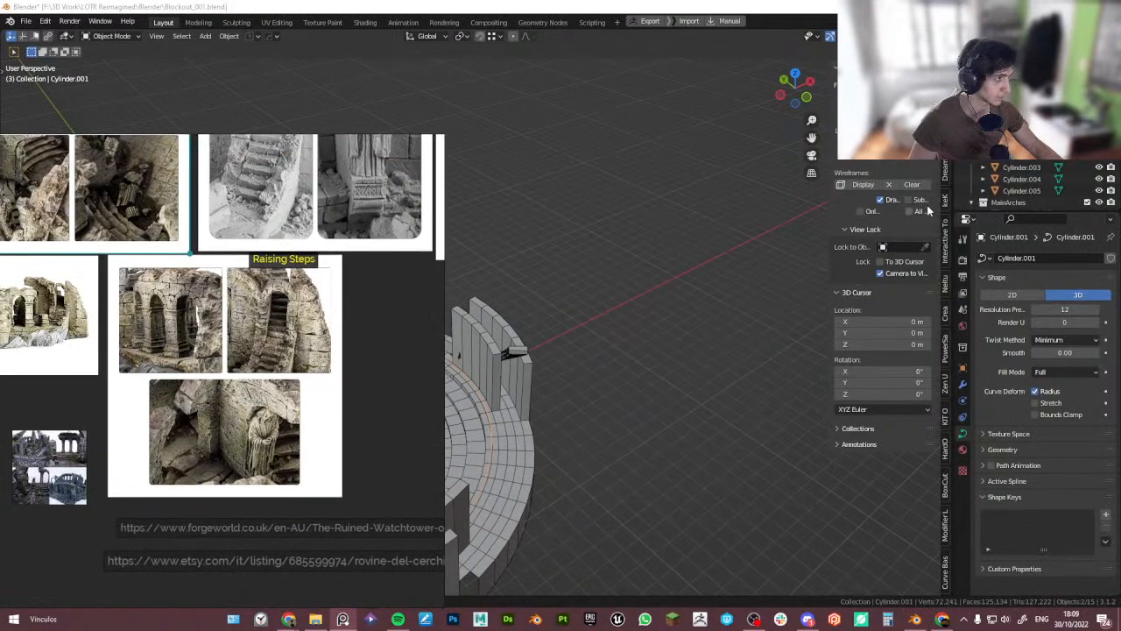
right_drag(368, 341, 770, 283)
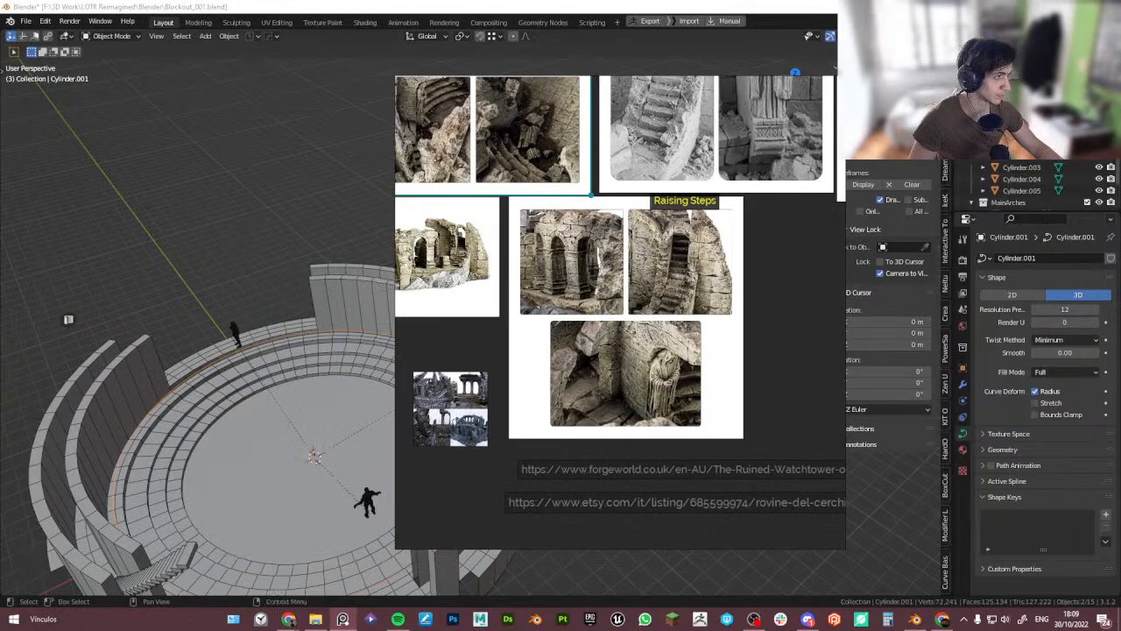
key(alt+h)
middle_drag(188, 283, 346, 509)
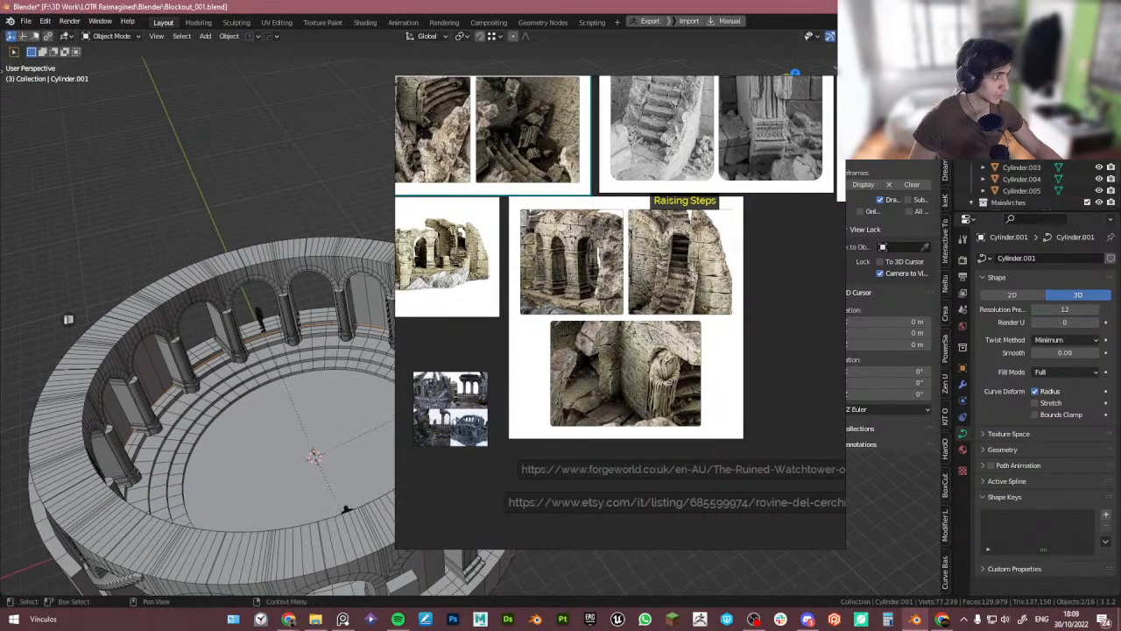
click(1099, 133)
right_drag(491, 272, 793, 258)
middle_drag(556, 257, 497, 286)
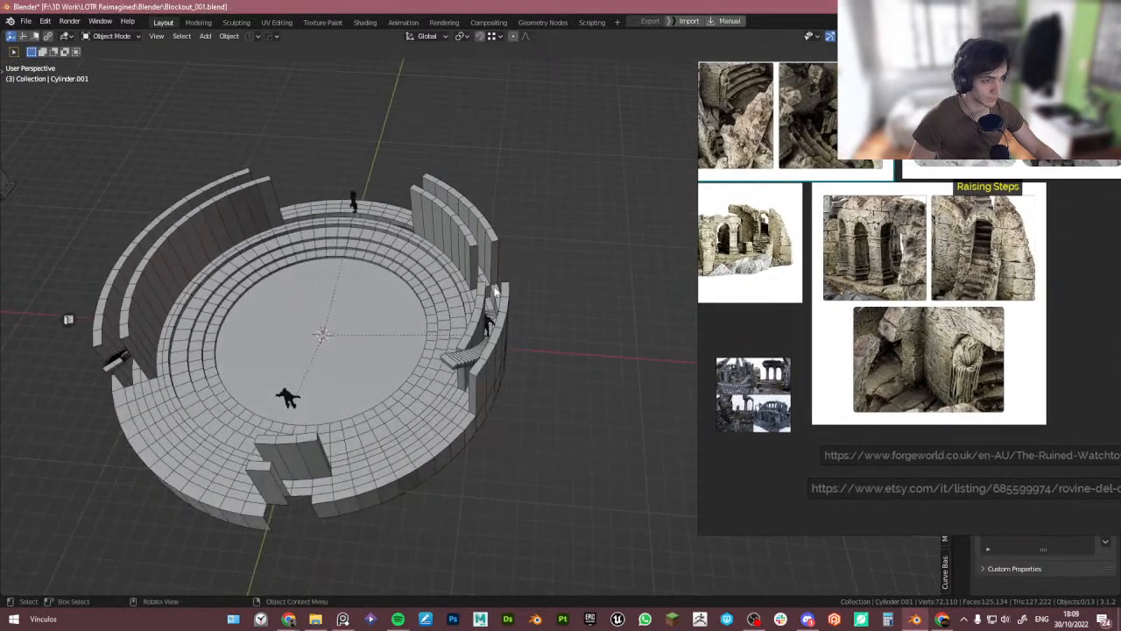
scroll(473, 317, up, 4)
middle_drag(490, 328, 519, 331)
scroll(410, 344, down, 4)
right_drag(890, 251, 521, 330)
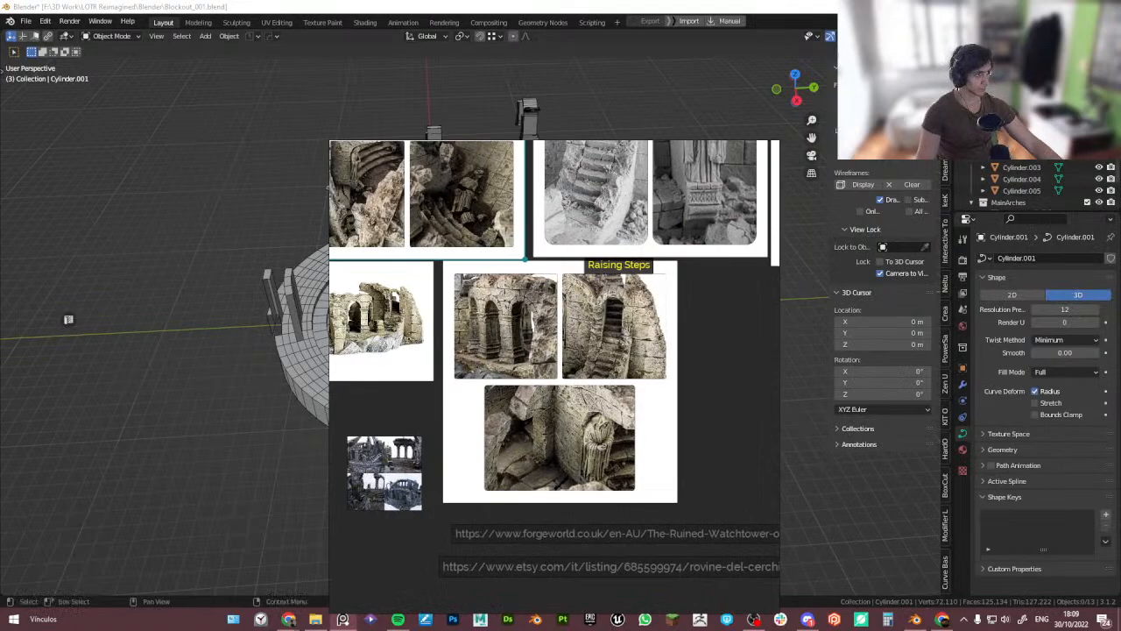
click(1088, 111)
key(ctrl+s)
- Edit the base mesh and merge the outer wall's corner vertices at the floor opening at their center
right_drag(526, 302, 1022, 227)
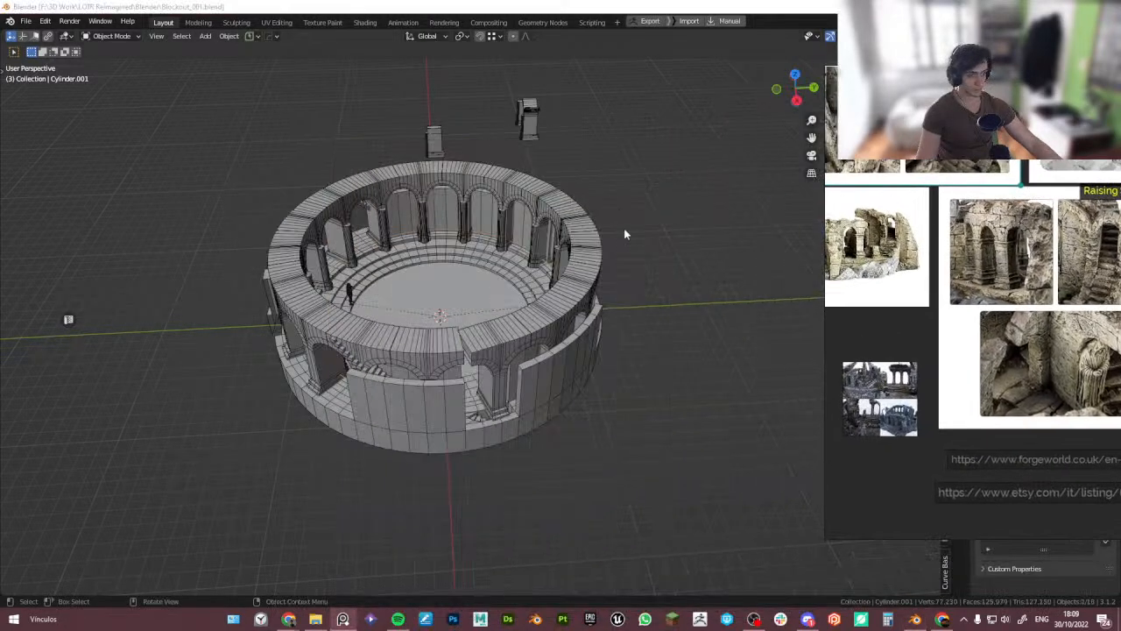
middle_drag(578, 231, 679, 231)
middle_drag(502, 252, 439, 262)
scroll(370, 385, up, 2)
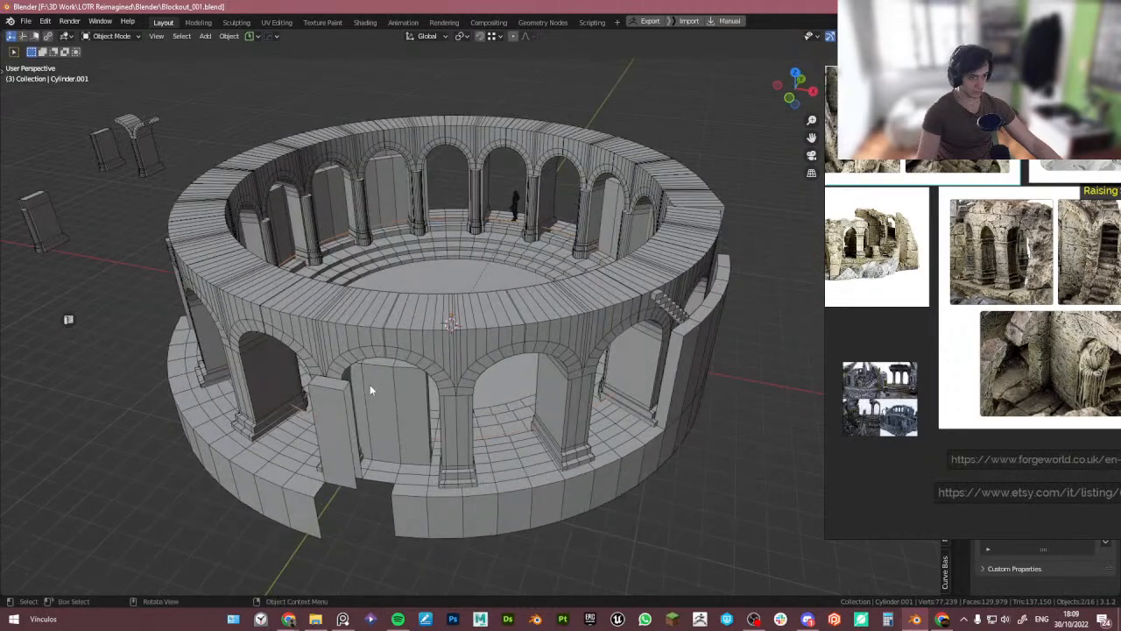
click(347, 478)
key(Tab)
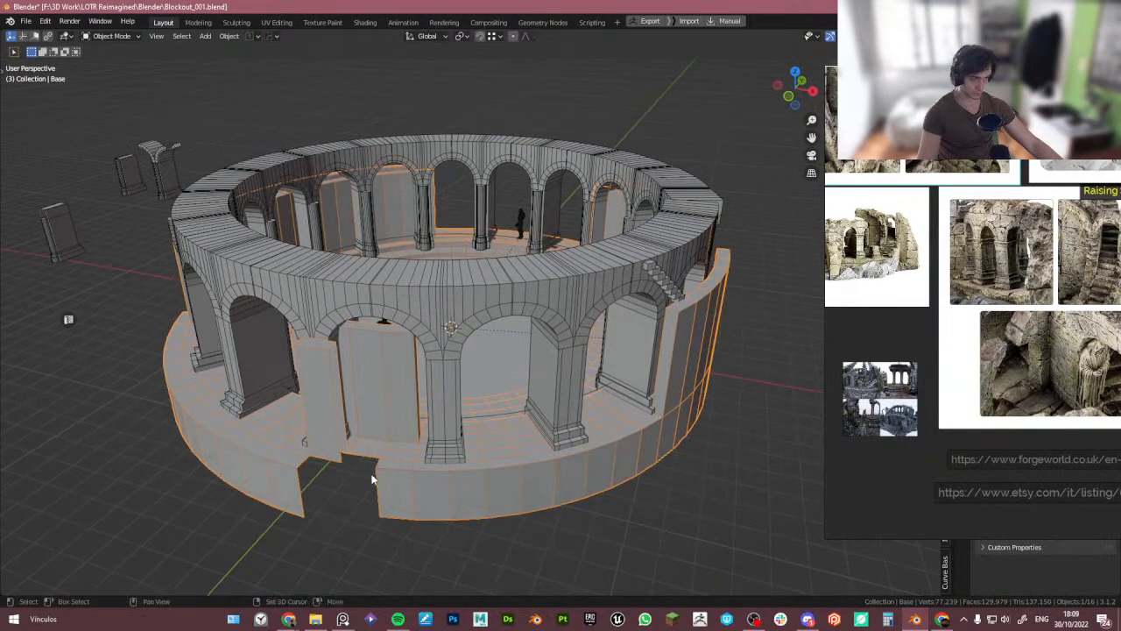
middle_drag(370, 457, 409, 364)
scroll(356, 411, up, 3)
scroll(454, 405, up, 3)
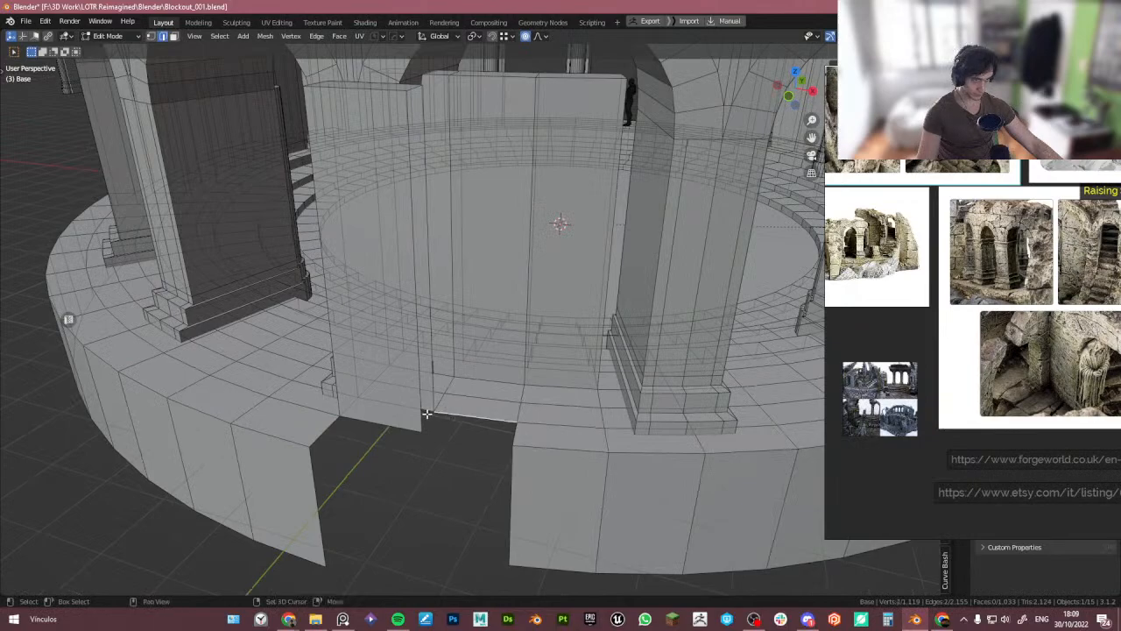
middle_drag(427, 414, 463, 421)
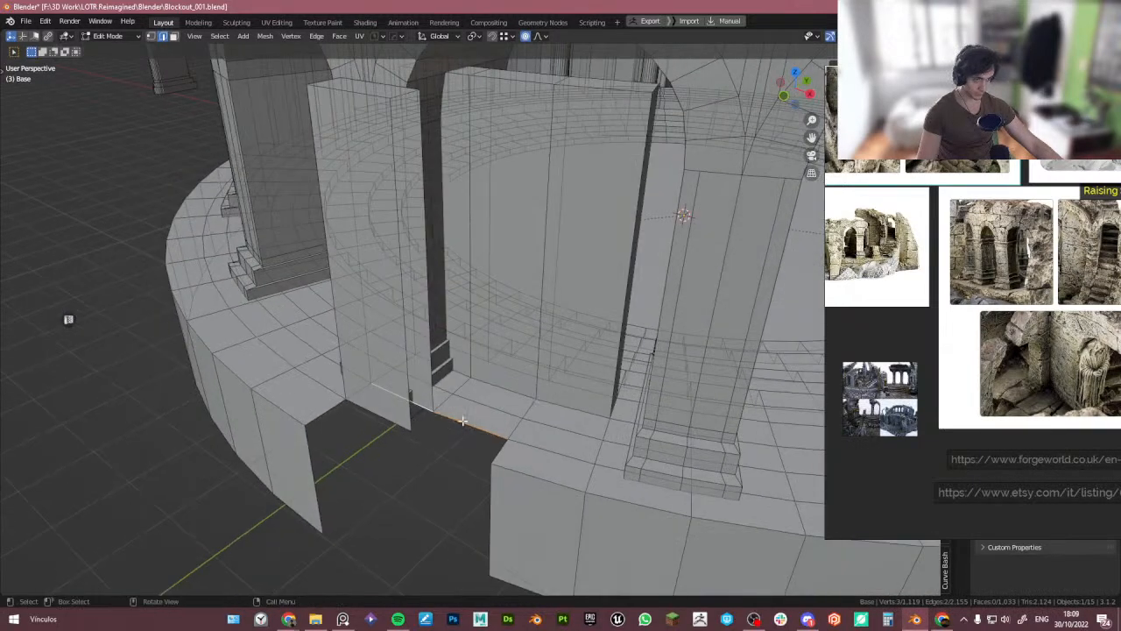
click(502, 471)
scroll(499, 471, up, 2)
key(g)
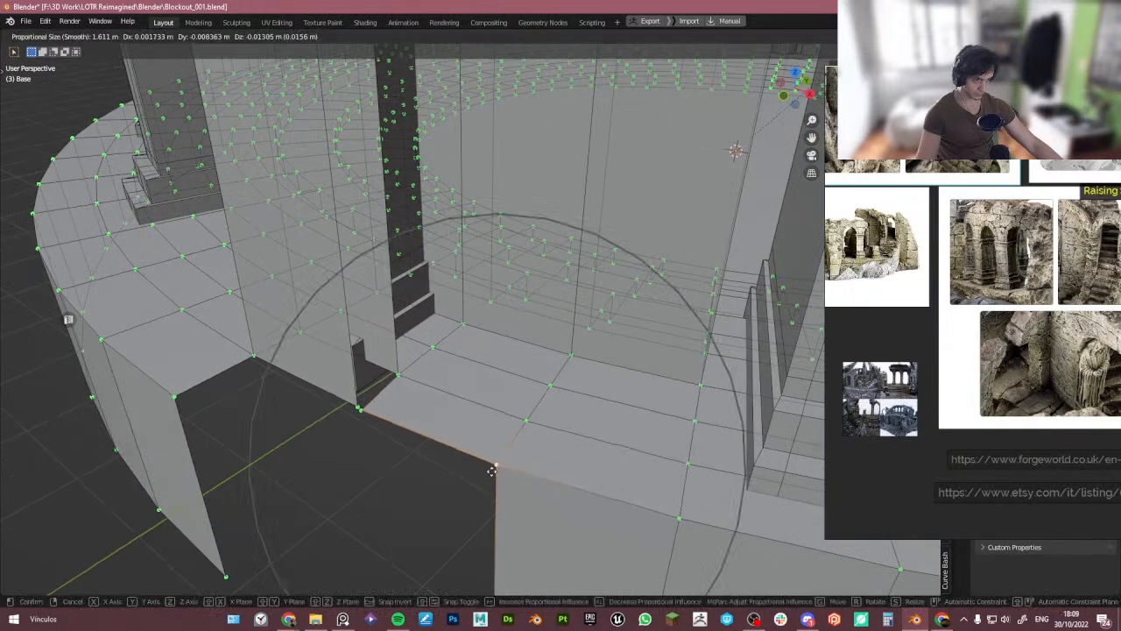
right_click(496, 471)
key(shift+r)
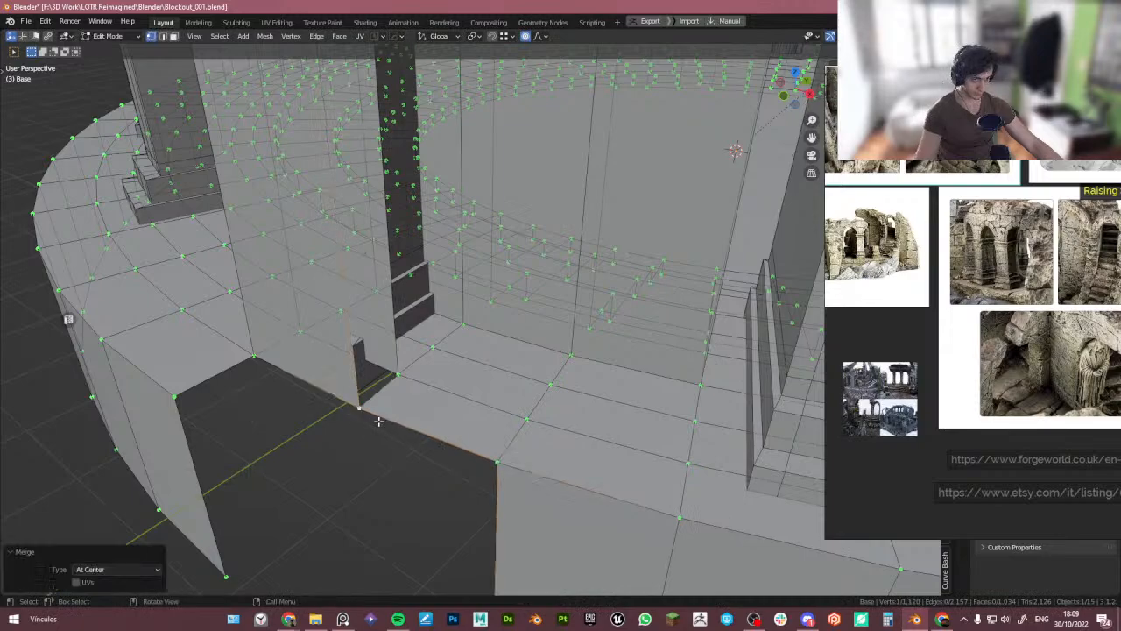
- Extrude the base's bottom edge horizontally about 1.18 m along X to close the gap
scroll(378, 421, down, 5)
middle_drag(378, 421, 377, 460)
key(2)
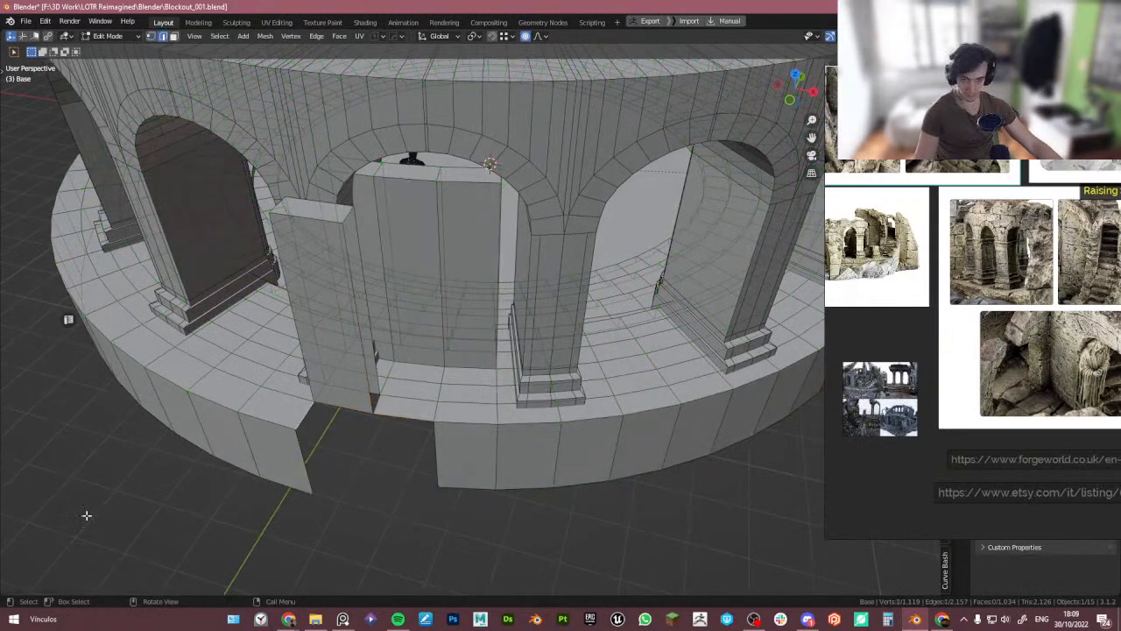
middle_drag(315, 436, 292, 424)
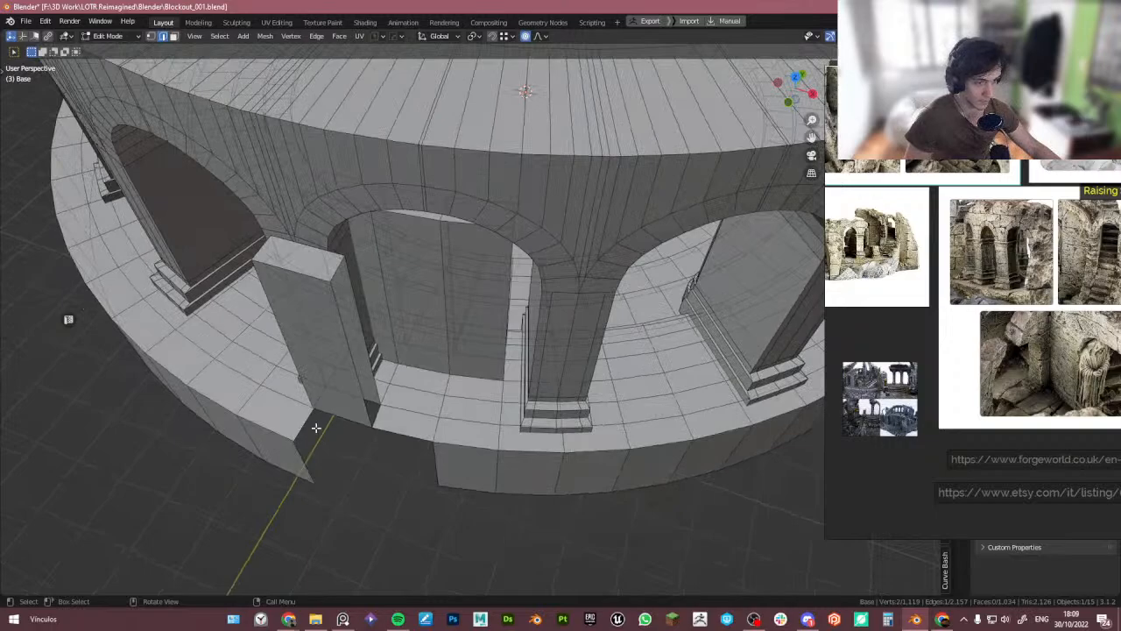
key(e)
key(shift+z)
click(414, 444)
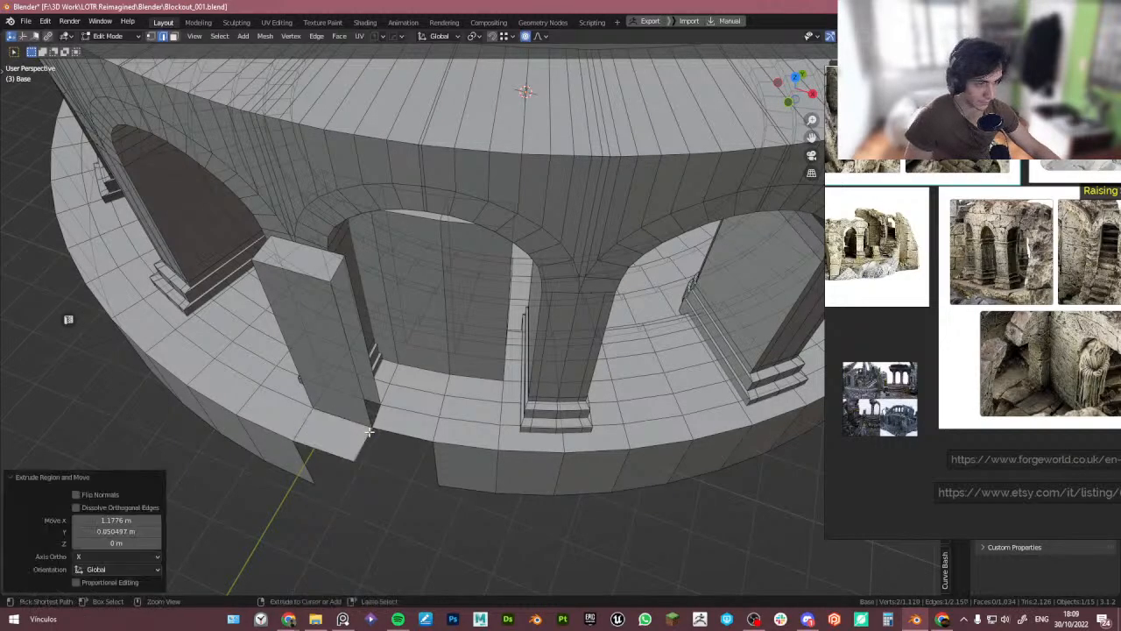
middle_drag(414, 443, 361, 430)
scroll(383, 420, down, 8)
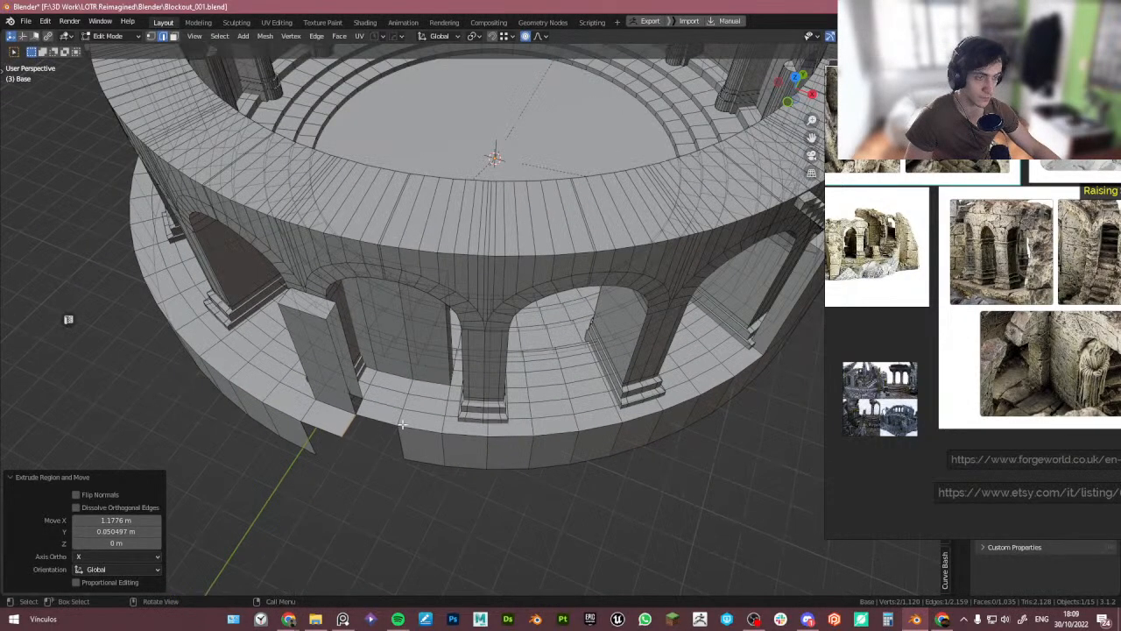
- Select a section of the outer ring's faces near the opening and delete those faces
key(Tab)
click(347, 422)
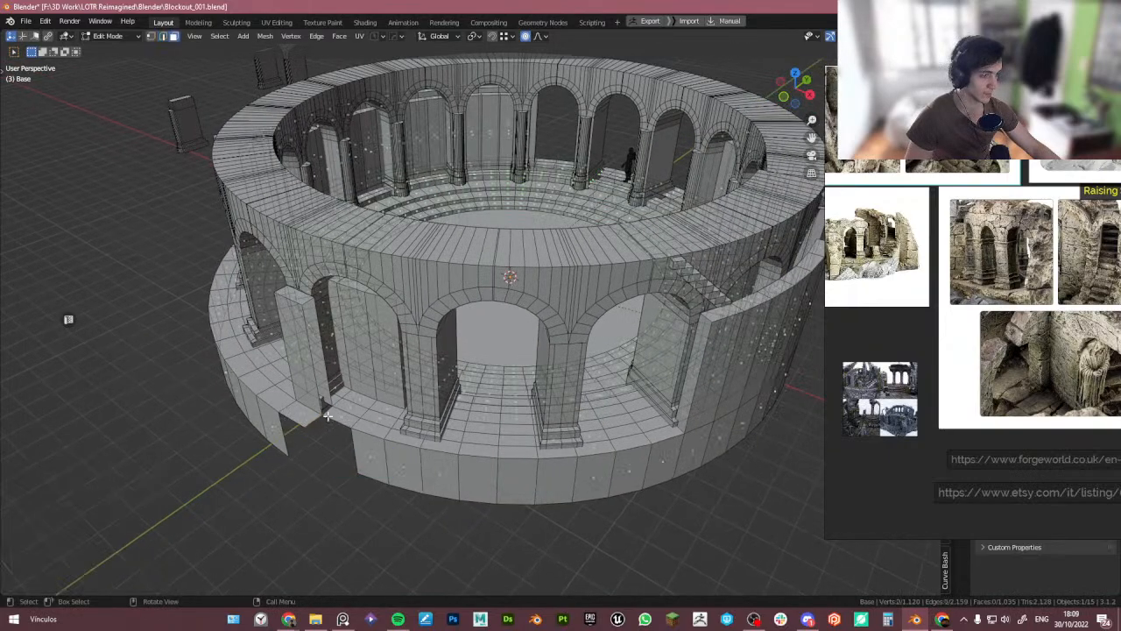
scroll(323, 417, up, 4)
alt+click(260, 396)
scroll(258, 396, down, 5)
middle_drag(237, 402, 438, 384)
key(x)
key(f)
alt+click(100, 396)
key(x)
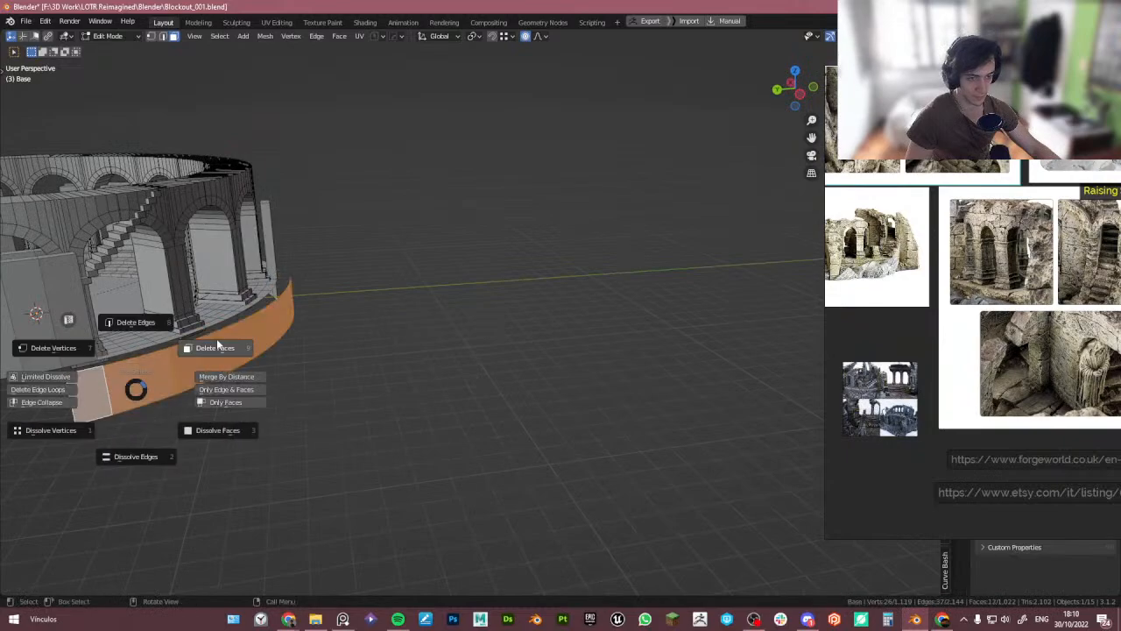
click(220, 344)
- Move the wall's bottom corner vertex onto the base ring's edge
middle_drag(246, 307, 127, 322)
scroll(605, 316, up, 4)
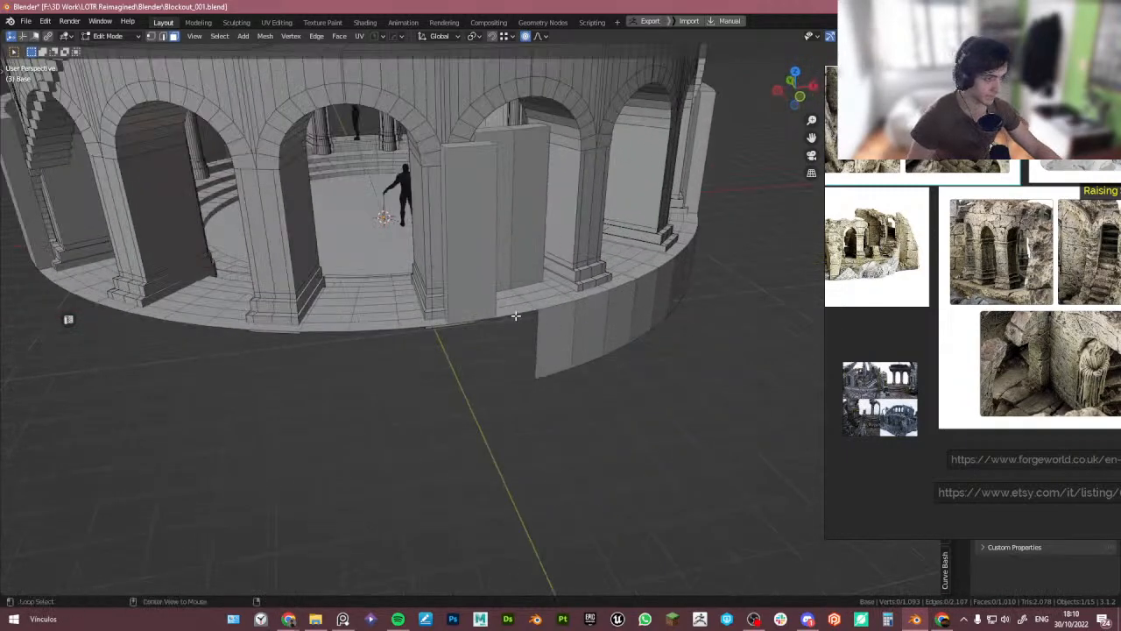
key(Tab)
click(528, 340)
alt+click(526, 312)
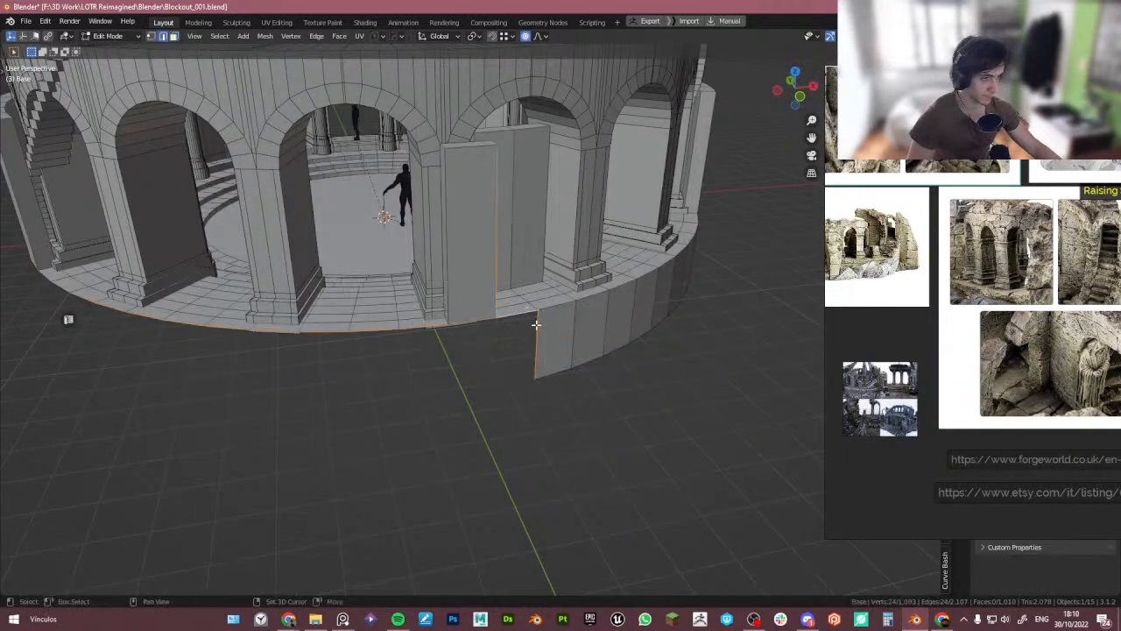
scroll(473, 351, up, 5)
key(Tab)
click(386, 411)
click(422, 418)
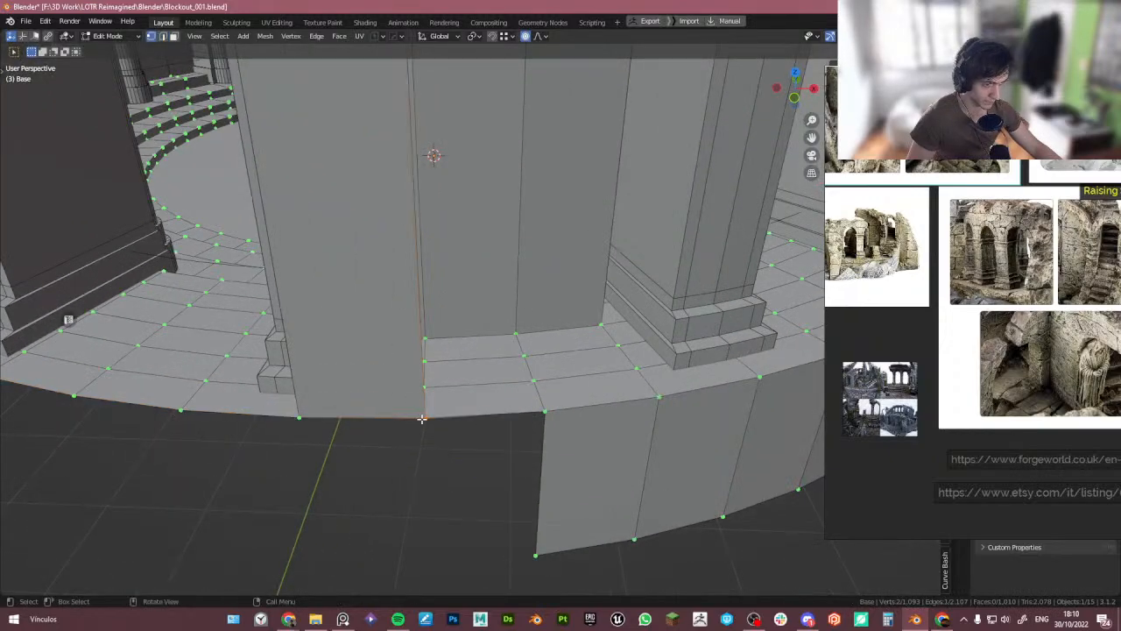
key(g)
right_click(433, 432)
middle_drag(438, 430, 320, 426)
key(g)
click(315, 444)
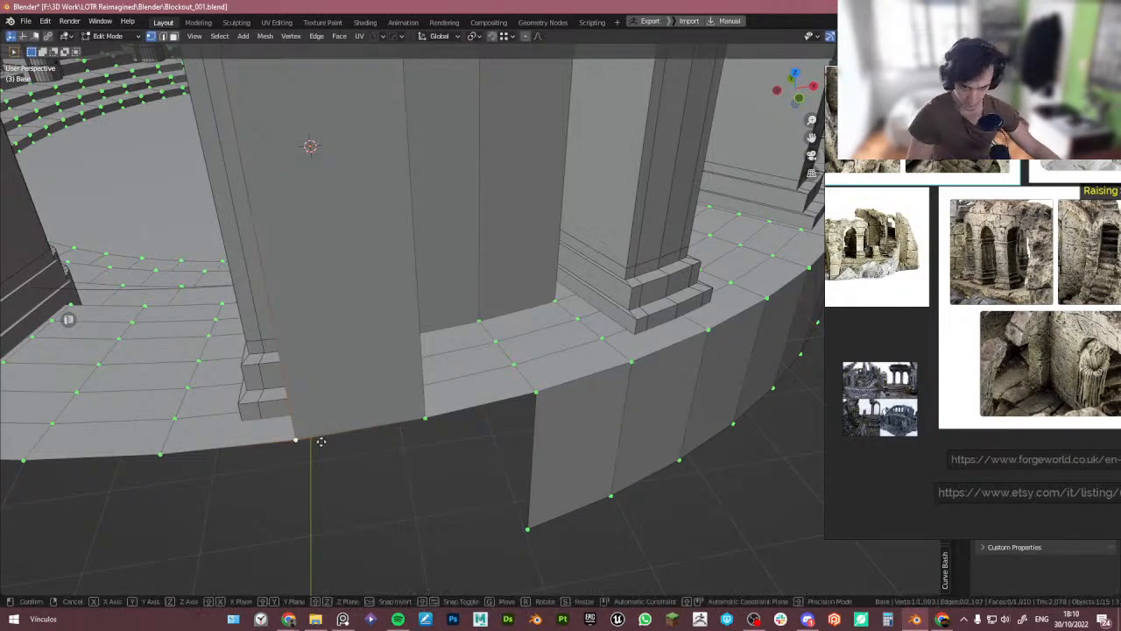
- Select edges along the outer wall's bottom rim and inspect it from below
key(2)
alt+click(357, 431)
middle_drag(358, 431, 163, 371)
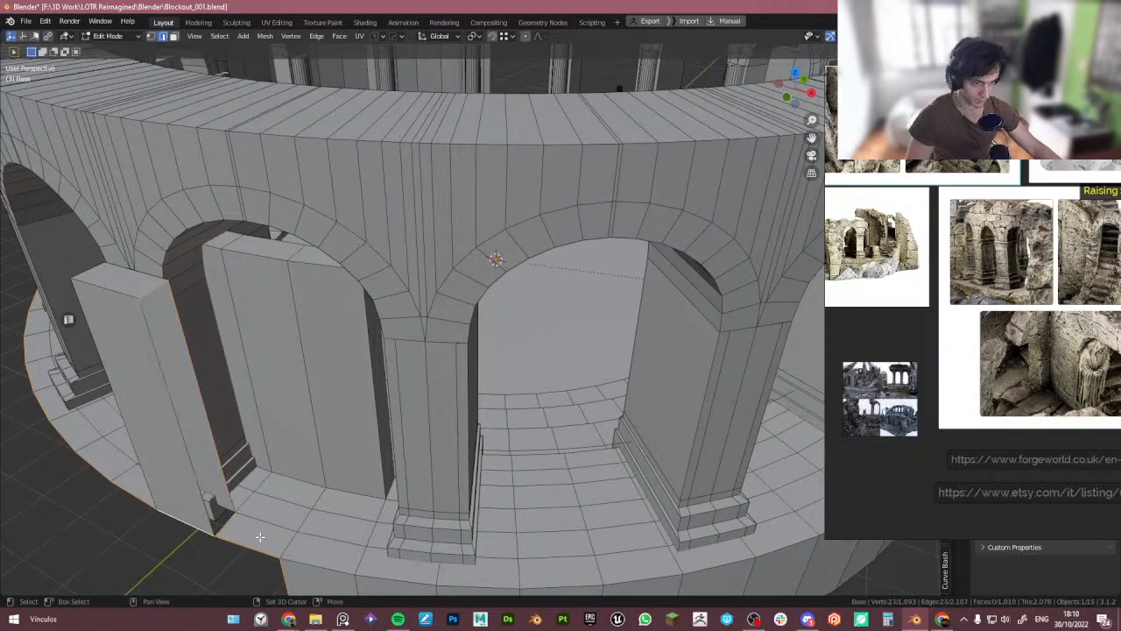
middle_drag(260, 536, 351, 467)
scroll(223, 440, down, 8)
middle_drag(173, 430, 293, 386)
shift+middle_drag(41, 388, 405, 357)
scroll(323, 344, up, 5)
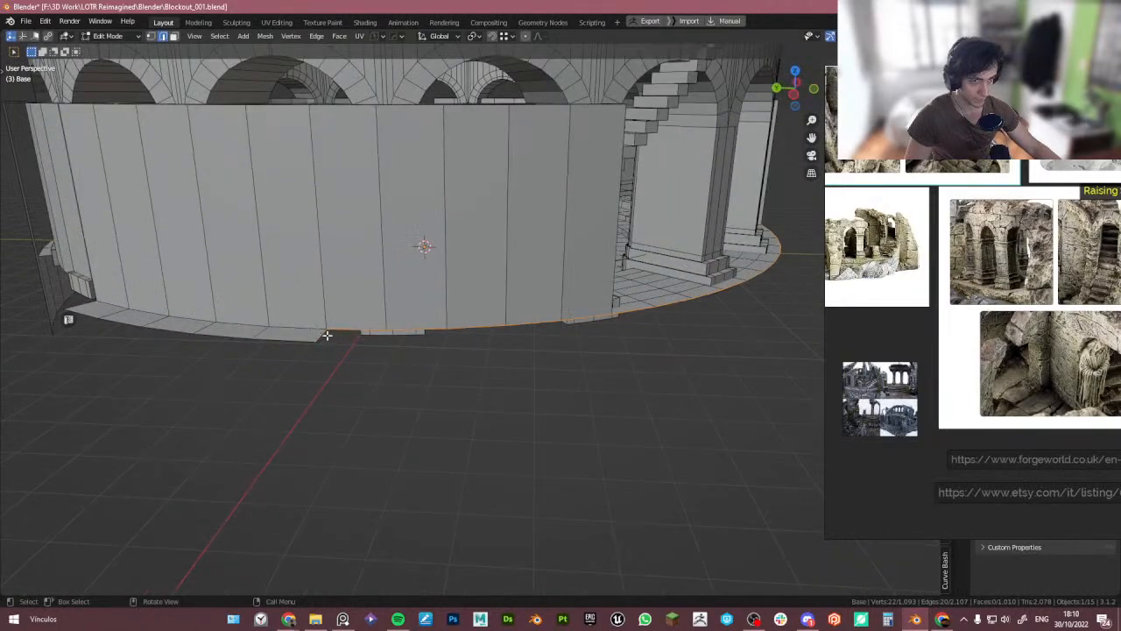
middle_drag(326, 335, 301, 353)
scroll(315, 347, down, 4)
middle_drag(450, 320, 420, 376)
scroll(429, 369, up, 4)
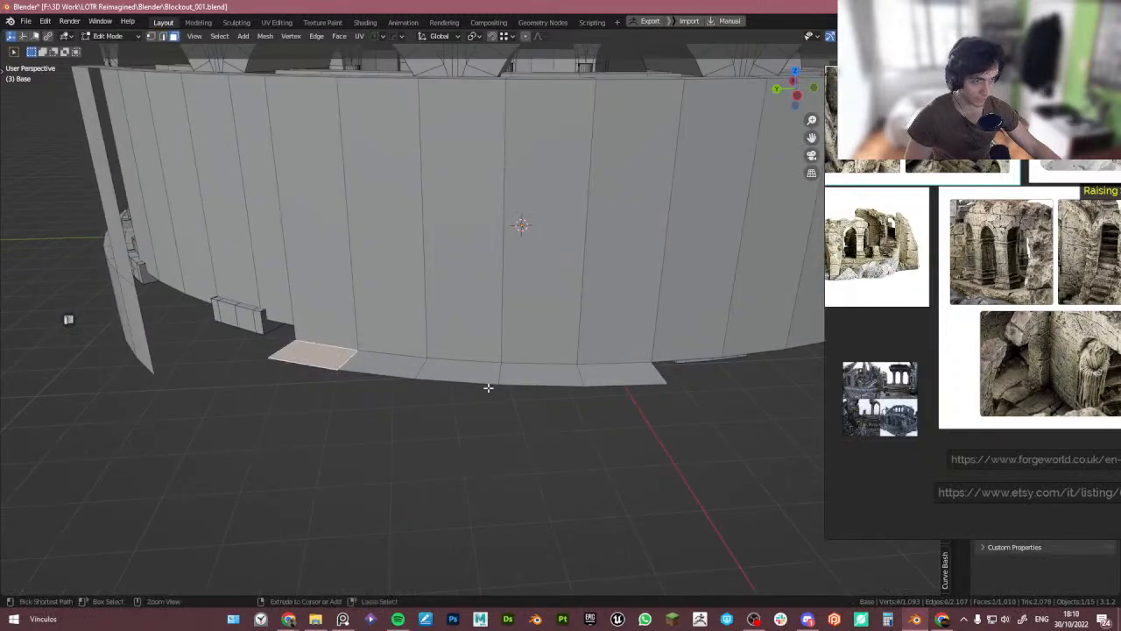
- Select the outer wall's bottom edges and extrude them about 4.085 m down along Z
ctrl+click(607, 375)
scroll(483, 305, down, 4)
middle_drag(483, 306, 286, 366)
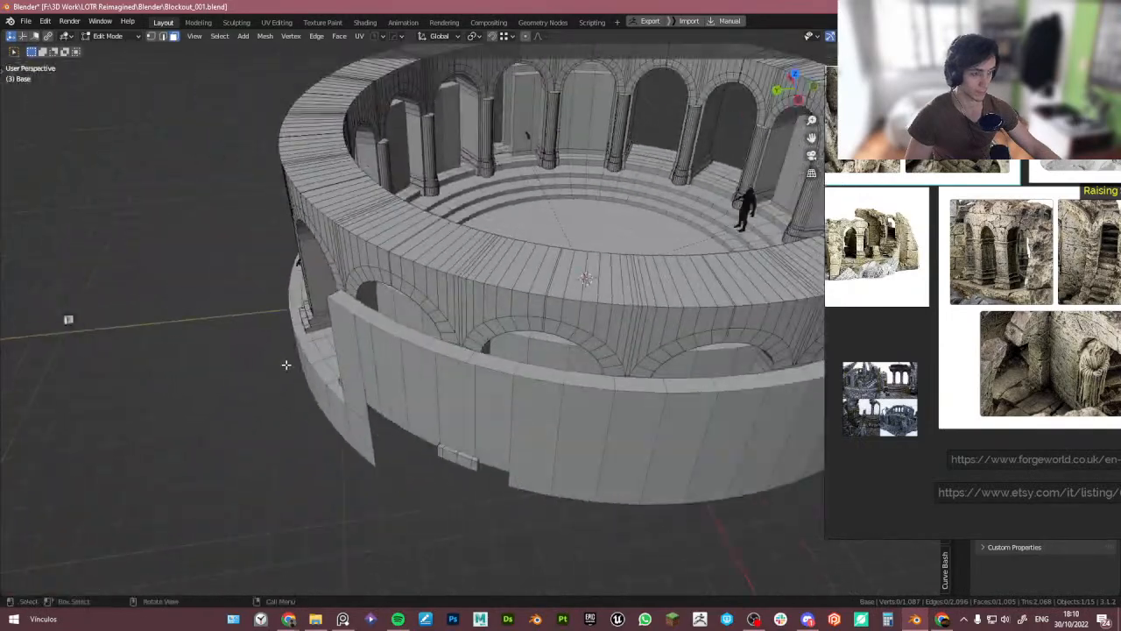
scroll(288, 366, down, 3)
shift+middle_drag(473, 390, 449, 416)
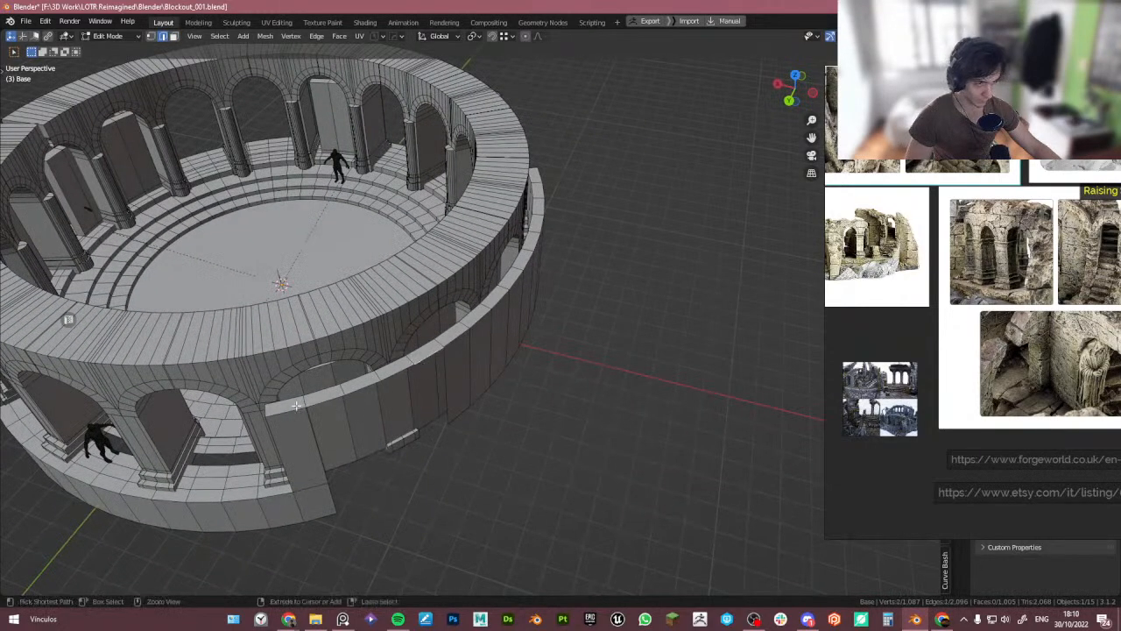
ctrl+click(325, 402)
middle_drag(324, 402, 329, 405)
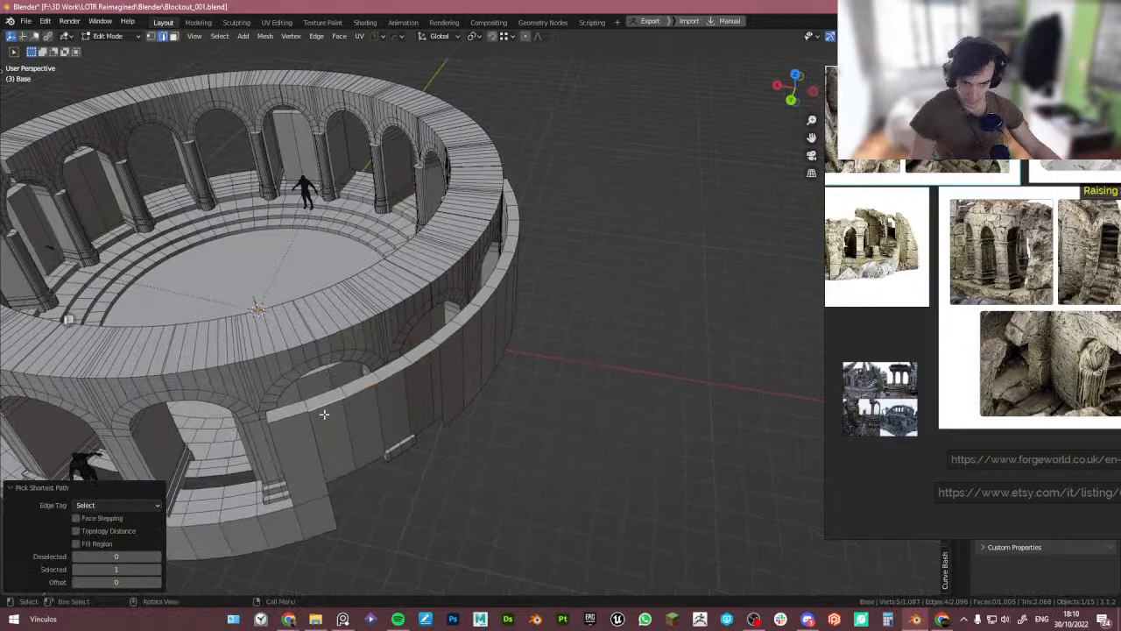
shift+middle_drag(359, 433, 357, 402)
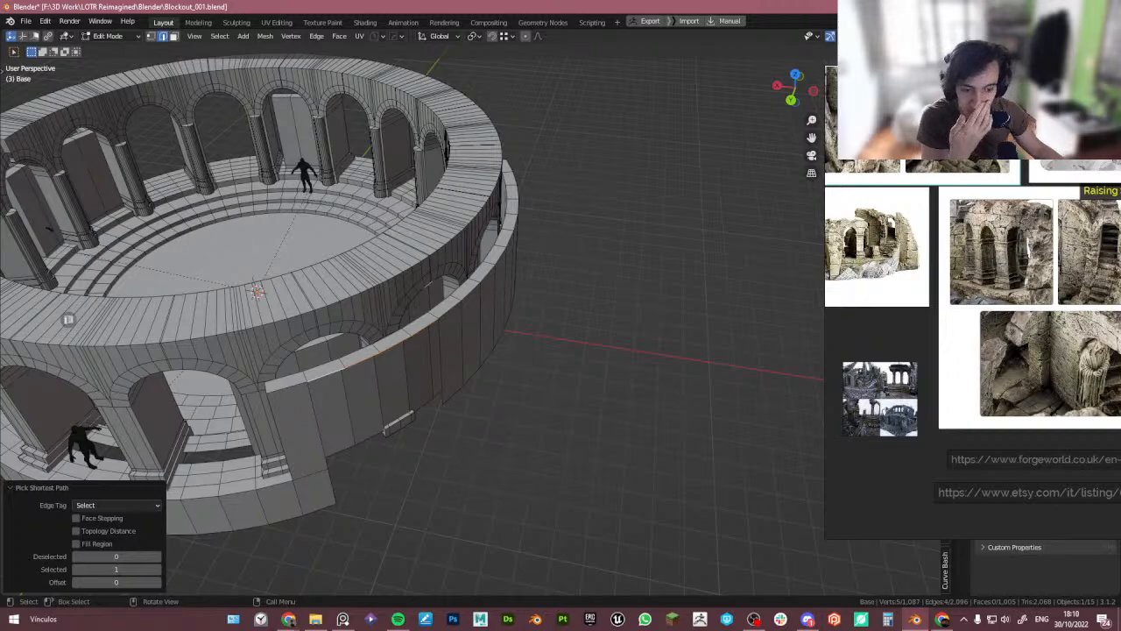
middle_drag(388, 486, 448, 355)
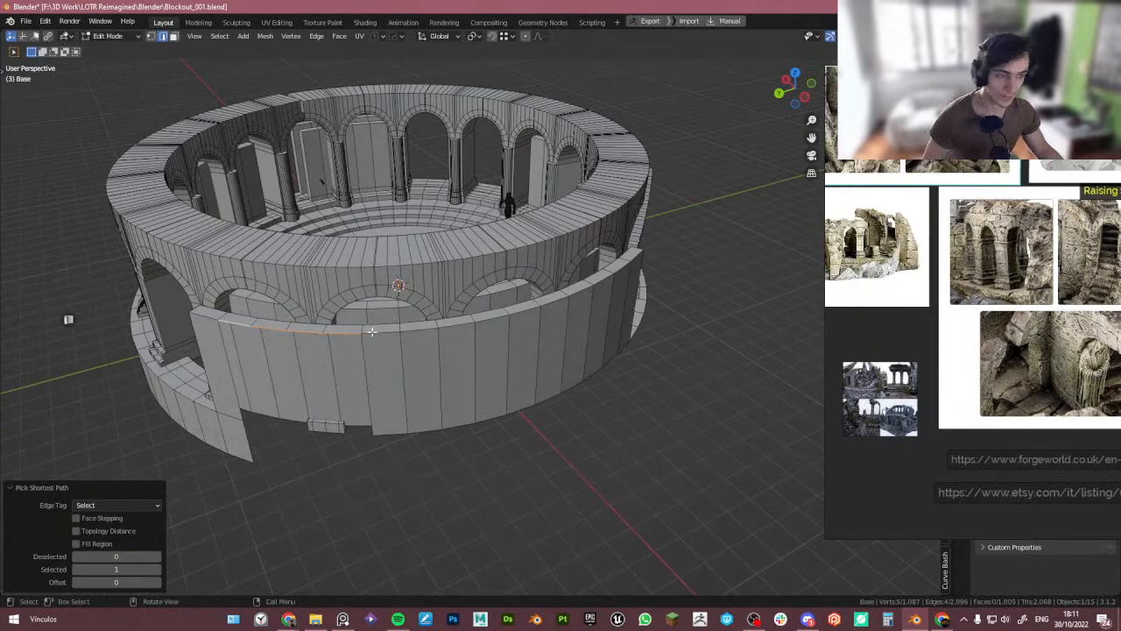
scroll(372, 331, up, 4)
key(e)
key(z)
click(424, 464)
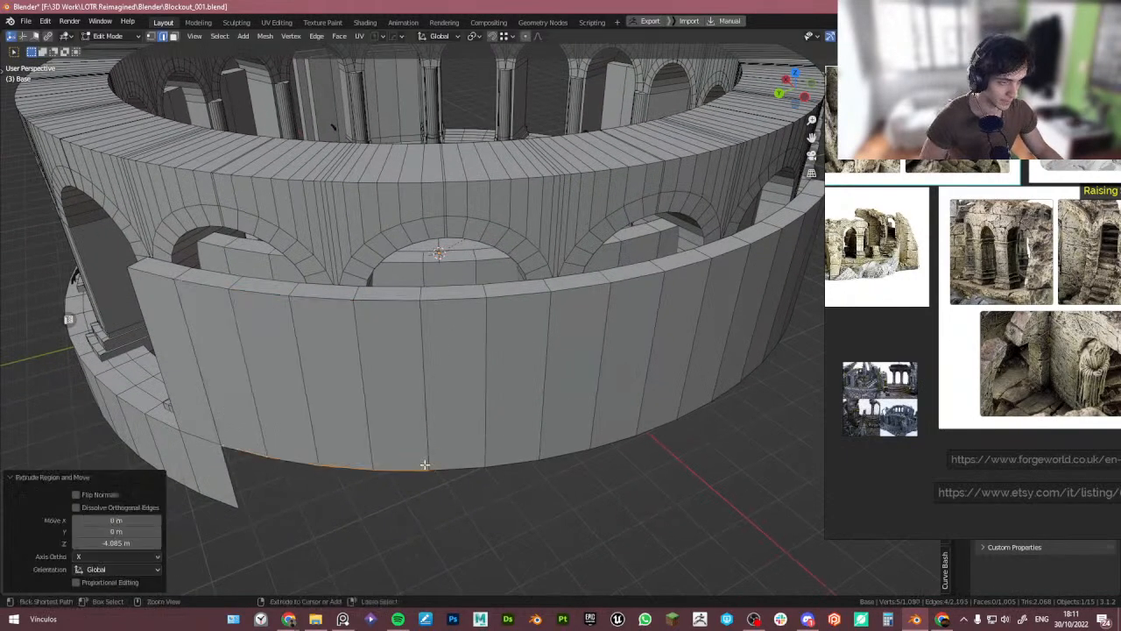
- Select the base ring's bottom edge segment on the opposite side and extrude it 2 m down along Z
scroll(350, 420, down, 5)
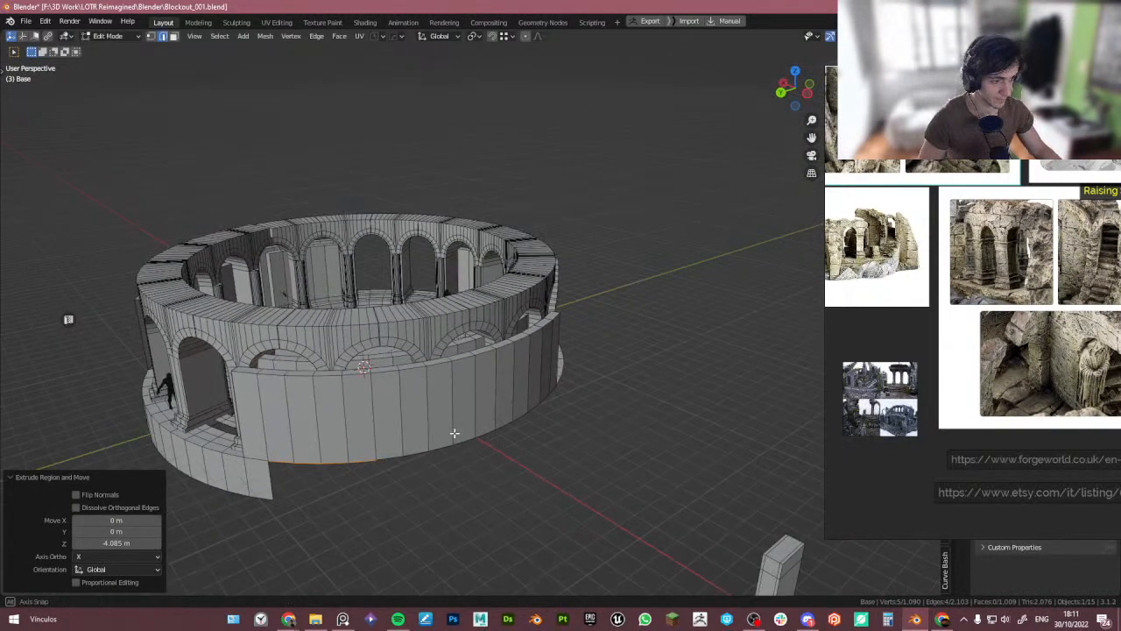
key(ctrl+i)
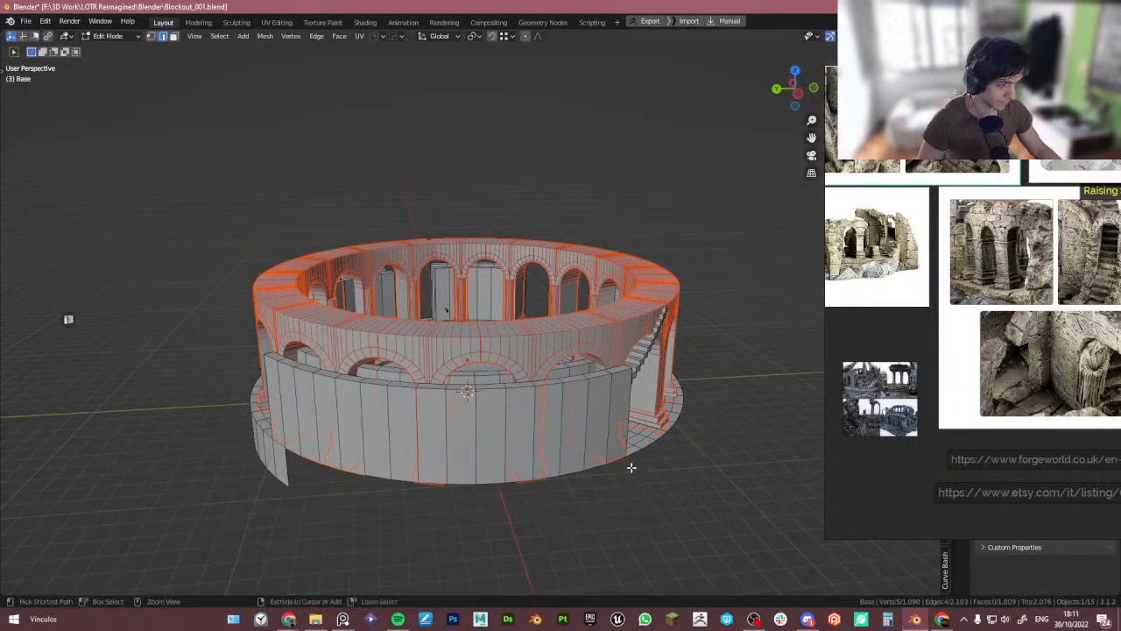
click(570, 452)
key(Tab)
click(574, 443)
key(Tab)
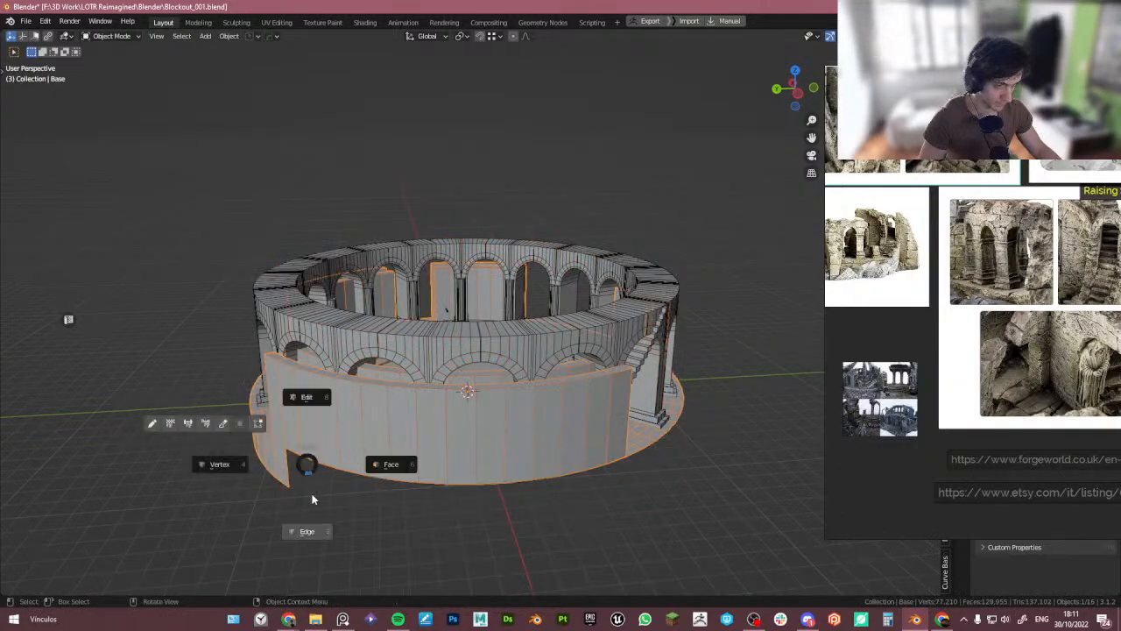
middle_drag(296, 451, 499, 468)
middle_drag(601, 472, 527, 440)
ctrl+click(682, 438)
middle_drag(683, 438, 515, 455)
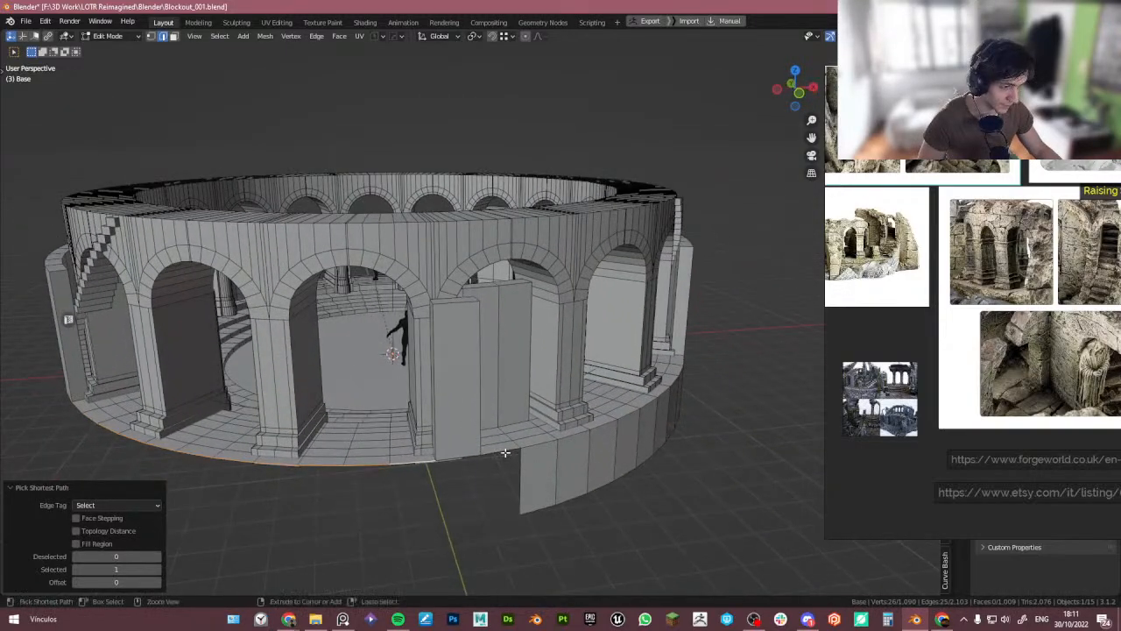
scroll(495, 464, up, 3)
key(e)
key(z)
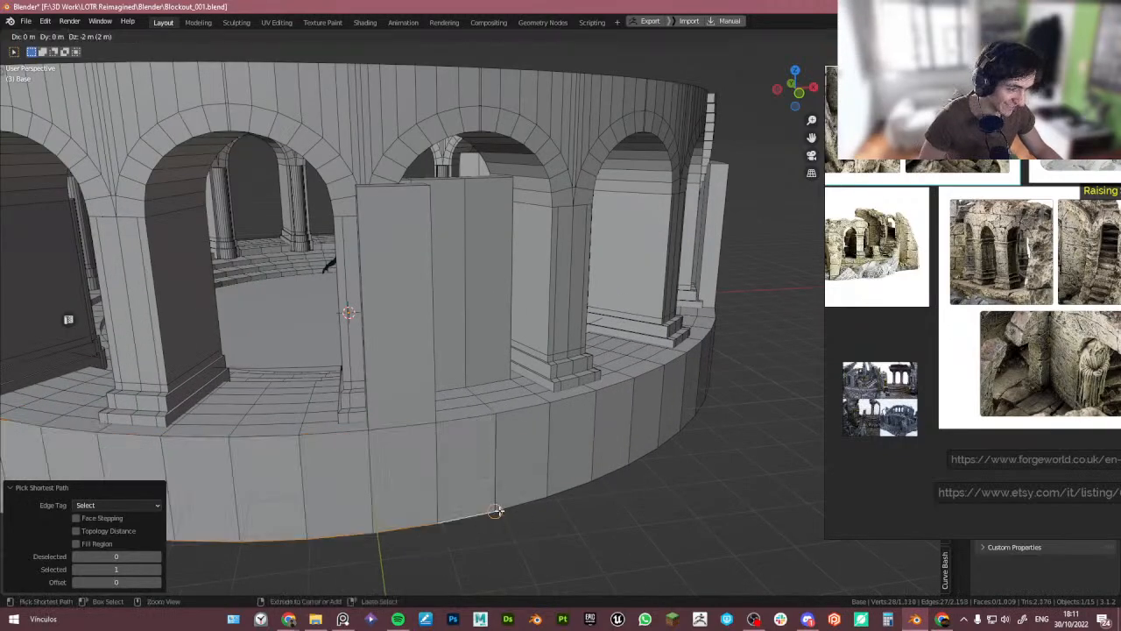
ctrl+click(500, 509)
- Delete the loose wall fragment's faces and stray vertices beside the arcade pillar
scroll(509, 493, down, 4)
middle_drag(499, 471, 420, 393)
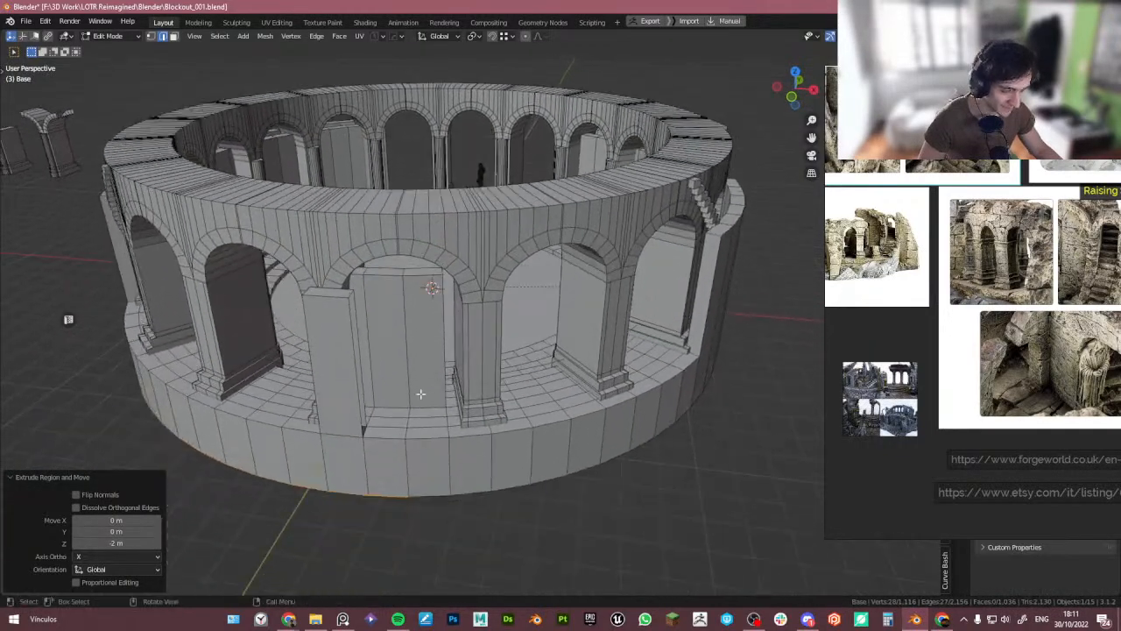
scroll(394, 416, up, 4)
middle_drag(392, 440, 365, 435)
click(276, 462)
click(258, 420)
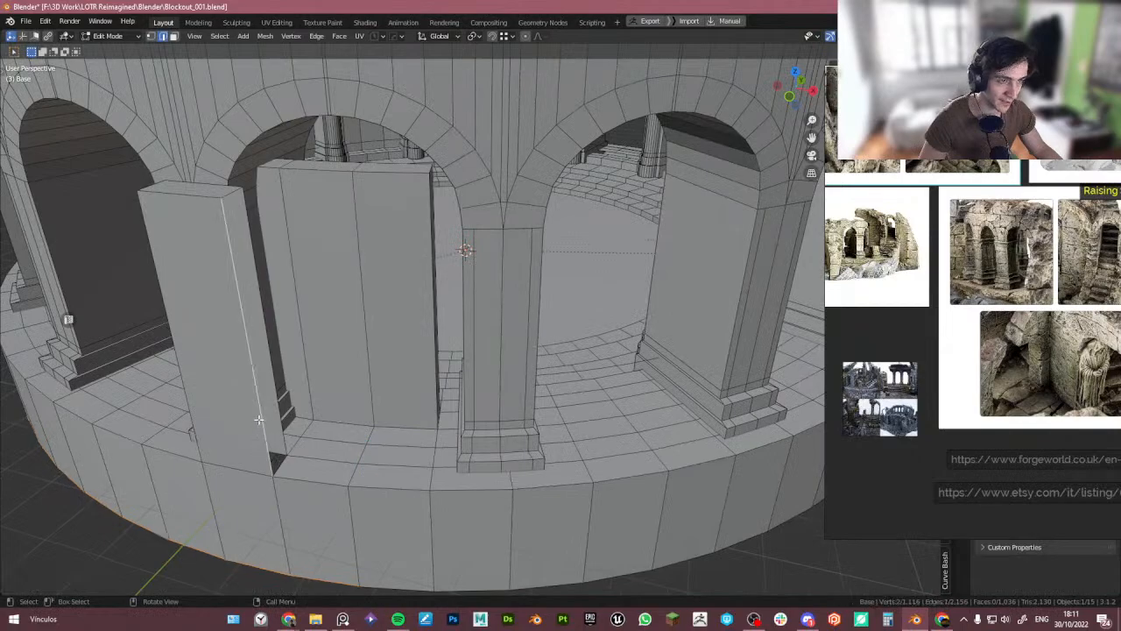
scroll(272, 361, down, 4)
middle_drag(310, 340, 317, 357)
key(3)
click(242, 348)
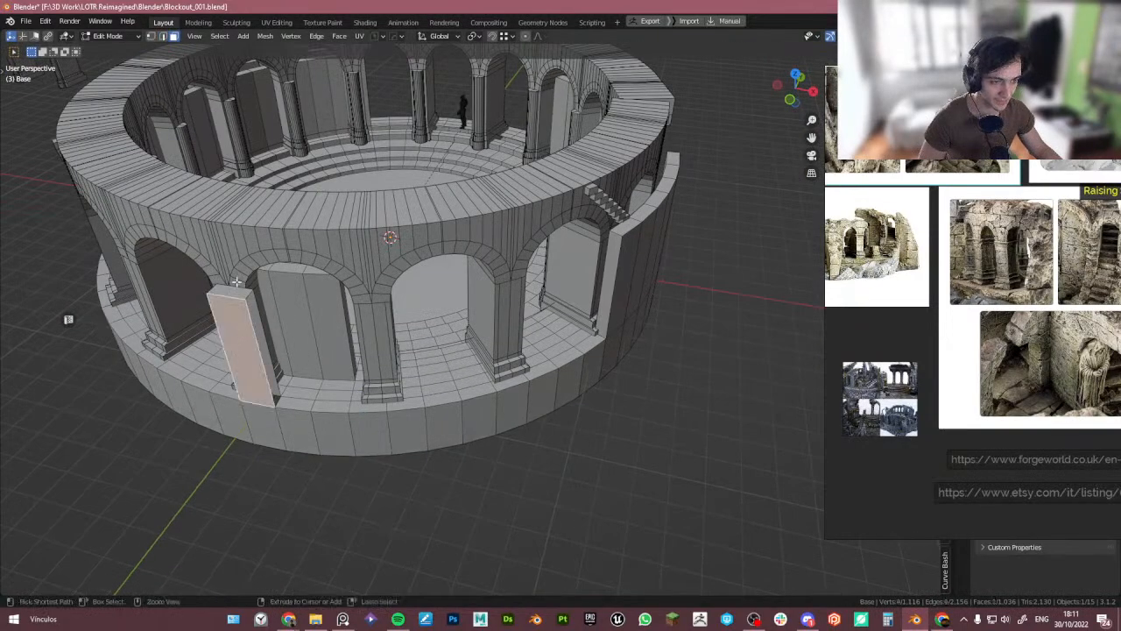
ctrl+click(233, 291)
middle_drag(281, 308, 240, 312)
shift+click(264, 355)
key(x)
click(279, 324)
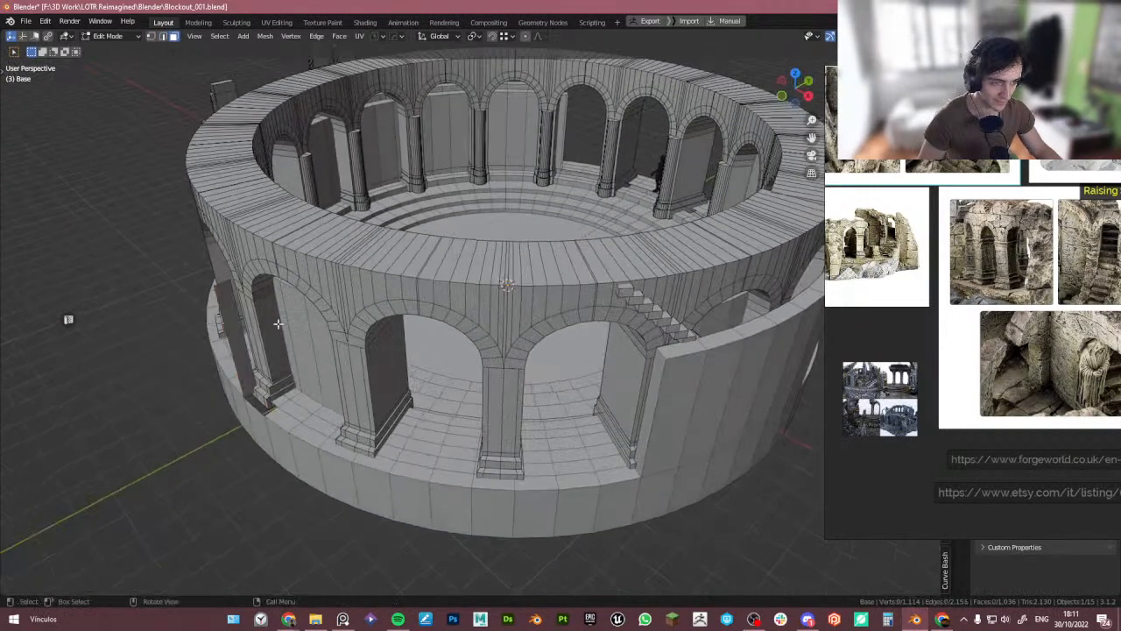
scroll(252, 406, up, 5)
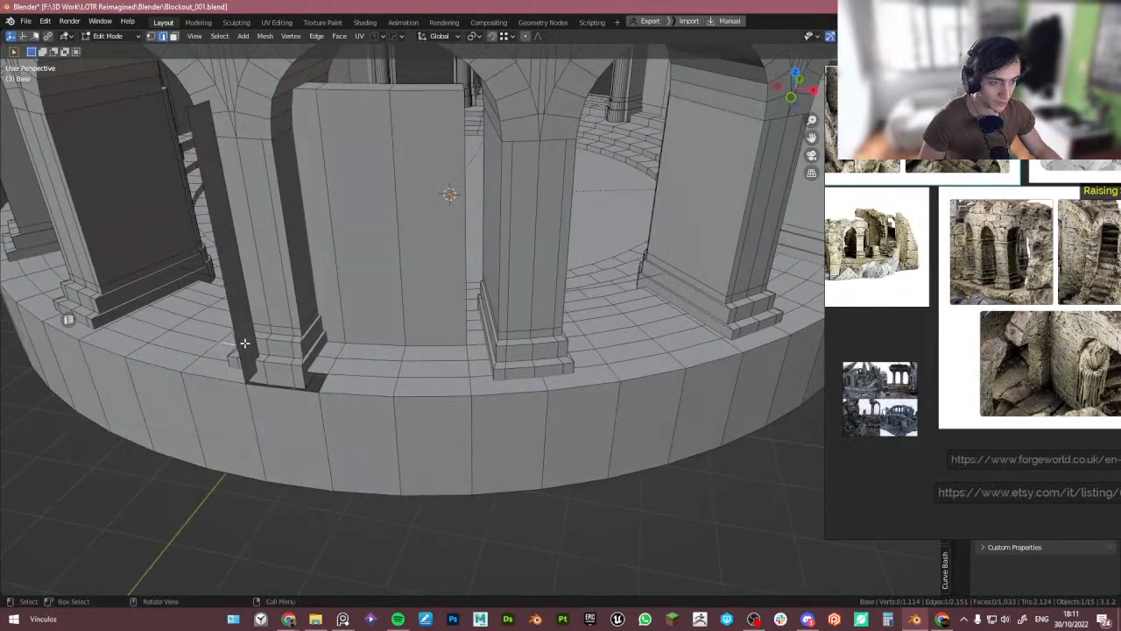
key(x)
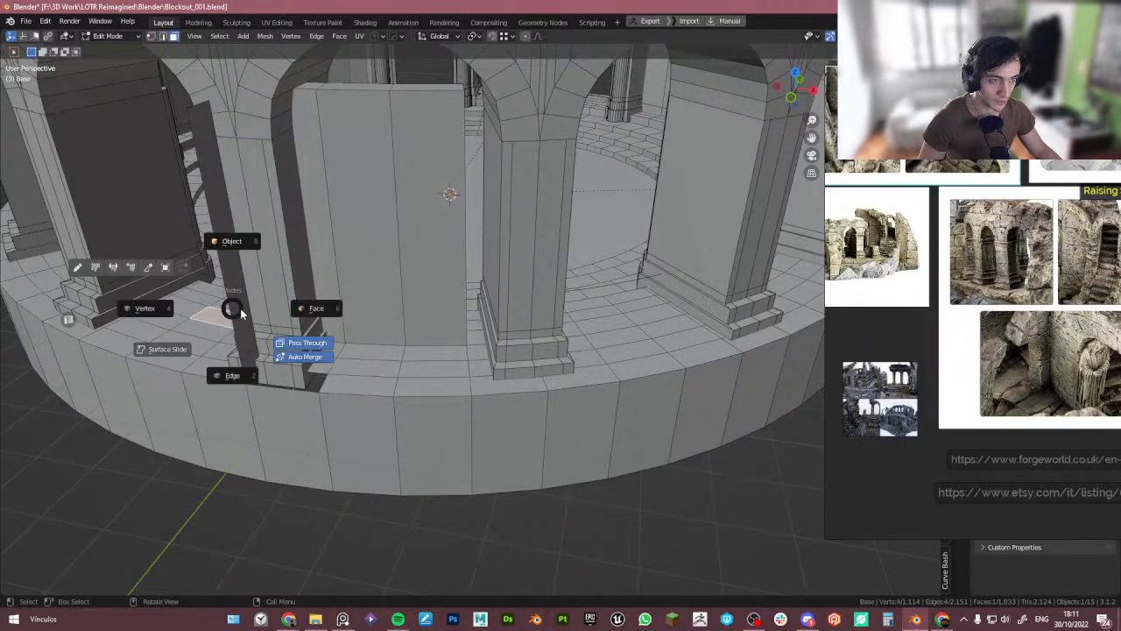
click(300, 343)
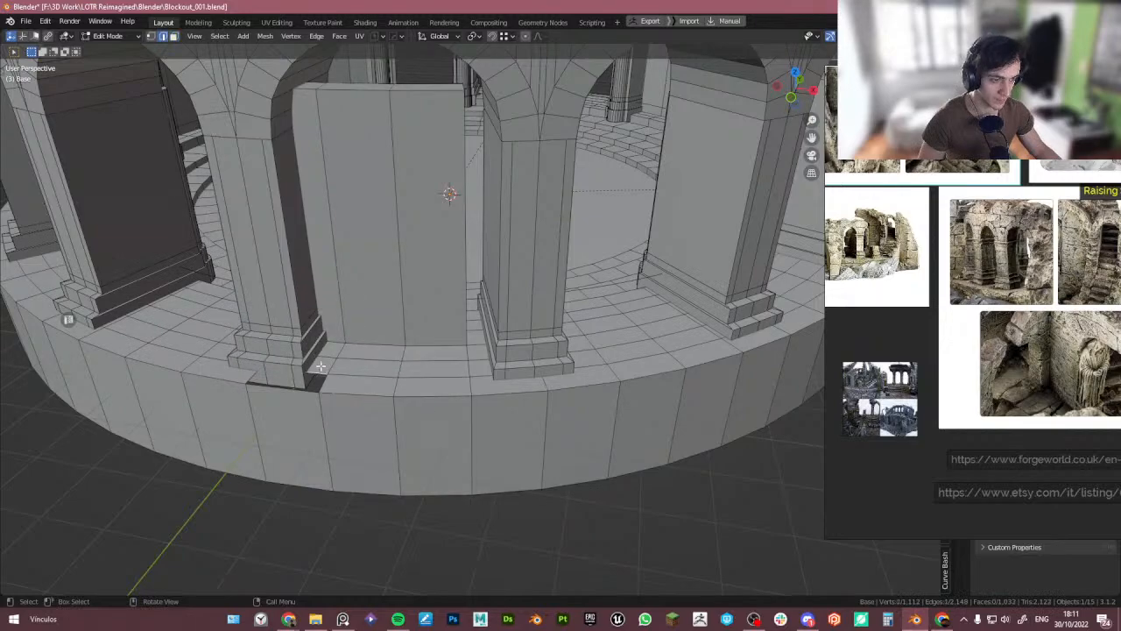
- Bridge the selected edge loops to close the gap beside the pillar, then save the file
key(ctrl+e)
scroll(303, 389, down, 6)
middle_drag(303, 389, 491, 360)
key(ctrl+s)
scroll(507, 378, up, 2)
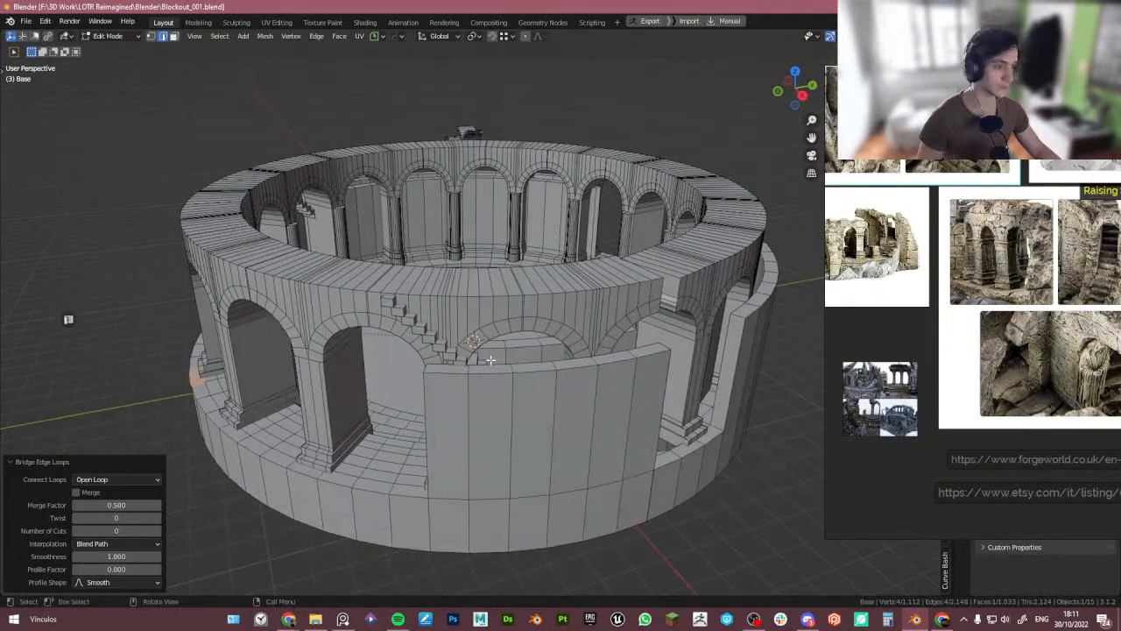
middle_drag(605, 352, 531, 346)
scroll(529, 391, up, 3)
scroll(527, 406, down, 3)
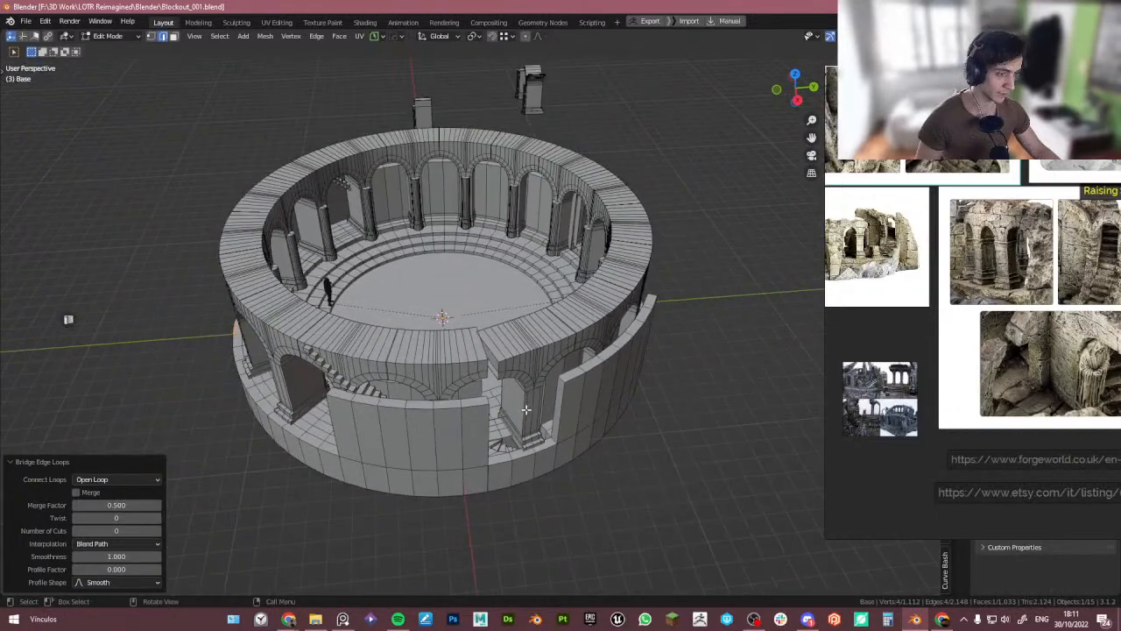
- Move the outer wall's end vertex down onto the base's bottom edge near the stairs
shift+middle_drag(587, 433, 526, 419)
scroll(446, 448, up, 4)
key(3)
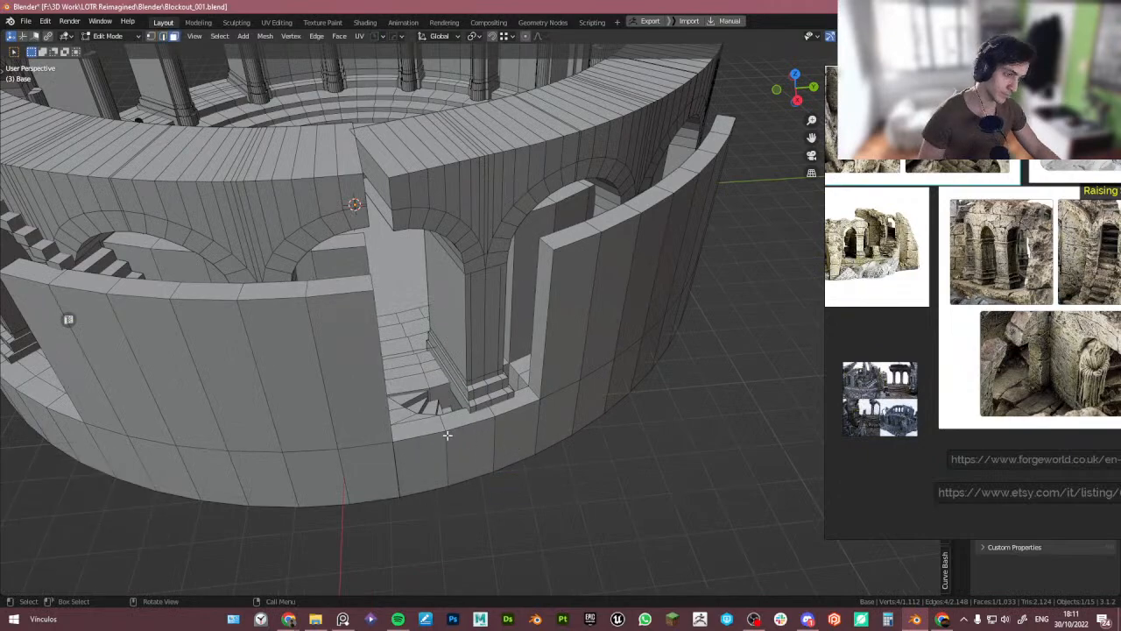
click(449, 436)
scroll(422, 455, up, 4)
key(1)
click(369, 428)
key(g)
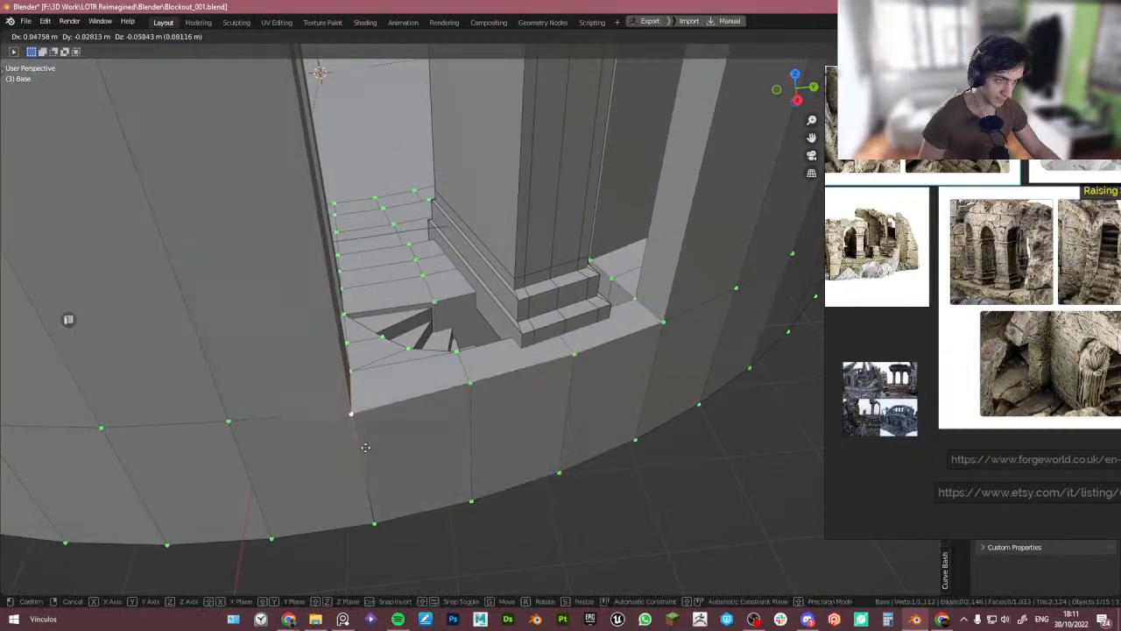
right_click(371, 447)
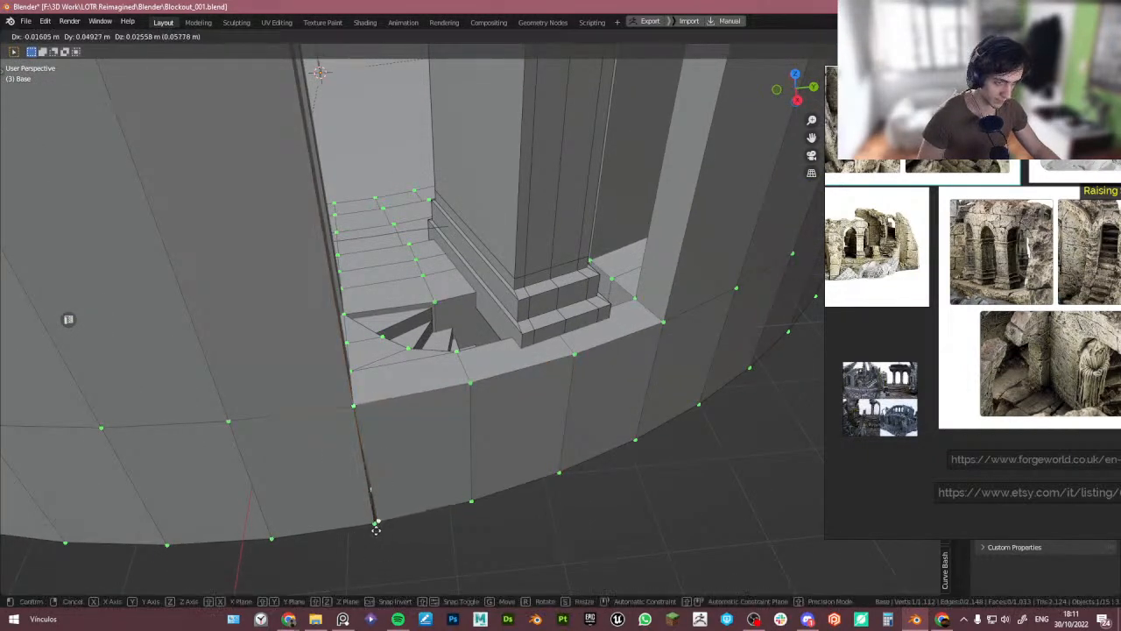
drag(373, 522, 376, 530)
key(g)
right_click(376, 525)
key(g)
click(382, 528)
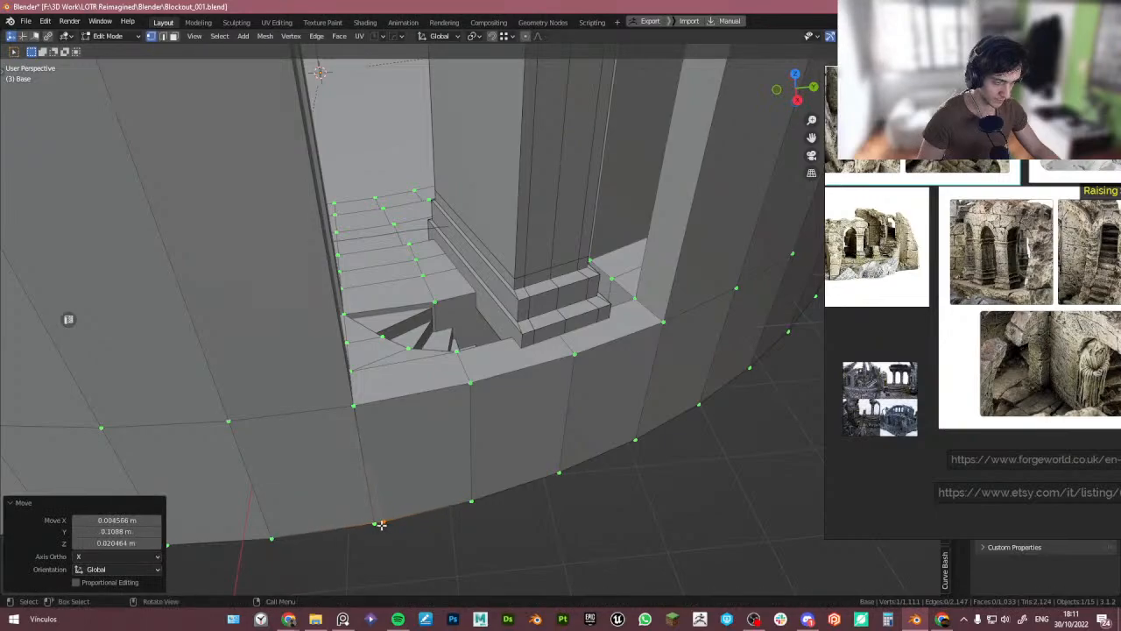
key(ctrl+z)
key(g)
click(382, 528)
key(g)
middle_drag(381, 528, 460, 391)
right_click(406, 524)
middle_drag(460, 403, 536, 405)
- Delete the overlapping faces at the opening, including the outer wall's end face
key(3)
click(292, 427)
middle_drag(292, 426, 429, 433)
ctrl+click(421, 458)
key(x)
click(429, 433)
middle_drag(319, 446, 353, 419)
key(Tab)
click(557, 423)
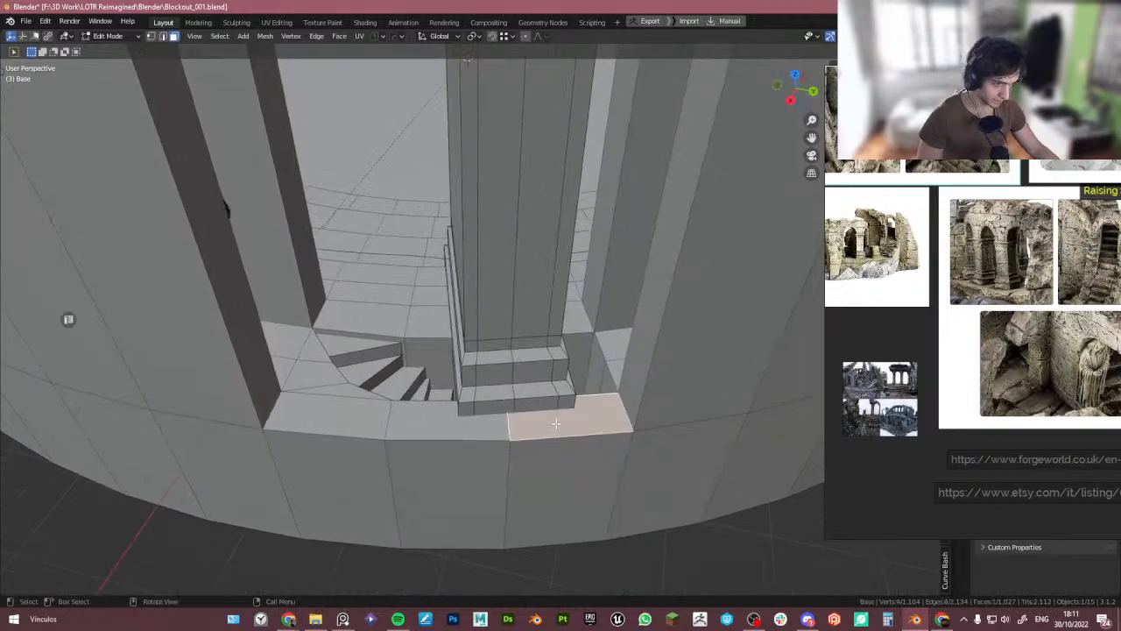
ctrl+click(340, 423)
scroll(421, 403, down, 4)
shift+middle_drag(544, 353, 447, 368)
click(512, 358)
click(365, 350)
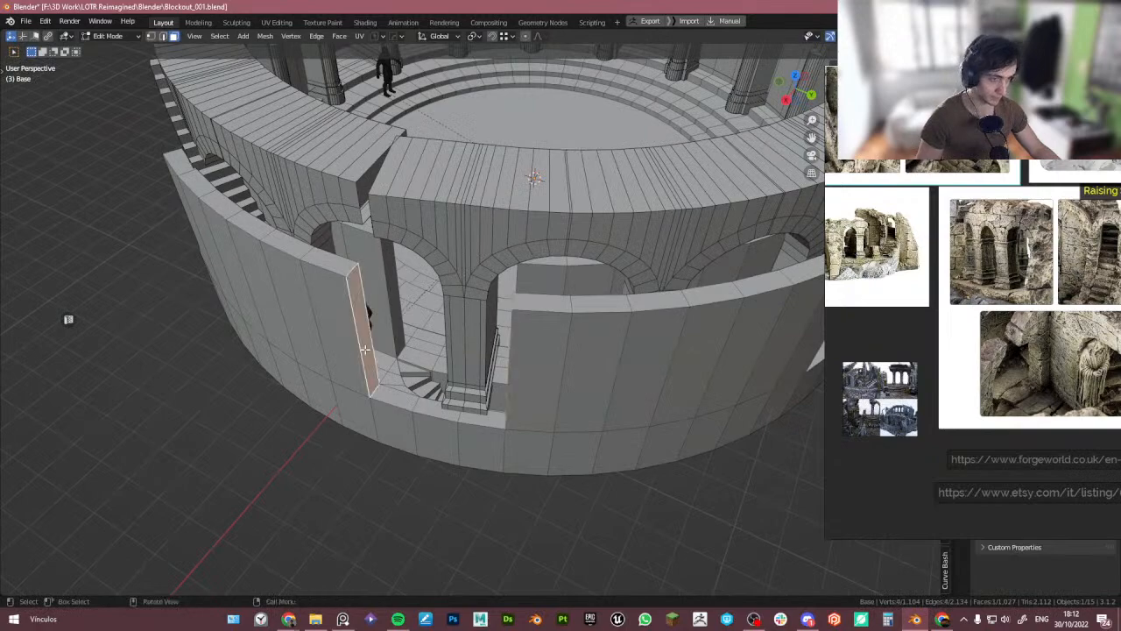
key(x)
key(f)
- Select the base's top faces at the opening and extrude them about 4.08 m along their normal to the wall's height
click(480, 421)
ctrl+click(389, 396)
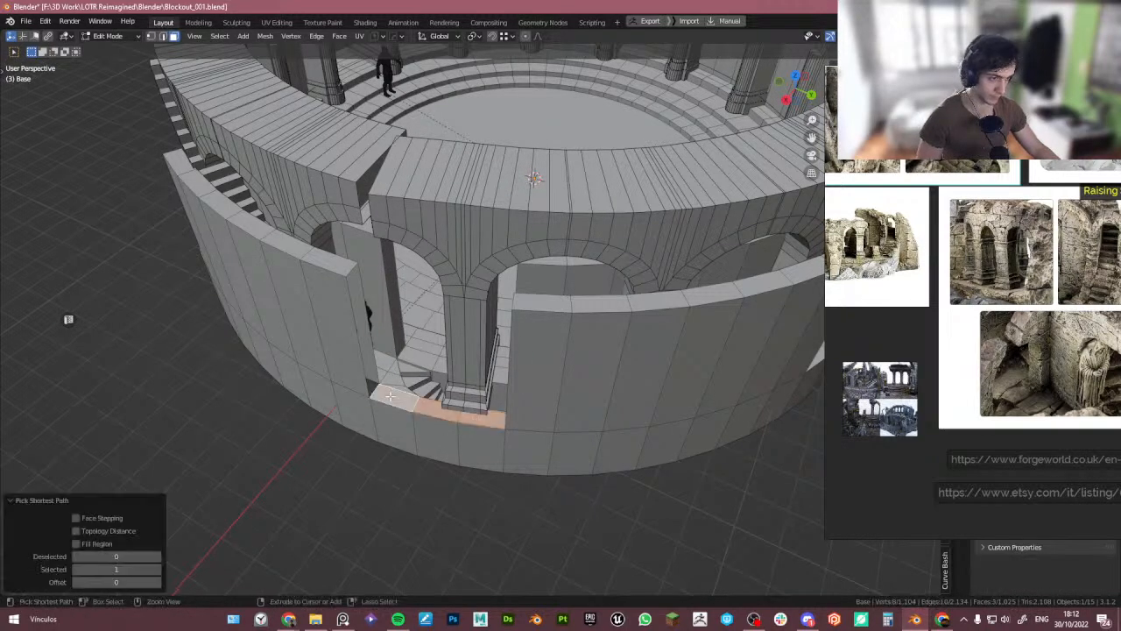
key(e)
click(350, 280)
scroll(342, 286, up, 4)
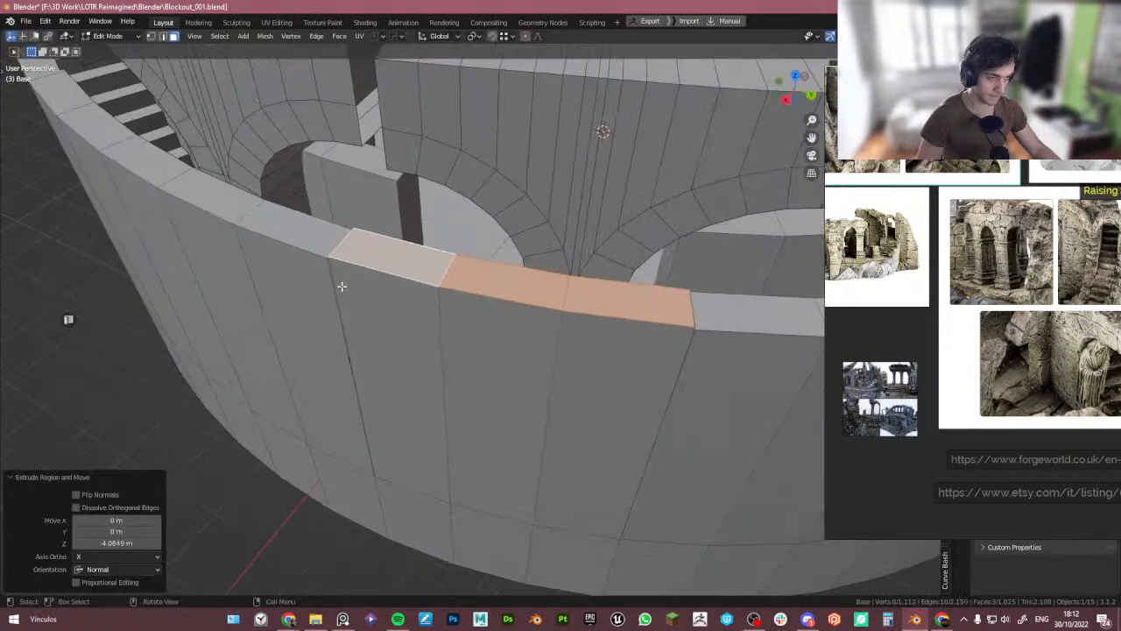
key(g)
click(329, 266)
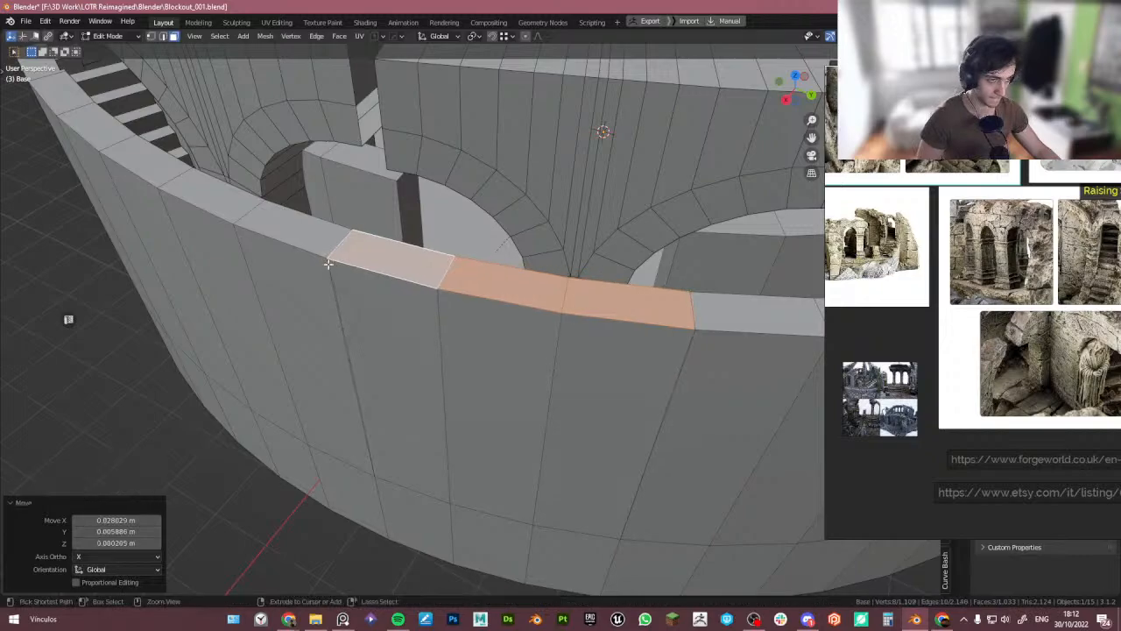
- Inspect the new fill block's corner vertices against the outer wall from several angles
middle_drag(521, 359, 456, 358)
scroll(458, 357, up, 3)
key(1)
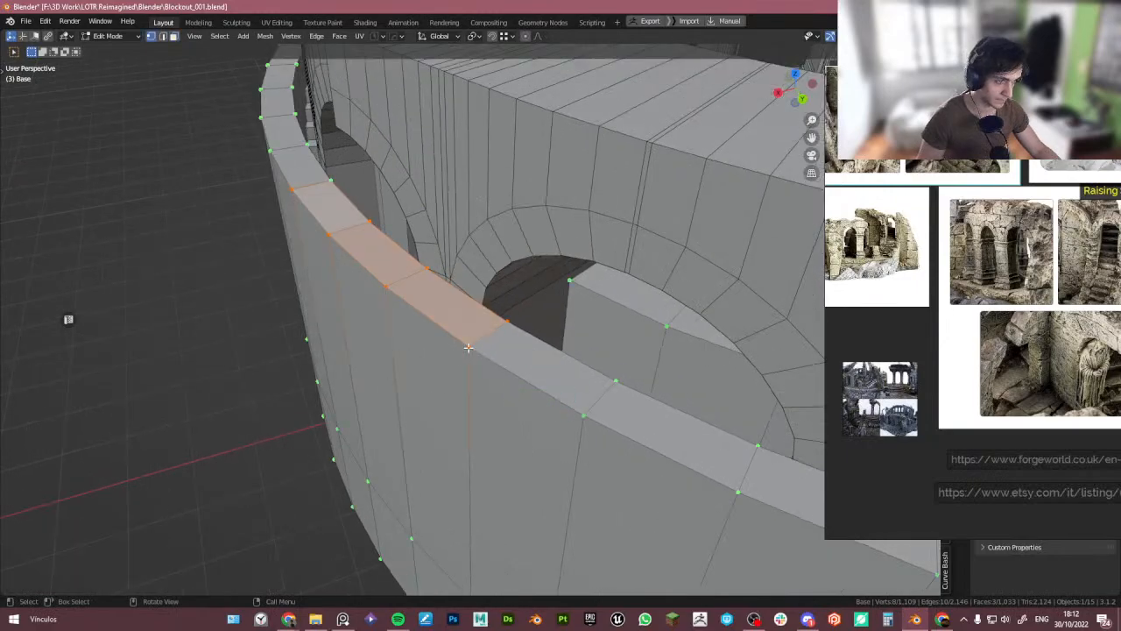
click(469, 349)
key(g)
right_click(471, 355)
scroll(473, 359, down, 4)
key(Tab)
scroll(526, 303, down, 5)
key(Tab)
shift+middle_drag(629, 355, 504, 348)
scroll(644, 379, up, 2)
shift+middle_drag(644, 379, 617, 396)
key(Tab)
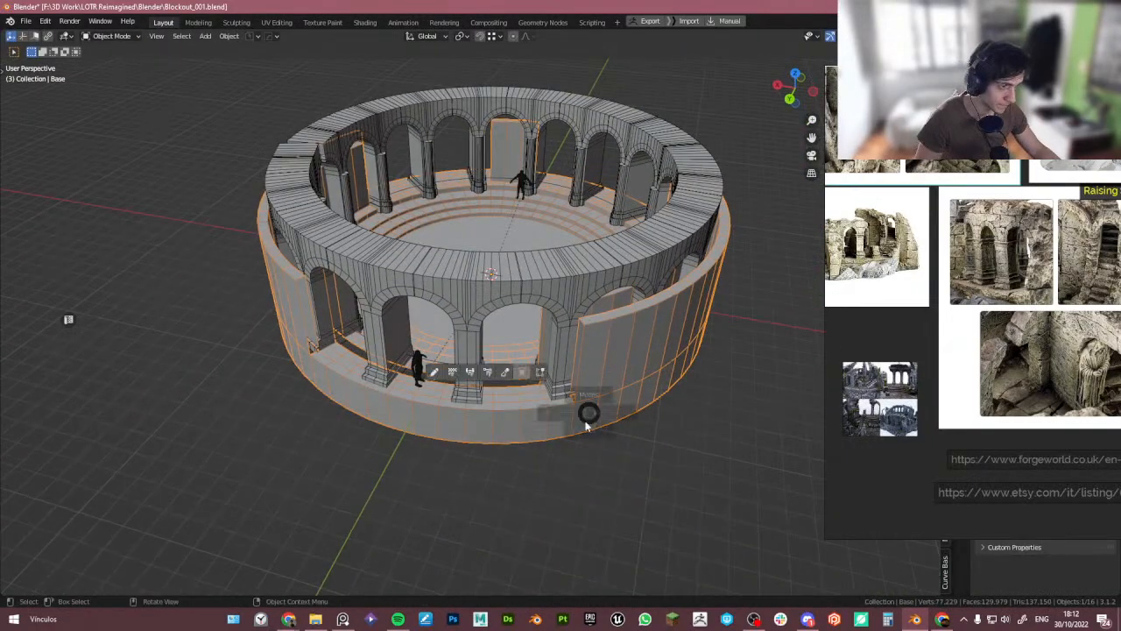
- Switch to Object Mode and review the whole tower, moving the reference window out of the way
scroll(580, 358, up, 5)
click(581, 354)
click(583, 352)
shift+click(578, 345)
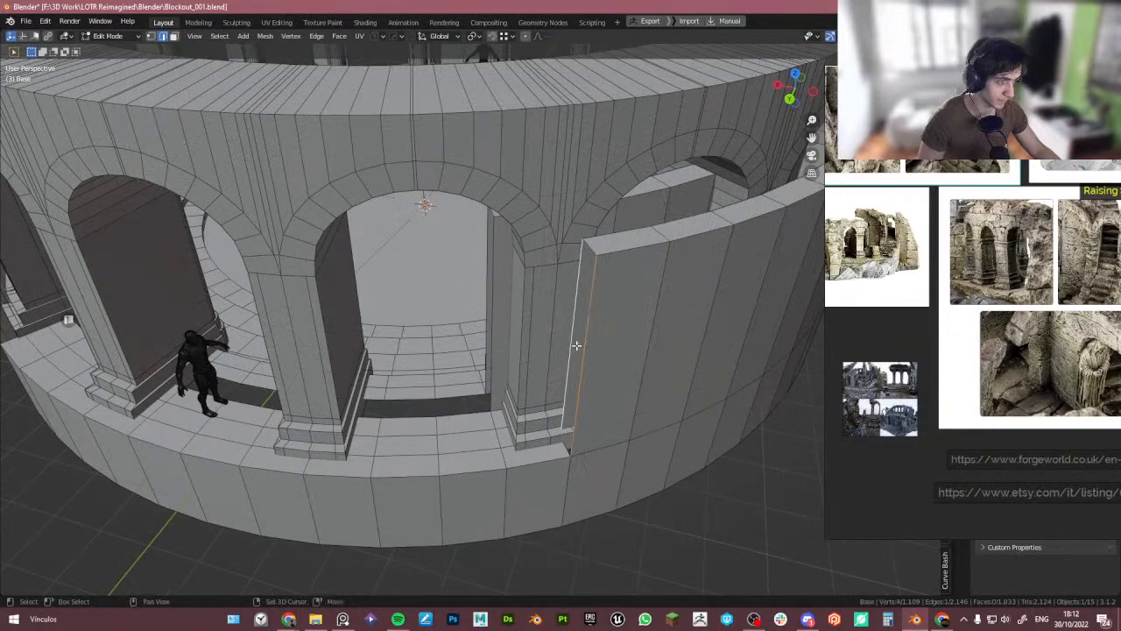
key(ctrl+e)
scroll(578, 345, down, 4)
key(Tab)
scroll(557, 286, down, 4)
middle_drag(517, 329, 659, 382)
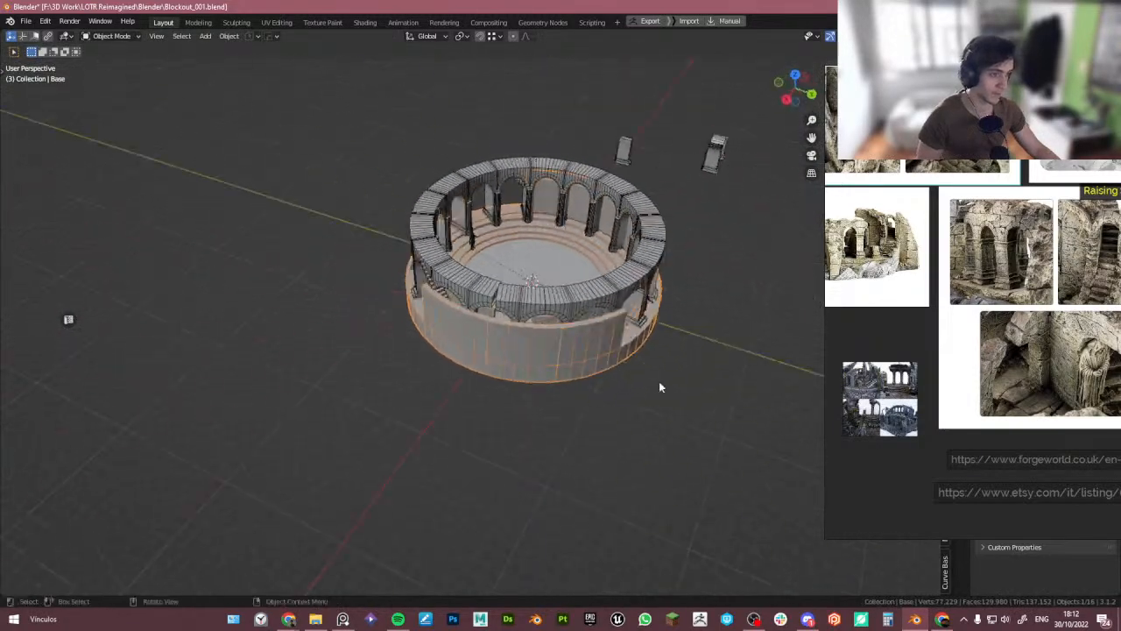
click(677, 337)
shift+middle_drag(592, 358, 525, 397)
middle_drag(525, 397, 533, 404)
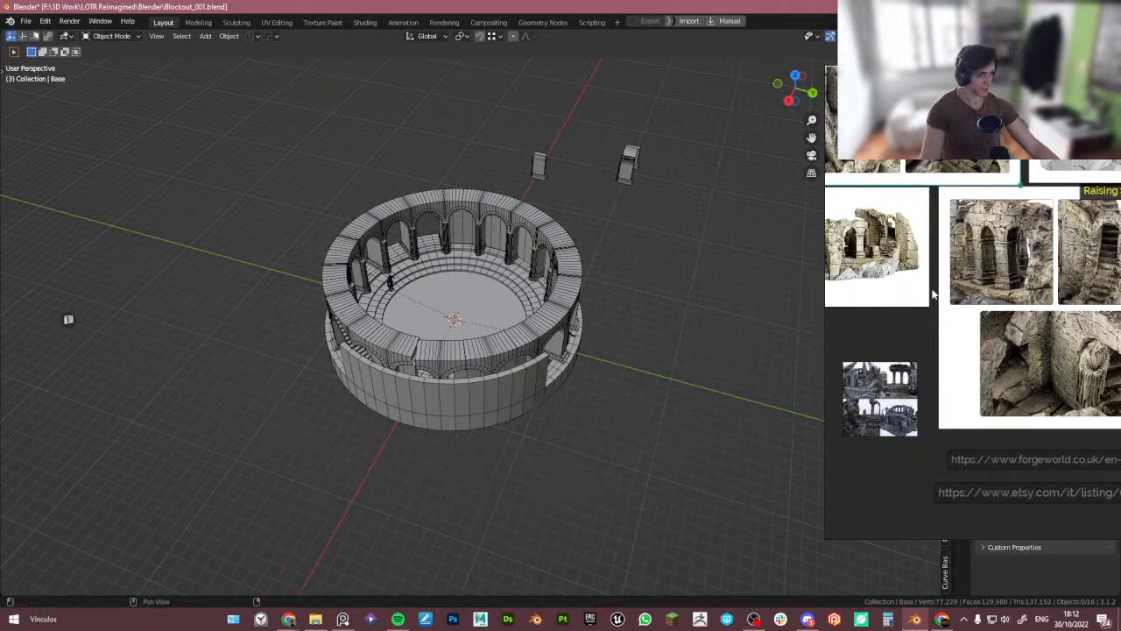
right_drag(934, 295, 0, 307)
click(266, 9)
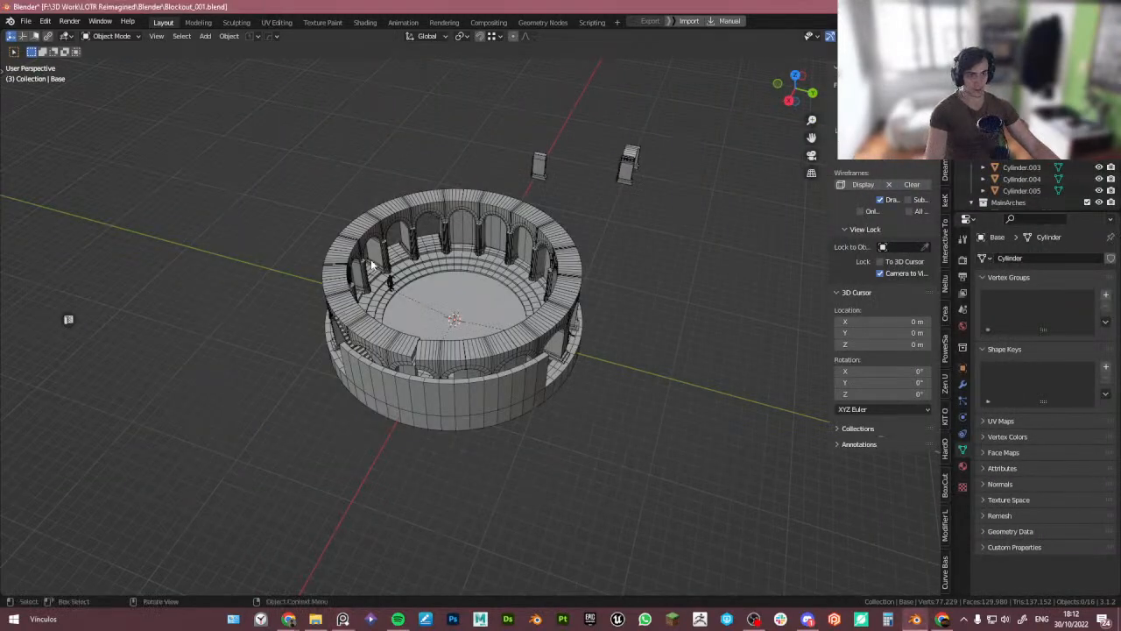
- Unhide all hidden objects to bring back the ruined wall blocks around the tower
scroll(403, 257, up, 6)
middle_drag(407, 252, 389, 272)
scroll(403, 230, down, 4)
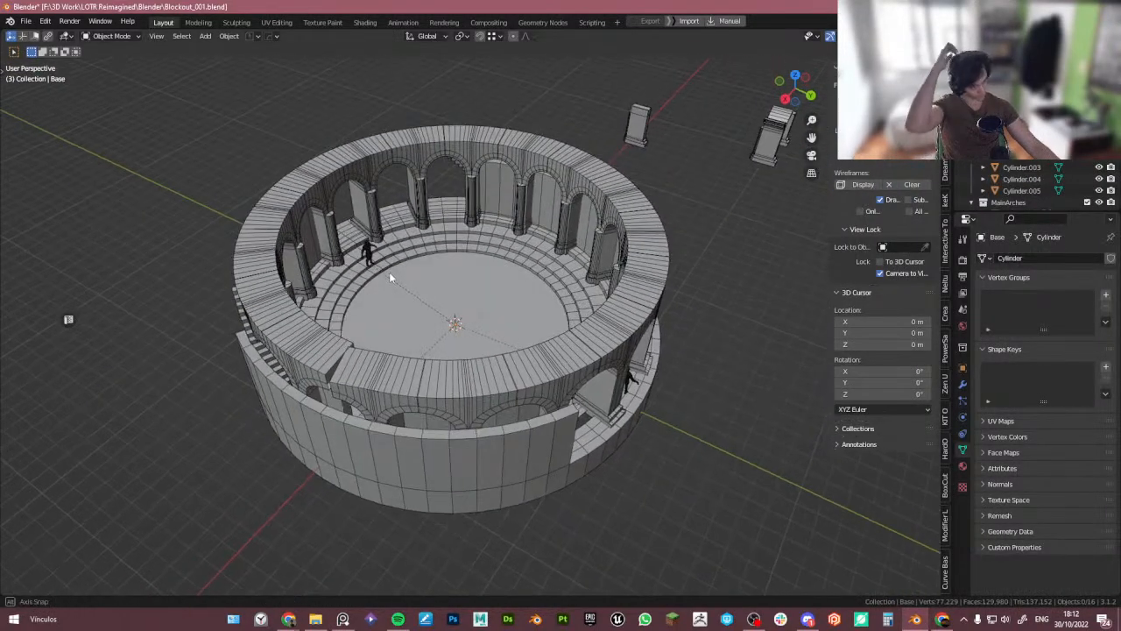
click(963, 385)
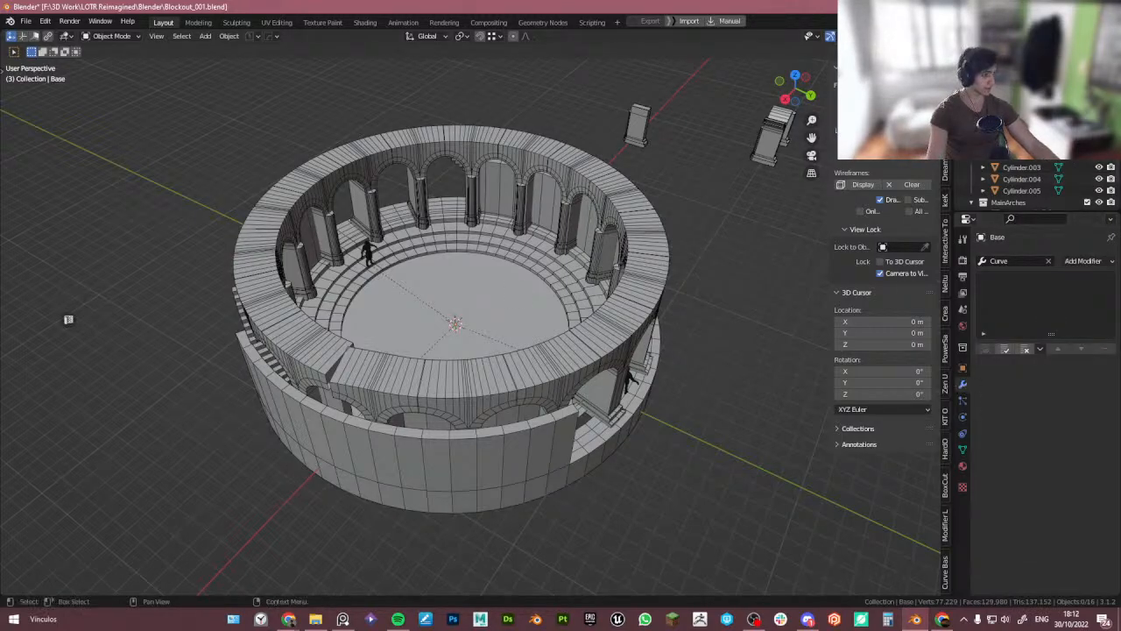
key(alt+h)
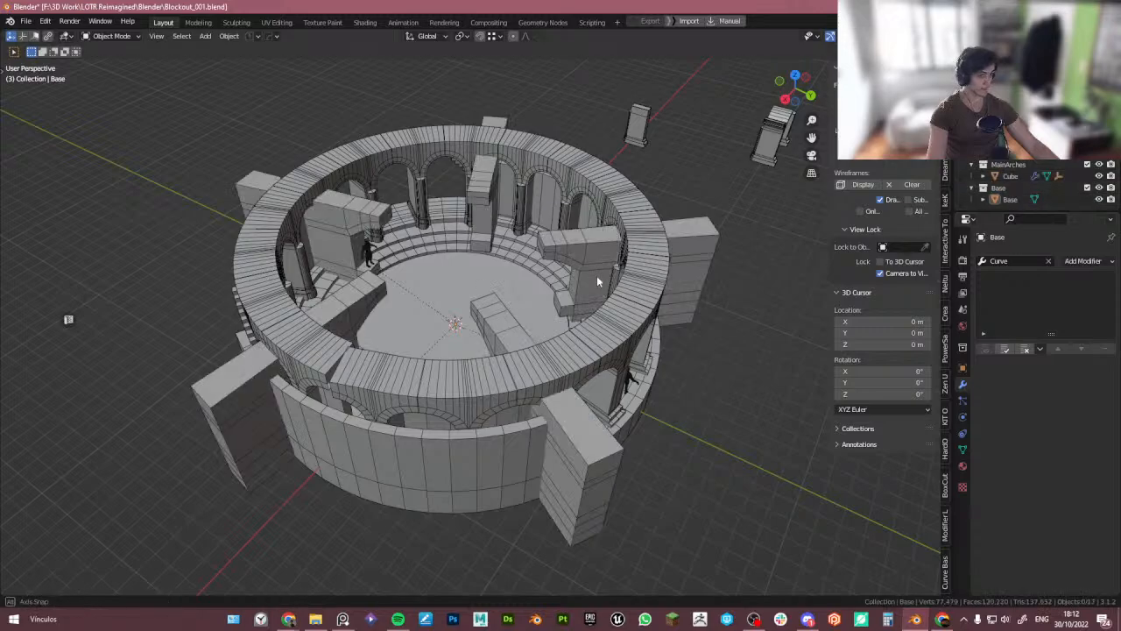
- Review the restored ruin blocks around the tower alongside the reference images
middle_drag(597, 275, 771, 394)
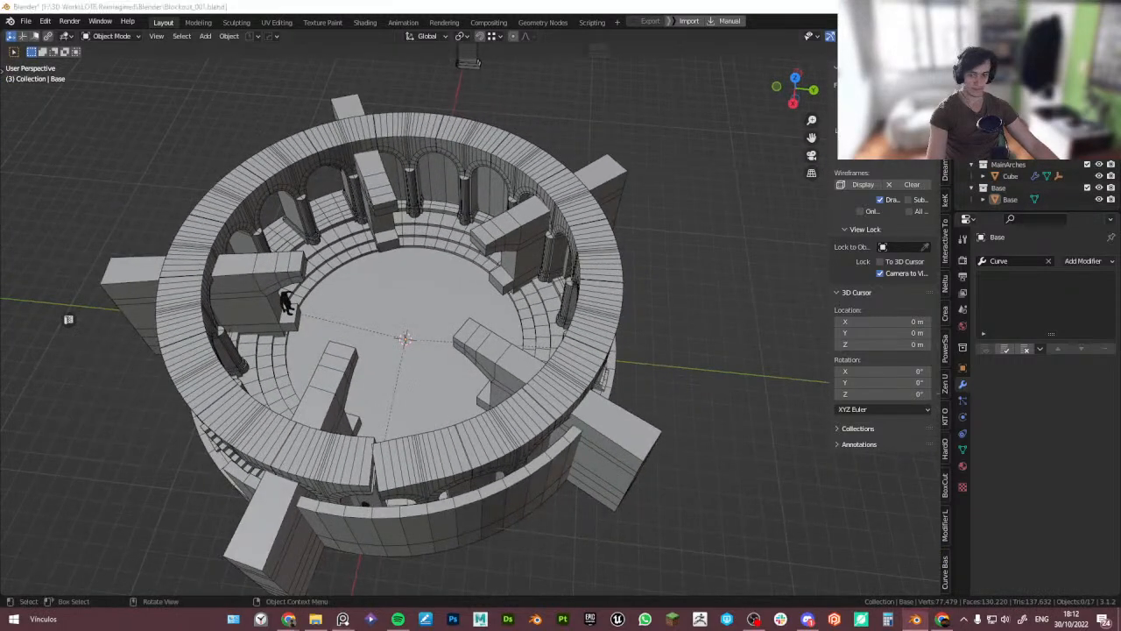
right_drag(0, 342, 960, 283)
scroll(923, 328, up, 10)
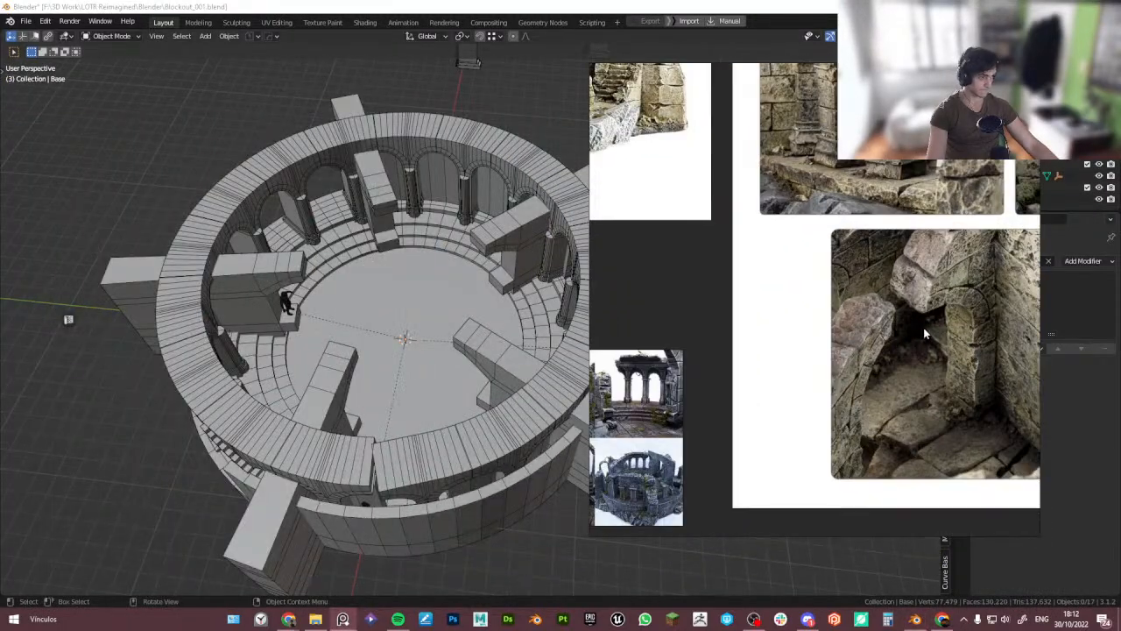
middle_drag(955, 399, 863, 397)
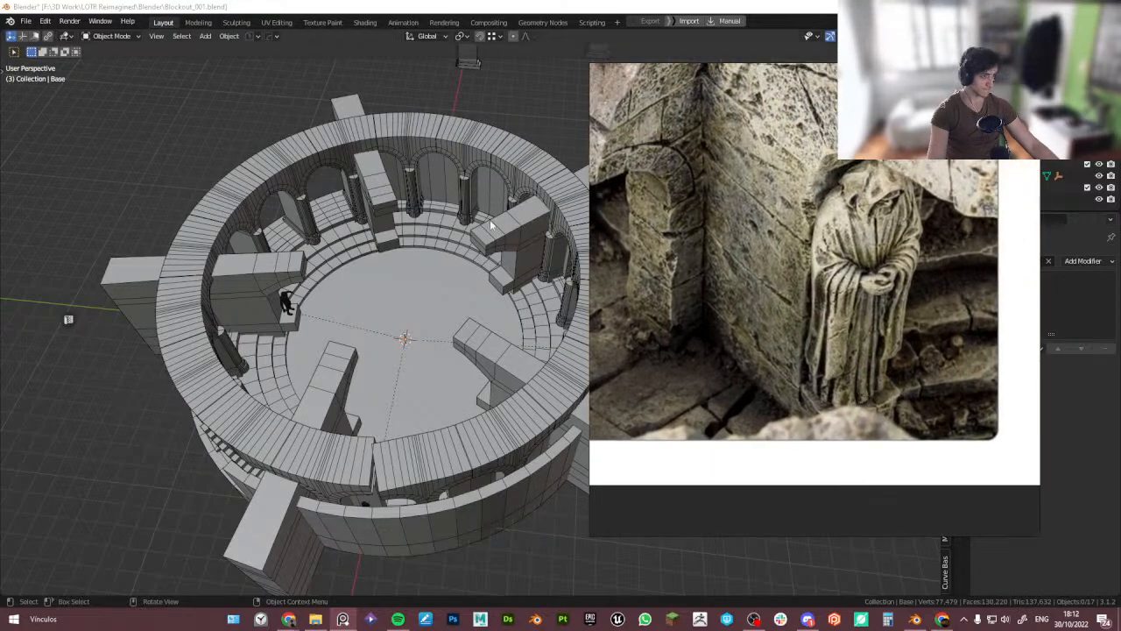
middle_drag(429, 200, 480, 229)
scroll(486, 211, up, 3)
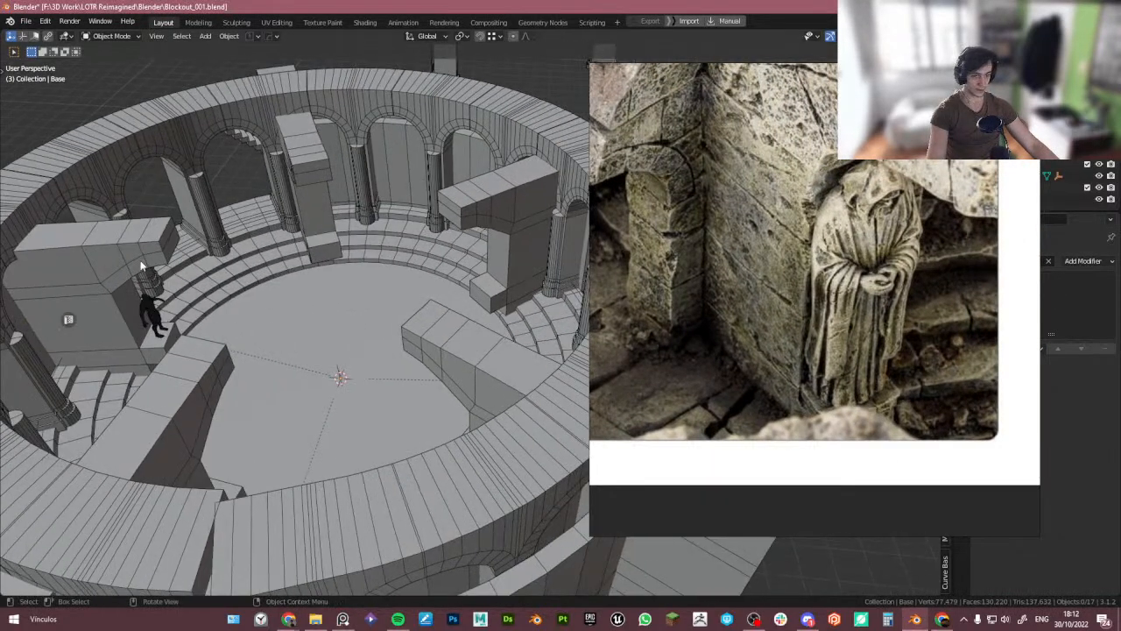
middle_drag(394, 247, 413, 221)
mouse_move(331, 214)
middle_down()
mouse_move(346, 213)
mouse_move(330, 215)
middle_up()
scroll(149, 205, up, 5)
- Select the ruined wall block object, isolate it in local view and inspect it in Edit Mode from the side
click(159, 212)
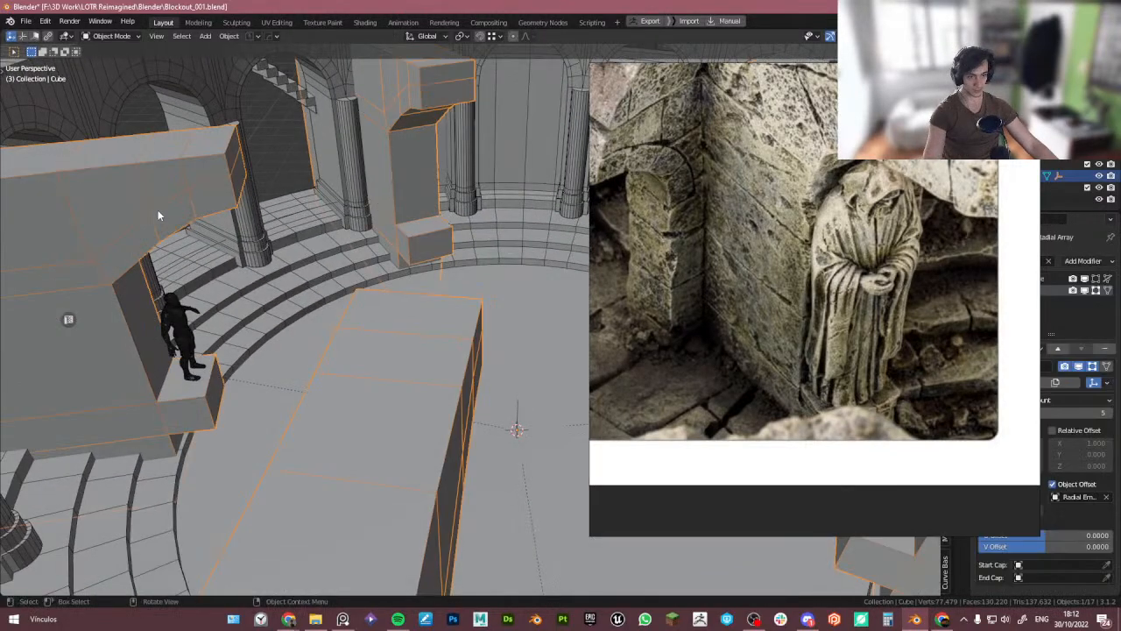
key(KP_Divide)
scroll(313, 235, down, 6)
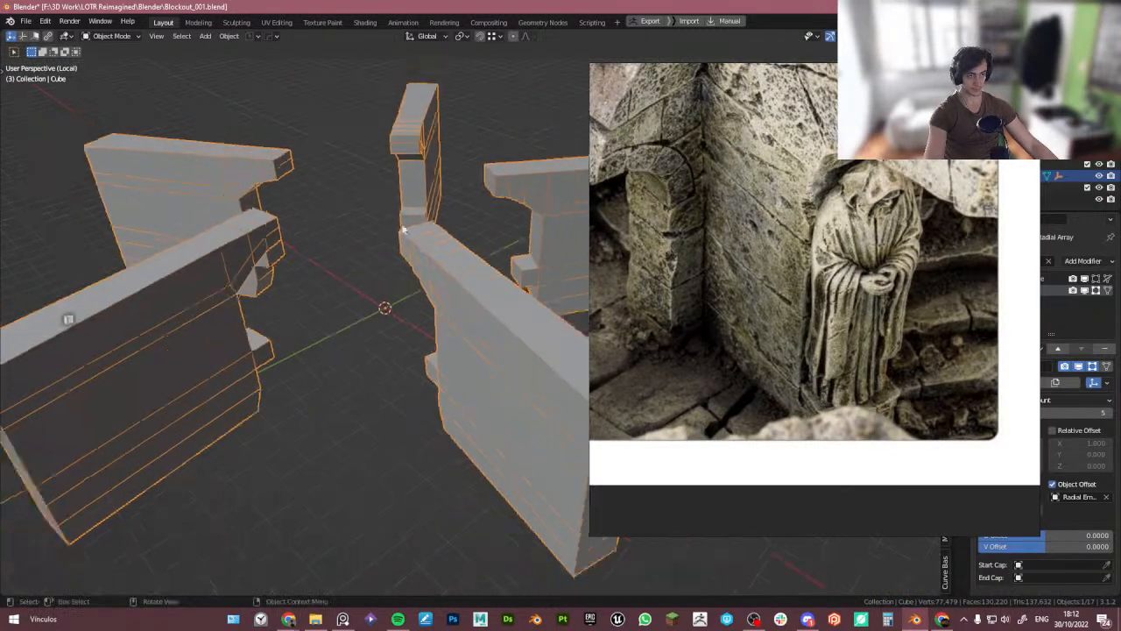
key(Tab)
alt+middle_drag(407, 247, 359, 210)
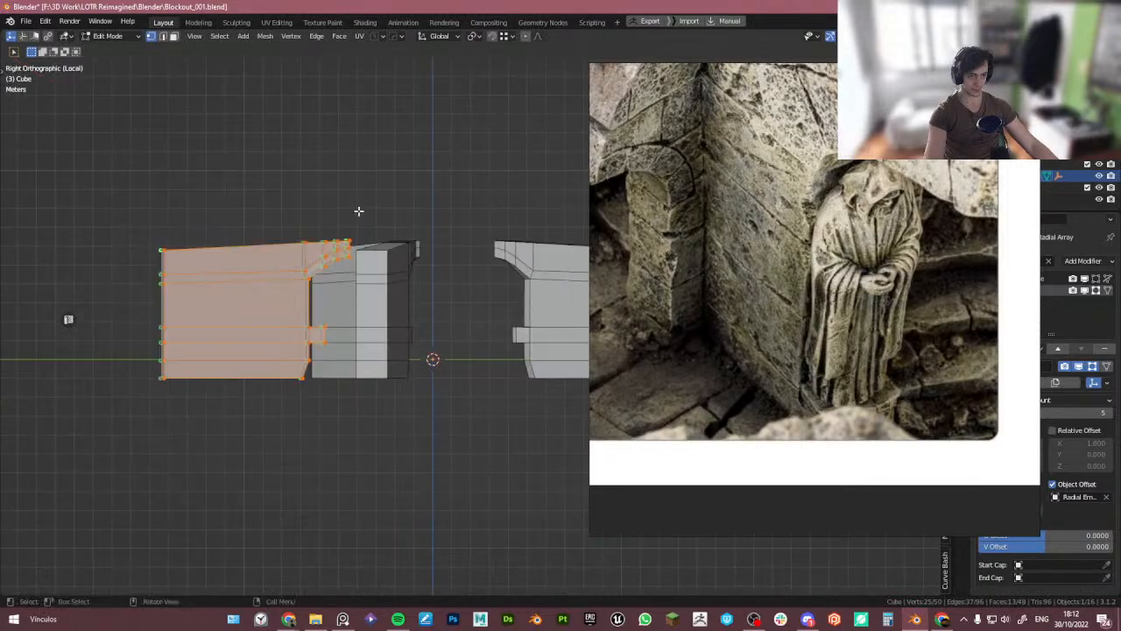
scroll(359, 211, up, 3)
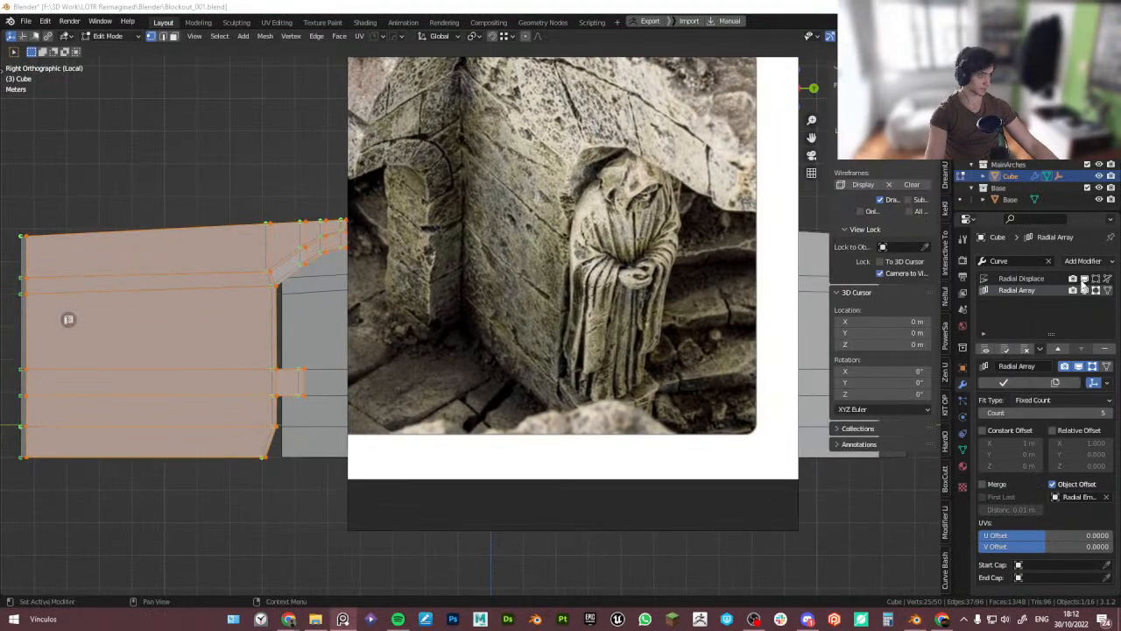
key(n)
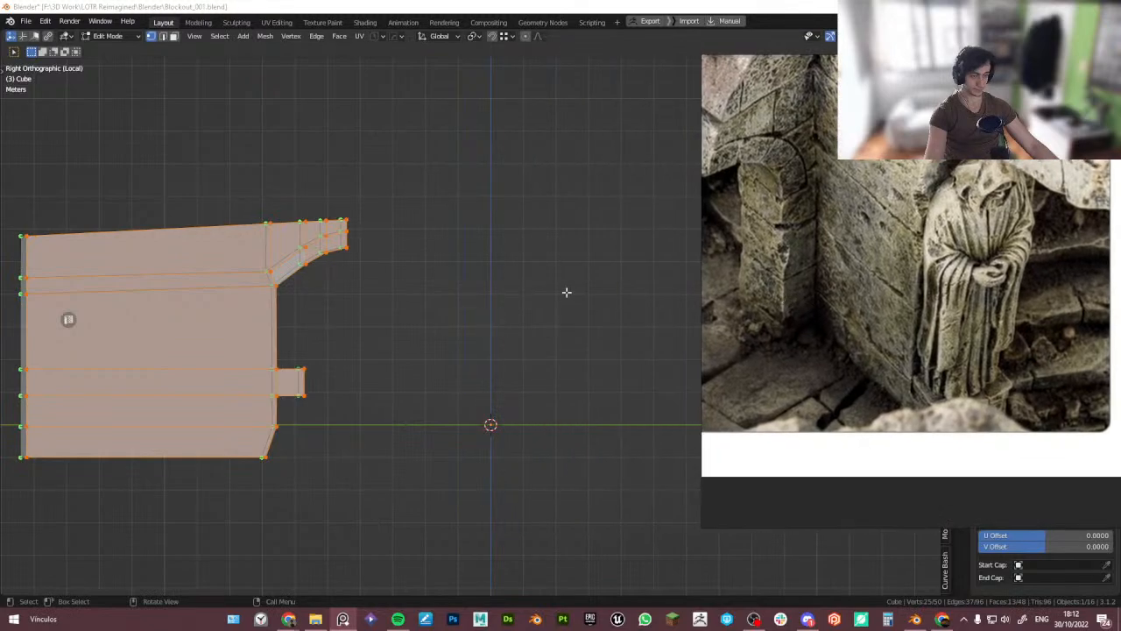
scroll(268, 295, up, 1)
middle_drag(265, 297, 333, 264)
alt+middle_drag(311, 321, 240, 336)
scroll(829, 295, down, 2)
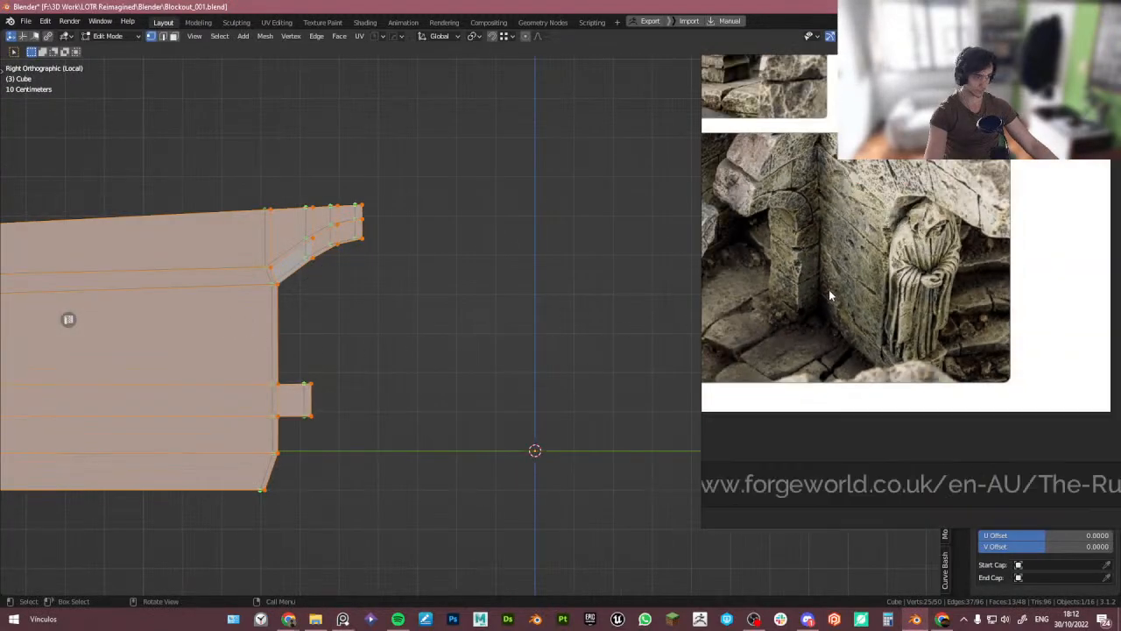
scroll(829, 295, down, 3)
scroll(863, 219, up, 2)
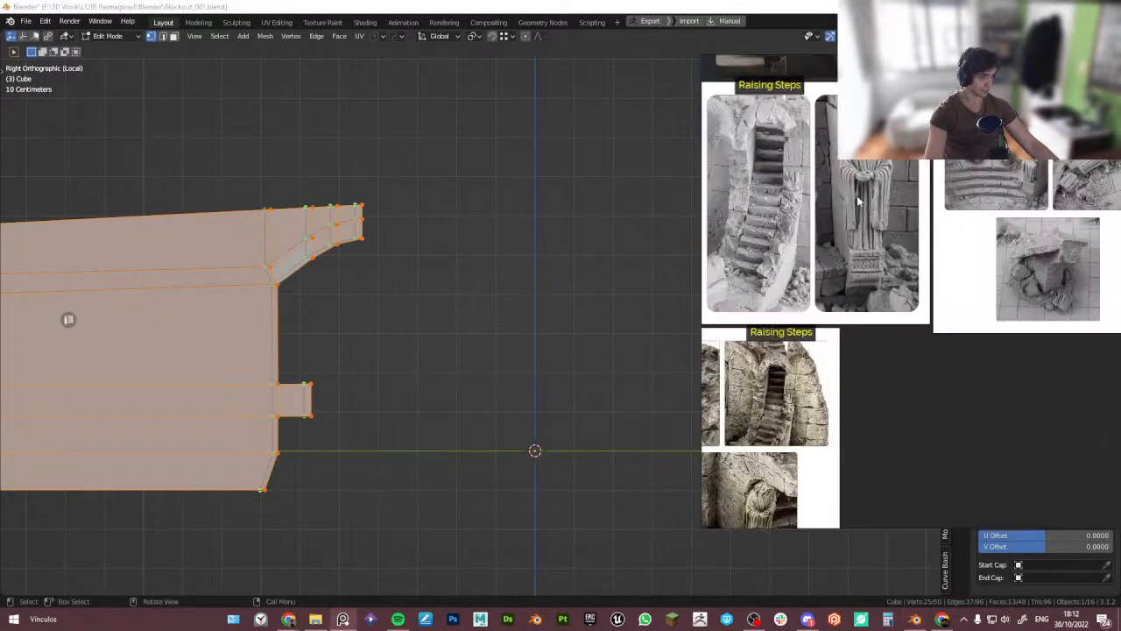
- Maximize the reference board and browse the ruin, arcade and stair reference images
key(ctrl+f)
middle_drag(746, 199, 657, 227)
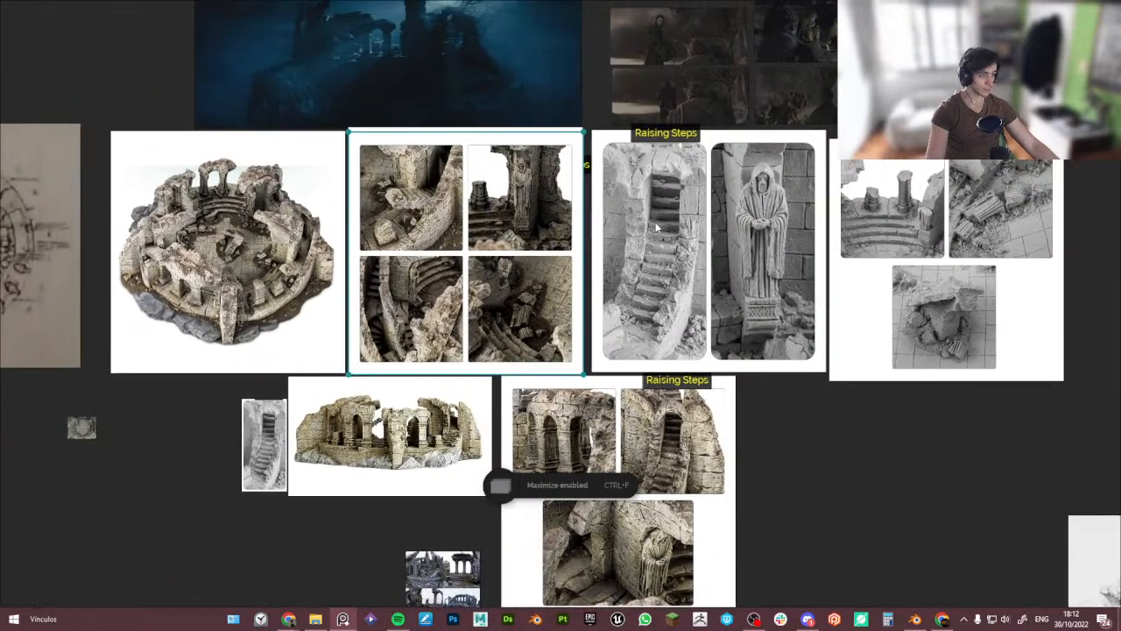
scroll(312, 208, up, 5)
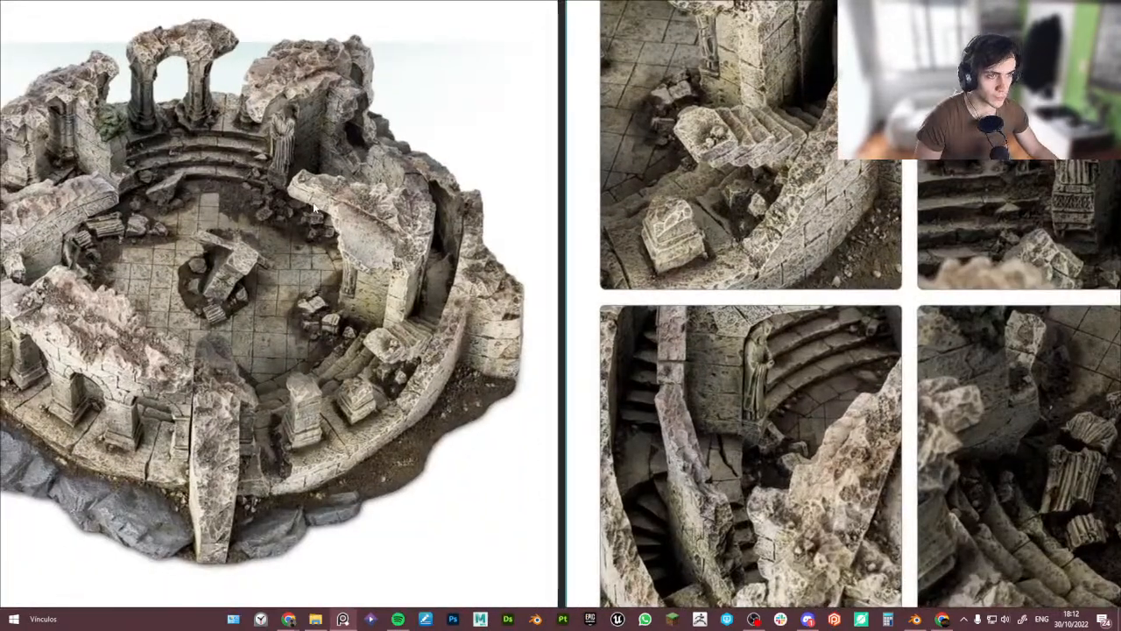
middle_drag(314, 208, 529, 174)
scroll(530, 174, down, 6)
middle_drag(438, 214, 527, 133)
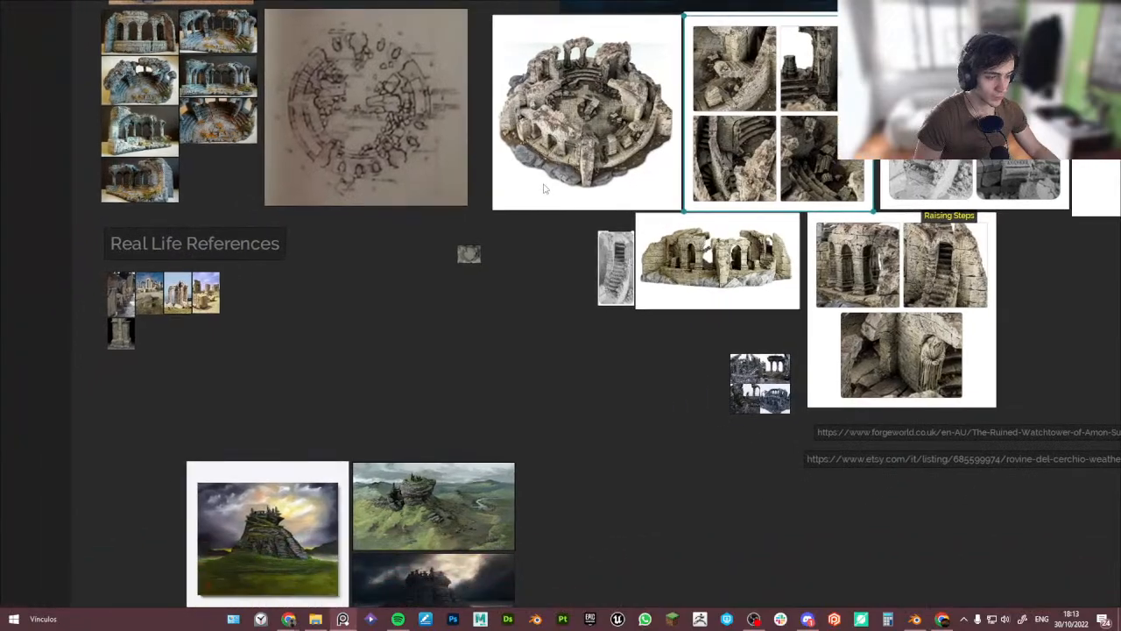
middle_drag(598, 198, 734, 268)
scroll(285, 140, up, 9)
middle_drag(563, 236, 374, 217)
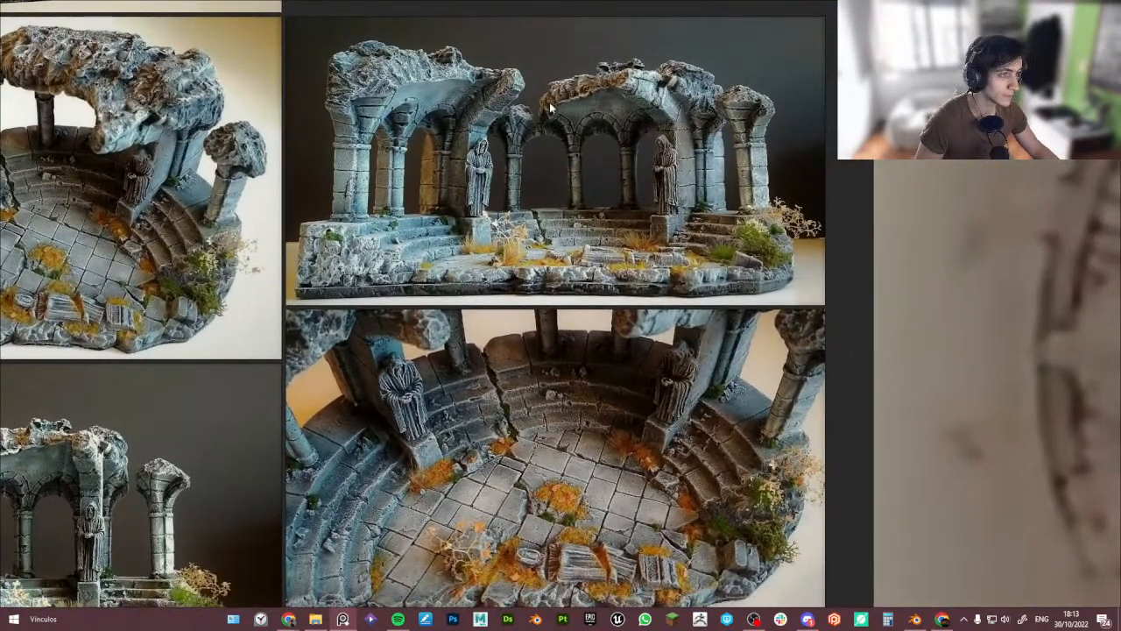
scroll(444, 94, up, 2)
scroll(433, 98, down, 2)
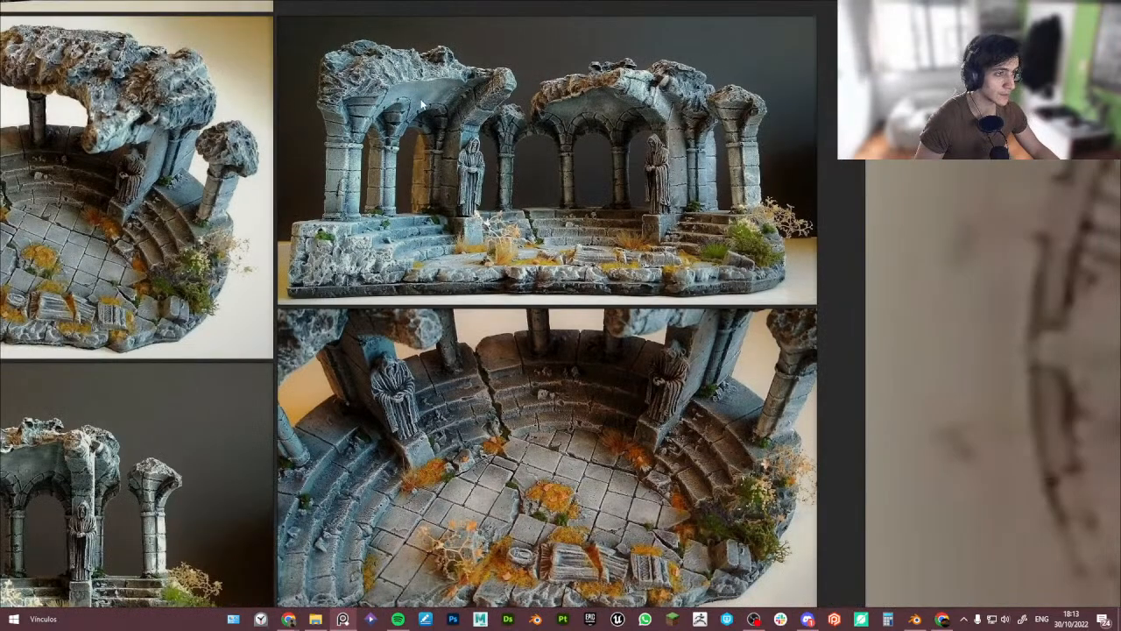
scroll(421, 104, up, 2)
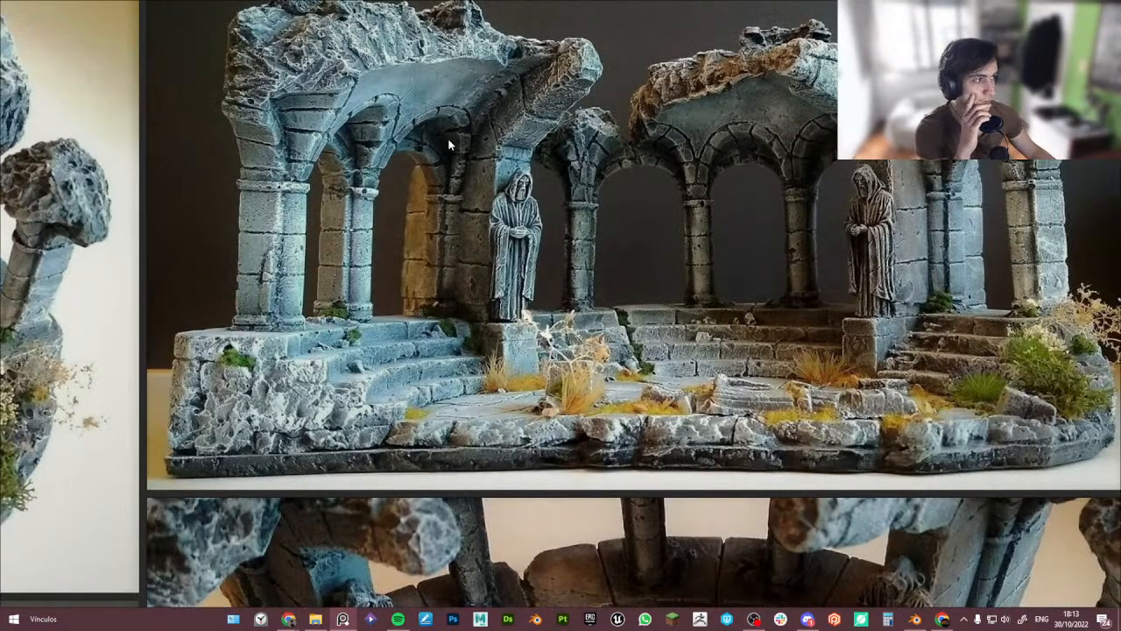
scroll(448, 137, down, 1)
scroll(449, 138, down, 3)
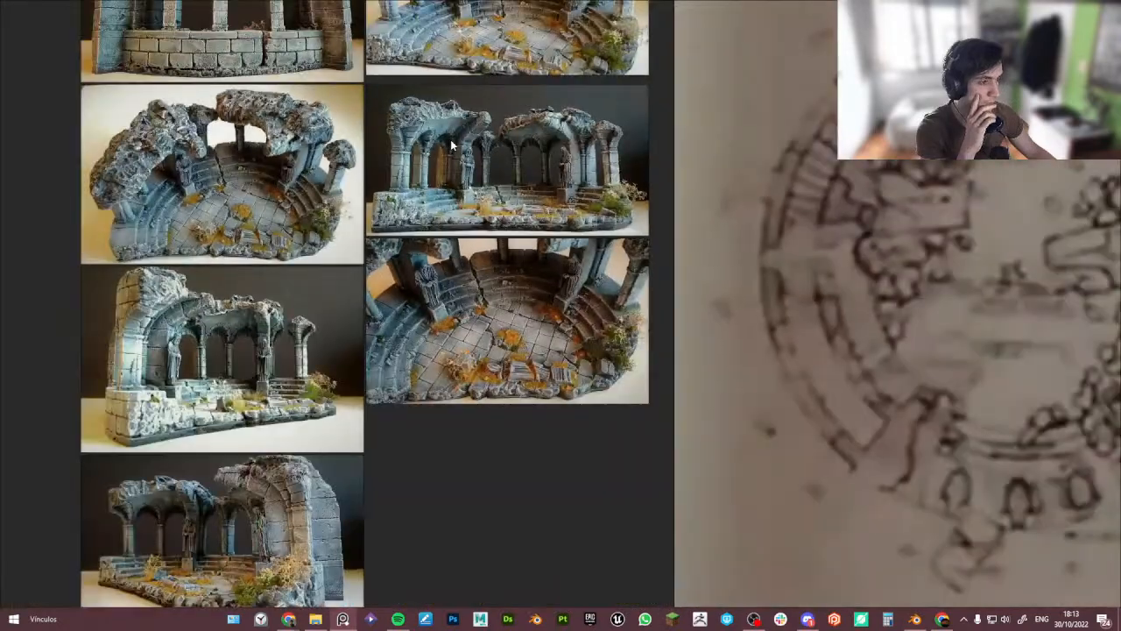
scroll(452, 143, down, 2)
click(453, 144)
scroll(468, 147, down, 5)
middle_drag(479, 155, 386, 160)
drag(387, 160, 838, 183)
scroll(834, 180, up, 4)
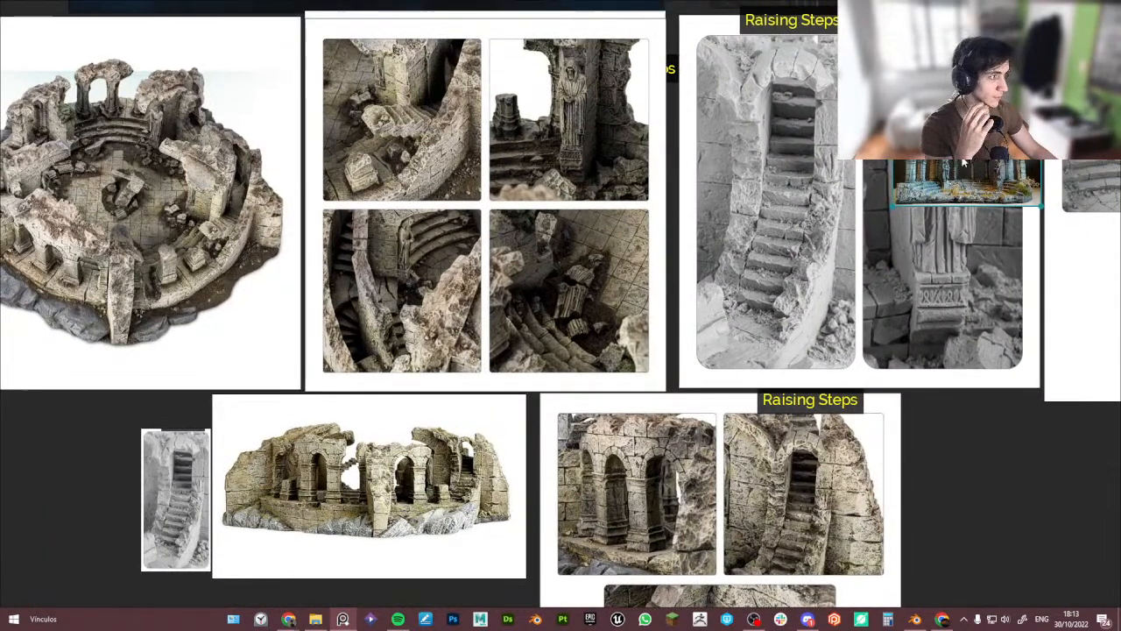
- Move the blue arcade reference image over the main ruined tower reference and compare them closely
drag(964, 162, 421, 120)
middle_drag(421, 120, 614, 164)
drag(614, 164, 384, 125)
scroll(372, 195, up, 3)
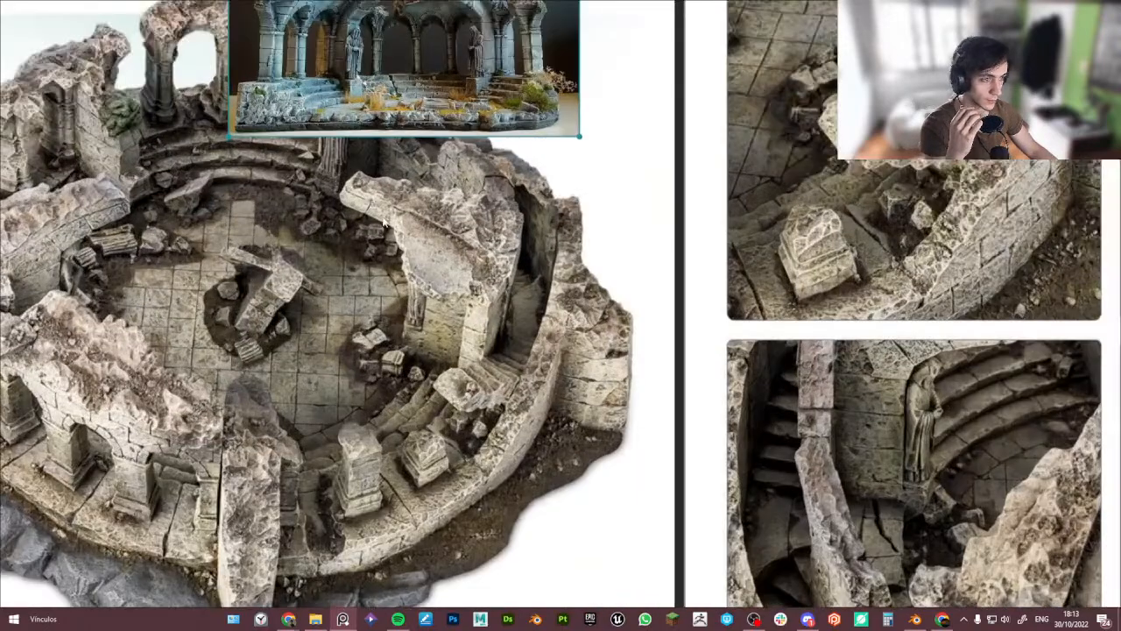
middle_drag(383, 223, 531, 247)
drag(527, 167, 591, 201)
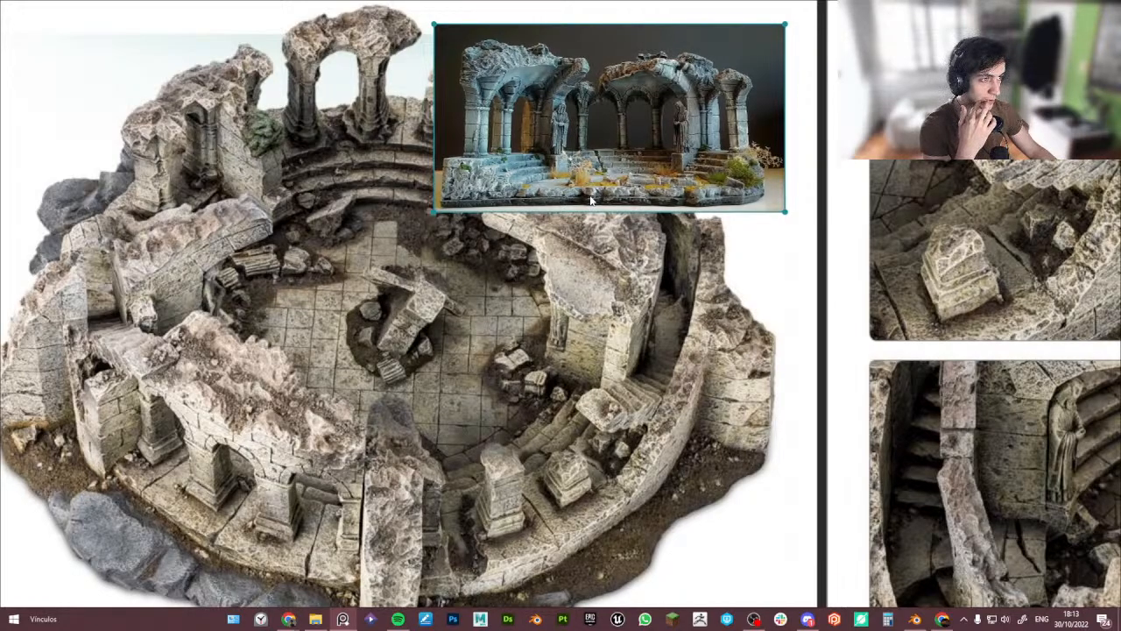
drag(584, 175, 748, 233)
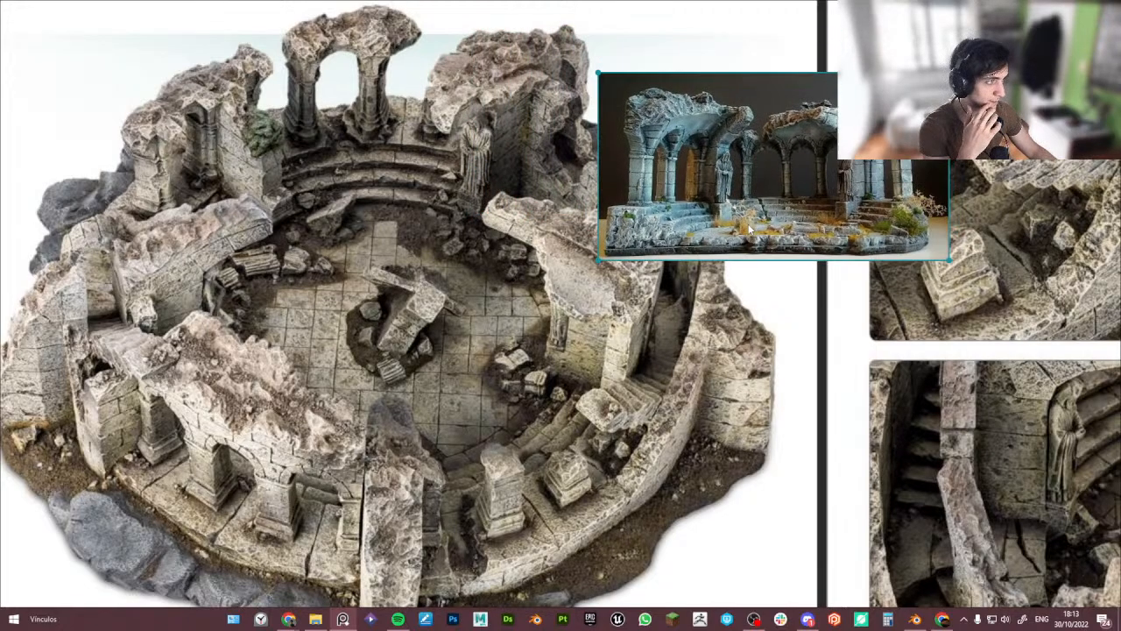
scroll(679, 136, up, 4)
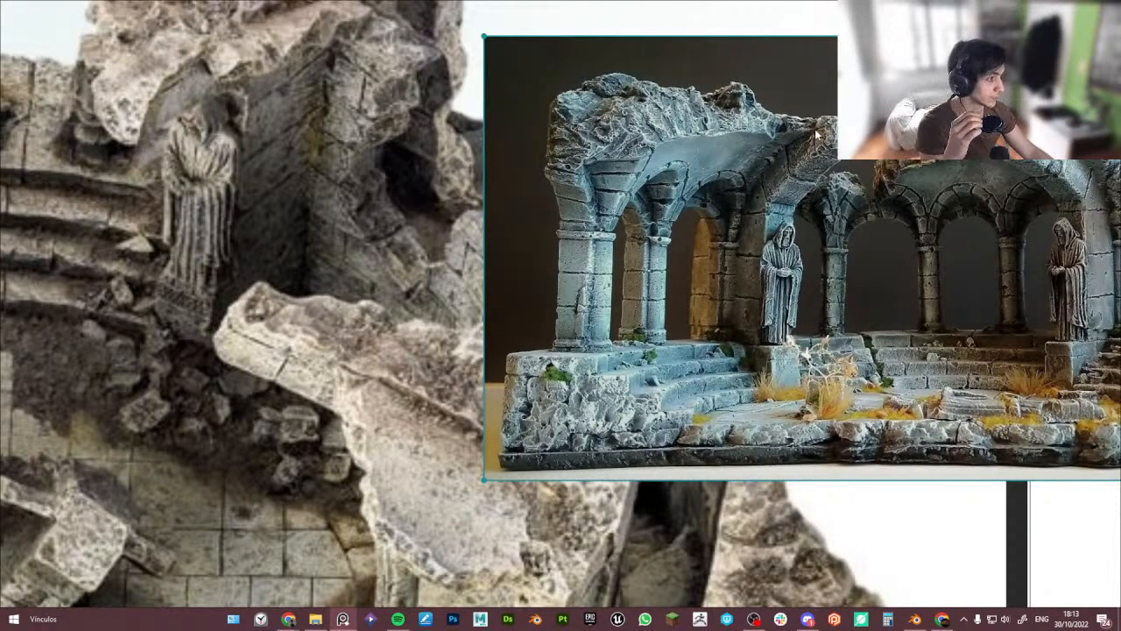
scroll(837, 176, down, 2)
scroll(869, 195, up, 4)
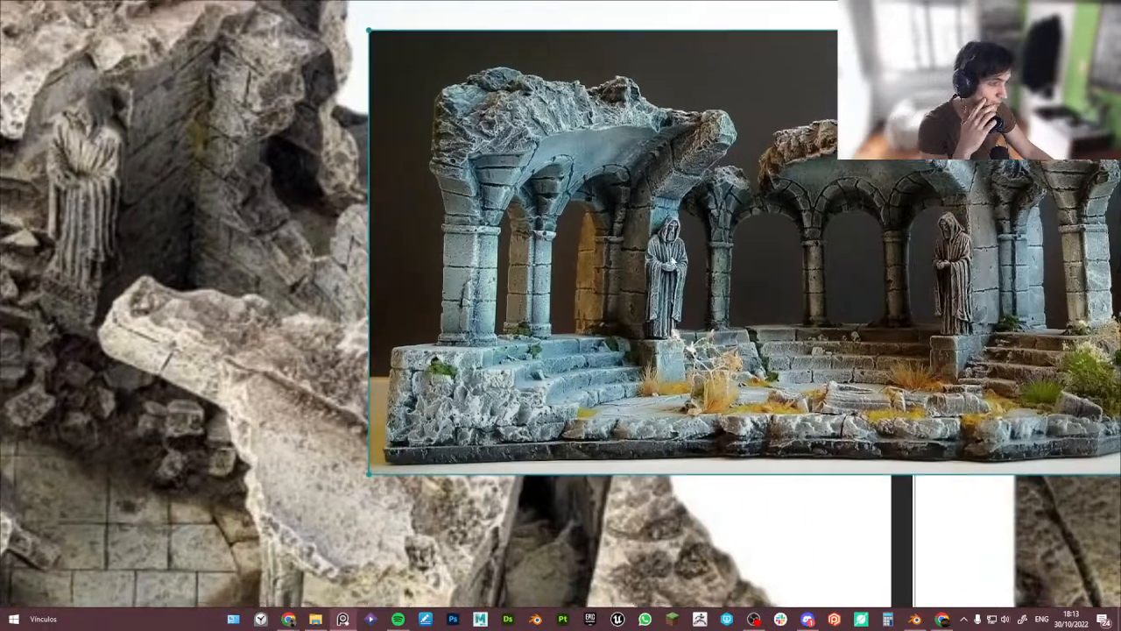
middle_drag(671, 262, 648, 236)
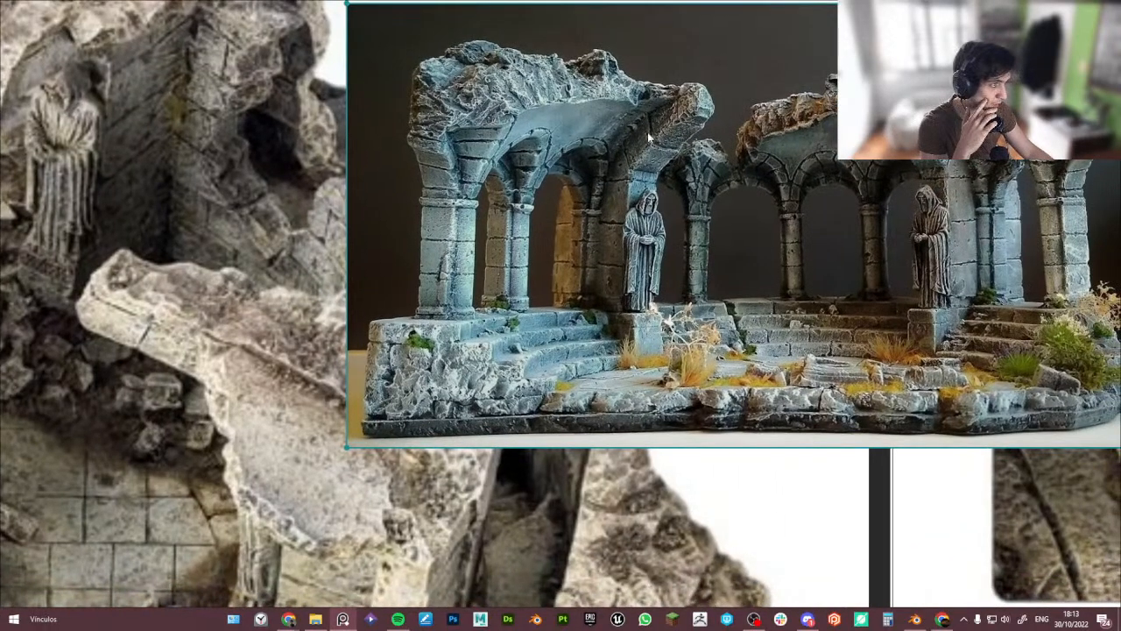
scroll(649, 137, down, 4)
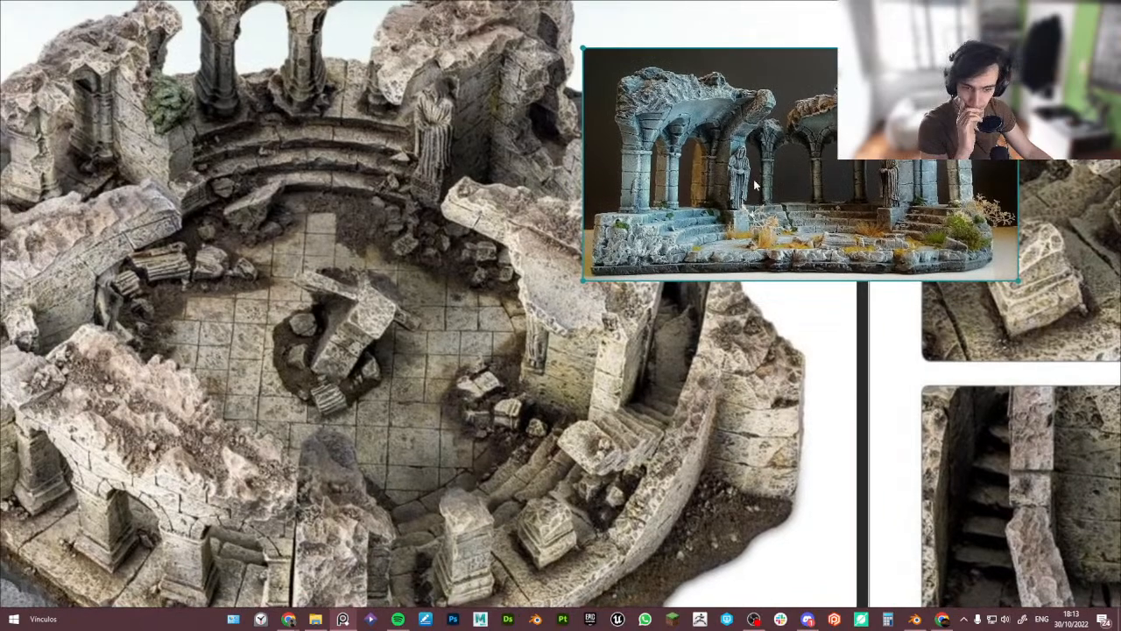
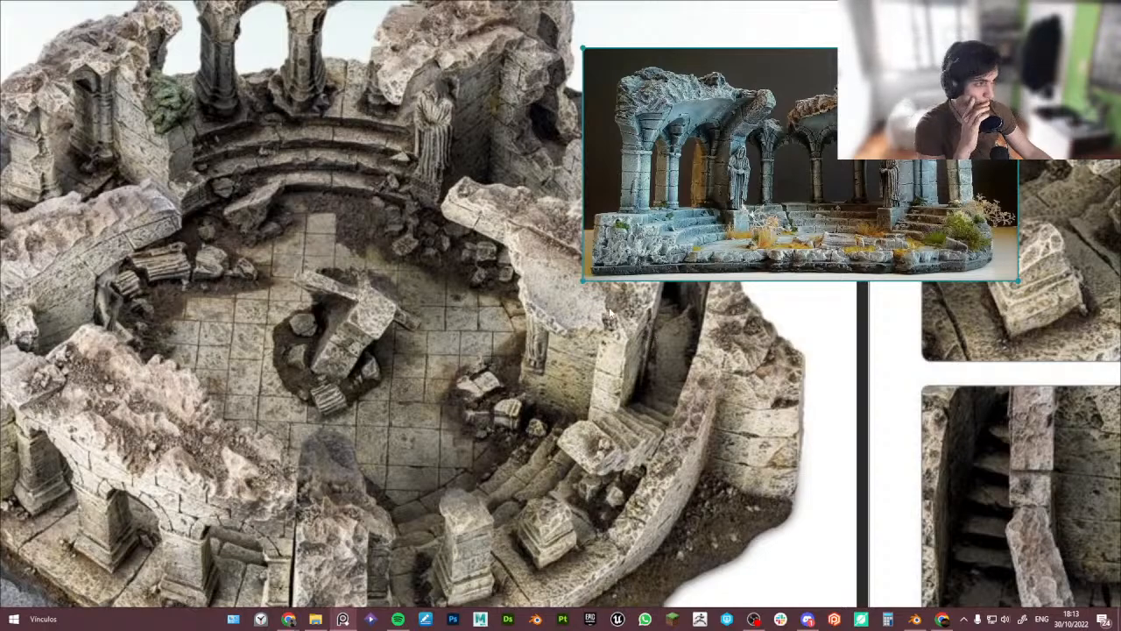
- Browse the ruin reference board, panning and zooming through the tower, stair and arcade images
scroll(611, 313, down, 5)
middle_drag(693, 316, 632, 221)
drag(603, 168, 414, 487)
drag(502, 521, 497, 501)
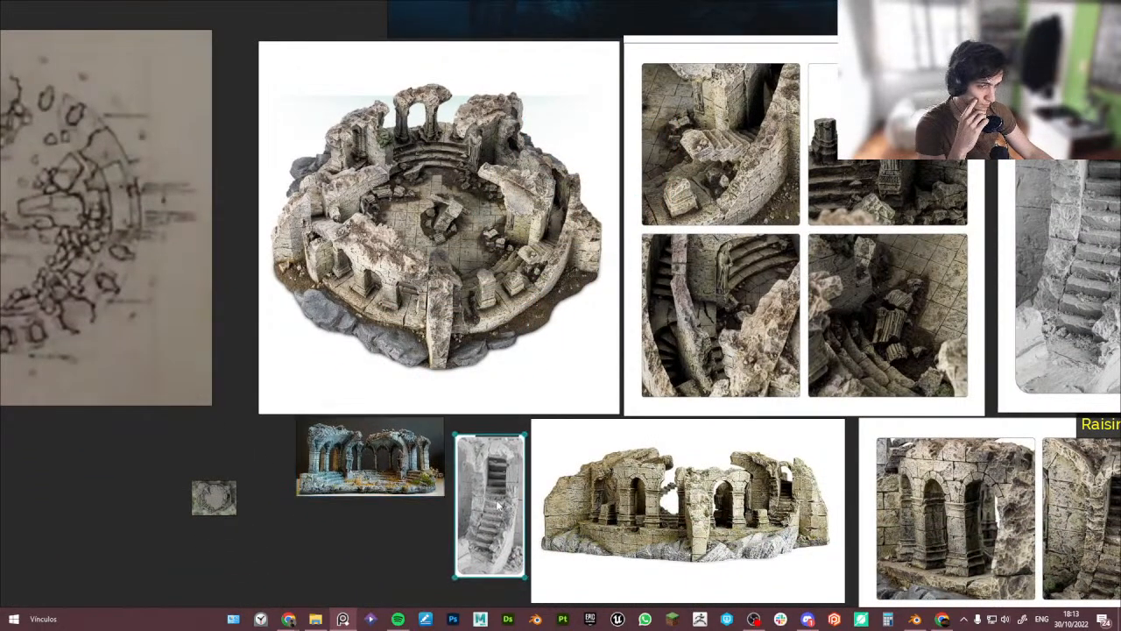
middle_drag(566, 507, 555, 426)
middle_drag(744, 372, 552, 324)
scroll(557, 331, up, 6)
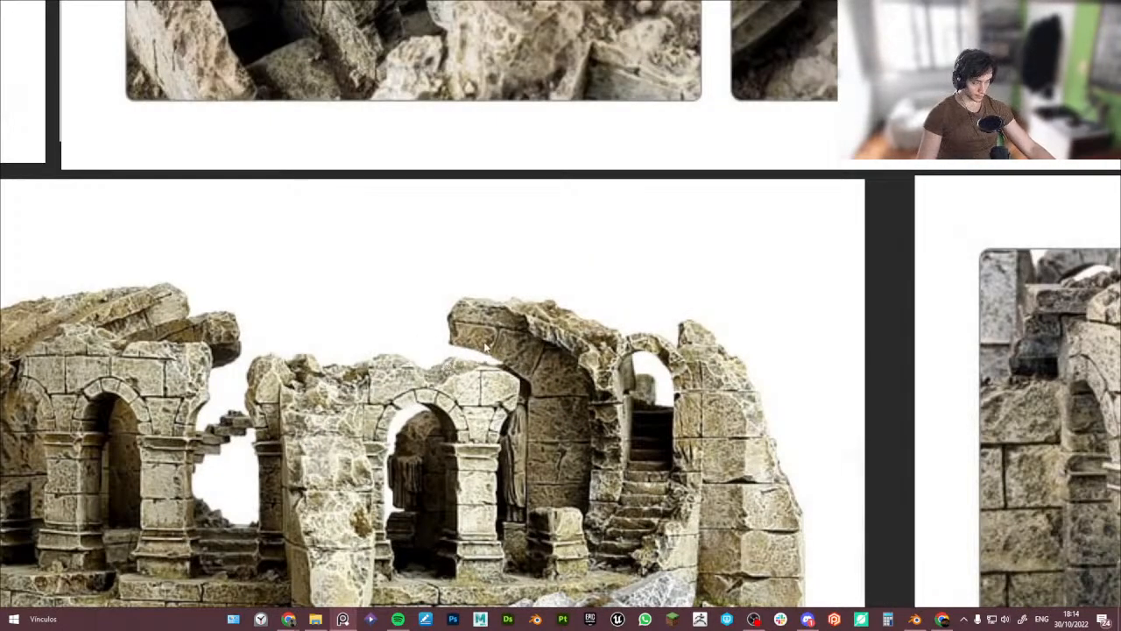
scroll(524, 361, down, 1)
right_drag(628, 373, 547, 305)
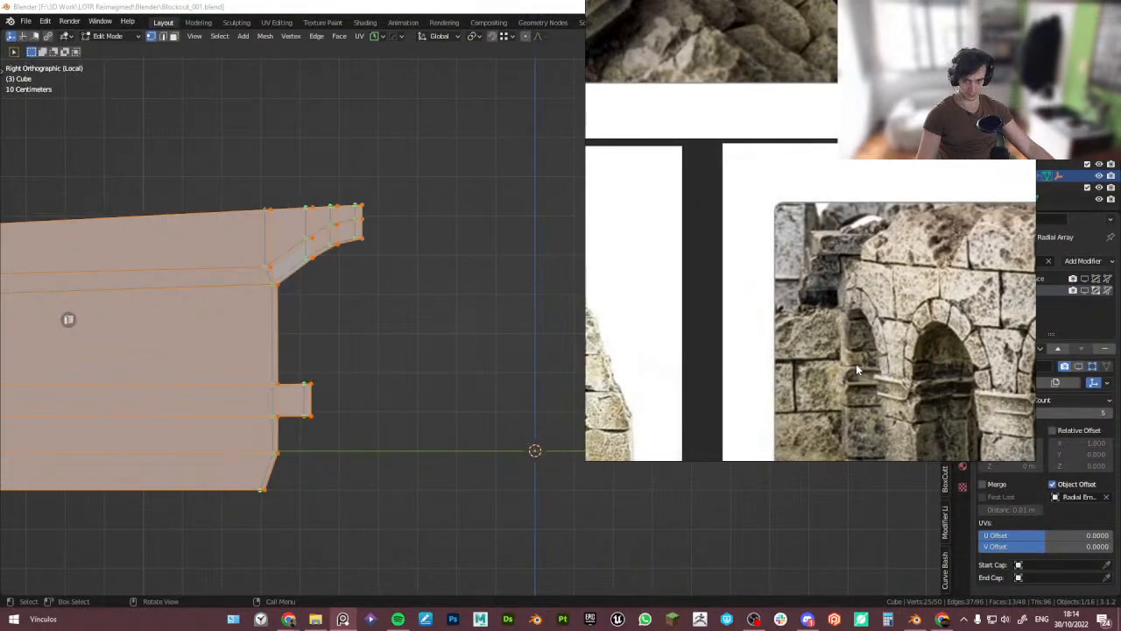
- Pan and zoom the reference window beside the viewport to frame the arched ruin image close up
middle_drag(831, 372, 940, 352)
scroll(940, 352, down, 5)
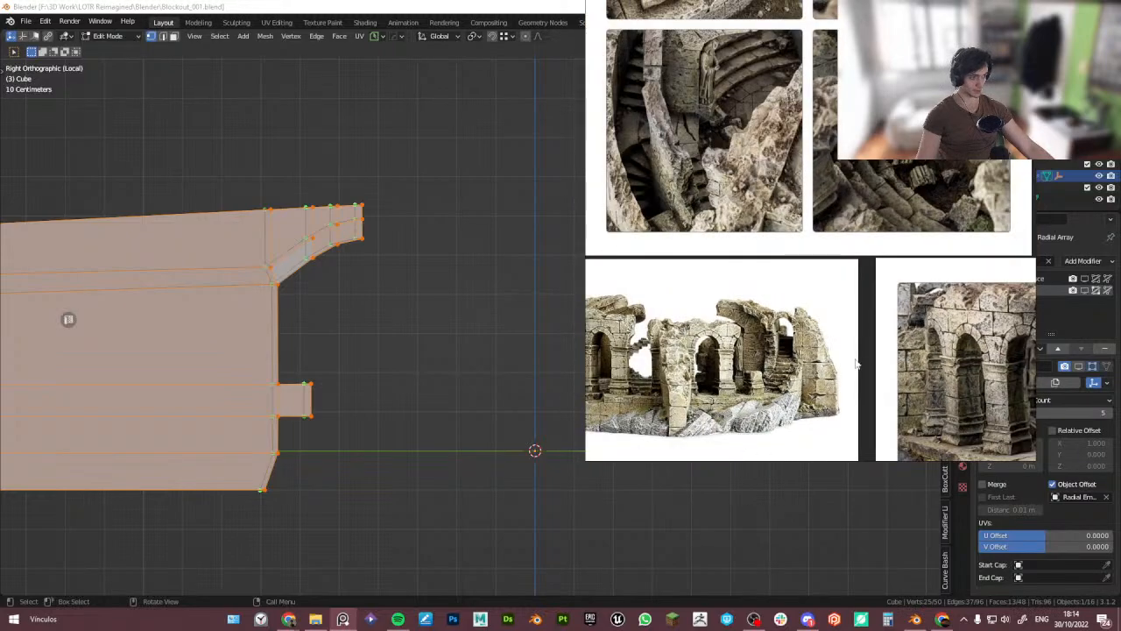
middle_drag(856, 365, 909, 352)
scroll(846, 341, down, 1)
scroll(846, 342, down, 4)
middle_drag(765, 356, 785, 249)
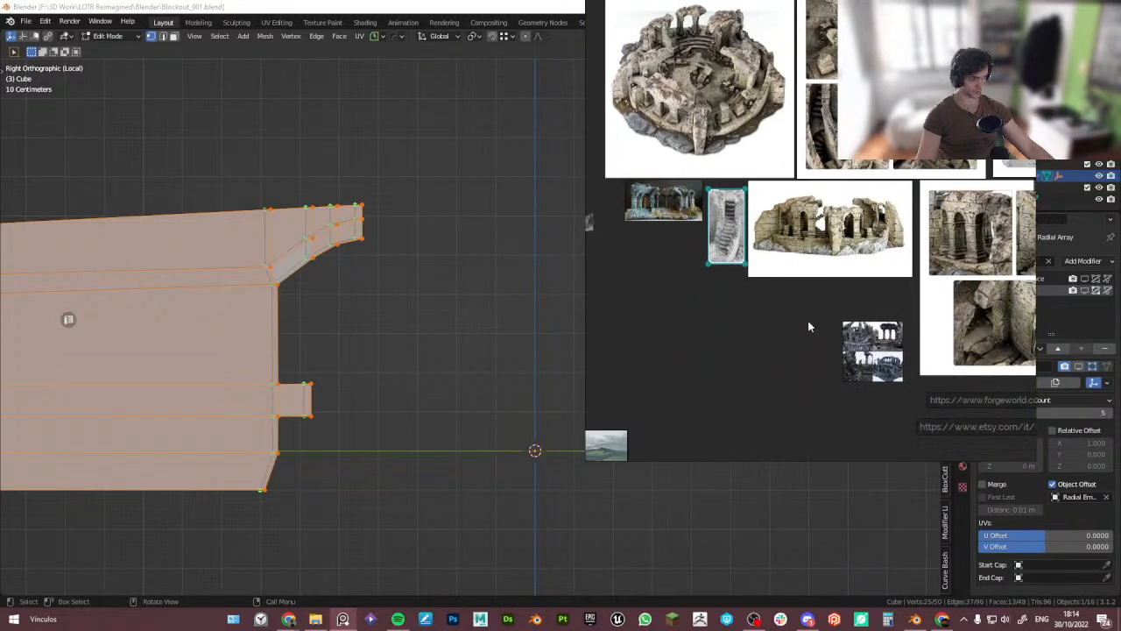
scroll(666, 203, up, 10)
scroll(668, 210, down, 2)
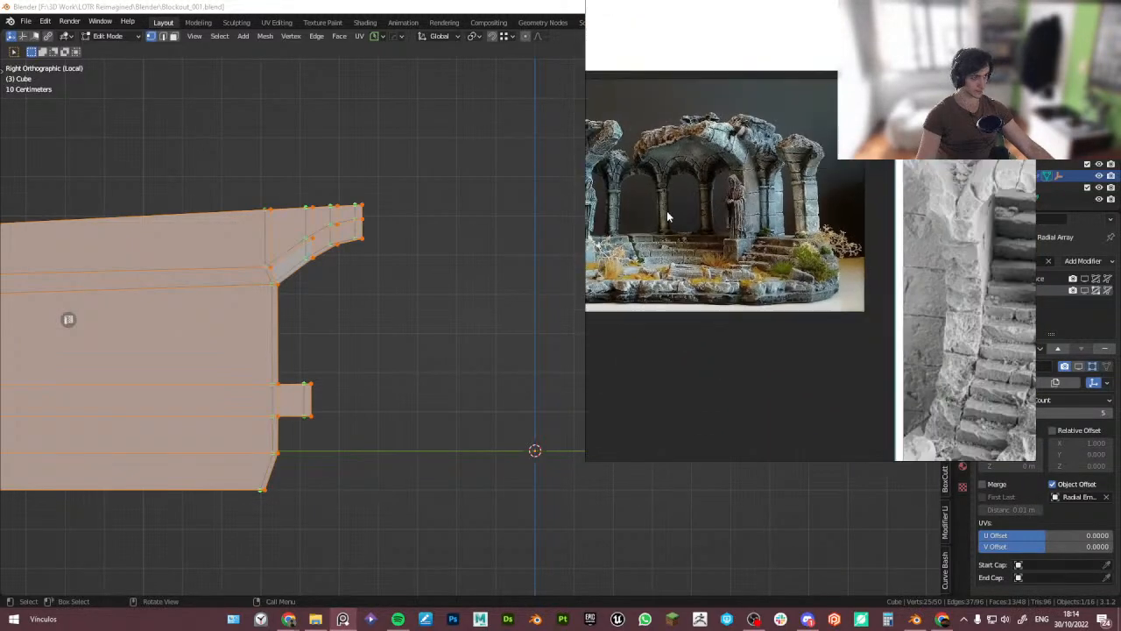
scroll(760, 201, up, 3)
scroll(760, 203, down, 2)
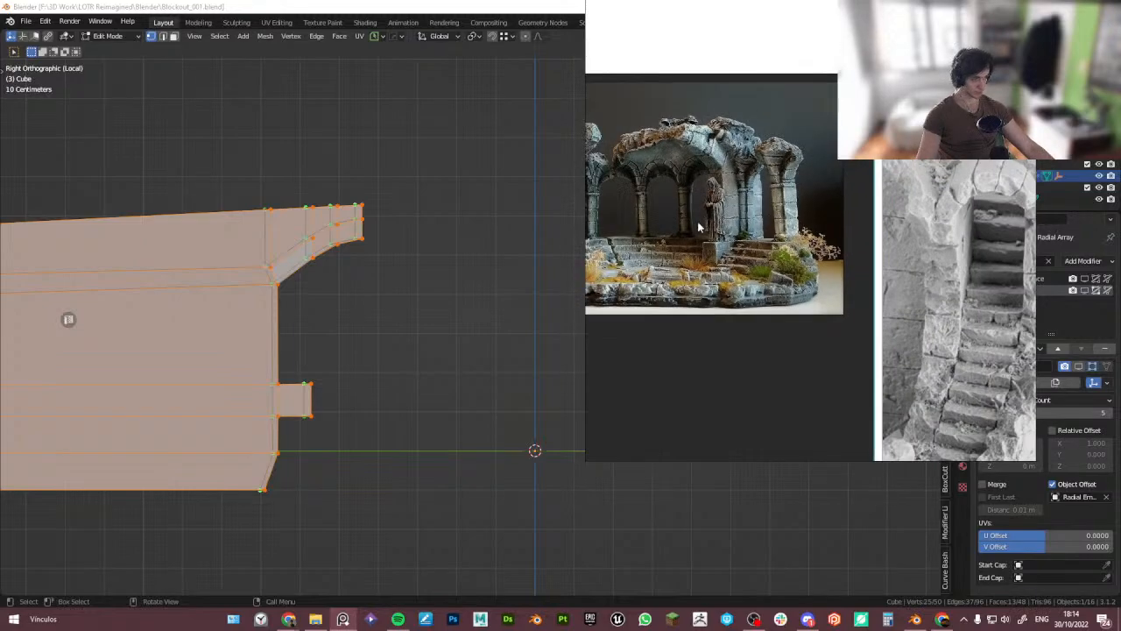
middle_drag(698, 227, 810, 237)
scroll(811, 238, down, 5)
middle_drag(893, 262, 736, 232)
scroll(736, 232, up, 2)
middle_drag(990, 249, 756, 231)
scroll(756, 232, up, 1)
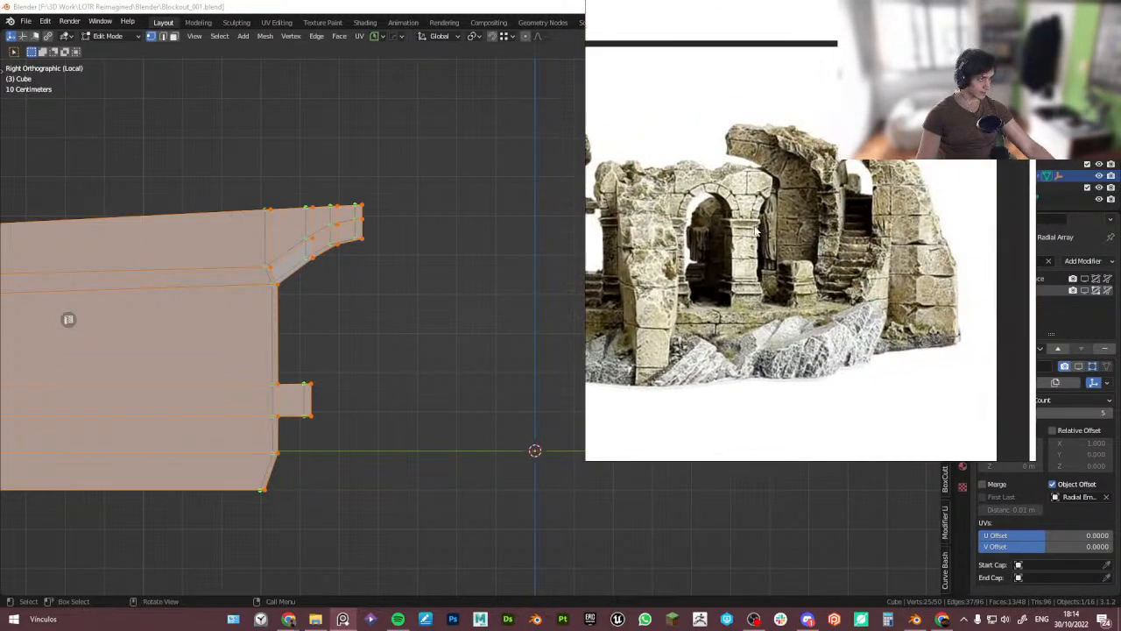
scroll(758, 154, up, 2)
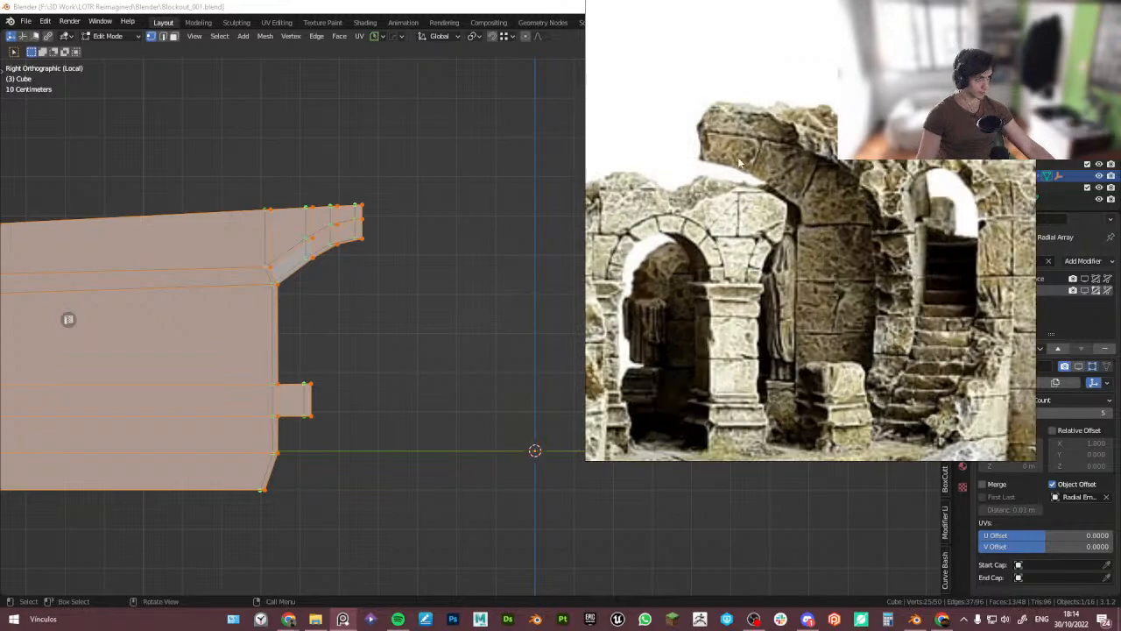
drag(888, 256, 990, 276)
- Switch the wall block to a side view and move the overhang's top vertices to reshape its tip
click(344, 296)
scroll(344, 296, up, 2)
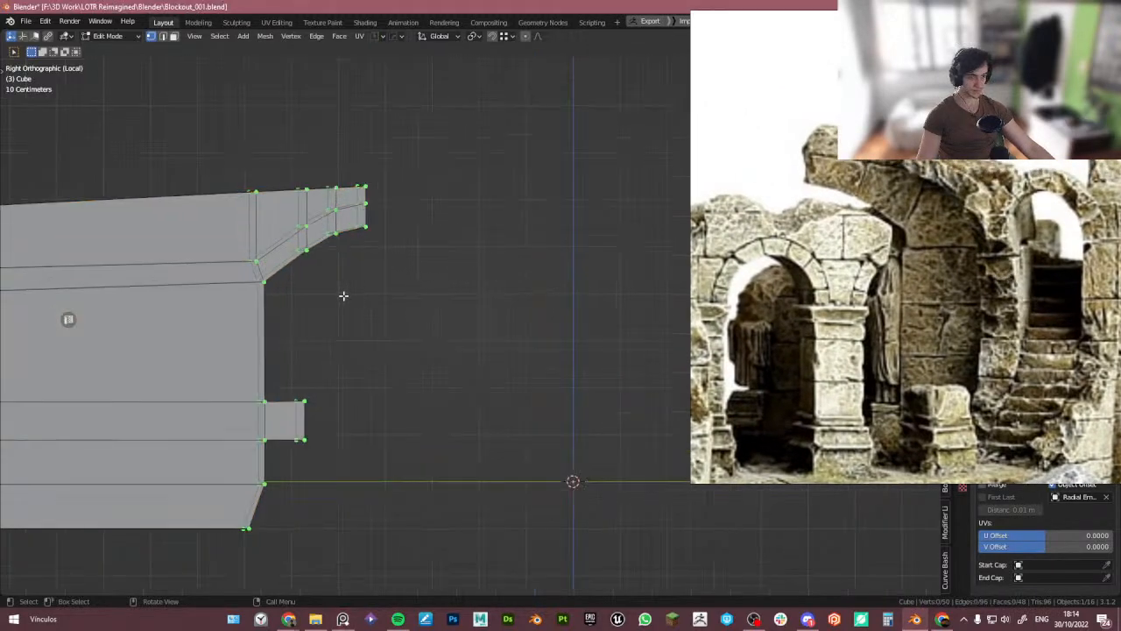
middle_drag(479, 308, 107, 233)
drag(922, 253, 730, 257)
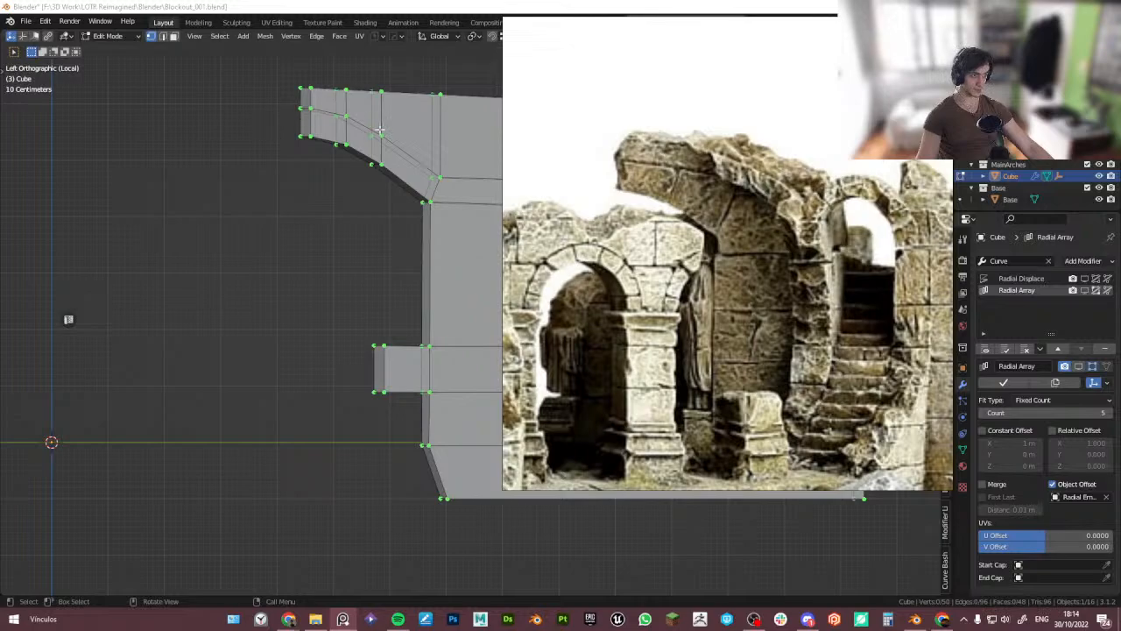
drag(267, 67, 325, 94)
key(g)
click(334, 94)
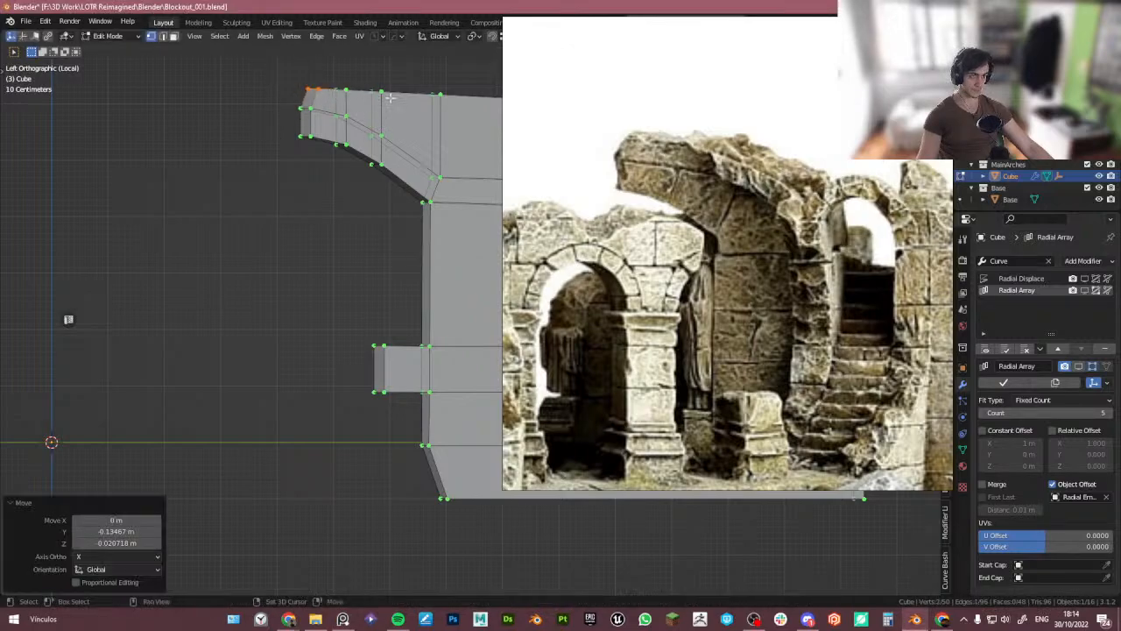
shift+middle_drag(365, 98, 296, 104)
shift+middle_drag(374, 172, 335, 170)
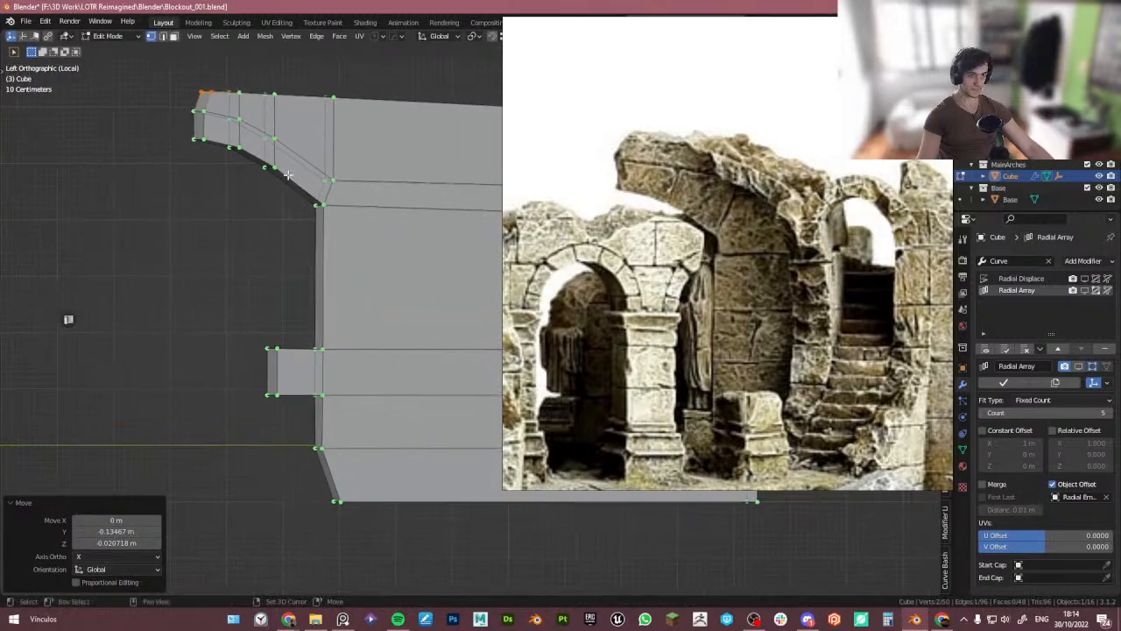
- Move individual vertices along the overhang's underside to reshape the curve of the wall top
click(244, 121)
key(g)
click(249, 125)
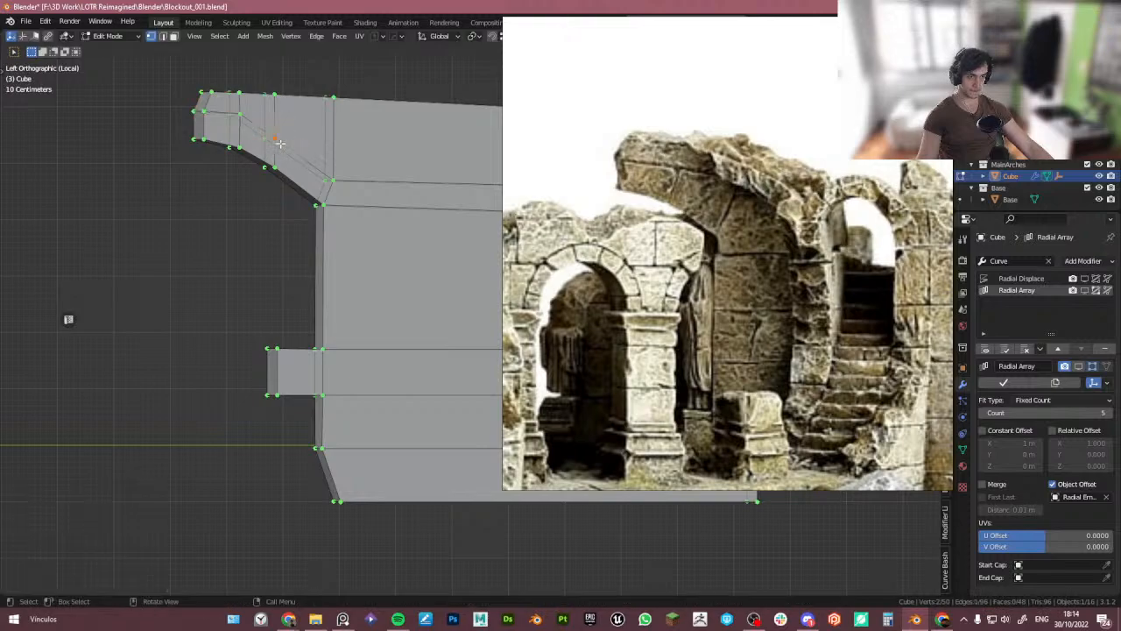
click(264, 133)
key(g)
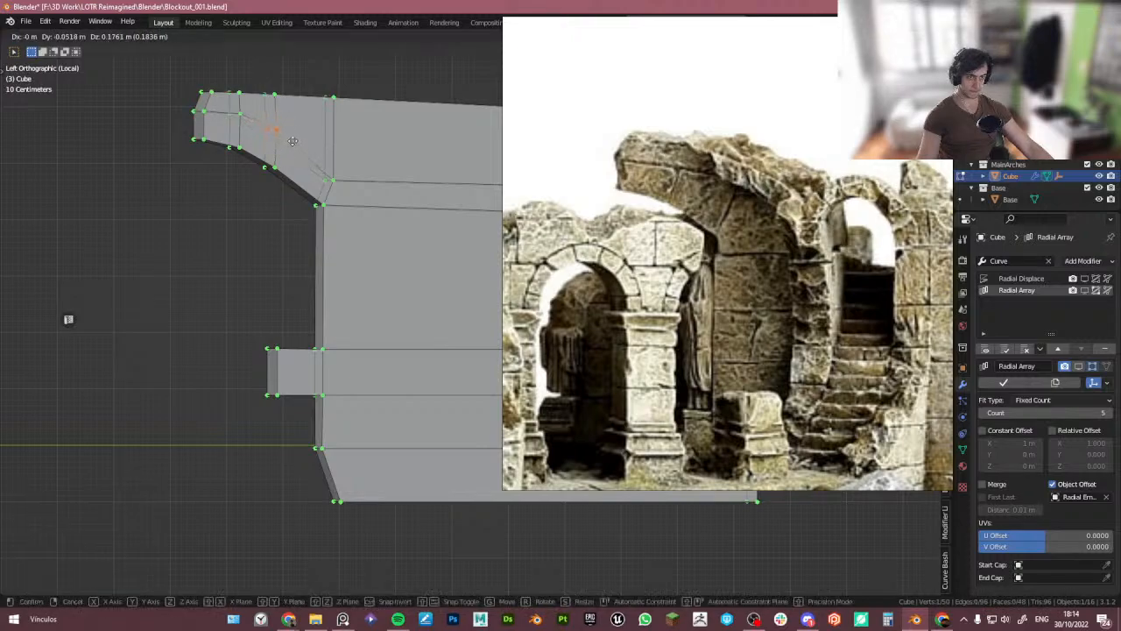
click(262, 128)
click(321, 169)
key(g)
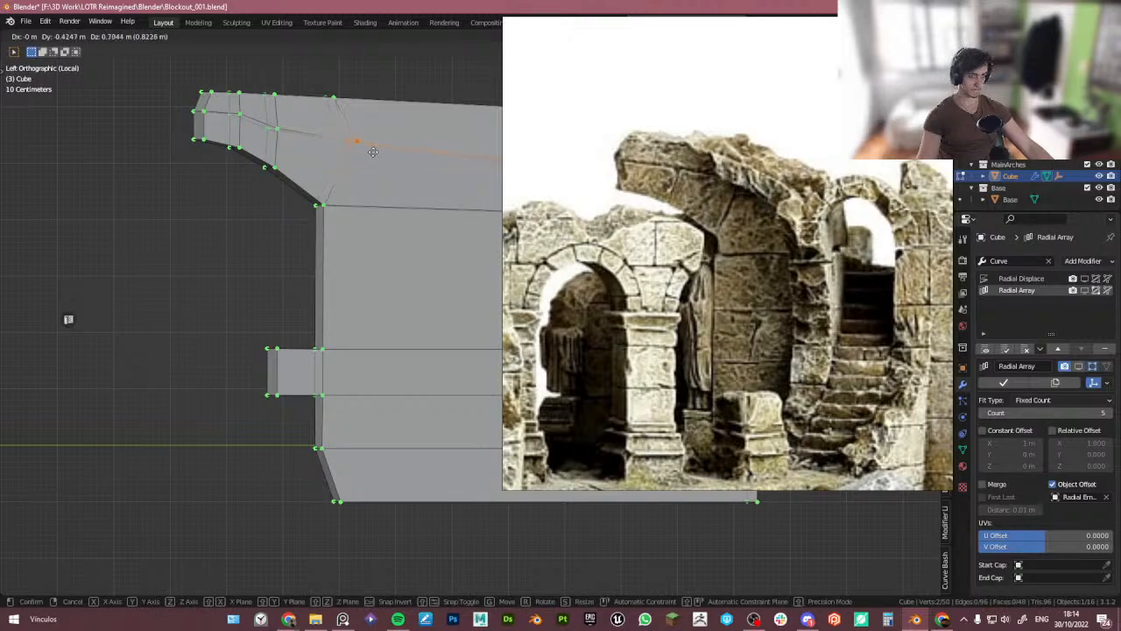
click(372, 155)
shift+middle_drag(372, 150, 329, 188)
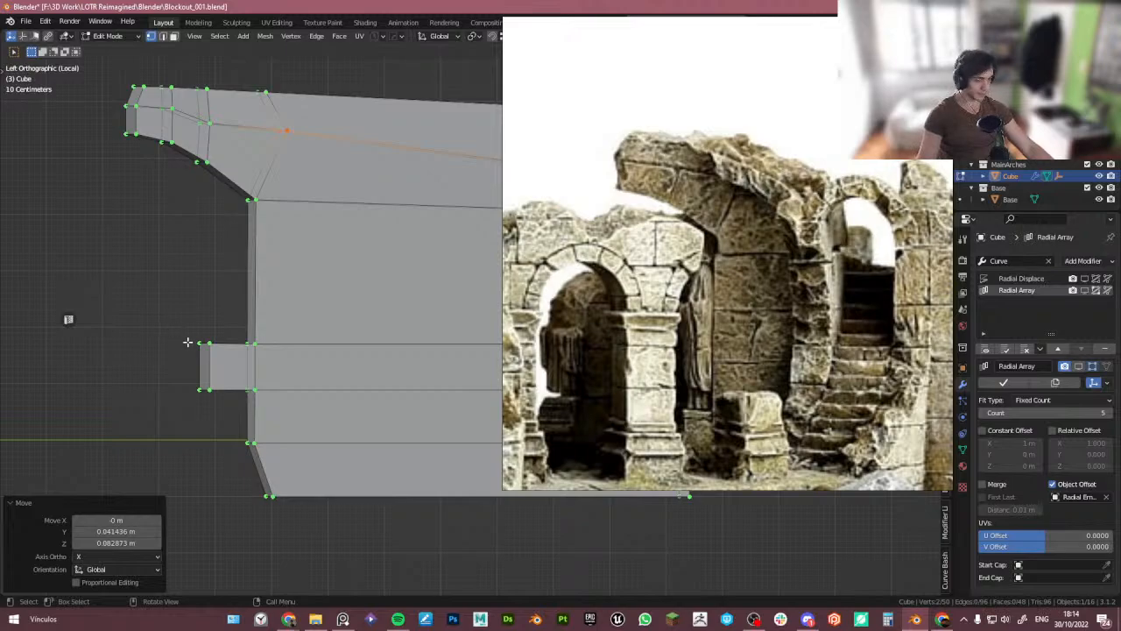
- Move the wall's lower step vertex along the Y axis to taper the base
scroll(259, 369, up, 2)
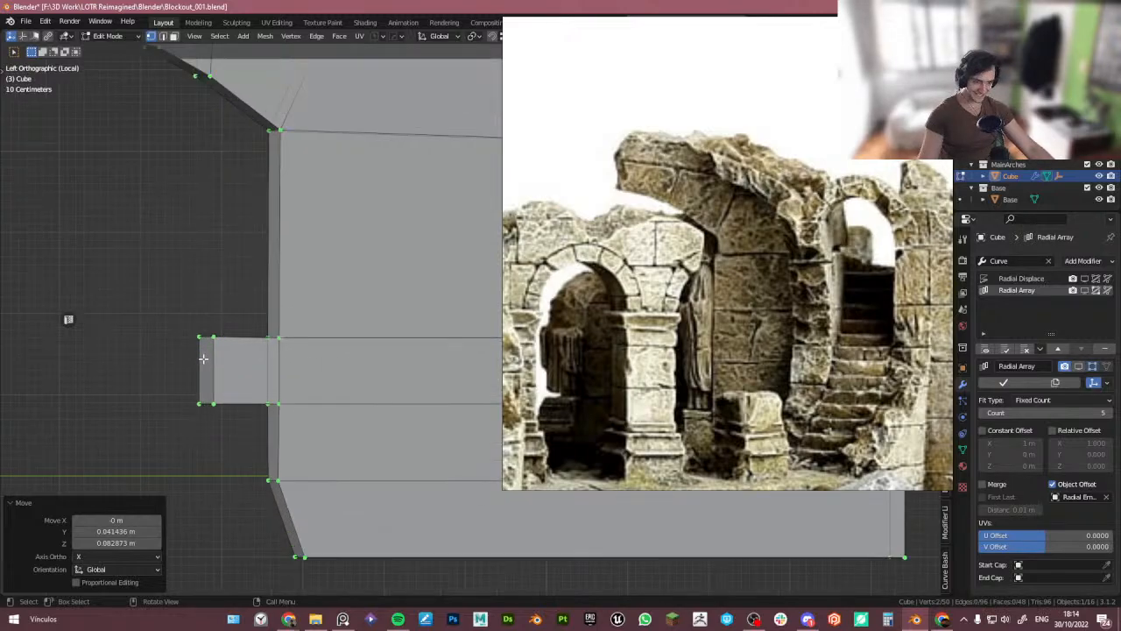
scroll(211, 363, down, 1)
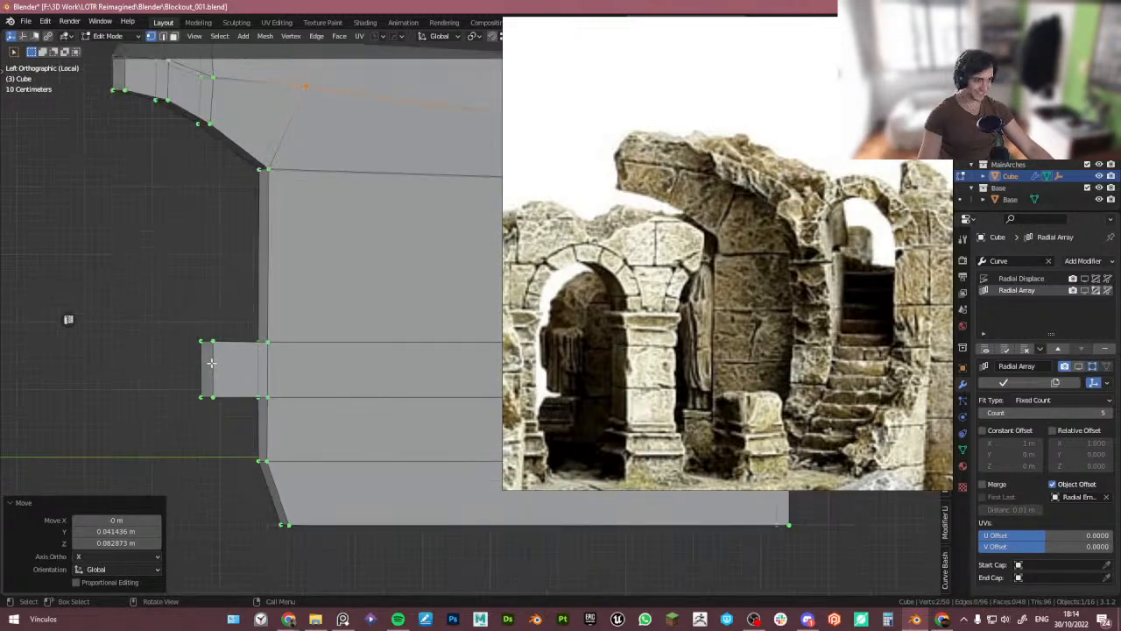
click(261, 460)
key(g)
key(y)
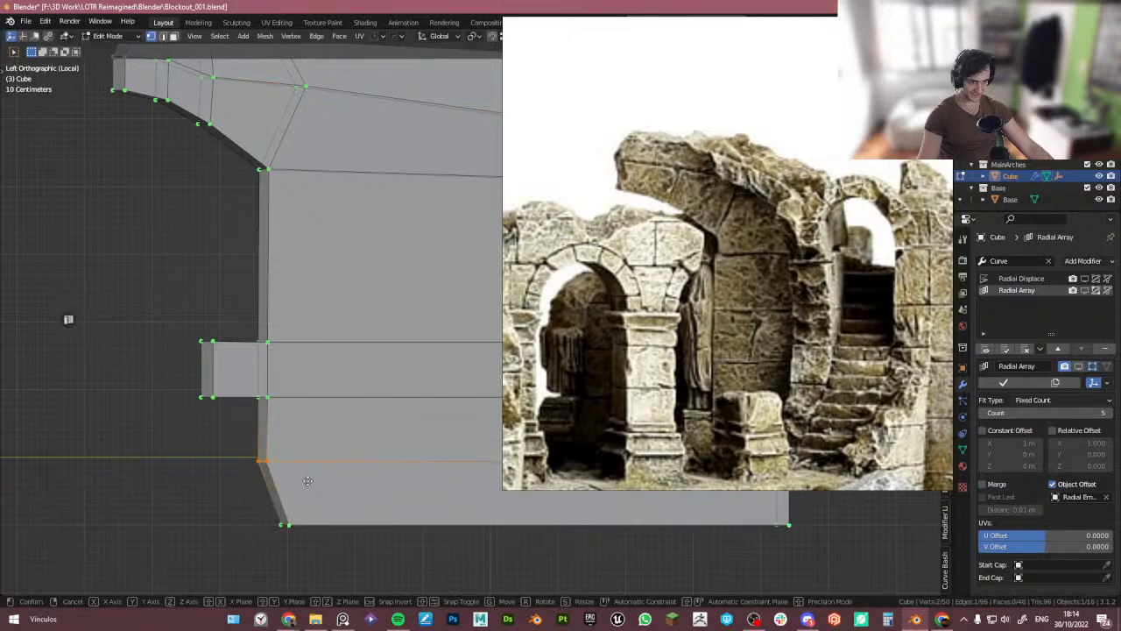
click(299, 481)
- Move the wall's bottom edge vertices about 0.22 m along the Y axis
drag(255, 499, 327, 540)
key(g)
key(y)
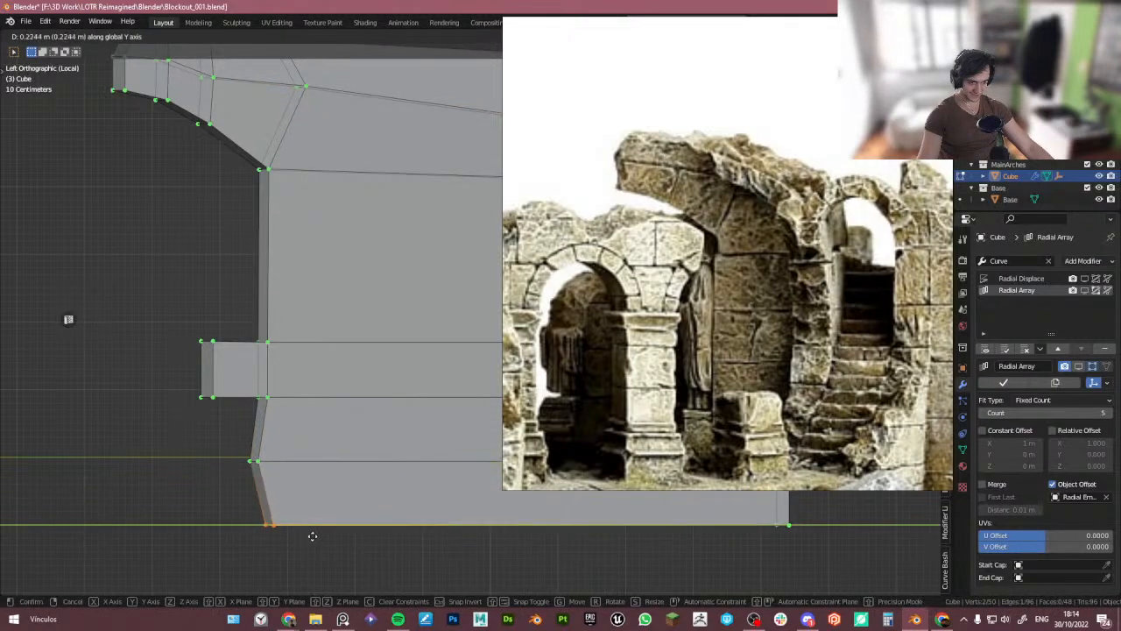
click(313, 536)
shift+middle_drag(304, 533, 306, 497)
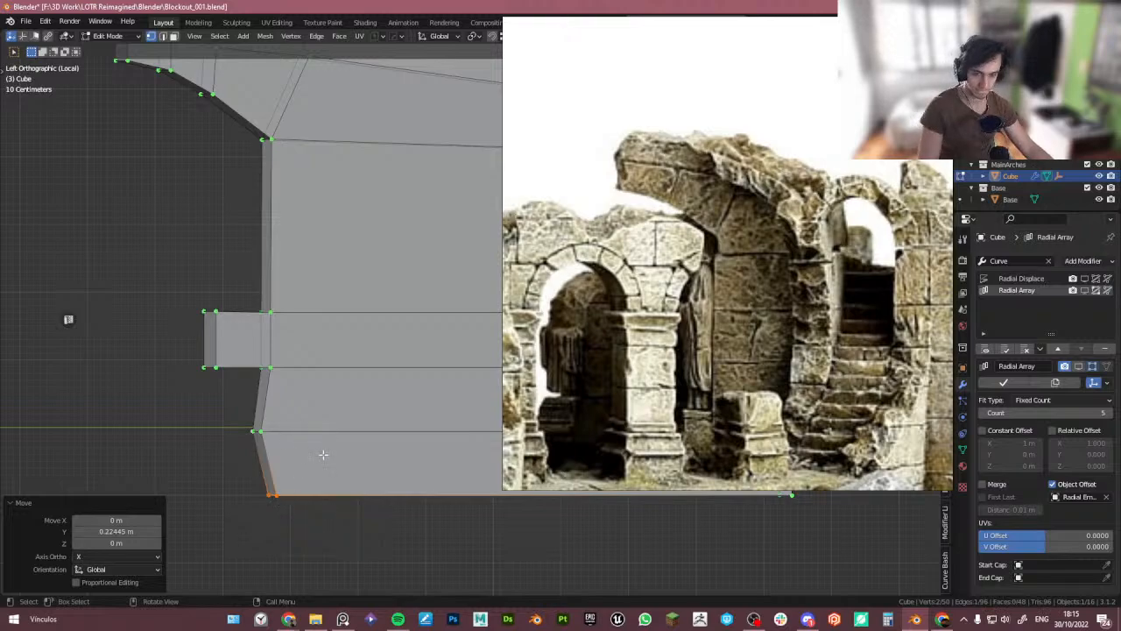
scroll(318, 454, down, 2)
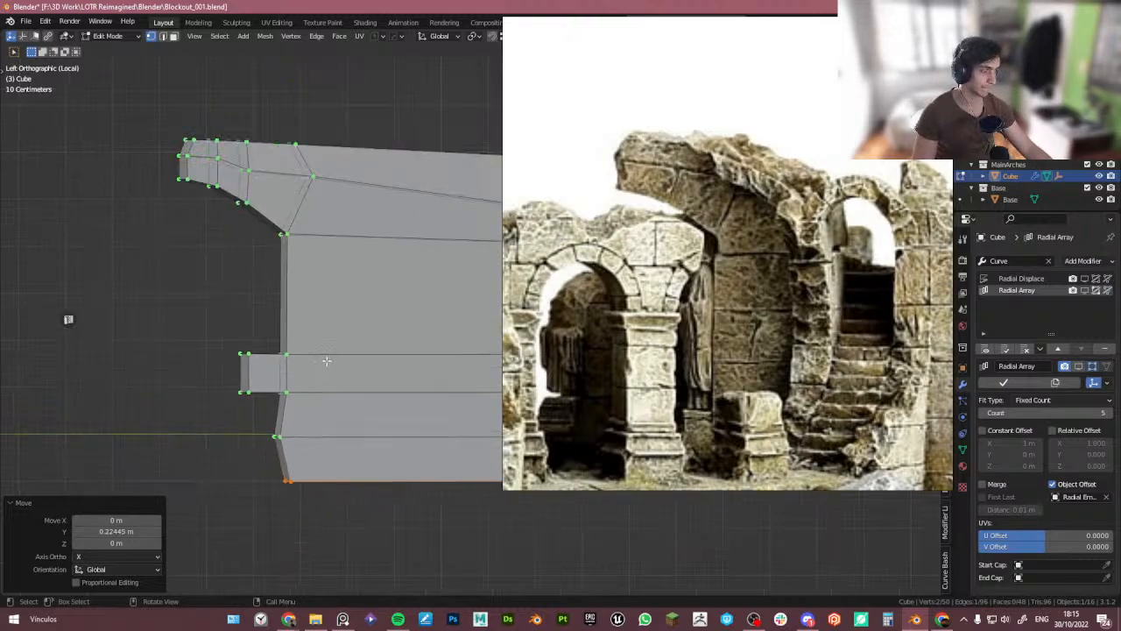
- Isolate the wall block together with the mannequin in local view and enter Edit Mode on the wall
key(Tab)
key(KP_Divide)
middle_drag(291, 275, 366, 321)
shift+click(355, 336)
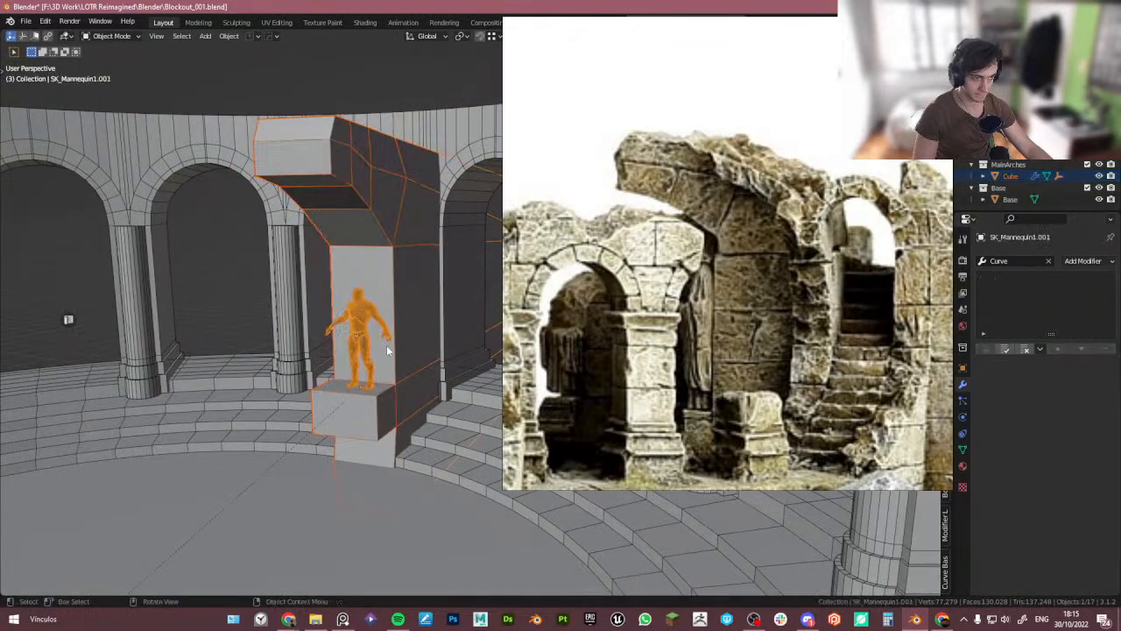
key(KP_Divide)
middle_drag(412, 352, 411, 413)
key(ctrl+KP_1)
click(347, 319)
key(Tab)
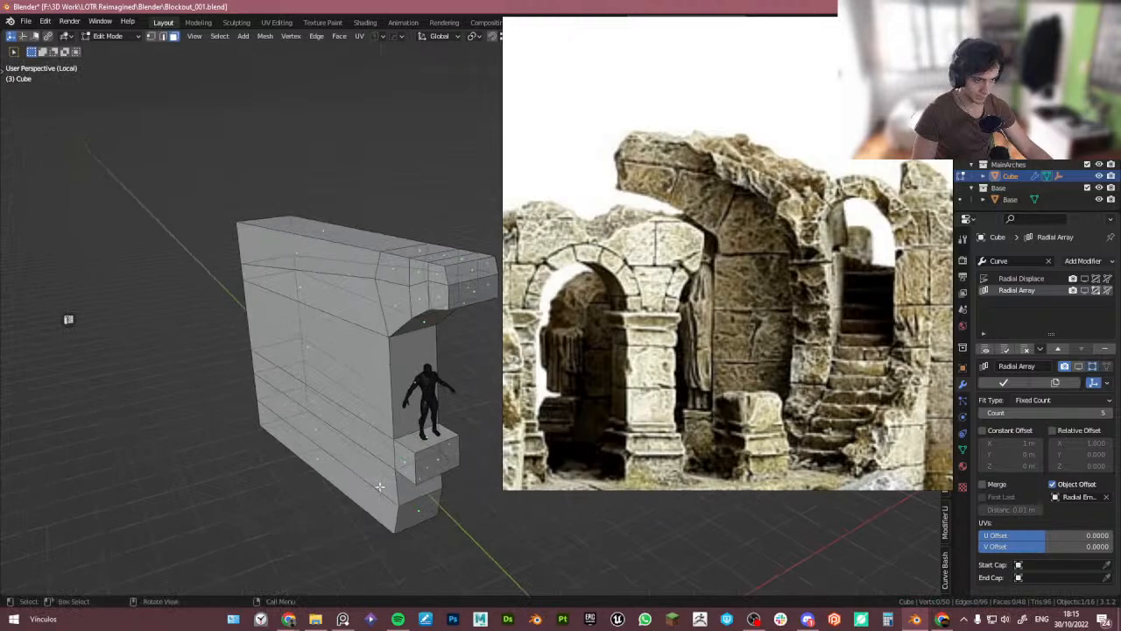
- Circle-select the wall's back faces and thicken them with Shrink/Fatten
key(c)
mouse_move(315, 412)
mouse_down()
mouse_move(351, 287)
mouse_move(443, 287)
mouse_up()
right_click(443, 287)
middle_drag(446, 336, 385, 313)
key(ctrl+KP_1)
key(alt+s)
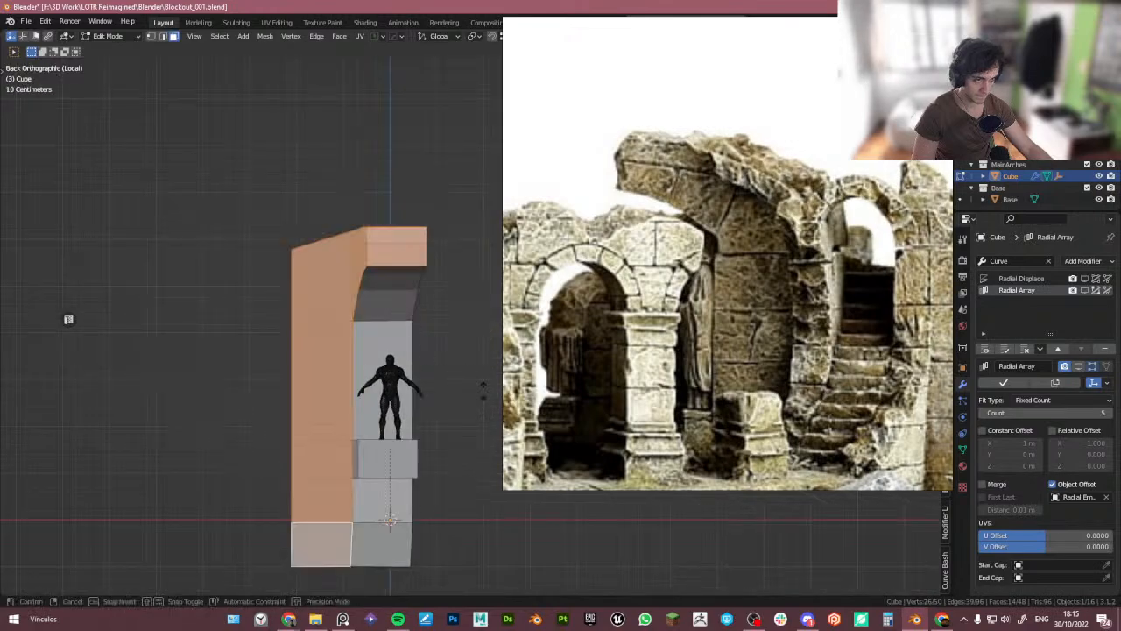
click(480, 397)
middle_drag(480, 396, 451, 403)
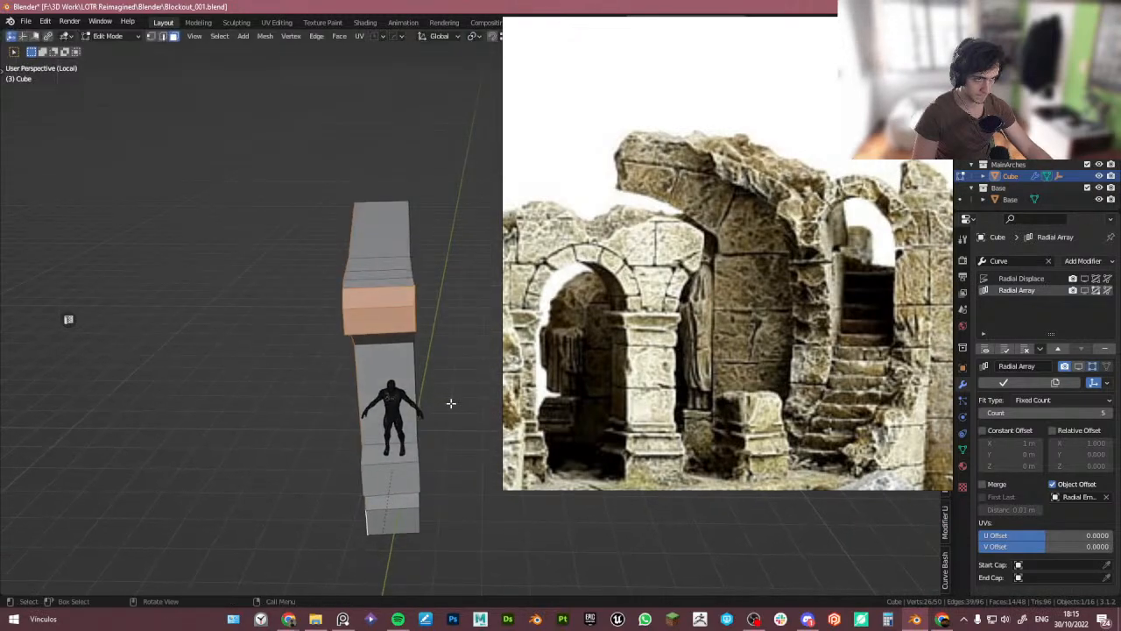
- Shrink/Fatten the selected back faces again to an offset of about -0.47 m
middle_drag(382, 298, 416, 318)
key(ctrl+KP_1)
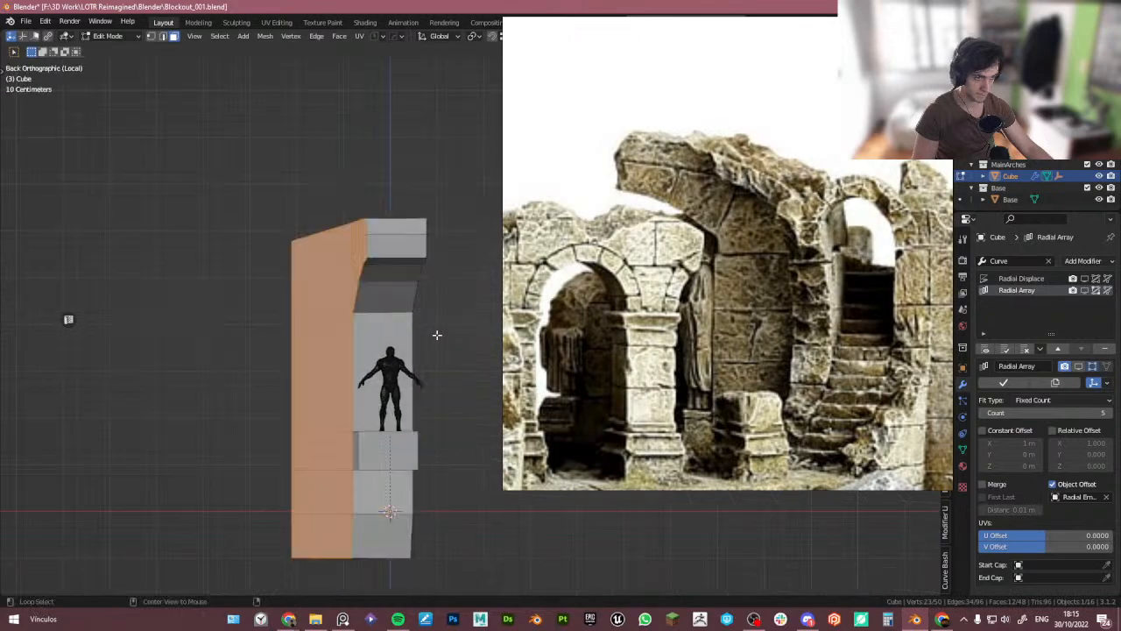
key(alt+s)
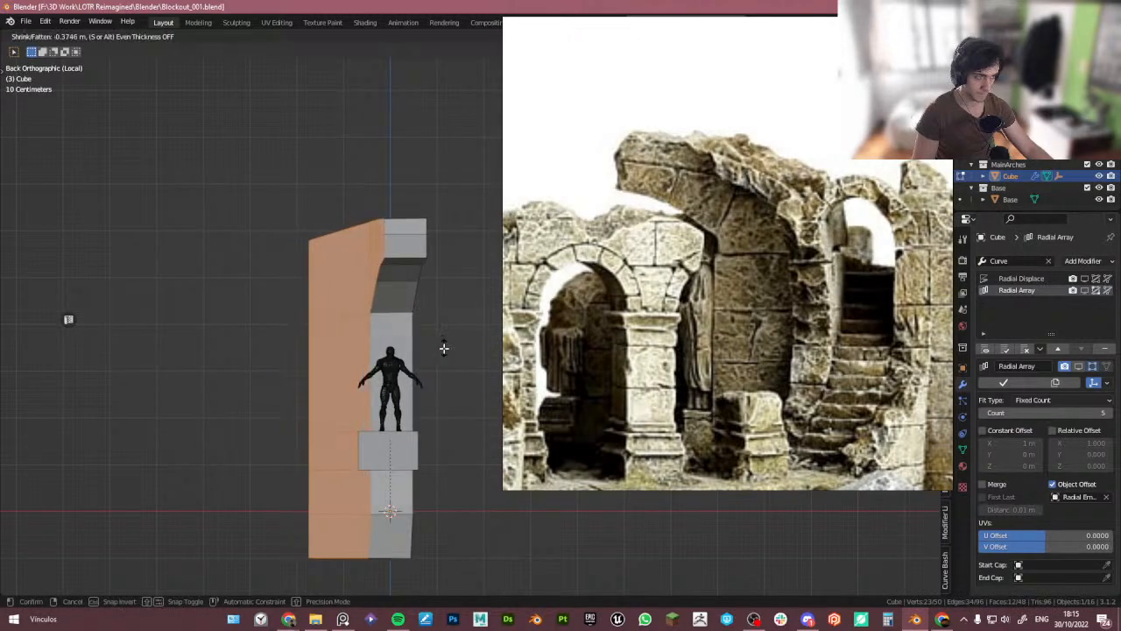
click(445, 352)
middle_drag(445, 351, 418, 377)
- Leave Edit Mode and local view, and enable the Radial Array modifier in the viewport
key(Tab)
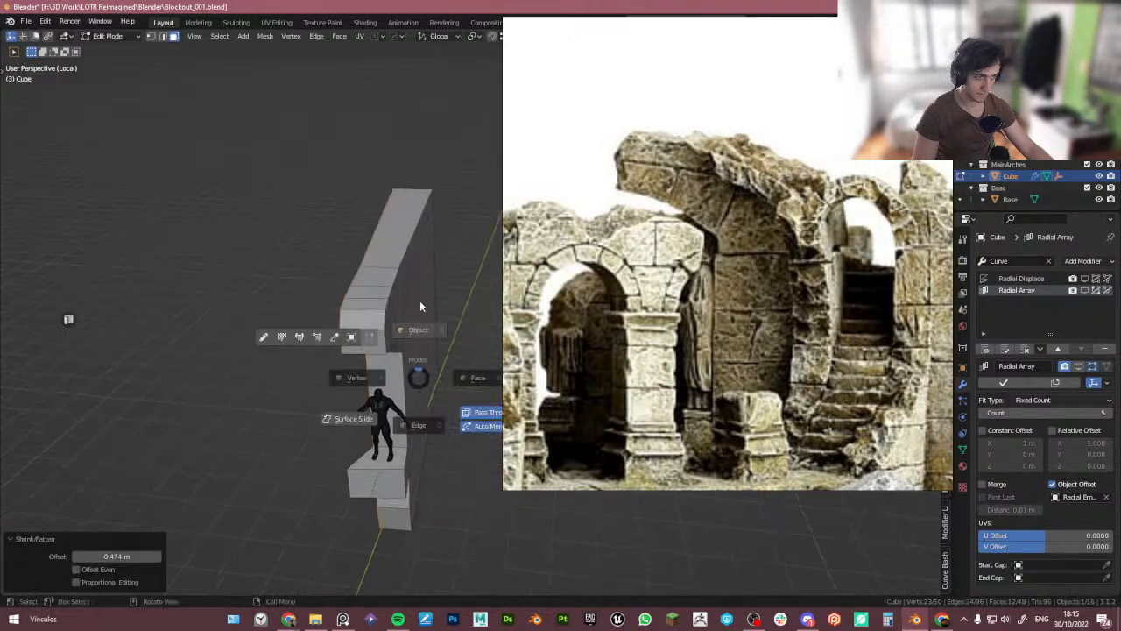
scroll(420, 316, down, 3)
middle_drag(420, 318, 342, 387)
key(KP_Divide)
scroll(343, 366, down, 3)
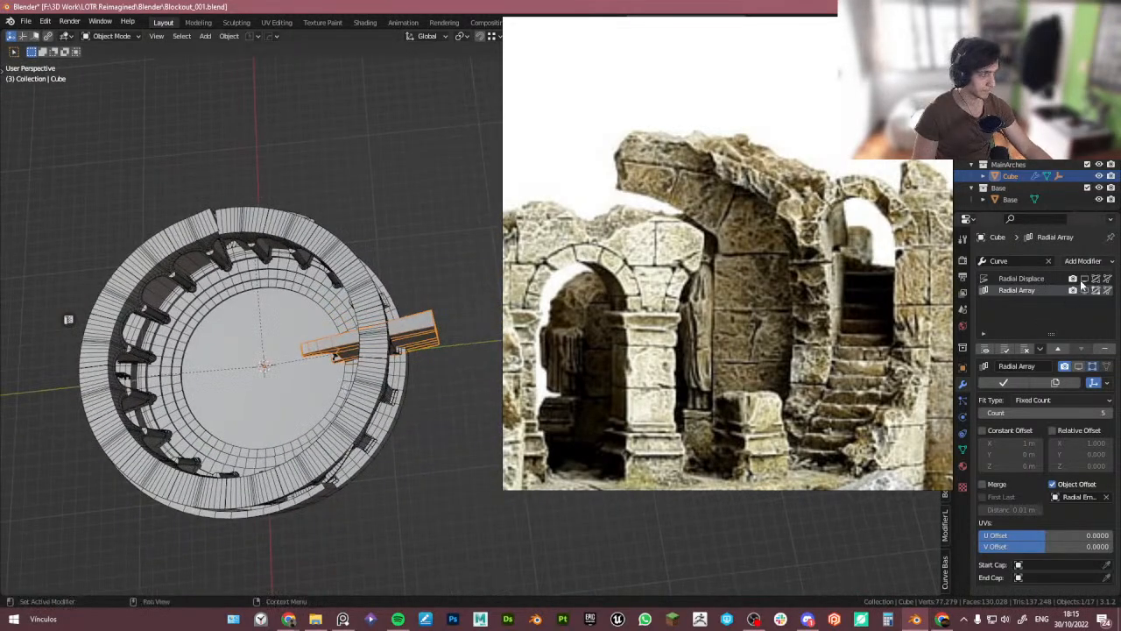
click(1085, 290)
middle_drag(286, 427, 257, 365)
scroll(382, 319, up, 6)
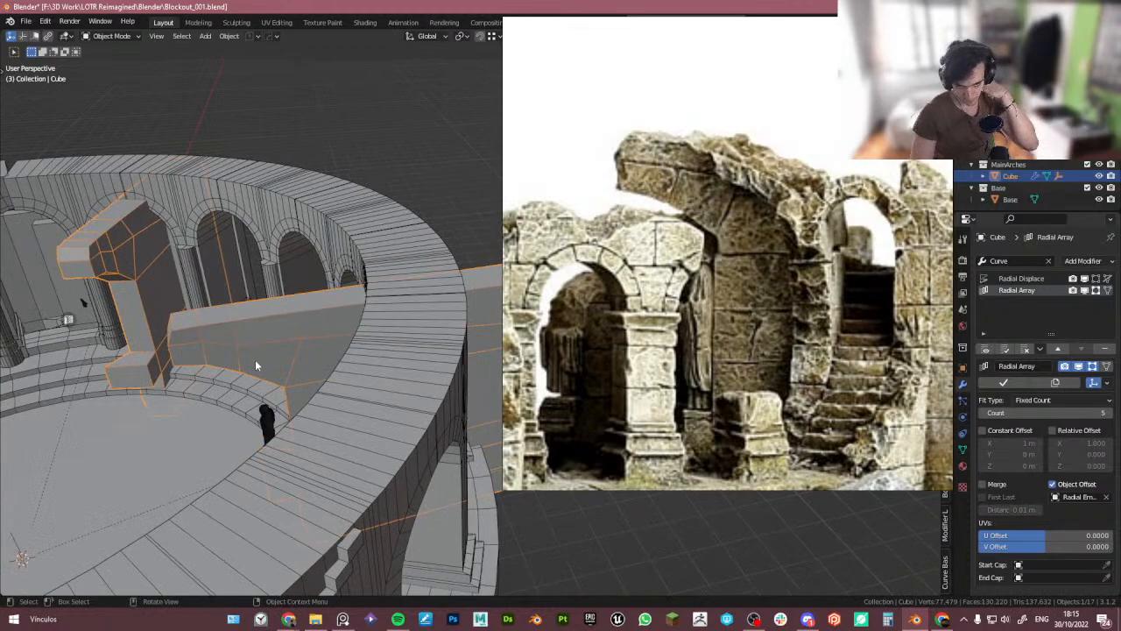
- Orbit around the tower to review the arrayed ruin wall blocks against the reference
middle_drag(214, 354, 286, 400)
scroll(286, 402, down, 1)
right_drag(526, 383, 686, 334)
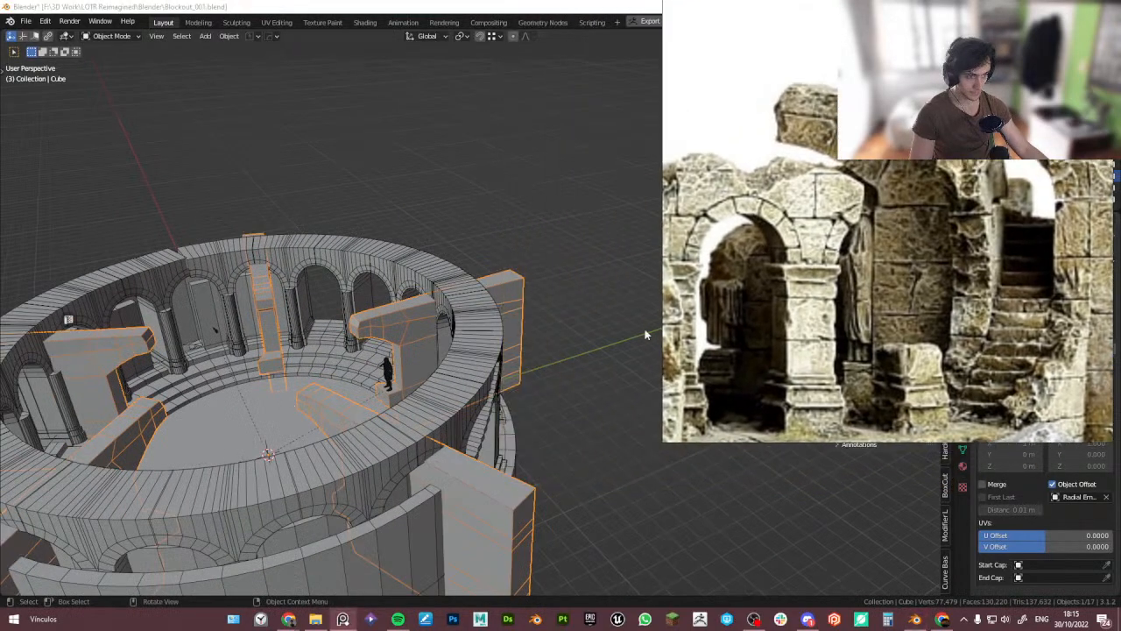
click(538, 405)
scroll(405, 394, down, 1)
middle_drag(399, 394, 453, 379)
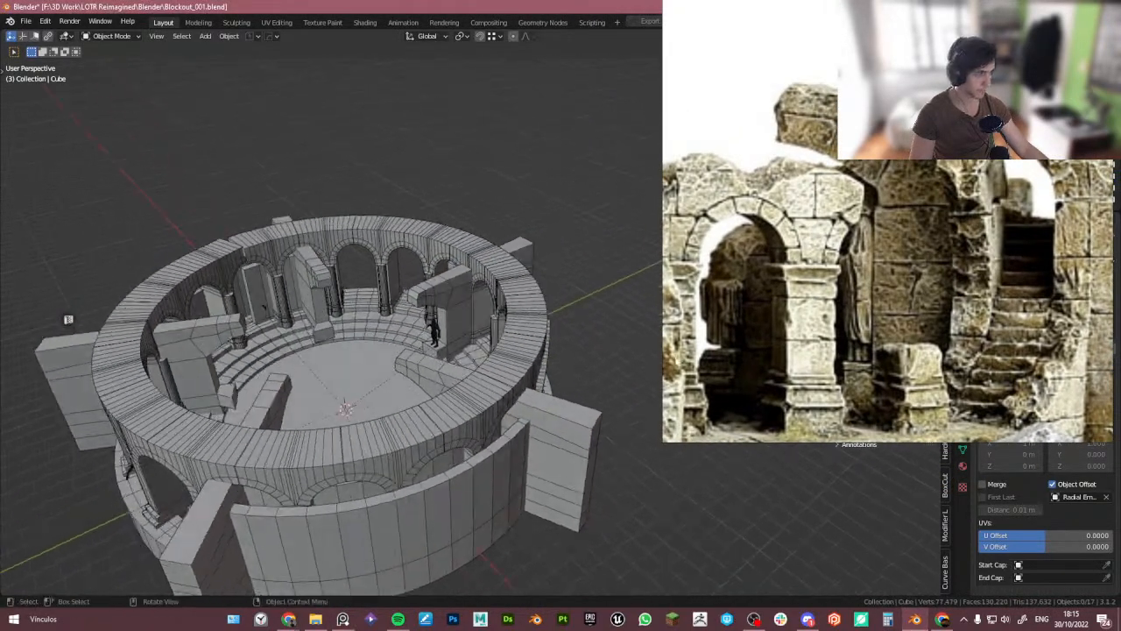
middle_drag(542, 375, 529, 341)
- Select the arches object, isolate it in local view and enter Edit Mode
click(388, 394)
key(KP_Divide)
key(Tab)
scroll(390, 321, up, 6)
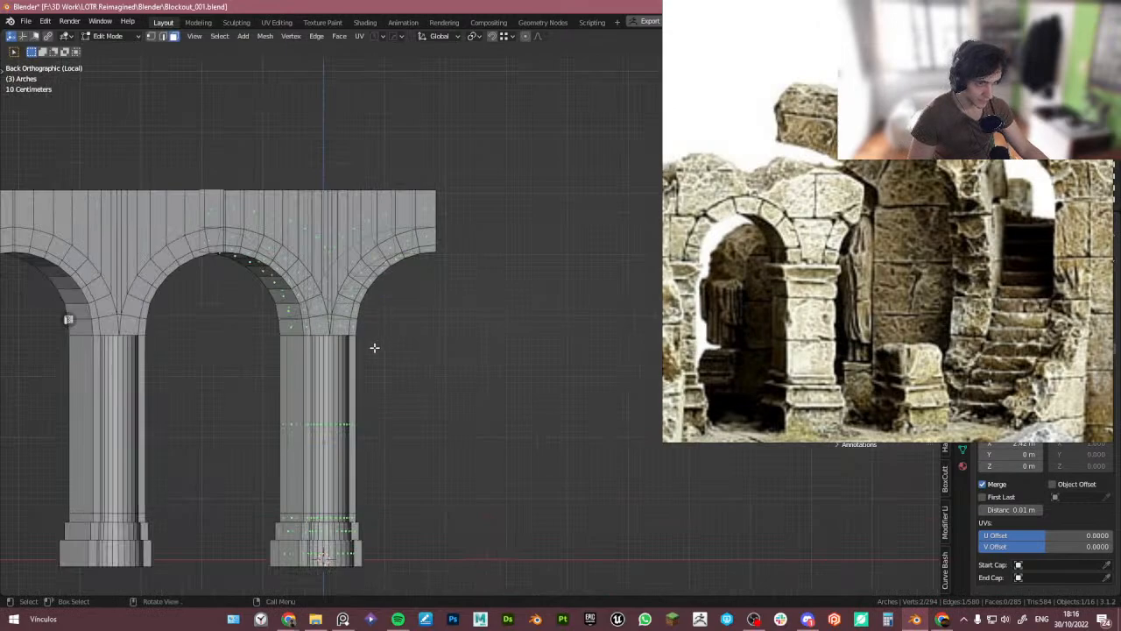
- Rotate all of the arch mesh by 12° in top view
scroll(374, 348, down, 3)
drag(1084, 290, 1084, 279)
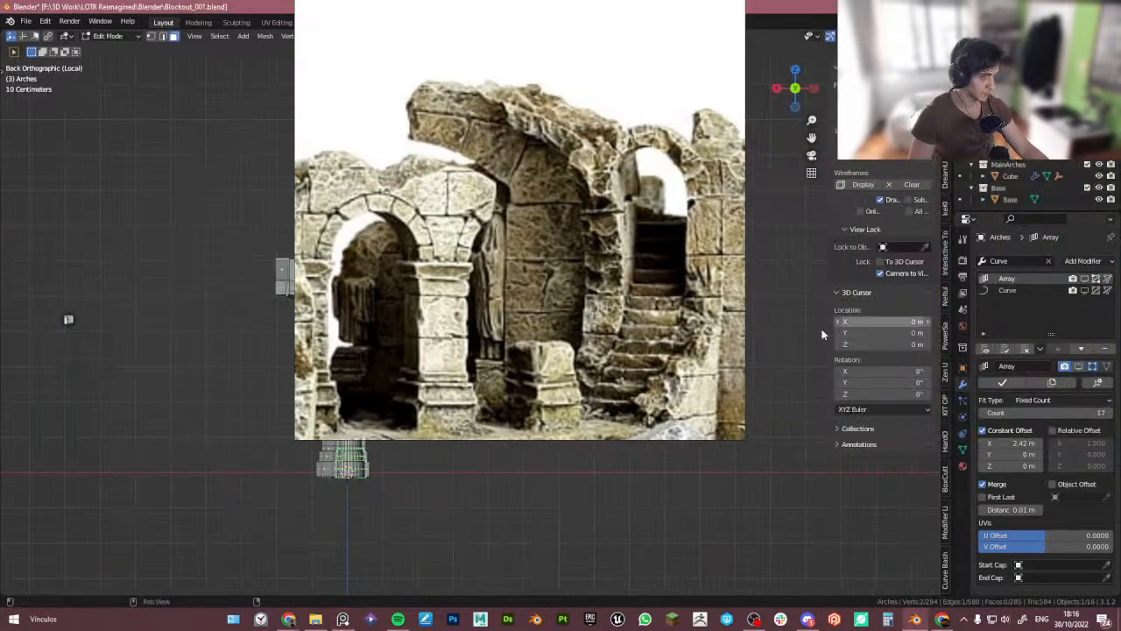
right_drag(649, 328, 936, 302)
middle_drag(424, 353, 645, 463)
shift+middle_drag(308, 330, 391, 376)
key(a)
key(r)
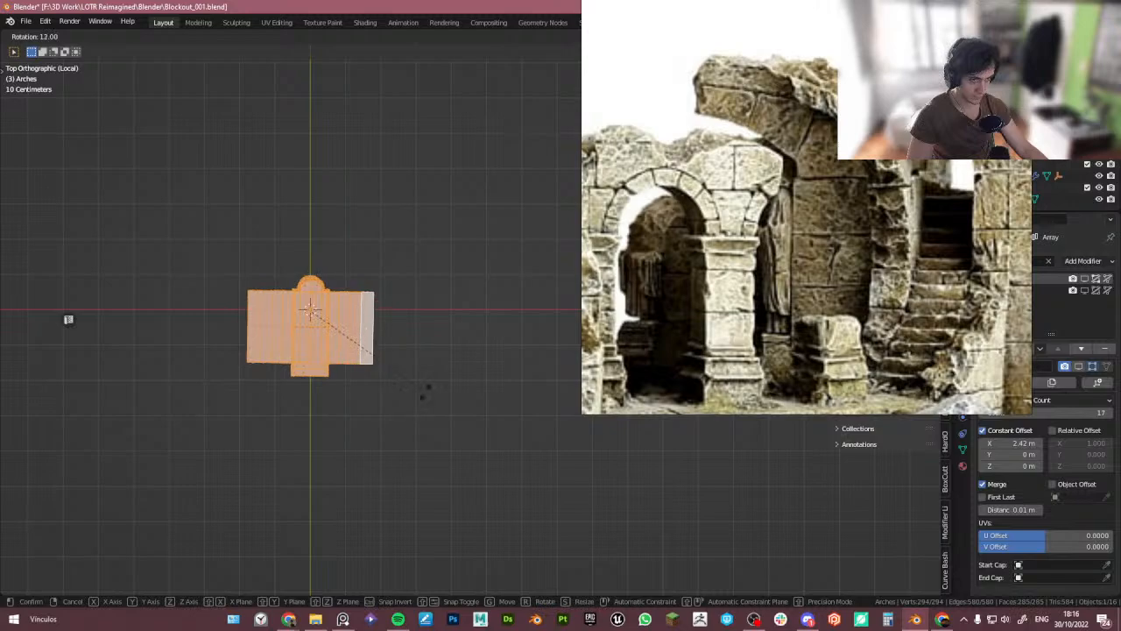
click(425, 390)
- Leave Edit Mode and local view and show the arrayed arch ring around the tower
key(Tab)
key(KP_Divide)
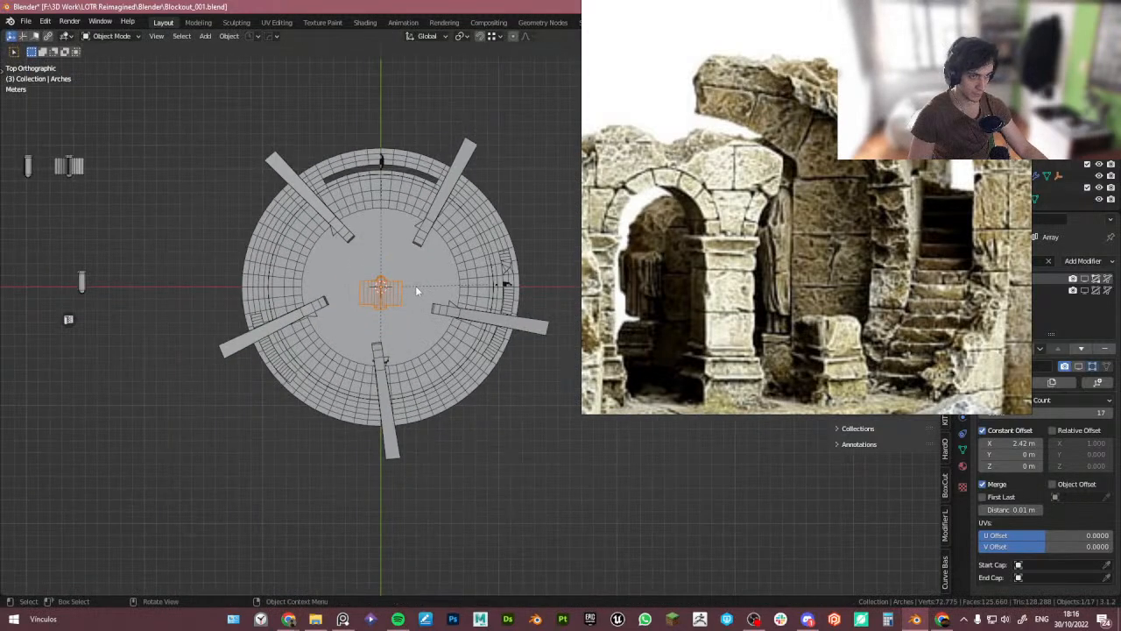
click(1085, 290)
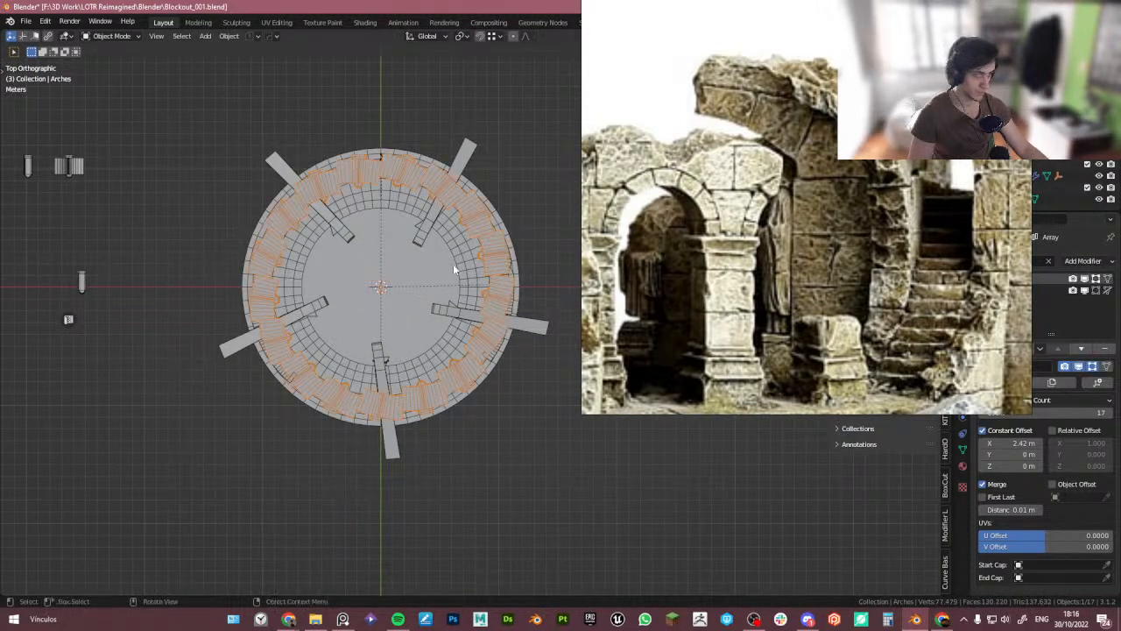
scroll(421, 298, up, 3)
scroll(525, 324, down, 2)
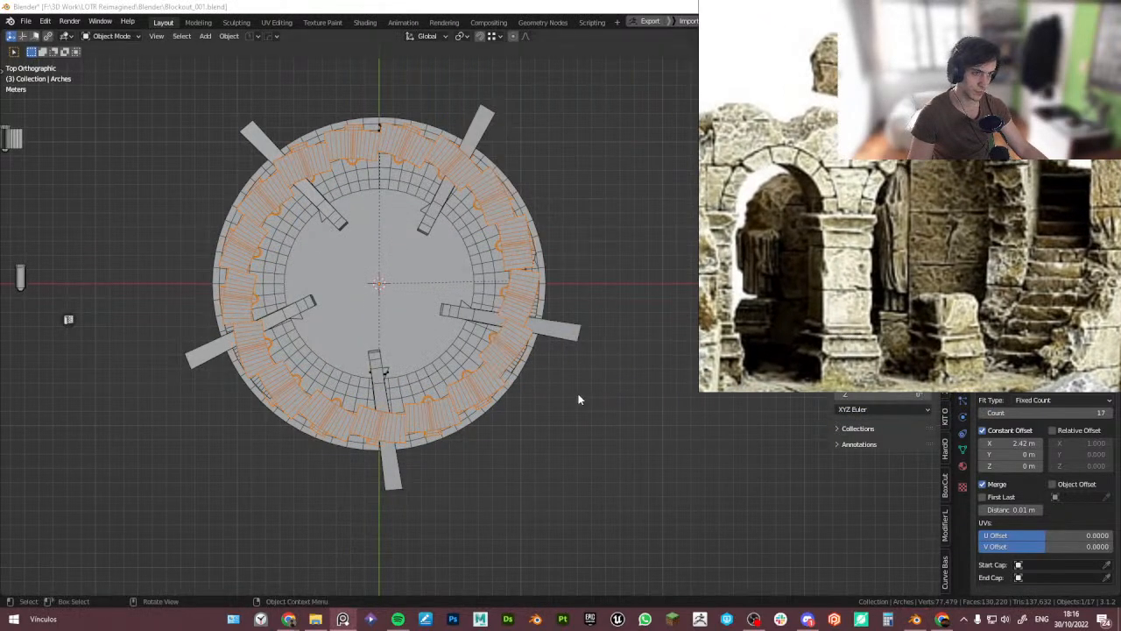
click(588, 391)
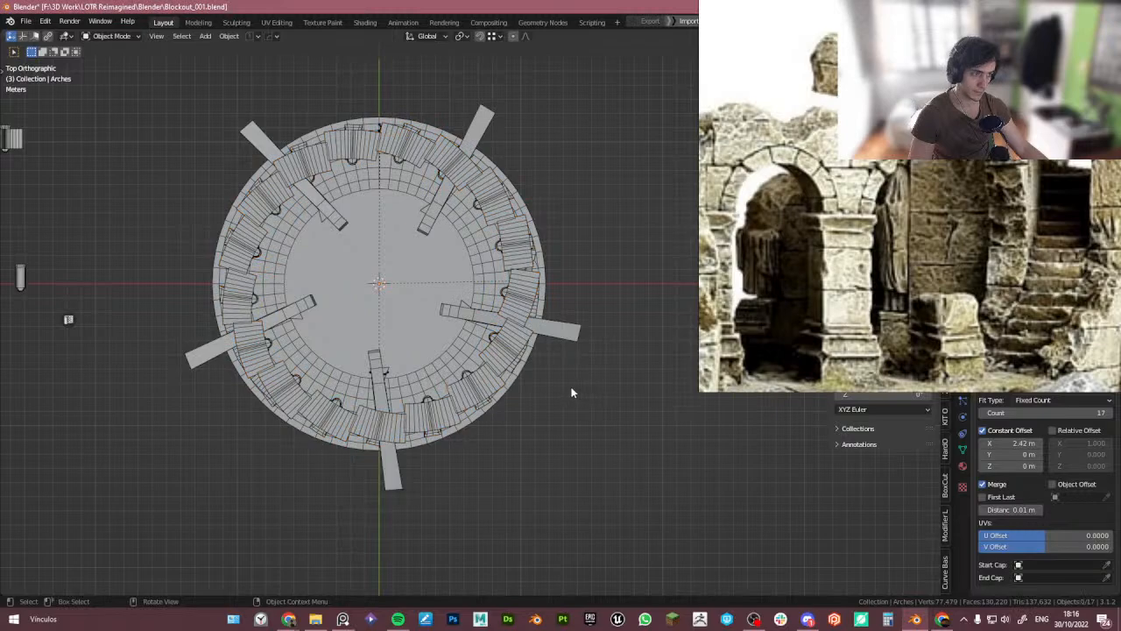
- Undo the arches' last rotation in Edit Mode and select all of its geometry
click(509, 356)
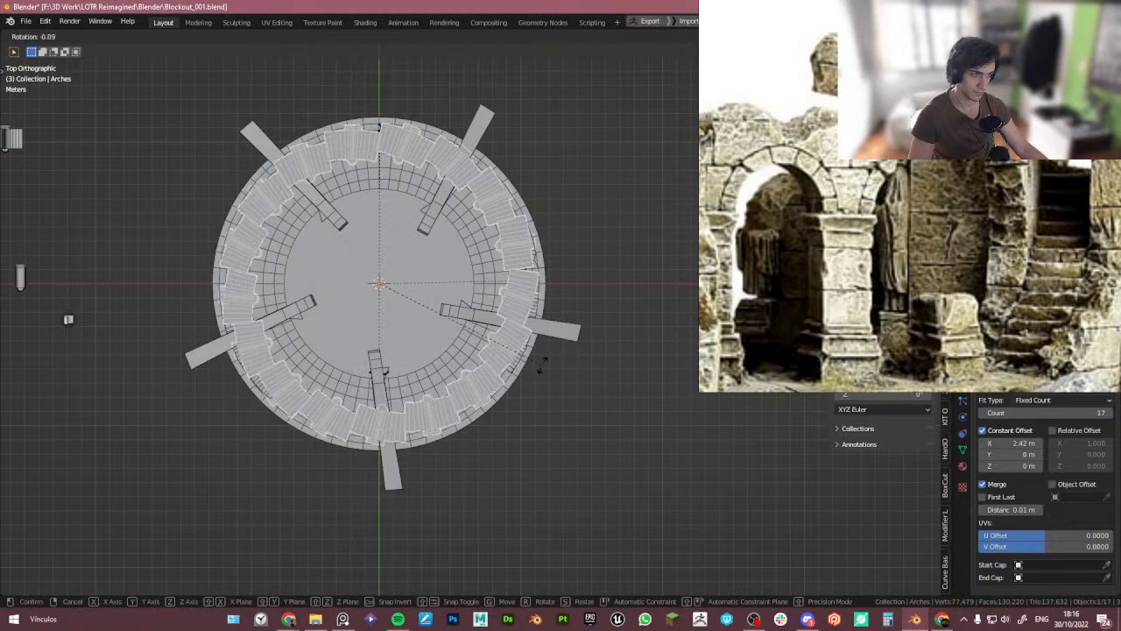
key(Tab)
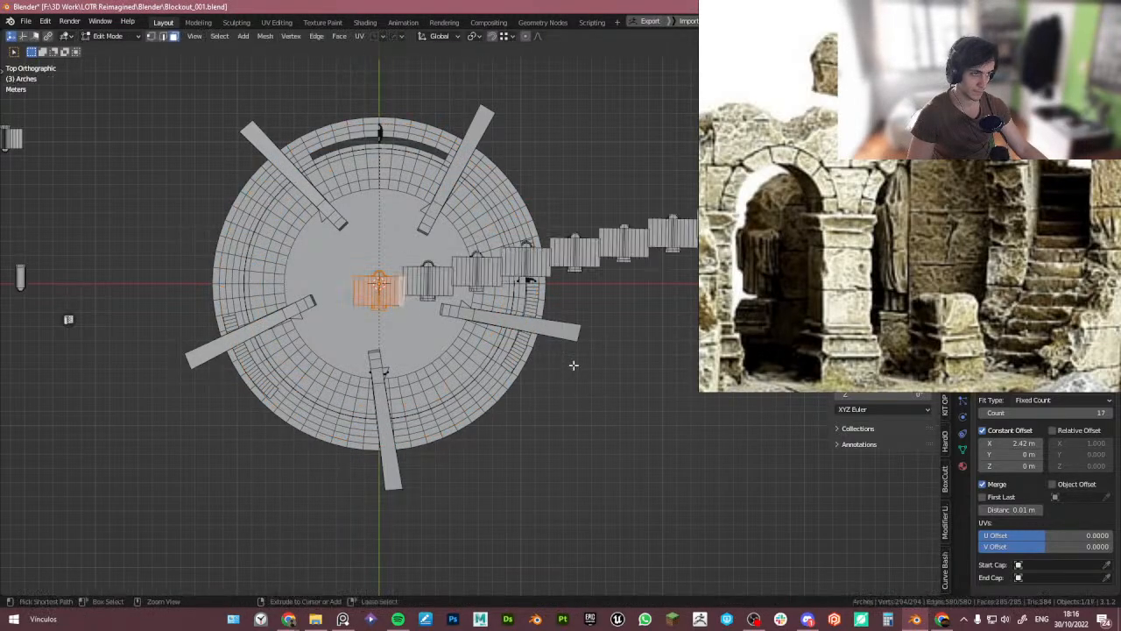
key(ctrl+z)
key(a)
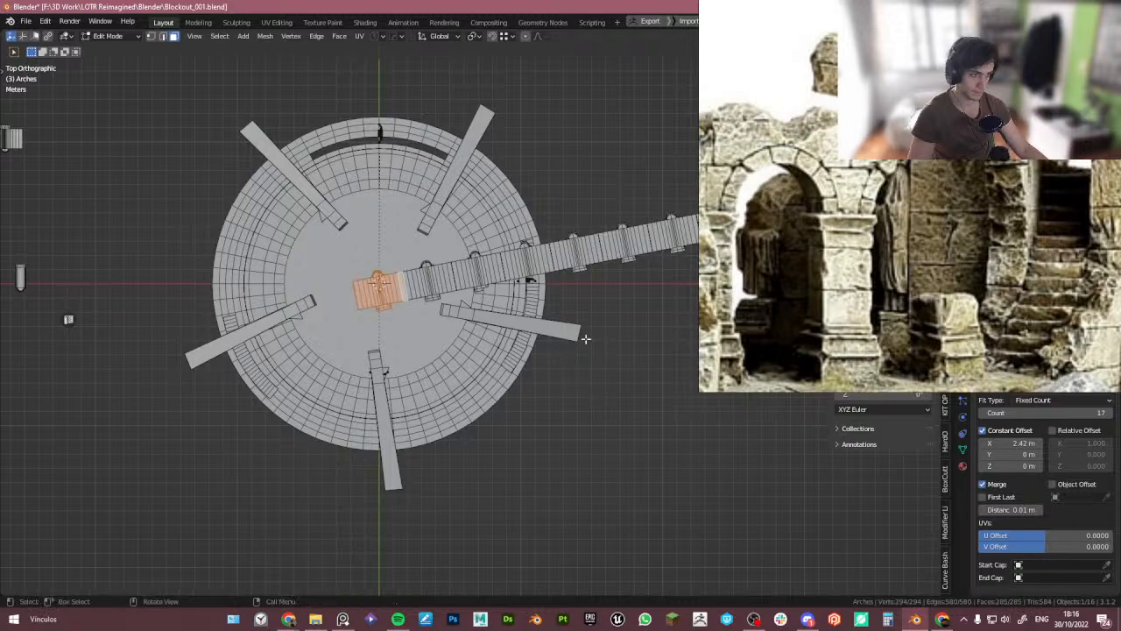
right_drag(757, 293, 0, 438)
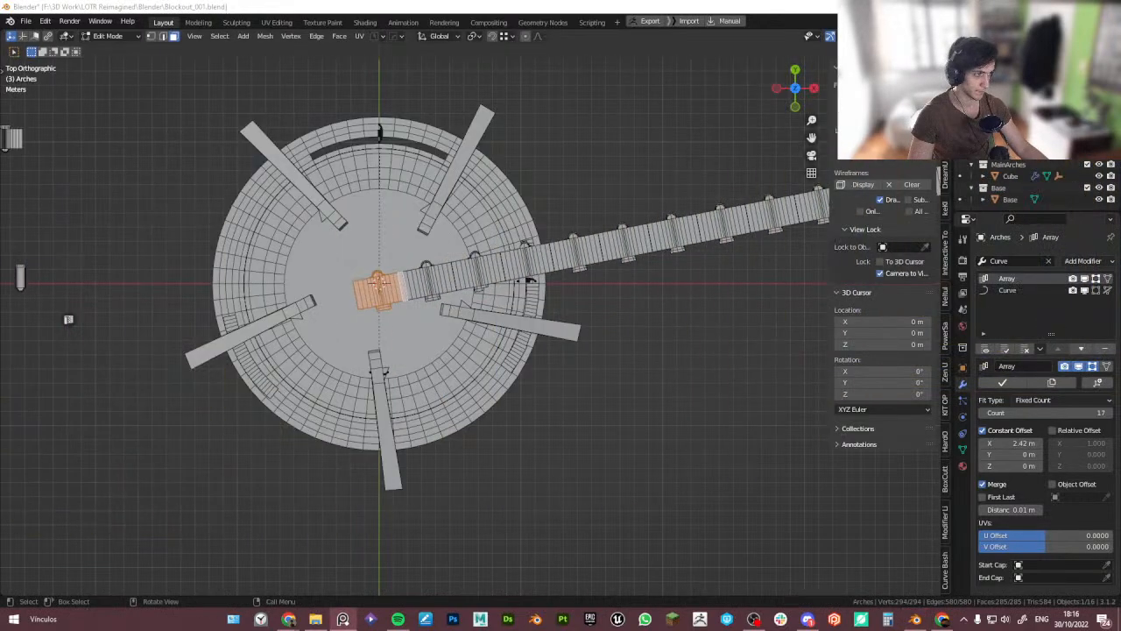
- Reset the arches object's Z rotation to 0° and return to Object Mode
click(963, 369)
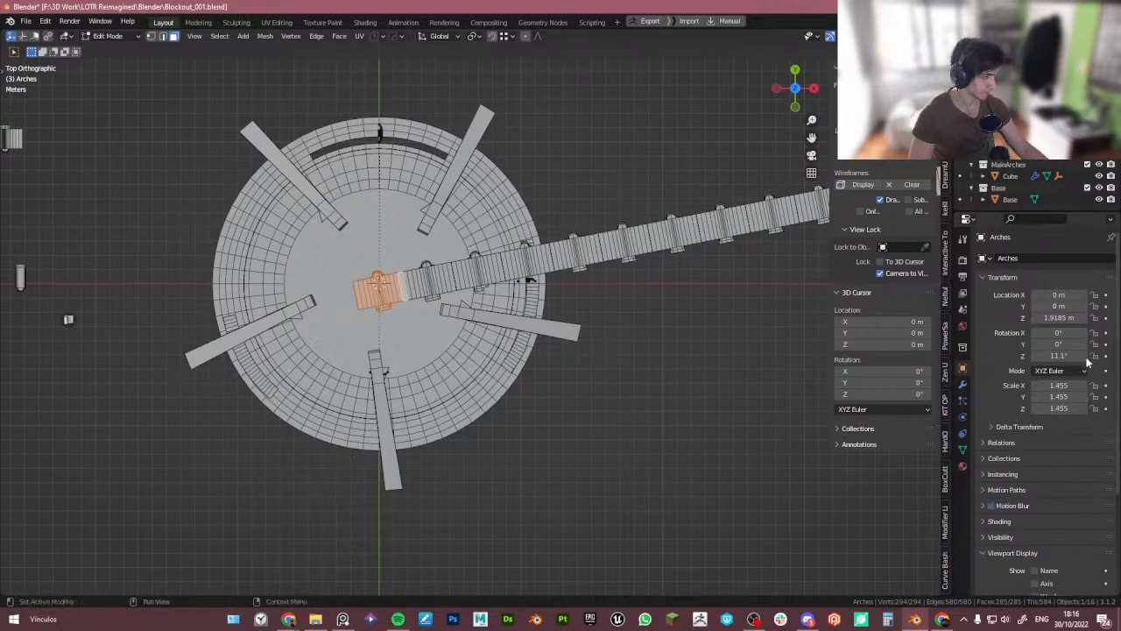
key(BackSpace)
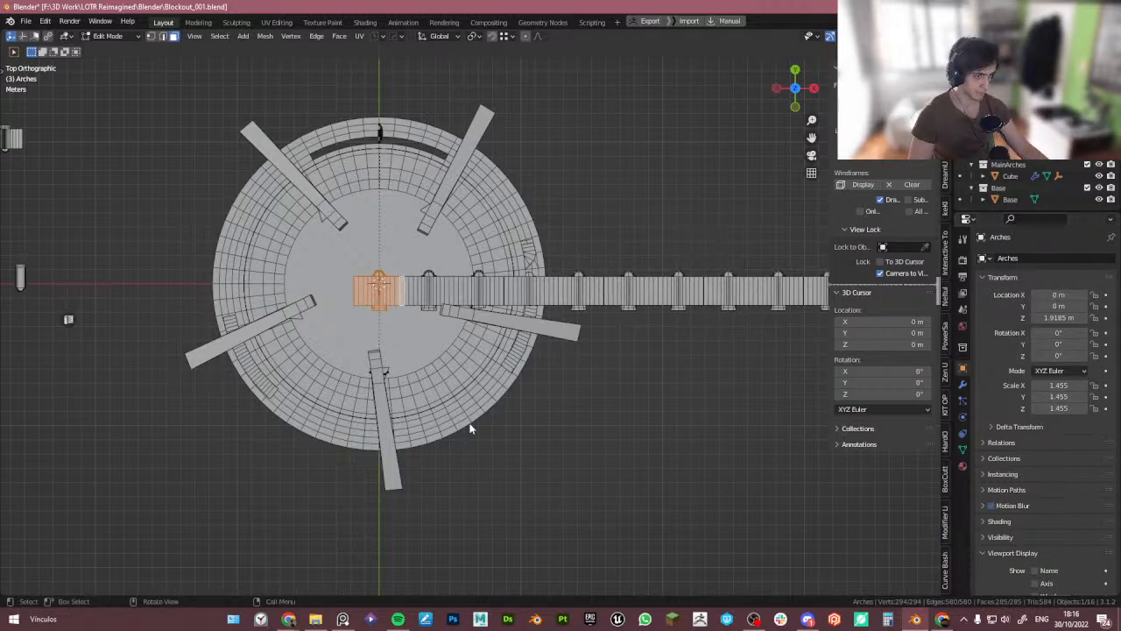
key(Tab)
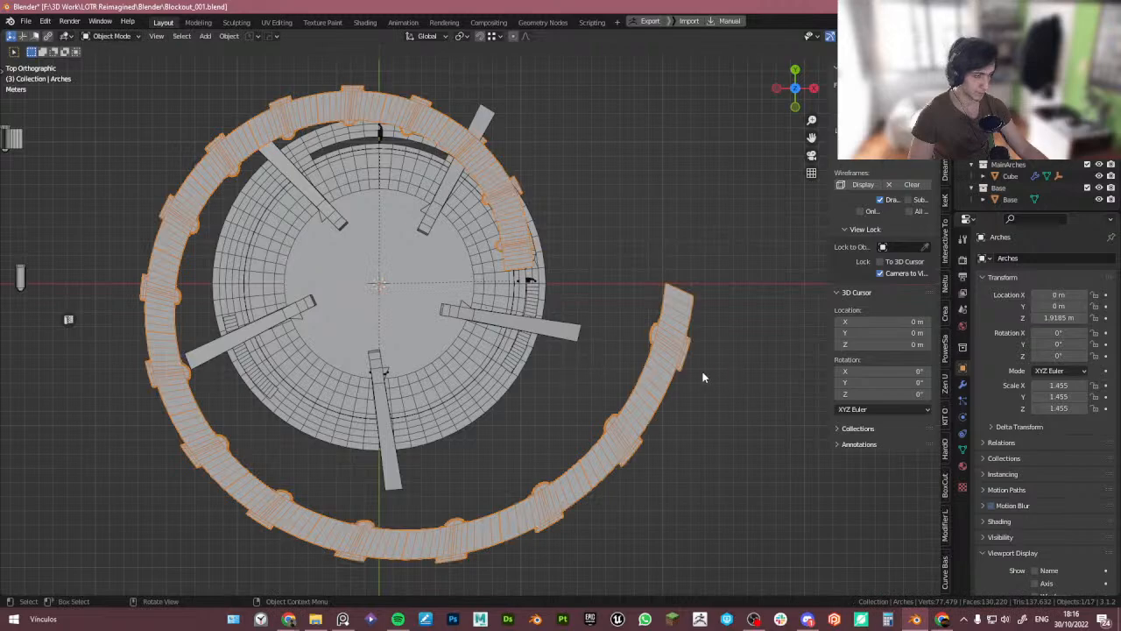
- Apply all transforms to the arches object and remove its Curve modifier
key(ctrl+a)
click(554, 365)
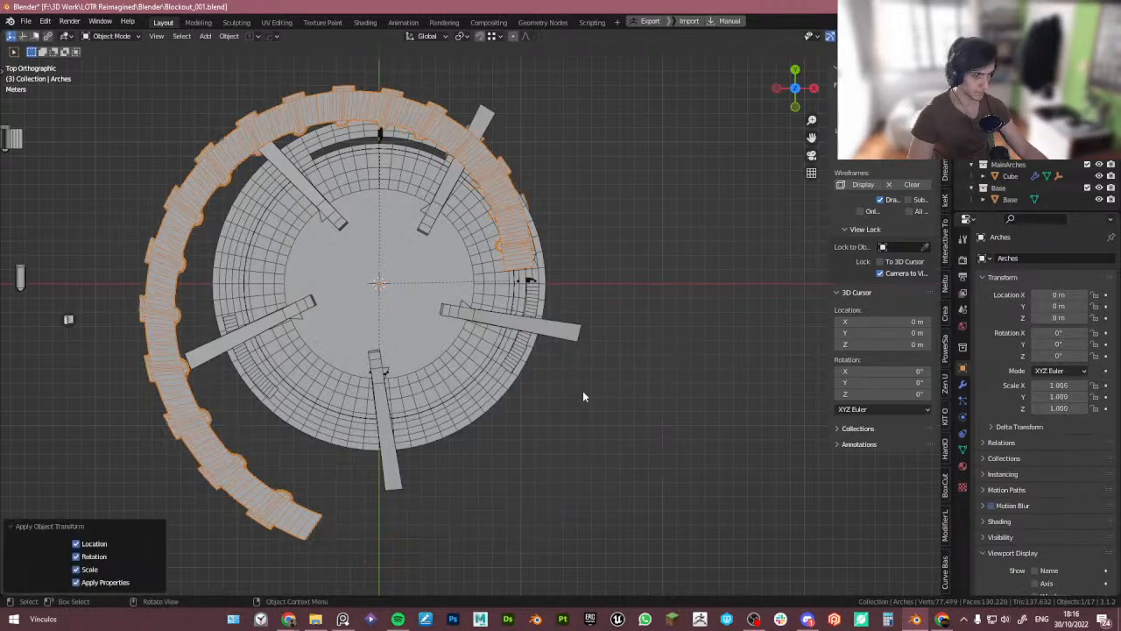
click(964, 385)
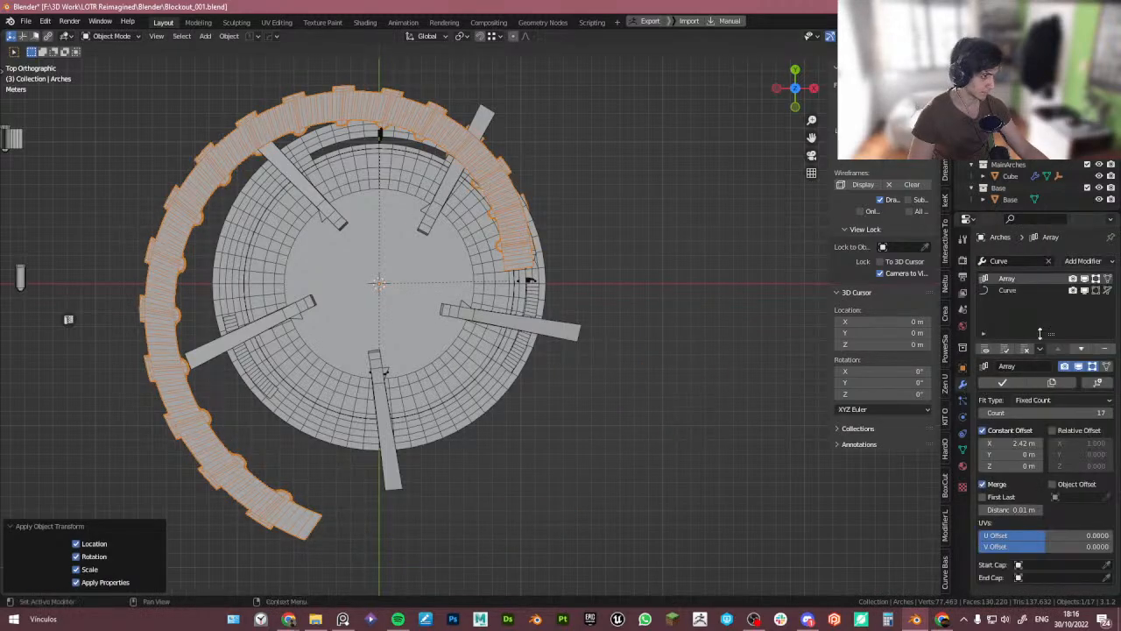
click(1048, 293)
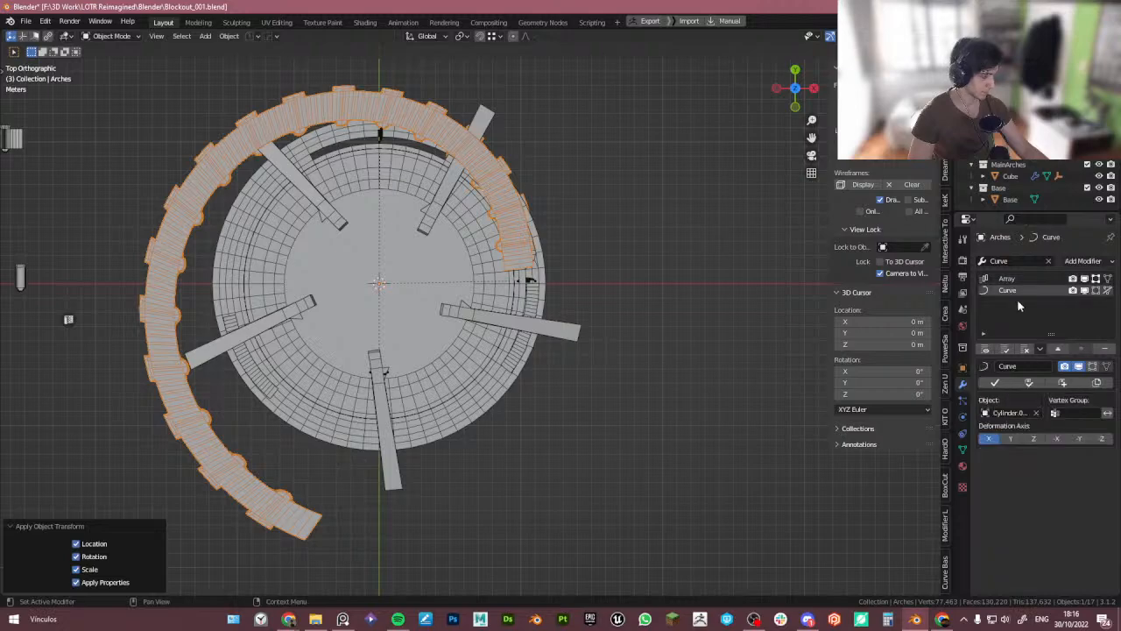
click(1109, 349)
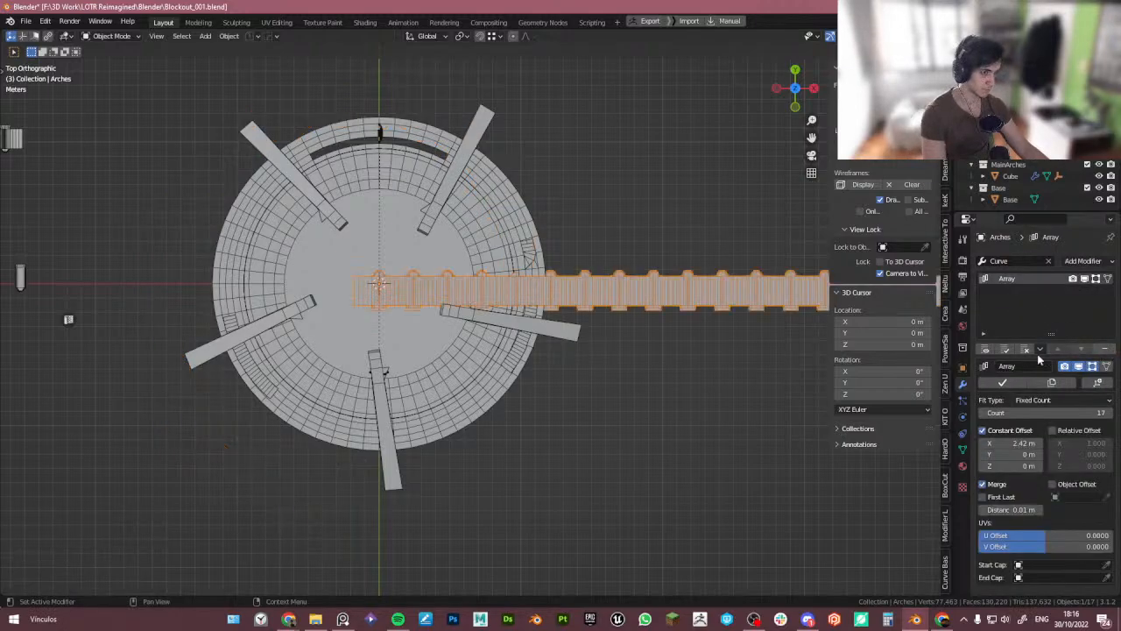
- Set the arches' Array constant X offset to about 3.7 m
middle_drag(357, 309, 377, 241)
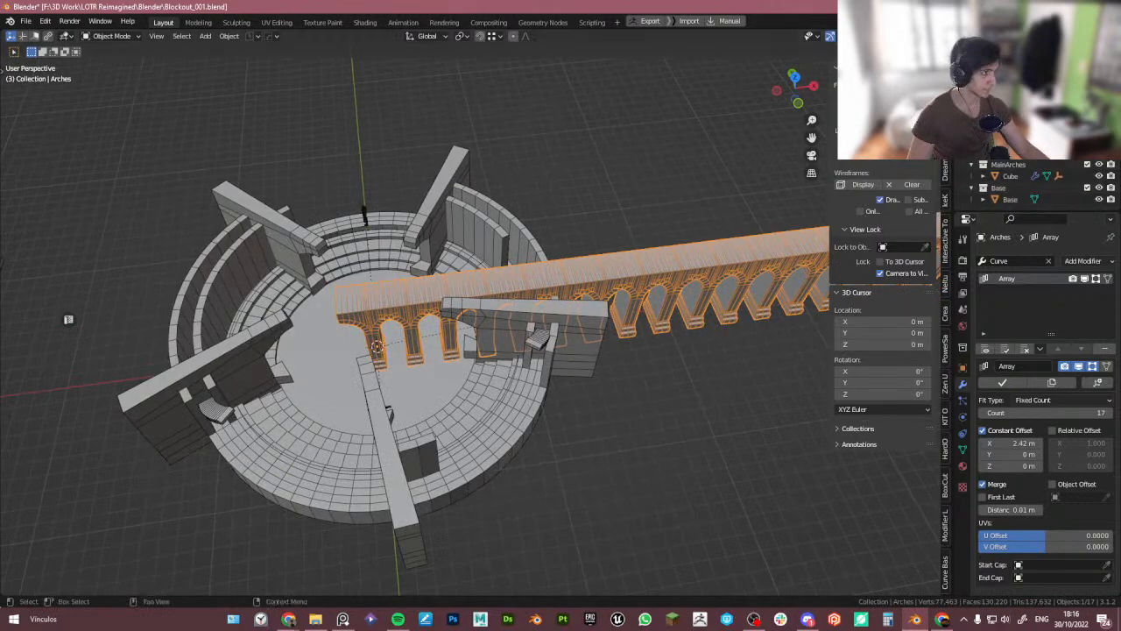
click(529, 415)
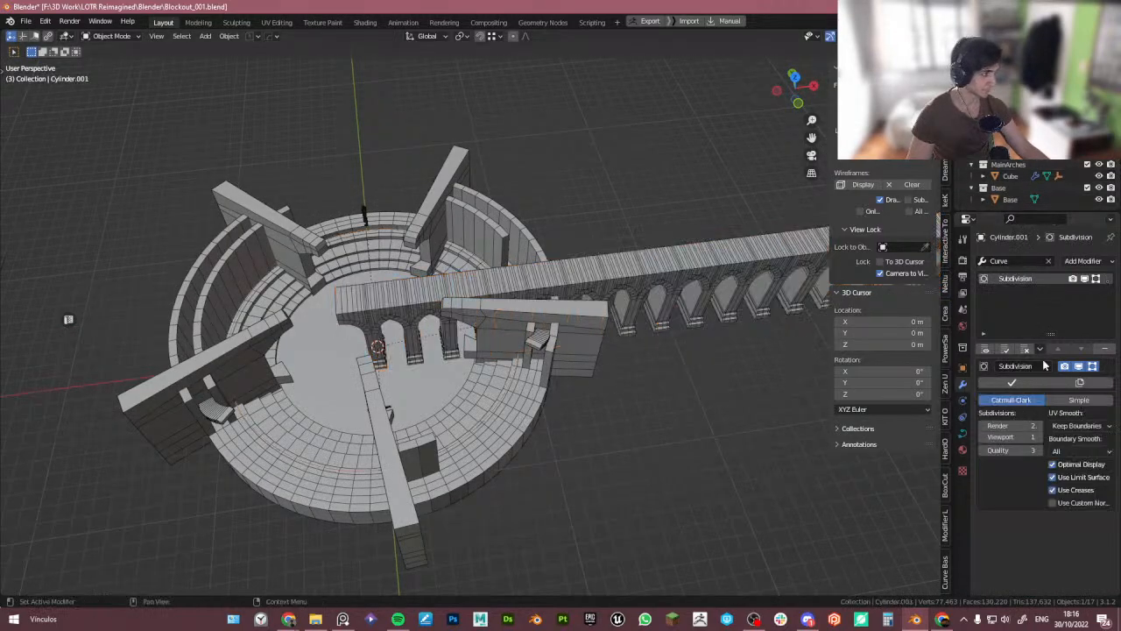
click(580, 277)
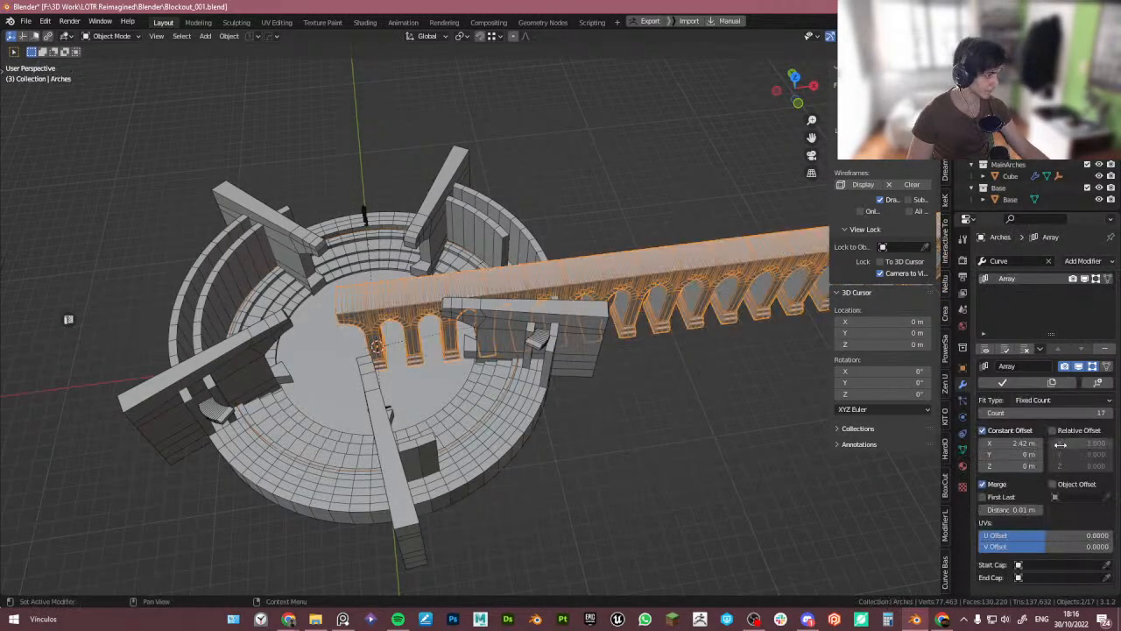
middle_drag(543, 386, 782, 379)
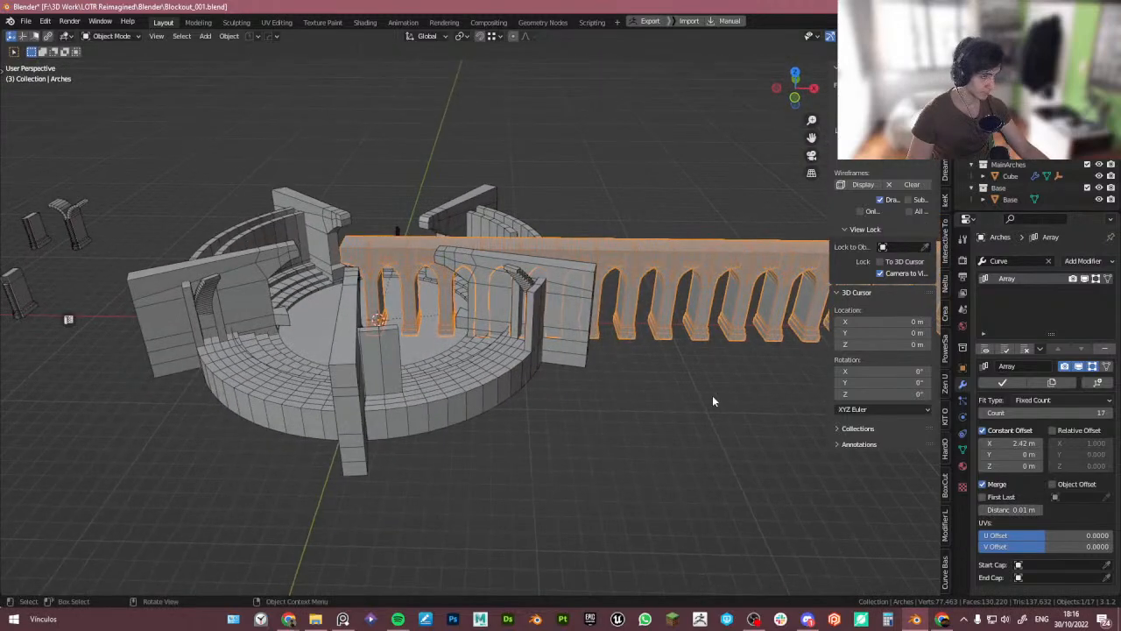
drag(1021, 442, 1100, 443)
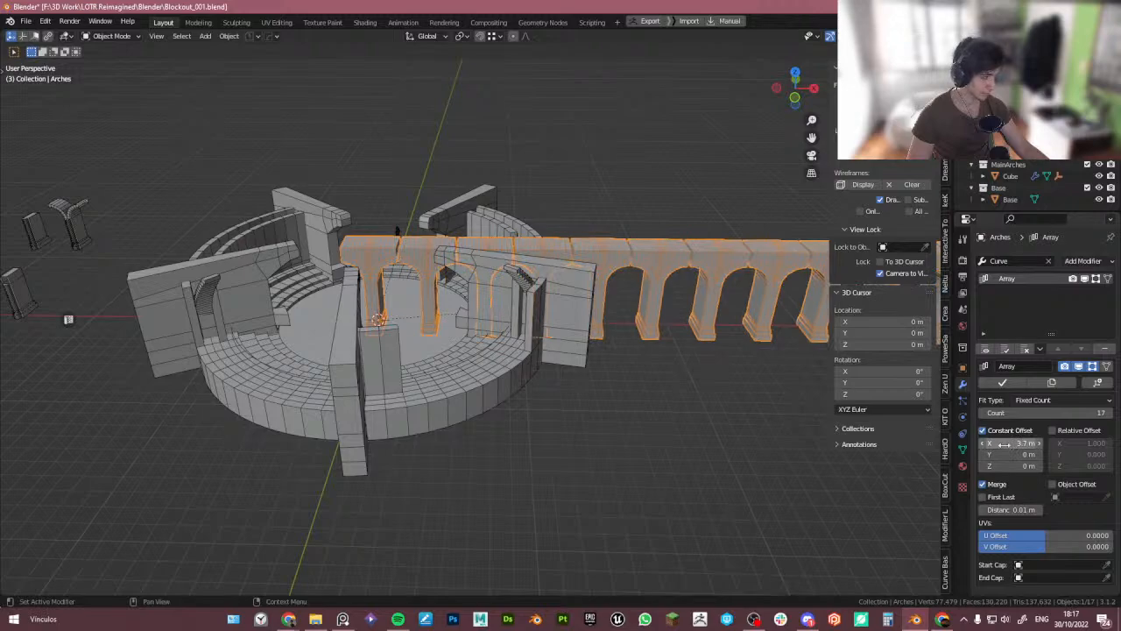
- Remove the arches' Array modifier and isolate the single arch in a local front view
click(1106, 348)
scroll(433, 284, up, 4)
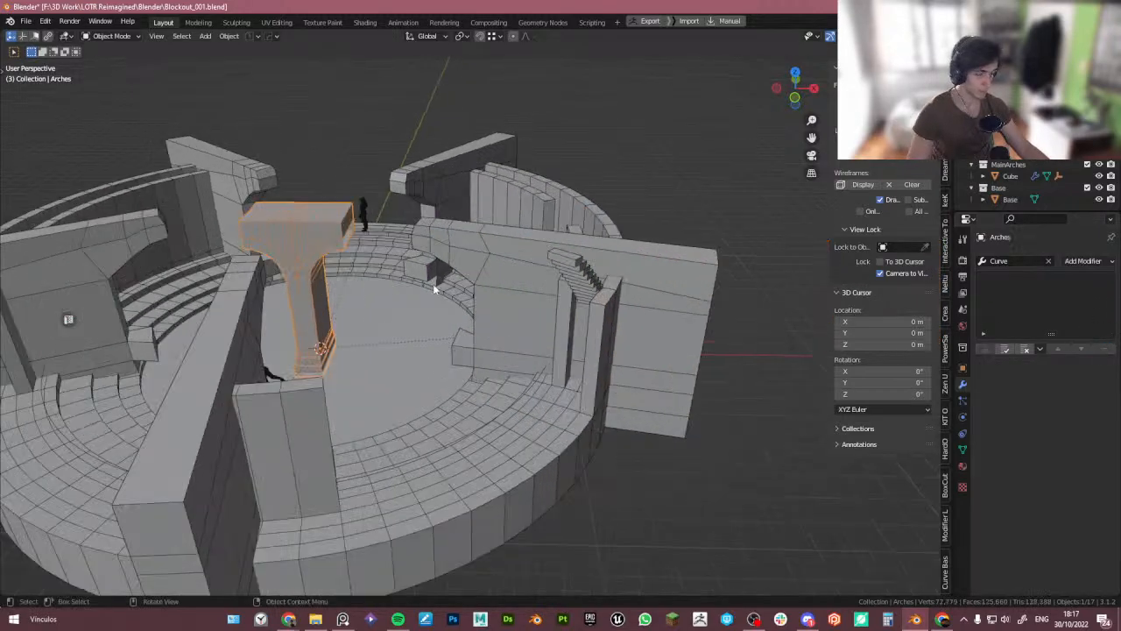
middle_drag(432, 284, 360, 255)
scroll(305, 235, up, 4)
key(Tab)
scroll(305, 235, up, 4)
key(Tab)
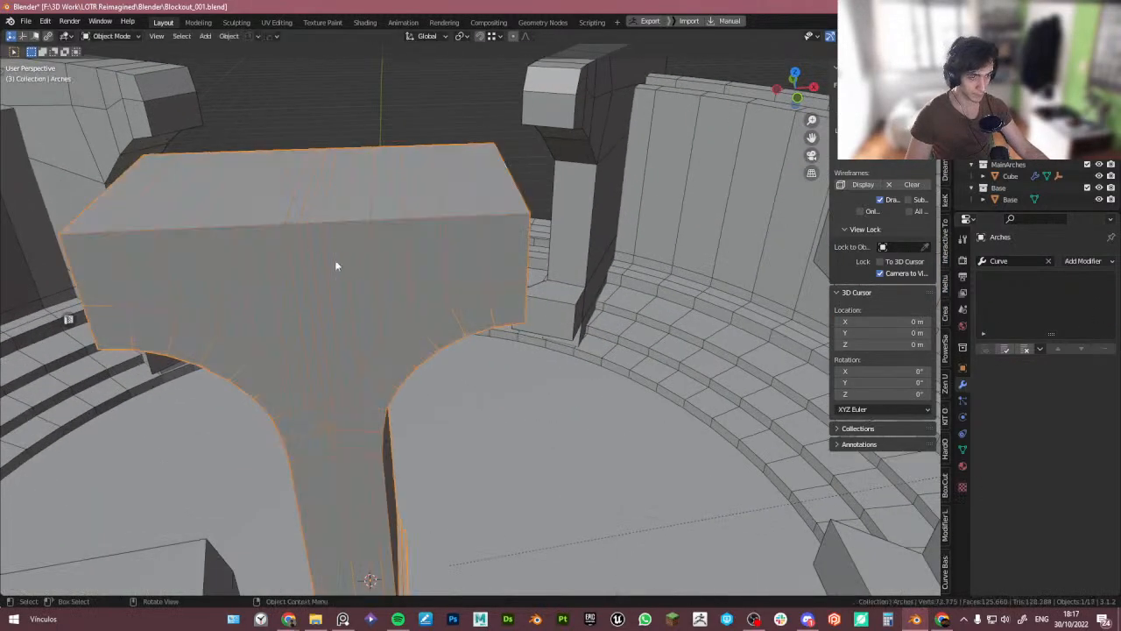
key(slash)
alt+middle_drag(368, 348, 372, 306)
shift+middle_drag(314, 379, 361, 320)
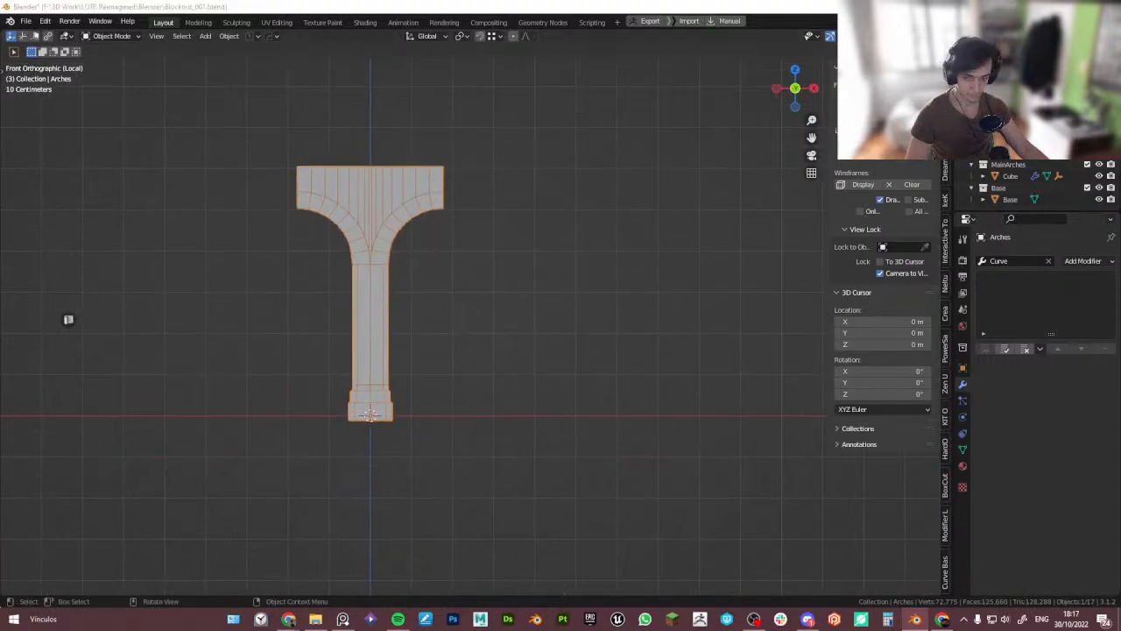
- Clear the arch object's scale
right_drag(0, 395, 758, 361)
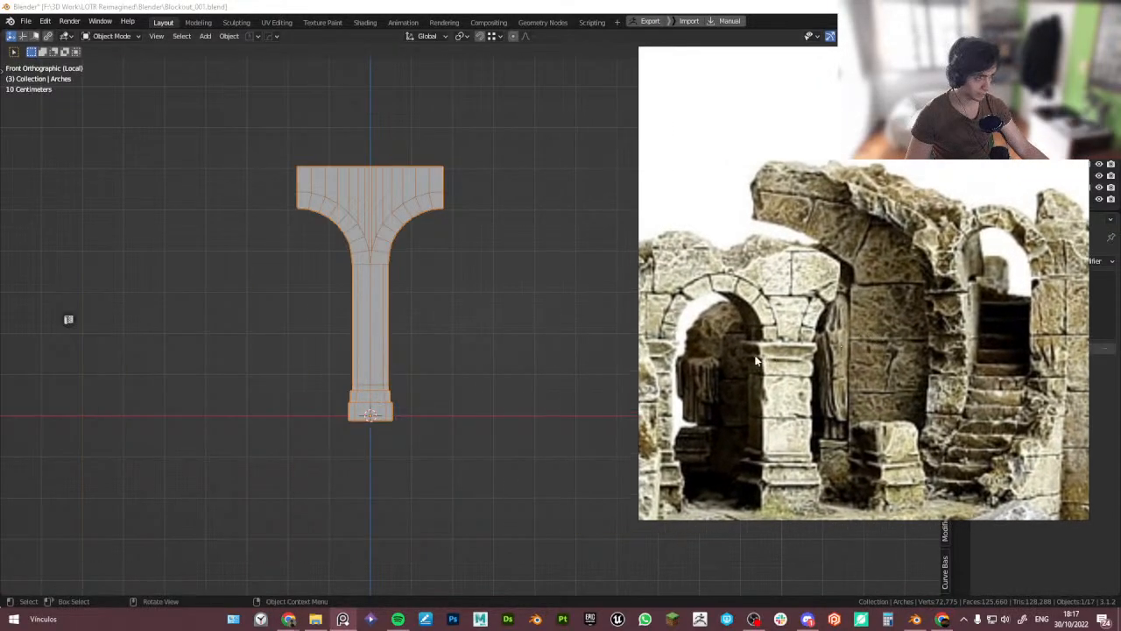
scroll(710, 333, up, 2)
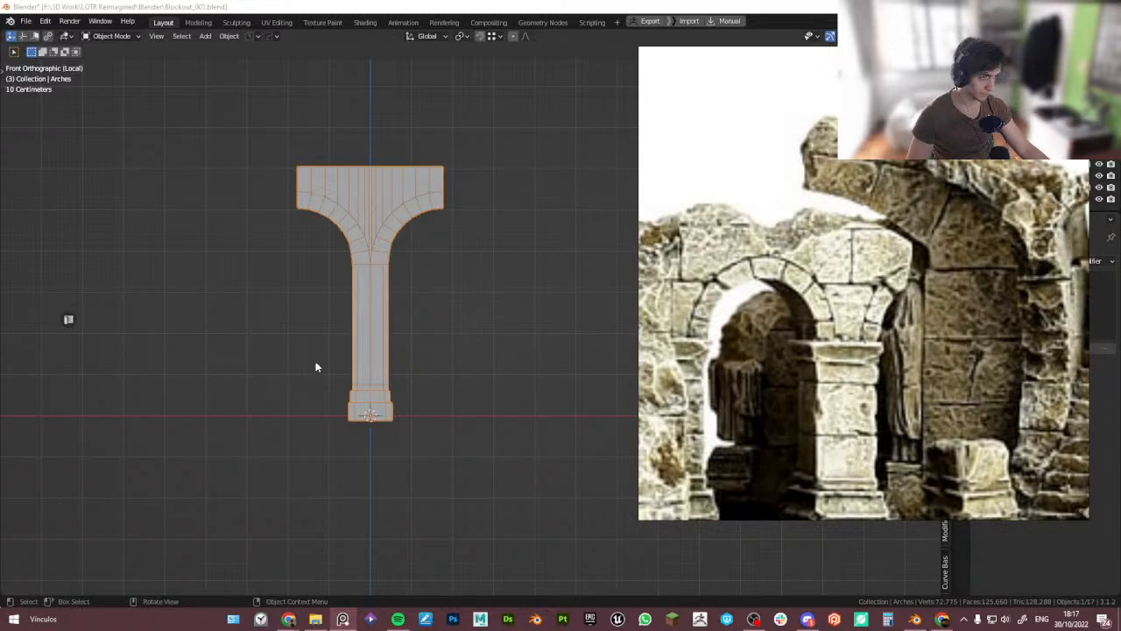
scroll(413, 219, up, 2)
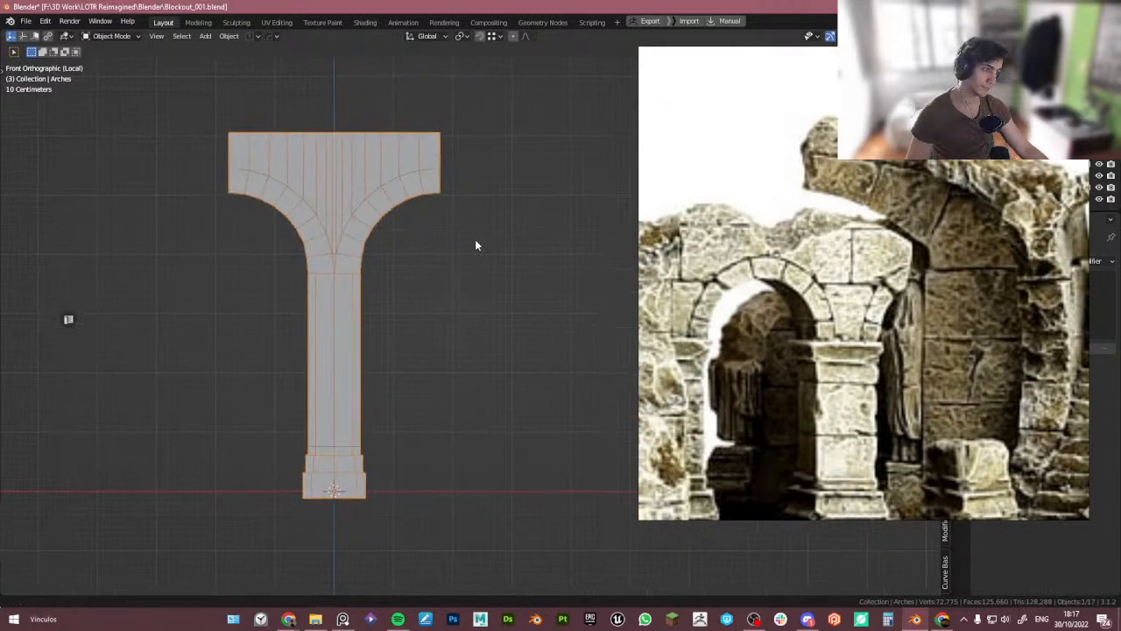
shift+middle_drag(385, 292, 276, 283)
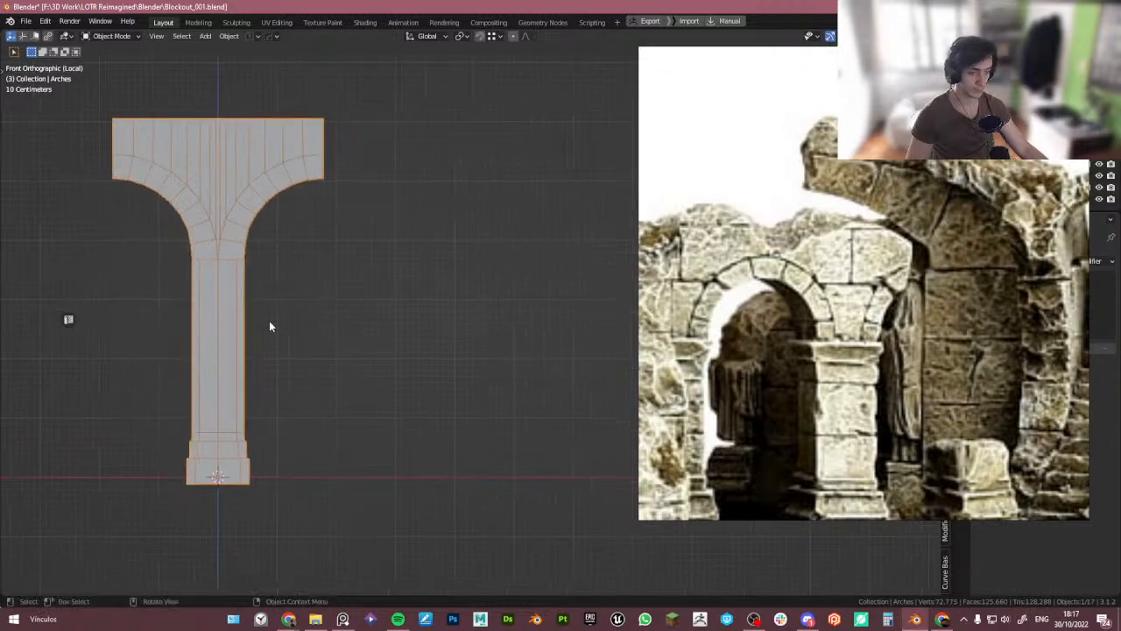
key(alt+s)
middle_drag(271, 329, 311, 336)
- Duplicate the arch and move the copy 3.56 m along X beside the original
key(shift+d)
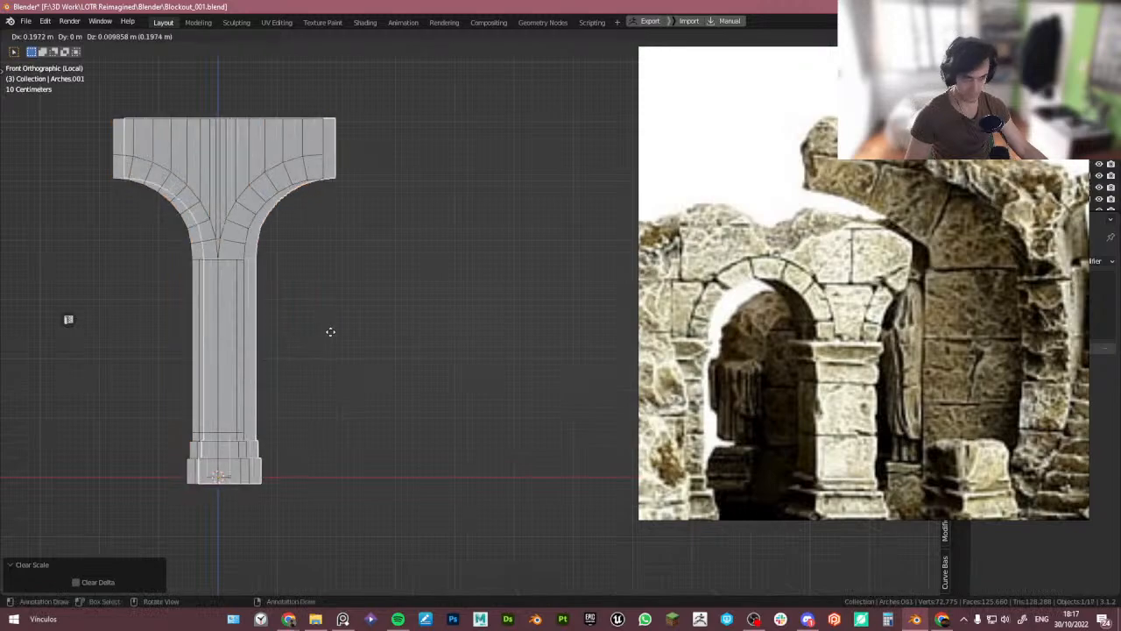
key(x)
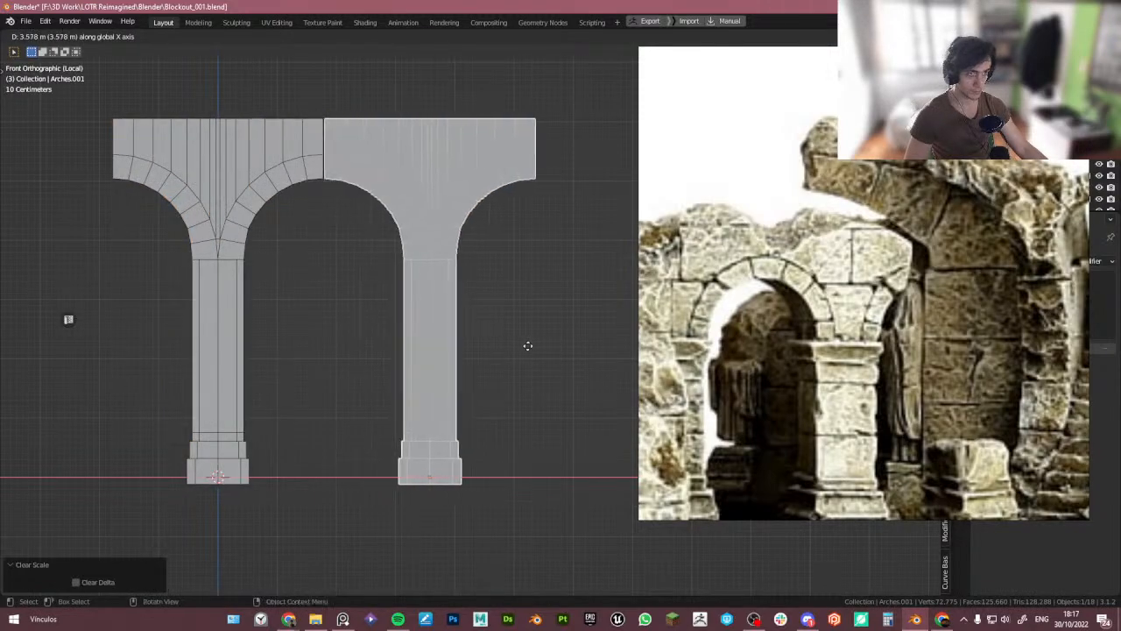
right_click(525, 346)
key(shift+Tab)
click(513, 337)
key(g)
key(x)
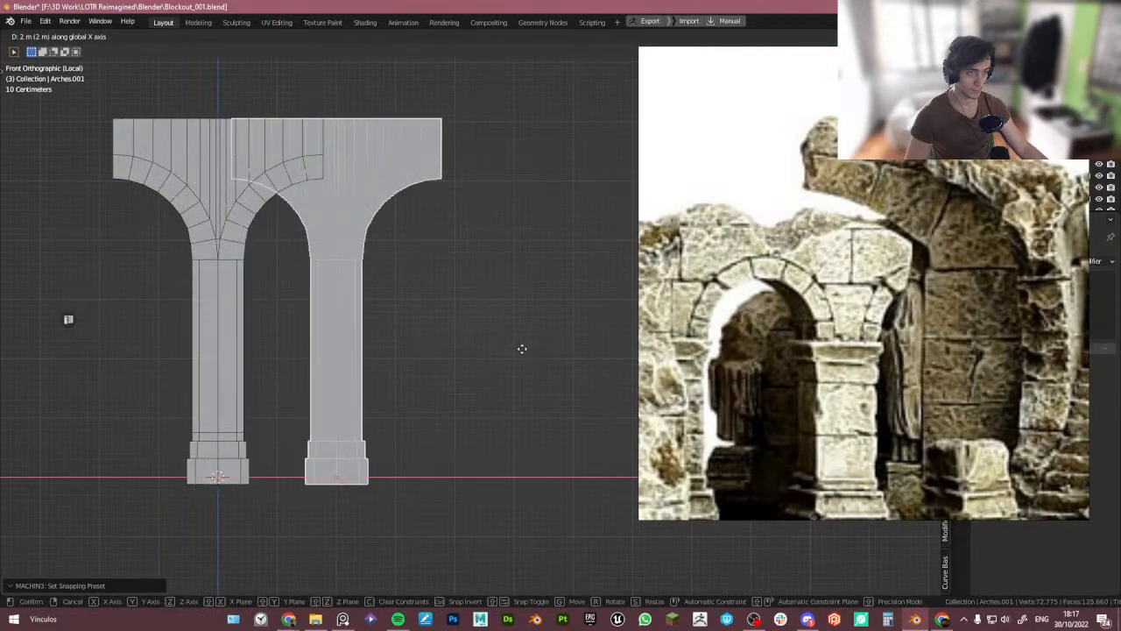
click(598, 353)
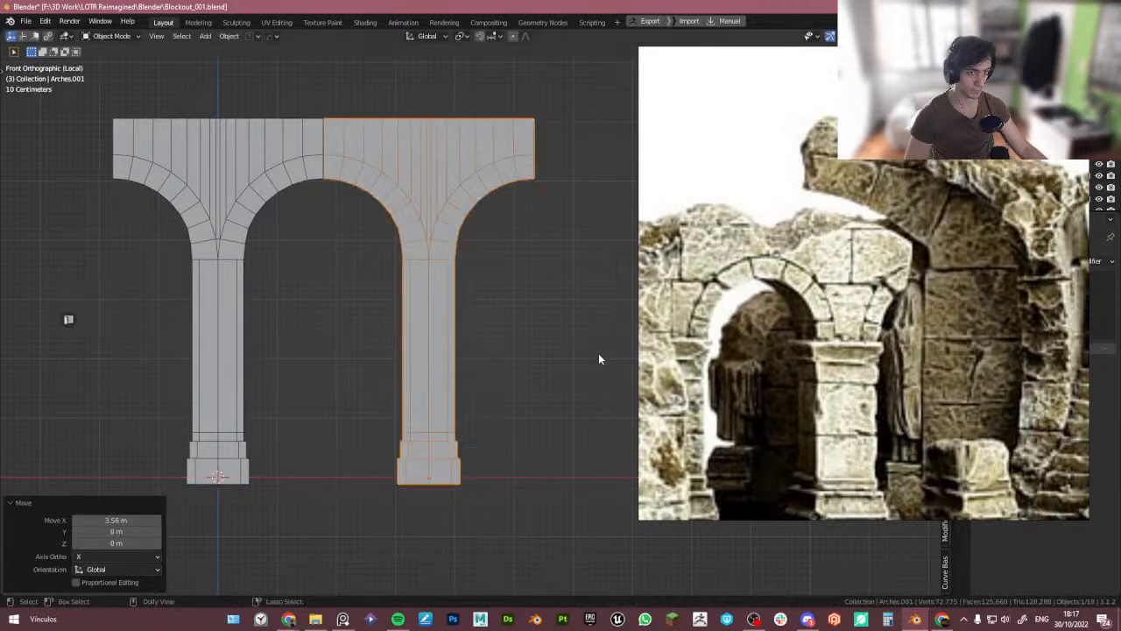
- Zoom in on the copied arch and enter Edit Mode
scroll(362, 240, up, 4)
scroll(289, 140, down, 4)
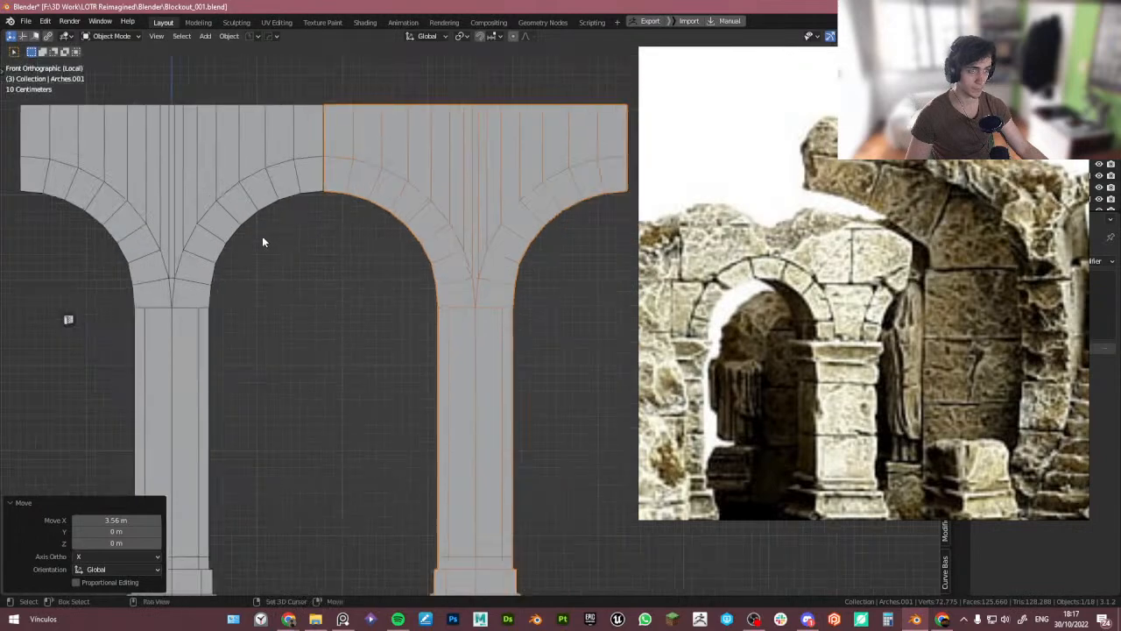
ctrl+scroll(263, 240, left, 2)
key(Tab)
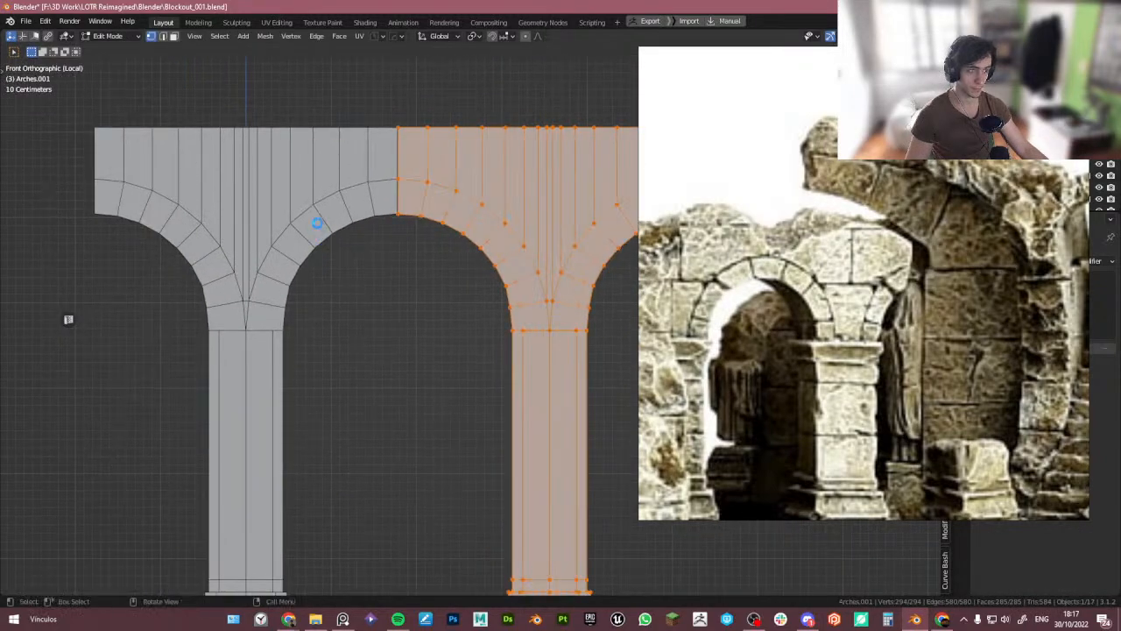
- Switch to editing the original arch and edge-slide its end loop with snapping toward the column's edge
key(Tab)
click(327, 215)
key(Tab)
drag(49, 112, 105, 269)
middle_drag(112, 202, 158, 210)
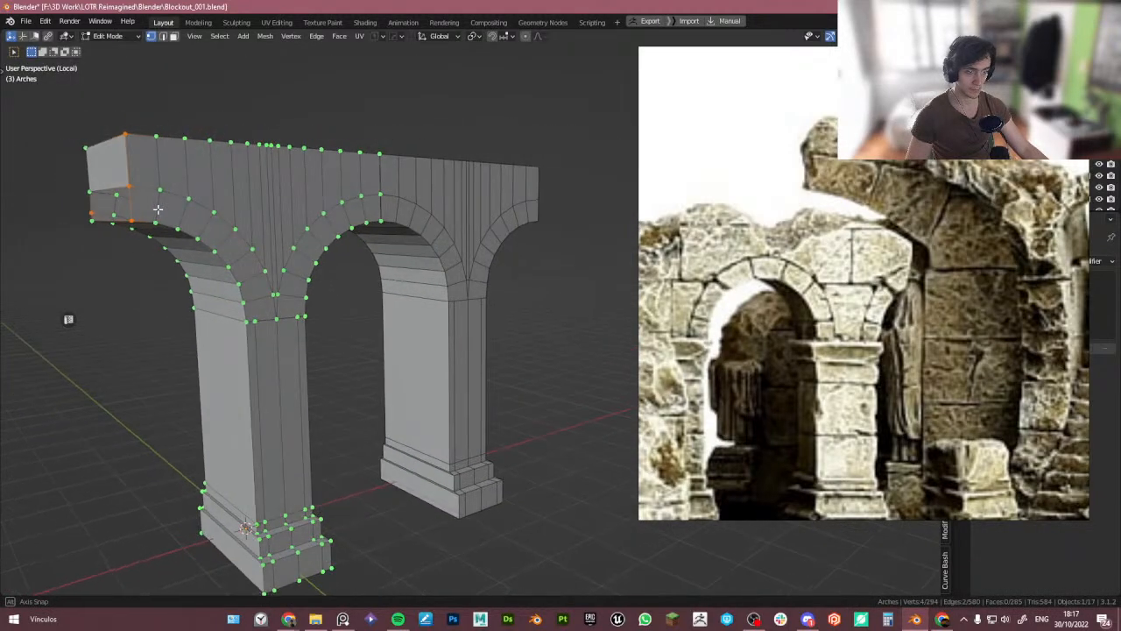
alt+click(159, 210)
key(g)
key(g)
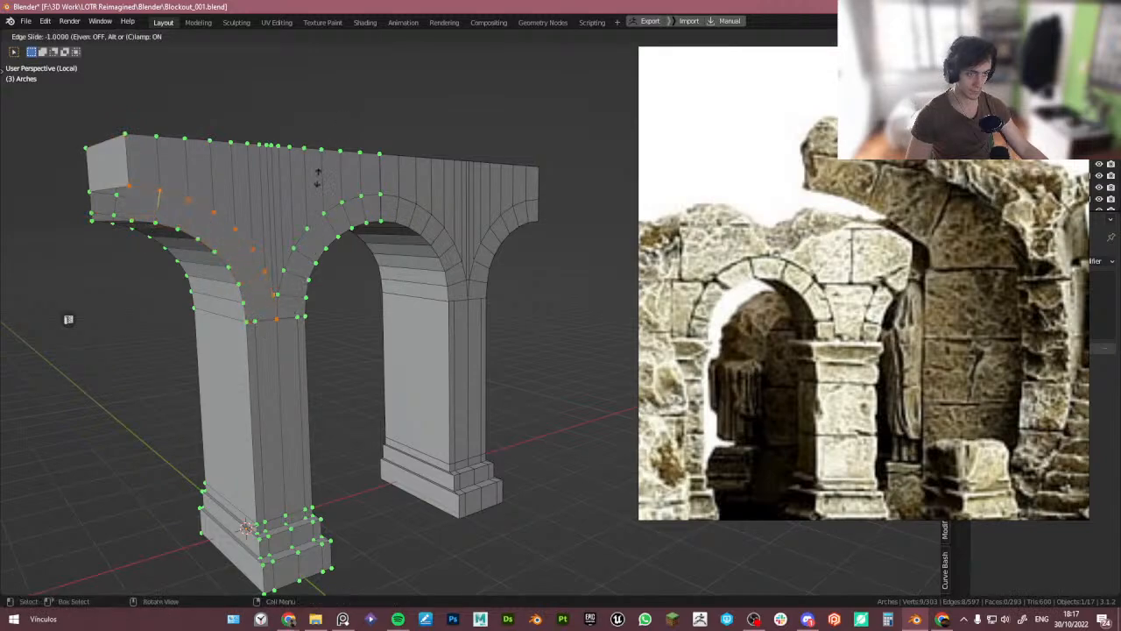
right_click(254, 326)
key(shift+Tab)
key(g)
key(g)
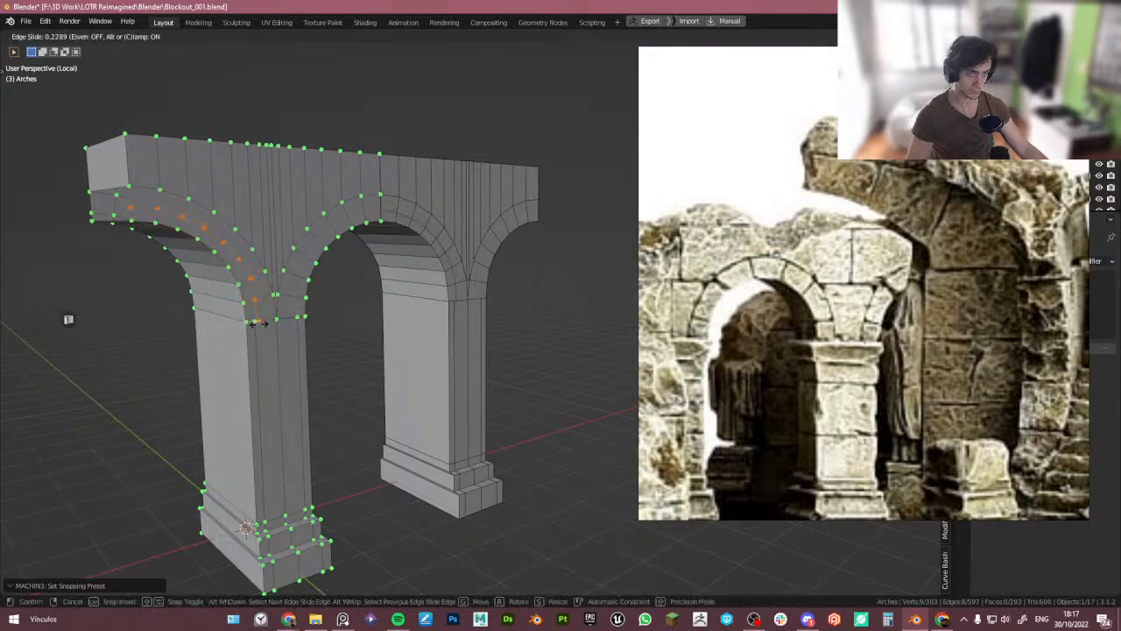
click(254, 324)
- In front view, flatten the arch's outer end vertices by scaling them to zero along X
key(KP_1)
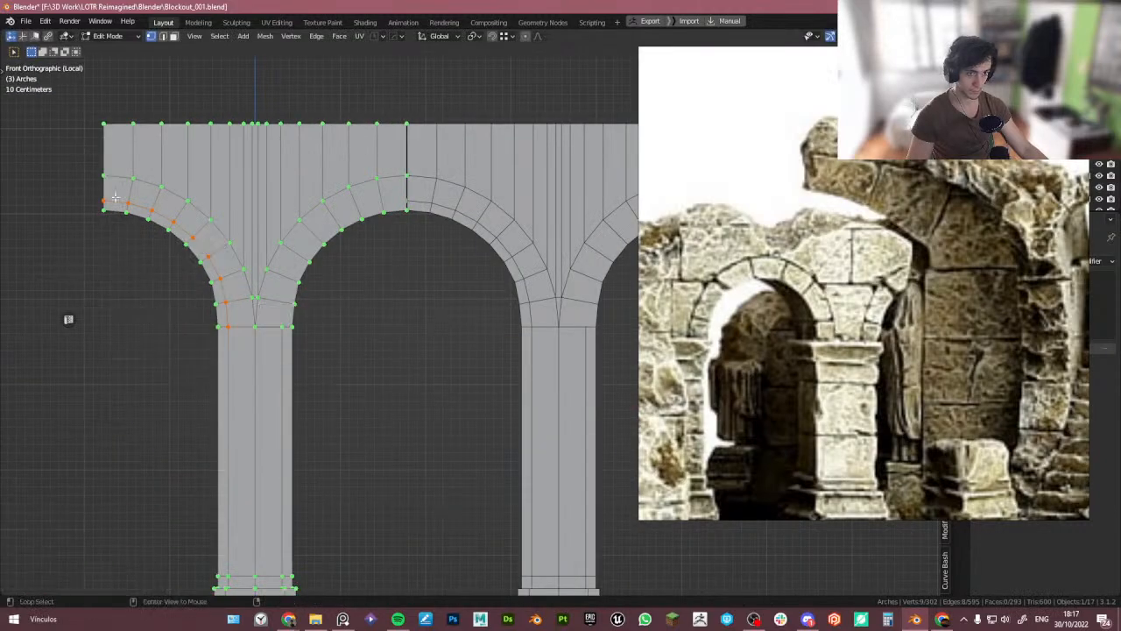
drag(67, 100, 119, 255)
key(s)
key(x)
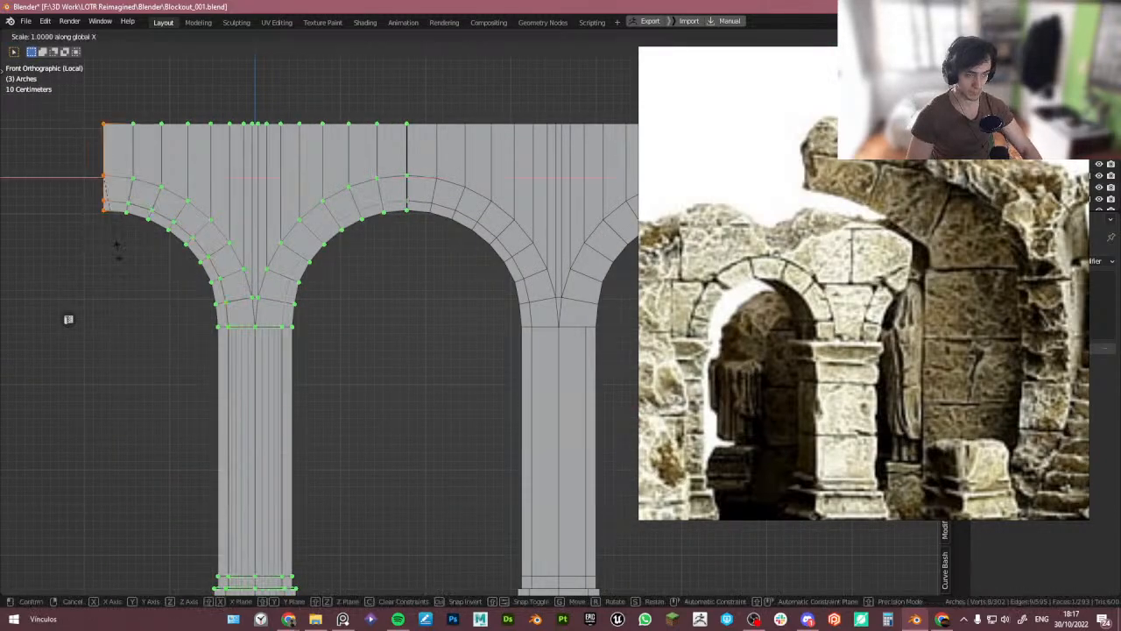
key(Return)
- Add a loop cut to the arch and move its end vertices to meet the neighbouring copy, then leave Edit Mode
scroll(374, 179, up, 1)
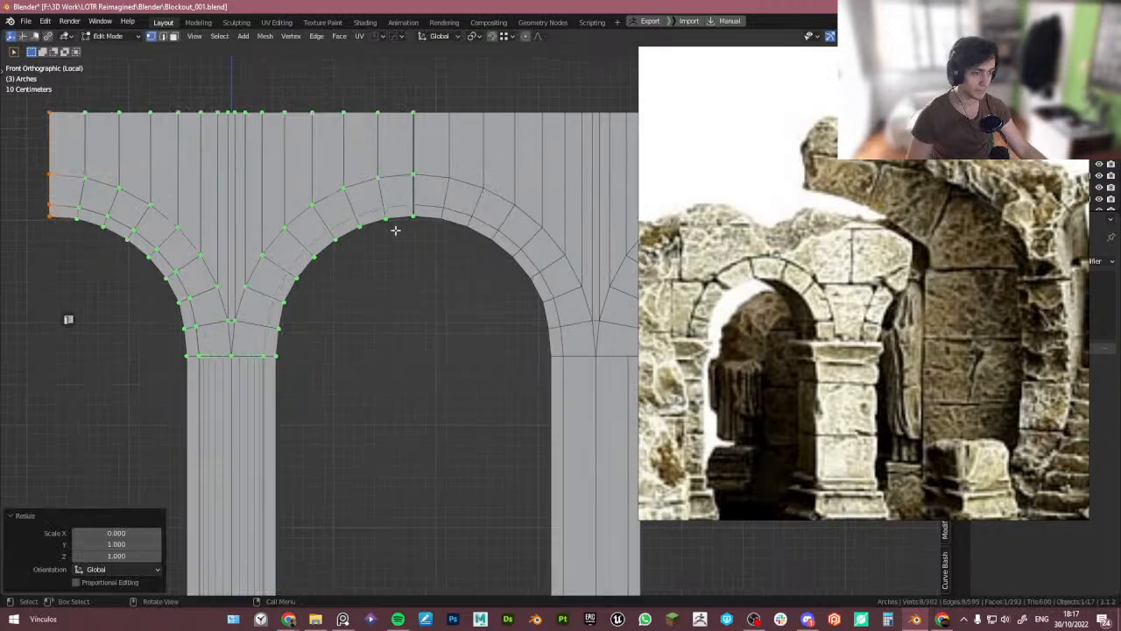
middle_drag(271, 308, 386, 321)
key(Tab)
key(Tab)
key(ctrl+r)
right_click(274, 358)
key(ctrl+r)
click(251, 368)
click(255, 390)
key(1)
drag(86, 121, 119, 296)
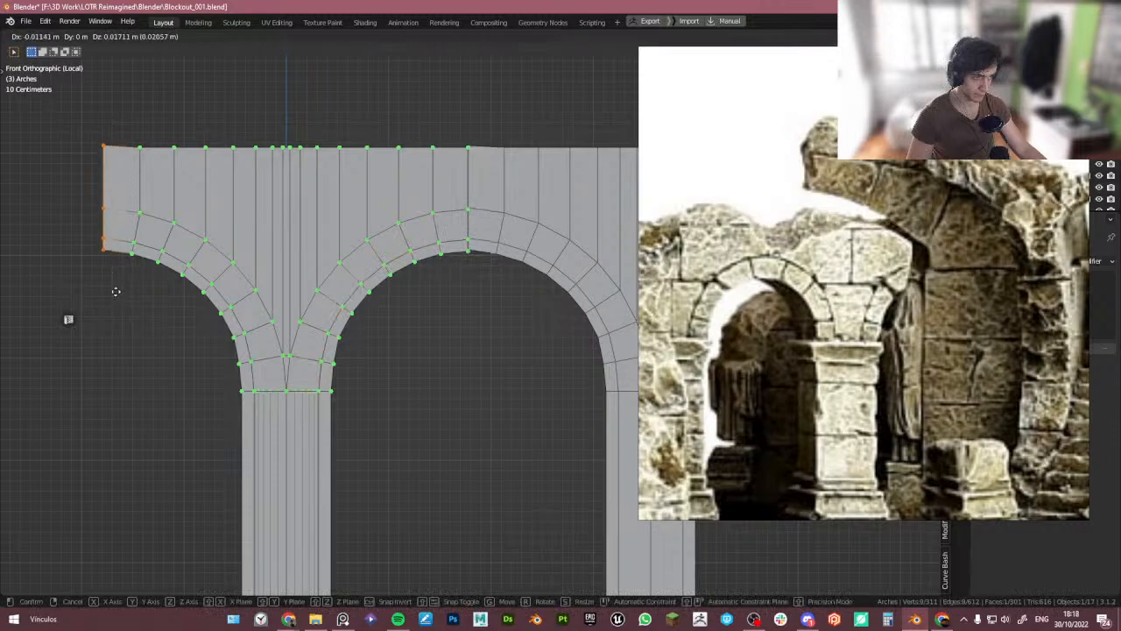
shift+drag(452, 121, 492, 283)
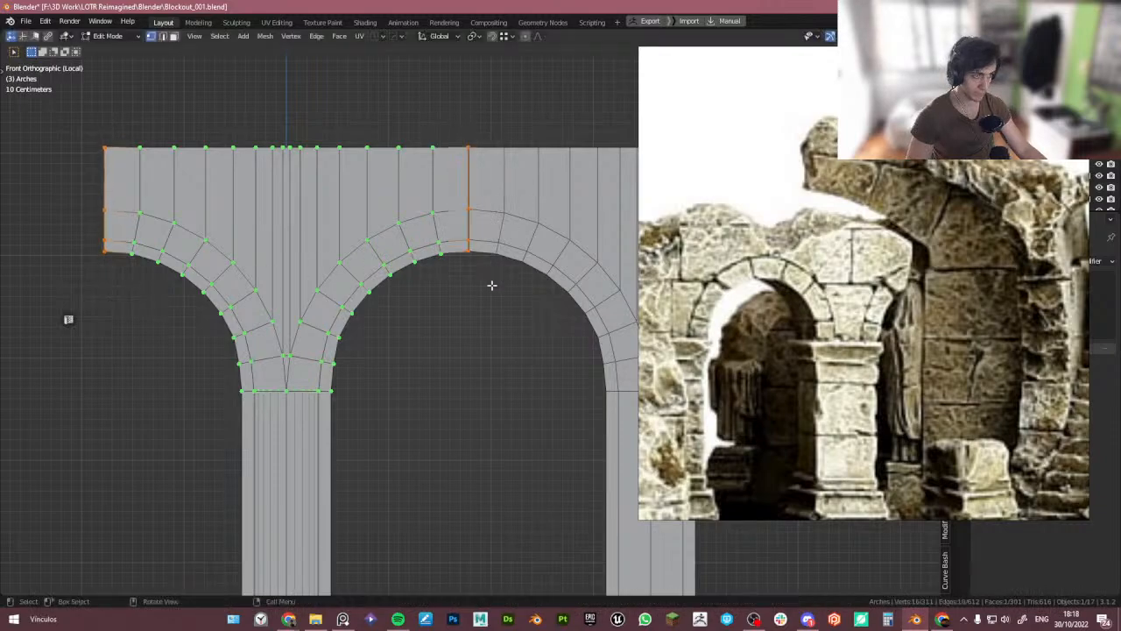
key(g)
click(493, 285)
key(Tab)
- Re-enter Edit Mode on the arch and add a loop cut near the top of the lower plinth block
click(481, 226)
shift+middle_drag(531, 301, 470, 187)
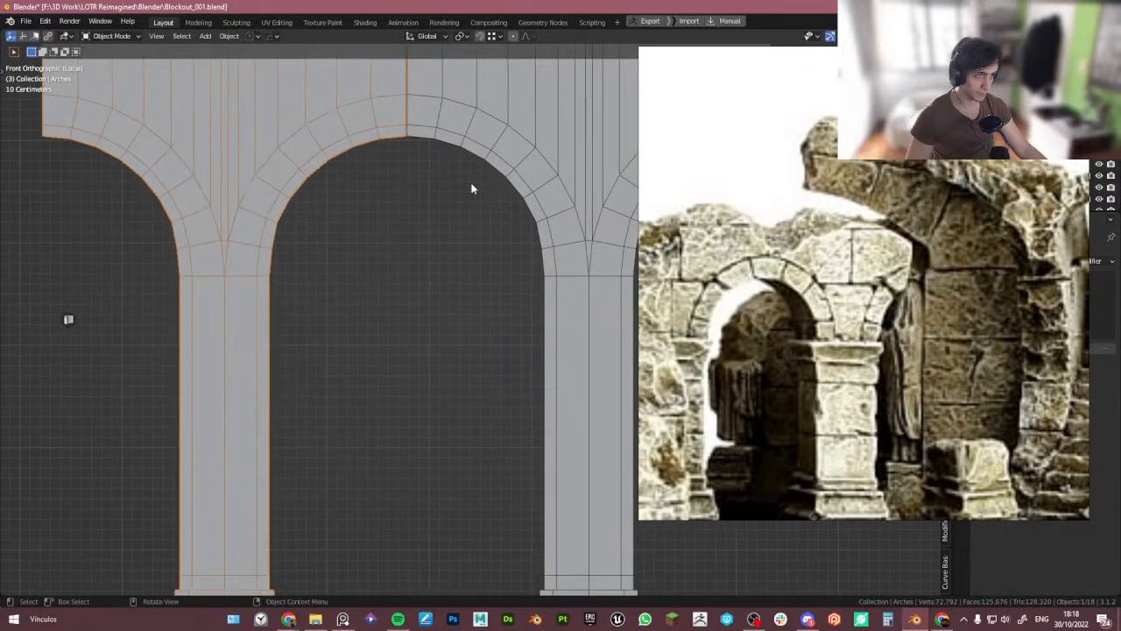
right_drag(894, 219, 828, 244)
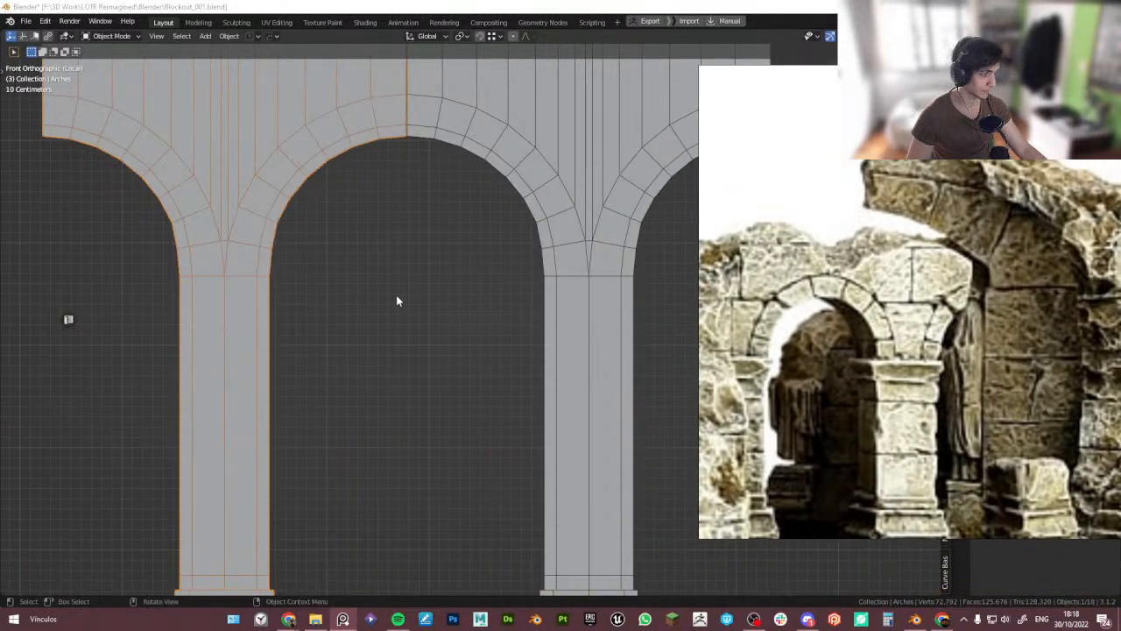
scroll(314, 326, down, 1)
middle_drag(341, 347, 343, 308)
key(Tab)
click(320, 355)
shift+middle_drag(295, 447, 313, 424)
middle_drag(974, 475, 983, 391)
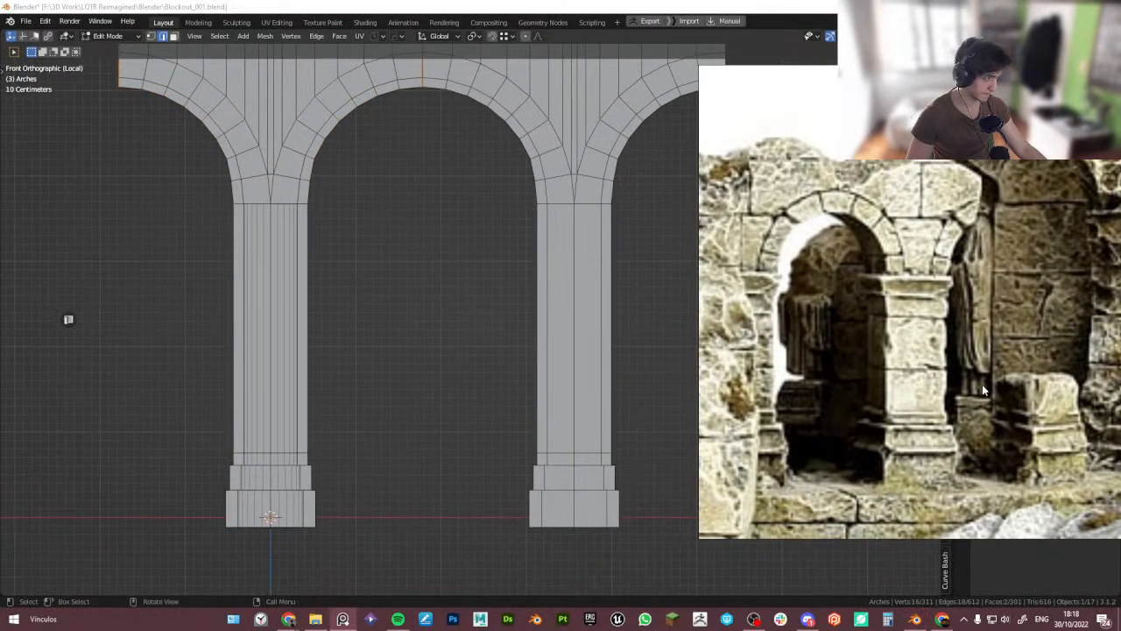
scroll(289, 496, up, 2)
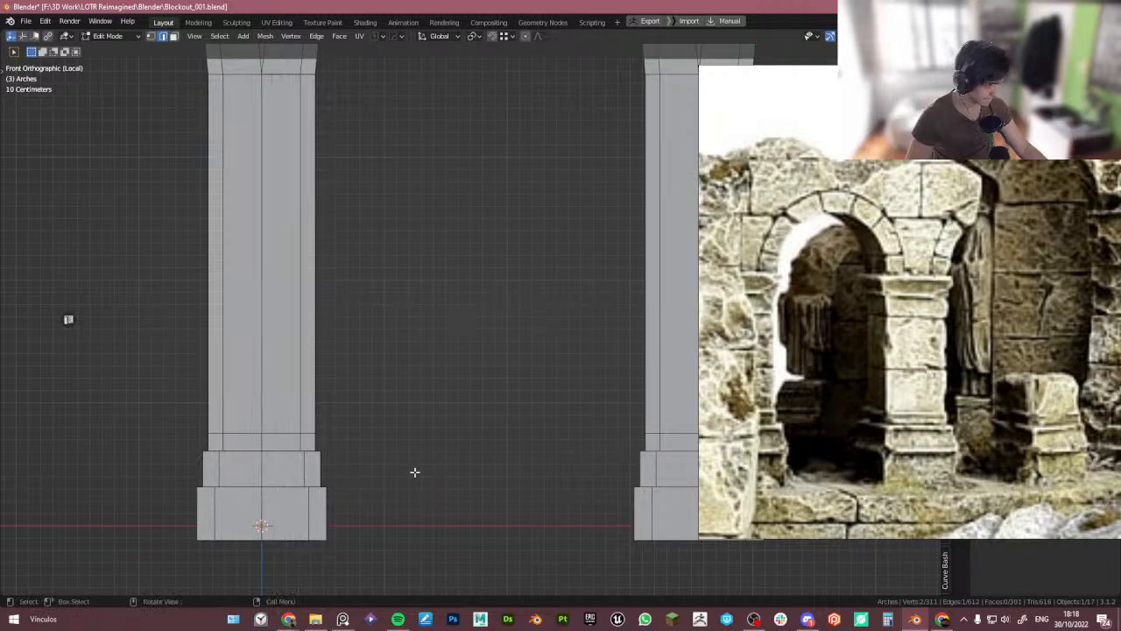
key(ctrl+r)
click(198, 507)
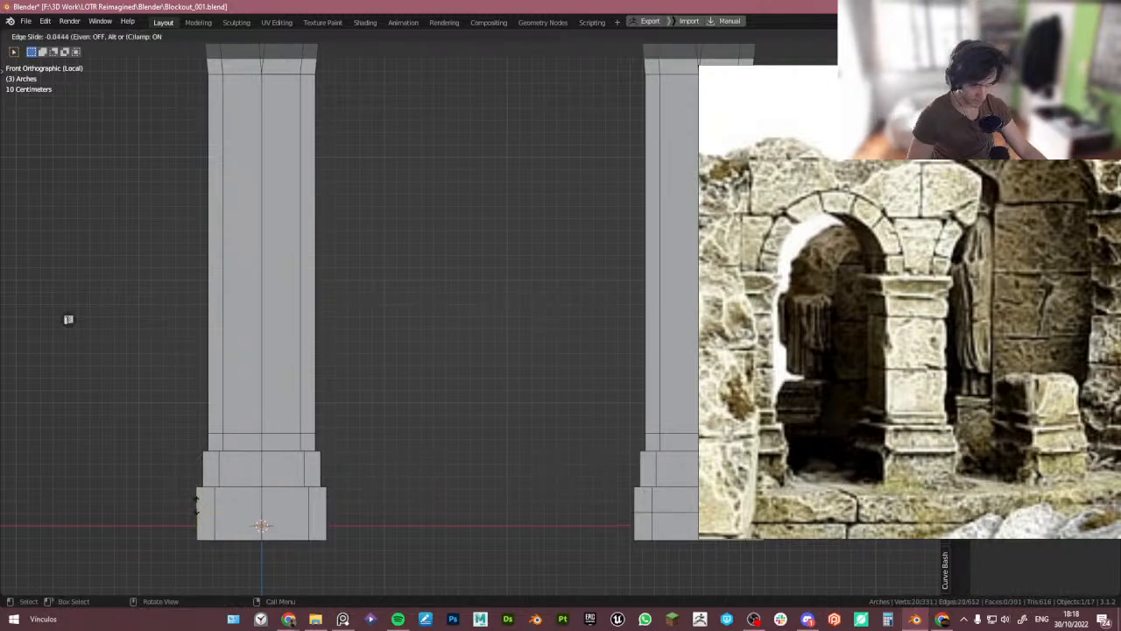
click(197, 492)
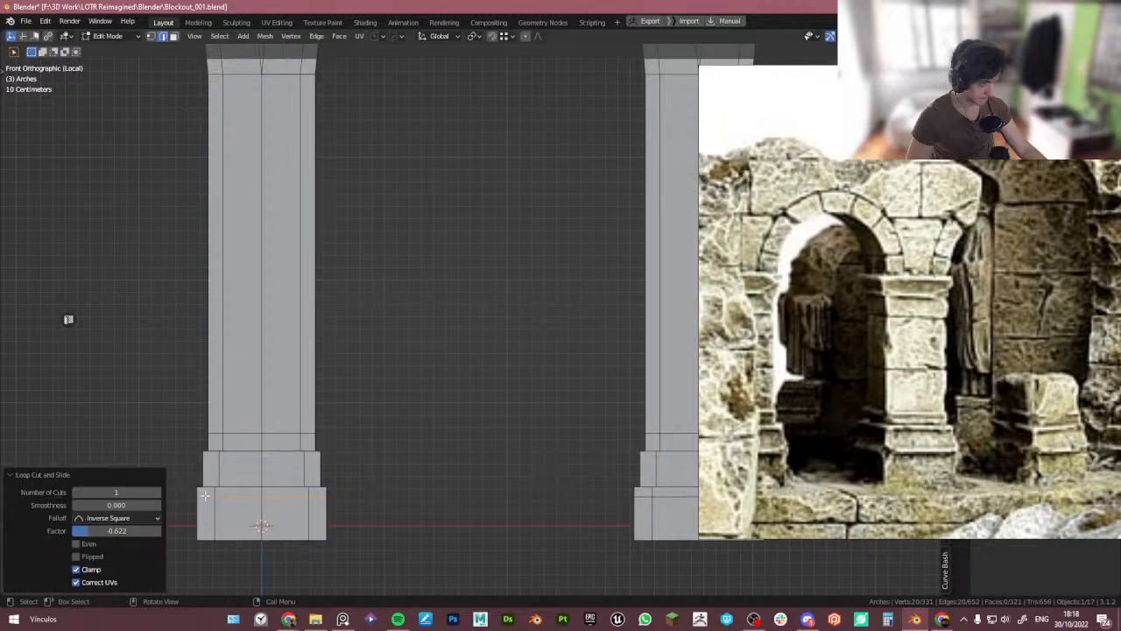
- Add a second loop cut at the plinth's top and scale it to 1.043 in X and Y to form a ledge
scroll(205, 496, up, 3)
key(ctrl+r)
click(211, 481)
right_click(211, 482)
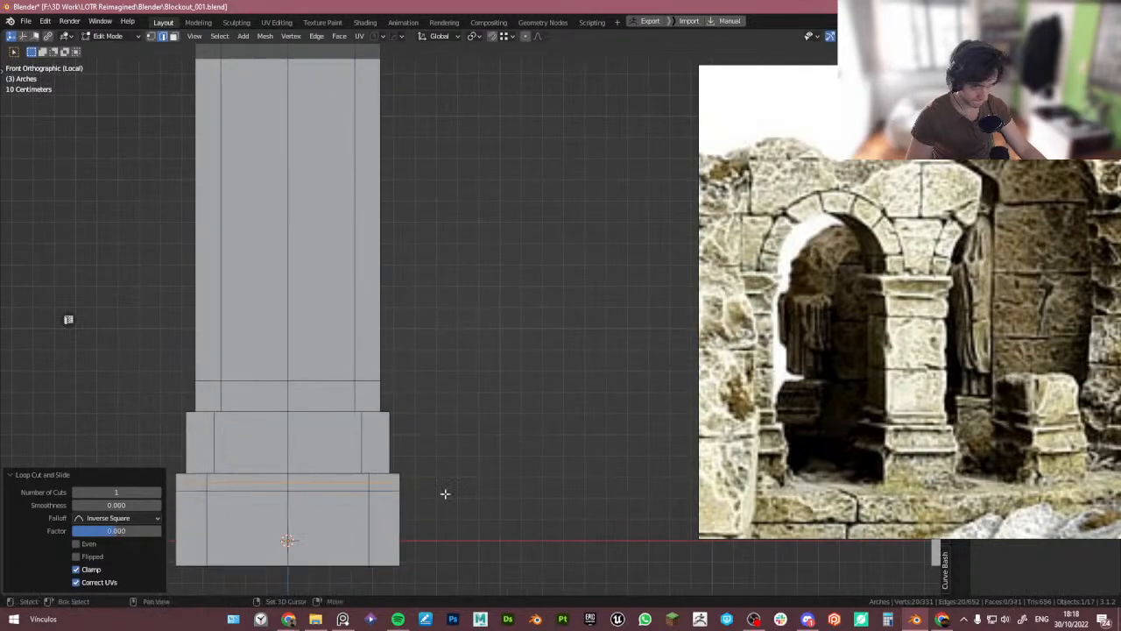
shift+middle_drag(445, 495, 471, 461)
key(s)
key(shift+z)
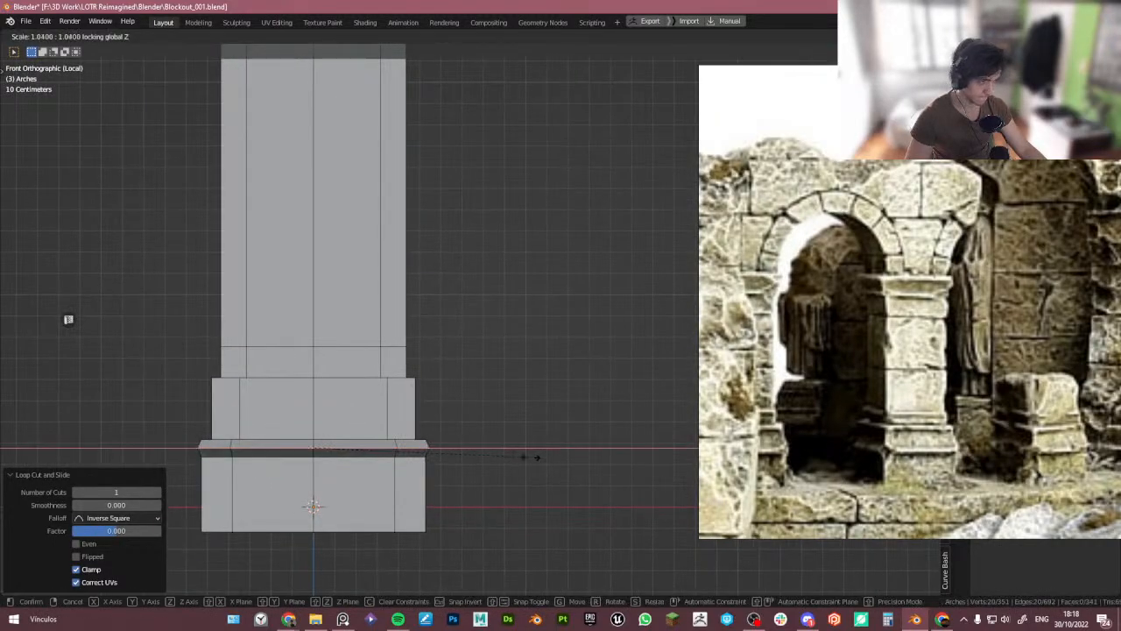
click(532, 457)
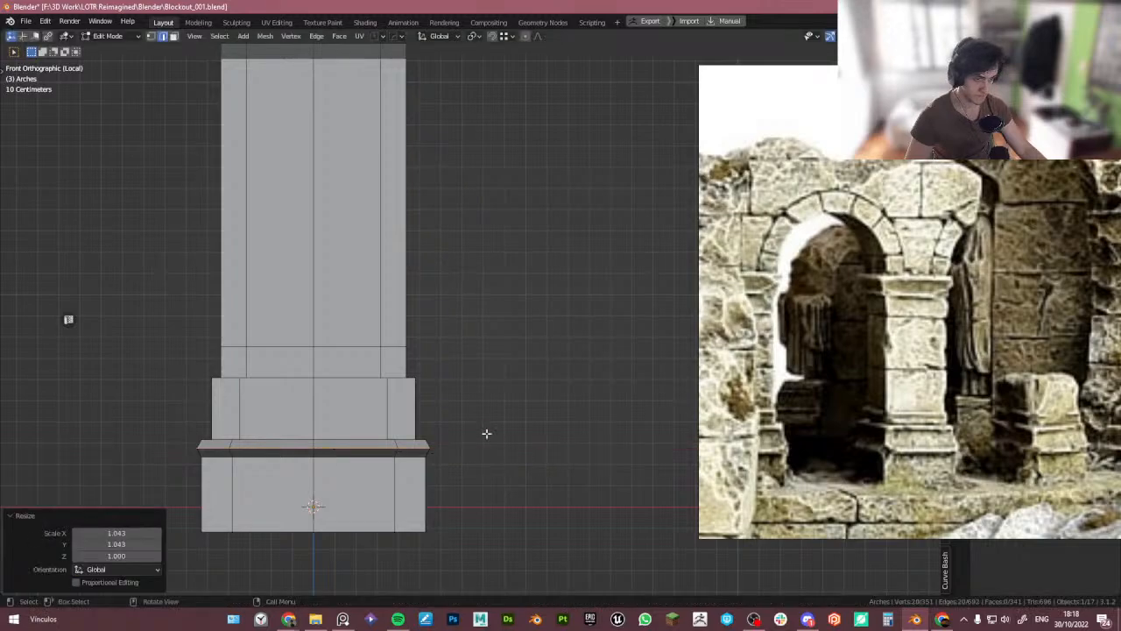
- Loop-cut the top of the upper plinth block and fatten the new loop by 0.0385 m into a second ledge
key(ctrl+r)
click(421, 390)
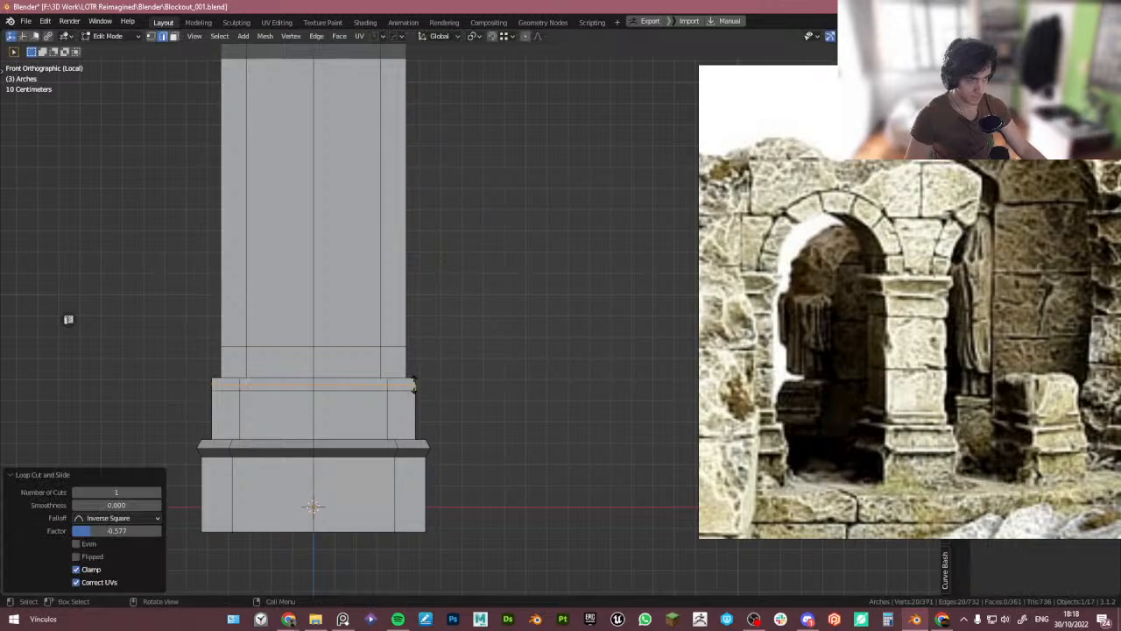
key(alt+s)
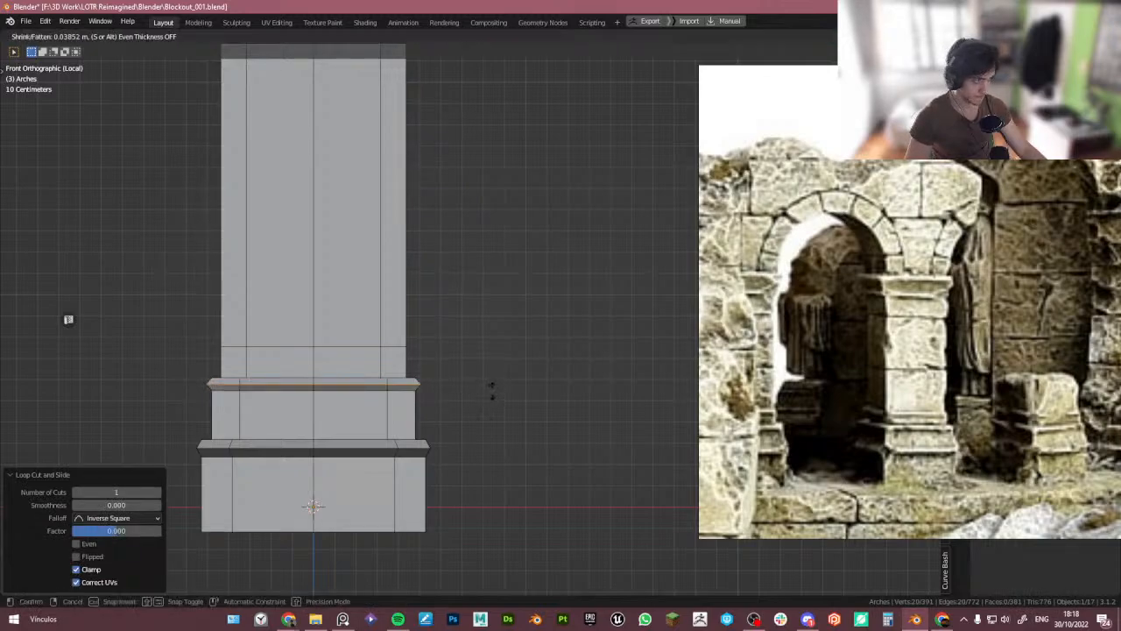
click(492, 390)
scroll(375, 363, up, 1)
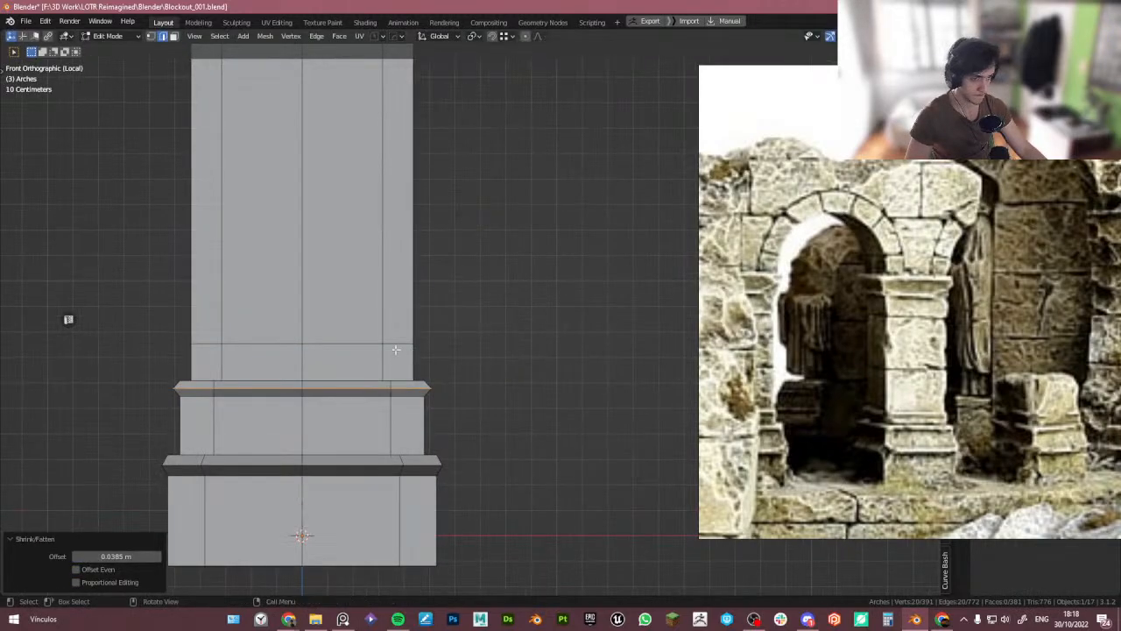
- Slide the edge loop on the column shaft down toward the plinth
key(g)
key(g)
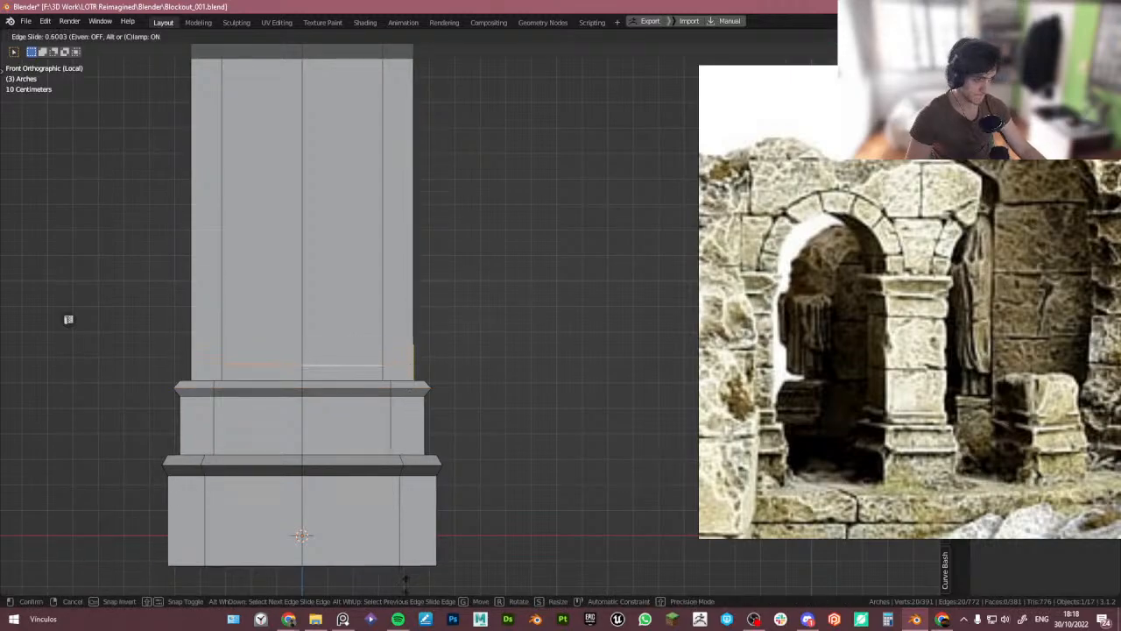
click(422, 547)
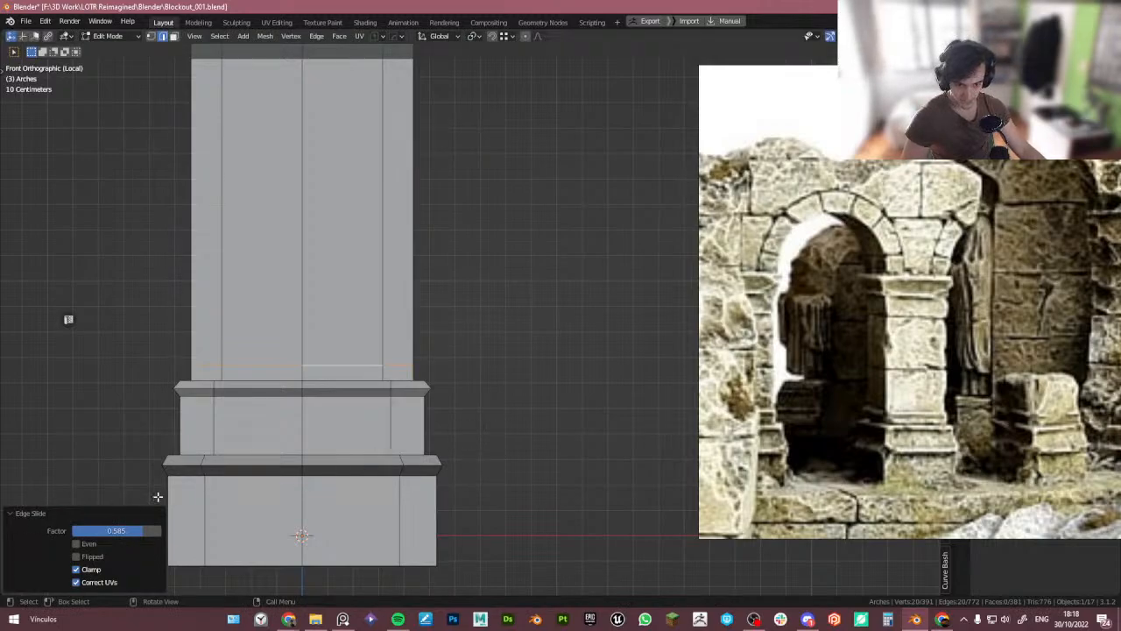
- Bevel that loop with 2 segments and fatten it by 0.0211 m into a thin ring molding
key(ctrl+b)
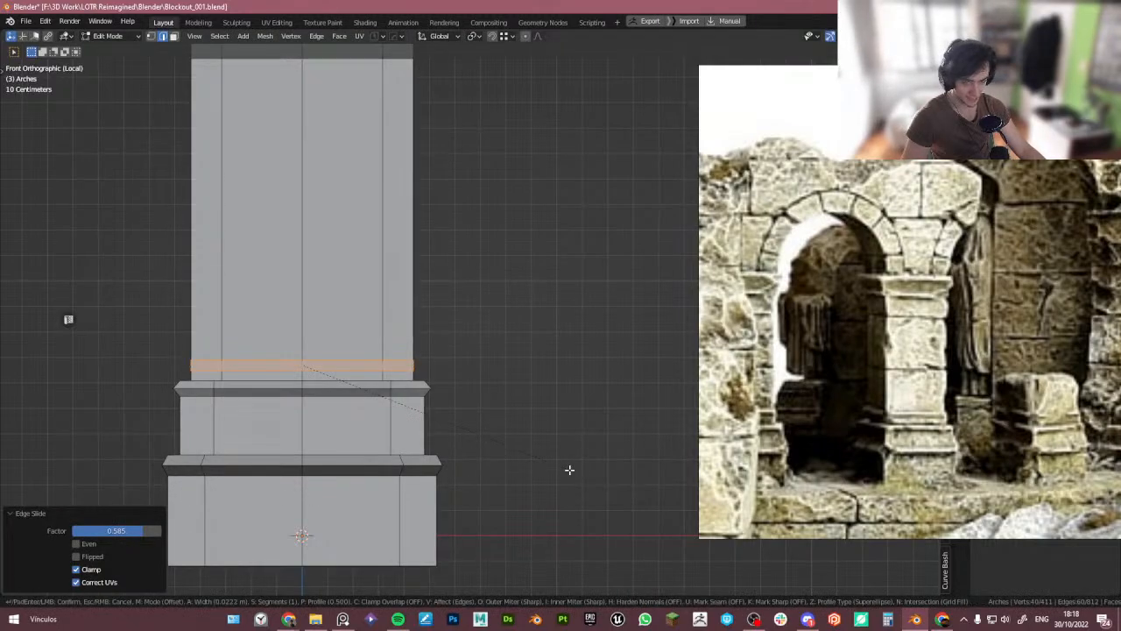
scroll(570, 469, up, 1)
click(571, 468)
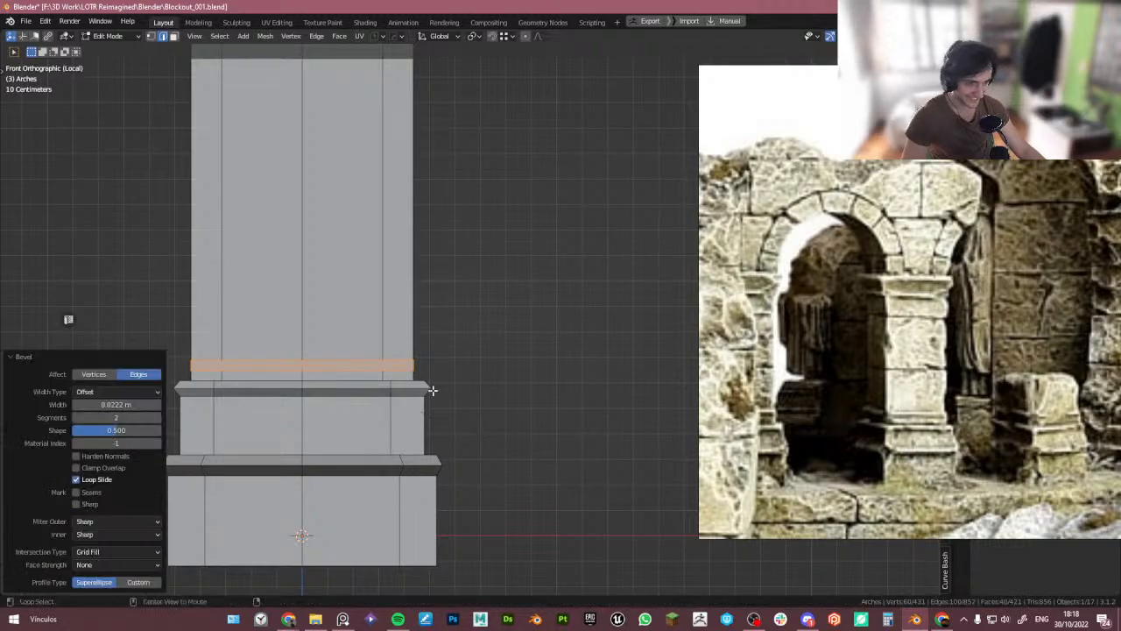
key(alt+s)
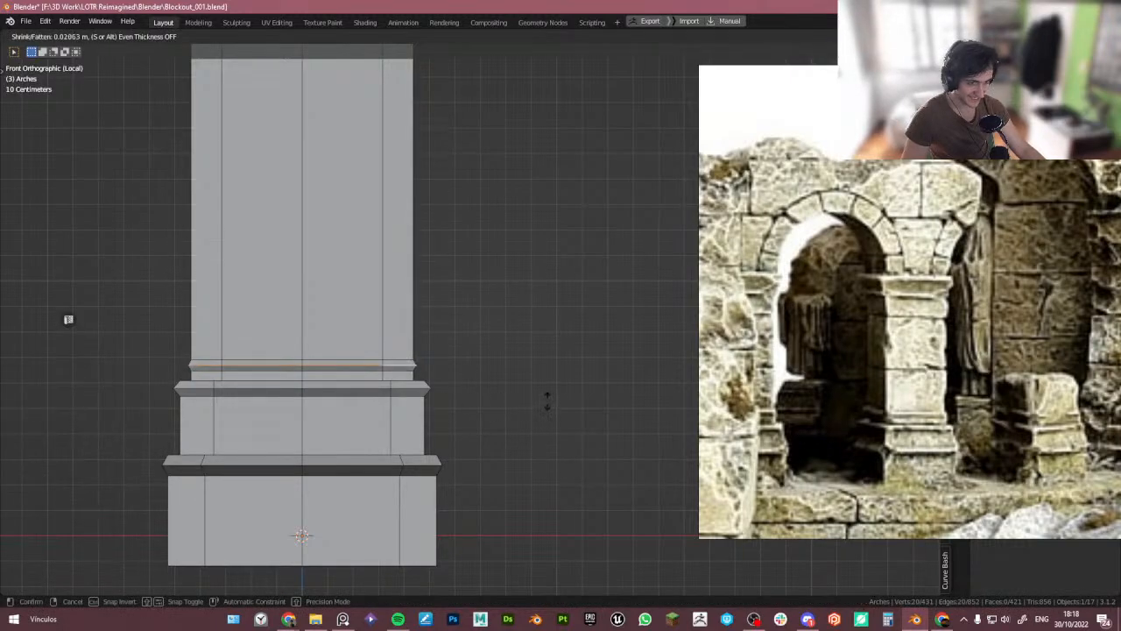
click(546, 399)
scroll(475, 320, down, 4)
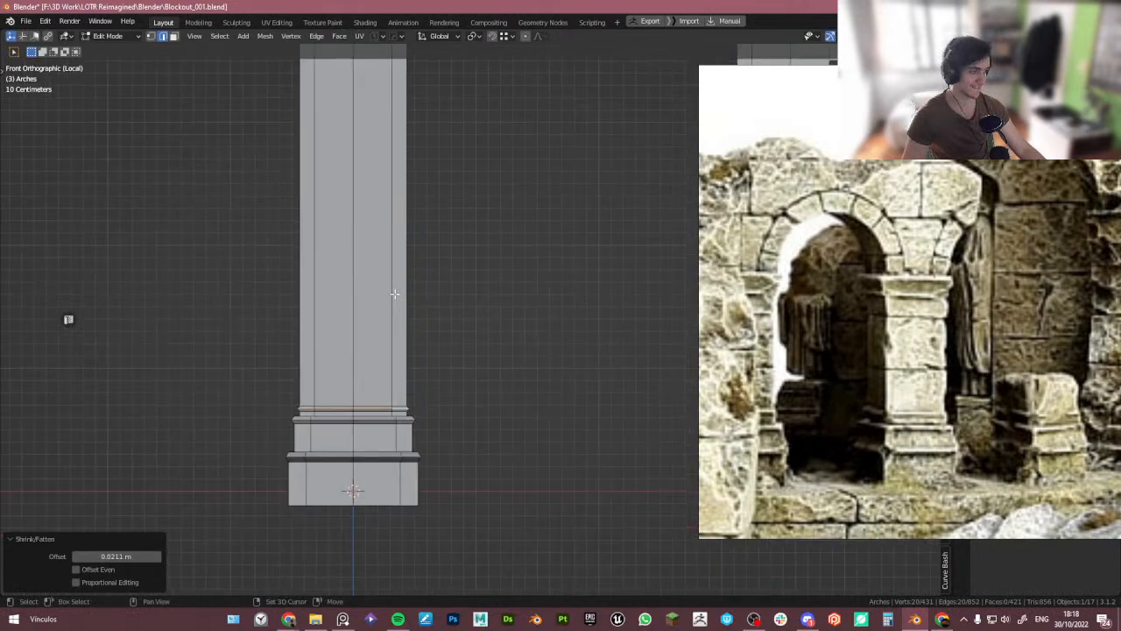
- Flatten the edge loop at the top of the column shaft by scaling it to zero along Z
scroll(395, 294, down, 3)
scroll(336, 230, up, 2)
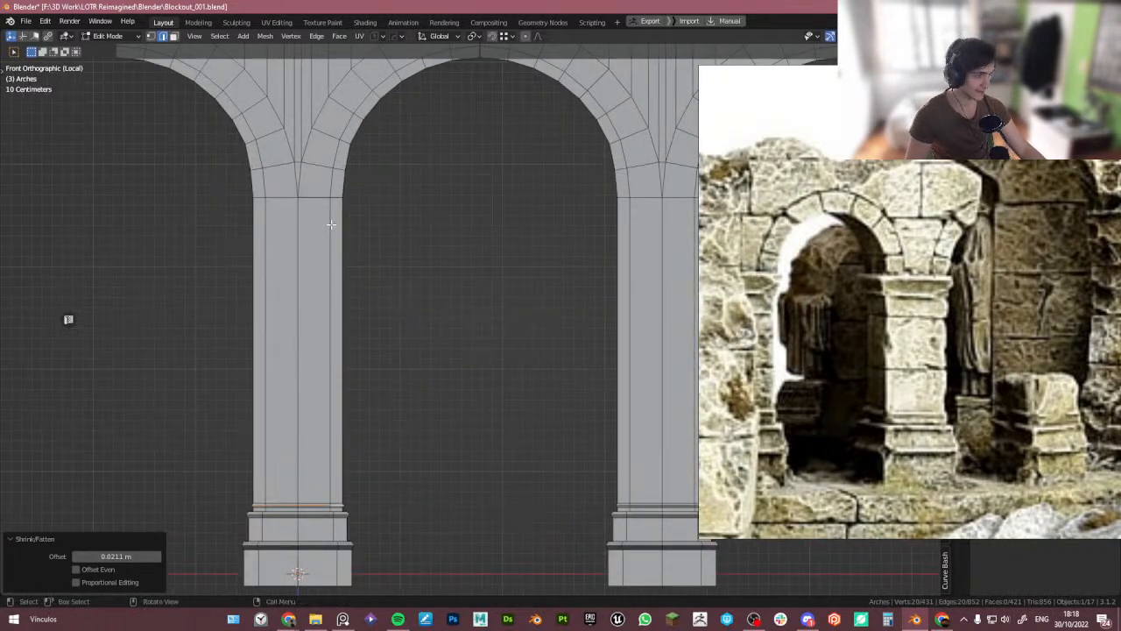
alt+click(303, 200)
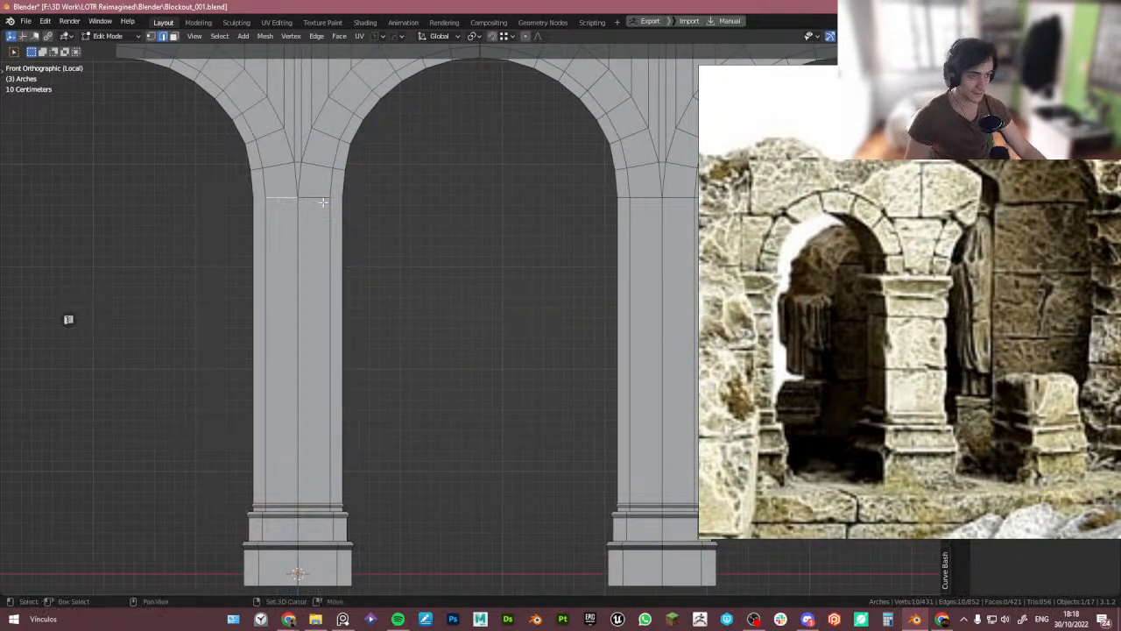
key(Tab)
drag(211, 190, 409, 224)
key(s)
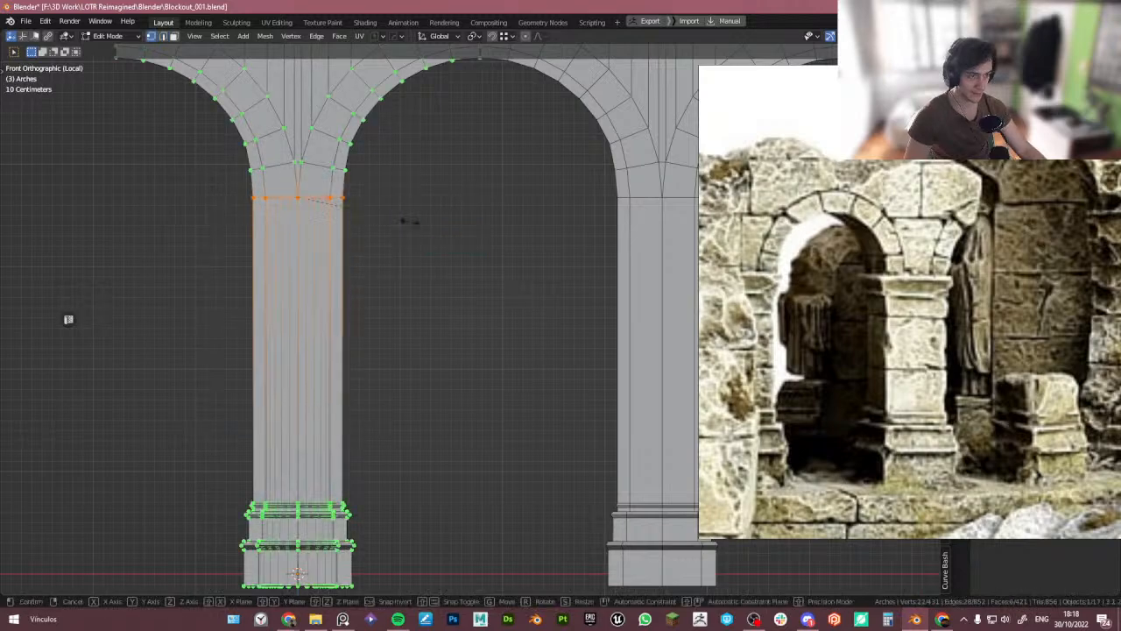
key(z)
key(0)
key(Return)
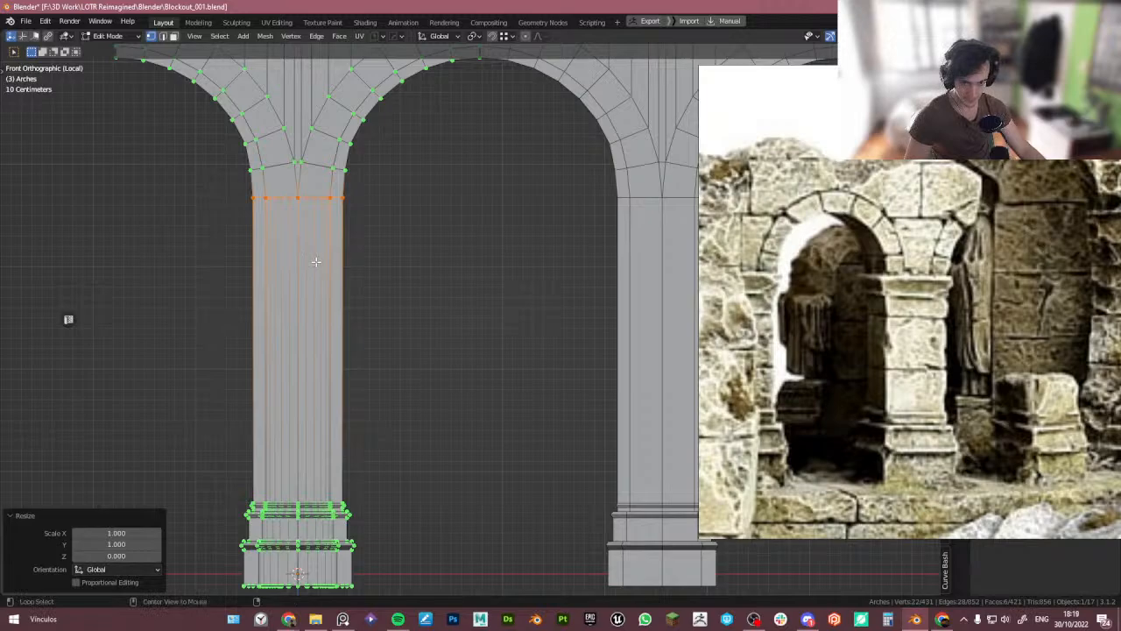
- Leave Edit Mode and examine the reshaped column from different angles and views
middle_drag(316, 261, 448, 360)
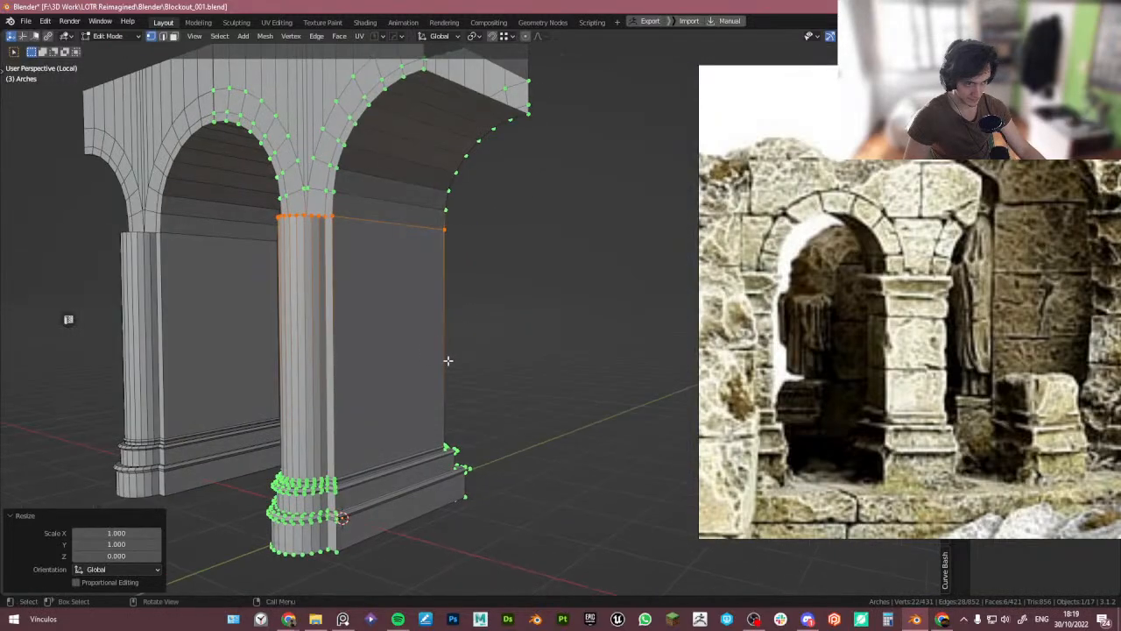
key(Tab)
scroll(329, 448, up, 3)
middle_drag(330, 466, 395, 449)
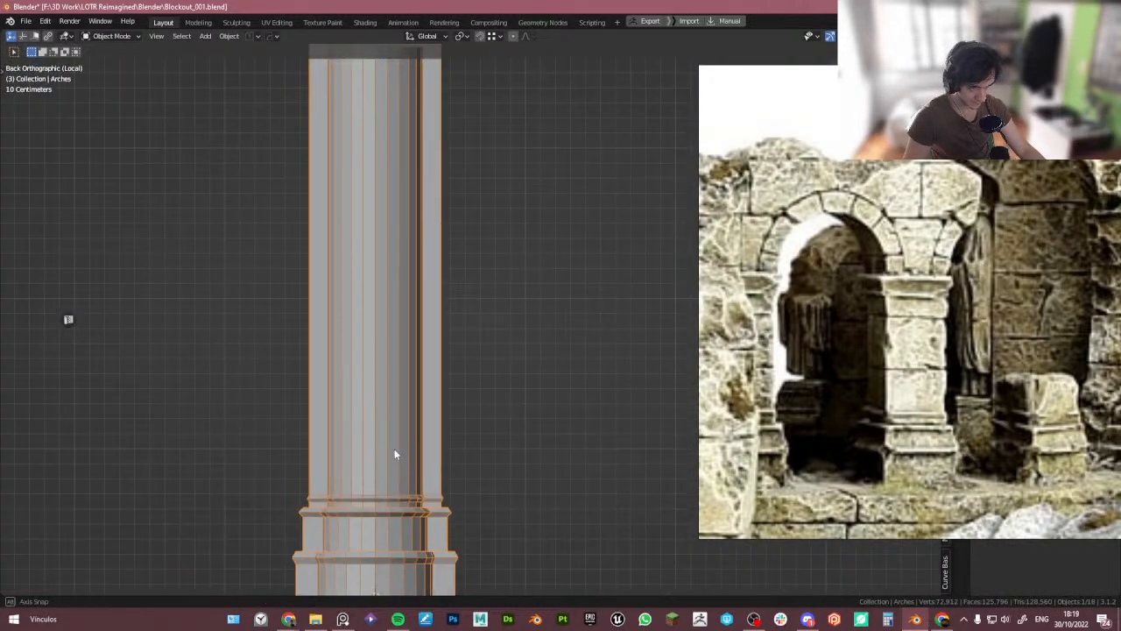
shift+middle_drag(452, 503, 192, 411)
scroll(275, 310, down, 4)
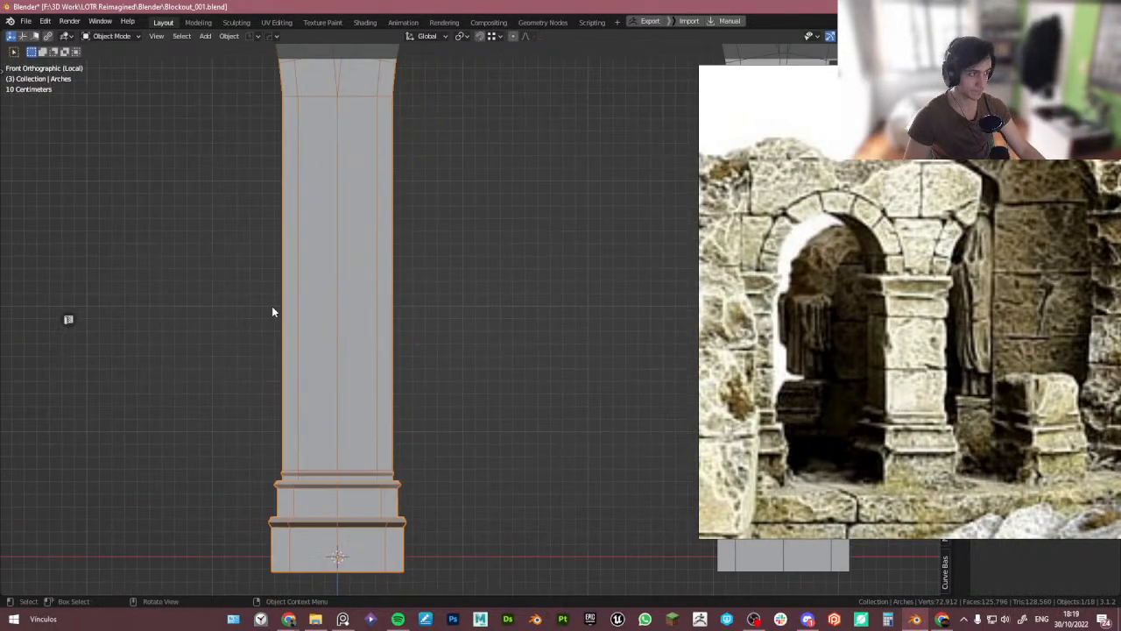
scroll(333, 340, up, 1)
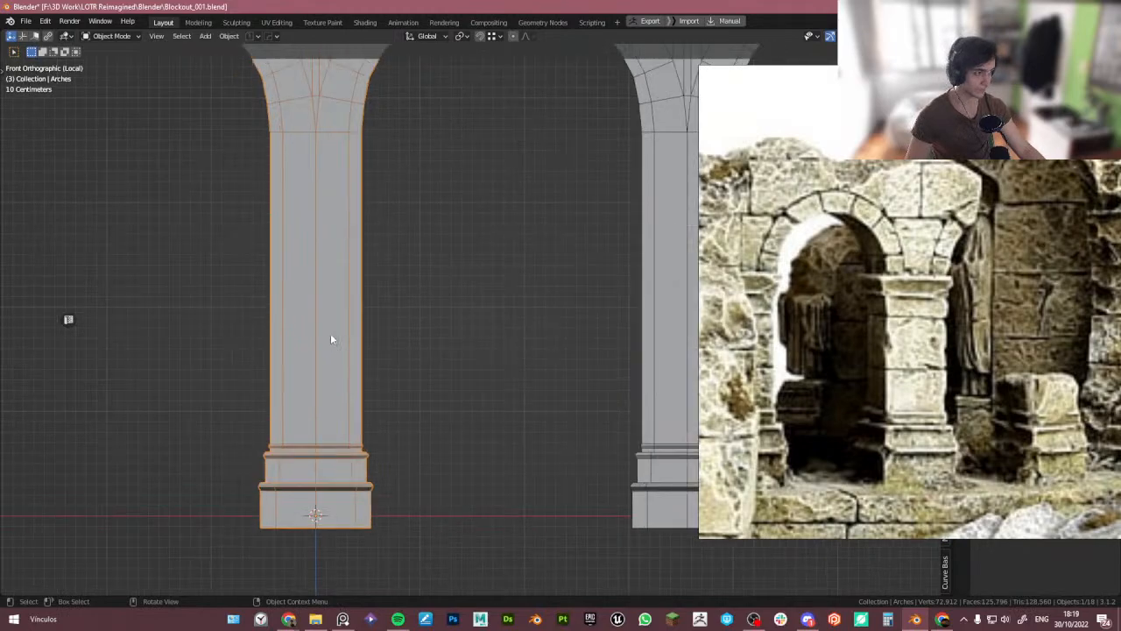
shift+middle_drag(331, 307, 333, 353)
shift+middle_drag(338, 213, 341, 242)
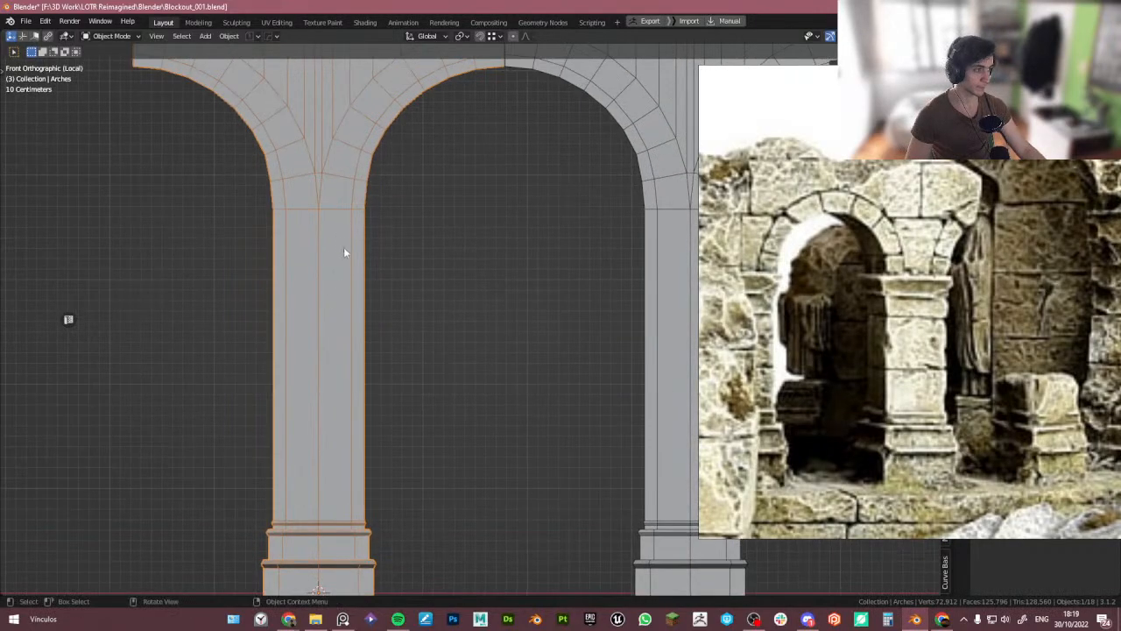
- In Edit Mode, slide an edge loop on the column shaft up toward the top of the shaft
key(Tab)
click(358, 375)
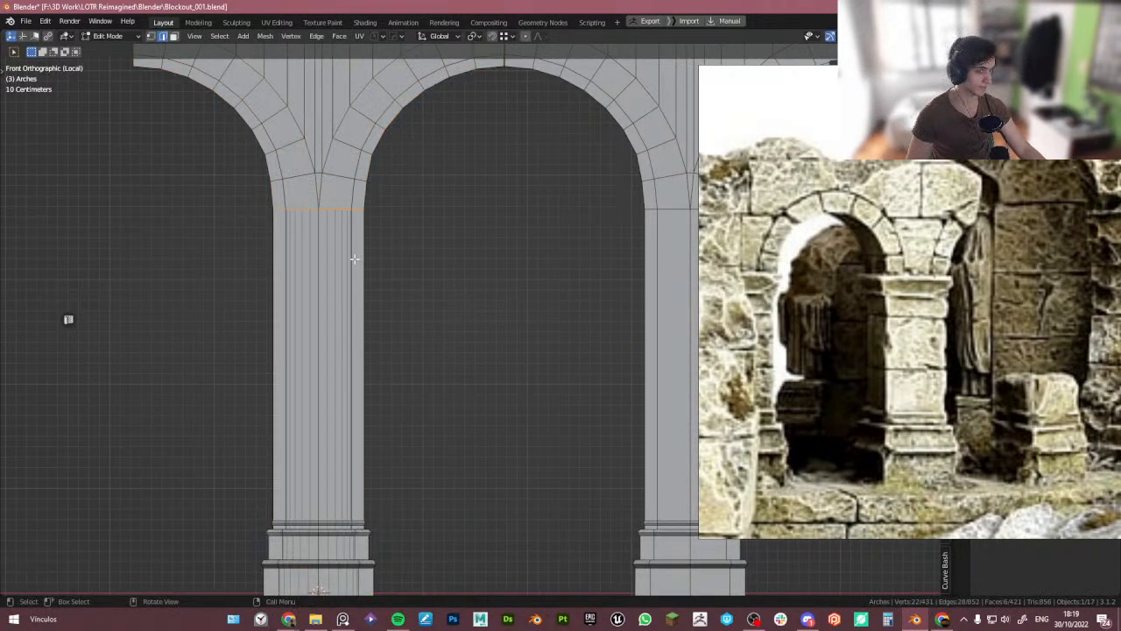
key(g)
key(g)
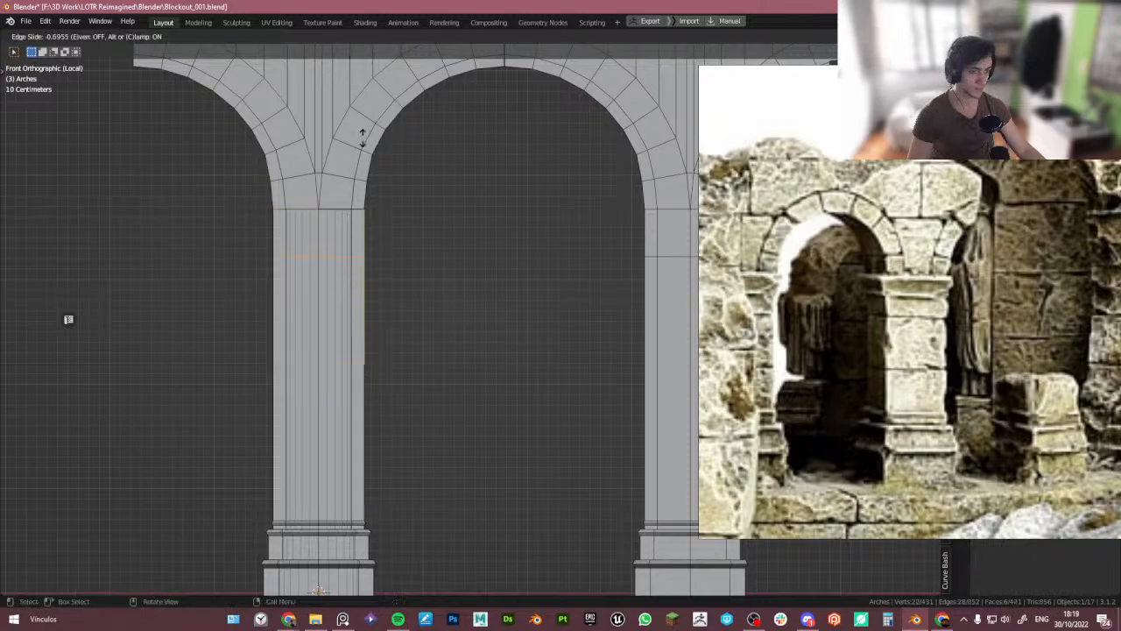
click(367, 99)
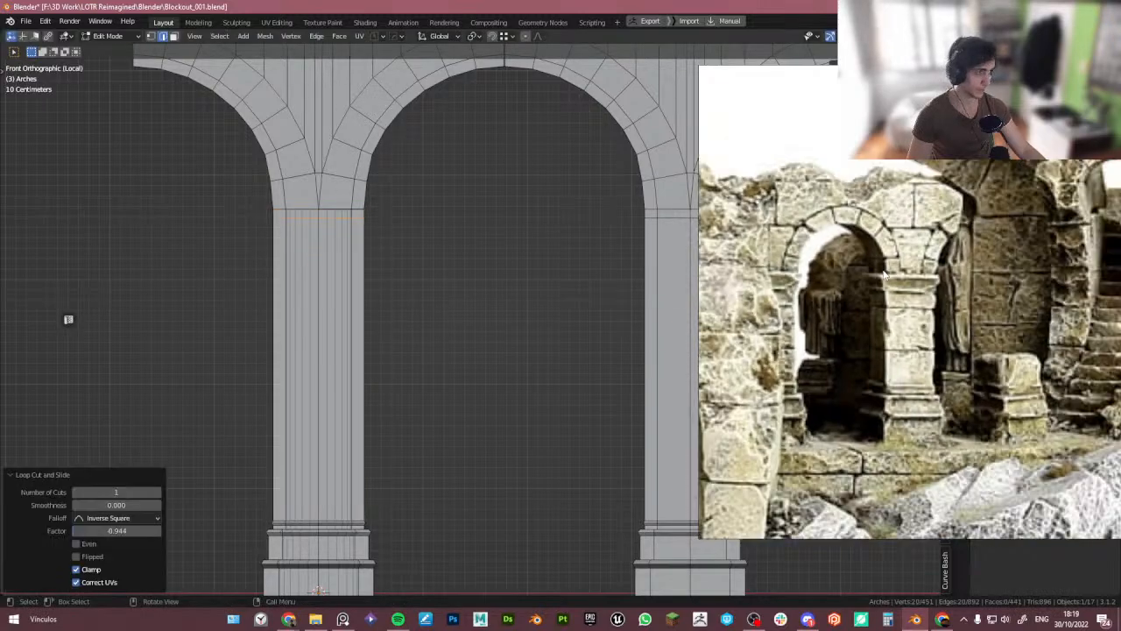
- Browse the reference images to study the ruined columns, capitals and arches
scroll(942, 337, up, 3)
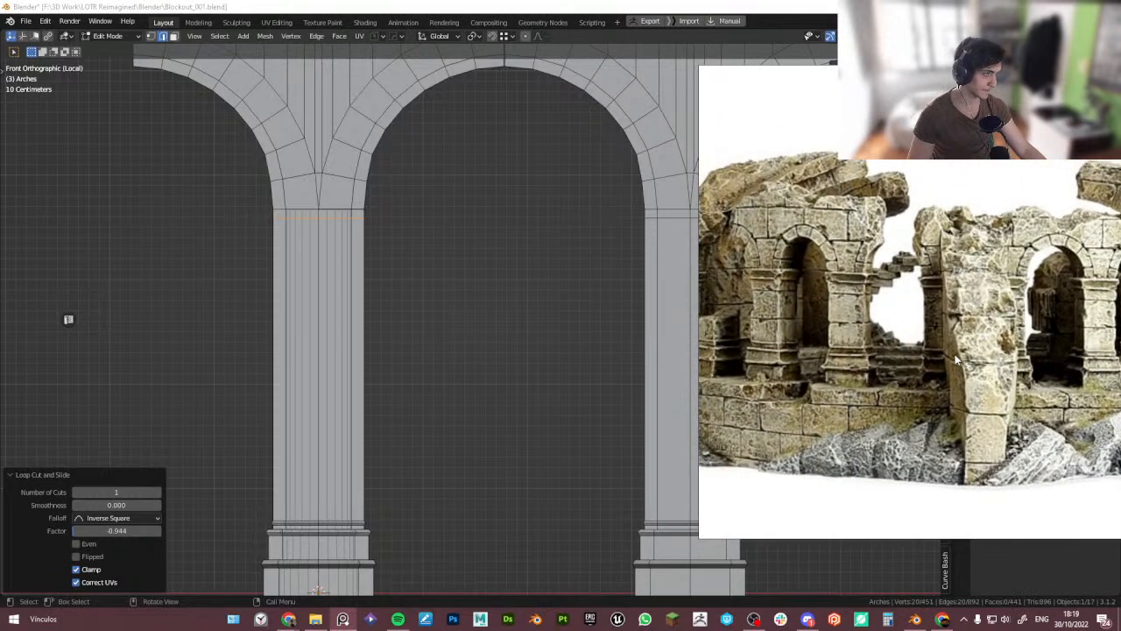
scroll(882, 337, down, 5)
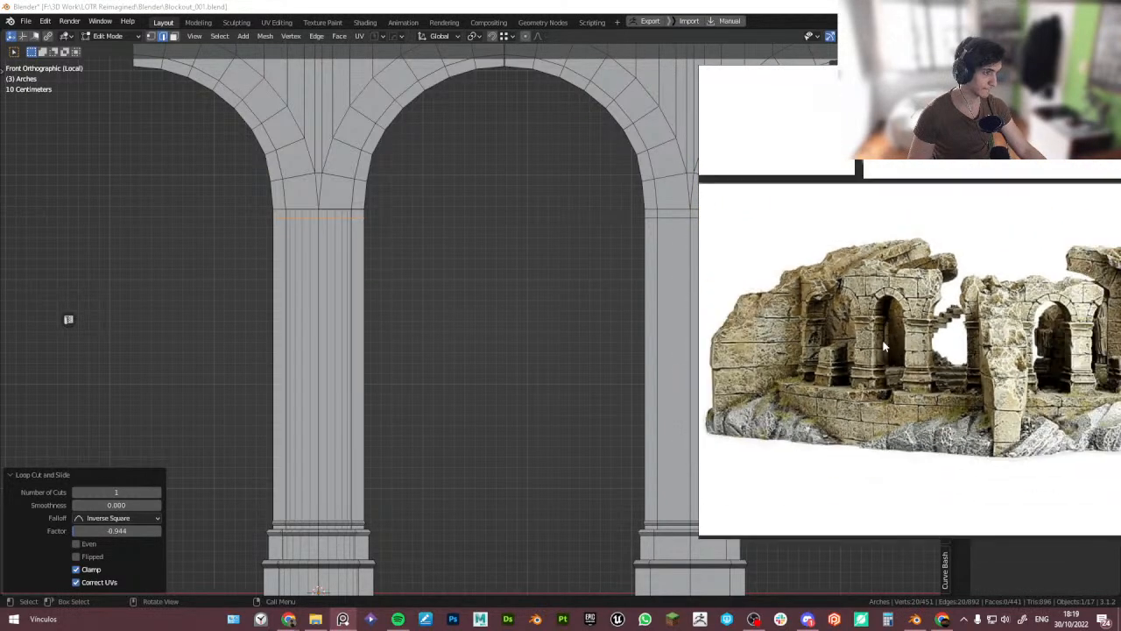
middle_drag(880, 330, 821, 416)
scroll(821, 416, down, 4)
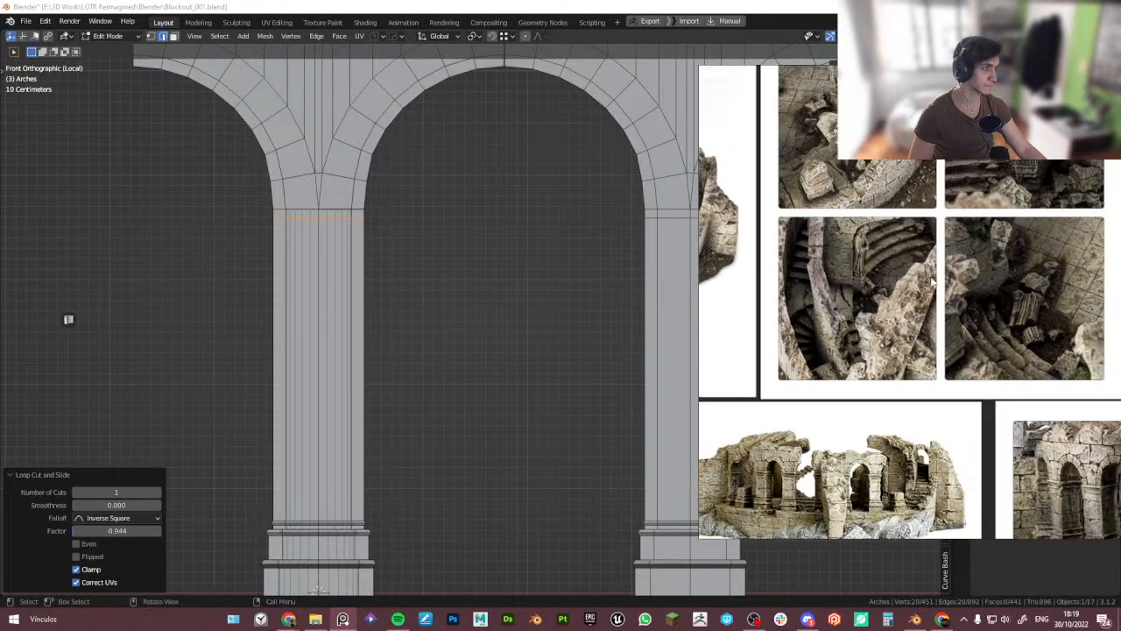
middle_drag(896, 205, 794, 193)
middle_drag(974, 303, 770, 216)
middle_drag(878, 356, 969, 219)
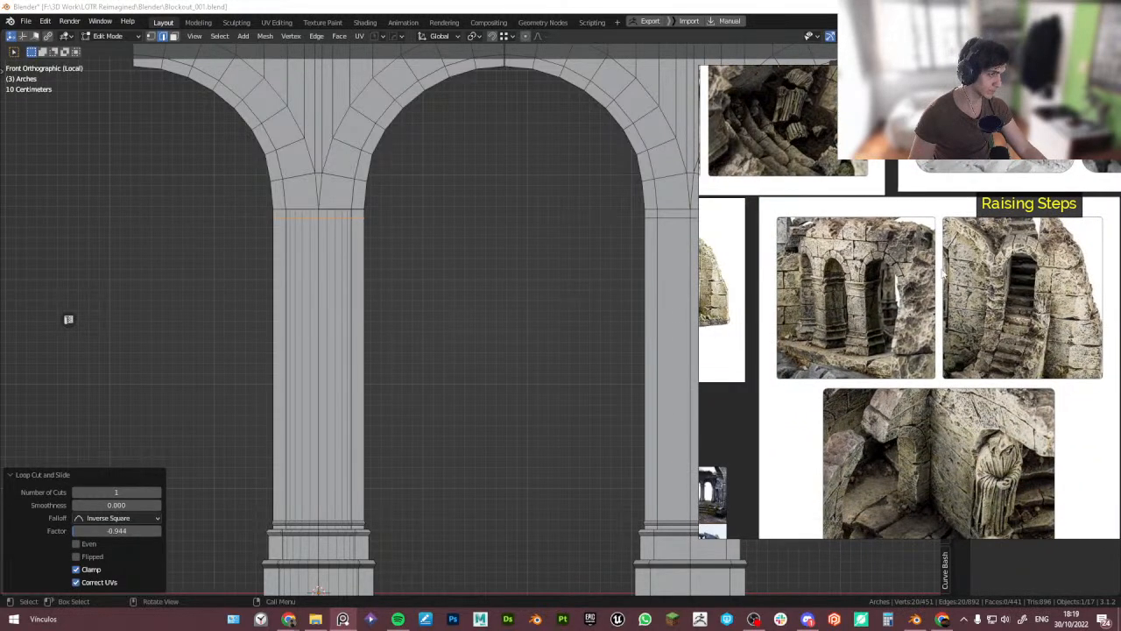
scroll(869, 349, up, 4)
scroll(911, 298, up, 3)
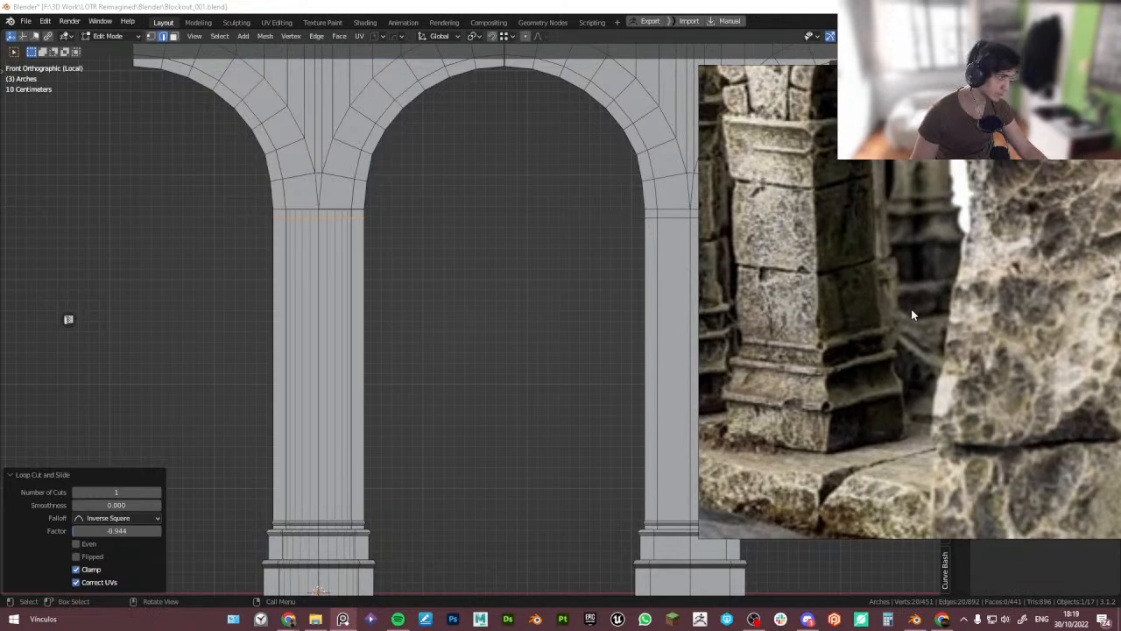
scroll(911, 315, down, 4)
scroll(854, 298, up, 4)
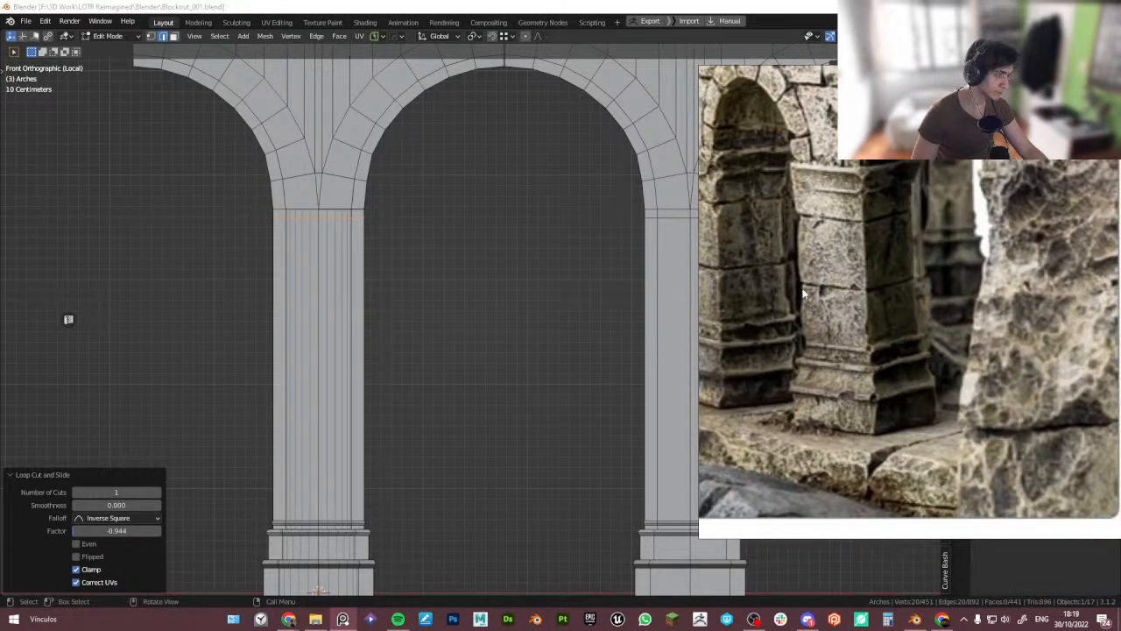
scroll(804, 295, down, 6)
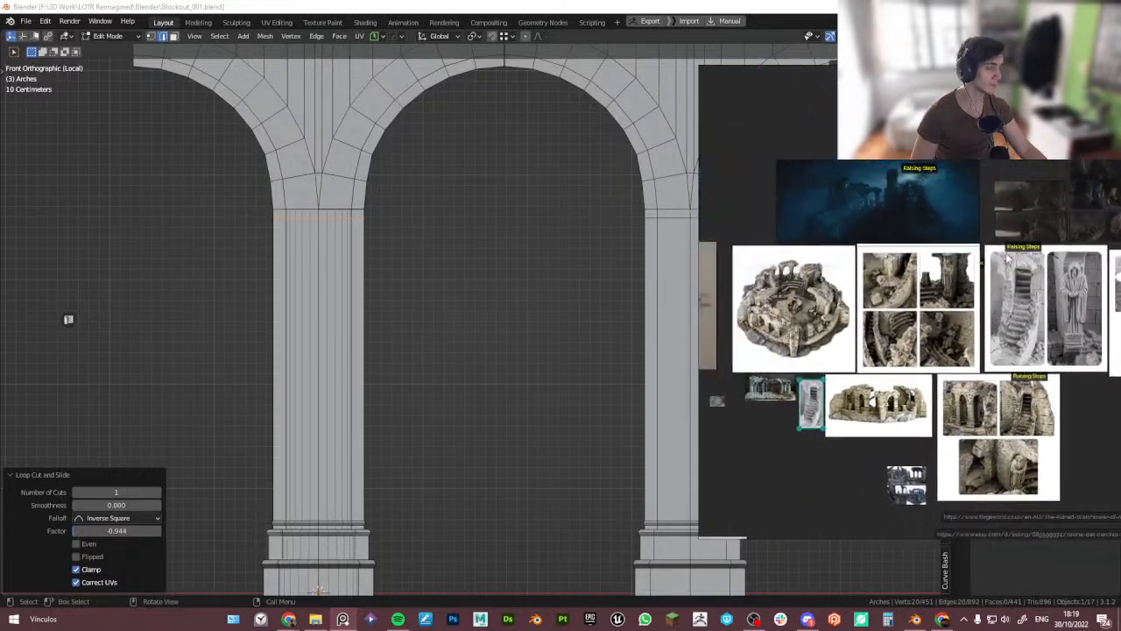
scroll(948, 299, up, 6)
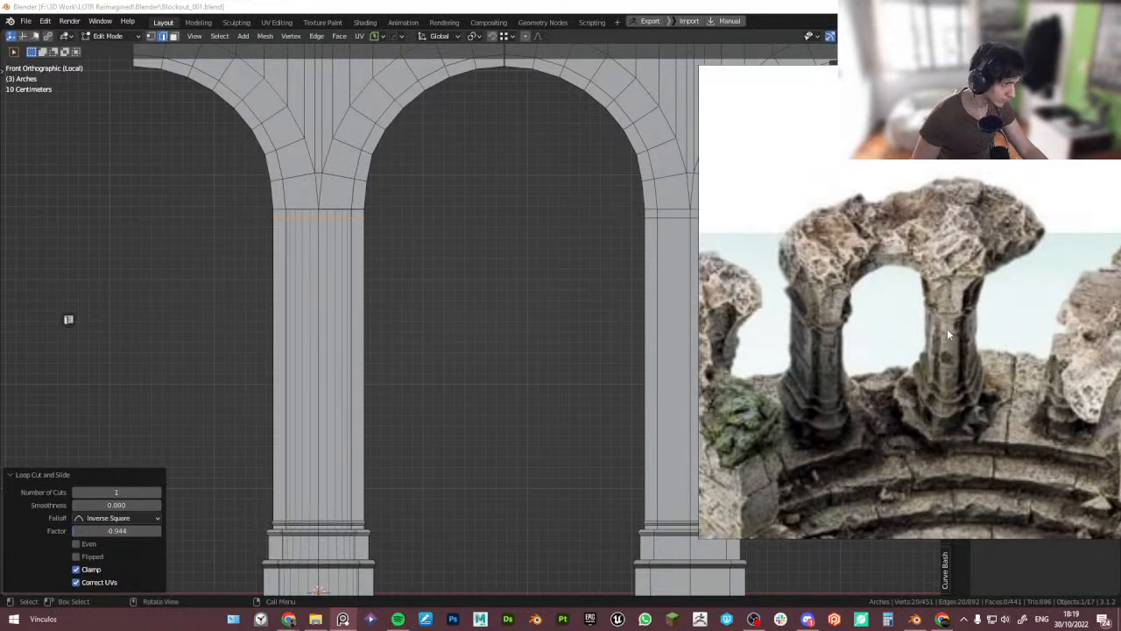
scroll(841, 324, up, 3)
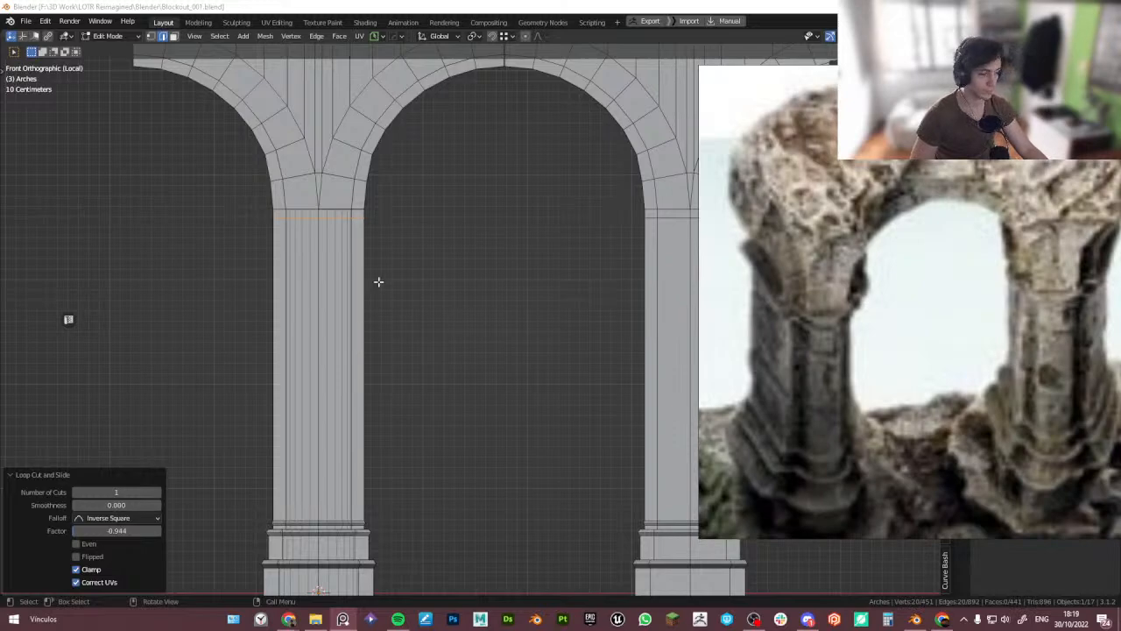
- Extrude the top ring of shaft faces in place and scale it 1.172 in X and Y into a capital ledge
mouse_move(372, 249)
middle_down()
mouse_move(573, 265)
mouse_move(348, 242)
mouse_move(364, 270)
middle_up()
scroll(347, 243, up, 5)
key(Tab)
click(422, 268)
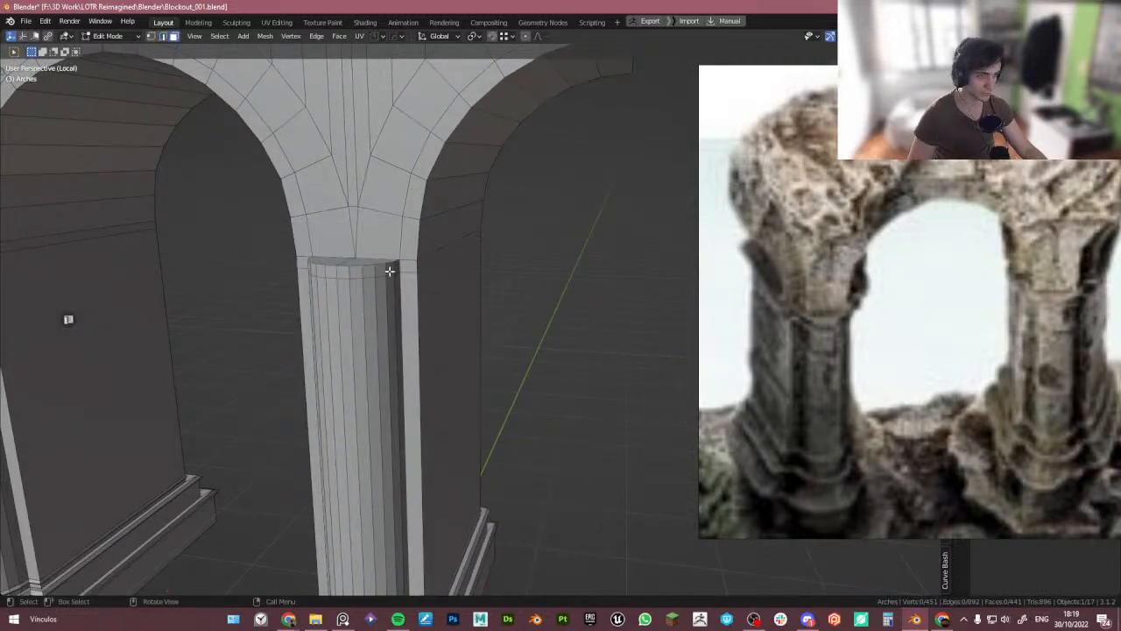
alt+click(417, 263)
scroll(421, 268, up, 4)
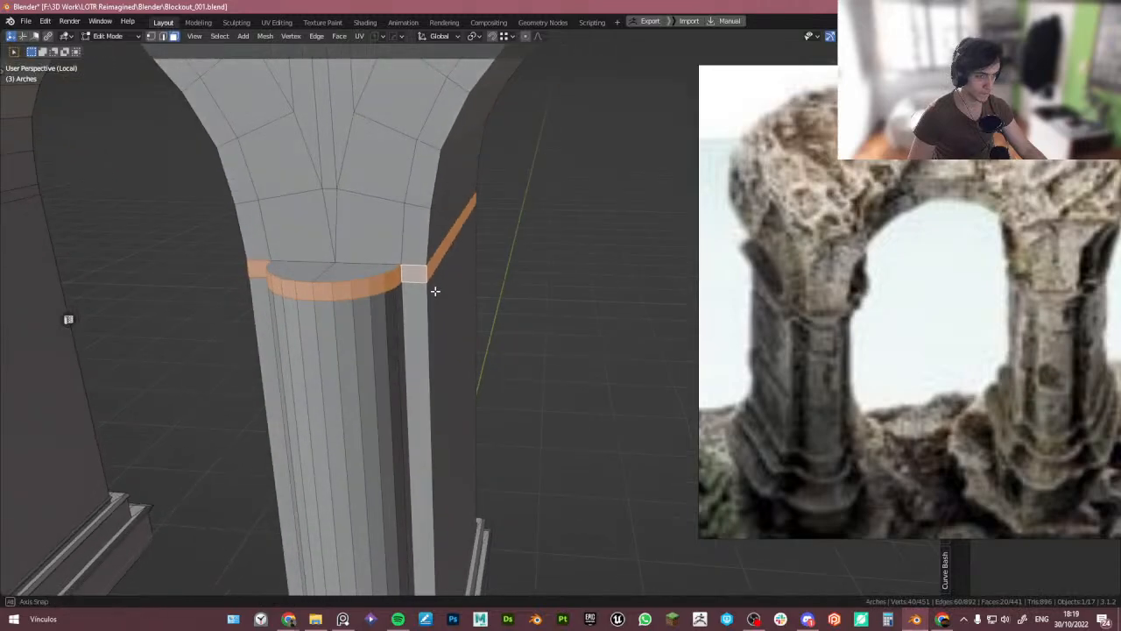
key(e)
key(Escape)
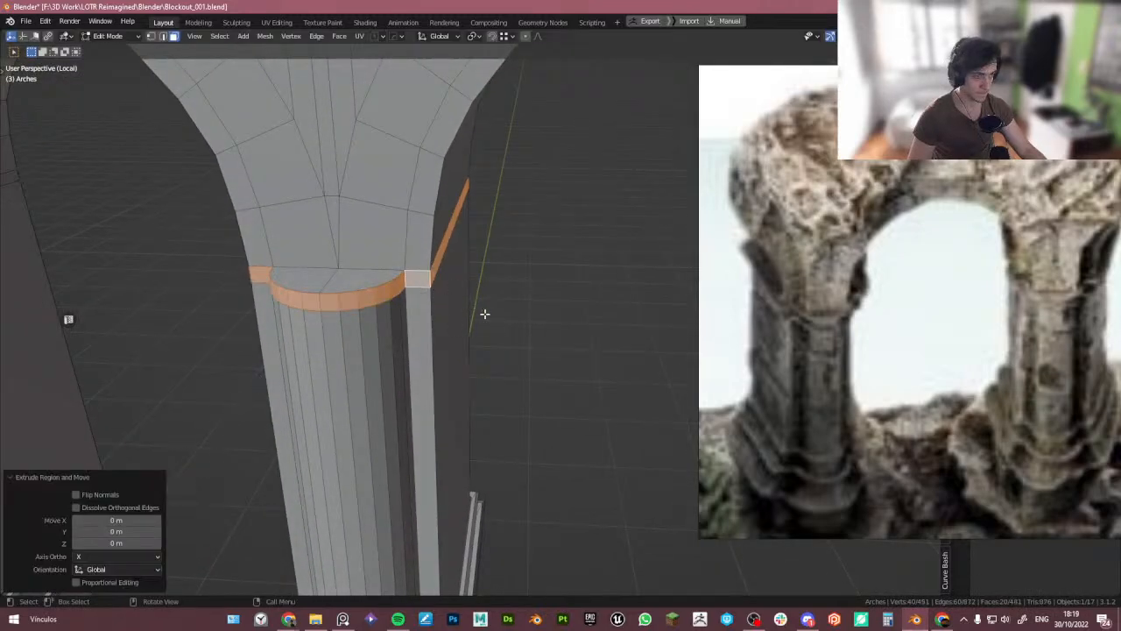
key(s)
key(shift+z)
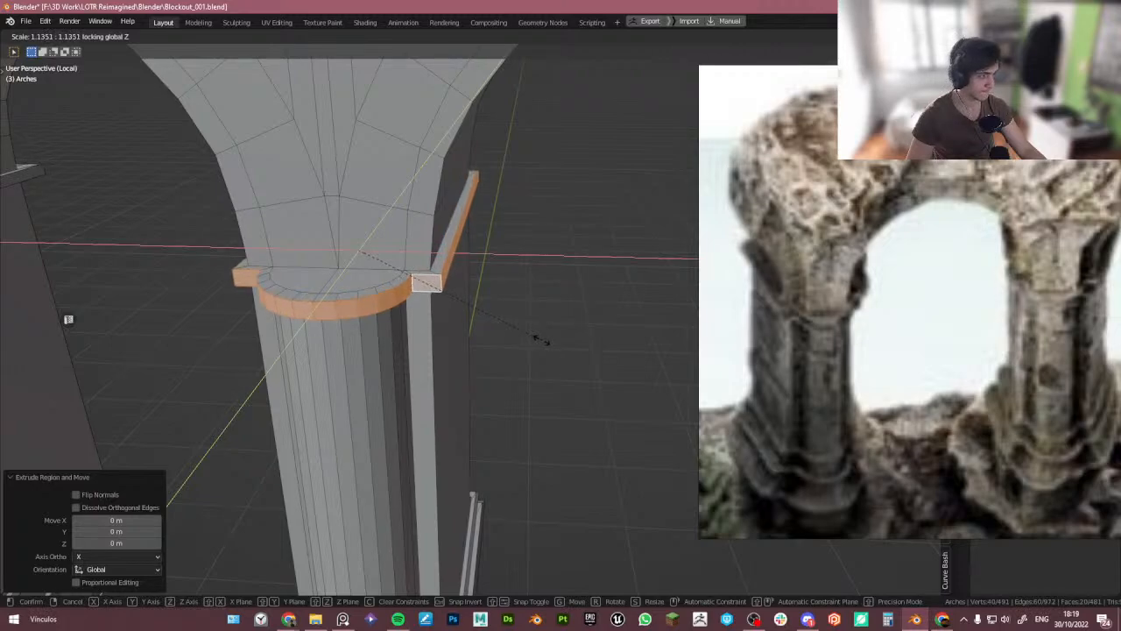
click(547, 343)
- Add a loop cut around the middle of the capital ledge and fatten it by about 0.041 m
middle_drag(478, 321, 957, 377)
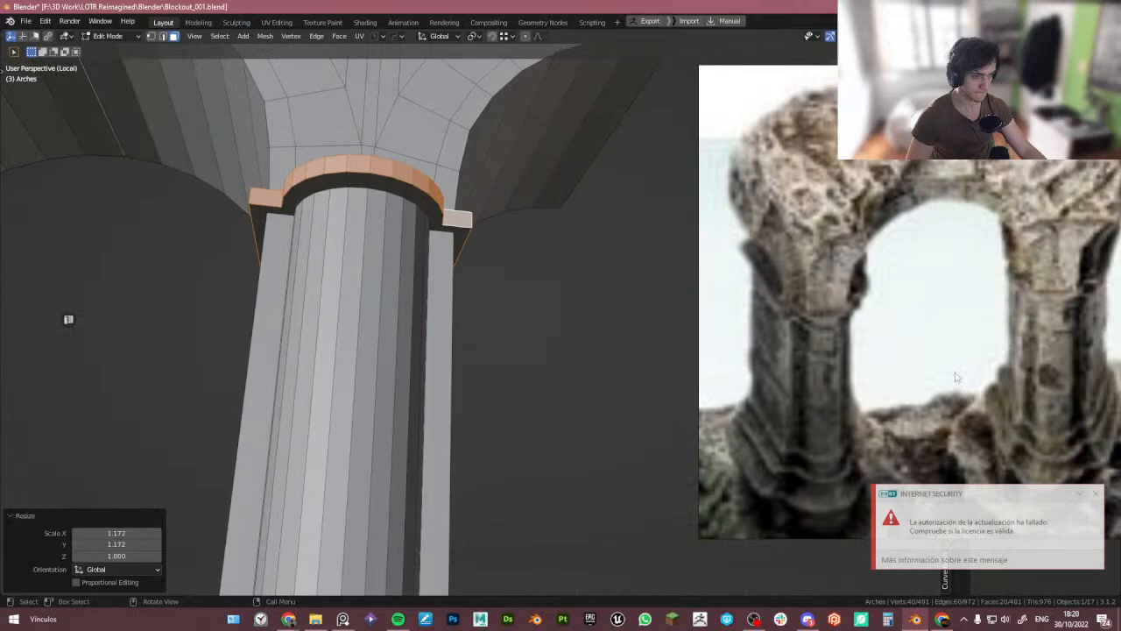
click(1095, 494)
alt+middle_drag(426, 345, 421, 380)
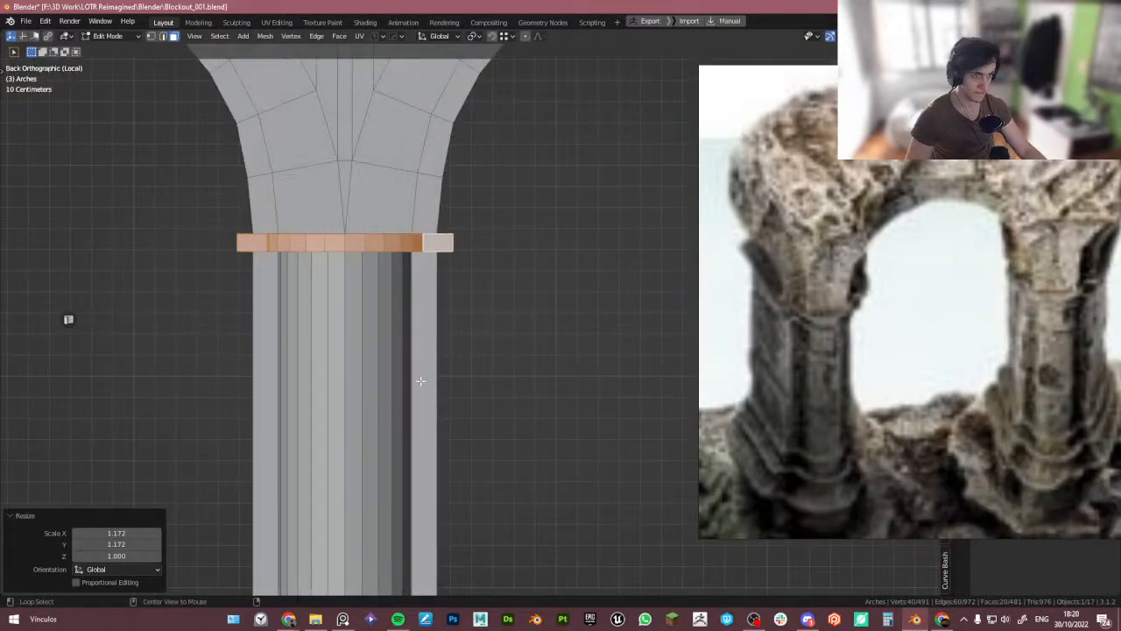
key(ctrl+r)
click(349, 241)
right_click(349, 241)
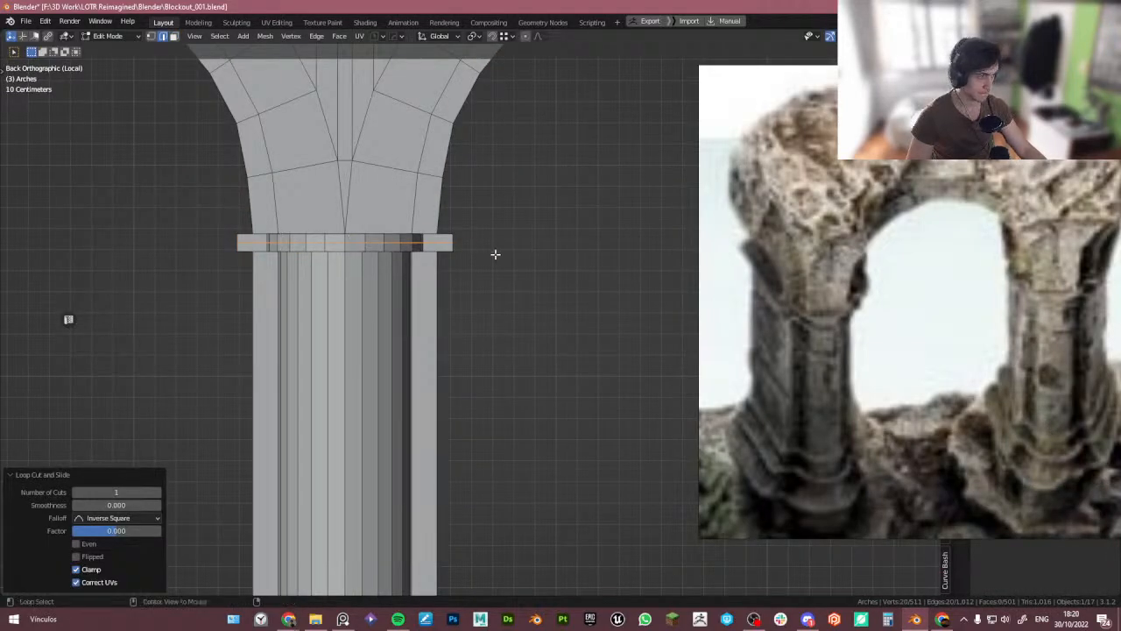
key(alt+s)
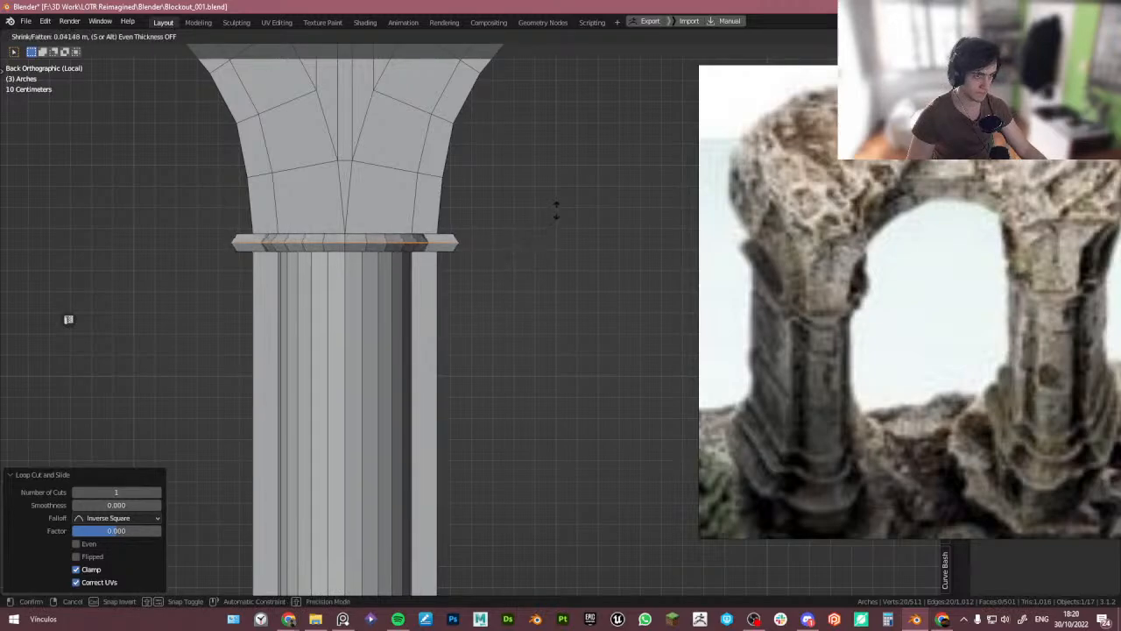
click(570, 196)
- Leave Edit Mode and view the whole arcade from perspective and back views
middle_drag(570, 196, 498, 253)
scroll(494, 210, down, 2)
key(Tab)
scroll(494, 211, down, 2)
click(523, 267)
scroll(521, 270, down, 4)
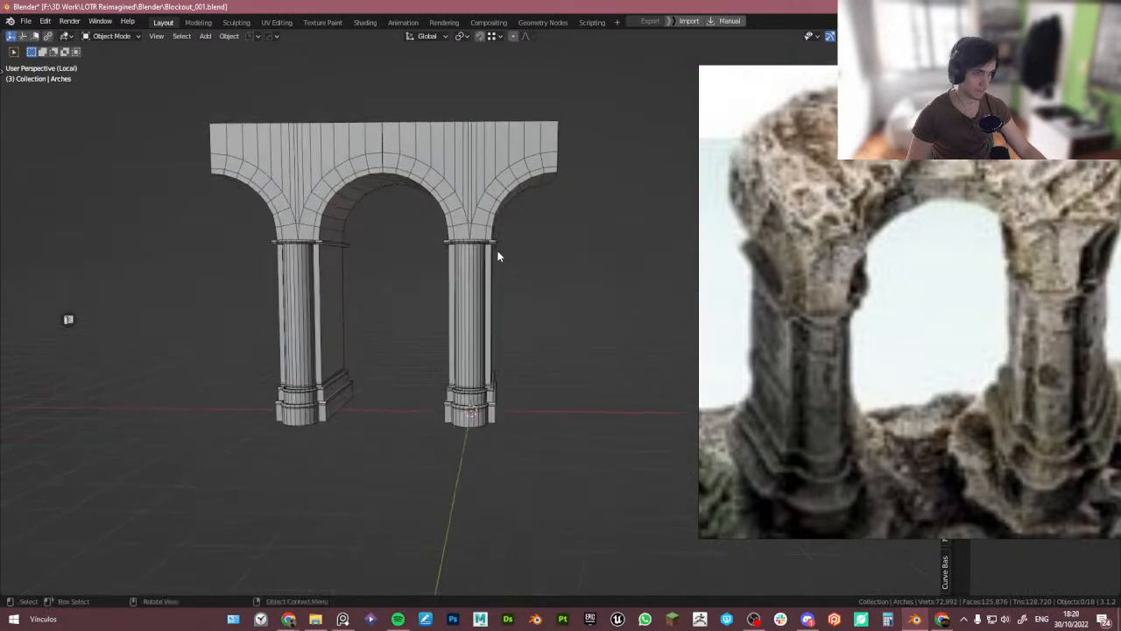
scroll(521, 278, up, 4)
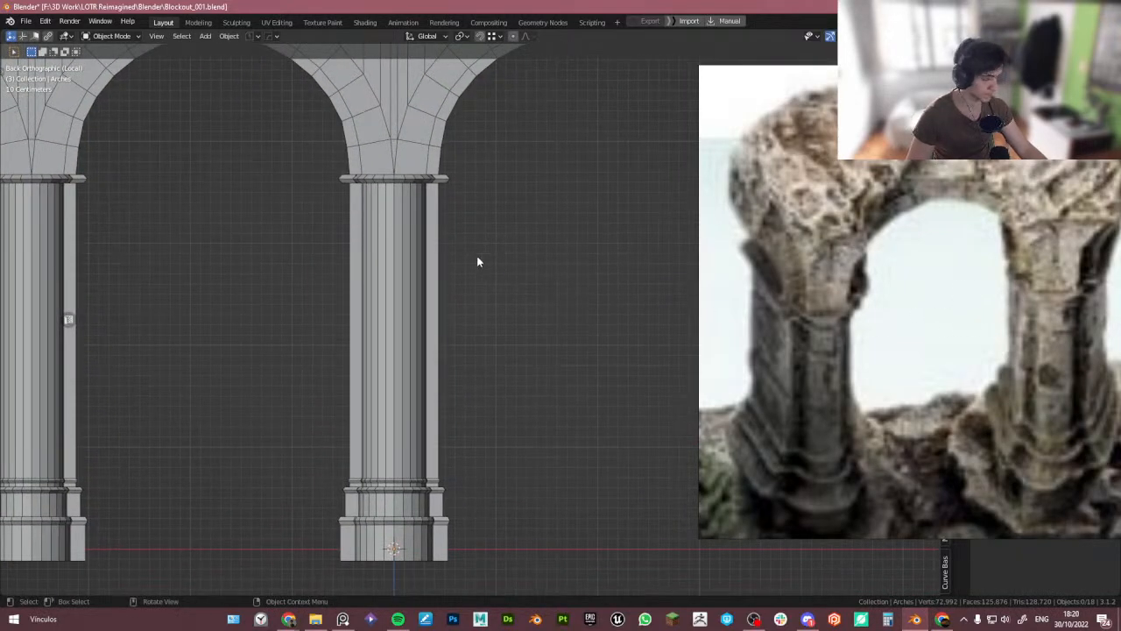
- Return to Edit Mode and slide an edge loop on the shaft up toward the capital
key(Tab)
key(g)
key(g)
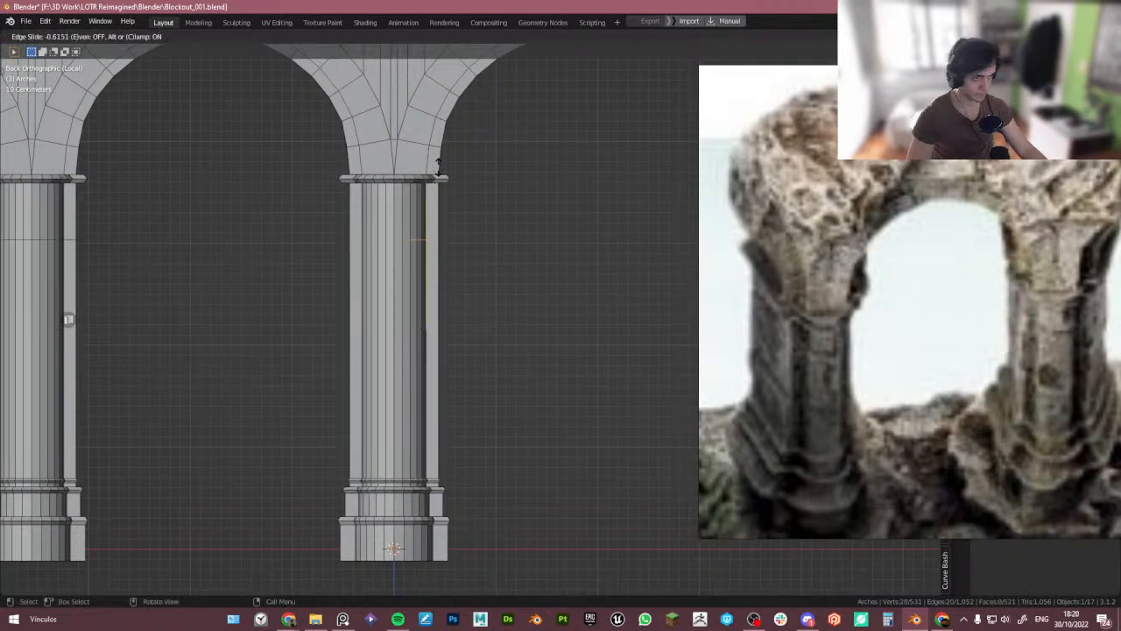
click(440, 159)
scroll(505, 293, up, 3)
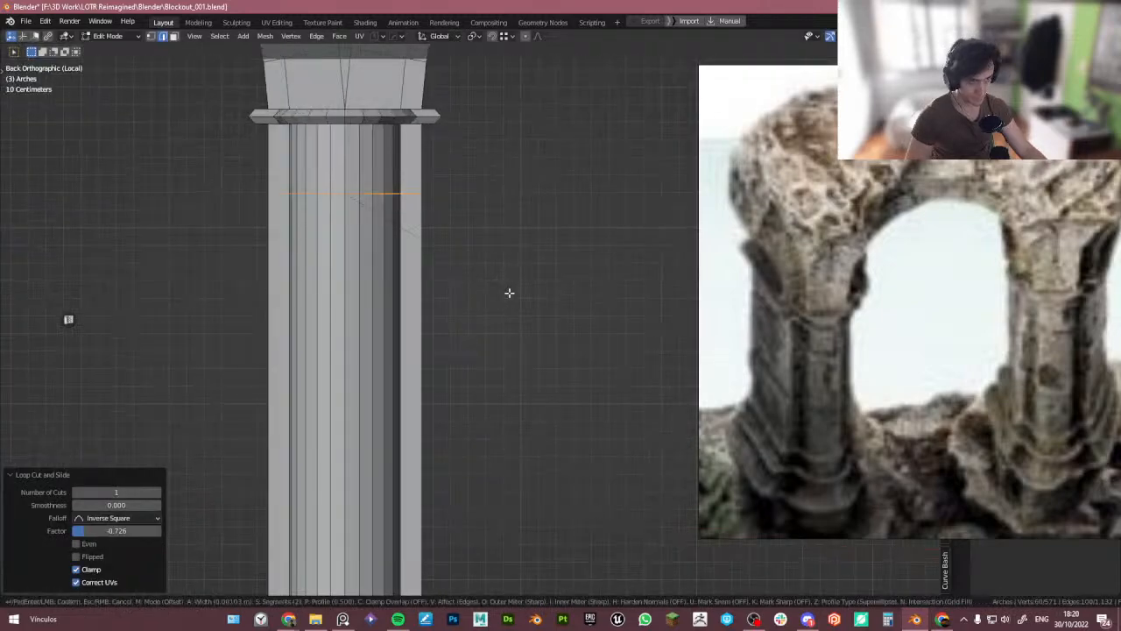
- Bevel that loop with 2 segments at 0.0358 m width and fatten it by 0.0719 m into a ring molding
click(512, 296)
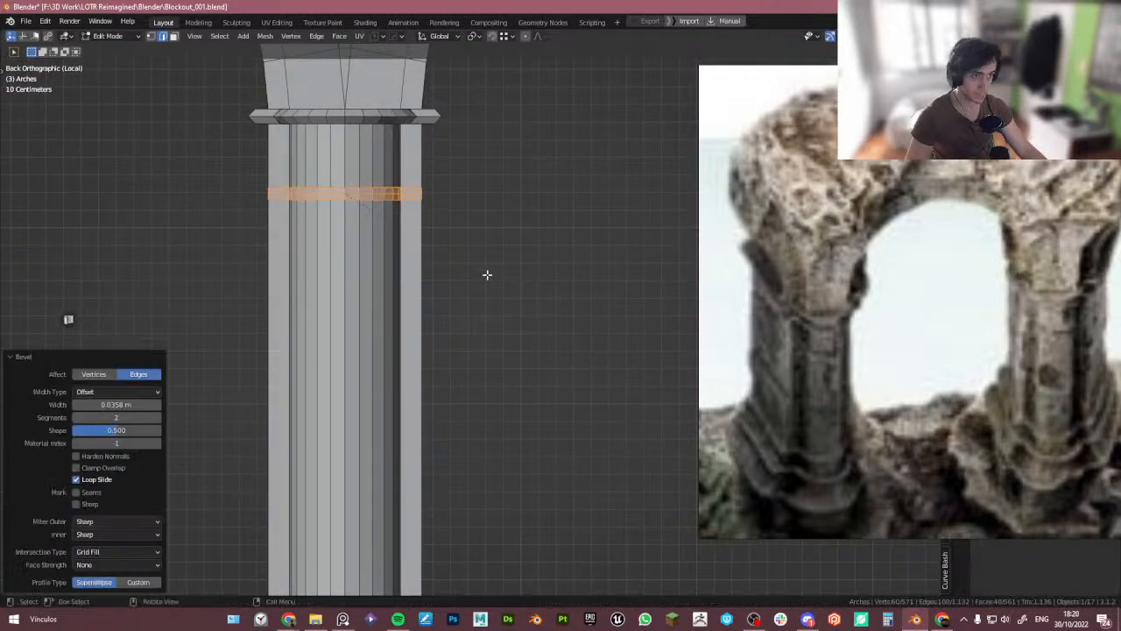
alt+click(417, 193)
scroll(435, 204, up, 1)
key(alt+s)
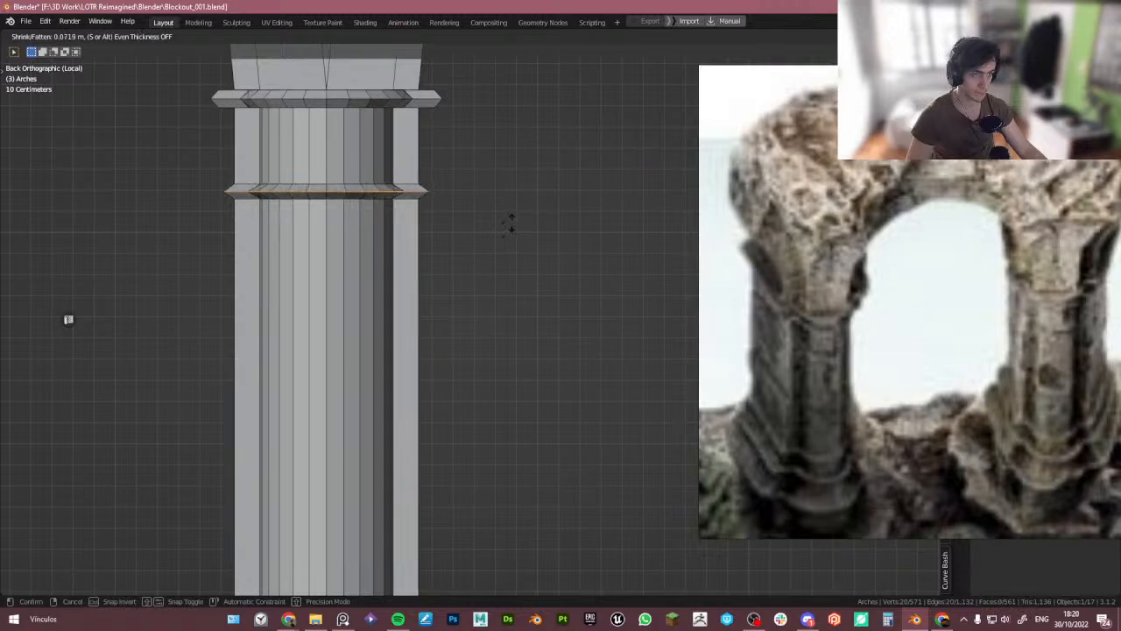
click(511, 219)
- Select the new ring molding with X-ray on and move it up 0.11615 m along Z
scroll(940, 338, down, 5)
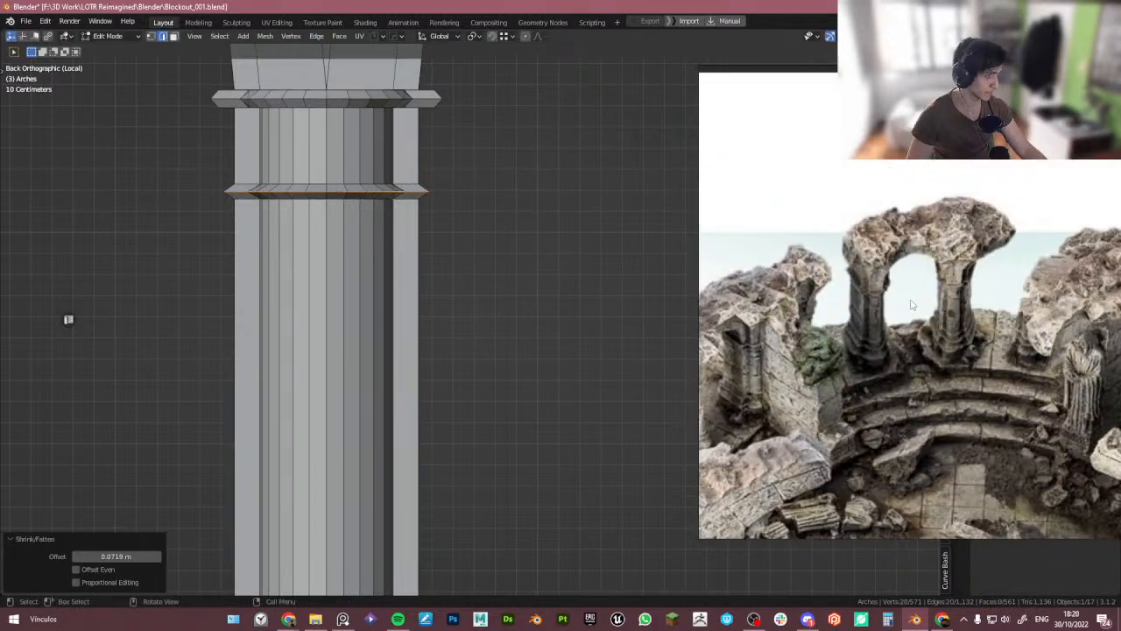
scroll(907, 347, up, 8)
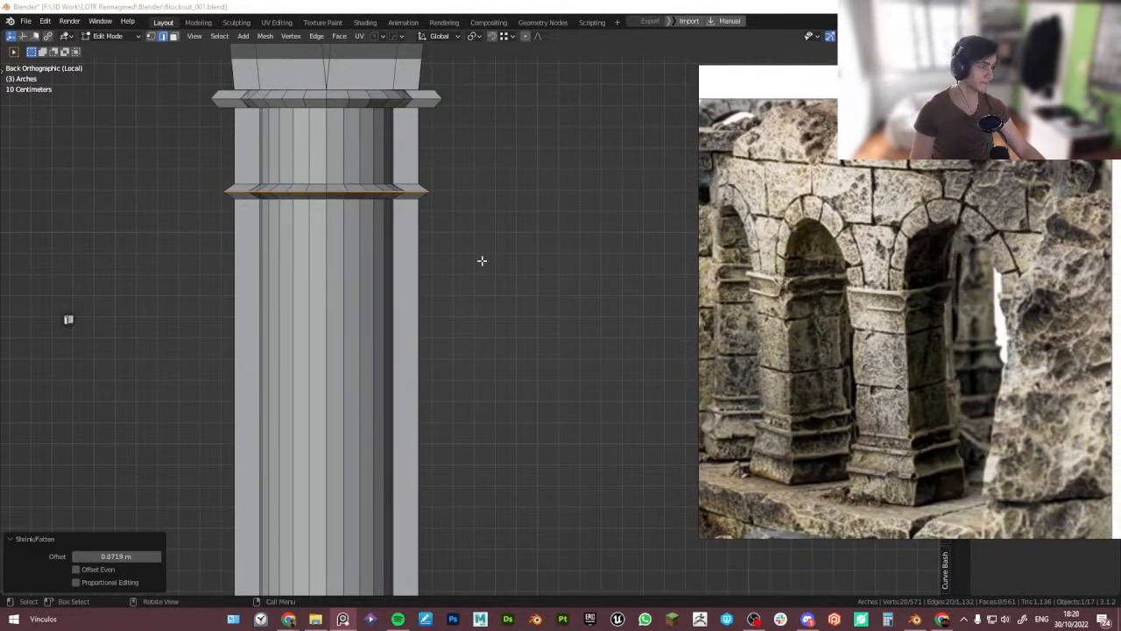
key(1)
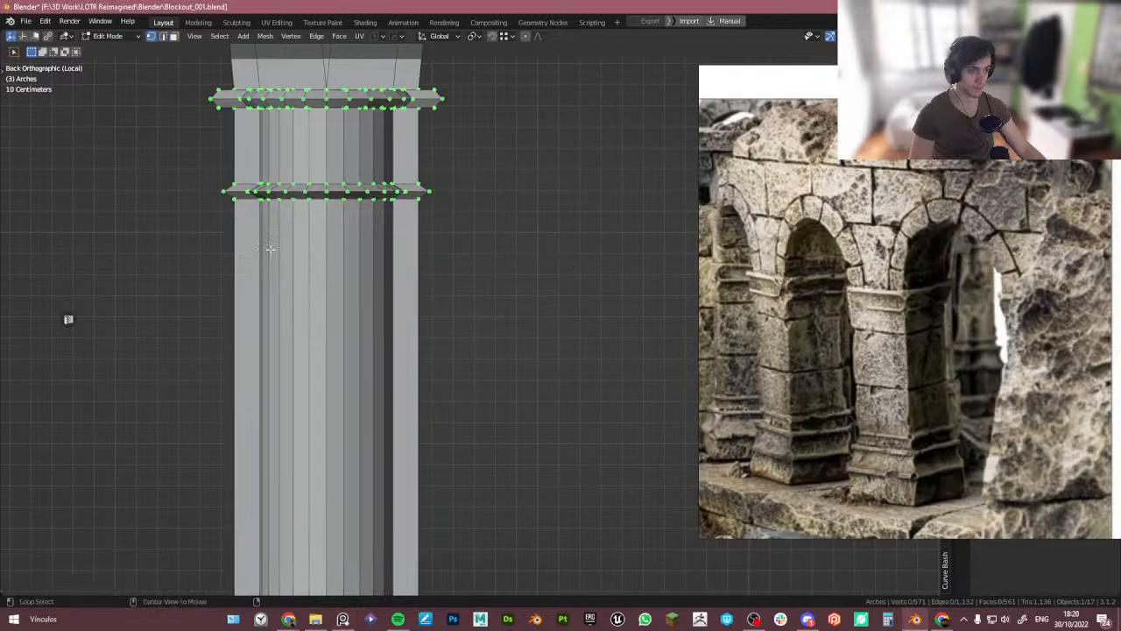
drag(166, 271, 473, 178)
key(g)
key(z)
right_click(508, 164)
key(alt+z)
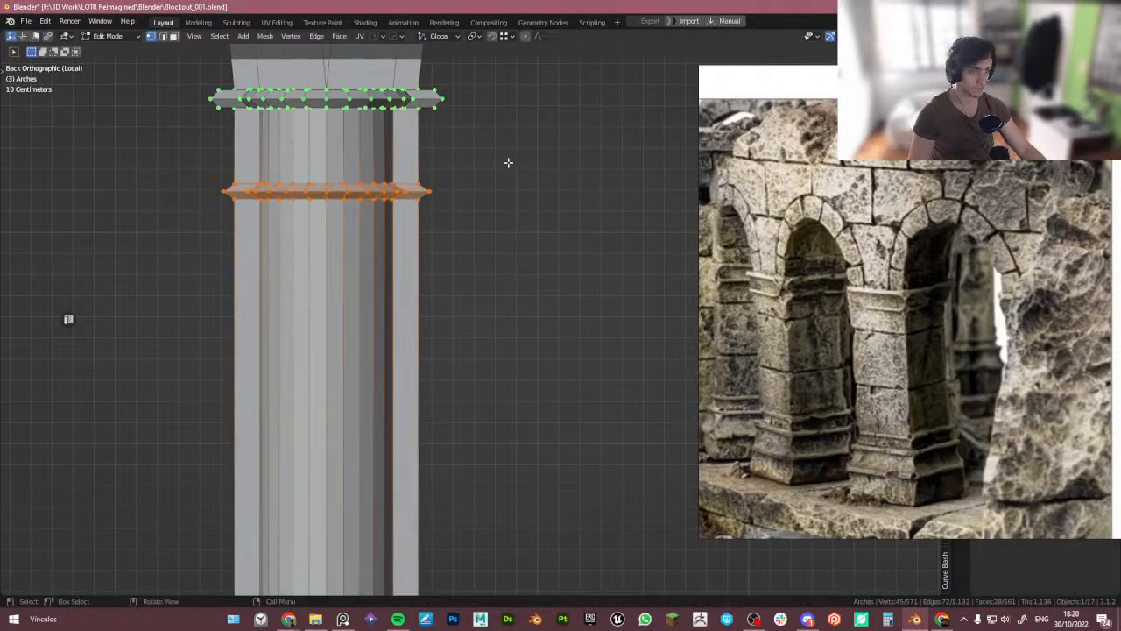
drag(487, 279, 168, 156)
key(g)
key(z)
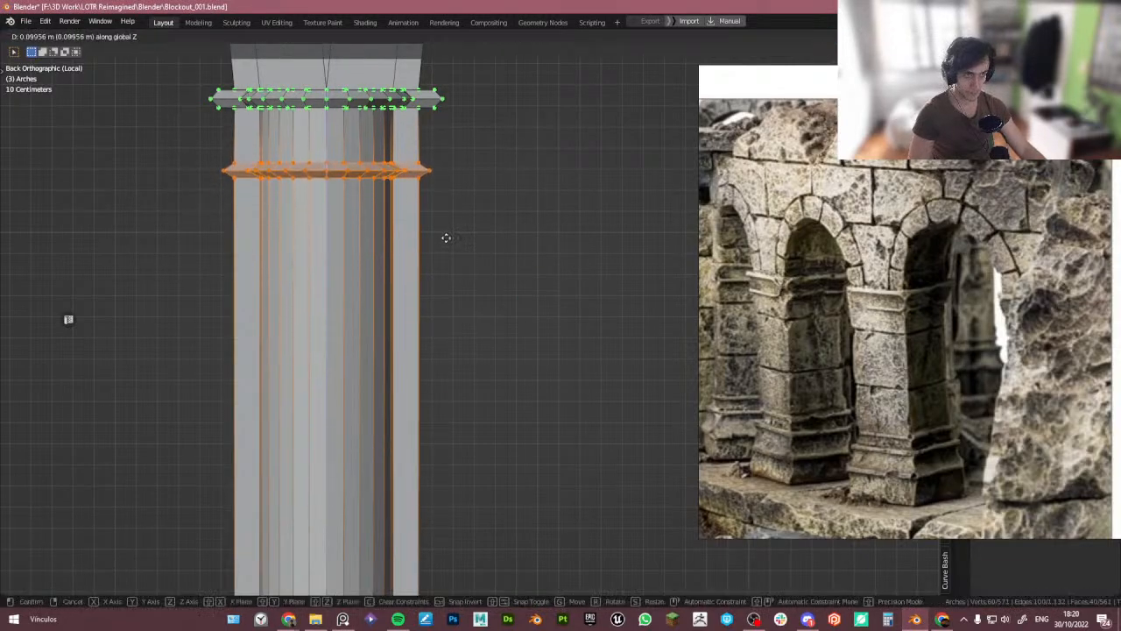
click(446, 235)
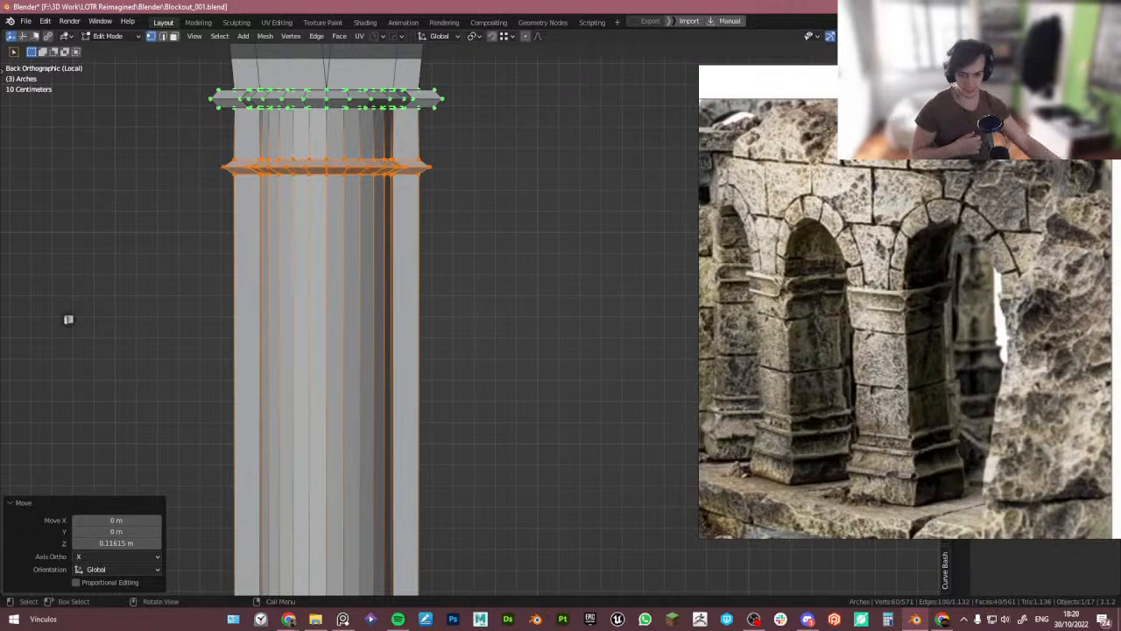
- Examine the reference images of the ruin's steps and fallen blocks
scroll(493, 224, down, 3)
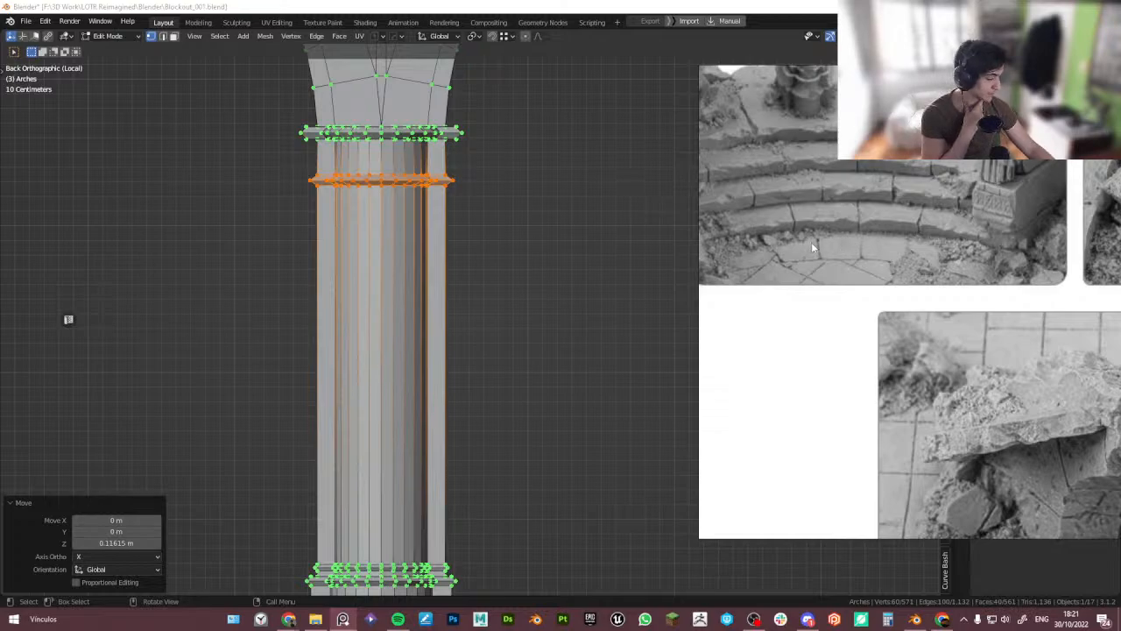
scroll(830, 248, down, 1)
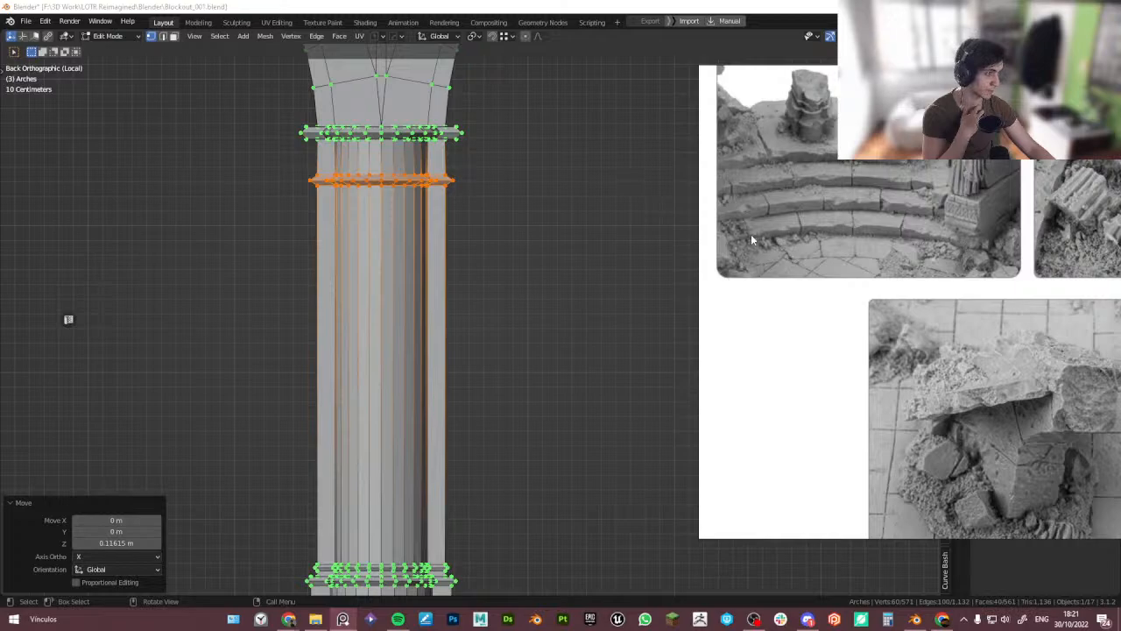
middle_drag(955, 206, 814, 219)
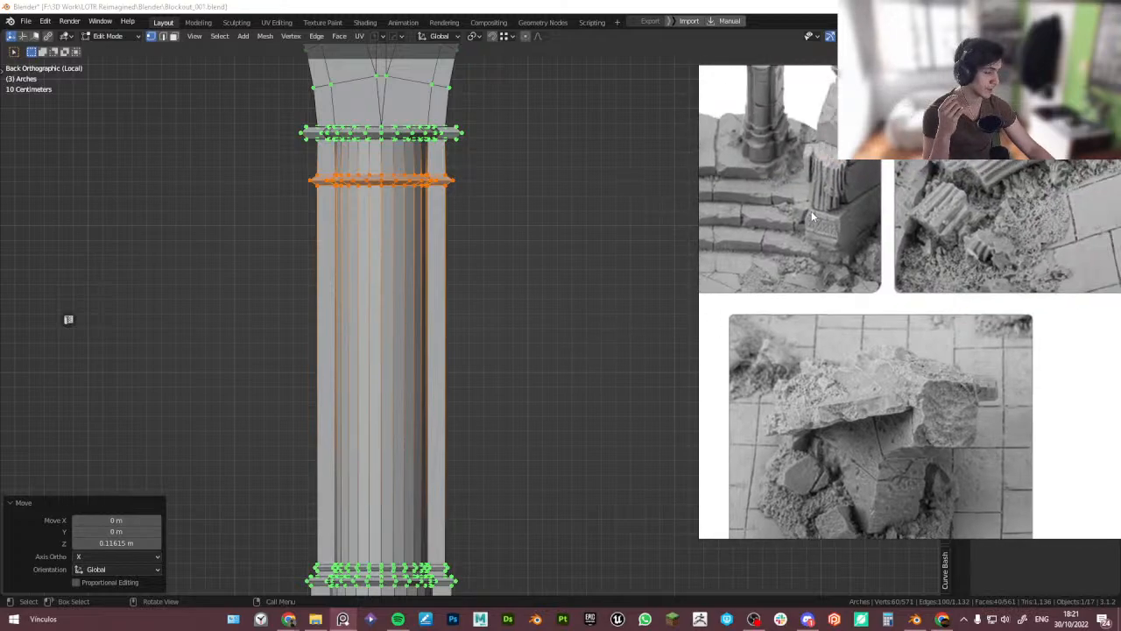
- Browse the reference board for the ruin's steps, fallen blocks and overall circular layout
middle_drag(1016, 241, 885, 247)
scroll(884, 242, down, 6)
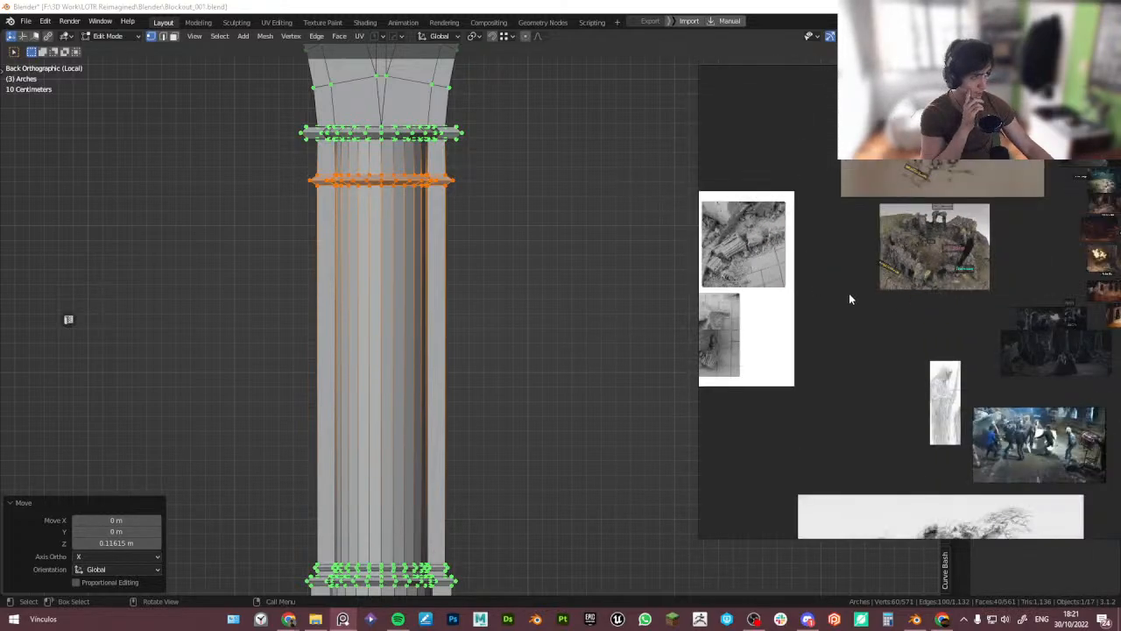
middle_drag(858, 288, 1022, 223)
middle_drag(809, 243, 728, 182)
middle_drag(897, 232, 713, 245)
scroll(928, 186, up, 8)
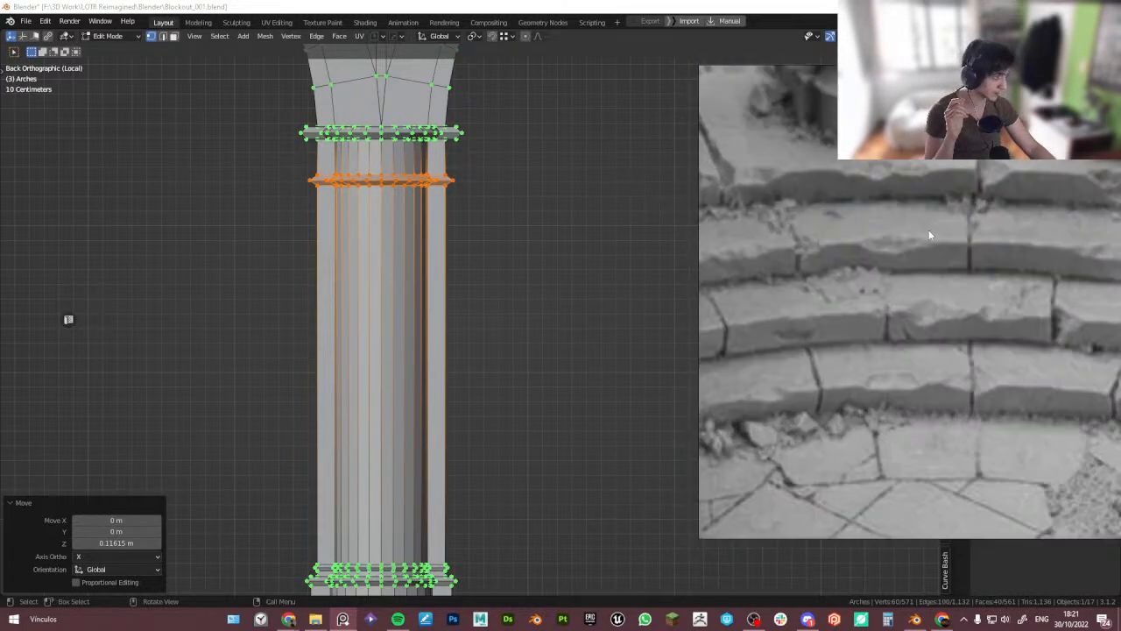
scroll(910, 300, down, 1)
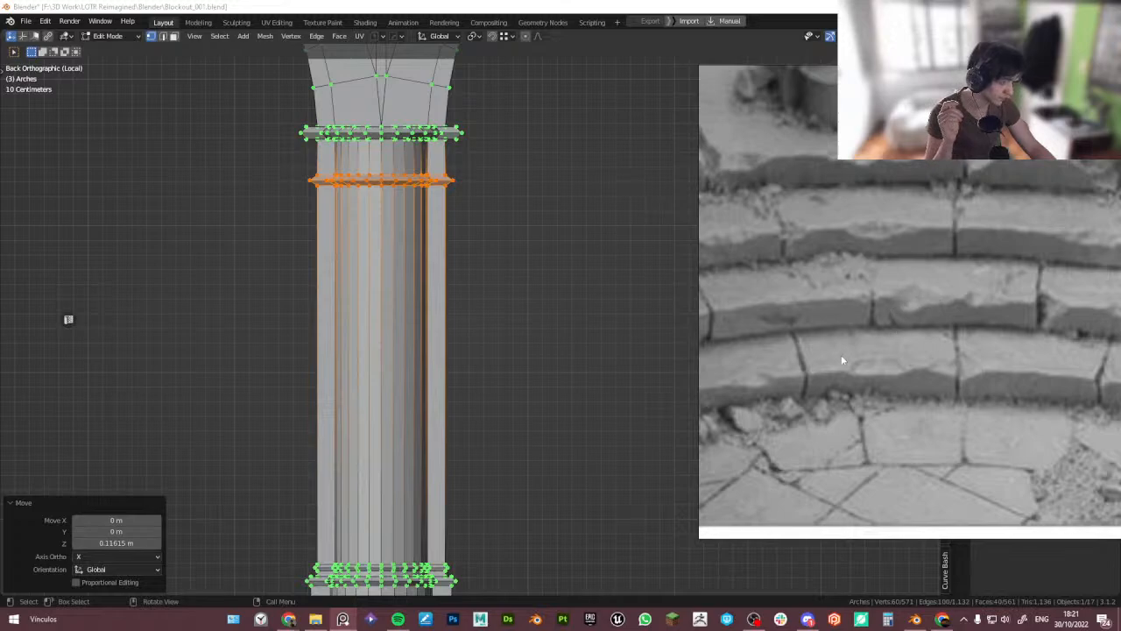
scroll(1000, 357, down, 3)
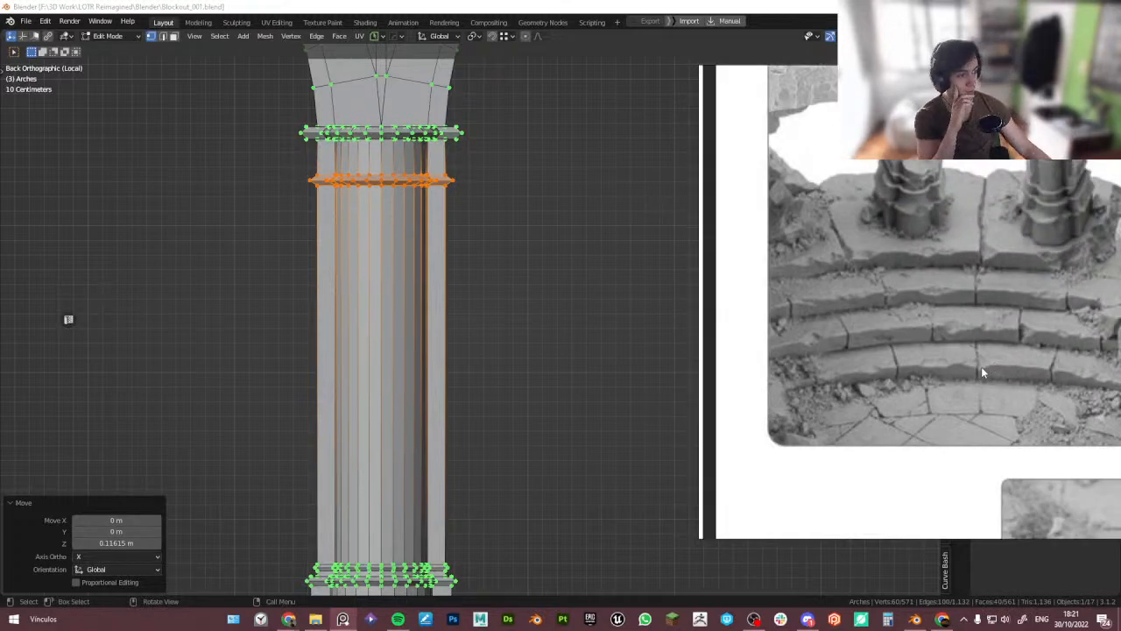
middle_drag(981, 366, 850, 325)
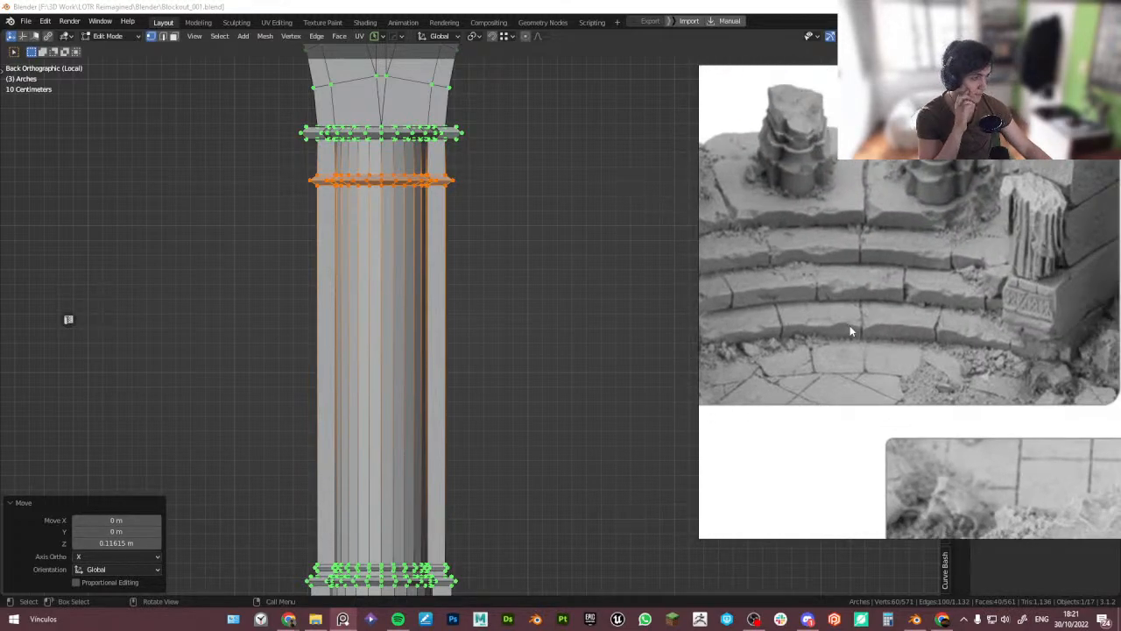
scroll(825, 259, down, 4)
middle_drag(952, 401, 929, 313)
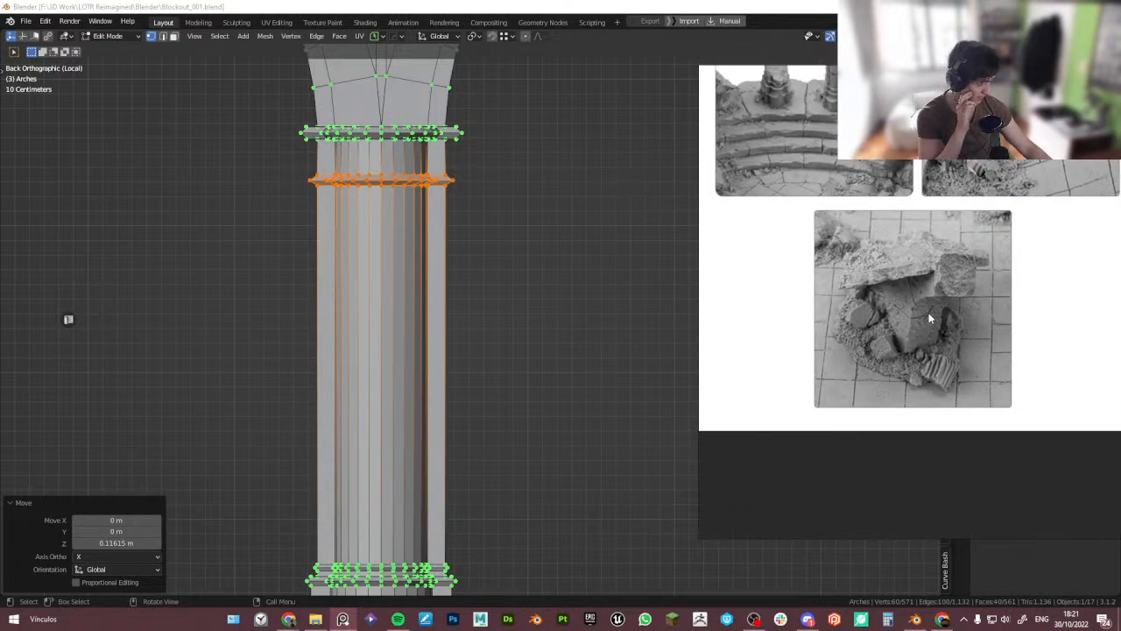
scroll(930, 321, down, 2)
middle_drag(777, 188, 794, 242)
scroll(806, 250, up, 4)
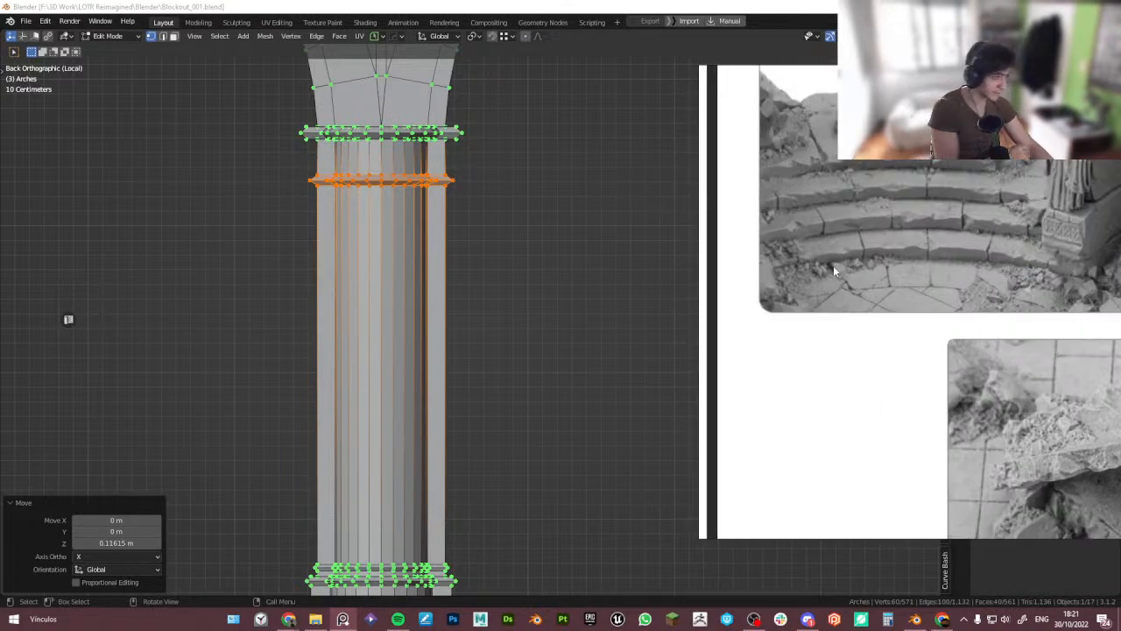
middle_drag(1011, 278, 874, 293)
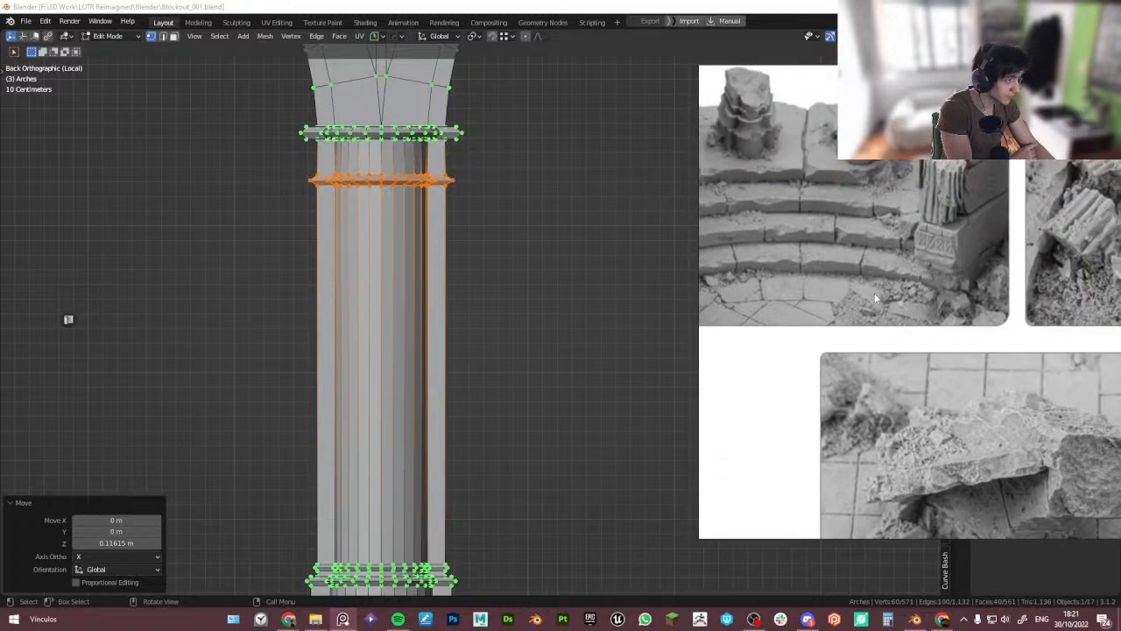
scroll(984, 260, up, 4)
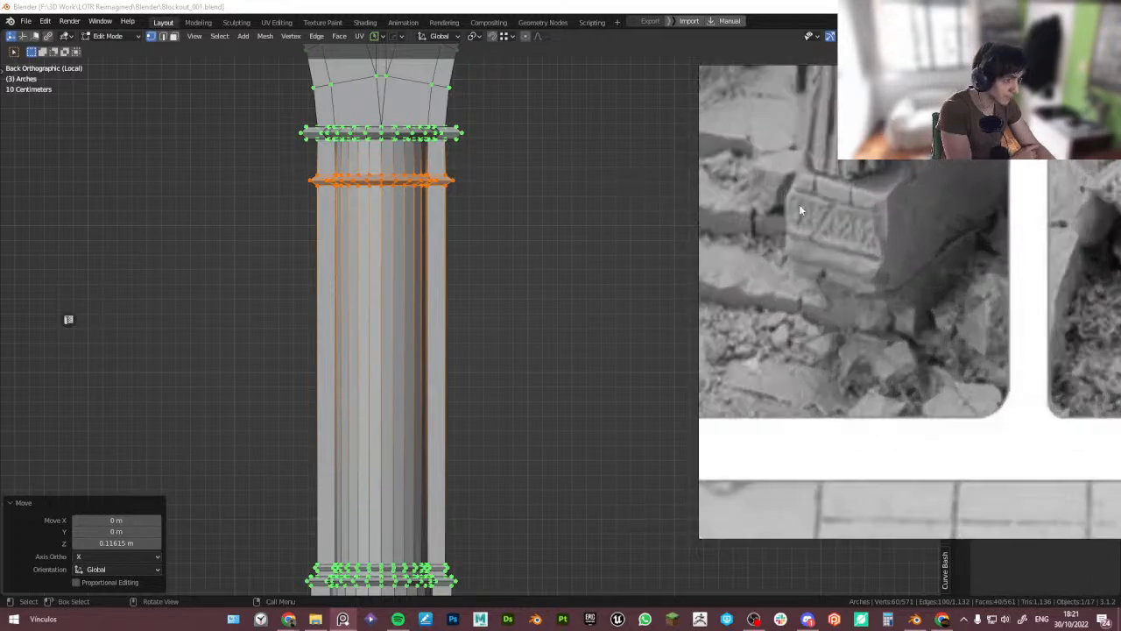
scroll(924, 238, down, 5)
middle_drag(980, 231, 734, 314)
scroll(843, 289, down, 4)
middle_drag(927, 277, 795, 297)
scroll(1056, 357, down, 3)
middle_drag(1053, 361, 954, 302)
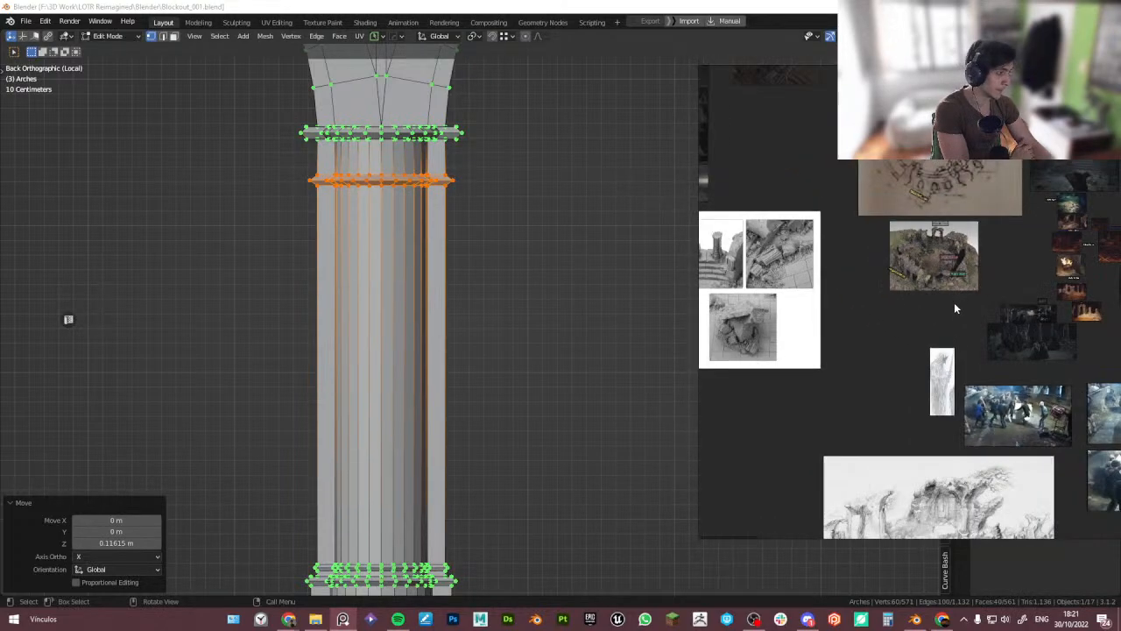
middle_drag(856, 384, 1082, 285)
middle_drag(714, 351, 892, 325)
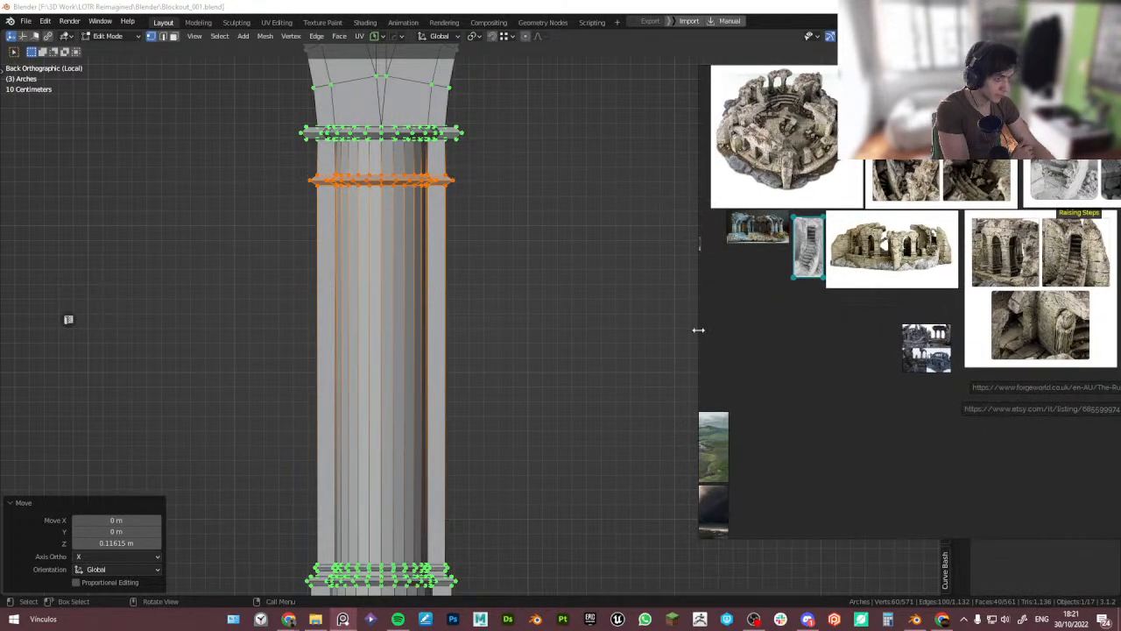
drag(699, 330, 561, 334)
double_click(881, 226)
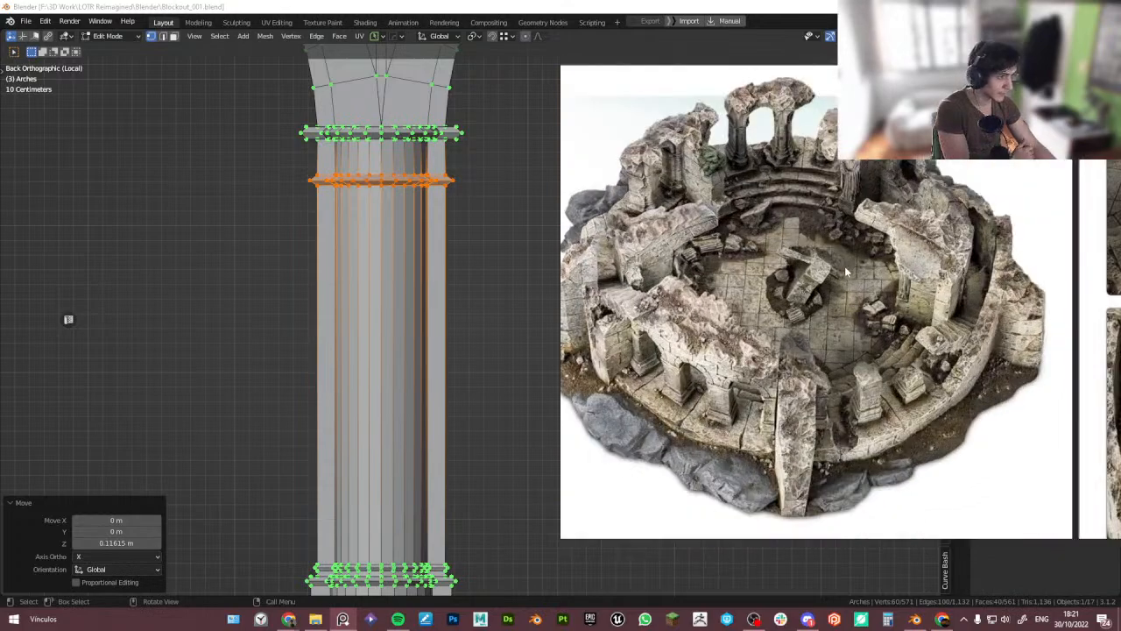
scroll(911, 283, up, 5)
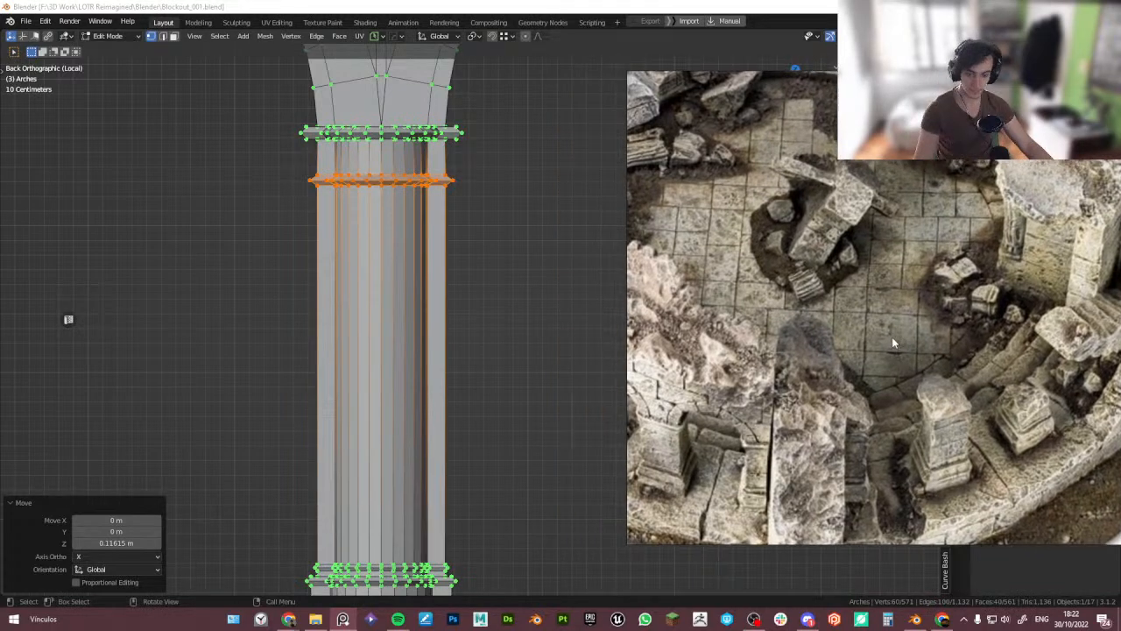
- Add an edge loop between the column's two ring moldings and scale it down to about 0.94
click(587, 401)
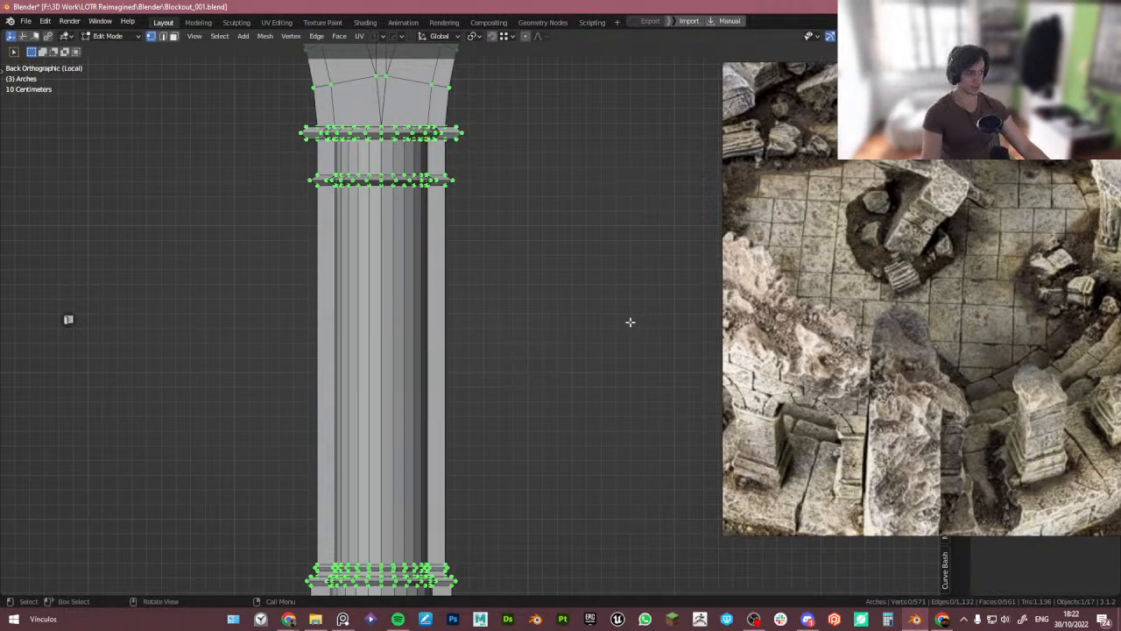
key(ctrl+r)
click(422, 162)
right_click(422, 162)
shift+middle_drag(514, 176, 551, 244)
scroll(485, 210, up, 3)
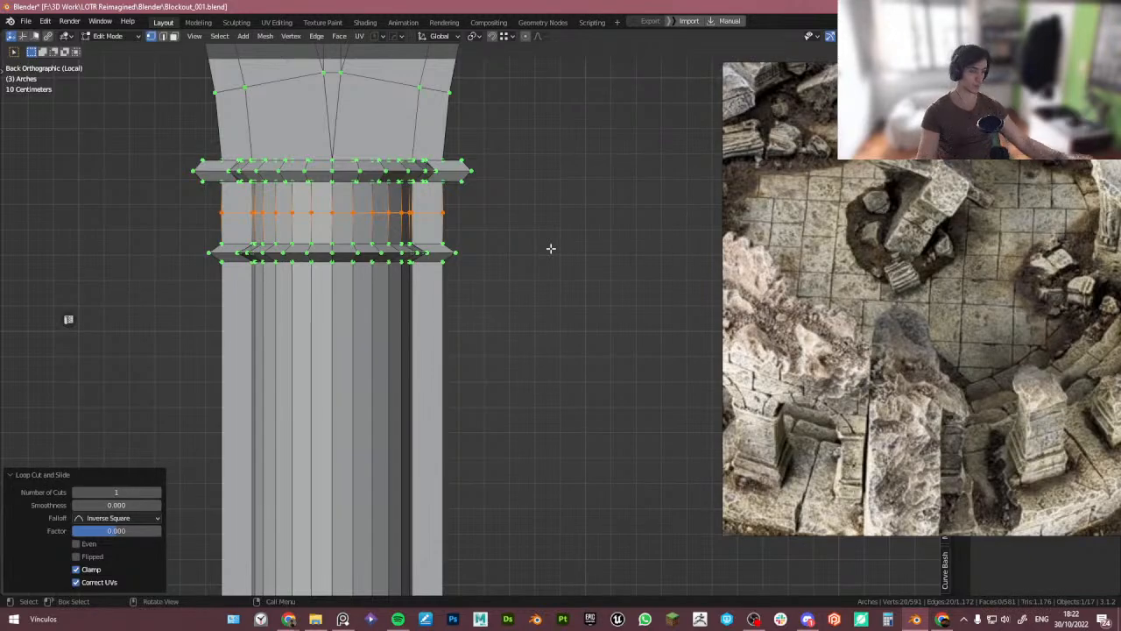
key(s)
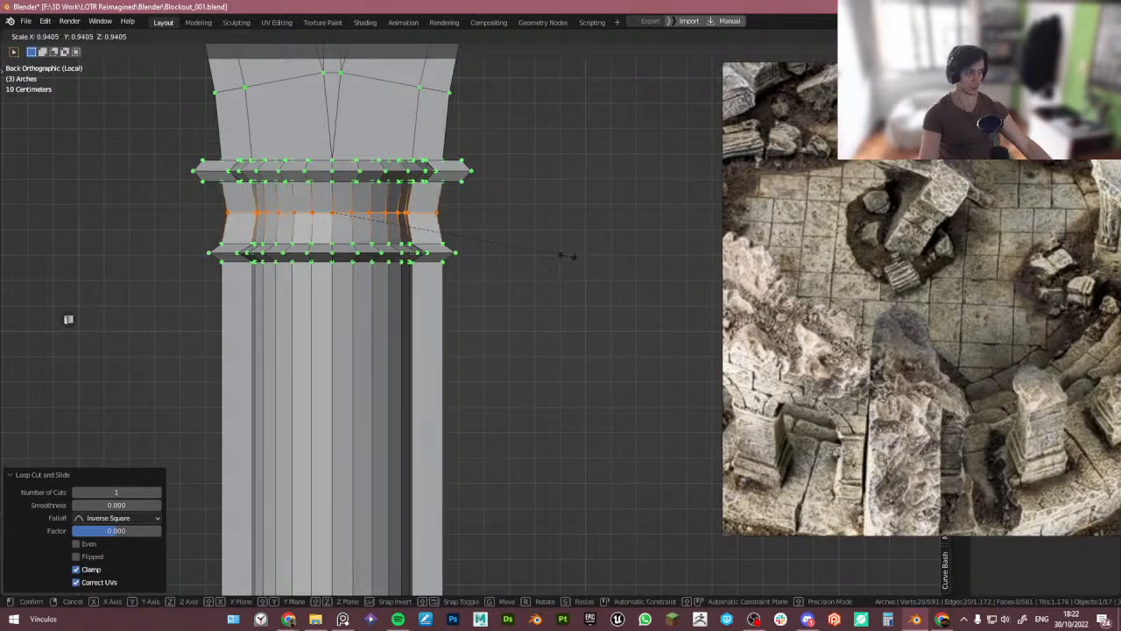
click(568, 255)
- Study the reference photos of the ruin's arches and column capitals
scroll(571, 272, down, 1)
drag(759, 338, 904, 356)
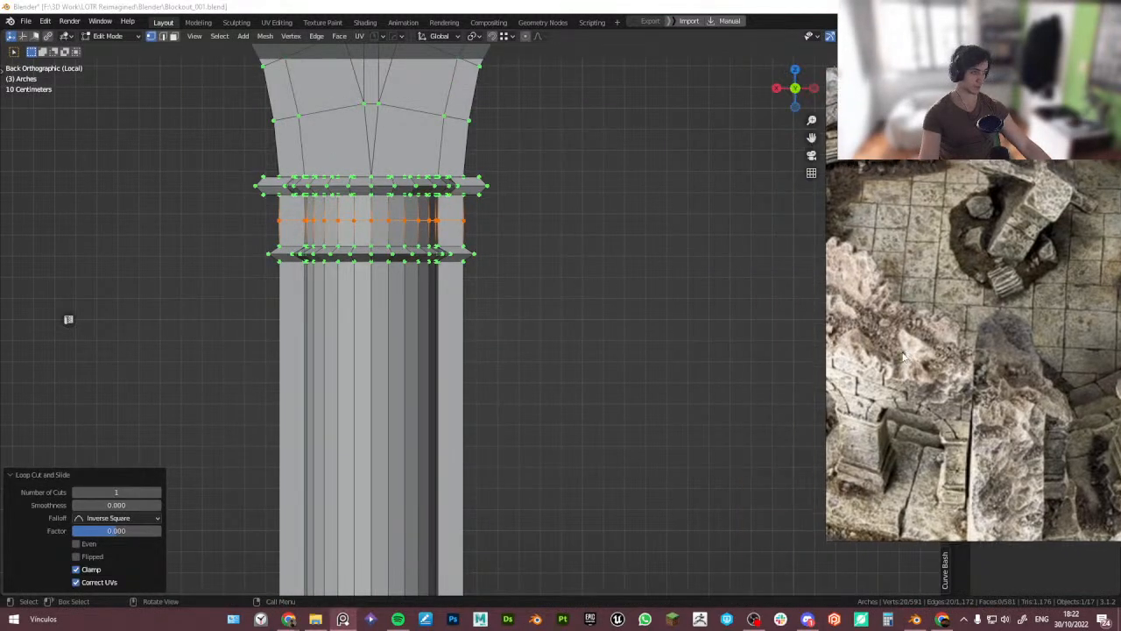
shift+middle_drag(551, 263, 558, 303)
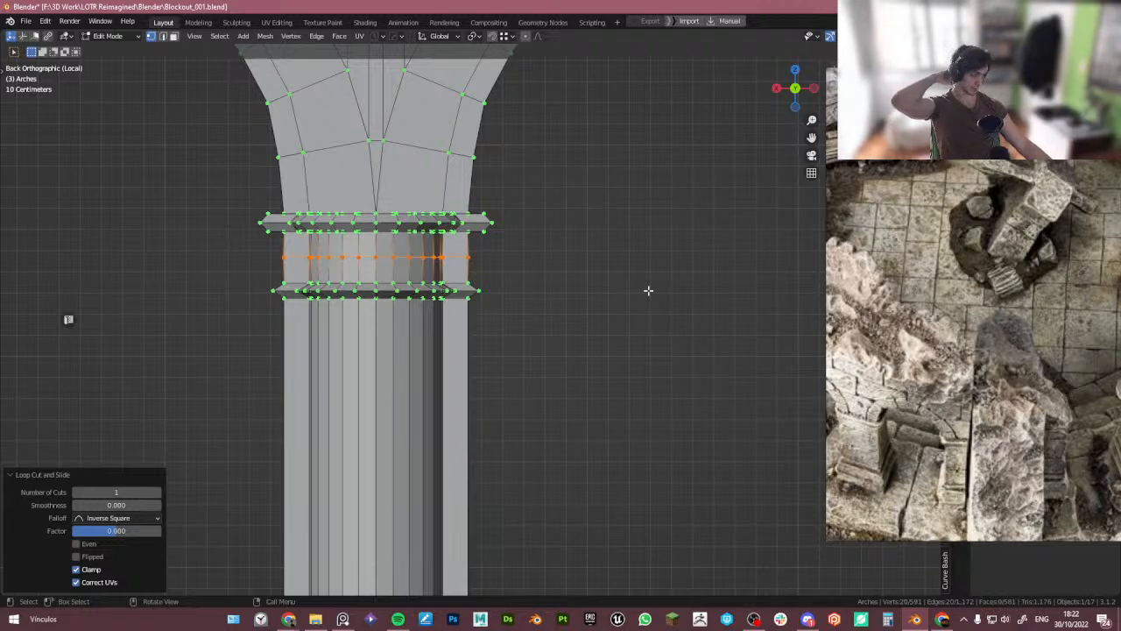
scroll(928, 305, down, 4)
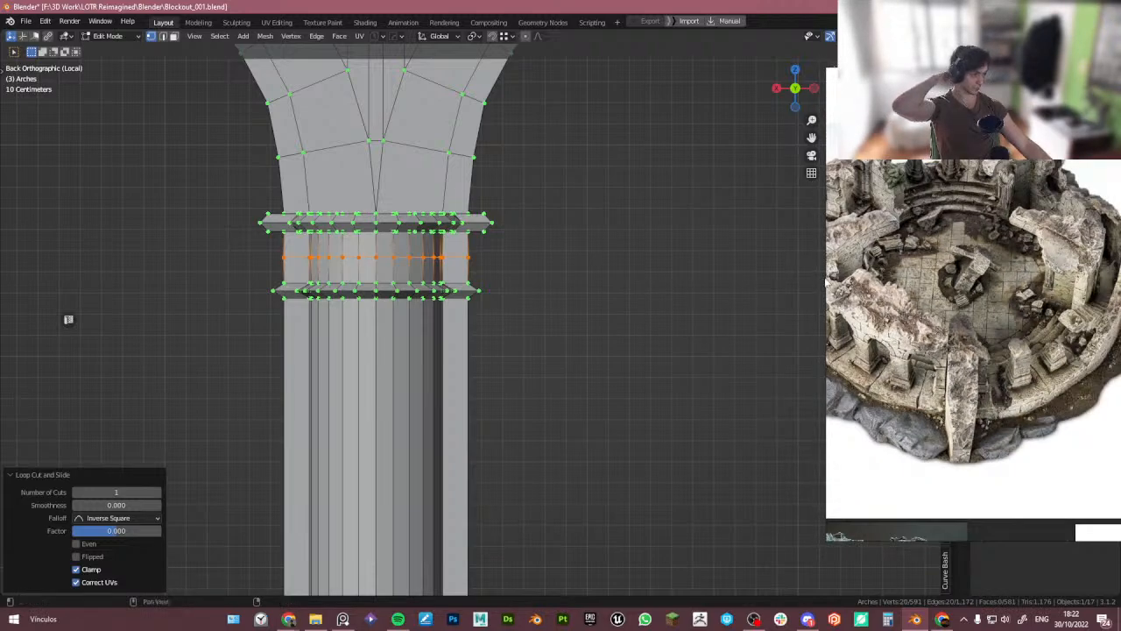
drag(827, 281, 718, 288)
scroll(843, 329, up, 5)
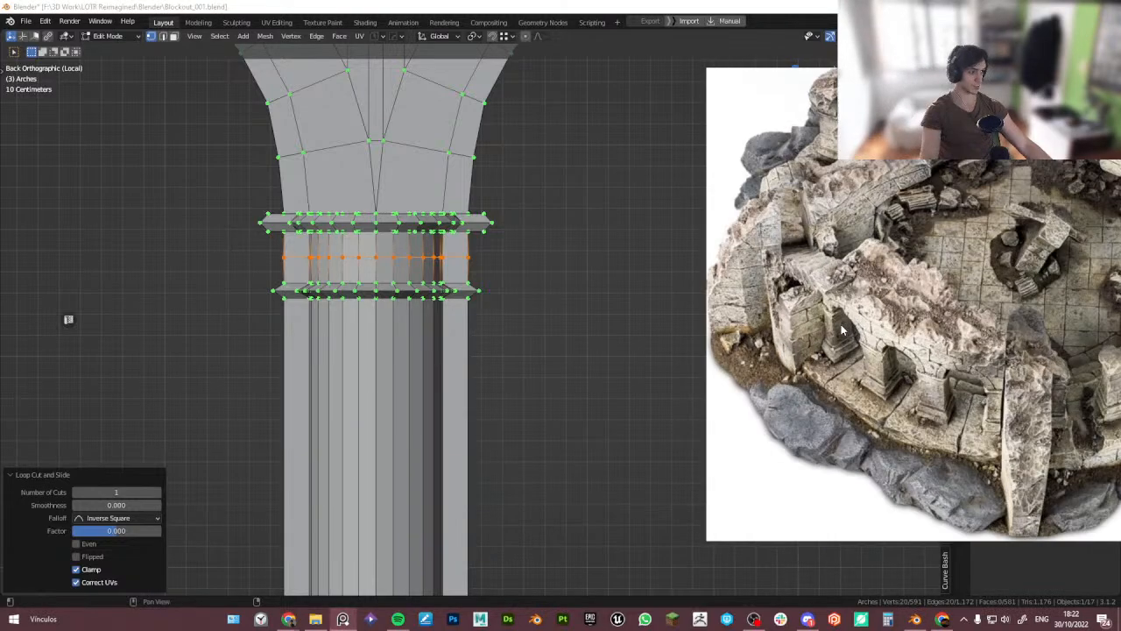
scroll(844, 338, up, 3)
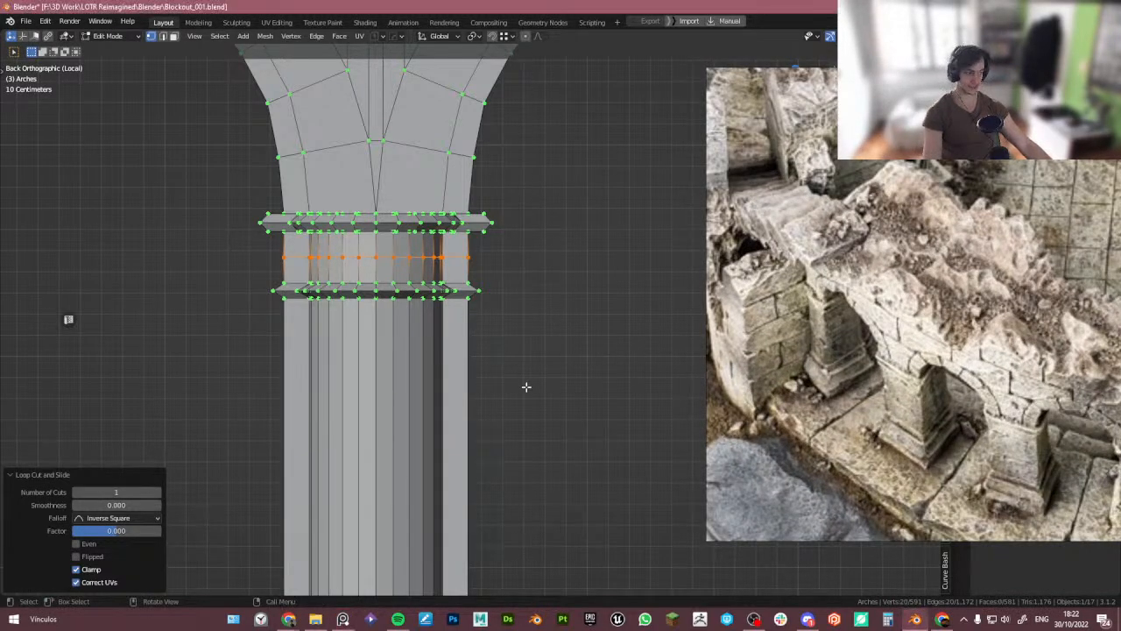
scroll(527, 387, down, 3)
shift+middle_drag(523, 419, 499, 278)
scroll(785, 316, down, 5)
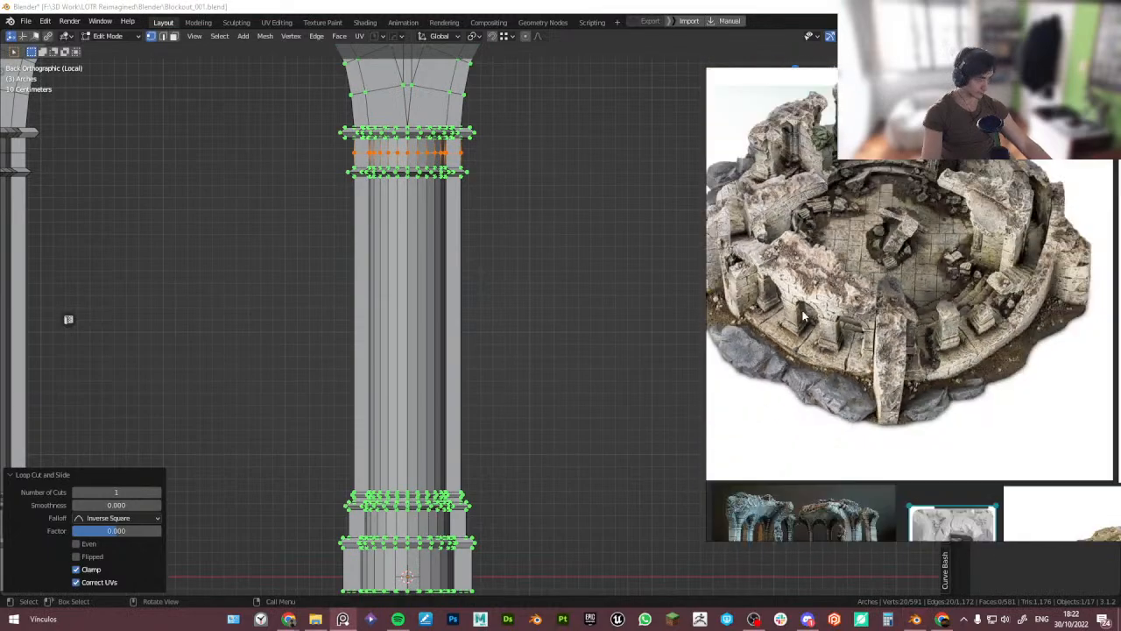
scroll(804, 314, down, 4)
scroll(924, 309, up, 6)
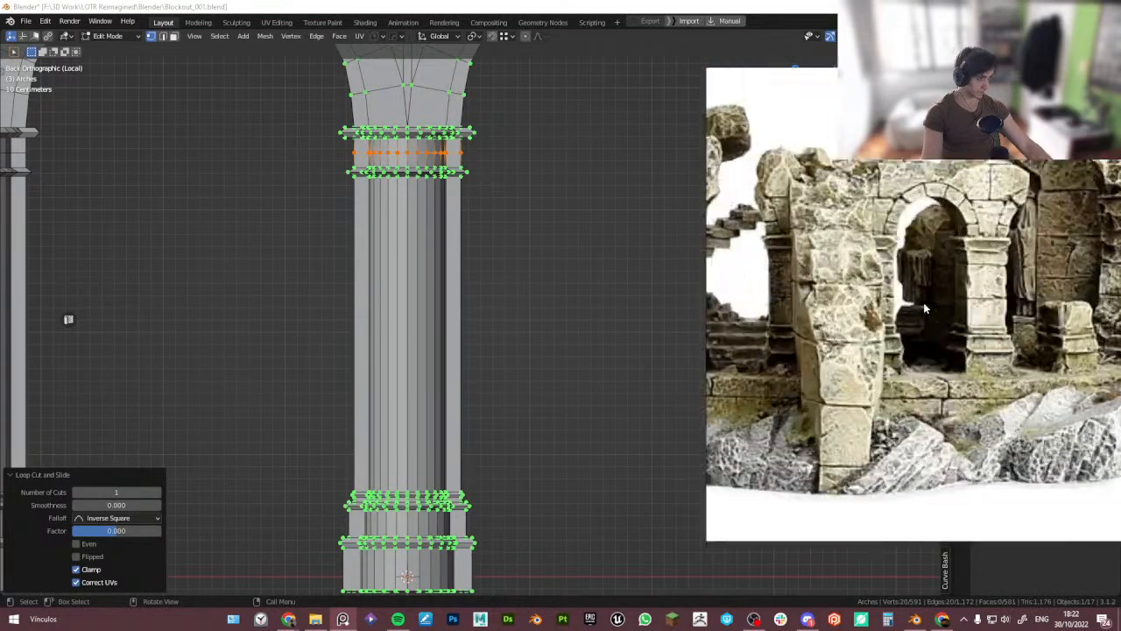
middle_drag(924, 302, 945, 311)
scroll(985, 257, up, 4)
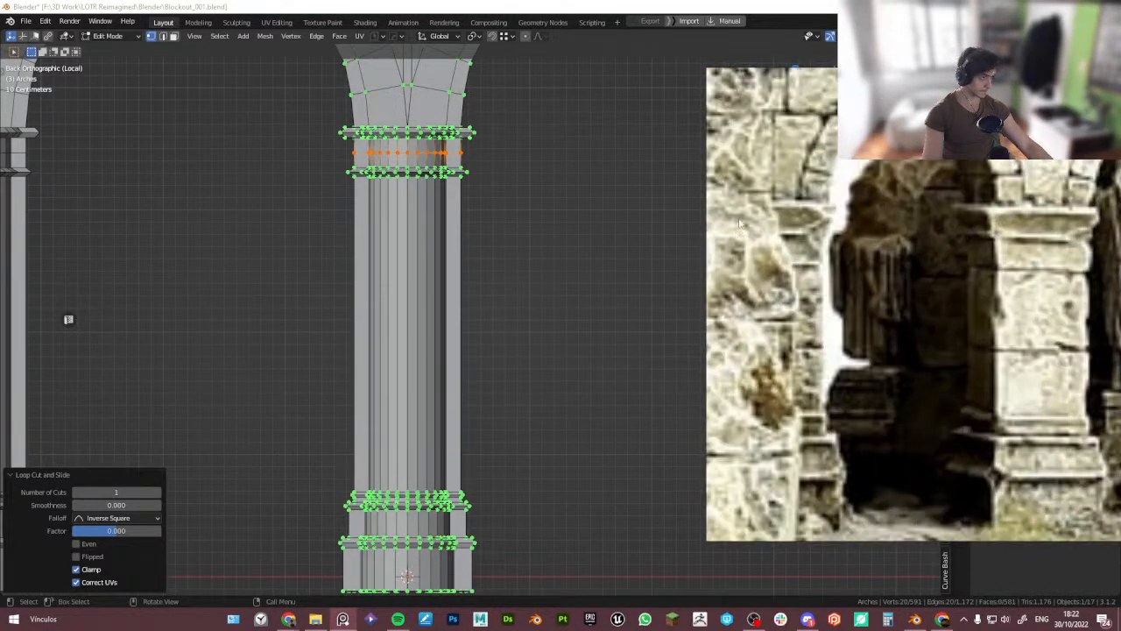
- Select the upper ring molding and scale it up to about 1.04 with proportional editing
drag(313, 111, 550, 150)
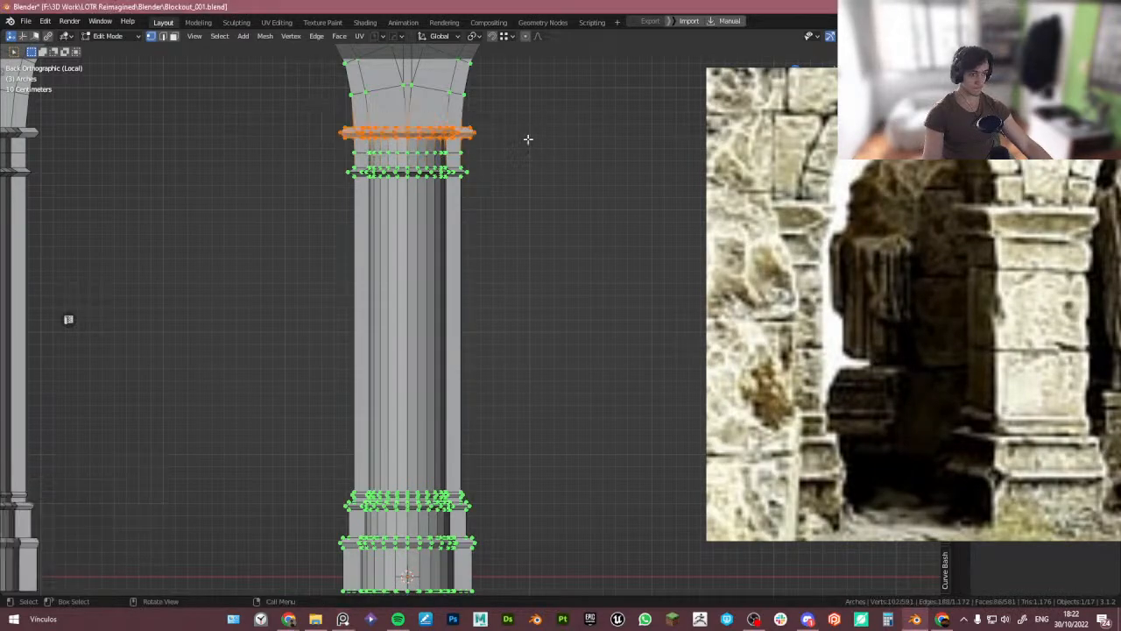
scroll(506, 132, up, 1)
key(s)
click(517, 138)
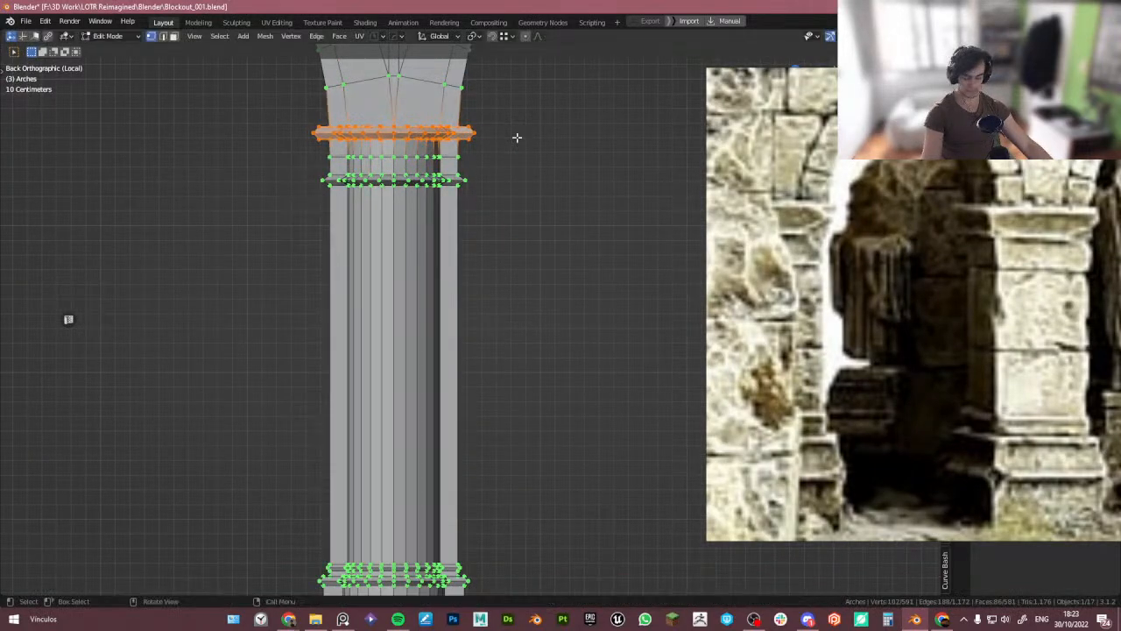
key(s)
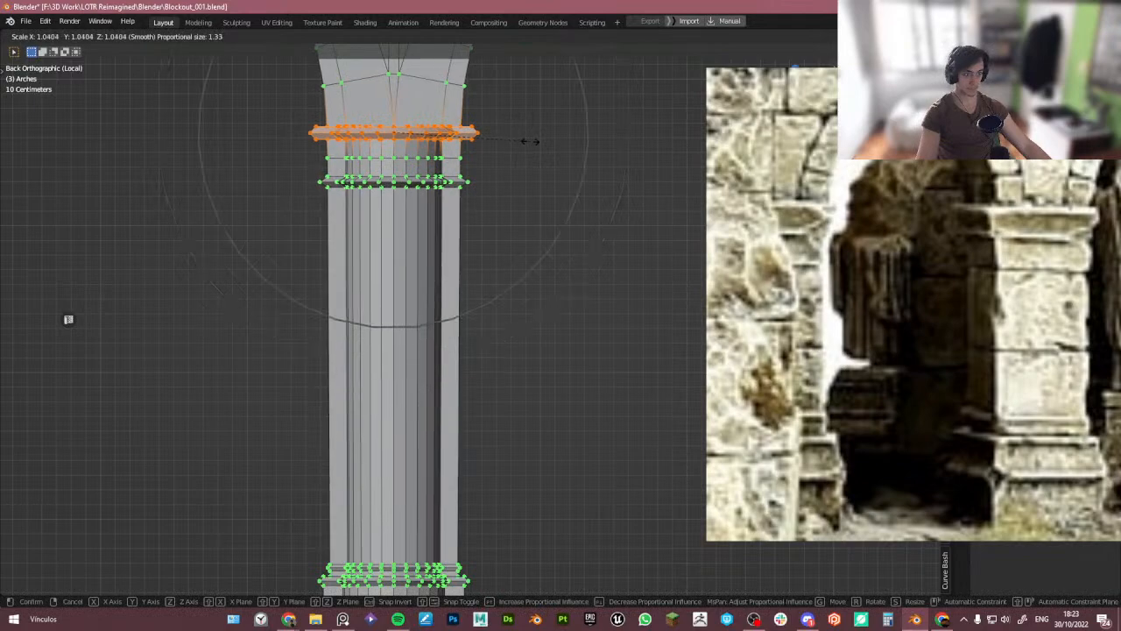
scroll(530, 142, up, 4)
click(541, 146)
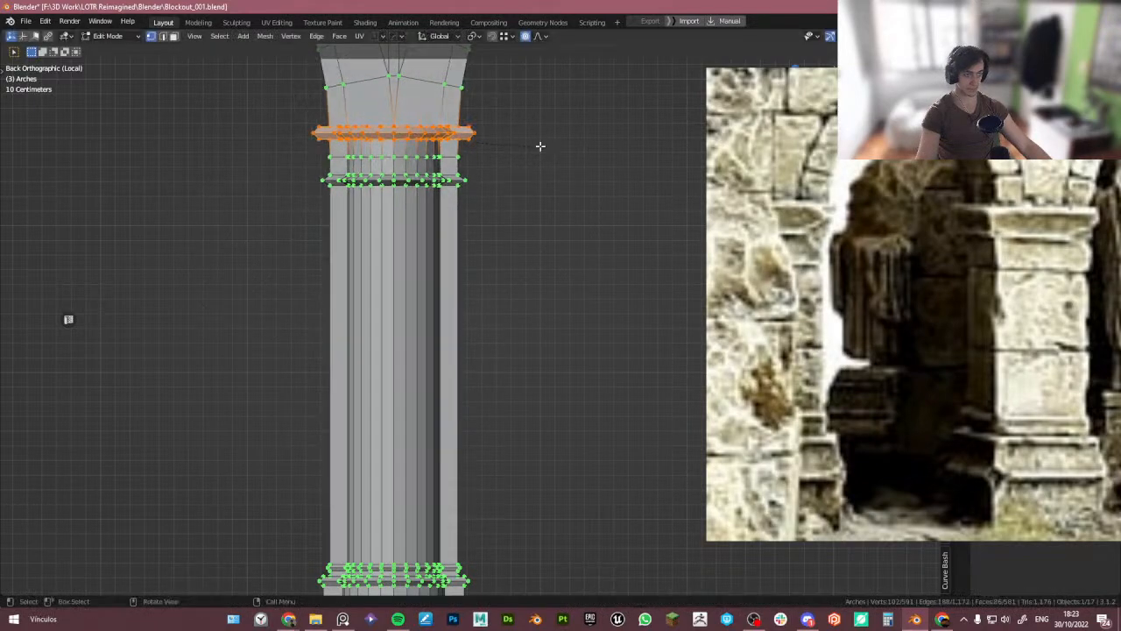
- Select the edge loop just beneath the column's upper ring molding and scale it outward about 1.10, excluding the Z axis
scroll(506, 176, down, 3)
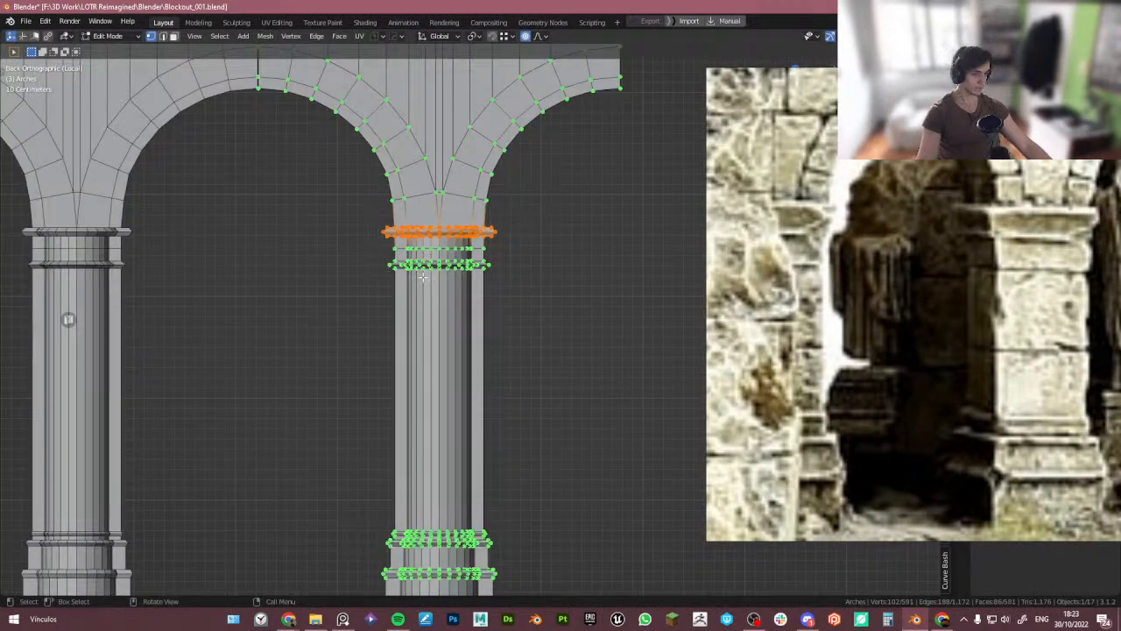
shift+middle_drag(450, 312, 450, 245)
shift+middle_drag(489, 156, 468, 194)
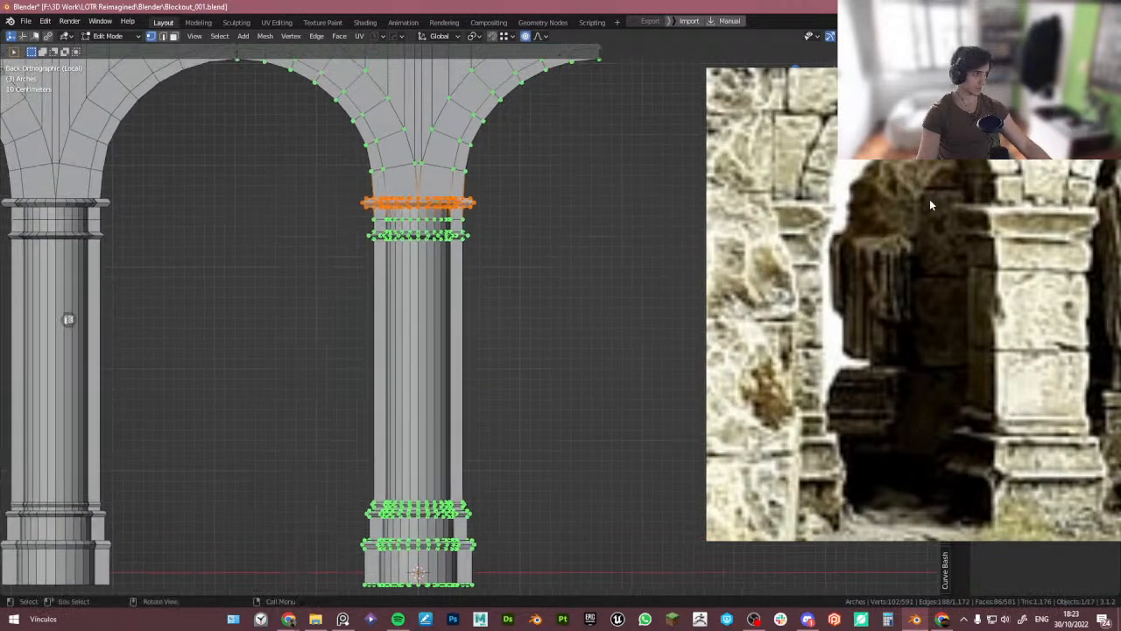
scroll(436, 207, up, 5)
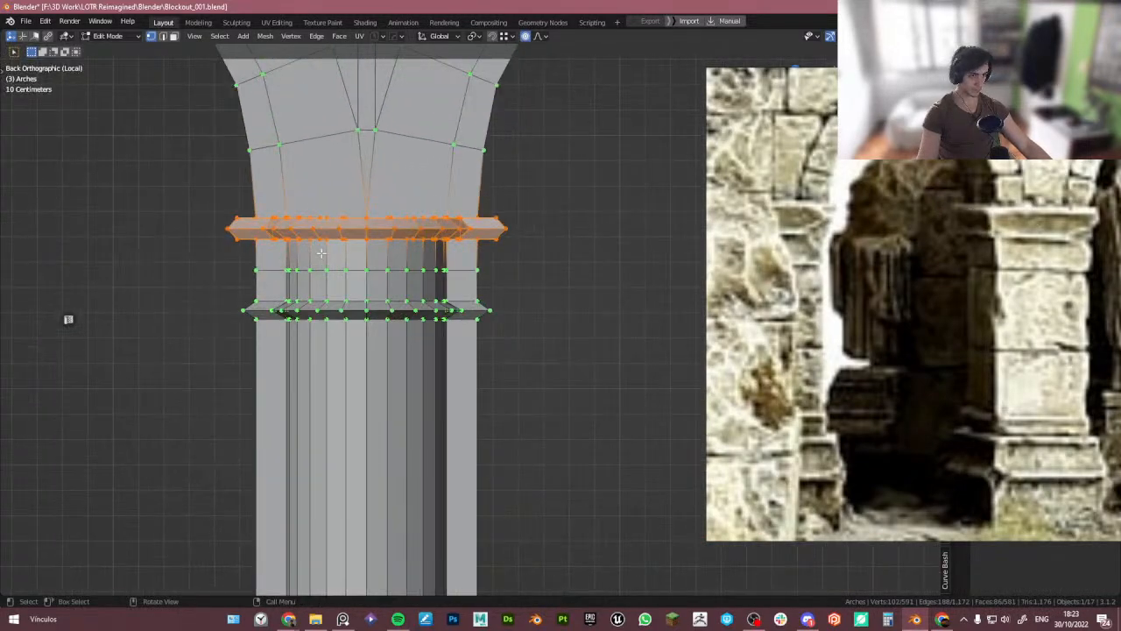
middle_drag(342, 250, 368, 206)
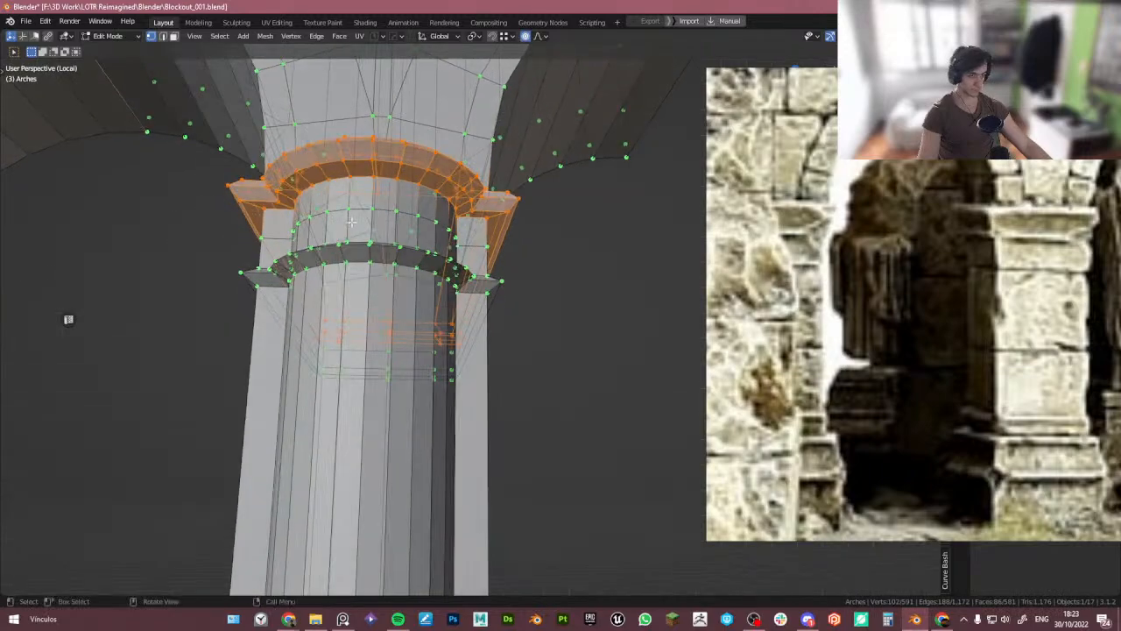
key(2)
key(alt+z)
alt+click(445, 197)
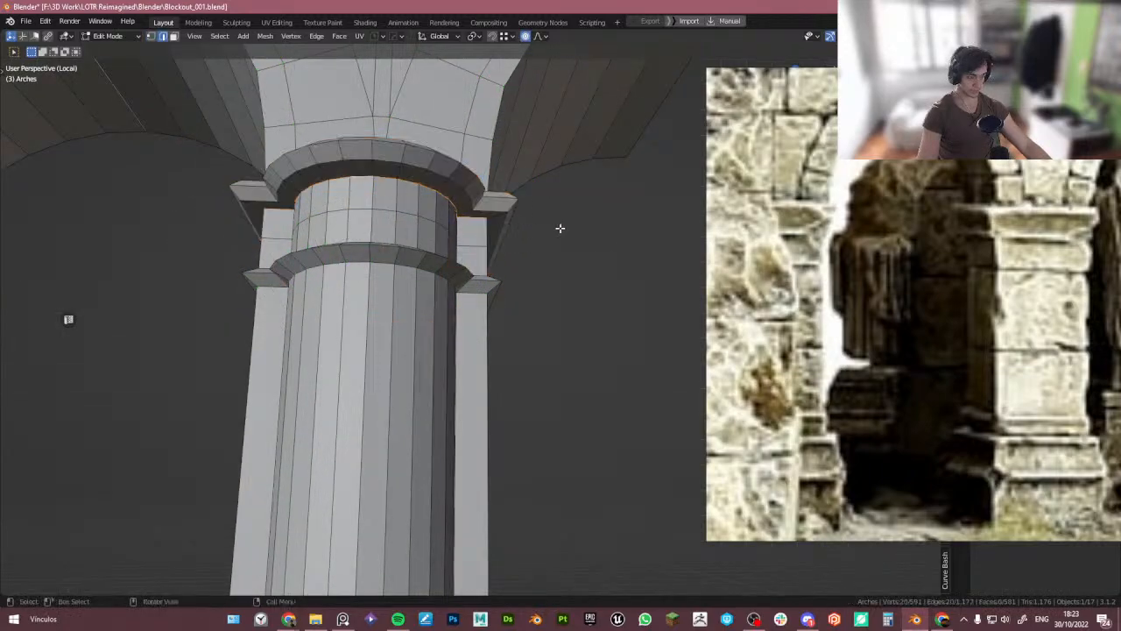
key(s)
key(shift+z)
right_click(563, 229)
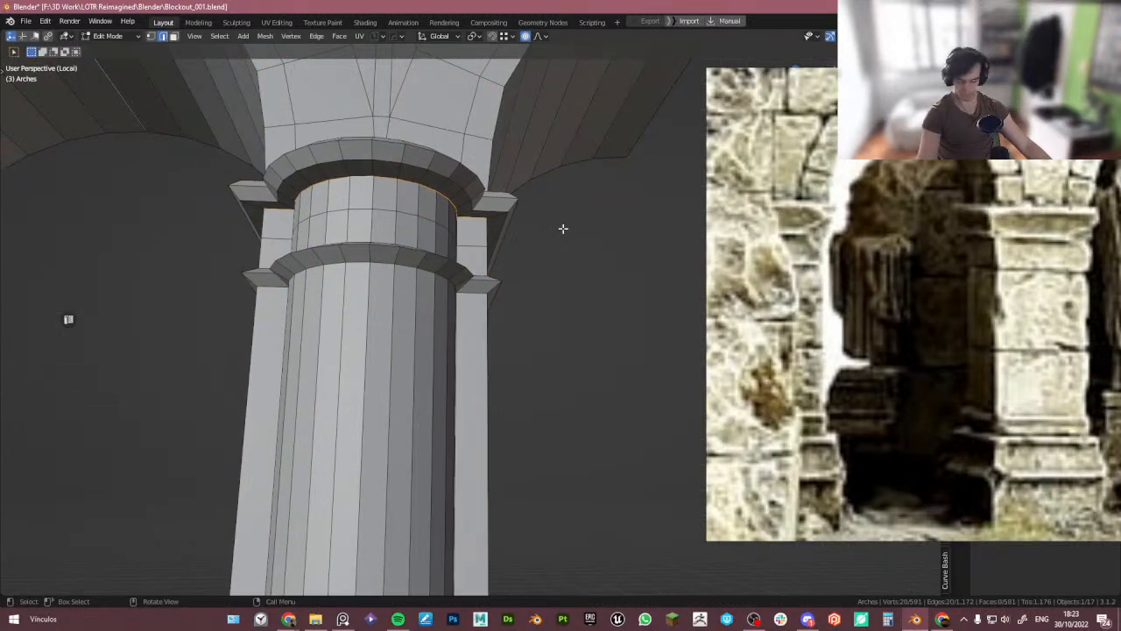
key(s)
key(shift+z)
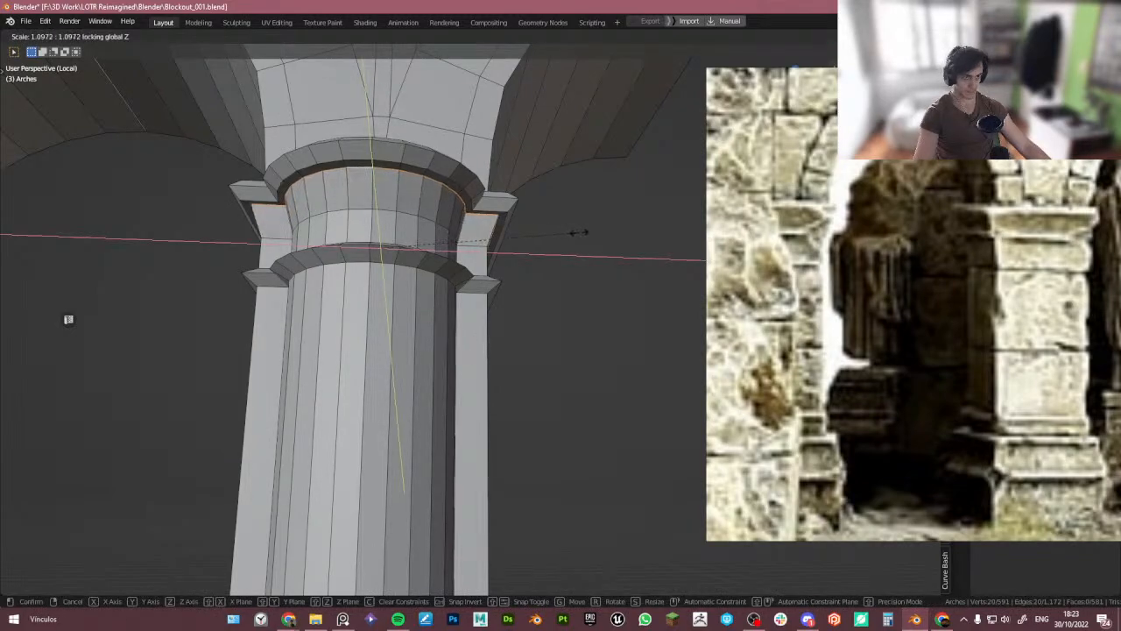
click(574, 237)
middle_drag(573, 238, 494, 295)
key(Tab)
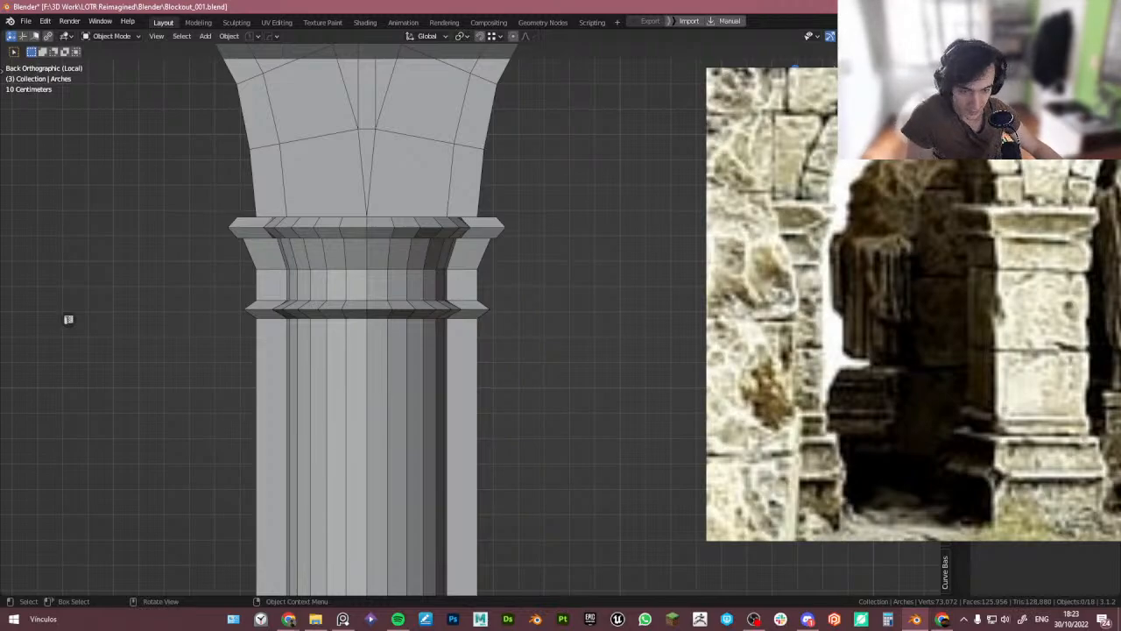
- Select the middle edge loop of the column capital and scale it up to about 1.03
middle_drag(393, 92, 425, 300)
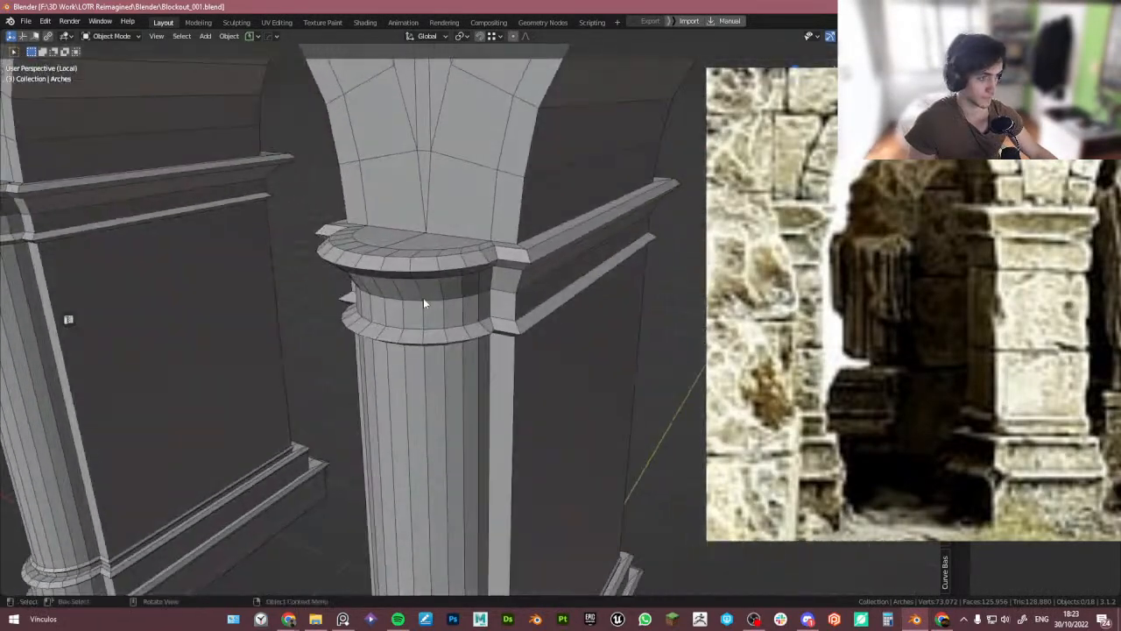
scroll(424, 294, down, 5)
key(Tab)
middle_drag(414, 240, 529, 276)
key(Tab)
scroll(557, 292, down, 4)
scroll(494, 298, up, 4)
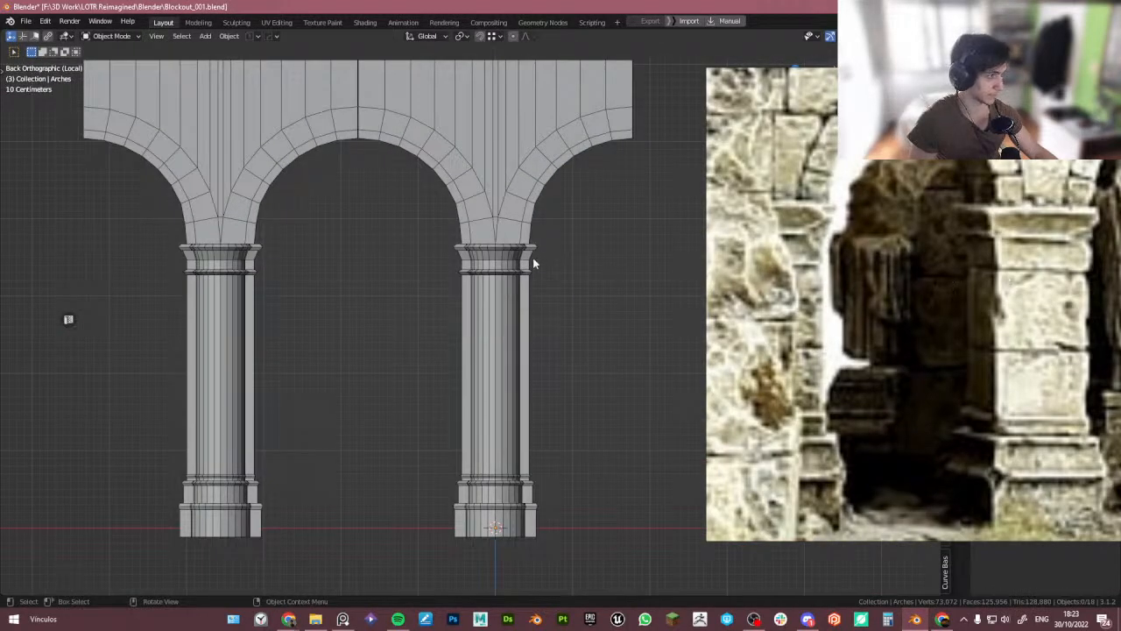
scroll(517, 265, up, 4)
alt+click(414, 254)
key(Tab)
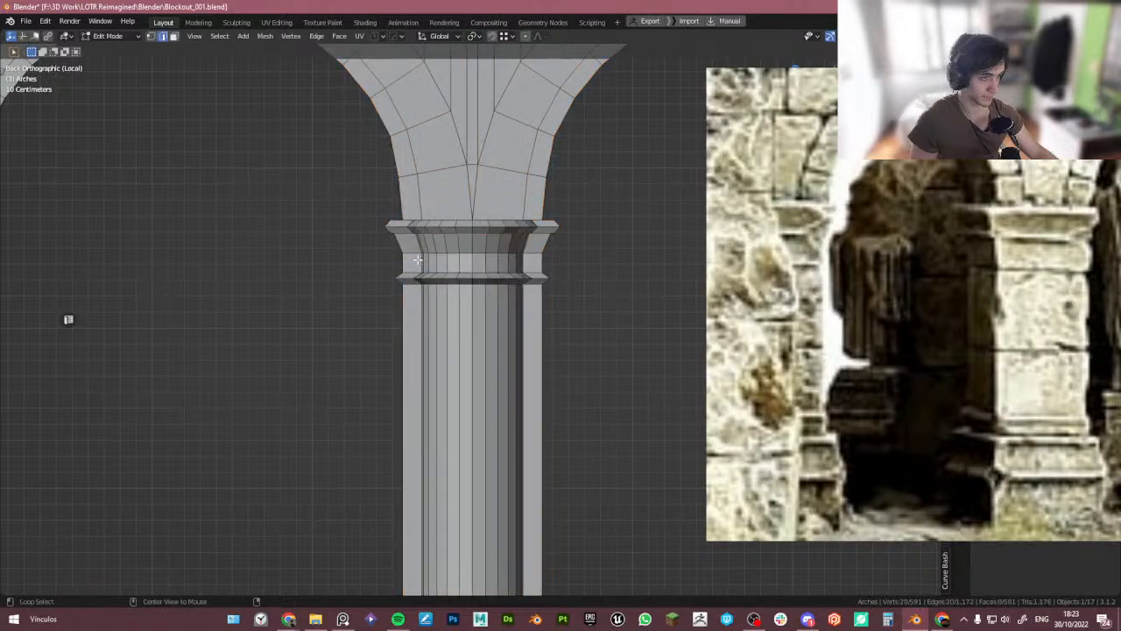
alt+click(417, 255)
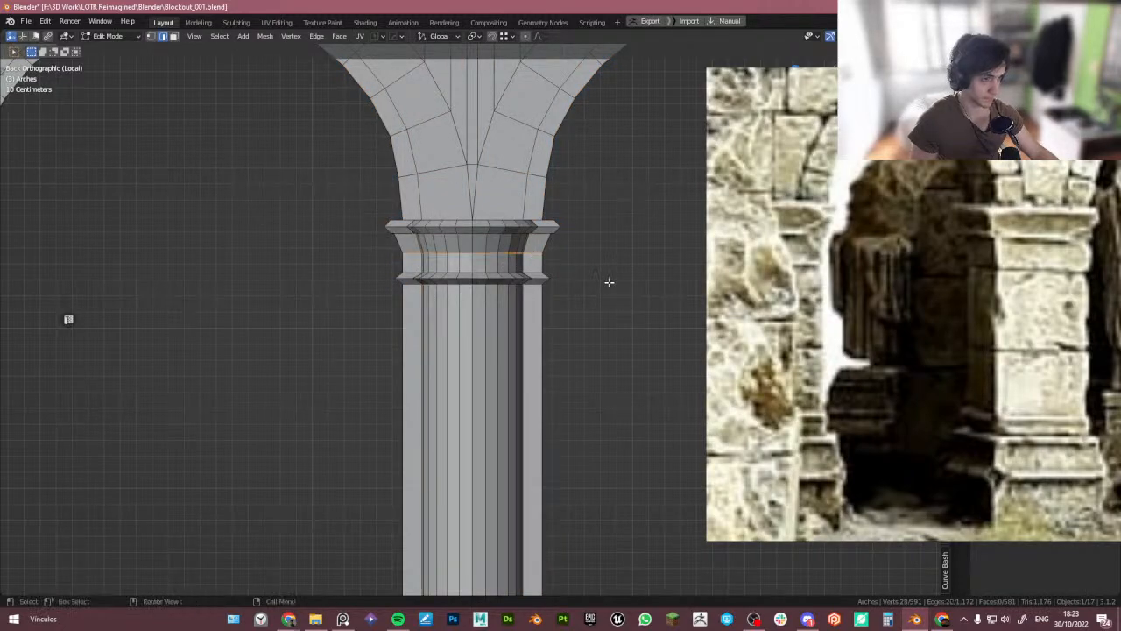
key(s)
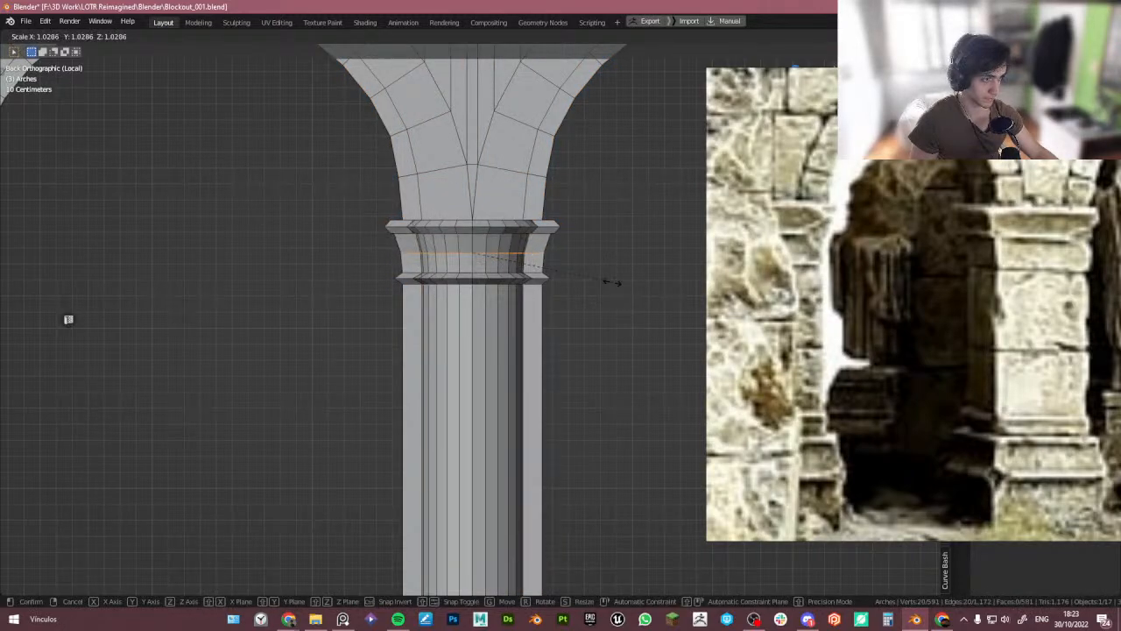
click(613, 282)
key(Tab)
- Examine the arcade's square pier and its stepped base against the reference photos from several angles
click(602, 205)
scroll(607, 234, down, 4)
middle_drag(606, 236, 449, 293)
shift+middle_drag(568, 308, 534, 282)
click(487, 291)
scroll(521, 307, down, 3)
middle_drag(500, 338, 482, 354)
scroll(881, 397, down, 3)
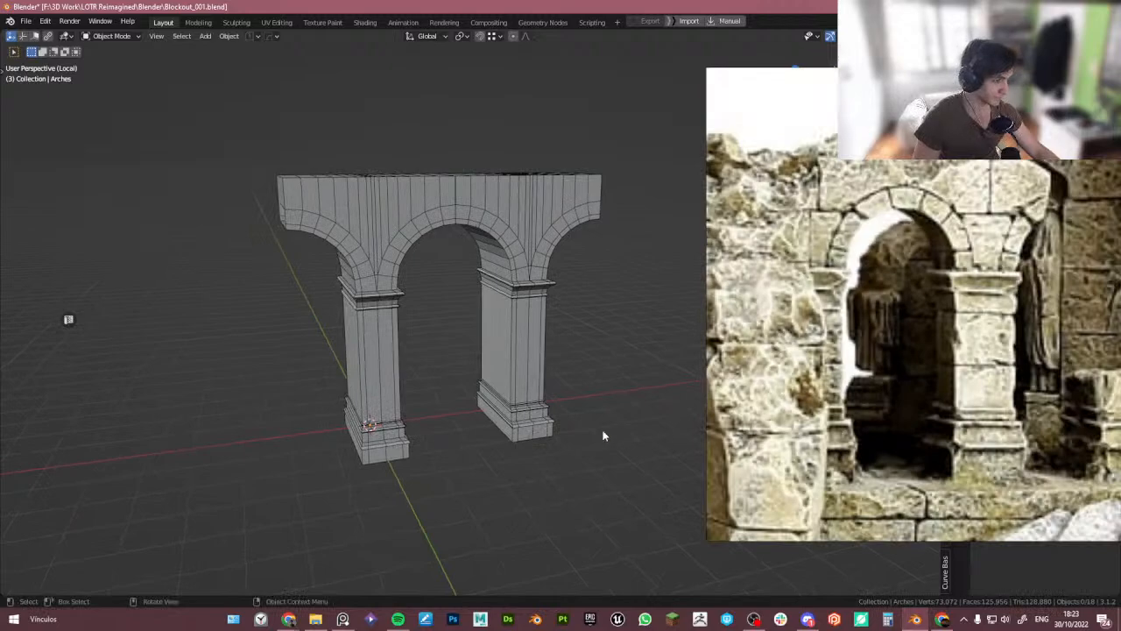
key(KP_1)
scroll(452, 433, up, 4)
scroll(990, 442, up, 5)
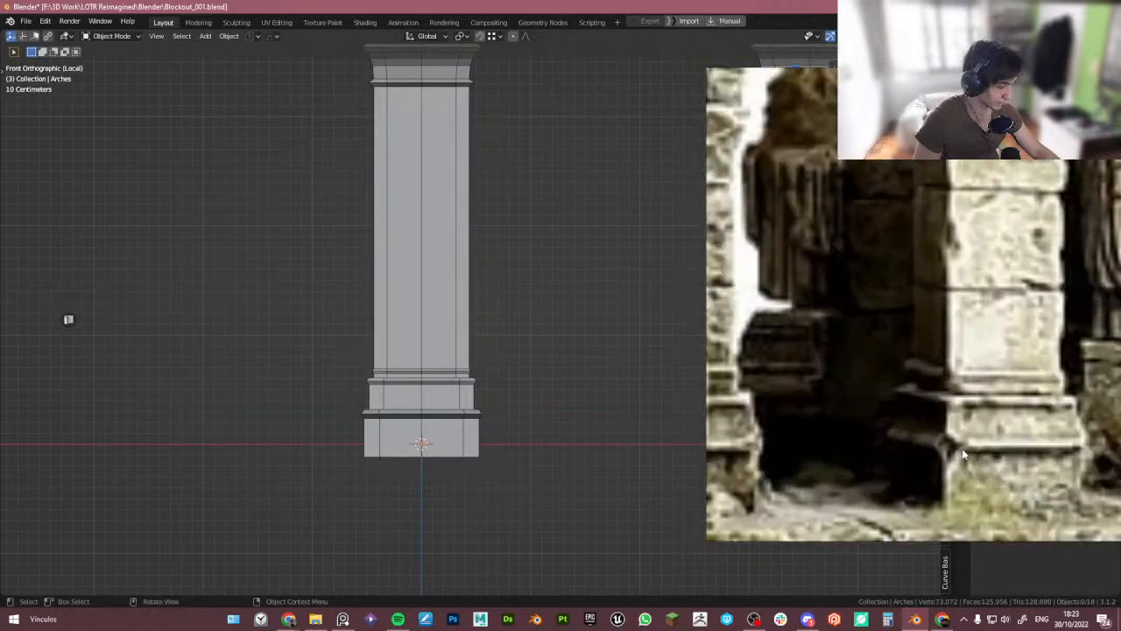
scroll(473, 434, up, 2)
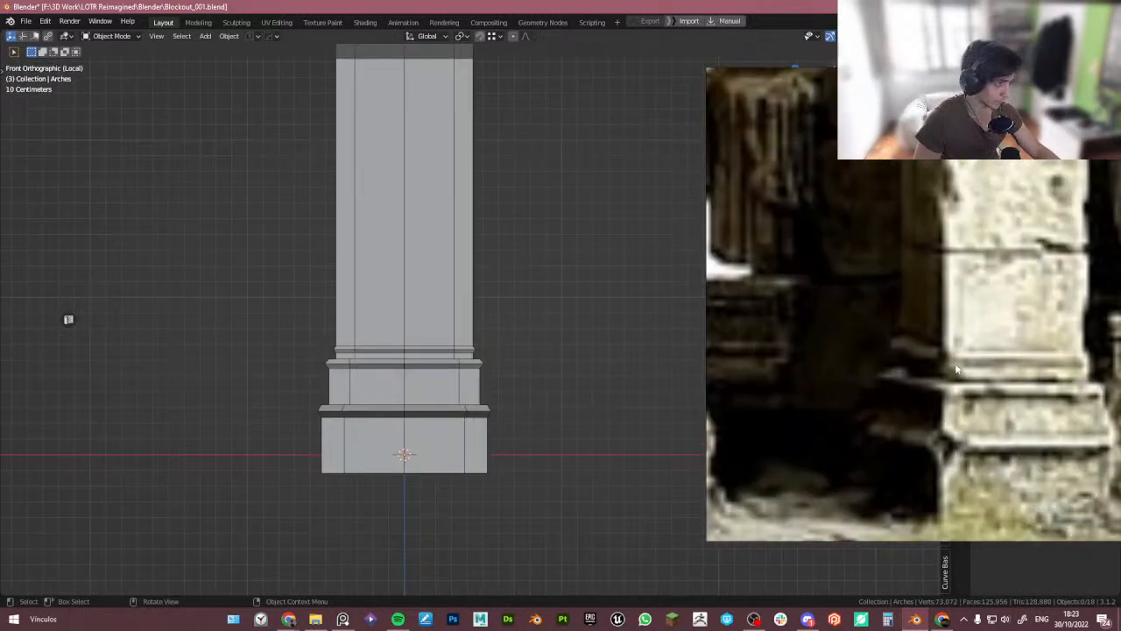
middle_drag(349, 347, 369, 353)
scroll(902, 357, down, 2)
scroll(902, 358, down, 6)
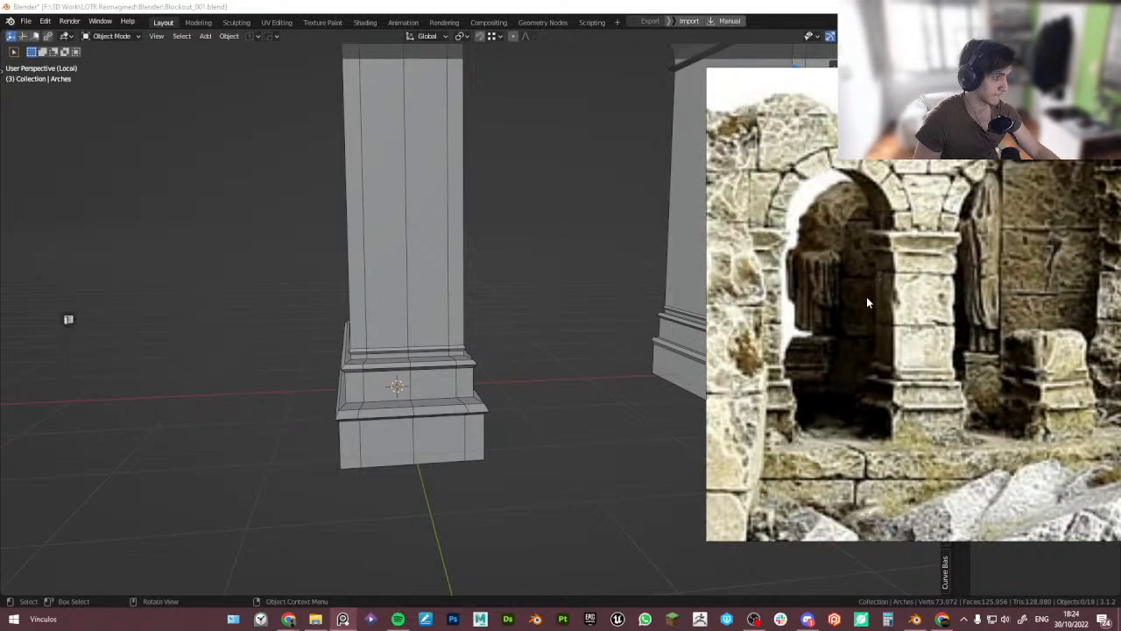
scroll(876, 307, down, 5)
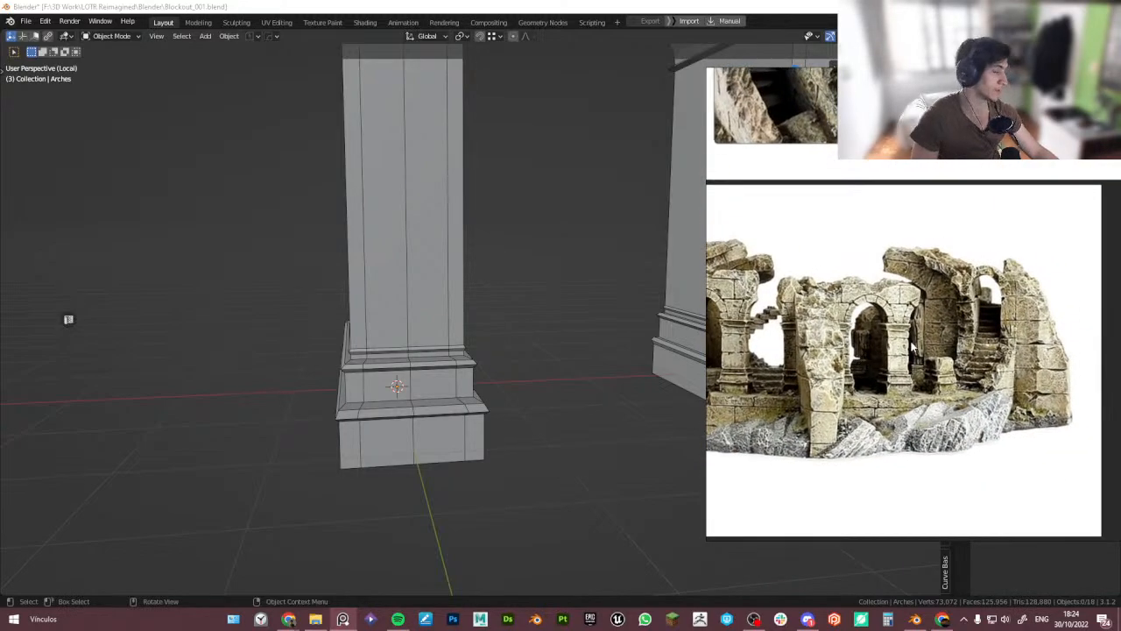
- Inspect the pier's shaft, capital and base parts in front and perspective views against the reference
click(419, 461)
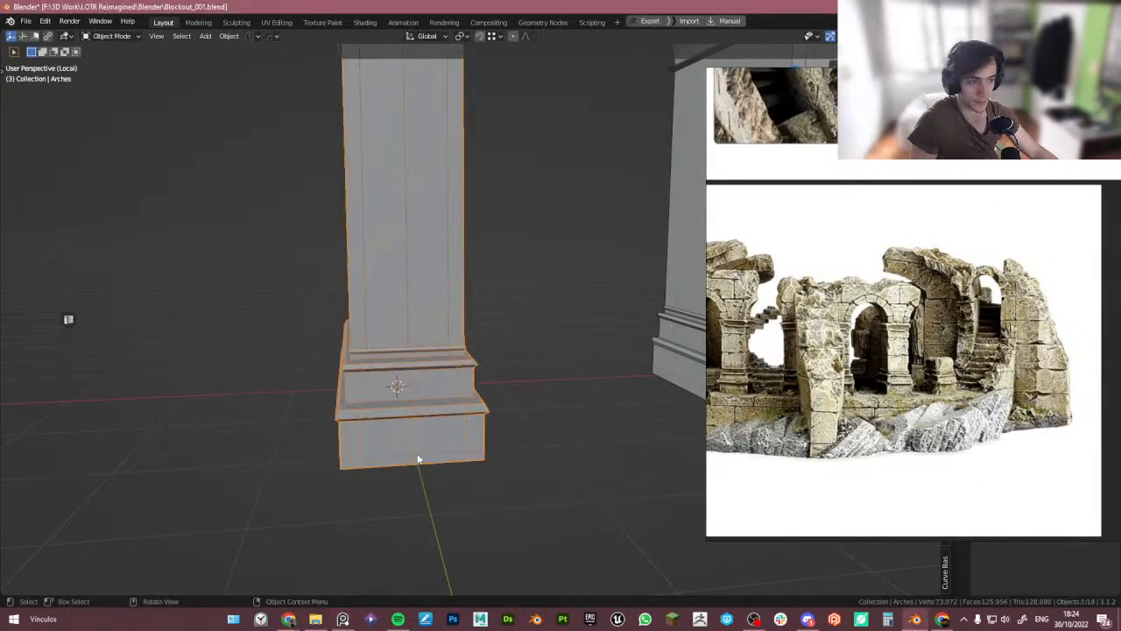
key(KP_1)
scroll(379, 314, down, 3)
key(Tab)
drag(233, 488, 476, 220)
middle_drag(476, 220, 325, 409)
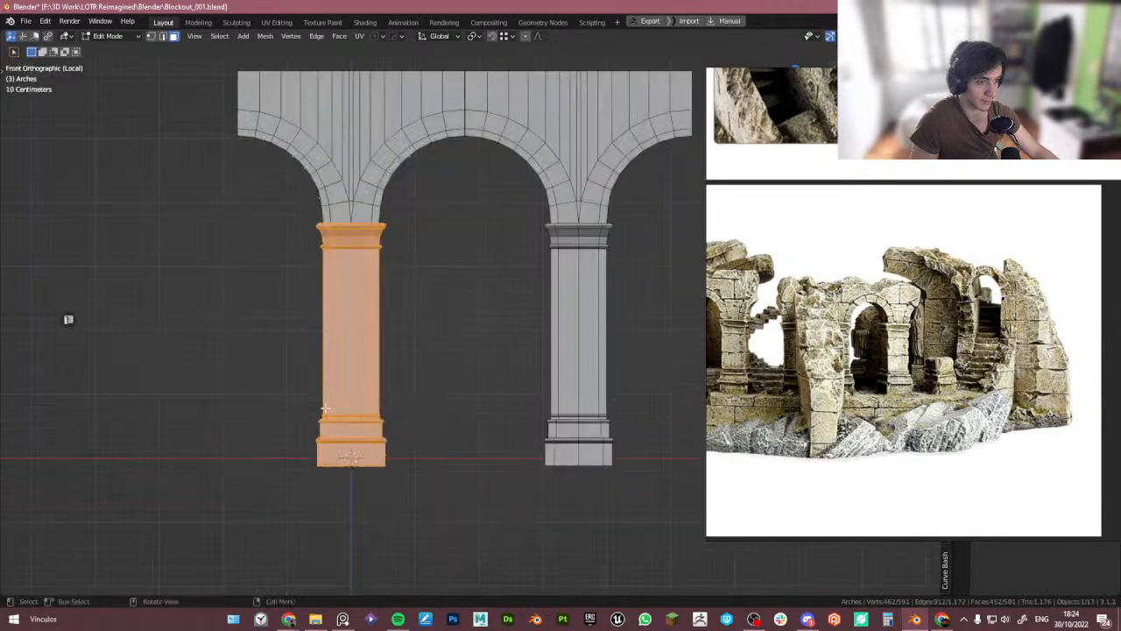
scroll(929, 379, up, 10)
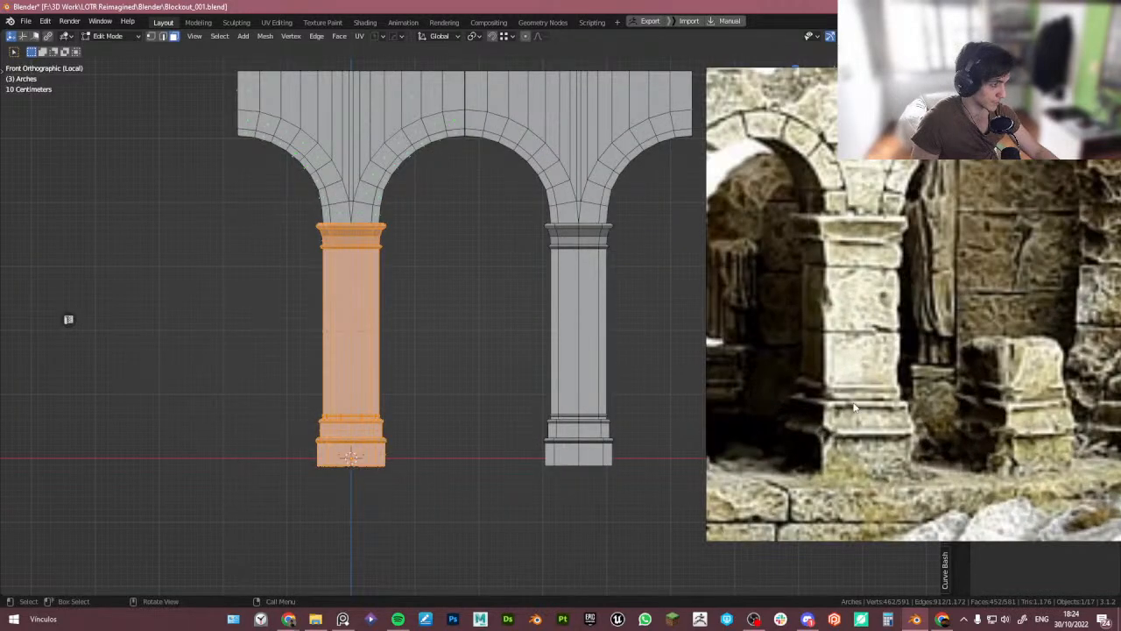
scroll(844, 391, down, 2)
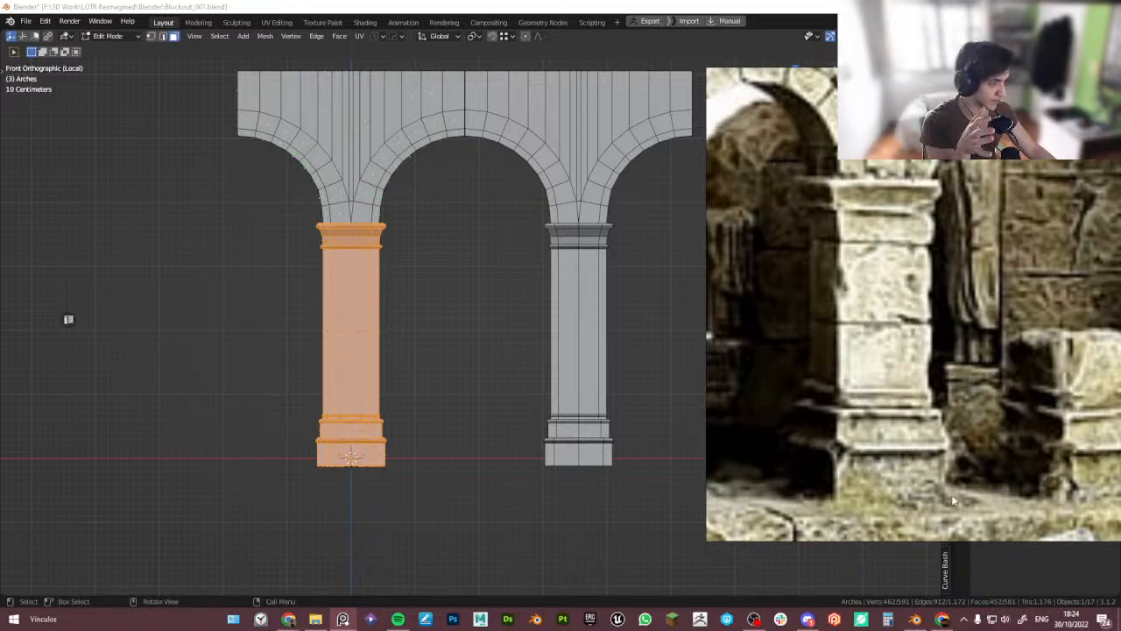
scroll(390, 429, up, 1)
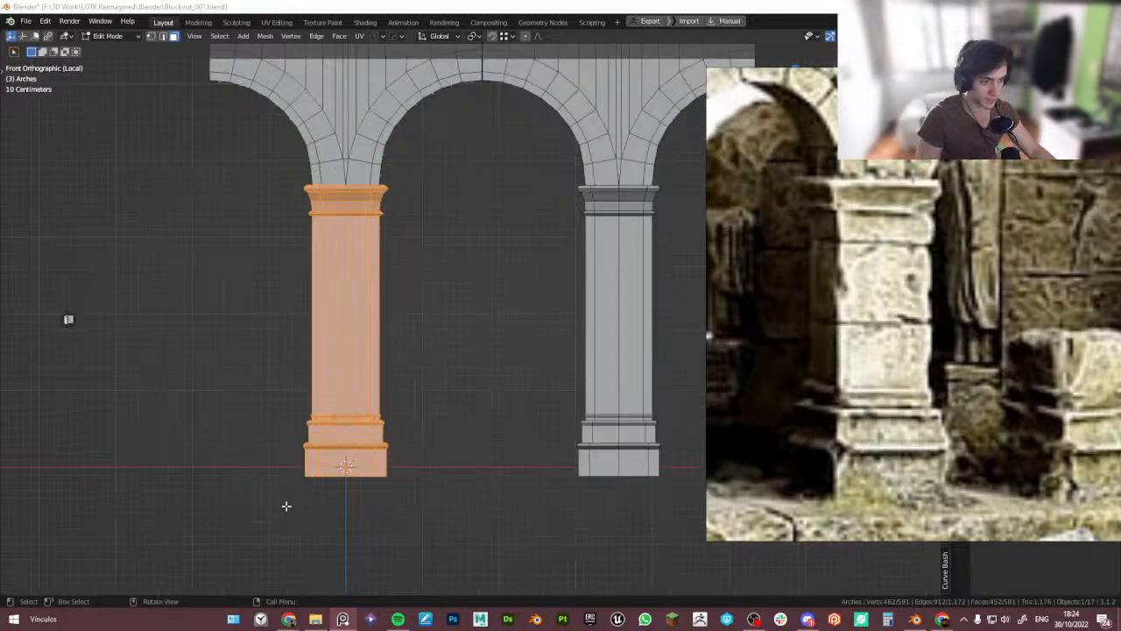
click(286, 506)
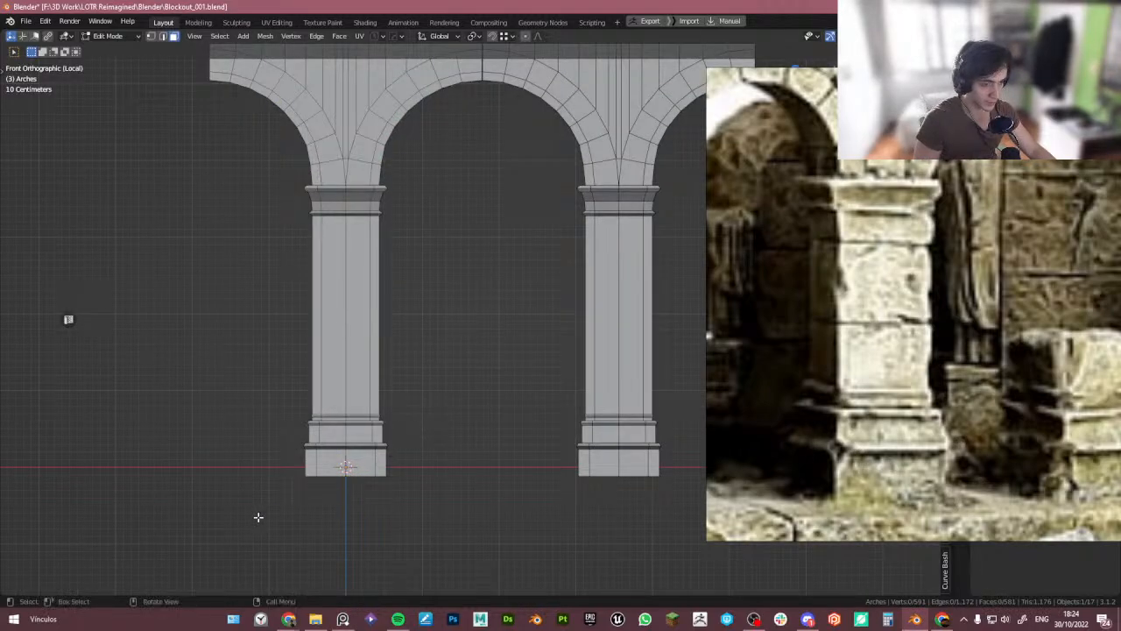
drag(255, 527, 442, 406)
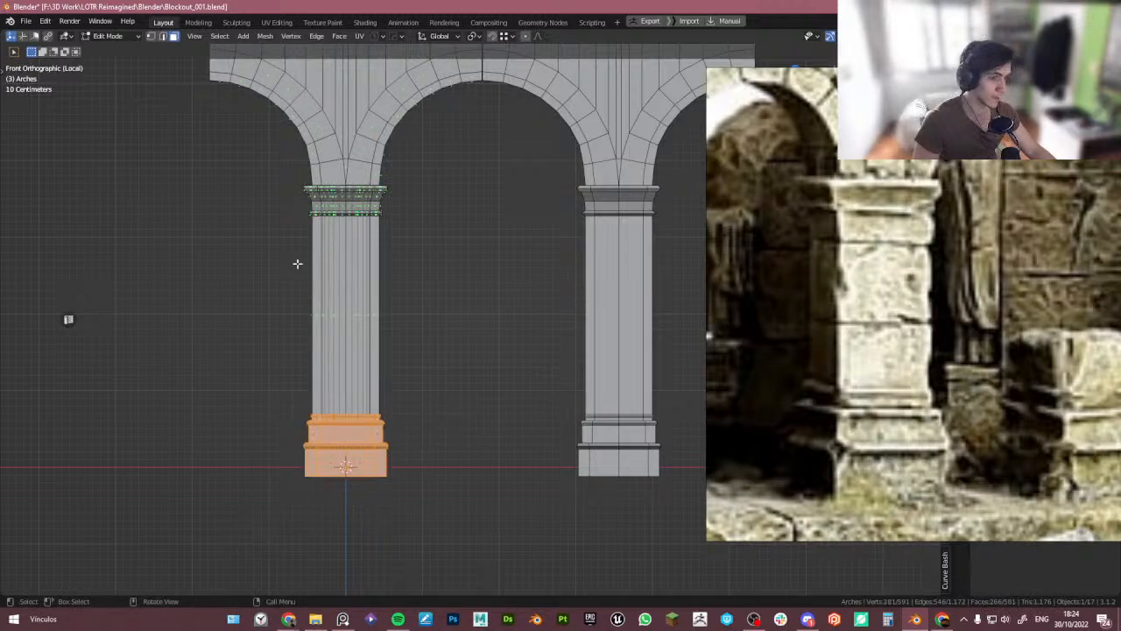
drag(259, 166, 516, 400)
drag(284, 132, 439, 178)
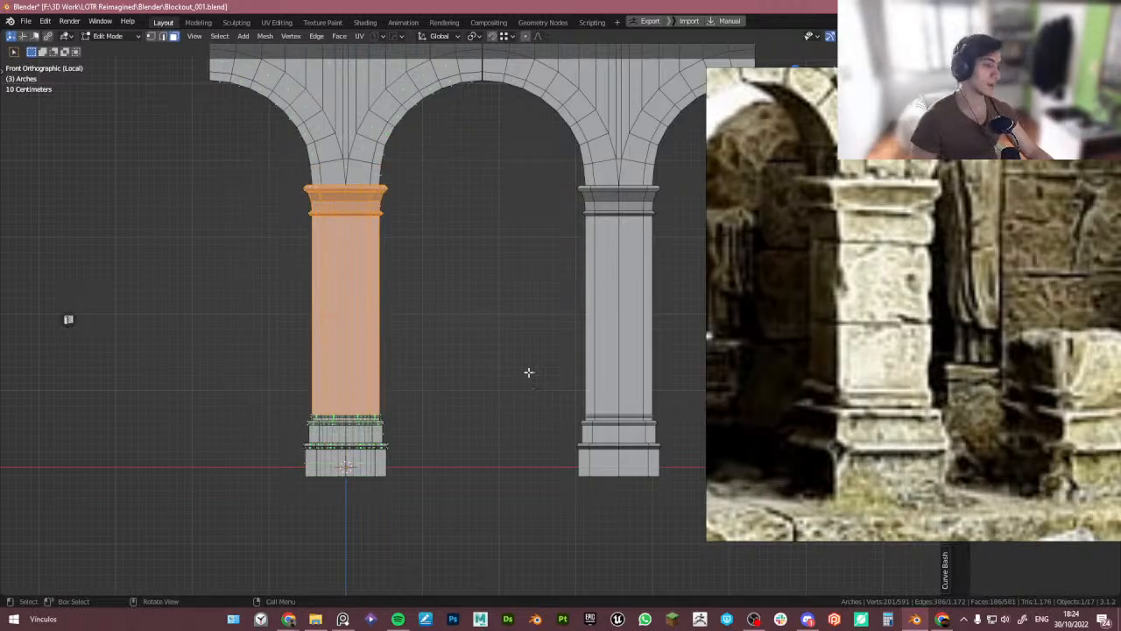
scroll(389, 455, up, 4)
middle_drag(389, 455, 490, 350)
scroll(466, 338, up, 2)
scroll(863, 418, up, 3)
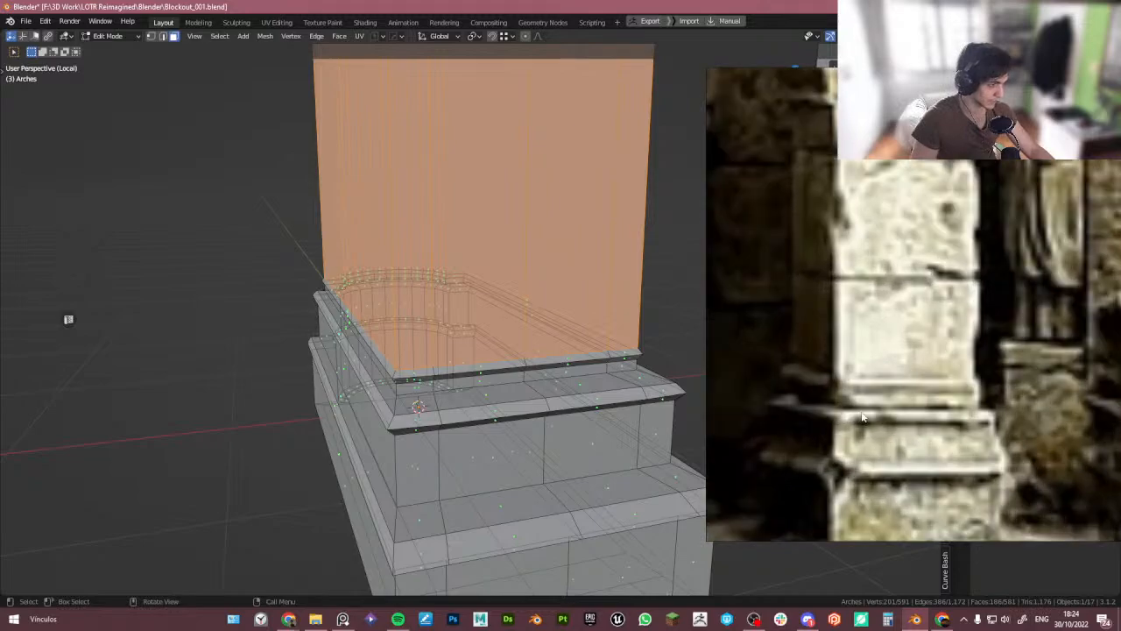
middle_drag(514, 456, 513, 441)
key(Tab)
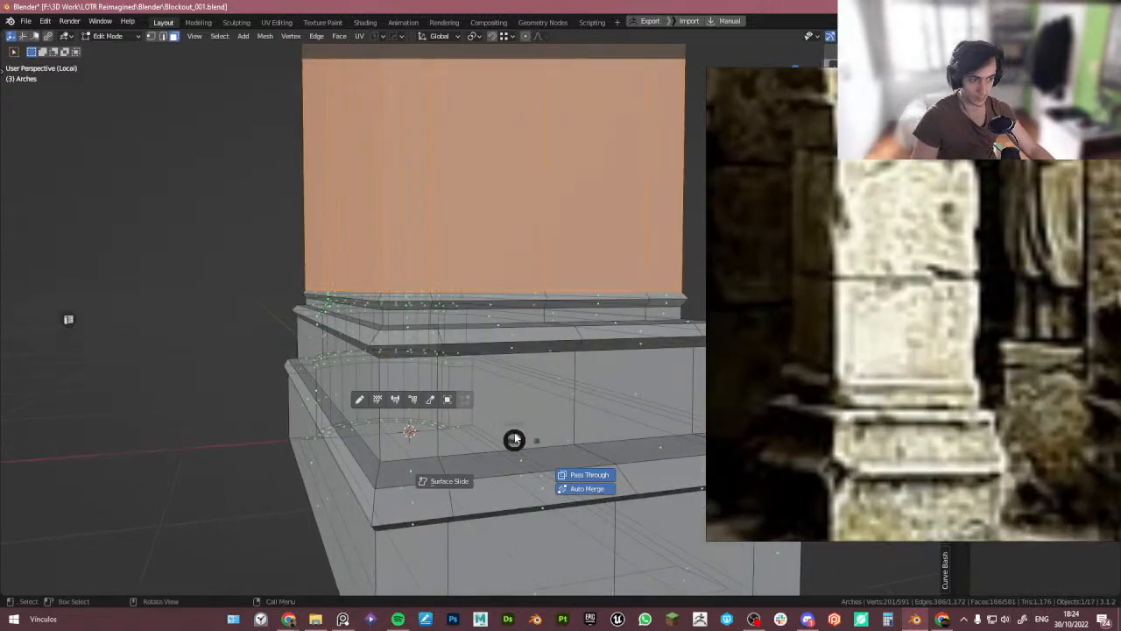
scroll(510, 267, down, 3)
middle_drag(491, 285, 424, 342)
scroll(509, 267, down, 3)
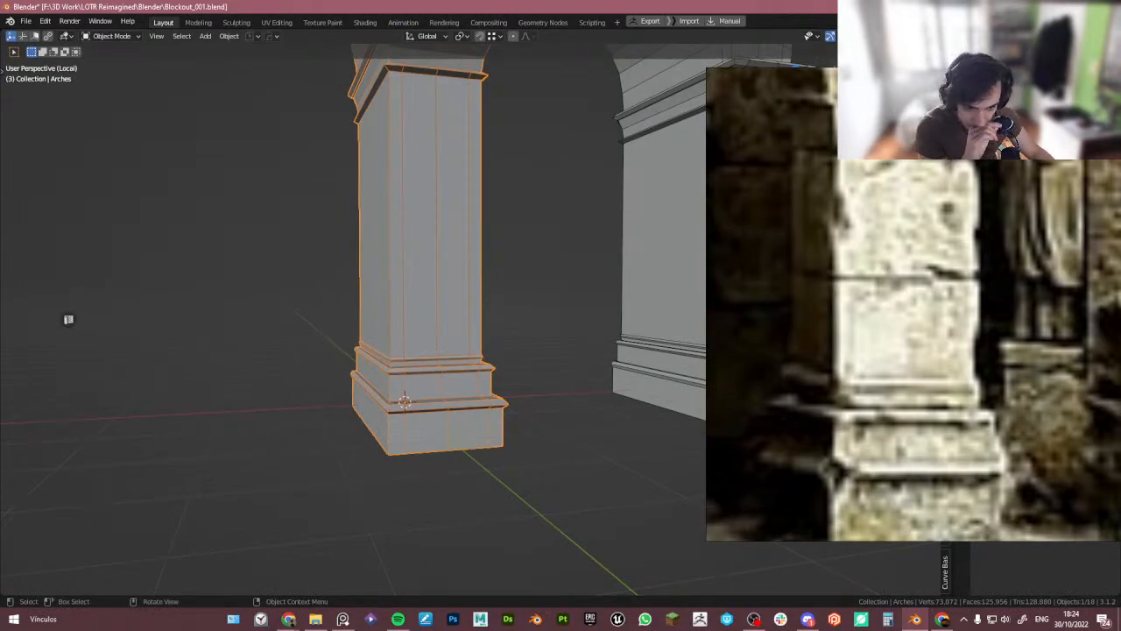
- Leave local view and delete the duplicate arch copy standing beside the original arch in the tower
middle_drag(305, 417, 322, 418)
scroll(323, 418, down, 4)
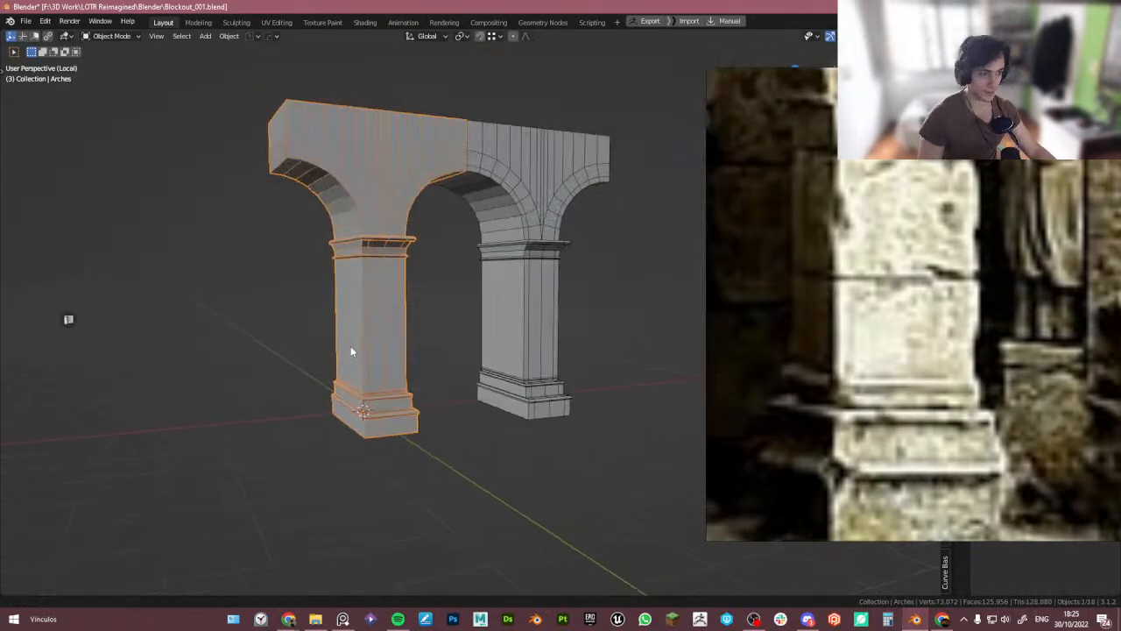
shift+middle_drag(350, 347, 351, 422)
key(Tab)
key(Tab)
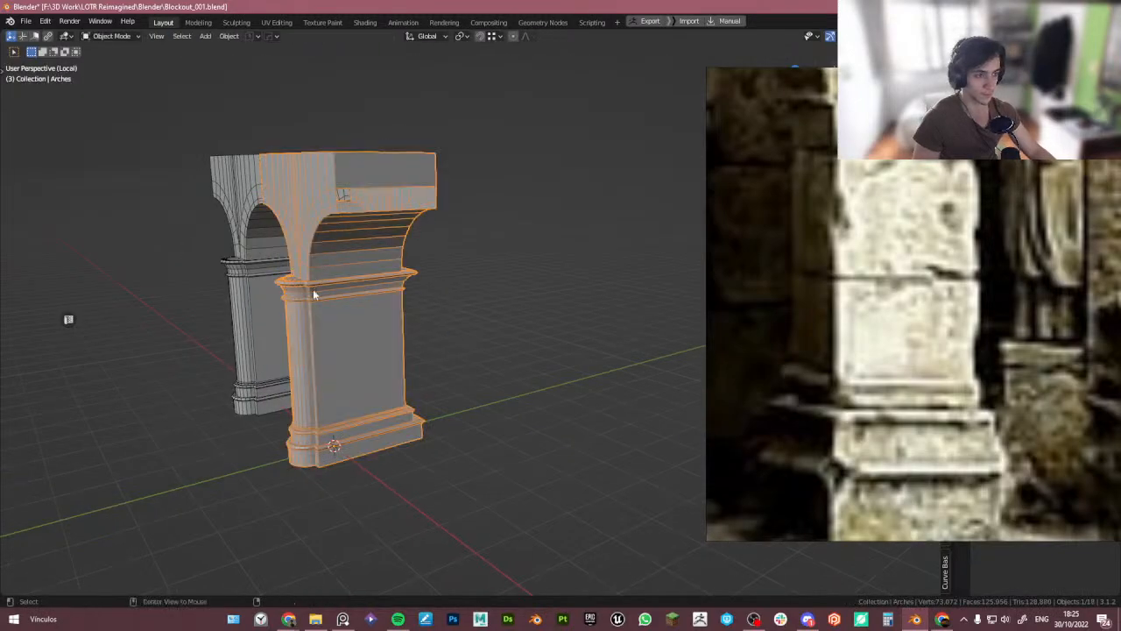
key(KP_Divide)
middle_drag(385, 342, 388, 367)
scroll(388, 368, down, 6)
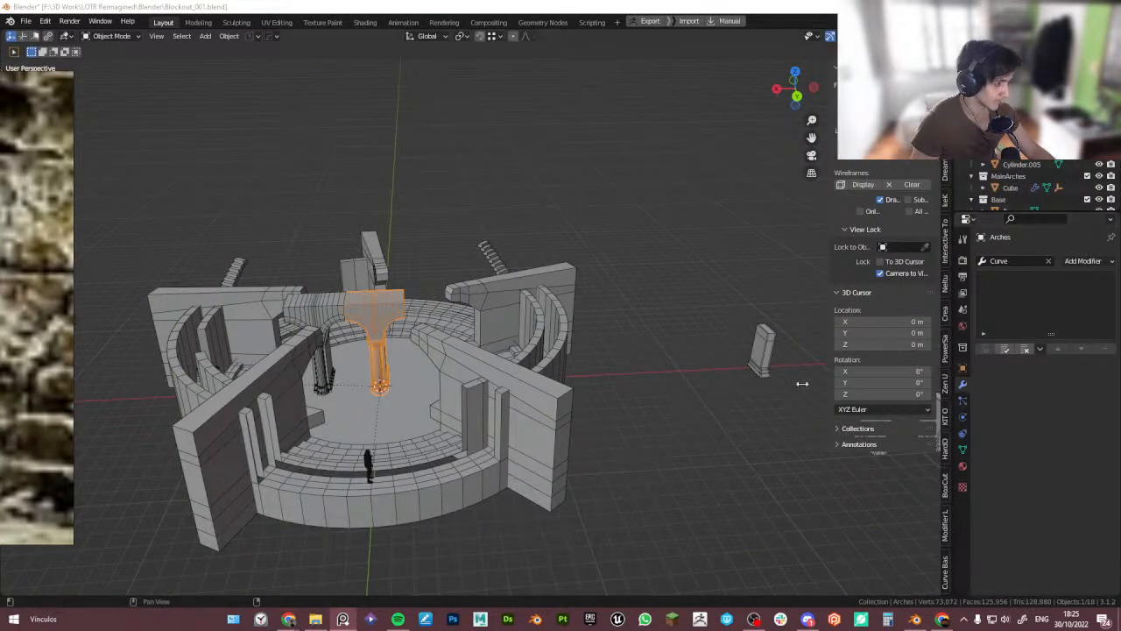
click(358, 307)
scroll(386, 330, up, 3)
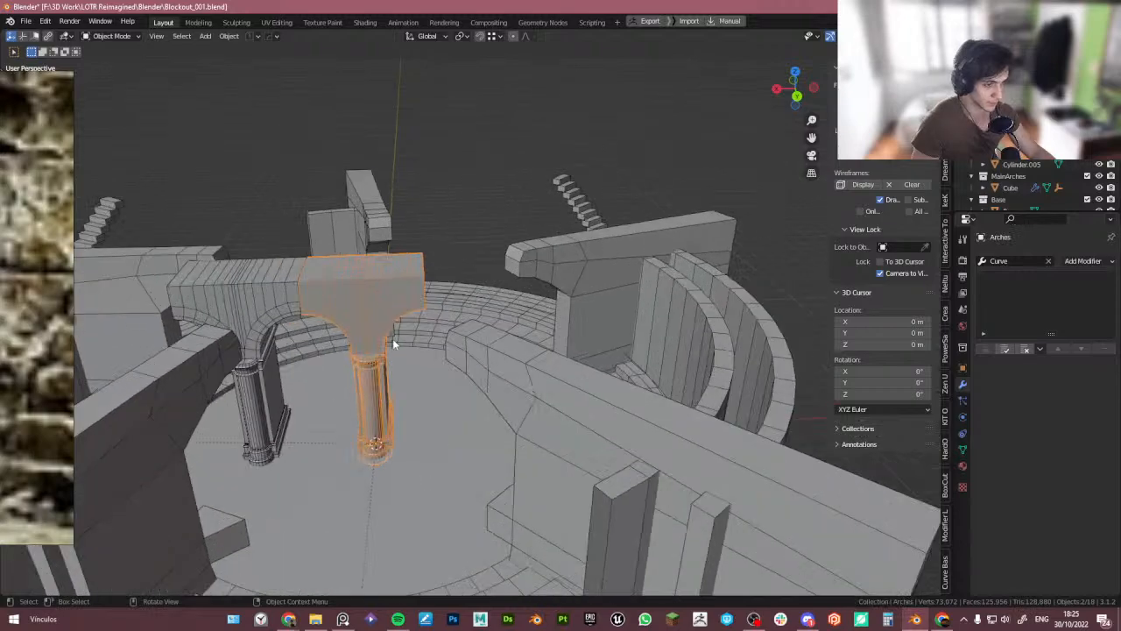
key(q)
click(263, 291)
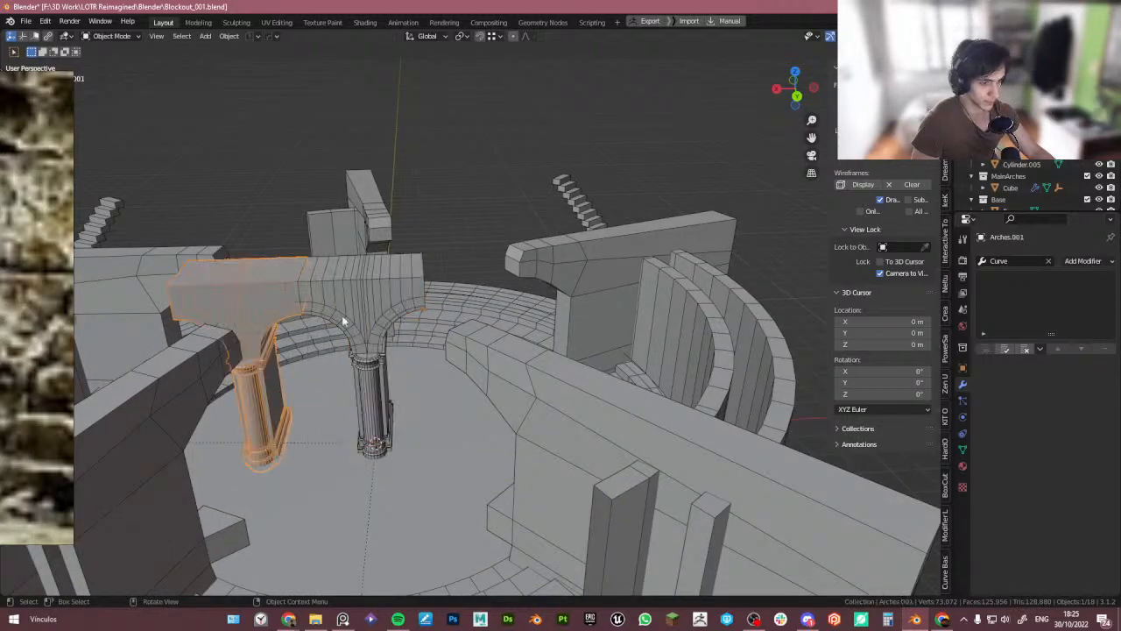
key(Delete)
click(363, 298)
scroll(377, 389, up, 2)
middle_drag(378, 389, 295, 417)
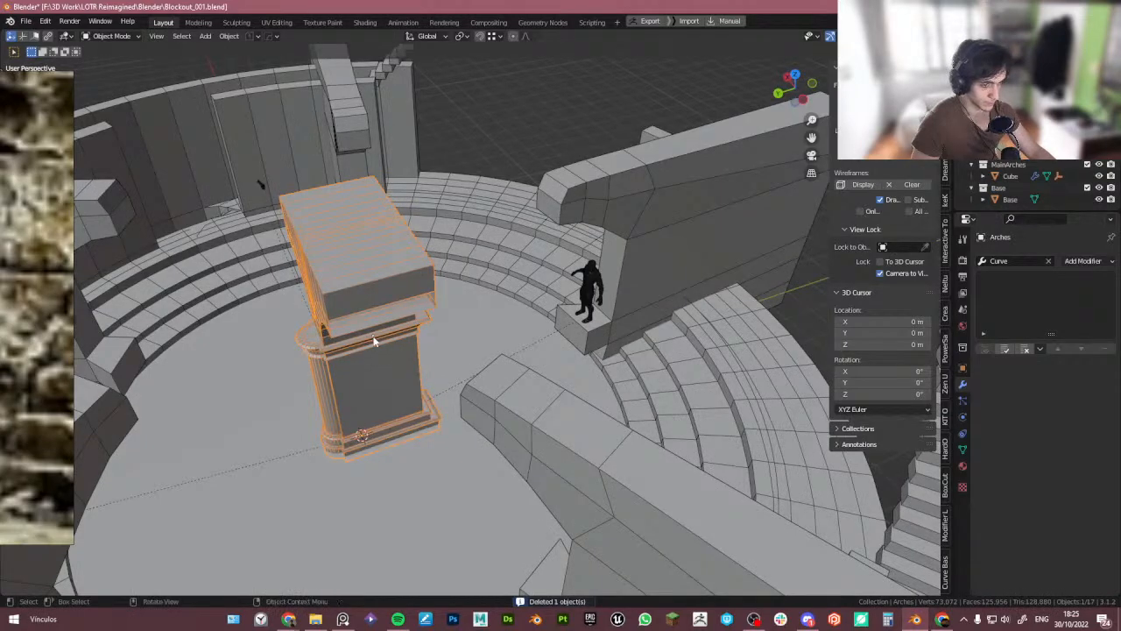
- Loop-cut the arch's top block and delete the faces at its outer end
key(Tab)
key(ctrl+r)
click(365, 303)
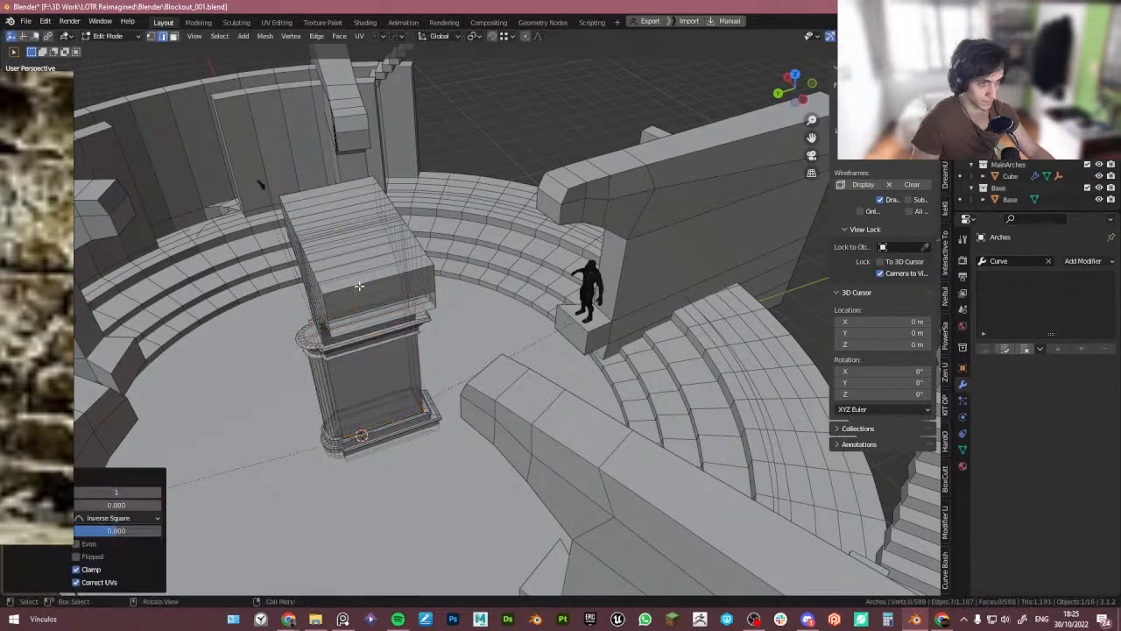
middle_drag(365, 316, 242, 273)
key(a)
key(ctrl+r)
click(372, 217)
key(3)
click(431, 244)
shift+click(460, 234)
key(x)
key(f)
click(217, 297)
shift+click(194, 282)
key(m)
key(a)
key(ctrl+z)
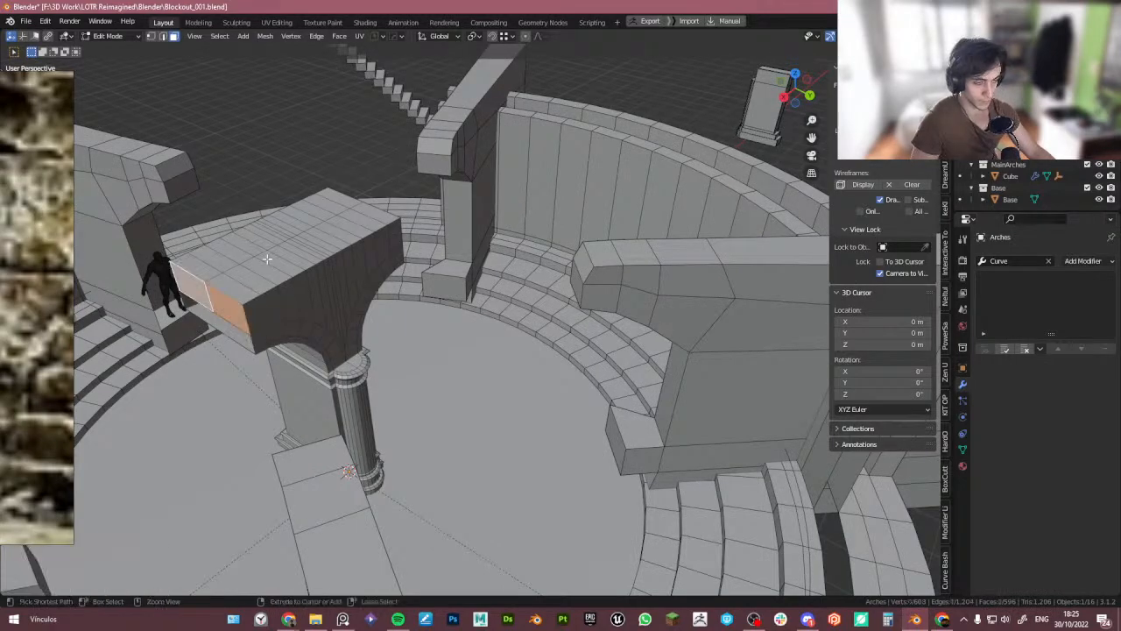
key(x)
key(f)
- Select the middle edge loop along the top of the arch and snap the 3D cursor to it
key(2)
alt+click(272, 245)
middle_drag(307, 281, 389, 296)
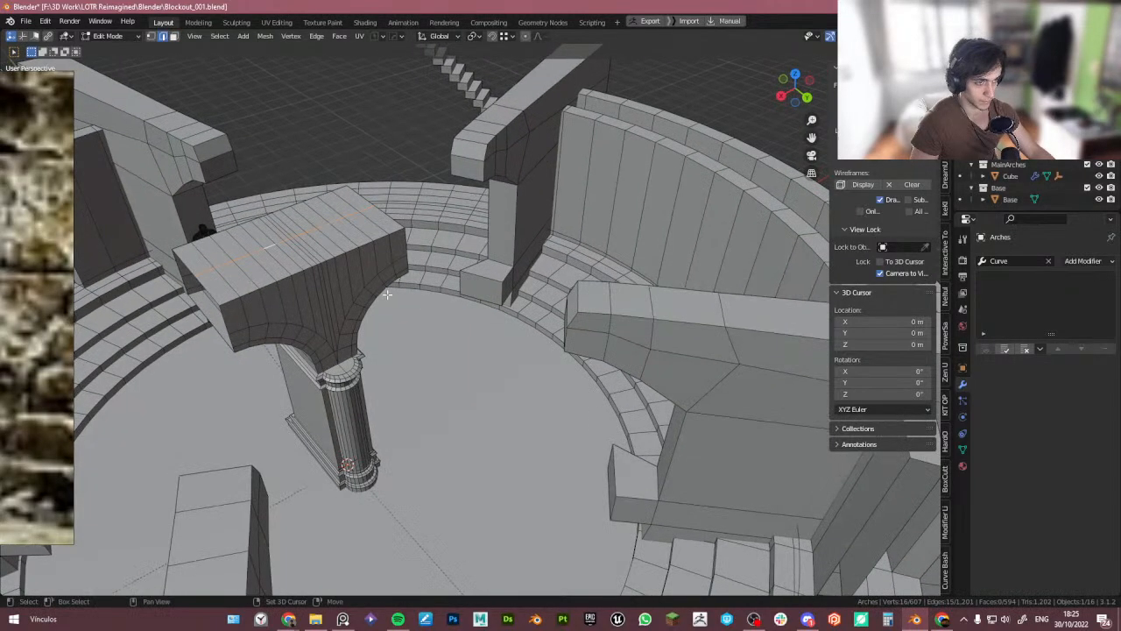
key(shift+s)
click(413, 375)
key(Tab)
- Isolate the arch object in local view and move it along the Z axis
click(418, 205)
middle_drag(473, 300, 399, 304)
key(KP_Decimal)
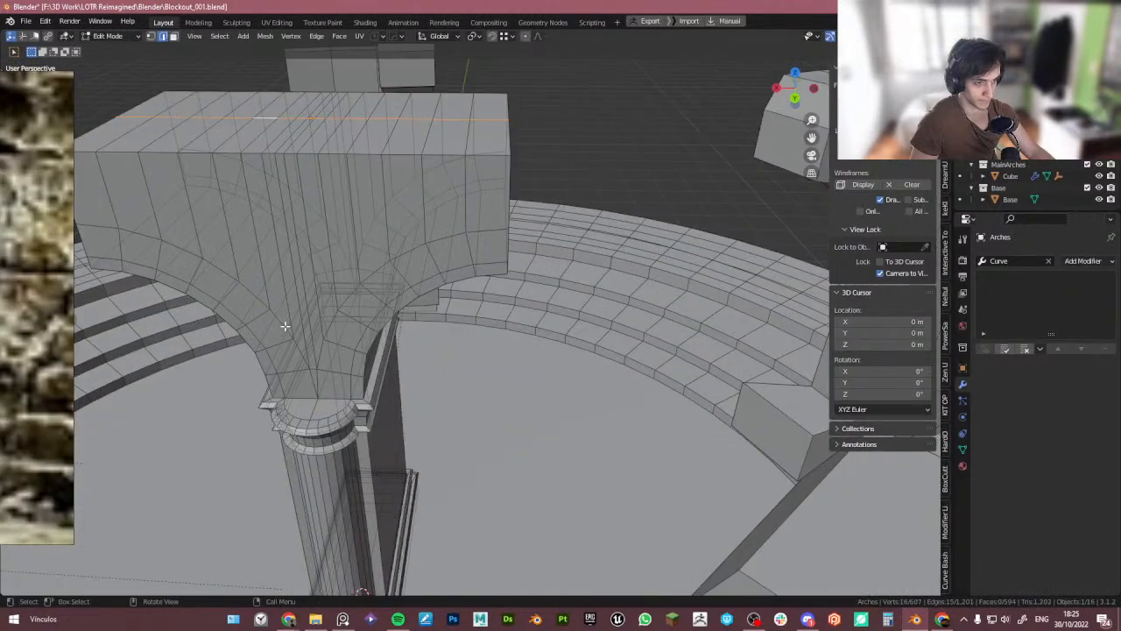
scroll(318, 223, down, 5)
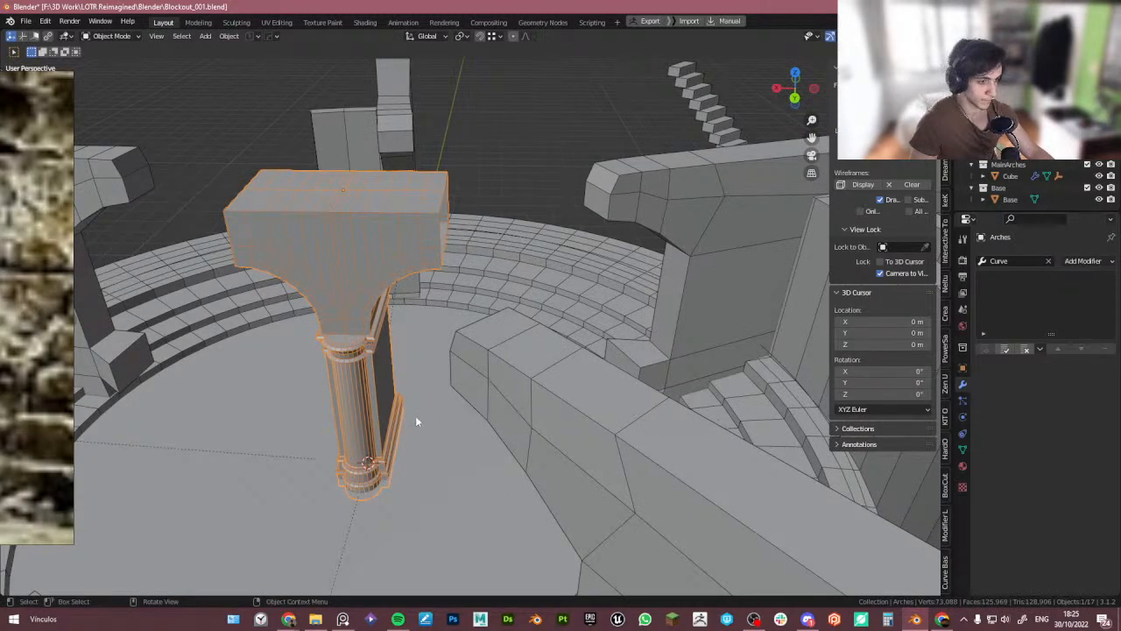
key(KP_Divide)
key(ctrl+Tab)
click(645, 444)
key(Tab)
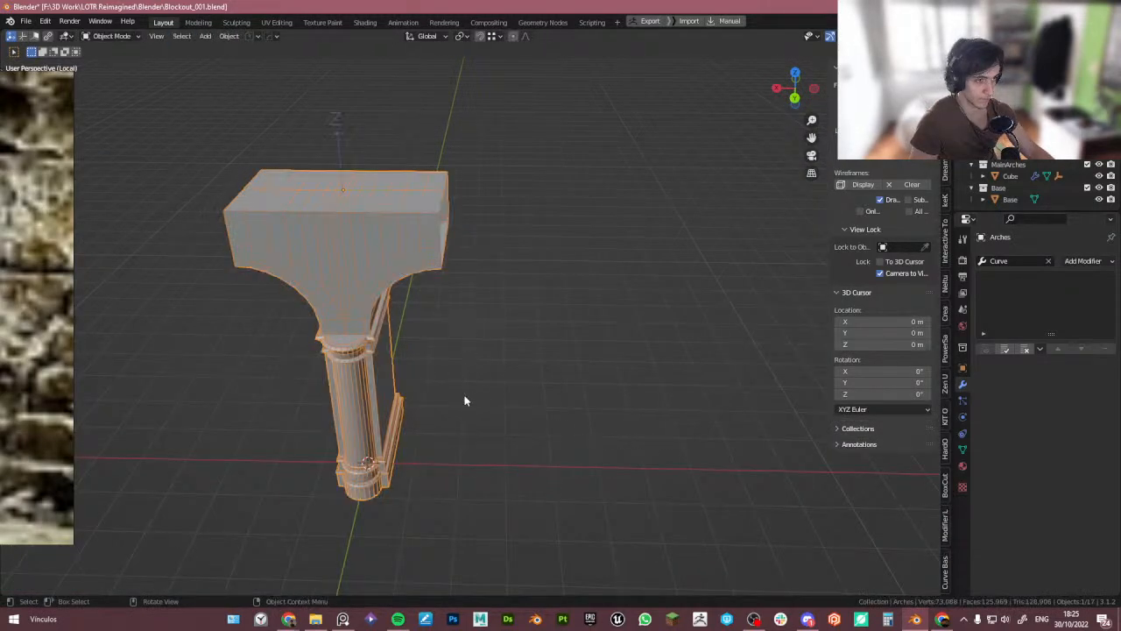
middle_drag(463, 397, 403, 391)
key(g)
key(z)
click(360, 383)
key(ctrl+period)
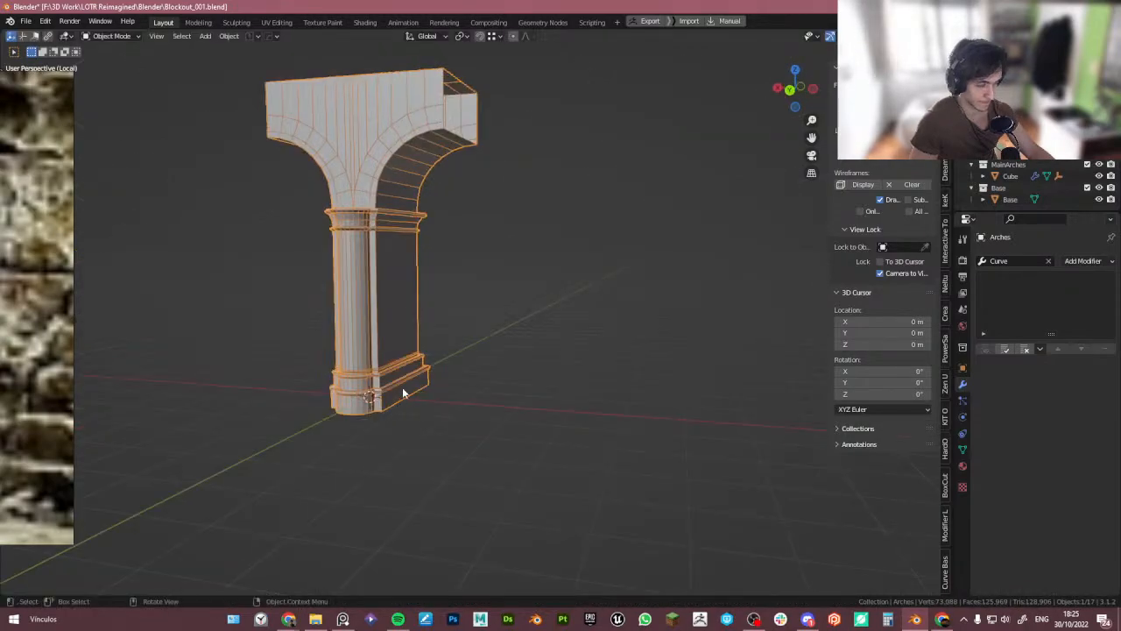
scroll(403, 390, down, 4)
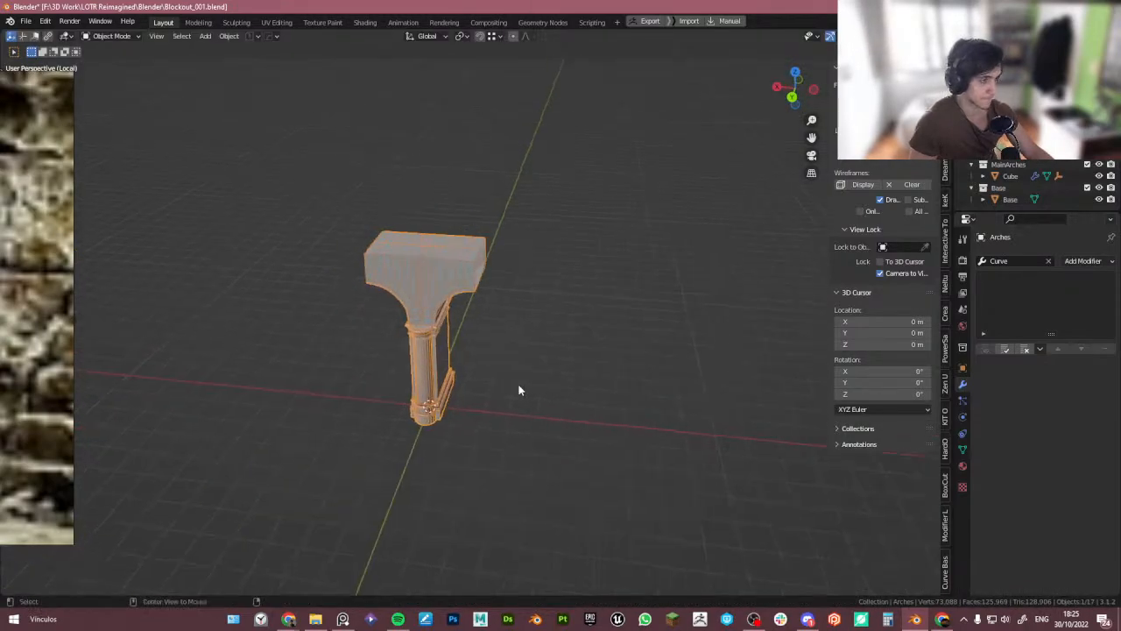
- Add an Array modifier to the arch with relative offset 0 on X and 1 on Y, then remove it
key(KP_Divide)
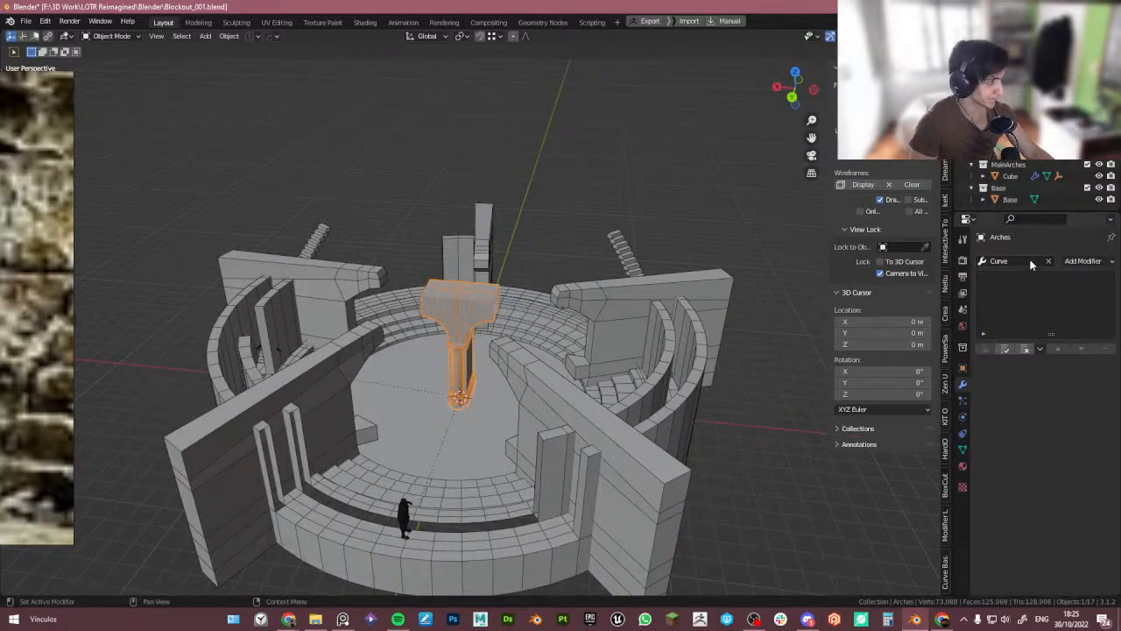
click(1031, 264)
text(arr)
click(991, 277)
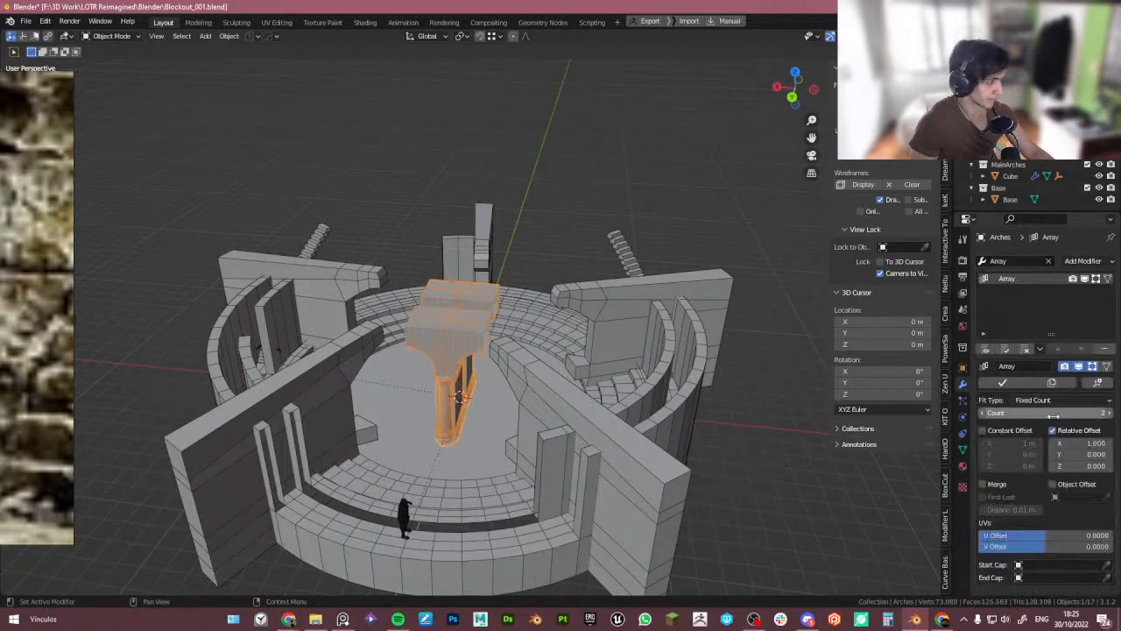
middle_drag(500, 385, 540, 377)
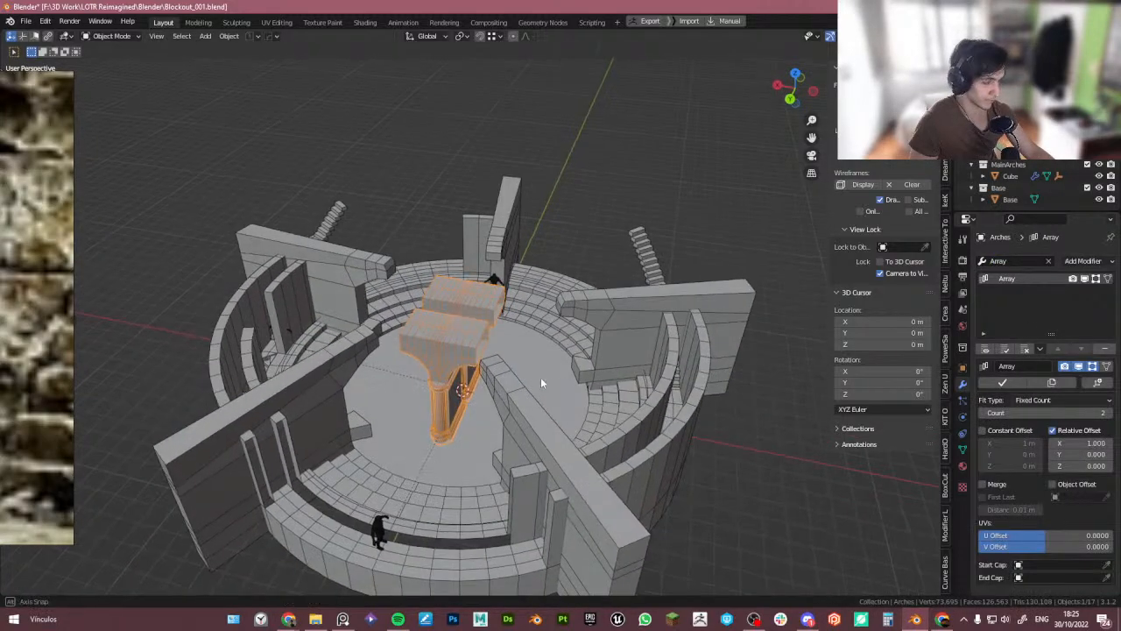
click(1089, 443)
text(0)
key(Return)
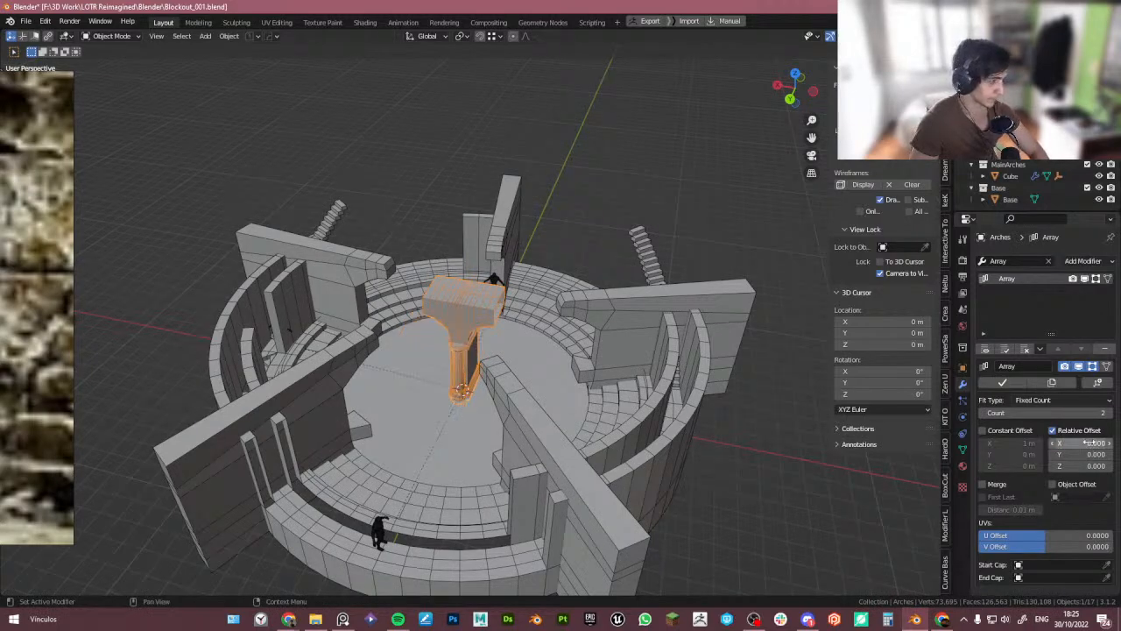
click(1067, 454)
text(1)
key(Return)
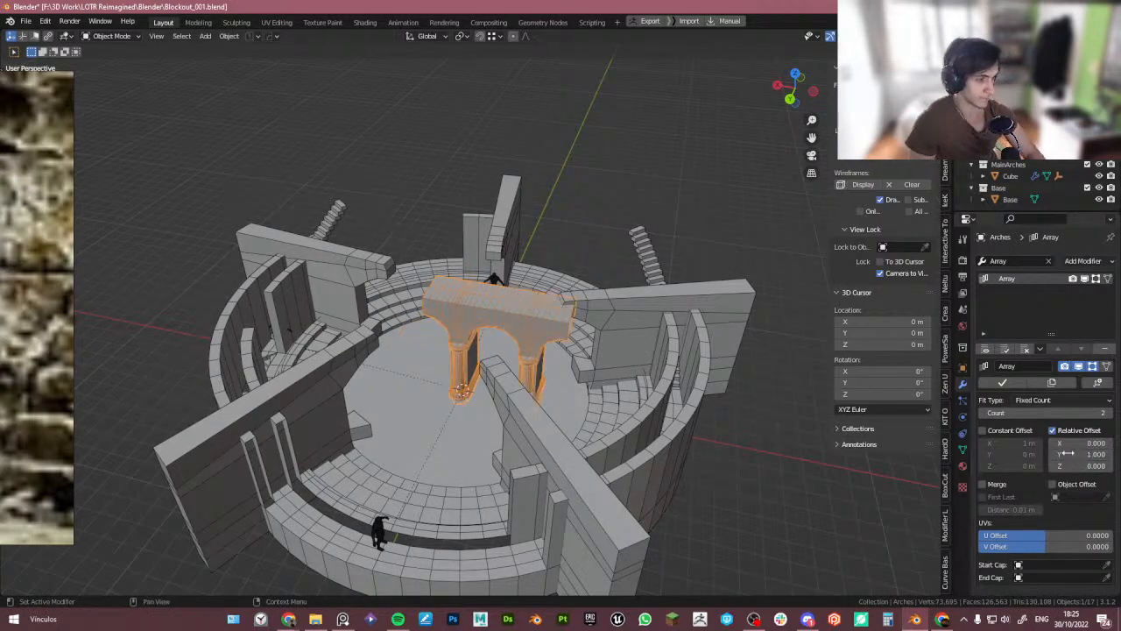
middle_drag(804, 450, 822, 459)
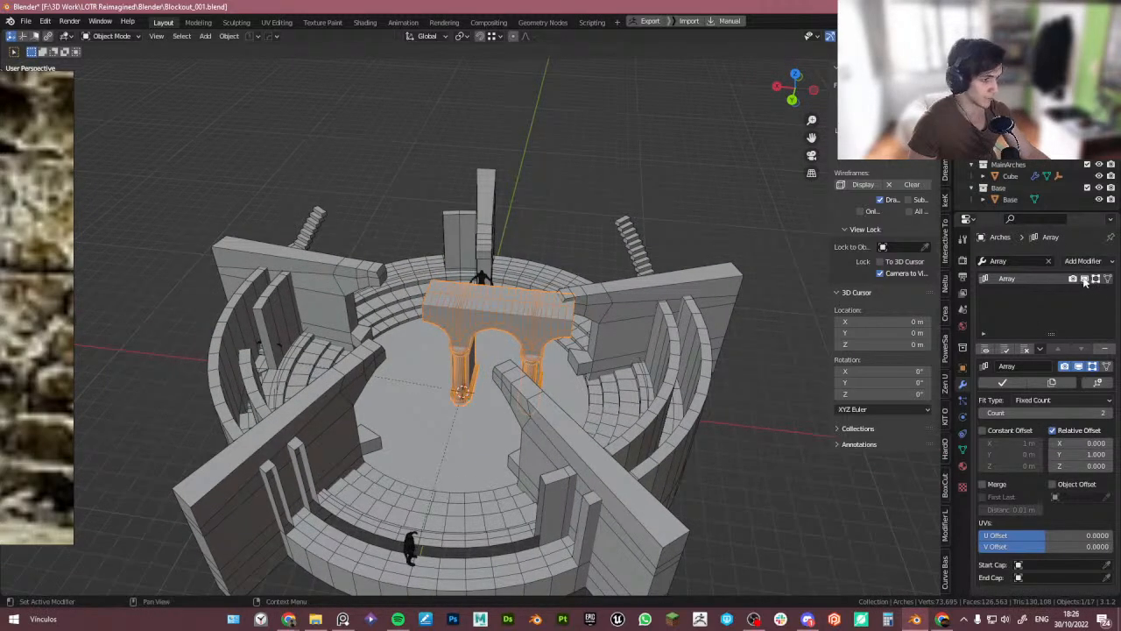
click(1105, 350)
- Apply all transforms to the arch object
key(ctrl+a)
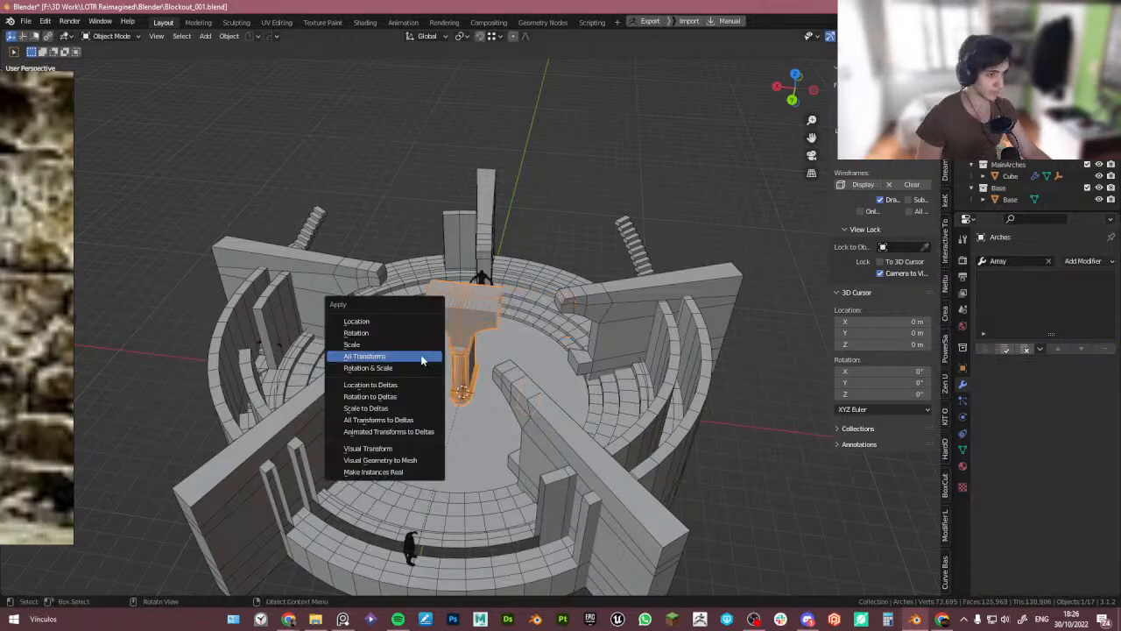
click(422, 357)
middle_drag(439, 377, 517, 359)
scroll(463, 391, up, 4)
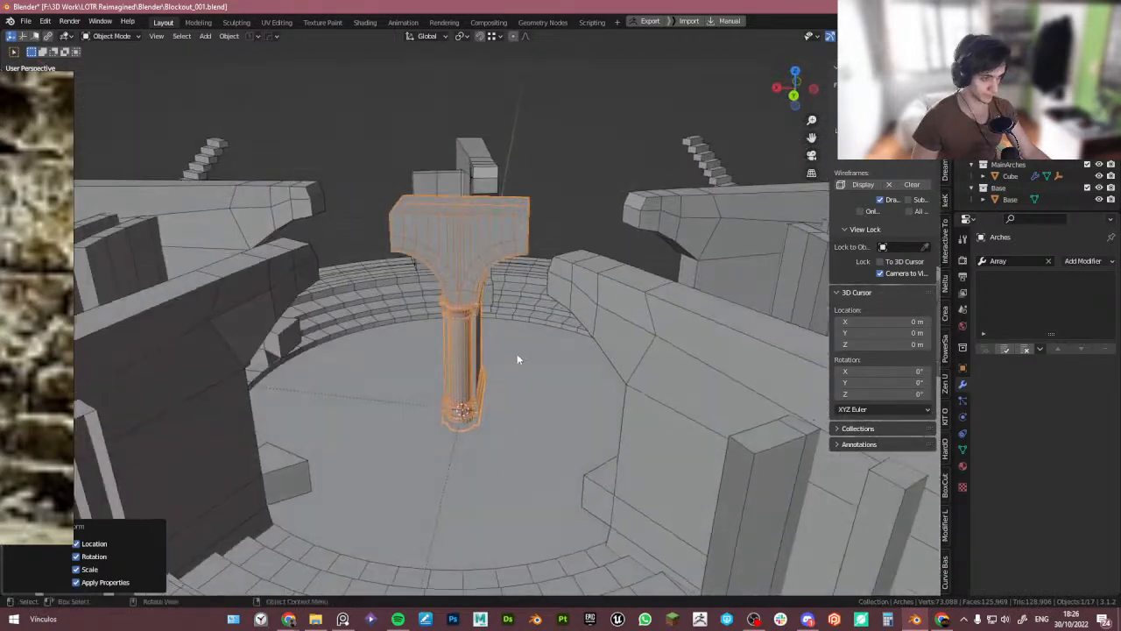
- Add an Array modifier to the arch again
click(1017, 261)
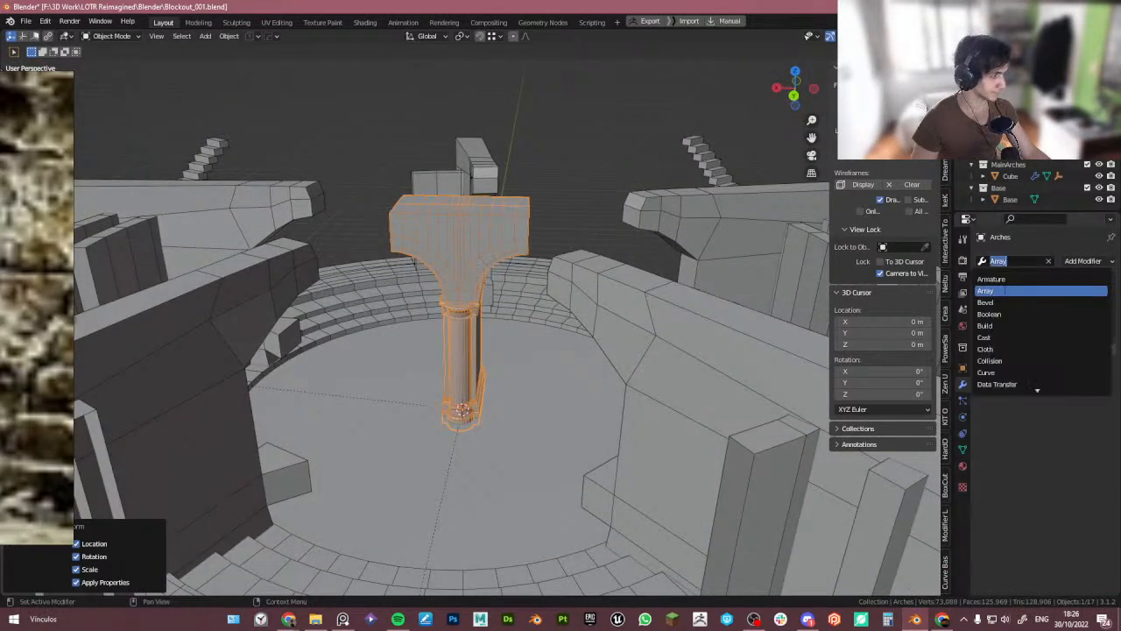
click(1005, 290)
scroll(560, 335, down, 3)
middle_drag(561, 334, 546, 363)
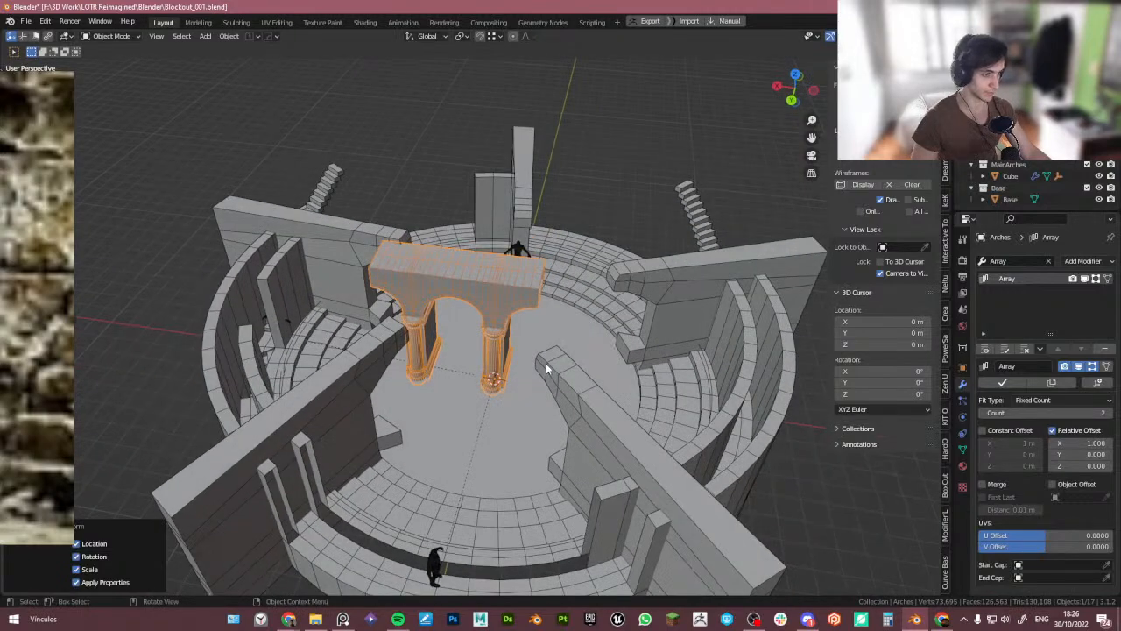
- Add a Curve modifier to the arch with Cylinder.001 as its curve object
click(1017, 261)
text(c)
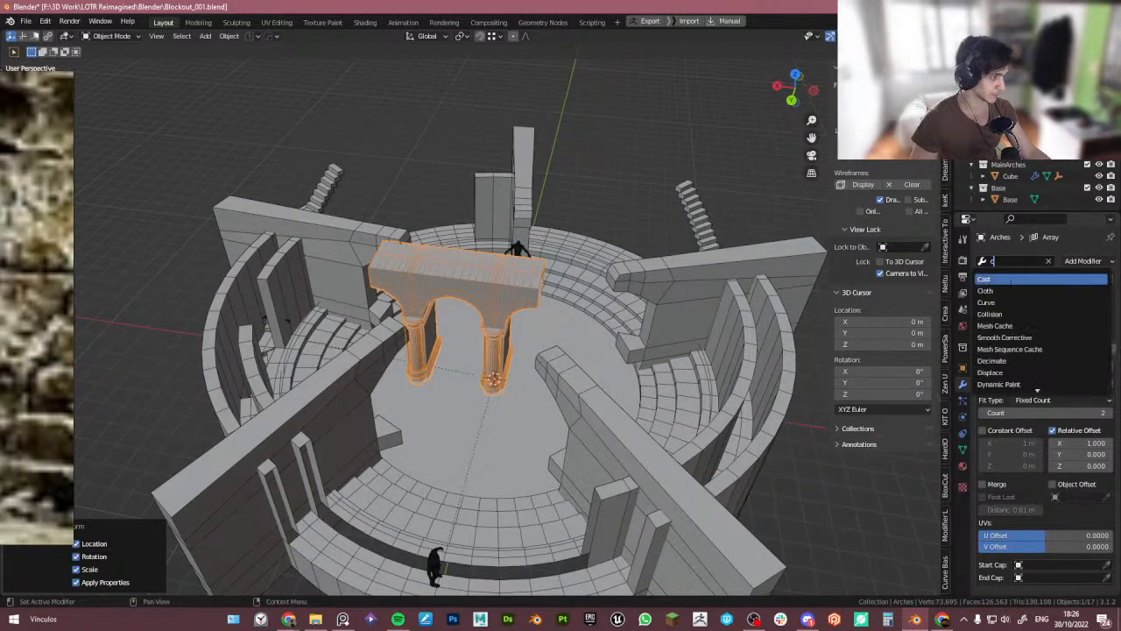
click(1015, 303)
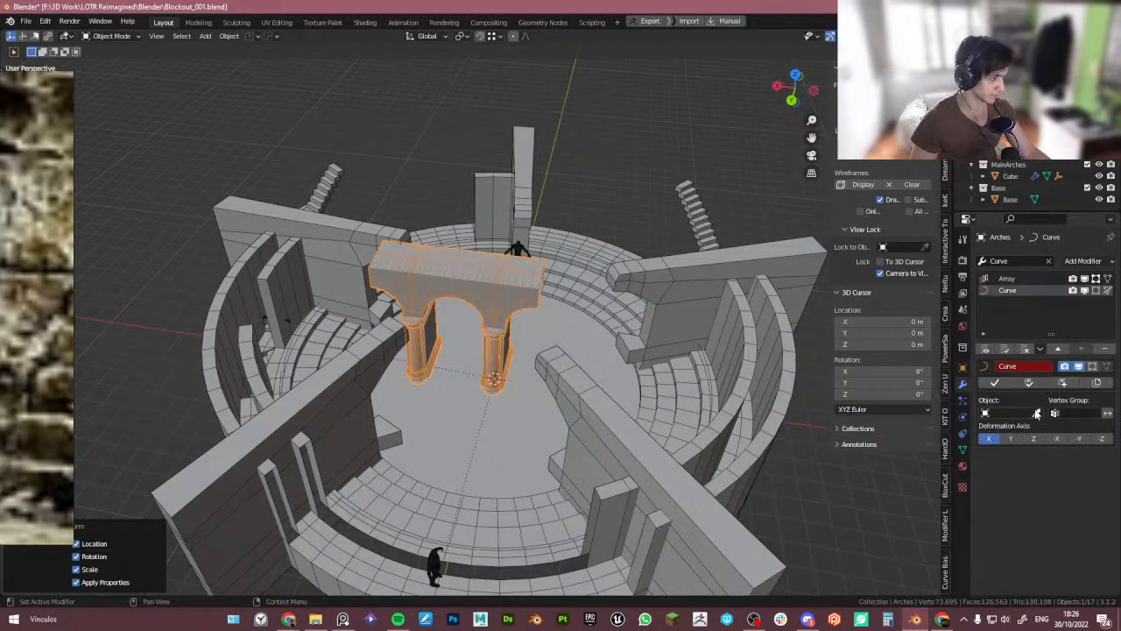
click(1037, 413)
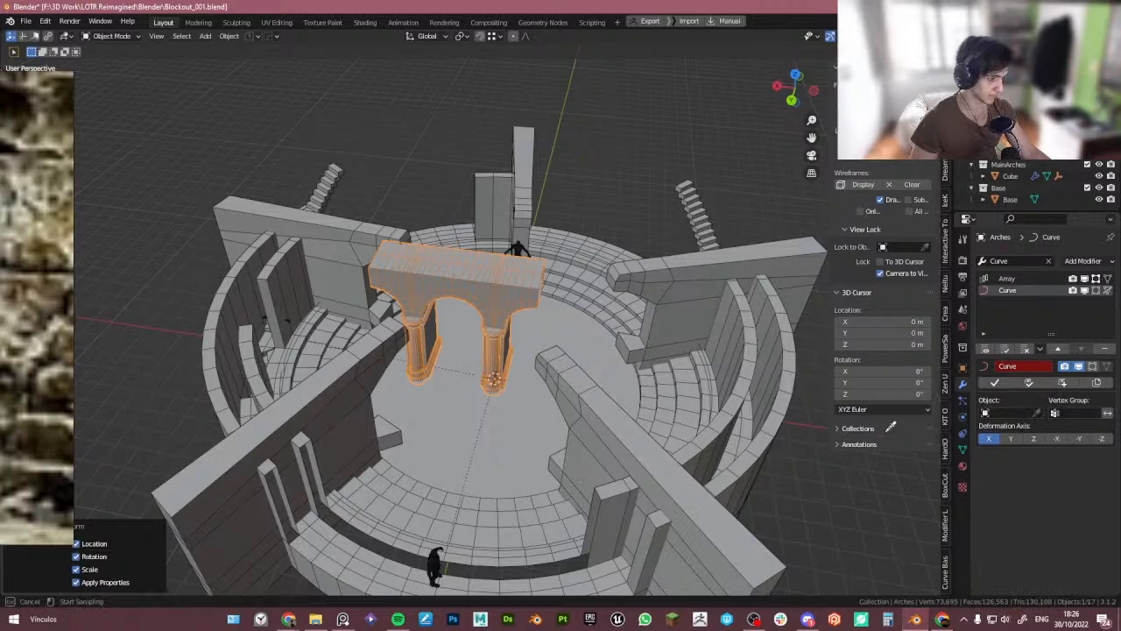
click(382, 525)
middle_drag(421, 474, 464, 350)
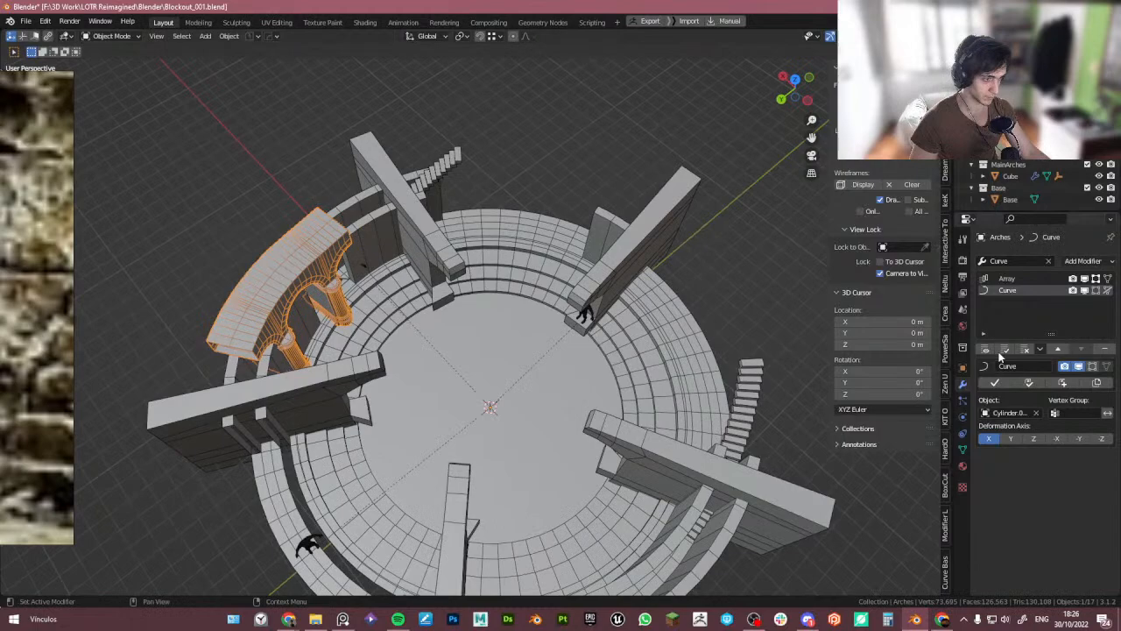
- Set the array count to 10
click(1019, 279)
mouse_move(1088, 413)
mouse_down()
mouse_move(1112, 414)
mouse_move(1102, 413)
mouse_up()
shift+middle_drag(647, 367, 616, 282)
scroll(614, 290, down, 3)
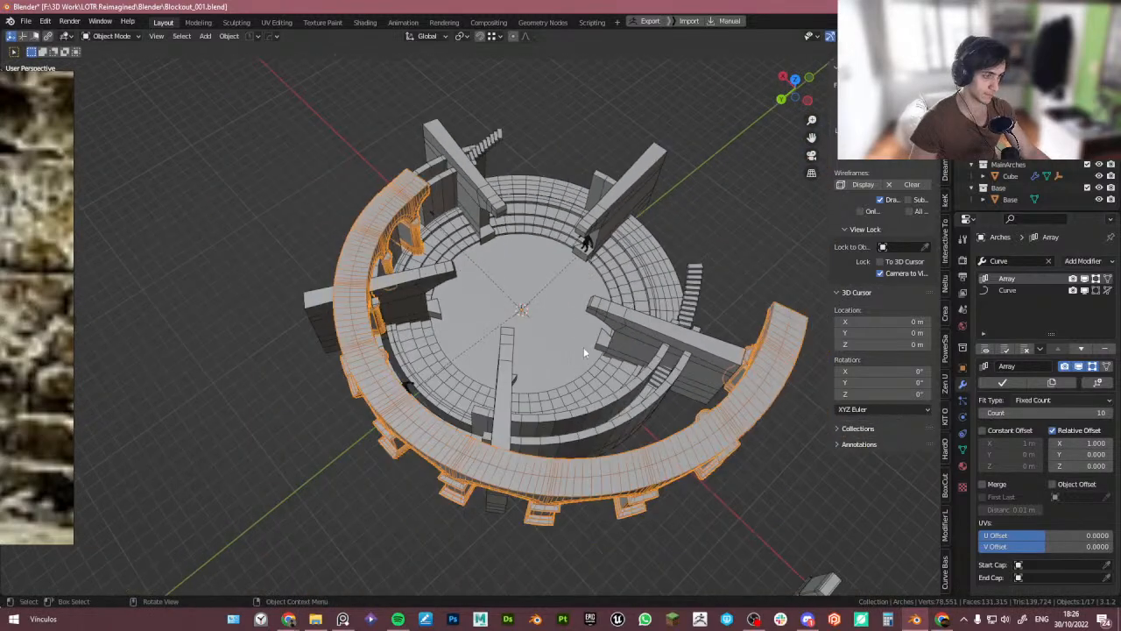
middle_drag(584, 349, 683, 330)
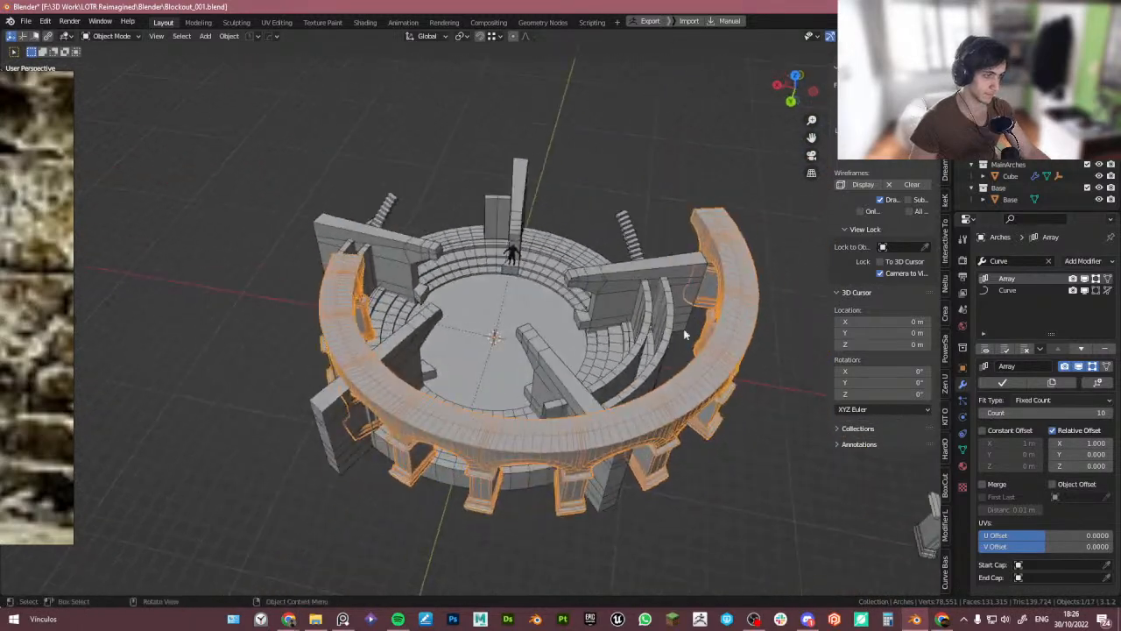
- Try different deformation axes on the Curve modifier, then remove the modifier
click(1008, 291)
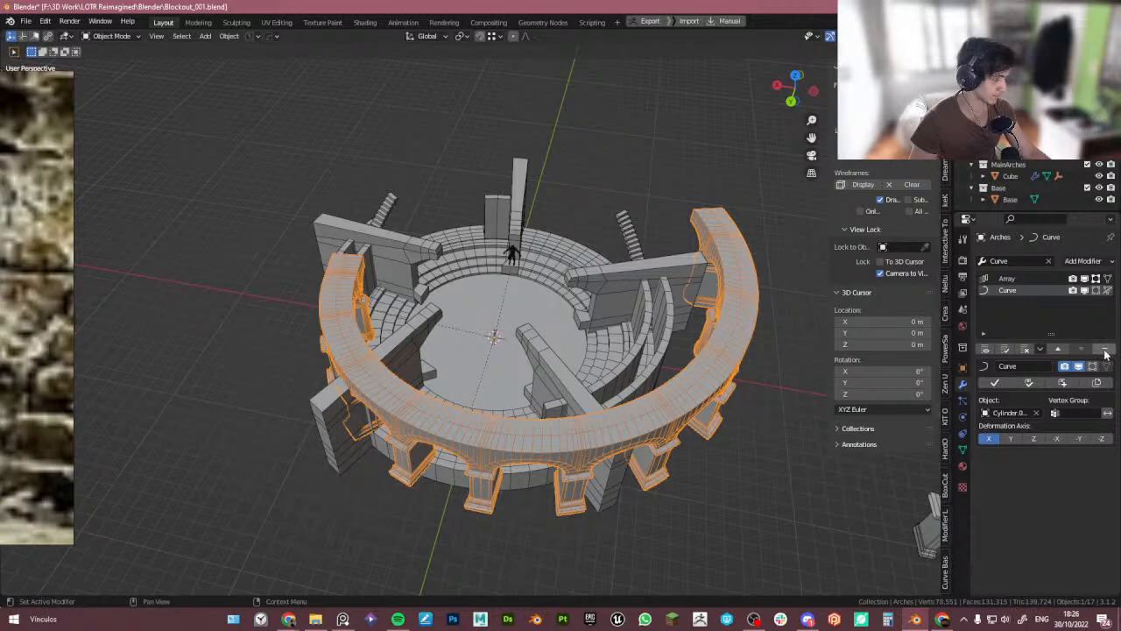
click(1012, 438)
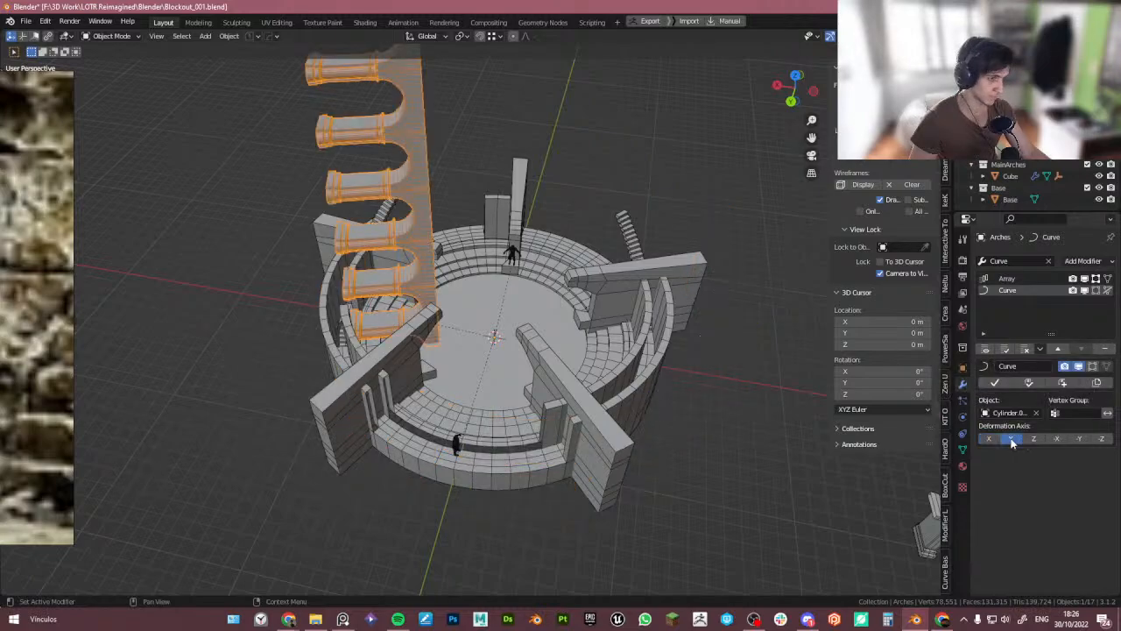
click(1032, 440)
click(1056, 440)
click(1078, 439)
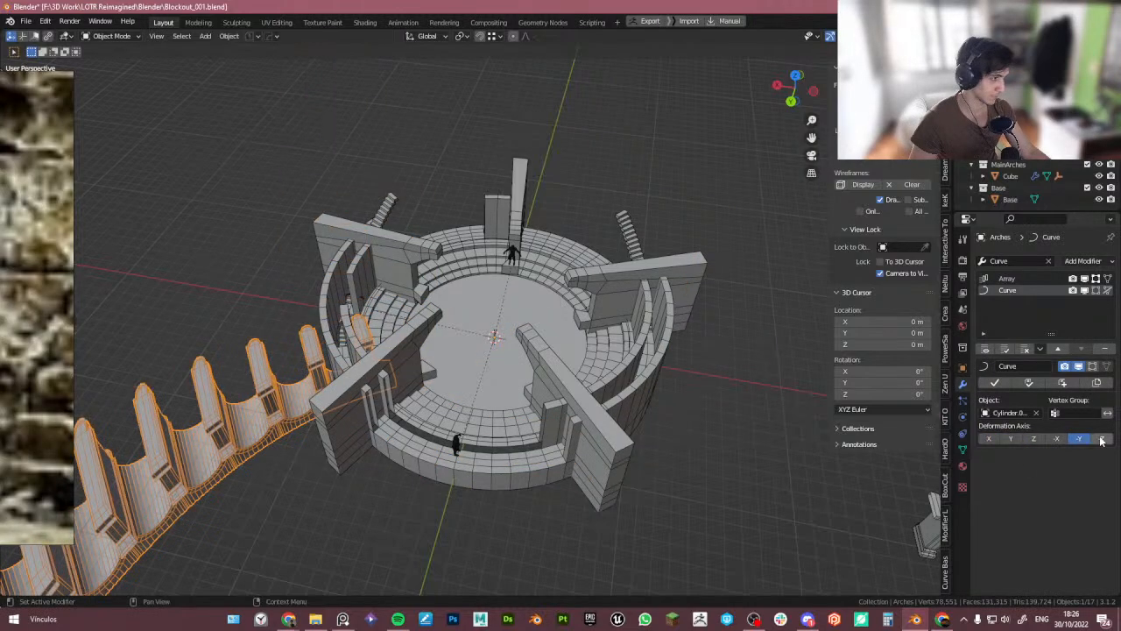
click(1012, 439)
click(988, 439)
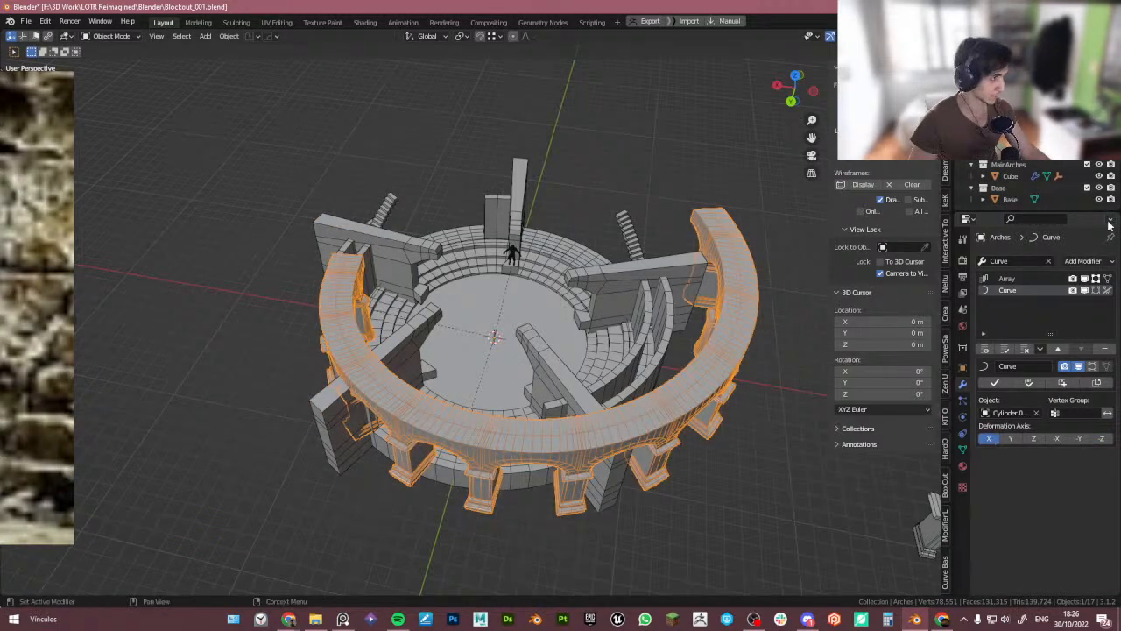
click(1105, 350)
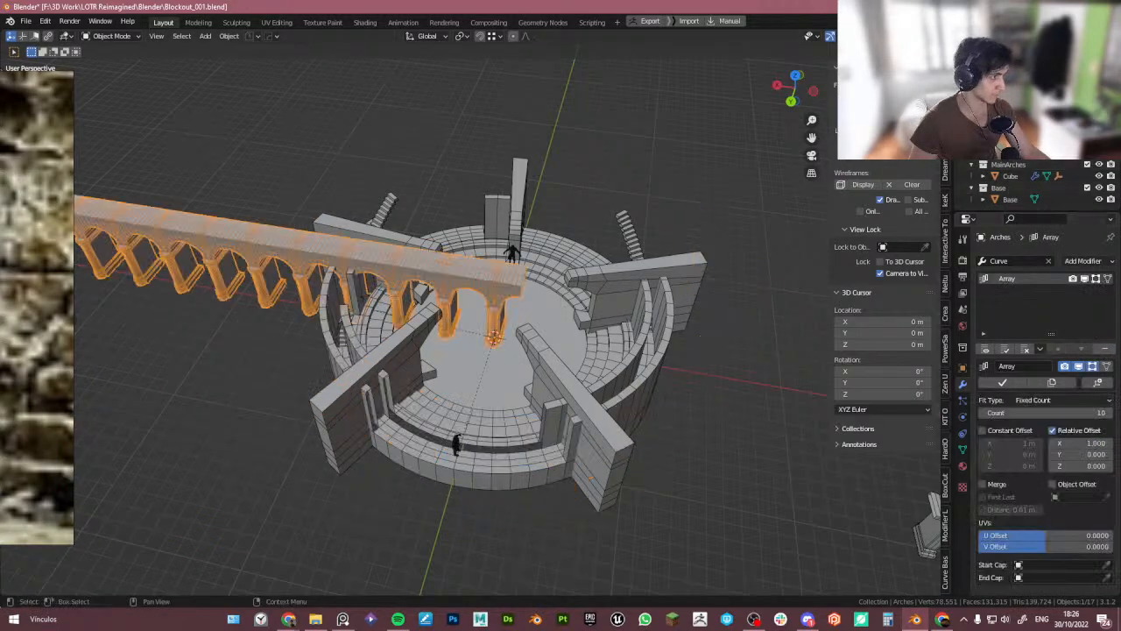
- Select the circular Cylinder.001 object, remove its Subdivision modifier and apply all its transforms
click(717, 331)
scroll(505, 361, up, 4)
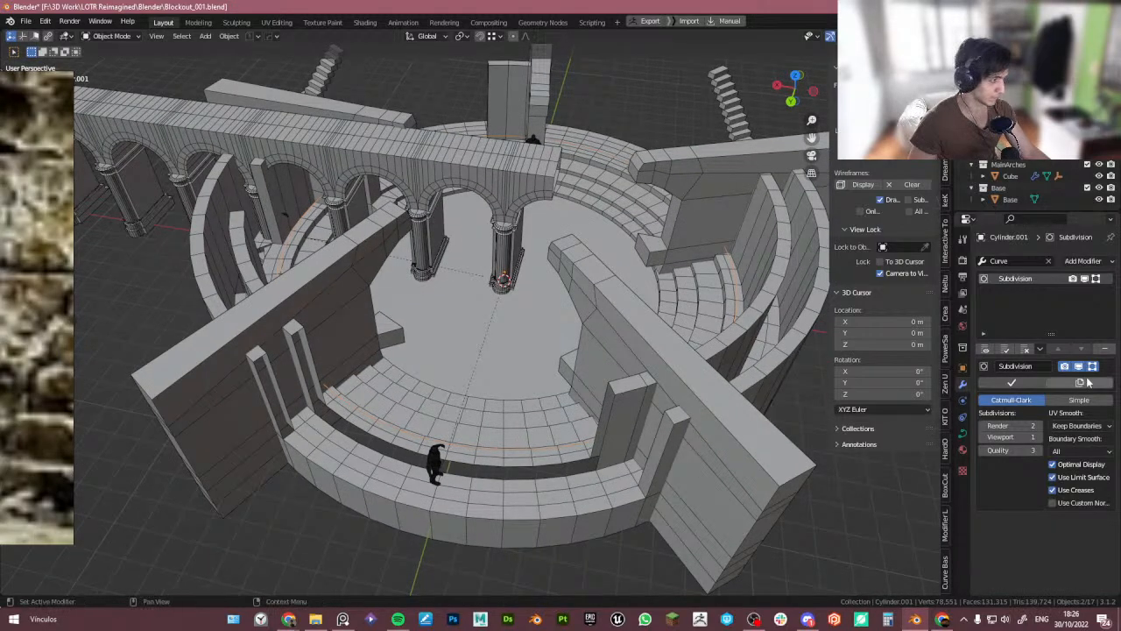
click(1106, 349)
right_click(536, 436)
click(530, 437)
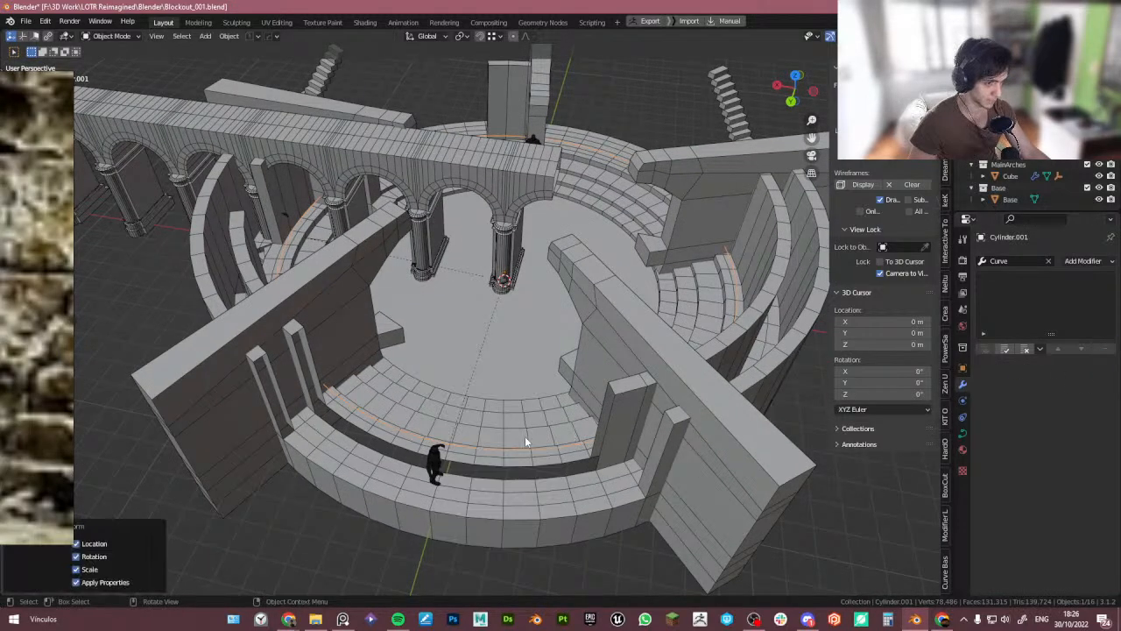
- Select the arch array and add a Curve modifier with Cylinder.001 as its curve object
click(496, 194)
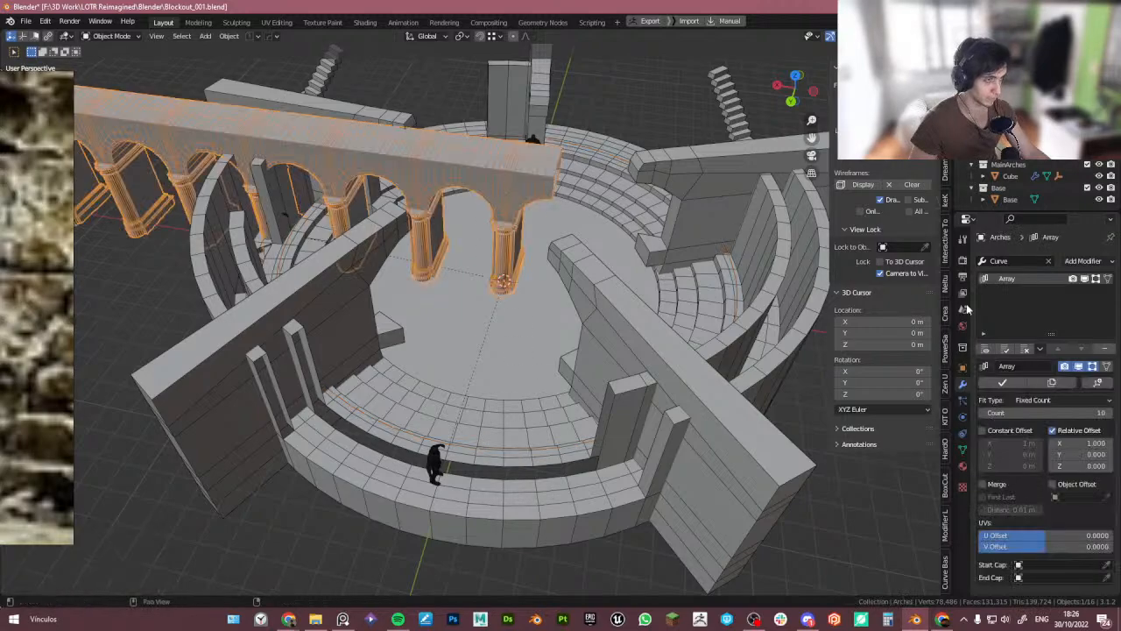
click(1012, 262)
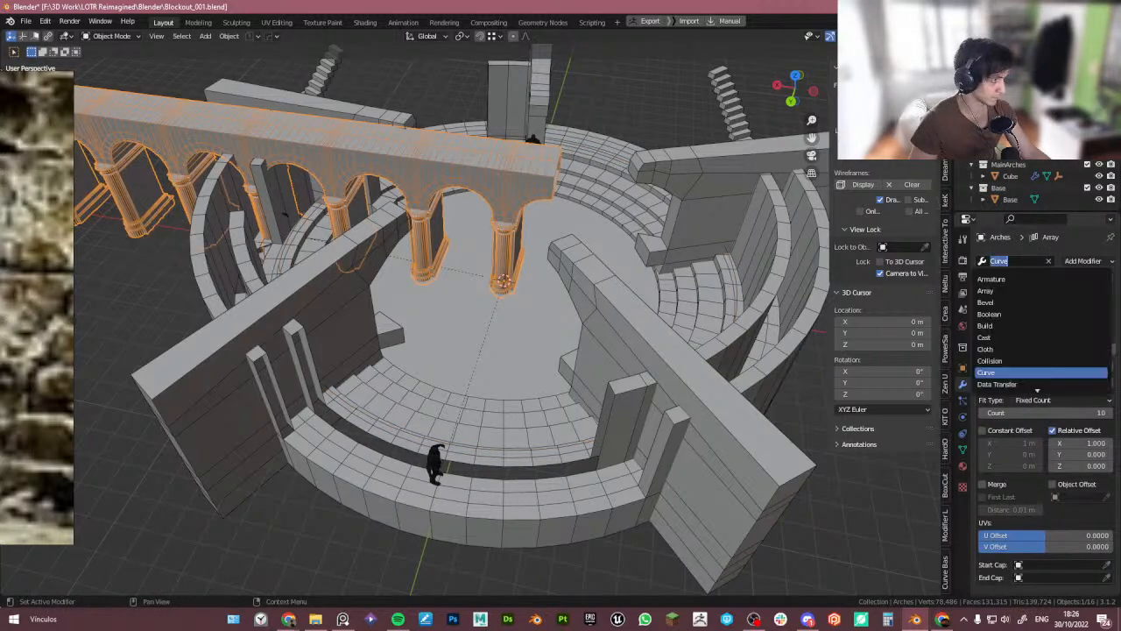
click(1029, 374)
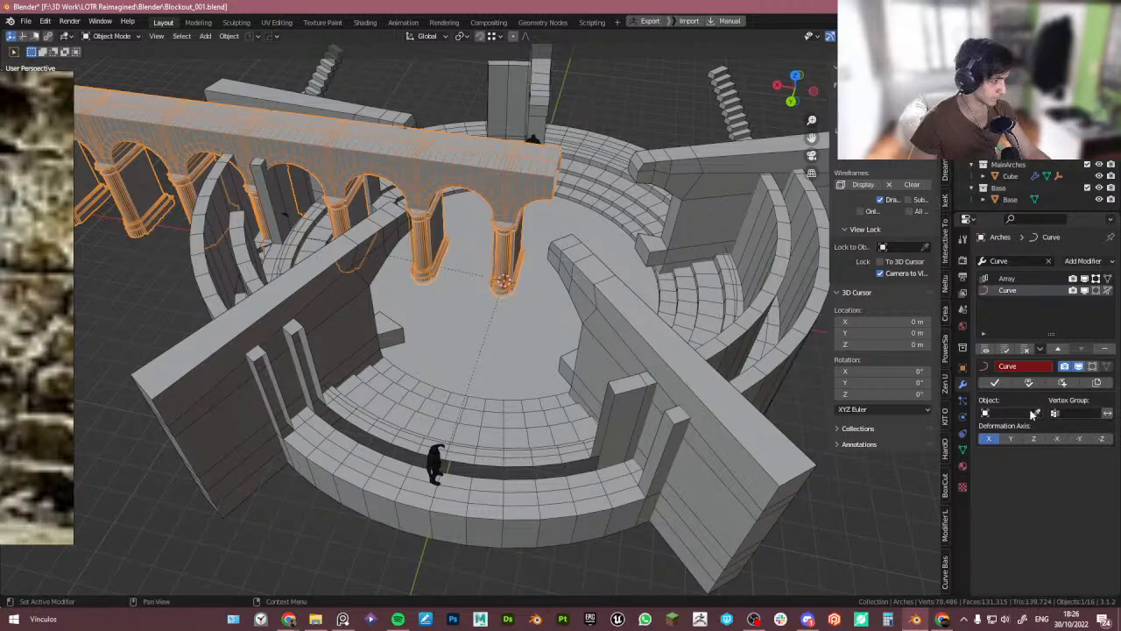
click(1037, 412)
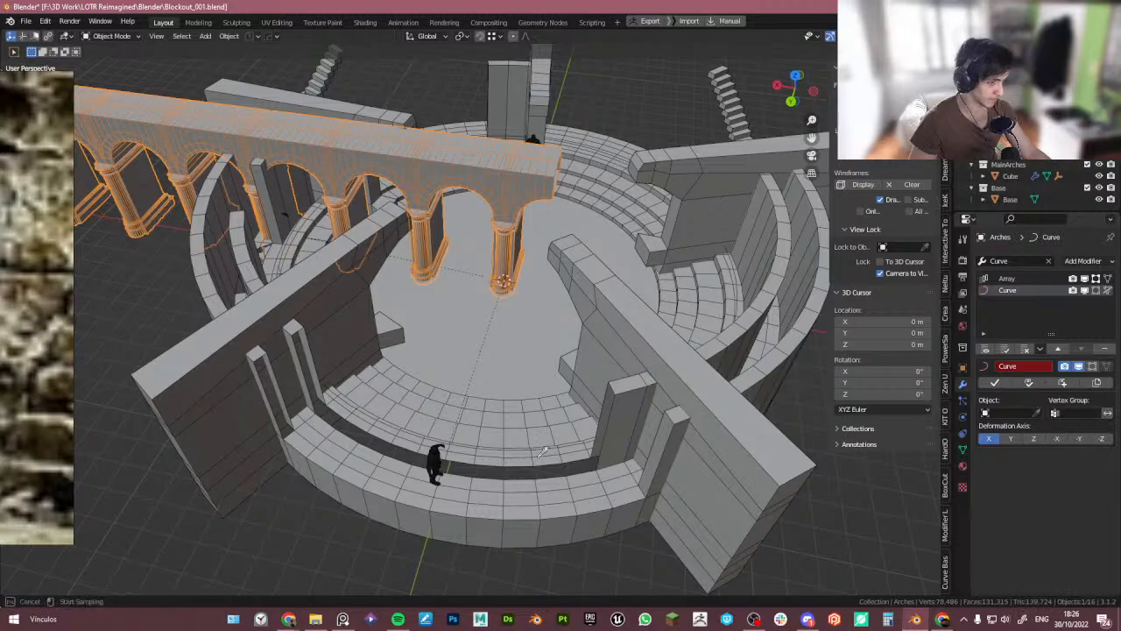
click(489, 447)
- Set the array count to 17 so the arches wrap around the tower
middle_drag(489, 449, 561, 394)
click(1007, 278)
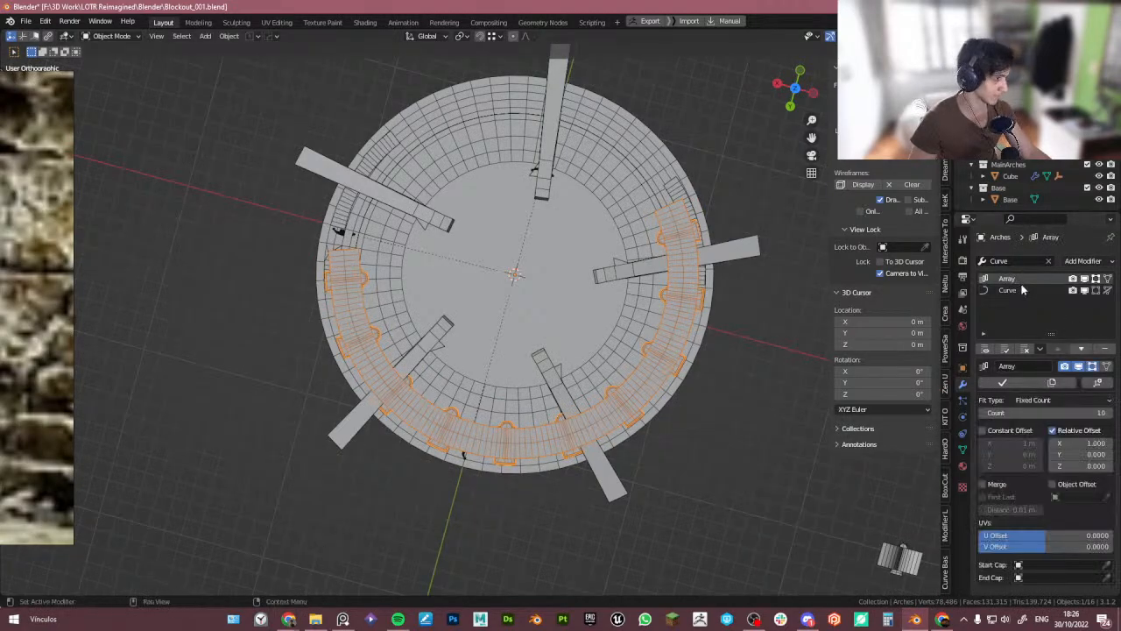
drag(1047, 413, 1100, 413)
- Examine the curved arcade around the tower from the top and perspective views
scroll(485, 271, up, 3)
shift+middle_drag(230, 232, 309, 265)
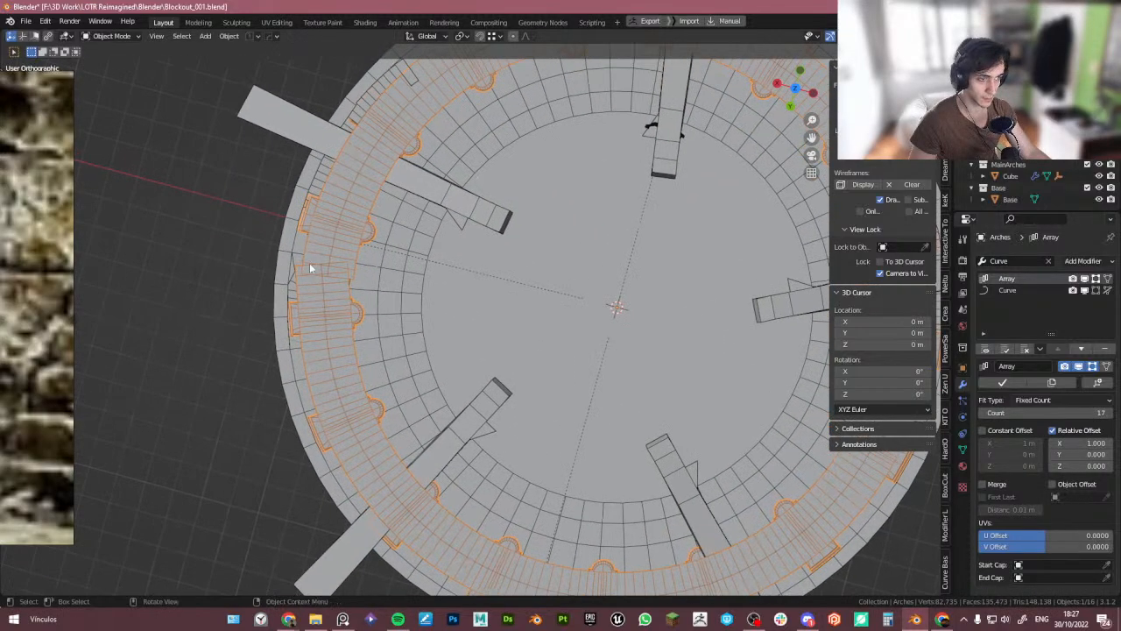
scroll(374, 281, down, 2)
shift+middle_drag(593, 326, 534, 323)
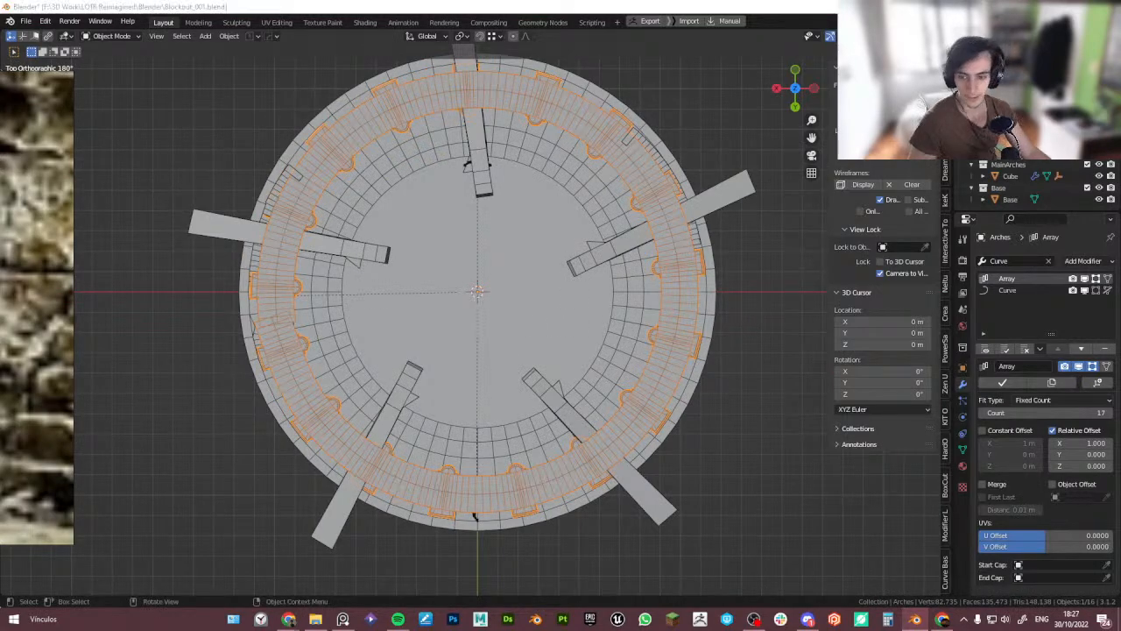
right_drag(68, 319, 0, 319)
key(alt+Tab)
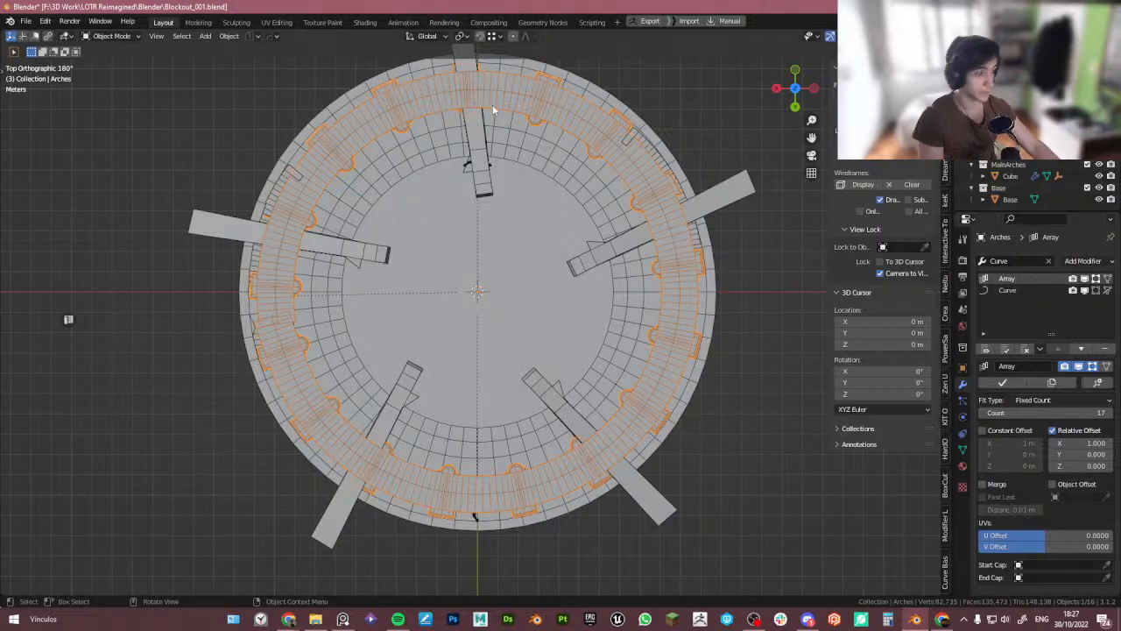
middle_drag(492, 104, 373, 262)
scroll(394, 357, up, 4)
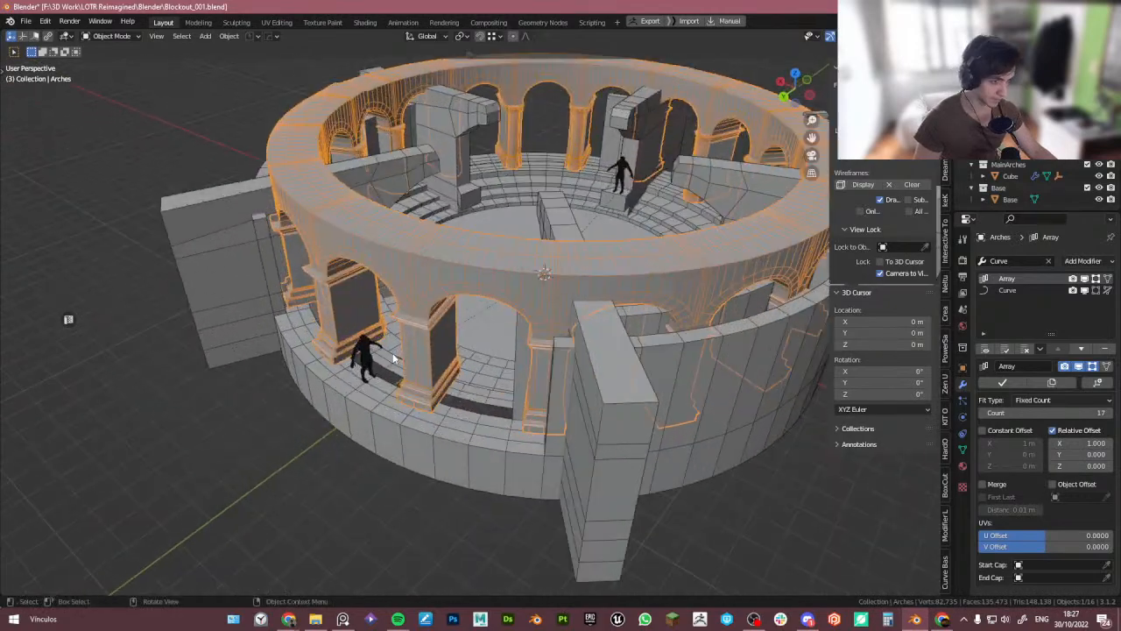
- Save the blend file
key(ctrl+s)
scroll(520, 270, down, 4)
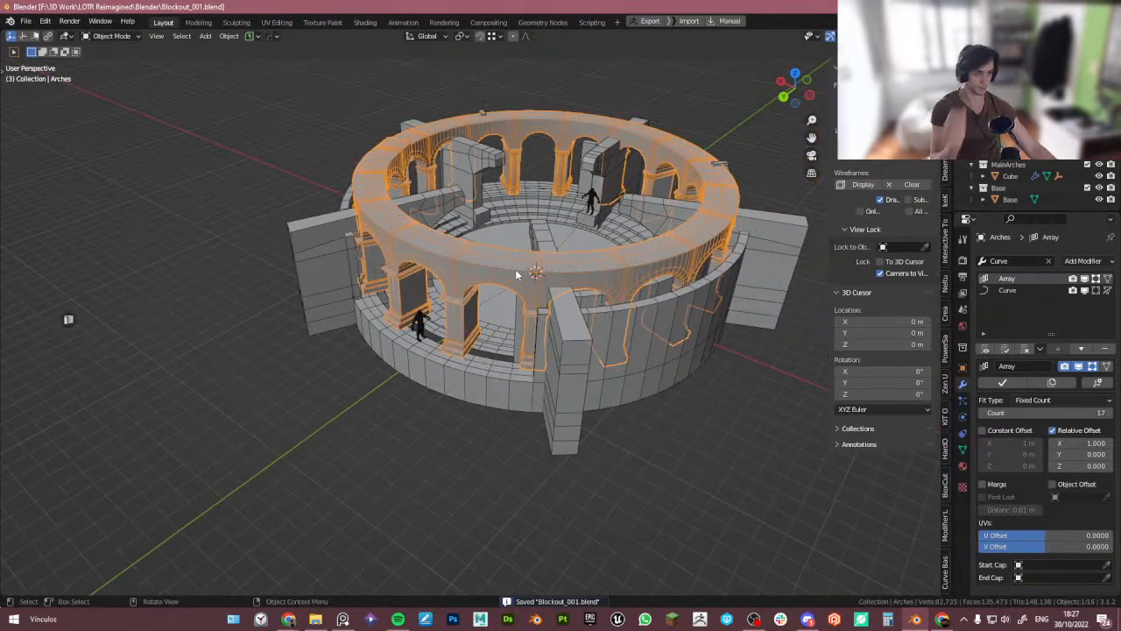
middle_drag(518, 270, 544, 283)
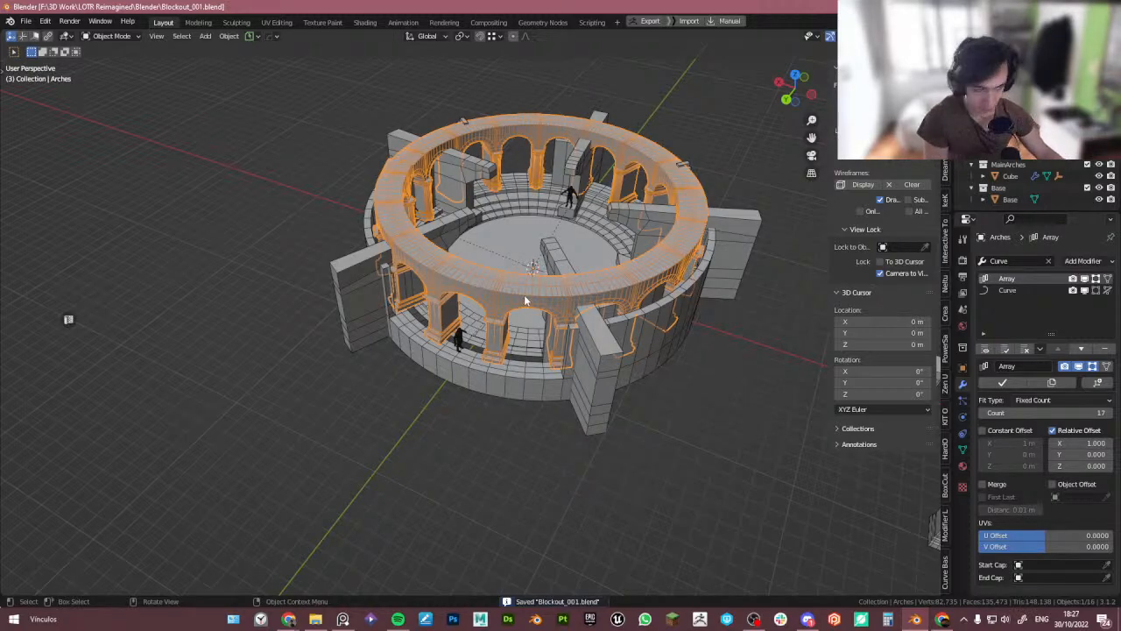
middle_drag(526, 300, 470, 327)
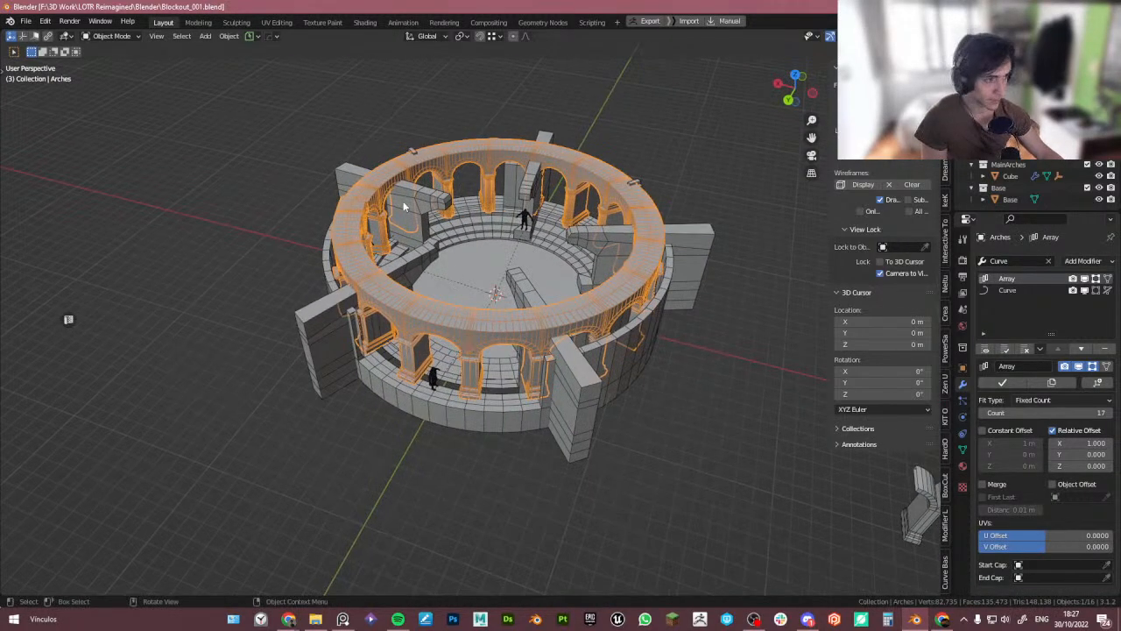
- Orbit around the tower to examine the arcade and base from several angles
click(363, 133)
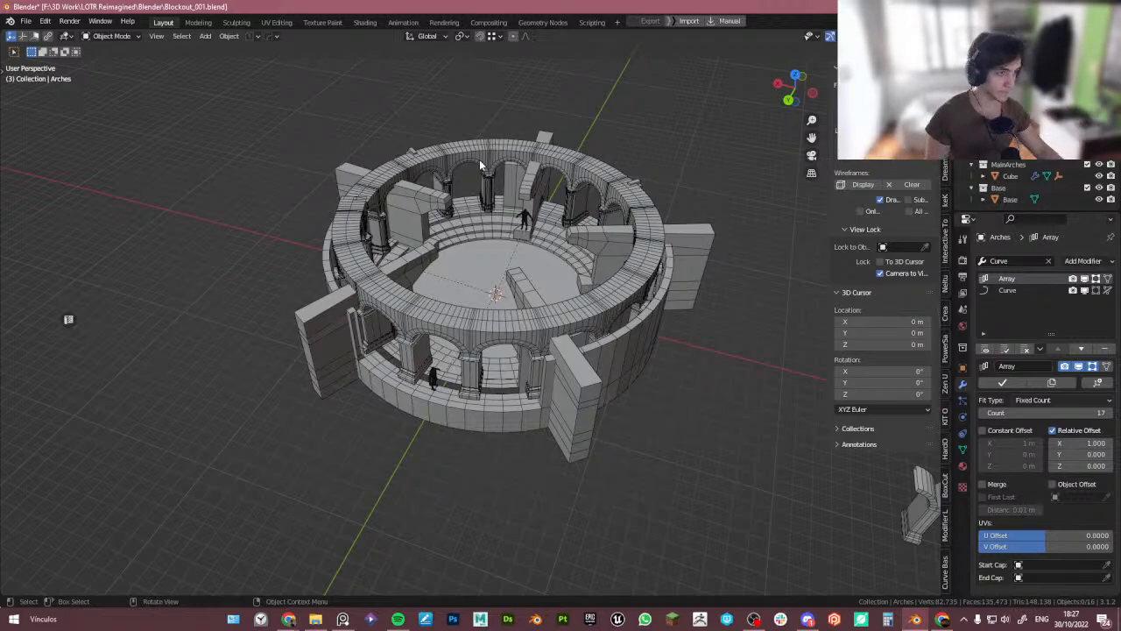
scroll(457, 180, up, 4)
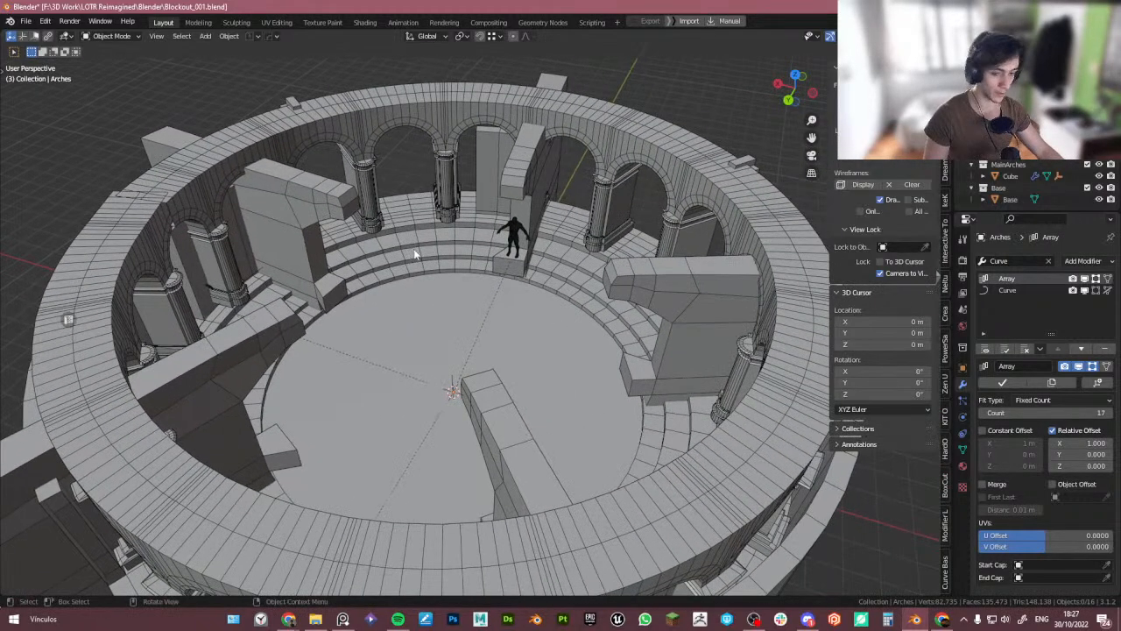
middle_drag(431, 262, 515, 219)
scroll(490, 224, down, 3)
click(492, 191)
click(552, 104)
middle_drag(638, 196, 652, 258)
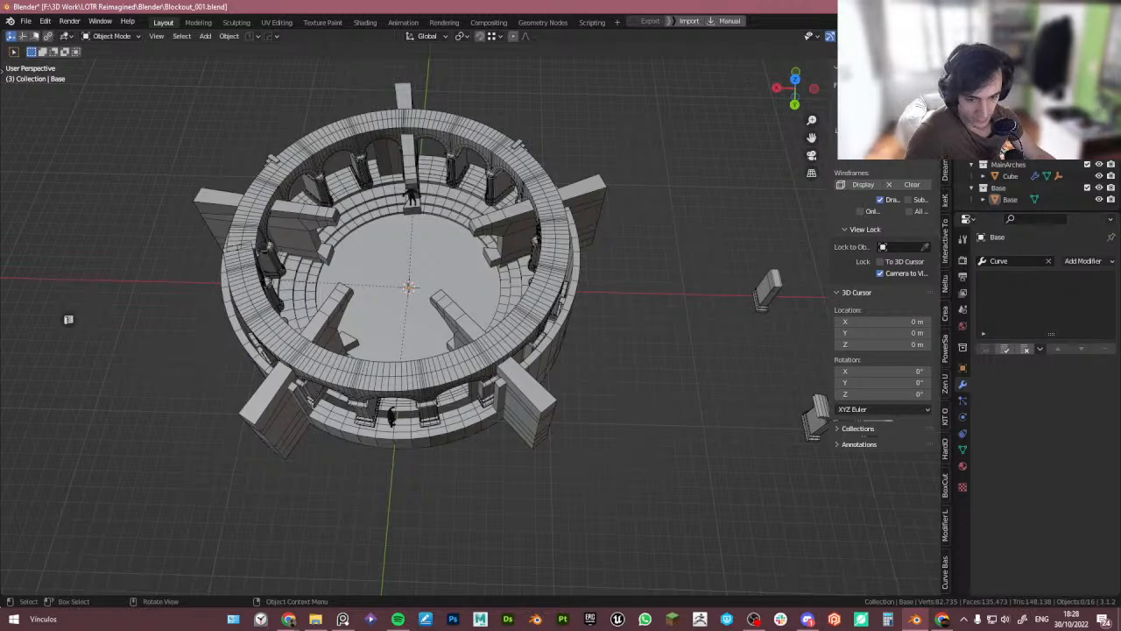
middle_drag(344, 408, 336, 385)
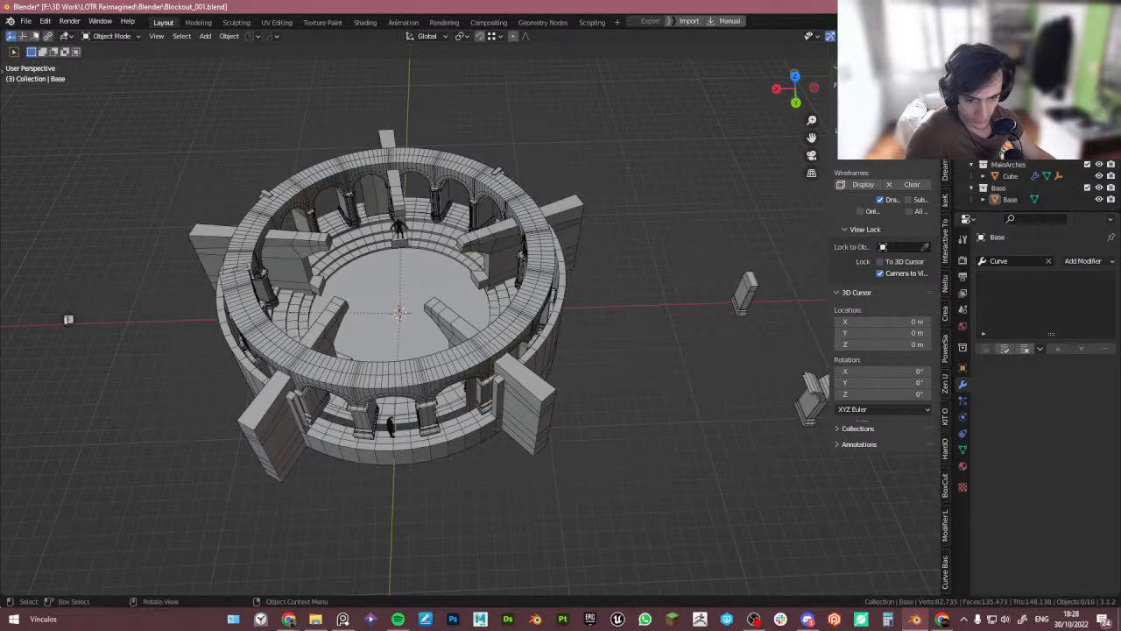
key(alt+Tab)
click(364, 484)
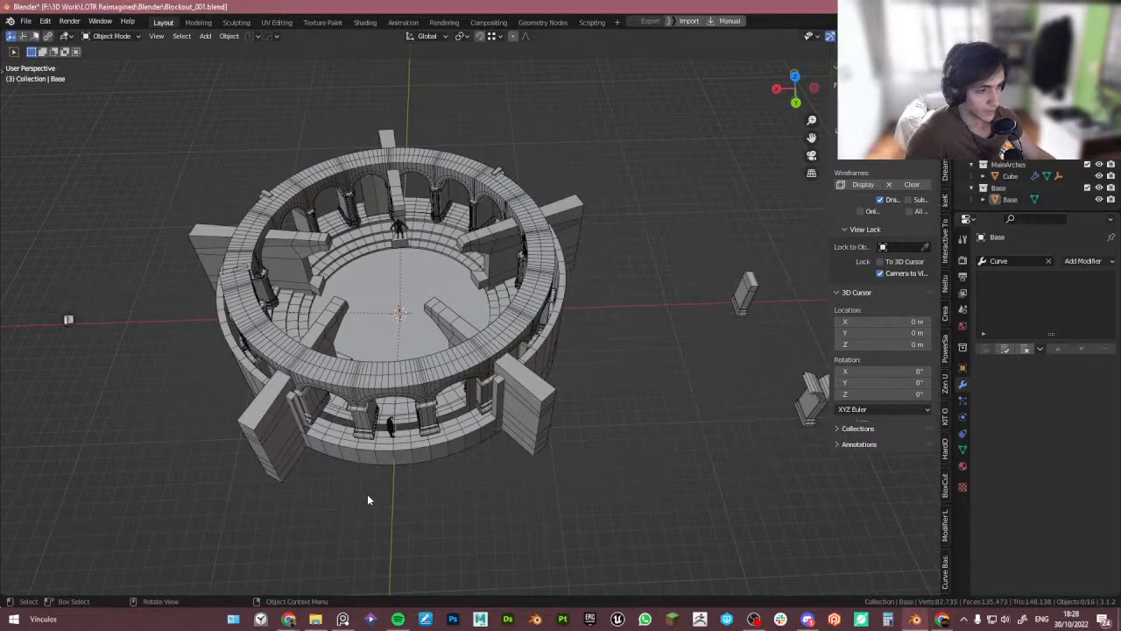
middle_drag(368, 495, 353, 478)
scroll(375, 411, up, 2)
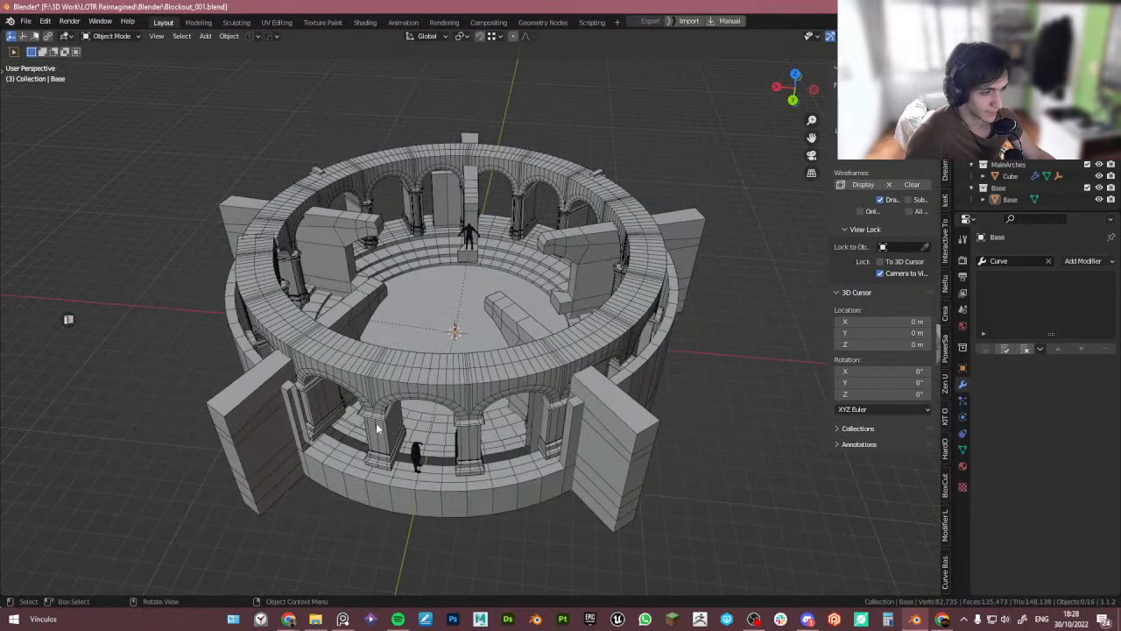
- Select the arches and hide the viewport sidebar
click(376, 428)
click(688, 398)
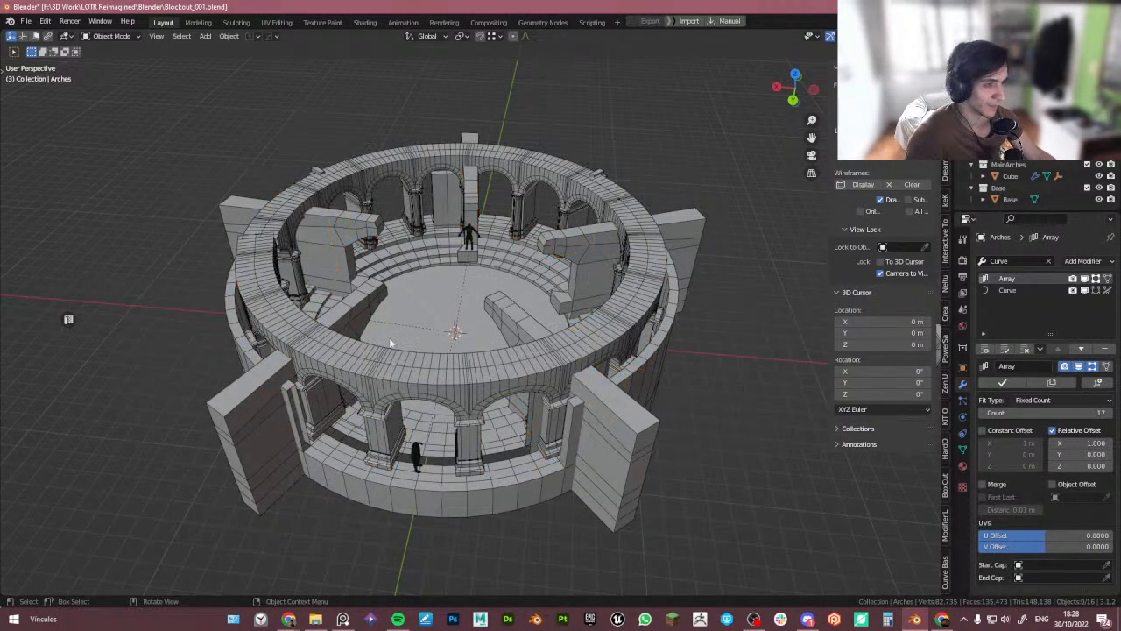
middle_drag(390, 343, 398, 344)
key(n)
scroll(411, 333, down, 3)
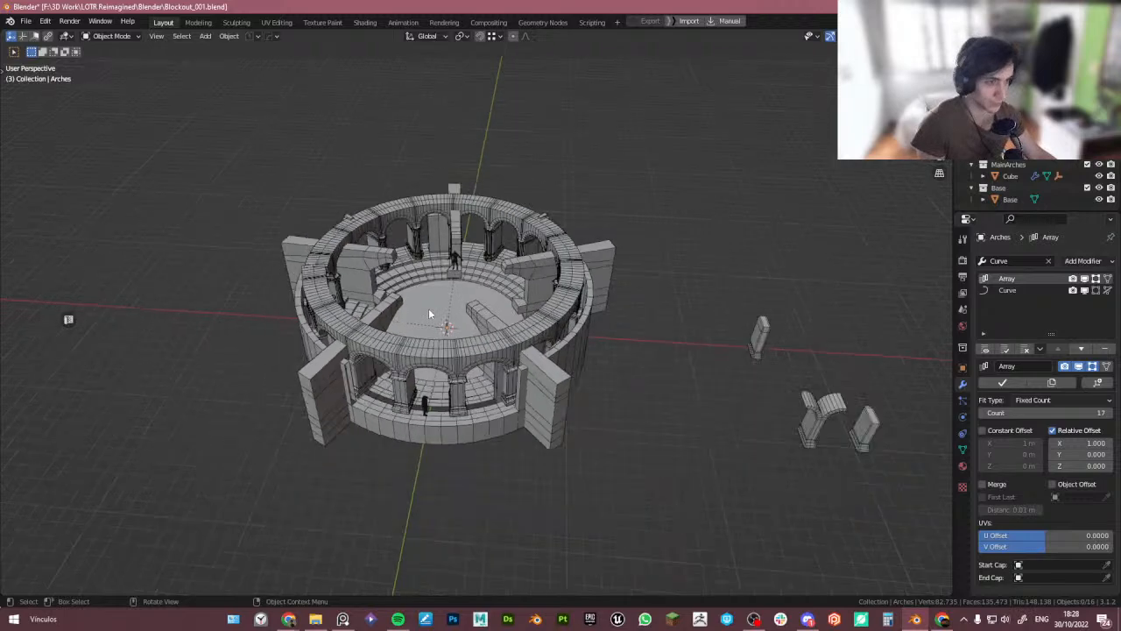
mouse_move(429, 308)
middle_down()
mouse_move(416, 296)
mouse_move(425, 303)
middle_up()
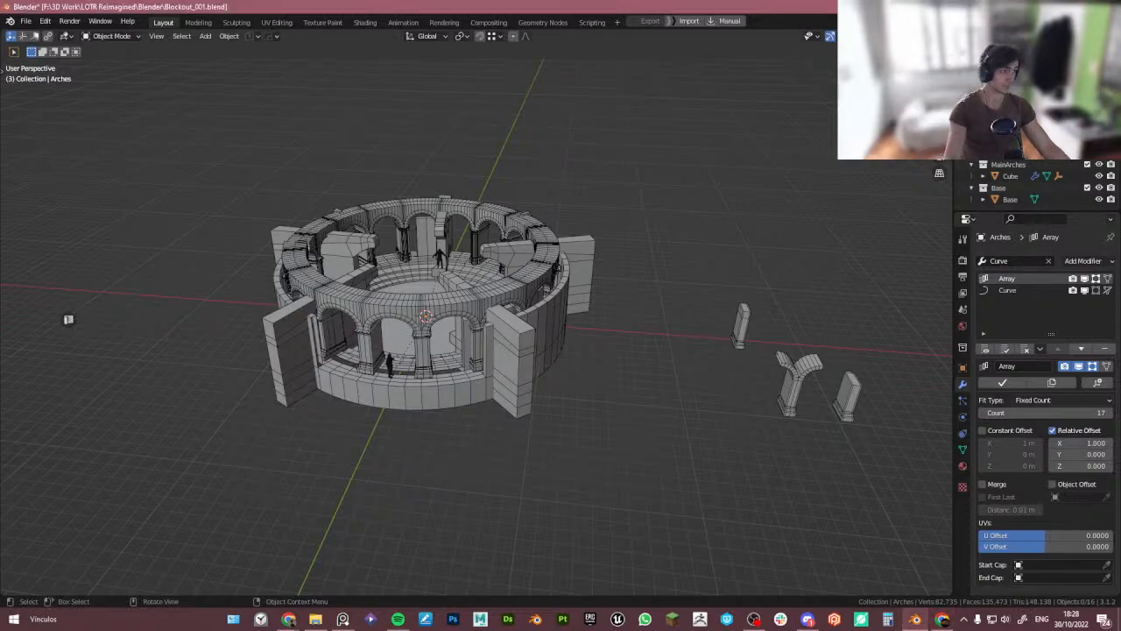
- Preview the tower in a different viewport shading mode without wireframe edges
key(z)
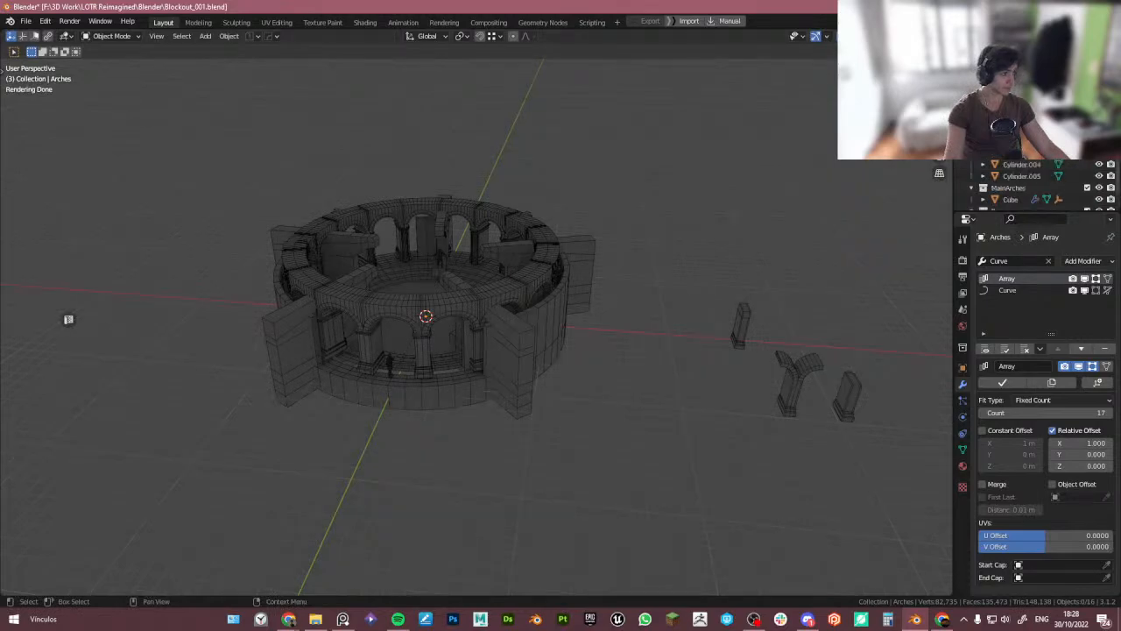
click(383, 407)
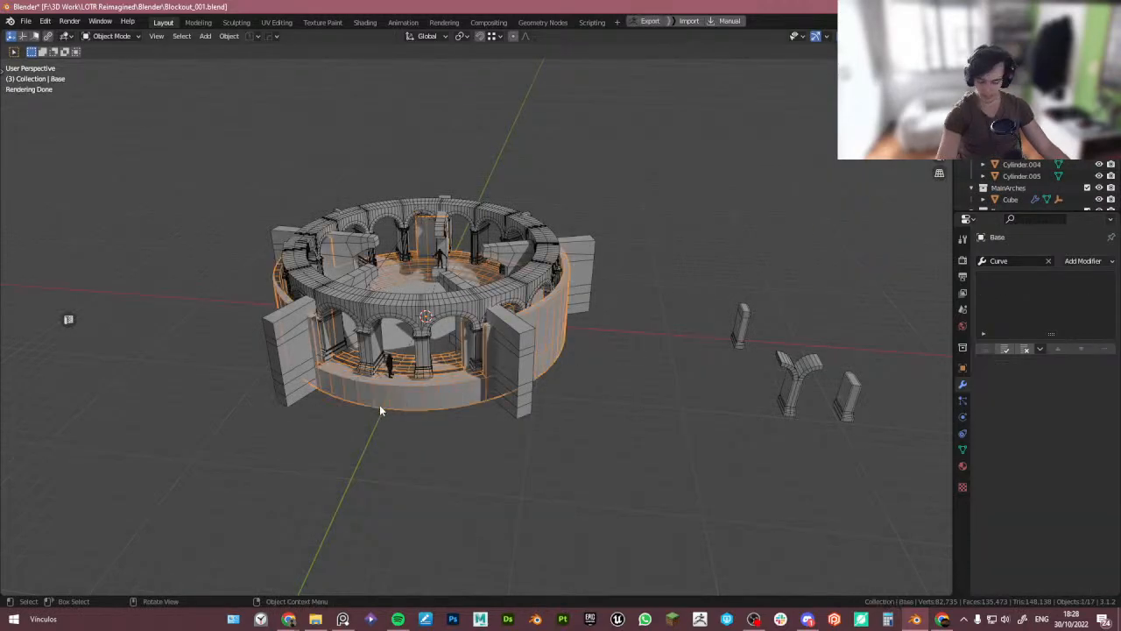
scroll(588, 385, up, 5)
middle_drag(583, 406, 584, 406)
click(657, 440)
middle_drag(656, 441, 674, 453)
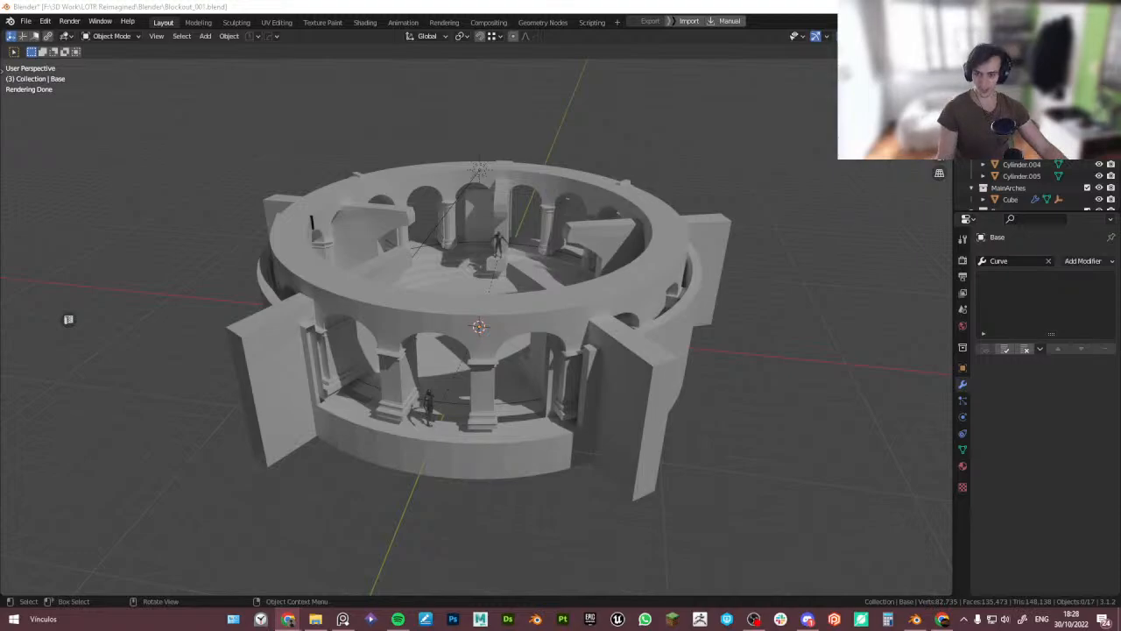
key(alt+Tab)
key(alt+Tab)
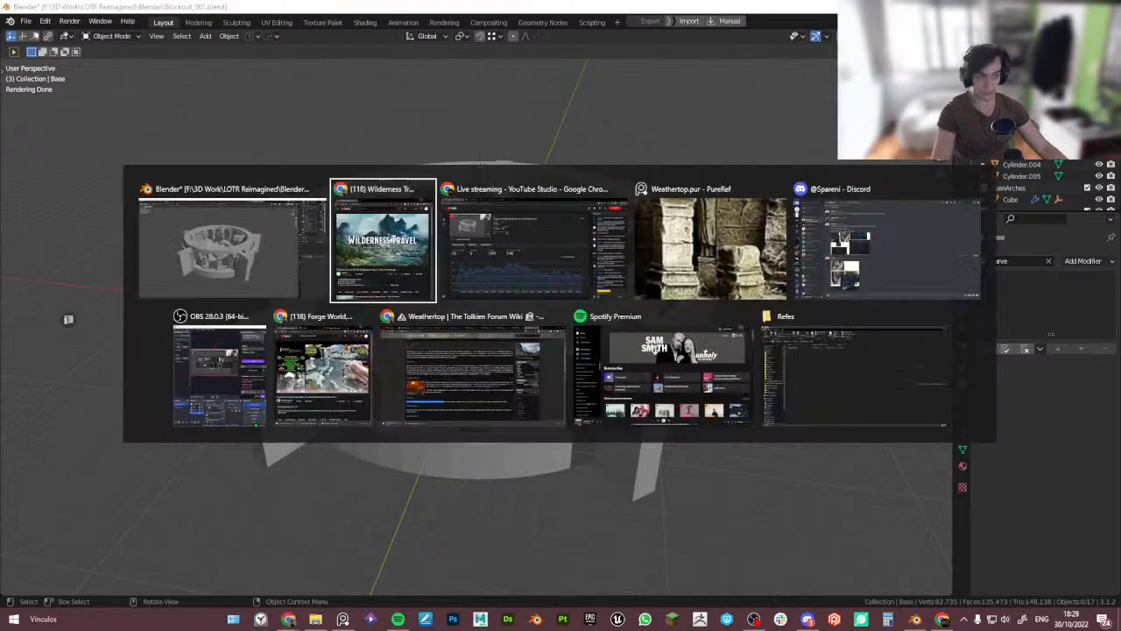
click(175, 285)
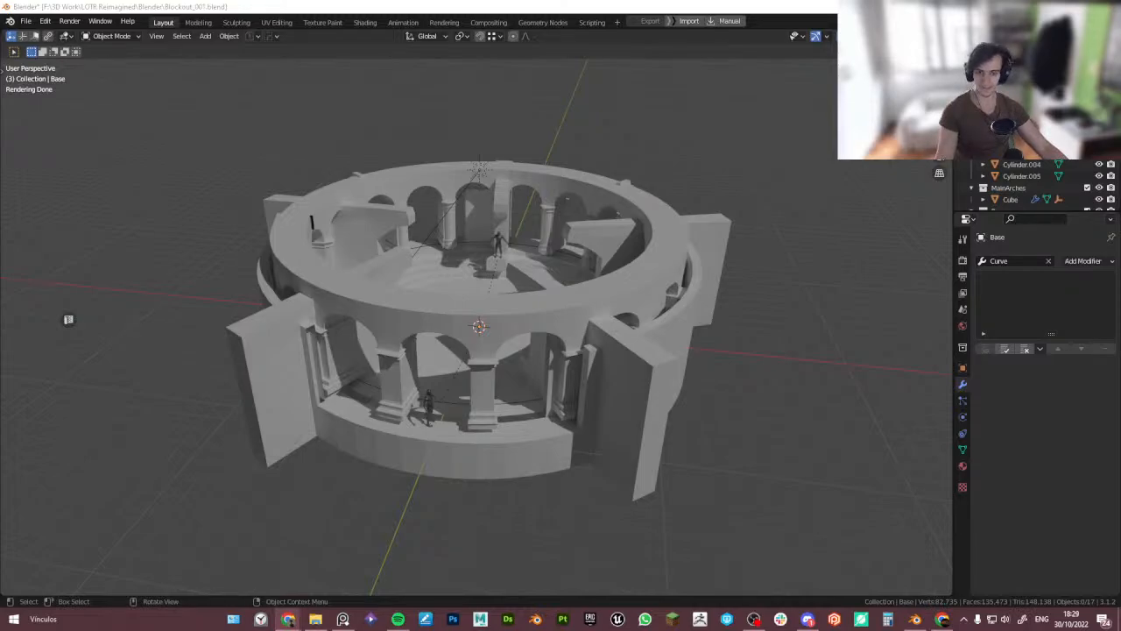
key(alt+Tab)
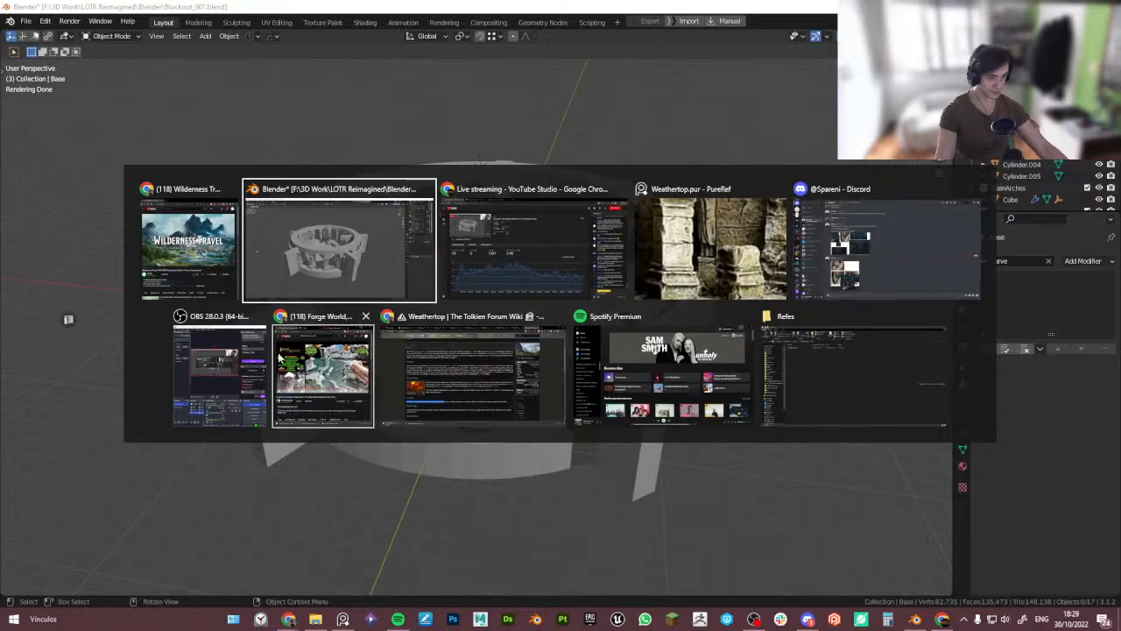